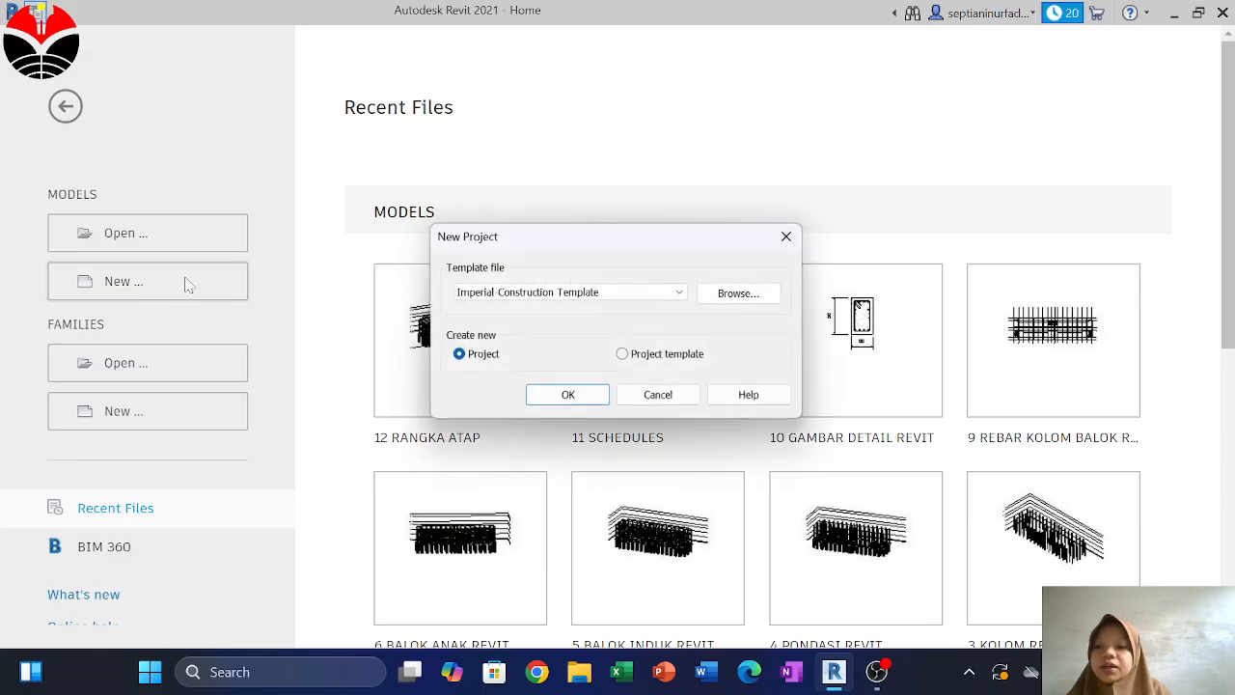
Create a new project from the metric structural template
left_click(582, 291)
left_click(567, 382)
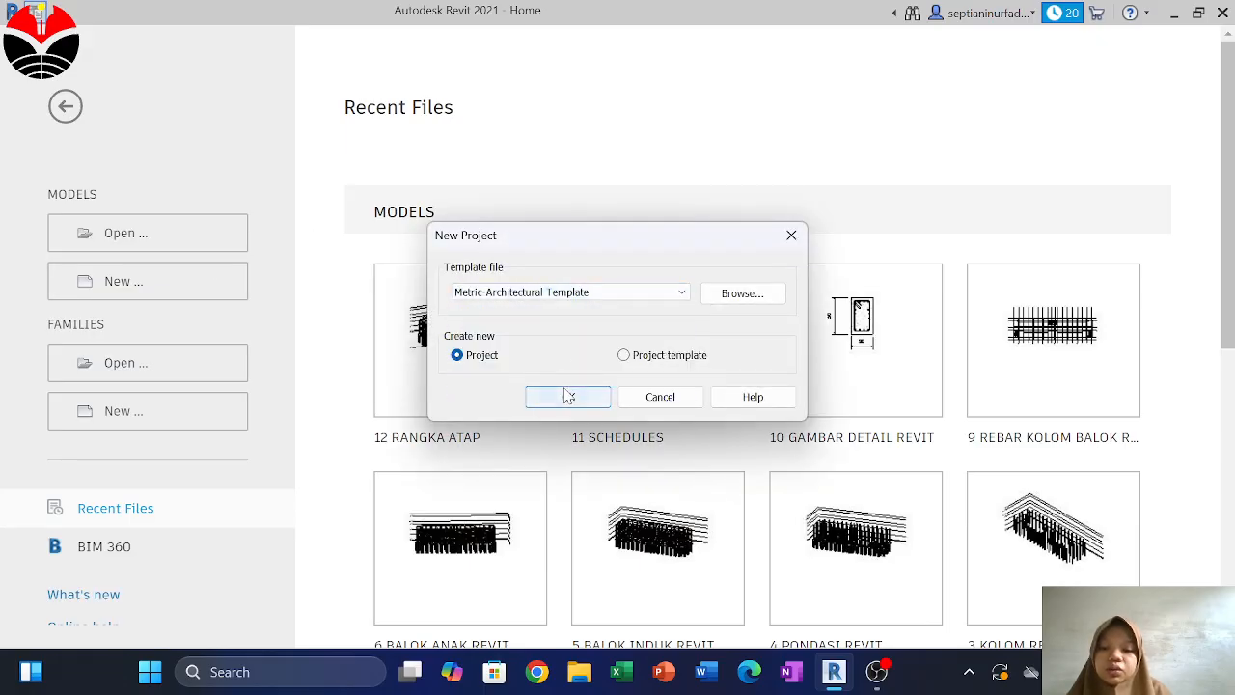
left_click(557, 294)
left_click(559, 394)
left_click(557, 396)
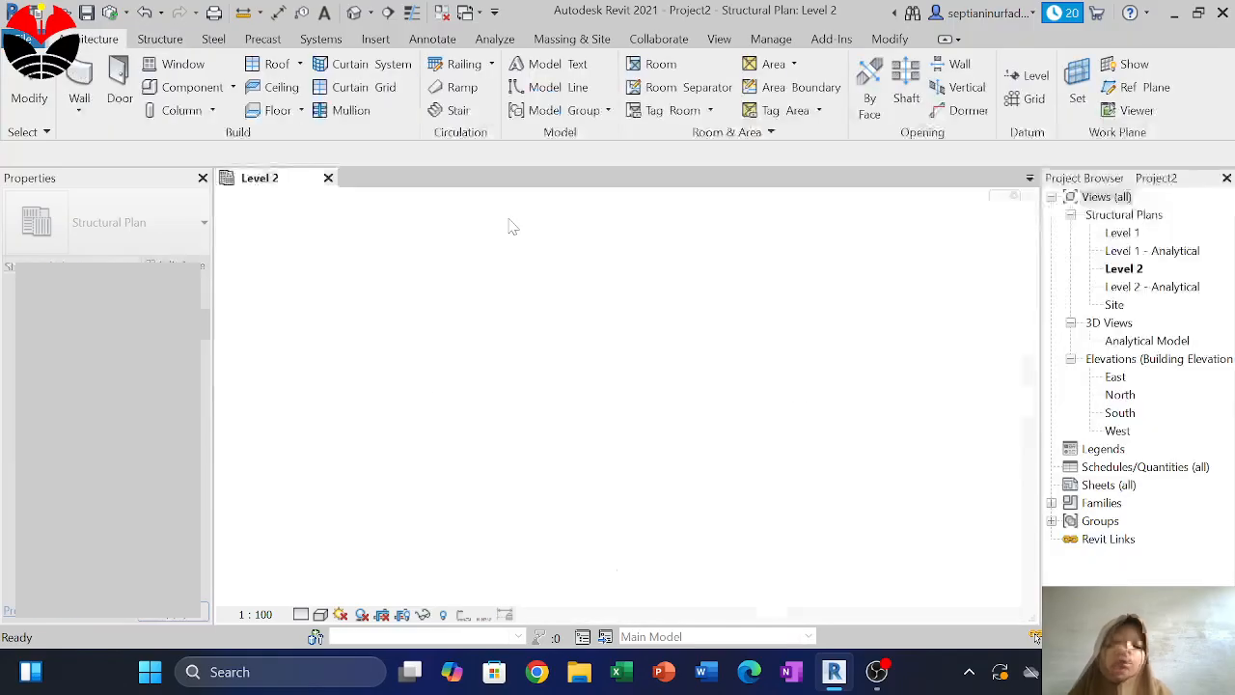
Set the project's length units to centimeters
key("u")
key("n")
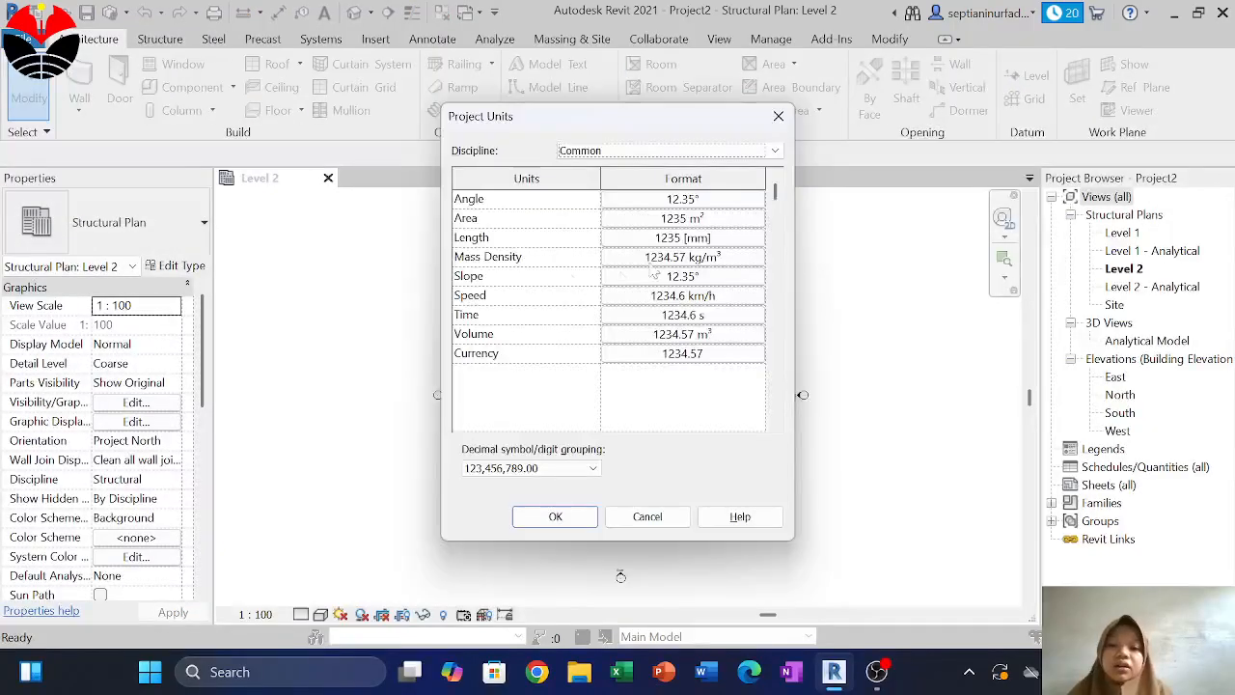
left_click(679, 237)
left_click(656, 227)
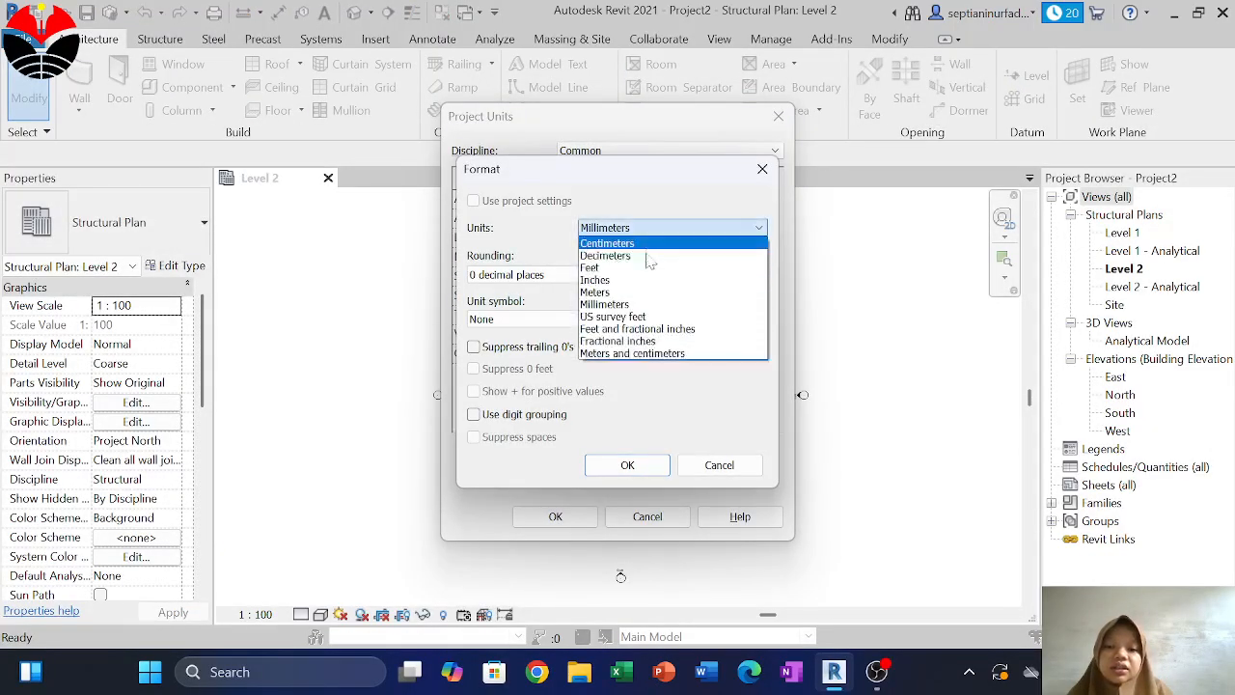
left_click(644, 247)
left_click(629, 464)
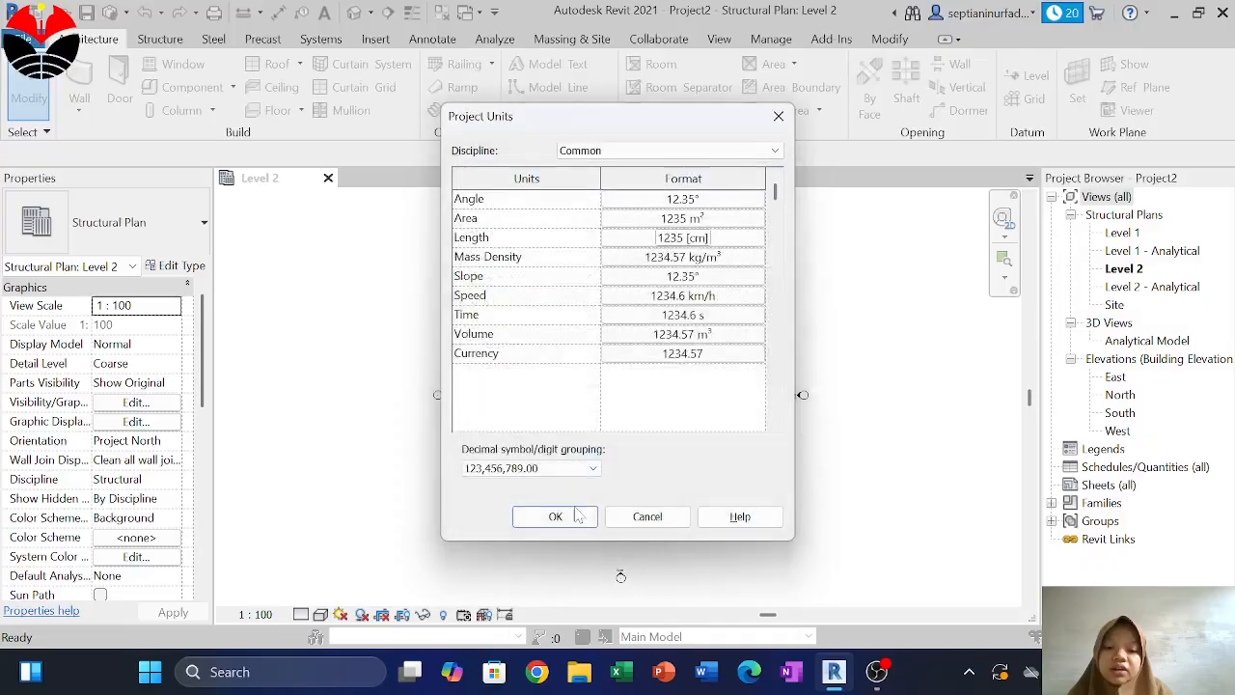
left_click(563, 516)
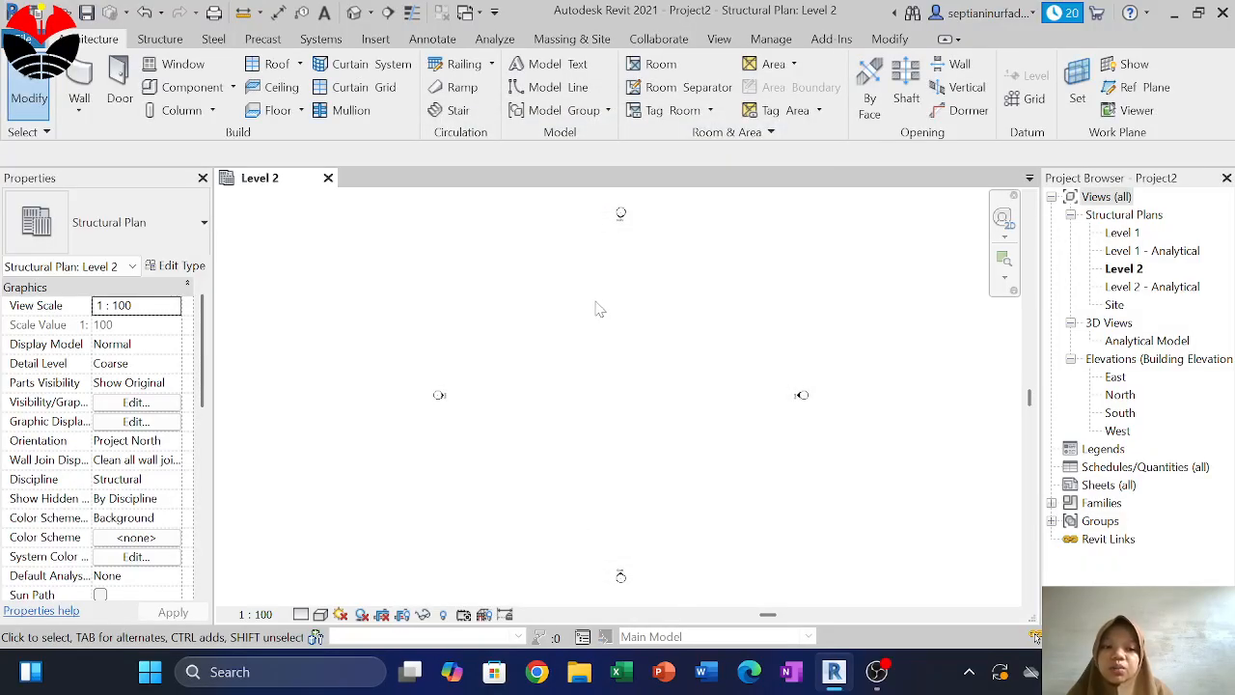
Open the Level 1 structural plan and draw a vertical grid line from top to bottom, just inside the west elevation marker
double_click(1121, 234)
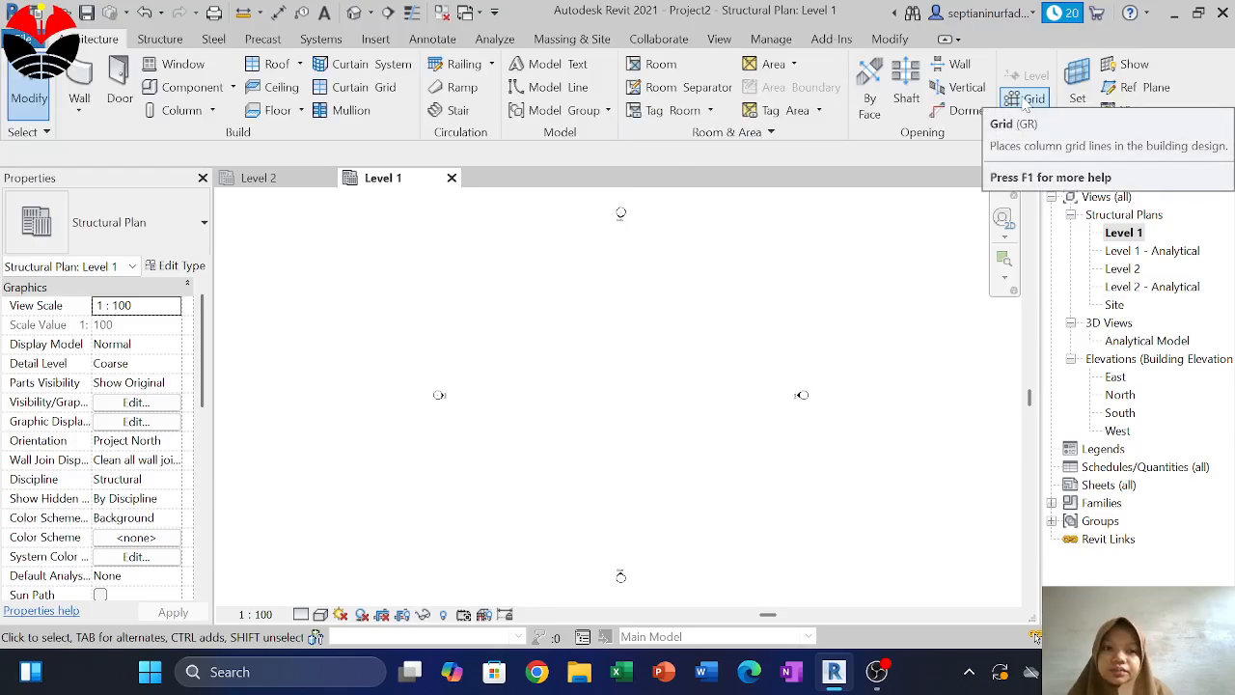
left_click(159, 39)
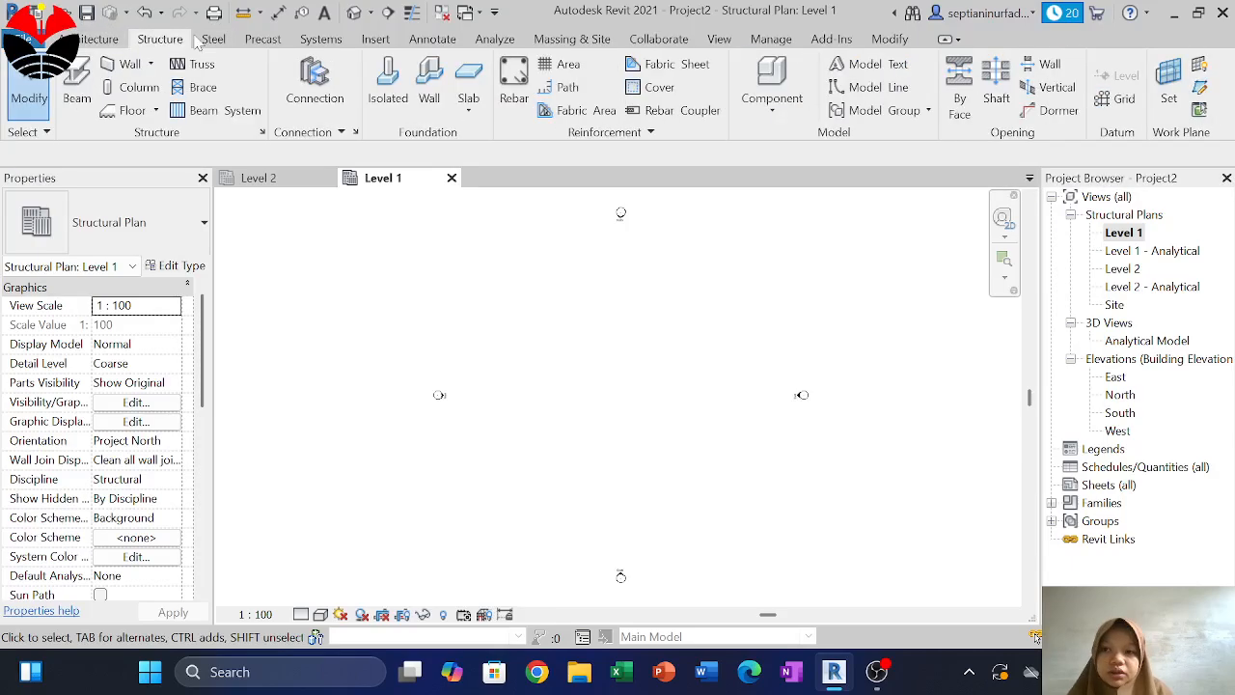
left_click(1110, 97)
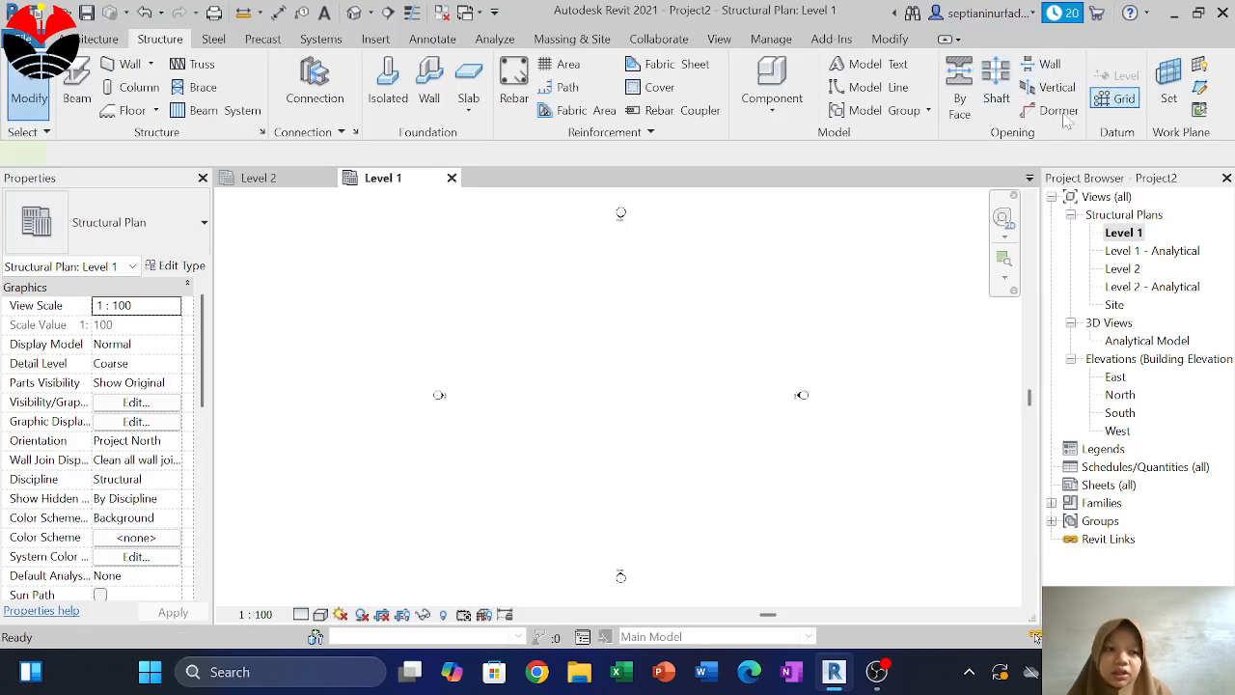
left_click(474, 237)
left_click(473, 509)
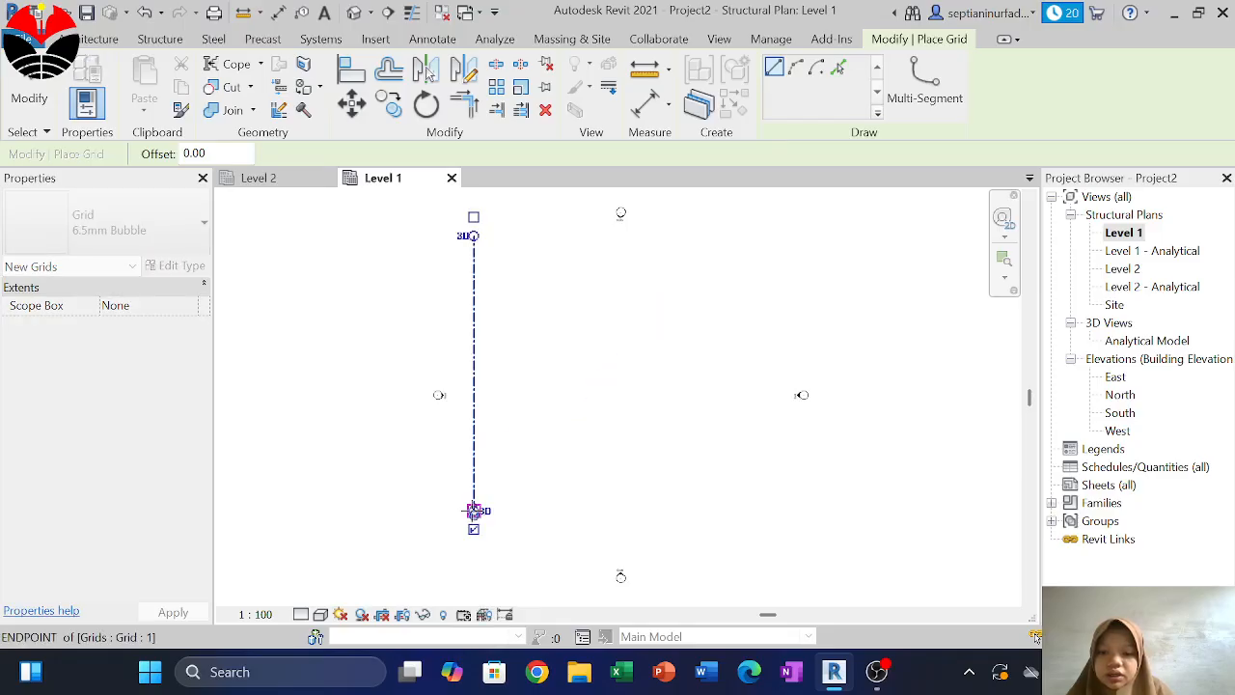
Rename the vertical grid line as A in its bubble
scroll(477, 504, "up", 3)
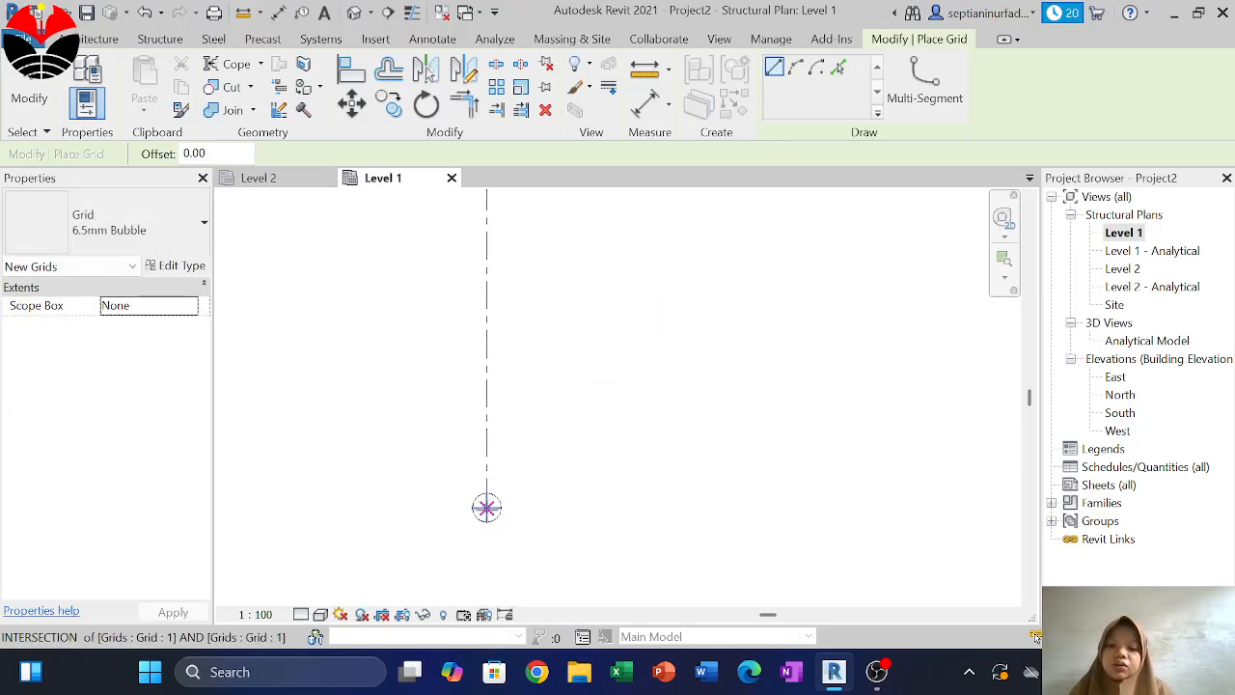
left_click(487, 507)
key("Escape")
key("Escape")
left_click(488, 512)
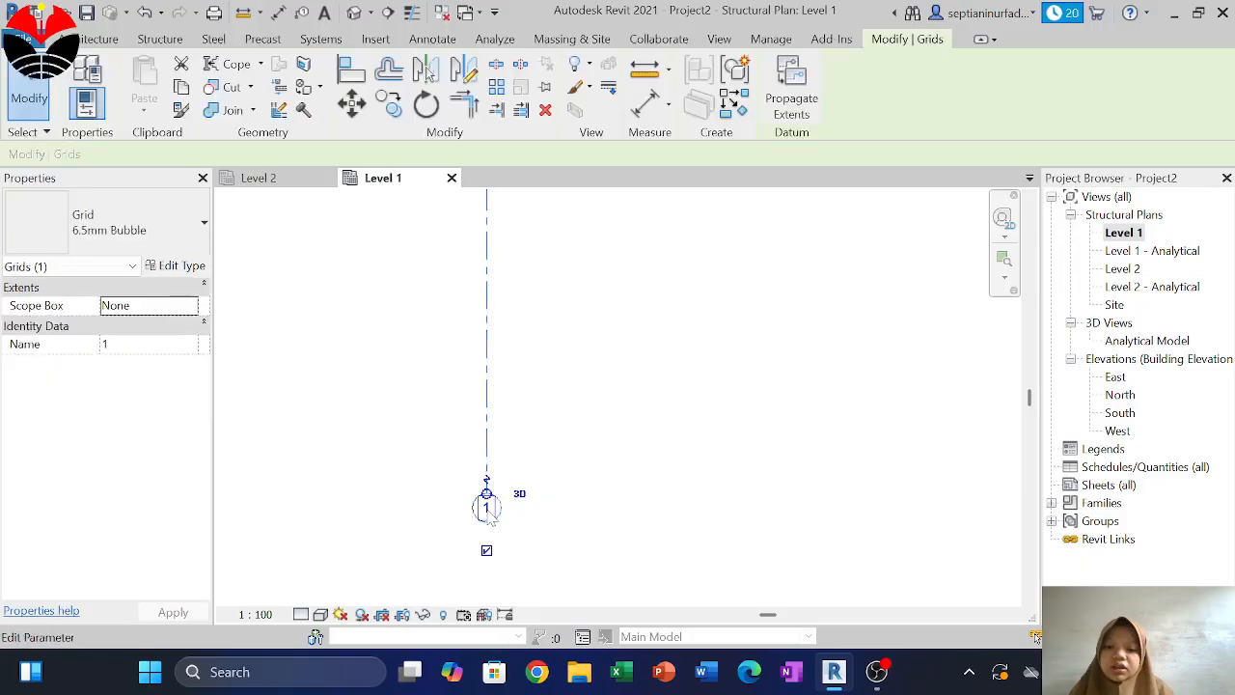
left_click(486, 507)
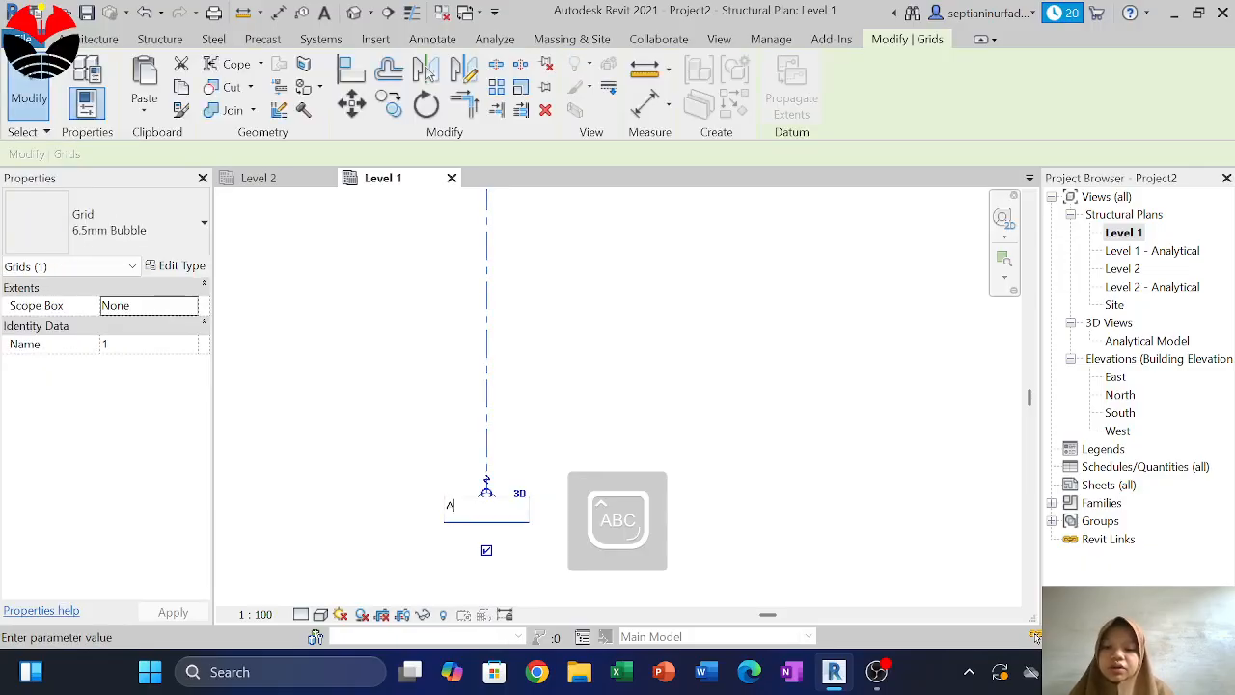
type("A")
key("Return")
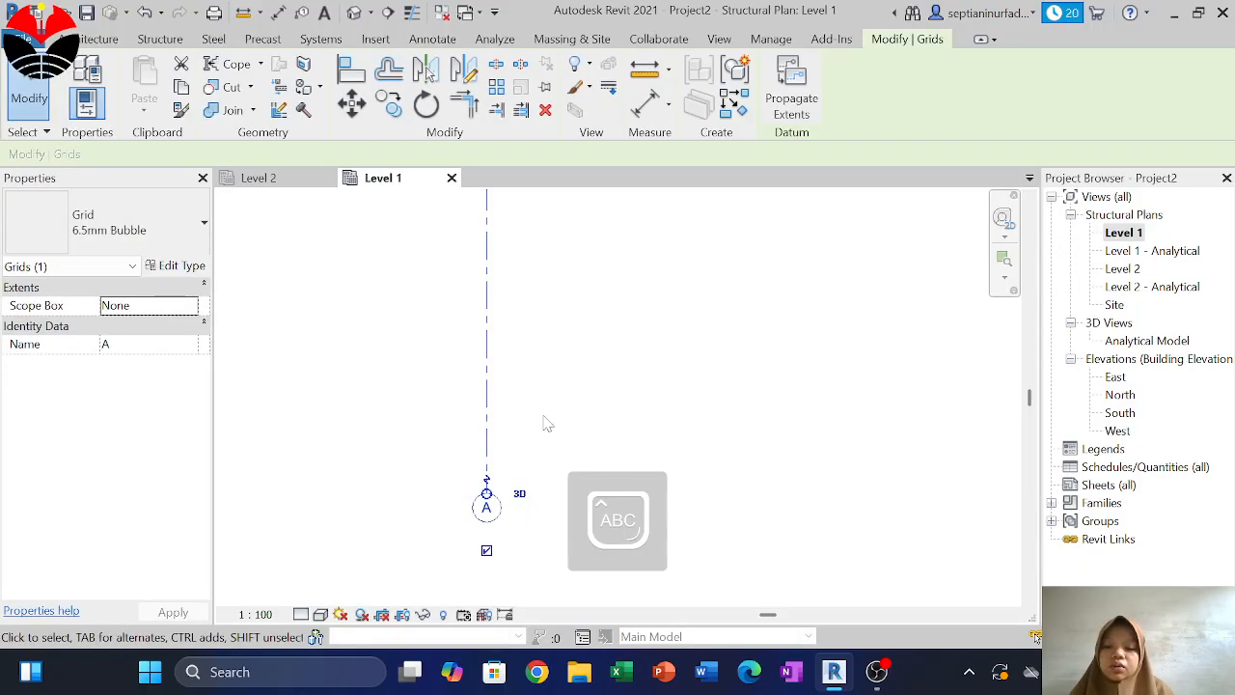
Copy grid line A eastward seven times with multiple copying, placing each copy 360 cm from the previous one
scroll(545, 424, "down", 2)
left_click(570, 400)
left_click_drag(533, 533, 471, 434)
left_click(388, 104)
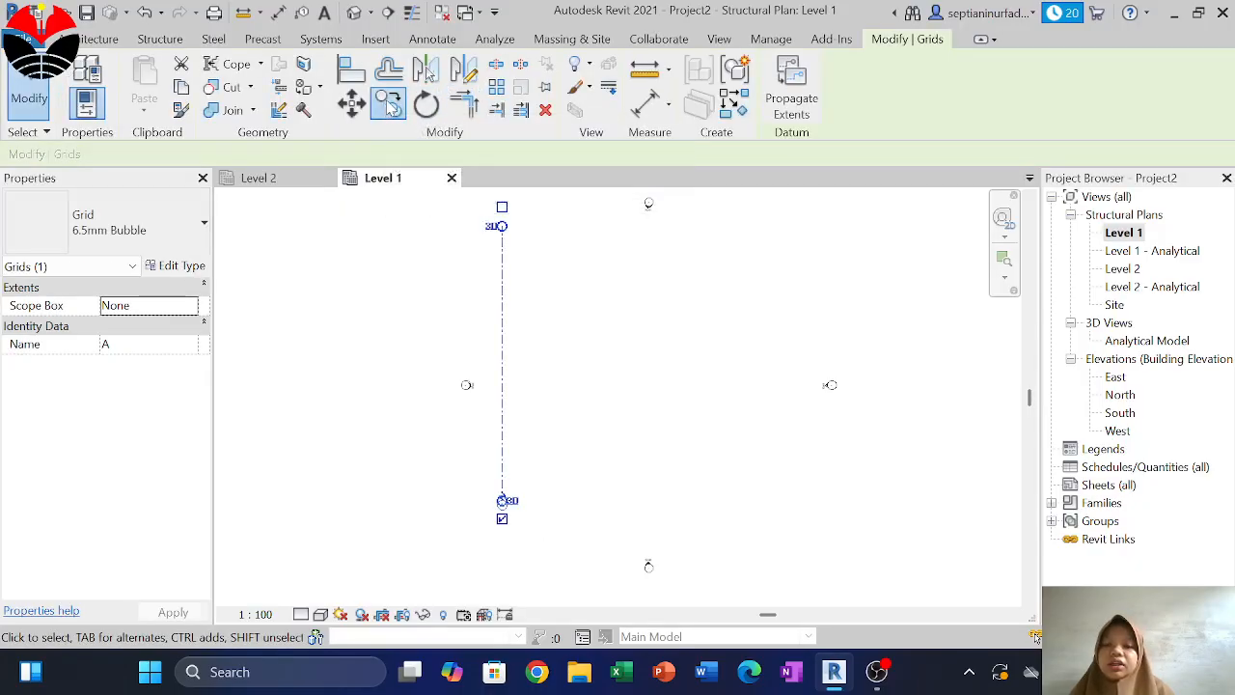
scroll(498, 507, "up", 2)
left_click(507, 503)
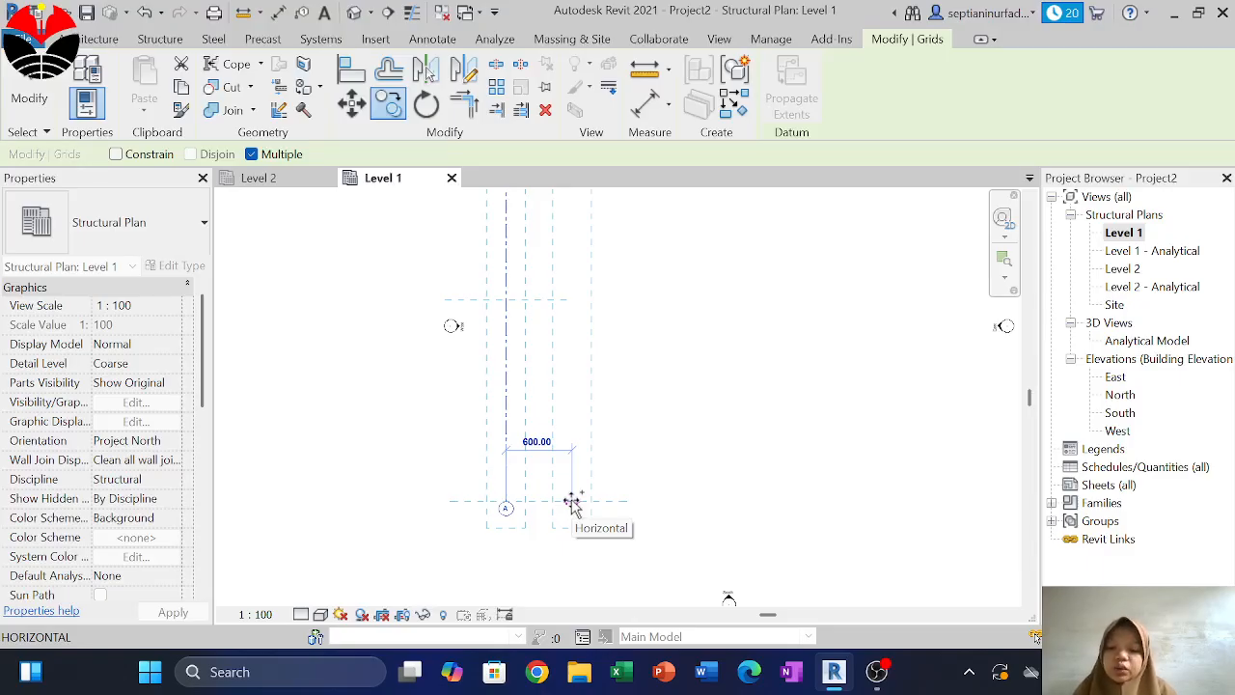
type("360")
key("Return")
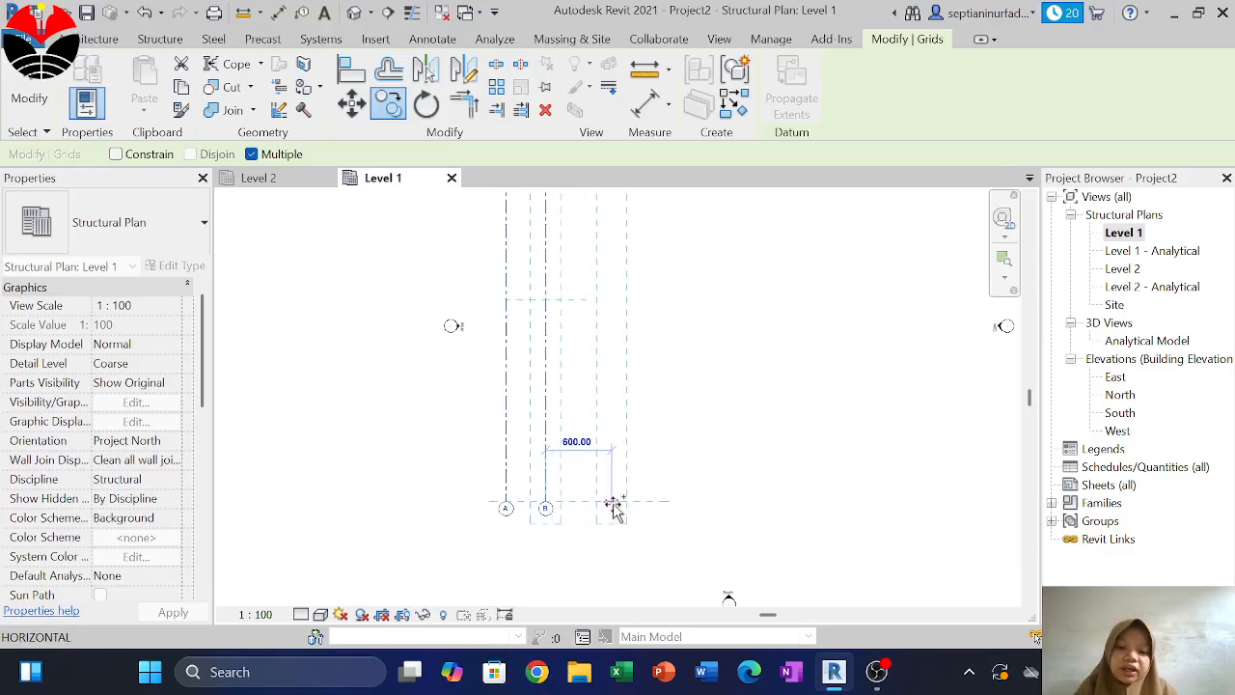
type("36")
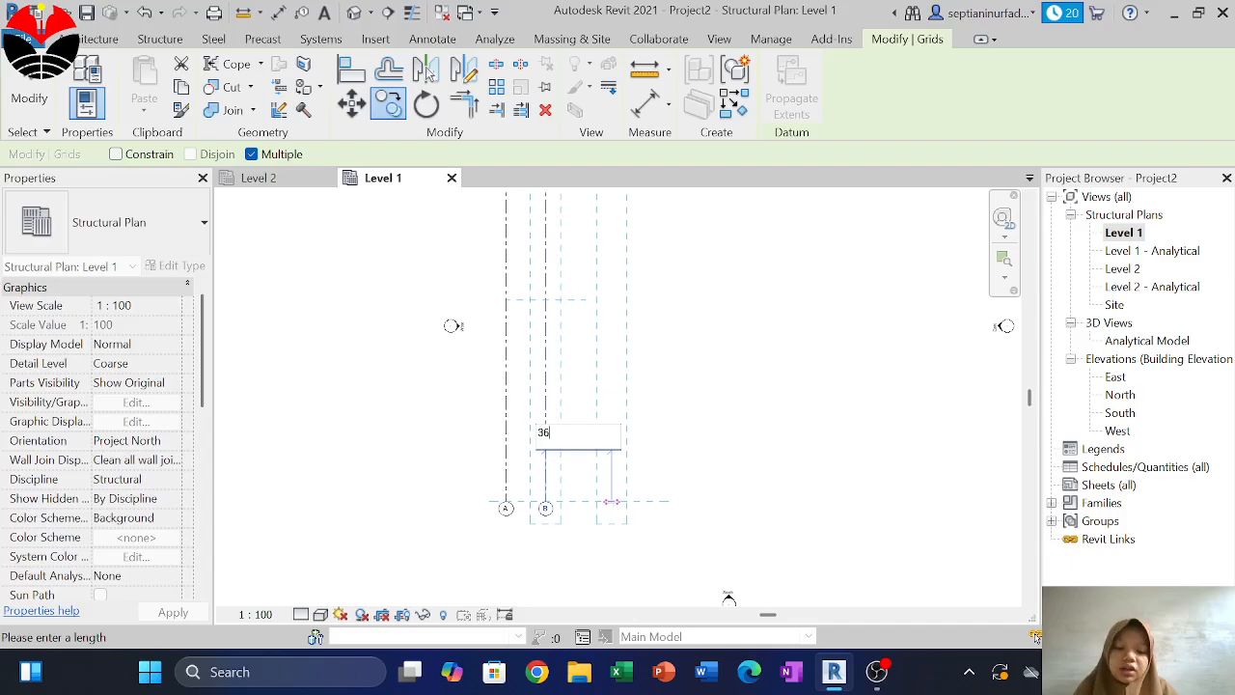
type("0")
key("Return")
type("3")
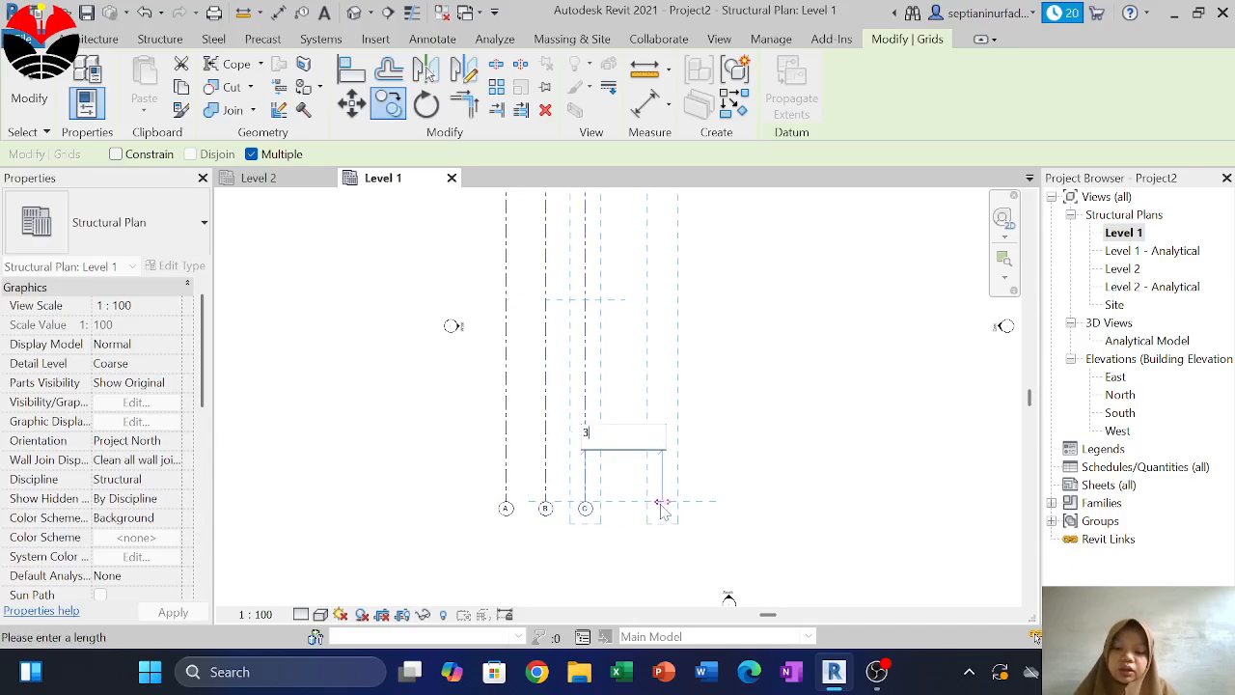
type("60")
key("Return")
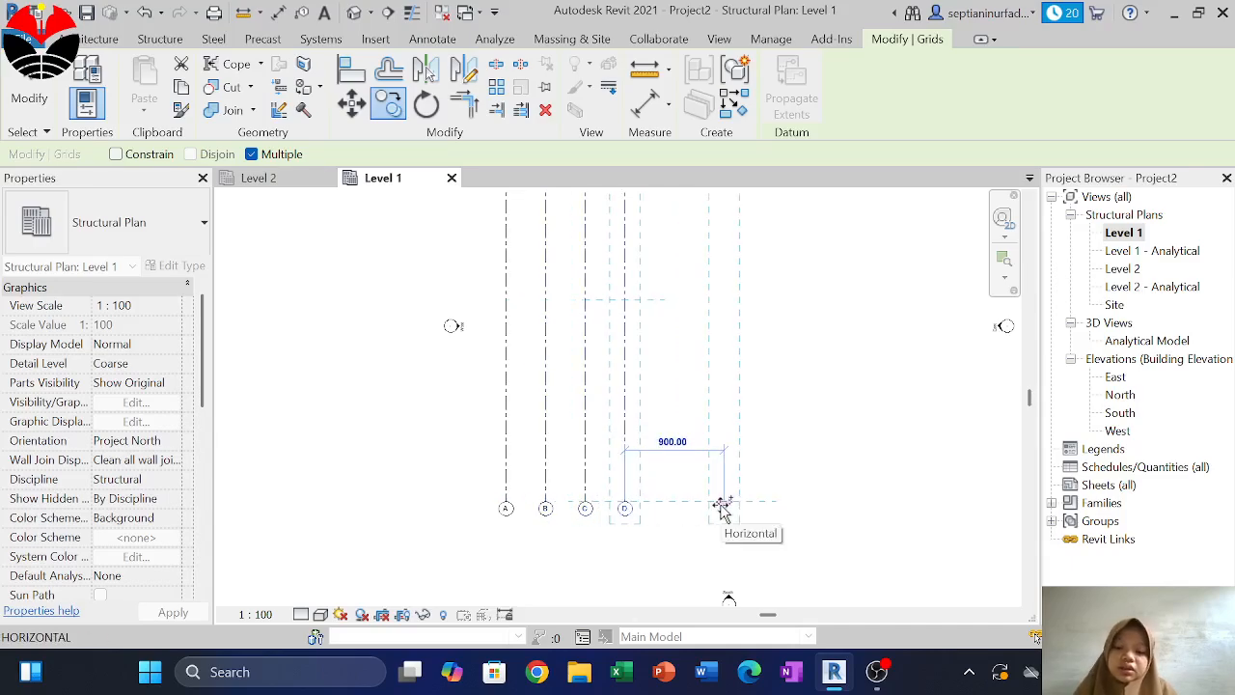
type("360")
key("Return")
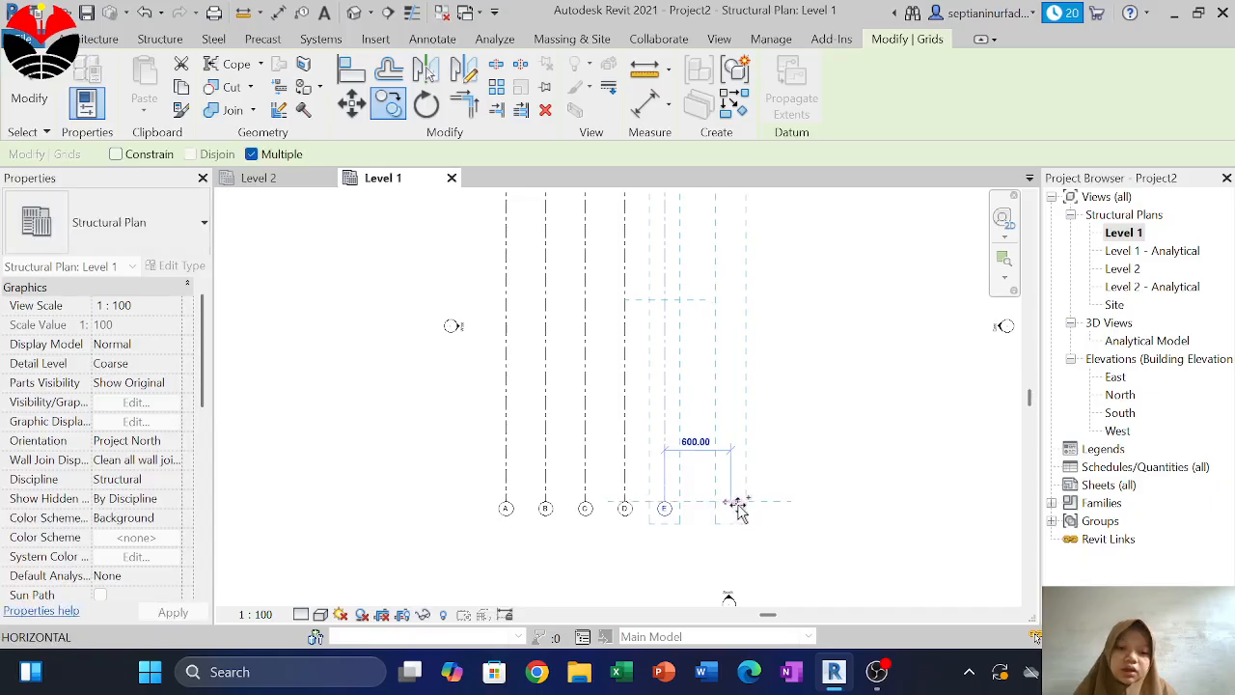
type("3")
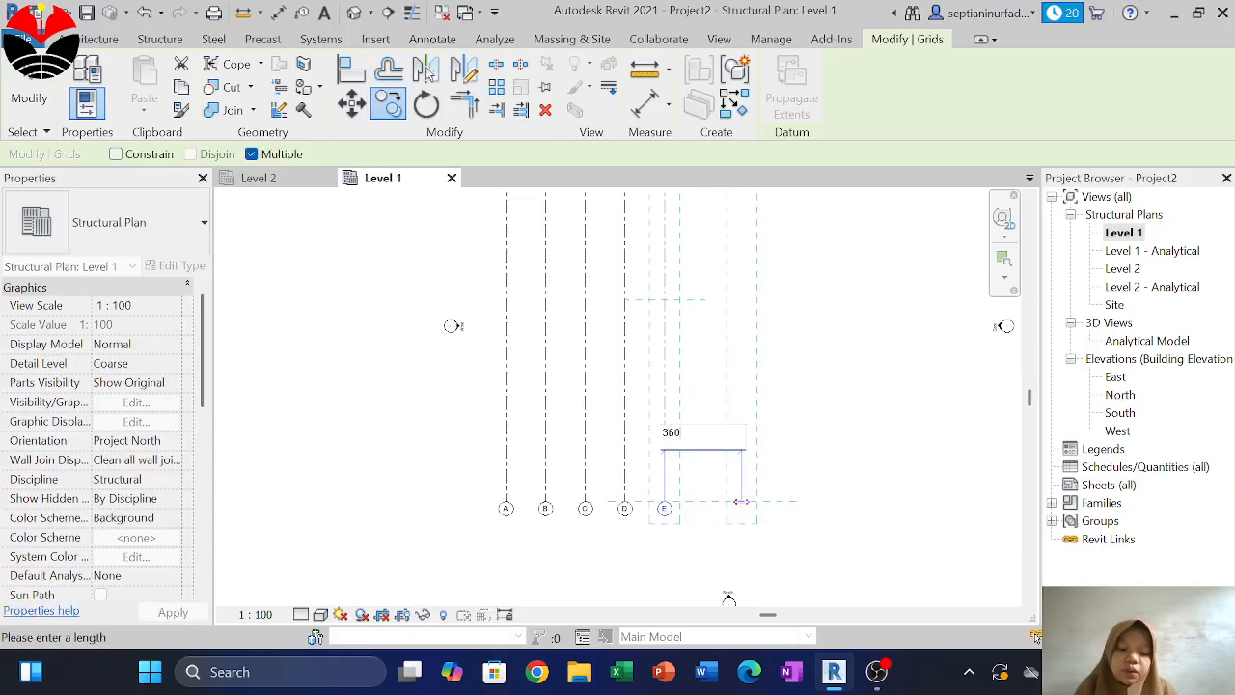
type("60")
key("Return")
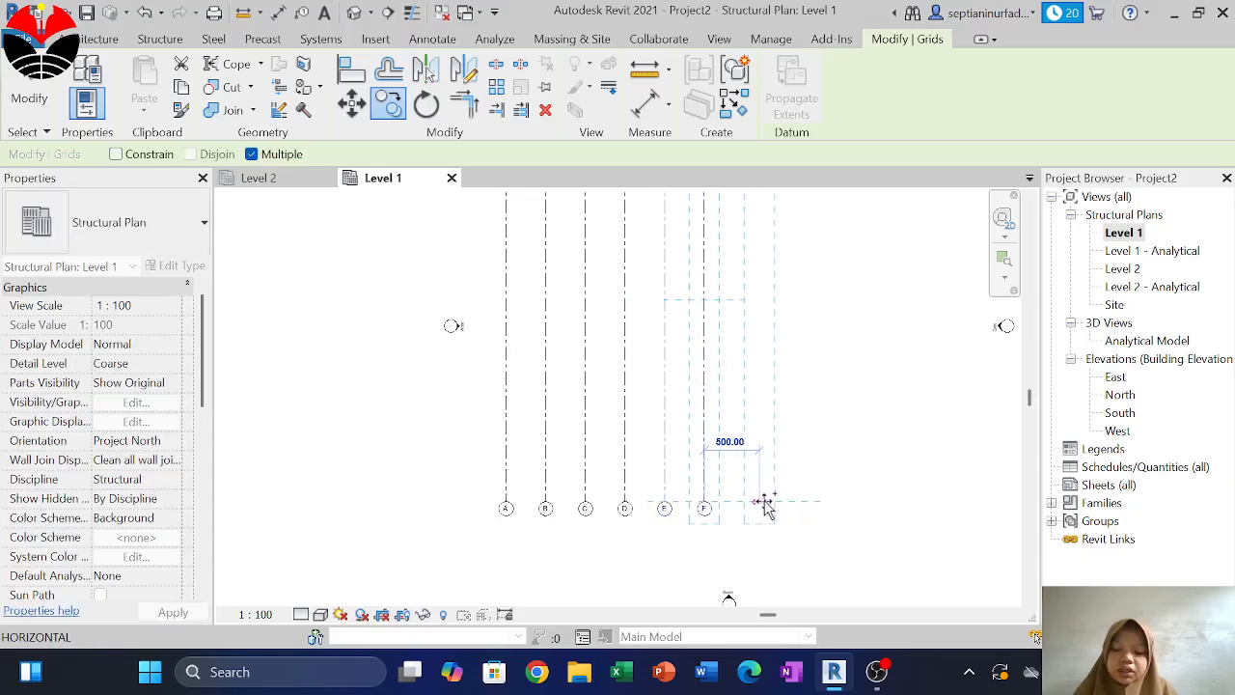
type("360")
key("Return")
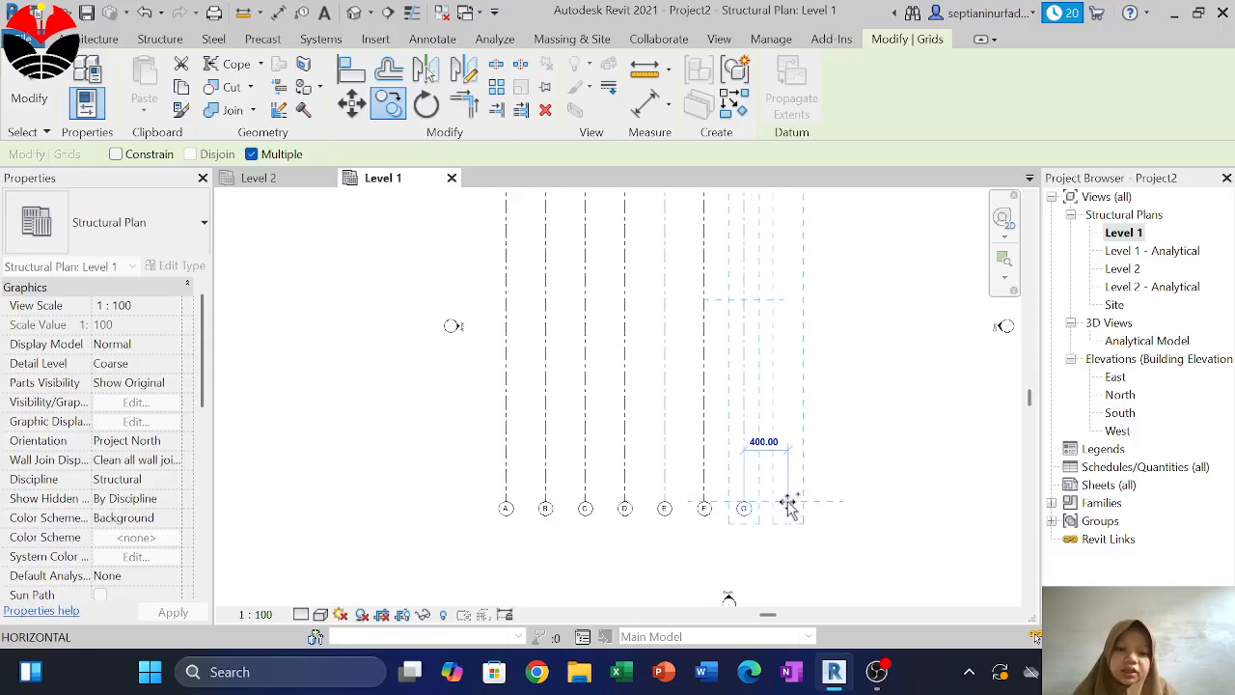
type("36")
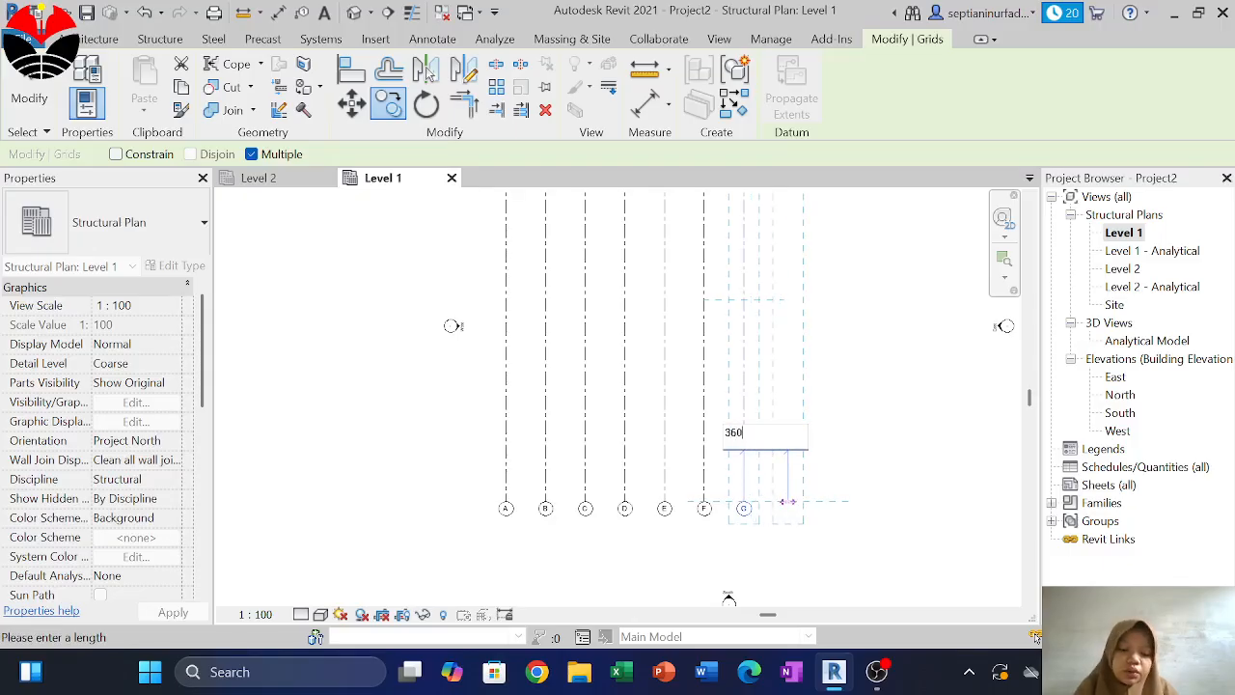
type("0")
key("Return")
Add three more grid line copies east of grid H, each spaced 240 cm from the previous one
middle_click_drag(854, 504, 634, 496)
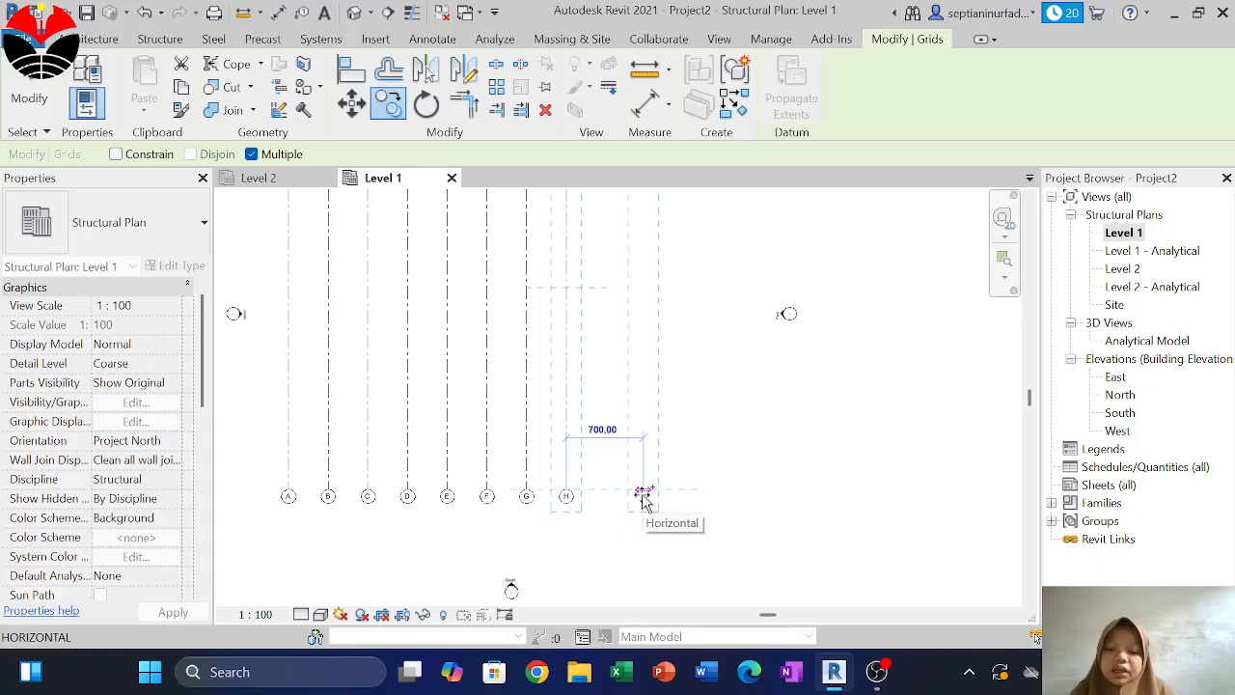
type("2400")
key("Return")
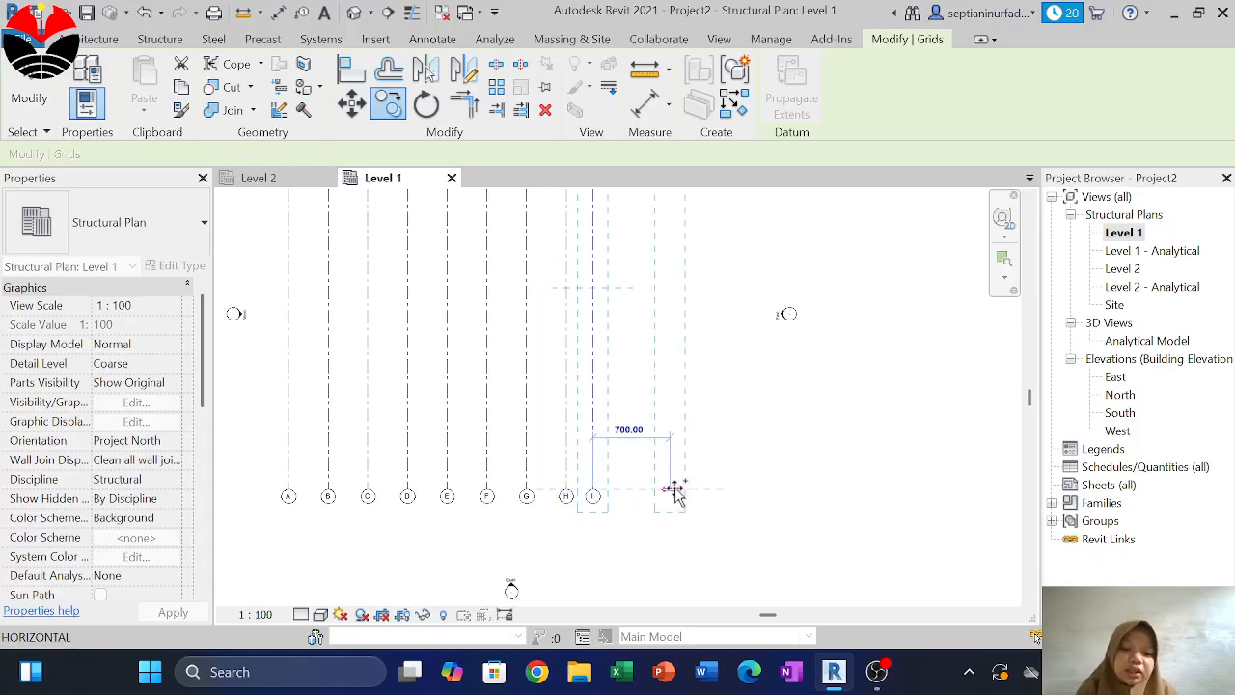
type("240")
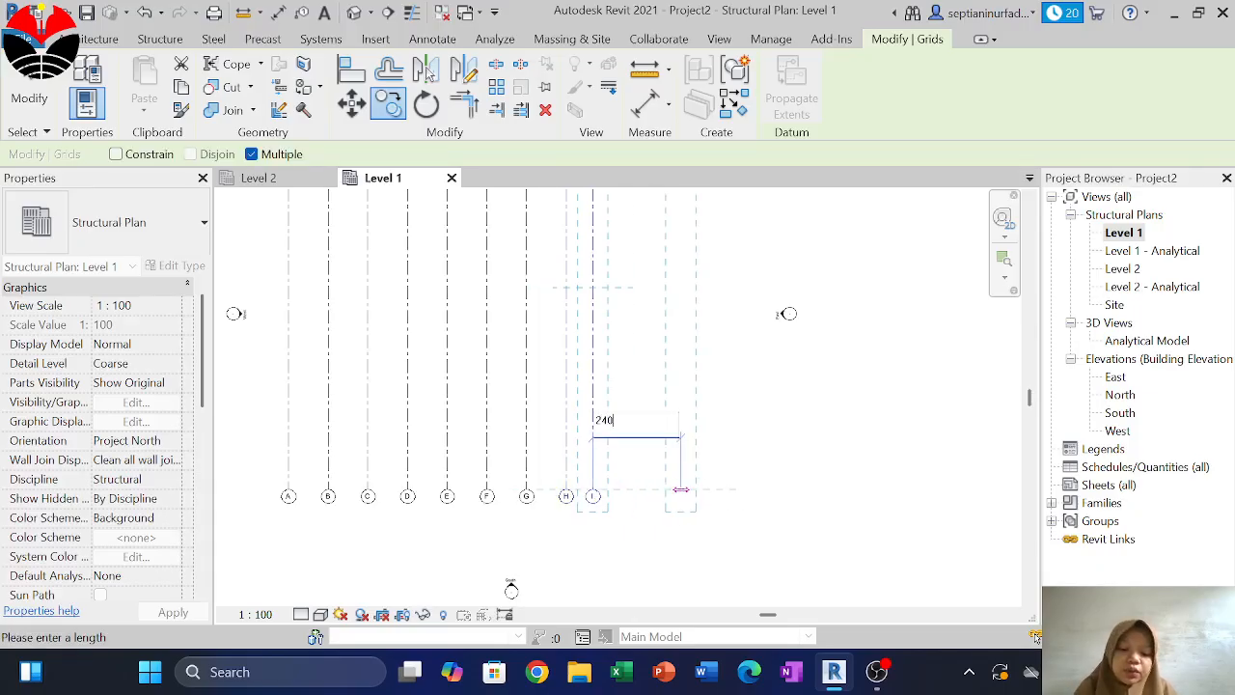
key("Return")
type("240")
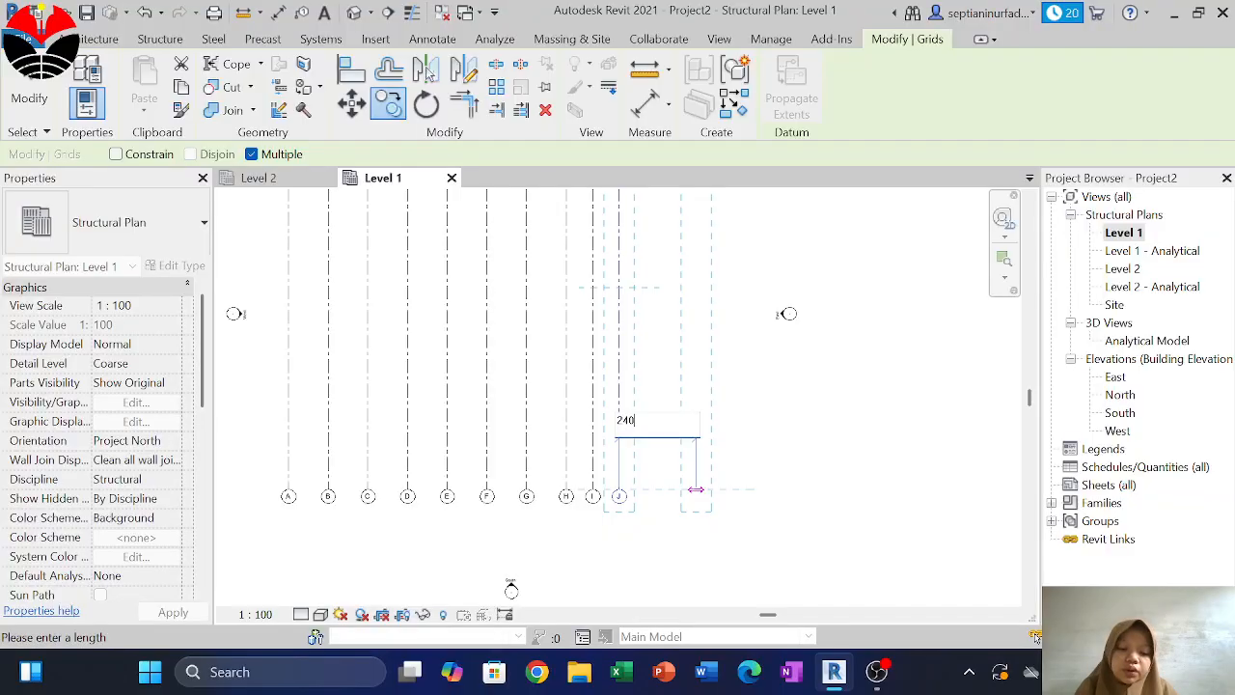
key("Return")
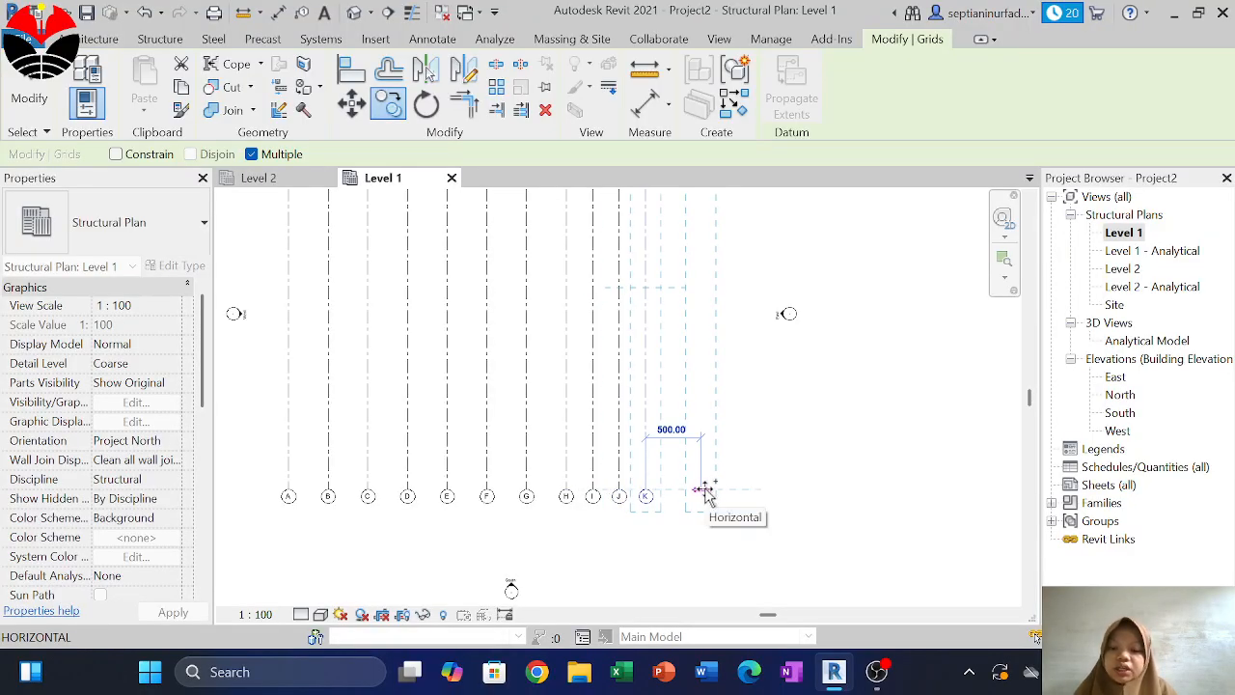
Add three further grid line copies east of grid K, each spaced 360 cm from the previous one
middle_click_drag(712, 491, 576, 505)
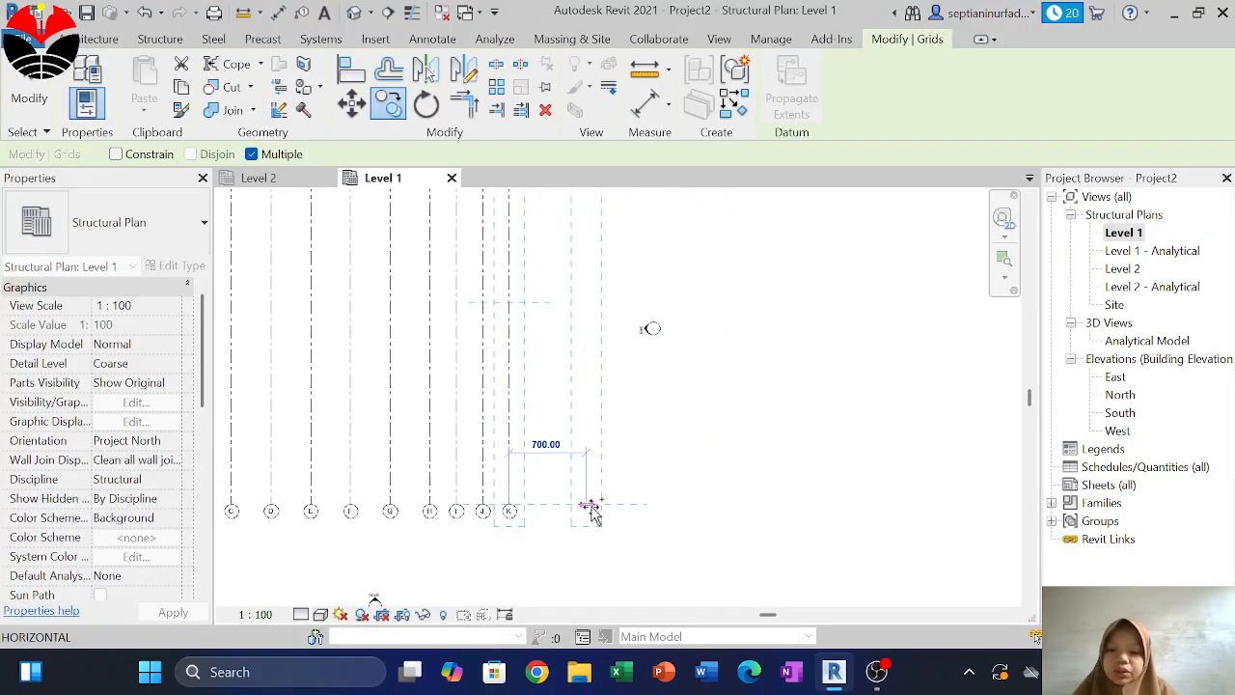
type("360")
key("Return")
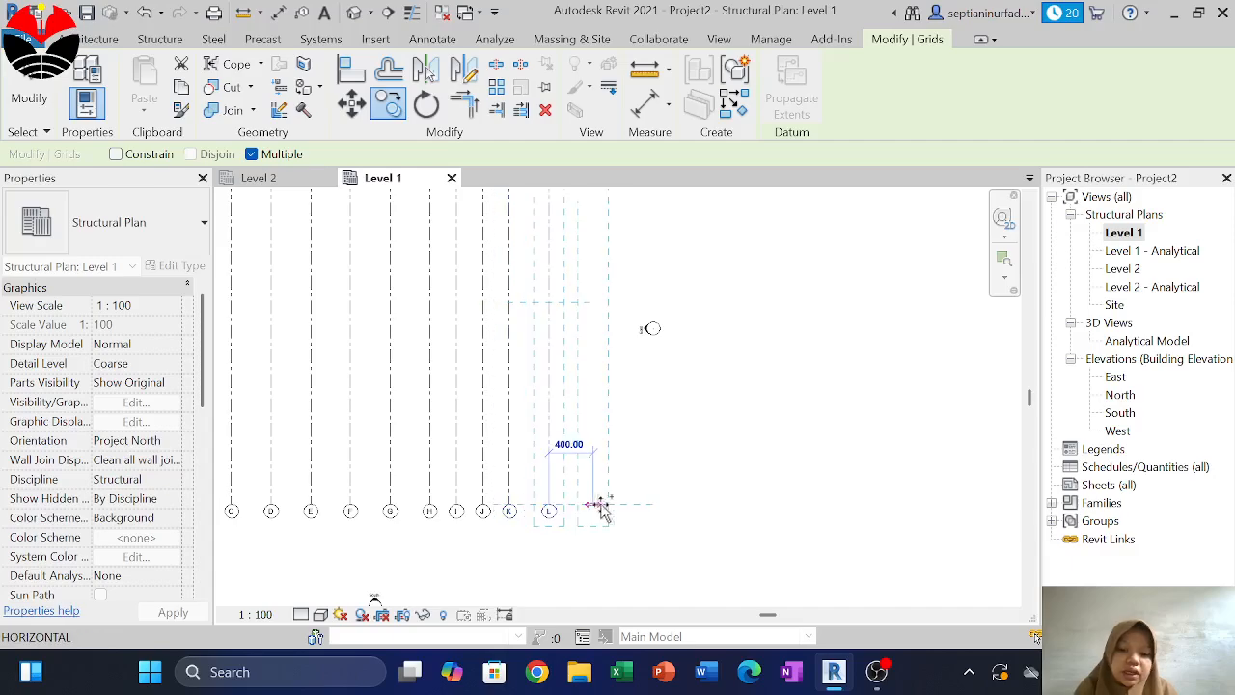
type("360")
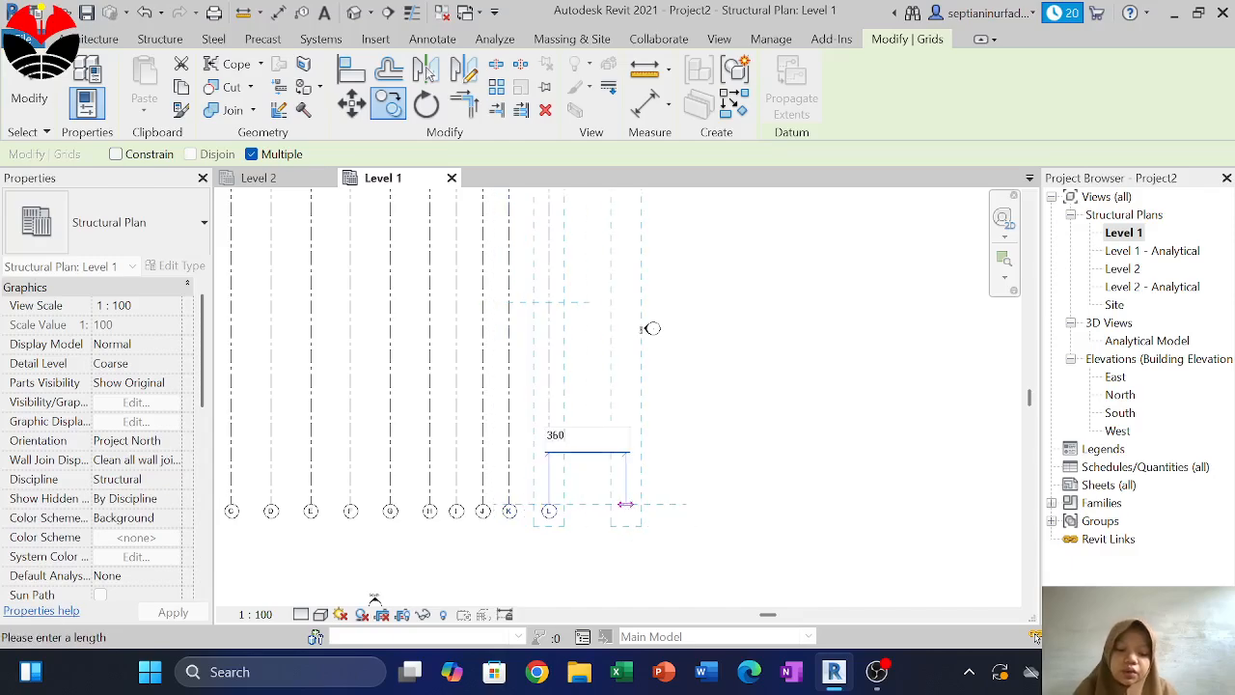
key("Return")
type("3")
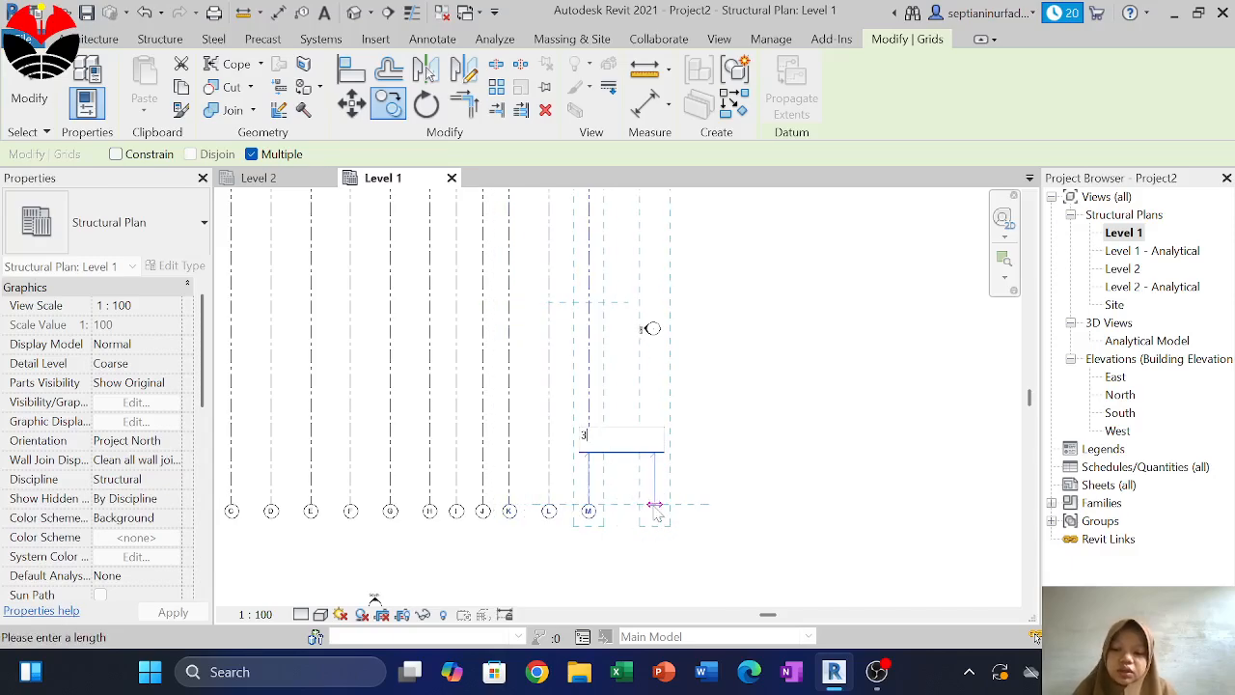
type("60")
key("Return")
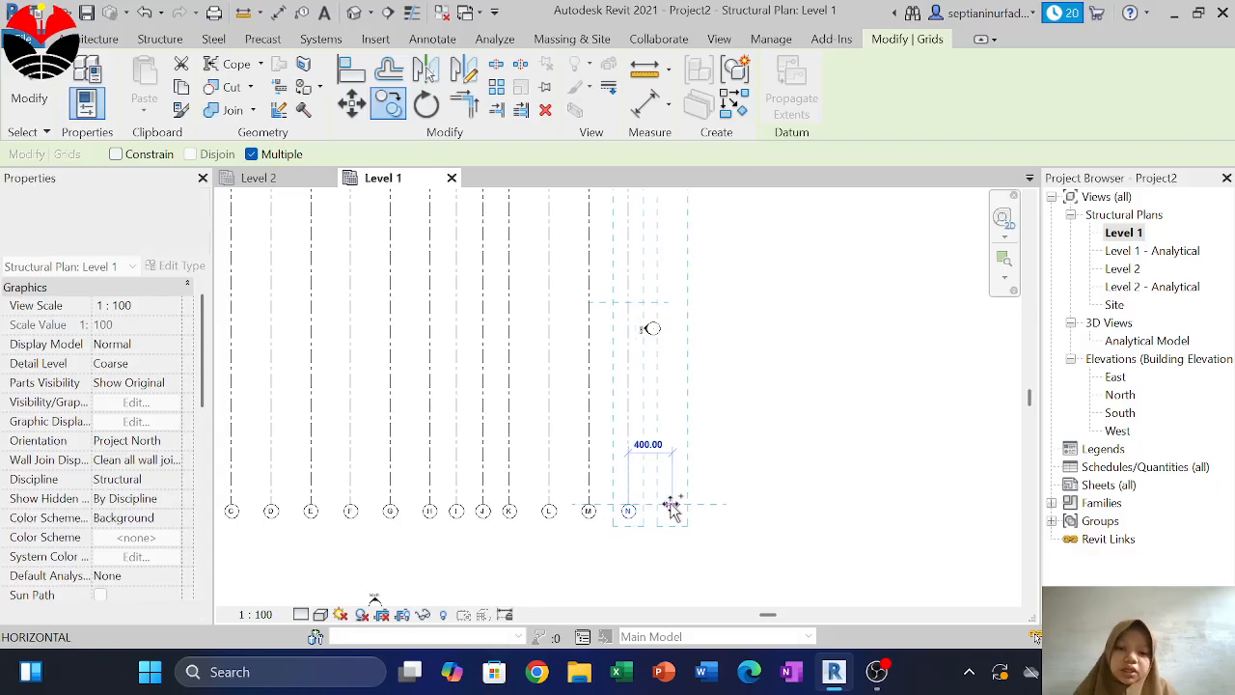
Add four more grid line copies east of grid N, each spaced 360 cm from the previous one
type("360")
key("Return")
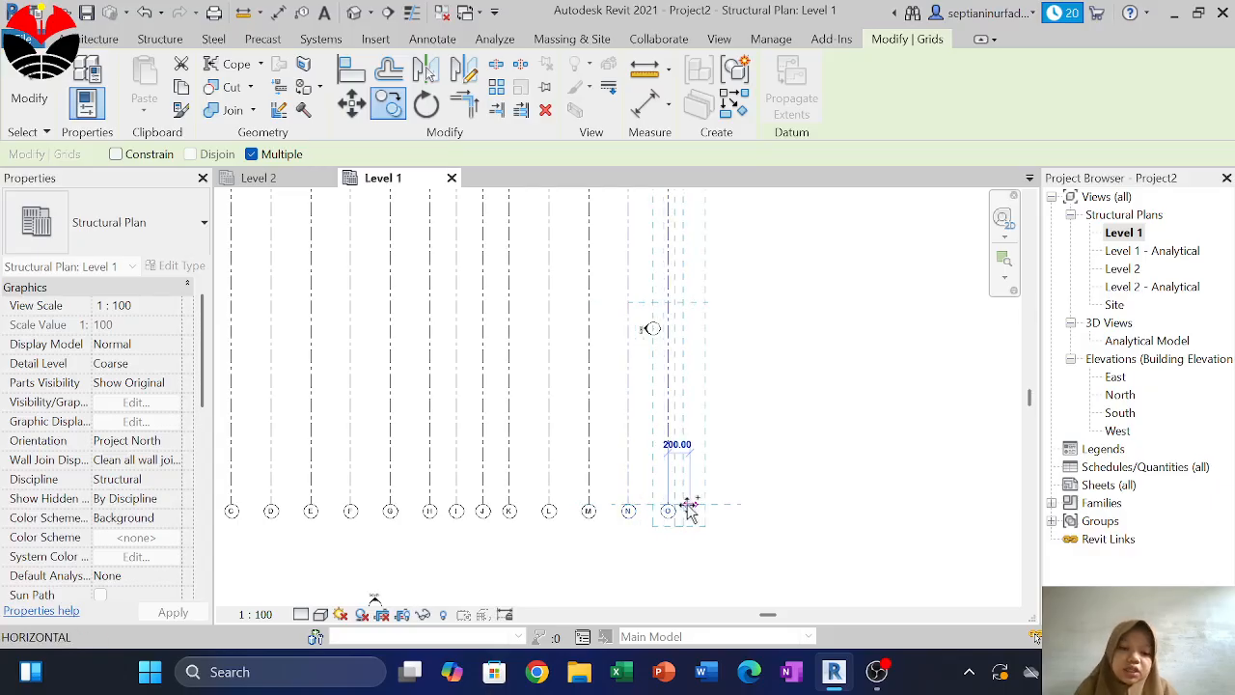
type("360")
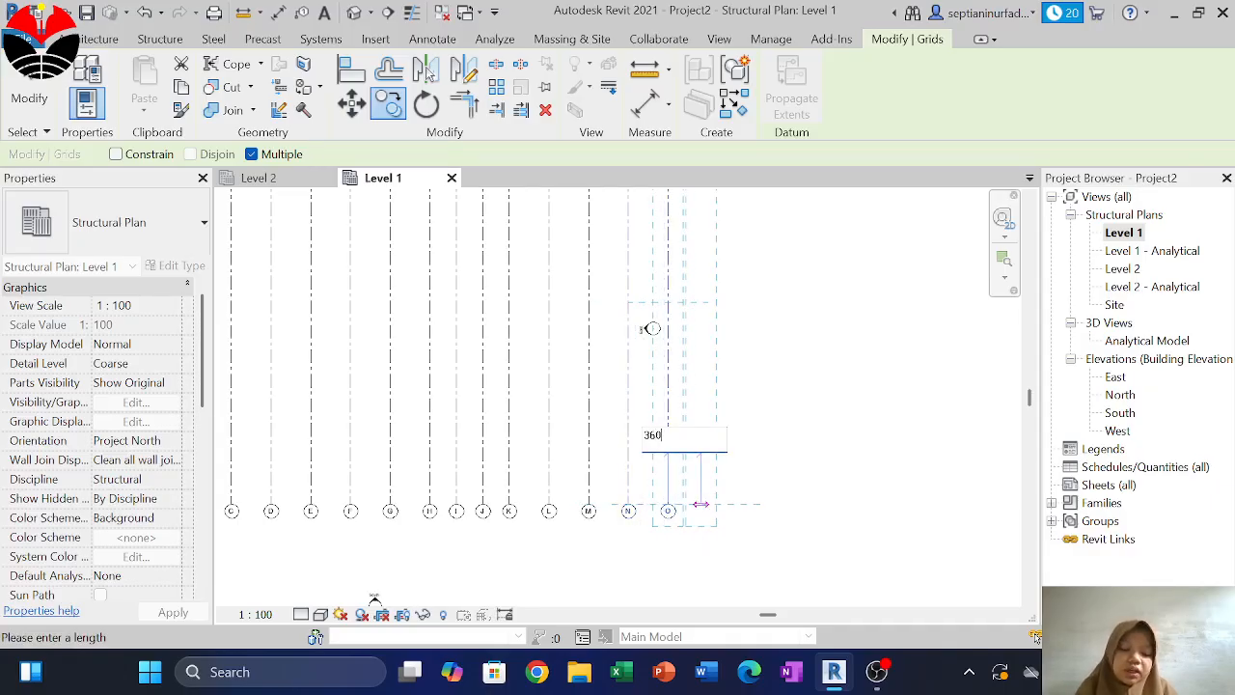
key("Return")
type("36")
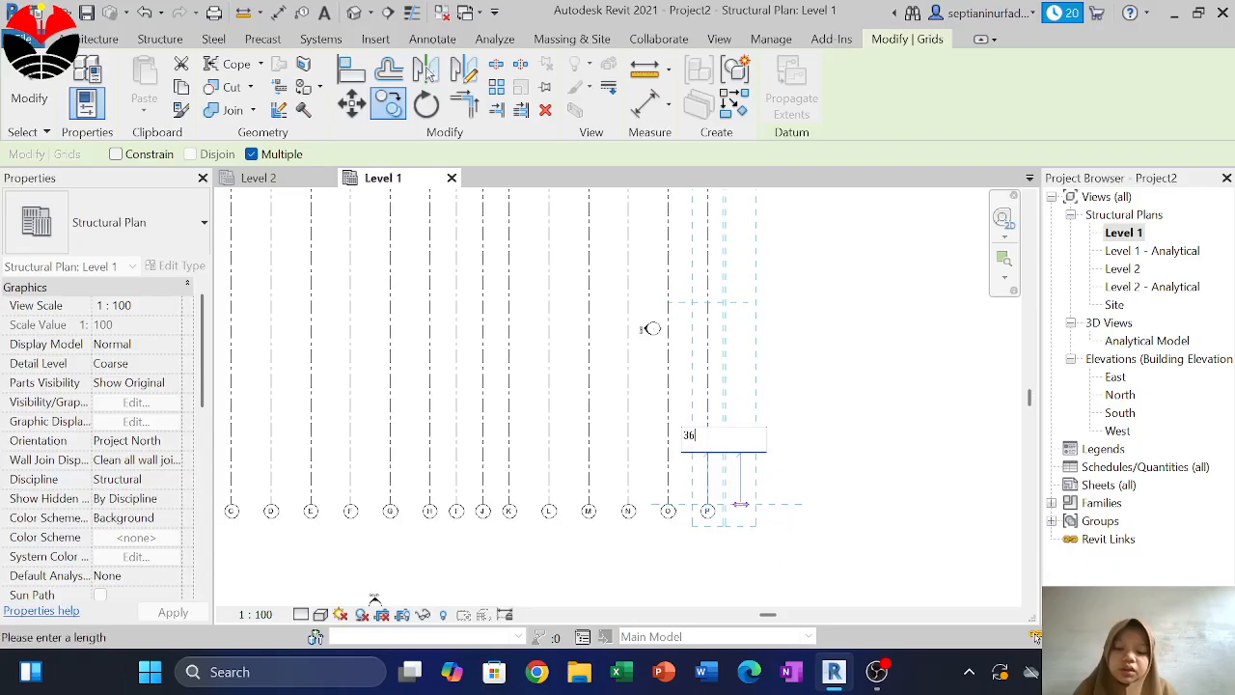
type("0")
key("Return")
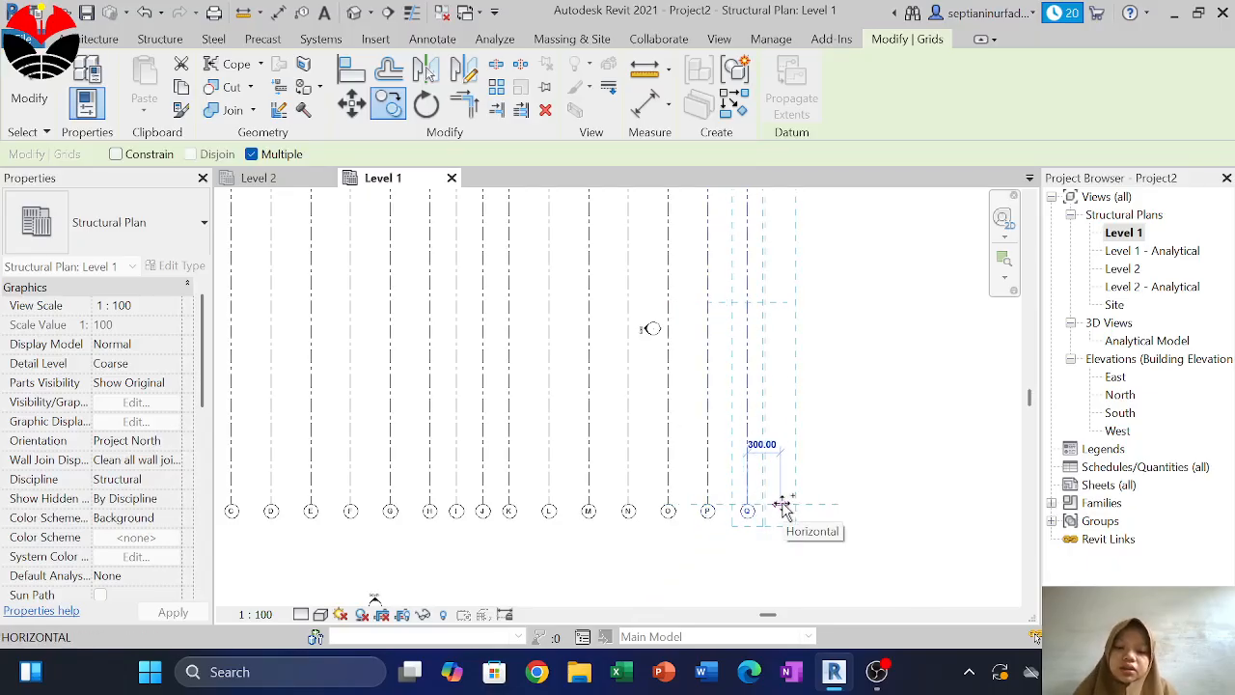
type("2")
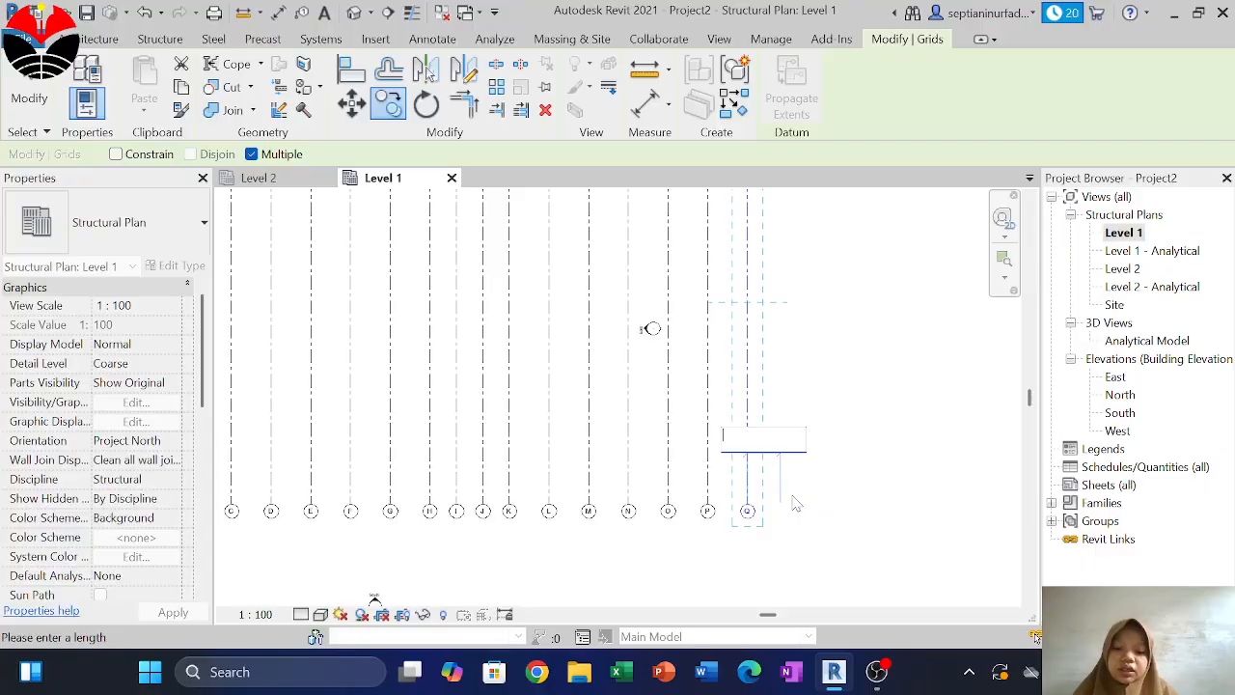
type("60")
key("Return")
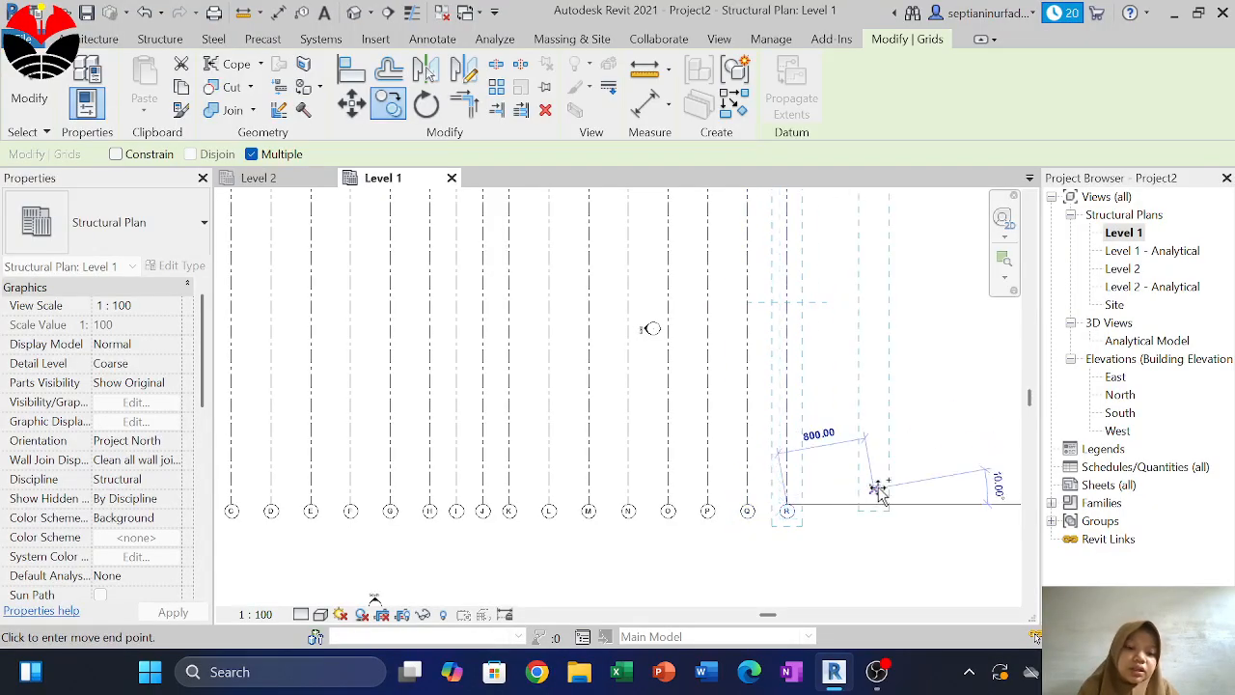
Draw a horizontal grid line just above the lettered bubbles, running from east of grid R to west of grid A
key("g")
key("r")
scroll(870, 468, "down", 3)
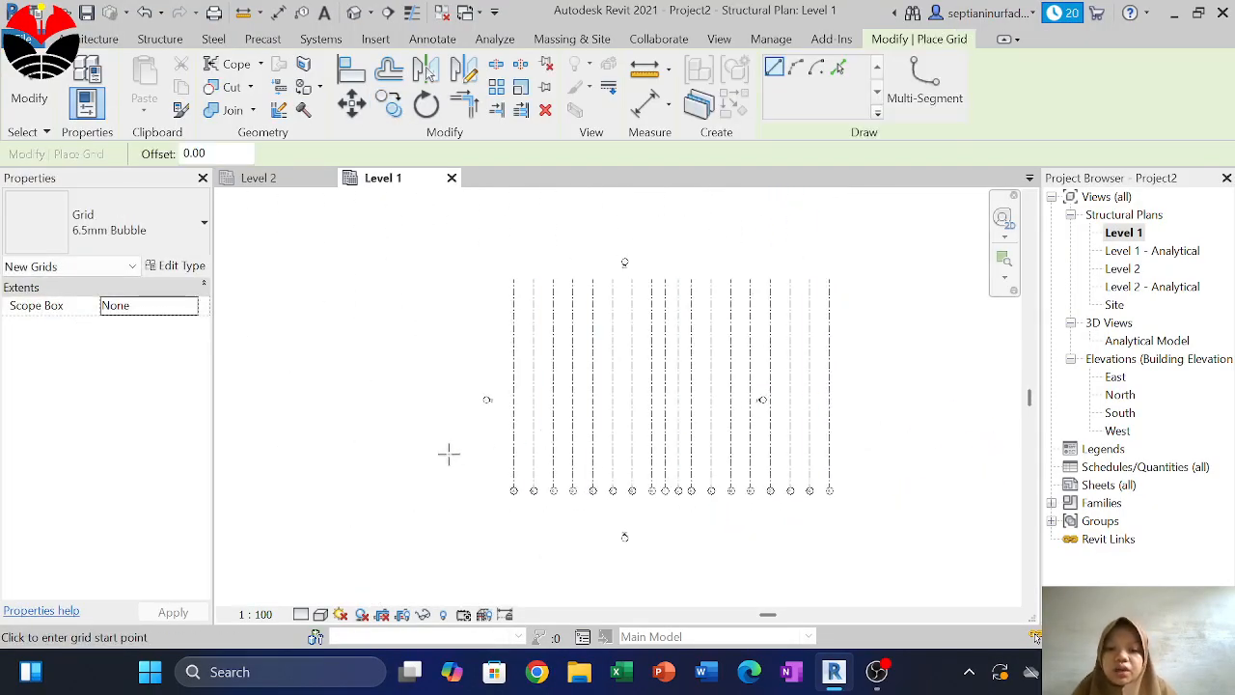
scroll(447, 453, "up", 2)
middle_click_drag(503, 457, 426, 470)
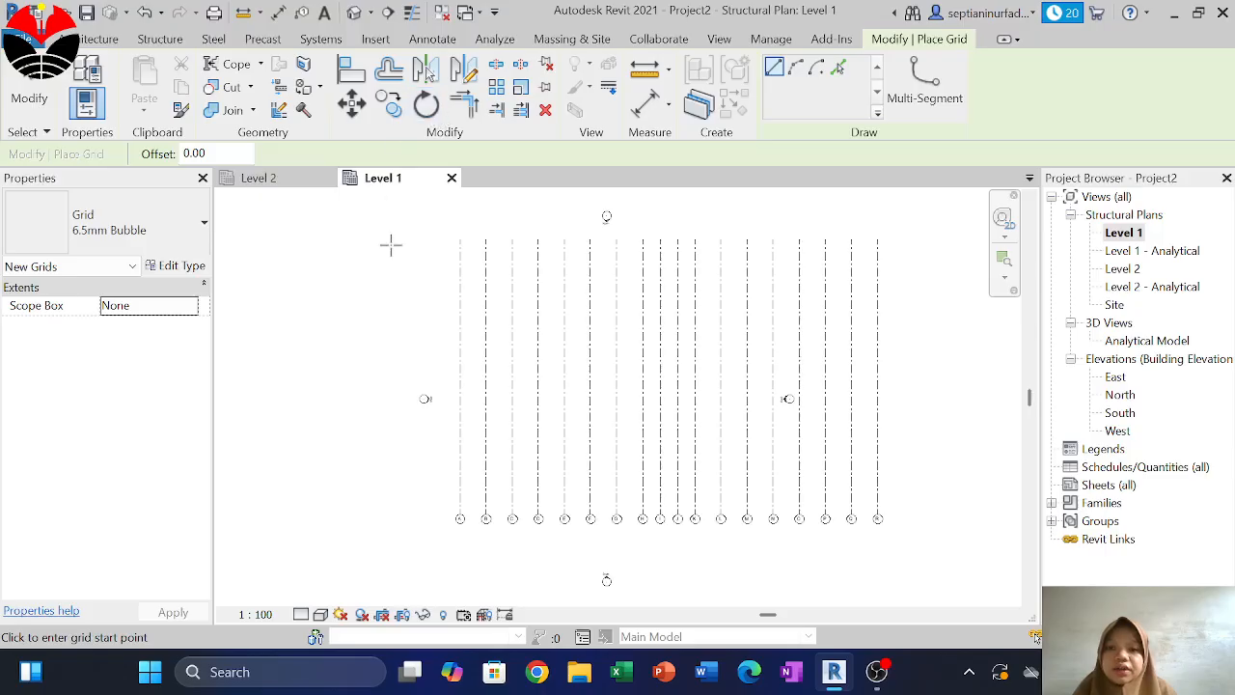
left_click(912, 498)
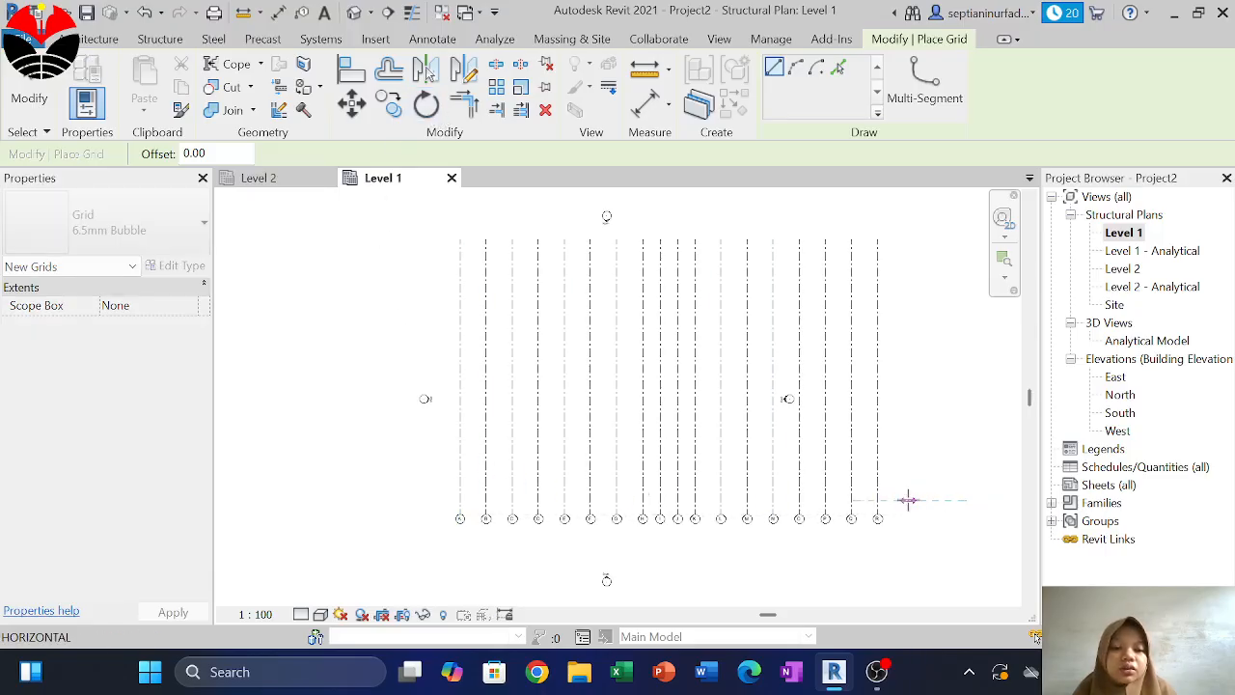
scroll(424, 499, "up", 2)
left_click(441, 499)
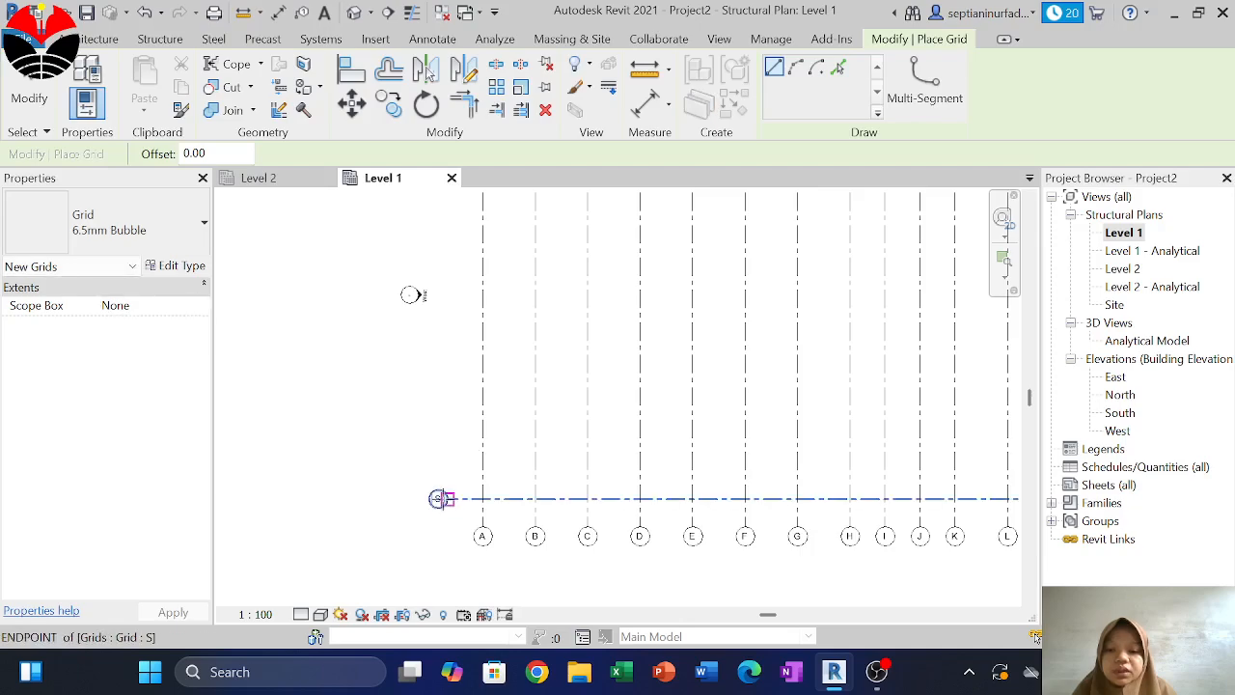
Finish placing grids and rename the horizontal grid line as 1 in its bubble
key("Escape")
key("Escape")
scroll(435, 499, "up", 2)
double_click(437, 498)
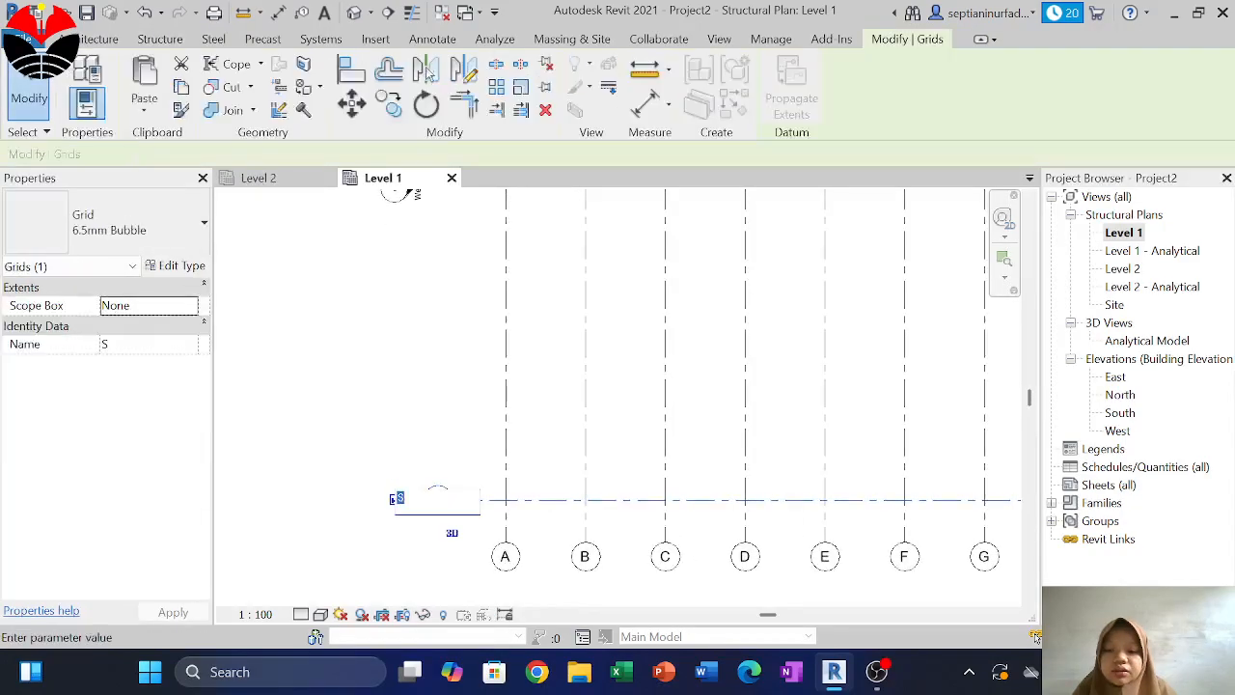
left_click(420, 436)
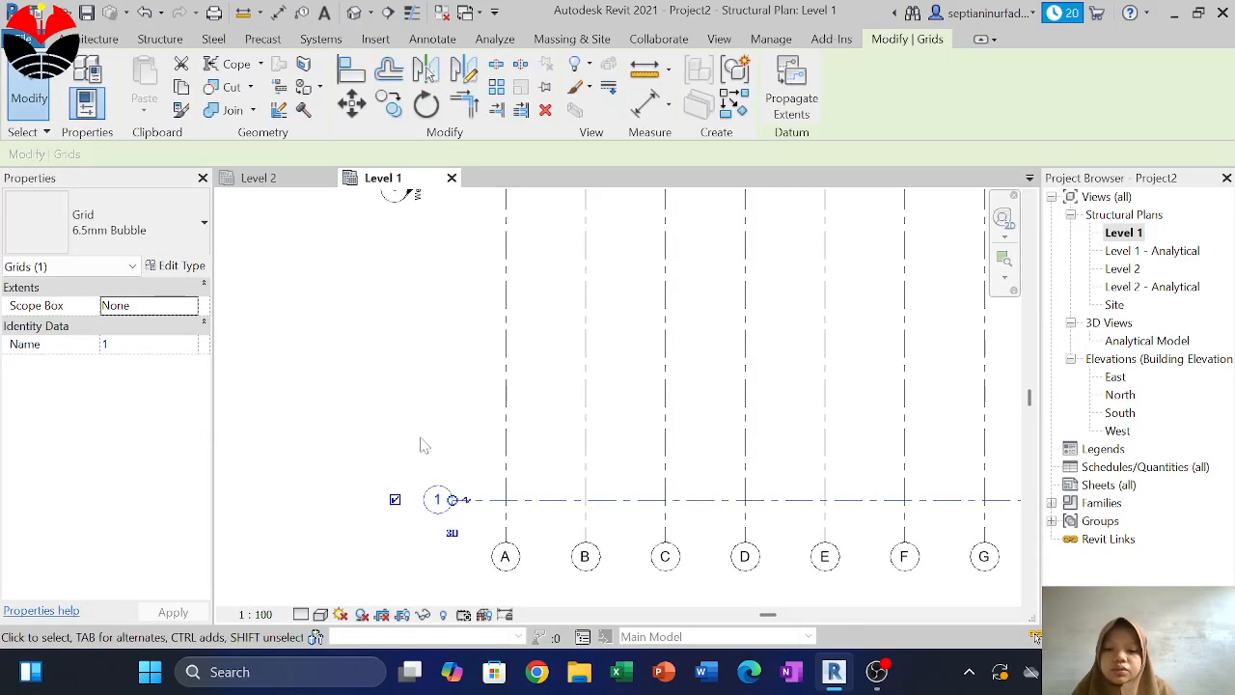
Copy grid line 1 northward twice with multiple copying, at successive spacings of 180 cm and 510 cm
scroll(425, 473, "down", 2)
left_click(450, 506)
left_click_drag(444, 487, 413, 432)
left_click(387, 103)
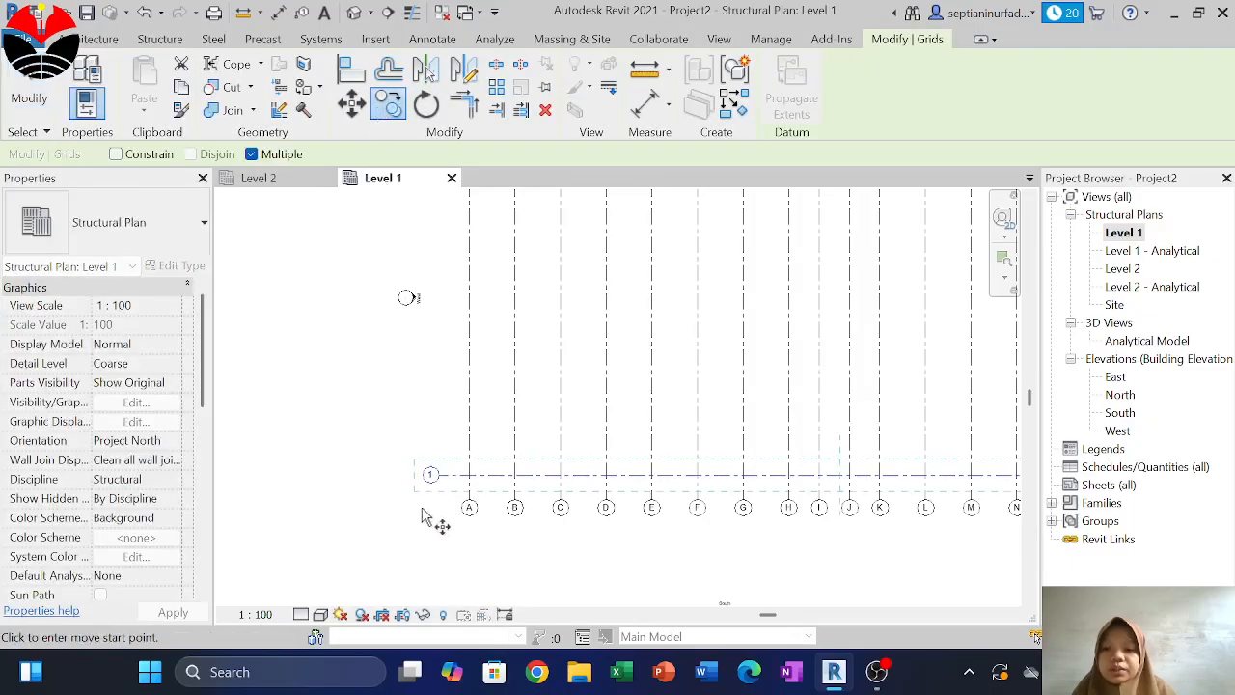
left_click(436, 474)
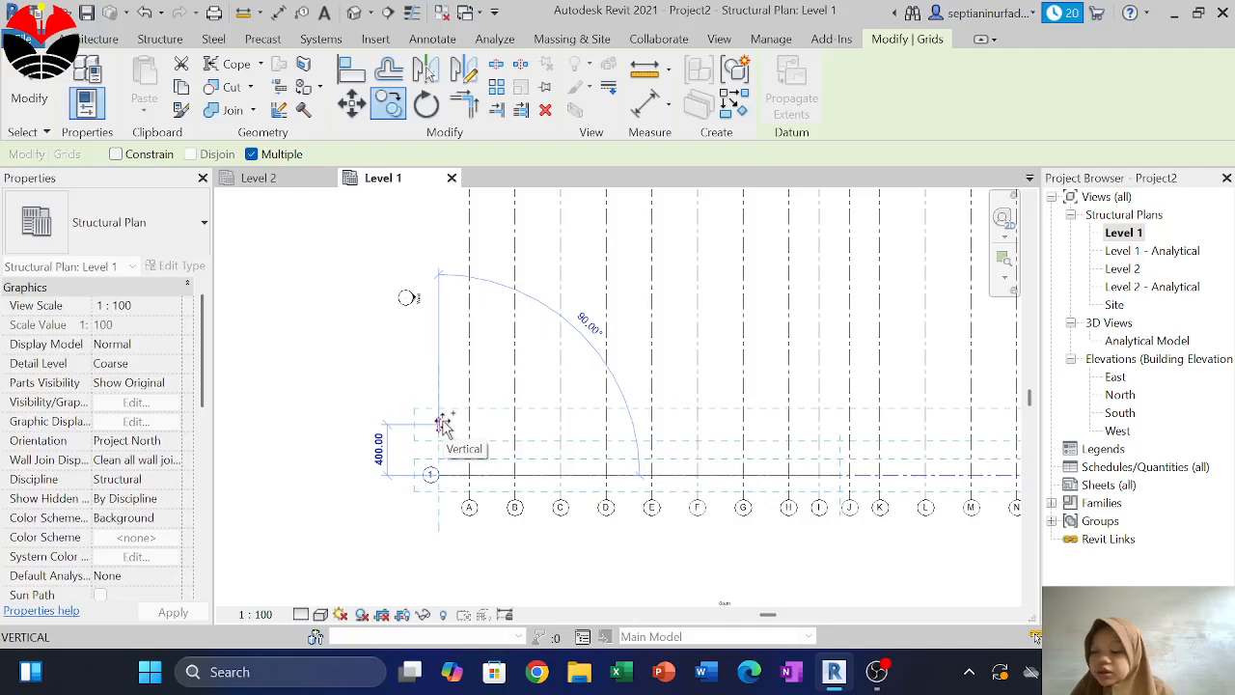
type("1")
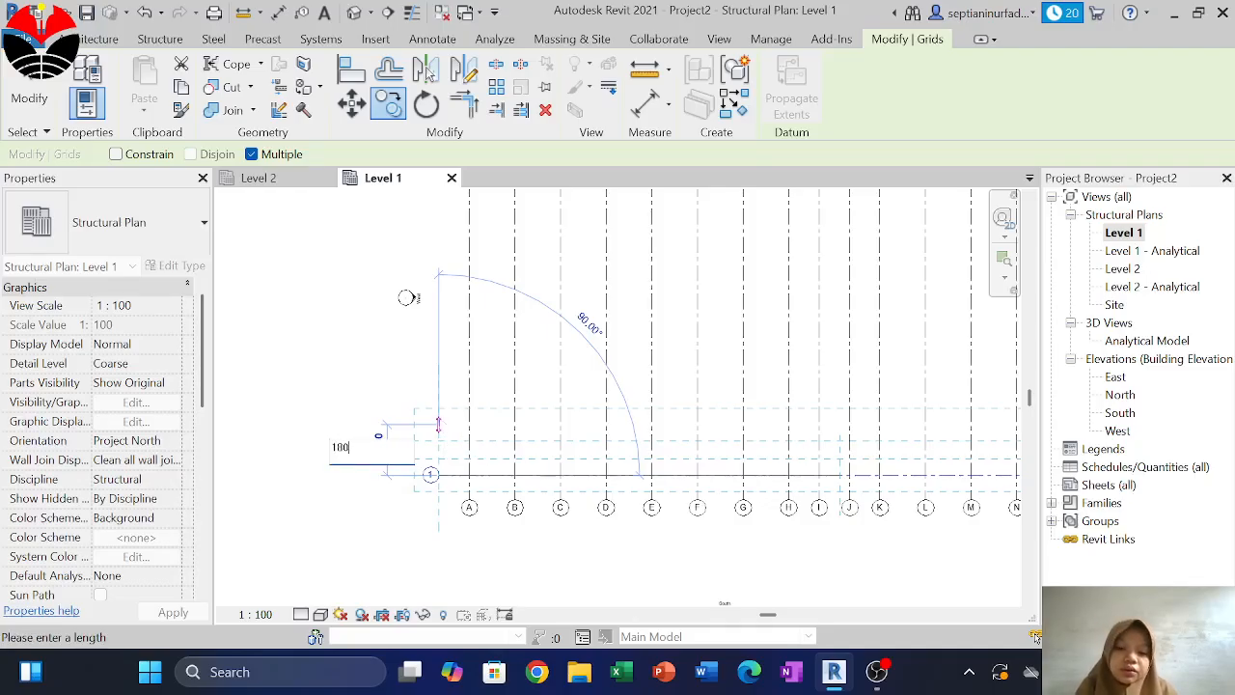
type("00")
key("Return")
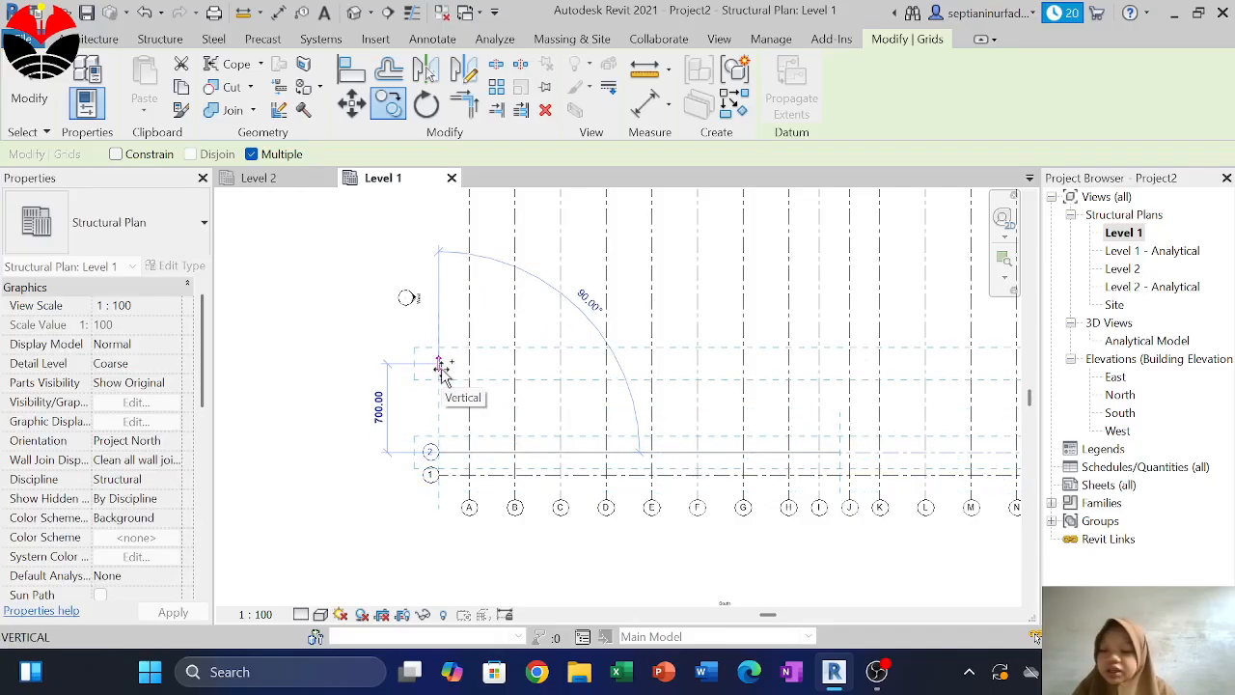
type("510")
key("Return")
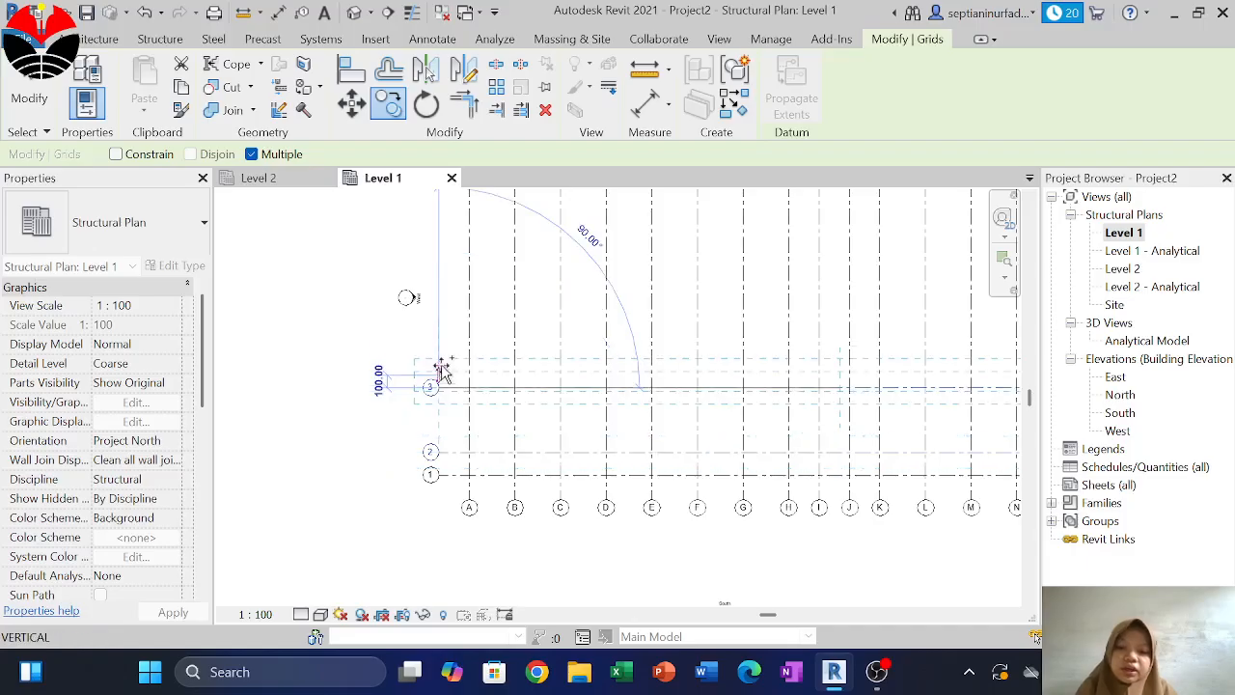
Add three more copies north of grid 3 at successive spacings of 240, 510 and 180 cm, removing the stray line beyond grid 6
middle_click_drag(443, 314, 457, 417)
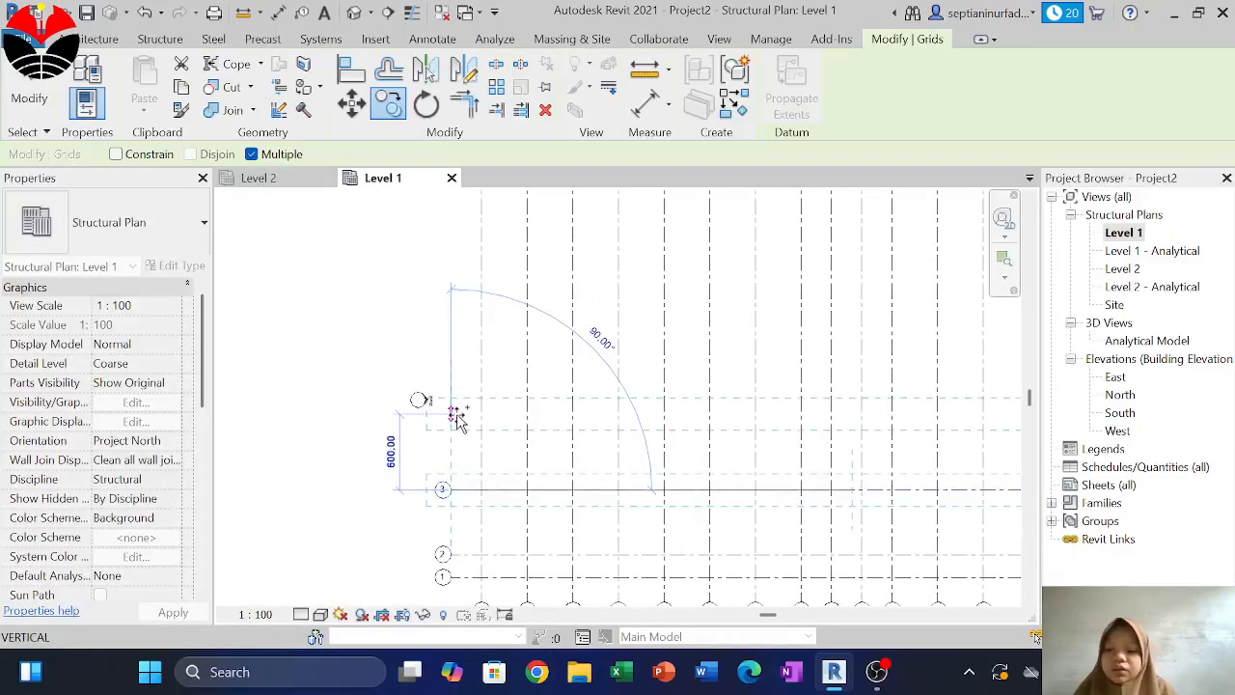
type("240")
key("Return")
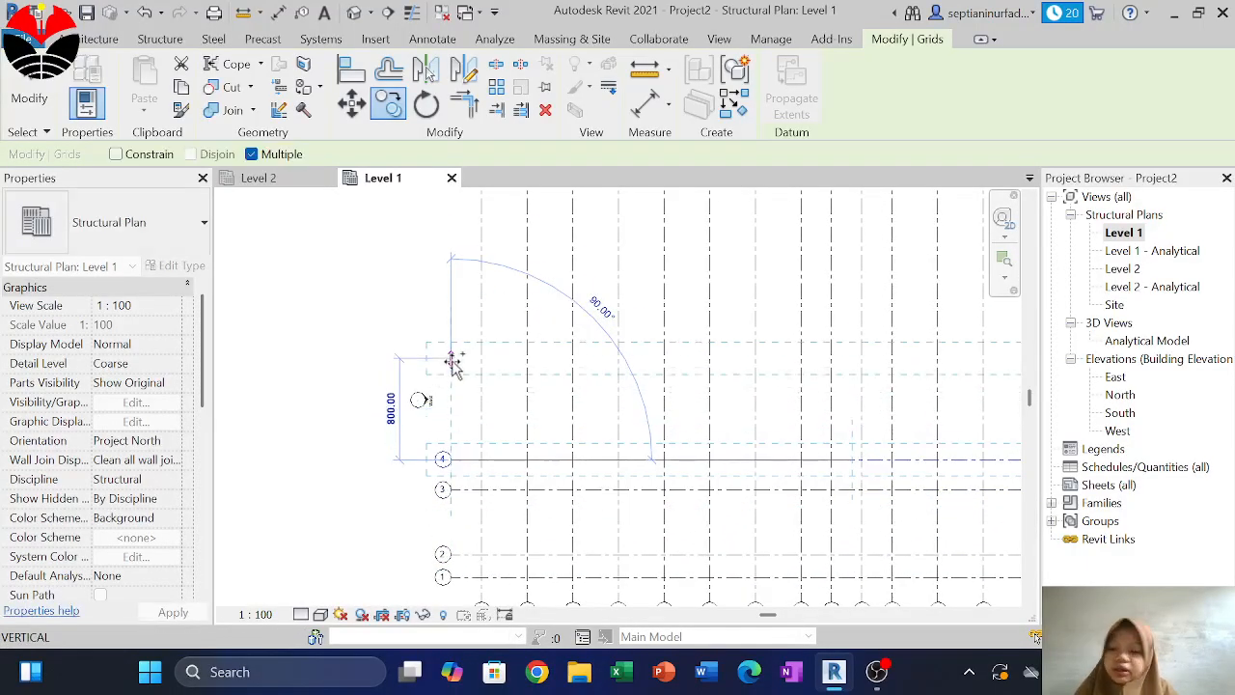
type("510")
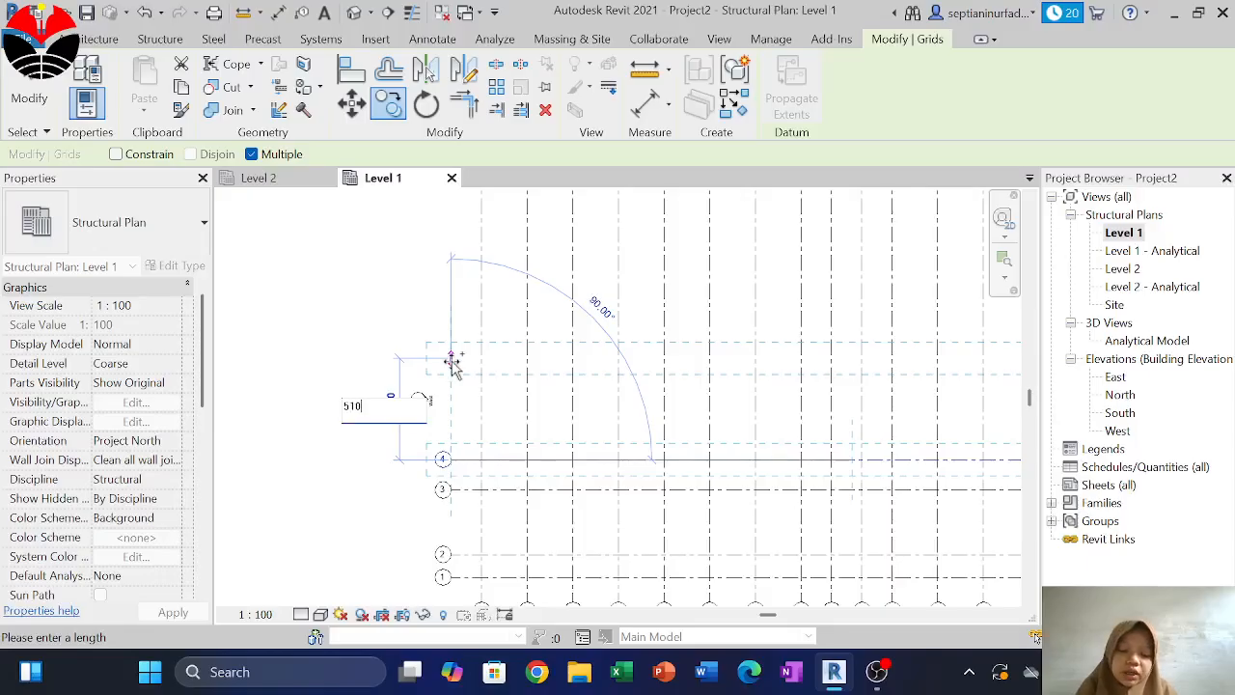
key("Return")
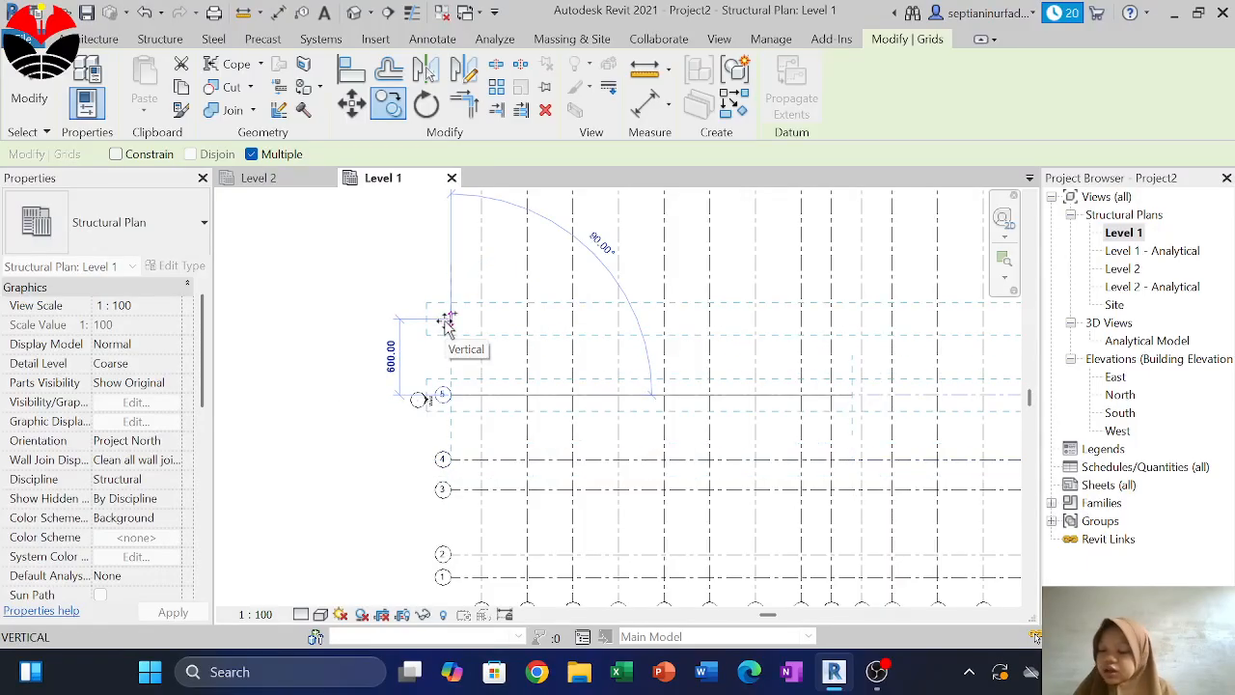
type("180")
key("Return")
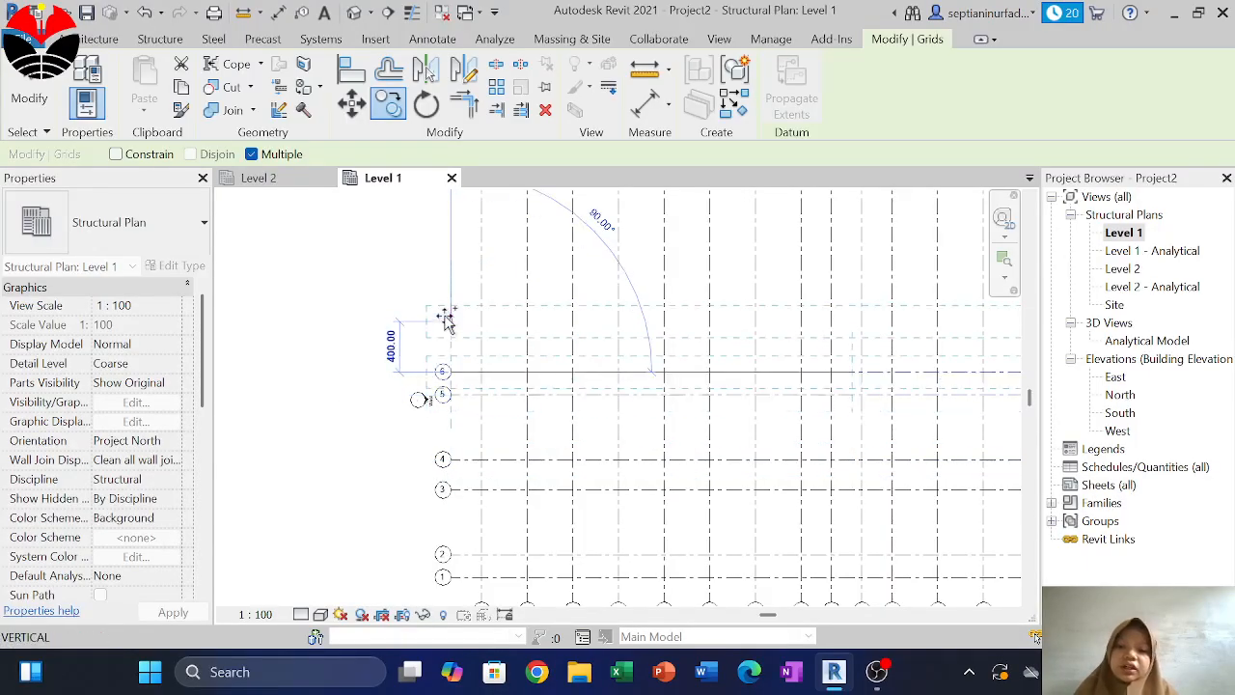
key("Escape")
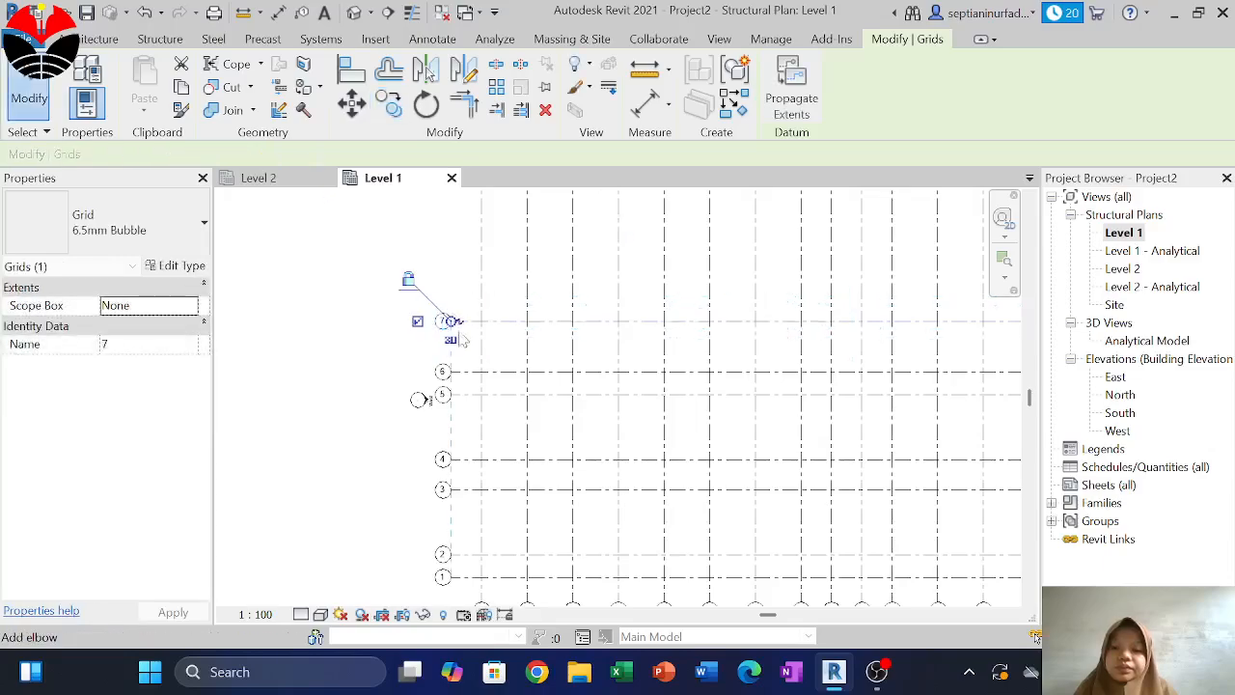
key("Escape")
left_click(419, 299)
key("Escape")
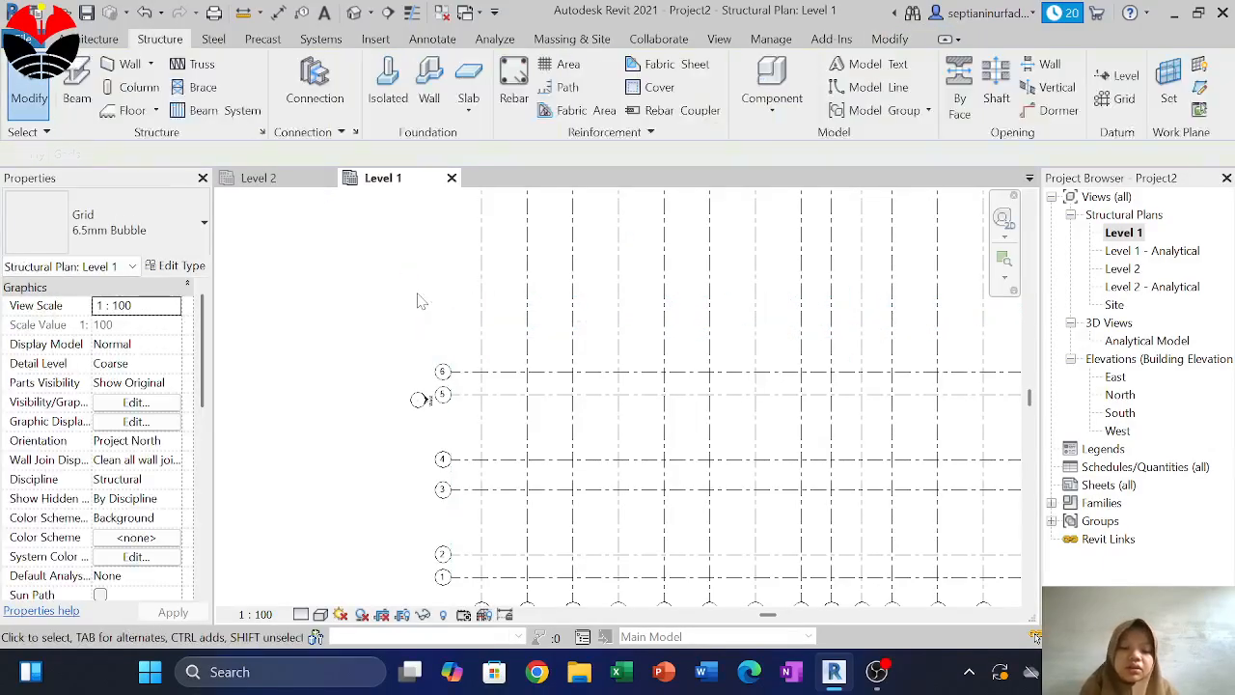
Shorten all the lettered vertical grid lines together so their north ends stop a short distance beyond grid 6
scroll(418, 299, "down", 4)
left_click_drag(890, 352, 387, 330)
left_click(851, 284)
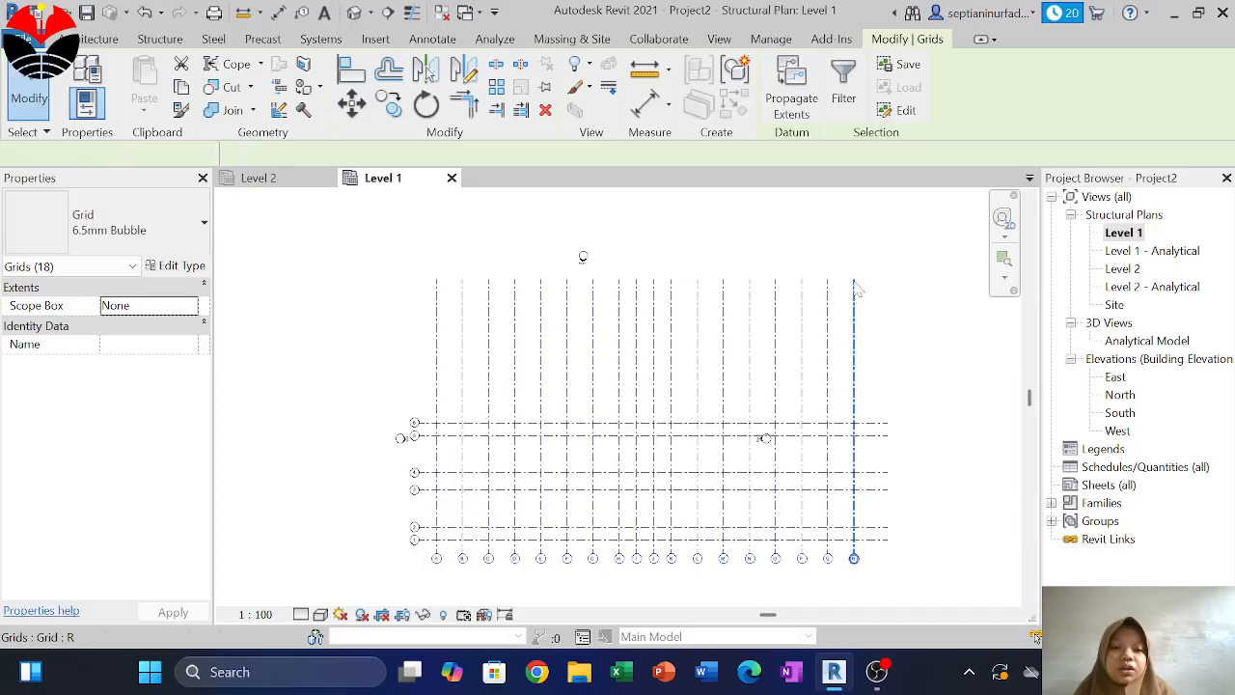
left_click_drag(853, 281, 854, 381)
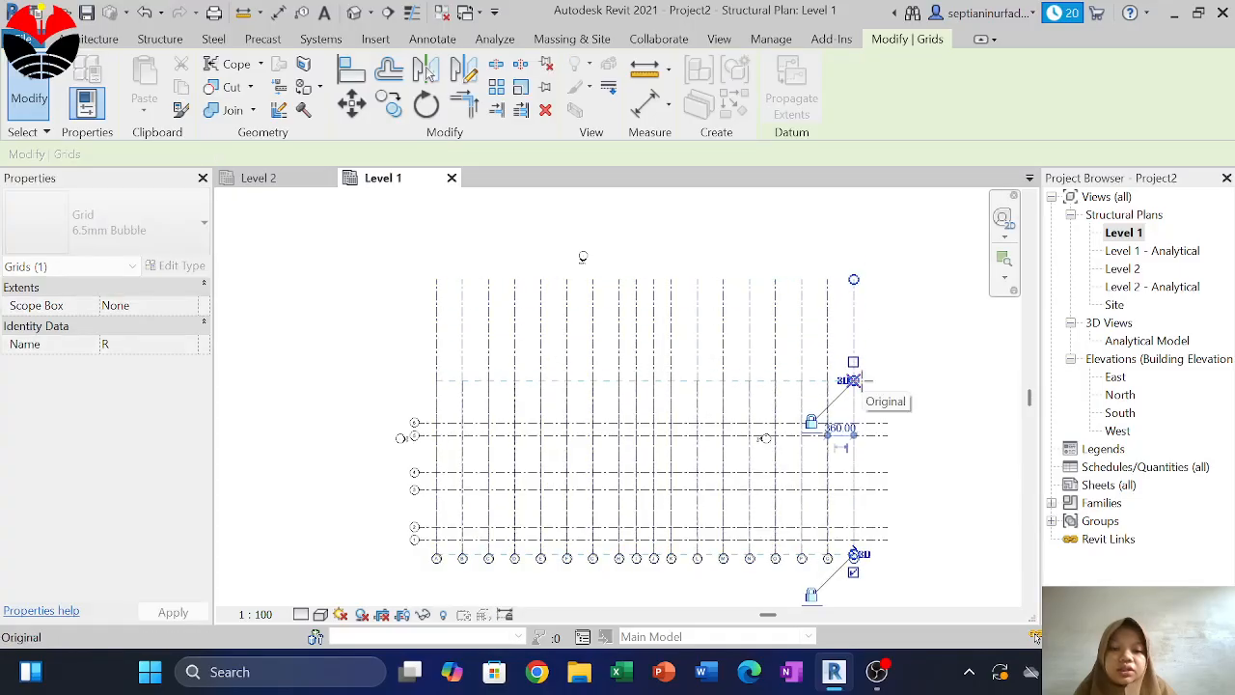
key("Escape")
Move the whole North elevation marker closer to the shortened grid, just north of the line ends near grid I
mouse_move(627, 288)
left_mouse_down()
mouse_move(545, 228)
mouse_move(563, 265)
mouse_move(589, 265)
left_mouse_up()
left_click(586, 258)
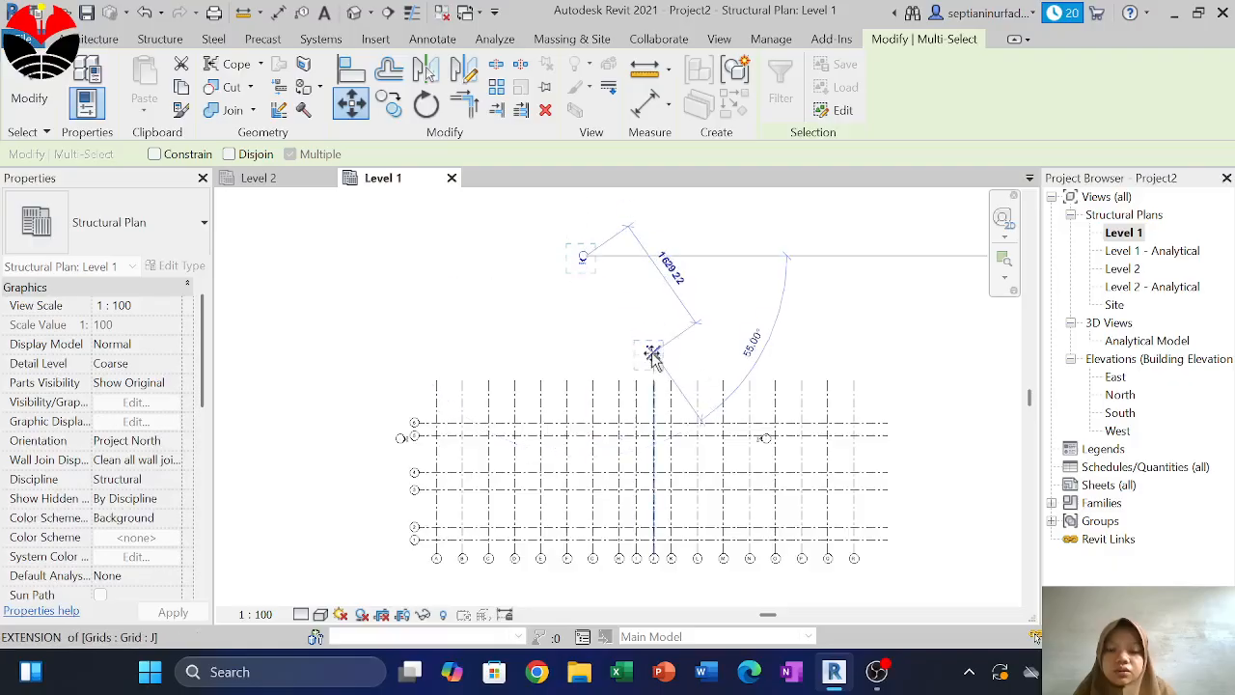
scroll(654, 350, "up", 1)
left_click(642, 335)
Move the whole East elevation marker out of the grid to a point east of grid R, about level with grid 4
scroll(673, 300, "down", 3)
scroll(740, 403, "up", 3)
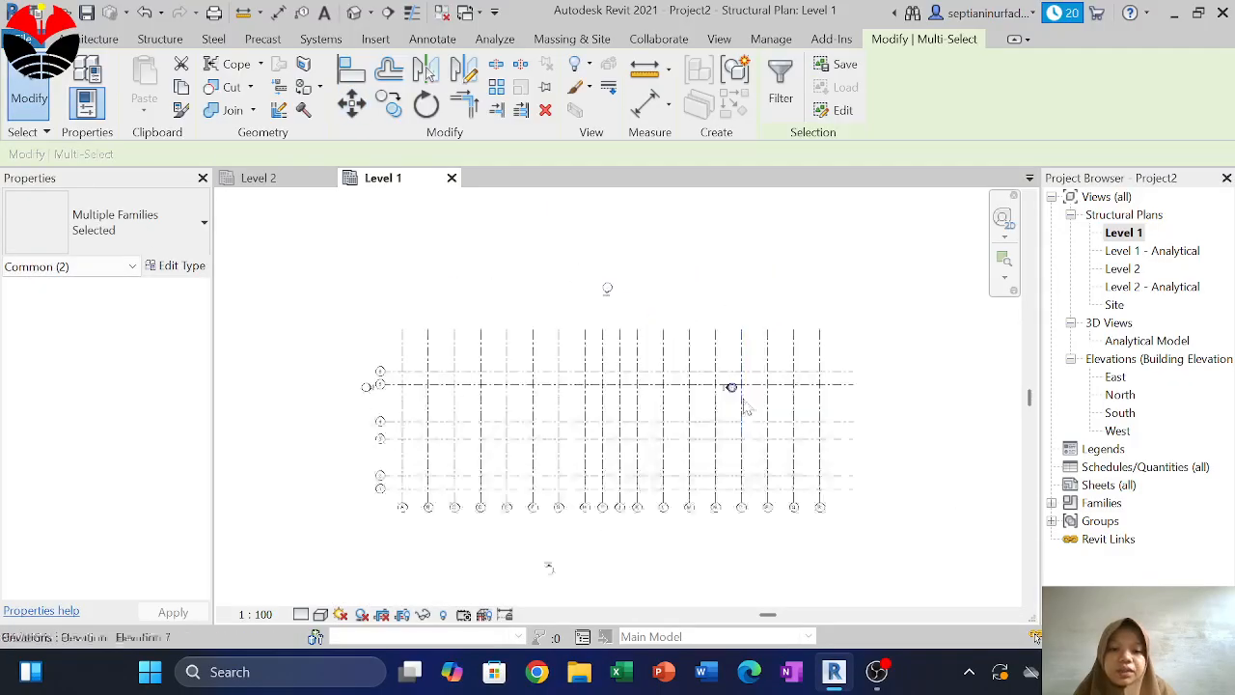
scroll(731, 402, "up", 4)
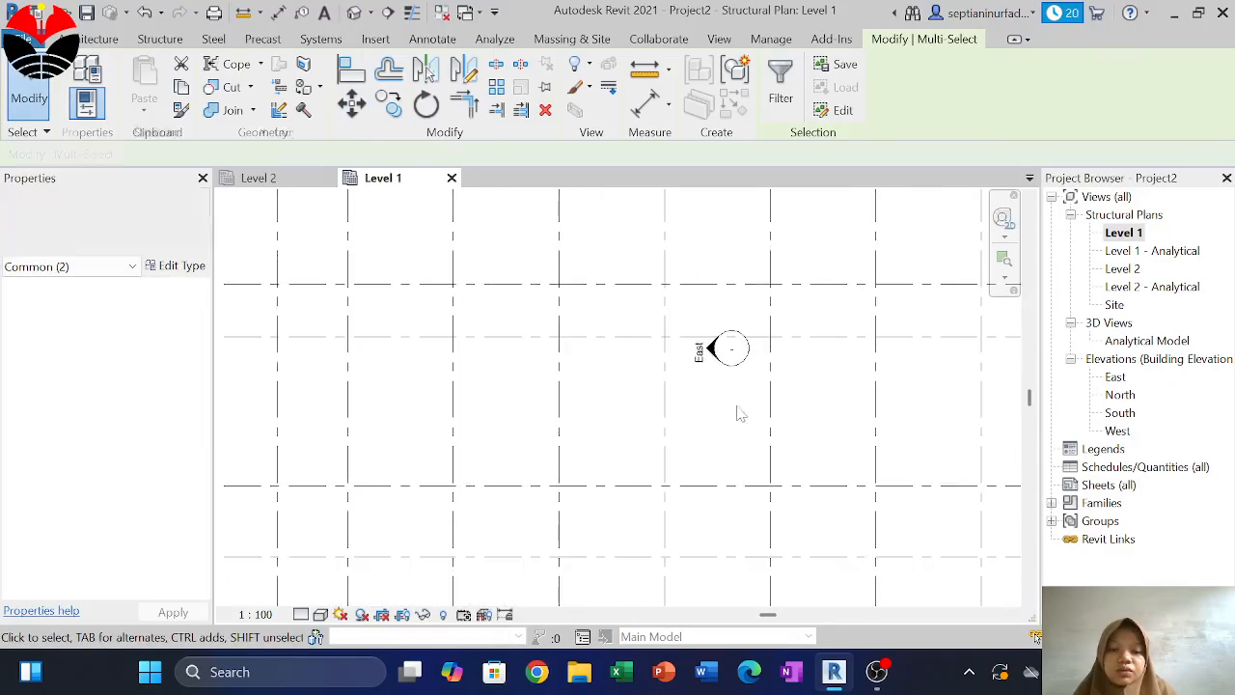
left_click_drag(743, 416, 689, 328)
left_click(353, 104)
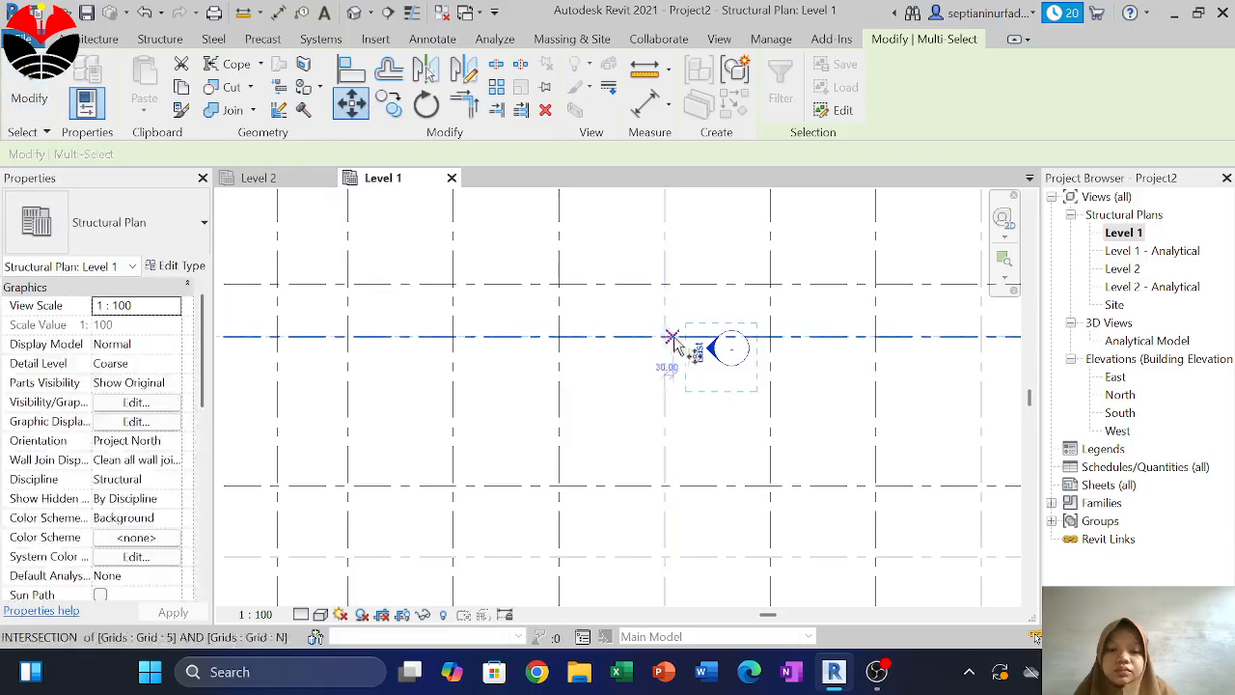
left_click(706, 348)
scroll(693, 338, "down", 2)
scroll(690, 338, "down", 4)
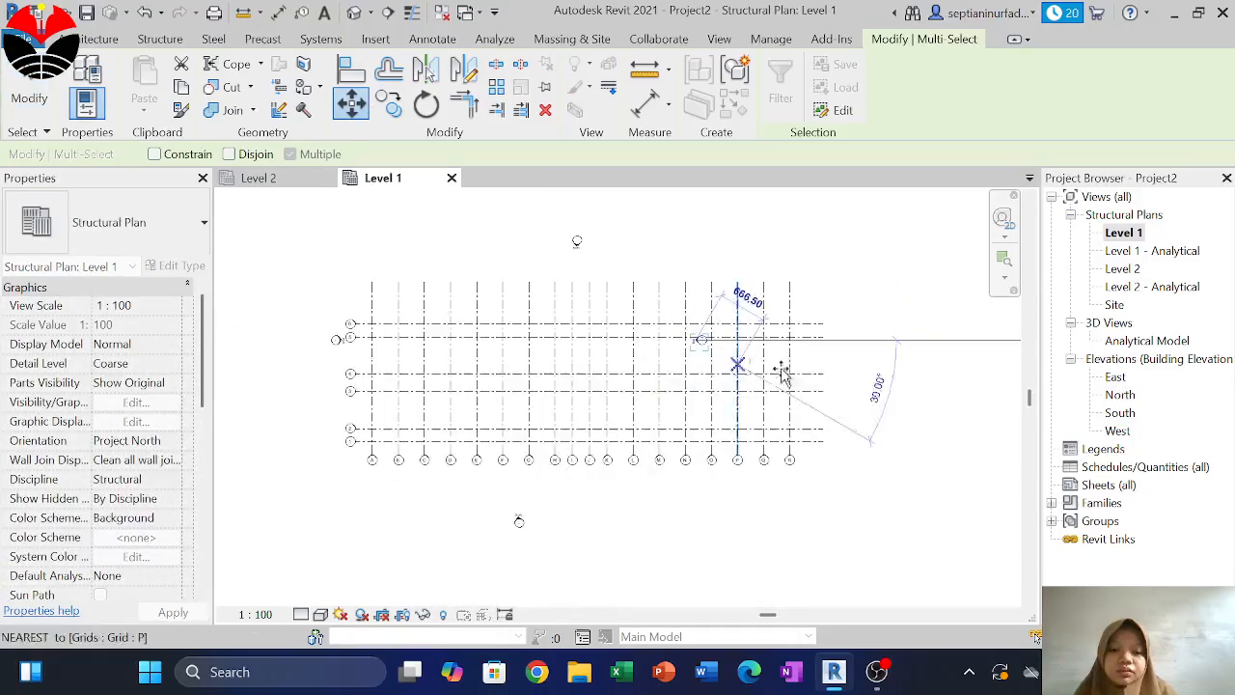
left_click(871, 376)
Move the whole West elevation marker slightly southwest, clear of the numbered bubbles and about level with grid 4
scroll(344, 343, "up", 2)
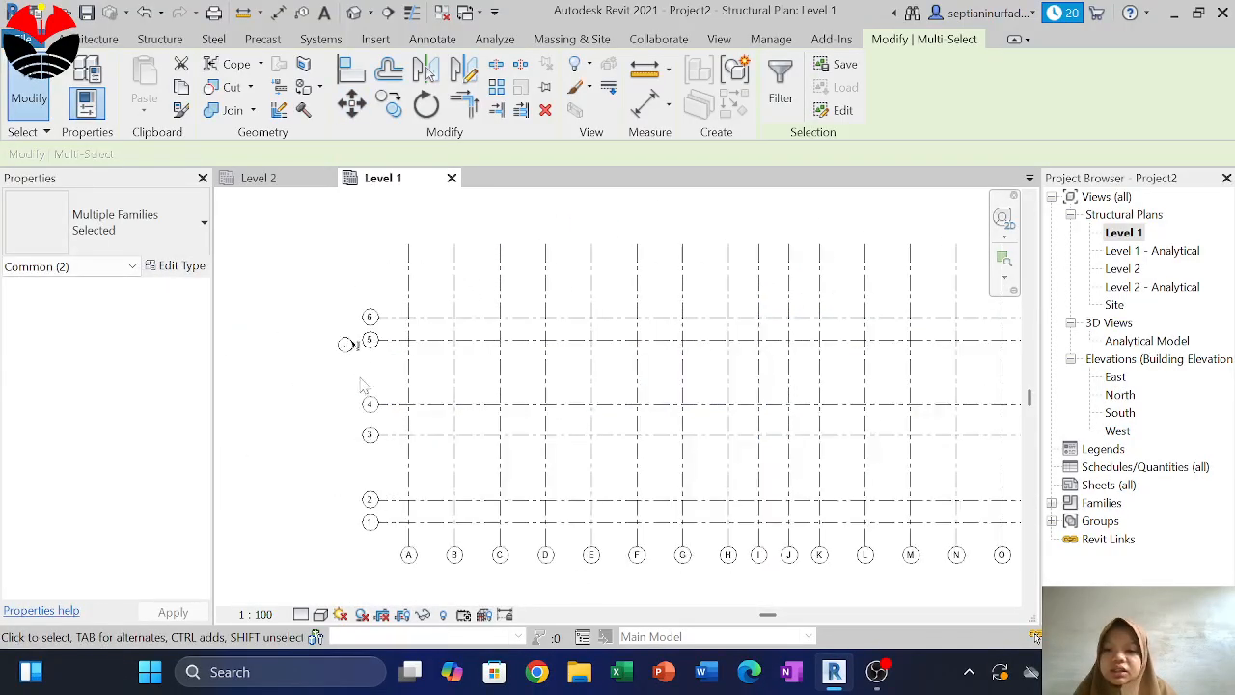
mouse_move(333, 357)
left_mouse_down()
mouse_move(386, 270)
mouse_move(378, 152)
left_mouse_up()
left_click(352, 103)
left_click(345, 343)
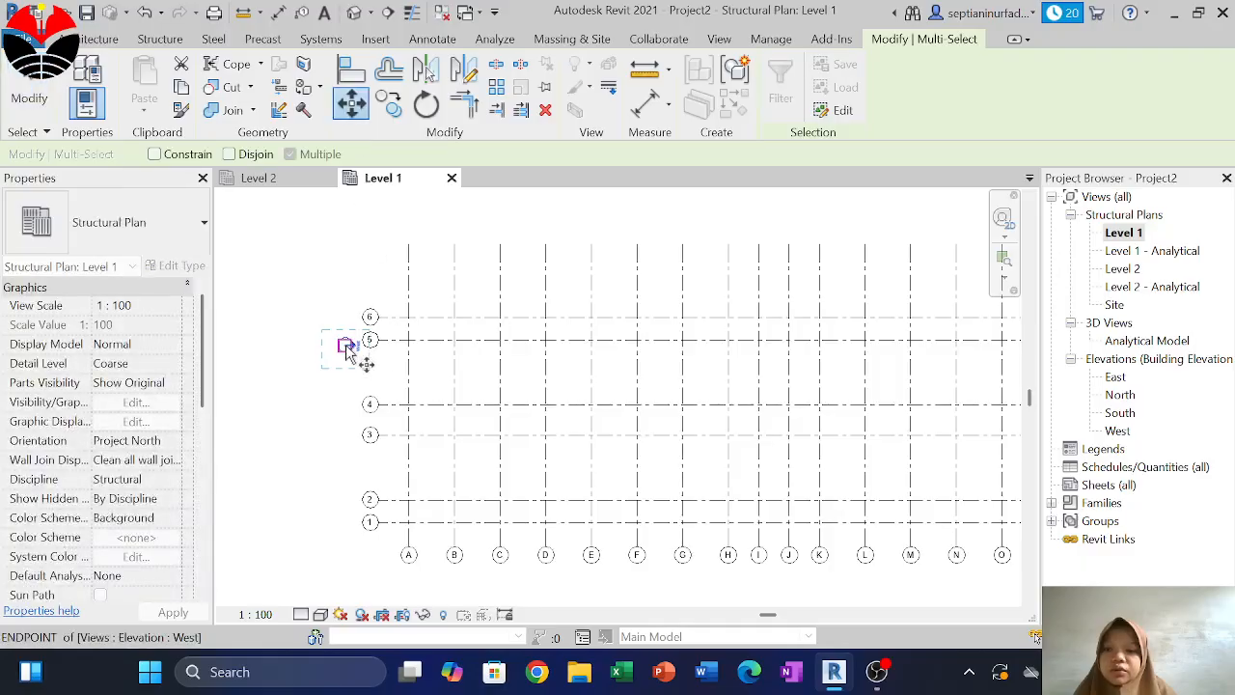
left_click(325, 403)
Move the whole South elevation marker closer to the grid, just south of the lettered bubbles between grids I and J
scroll(342, 319, "down", 2)
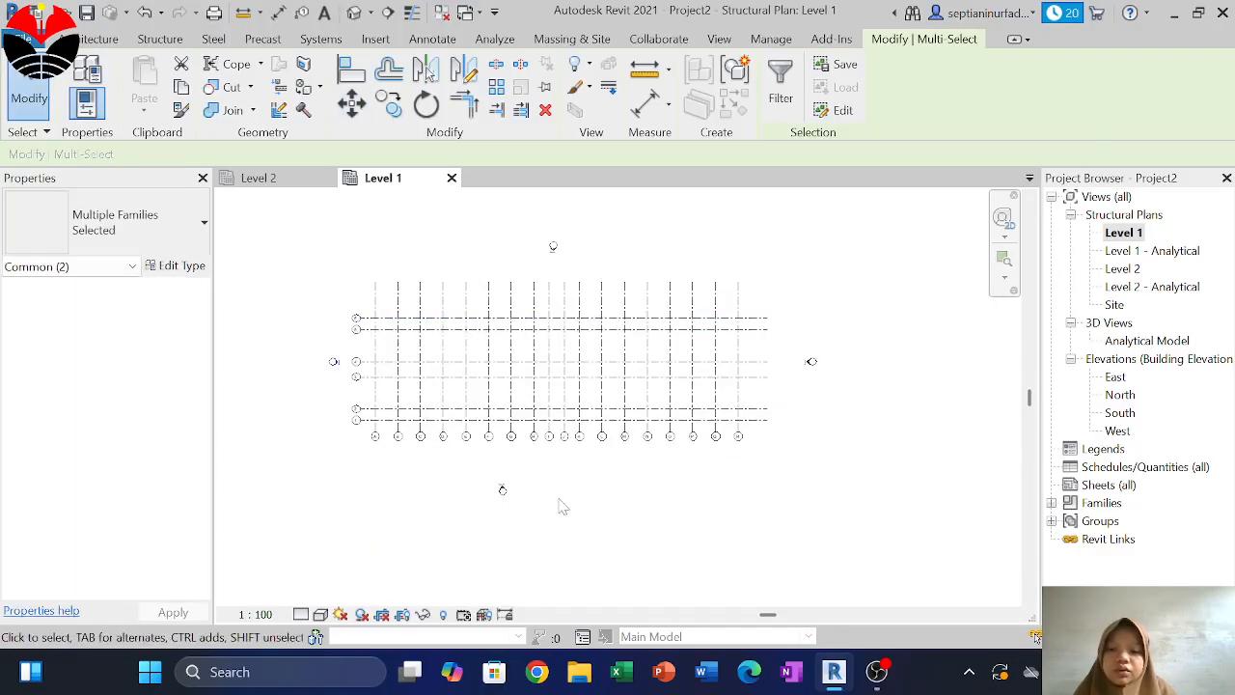
left_click_drag(558, 500, 496, 474)
left_click(352, 103)
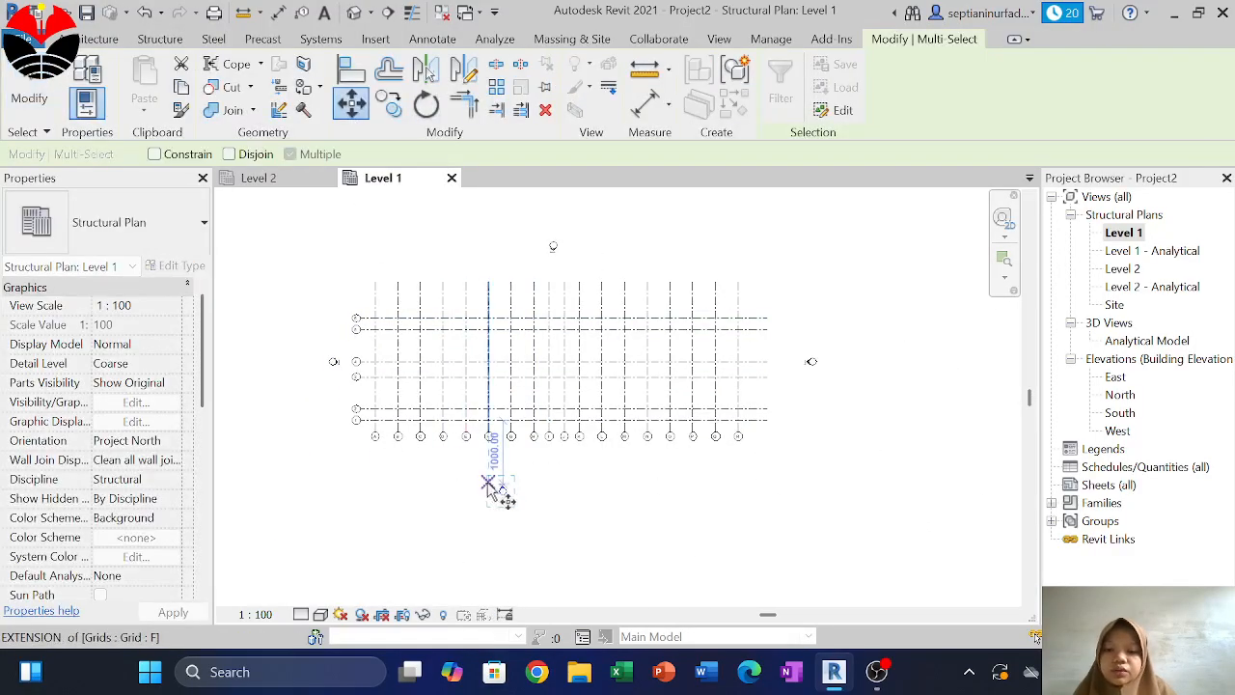
left_click(500, 490)
scroll(557, 481, "up", 1)
left_click(555, 475)
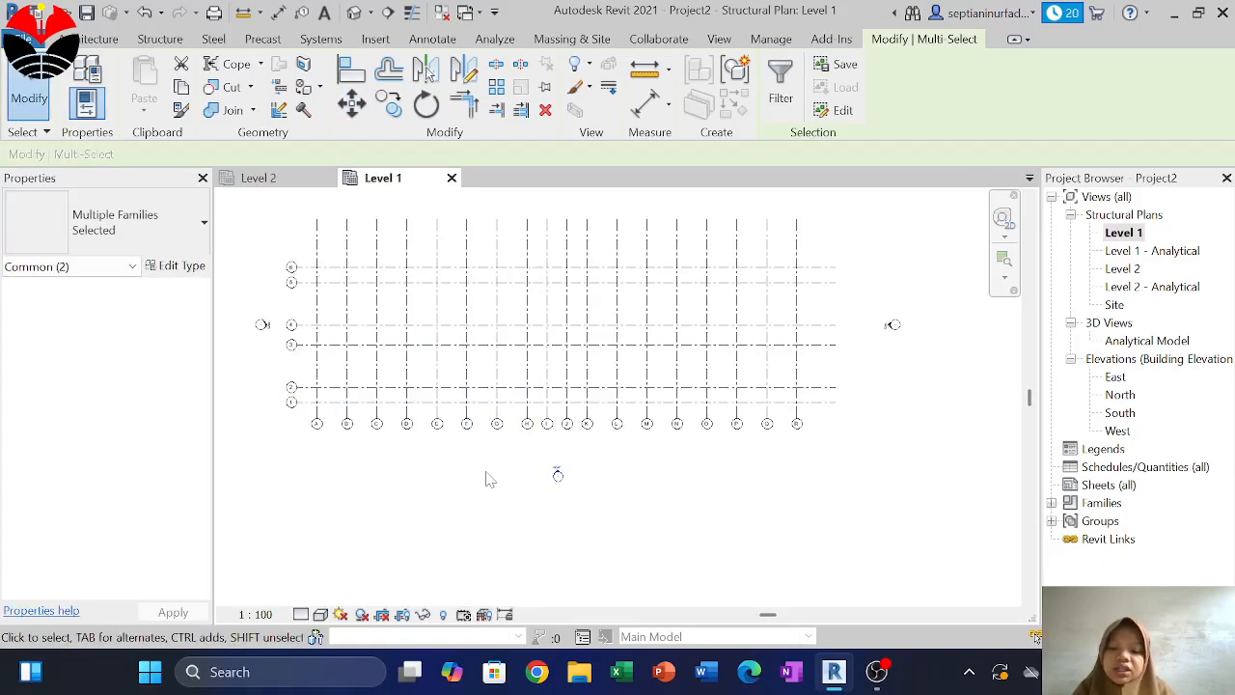
Start an aligned dimension string between grid 1 and the lettered bubbles, picking grid lines A through F
key("d")
key("i")
scroll(323, 424, "up", 3)
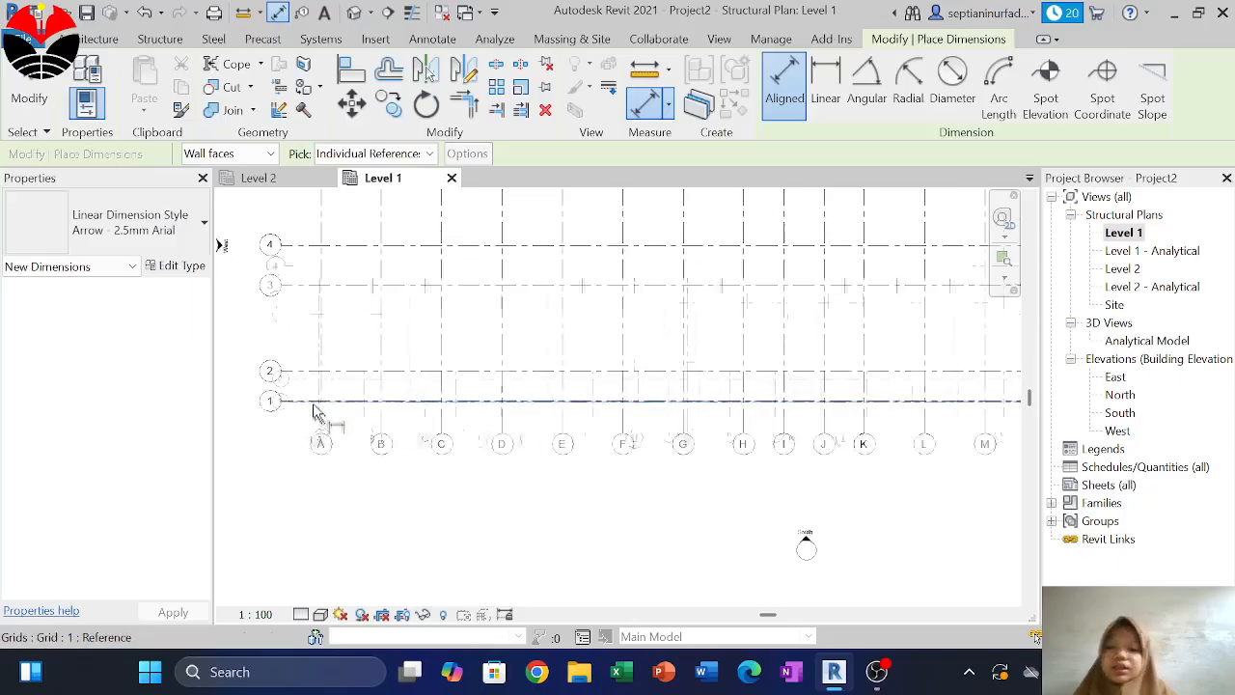
left_click(326, 430)
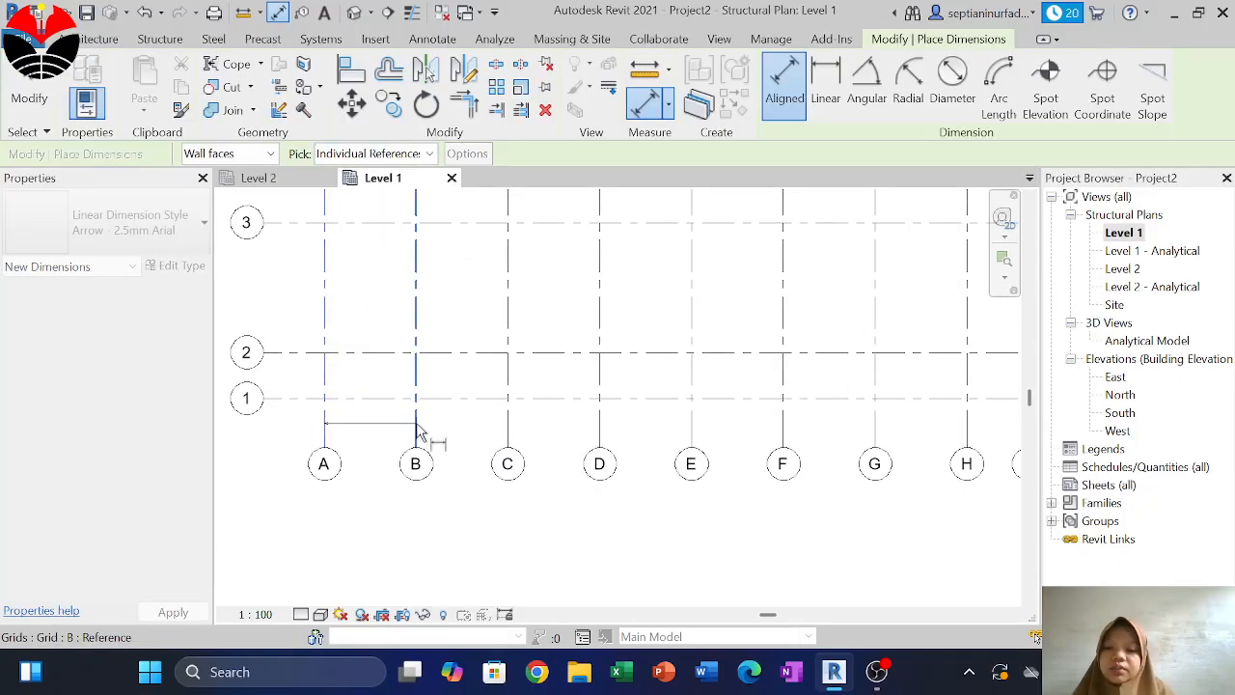
left_click(417, 427)
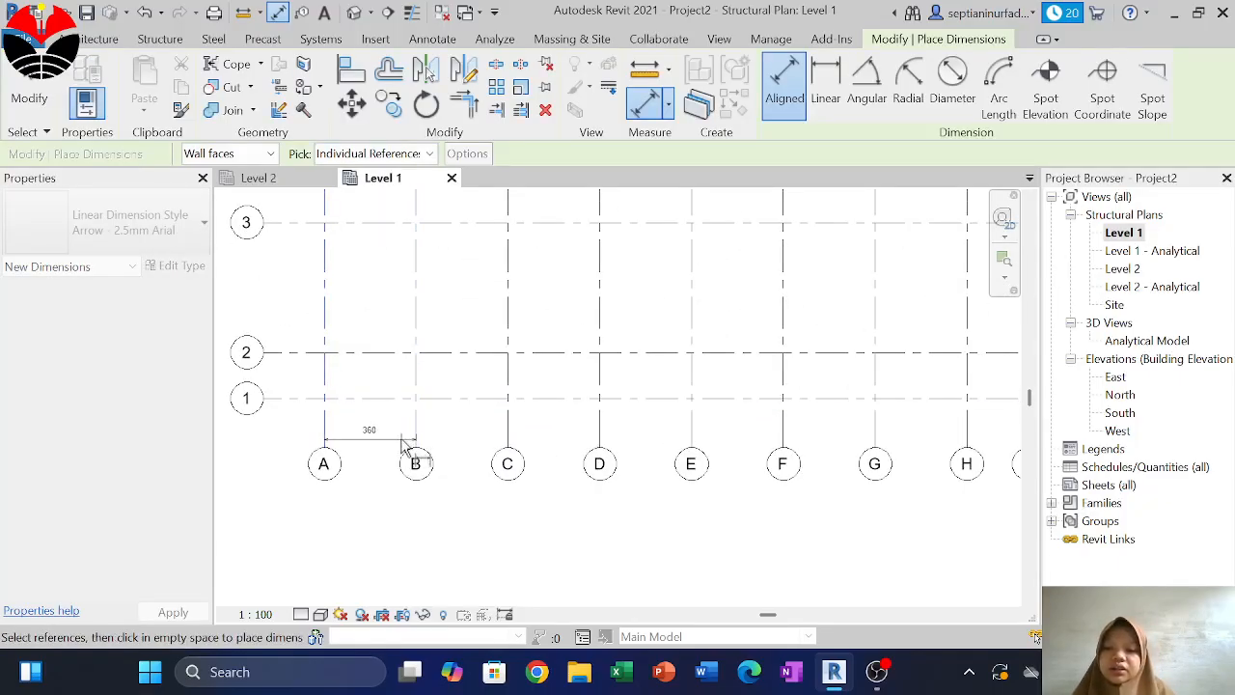
left_click(510, 429)
left_click(600, 431)
left_click(694, 432)
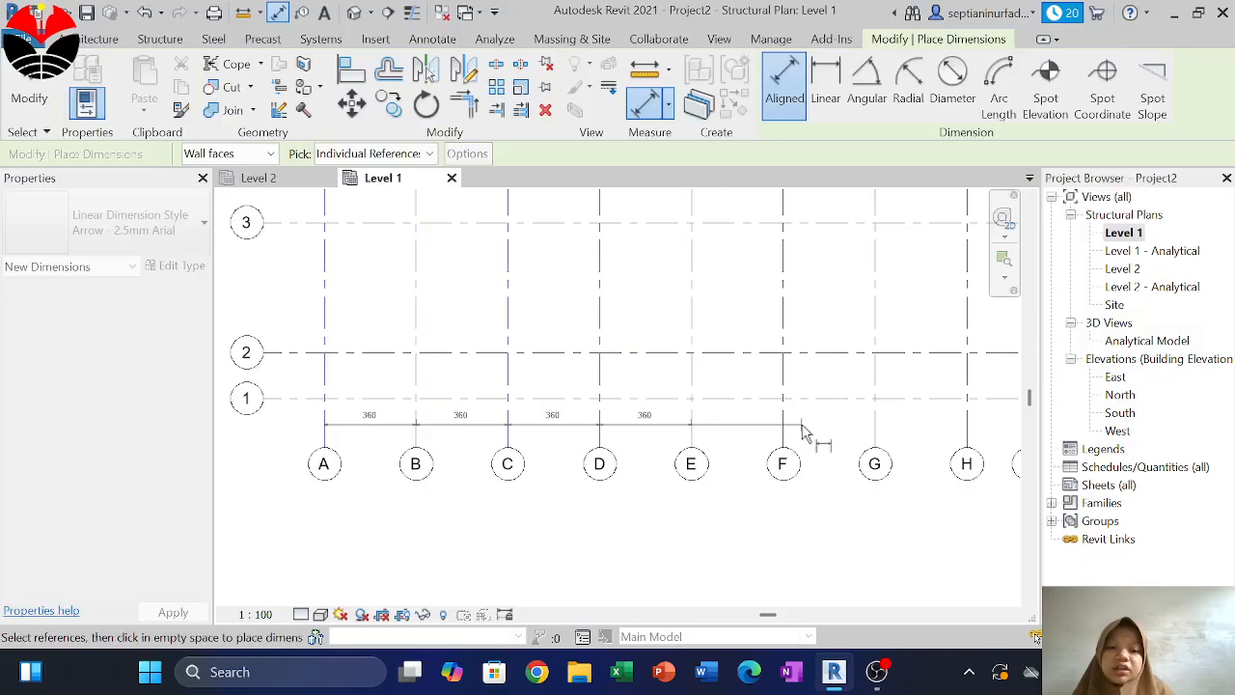
left_click(784, 433)
Continue the aligned dimension string eastward across grid lines G through L
middle_click_drag(846, 428, 440, 434)
scroll(466, 434, "down", 2)
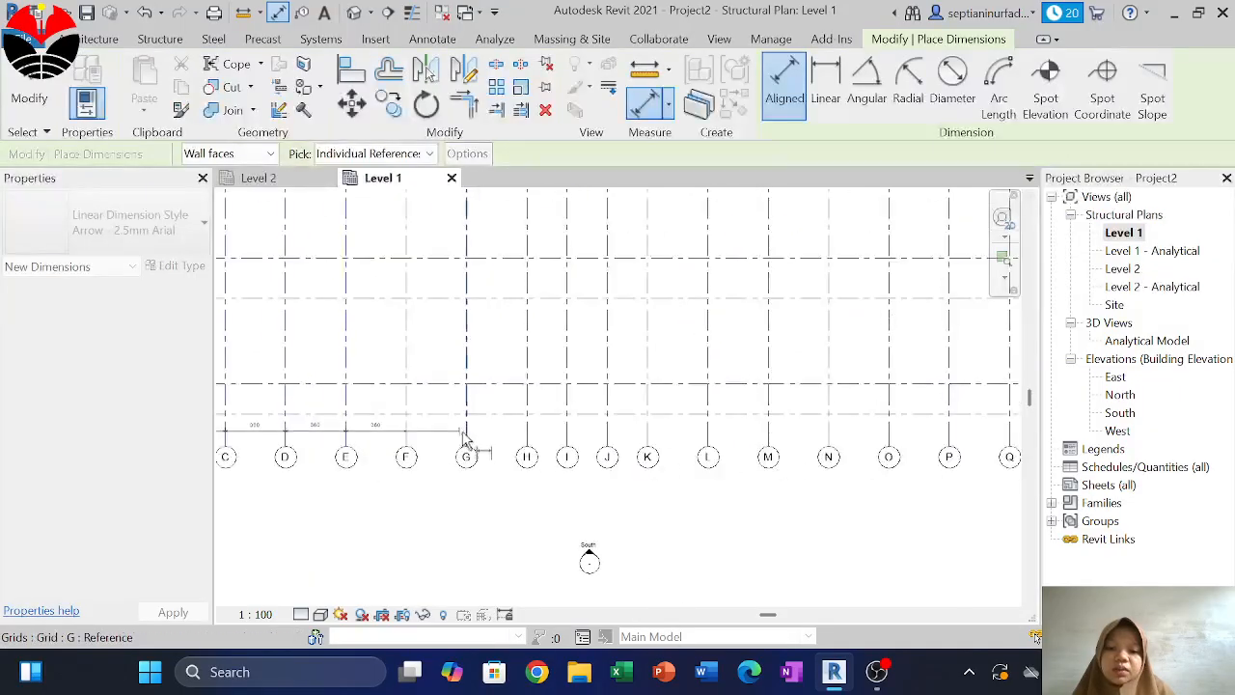
left_click(466, 433)
left_click(527, 435)
left_click(568, 436)
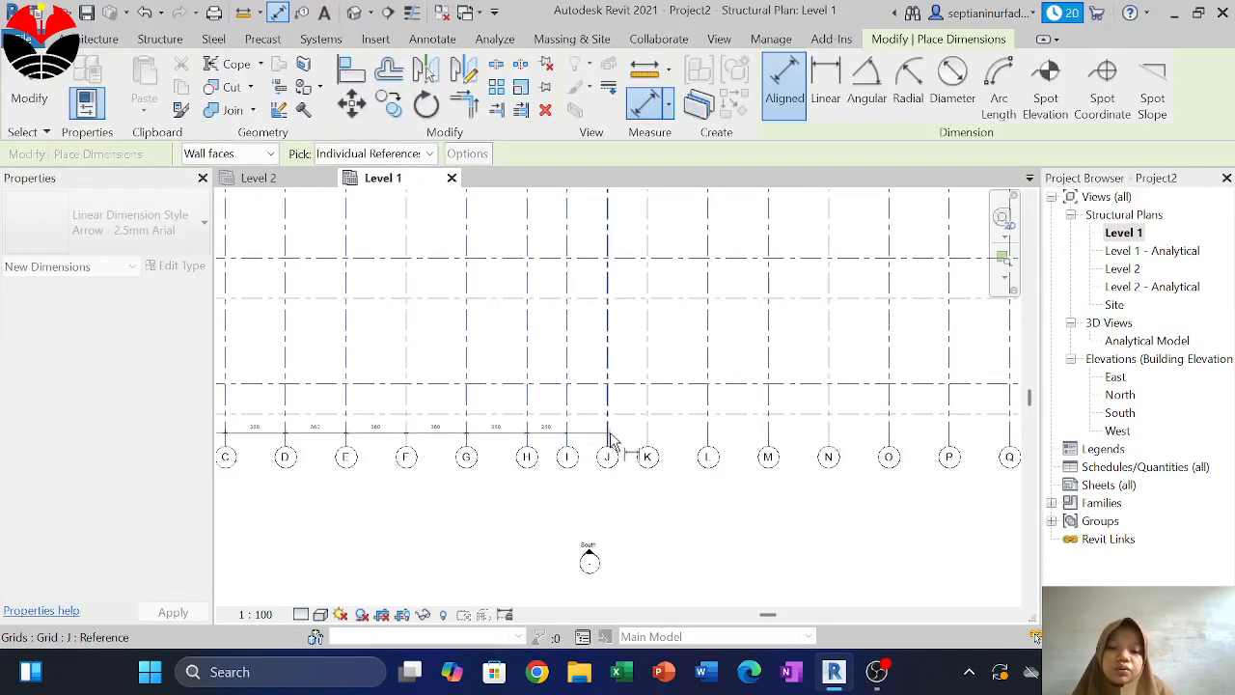
left_click(609, 439)
left_click(646, 445)
left_click(707, 442)
Continue the dimension string across grid lines M through R and place it just above the lettered bubbles
middle_click_drag(708, 441, 433, 460)
left_click(409, 467)
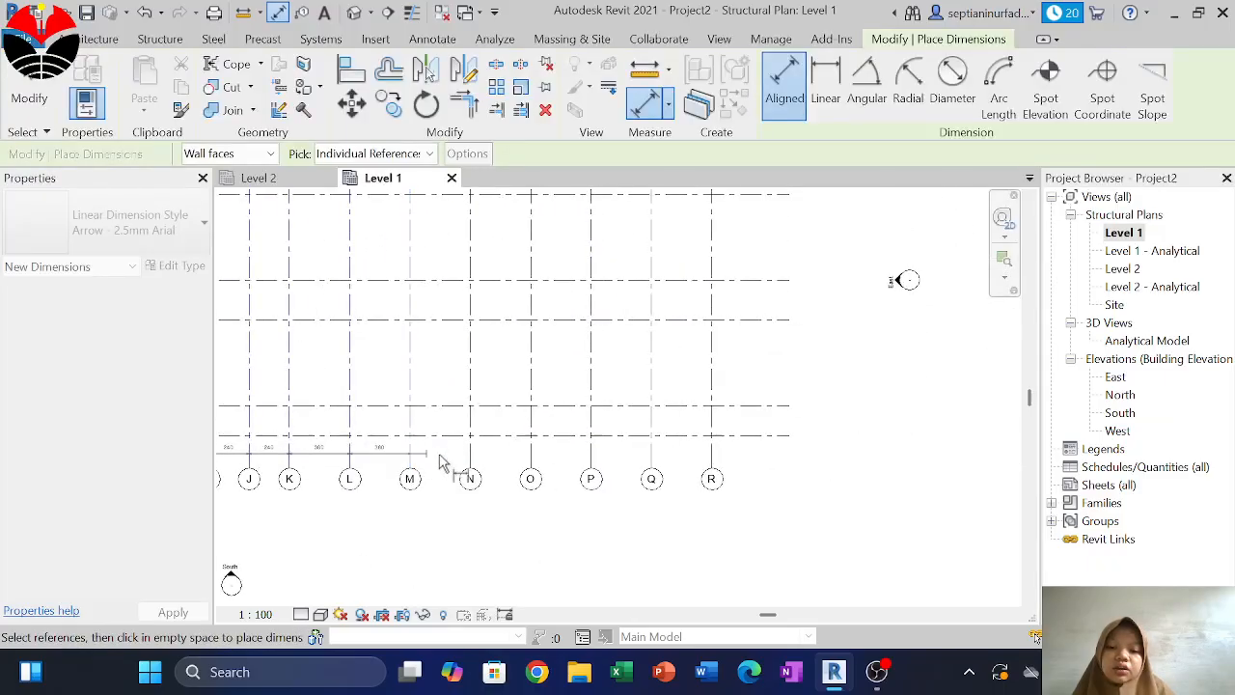
left_click(492, 461)
left_click(532, 463)
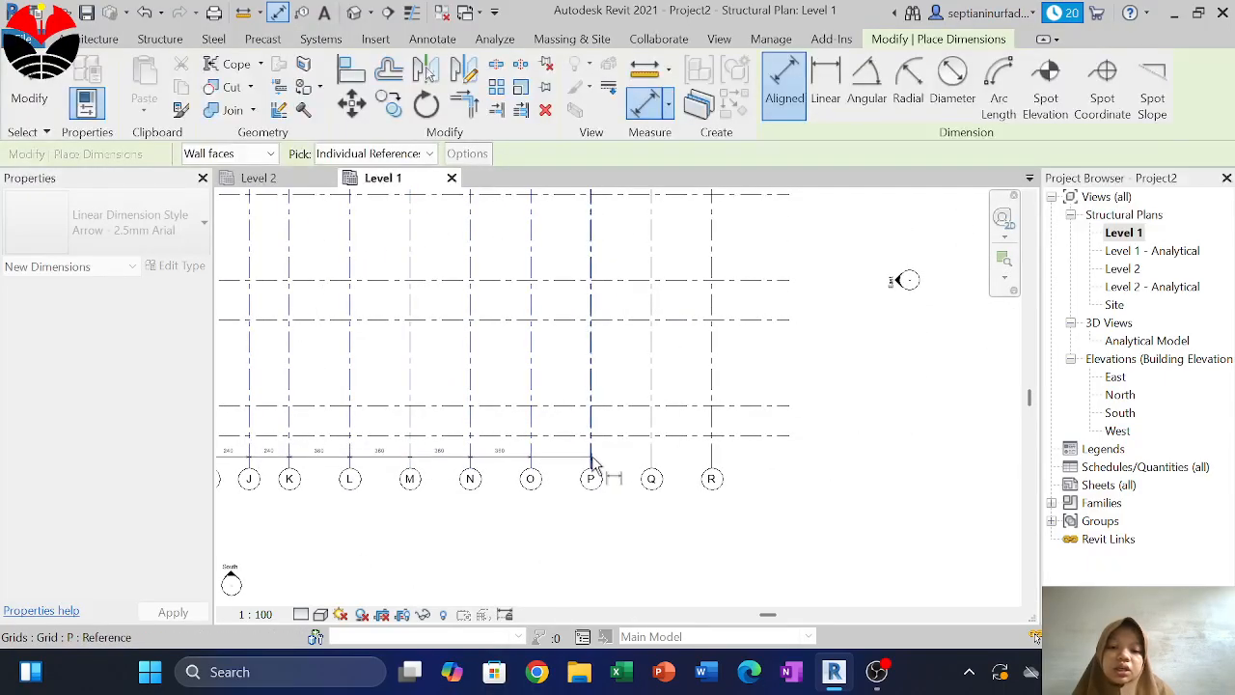
left_click(590, 460)
left_click(651, 462)
left_click(711, 463)
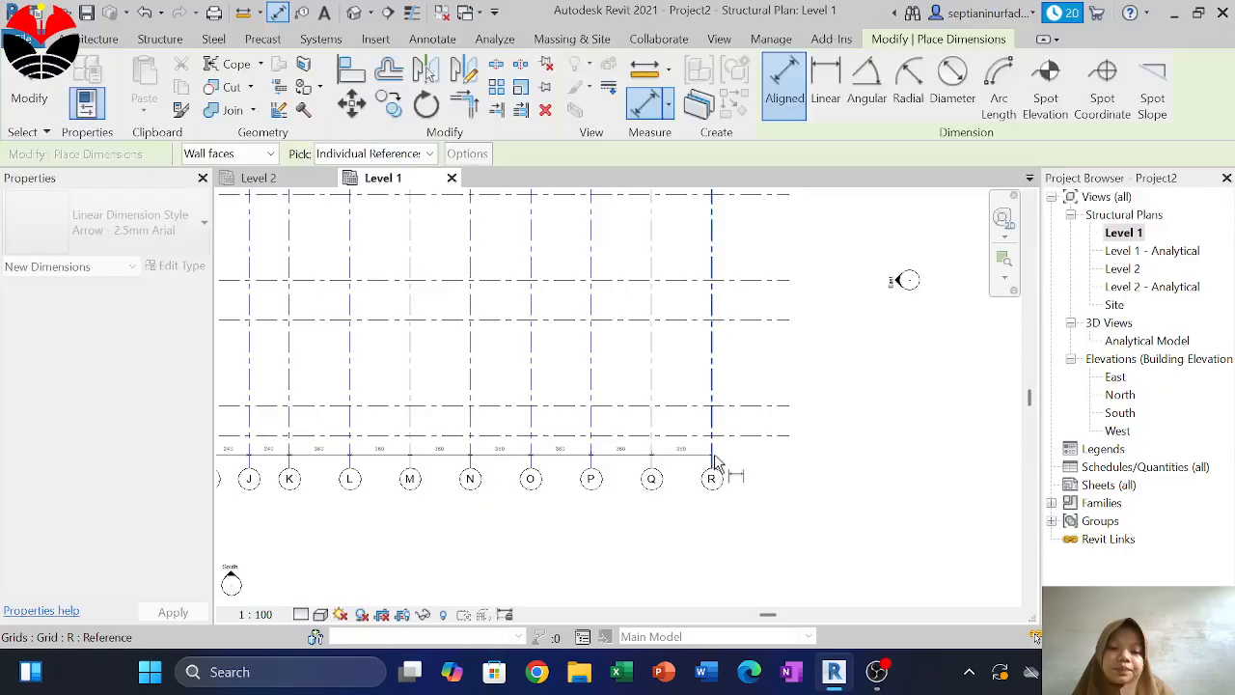
left_click(738, 466)
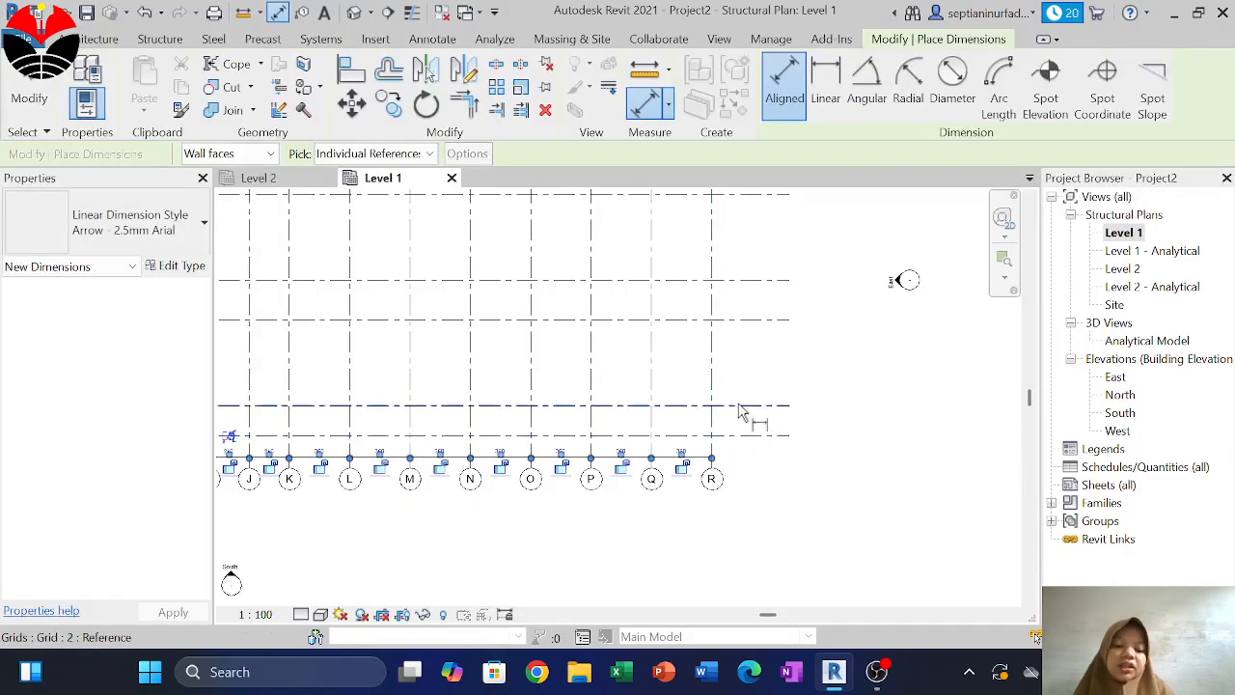
key("Escape")
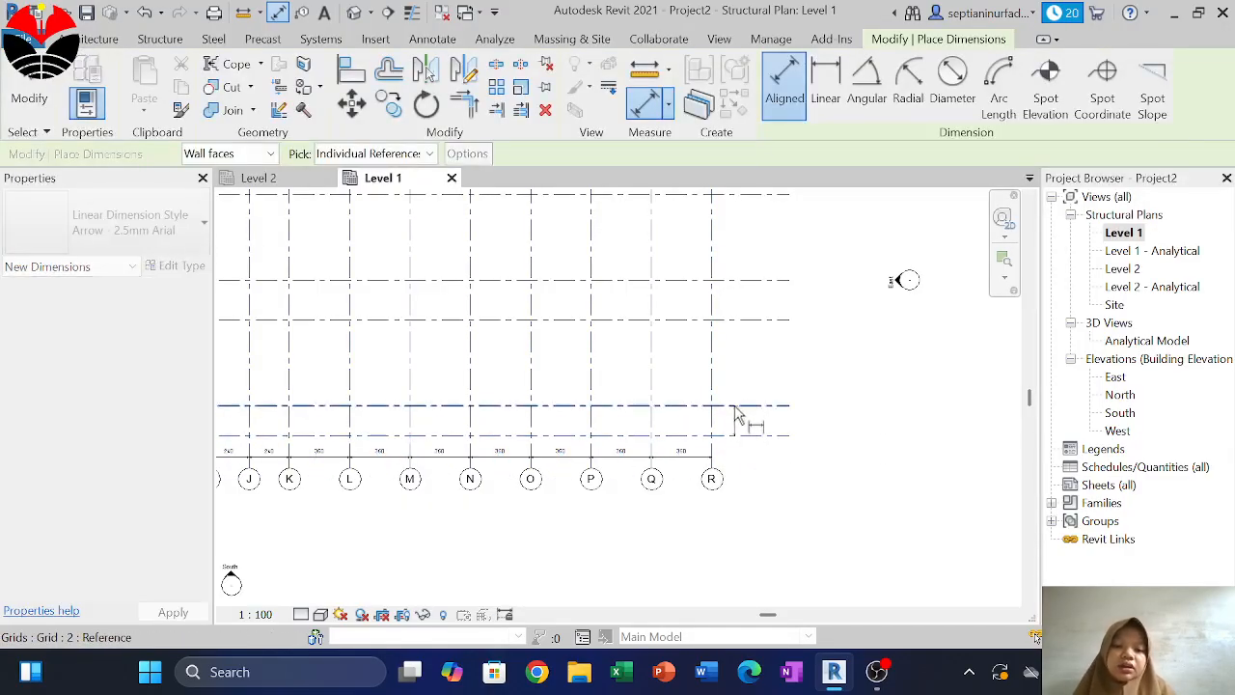
left_click(733, 403)
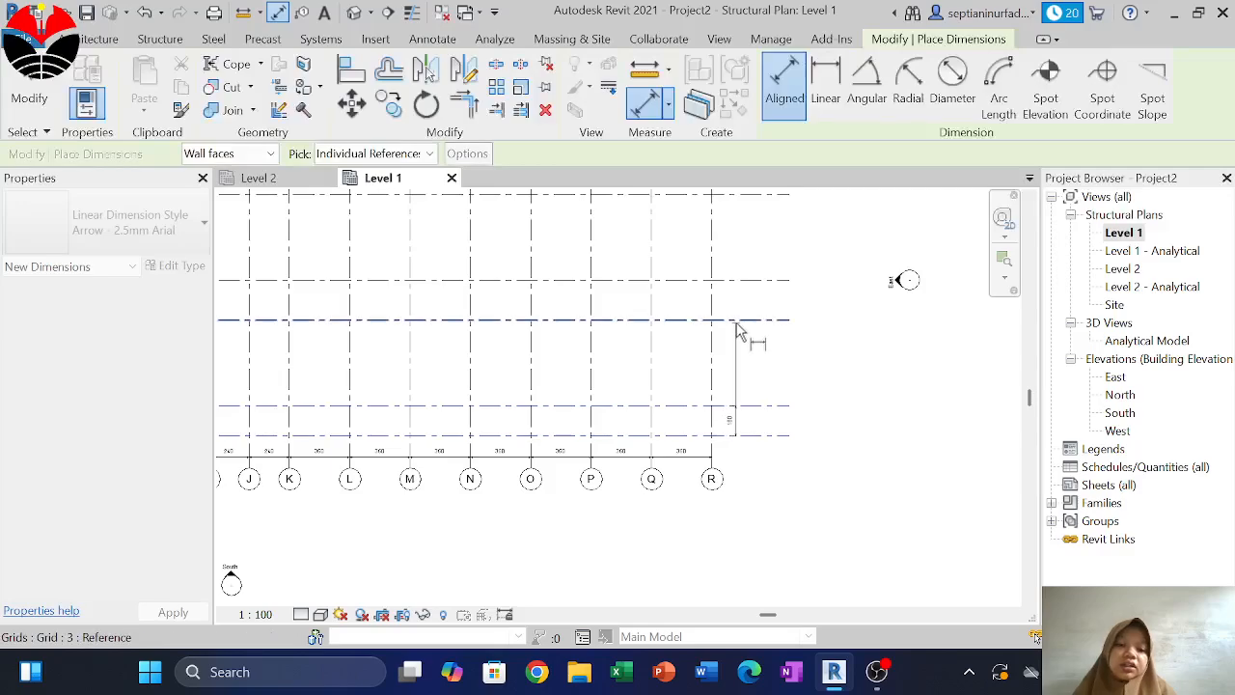
key("Escape")
key("Escape")
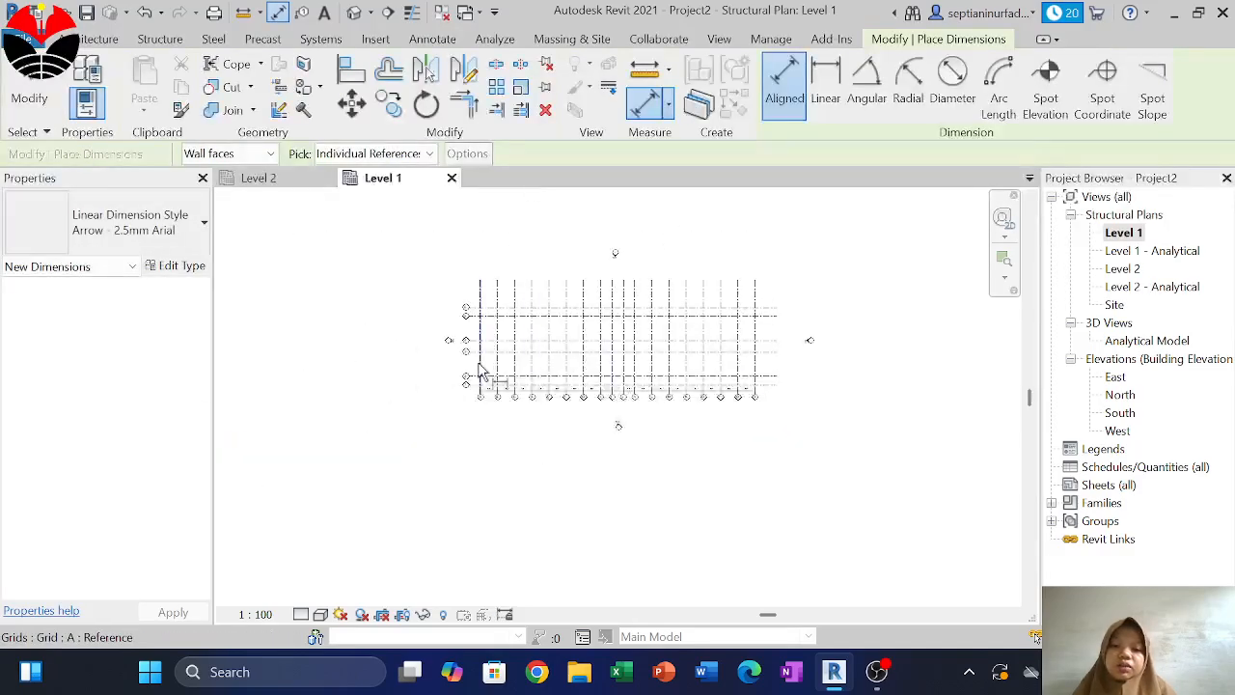
Place an aligned dimension string across grid lines 1 through 6, between the numbered bubbles and grid A
scroll(474, 380, "up", 3)
left_click(485, 407)
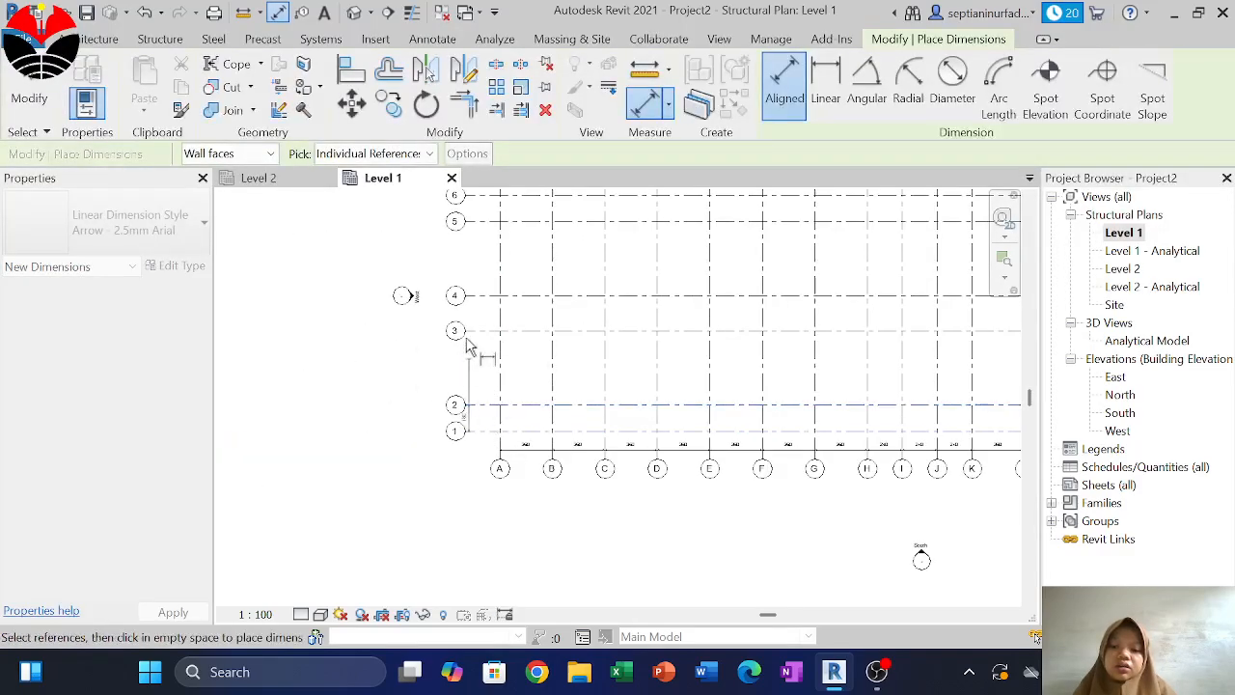
left_click(487, 333)
left_click(485, 298)
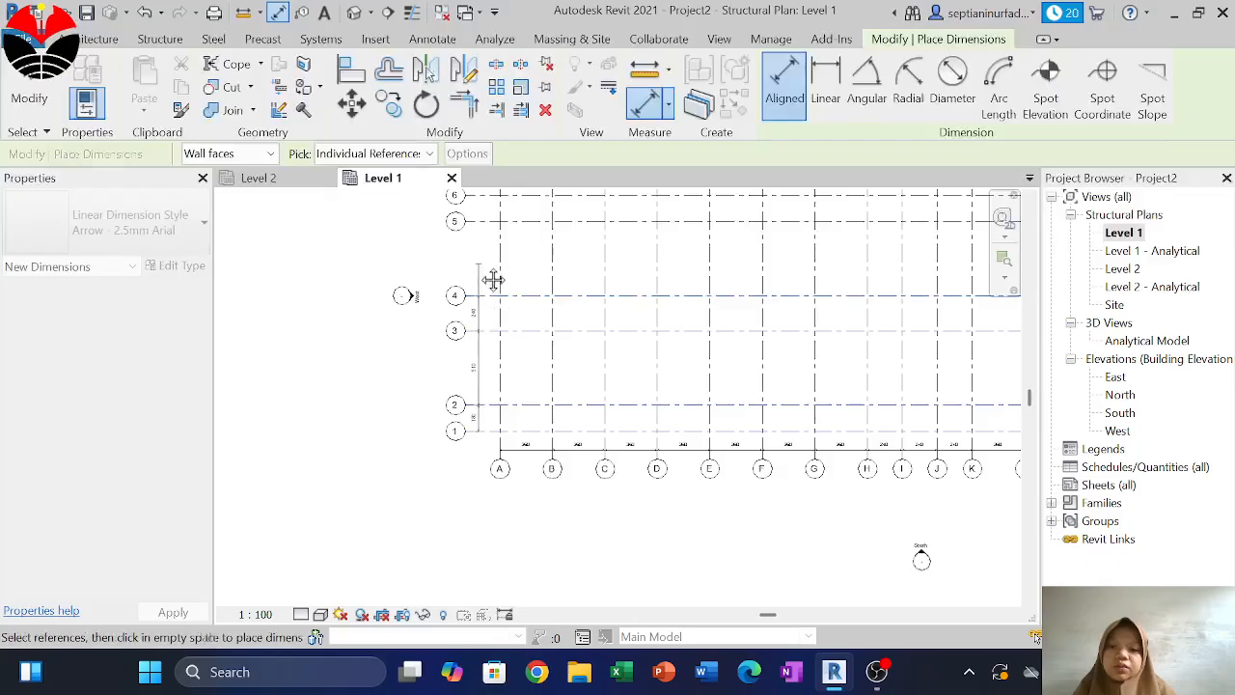
middle_click_drag(488, 229, 496, 347)
left_click(495, 340)
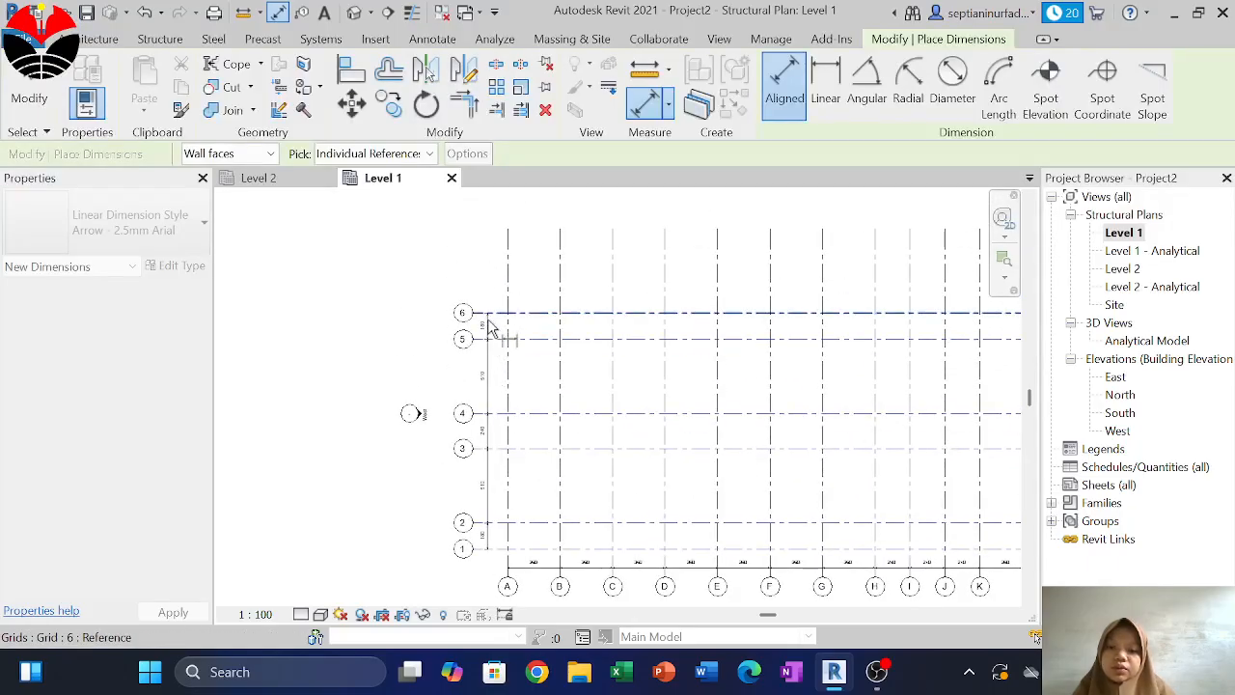
left_click(490, 328)
left_click(486, 288)
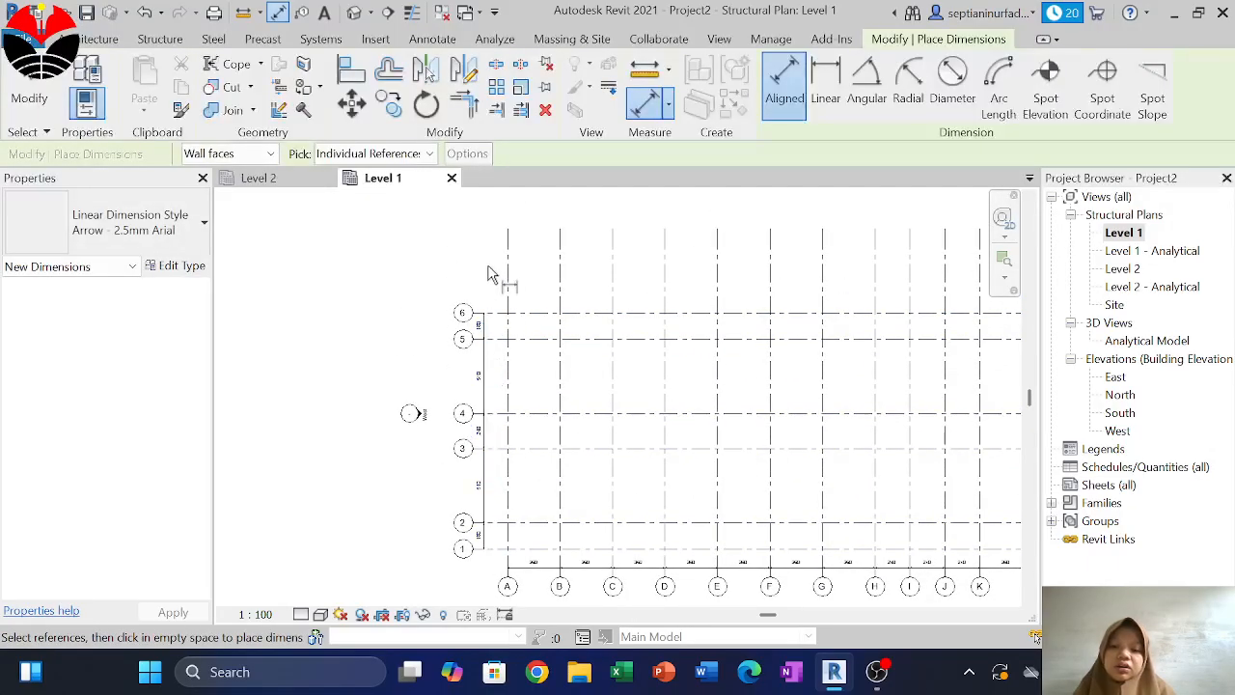
Open the East elevation and stretch the Level 1 and Level 2 lines together past grid 1
scroll(491, 290, "down", 2)
scroll(724, 338, "down", 2)
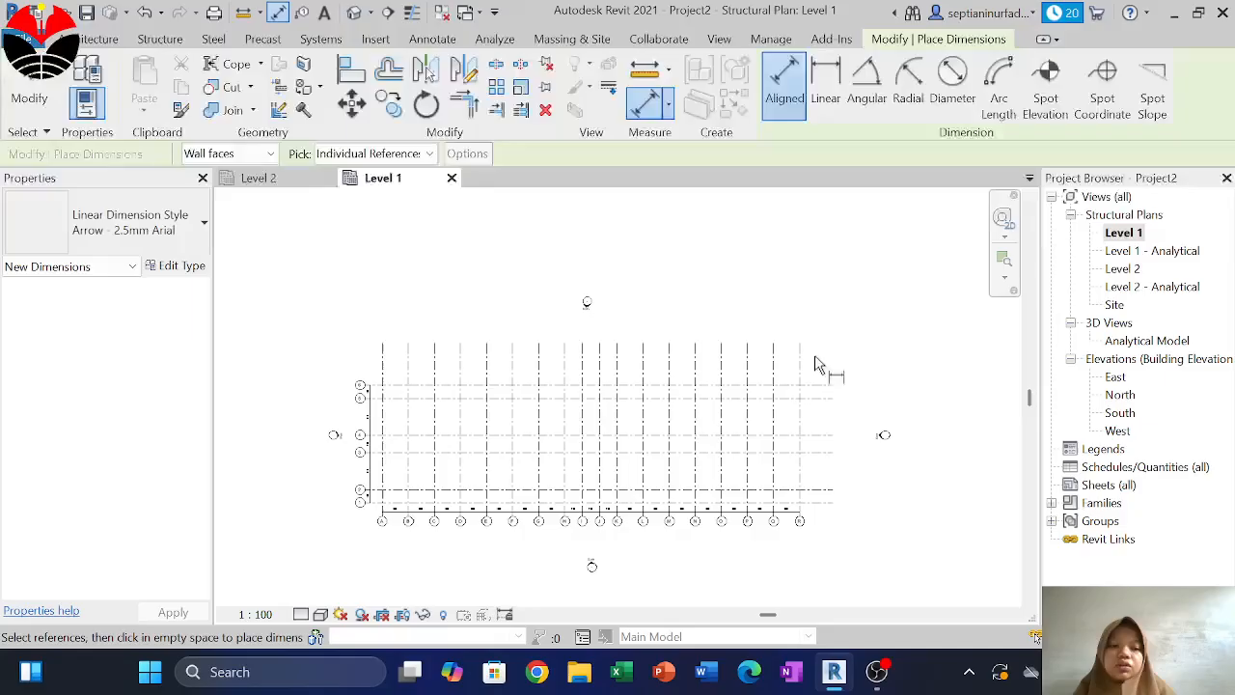
double_click(1116, 376)
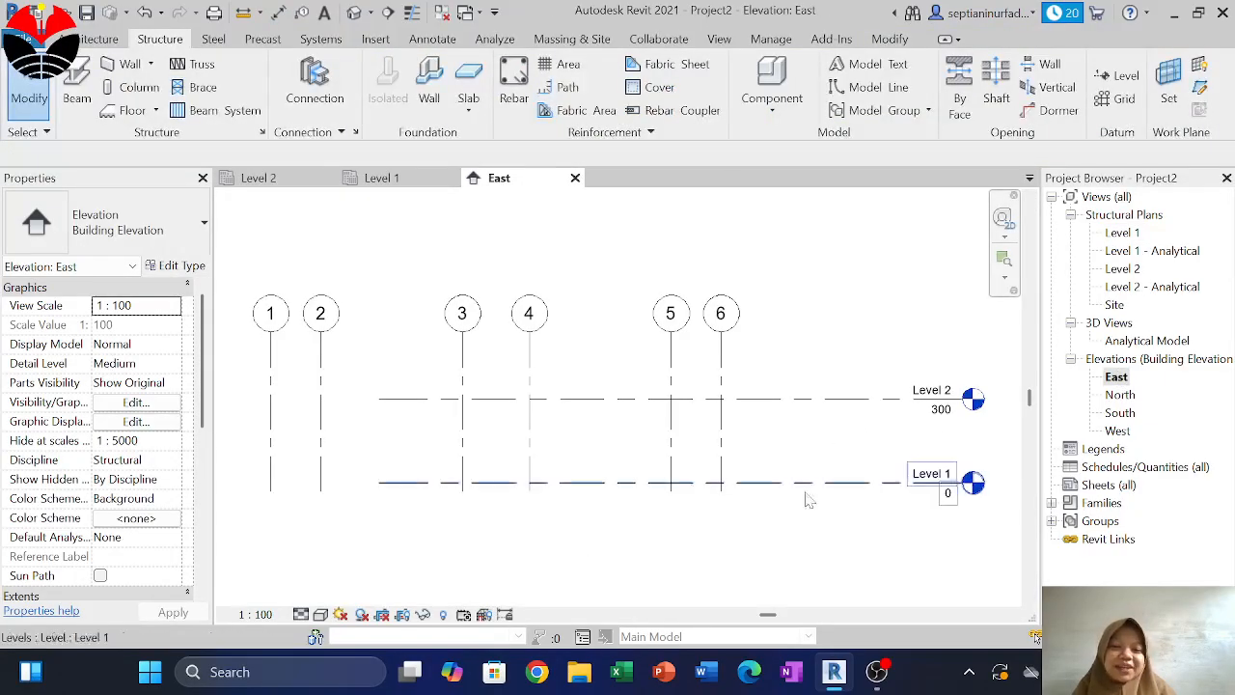
left_click_drag(815, 502, 748, 374)
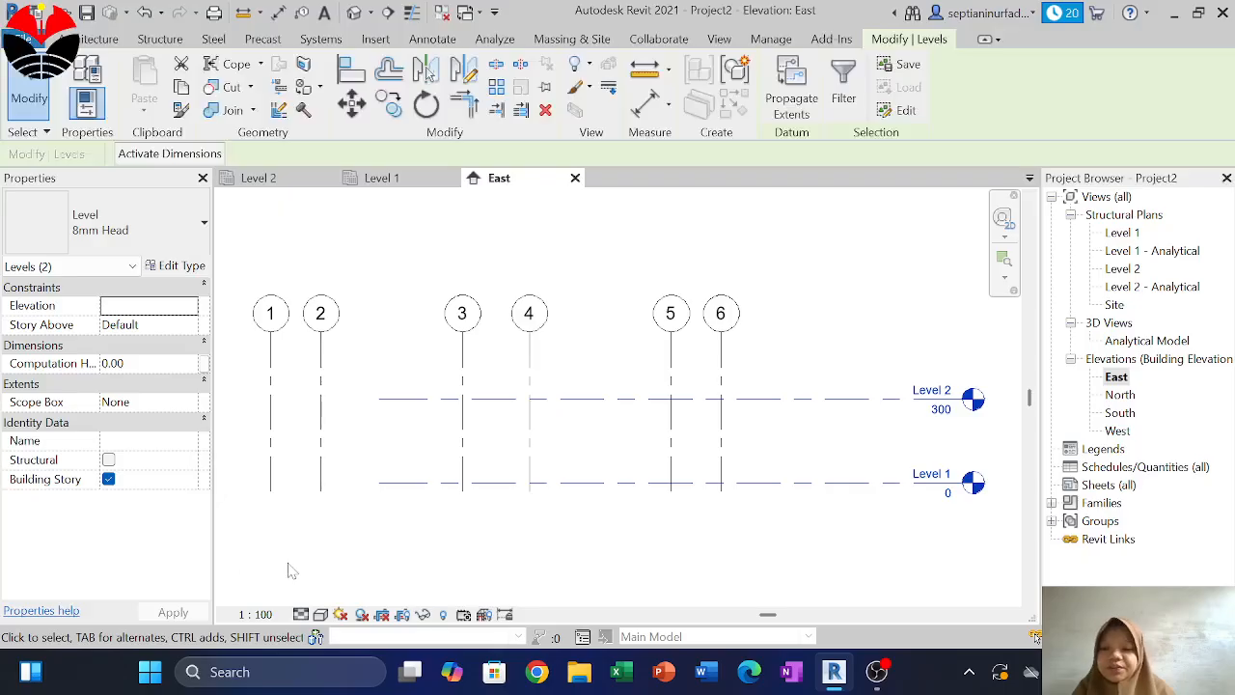
left_click(380, 482)
scroll(405, 479, "down", 2)
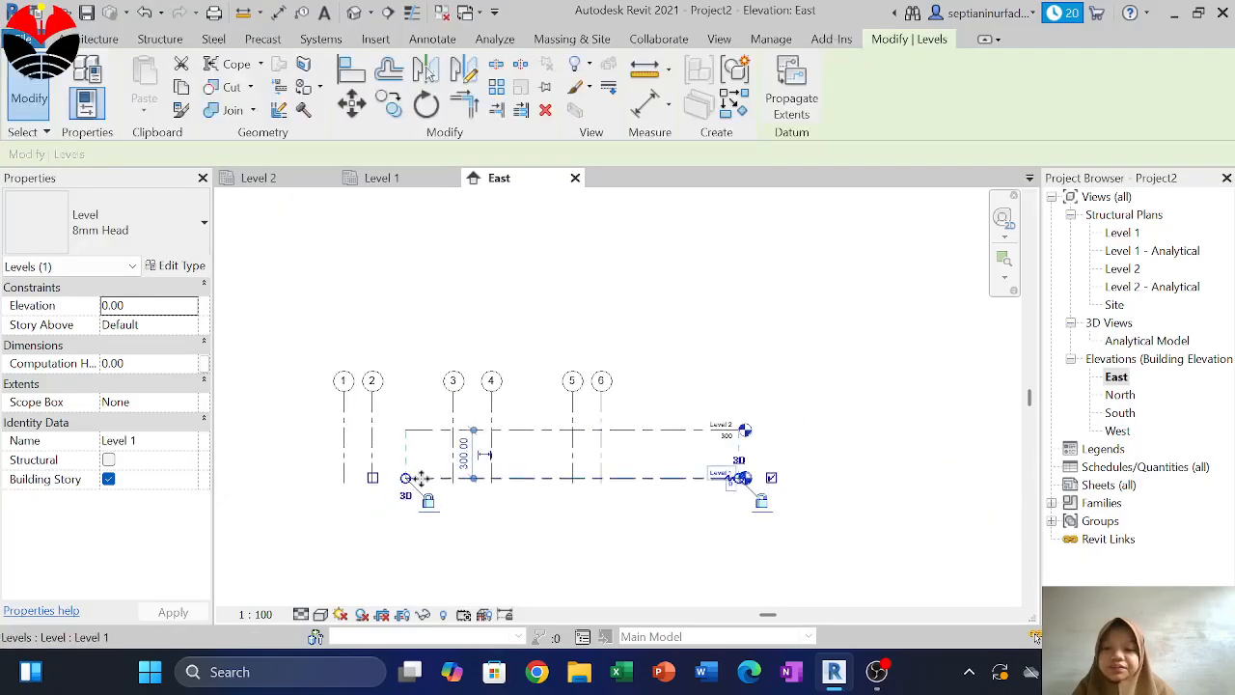
left_click_drag(405, 479, 277, 478)
Raise the bubble ends of grids 1 to 6 together to a point well above Level 2
left_click(688, 373)
left_click_drag(687, 374, 339, 325)
middle_click_drag(374, 328, 482, 431)
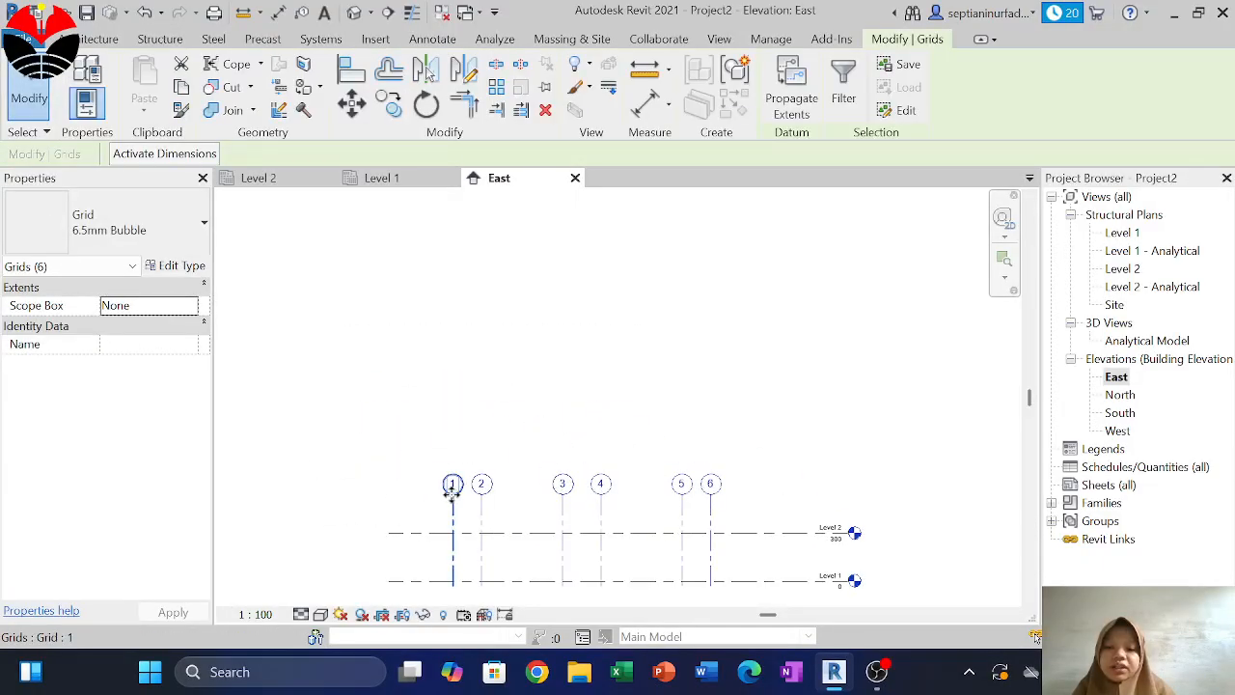
left_click(451, 490)
left_click_drag(453, 490, 453, 265)
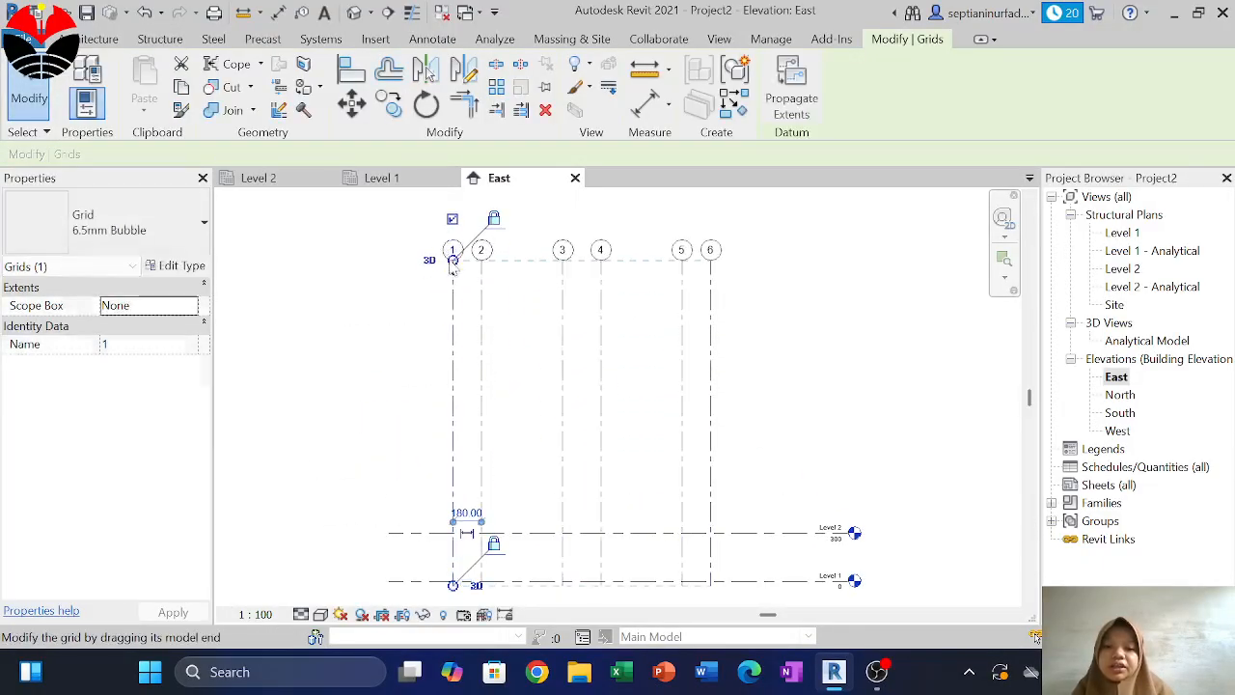
scroll(839, 336, "down", 4)
scroll(816, 444, "up", 2)
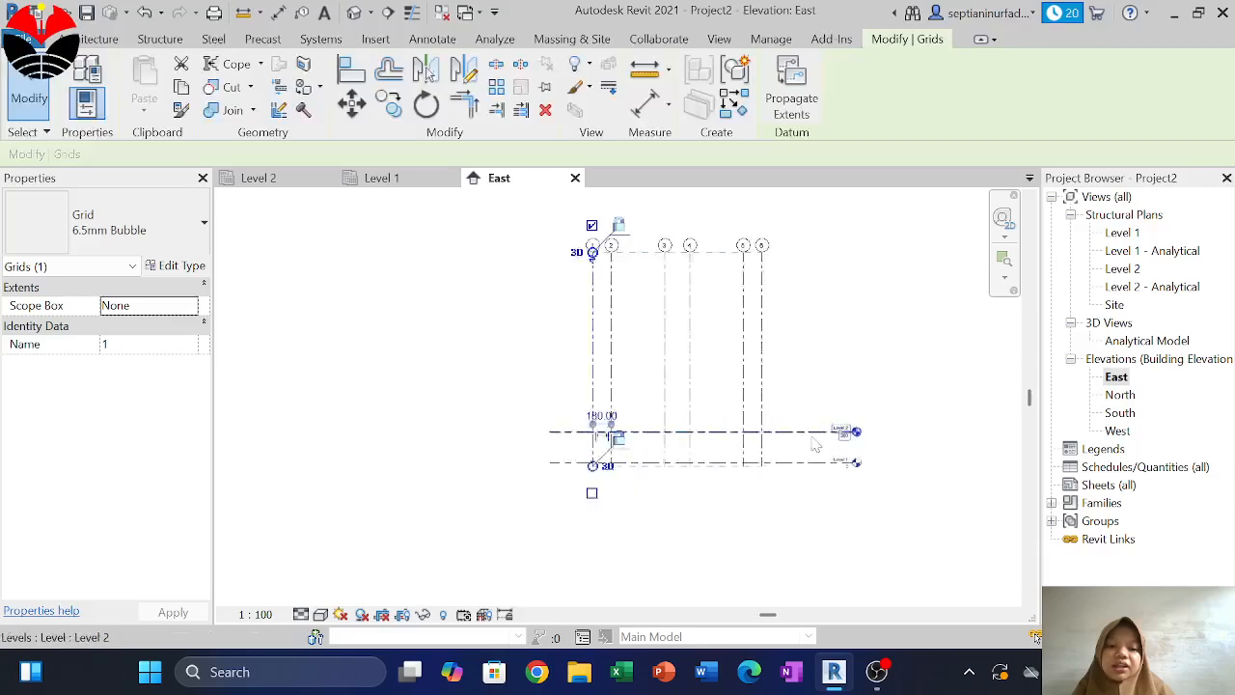
scroll(816, 444, "up", 1)
left_click(772, 463)
left_click_drag(772, 462, 519, 563)
key("ctrl+z")
Extend the lower ends of grids 1 to 6 together to a short distance below Level 1
scroll(528, 481, "up", 2)
left_click(519, 473)
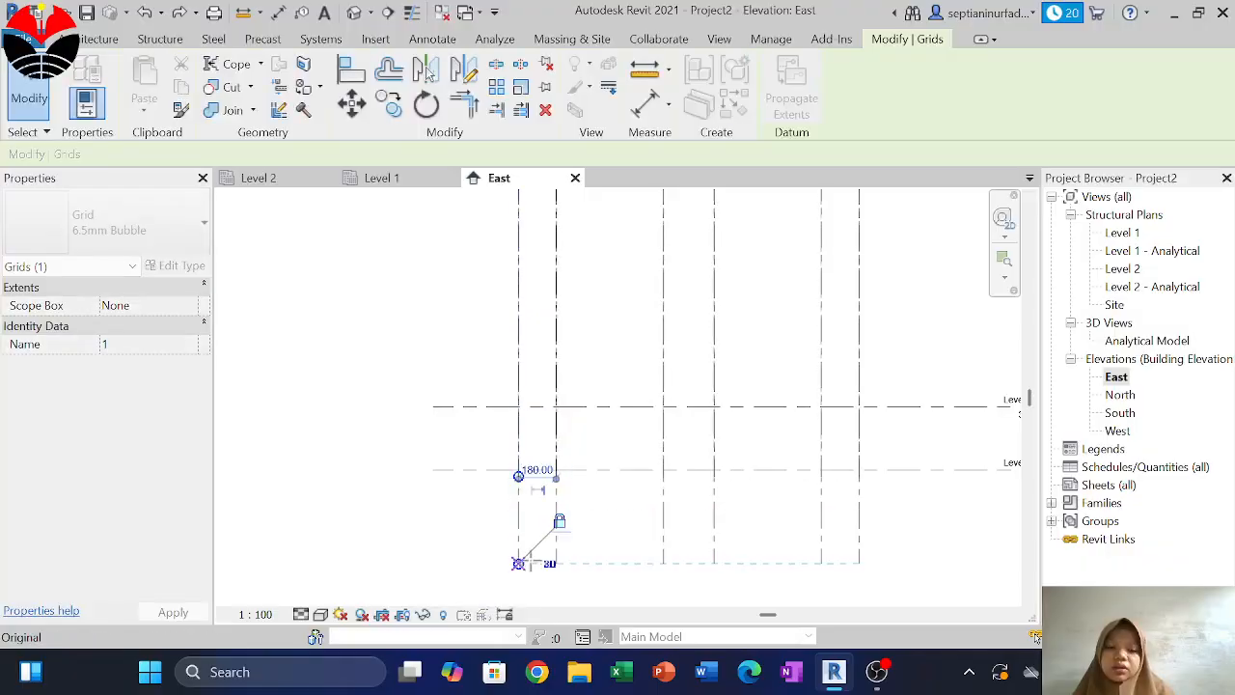
left_click(469, 515)
scroll(549, 419, "down", 3)
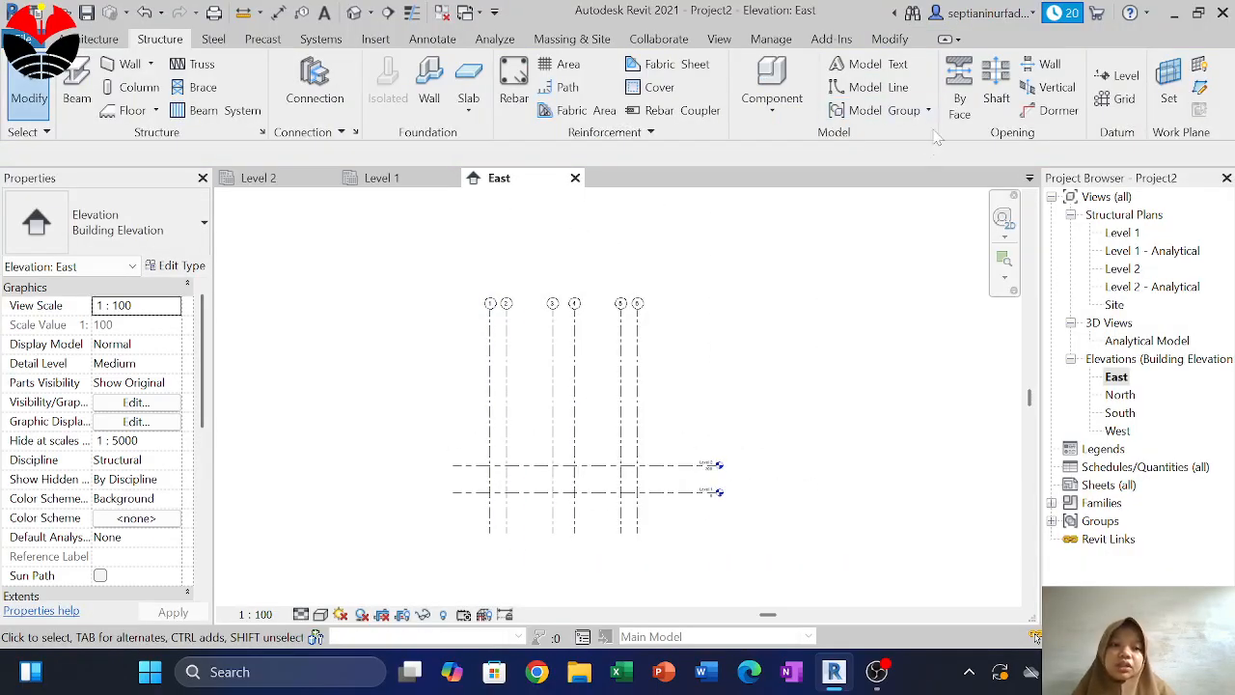
Draw three new levels above Level 2, aligned with the existing level ends and spaced 300, 400 and 300 cm upward
left_click(1121, 75)
scroll(466, 434, "up", 2)
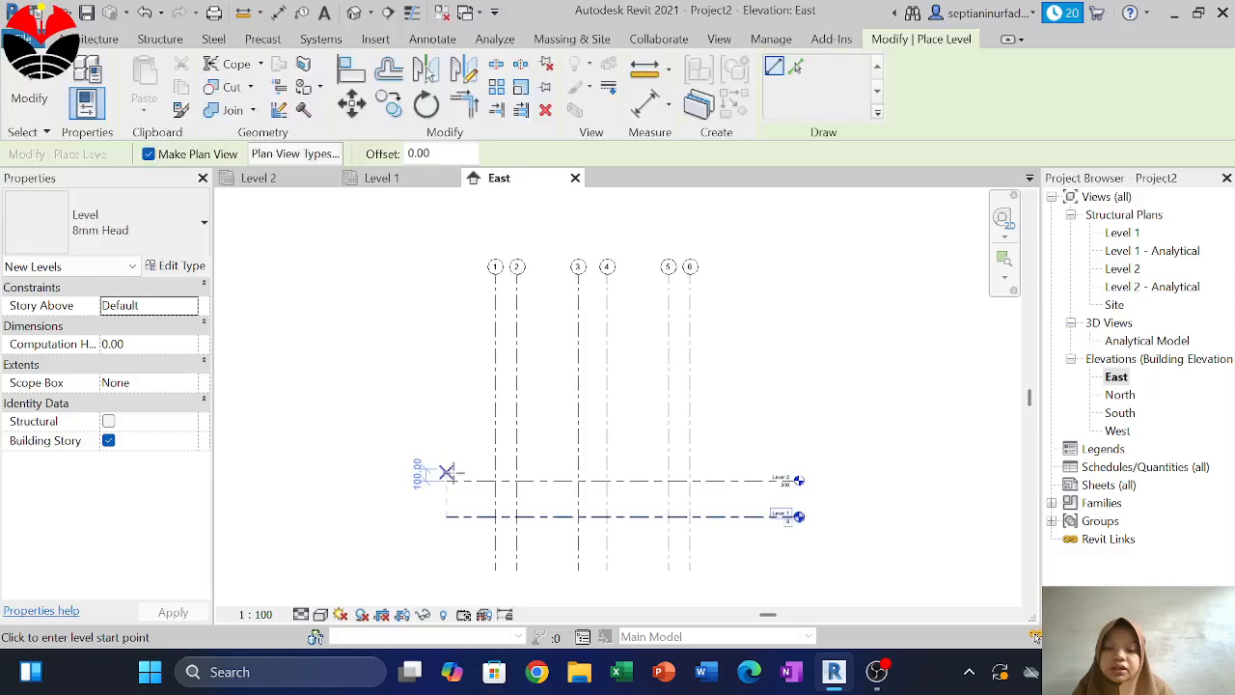
left_click(445, 444)
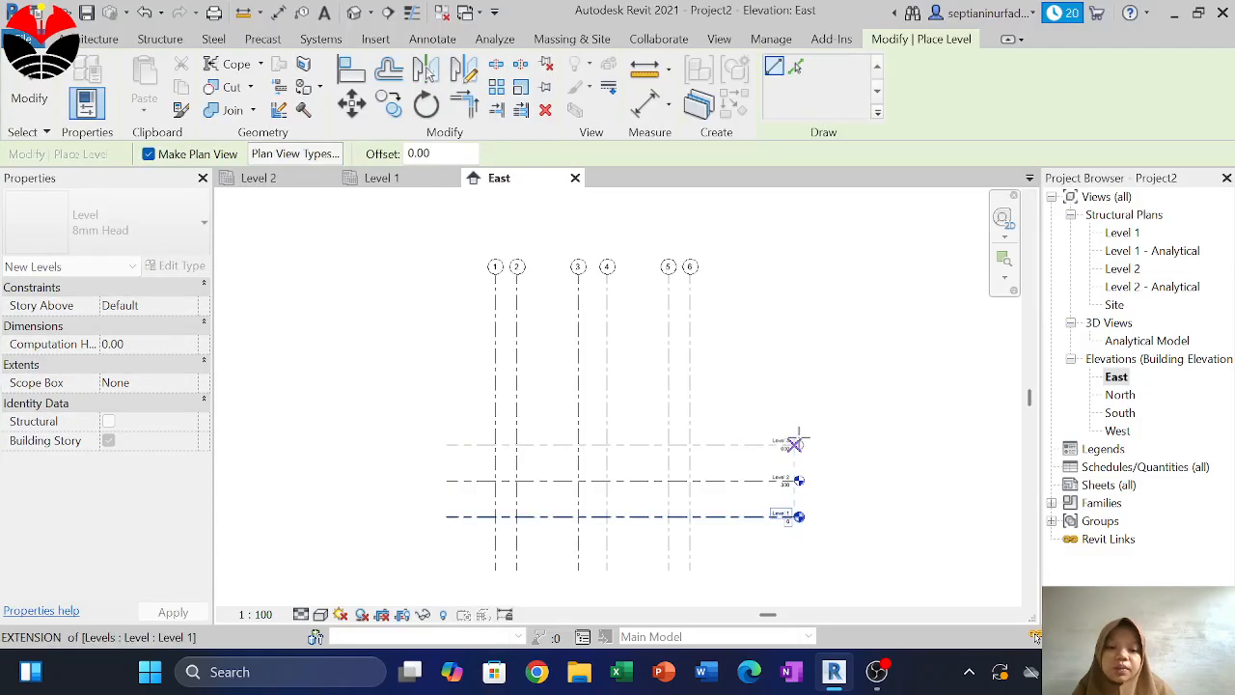
left_click(794, 444)
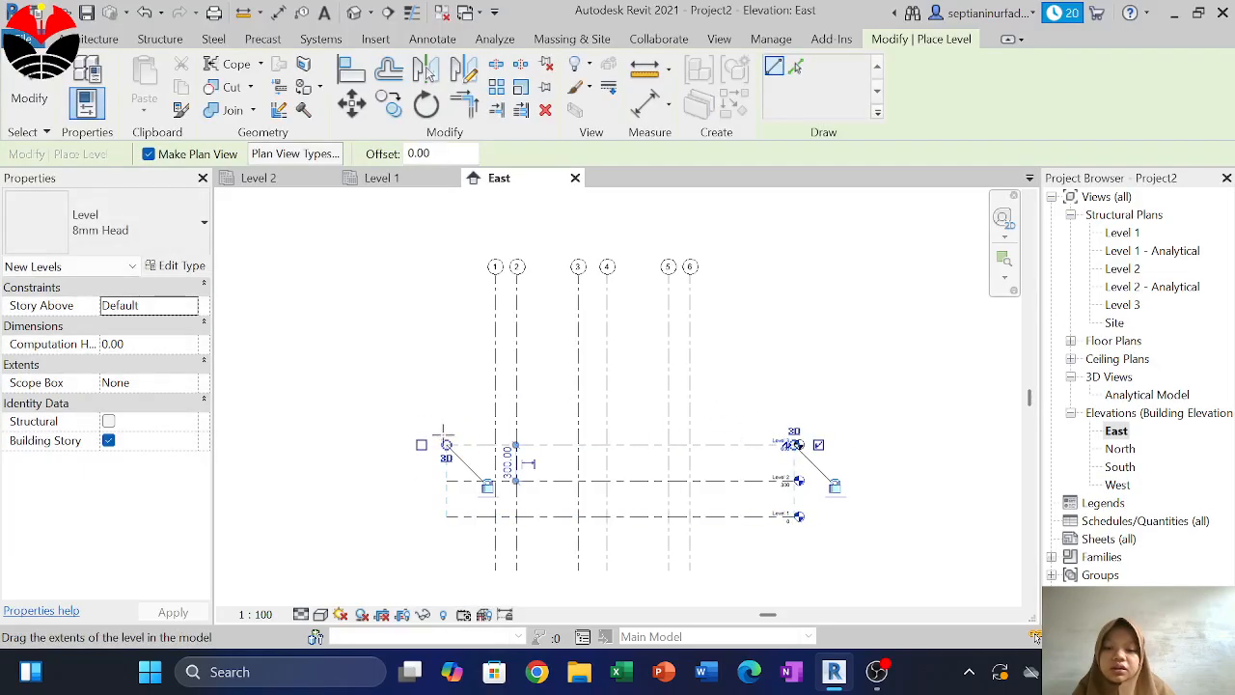
left_click(445, 400)
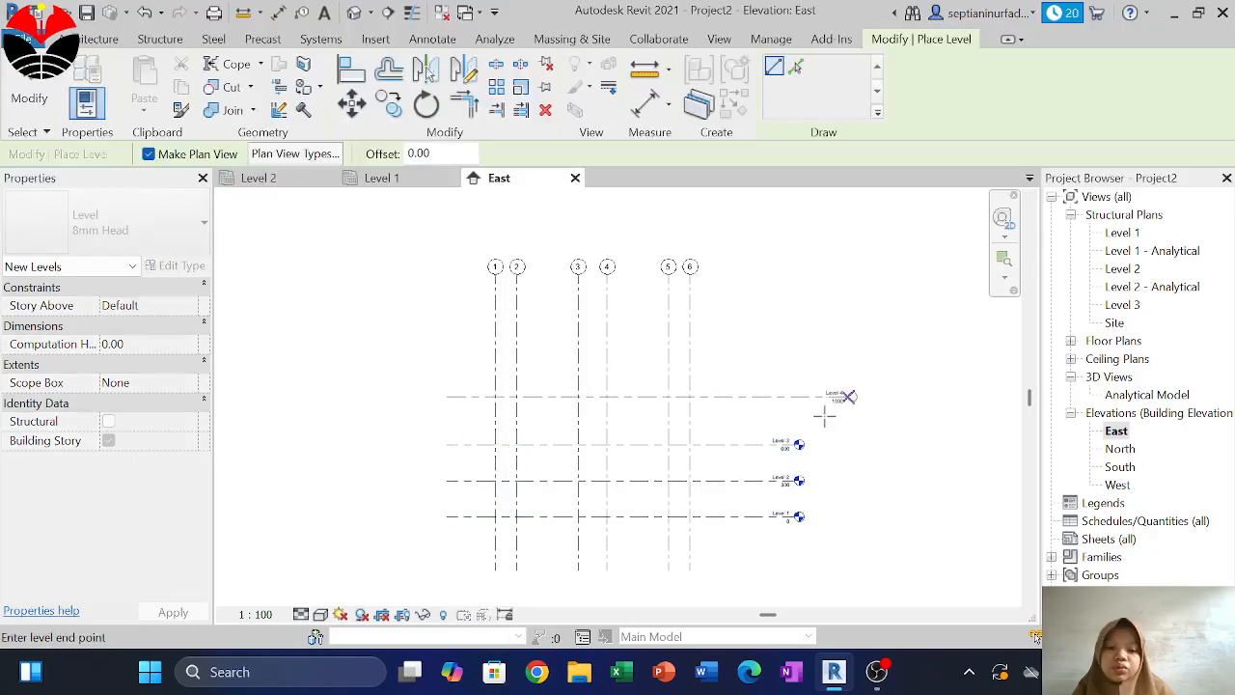
left_click(794, 396)
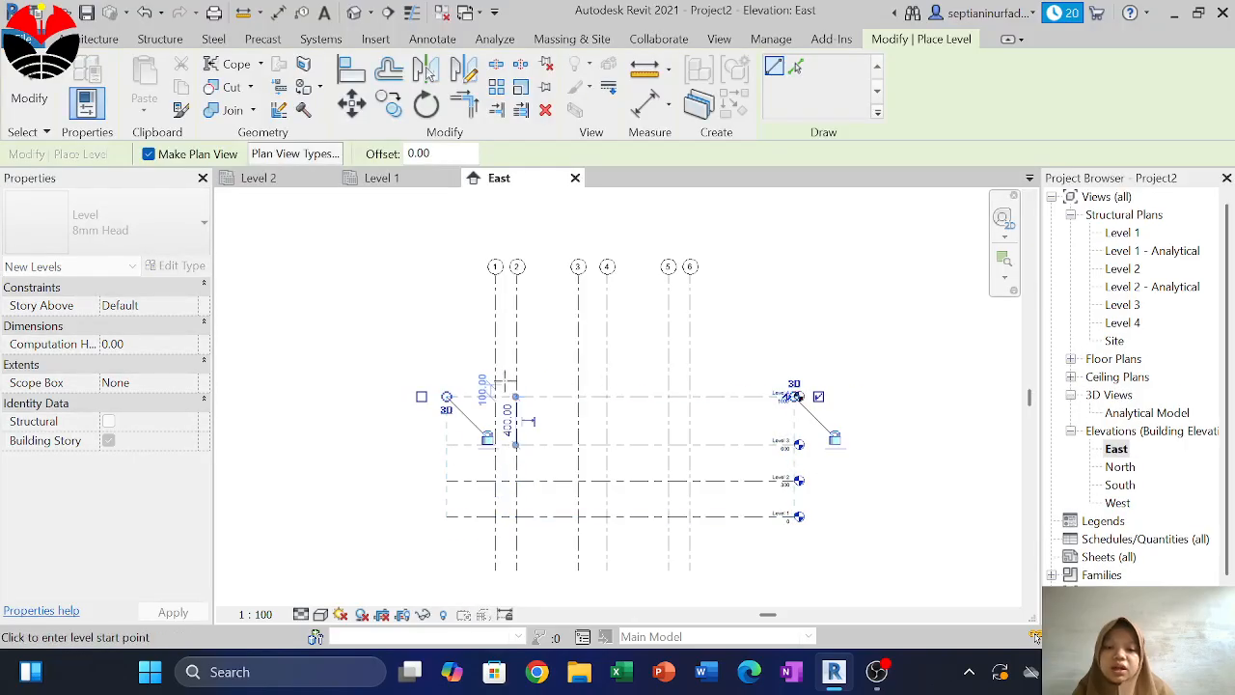
left_click(447, 360)
left_click(791, 360)
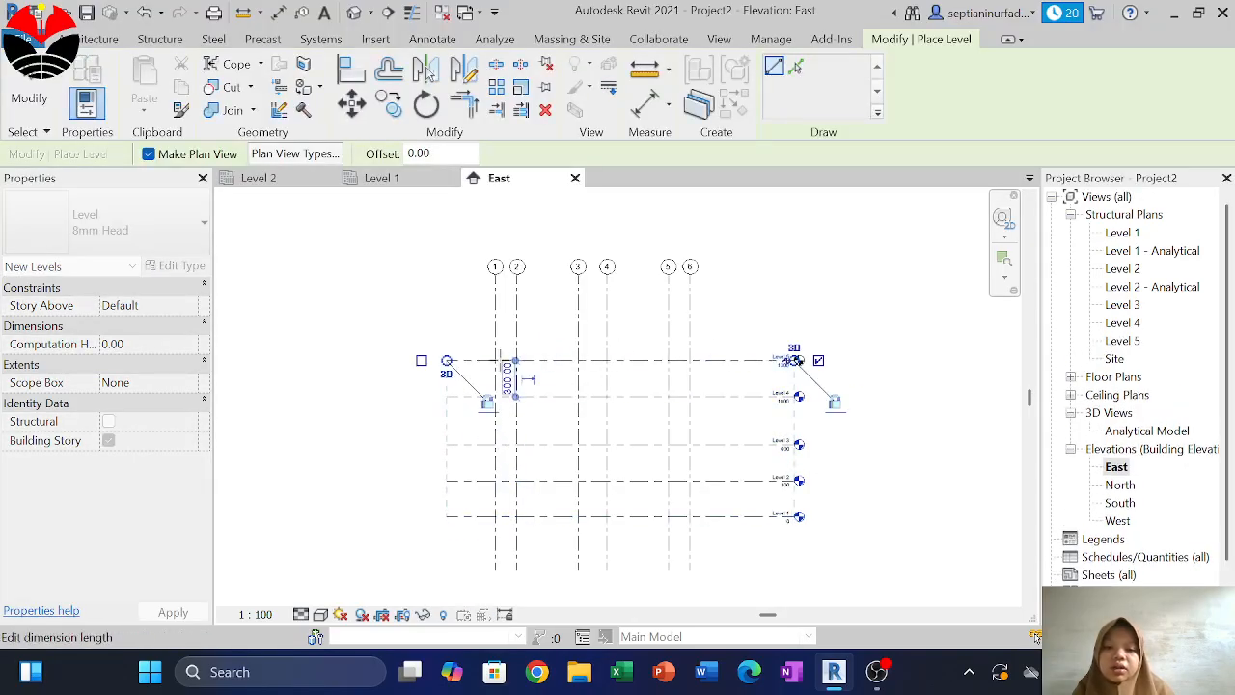
Draw two more levels above Level 5, aligned with the existing level ends and each spaced 300 cm upward
left_click(447, 324)
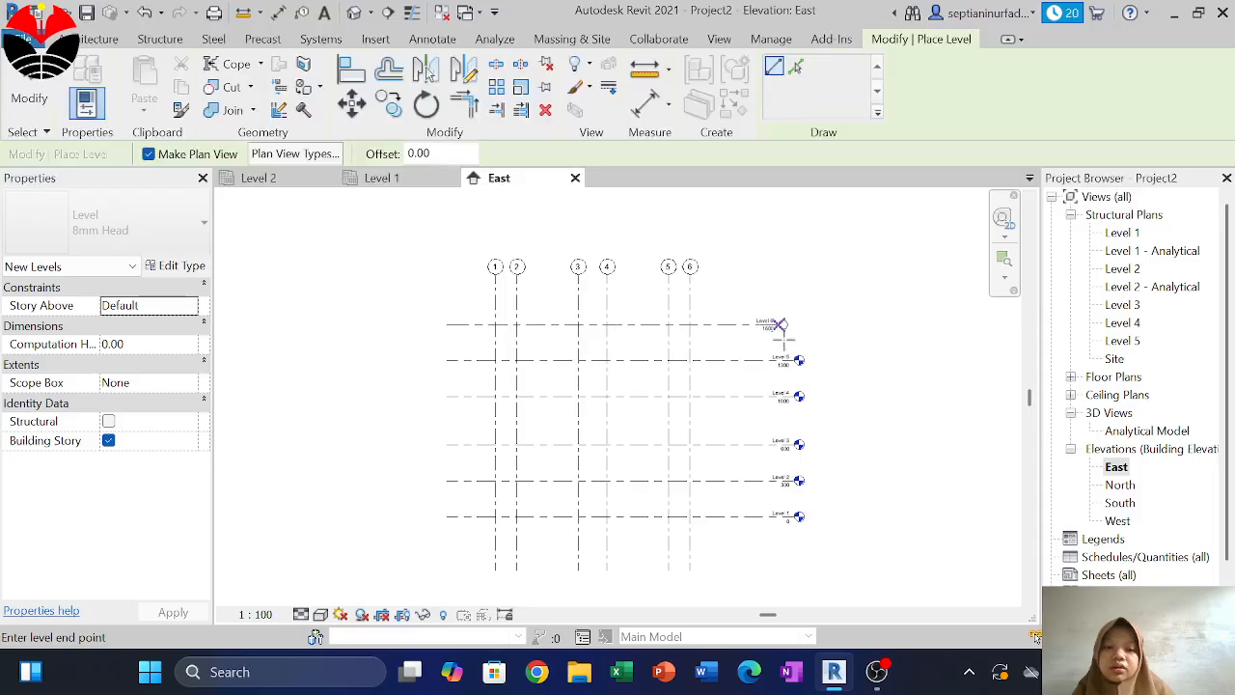
left_click(792, 325)
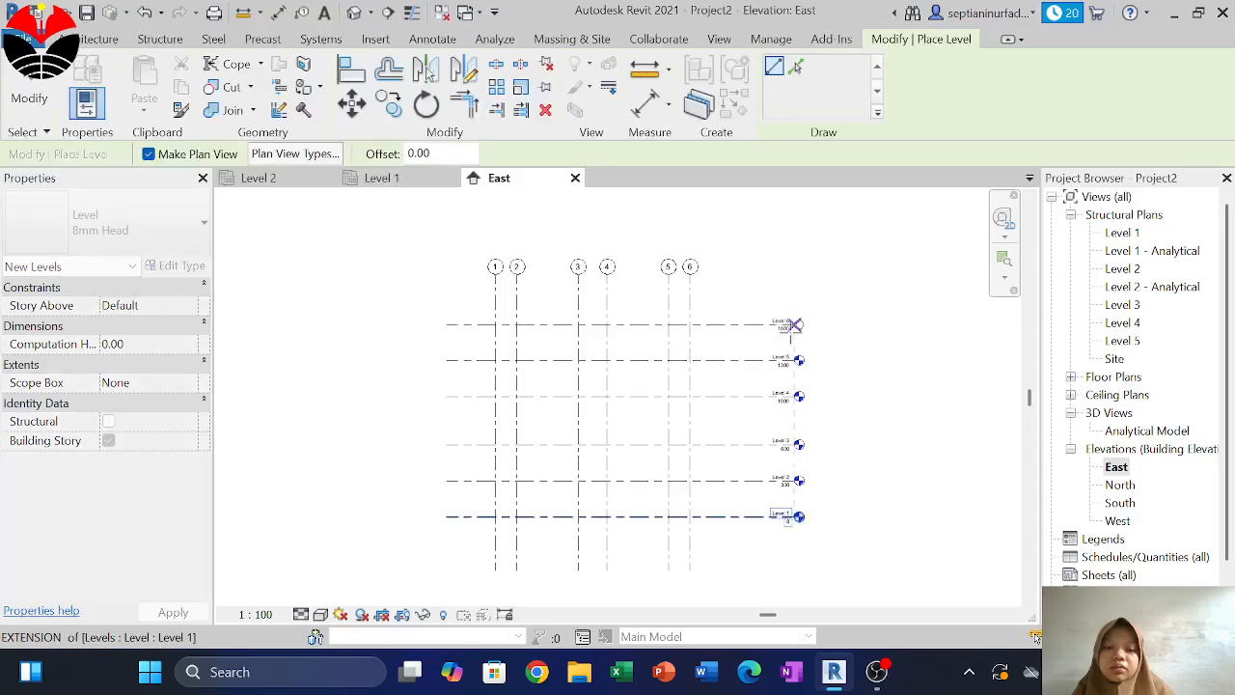
left_click(446, 288)
left_click(793, 287)
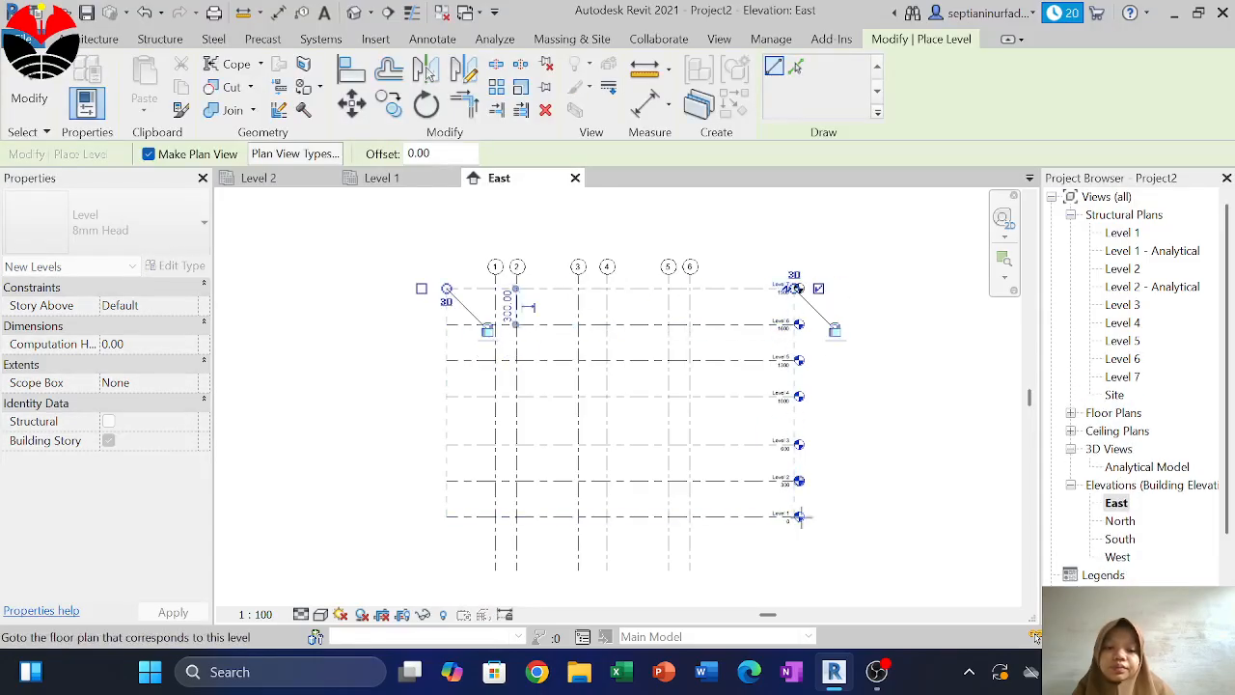
scroll(804, 526, "up", 4)
key("Escape")
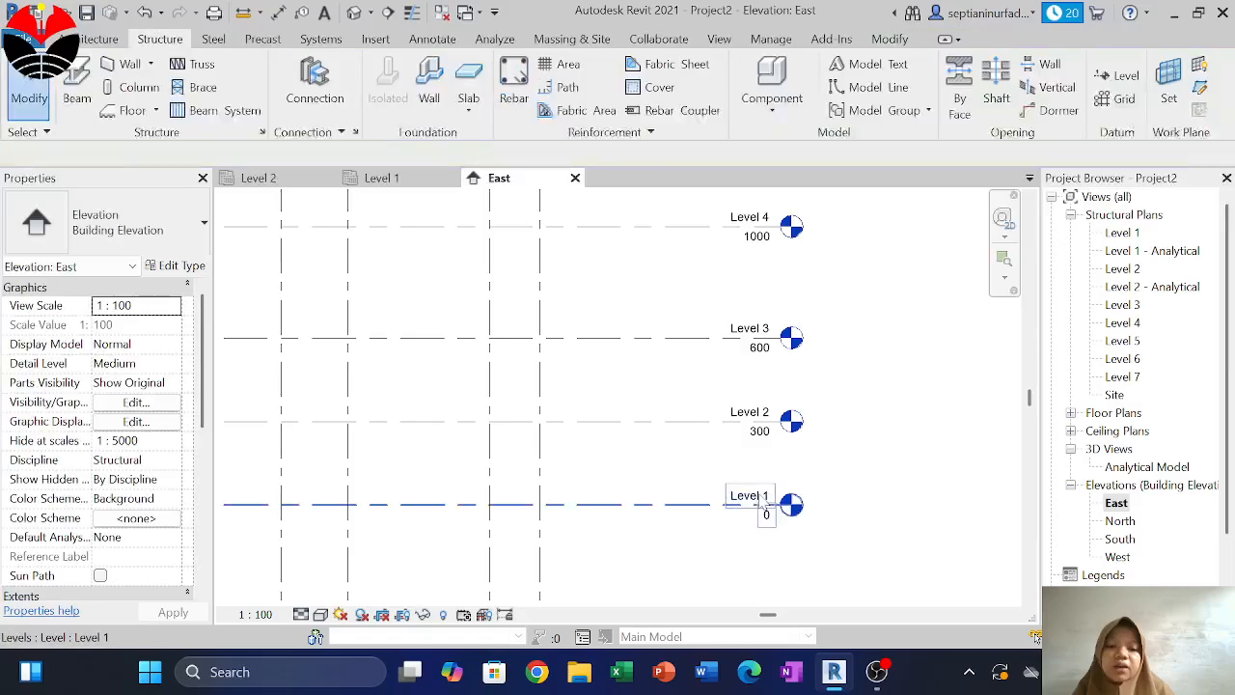
left_click(759, 504)
left_click(759, 505)
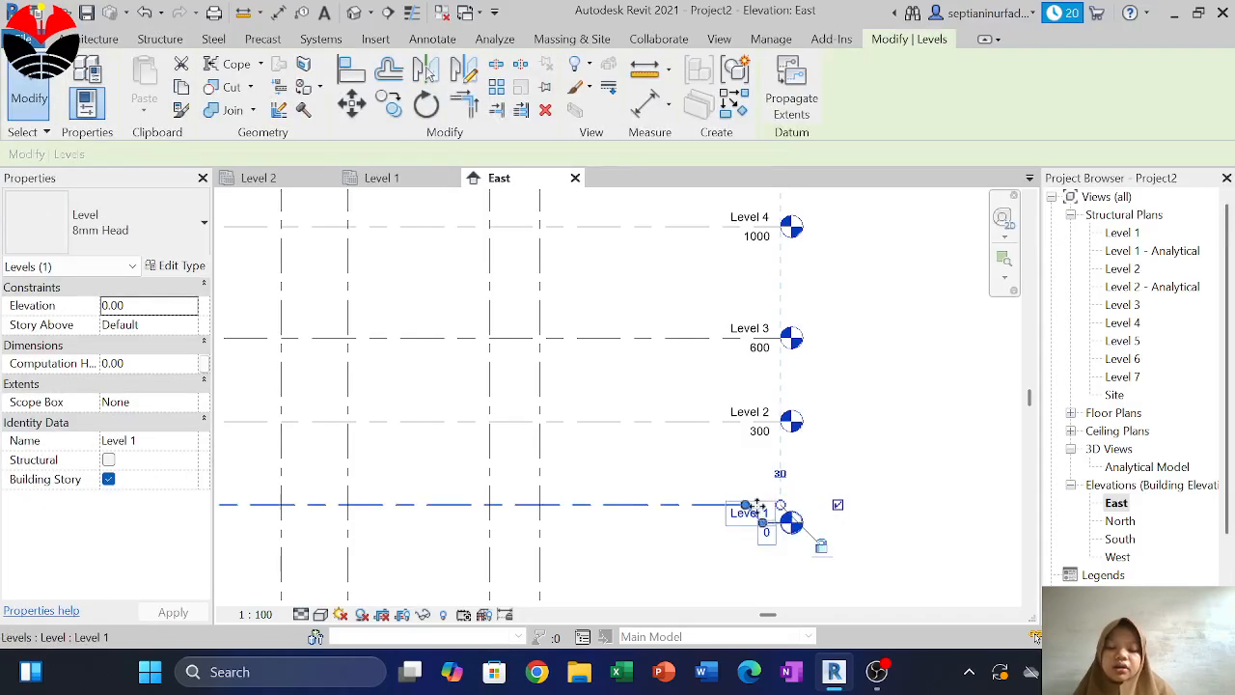
key("ctrl+z")
Rename Level 1 as Lantai 1 and rename its corresponding views too
scroll(755, 504, "up", 2)
left_click(757, 498)
left_click(757, 495)
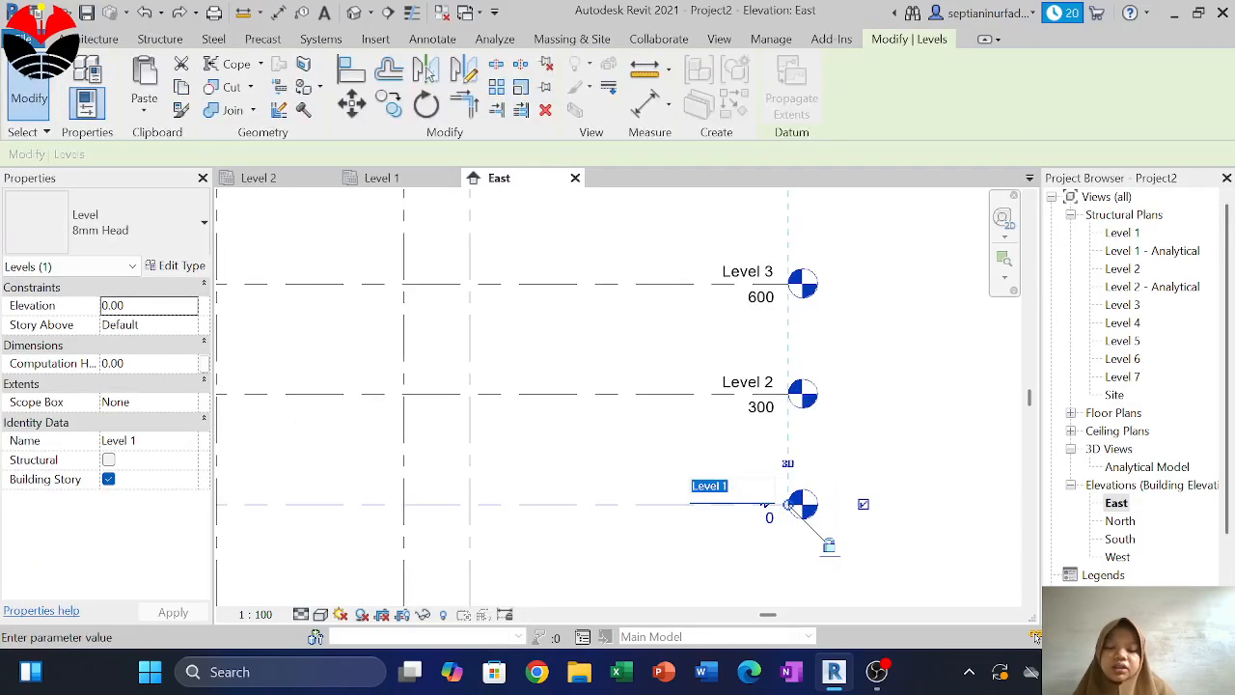
type("Lantai")
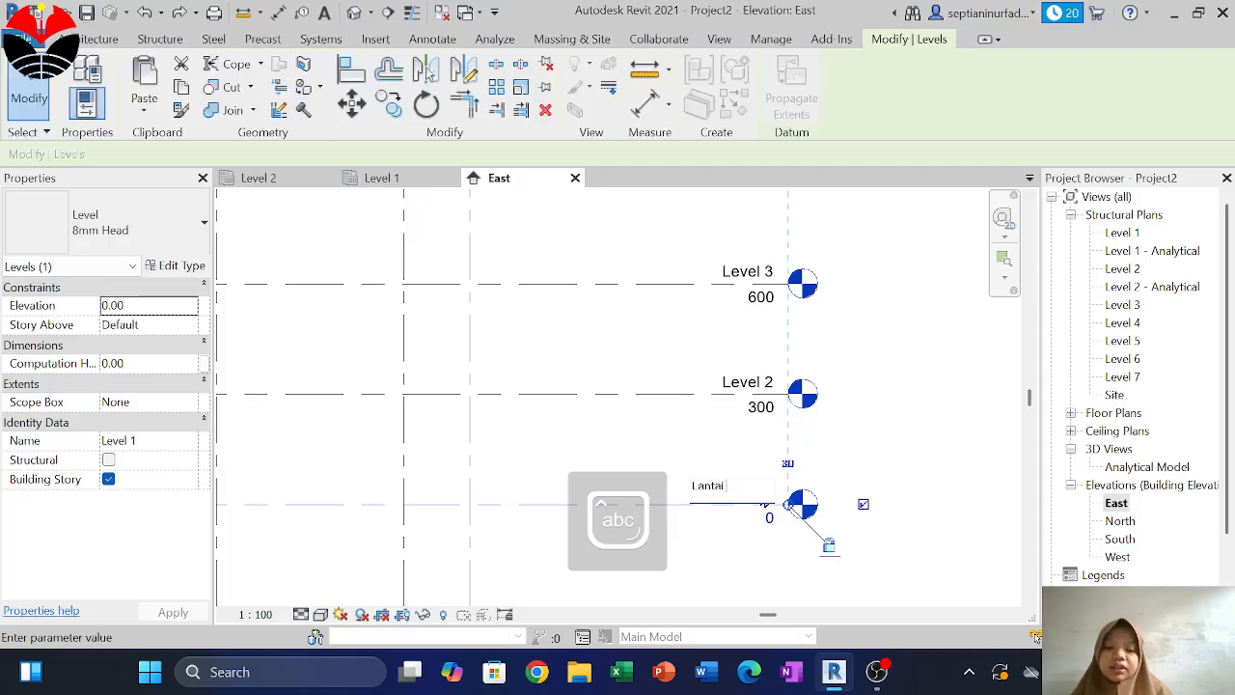
key("Return")
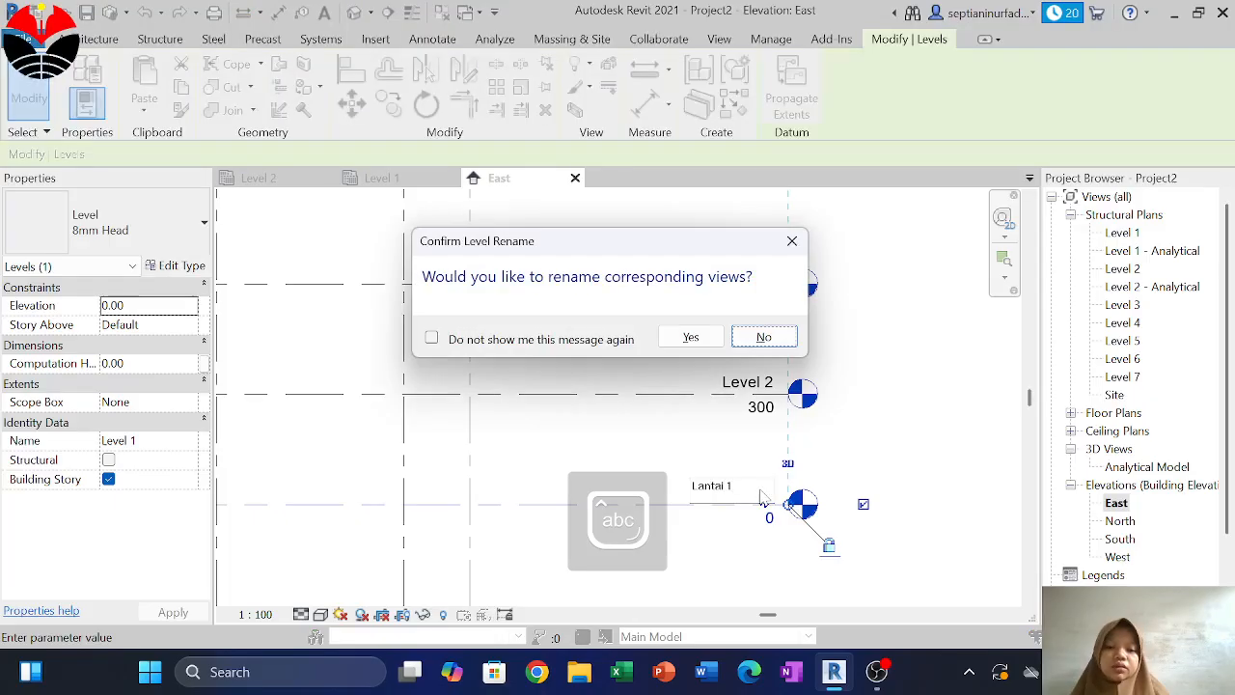
left_click(690, 338)
Rename Level 2 and its corresponding views as Lantai 2, and set the level's elevation to 385 cm
left_click(748, 382)
left_click(748, 382)
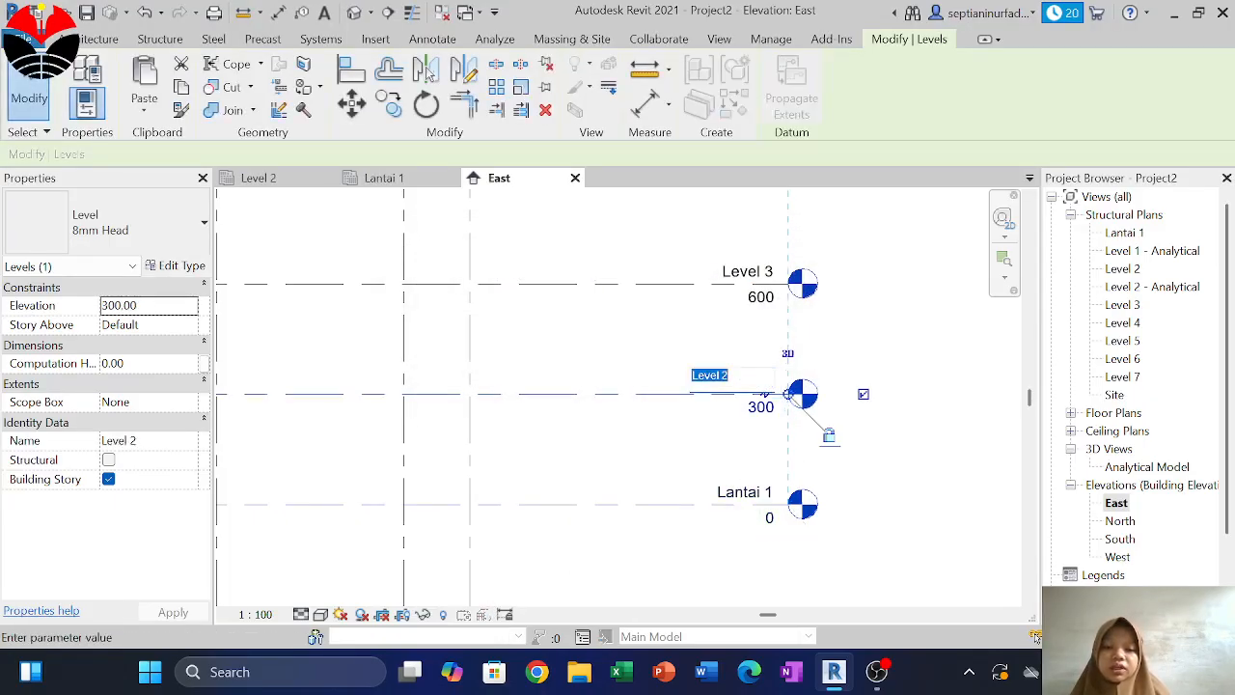
type("Lantai")
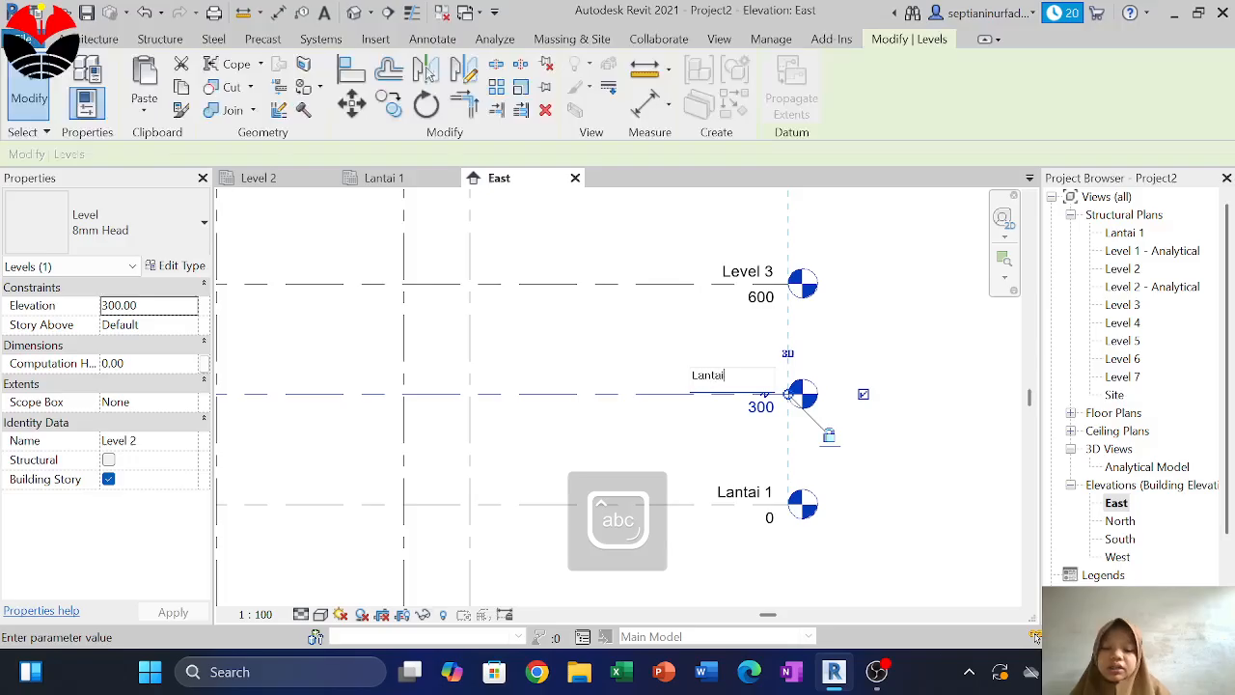
key("Return")
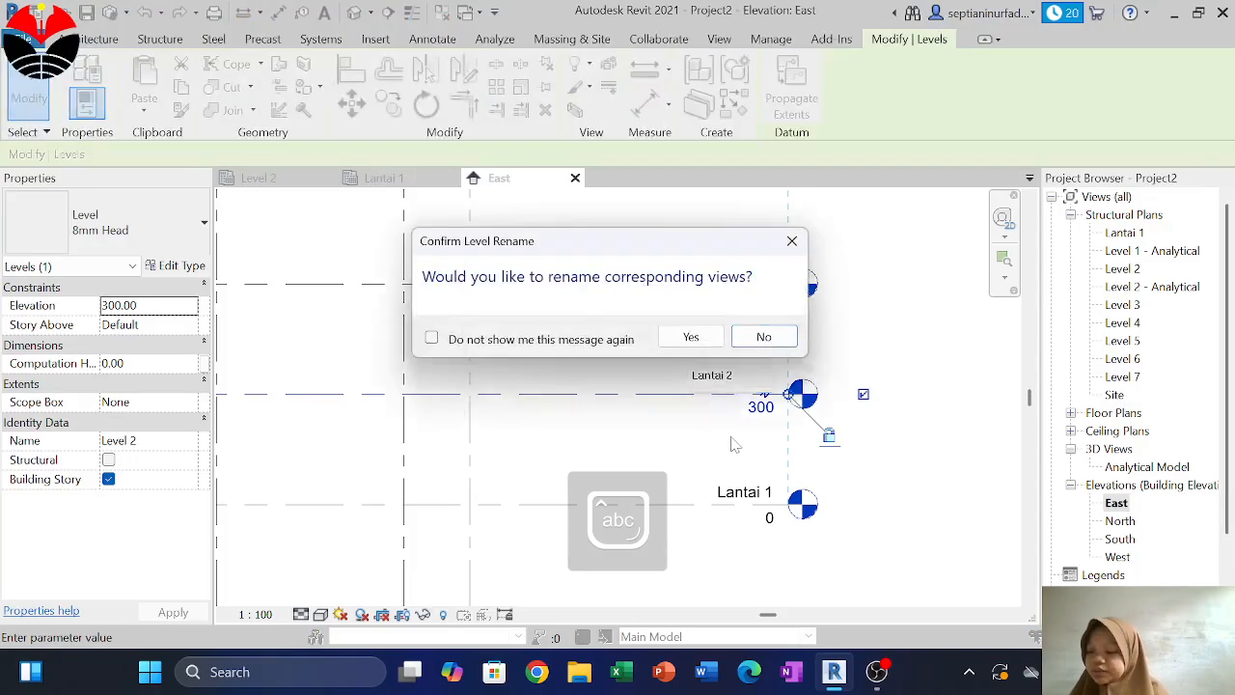
left_click(680, 343)
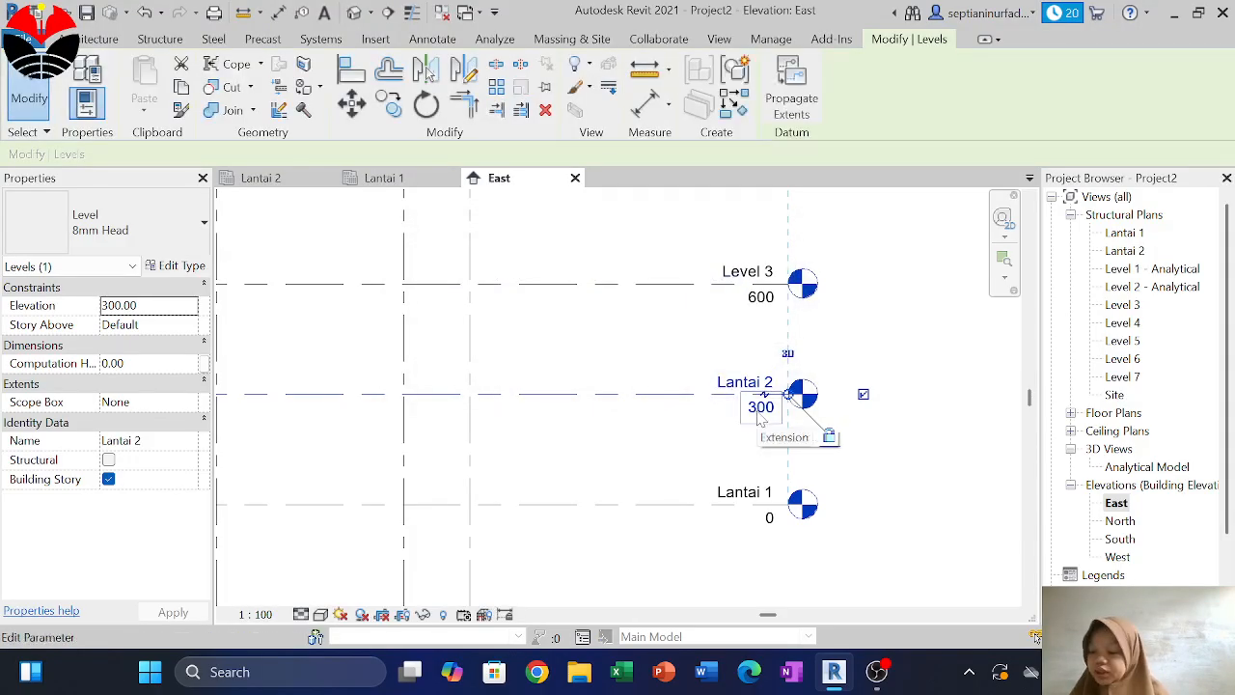
left_click(761, 407)
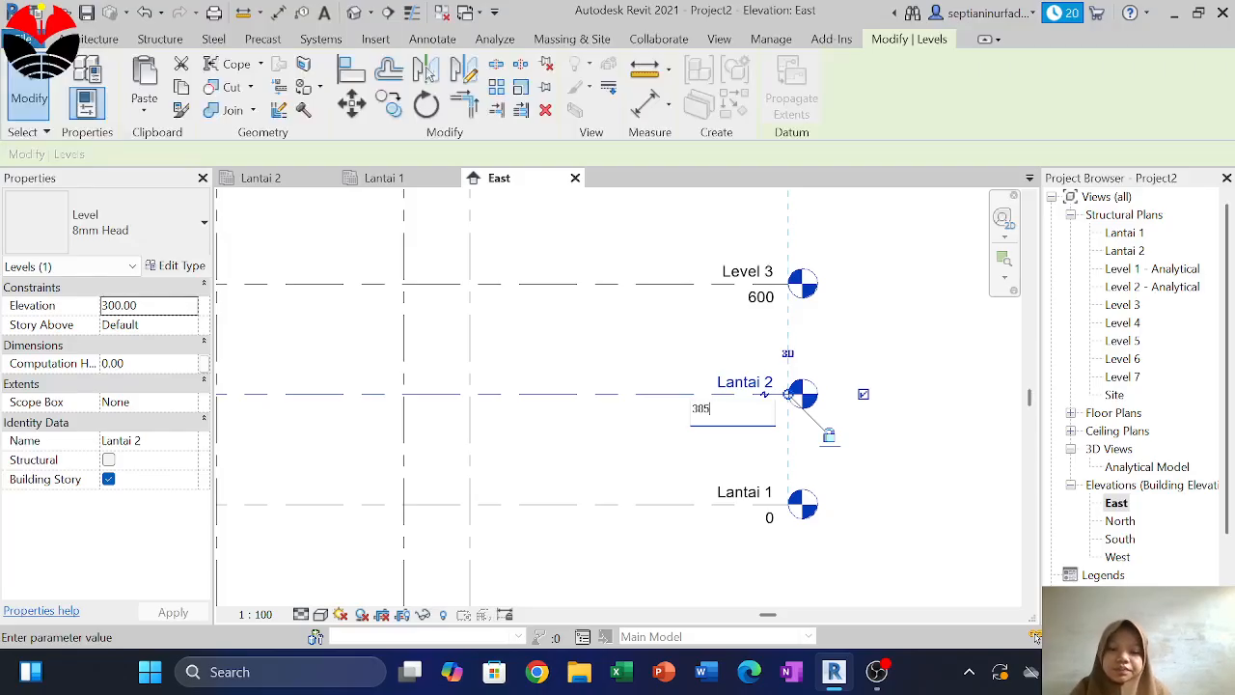
type("385")
key("Return")
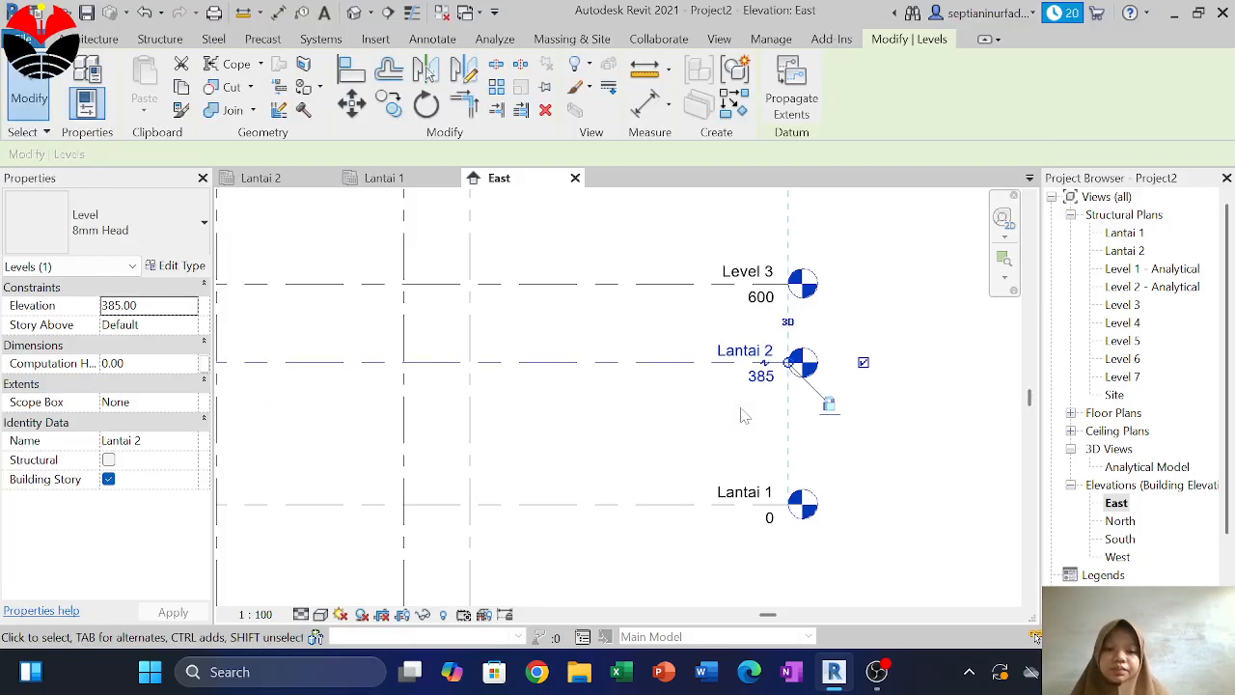
Rename Level 3 and its corresponding views as Lantai 3, and set the level's elevation to 770 cm
double_click(756, 272)
type("Lantai")
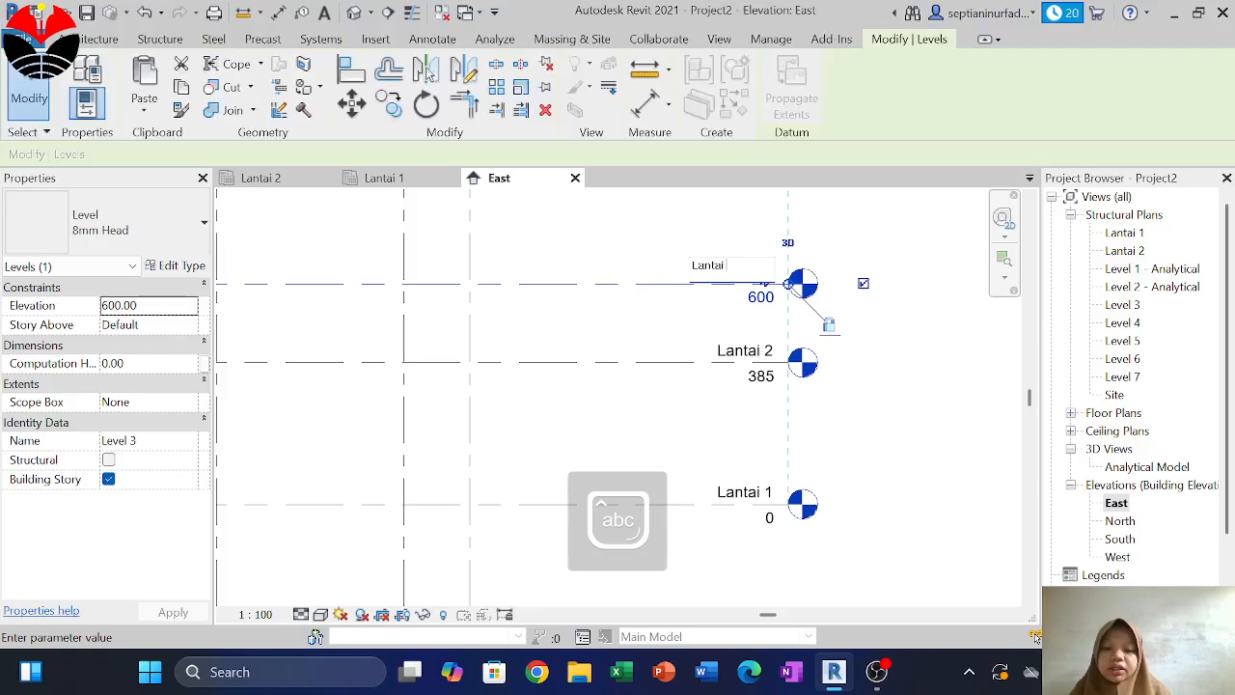
type(" 3")
key("Return")
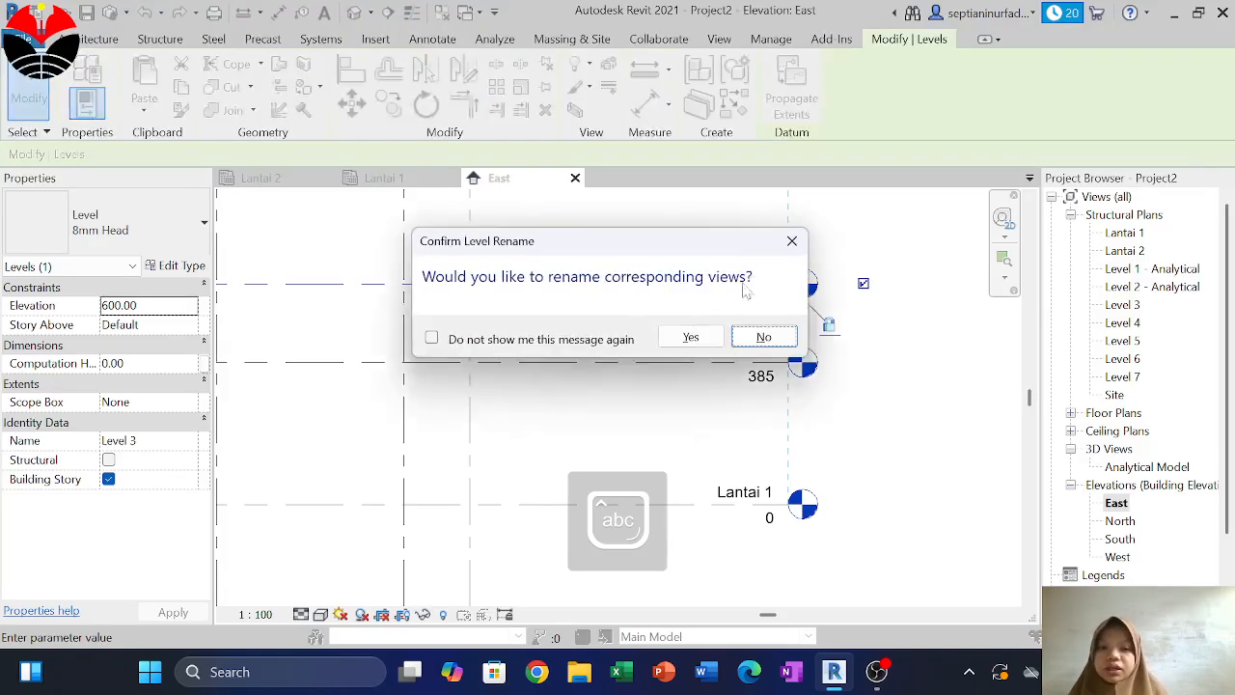
left_click(692, 337)
left_click(762, 297)
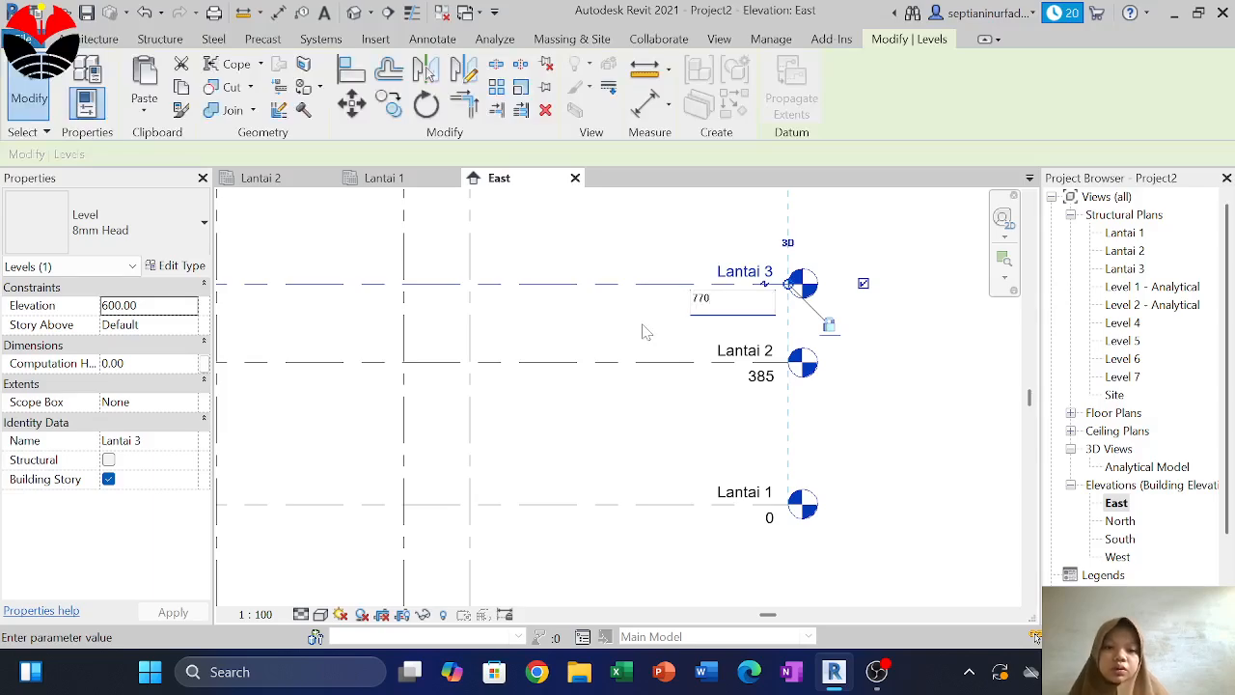
type("770")
key("Return")
Rename Level 4 as Lantai Atap and rename its corresponding views too
middle_click_drag(656, 338, 612, 532)
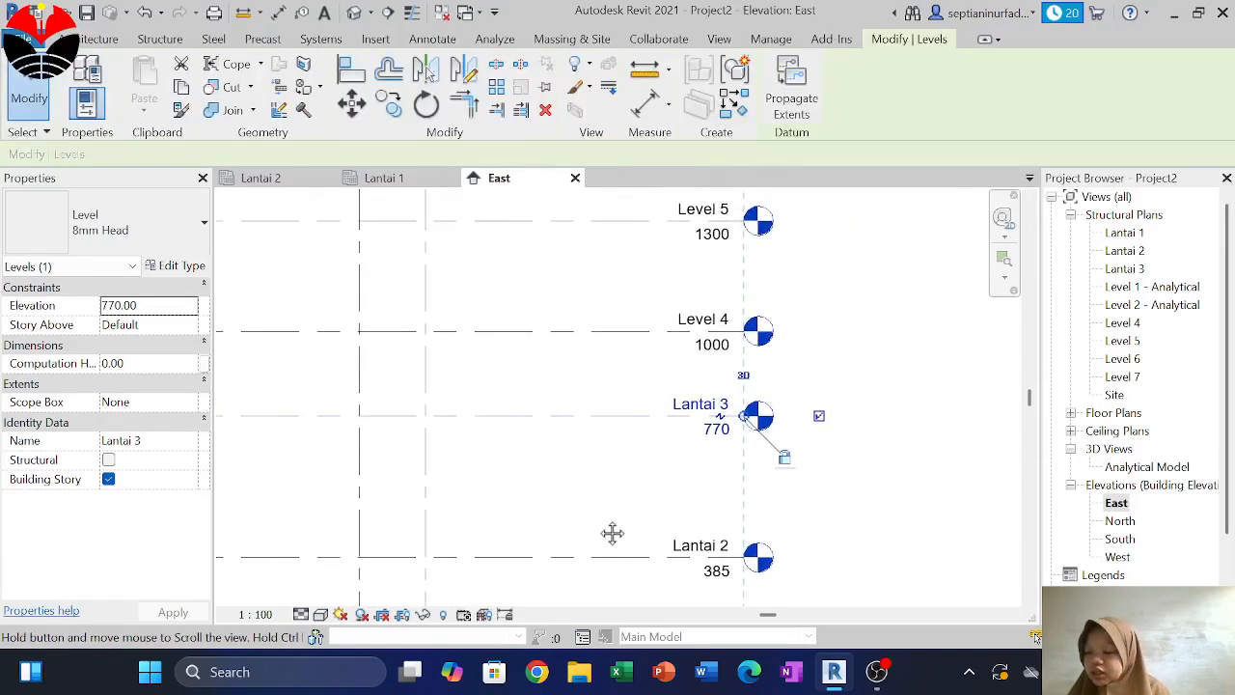
left_click(693, 328)
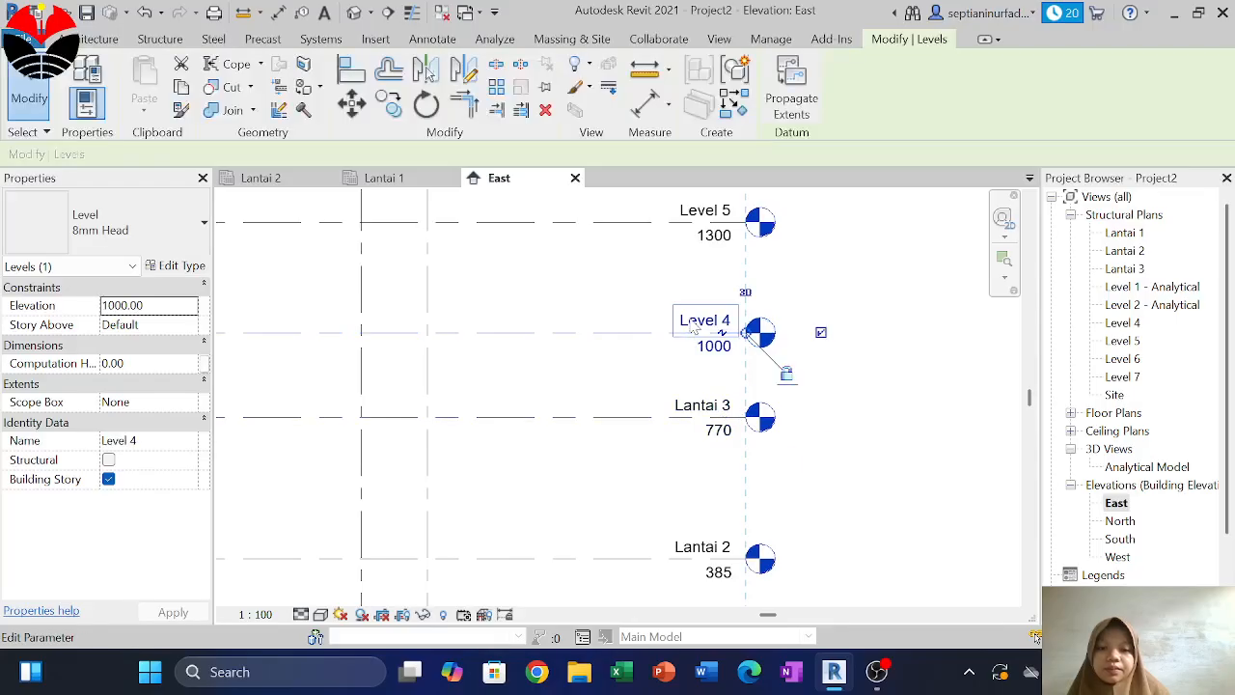
left_click(692, 328)
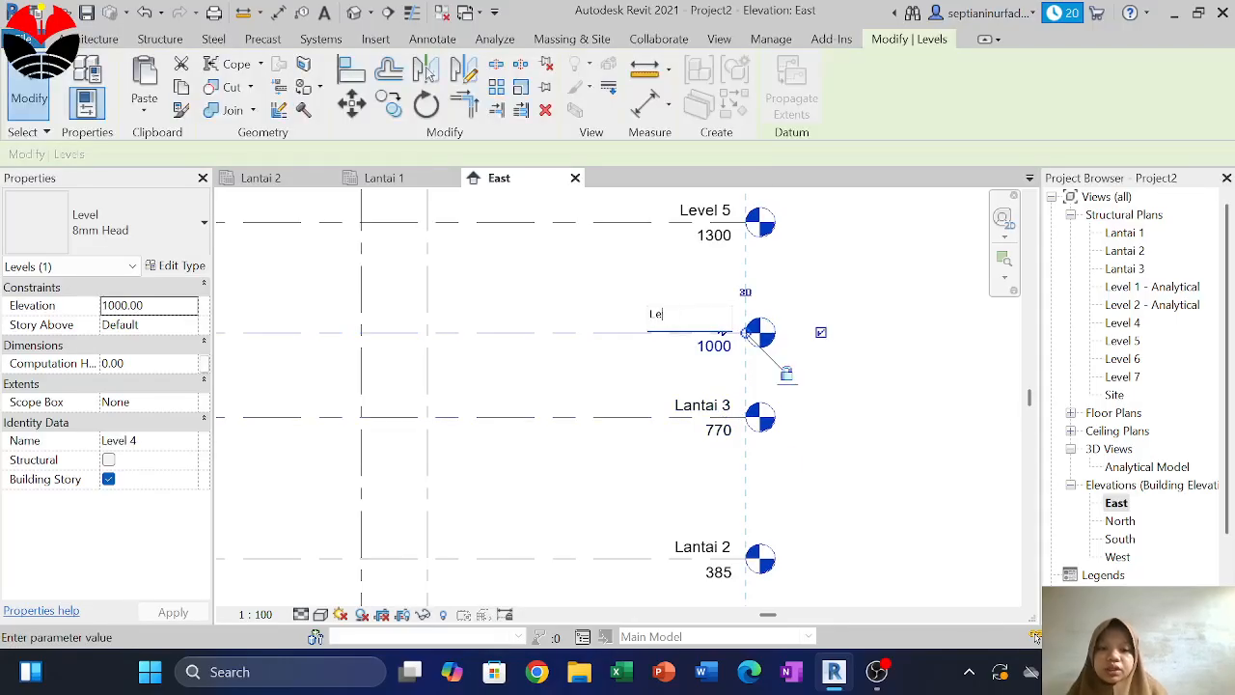
type("Lantai Atap")
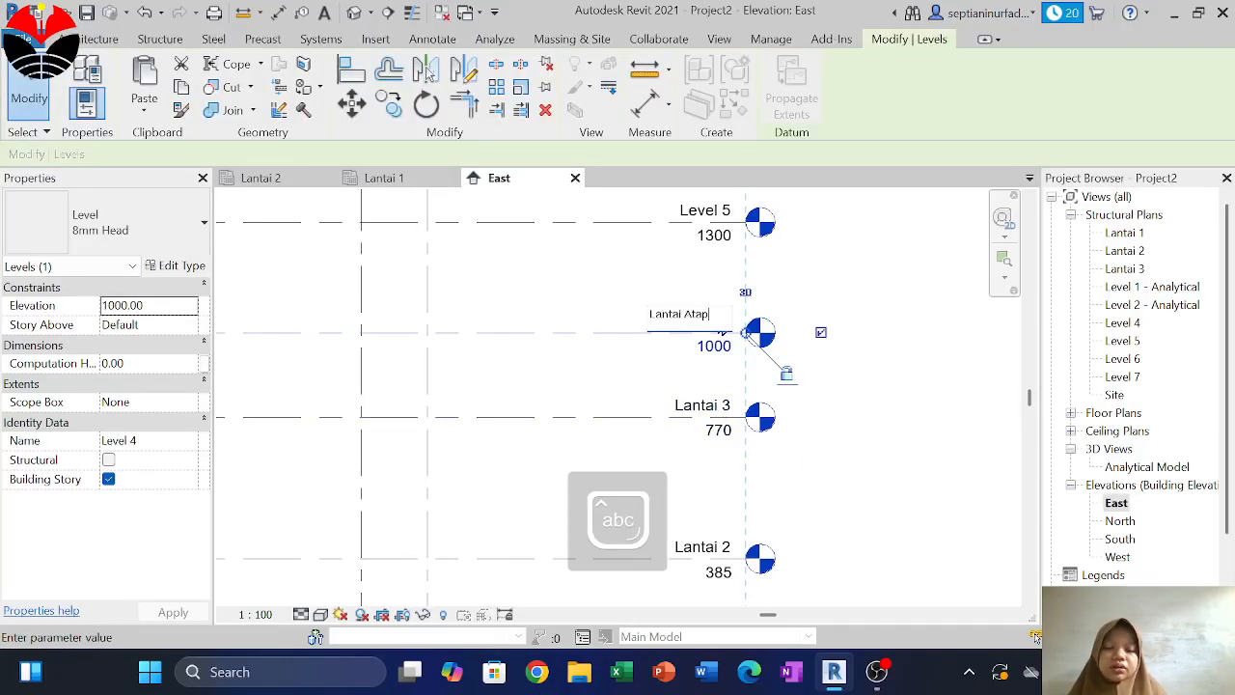
key("Return")
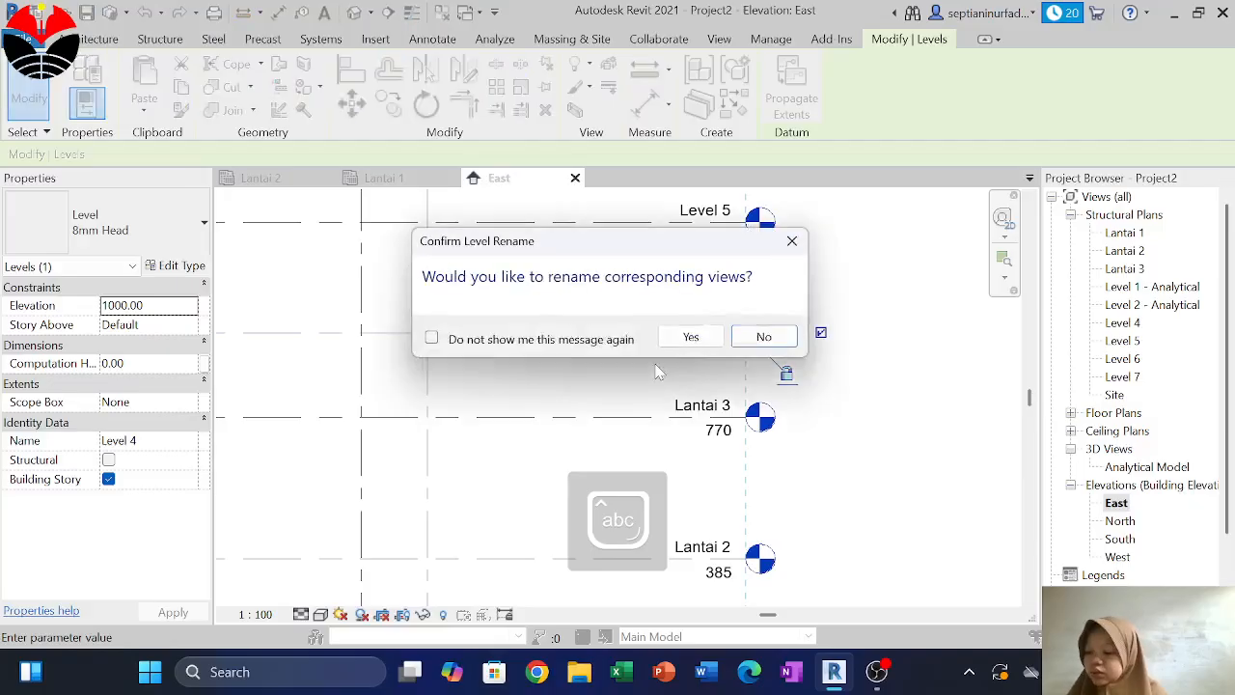
left_click(685, 338)
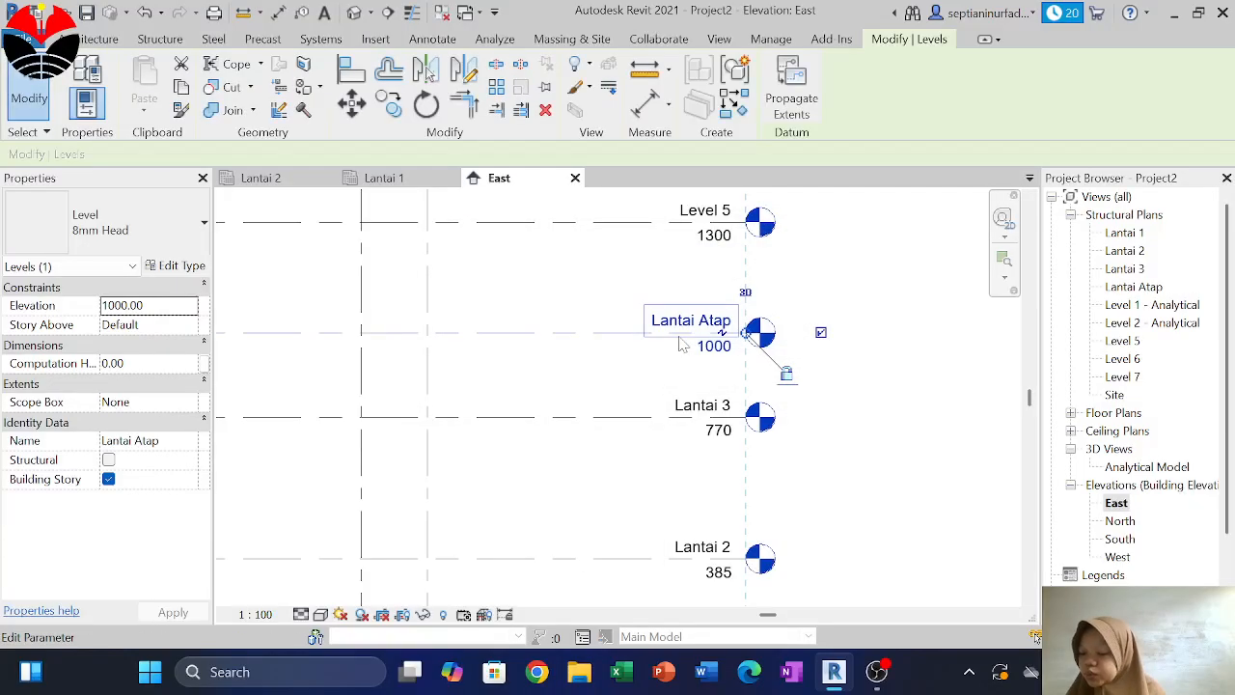
Set the elevation of the Lantai Atap level to 1120 cm, keeping its level head straight without an elbow
left_click(722, 334)
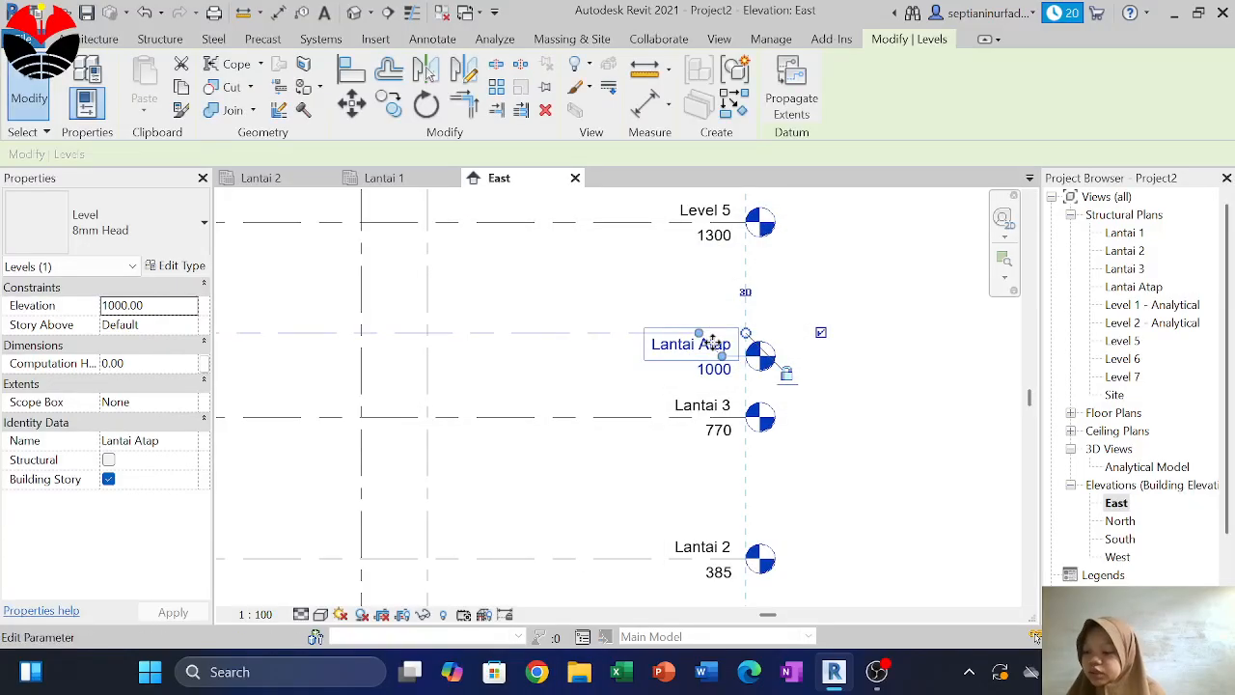
key("ctrl+z")
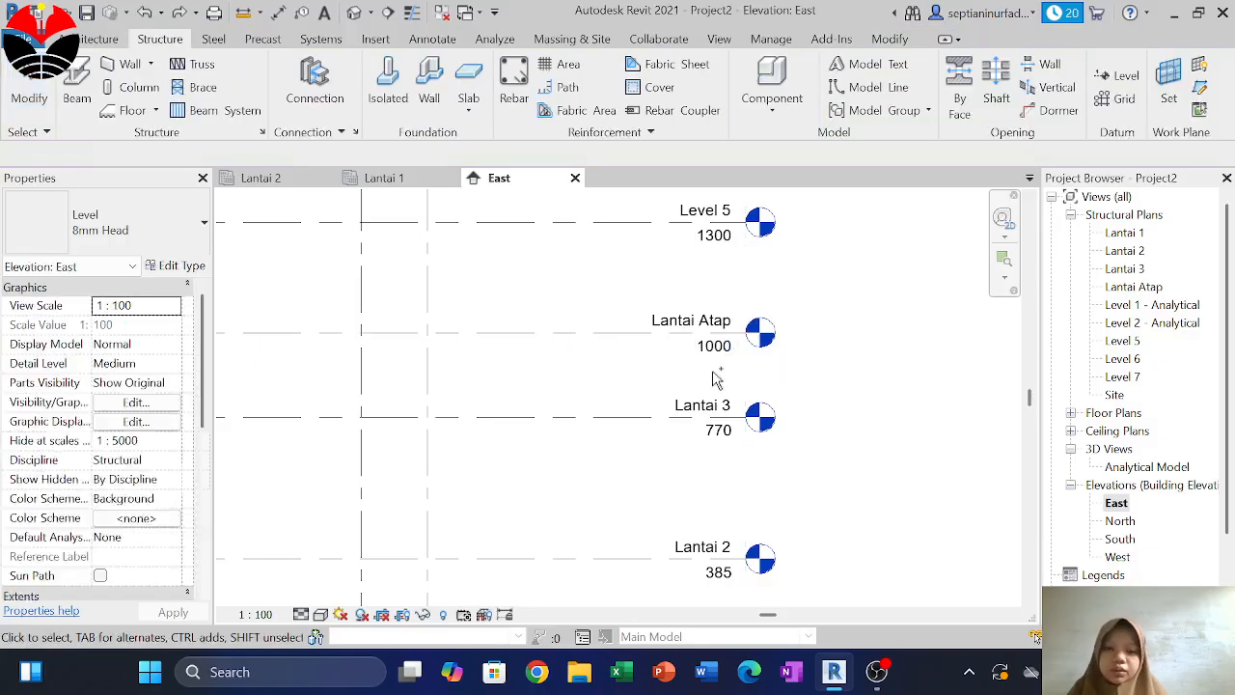
double_click(712, 347)
type("11")
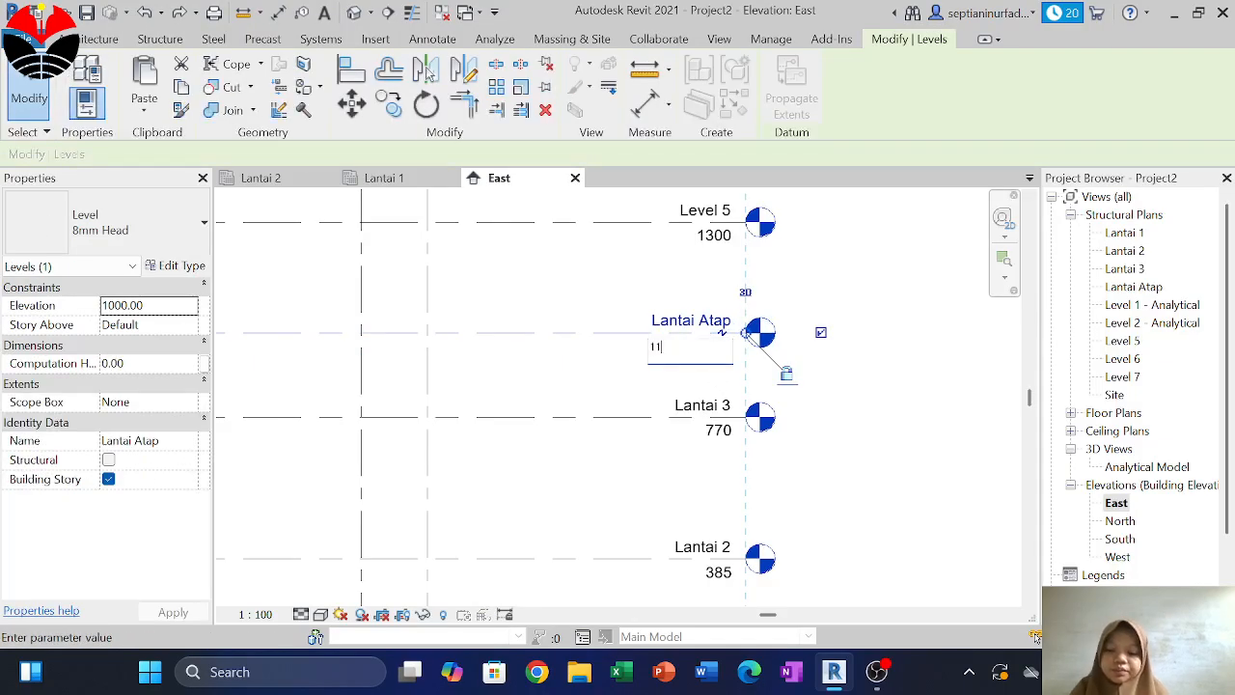
type("20")
key("Return")
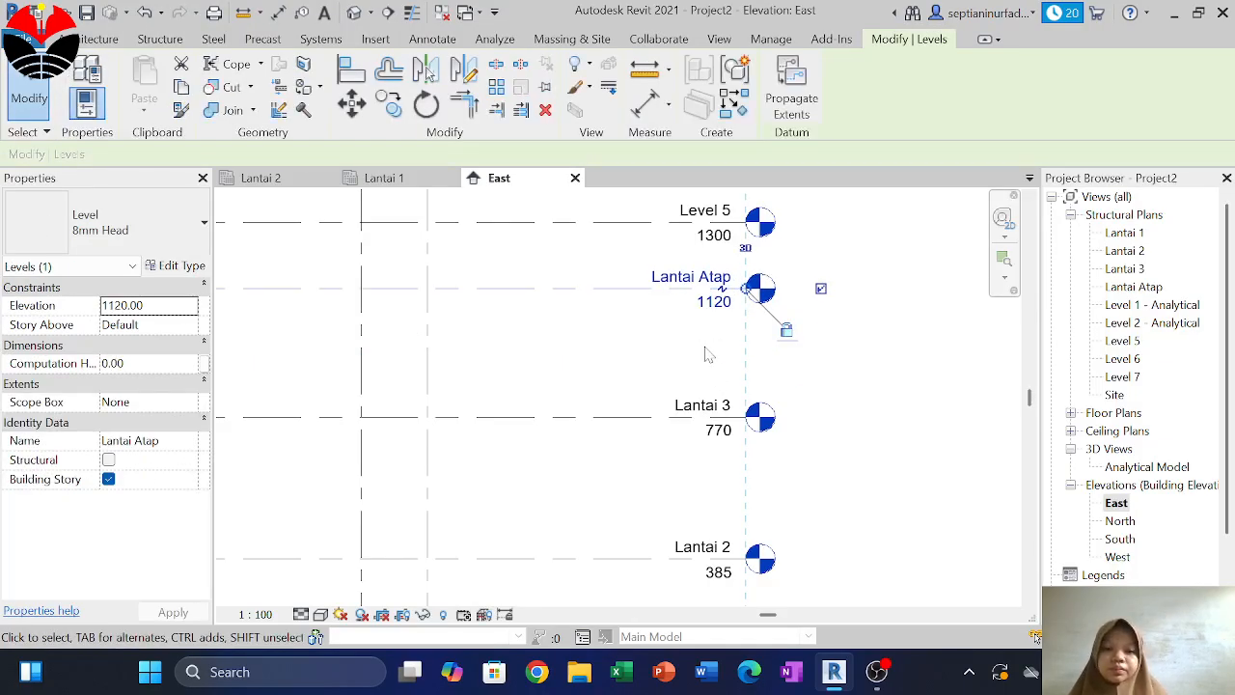
Rename Level 5 as Lantai Atap 1 and rename its corresponding views too
double_click(712, 212)
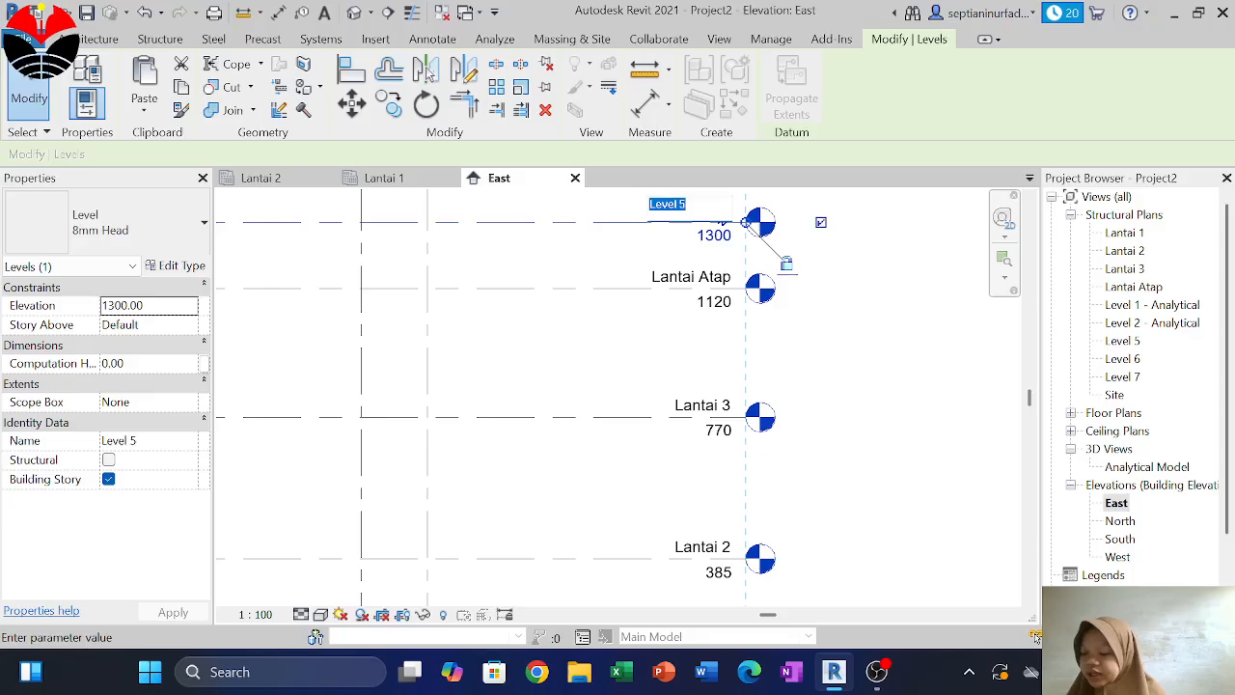
key("Caps_Lock")
type("Lantai Atap 1")
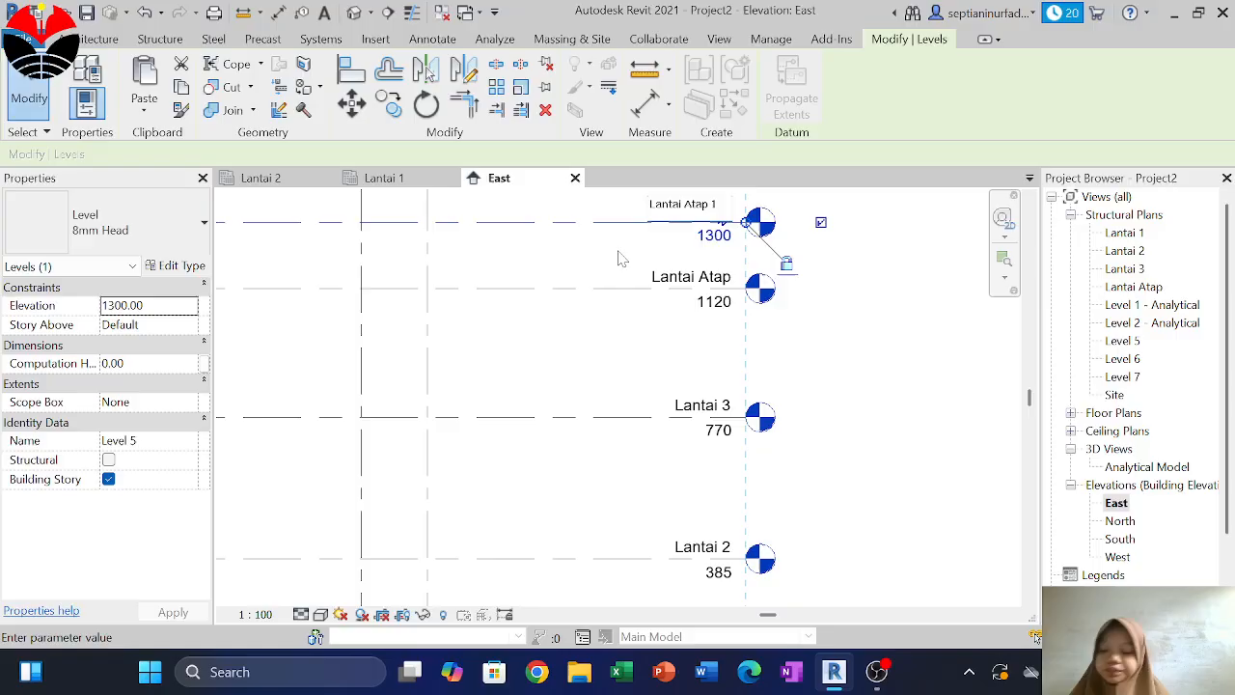
key("Return")
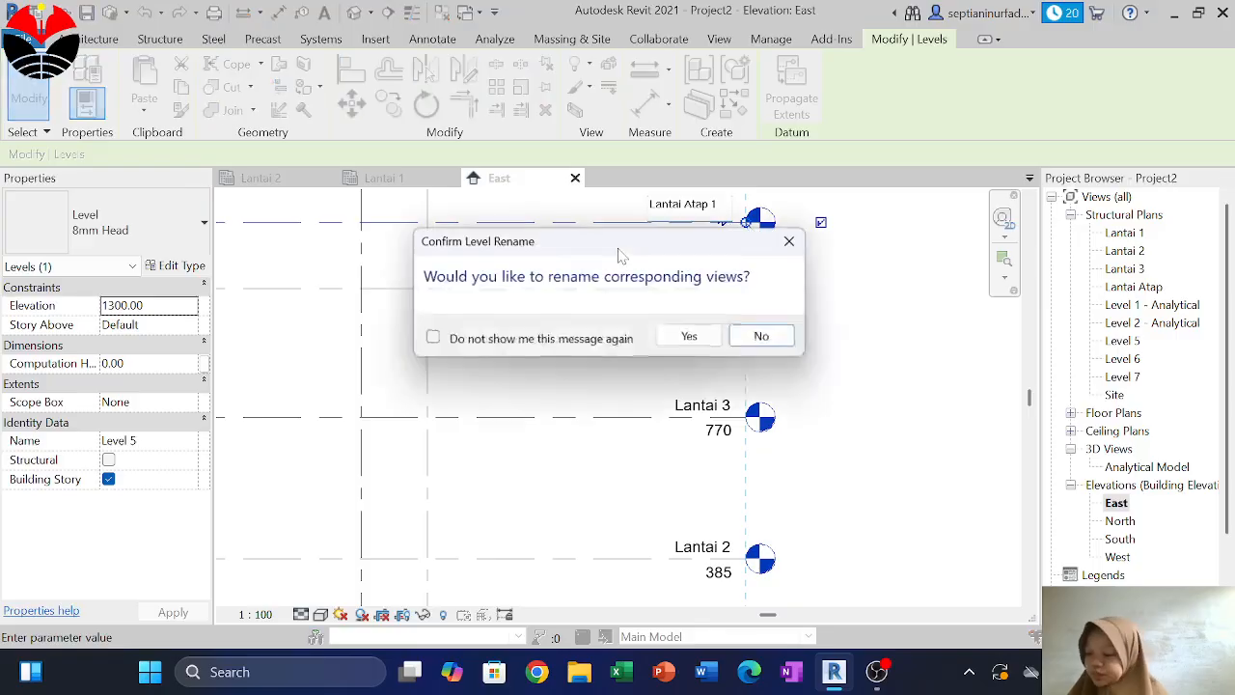
left_click(689, 336)
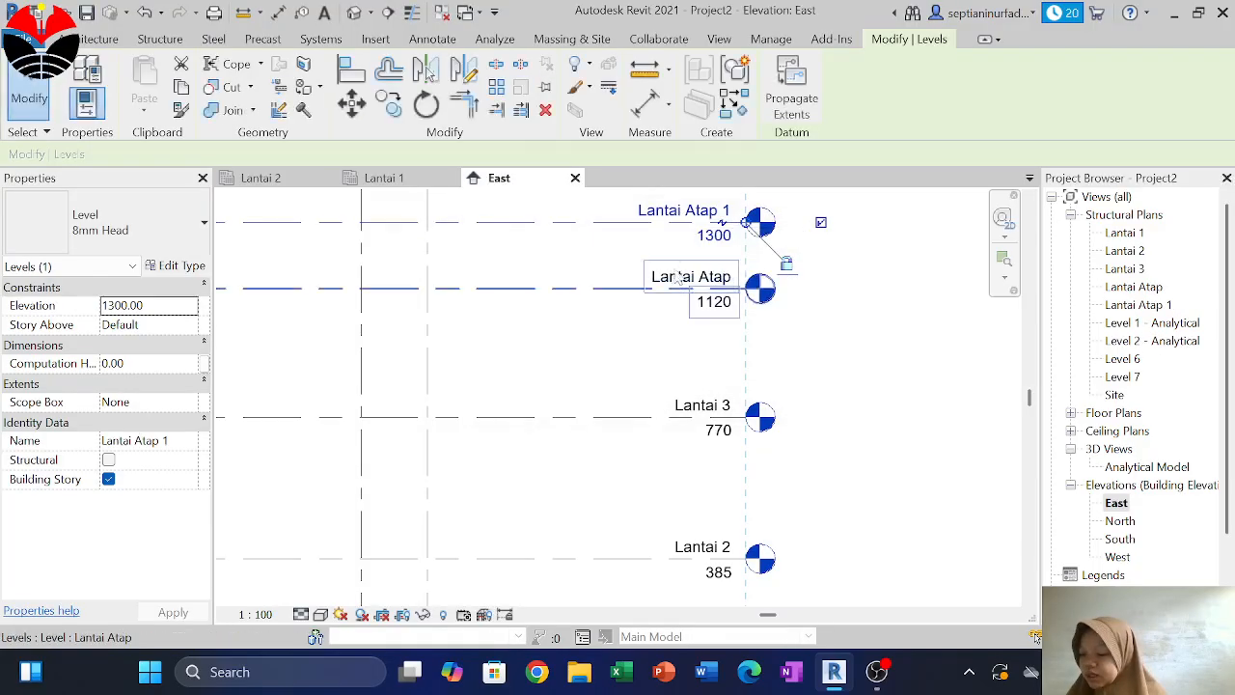
Set the elevation of the Lantai Atap 1 level to 1340 cm, keeping its level head straight without an elbow
left_click(726, 239)
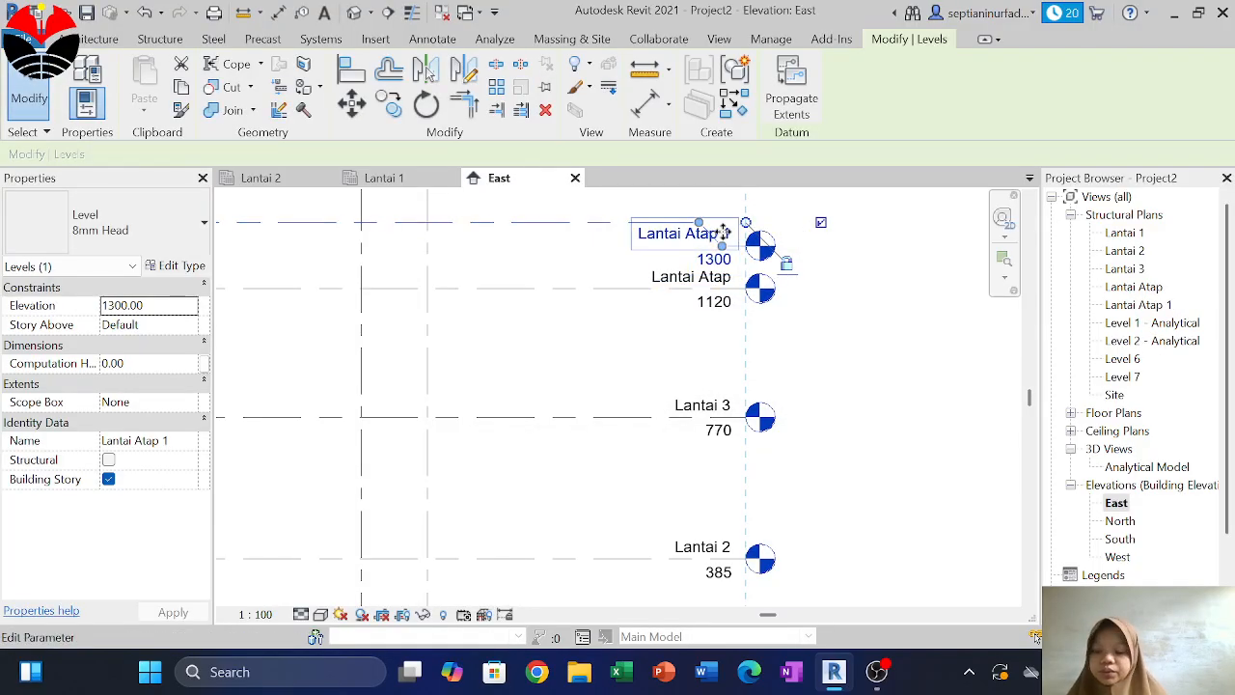
key("ctrl+z")
double_click(715, 240)
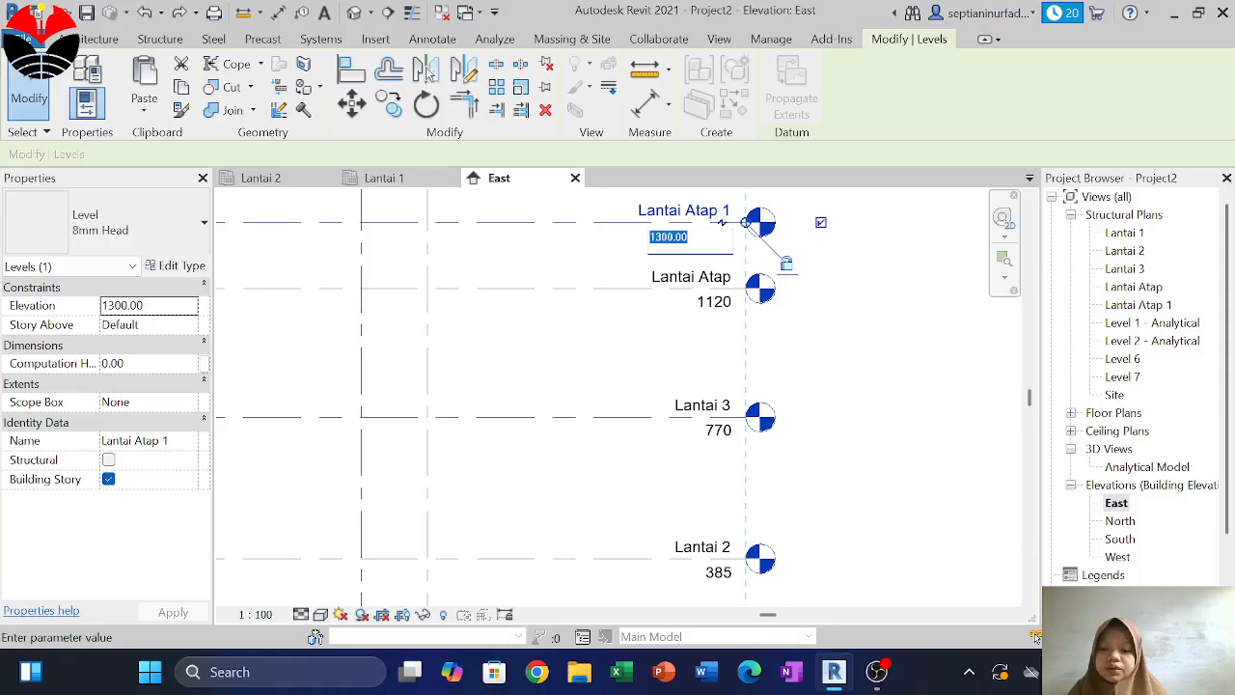
type("1340")
key("Return")
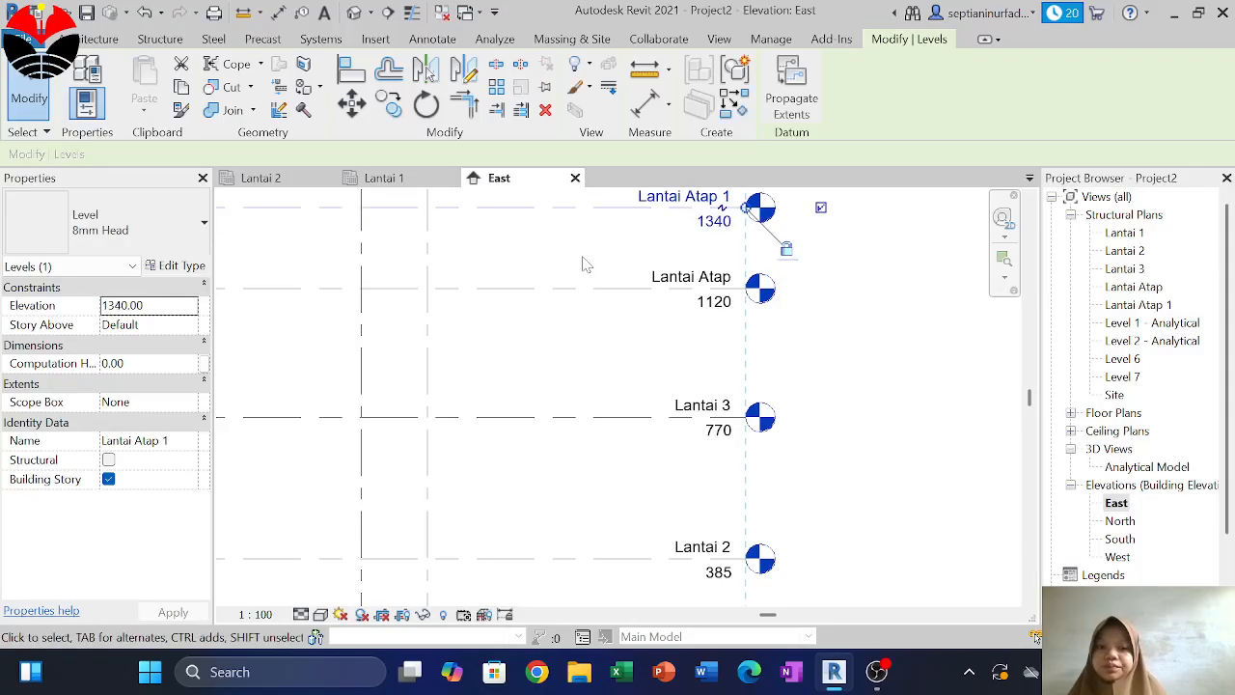
middle_click_drag(583, 264, 526, 514)
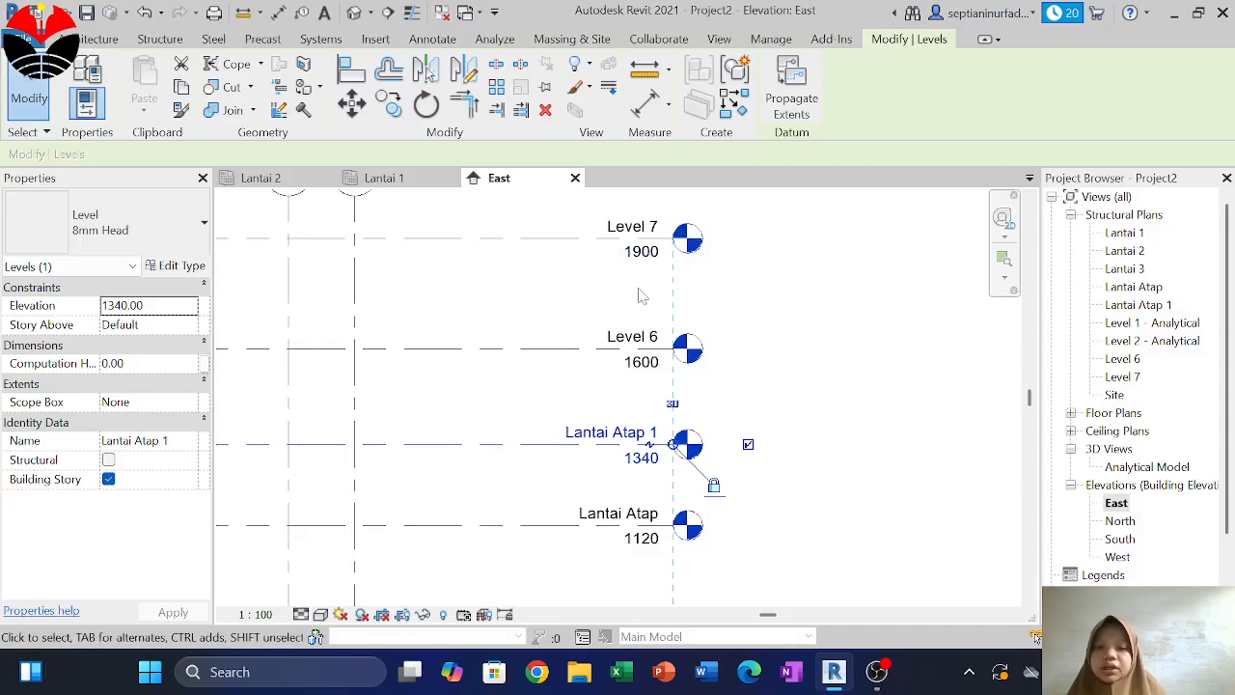
Rename Level 6 as Lantai Atap 2 together with its corresponding views, and set its elevation to 1720 cm
double_click(636, 337)
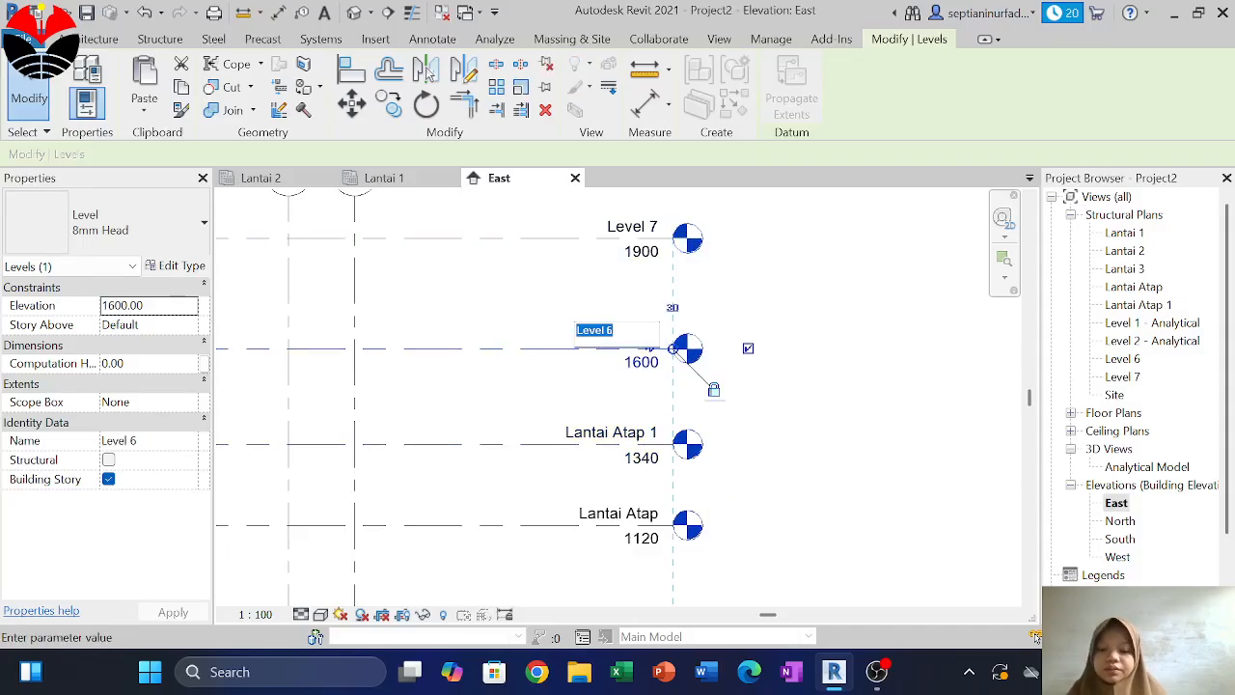
type("Lantai Ata")
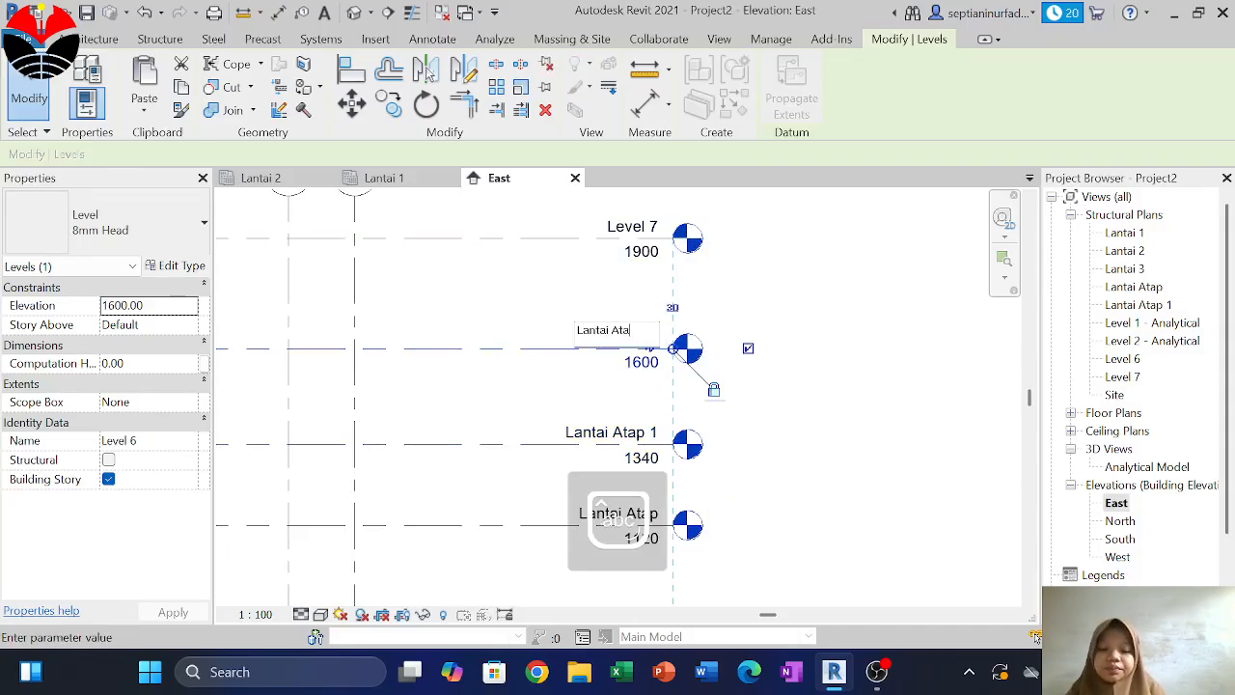
type("p 2")
key("Return")
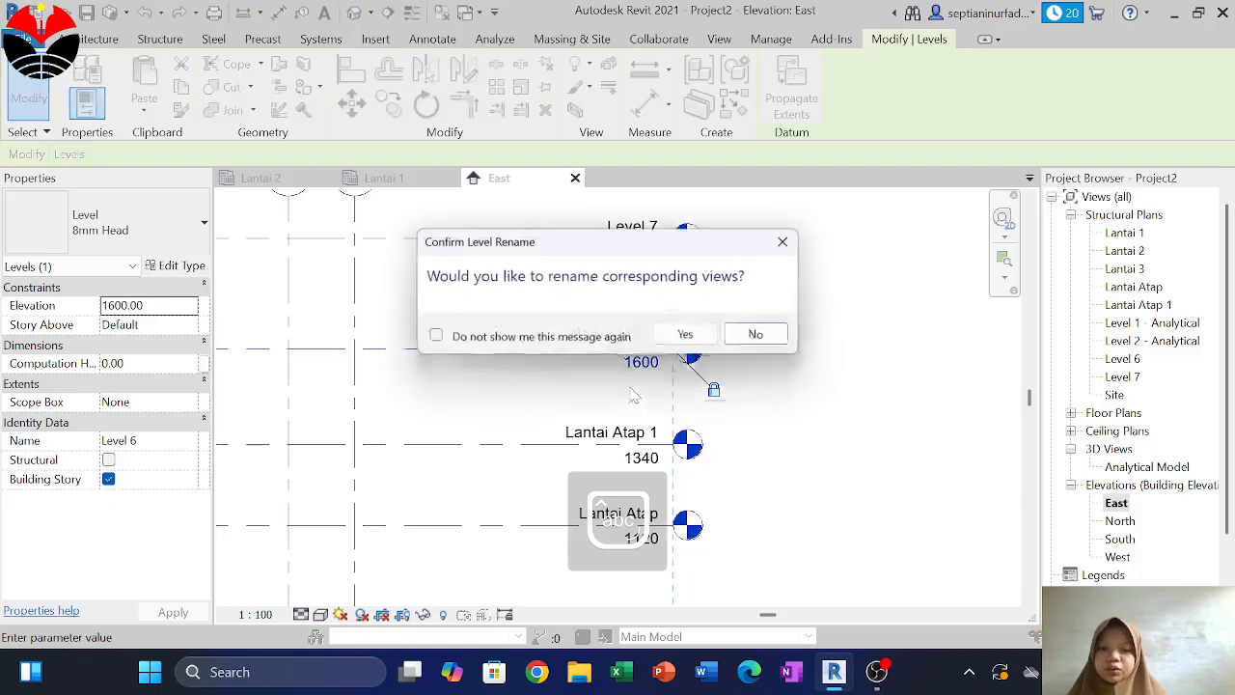
left_click(688, 334)
left_click(641, 364)
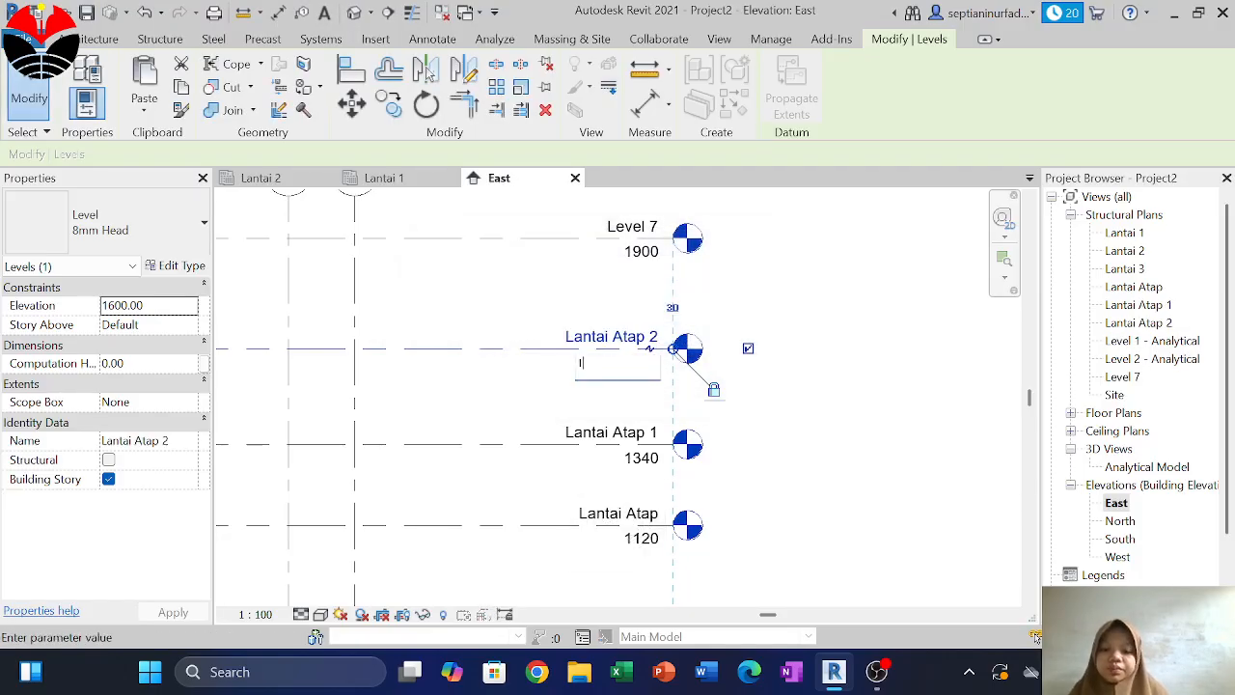
type("1720")
key("Return")
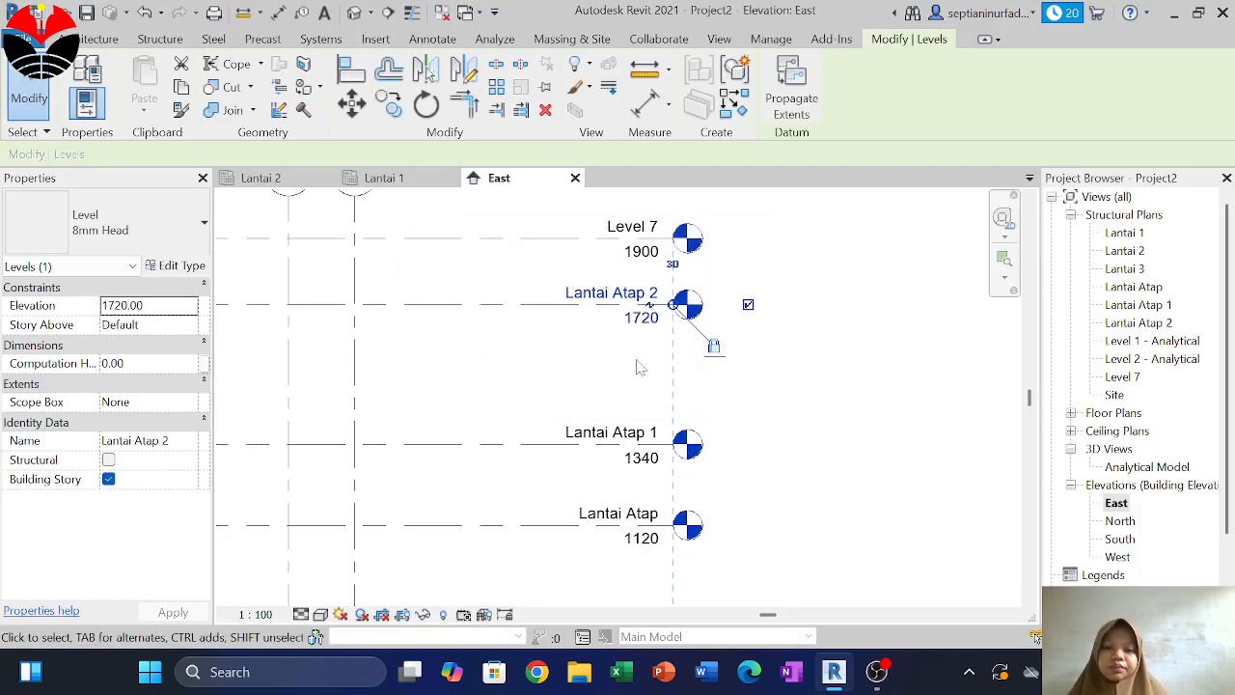
Rename Level 7 as Lantai Atap 3 and rename its corresponding views too
double_click(627, 226)
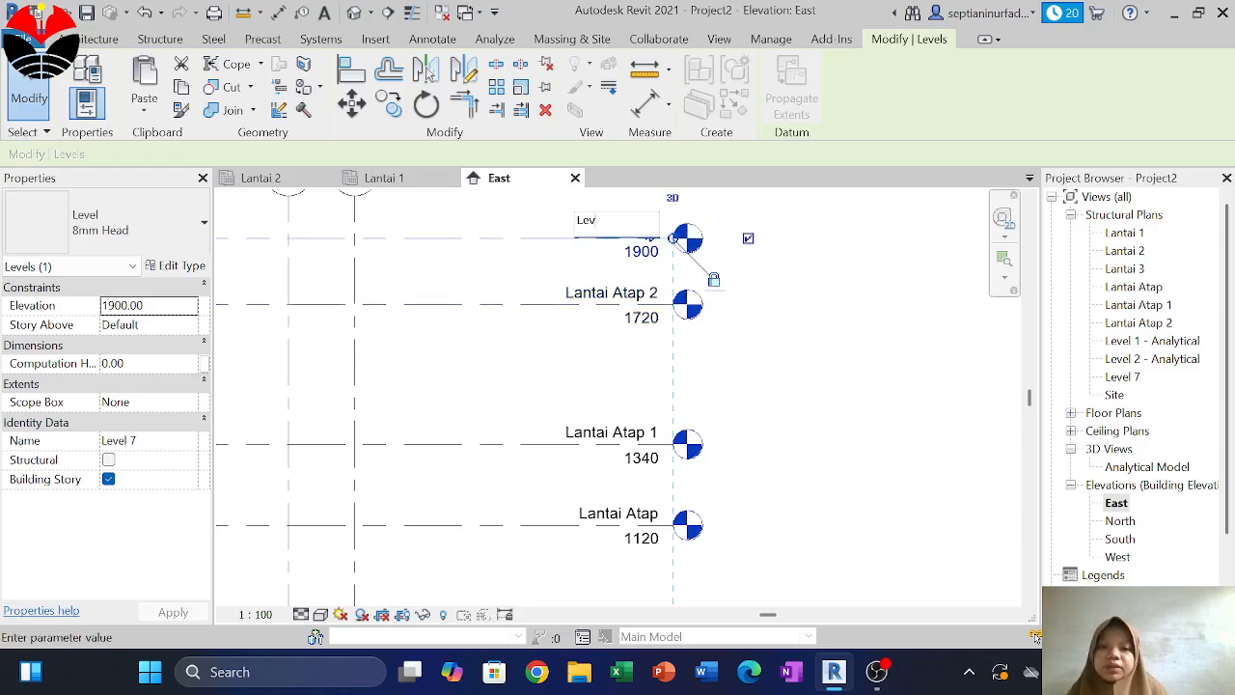
type("Lantai At")
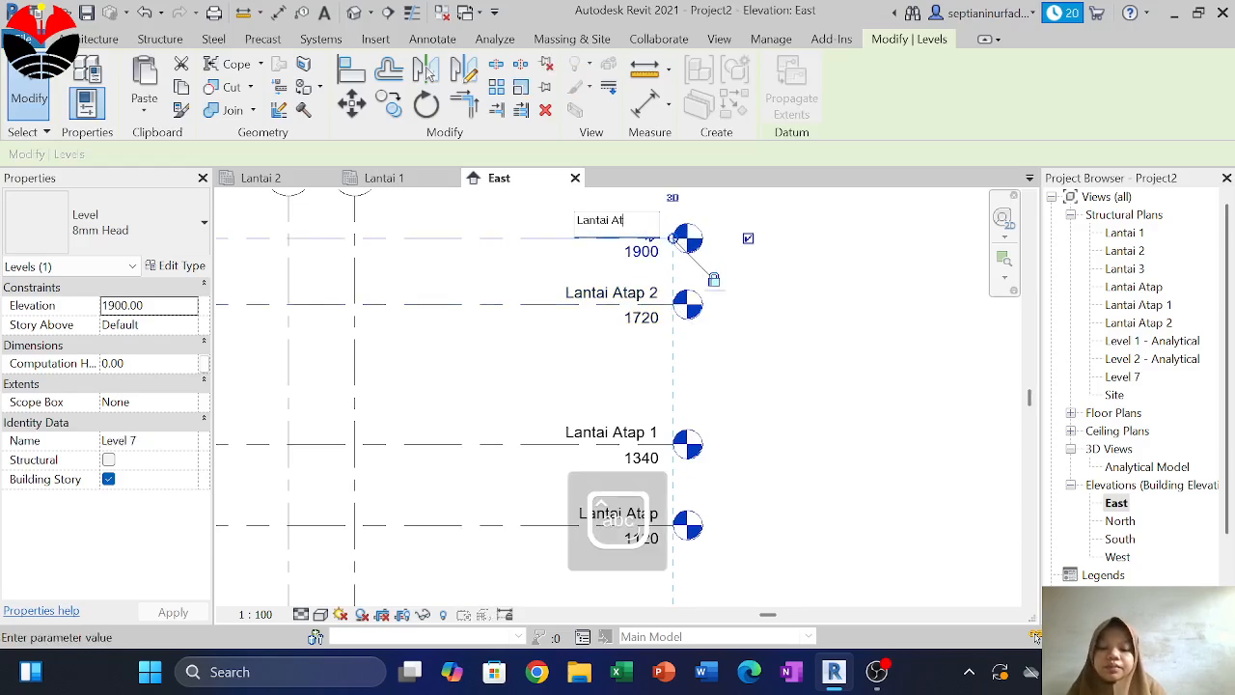
type("ap 3")
key("Return")
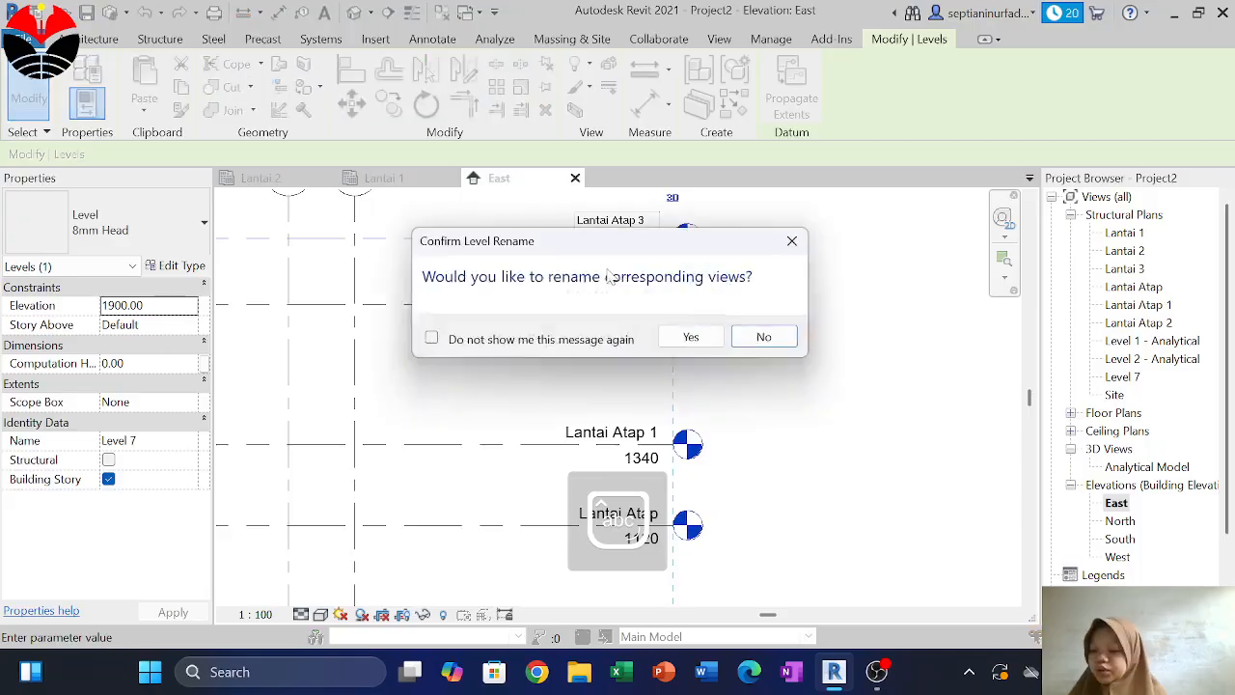
left_click(691, 335)
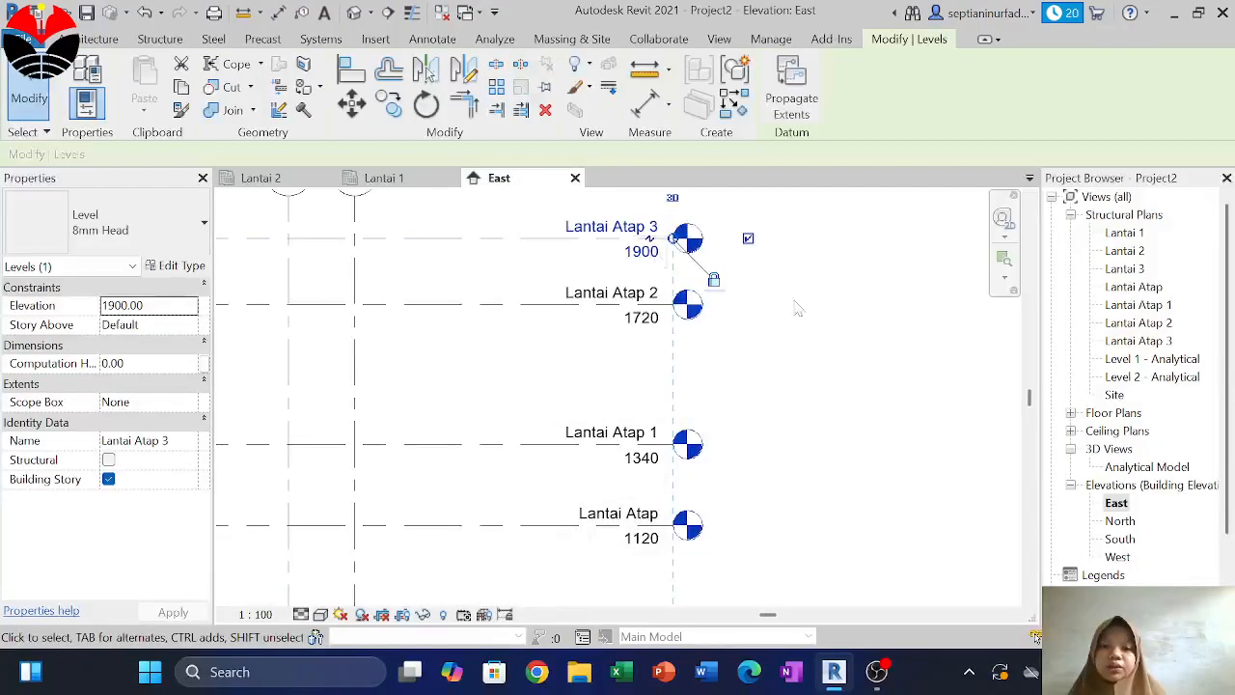
left_click(828, 339)
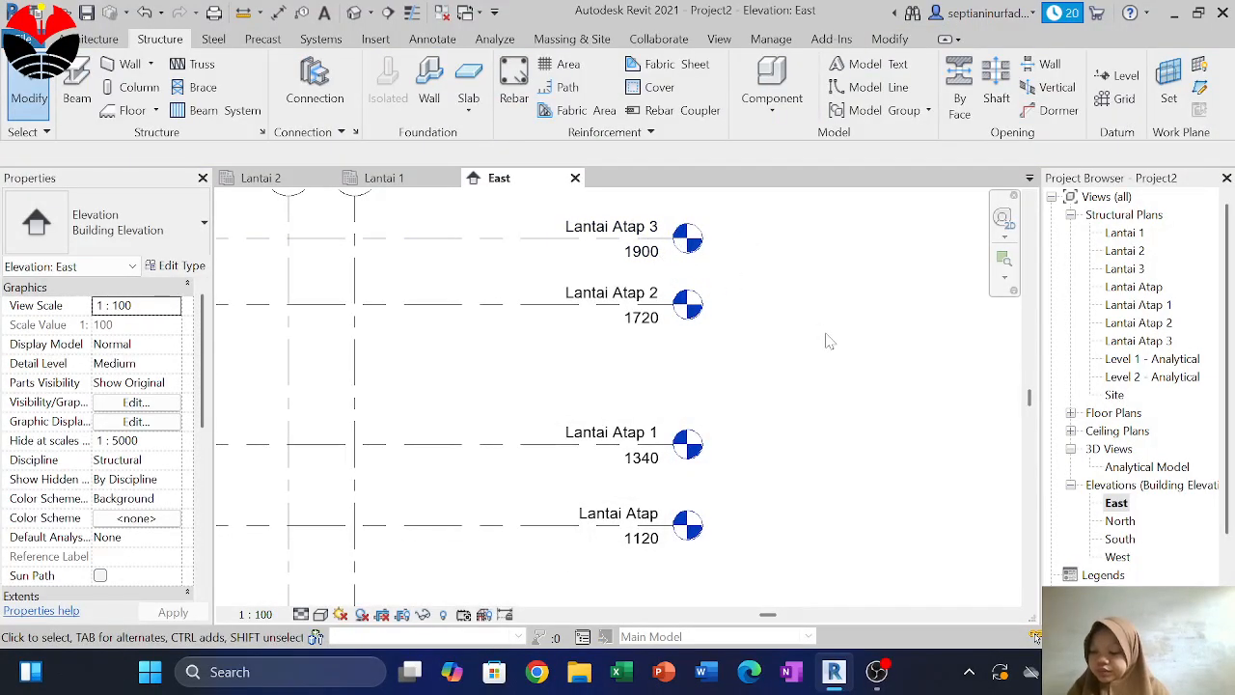
Draw a new level with a plan view 300 cm below Lantai 1, aligned with both ends of the existing levels
scroll(827, 339, "down", 4)
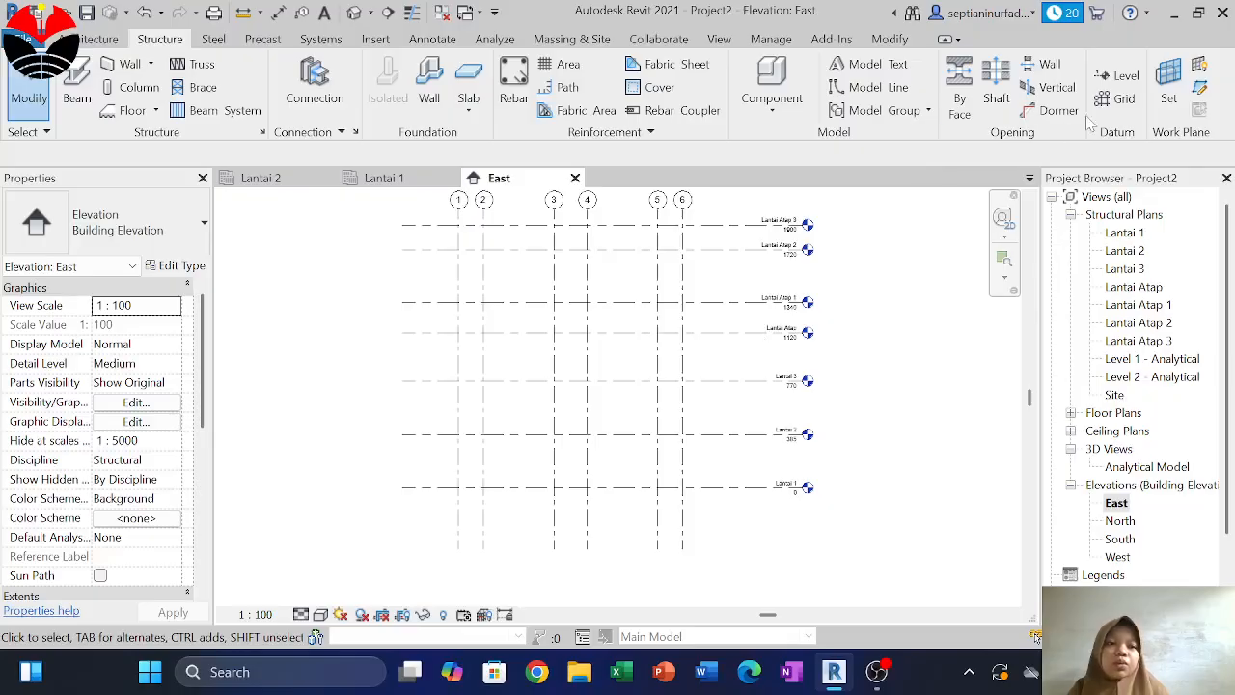
left_click(1116, 75)
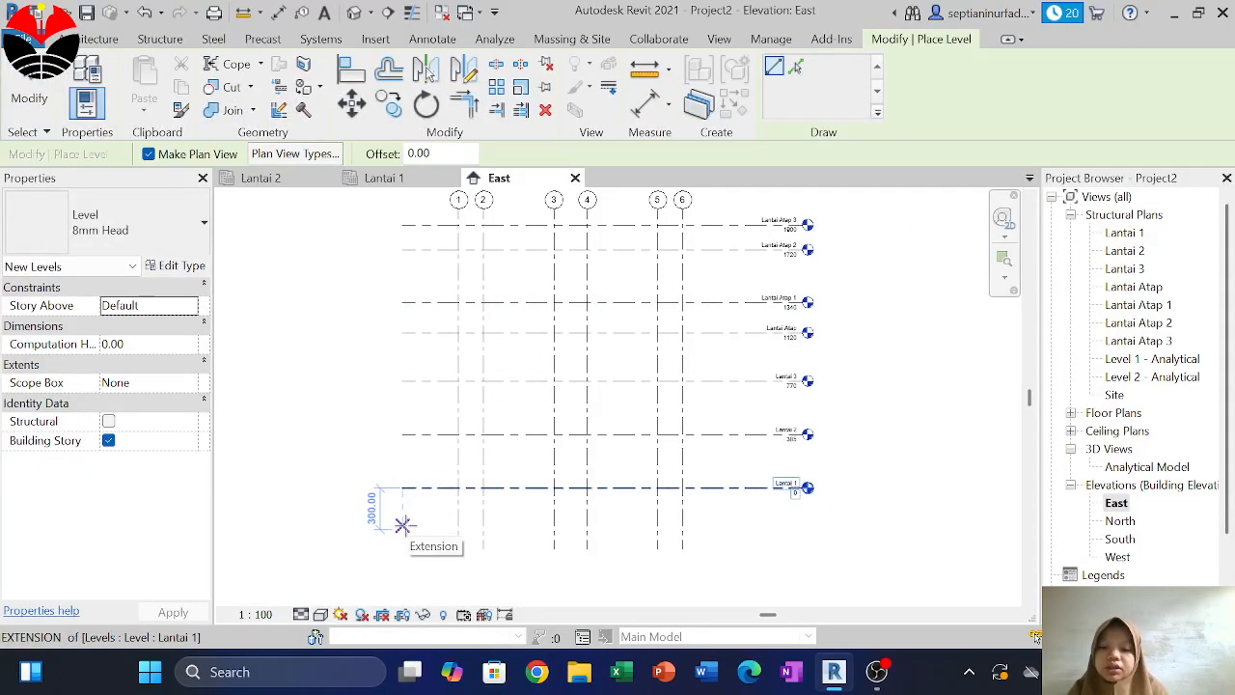
left_click(402, 524)
scroll(814, 529, "up", 3)
left_click(794, 528)
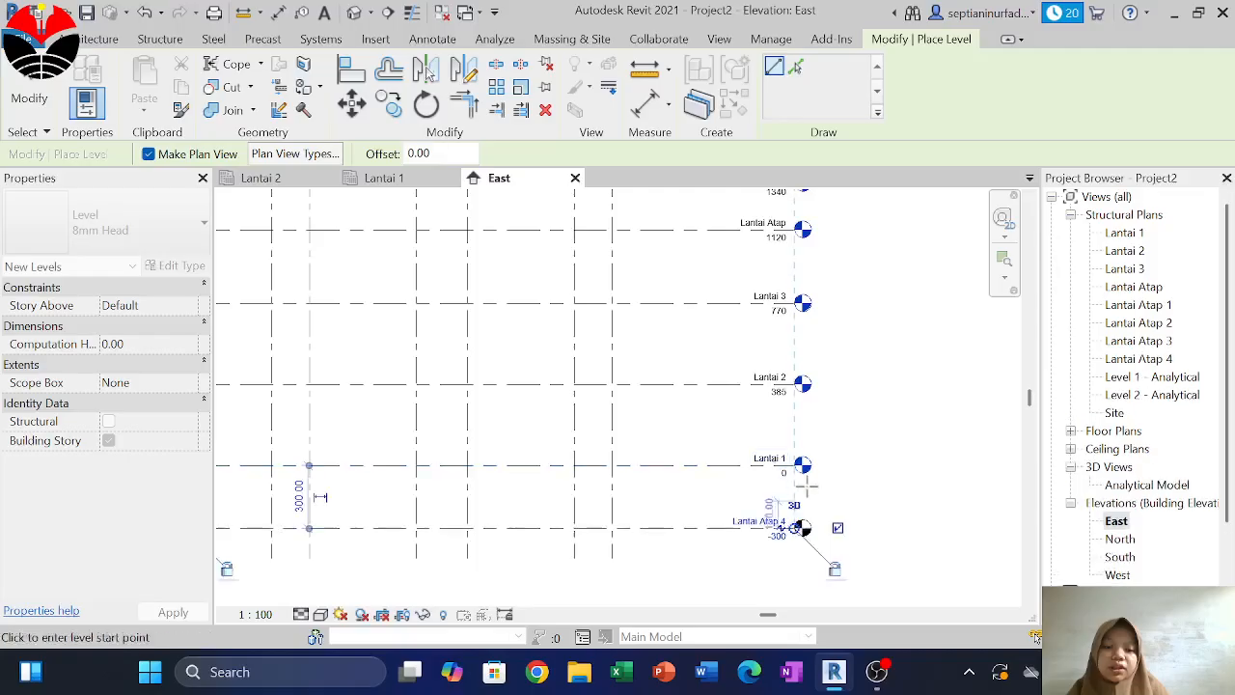
scroll(799, 511, "up", 2)
key("Escape")
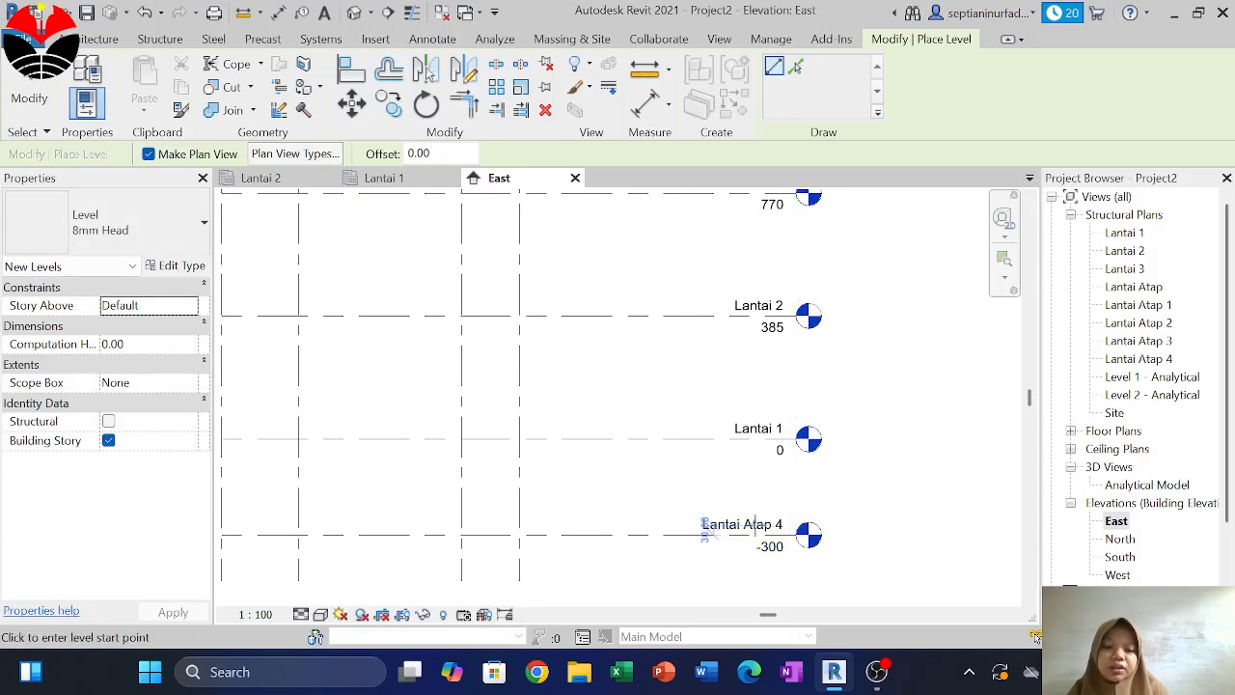
key("Escape")
Rename the new lowest level as Lantai Pondasi and rename its corresponding views too
double_click(768, 521)
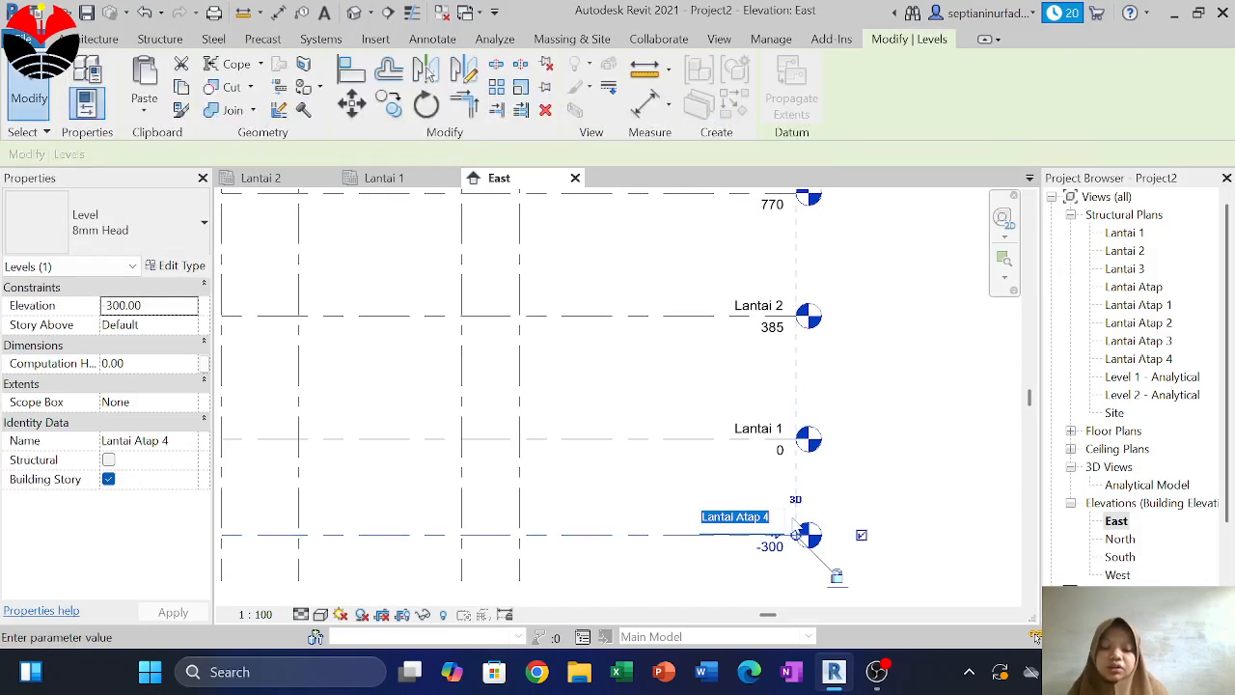
double_click(766, 517)
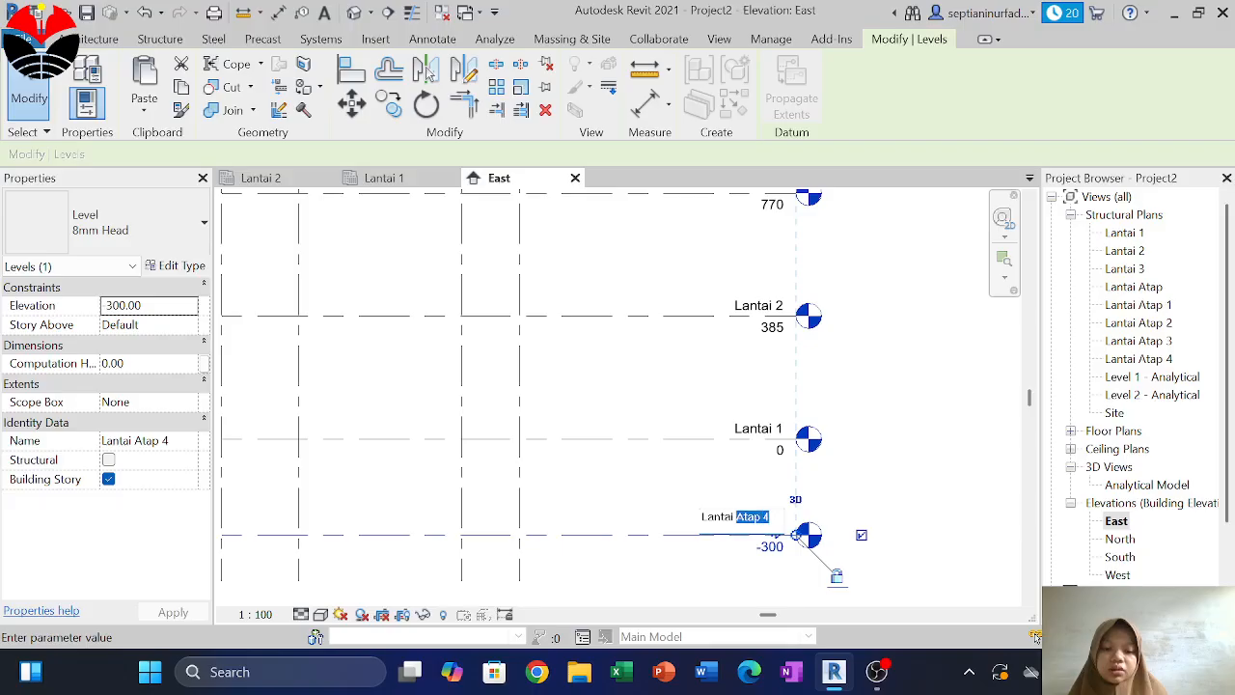
type("Pondasi")
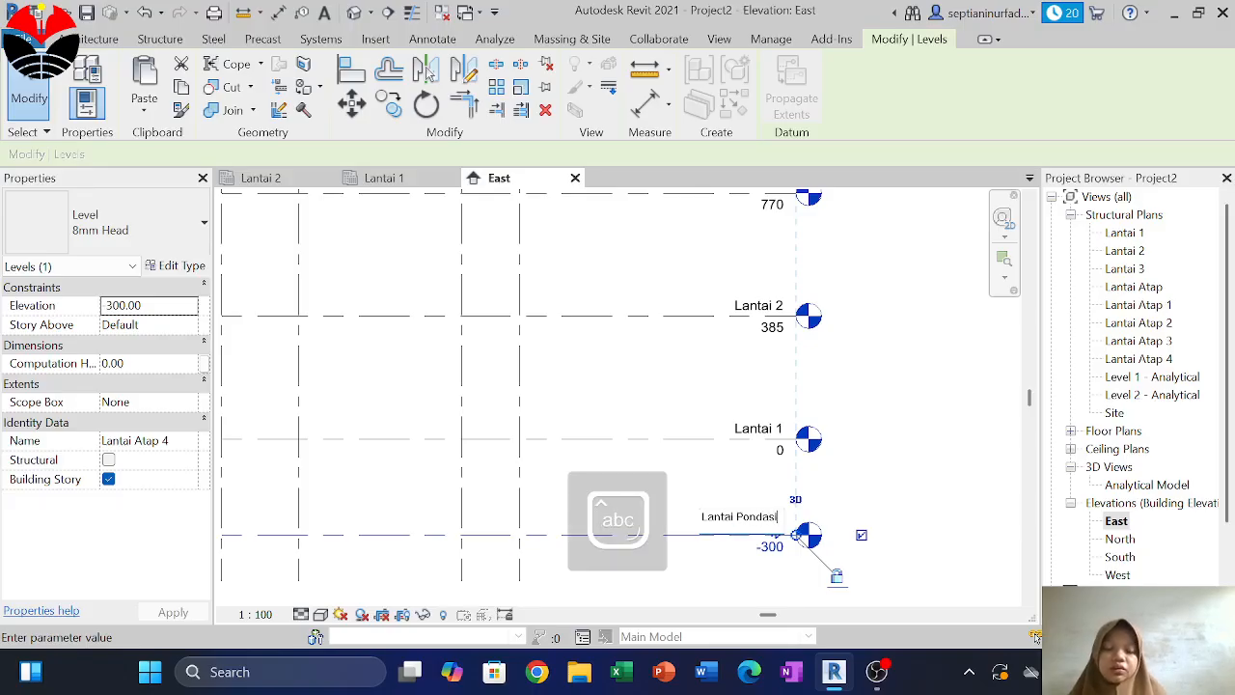
left_click(889, 467)
left_click(689, 334)
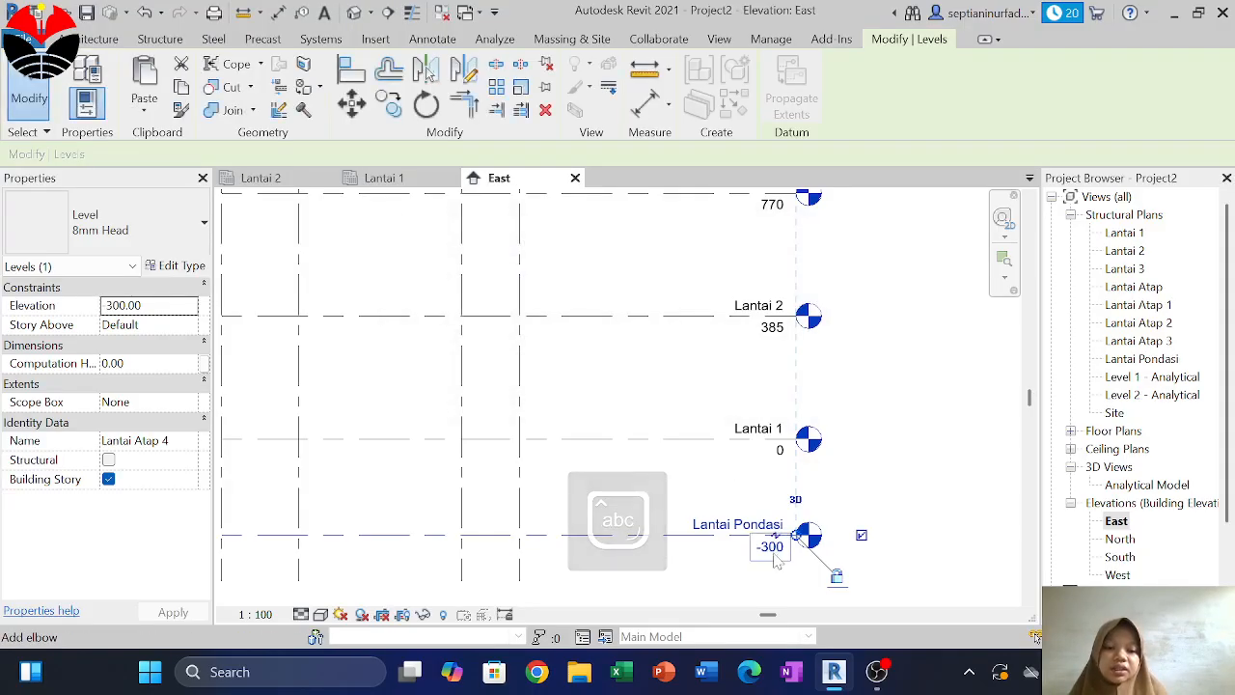
left_click(775, 538)
key("ctrl+z")
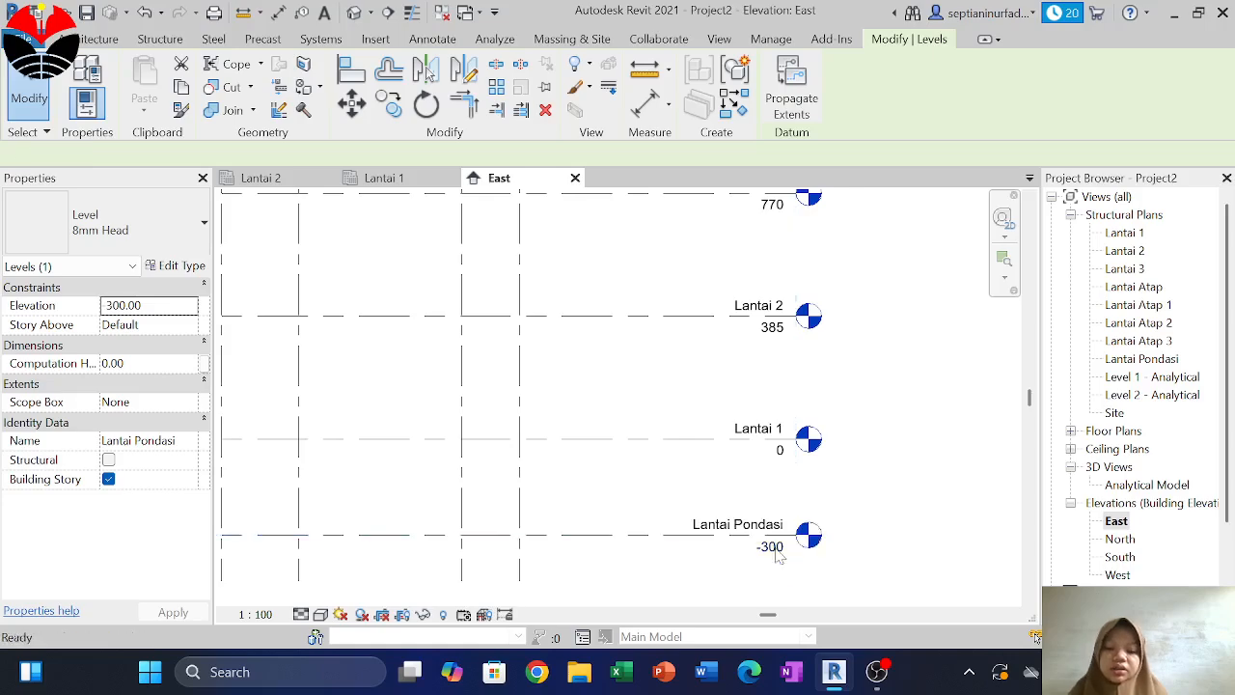
left_click_drag(774, 533, 773, 553)
key("ctrl+z")
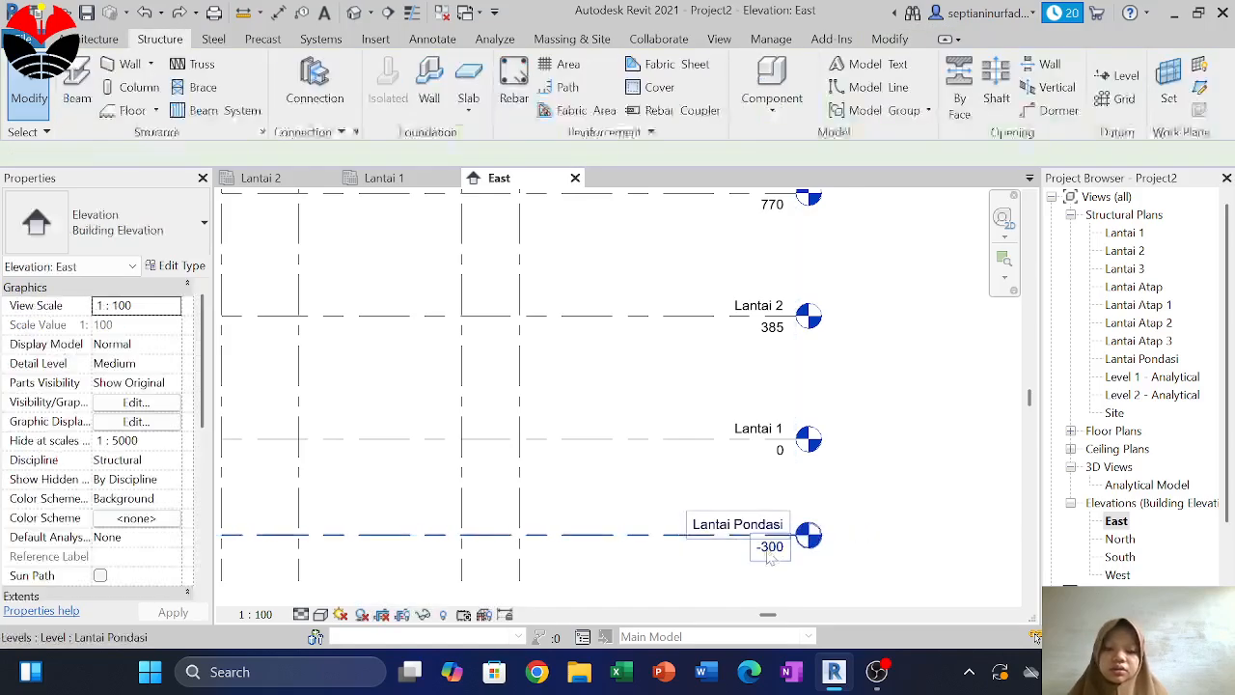
Set the elevation of the Lantai Pondasi level to -60 cm and add an elbow that offsets its head below Lantai 1
double_click(770, 548)
type("-")
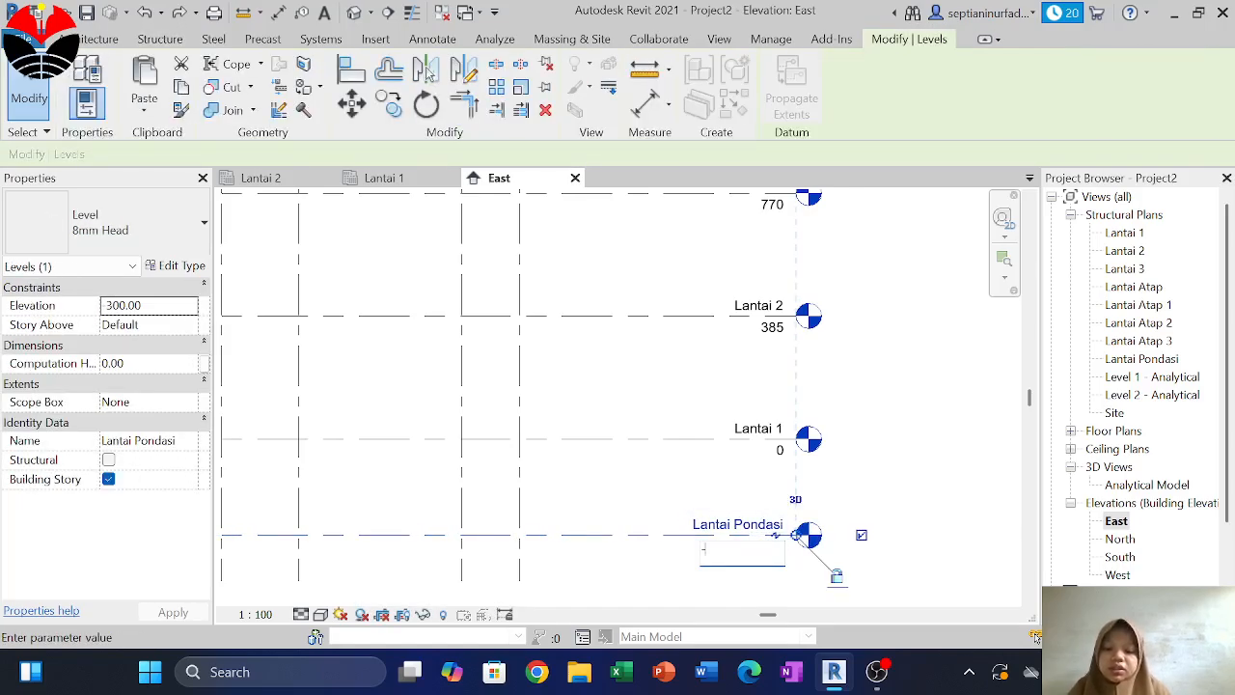
type("60")
key("Return")
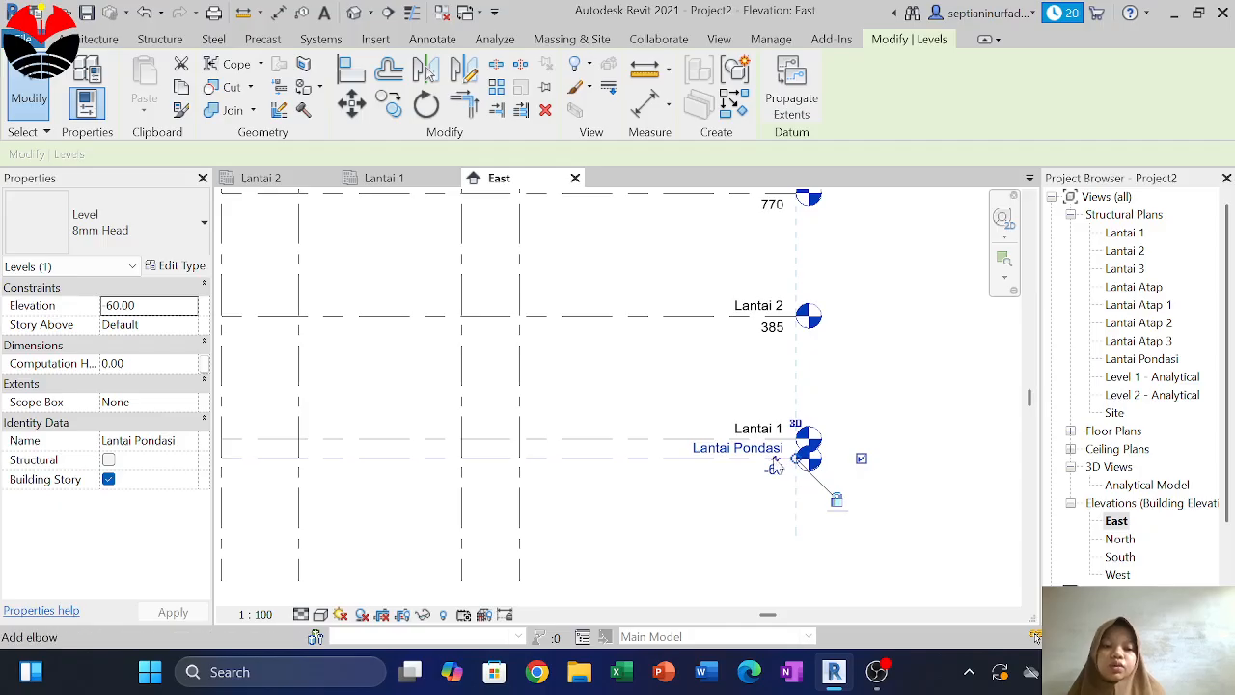
left_click(731, 555)
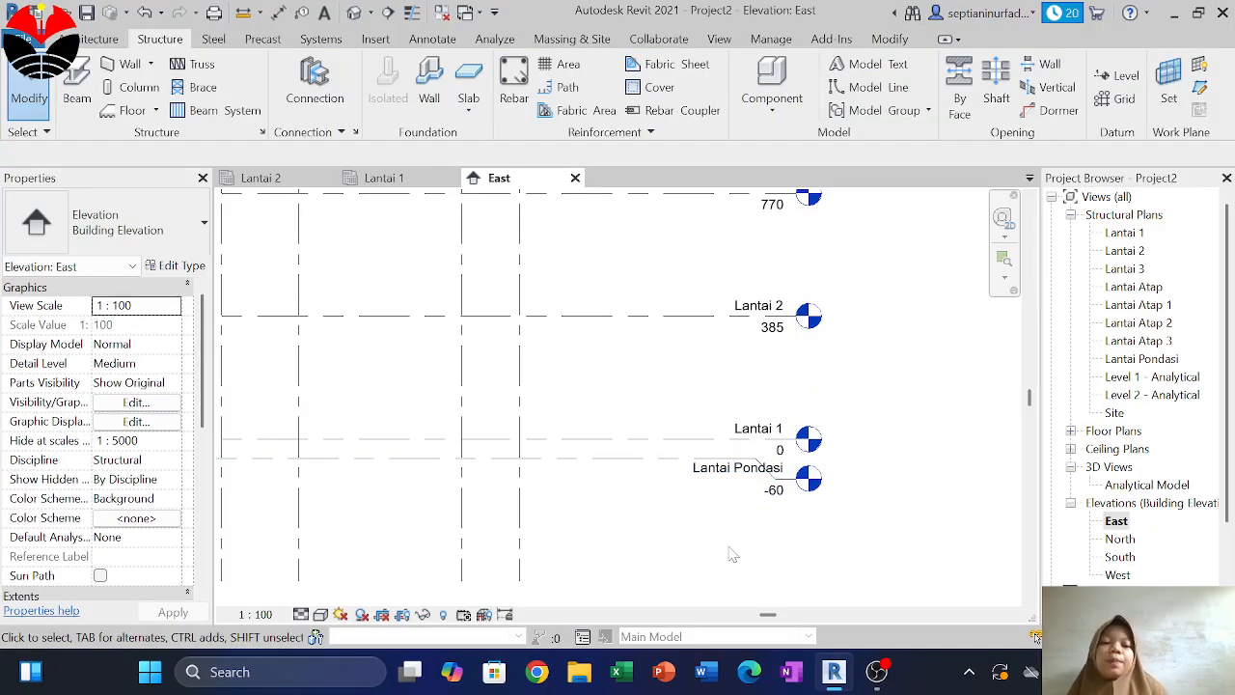
Shorten the lower ends of the grid lines in the East elevation so they stop a little below the Lantai Pondasi level
scroll(731, 554, "down", 3)
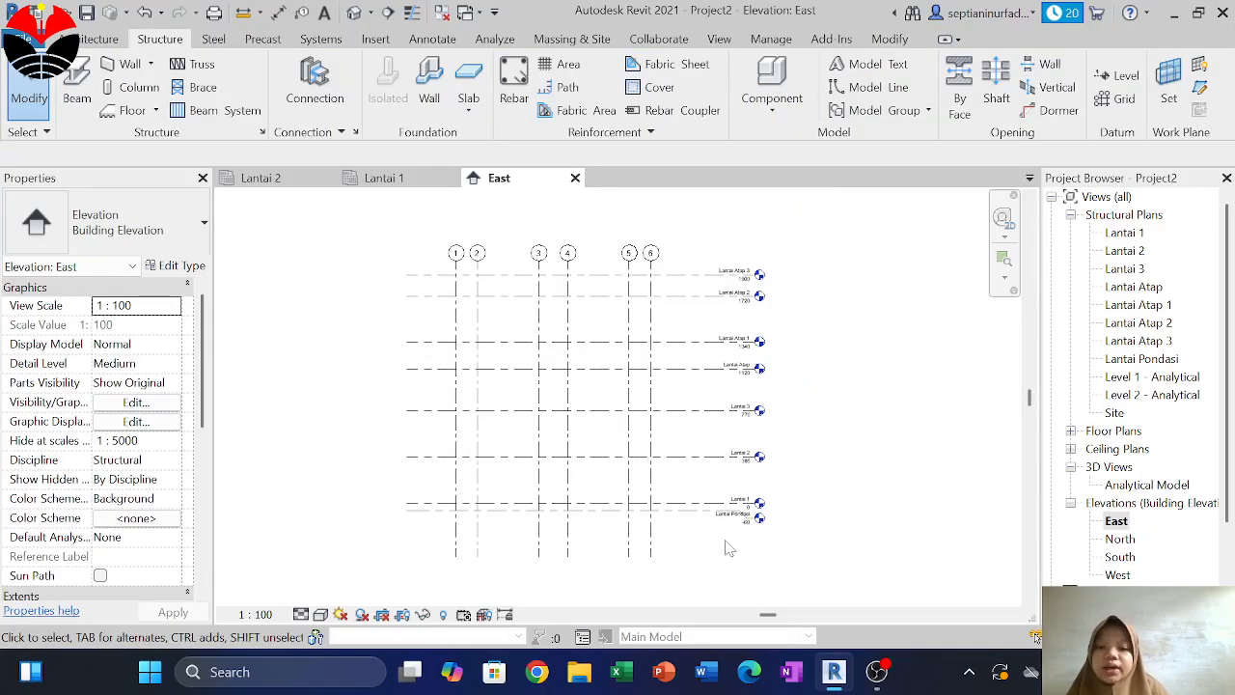
left_click_drag(684, 576, 408, 531)
scroll(459, 547, "up", 2)
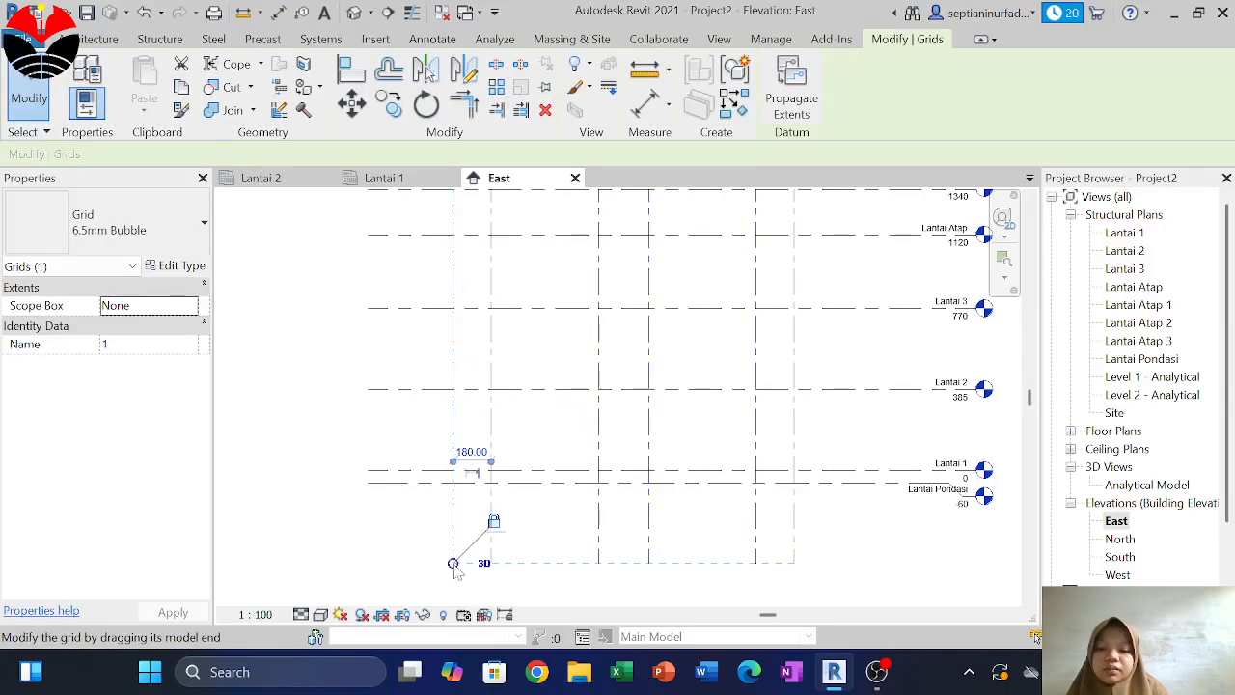
left_click(434, 524)
scroll(431, 533, "down", 3)
scroll(429, 527, "down", 1)
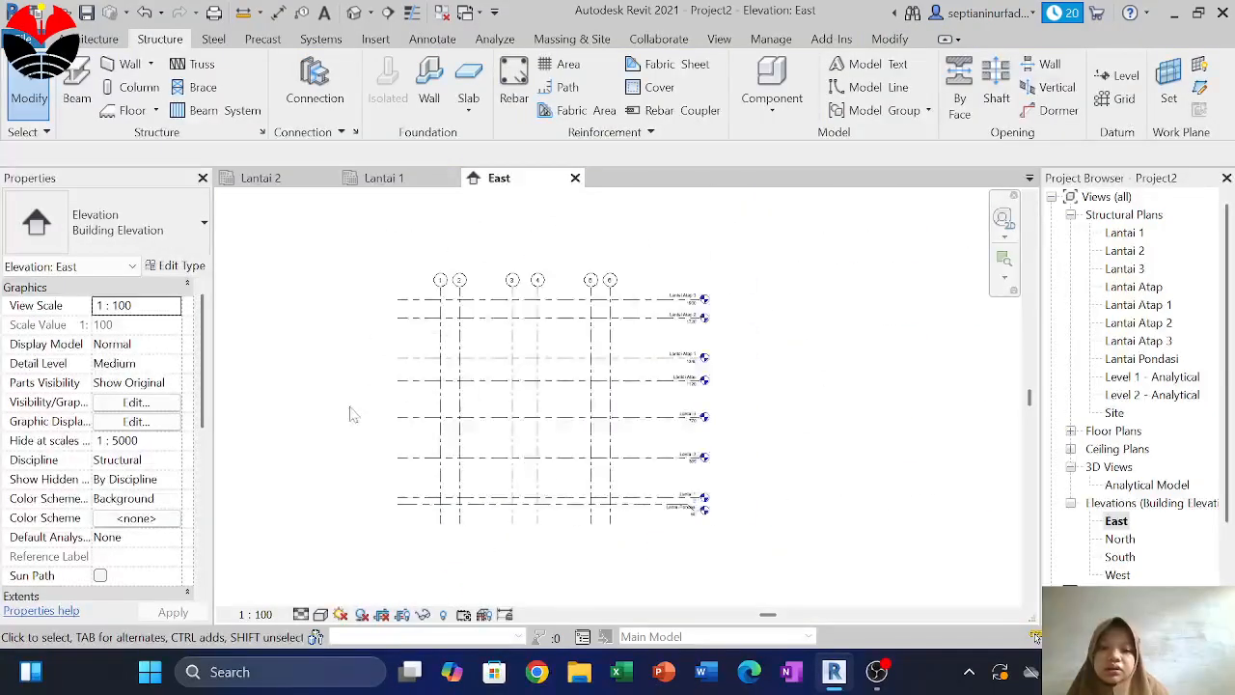
middle_click_drag(348, 407, 475, 401)
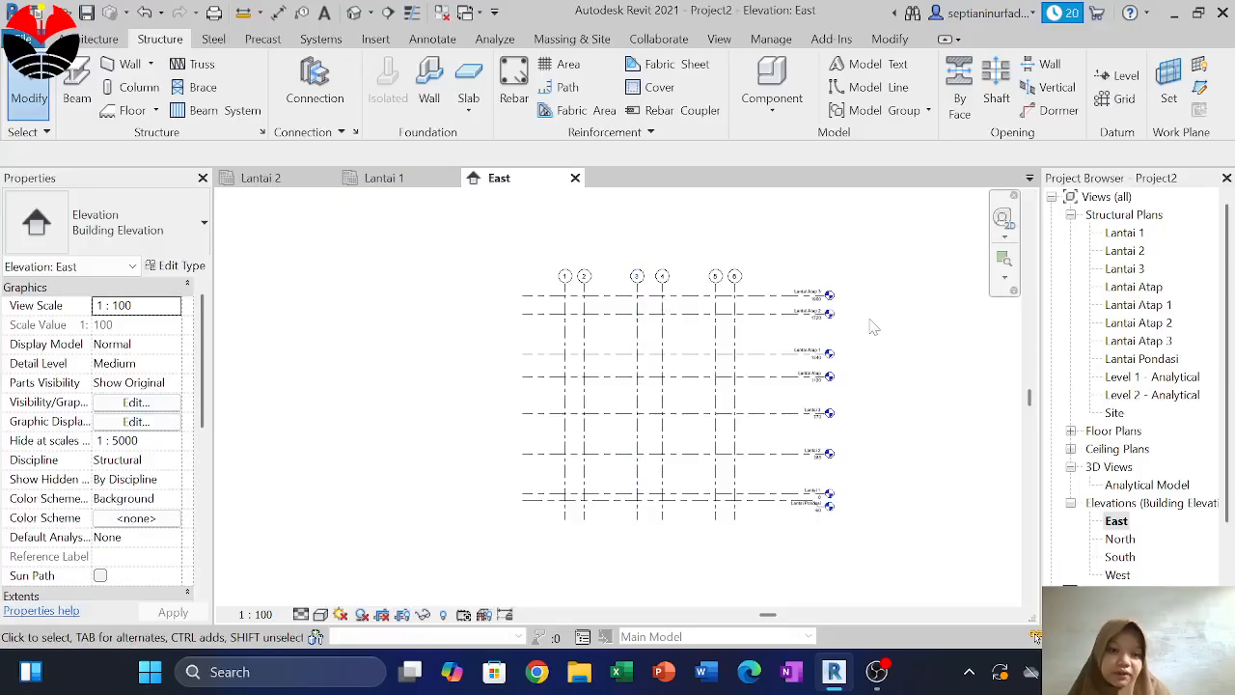
scroll(871, 325, "up", 1)
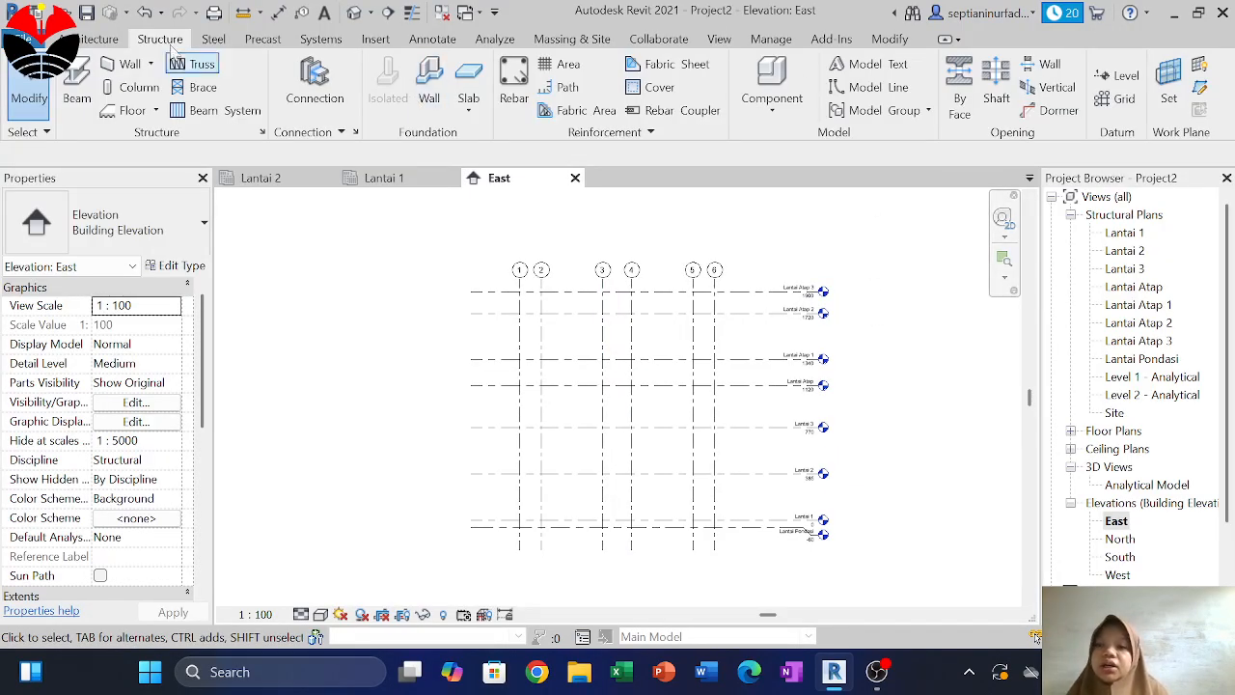
Open the Lantai 1 structural plan and start a structural column using the M_Concrete-Rectangular-Column 300 x 450mm type
double_click(1122, 235)
scroll(482, 540, "up", 2)
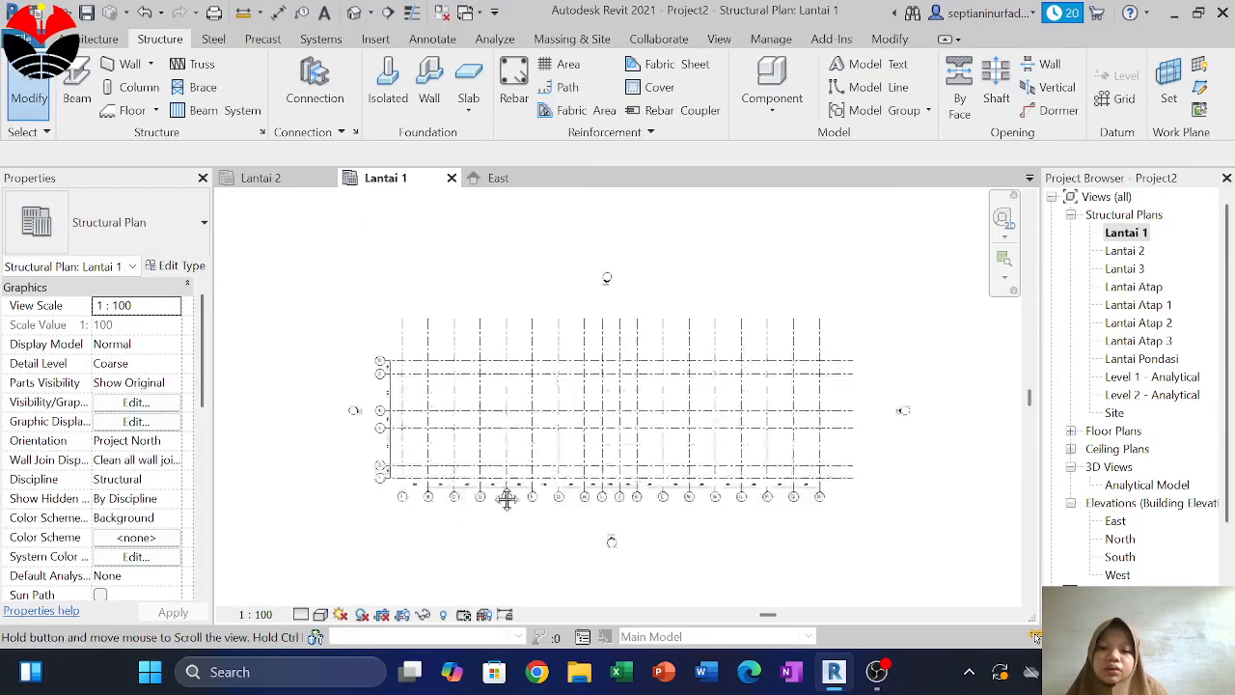
middle_click_drag(511, 453, 419, 449)
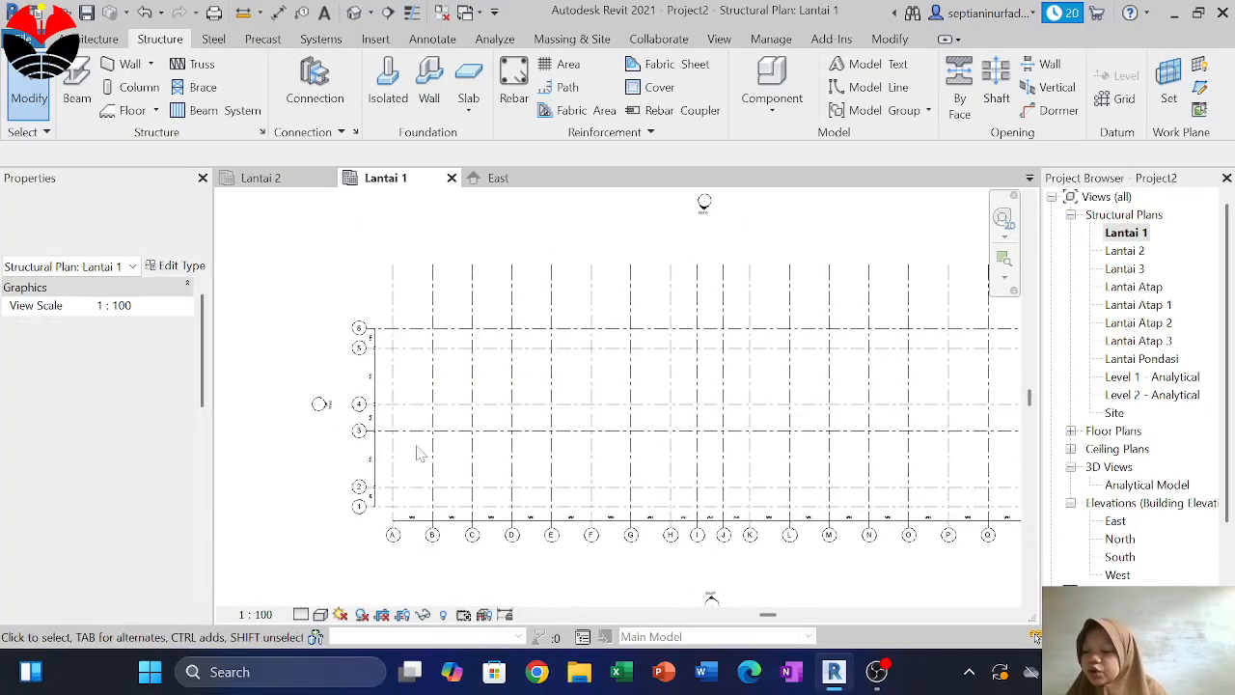
left_click(135, 87)
left_click(164, 236)
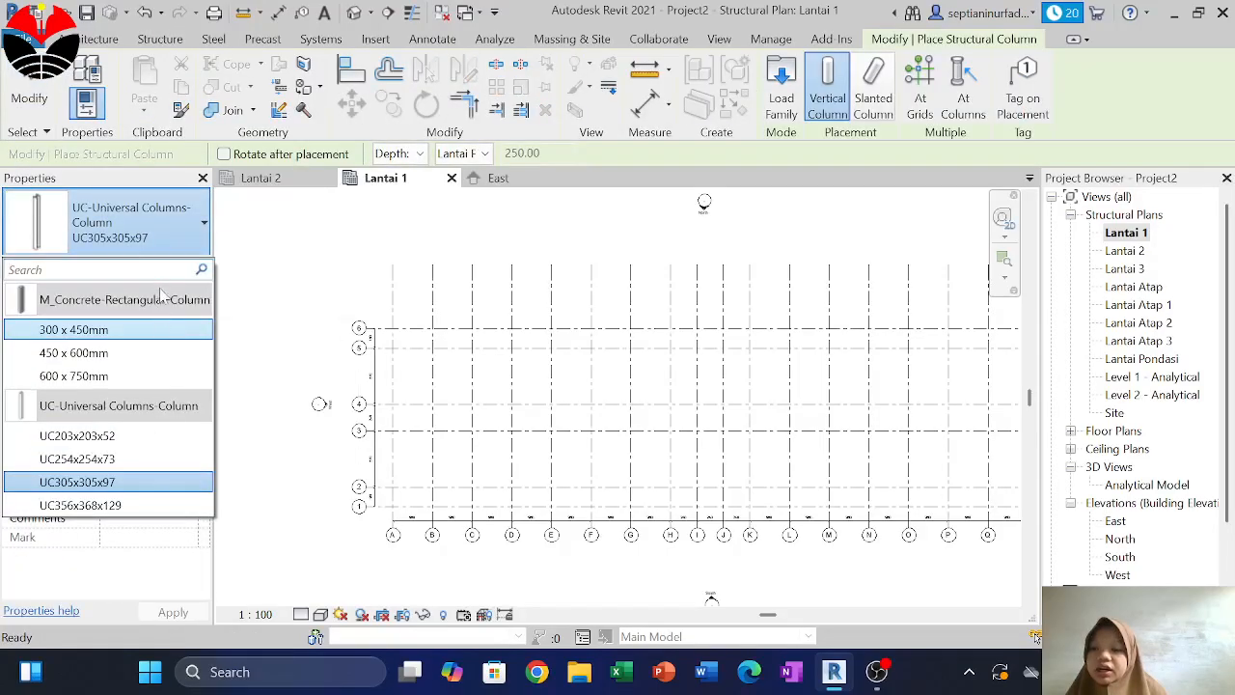
left_click(162, 329)
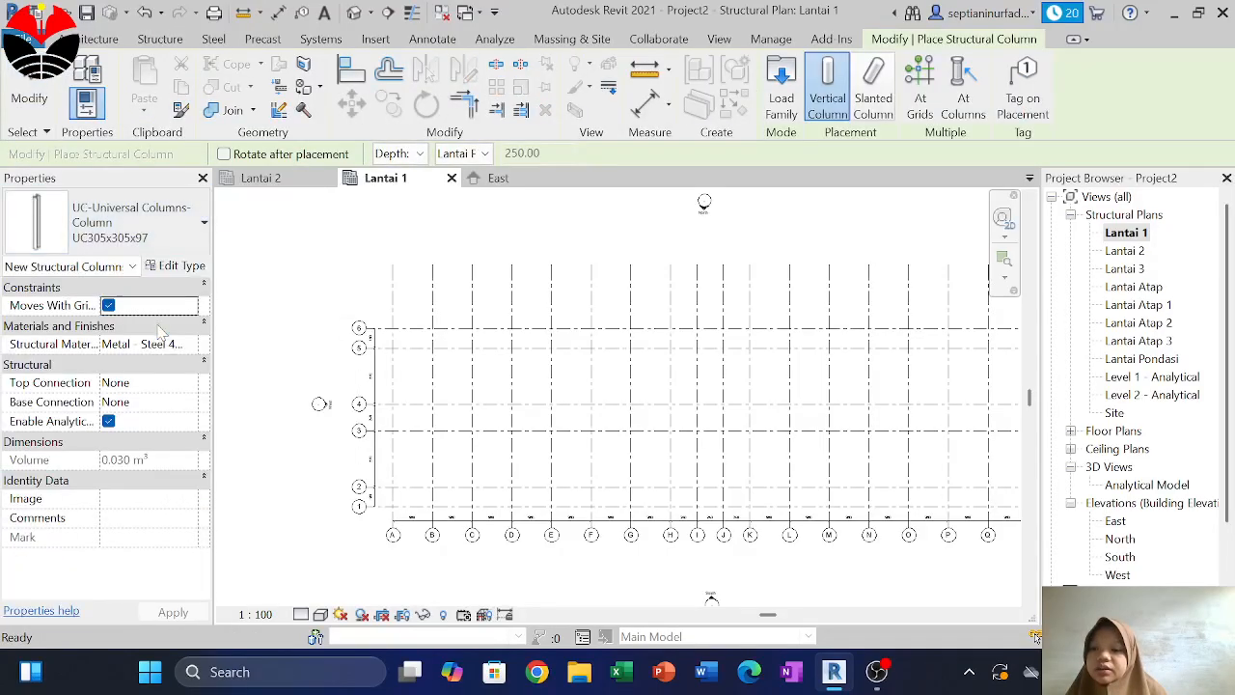
Duplicate the 300 x 450mm concrete column type as K1 and set its b dimension to 35 cm
left_click(177, 268)
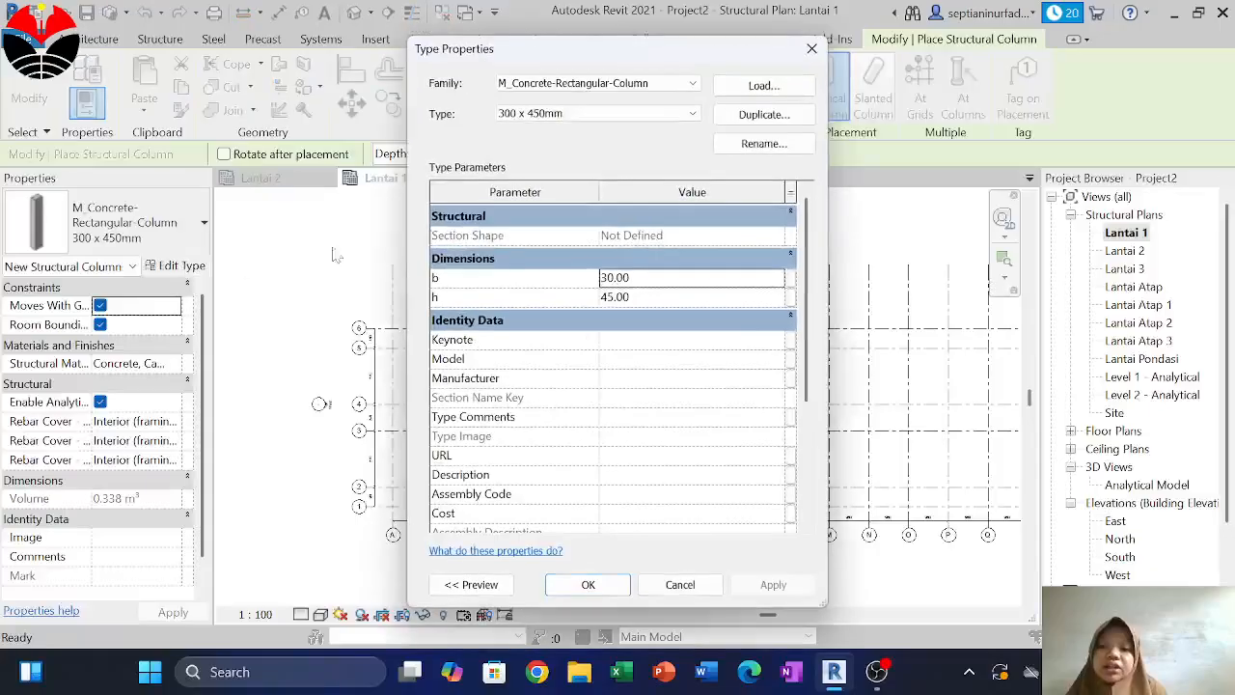
left_click(764, 114)
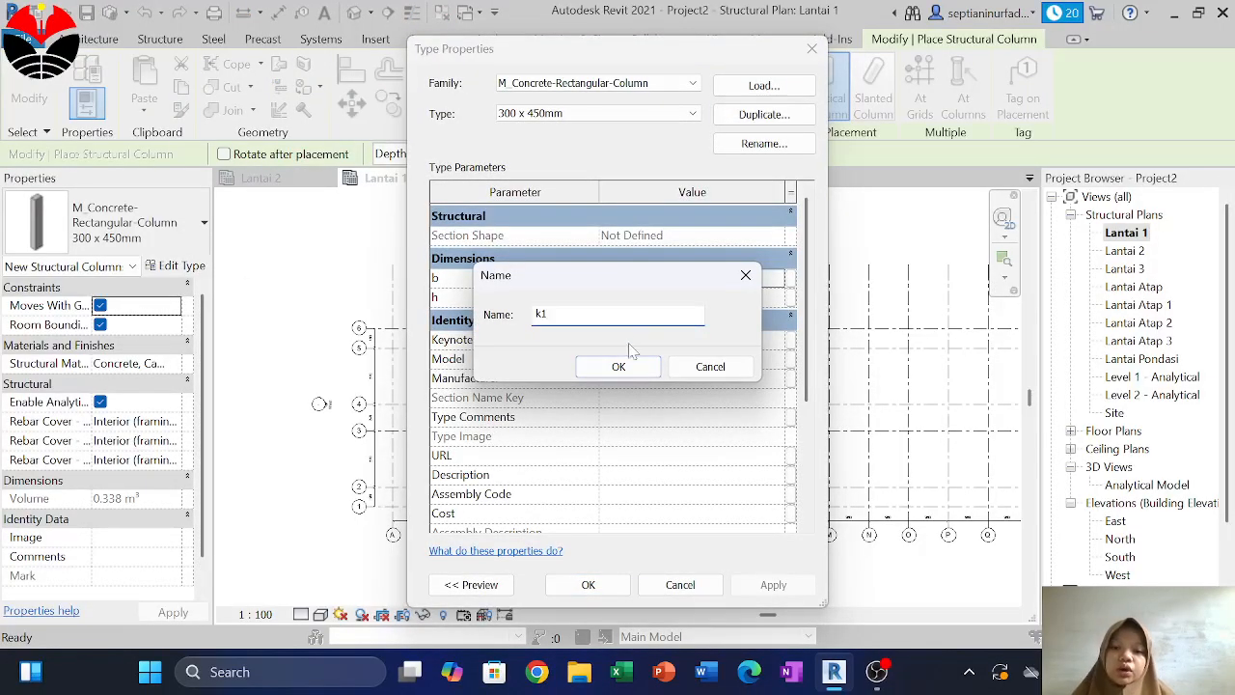
key("Caps_Lock")
type("K")
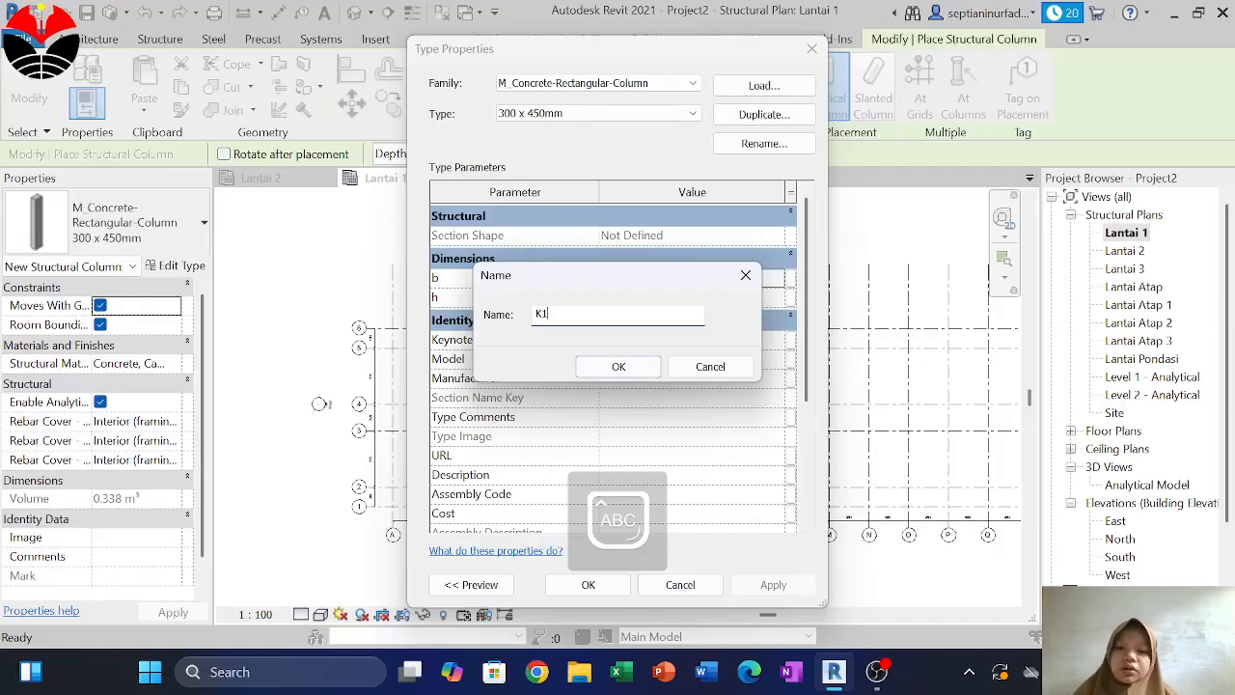
left_click(619, 374)
left_click(608, 278)
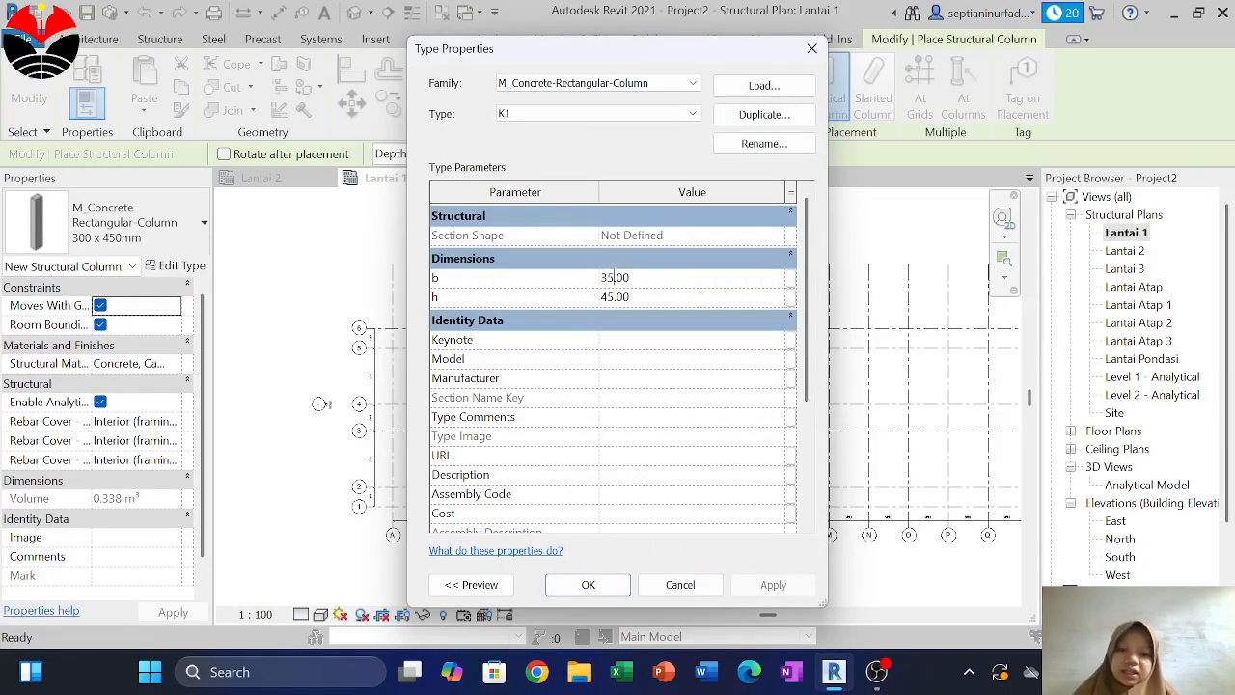
left_click(567, 589)
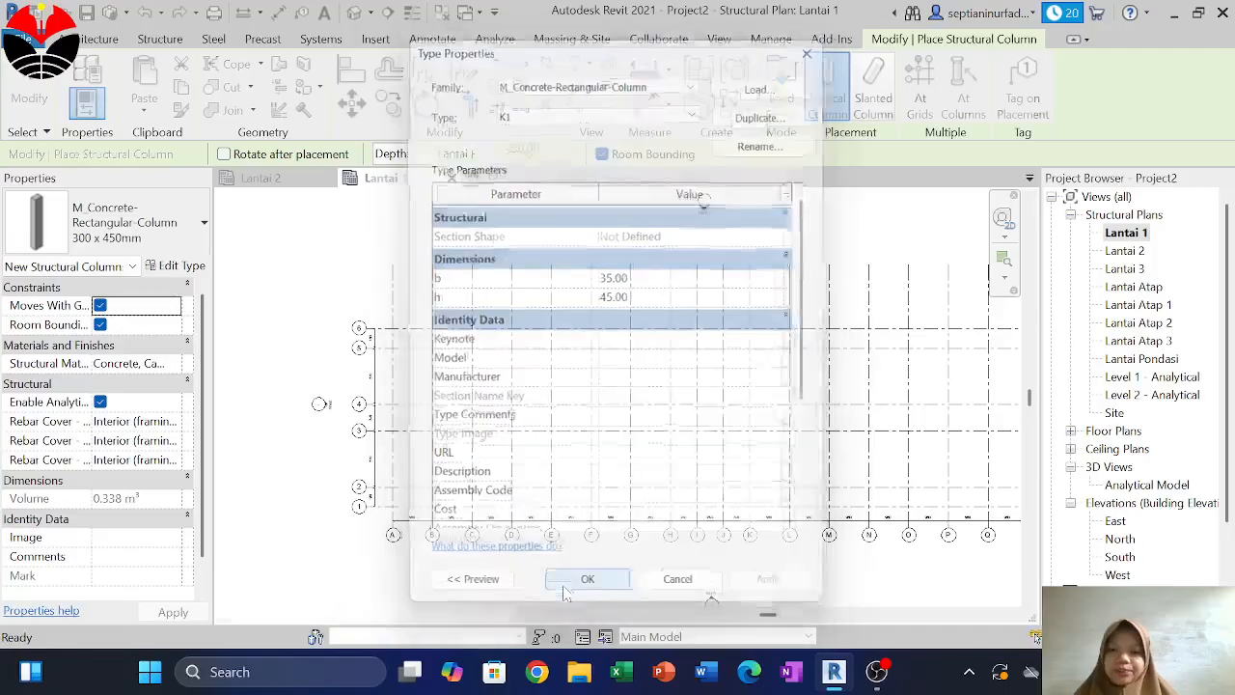
Duplicate the K1 column type as K2, reduce its h dimension, and leave the column command
left_click(155, 211)
left_click(158, 209)
left_click(188, 268)
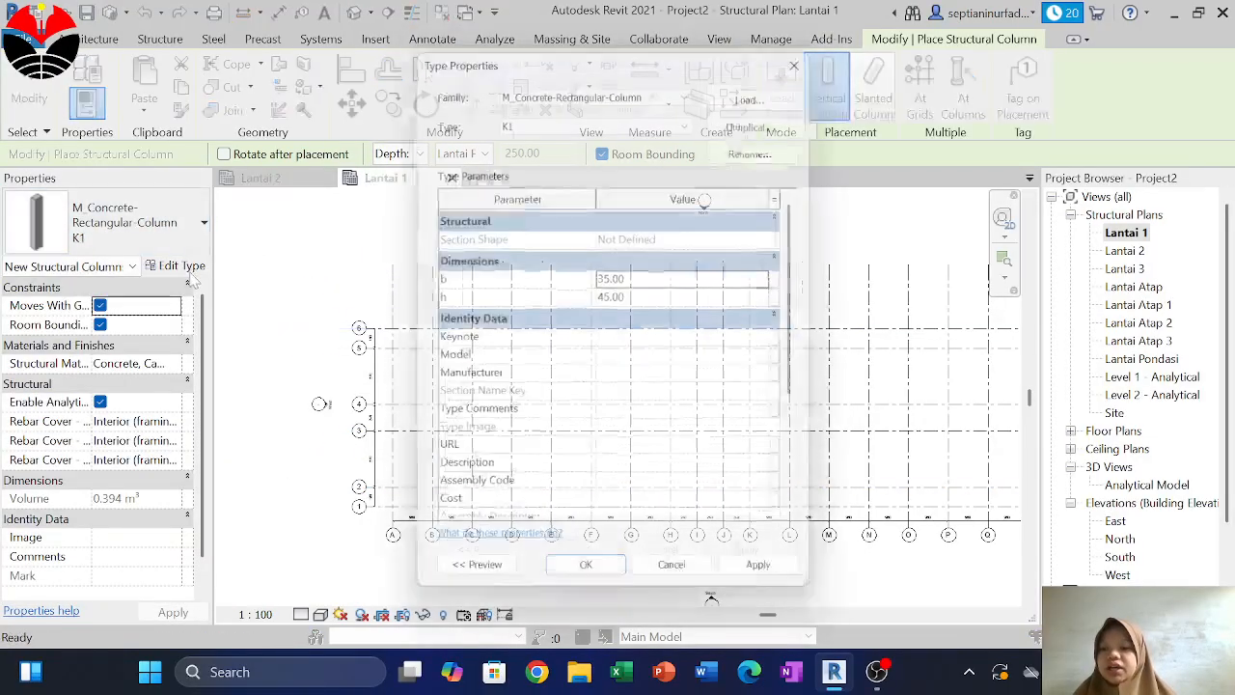
left_click(761, 114)
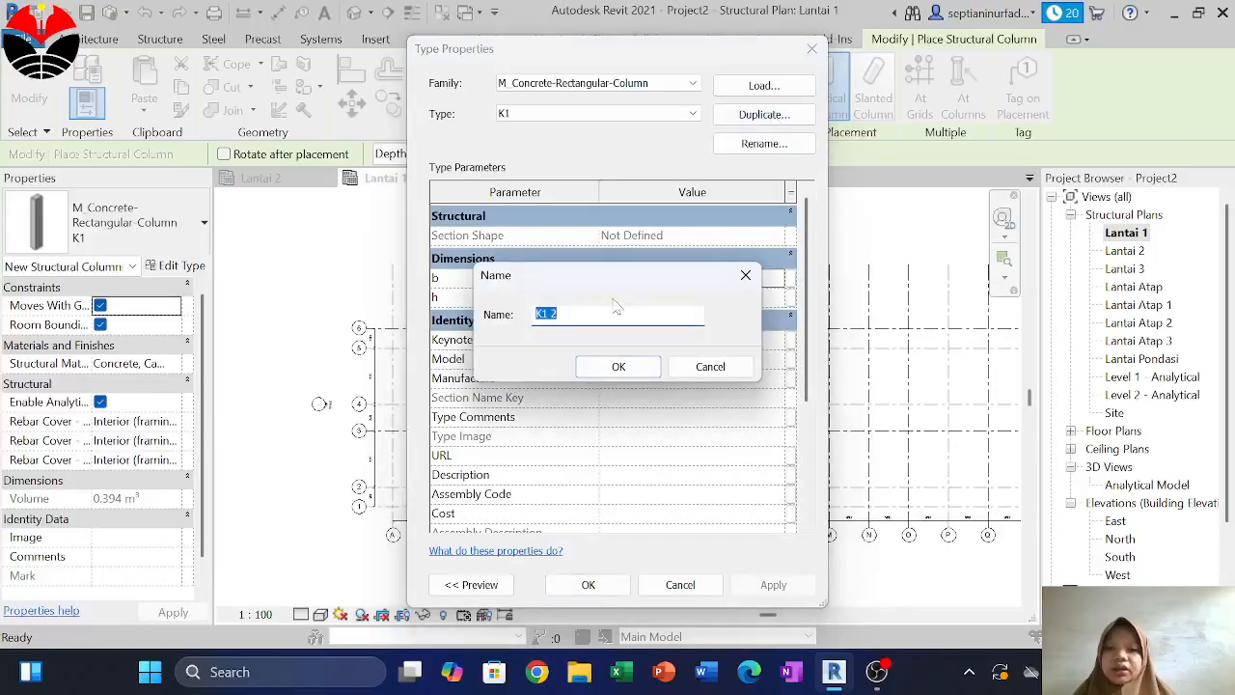
type("K2")
left_click(580, 371)
left_click(615, 278)
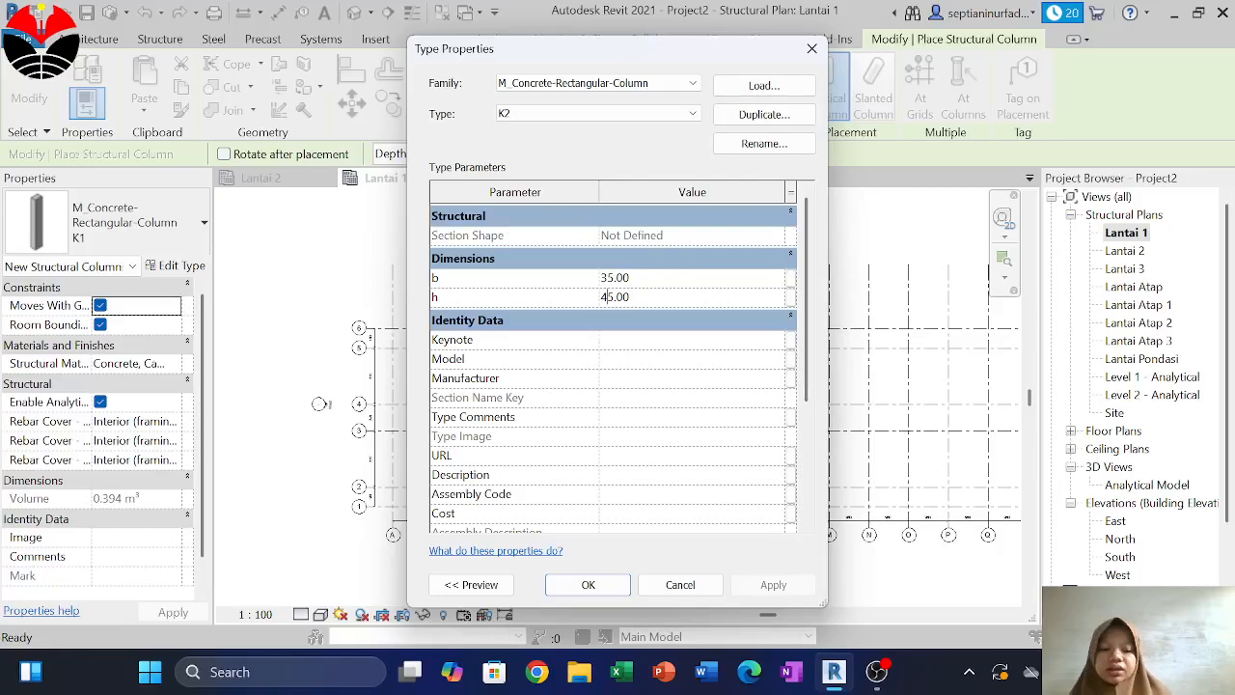
left_click(587, 584)
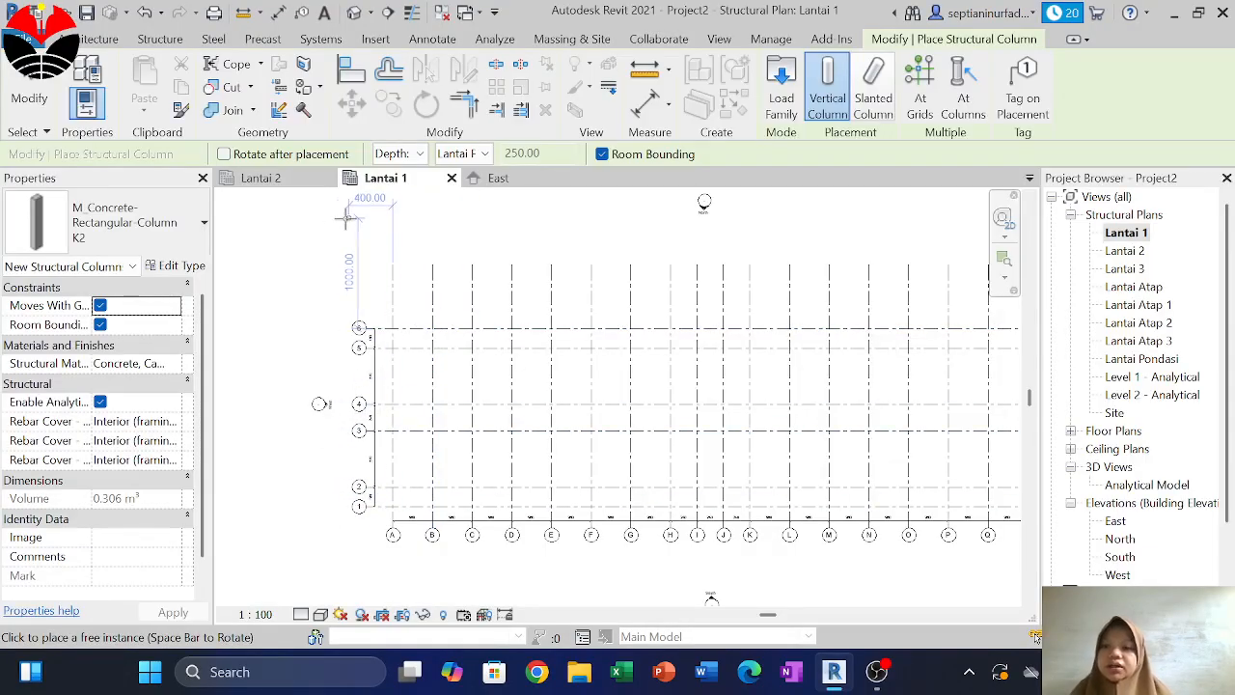
key("Escape")
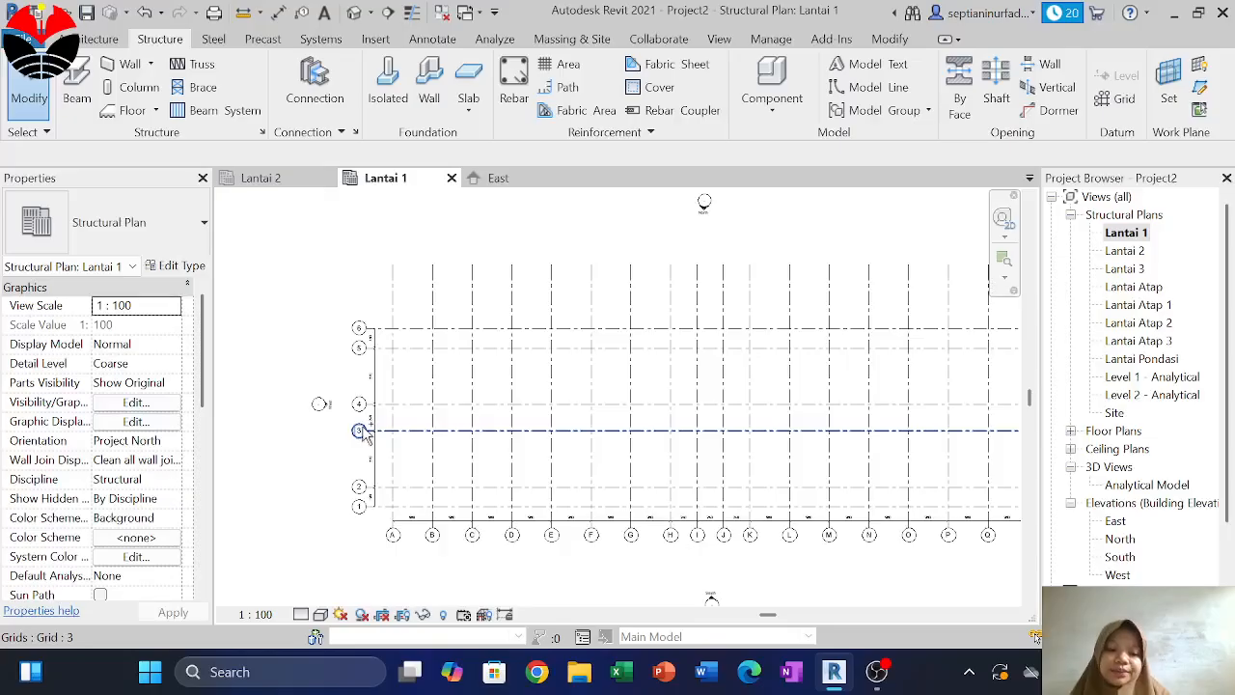
Place K1 structural columns where grid line 1 meets grid lines B, C and D in the Lantai 1 plan
left_click(135, 87)
left_click(193, 239)
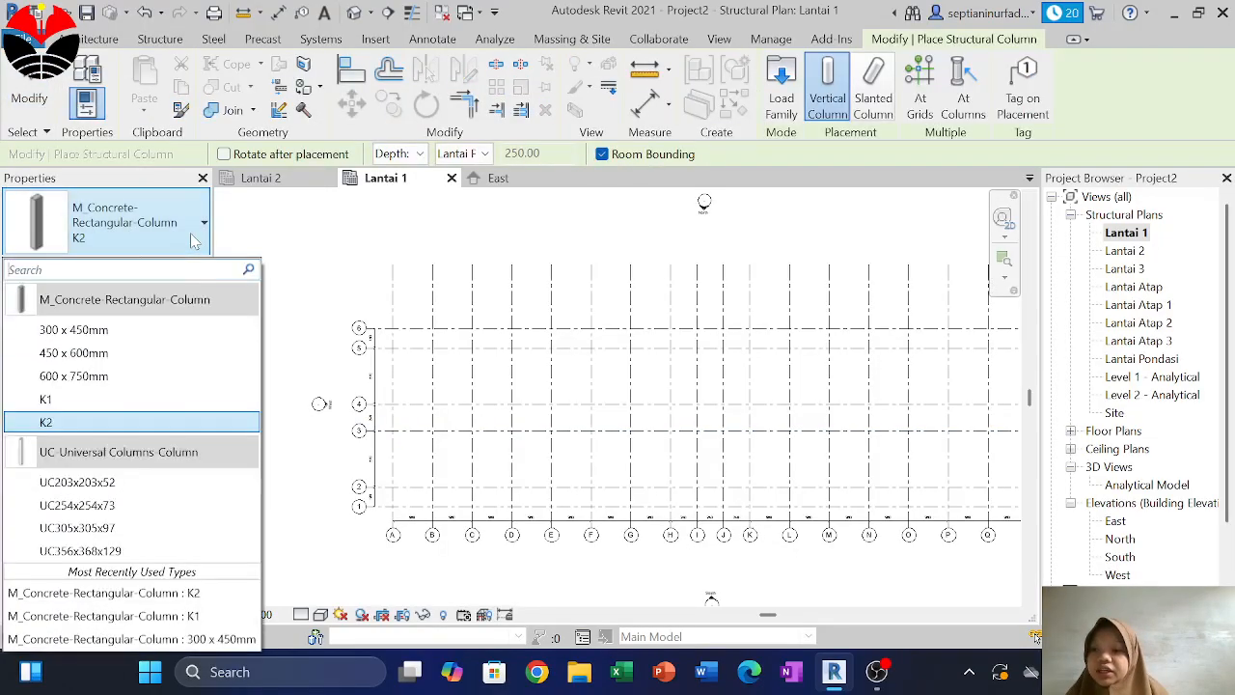
left_click(151, 399)
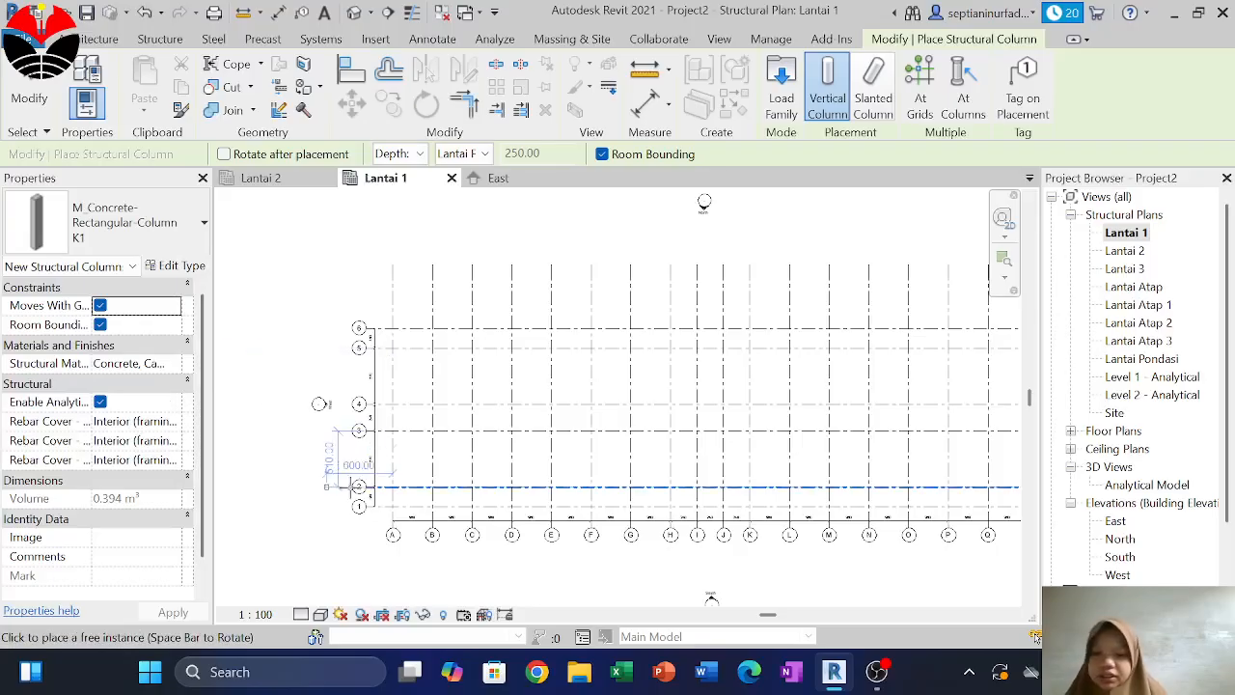
scroll(436, 503, "up", 4)
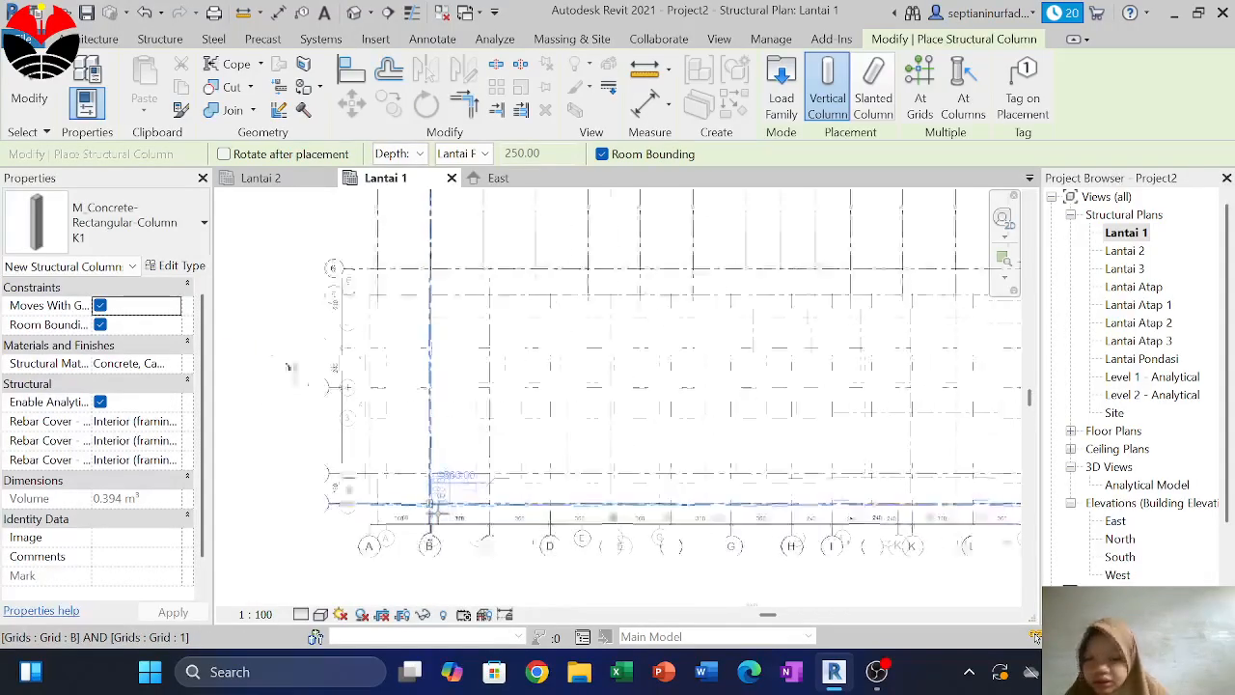
scroll(436, 504, "up", 2)
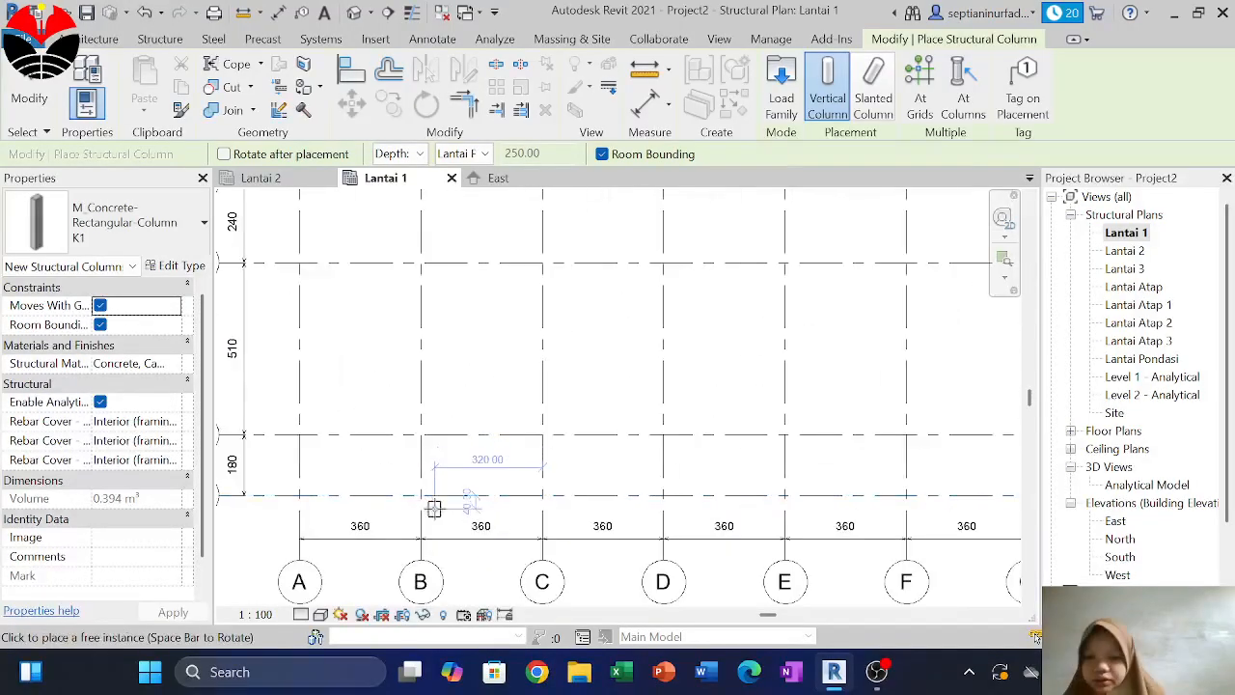
left_click(420, 495)
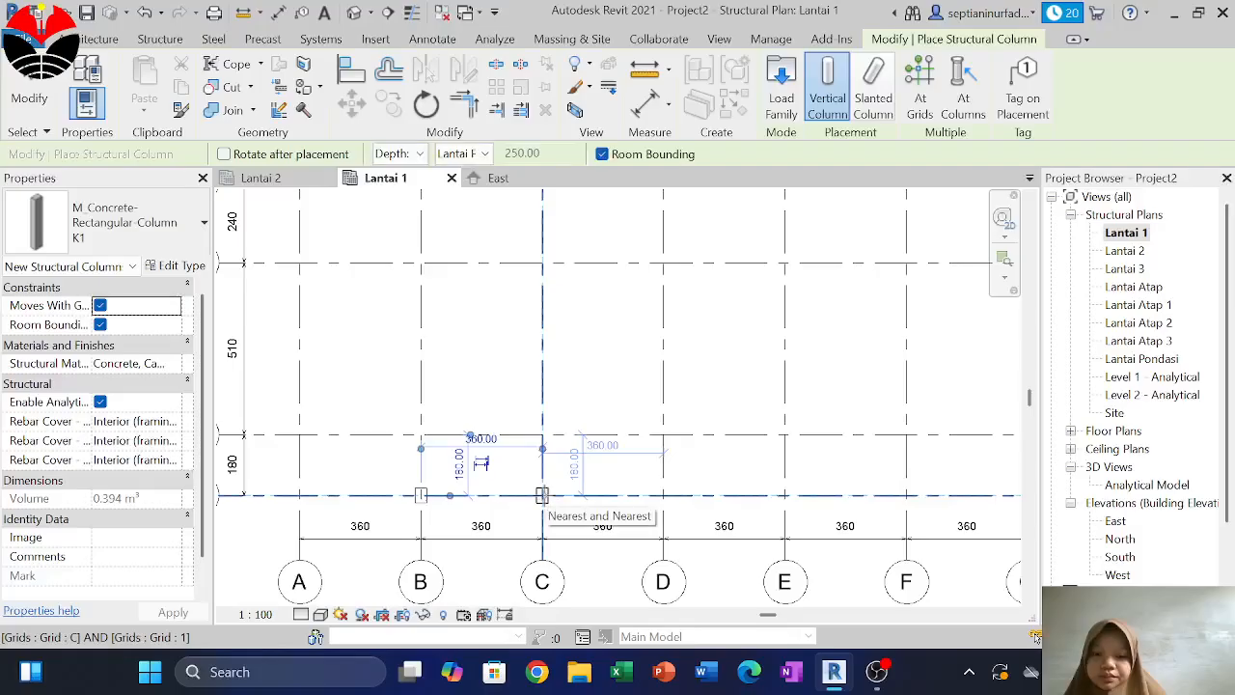
left_click(542, 495)
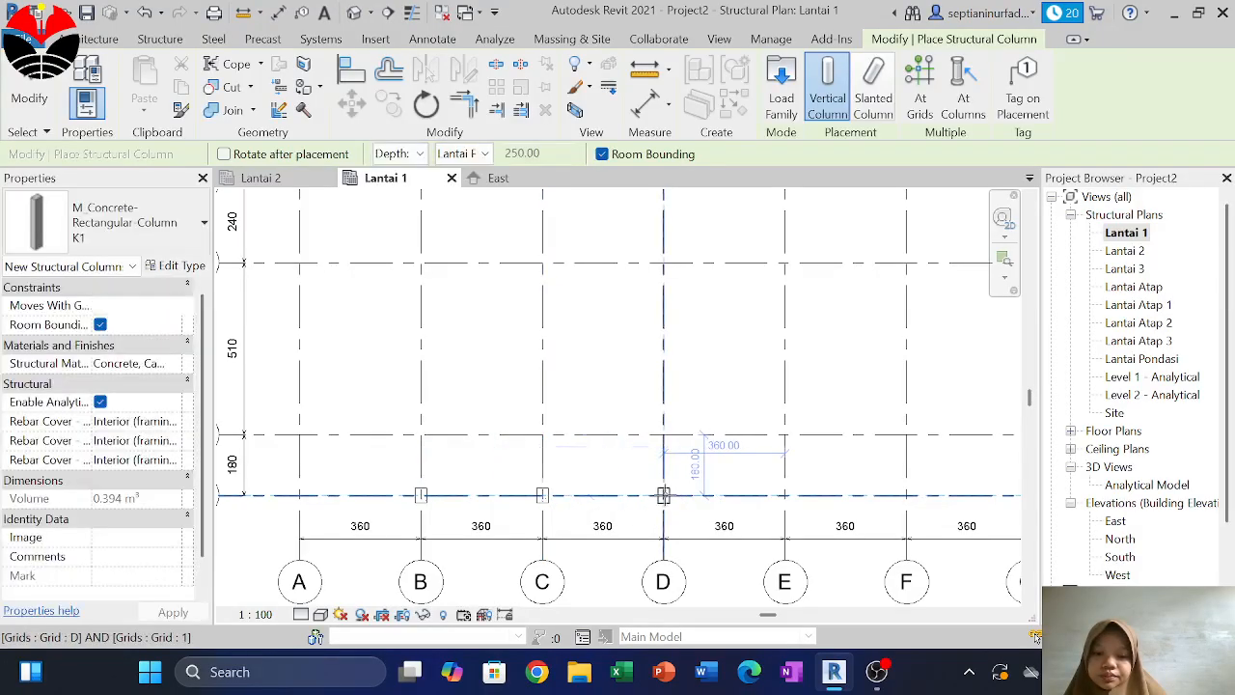
left_click(663, 495)
Place K1 columns along grid line 1 at its intersections with grid lines E, F, G and H
middle_click_drag(739, 447, 506, 412)
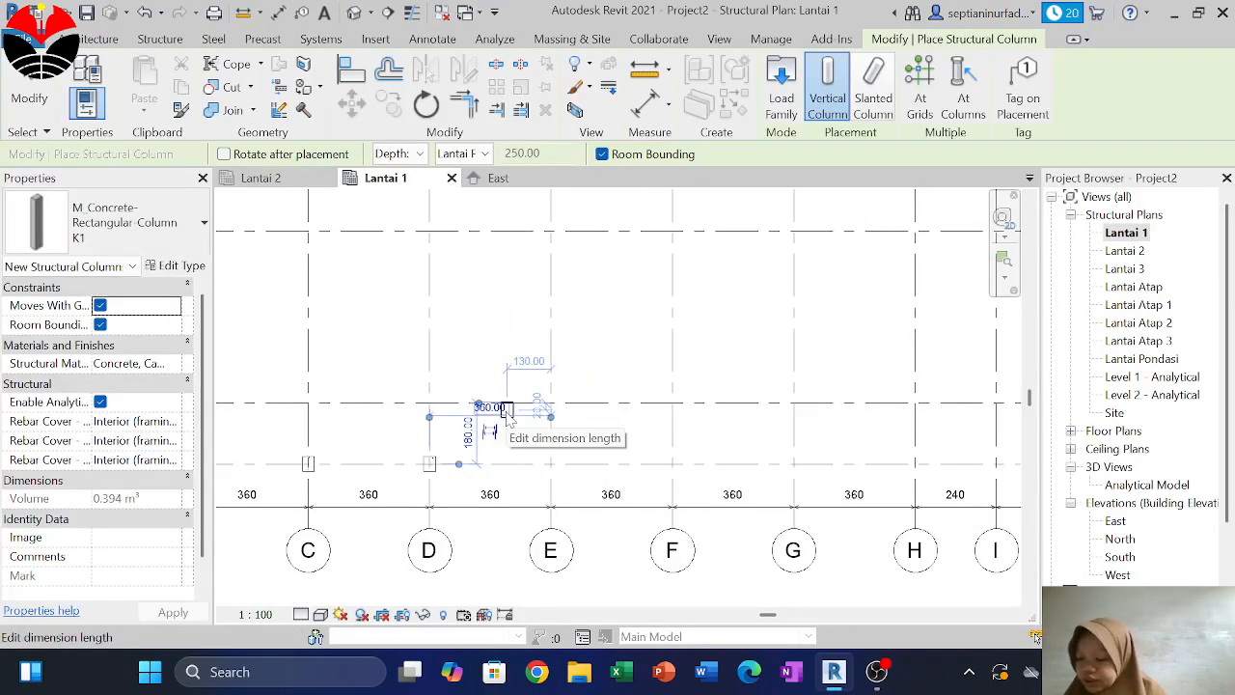
scroll(507, 414, "down", 3)
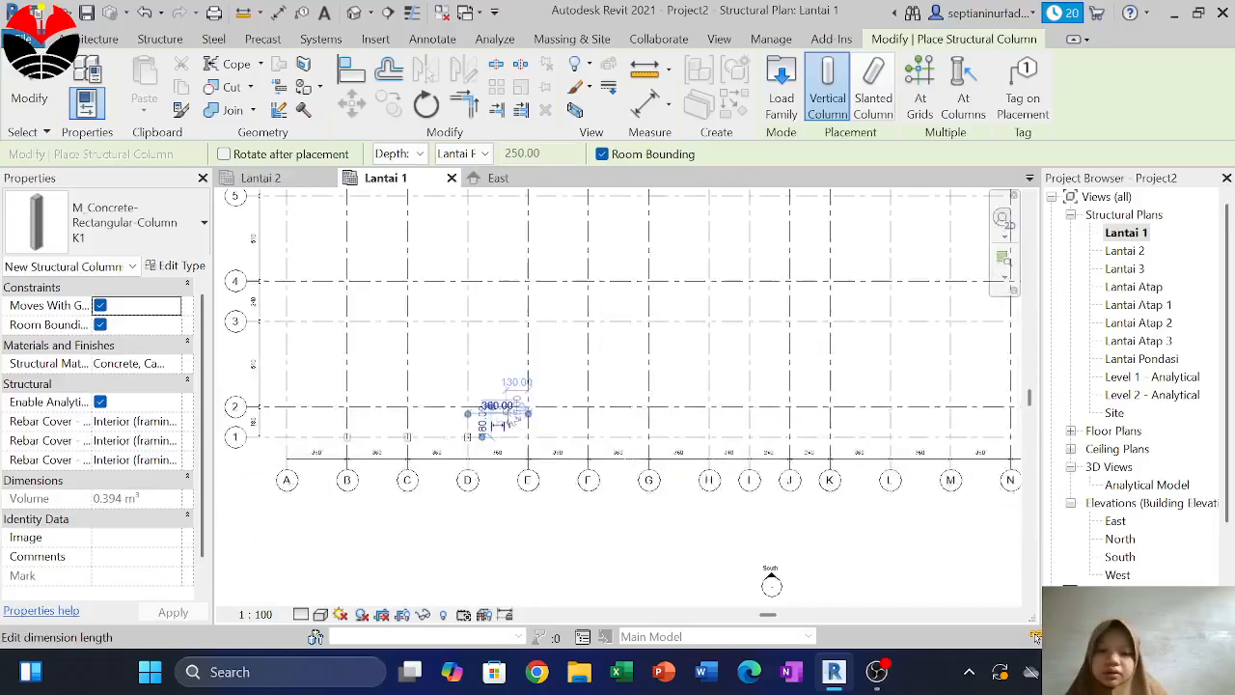
middle_click_drag(573, 423, 426, 432)
left_click(382, 446)
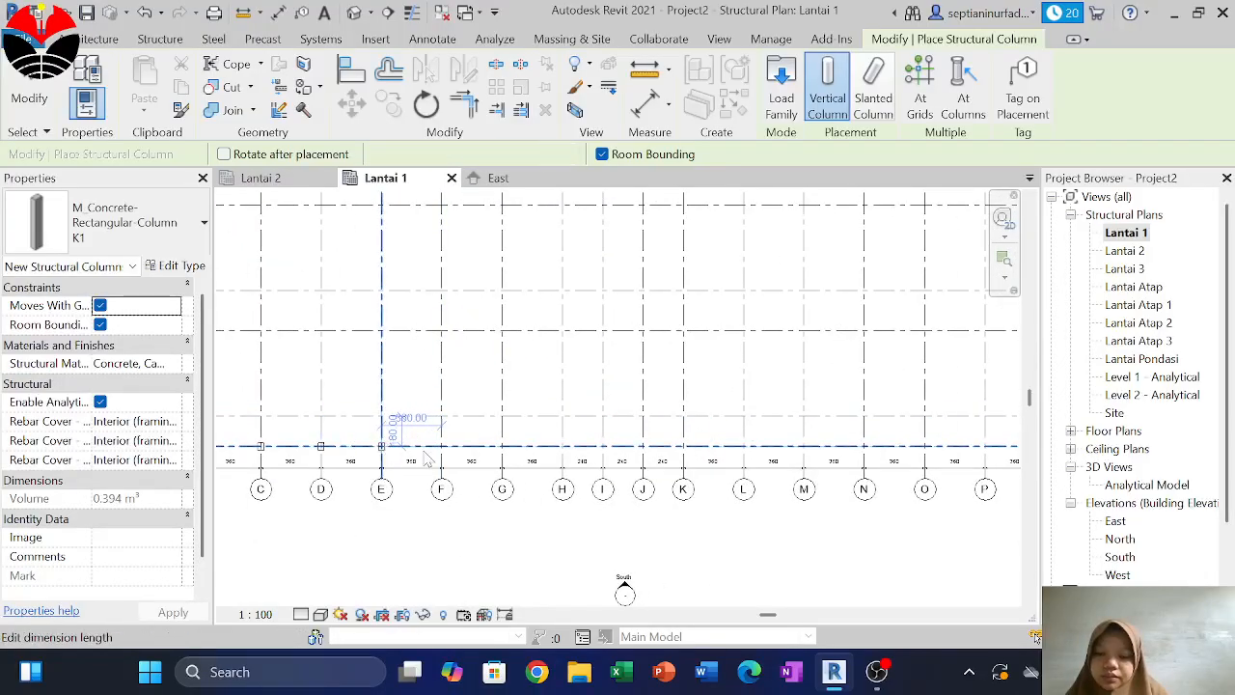
left_click(441, 445)
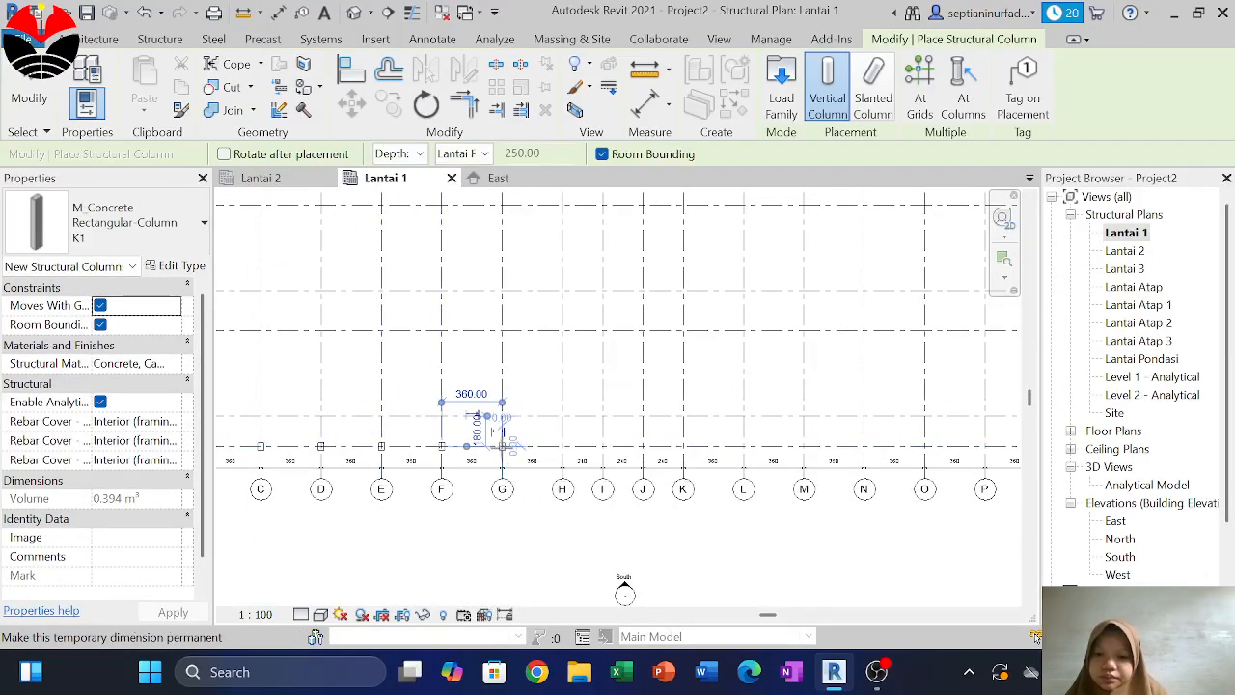
left_click(502, 446)
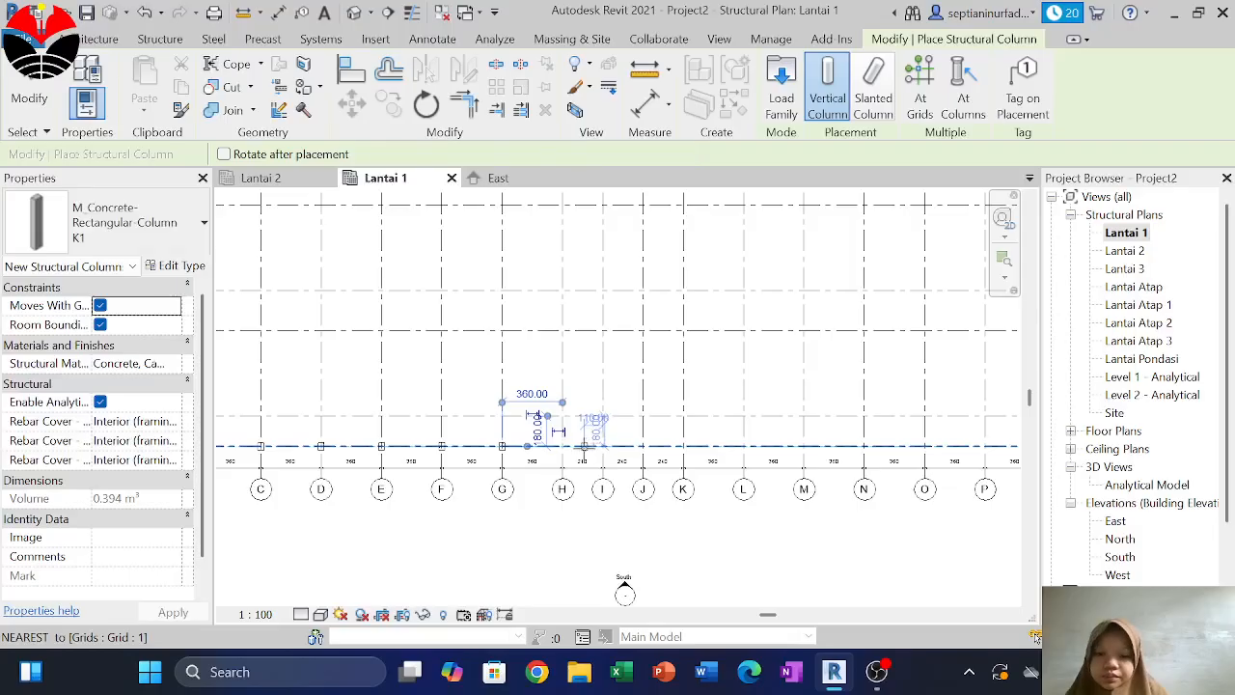
left_click(563, 446)
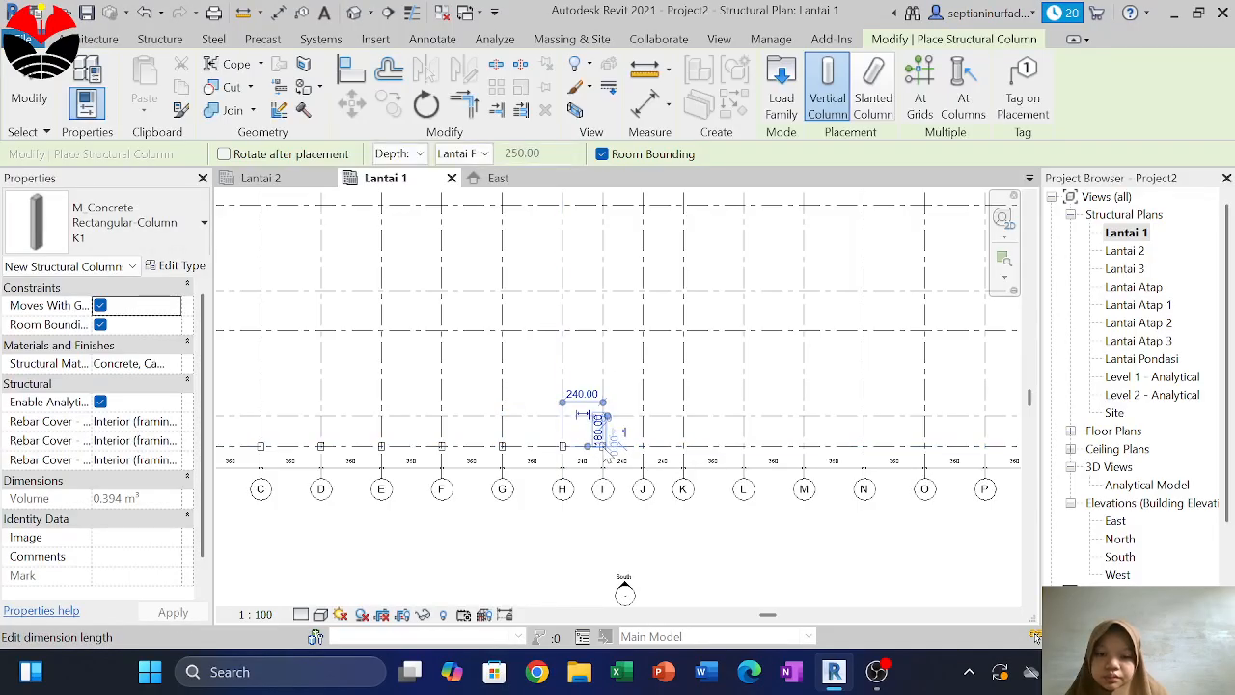
Place K1 columns along grid line 1 at its intersections with grid lines I, J and K
scroll(606, 452, "up", 3)
left_click(602, 446)
left_click(642, 446)
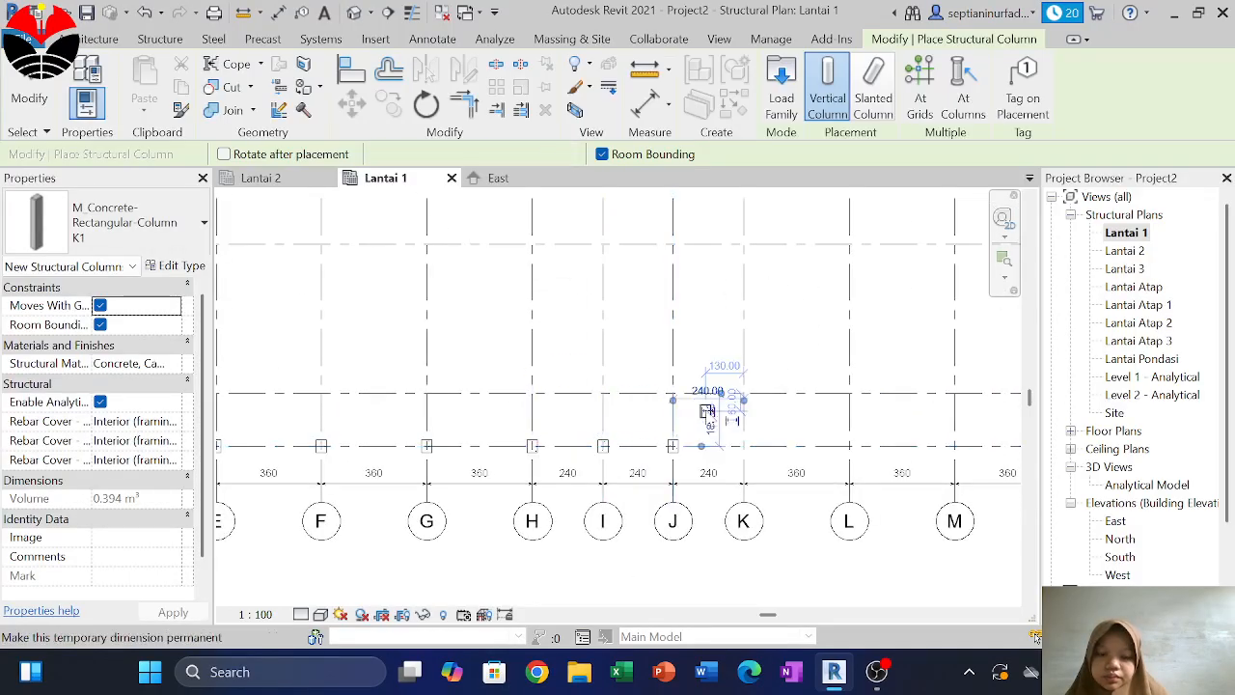
middle_click_drag(707, 412, 395, 410)
scroll(376, 415, "down", 2)
left_click(409, 422)
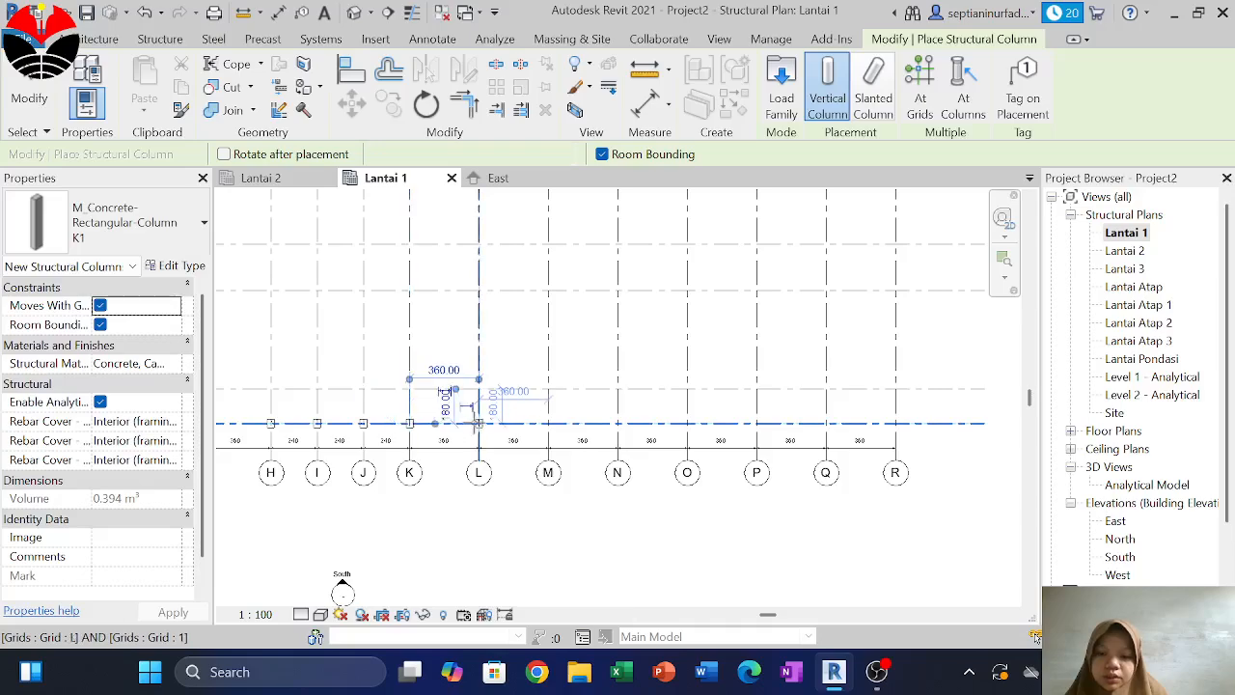
Place K1 columns along grid line 1 at grid lines L through Q, undoing the extra one placed at R
left_click(479, 423)
left_click(548, 422)
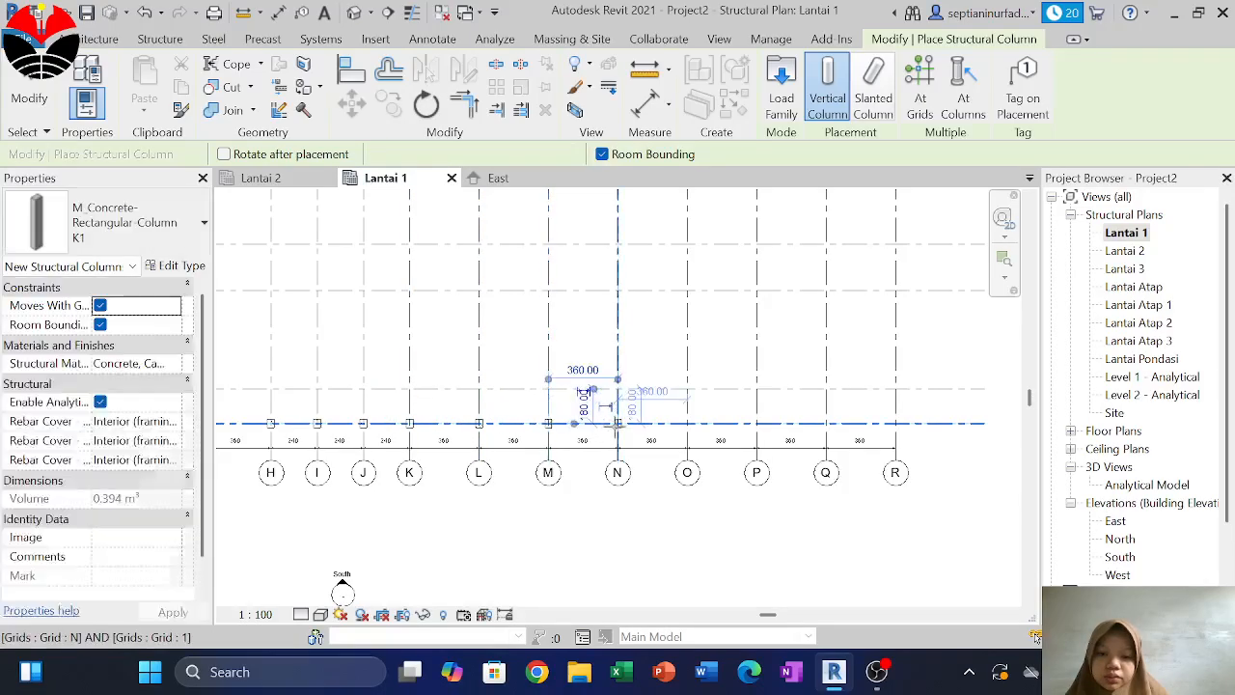
left_click(617, 423)
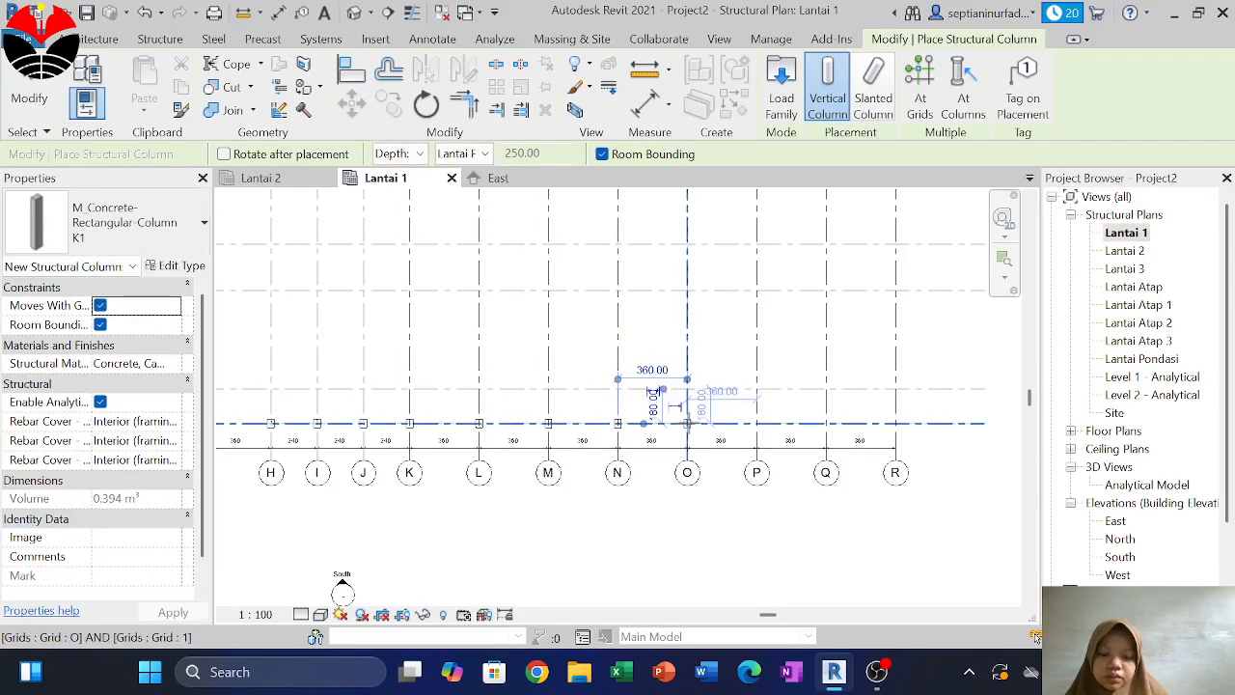
left_click(687, 422)
left_click(756, 422)
left_click(825, 423)
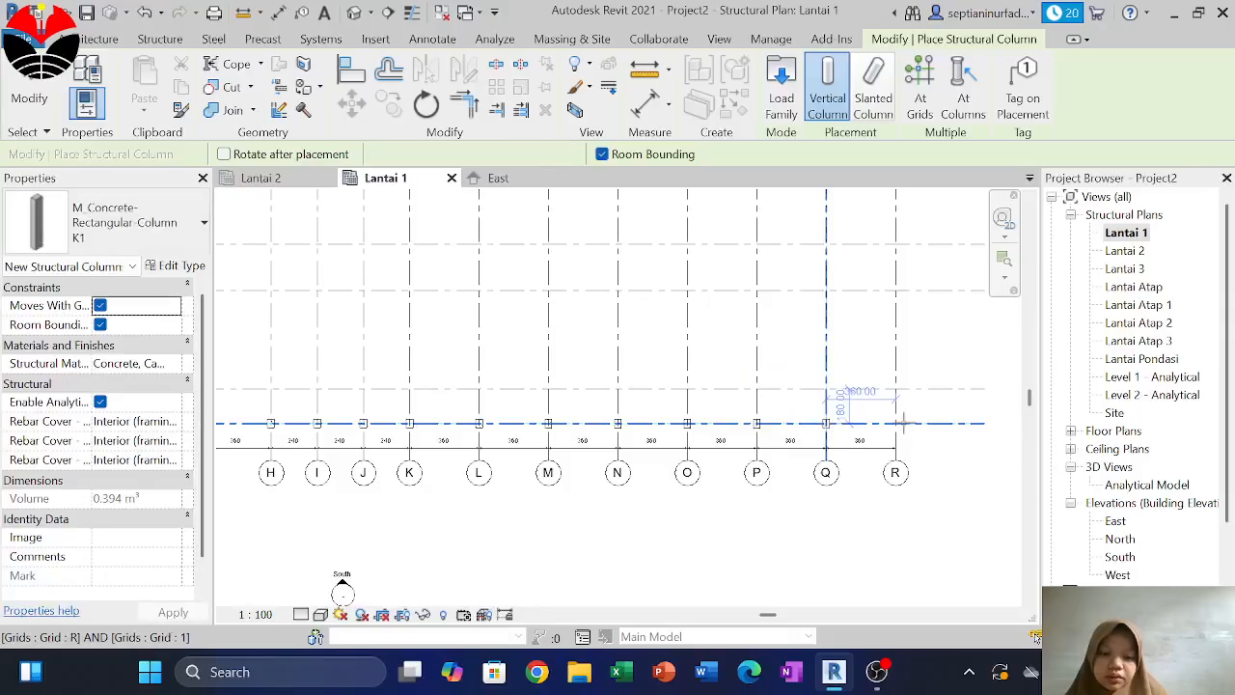
left_click(897, 422)
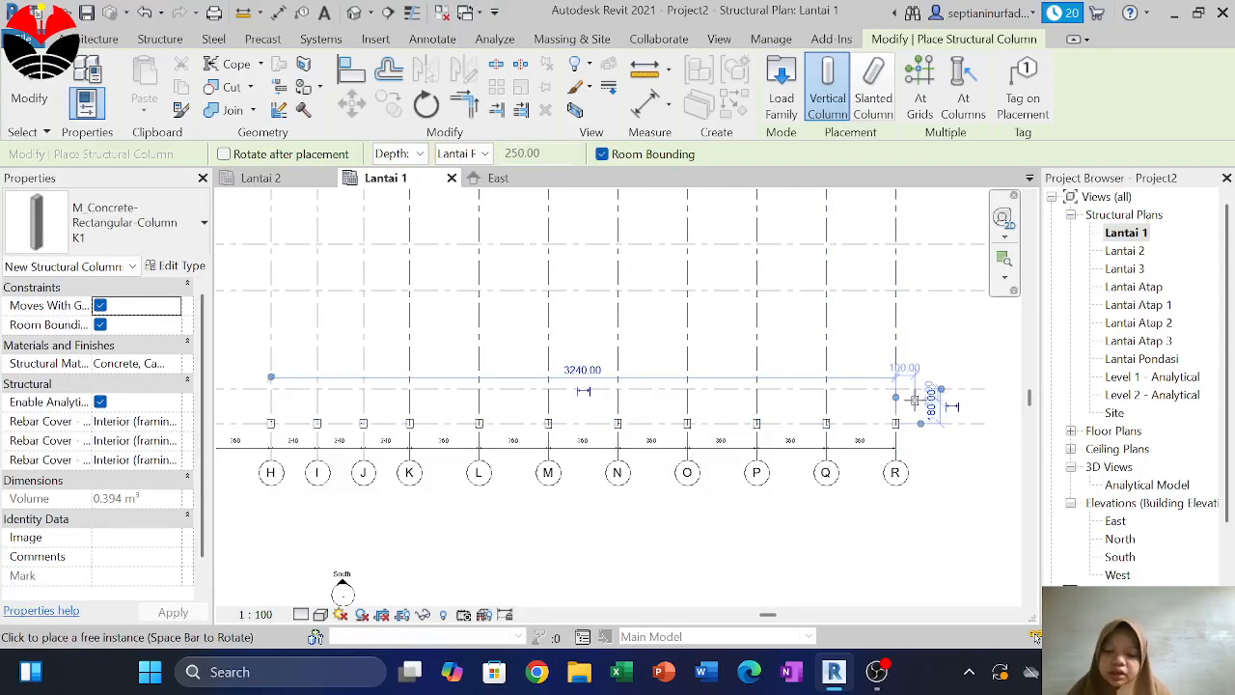
key("ctrl+z")
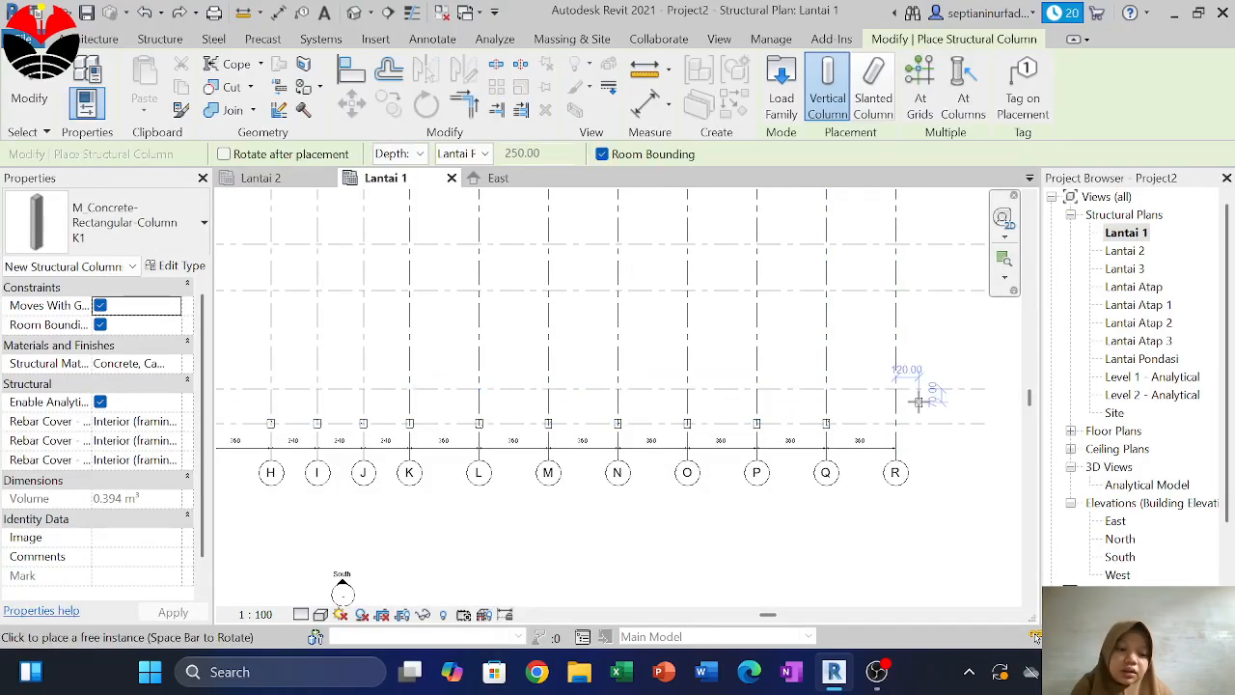
key("Escape")
key("Escape")
Select the row of K1 columns along grid line 1, filtering out the dimensions and grids
scroll(918, 401, "down", 2)
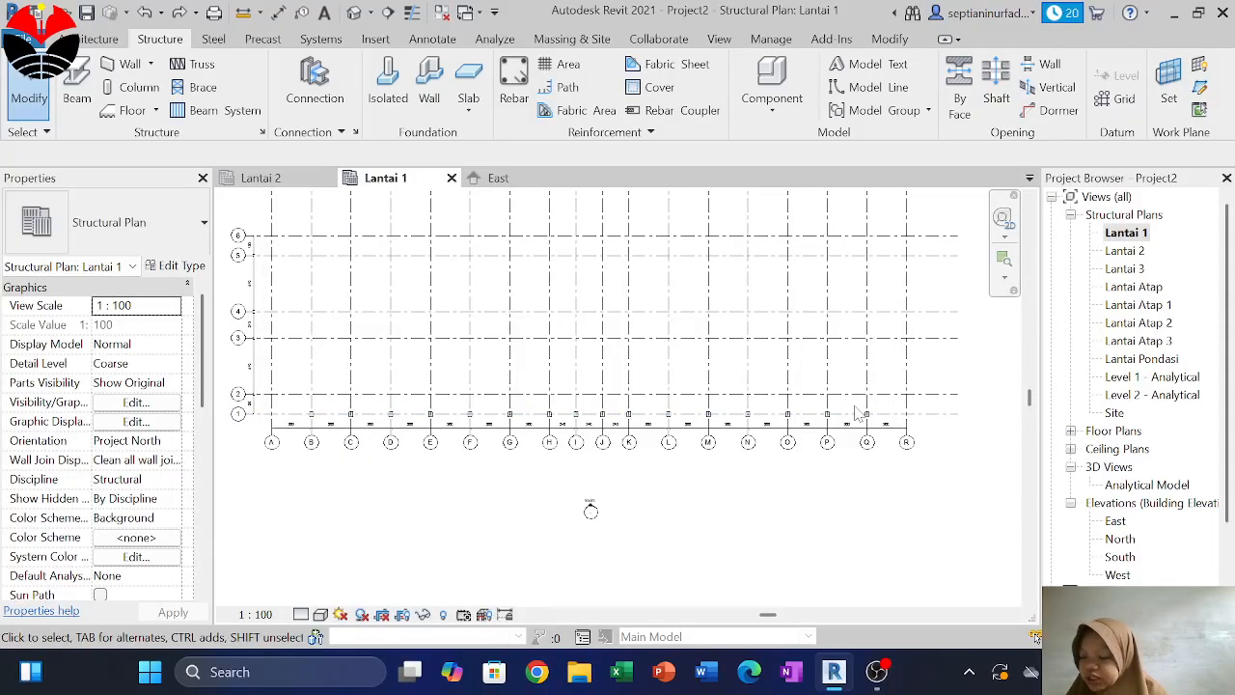
left_click_drag(945, 492, 246, 361)
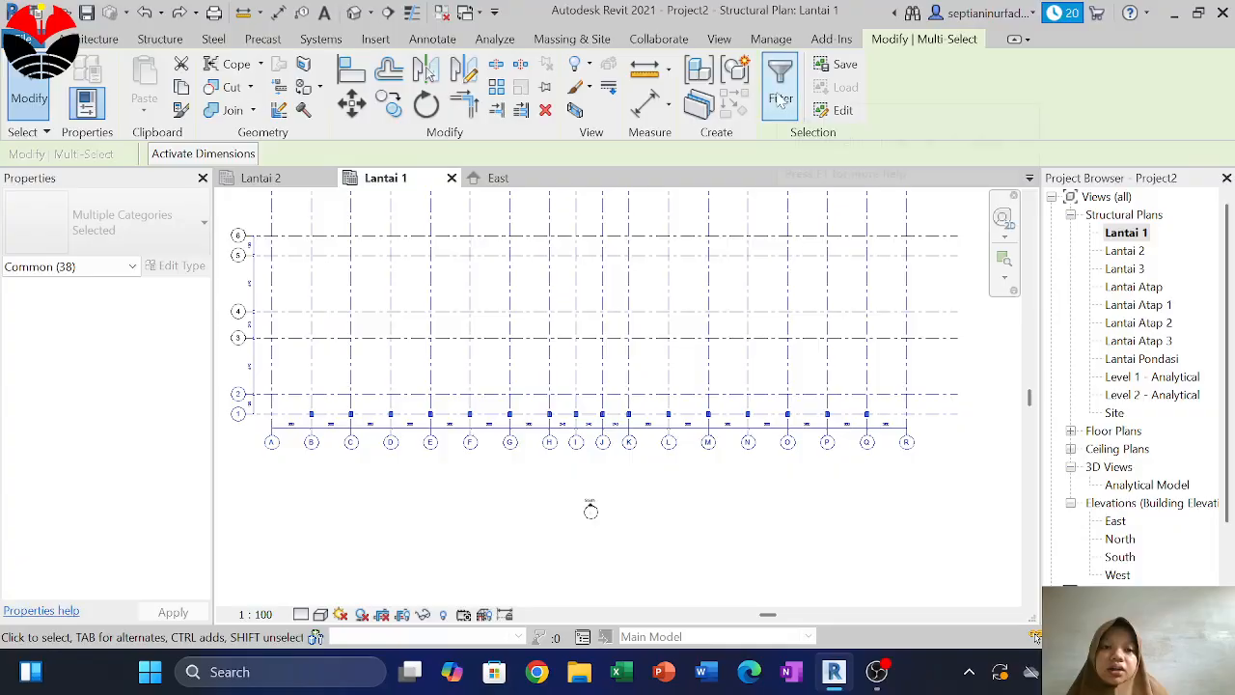
left_click(781, 99)
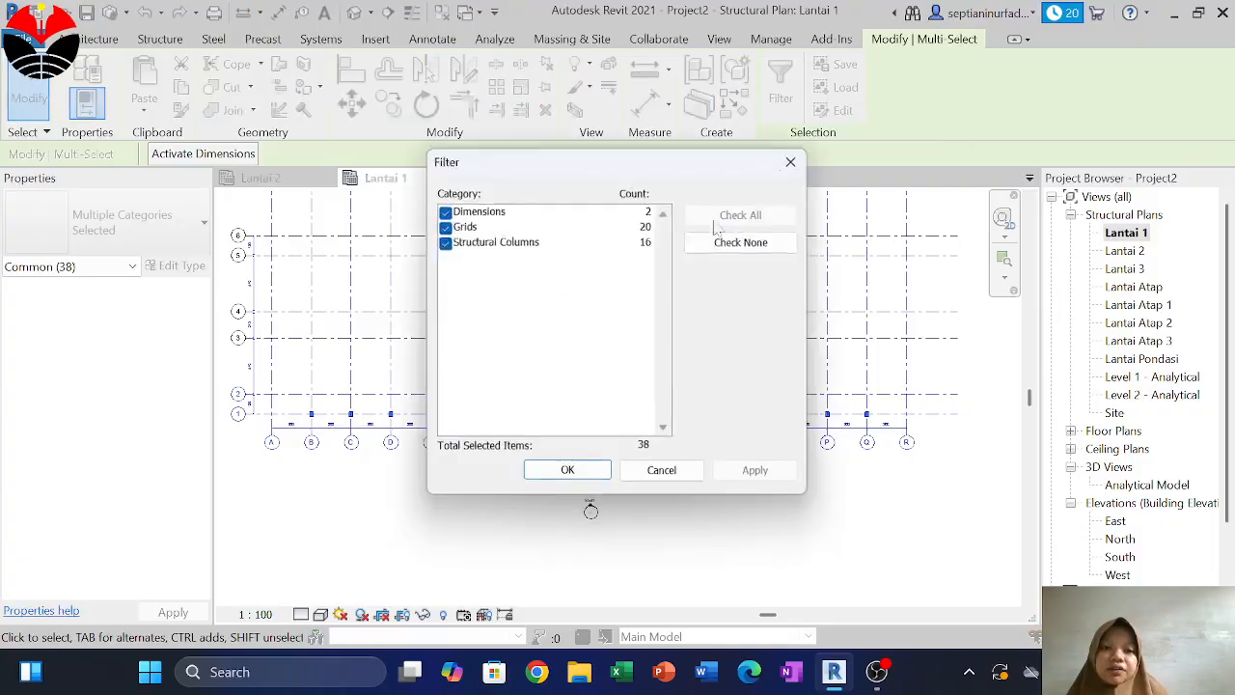
left_click(444, 227)
left_click(444, 212)
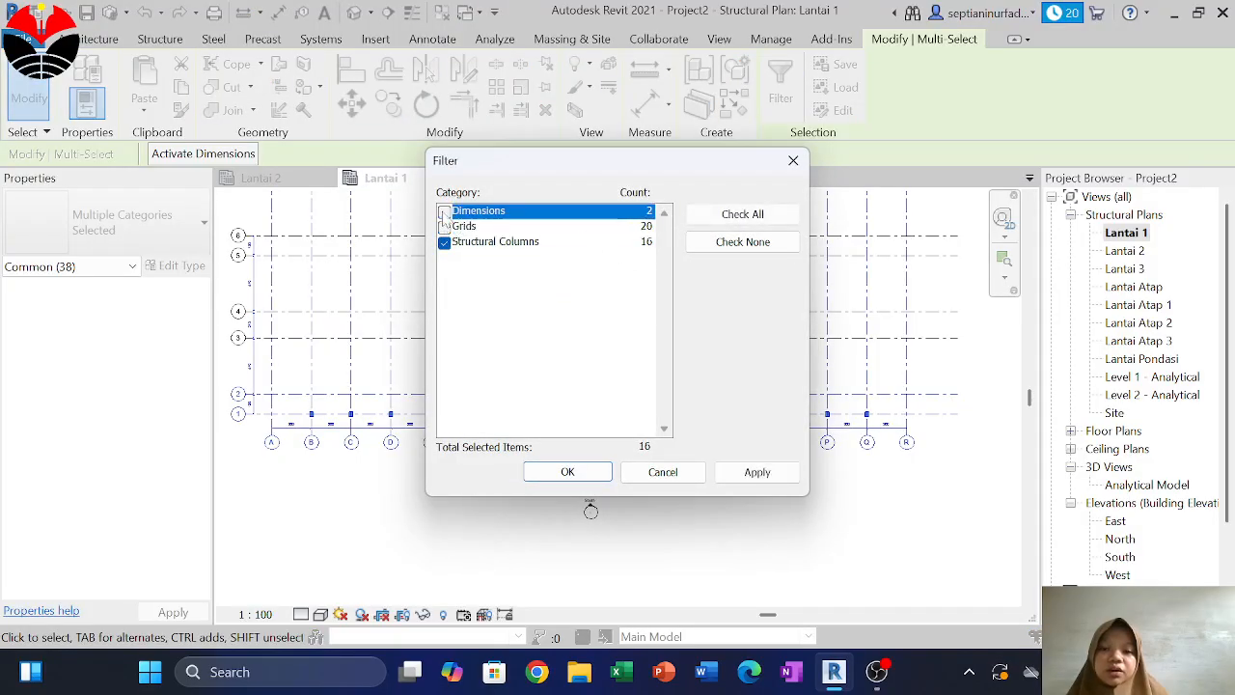
left_click(567, 471)
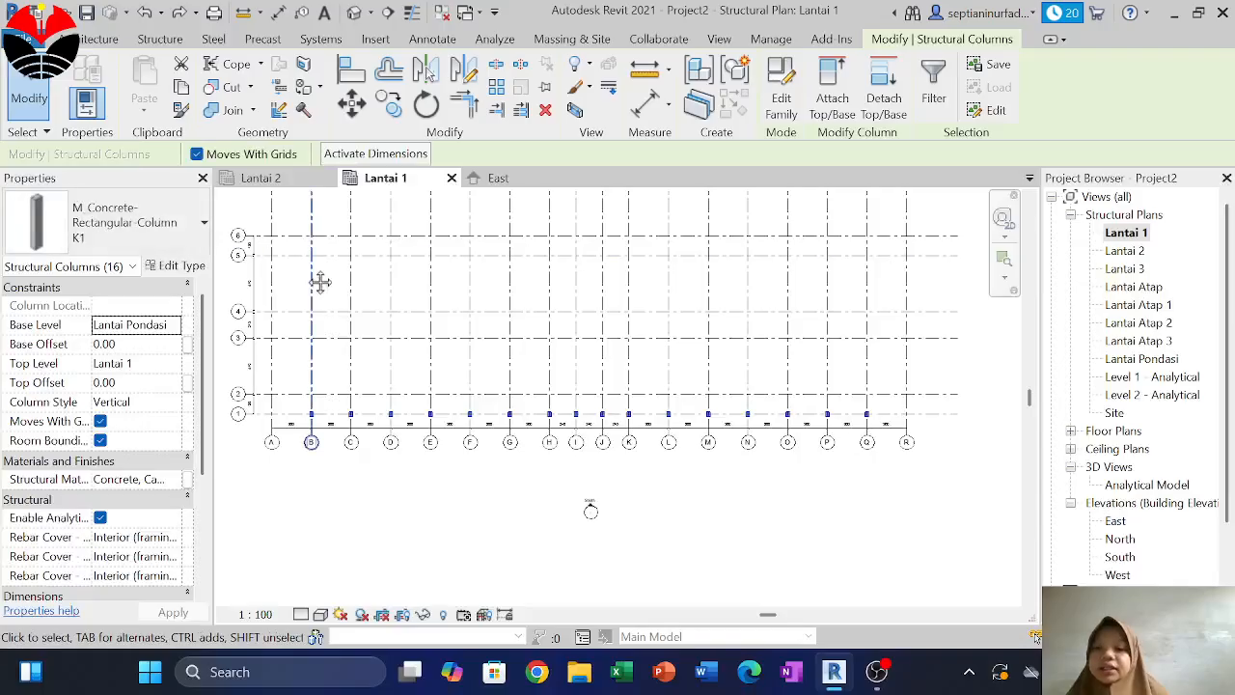
middle_click_drag(320, 281, 381, 364)
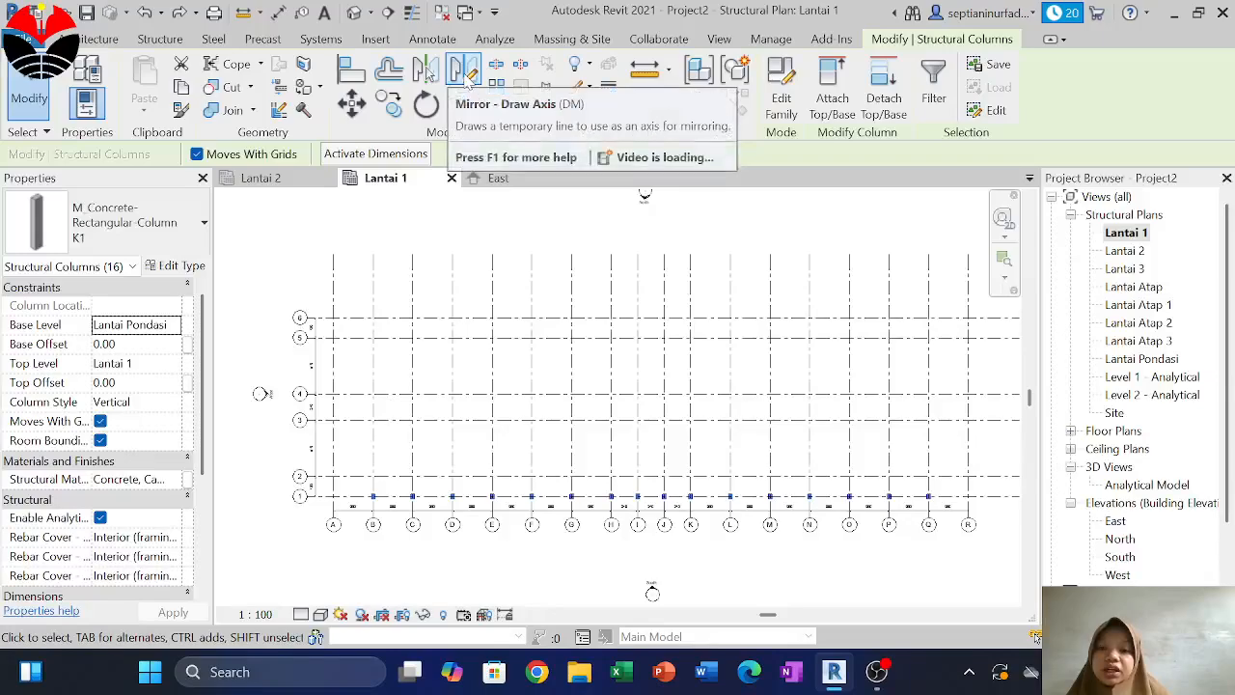
Mirror a copy of the selected K1 columns onto grid line 6, using a drawn horizontal axis midway between grid lines 3 and 4
left_click(464, 70)
scroll(340, 396, "up", 4)
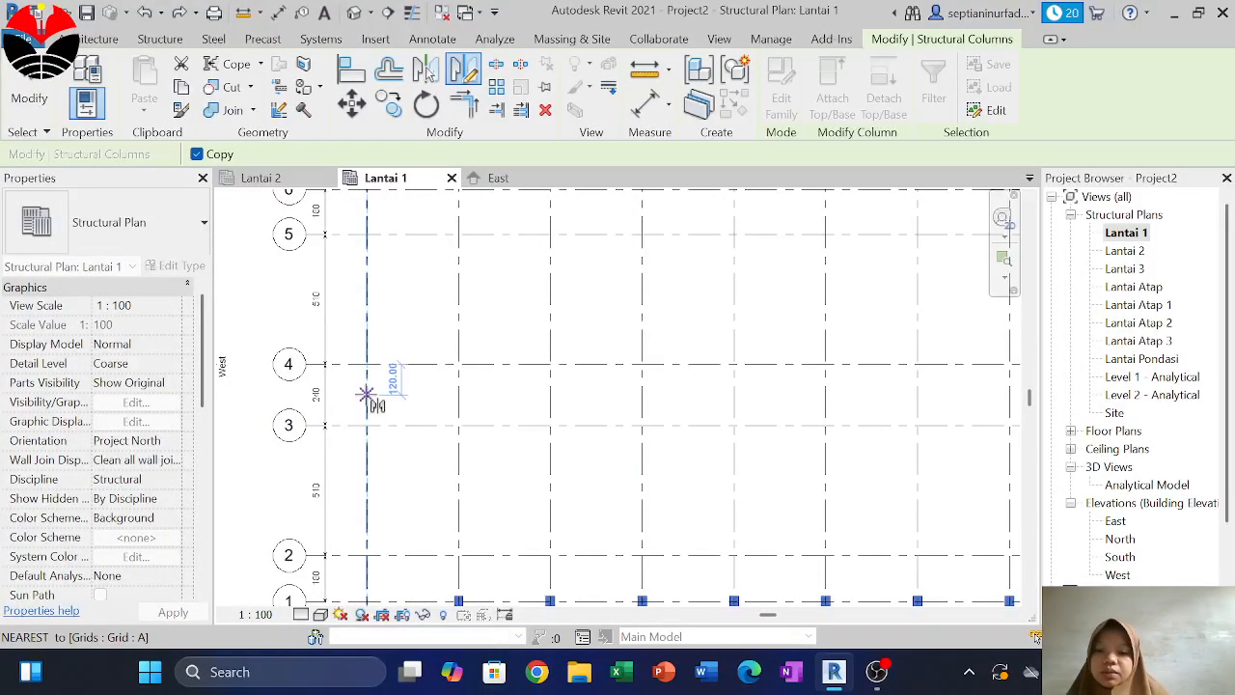
left_click(366, 395)
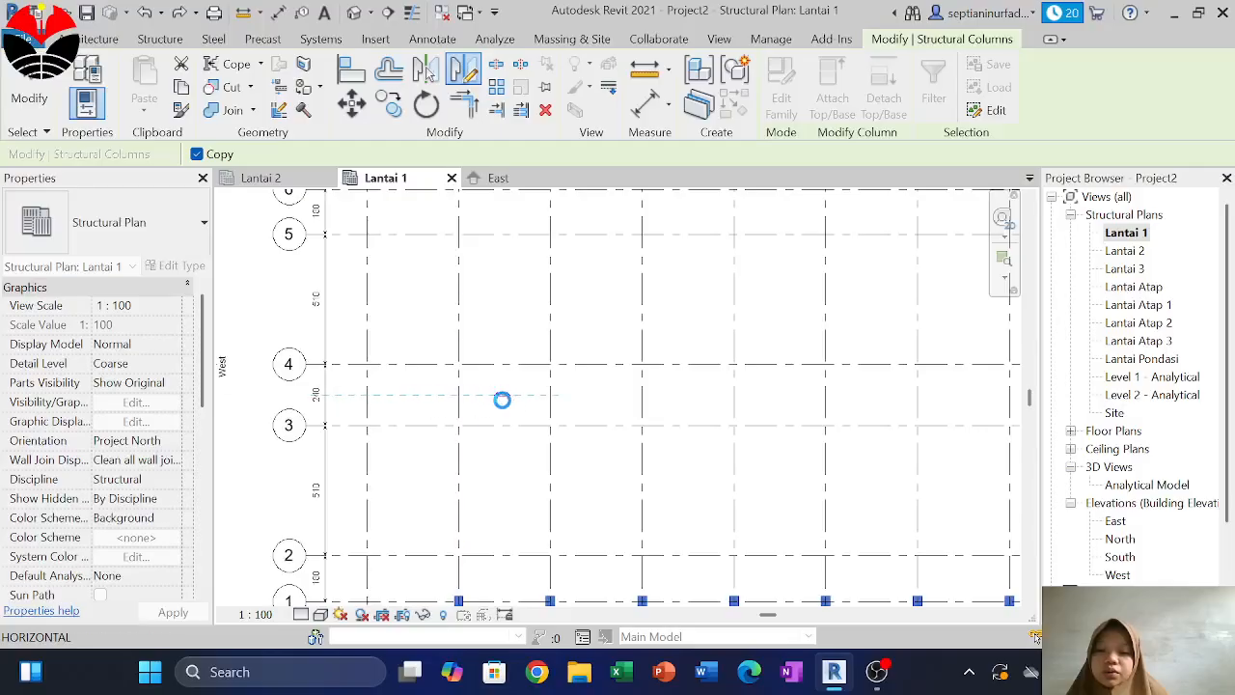
left_click(502, 399)
scroll(506, 415, "down", 3)
middle_click_drag(520, 411, 489, 414)
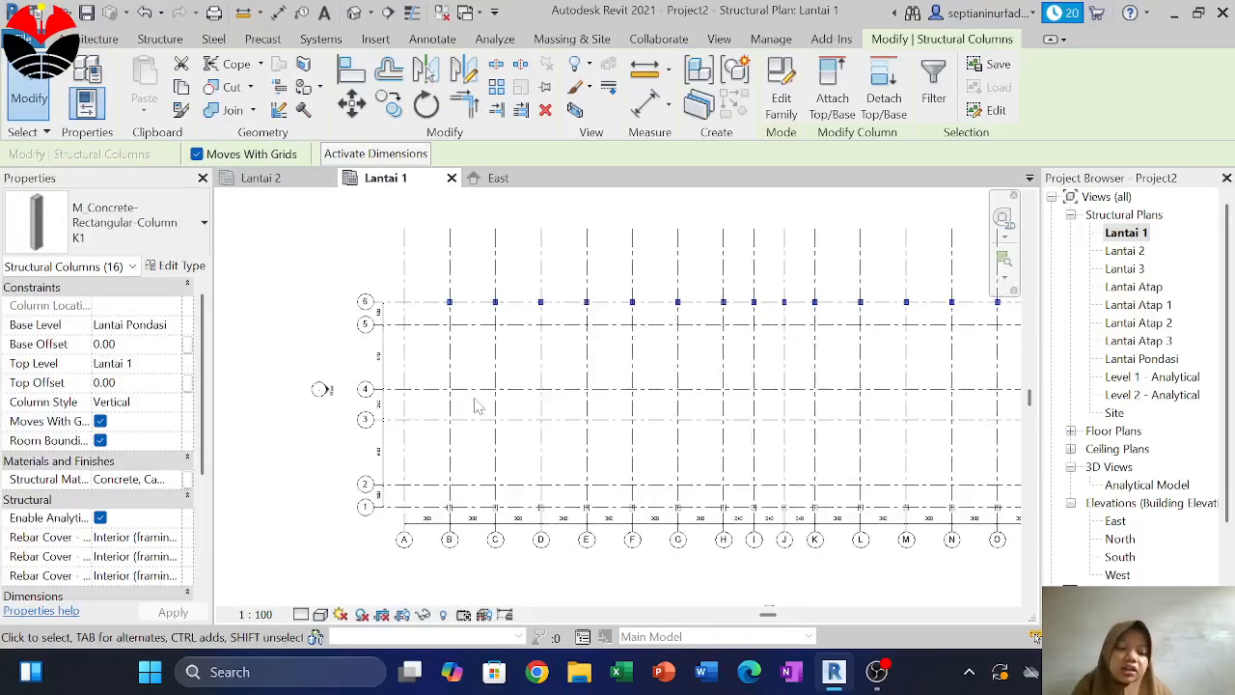
key("d")
key("m")
key("Escape")
key("Escape")
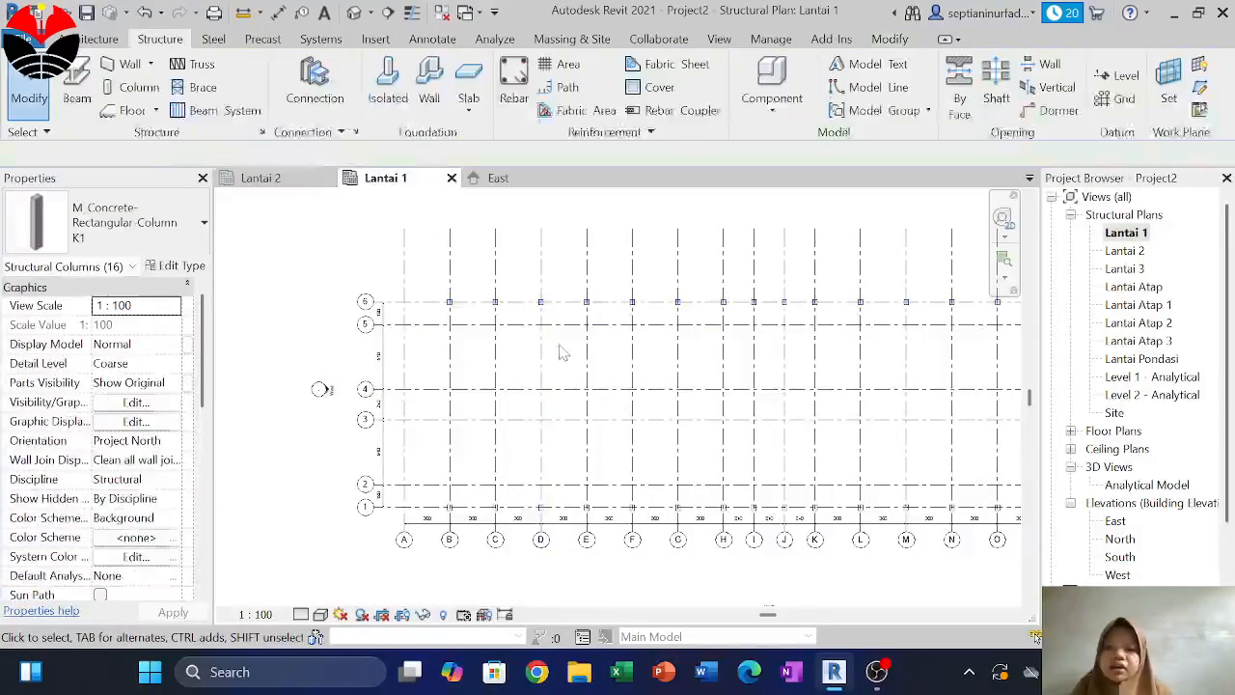
Place K1 columns along grid line 4 at its intersections with grid lines I and J
middle_click_drag(578, 358, 483, 353)
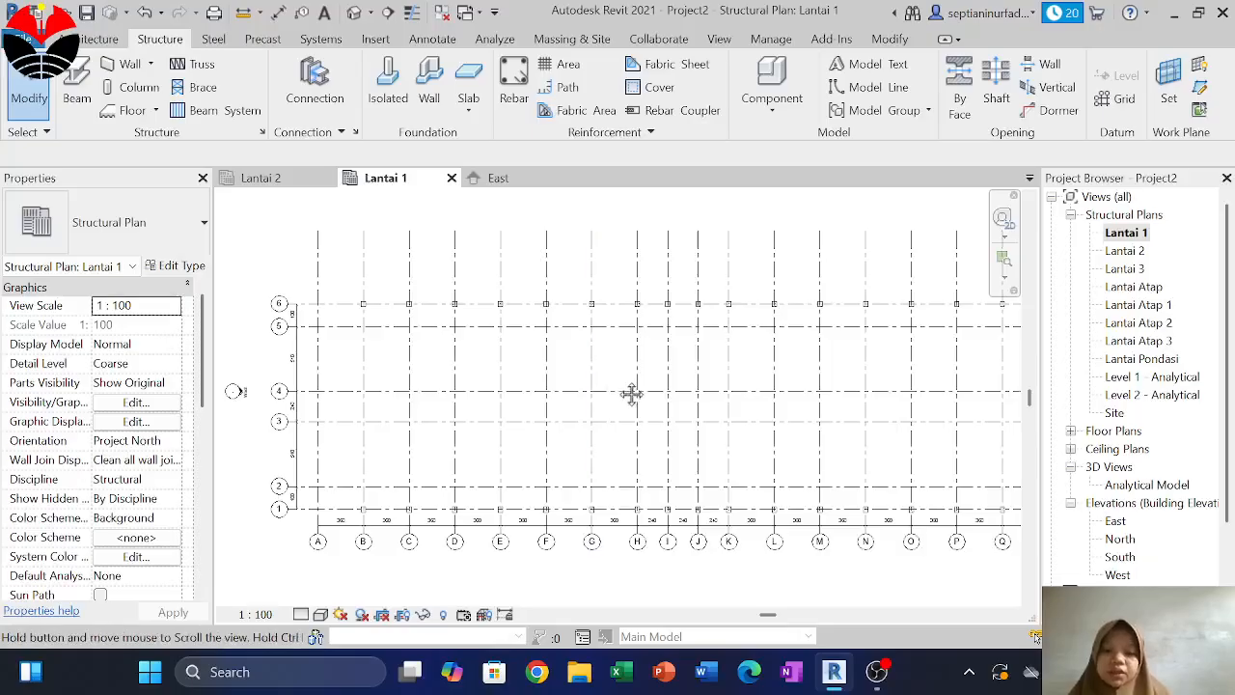
middle_click_drag(631, 393, 457, 403)
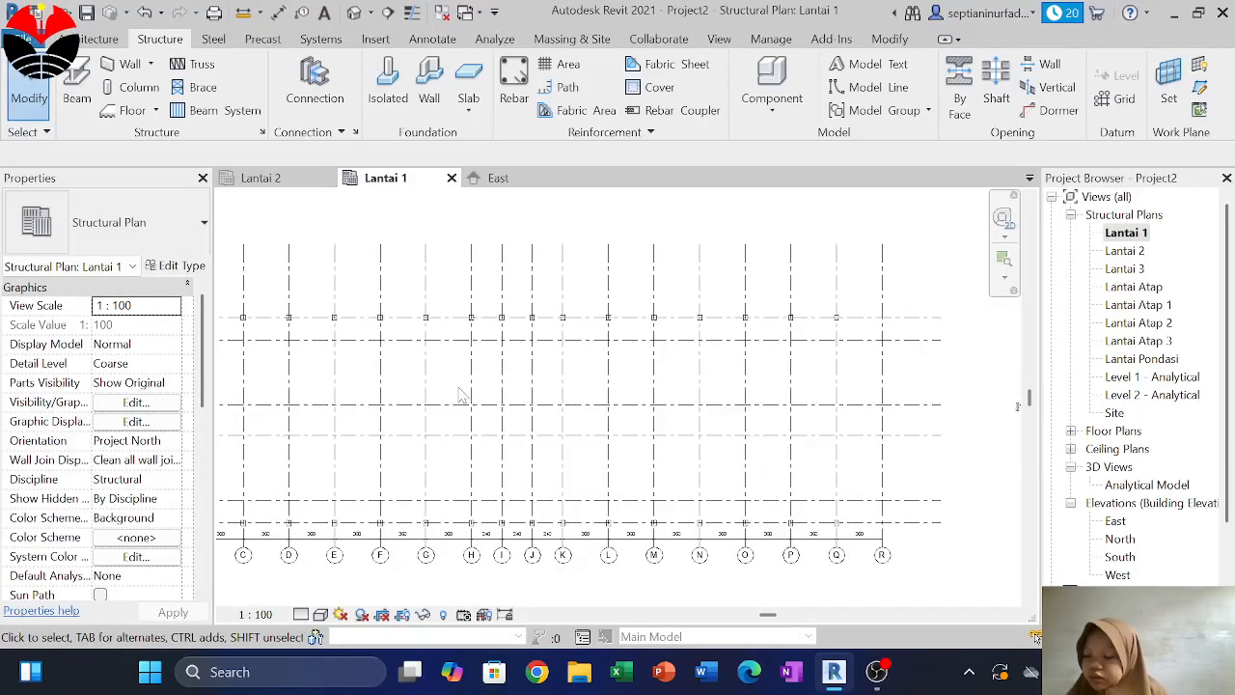
left_click(153, 239)
left_click(172, 238)
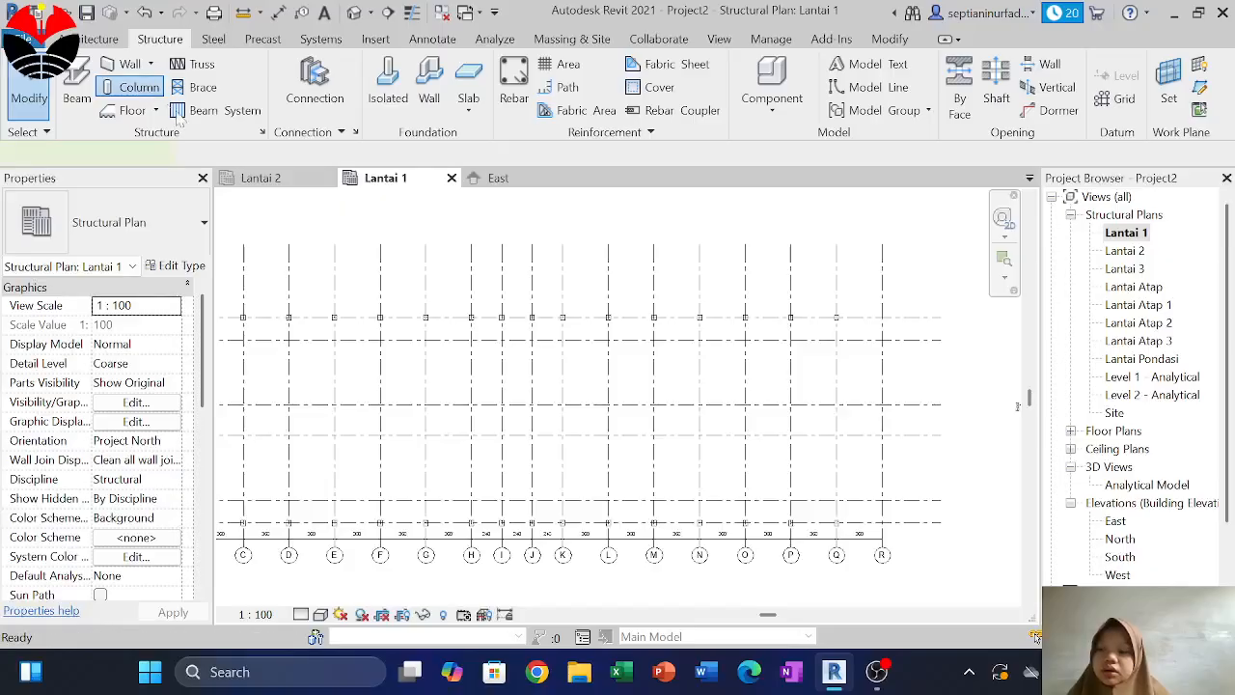
left_click(131, 86)
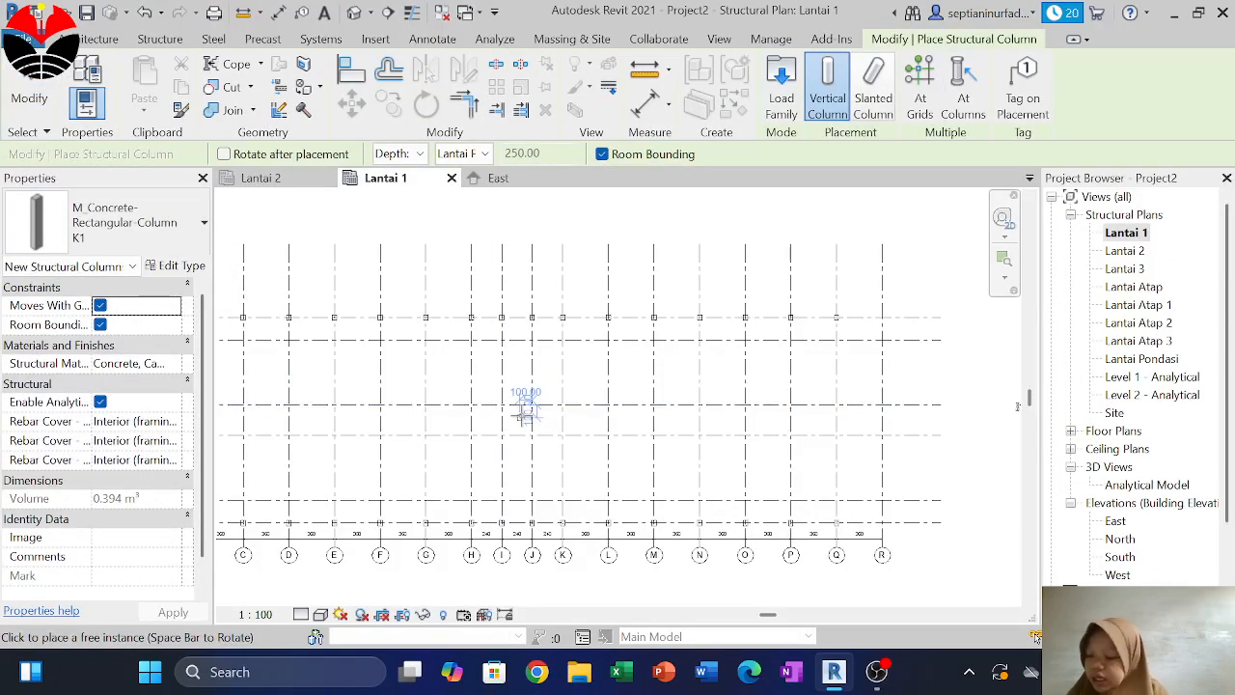
scroll(524, 410, "up", 2)
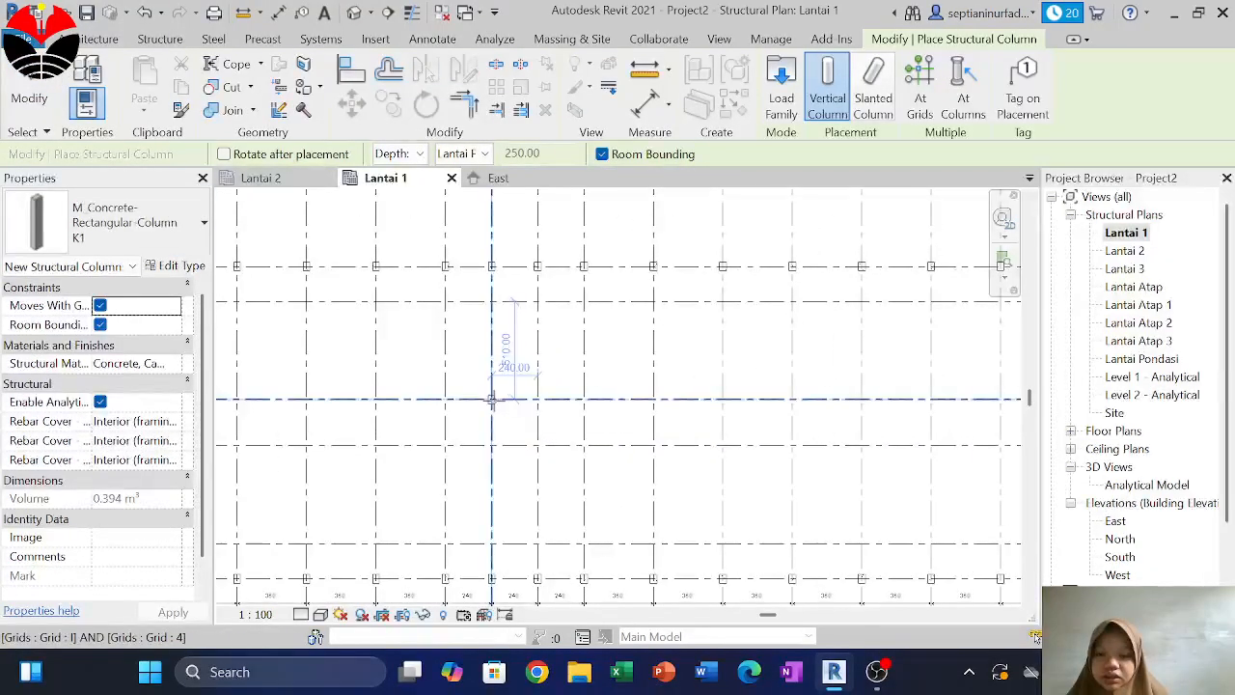
scroll(512, 366, "down", 2)
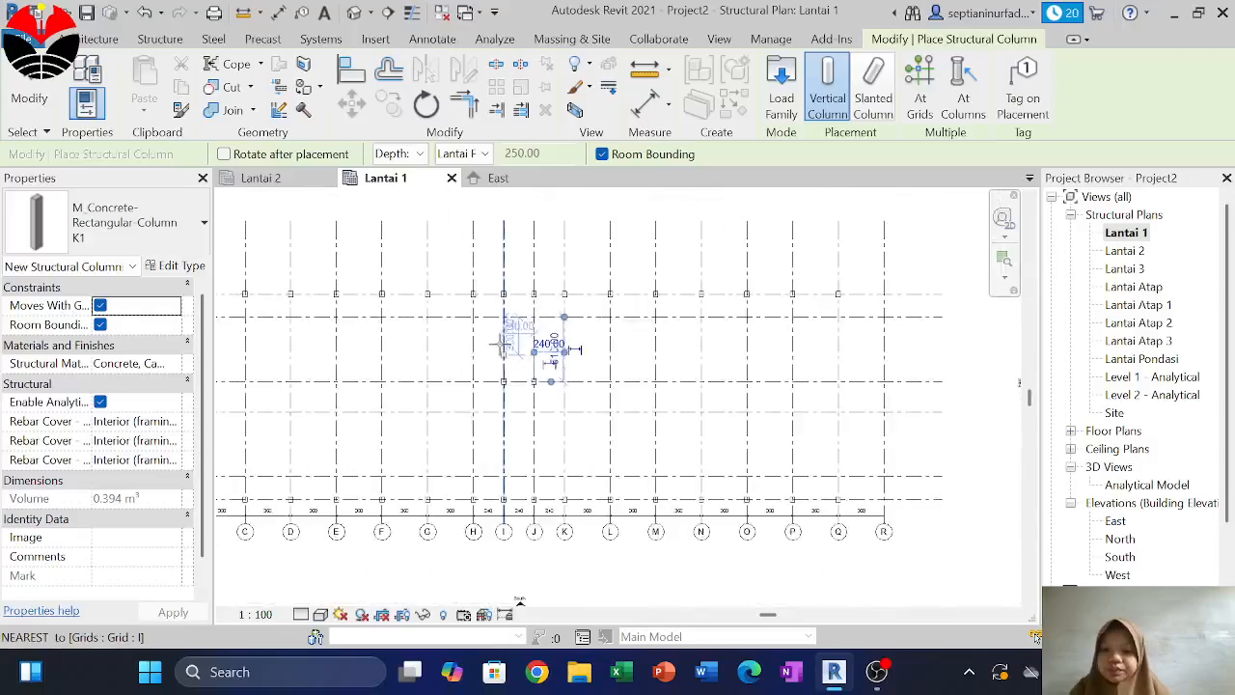
scroll(510, 358, "up", 2)
key("Escape")
Draw guide detail lines from the I/4 column 150 up grid line I, across to grid line J, and down to the J/4 column
scroll(551, 389, "up", 2)
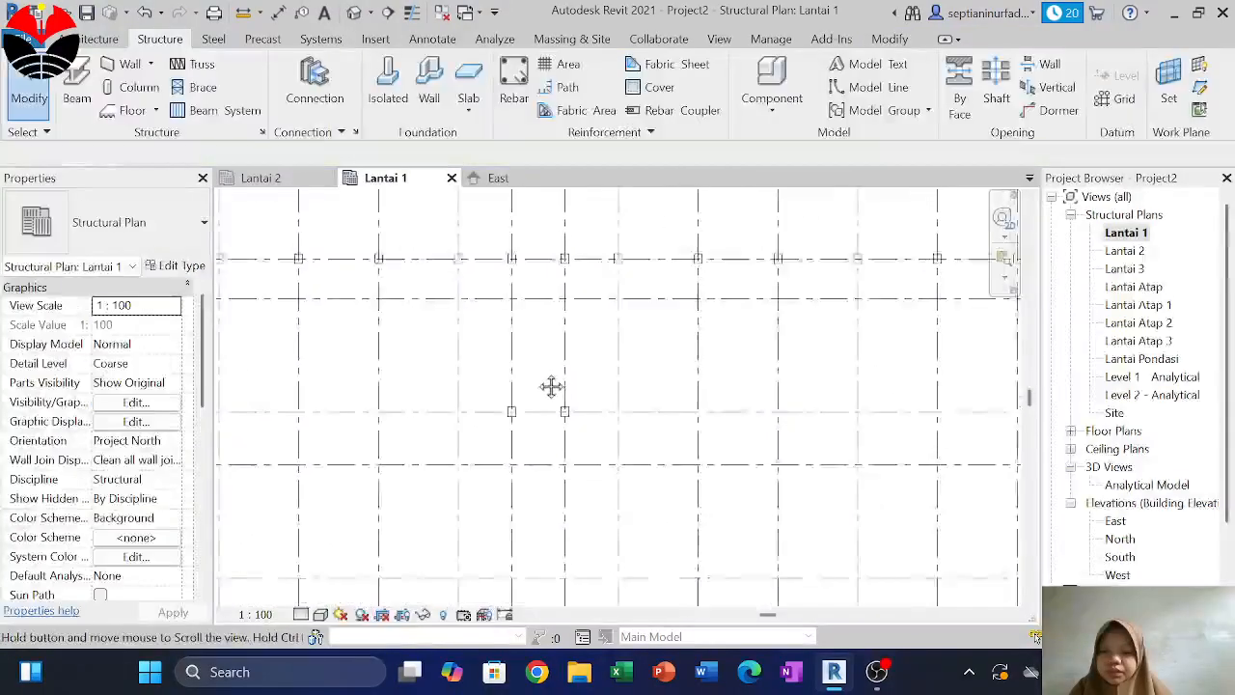
scroll(521, 391, "up", 2)
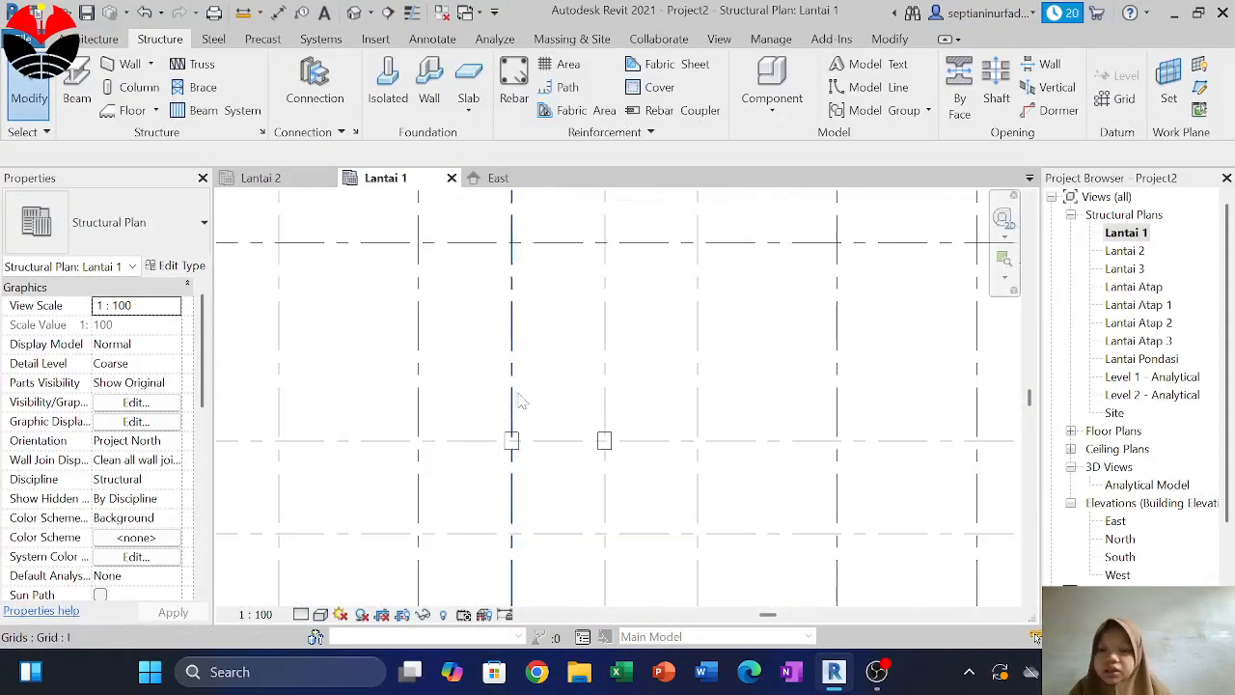
scroll(627, 396, "down", 2)
scroll(612, 386, "up", 1)
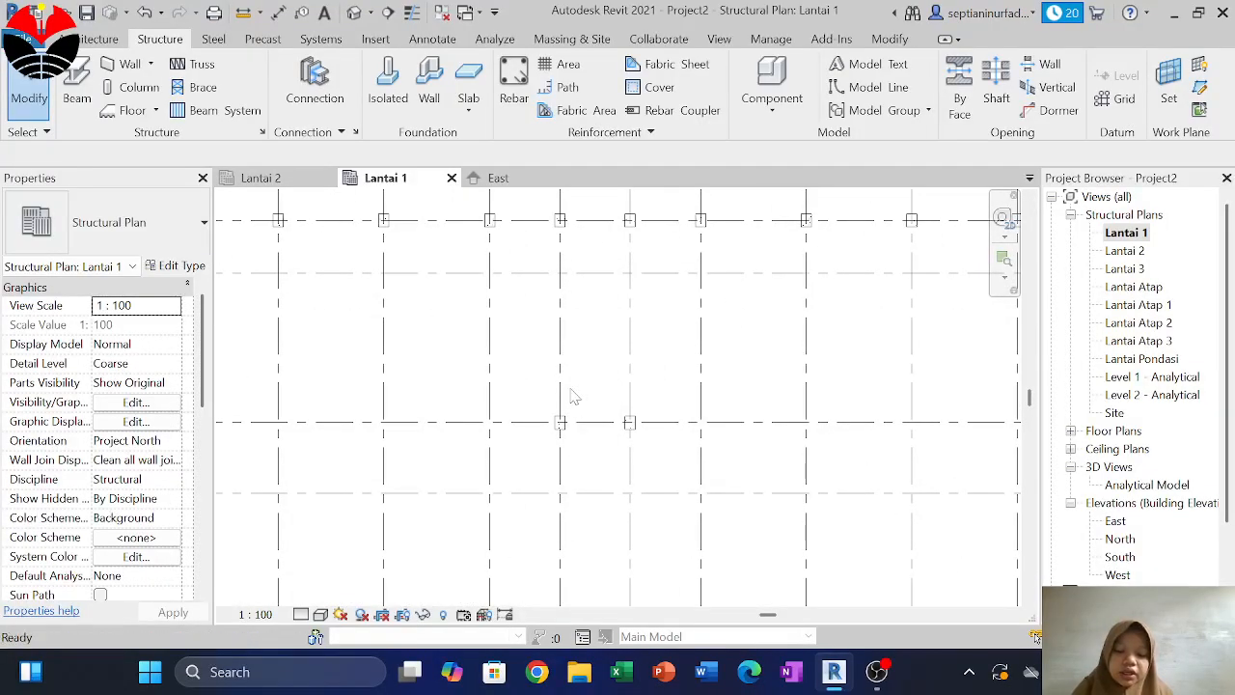
key("d")
key("l")
scroll(557, 420, "up", 2)
left_click(556, 426)
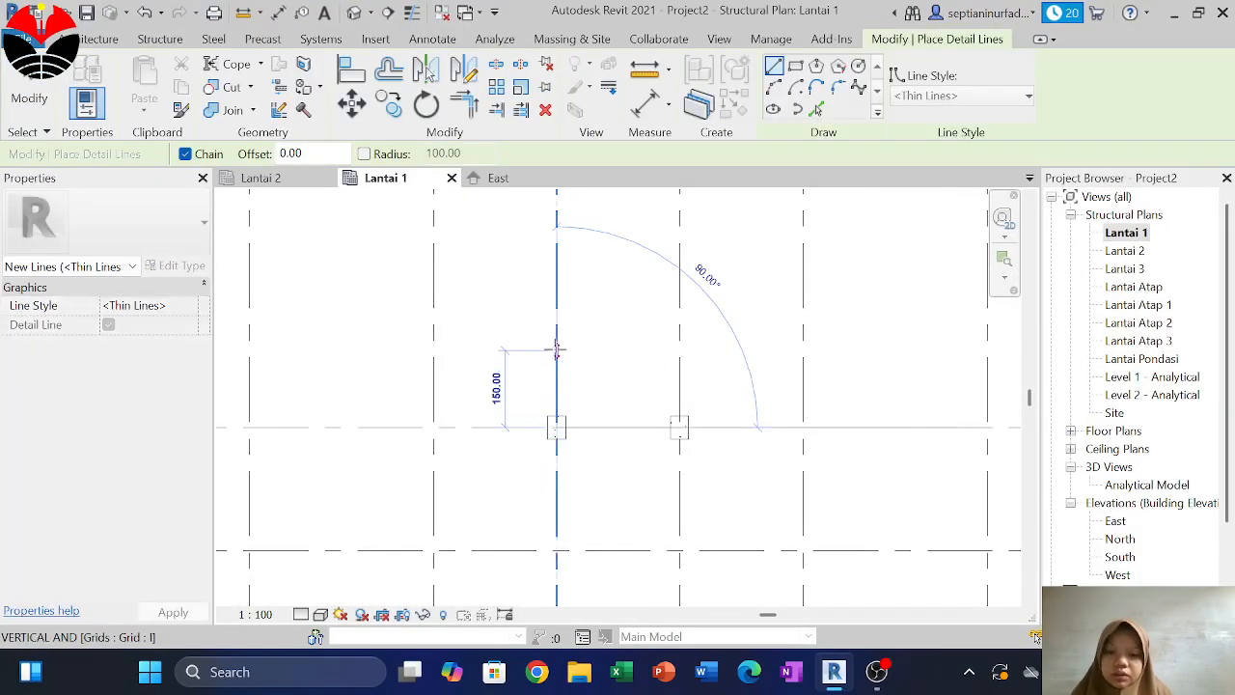
left_click(556, 351)
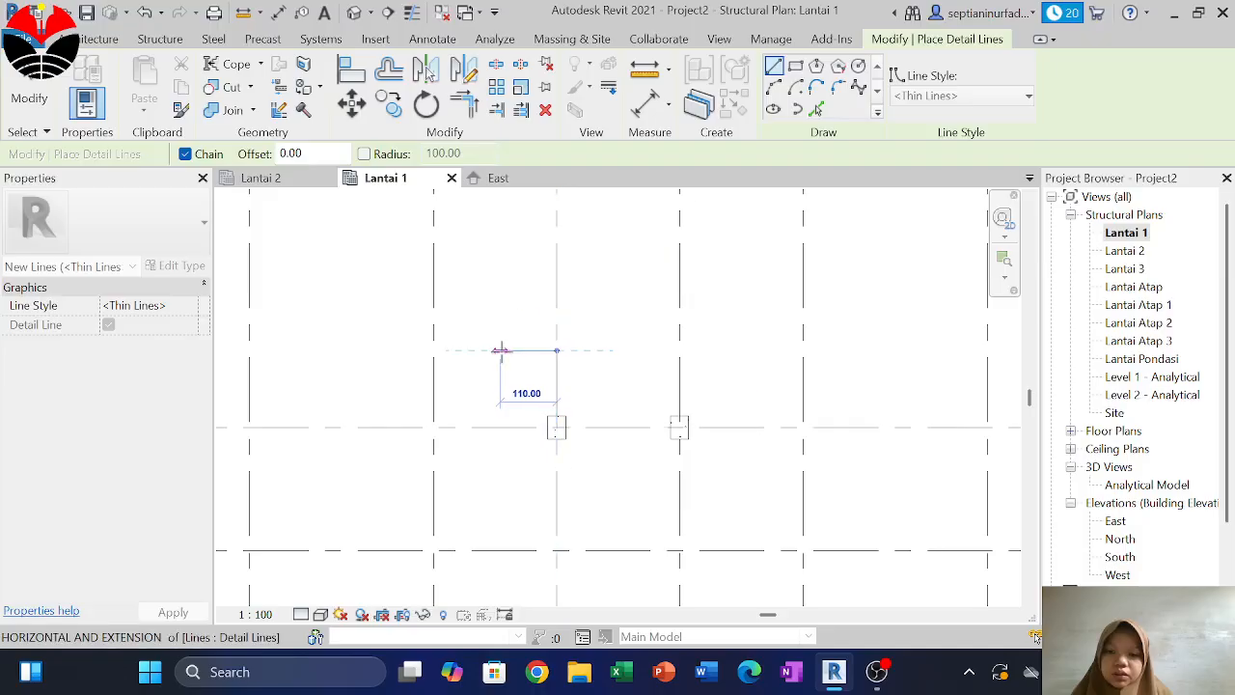
left_click(680, 350)
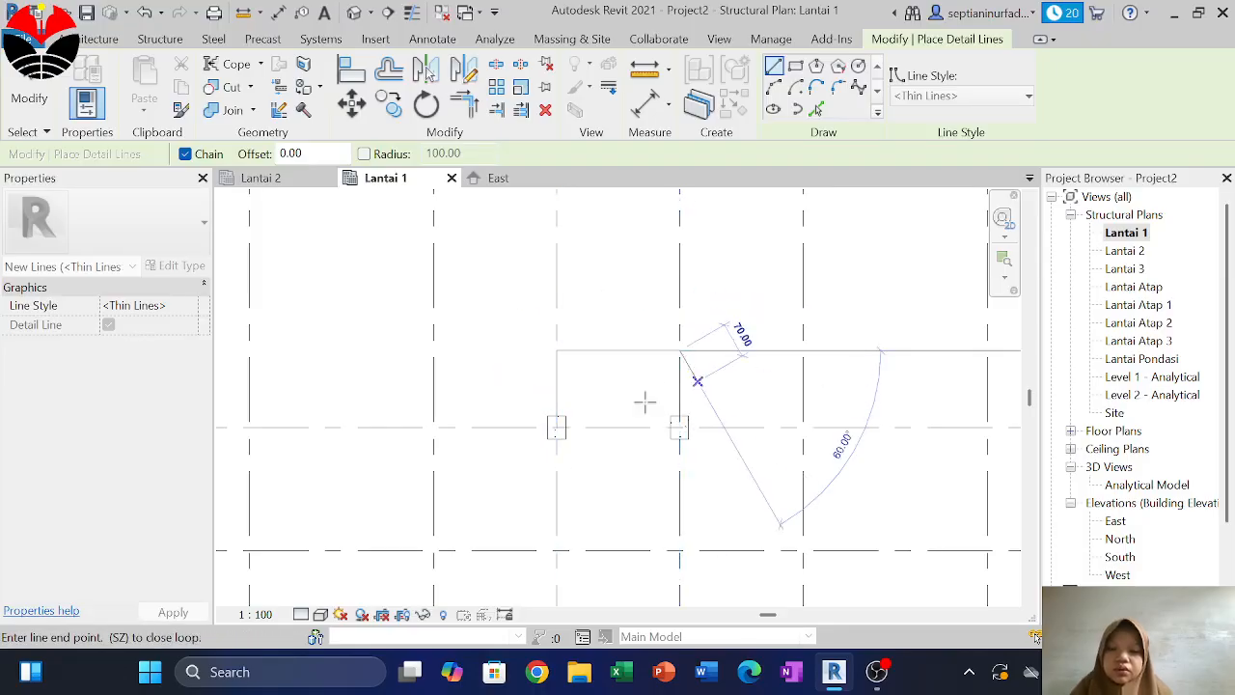
left_click(679, 426)
key("Escape")
key("Escape")
key("Escape")
Move the two K1 columns at I/4 and J/4 up 150 to the horizontal guide line
left_click(561, 428)
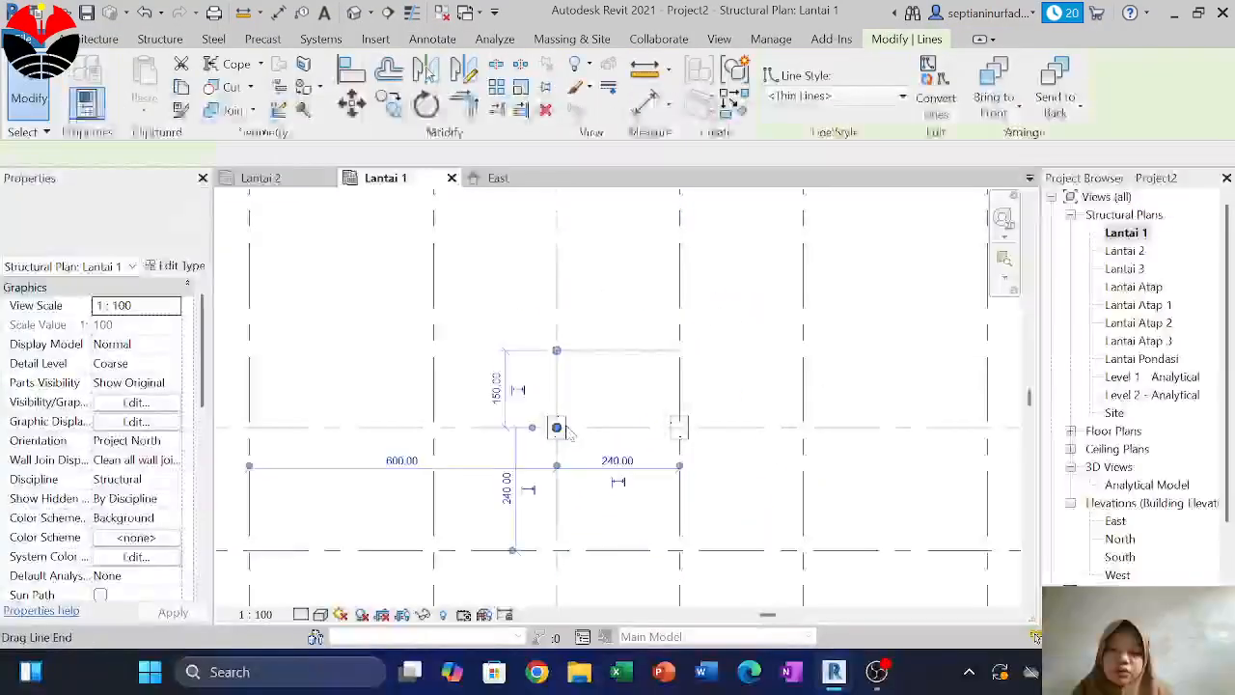
key("Escape")
scroll(568, 438, "up", 2)
left_click(557, 428)
left_click_drag(560, 430, 723, 433)
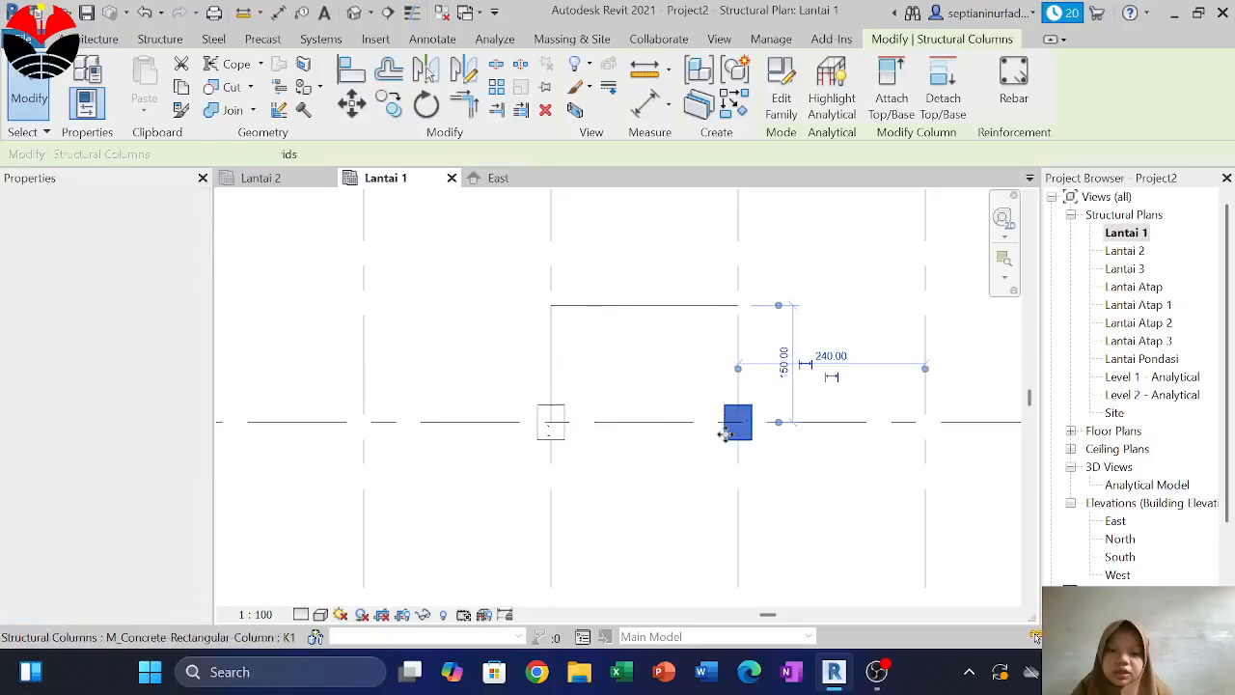
left_click(566, 434, "ctrl")
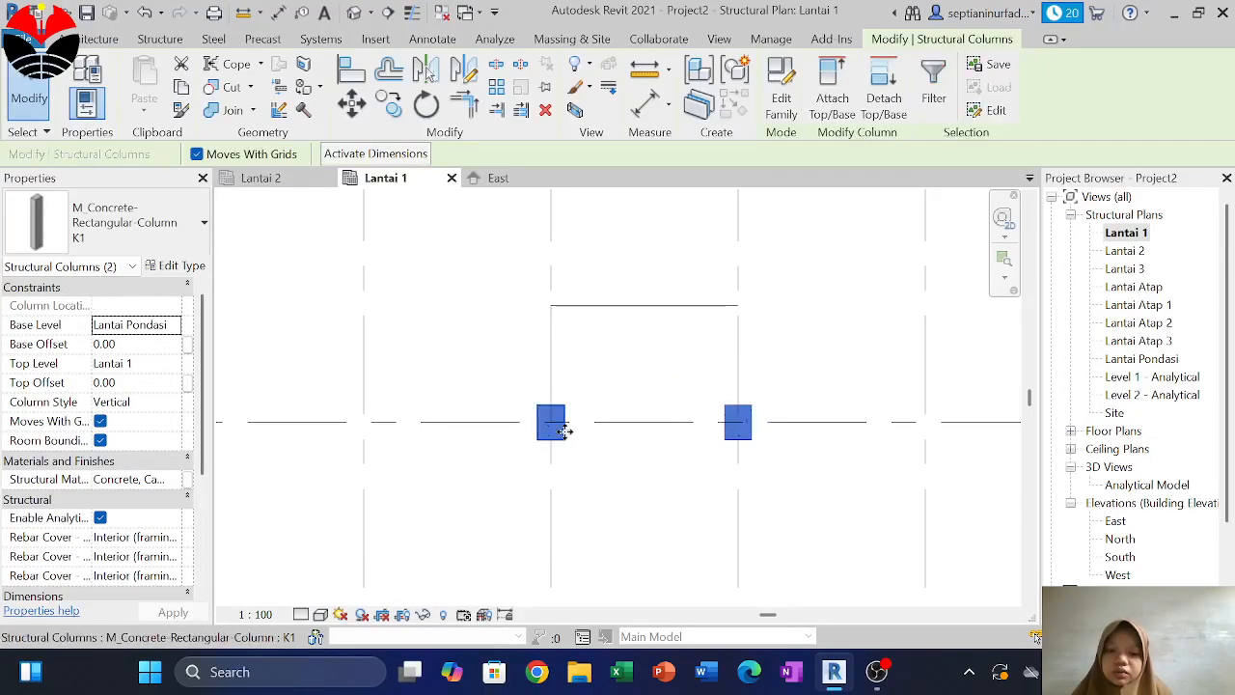
left_click(352, 104)
left_click(551, 422)
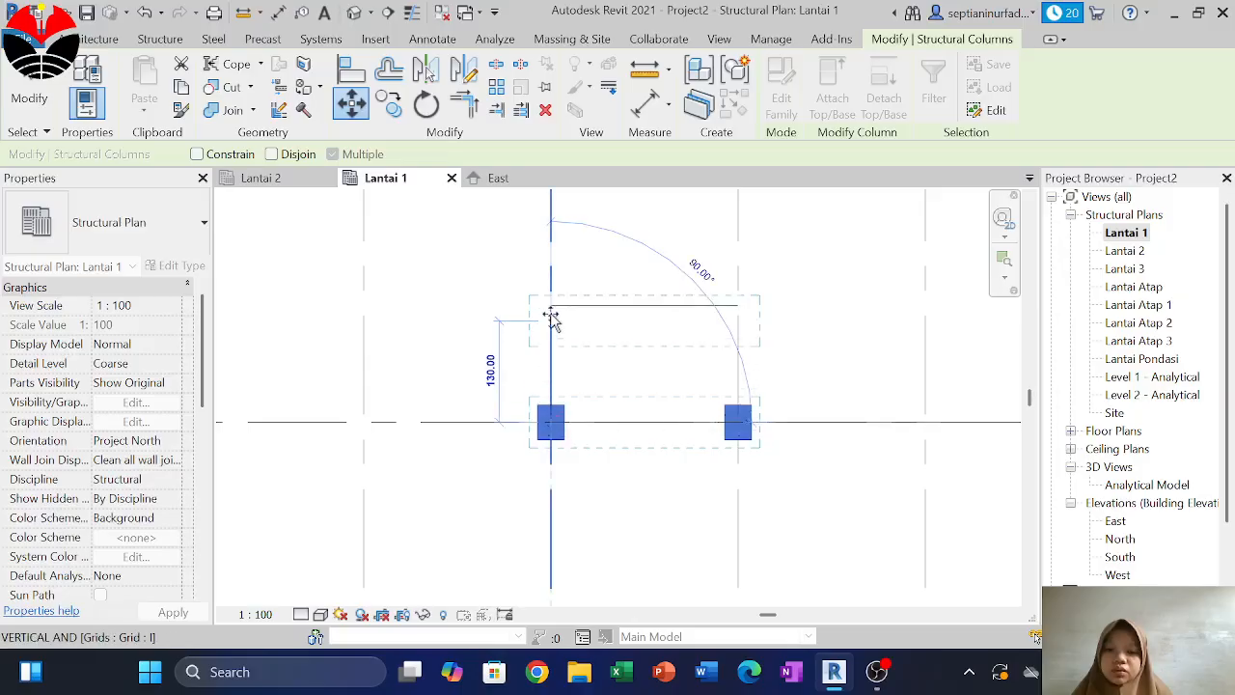
left_click(550, 305)
key("Escape")
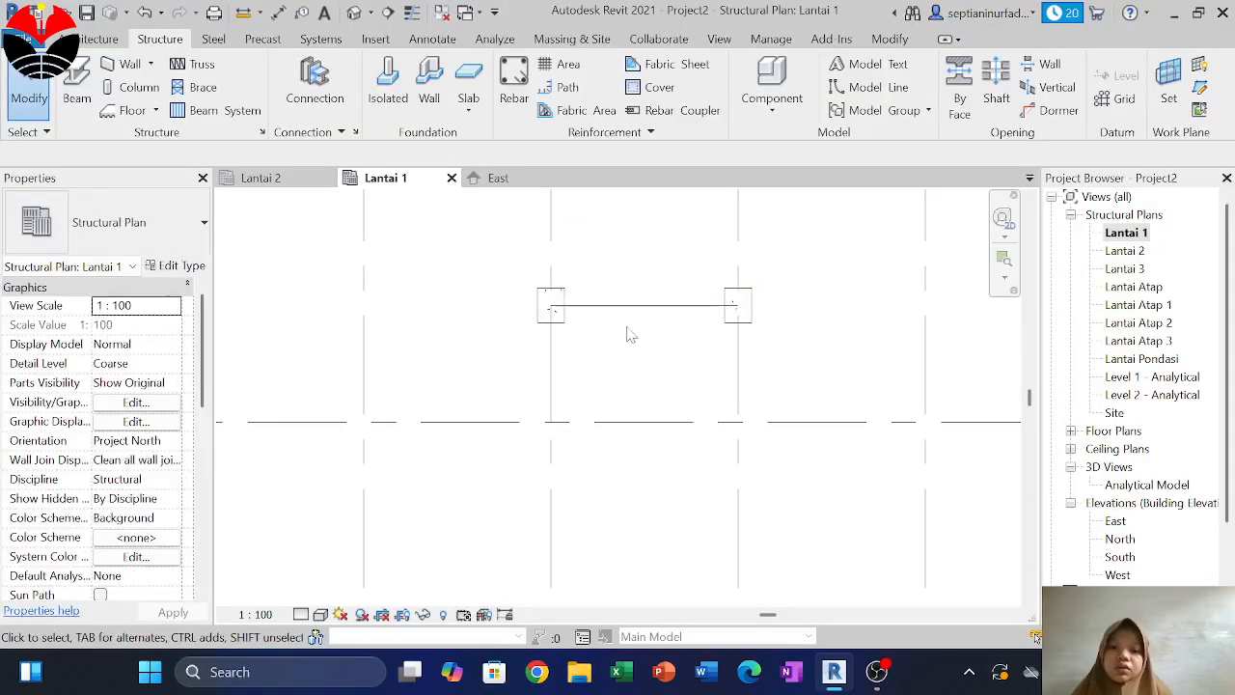
Delete the vertical guide line on grid line I and the horizontal guide line between the two moved columns
left_click_drag(627, 327, 604, 271)
left_click(550, 365)
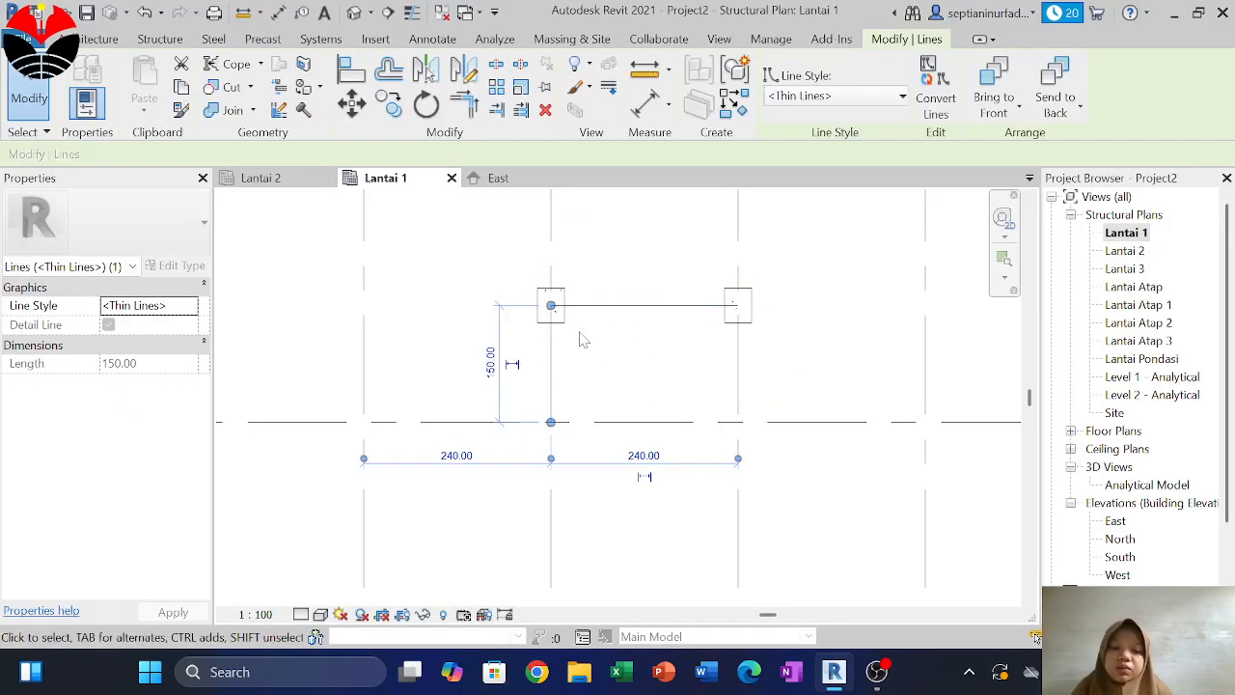
key("Delete")
left_click(617, 307)
key("Delete")
scroll(622, 347, "down", 3)
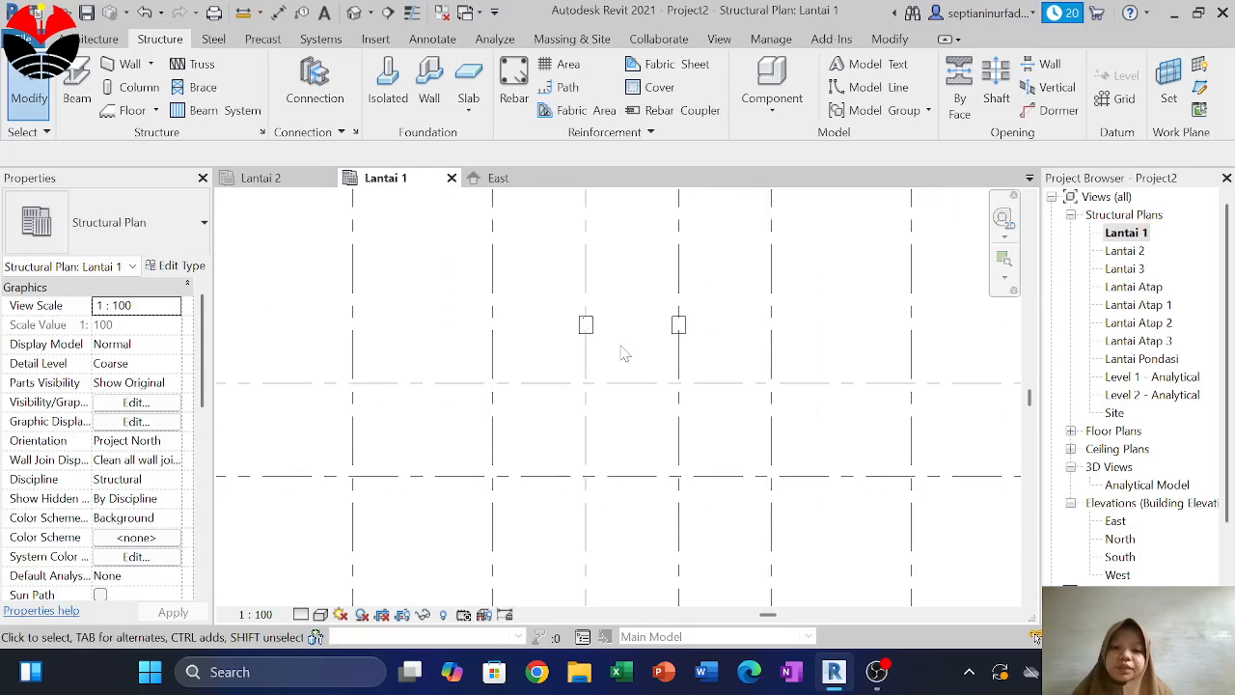
scroll(629, 342, "down", 2)
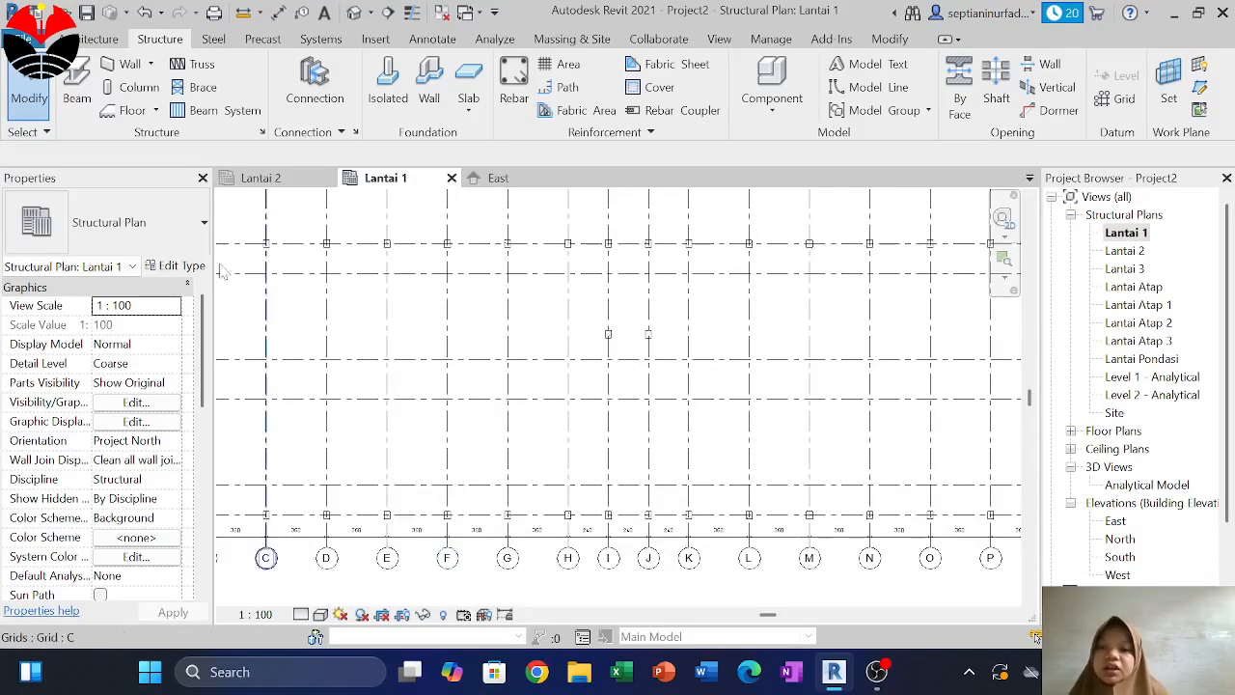
Place K2 concrete rectangular columns along grid line A at its intersections with grid lines 2, 3, 5 and 4
left_click(146, 87)
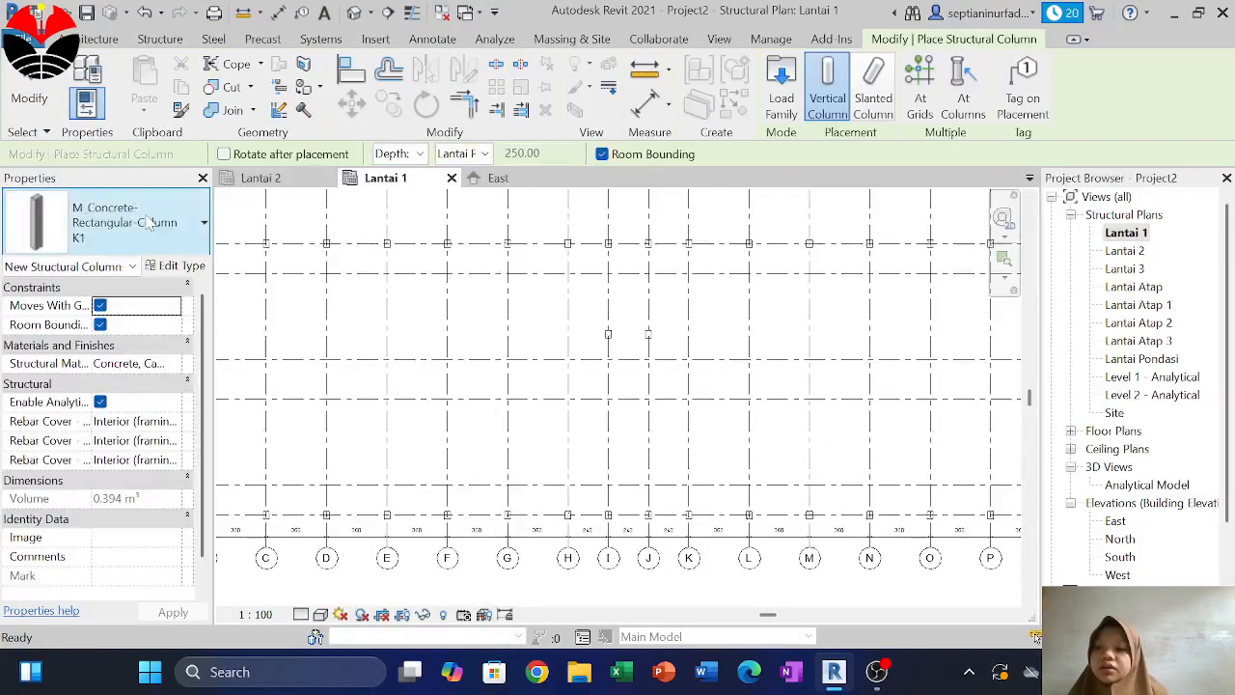
left_click(149, 220)
left_click(145, 422)
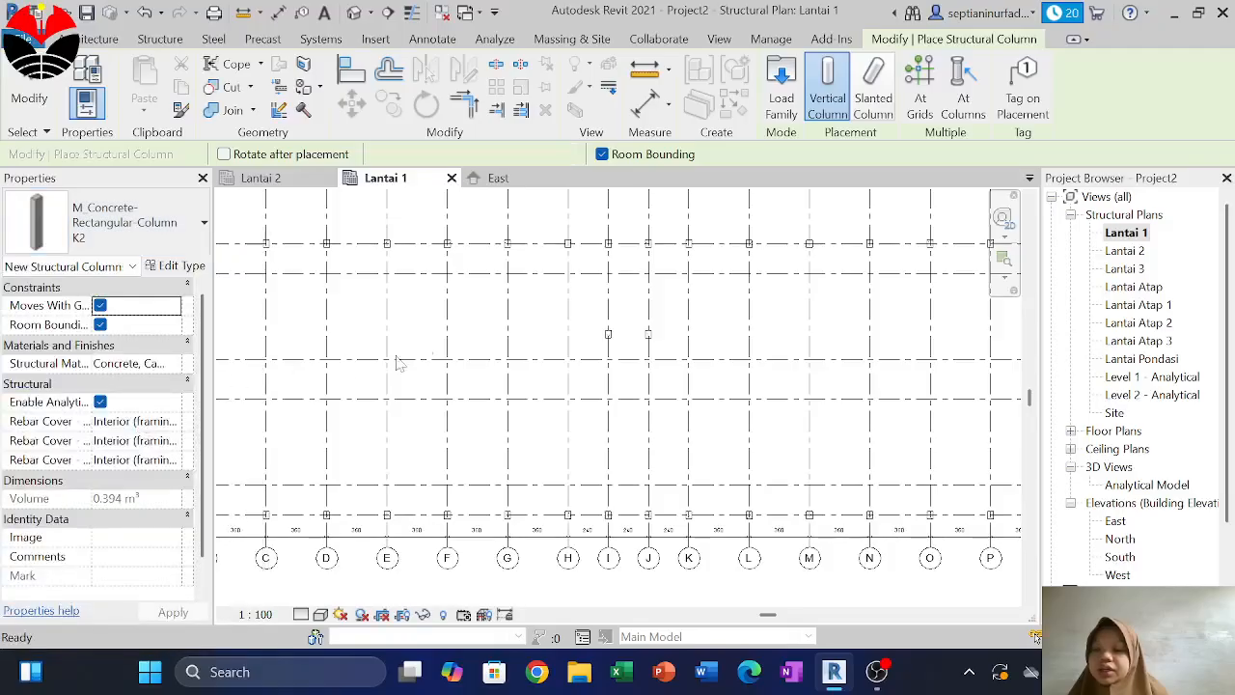
scroll(382, 383, "down", 2)
middle_click_drag(382, 383, 522, 359)
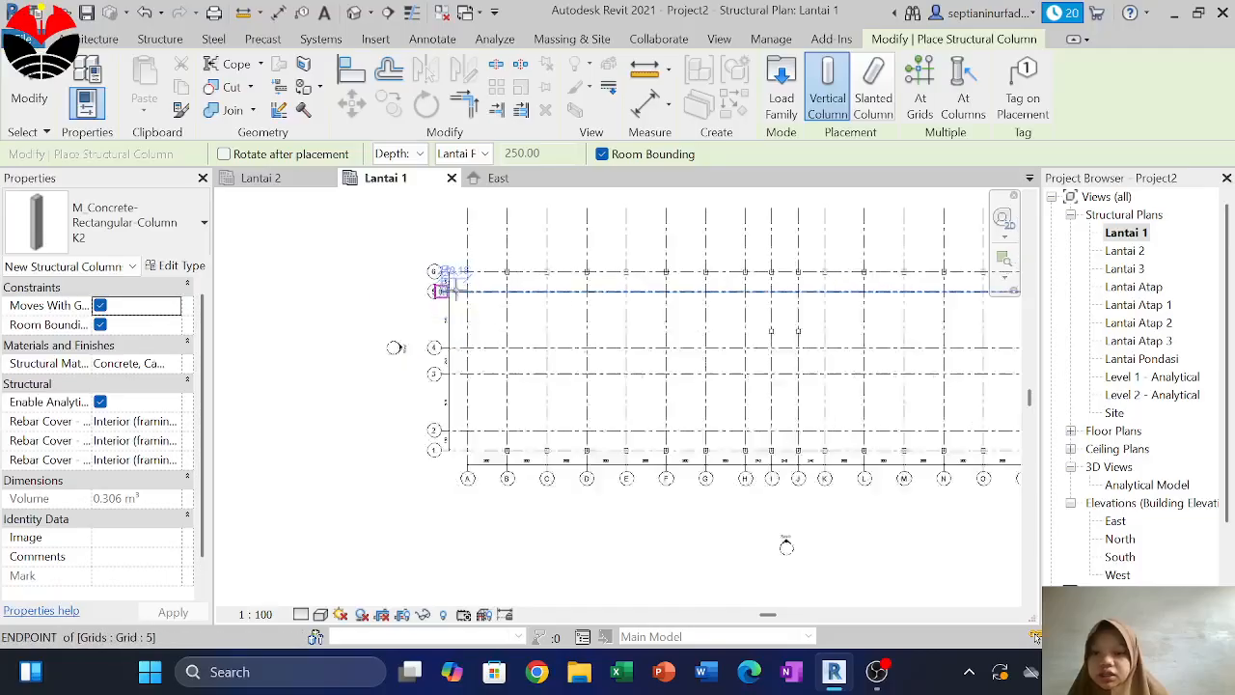
scroll(453, 289, "up", 5)
middle_click_drag(485, 292, 482, 306)
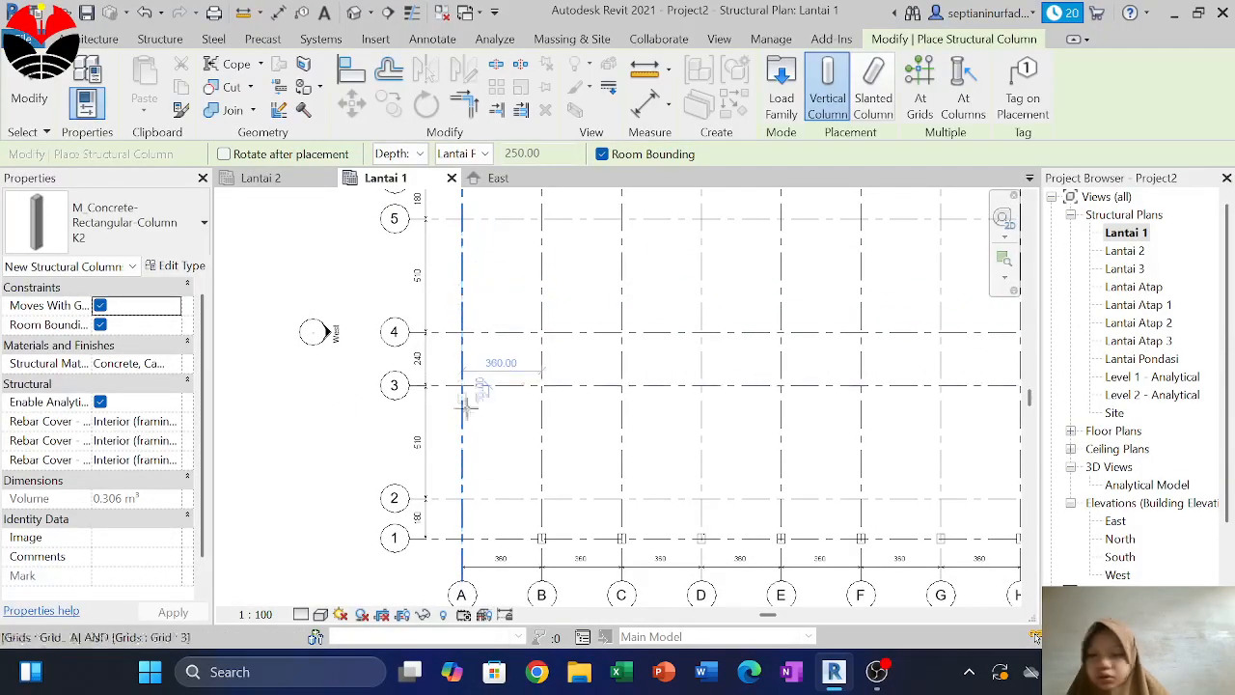
left_click(462, 499)
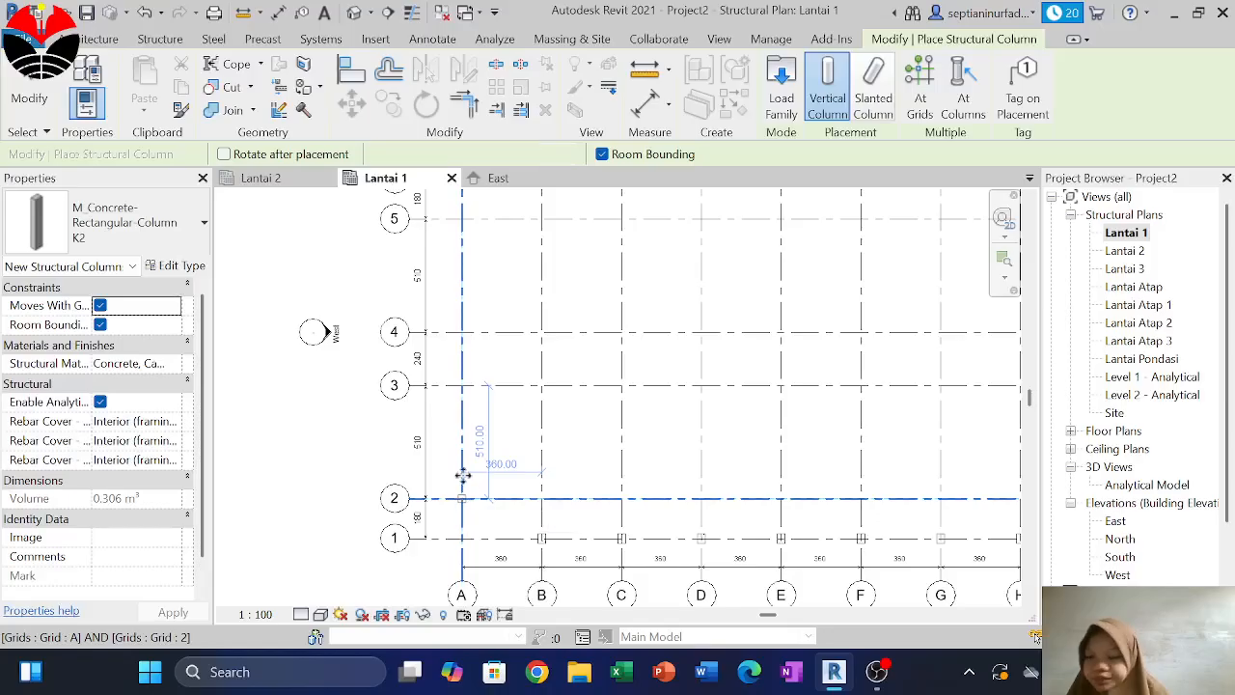
left_click(463, 387)
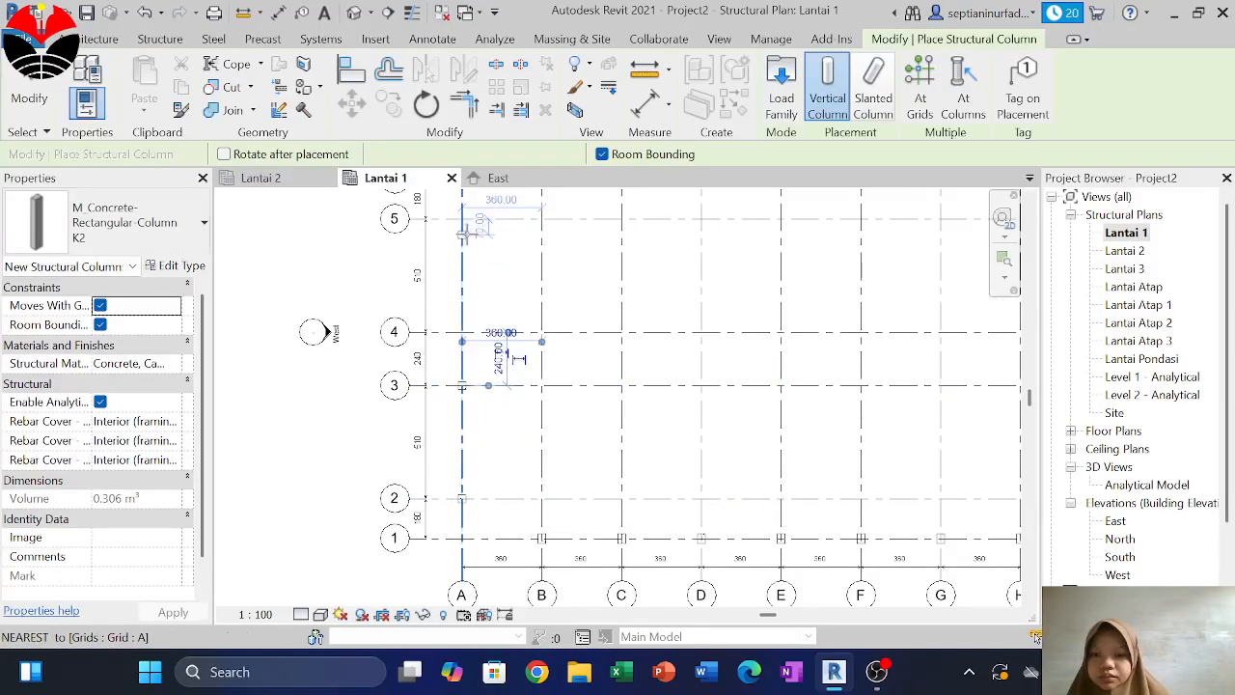
middle_click_drag(507, 271, 508, 394)
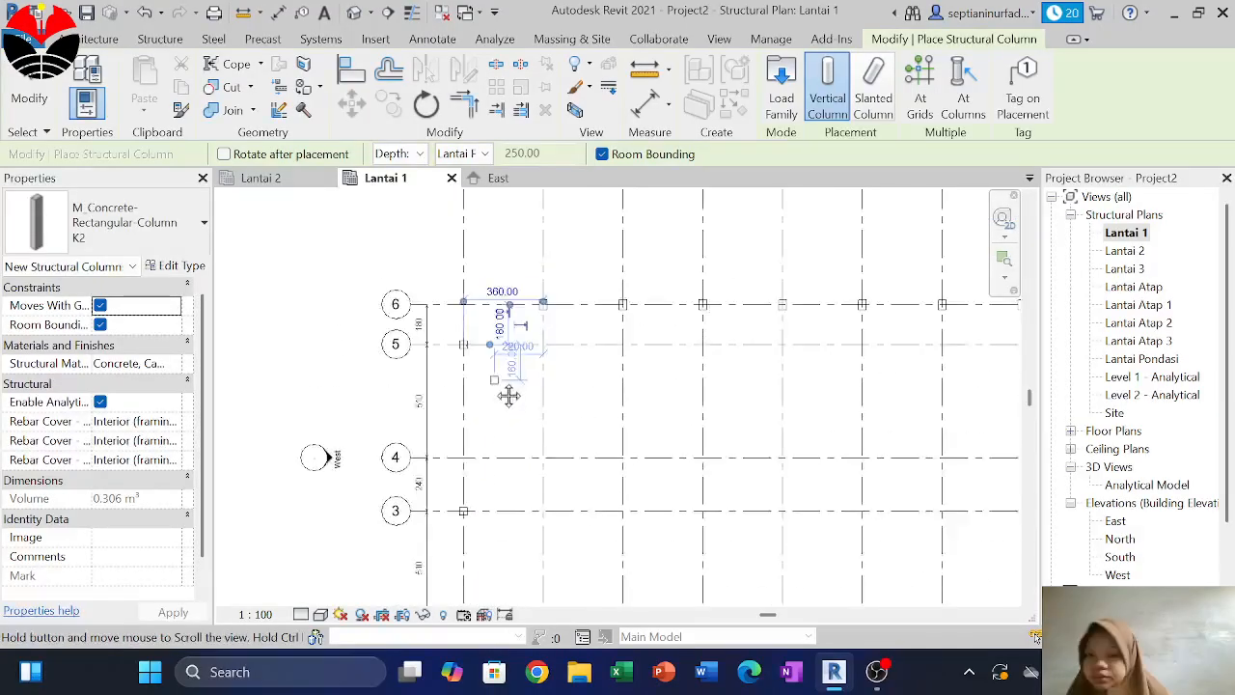
left_click(489, 349)
left_click(465, 462)
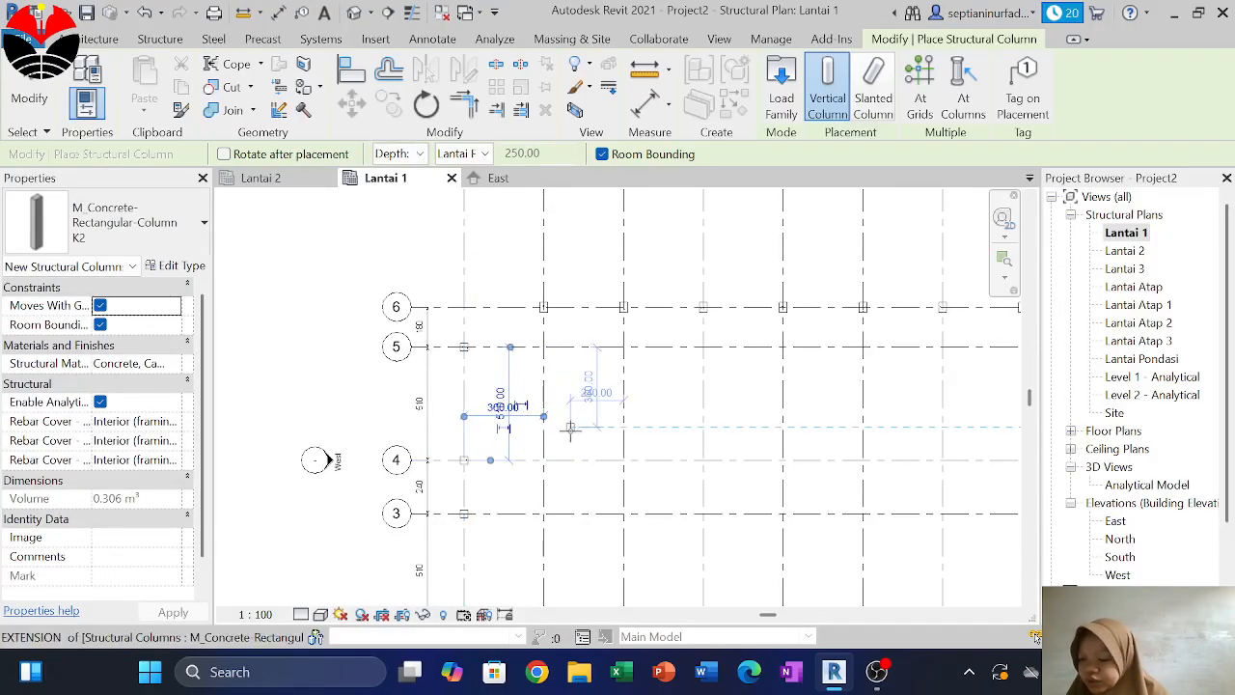
Place K2 concrete rectangular columns along grid line B at its intersections with grid lines 5, 4, 3 and 2
middle_click_drag(570, 428, 521, 338)
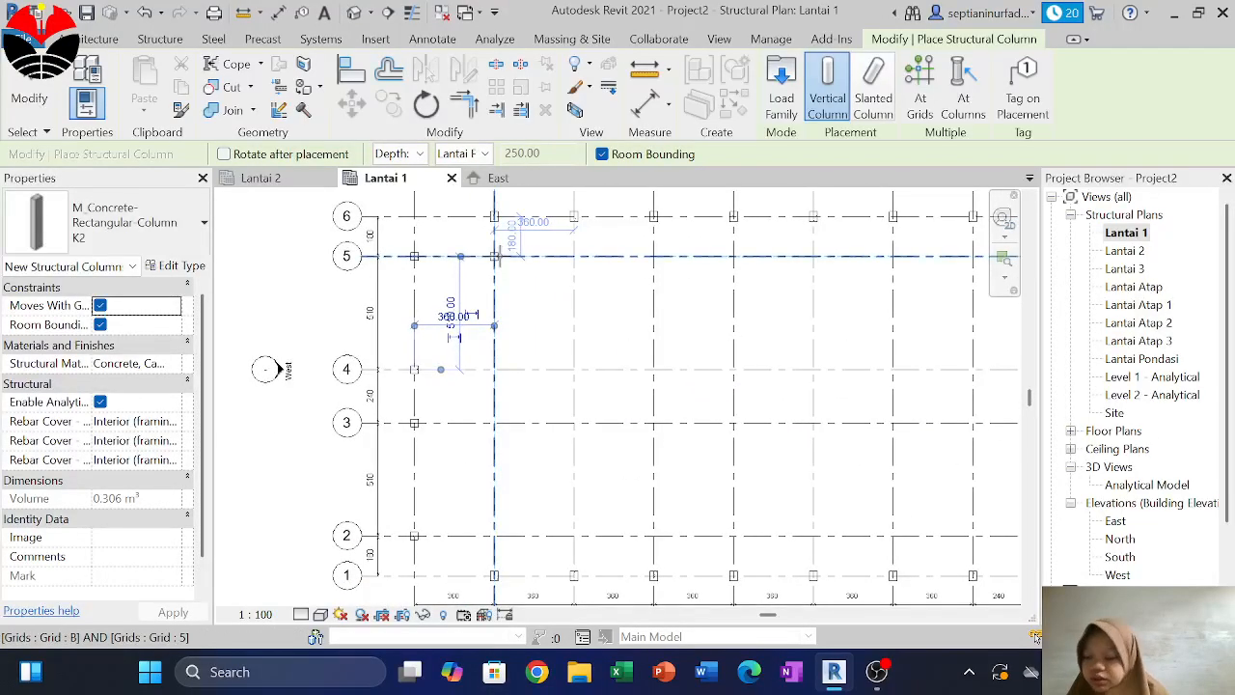
left_click(494, 256)
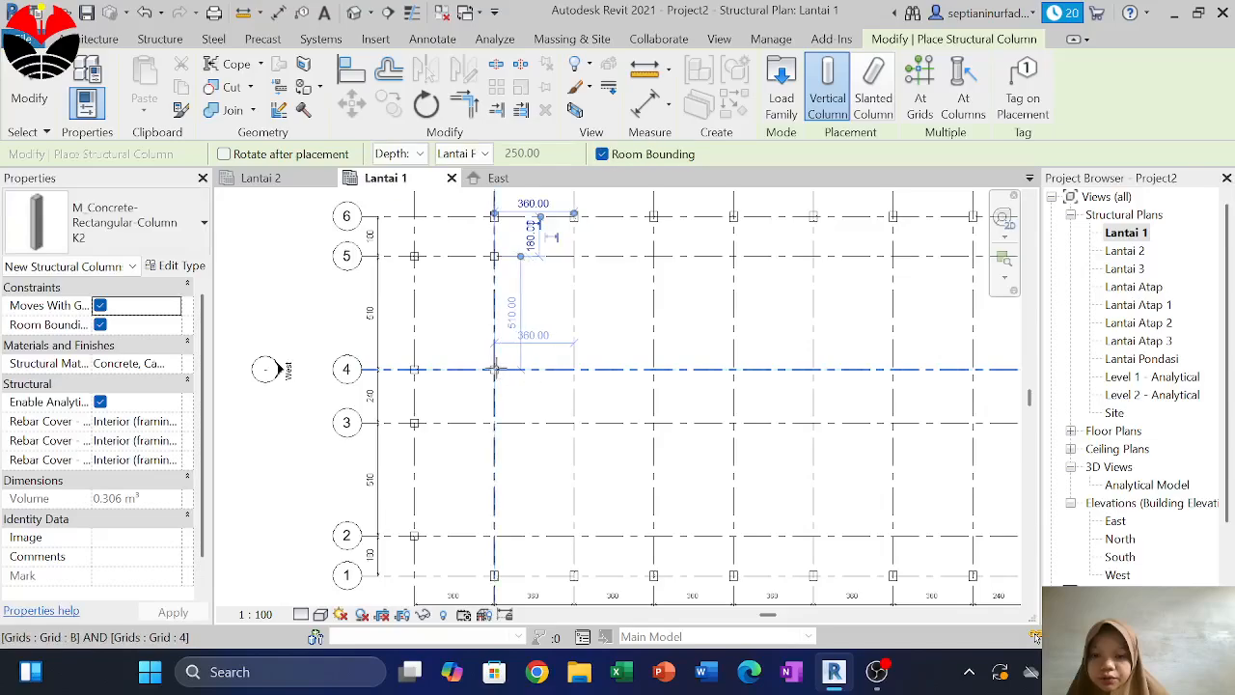
left_click(495, 368)
left_click(494, 422)
middle_click_drag(496, 425, 468, 350)
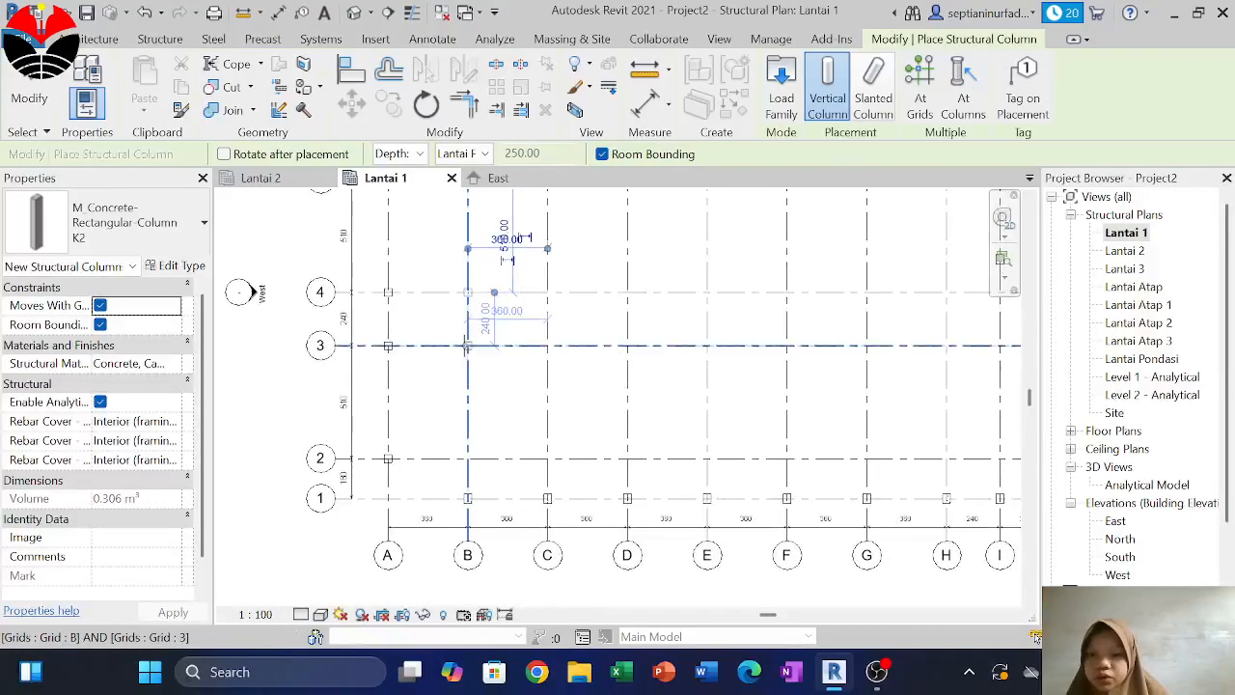
left_click(467, 458)
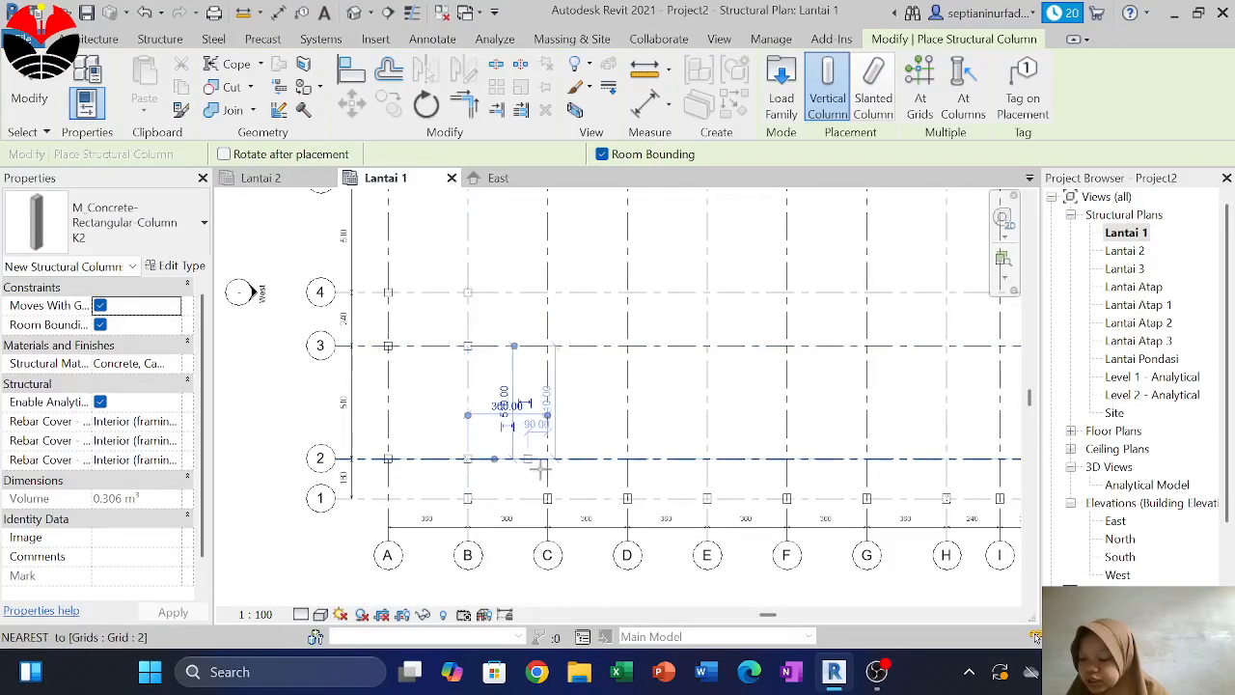
Place K2 columns along grid line C: one slightly off the C/2 intersection, the others at C/3 and C/4
middle_click_drag(546, 471, 483, 481)
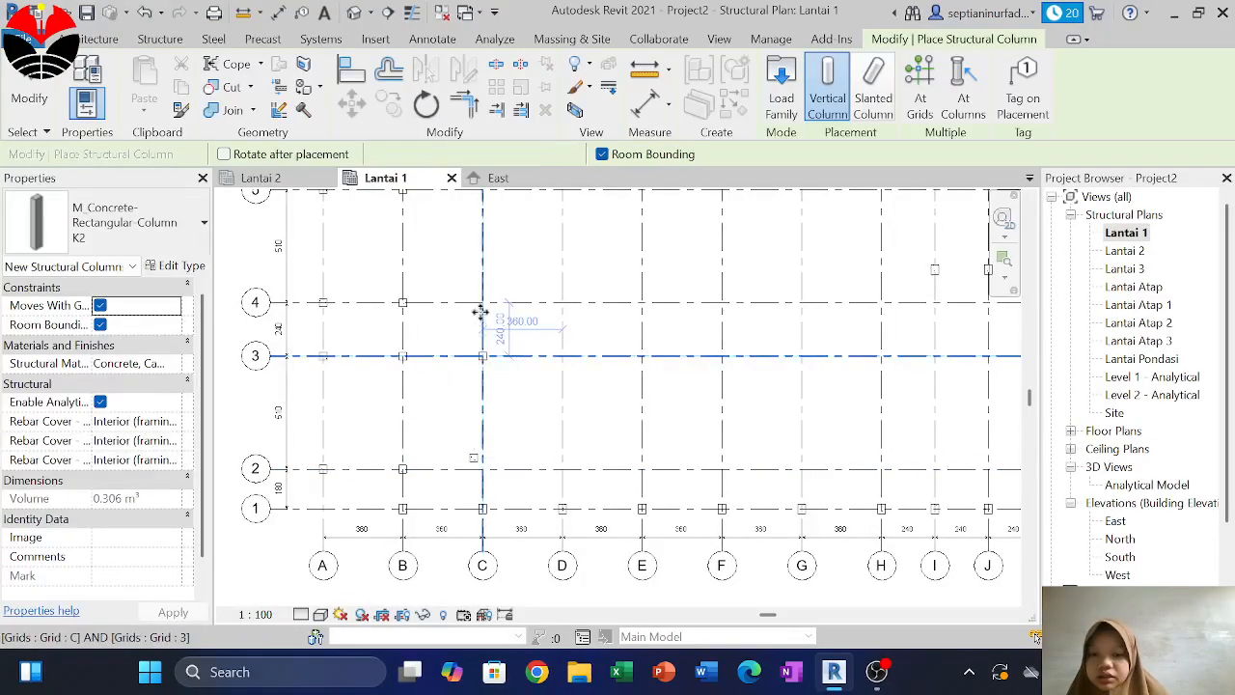
scroll(483, 302, "up", 2)
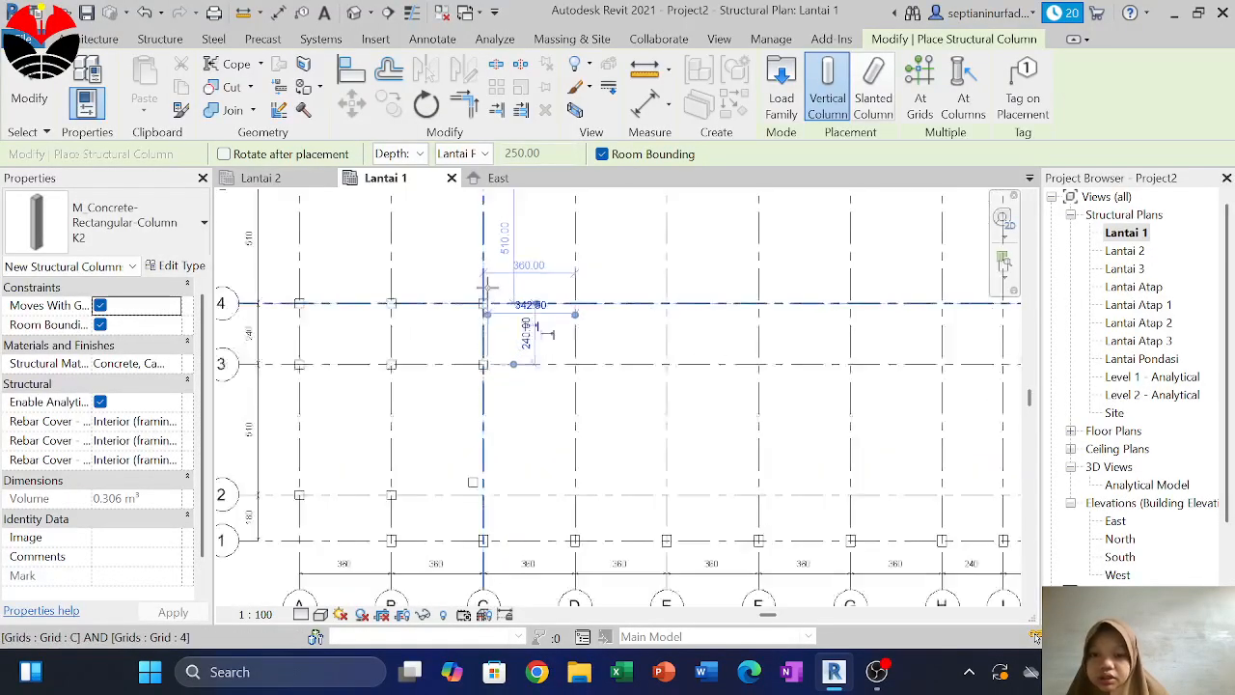
left_click(483, 302)
scroll(538, 263, "down", 2)
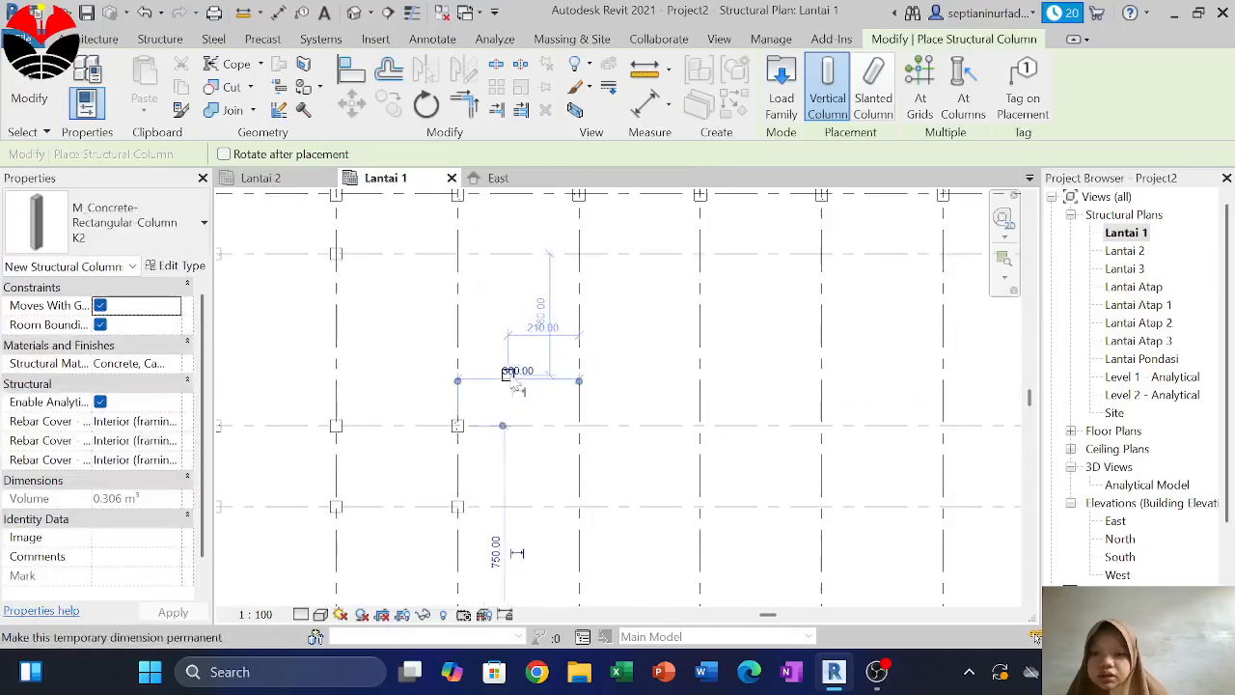
Place K2 columns on grid lines D and E at their intersections with grid lines 2 and 4
middle_click_drag(512, 378, 444, 324)
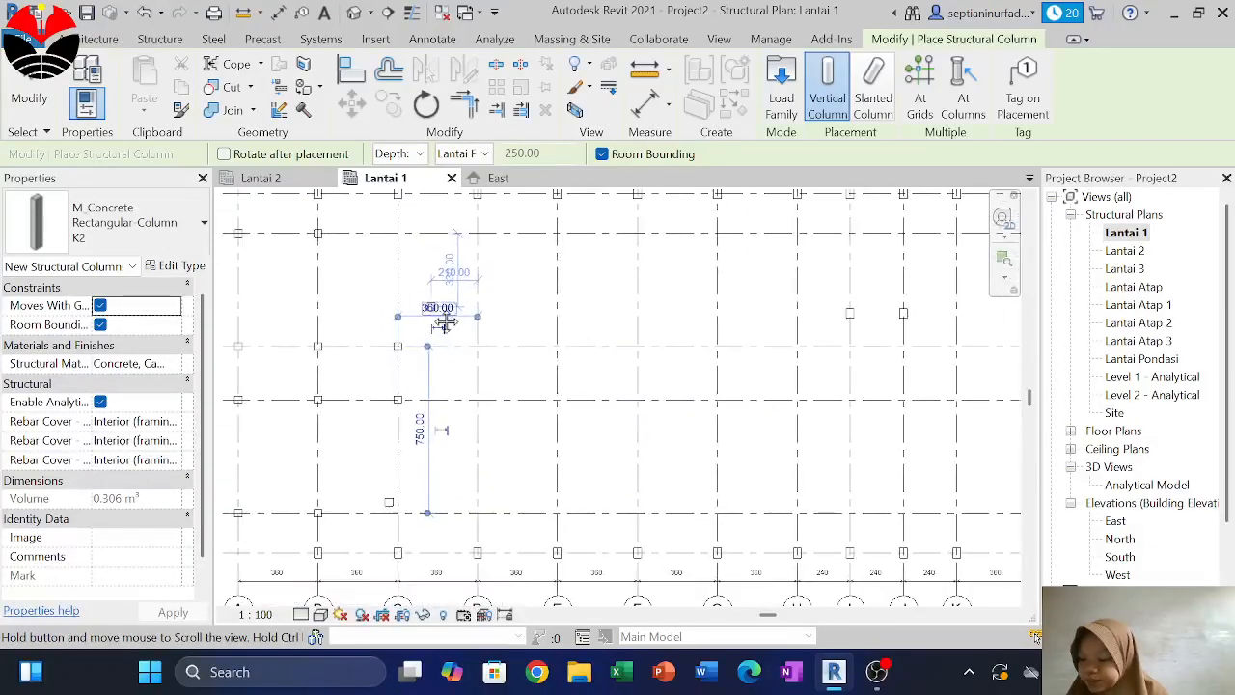
middle_click_drag(533, 425, 501, 366)
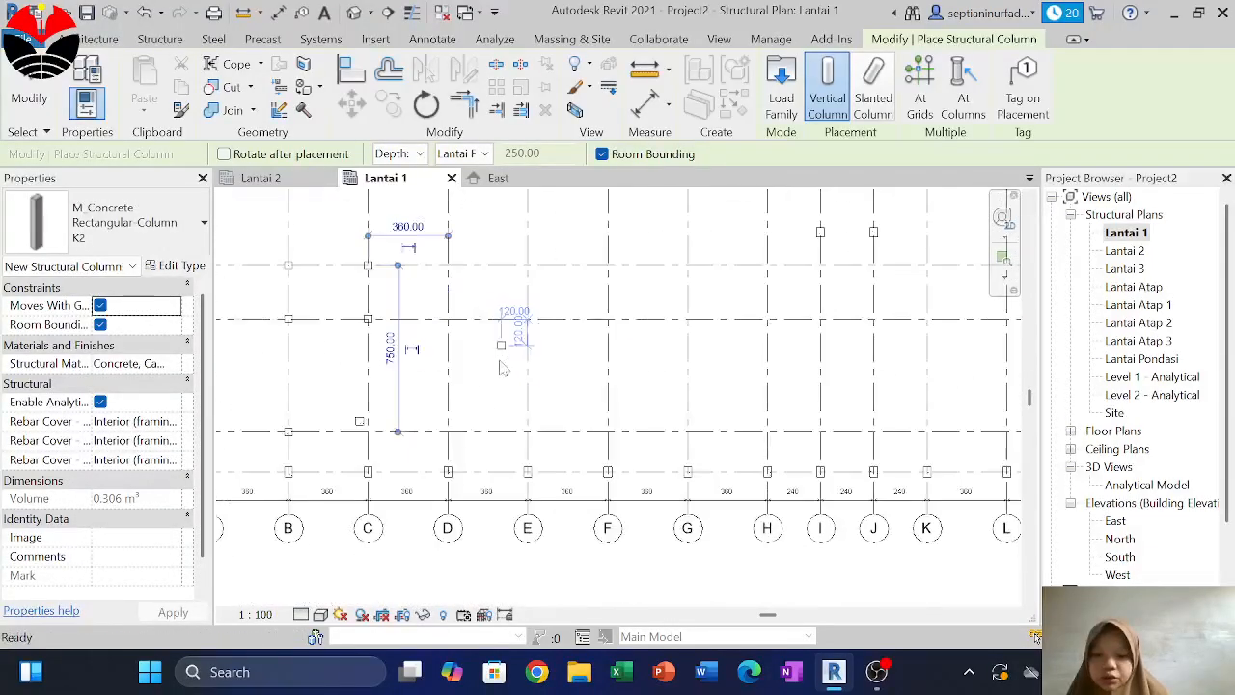
left_click(445, 351)
middle_click_drag(446, 317, 448, 413)
left_click(447, 362)
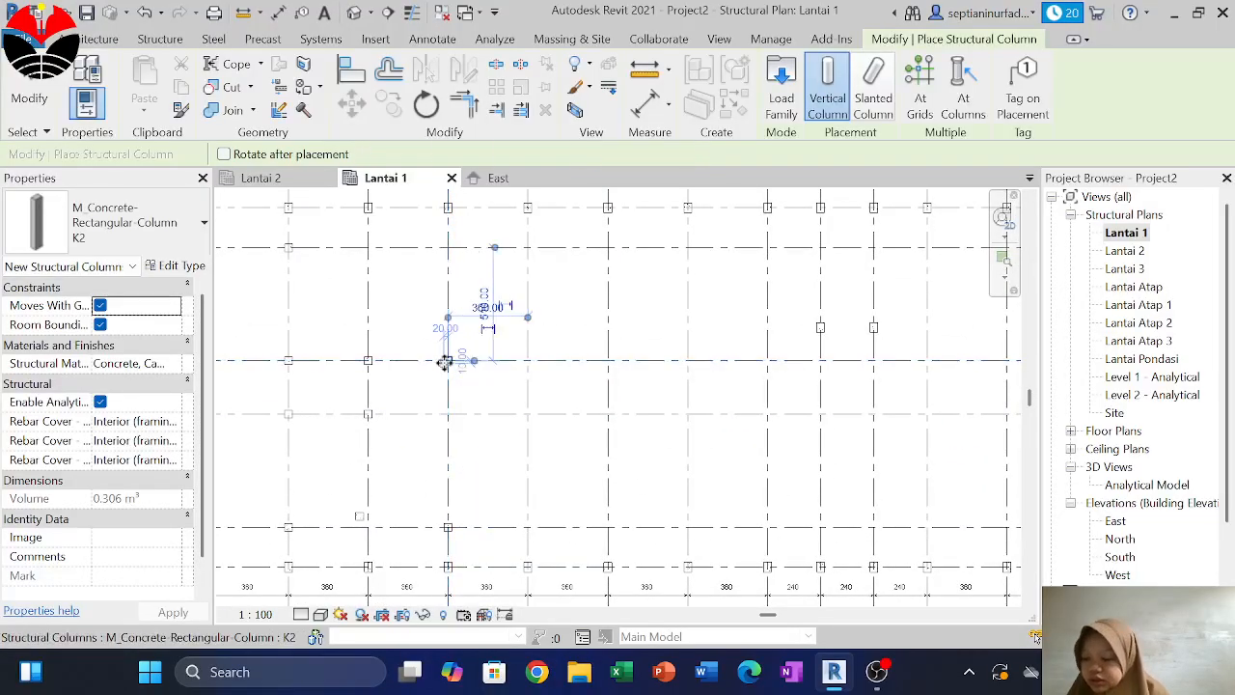
middle_click_drag(599, 399, 454, 396)
left_click(384, 523)
left_click(385, 391)
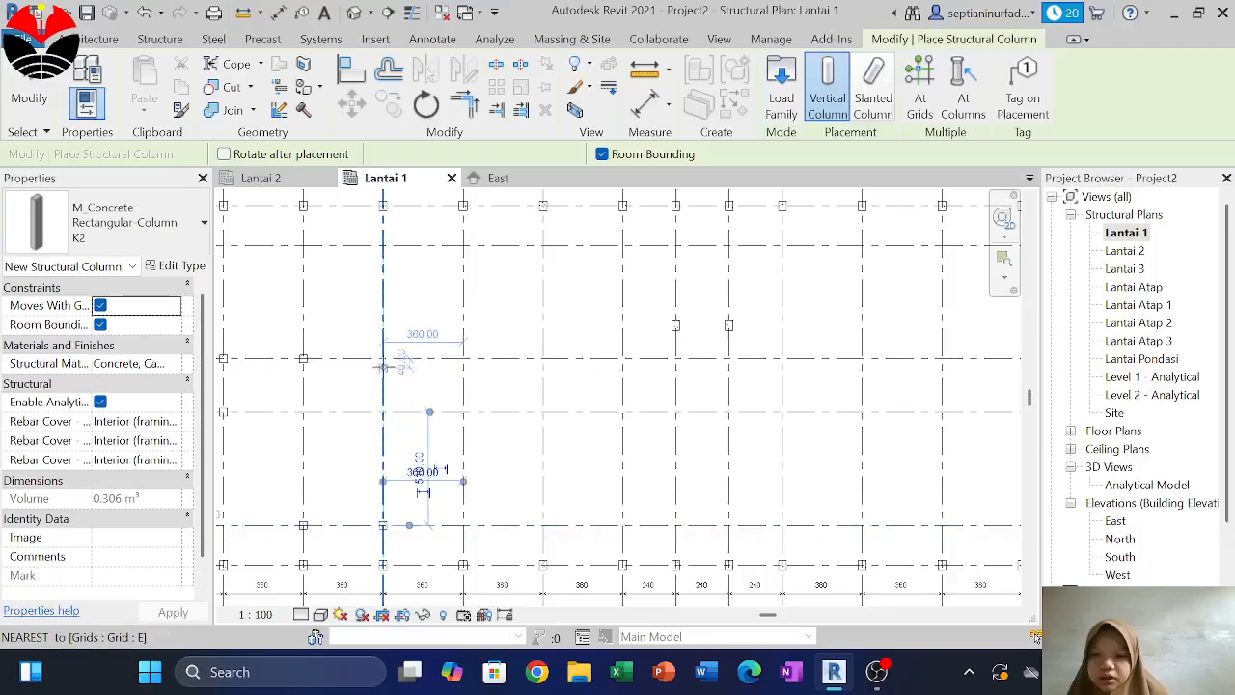
Place K2 columns on grid lines F and G at their intersections with grid lines 2 and 4
middle_click_drag(401, 540, 430, 358)
left_click(415, 456)
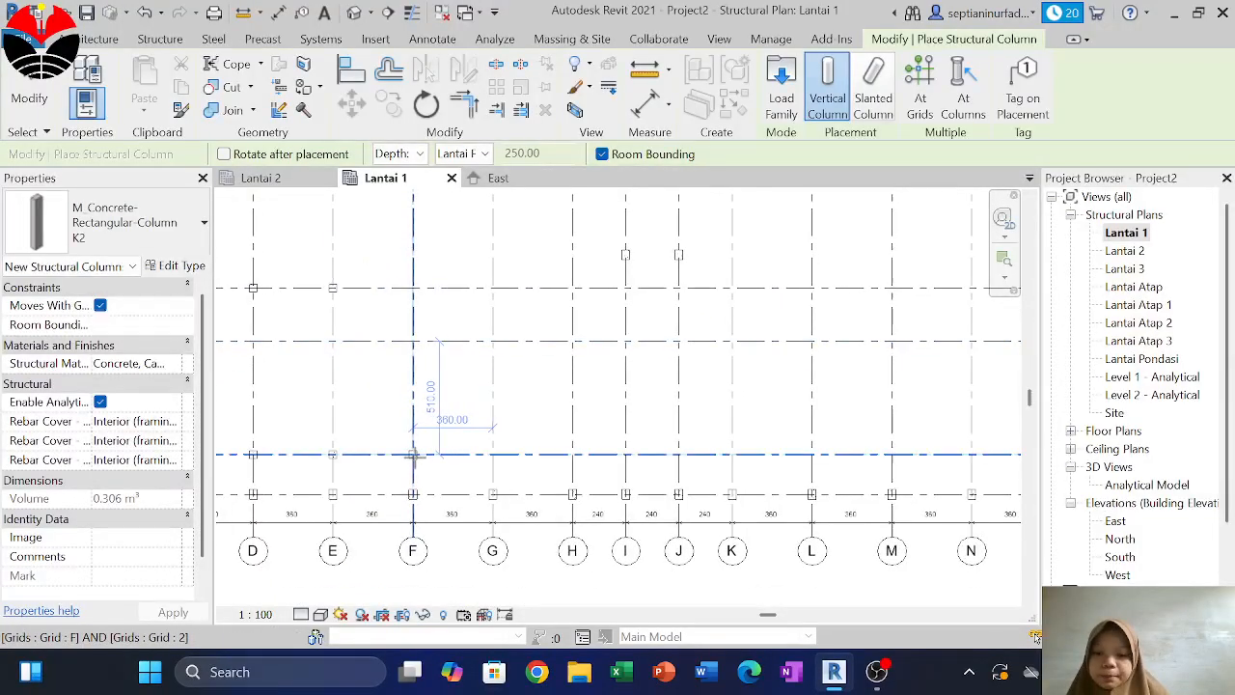
left_click(414, 289)
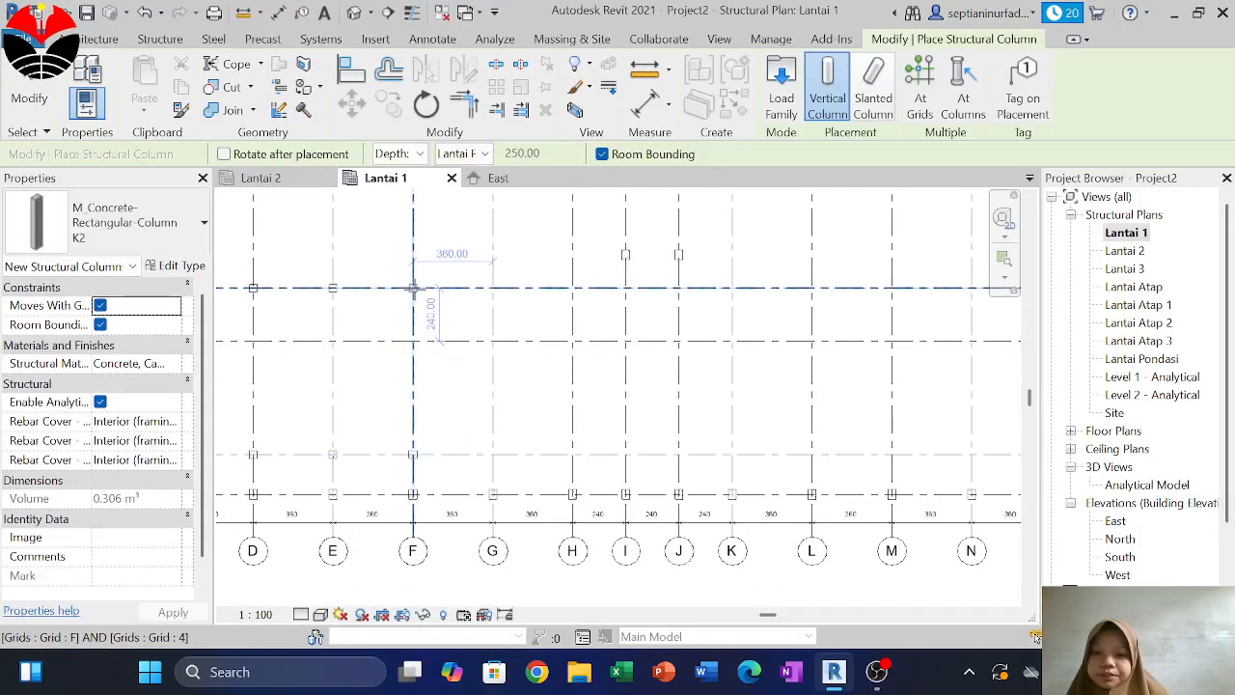
left_click(496, 452)
middle_click_drag(566, 405, 502, 421)
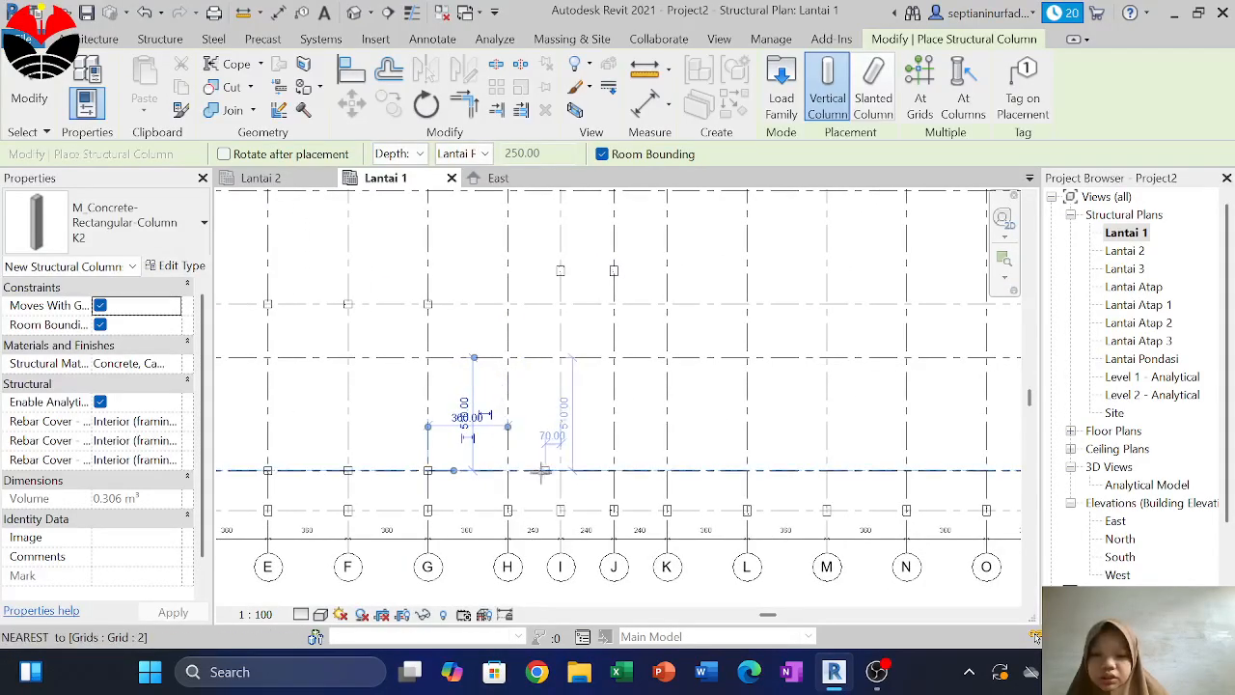
Place K2 columns at grid intersections H/2, H/3 and H/4, and at I/2 and I/3
left_click(508, 471)
left_click(507, 358)
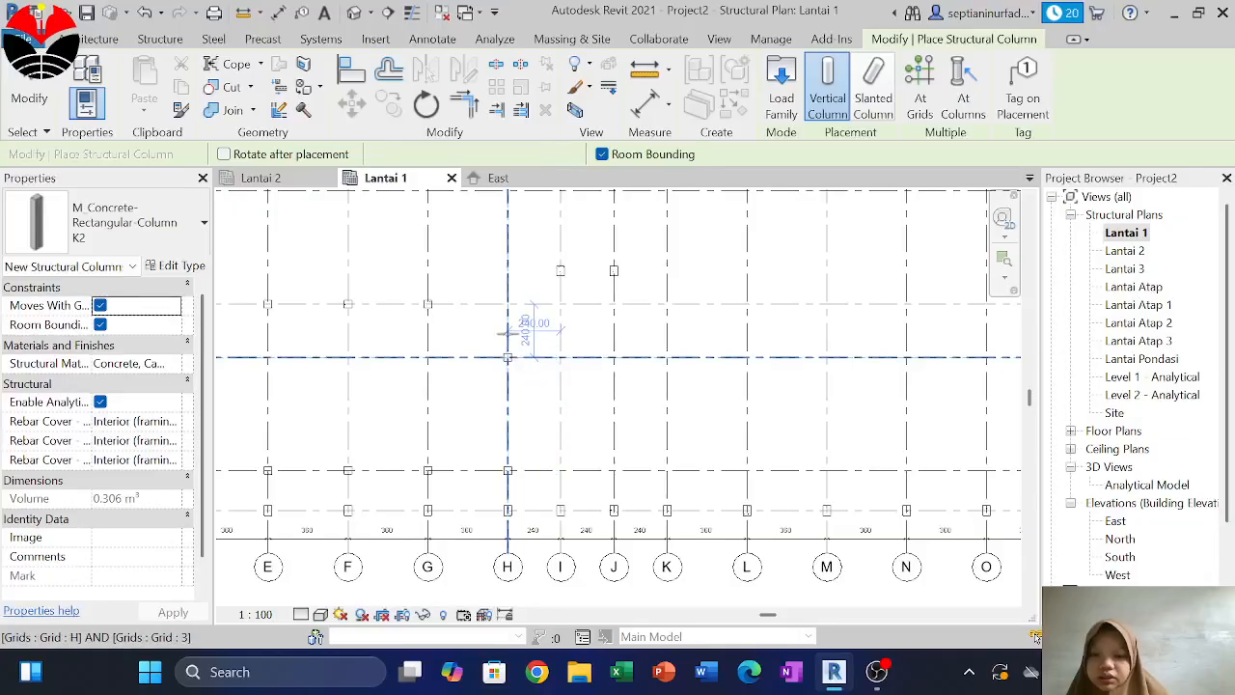
left_click(508, 304)
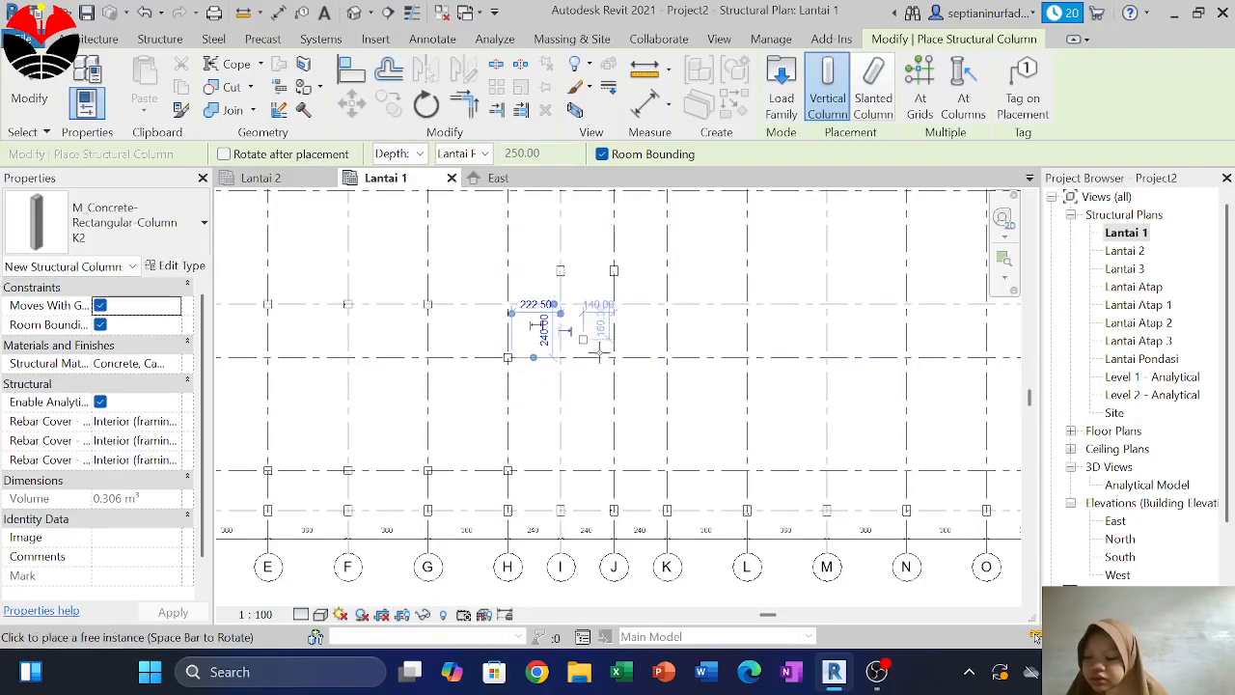
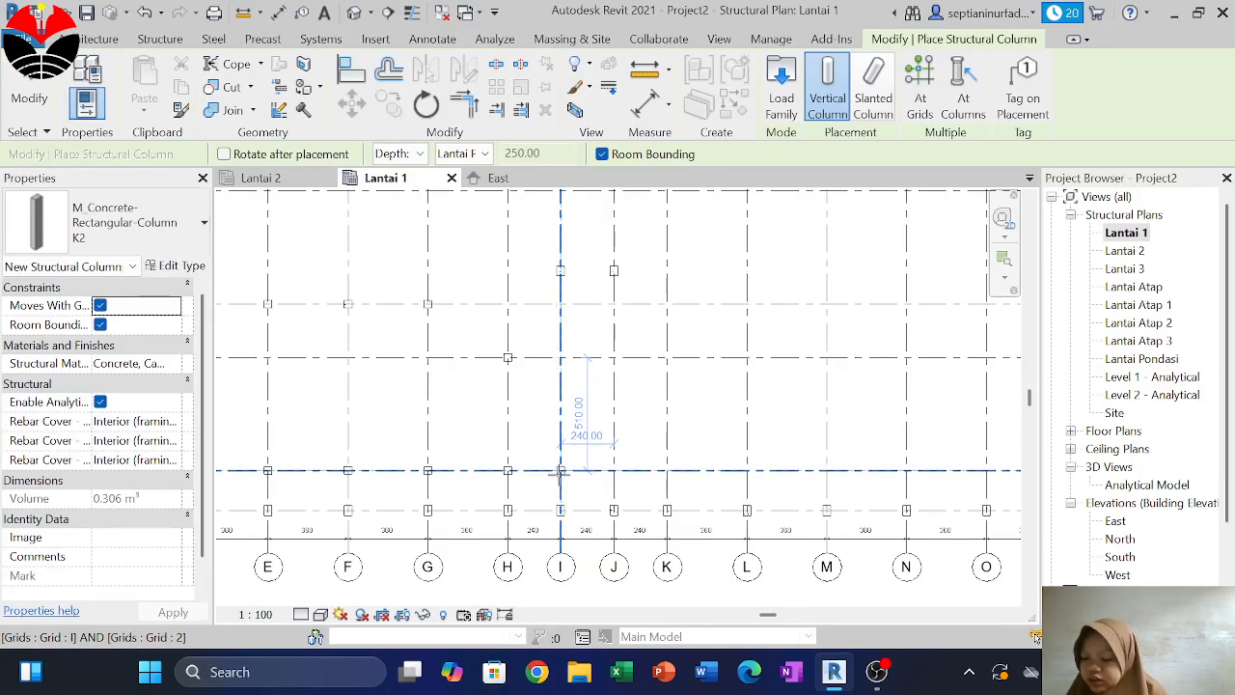
left_click(561, 471)
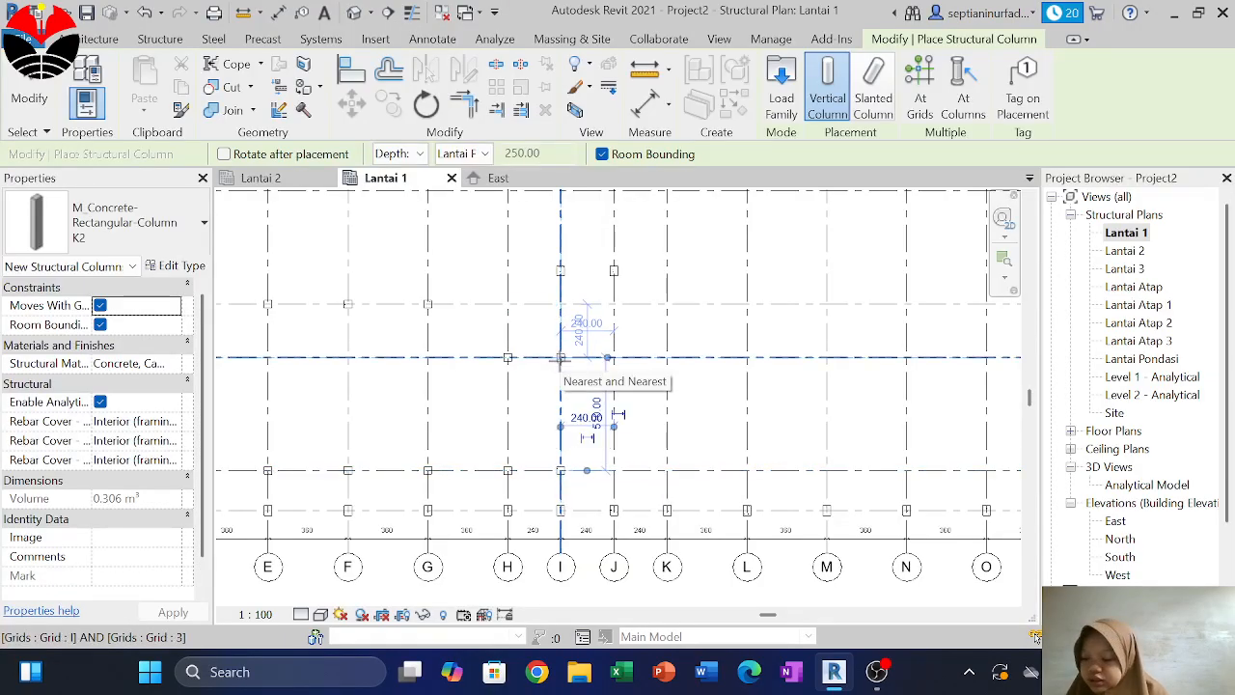
left_click(560, 358)
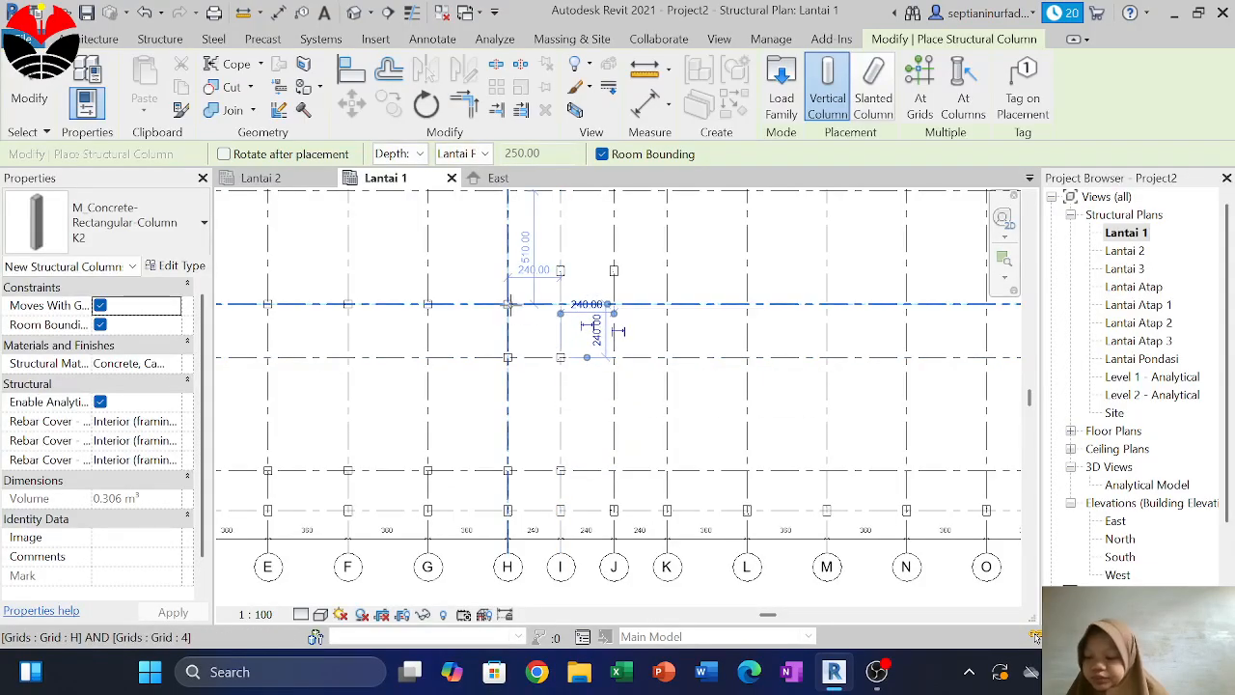
left_click(508, 304)
scroll(544, 341, "down", 2)
middle_click_drag(573, 360, 726, 420)
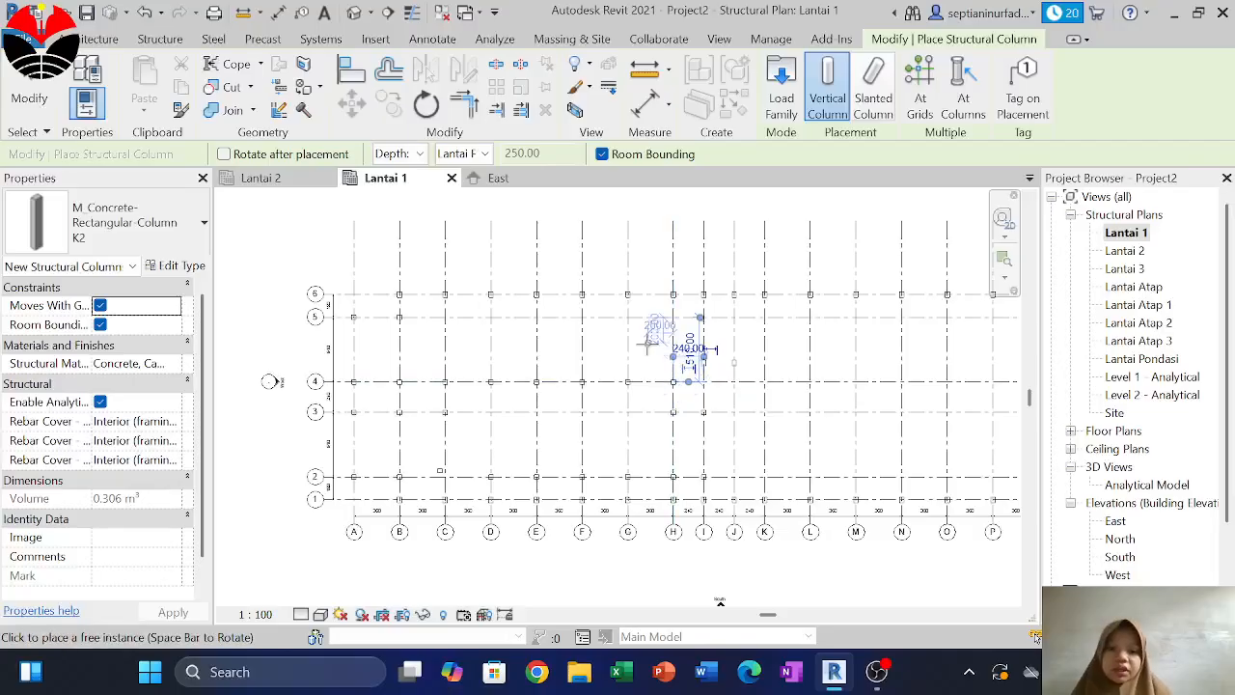
key("d")
key("l")
scroll(358, 312, "up", 3)
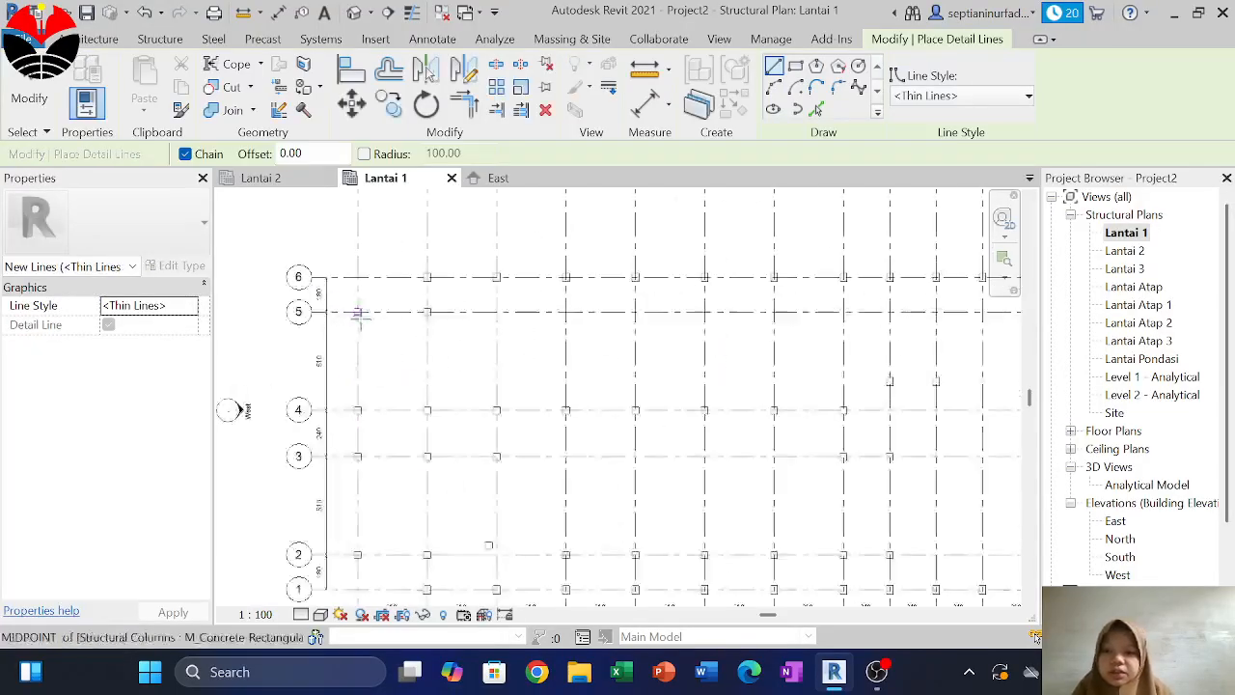
scroll(446, 311, "down", 4)
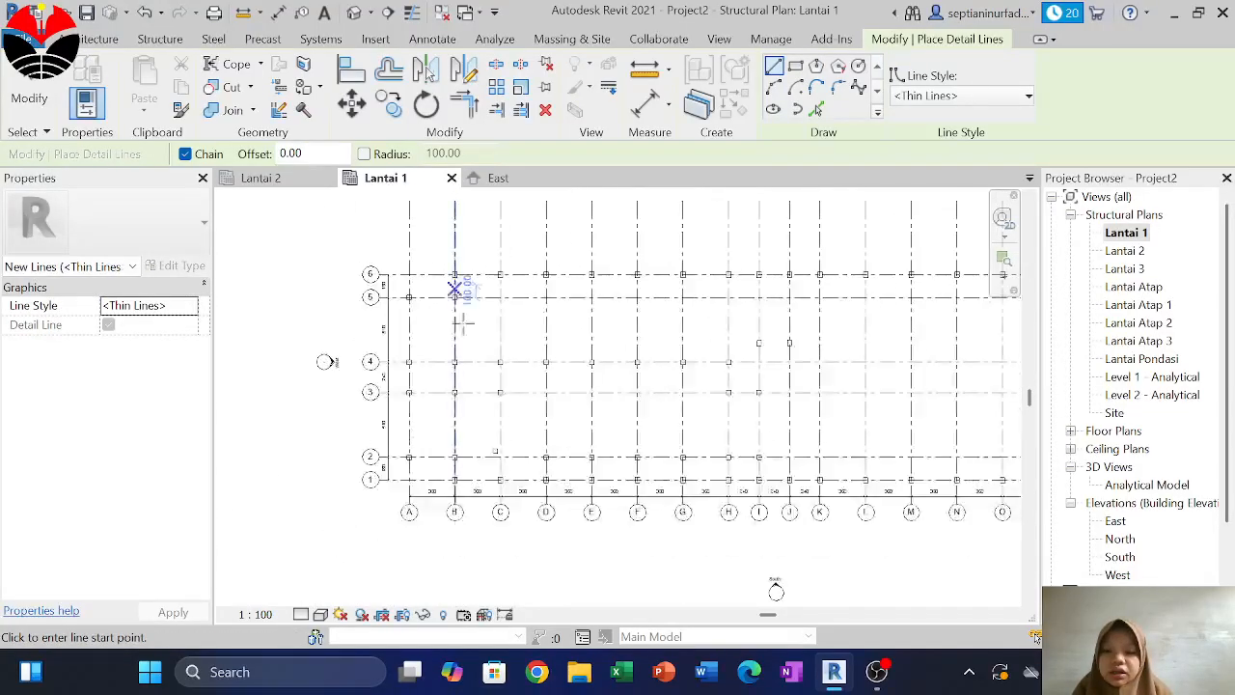
scroll(453, 455, "up", 4)
key("Escape")
key("Escape")
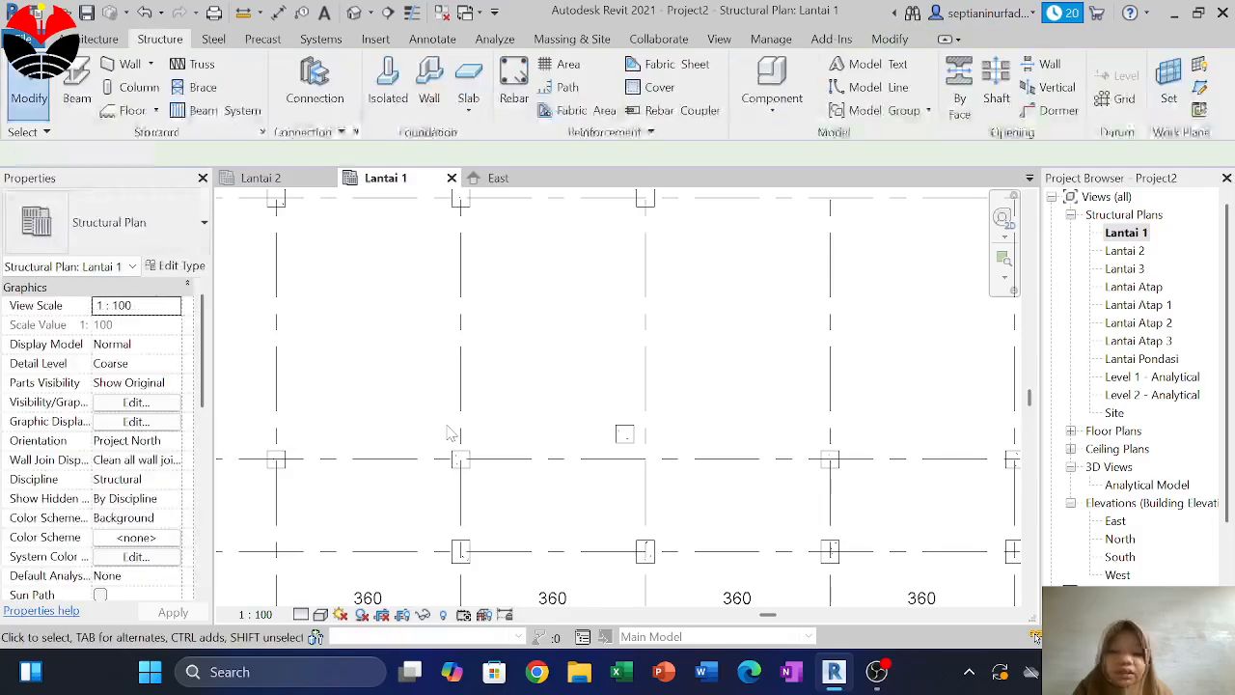
Draw guide detail lines from the B/2 column 100 along grid line 2 toward grid line A, and 80 downward from there
key("l")
scroll(463, 469, "up", 4)
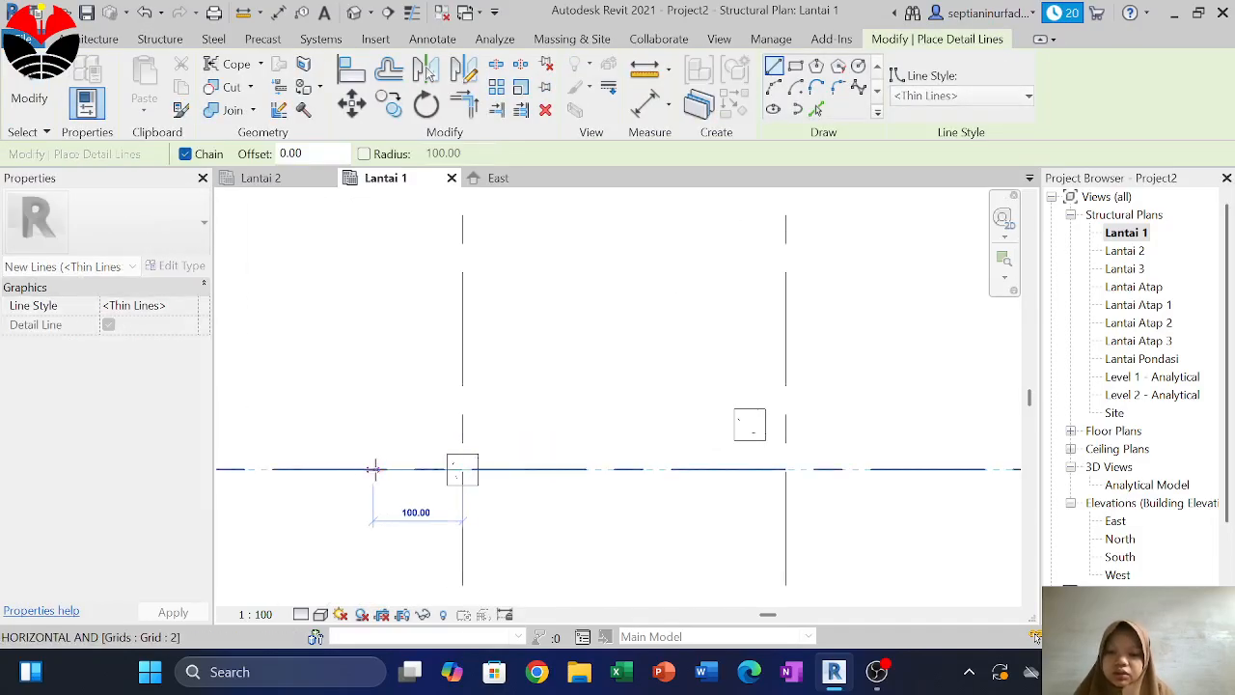
left_click(373, 469)
left_click(375, 538)
scroll(378, 469, "down", 2)
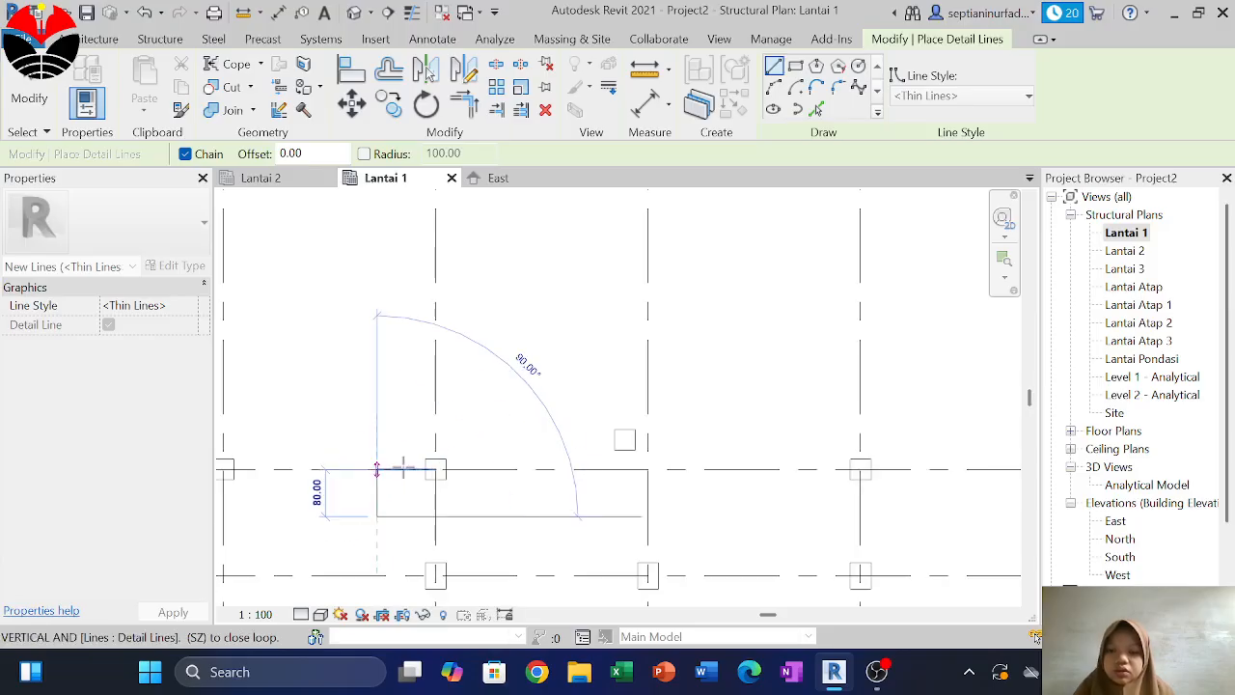
key("Escape")
key("Escape")
scroll(439, 483, "up", 2)
key("Escape")
key("Escape")
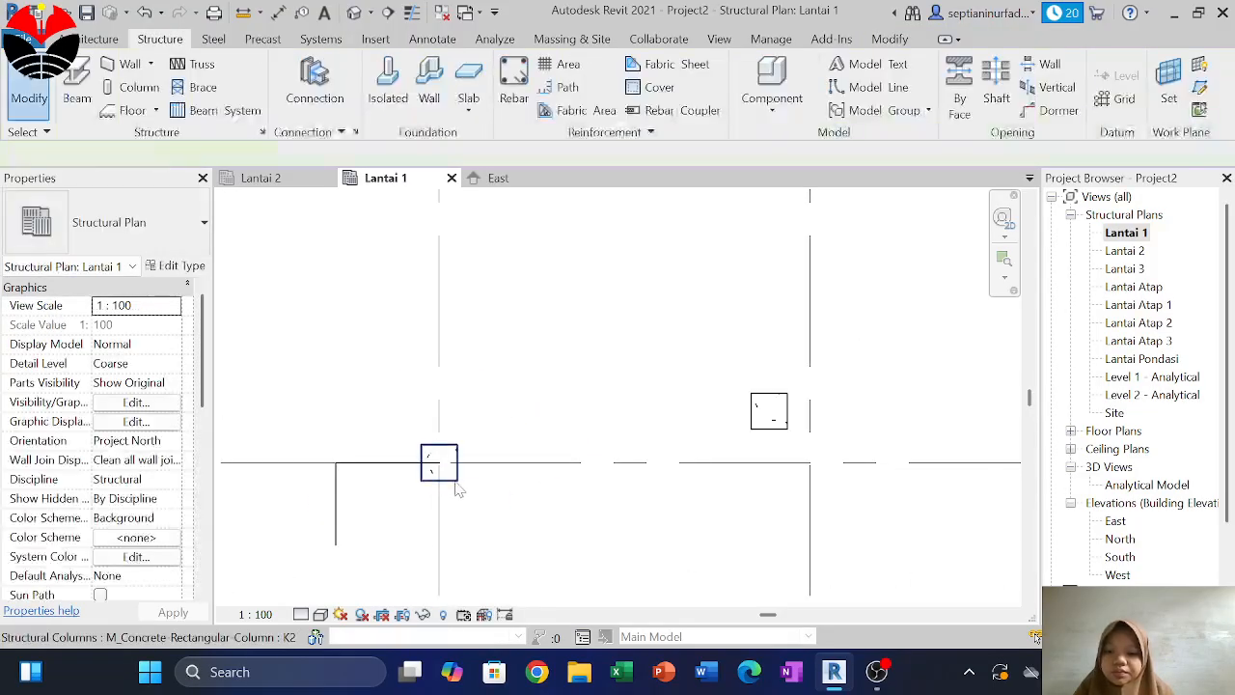
Move the K2 column at B/2 100 along grid line 2 toward grid line A, to the corner of the guide lines
left_click(452, 477)
key("m")
key("v")
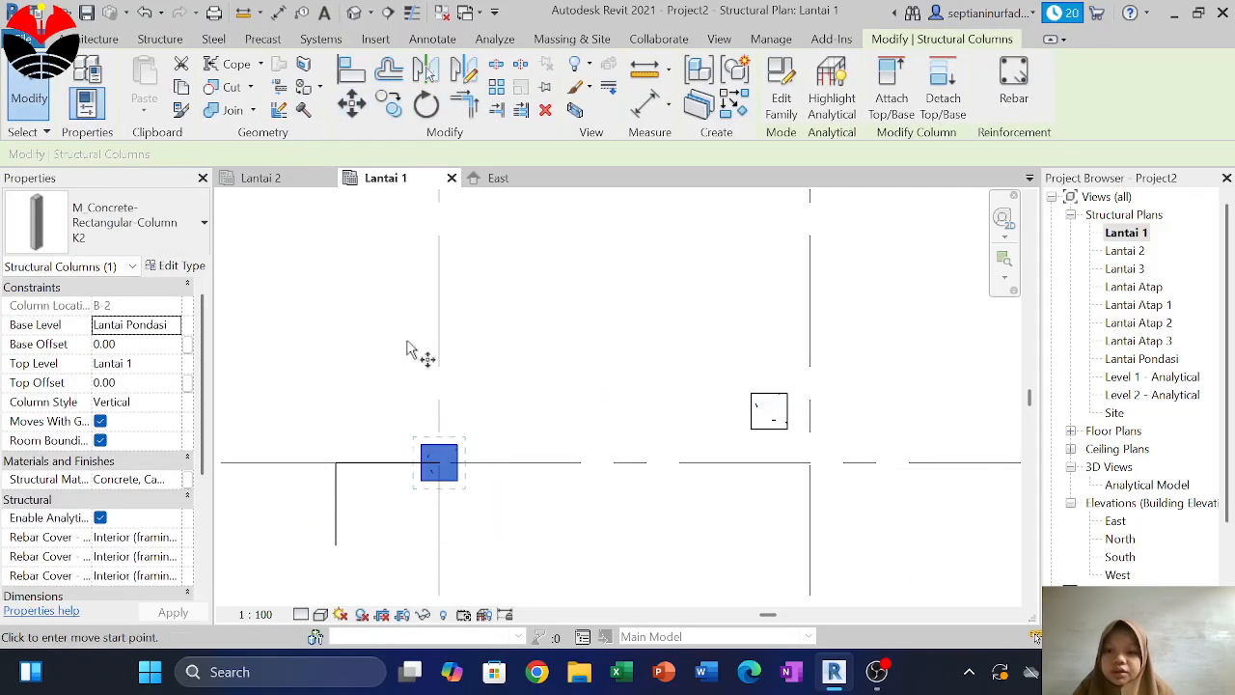
left_click(401, 473)
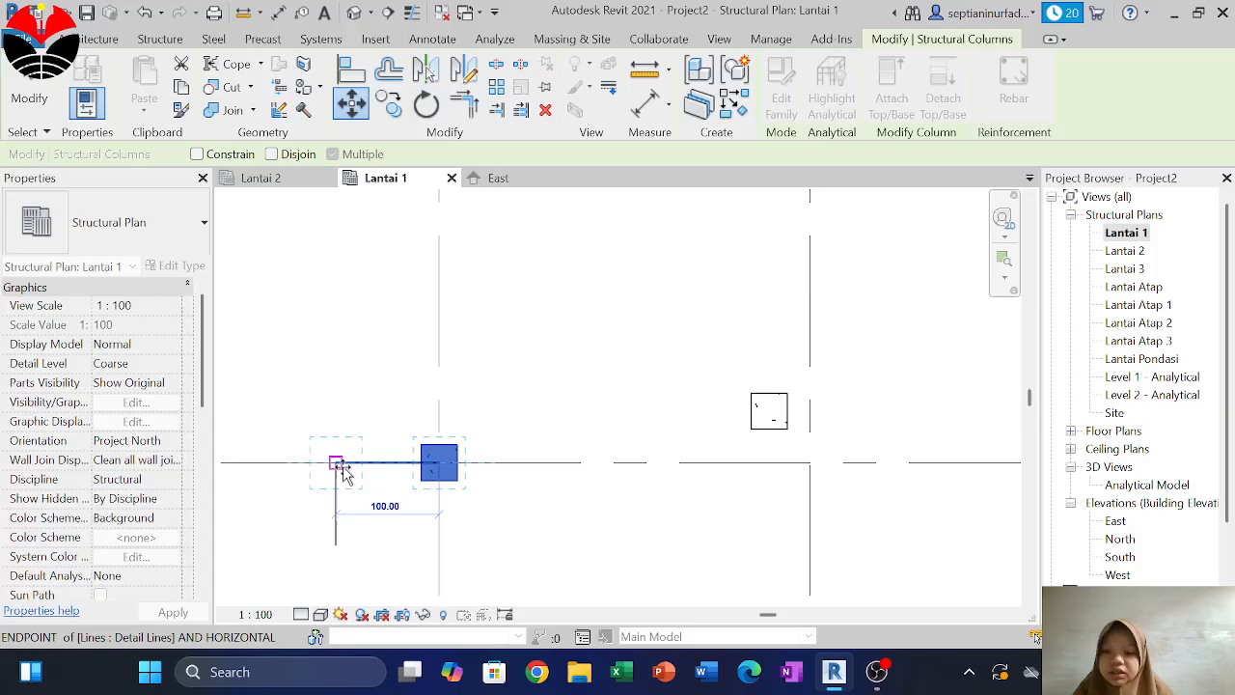
left_click(378, 527)
key("Escape")
Delete the guide detail lines beside the moved column on grid line 2
left_click(338, 538)
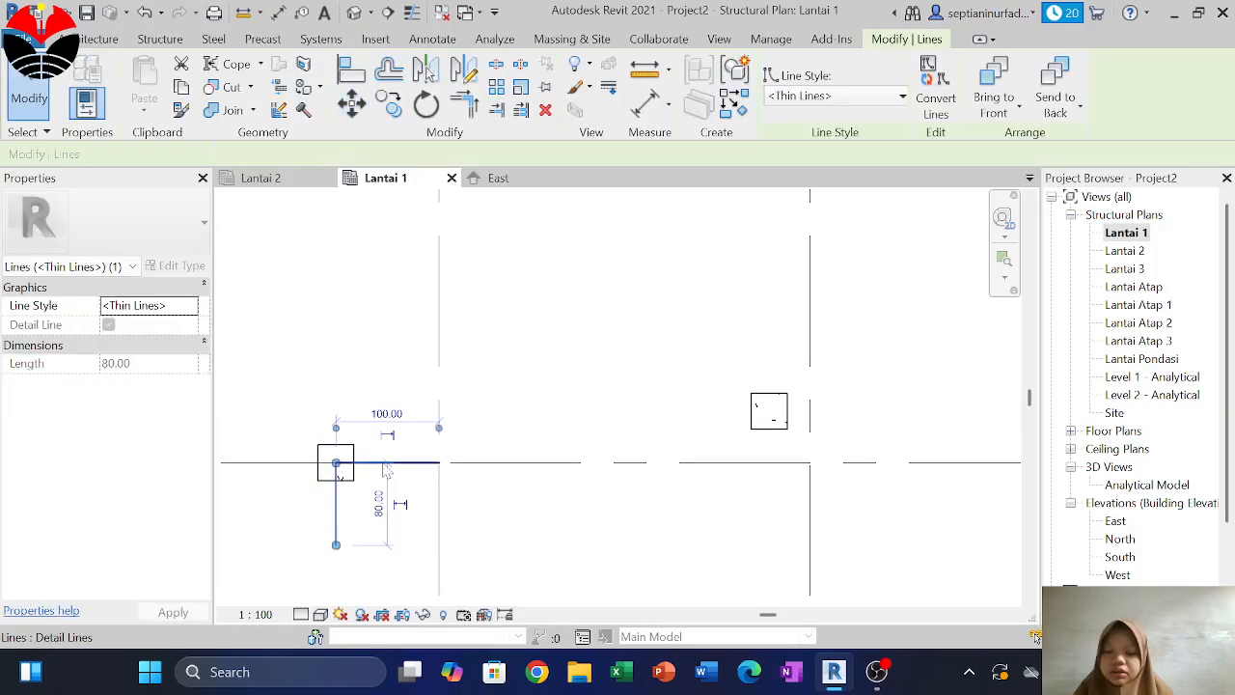
key("Escape")
scroll(386, 470, "down", 4)
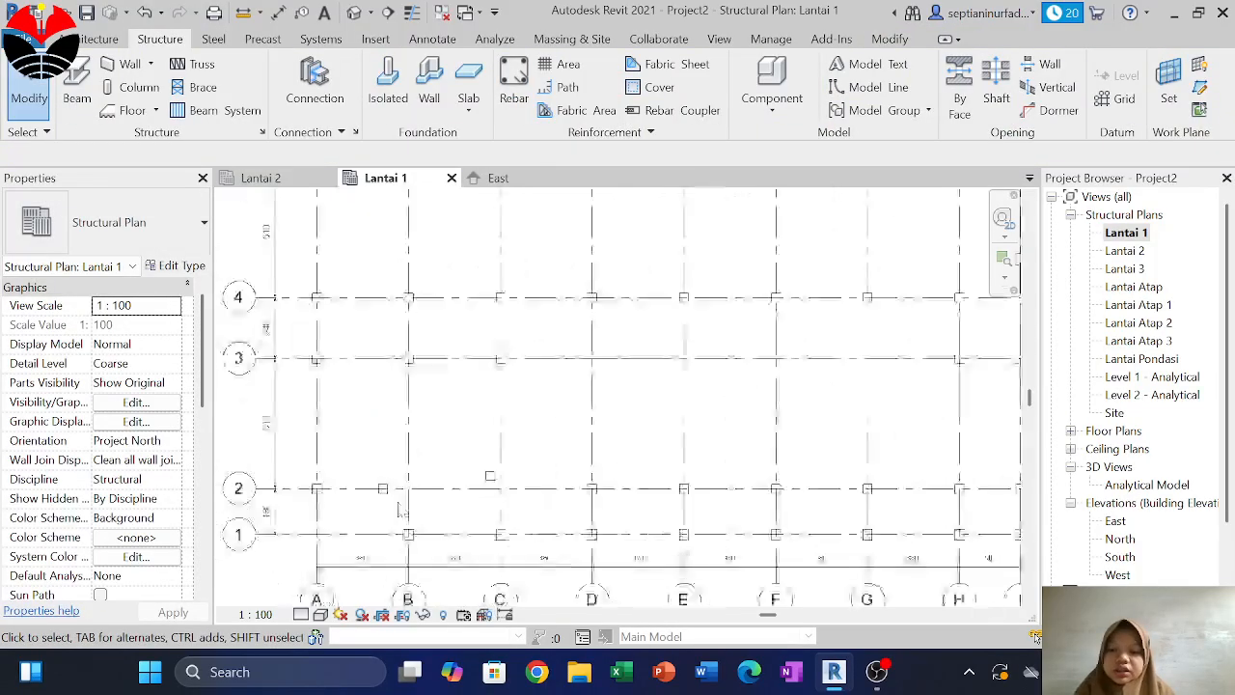
Draw guide detail lines from the B/5 column 100 along grid line 5 toward grid line A, with a short vertical segment downward
scroll(415, 444, "up", 4)
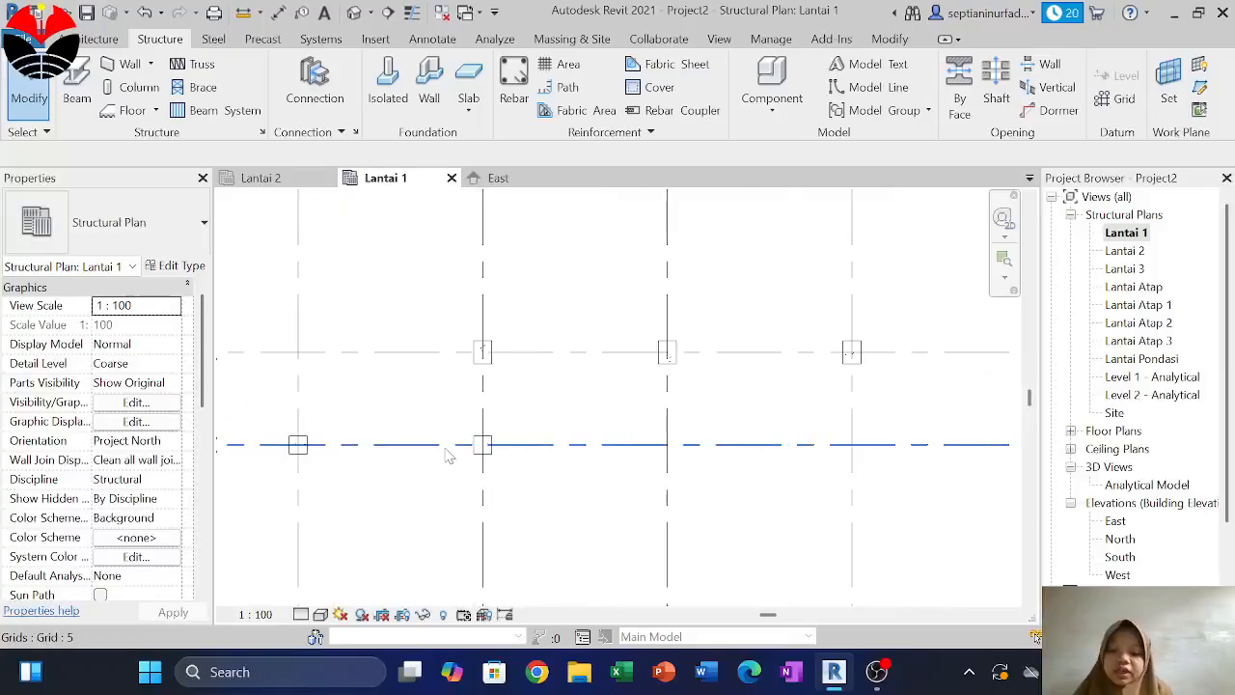
scroll(445, 447, "up", 2)
key("d")
key("l")
left_click(501, 444)
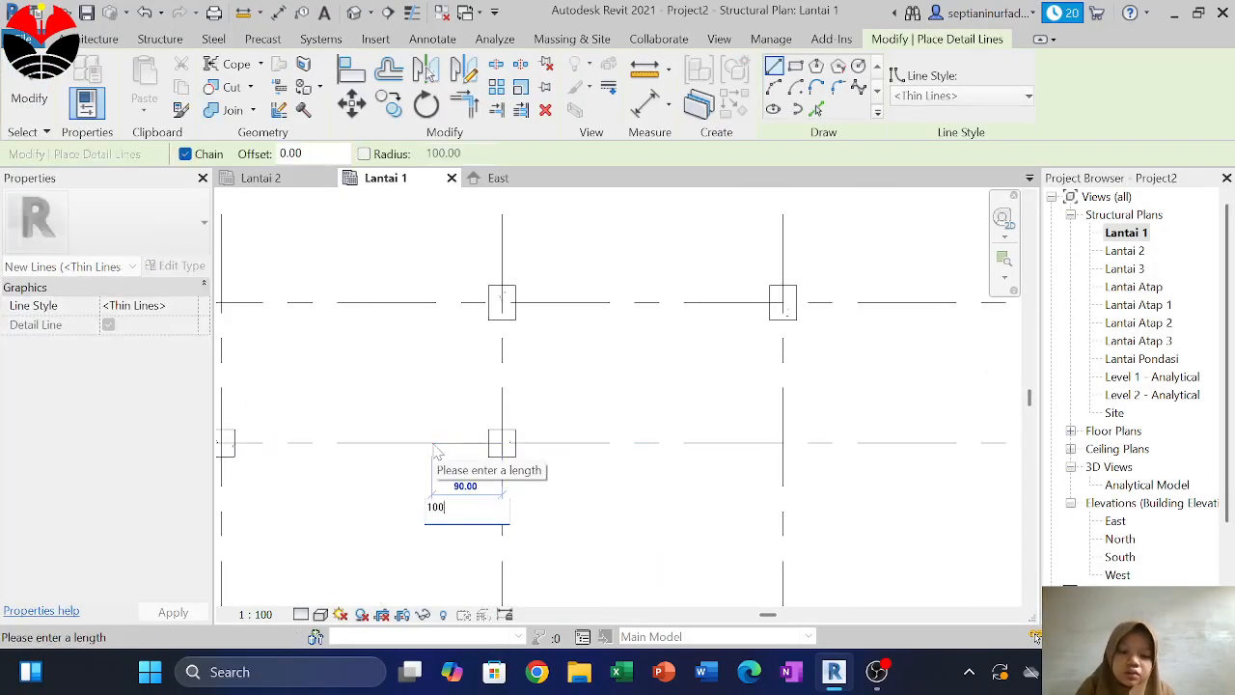
key("Return")
left_click(423, 503)
key("Escape")
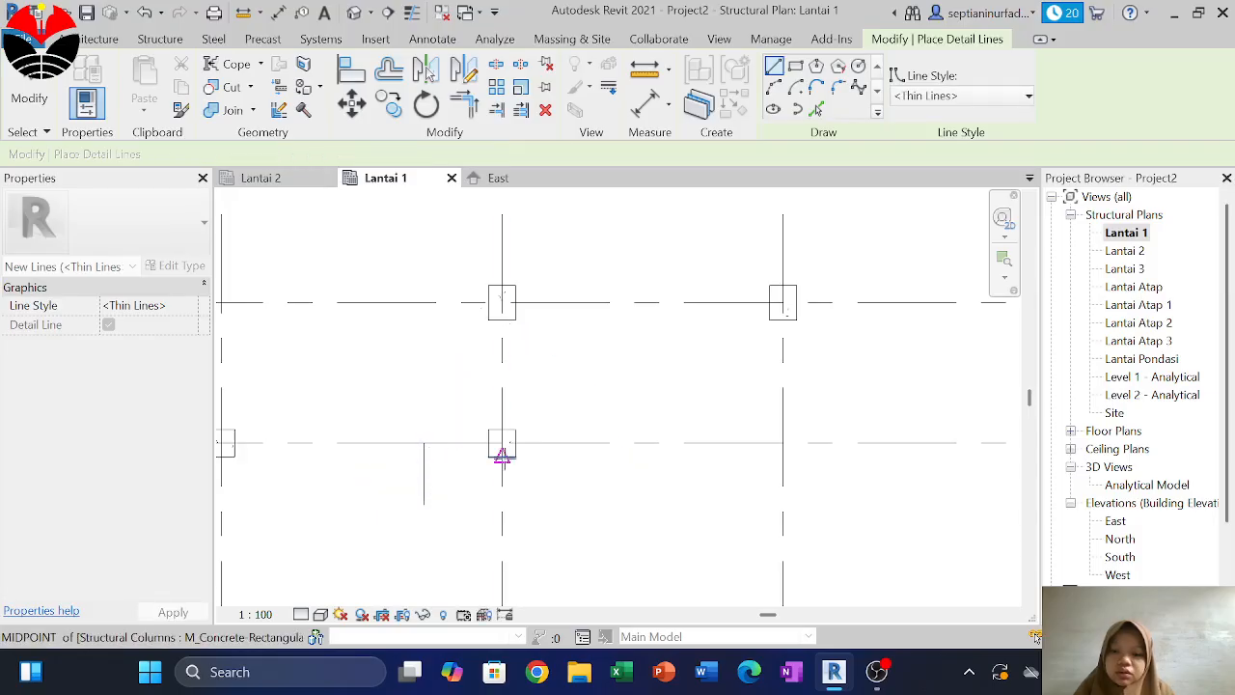
key("Escape")
Move the K2 column at B/5 100 along grid line 5 toward grid line A, to the corner of the guide lines
left_click(501, 446)
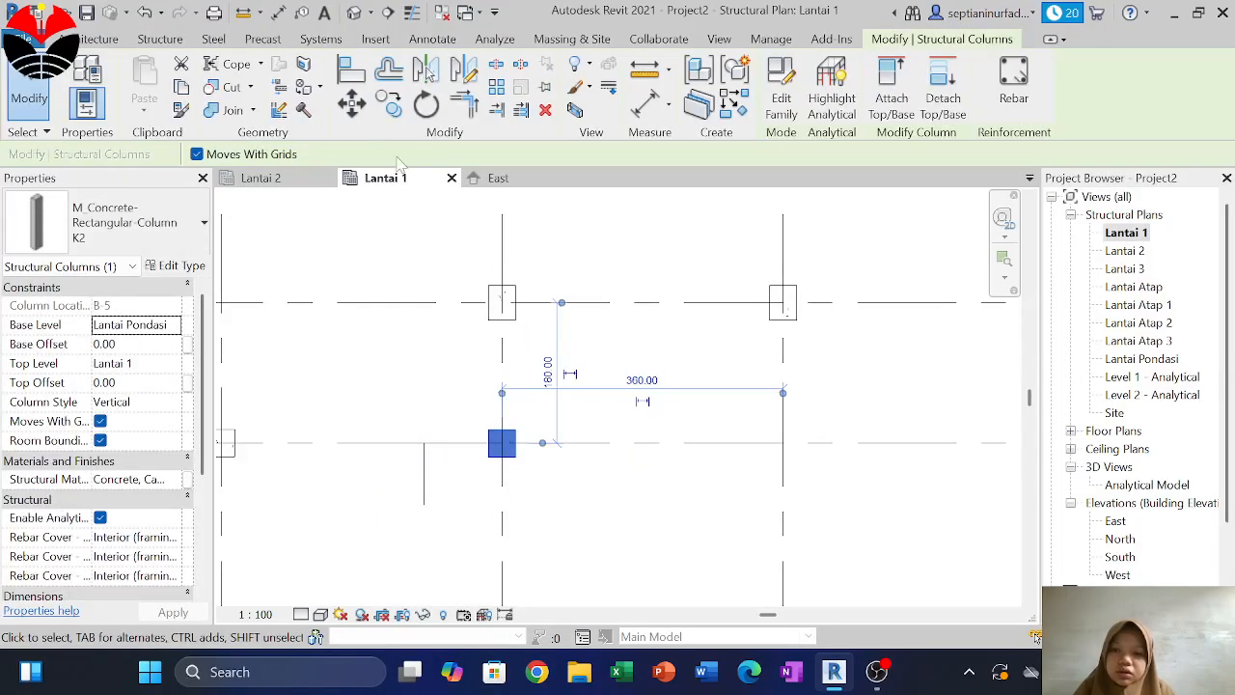
left_click(352, 104)
left_click(519, 454)
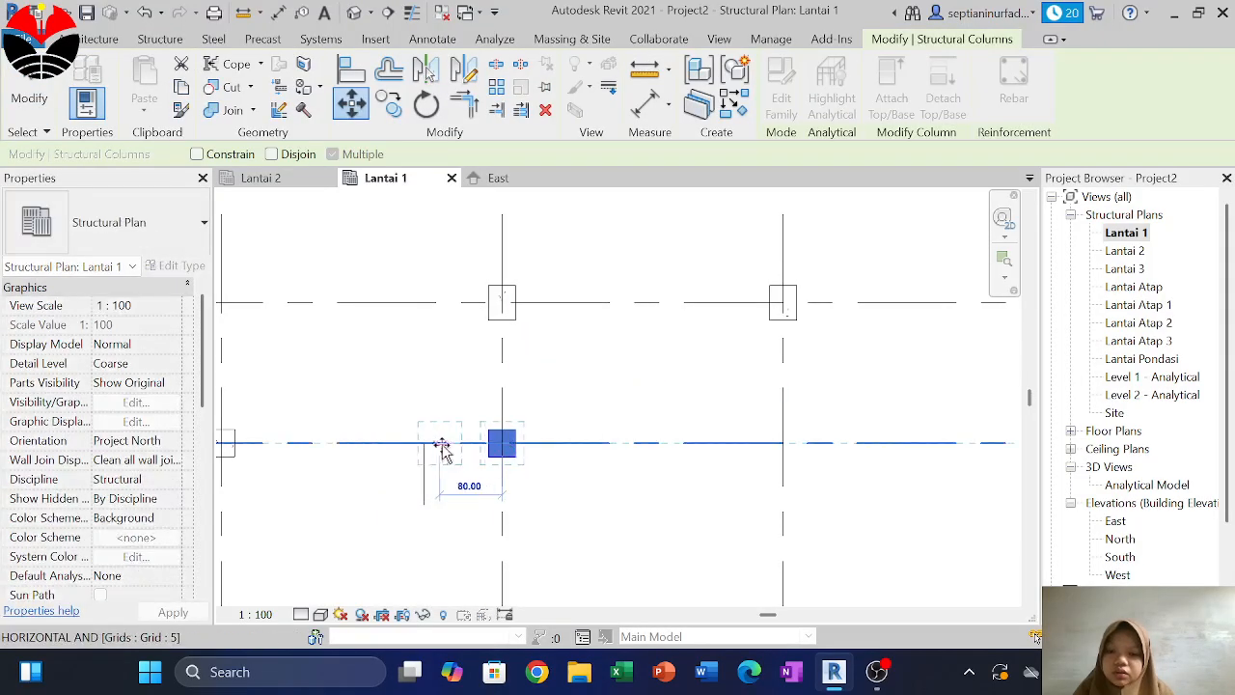
left_click(423, 442)
key("Escape")
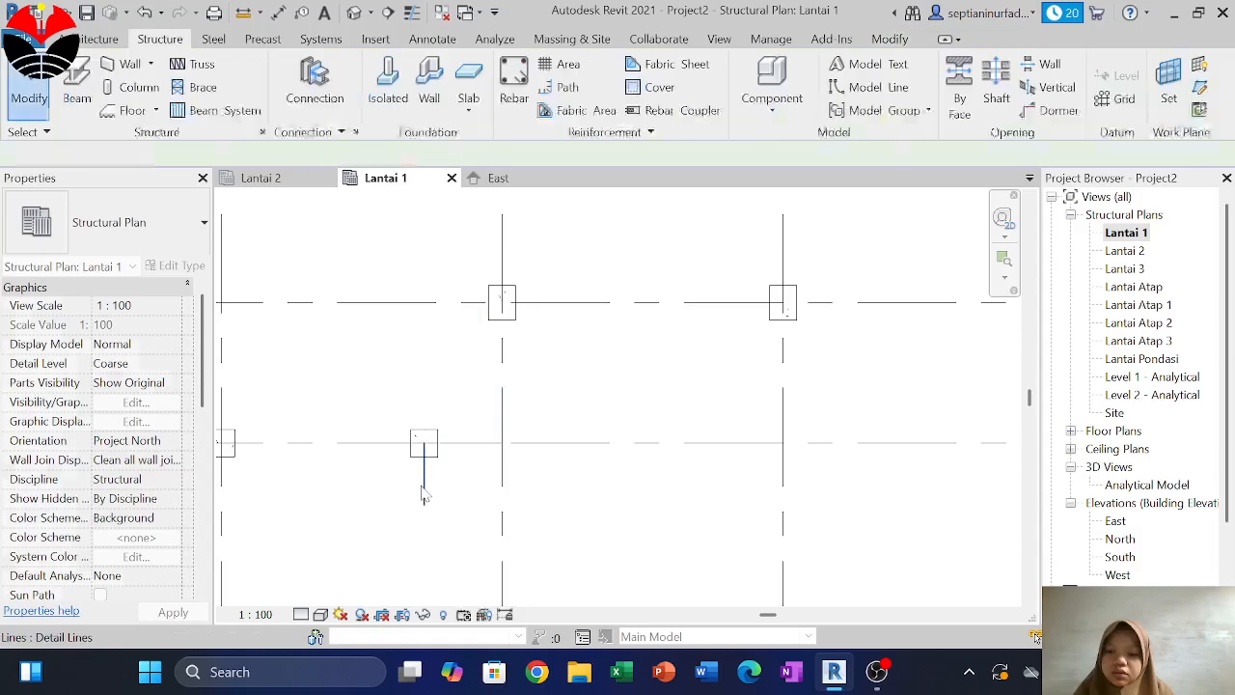
Delete the vertical and horizontal guide detail lines beside the moved column on grid line 5
left_click(423, 487)
key("Delete")
left_click(458, 443)
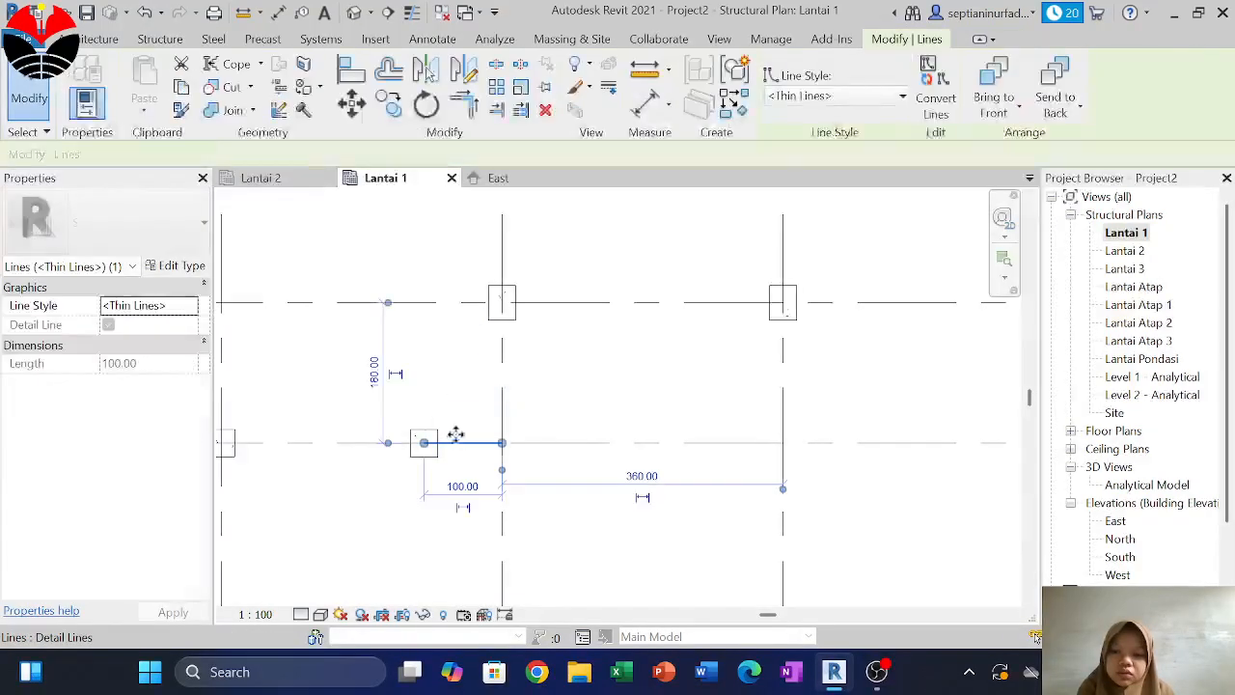
key("Delete")
Examine the column layout across the whole Lantai 1 grid plan, including the area around grid lines H to L
scroll(460, 406, "down", 1)
scroll(462, 406, "down", 5)
middle_click_drag(471, 405, 386, 377)
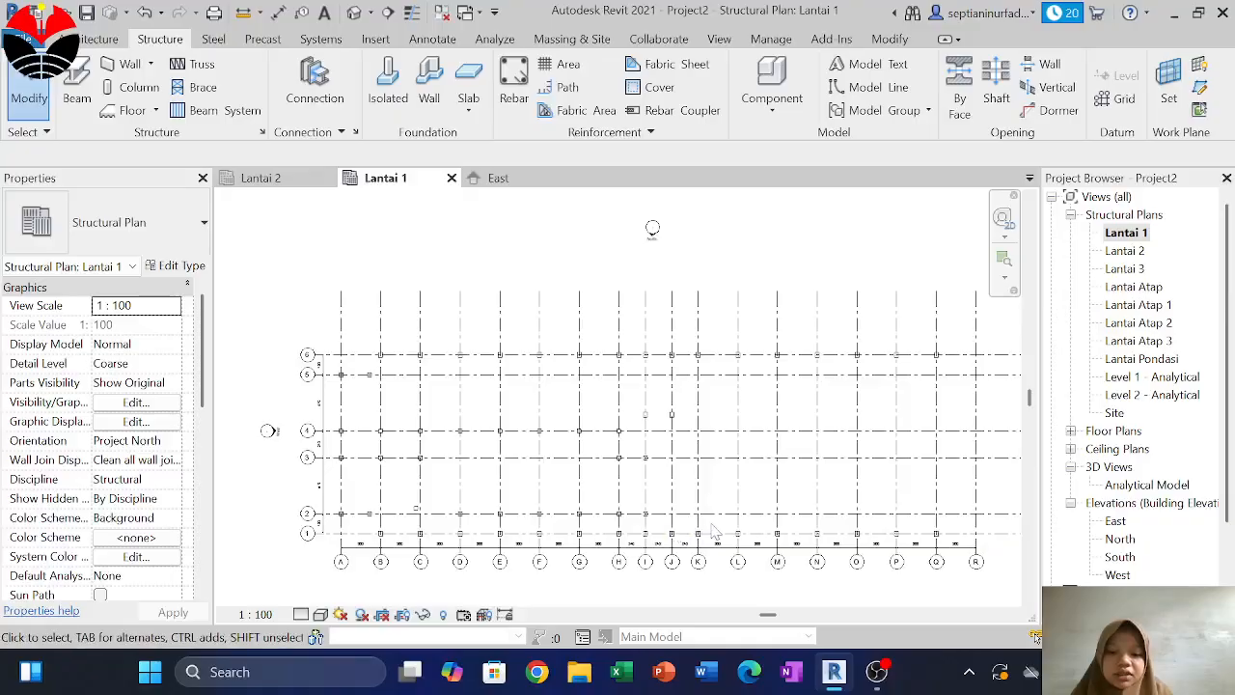
scroll(675, 531, "down", 2)
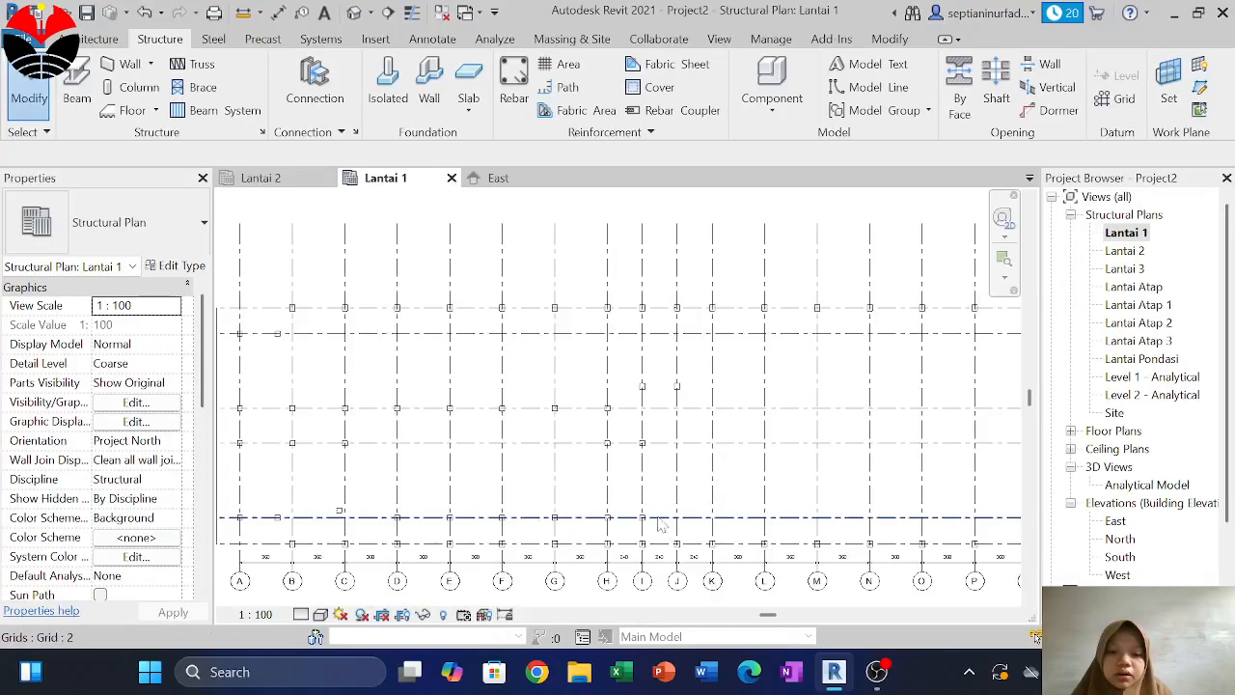
middle_click_drag(761, 468, 672, 443)
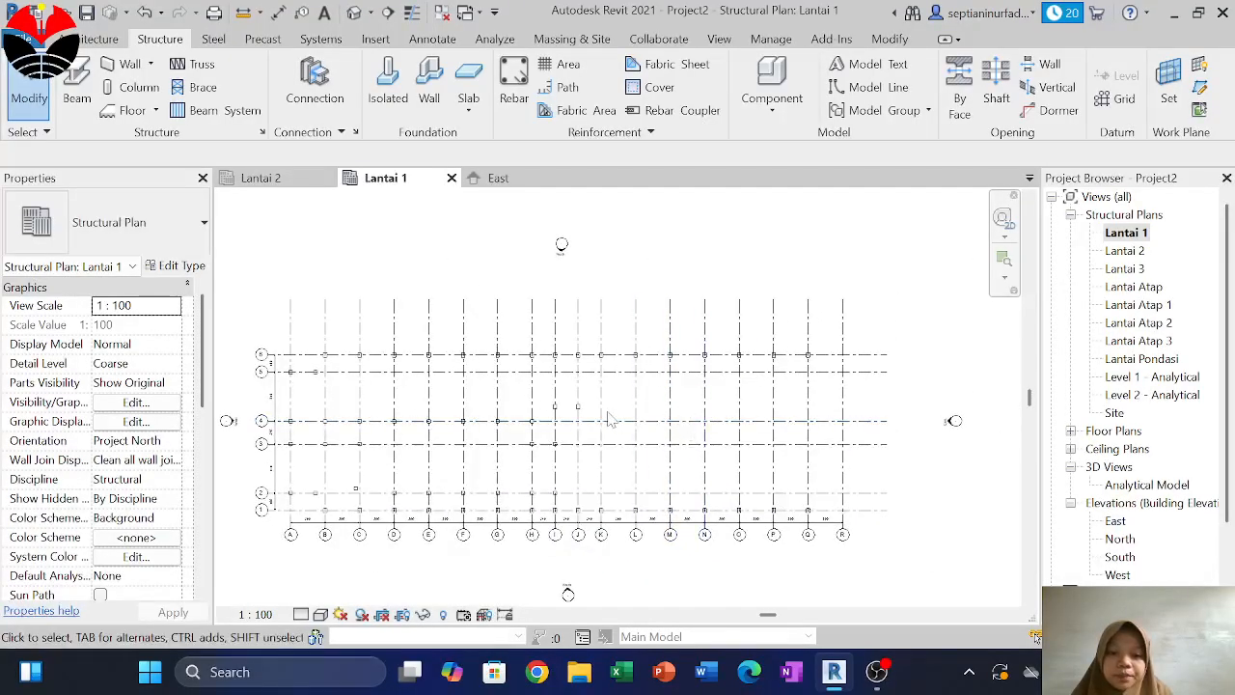
middle_click_drag(604, 418, 693, 435)
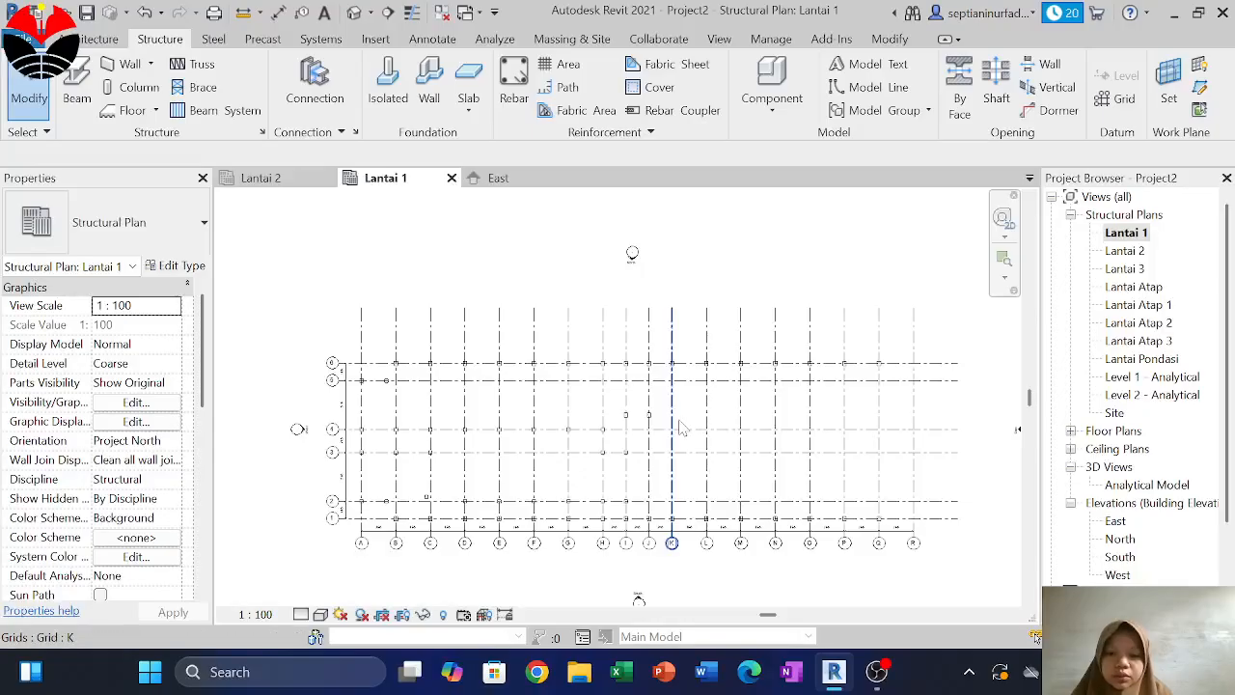
scroll(620, 508, "up", 8)
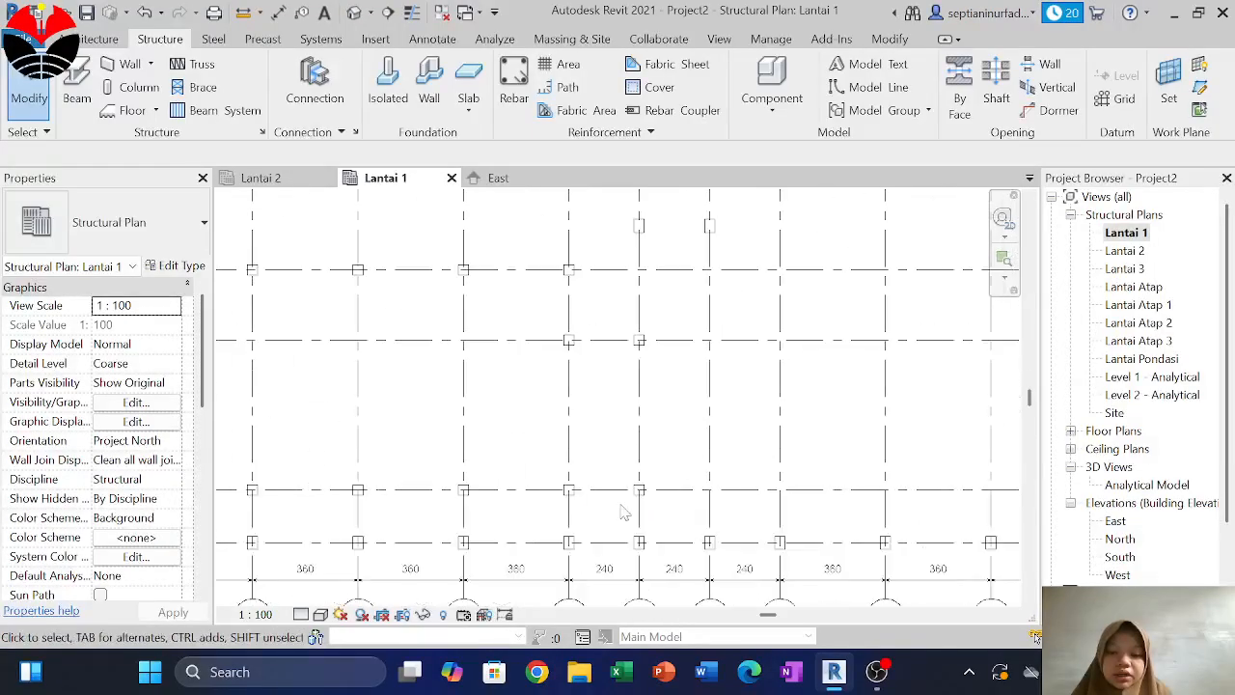
scroll(621, 508, "down", 7)
scroll(622, 502, "up", 4)
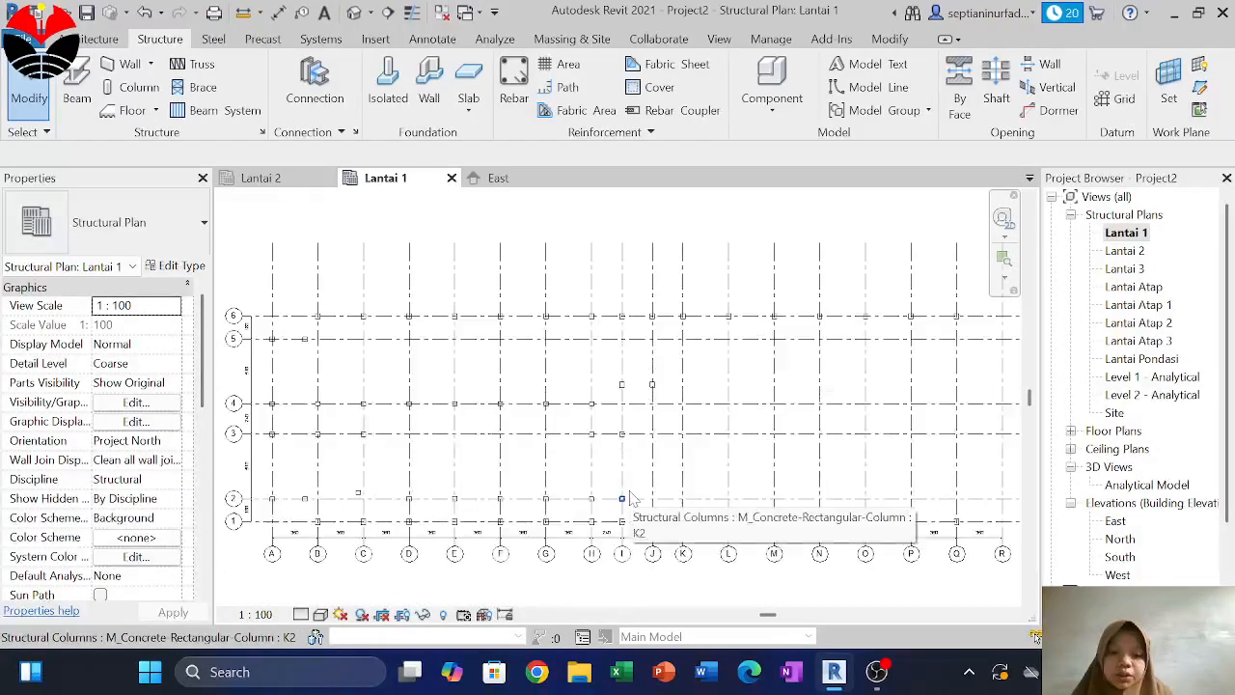
scroll(632, 500, "down", 2)
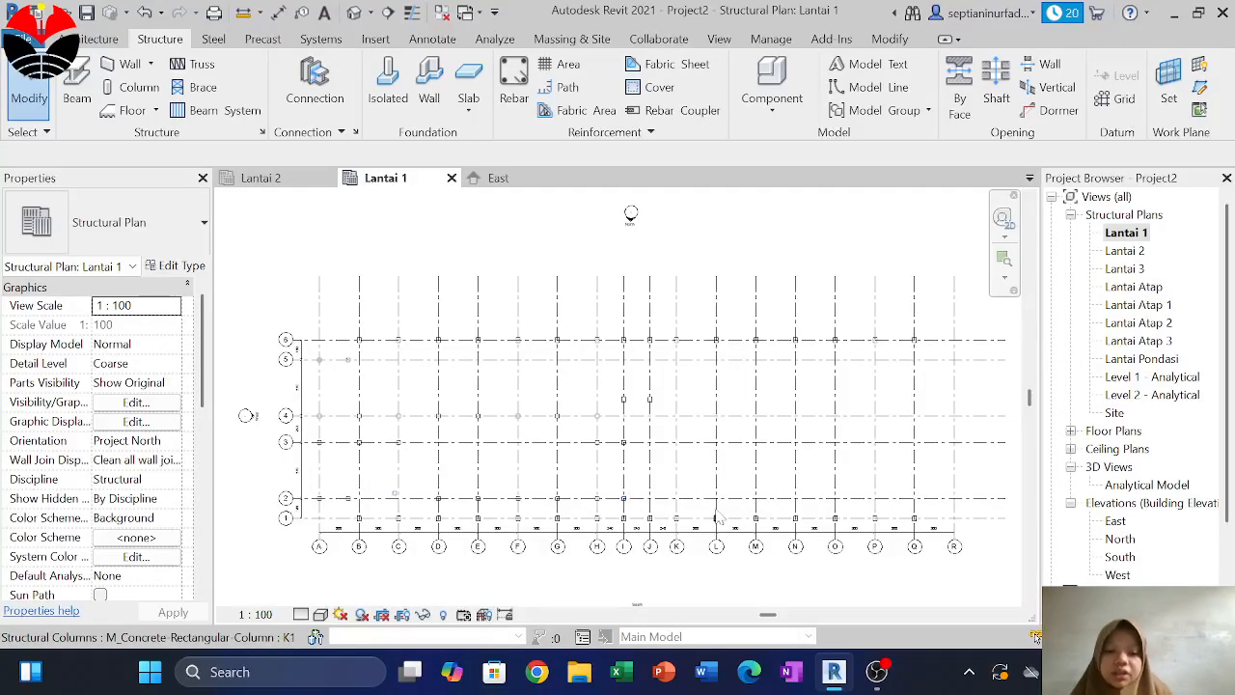
Select the area from grid lines A to K and 2 to 5, and filter the selection to Structural Columns only
left_click_drag(692, 510, 470, 413)
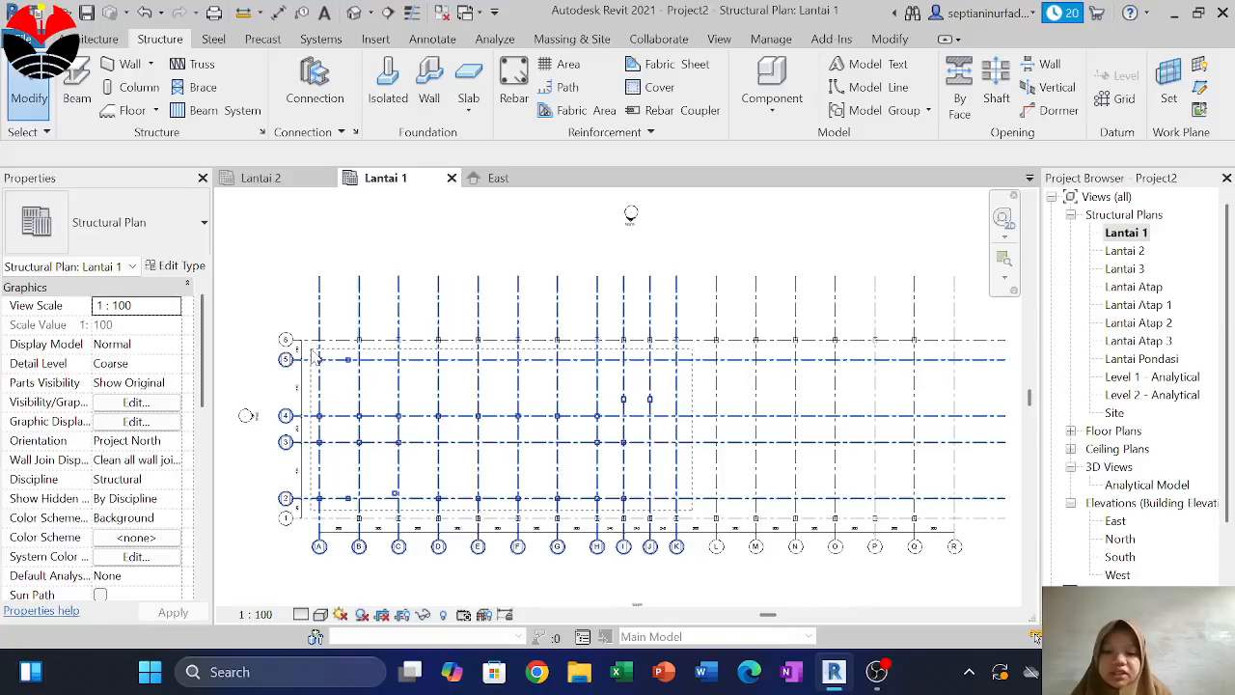
left_click_drag(316, 357, 311, 353)
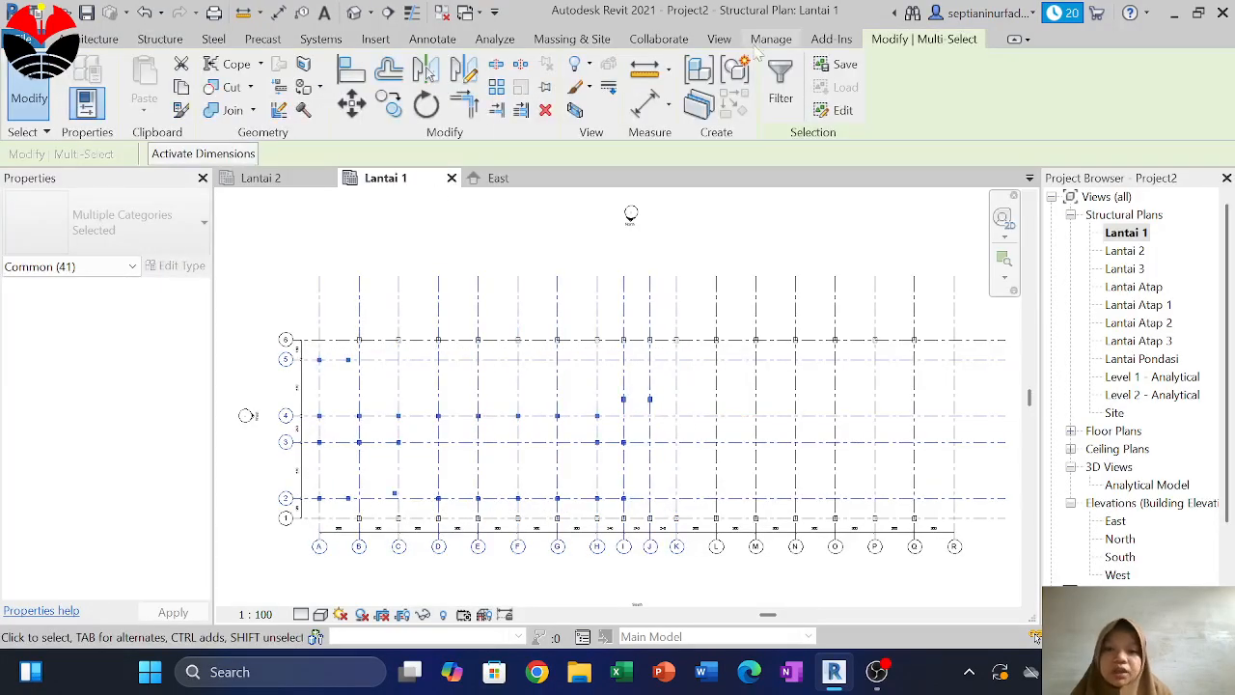
left_click(778, 96)
left_click(742, 242)
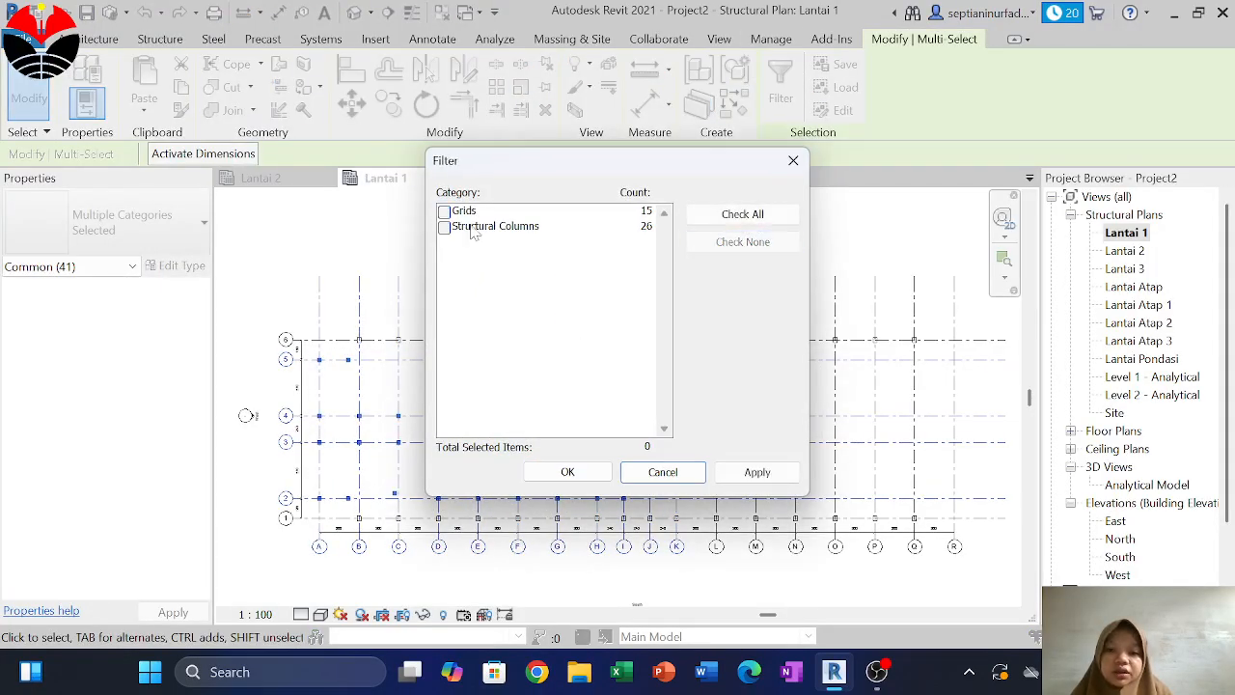
left_click(445, 227)
left_click(568, 471)
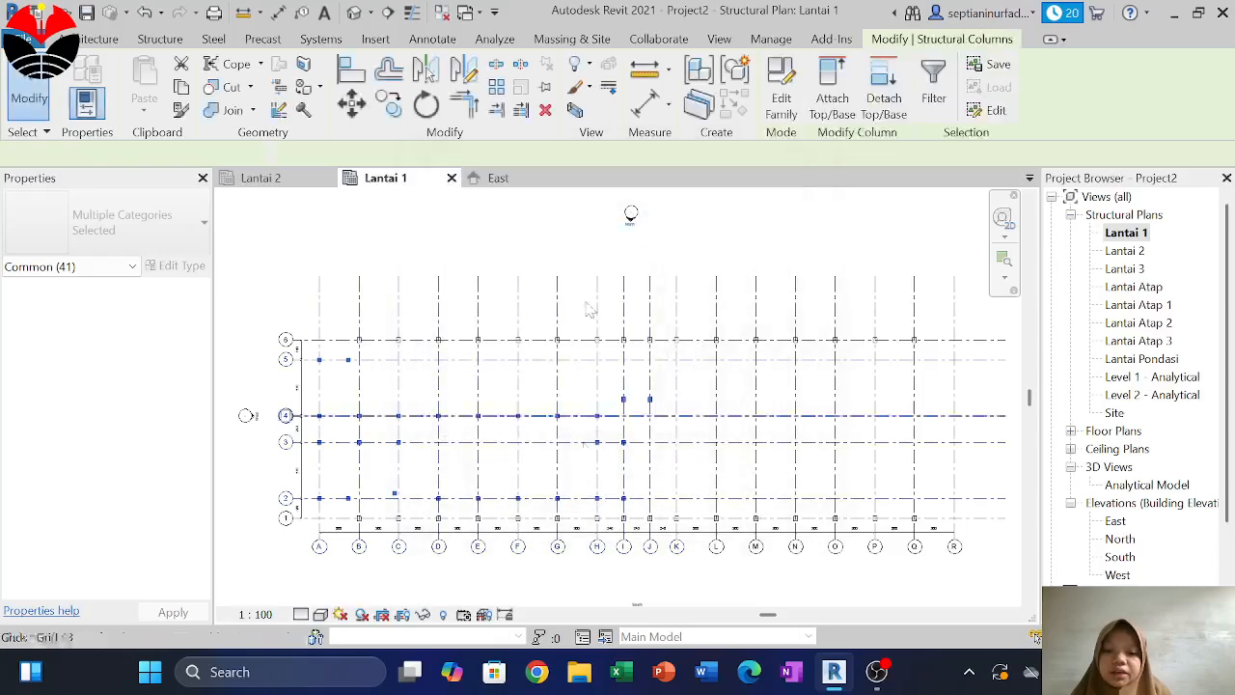
Try to mirror copies of the selected columns about a vertical axis midway between grid lines I and J
scroll(690, 528, "up", 4)
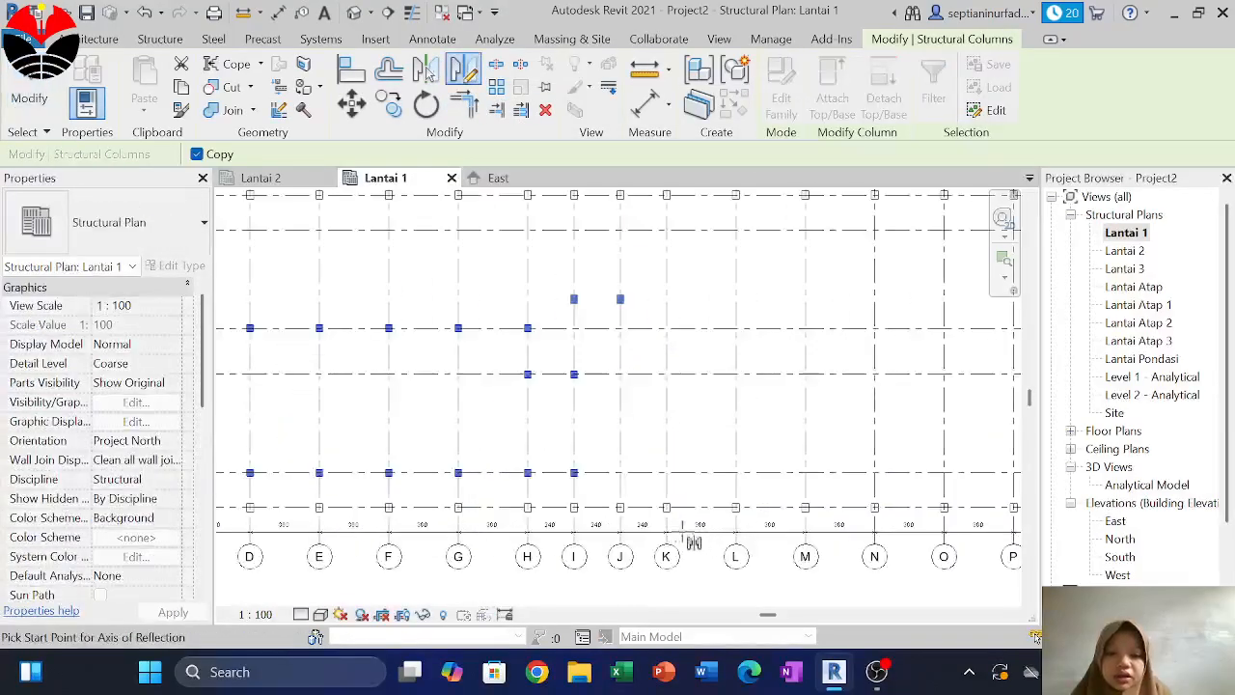
scroll(596, 511, "up", 3)
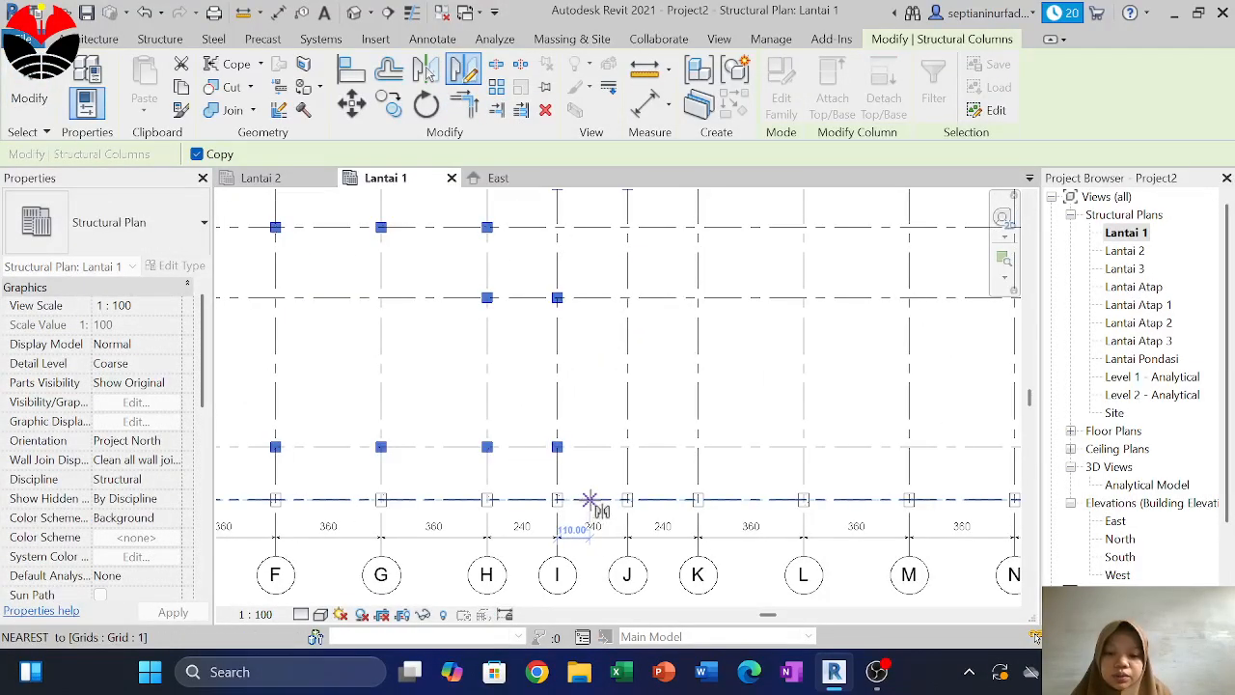
left_click(592, 500)
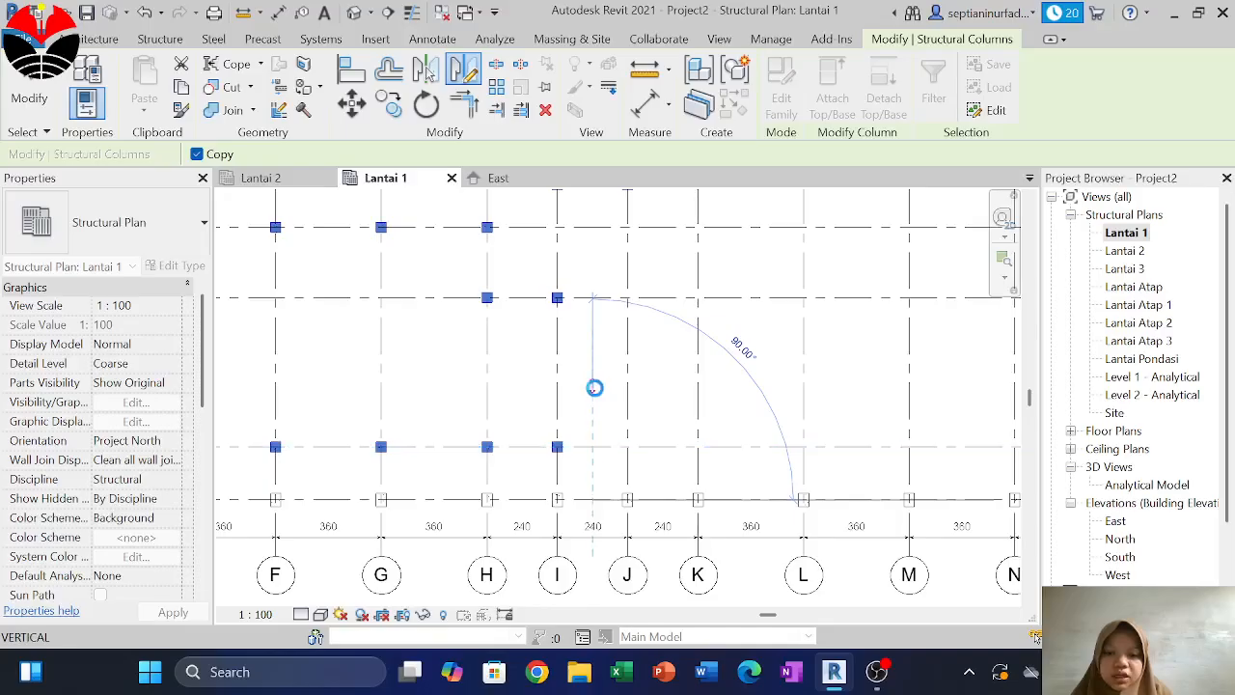
left_click(594, 387)
scroll(605, 458, "down", 5)
key("d")
key("m")
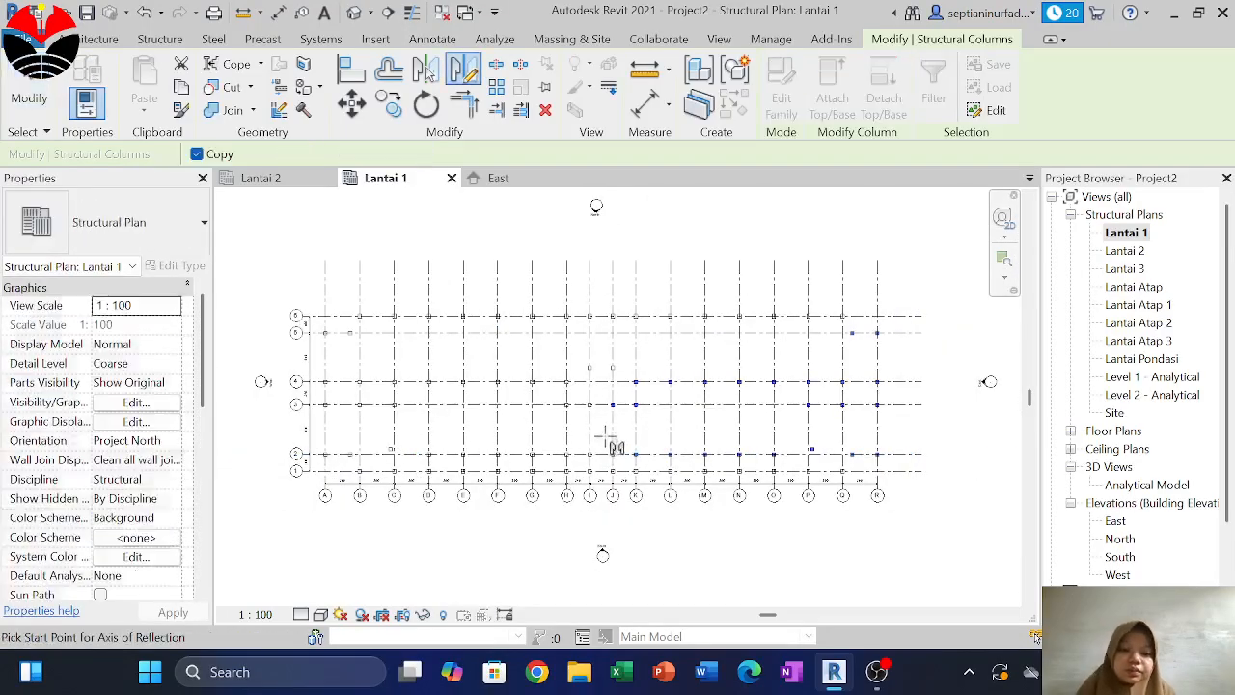
key("Escape")
key("Escape")
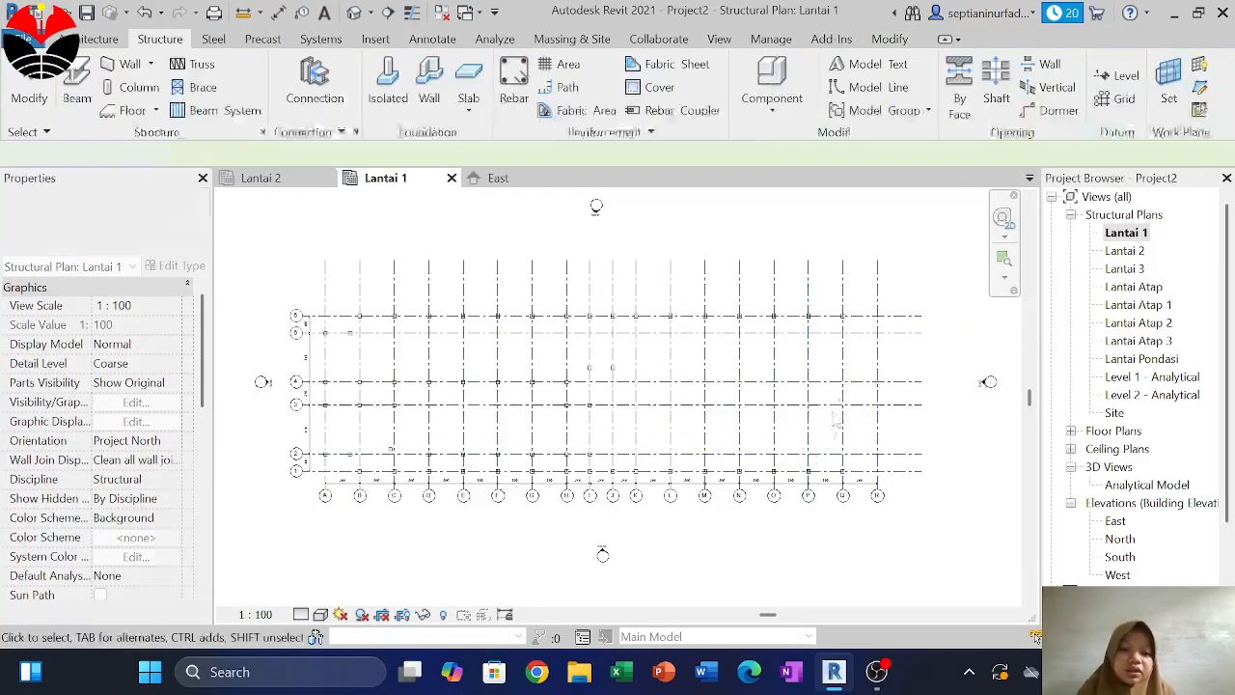
scroll(573, 426, "up", 3)
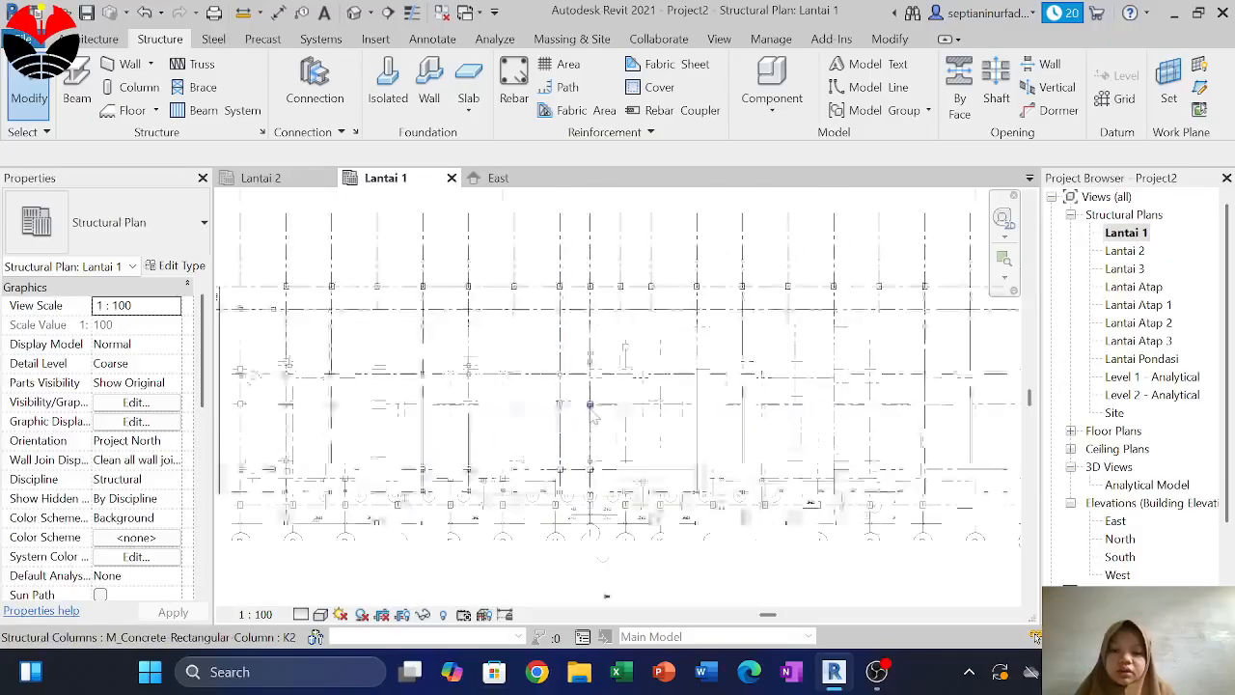
scroll(606, 458, "down", 2)
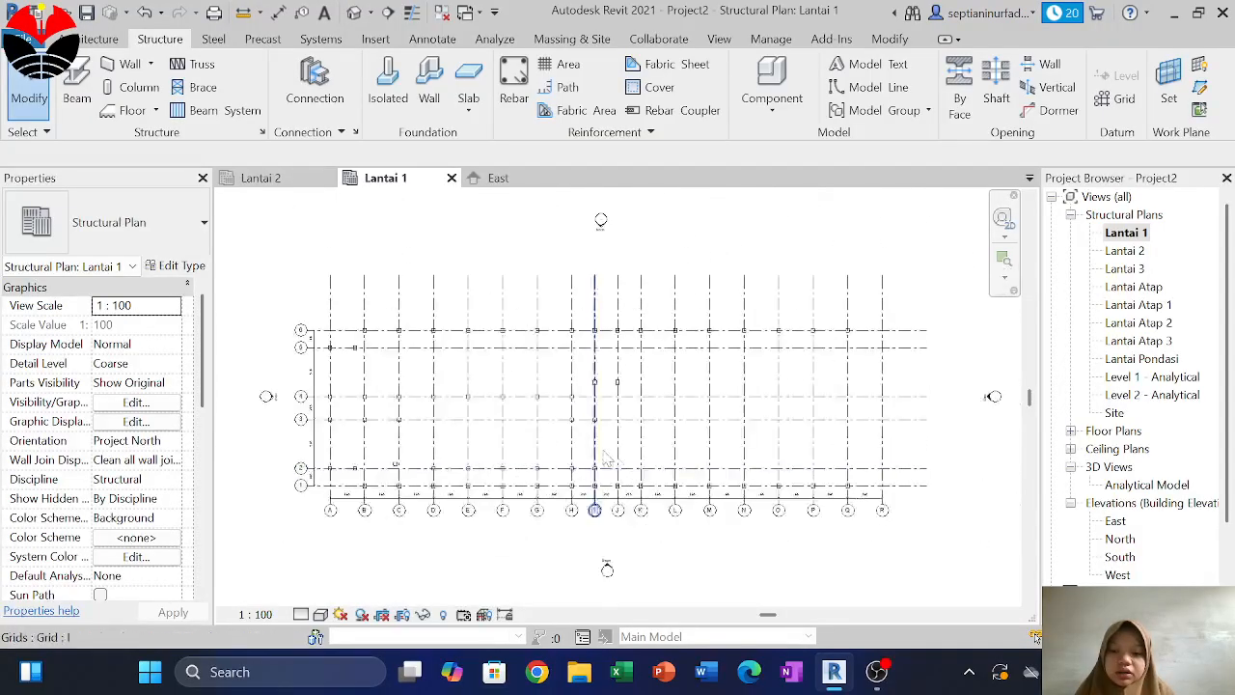
left_click(668, 469)
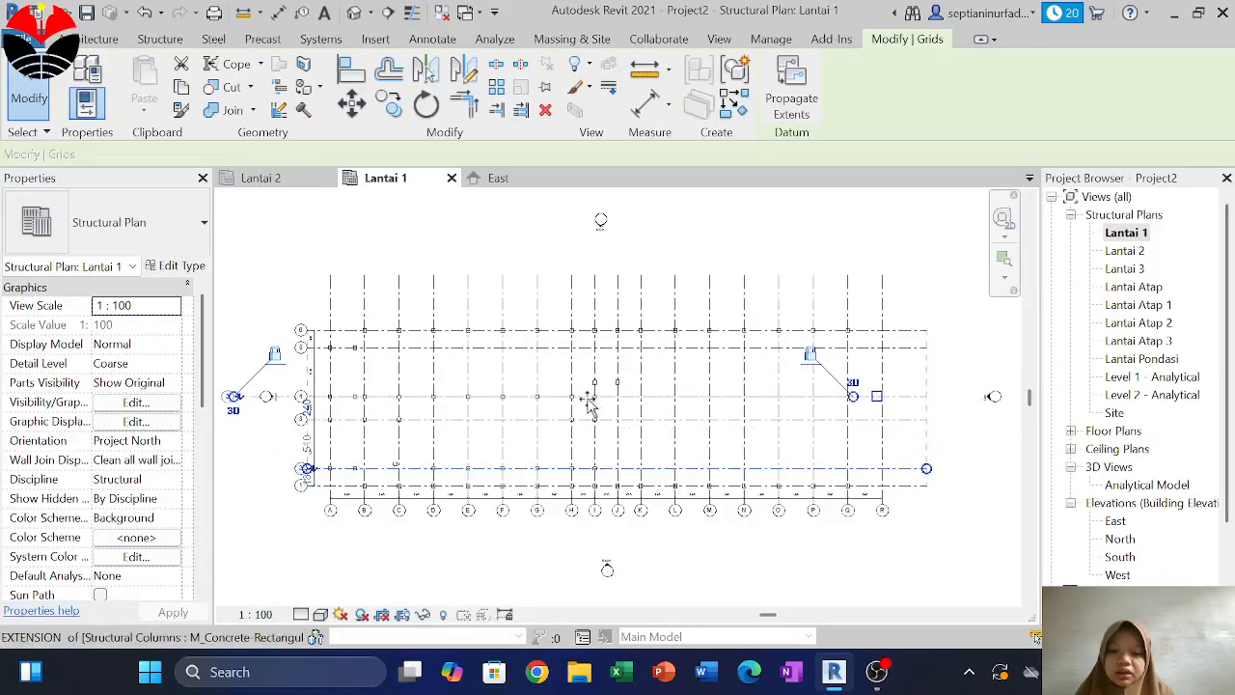
key("Escape")
Select only the structural columns between grid lines 2 and 5 from A to K, leaving the grids out with a filter
scroll(644, 470, "up", 2)
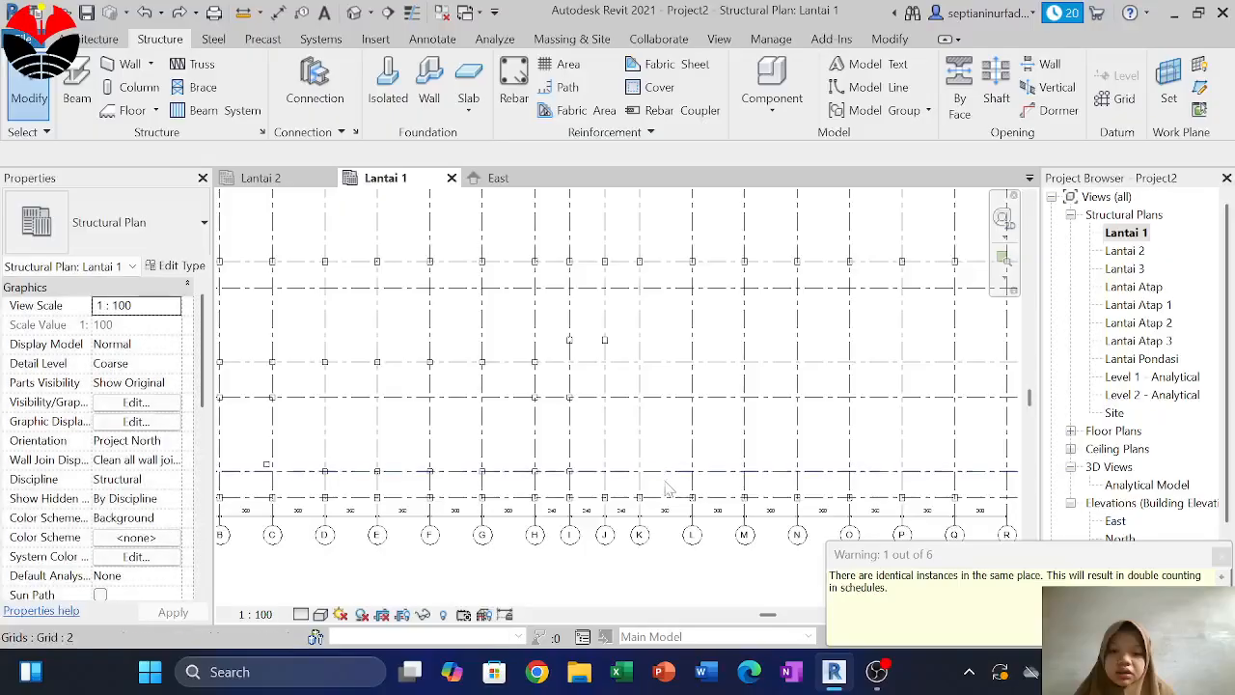
scroll(569, 342, "down", 2)
left_click_drag(555, 339, 336, 305)
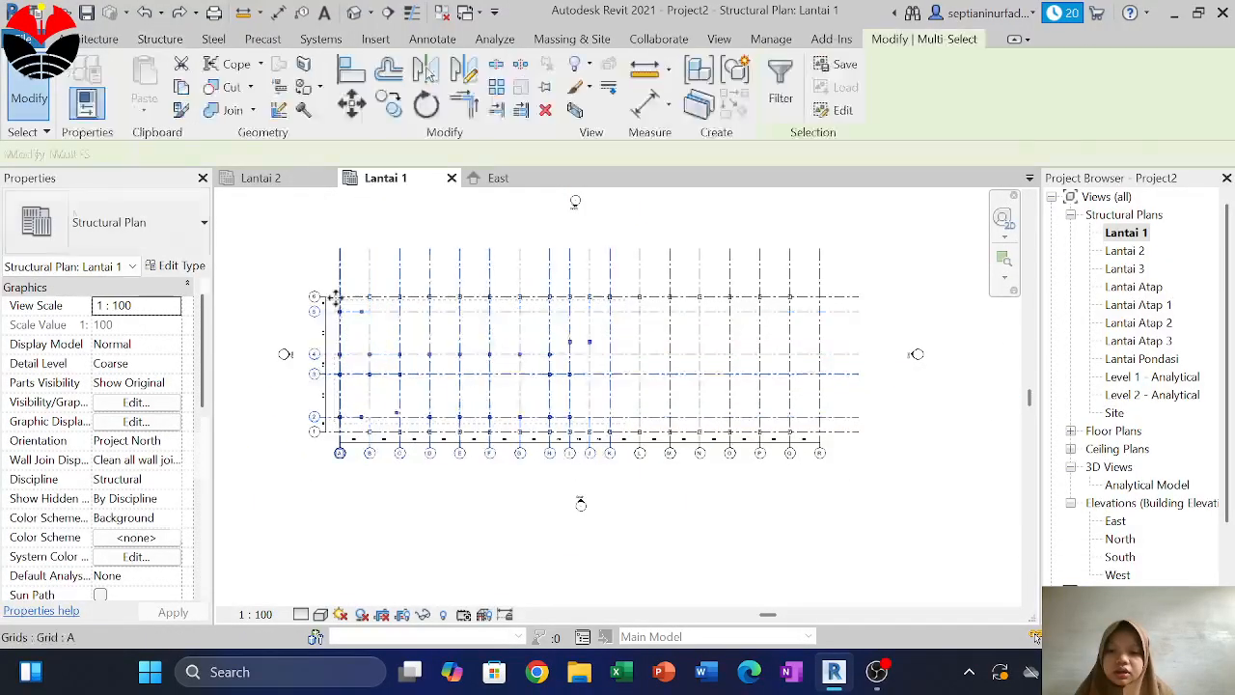
left_click(780, 98)
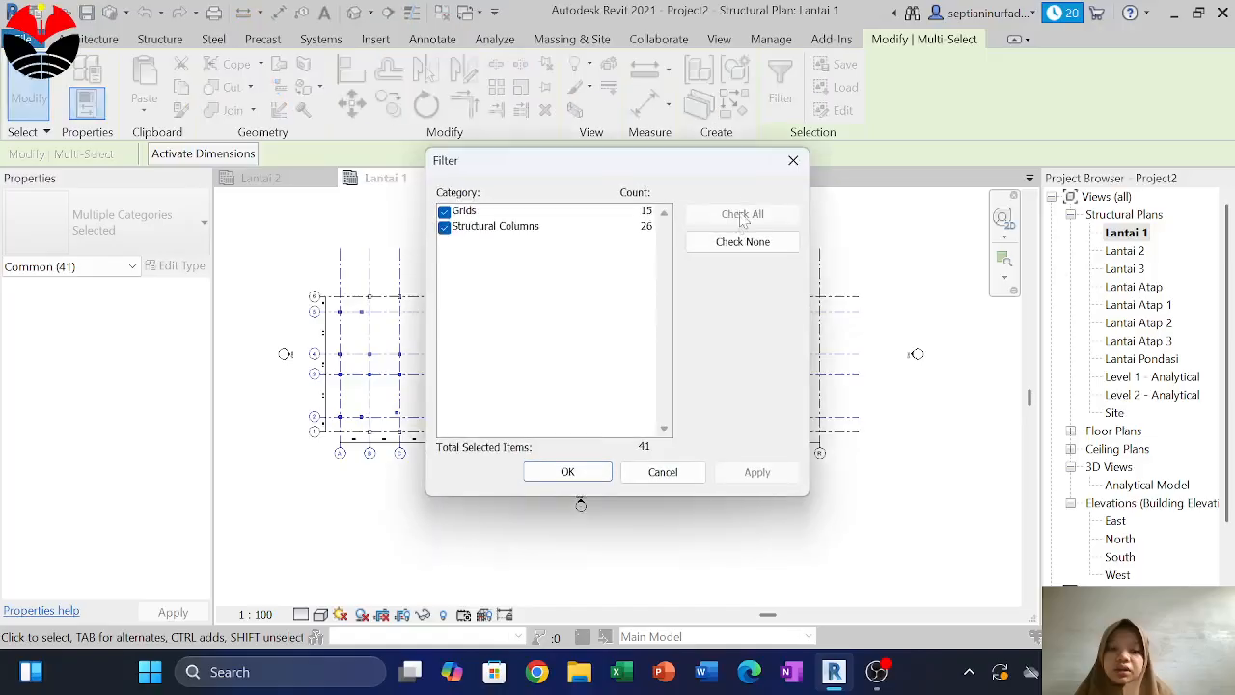
left_click(741, 243)
left_click(444, 227)
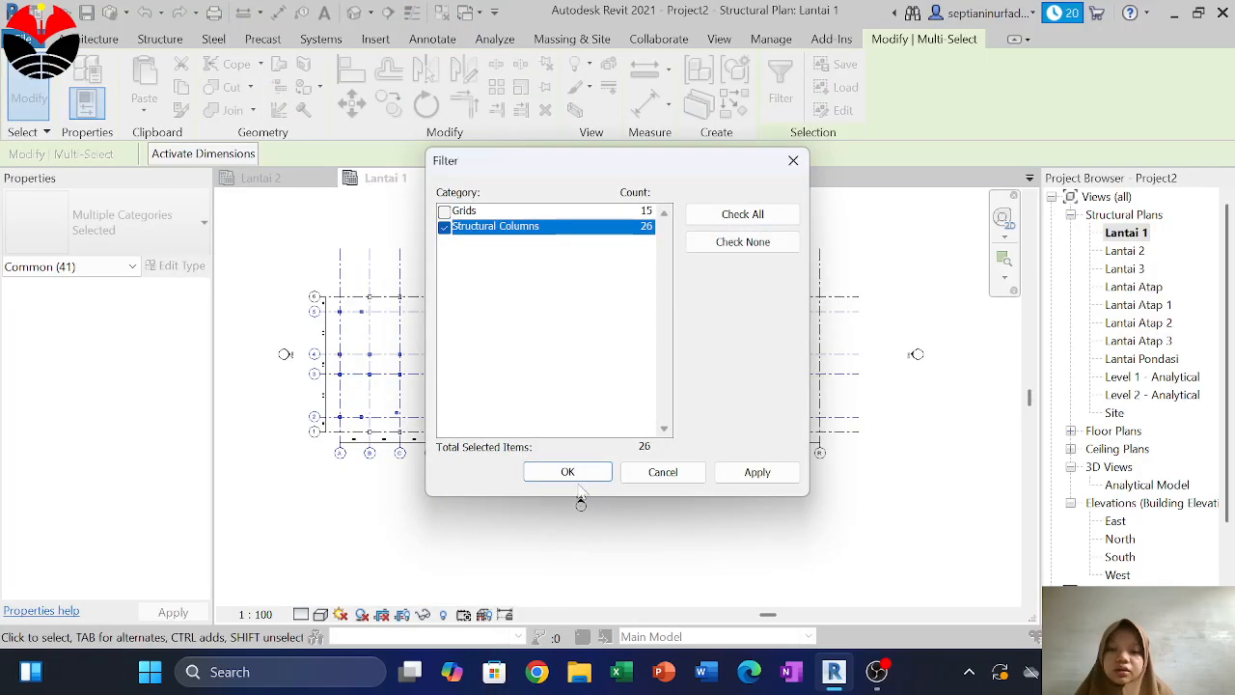
left_click(571, 473)
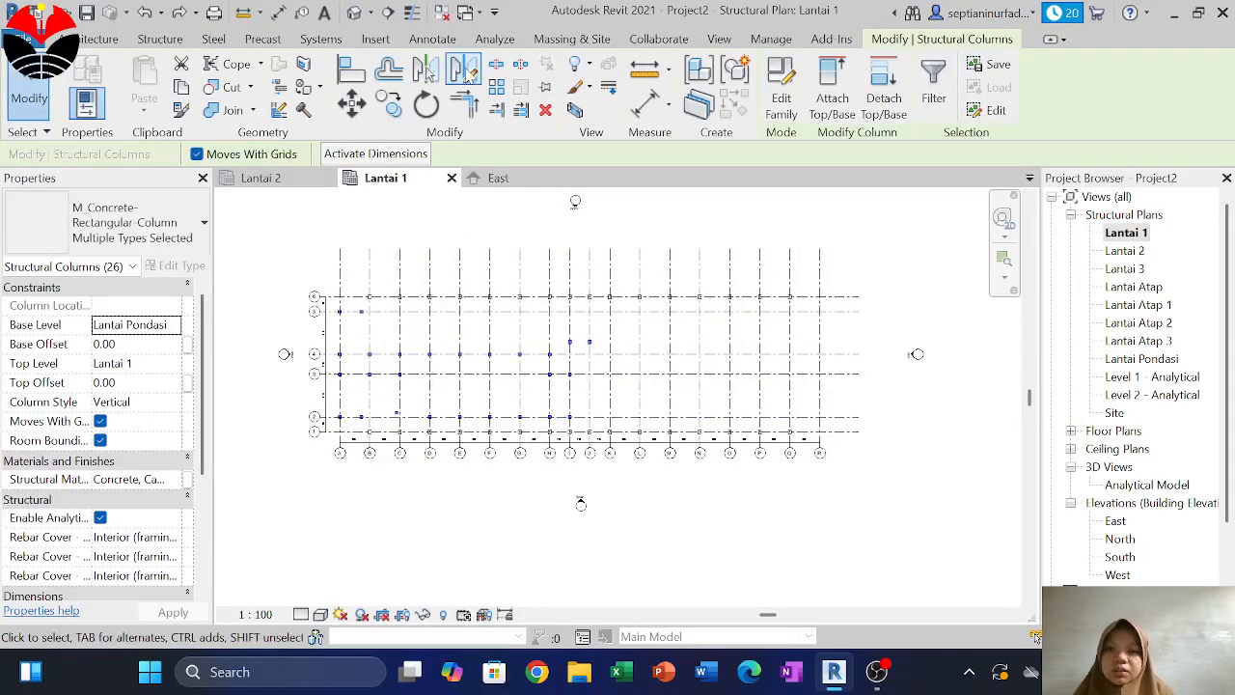
Mirror copies of the selected columns to the R side about a drawn vertical axis midway between grid lines I and J
left_click(463, 70)
scroll(579, 441, "up", 4)
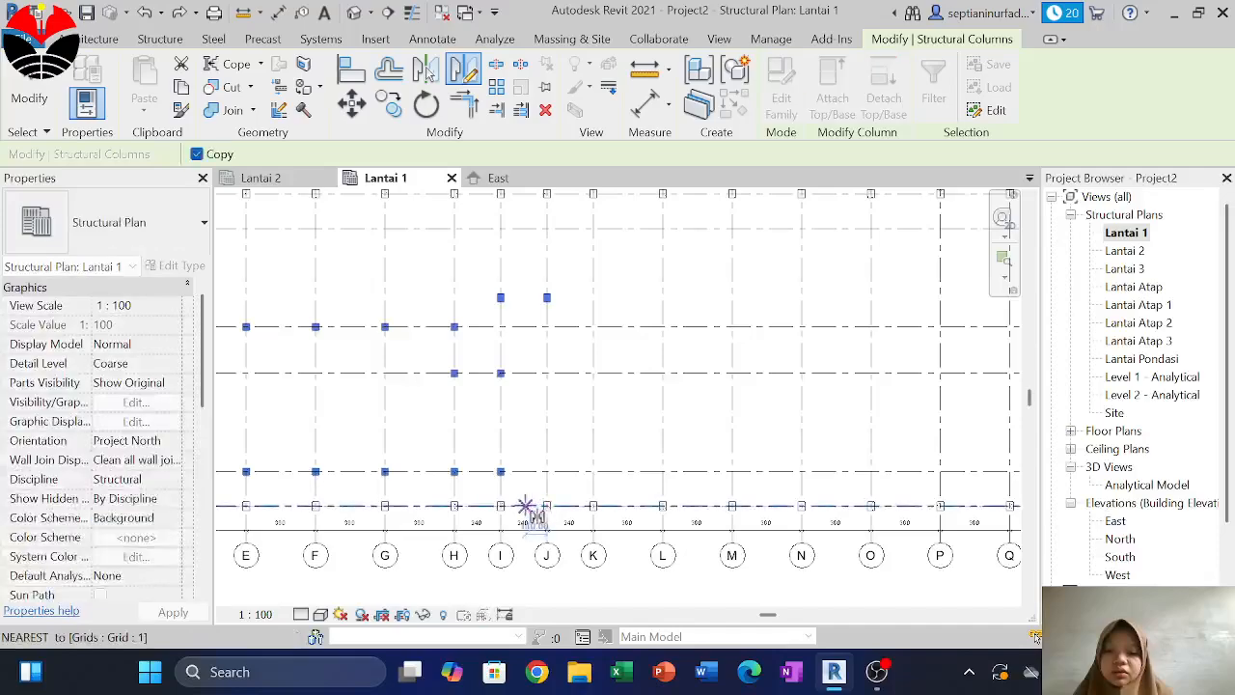
scroll(524, 506, "up", 2)
left_click(524, 505)
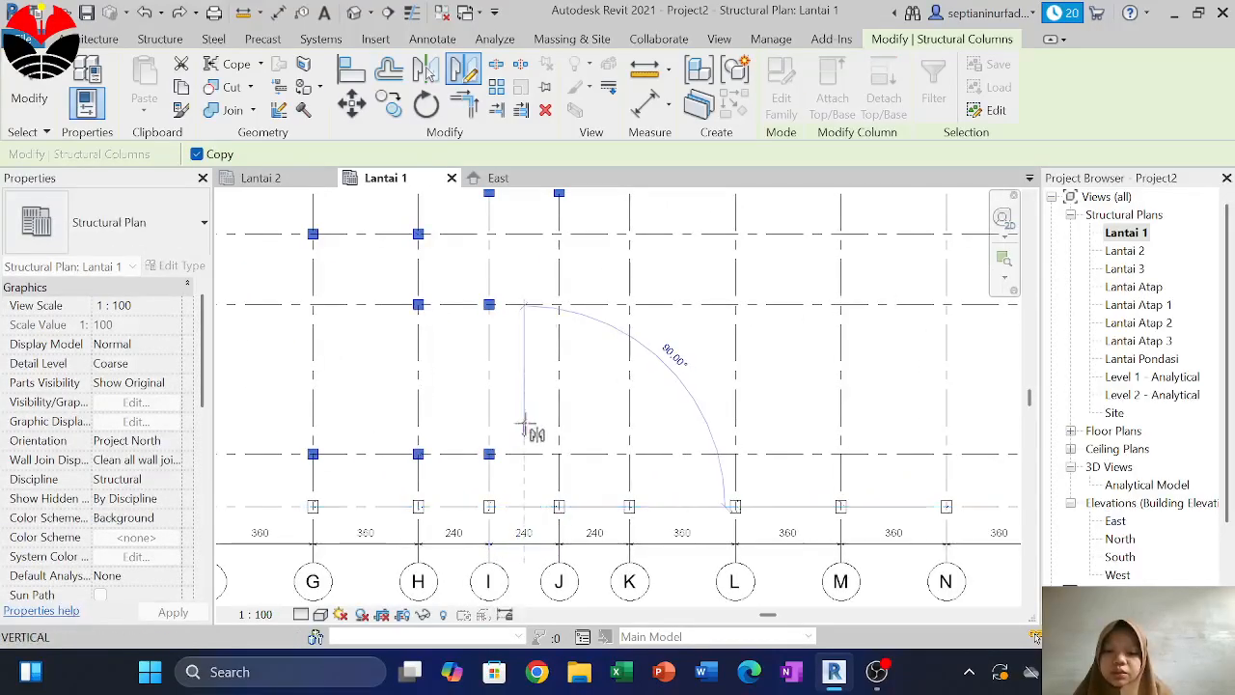
left_click(524, 409)
key("Escape")
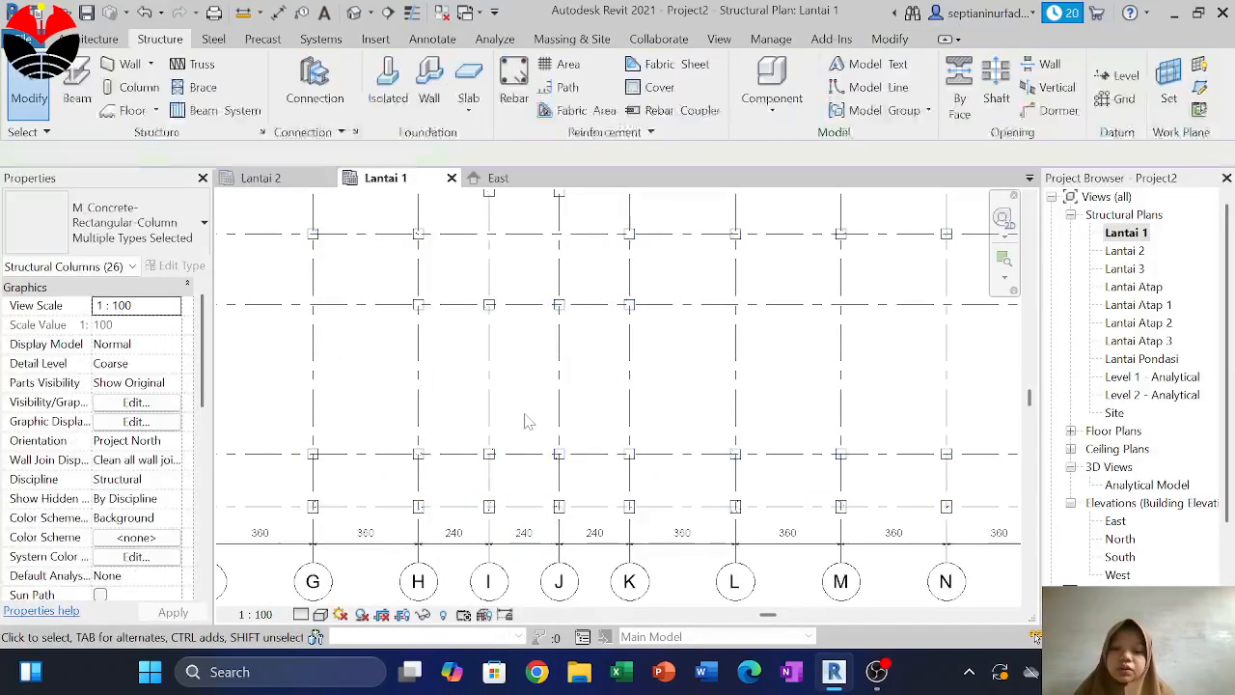
Move the K2 column that is offset from C/2 onto grid line C beside grid line 2
scroll(537, 429, "down", 3)
scroll(538, 430, "down", 1)
middle_click_drag(538, 429, 564, 437)
scroll(698, 431, "down", 1)
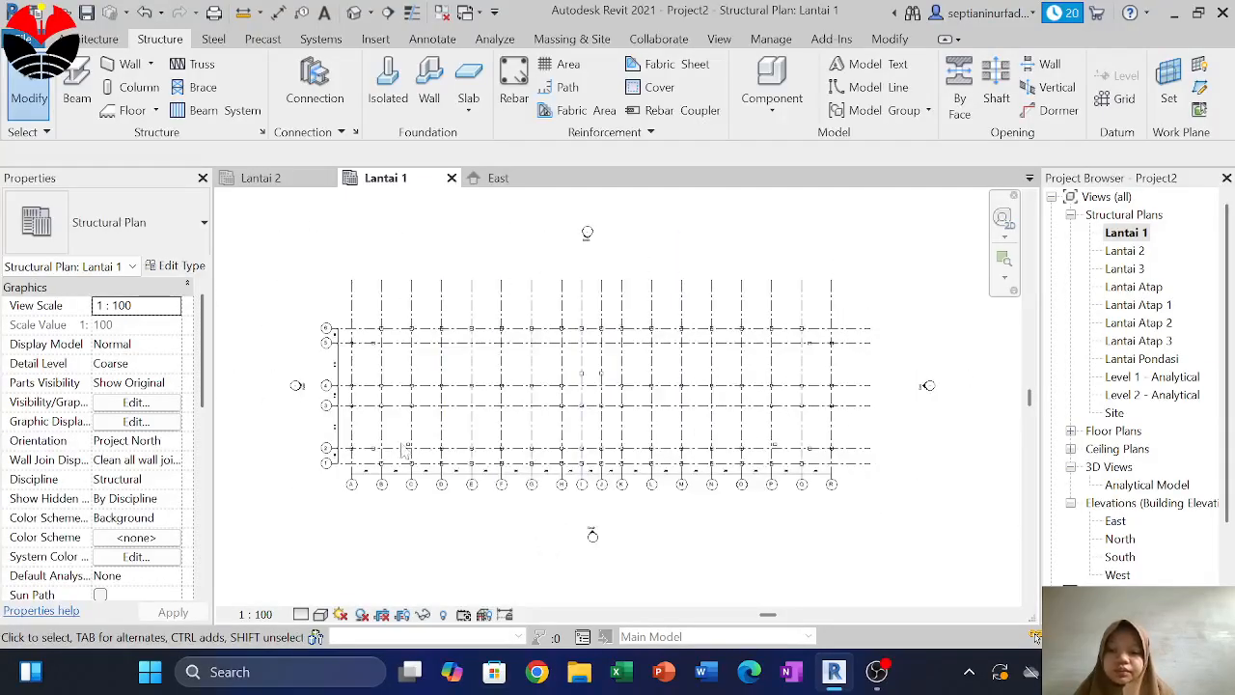
scroll(406, 451, "up", 6)
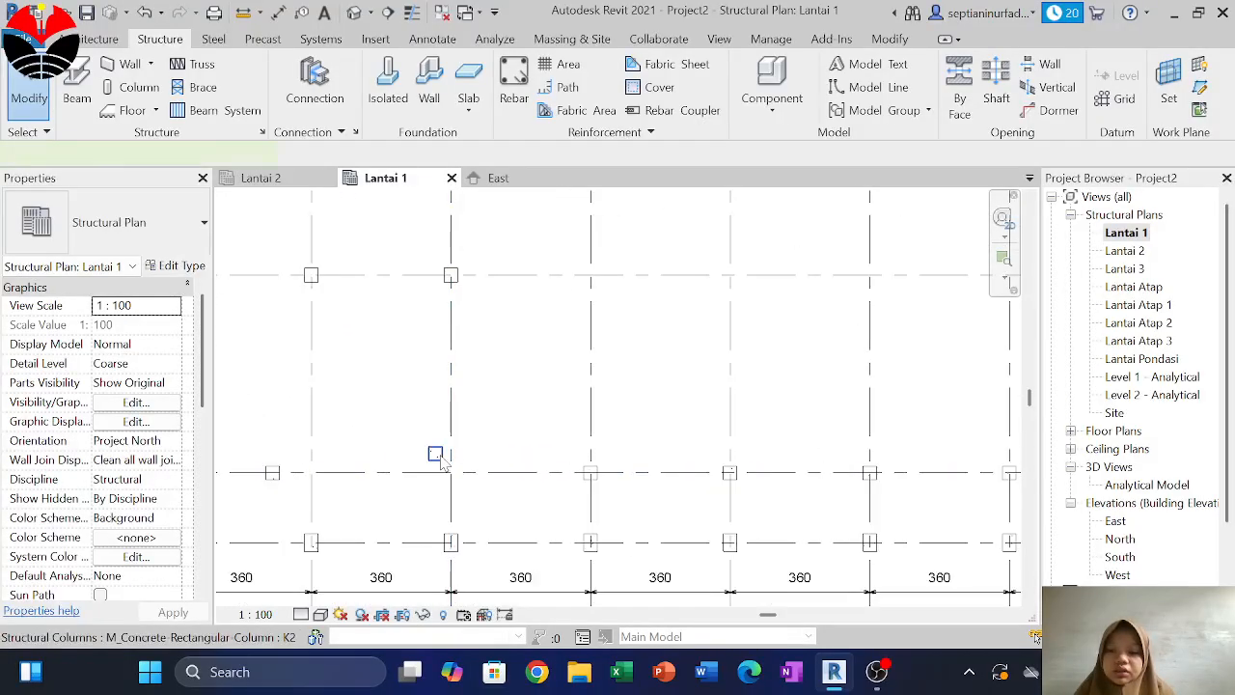
left_click(440, 459)
left_click(352, 104)
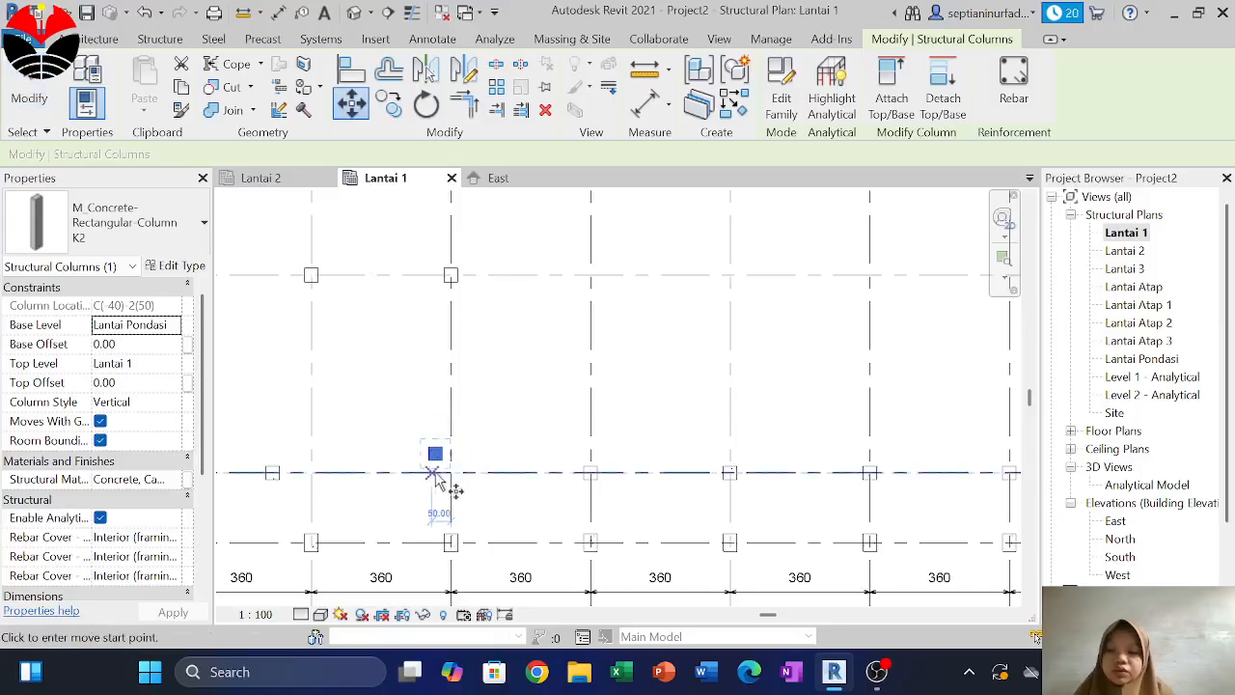
left_click(437, 454)
left_click(450, 469)
scroll(433, 422, "down", 5)
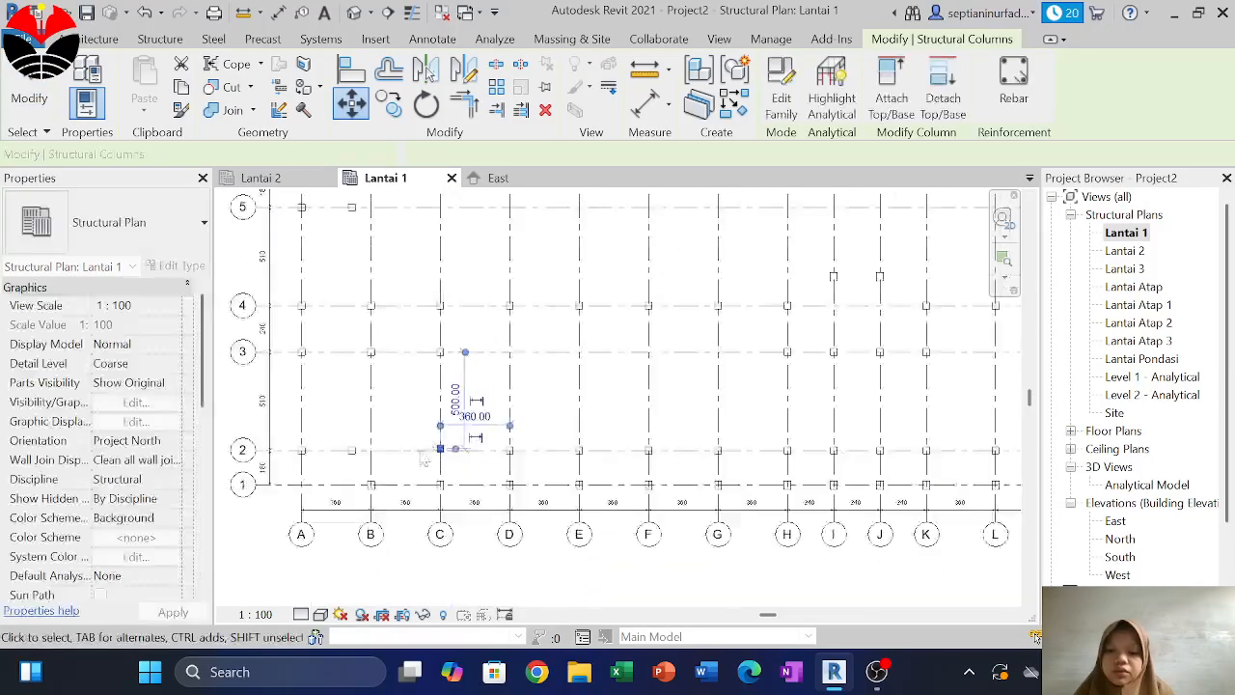
Centre the K2 column beside C/2 on the intersection of grid lines C and 2
scroll(435, 449, "up", 8)
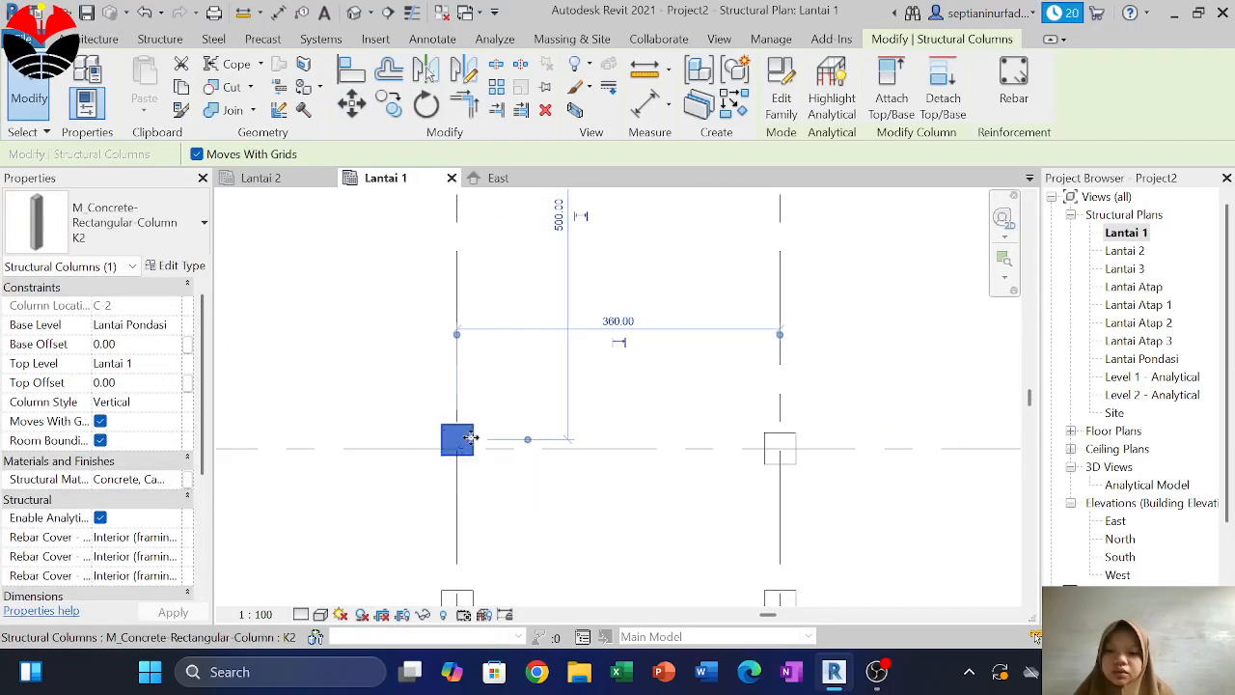
left_click(479, 437)
left_click(469, 430)
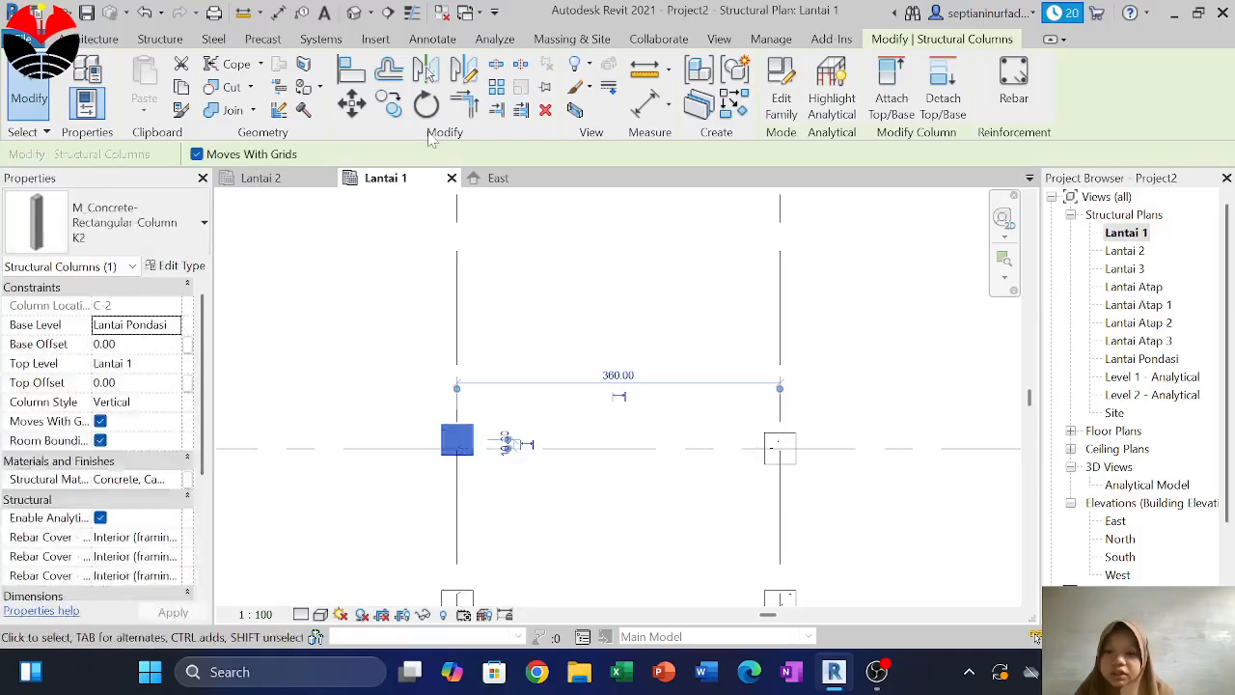
left_click(363, 112)
left_click(458, 444)
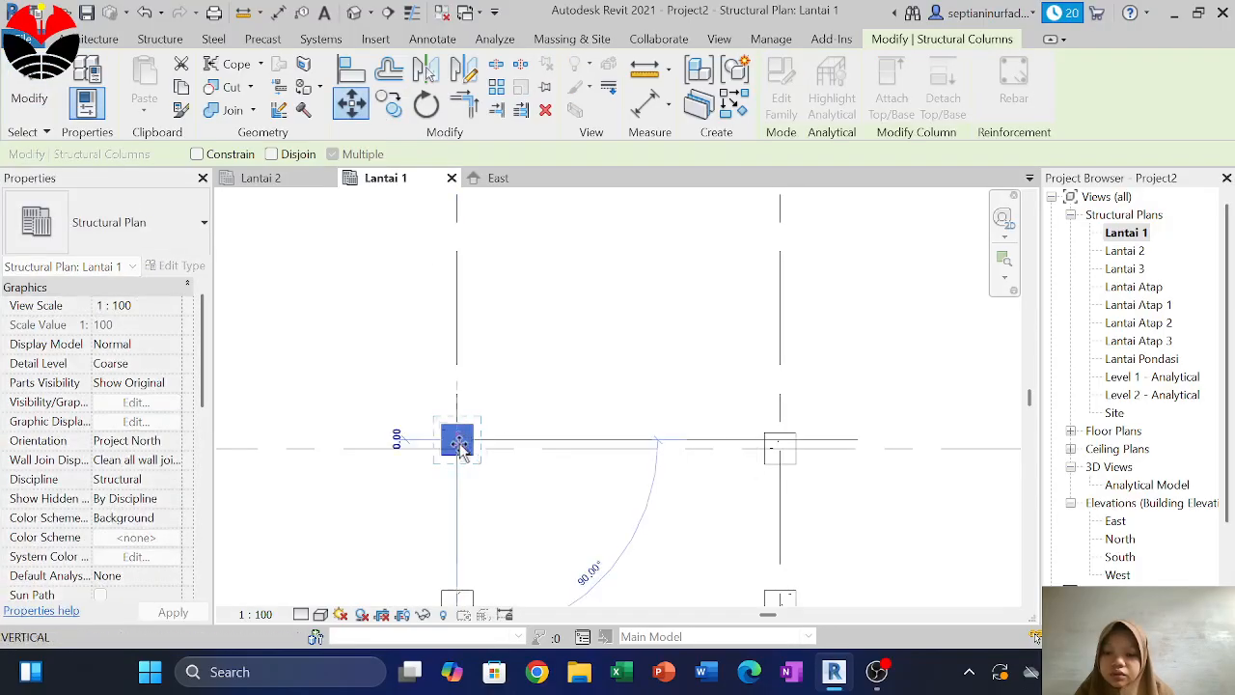
left_click(459, 449)
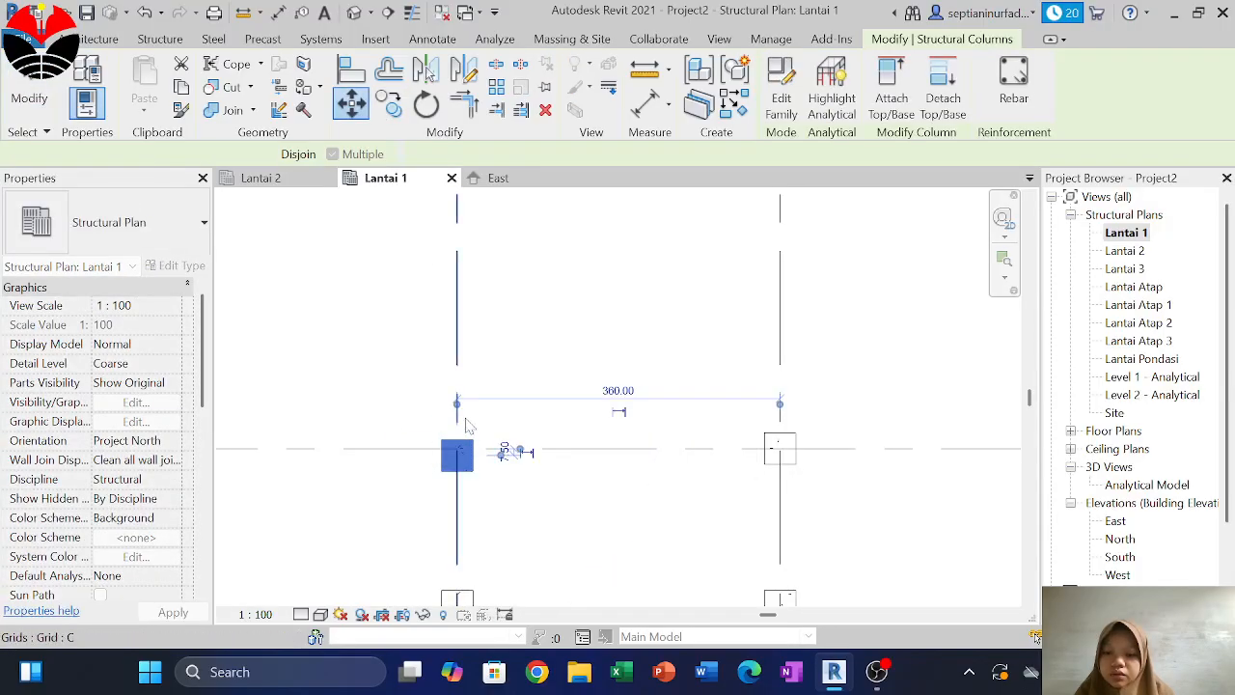
left_click(481, 489)
left_click(457, 451)
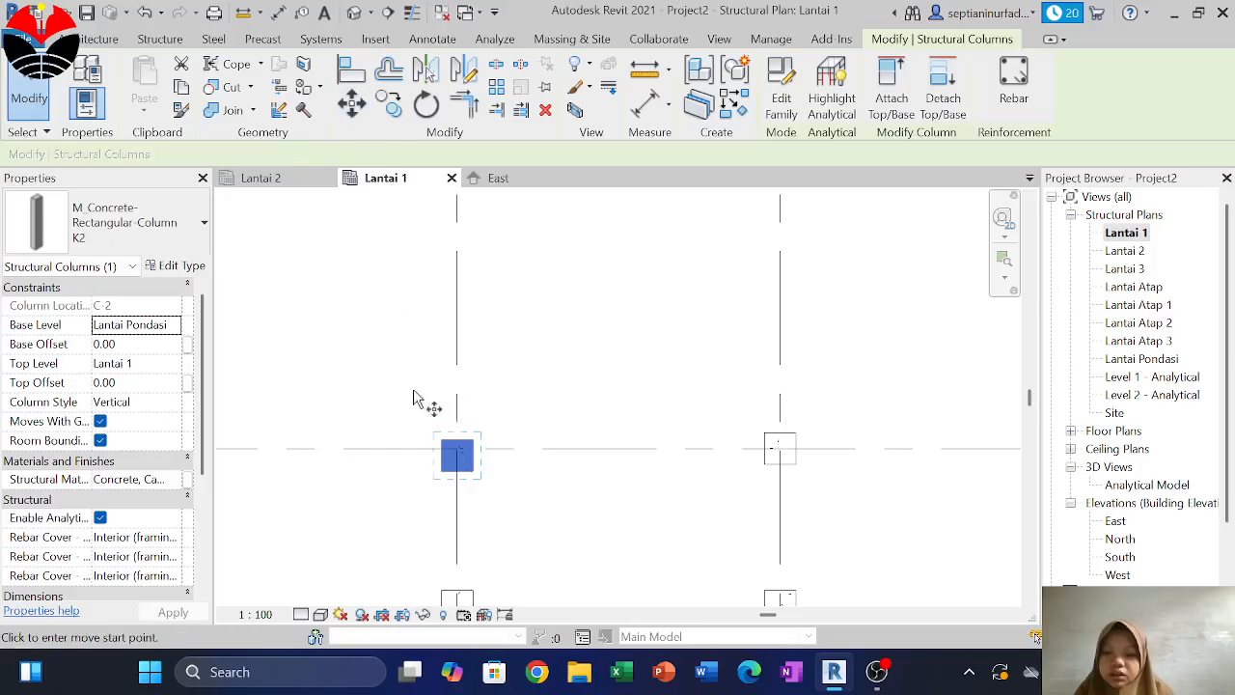
scroll(439, 449, "up", 3)
left_click(466, 446)
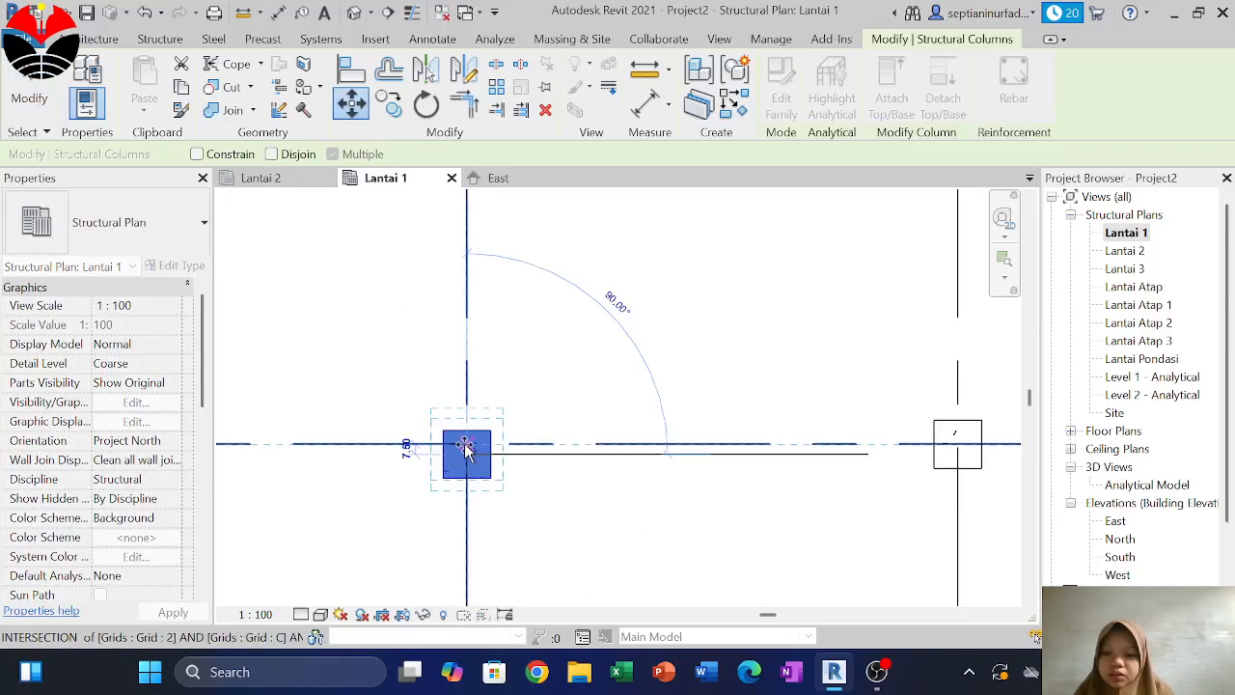
left_click(466, 446)
scroll(470, 453, "down", 4)
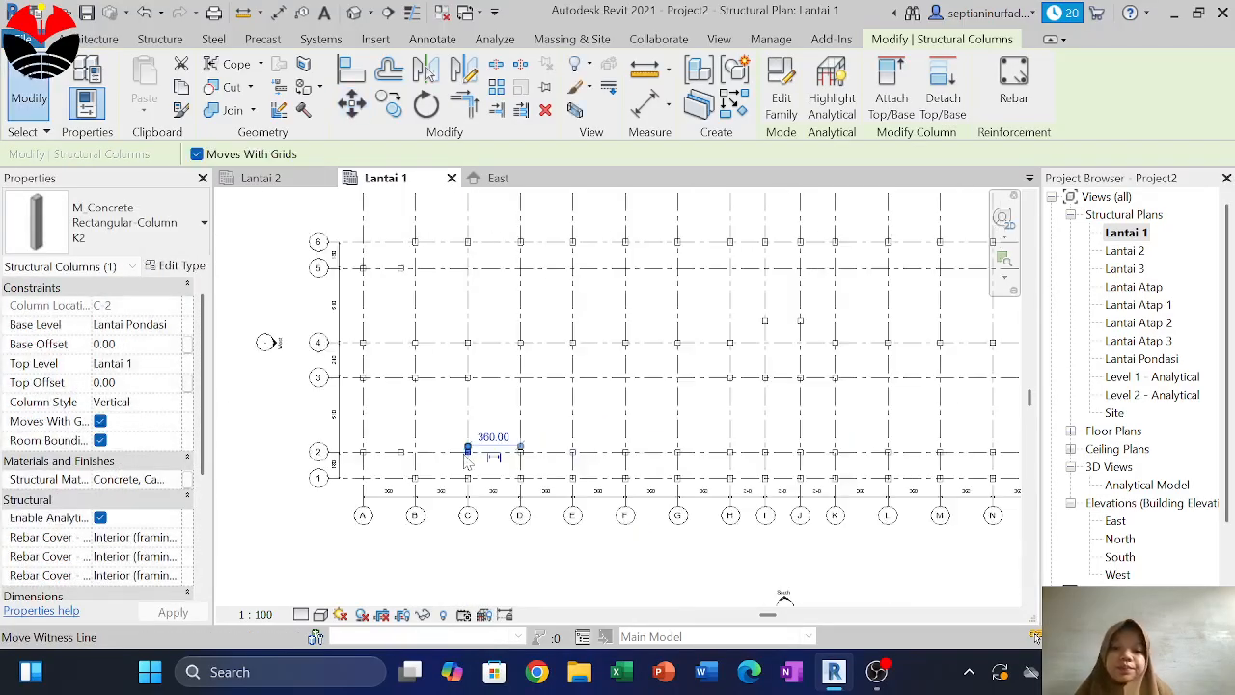
Move the K2 column that is offset from P/2 onto grid line 2 beside grid line P
middle_click_drag(674, 422, 418, 410)
scroll(699, 435, "up", 4)
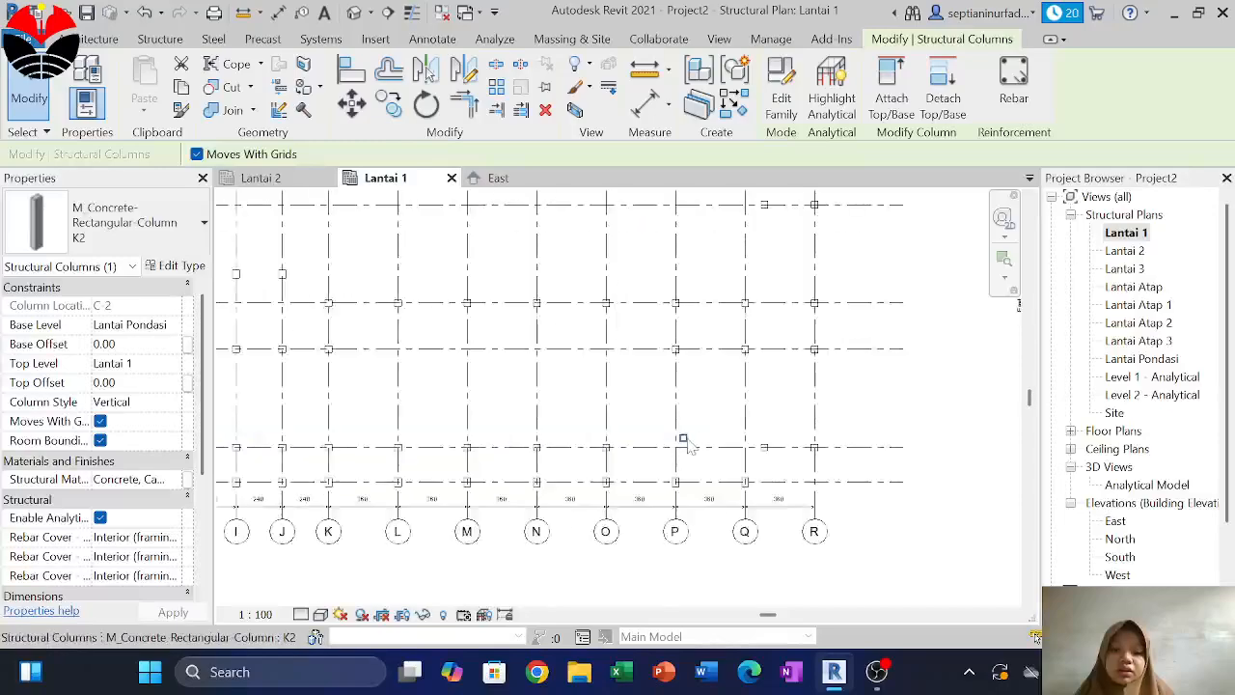
key("Escape")
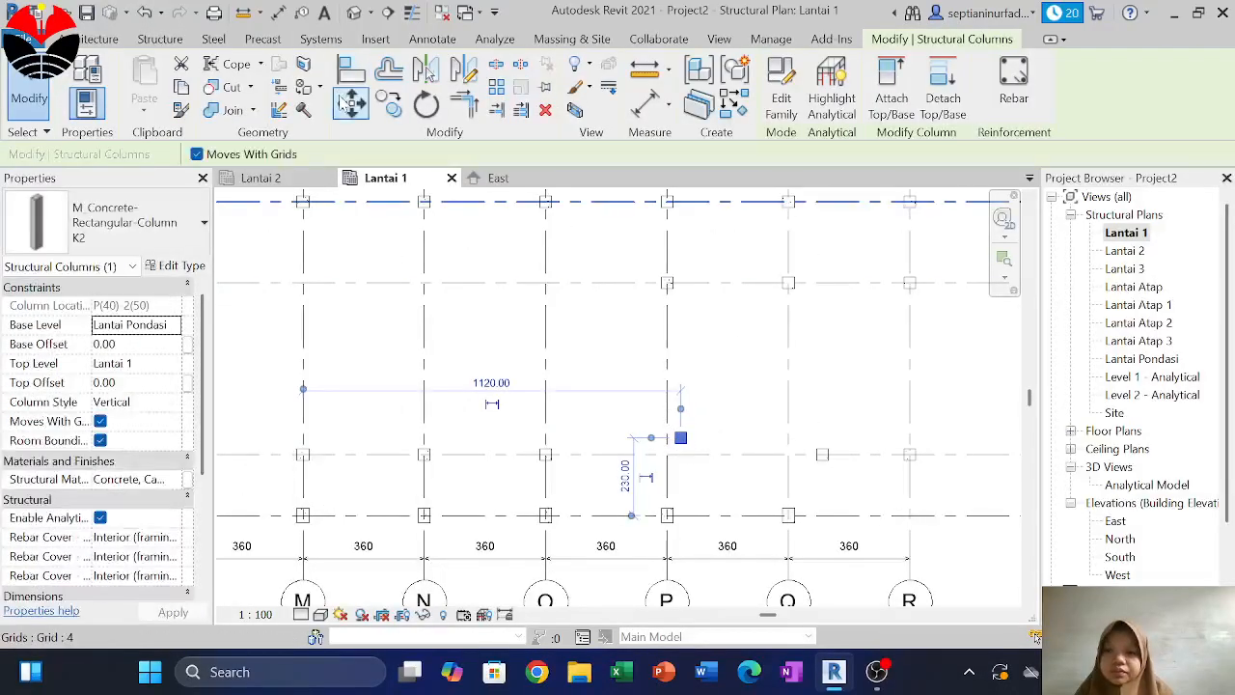
left_click(351, 104)
scroll(680, 439, "up", 4)
left_click(685, 446)
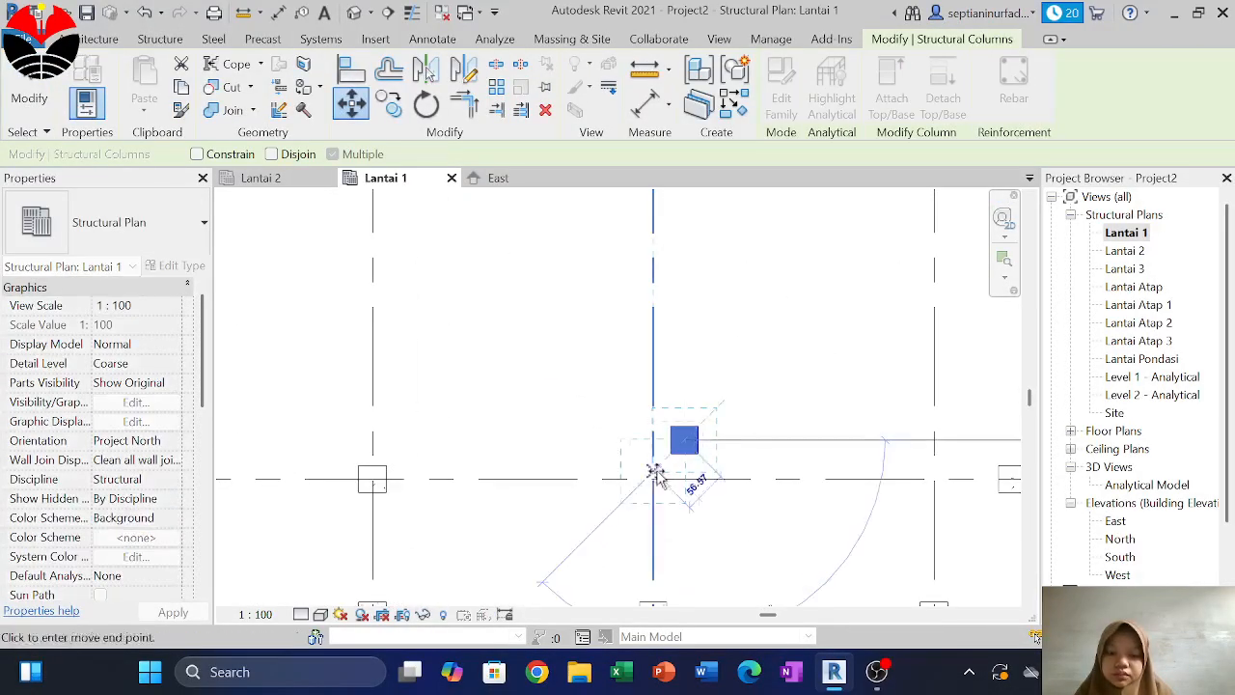
left_click(651, 480)
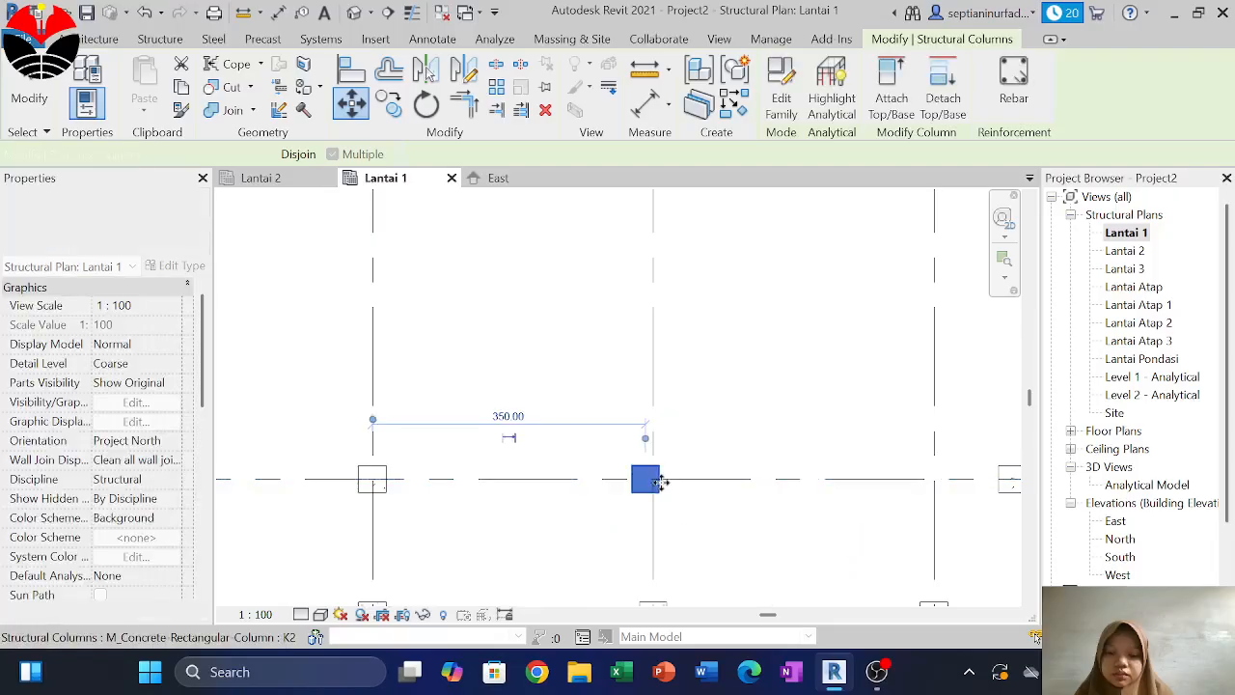
Centre the K2 column on the intersection of grid lines P and 2 and deselect it
left_click(621, 506)
left_click(605, 489)
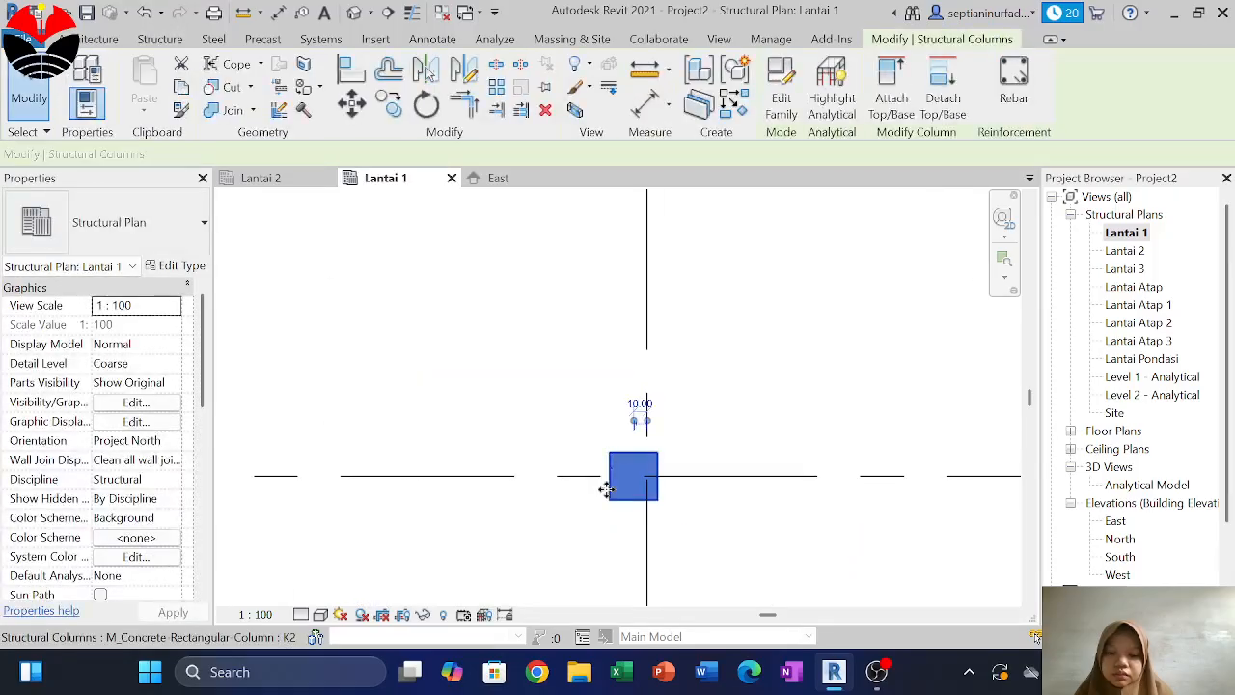
left_click(351, 104)
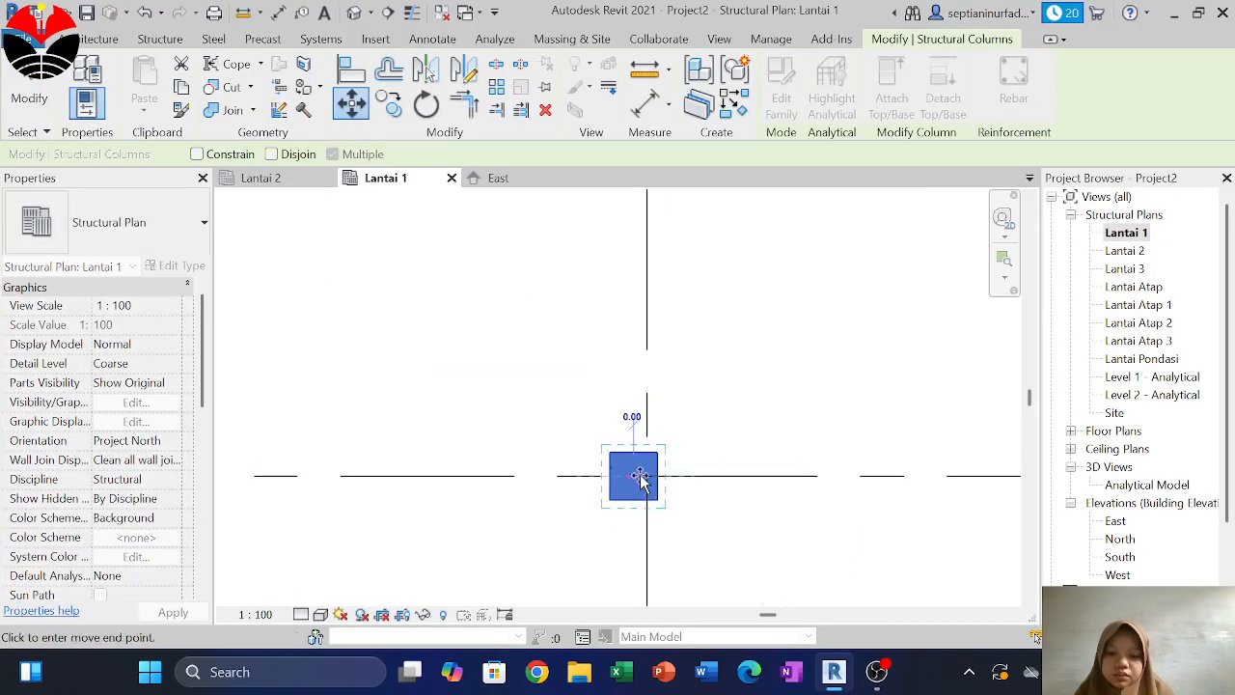
left_click(646, 475)
scroll(646, 475, "down", 3)
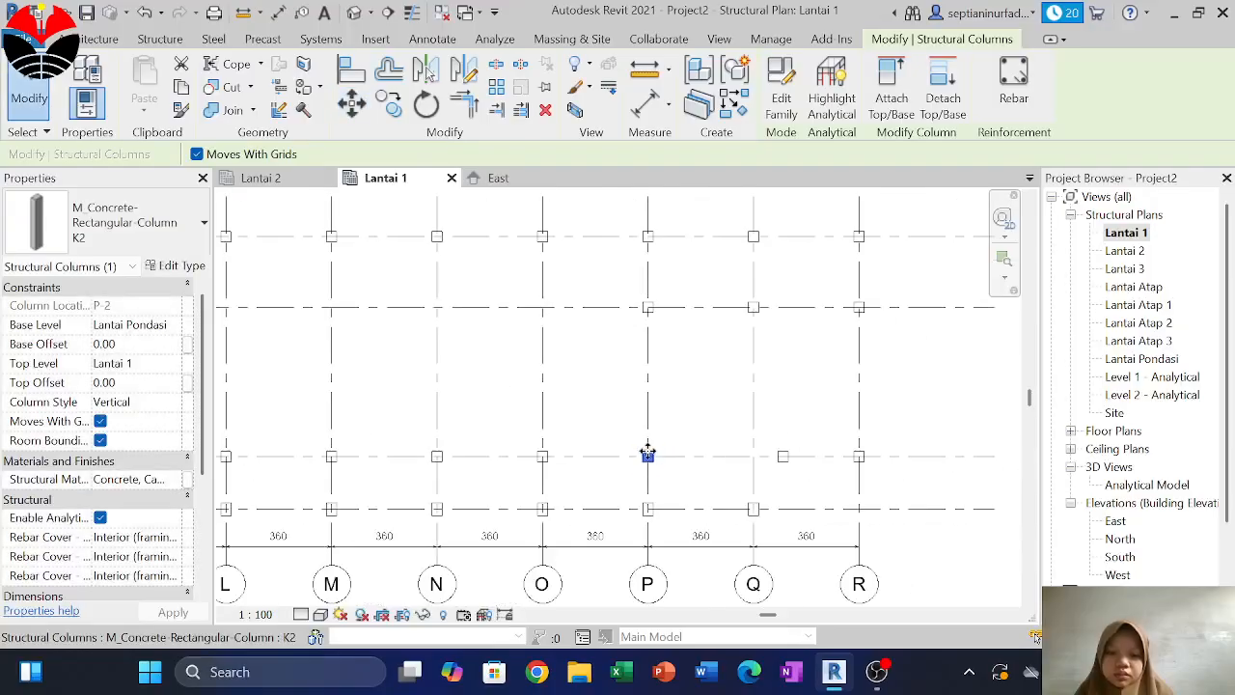
left_click(719, 415)
Examine the whole column layout on the plan and in the default 3D view against the levels
scroll(716, 415, "down", 4)
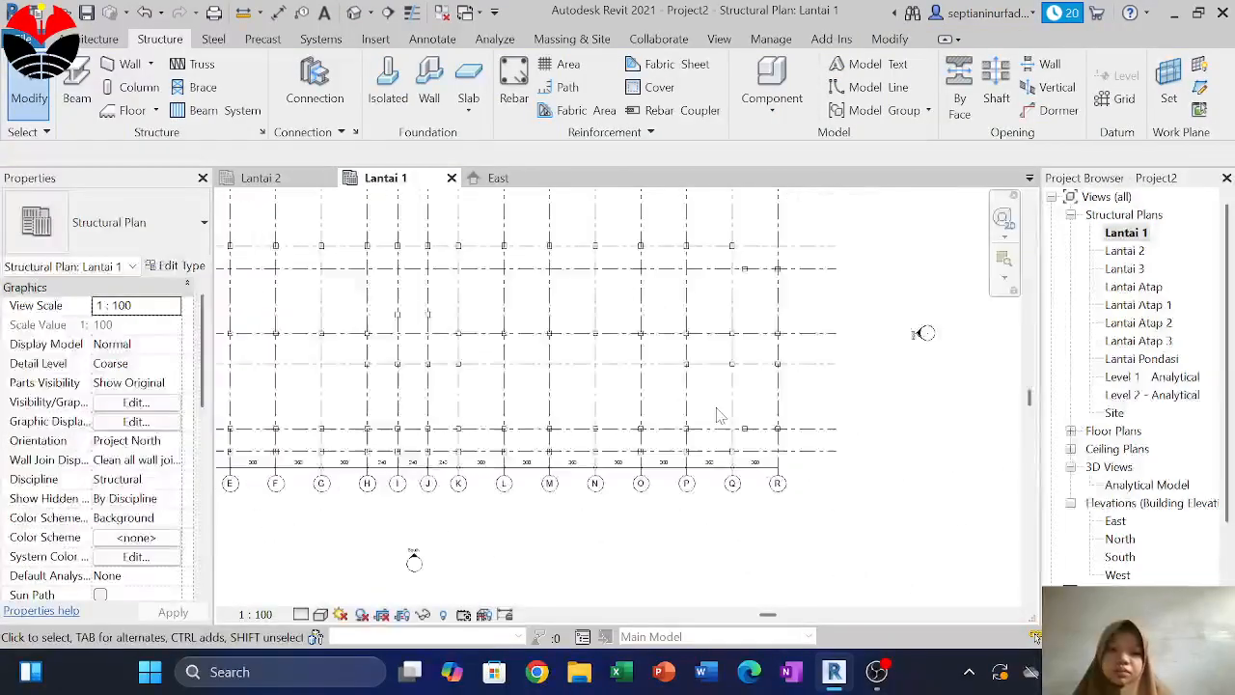
scroll(722, 392, "down", 3)
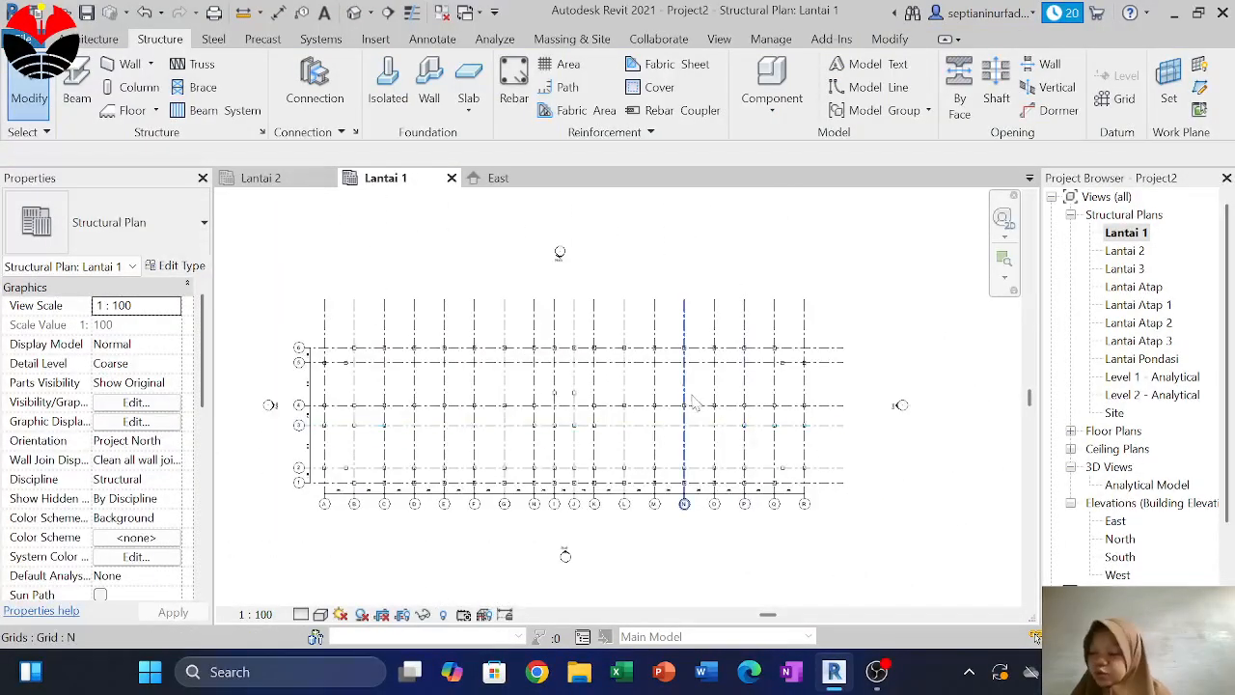
middle_click_drag(695, 381, 746, 418)
scroll(746, 417, "down", 1)
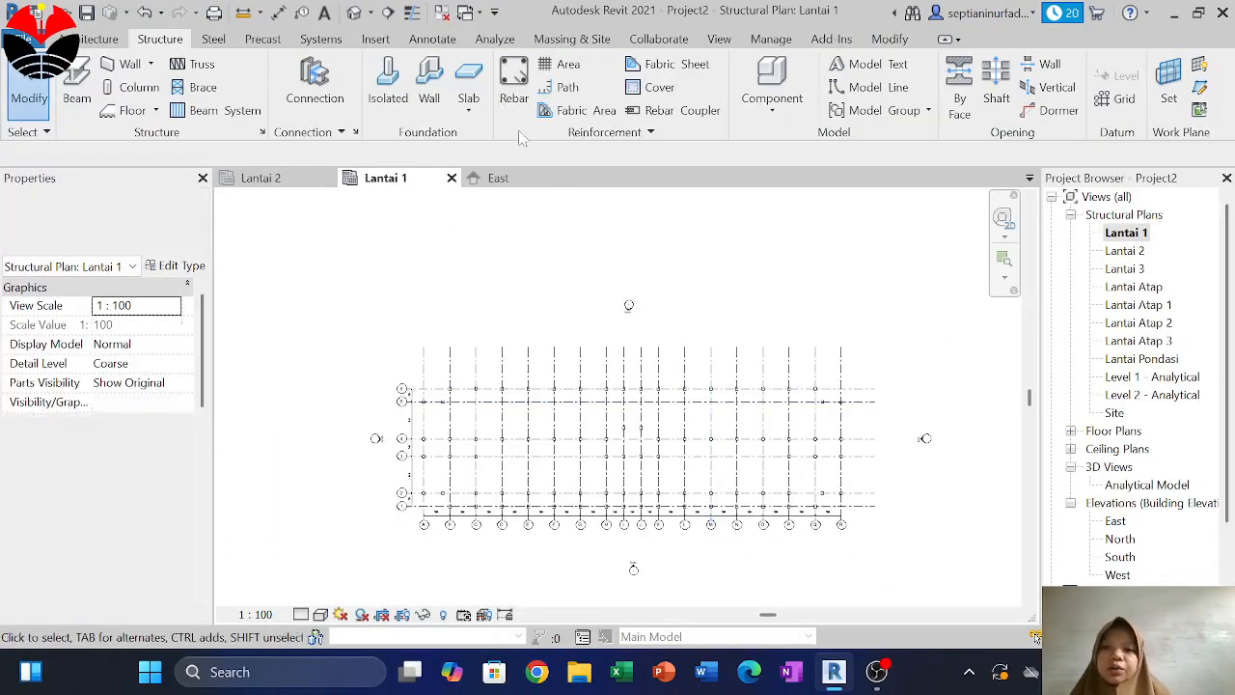
left_click(354, 13)
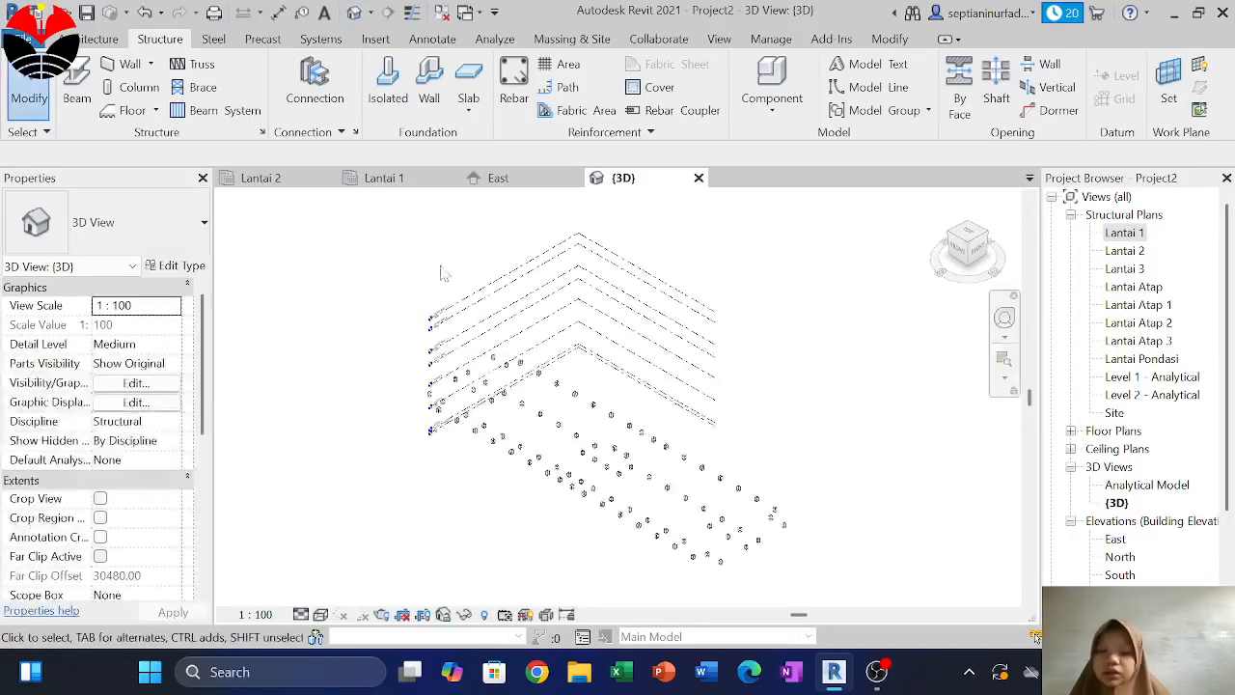
scroll(440, 411, "up", 5)
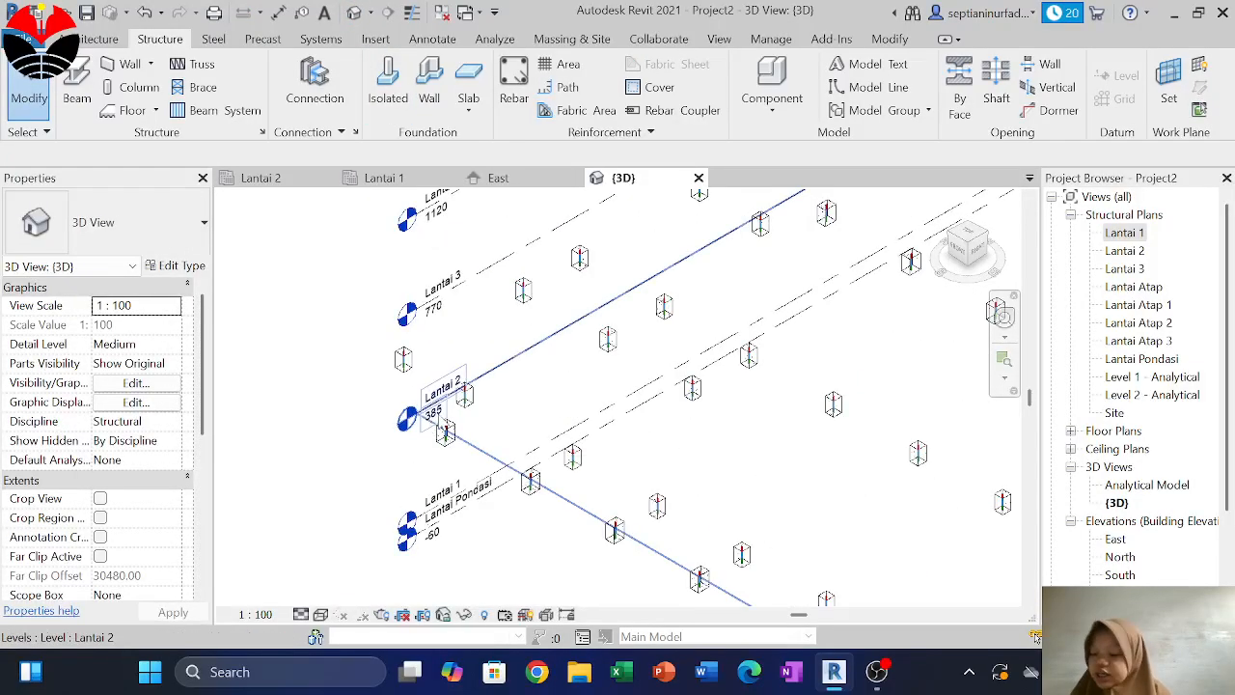
scroll(440, 417, "down", 4)
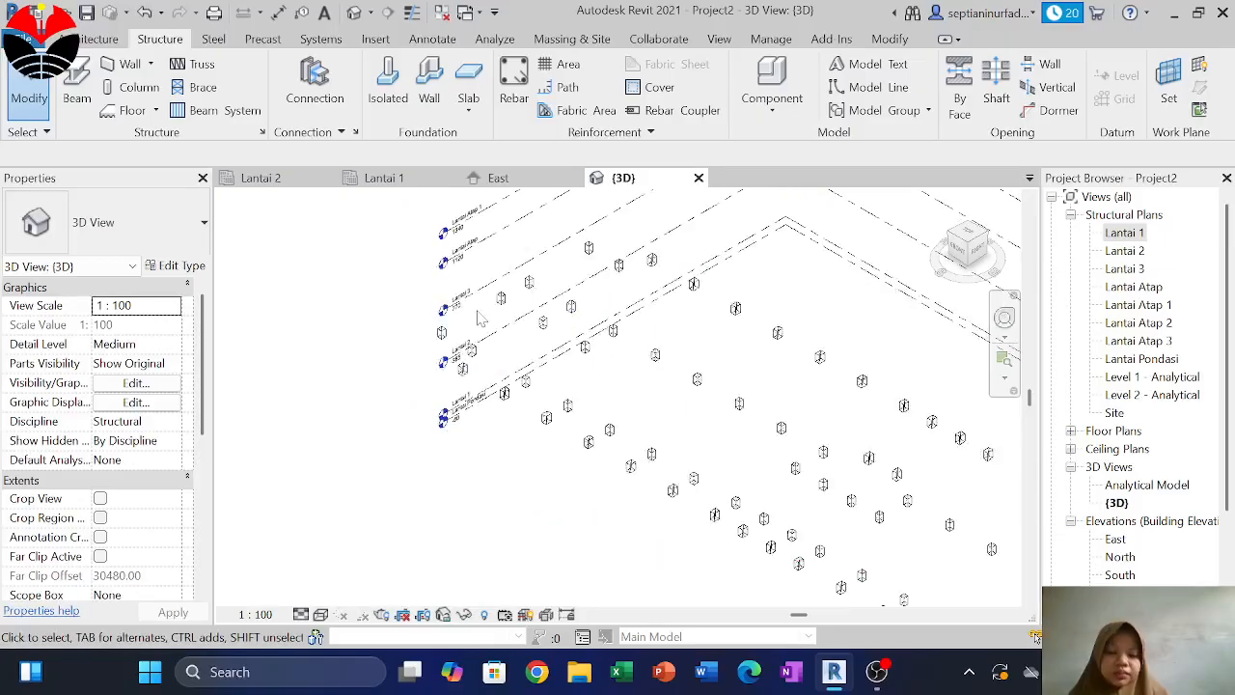
scroll(439, 279, "down", 5)
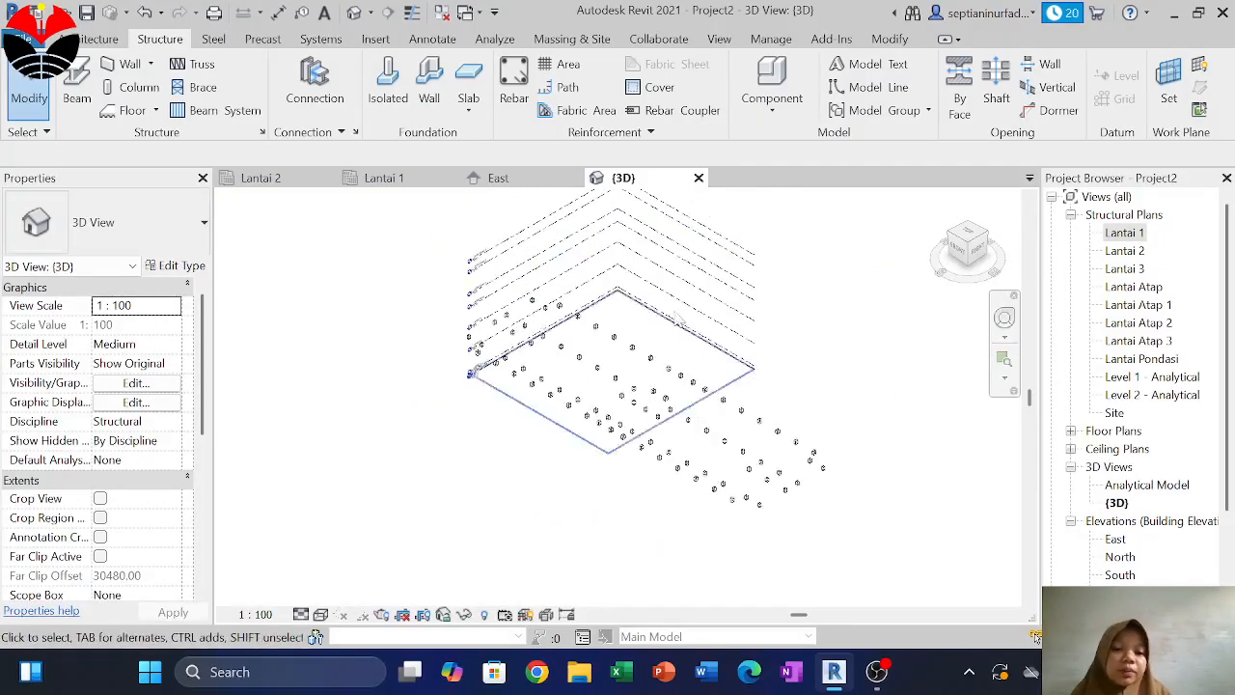
In the North elevation, extend the headless ends of all the level lines beyond grid line R
double_click(1120, 557)
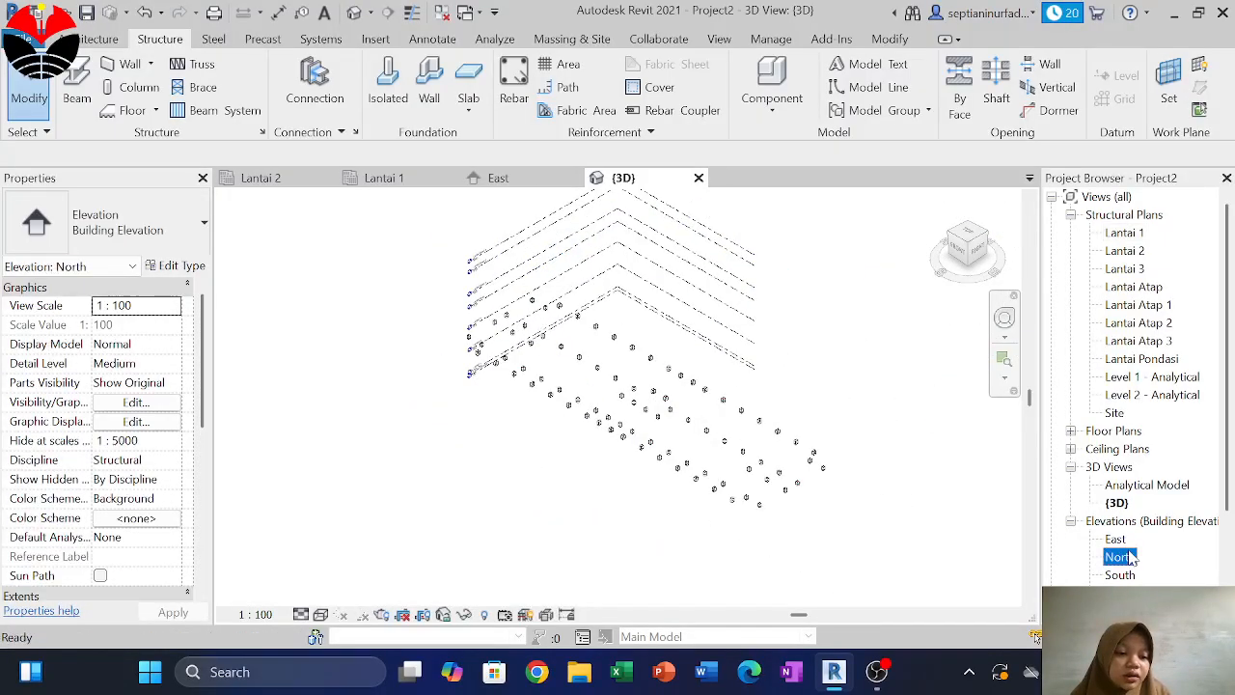
scroll(818, 468, "up", 2)
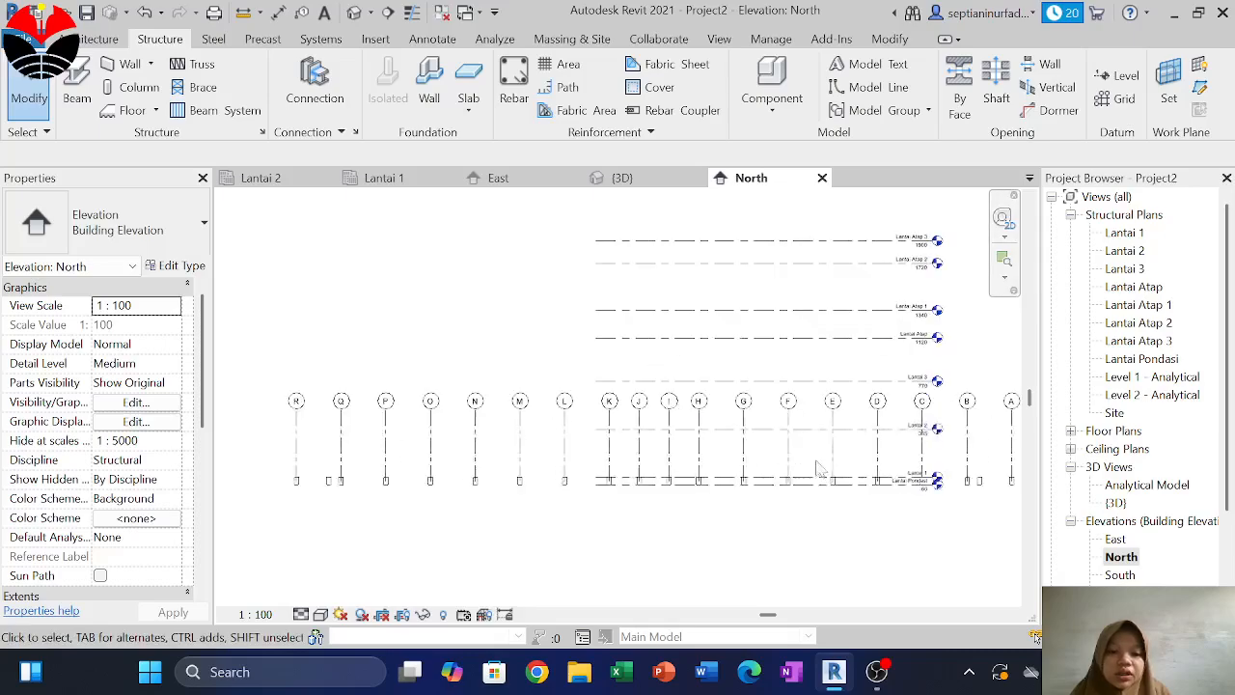
left_click_drag(821, 503, 789, 226)
scroll(592, 234, "up", 1)
scroll(590, 242, "down", 2)
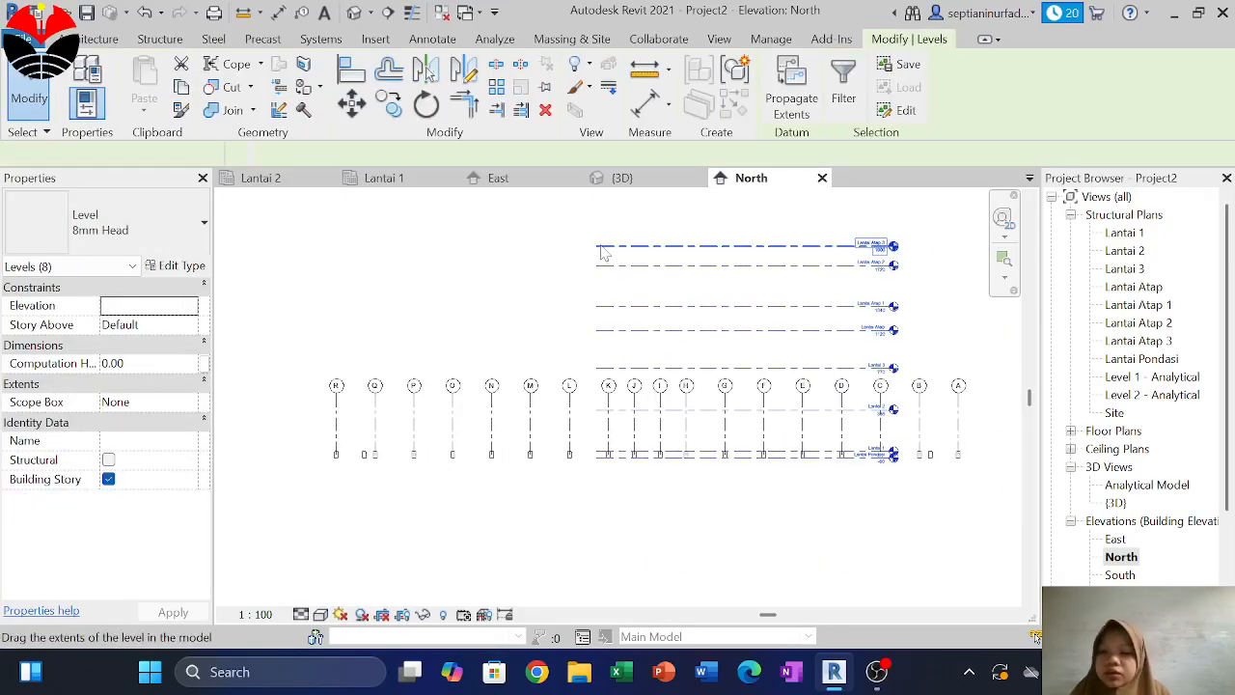
left_click(595, 245)
left_click_drag(596, 246, 258, 247)
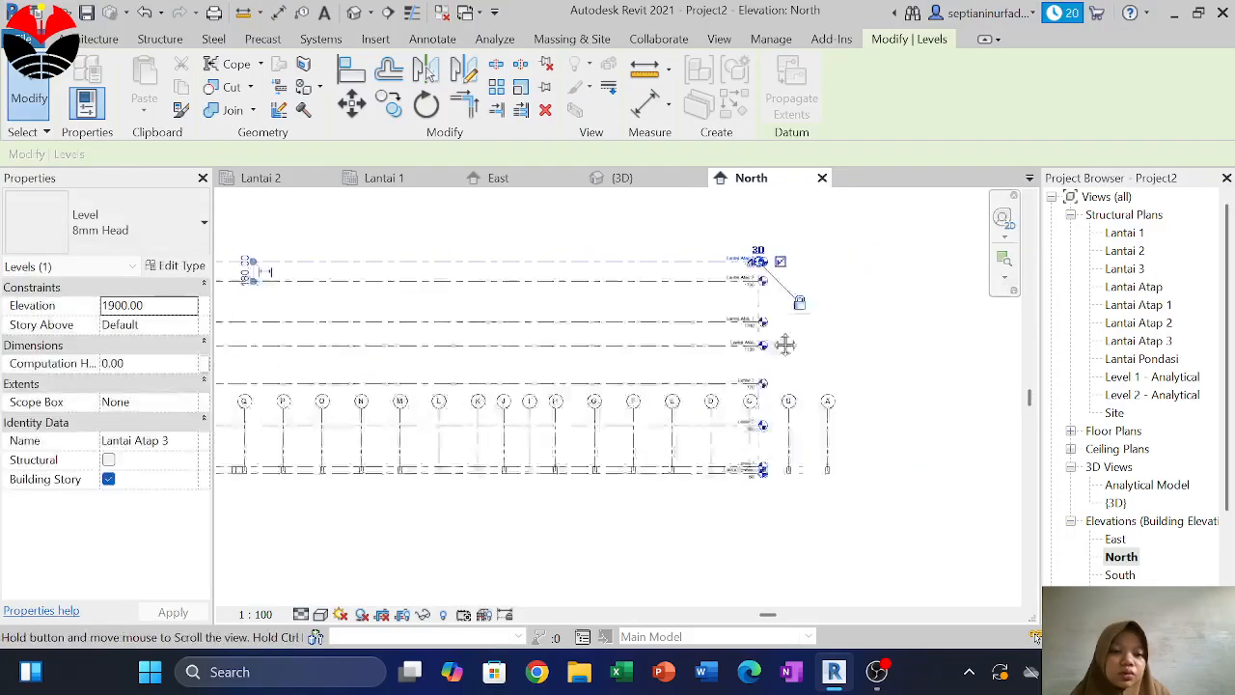
Extend the head ends of all the level lines beyond grid line A
scroll(785, 345, "up", 3)
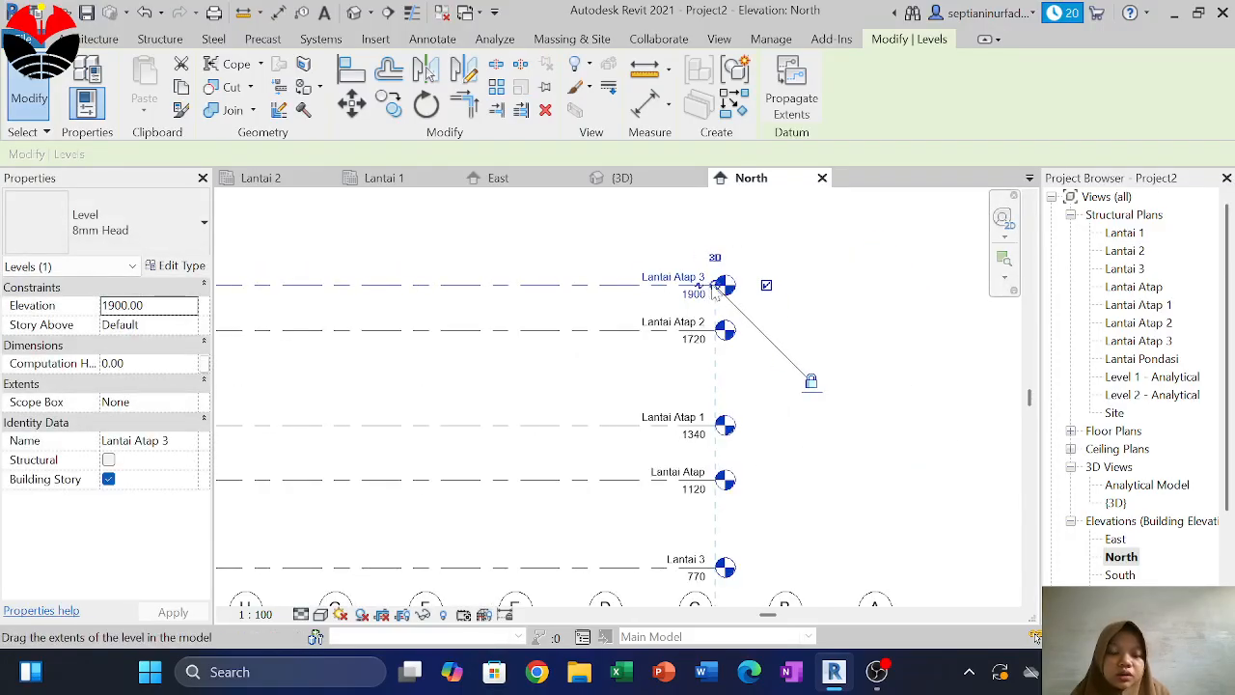
left_click_drag(715, 292, 965, 286)
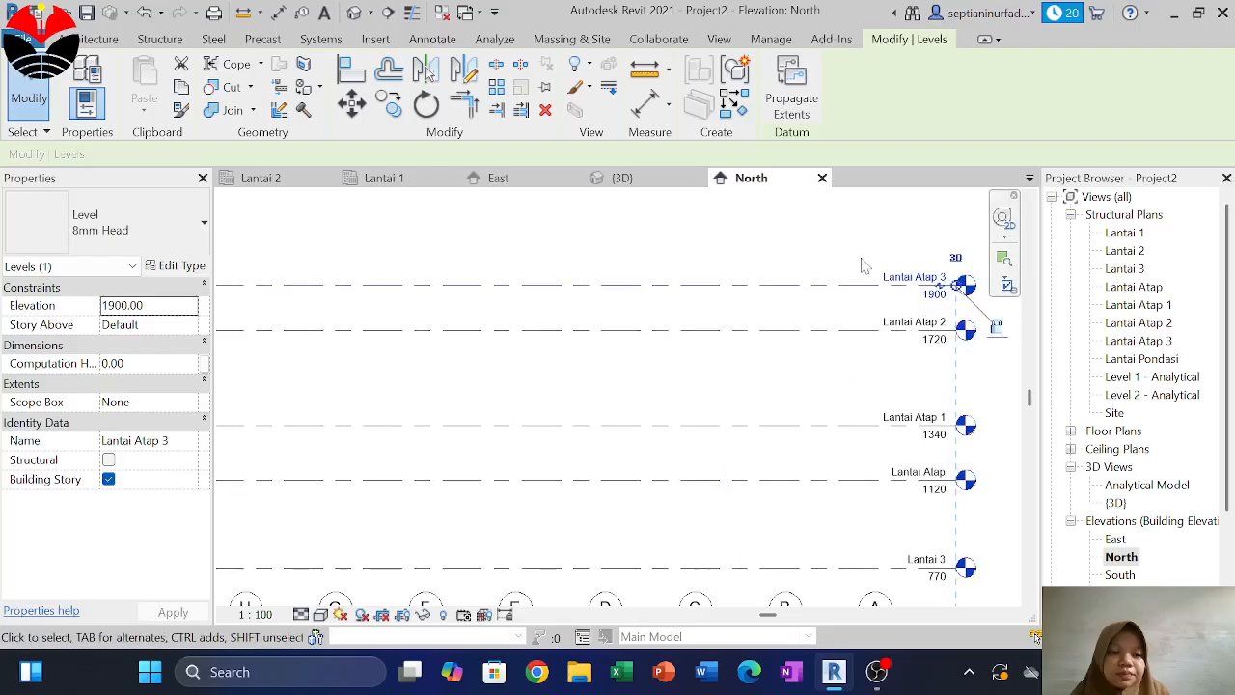
scroll(863, 266, "down", 3)
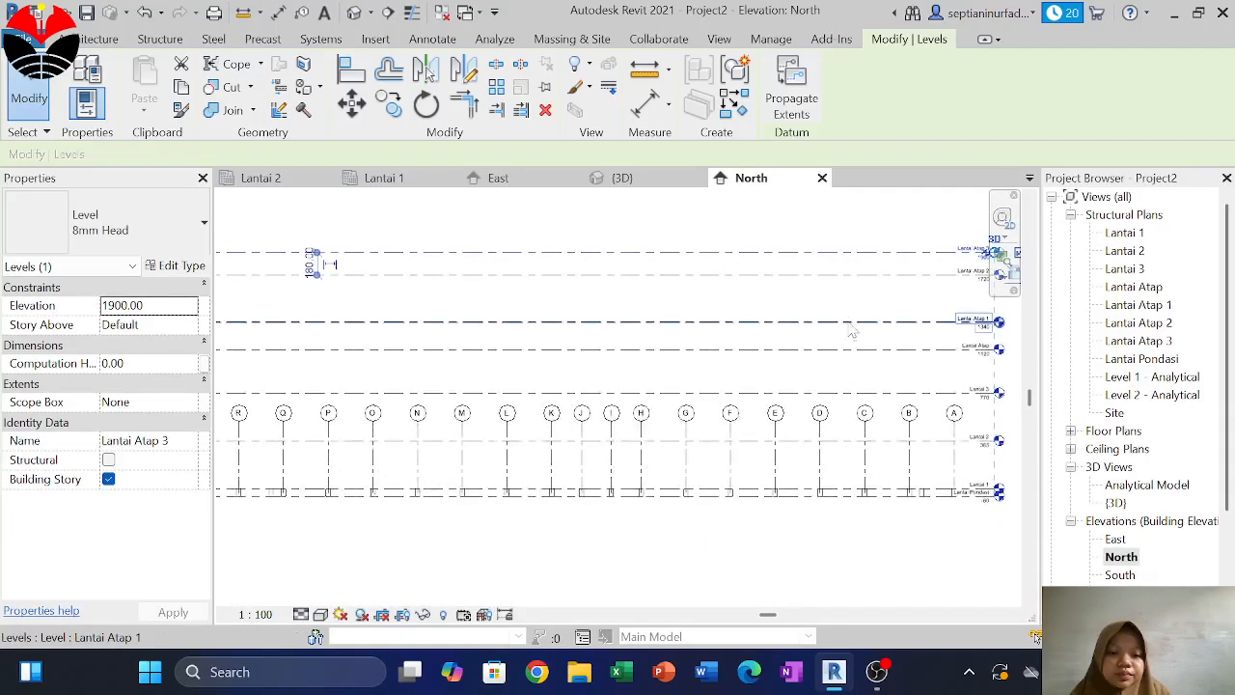
scroll(853, 332, "down", 2)
key("Escape")
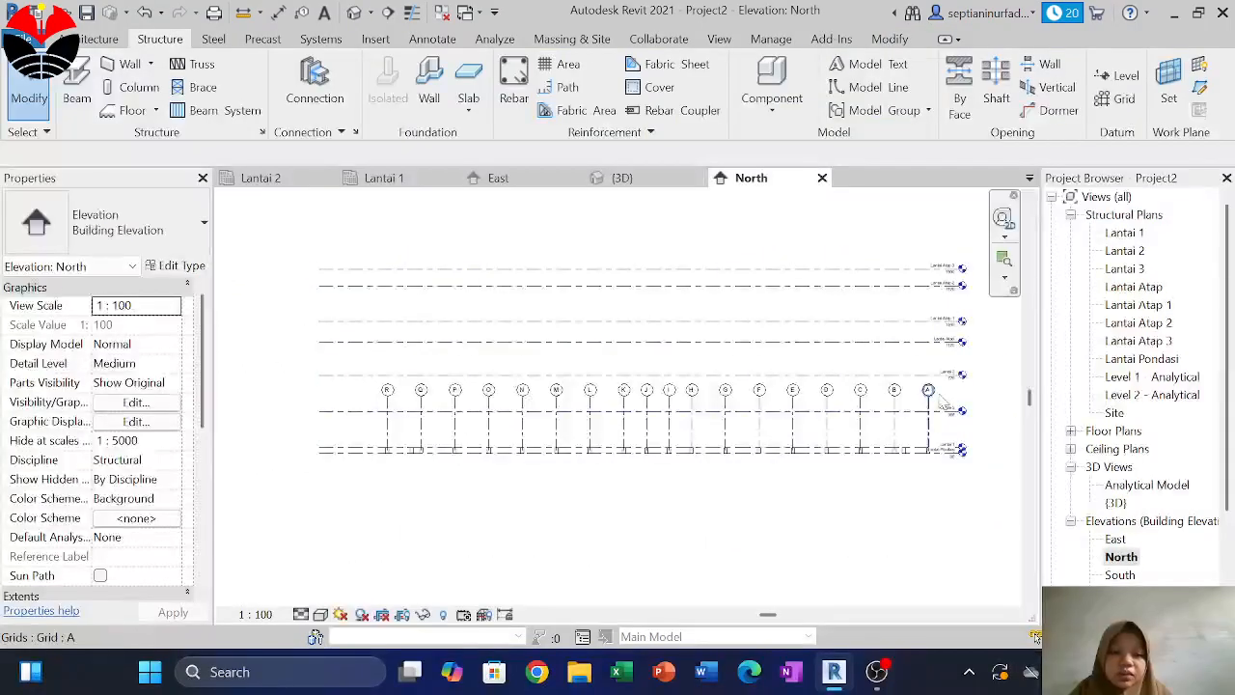
Raise the bubble ends of the lettered grid lines A to R above the Lantai Atap 3 level
scroll(943, 405, "up", 3)
left_click_drag(950, 405, 351, 251)
scroll(483, 400, "down", 2)
scroll(338, 389, "up", 2)
left_click(349, 391)
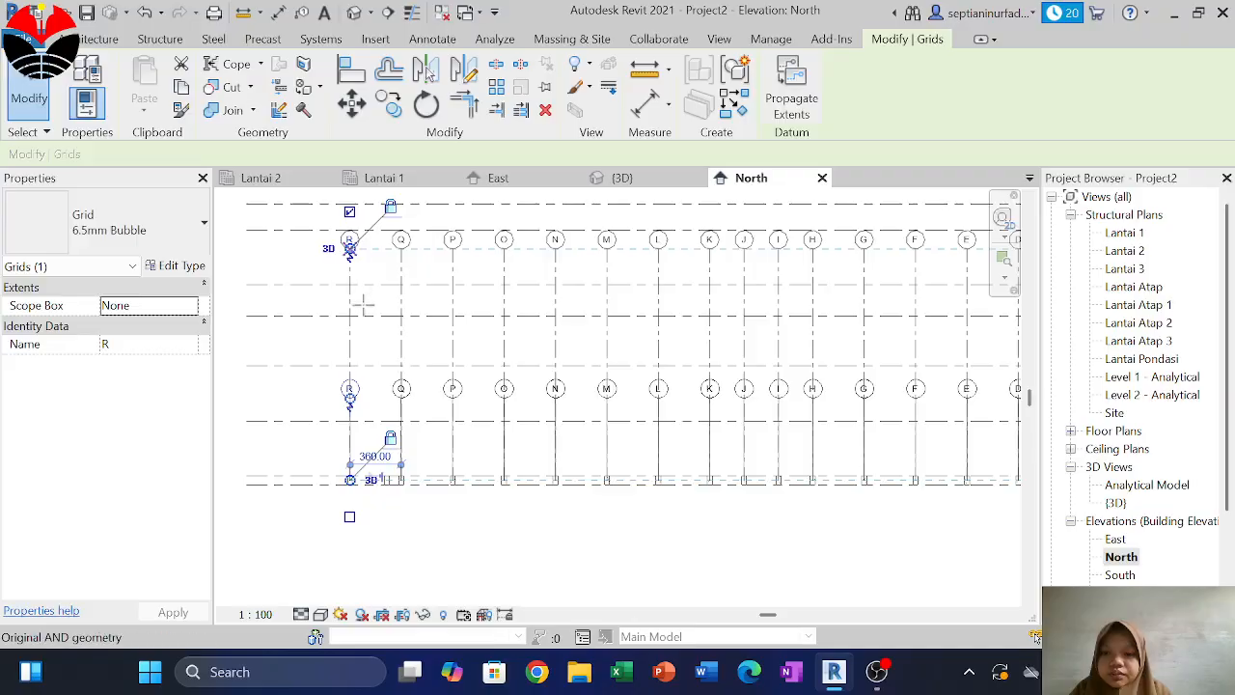
scroll(364, 305, "down", 5)
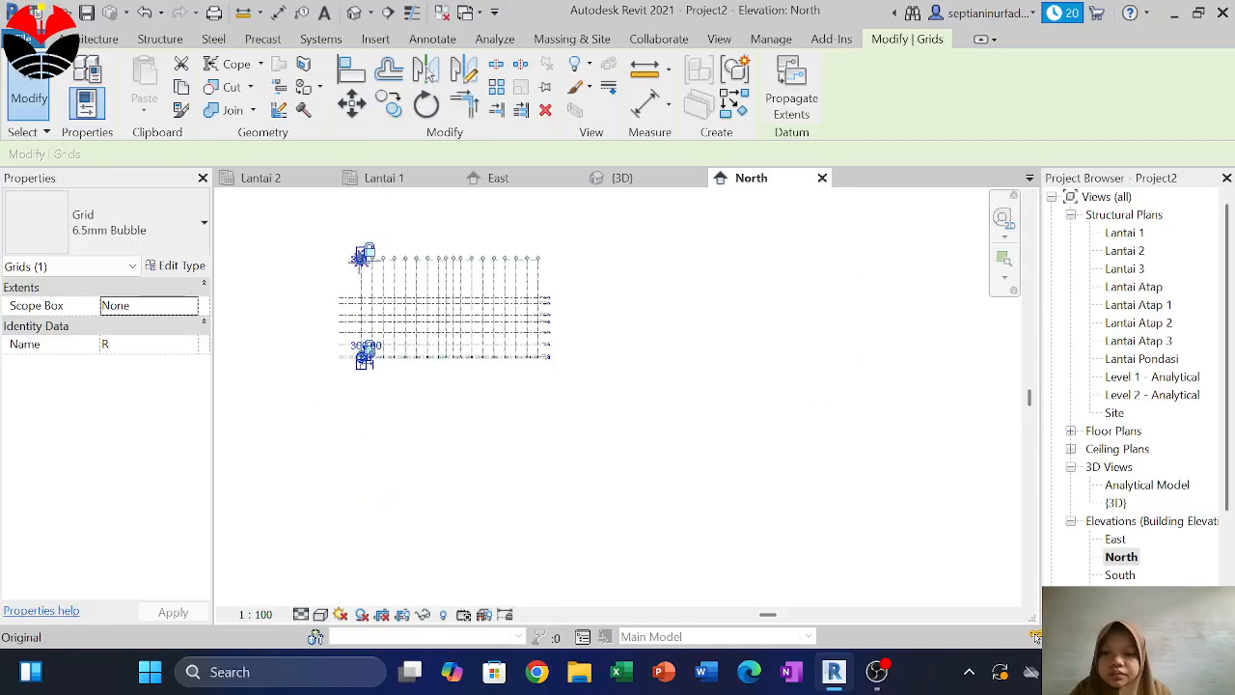
left_click_drag(361, 261, 360, 269)
scroll(360, 271, "up", 4)
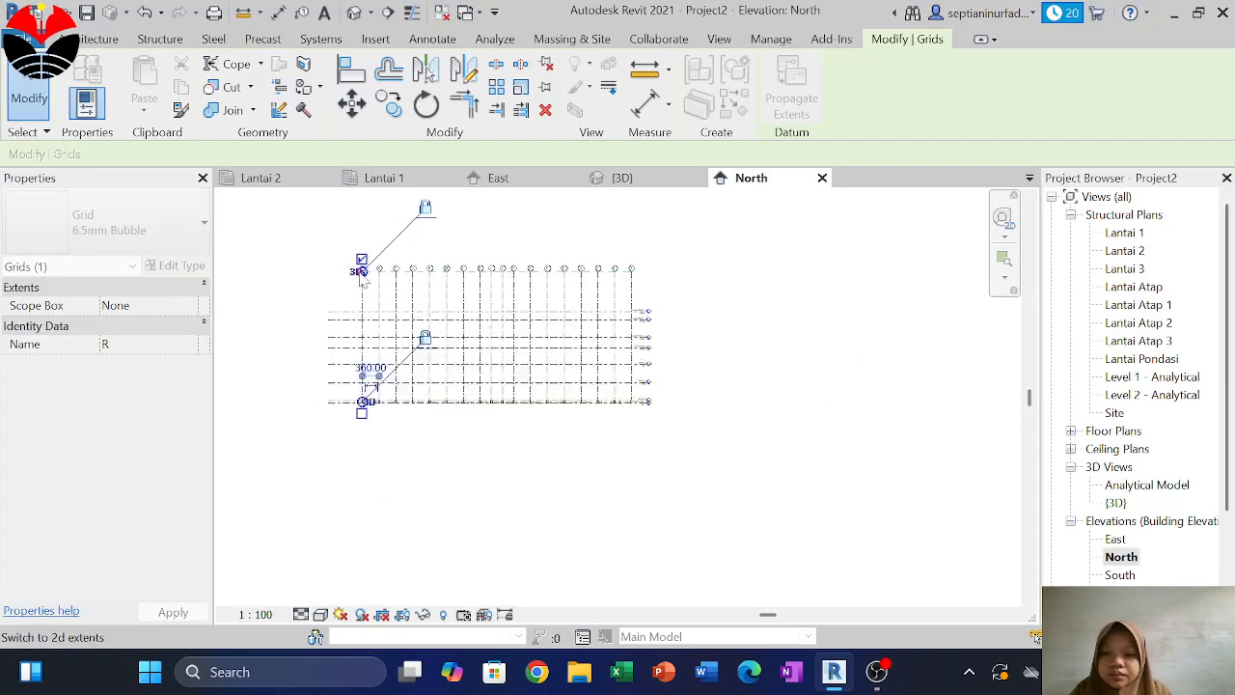
Try to lower grid line R's bubble end alone with a view-specific 2D extent, and undo the move
scroll(360, 277, "down", 2)
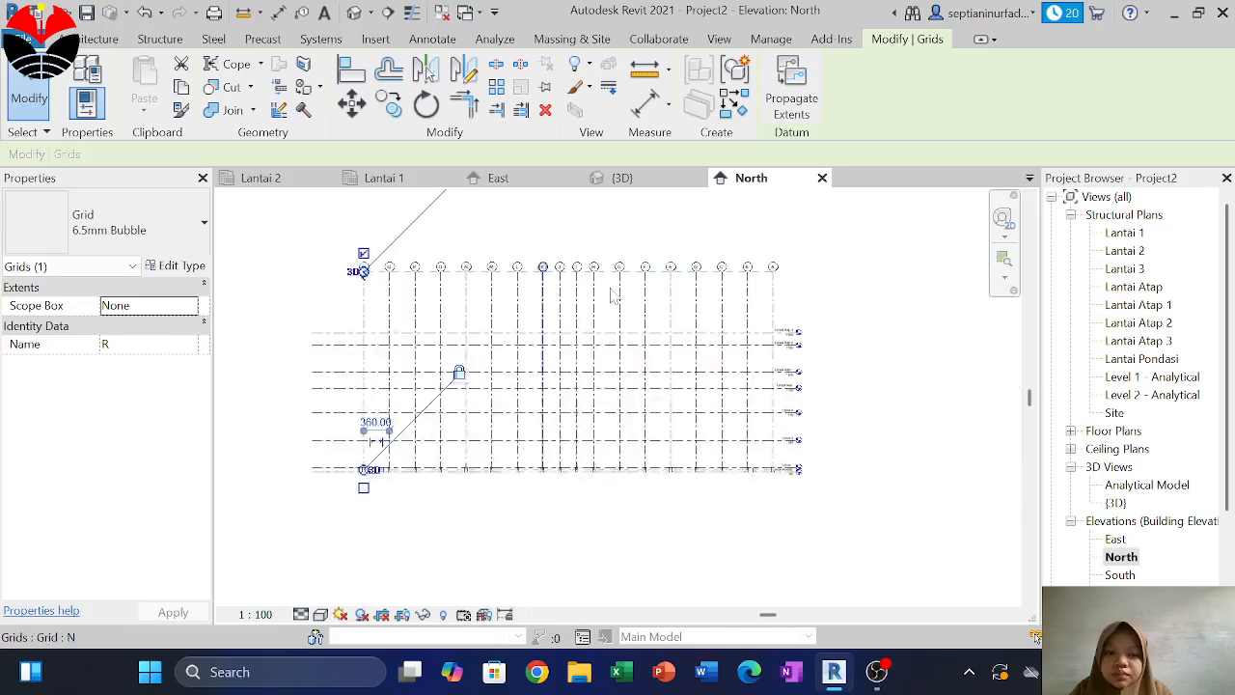
left_click(360, 274)
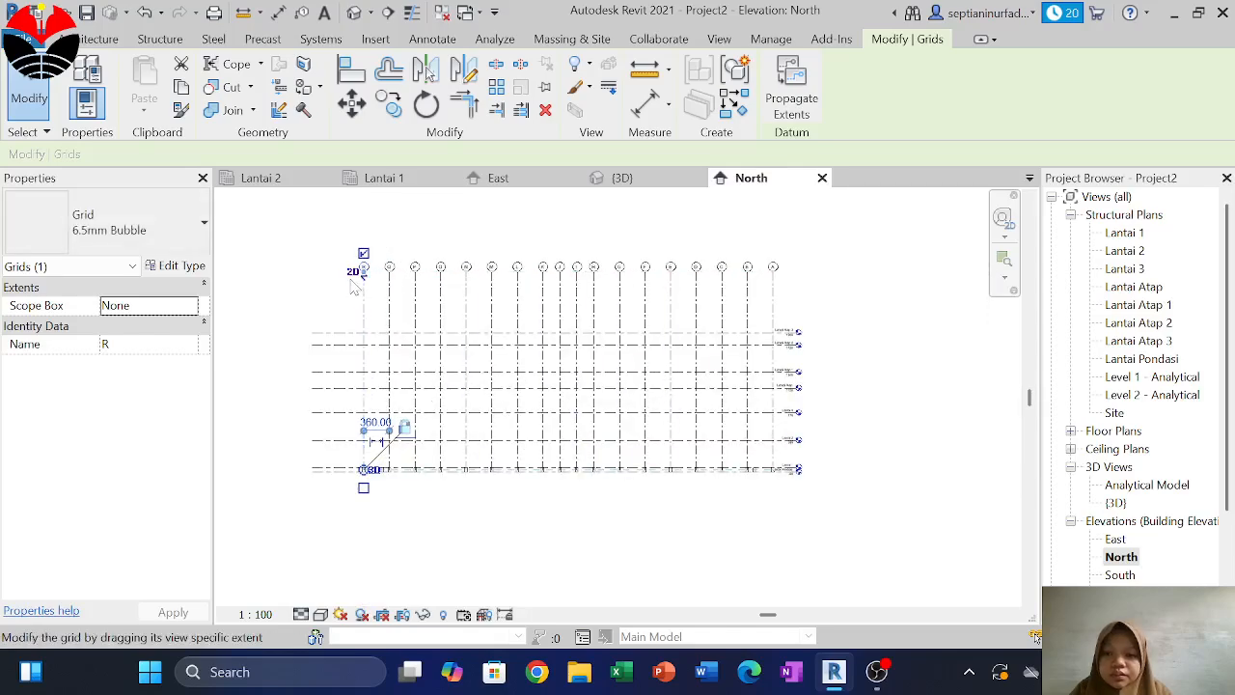
scroll(357, 281, "up", 2)
left_click_drag(375, 274, 374, 323)
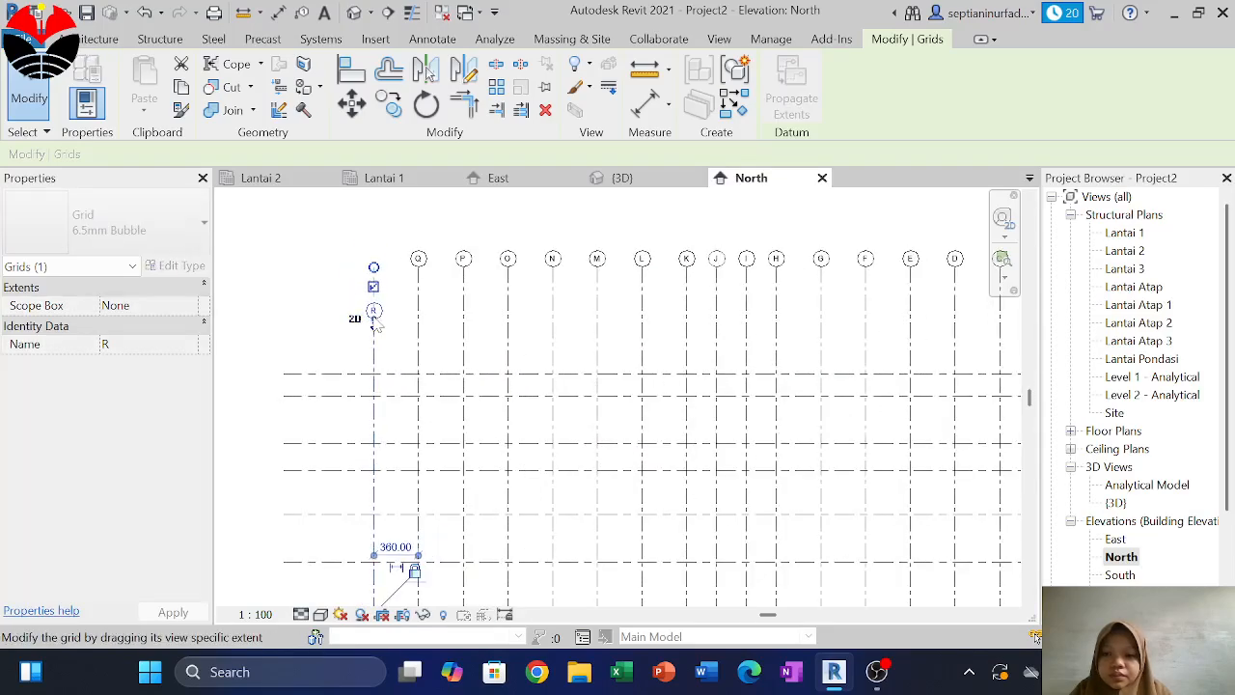
key("ctrl+z")
scroll(399, 306, "down", 2)
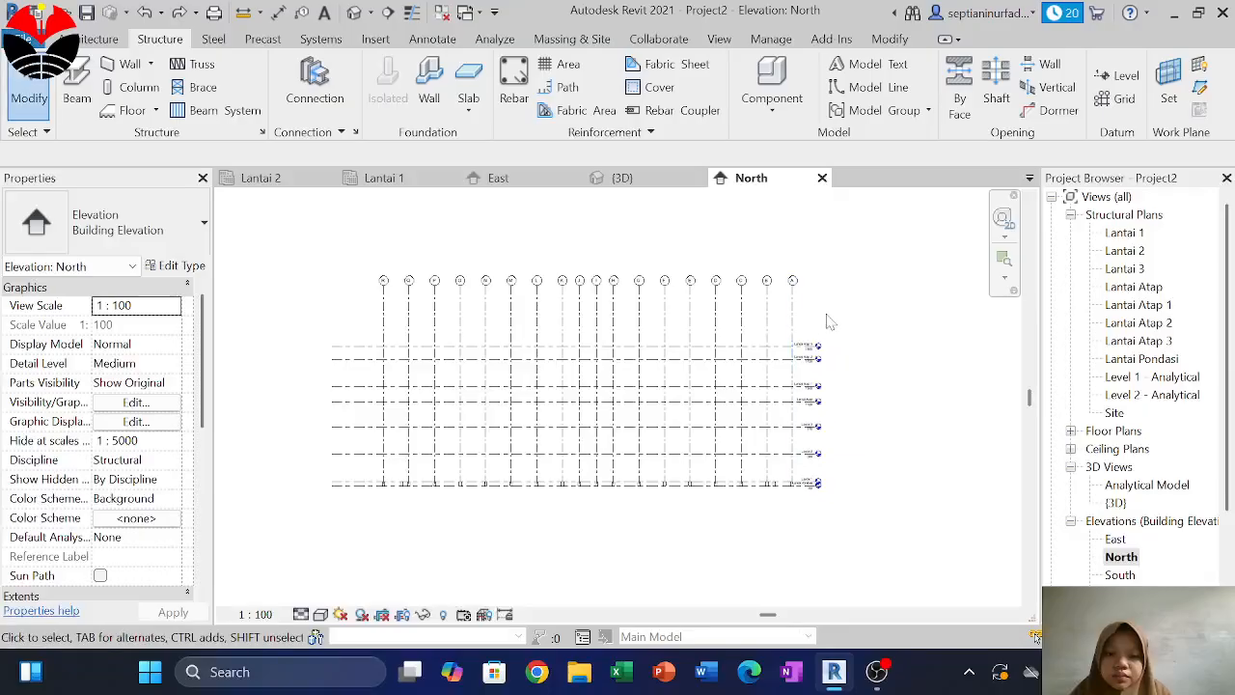
left_click_drag(827, 313, 355, 255)
scroll(376, 278, "up", 3)
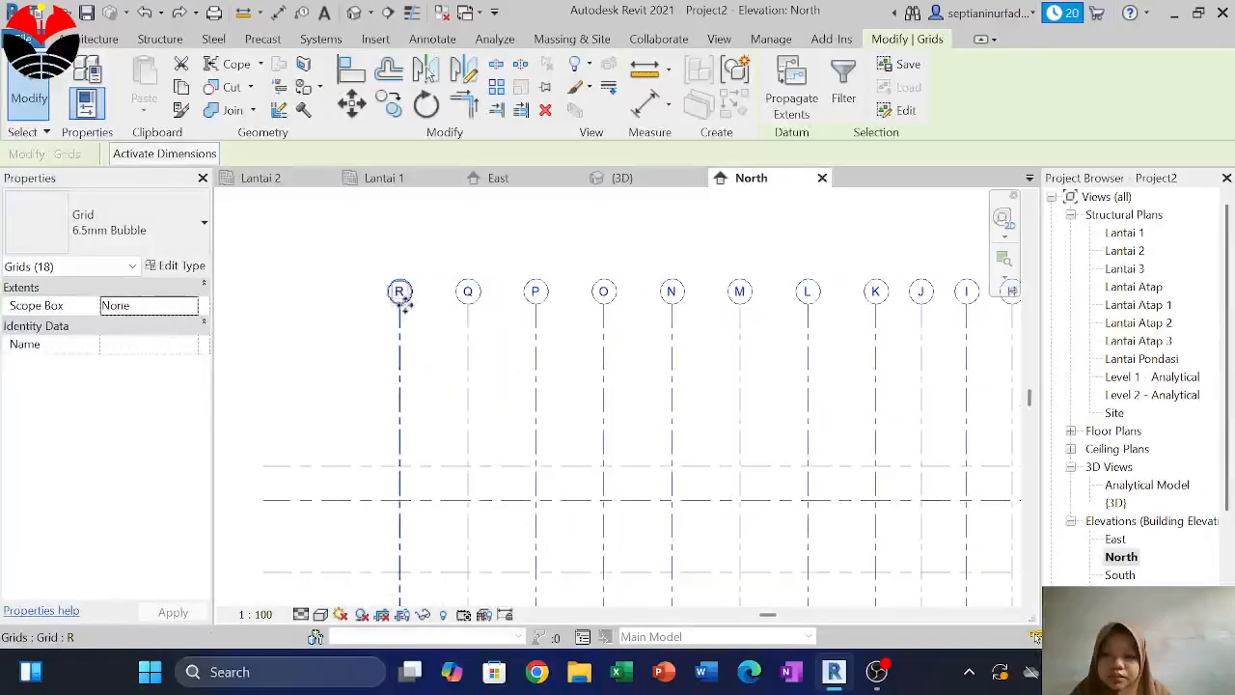
left_click(399, 308)
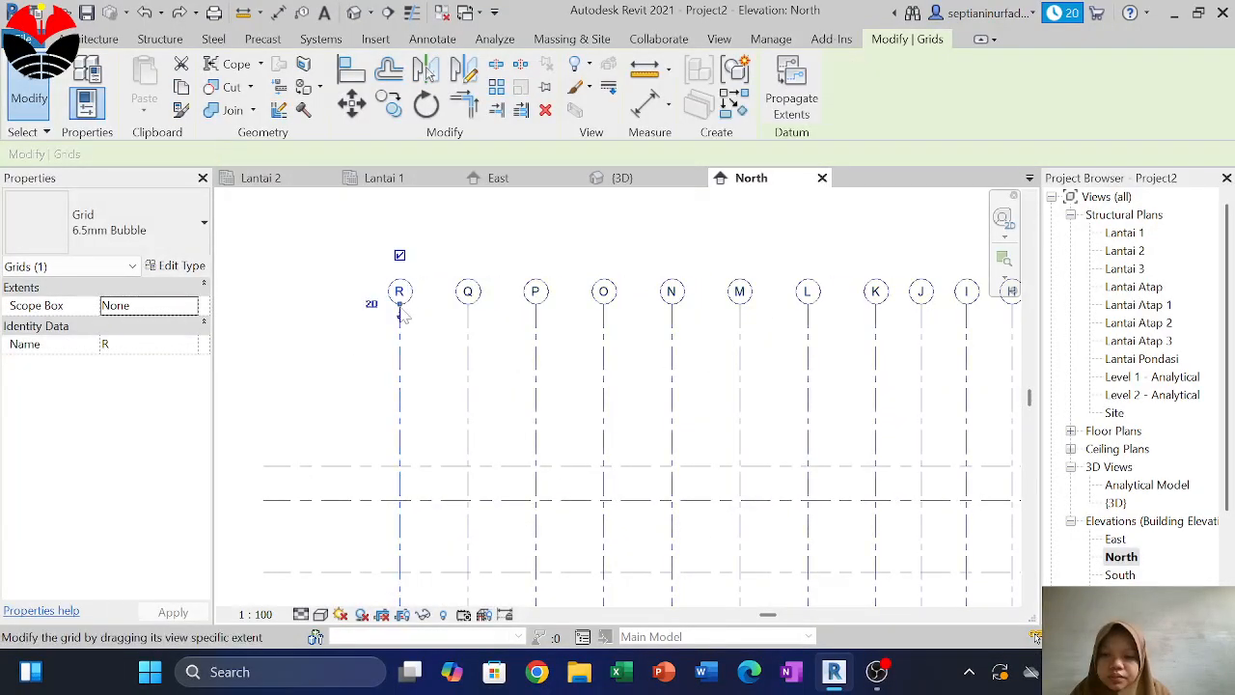
left_click(433, 333)
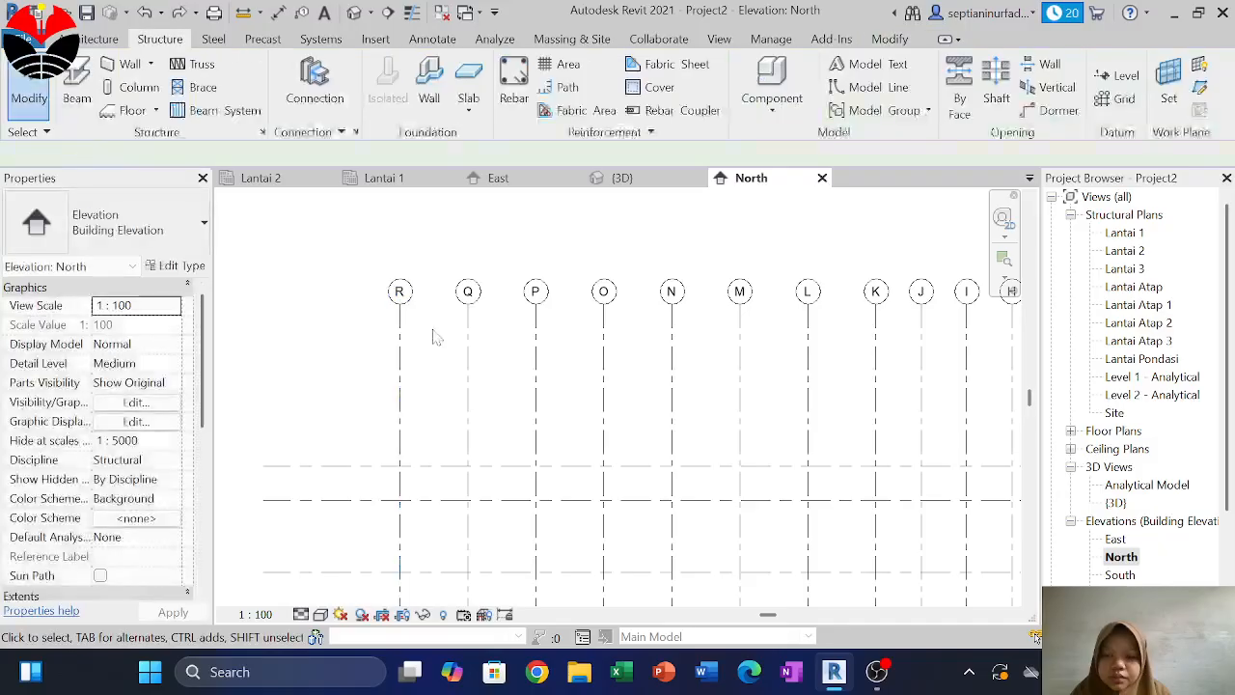
Lower the bubble ends of grid lines Q to A closer to the Lantai Atap 3 level in the North elevation
scroll(437, 337, "down", 4)
left_click_drag(303, 295, 808, 451)
scroll(813, 323, "up", 4)
left_click(805, 331)
left_click(876, 401)
scroll(876, 372, "down", 4)
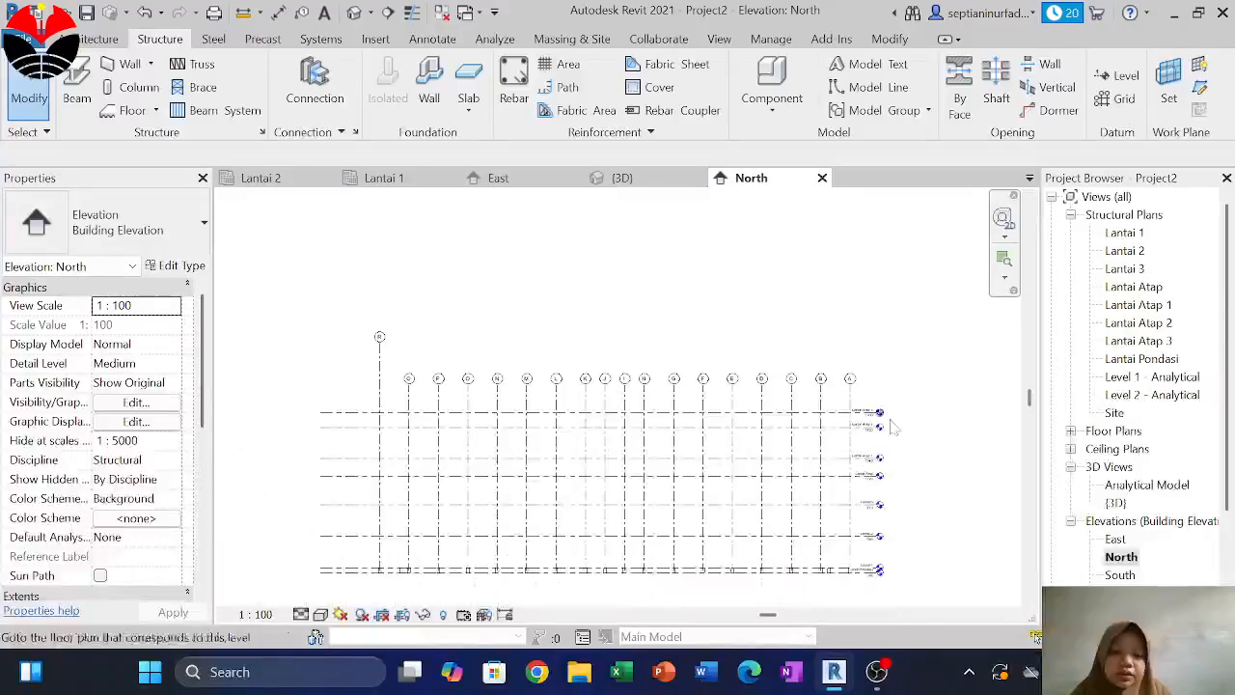
Lower grid line R's bubble end into line with the bubbles of grid lines Q to A
middle_click_drag(892, 427, 894, 389)
left_click(381, 300)
scroll(384, 307, "up", 5)
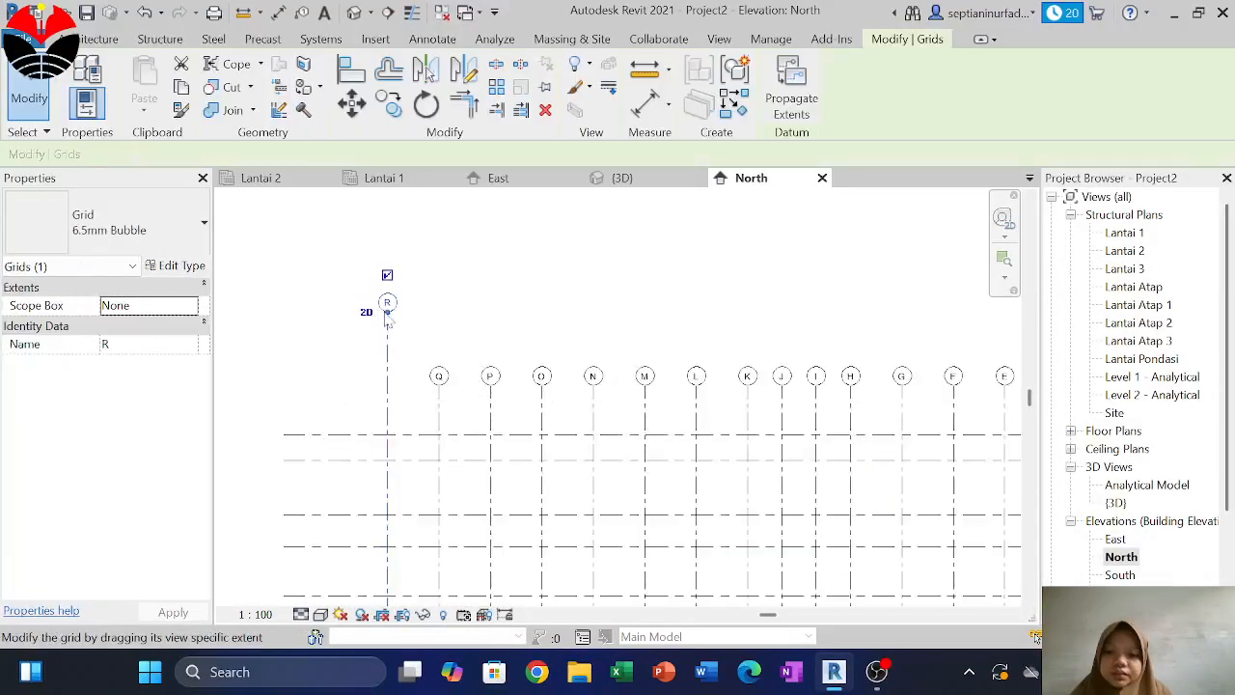
left_click_drag(389, 343, 402, 412)
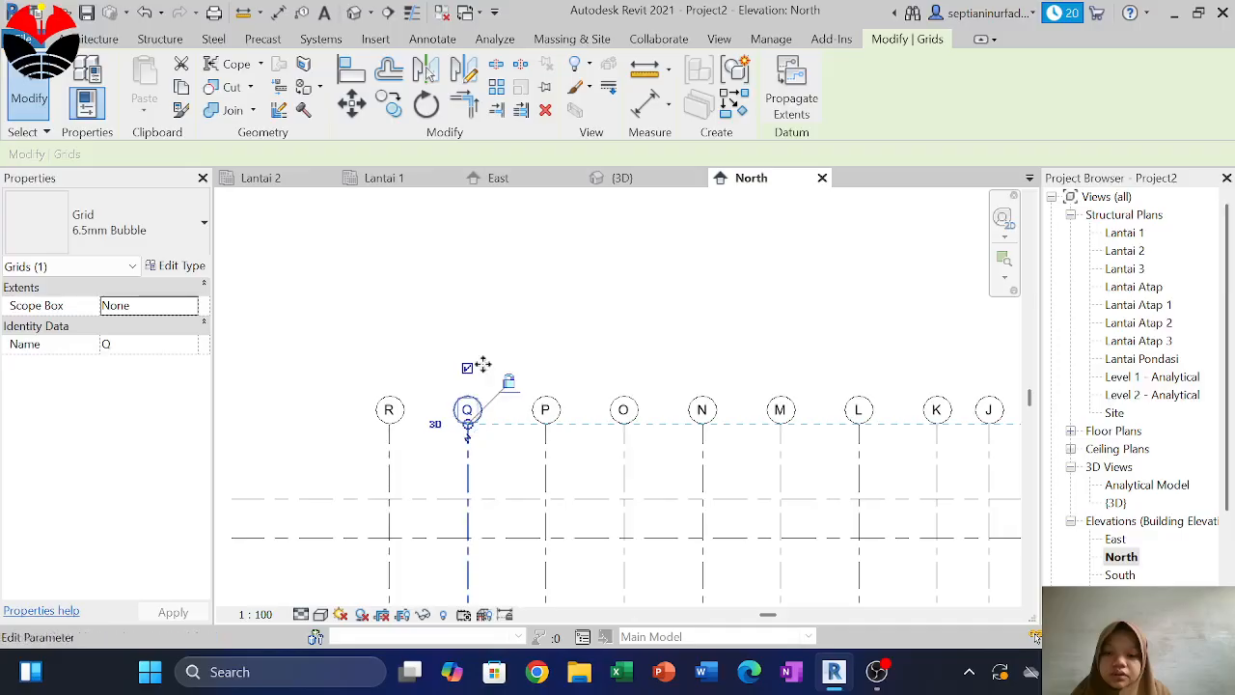
left_click(389, 410)
left_click(407, 326)
left_click(412, 326)
scroll(412, 326, "down", 9)
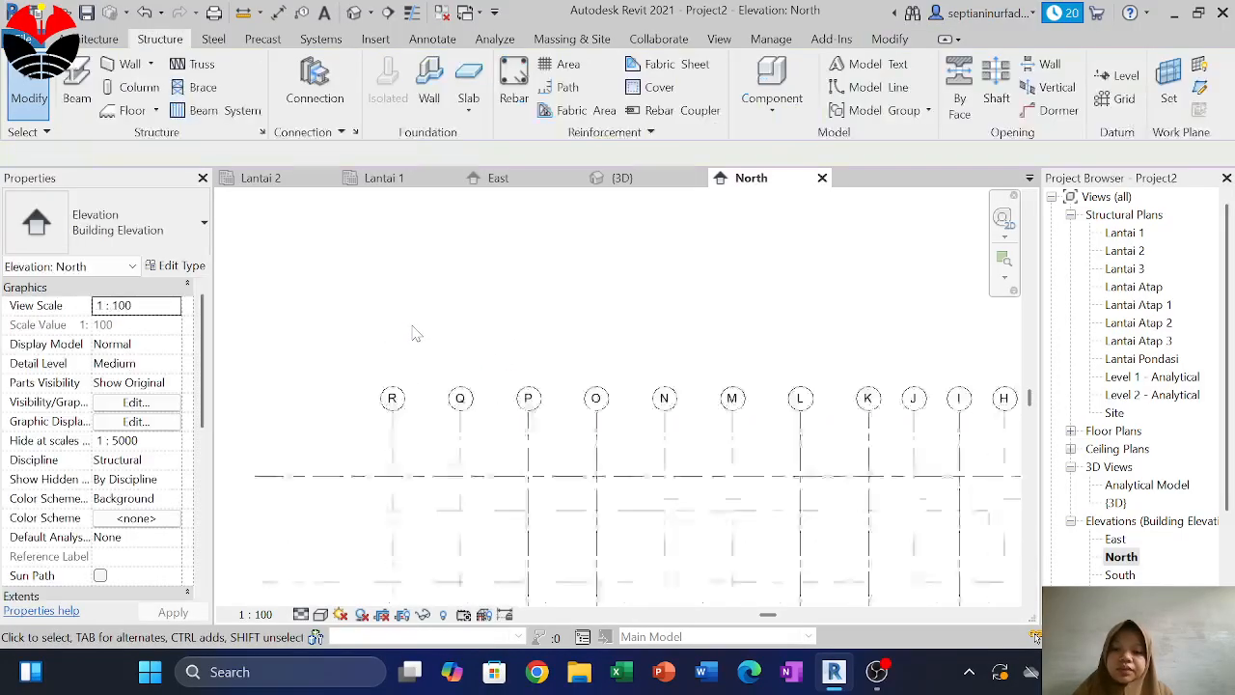
scroll(761, 373, "up", 1)
scroll(765, 376, "up", 2)
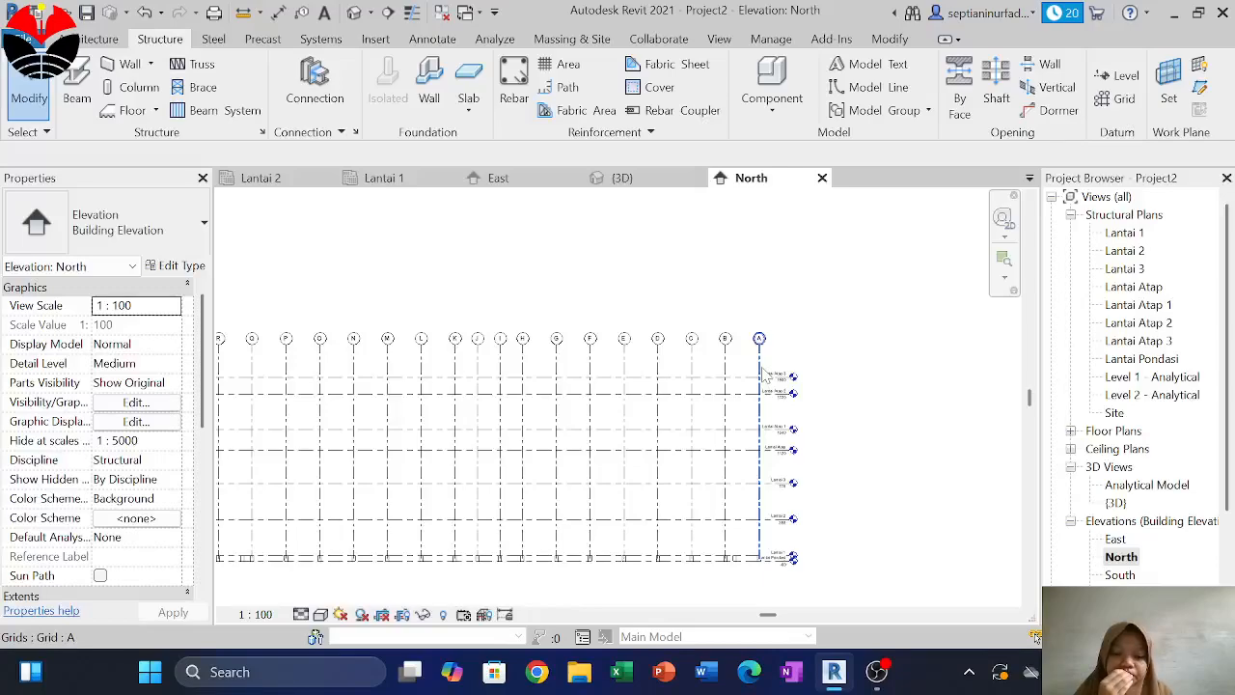
scroll(763, 370, "up", 2)
middle_click_drag(842, 317, 920, 274)
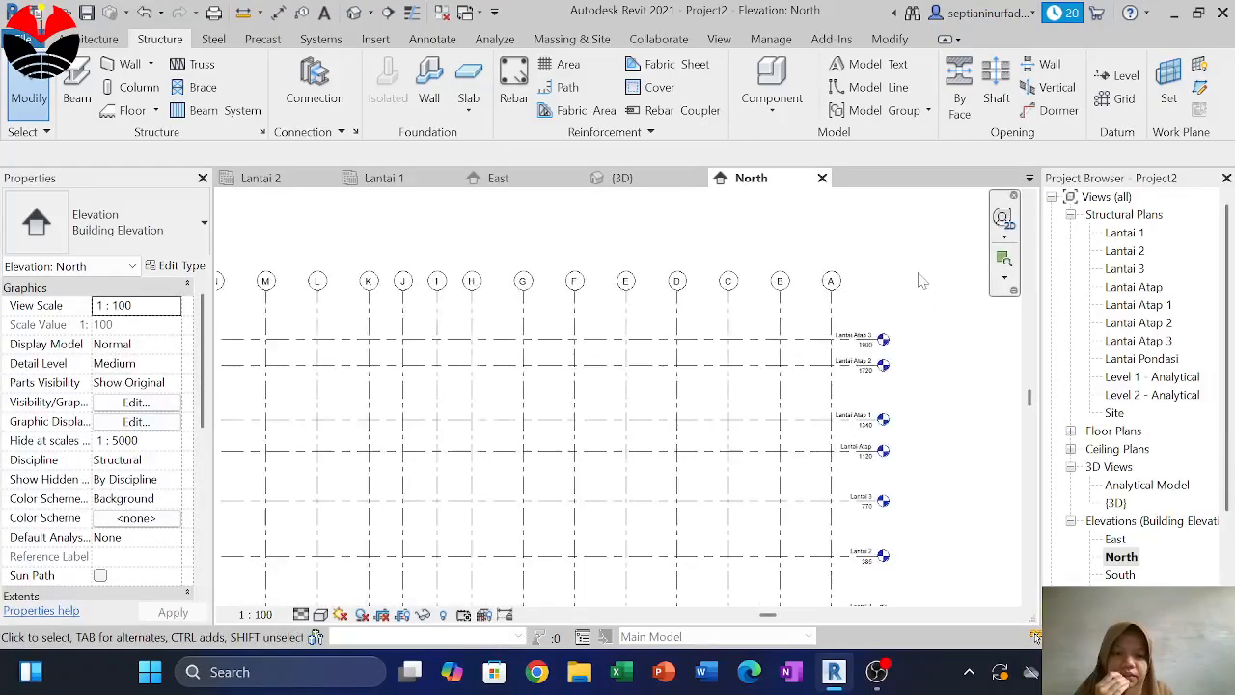
scroll(922, 280, "down", 1)
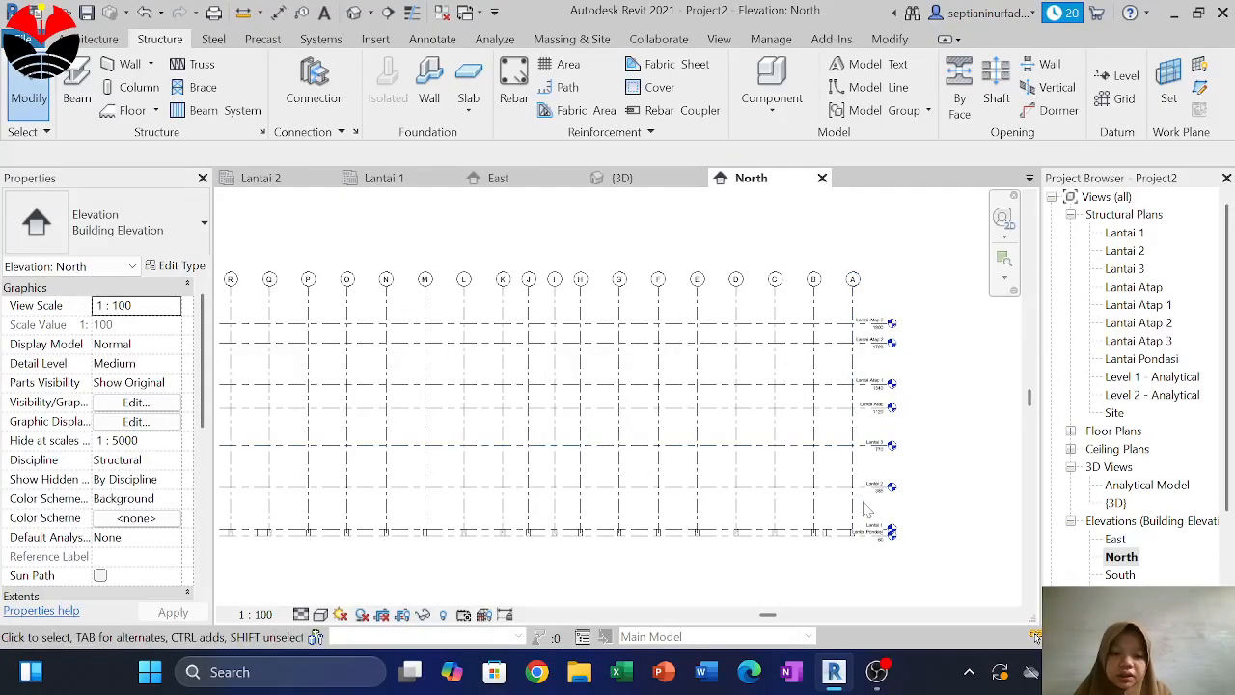
Extend the lower ends of all the lettered grid lines A to R below the Lantai Pondasi level
left_click_drag(872, 503, 769, 512)
scroll(708, 473, "down", 2)
left_click_drag(707, 473, 390, 492)
scroll(415, 504, "up", 4)
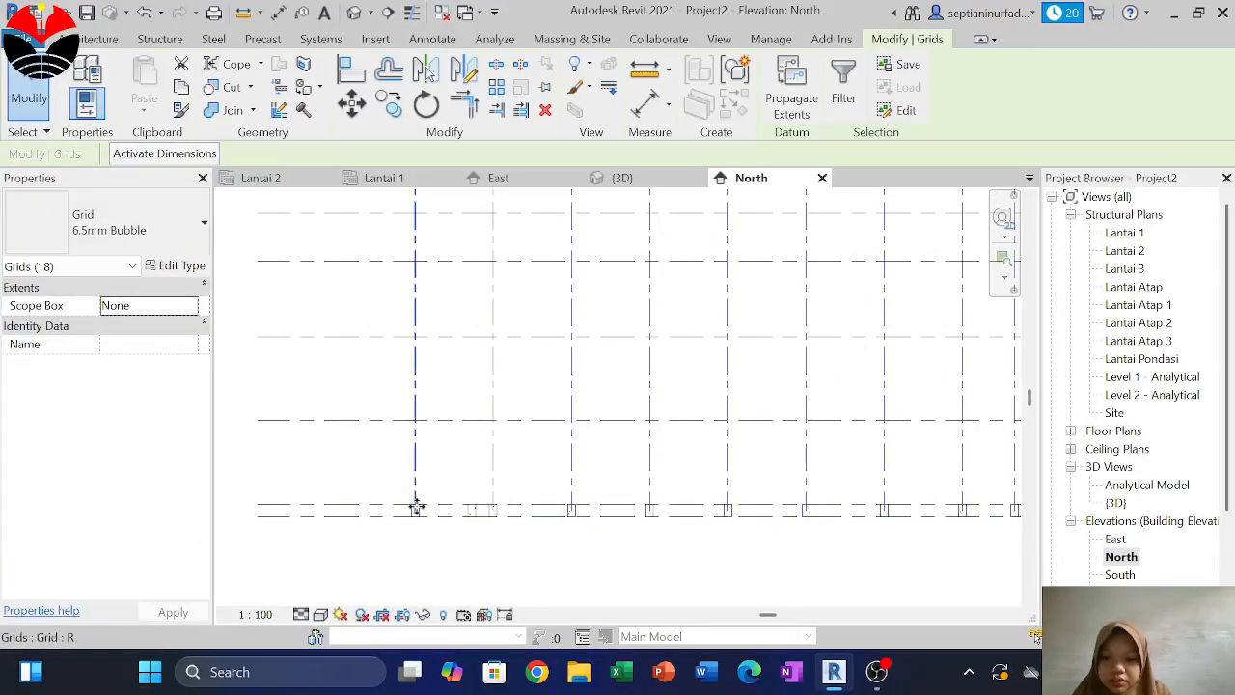
left_click(415, 504)
scroll(415, 505, "up", 2)
left_click_drag(415, 512, 413, 575)
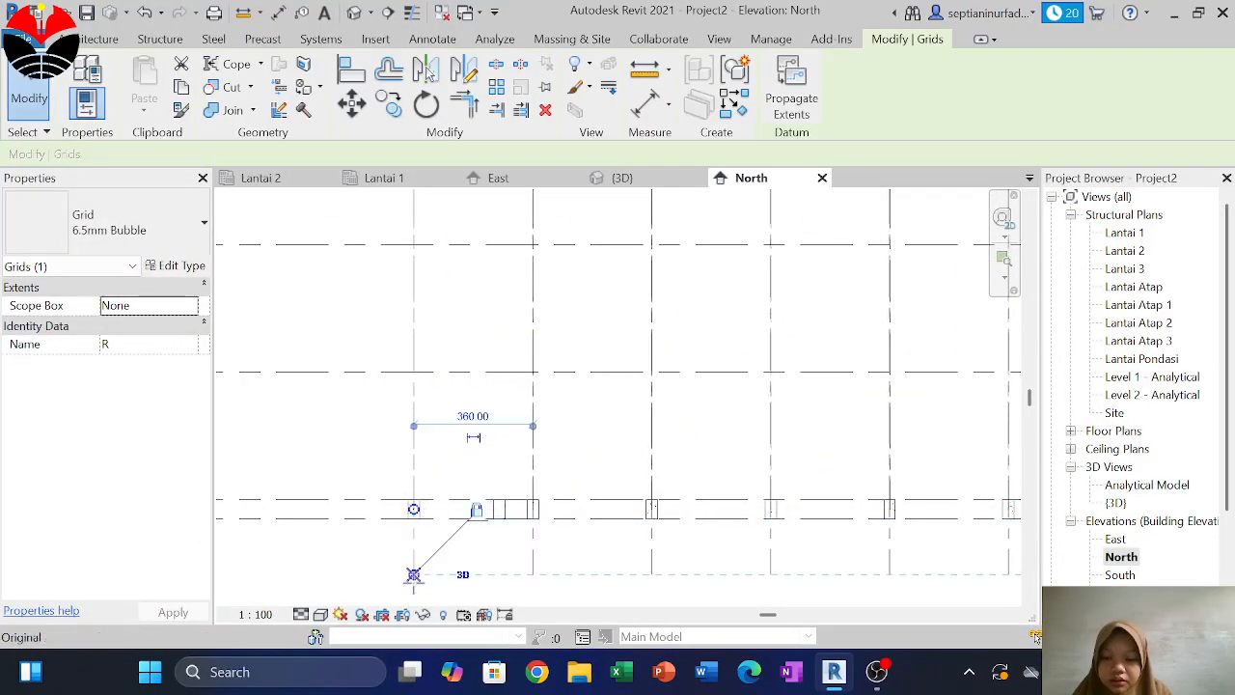
left_click(453, 473)
scroll(456, 476, "down", 5)
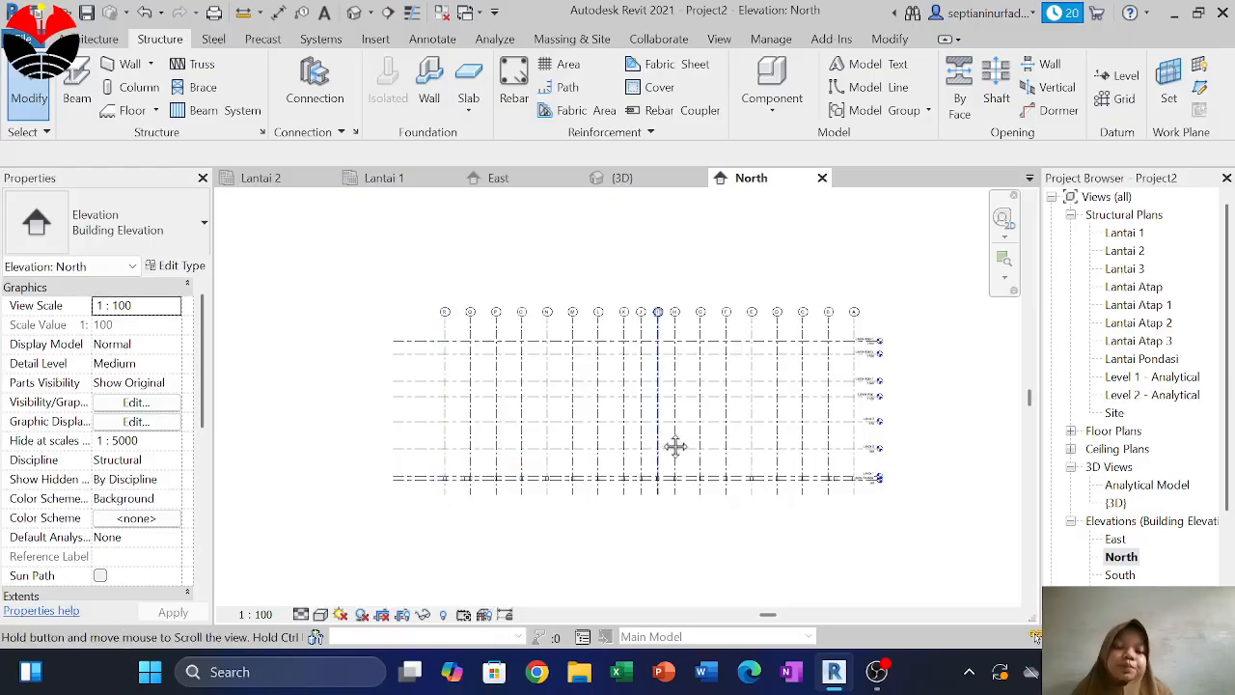
middle_click_drag(665, 436, 592, 450)
scroll(632, 476, "up", 3)
scroll(632, 476, "down", 2)
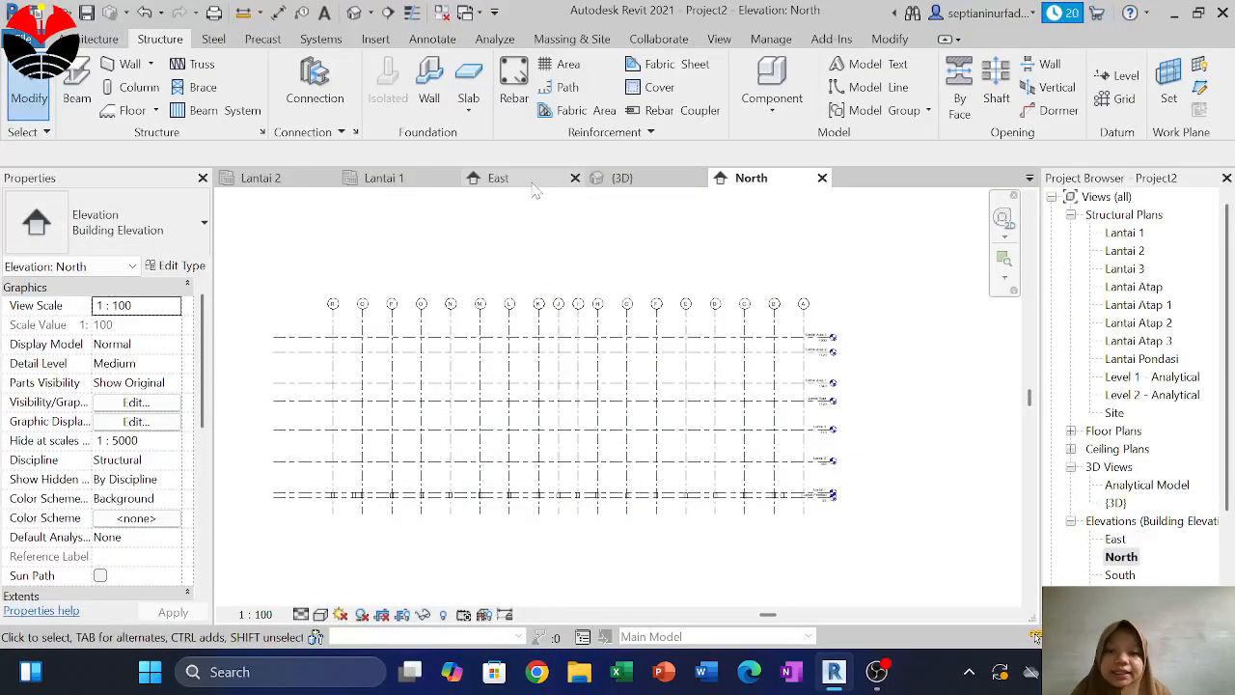
From the Lantai 1 plan, set the top level of all K1 columns to Lantai 2 and check them in the 3D view
left_click(384, 178)
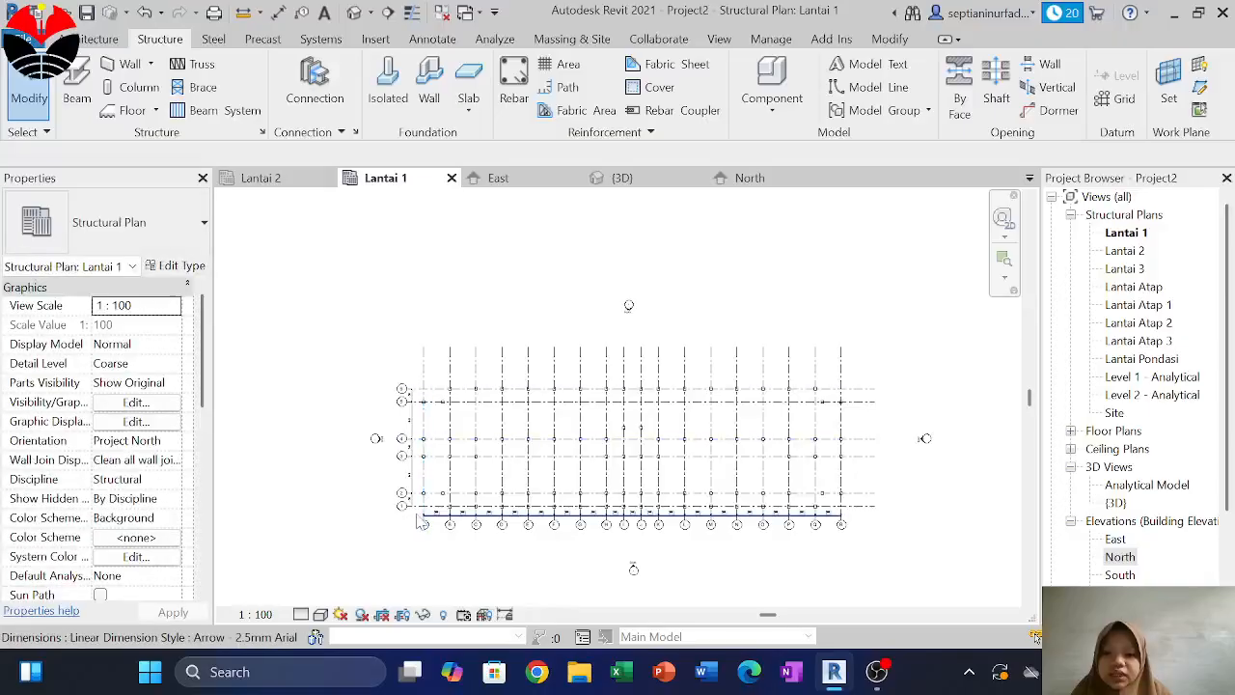
scroll(490, 509, "up", 2)
scroll(490, 509, "up", 2)
left_click(470, 492)
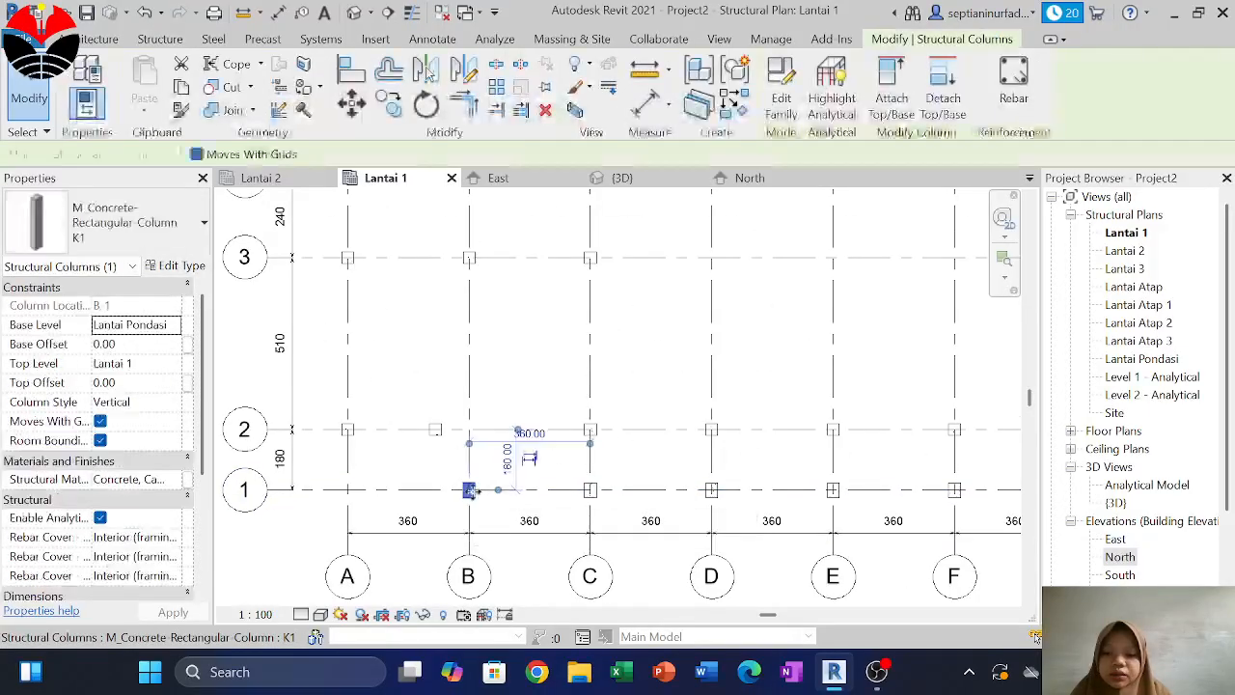
right_click(469, 490)
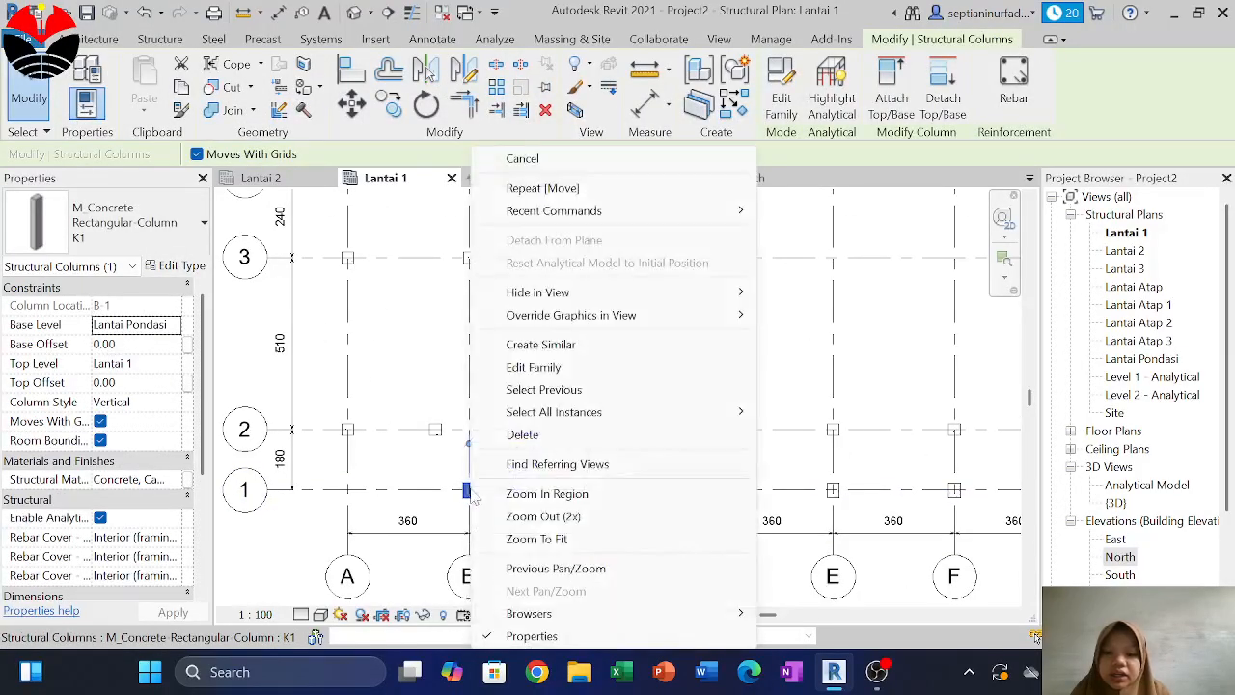
left_click(820, 412)
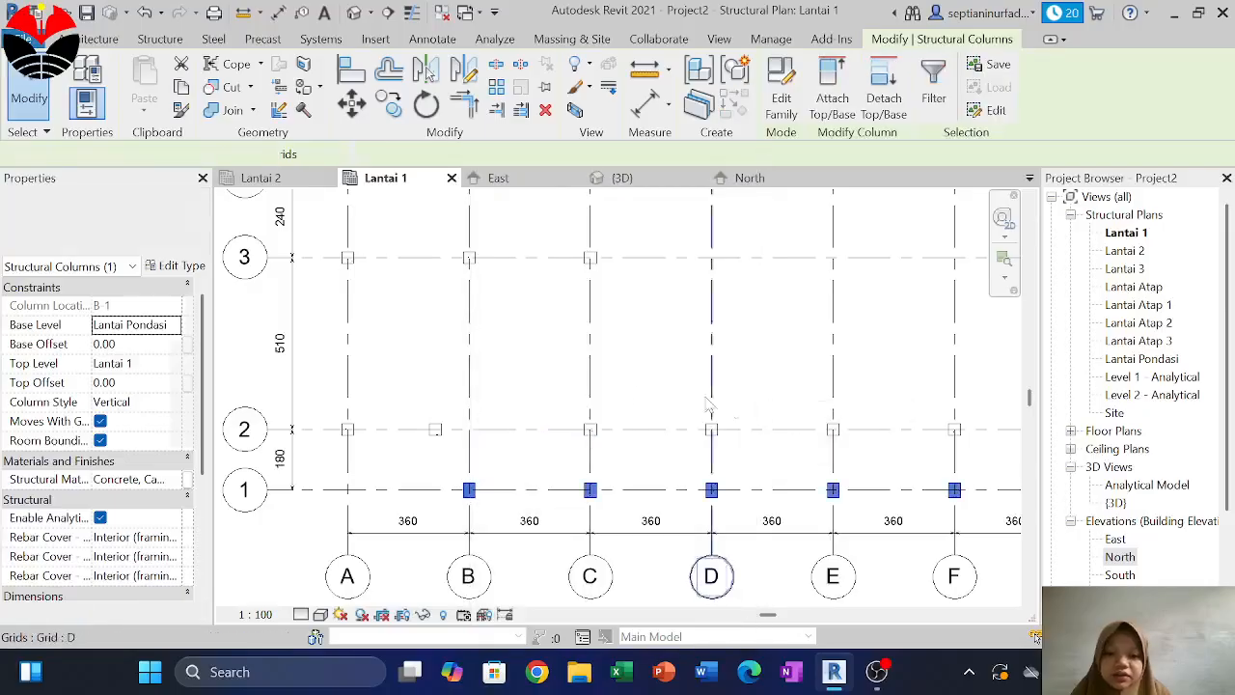
scroll(353, 404, "down", 3)
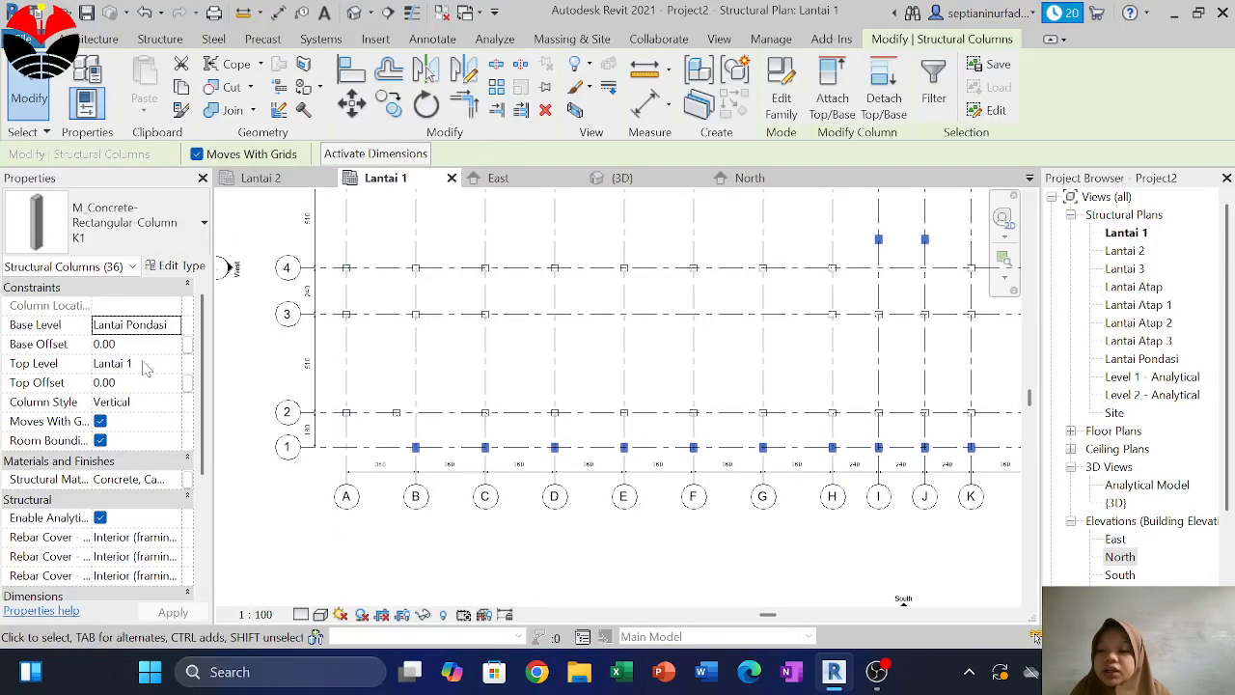
left_click(173, 366)
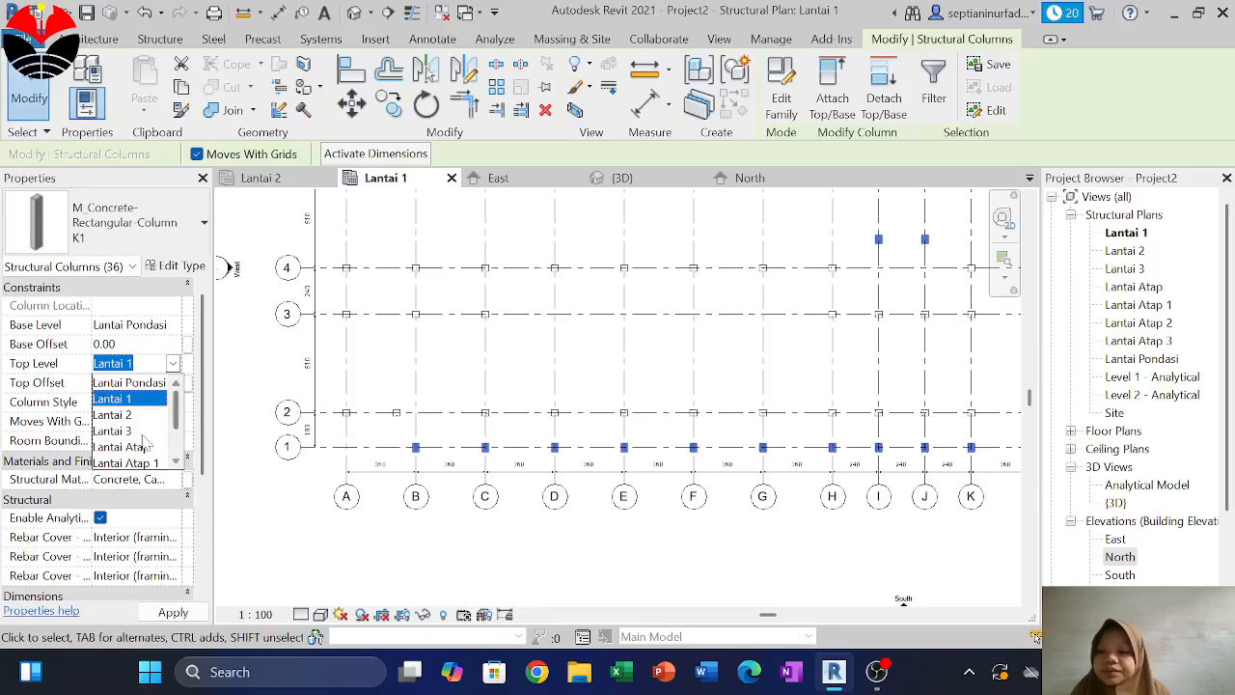
left_click(143, 415)
left_click(173, 614)
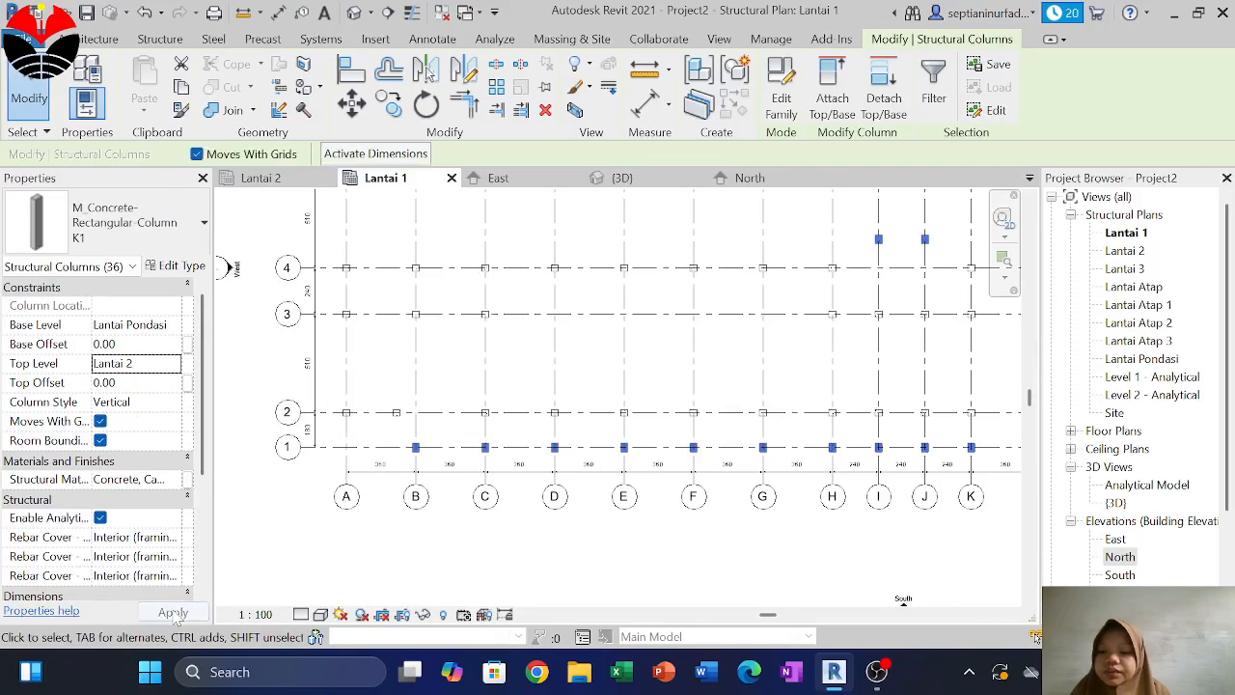
left_click(623, 178)
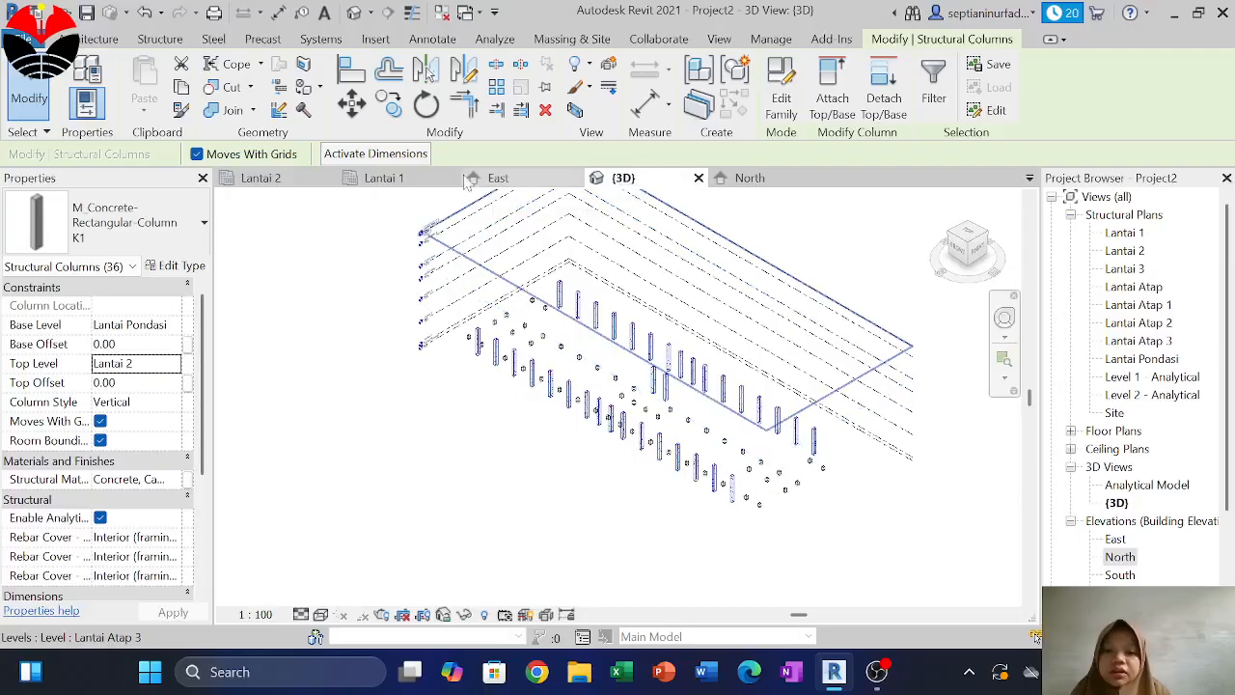
Back on the Lantai 1 plan, set the top level of all K2 columns to Lantai 2
left_click(388, 180)
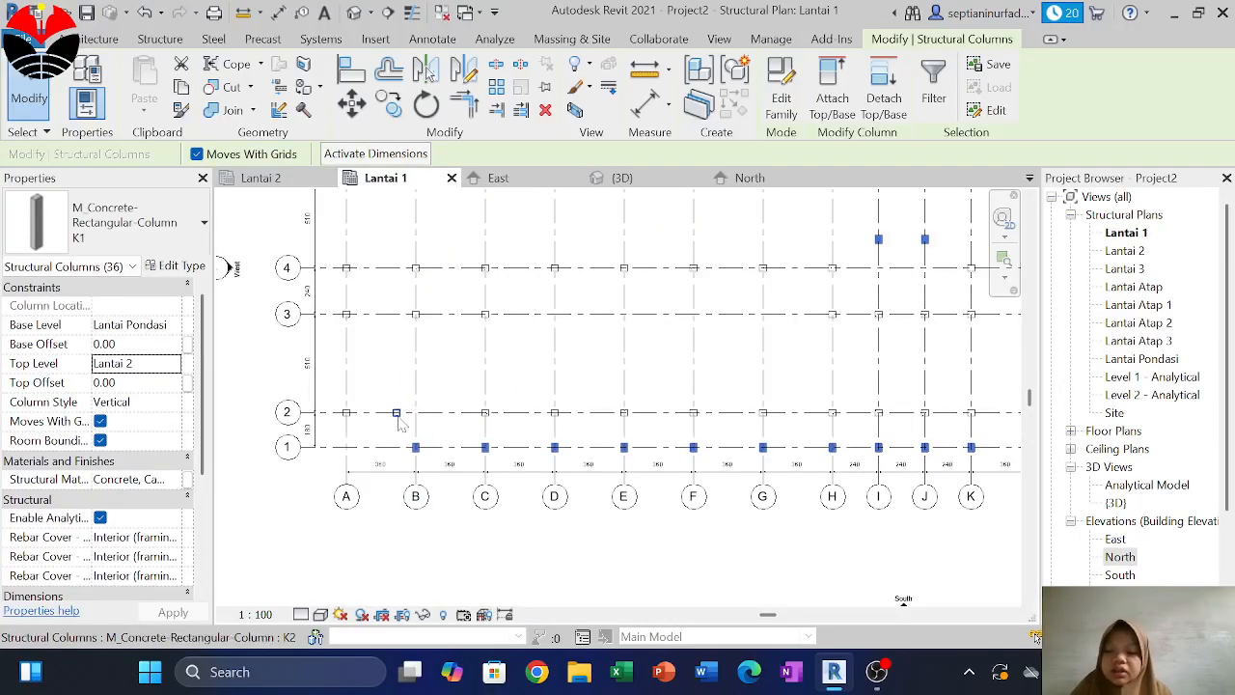
key("Escape")
scroll(399, 415, "up", 2)
left_click(397, 413)
right_click(398, 413)
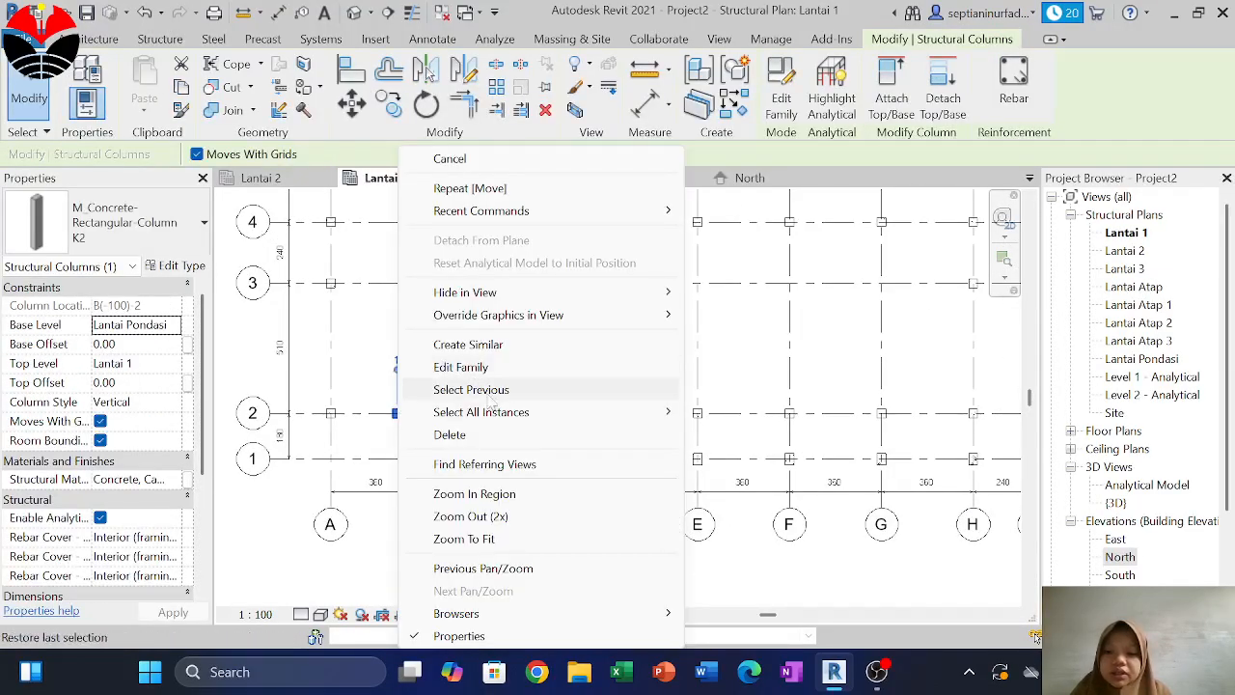
mouse_move(607, 410)
left_click(748, 412)
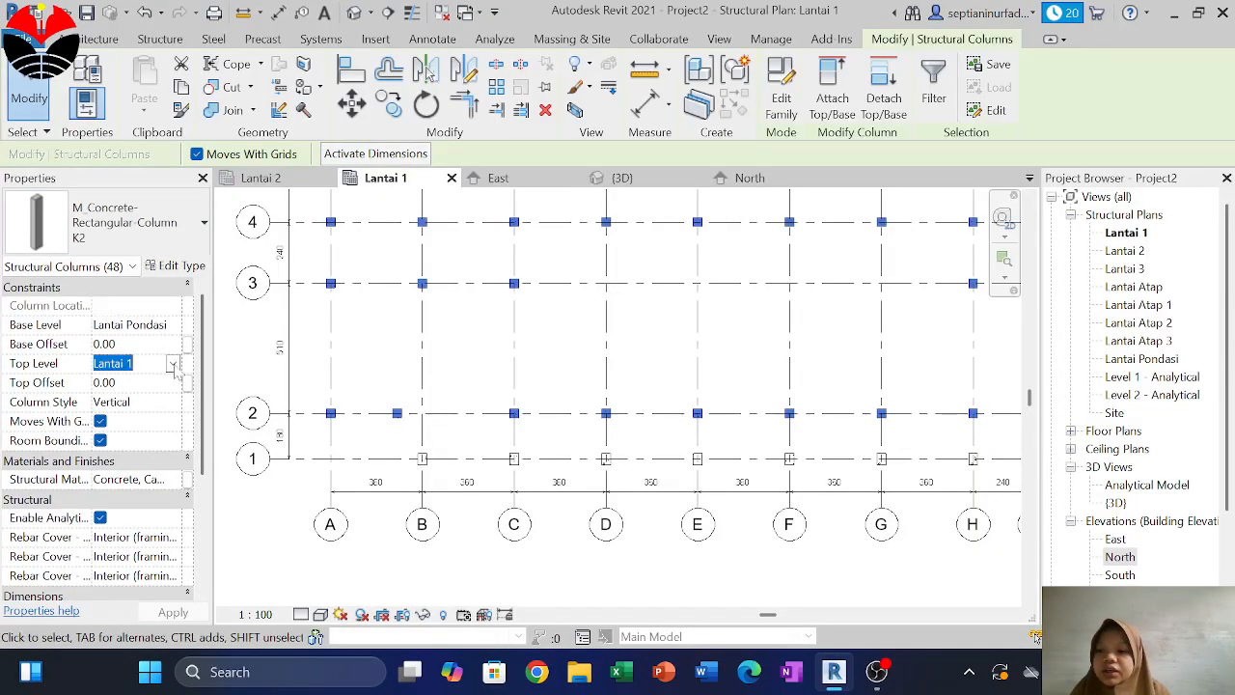
left_click(172, 364)
left_click(133, 415)
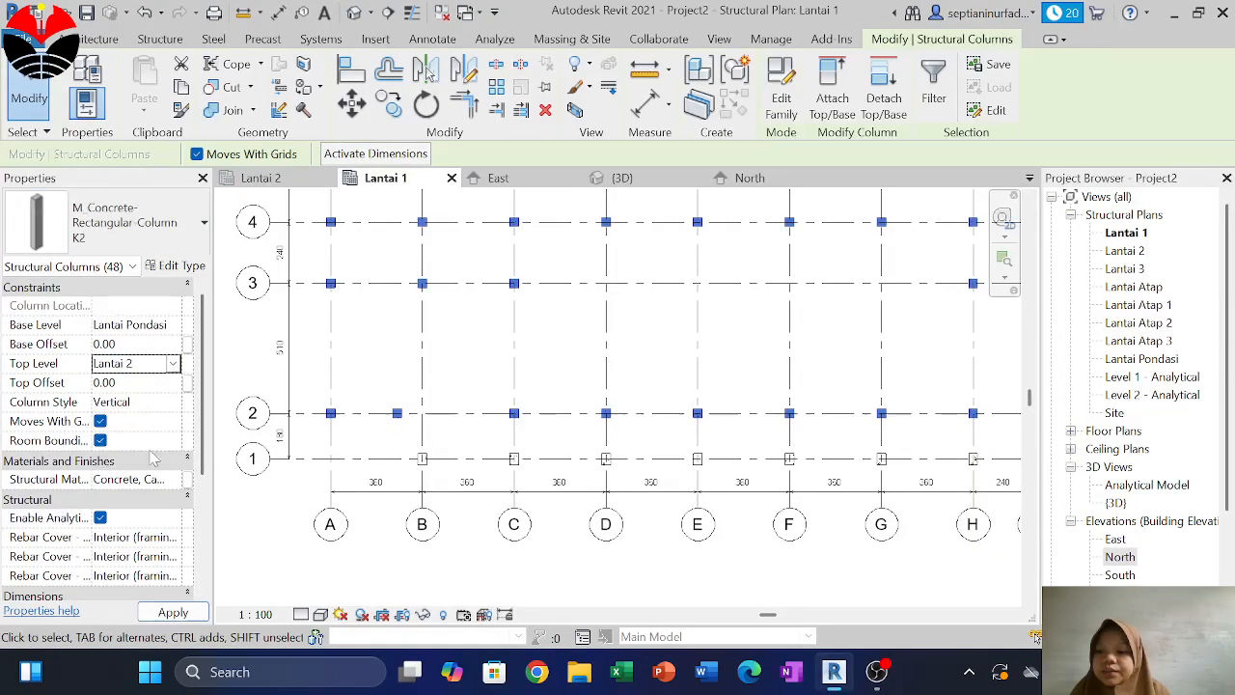
left_click(173, 614)
scroll(425, 487, "down", 5)
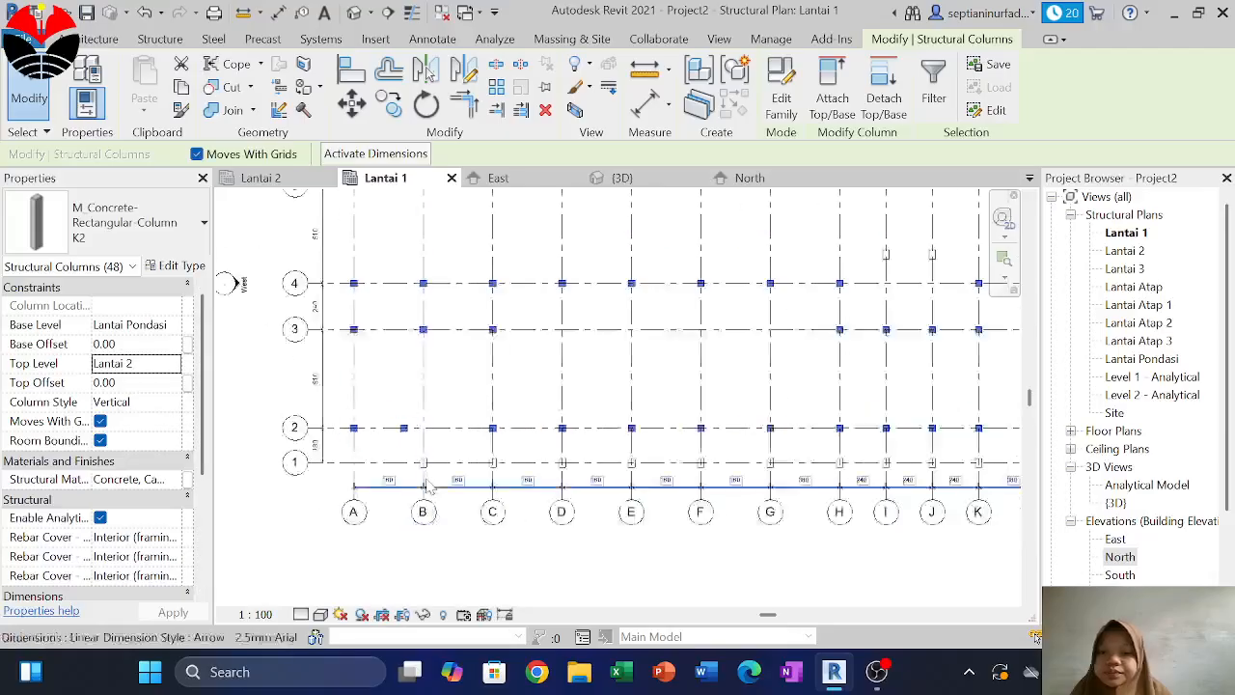
Display the 3D view with solid-coloured column surfaces and set its detail level to Fine
left_click(674, 181)
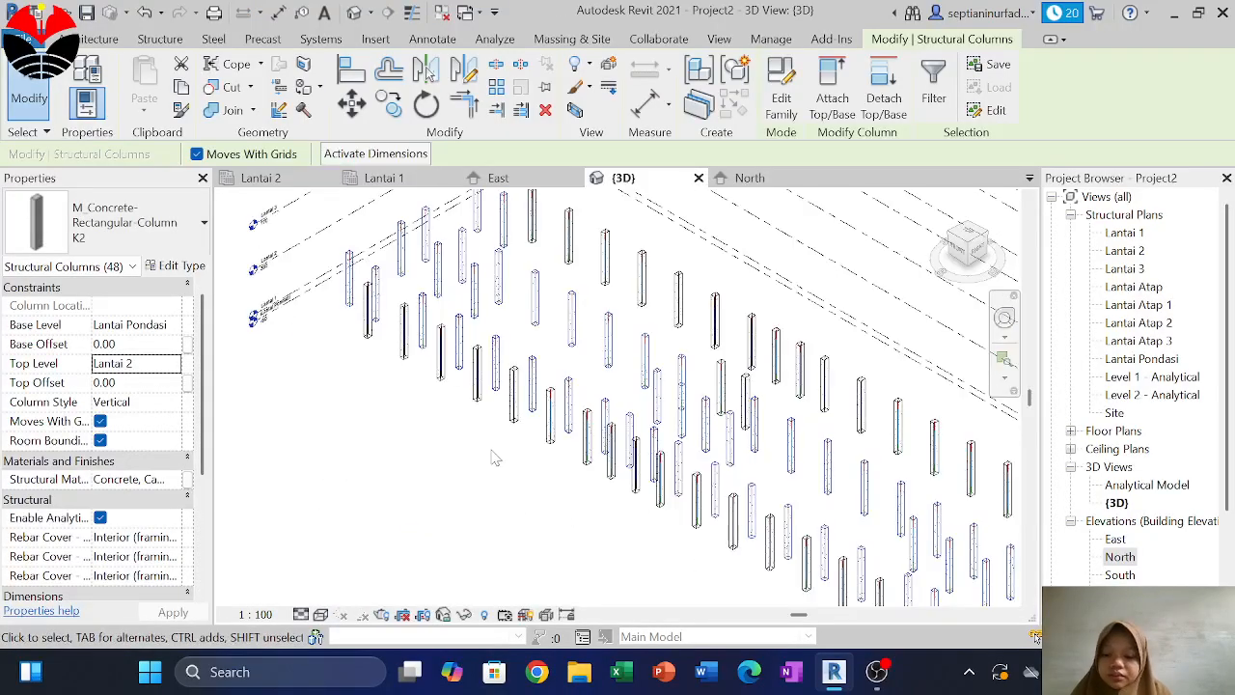
mouse_move(493, 457)
middle_mouse_down("shift")
mouse_move(508, 466)
mouse_move(566, 417)
mouse_move(564, 401)
mouse_move(489, 476)
middle_mouse_up("shift")
left_click(322, 614)
left_click(334, 598)
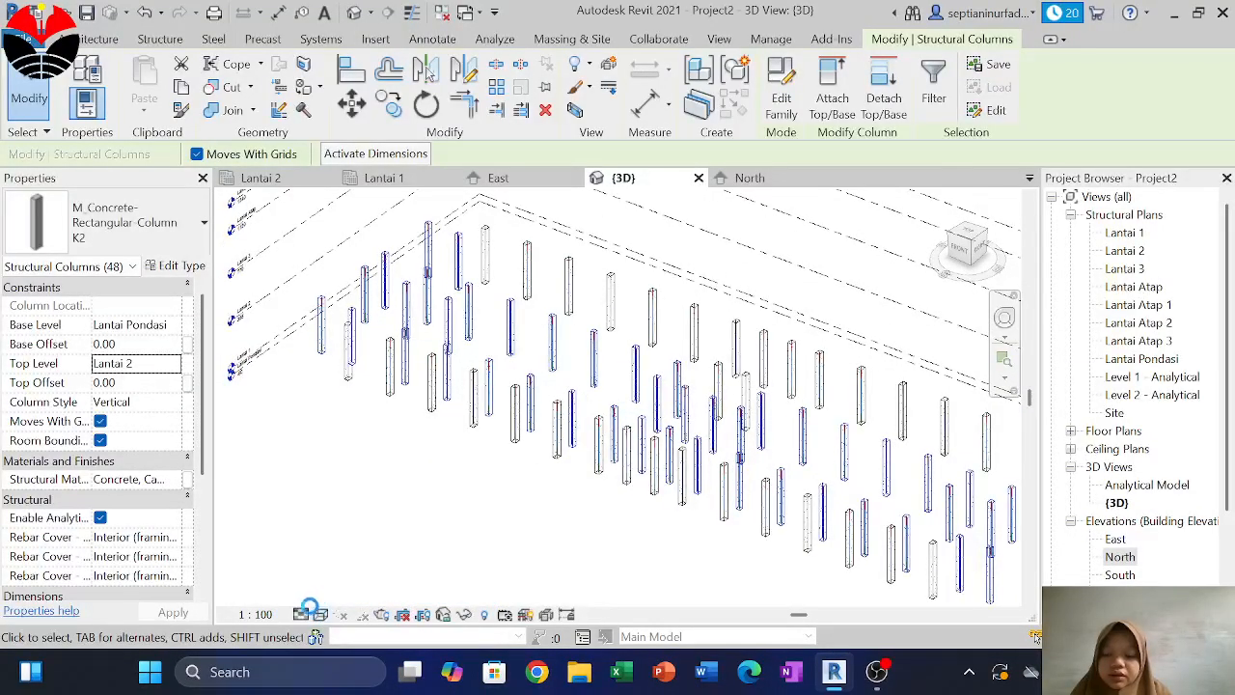
left_click(302, 615)
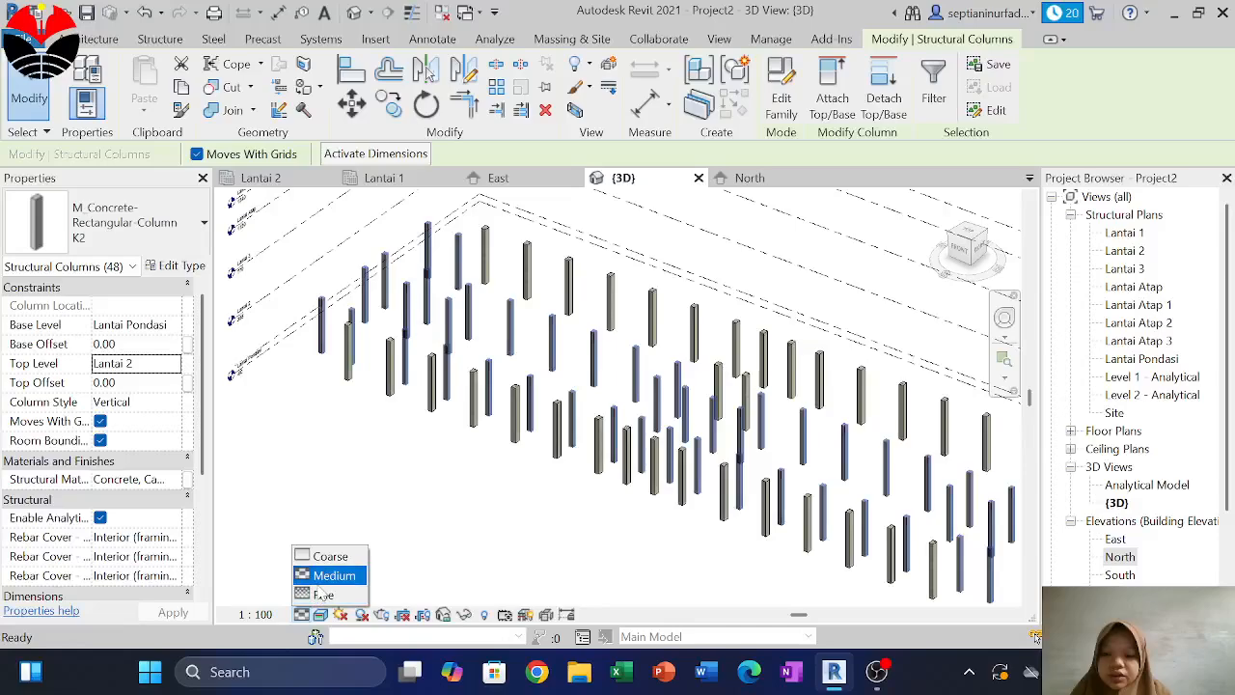
left_click(321, 595)
left_click(353, 510)
scroll(353, 510, "down", 3)
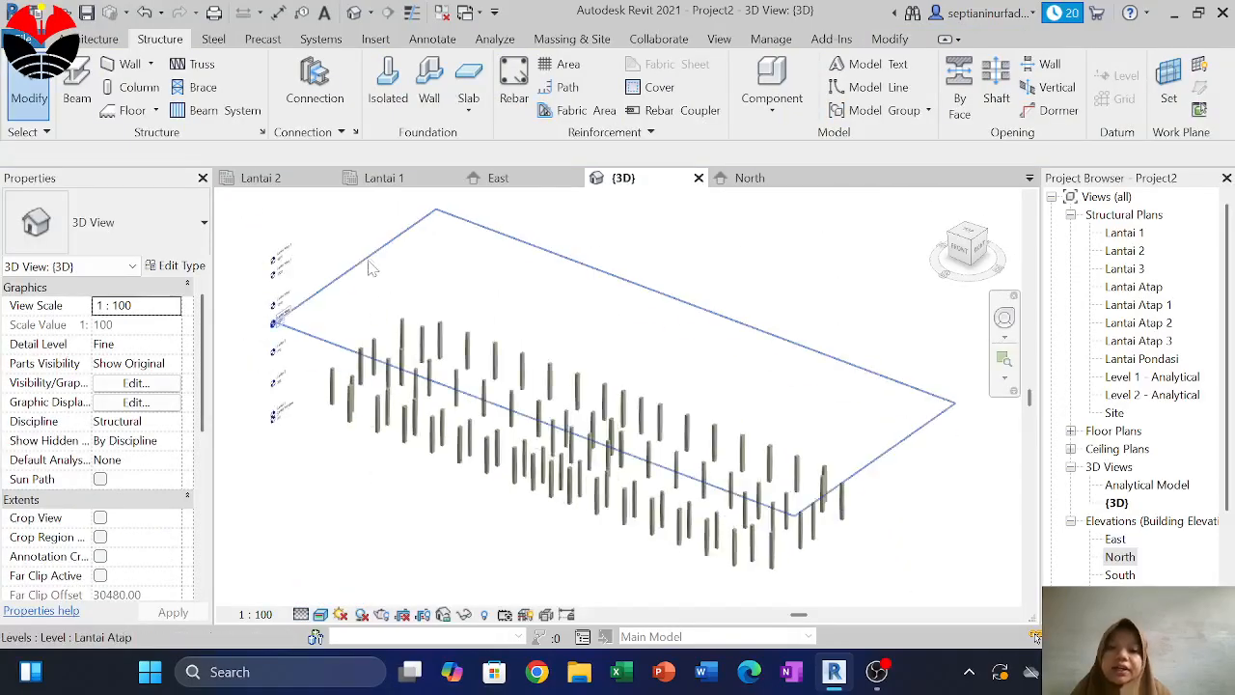
On the Lantai 1 plan, select the whole drawing and filter the selection down to structural columns only
scroll(386, 280, "up", 3)
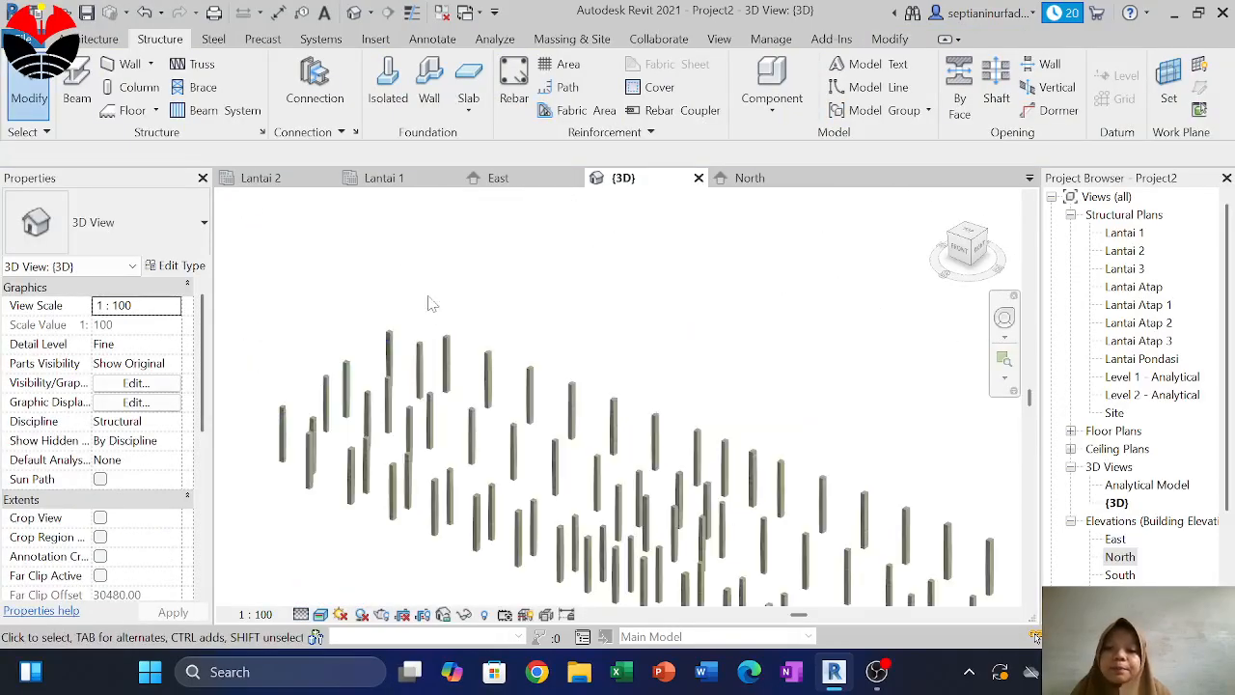
left_click(401, 182)
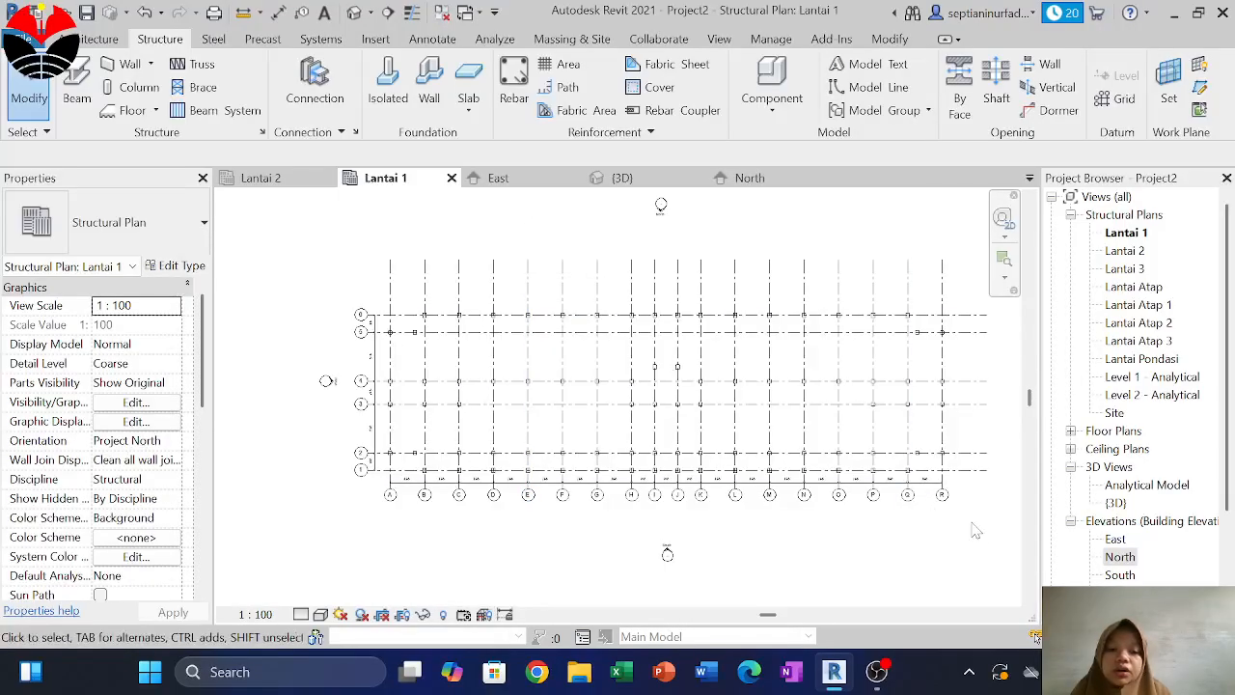
left_click_drag(967, 529, 304, 263)
scroll(521, 295, "down", 3)
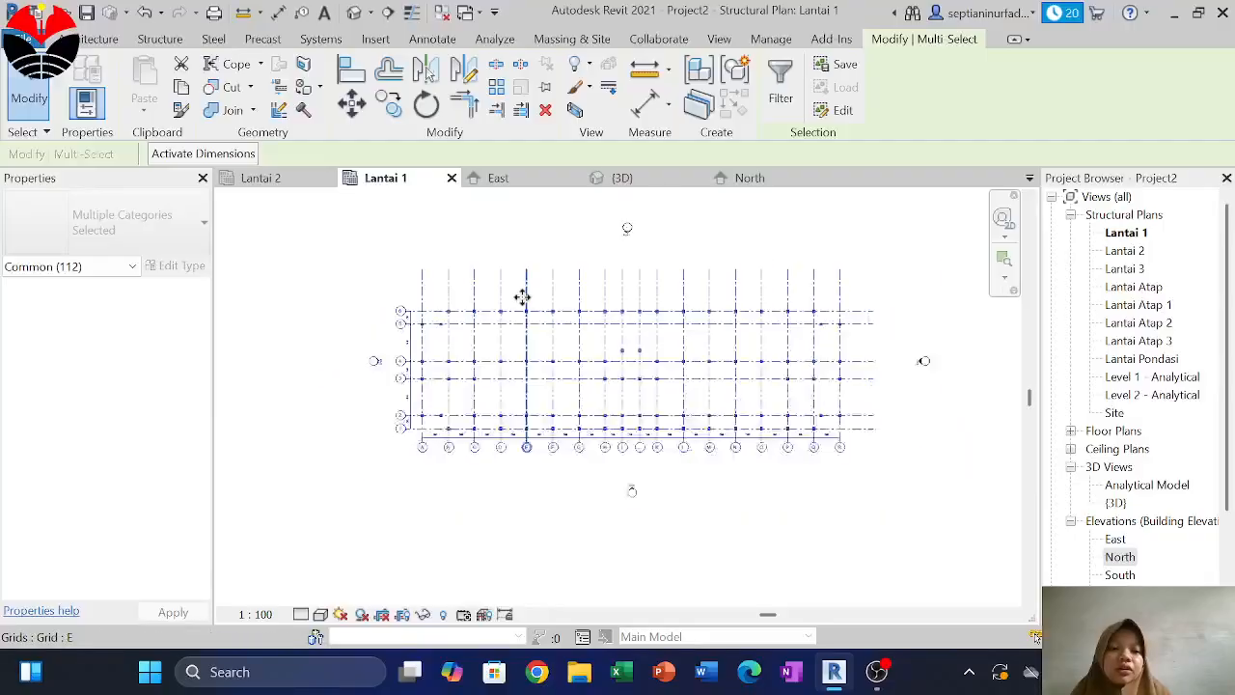
left_click_drag(876, 473, 381, 286)
left_click_drag(353, 226, 351, 223)
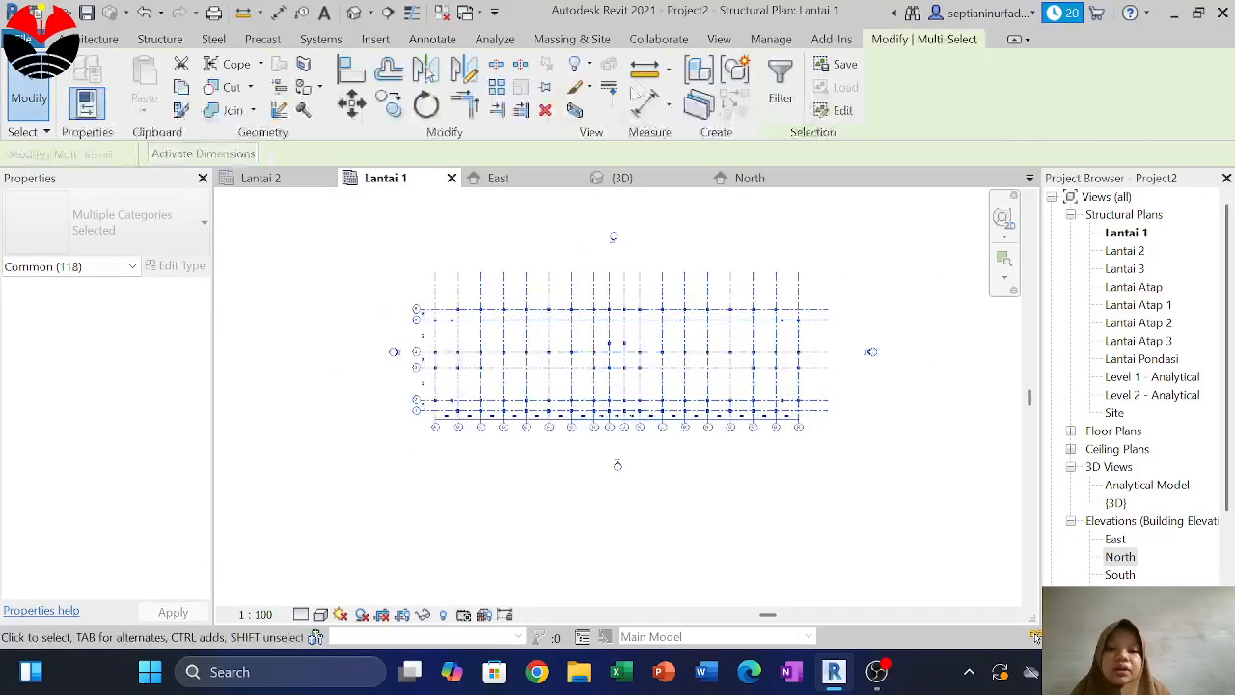
left_click(780, 97)
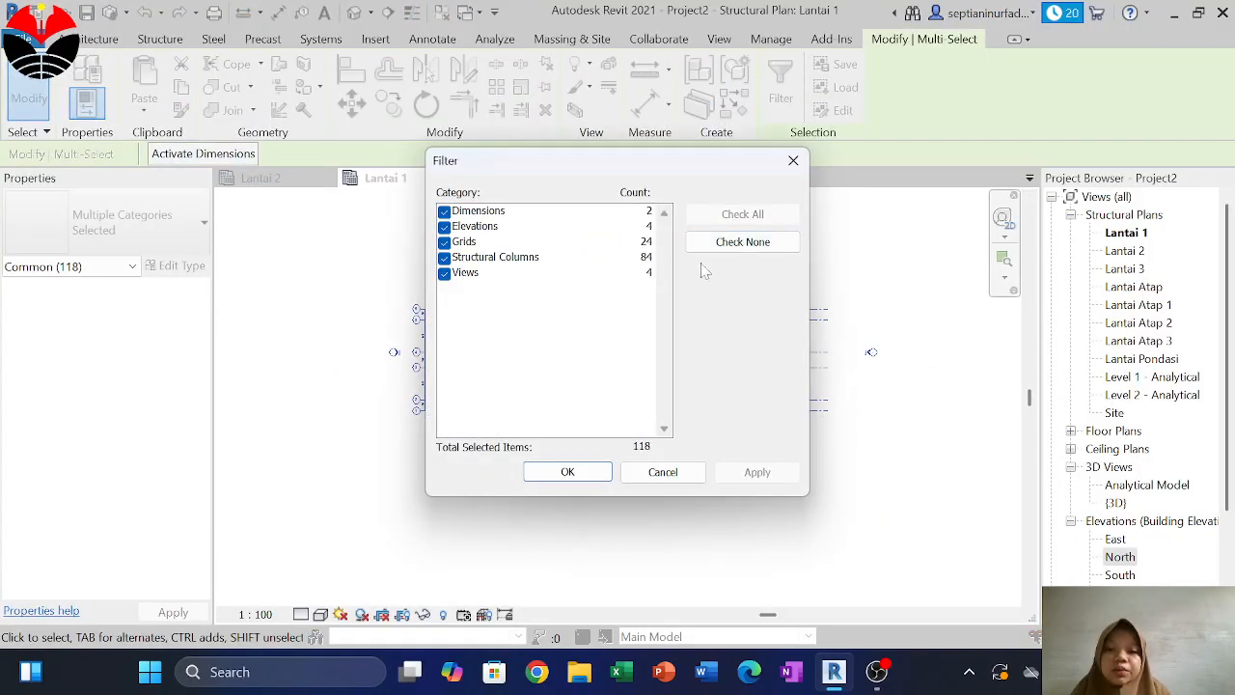
left_click(742, 241)
left_click(502, 256)
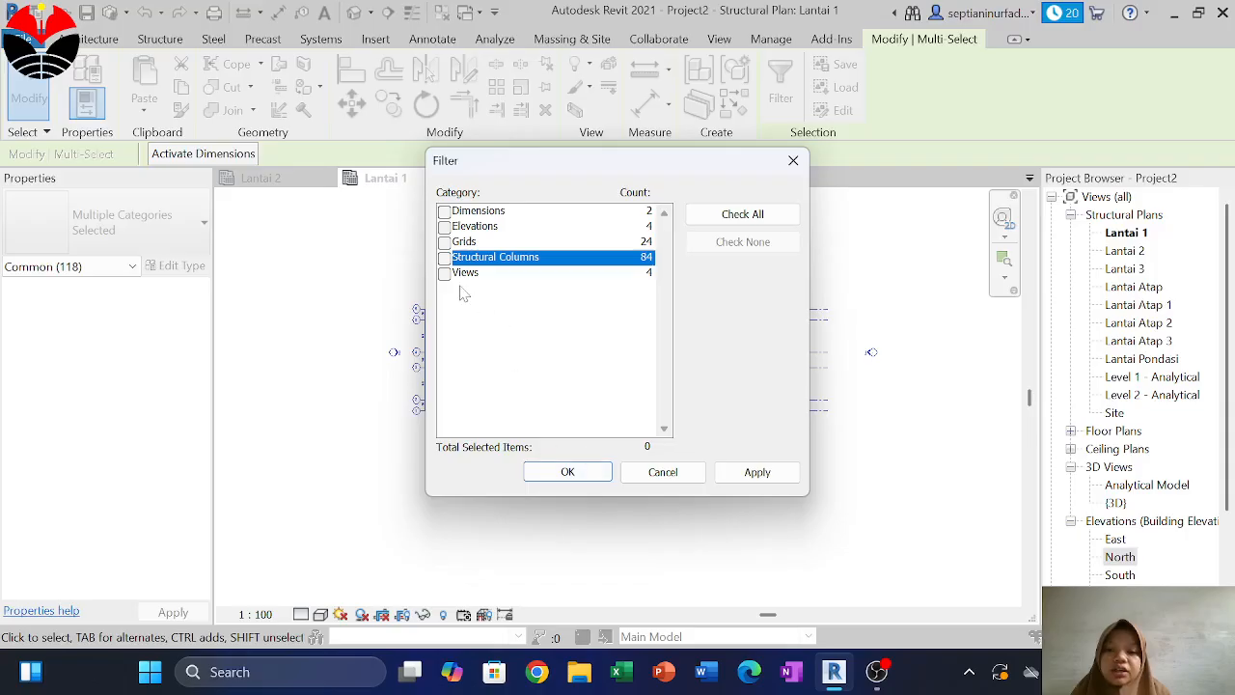
left_click(547, 473)
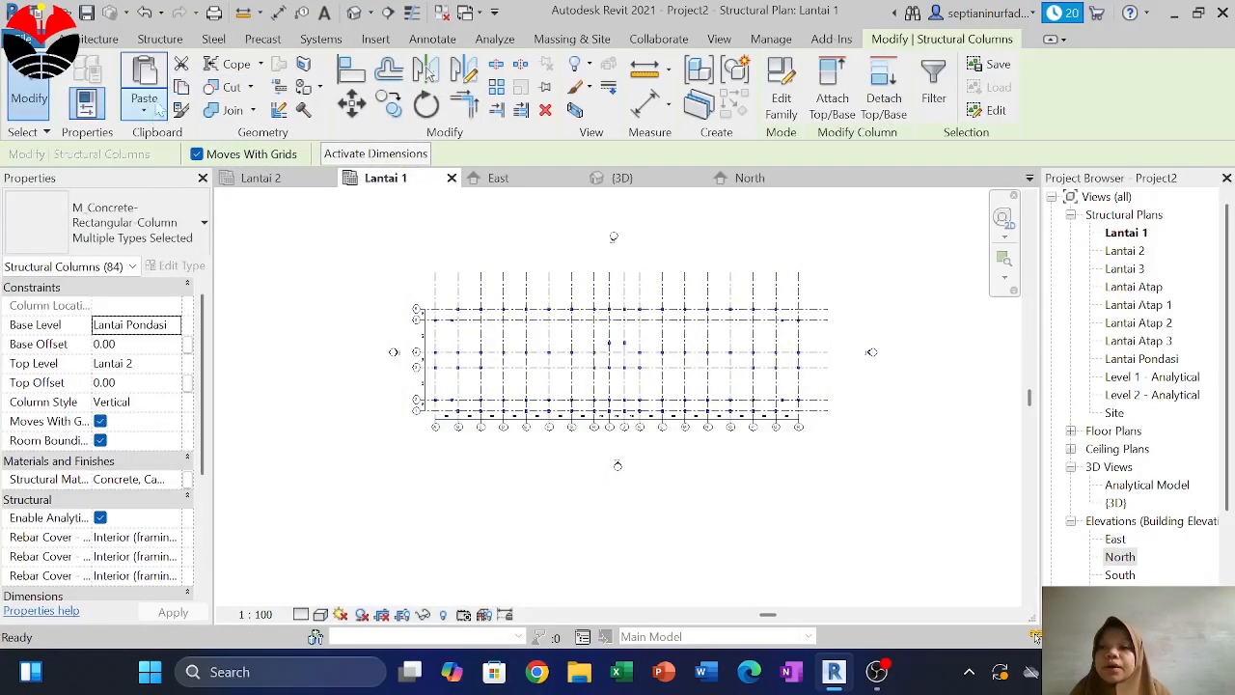
Try to paste copies of the selected columns aligned to the levels Lantai 2 and Lantai 3
left_click(145, 109)
left_click(174, 177)
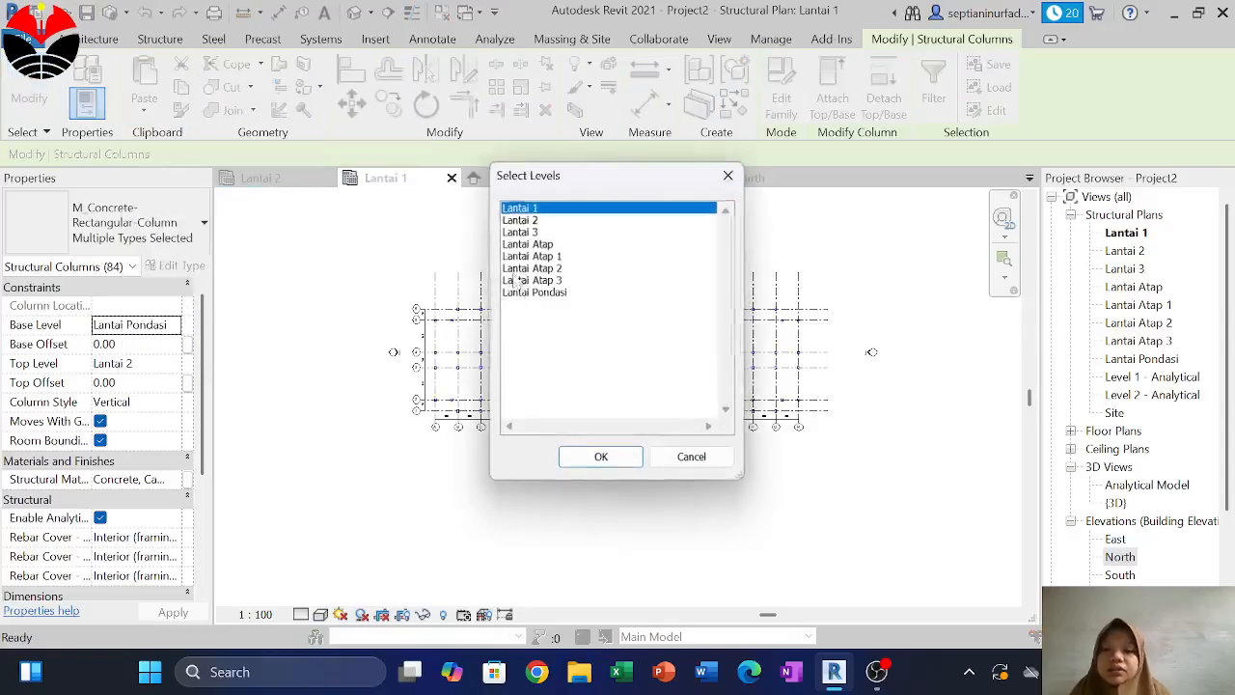
left_click_drag(532, 224, 533, 237)
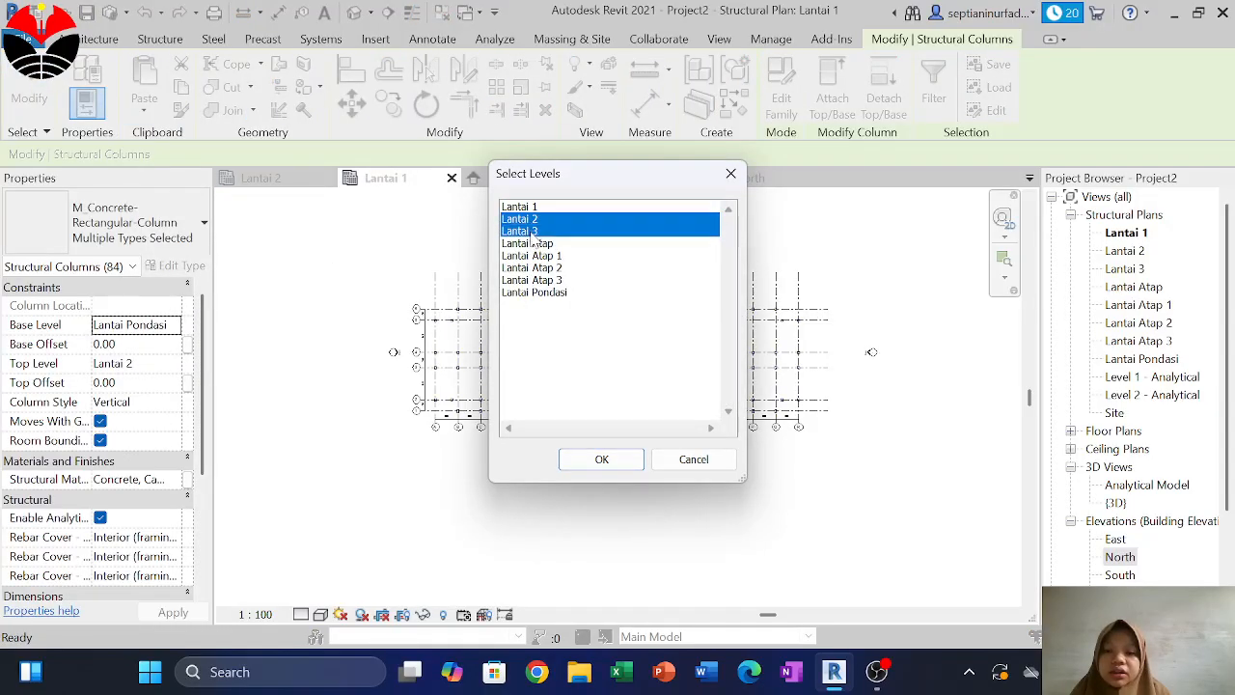
left_click(601, 459)
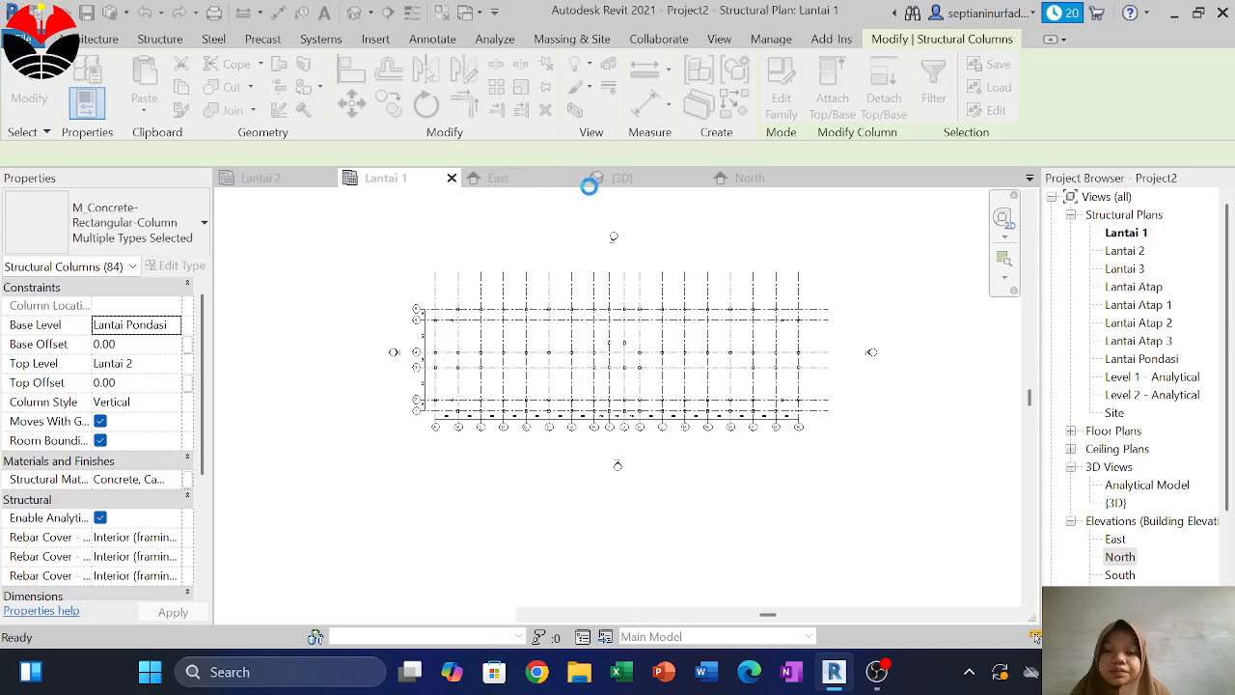
Inspect the copied columns' base and top positions in the 3D view and North elevation, and undo the paste
left_click(625, 181)
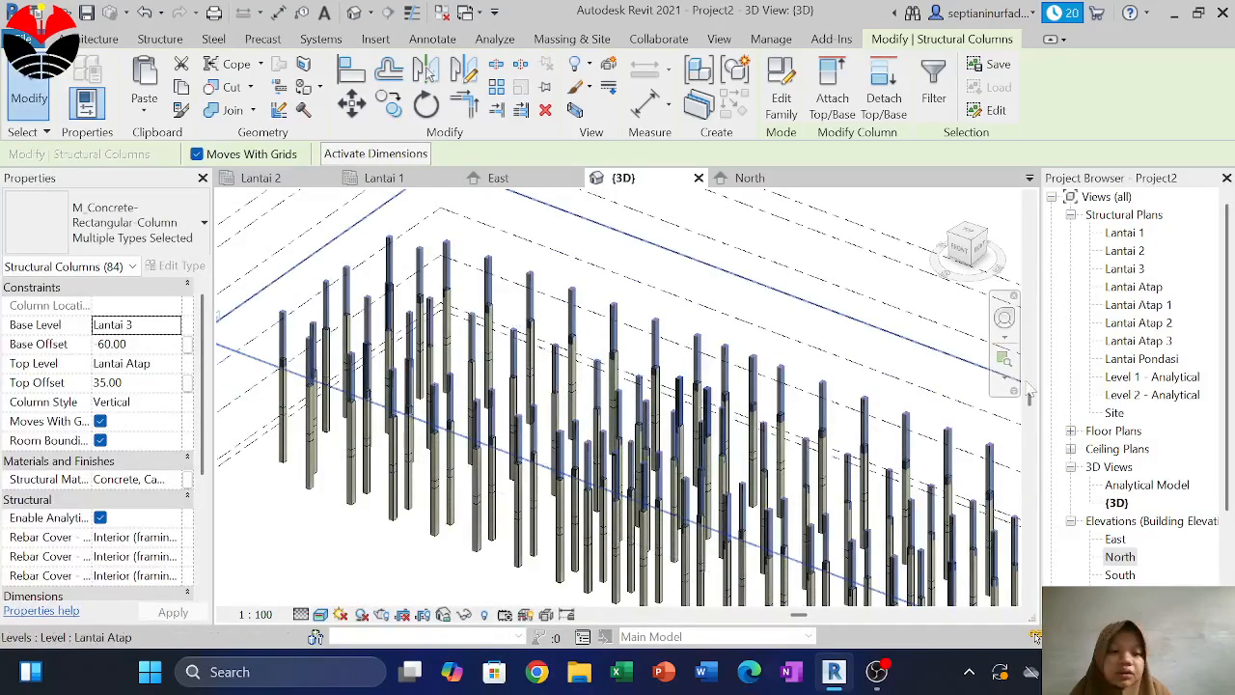
double_click(1123, 558)
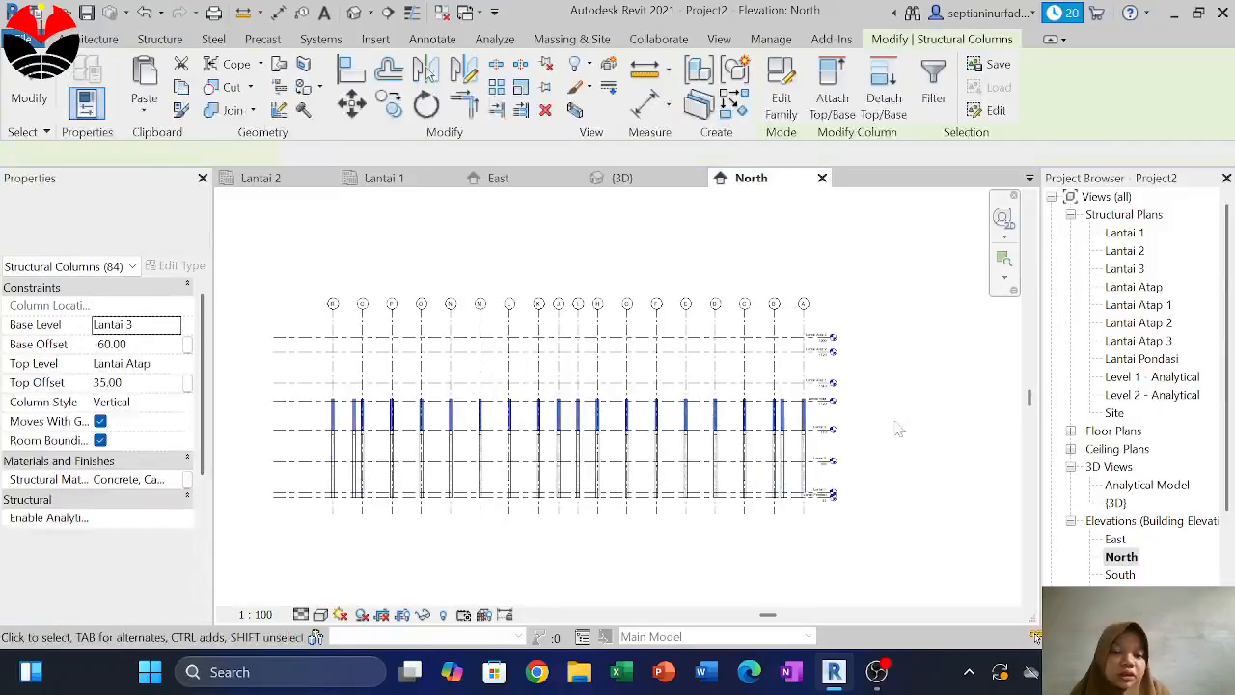
scroll(831, 436, "up", 3)
scroll(772, 466, "up", 2)
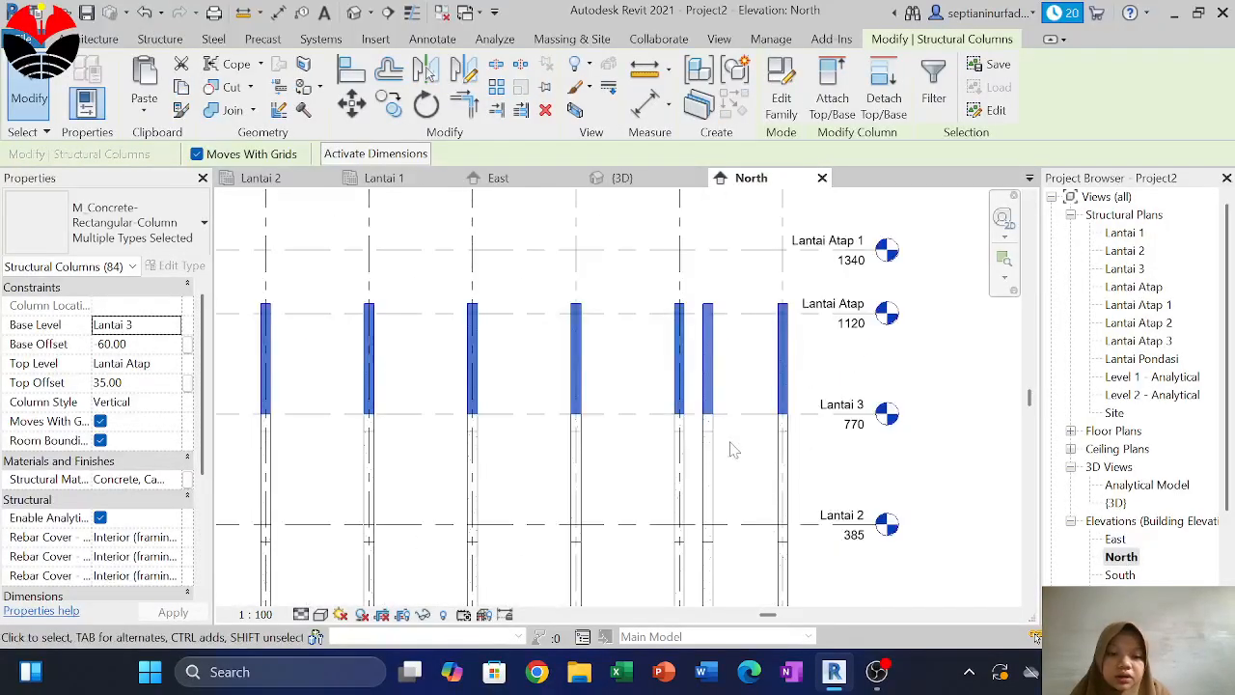
left_click(711, 536)
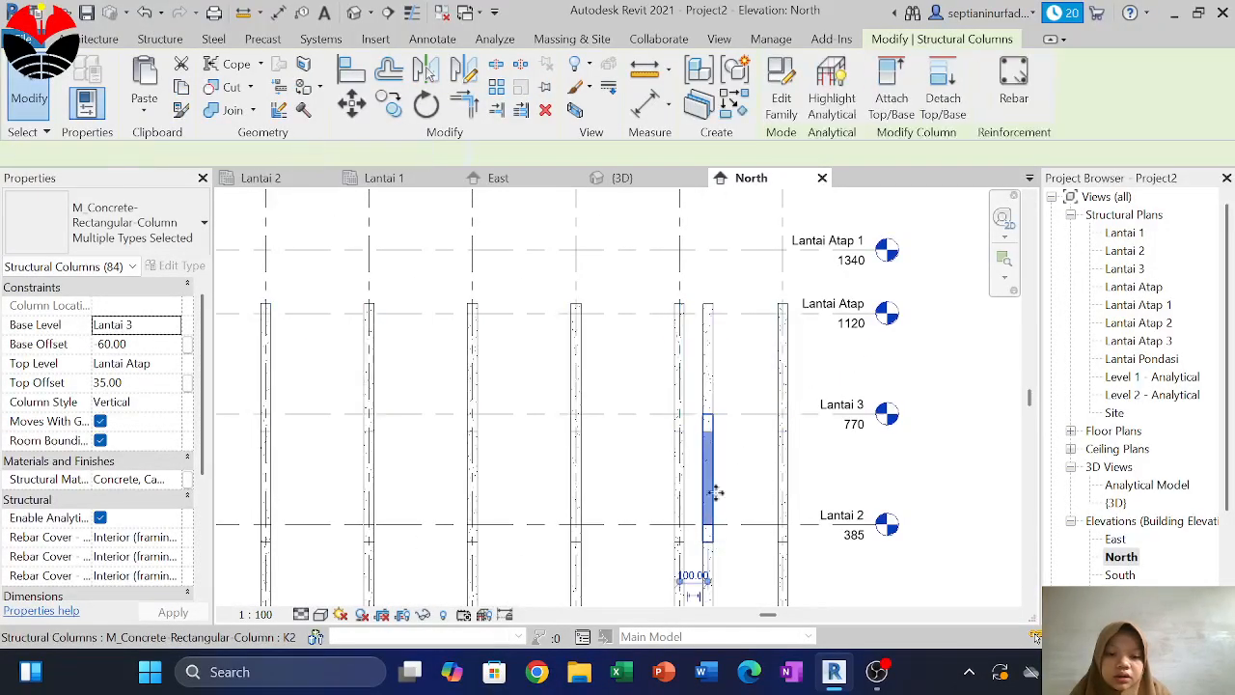
scroll(716, 429, "down", 3)
scroll(720, 425, "up", 2)
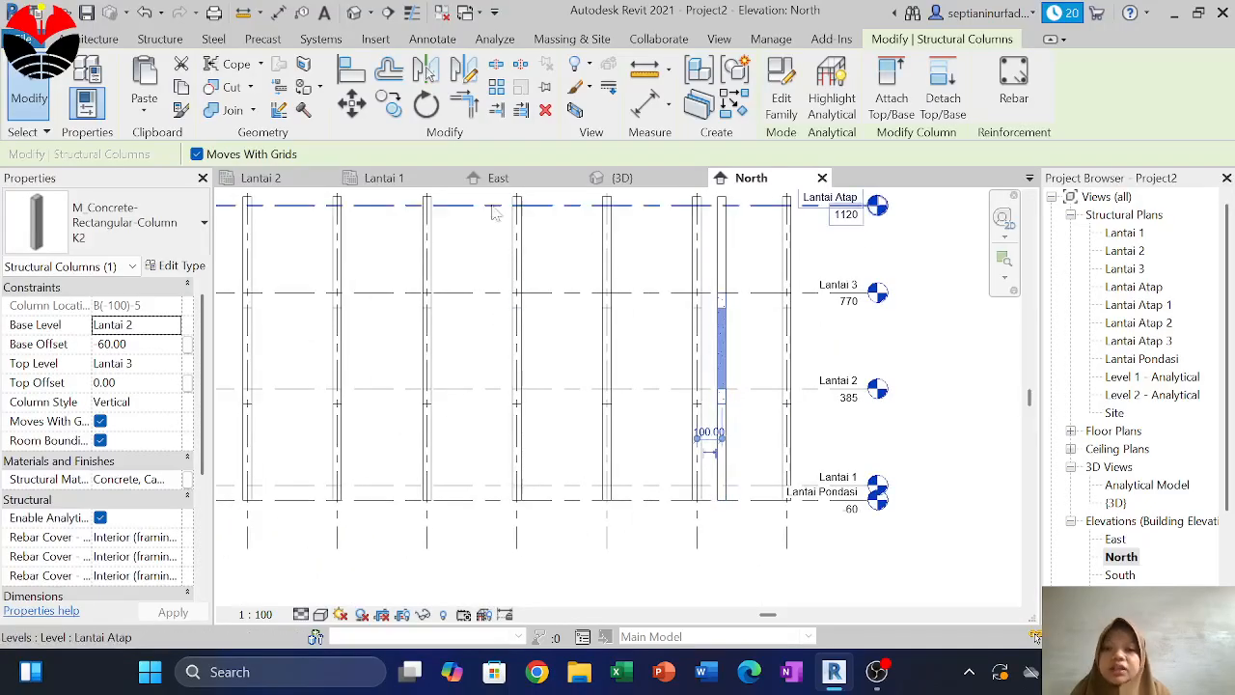
left_click(662, 362)
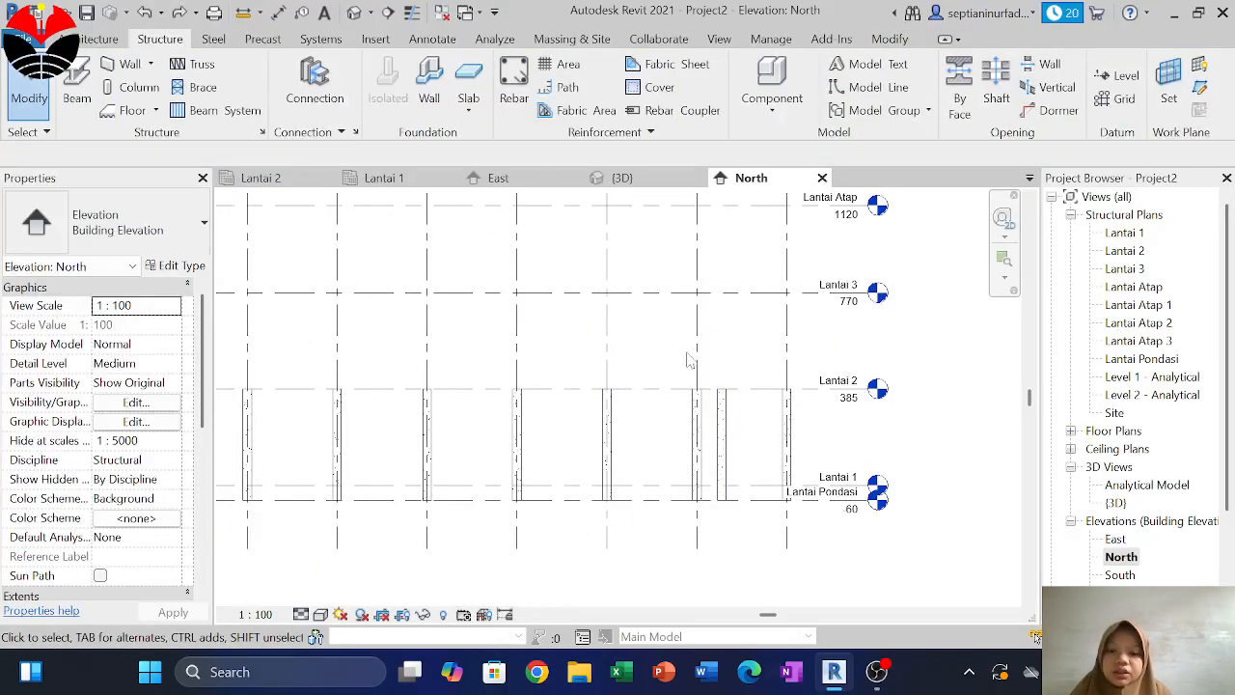
On the Lantai 1 plan, select all visible K1 columns and set their base level to Lantai 1
left_click(386, 177)
scroll(463, 390, "up", 2)
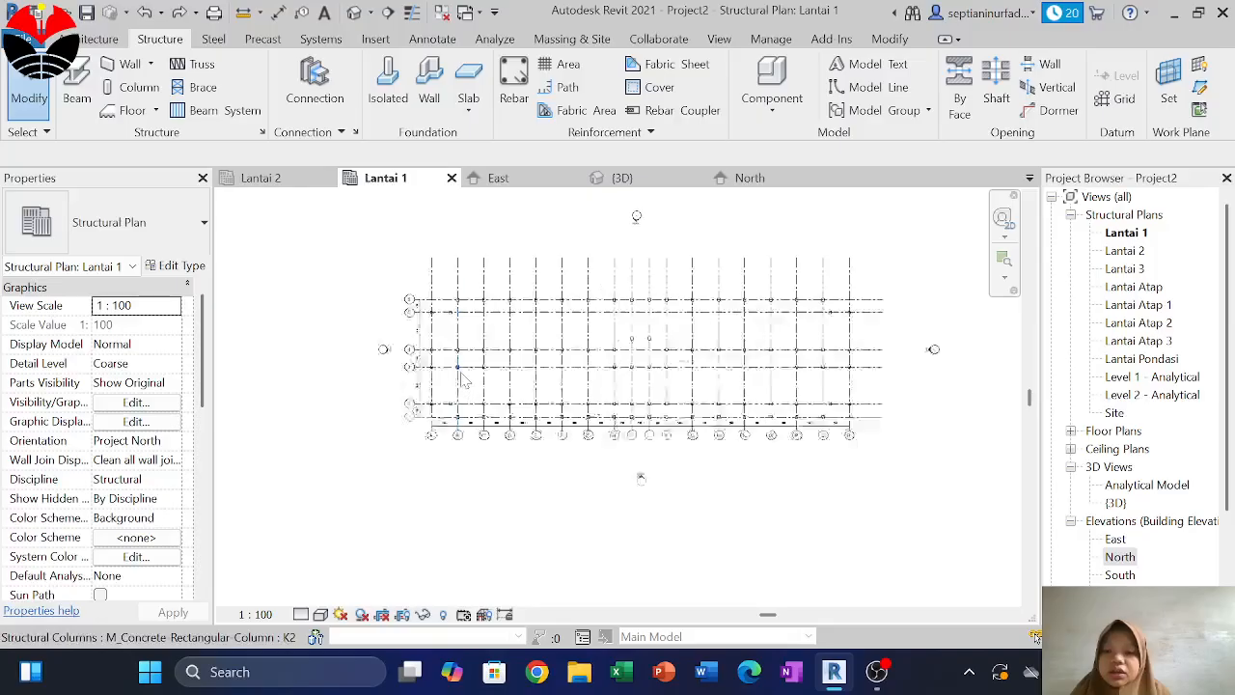
scroll(473, 374, "up", 3)
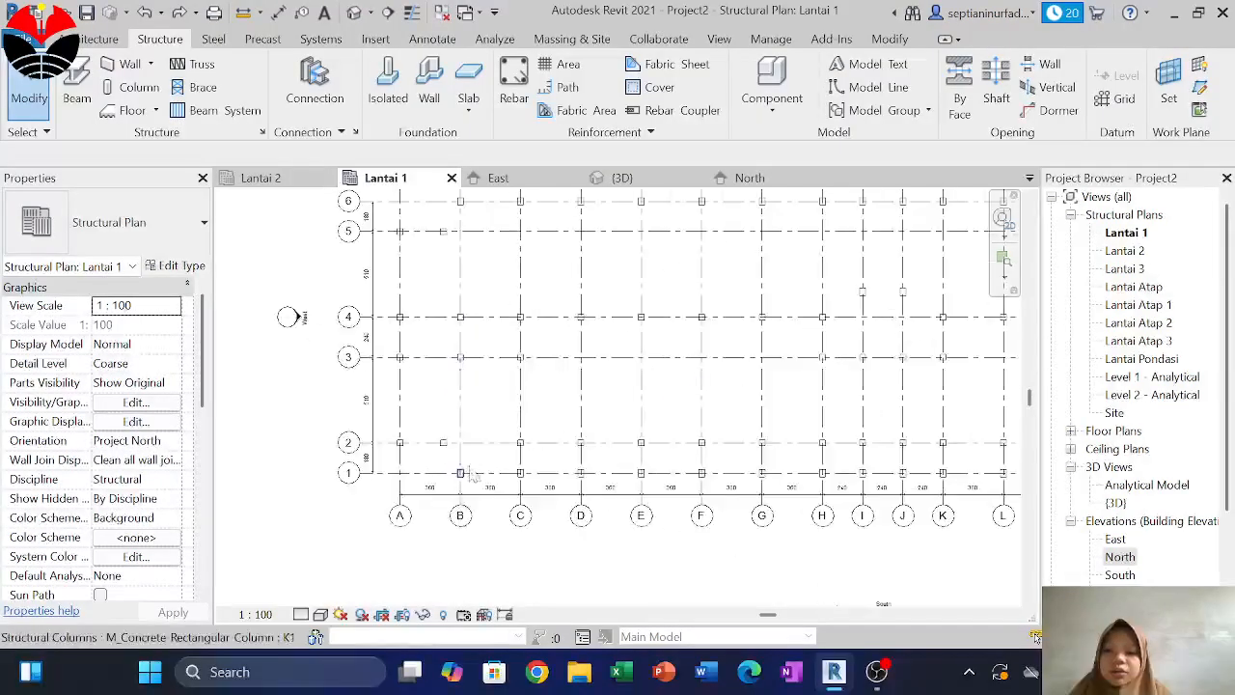
left_click(461, 474)
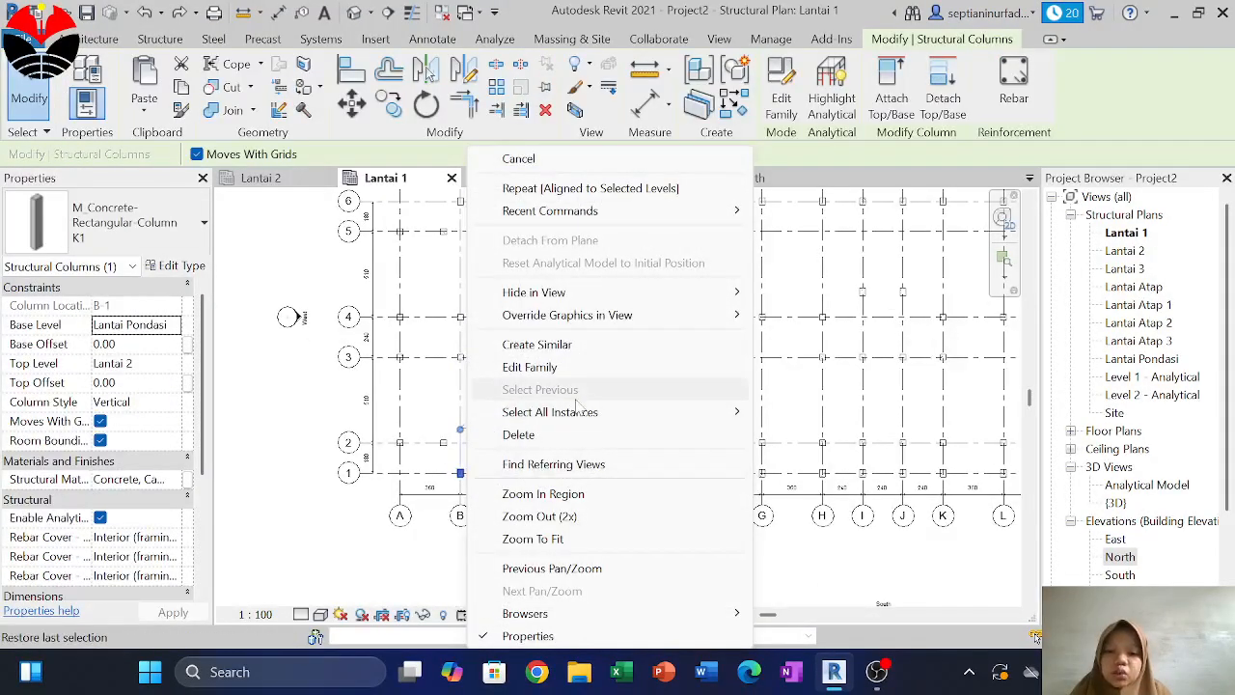
mouse_move(545, 412)
left_click(801, 410)
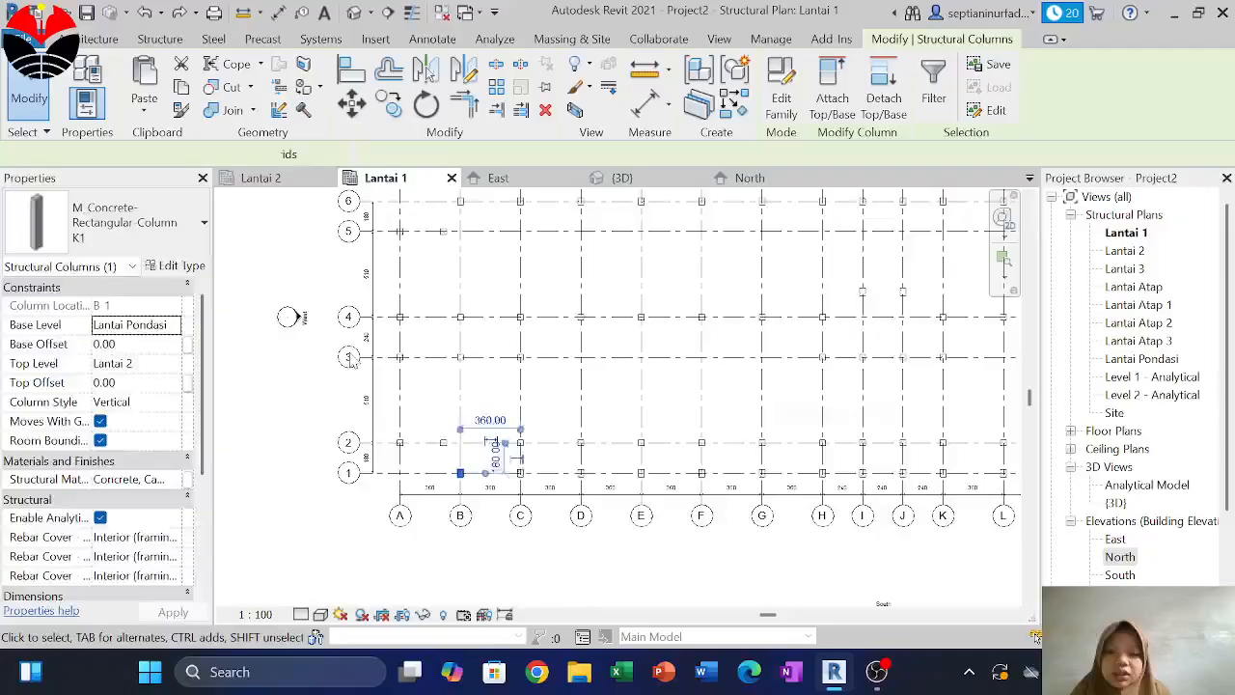
left_click(162, 237)
left_click(164, 234)
left_click(179, 330)
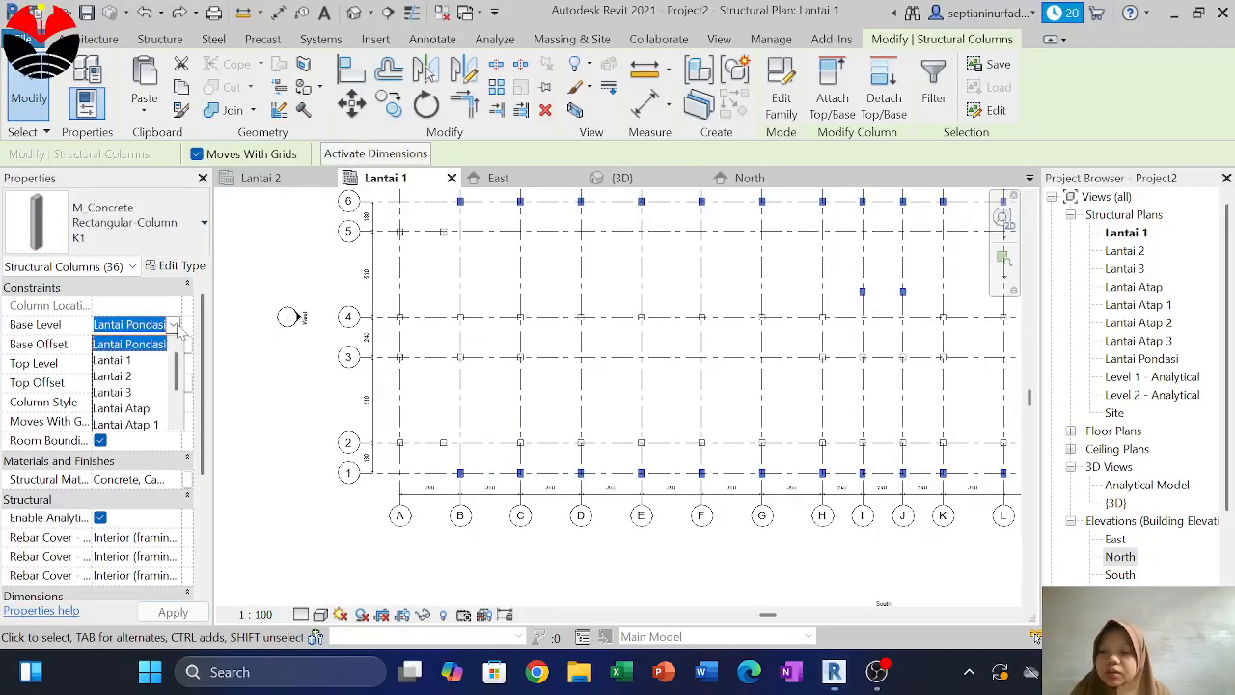
left_click(147, 361)
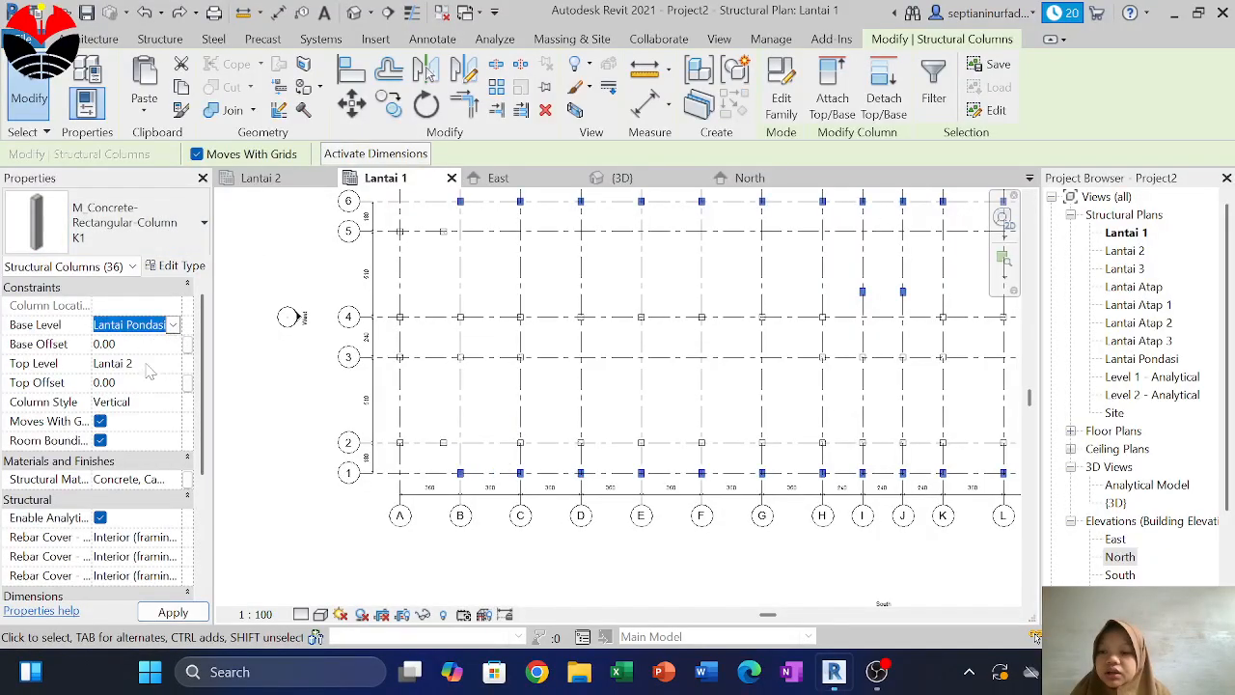
left_click(174, 613)
Select all K2 columns visible in the Lantai 1 plan and open their base level choices
left_click(442, 442)
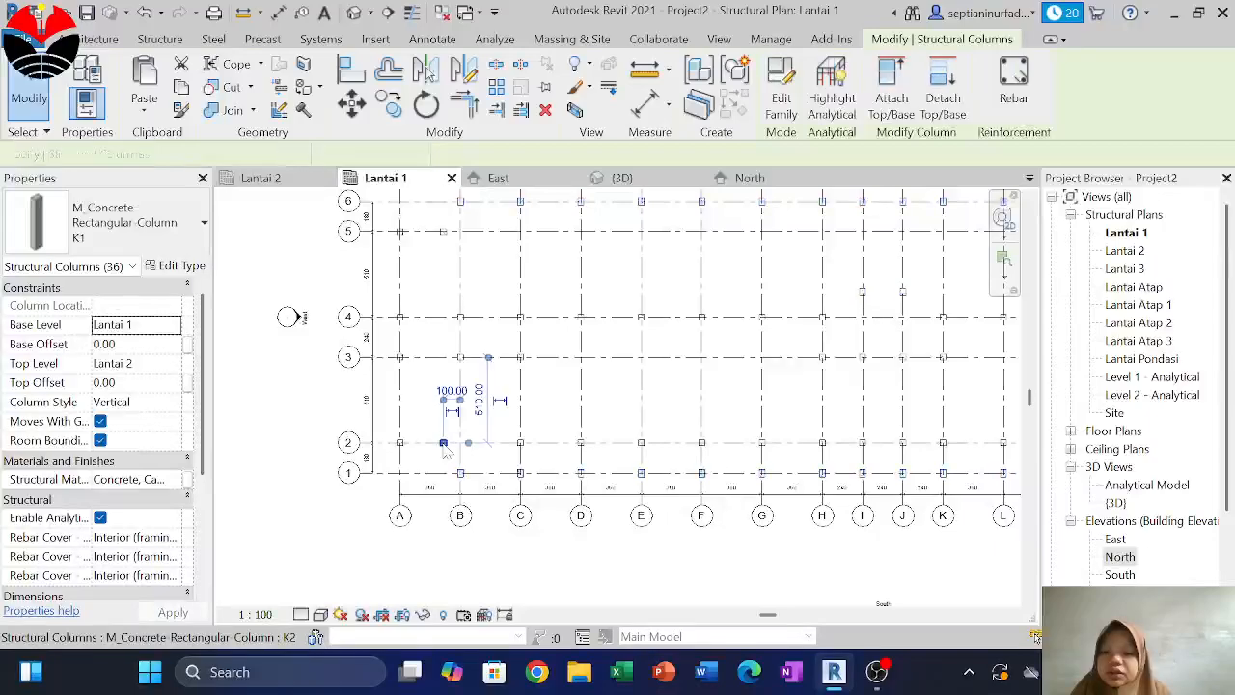
right_click(442, 442)
mouse_move(675, 408)
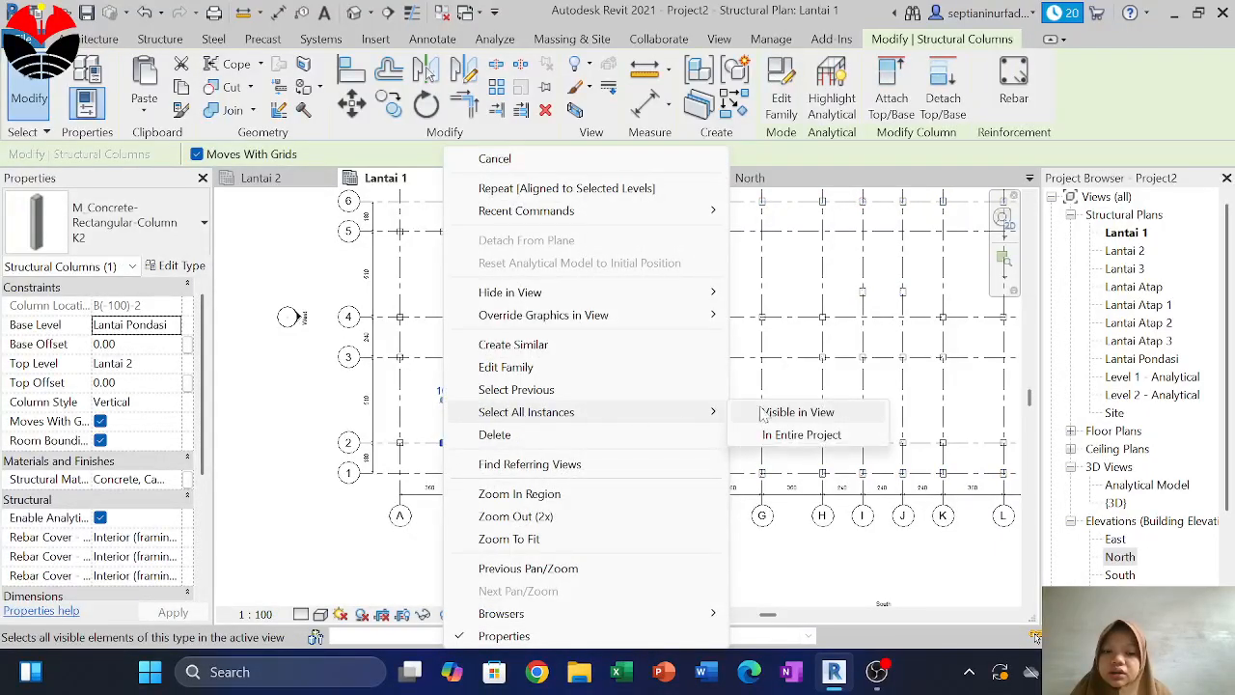
left_click(796, 412)
left_click(173, 325)
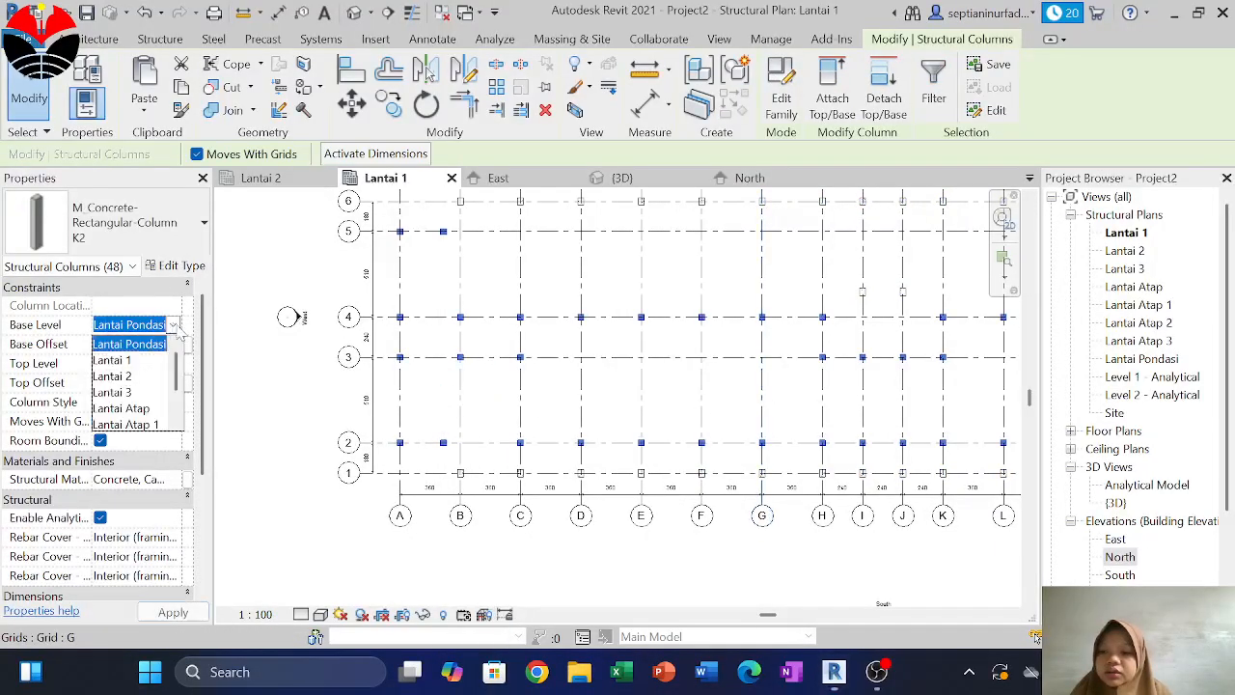
Set the base level of the selected K2 columns to Lantai 1 and view the result in 3D
left_click(121, 360)
left_click(173, 612)
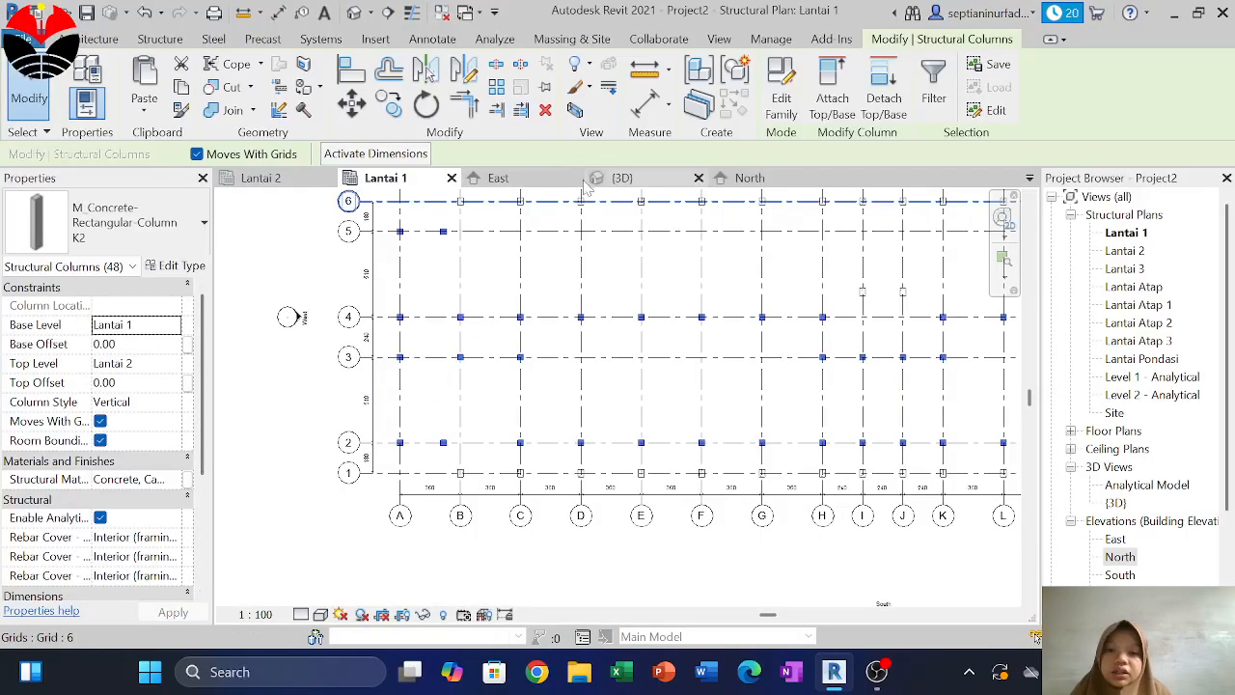
left_click(622, 178)
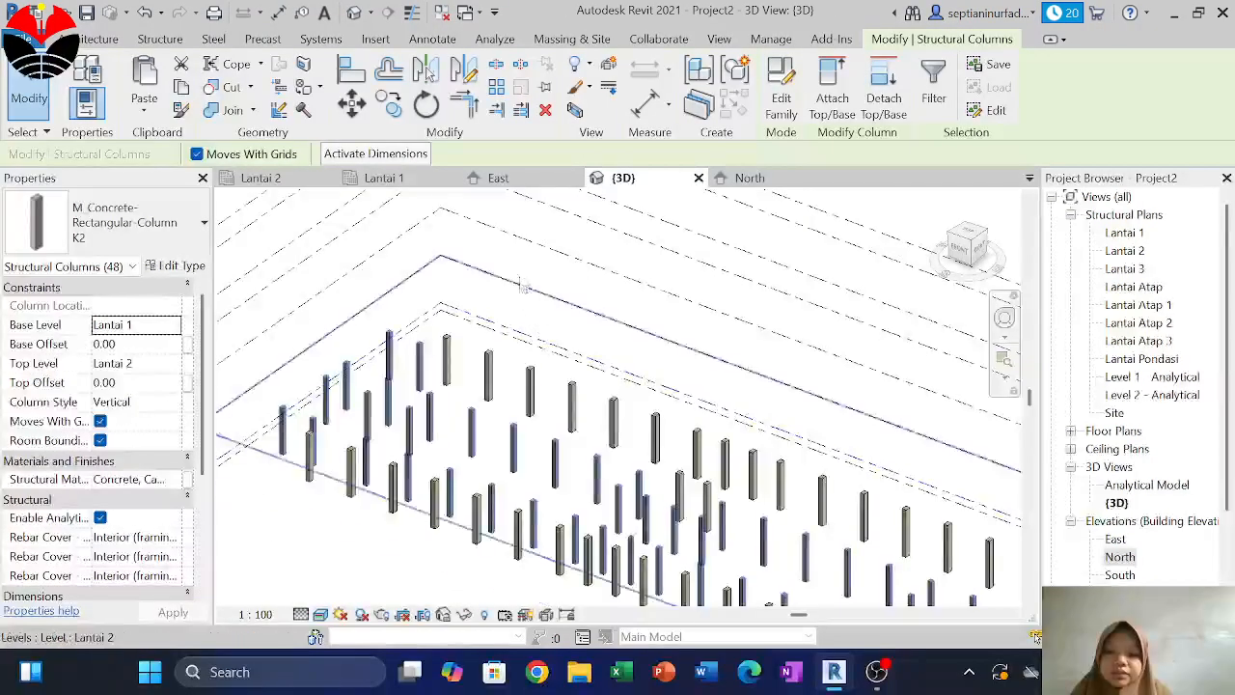
Select everything in the Lantai 1 plan and filter the selection to Structural Columns only
left_click(384, 178)
scroll(925, 453, "down", 2)
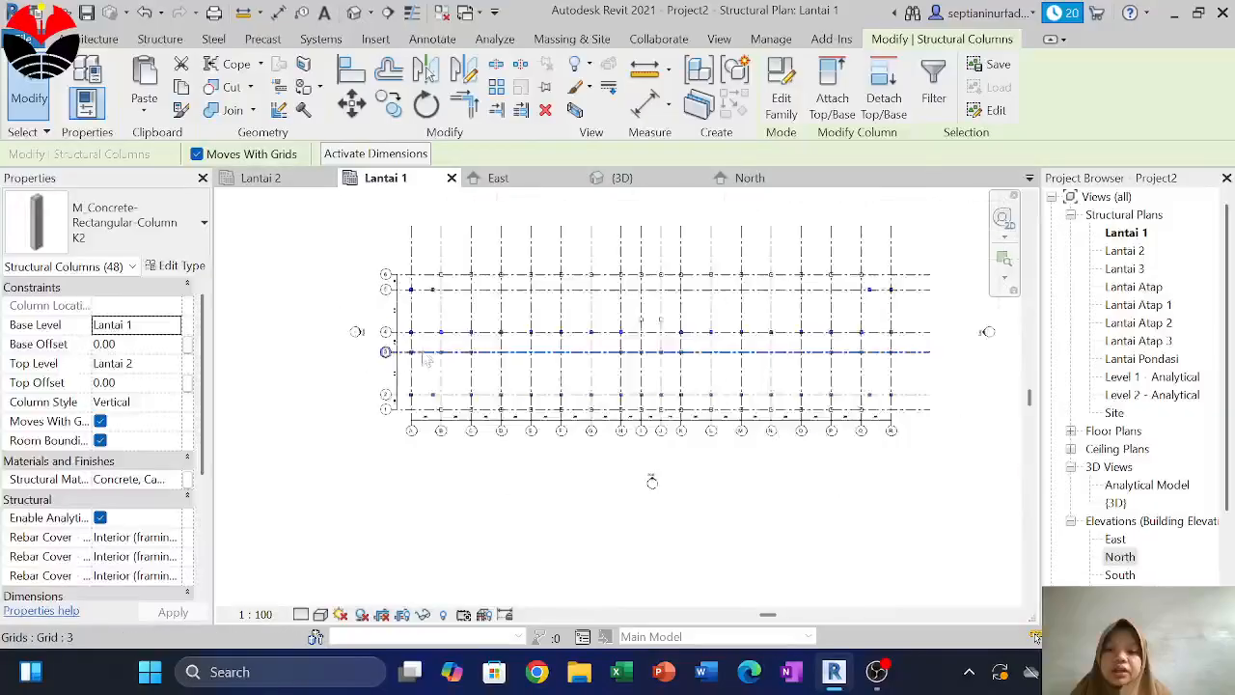
left_click_drag(953, 469, 340, 220)
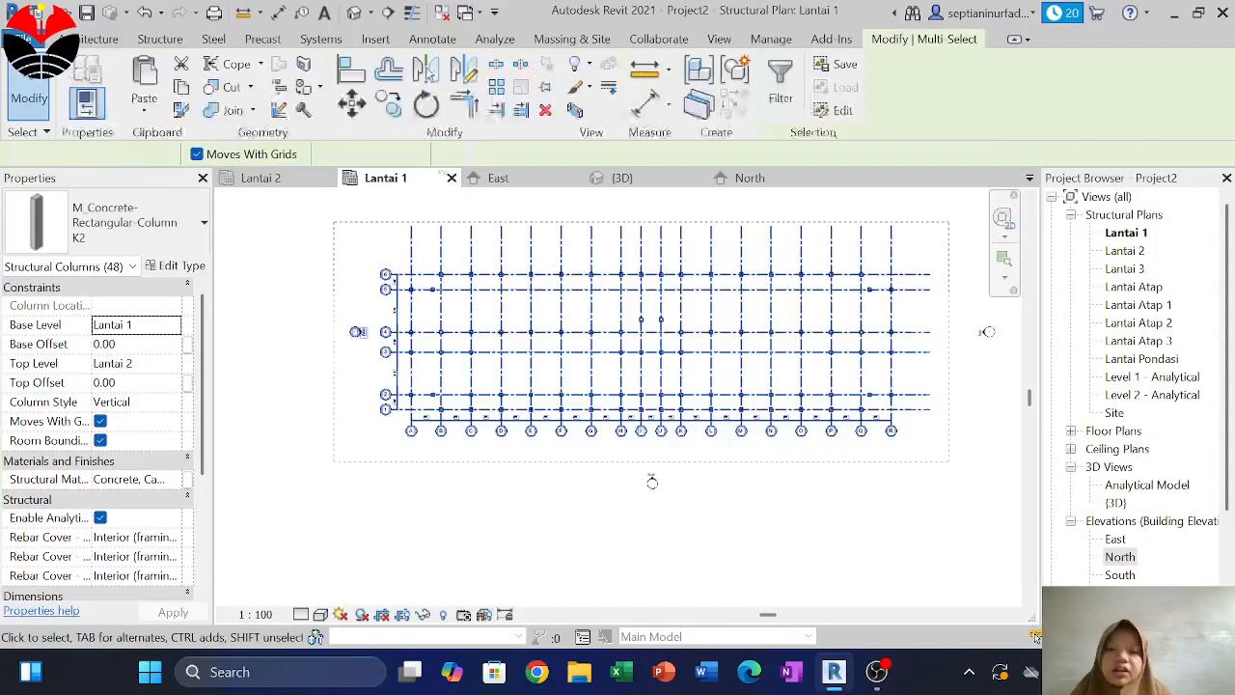
left_click(784, 85)
left_click(742, 242)
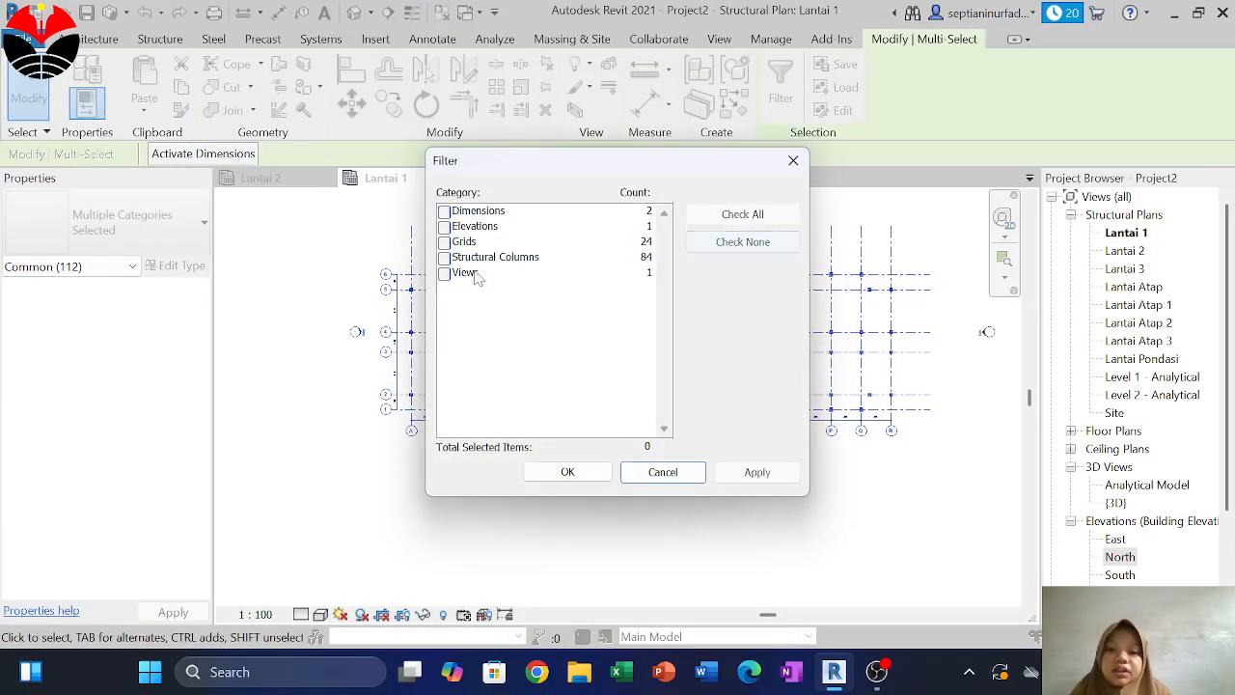
left_click(461, 256)
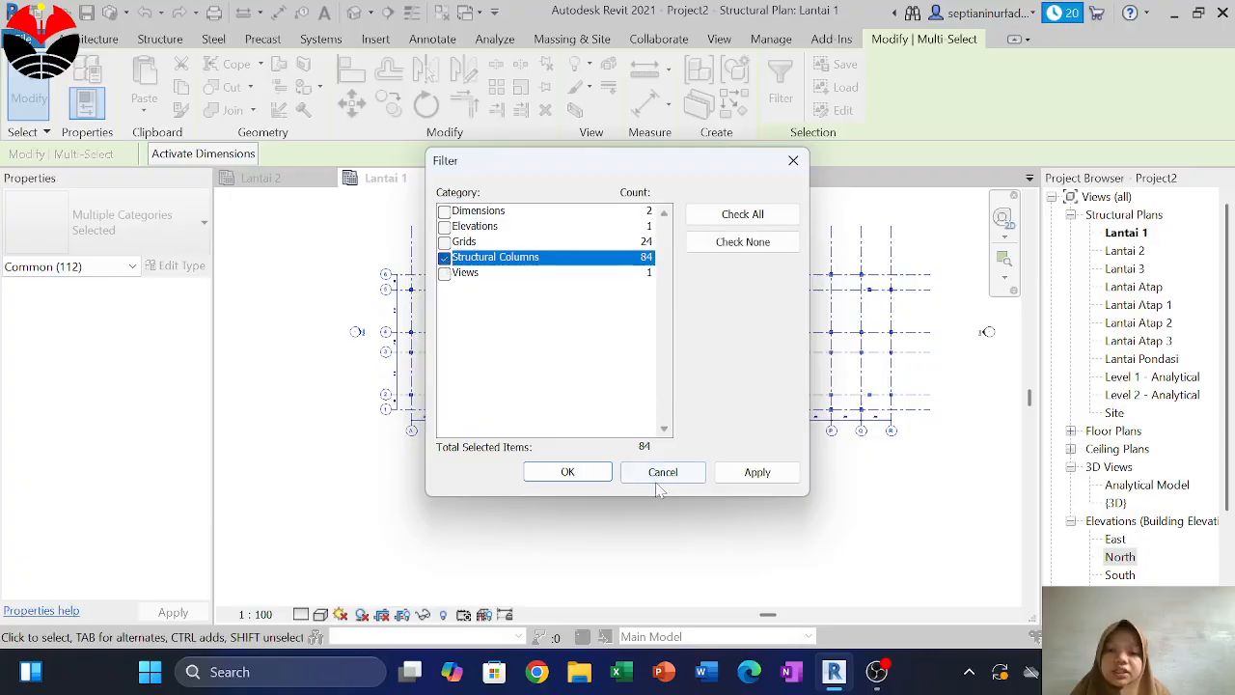
left_click(592, 472)
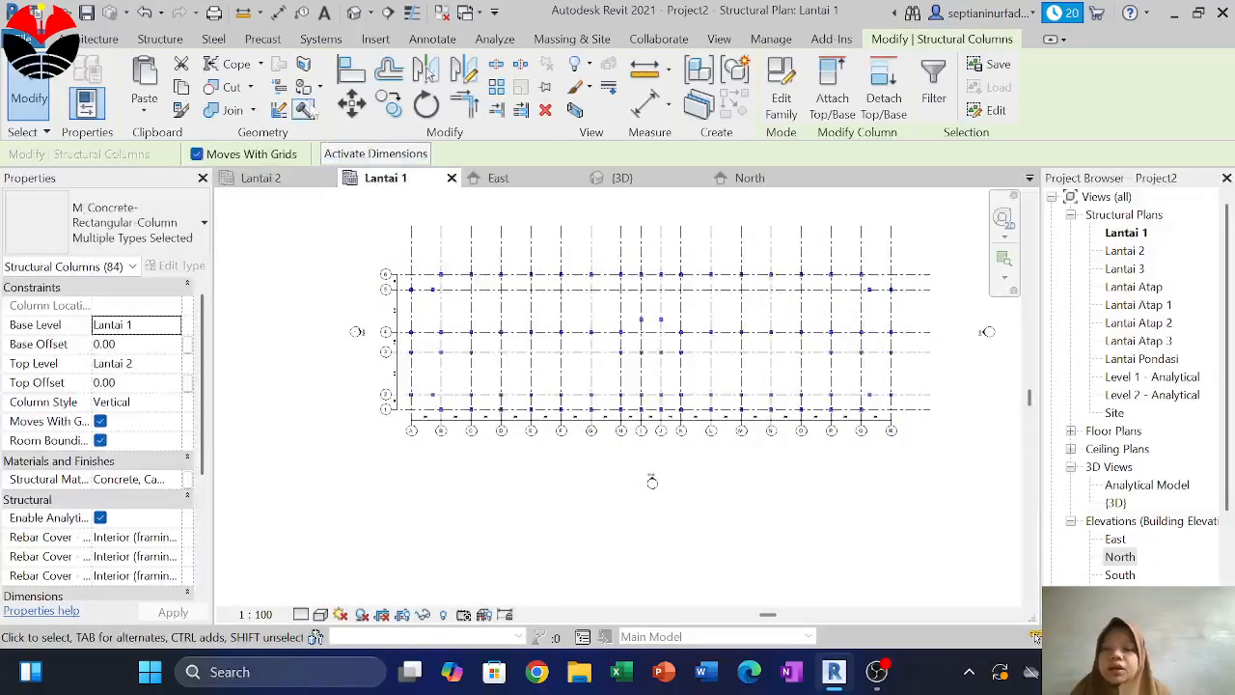
Copy the selected columns and paste them aligned to levels Lantai 2 and Lantai 3
left_click(181, 85)
left_click(144, 116)
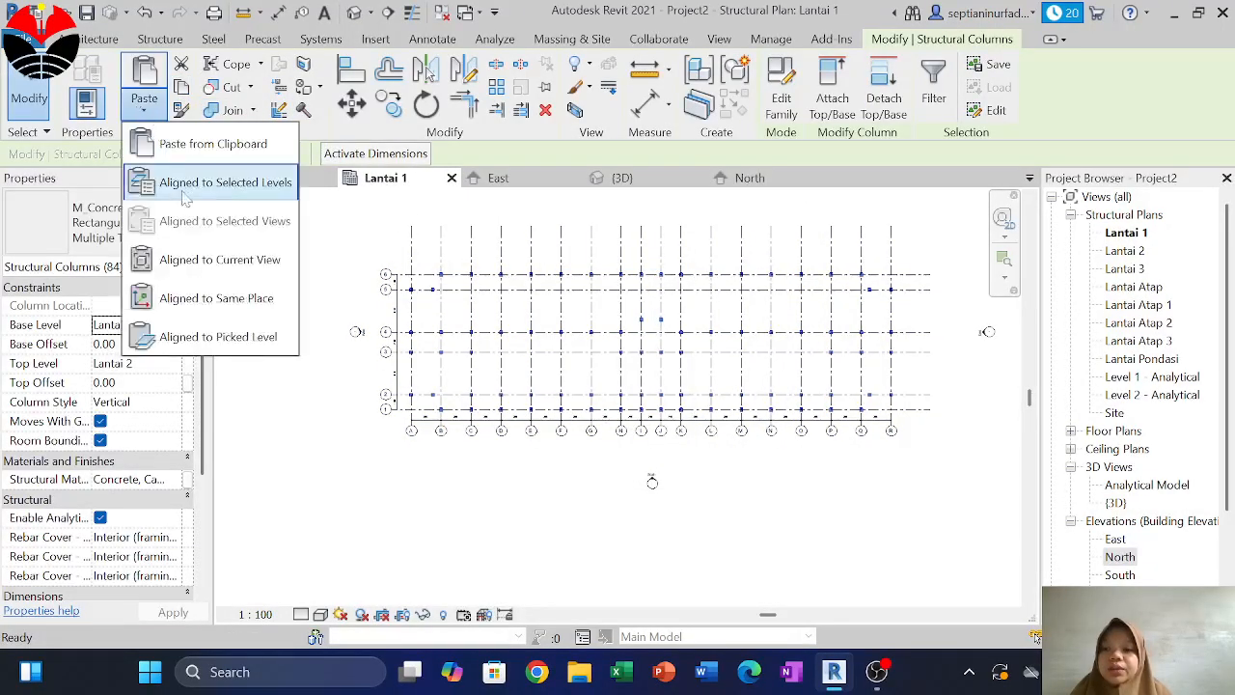
left_click(221, 177)
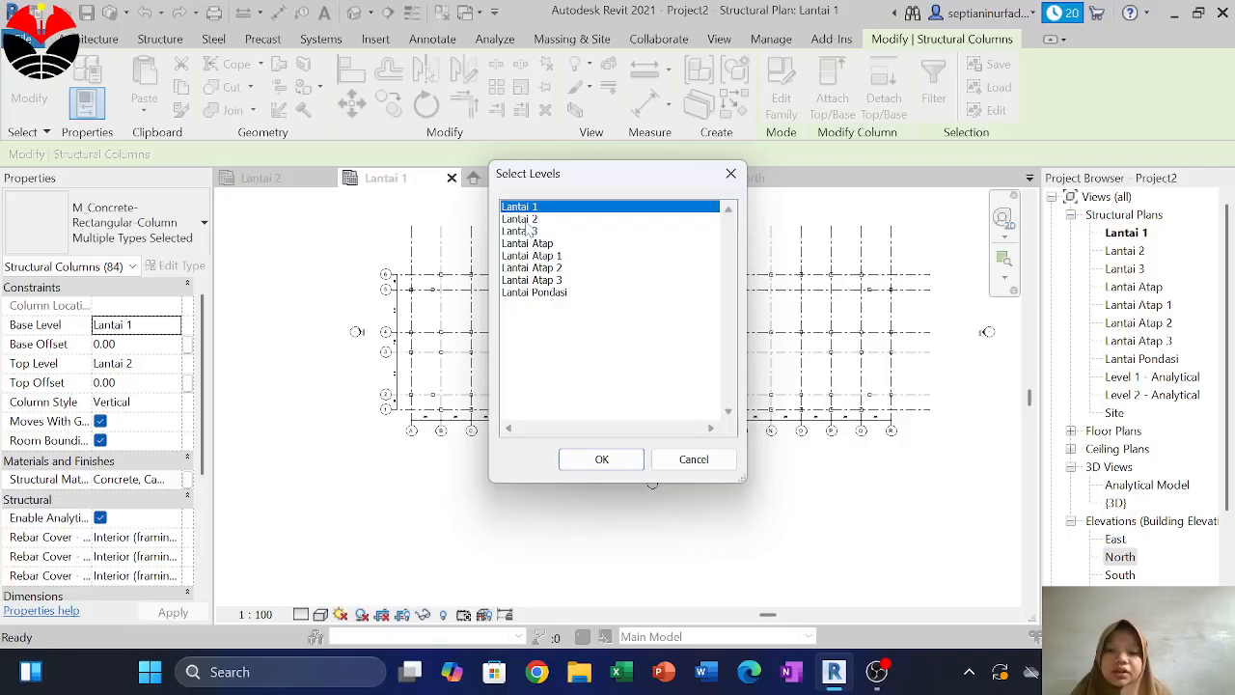
left_click_drag(526, 219, 531, 237)
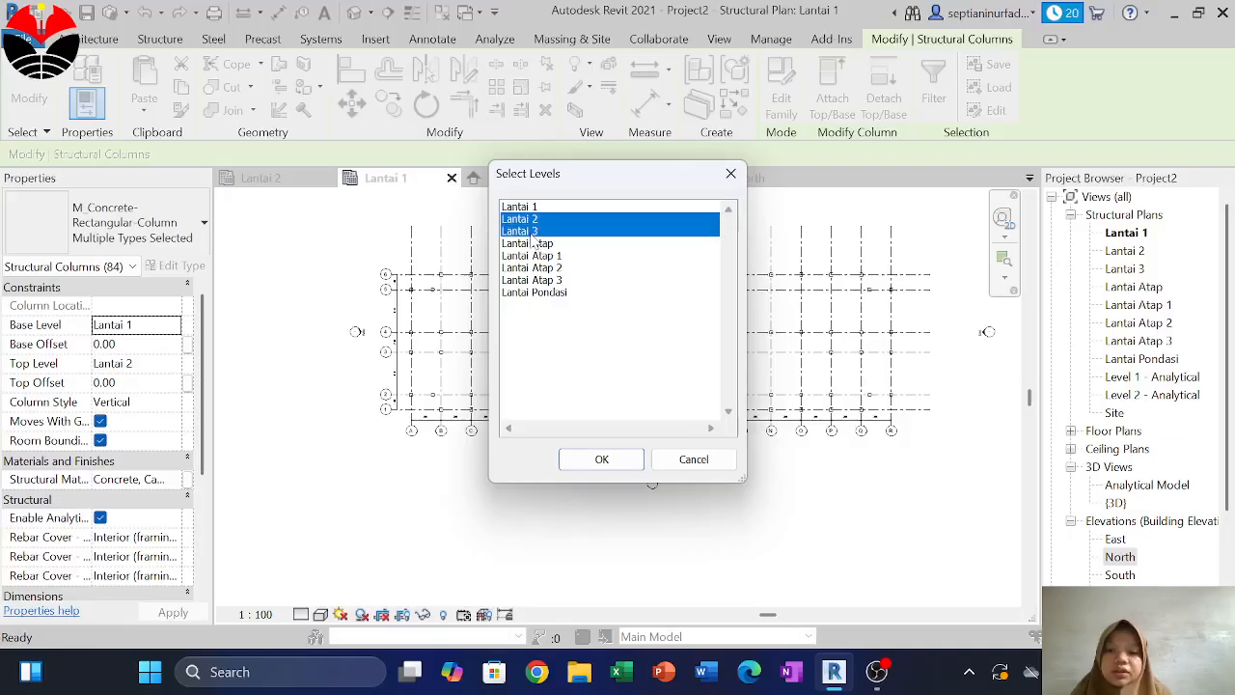
left_click(602, 460)
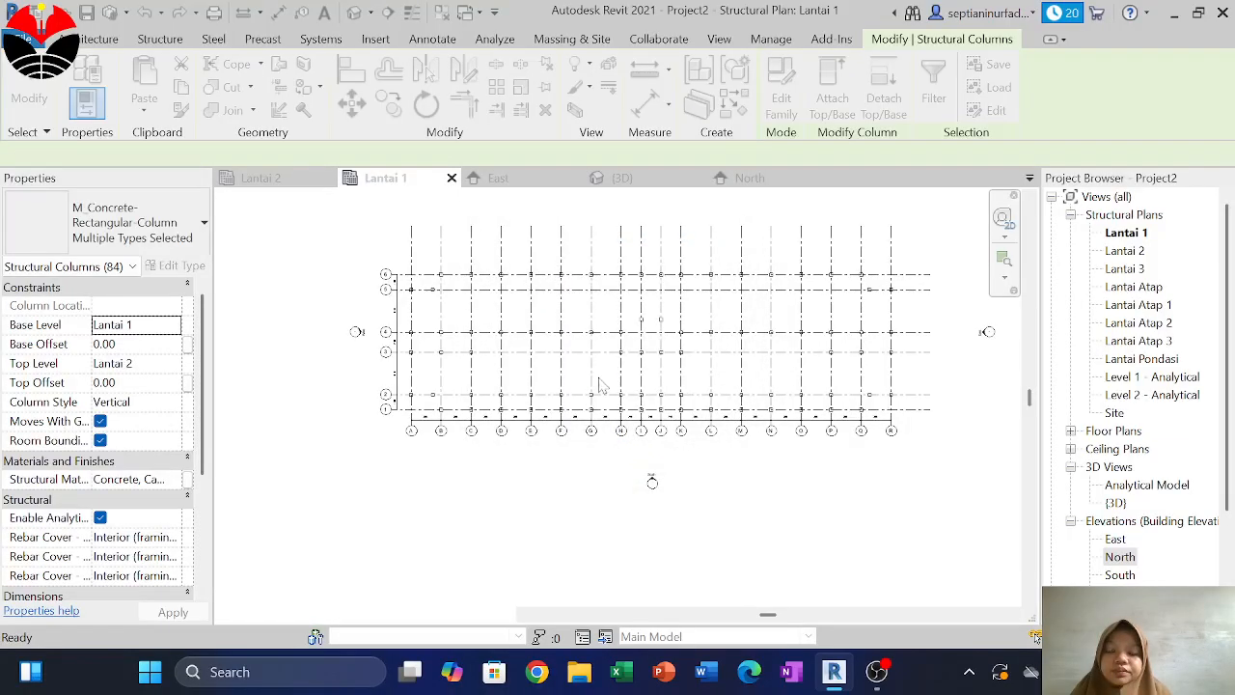
Examine the pasted columns against the floor levels in the 3D view and the North elevation
left_click(663, 182)
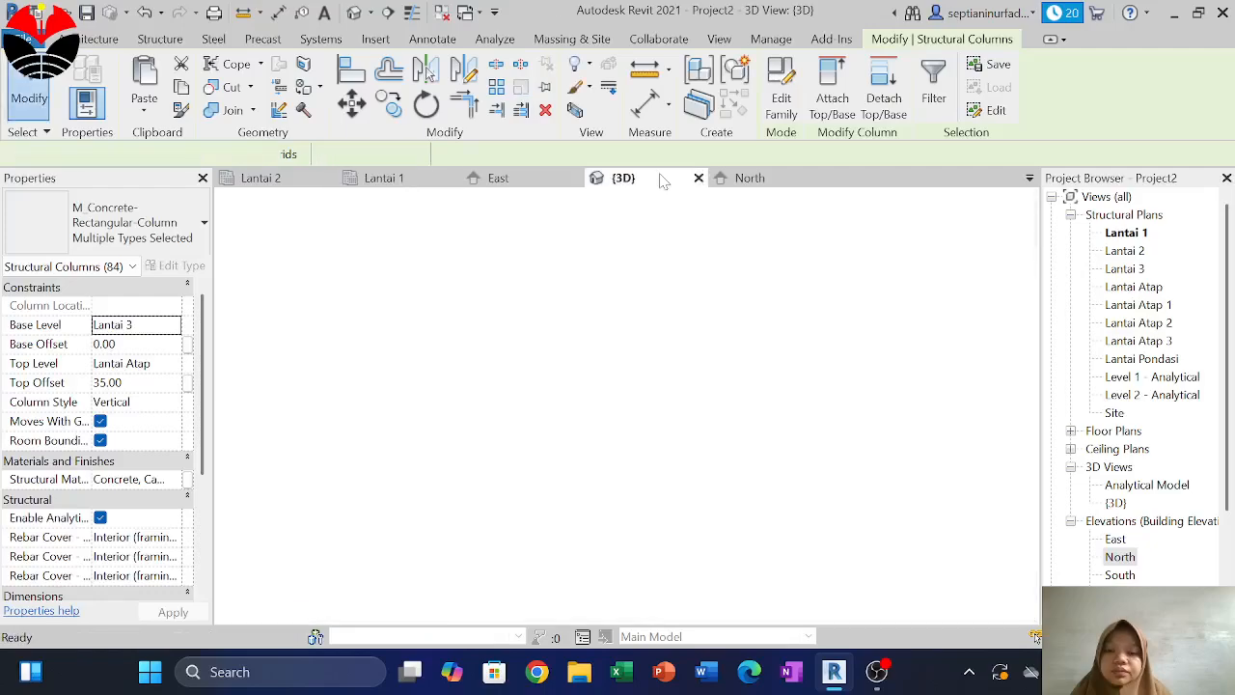
double_click(1119, 556)
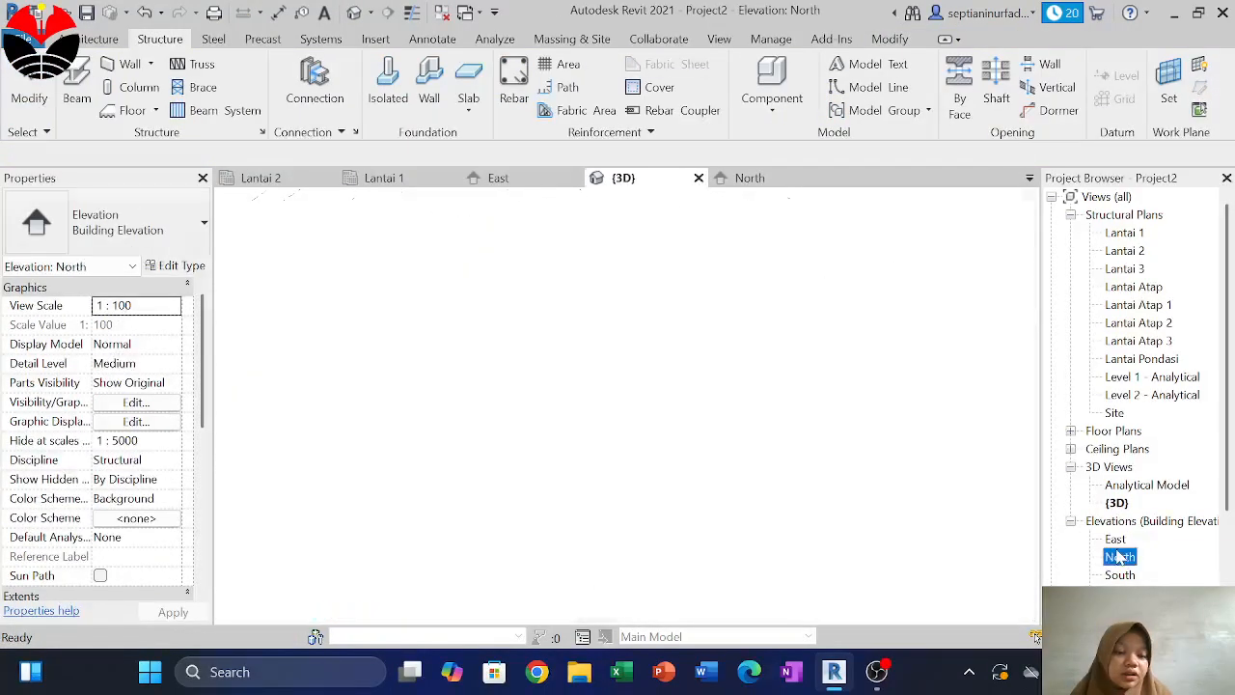
left_click(789, 370)
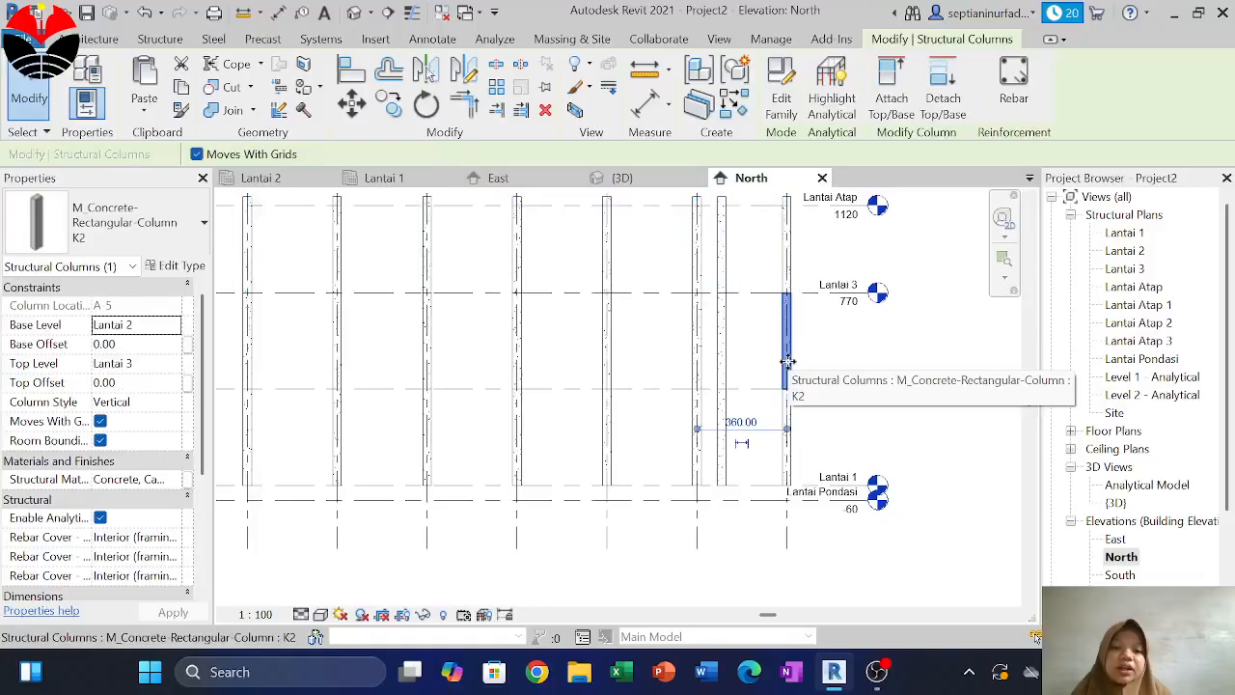
scroll(790, 352, "down", 2)
middle_click_drag(782, 294, 805, 317)
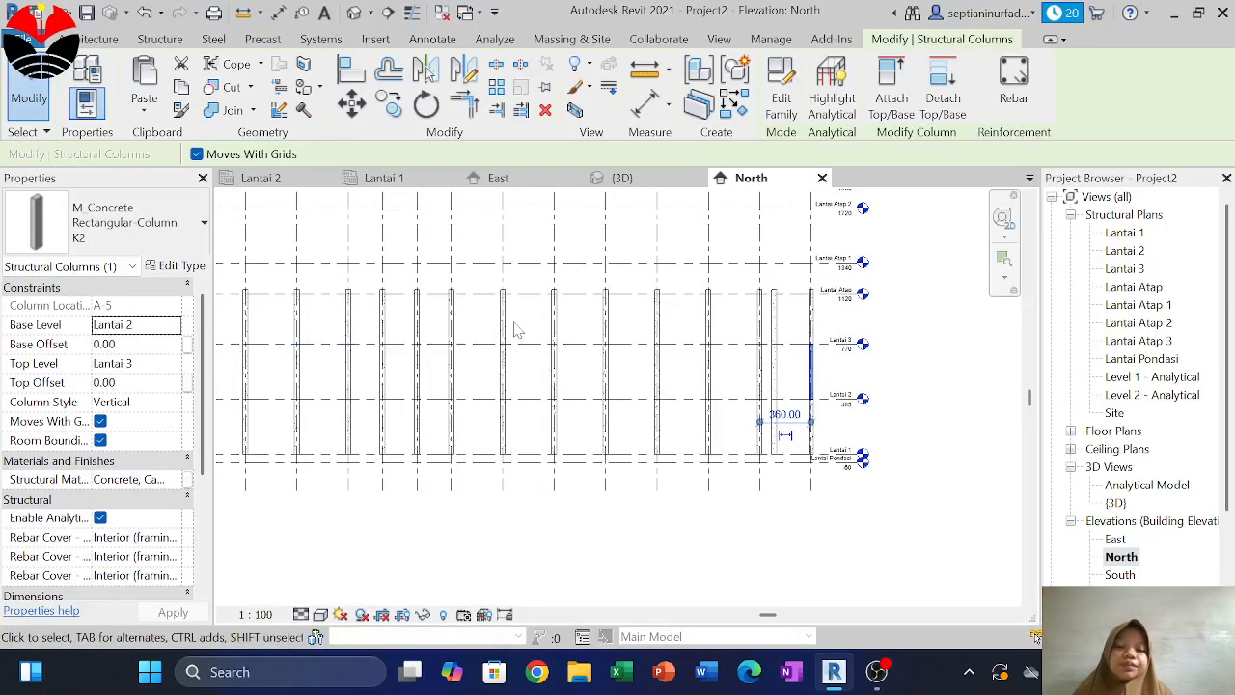
middle_click_drag(516, 331, 685, 376)
scroll(656, 352, "down", 3)
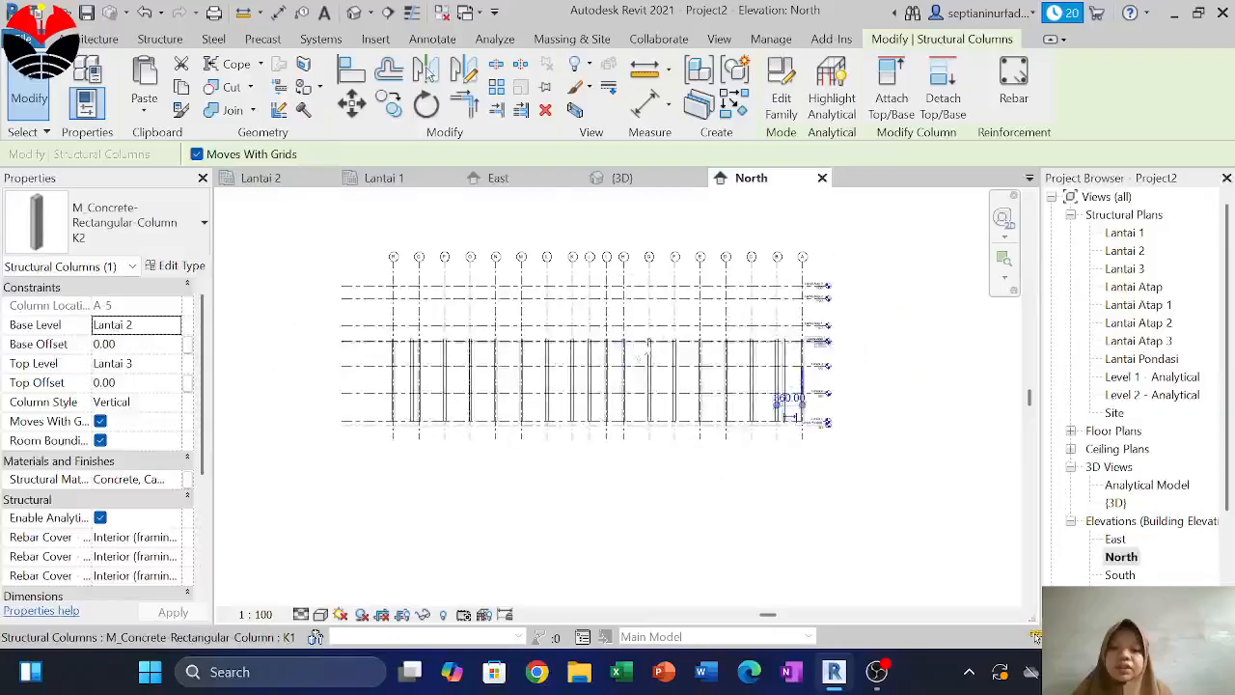
Try a top offset of 0.00 on the Lantai 3 column at grid R in the North elevation
scroll(382, 353, "up", 3)
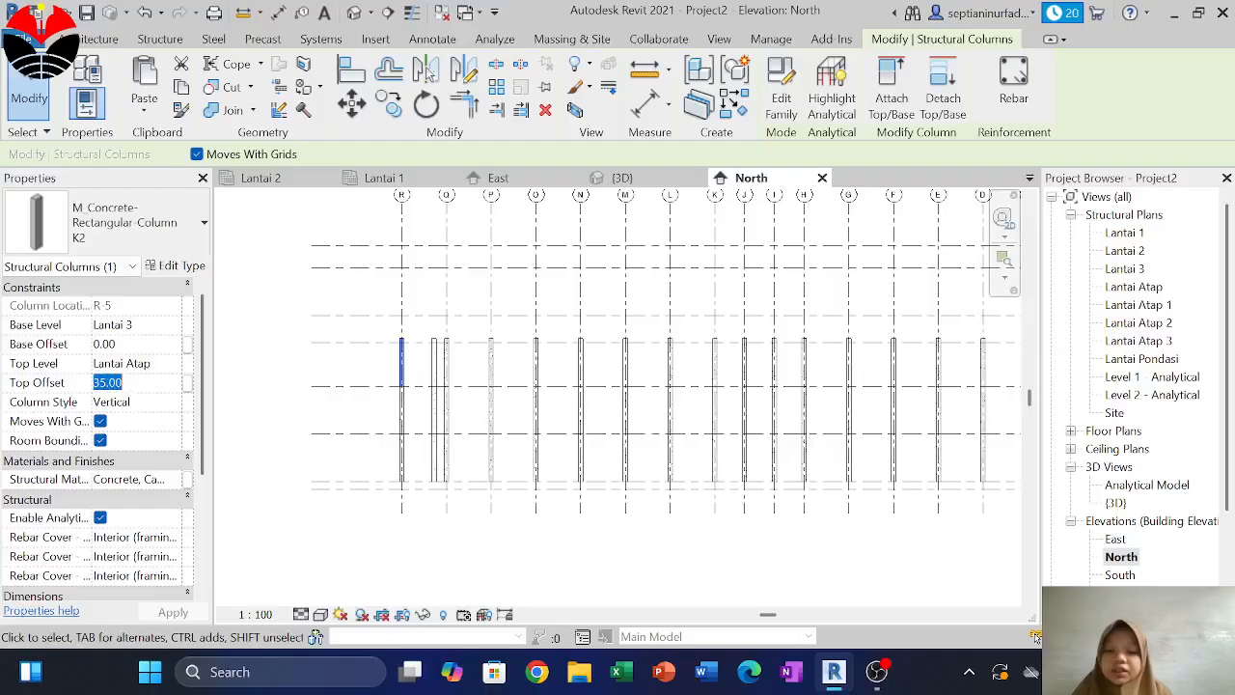
key("Return")
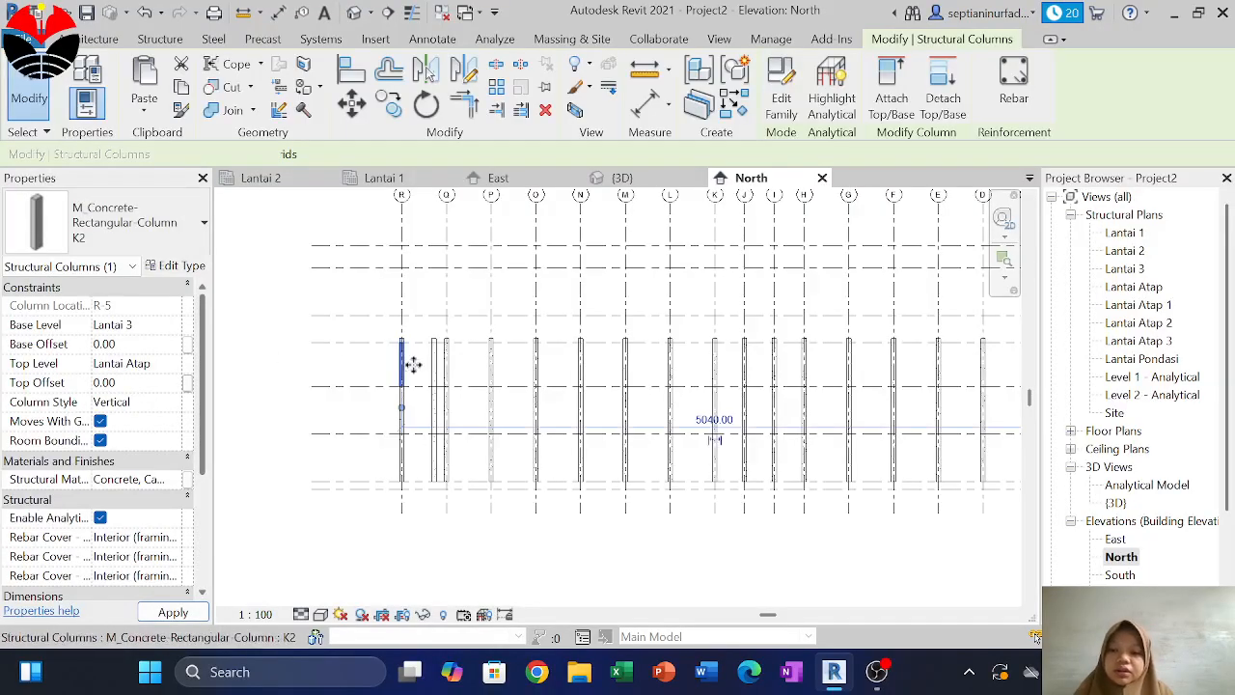
left_click(417, 370)
scroll(401, 358, "up", 3)
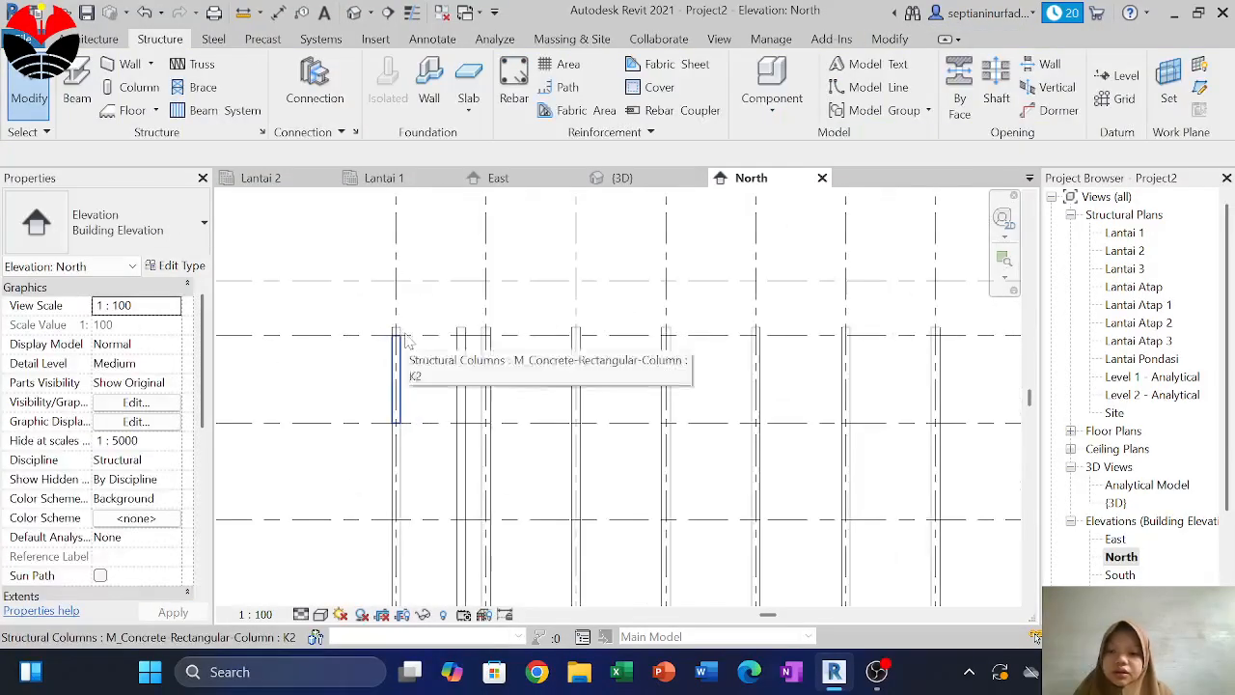
left_click(407, 336)
scroll(409, 337, "up", 1)
left_click(409, 344)
left_click(396, 362)
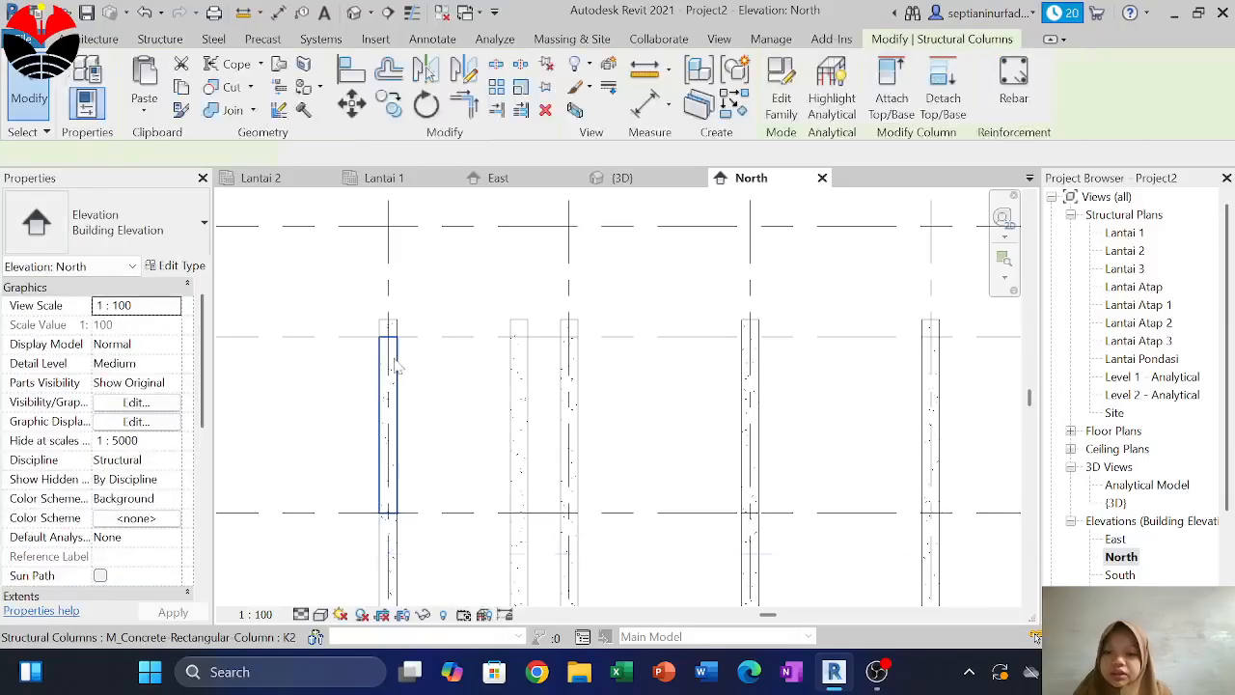
left_click(417, 332)
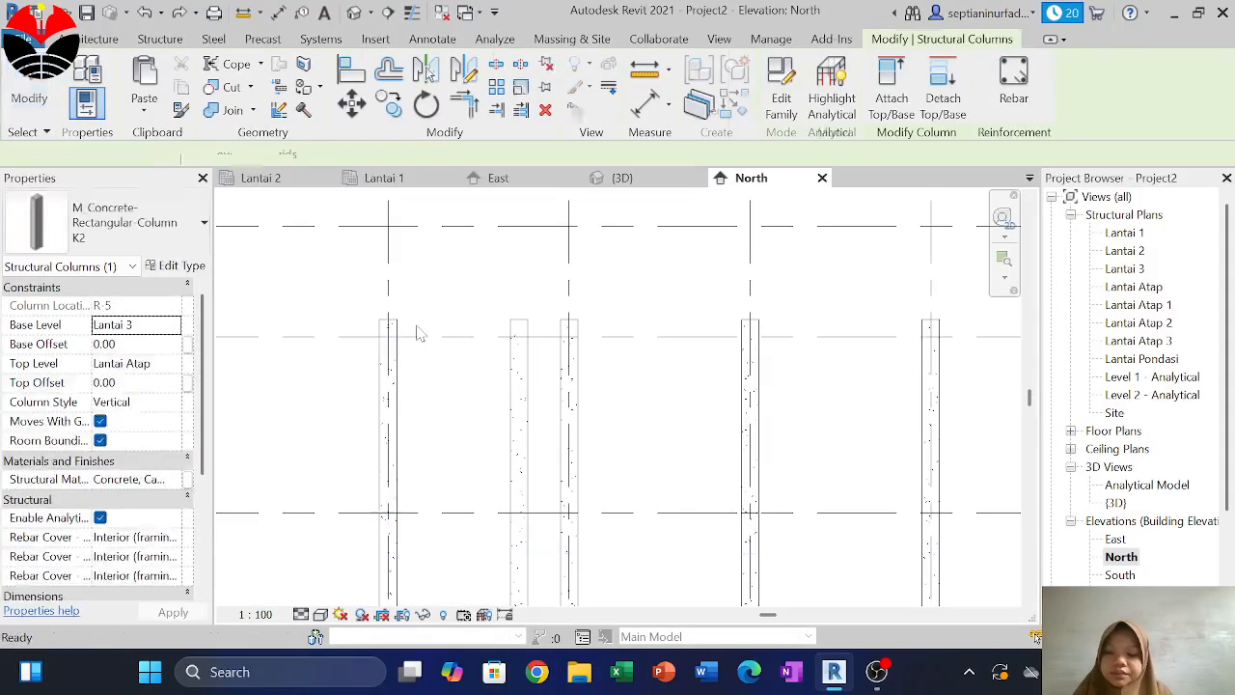
left_click(395, 365)
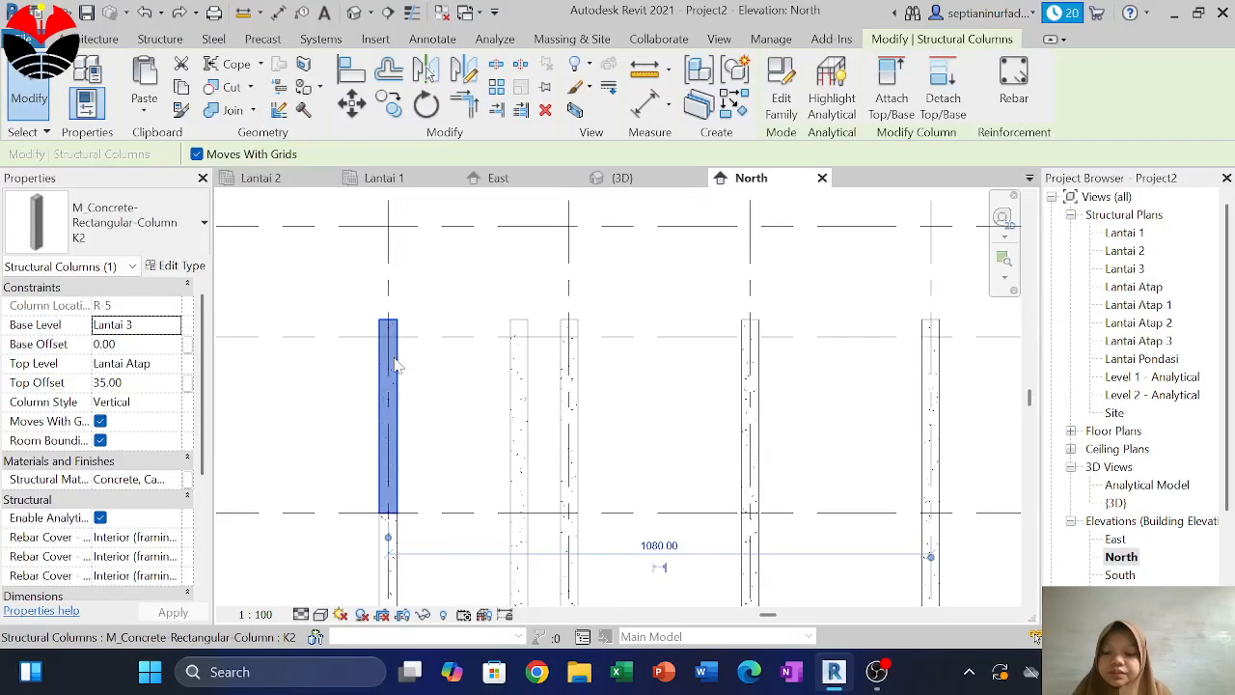
right_click(395, 366)
mouse_move(502, 412)
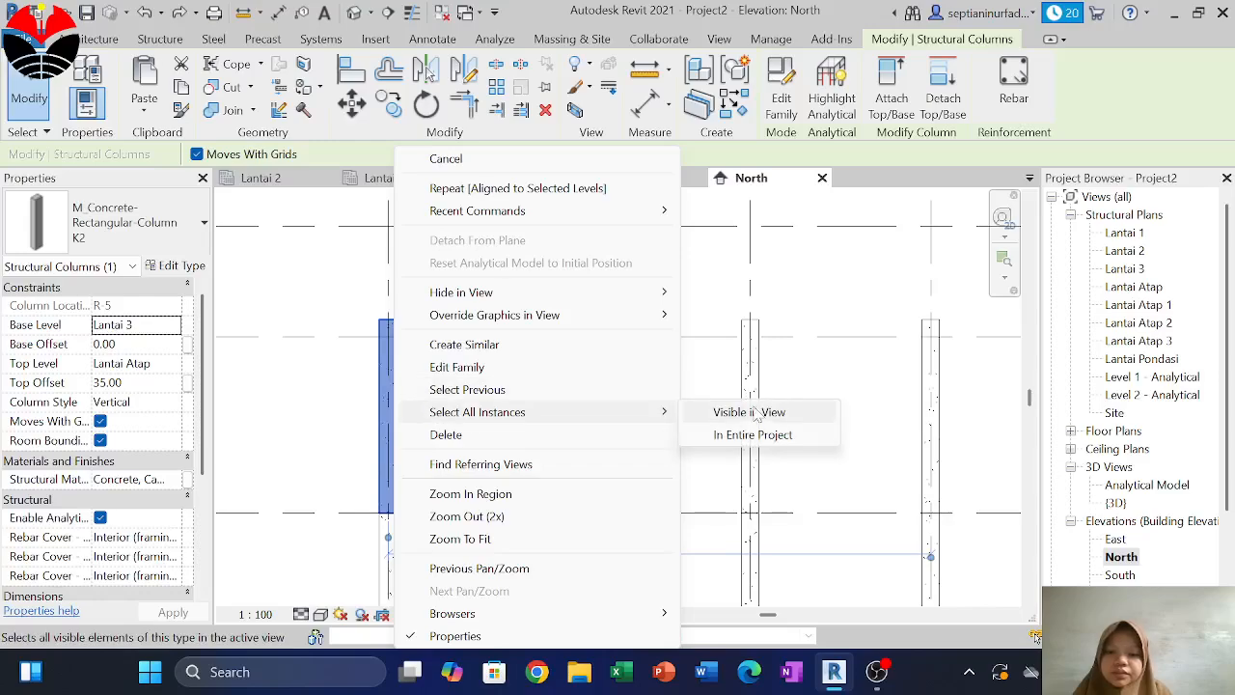
left_click(732, 412)
scroll(608, 362, "down", 5)
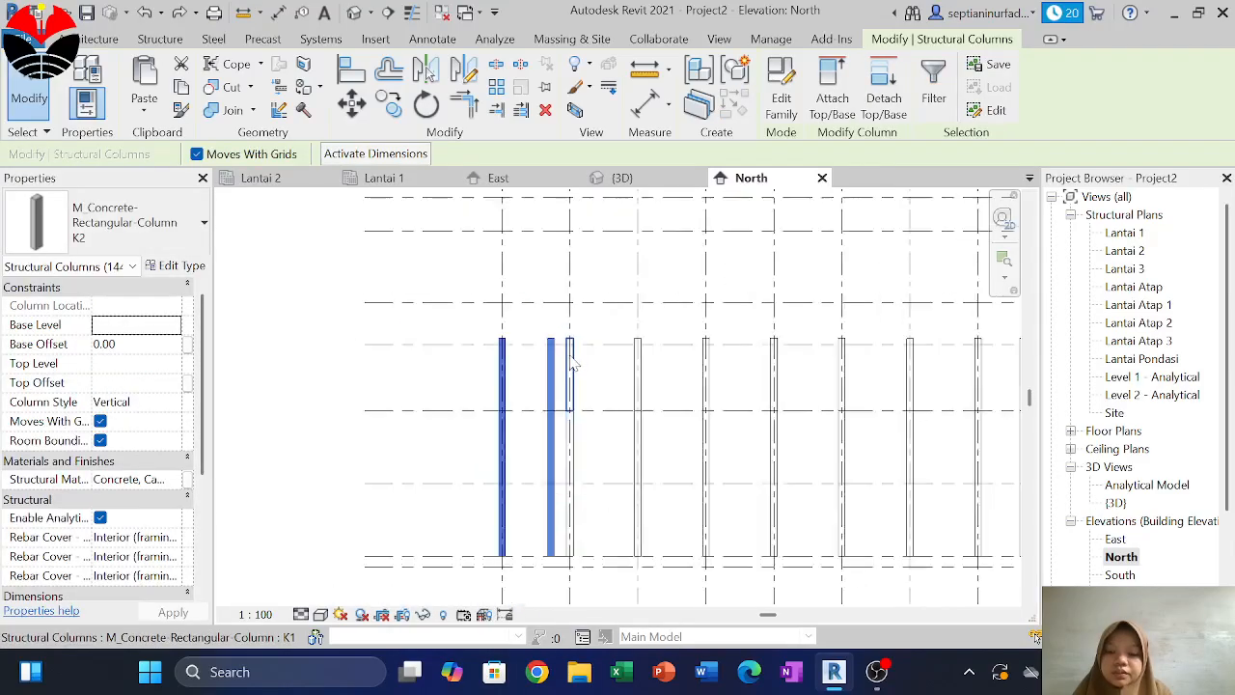
key("Escape")
scroll(615, 349, "down", 4)
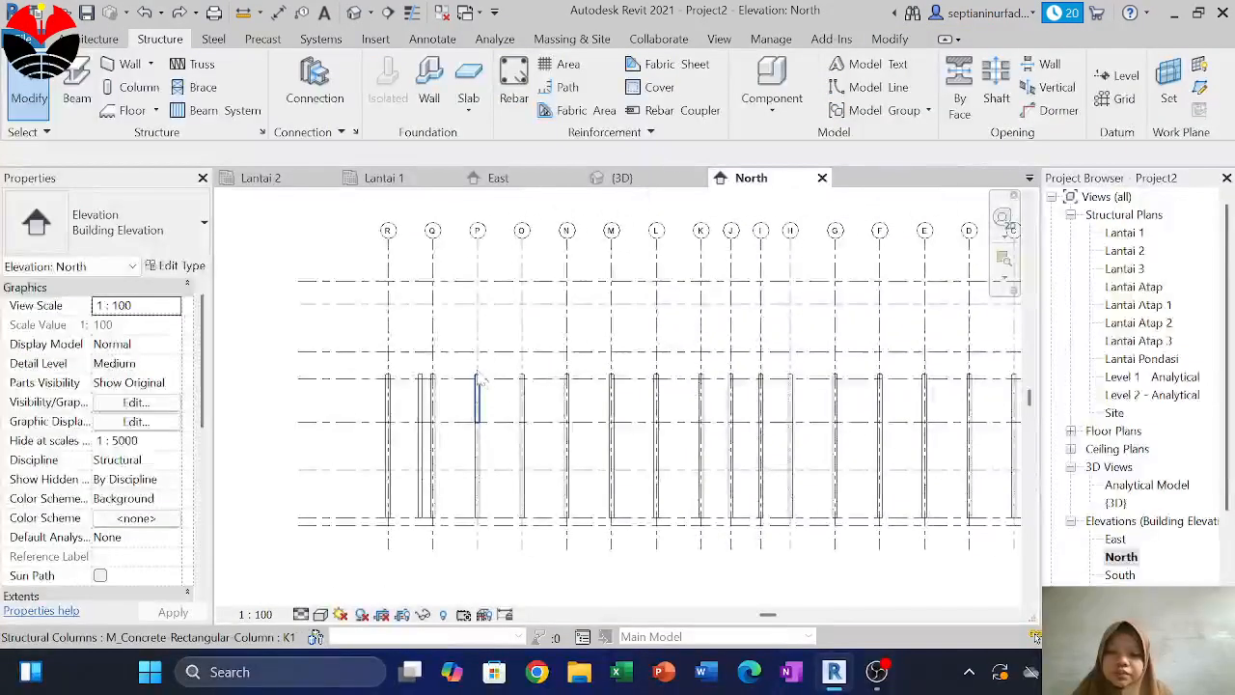
left_click_drag(959, 393, 372, 400)
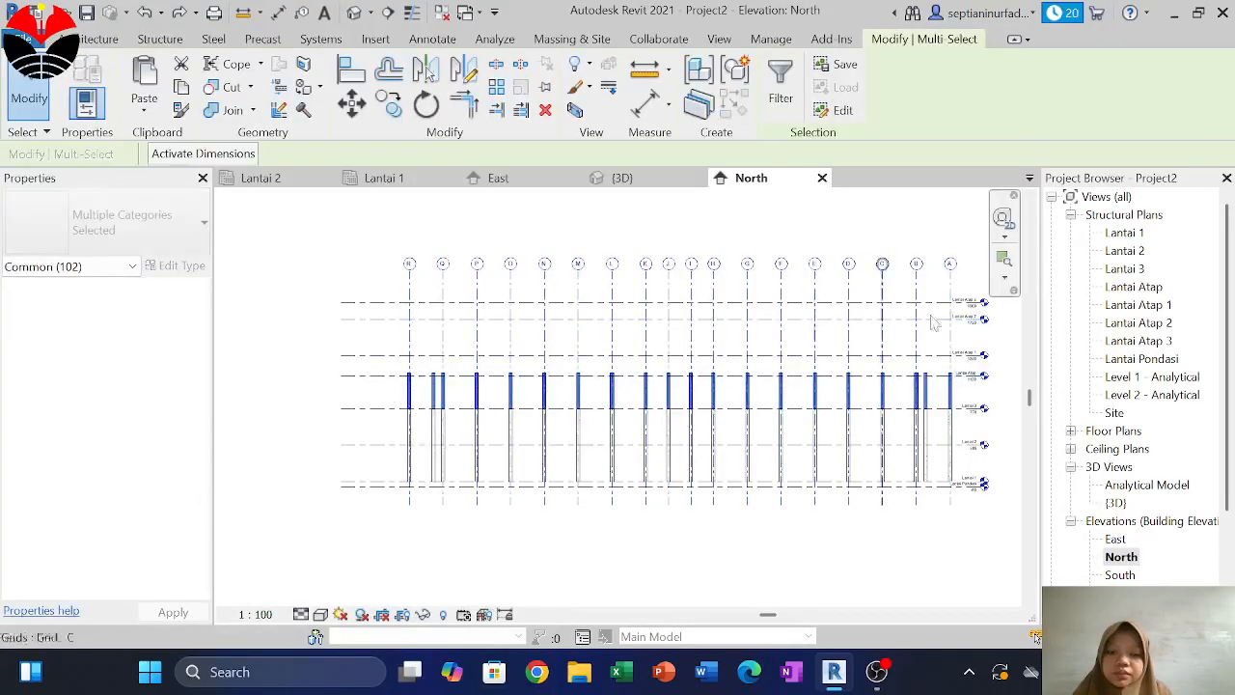
key("Escape")
Set the top offset of the Lantai 3 K2 column at grid A to 0.00
scroll(924, 379, "up", 3)
scroll(923, 379, "up", 2)
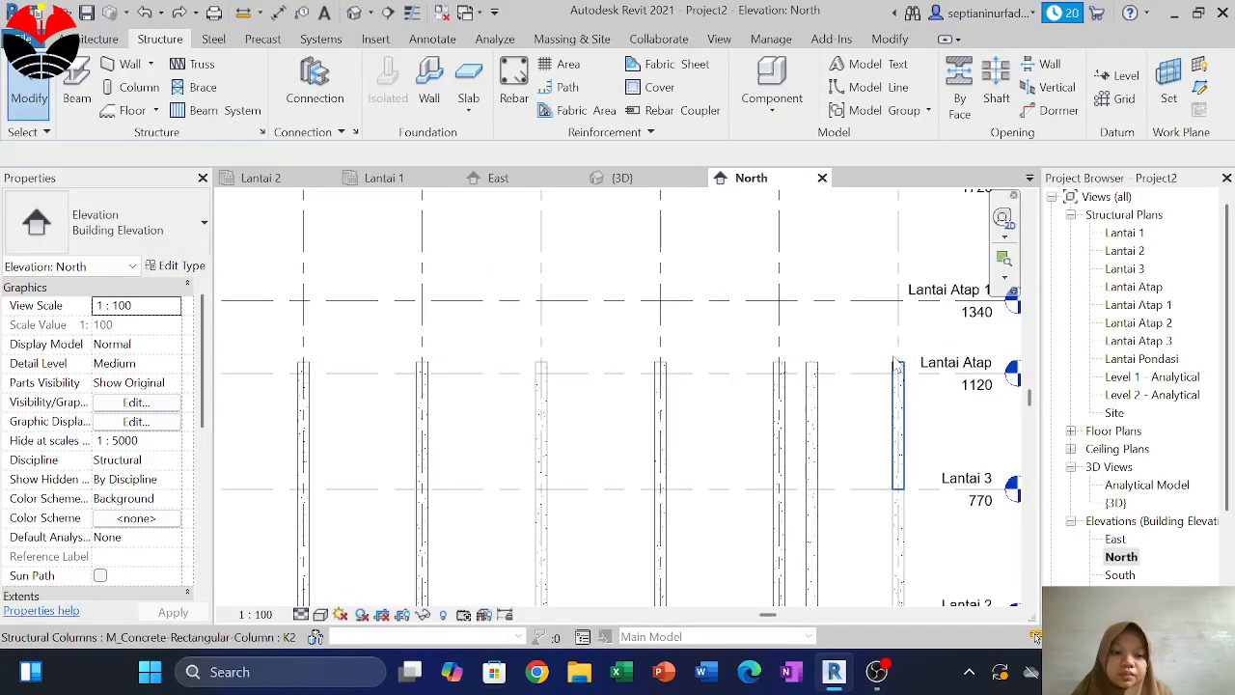
left_click(896, 366)
scroll(893, 369, "up", 2)
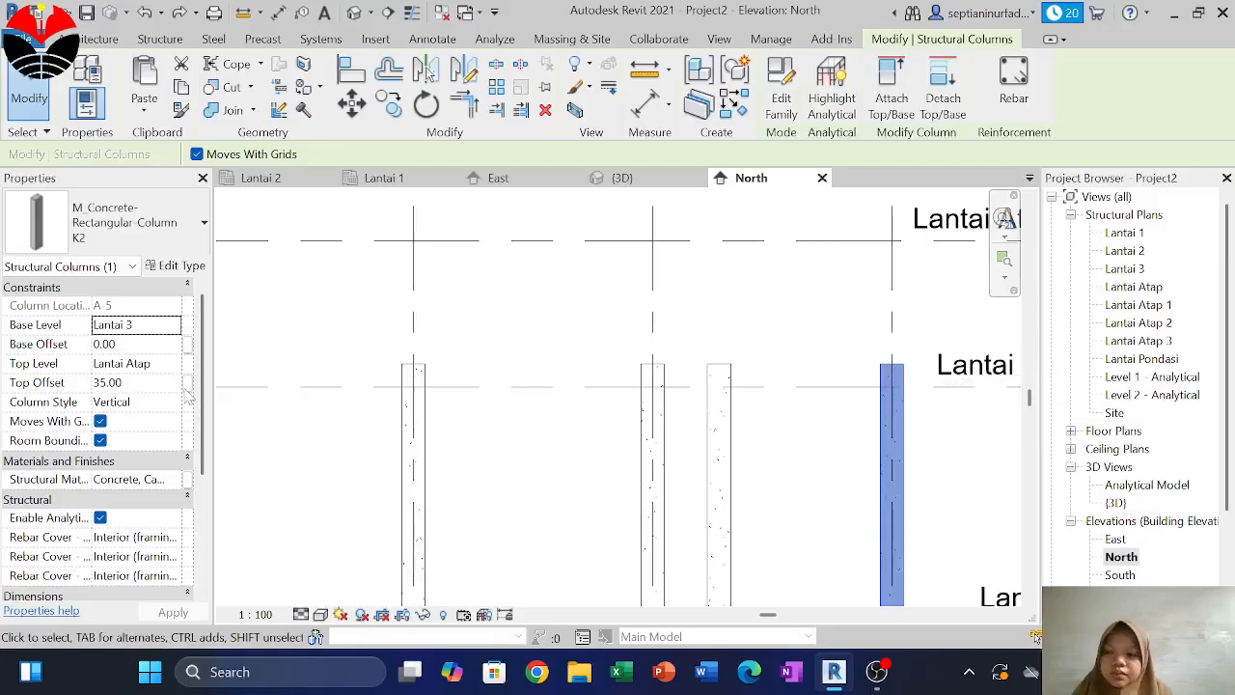
scroll(622, 321, "down", 5)
key("Escape")
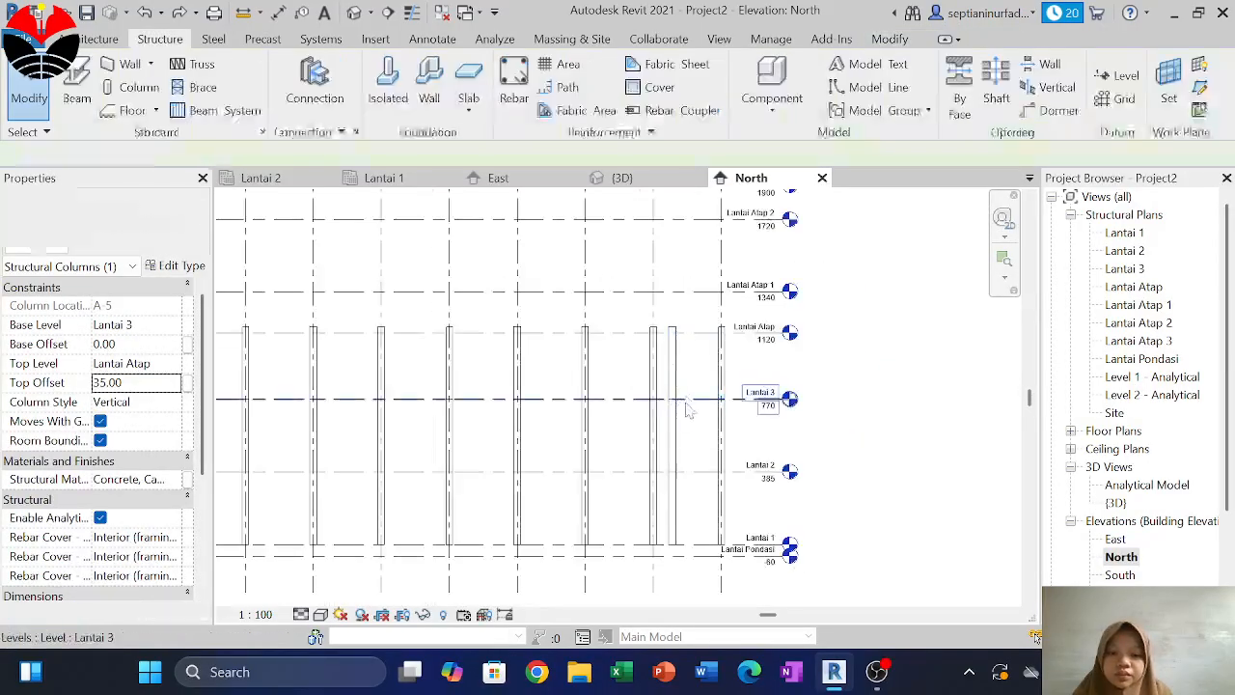
left_click(673, 434)
left_click(692, 390)
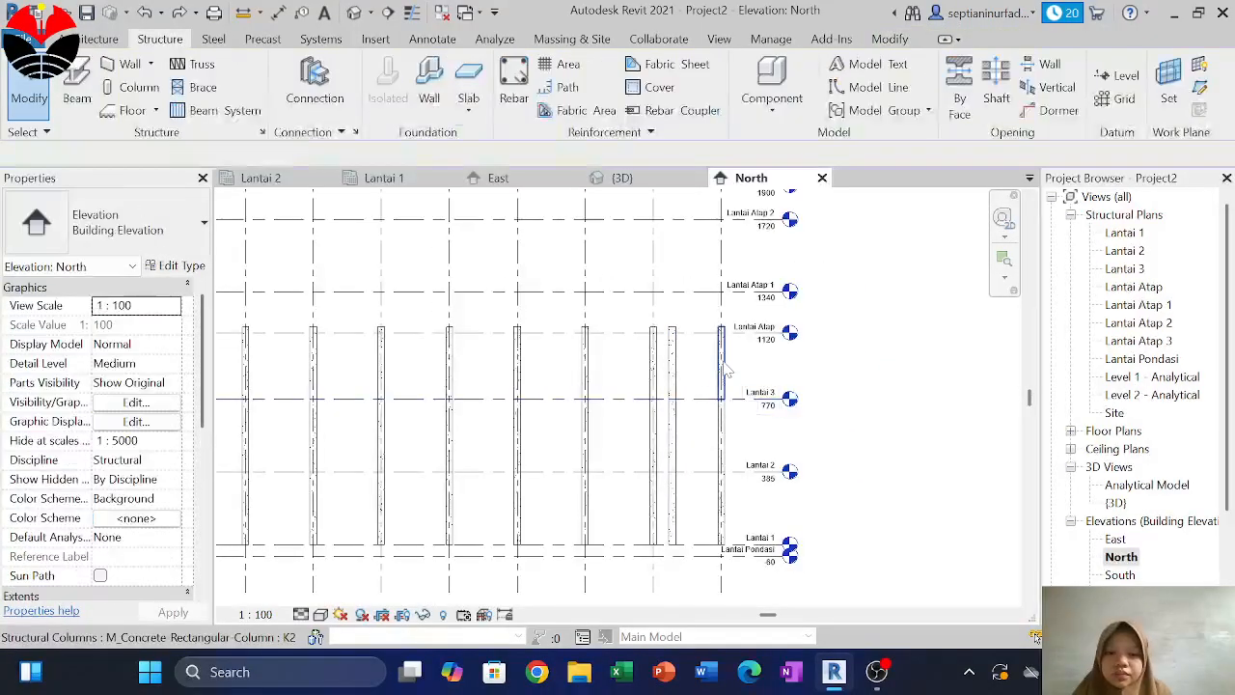
left_click(724, 370)
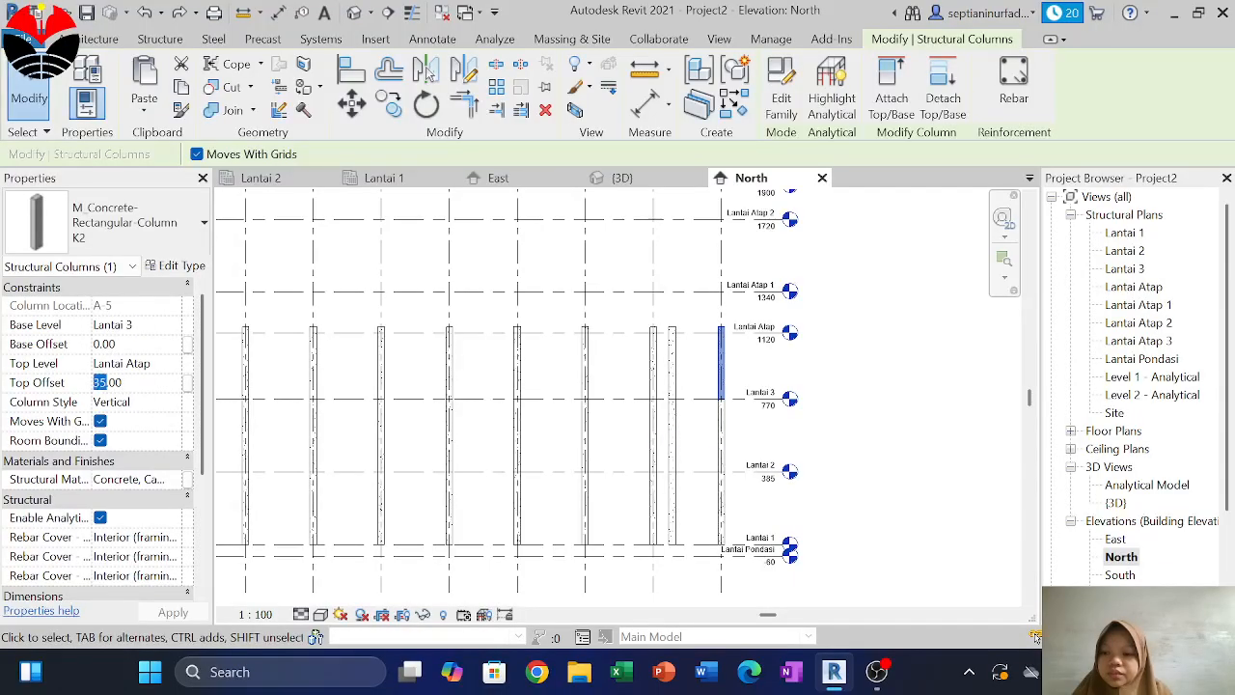
left_click(176, 612)
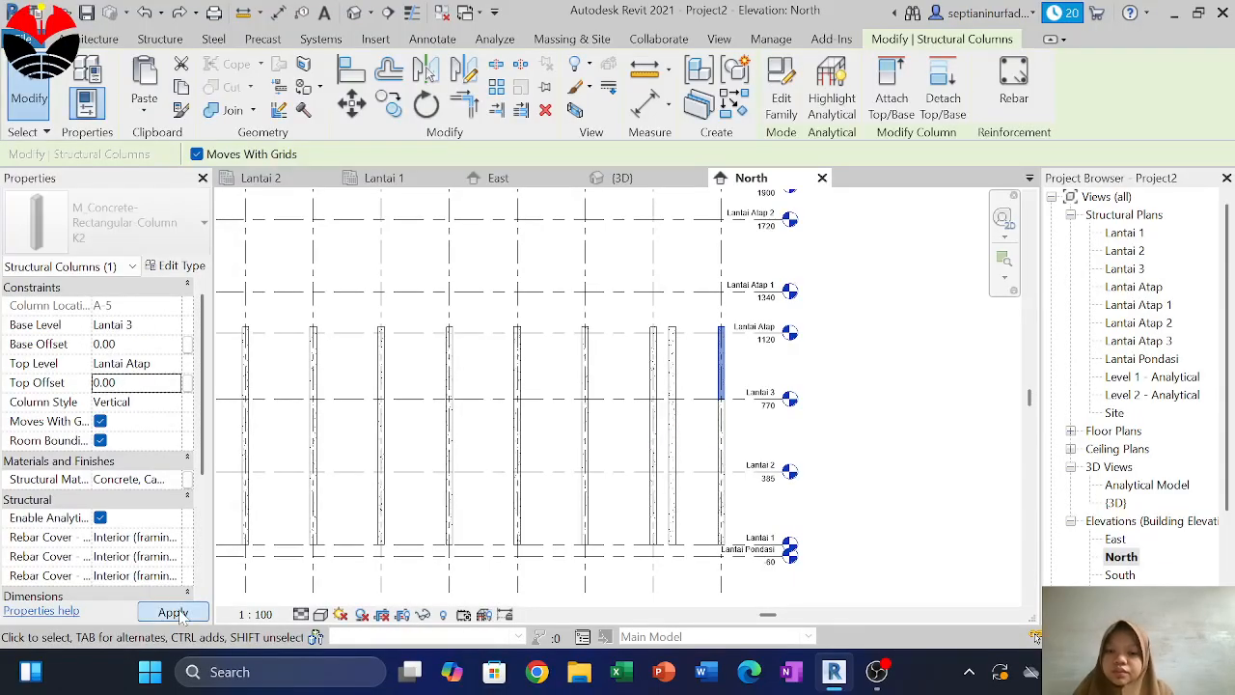
left_click(724, 357)
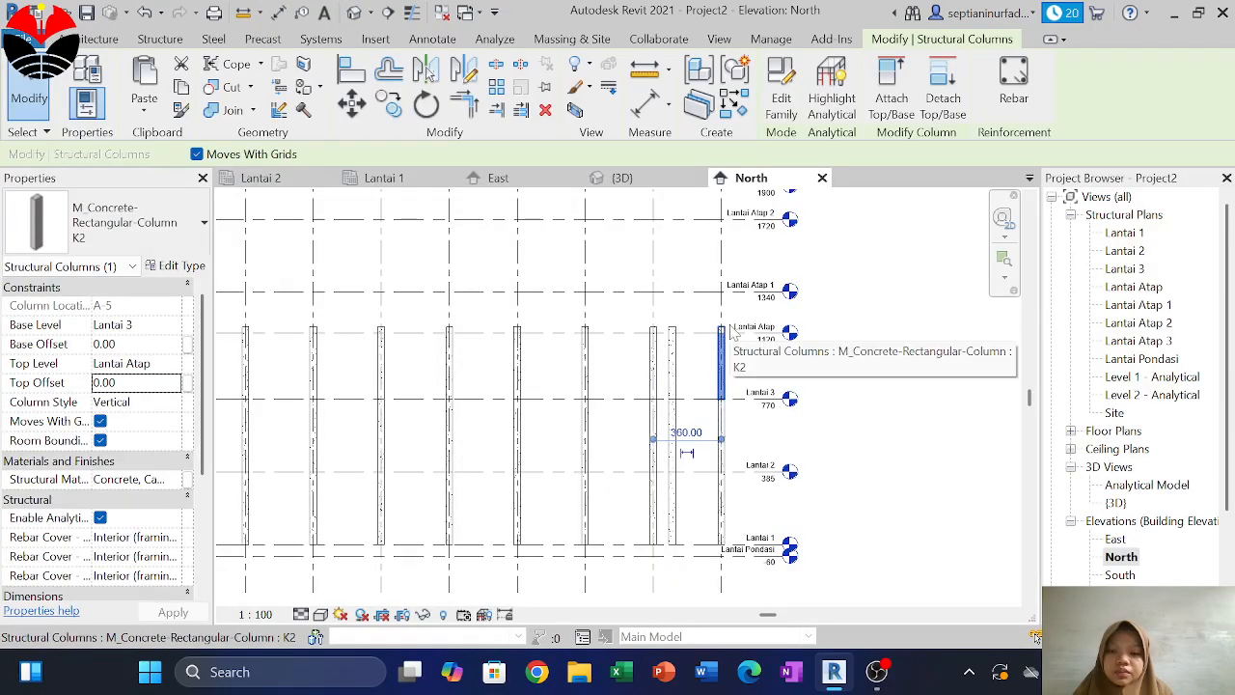
Try selecting the structural columns of all floors in the North elevation by filtering out grids and levels
scroll(891, 355, "down", 2)
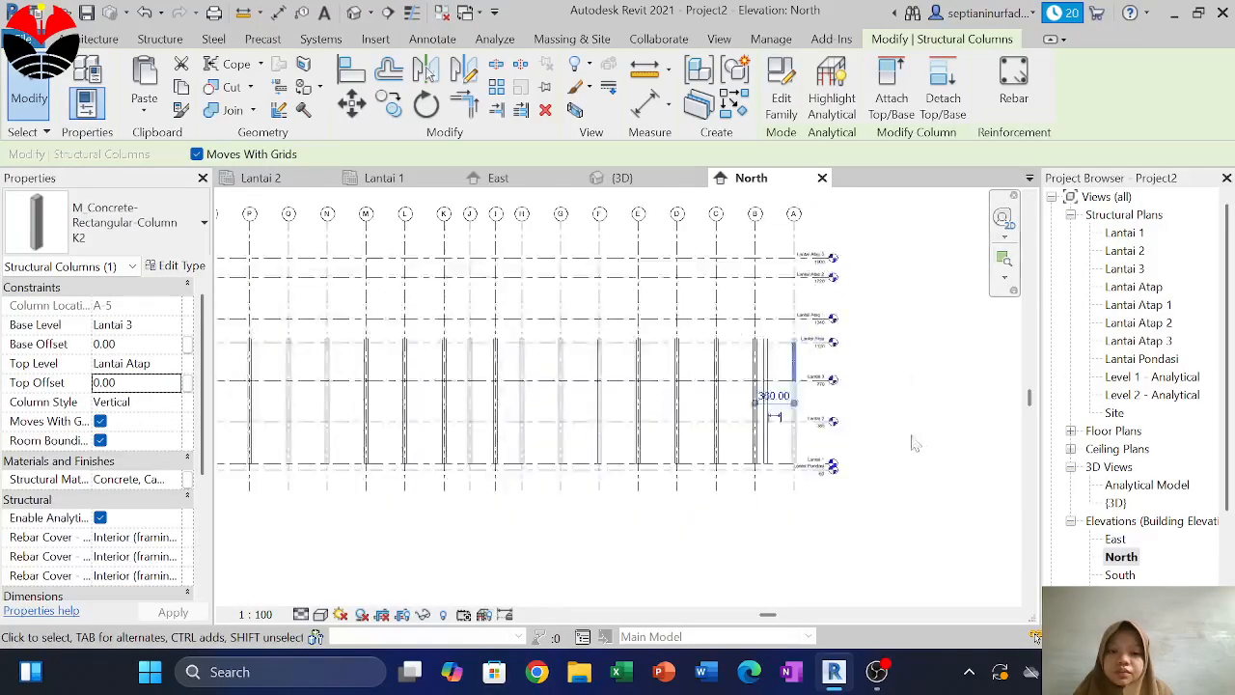
scroll(837, 352, "down", 2)
left_click_drag(878, 416, 358, 331)
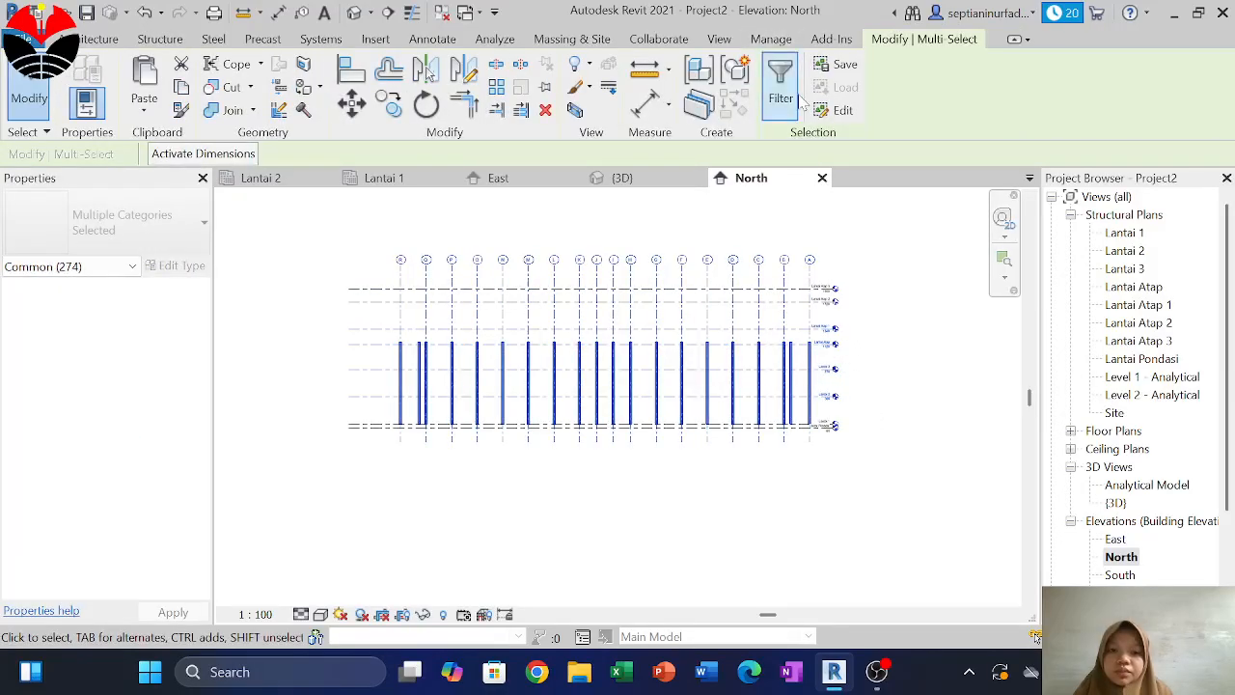
left_click(800, 96)
left_click(748, 244)
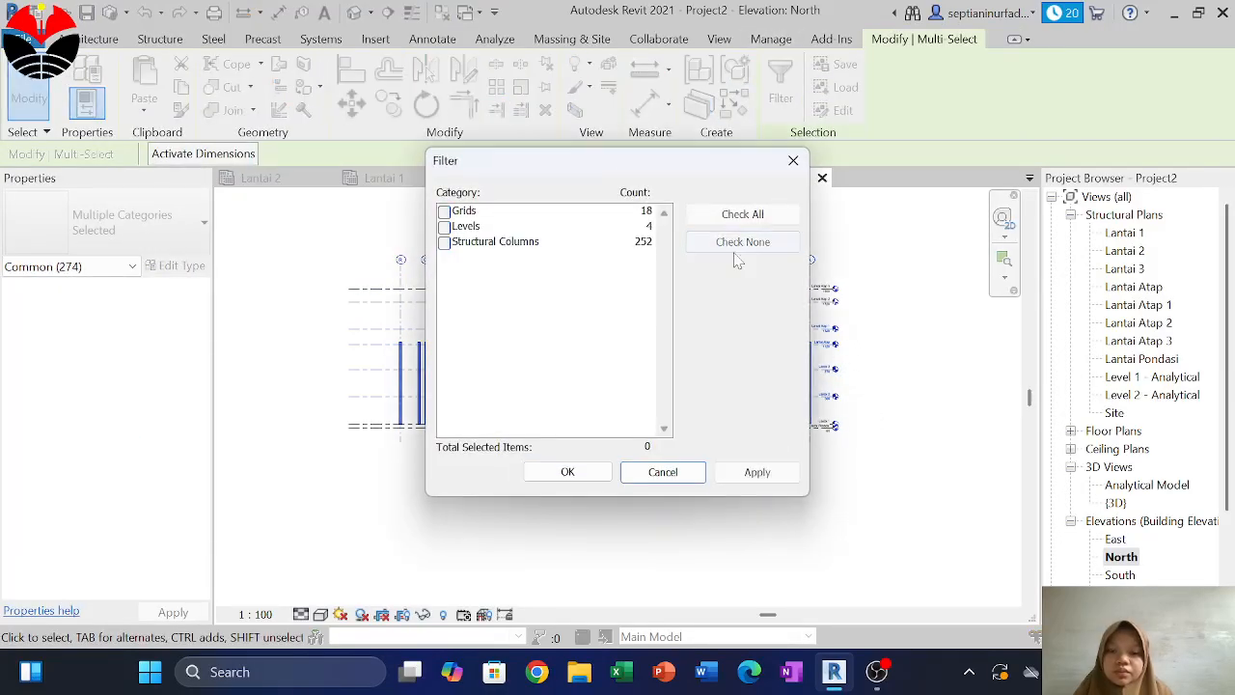
left_click(445, 242)
left_click(567, 471)
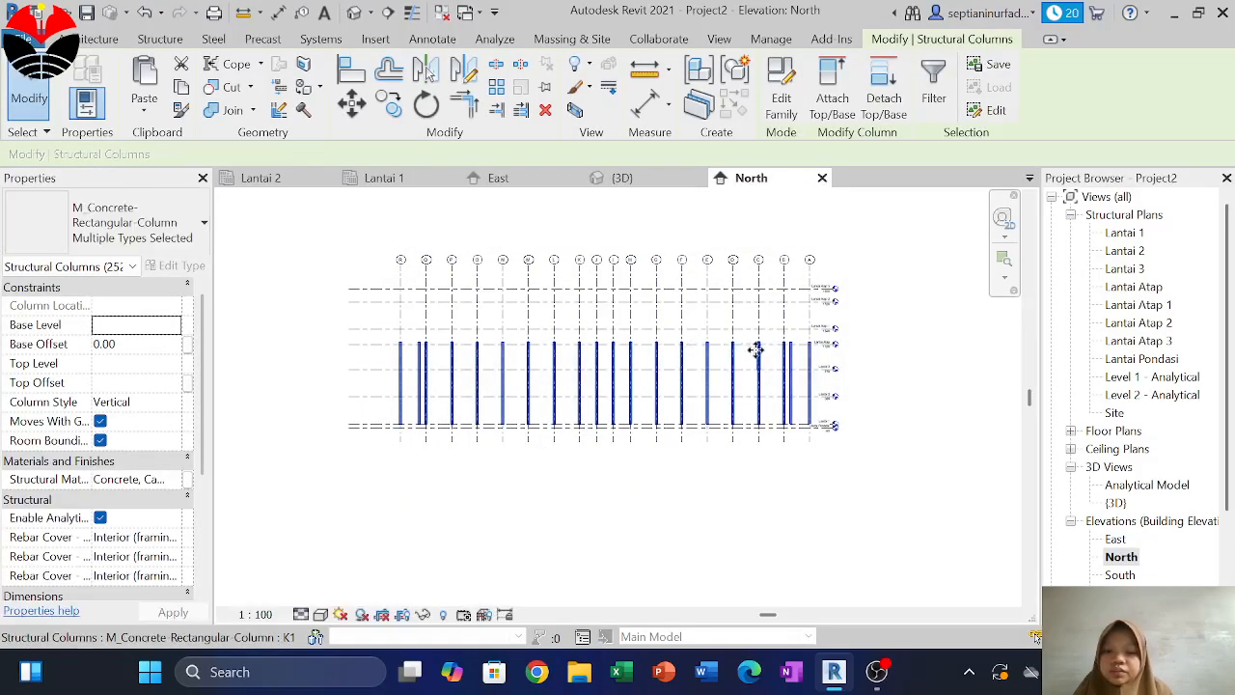
scroll(730, 338, "up", 2)
scroll(912, 362, "down", 1)
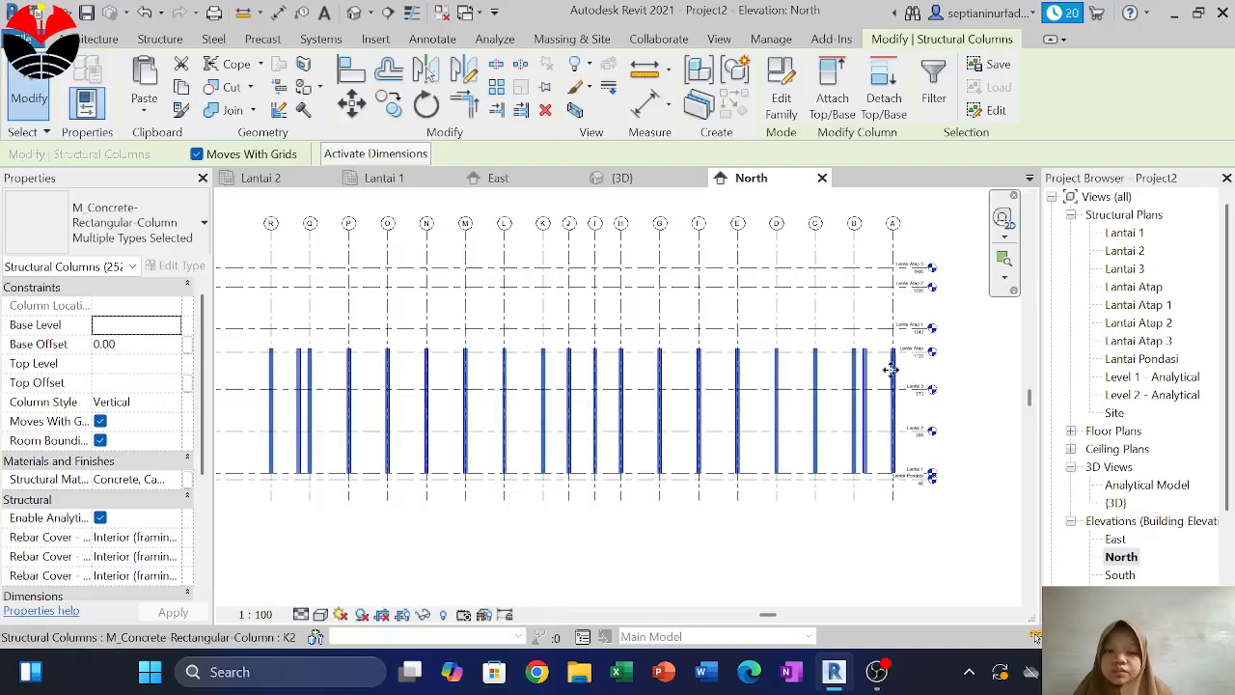
scroll(890, 372, "up", 2)
key("Escape")
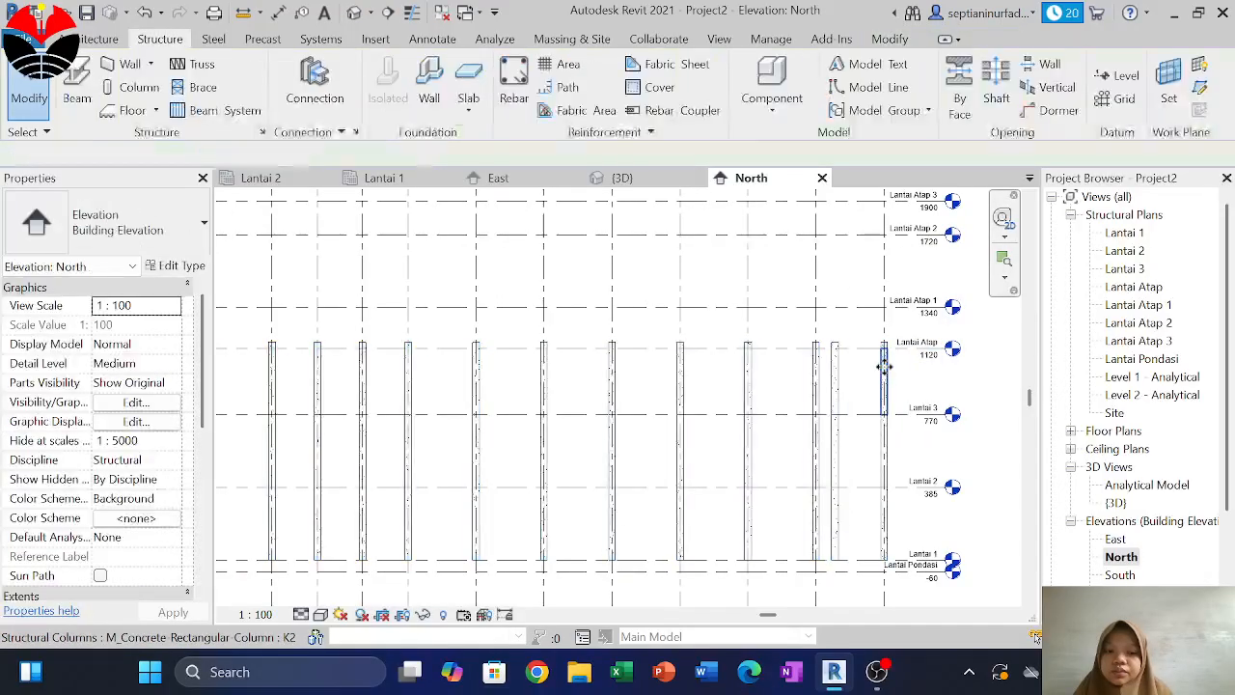
left_click(883, 366)
left_click(916, 376)
left_click_drag(917, 377, 771, 379)
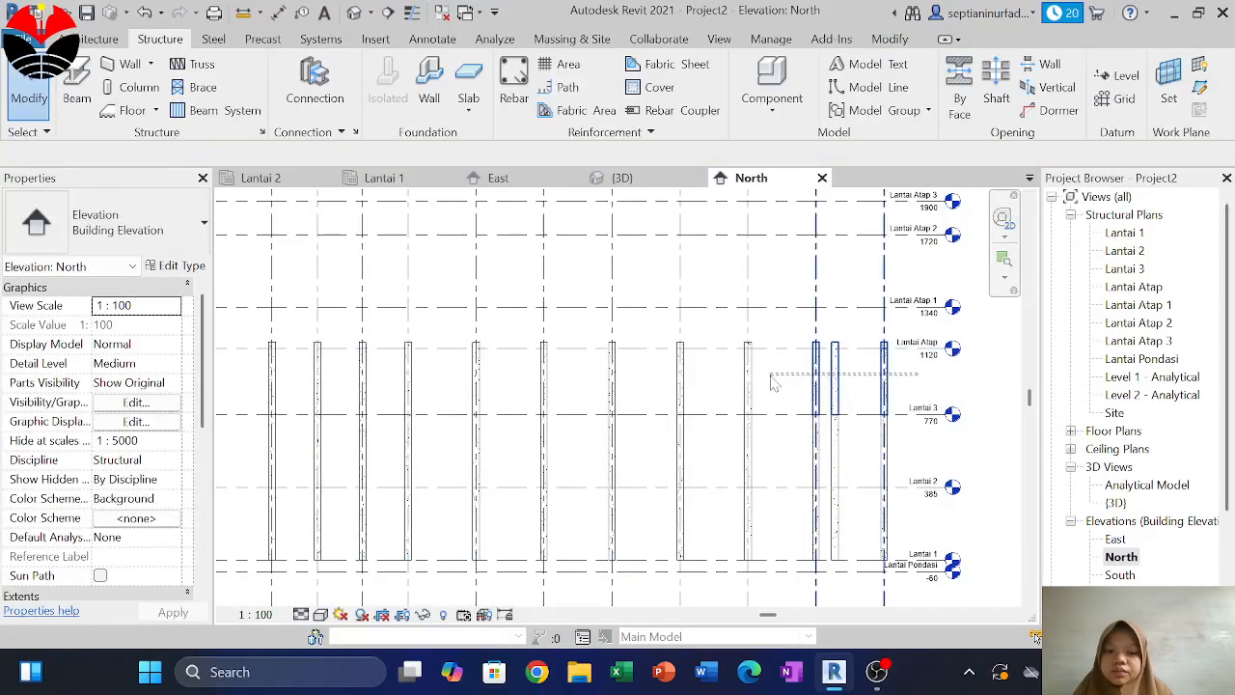
scroll(618, 374, "down", 7)
left_click_drag(581, 375, 683, 375)
left_click(838, 378)
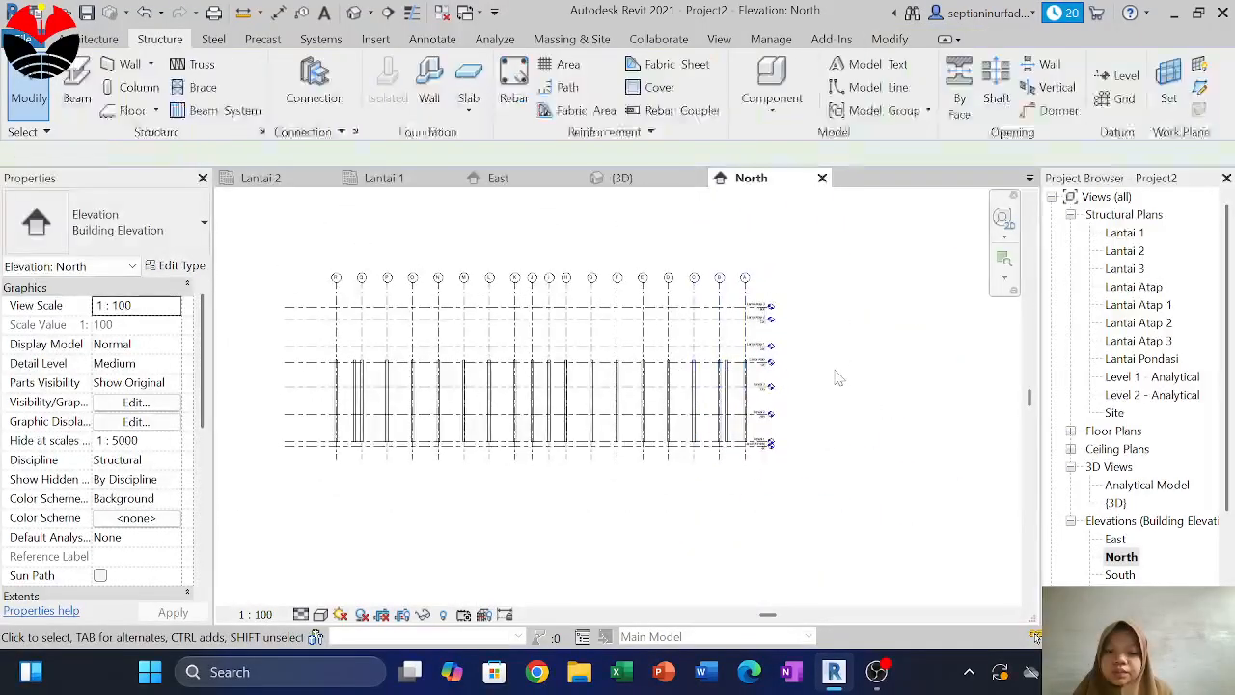
key("ctrl+v")
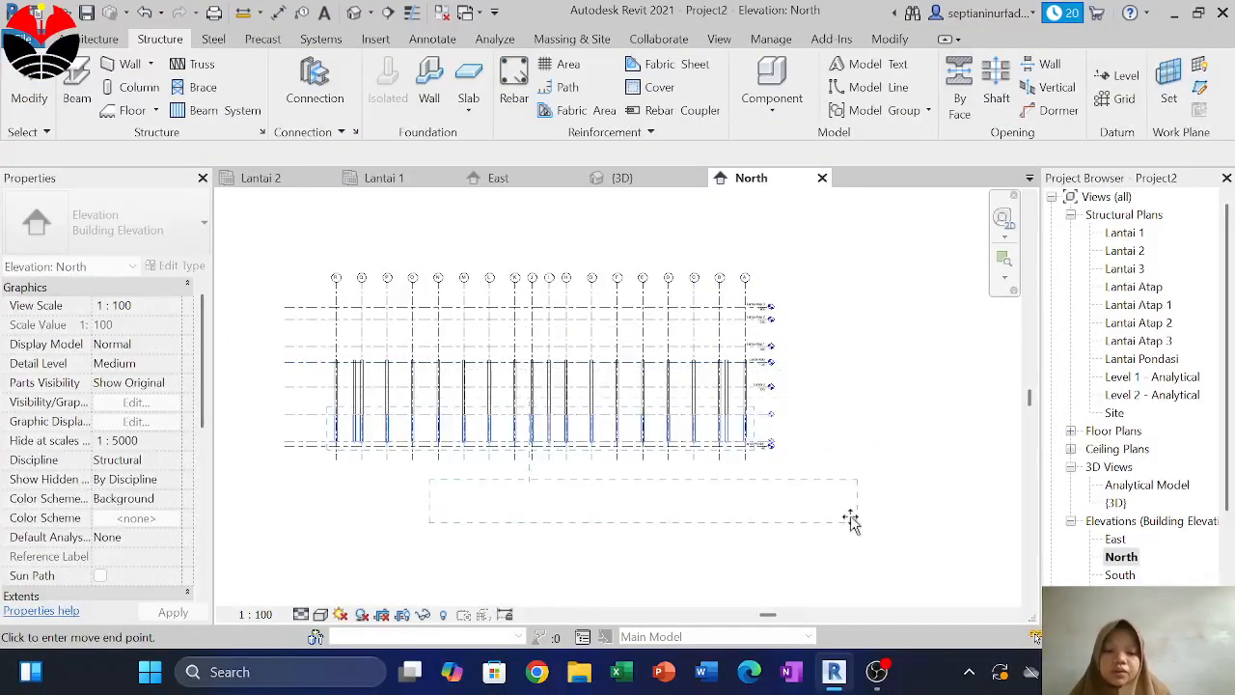
scroll(815, 384, "up", 2)
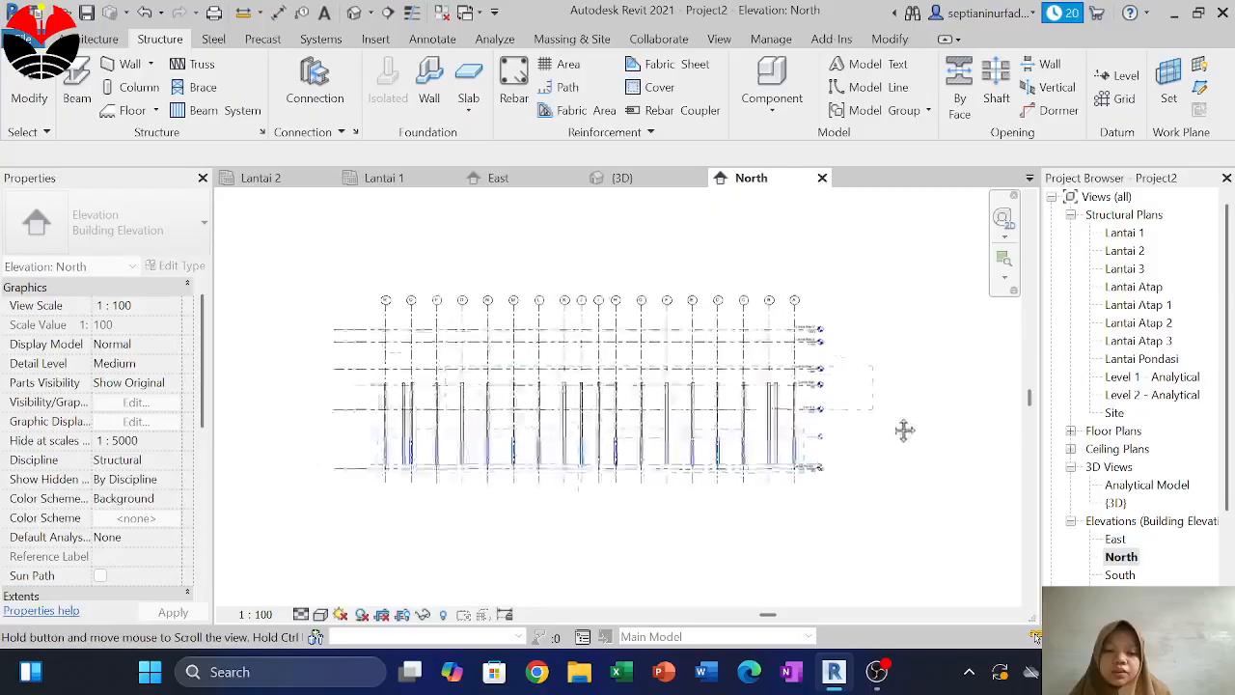
scroll(822, 415, "up", 2)
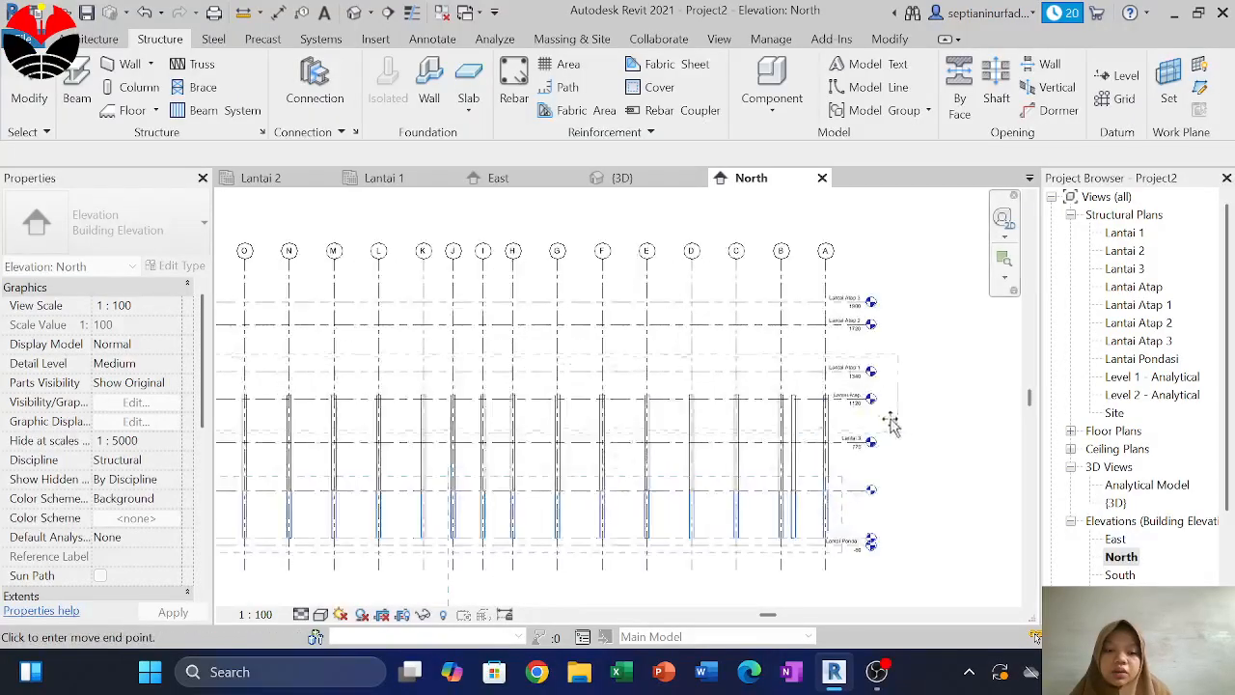
scroll(888, 412, "down", 2)
key("Escape")
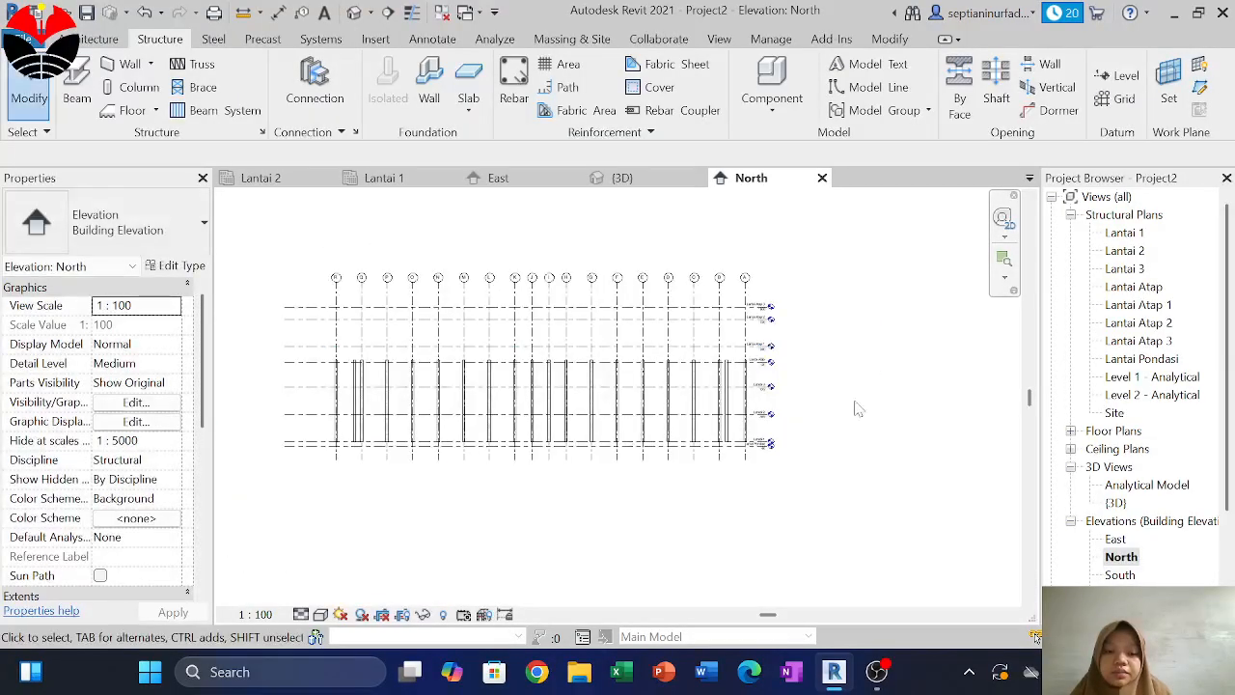
scroll(849, 394, "up", 3)
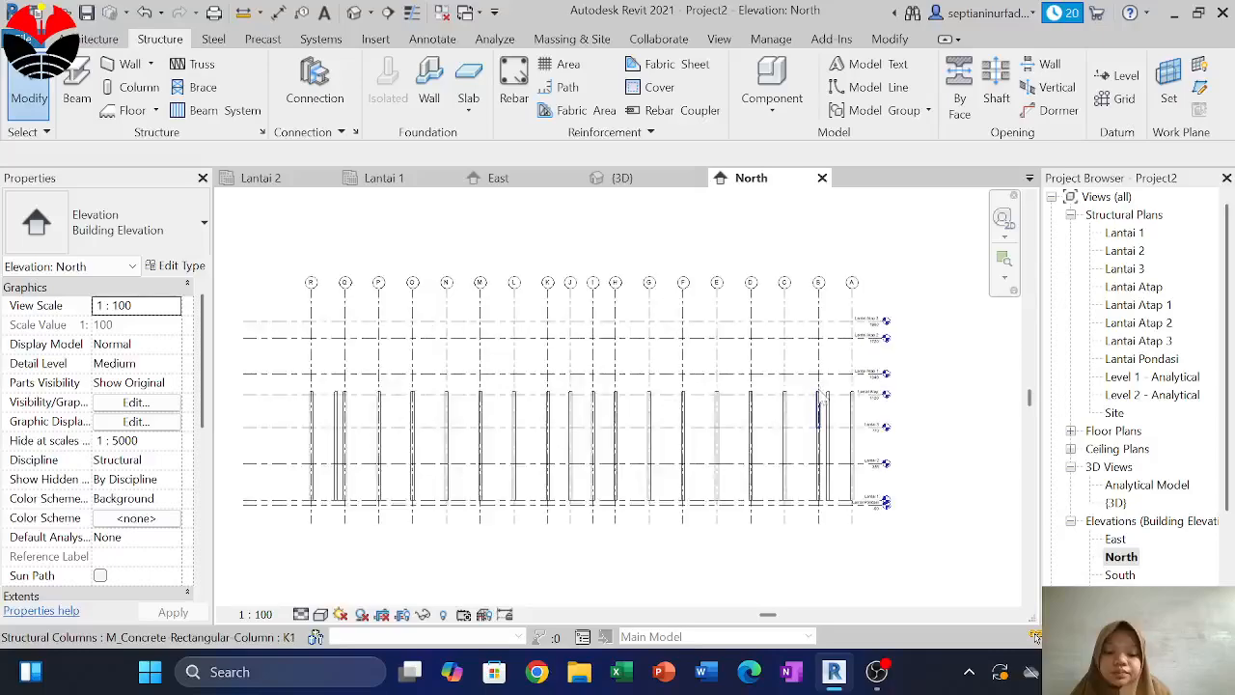
key("ctrl+v")
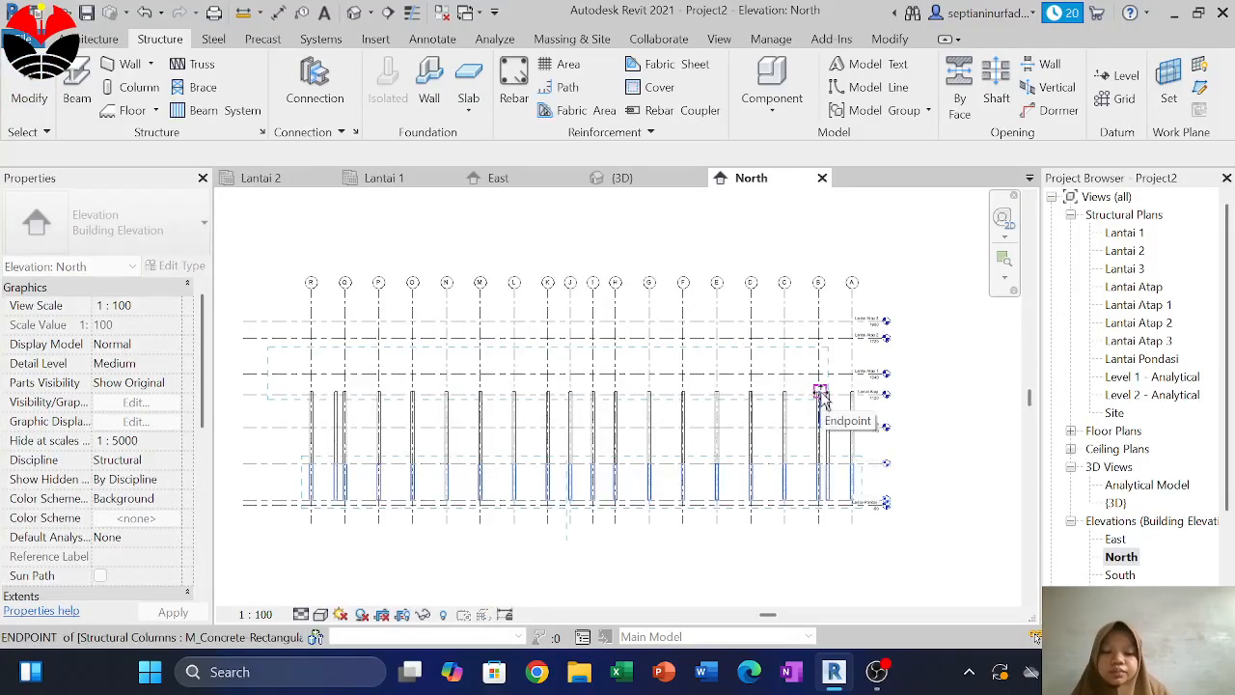
key("Escape")
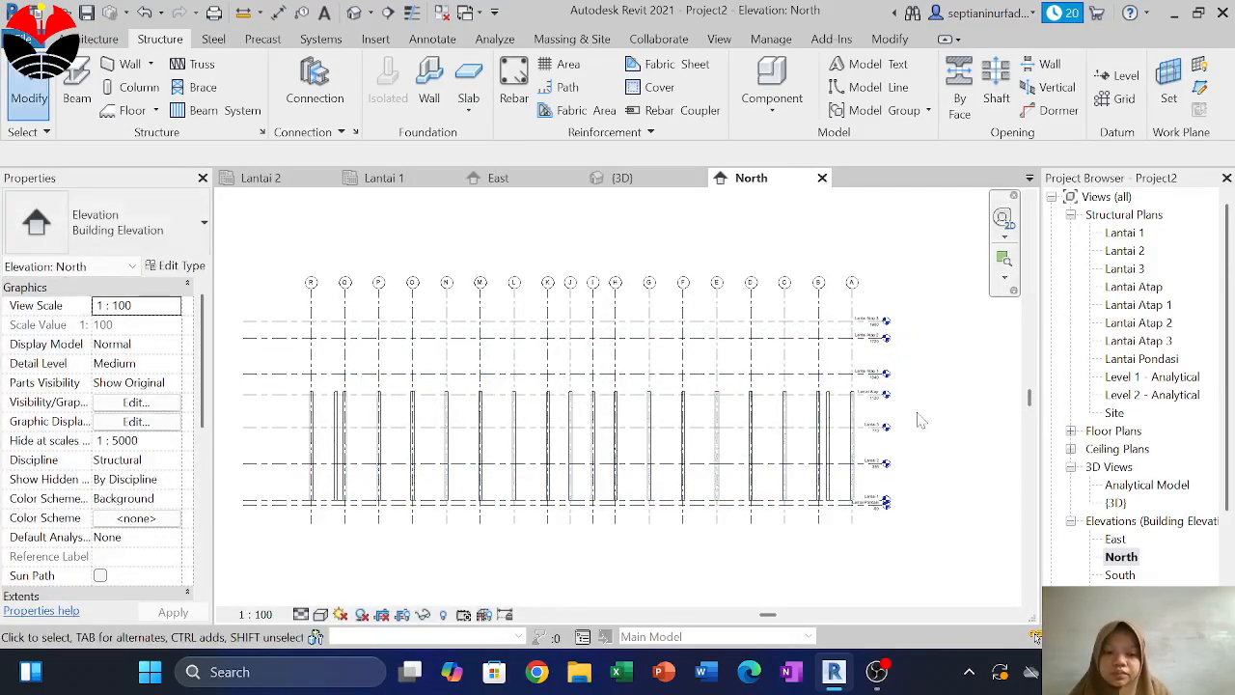
Set the top offset of all Lantai 3 structural columns to 0.00 in the North elevation, filtering grids and levels out of the selection
left_click_drag(917, 412, 273, 362)
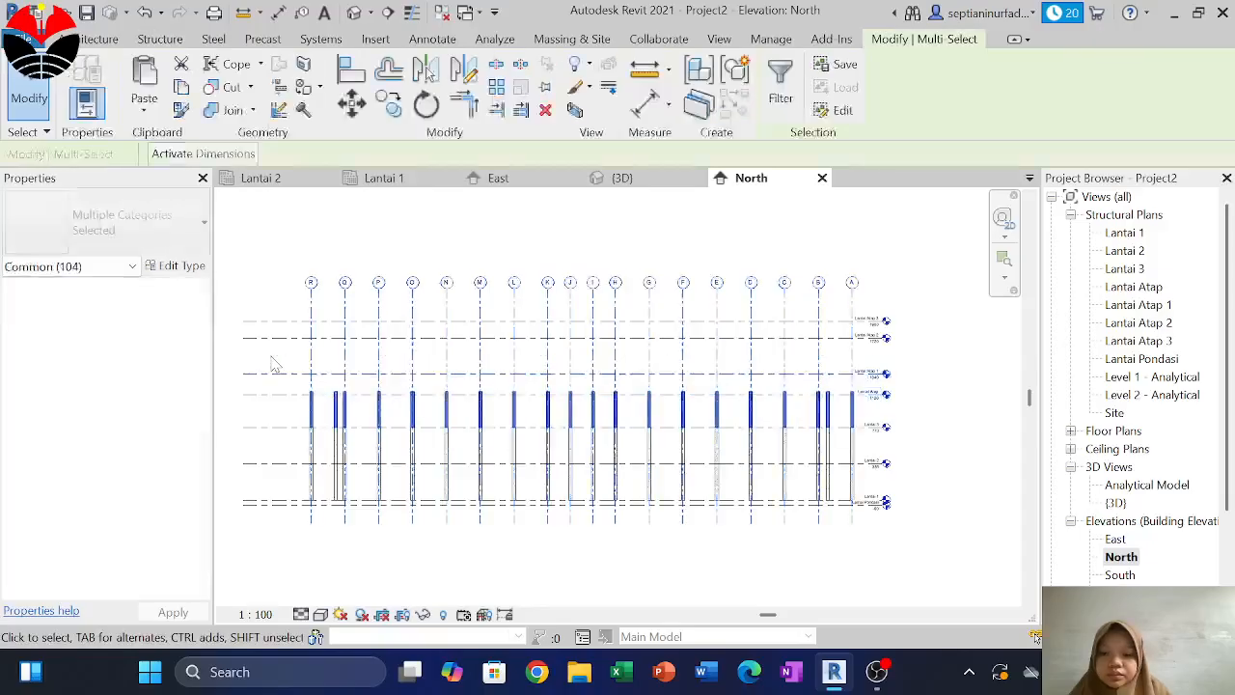
scroll(298, 391, "up", 2)
scroll(298, 391, "down", 2)
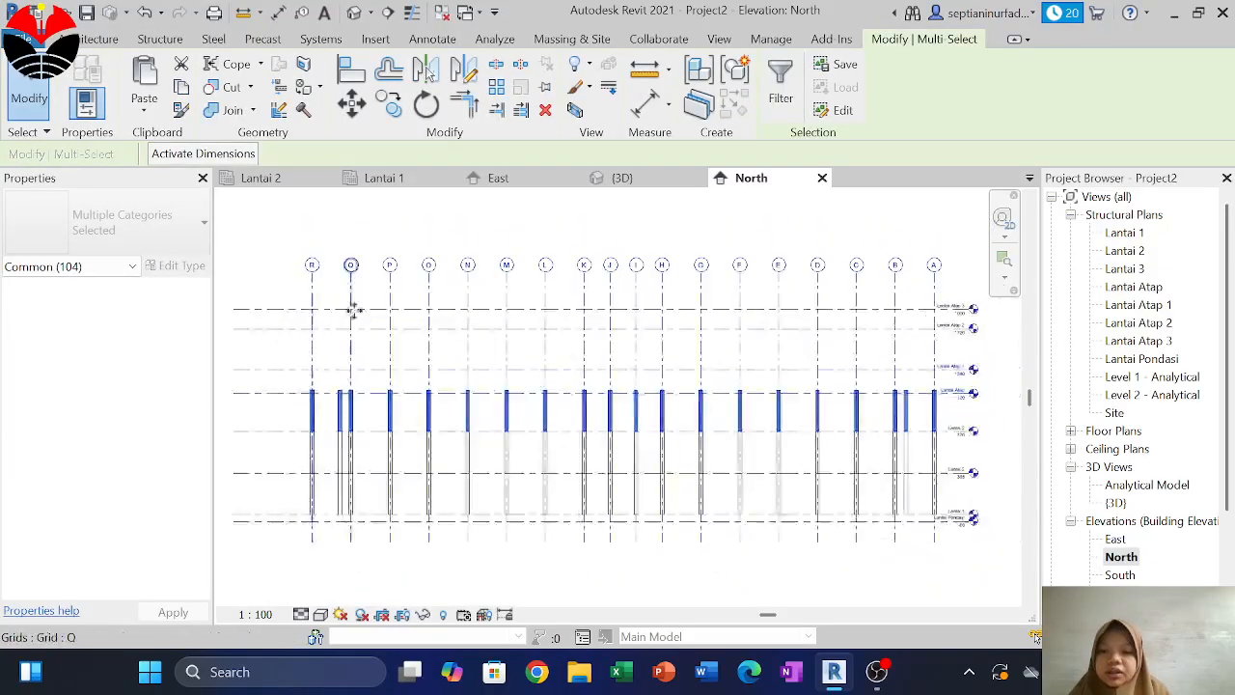
left_click(780, 89)
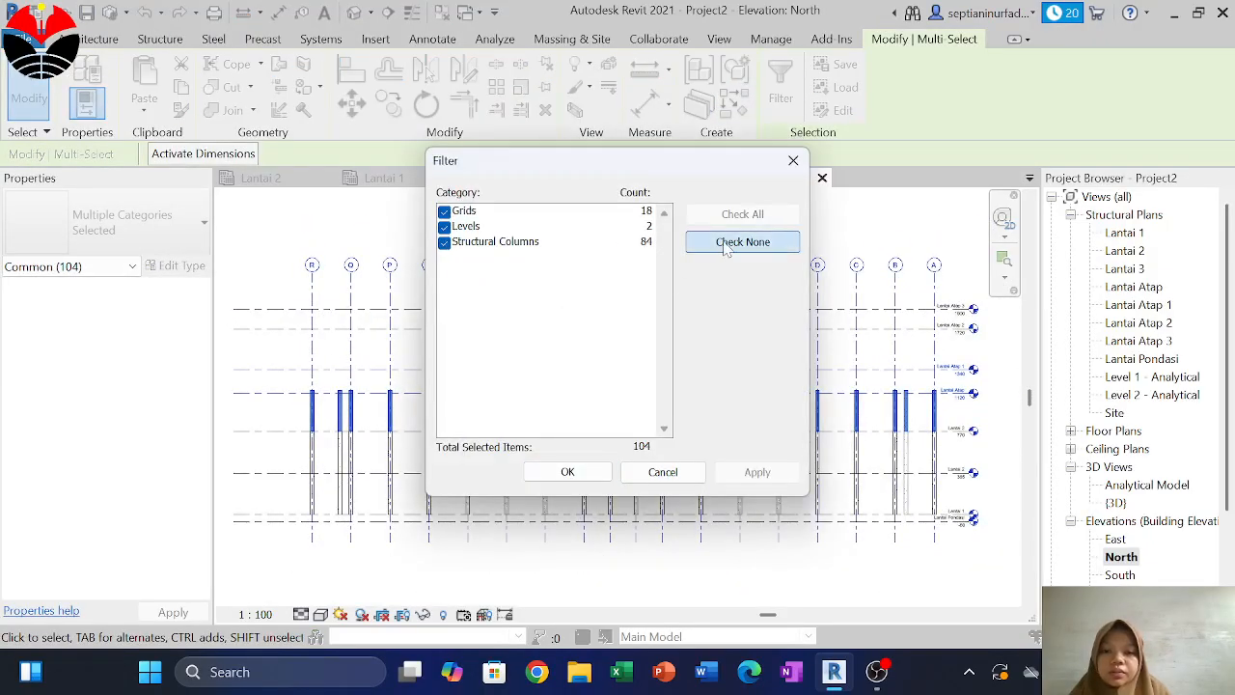
left_click(742, 242)
left_click(445, 242)
left_click(567, 472)
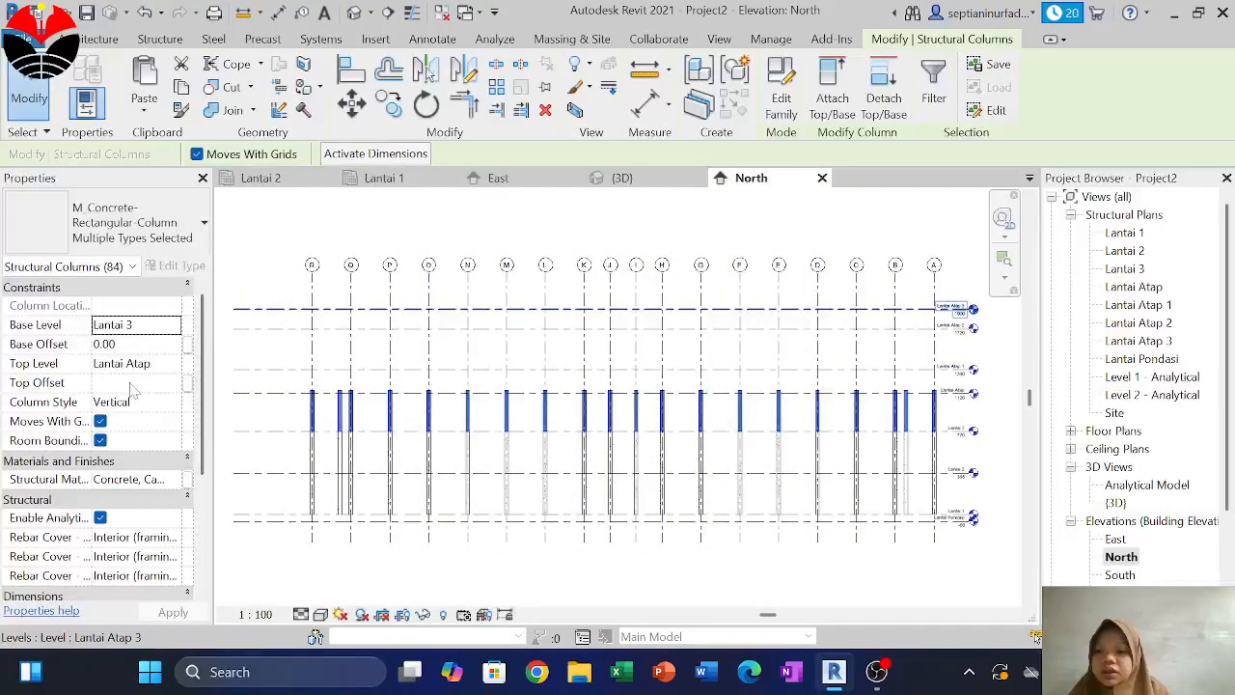
key("Return")
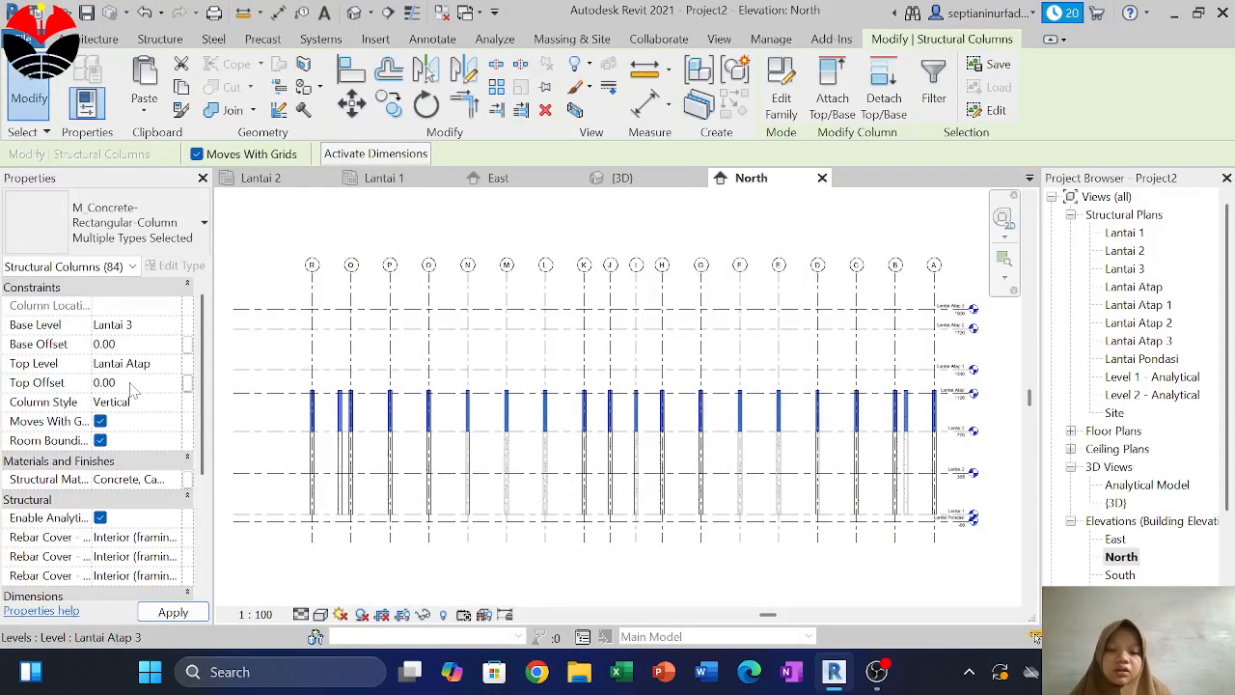
left_click(173, 612)
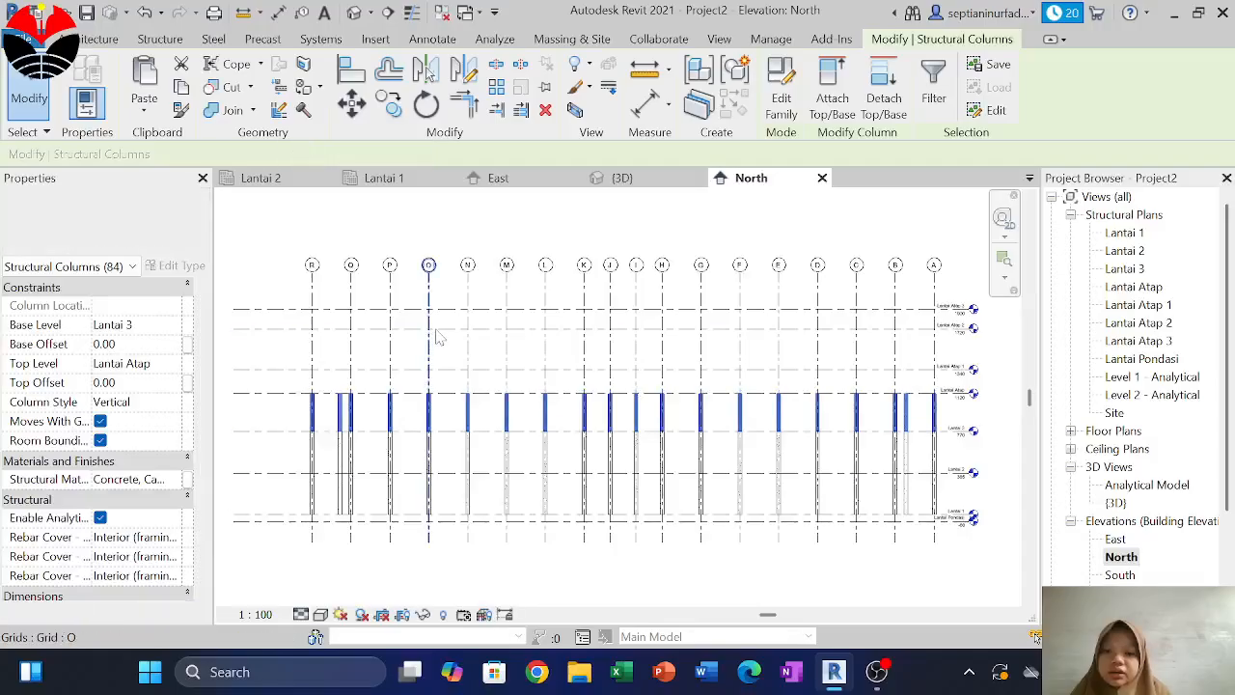
scroll(439, 345, "down", 2)
key("Escape")
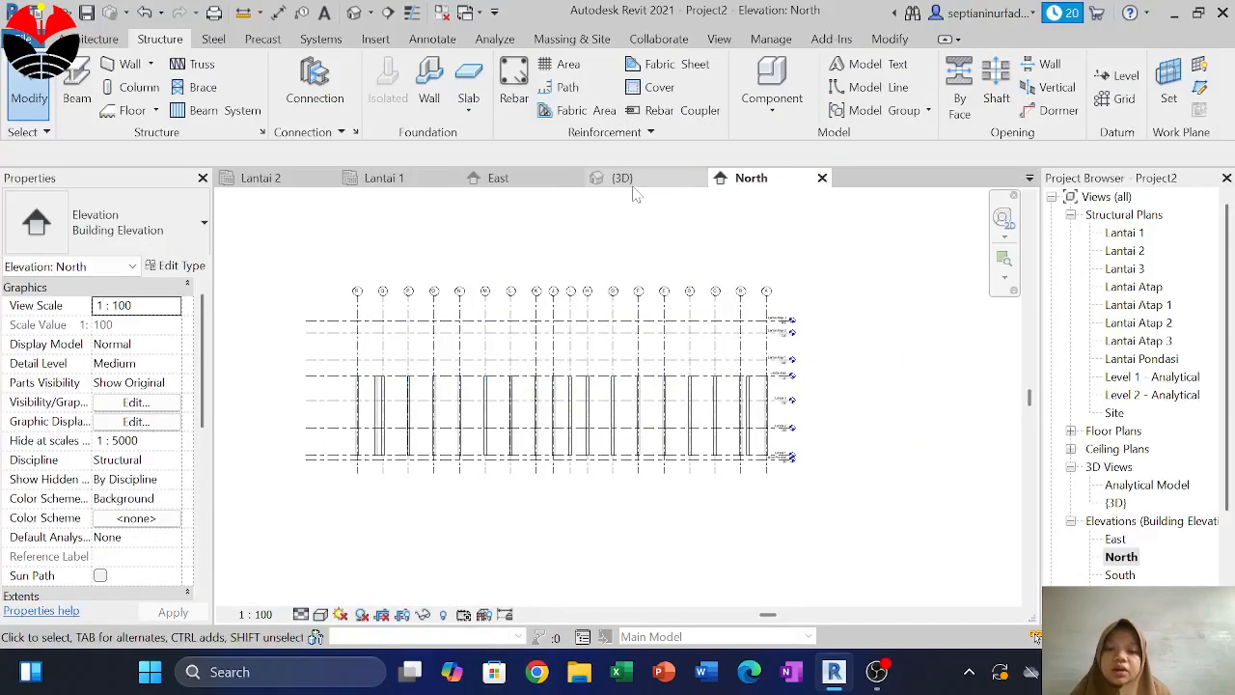
Check the columns in the 3D view and open the Lantai 1 structural plan to examine the column layout
left_click(622, 177)
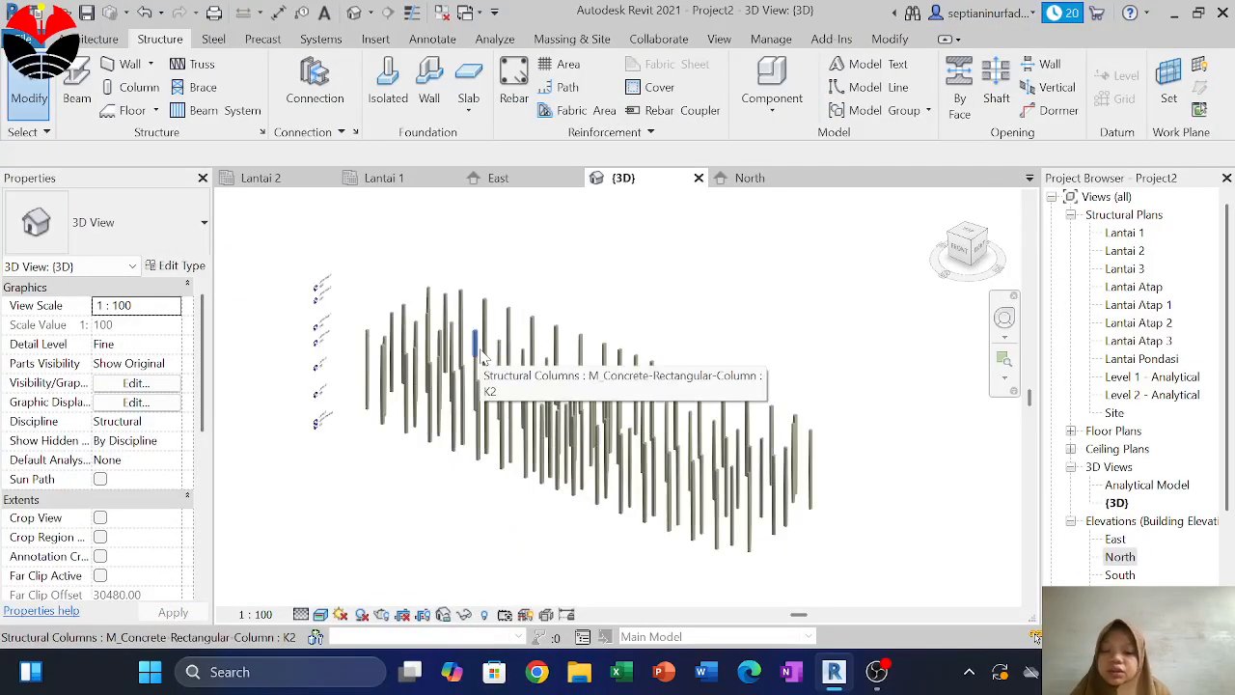
scroll(482, 359, "down", 1)
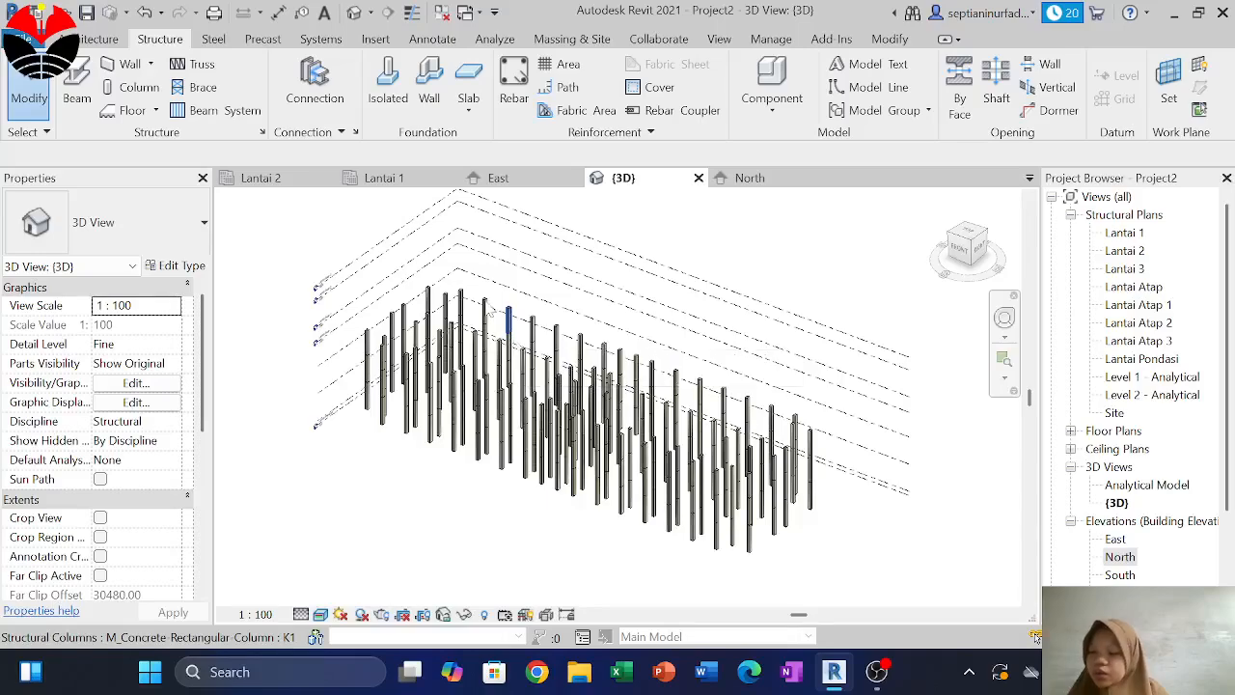
left_click(376, 178)
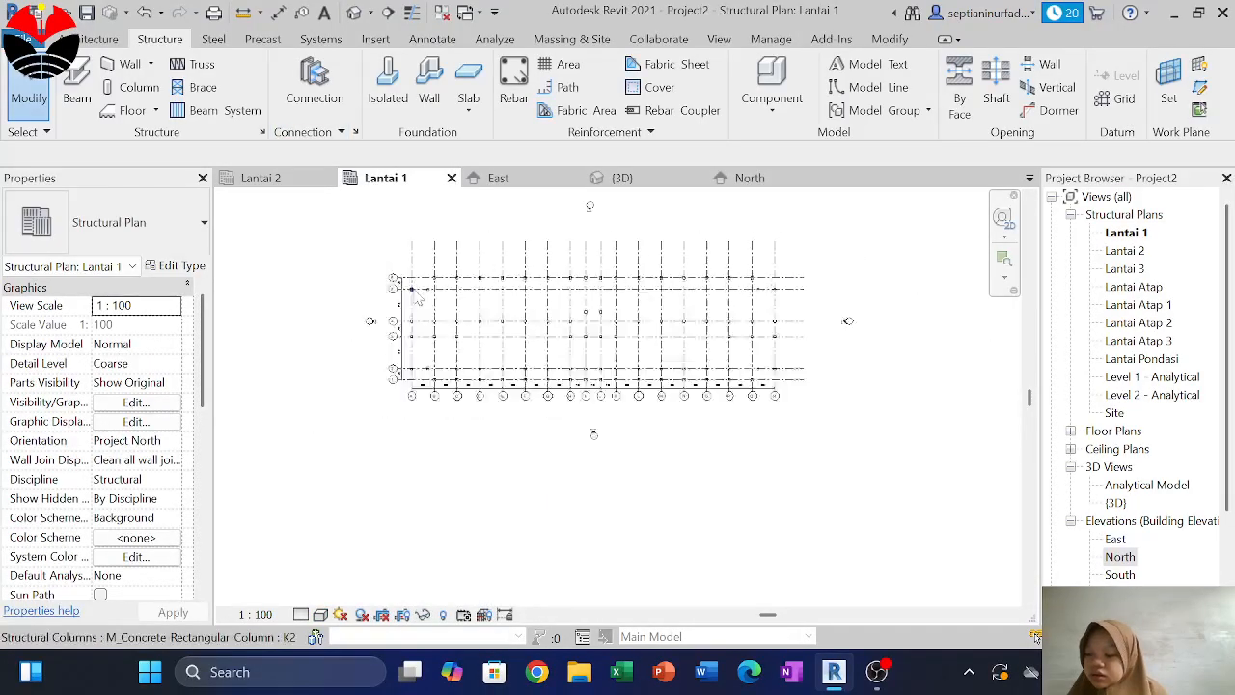
scroll(416, 298, "up", 2)
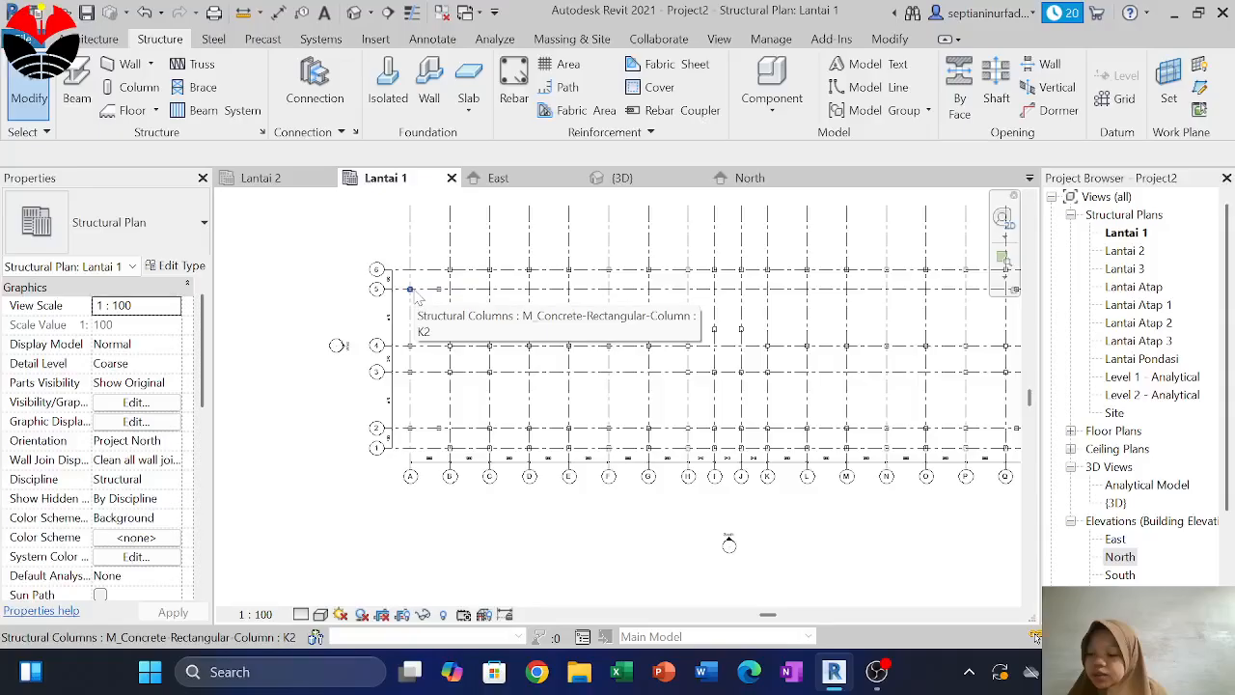
scroll(417, 295, "down", 1)
scroll(432, 297, "up", 2)
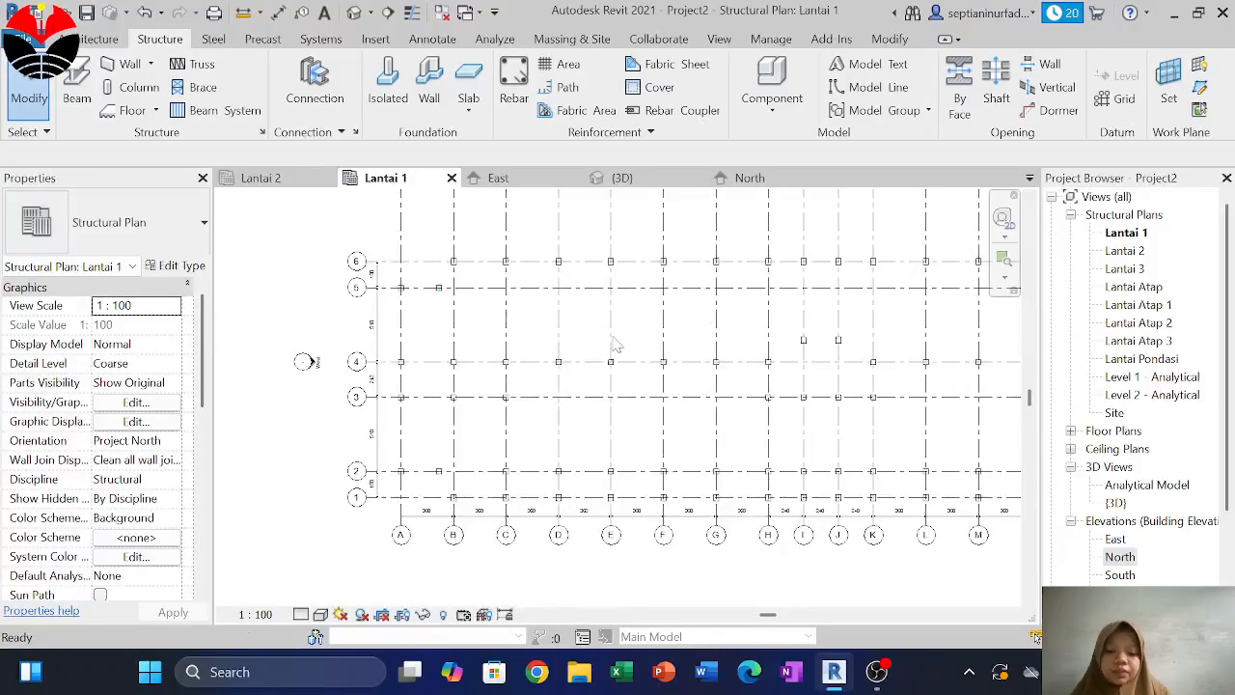
key("ctrl+v")
key("Escape")
middle_click_drag(606, 287, 496, 310)
scroll(547, 280, "down", 1)
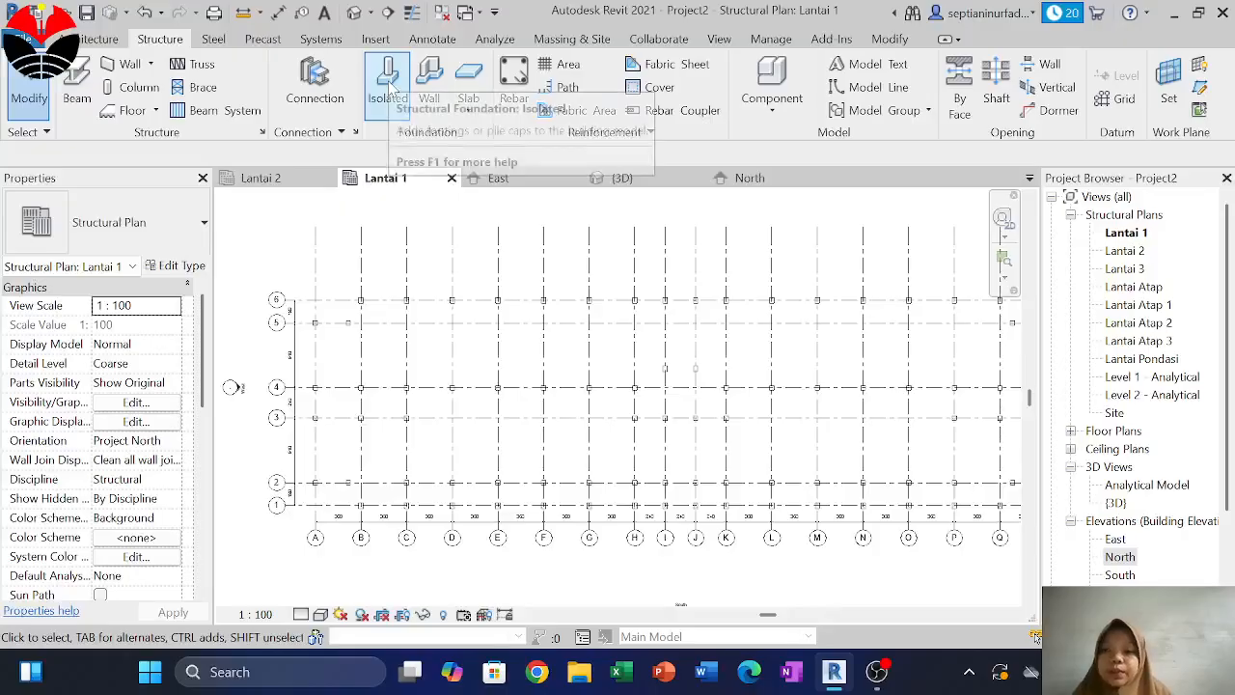
Start an isolated foundation on Lantai 1 and examine the available M_Footing-Rectangular types
left_click(388, 89)
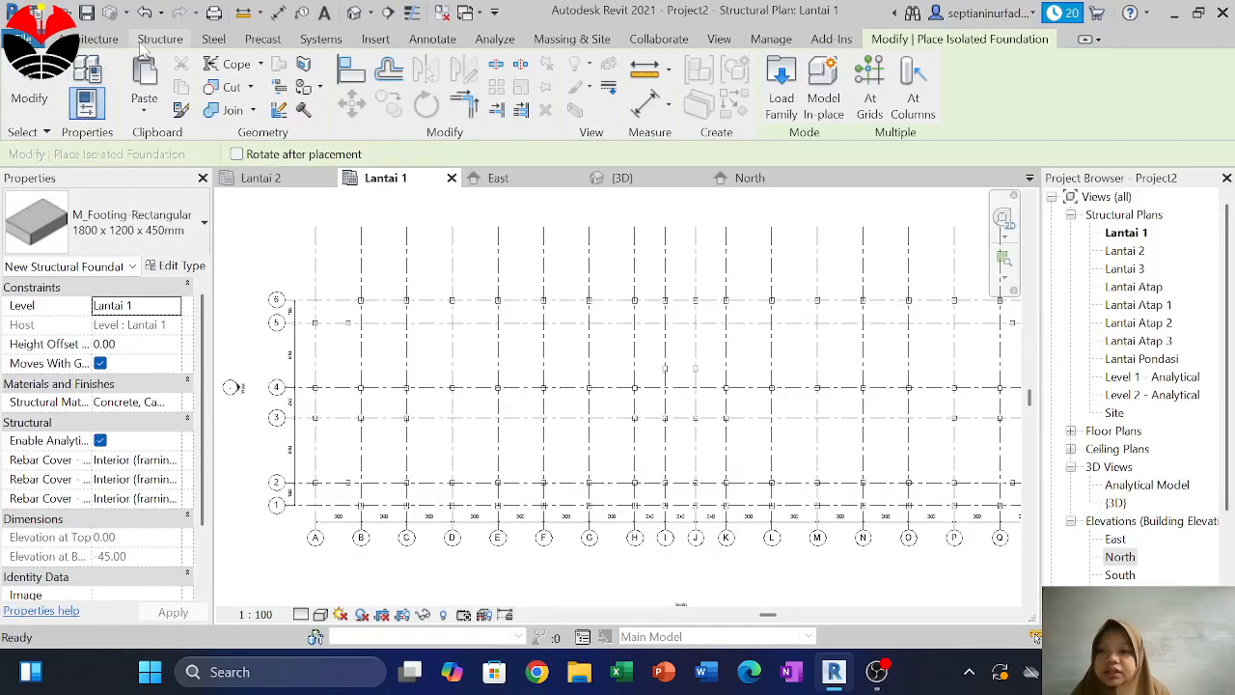
left_click(145, 40)
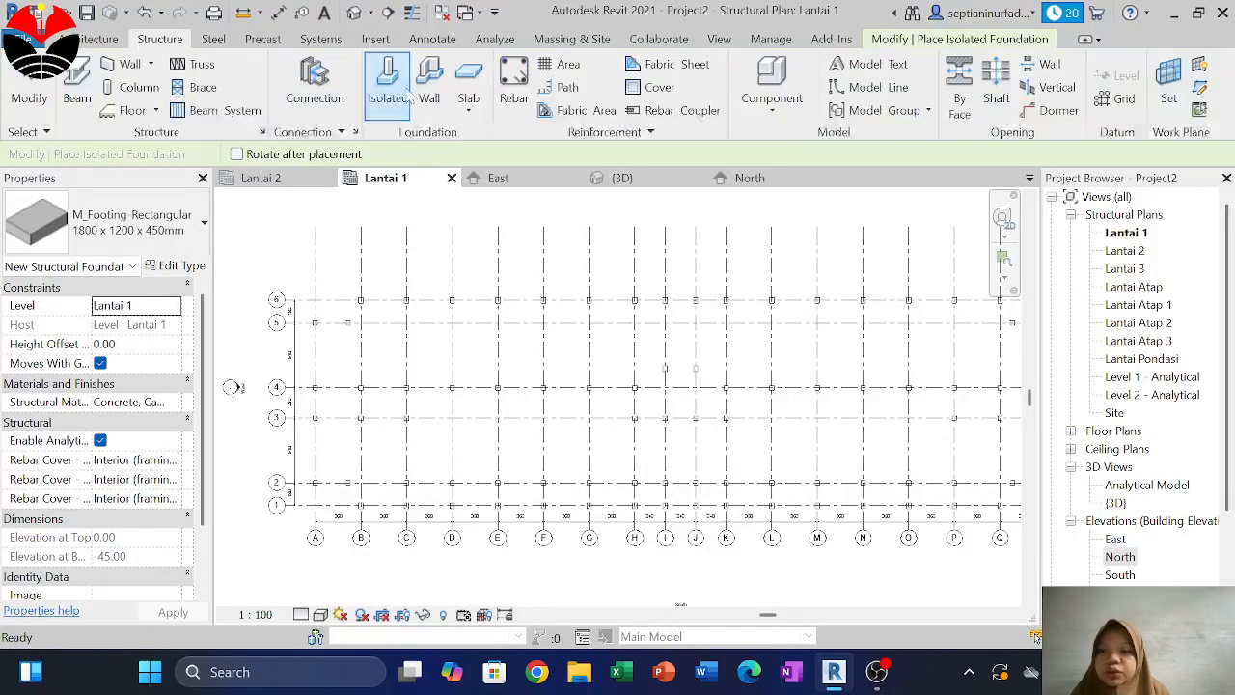
left_click(188, 235)
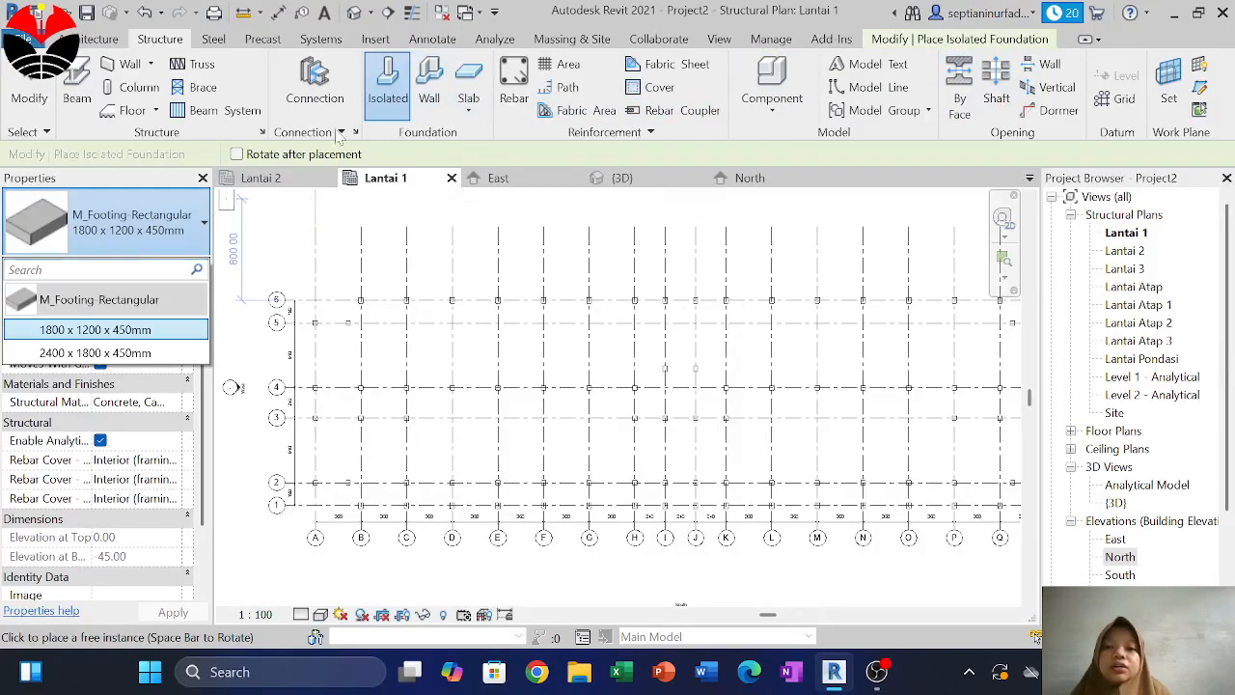
left_click(177, 235)
left_click(176, 234)
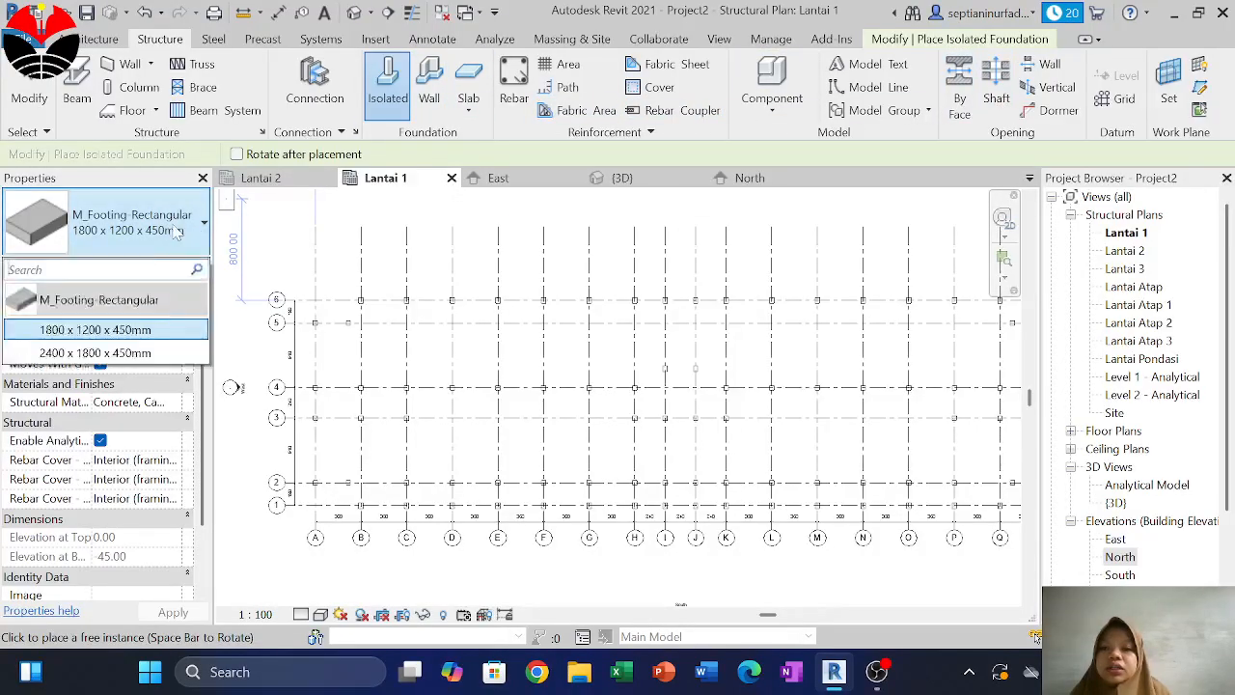
left_click(177, 234)
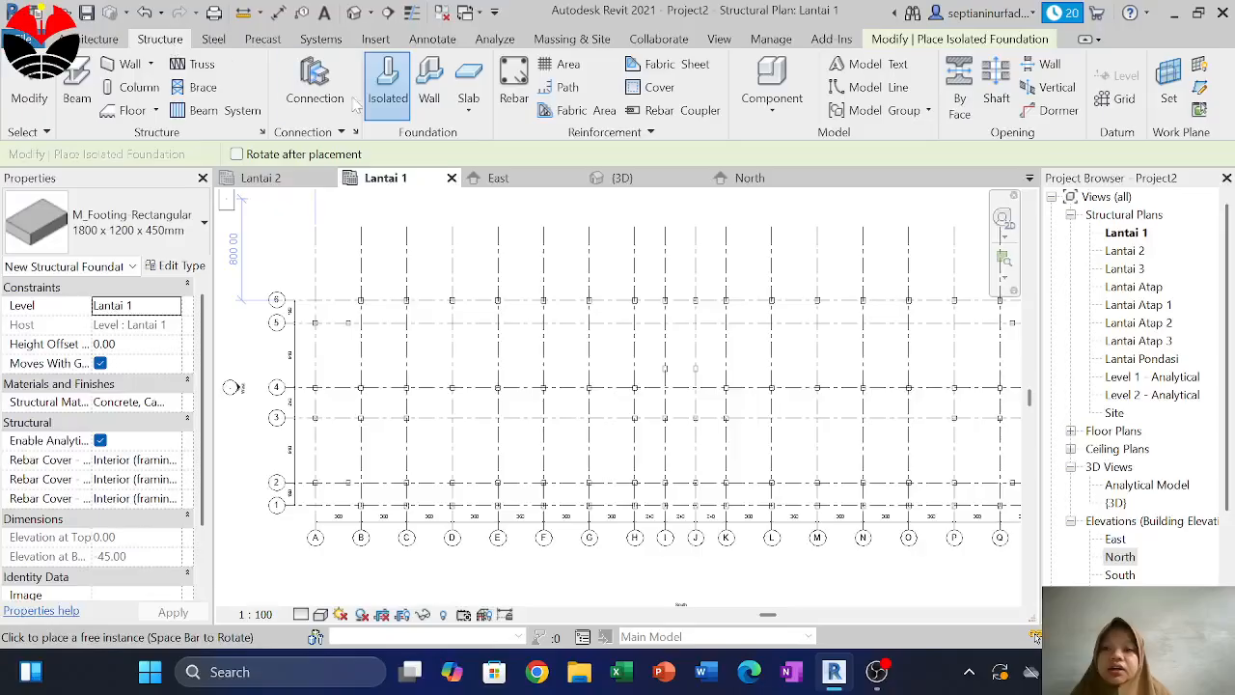
Load the M_Pile Cap-2 Pile family from the English library's Structural Foundations folder for the isolated foundation
left_click(388, 102)
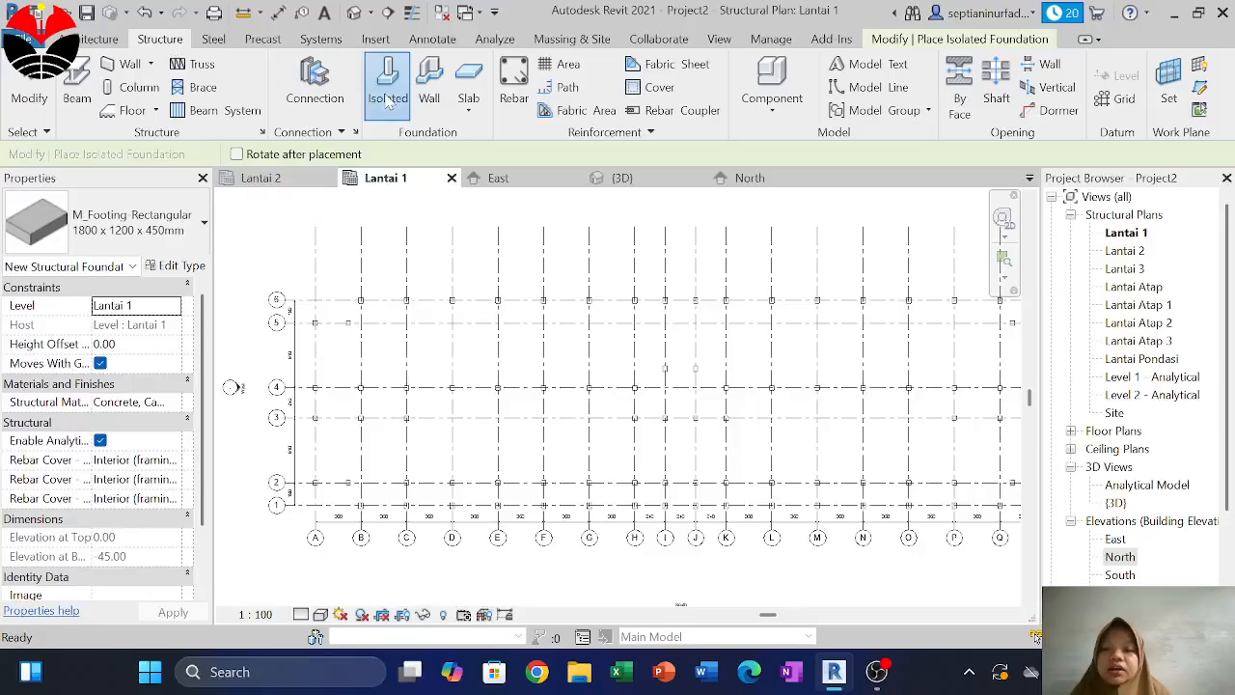
left_click(131, 249)
left_click(401, 118)
left_click(401, 120)
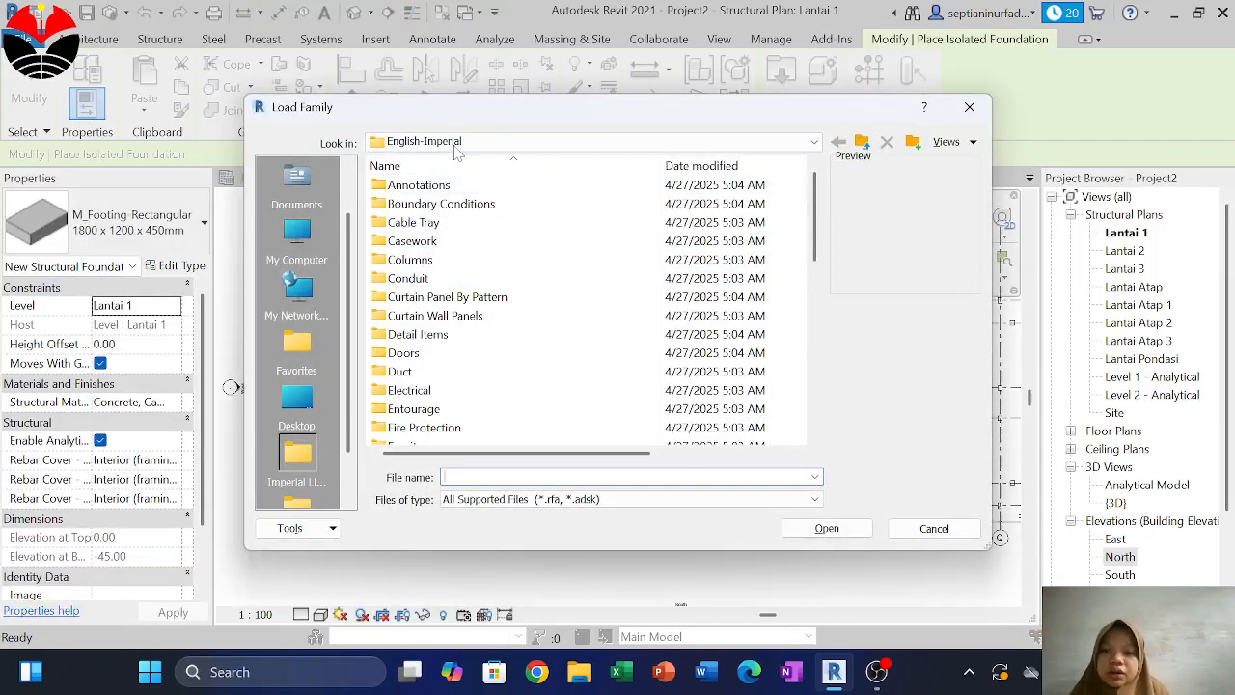
left_click(482, 141)
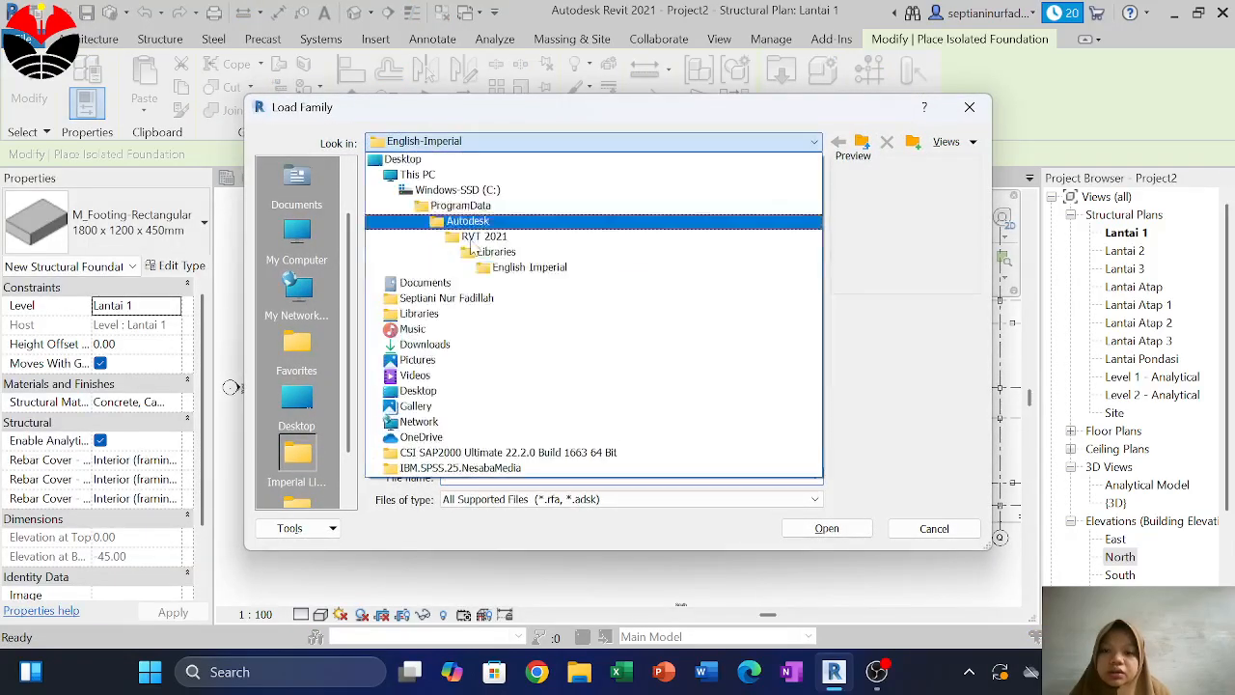
left_click(478, 250)
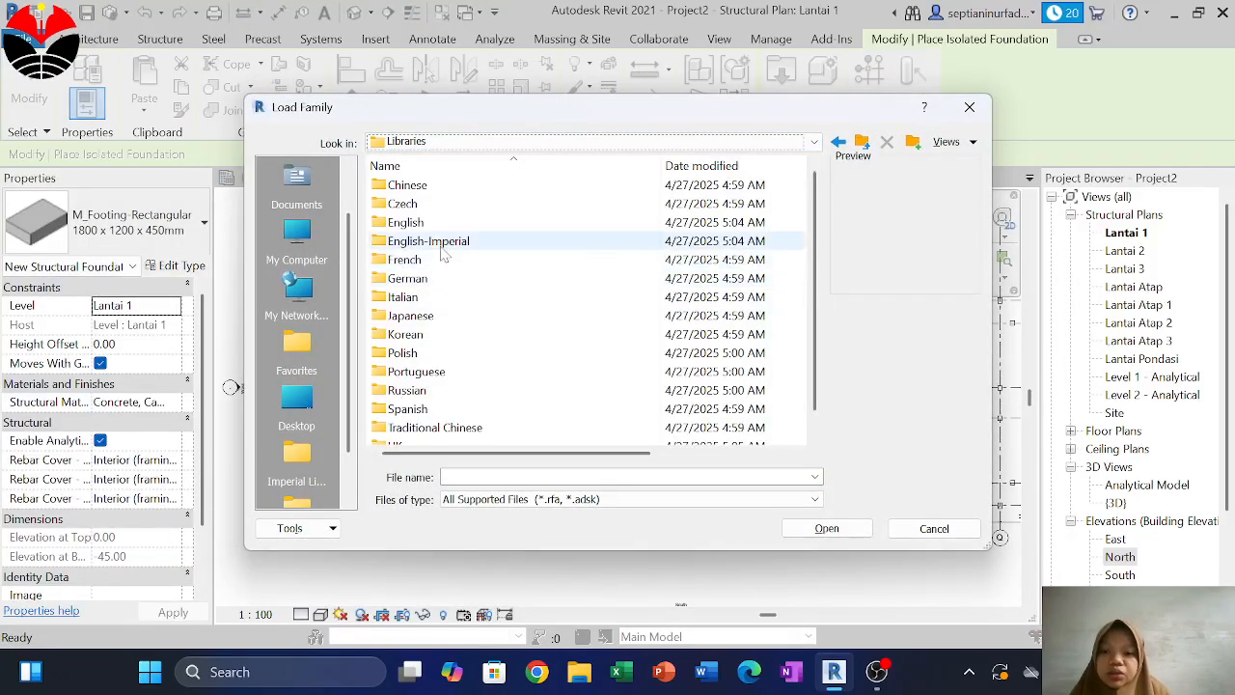
double_click(434, 223)
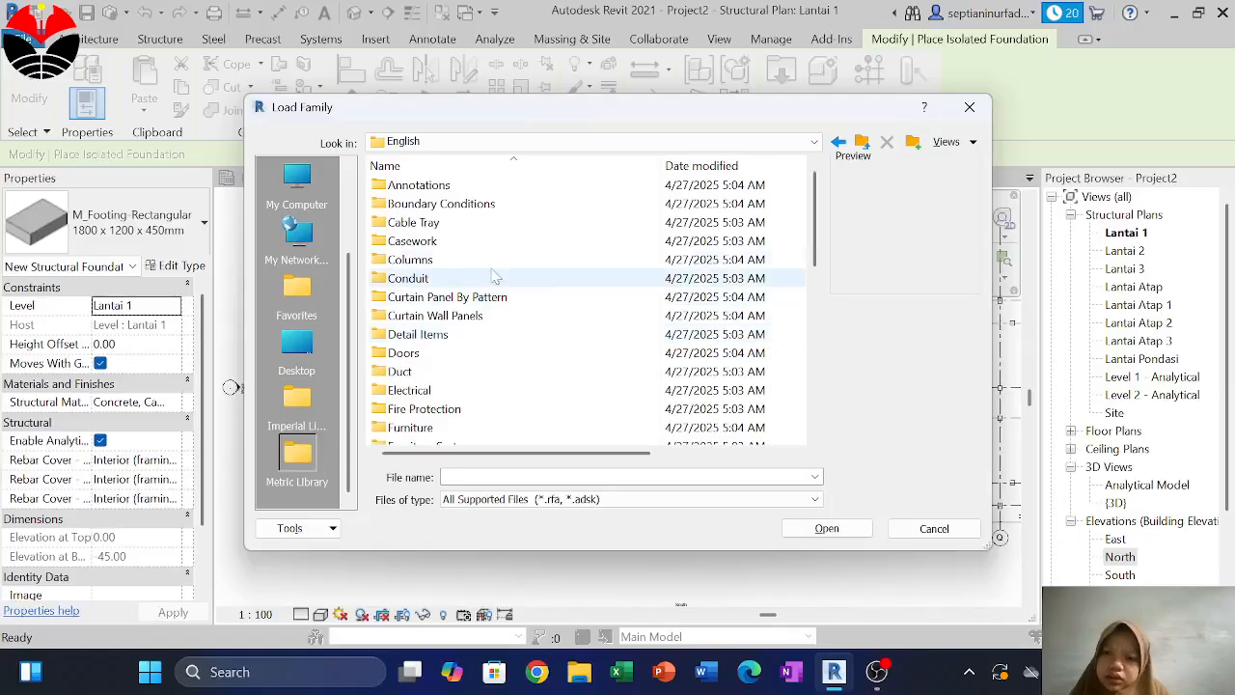
scroll(494, 280, "down", 7)
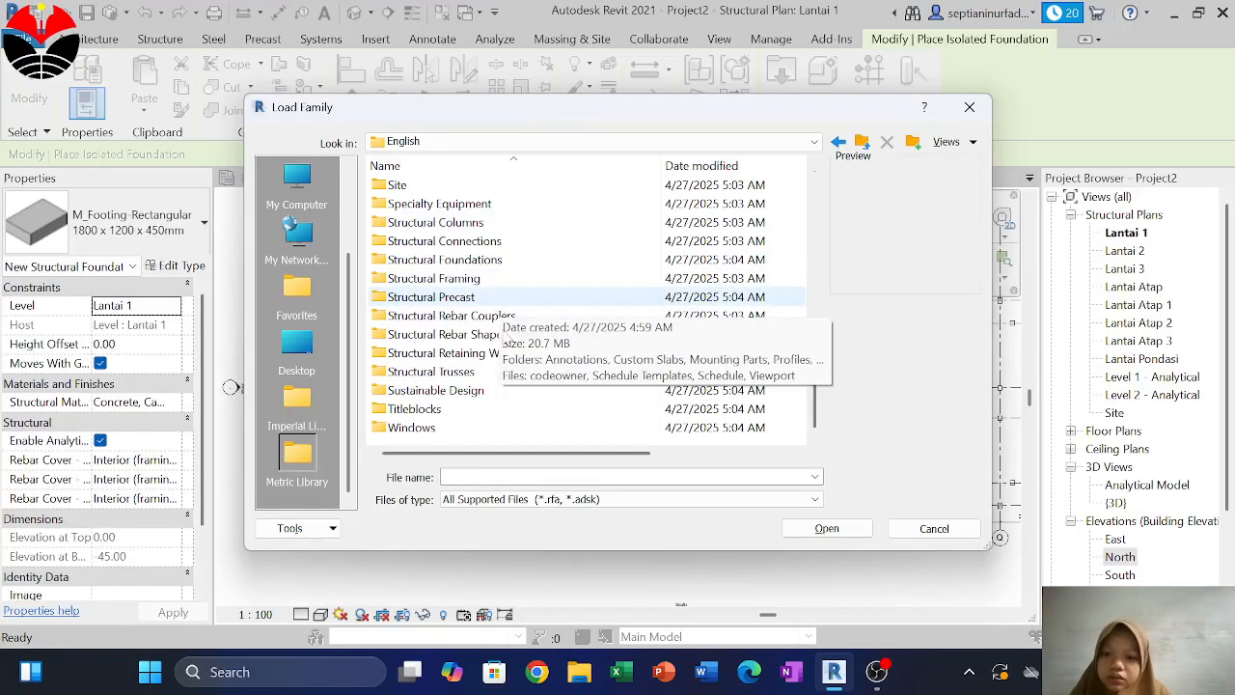
double_click(472, 261)
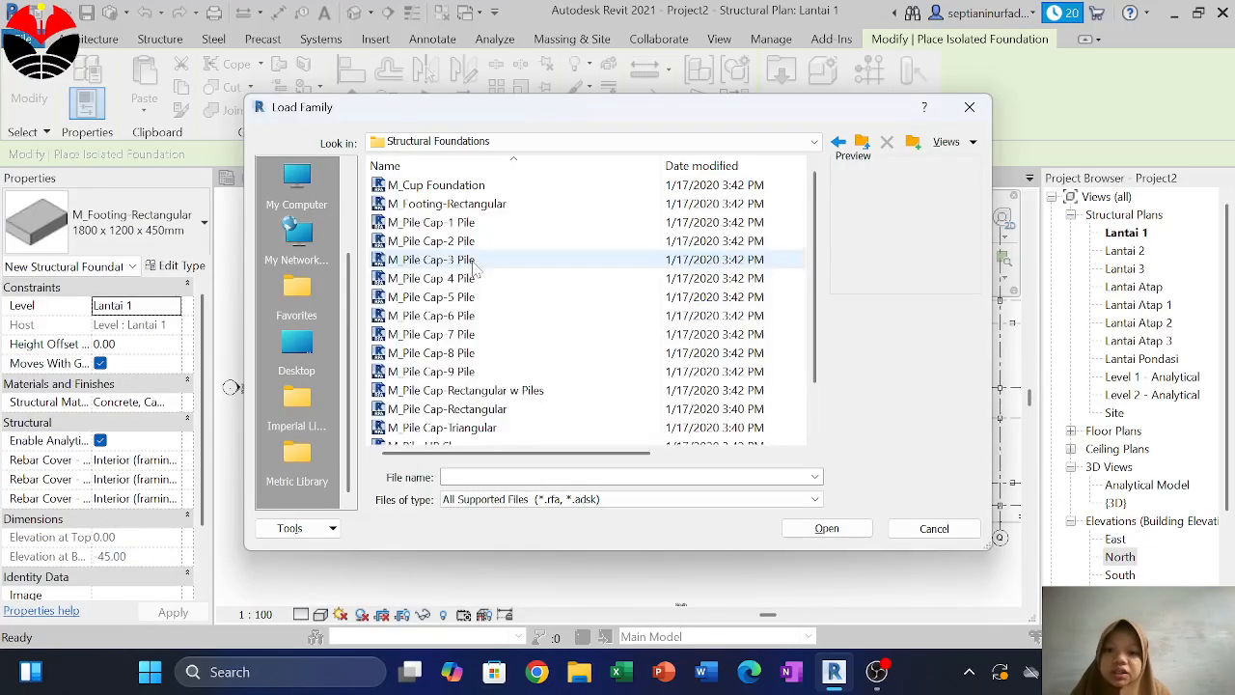
left_click(476, 243)
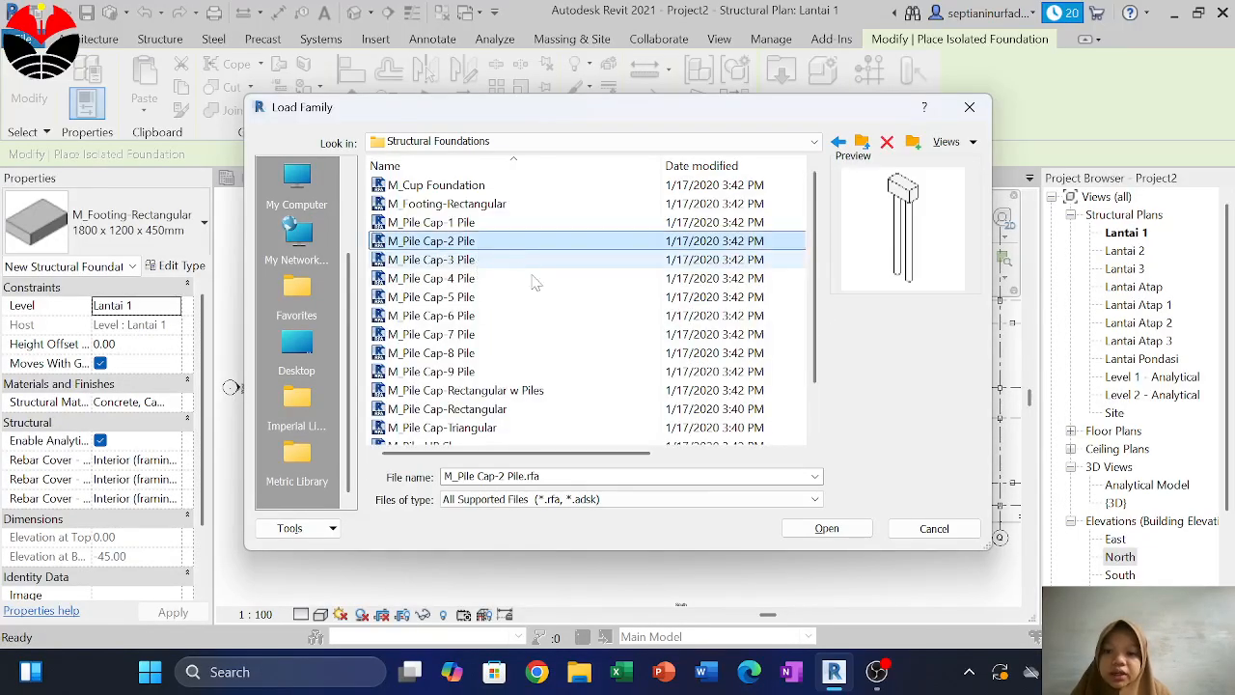
left_click(827, 529)
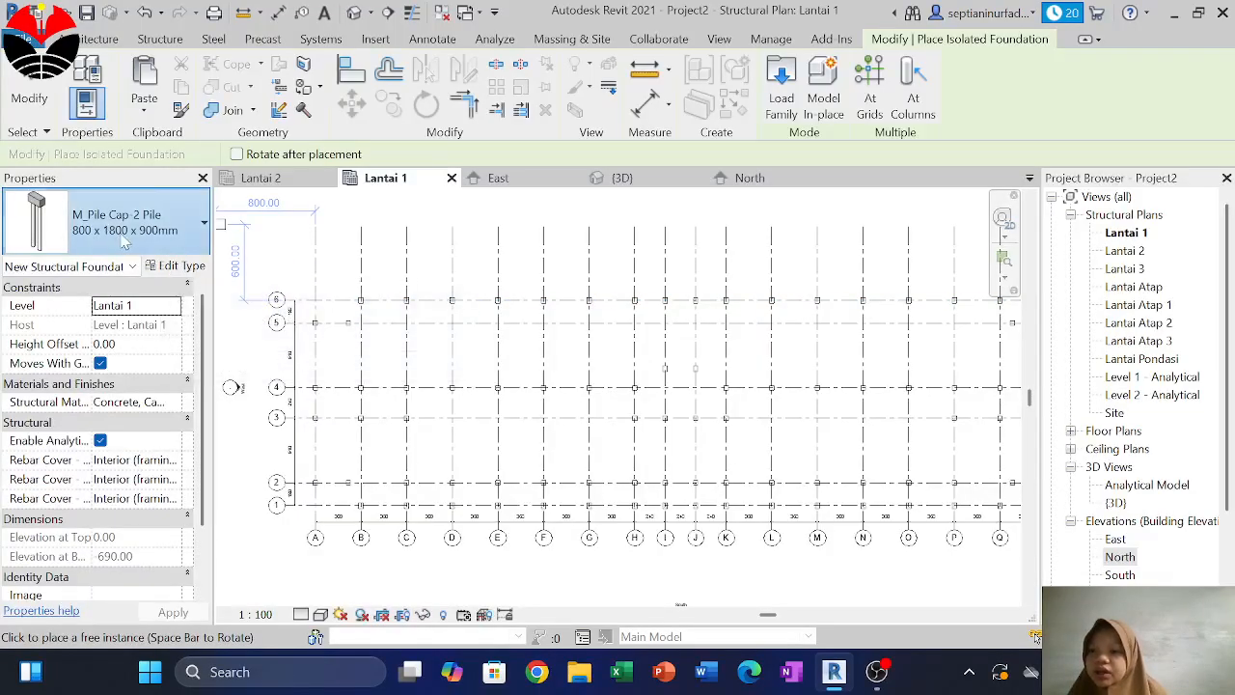
Place an M_Pile Cap-2 Pile foundation of type 800 x 1800 x 900mm under the column at grids B and 1
left_click(123, 240)
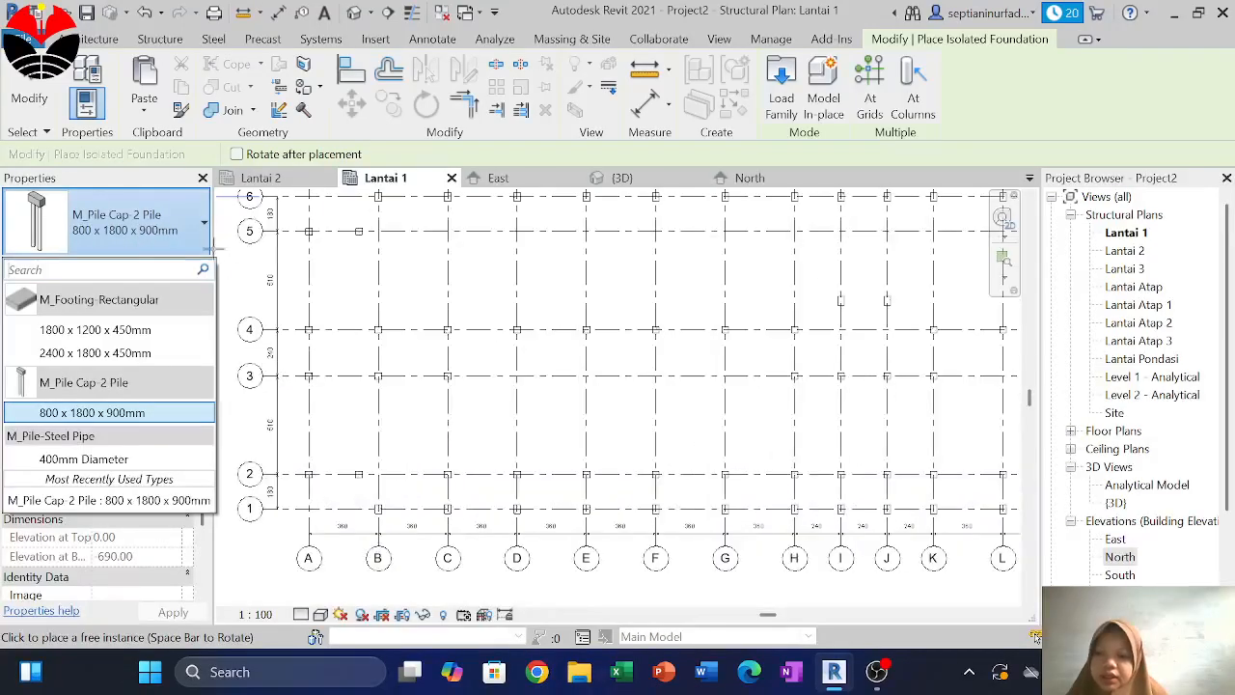
scroll(381, 514, "up", 4)
scroll(381, 514, "up", 2)
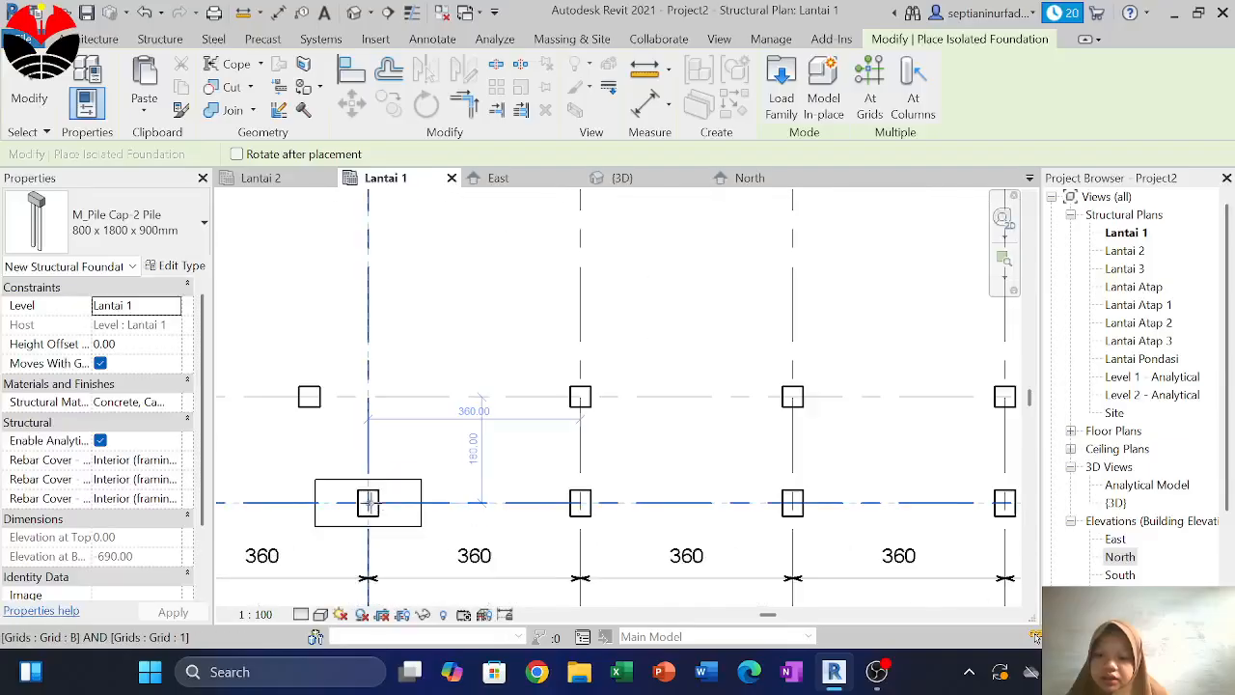
left_click(367, 502)
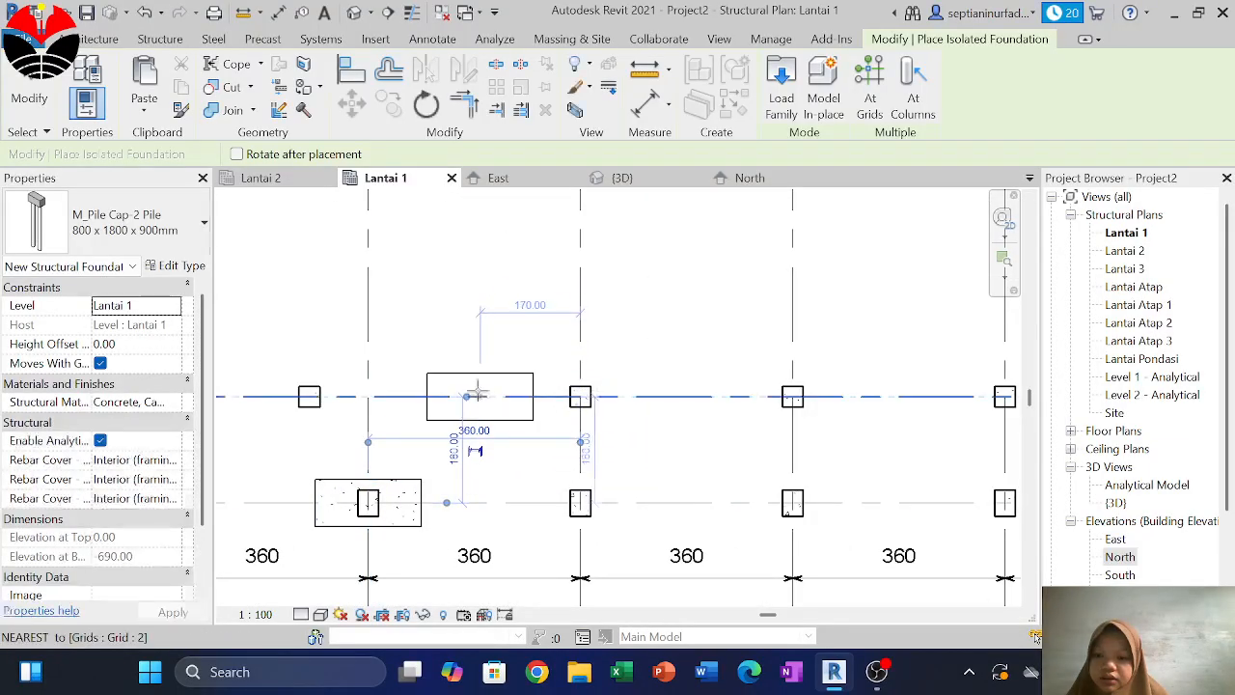
scroll(483, 391, "down", 4)
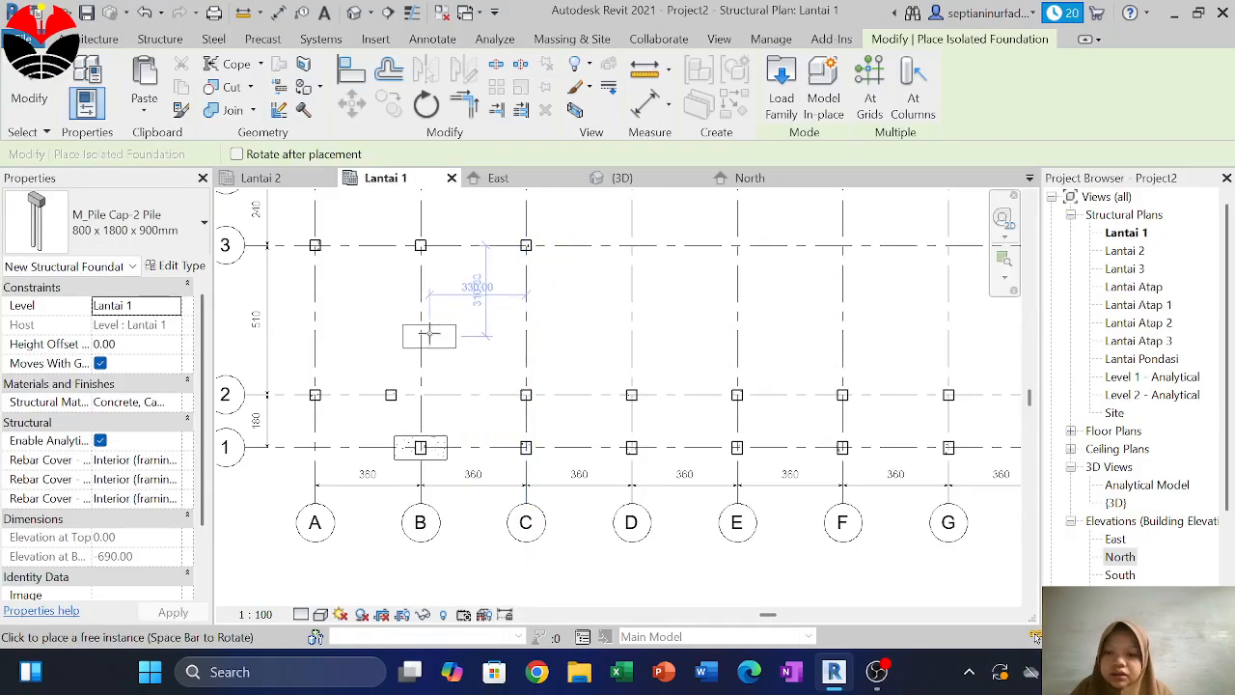
key("Escape")
Examine the placed pile cap in the 3D view and in the Lantai Pondasi structural plan
left_click(672, 181)
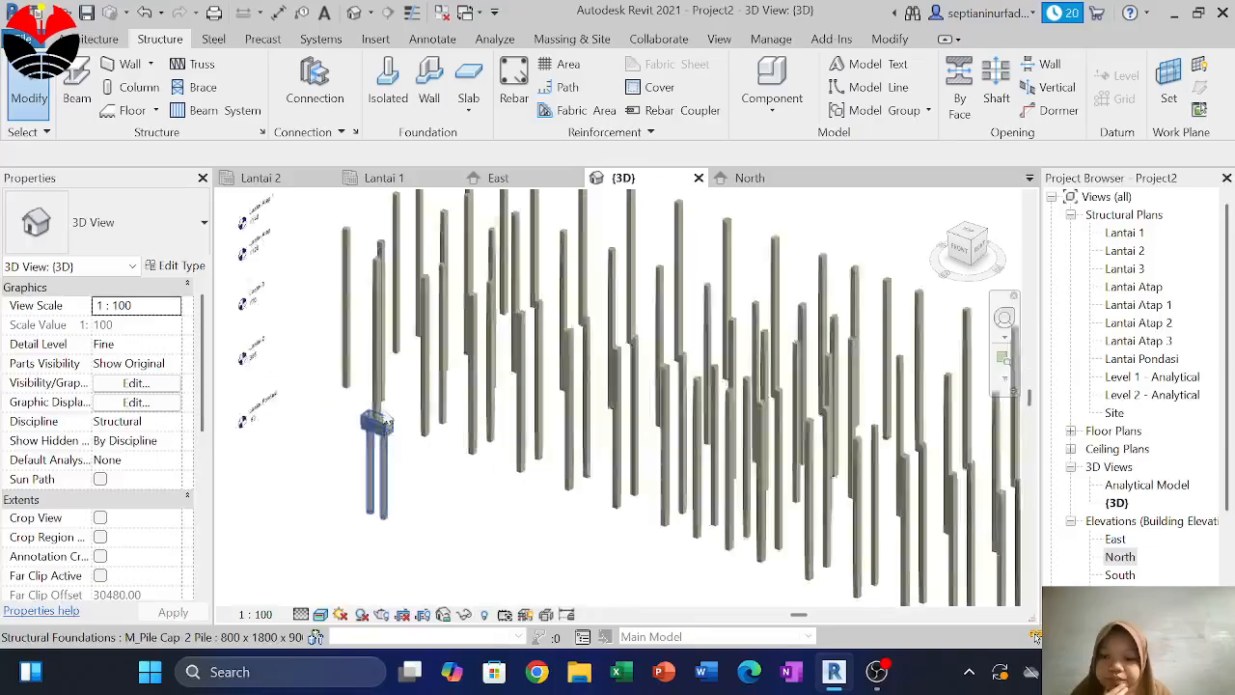
scroll(396, 396, "up", 2)
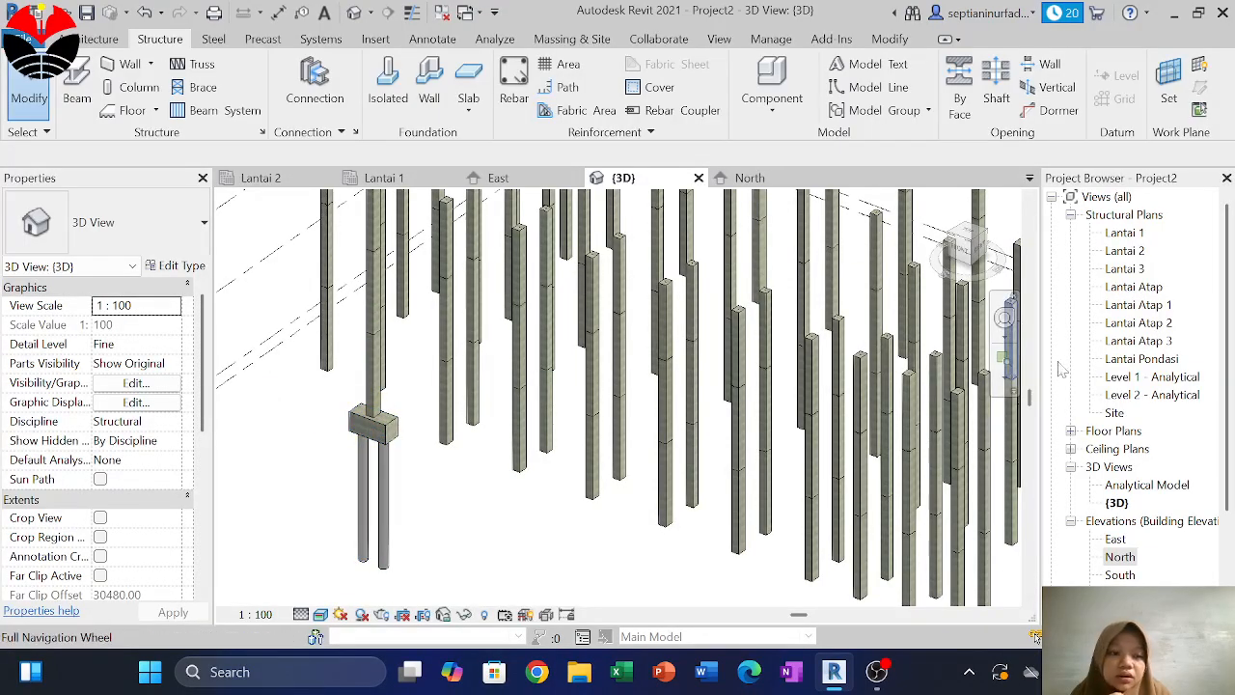
left_click(1125, 359)
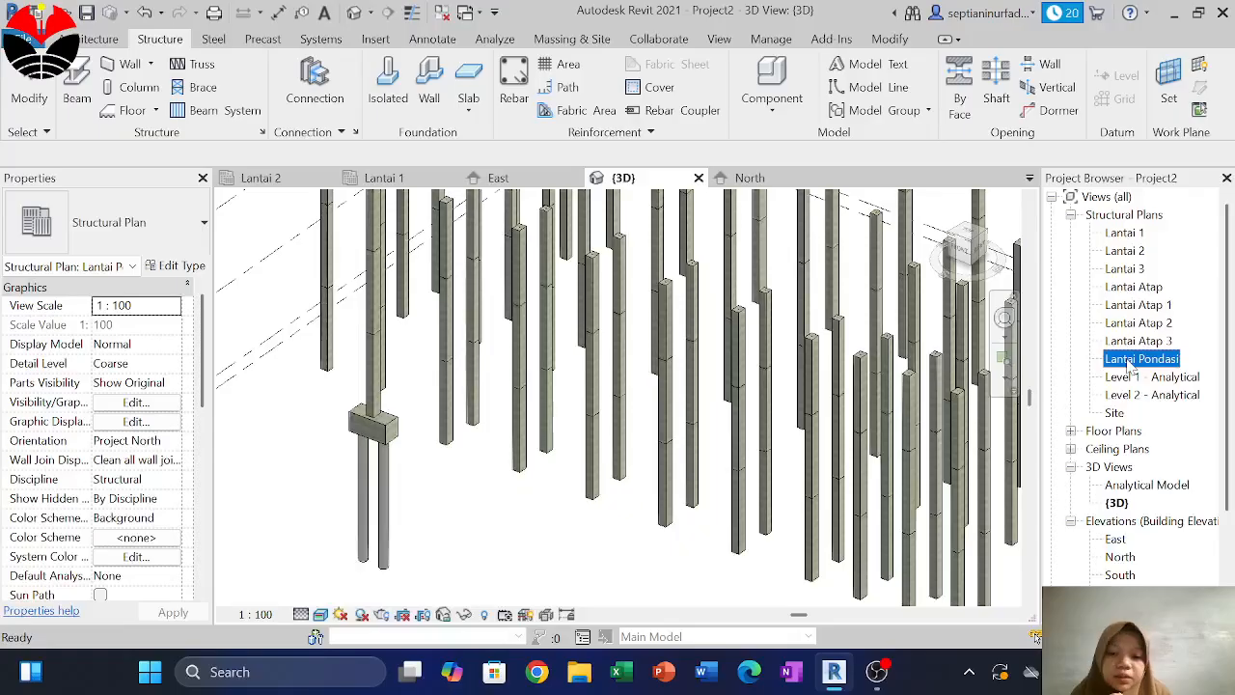
left_click(1196, 357)
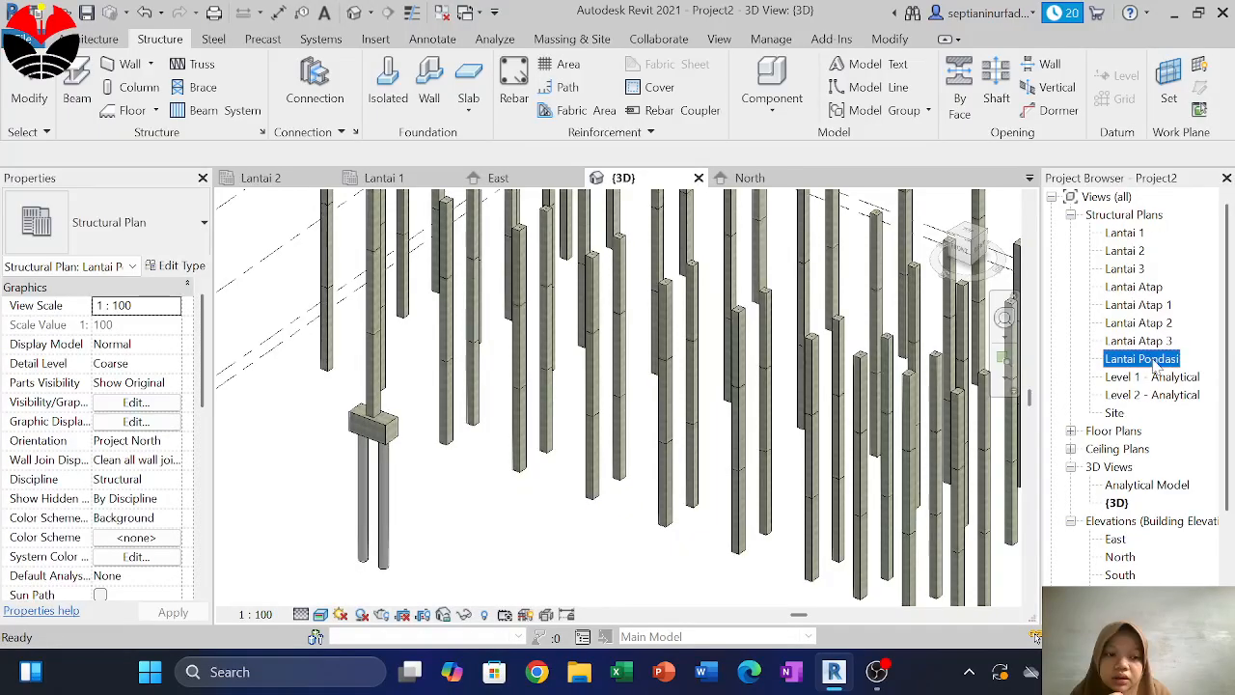
double_click(1148, 360)
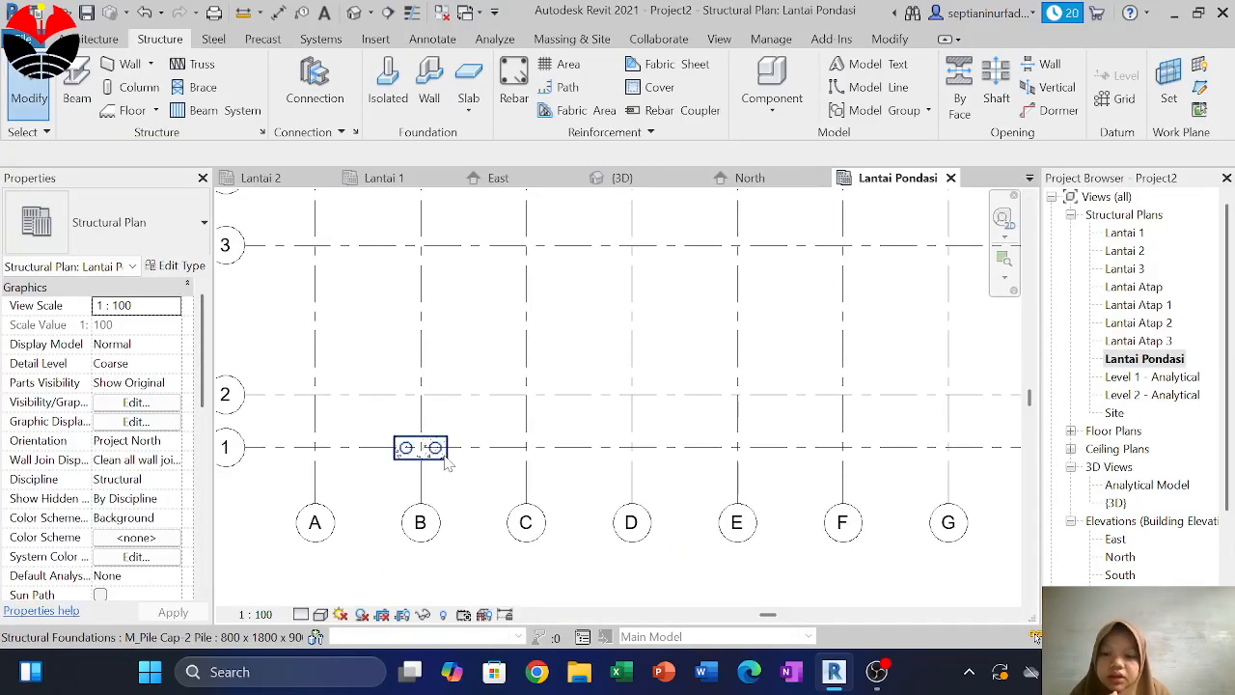
scroll(447, 463, "down", 4)
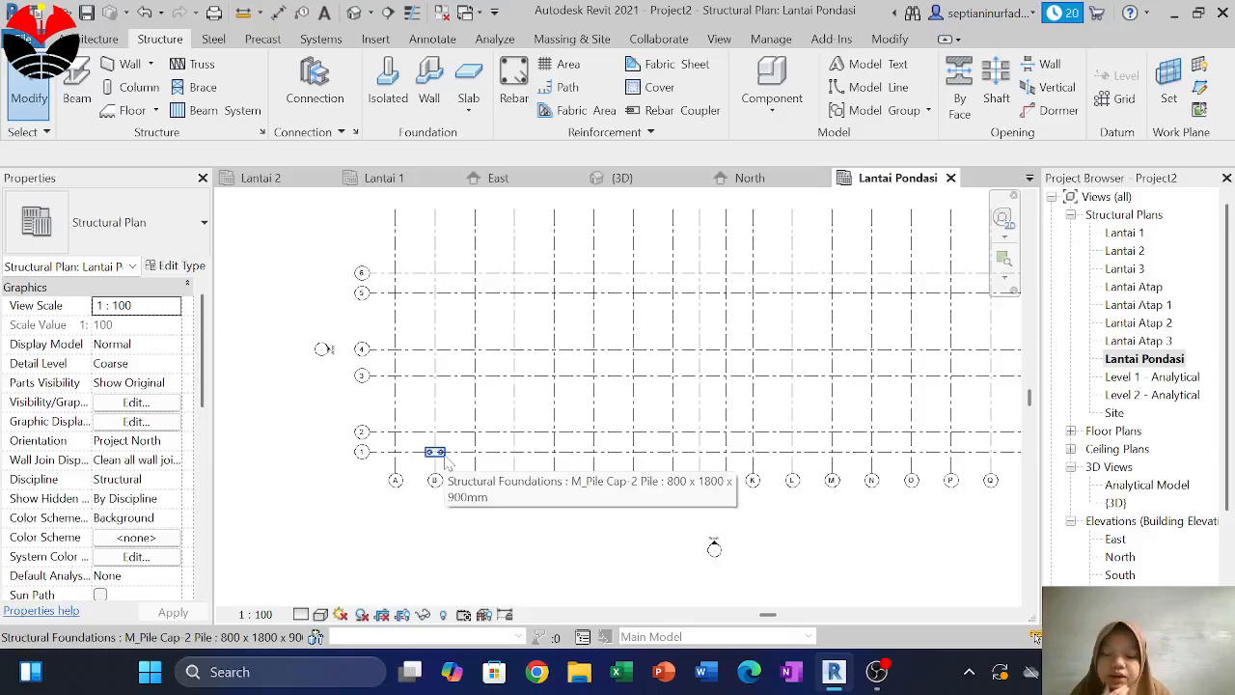
scroll(444, 461, "up", 3)
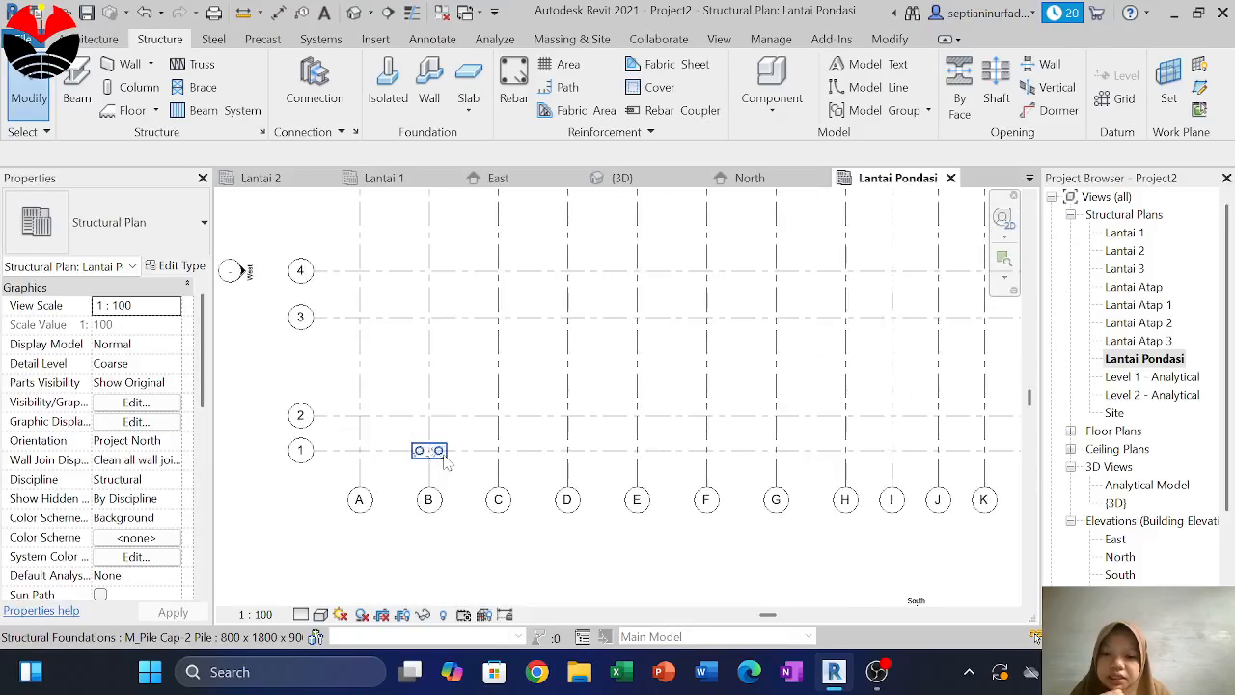
Try pasting the copied Lantai 1 columns into the Lantai Pondasi structural plan
left_click(412, 185)
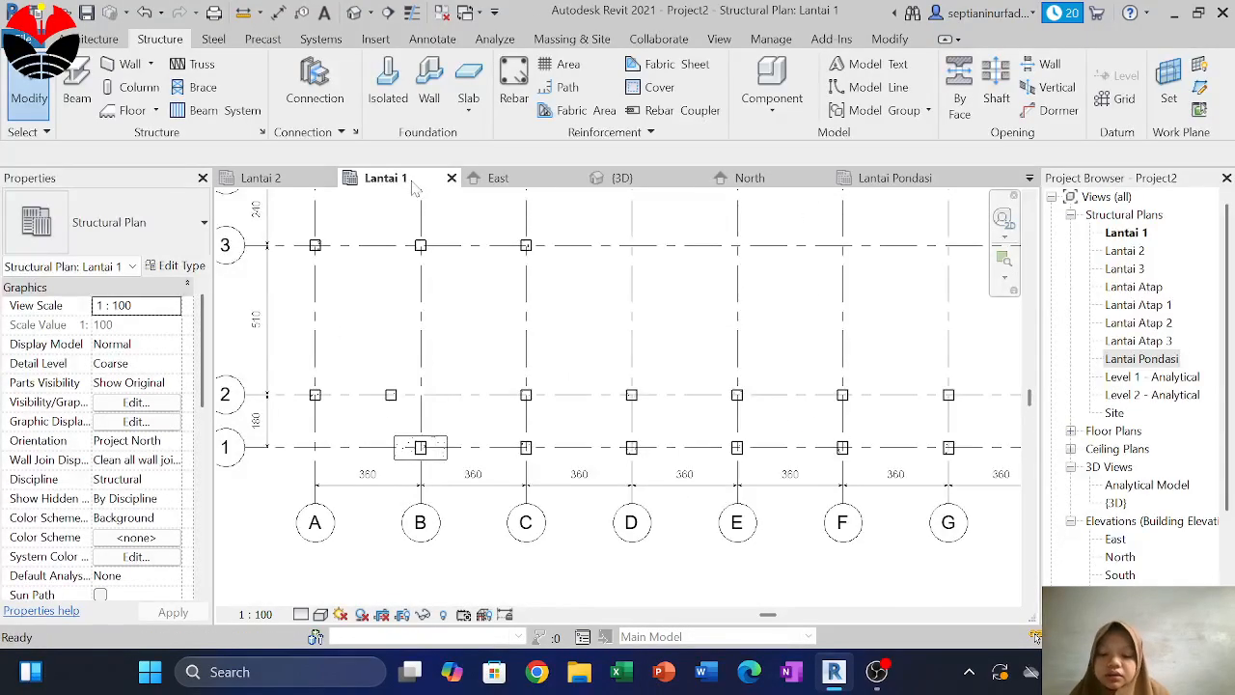
left_click(893, 179)
key("ctrl+v")
scroll(430, 463, "up", 3)
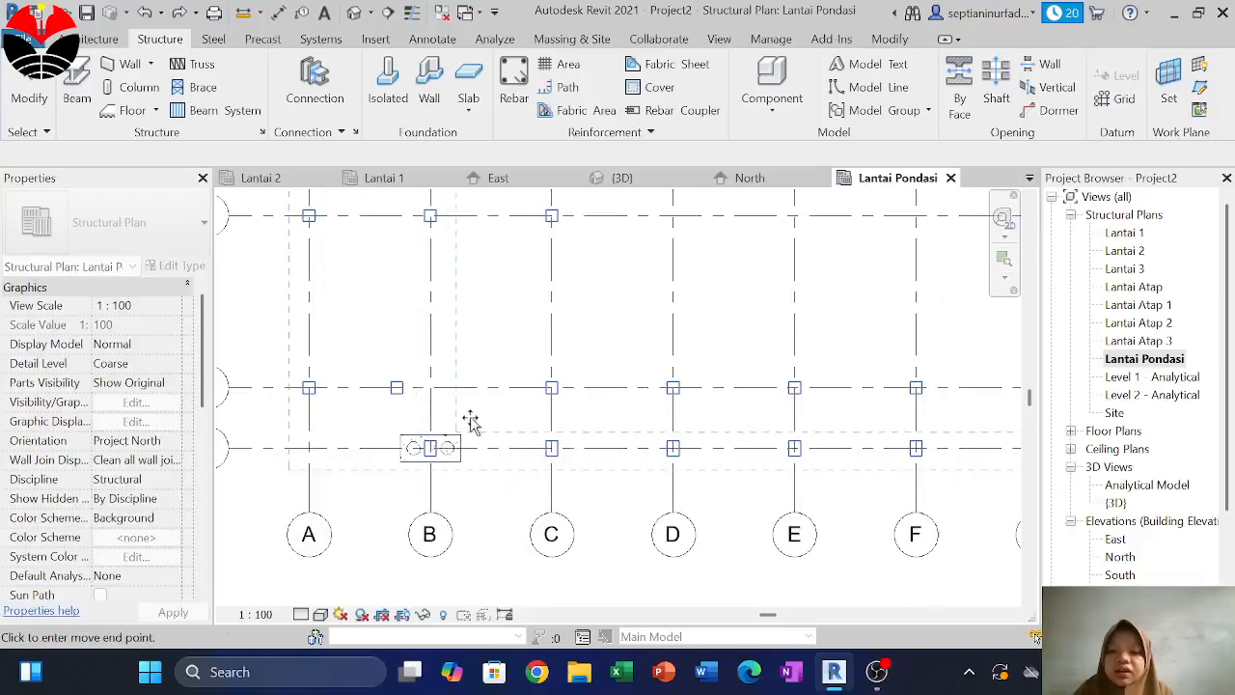
left_click(470, 422)
scroll(476, 408, "down", 3)
scroll(425, 454, "up", 3)
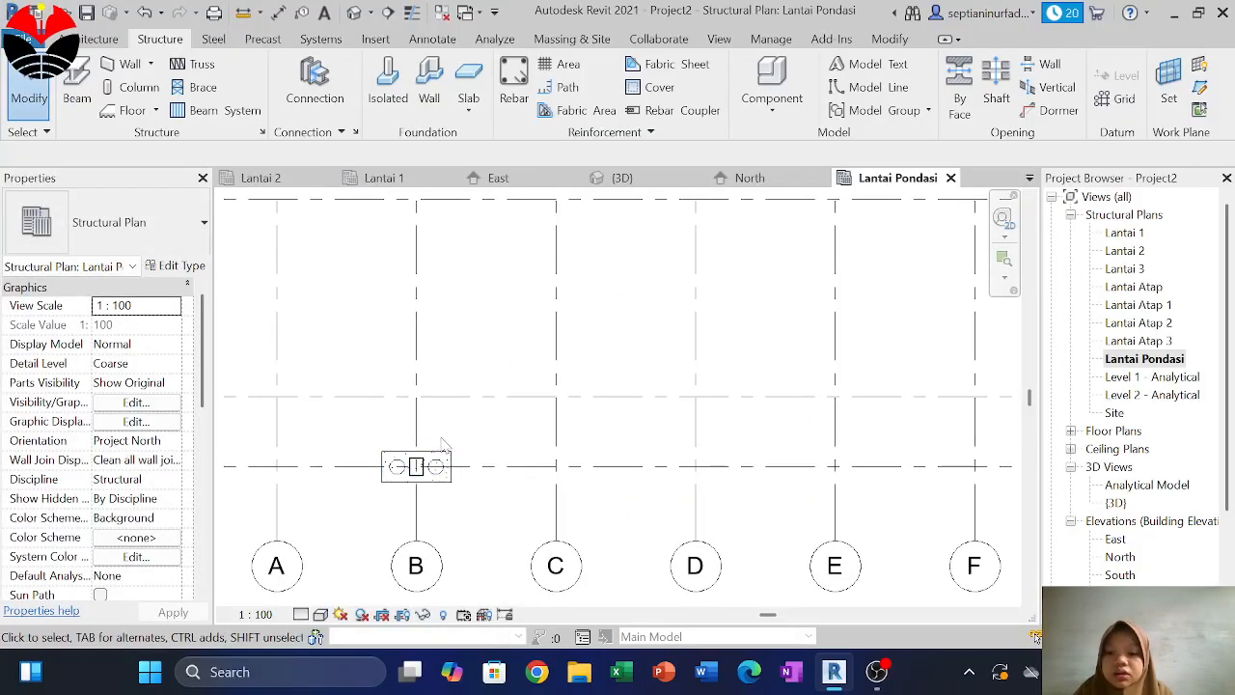
Set the base level of all K1 columns visible in the Lantai 1 plan to Lantai Pondasi
left_click(384, 178)
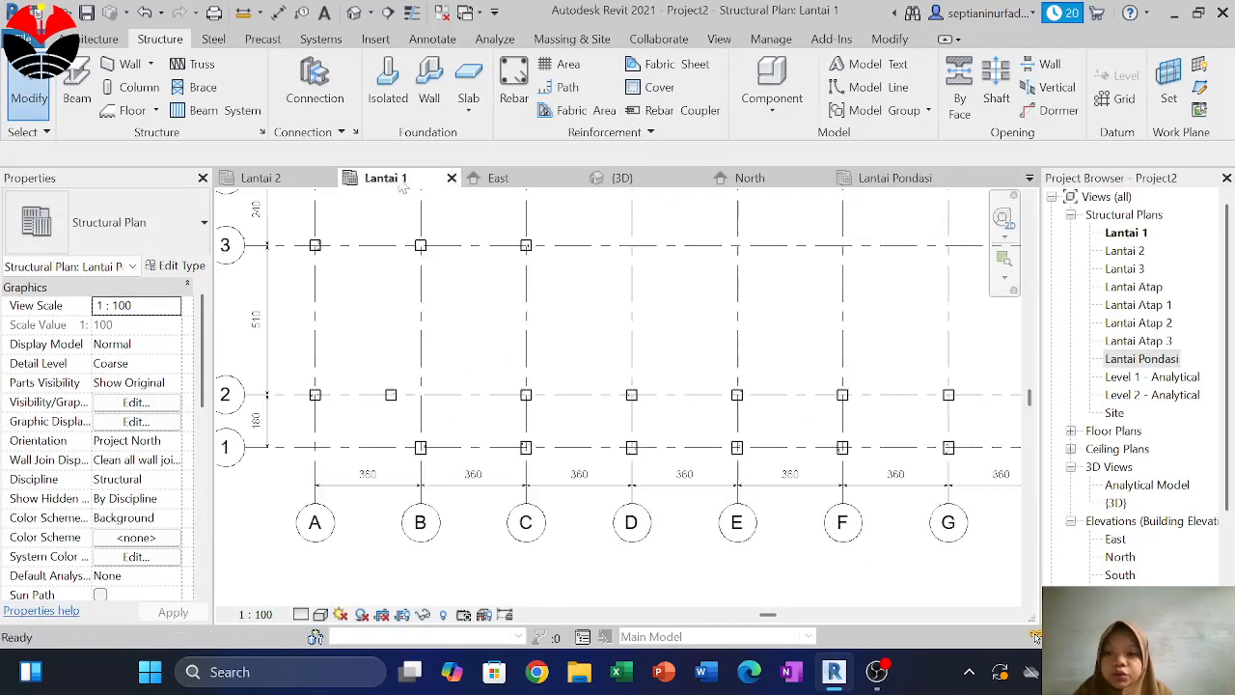
left_click(422, 447)
right_click(424, 448)
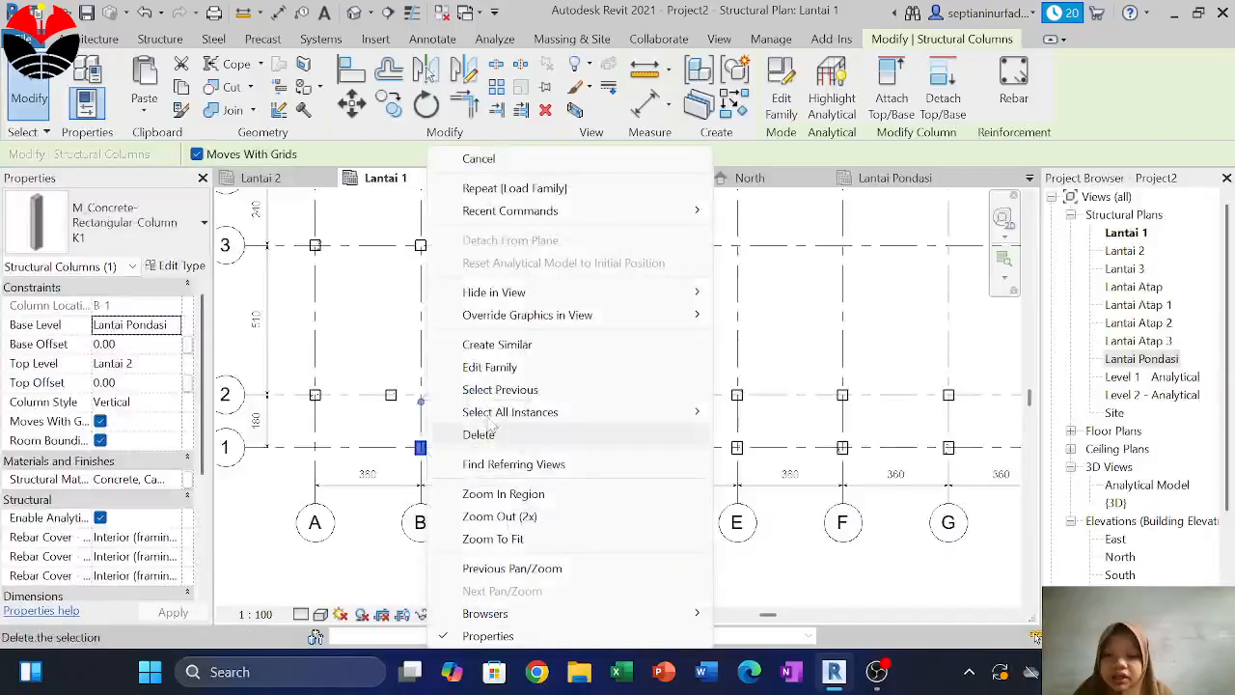
mouse_move(538, 413)
left_click(764, 411)
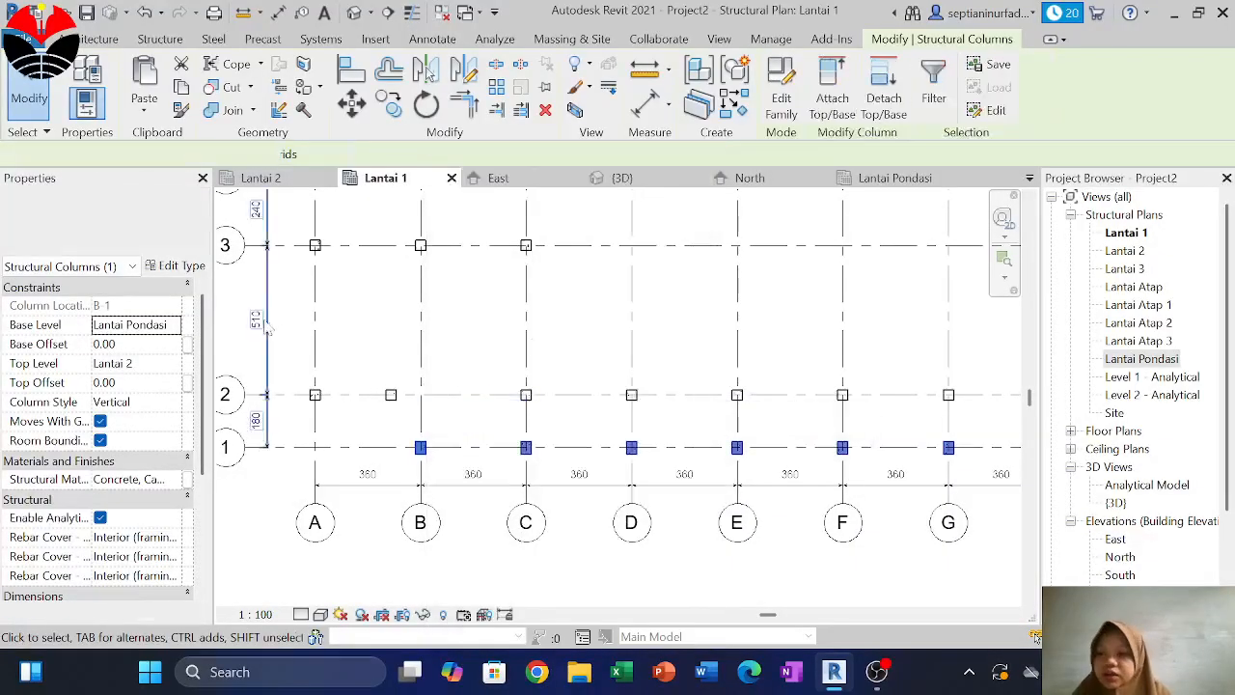
left_click(172, 325)
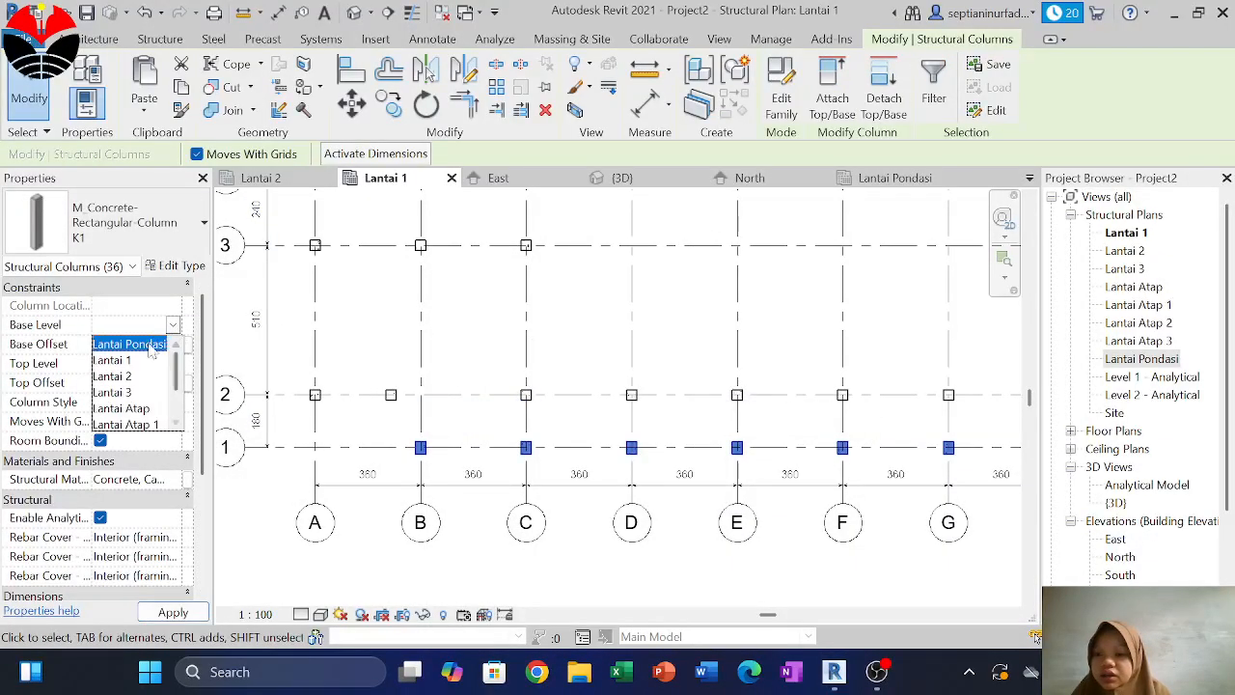
left_click(149, 346)
left_click(173, 614)
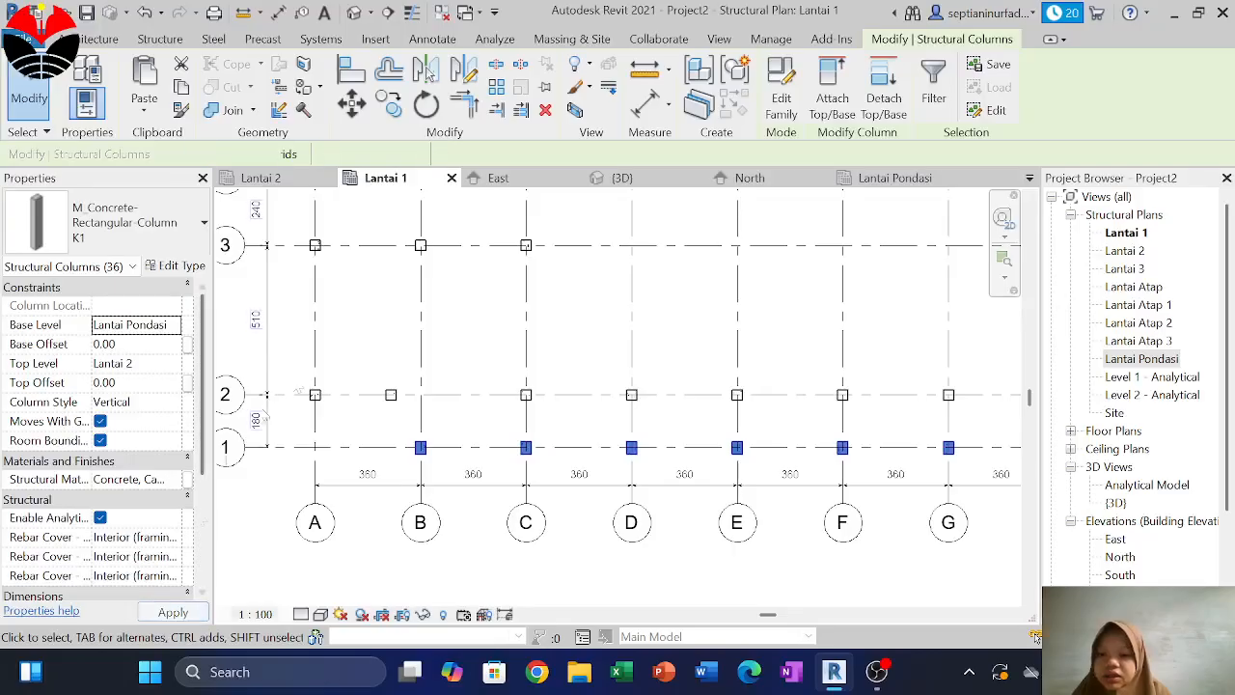
Set the base level of all K2 columns visible in the Lantai 1 plan to Lantai Pondasi
left_click(392, 395)
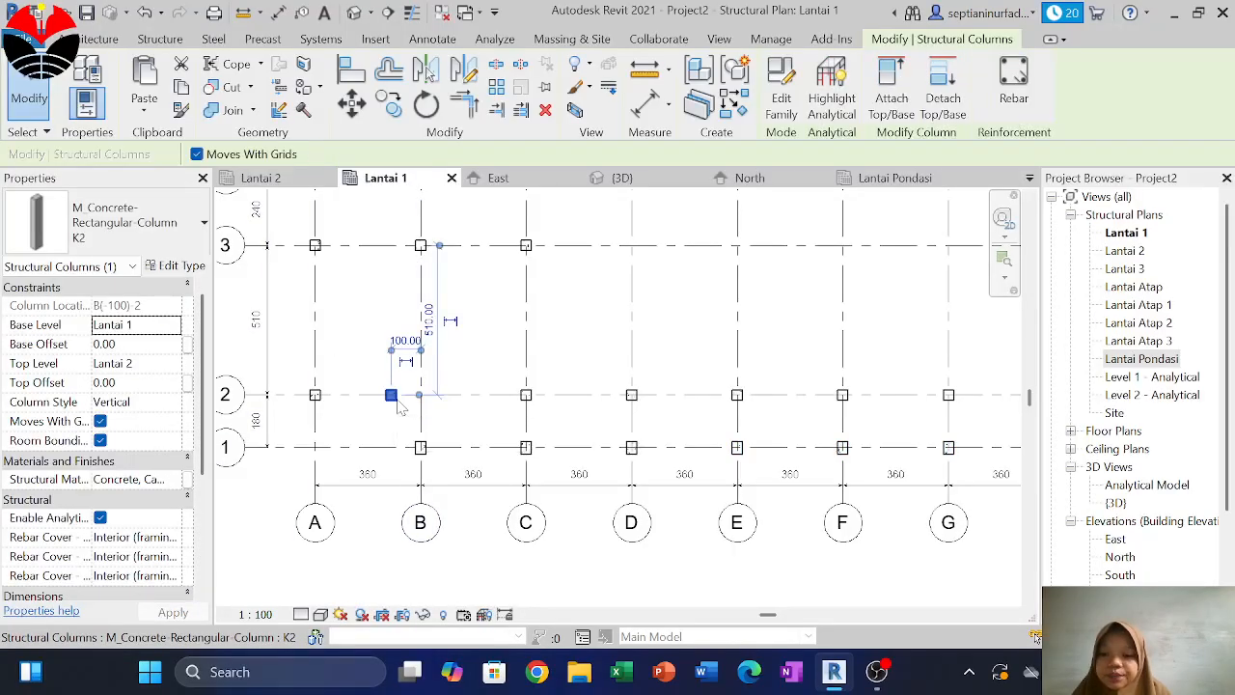
right_click(400, 407)
mouse_move(502, 412)
left_click(696, 432)
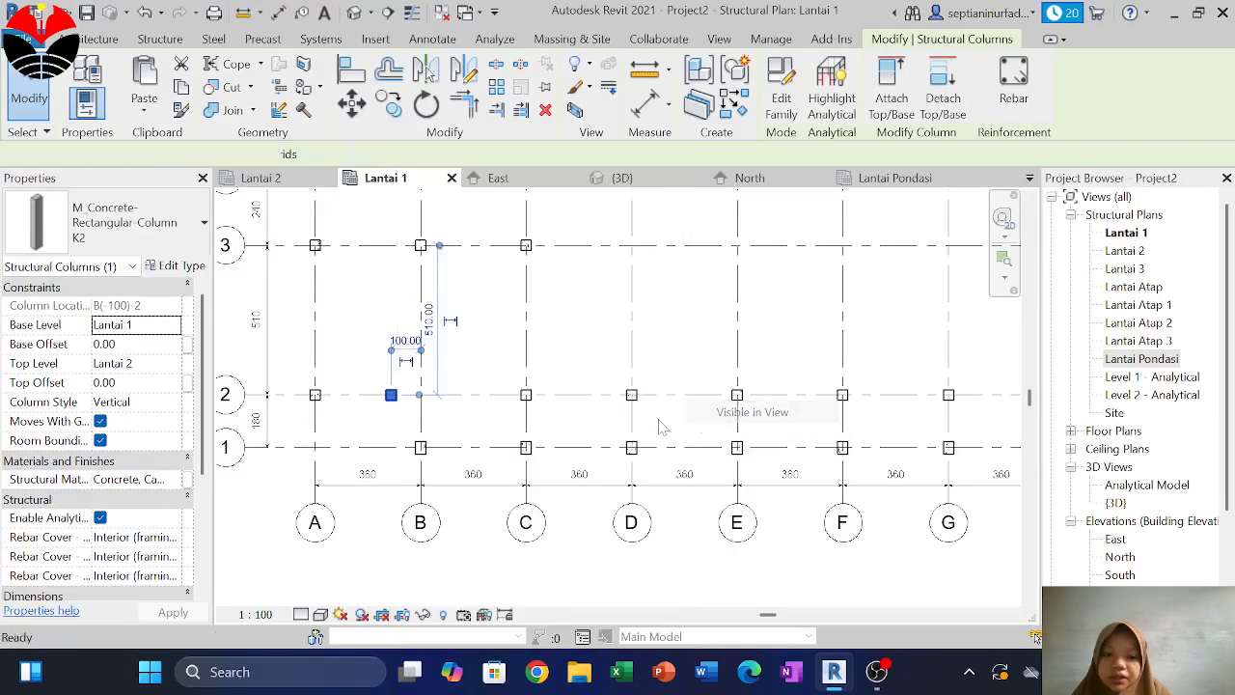
left_click(172, 325)
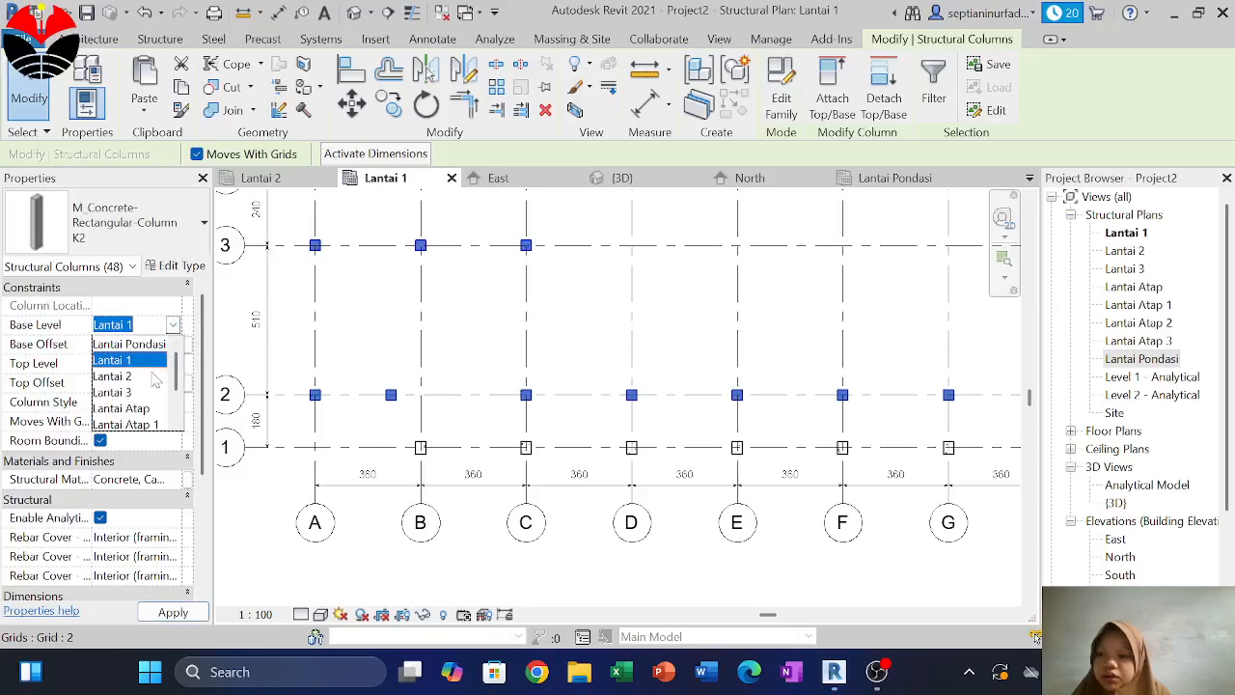
left_click(129, 344)
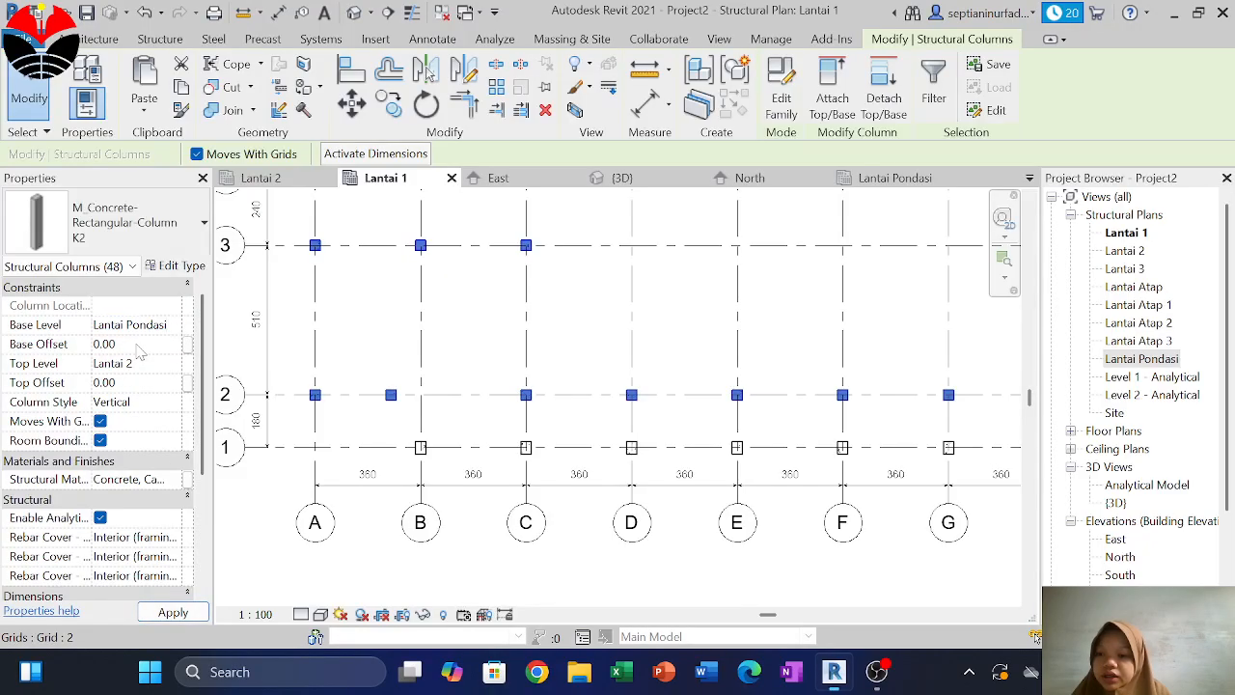
left_click(174, 613)
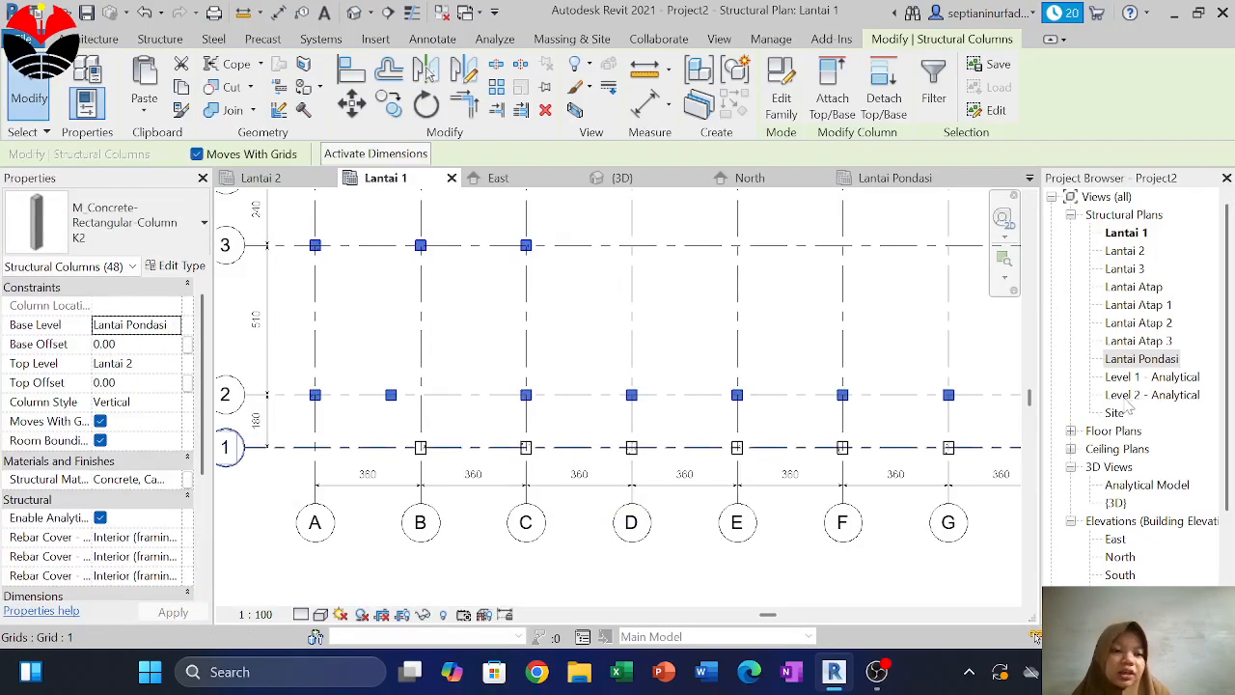
Open the Lantai Pondasi structural plan and dismiss the MEP Fabrication Parts palette
double_click(1131, 365)
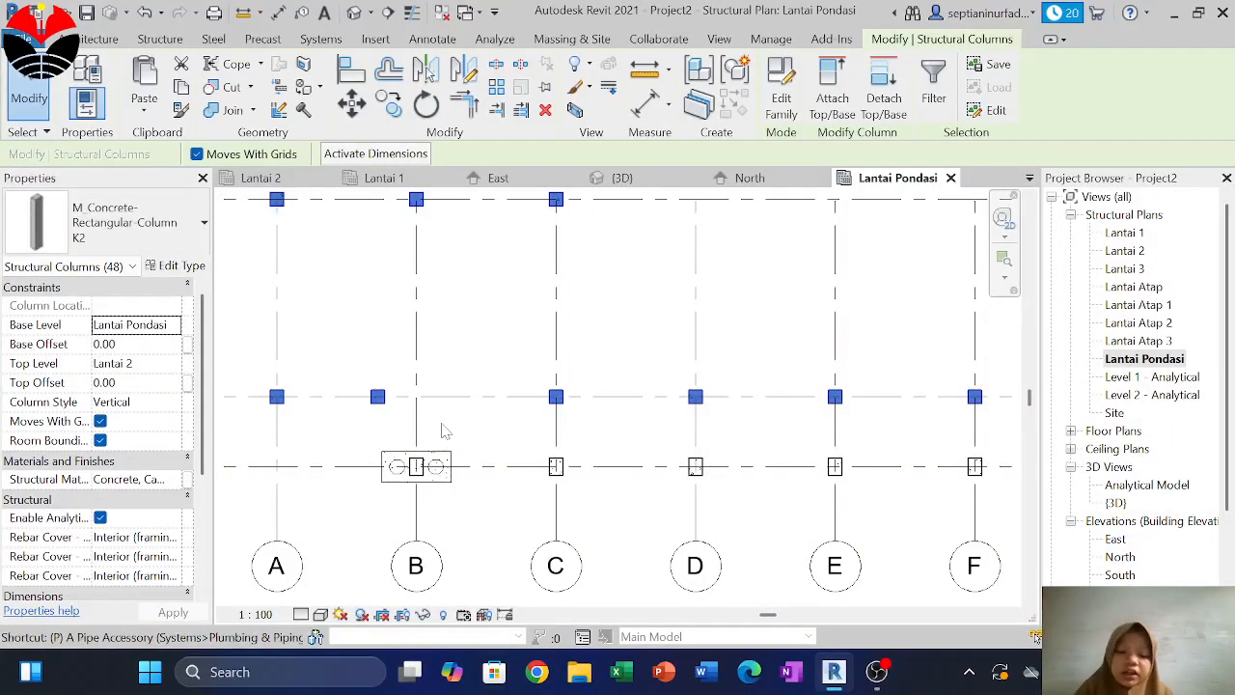
key("b")
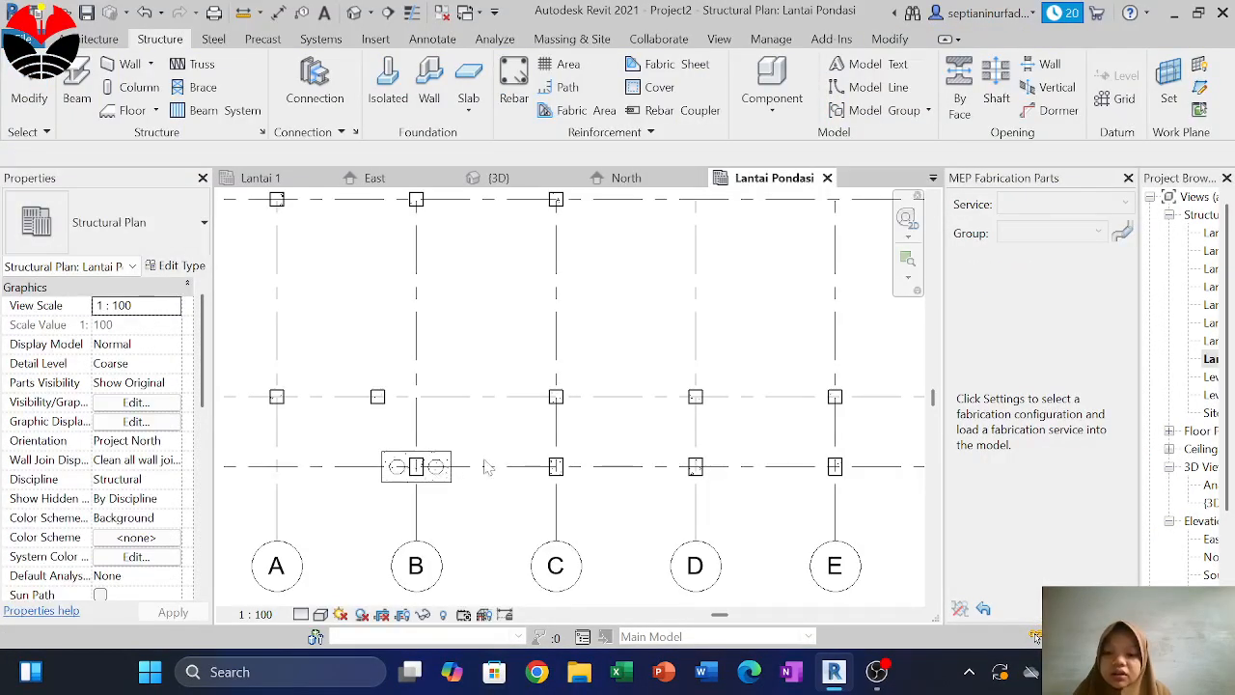
left_click(1128, 178)
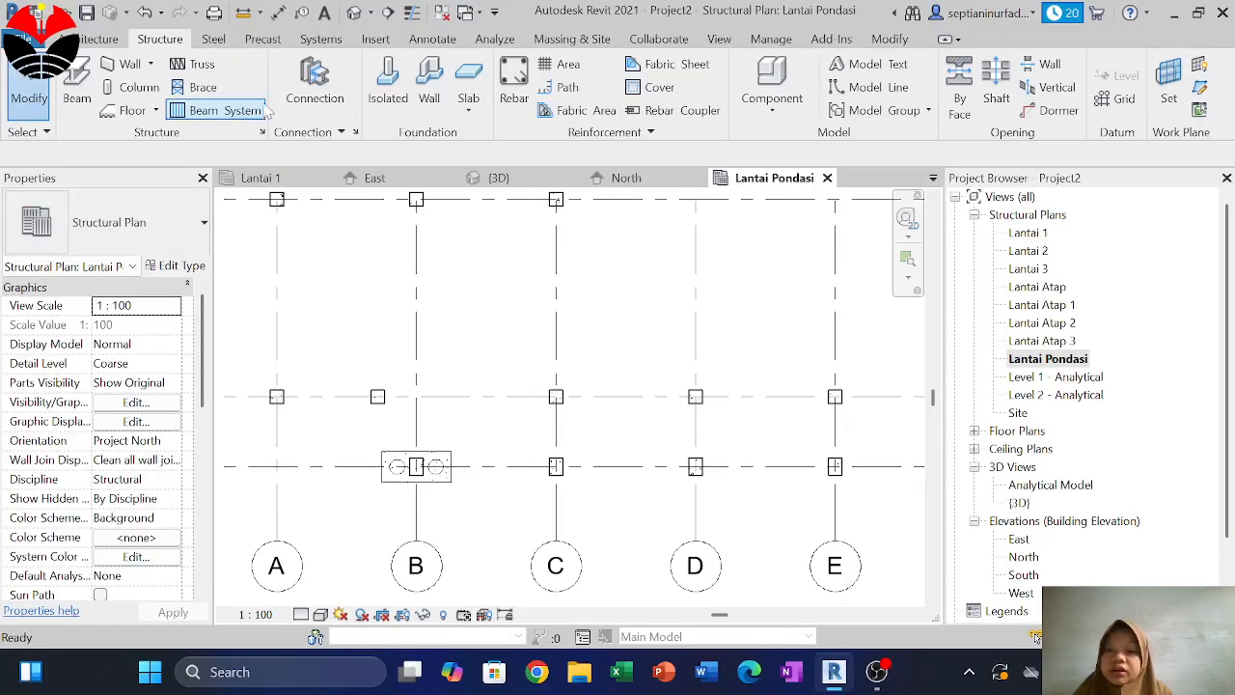
Place M_Pile Cap-2 Pile 800 x 1800 x 900mm isolated foundations under the columns at grids C and D on grid line 1
left_click(388, 96)
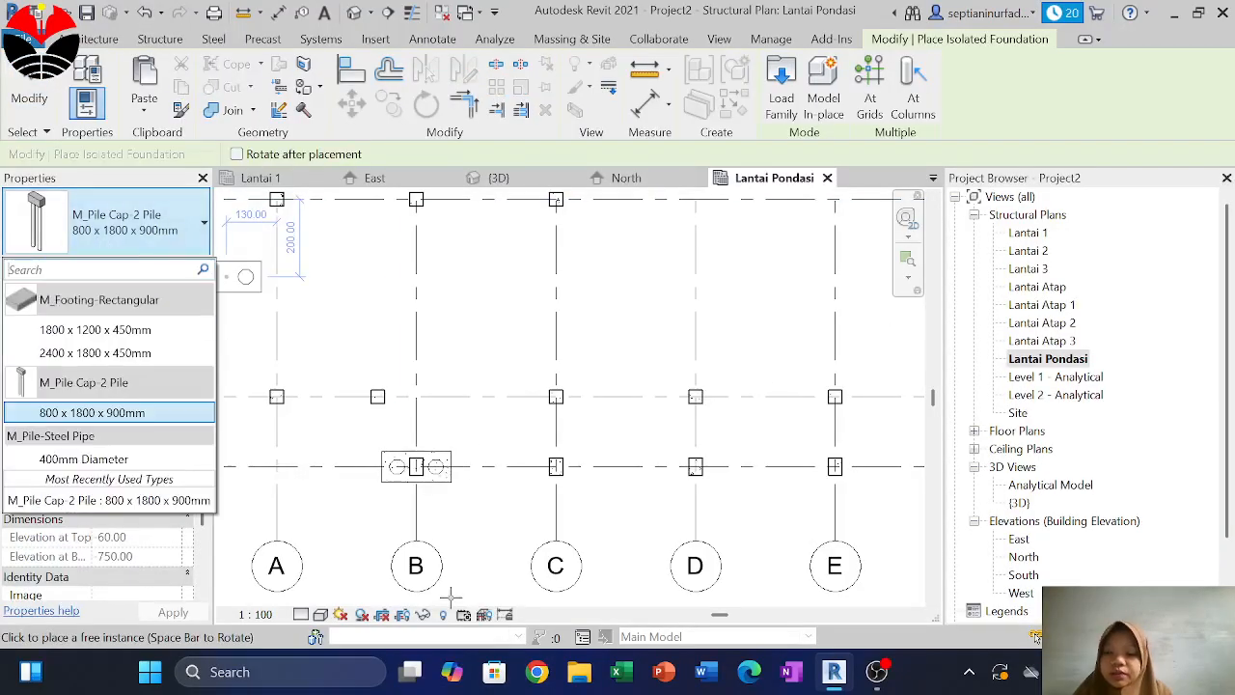
scroll(556, 466, "up", 2)
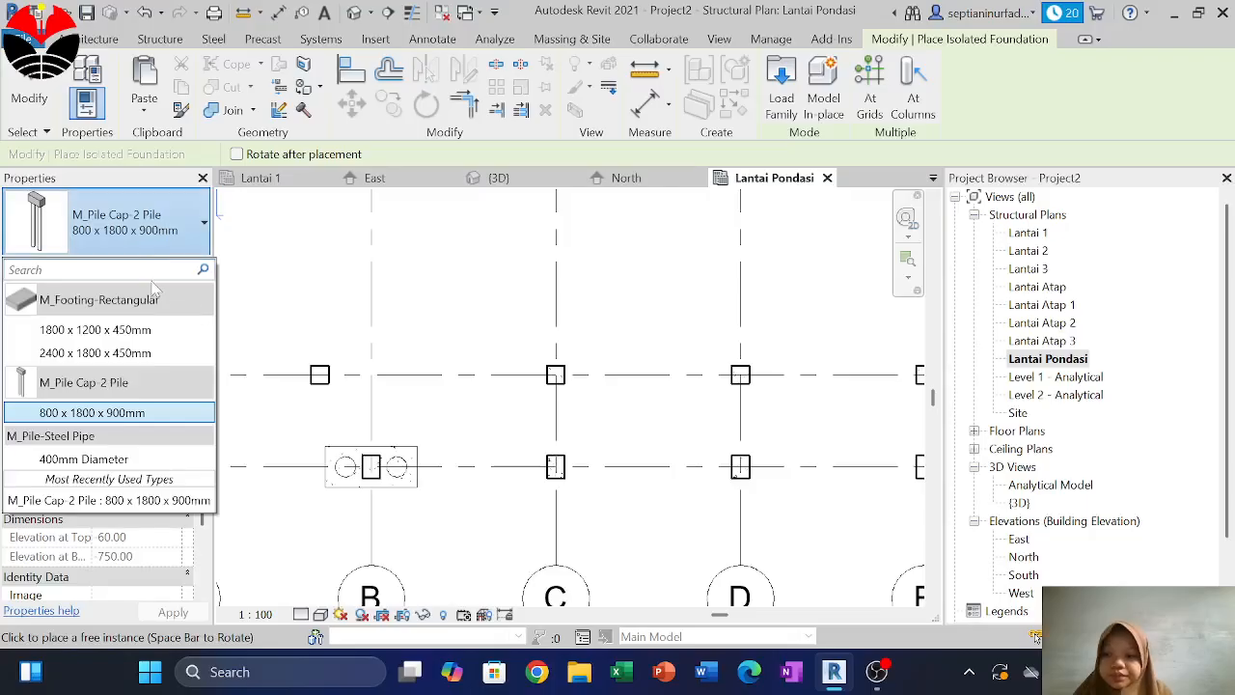
left_click(132, 413)
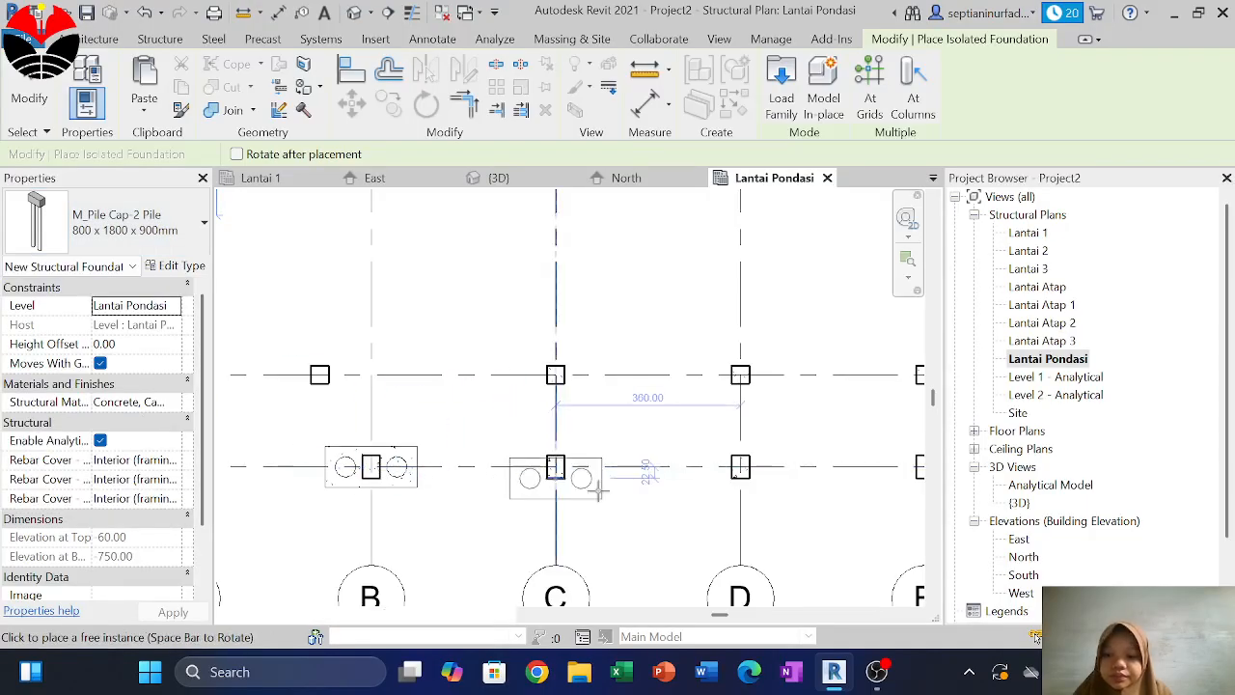
left_click(556, 467)
scroll(555, 467, "down", 2)
scroll(656, 466, "up", 3)
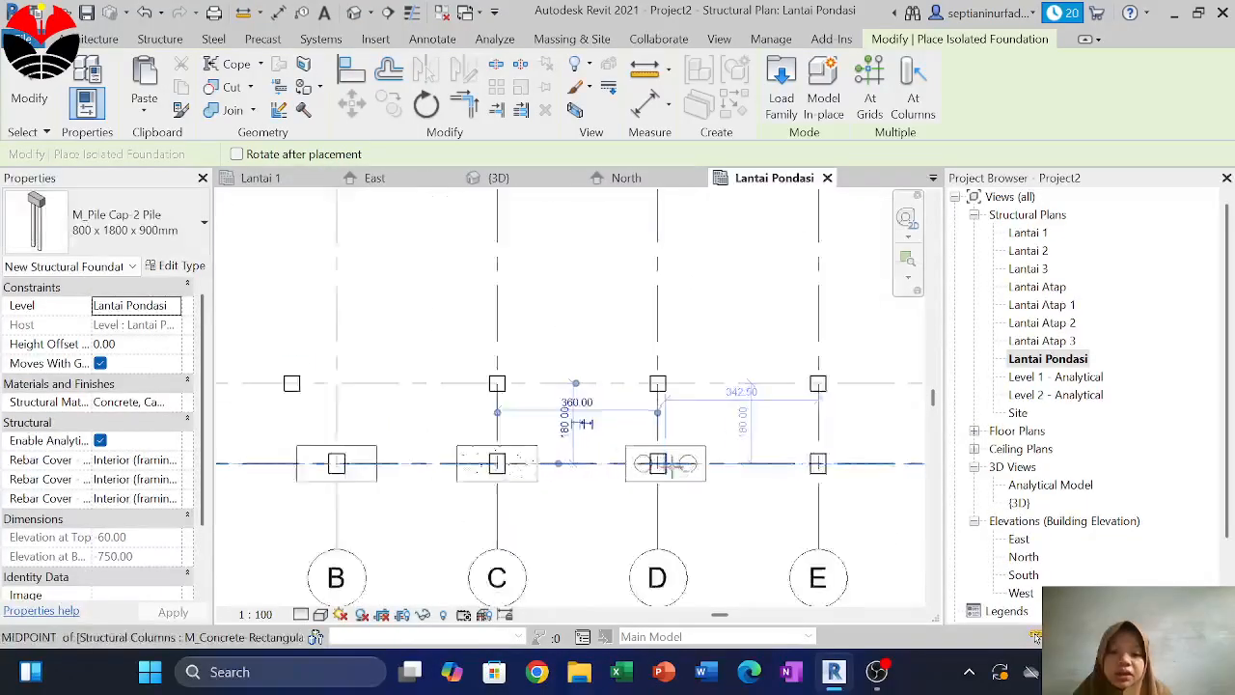
left_click(710, 443)
scroll(560, 409, "down", 4)
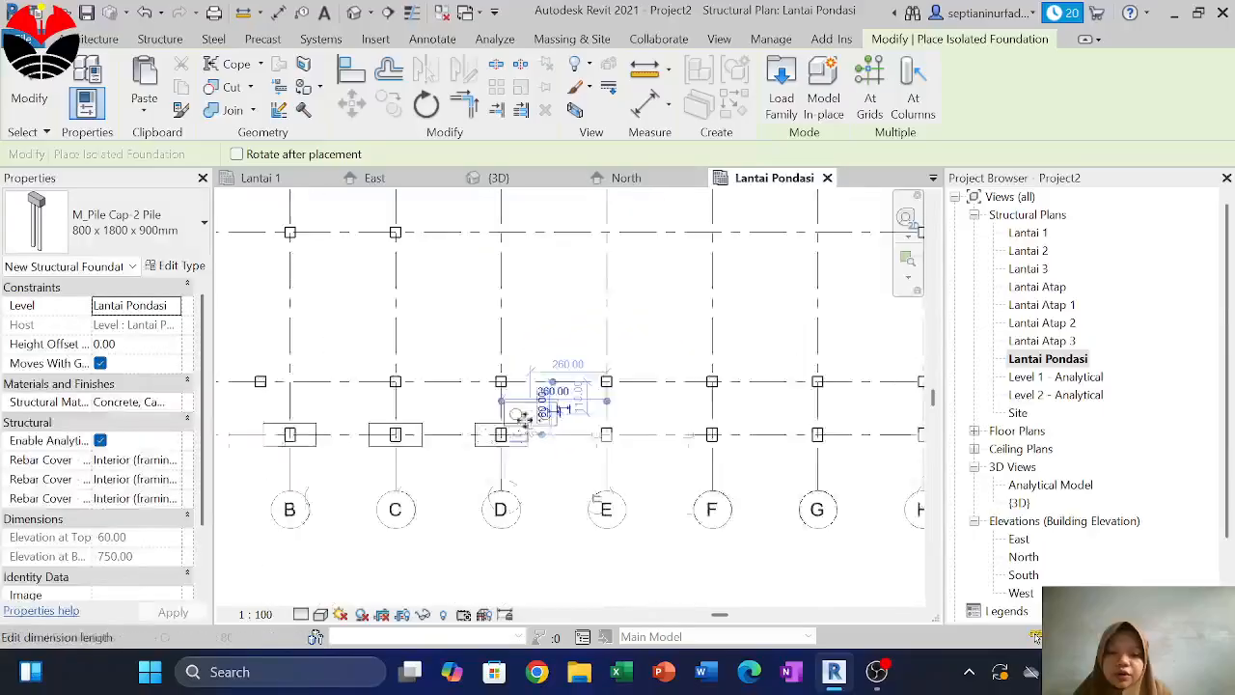
Place two-pile caps of the same type under the columns at grids E, F, G and H on grid line 1
scroll(478, 444, "up", 4)
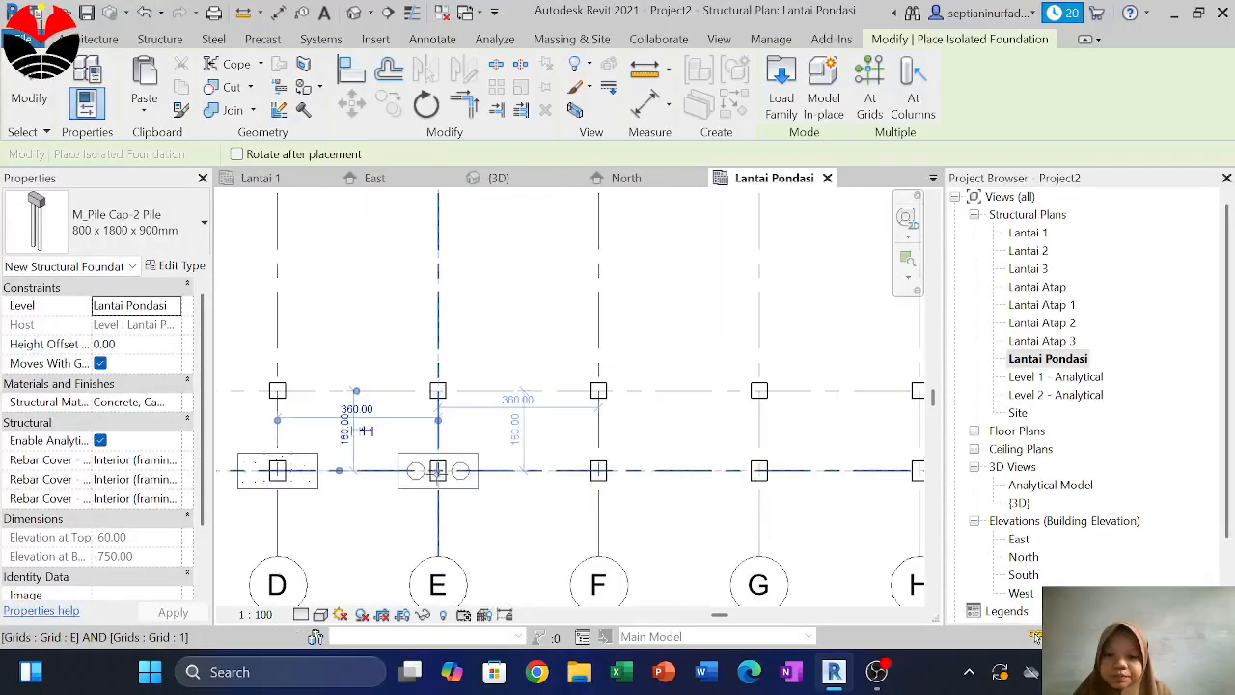
left_click(437, 470)
left_click(599, 470)
middle_click_drag(675, 449, 412, 452)
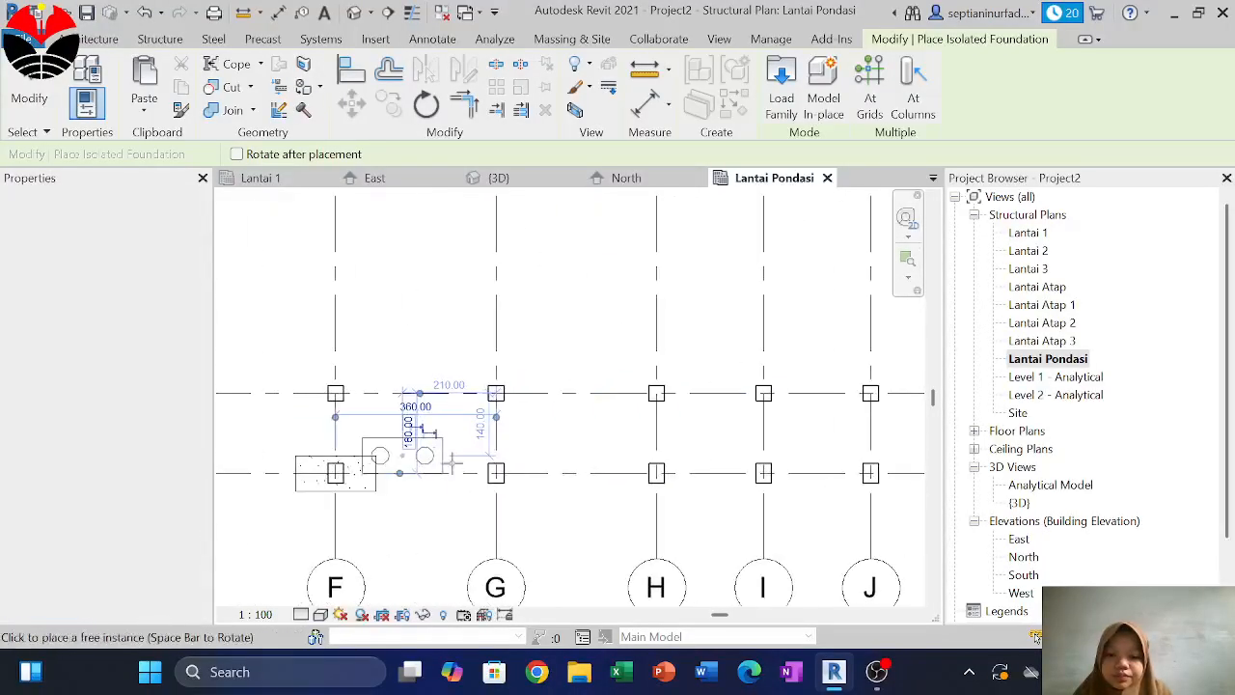
left_click(547, 472)
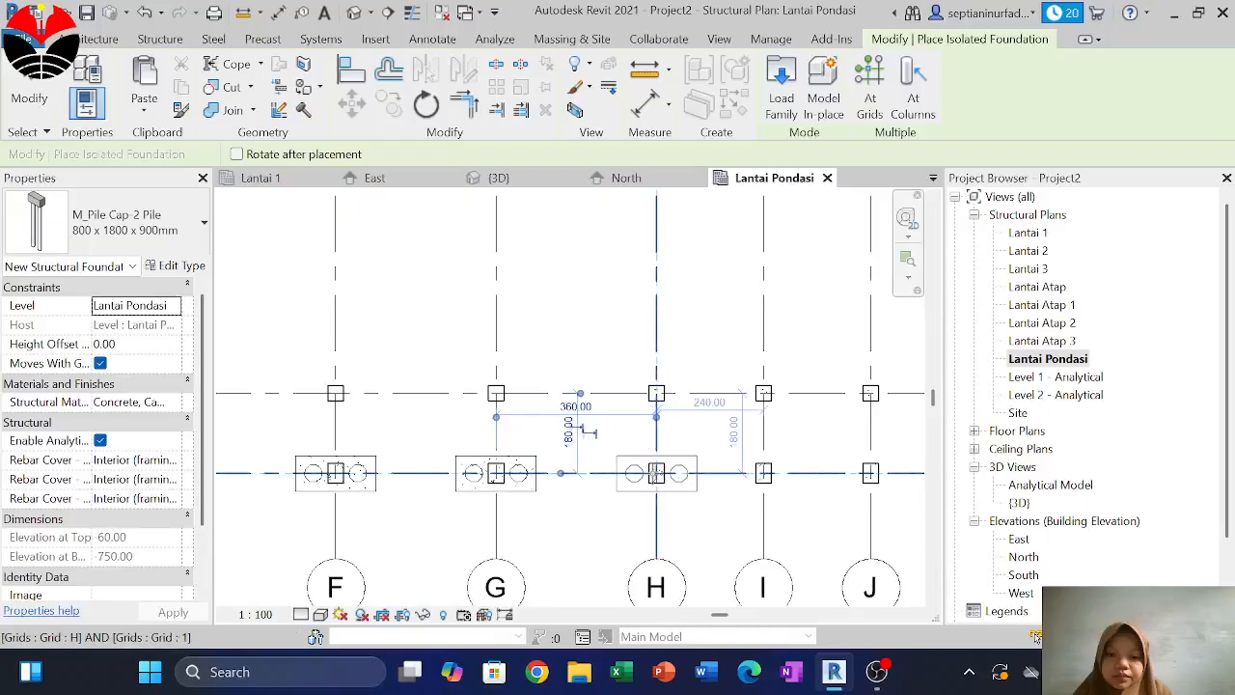
left_click(656, 472)
Place two-pile caps under the grid I columns on grid lines 1 and 2 and the grid H column on line 2
scroll(656, 471, "down", 5)
middle_click_drag(650, 428, 587, 419)
scroll(627, 444, "up", 3)
scroll(615, 473, "up", 5)
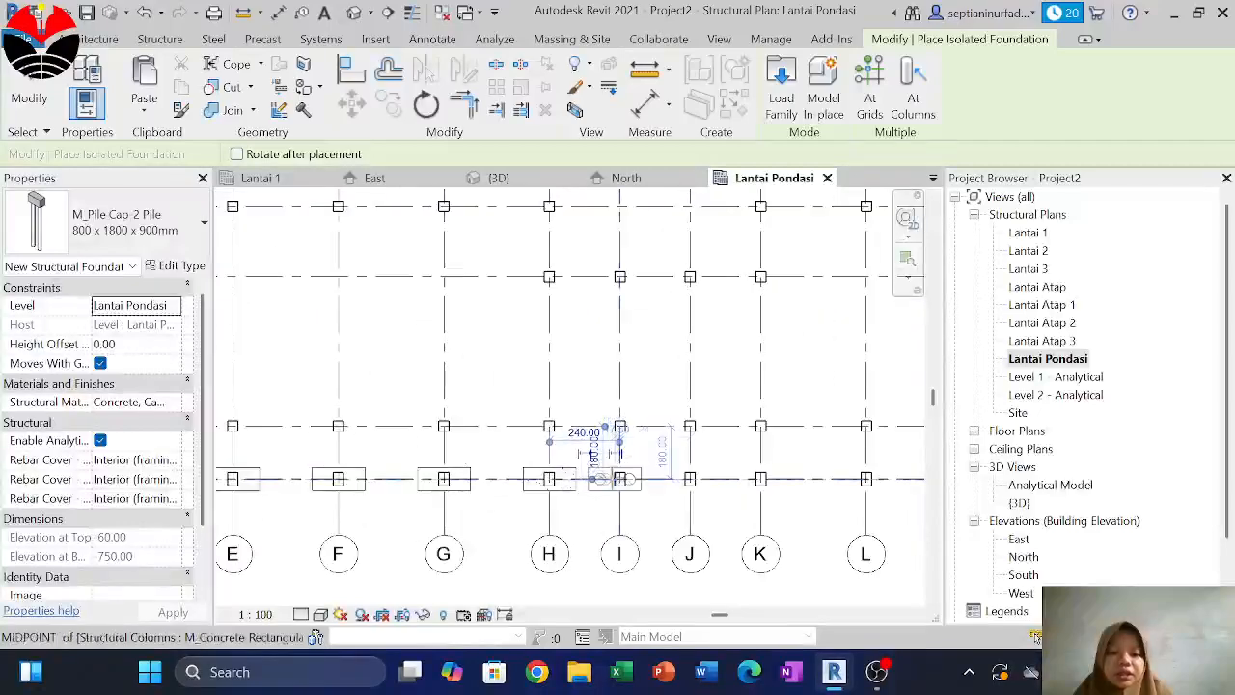
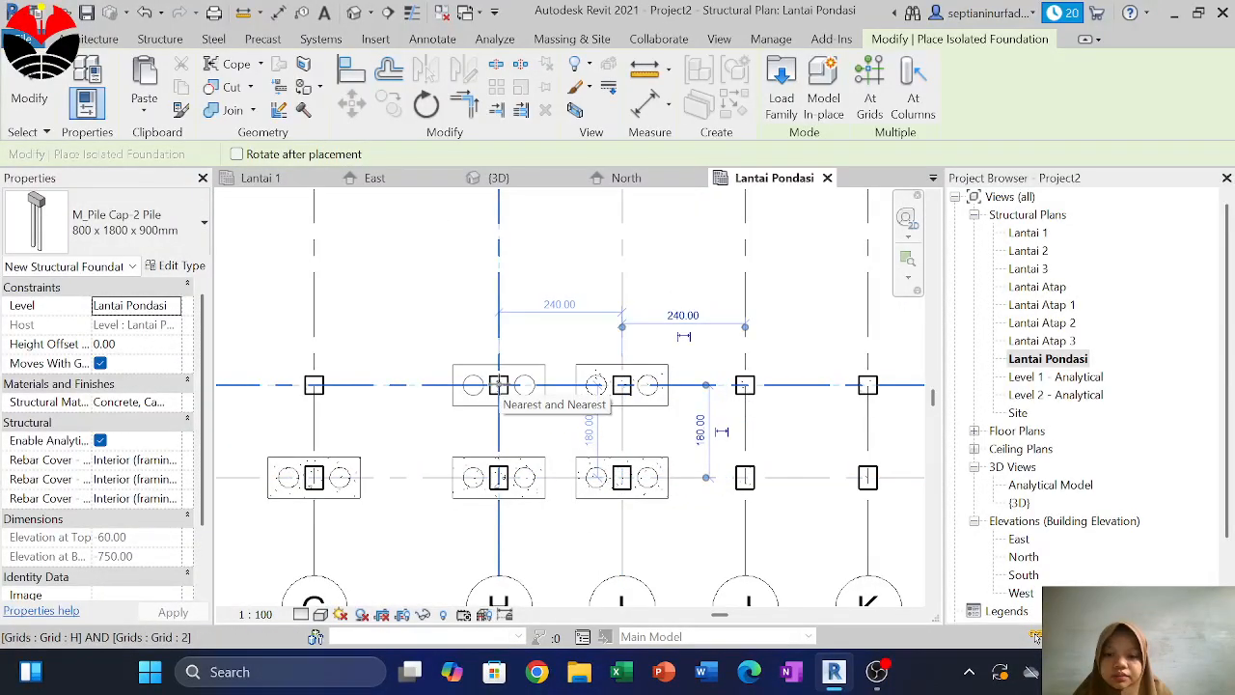
left_click(498, 385)
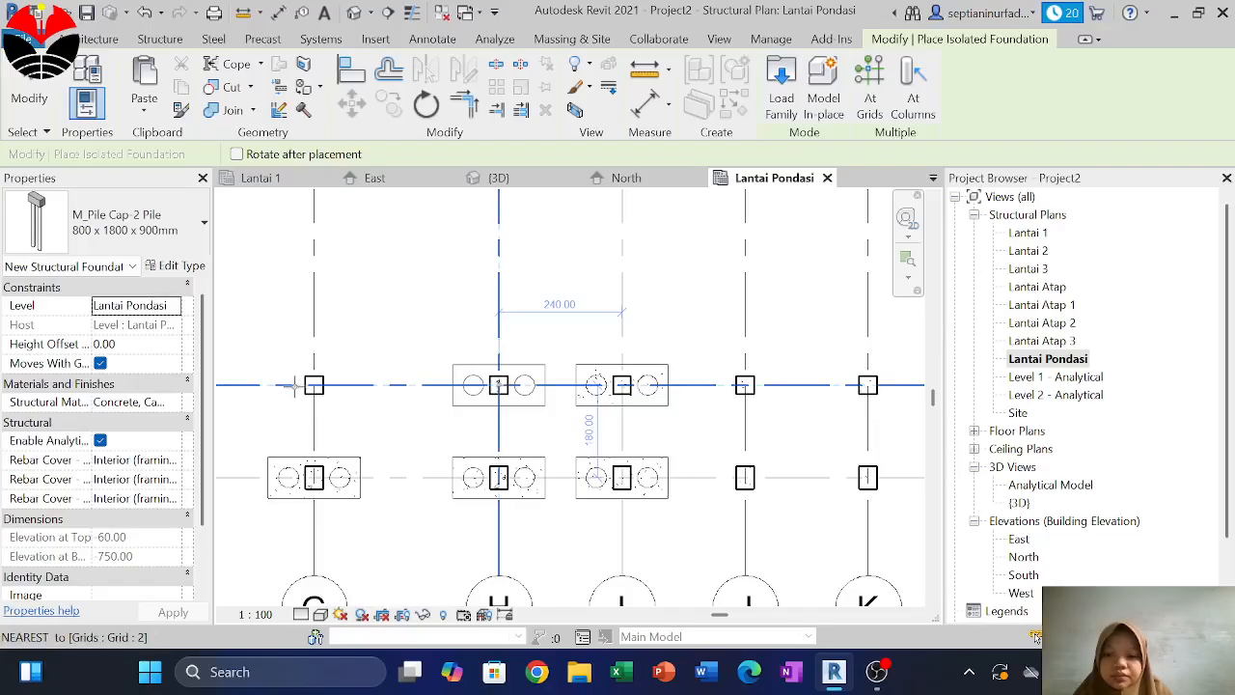
Place two-pile caps under the columns at grids G, F and E on grid line 2
scroll(618, 415, "down", 5)
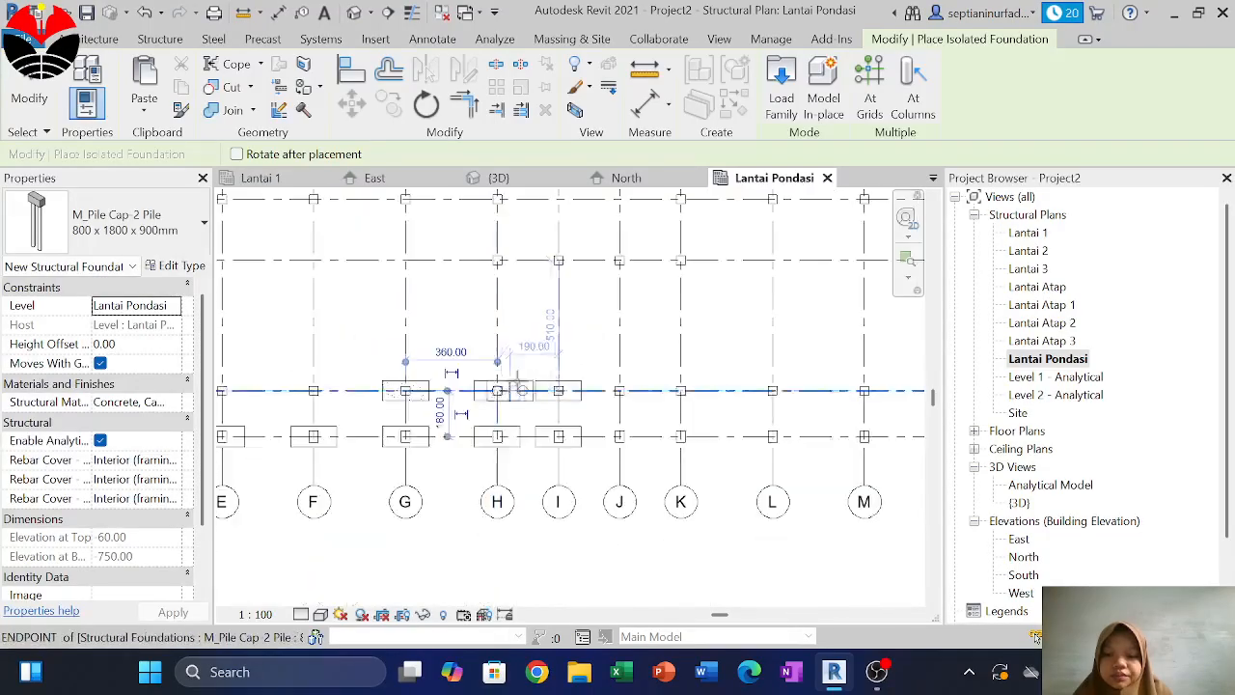
middle_click_drag(550, 416, 557, 418)
scroll(558, 418, "up", 5)
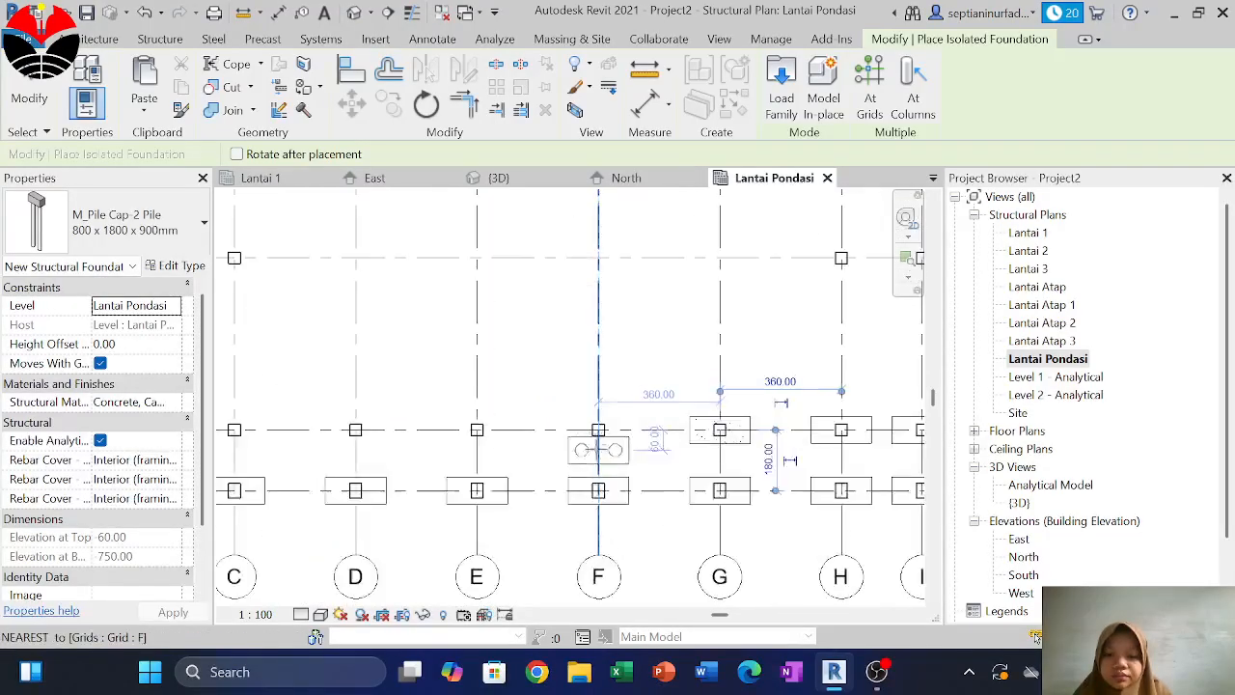
left_click(599, 422)
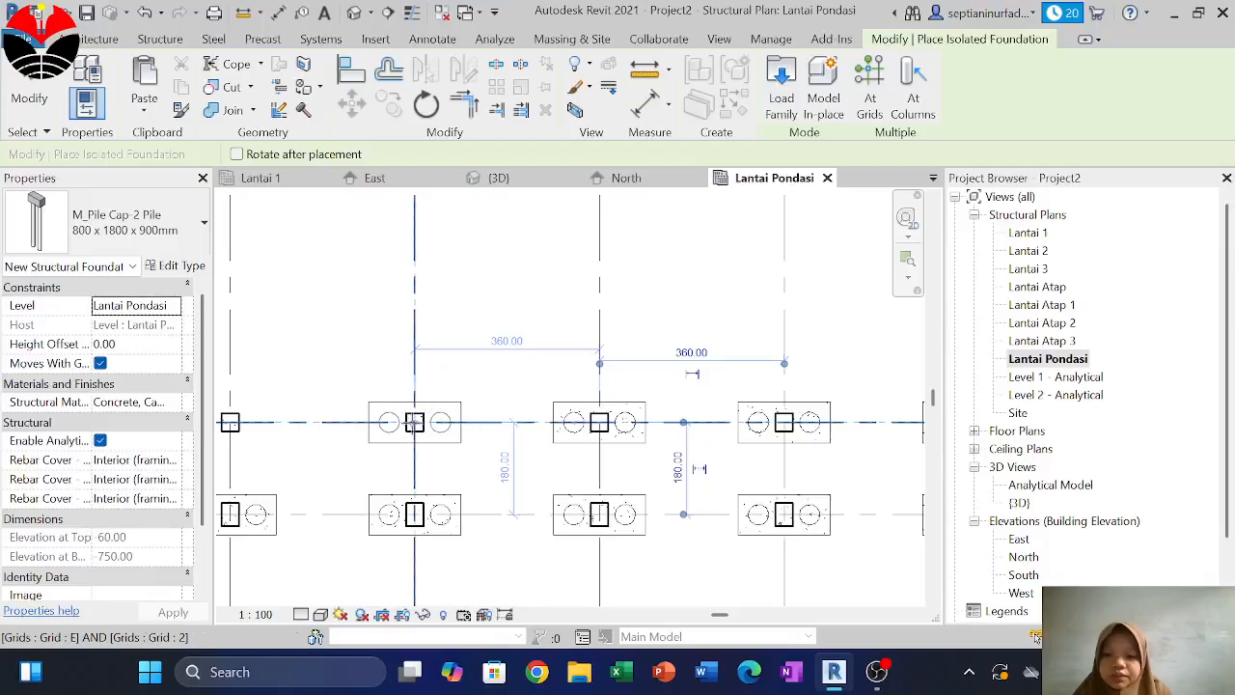
left_click(417, 420)
Place two-pile caps on grid line 2 under the columns at grids D, C and A and the column between A and B
middle_click_drag(343, 356, 719, 378)
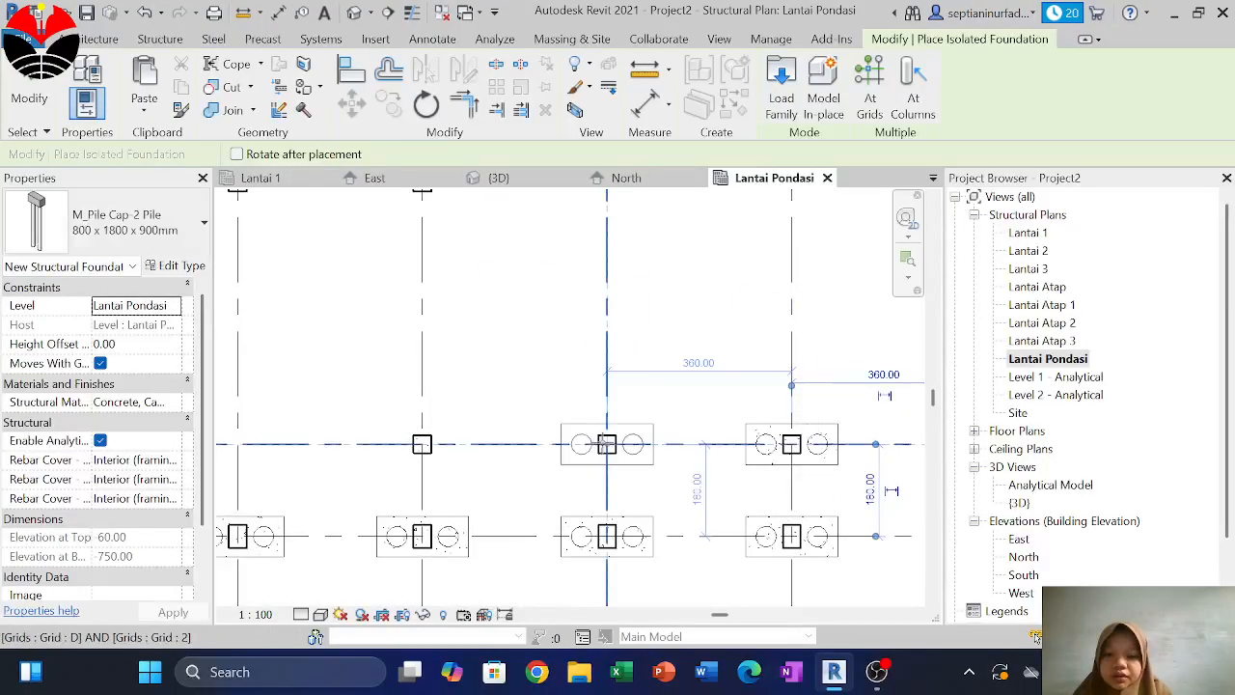
left_click(424, 445)
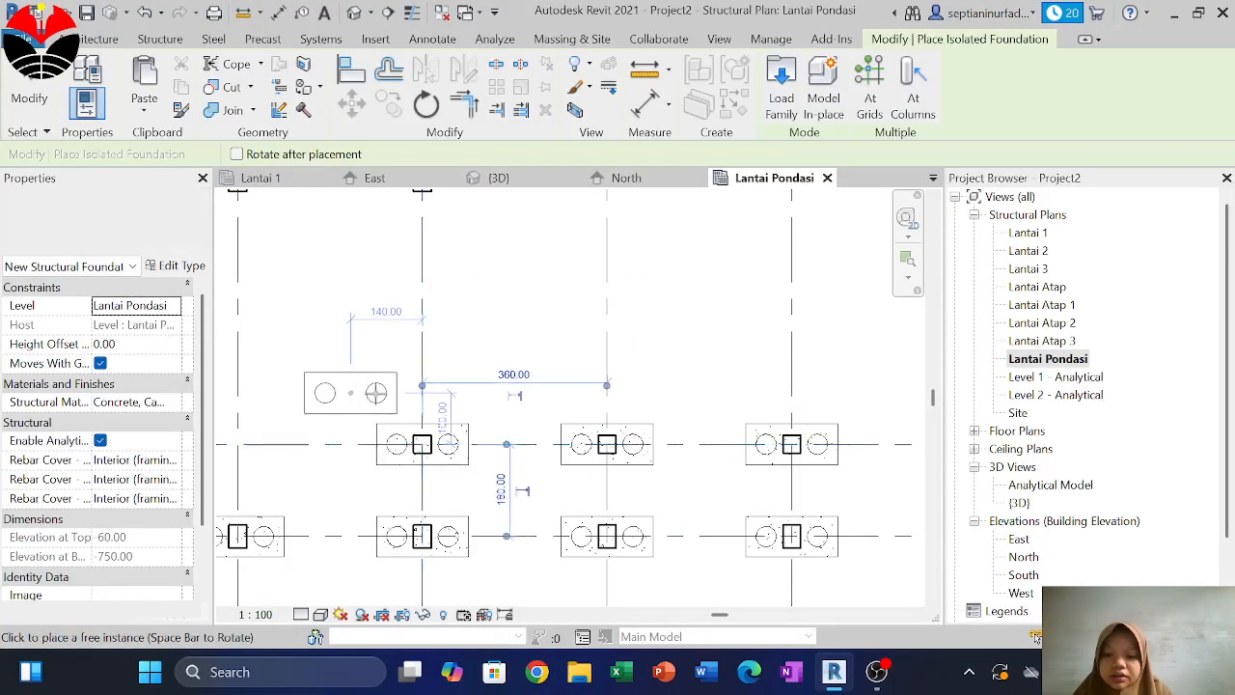
middle_click_drag(403, 407, 806, 401)
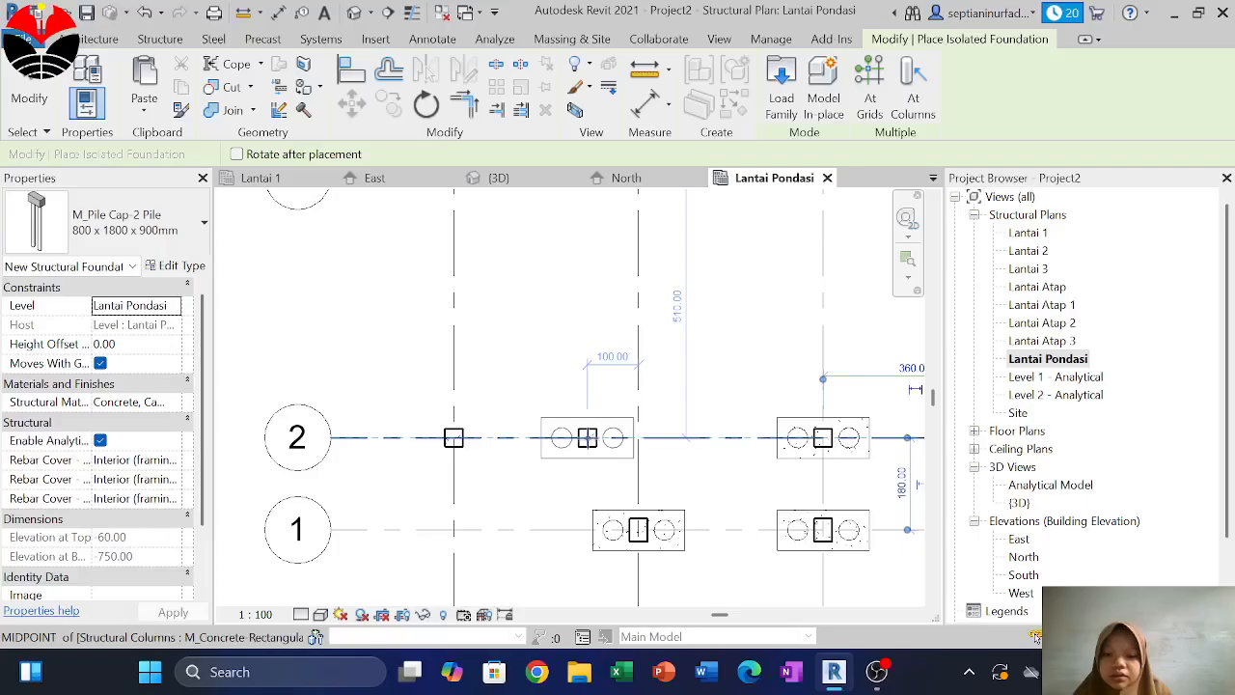
left_click(454, 438)
Place two-pile caps under the columns at grids A, B and C on grid lines 3 and 4
middle_click_drag(497, 293, 483, 530)
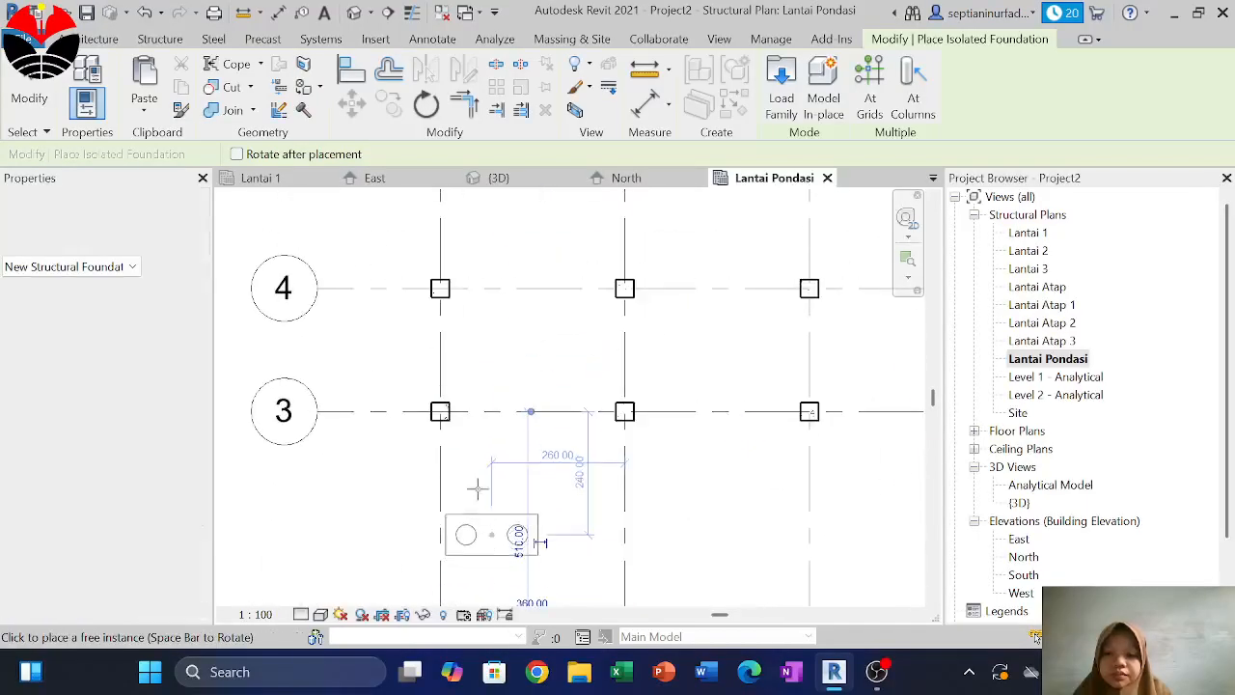
left_click(440, 413)
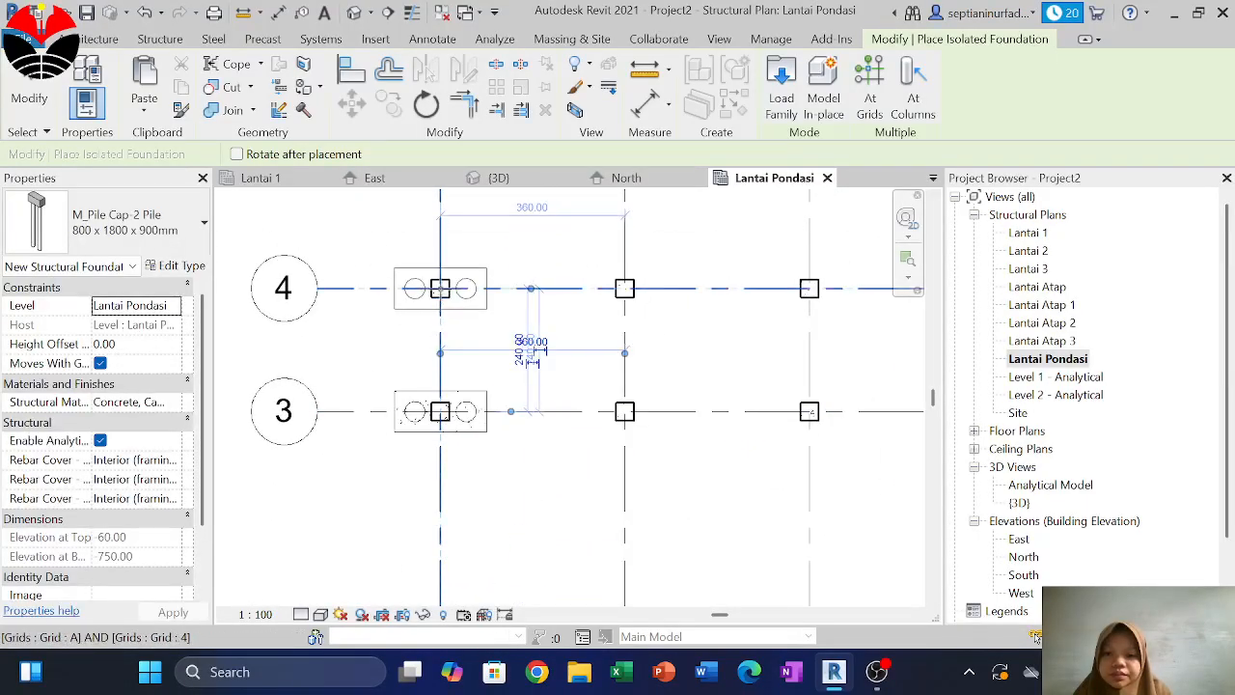
left_click(626, 288)
left_click(625, 411)
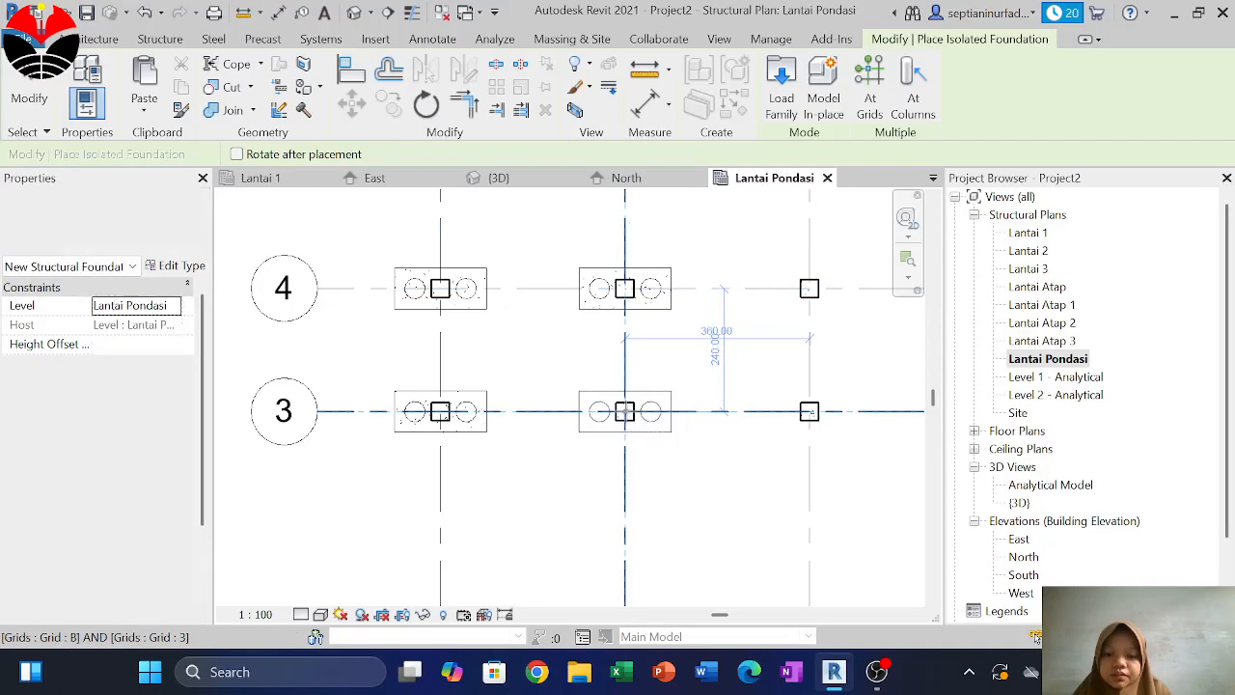
middle_click_drag(735, 374, 453, 432)
left_click(529, 344)
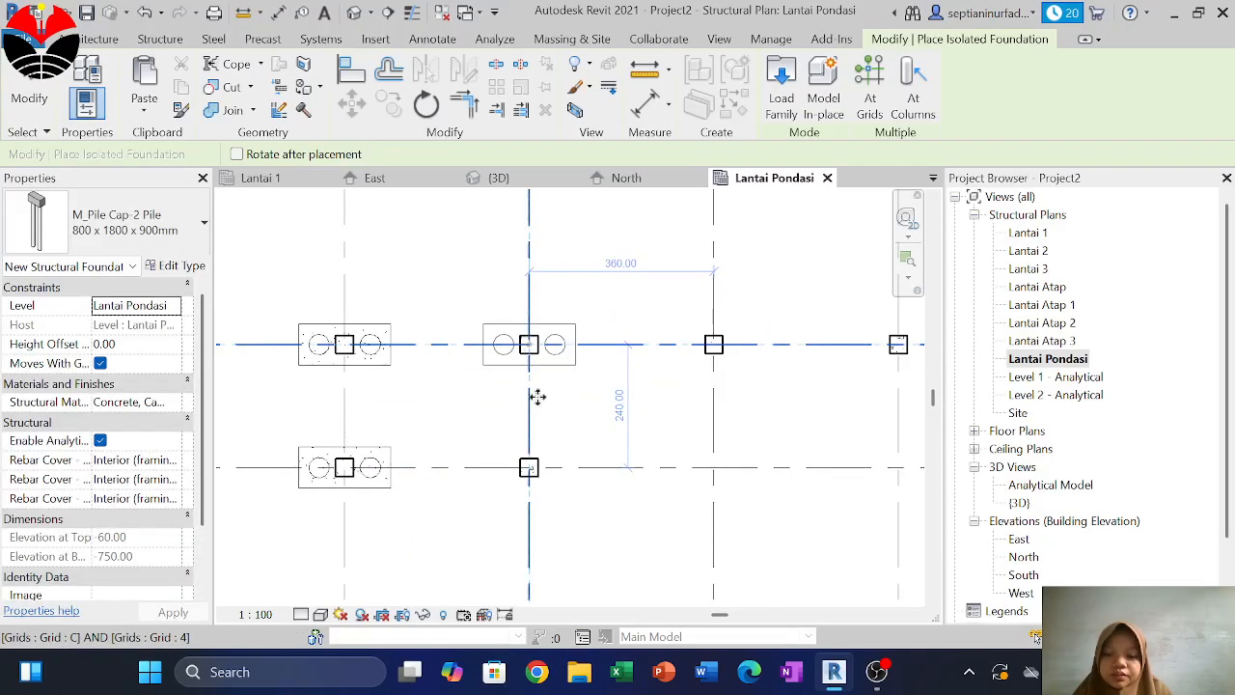
Place two-pile caps under the columns at grids D, E, F and G on grid line 4
middle_click_drag(679, 395, 403, 424)
left_click(436, 373)
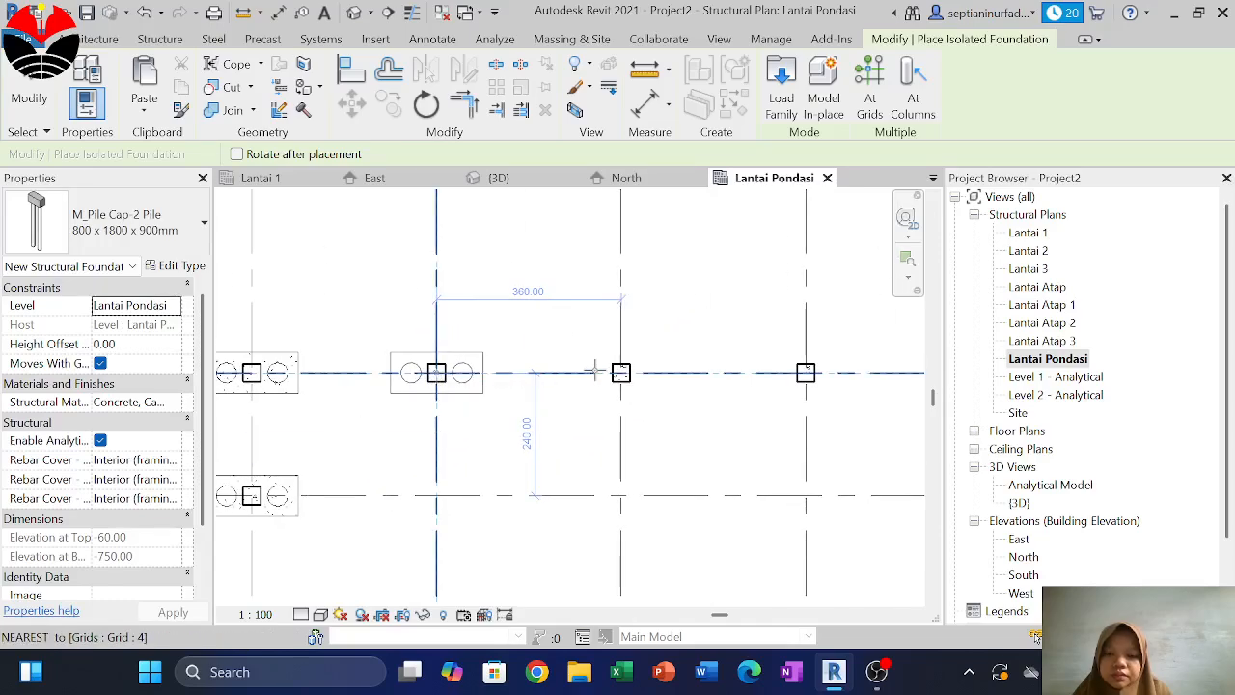
middle_click_drag(621, 375, 503, 425)
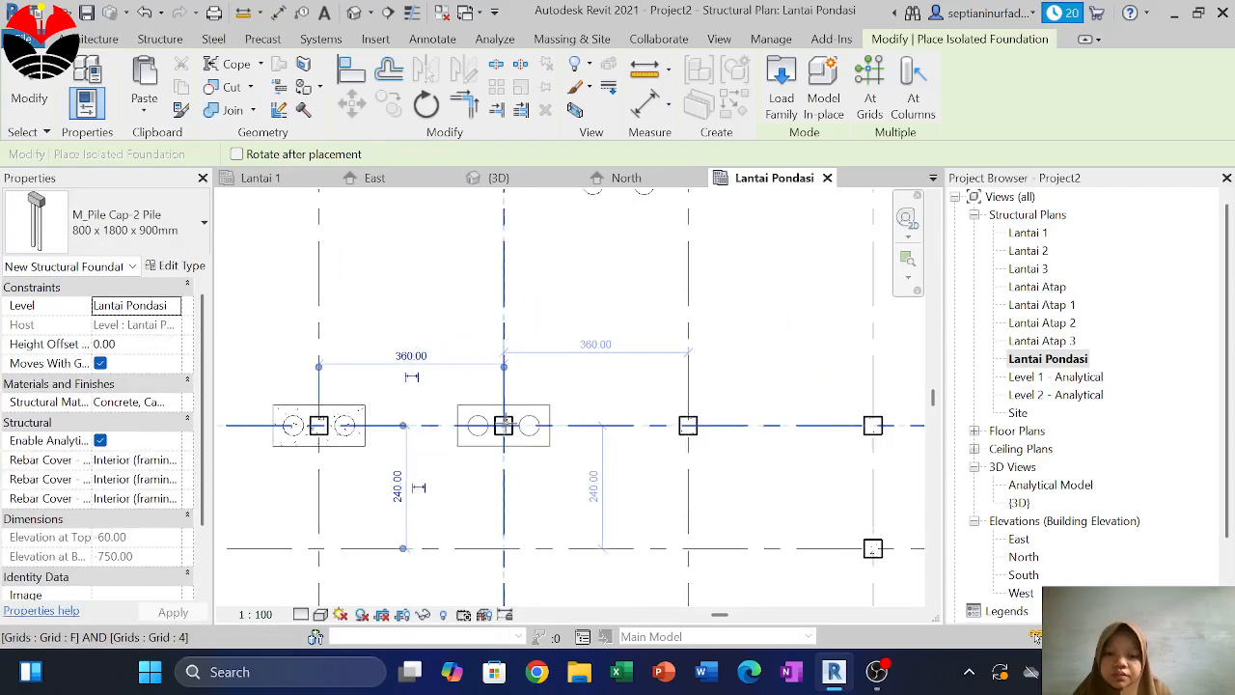
left_click(688, 424)
Place two-pile caps under the grid H columns on lines 3 and 4 and the grid I columns on line 3 and just above line 4
middle_click_drag(778, 367, 541, 309)
scroll(538, 320, "down", 5)
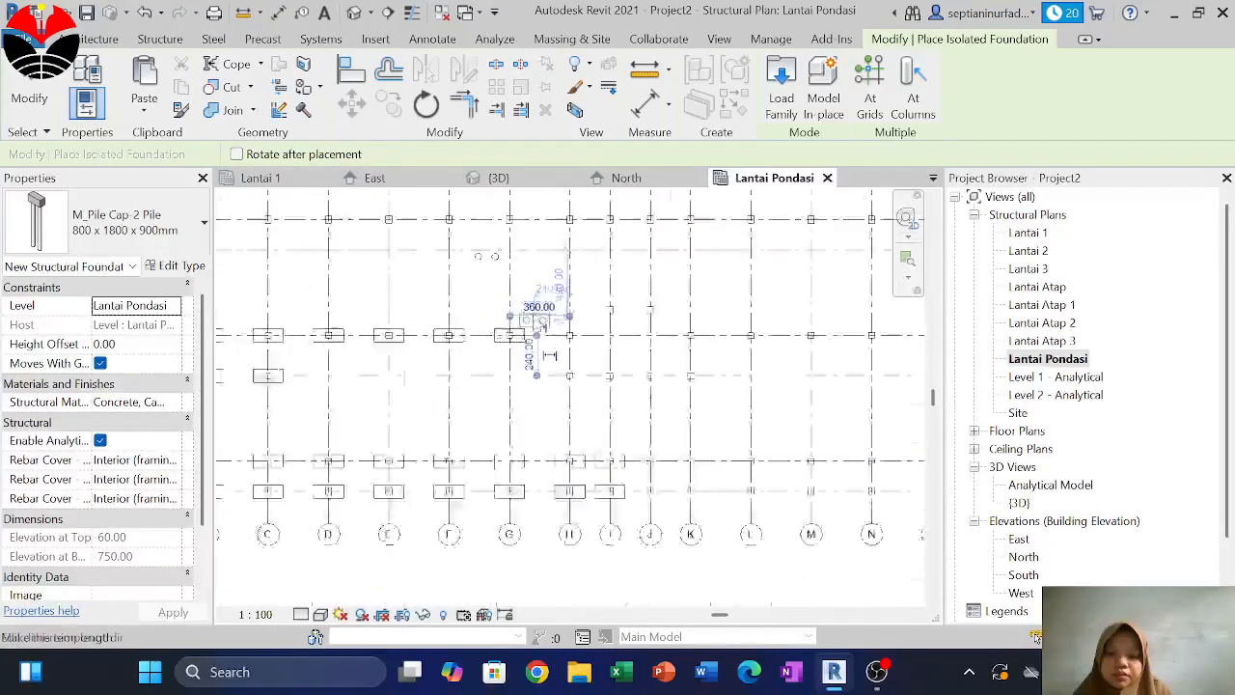
scroll(531, 267, "up", 2)
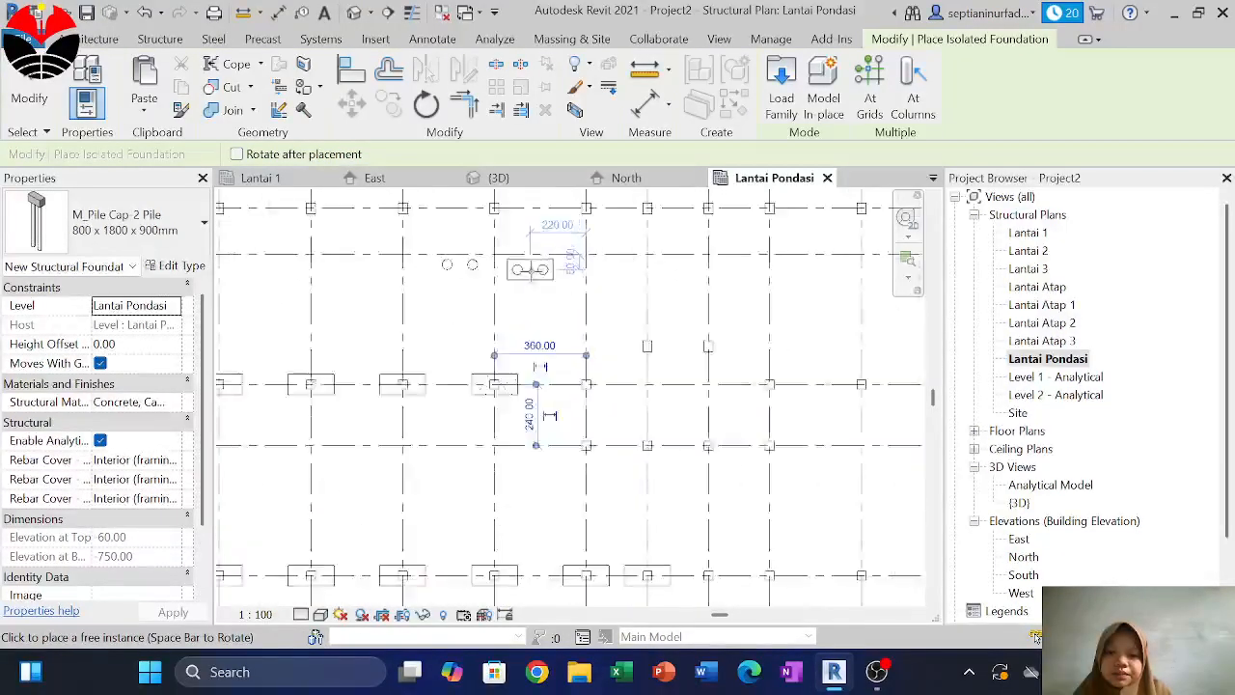
scroll(585, 386, "up", 2)
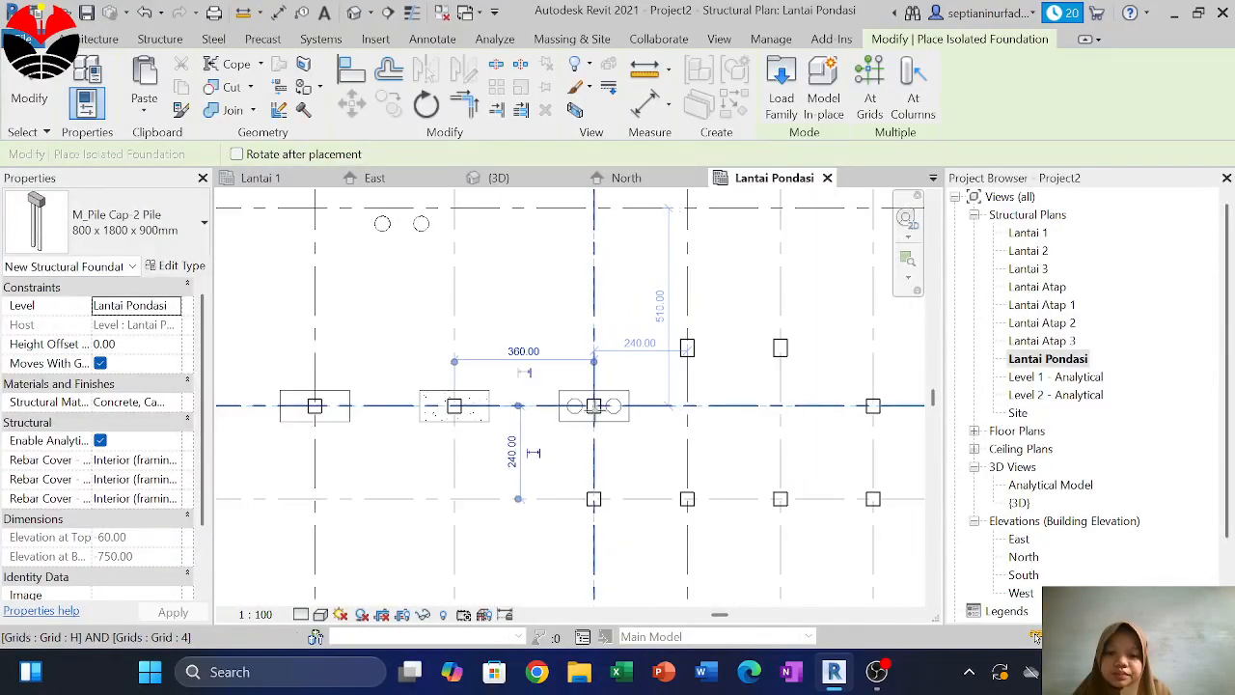
left_click(594, 499)
scroll(675, 353, "up", 2)
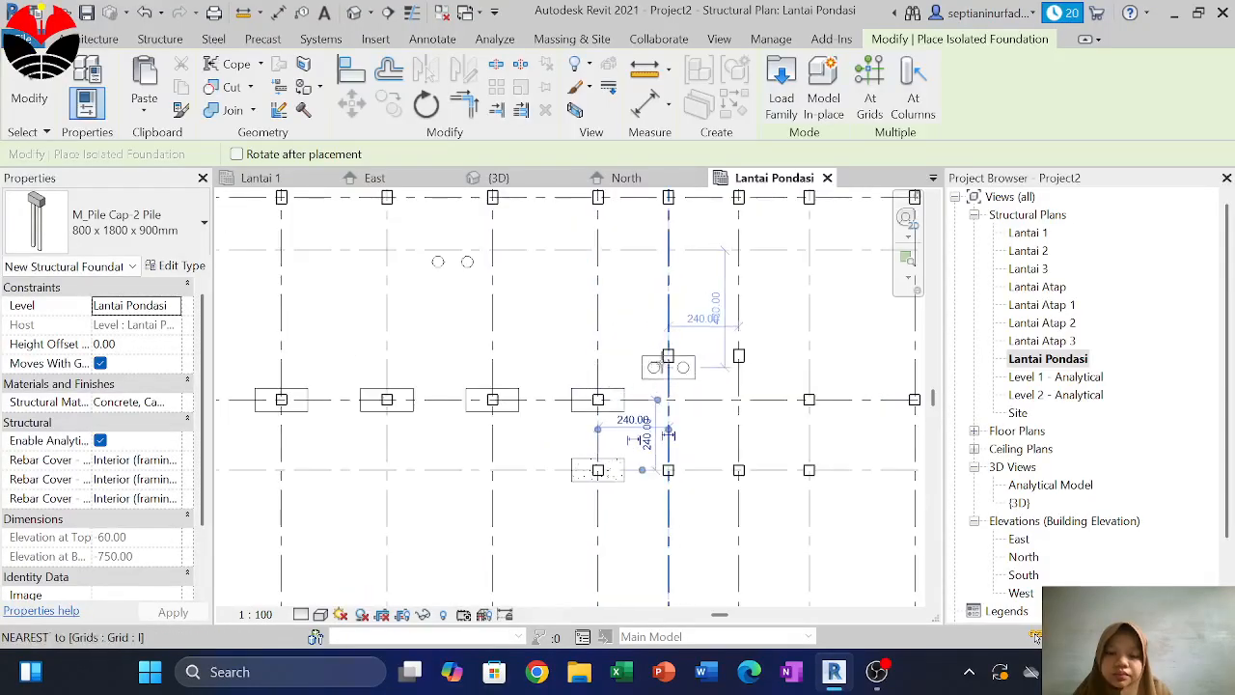
left_click(672, 351)
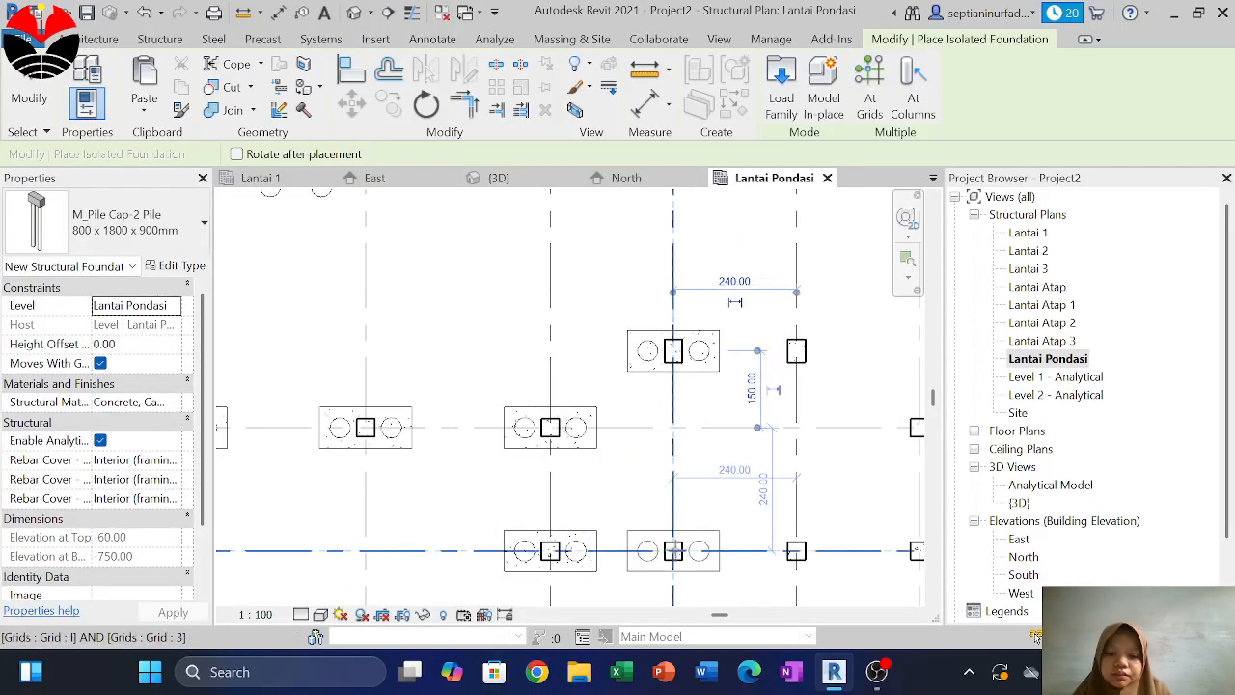
Place two-pile caps on grid line 6 under the columns at grids I, H and G
scroll(706, 427, "down", 2)
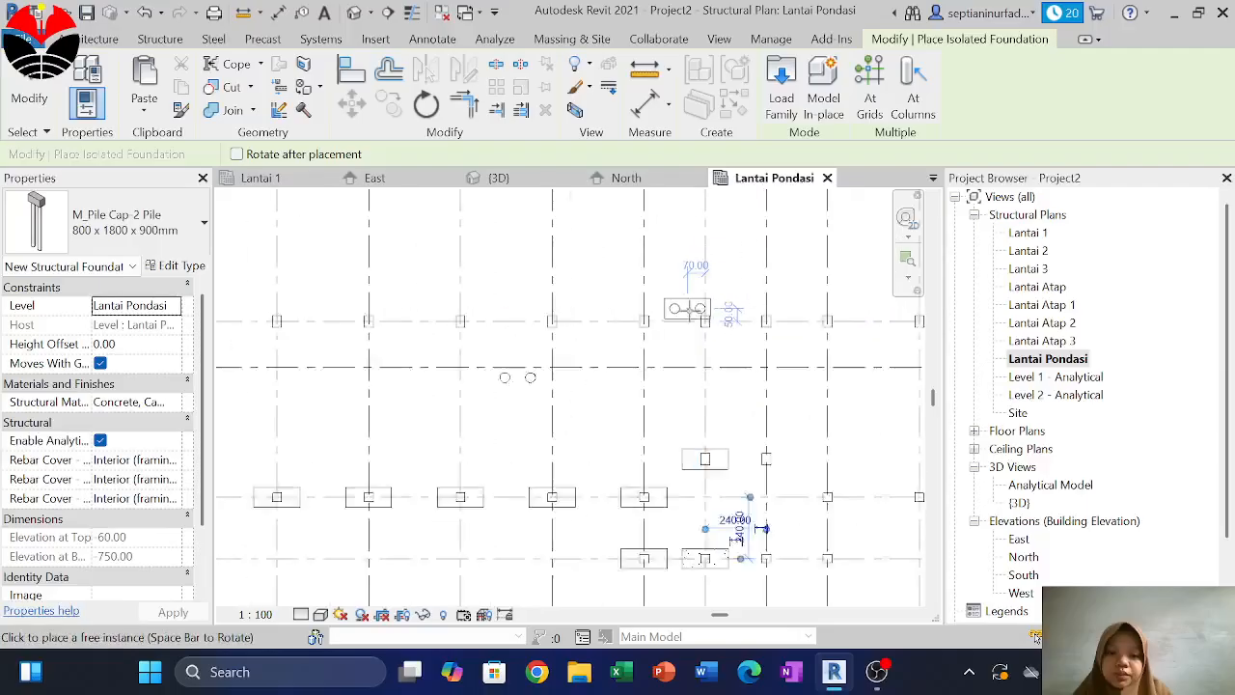
scroll(739, 524, "up", 1)
left_click(713, 326)
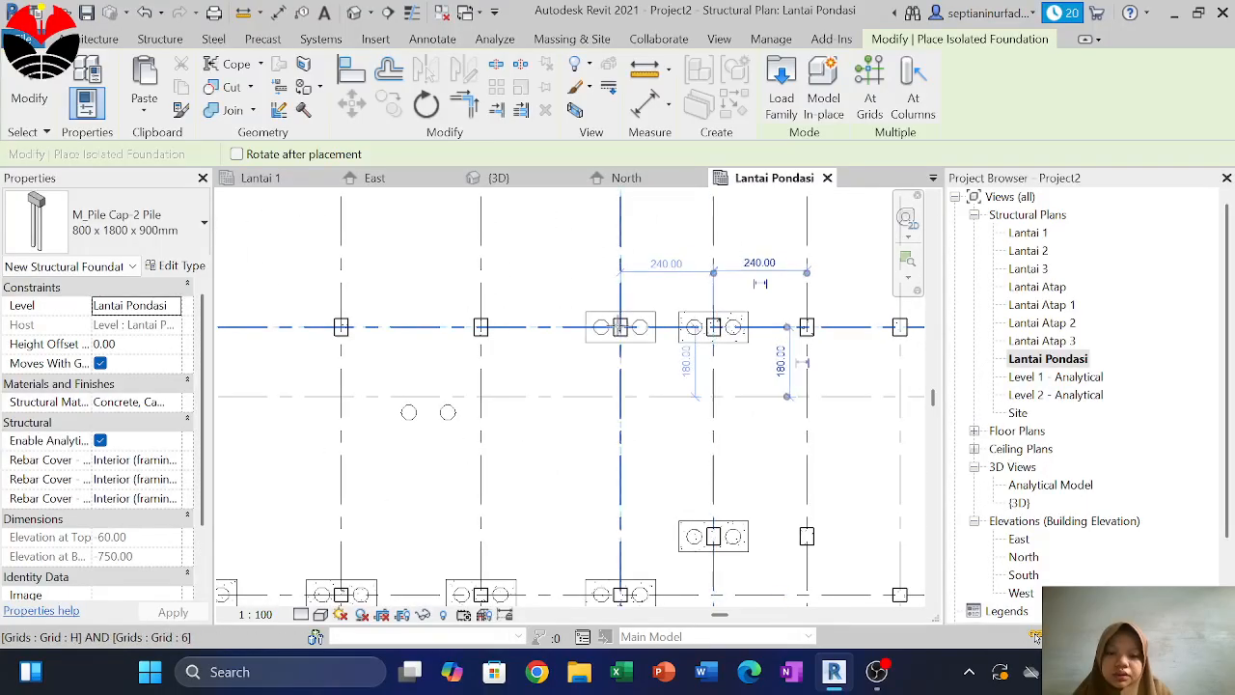
scroll(691, 347, "down", 3)
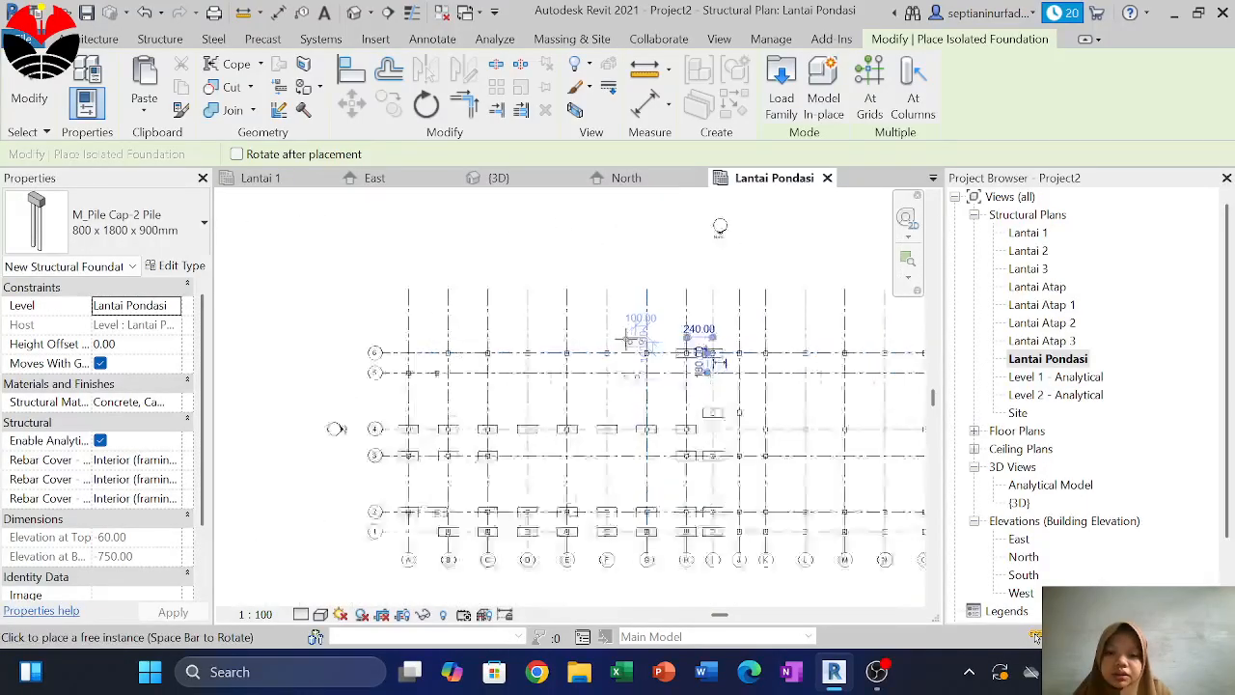
scroll(718, 289, "up", 3)
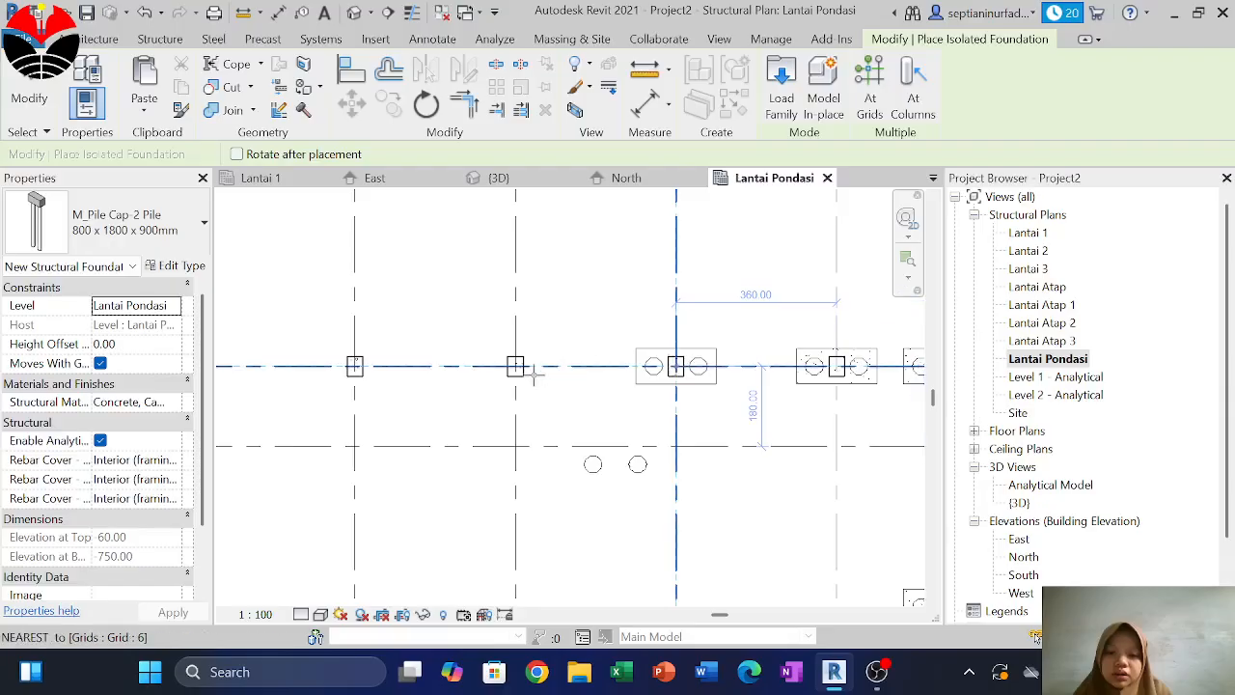
middle_click_drag(506, 382, 750, 419)
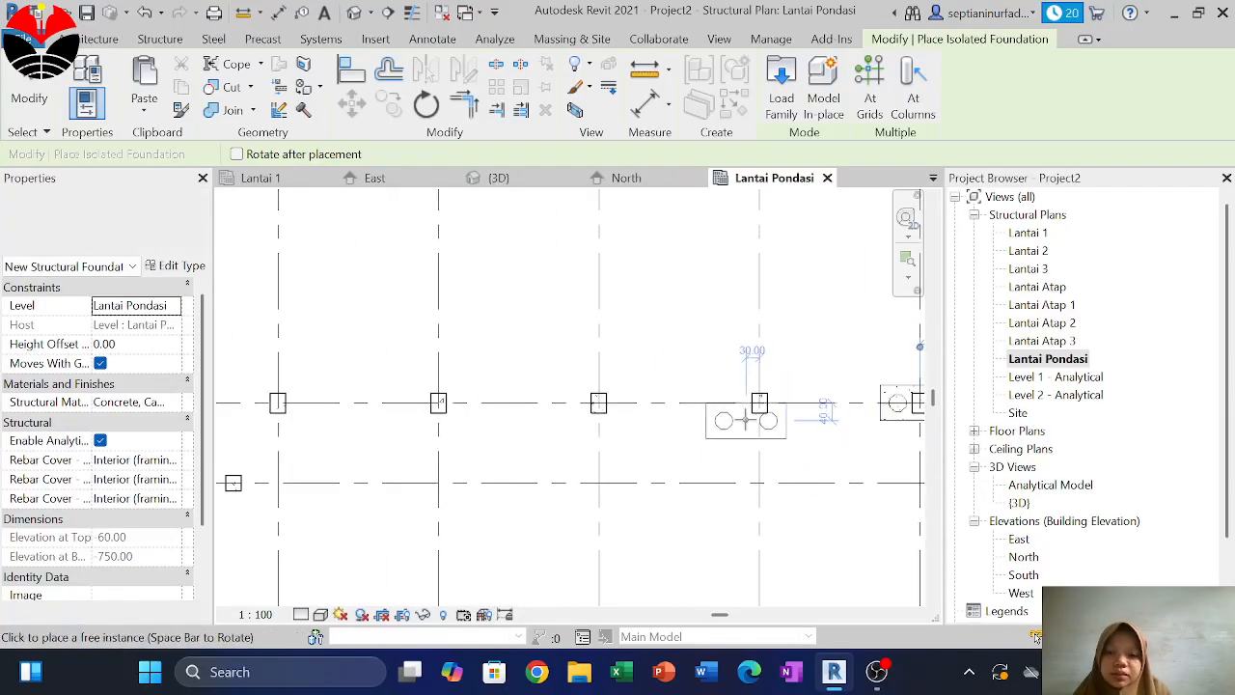
Place two-pile caps under the columns at grids F, E, D, C and B on line 6 and under both columns on line 5
left_click(600, 404)
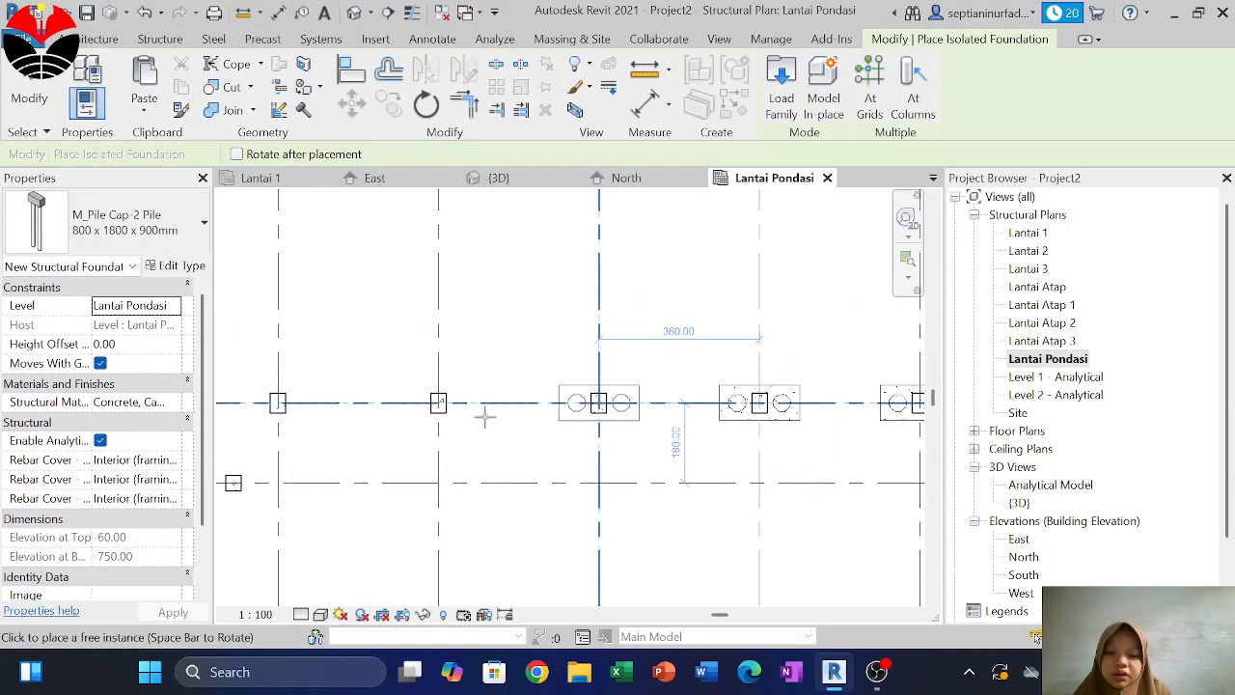
left_click(438, 402)
middle_click_drag(366, 458, 614, 428)
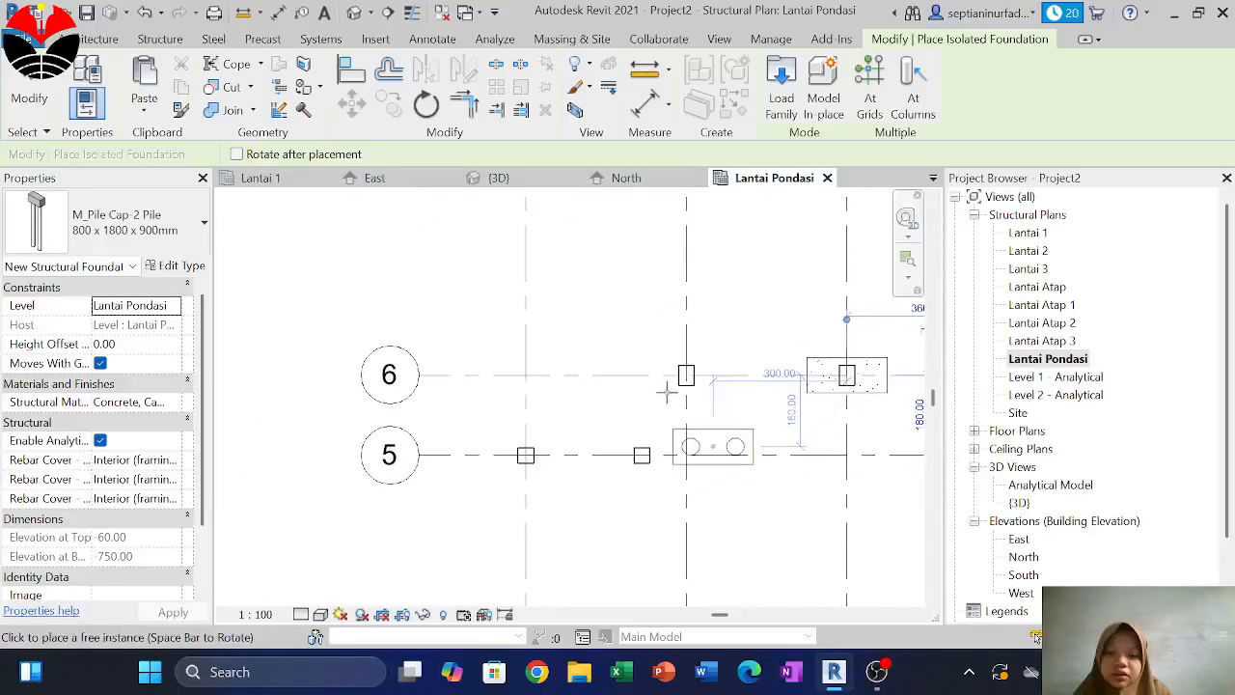
left_click(641, 453)
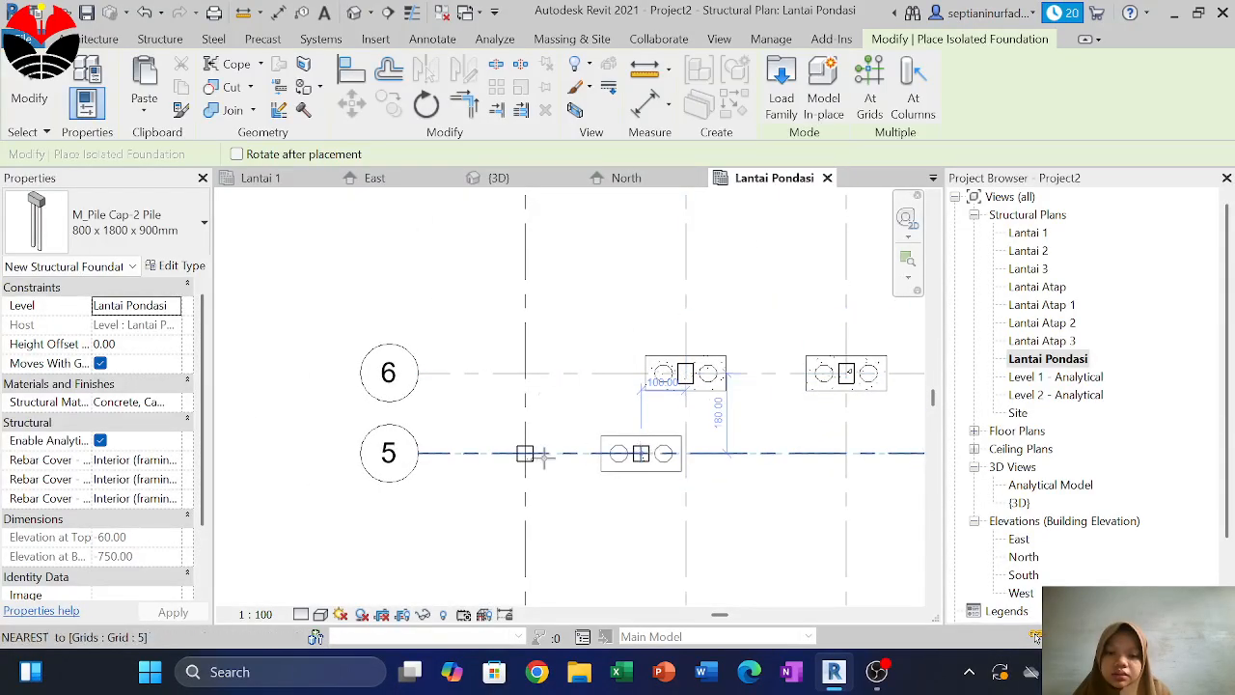
left_click(525, 453)
scroll(524, 454, "down", 8)
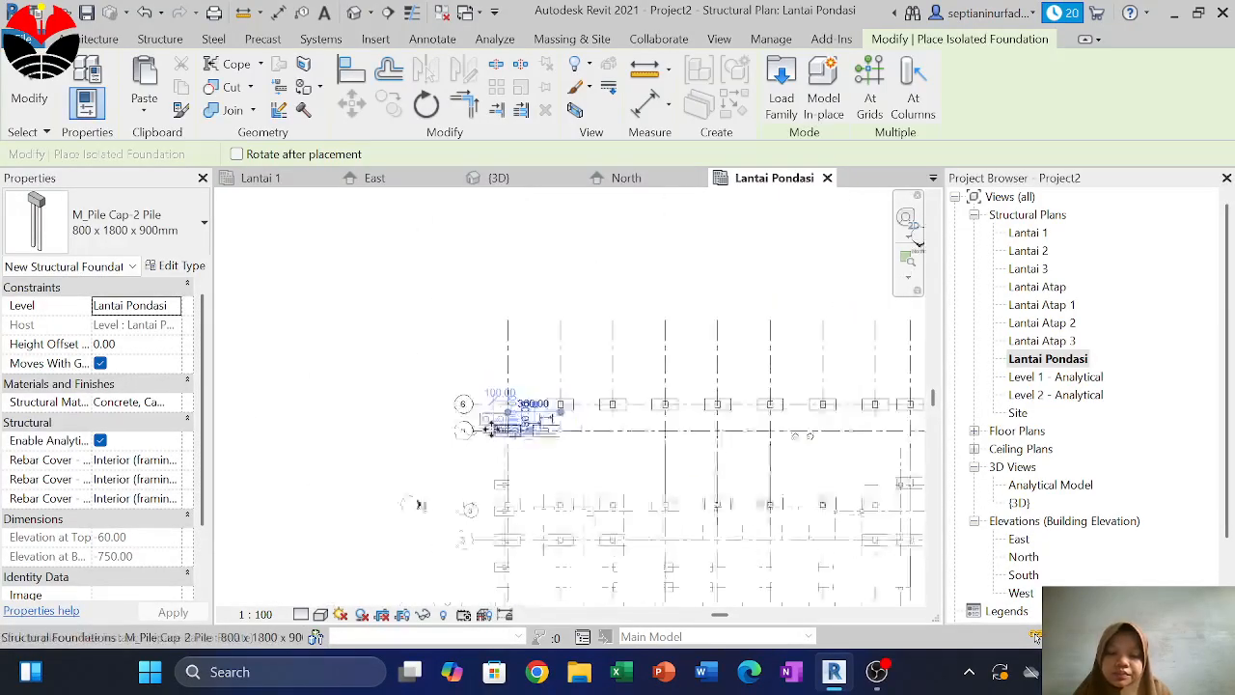
scroll(635, 432, "up", 6)
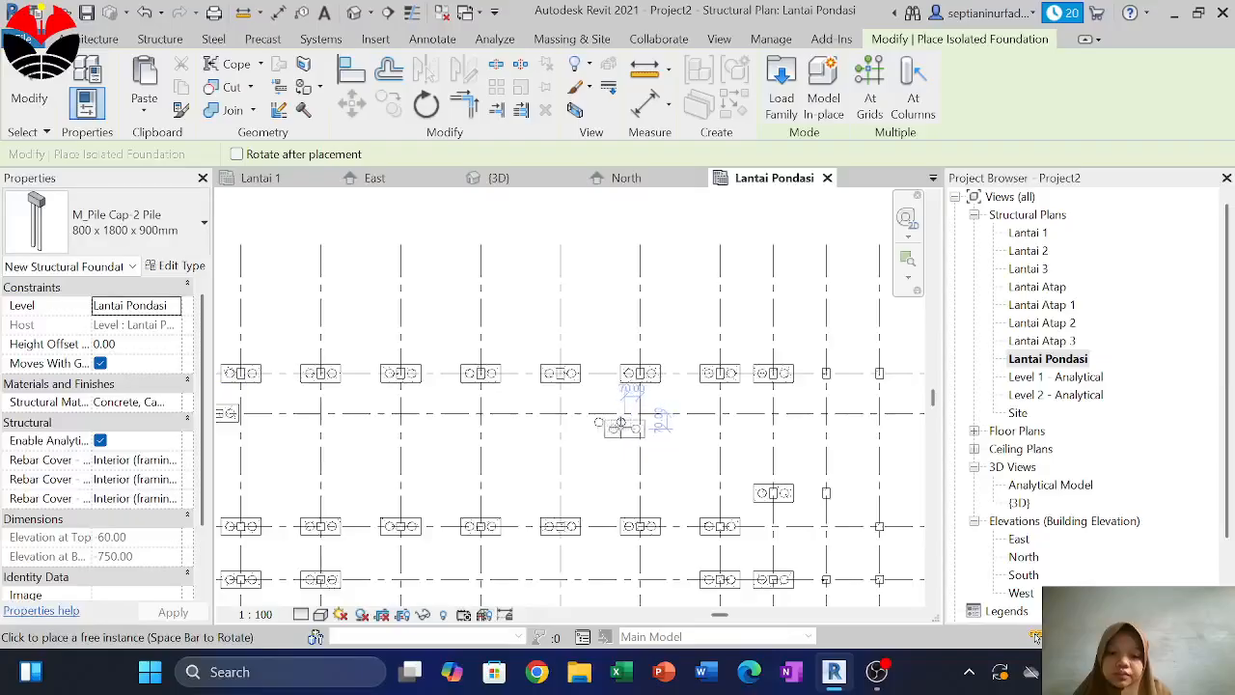
key("Escape")
Select all placed two-pile caps by filtering a selection of grids A to I down to Structural Foundations only
scroll(624, 431, "down", 3)
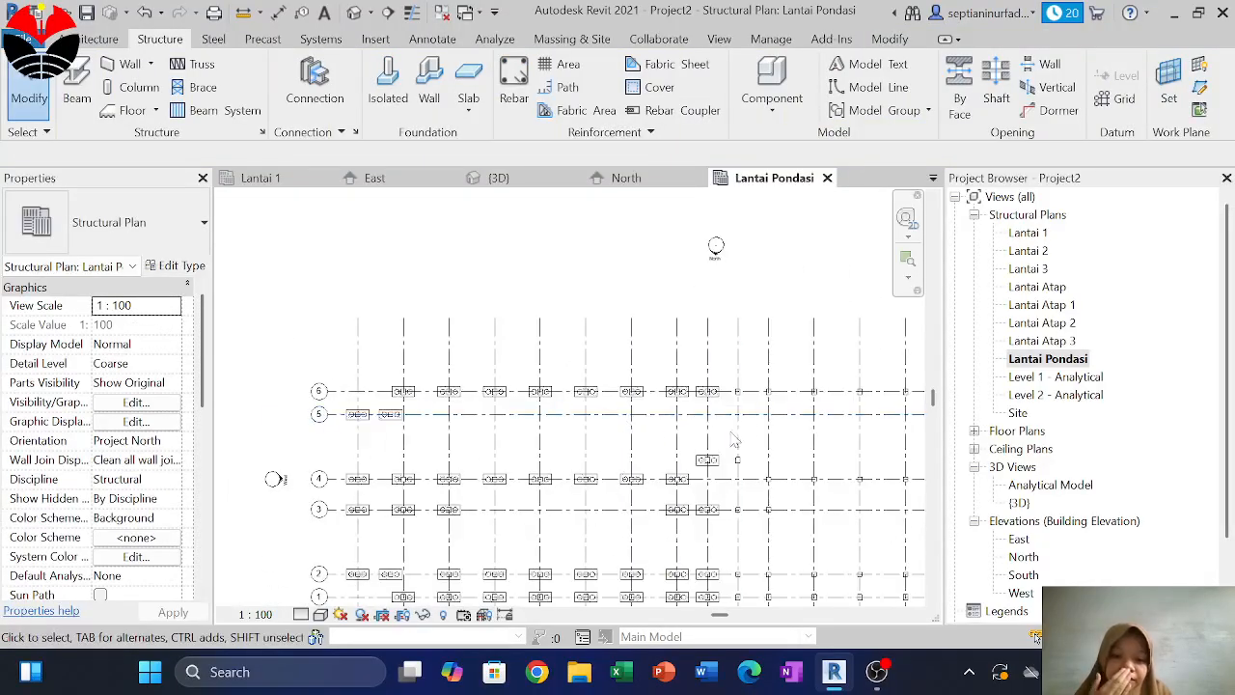
left_click_drag(734, 577, 265, 263)
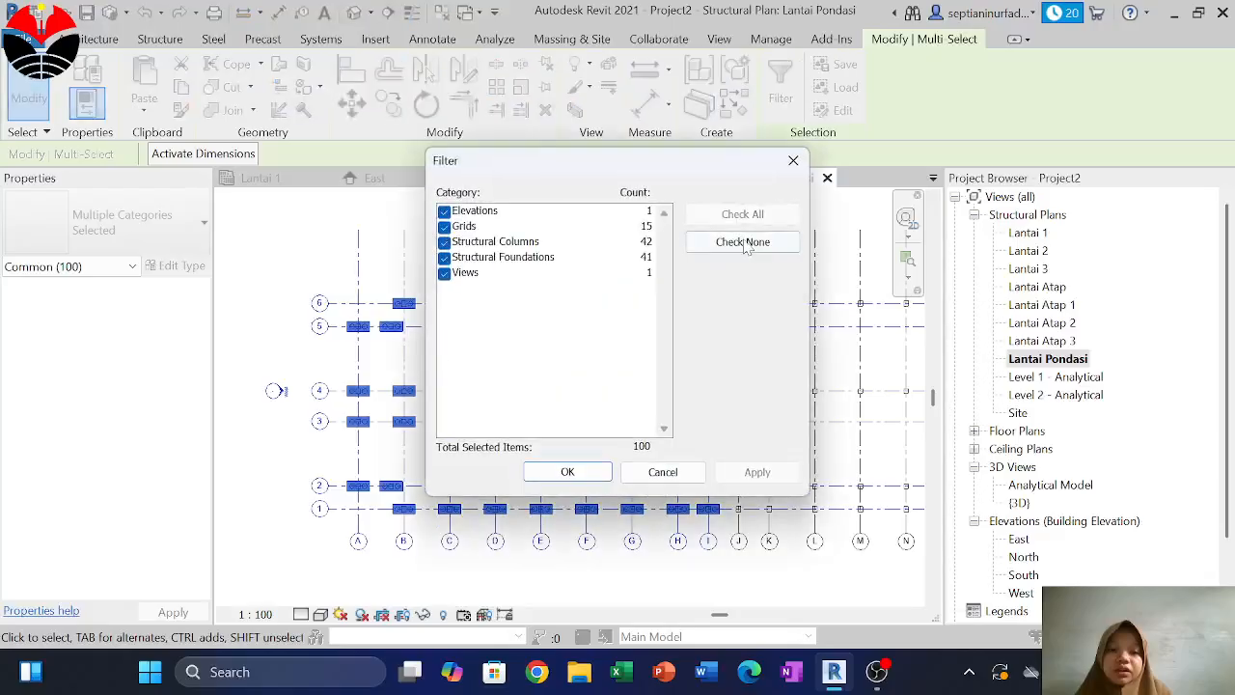
left_click(743, 242)
left_click(456, 258)
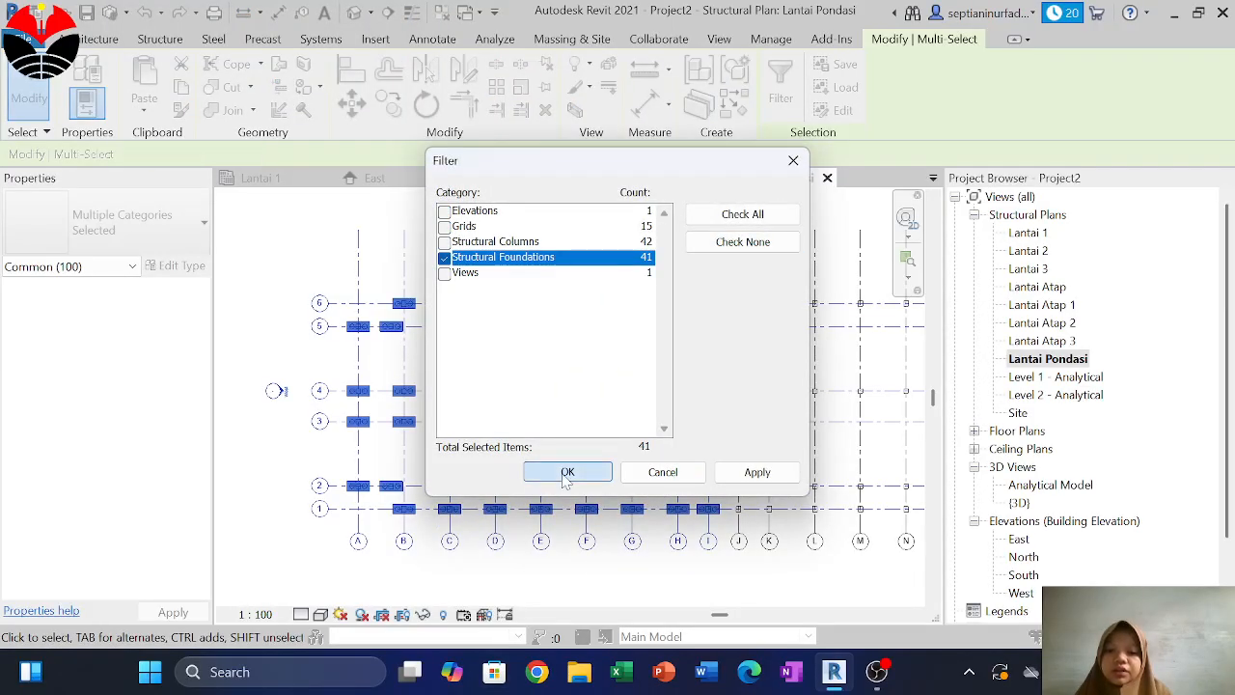
left_click(567, 471)
left_click(182, 87)
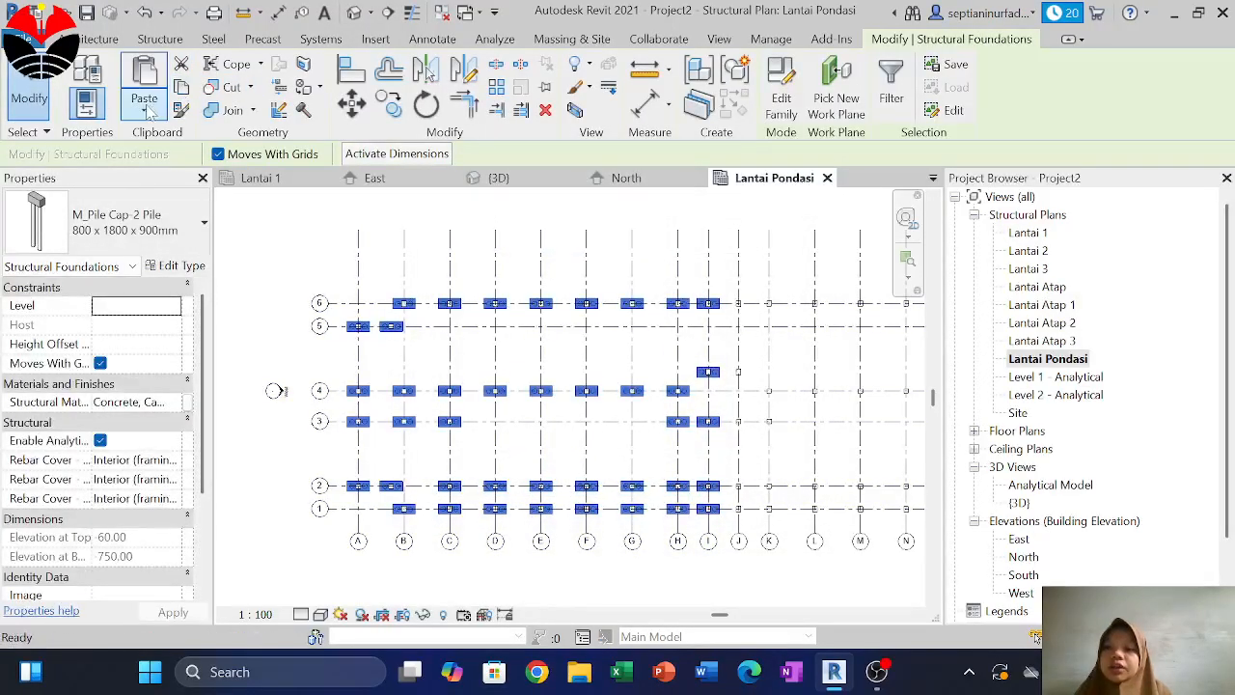
left_click(144, 114)
left_click(155, 114)
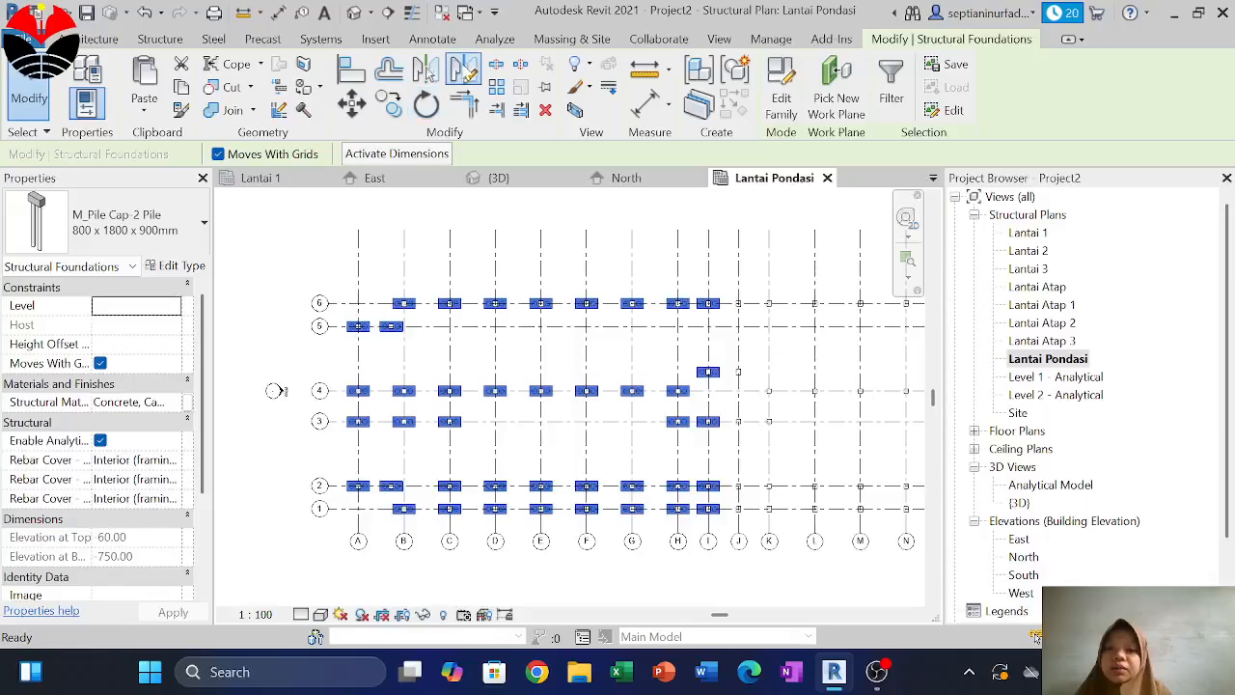
Try to mirror copies of the selected pile caps about a vertical axis through the edge midpoint of the grid I cap on line 1
left_click(463, 70)
scroll(772, 521, "up", 5)
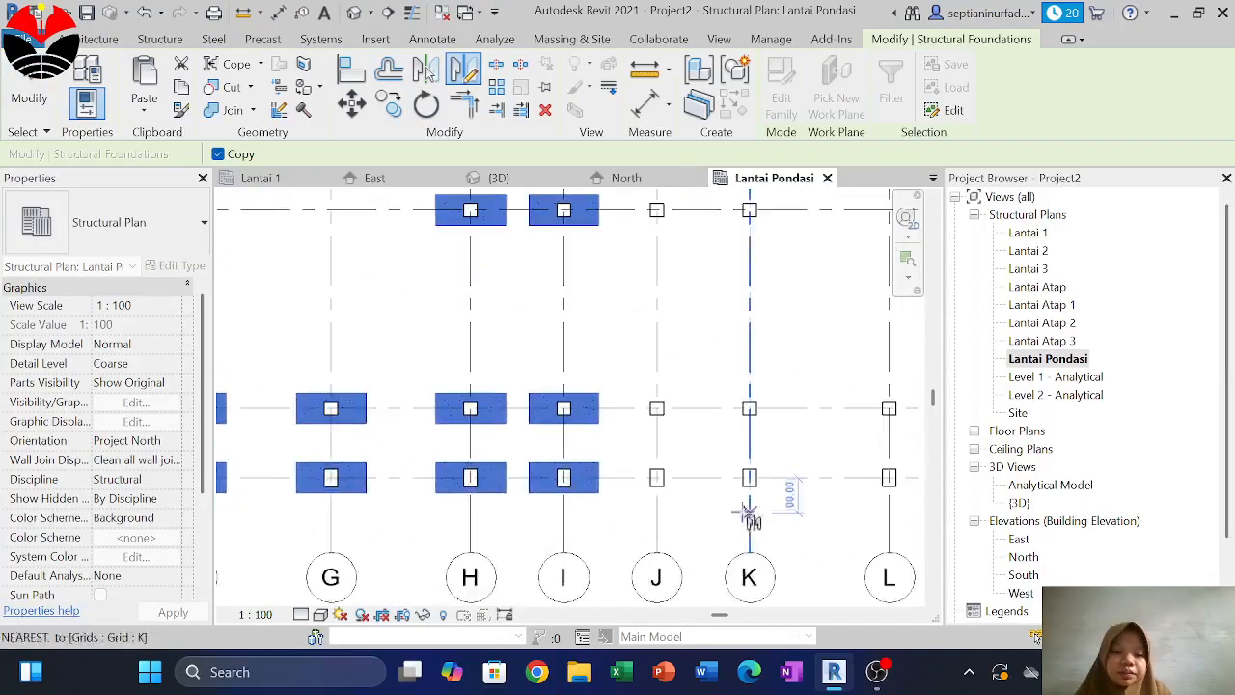
scroll(700, 487, "down", 4)
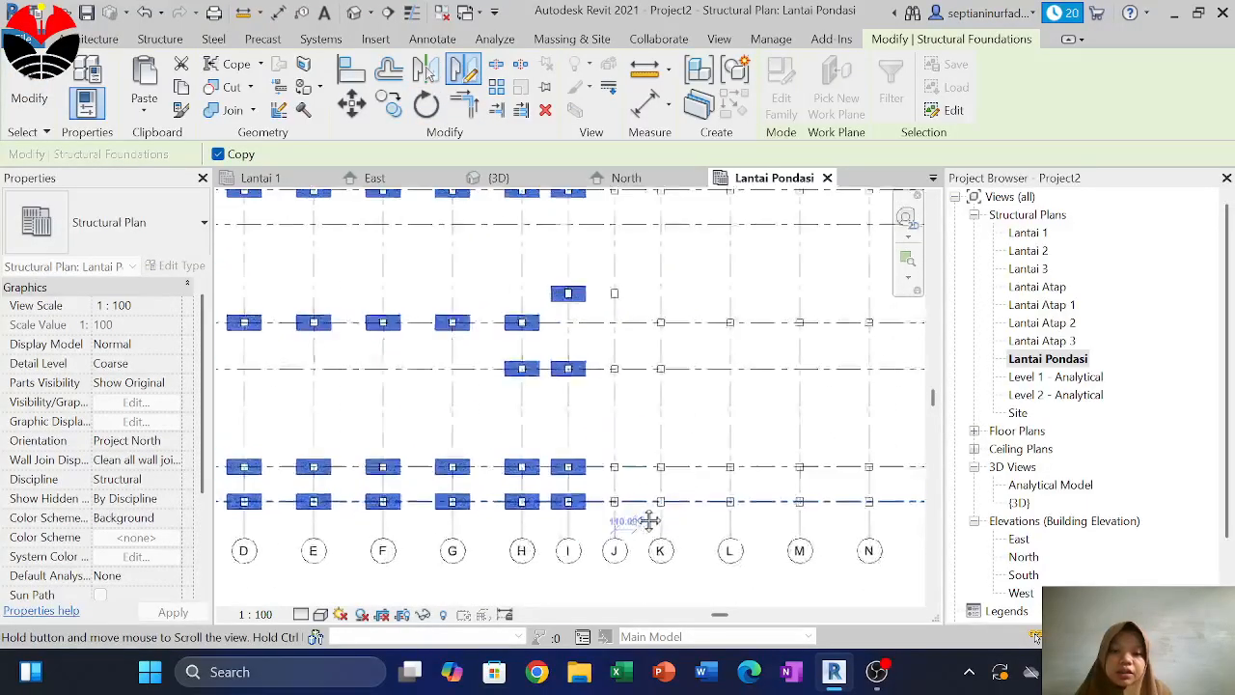
scroll(593, 521, "up", 4)
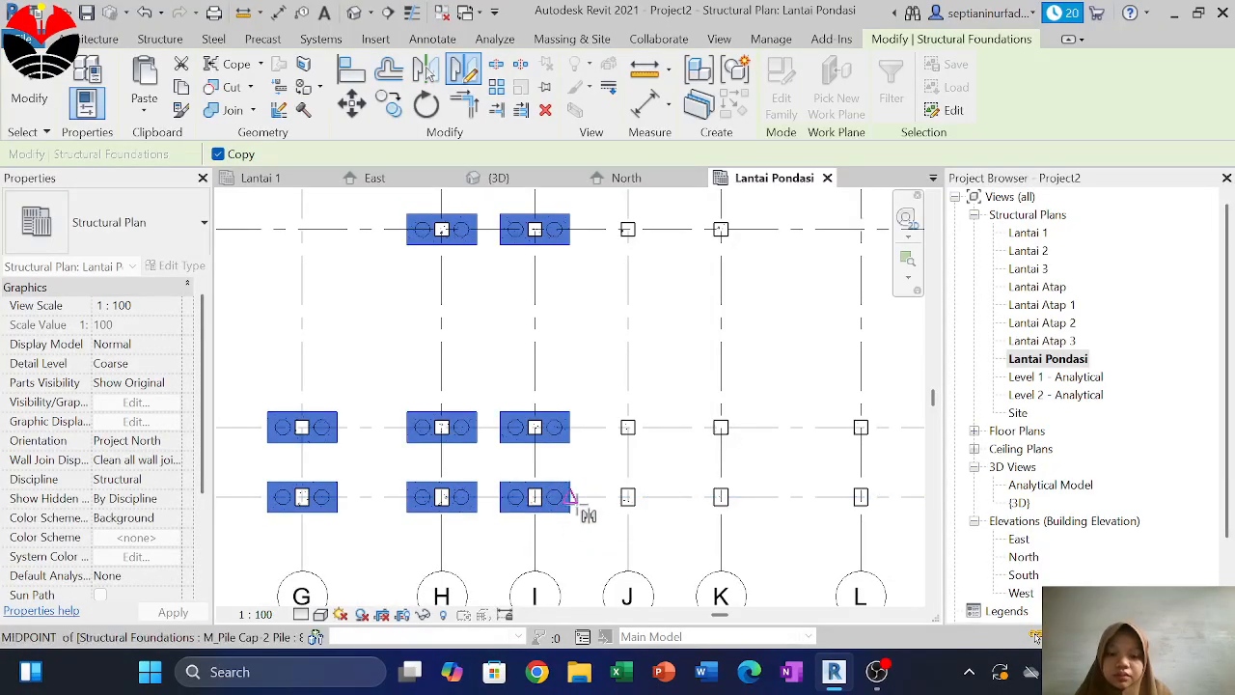
left_click(569, 497)
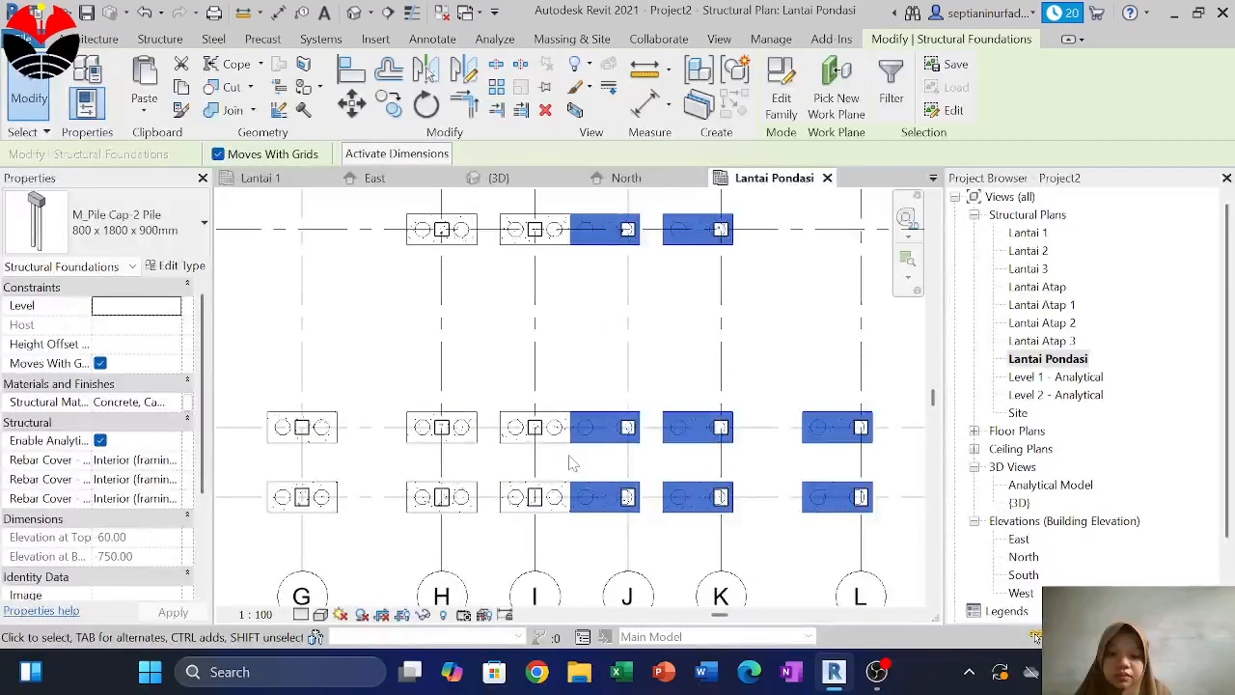
left_click(570, 461)
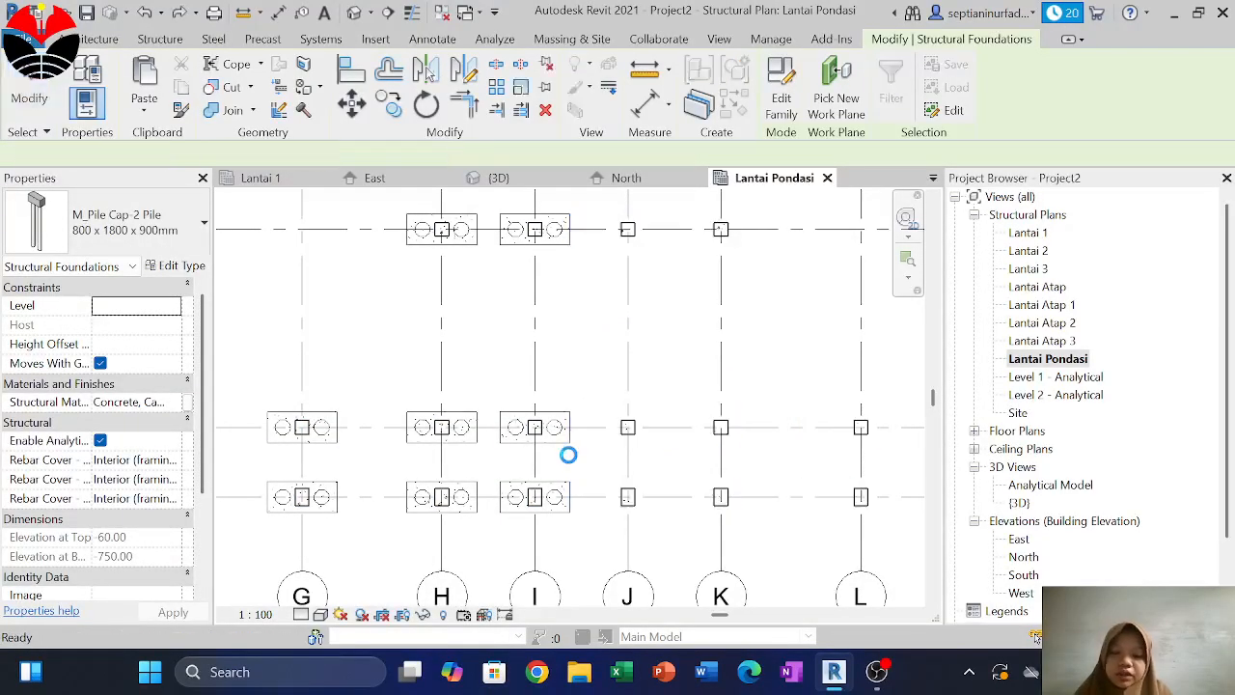
left_click(718, 415)
scroll(553, 506, "up", 3)
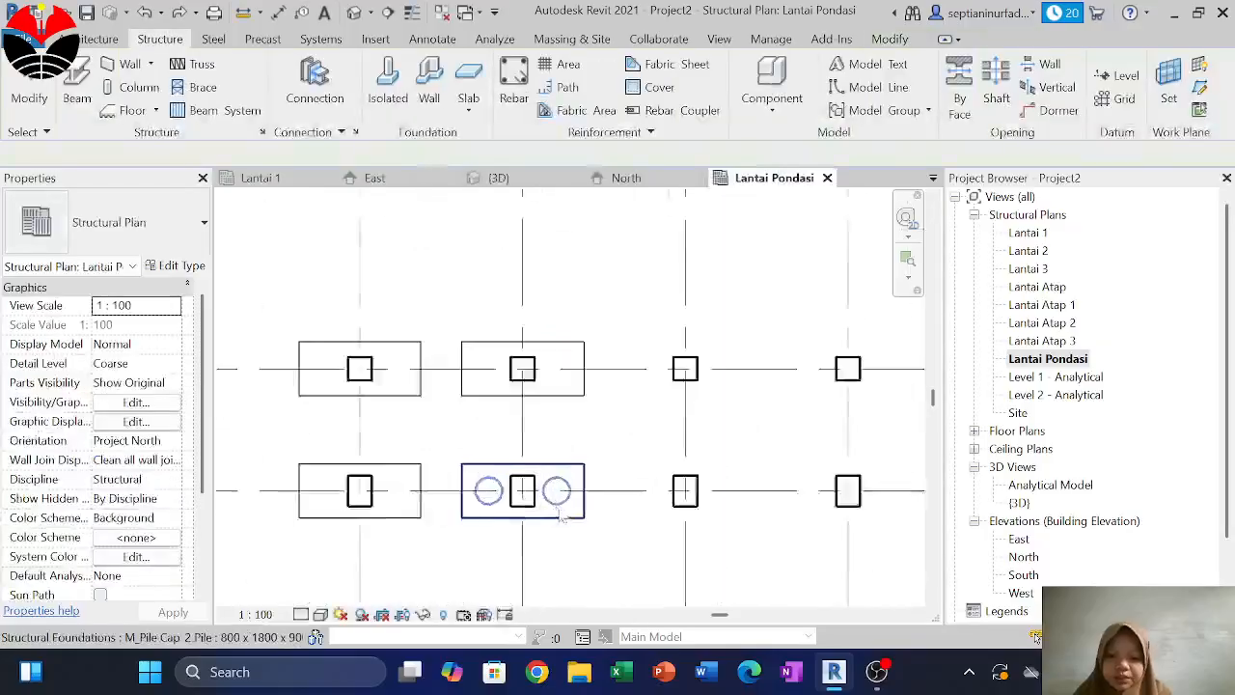
left_click(603, 490)
scroll(614, 402, "down", 4)
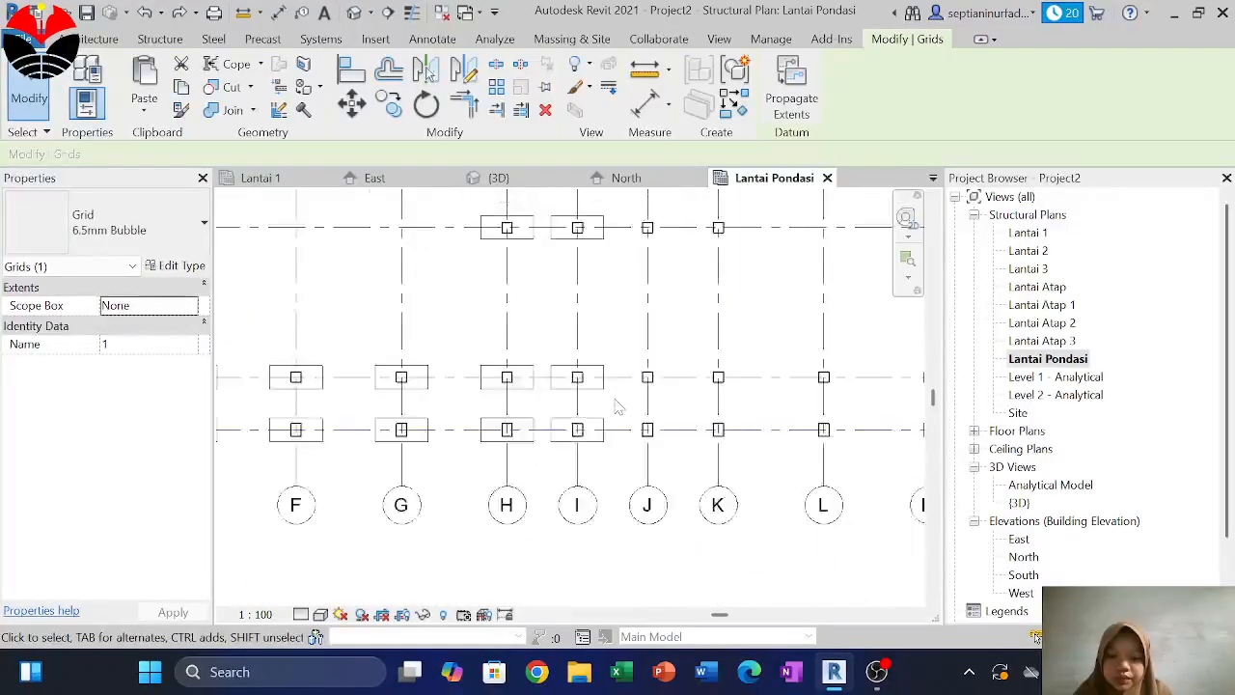
middle_click_drag(634, 419, 610, 457)
scroll(610, 458, "down", 5)
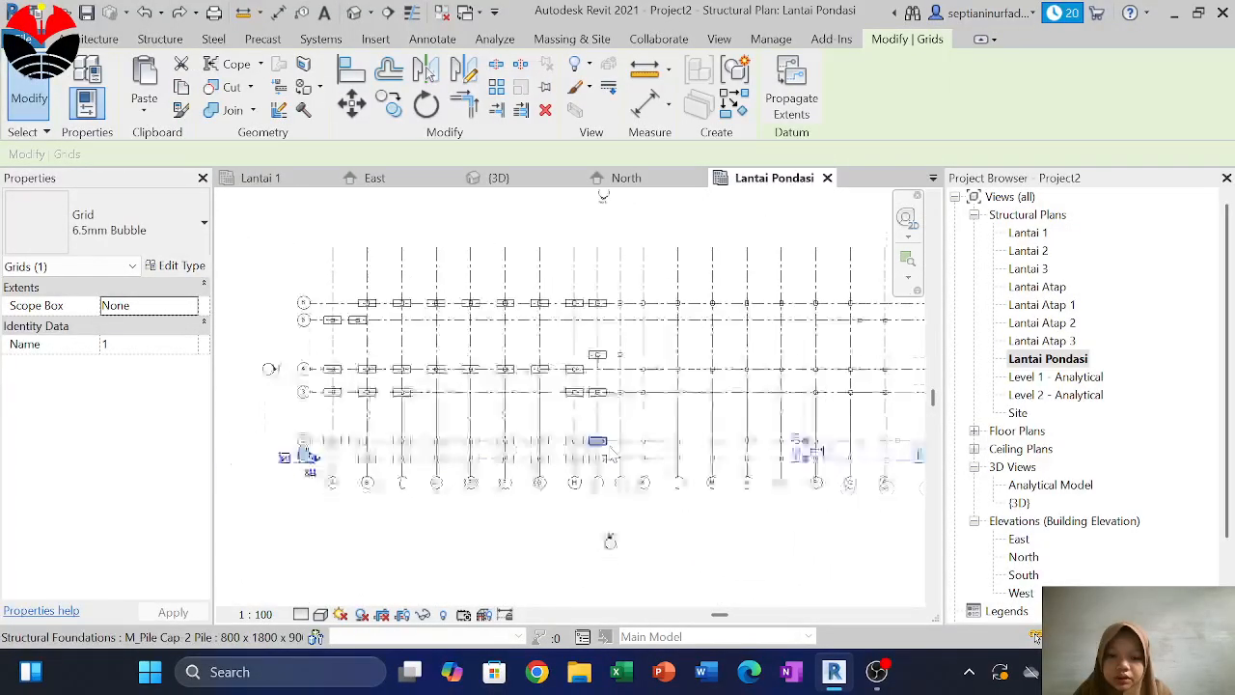
key("Escape")
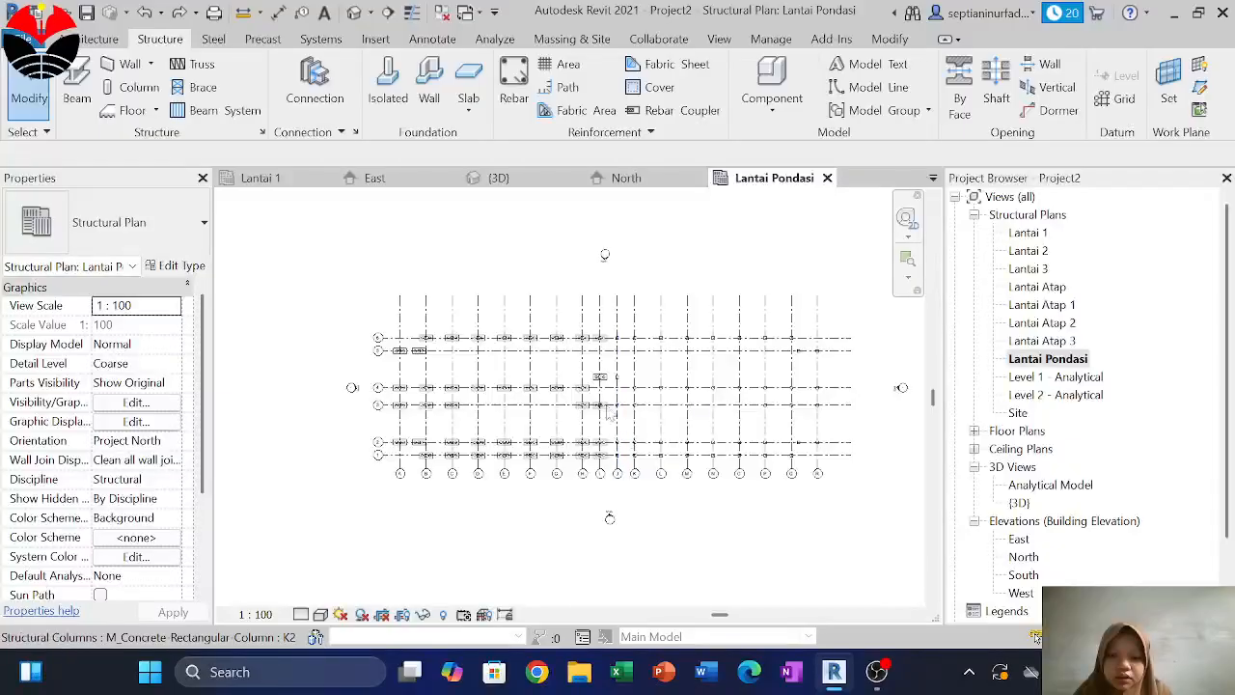
scroll(676, 405, "up", 2)
Examine the column and grid layout in the Lantai 1 structural plan and return to the Lantai Pondasi plan
double_click(1029, 233)
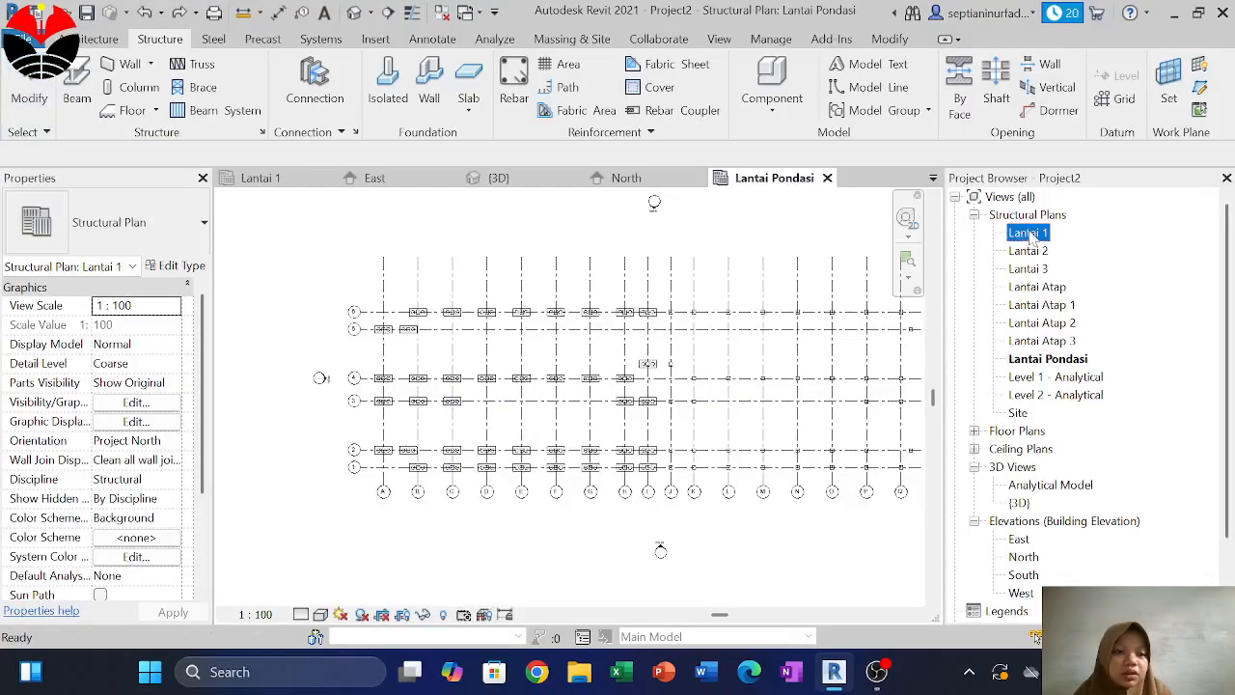
scroll(590, 393, "down", 3)
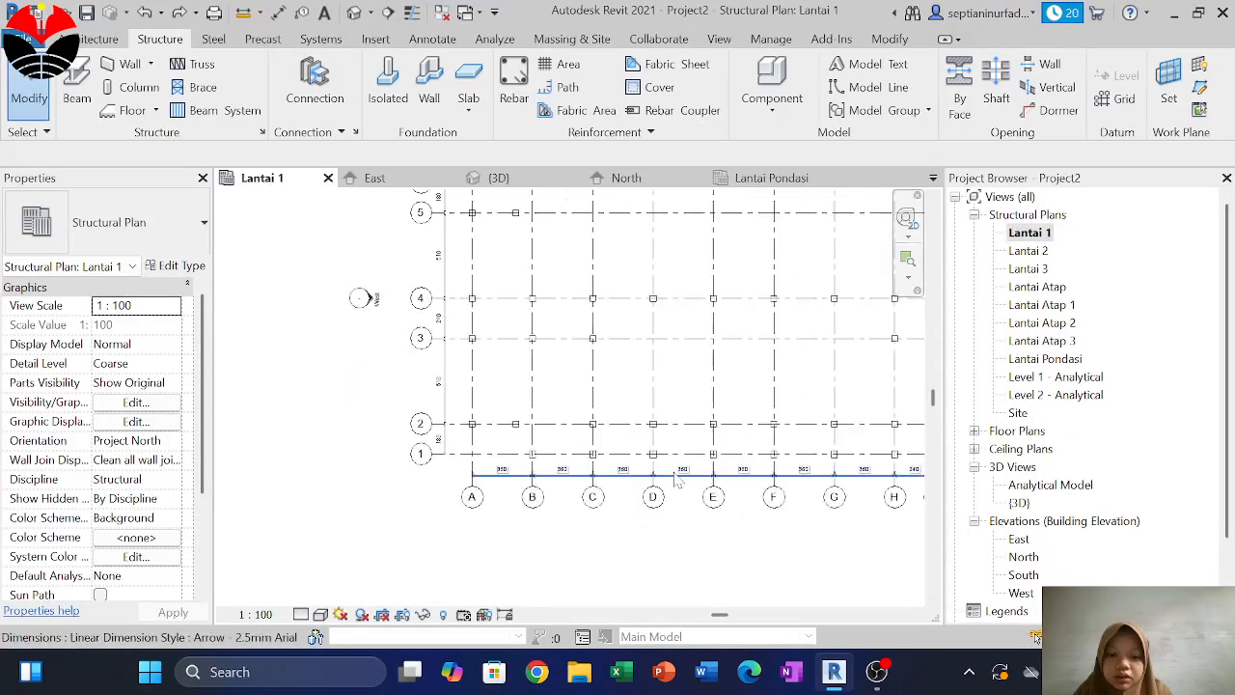
middle_click_drag(689, 414, 529, 422)
scroll(526, 429, "down", 1)
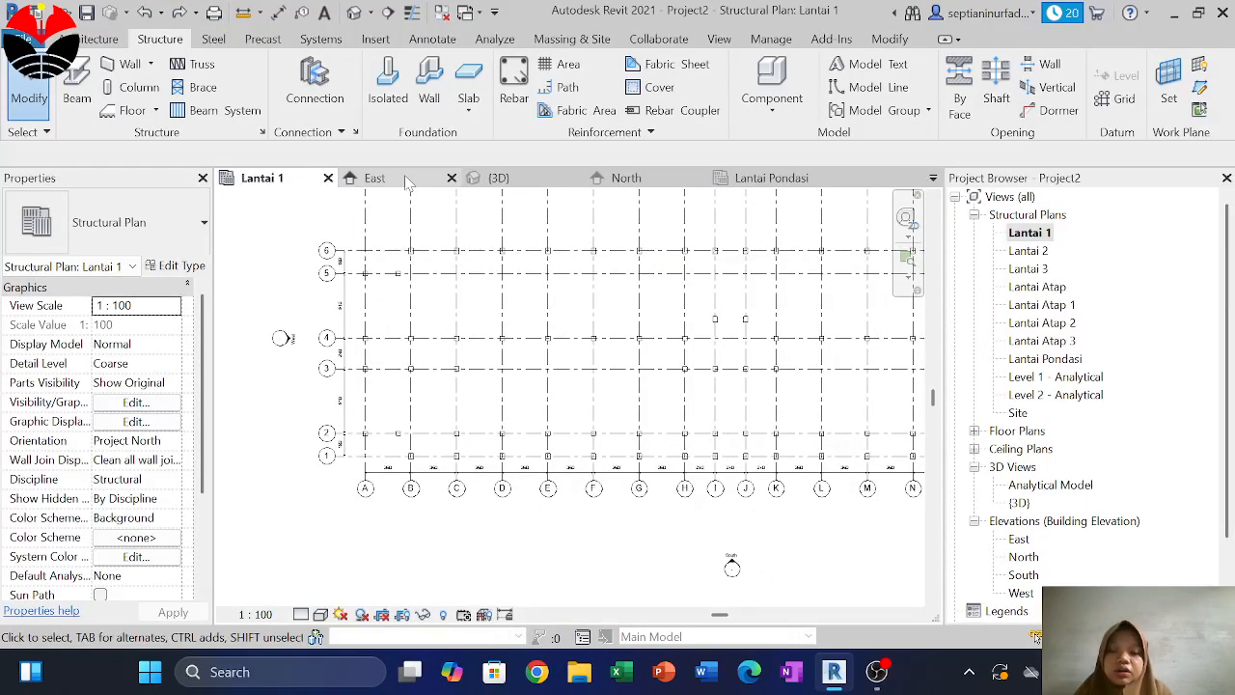
left_click(757, 185)
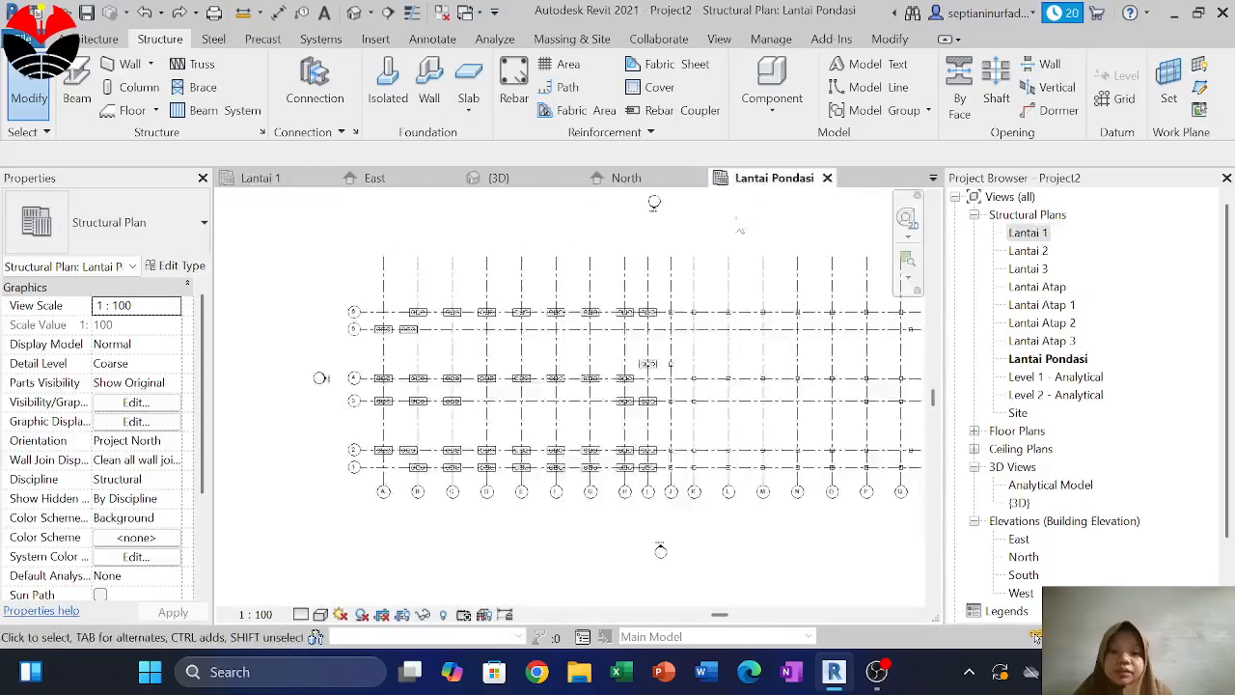
Draw a horizontal detail line 240.00 long from grid I to grid J, just above their grid bubbles
scroll(627, 511, "up", 4)
scroll(624, 524, "up", 1)
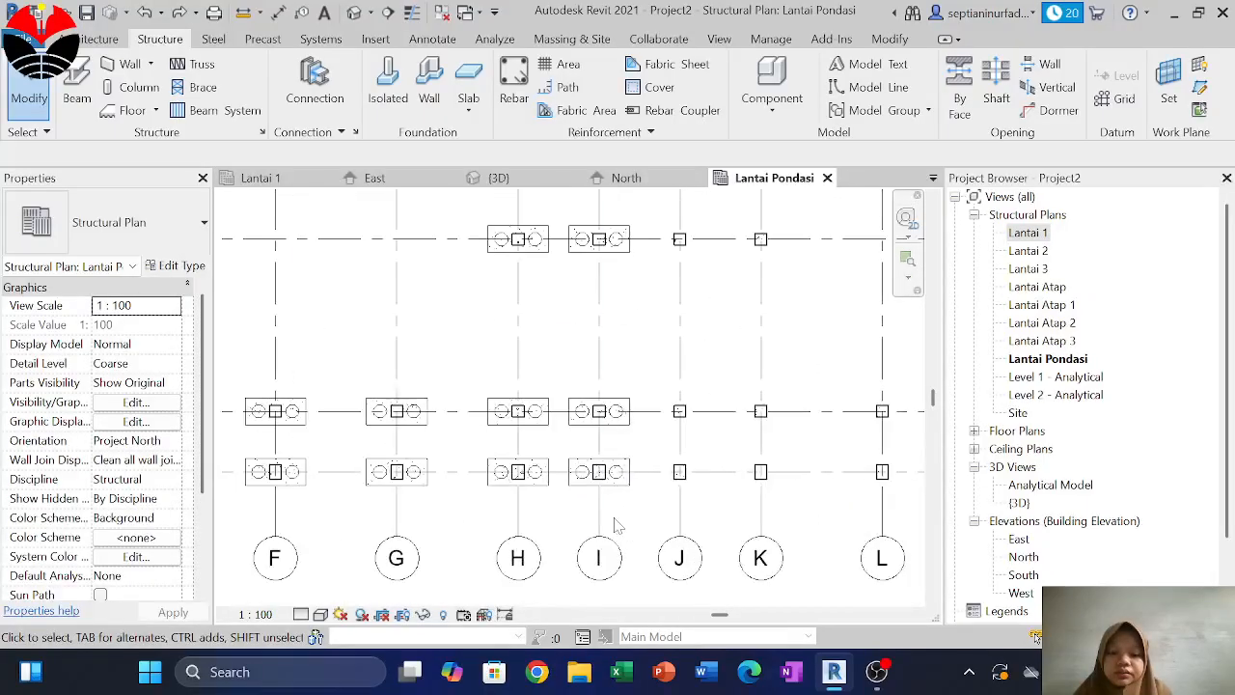
key("d")
key("l")
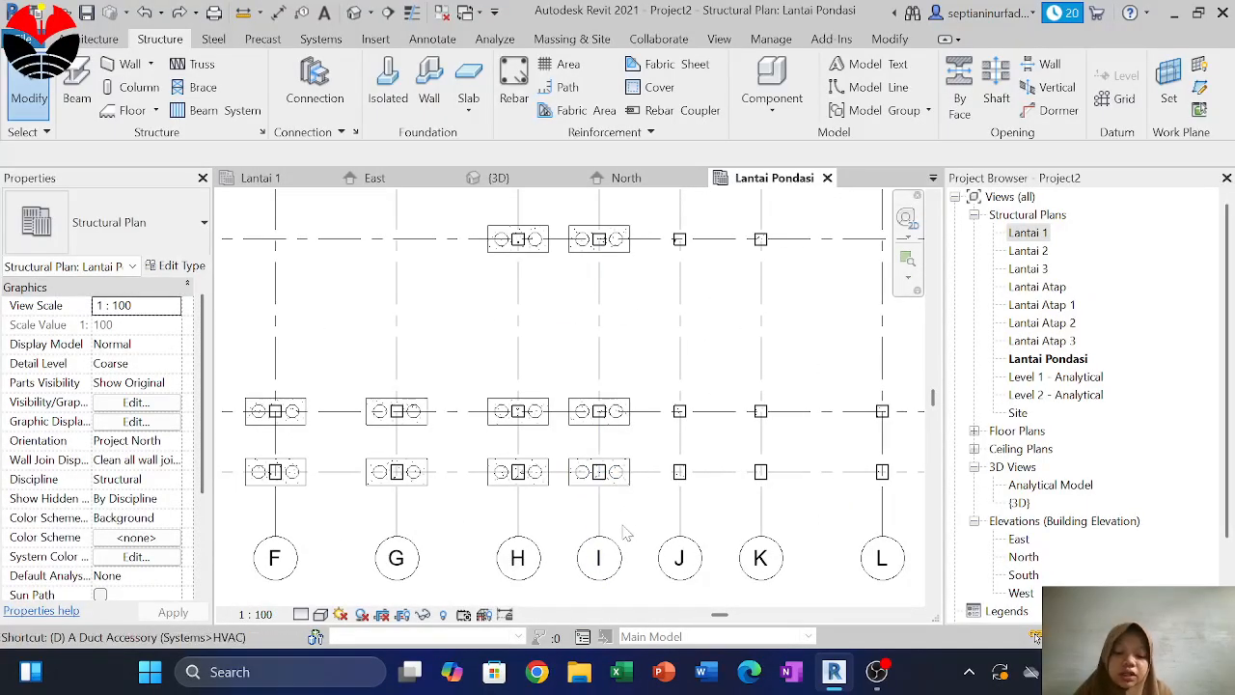
left_click(680, 536)
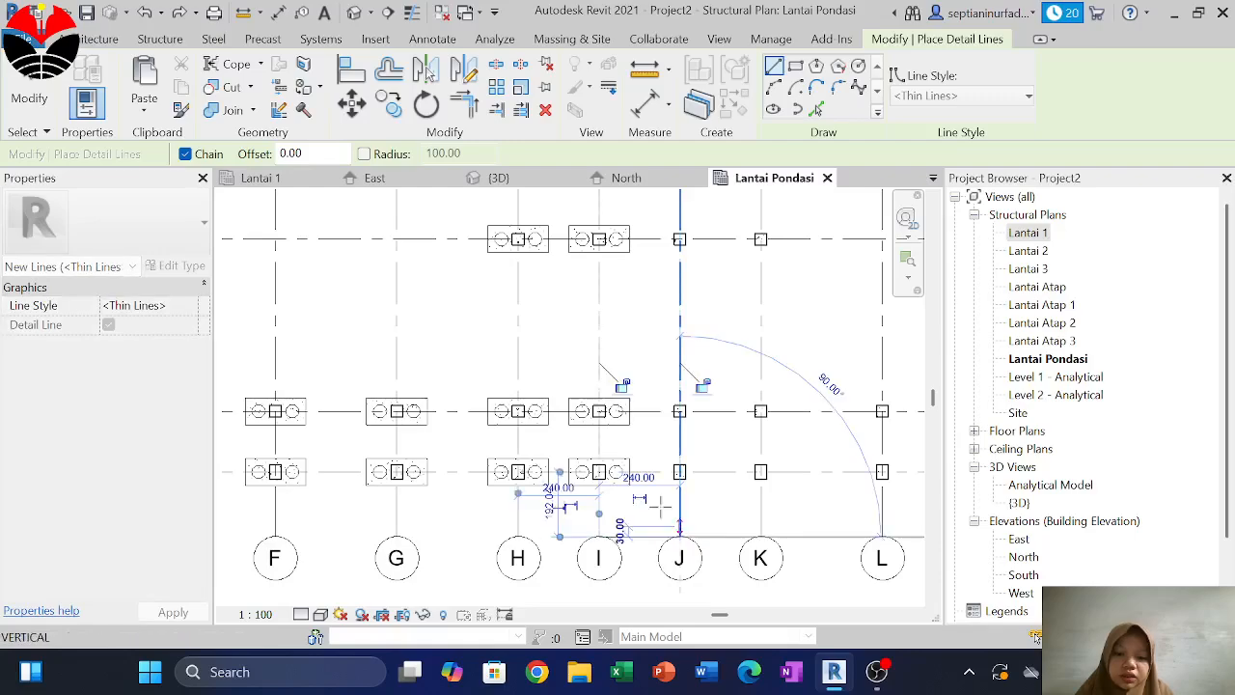
key("Escape")
scroll(650, 498, "down", 4)
key("Escape")
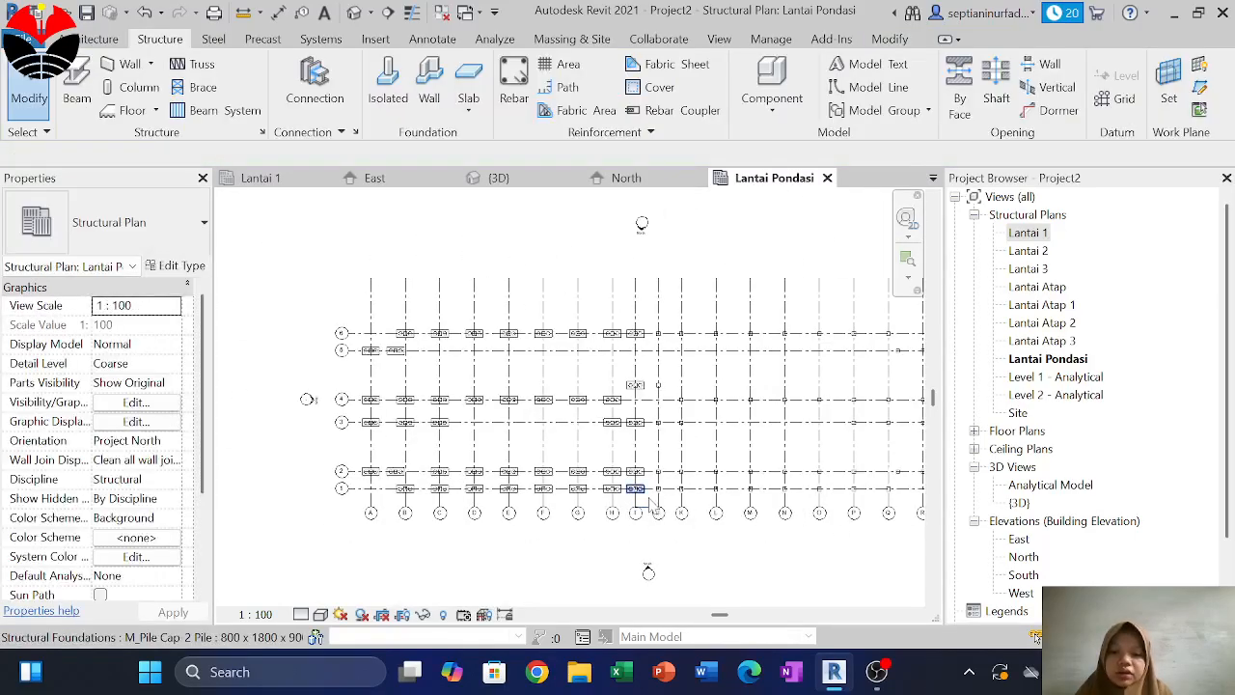
scroll(650, 496, "up", 1)
left_click_drag(642, 491, 412, 291)
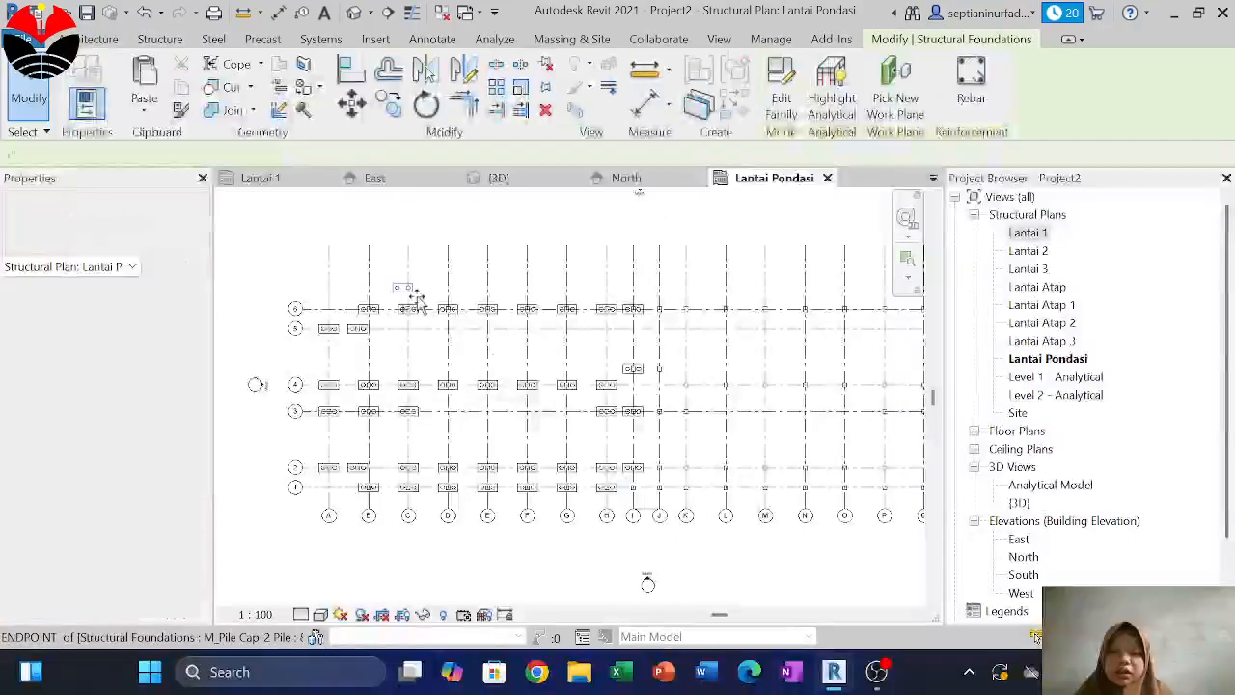
key("ctrl+z")
Select the pile caps on grids A to I and filter the selection down to Structural Foundations only
left_click_drag(279, 238, 647, 494)
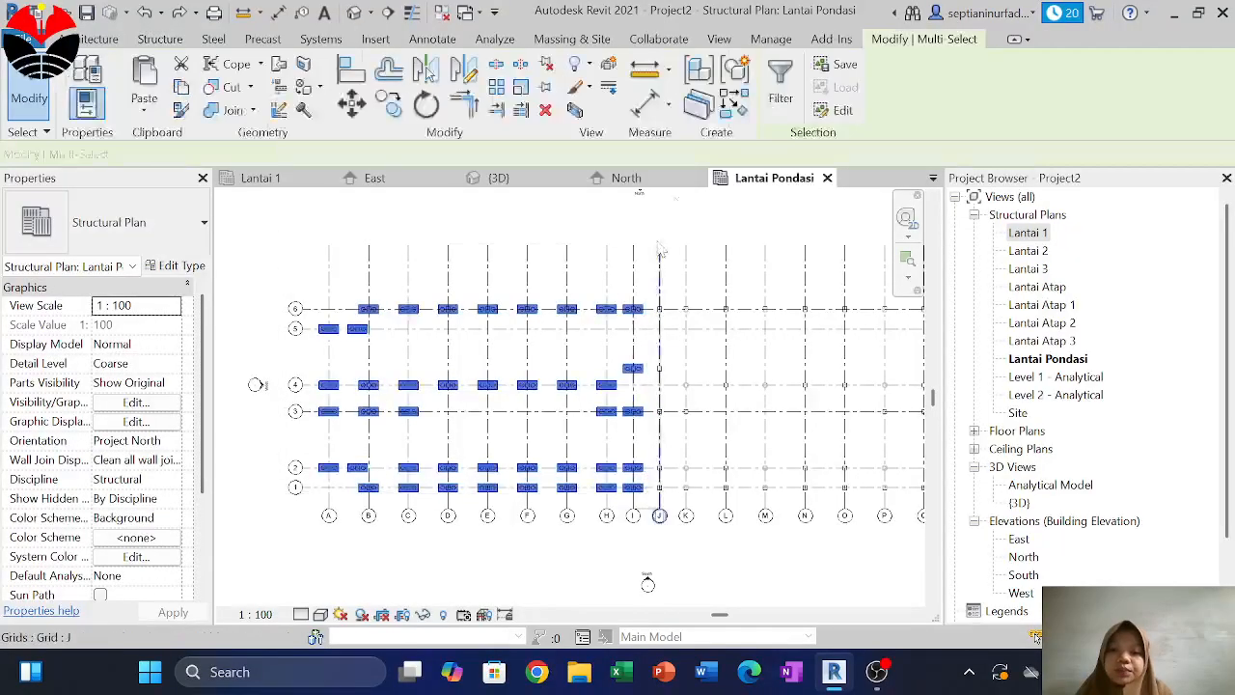
left_click(780, 91)
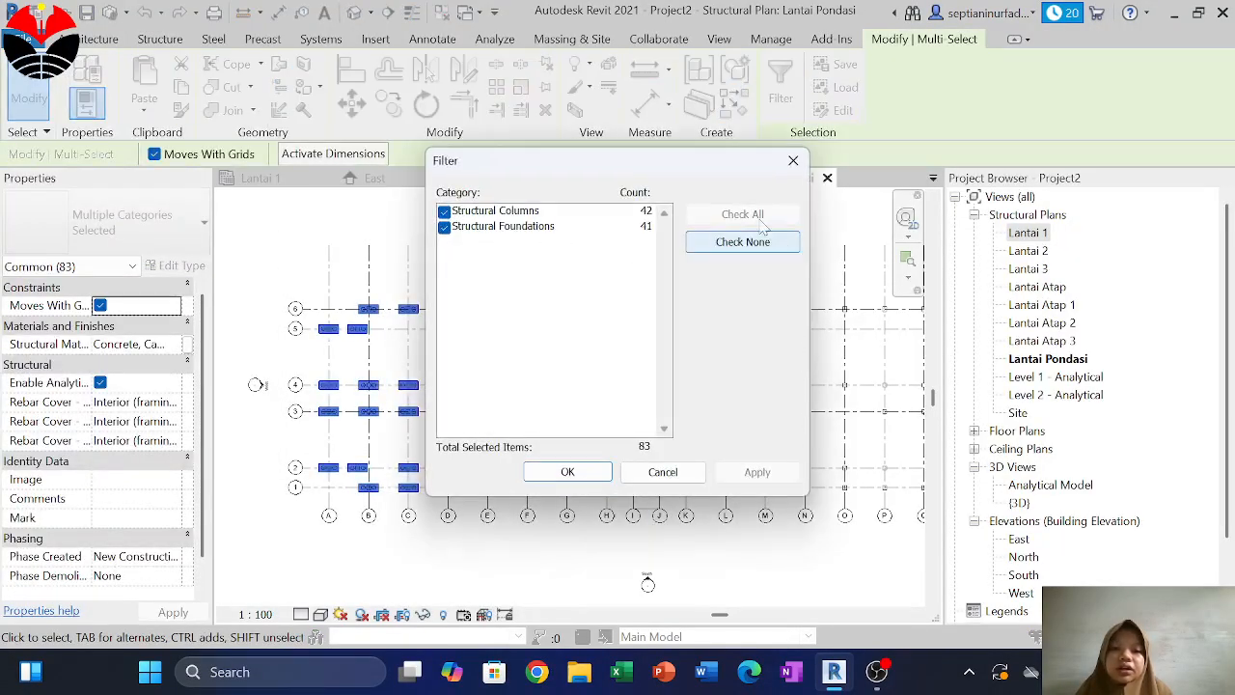
left_click(738, 241)
left_click(444, 226)
left_click(570, 470)
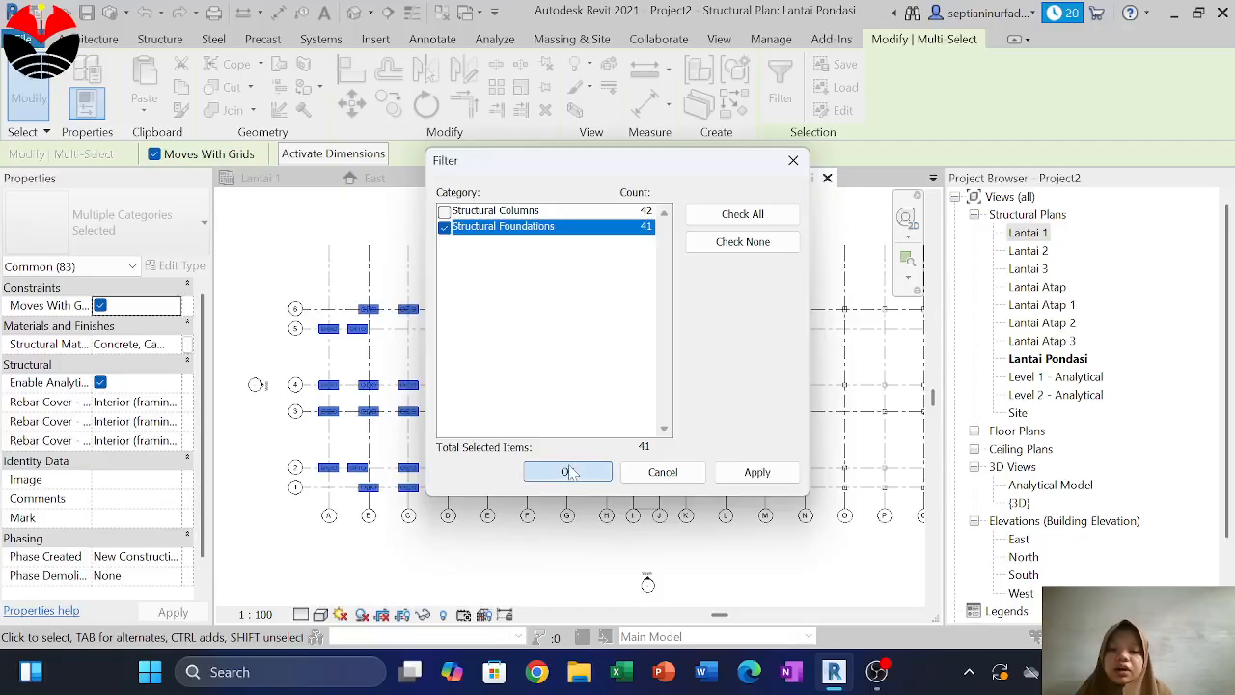
Mirror copies of the selected pile caps about a vertical axis through the midpoint of the detail line between grids I and J
key("d")
key("m")
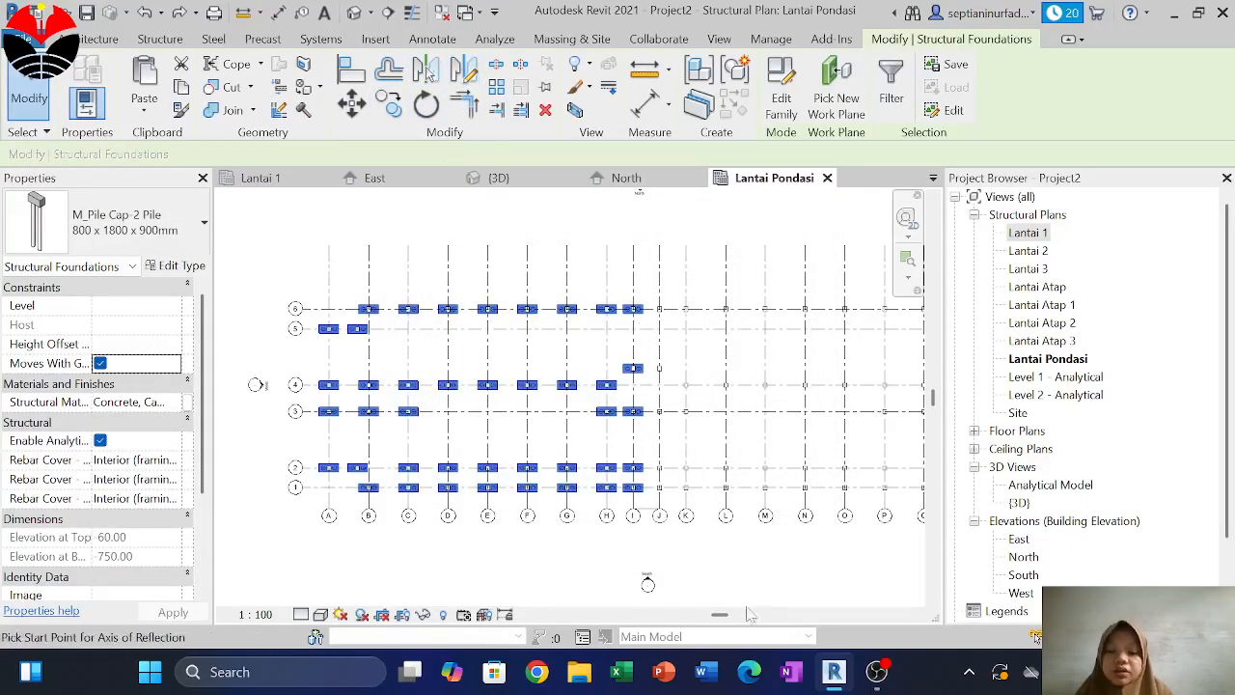
scroll(598, 589, "up", 4)
left_click(598, 454)
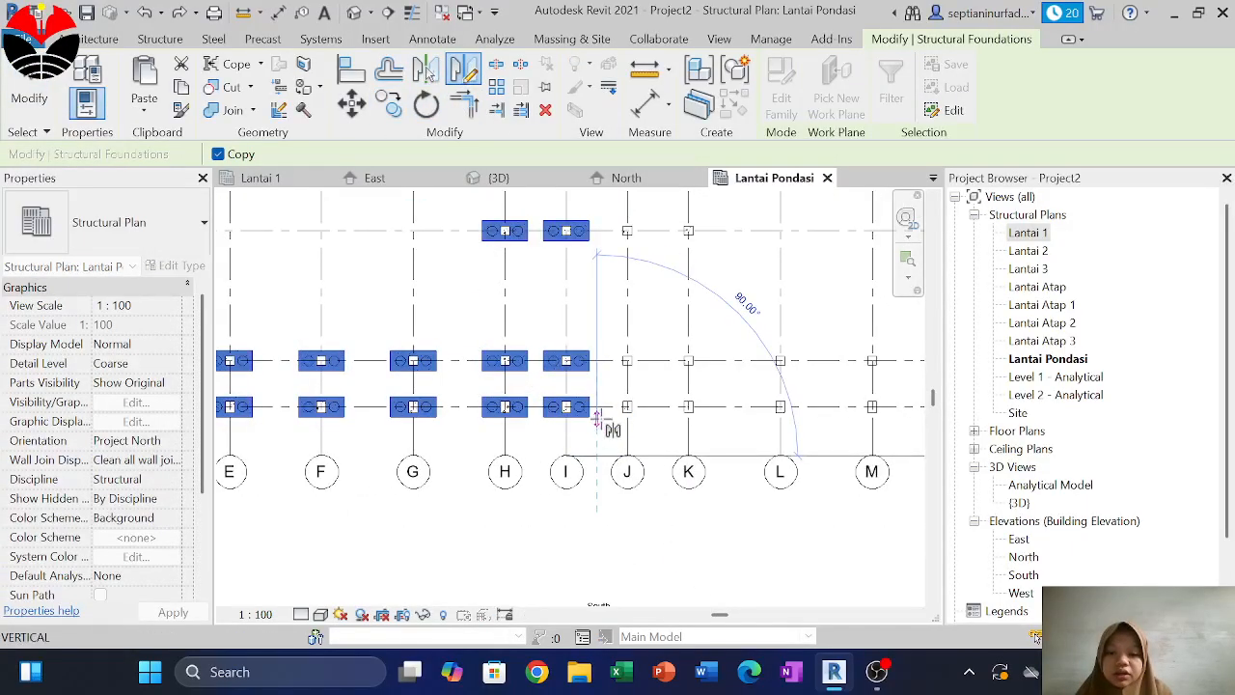
left_click(597, 417)
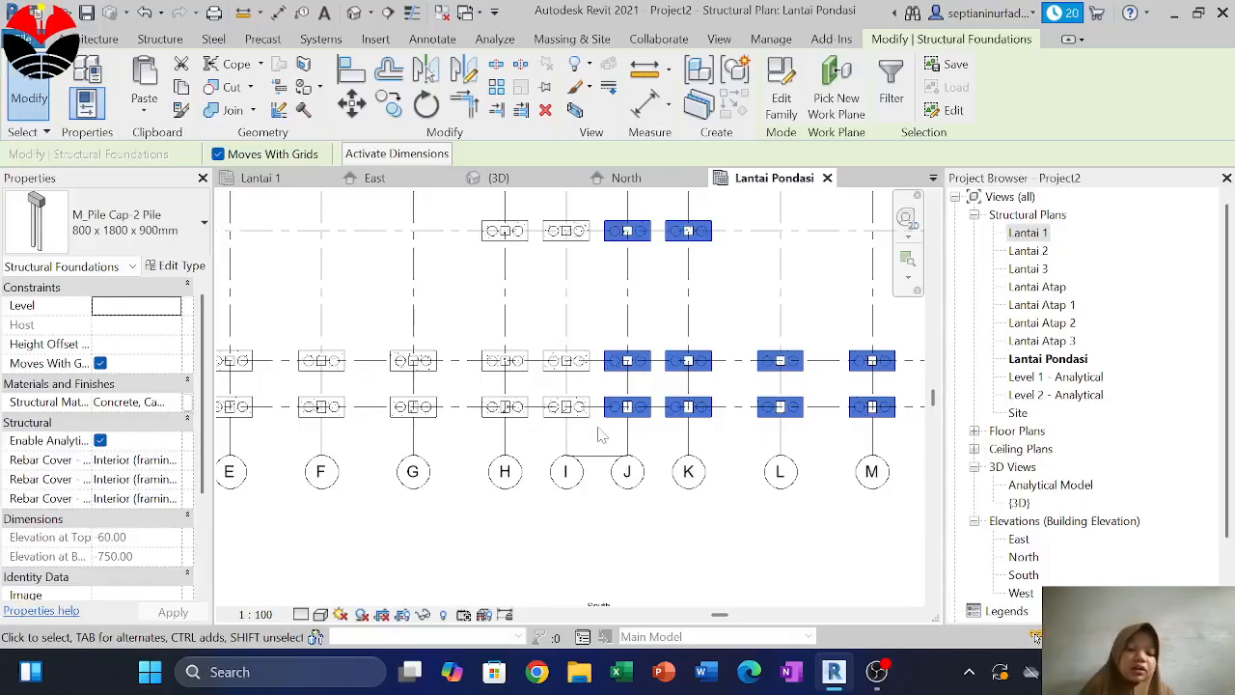
key("Escape")
key("Escape")
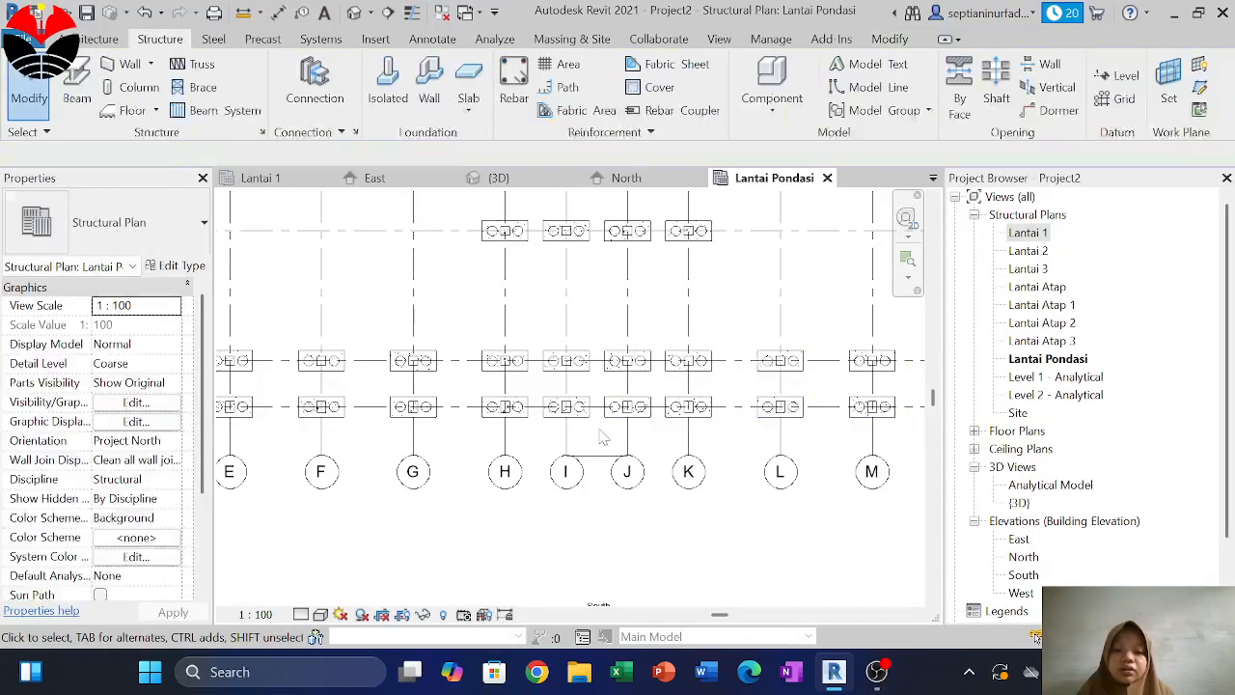
Delete the detail line between grids I and J above their bubbles
scroll(600, 437, "down", 4)
scroll(593, 501, "up", 4)
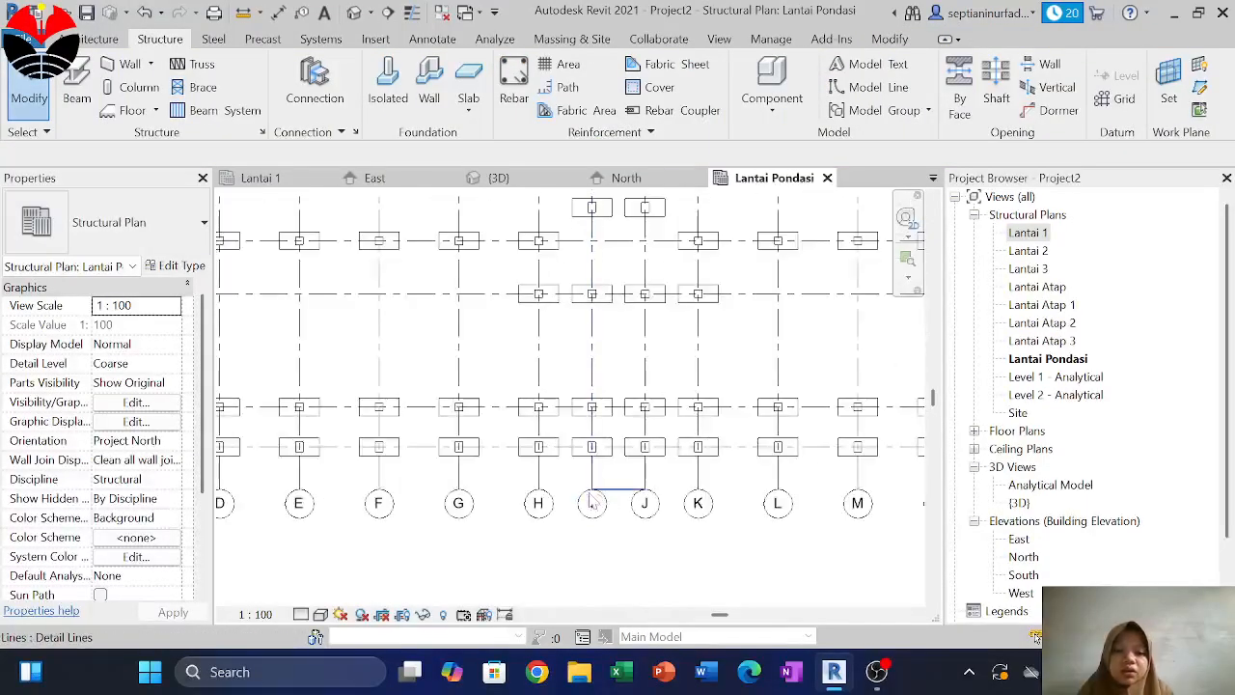
left_click(613, 490)
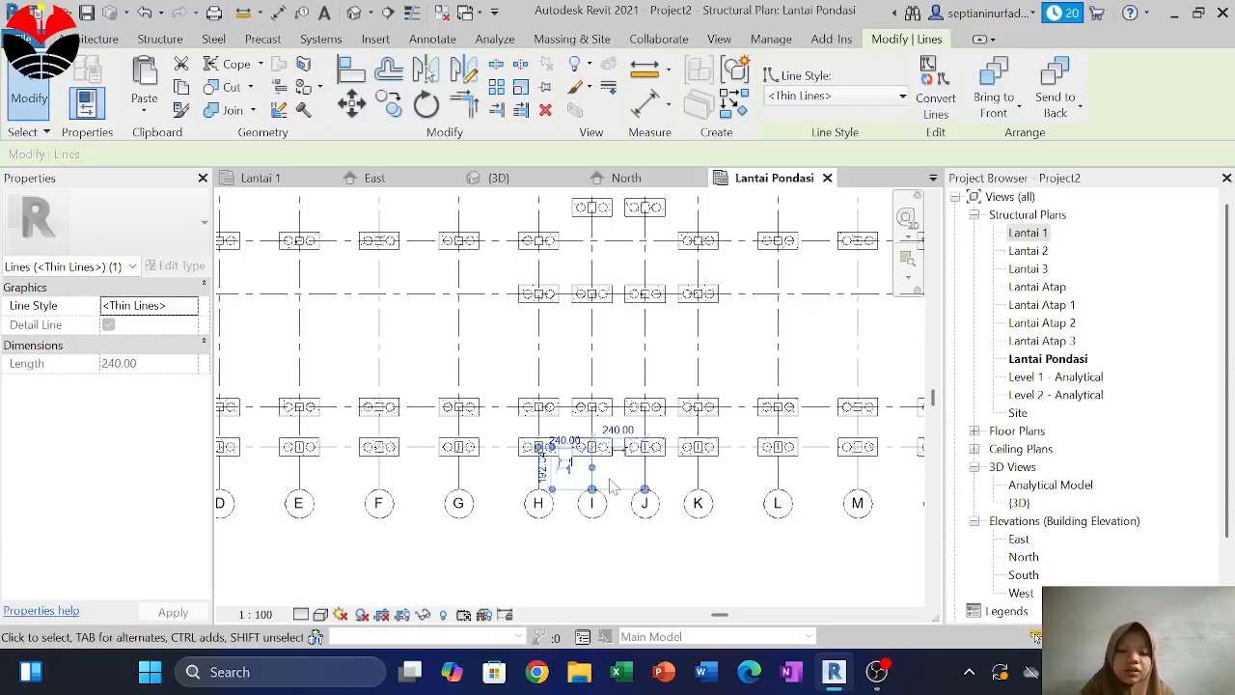
key("Delete")
Examine the pile caps under the columns in the 3D view, and return to the Lantai Pondasi plan
left_click(499, 177)
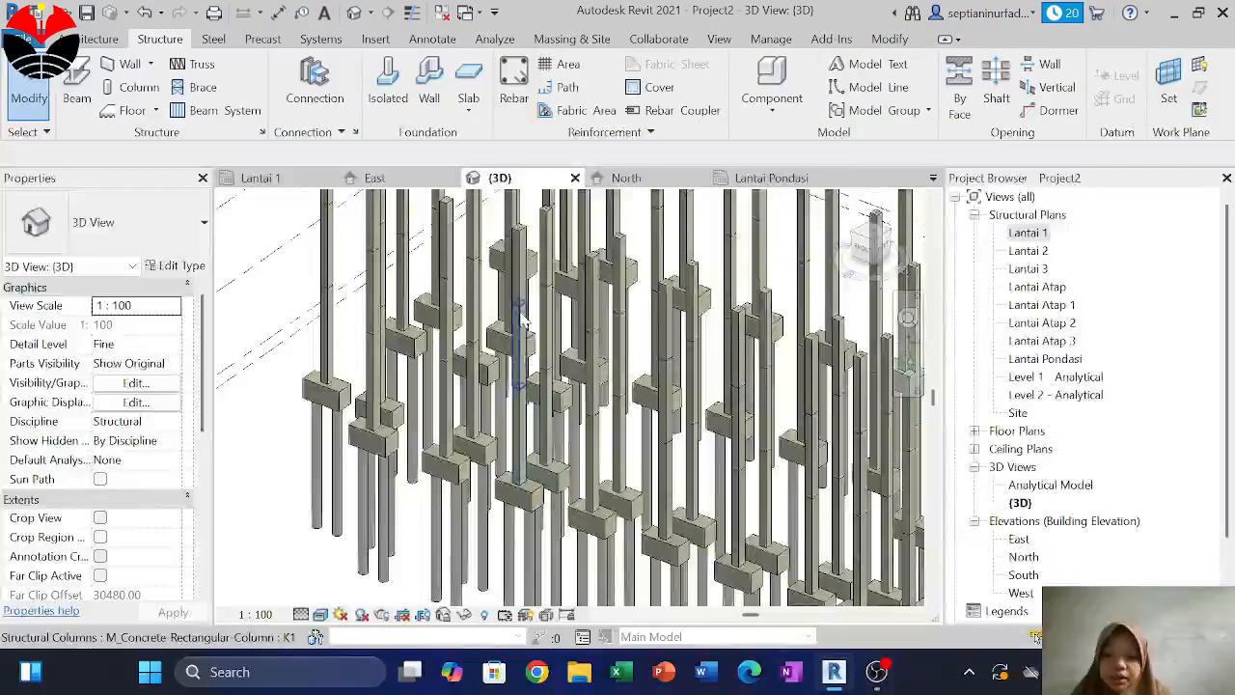
scroll(559, 419, "down", 3)
middle_click_drag(569, 424, 598, 405, "shift")
left_click(733, 180)
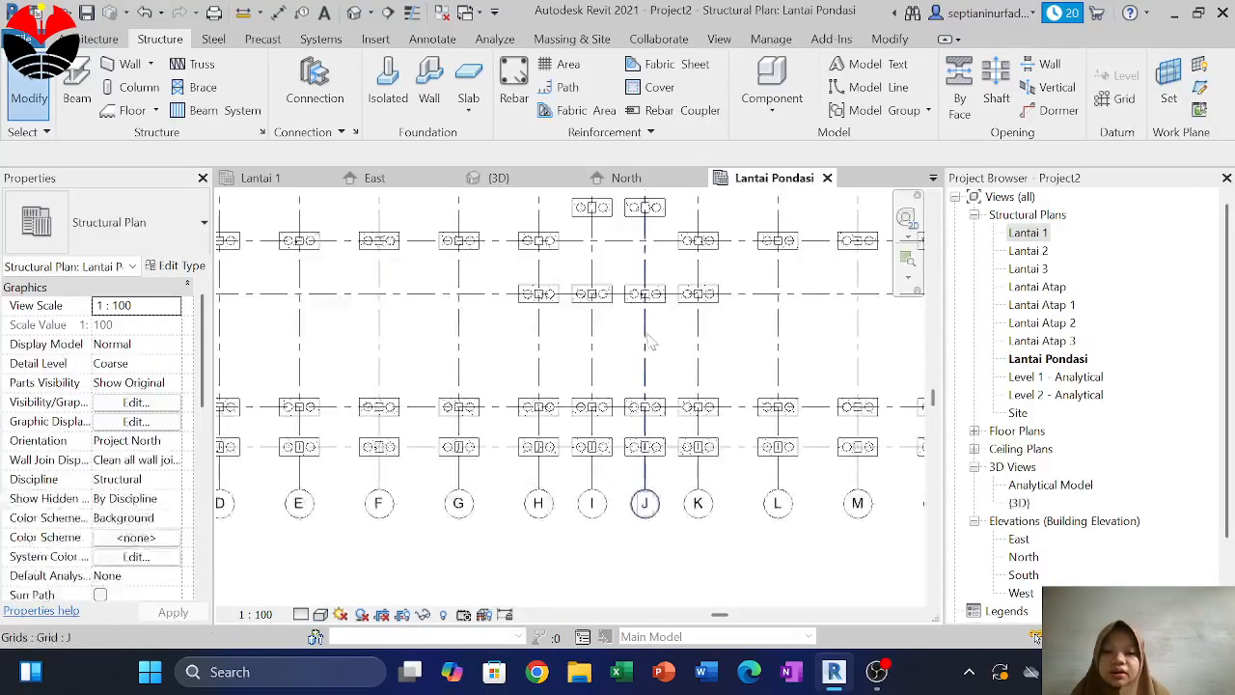
scroll(681, 338, "down", 5)
scroll(681, 338, "up", 3)
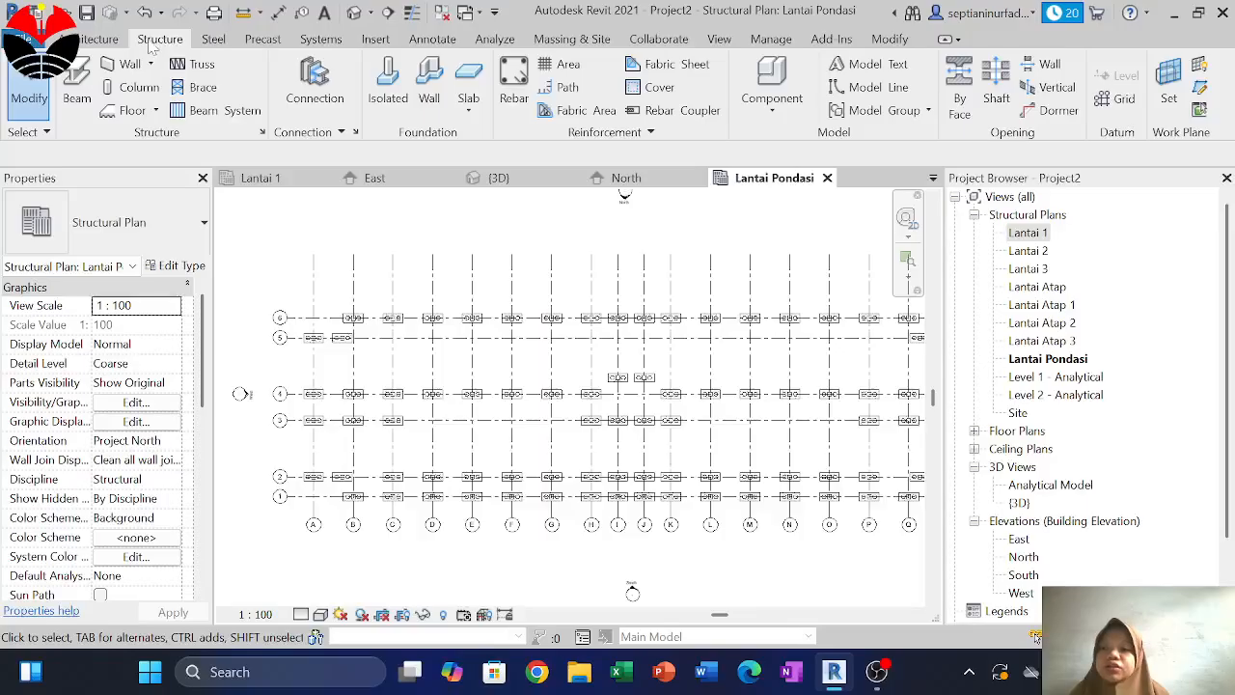
Create a beam type B1 by duplicating the M_Concrete-Rectangular Beam 300 x 600mm type, with h set to 50
left_click(77, 88)
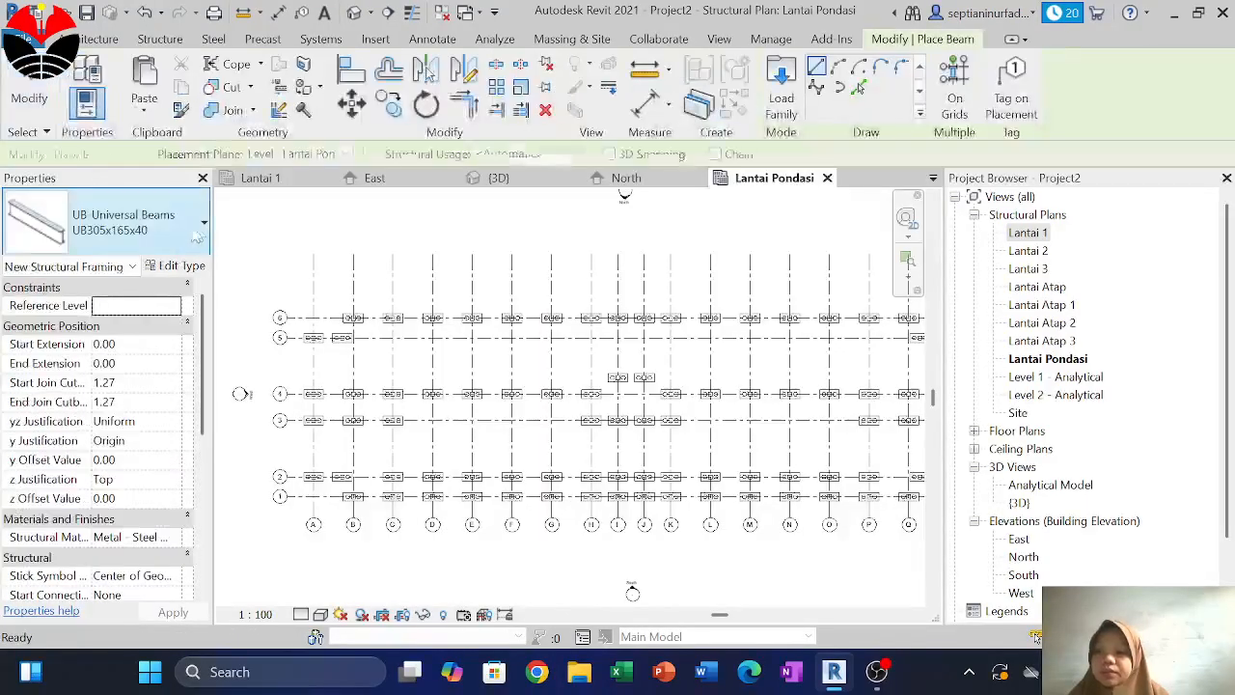
left_click(203, 227)
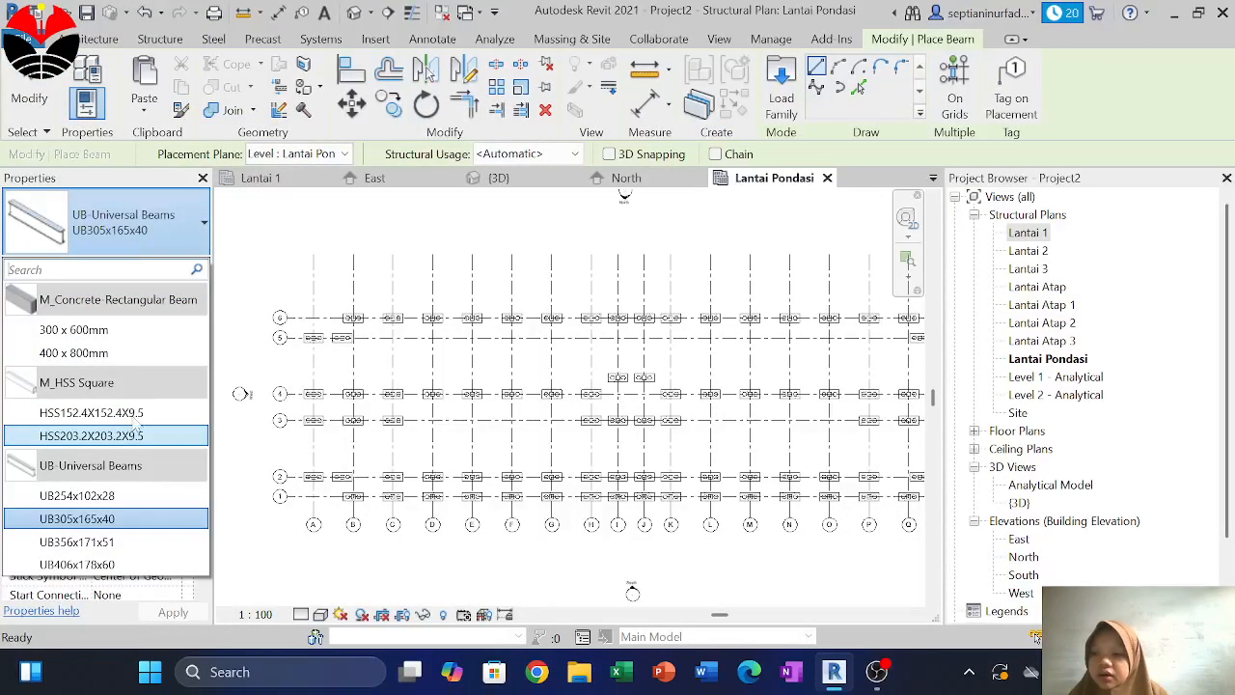
left_click(97, 330)
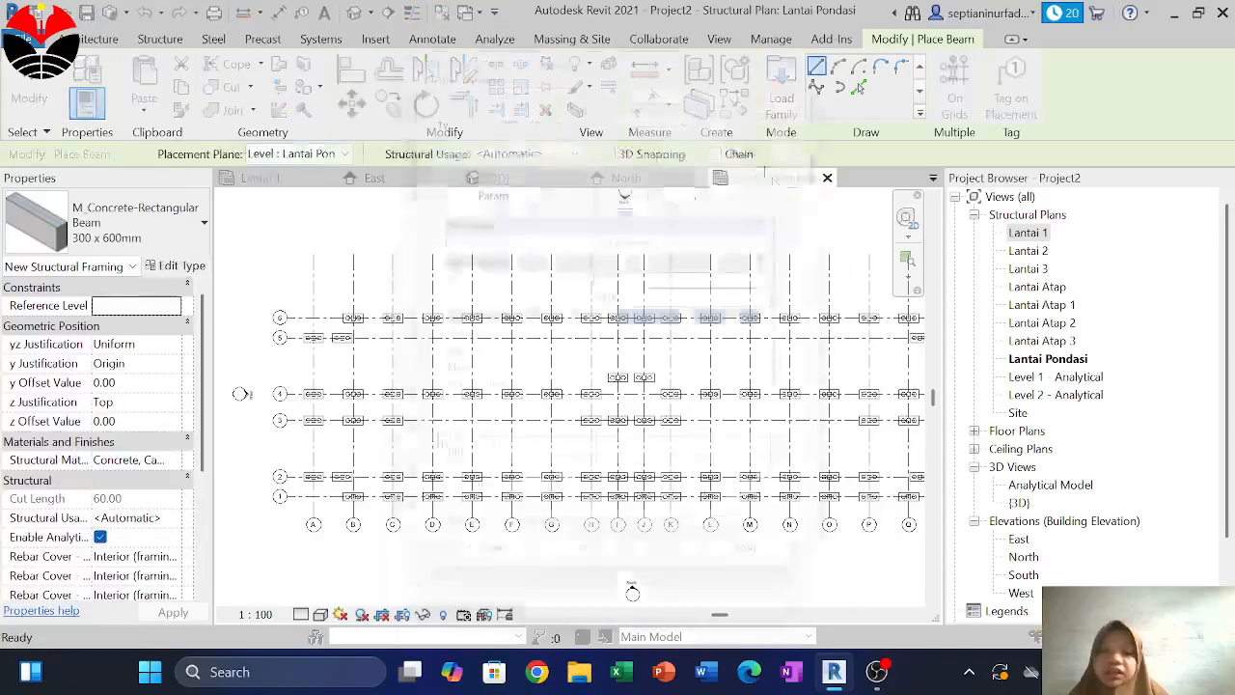
left_click(764, 114)
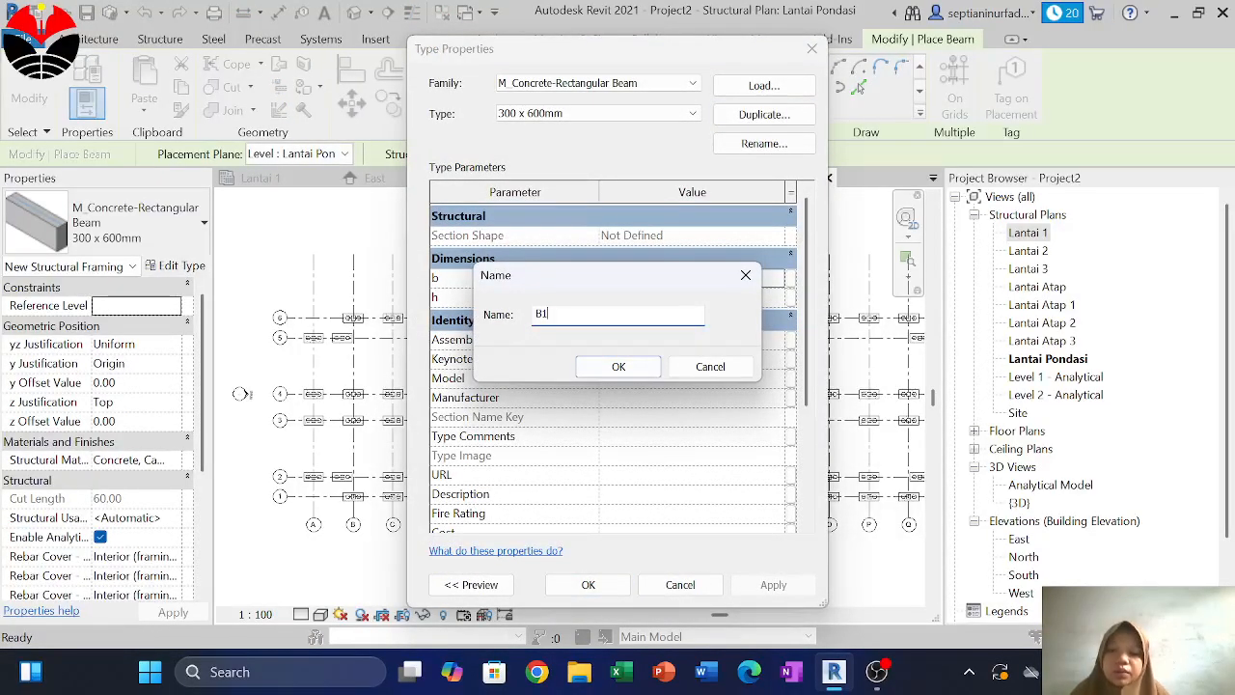
type("B1")
left_click(642, 368)
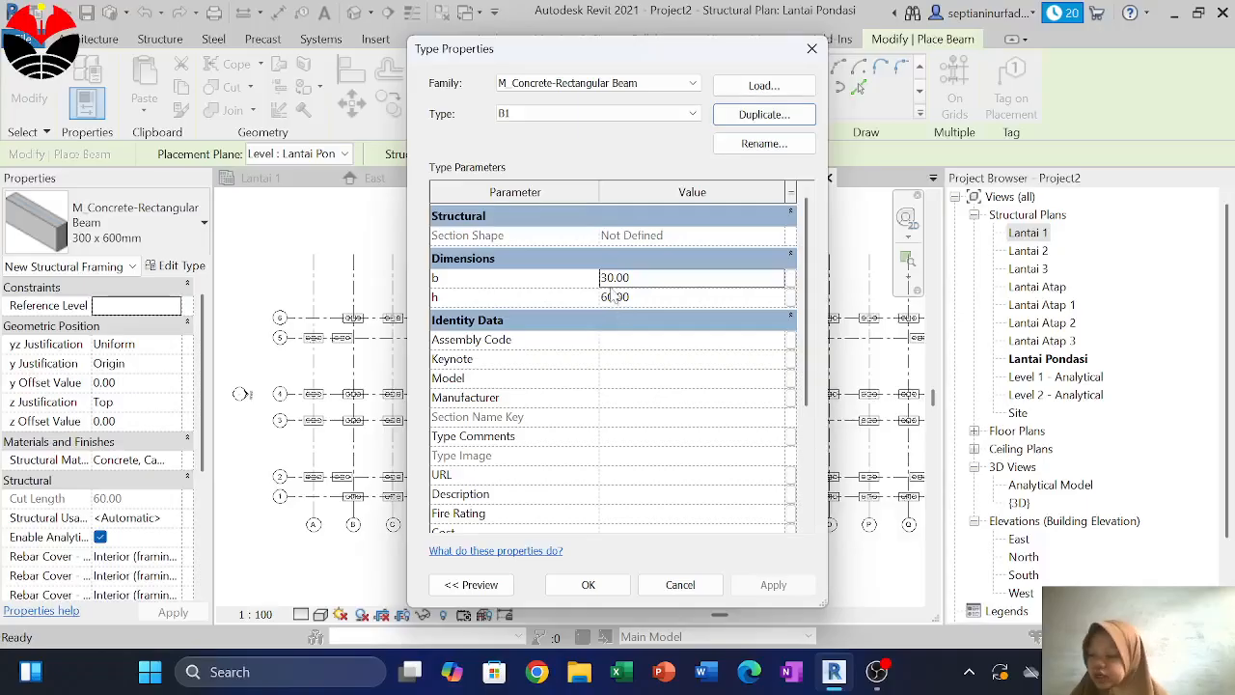
left_click(607, 297)
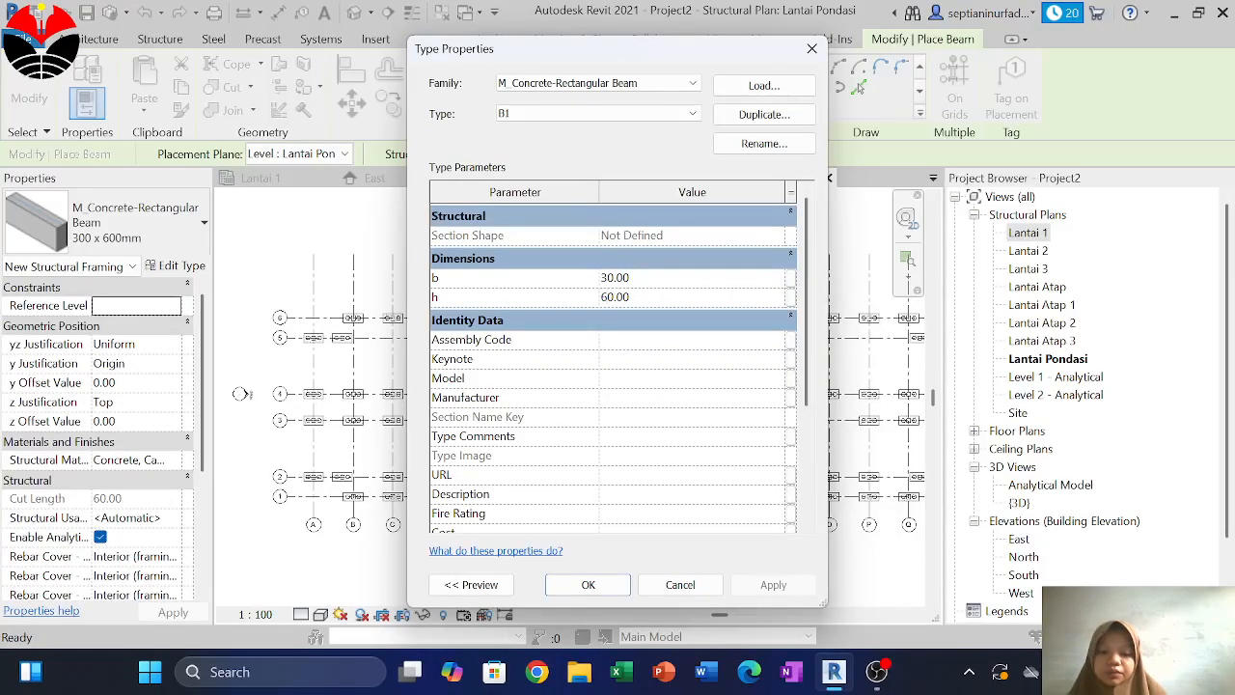
type("5")
left_click(588, 585)
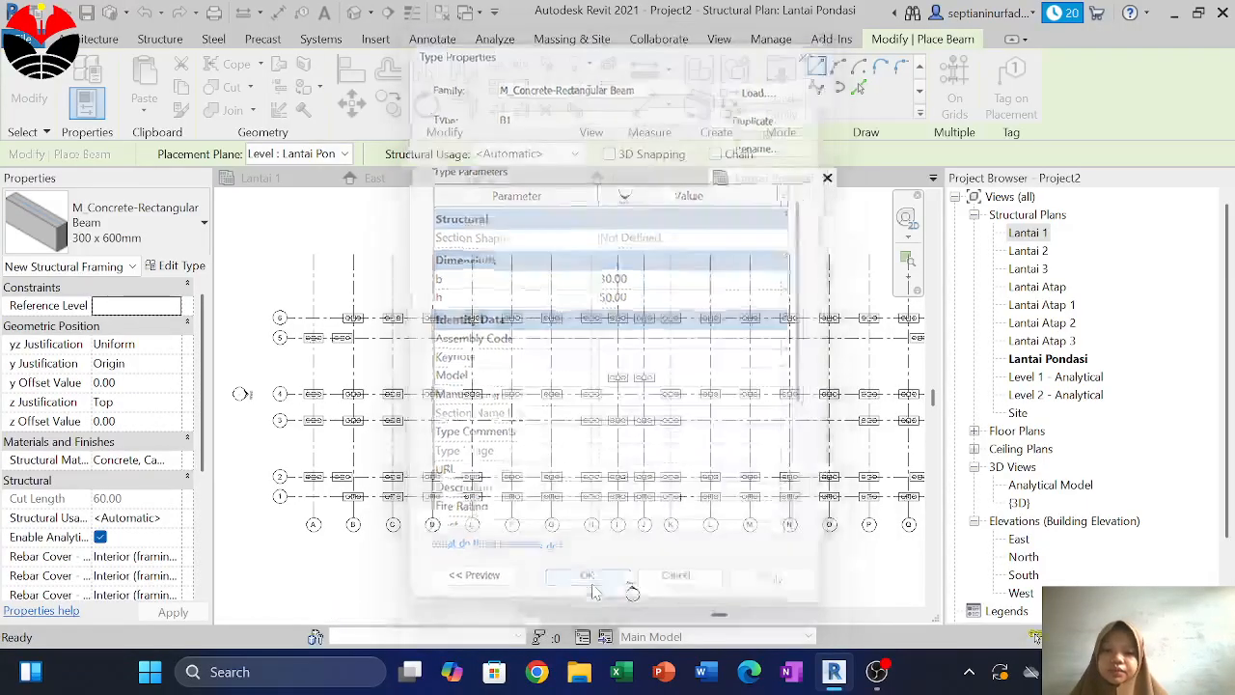
Duplicate beam type B1 as B2, with b set to 20 and h to 40
left_click(189, 247)
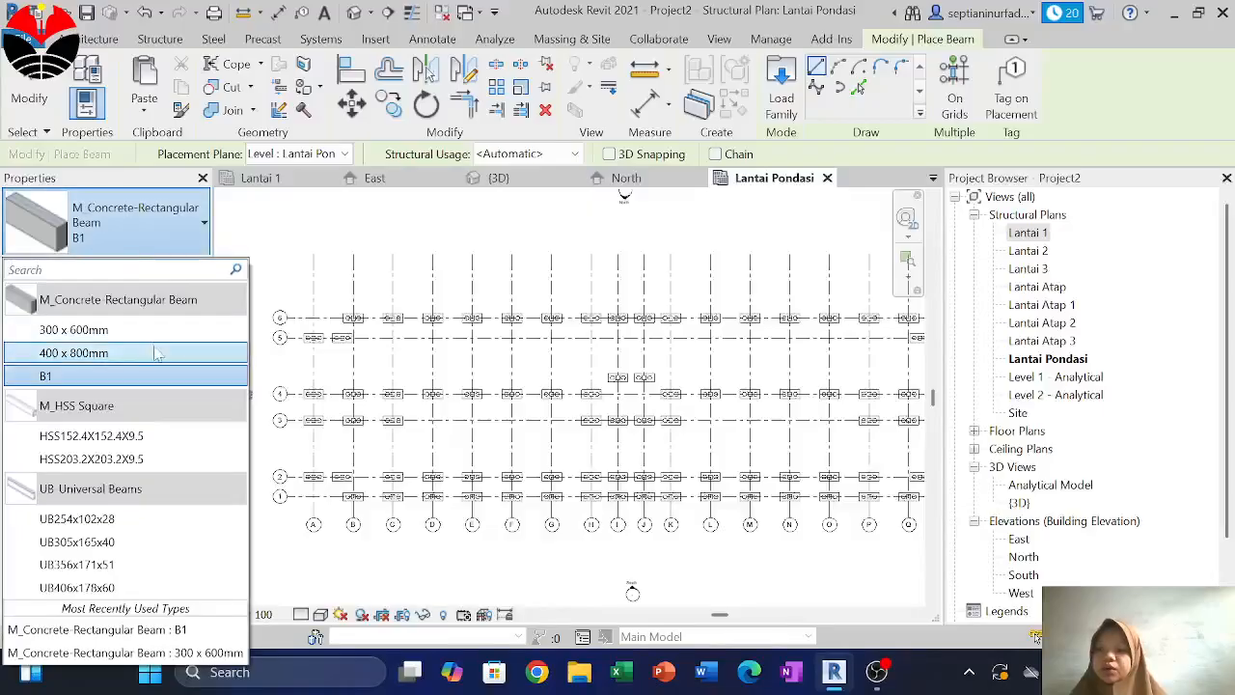
left_click(166, 241)
left_click(179, 265)
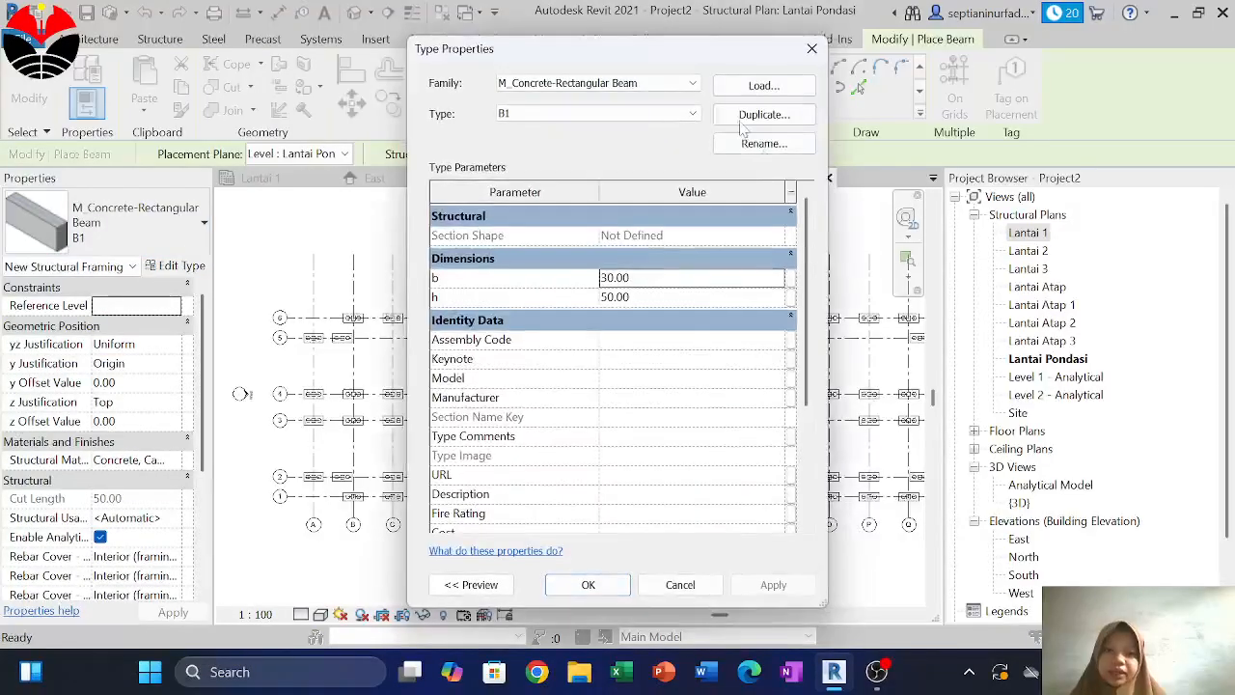
left_click(765, 114)
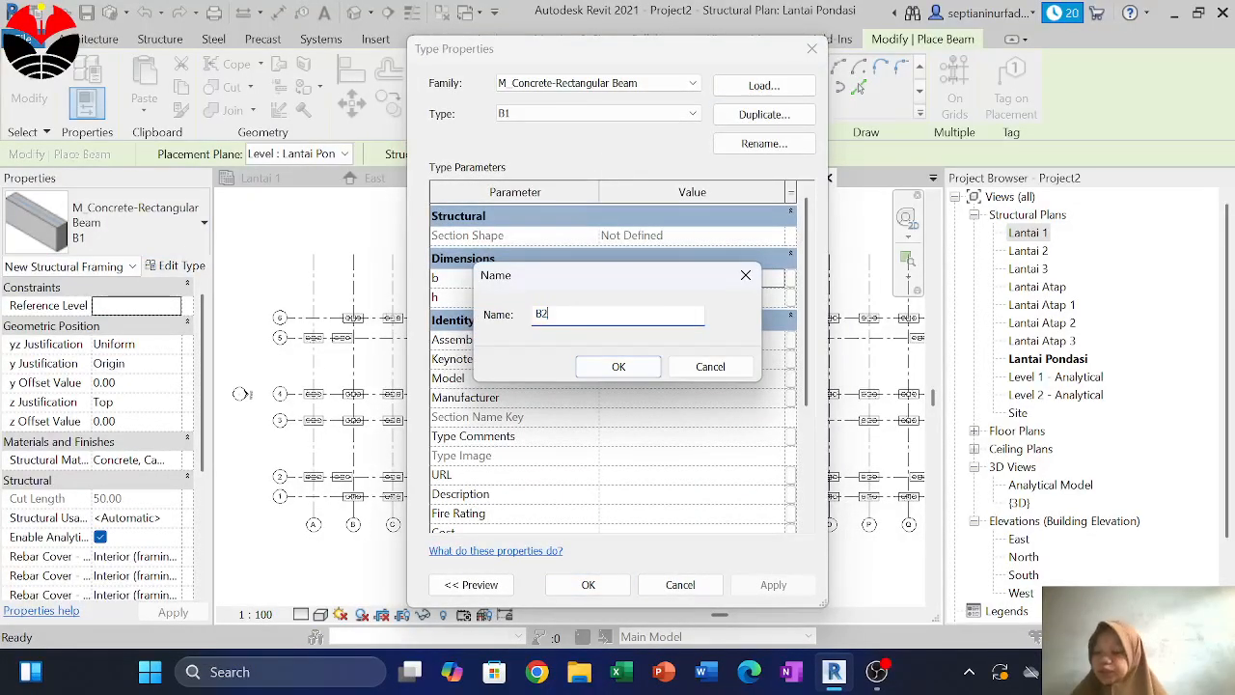
left_click(629, 375)
left_click(609, 282)
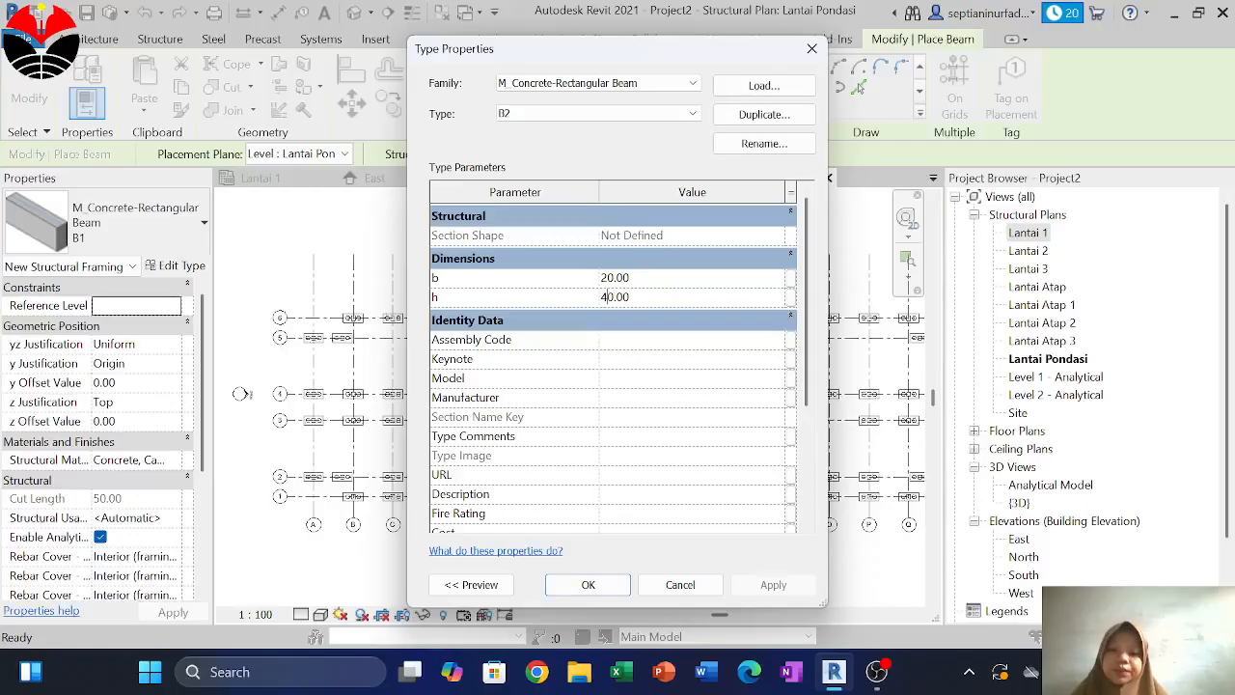
left_click(585, 585)
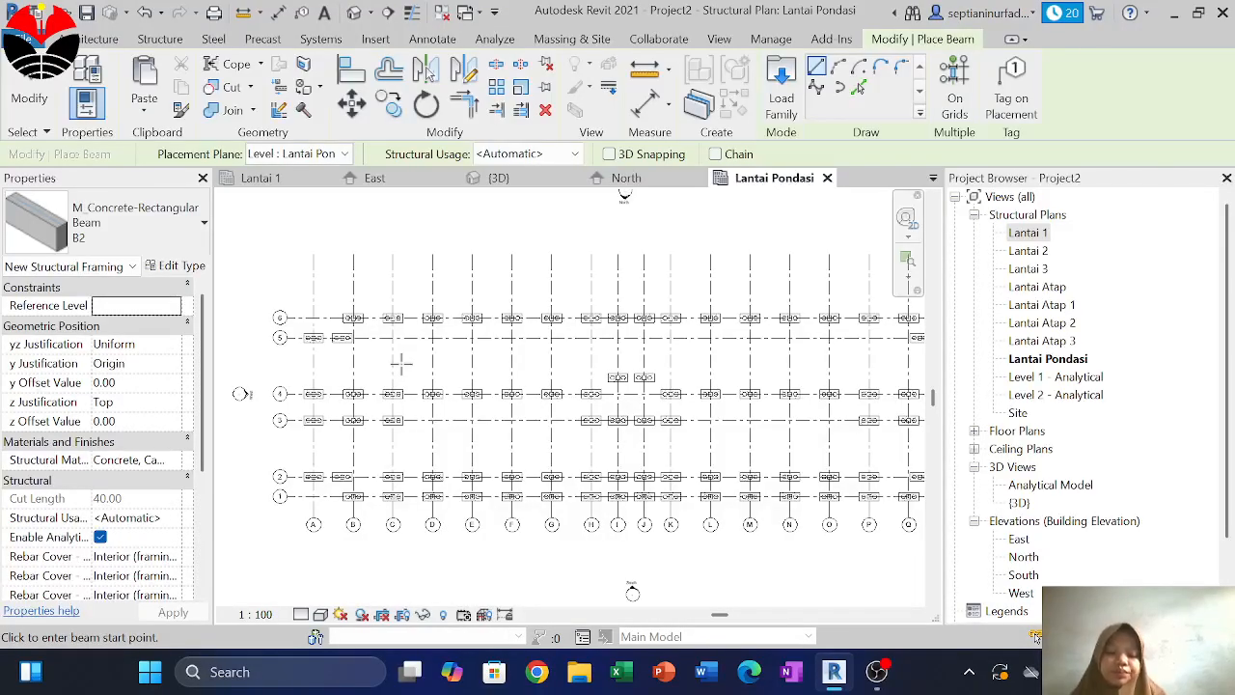
Leave beam placement, open the Lantai 2 structural plan and widen the drawing area by narrowing the Project Browser
key("ctrl+v")
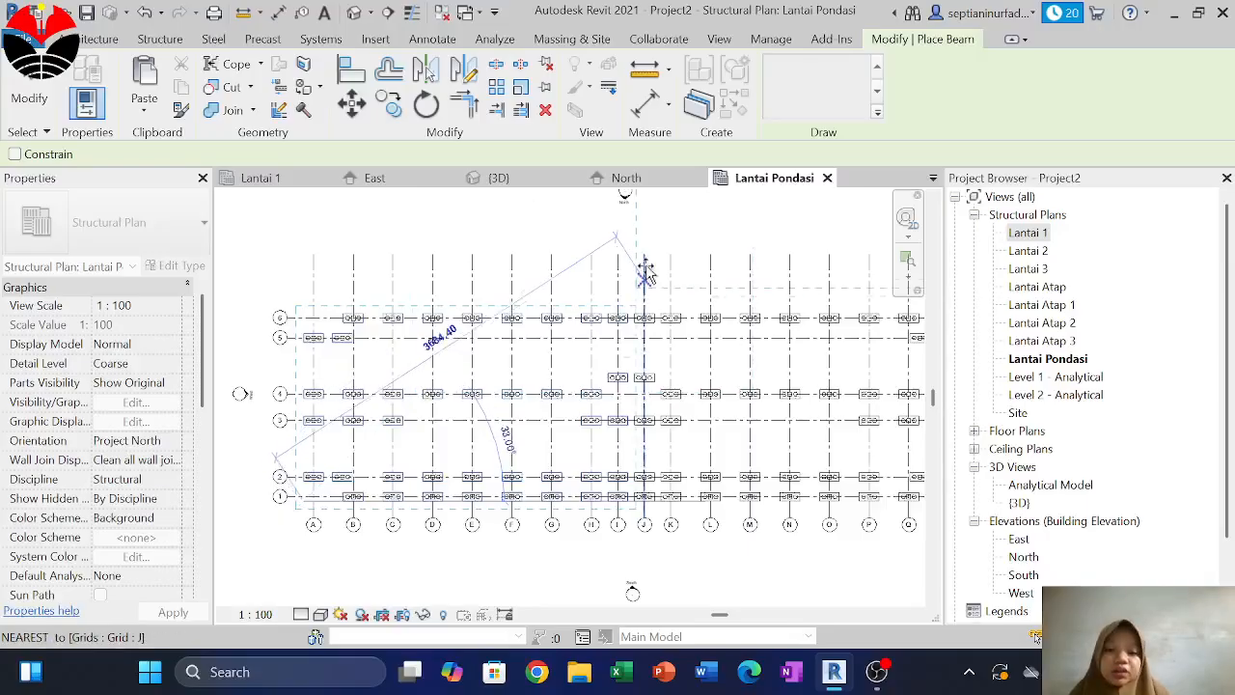
key("Escape")
left_click(1023, 252)
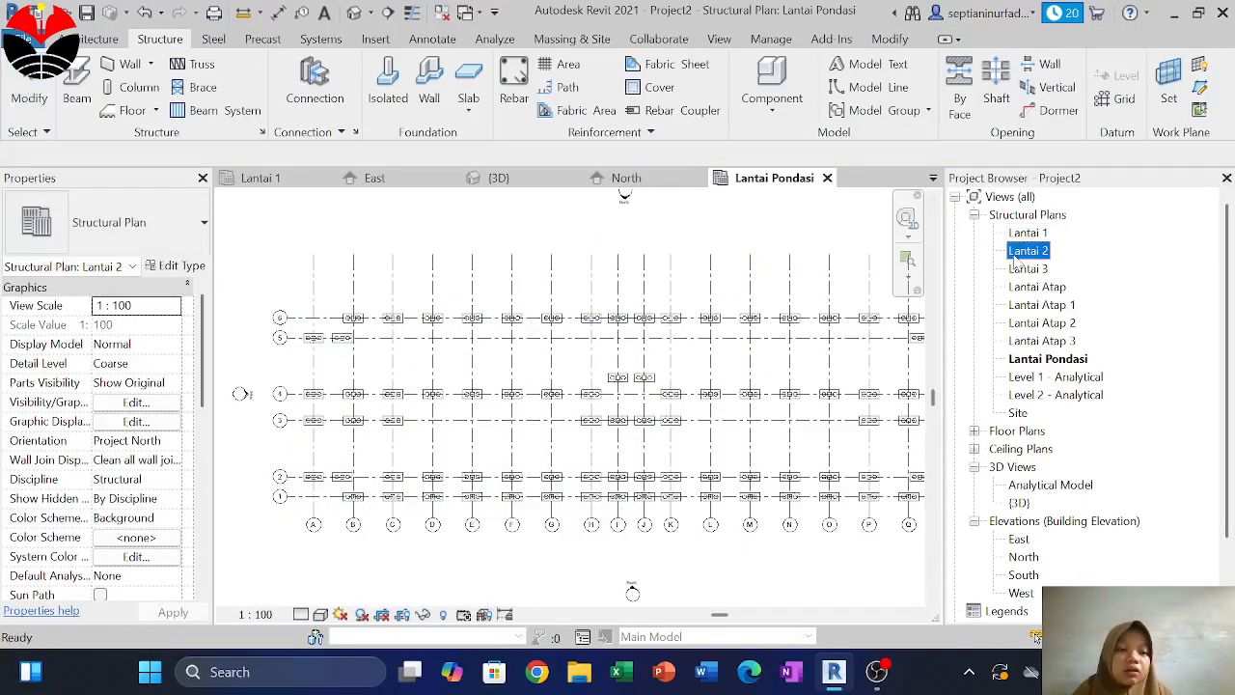
left_click_drag(944, 287, 1030, 288)
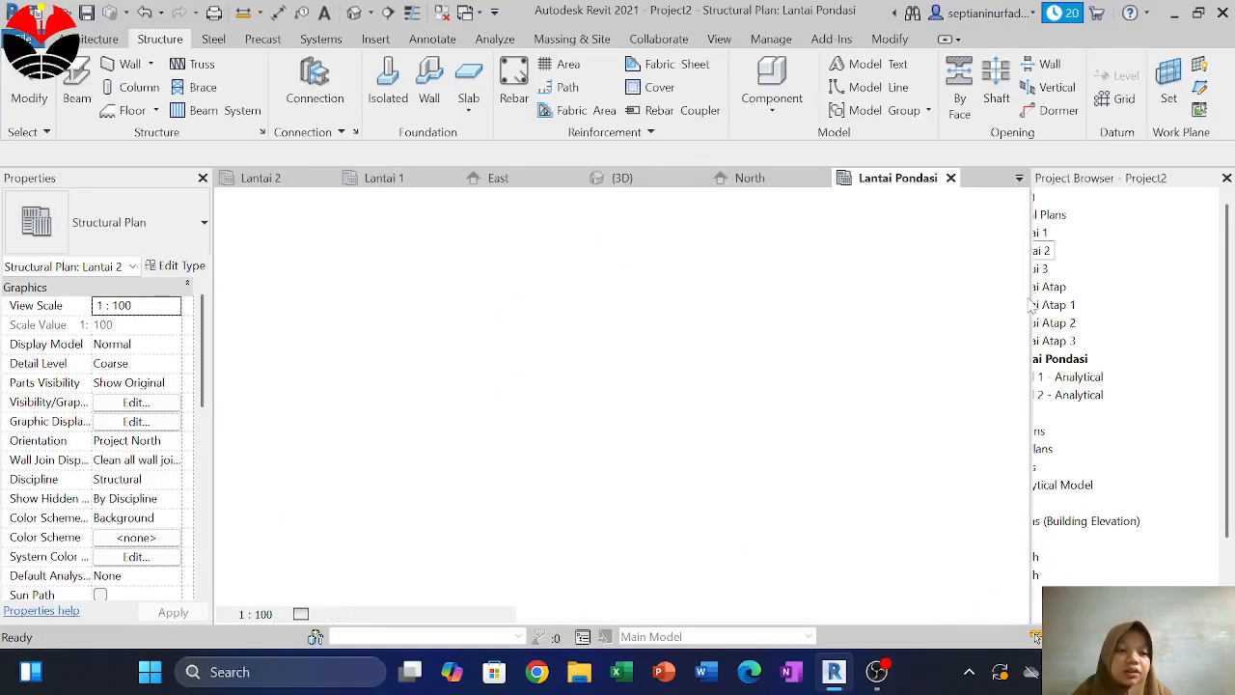
double_click(1115, 253)
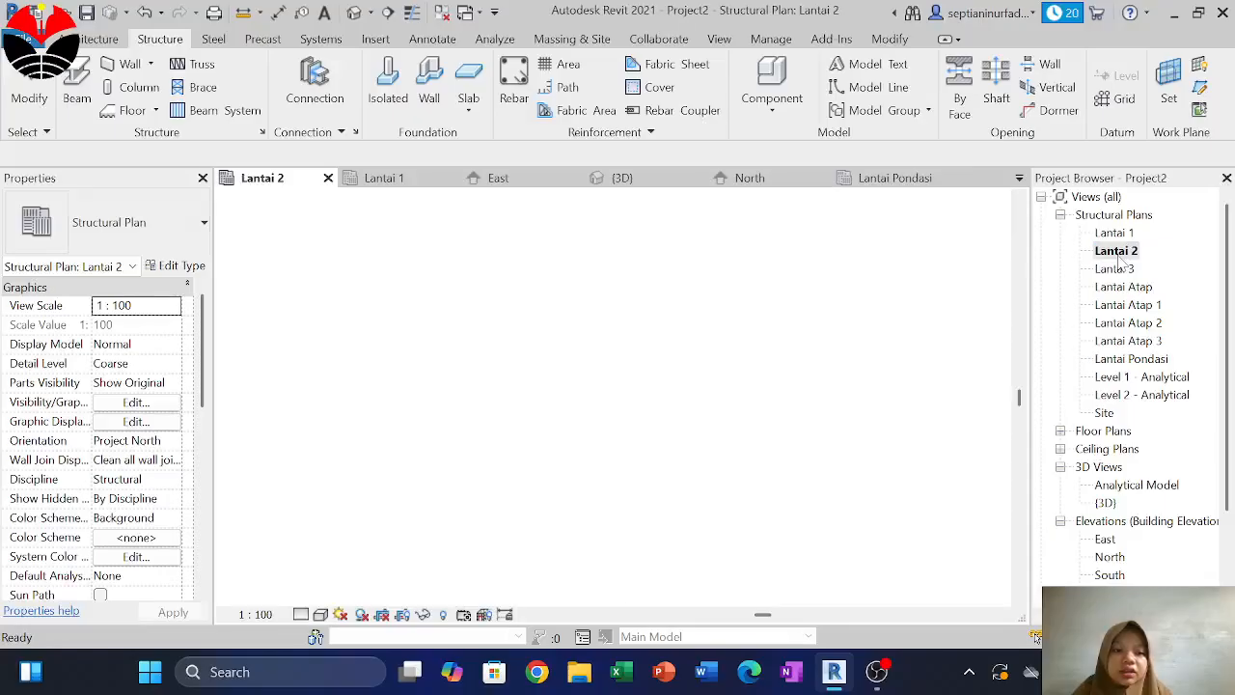
middle_click_drag(558, 409, 548, 350)
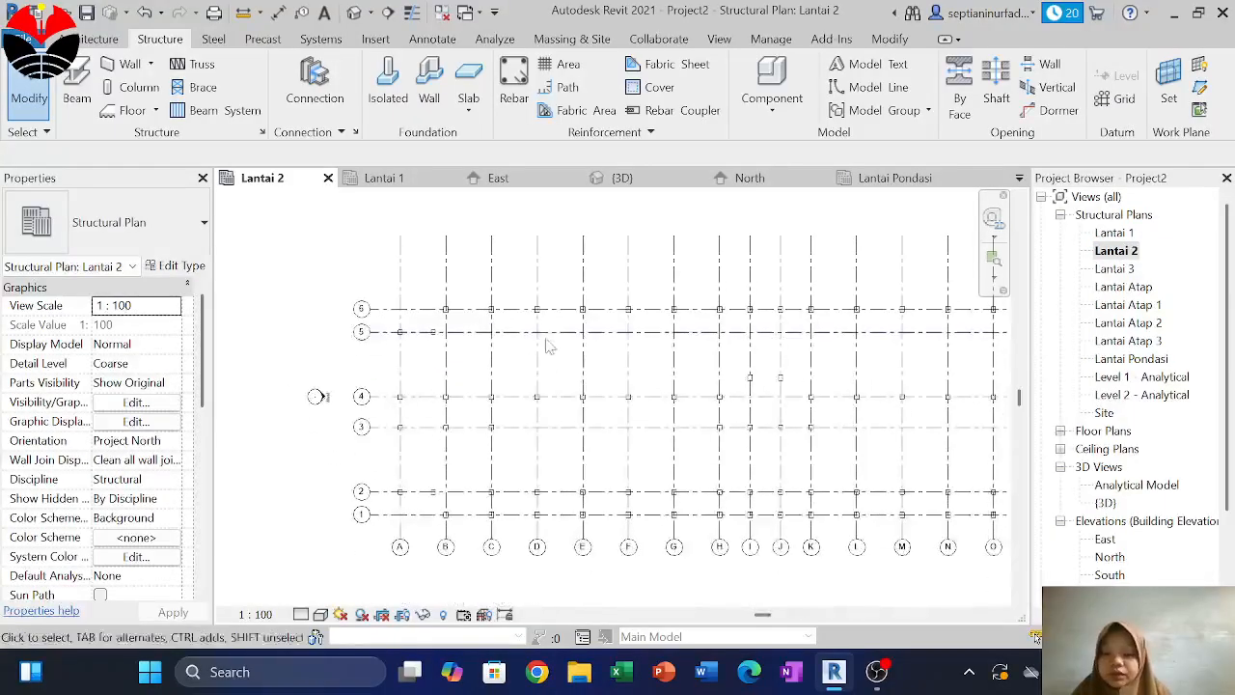
Place a B1 beam on Lantai 2 along grid 1, spanning between the facing sides of the columns at grids B and C
left_click(121, 235)
left_click(143, 232)
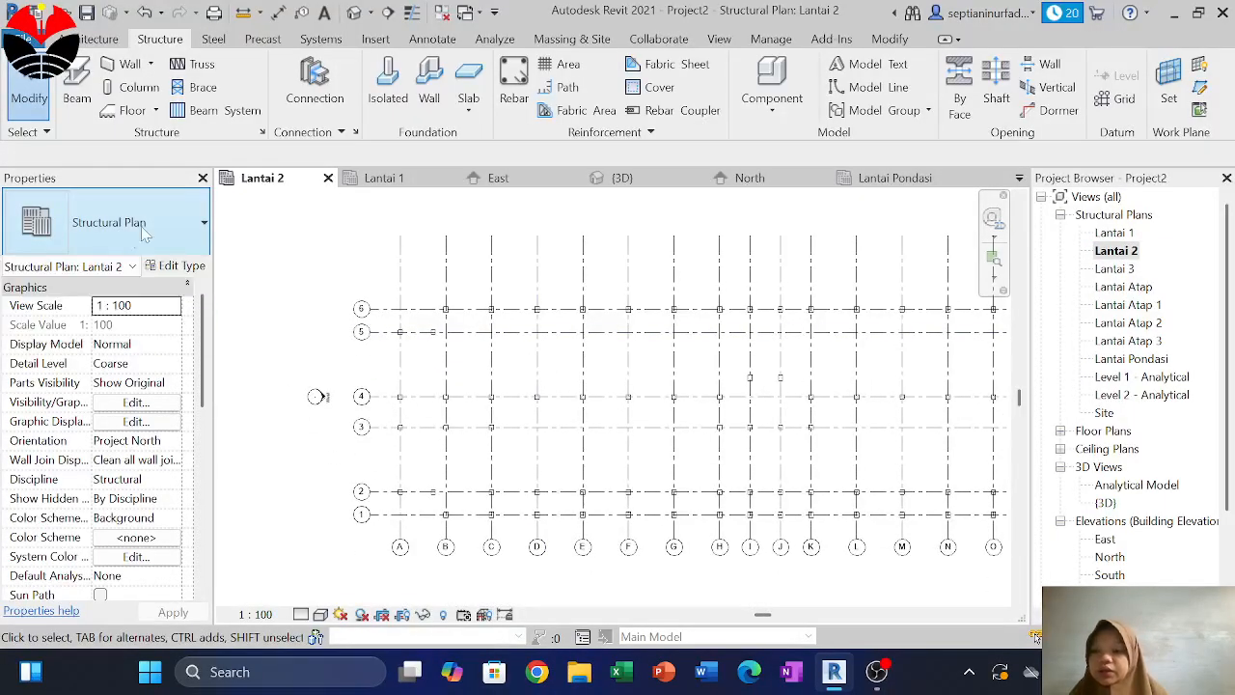
left_click(77, 92)
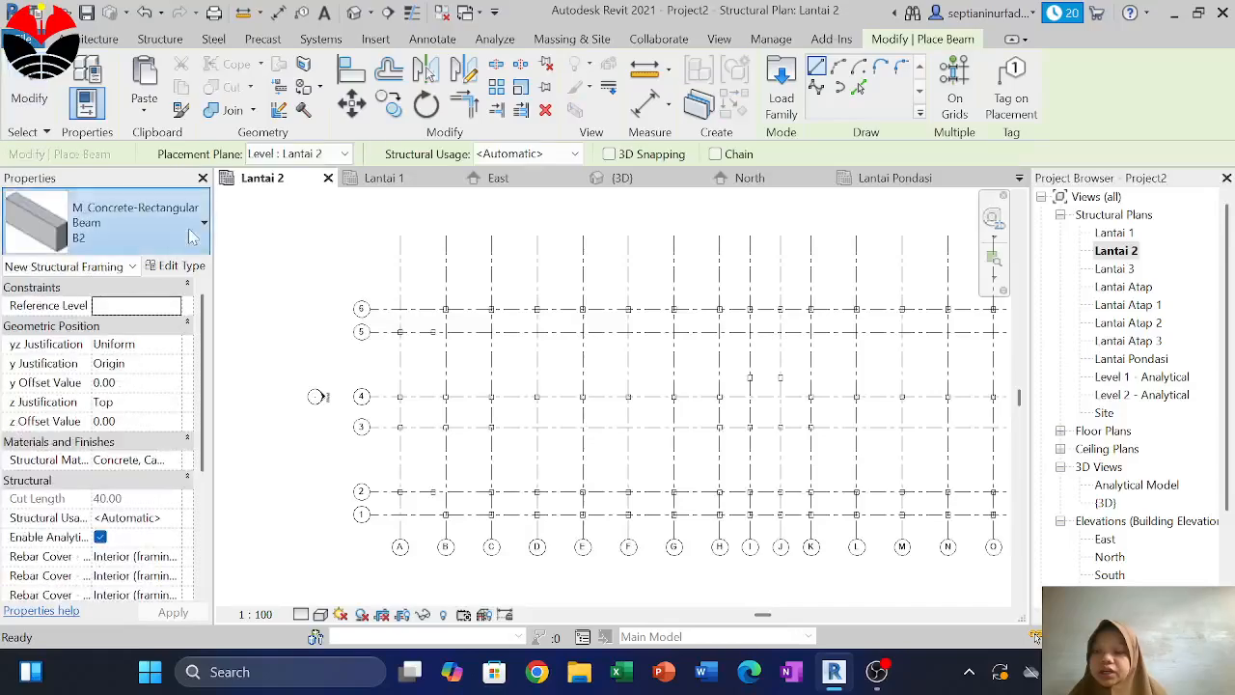
left_click(135, 223)
left_click(130, 376)
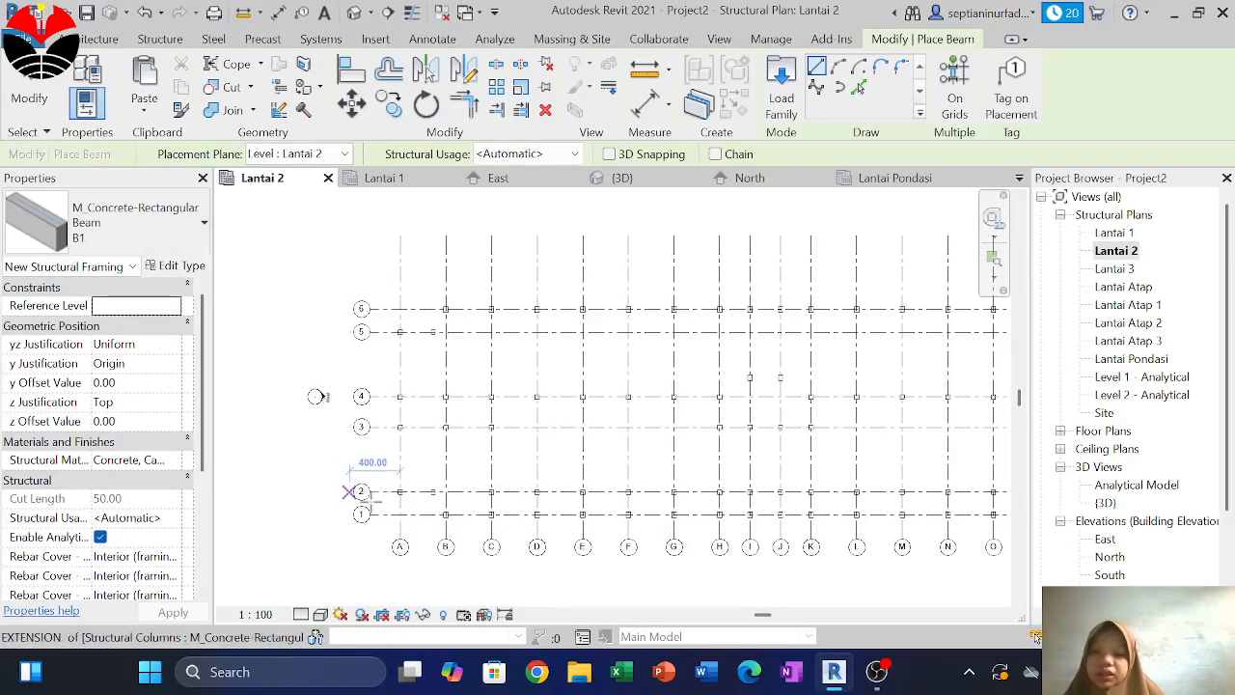
scroll(453, 506, "up", 4)
scroll(449, 490, "up", 4)
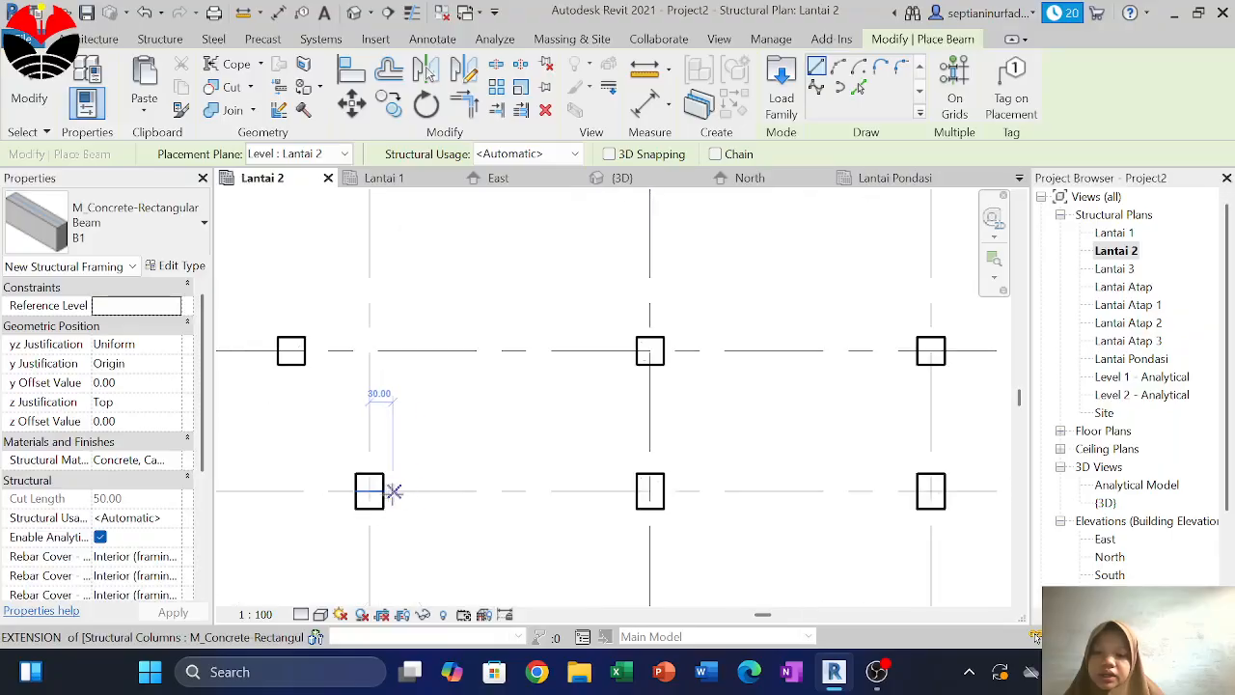
scroll(383, 490, "up", 3)
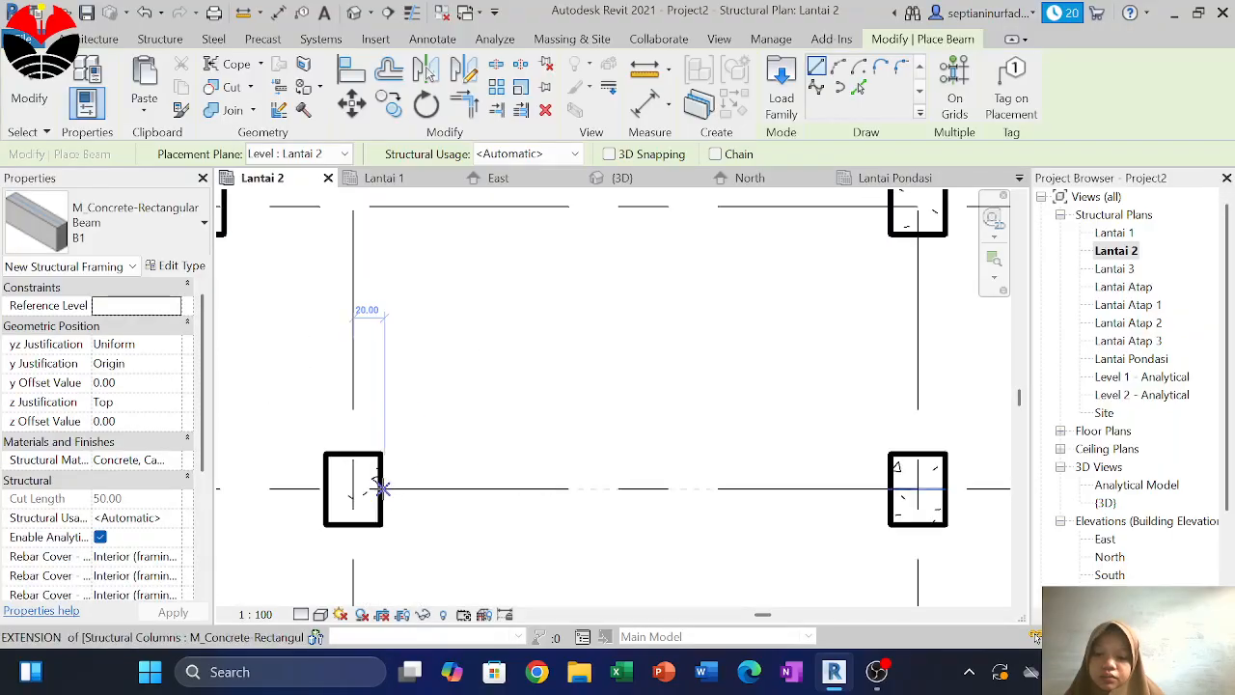
left_click(383, 490)
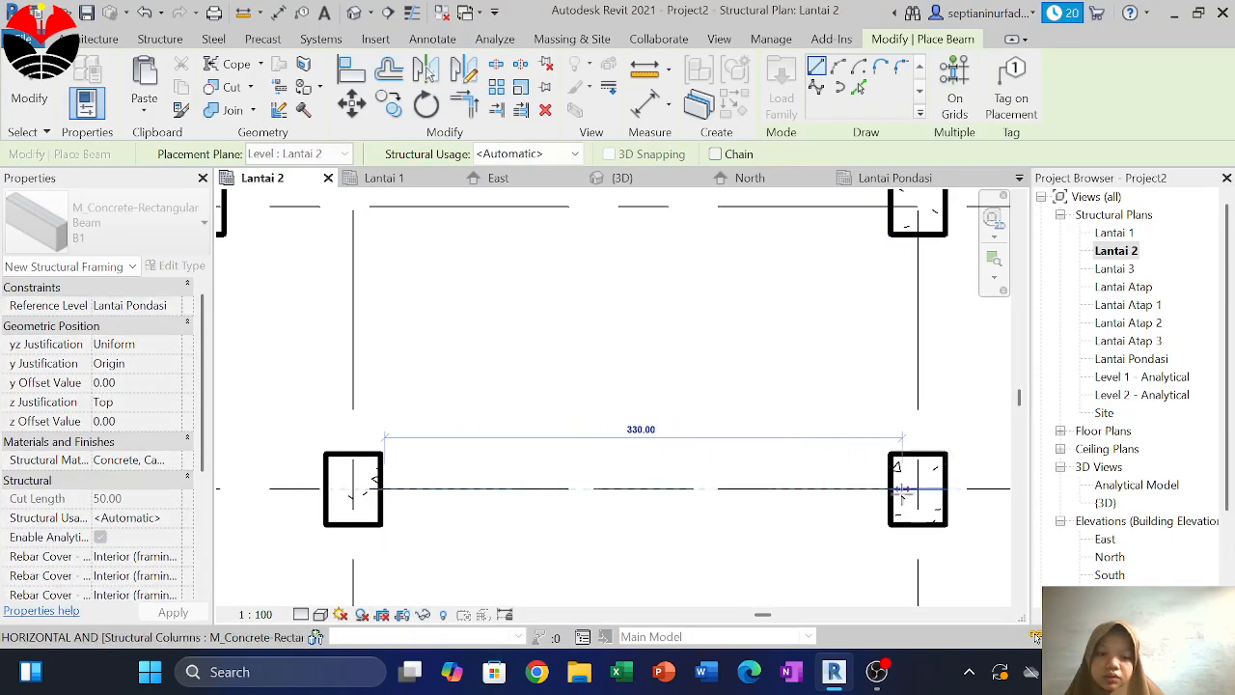
left_click(891, 489)
Draw a B1 beam about 320 cm long along grid 1, from the column at grid C to the one at D
scroll(808, 403, "down", 5)
middle_click_drag(876, 382, 592, 427)
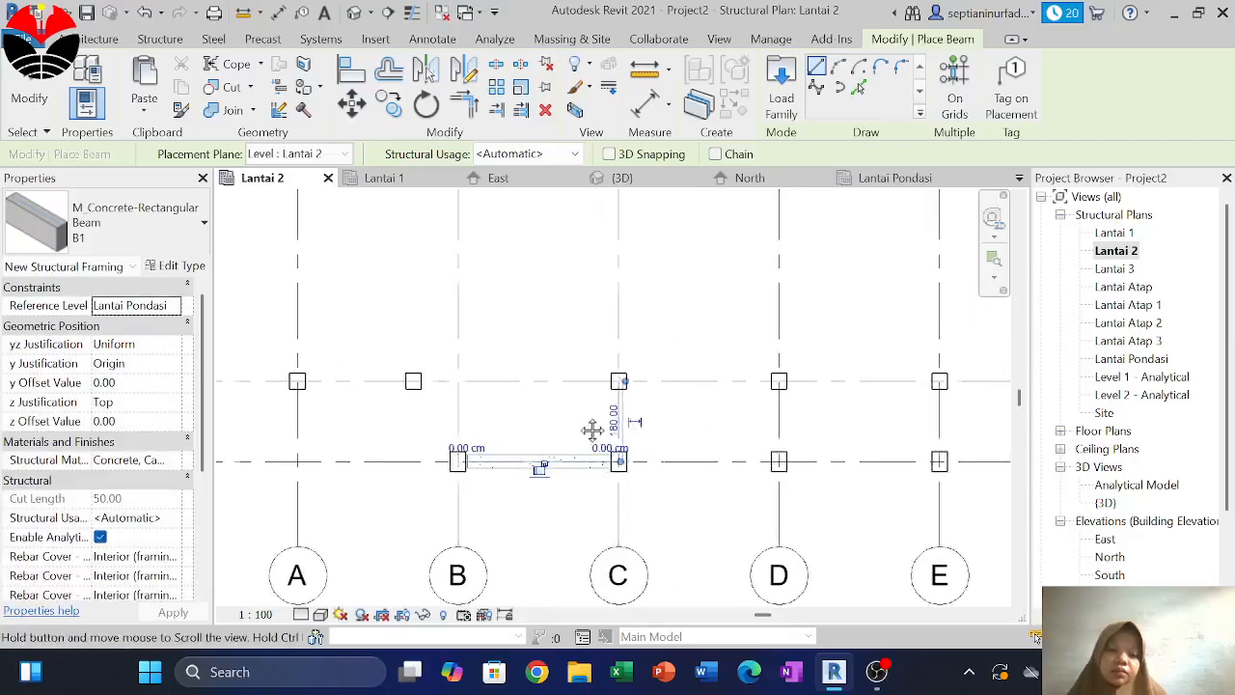
scroll(637, 396, "up", 1)
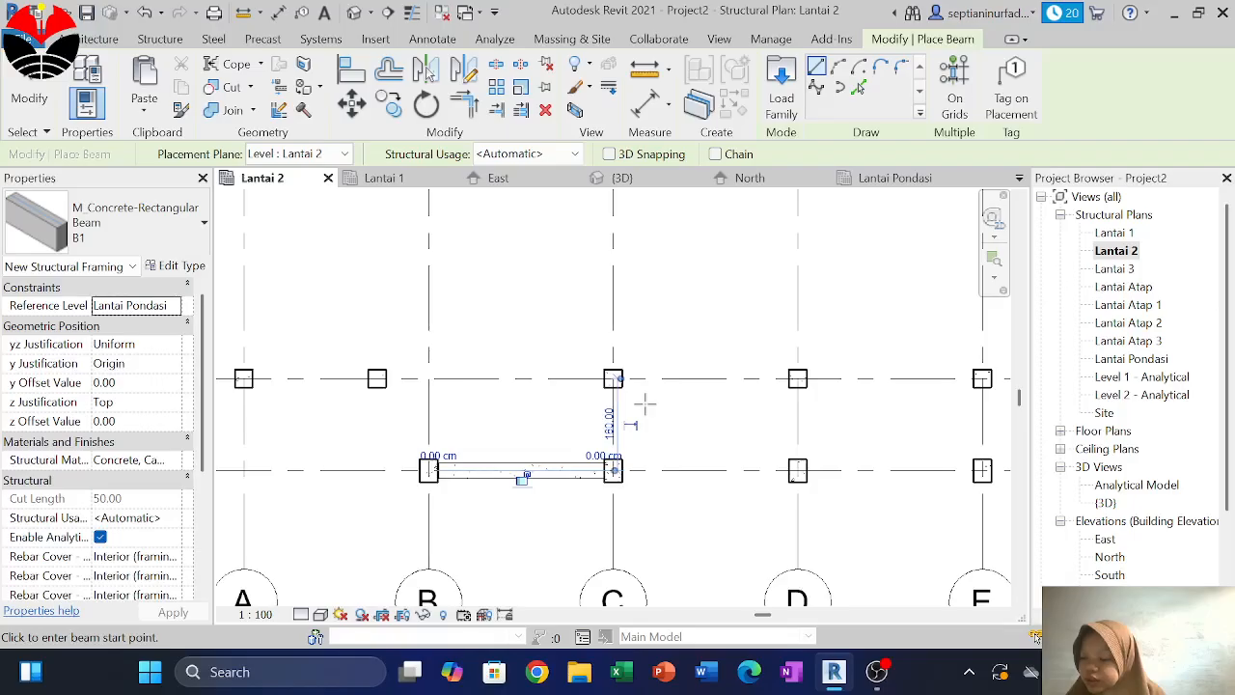
scroll(637, 410, "down", 2)
middle_click_drag(628, 414, 551, 414)
scroll(508, 451, "up", 3)
scroll(509, 450, "up", 2)
left_click(503, 448)
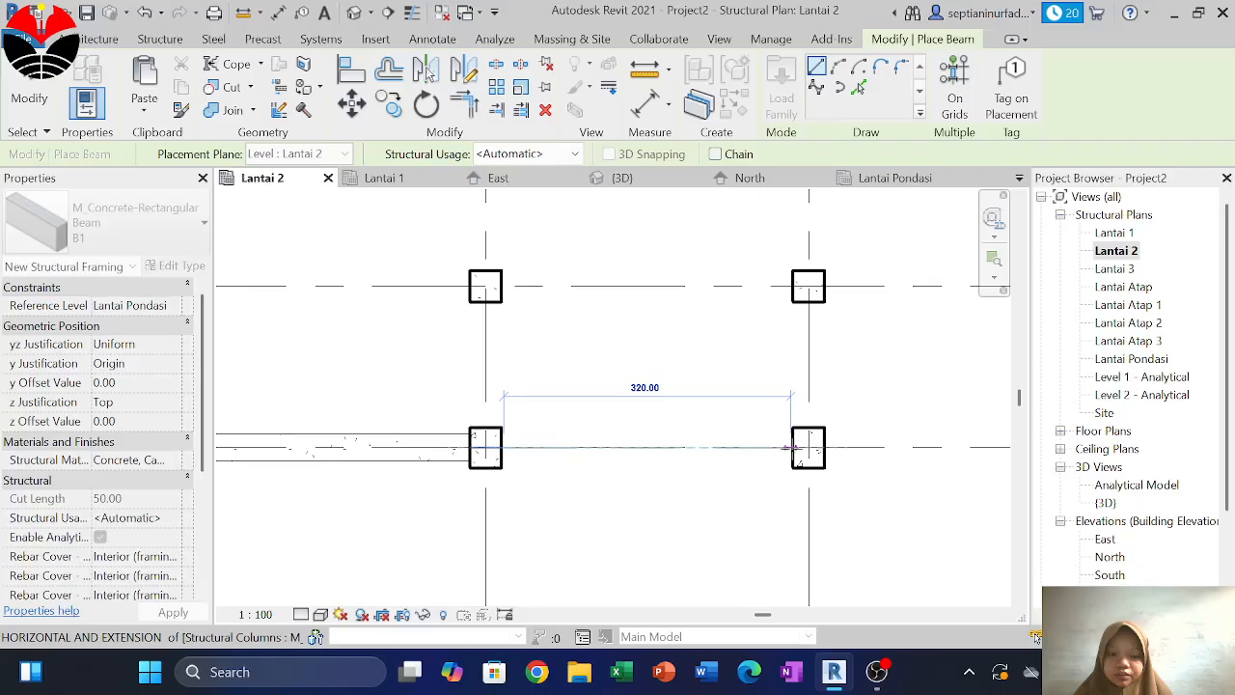
left_click(791, 448)
Leave beam placement and stretch the grid C end of the C–D beam to meet the column face
scroll(554, 430, "up", 2)
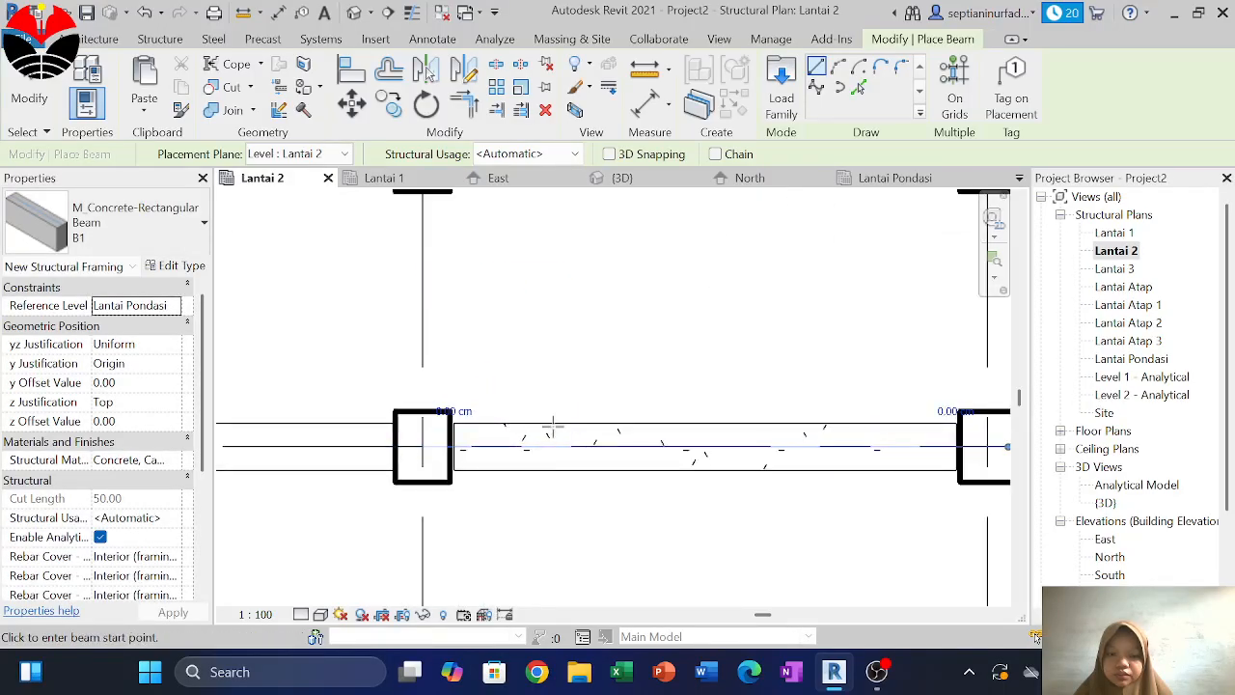
left_click(487, 484)
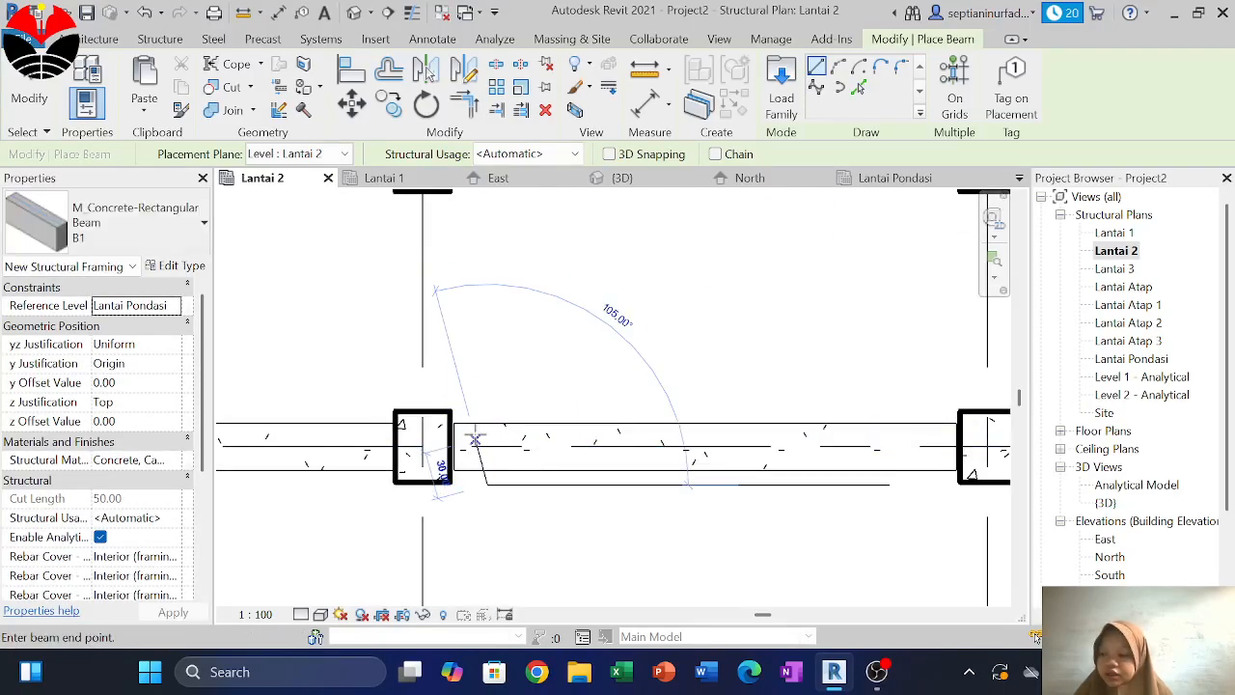
key("Escape")
scroll(460, 446, "up", 2)
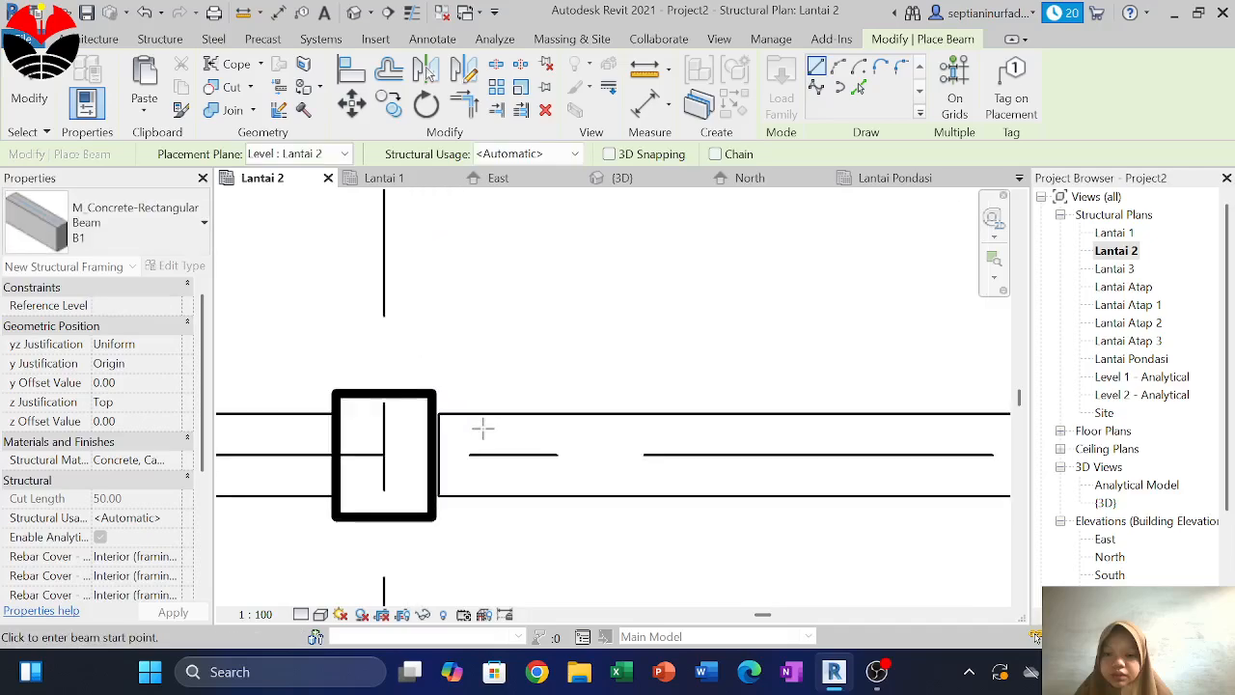
key("Escape")
left_click(436, 461)
left_click_drag(432, 459, 427, 457)
scroll(501, 377, "down", 3)
scroll(502, 383, "down", 2)
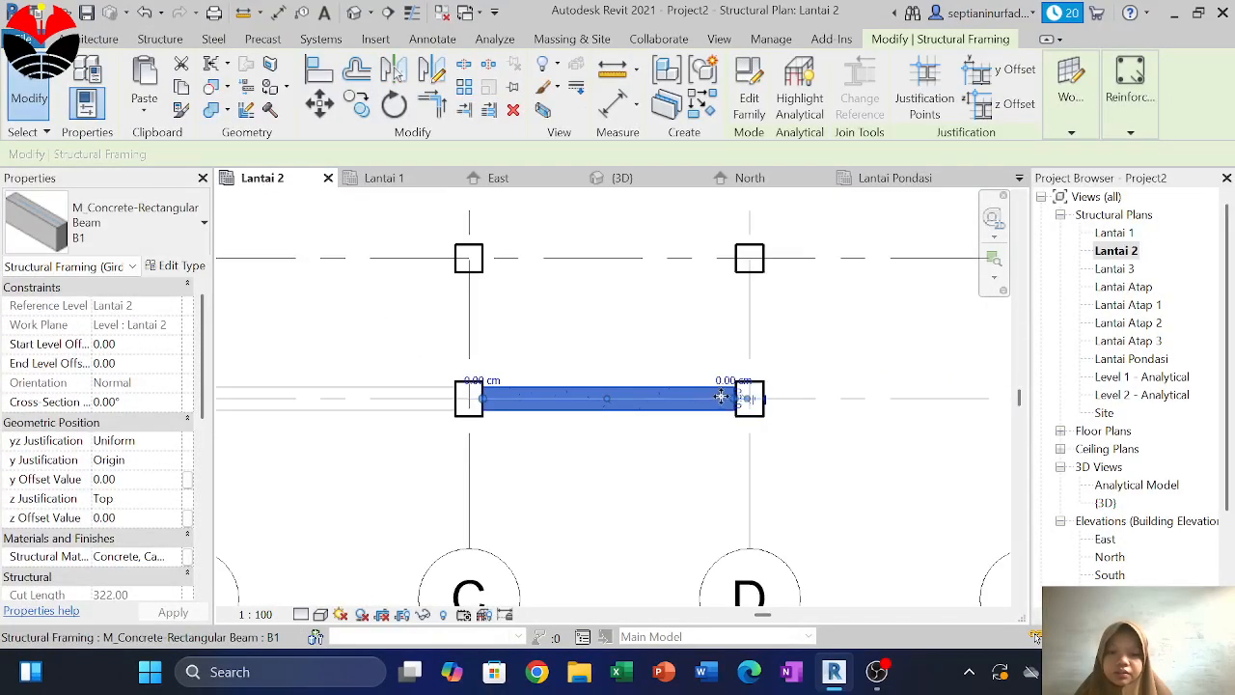
Stretch the grid D end of the C–D beam to meet its column face, and deselect the beam
scroll(744, 401, "up", 5)
left_click_drag(744, 403, 753, 403)
scroll(677, 419, "down", 4)
scroll(677, 419, "down", 2)
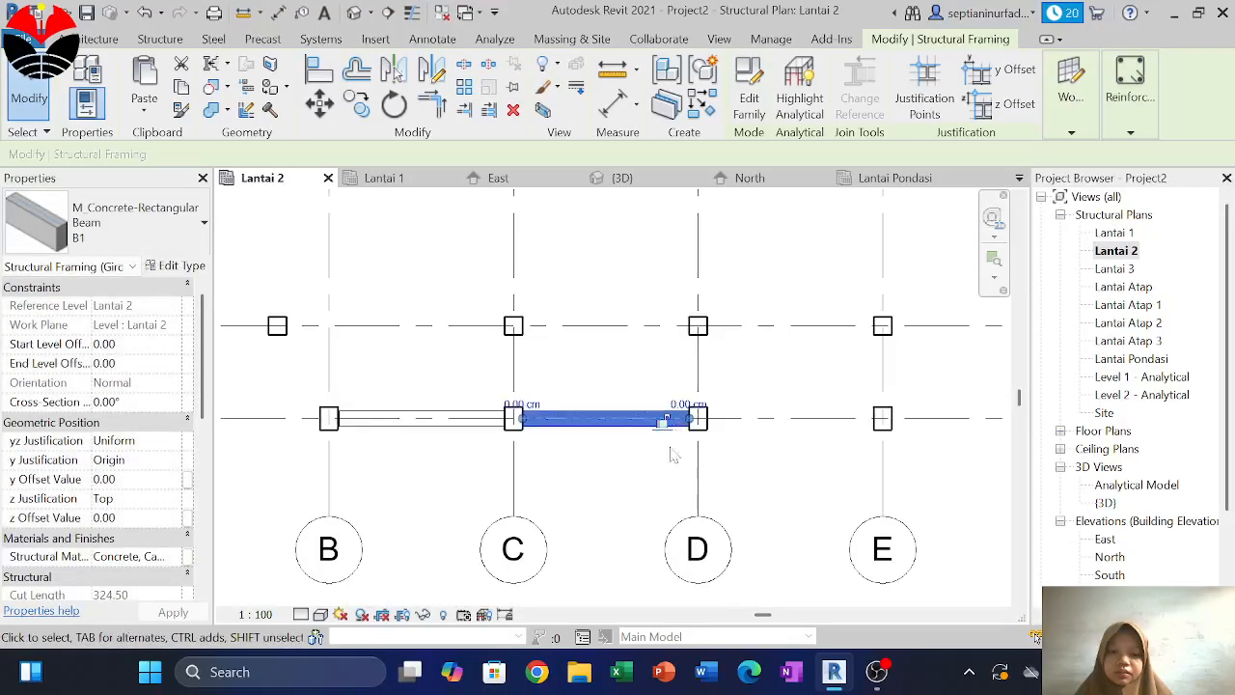
key("Escape")
Stretch the grid B end of the B–C beam on grid 1 so it meets the column face
scroll(494, 421, "up", 6)
scroll(494, 421, "down", 4)
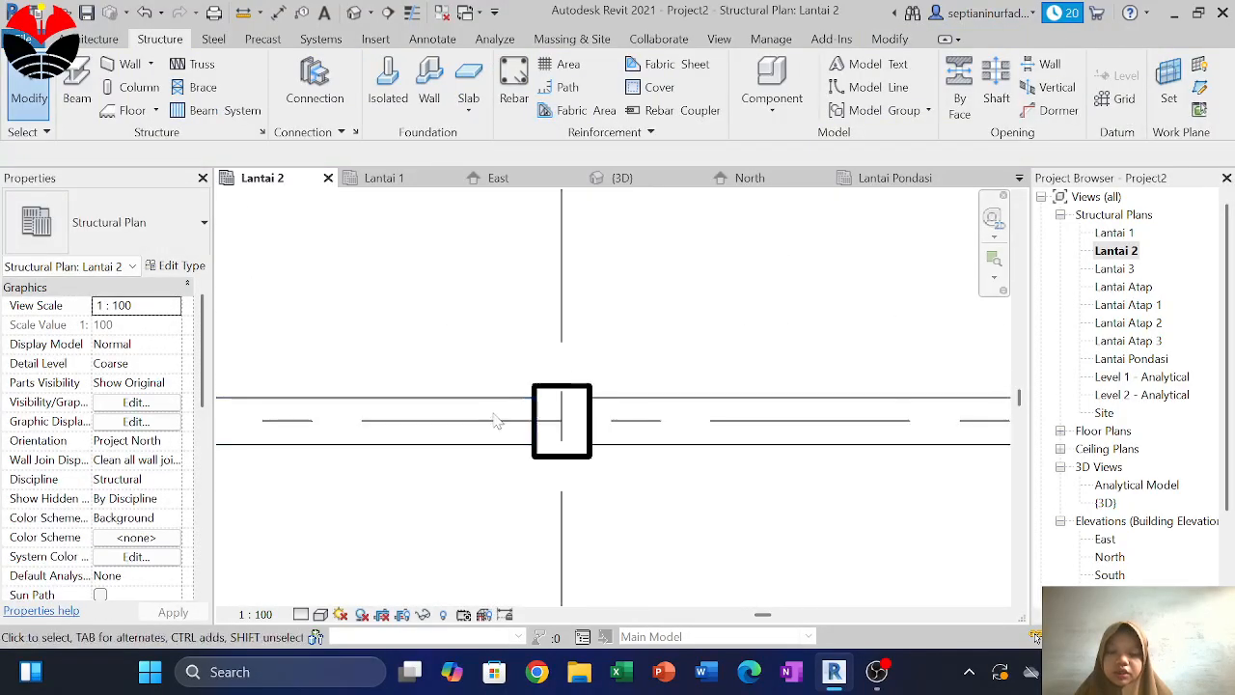
left_click(488, 421)
scroll(258, 423, "up", 5)
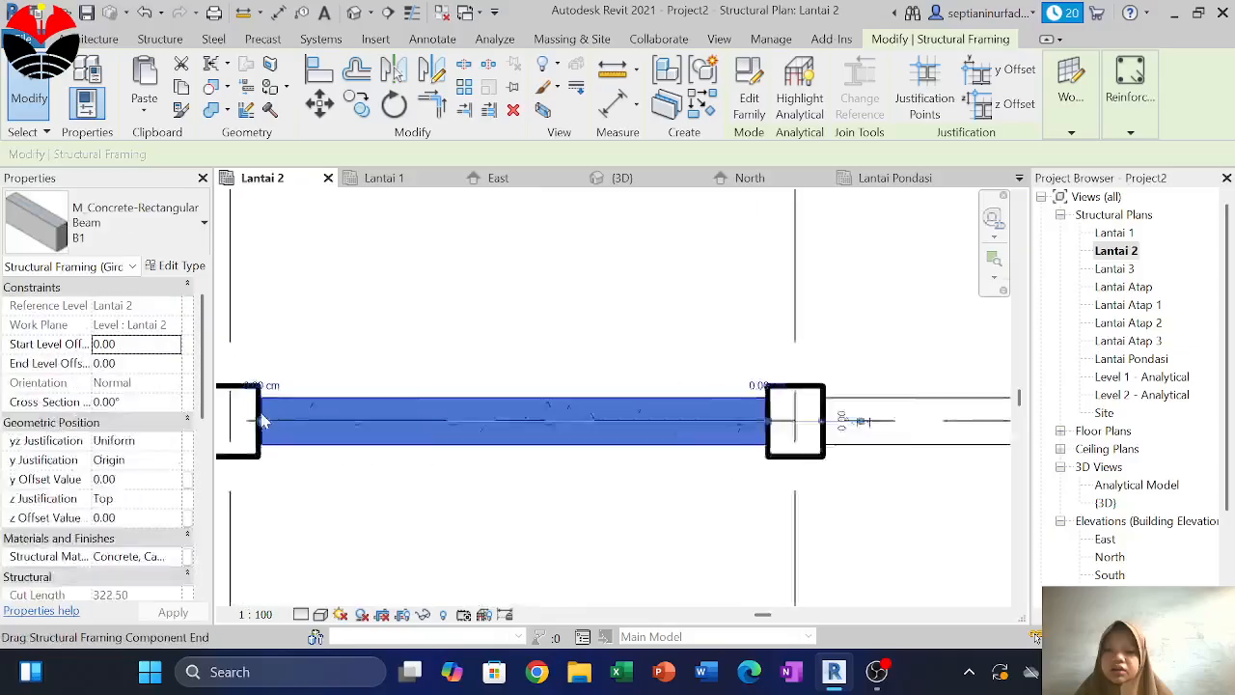
left_click_drag(260, 446, 254, 446)
scroll(255, 445, "down", 4)
scroll(661, 446, "up", 5)
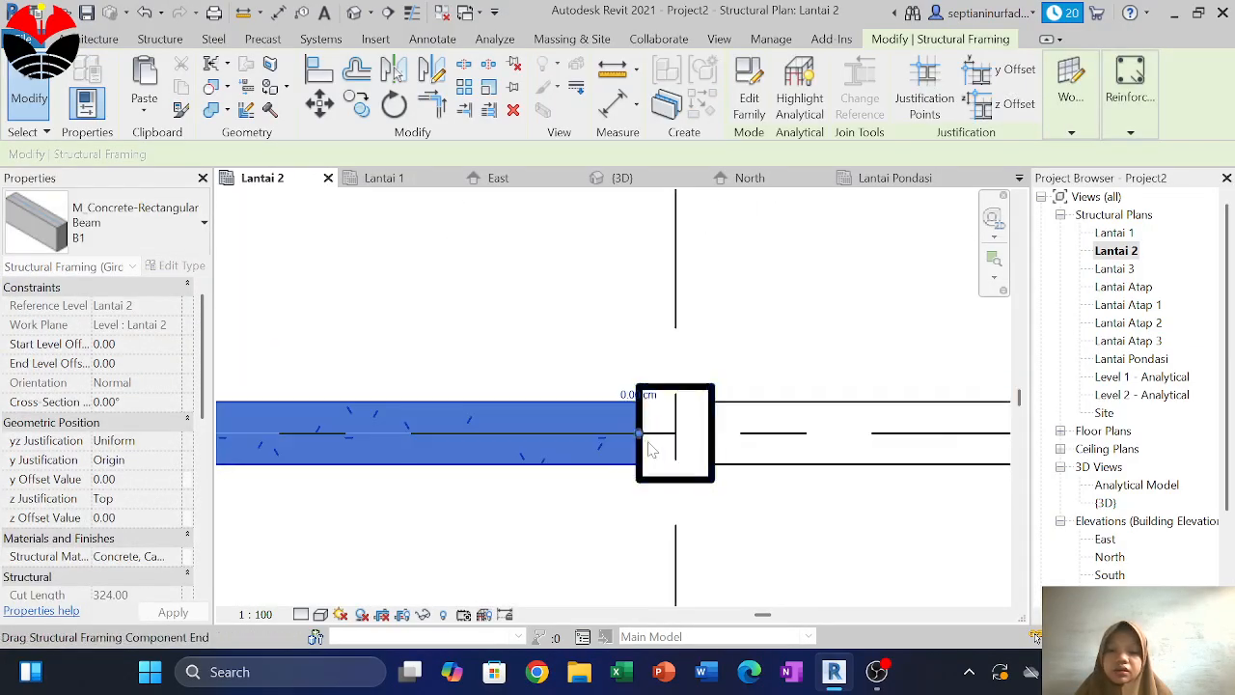
scroll(632, 427, "down", 7)
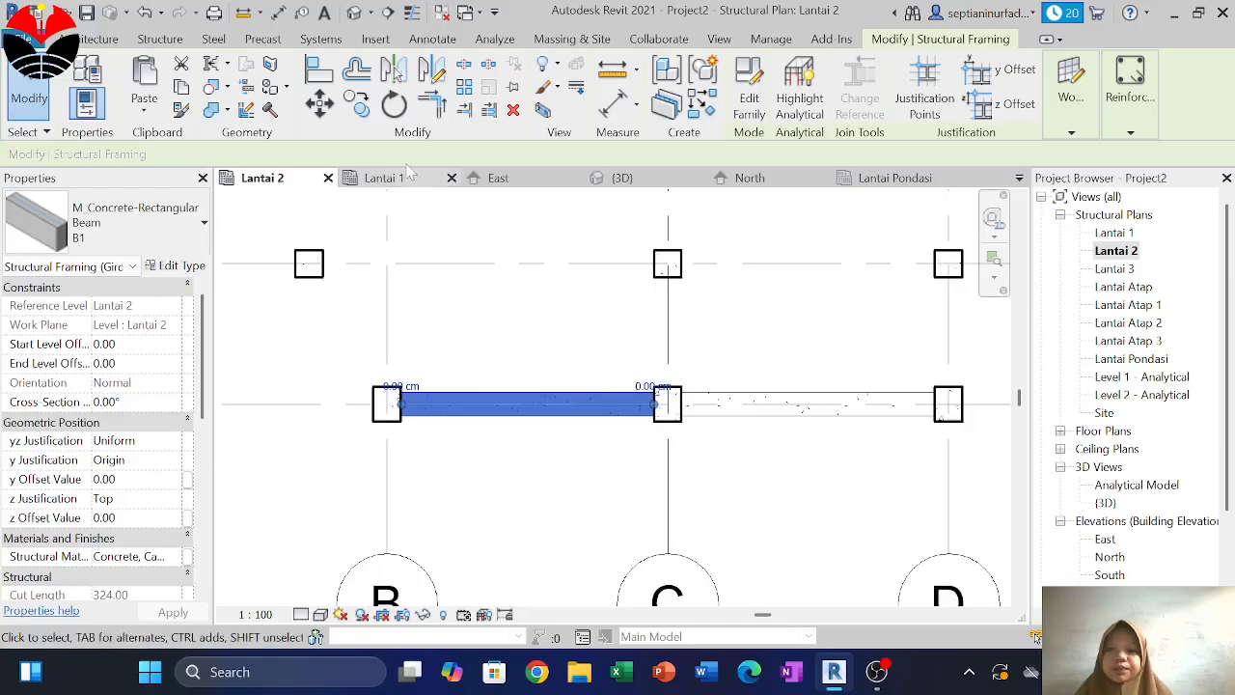
Copy the B–C beam along grid 1 into bays D–E, E–F and F–G, using multiple copies based on the column centre
left_click(356, 104)
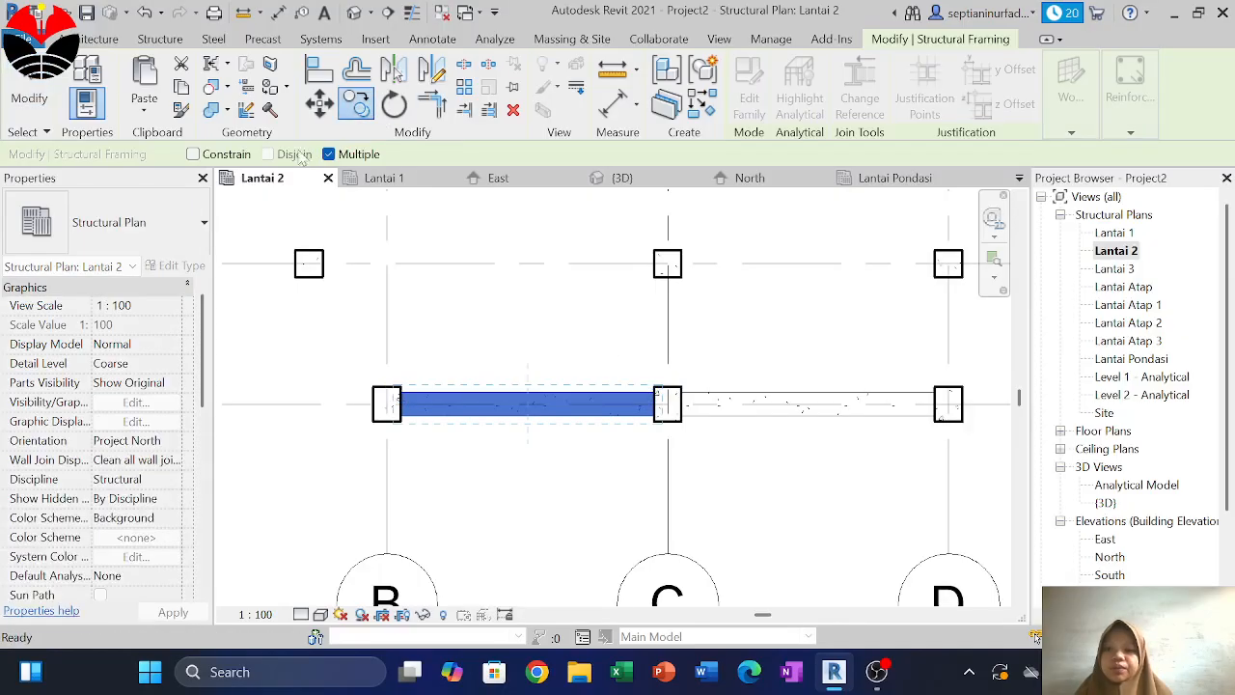
left_click(382, 402)
scroll(382, 402, "down", 2)
scroll(663, 415, "up", 2)
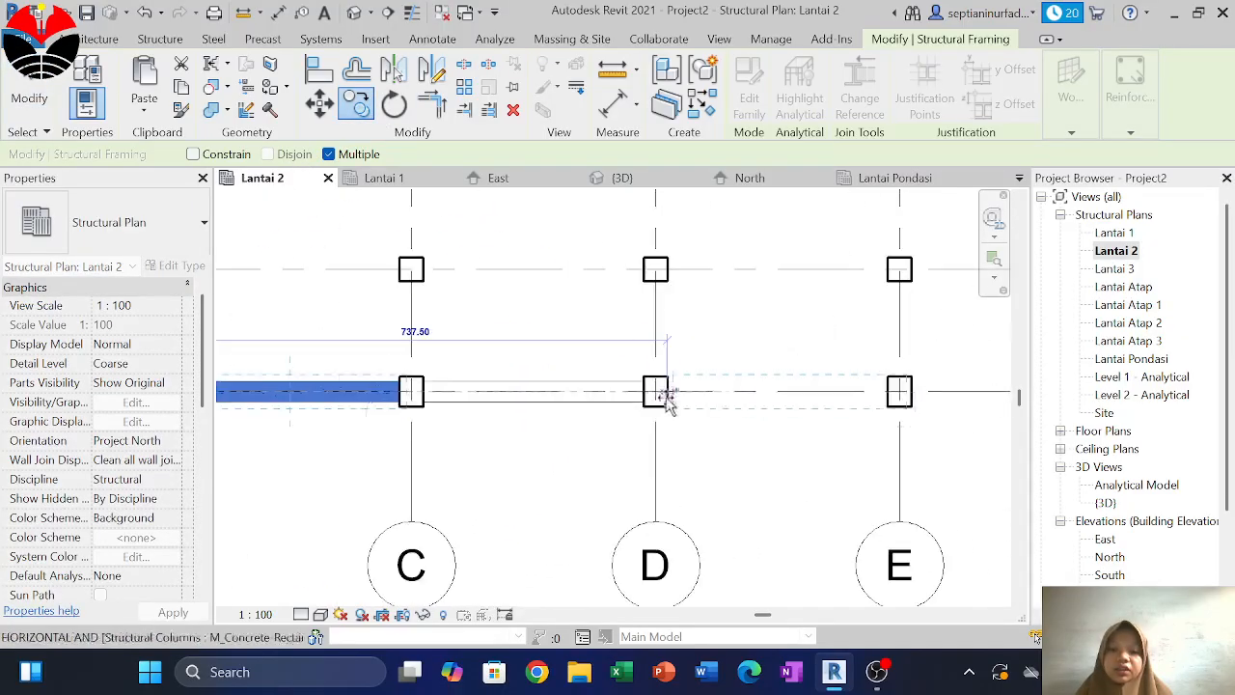
left_click(656, 390)
middle_click_drag(819, 386, 510, 385)
scroll(510, 388, "down", 2)
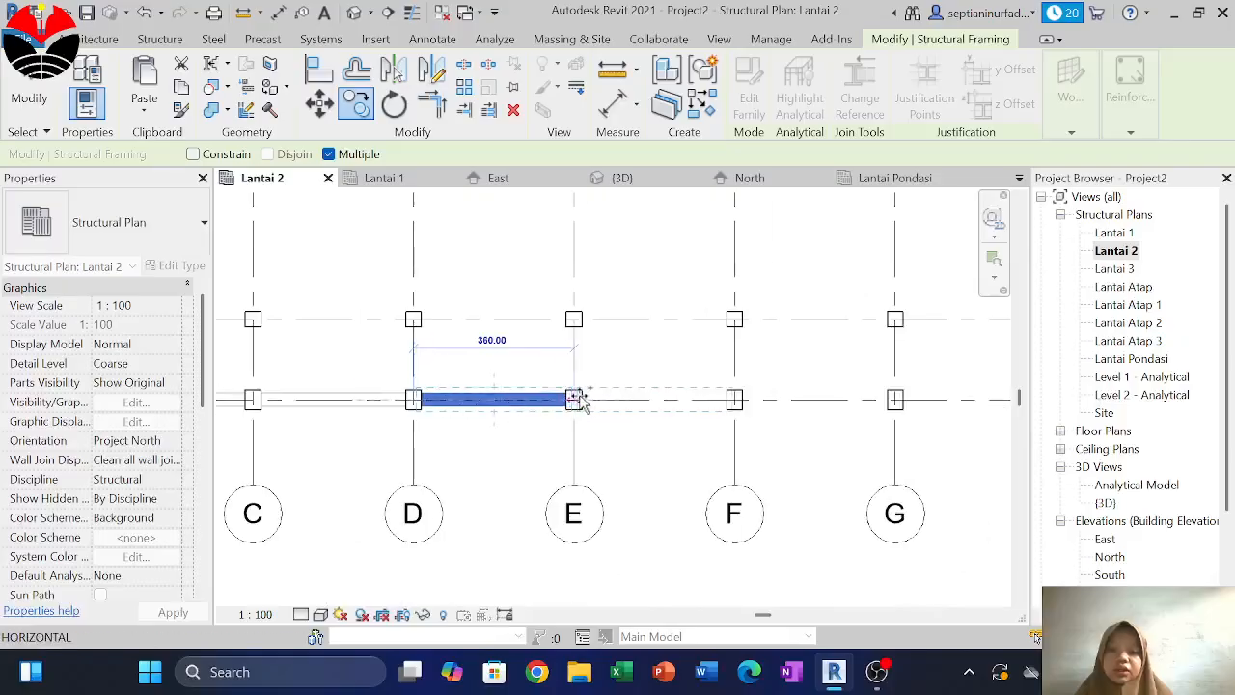
left_click(574, 401)
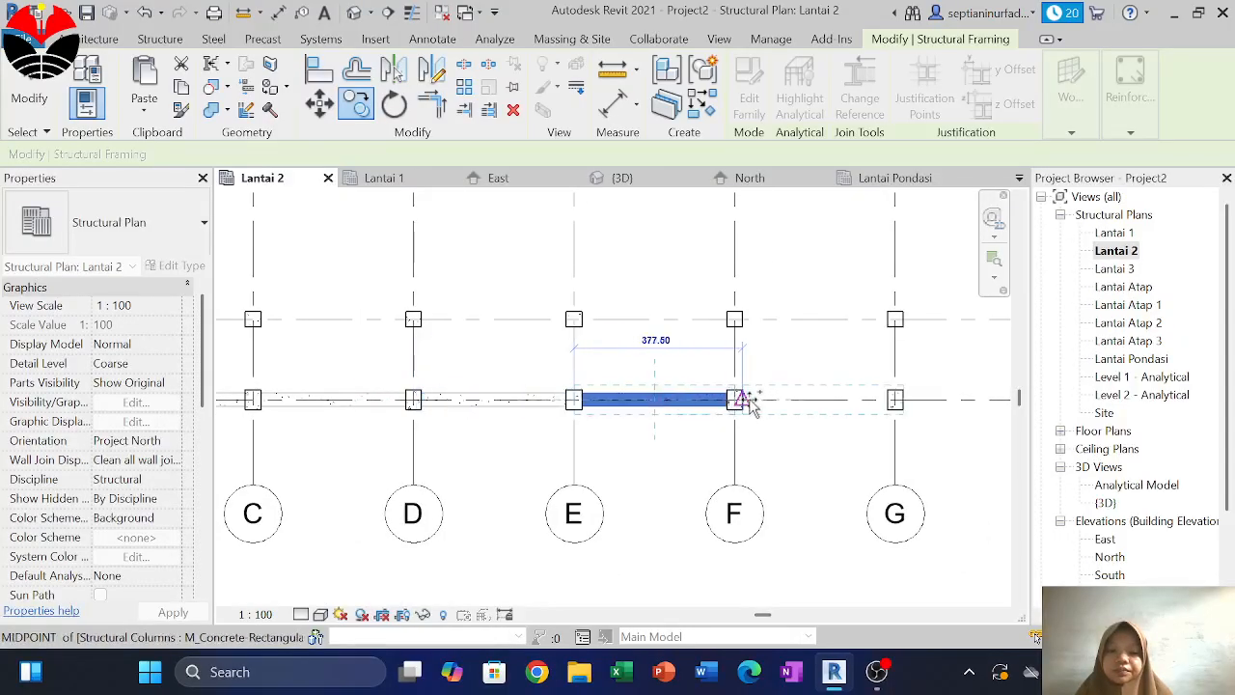
left_click(734, 399)
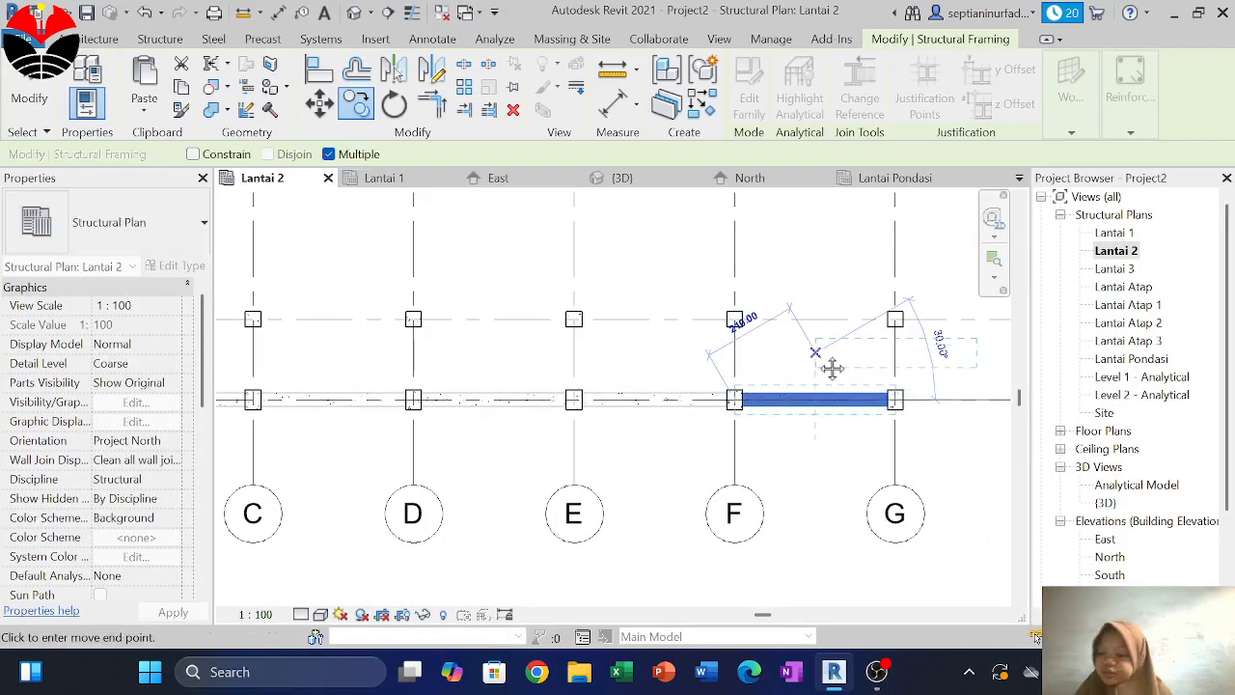
Add another copy of the beam along grid 1 in the bay between grids G and H
middle_click_drag(827, 367, 666, 359)
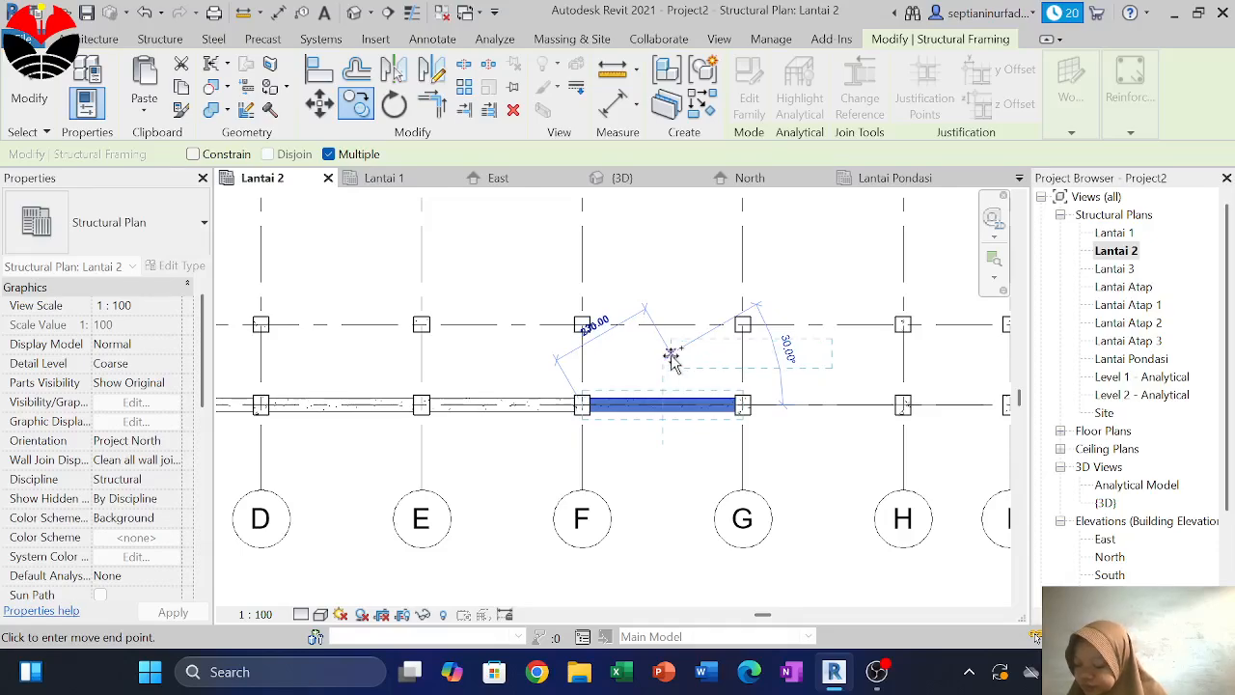
scroll(745, 402, "up", 2)
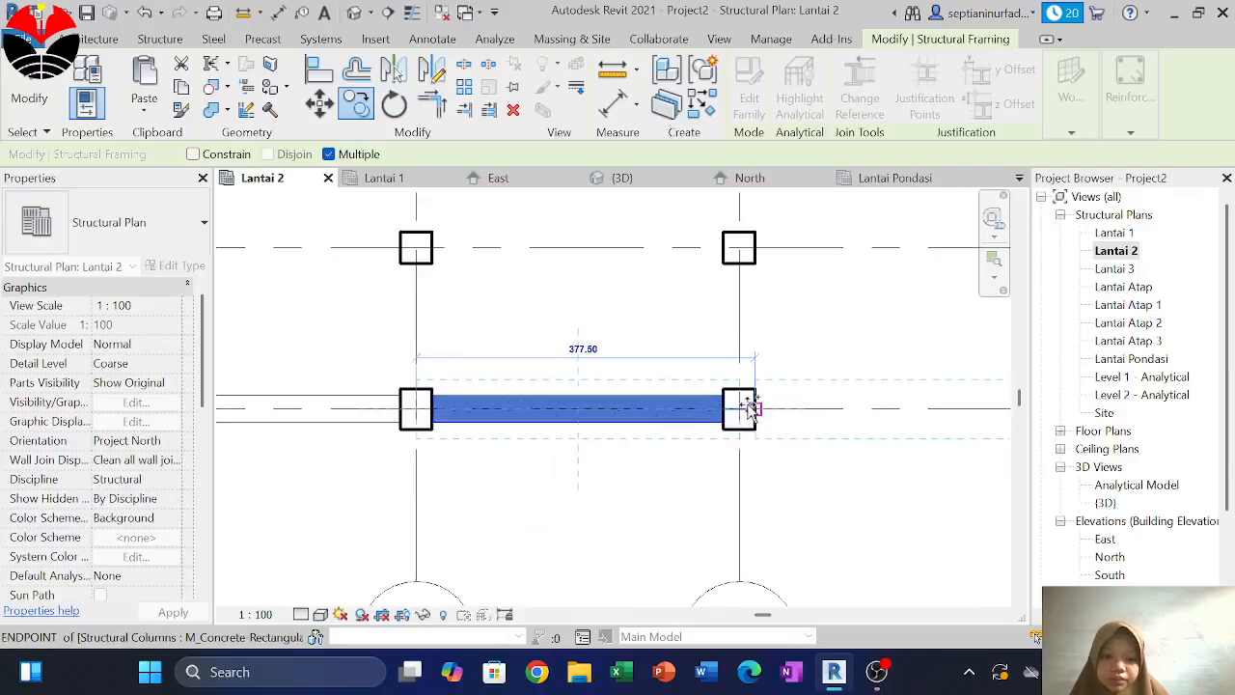
scroll(762, 337, "down", 3)
middle_click_drag(758, 331, 551, 361)
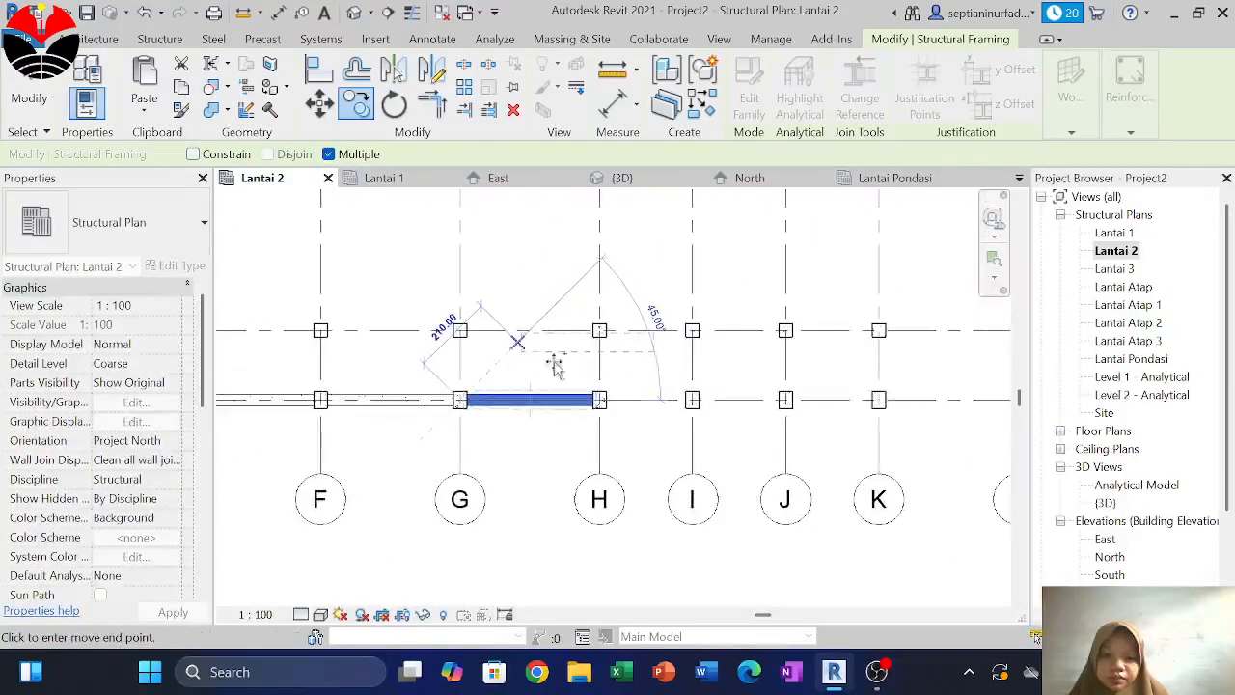
Try to copy the same beam into the shorter H–I bay, undo that copy and leave the Copy command
scroll(608, 400, "up", 2)
scroll(618, 405, "up", 1)
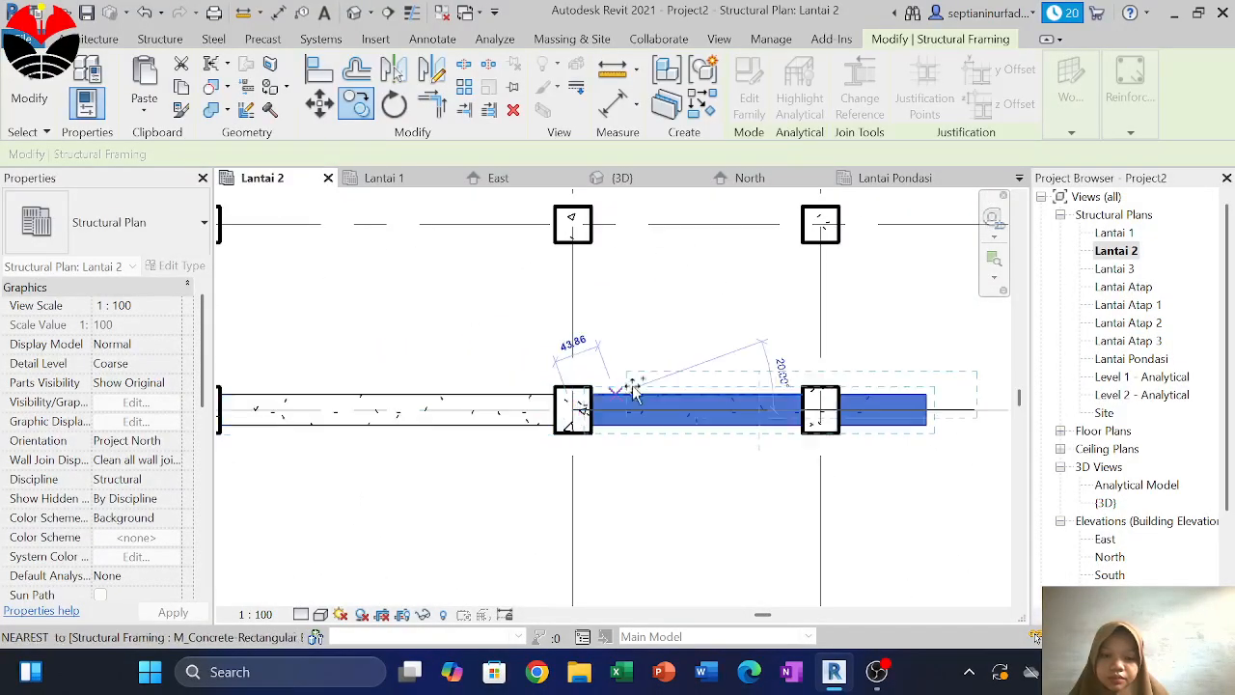
middle_click_drag(707, 347, 571, 344)
scroll(570, 345, "down", 1)
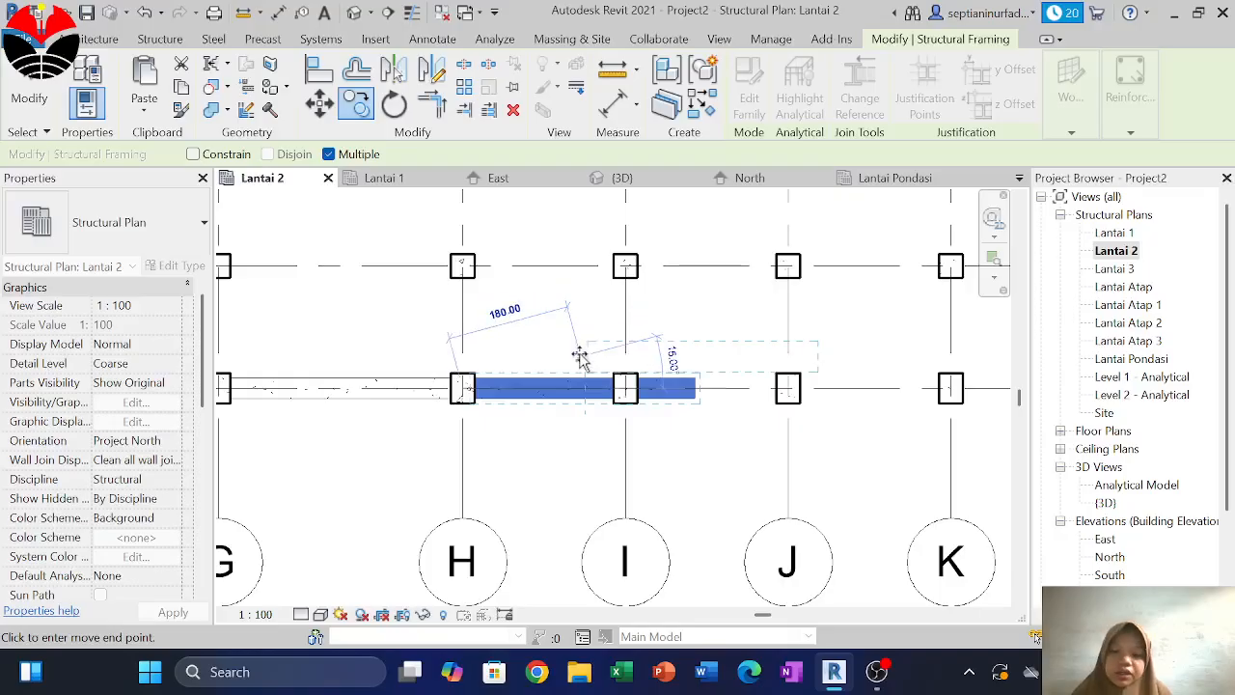
key("Escape")
key("Escape")
scroll(637, 371, "down", 3)
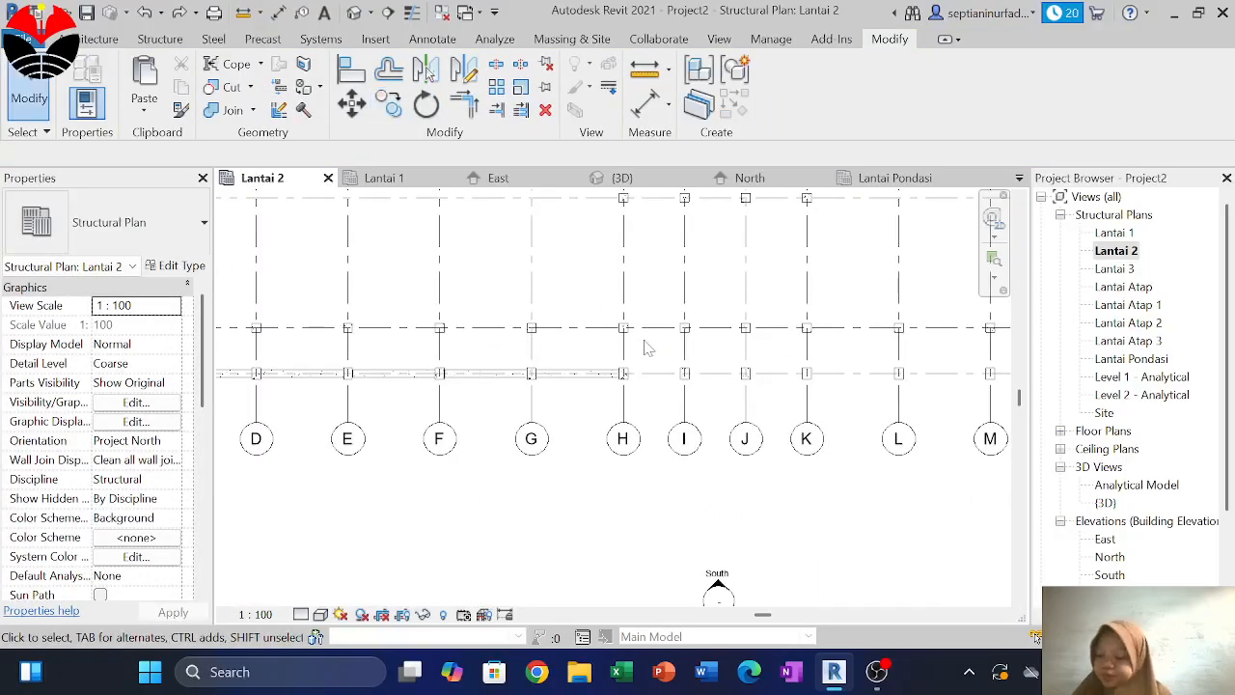
Draw a B1 beam about 205 cm long along grid 1 between the columns at grids H and I
scroll(647, 349, "up", 3)
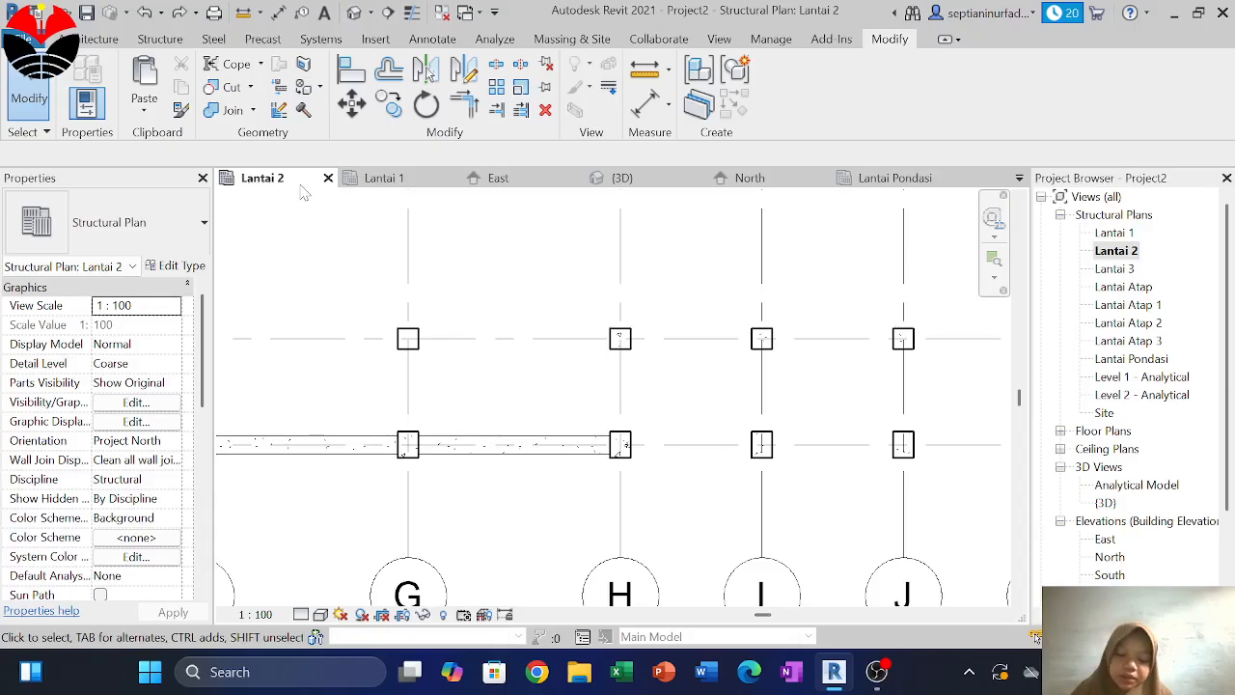
key("b")
key("m")
scroll(617, 431, "up", 3)
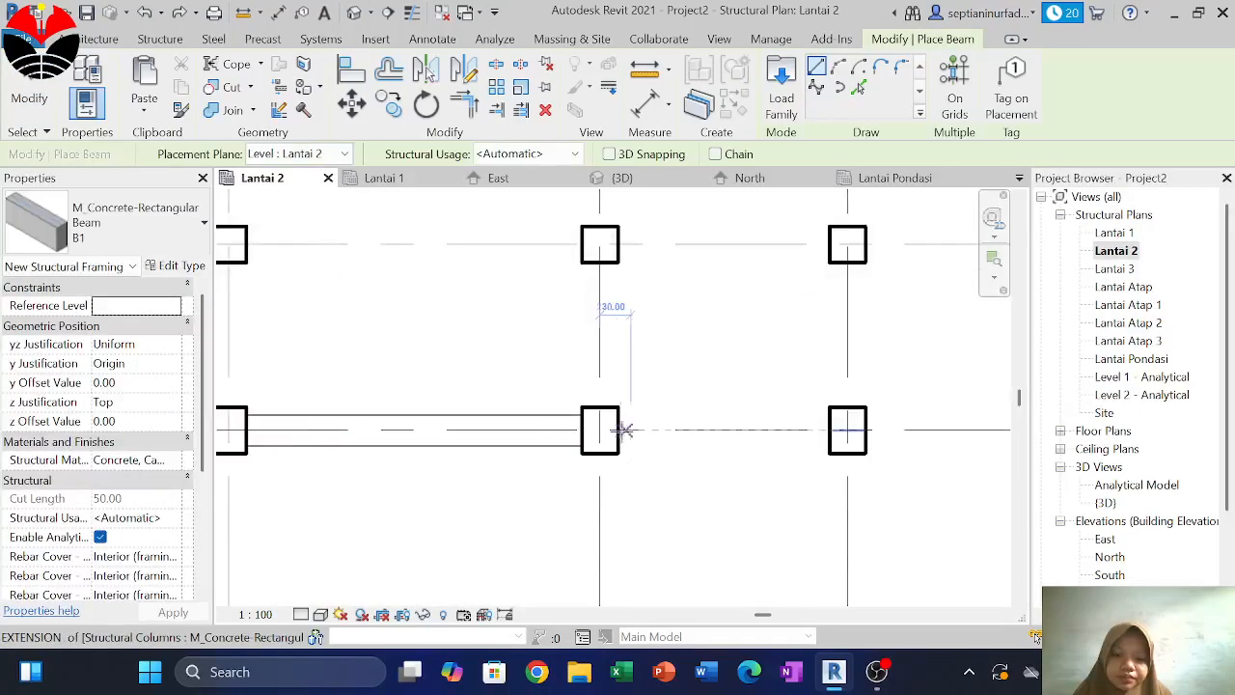
left_click(615, 431)
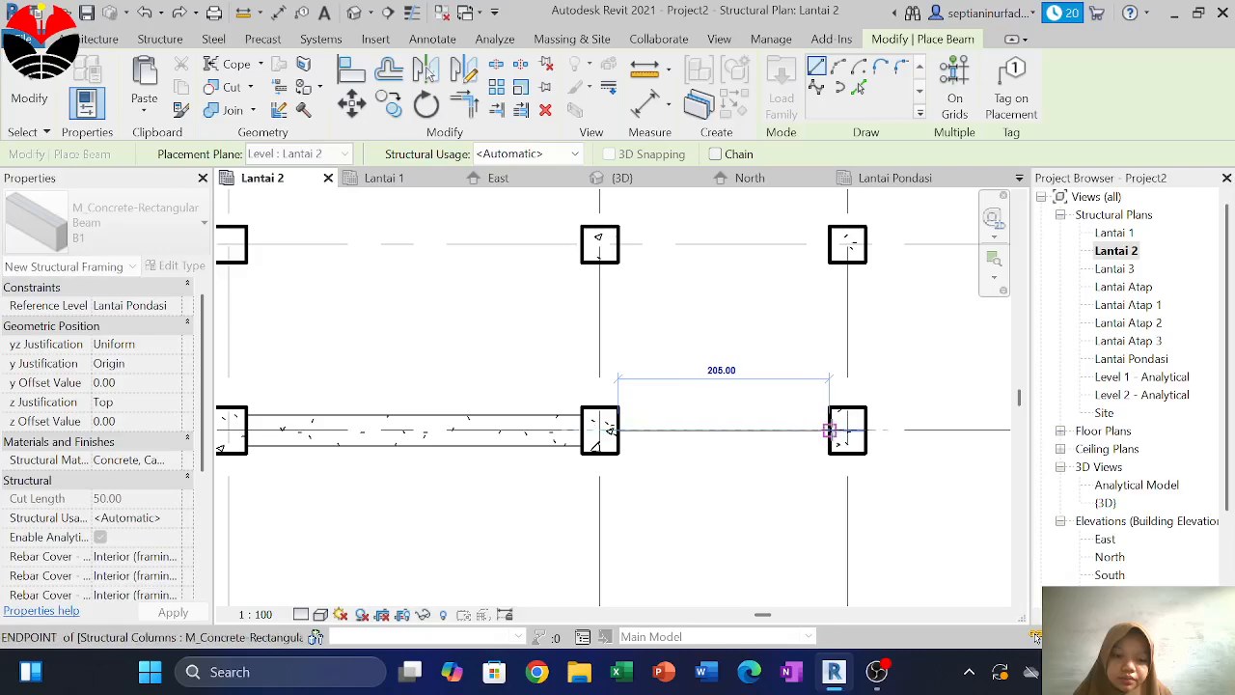
left_click(830, 431)
scroll(832, 430, "down", 5)
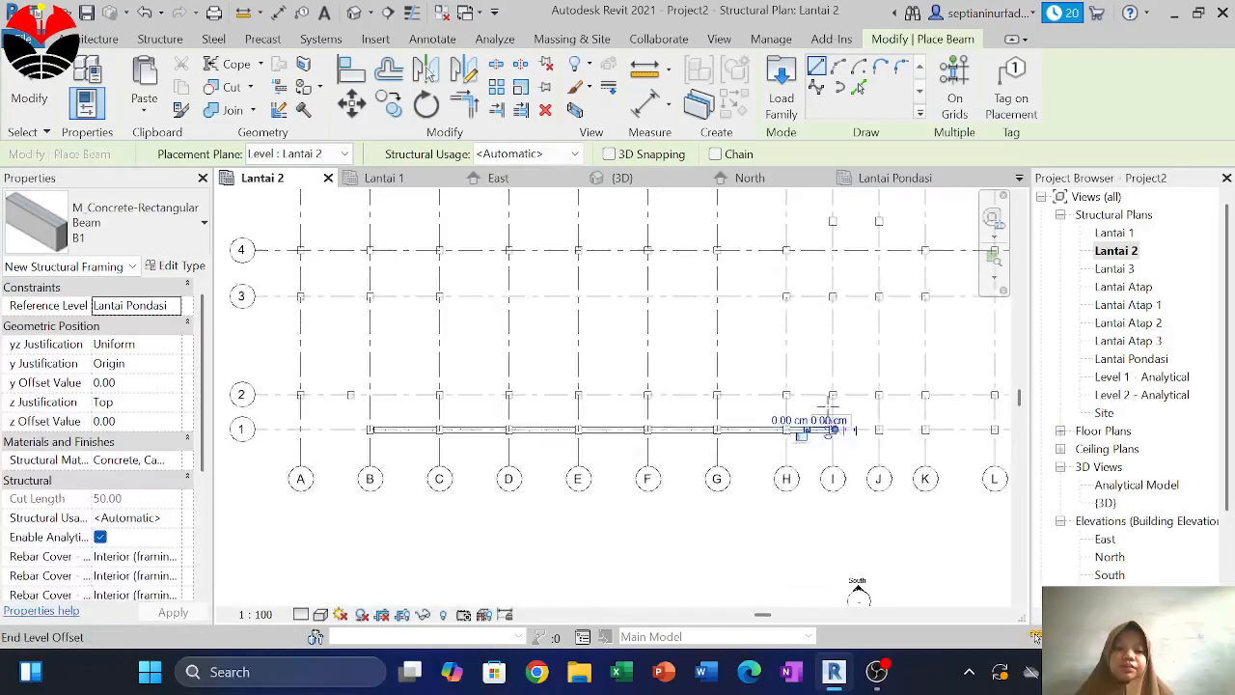
middle_click_drag(832, 430, 675, 437)
scroll(666, 413, "up", 1)
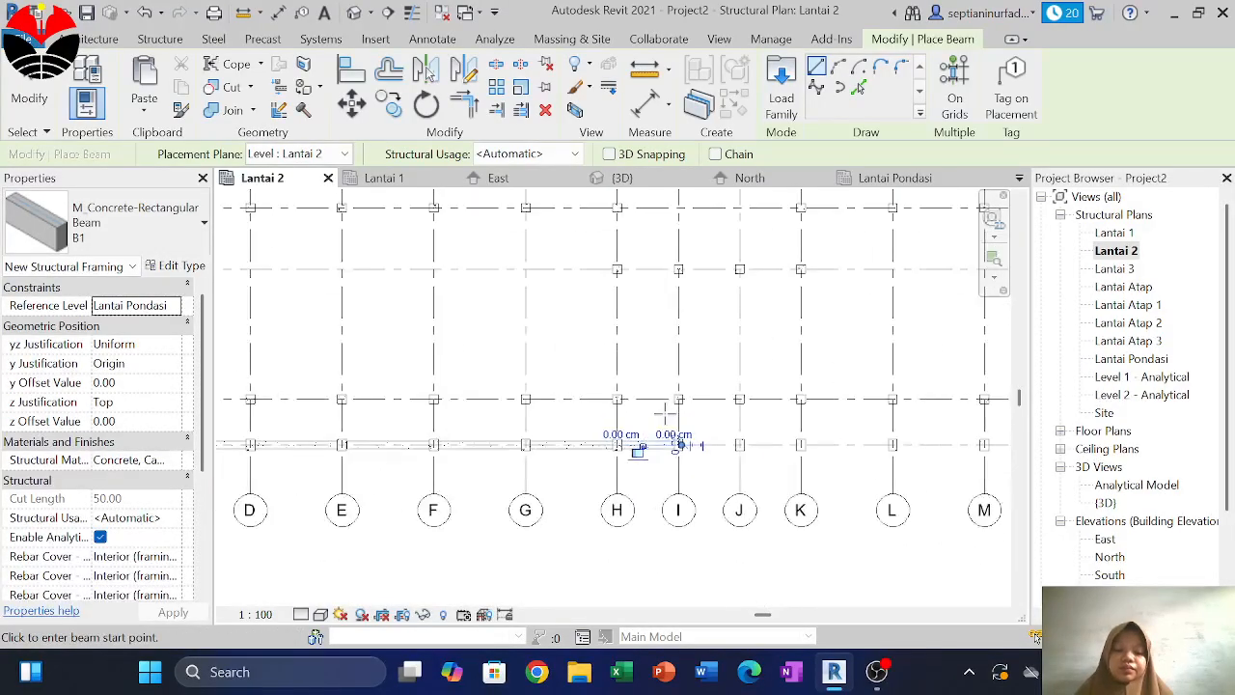
scroll(712, 410, "down", 3)
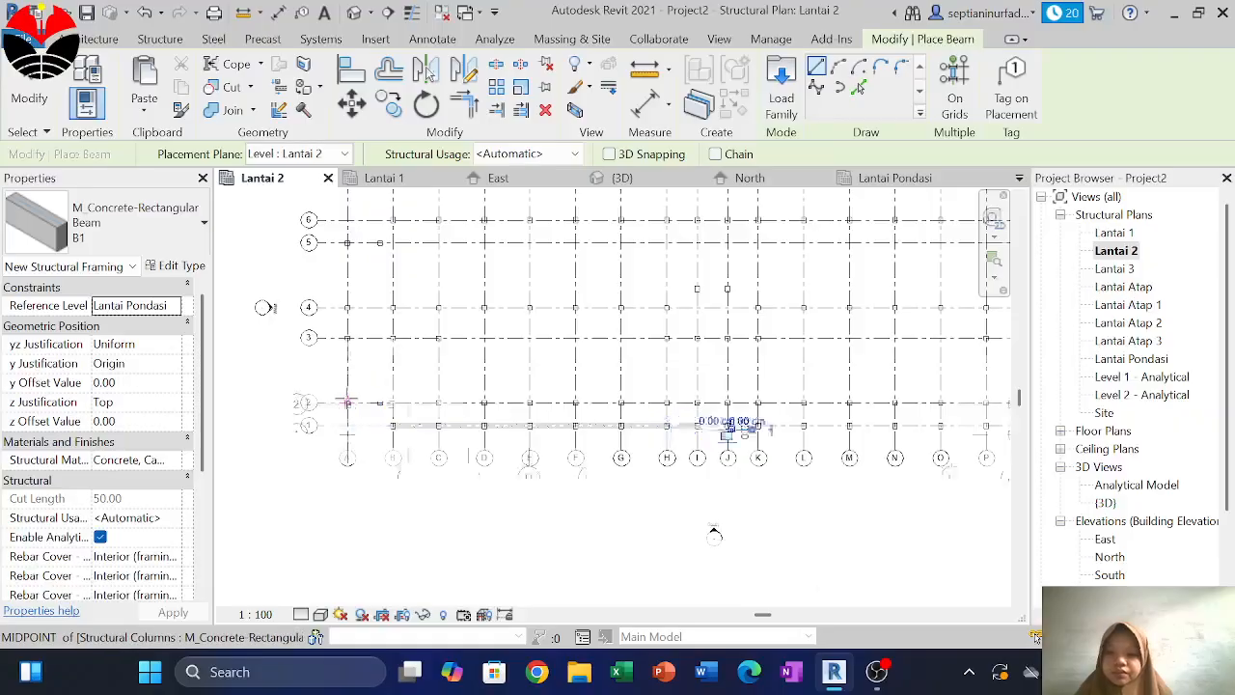
Draw B1 beams along grid A between the columns at grids 2 and 3 and between those at grids 3 and 4
scroll(355, 395, "up", 4)
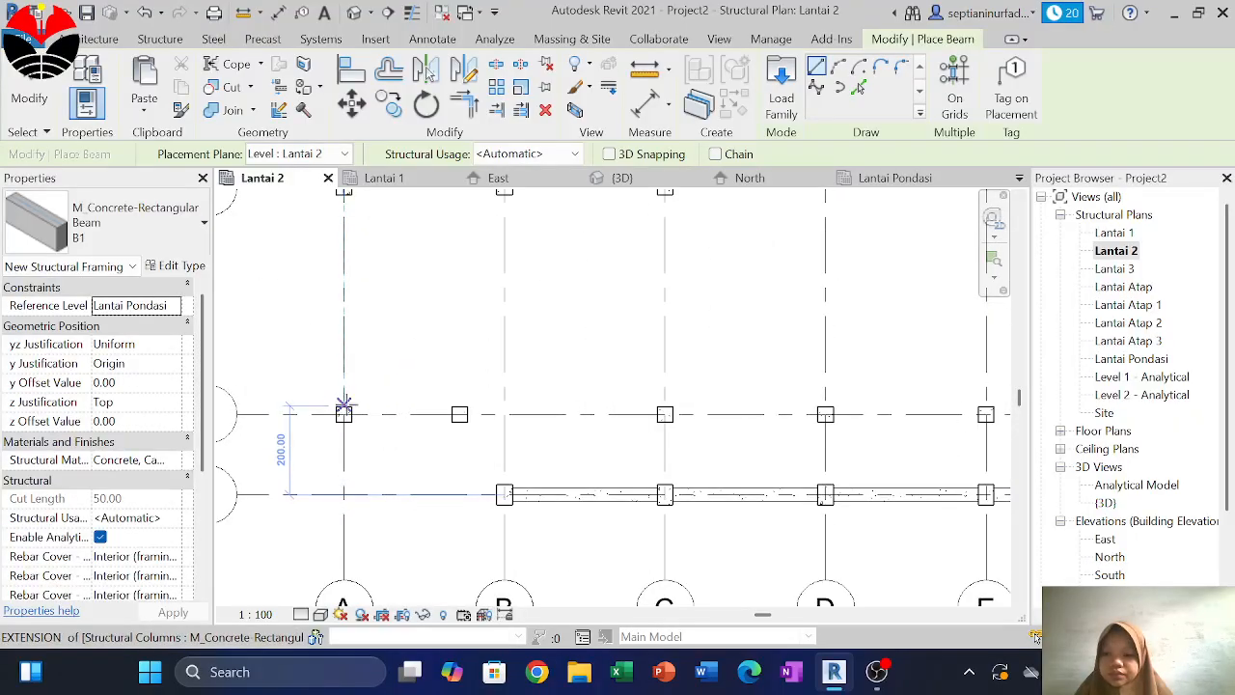
scroll(344, 404, "up", 2)
left_click(343, 405)
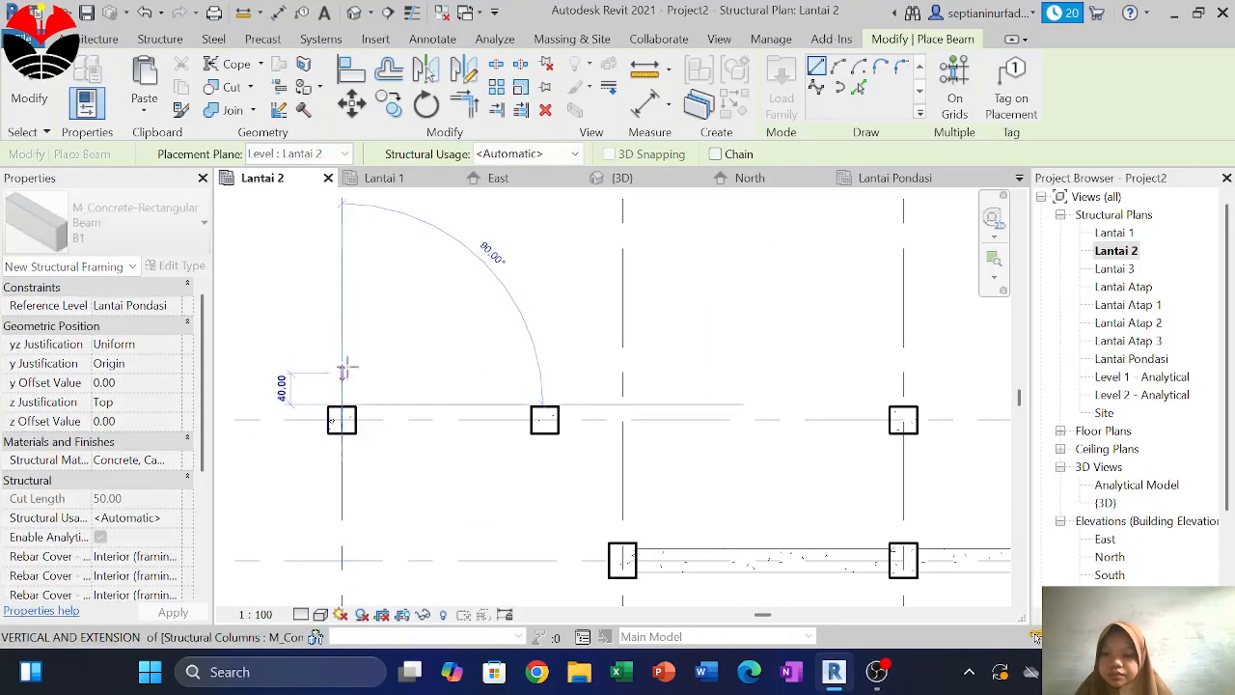
key("Escape")
scroll(333, 376, "up", 2)
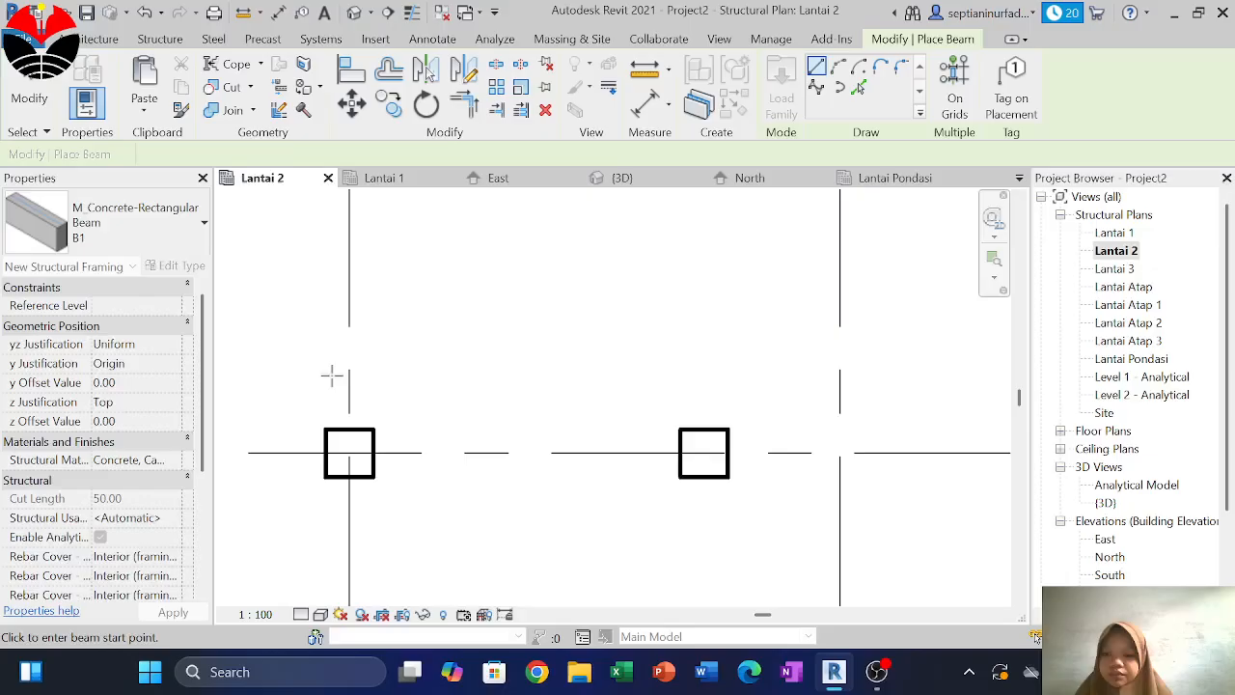
left_click(350, 430)
scroll(349, 415, "down", 4)
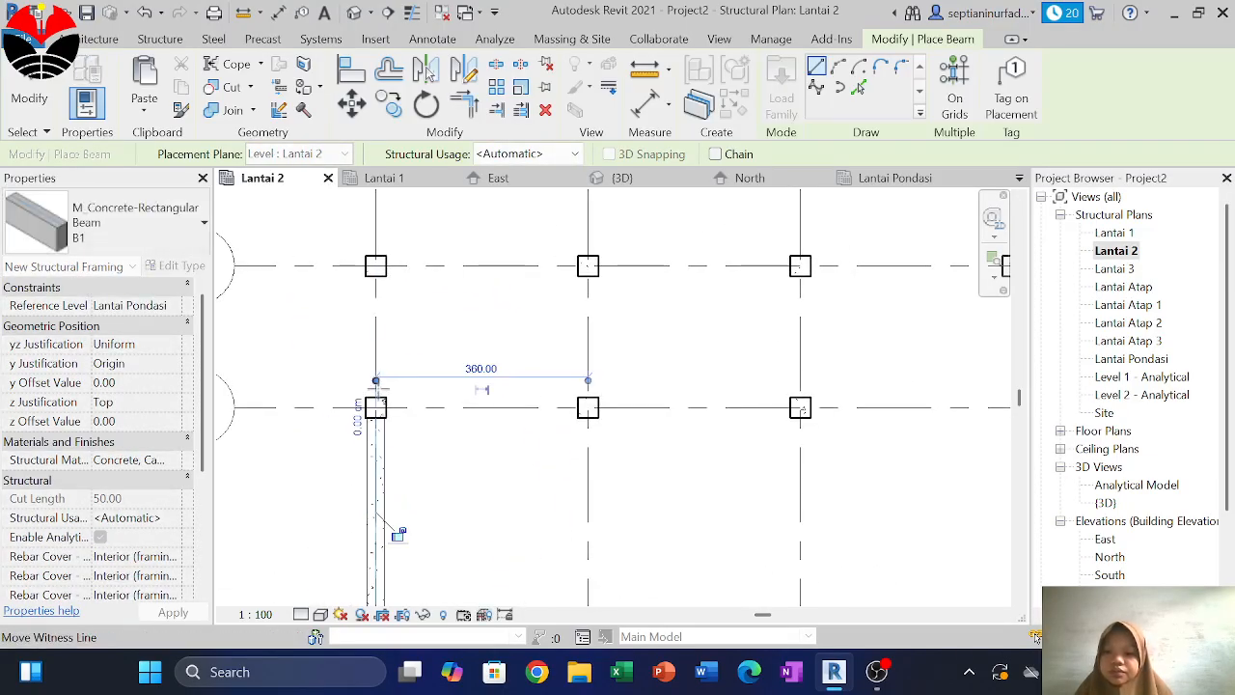
left_click(376, 275)
Extend the lower end of the grid A beam between grids 3 and 4 to the column face at grid 3, about 202.5 cm long
scroll(397, 447, "up", 4)
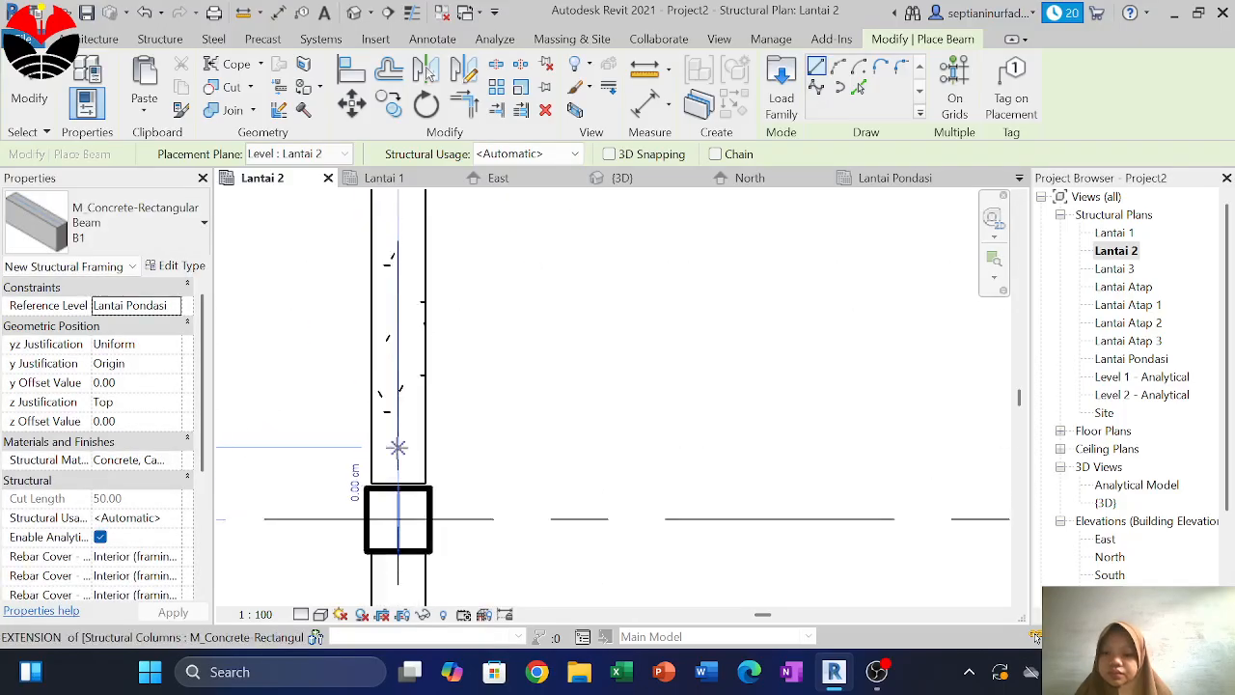
scroll(398, 448, "up", 1)
left_click(435, 462)
key("Escape")
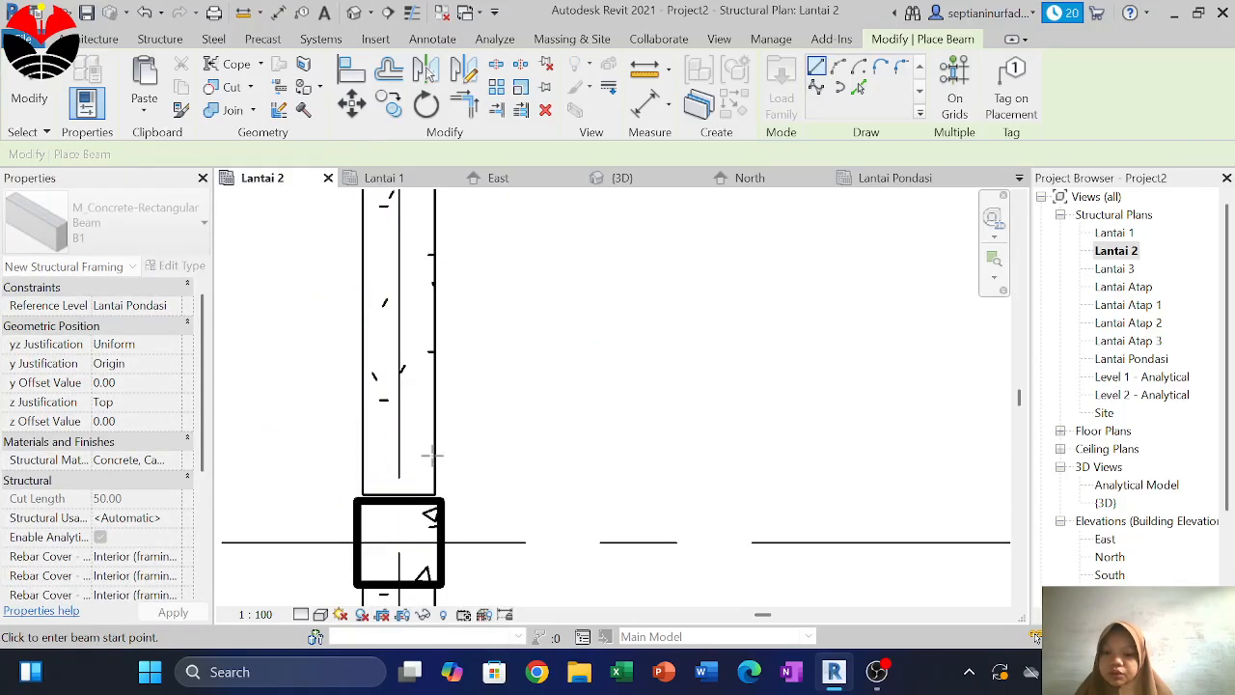
left_click(432, 455)
key("Escape")
left_click(433, 459)
key("Escape")
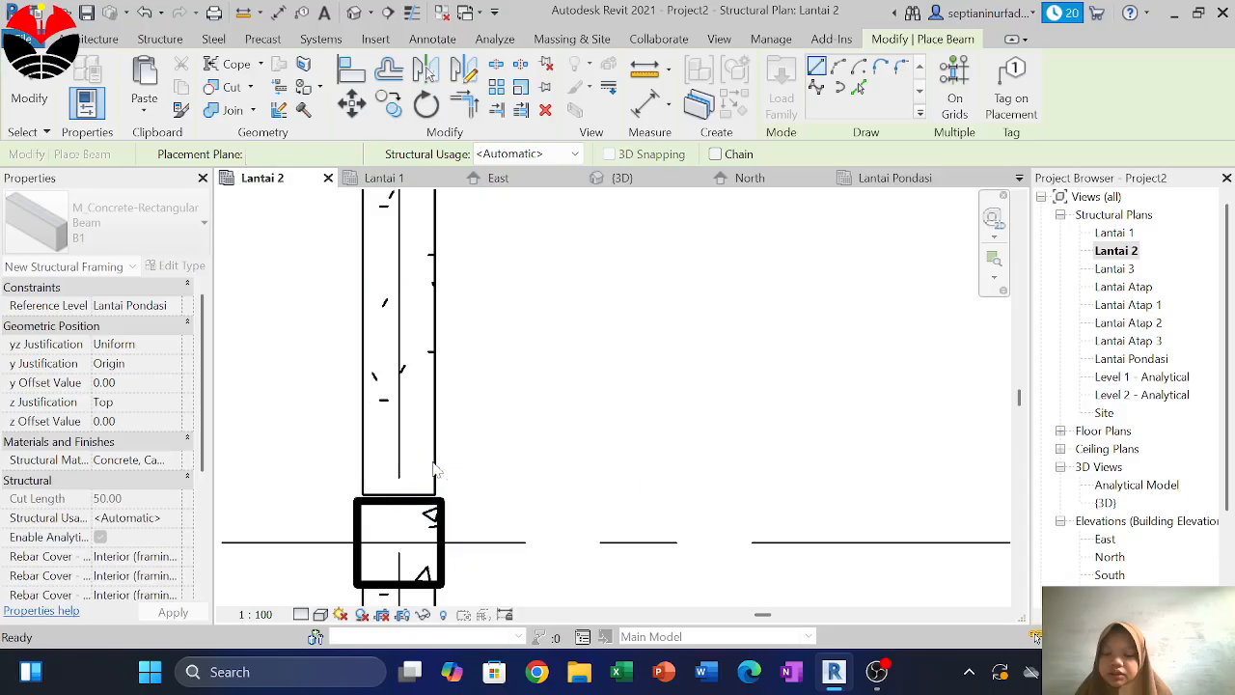
left_click(436, 468)
left_click_drag(400, 497, 399, 501)
scroll(445, 500, "down", 6)
scroll(433, 334, "up", 3)
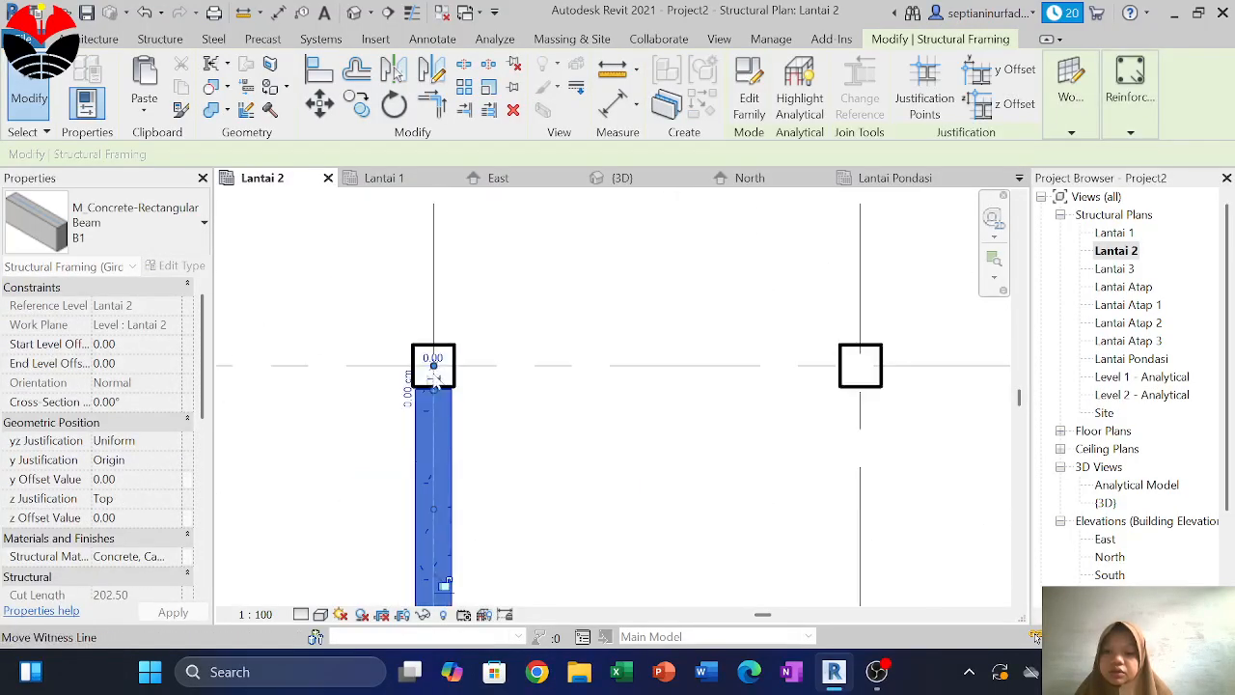
scroll(434, 377, "up", 4)
key("Escape")
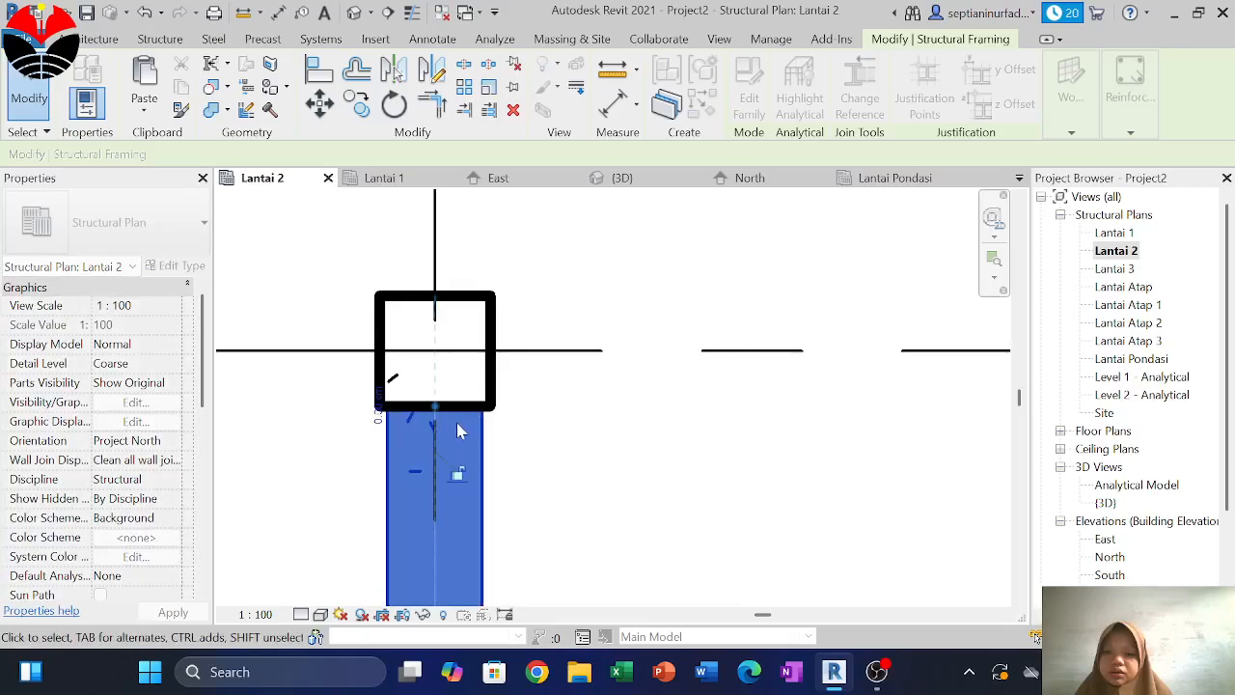
scroll(558, 437, "down", 3)
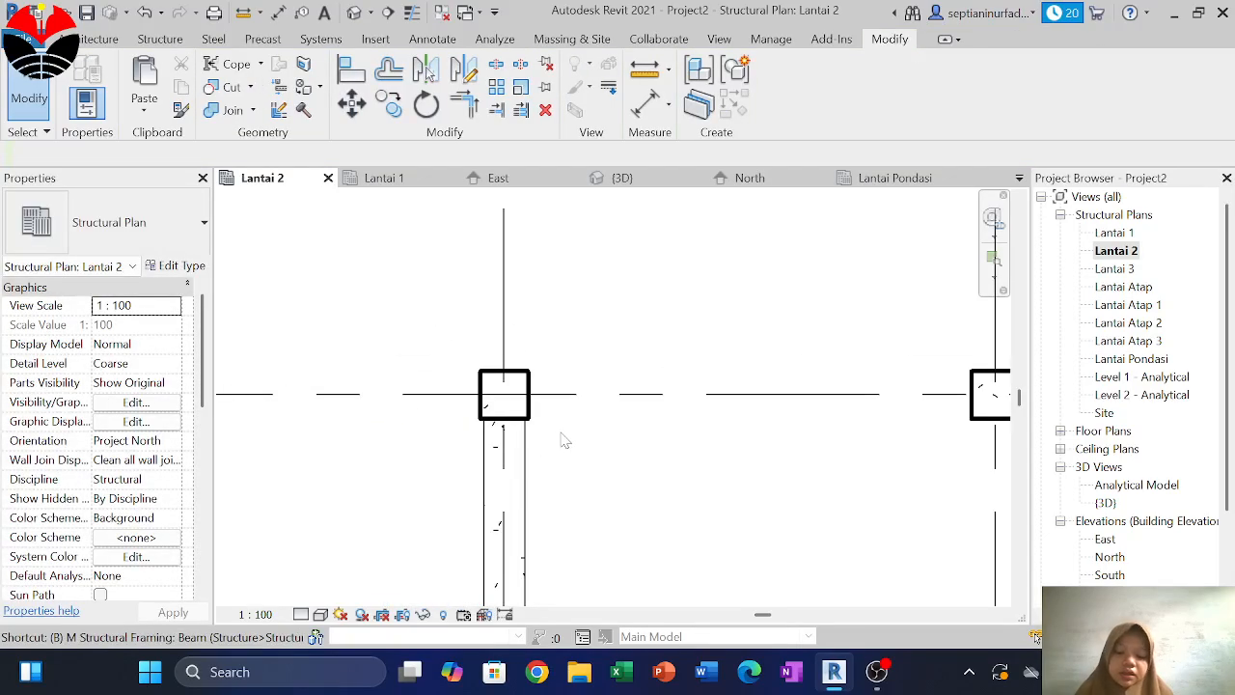
Draw a B1 beam along grid A from the column at grid 4 to the column at grid 5
key("m")
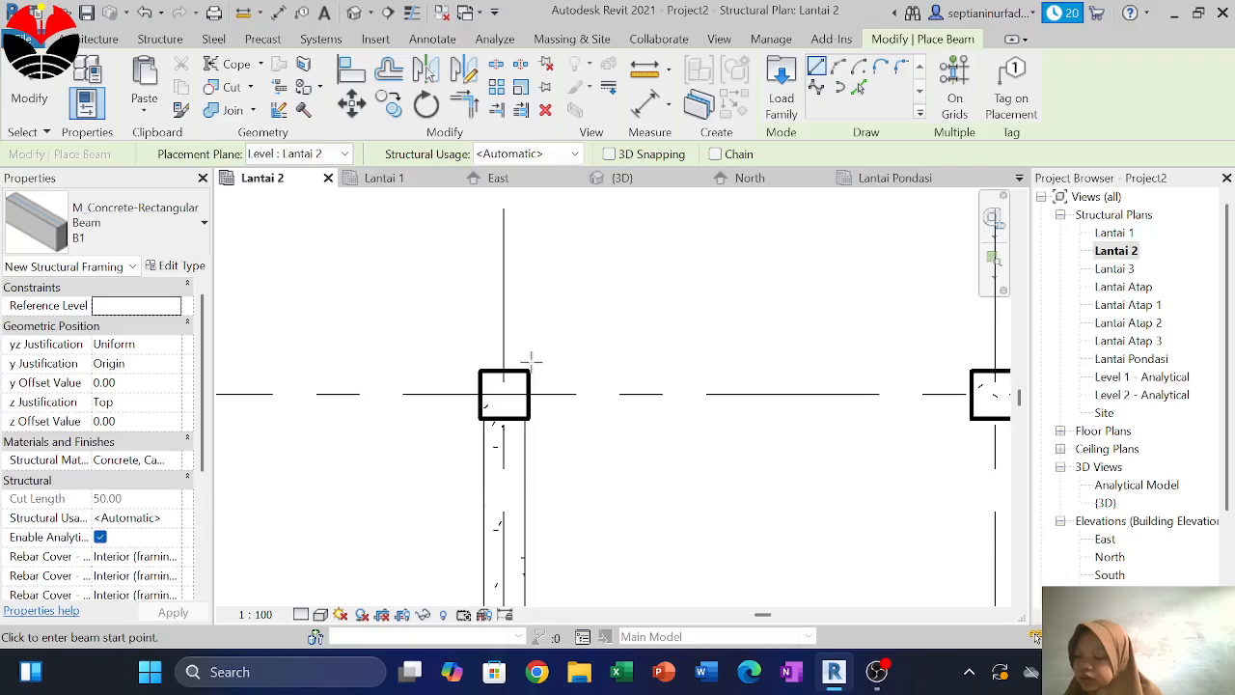
scroll(510, 355, "down", 5)
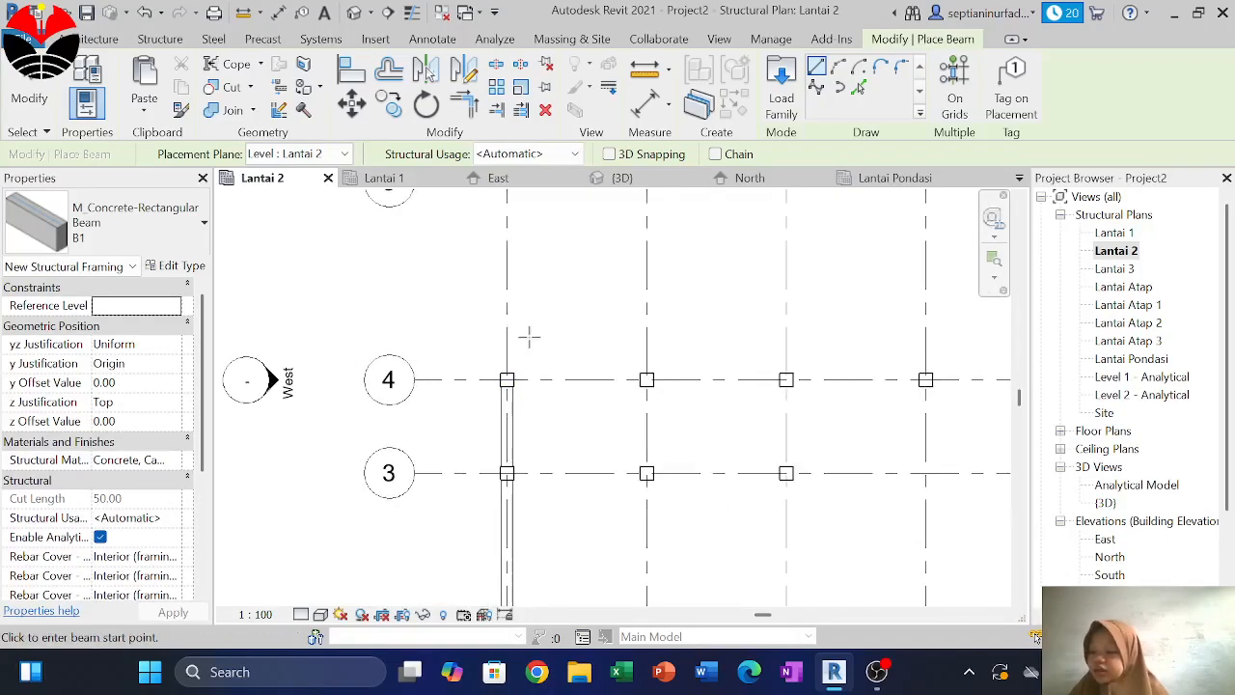
middle_click_drag(524, 336, 507, 441)
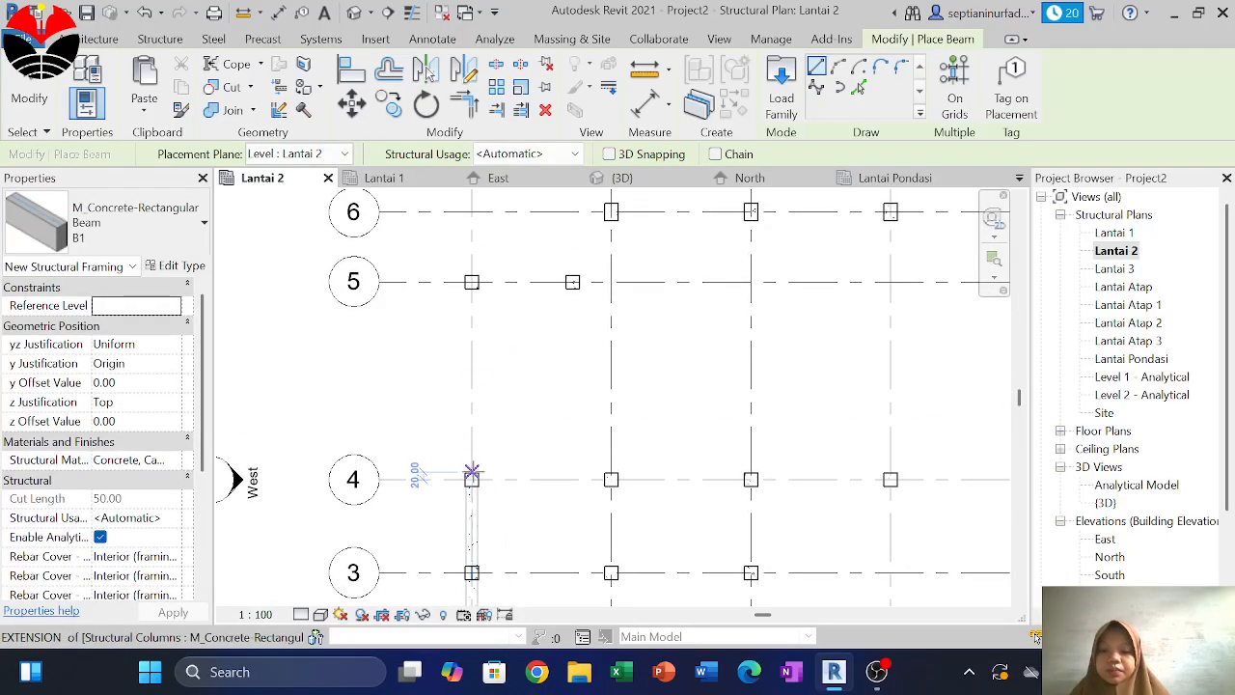
scroll(472, 473, "up", 2)
left_click(472, 487)
scroll(454, 318, "down", 2)
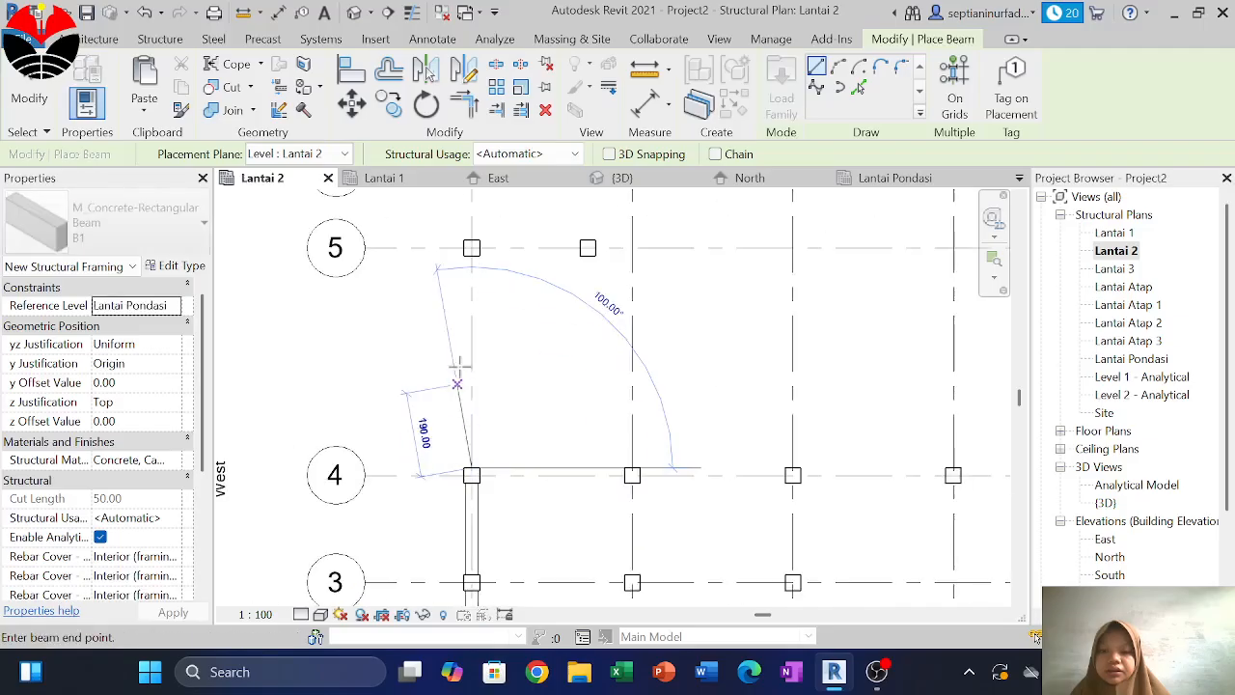
scroll(469, 247, "up", 2)
left_click(466, 245)
middle_click_drag(522, 229, 449, 330)
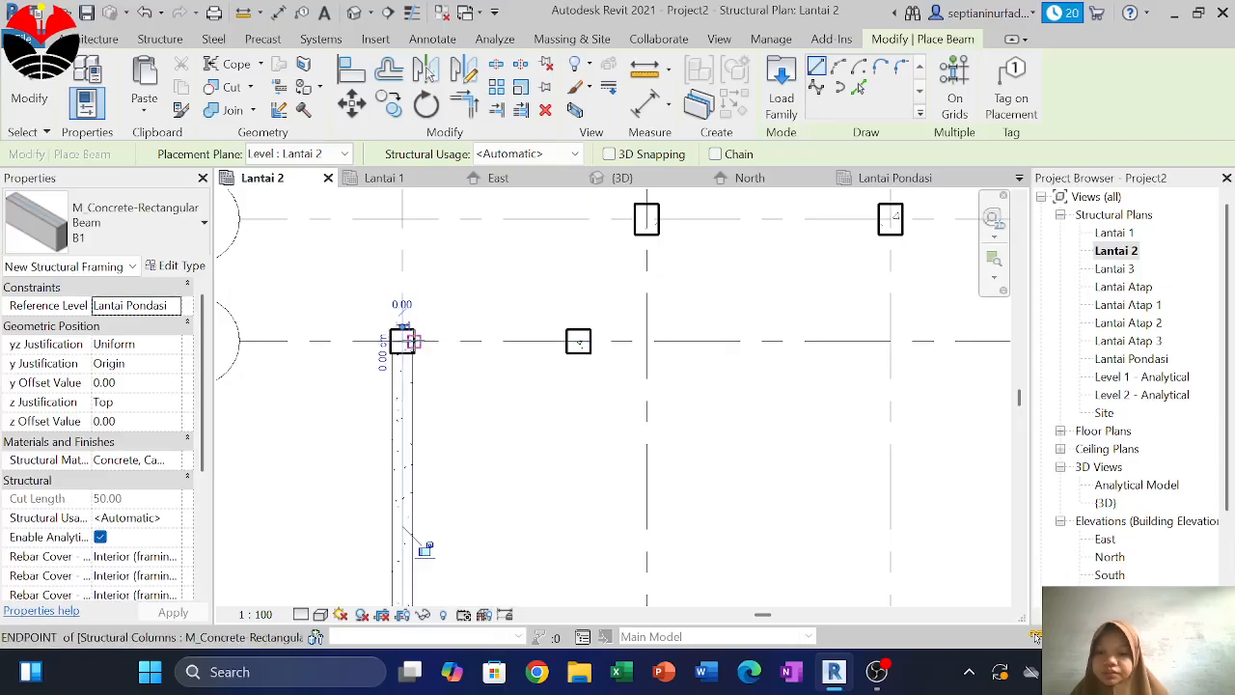
Draw a B1 beam about 220 cm long along grid 5 from the grid A column to the intermediate column before grid B
scroll(415, 342, "up", 2)
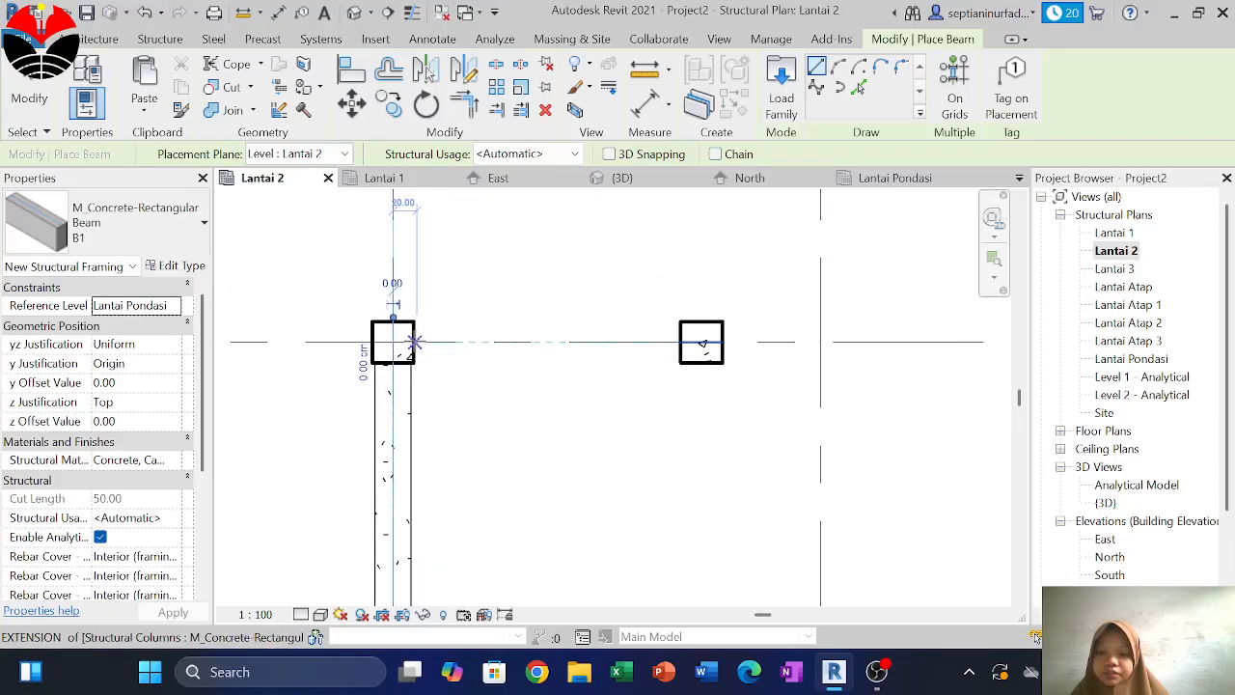
left_click(415, 342)
left_click(697, 342)
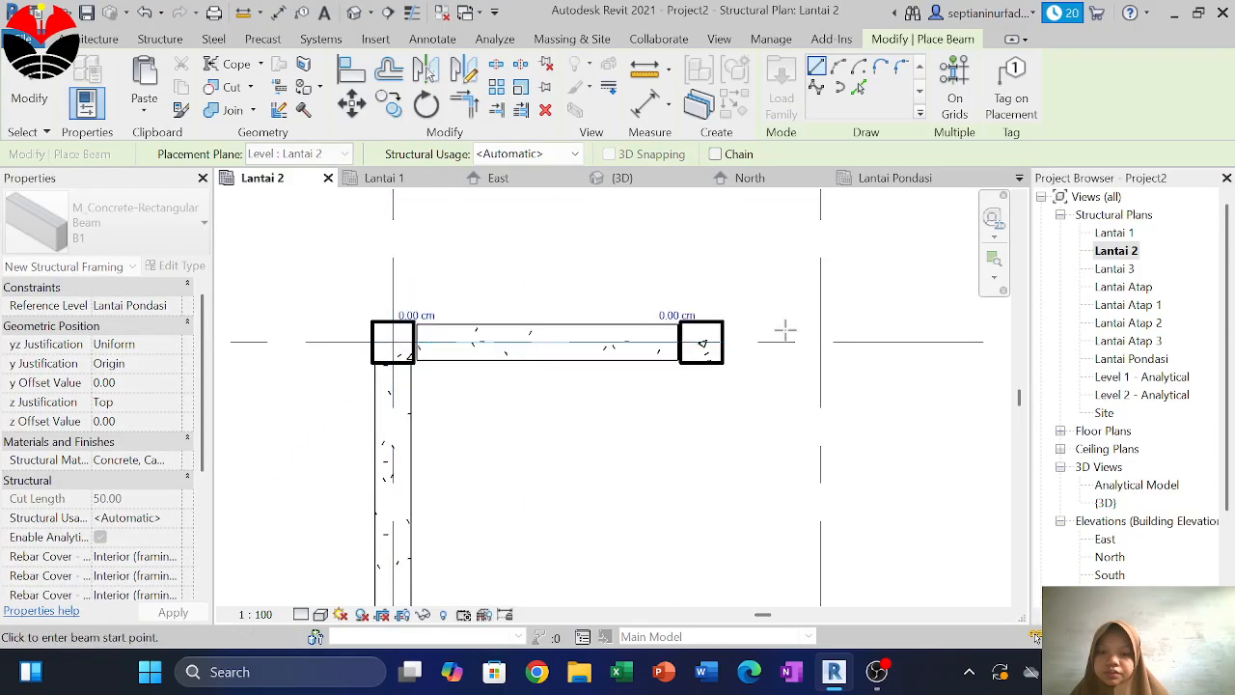
Extend both ends of the grid 5 beam to the adjoining column faces, making it about 224.5 cm long
scroll(566, 312, "up", 2)
left_click(413, 413)
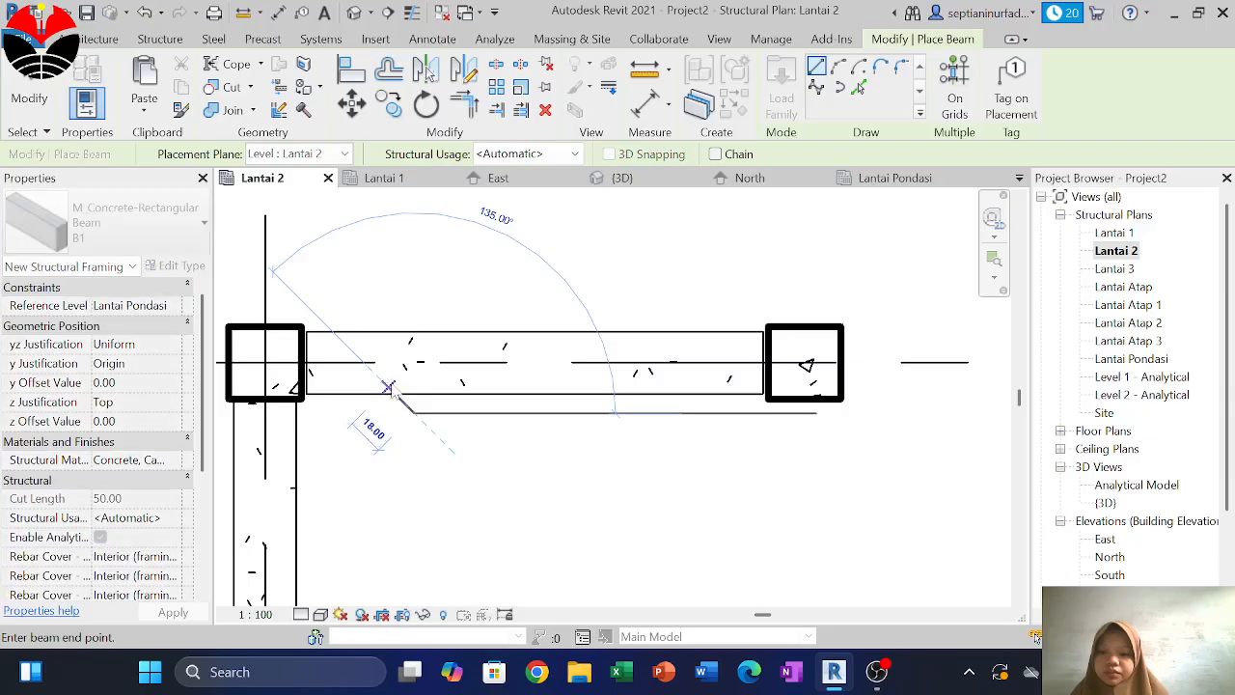
key("Escape")
key("Escape")
left_click(402, 395)
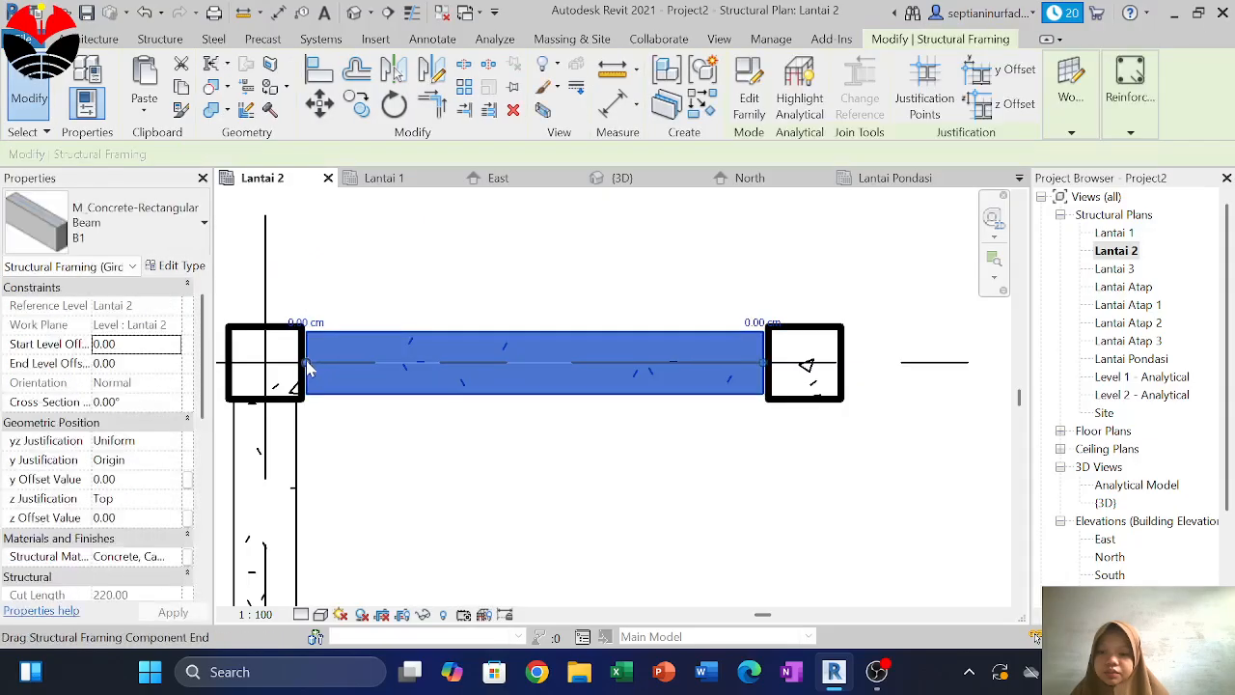
left_click_drag(306, 363, 311, 359)
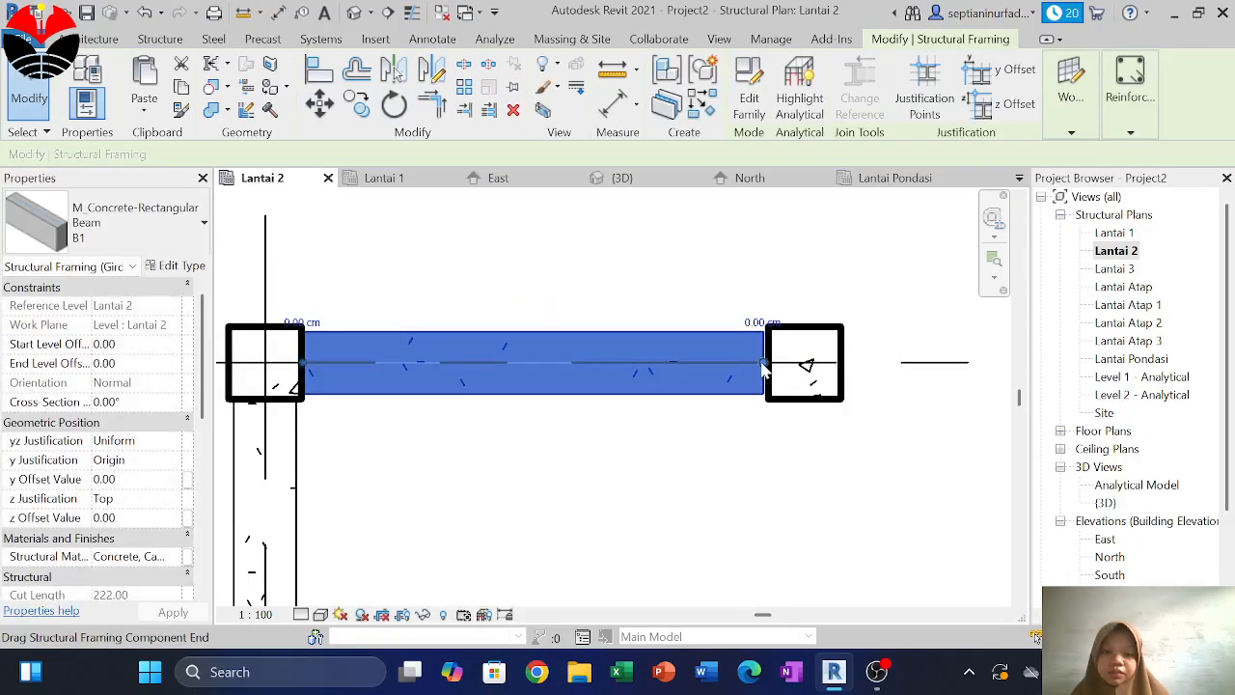
left_click_drag(763, 364, 769, 364)
scroll(740, 393, "down", 6)
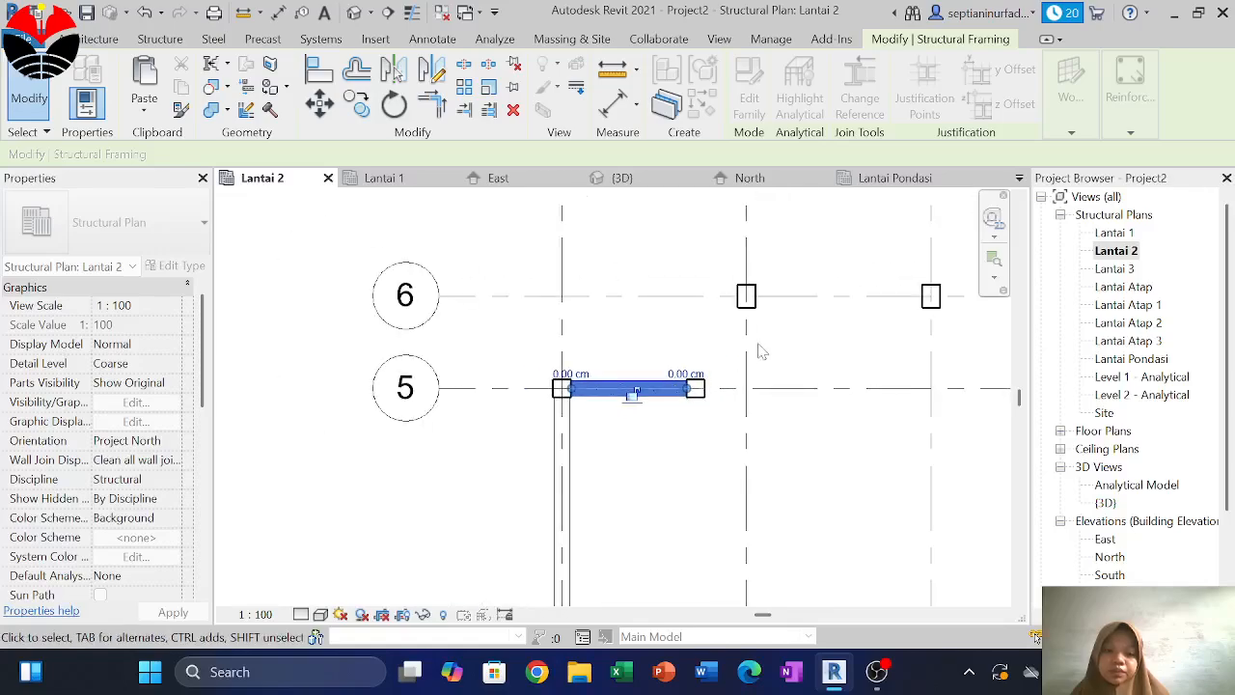
middle_click_drag(758, 351, 622, 362)
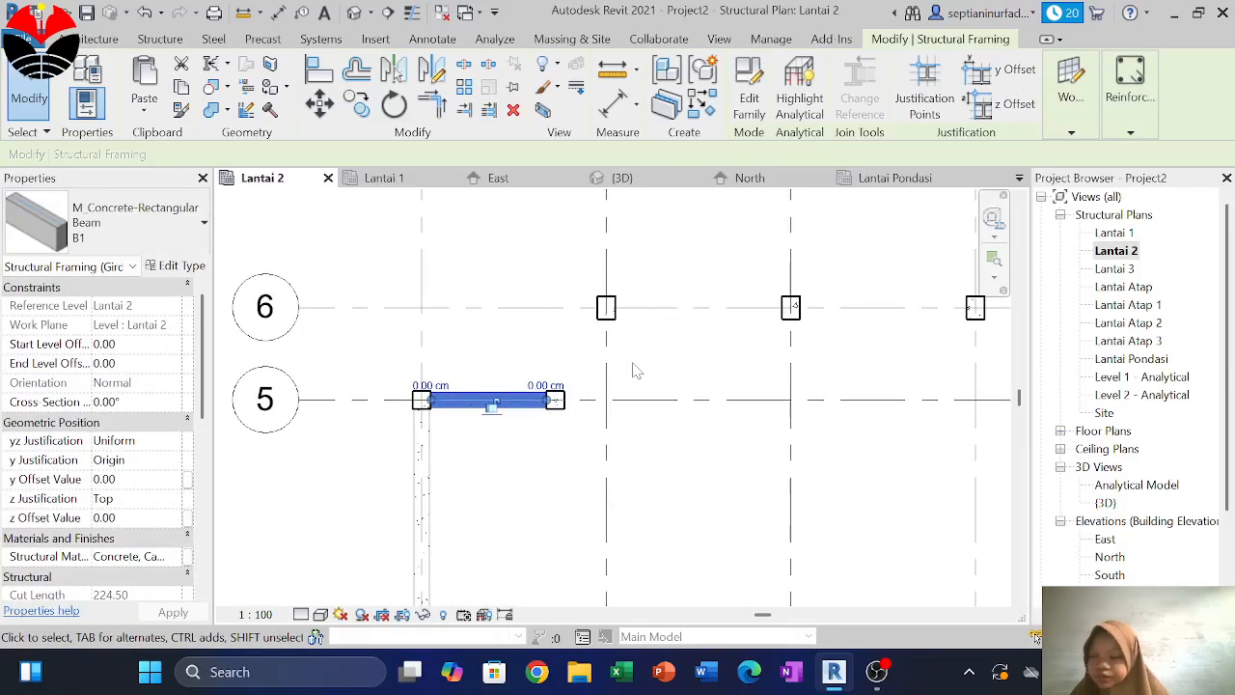
left_click(634, 367)
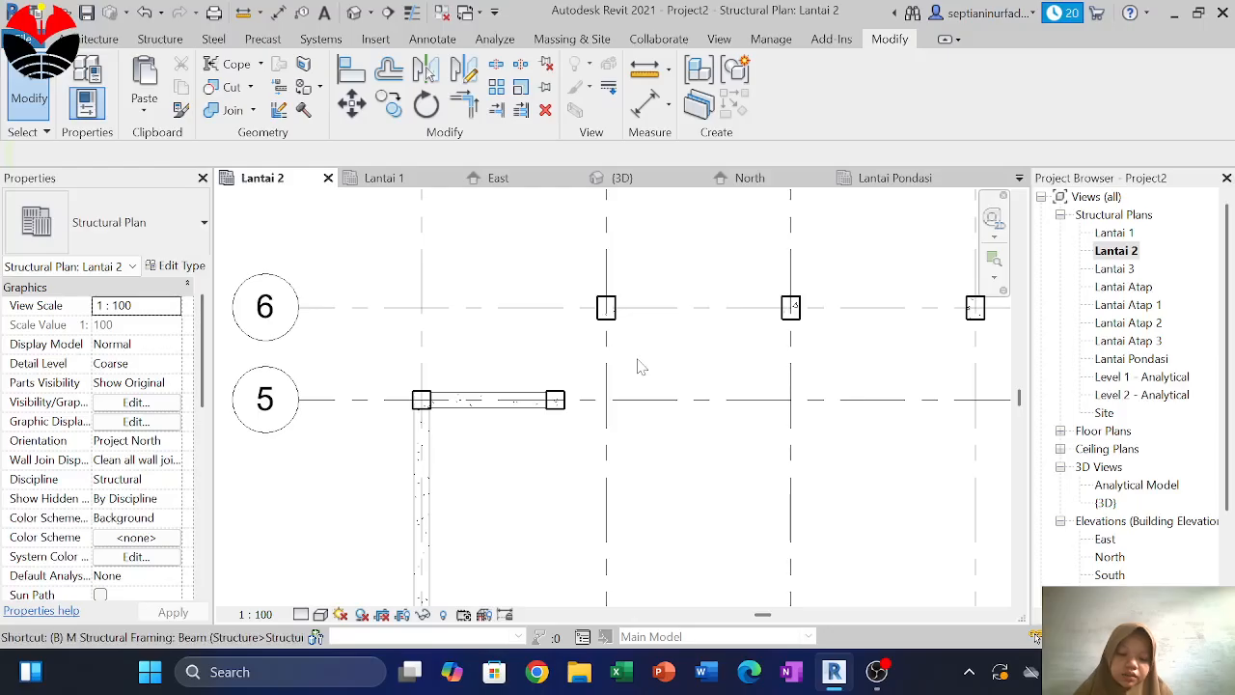
Draw a B1 beam along grid B from the column at grid 6 to the column at grid 4
key("m")
left_click(606, 311)
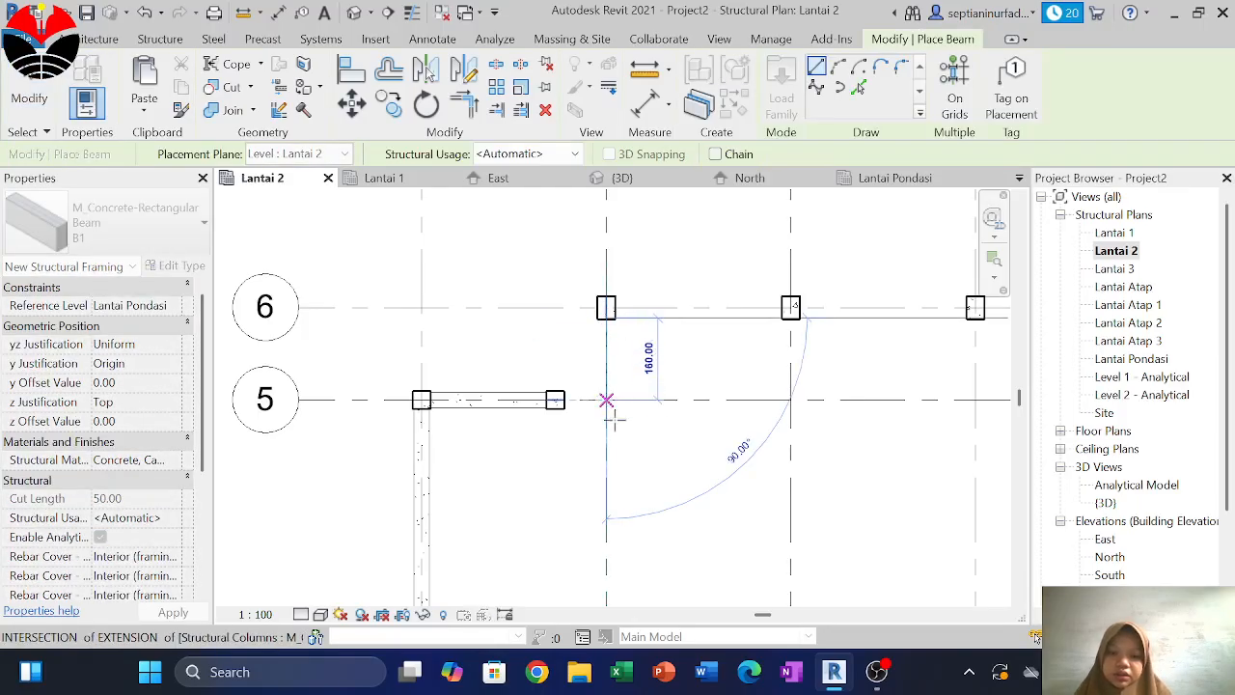
middle_click_drag(614, 419, 623, 334)
scroll(601, 299, "down", 2)
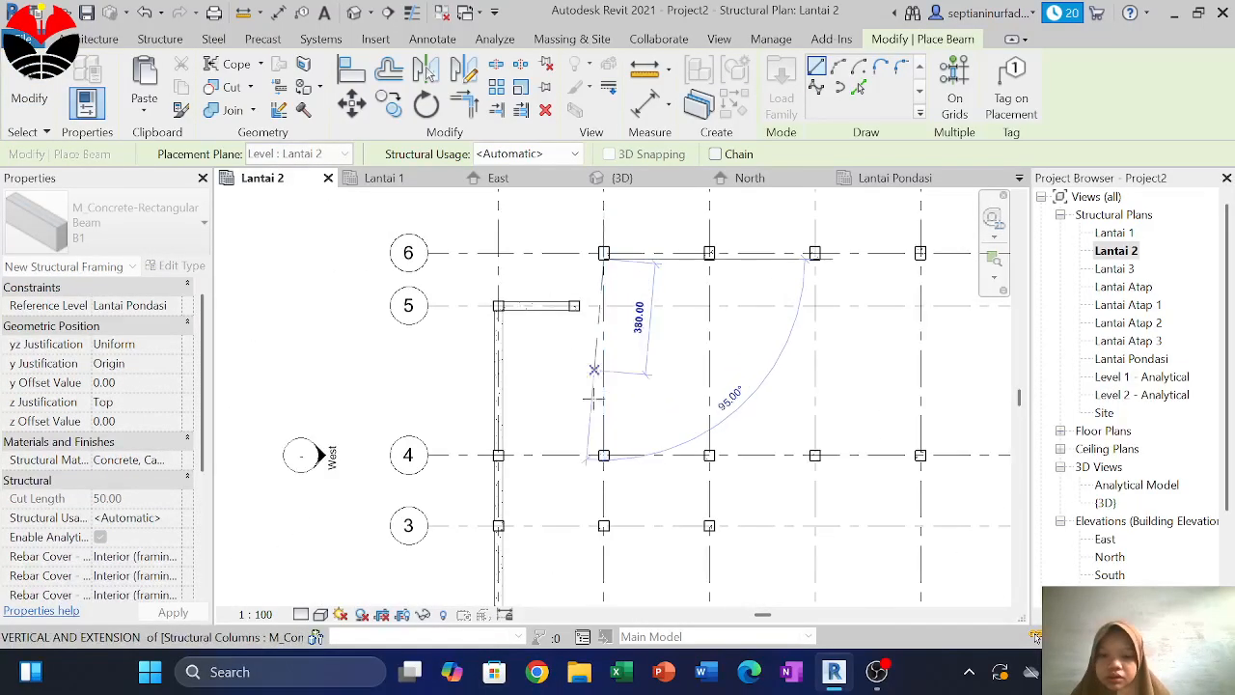
scroll(593, 398, "up", 2)
scroll(607, 450, "up", 4)
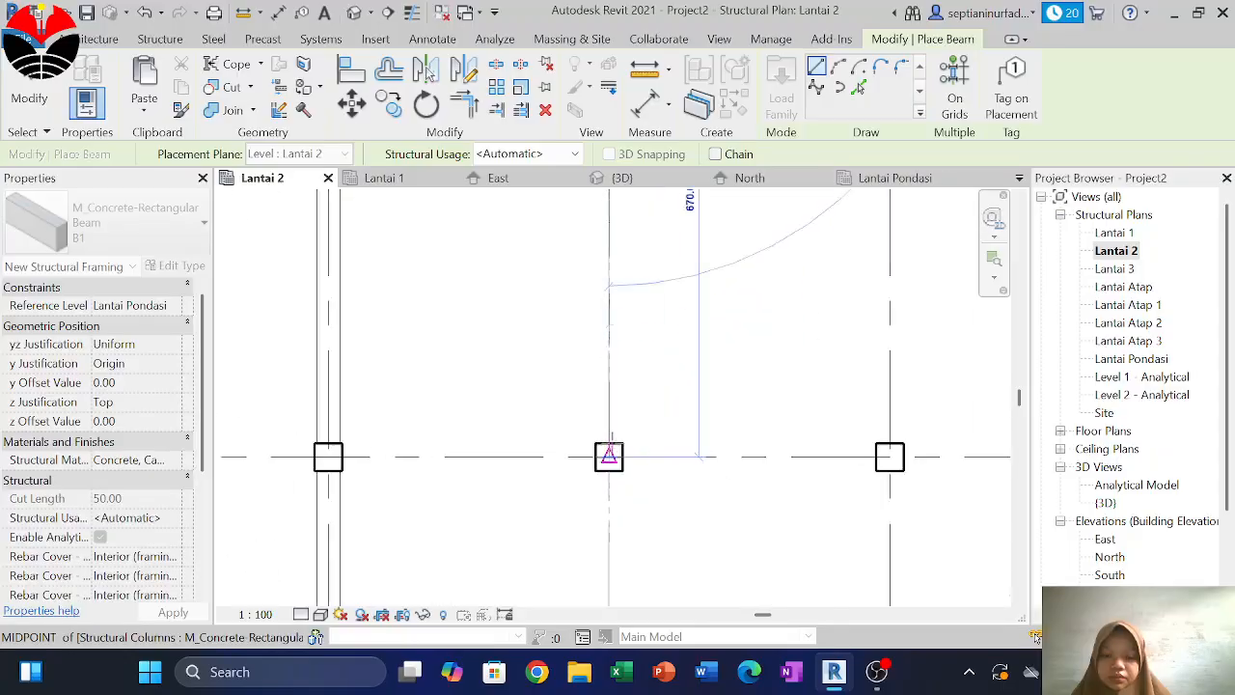
scroll(606, 446, "down", 4)
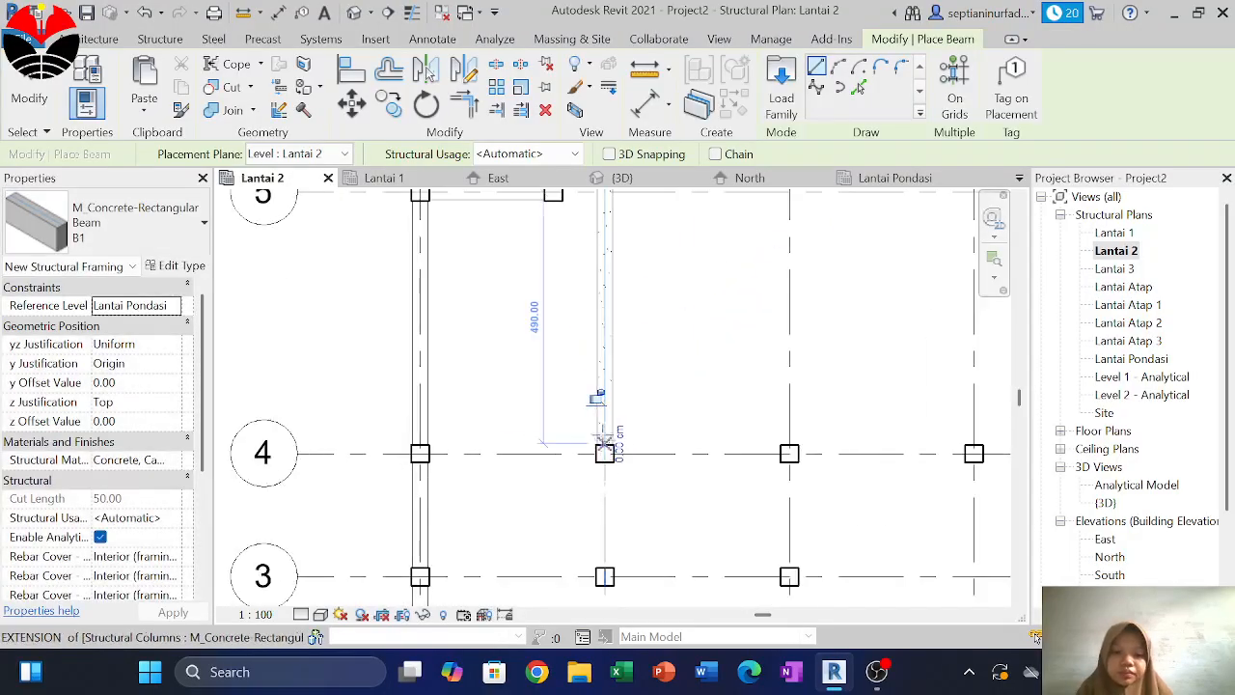
key("Escape")
key("Escape")
Draw a B1 beam along grid 4 between the columns at grids A and B
scroll(439, 456, "up", 3)
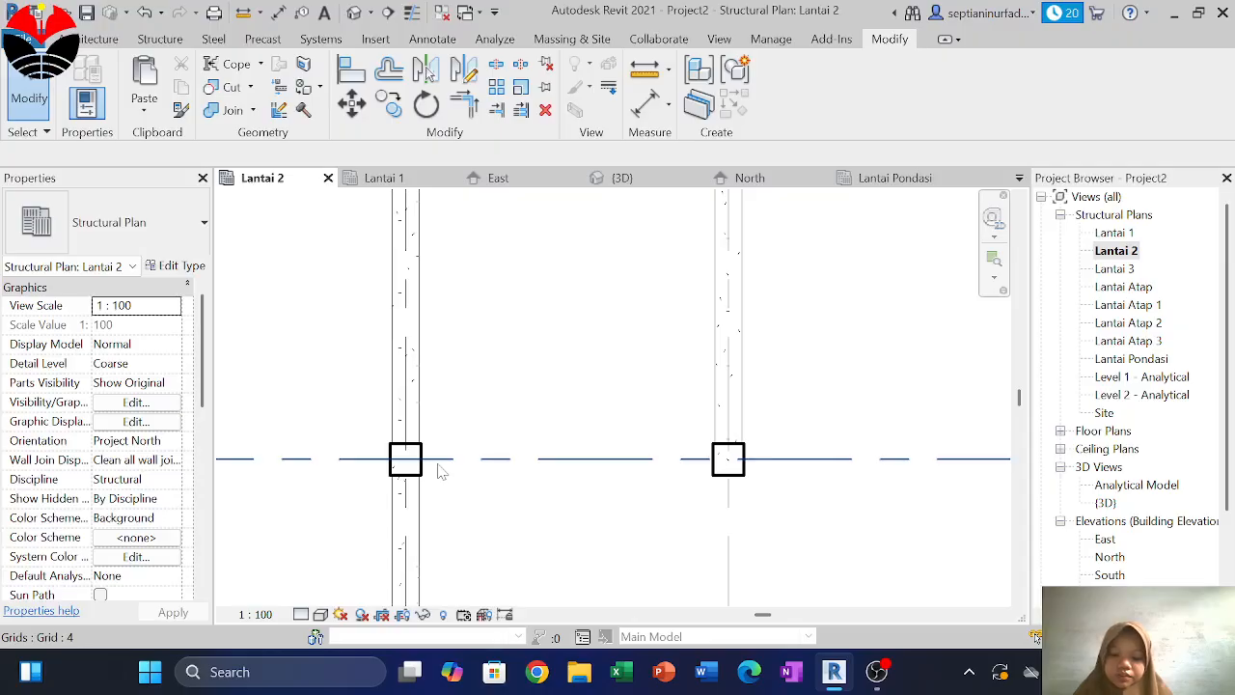
key("b")
key("m")
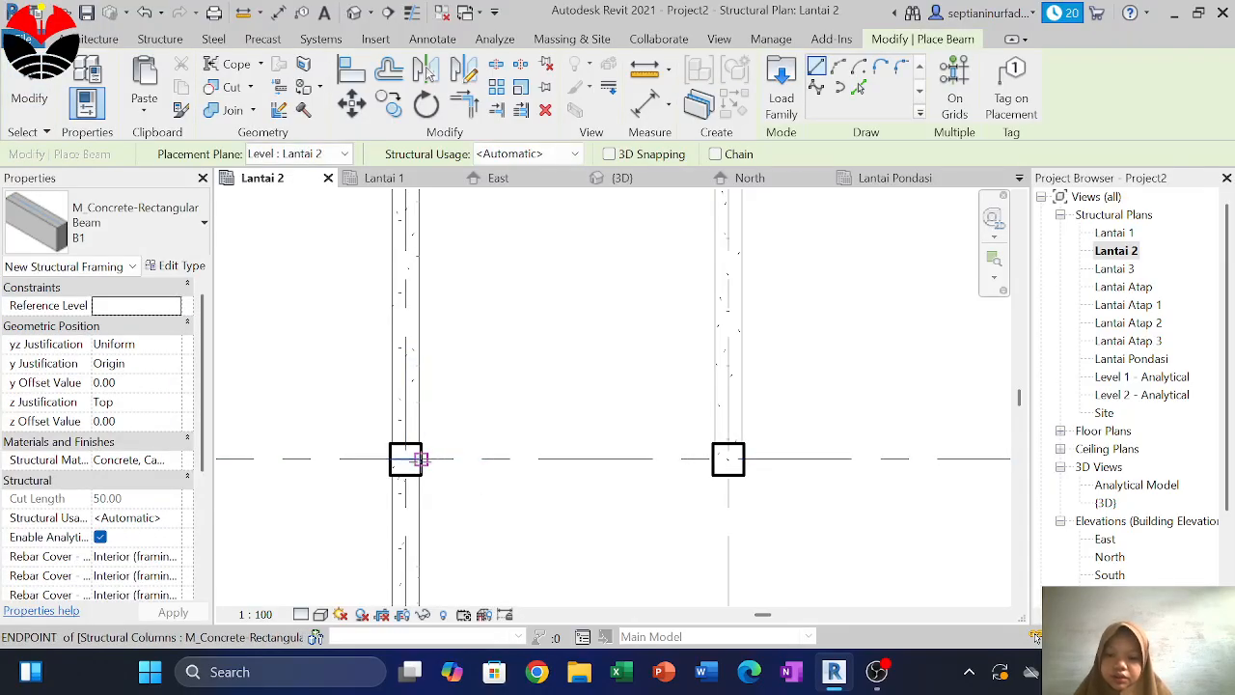
left_click(420, 459)
left_click(710, 459)
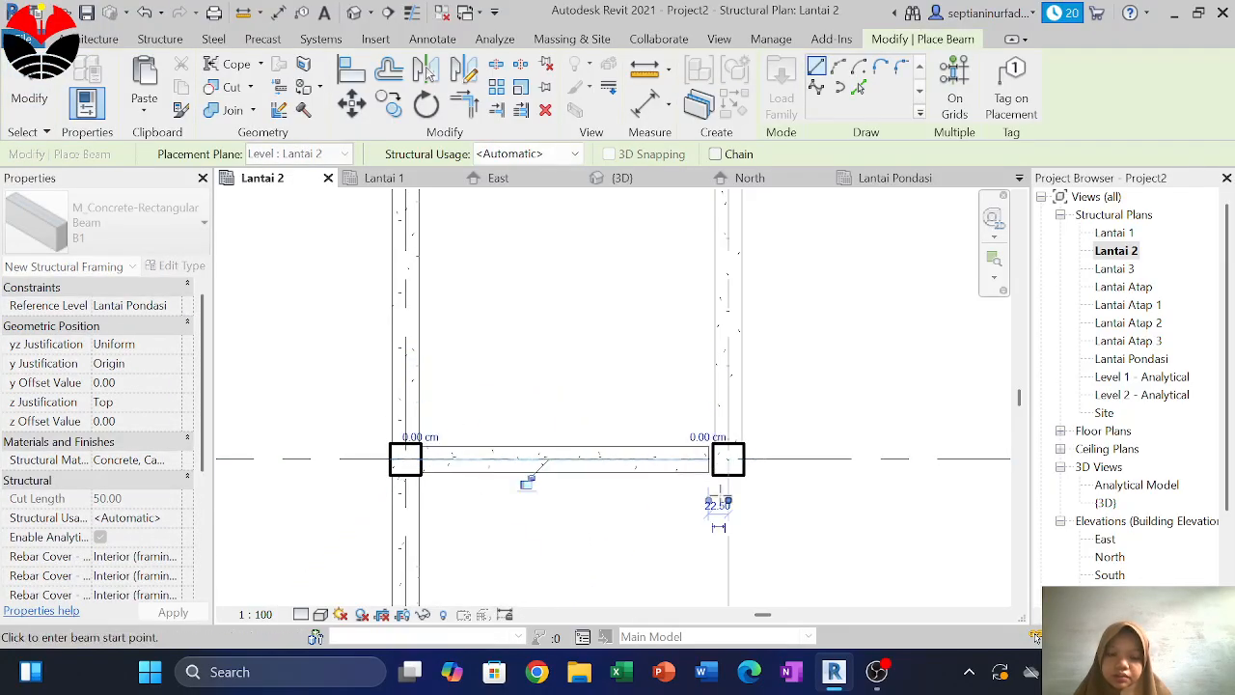
Extend the grid 4 beam's end to the face of the column at grid B, making it about 324 cm long
scroll(711, 460, "up", 2)
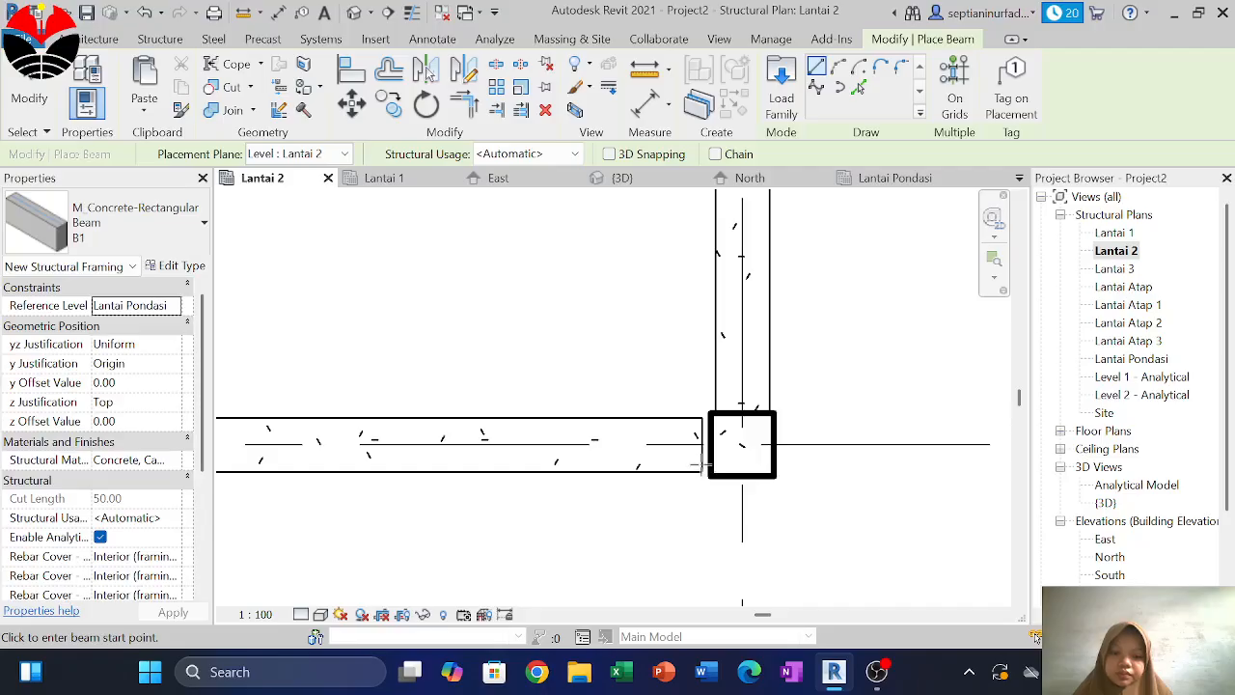
key("Escape")
left_click(702, 459)
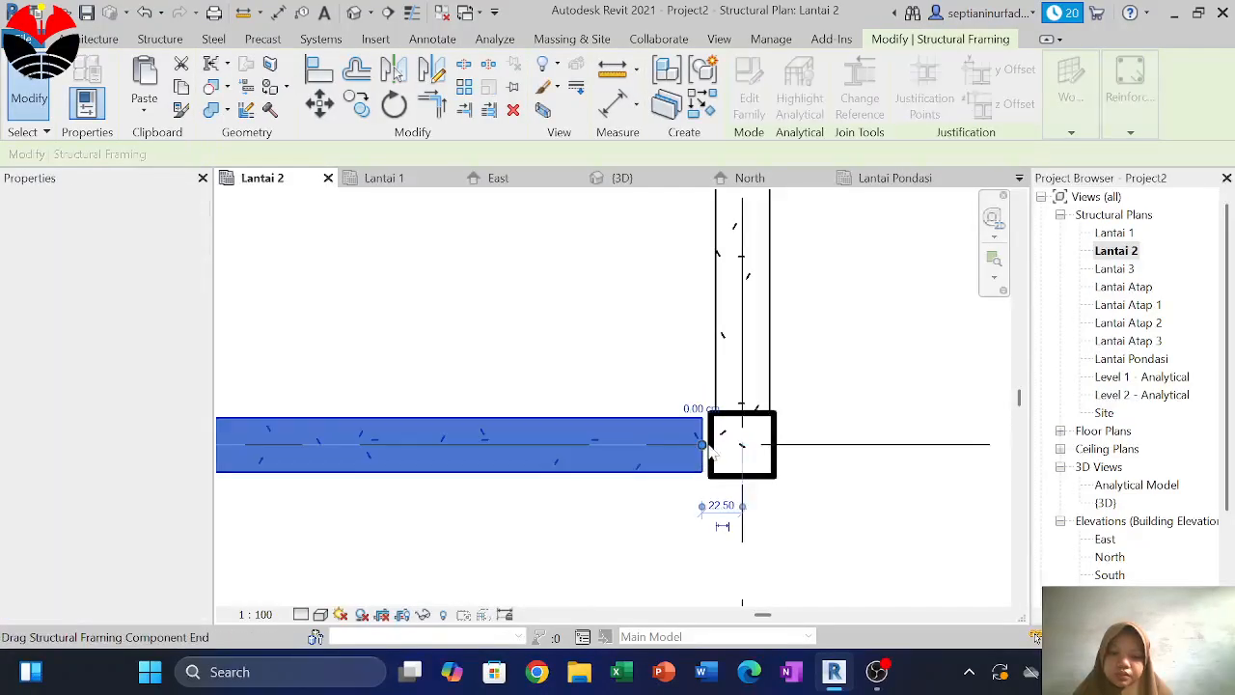
left_click_drag(707, 445, 712, 450)
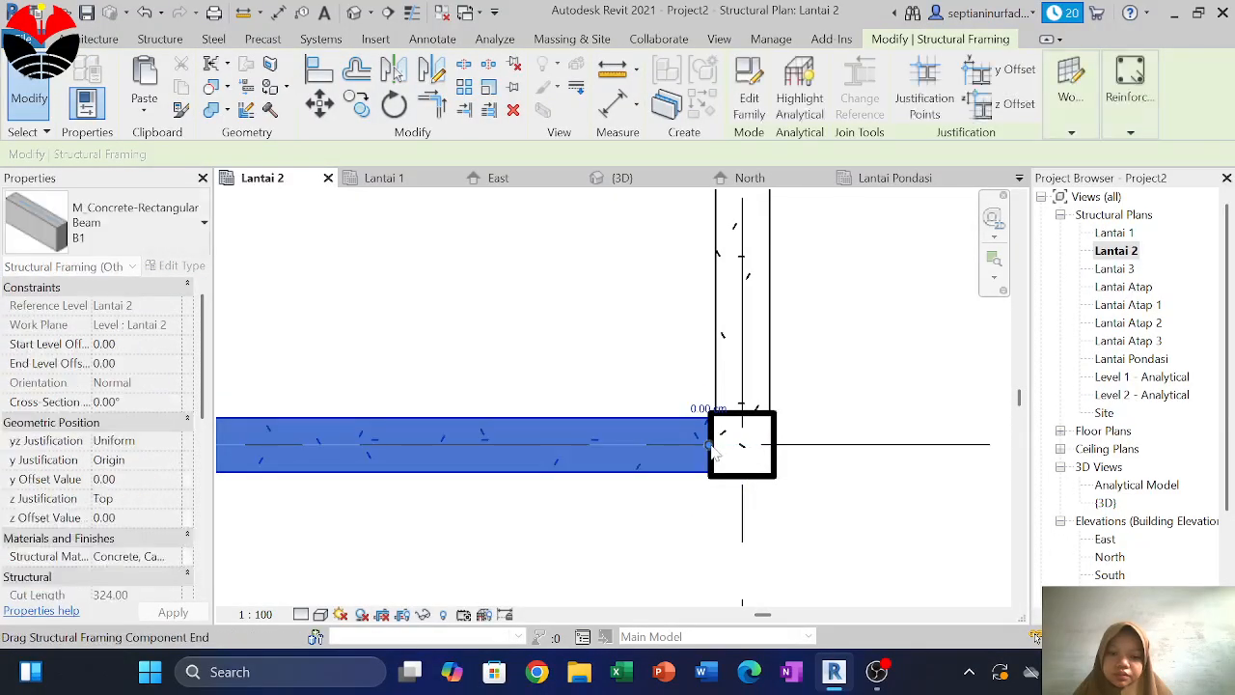
scroll(702, 446, "down", 5)
middle_click_drag(731, 430, 571, 471)
left_click(571, 418)
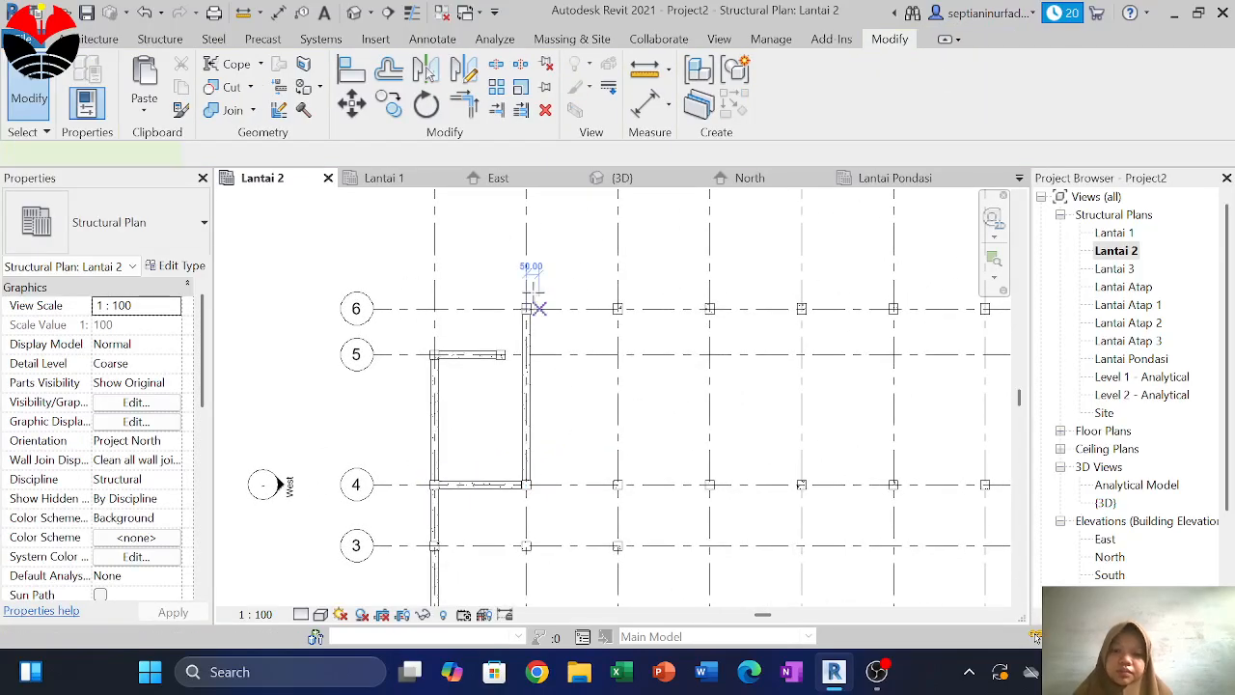
Draw a B1 beam along grid 6 between the facing sides of the columns at grids B and C
key("b")
key("m")
scroll(530, 314, "up", 6)
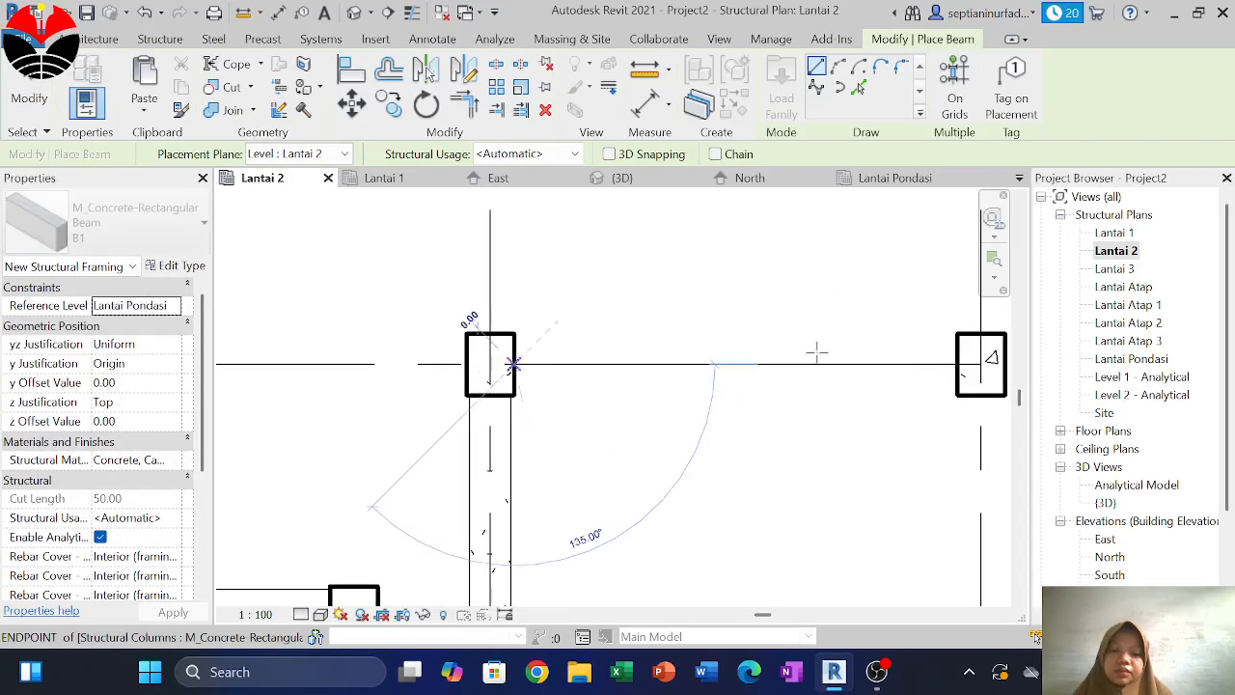
left_click(513, 364)
left_click(958, 362)
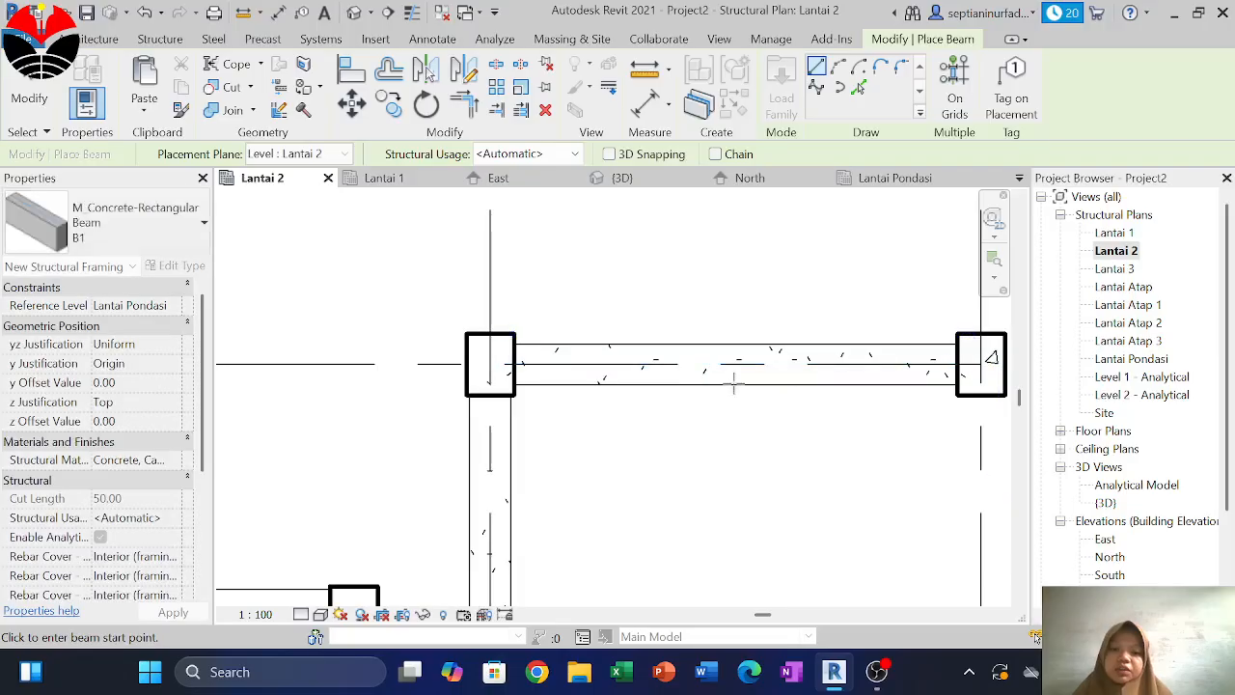
key("Escape")
key("Escape")
Copy the new grid 6 beam in multiple mode, from column centre to column centre, into the bays between grids C and E
left_click(726, 385)
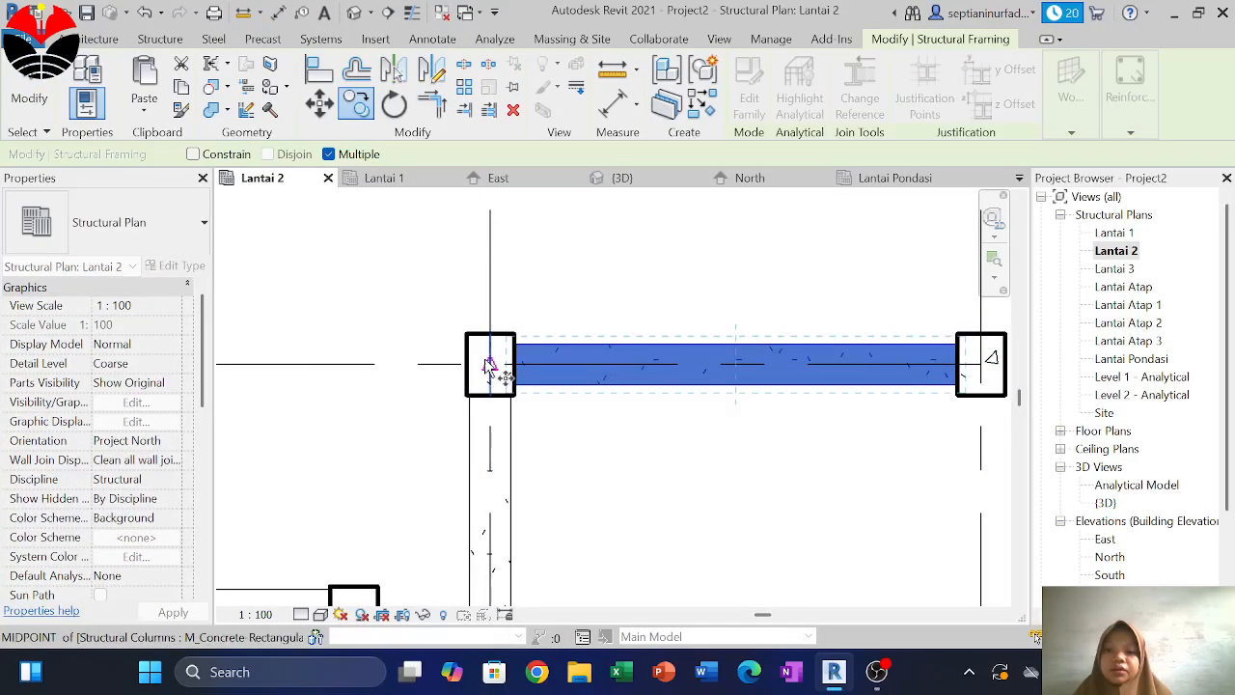
left_click(491, 365)
scroll(463, 367, "down", 3)
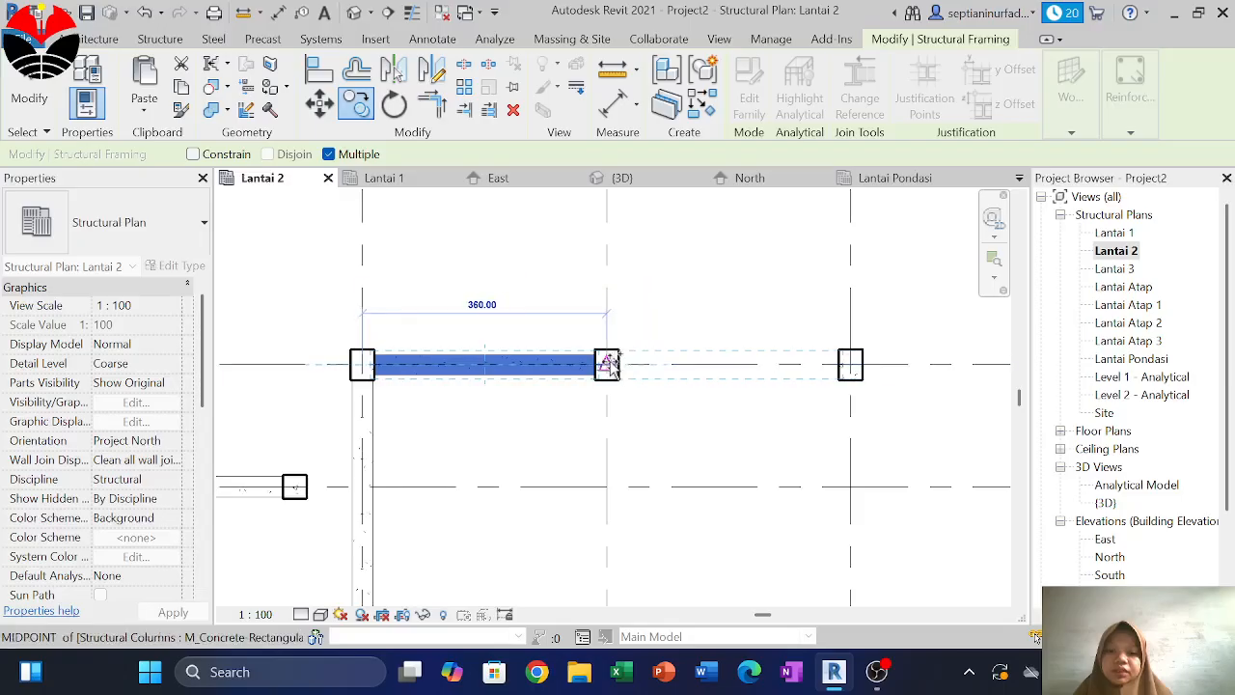
left_click(609, 364)
middle_click_drag(710, 386, 429, 409)
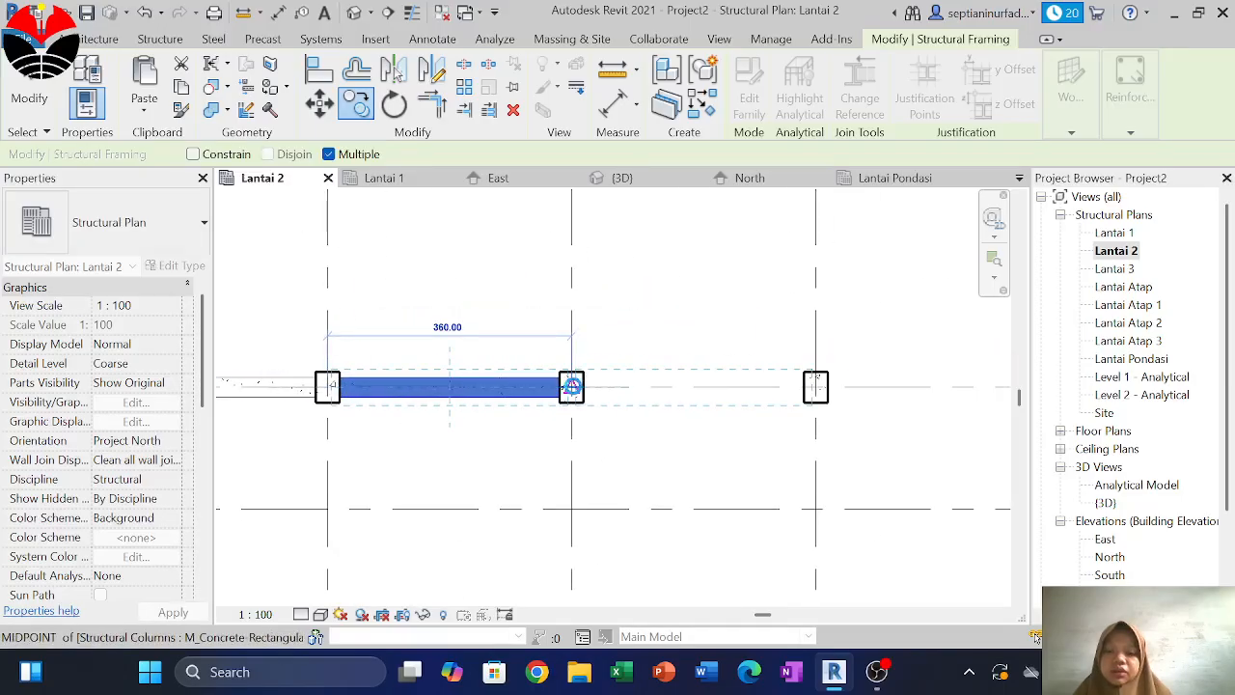
left_click(571, 386)
Continue copying the grid 6 beam column by column into the remaining equal bays from grid E to grid H
middle_click_drag(705, 349, 429, 340)
scroll(430, 340, "down", 2)
scroll(496, 363, "up", 2)
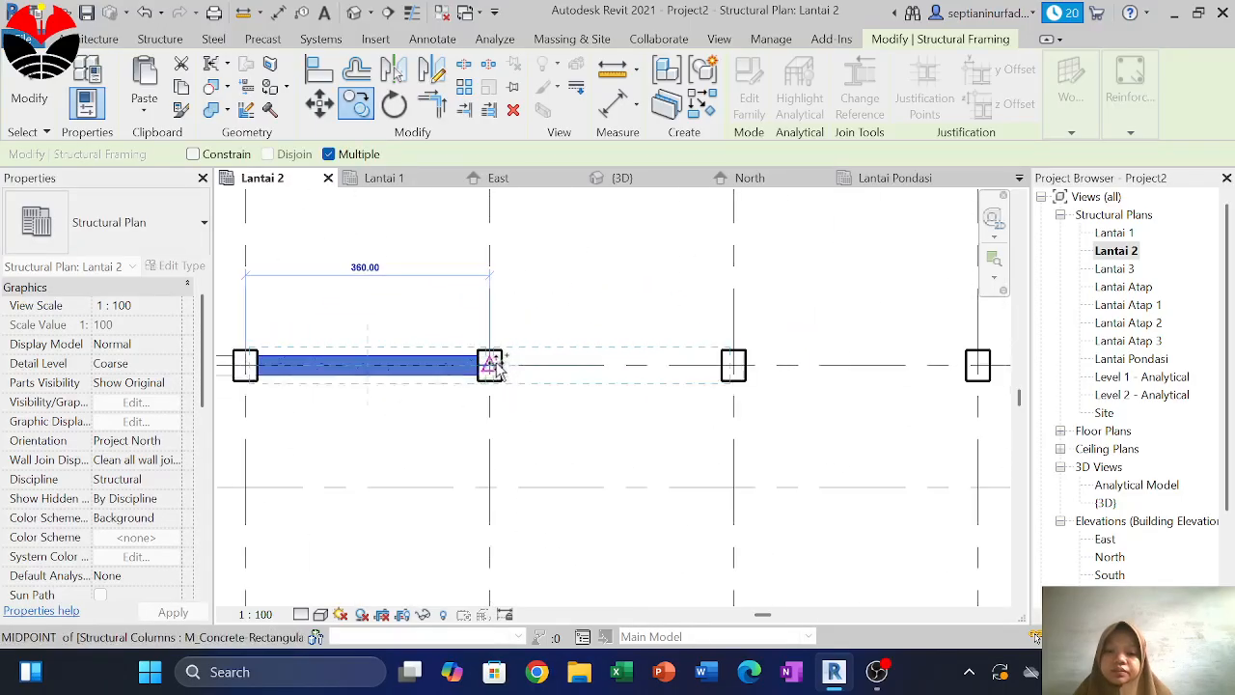
middle_click_drag(589, 325, 535, 358)
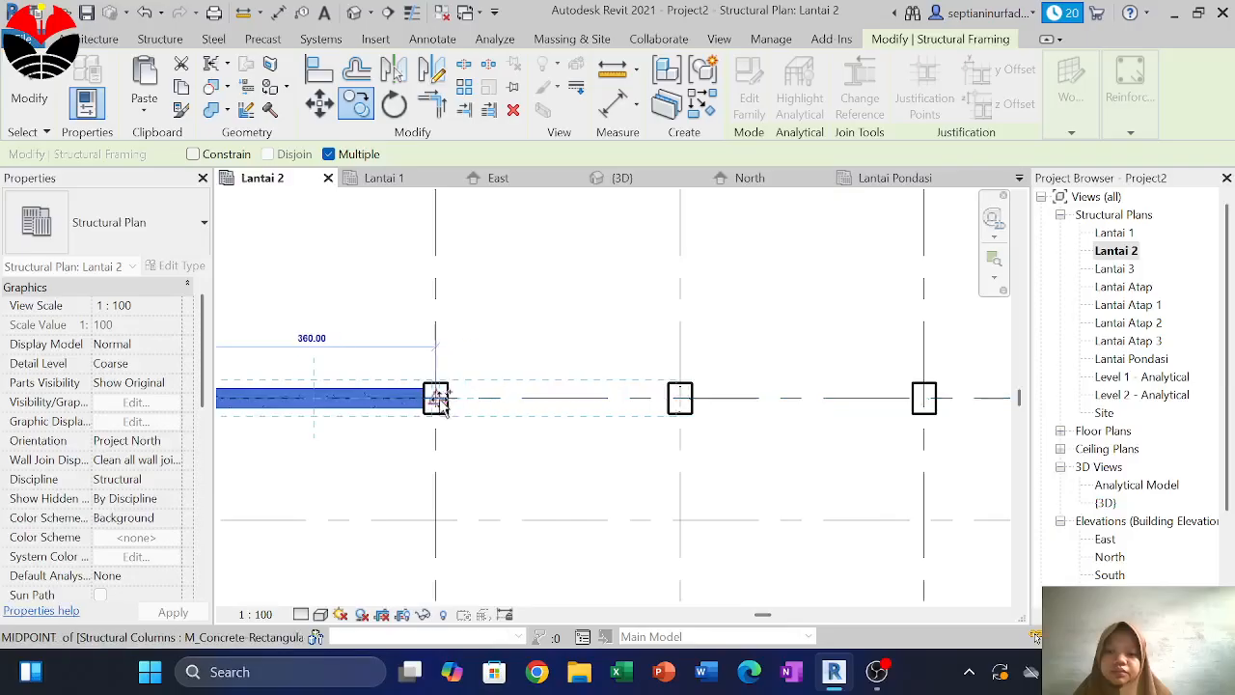
left_click(436, 398)
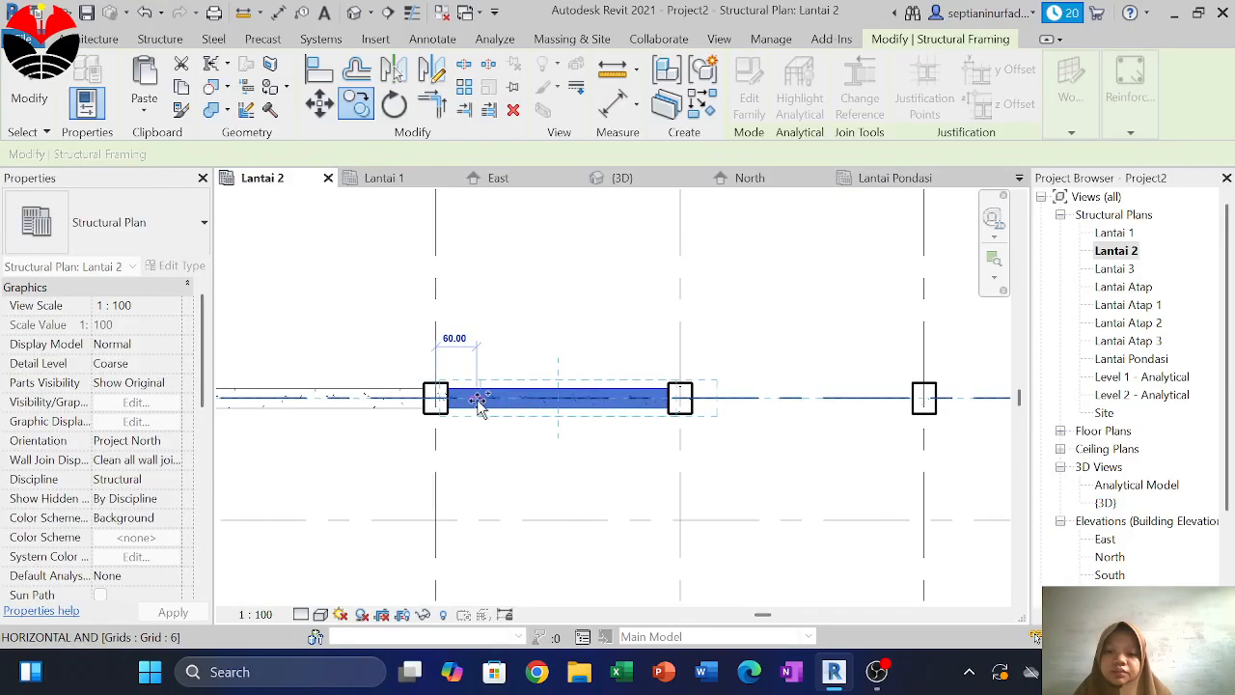
left_click(680, 398)
middle_click_drag(821, 302, 500, 303)
scroll(504, 305, "down", 4)
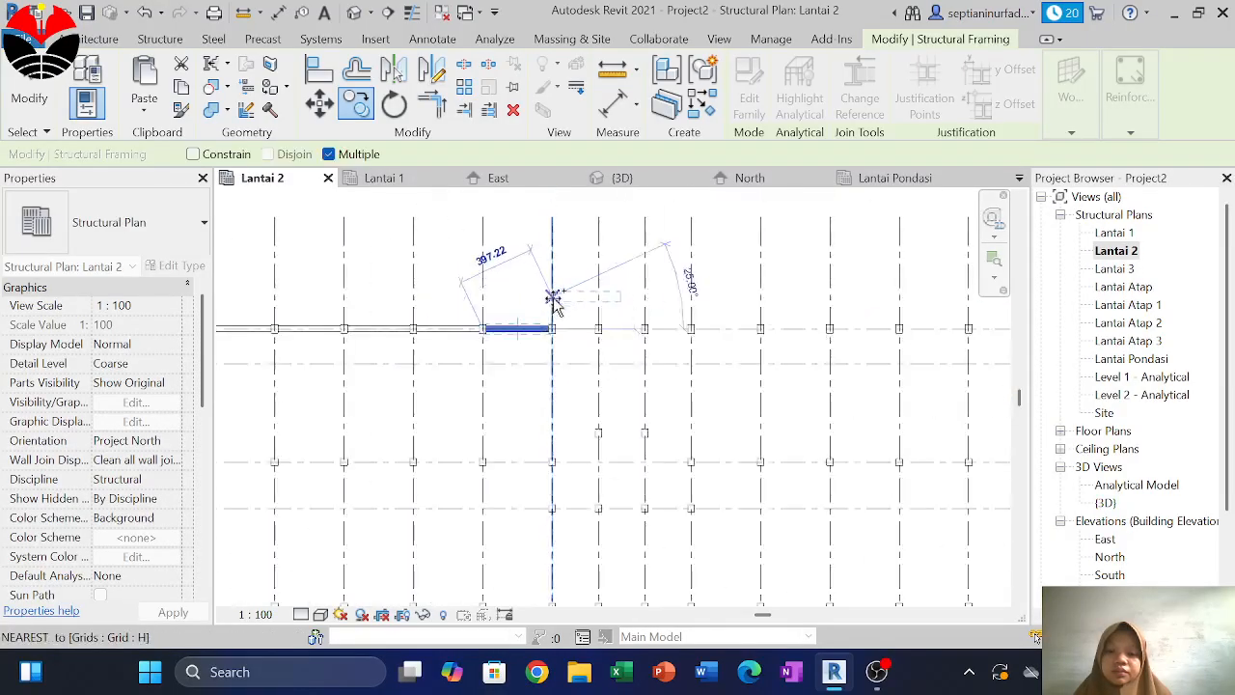
scroll(553, 299, "down", 3)
scroll(569, 495, "up", 4)
scroll(570, 495, "down", 2)
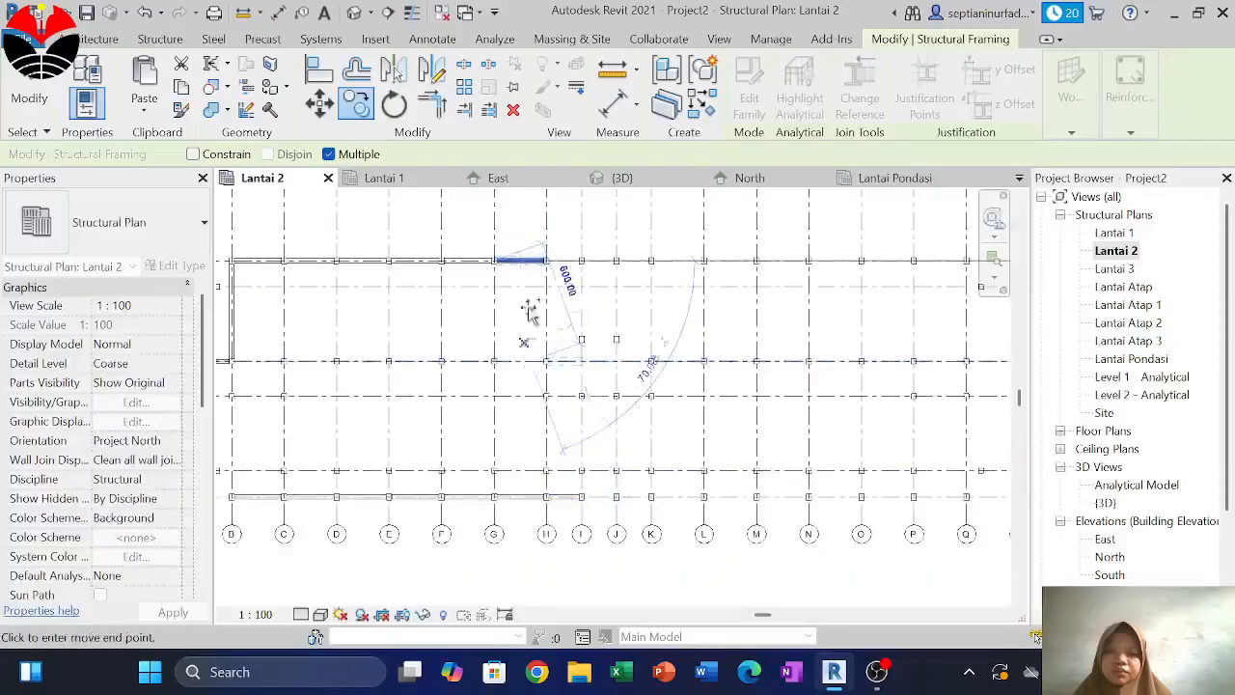
key("Escape")
Draw a B1 beam along grid 6 in the shorter bay between the columns at grids H and I
scroll(544, 238, "up", 6)
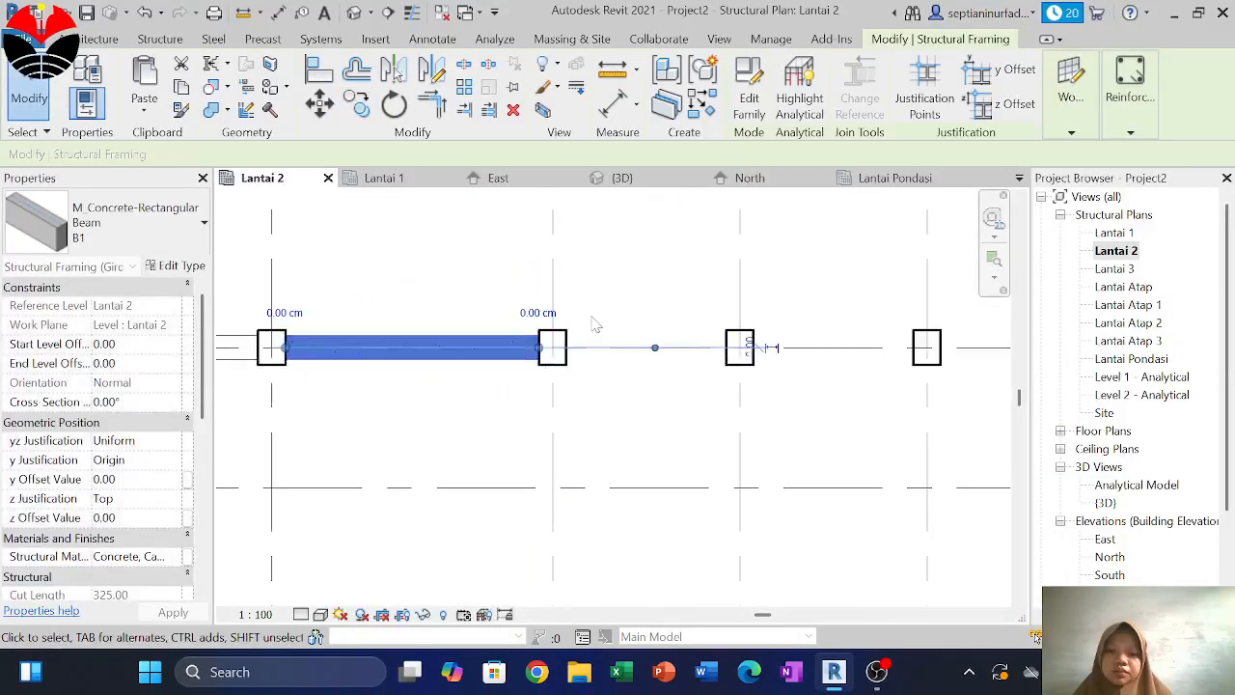
key("Escape")
key("b")
key("m")
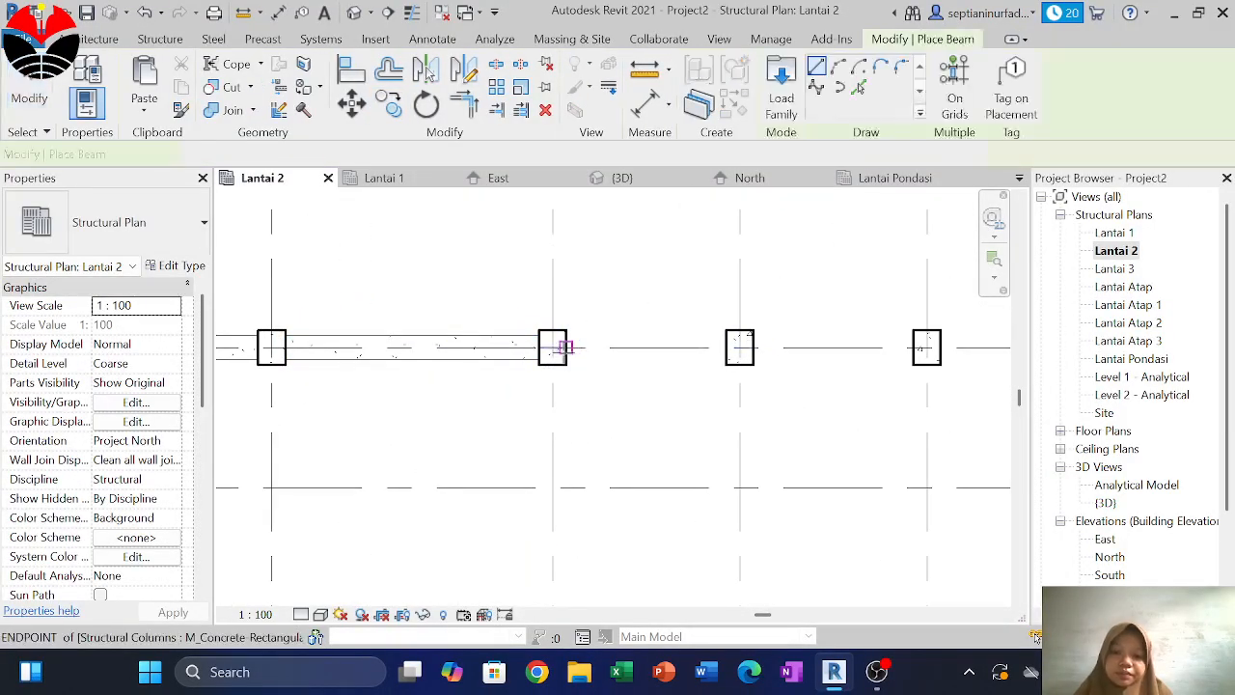
left_click(566, 348)
left_click(725, 348)
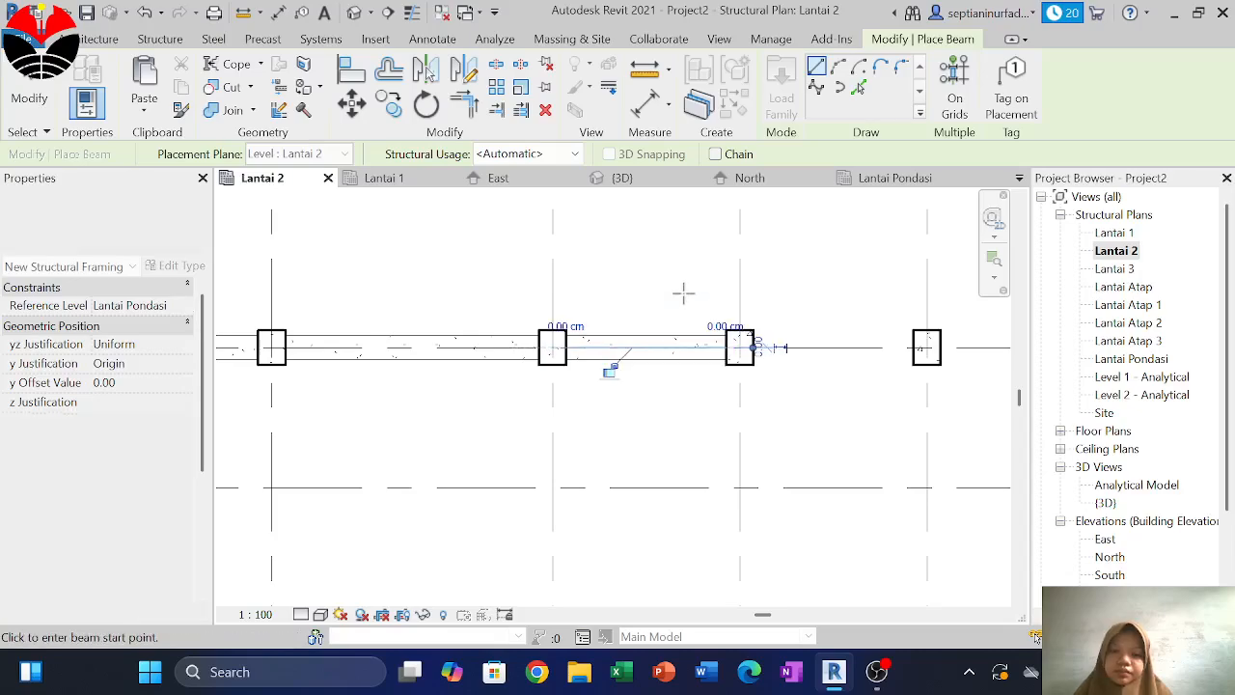
Copy the grid B beam between grids 4 and 6 onto grids C and D, using the column centres as reference
scroll(647, 322, "down", 5)
scroll(637, 366, "down", 2)
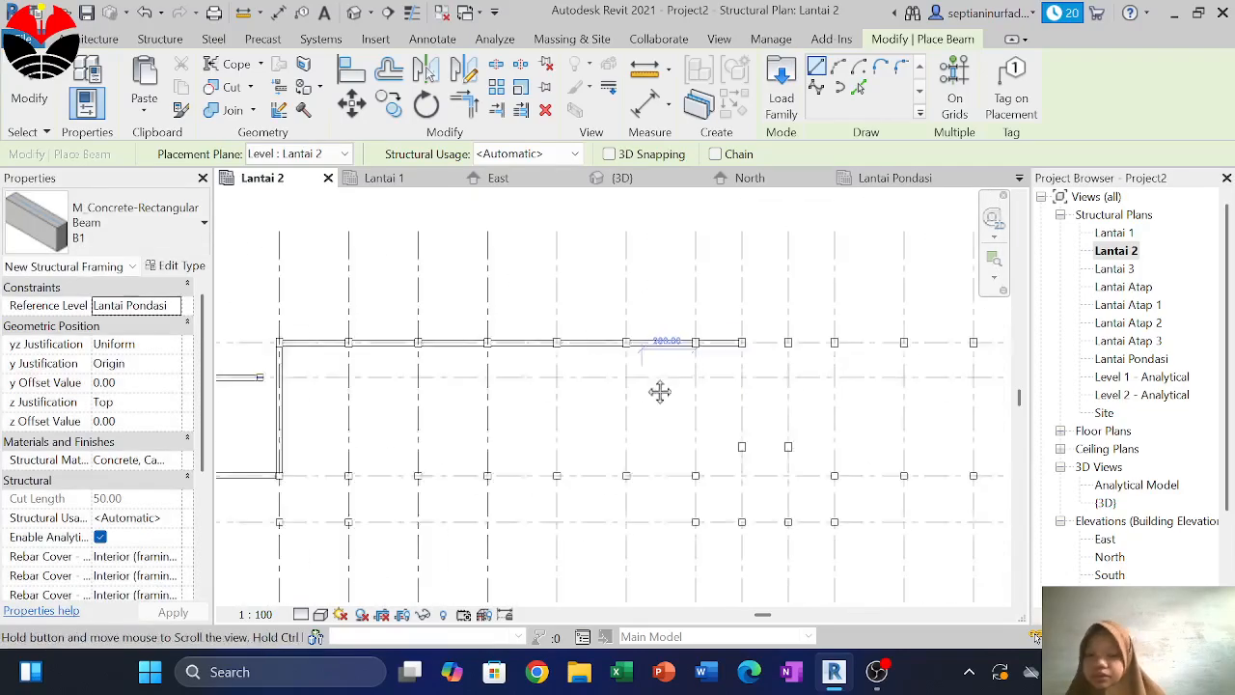
middle_click_drag(454, 372, 559, 386)
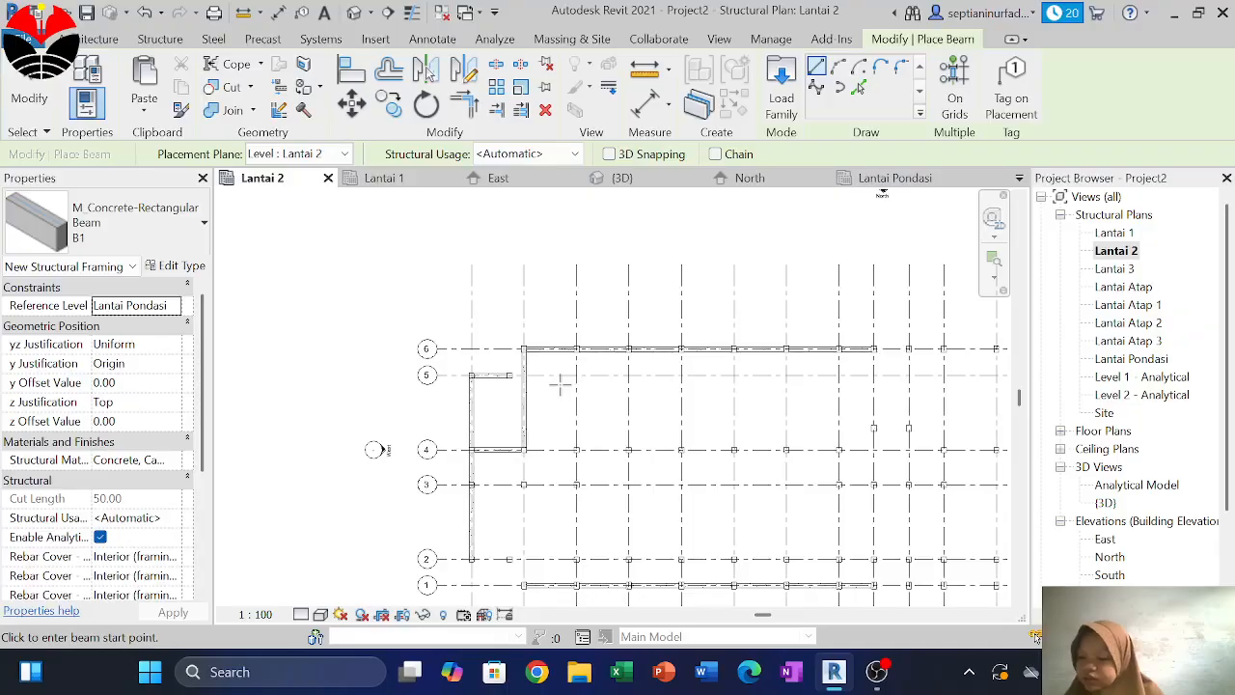
scroll(530, 382, "up", 2)
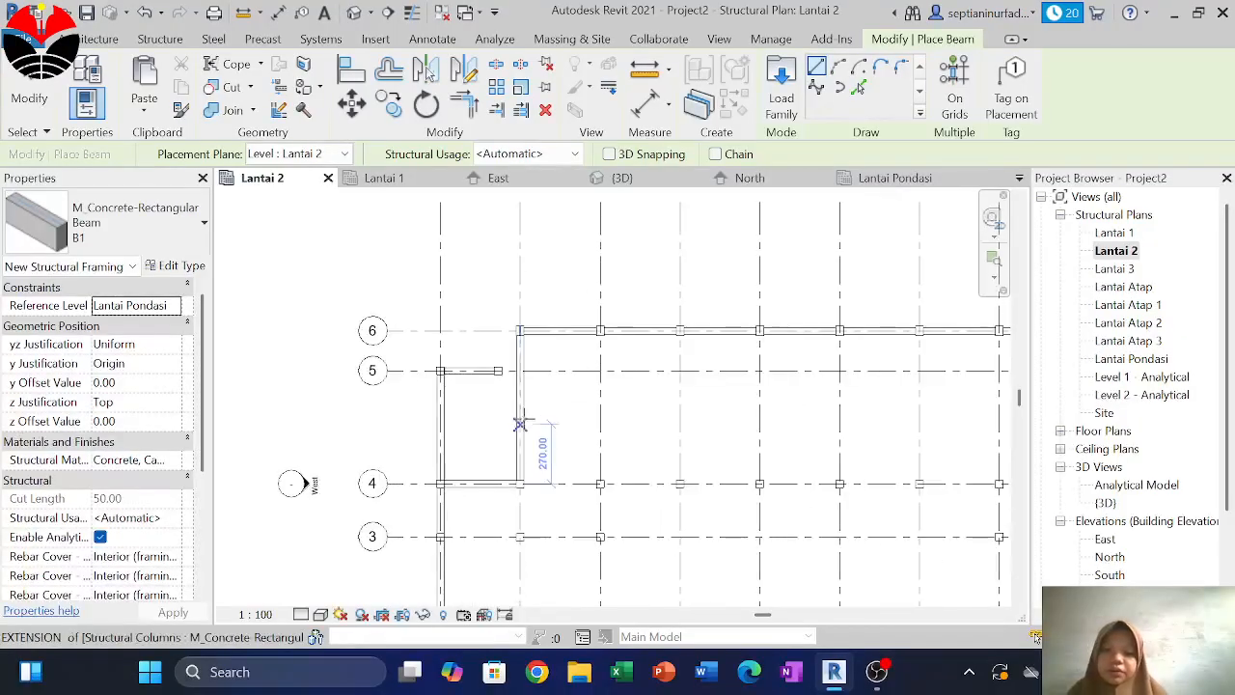
key("Escape")
left_click(522, 412)
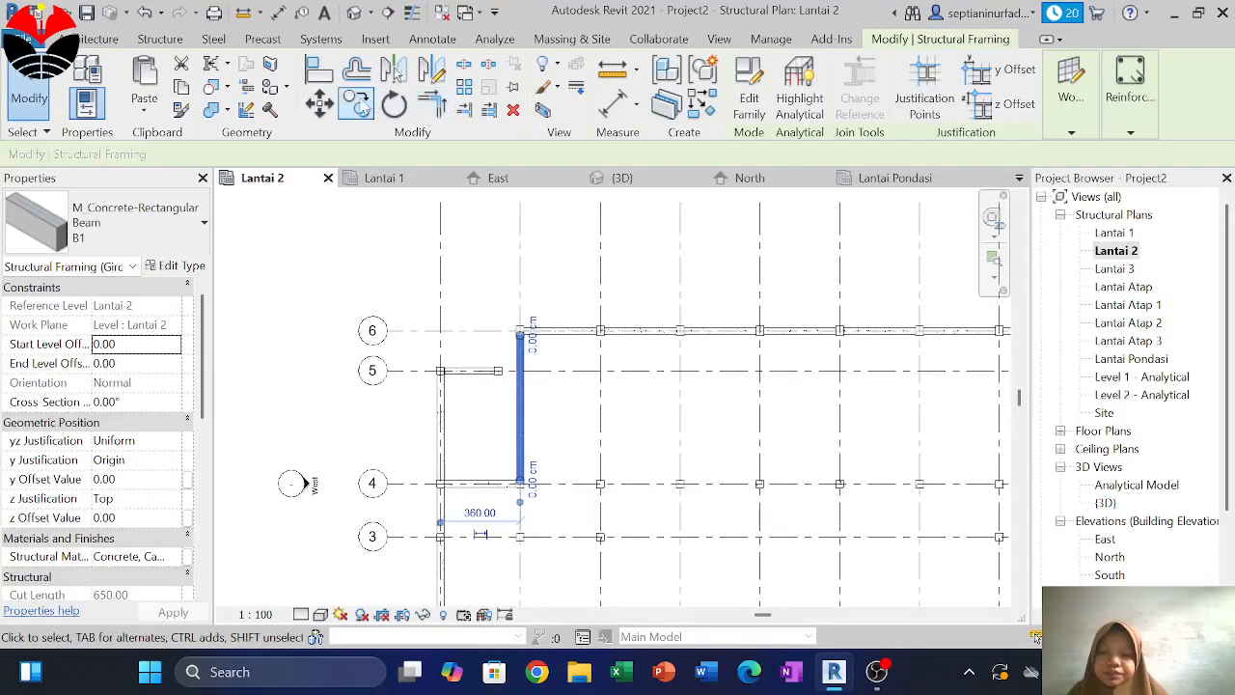
scroll(522, 330, "up", 3)
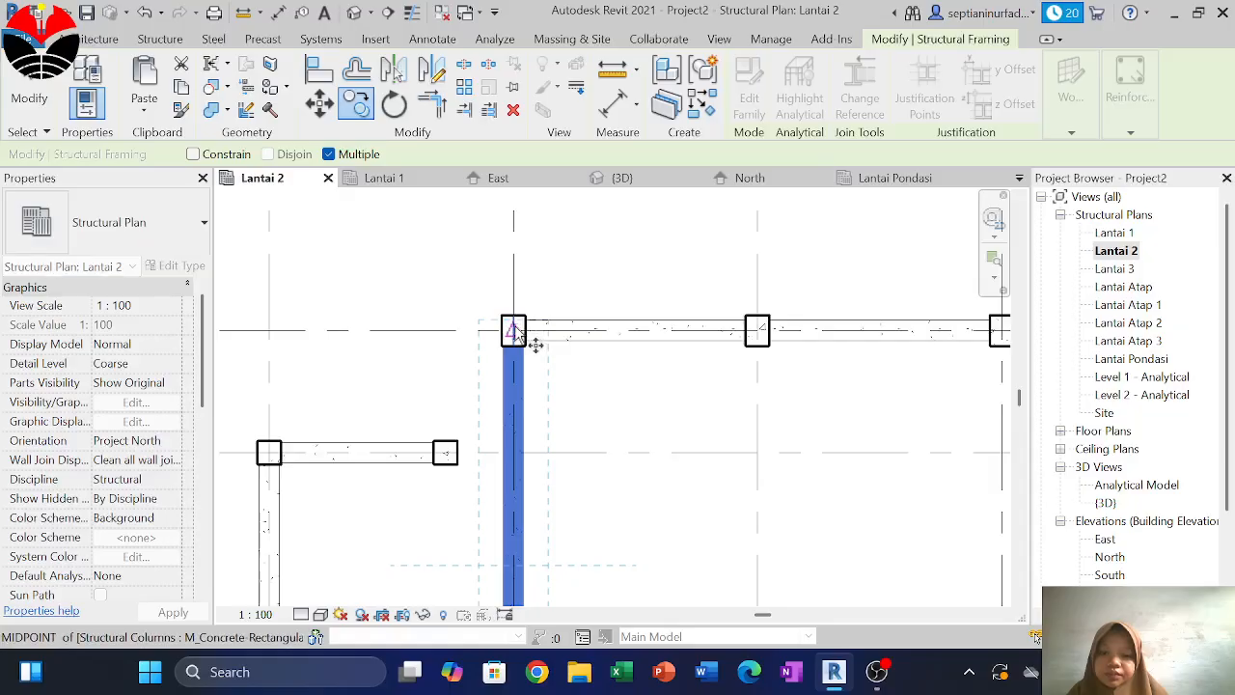
left_click(514, 330)
left_click(761, 331)
middle_click_drag(811, 391, 440, 385)
scroll(585, 325, "down", 2)
scroll(611, 324, "up", 2)
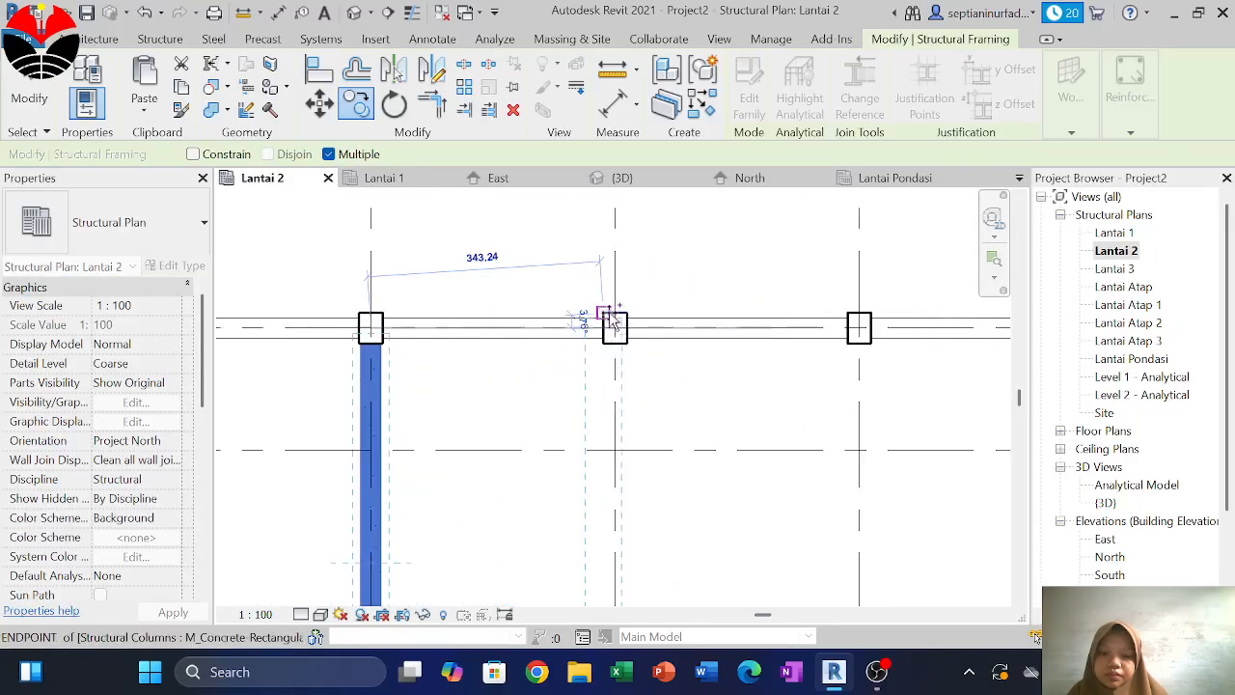
left_click(615, 326)
Continue copying the beam between grids 4 and 6 onto grids E, F, G and H
middle_click_drag(816, 378, 469, 372)
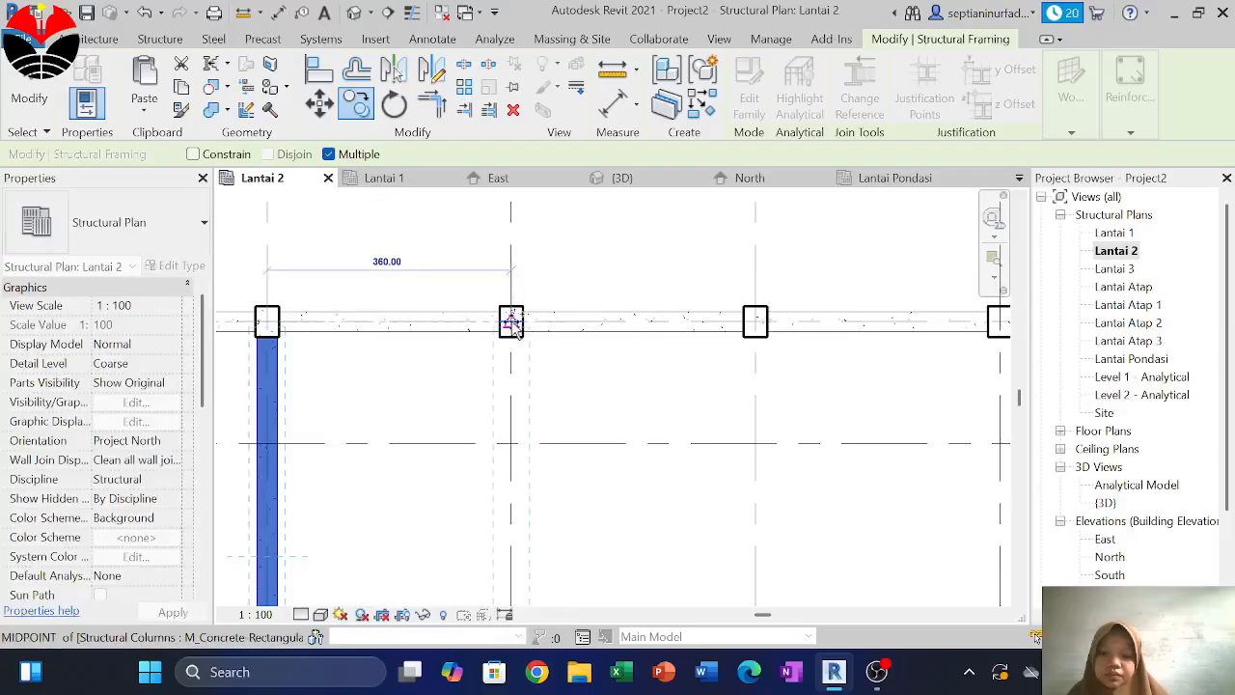
left_click(512, 323)
middle_click_drag(780, 349, 501, 349)
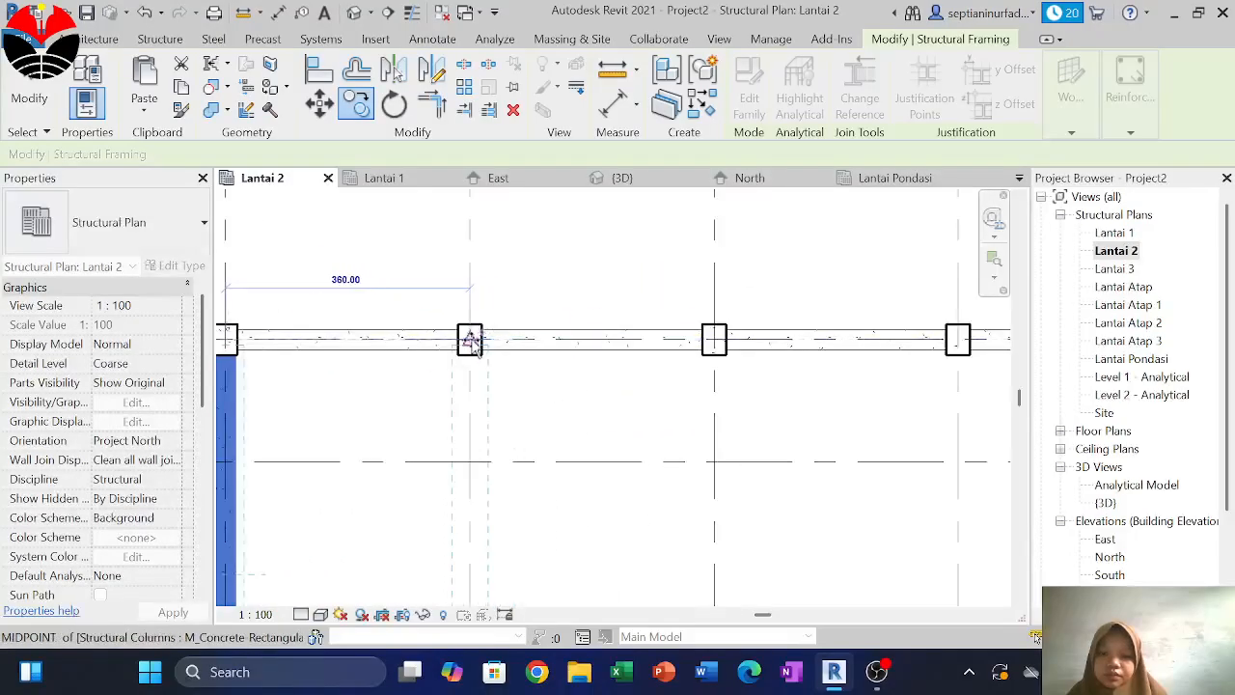
left_click(553, 345)
left_click(713, 339)
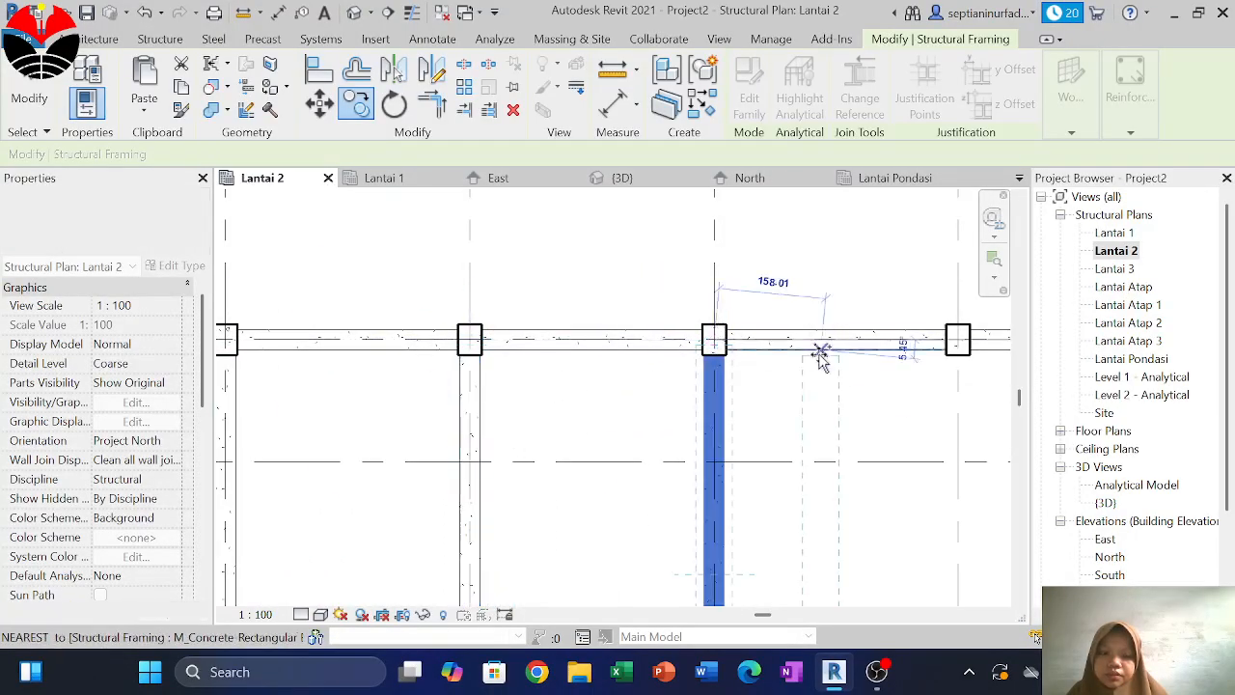
scroll(815, 351, "down", 4)
middle_click_drag(846, 376, 591, 386)
scroll(603, 355, "up", 3)
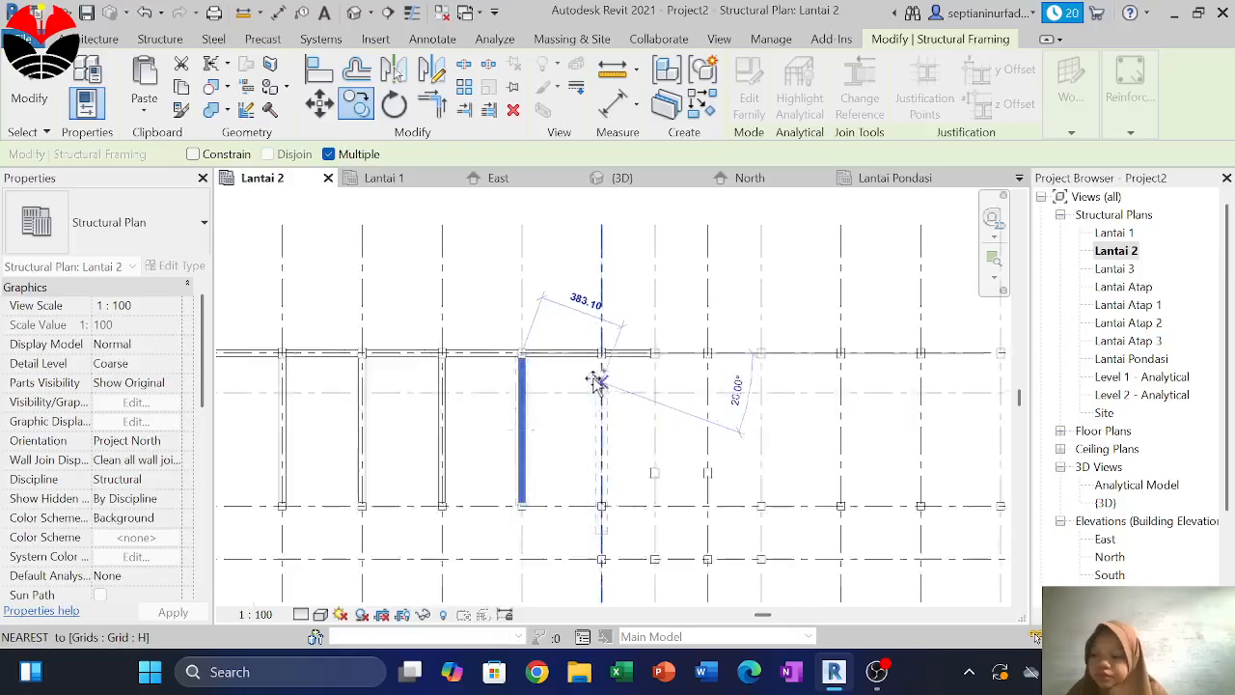
scroll(606, 345, "up", 1)
scroll(606, 345, "up", 1)
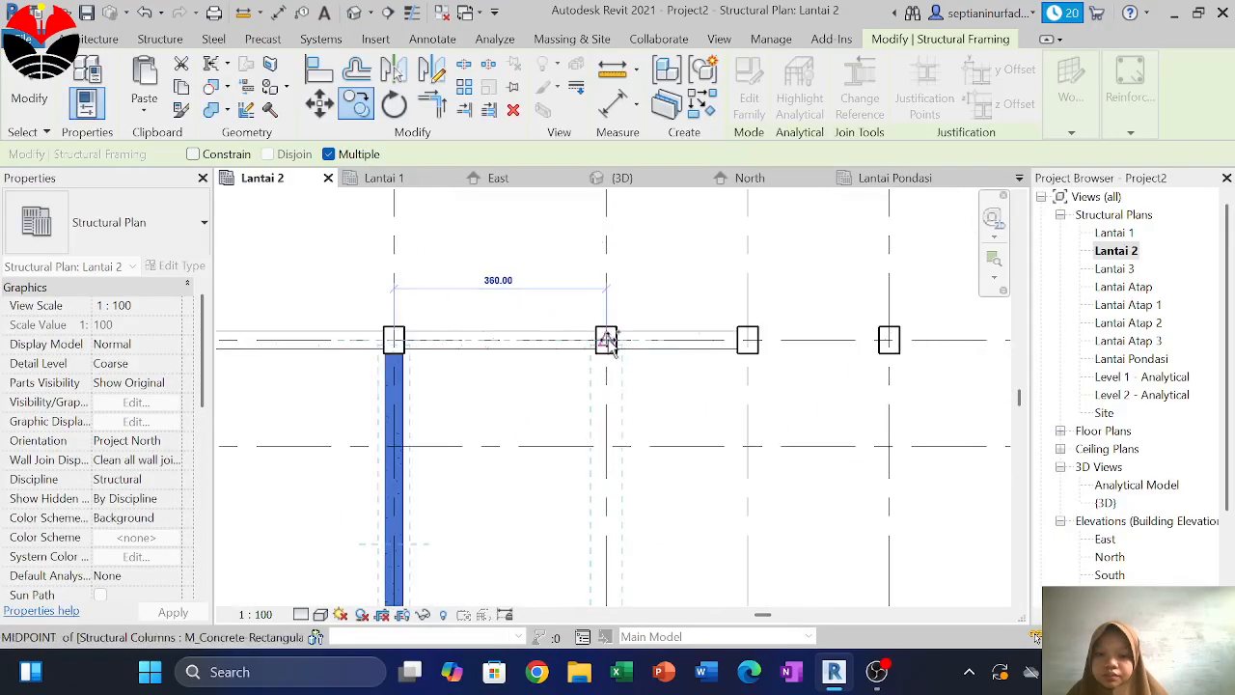
scroll(675, 344, "down", 6)
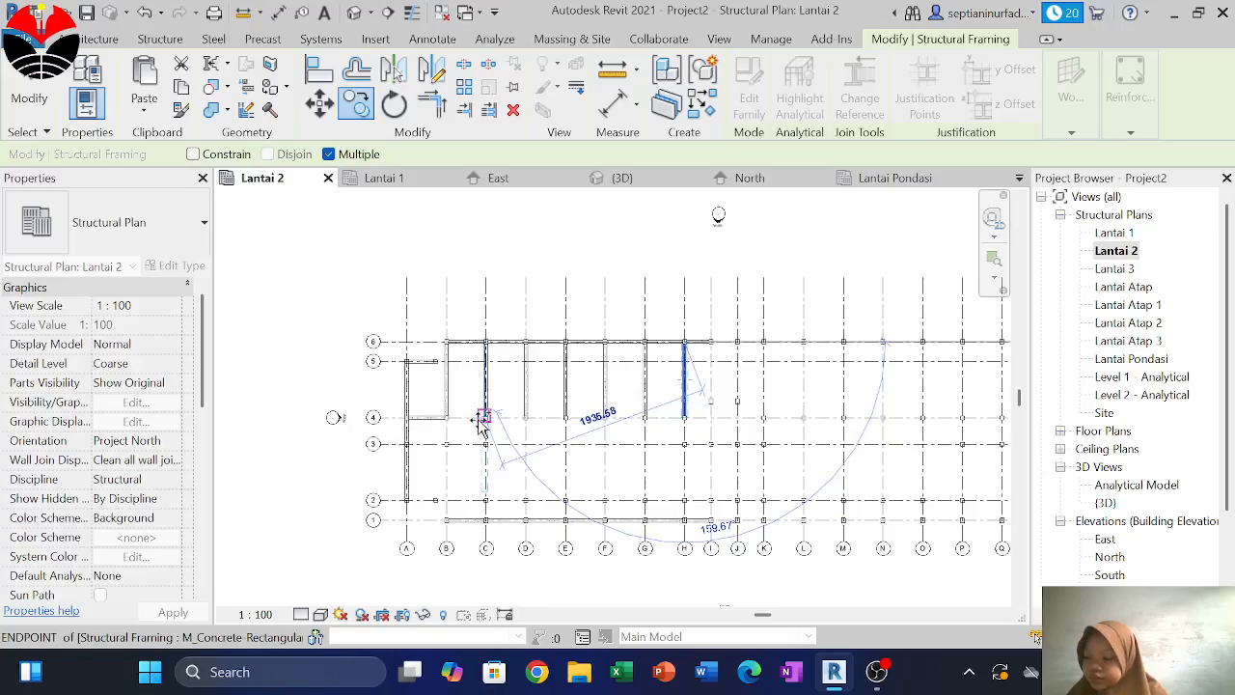
key("Escape")
Copy the grid 4 beam between grids A and B in multiple mode into the grid 4 bays from B to E
middle_click_drag(473, 455, 543, 445)
scroll(506, 415, "up", 2)
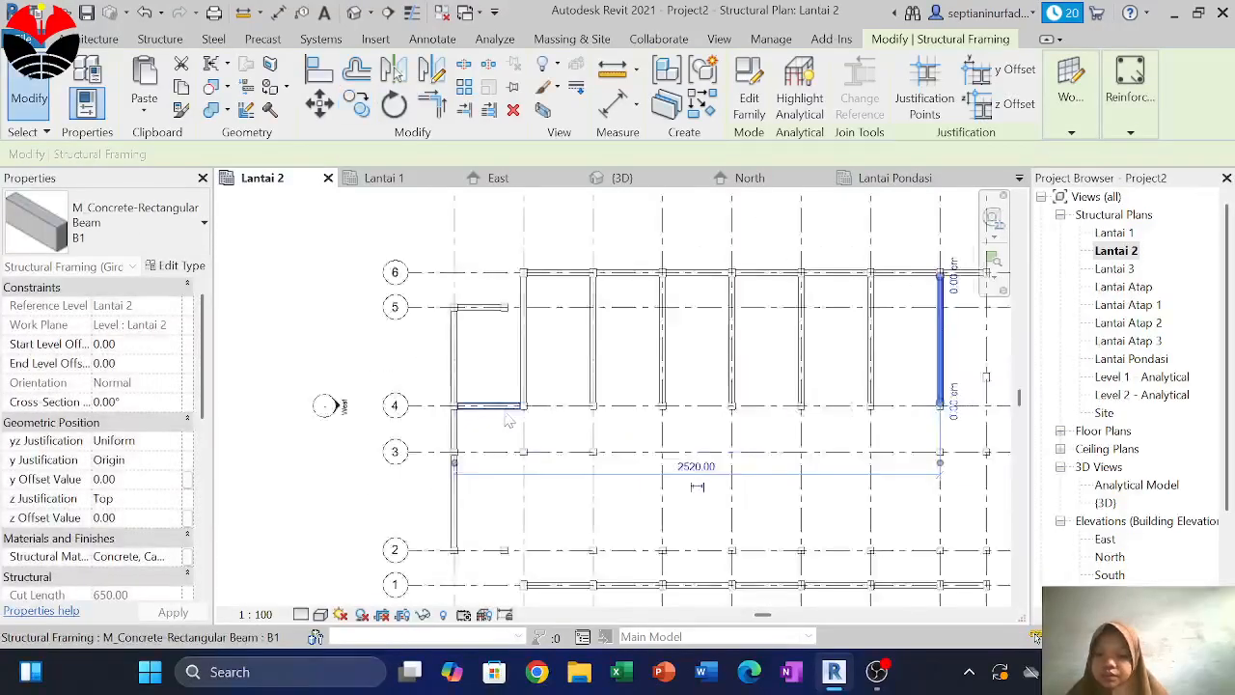
left_click(497, 406)
scroll(473, 400, "down", 3)
scroll(473, 391, "up", 2)
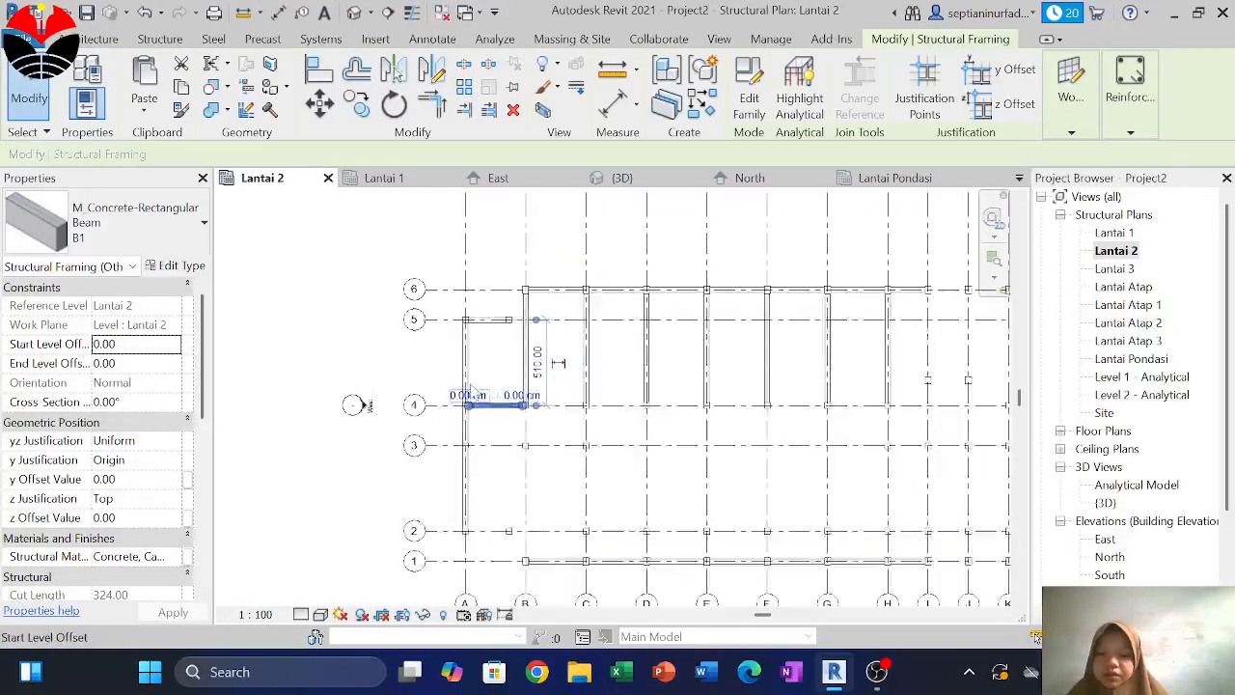
scroll(473, 390, "up", 2)
left_click(356, 103)
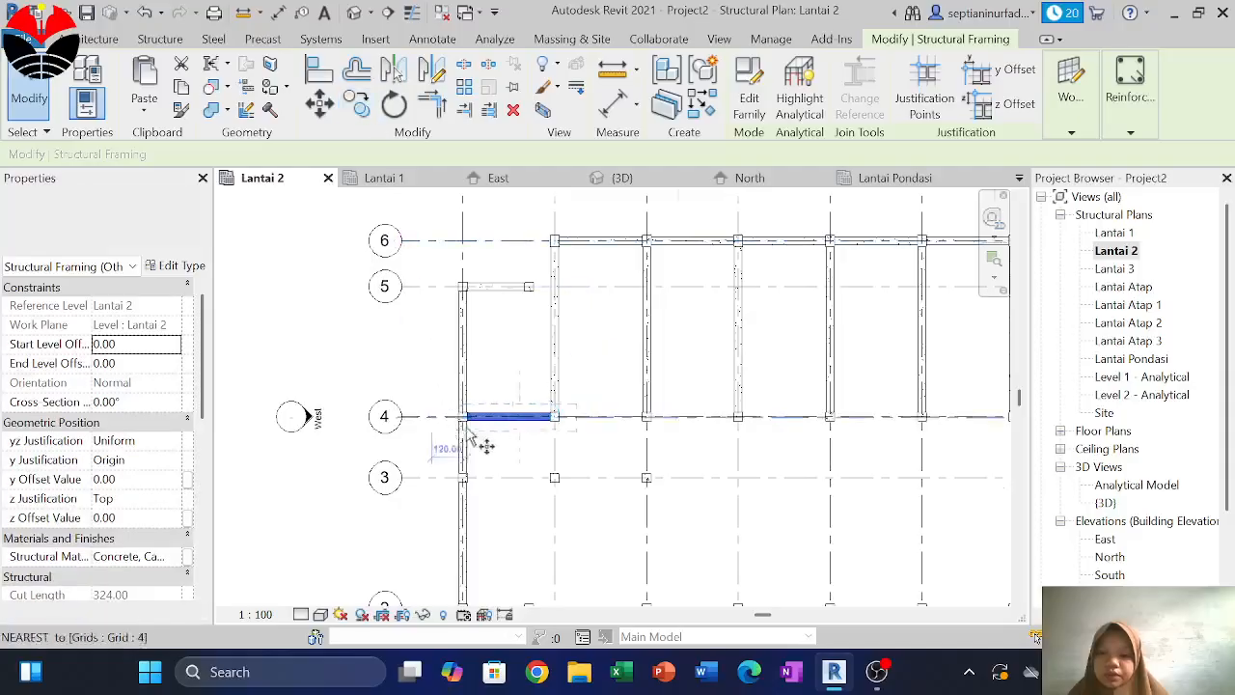
scroll(473, 424, "up", 4)
left_click(463, 413)
scroll(460, 413, "down", 3)
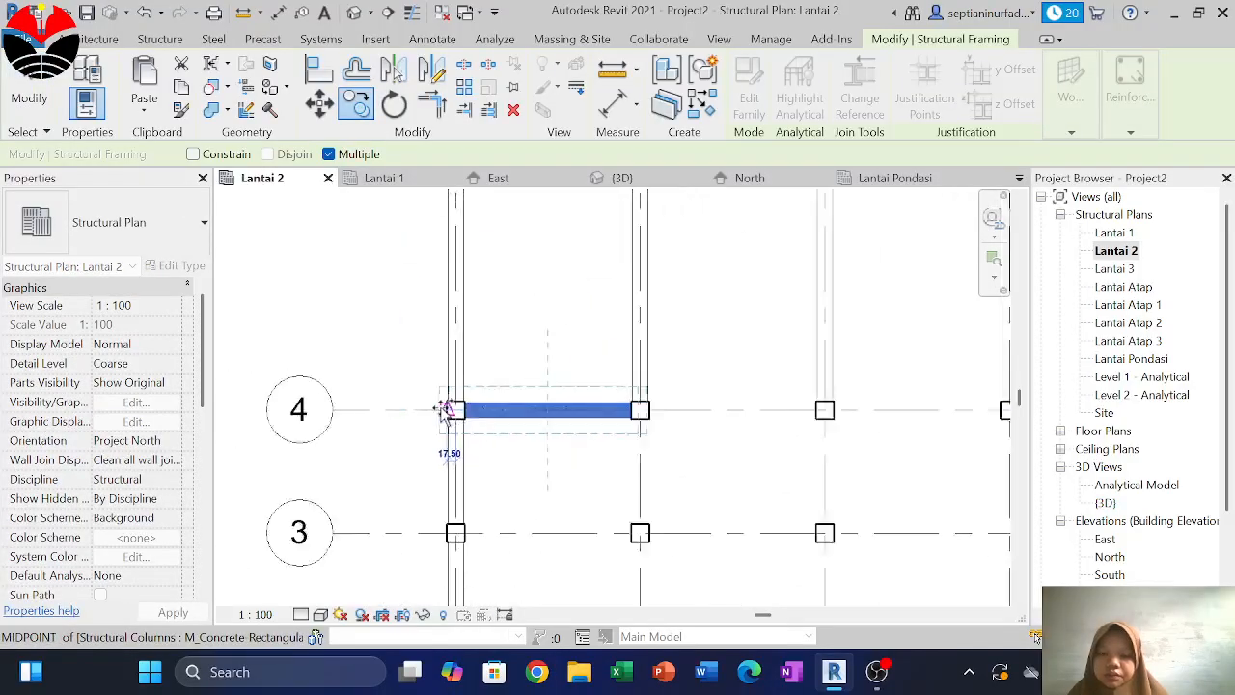
scroll(579, 414, "up", 3)
middle_click_drag(484, 383, 249, 409)
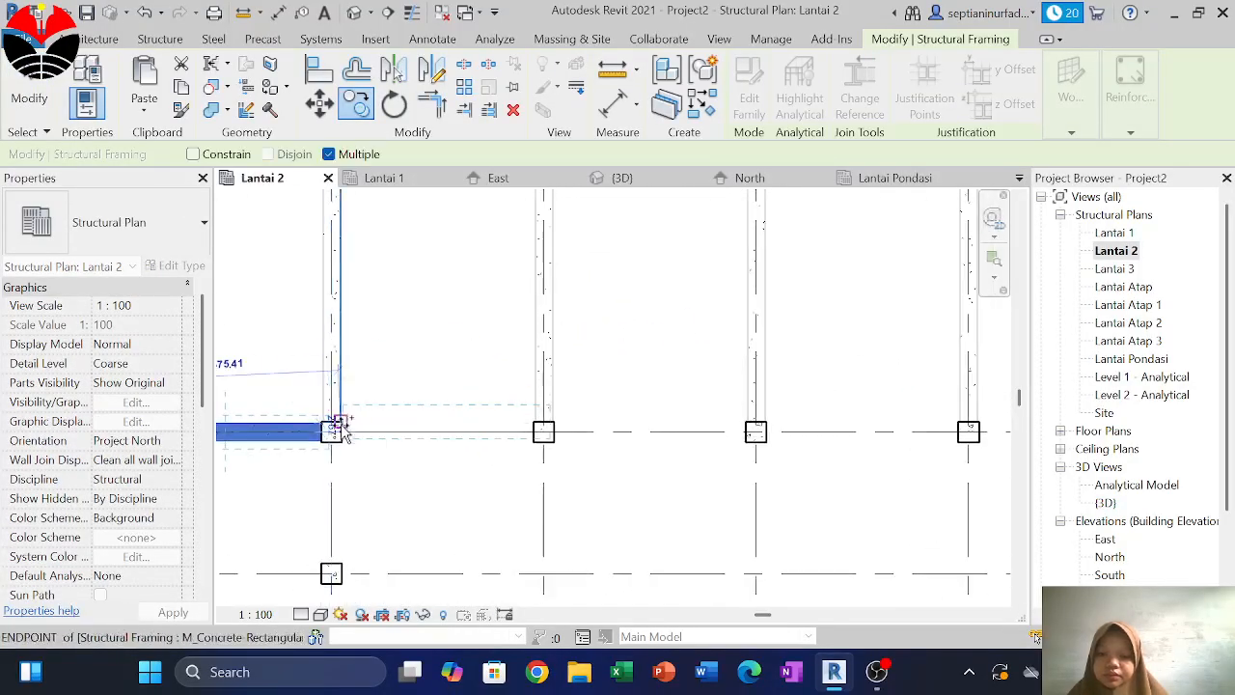
left_click(544, 431)
Continue copying the grid 4 beam into the grid 4 bays from E to H, using the columns as reference
scroll(545, 433, "down", 4)
middle_click_drag(666, 386, 426, 399)
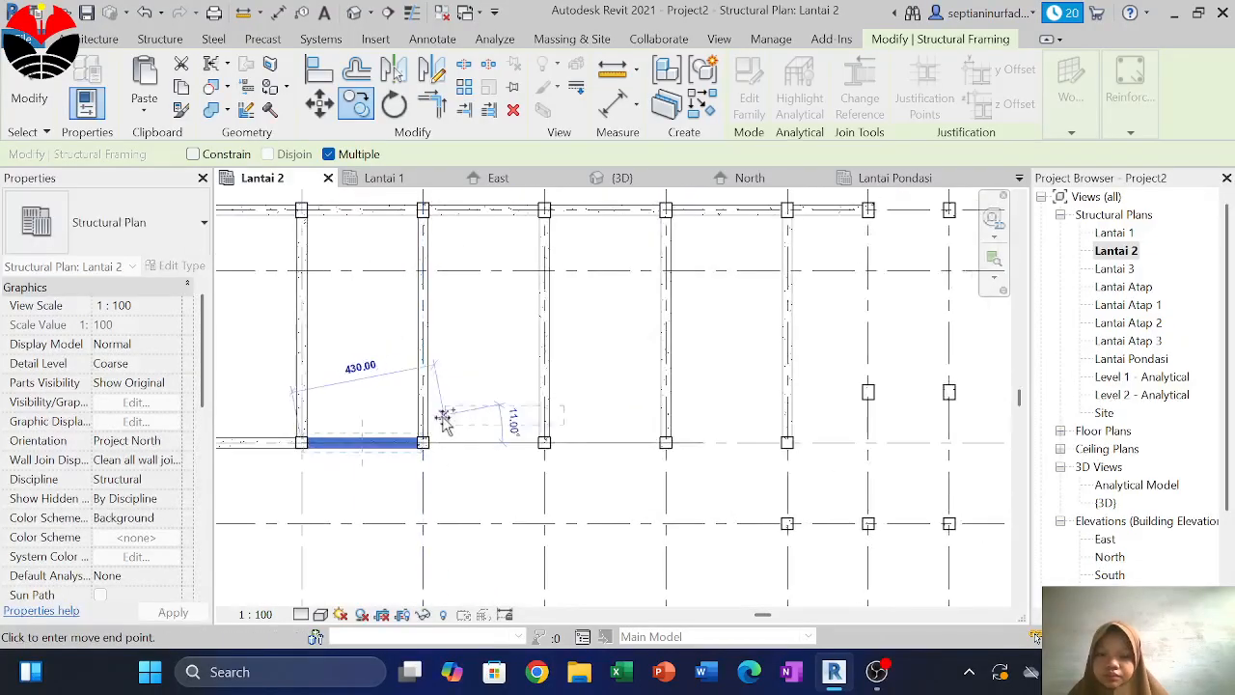
scroll(440, 425, "up", 3)
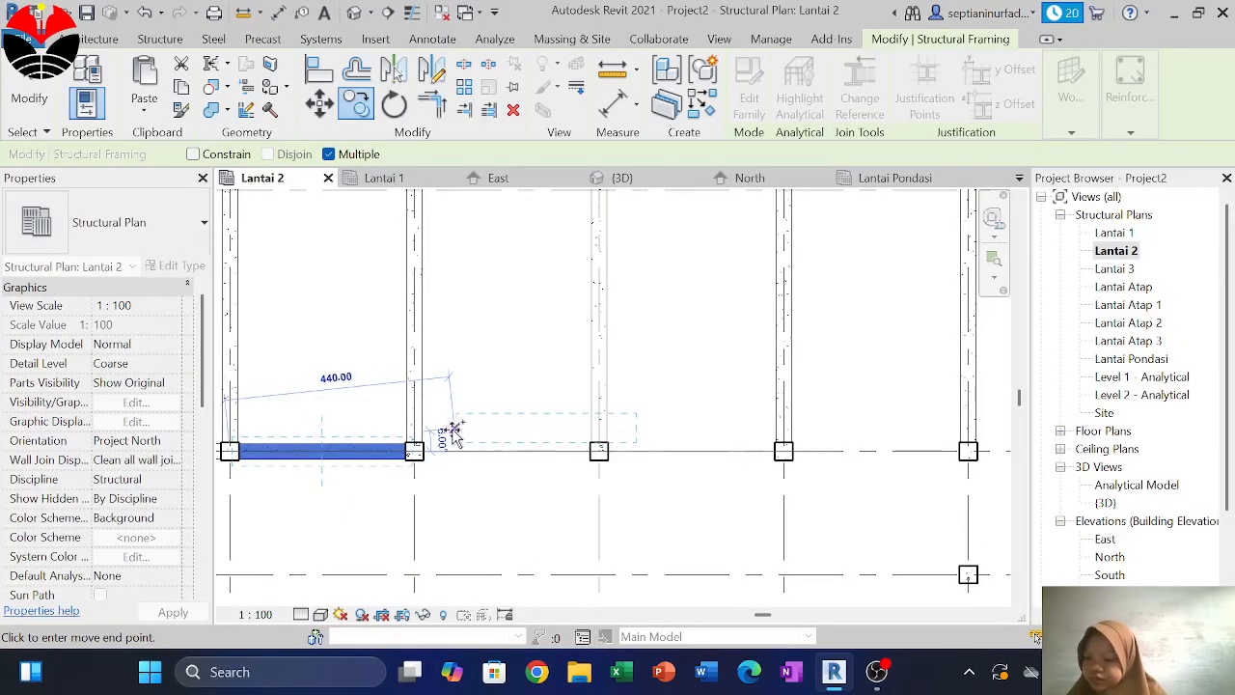
scroll(446, 427, "up", 2)
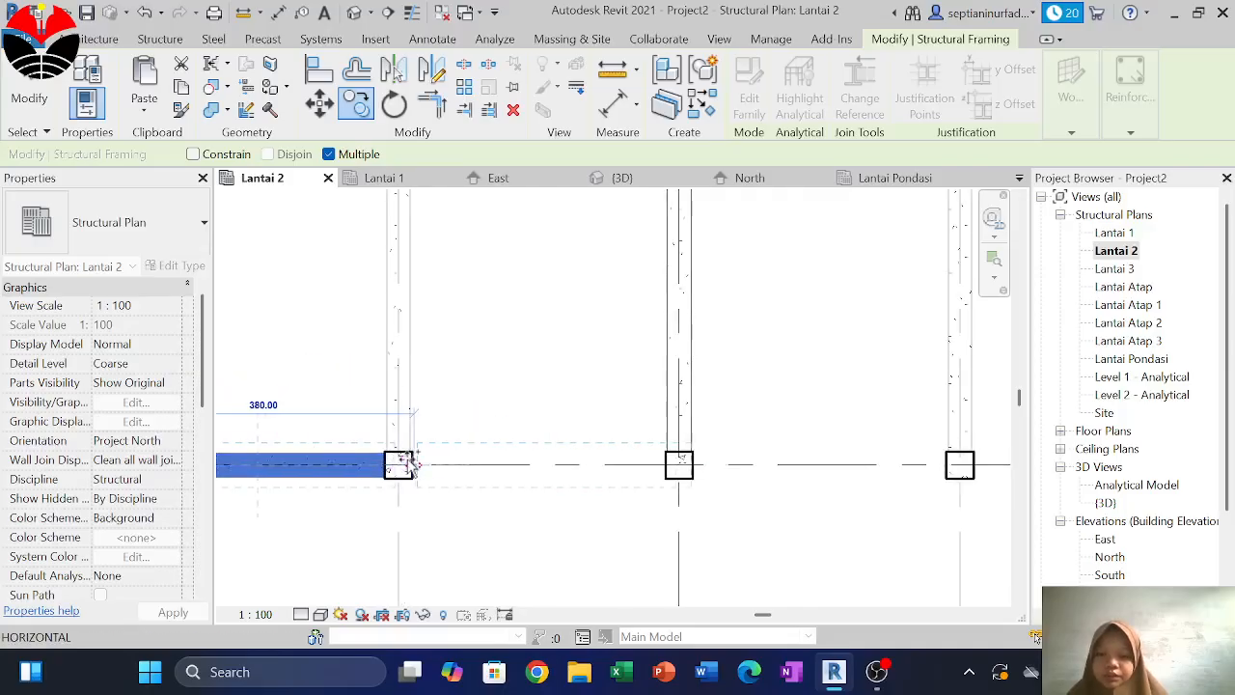
scroll(398, 461, "down", 3)
middle_click_drag(586, 427, 421, 427)
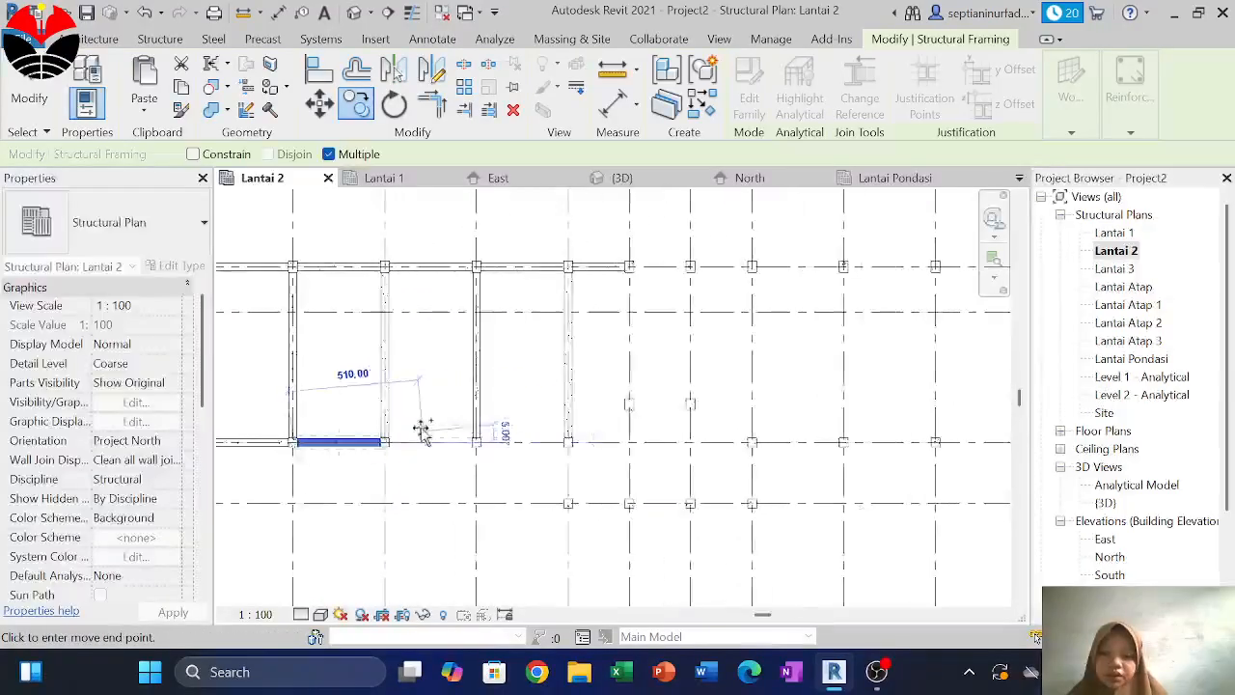
scroll(386, 448, "up", 2)
left_click(335, 458)
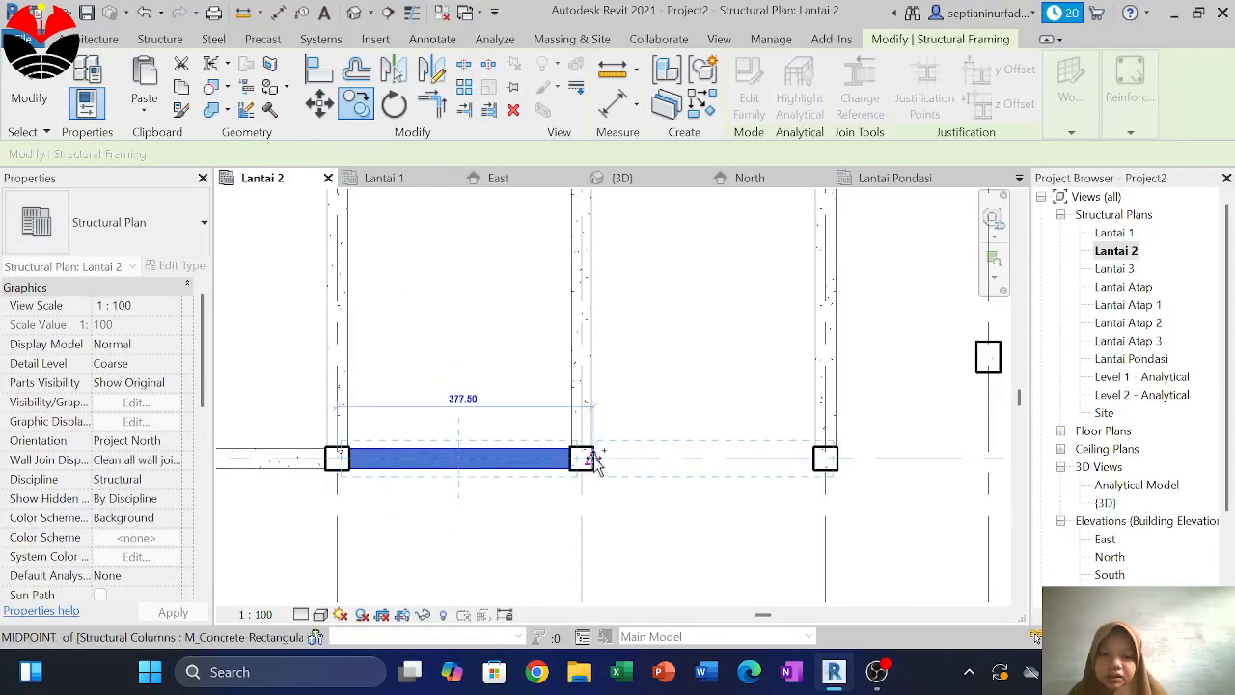
left_click(581, 458)
scroll(653, 405, "down", 3)
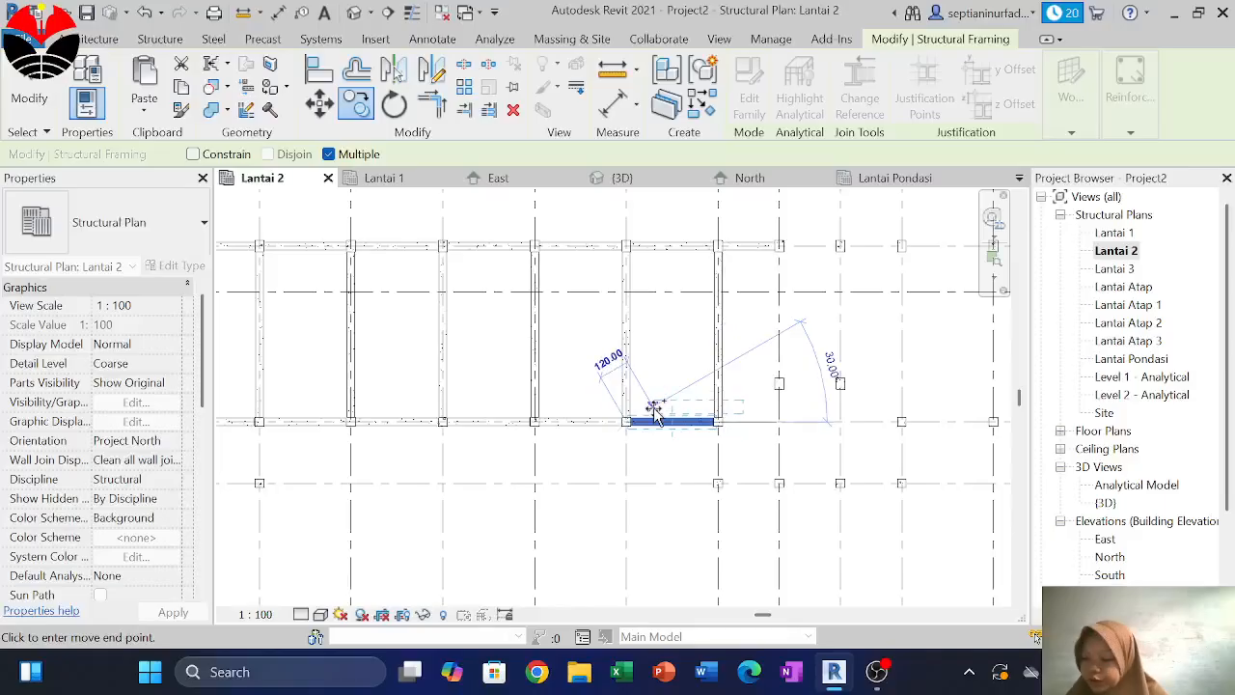
Copy the grid 4 beam once more into the bay starting at the grid H column and finish copying
scroll(712, 358, "down", 2)
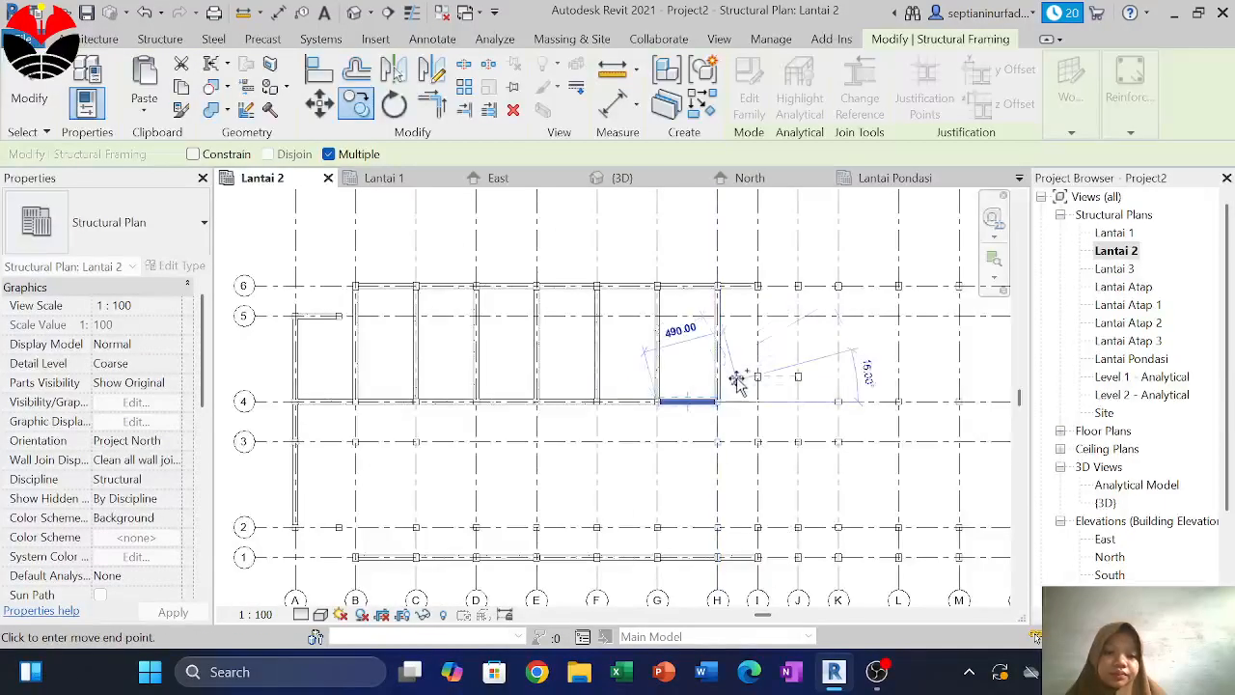
scroll(739, 380, "up", 1)
scroll(739, 380, "up", 5)
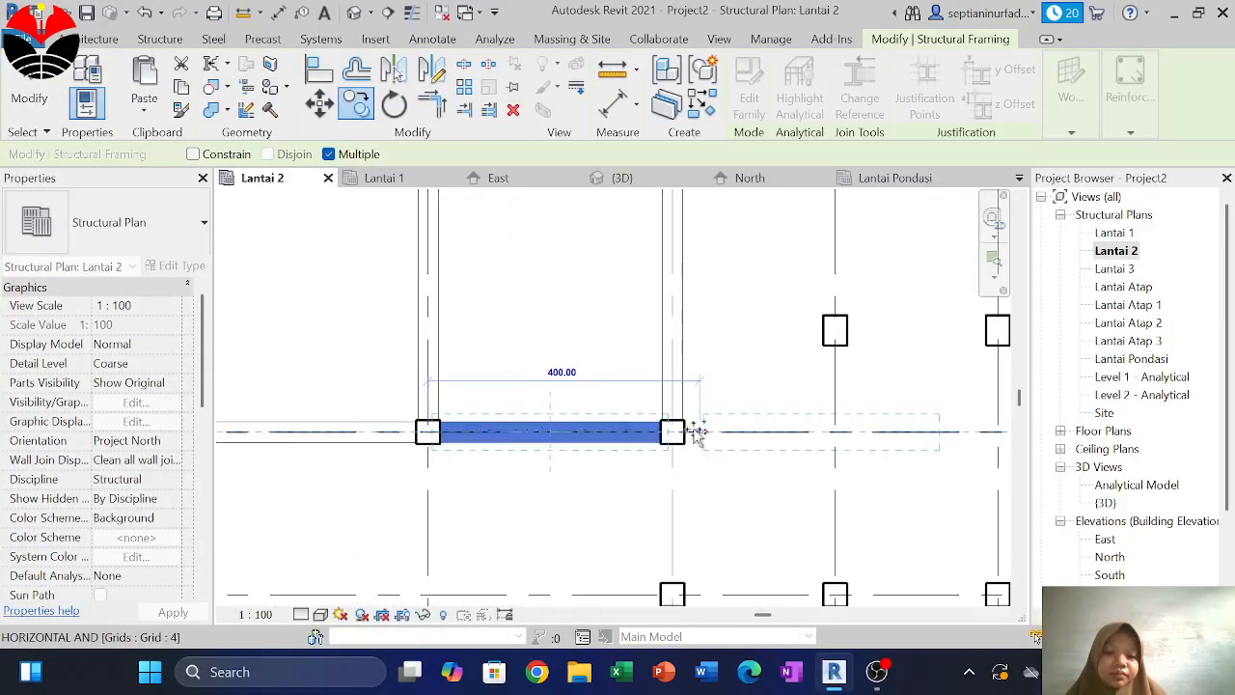
left_click(673, 432)
scroll(780, 358, "down", 3)
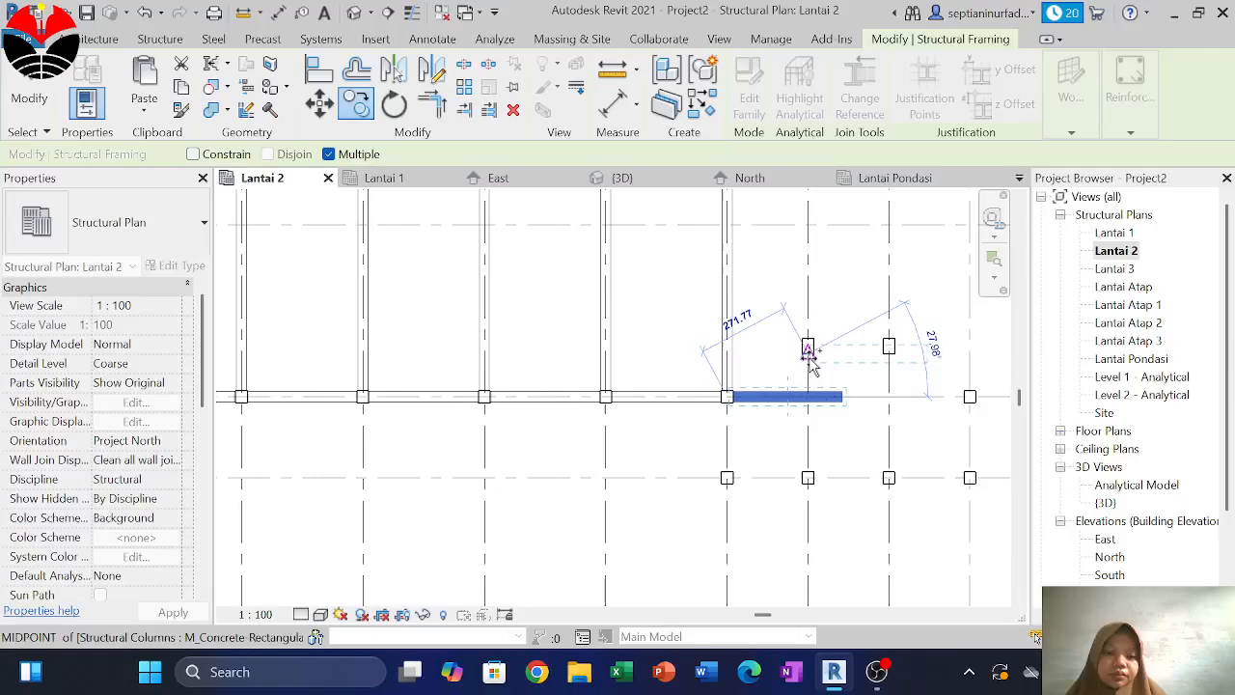
left_click(842, 398)
key("Escape")
Shorten the last grid 4 beam by moving its free end from beyond grid I back to grid I
scroll(821, 401, "up", 3)
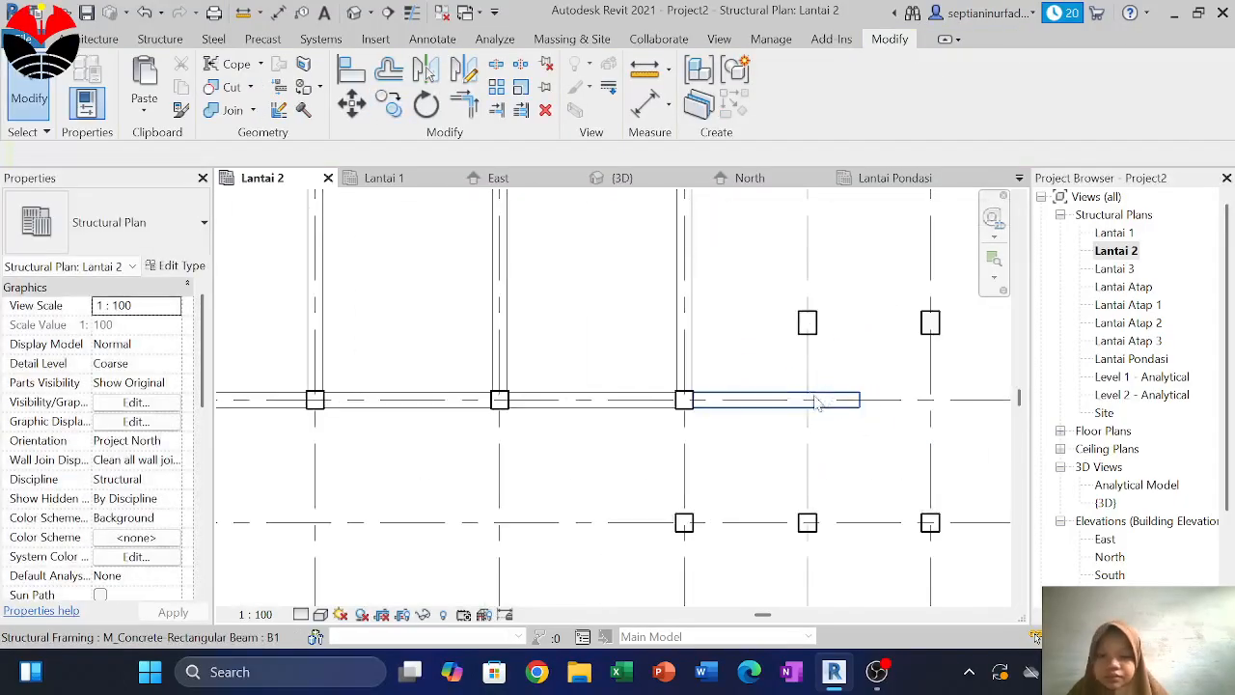
left_click(825, 400)
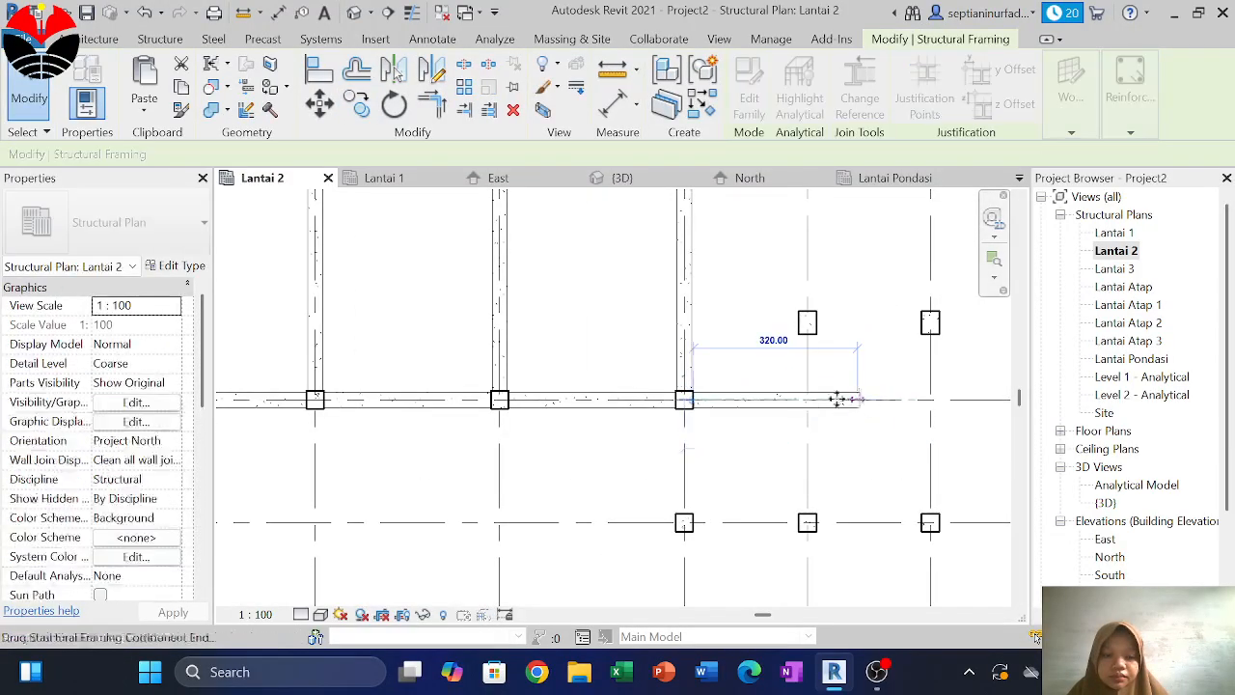
scroll(868, 403, "up", 2)
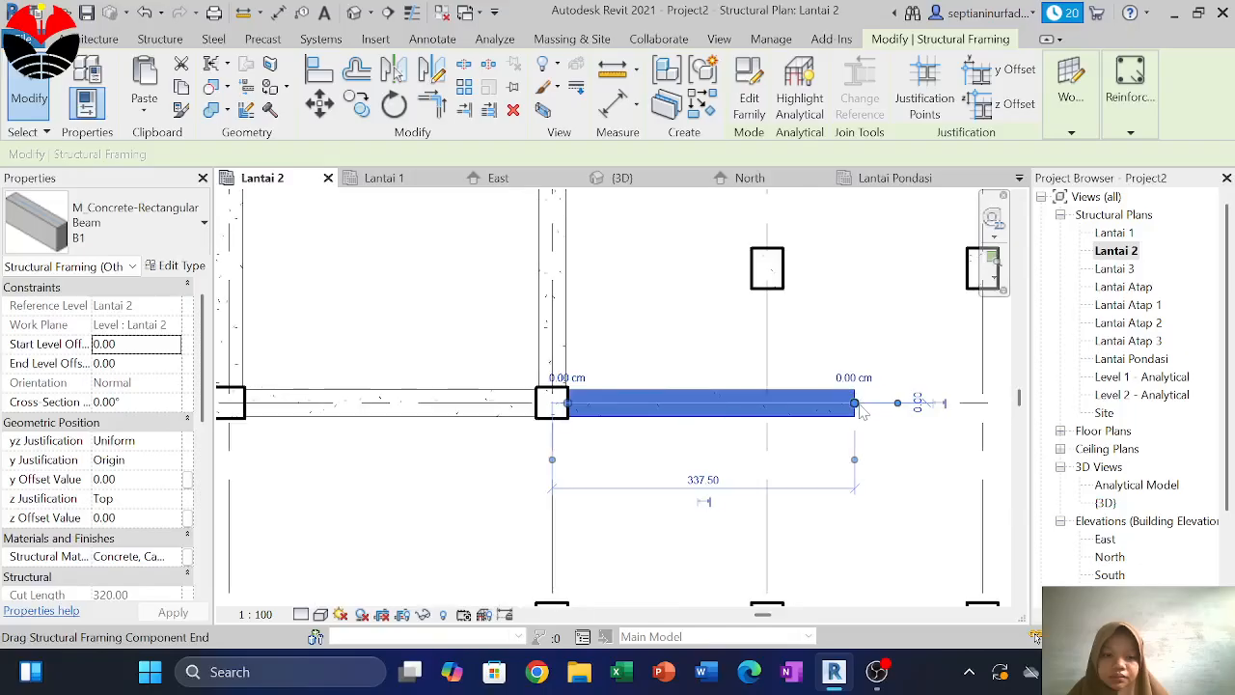
left_click_drag(855, 402, 768, 404)
scroll(796, 410, "down", 5)
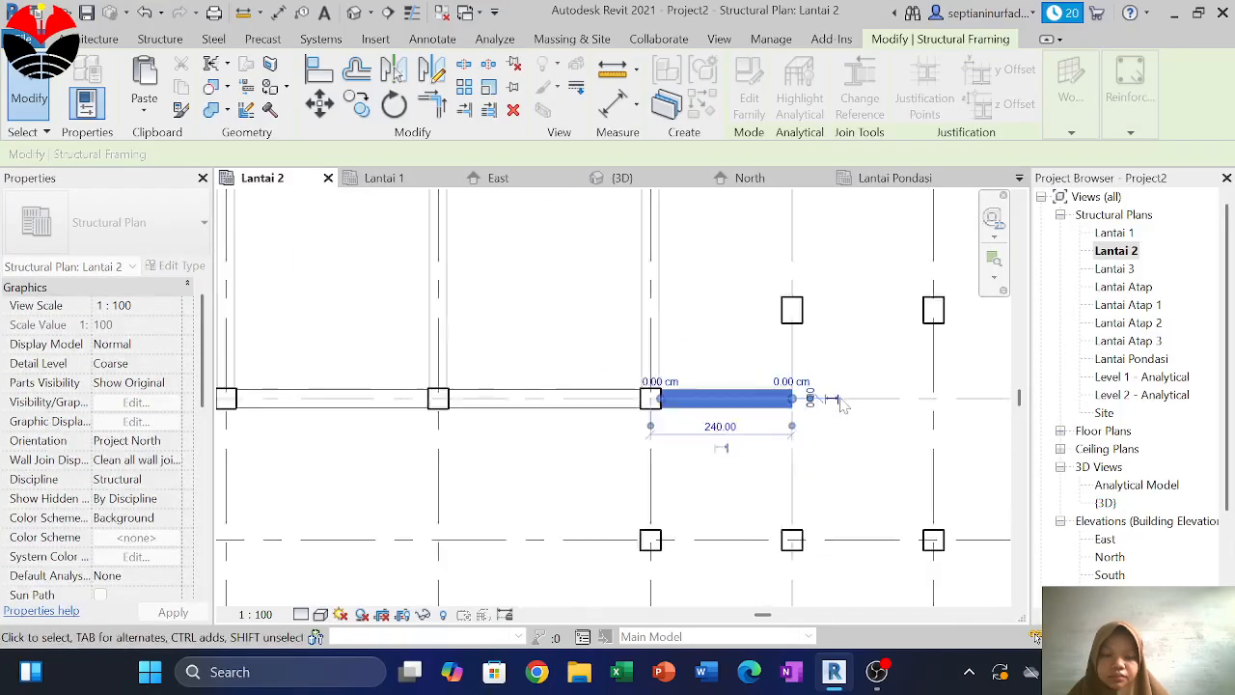
left_click(871, 419)
middle_click_drag(871, 419, 879, 403)
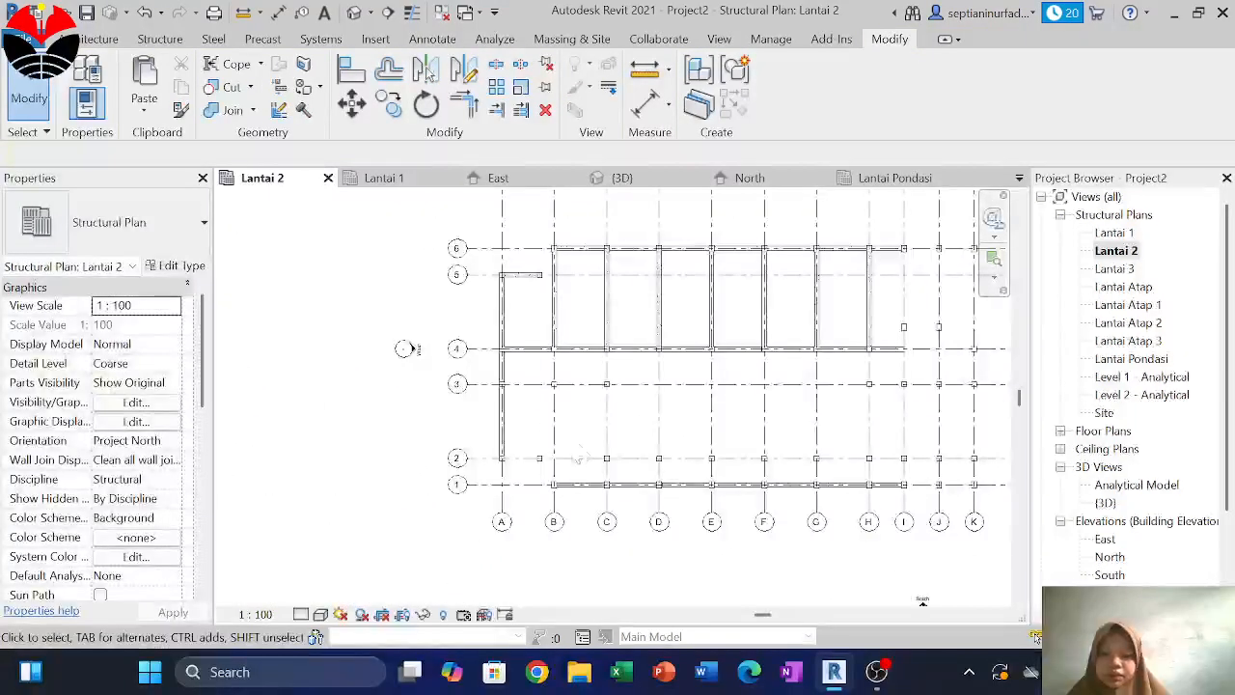
Draw a B1 beam along grid 2 from the grid A column to the column between grids A and B
scroll(555, 455, "up", 1)
scroll(556, 455, "up", 2)
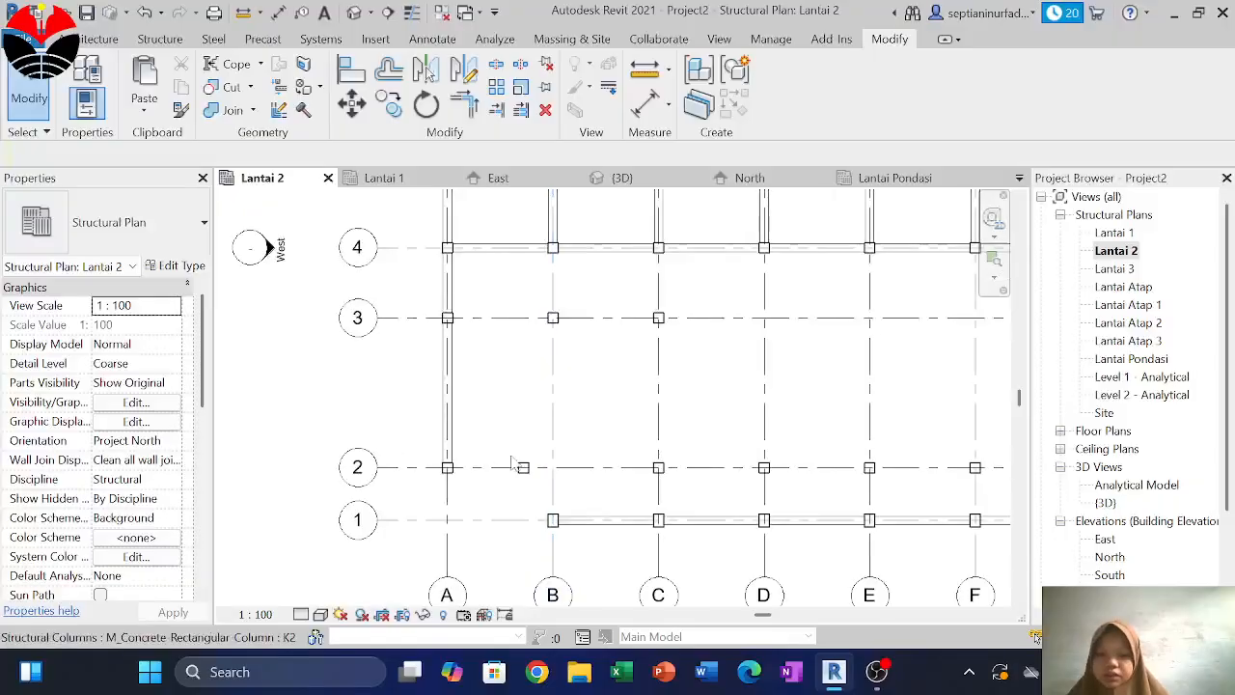
key("b")
key("m")
scroll(443, 487, "up", 1)
scroll(446, 449, "up", 1)
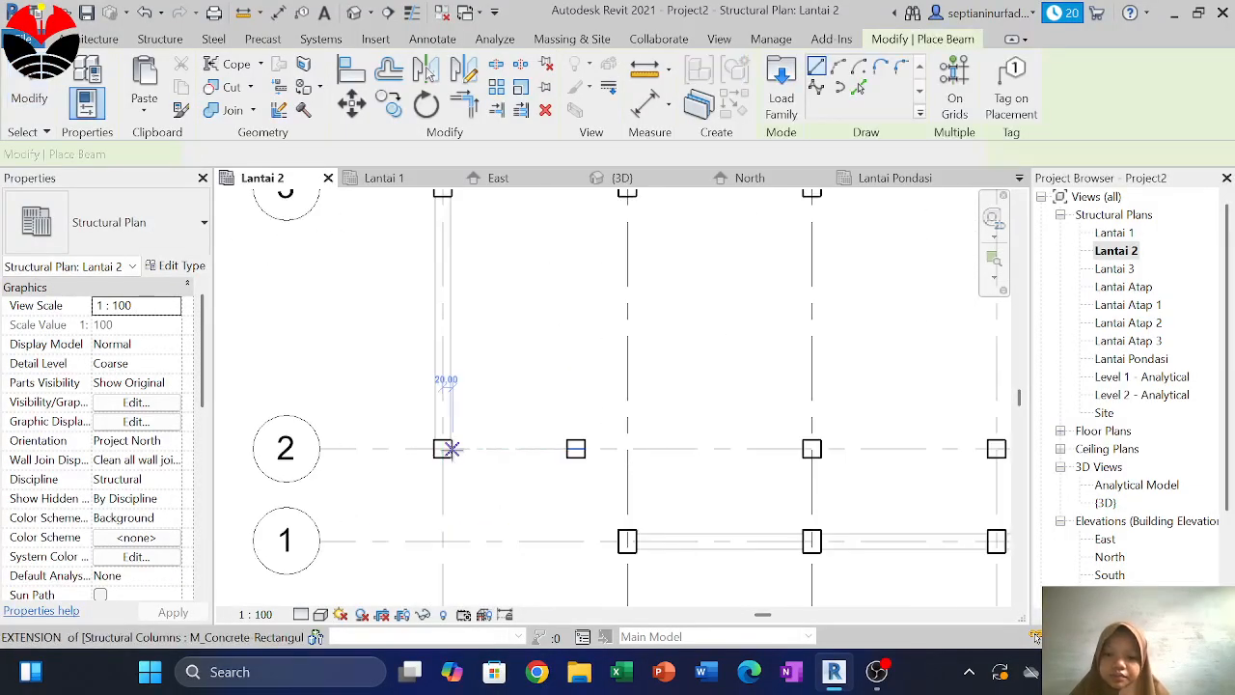
left_click(443, 448)
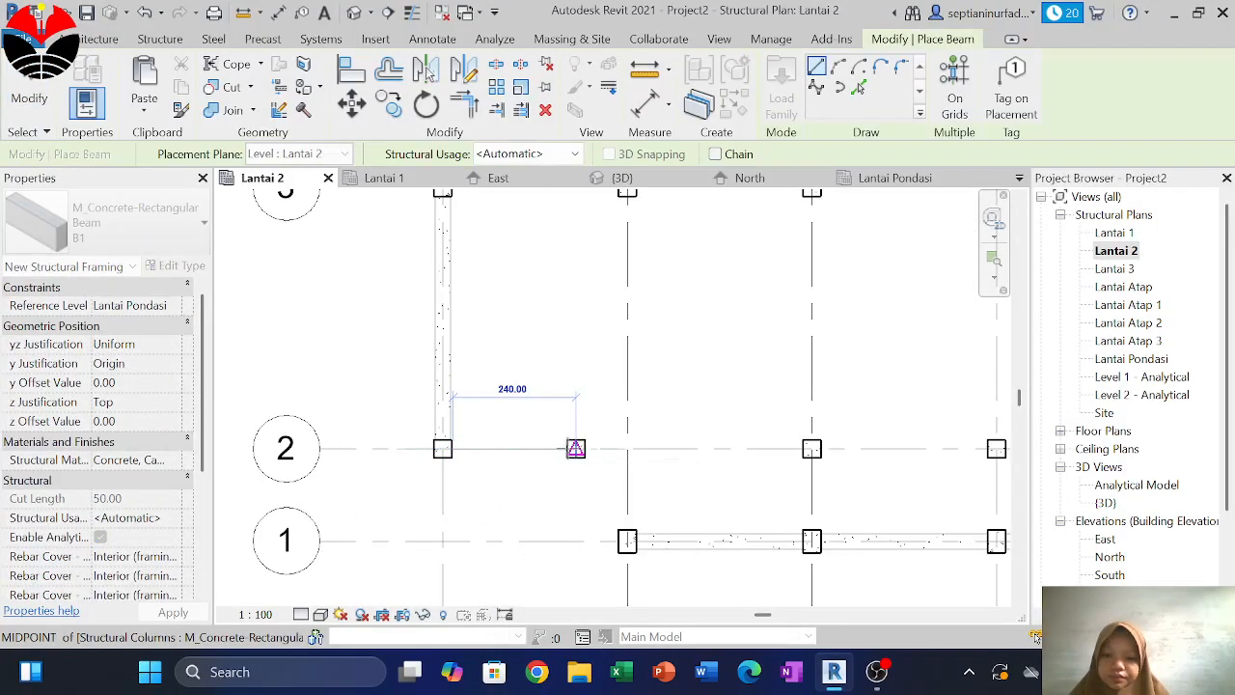
scroll(575, 449, "up", 1)
left_click(575, 444)
scroll(488, 463, "down", 3)
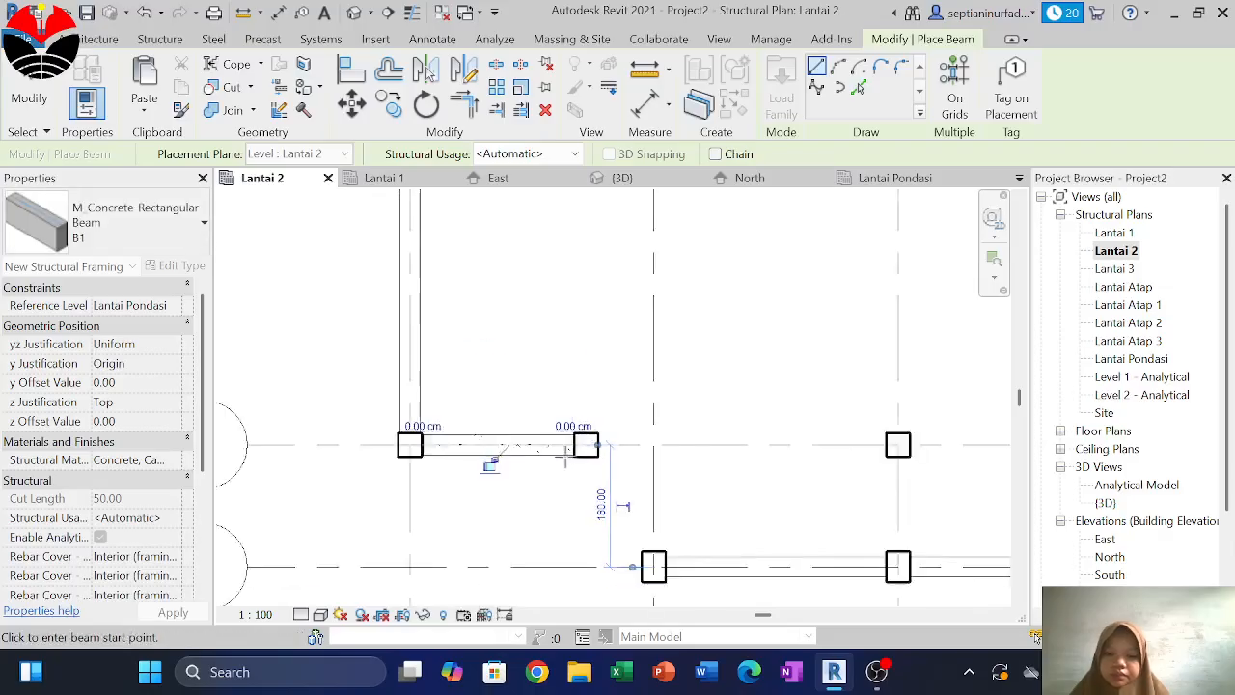
Draw a B1 beam along grid B from the column at grid 1 to the column at grid 3
middle_click_drag(624, 425, 563, 422)
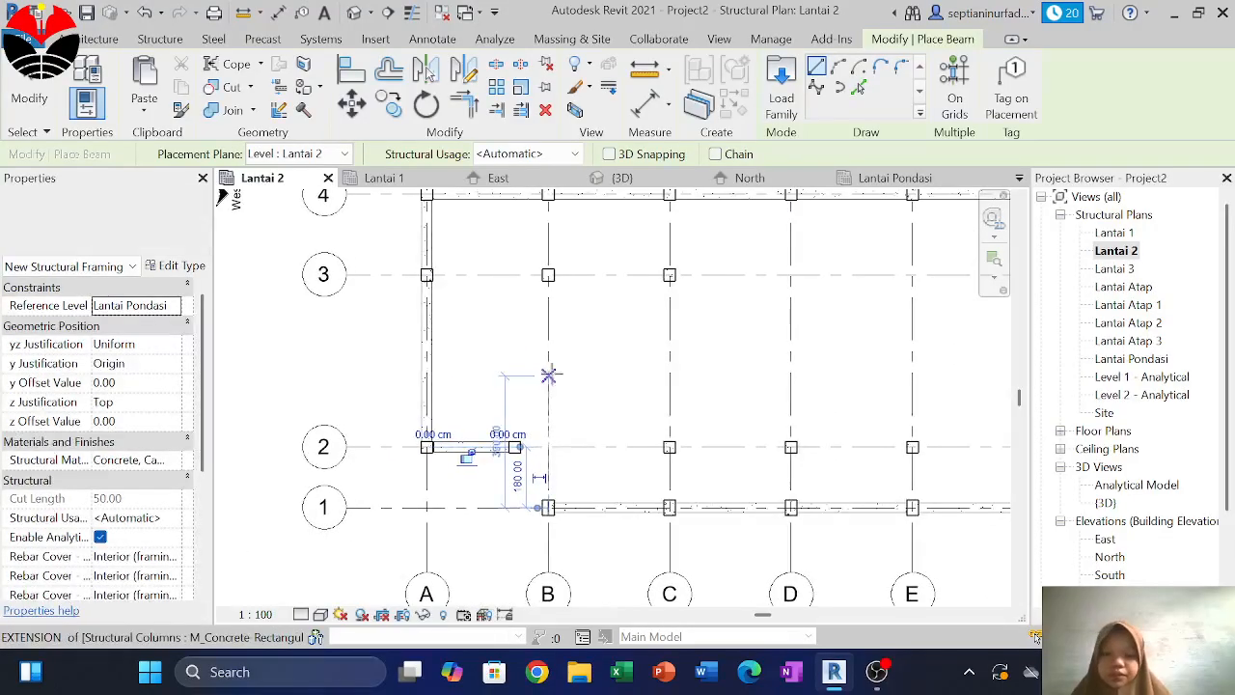
scroll(541, 501, "up", 3)
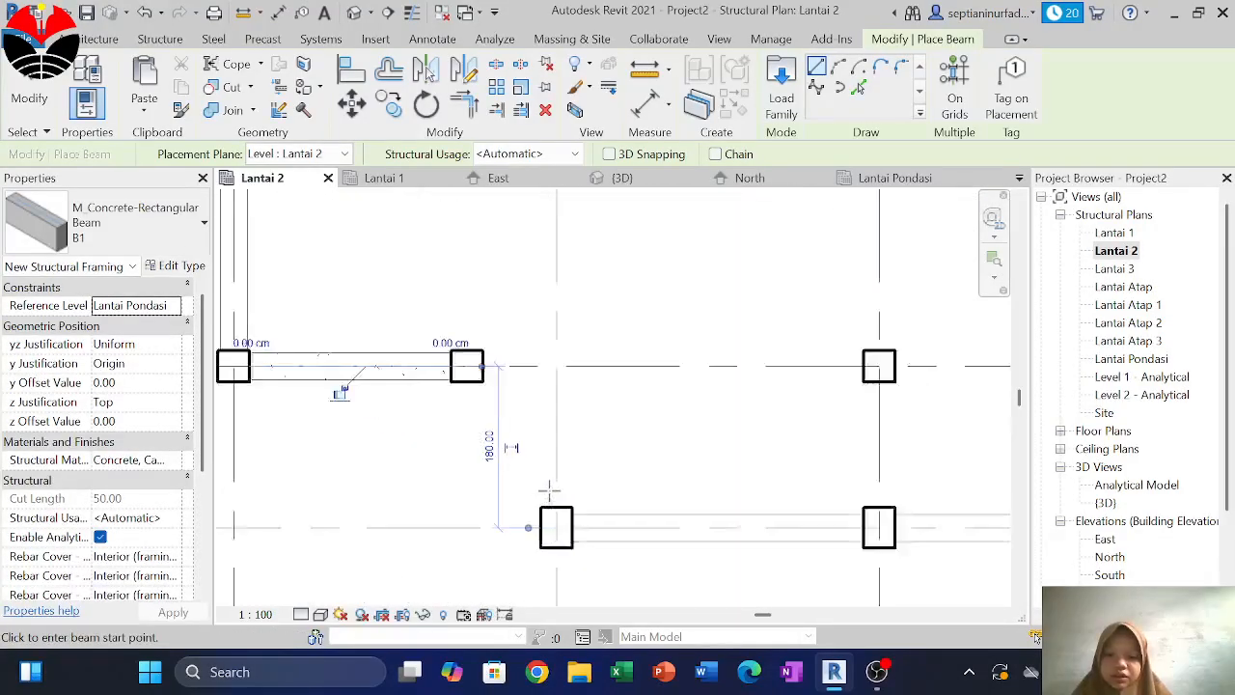
left_click(558, 510)
scroll(558, 509, "down", 4)
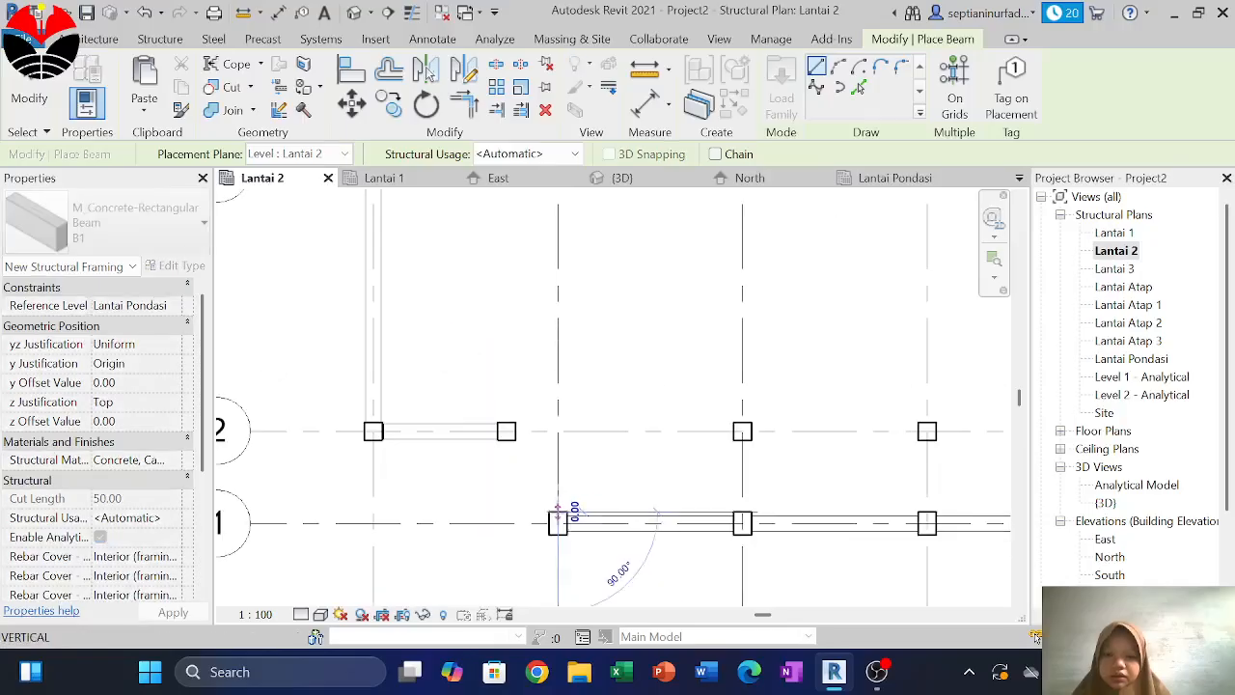
scroll(561, 319, "down", 1)
middle_click_drag(561, 319, 561, 461)
scroll(561, 460, "down", 3)
scroll(560, 374, "up", 2)
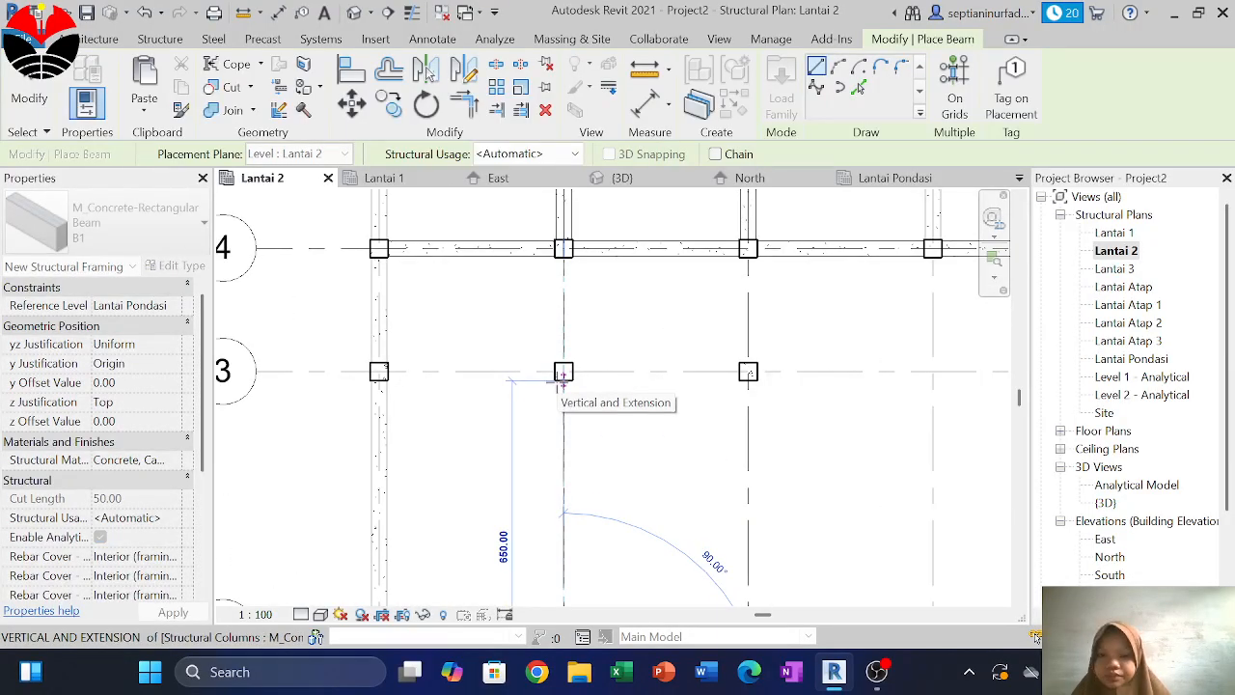
left_click(562, 376)
Draw B1 beams along grid 3 between grids A and B, and along grid B between grids 4 and 3
scroll(403, 313, "up", 2)
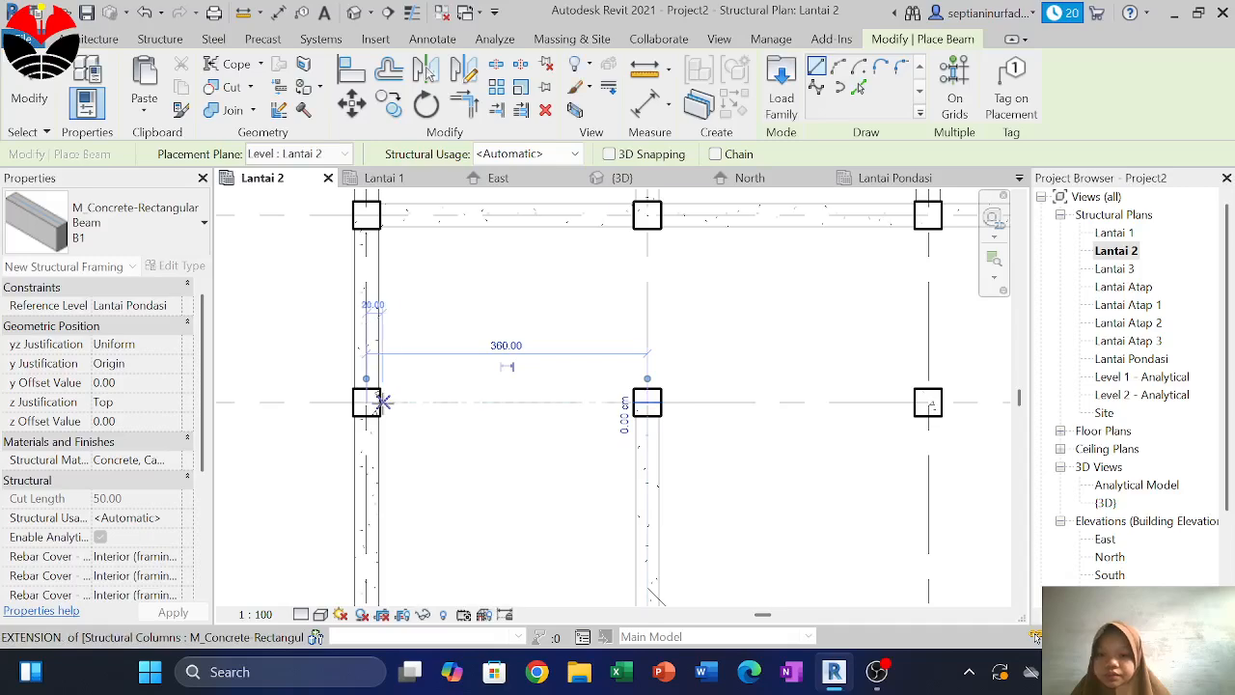
left_click(369, 402)
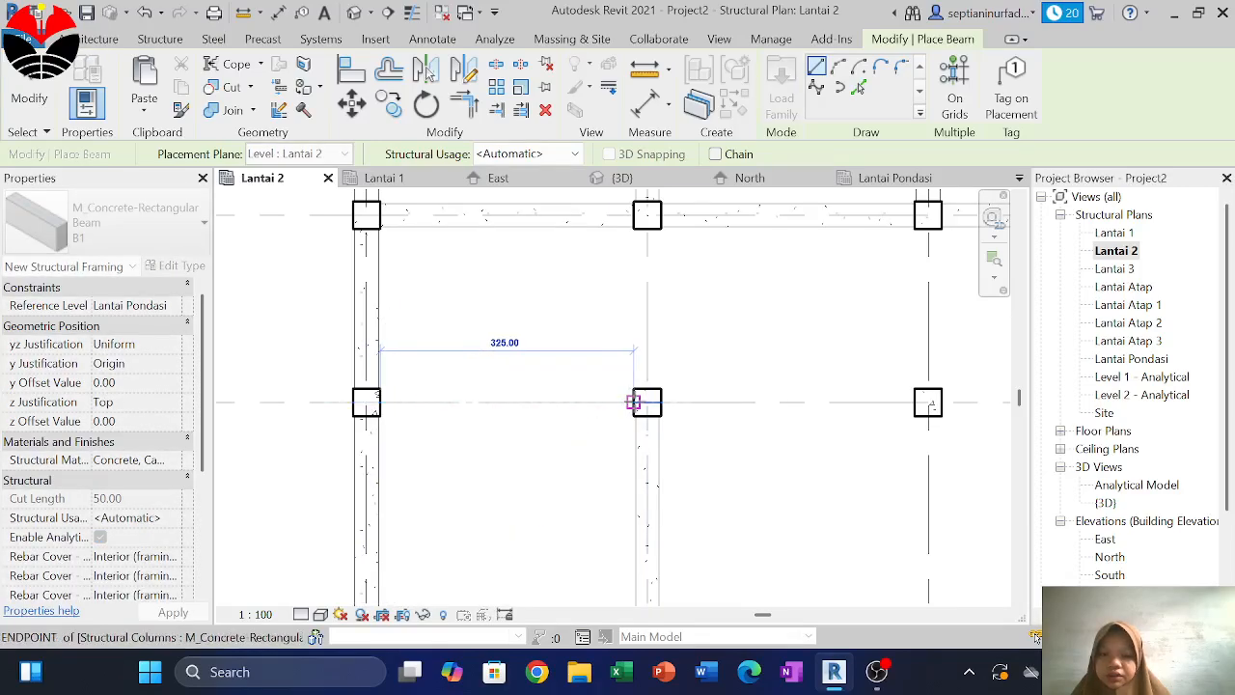
left_click(633, 402)
left_click(648, 228)
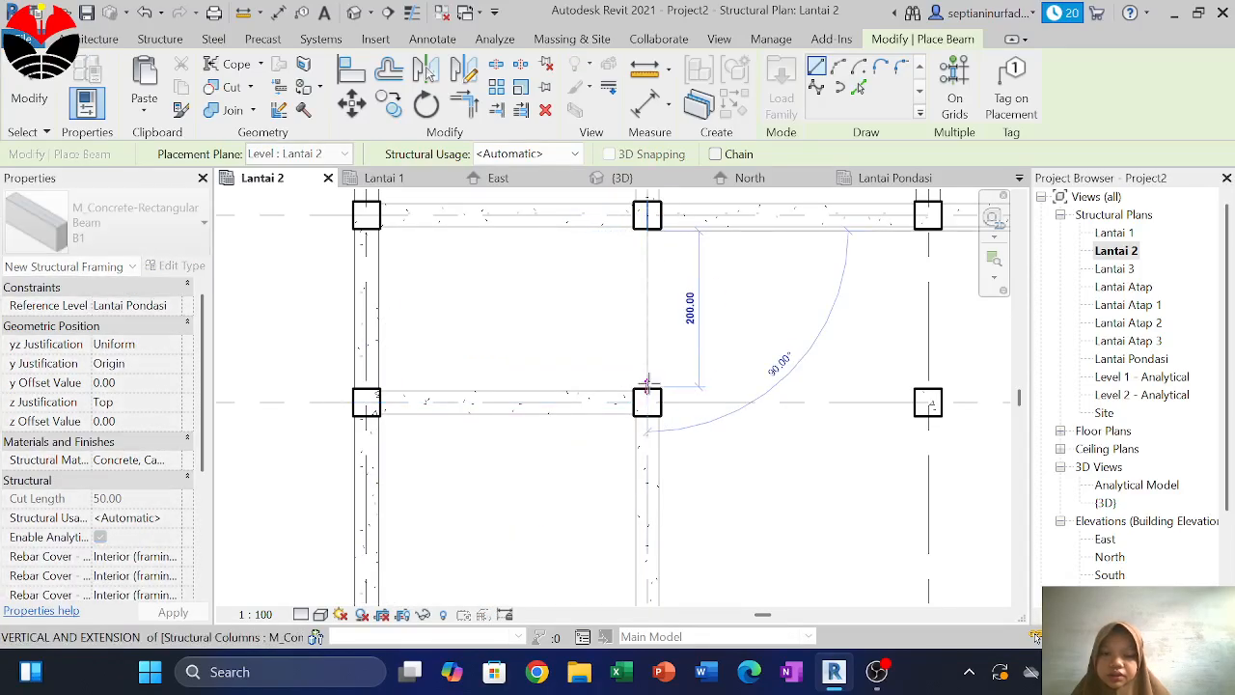
left_click(647, 396)
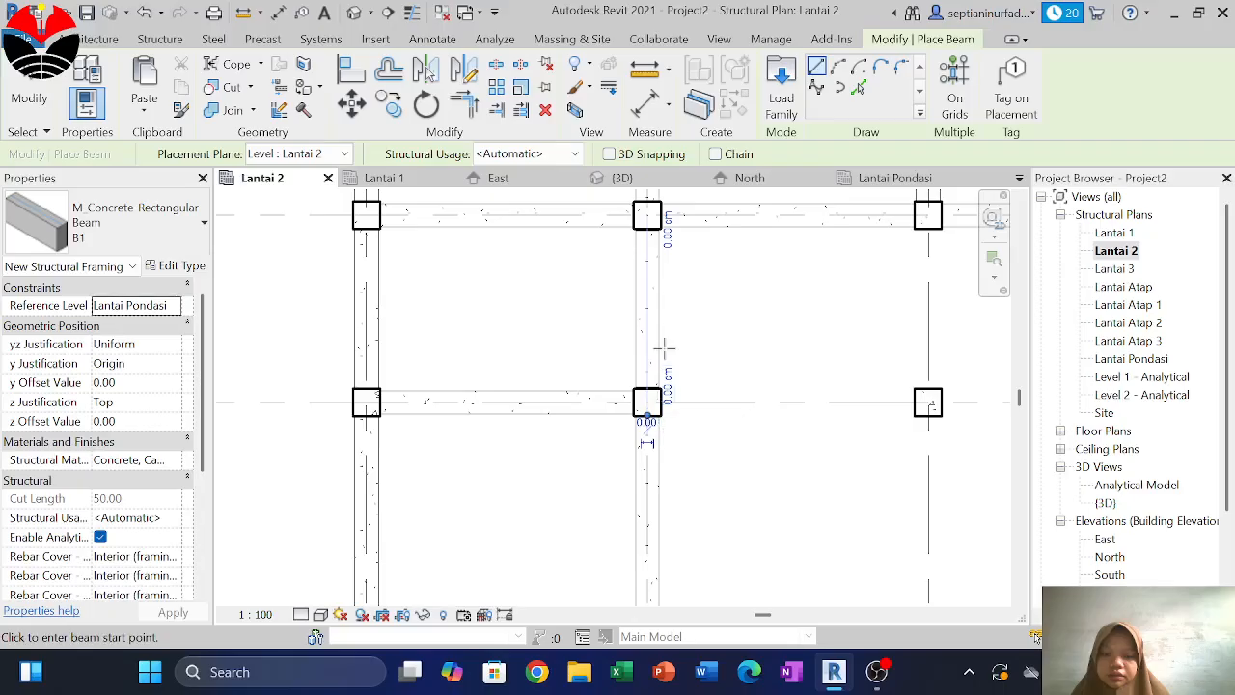
Draw a B1 beam along grid 3 between the columns at grids B and C
scroll(663, 347, "down", 5)
middle_click_drag(676, 353, 505, 358)
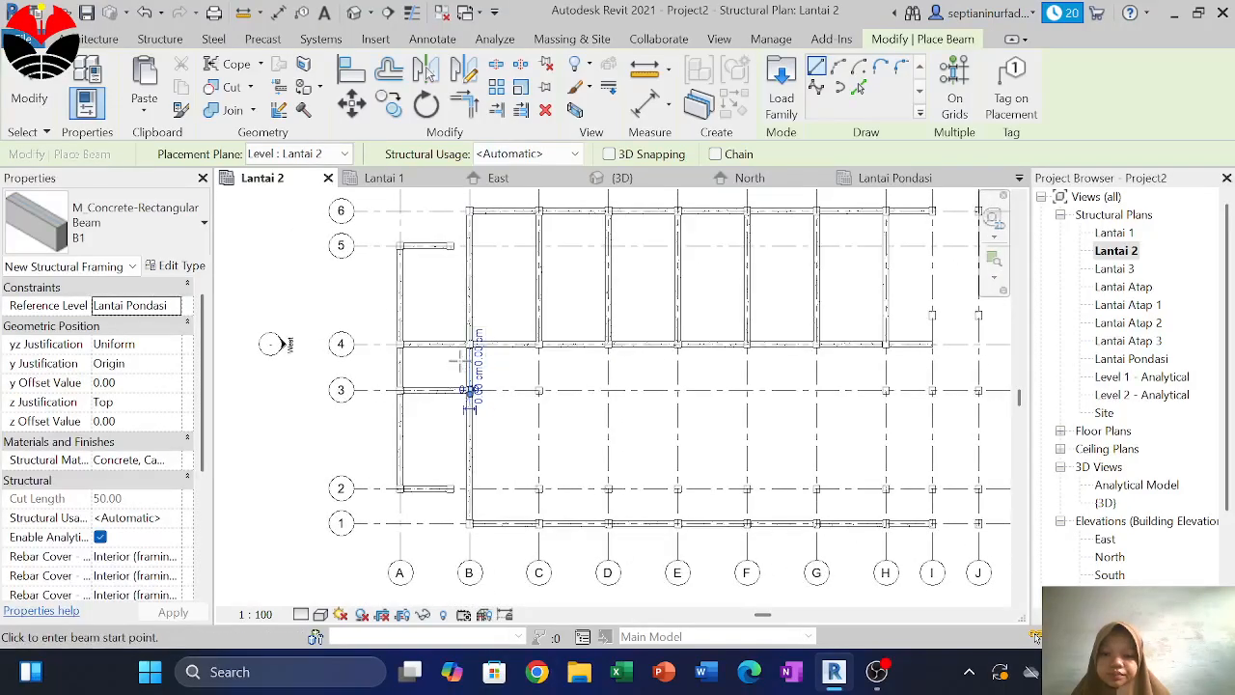
scroll(459, 362, "up", 2)
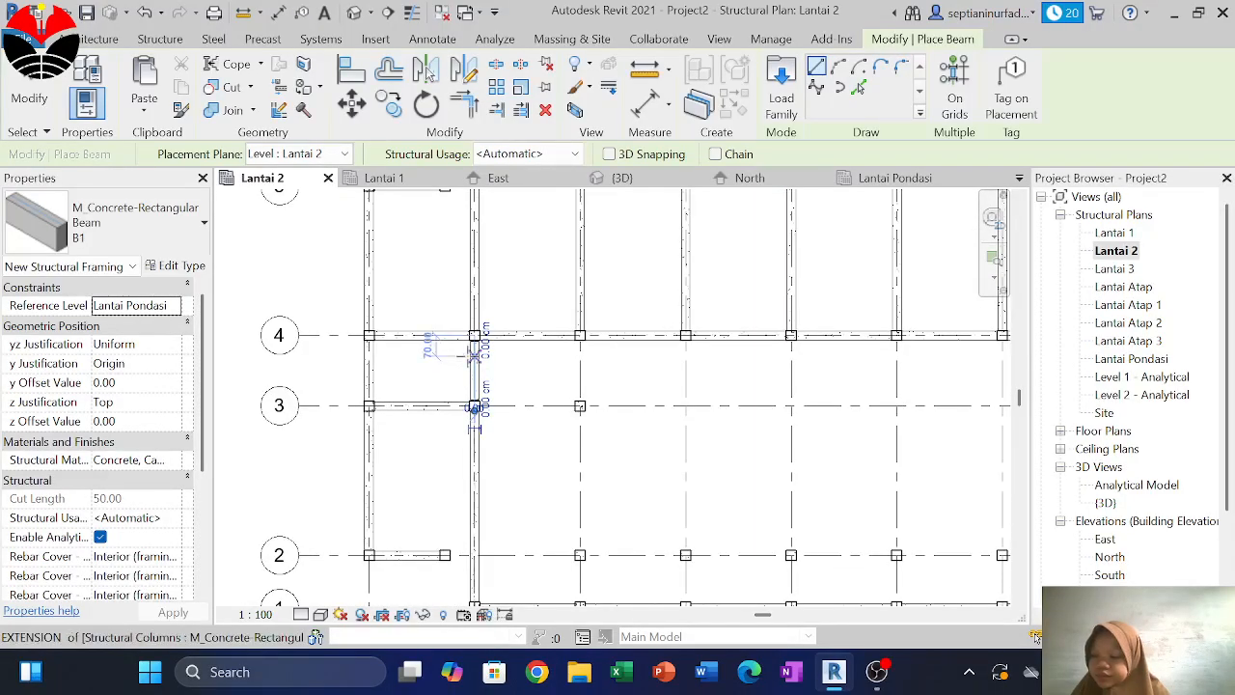
scroll(471, 357, "down", 2)
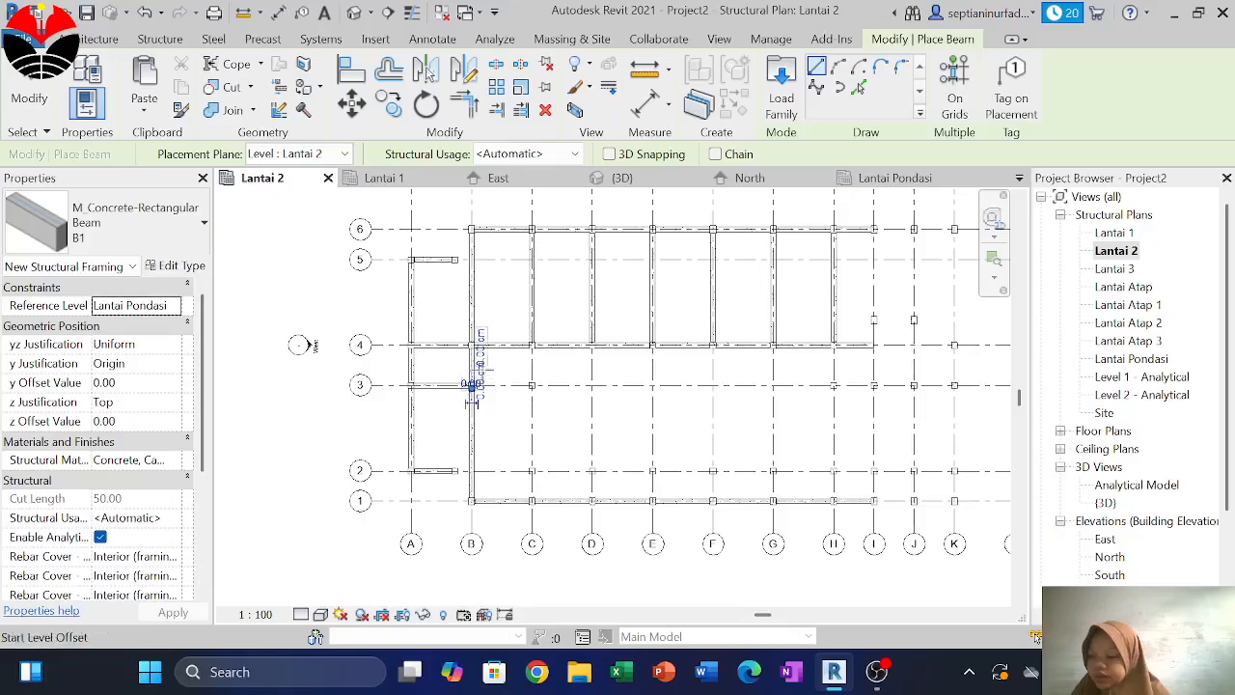
scroll(472, 395, "up", 5)
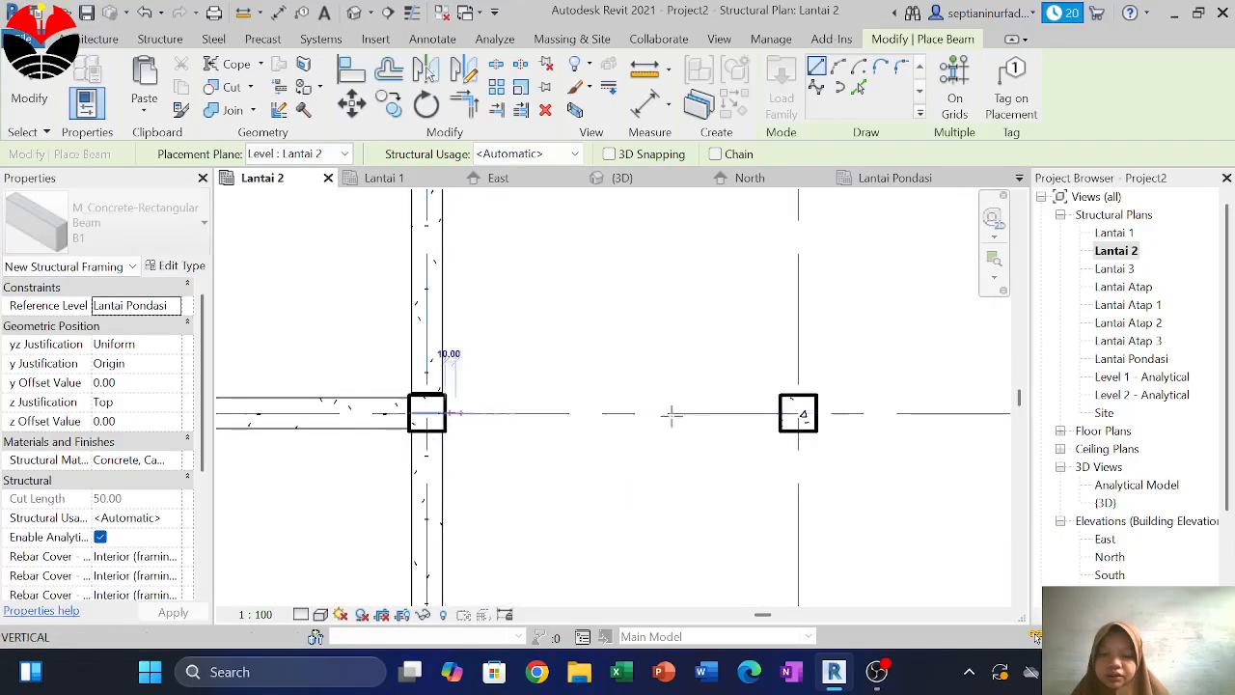
left_click(779, 413)
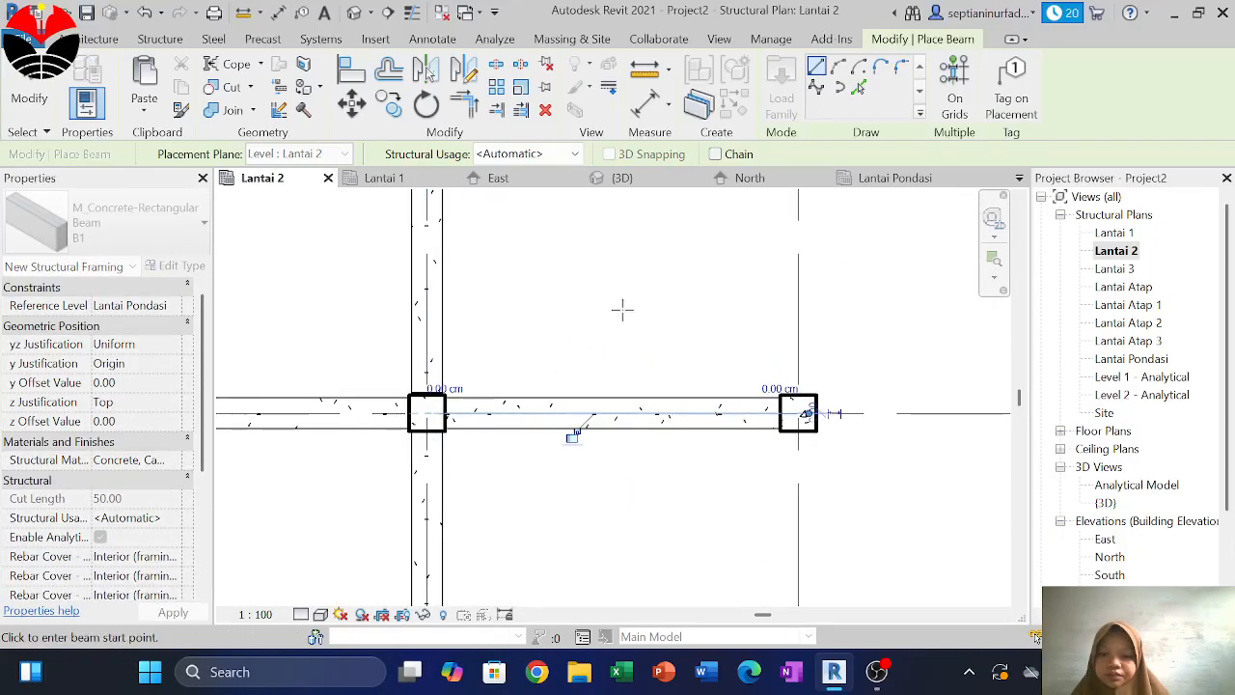
Draw a B1 beam along grid 2 from just beside the grid B beam to the column at grid C
scroll(617, 316, "down", 4)
middle_click_drag(636, 419, 474, 390)
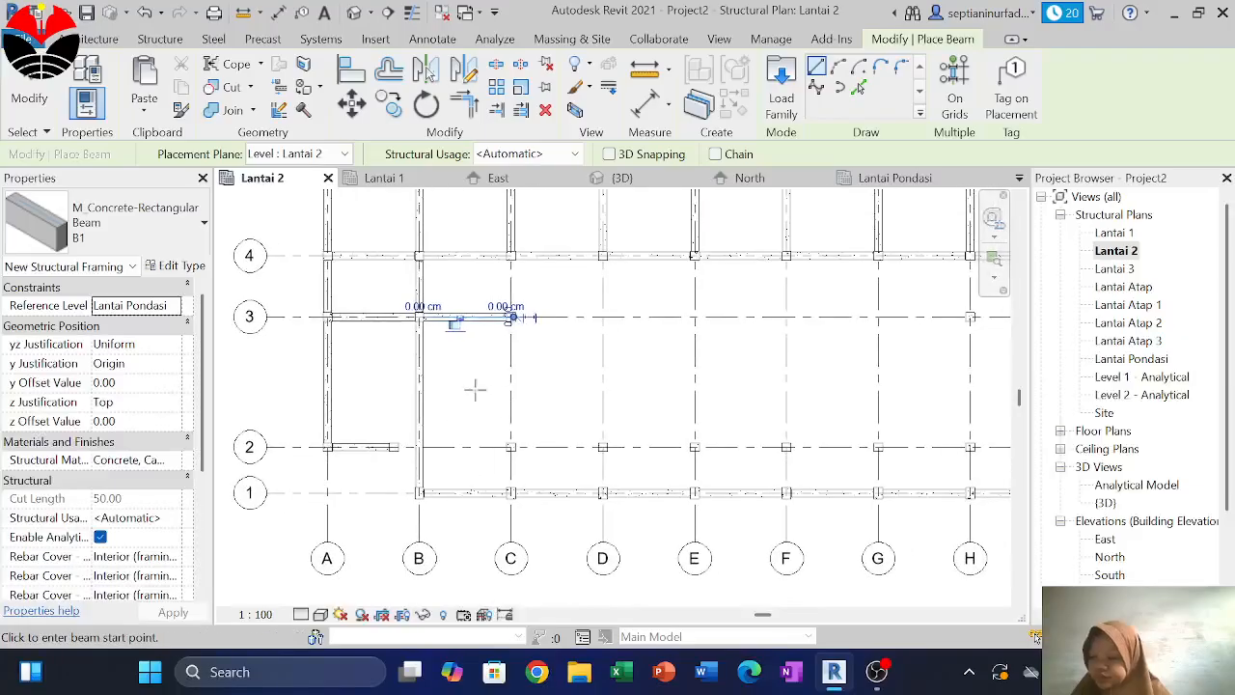
scroll(431, 447, "up", 3)
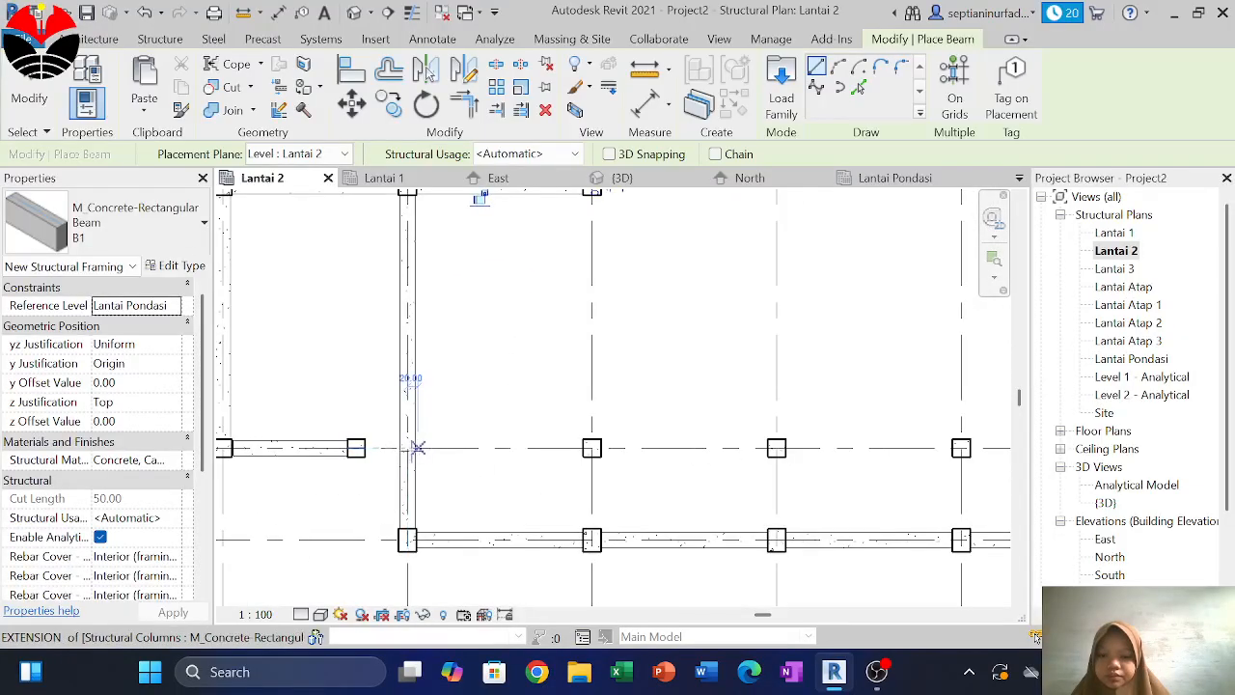
scroll(417, 446, "up", 2)
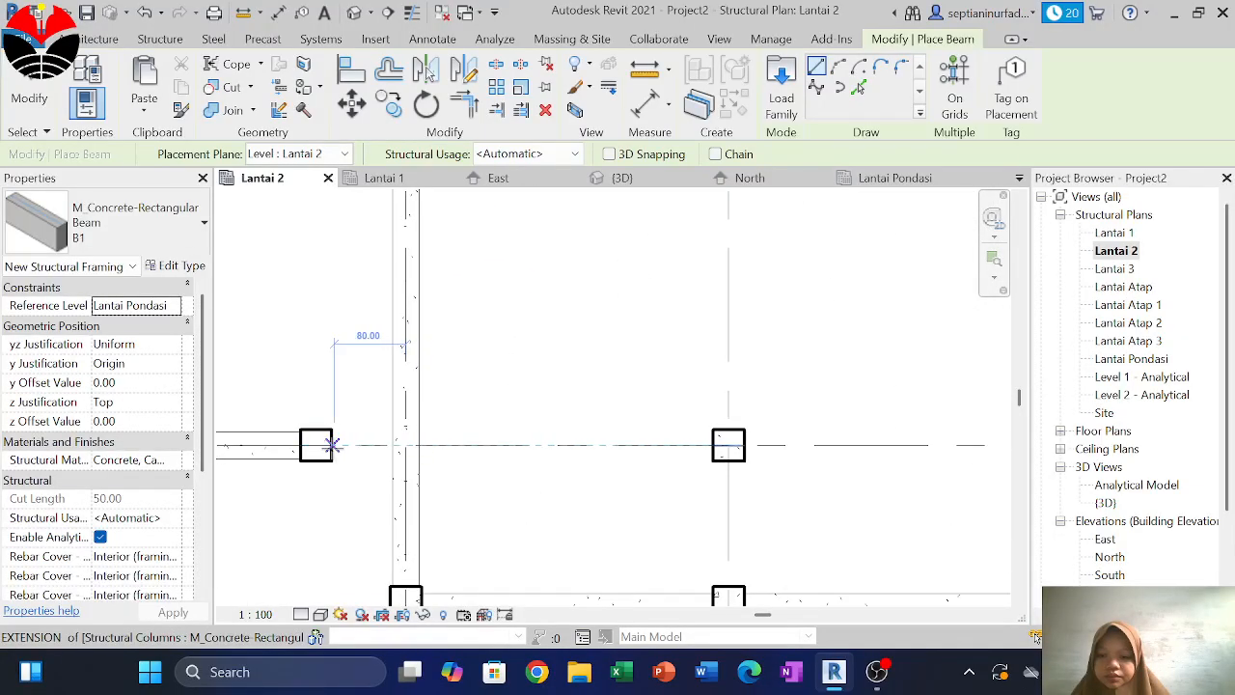
scroll(432, 446, "up", 2)
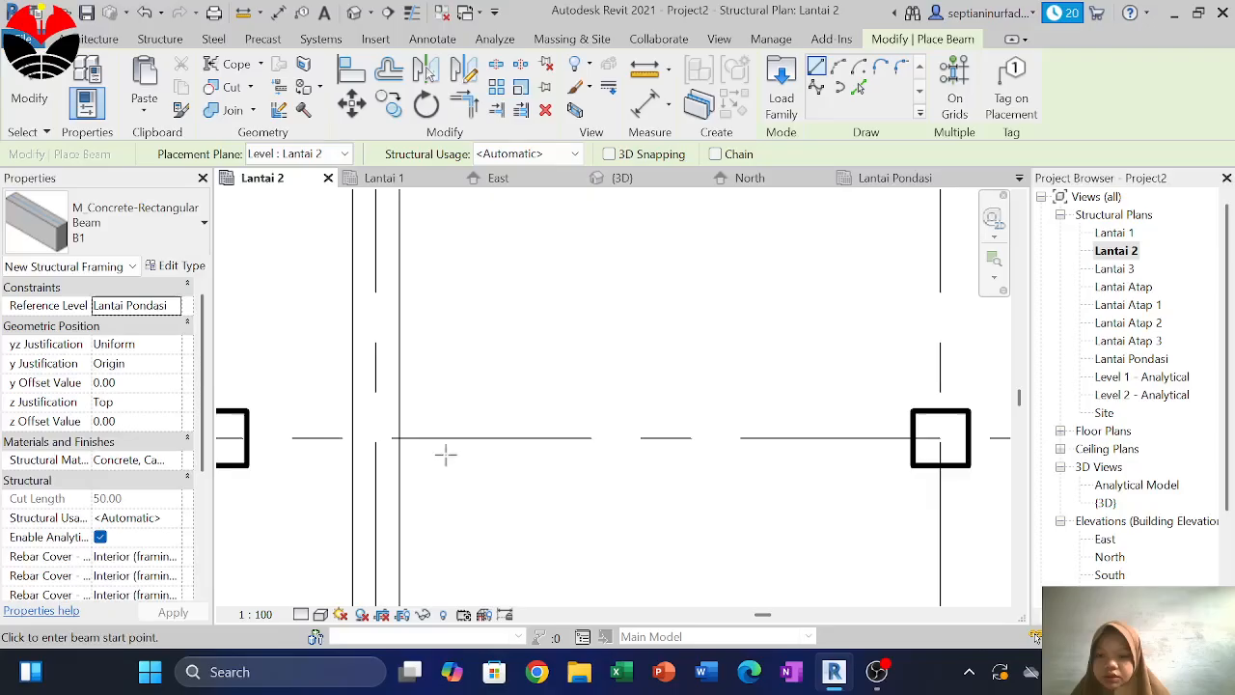
left_click(399, 438)
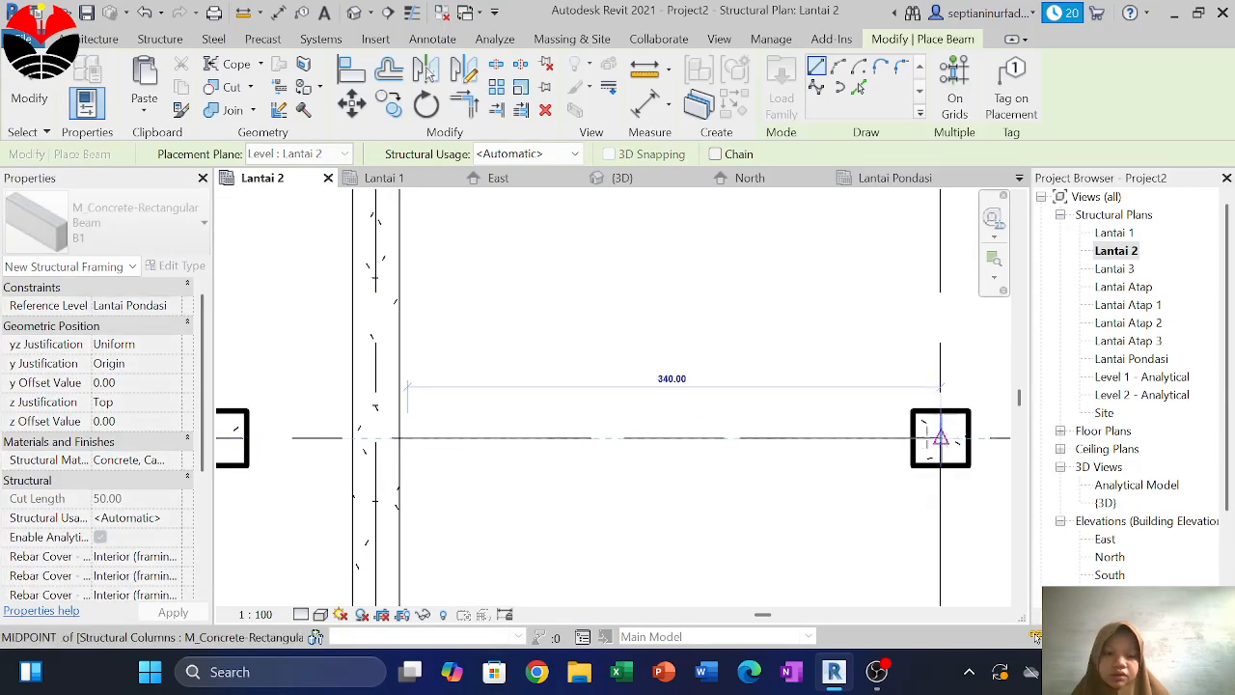
left_click(913, 438)
key("Escape")
key("Escape")
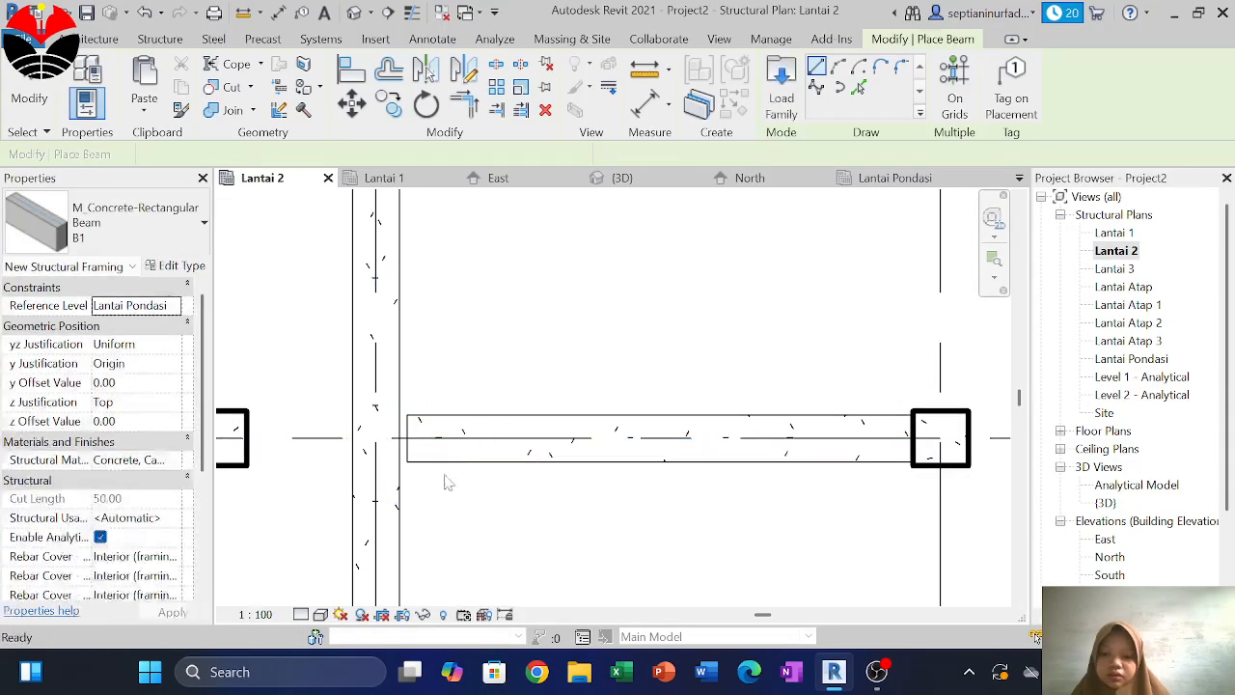
Extend the grid B end of the new grid 2 beam until it meets the beam along grid B
left_click(431, 465)
left_click_drag(407, 438, 394, 438)
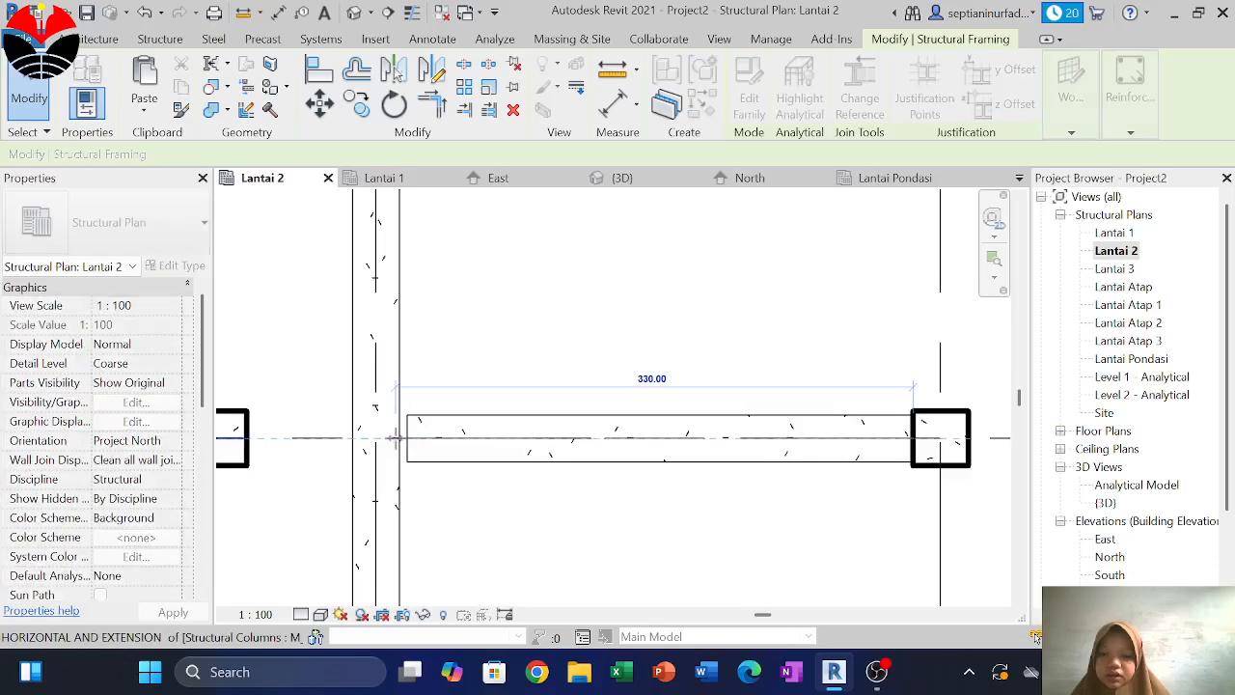
scroll(407, 430, "down", 10)
key("Escape")
middle_click_drag(555, 408, 489, 433)
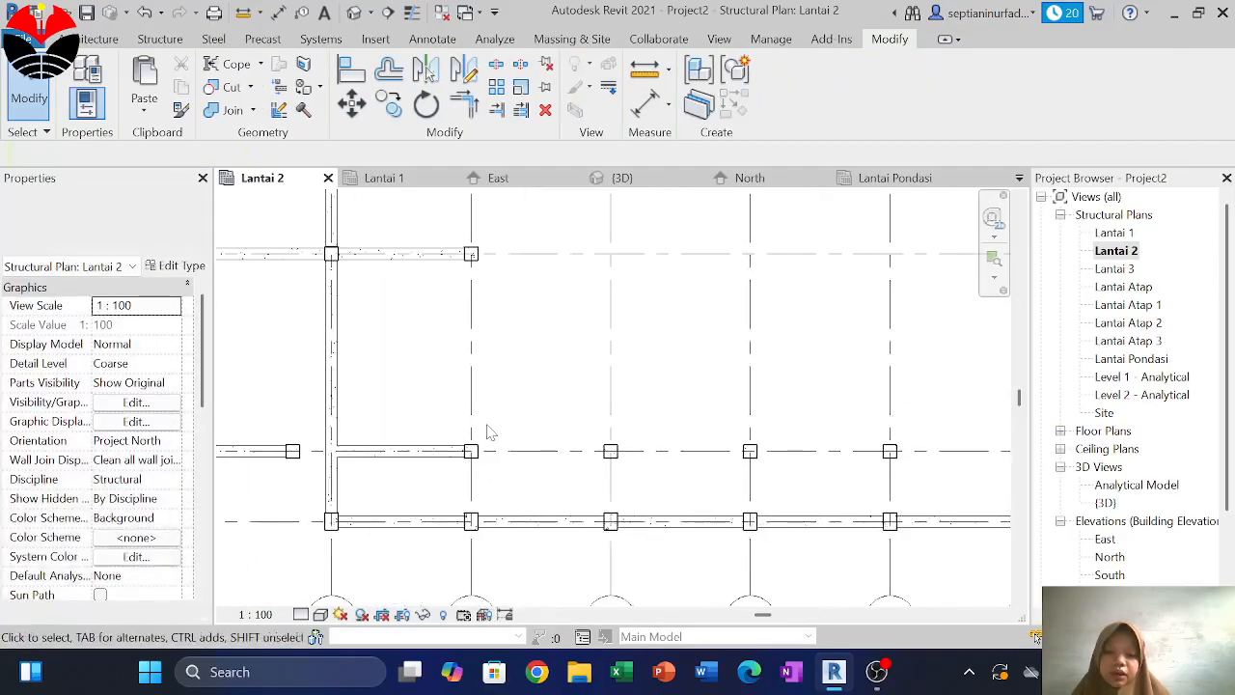
Draw a B1 beam along grid 2 between the columns at grids C and D
scroll(488, 429, "up", 3)
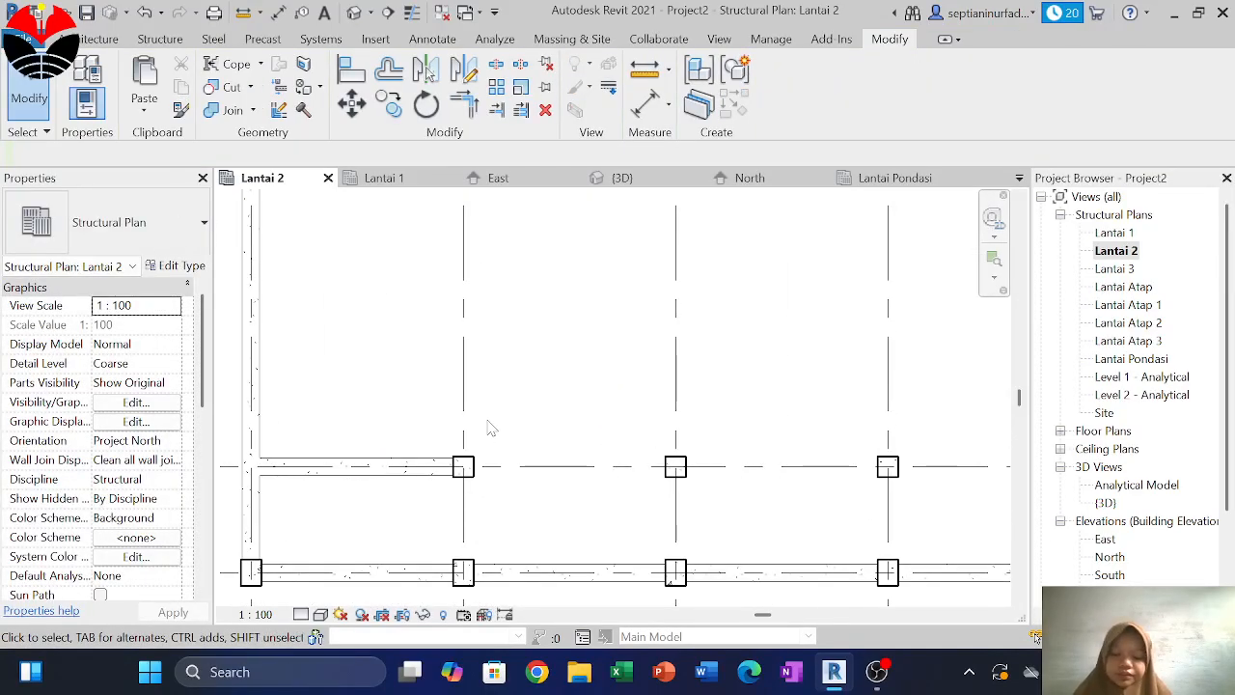
key("b")
key("m")
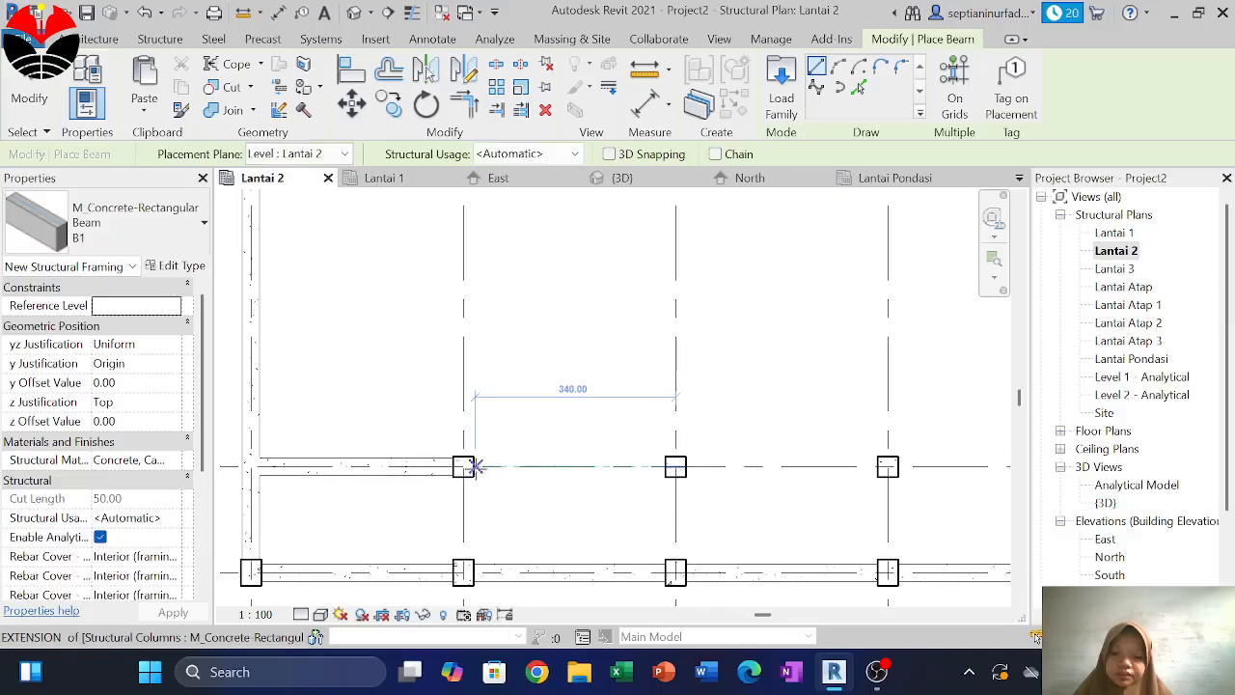
left_click(472, 467)
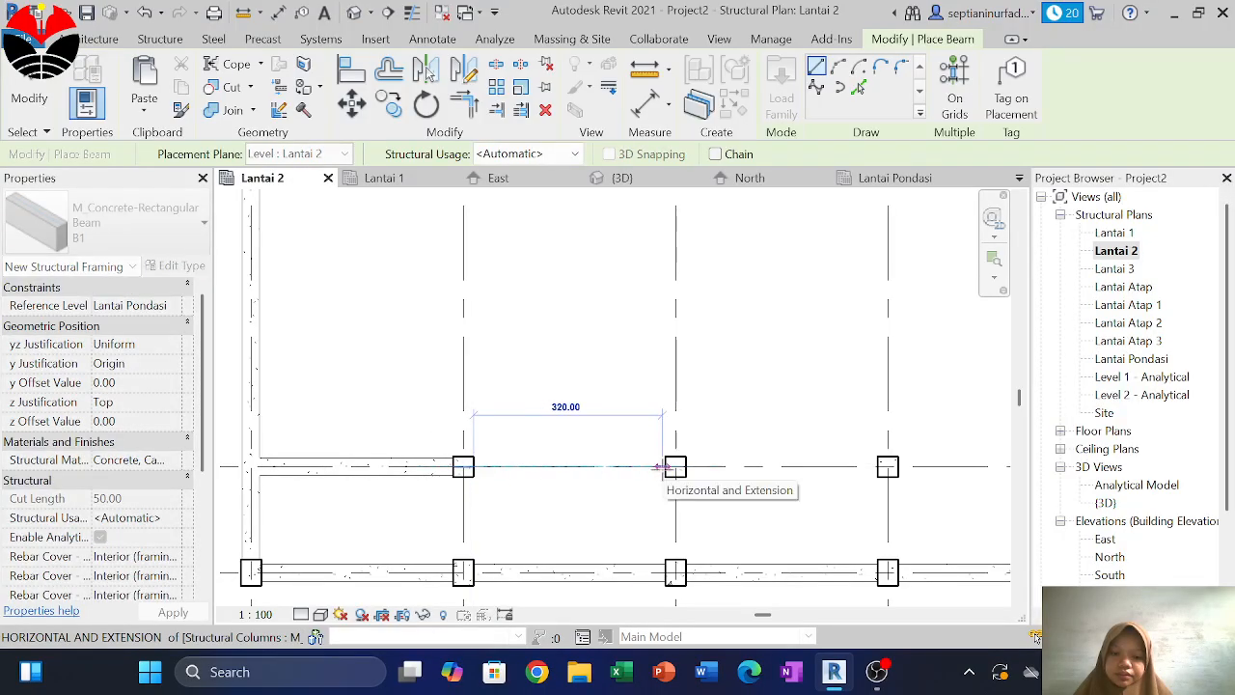
left_click(672, 467)
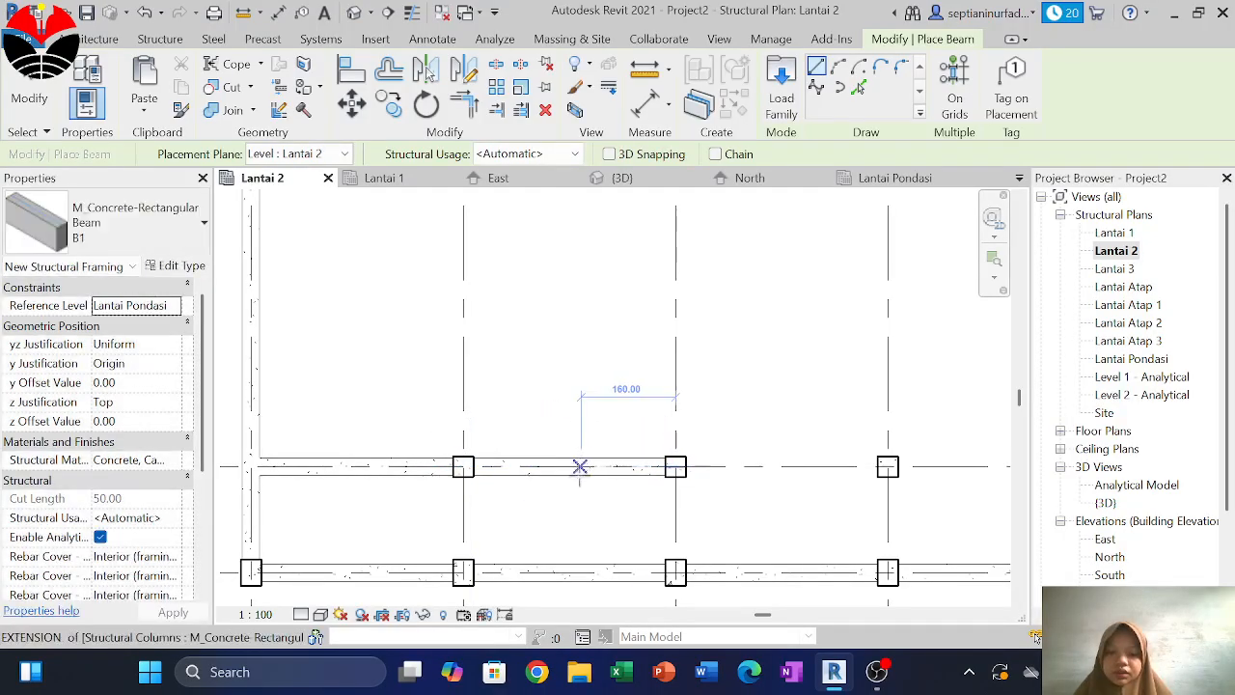
key("Escape")
key("Escape")
Copy the grid 2 beam between grids C and D into the bays from grid D to grid G
left_click(579, 467)
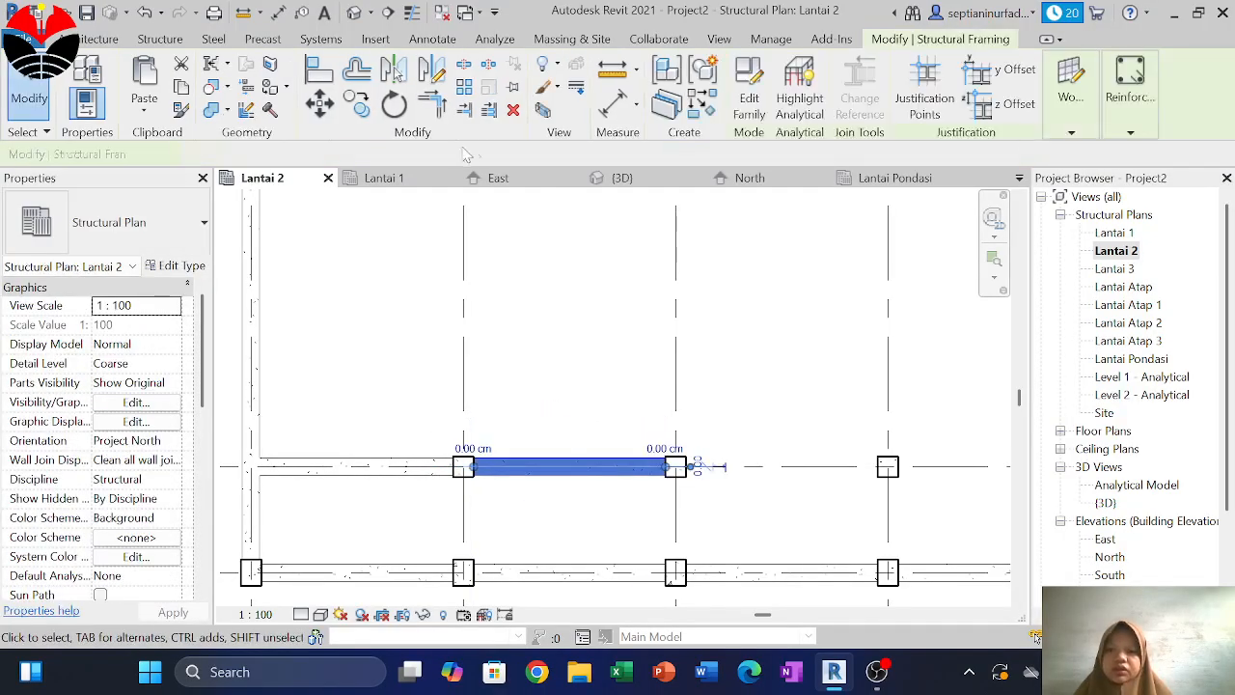
key("m")
key("v")
left_click(464, 467)
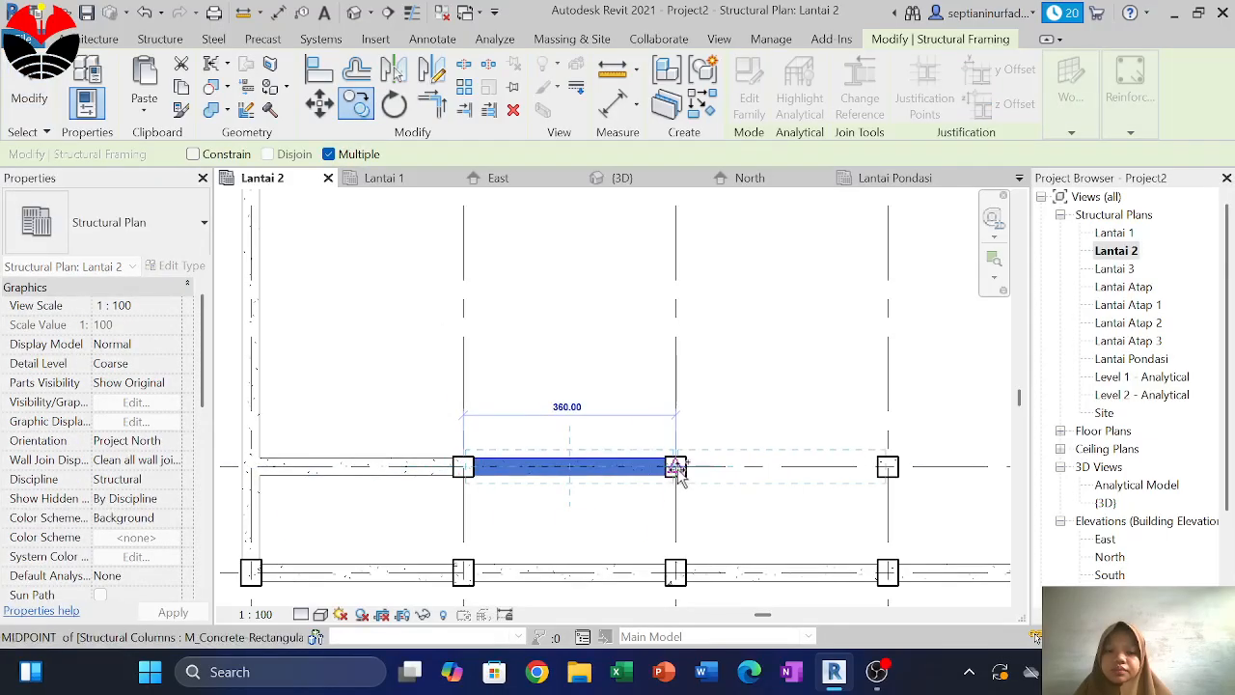
scroll(485, 381, "down", 3)
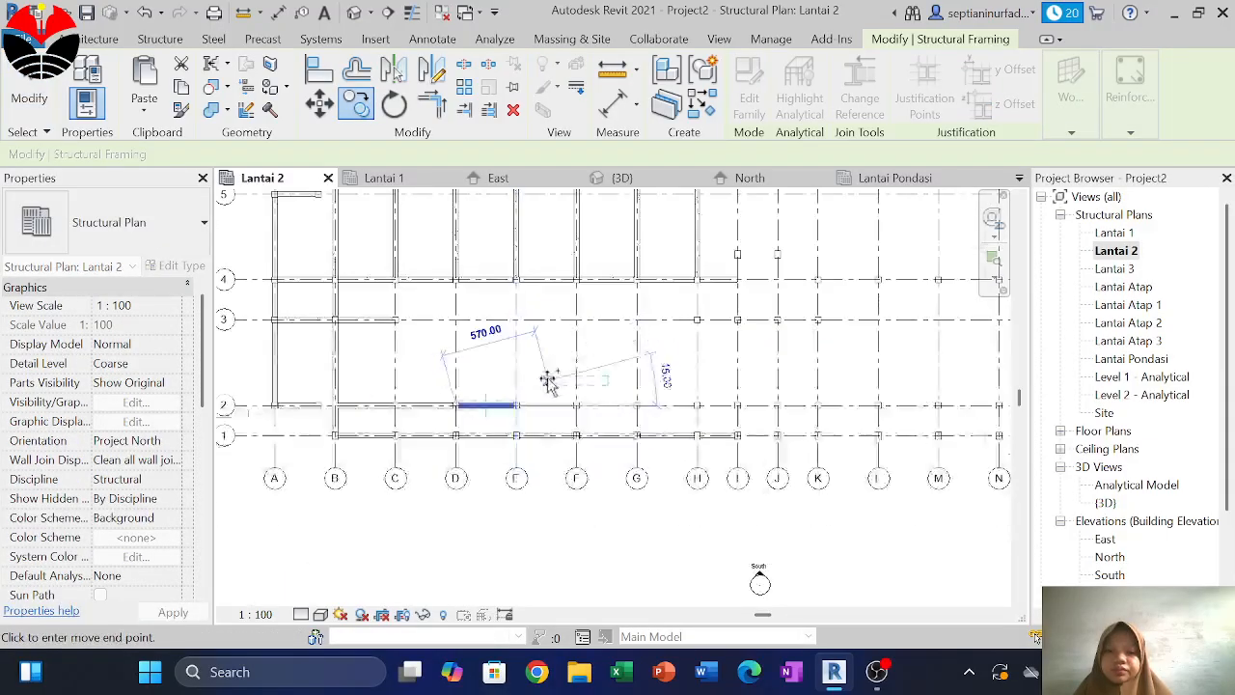
scroll(517, 424, "up", 1)
scroll(517, 424, "up", 2)
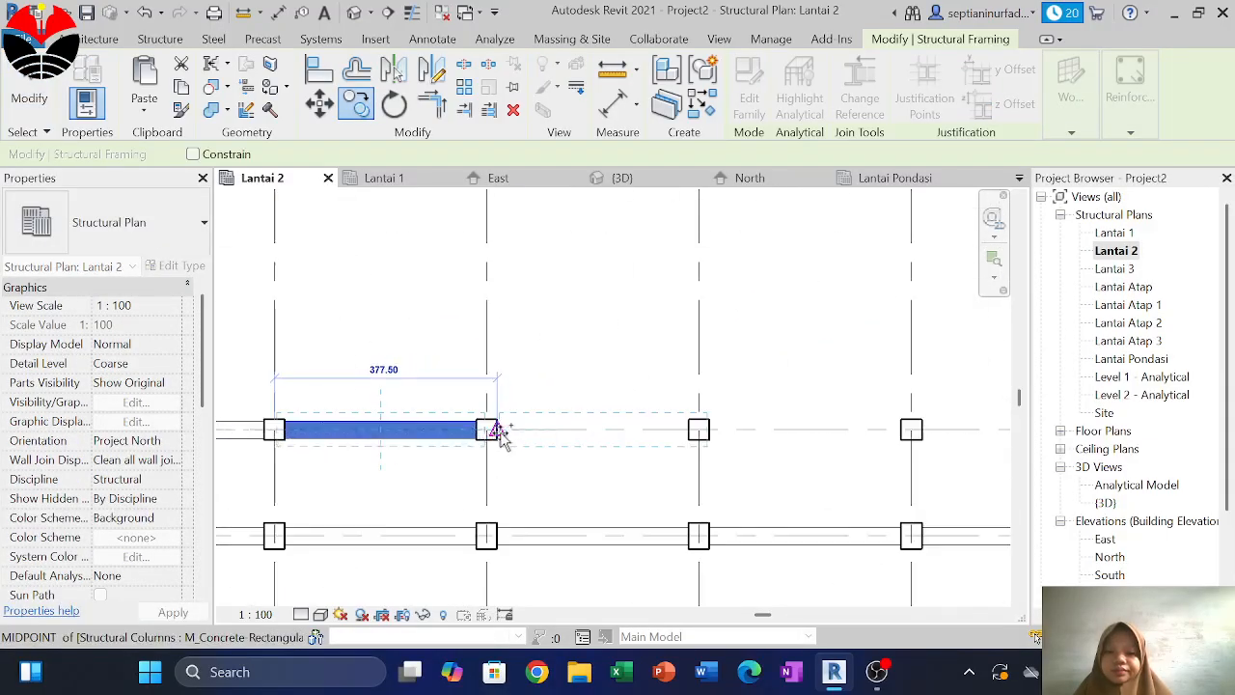
left_click(704, 432)
Continue copying the beam along grid 2 into the bay between grids G and H and the one starting at grid H
middle_click_drag(823, 374, 504, 381)
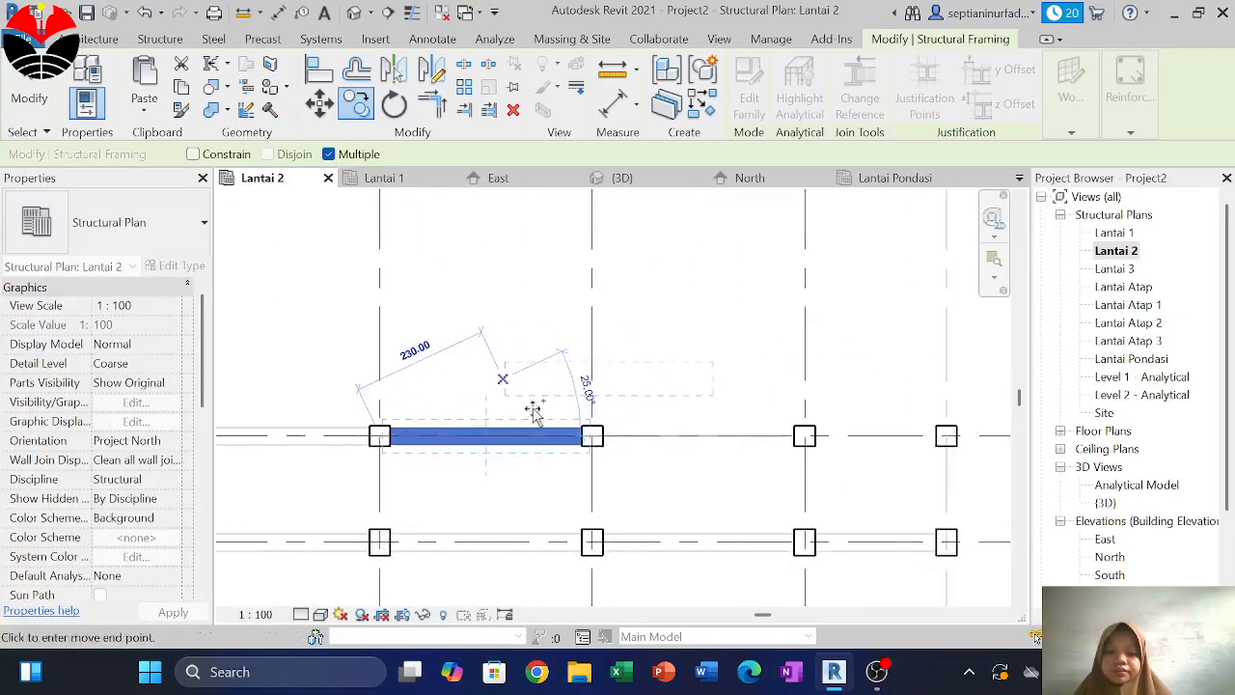
scroll(591, 415, "down", 2)
middle_click_drag(711, 395, 530, 427)
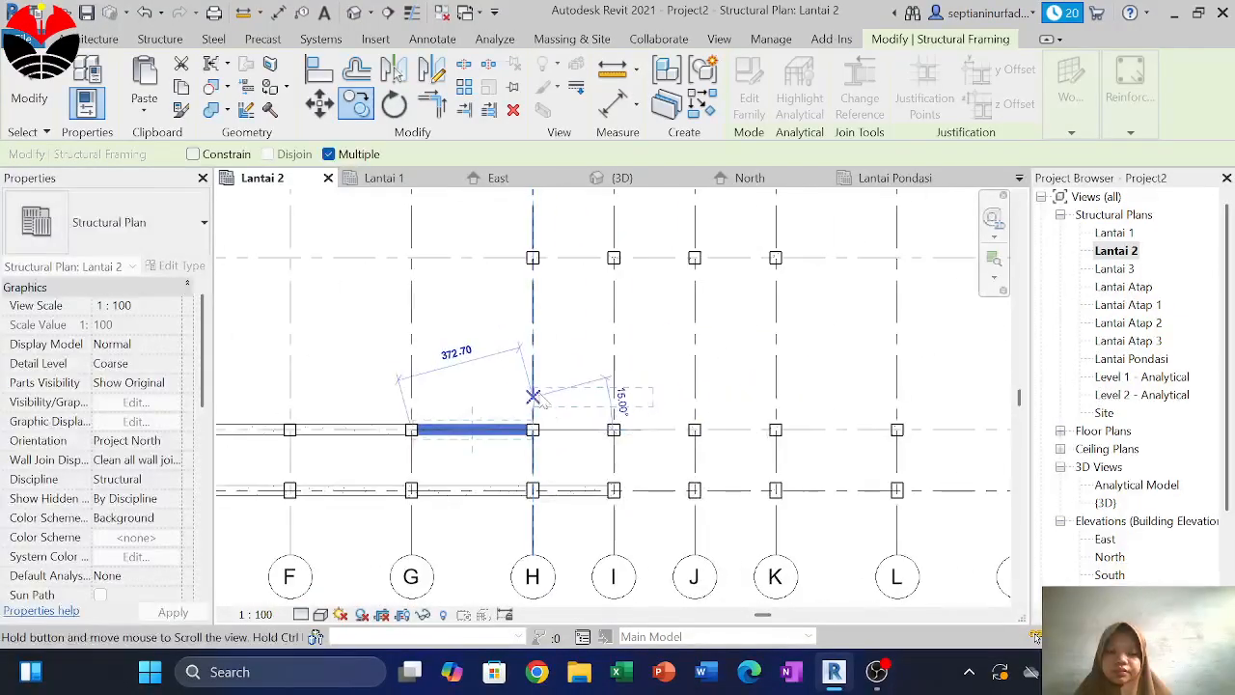
scroll(533, 426, "up", 2)
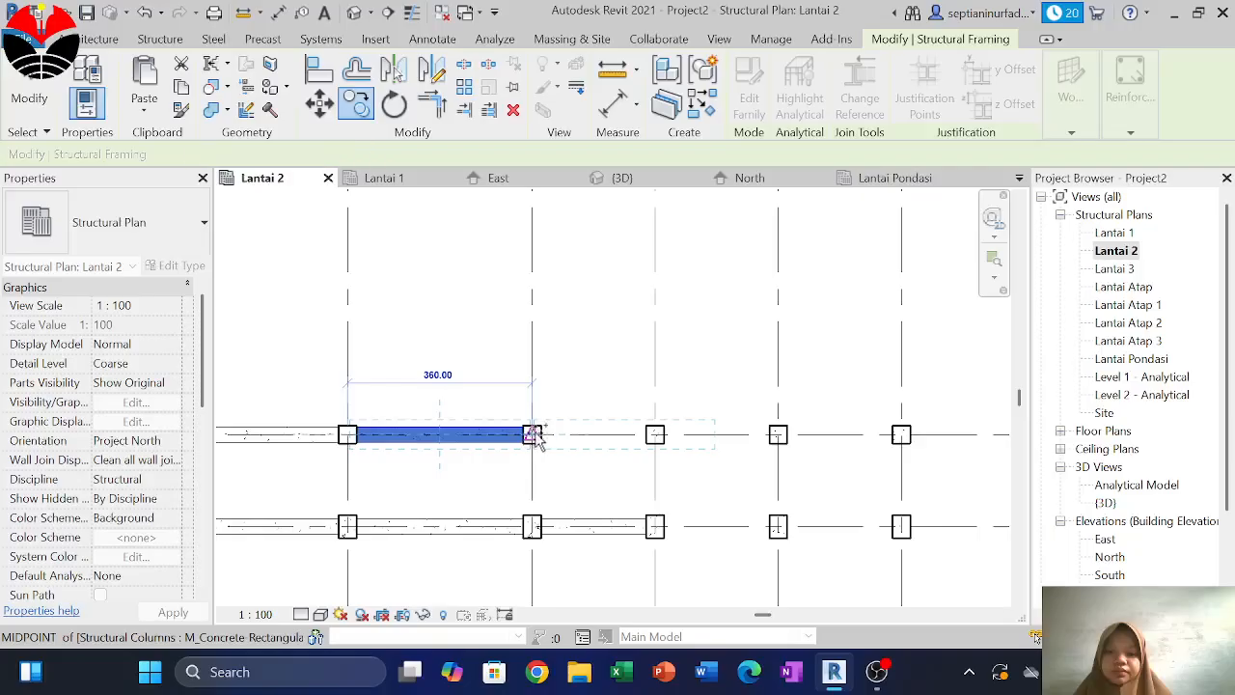
left_click(534, 433)
scroll(827, 417, "down", 1)
key("Escape")
key("Escape")
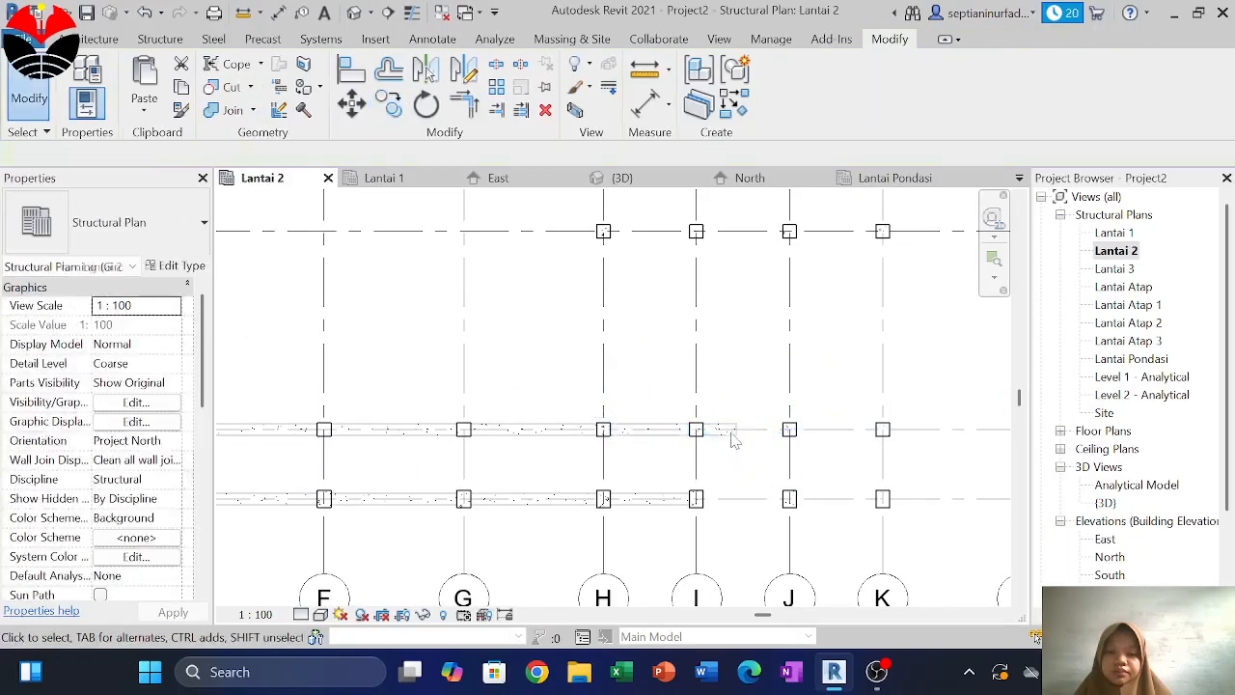
Shorten the overhanging grid 2 beam that starts at grid H so it ends at the grid I column
scroll(733, 440, "up", 2)
left_click(739, 436)
left_click_drag(737, 426, 659, 427)
scroll(758, 479, "down", 3)
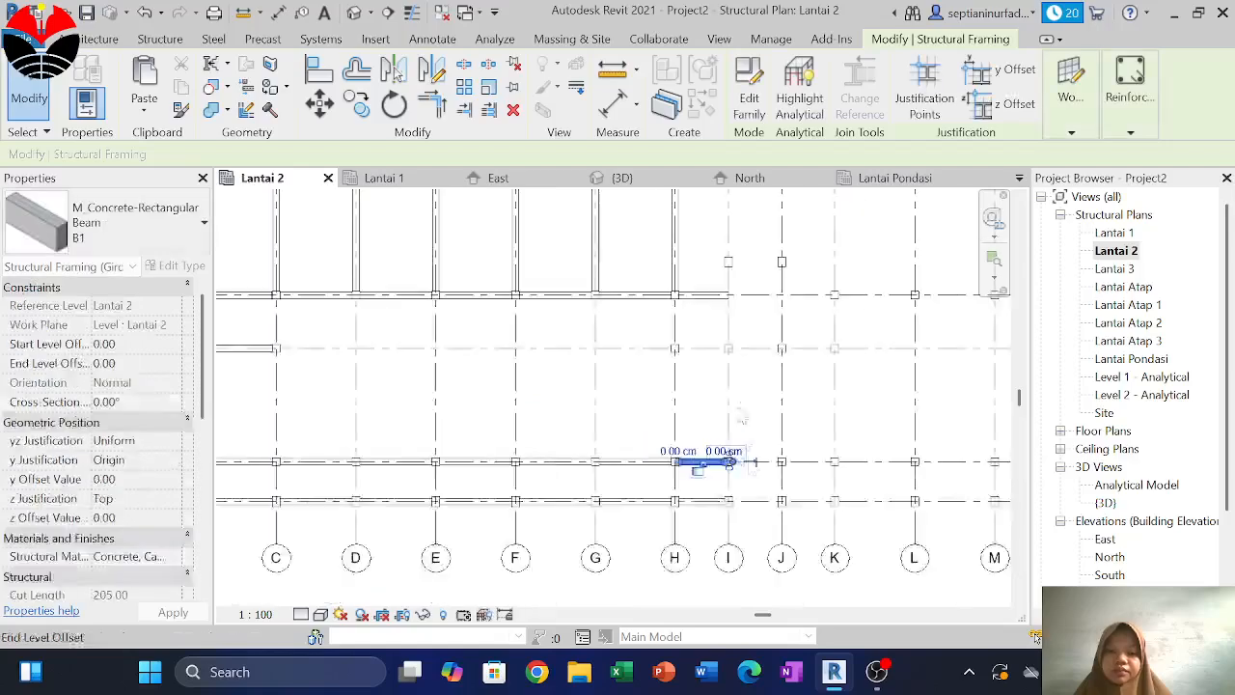
key("Escape")
Copy the grid 4 beam between grids H and I down to the columns on grid 3
middle_click_drag(718, 321, 715, 362)
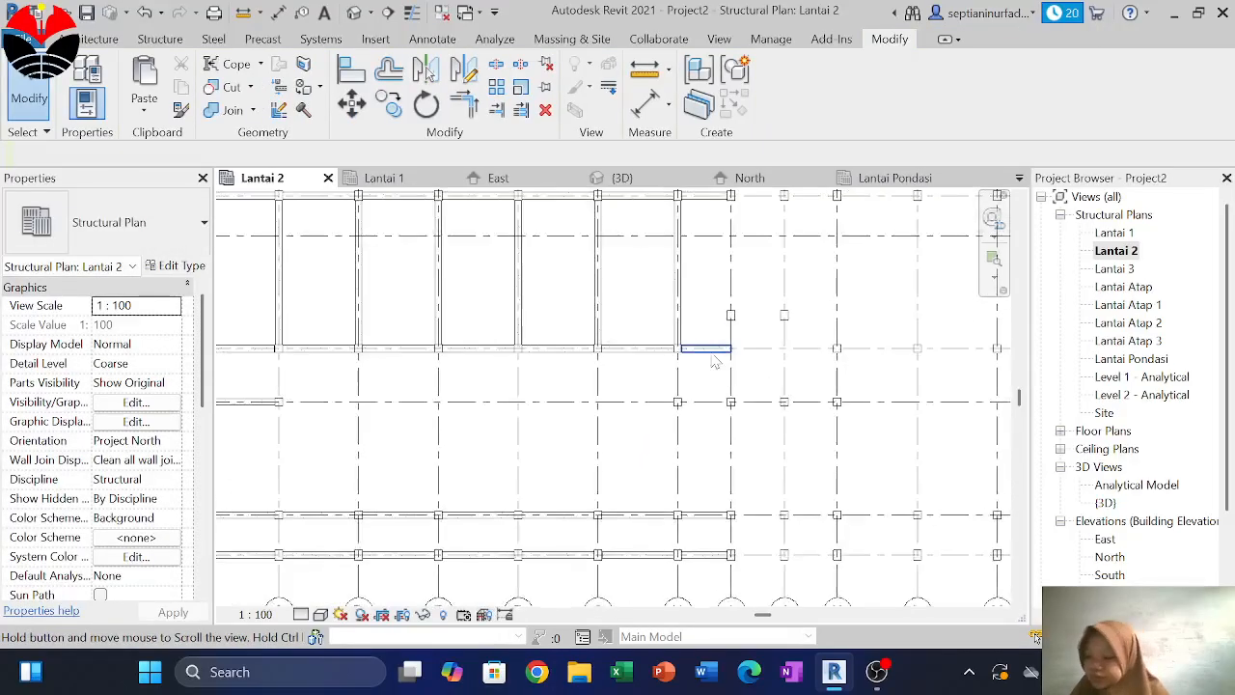
scroll(715, 362, "up", 2)
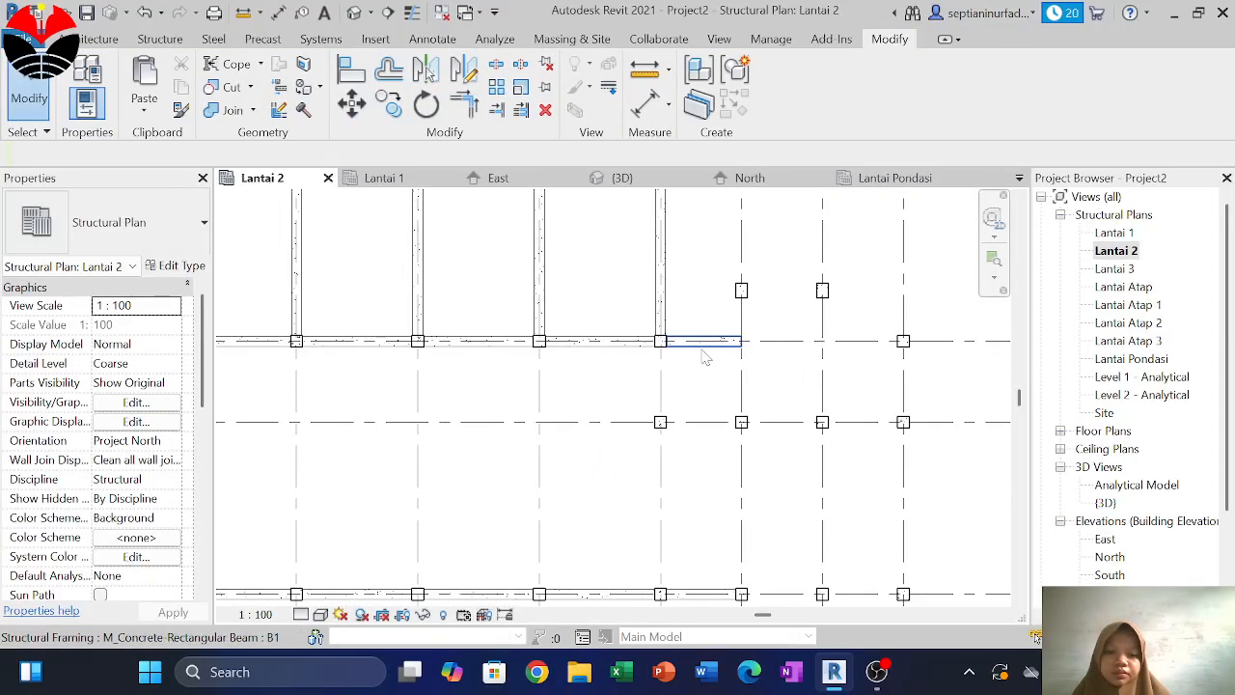
left_click(706, 355)
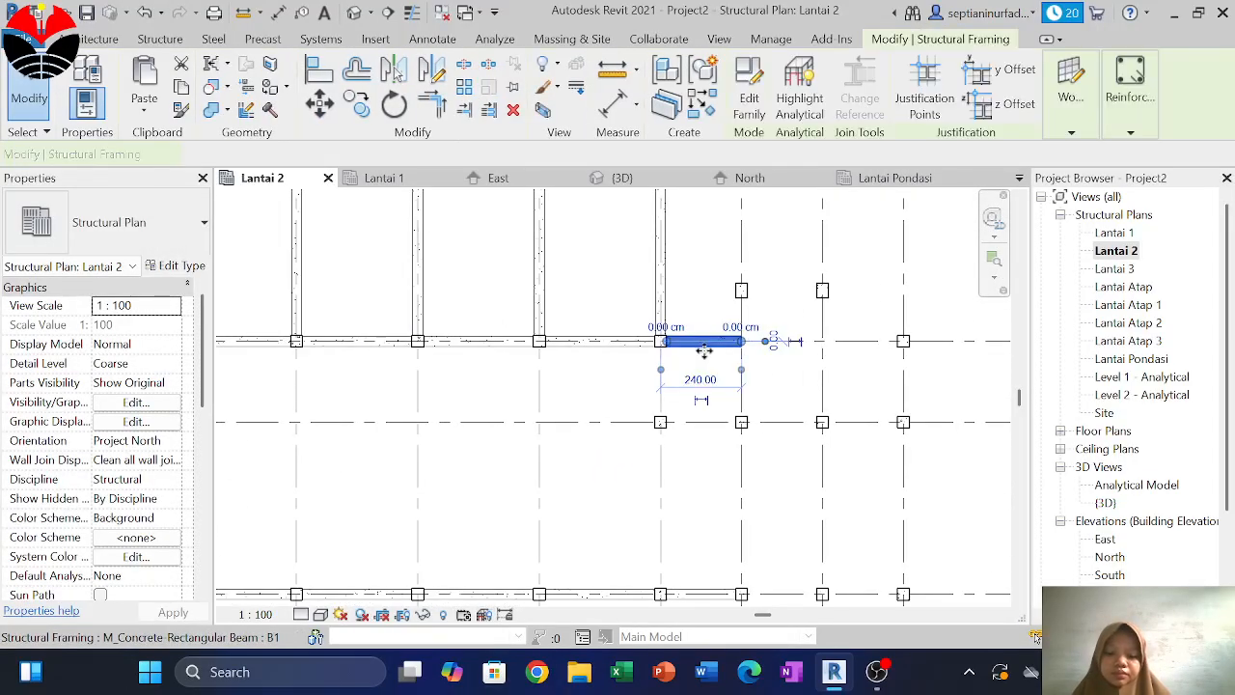
left_click(356, 103)
scroll(704, 366, "up", 2)
left_click(632, 331)
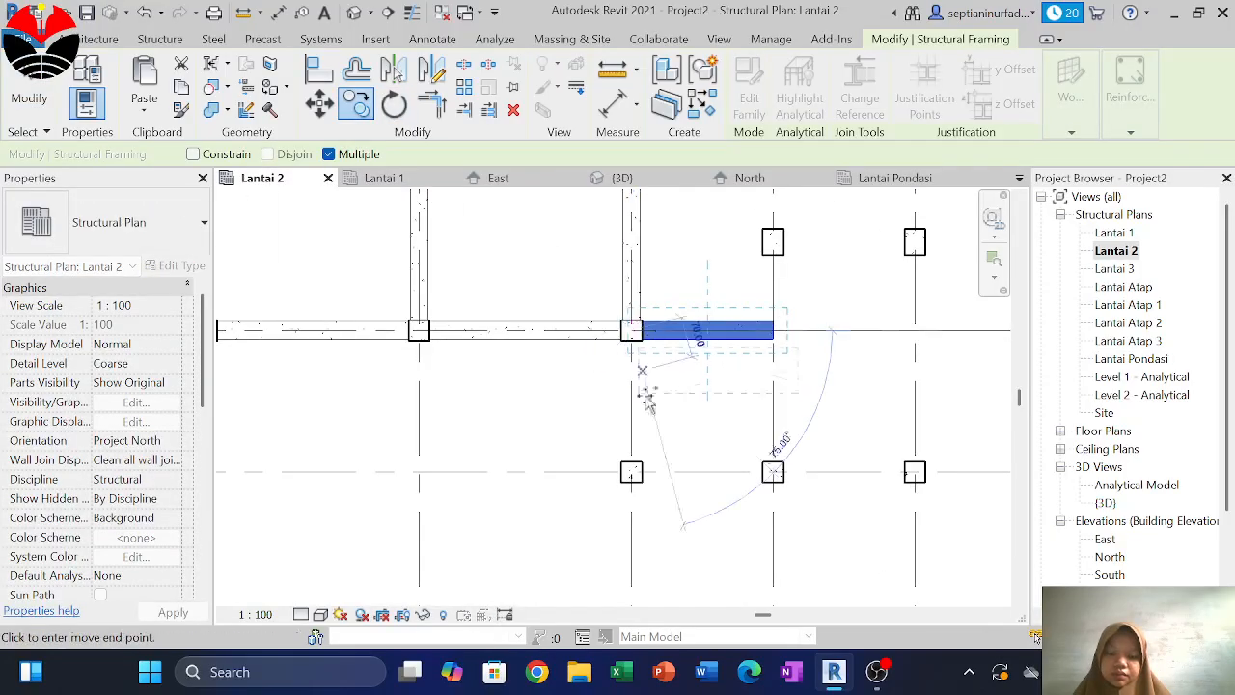
left_click(633, 472)
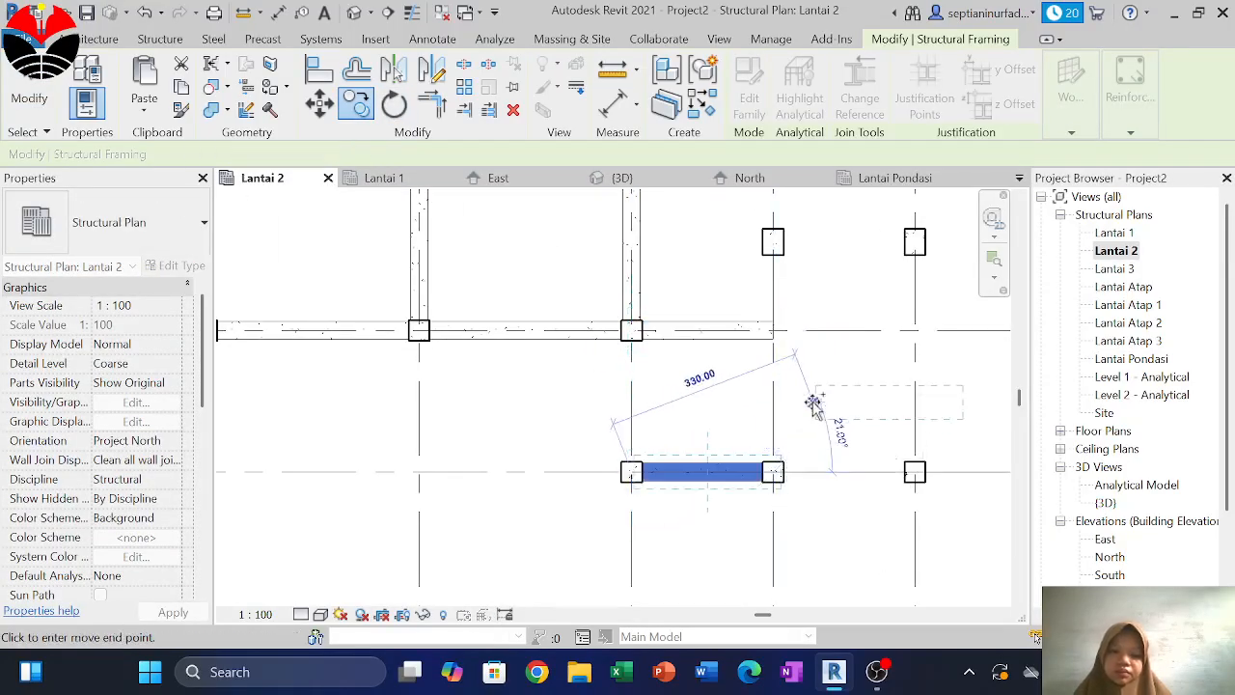
scroll(816, 400, "down", 3)
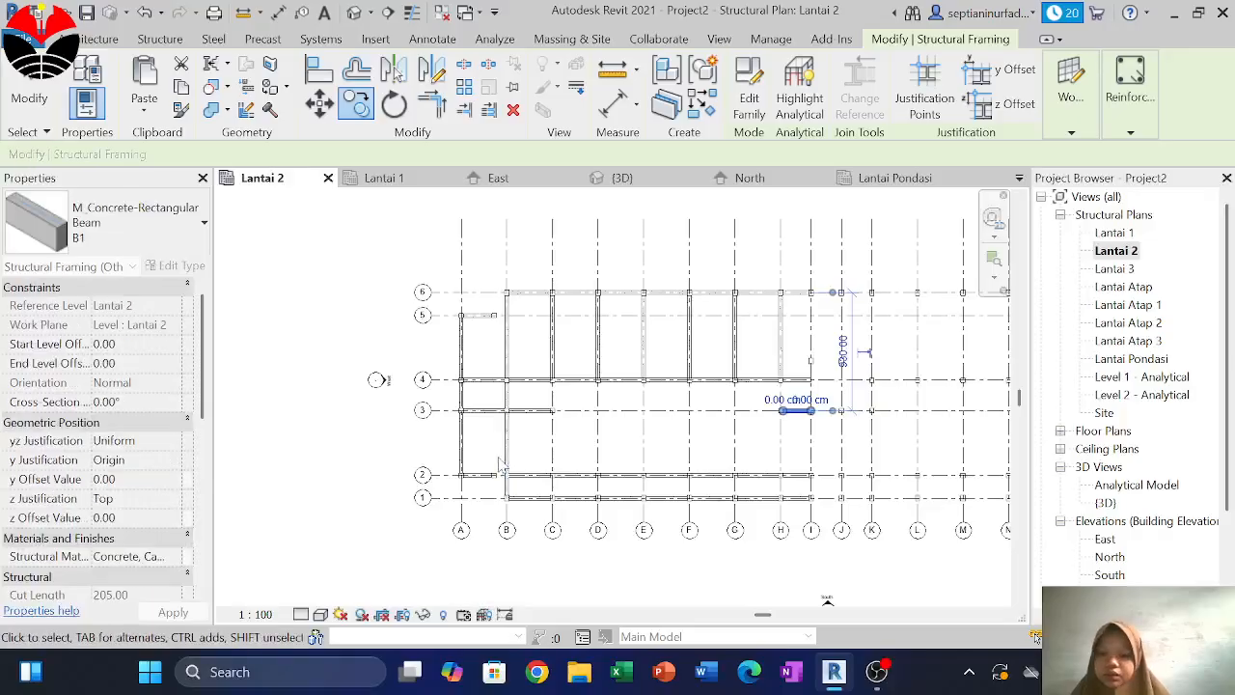
key("Escape")
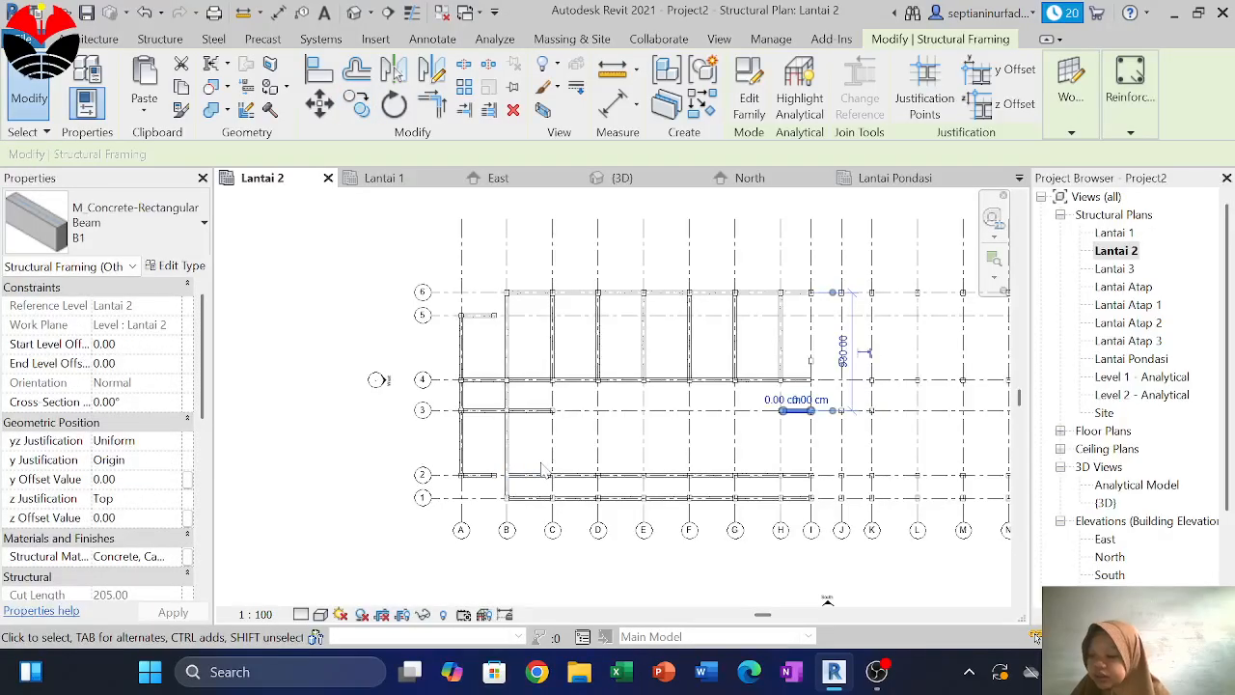
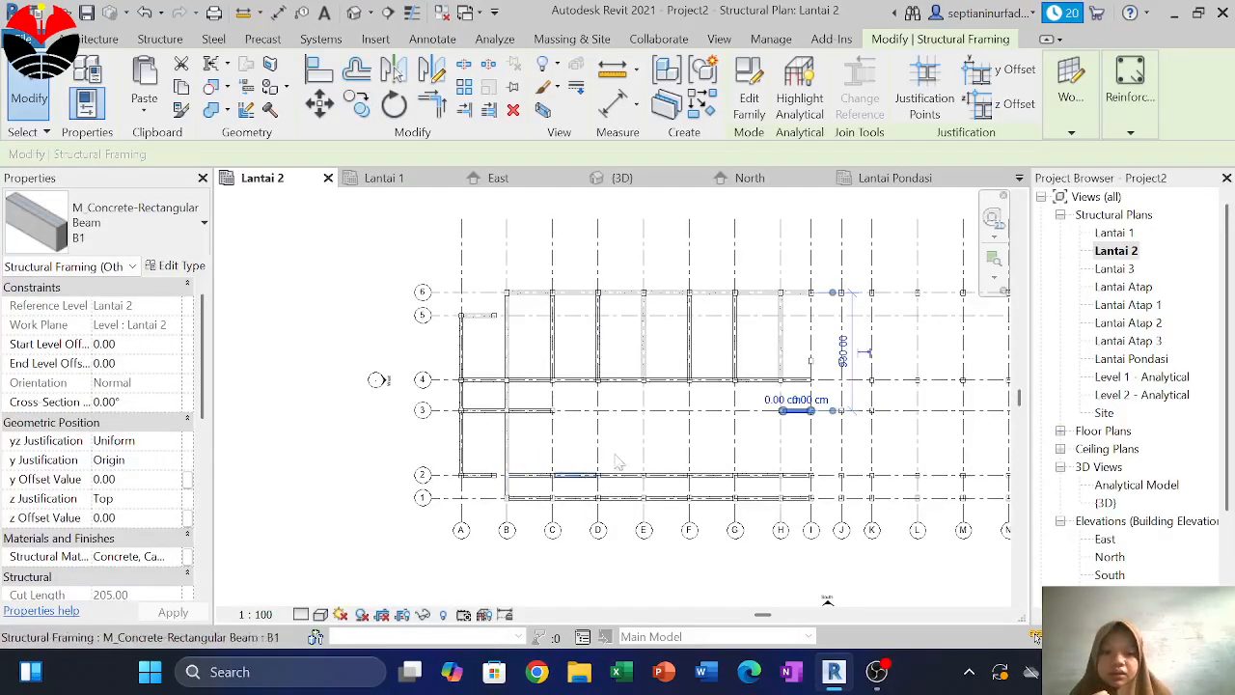
Draw a B1 beam along grid I between the columns at grids 1 and 2
left_click(813, 446)
scroll(801, 444, "up", 2)
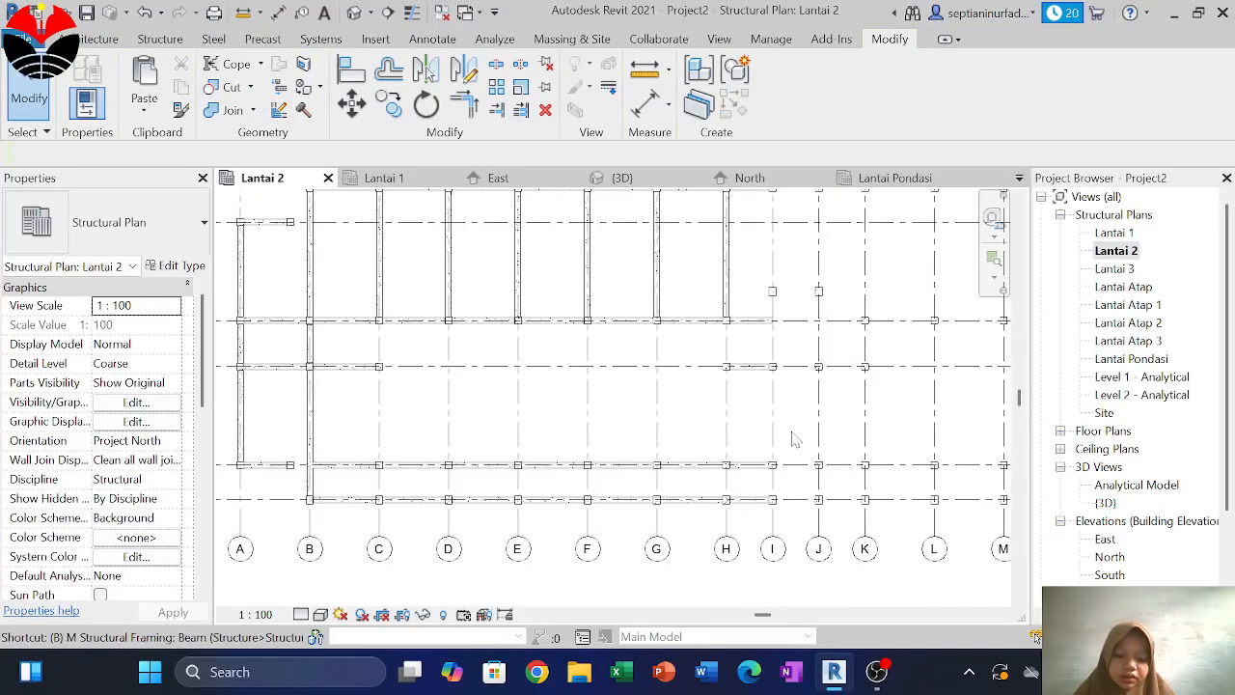
key("m")
scroll(760, 502, "up", 4)
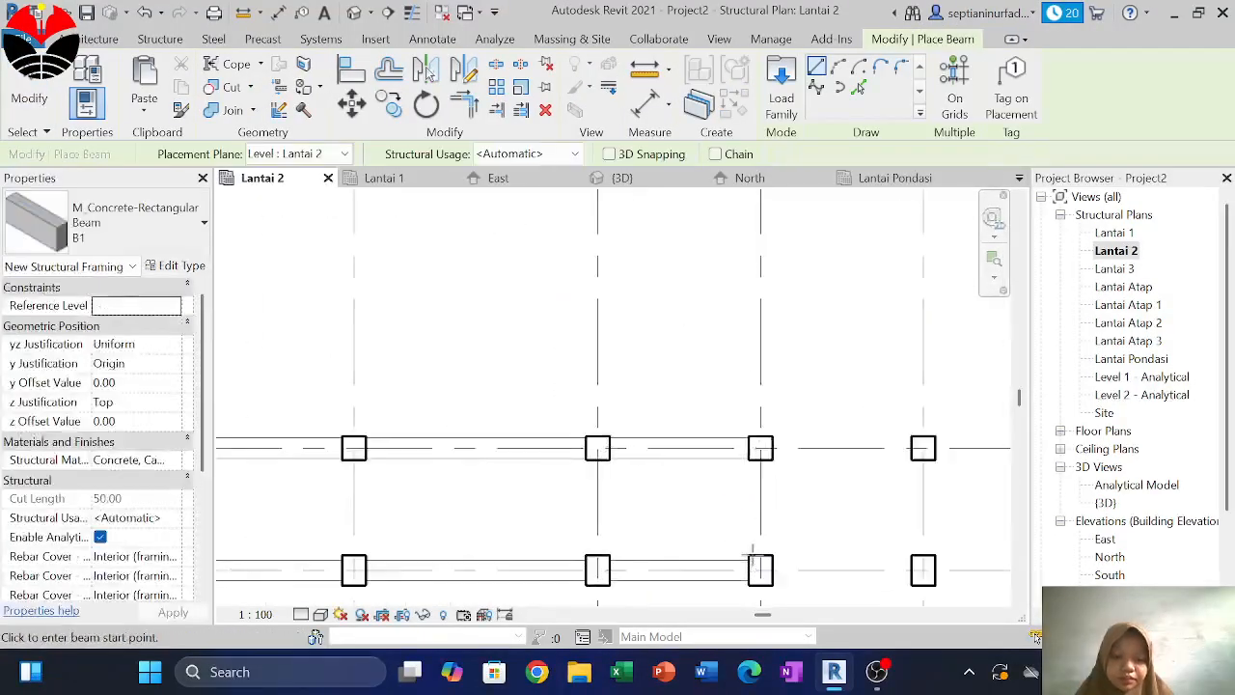
left_click(760, 557)
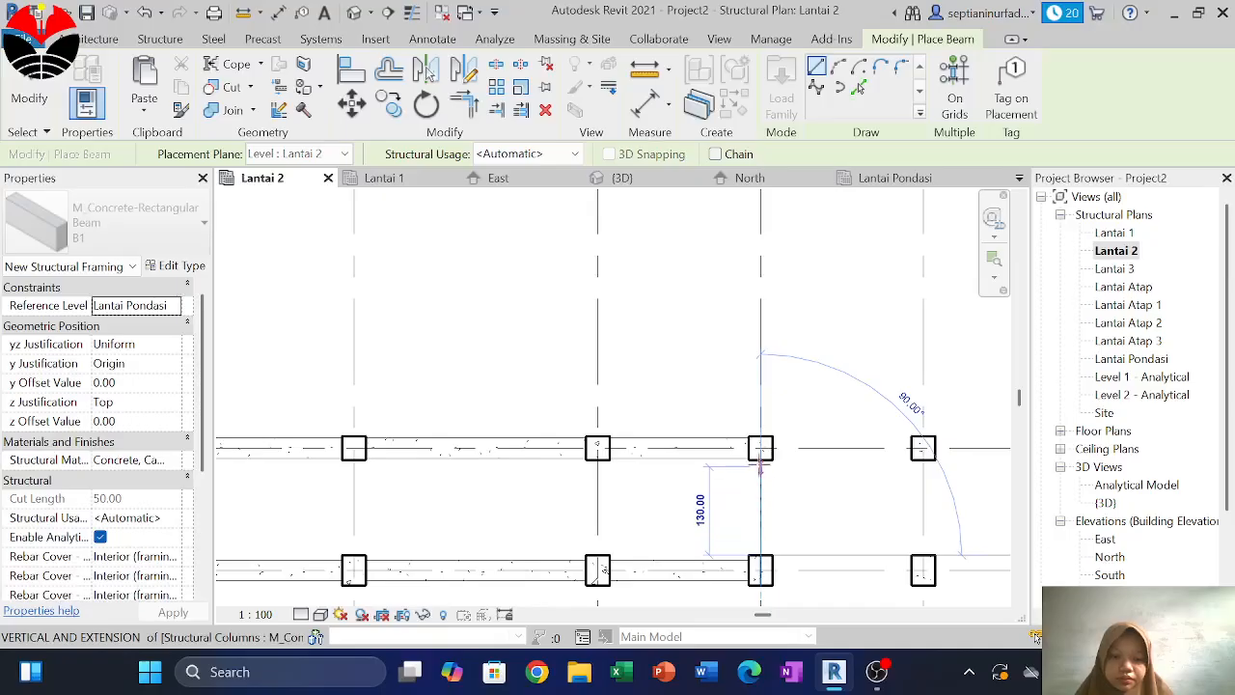
left_click(760, 452)
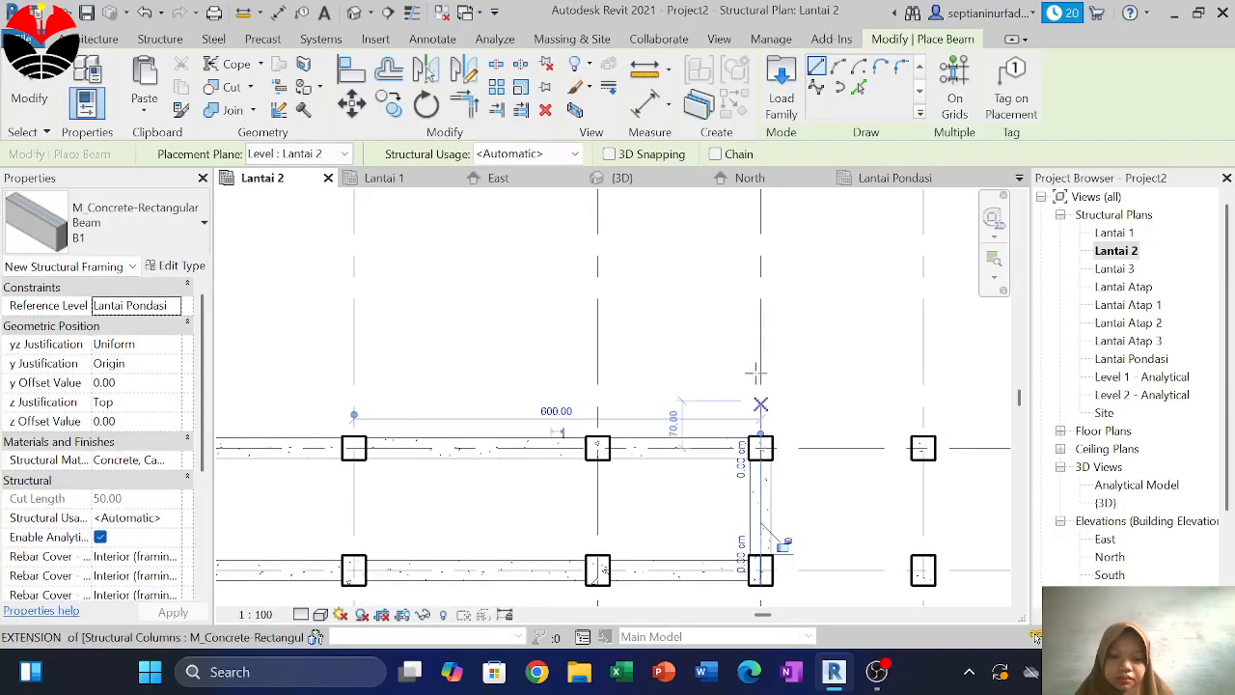
Draw a B1 beam along grid I between the columns at grids 3 and 2
middle_click_drag(769, 276, 791, 456)
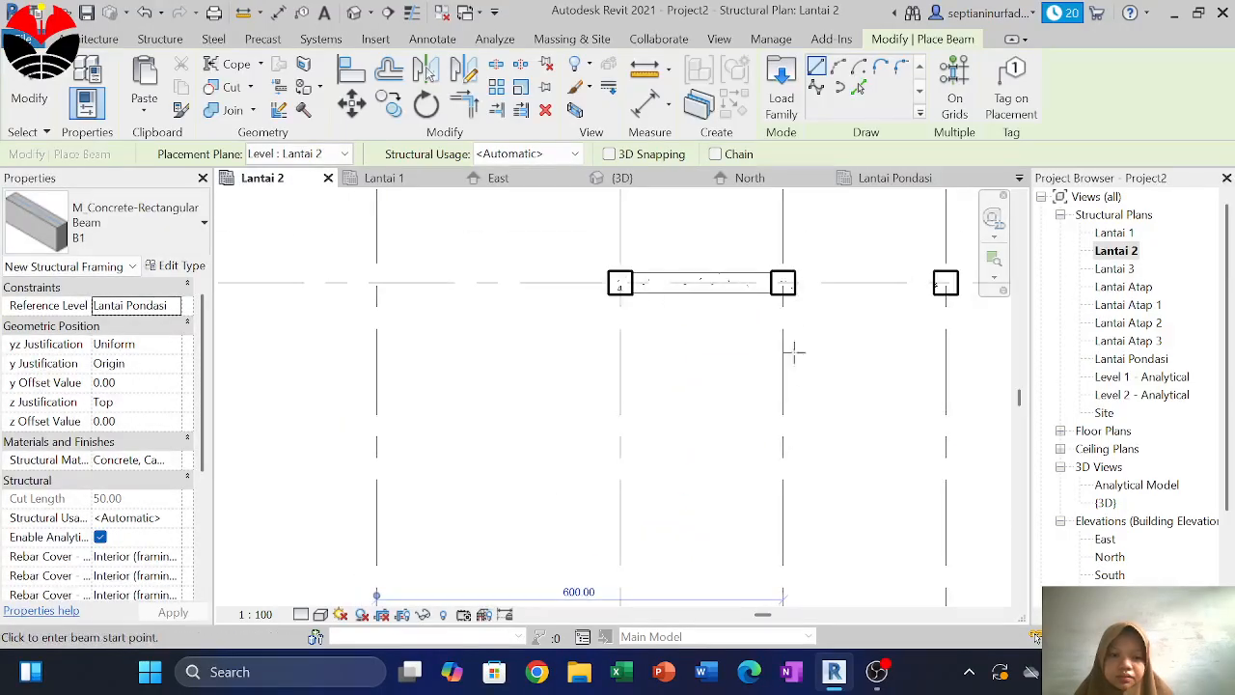
left_click(783, 293)
scroll(800, 325, "down", 4)
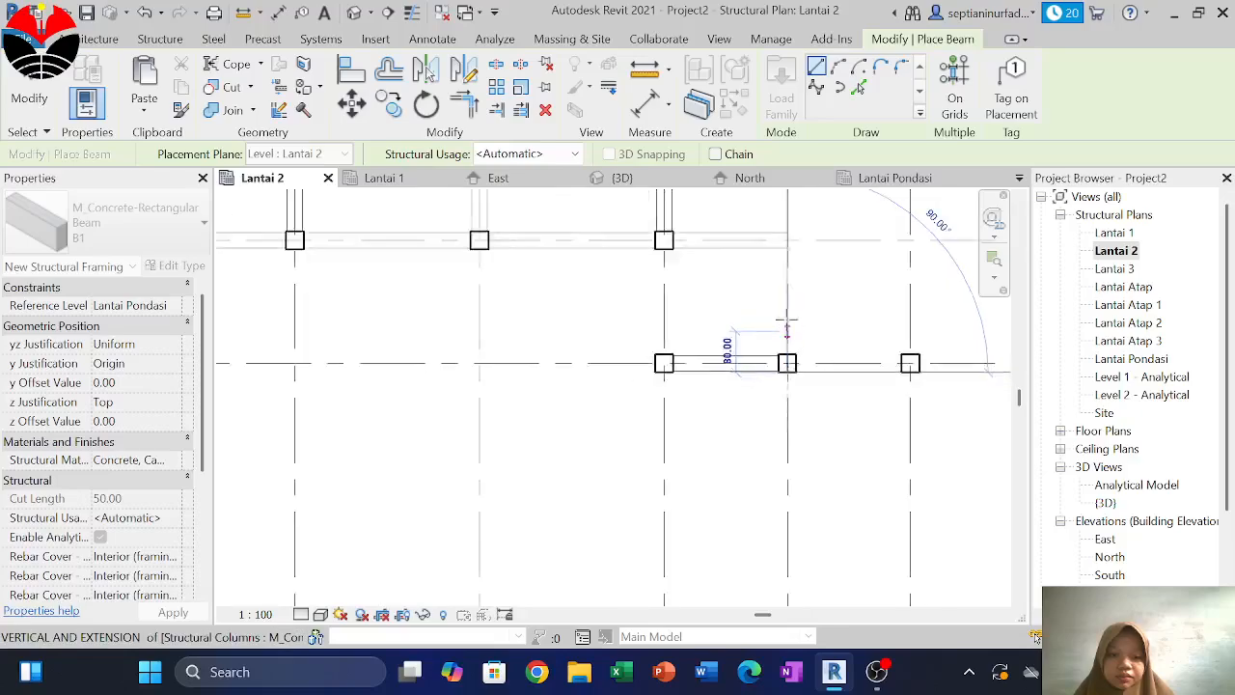
scroll(789, 553, "up", 4)
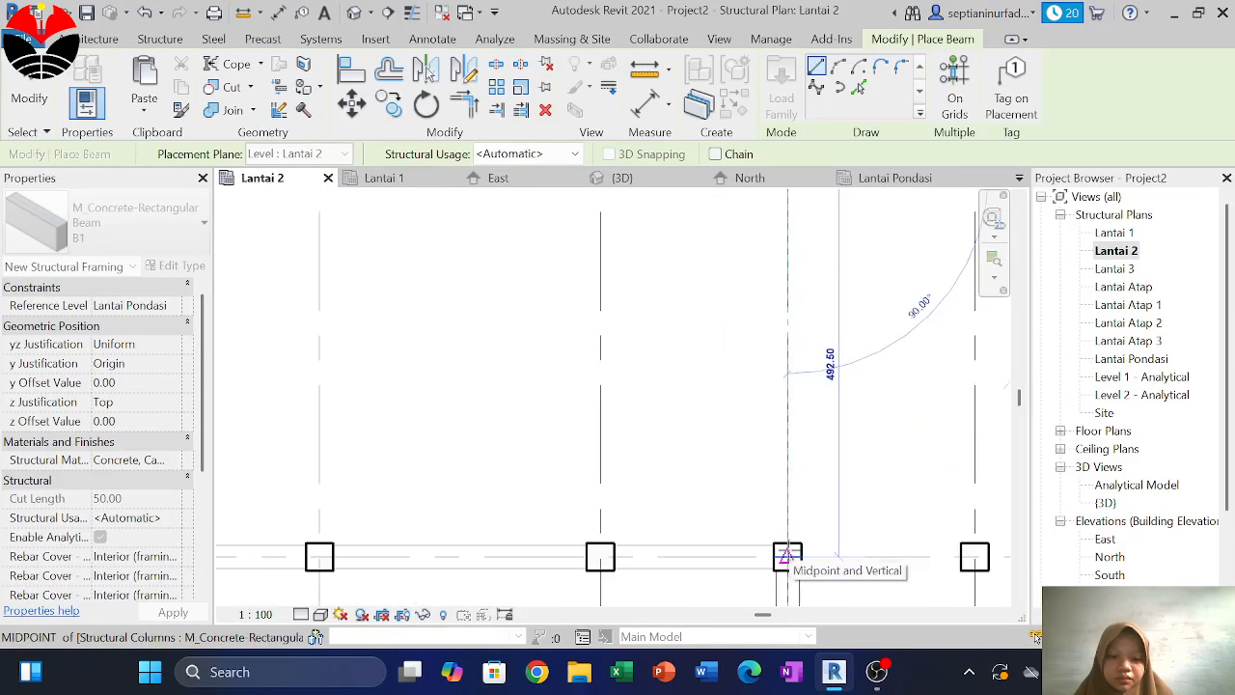
left_click(786, 537)
scroll(789, 550, "down", 4)
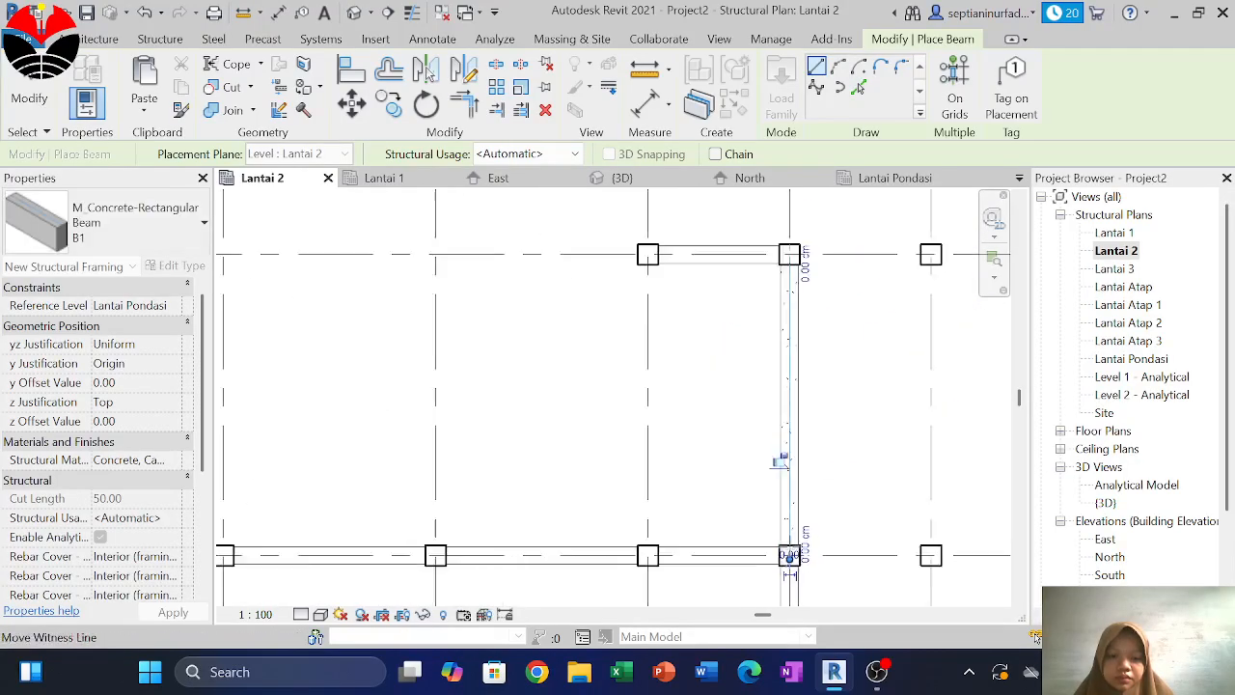
Draw a B1 beam along grid I from the column just above grid 4 down to the grid 3 column
middle_click_drag(784, 395, 766, 452)
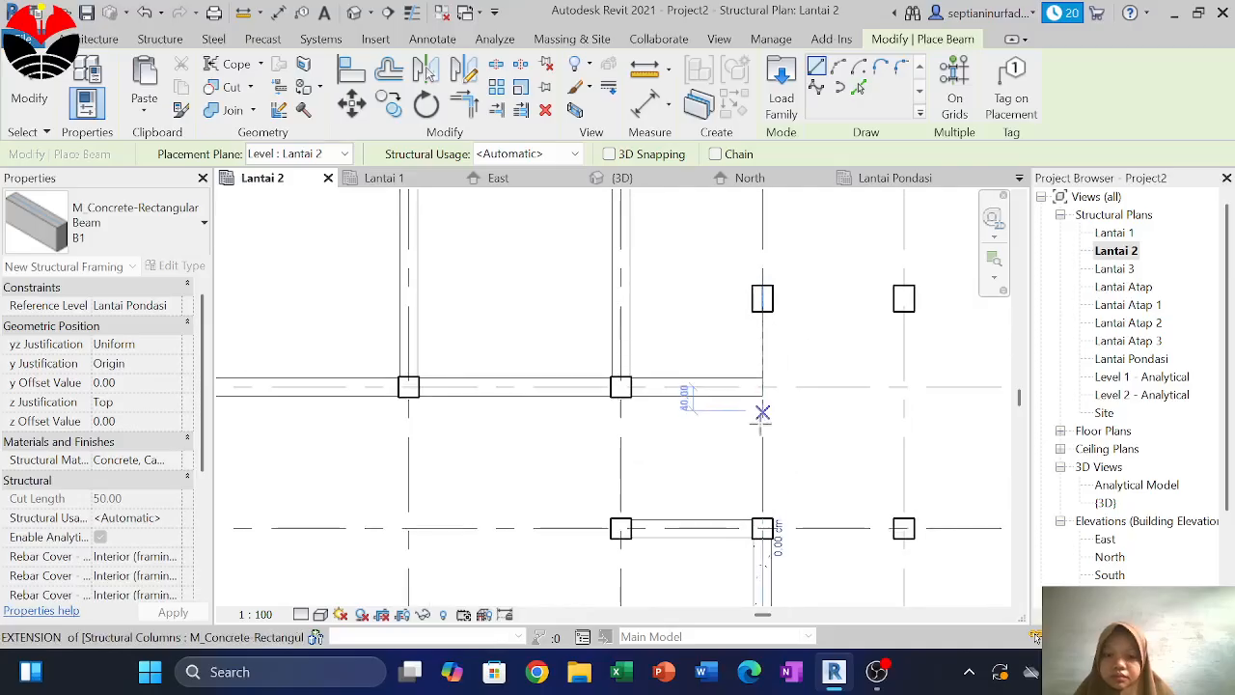
scroll(764, 420, "down", 2)
scroll(761, 371, "up", 3)
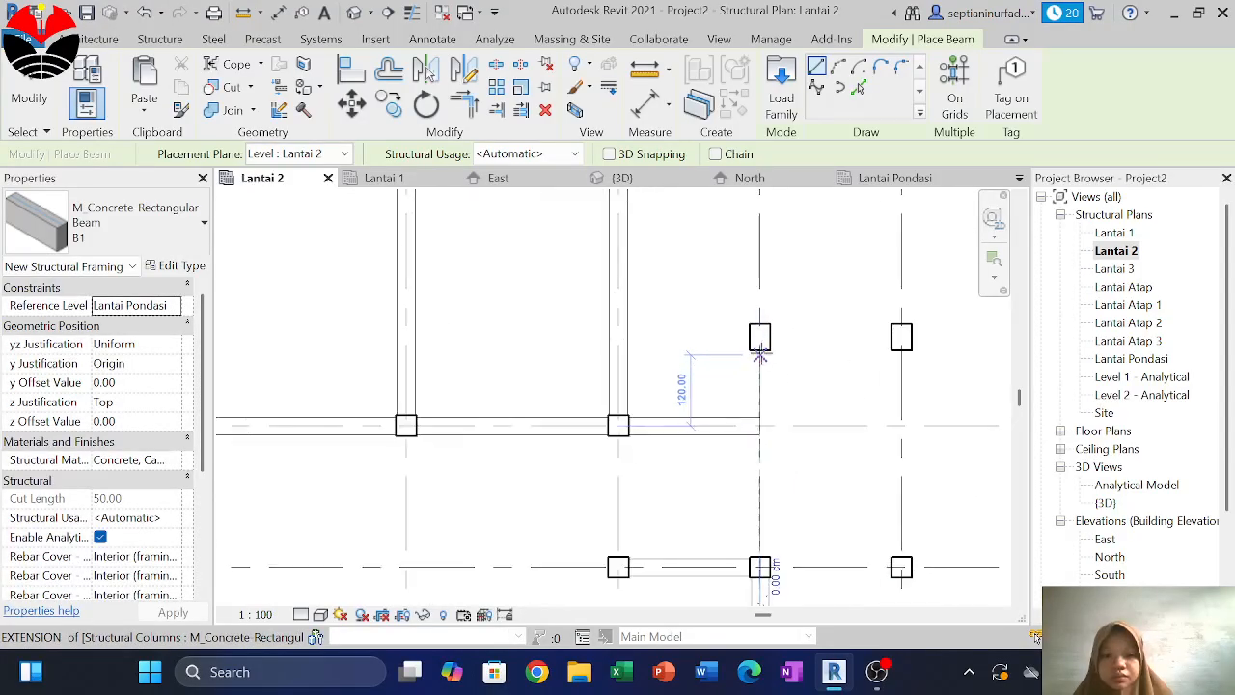
left_click(760, 349)
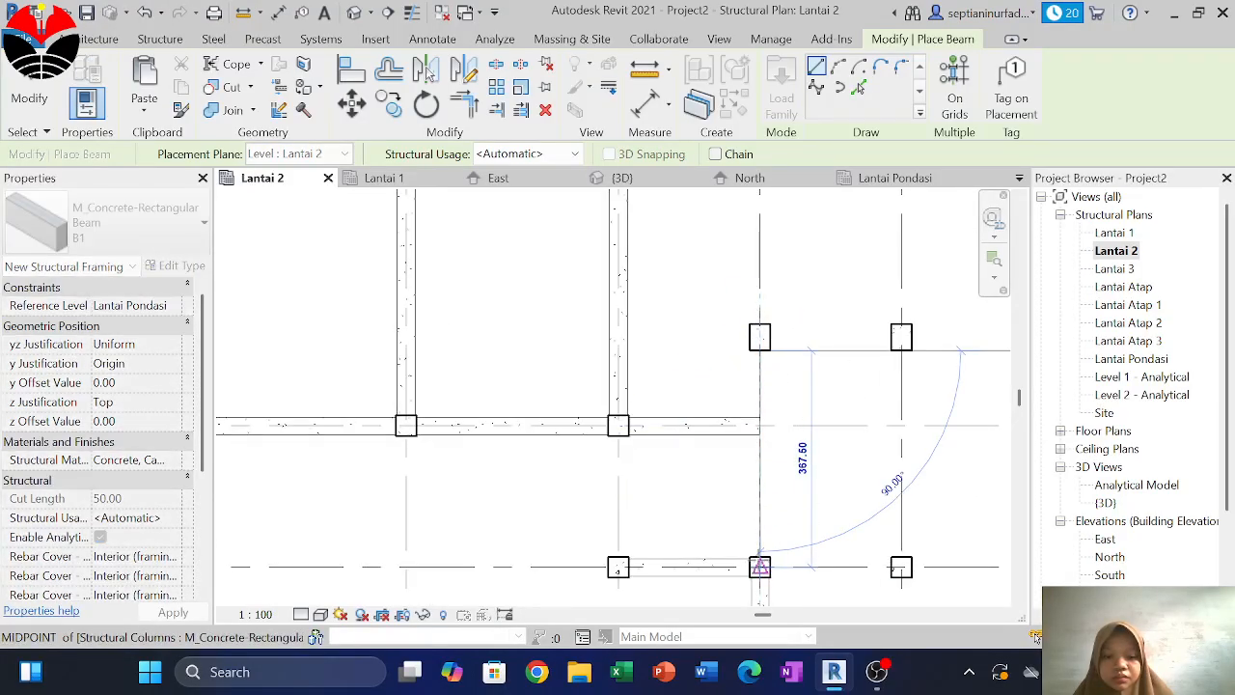
left_click(761, 560)
scroll(786, 434, "down", 4)
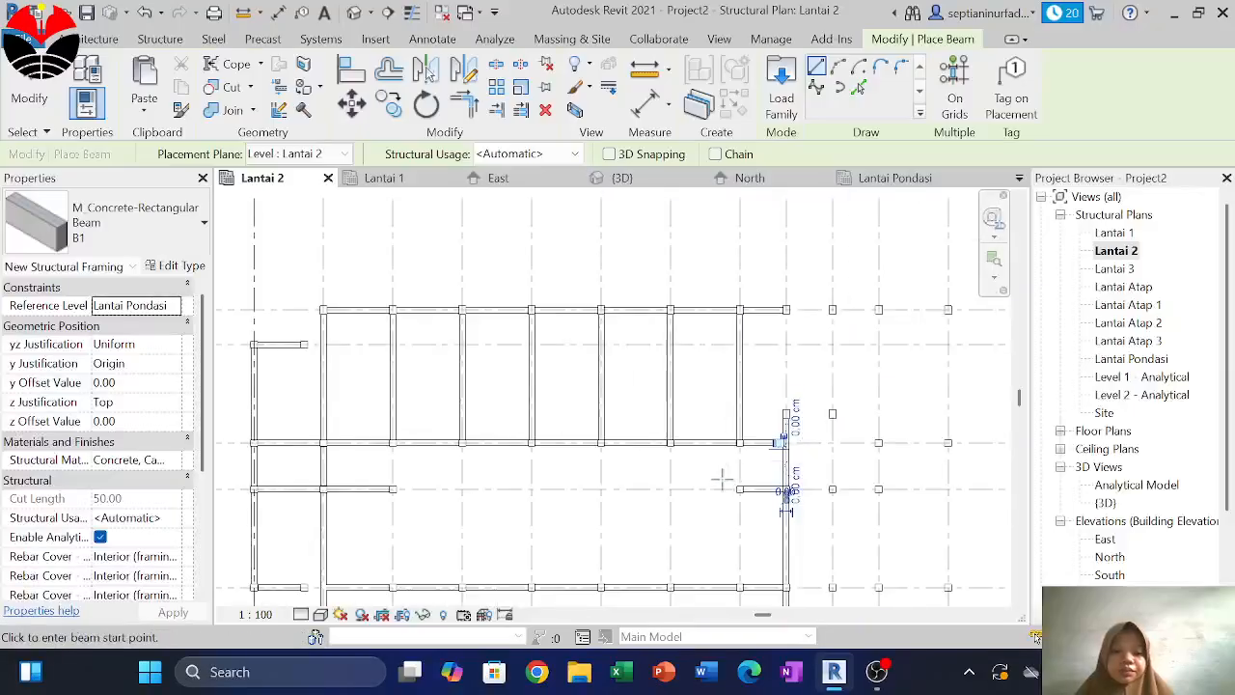
Draw a B1 beam along grid H between the columns at grids 4 and 3
middle_click_drag(723, 477, 776, 459)
scroll(799, 418, "up", 4)
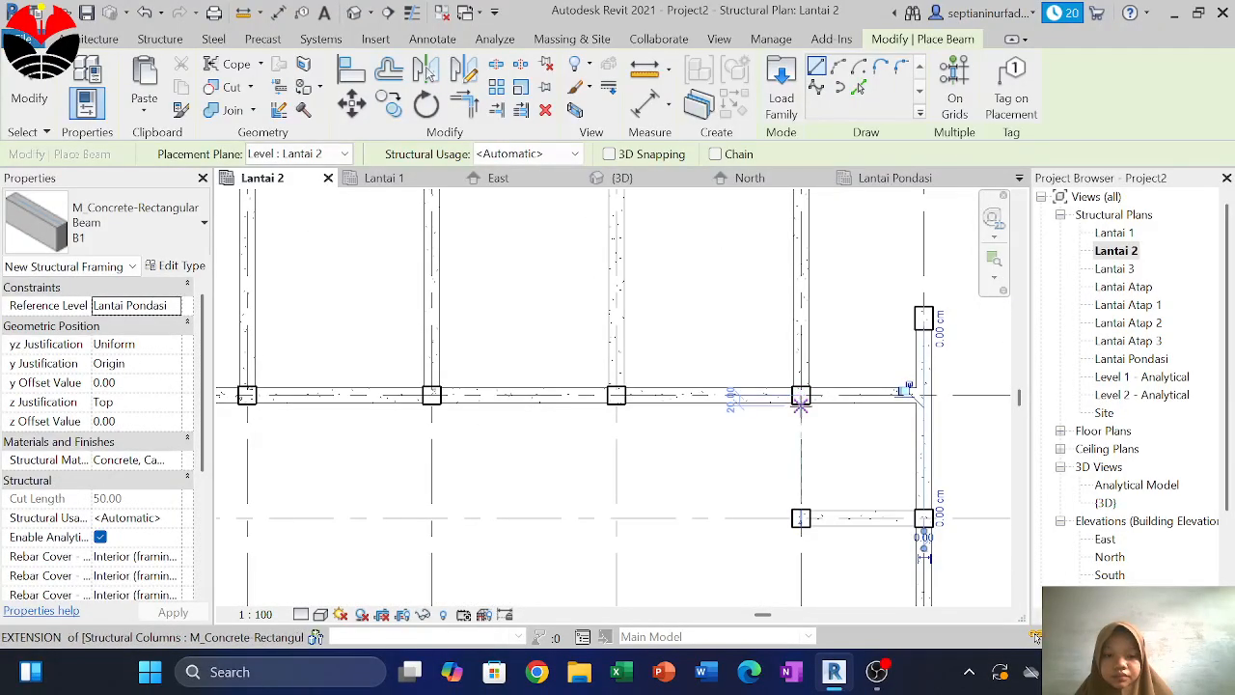
scroll(799, 404, "up", 2)
left_click(801, 401)
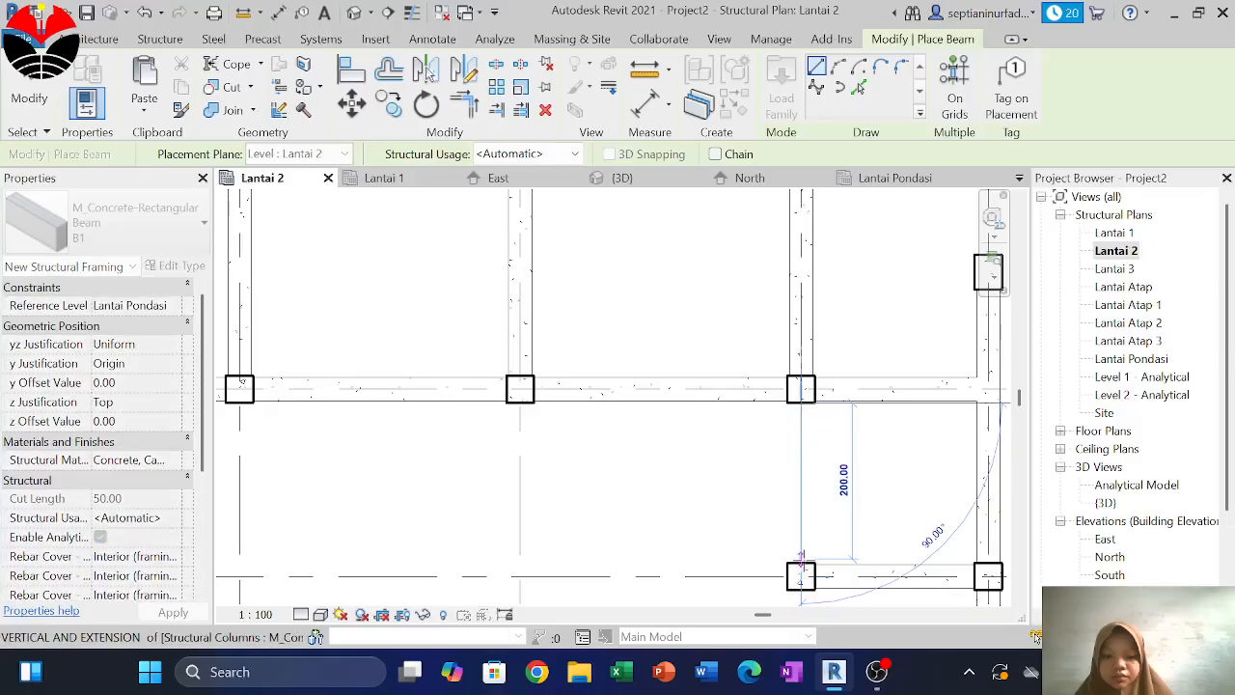
scroll(801, 562, "down", 5)
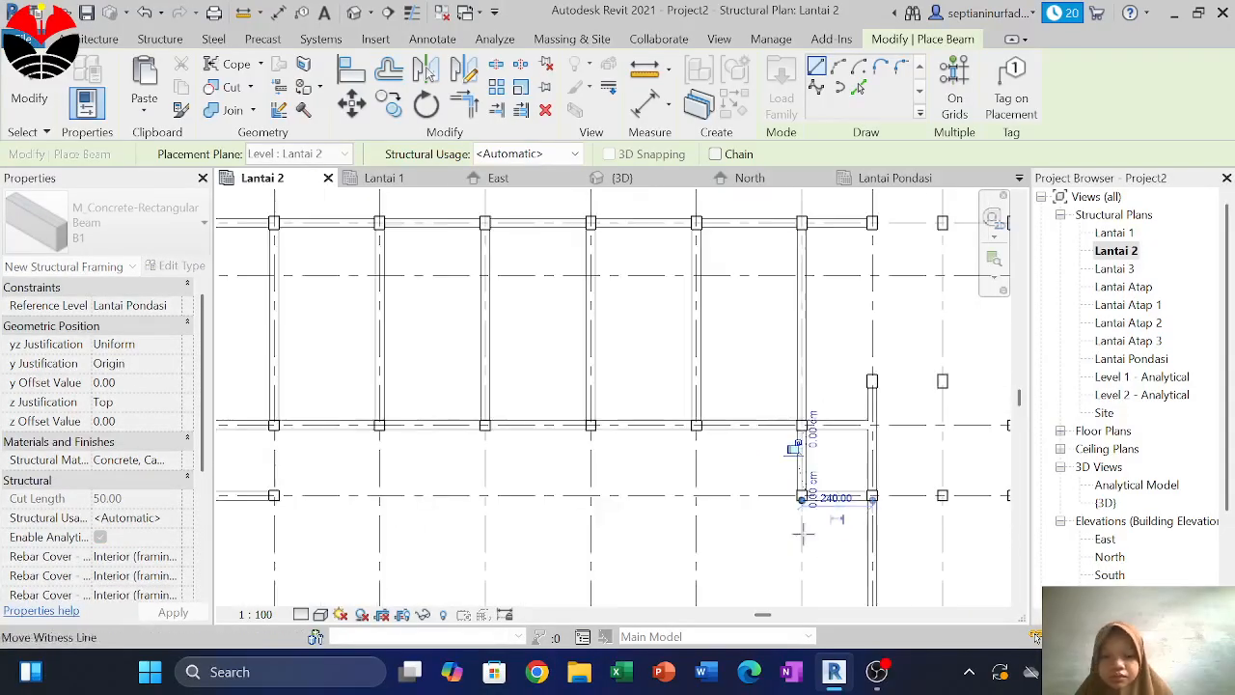
Draw a B1 beam along grid H from the grid 2 column up to the grid 3 column
middle_click_drag(799, 521, 807, 340)
left_click(800, 288)
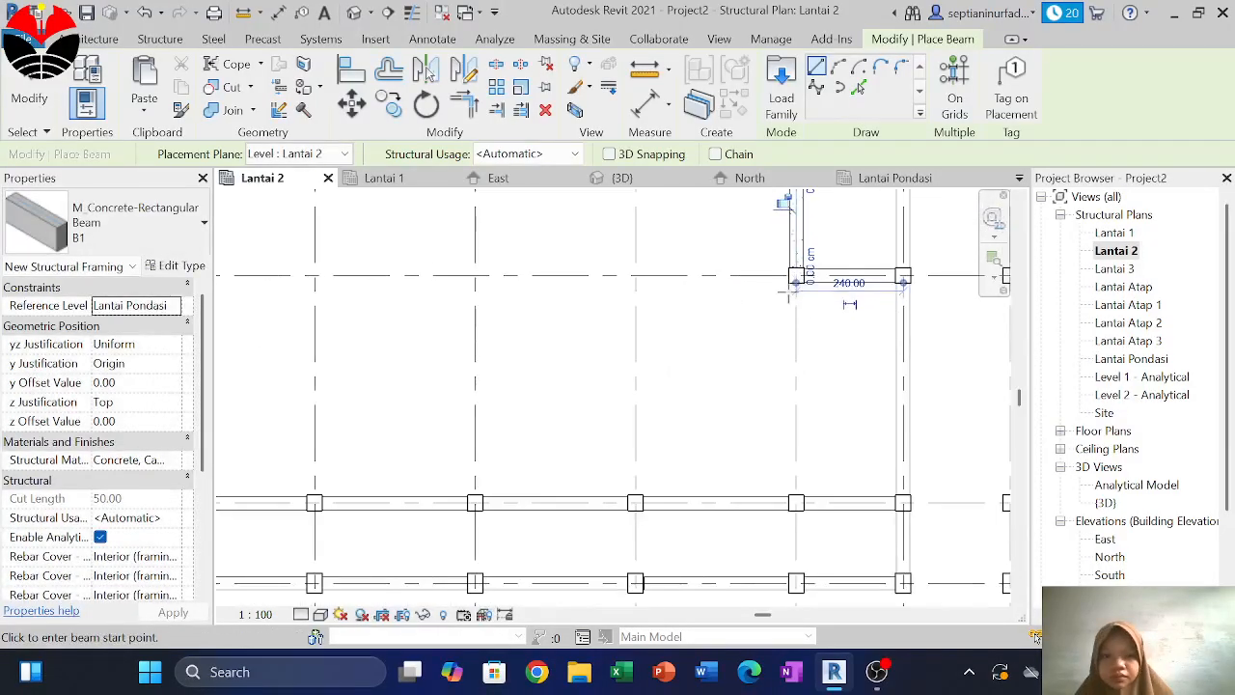
scroll(798, 280, "up", 4)
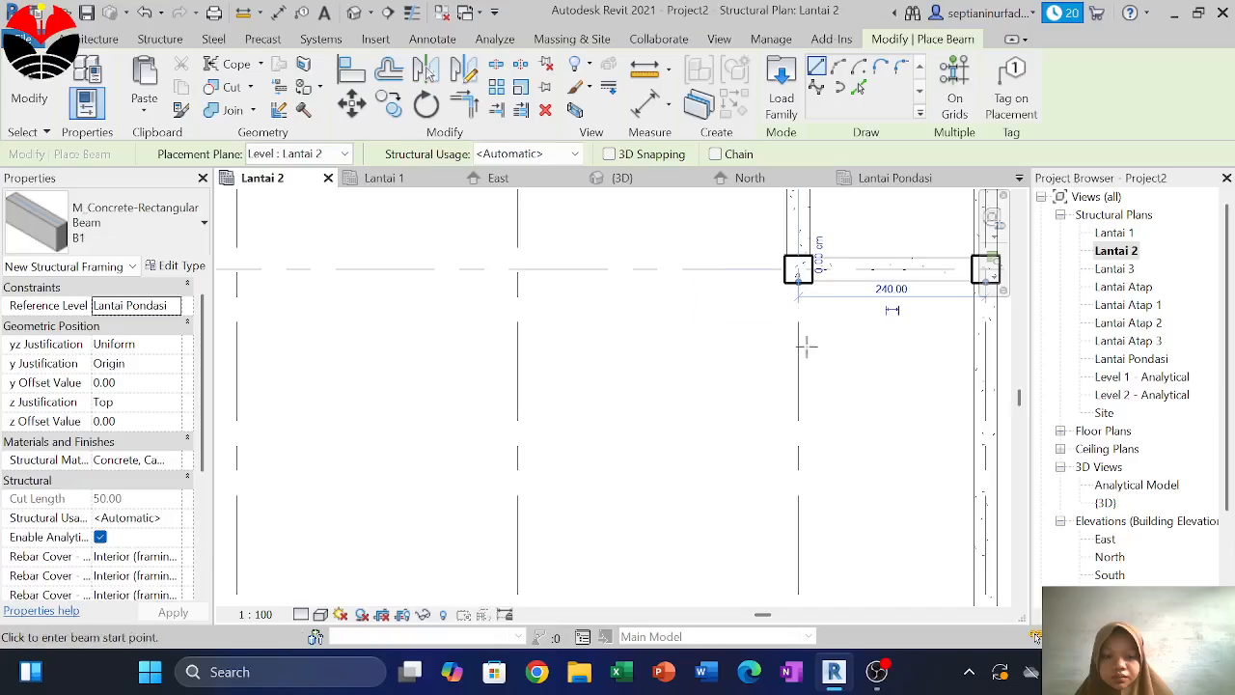
scroll(802, 357, "down", 3)
scroll(800, 527, "up", 2)
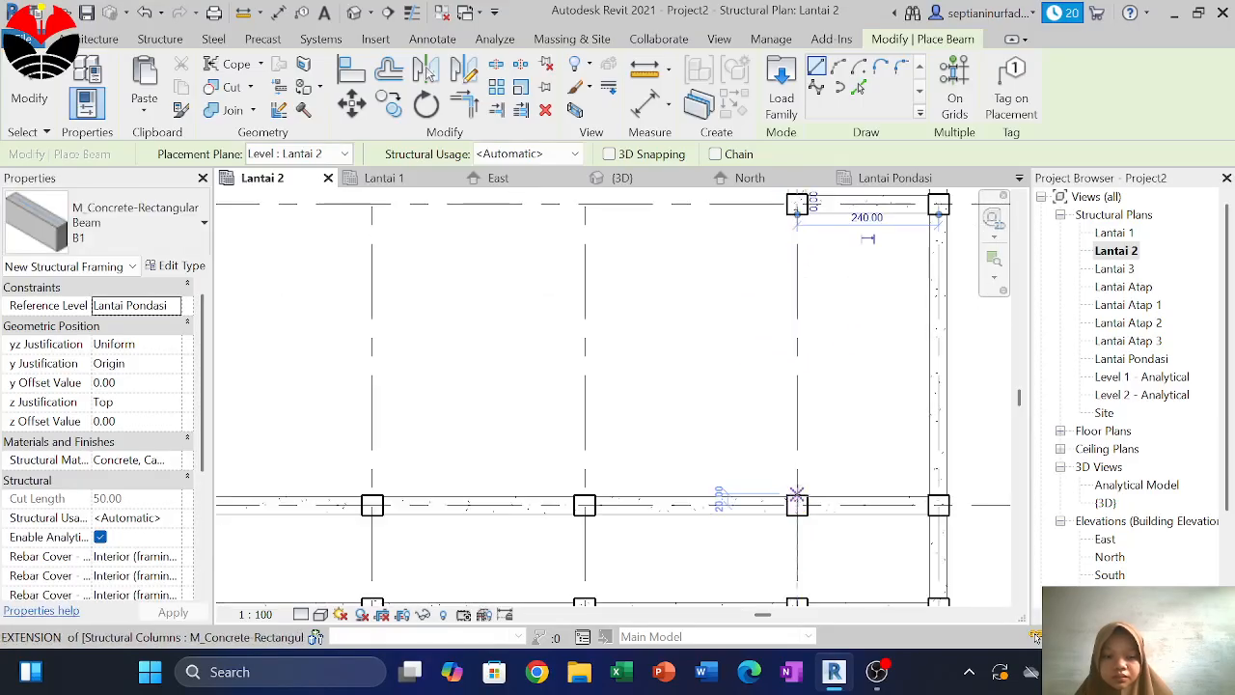
scroll(797, 497, "up", 2)
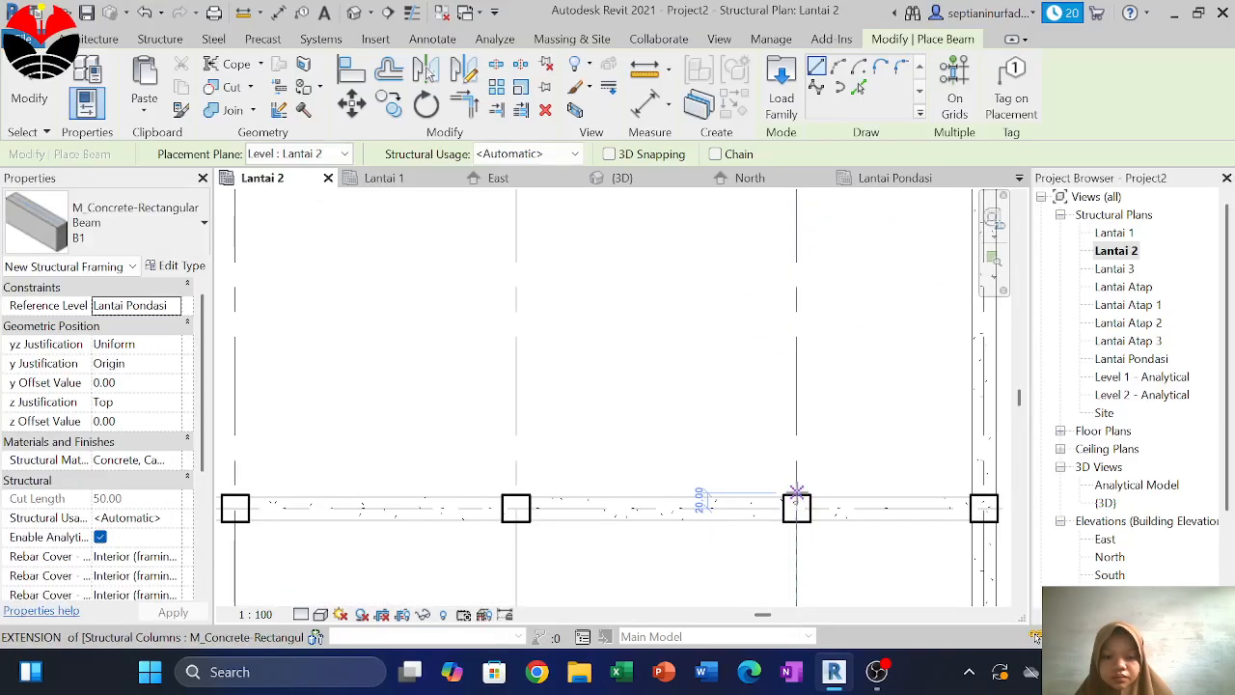
left_click(797, 497)
scroll(810, 439, "down", 3)
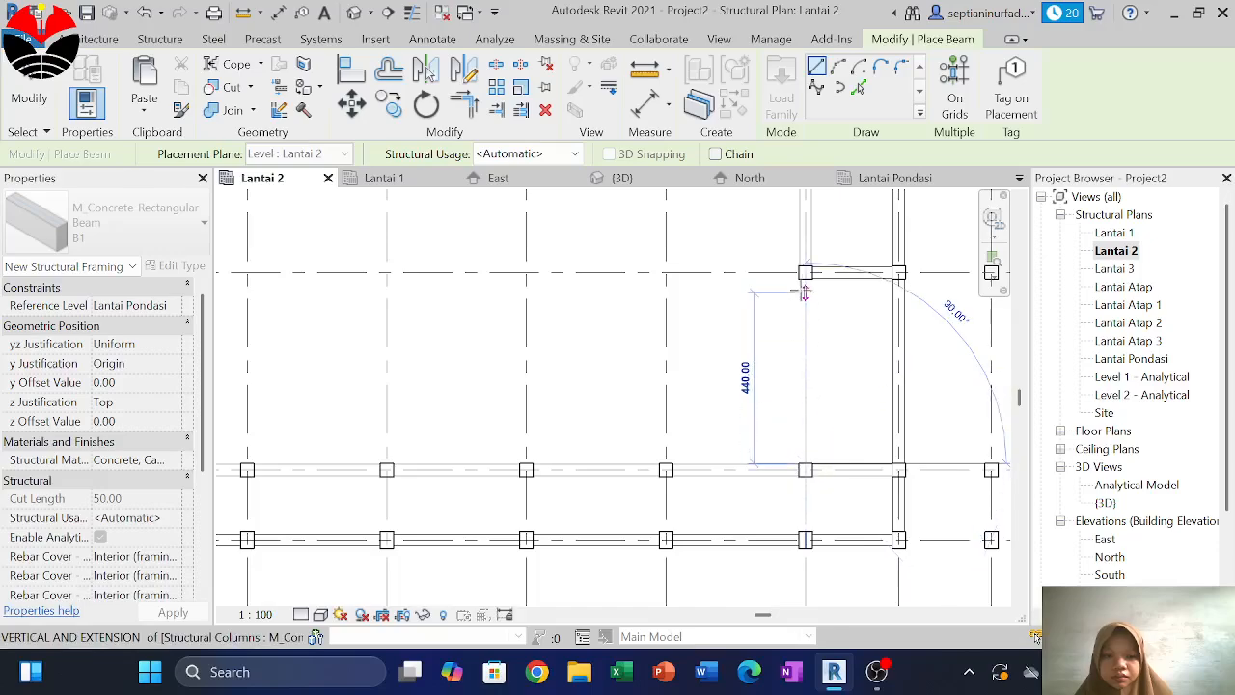
scroll(805, 277, "up", 4)
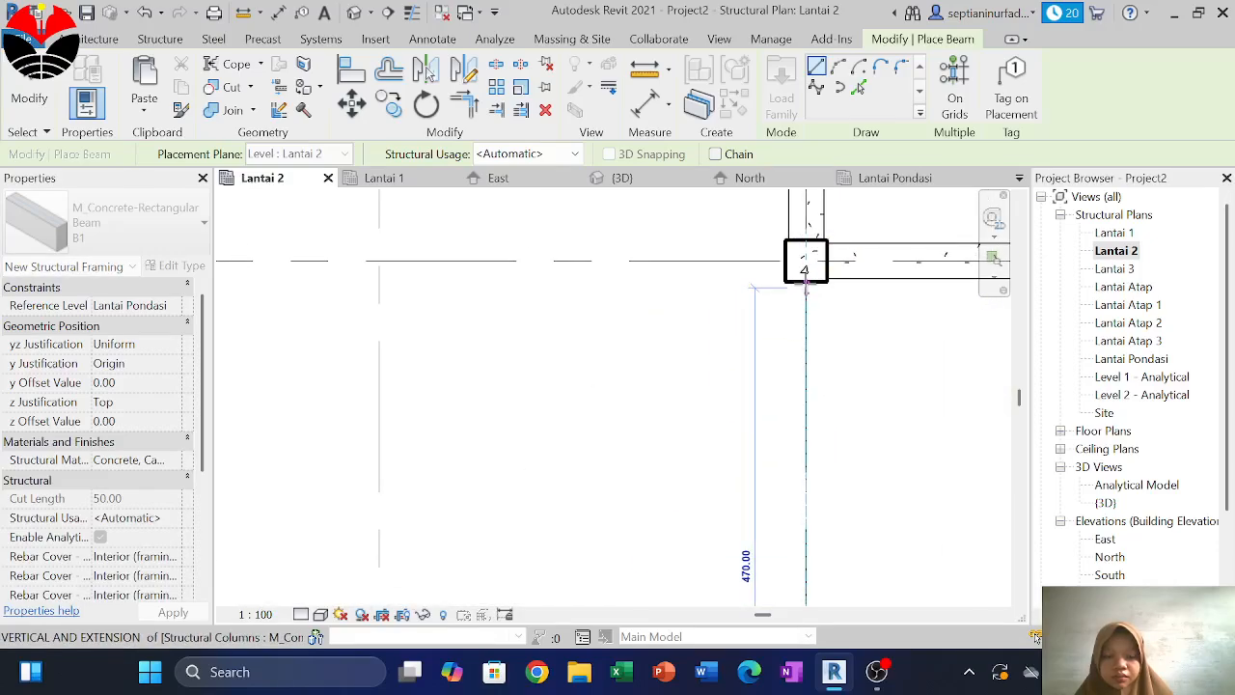
left_click(805, 279)
scroll(852, 354, "up", 2)
key("Escape")
key("Escape")
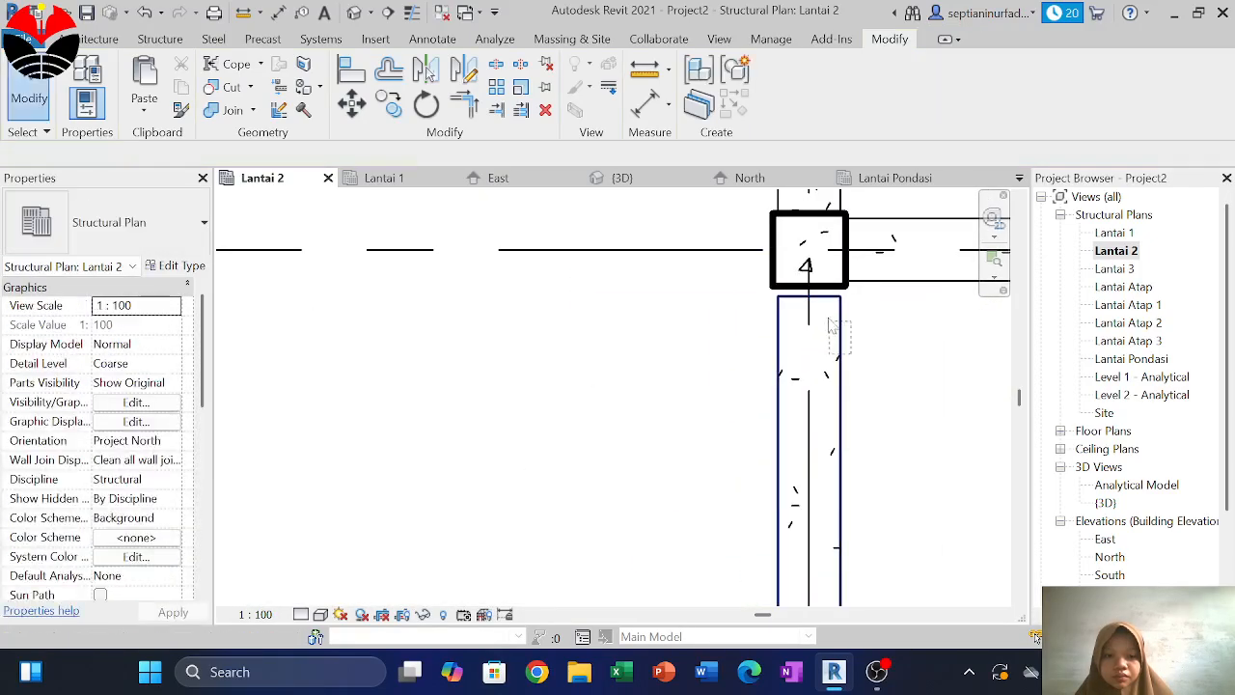
Extend the upper end of the new grid H beam to meet the grid 3 column
left_click(829, 328)
scroll(808, 288, "down", 2)
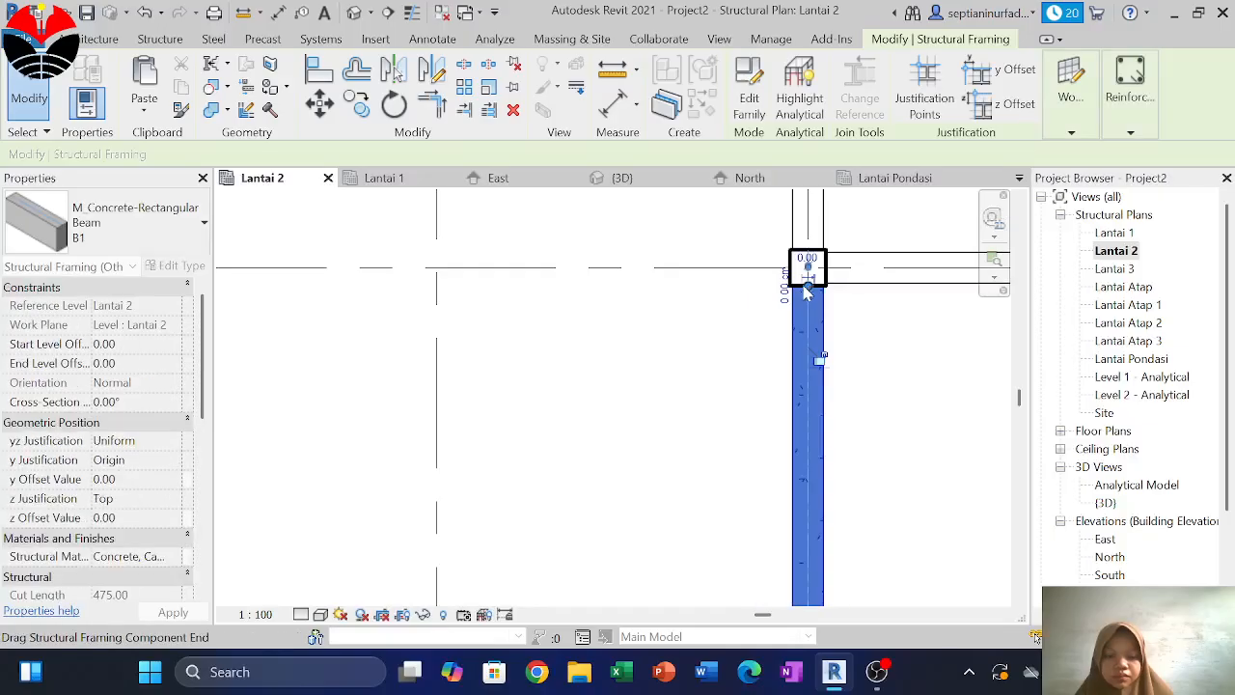
scroll(806, 295, "down", 4)
scroll(801, 328, "up", 4)
left_click(789, 415)
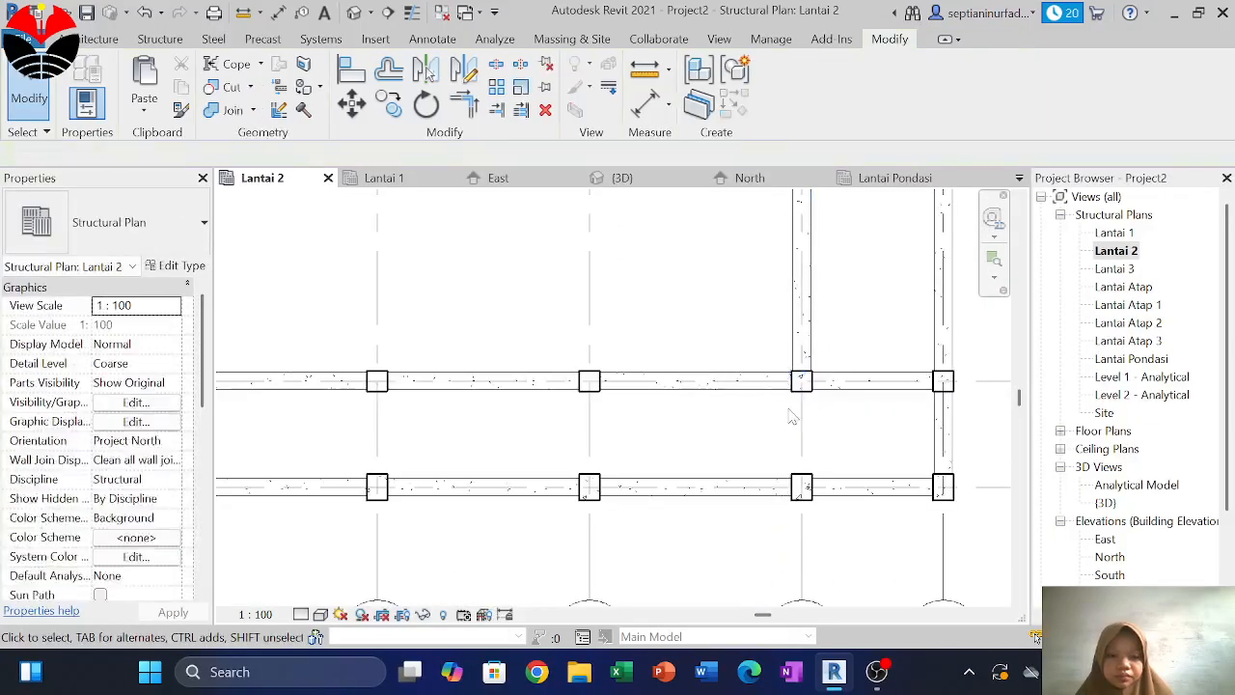
Draw a B1 beam along grid H between the columns at grids 2 and 1
scroll(792, 410, "up", 1)
key("b")
key("m")
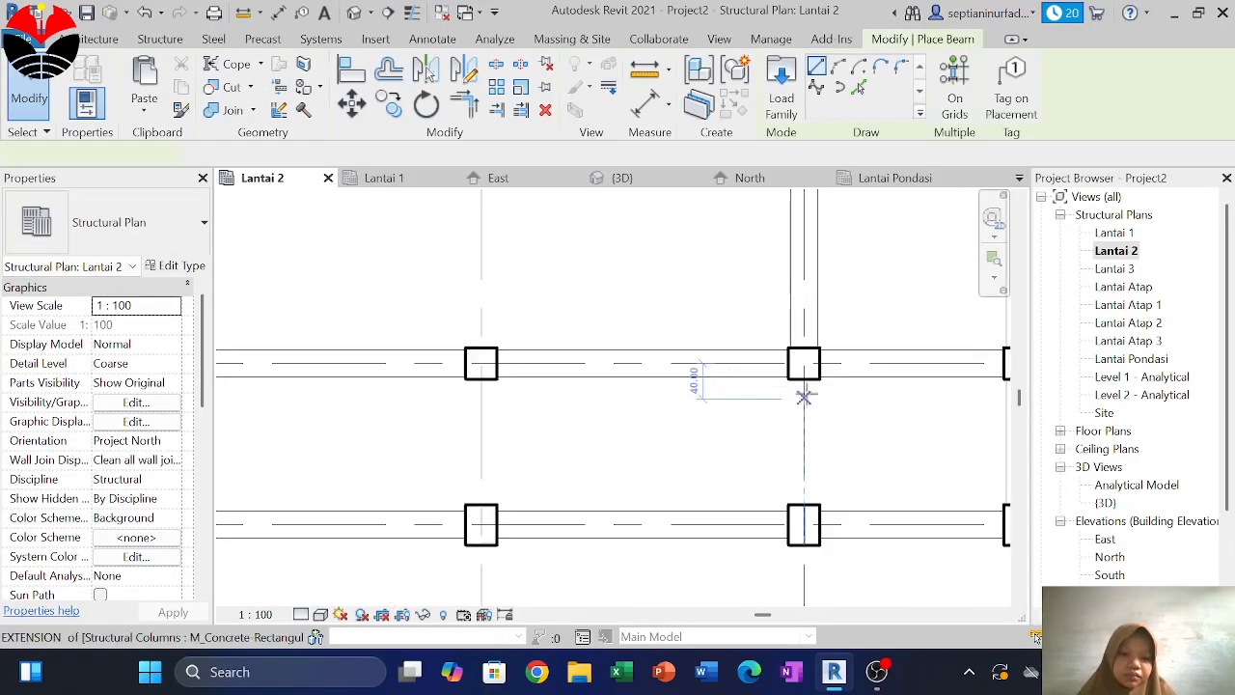
left_click(804, 364)
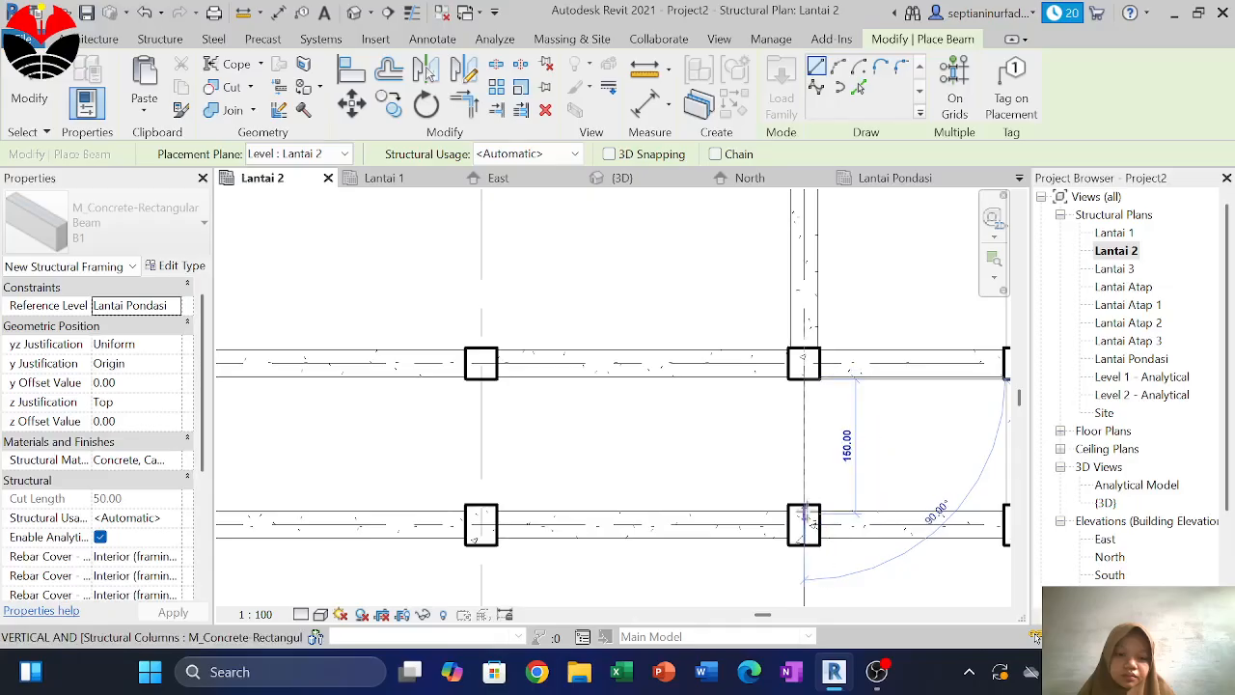
left_click(804, 524)
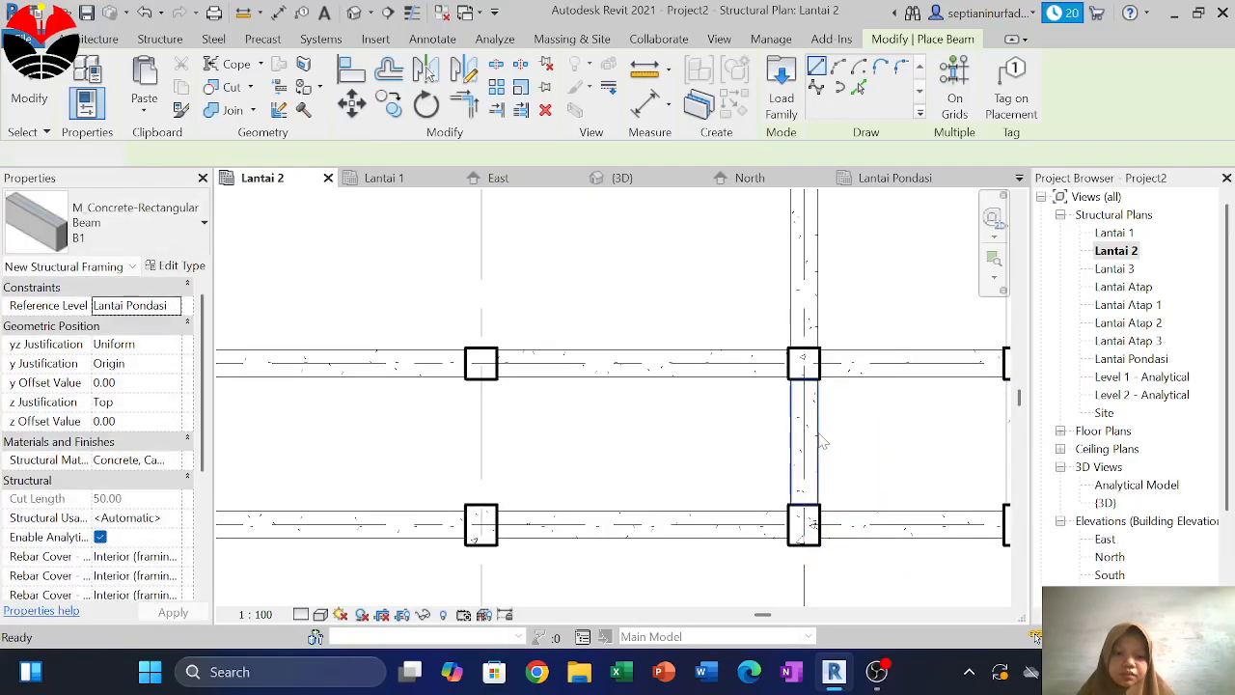
key("Escape")
Copy the short grid H beam between grids 1 and 2 onto grids G, F, E and D
left_click(808, 444)
key("c")
key("o")
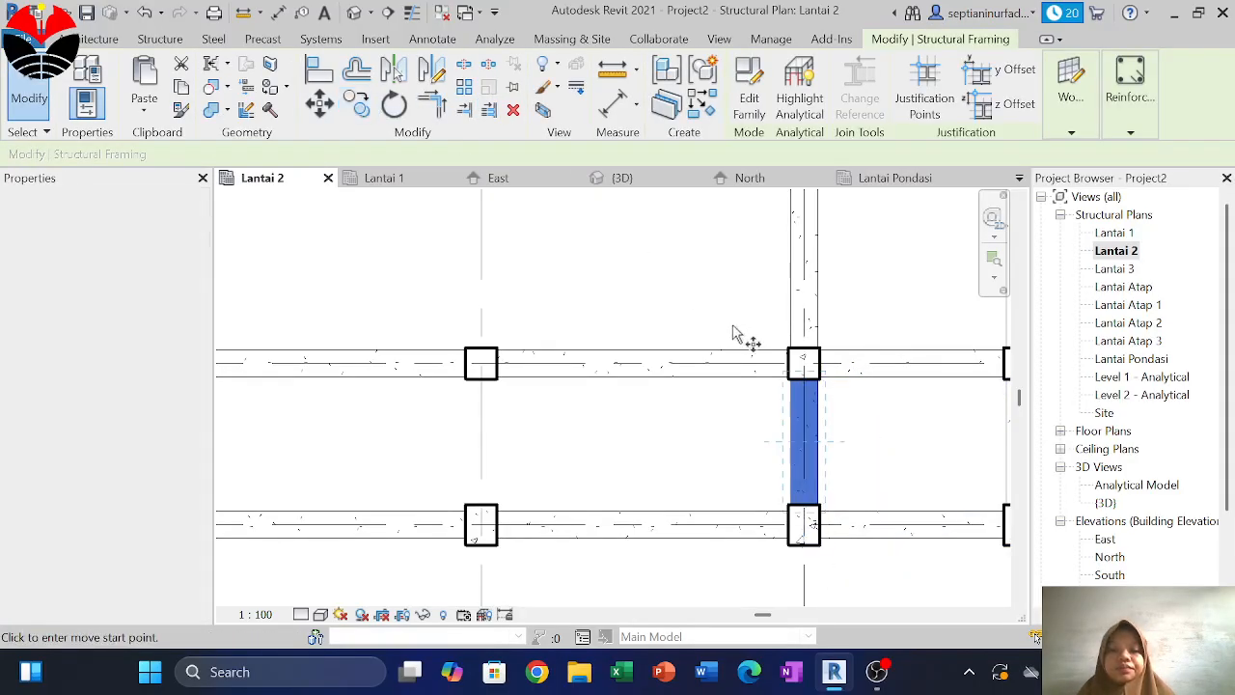
left_click(803, 442)
scroll(669, 364, "down", 5)
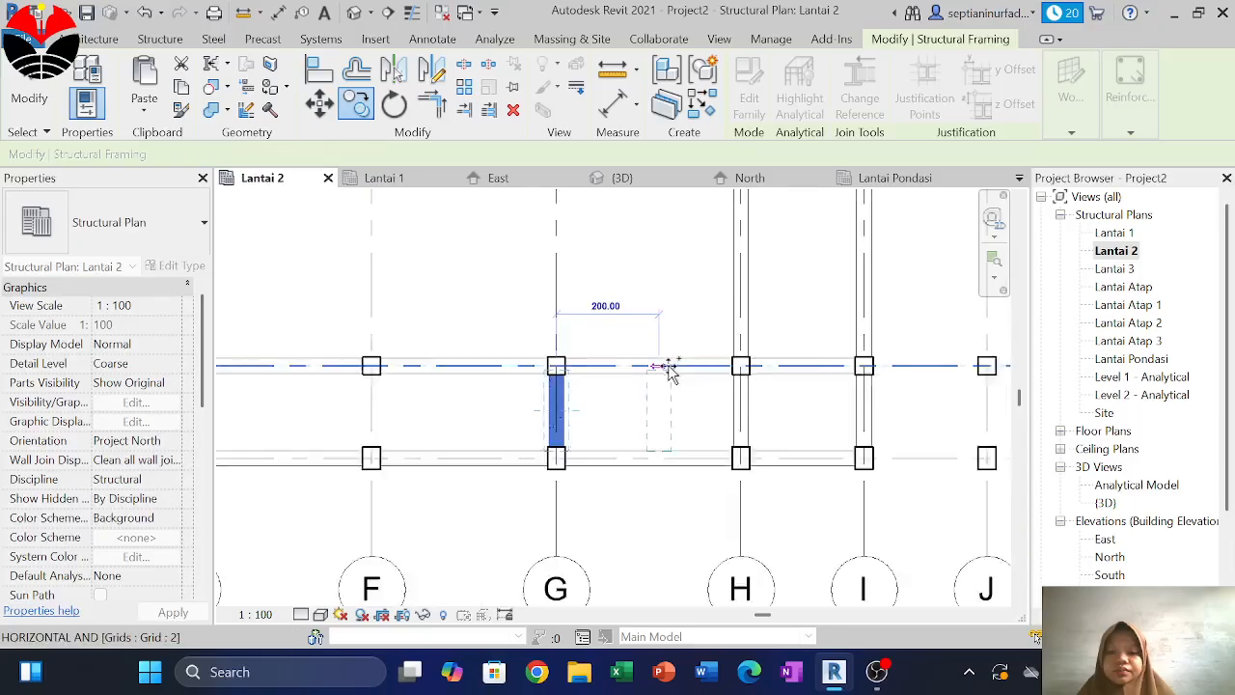
middle_click_drag(473, 353, 515, 427)
scroll(745, 427, "up", 1)
scroll(744, 427, "up", 3)
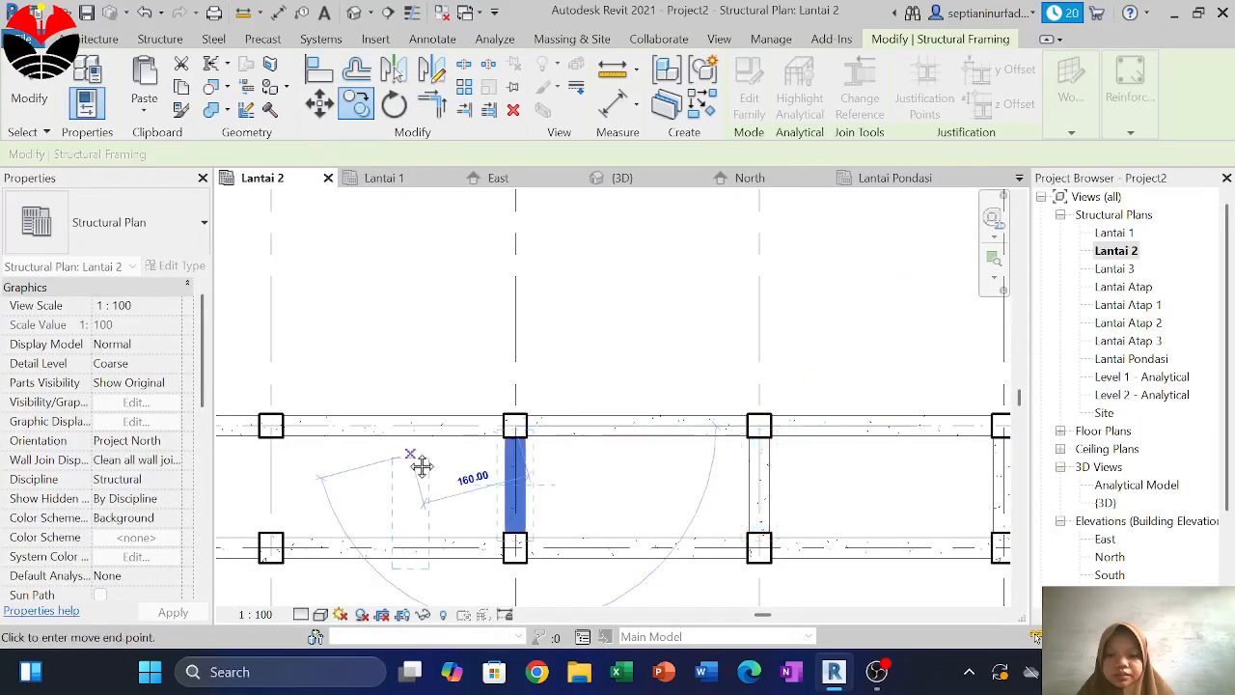
middle_click_drag(412, 463, 609, 473)
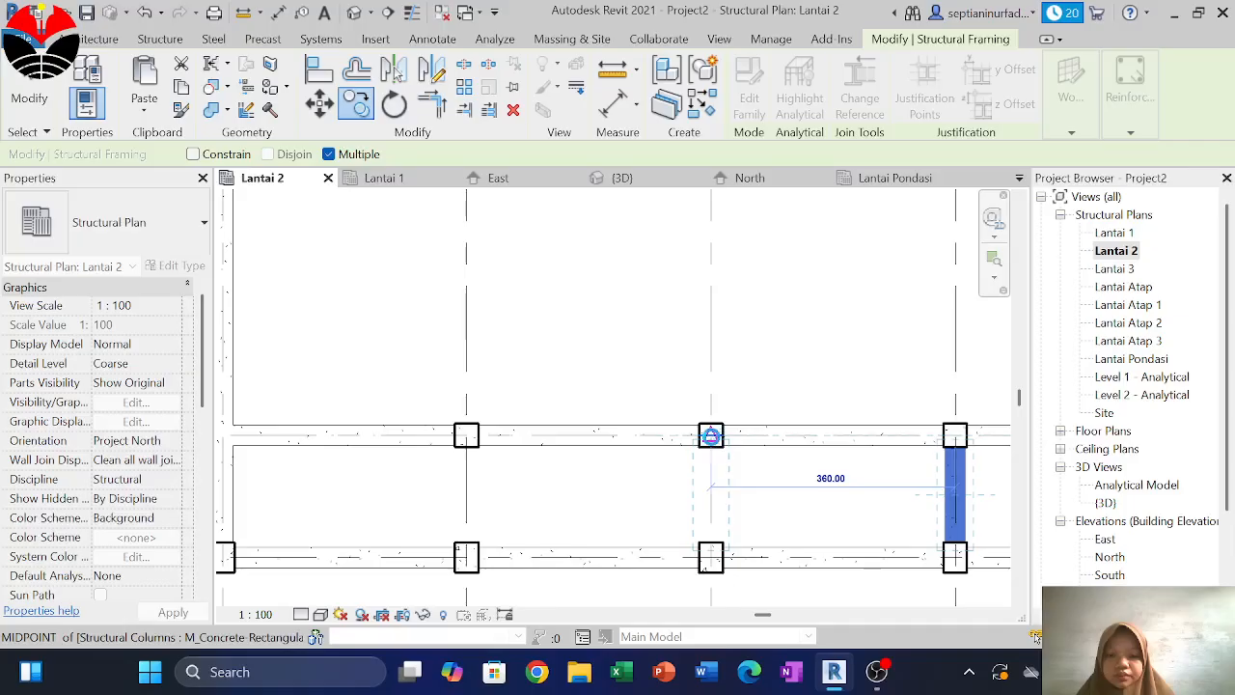
left_click(711, 436)
Place another copy of the short beam on grid C, aligned with the centre of the grid 2 column
left_click(459, 435)
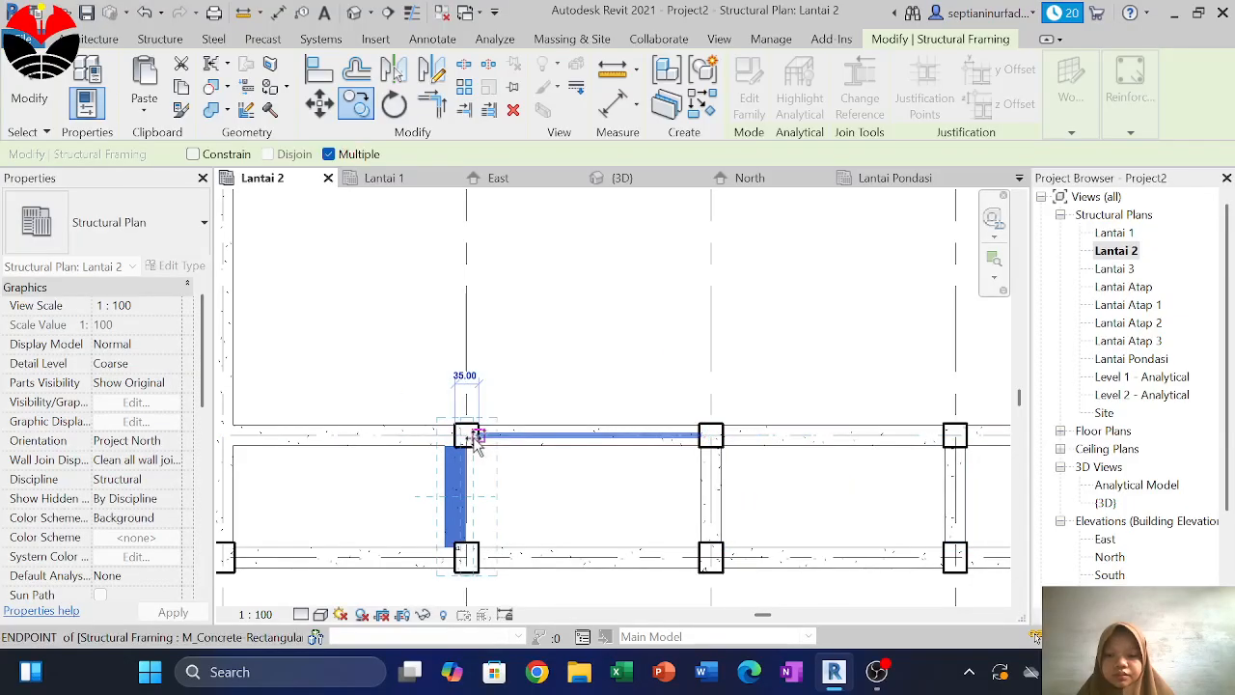
scroll(473, 436, "up", 2)
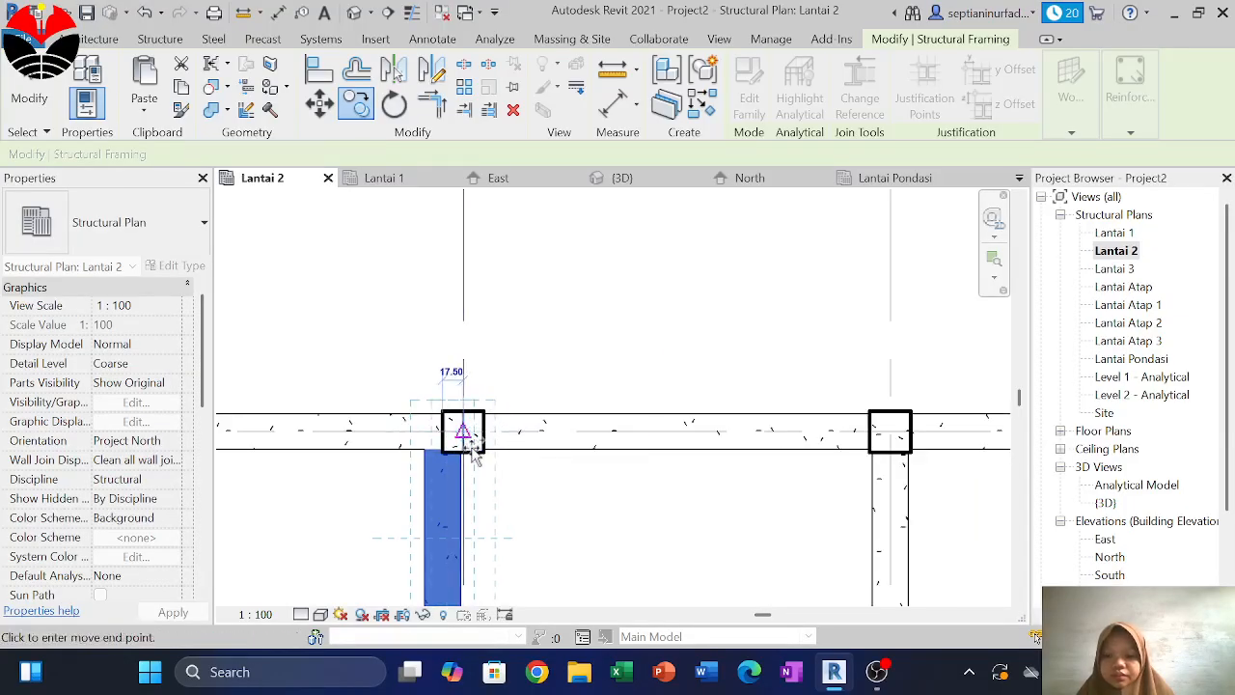
left_click(472, 450)
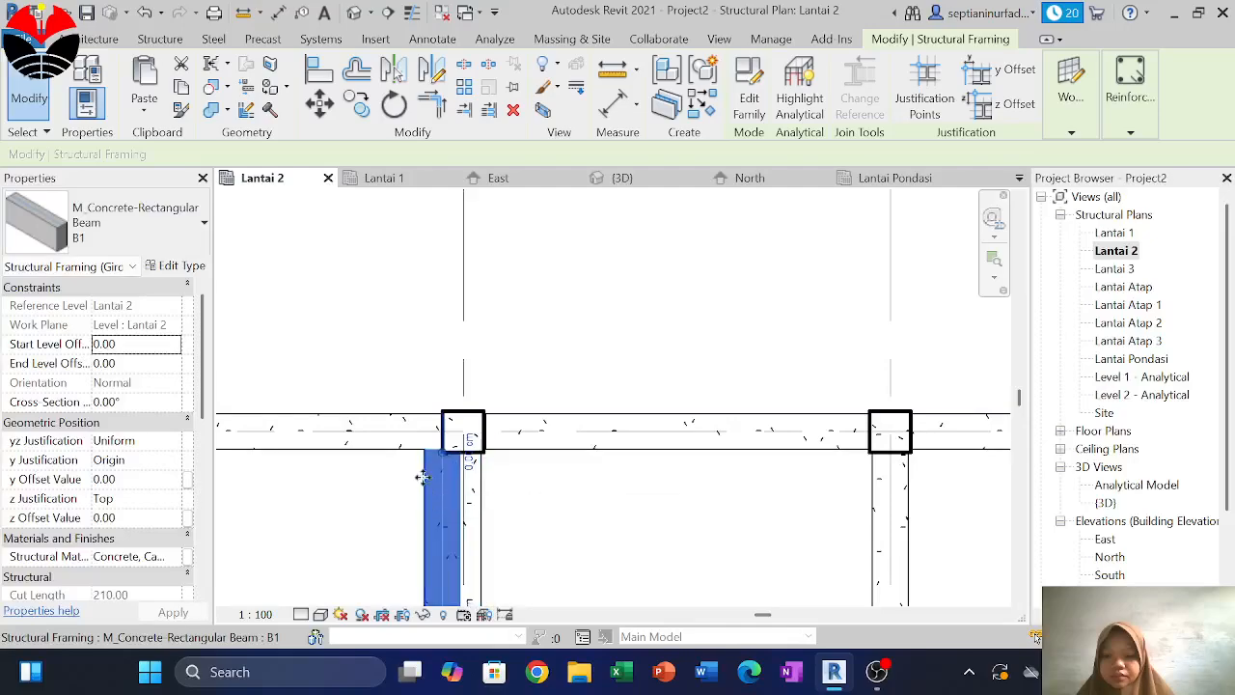
key("Escape")
Draw chained detail lines from the centre of the grid 5 column between grids A and B, 100 down and 100 across to grid B
scroll(632, 406, "down", 5)
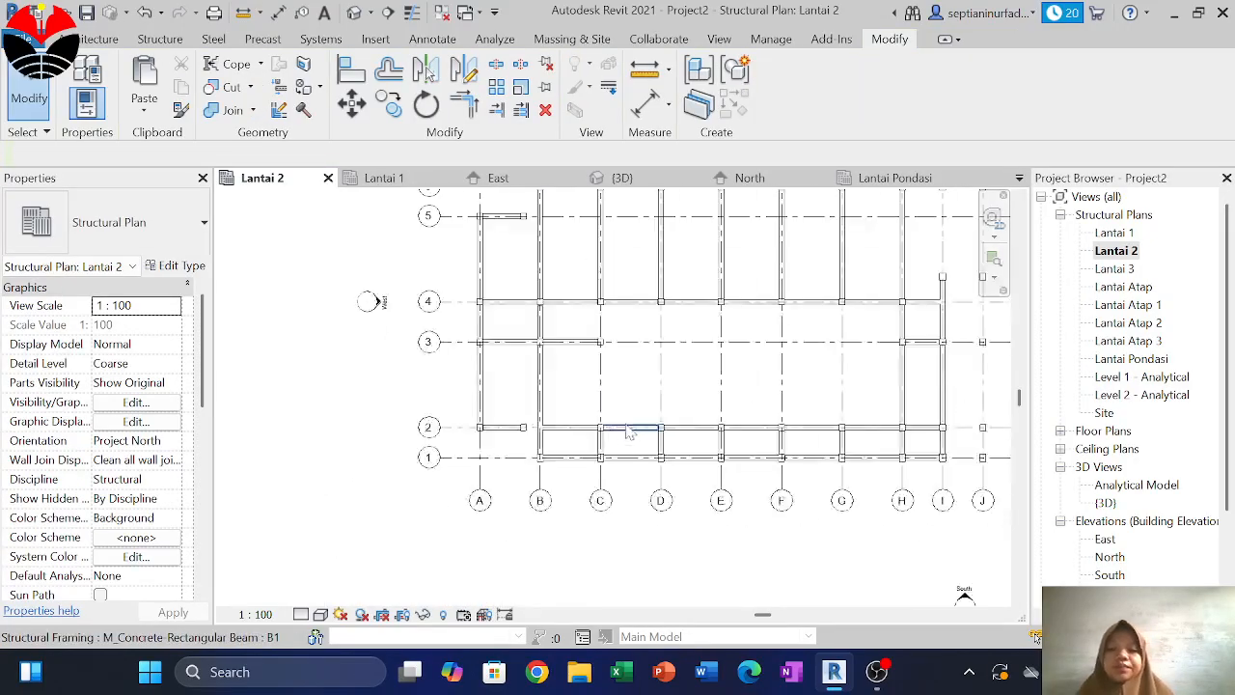
middle_click_drag(631, 404, 591, 467)
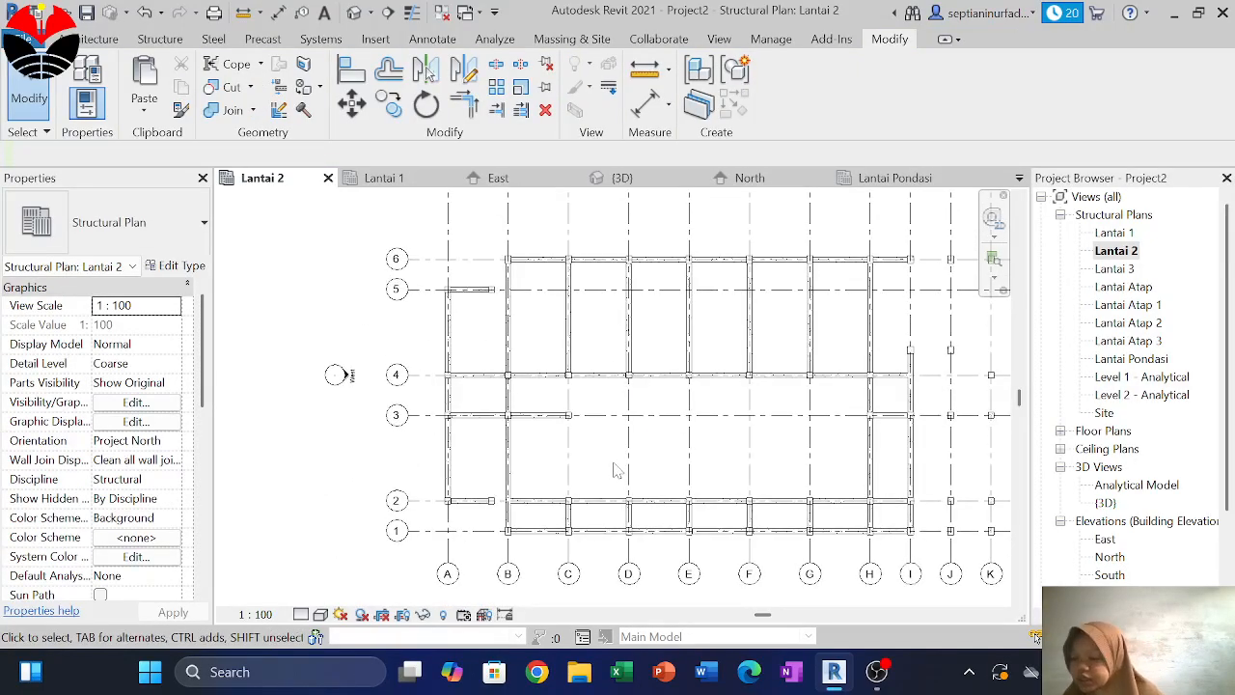
scroll(477, 294, "up", 5)
middle_click_drag(500, 321, 469, 427)
key("d")
key("l")
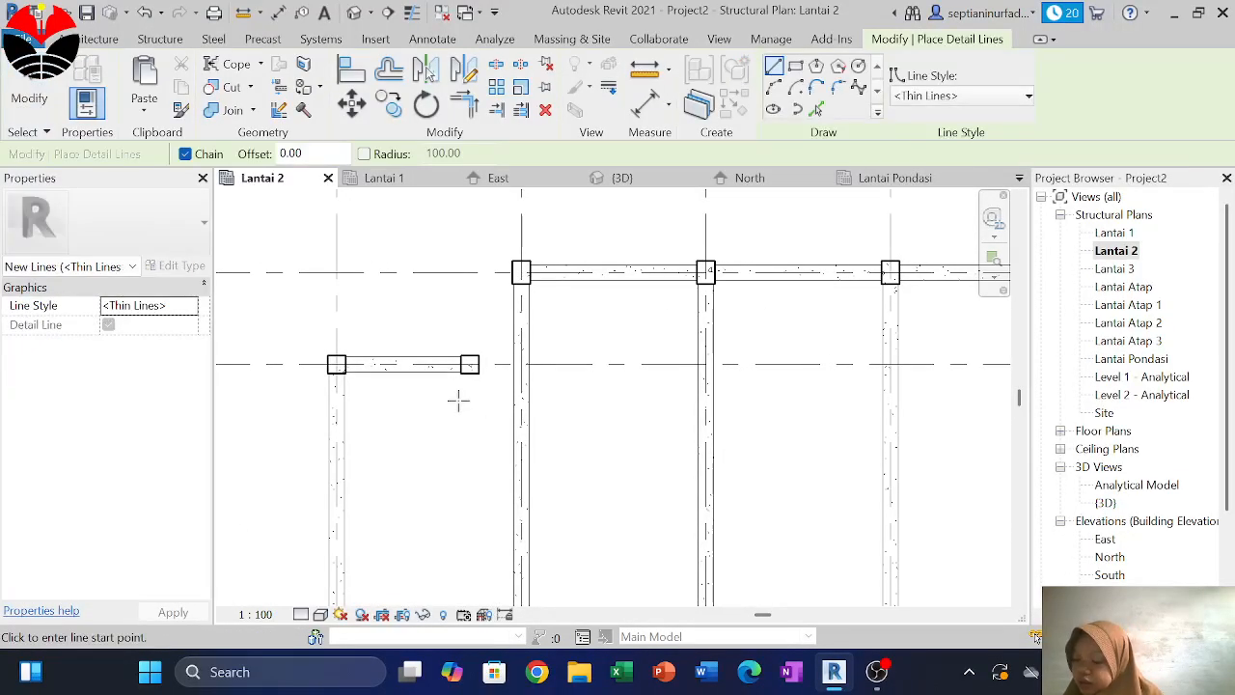
scroll(467, 355, "up", 5)
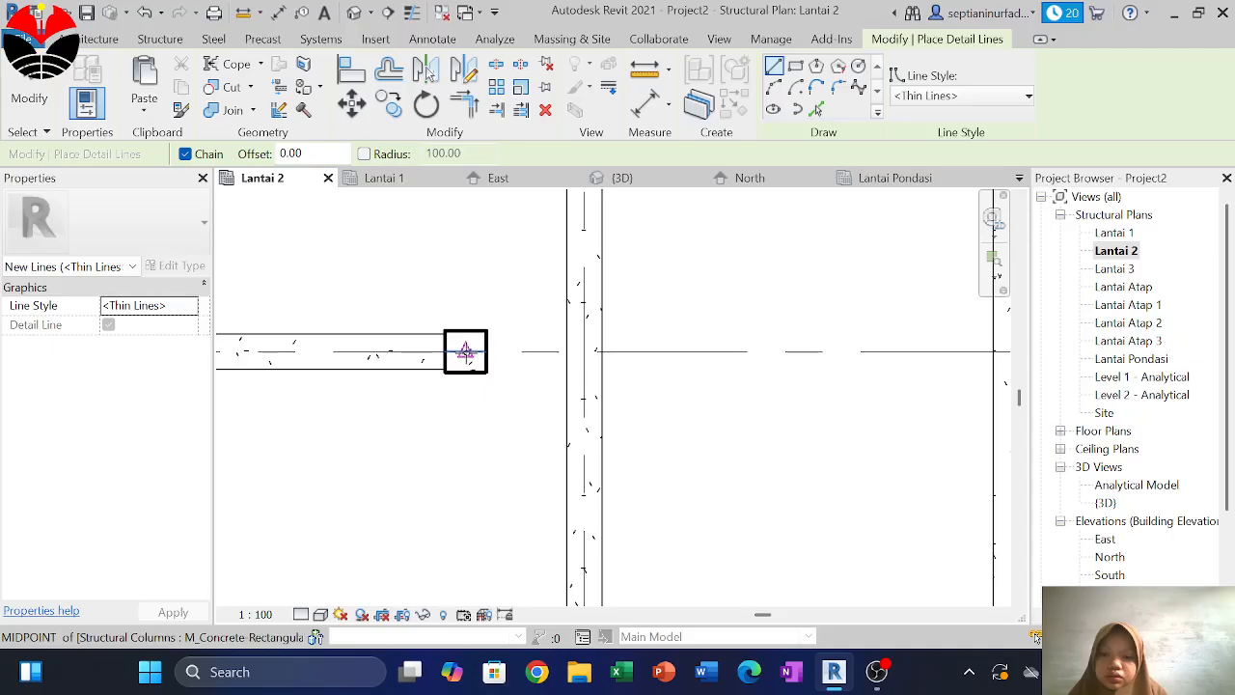
left_click(466, 351)
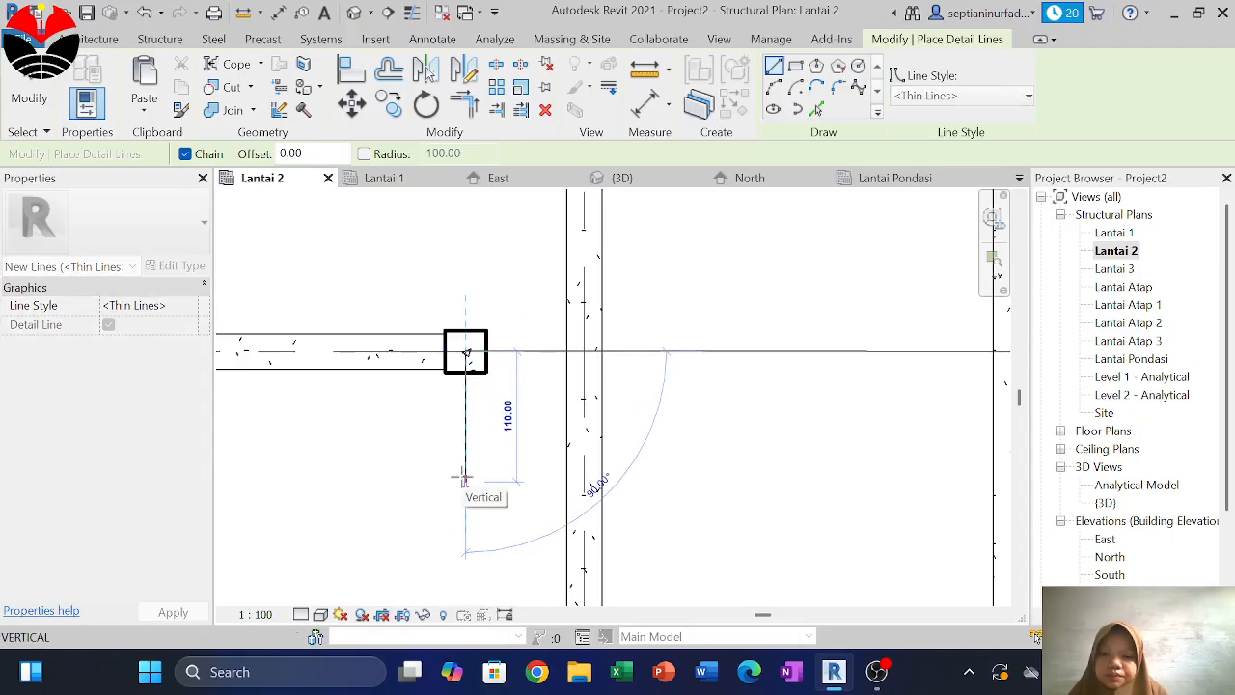
left_click(464, 470)
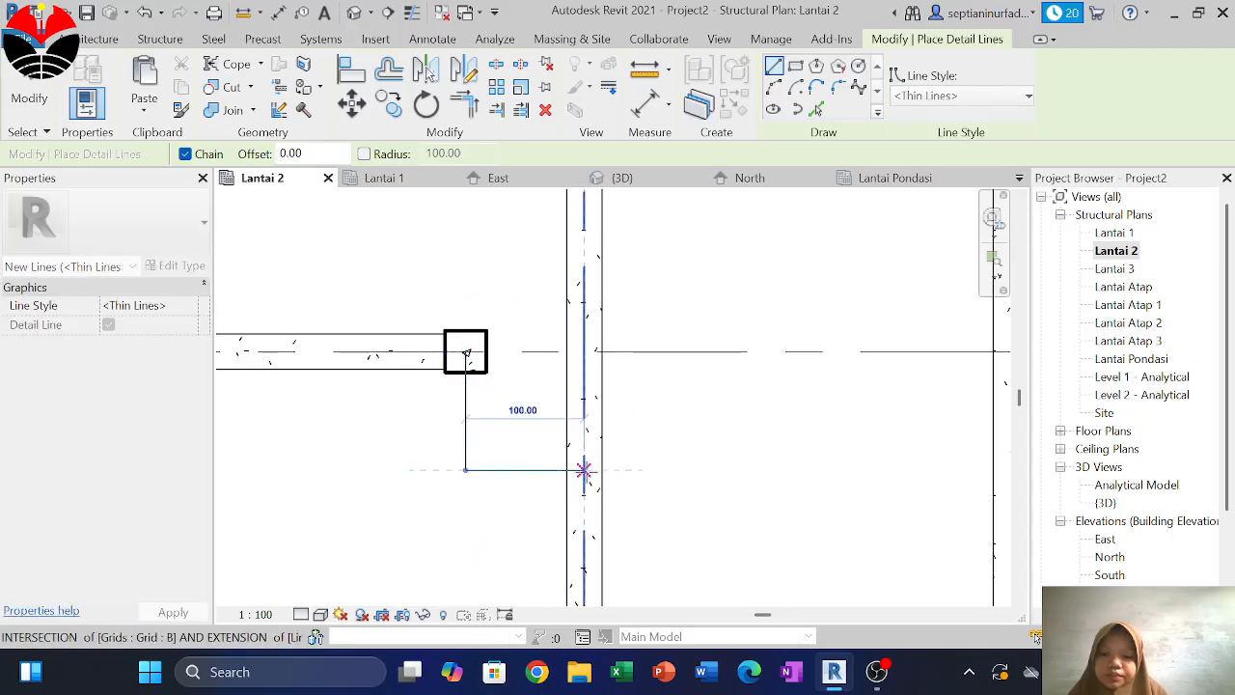
left_click(584, 470)
key("Escape")
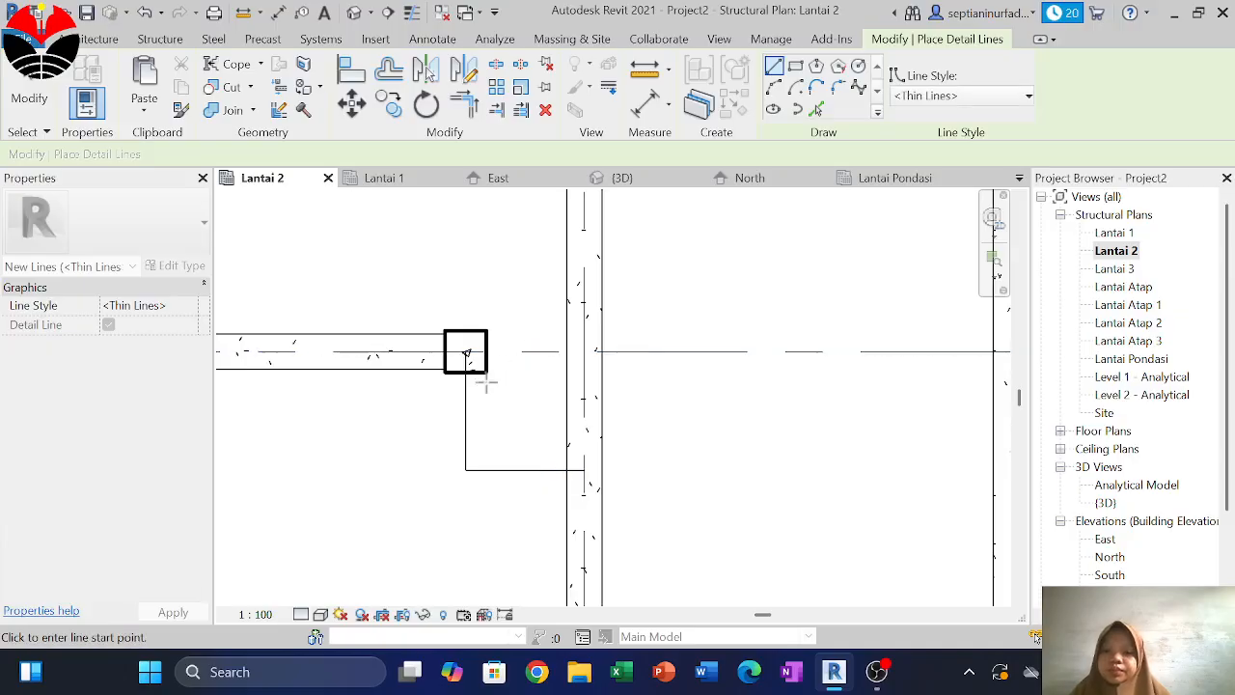
Draw two B1 beams along the guide lines, down from the grid 5 column and across to the grid B beam
key("m")
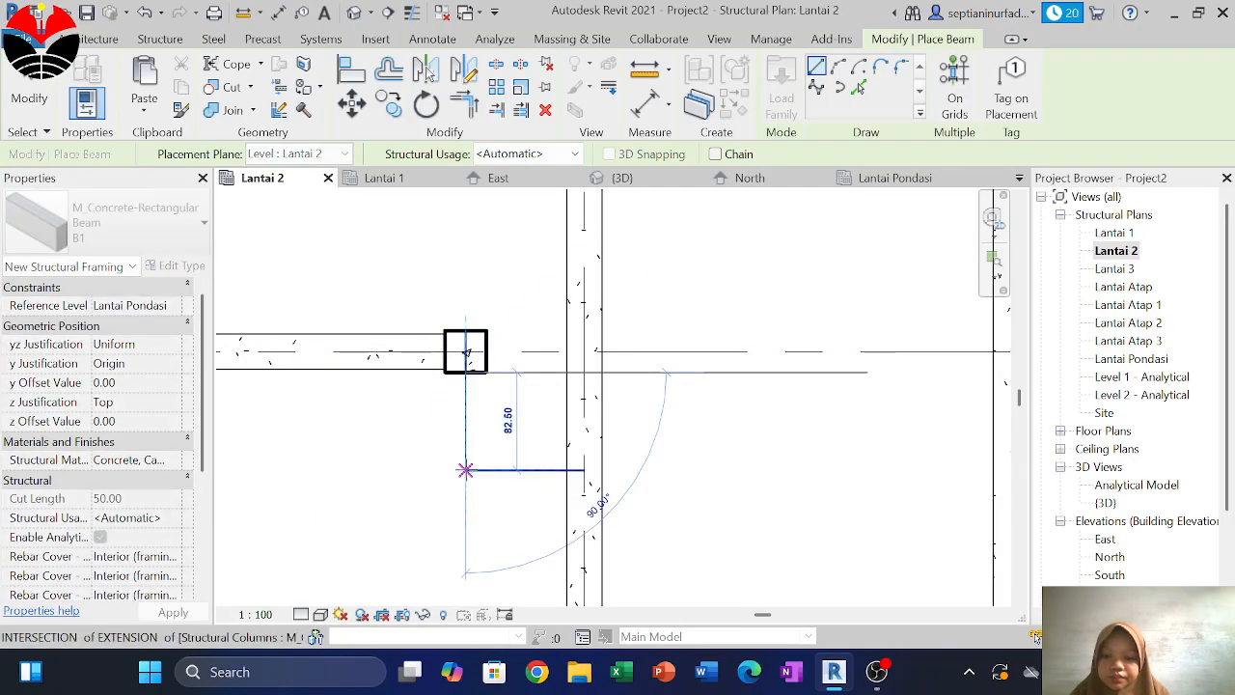
left_click(466, 470)
left_click(584, 470)
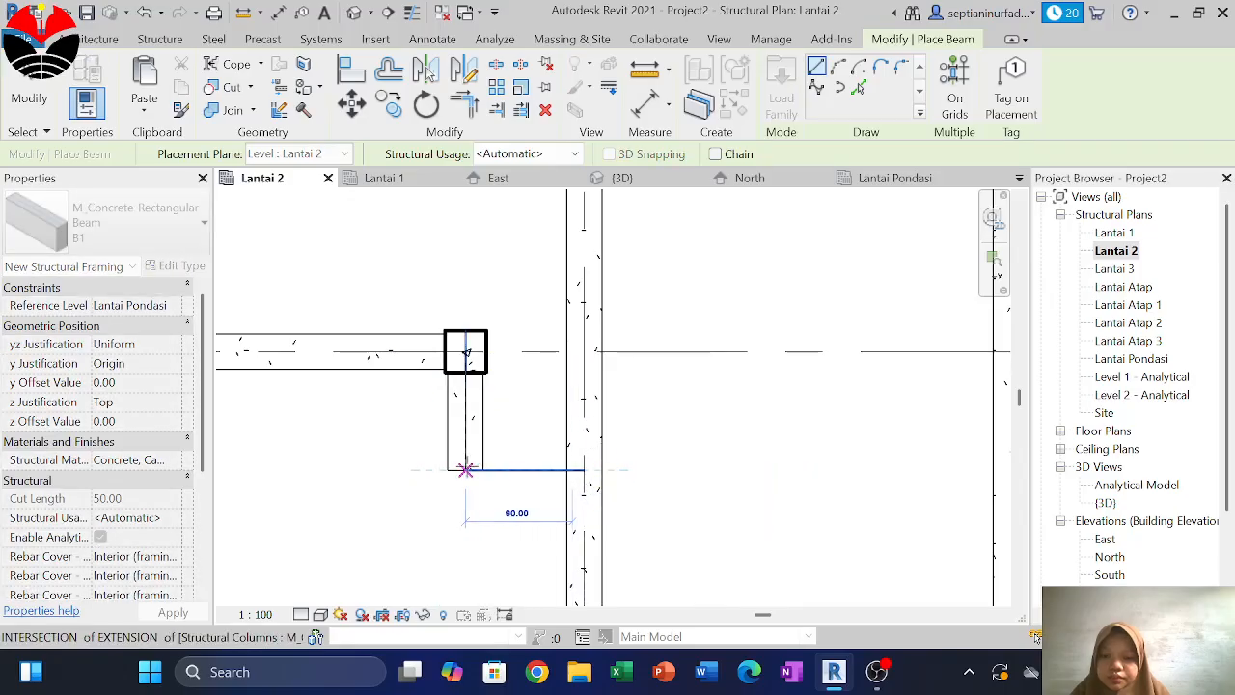
left_click(469, 470)
scroll(531, 434, "down", 1)
scroll(501, 460, "up", 1)
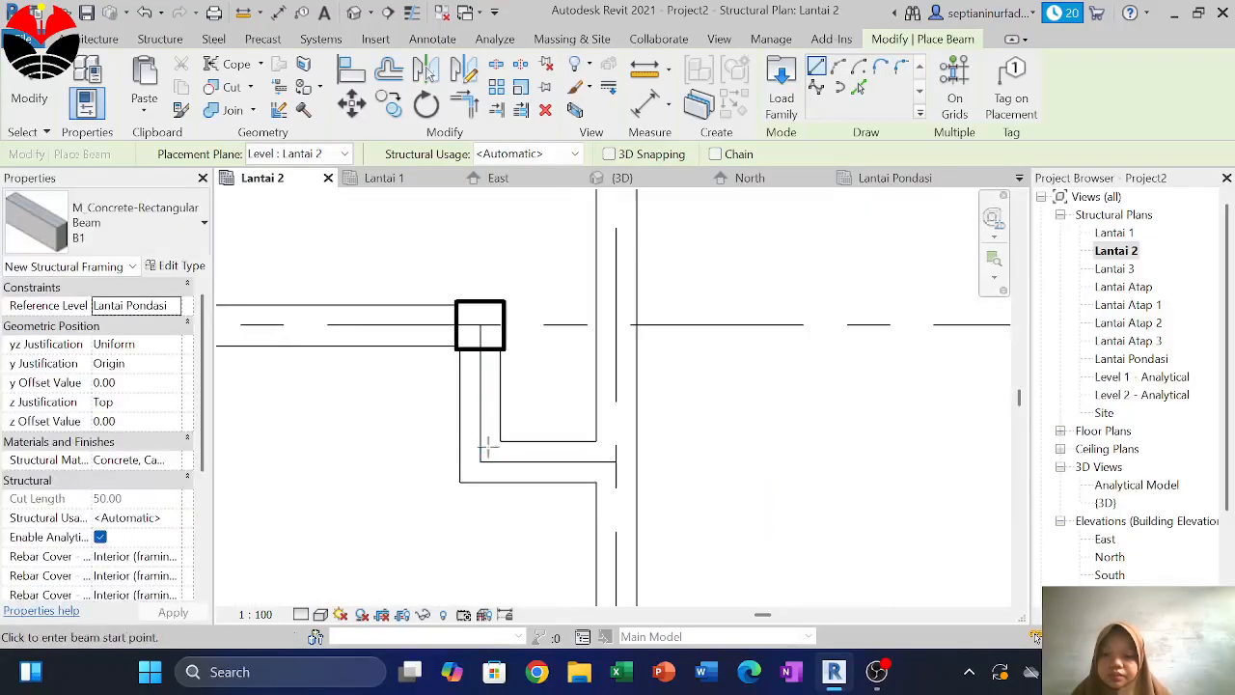
key("Escape")
key("Escape")
Delete the detail guide lines under the two new beams beside the grid 5 column
scroll(485, 434, "up", 1)
left_click(482, 428)
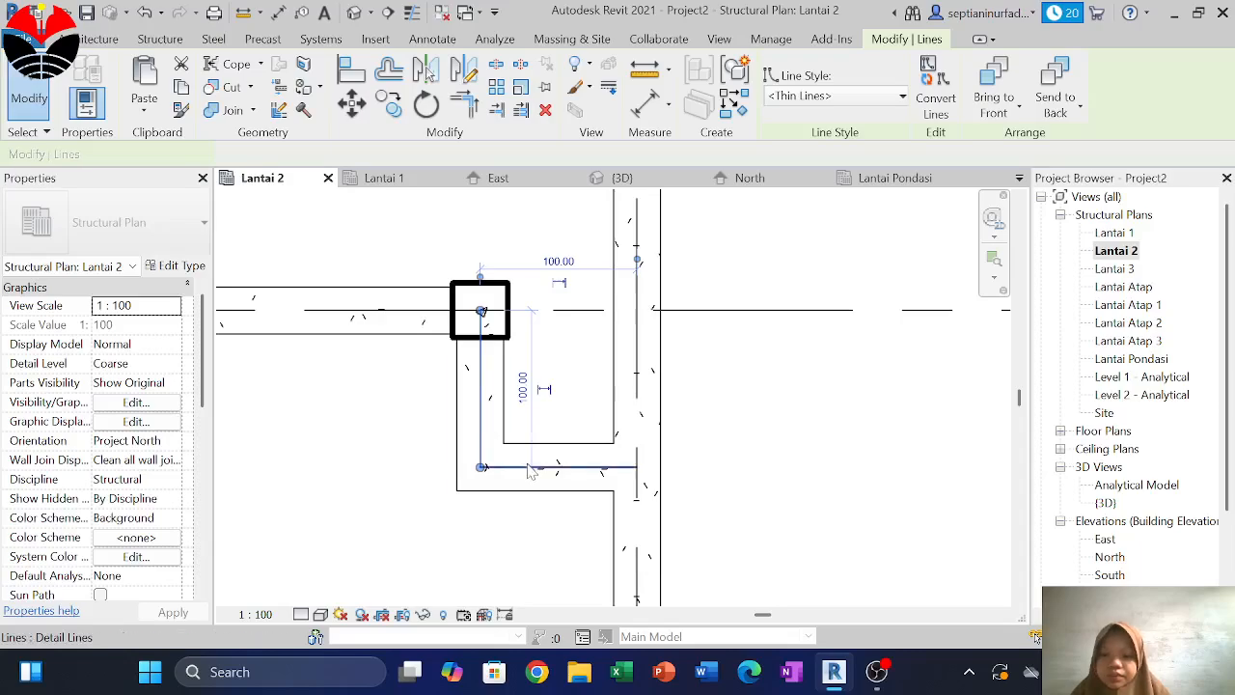
key("Escape")
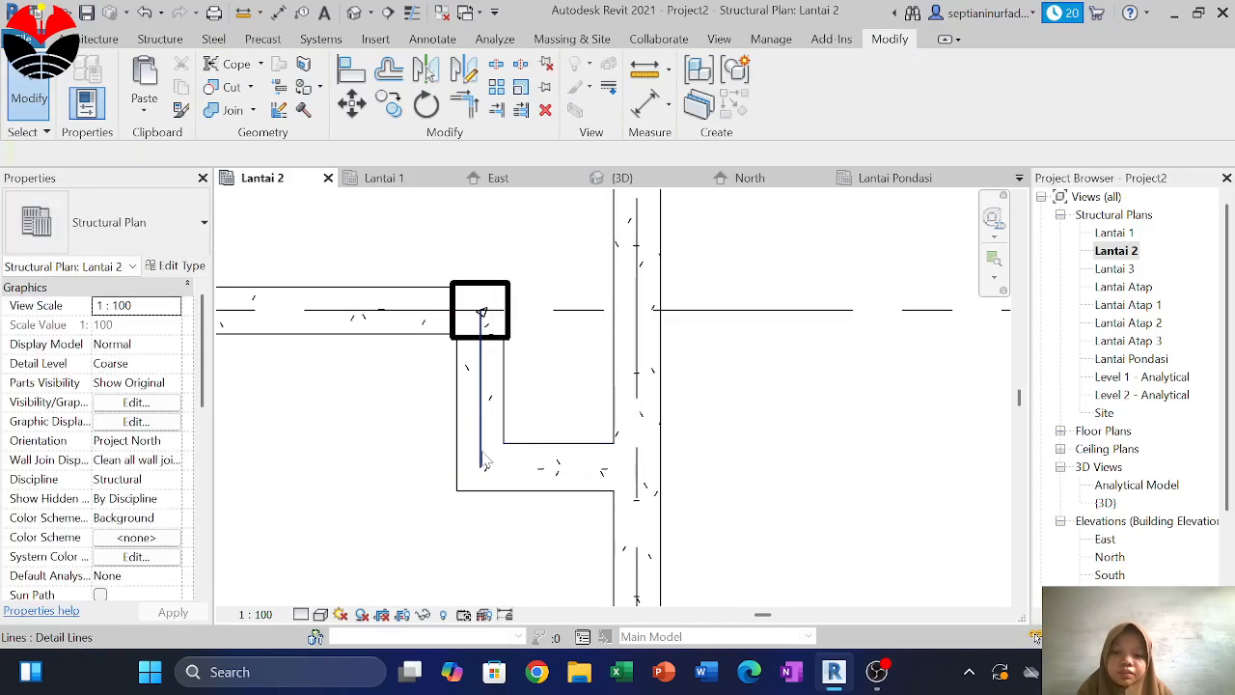
Mirror a copy of the L-shaped pair of short beams near grids B and 5 to grid 2, across a drawn horizontal axis midway between grids 3 and 4
scroll(570, 443, "down", 2)
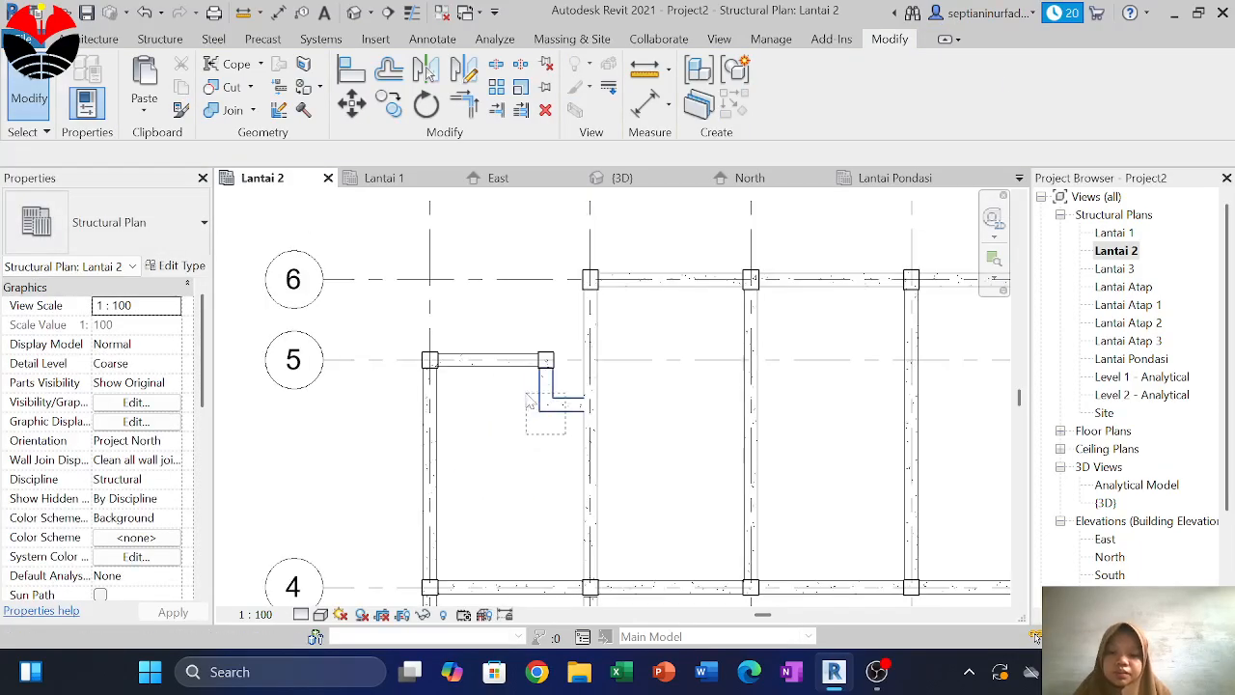
left_click(533, 402)
left_click(463, 72)
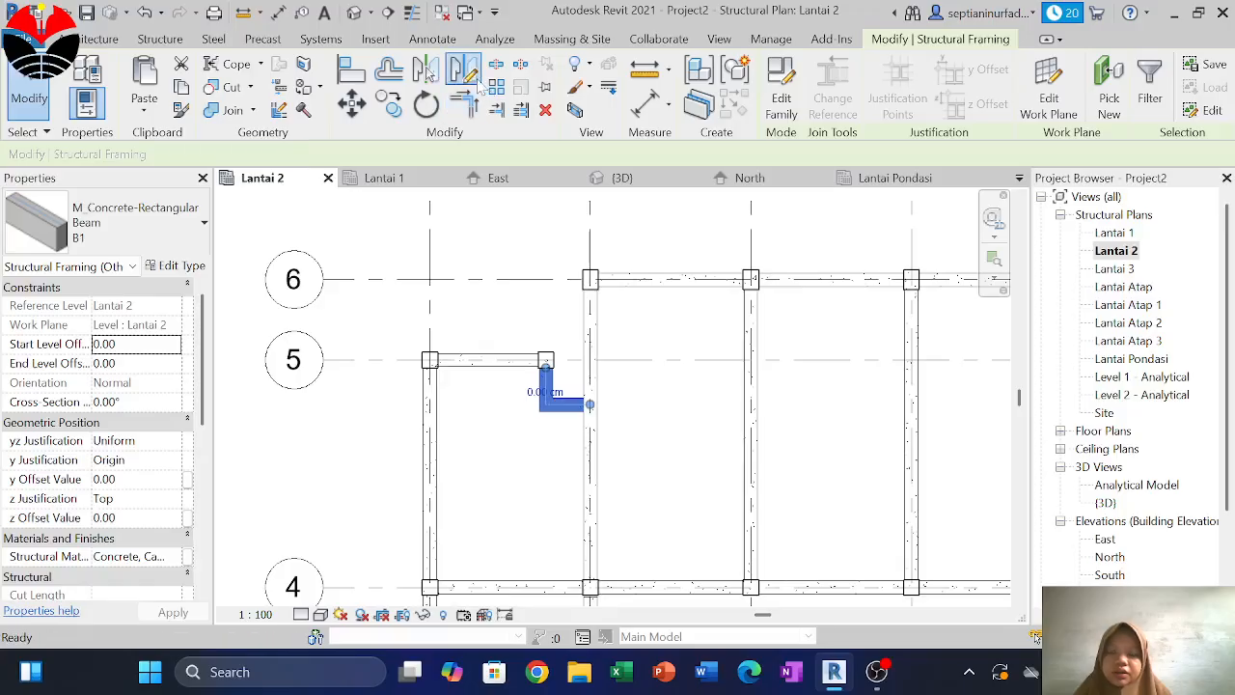
scroll(428, 281, "down", 2)
middle_click_drag(433, 415, 455, 317)
scroll(460, 378, "up", 2)
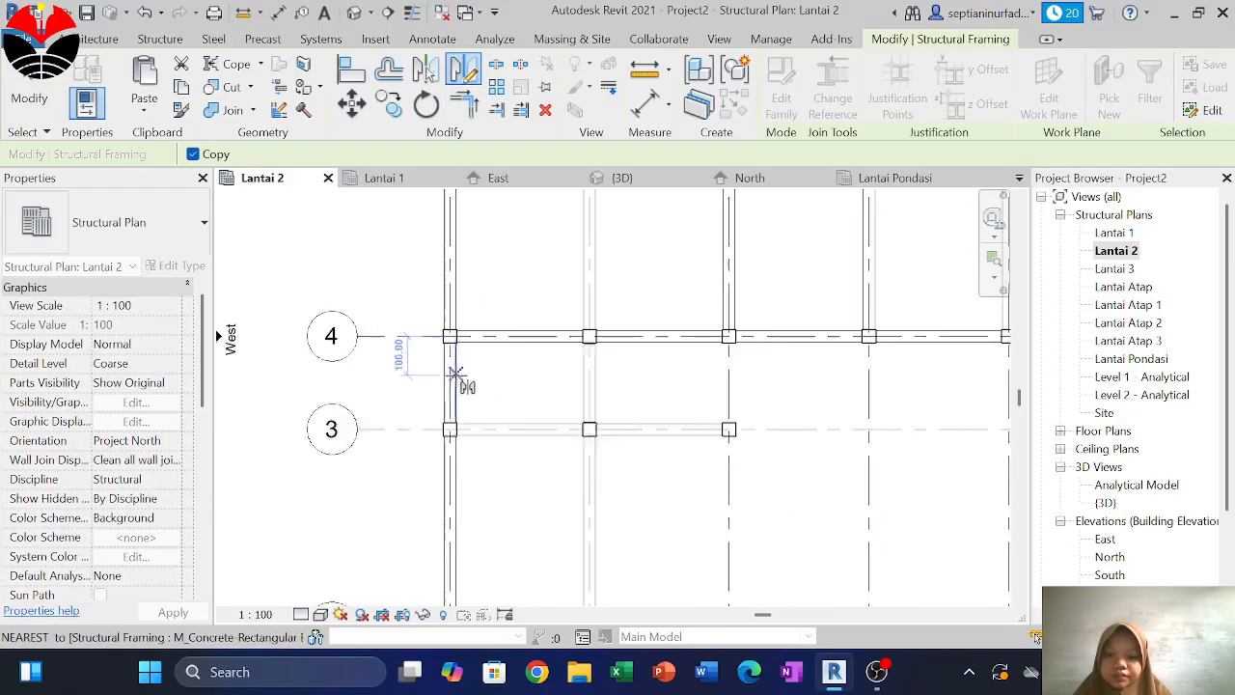
left_click(573, 345)
scroll(573, 346, "down", 4)
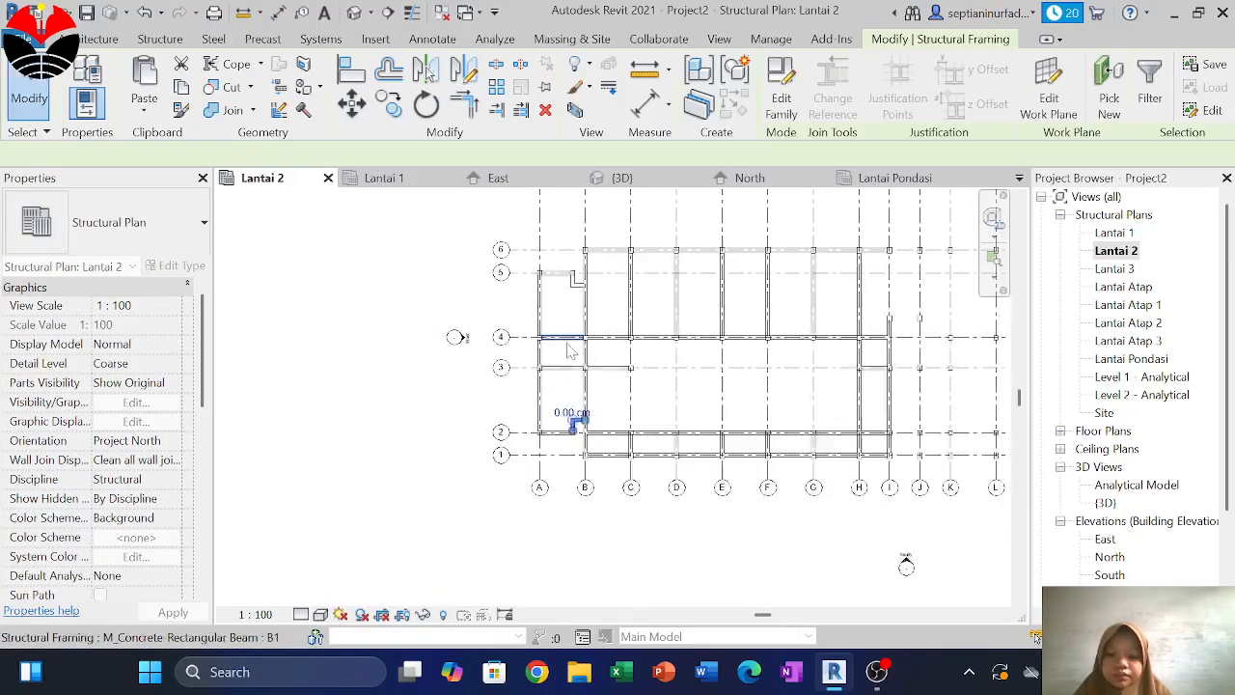
left_click(576, 397)
scroll(590, 412, "up", 4)
scroll(591, 413, "up", 2)
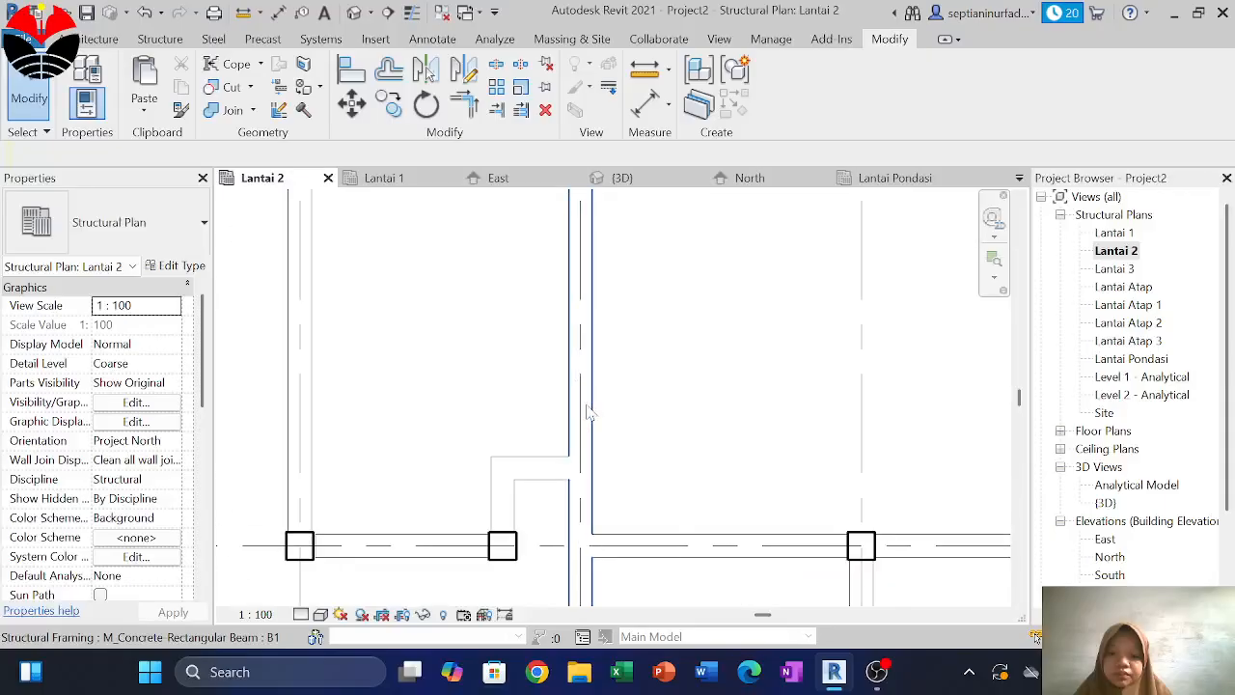
Place a B1 concrete beam along grid I from the column between grids 4 and 5 to the column at grid 6
scroll(589, 413, "down", 7)
middle_click_drag(721, 410, 582, 423)
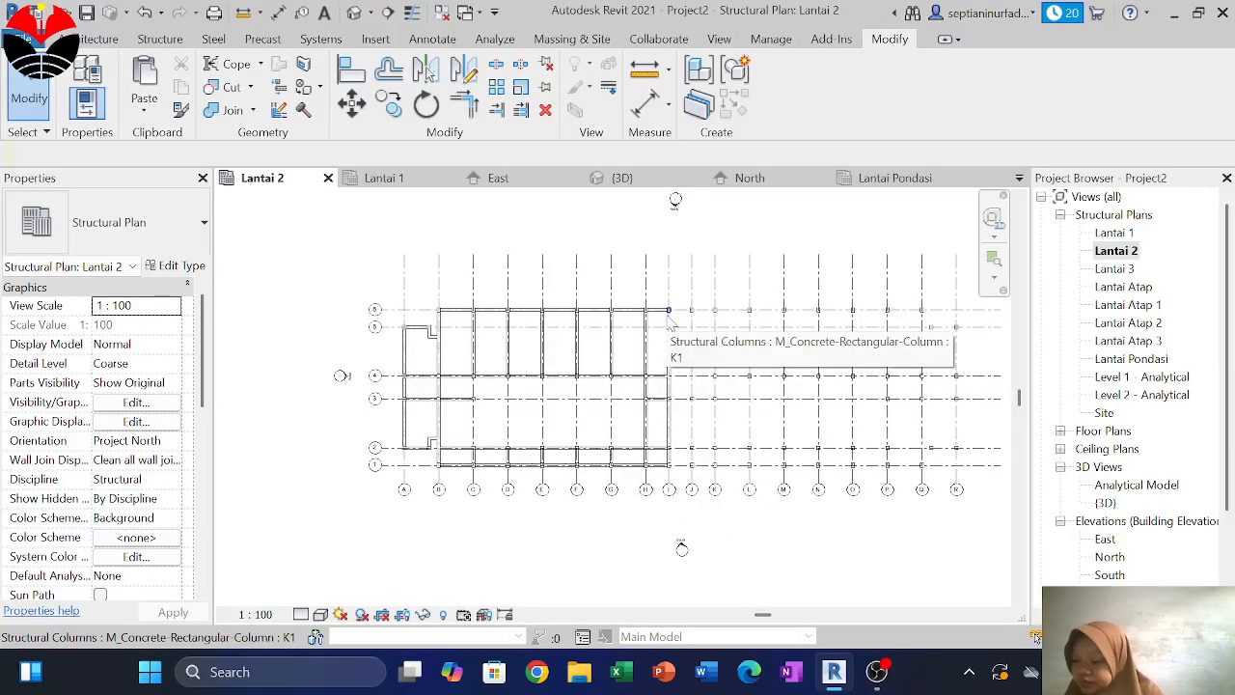
scroll(670, 332, "up", 4)
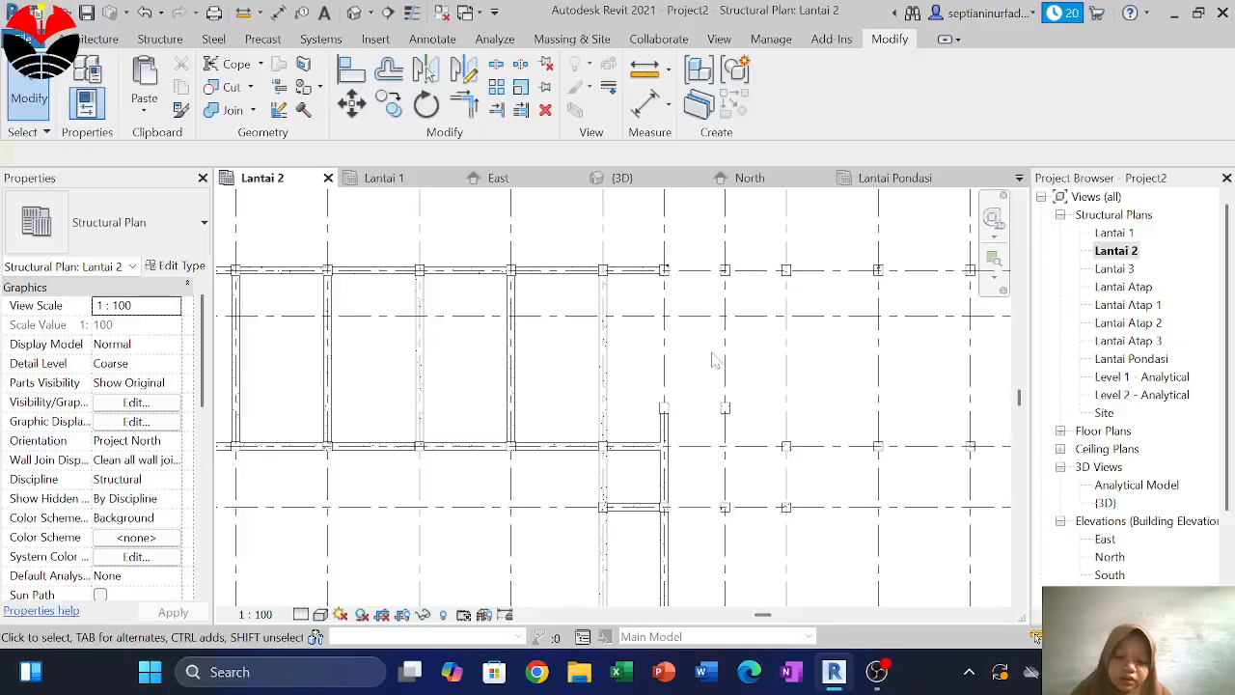
scroll(673, 389, "up", 3)
key("b")
key("m")
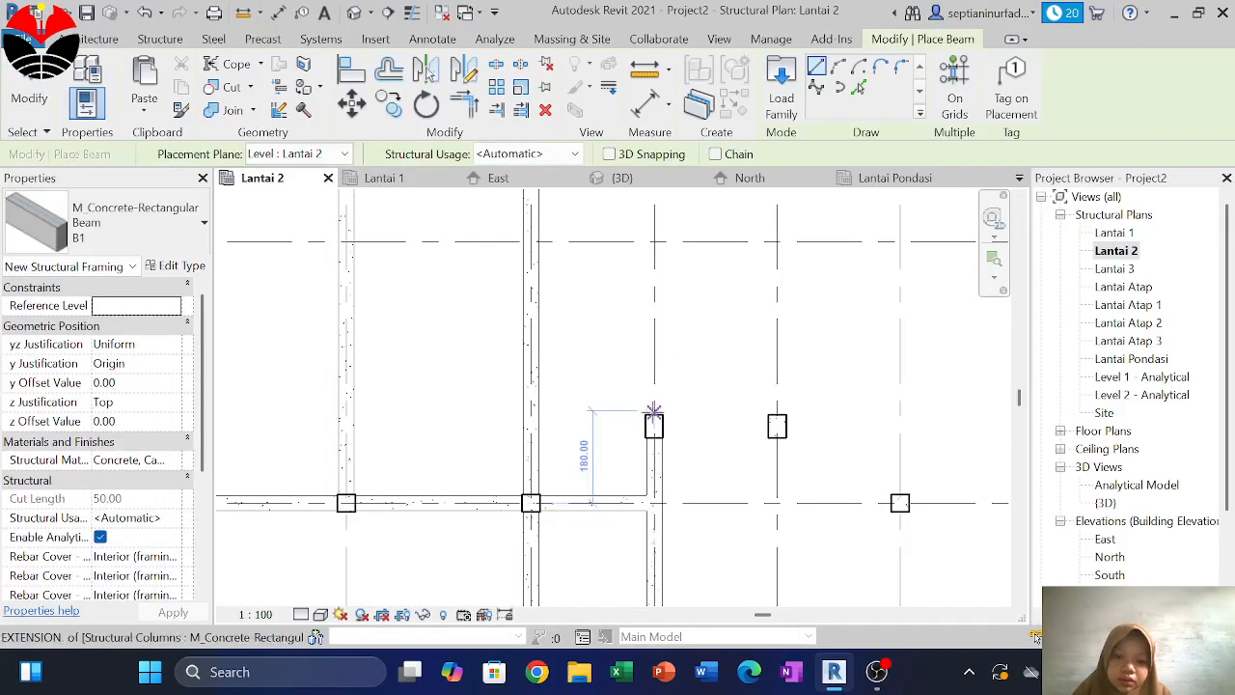
left_click(654, 415)
middle_click_drag(647, 296, 653, 447)
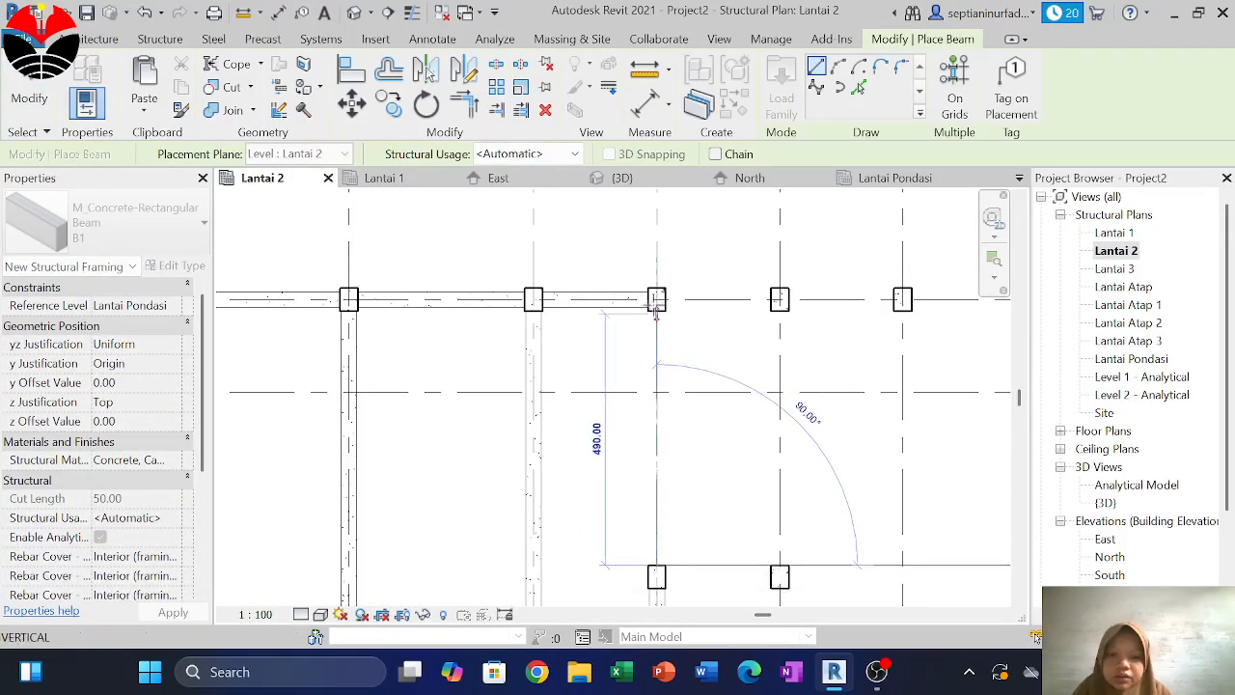
left_click(656, 309)
scroll(725, 342, "down", 6)
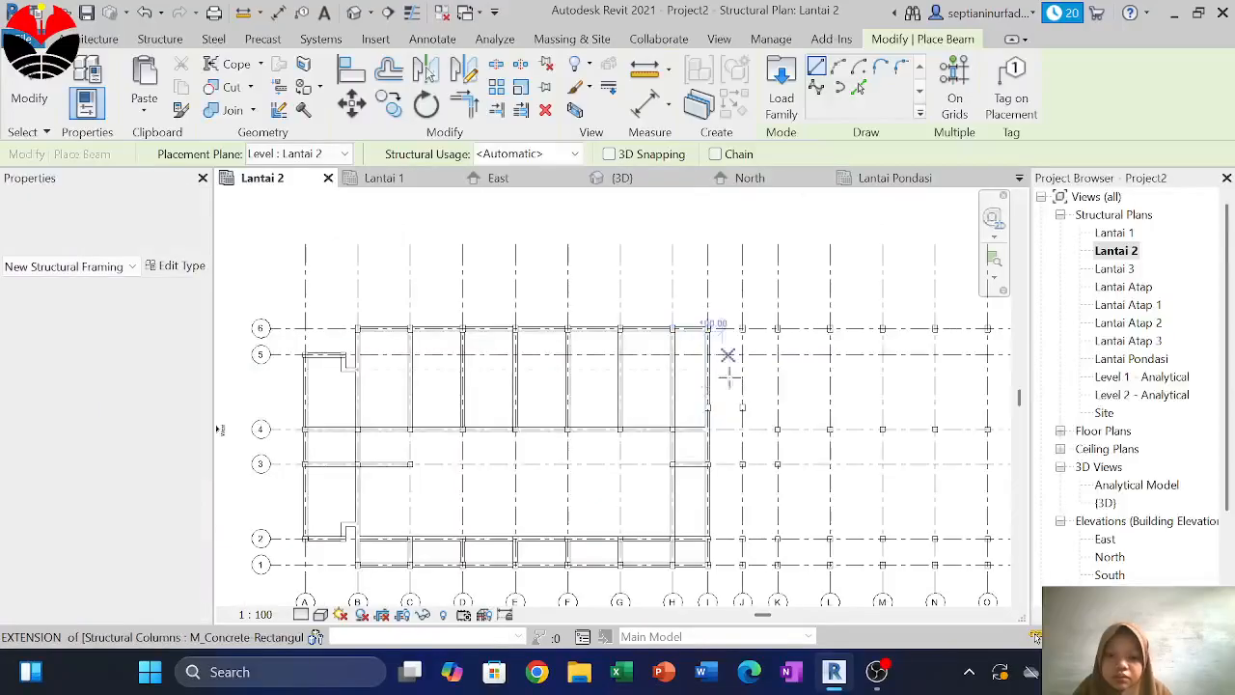
scroll(714, 386, "down", 3)
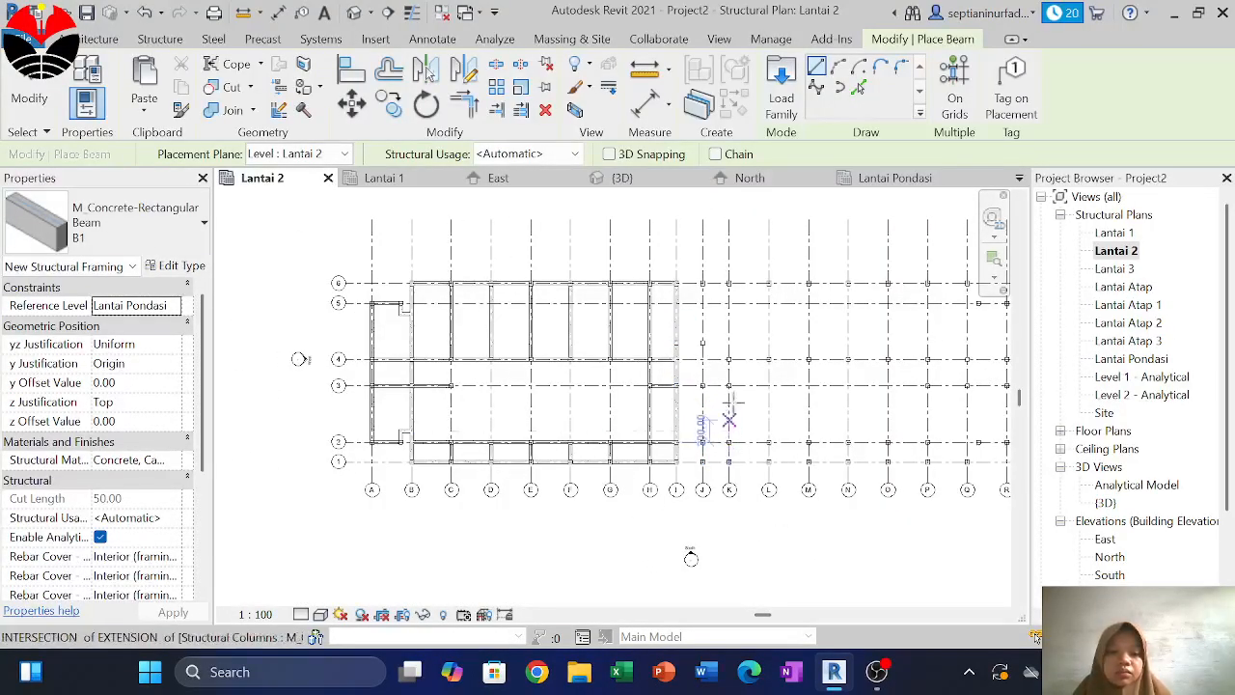
scroll(741, 386, "down", 2)
key("Escape")
key("Escape")
Filter the whole plan's selection to Structural Framing (Girder) and (Other), and mirror a copy across a drawn vertical axis midway between grids I and J
left_click_drag(701, 482, 422, 271)
left_click(777, 95)
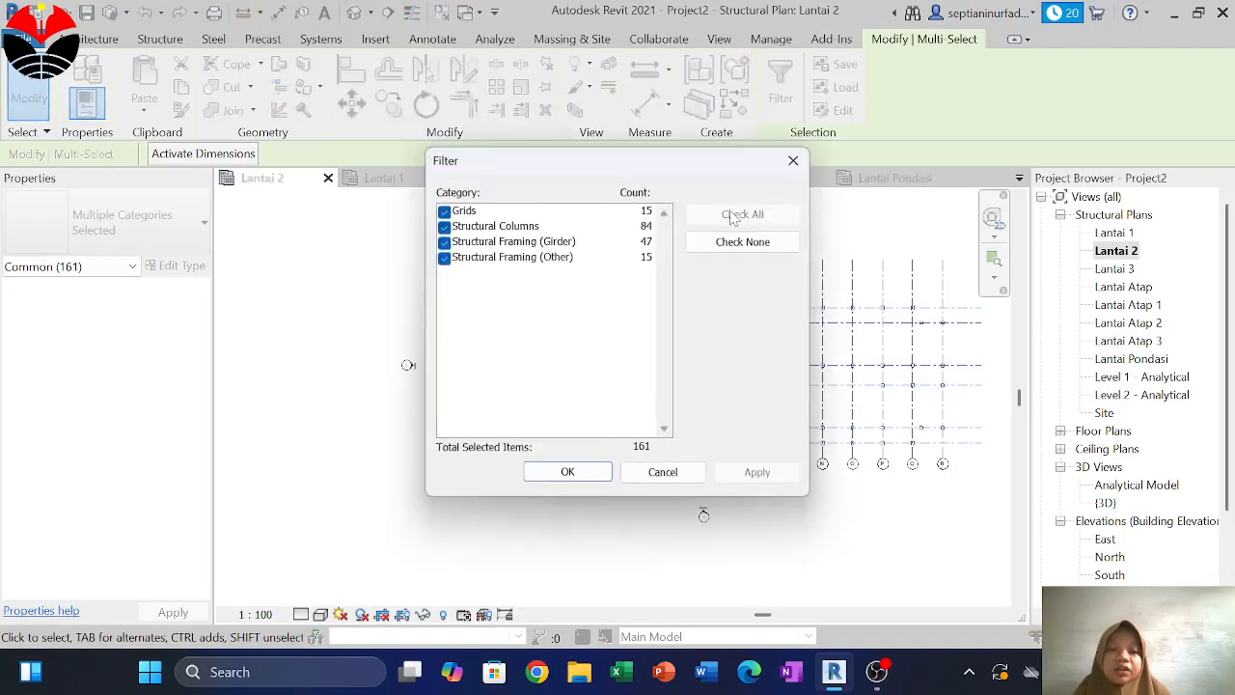
left_click(742, 241)
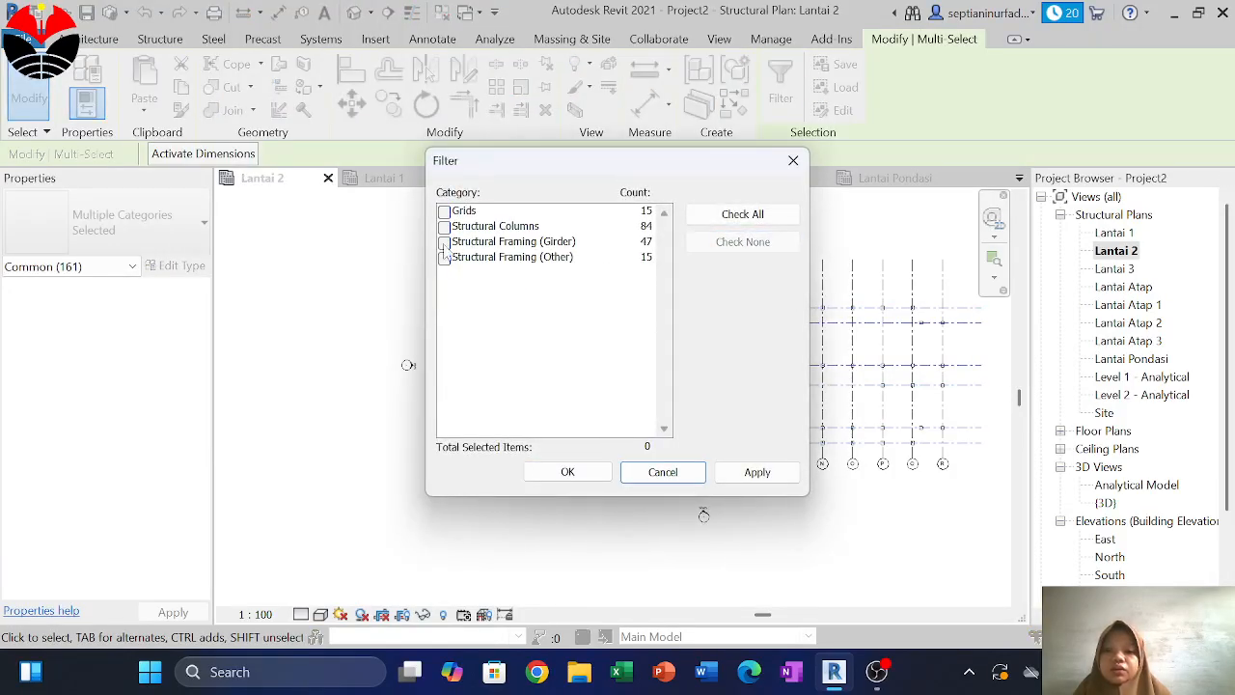
left_click(444, 241)
left_click(444, 257)
left_click(552, 471)
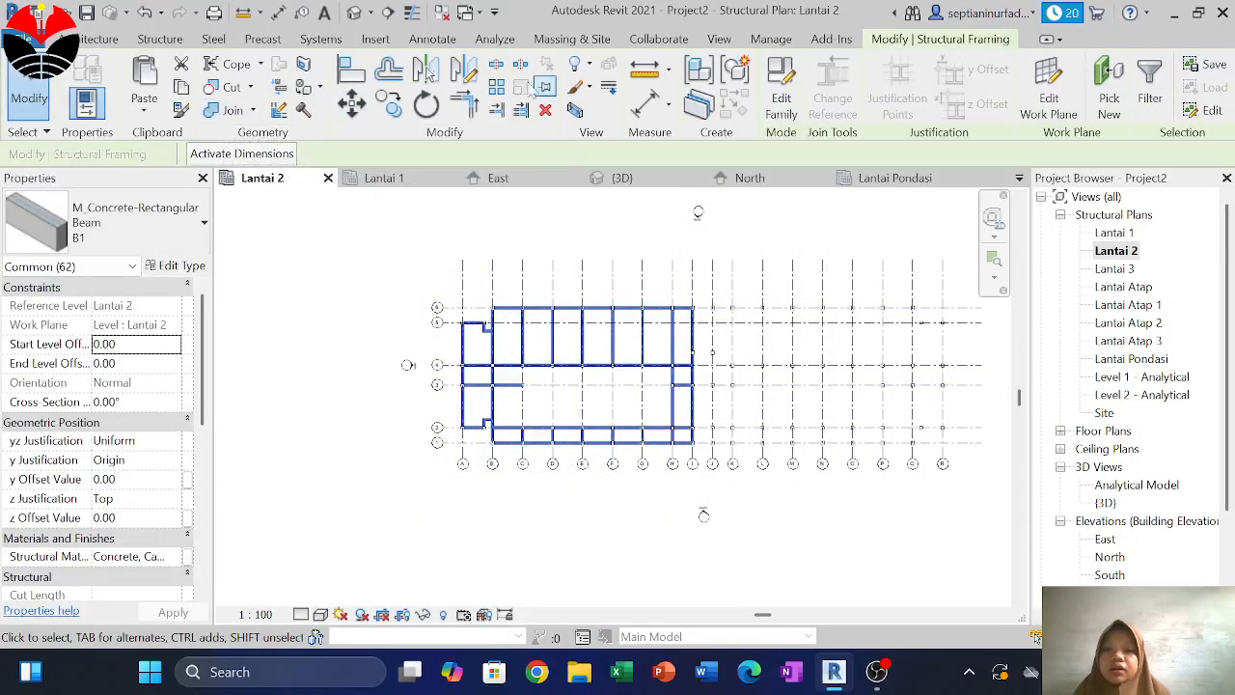
left_click(464, 71)
scroll(687, 415, "up", 6)
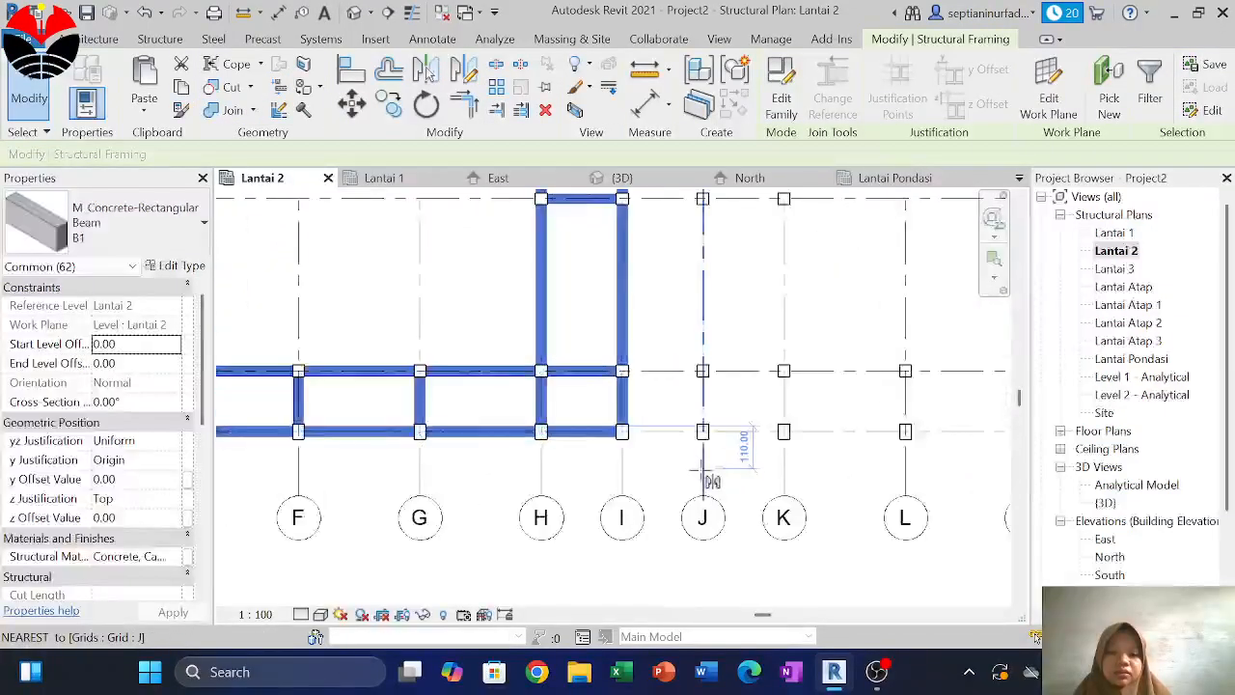
left_click(649, 419)
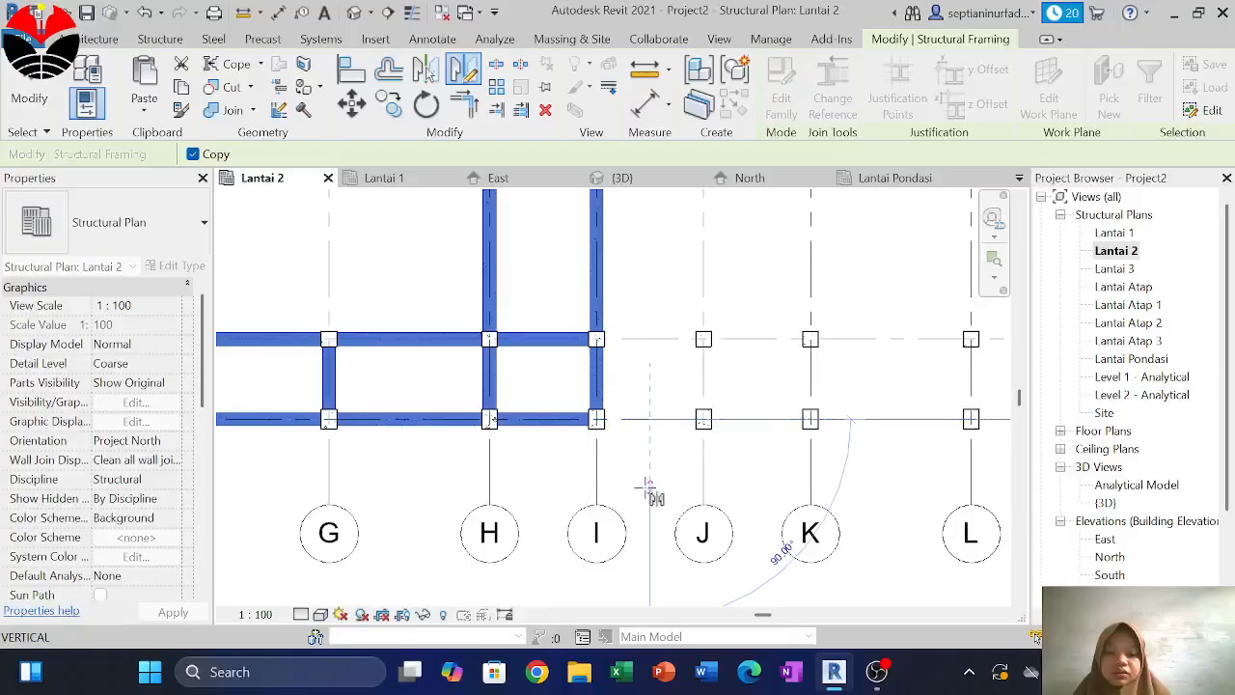
left_click(630, 328)
scroll(632, 327, "down", 2)
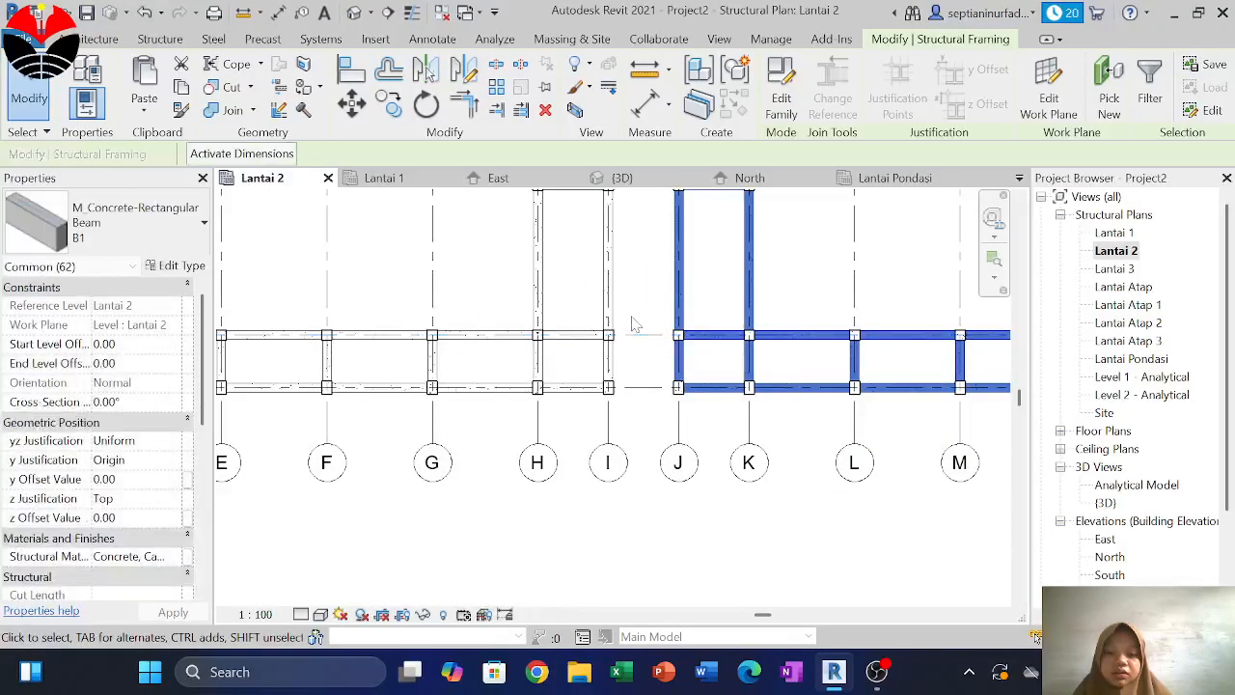
left_click(630, 291)
middle_click_drag(628, 289, 626, 450)
scroll(617, 454, "down", 4)
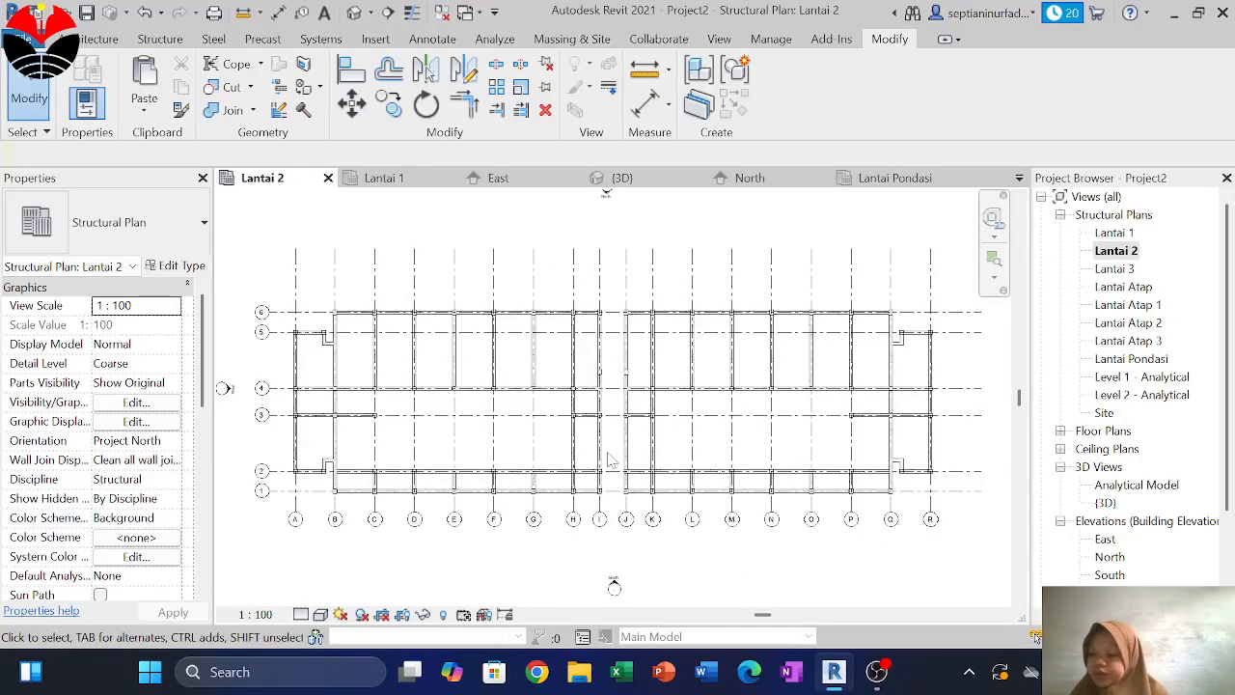
Place two B1 beams between grids I and J, one along grid 6 and one joining the columns between grids 4 and 5
scroll(614, 342, "up", 4)
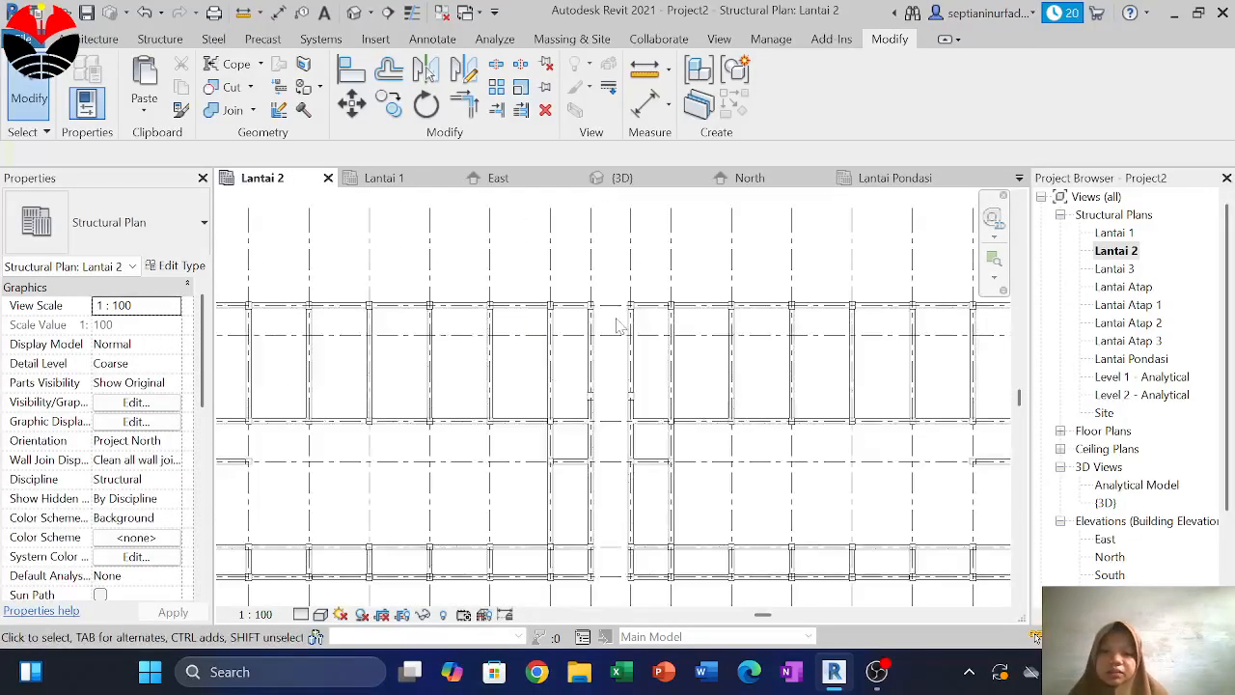
key("b")
key("m")
scroll(594, 309, "up", 2)
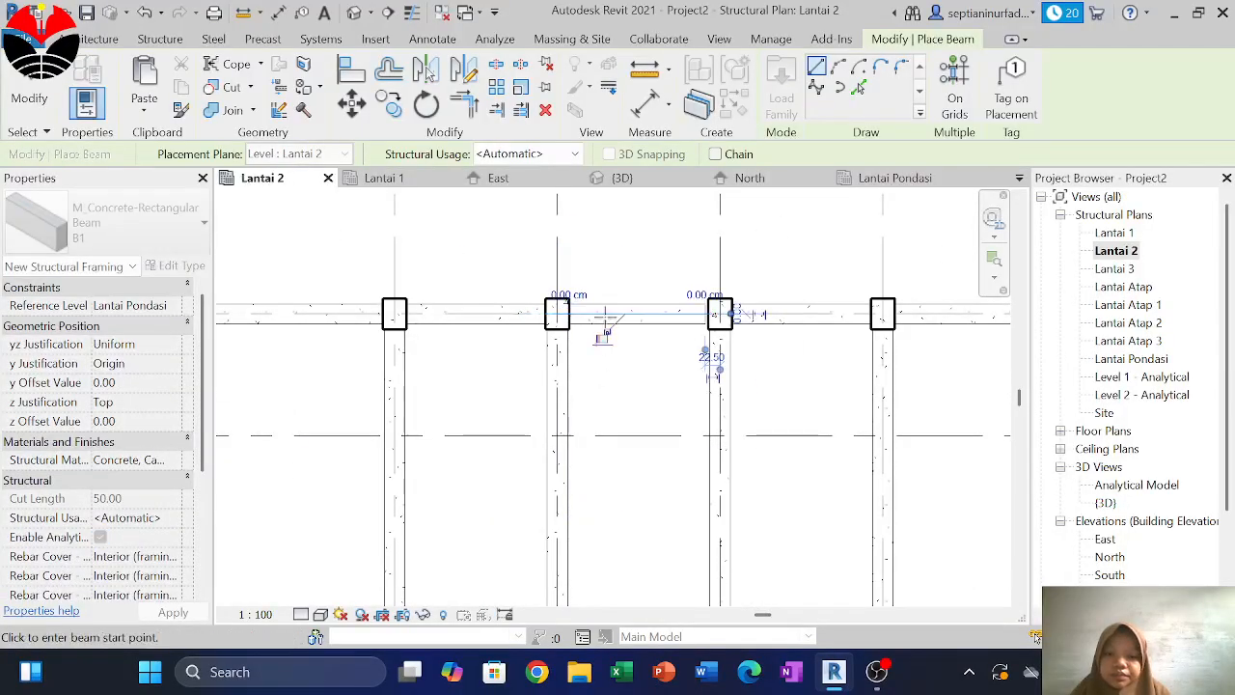
scroll(612, 367, "down", 4)
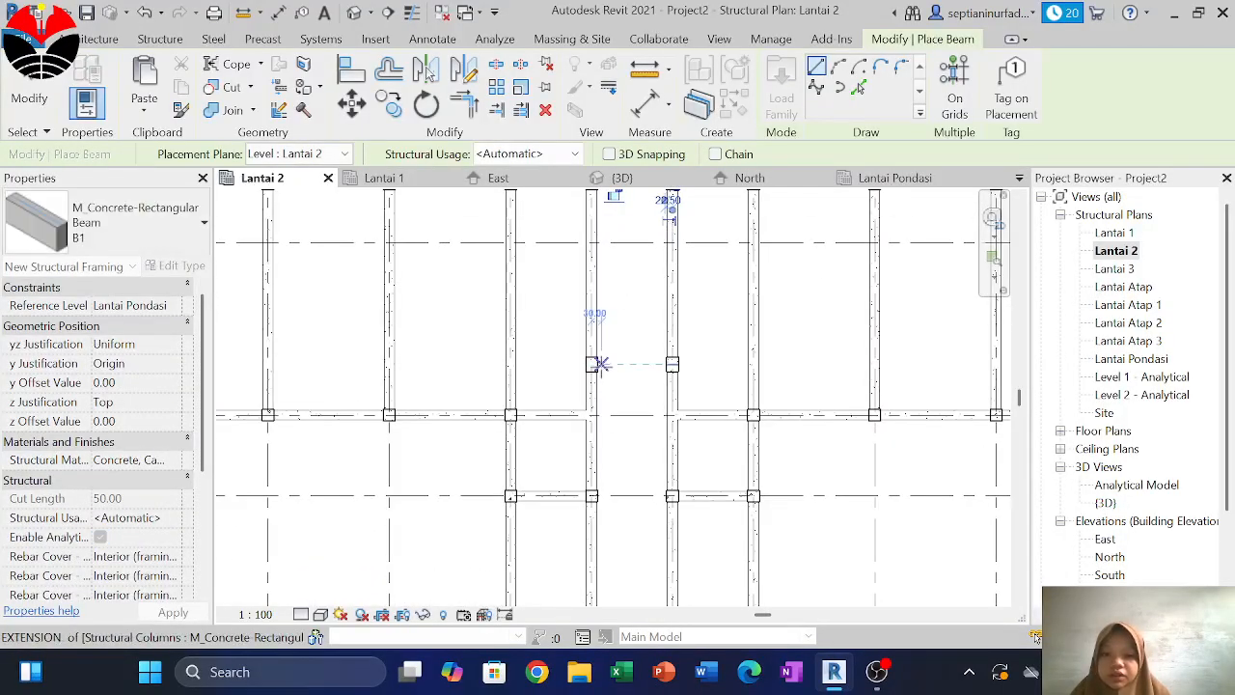
scroll(598, 364, "up", 3)
left_click(596, 364)
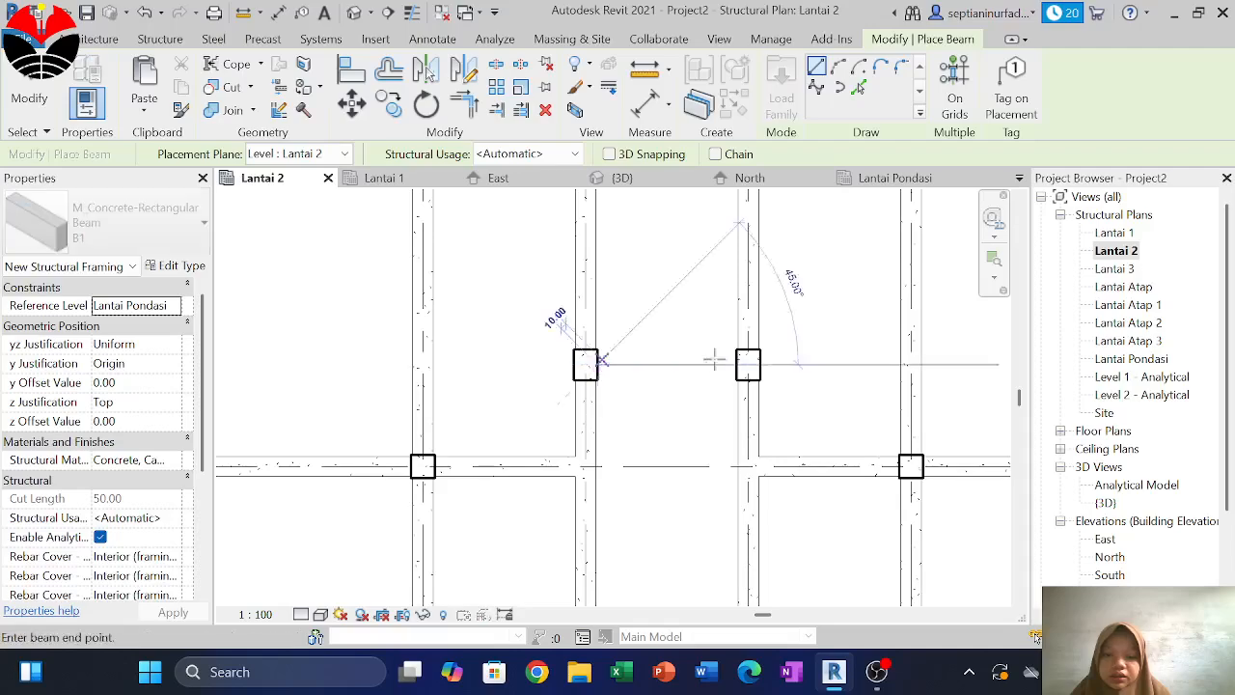
left_click(746, 363)
Place a B1 beam along grid 3 connecting the facing edges of the columns at grids I and J
middle_click_drag(606, 453, 620, 353)
scroll(619, 353, "up", 2)
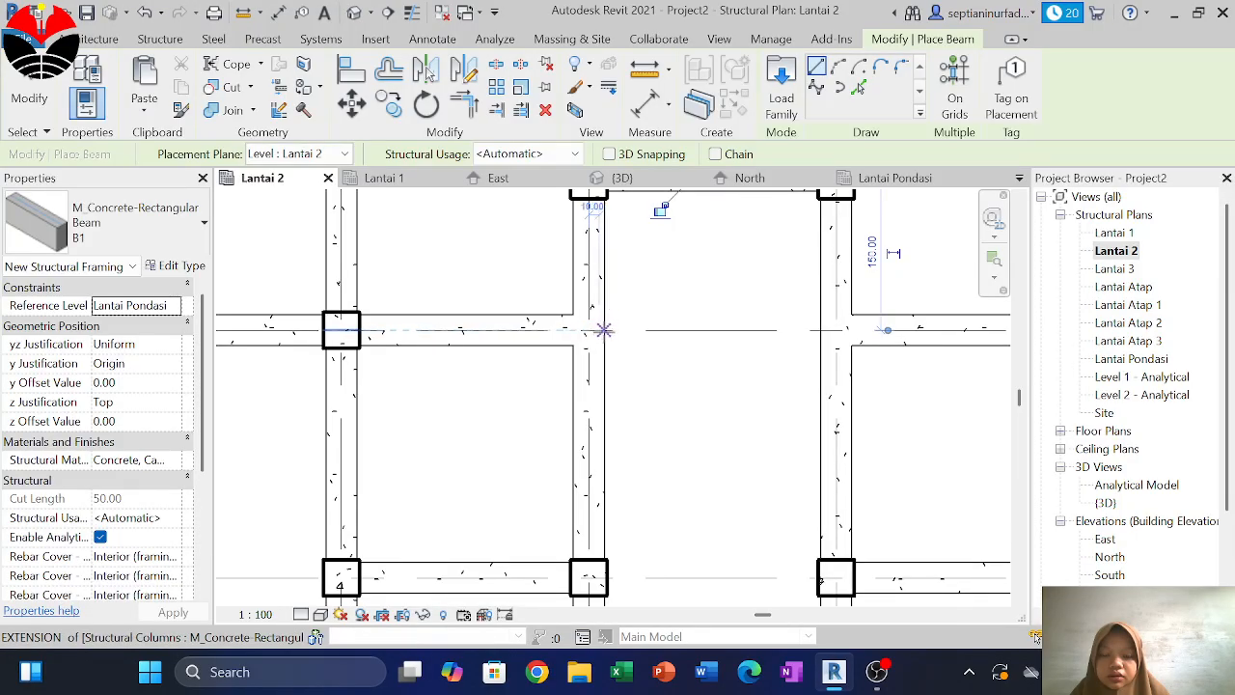
scroll(608, 330, "down", 5)
middle_click_drag(648, 435, 631, 377)
scroll(597, 393, "up", 4)
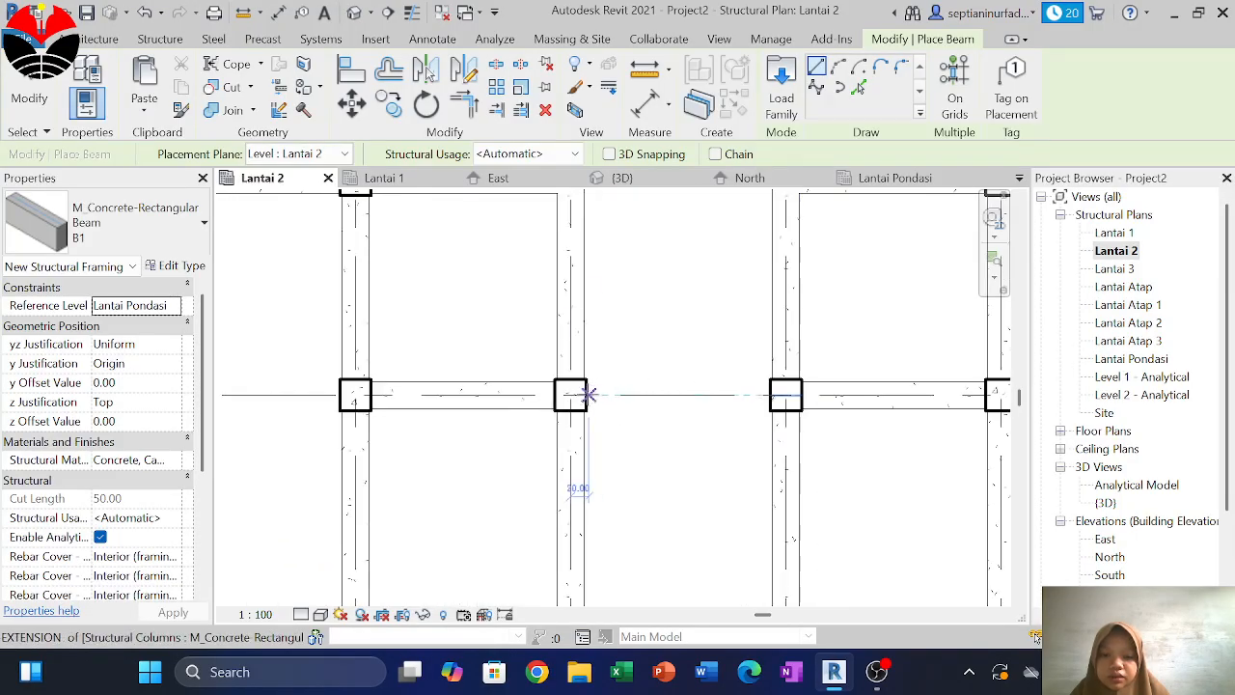
scroll(589, 394, "up", 3)
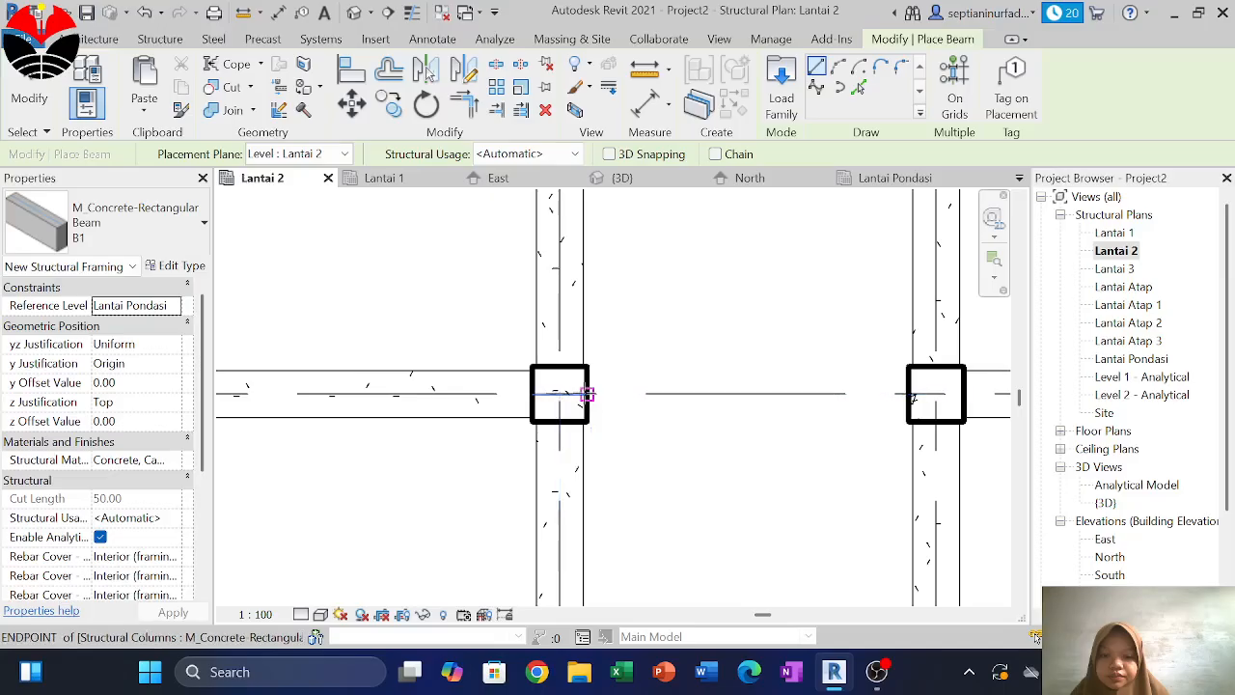
left_click(586, 393)
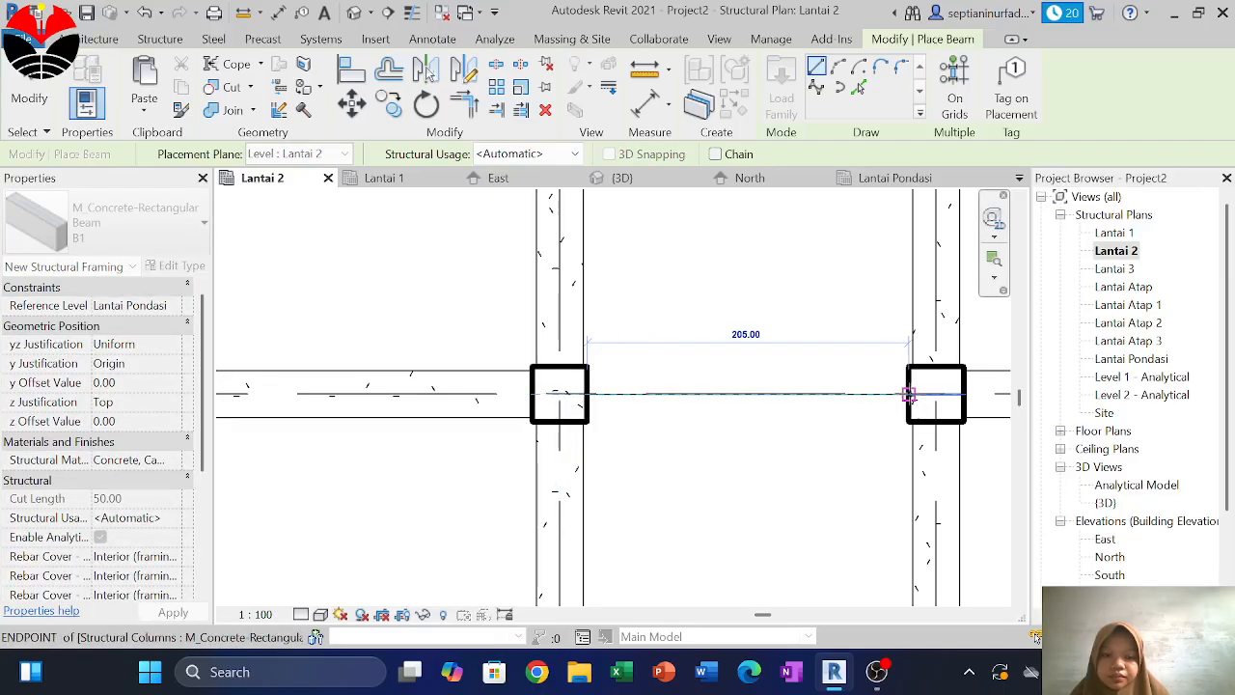
scroll(910, 395, "down", 3)
scroll(819, 295, "down", 2)
Place B1 beams between the columns at grids I and J along grid 2 and along grid 1
middle_click_drag(824, 369, 780, 200)
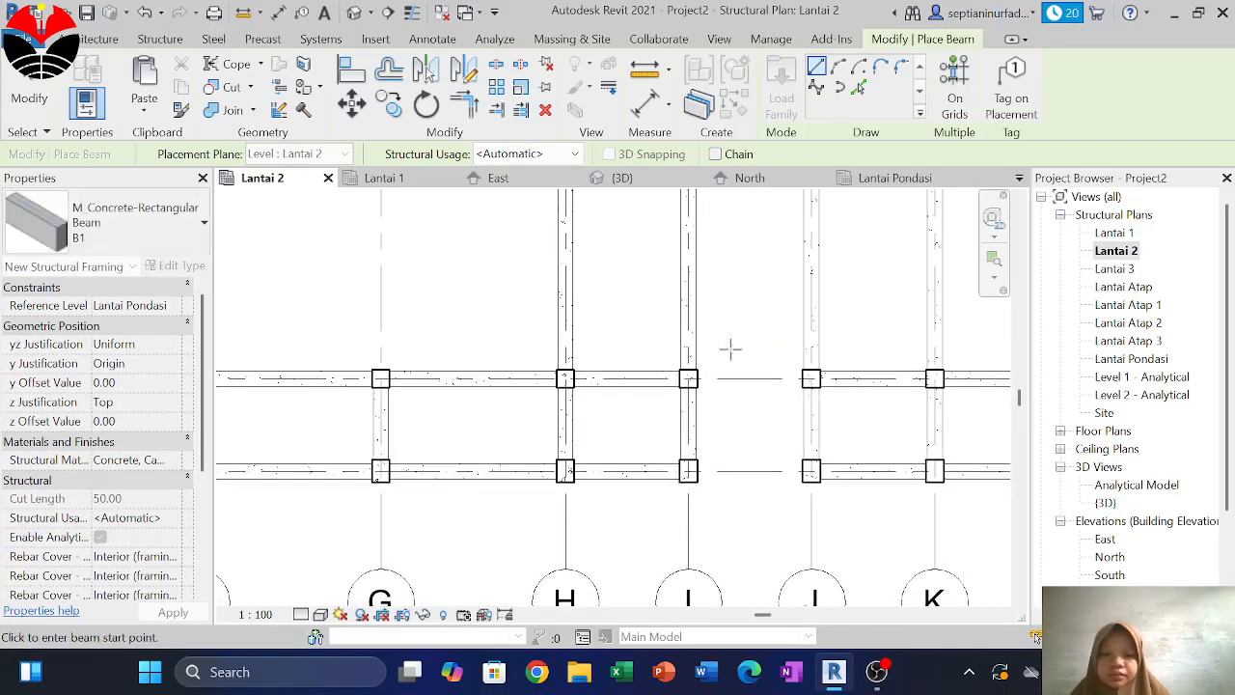
scroll(703, 372, "up", 3)
left_click(696, 382)
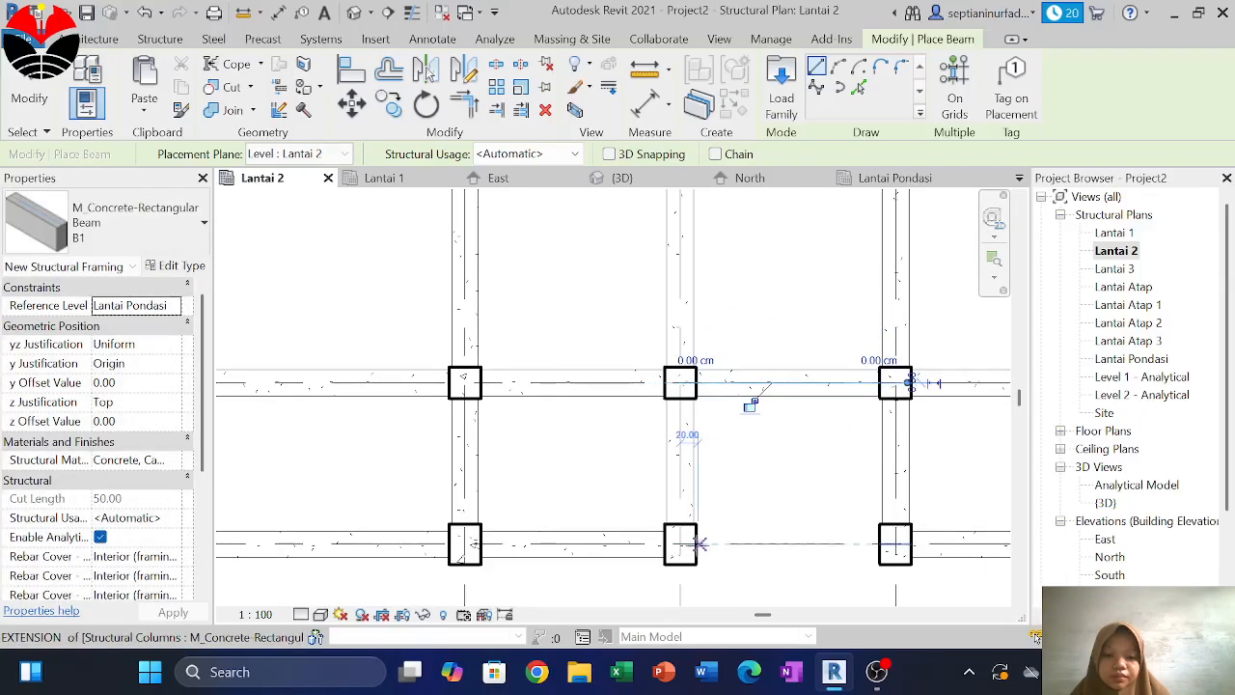
left_click(697, 545)
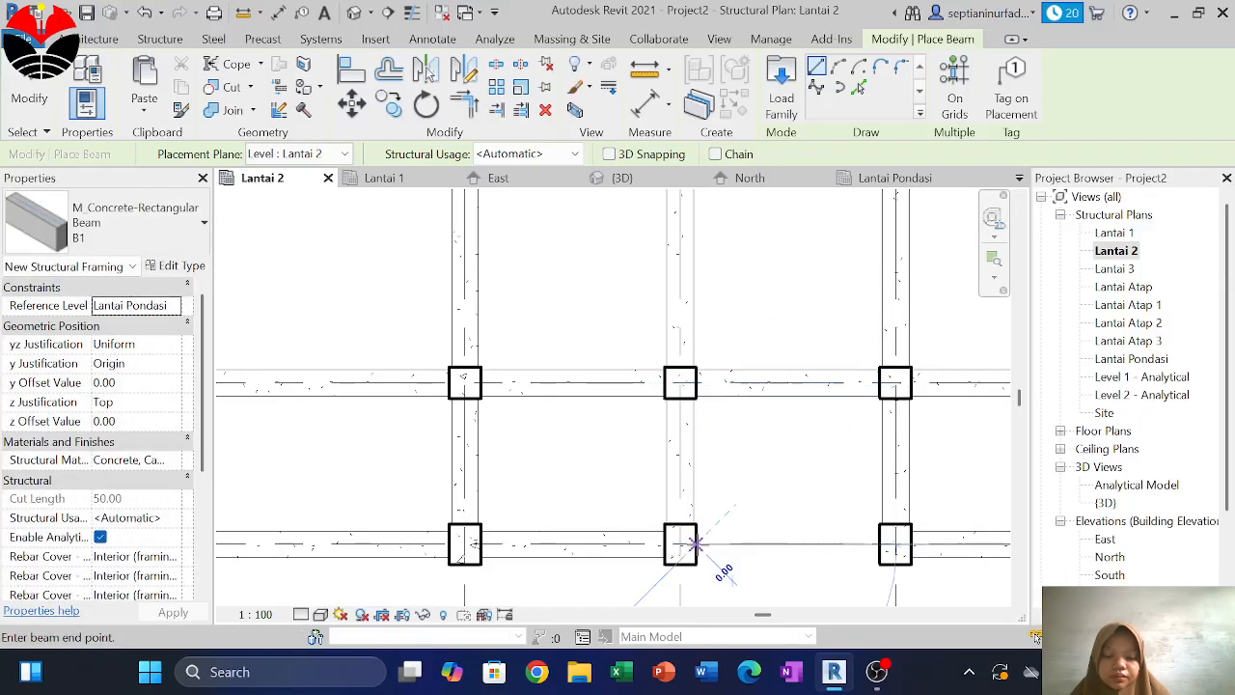
left_click(858, 539)
scroll(805, 510, "down", 3)
scroll(772, 492, "up", 4)
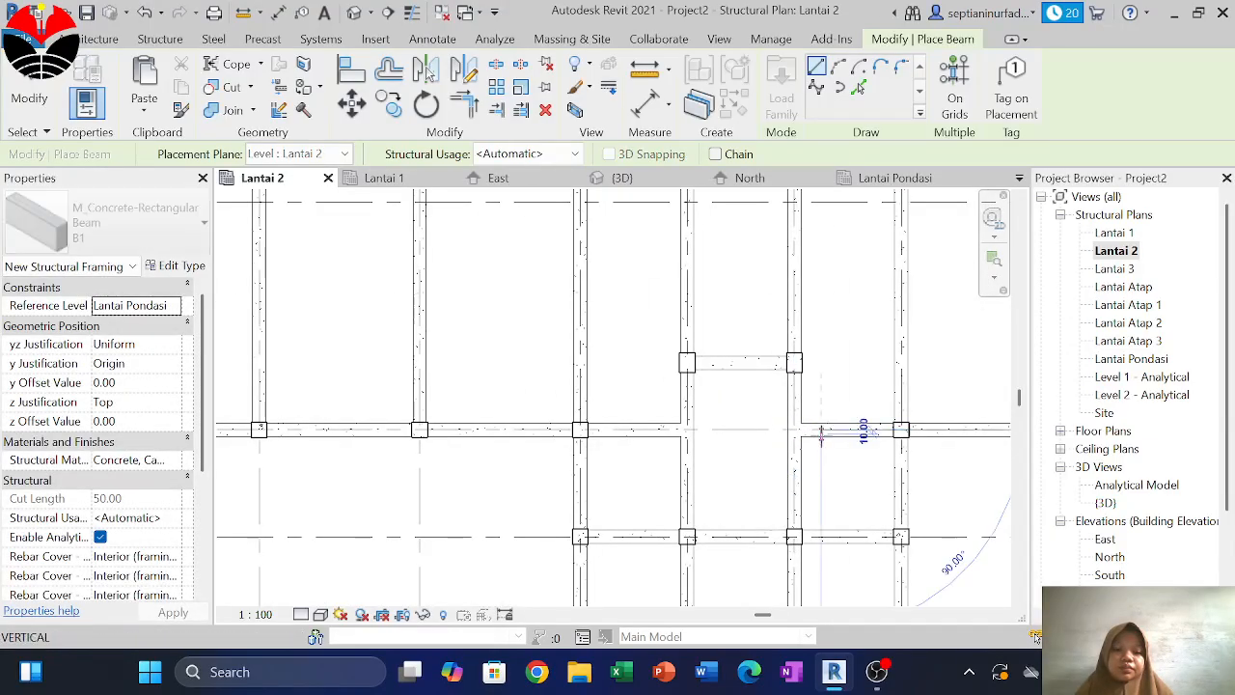
left_click(810, 429)
key("Escape")
key("Escape")
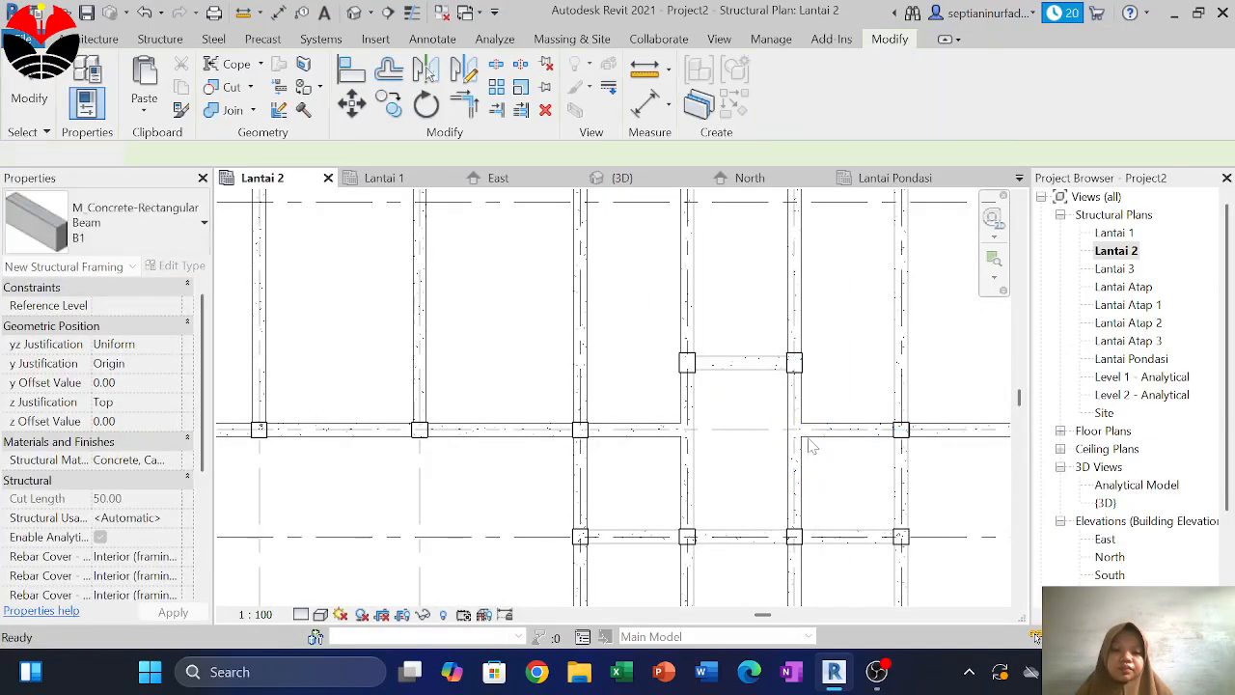
Delete the beam on grid 4 between grids H and I
left_click(800, 433)
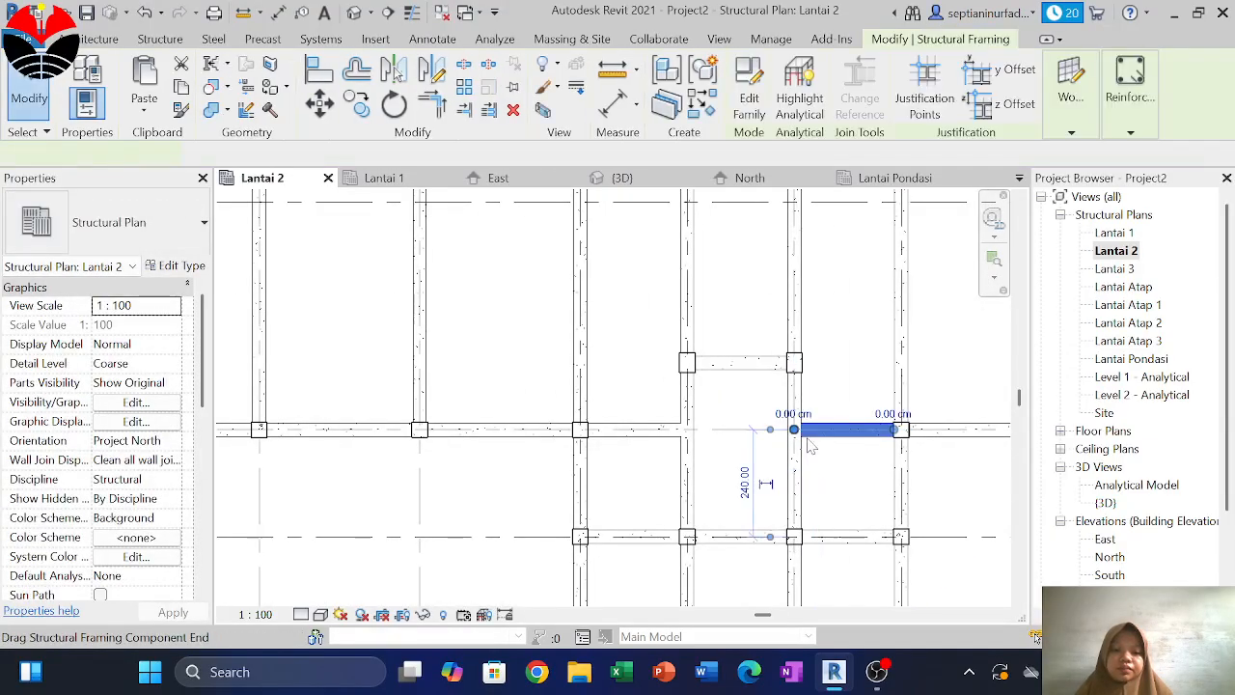
key("Delete")
left_click(663, 434)
key("Delete")
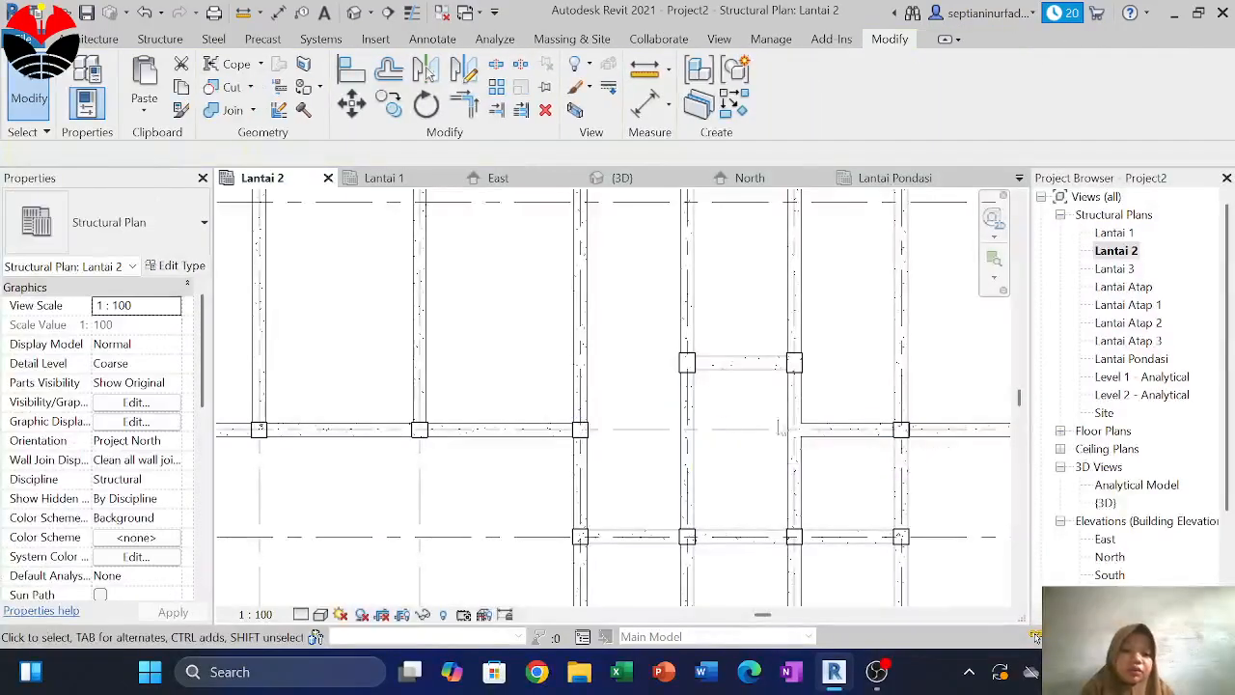
Extend the B1 beam on grid 4 between grids J and K so its free end meets the face of the column at grid H
left_click(820, 431)
key("Delete")
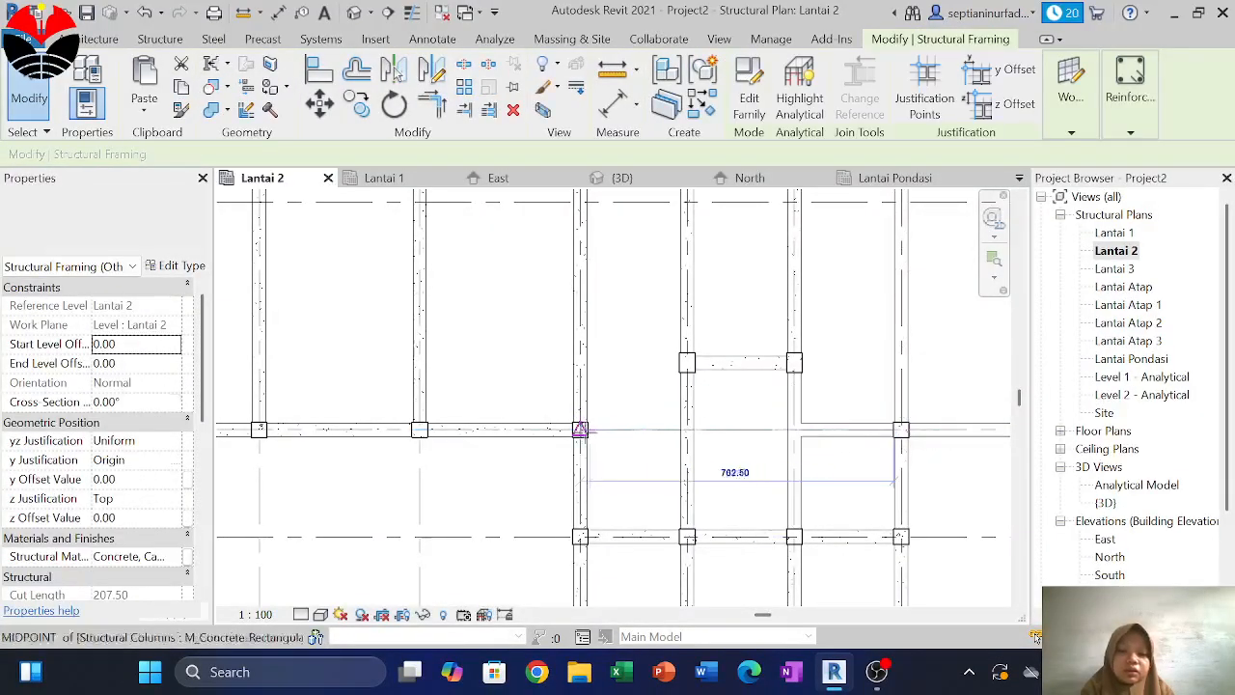
scroll(590, 432, "up", 4)
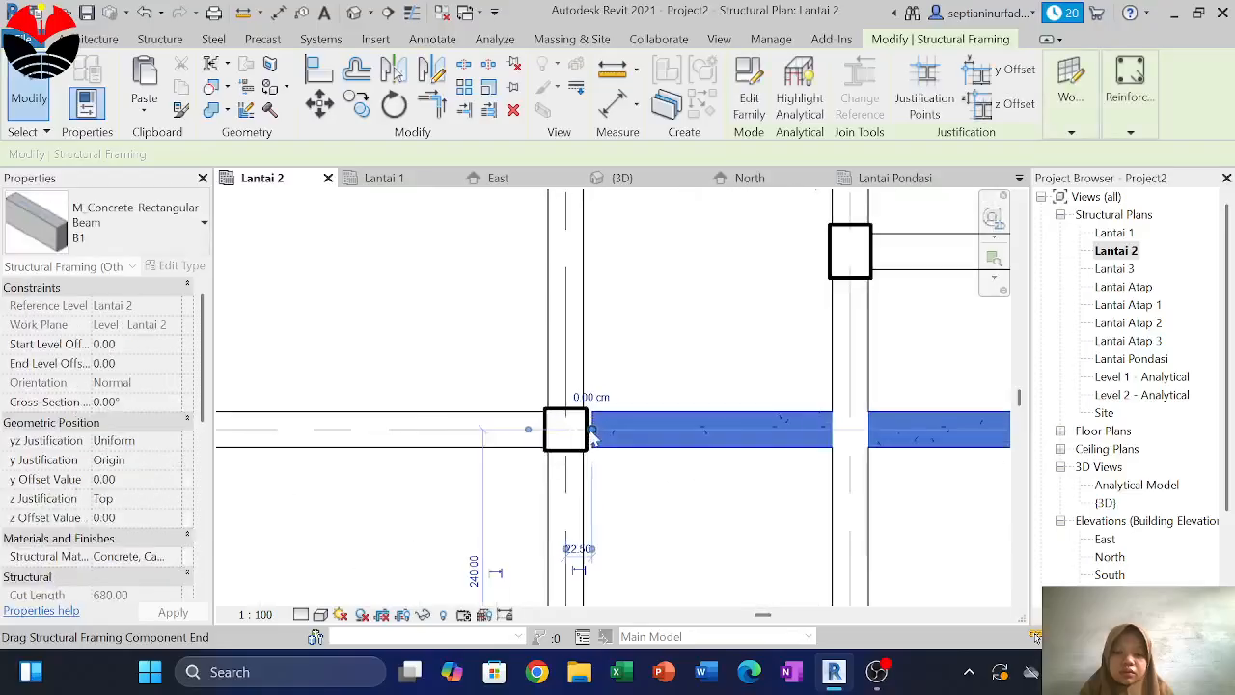
left_click_drag(583, 429, 585, 430)
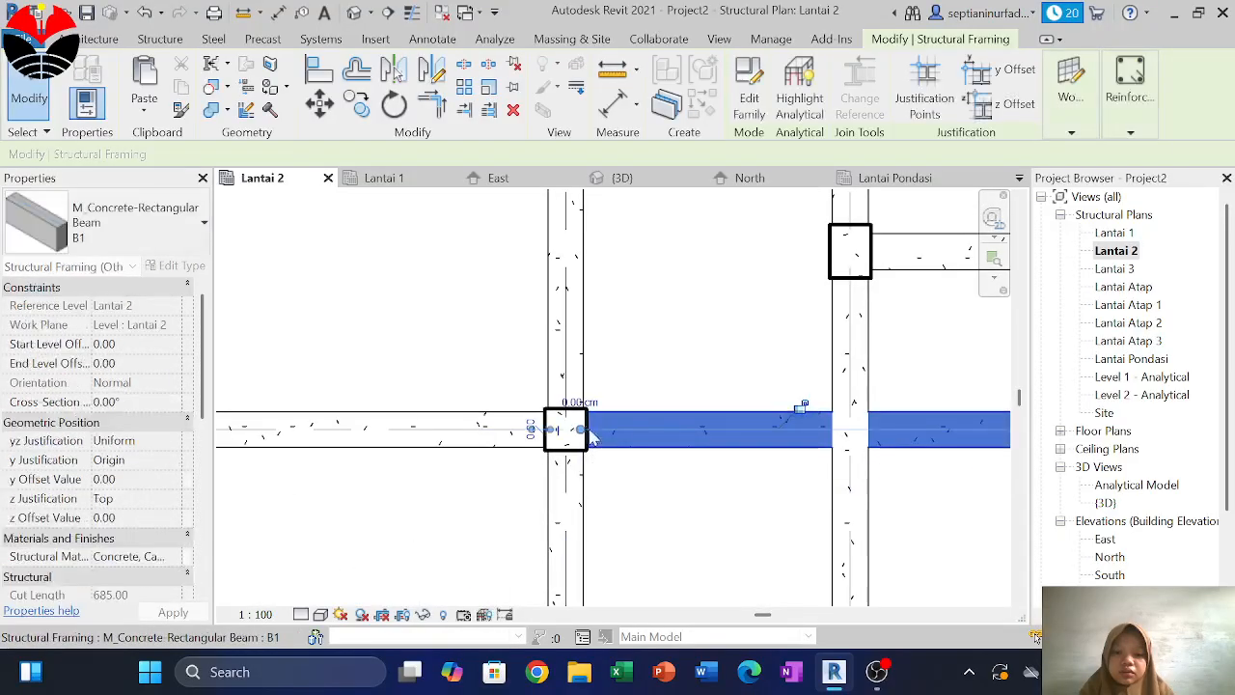
left_click(638, 486)
Examine the Lantai 2 beam layout in plan and in the 3D view, and compare it with the Lantai 1 plan
scroll(637, 476, "down", 4)
scroll(639, 483, "down", 2)
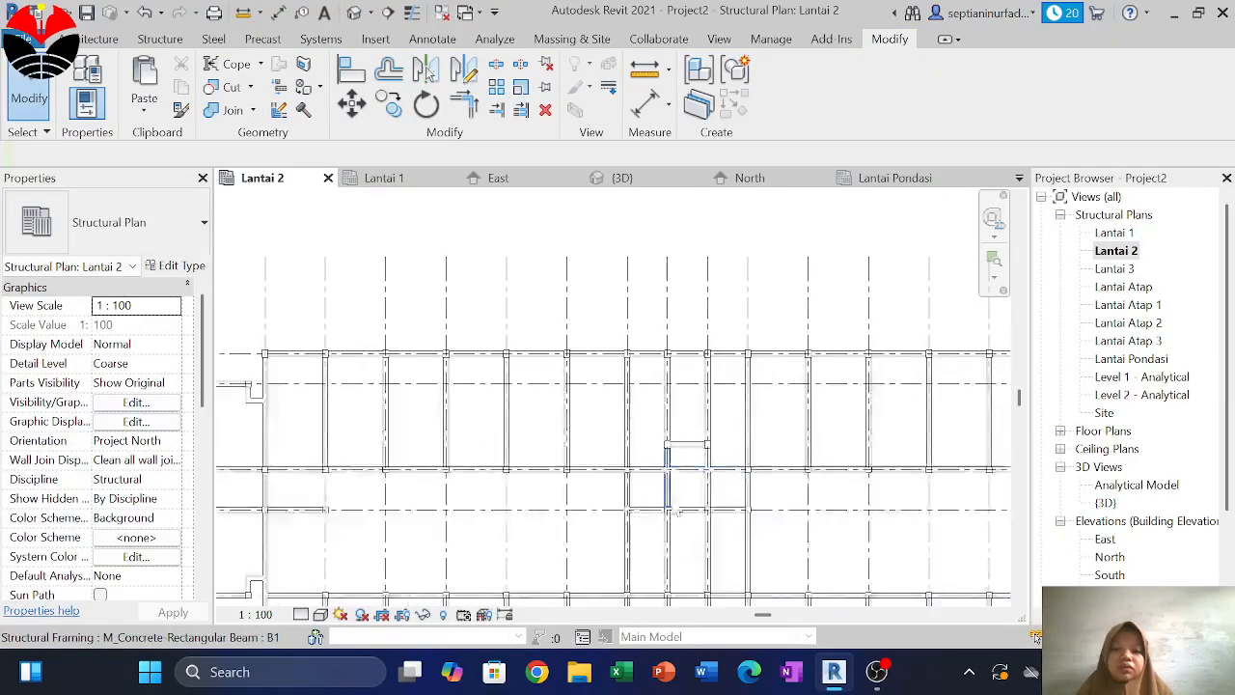
scroll(690, 436, "up", 4)
scroll(688, 436, "up", 2)
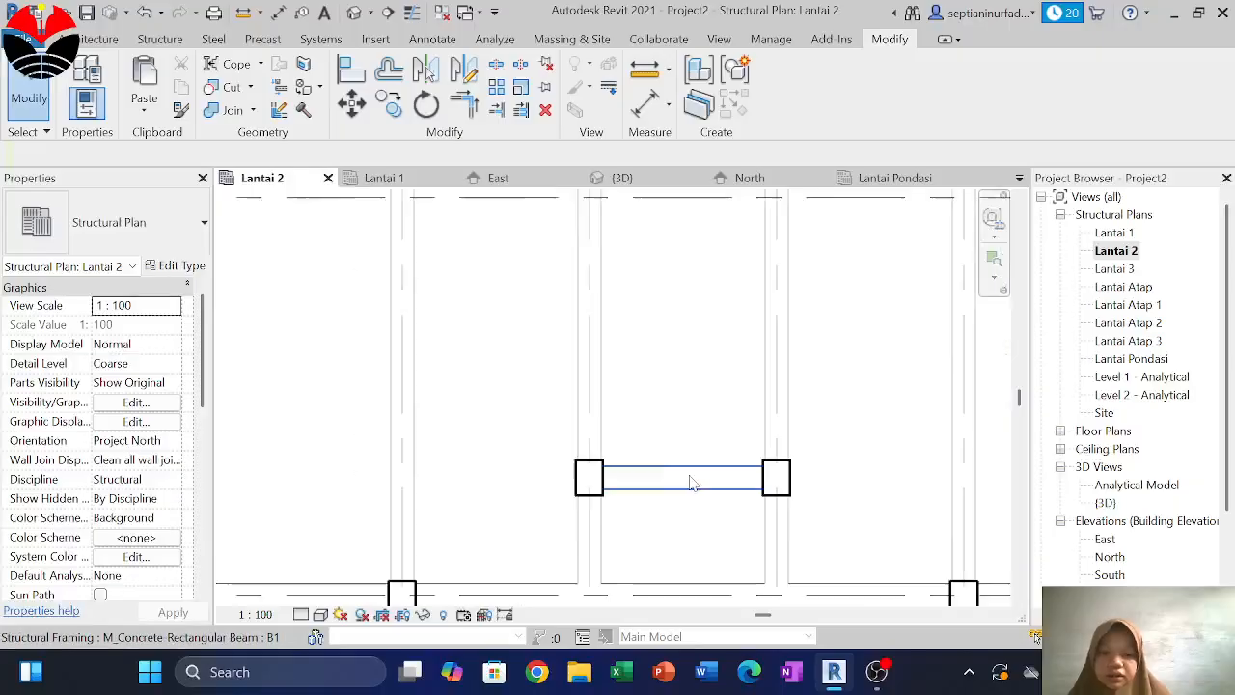
scroll(683, 405, "down", 5)
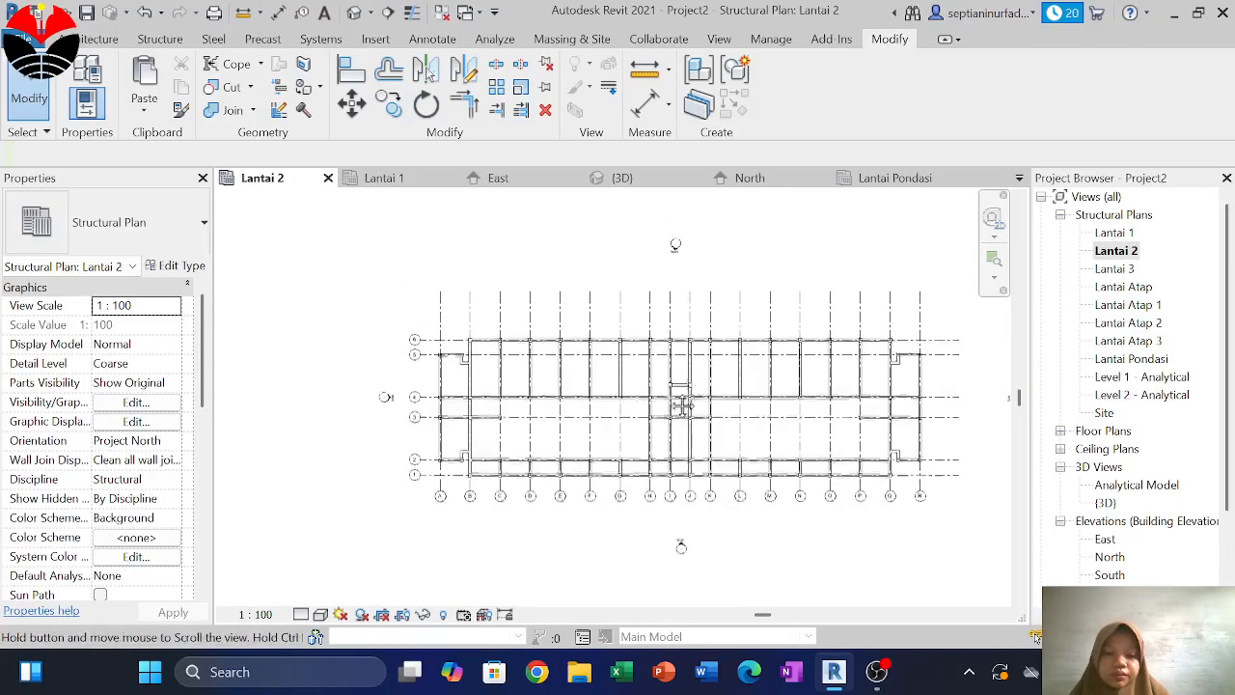
middle_click_drag(683, 405, 664, 439)
left_click(632, 179)
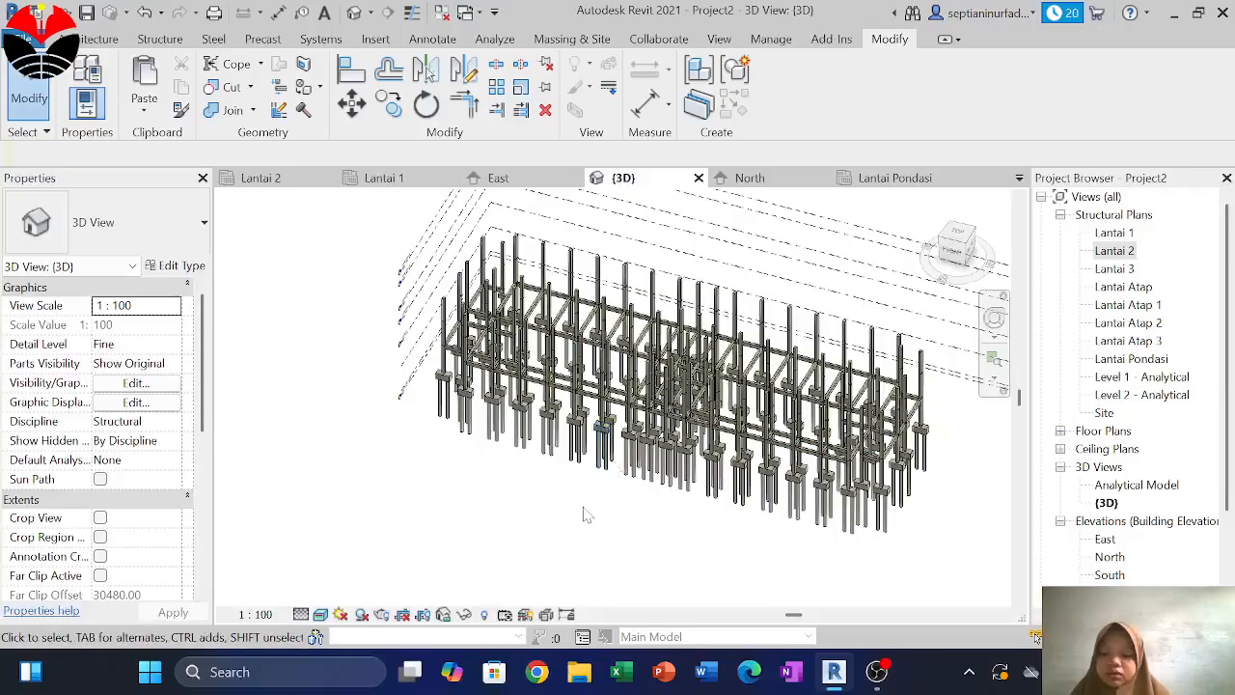
mouse_move(597, 521)
middle_mouse_down("shift")
mouse_move(621, 486)
mouse_move(579, 506)
middle_mouse_up("shift")
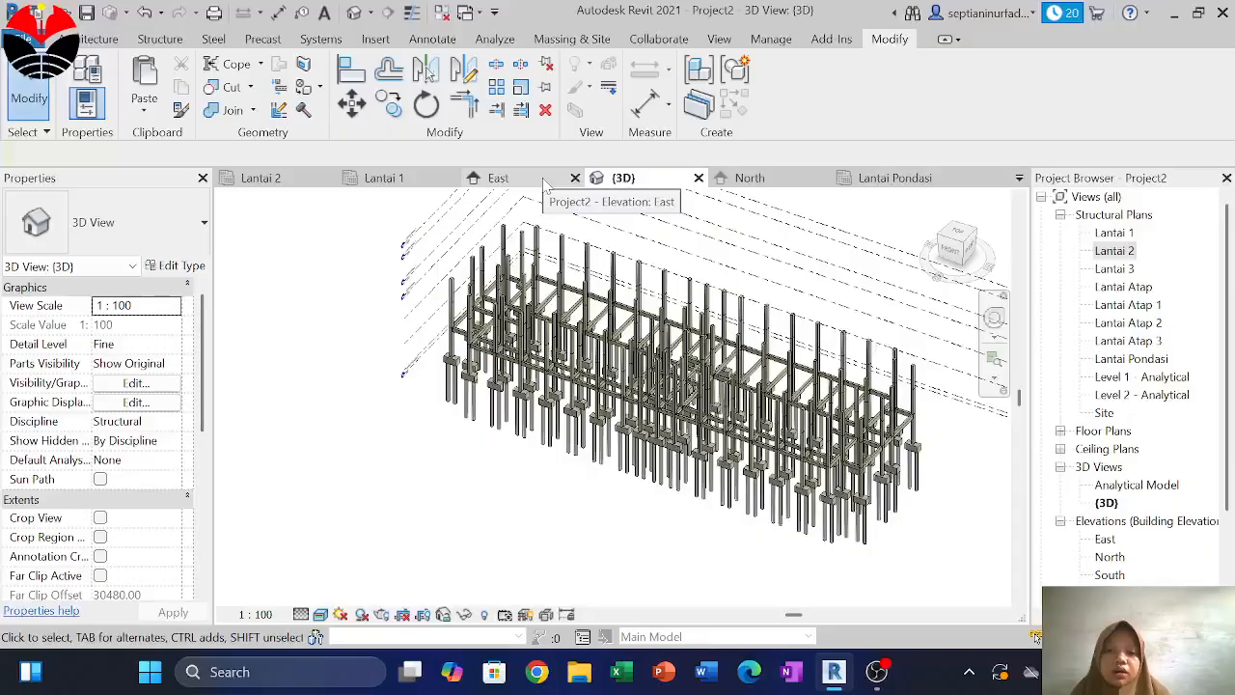
left_click(384, 177)
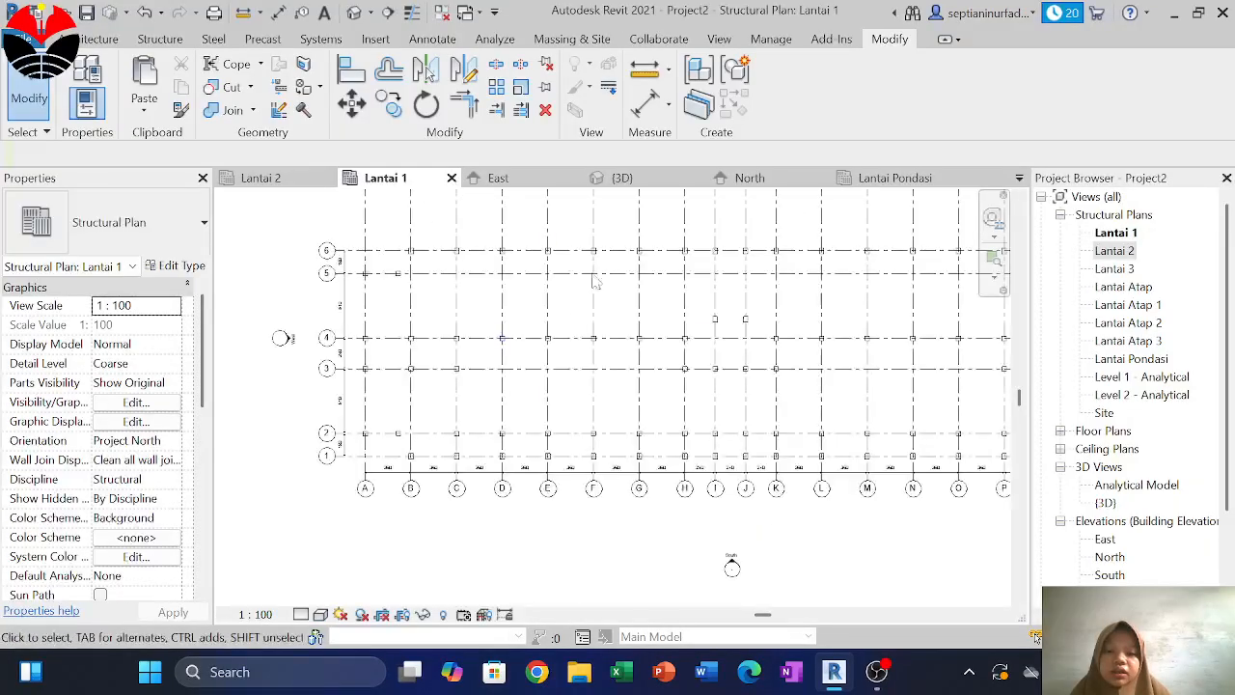
left_click(261, 177)
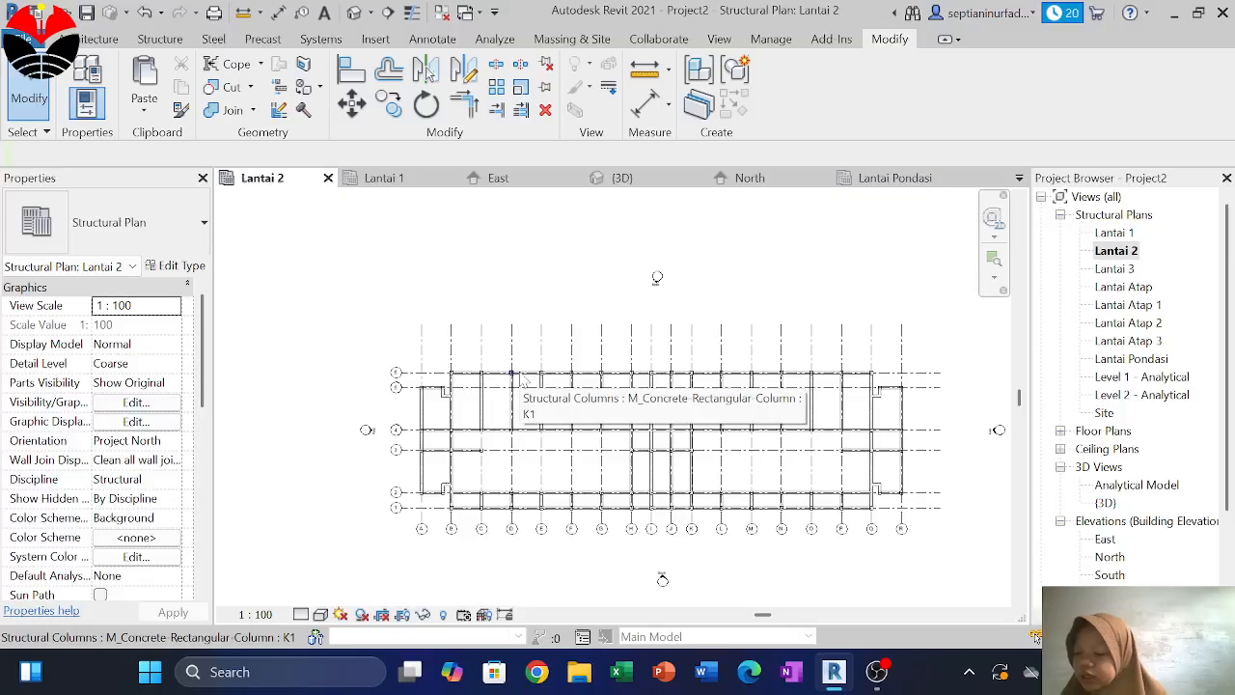
Select everything on the Lantai 2 plan and filter the selection to Structural Framing (Girder) and Structural Framing (Other)
left_click_drag(941, 553, 422, 294)
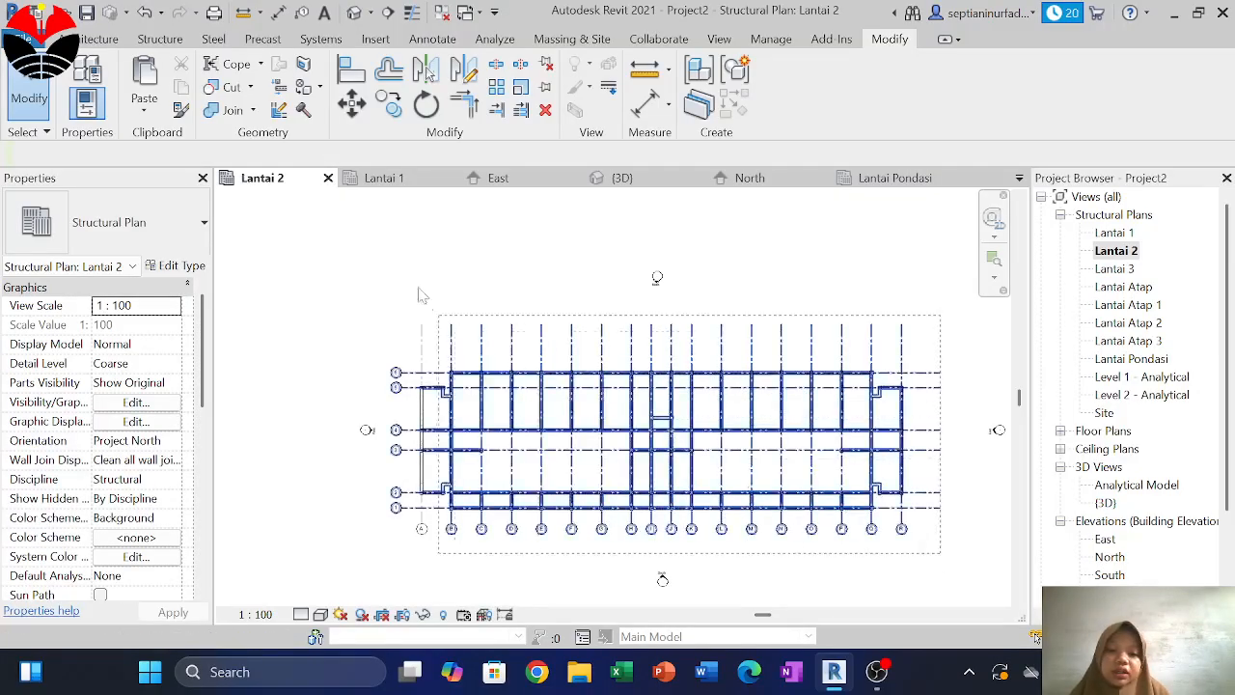
left_click_drag(349, 259, 349, 258)
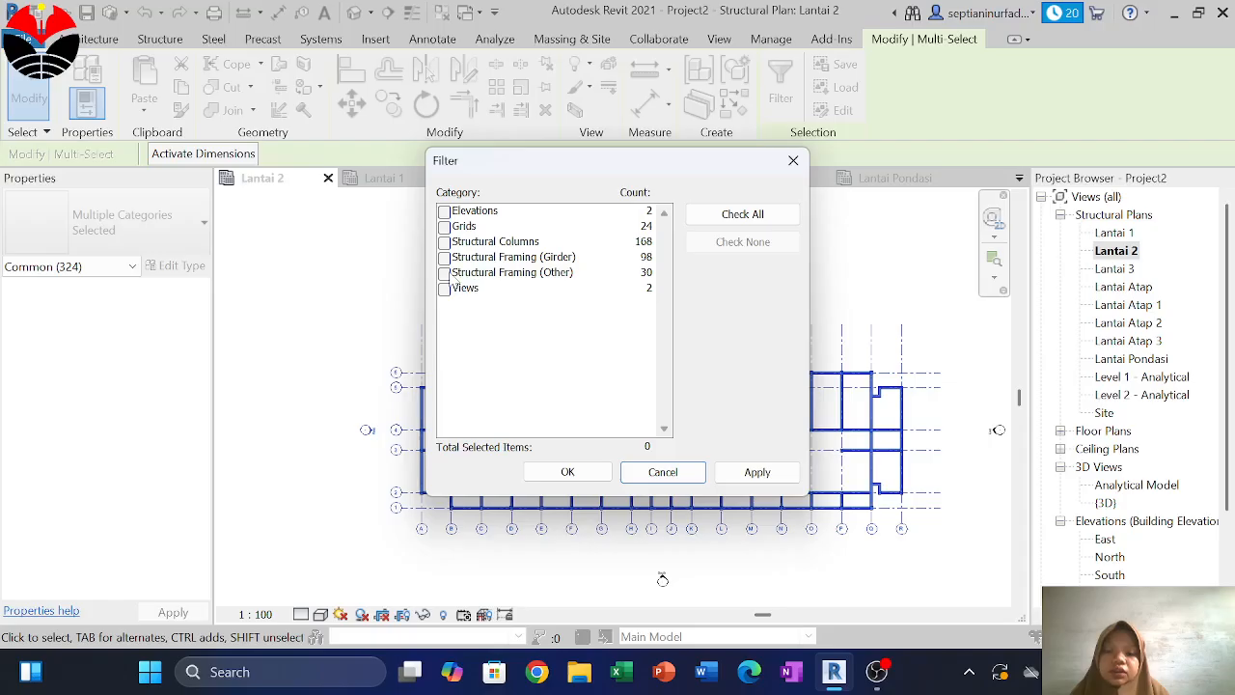
left_click(444, 272)
left_click(444, 256)
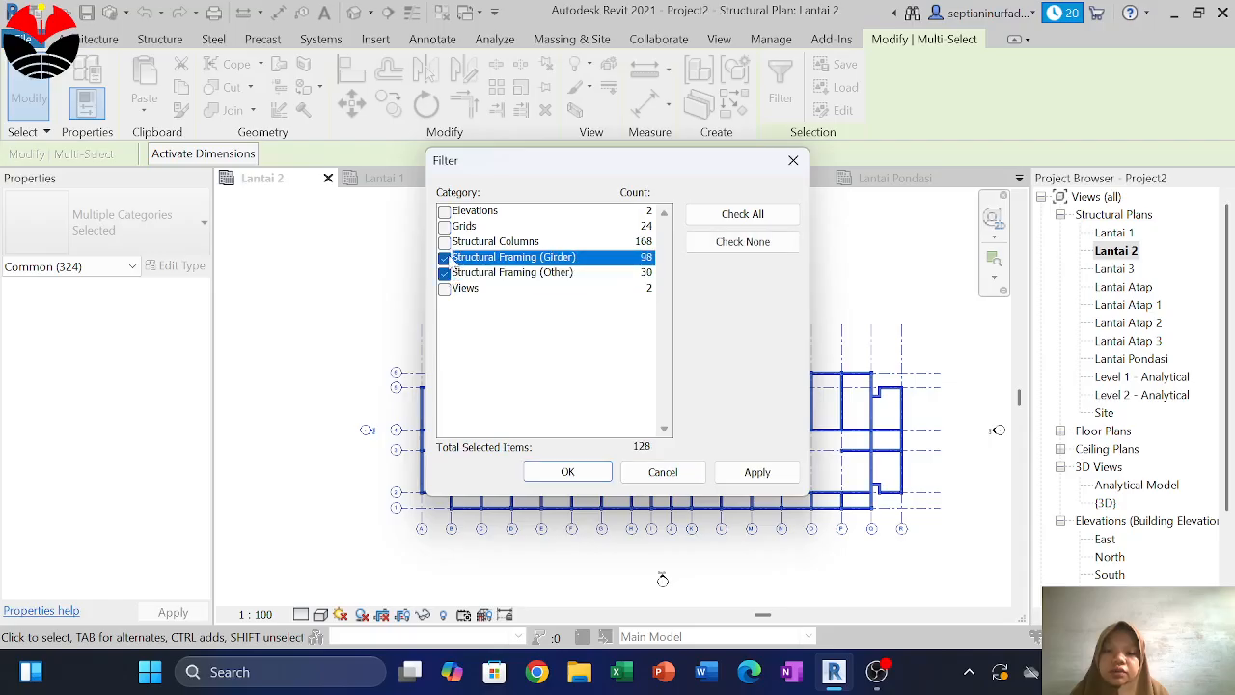
left_click(593, 476)
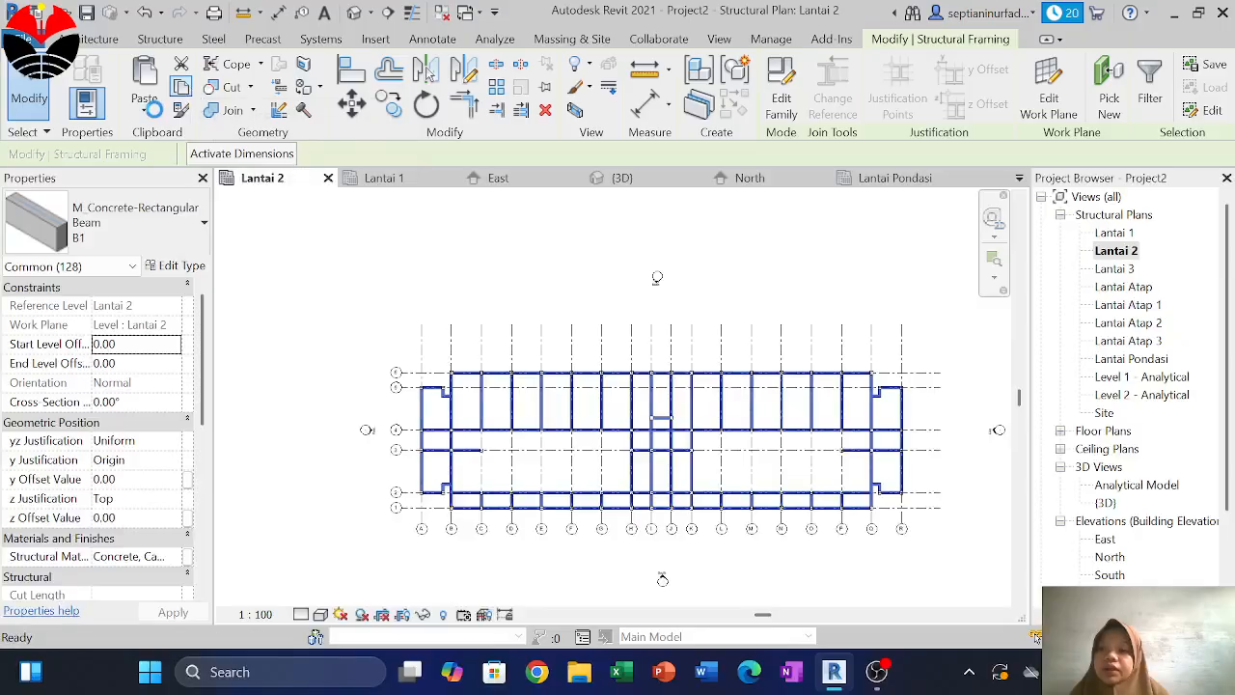
Paste a copy of the selected Lantai 2 beams aligned to level Lantai 1
left_click(146, 111)
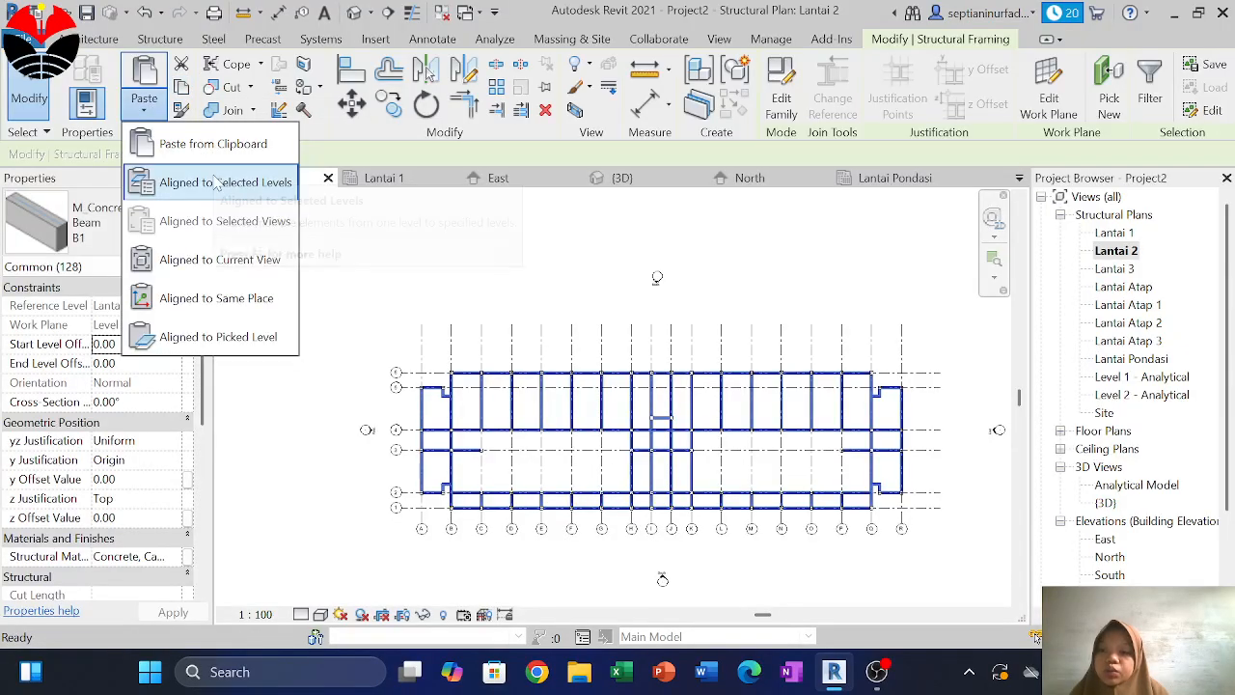
left_click(218, 184)
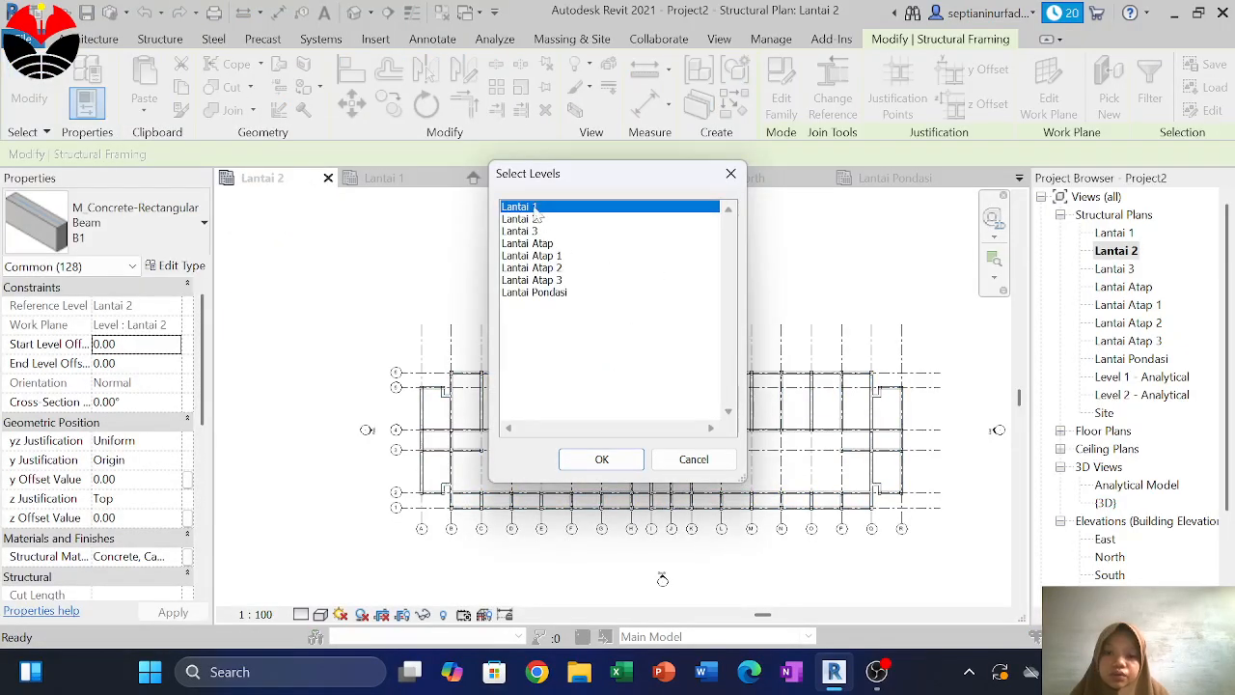
left_click(602, 459)
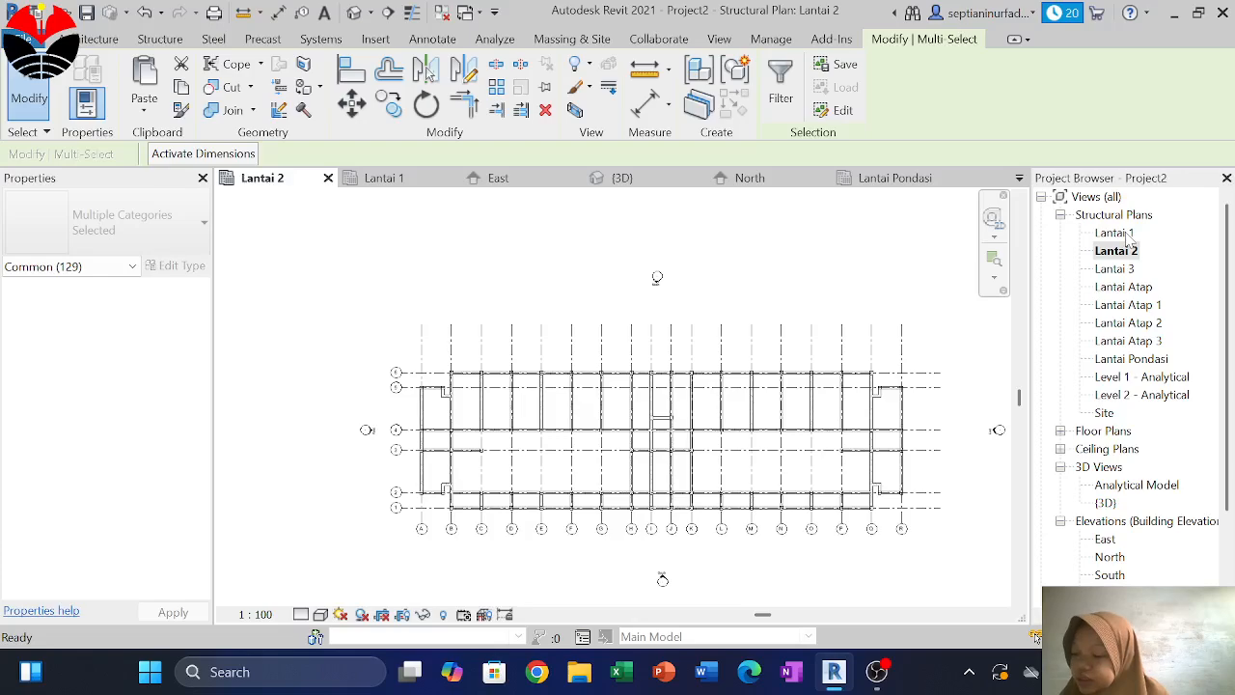
Delete the beam on grid 2 between grids B and C on the Lantai 1 plan
double_click(1119, 233)
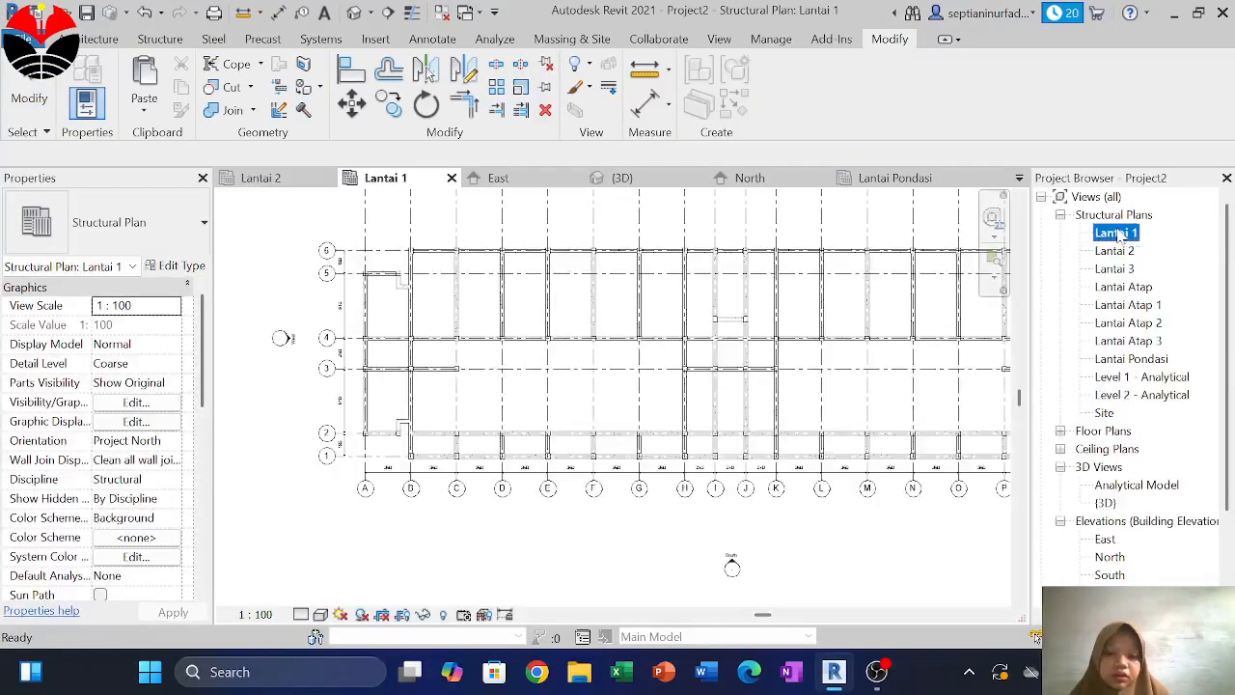
scroll(353, 421, "up", 2)
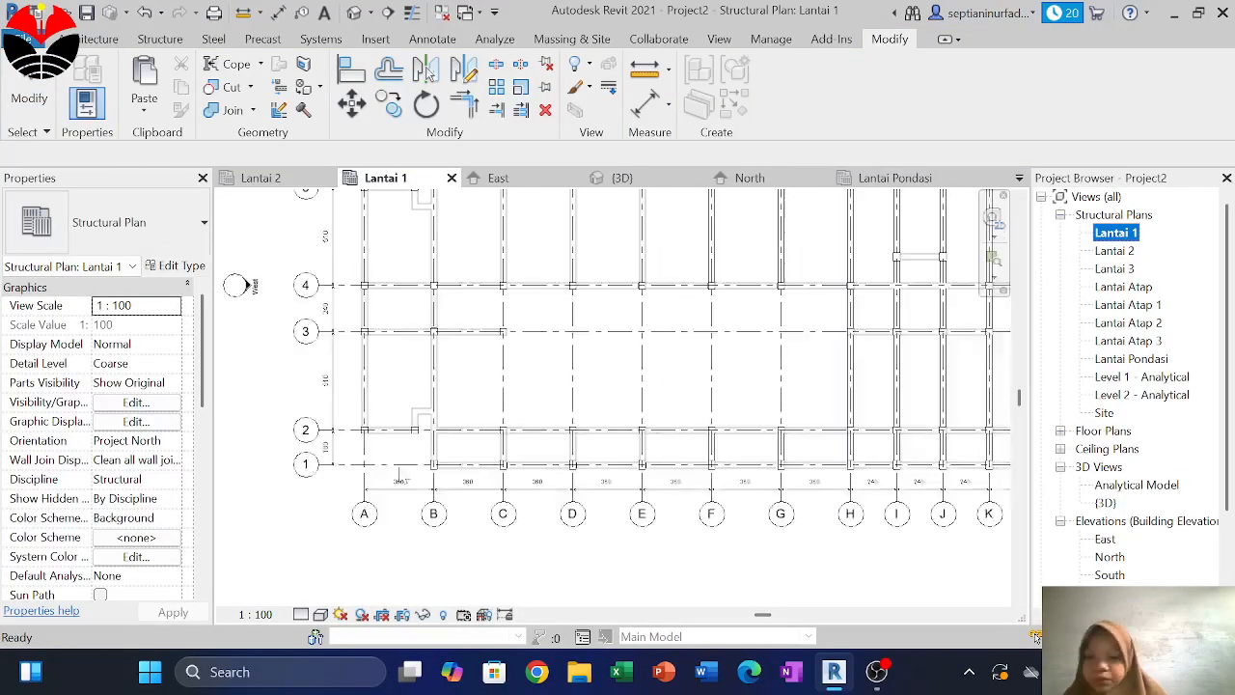
scroll(458, 430, "up", 2)
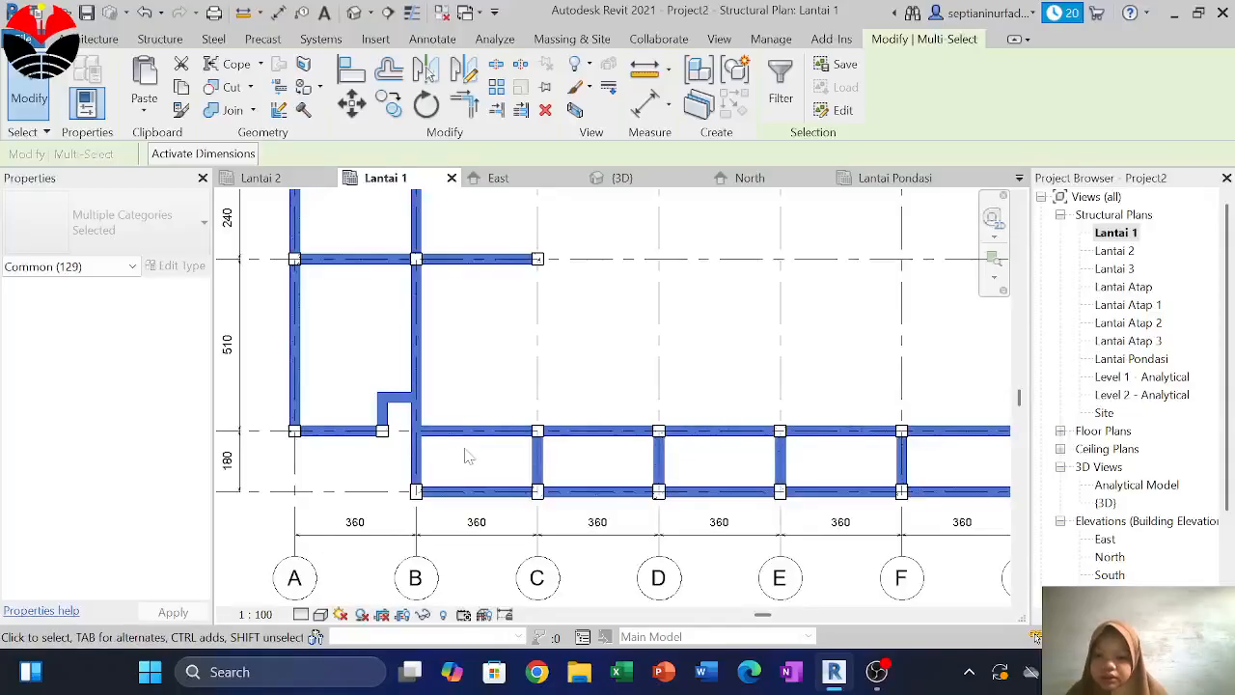
left_click(465, 449)
left_click(467, 441)
key("Delete")
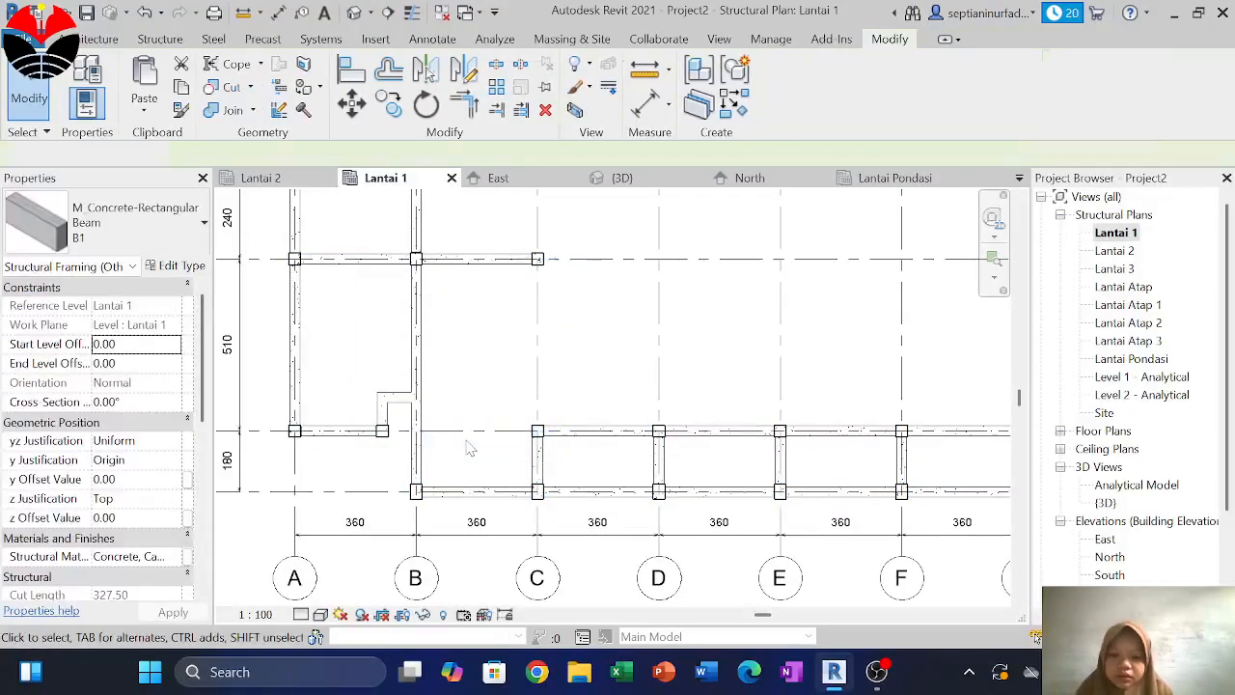
Delete the beam on grid 2 between grids P and Q on the Lantai 1 plan
middle_click_drag(471, 401, 463, 533)
middle_click_drag(477, 272, 416, 320)
scroll(453, 432, "down", 4)
scroll(415, 320, "down", 2)
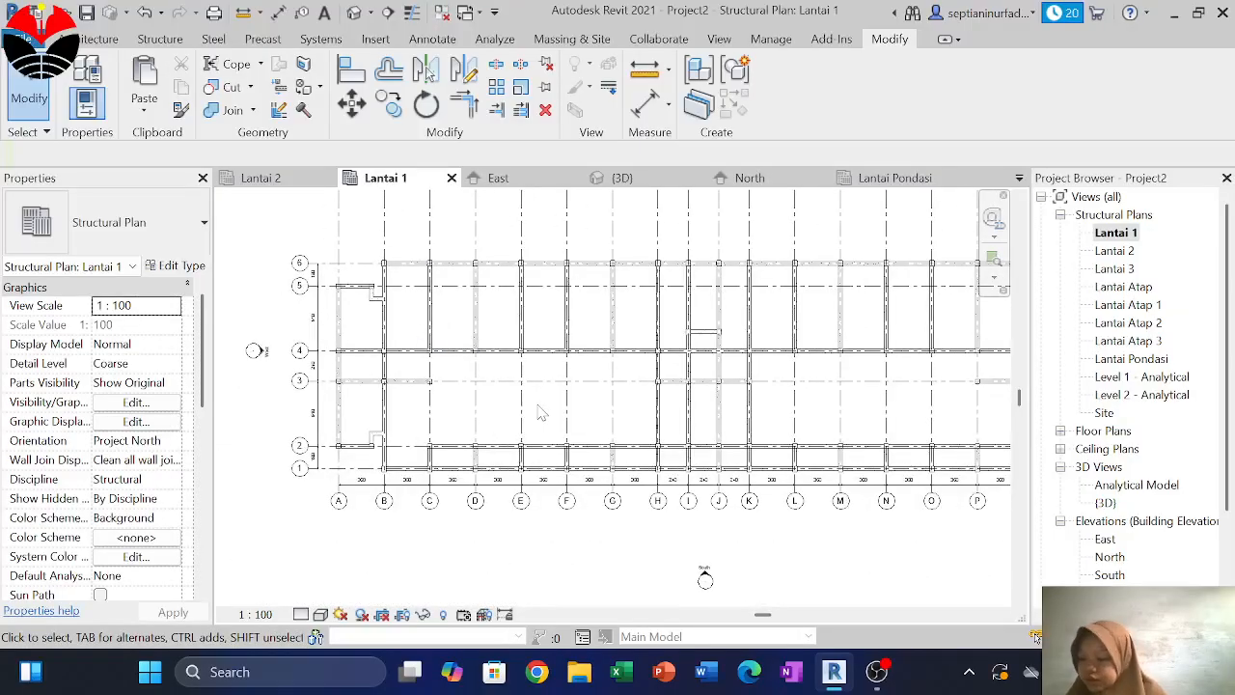
middle_click_drag(626, 419, 358, 408)
scroll(730, 446, "up", 2)
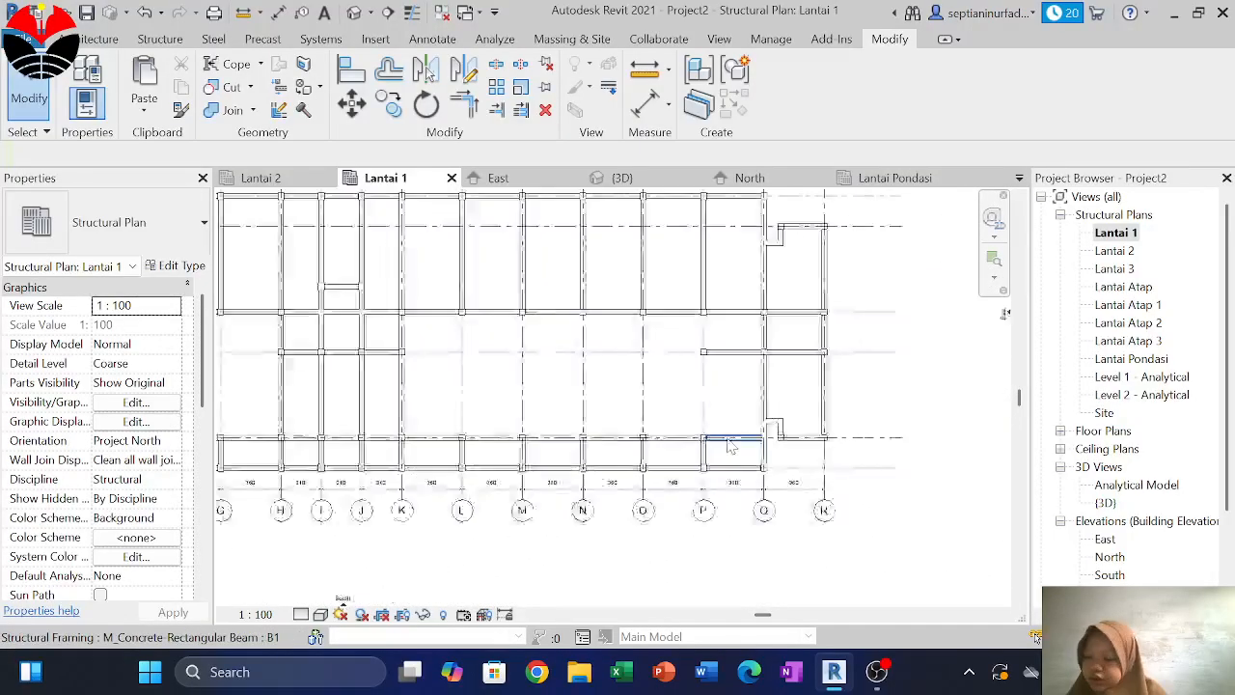
scroll(730, 446, "up", 1)
left_click(733, 442)
key("Delete")
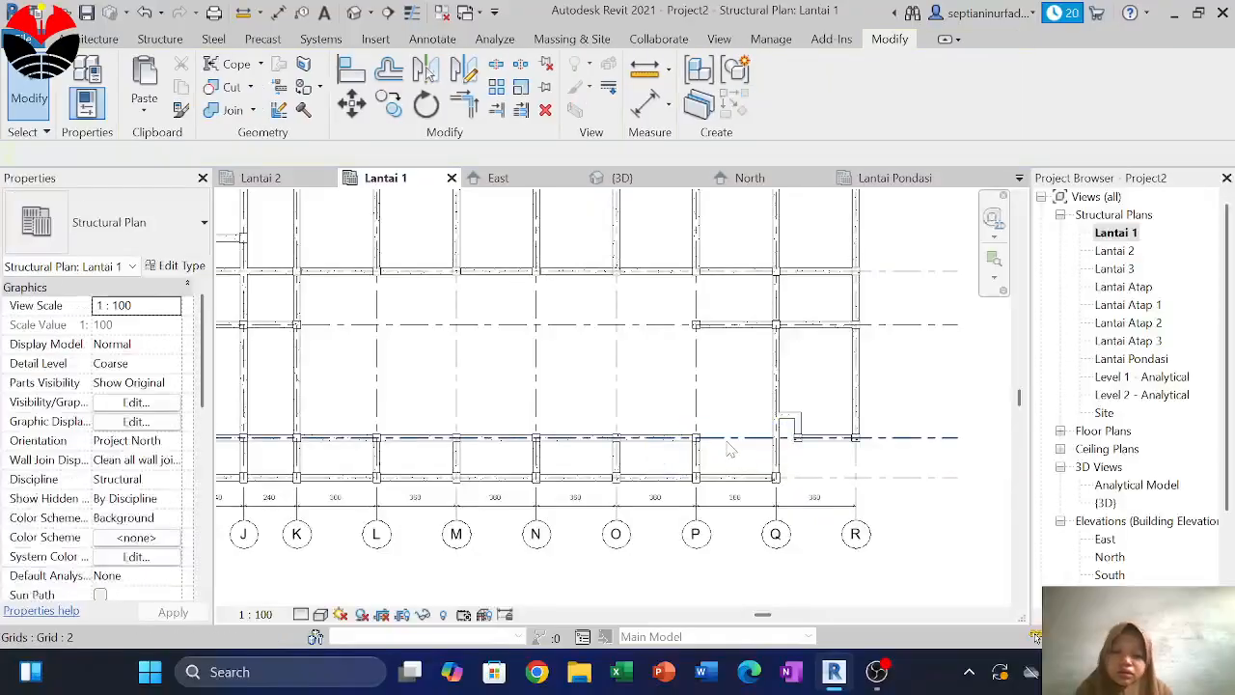
Check the remaining beam layout across the whole Lantai 1 plan
middle_click_drag(681, 407, 701, 473)
scroll(687, 463, "down", 1)
middle_click_drag(558, 411, 612, 443)
scroll(571, 426, "down", 1)
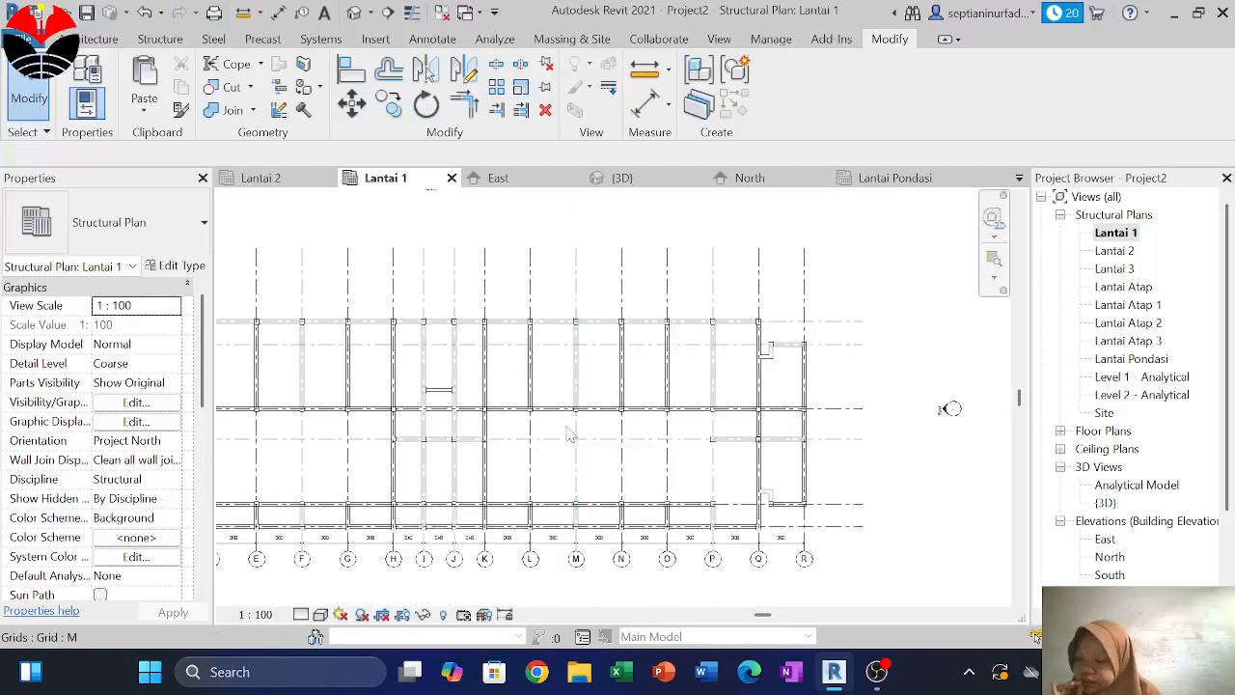
middle_click_drag(536, 436, 770, 424)
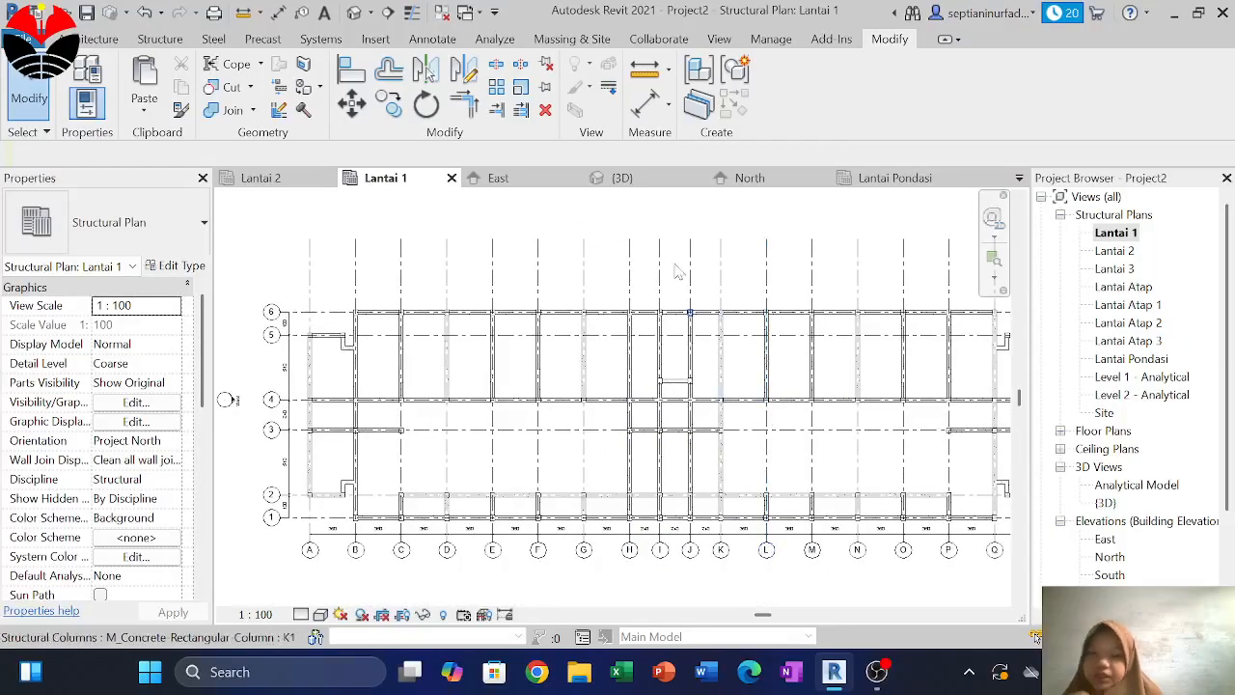
scroll(507, 249, "down", 2)
middle_click_drag(626, 281, 601, 323)
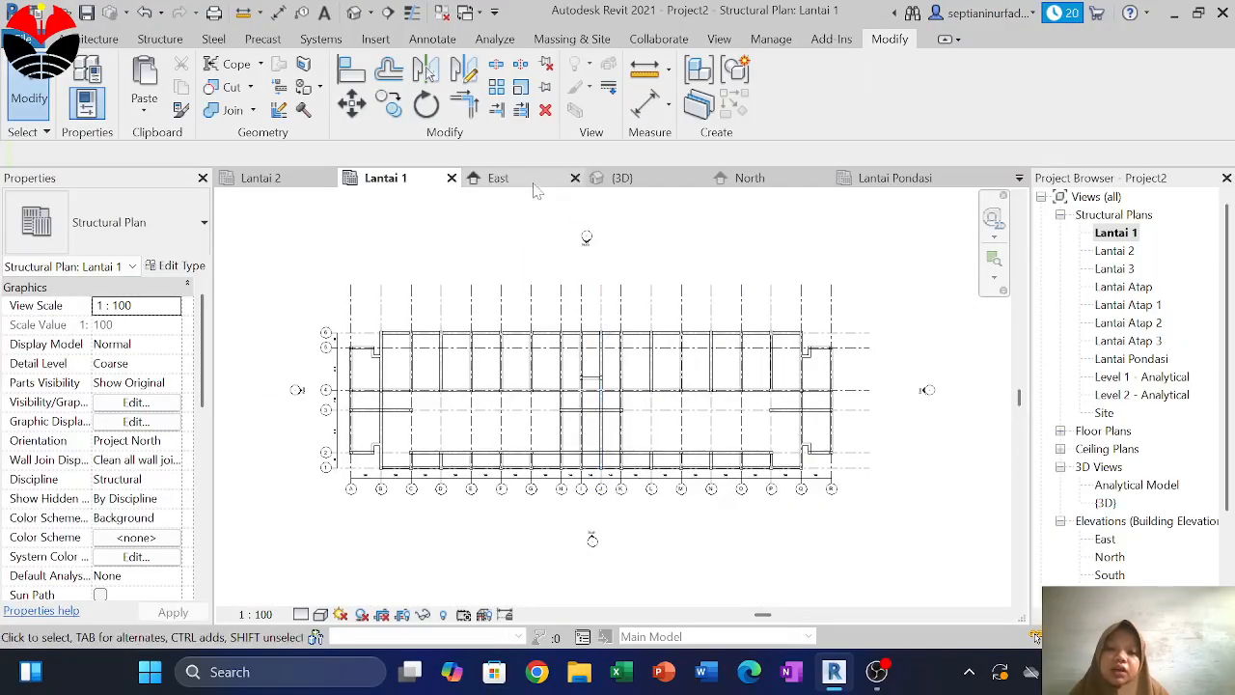
Reselect all elements on the Lantai 2 plan, keeping only the Girder and Other structural framing categories in the selection filter
left_click(261, 178)
left_click_drag(950, 529, 380, 256)
left_click(787, 97)
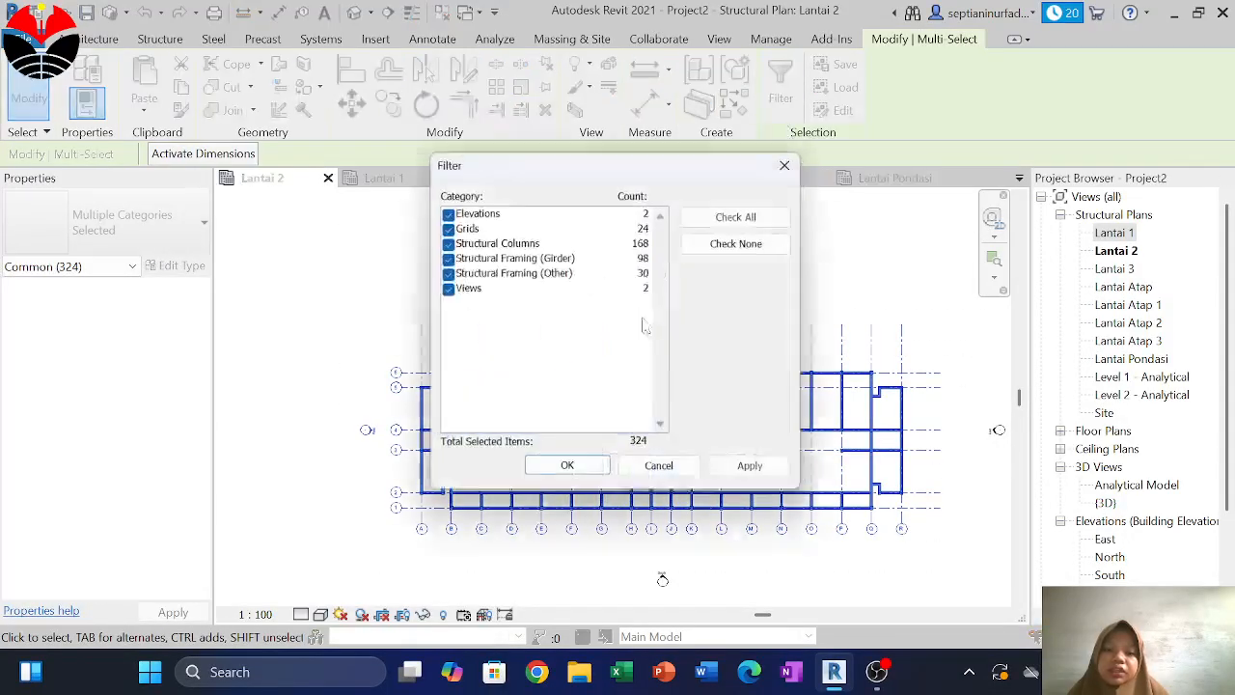
left_click(538, 243)
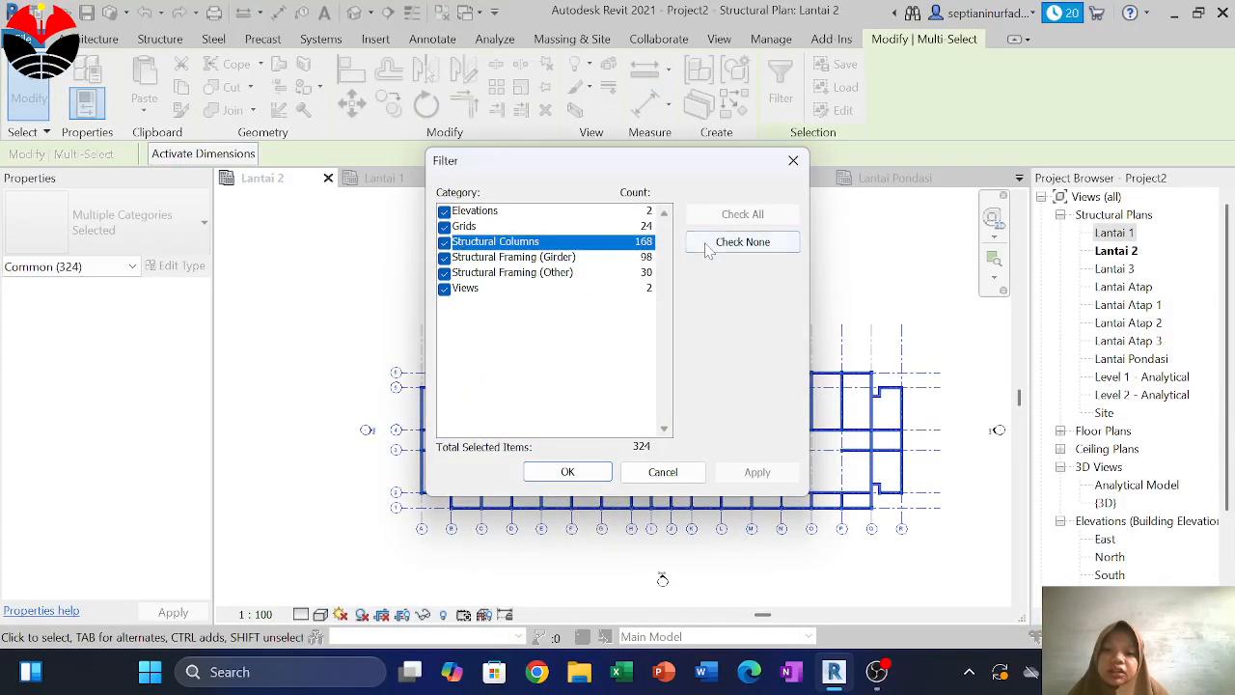
left_click(741, 242)
left_click(444, 257)
left_click(444, 272)
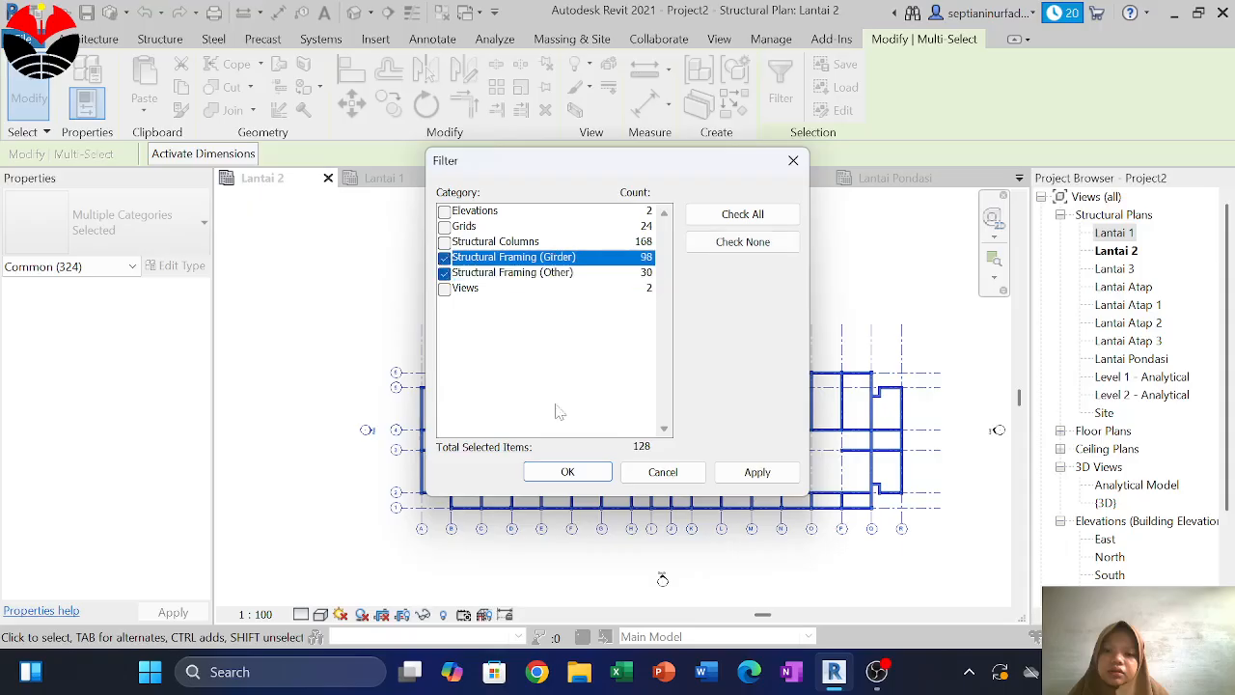
left_click(566, 472)
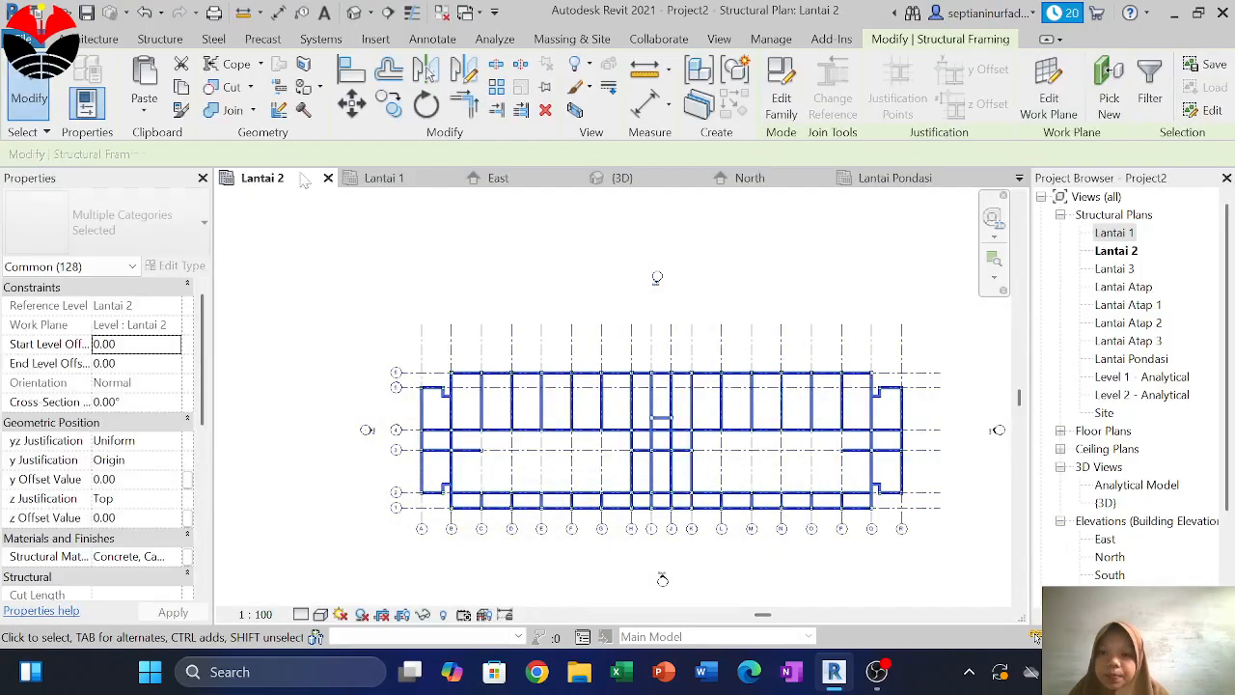
Copy the selected beams, paste them aligned to level Lantai 3, and show the model in the 3D view
left_click(181, 87)
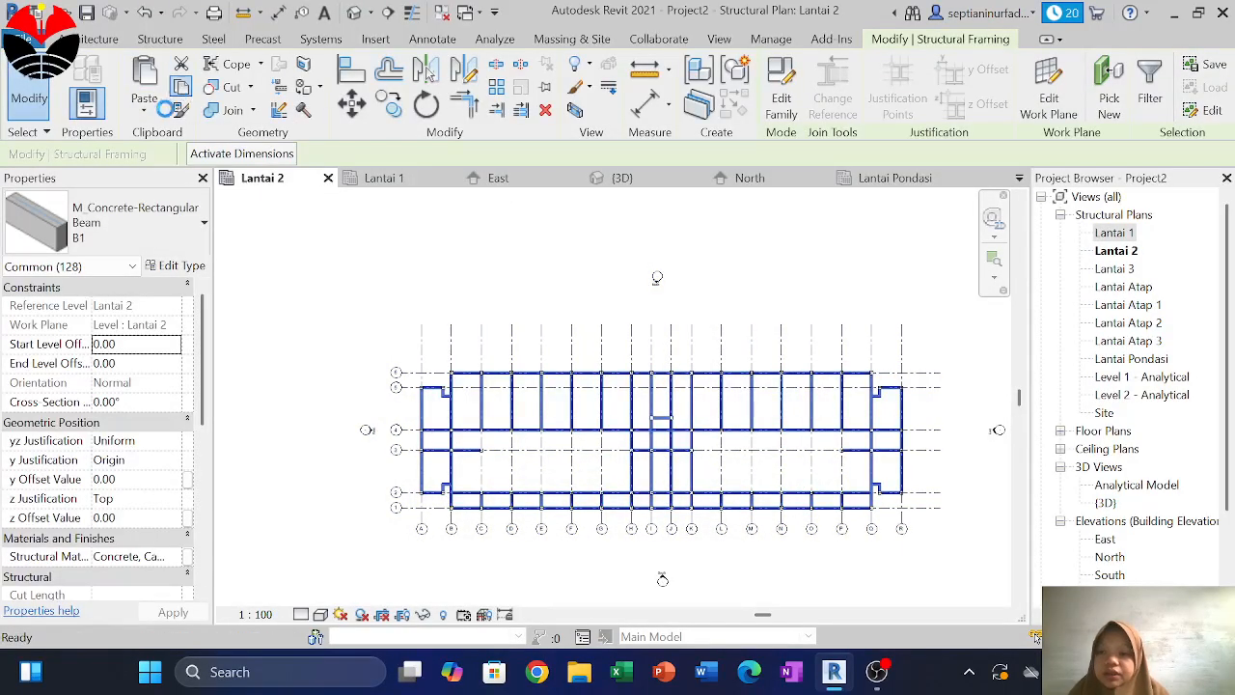
left_click(144, 111)
left_click(222, 176)
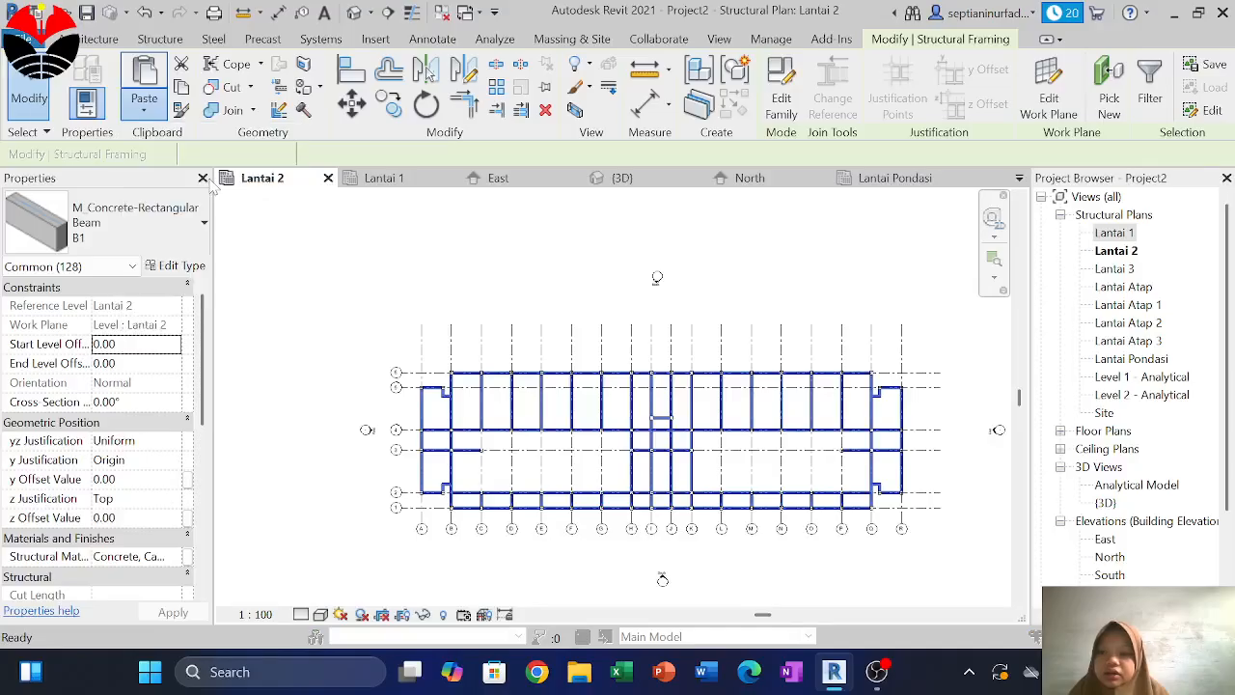
left_click(538, 231)
left_click(602, 461)
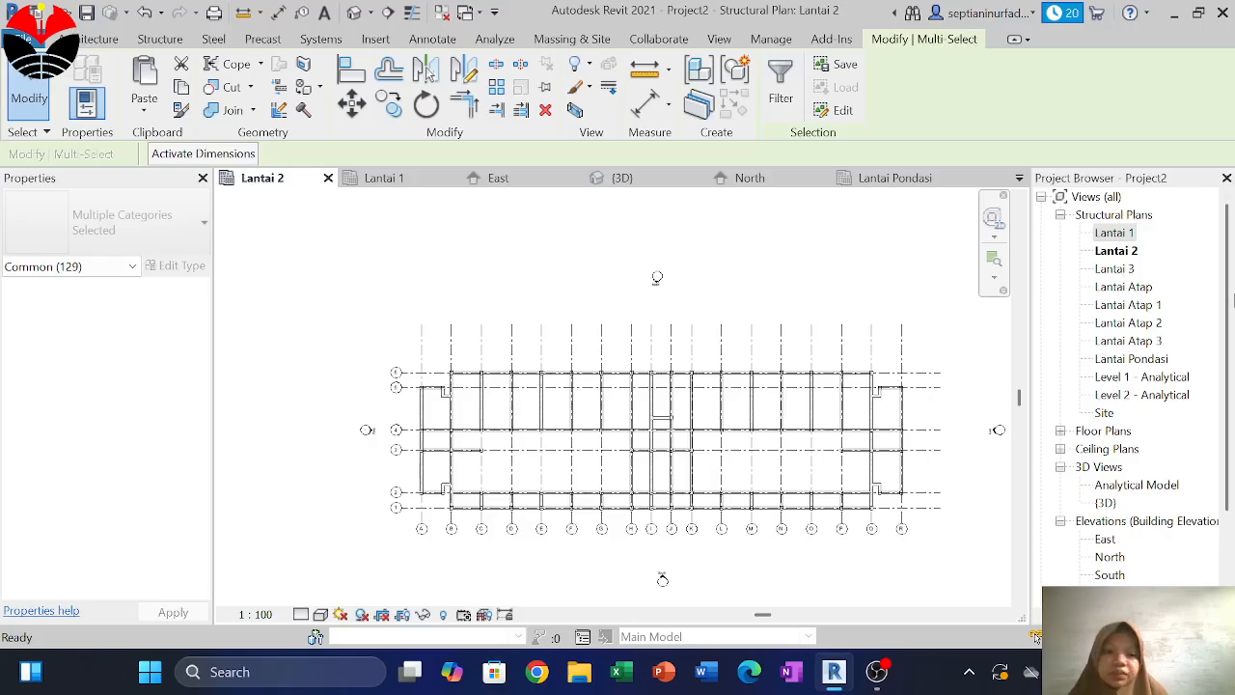
left_click(617, 178)
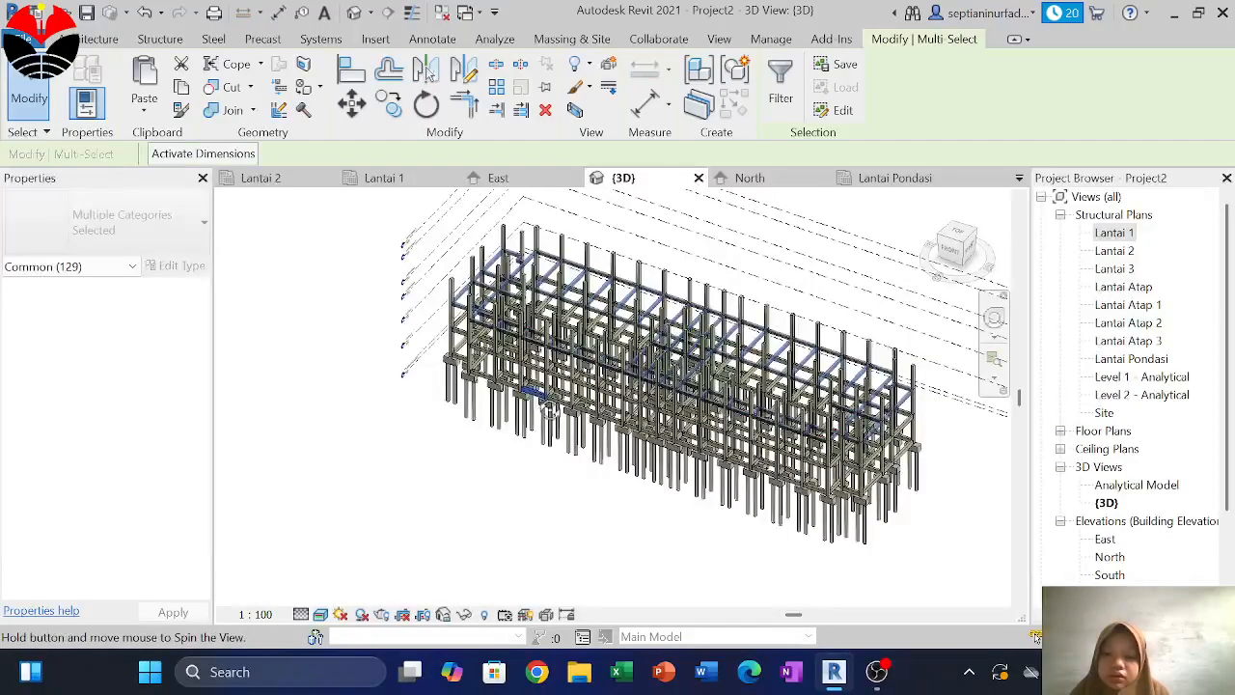
Select everything on the Lantai 2 plan and filter the selection to only the Girder and Other structural framing categories
middle_click_drag(555, 407, 584, 436, "shift")
left_click(1114, 269)
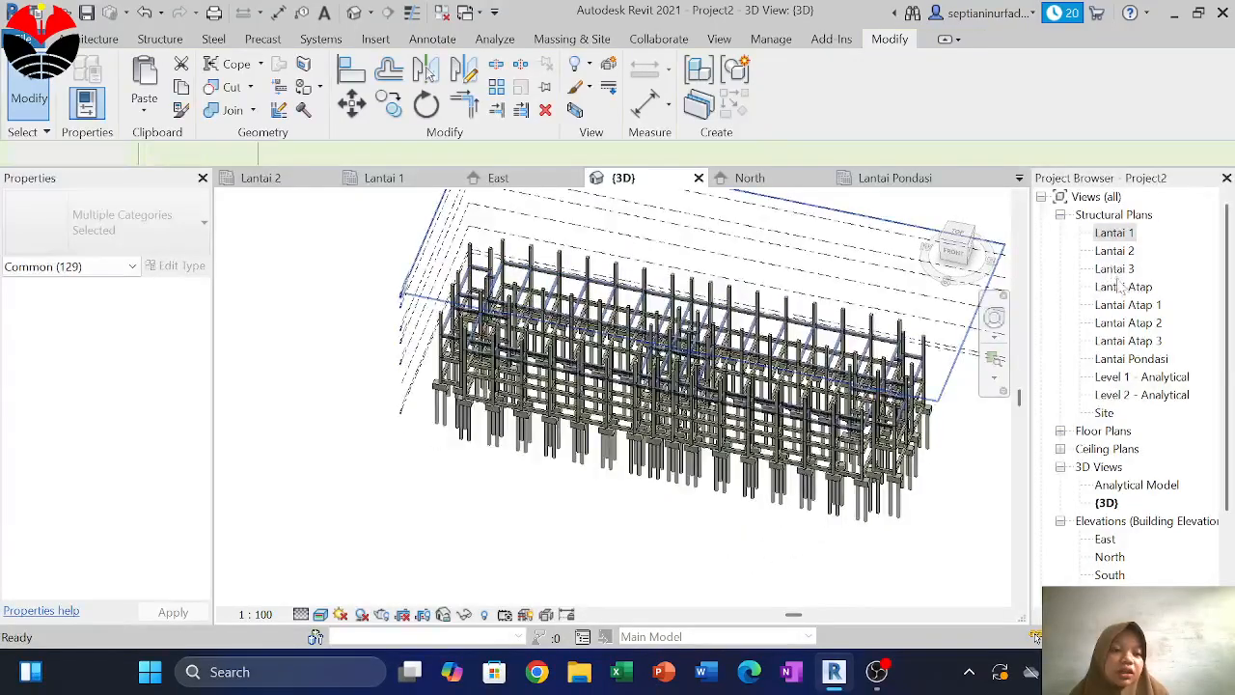
left_click(253, 178)
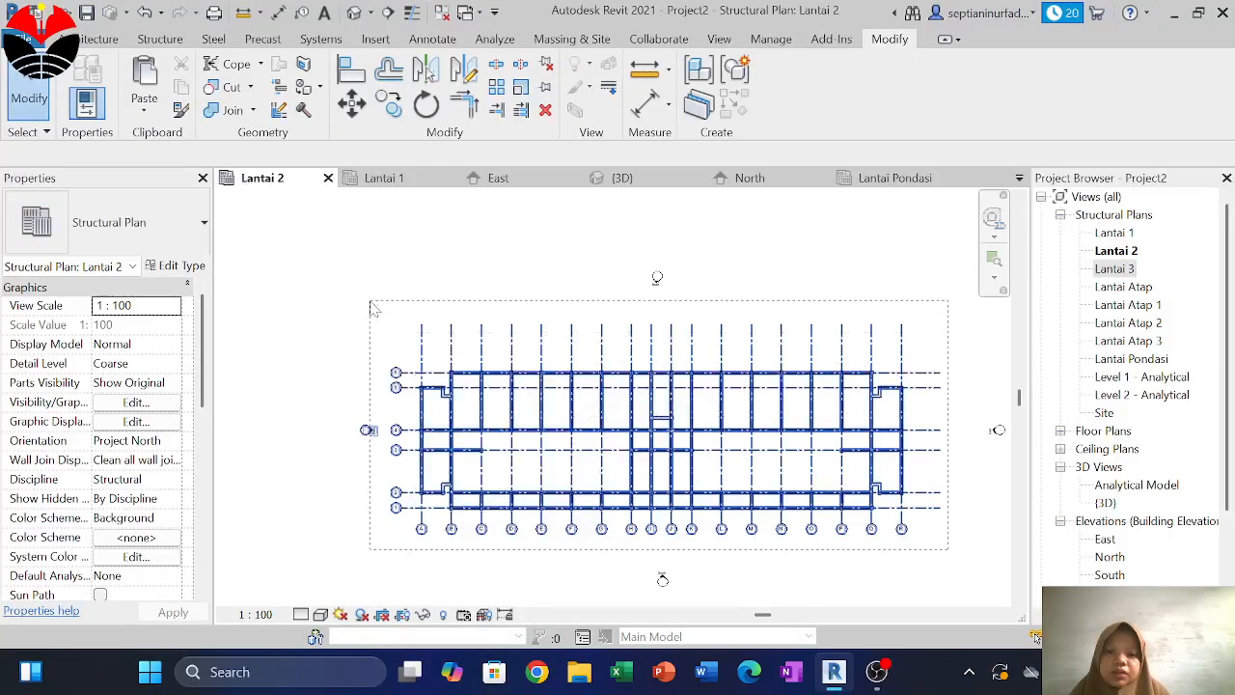
left_click_drag(374, 308, 955, 559)
left_click(781, 97)
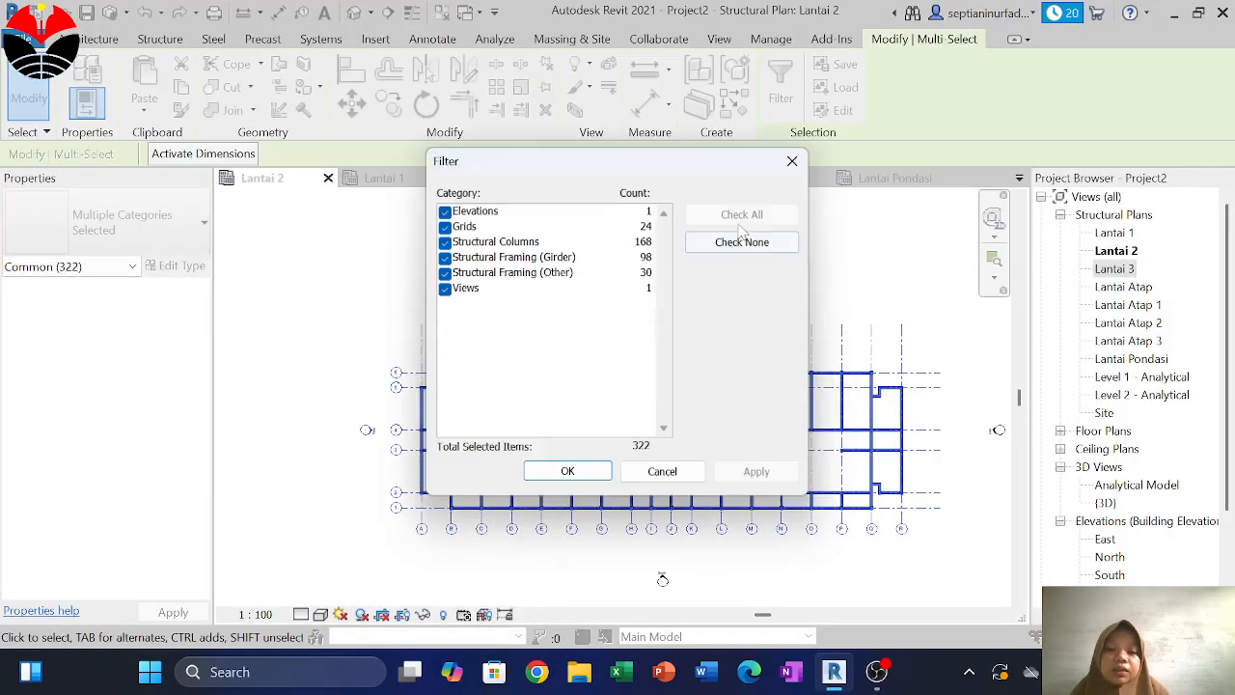
left_click(720, 245)
left_click(444, 257)
left_click(444, 272)
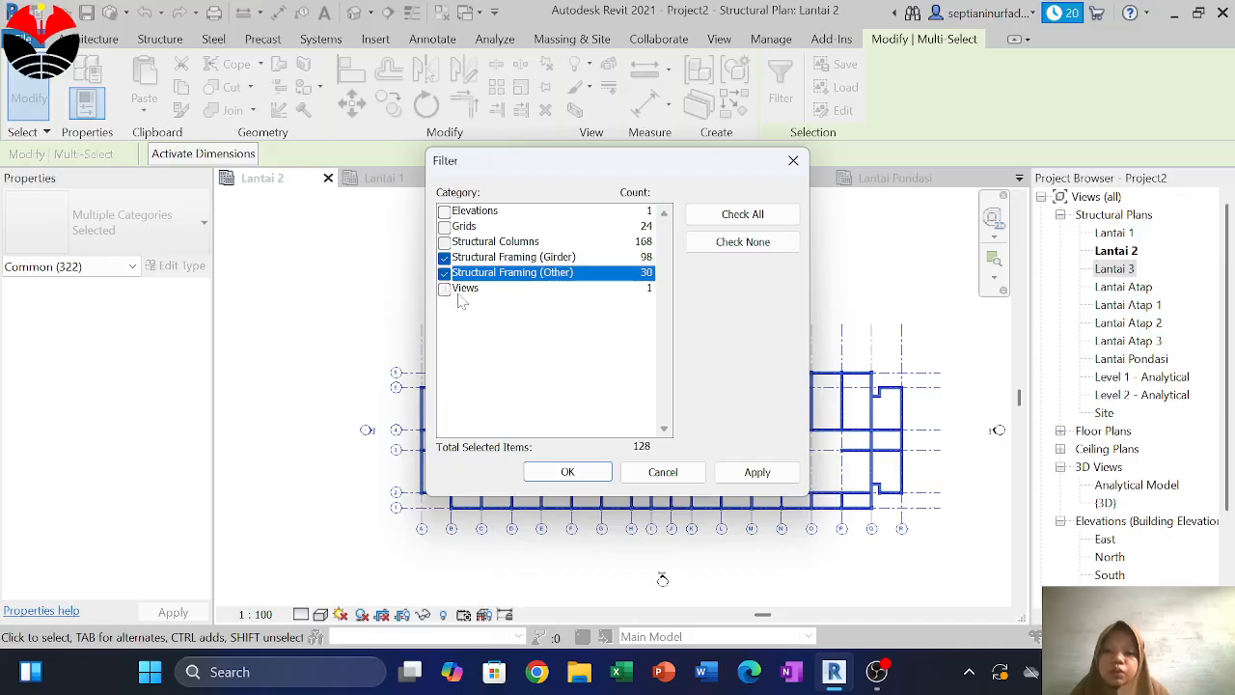
left_click(567, 472)
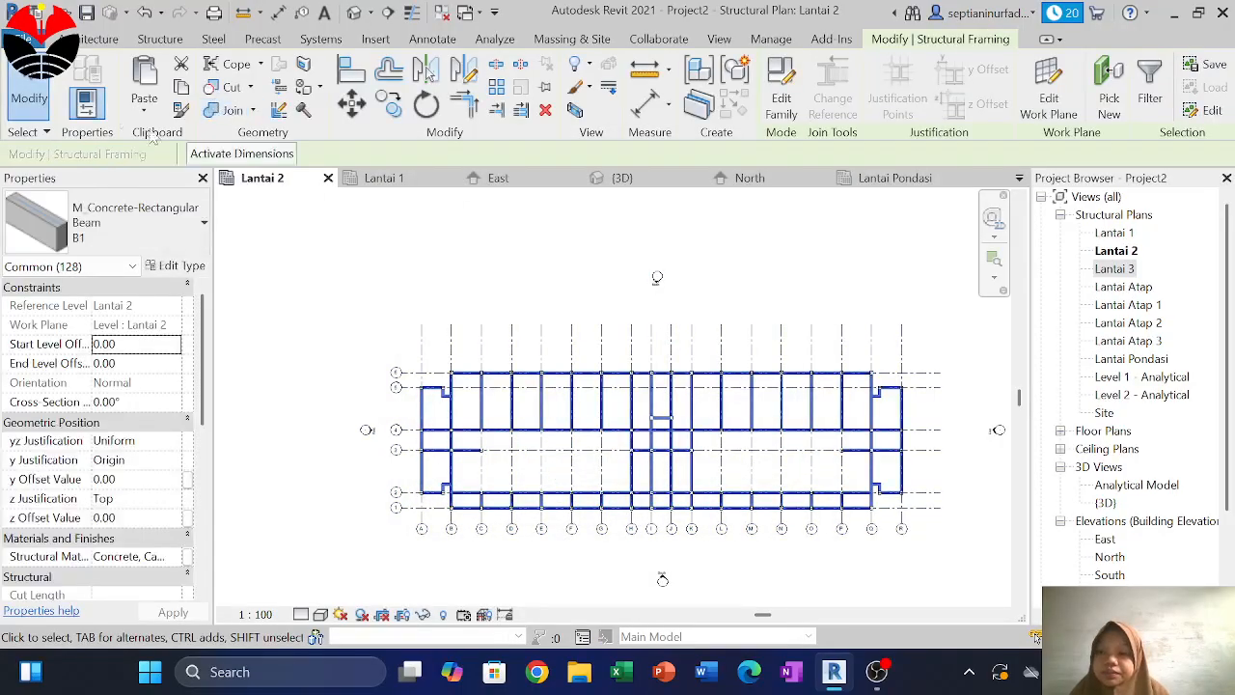
Copy the selected beams and paste them aligned to level Lantai Atap
left_click(182, 87)
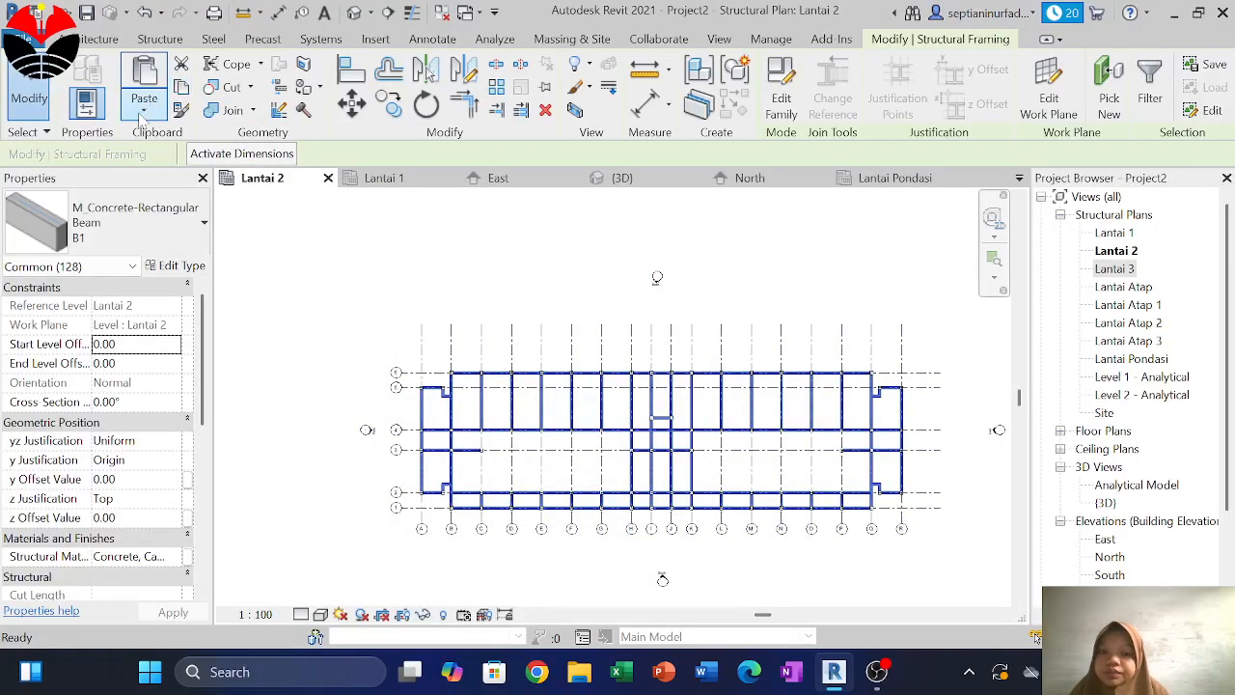
left_click(142, 113)
left_click(214, 176)
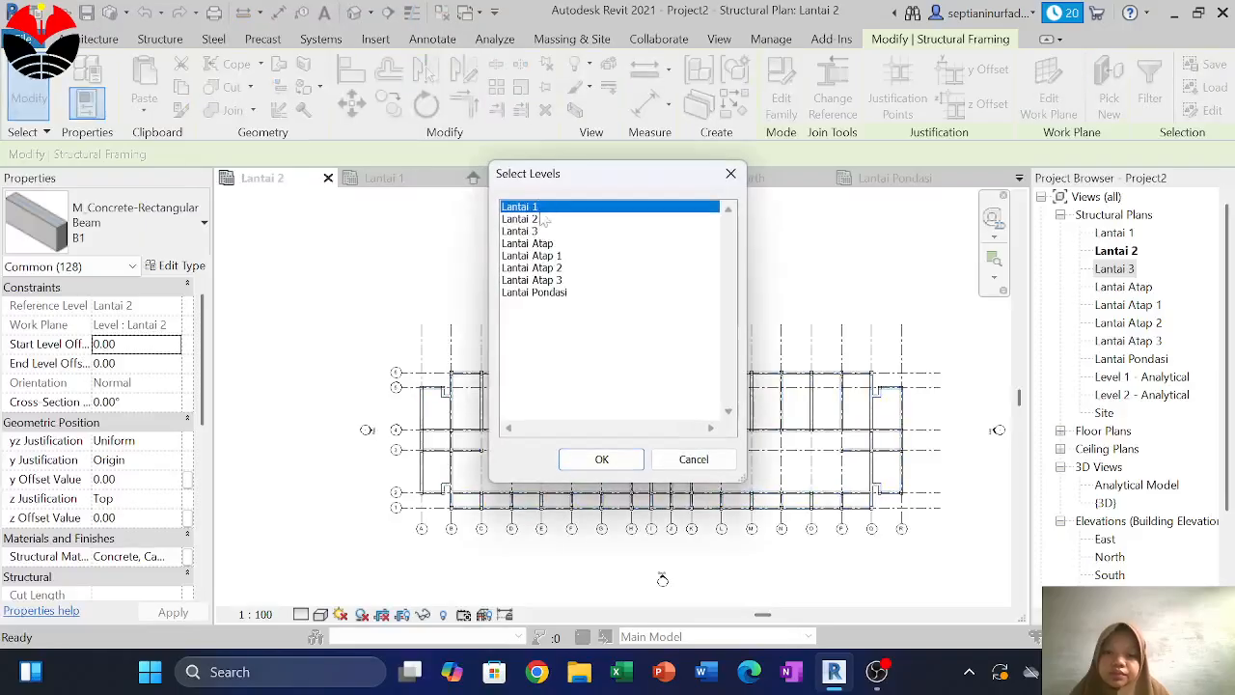
left_click(557, 244)
left_click(602, 459)
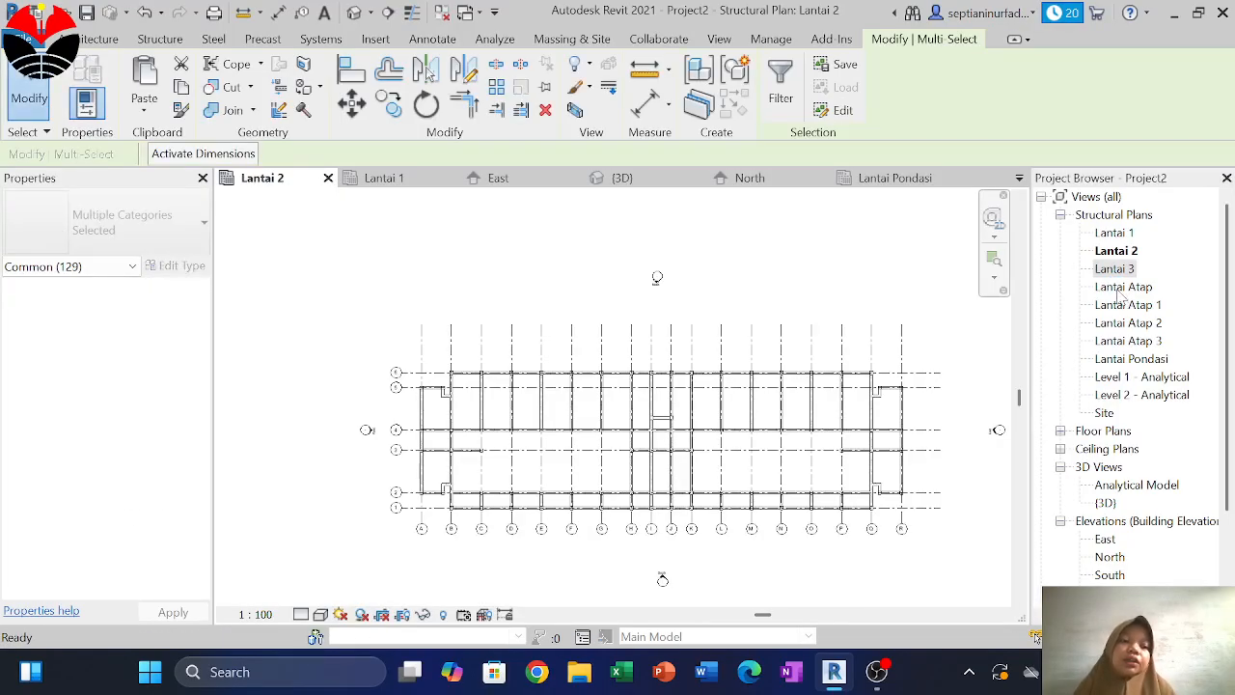
On the Lantai Atap plan, delete the beams on grid 3 between grids A and C and on grid 4 between A and B
double_click(1122, 286)
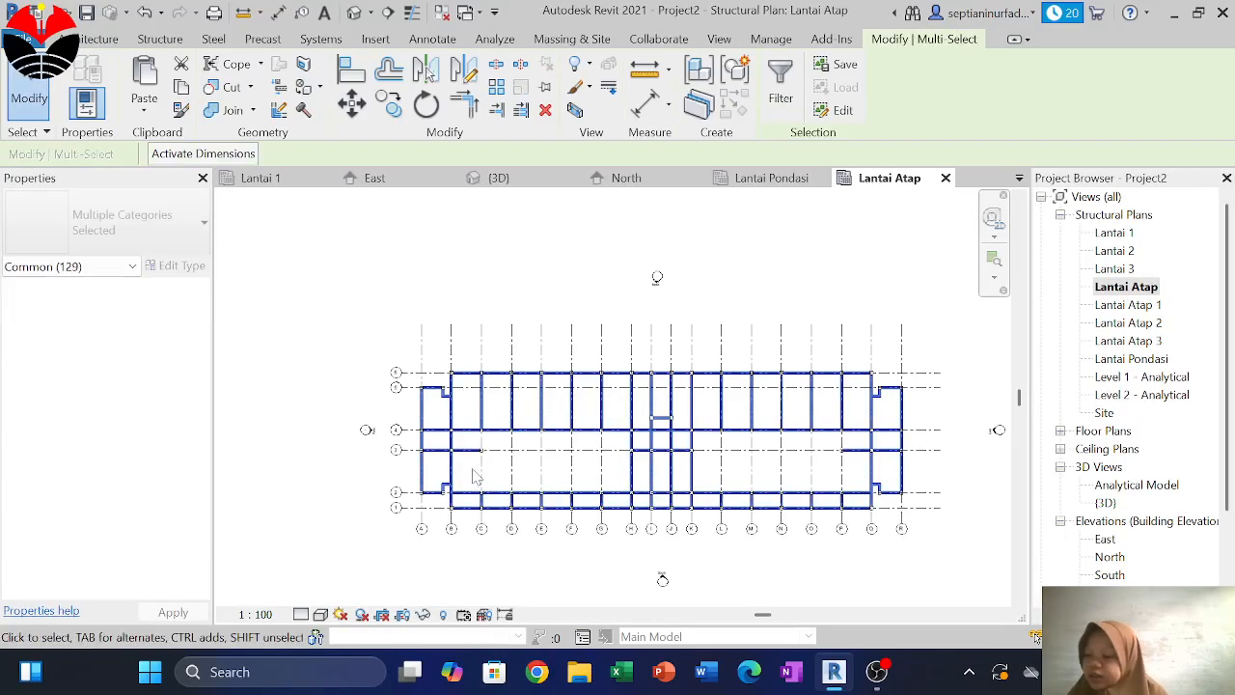
scroll(473, 468, "up", 3)
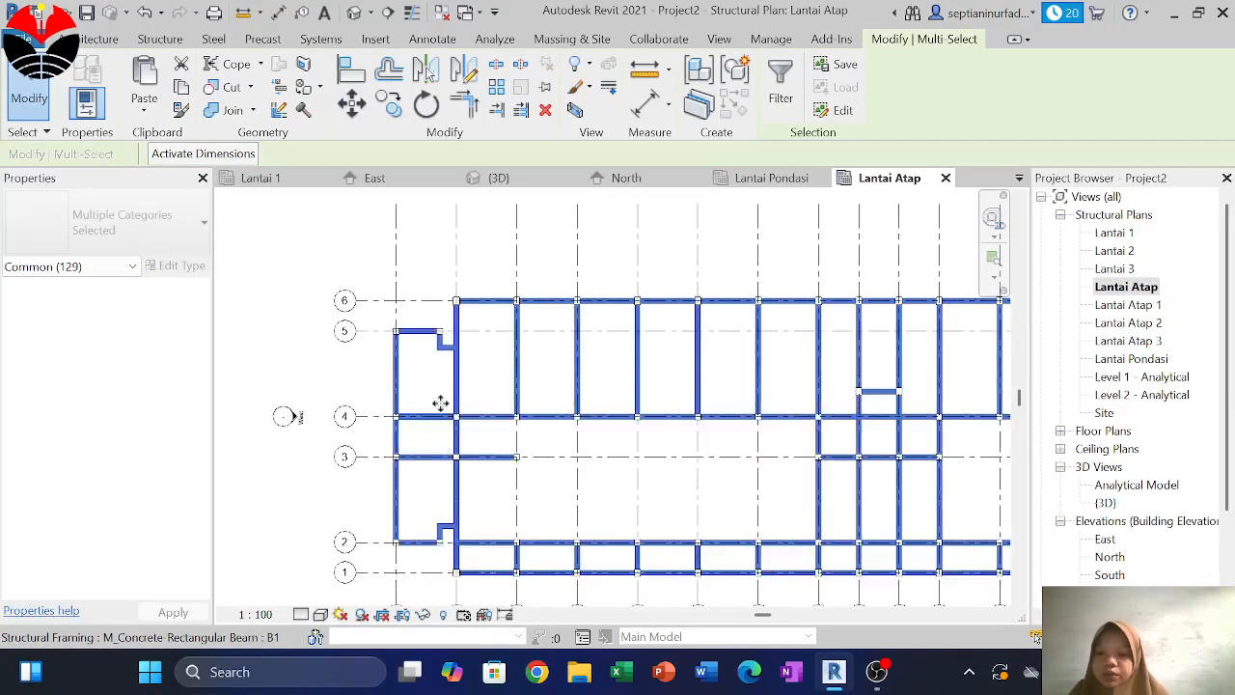
left_click(434, 478)
left_click(429, 456)
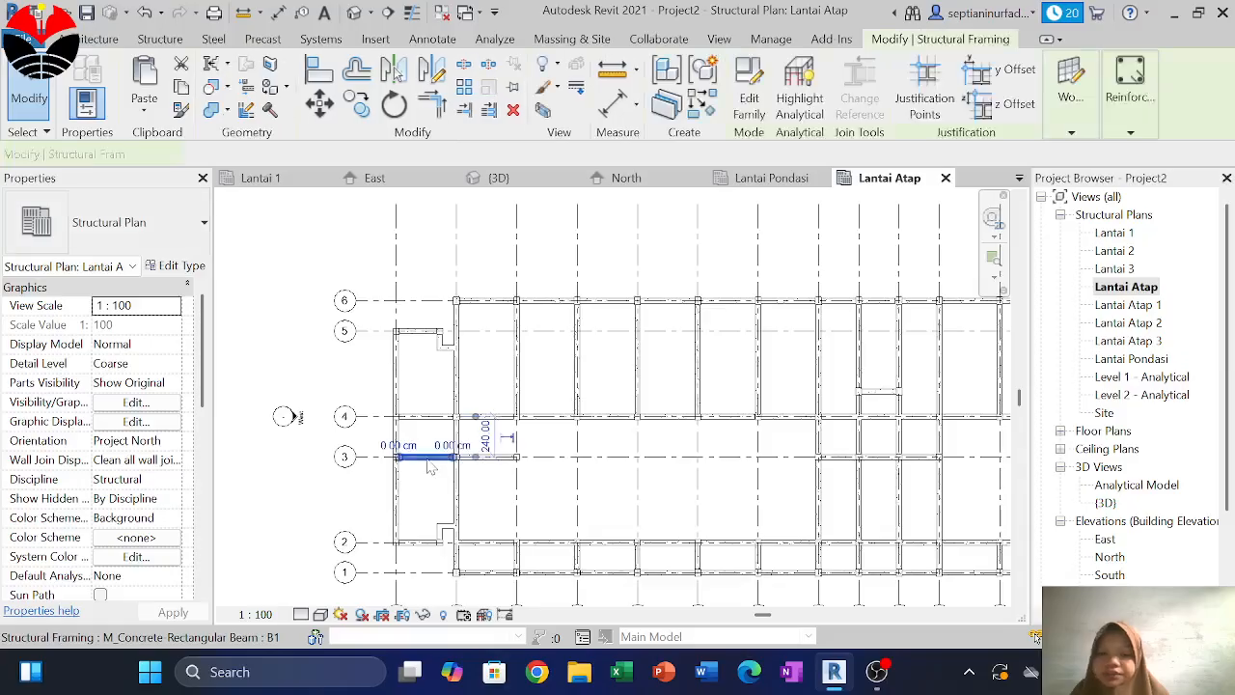
key("Escape")
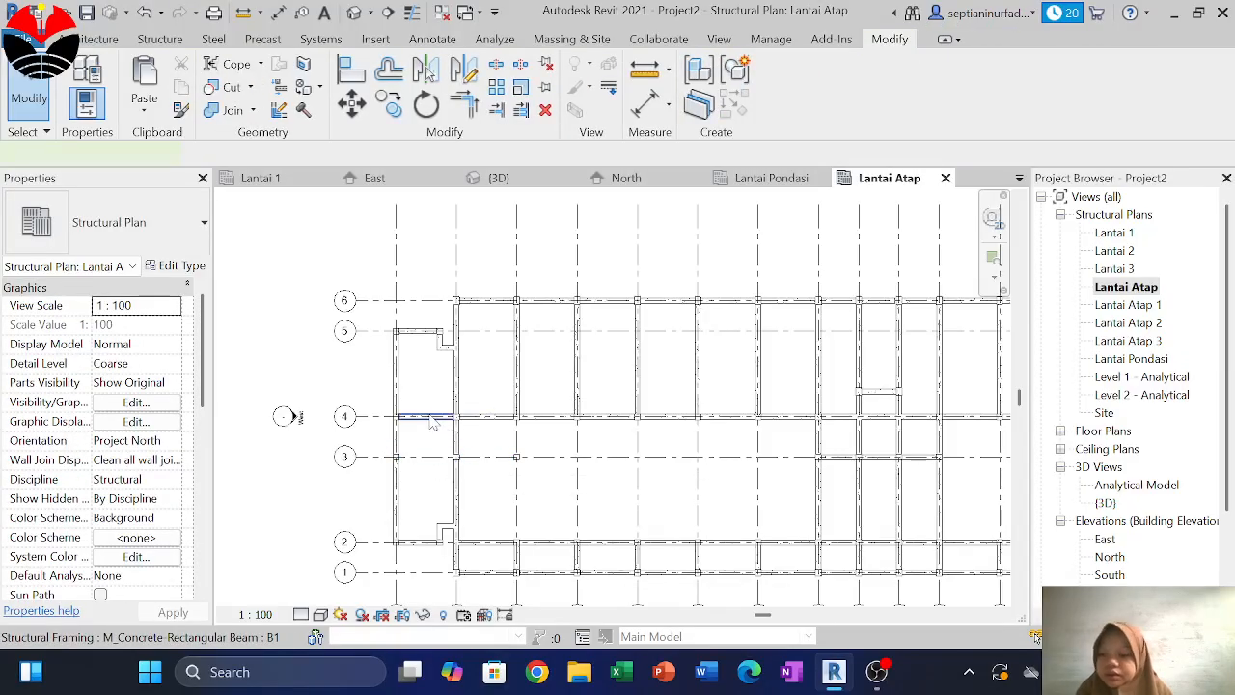
left_click(433, 416)
key("Delete")
Delete the grid 4 beams between grids B and H on the Lantai Atap plan and show the model in the 3D view
left_click(494, 421)
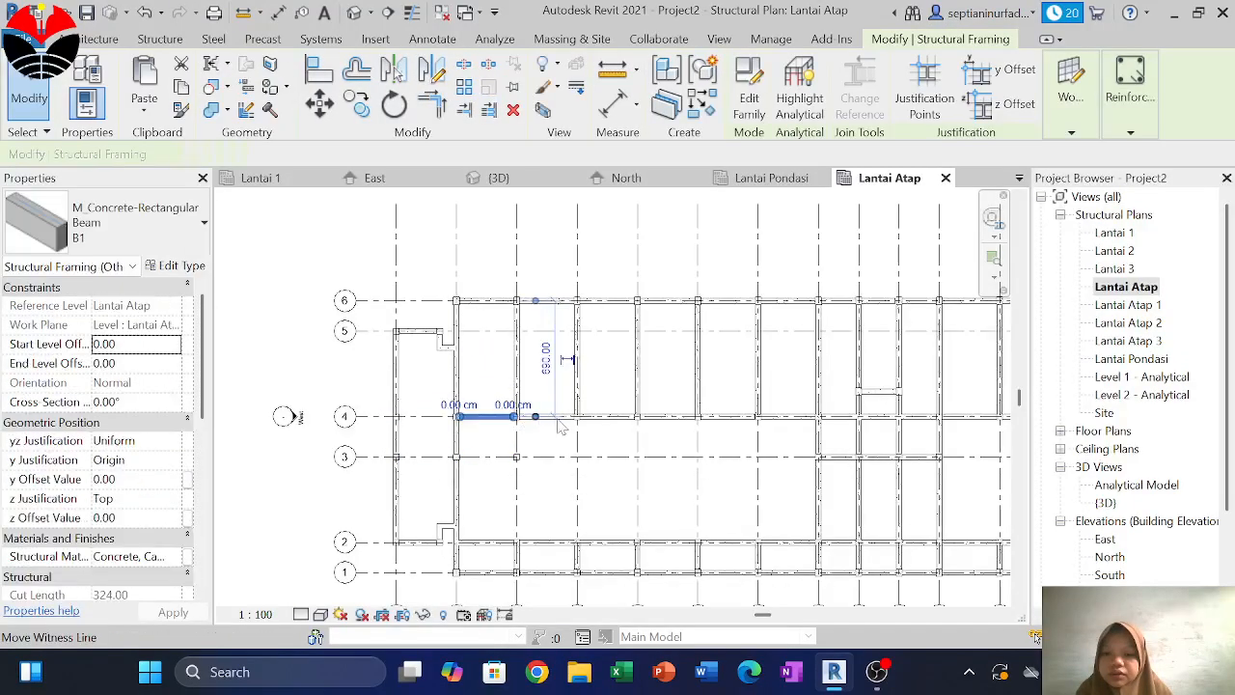
left_click(548, 419)
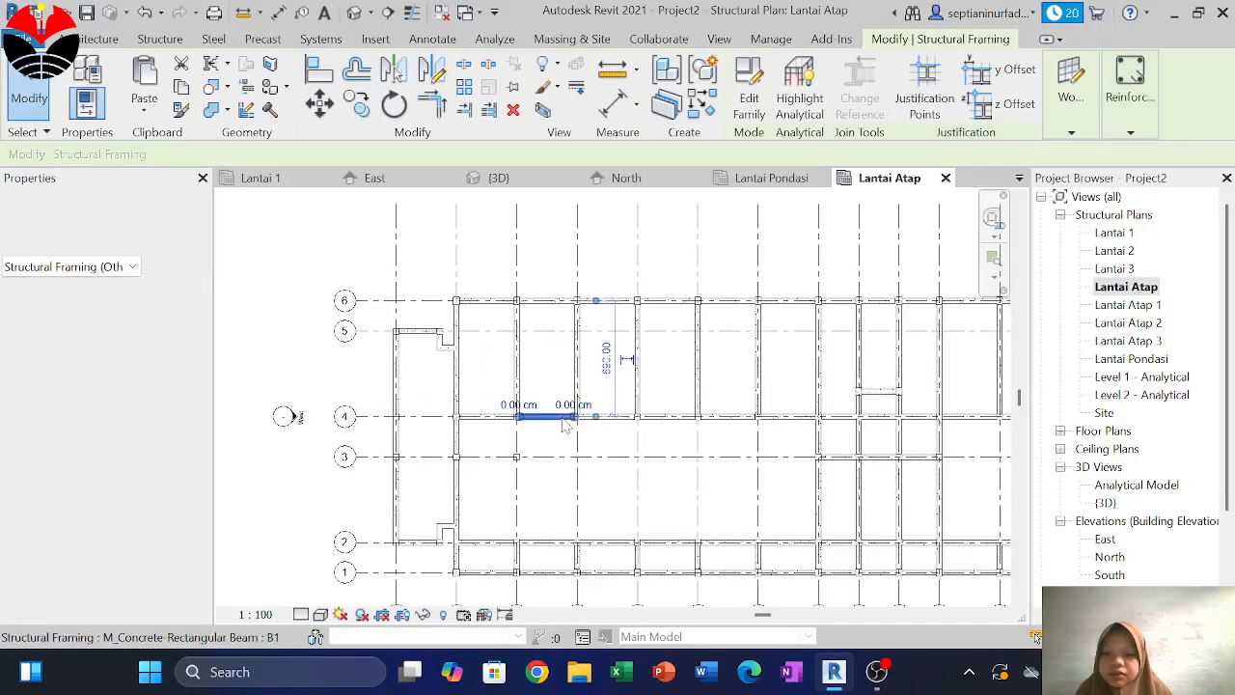
left_click(612, 420, "ctrl")
left_click(669, 420, "ctrl")
left_click(716, 420, "ctrl")
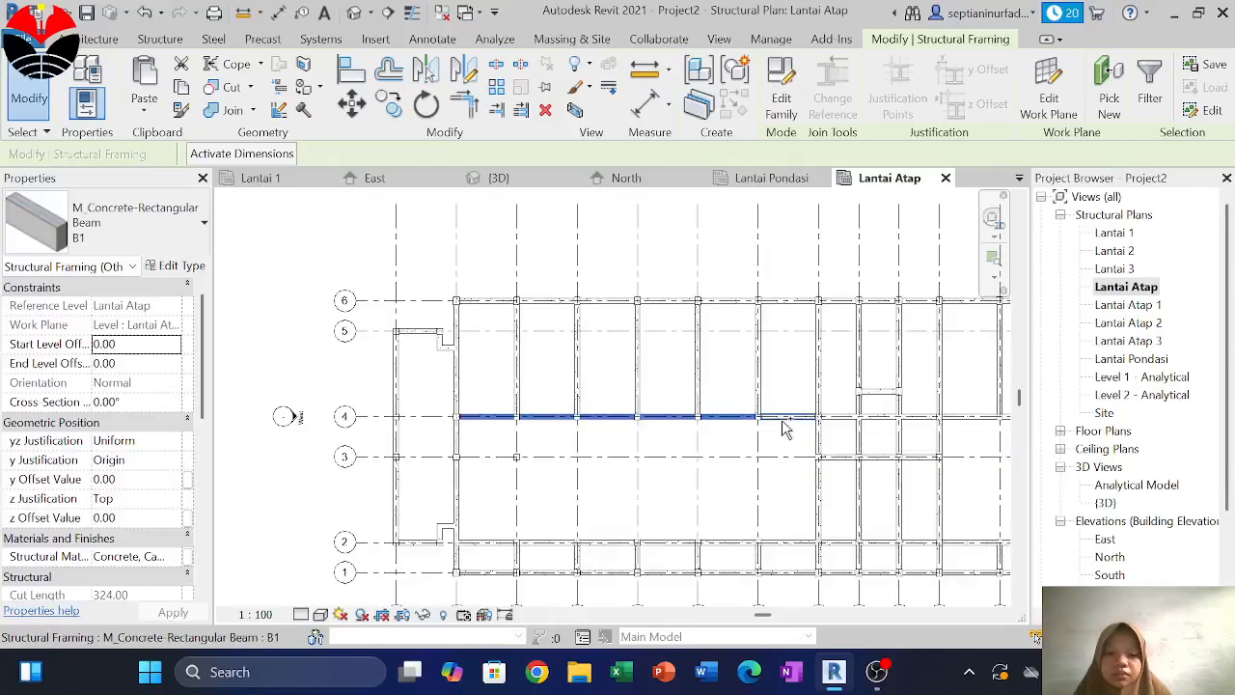
key("Escape")
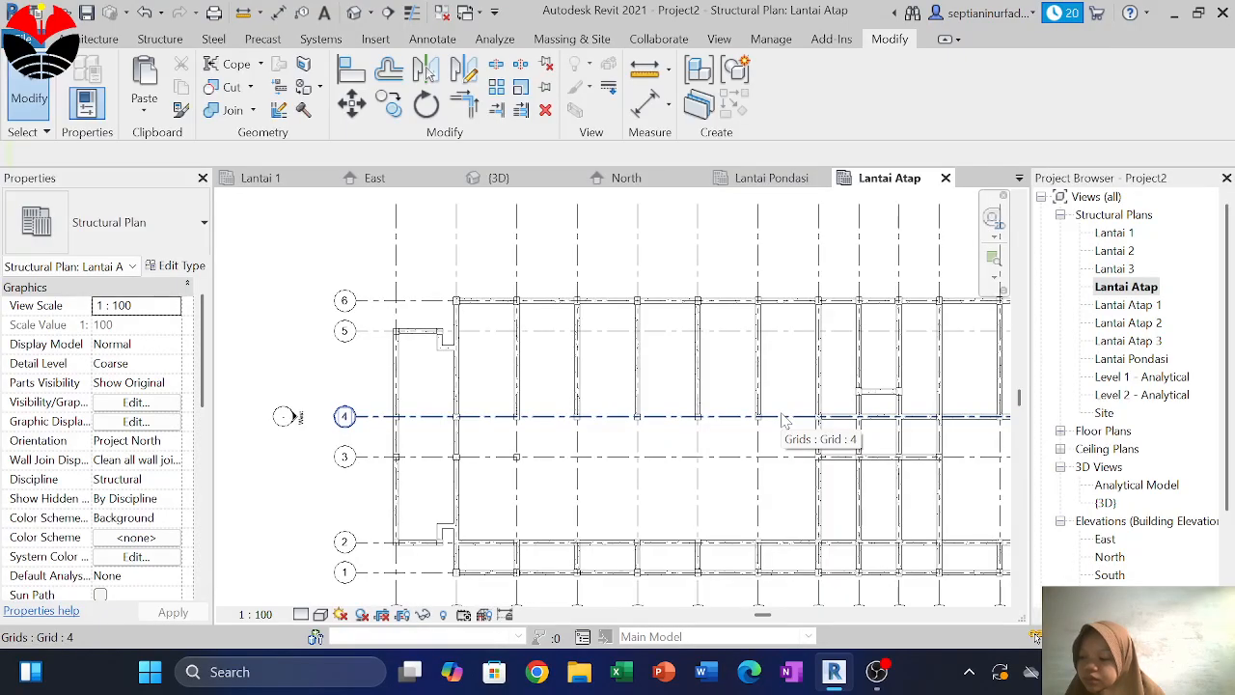
scroll(784, 419, "down", 5)
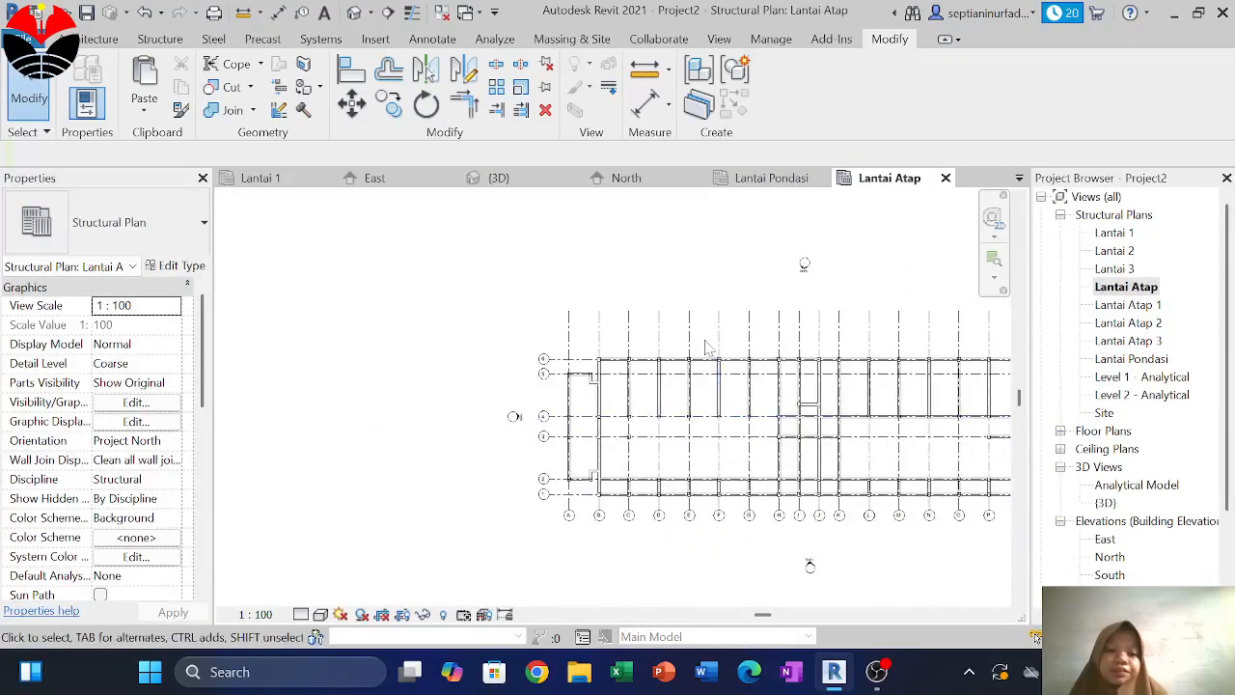
left_click(527, 184)
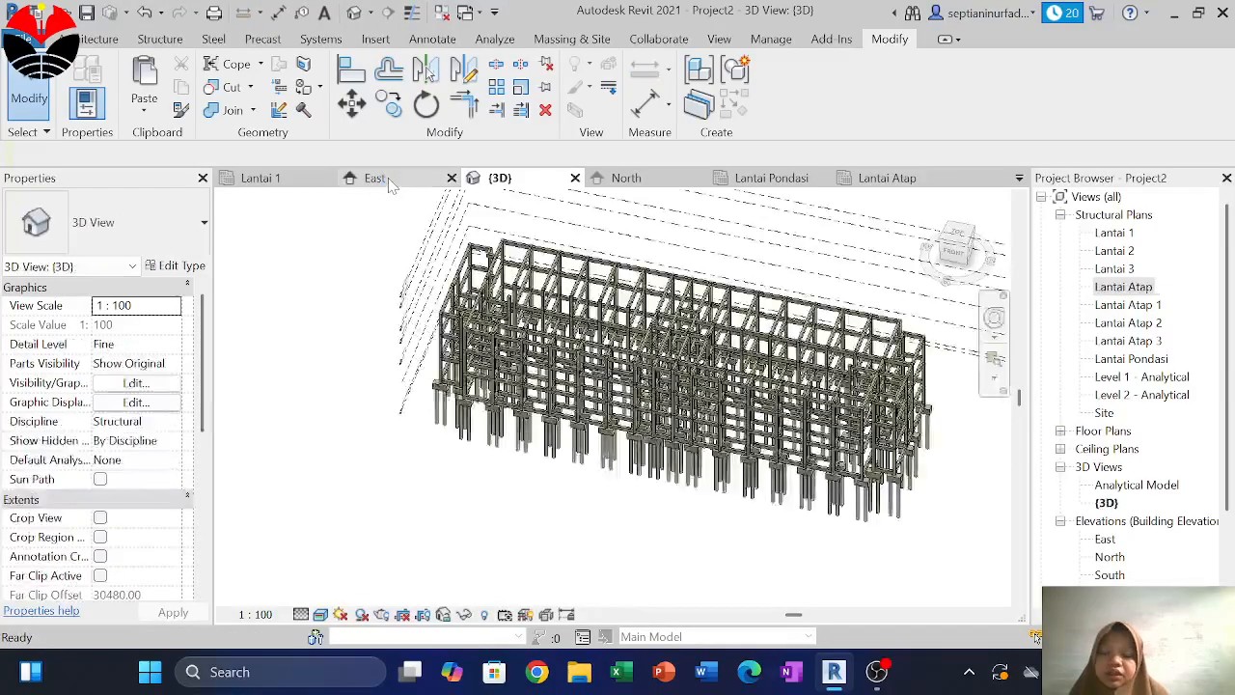
On the Lantai 1 plan, draw a B1 concrete beam along grid C from the grid 2 column to the grid 3 column
left_click(285, 184)
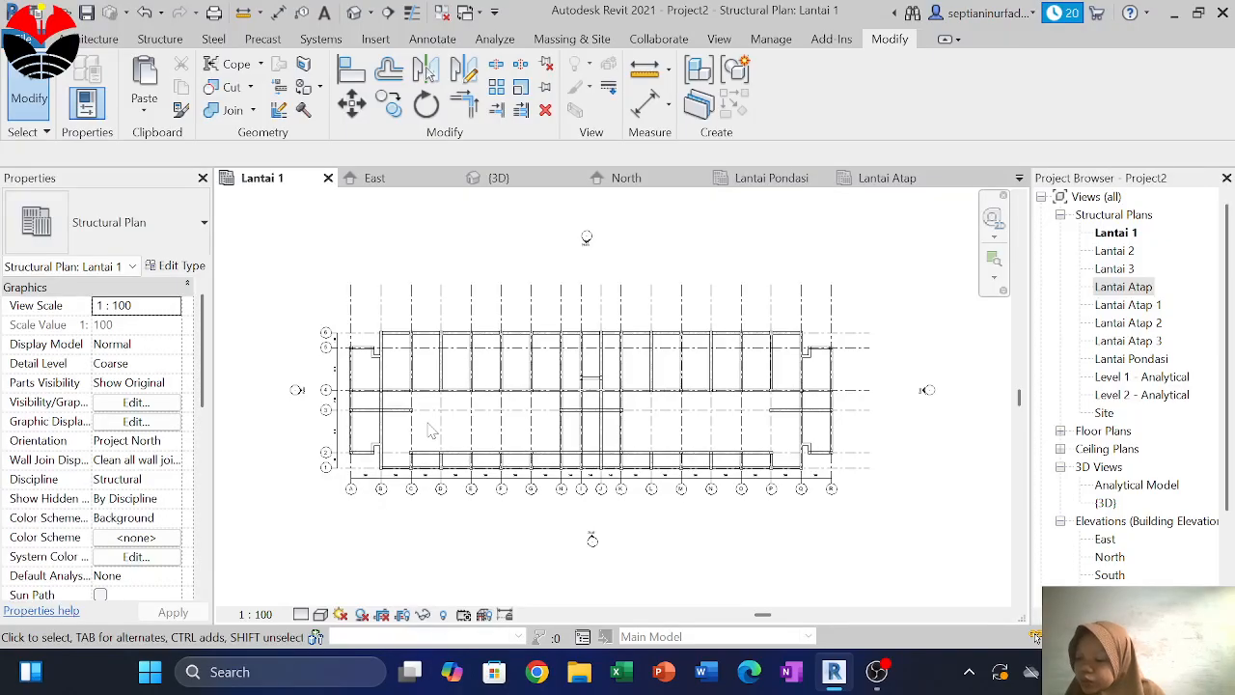
scroll(431, 431, "up", 3)
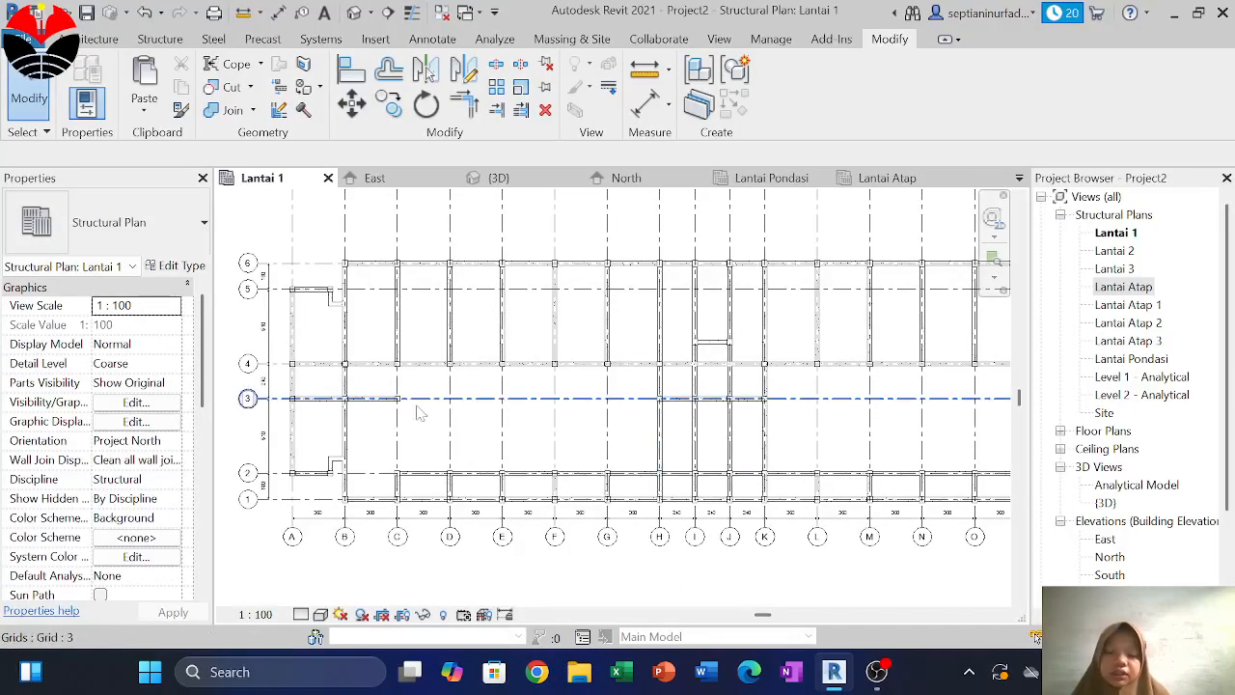
scroll(397, 403, "up", 2)
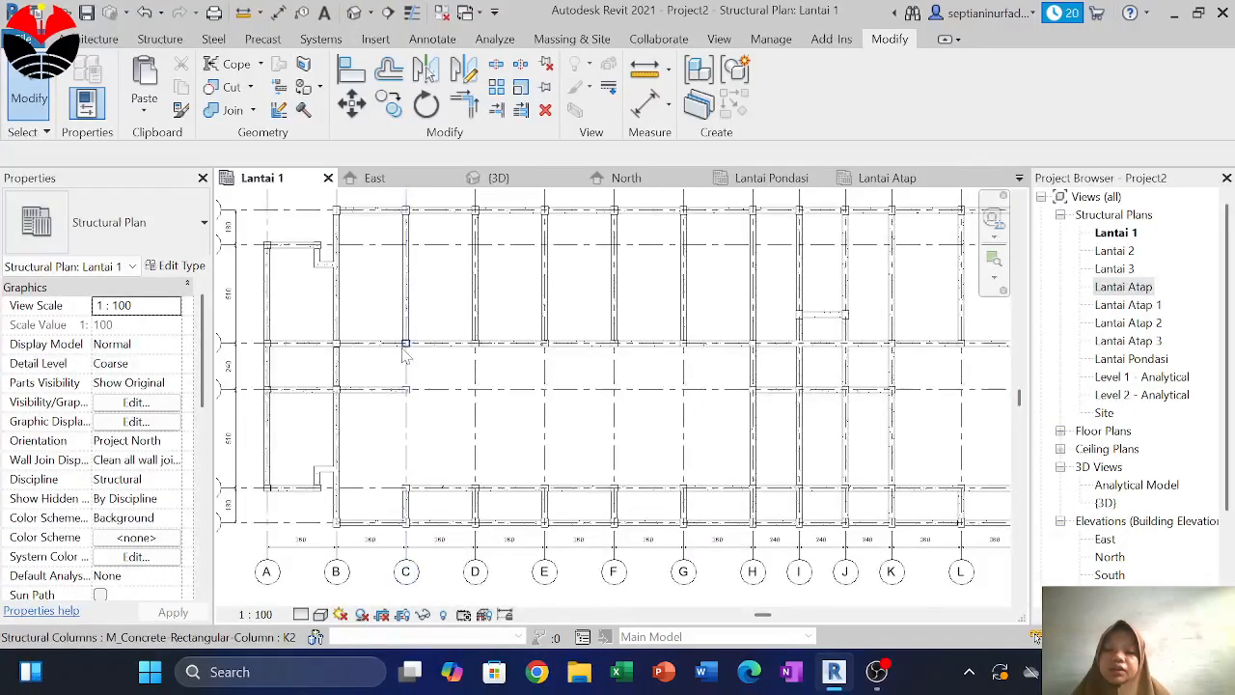
scroll(393, 395, "up", 2)
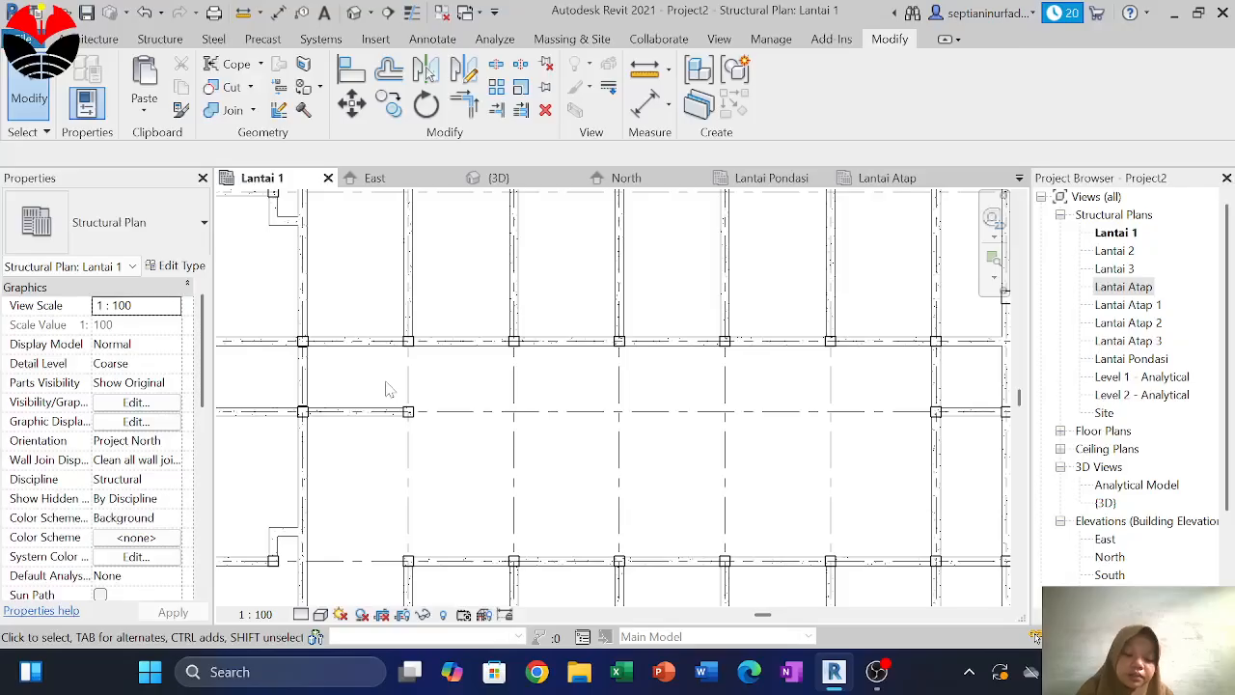
key("b")
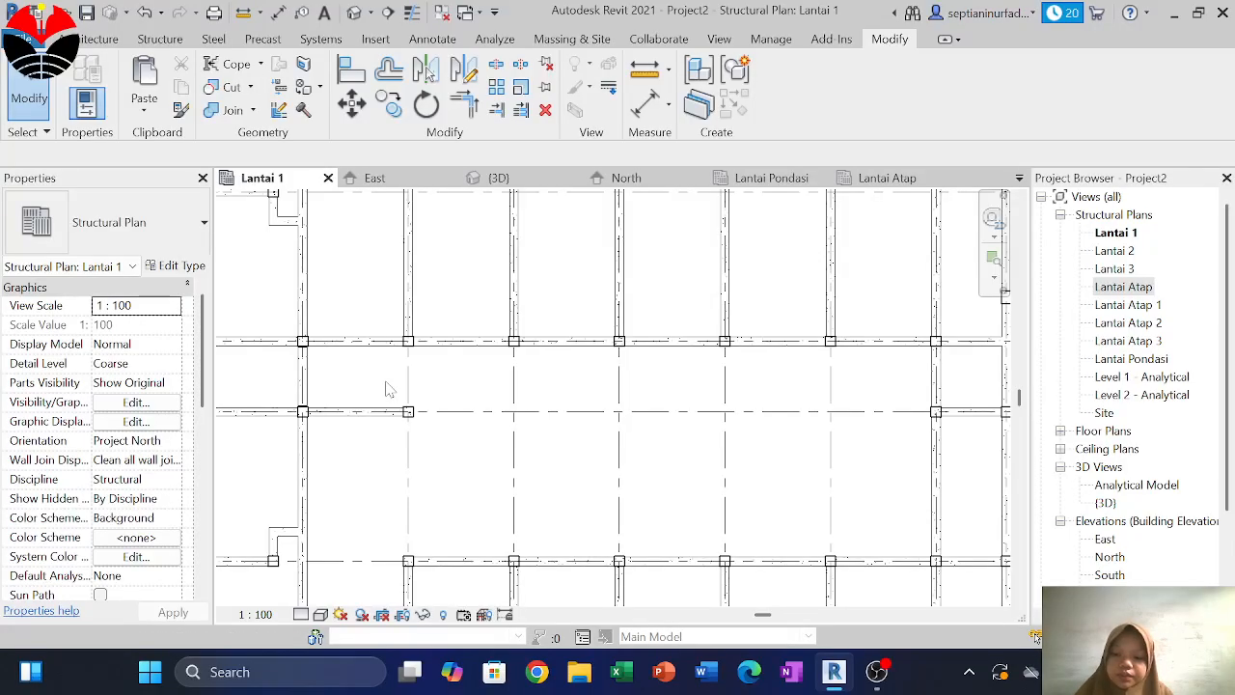
key("m")
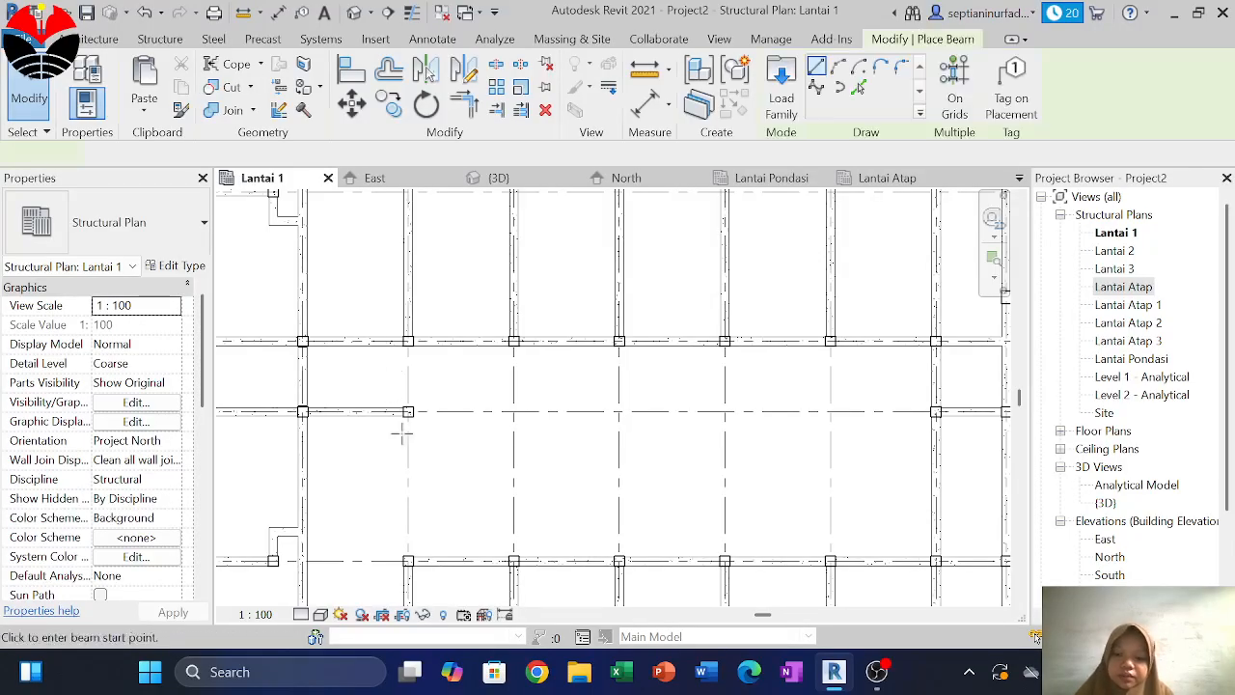
scroll(408, 533, "up", 2)
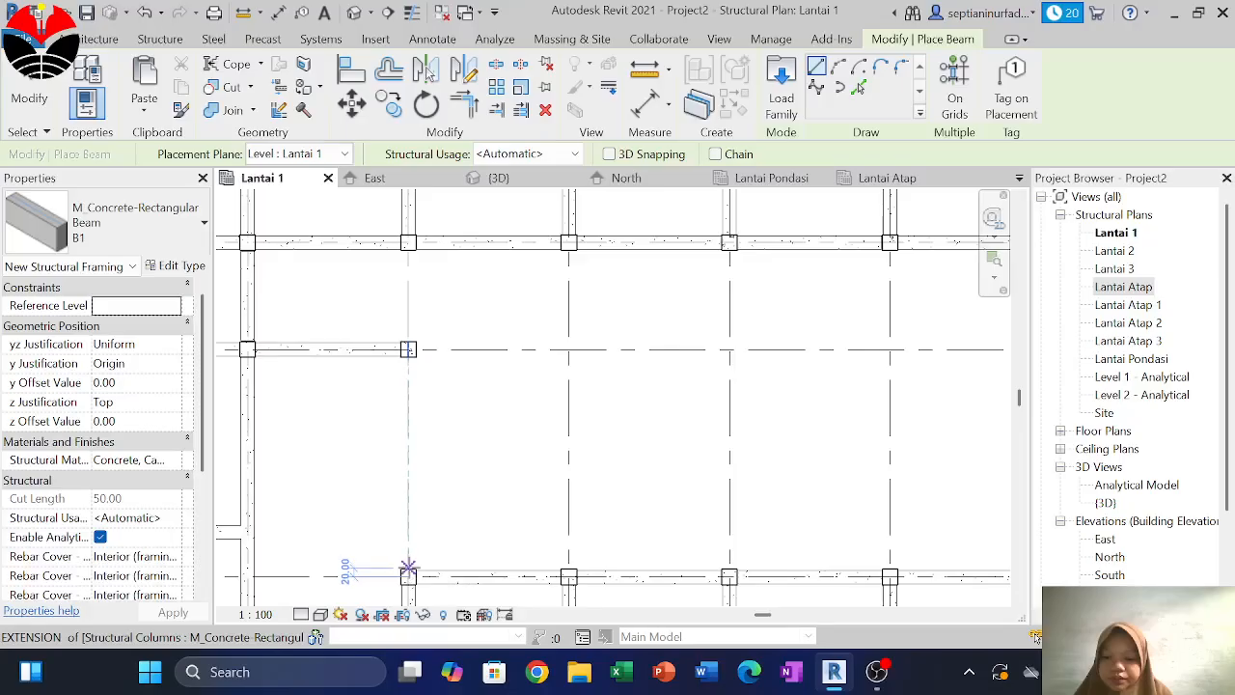
scroll(408, 570, "up", 2)
left_click(408, 569)
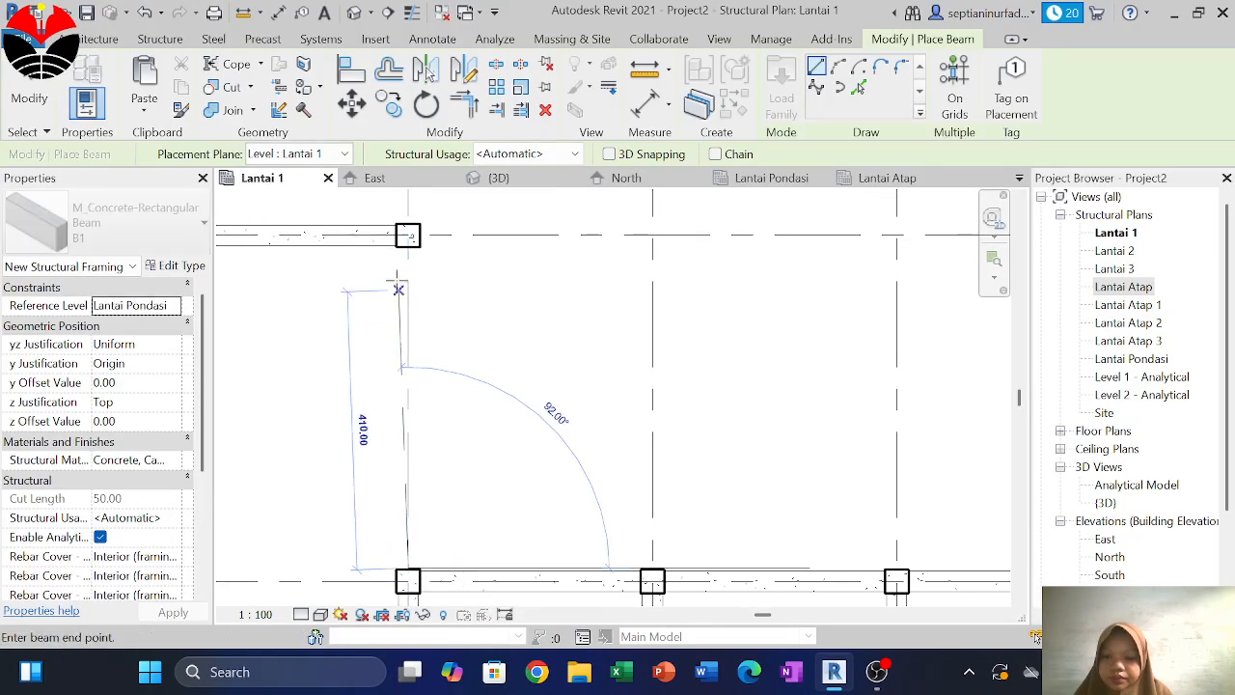
left_click(408, 235)
Draw a B1 beam along grid C between the columns at grids 4 and 3 on the Lantai 1 plan
middle_click_drag(483, 221, 512, 499)
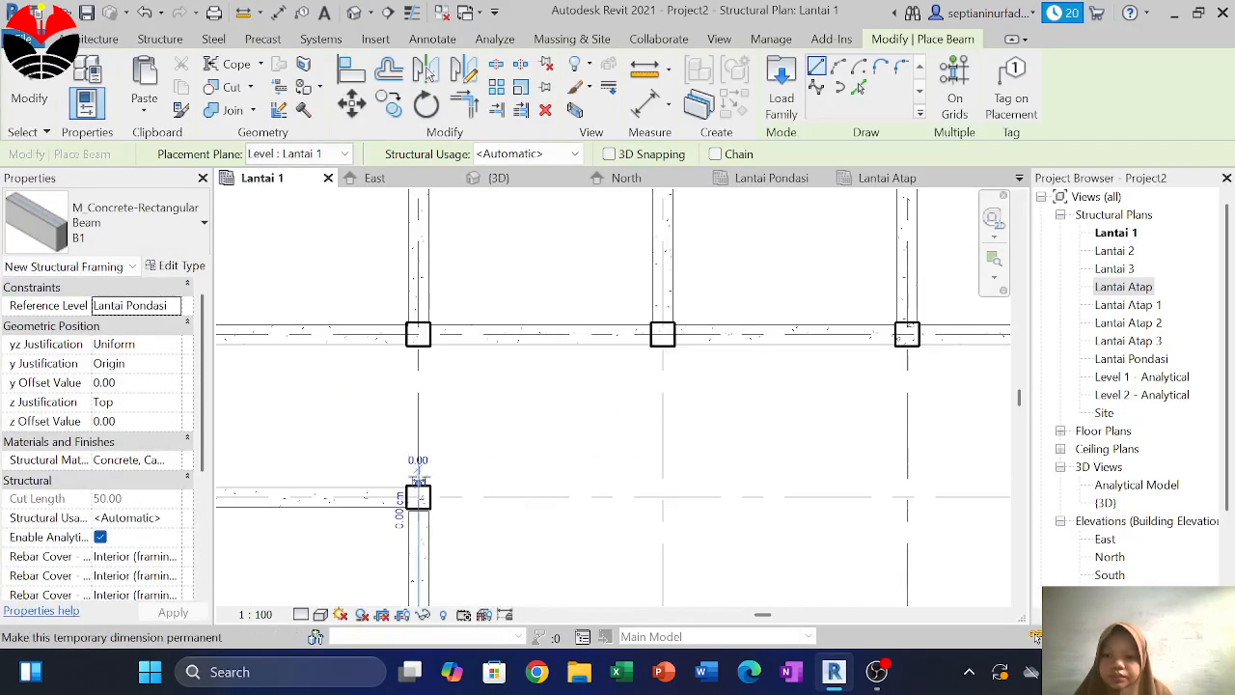
scroll(419, 484, "up", 3)
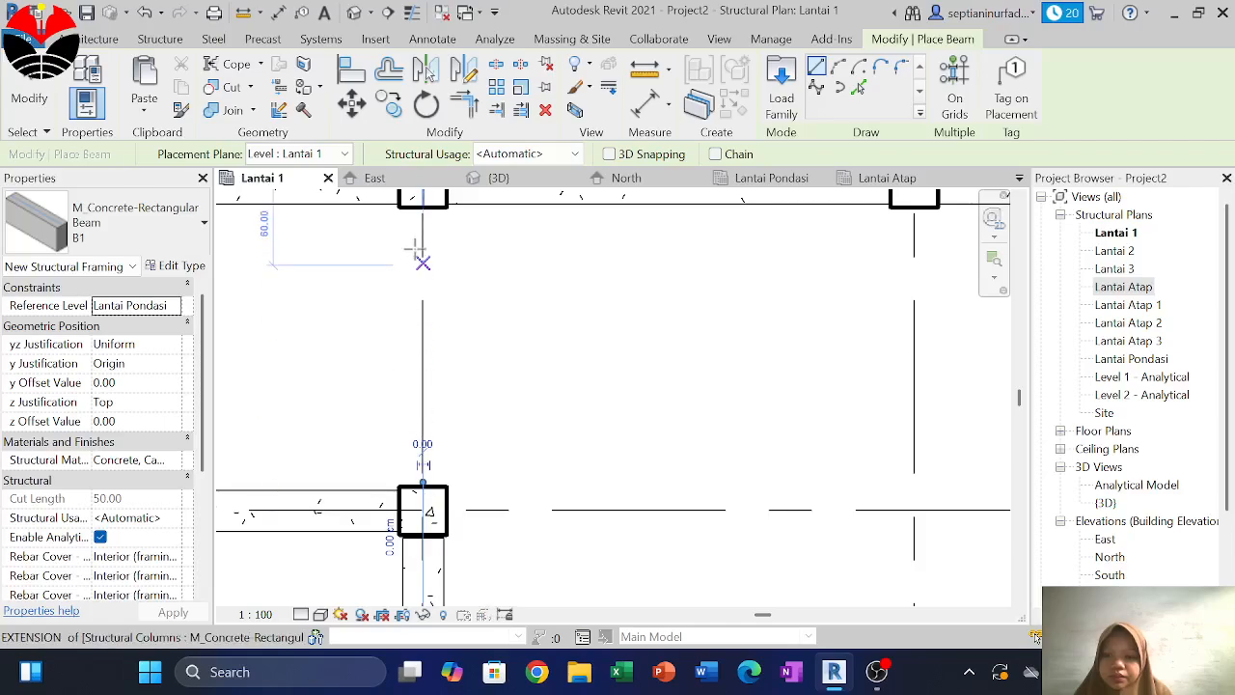
left_click(421, 210)
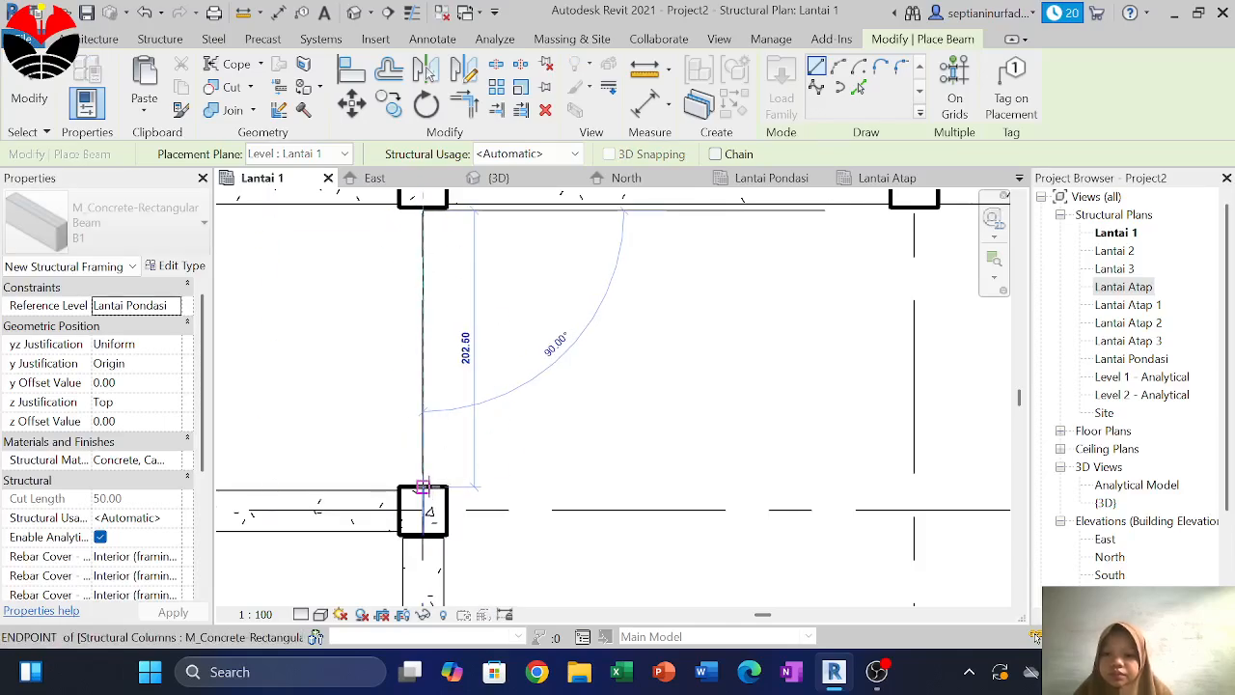
left_click(422, 483)
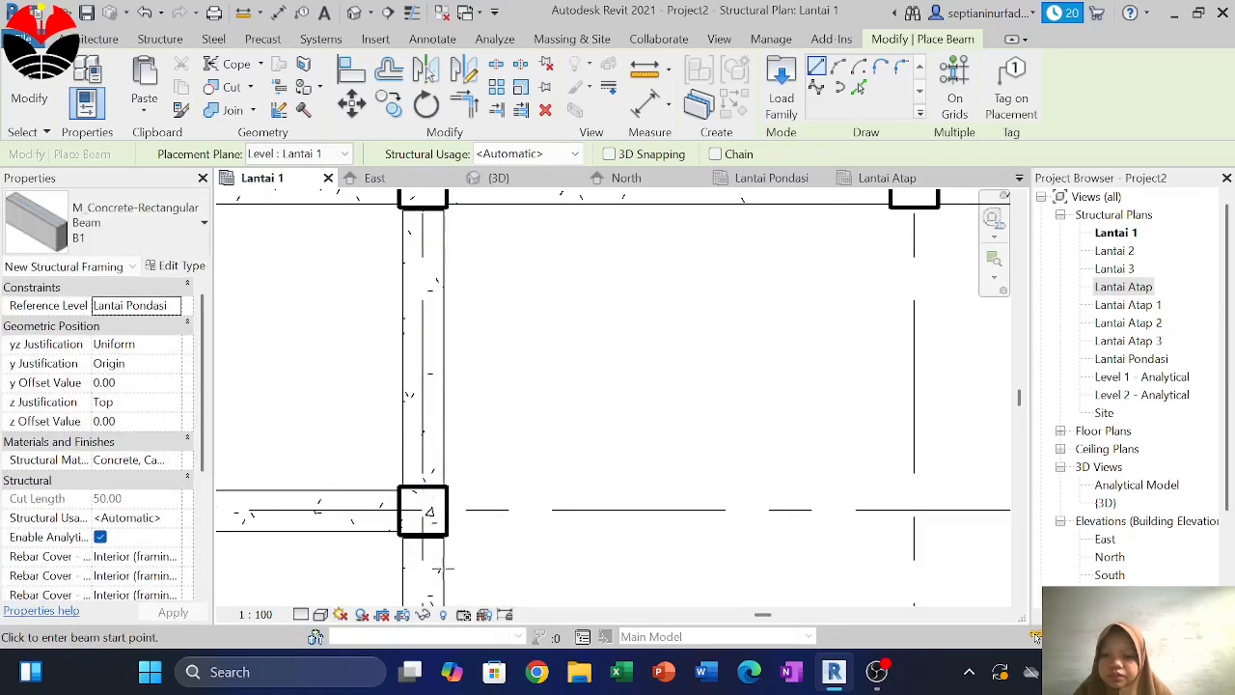
scroll(443, 558, "up", 2)
key("Escape")
Extend both ends of the grid C beam between grids 2 and 3 to meet the column faces
left_click(430, 555)
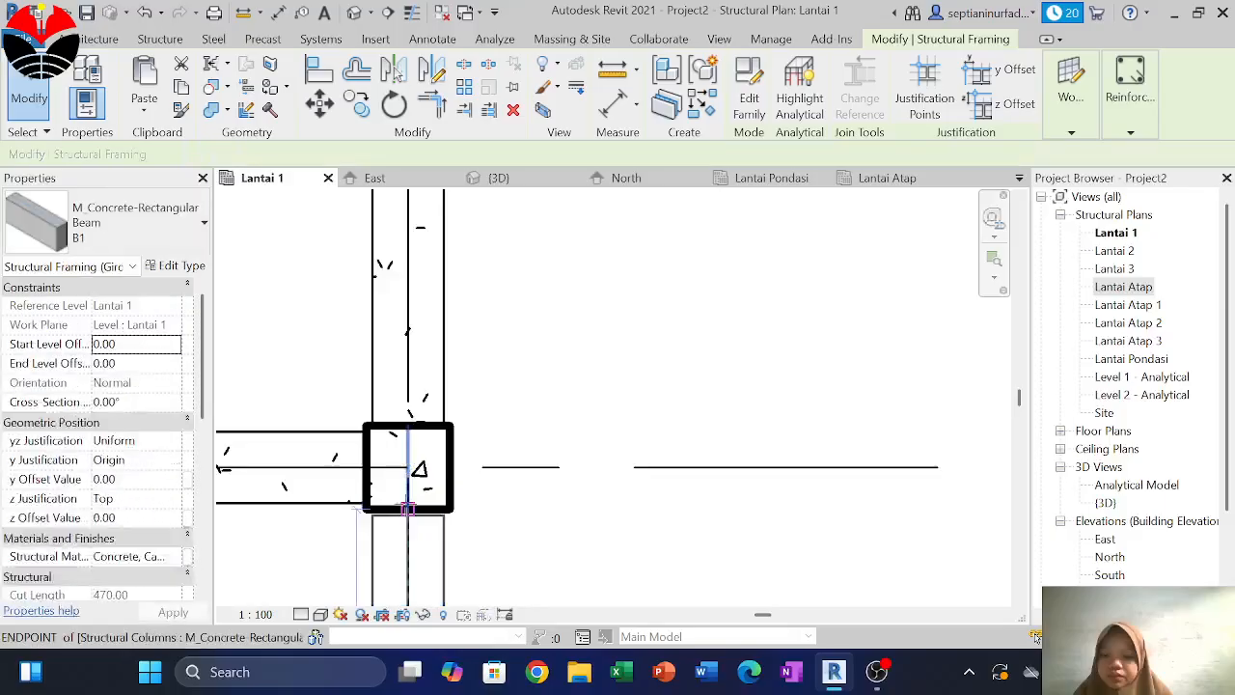
scroll(444, 464, "down", 4)
scroll(447, 532, "up", 5)
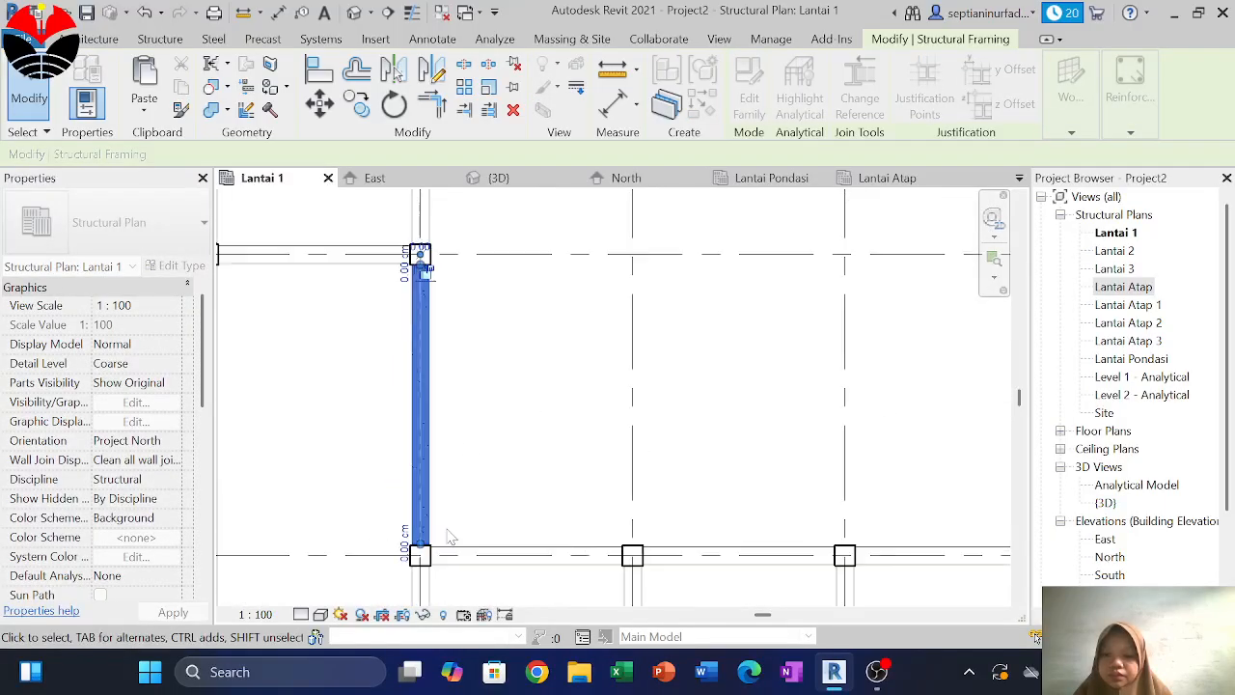
scroll(415, 558, "up", 3)
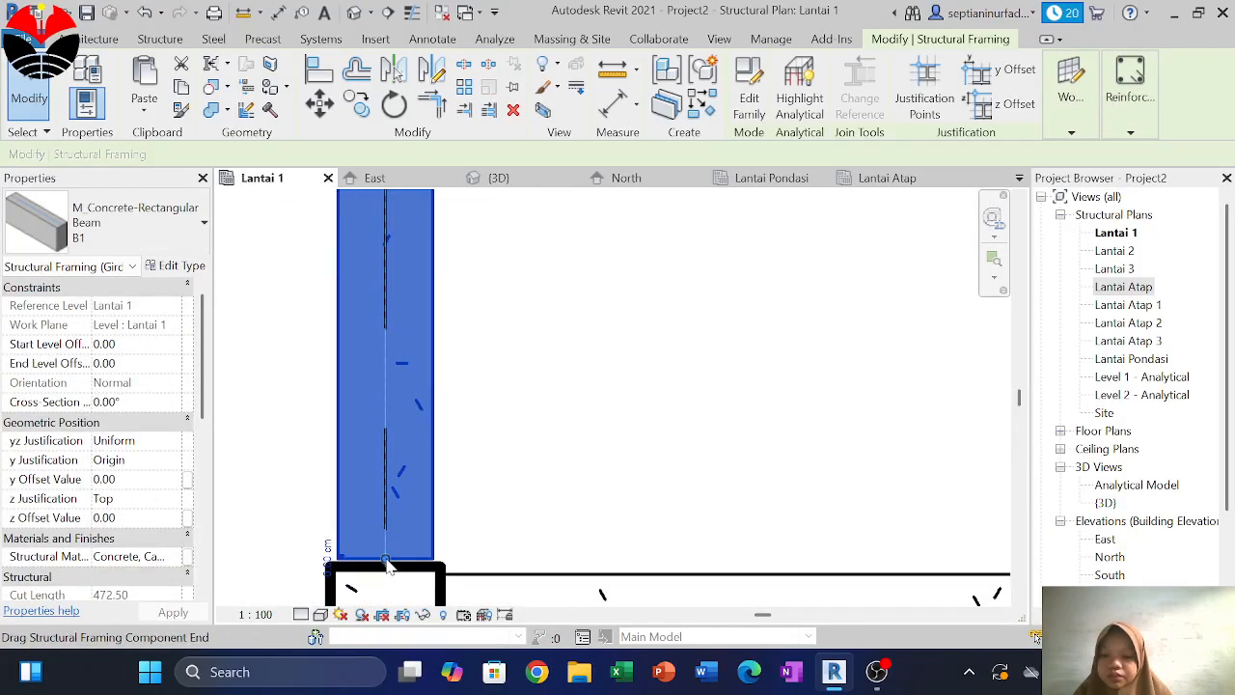
left_click_drag(388, 564, 386, 570)
scroll(532, 488, "down", 4)
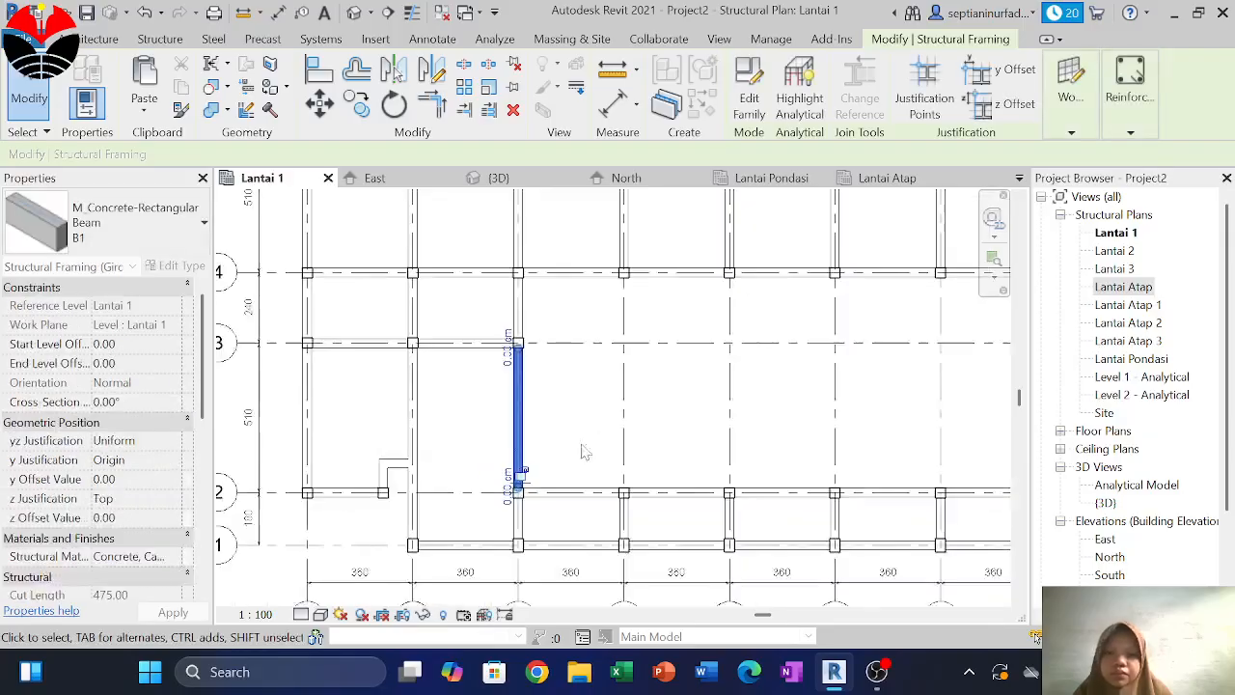
left_click(681, 393)
middle_click_drag(691, 388, 539, 395)
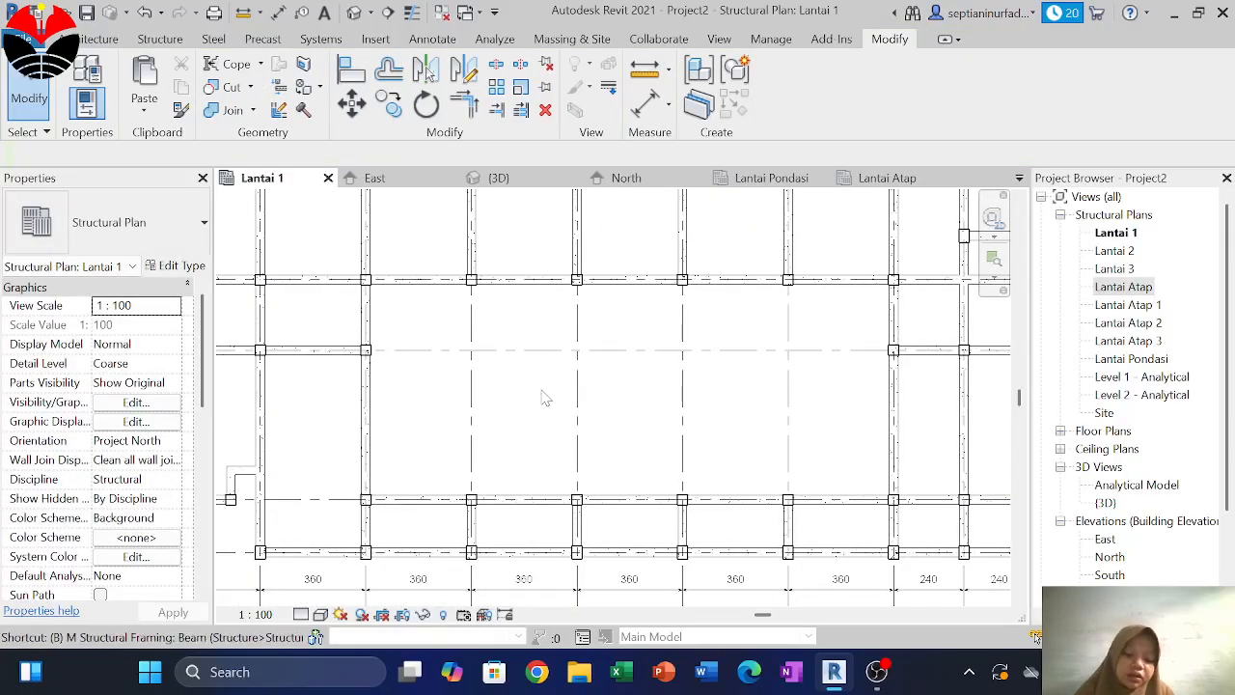
Draw a B1 concrete beam along grid D from the grid 2 column to the grid 4 column on the Lantai 1 plan
key("m")
scroll(483, 460, "up", 2)
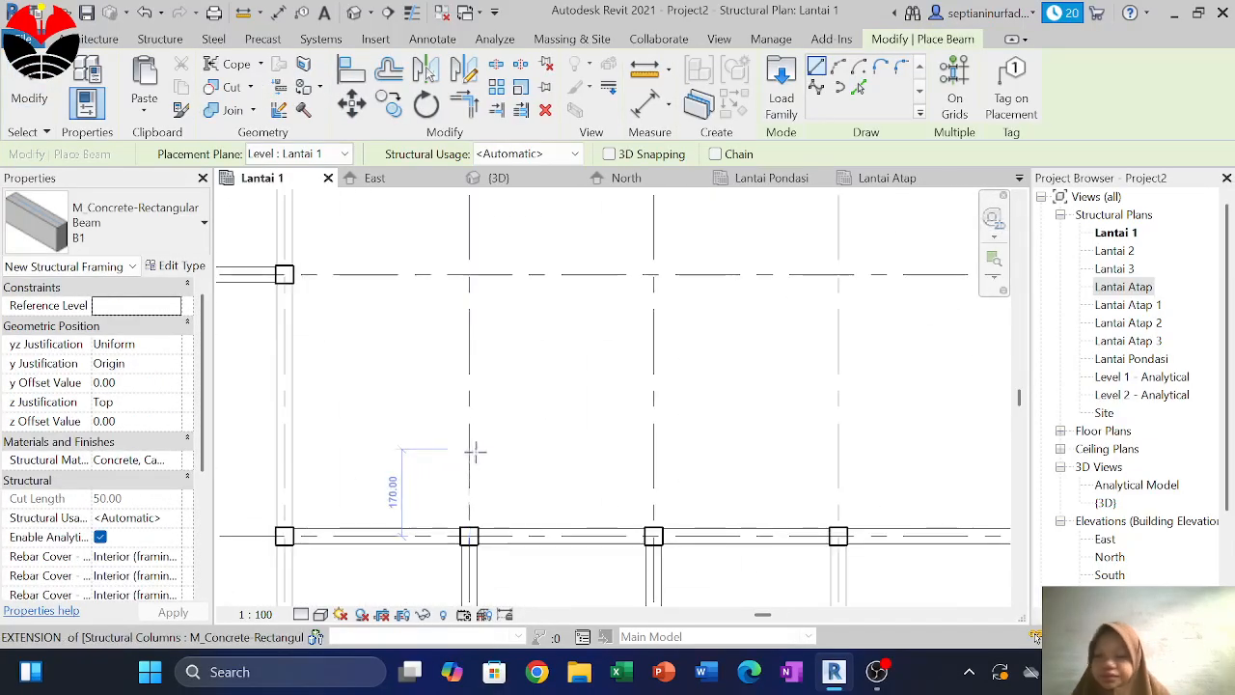
scroll(482, 525, "up", 2)
left_click(463, 525)
scroll(467, 521, "down", 5)
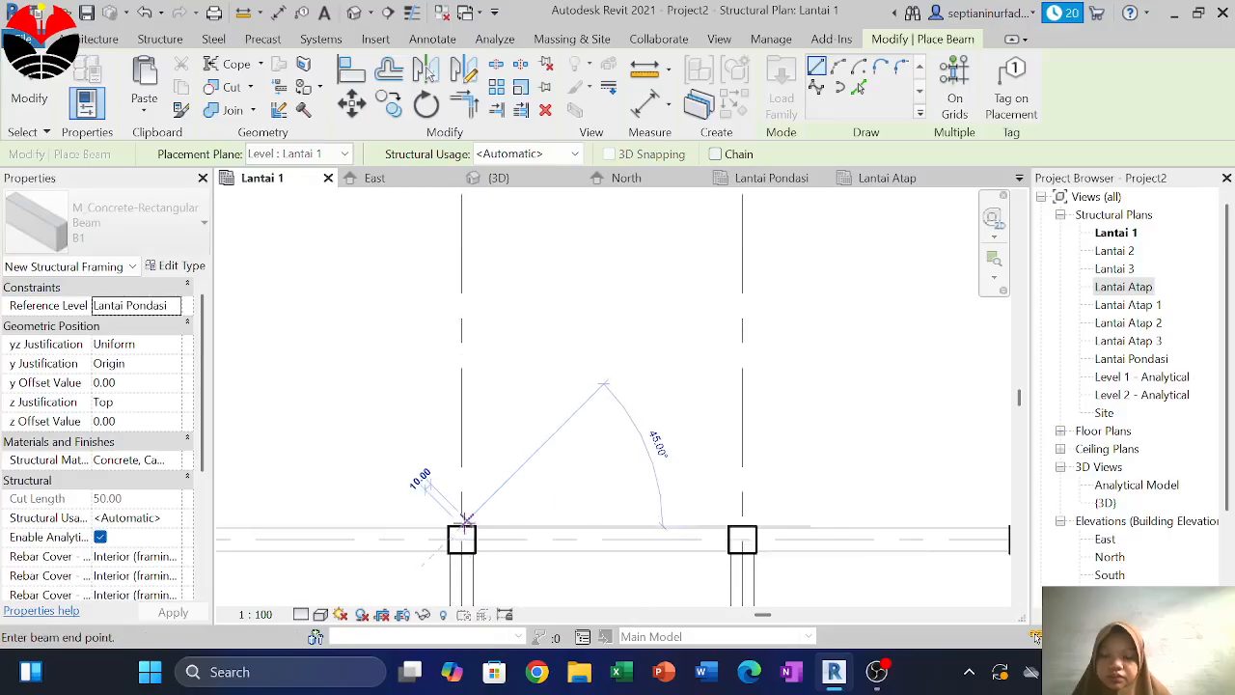
scroll(467, 387, "up", 2)
scroll(461, 388, "up", 2)
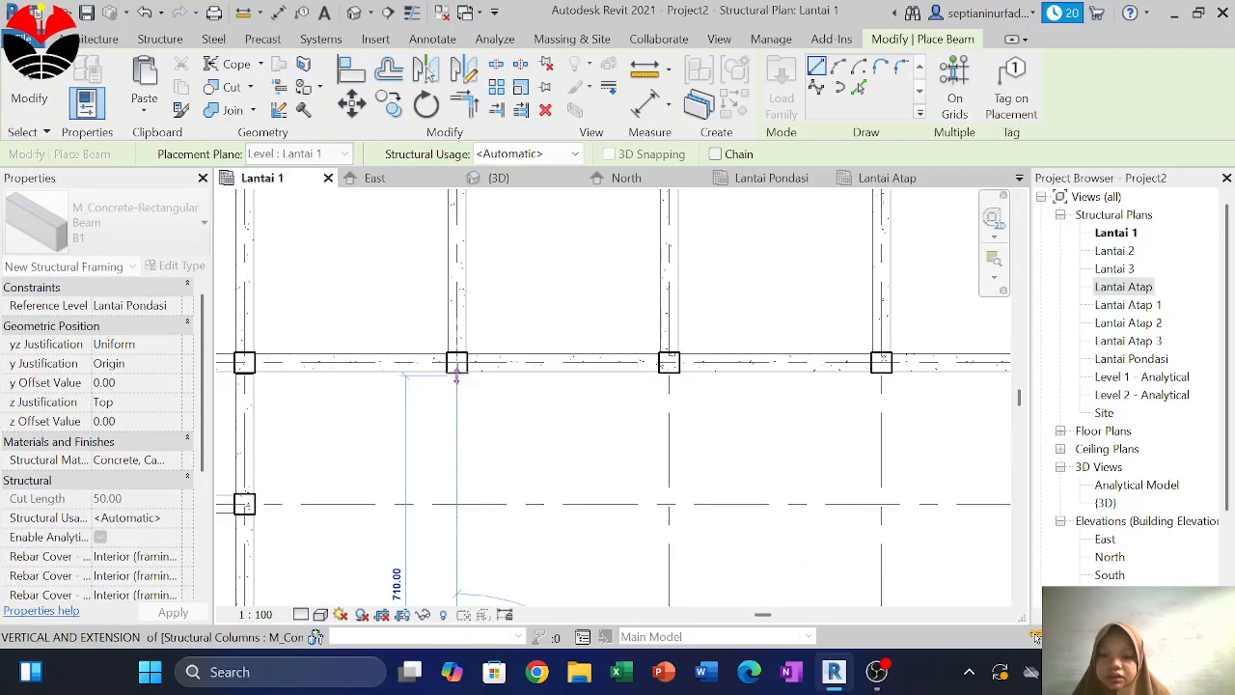
scroll(459, 386, "up", 2)
scroll(456, 374, "up", 2)
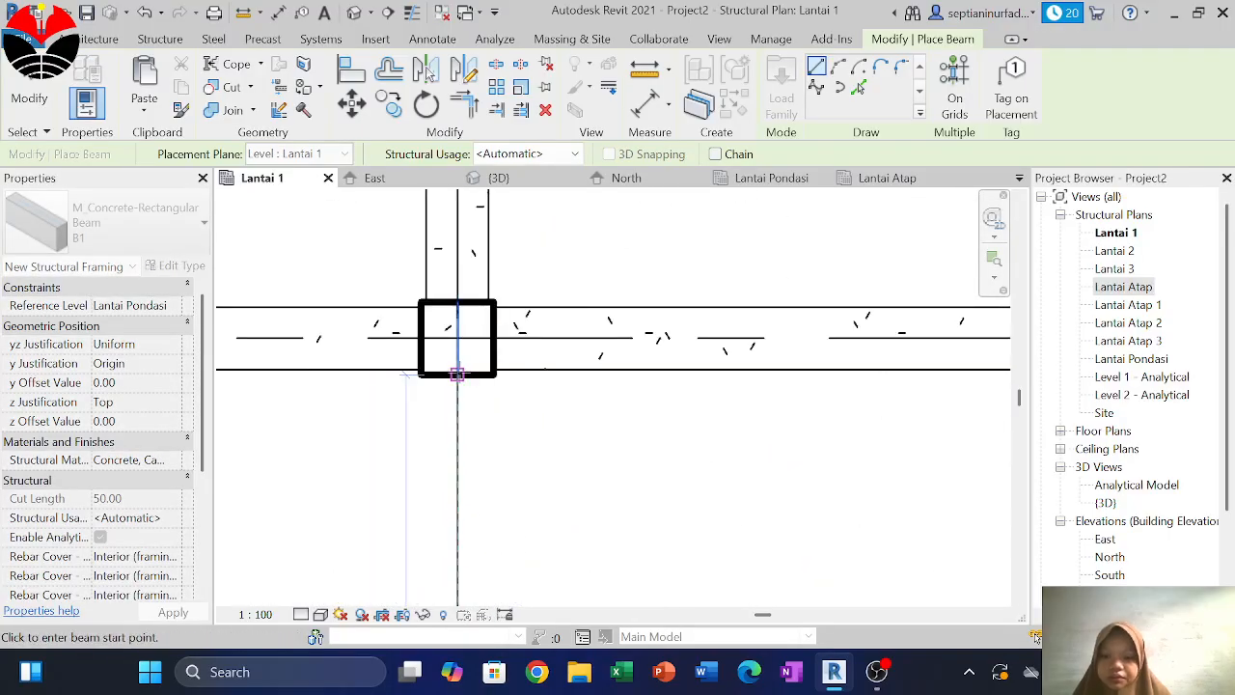
left_click(457, 374)
scroll(461, 375, "down", 6)
key("Escape")
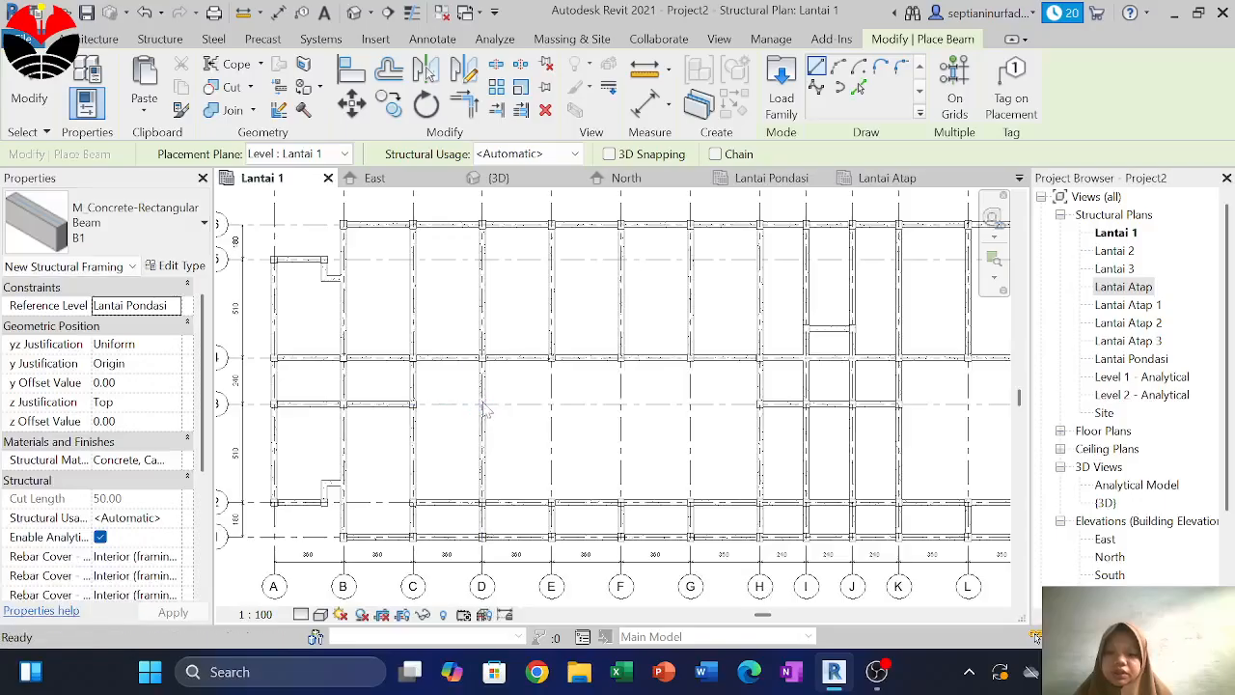
key("Escape")
Copy the grid D beam between grids 2 and 4 to grids E, F and G with multiple copying on
left_click(482, 415)
key("m")
key("v")
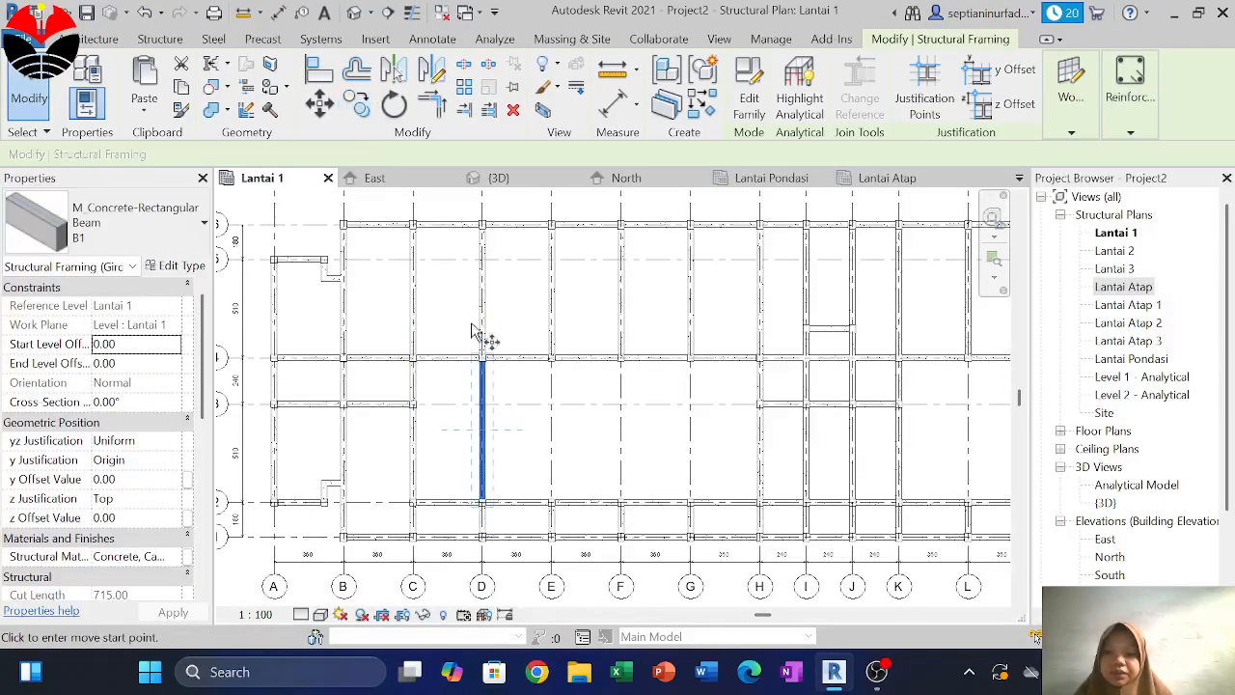
scroll(477, 352, "up", 5)
key("c")
key("o")
left_click(483, 368)
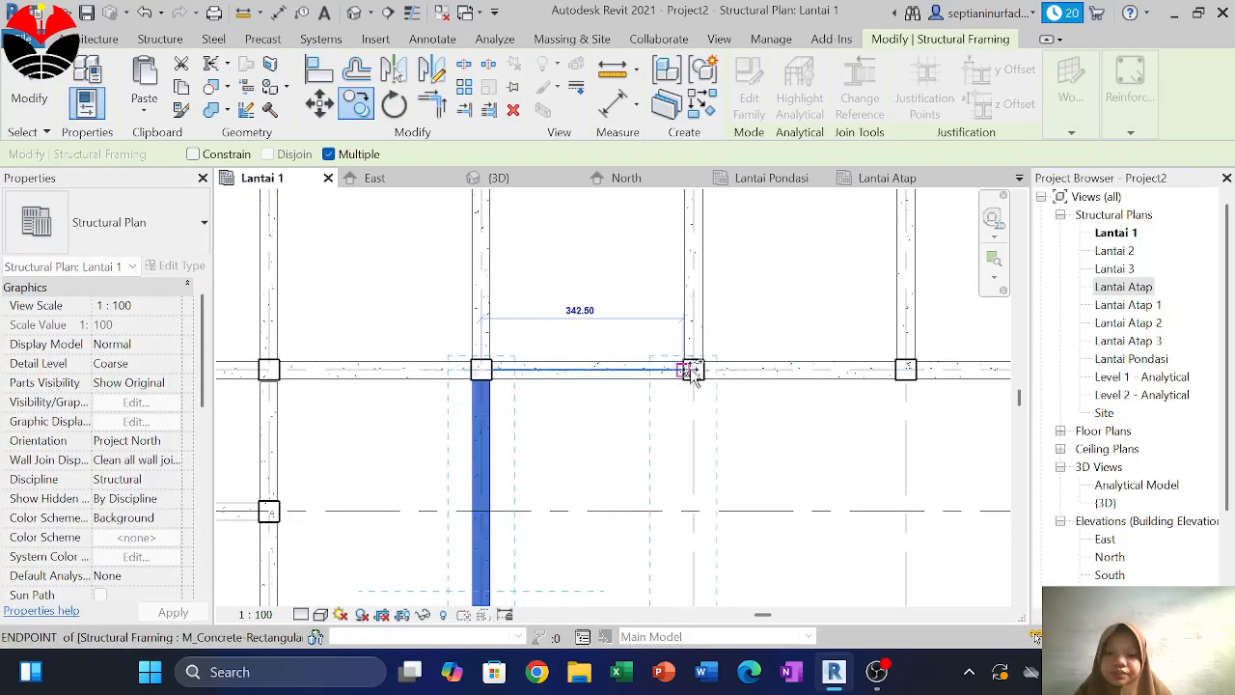
middle_click_drag(589, 399, 415, 321)
scroll(417, 320, "down", 5)
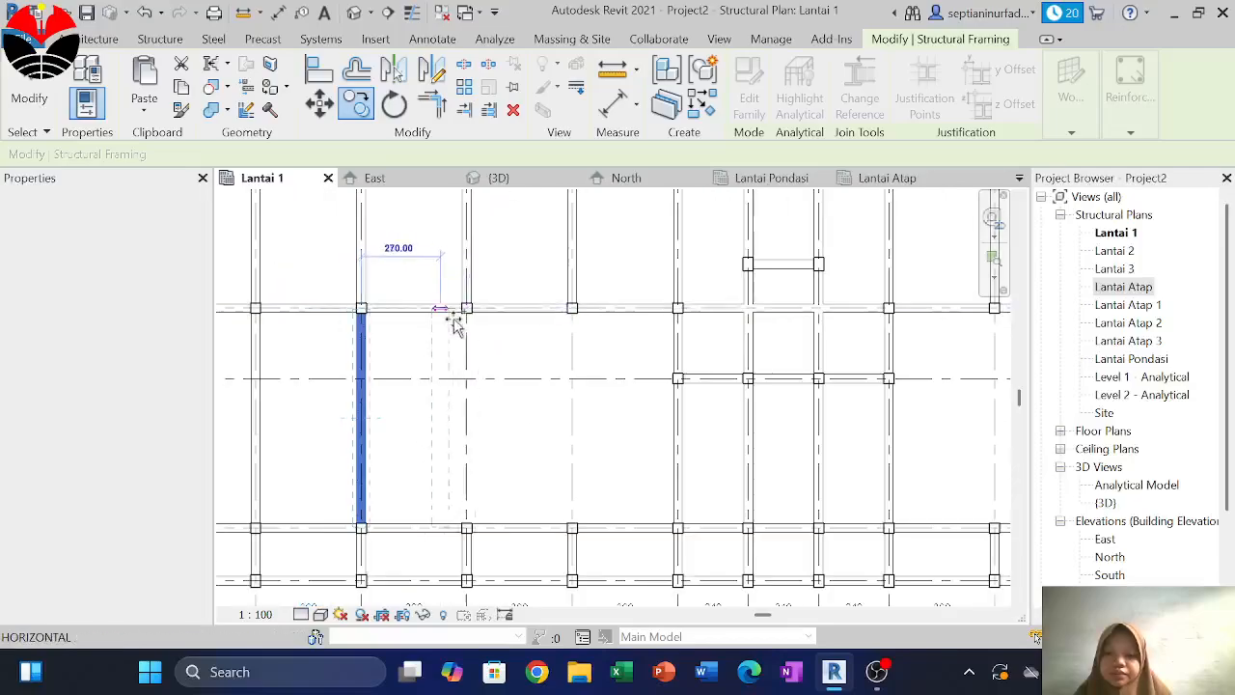
scroll(468, 308, "up", 5)
left_click(464, 305)
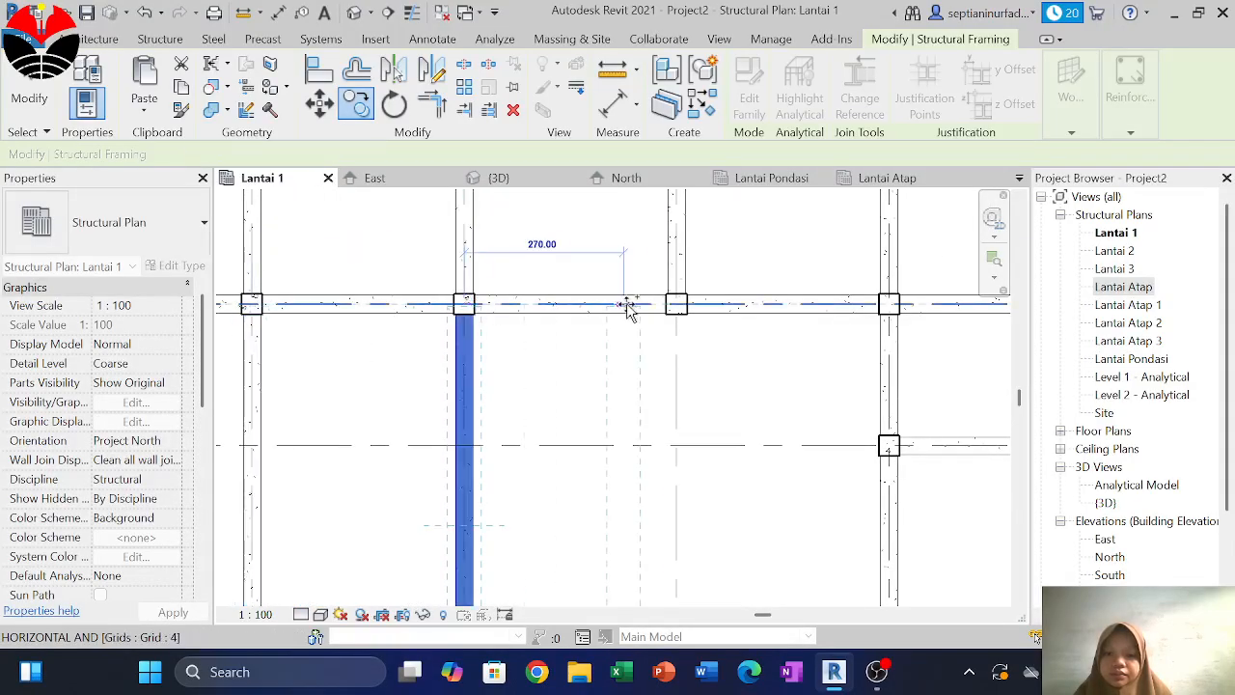
left_click(676, 305)
middle_click_drag(775, 355, 532, 312)
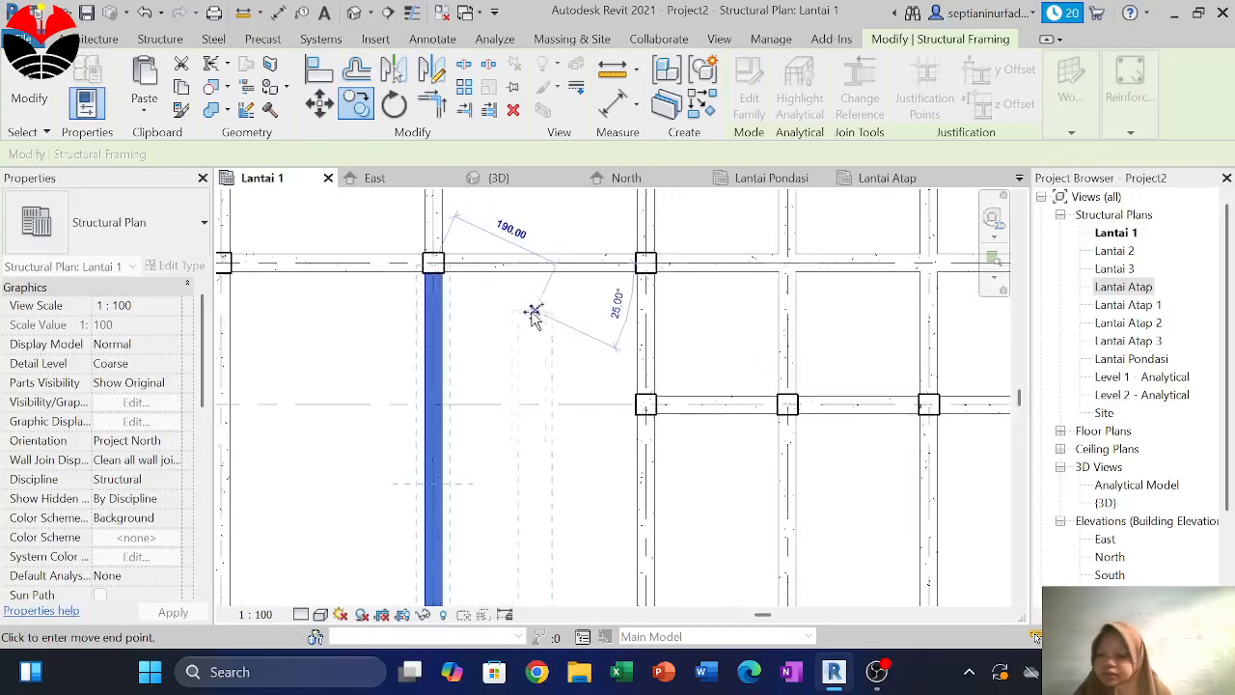
Continue copying the beam between grids 2 and 4 to grids O, N, M and L, aligned with their columns
scroll(533, 315, "down", 5)
scroll(533, 315, "down", 3)
middle_click_drag(728, 328, 633, 356)
scroll(567, 371, "up", 5)
scroll(588, 406, "up", 2)
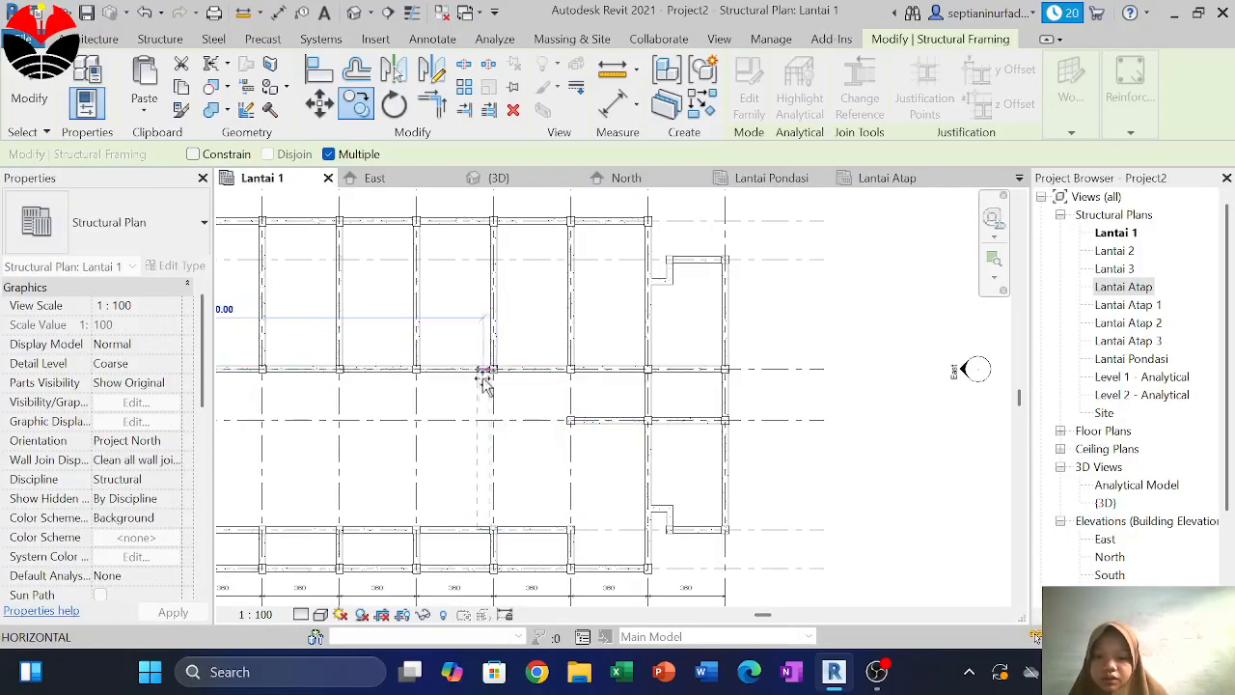
scroll(488, 378, "up", 3)
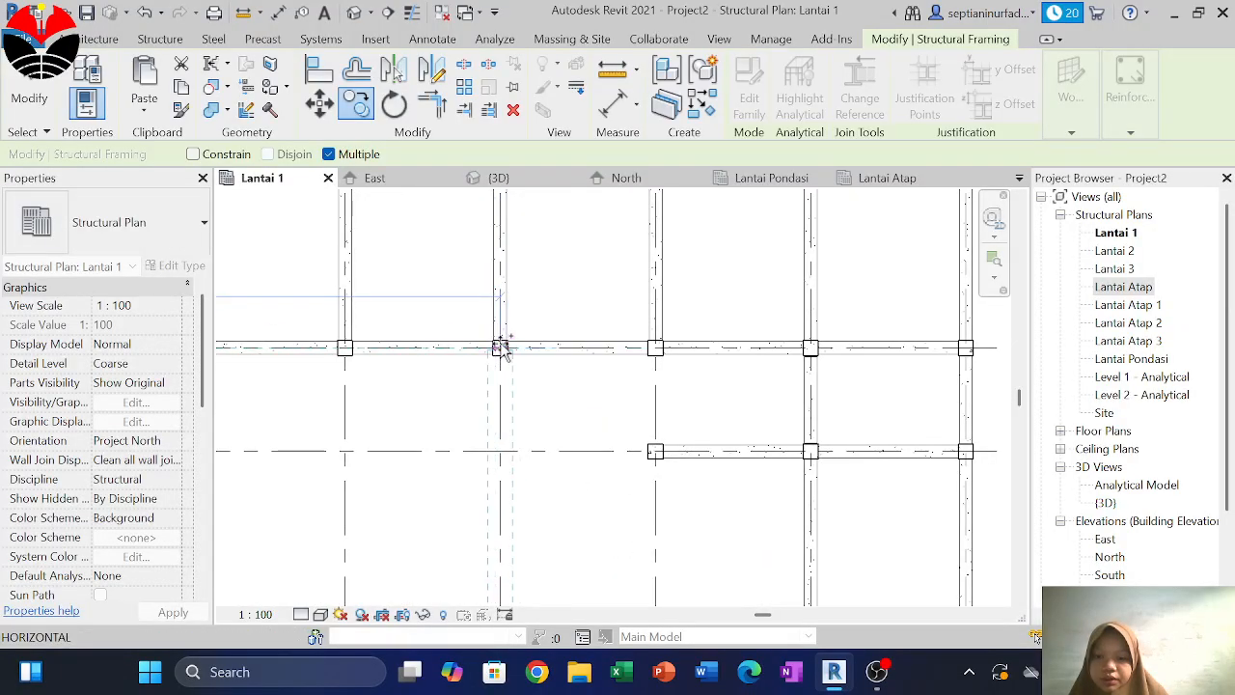
scroll(499, 348, "up", 2)
middle_click_drag(500, 348, 643, 347)
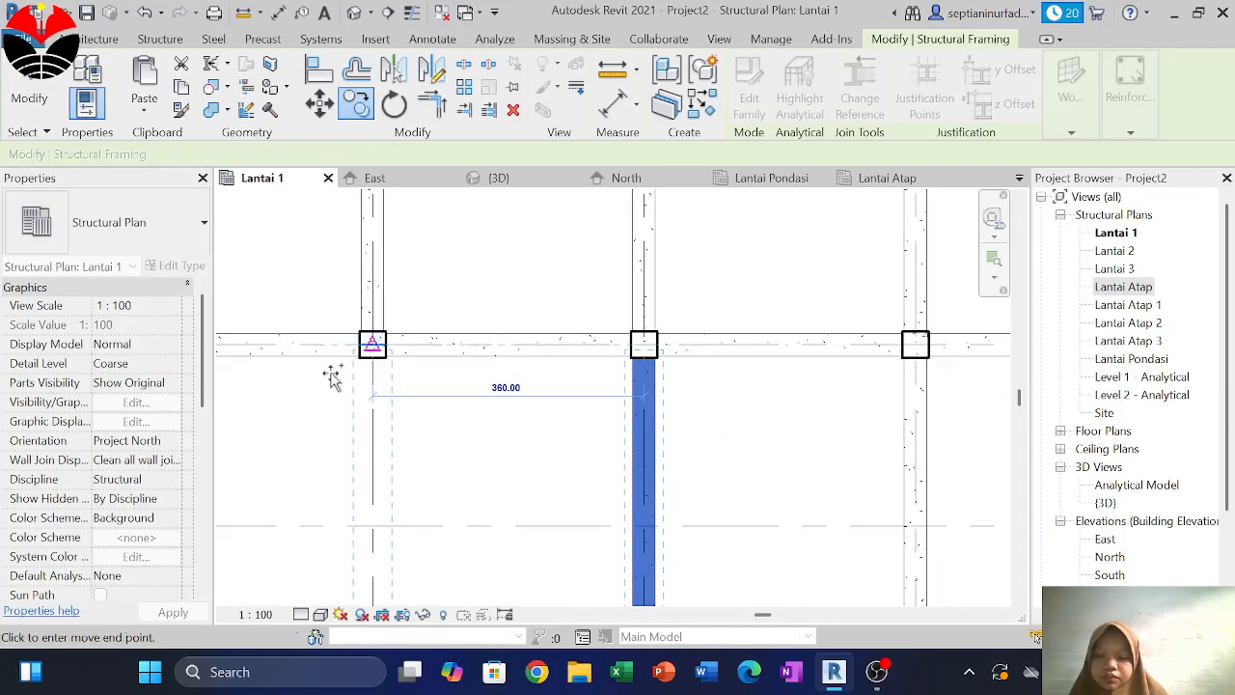
left_click(373, 344)
middle_click_drag(354, 375, 827, 353)
scroll(830, 350, "down", 1)
scroll(660, 337, "up", 2)
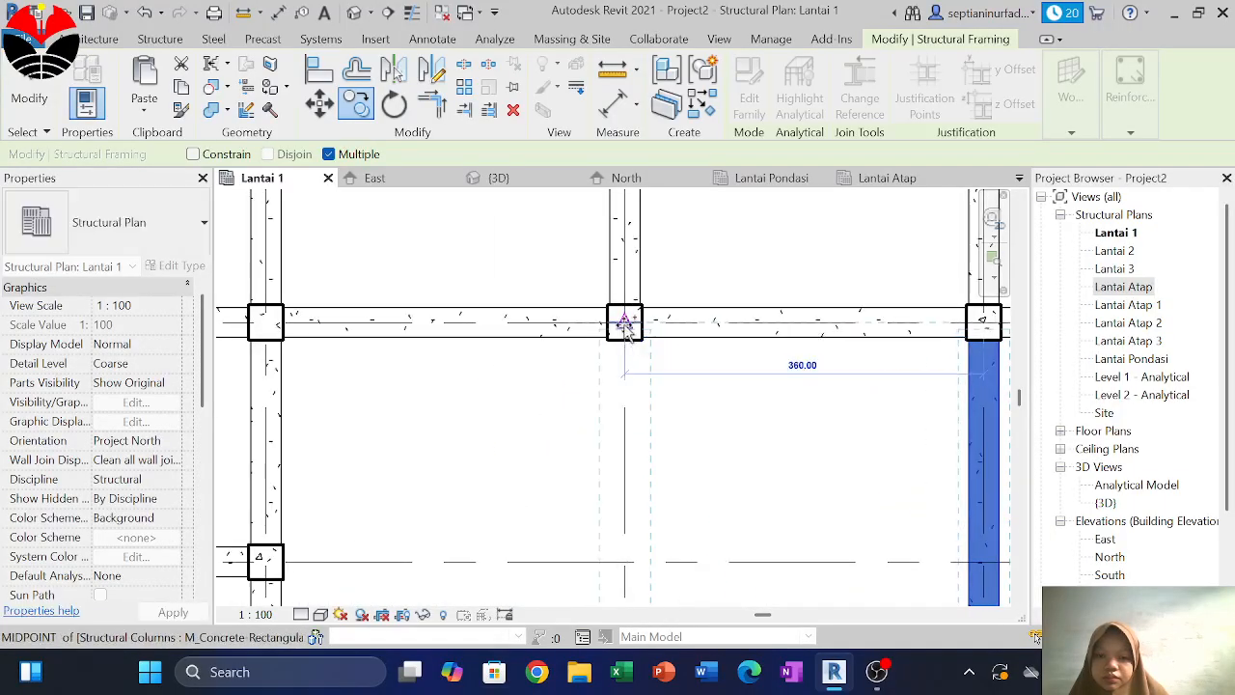
scroll(623, 328, "down", 5)
middle_click_drag(766, 343, 666, 374)
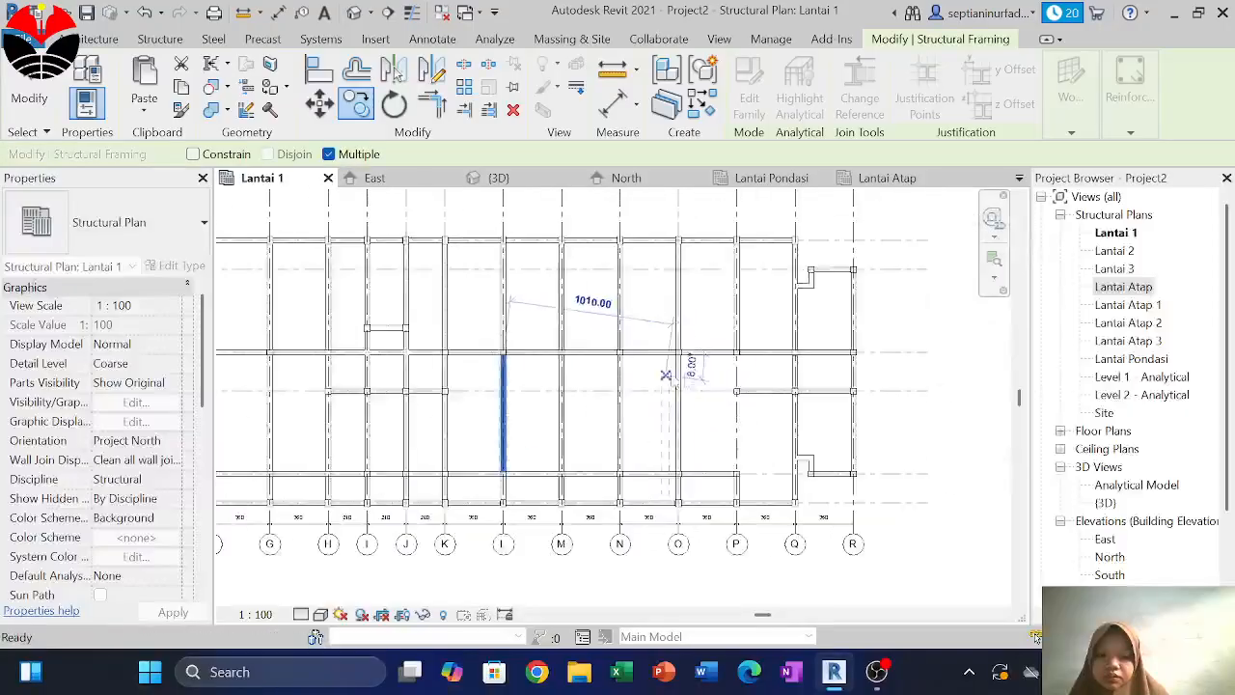
scroll(730, 369, "up", 2)
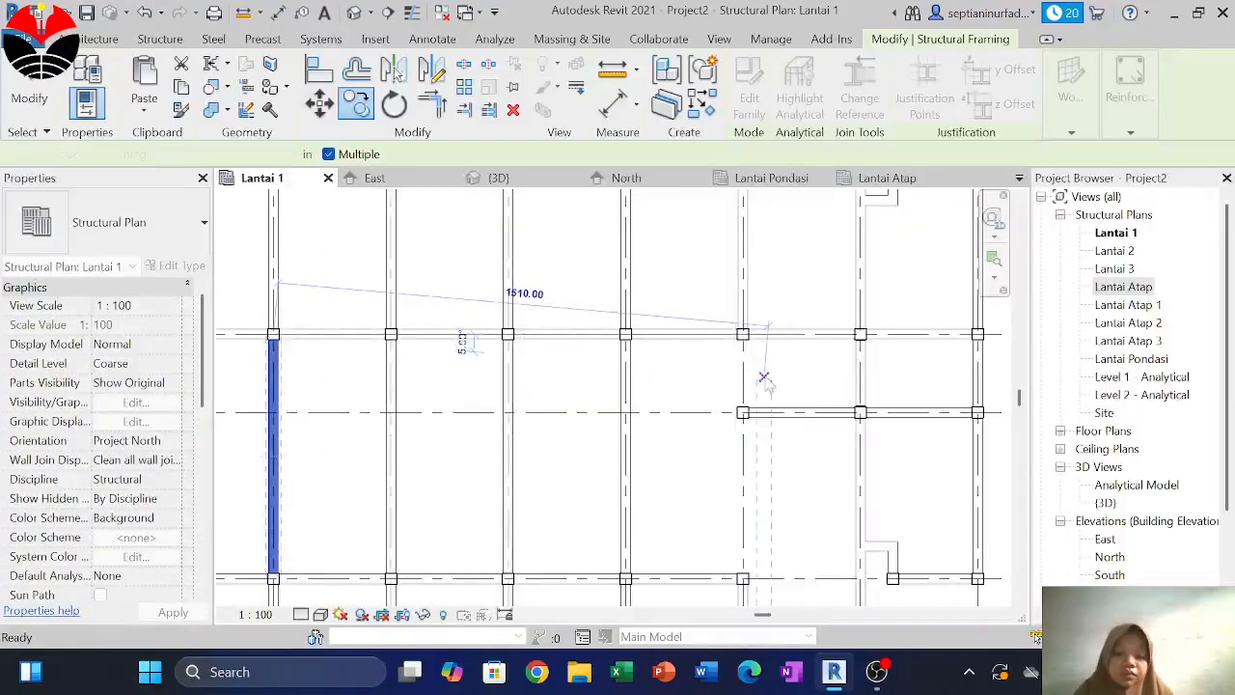
key("Escape")
Draw a B1 beam along grid P between the columns at grids 4 and 3
key("b")
key("m")
scroll(753, 353, "up", 2)
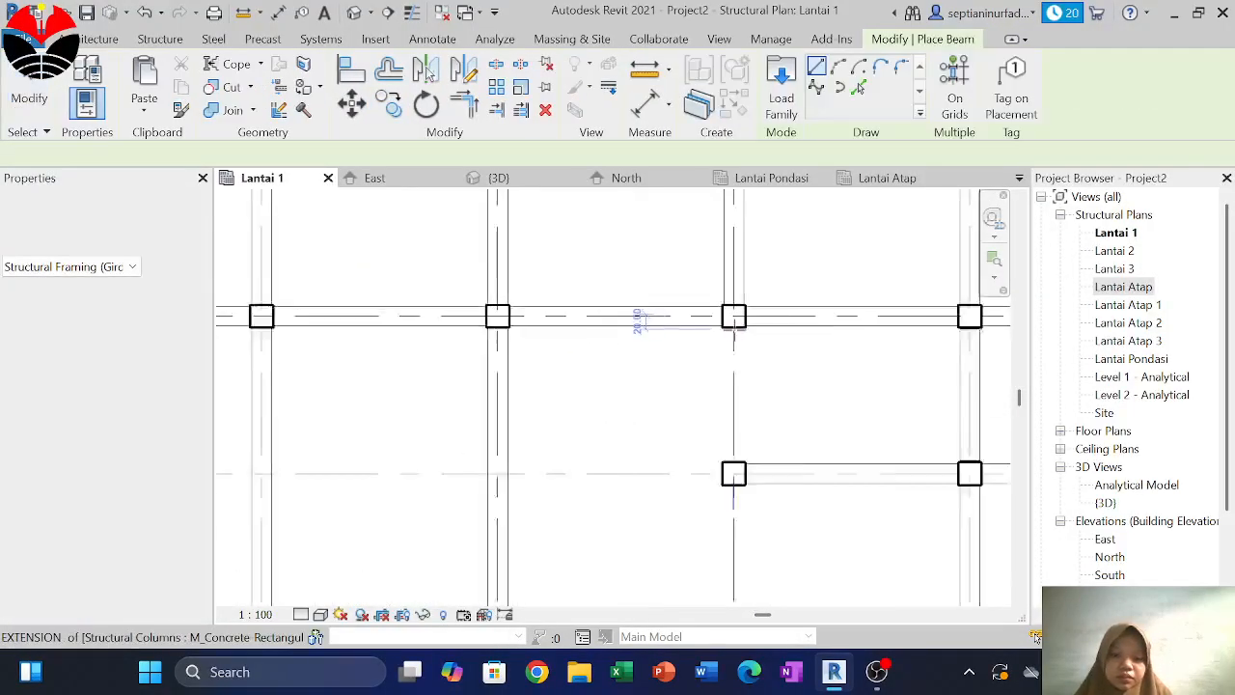
scroll(733, 319, "up", 1)
left_click(733, 319)
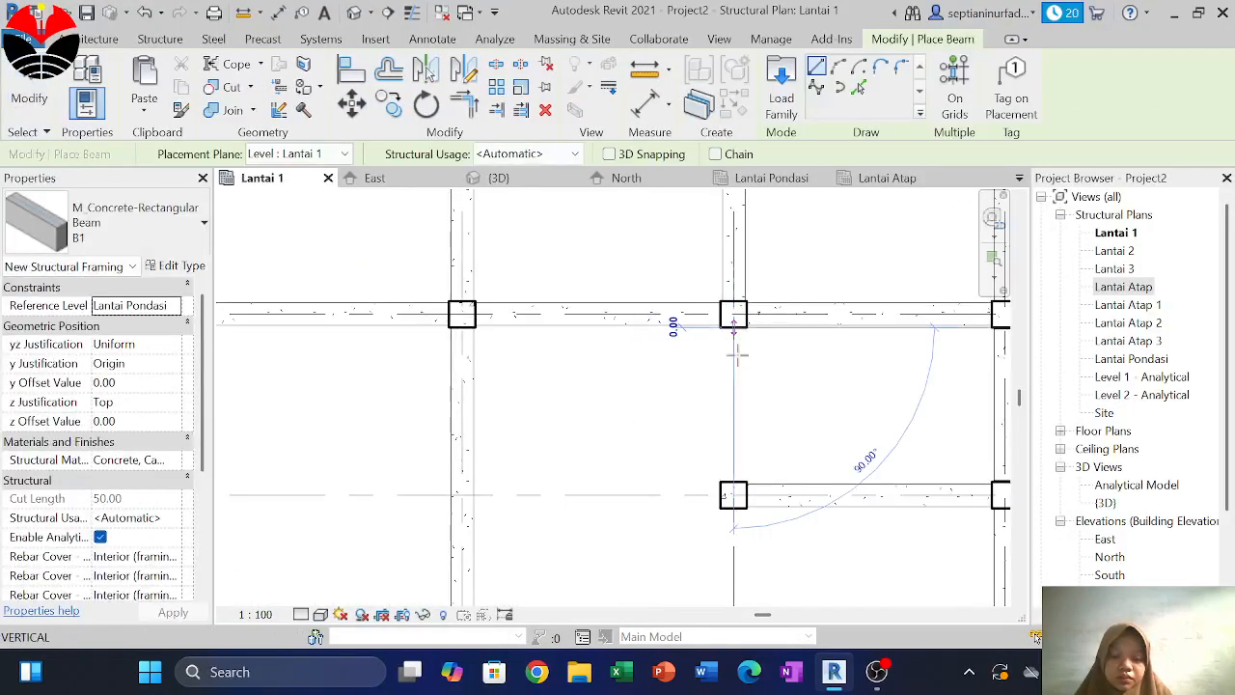
left_click(734, 492)
middle_click_drag(733, 428, 786, 274)
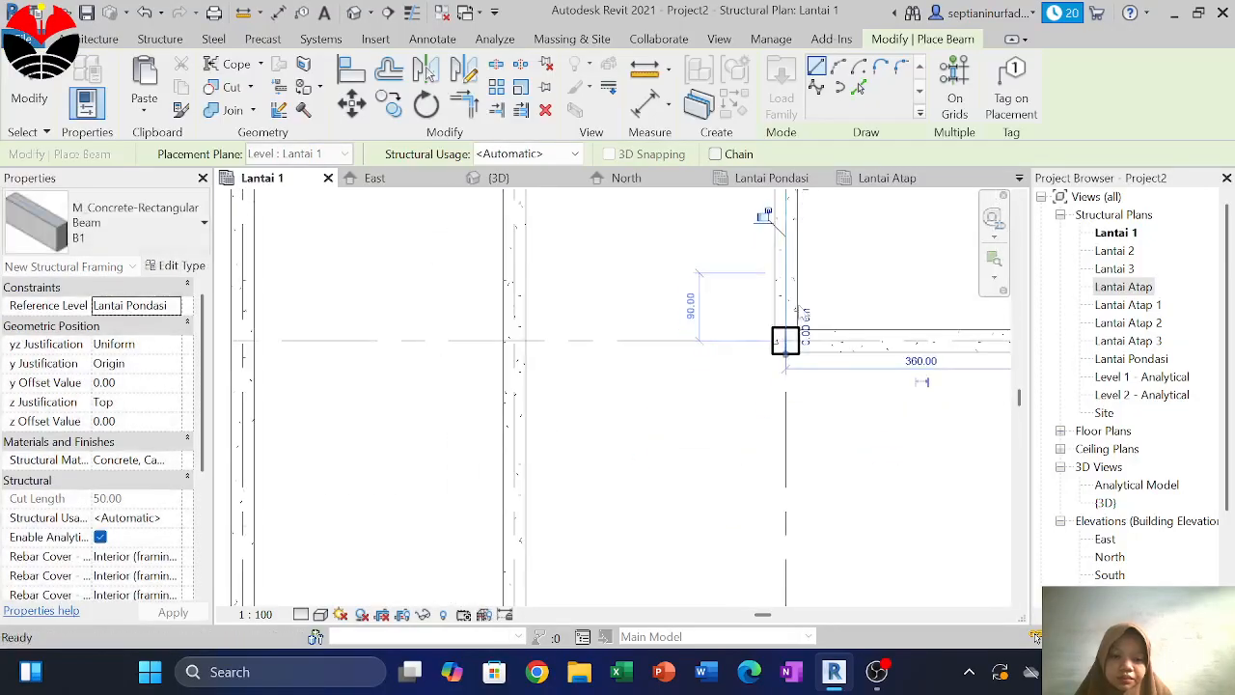
Draw a B1 beam along grid P from the grid 2 column to the grid 3 column and end beam placement
middle_click_drag(779, 508, 800, 538)
left_click(797, 533)
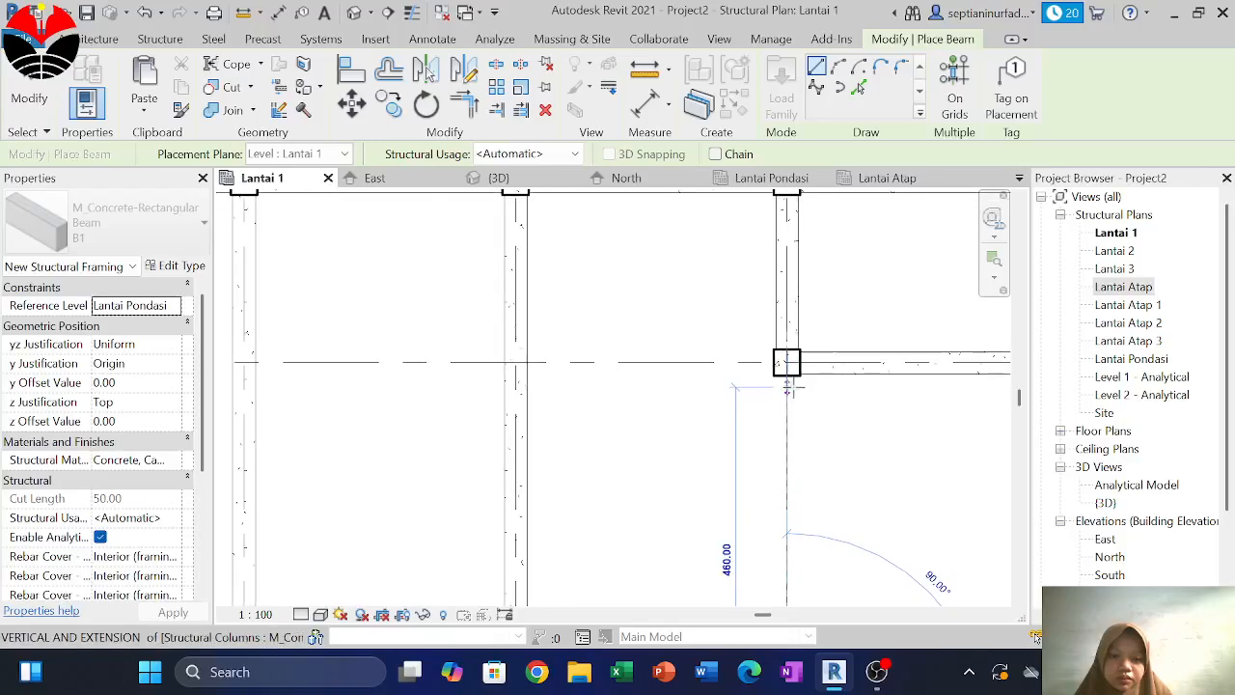
scroll(816, 428, "down", 6)
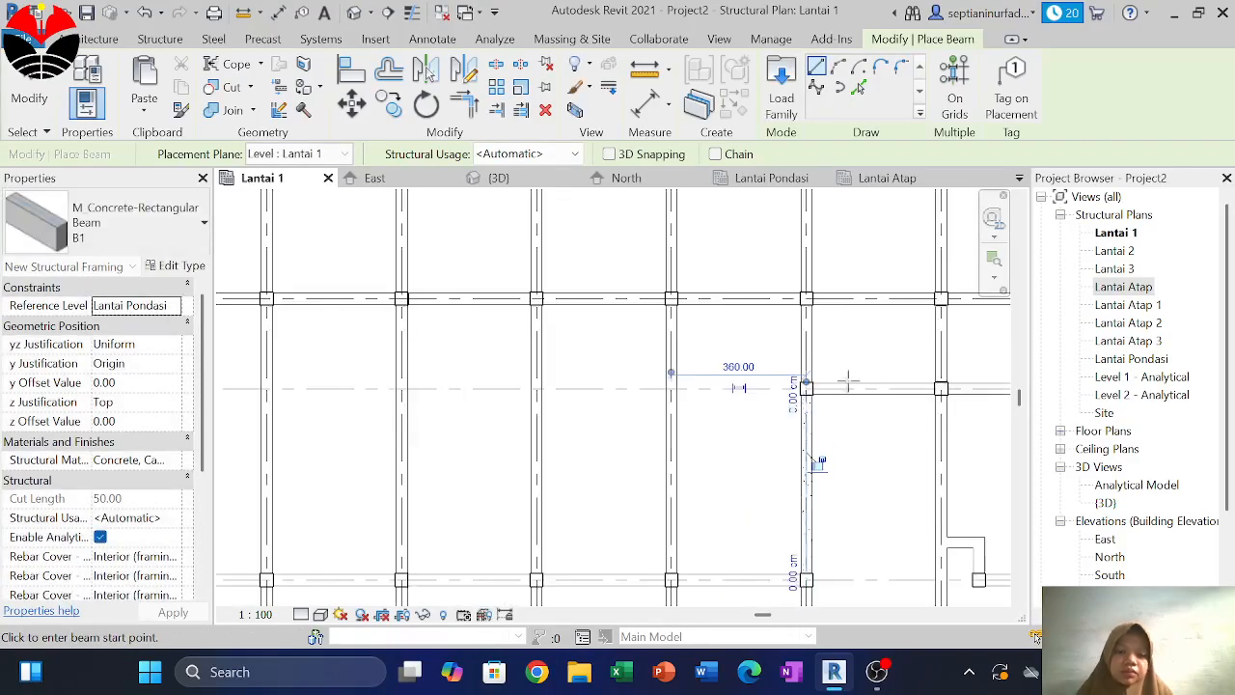
middle_click_drag(735, 401, 780, 423)
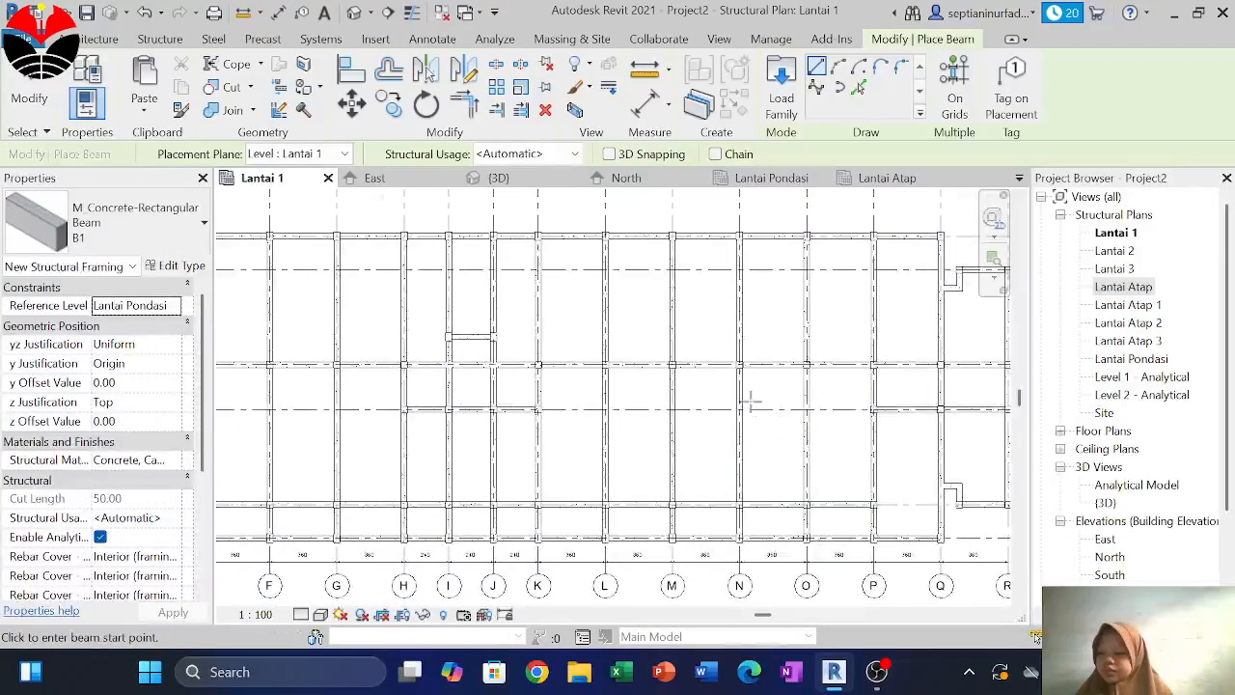
scroll(749, 386, "down", 4)
middle_click_drag(712, 352, 757, 403)
scroll(586, 491, "up", 2)
key("Escape")
key("Escape")
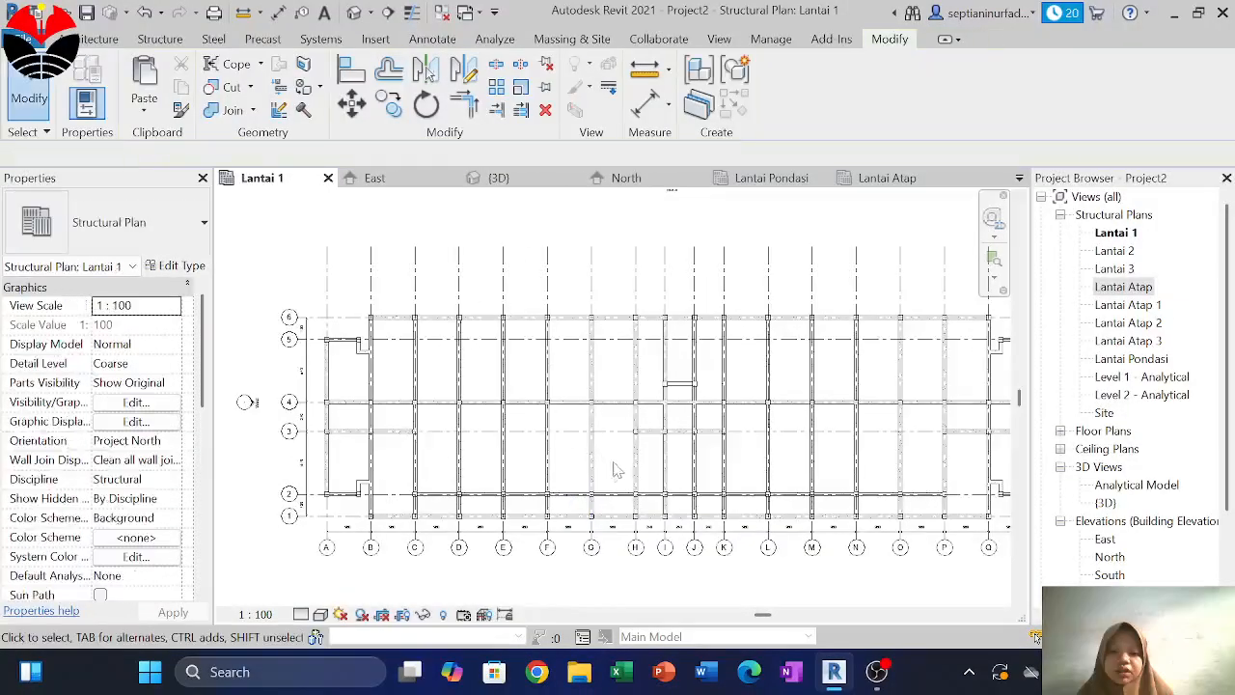
left_click_drag(610, 464, 405, 463)
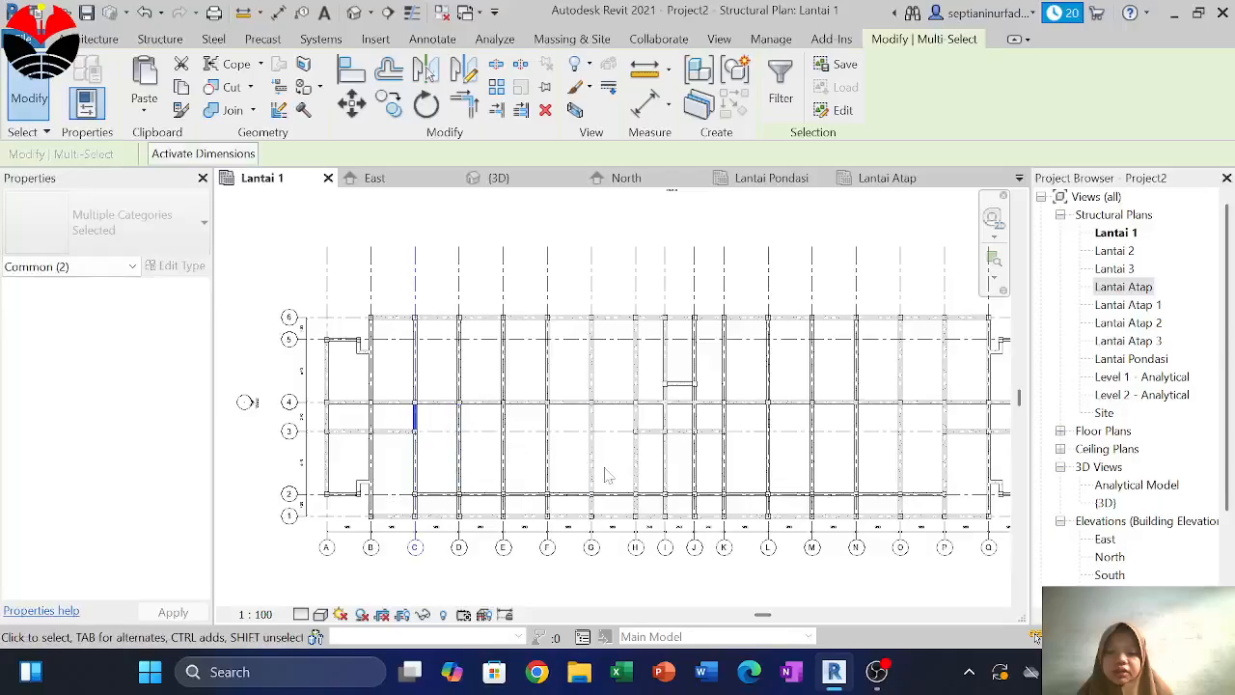
left_click_drag(601, 474, 389, 469)
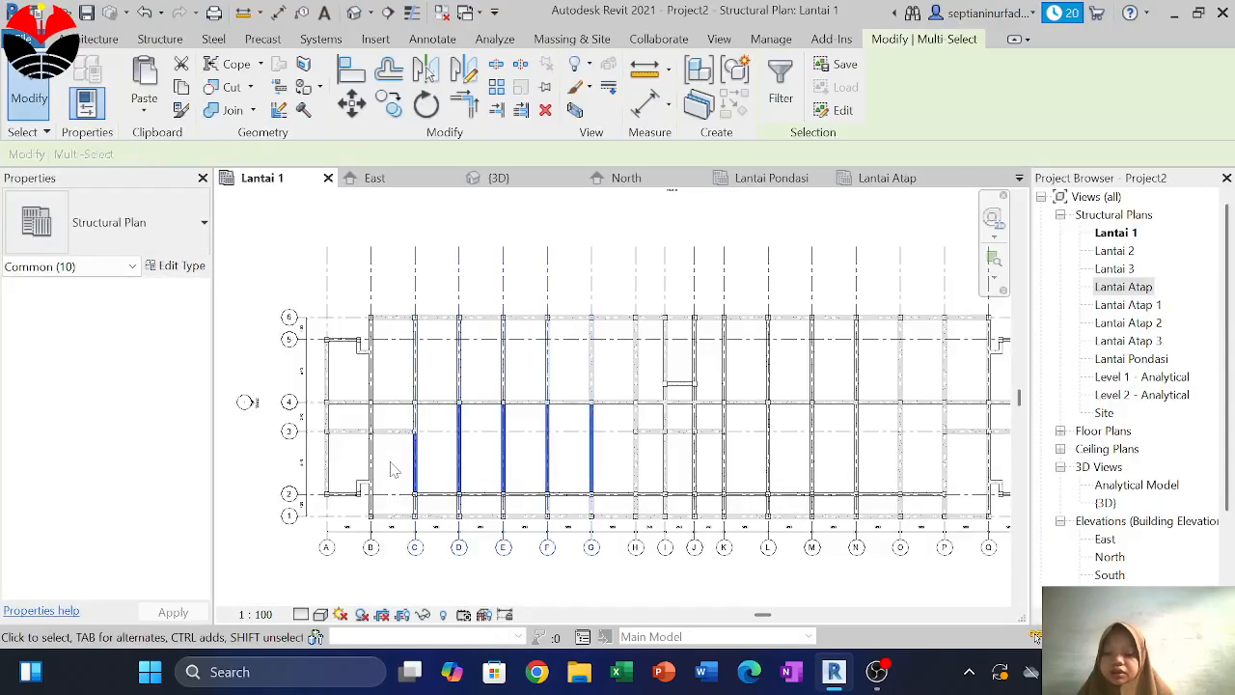
left_click(416, 414, "shift")
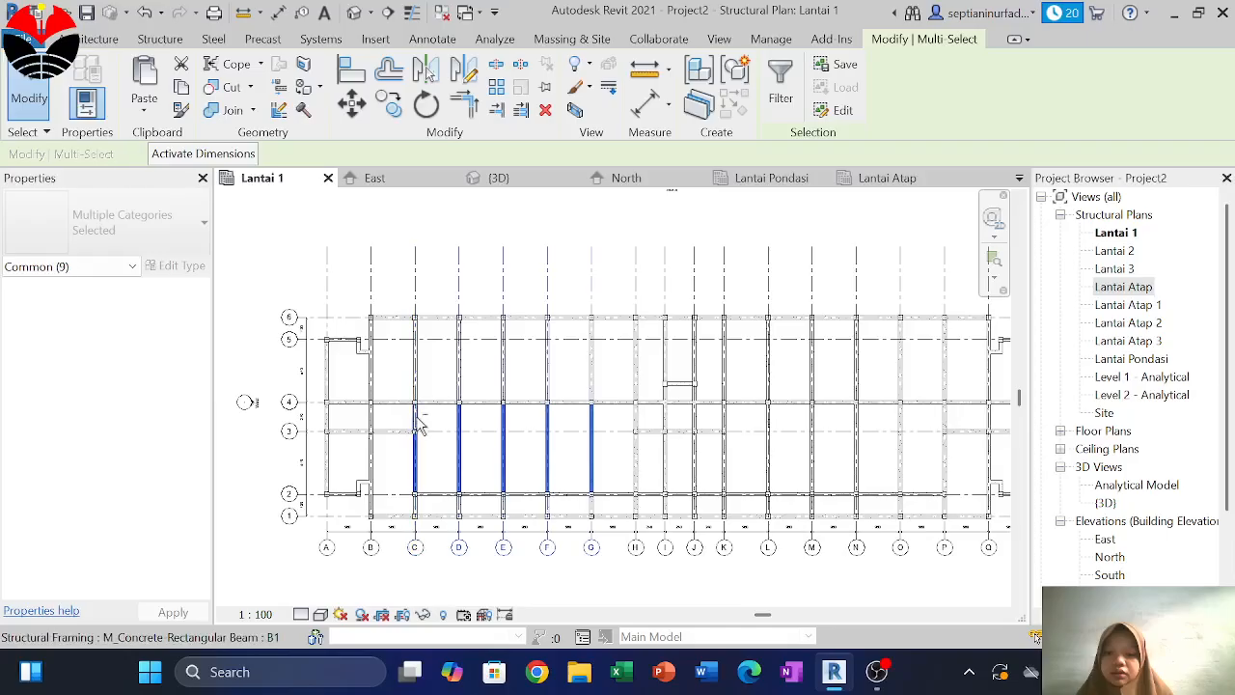
left_click(415, 413, "shift")
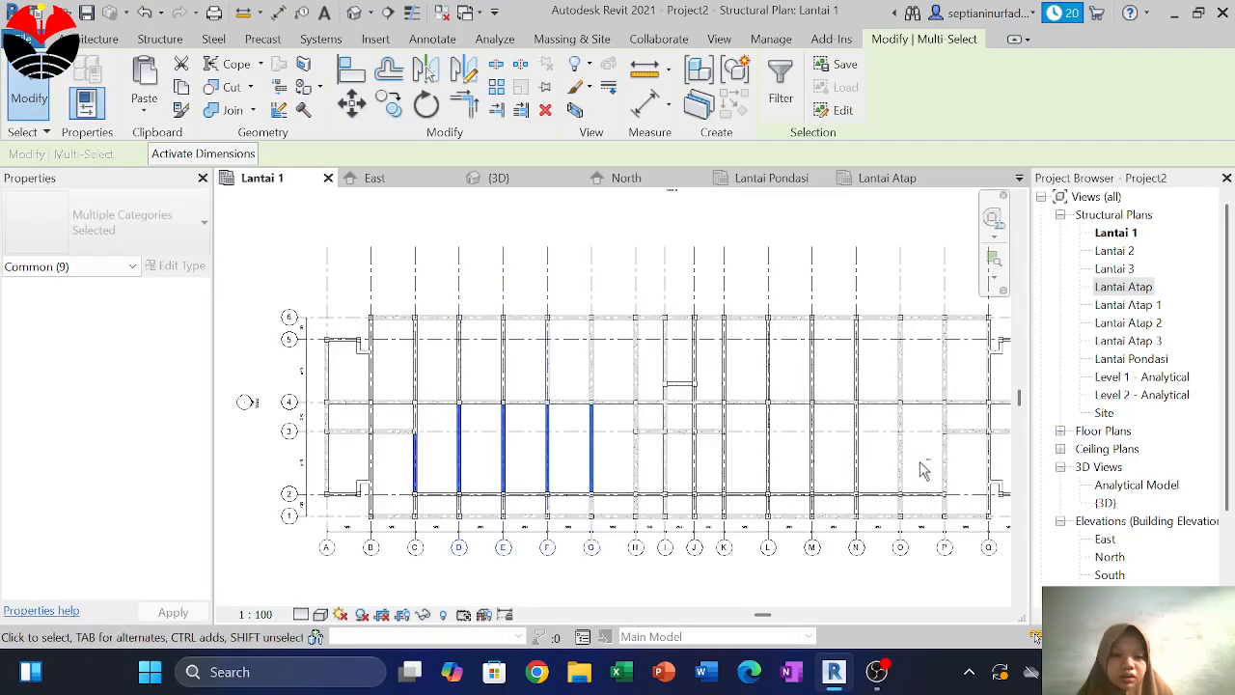
left_click_drag(956, 464, 865, 457)
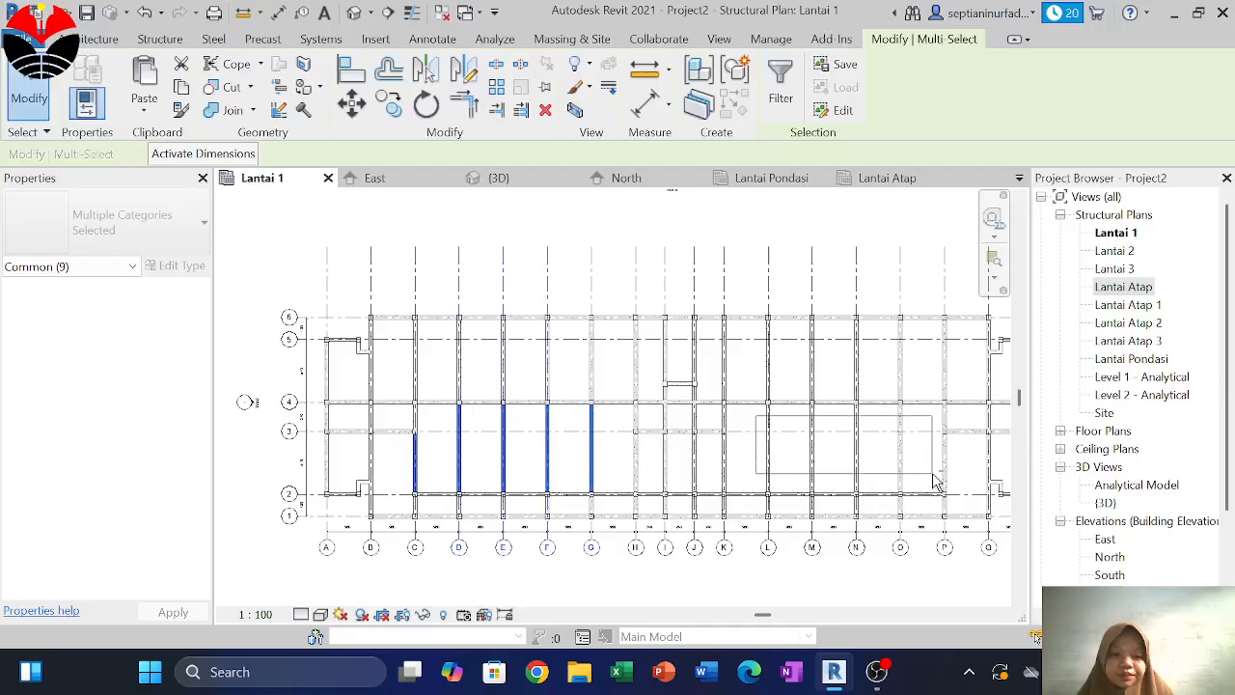
left_click_drag(956, 487, 764, 433, "shift")
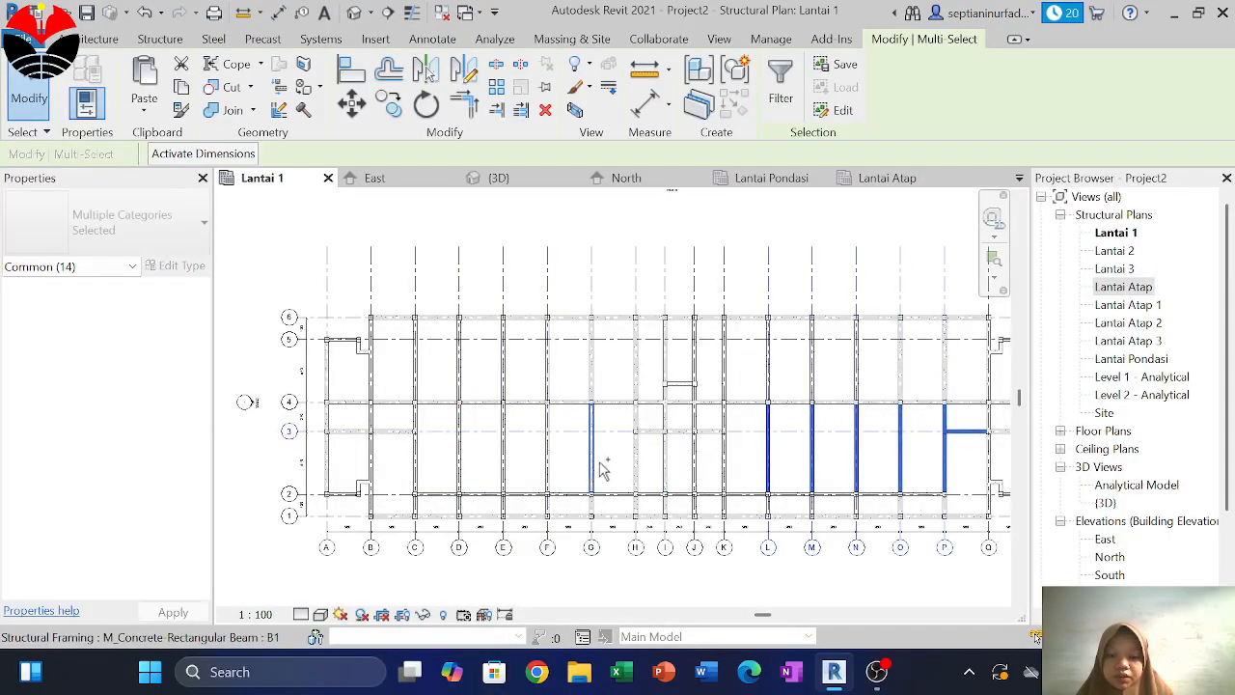
left_click_drag(610, 468, 445, 426, "ctrl")
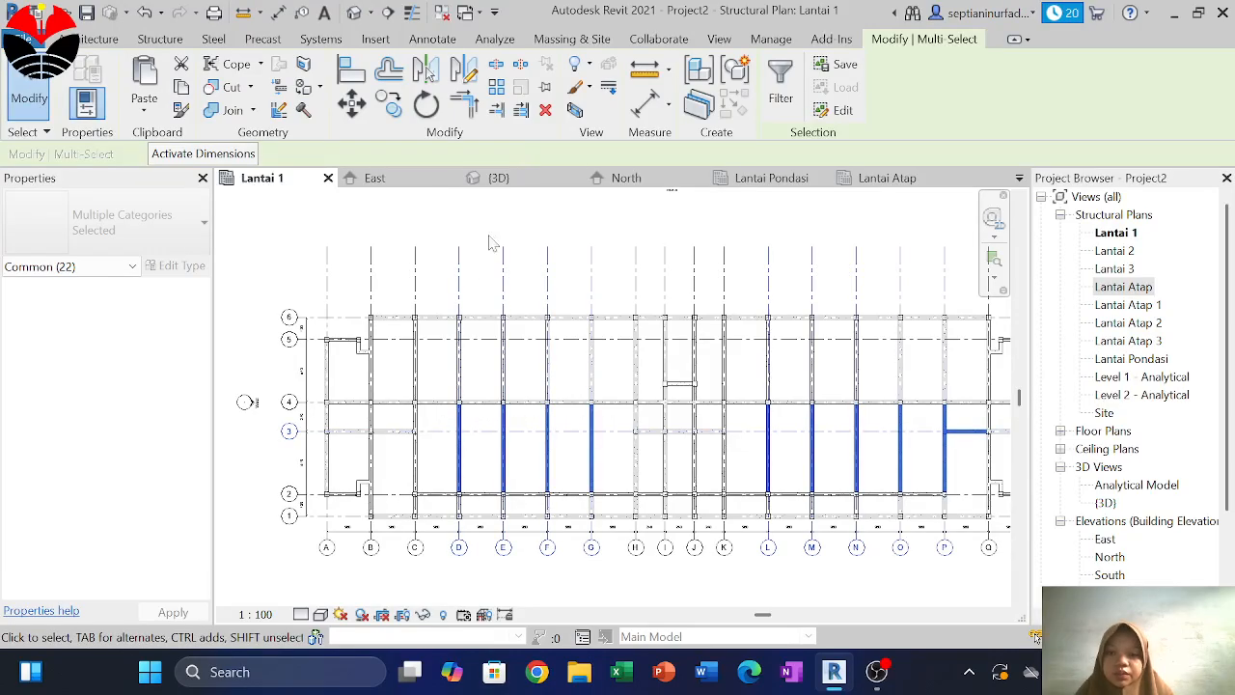
key("Escape")
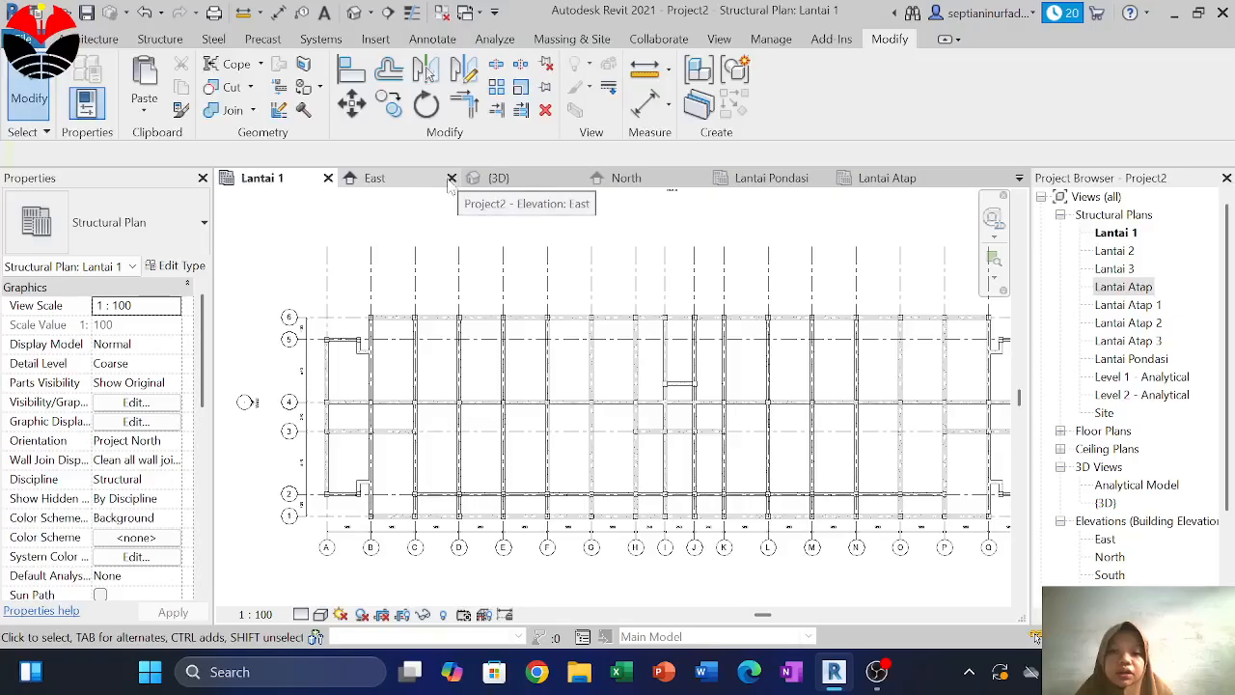
Select the Lantai 1 beams between grids 2 and 4 along grids C to G and L to P
double_click(1116, 251)
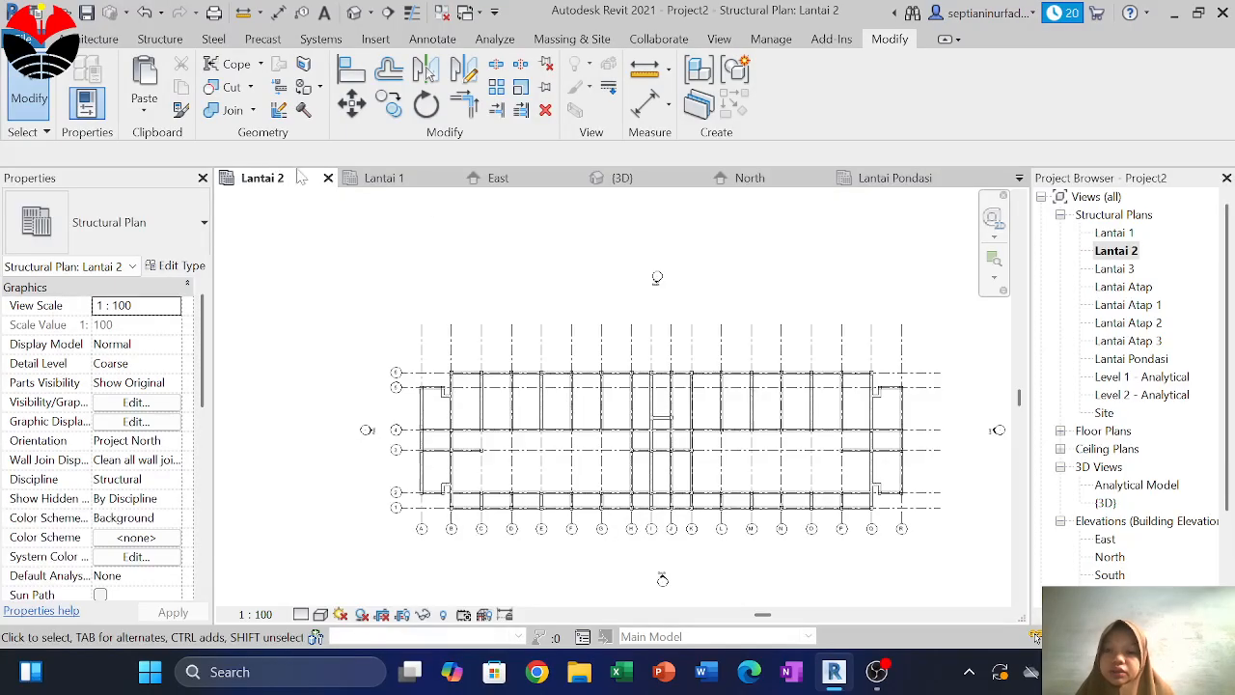
left_click(384, 178)
left_click_drag(609, 481, 383, 407)
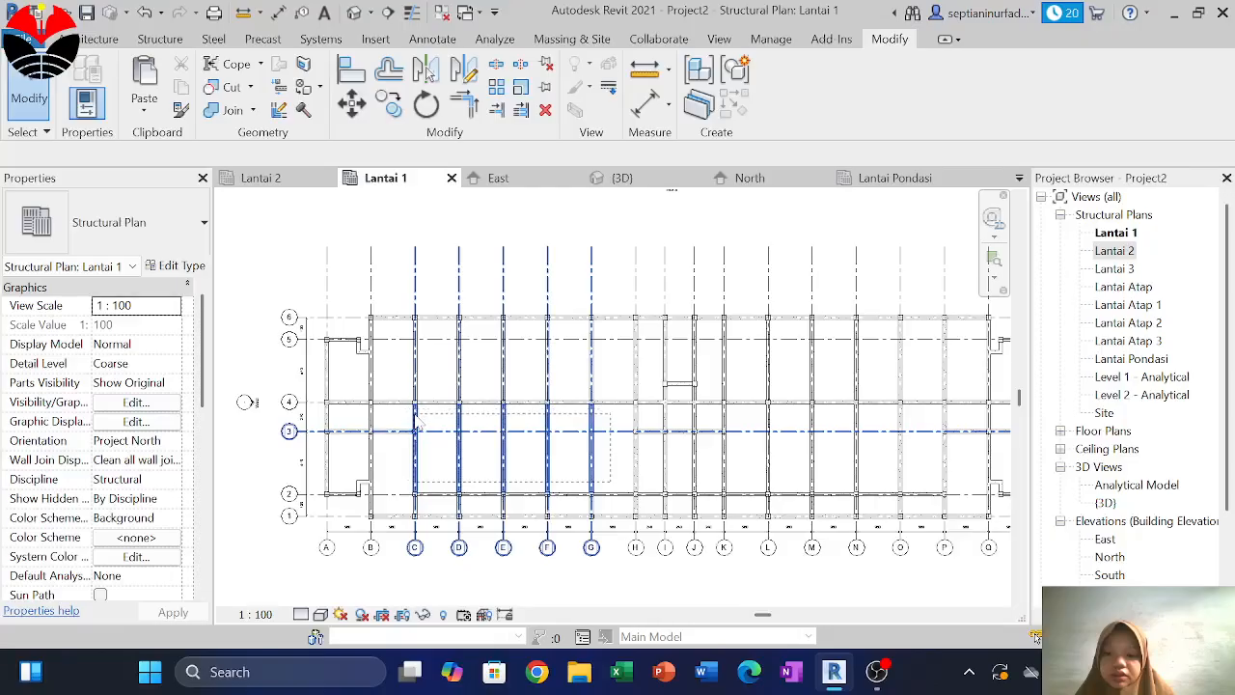
left_click_drag(417, 422, 414, 406)
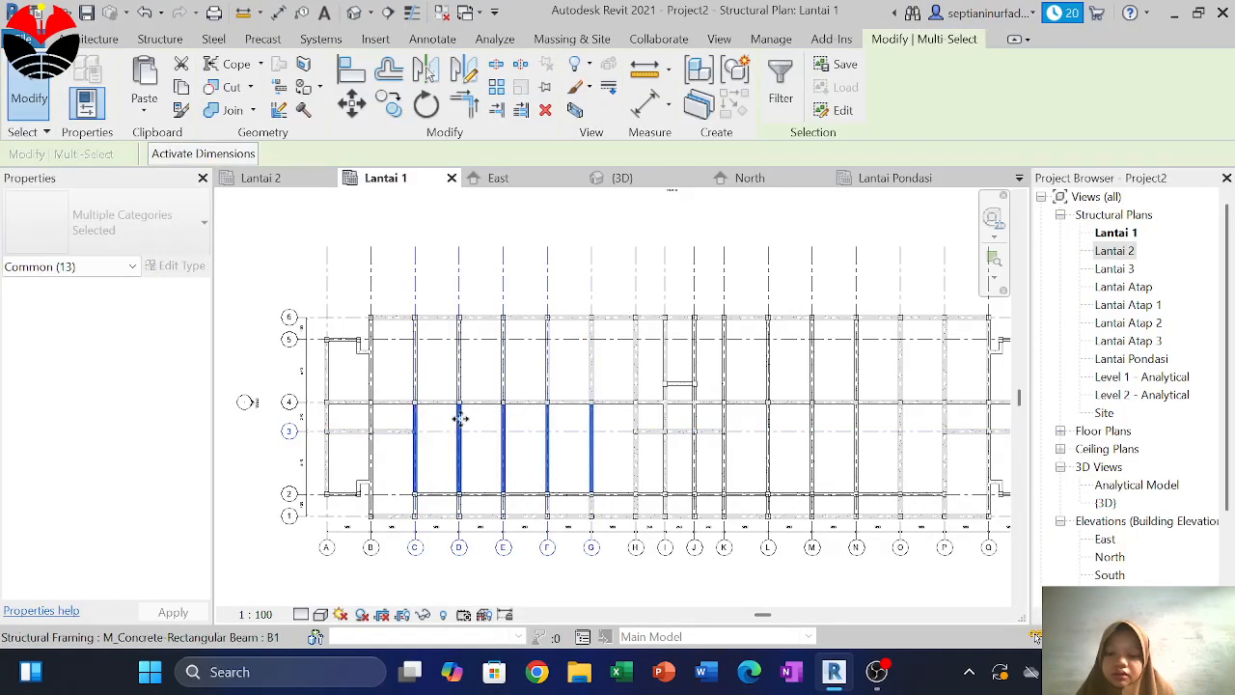
middle_click_drag(763, 434, 600, 421)
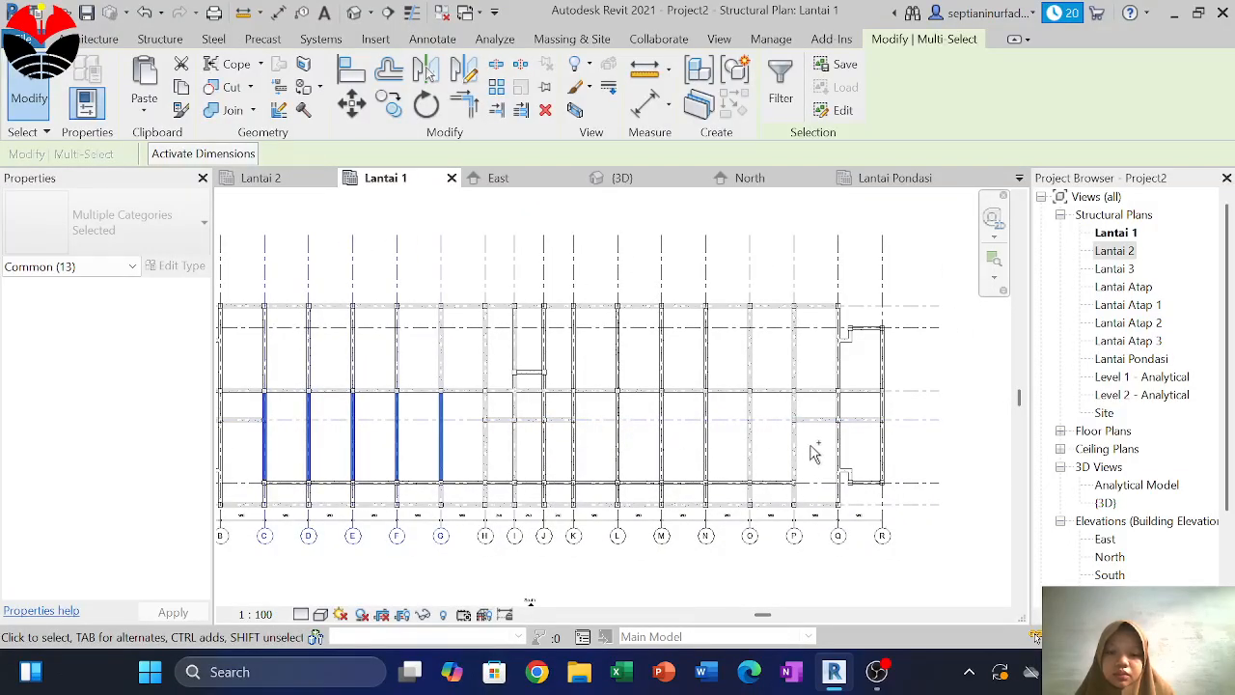
left_click_drag(807, 454, 606, 441, "ctrl")
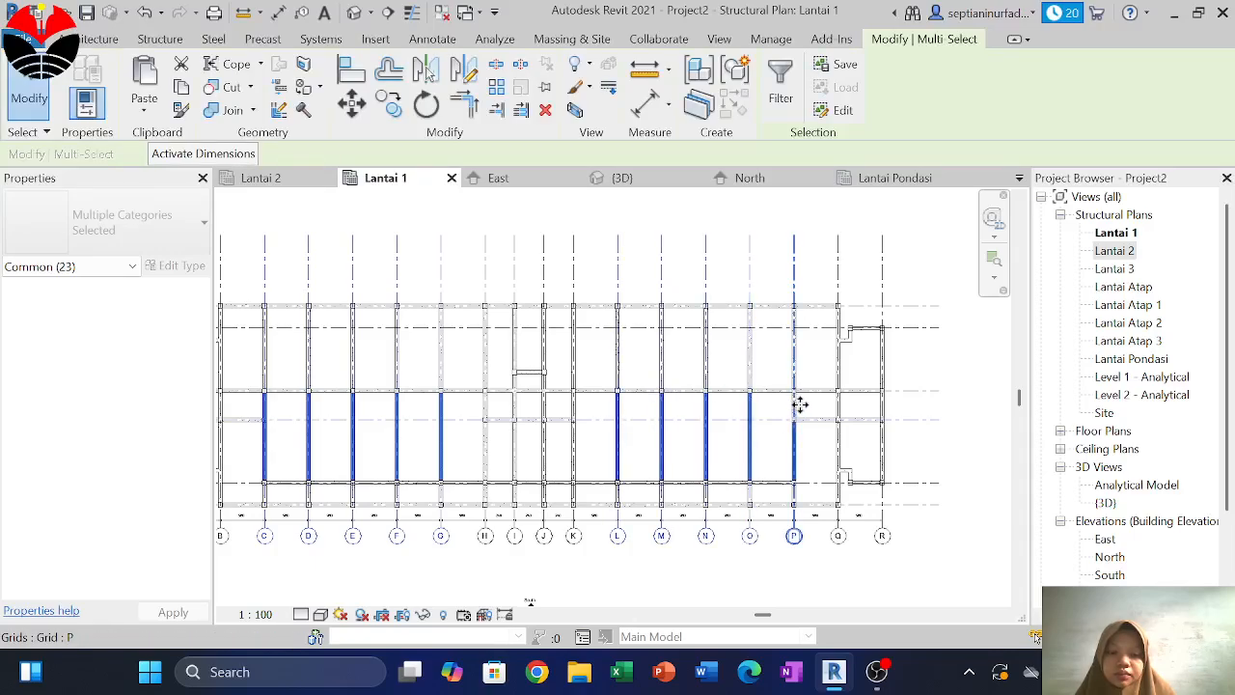
left_click(797, 407, "ctrl")
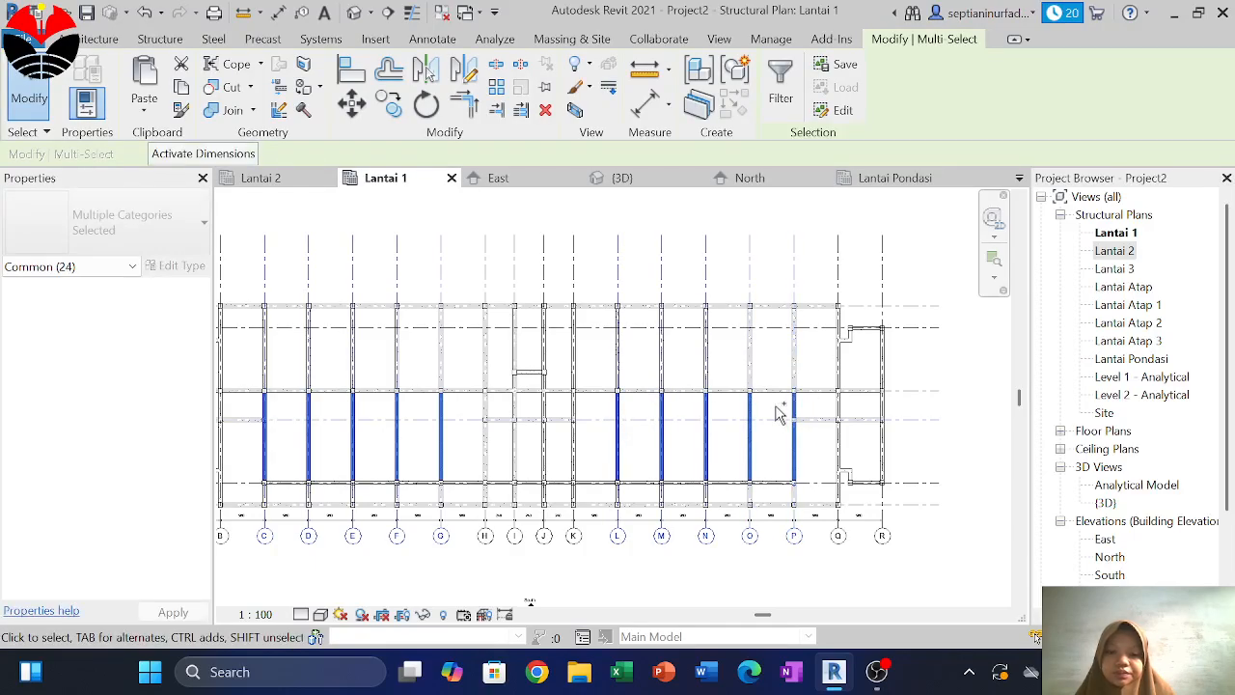
scroll(780, 417, "down", 2)
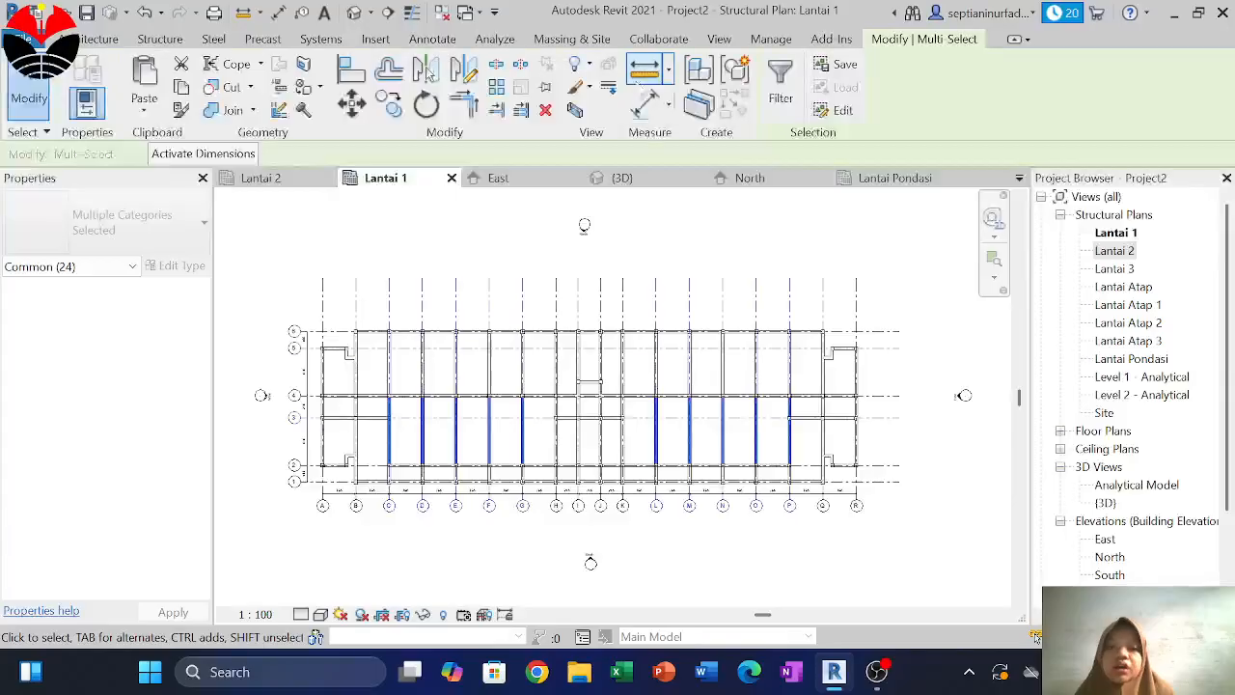
Filter the selection down to the Structural Framing (Girder) category only
left_click(779, 85)
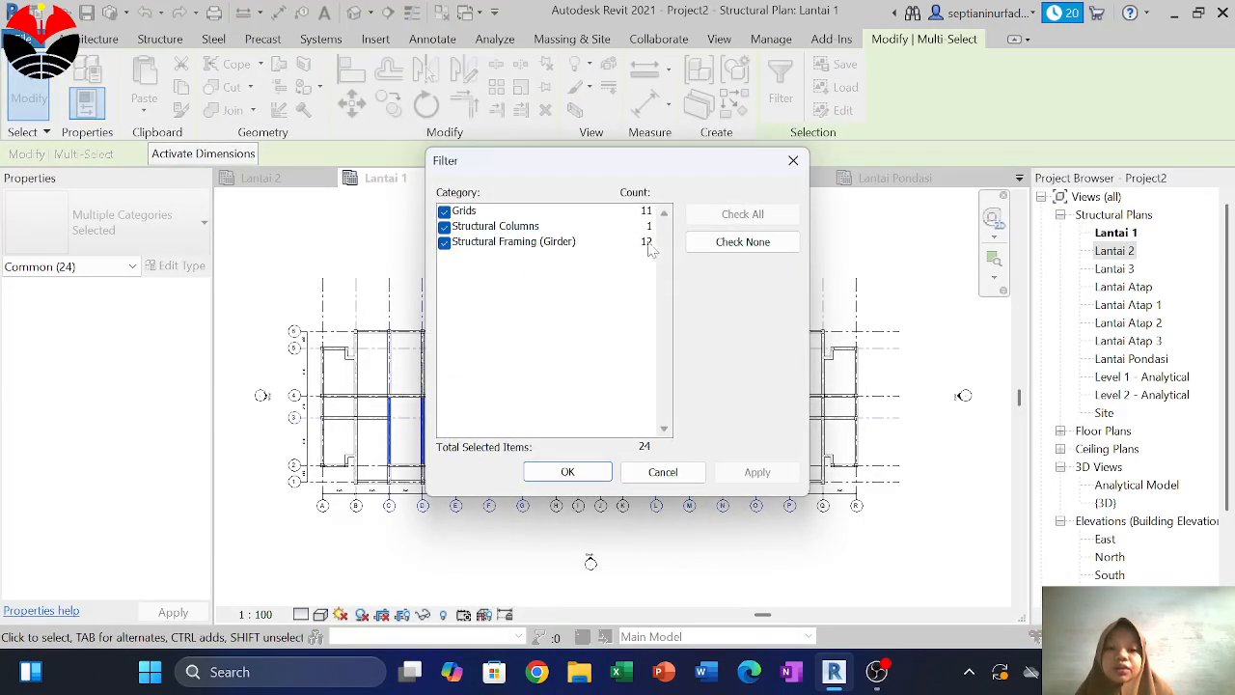
left_click(742, 241)
left_click(444, 242)
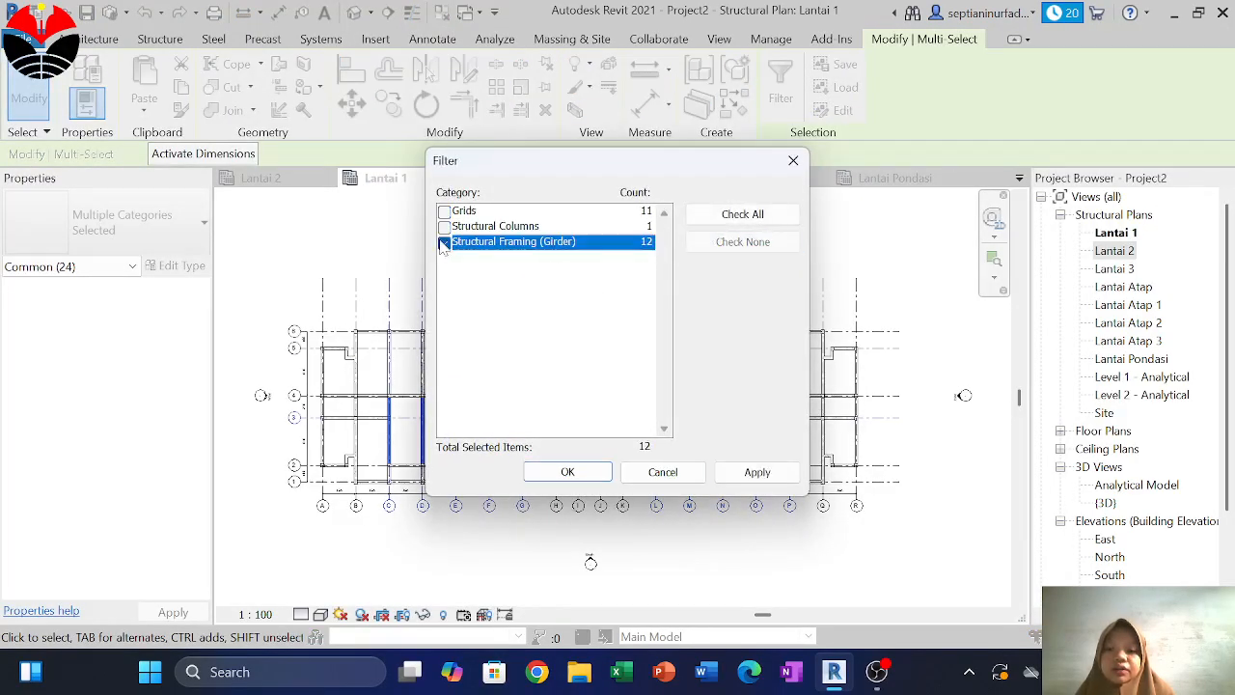
left_click(567, 472)
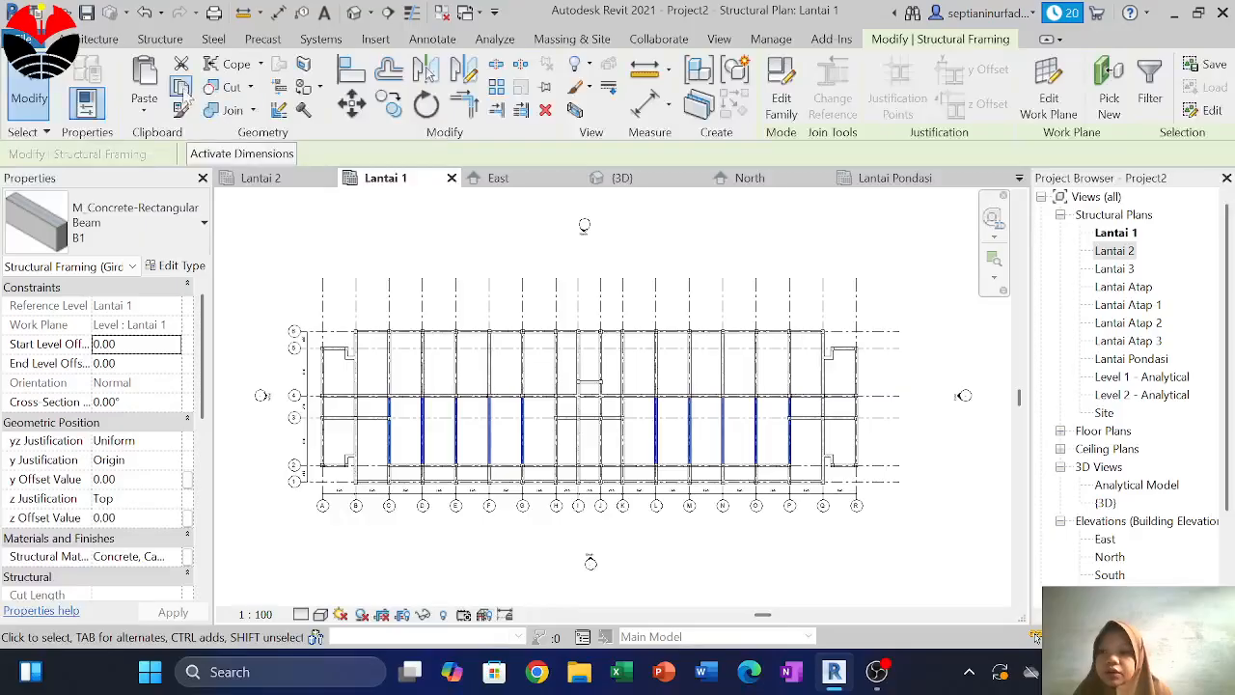
Paste the copied B1 beams aligned to levels Lantai 2, Lantai 3 and Lantai Atap
left_click(144, 107)
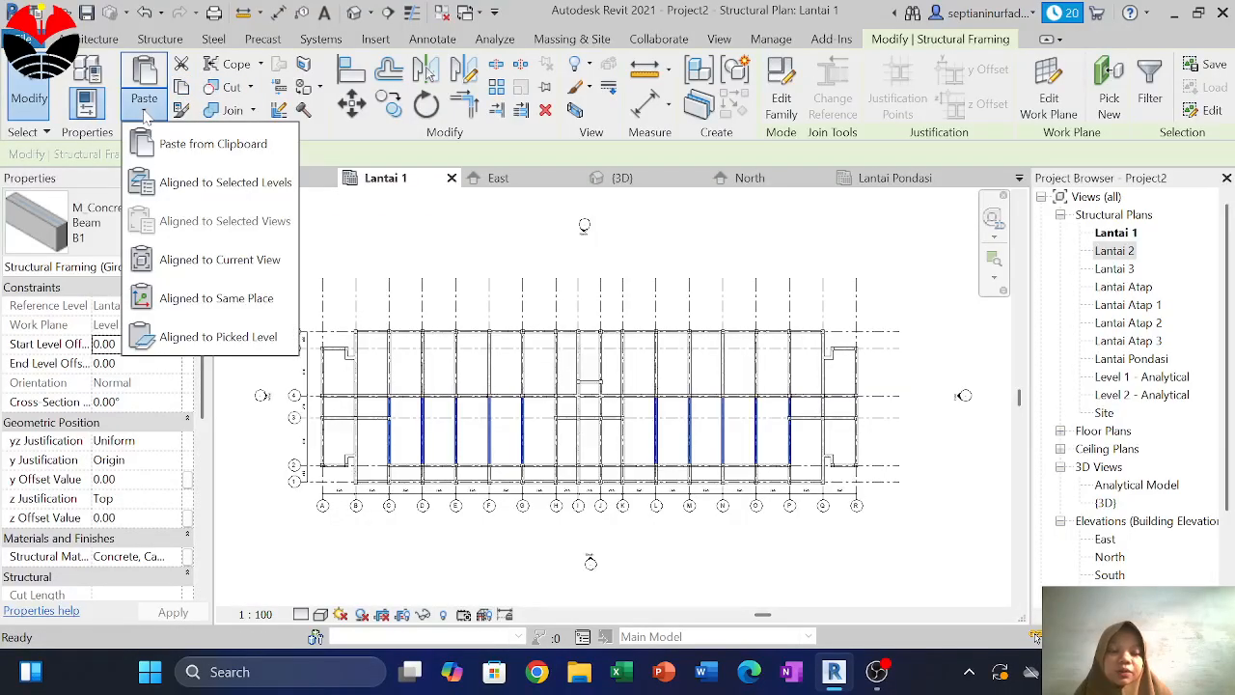
left_click(228, 188)
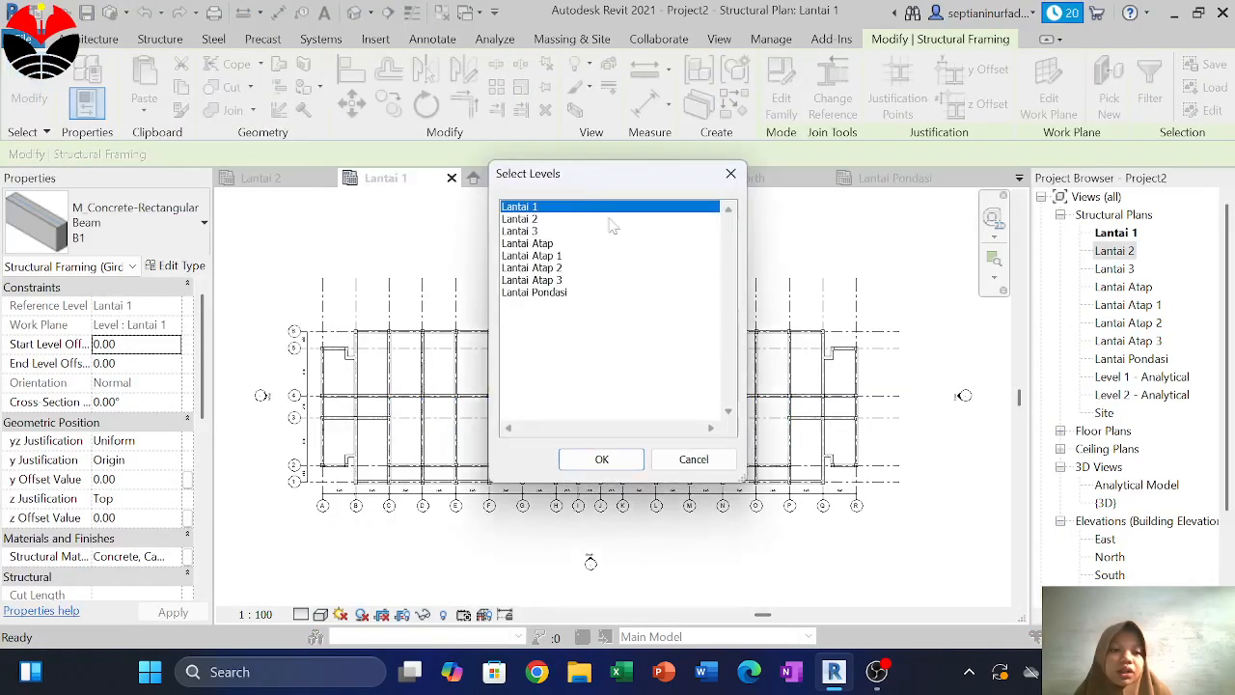
left_click(520, 219)
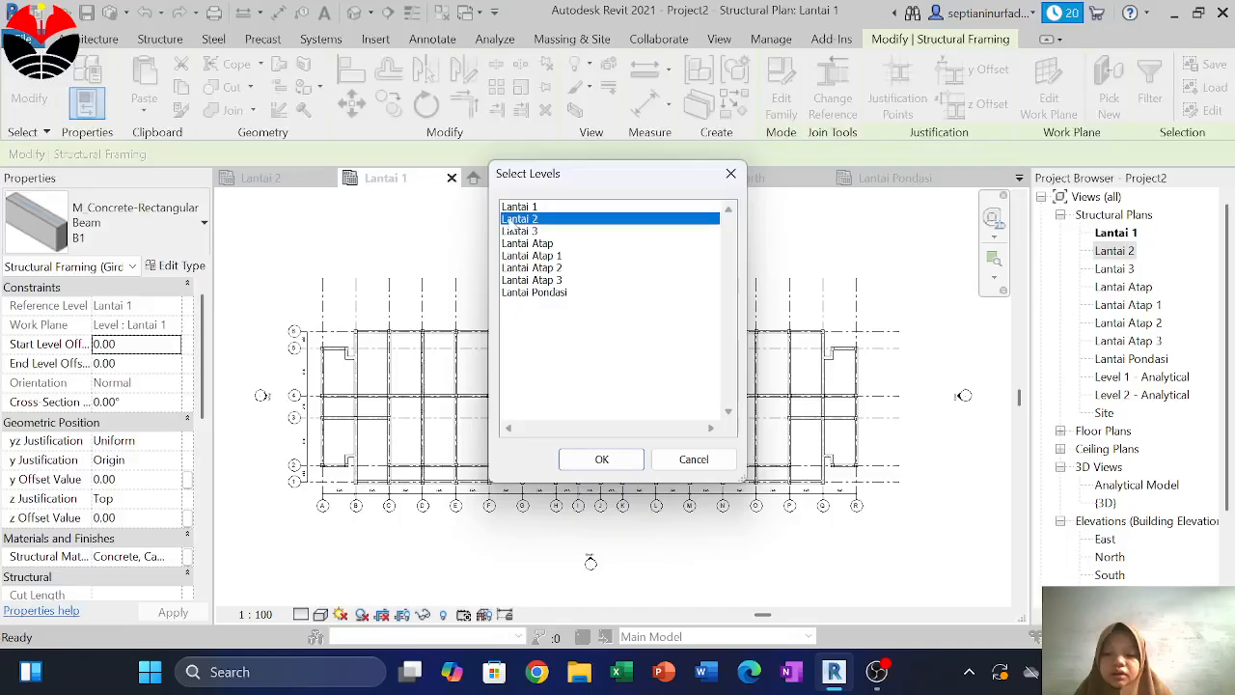
left_click_drag(519, 222, 531, 246)
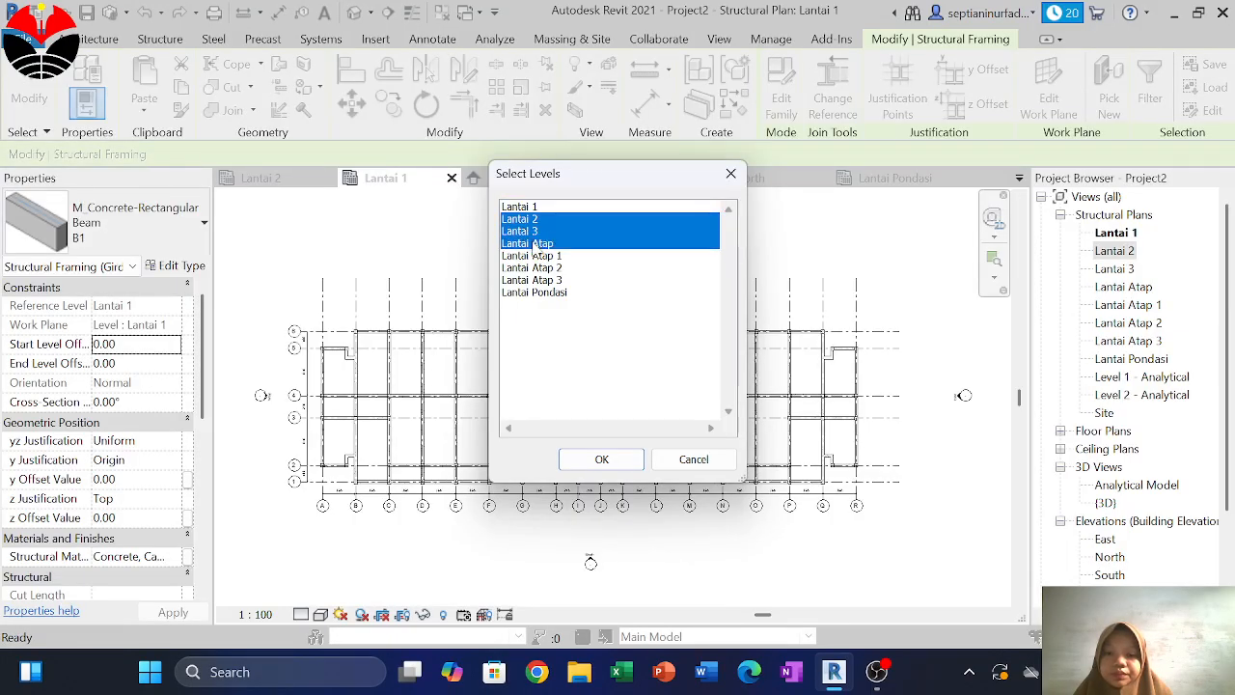
left_click(602, 461)
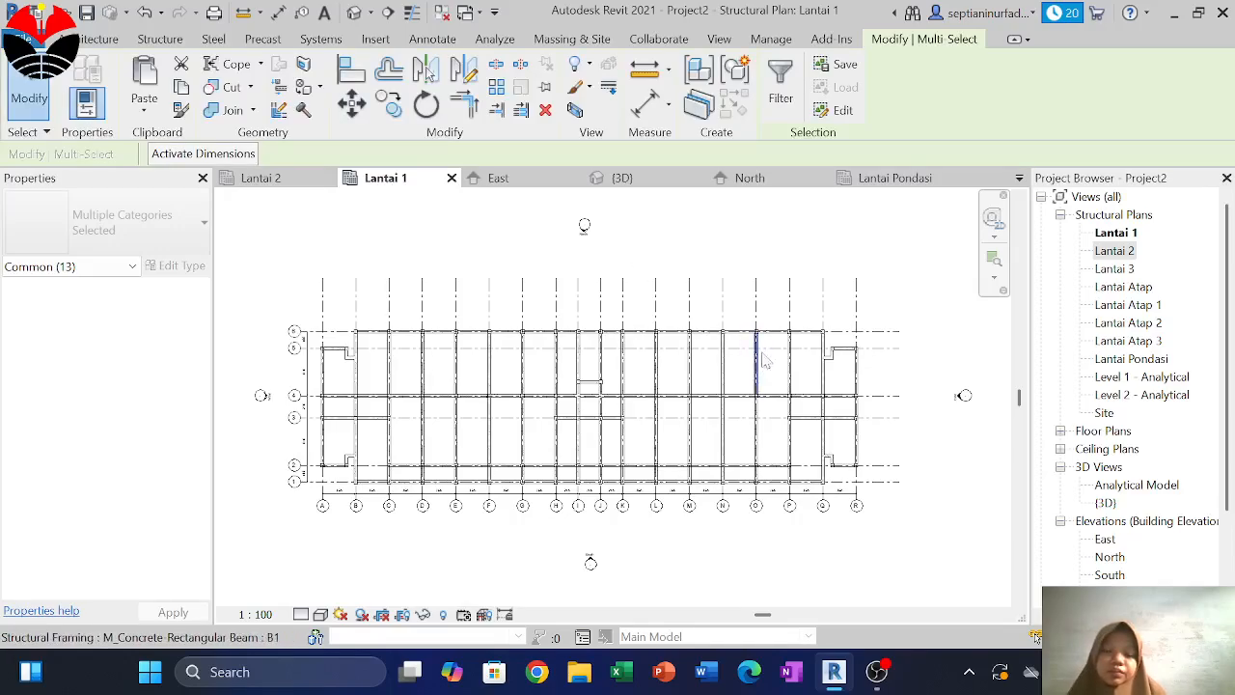
Open the Lantai Atap structural plan, examine the pasted beams between grids 2 and 4 and clear their selection
left_click(1114, 268)
left_click(1124, 287)
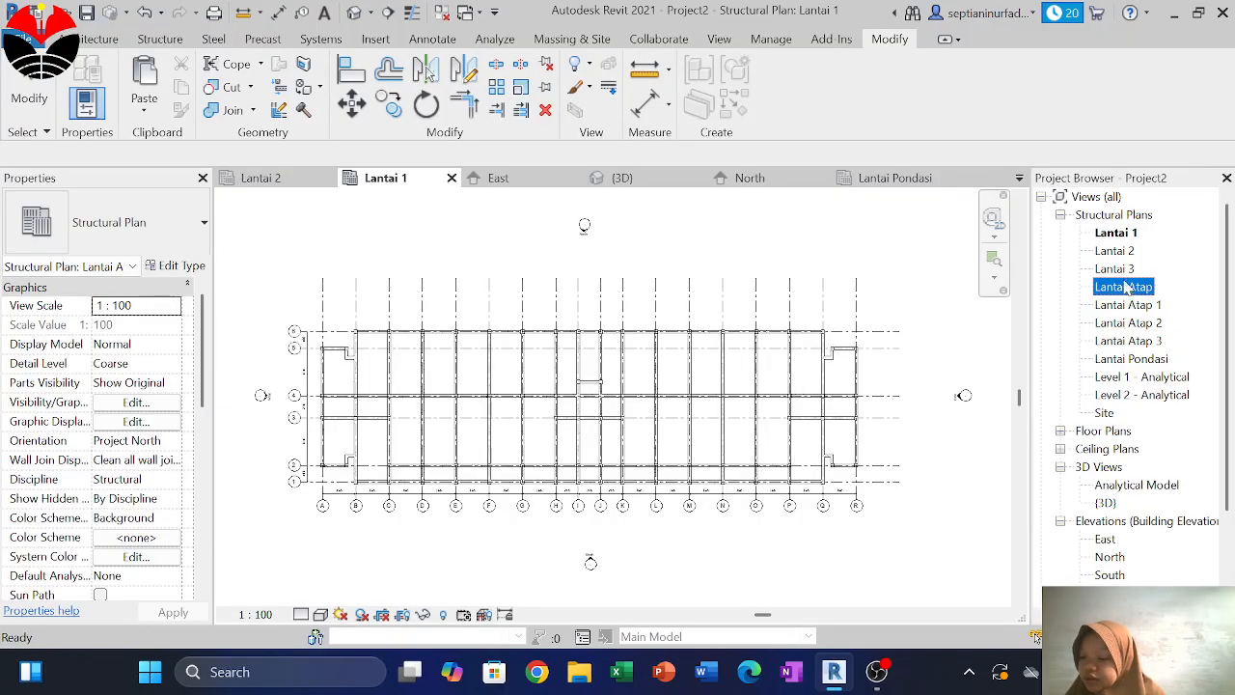
scroll(394, 376, "up", 2)
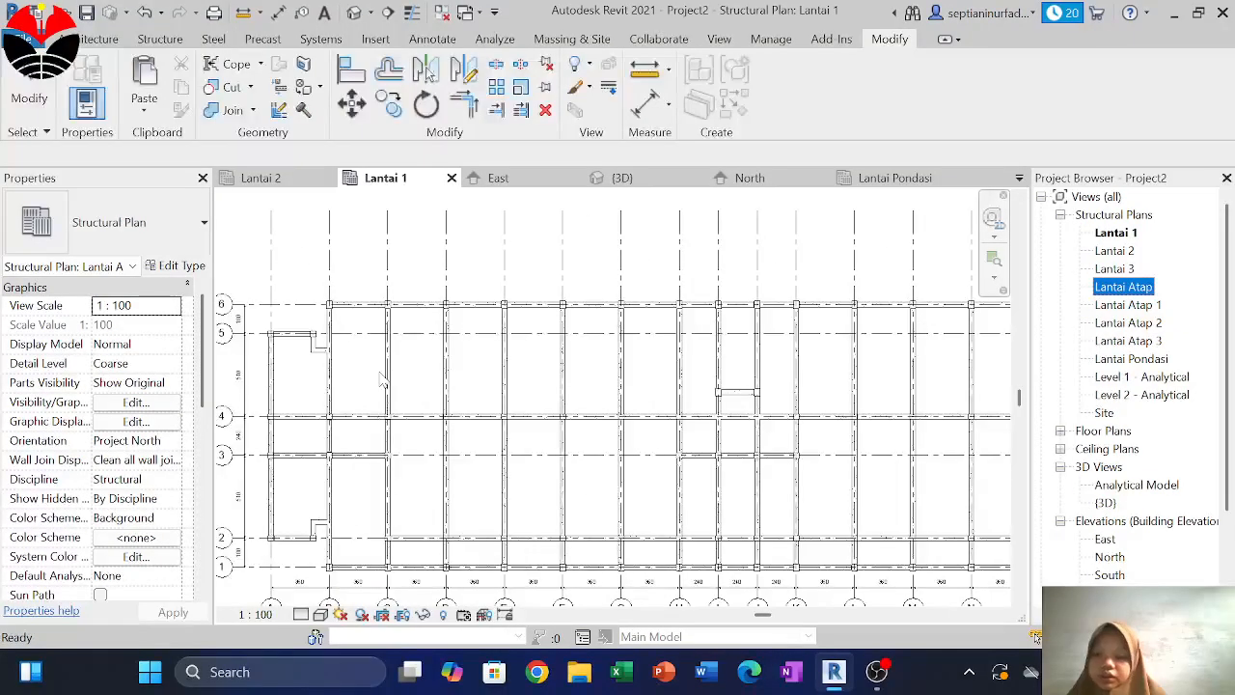
left_click(406, 372)
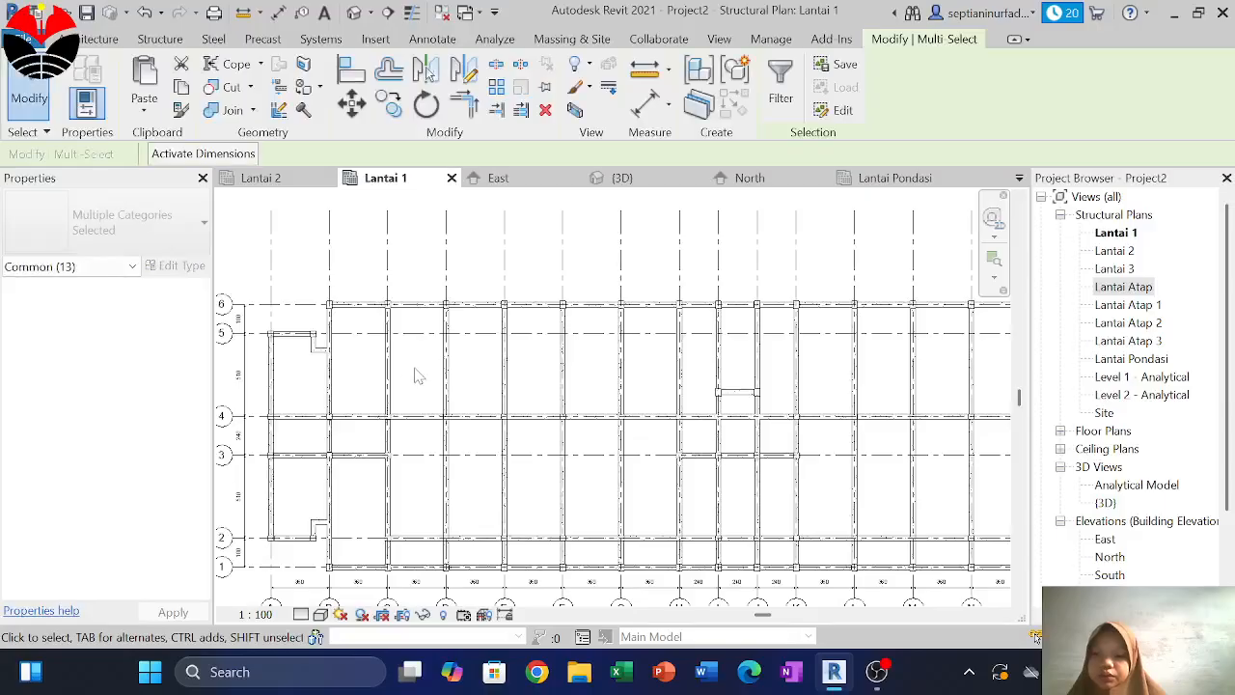
mouse_move(462, 367)
middle_mouse_down()
mouse_move(483, 333)
mouse_move(524, 316)
middle_mouse_up()
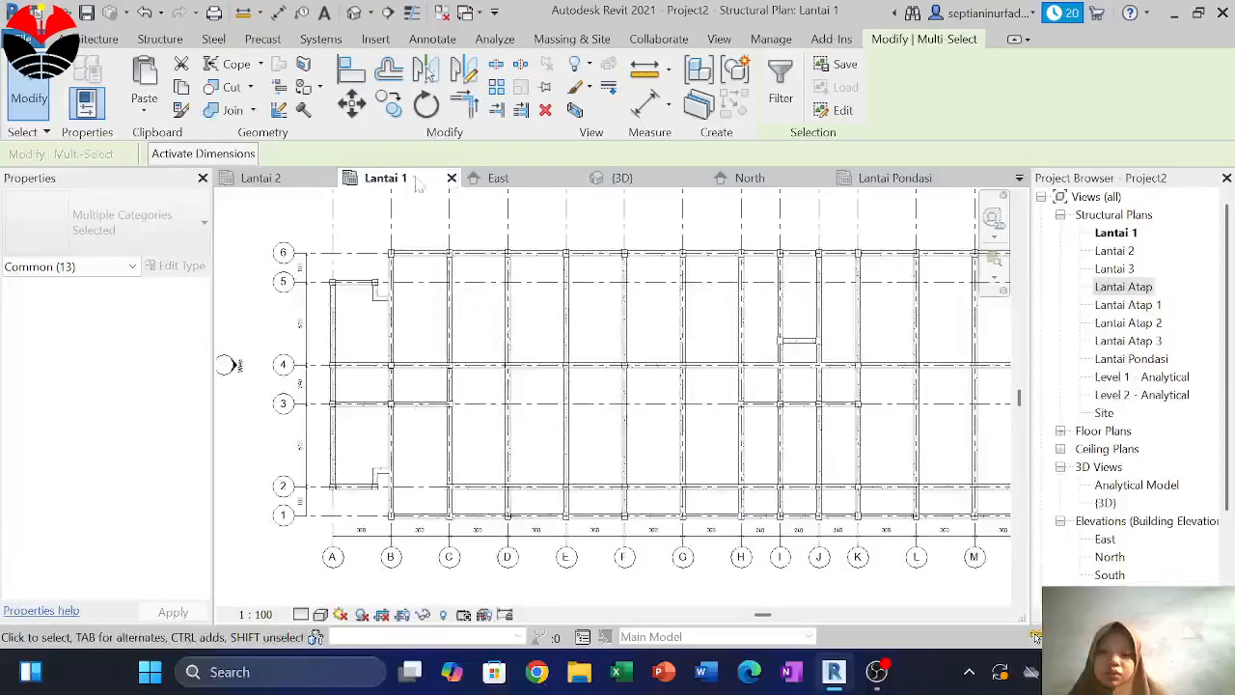
double_click(1124, 286)
scroll(599, 459, "up", 3)
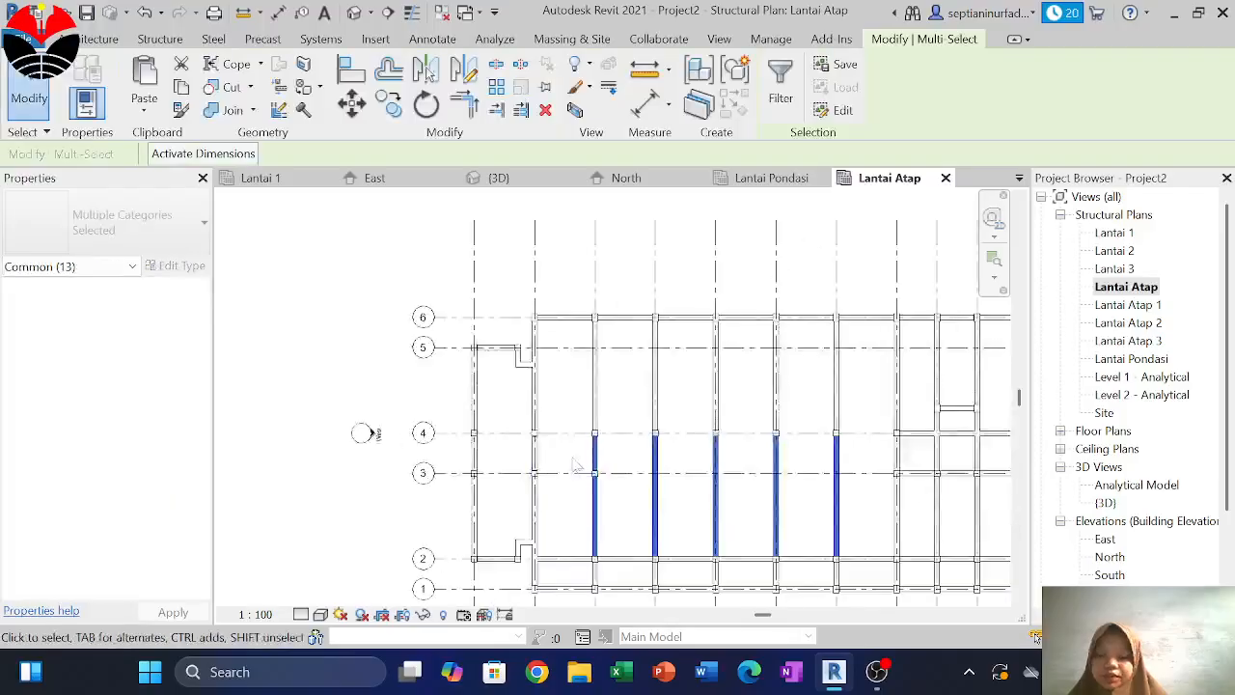
middle_click_drag(542, 475, 411, 381)
left_click(512, 383)
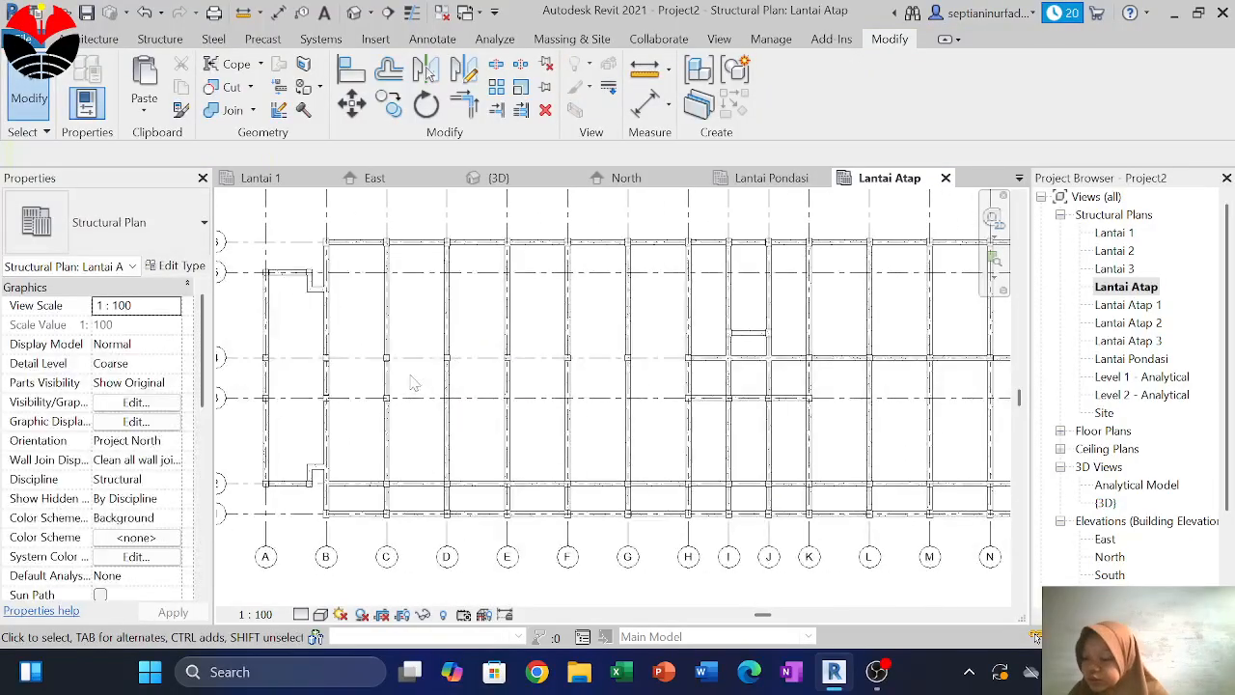
Delete the Lantai Atap beams along grid C between grids 6 and 2
left_click(390, 313)
key("Delete")
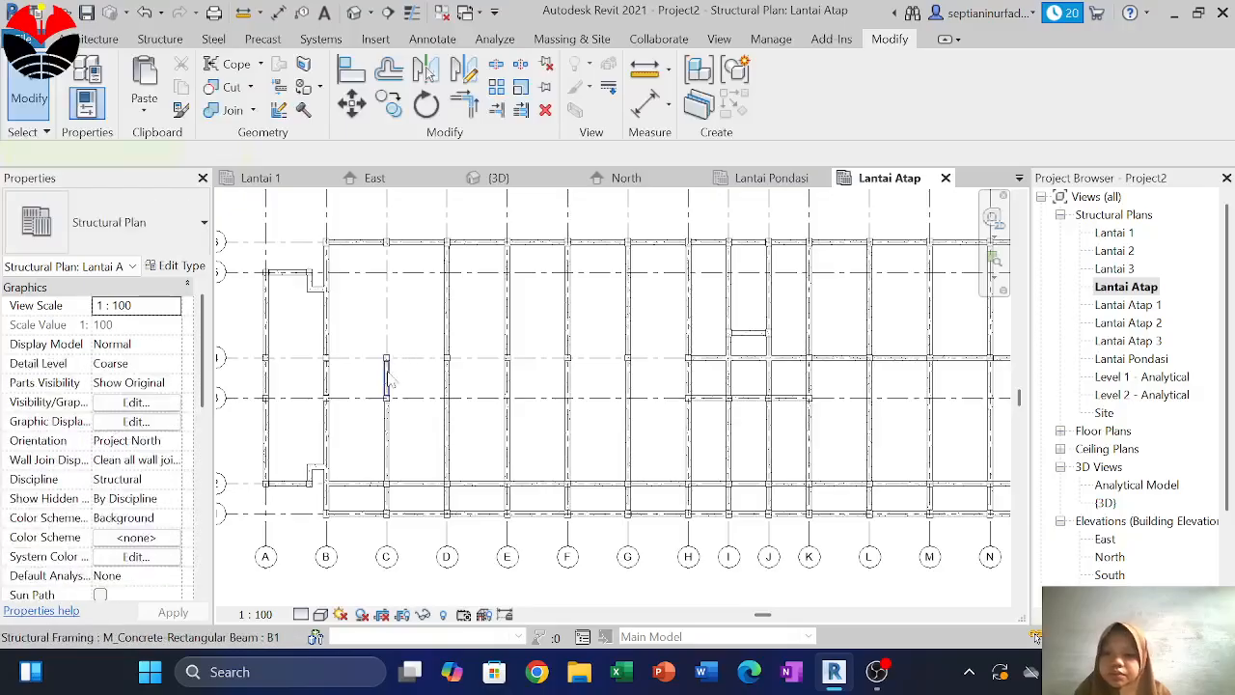
left_click(388, 379)
key("Delete")
left_click(390, 441)
key("Delete")
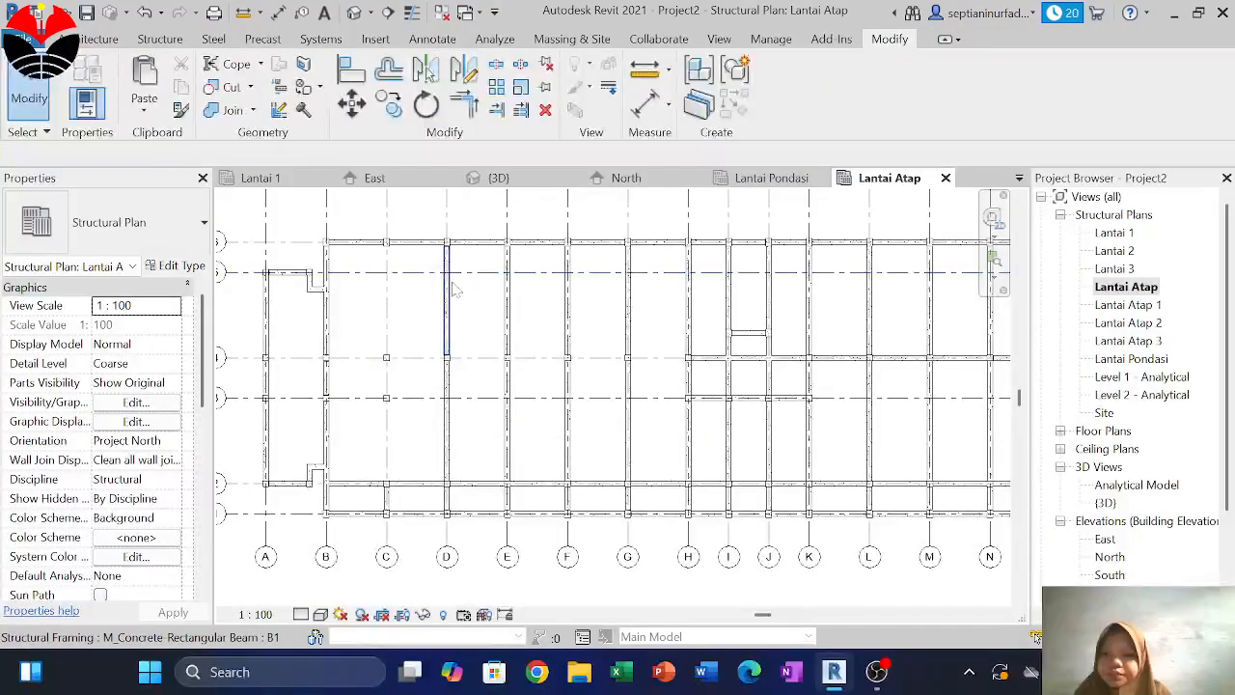
left_click(449, 285)
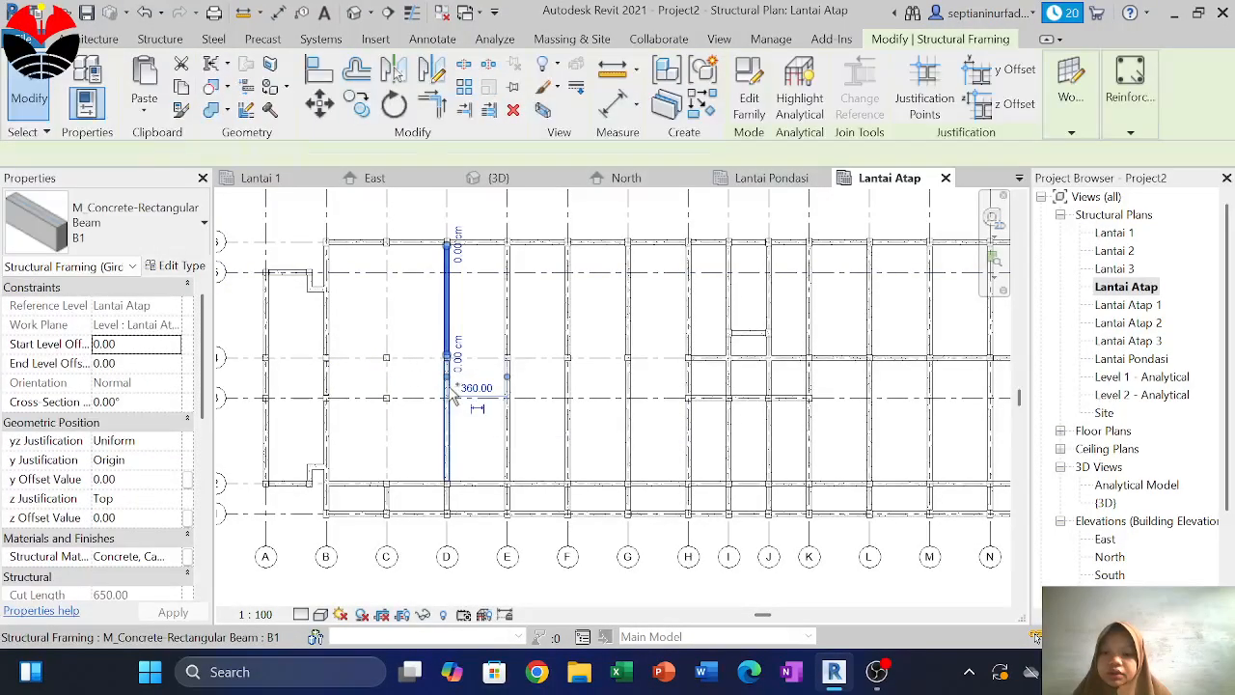
left_click(506, 425, "ctrl")
left_click(508, 318, "ctrl")
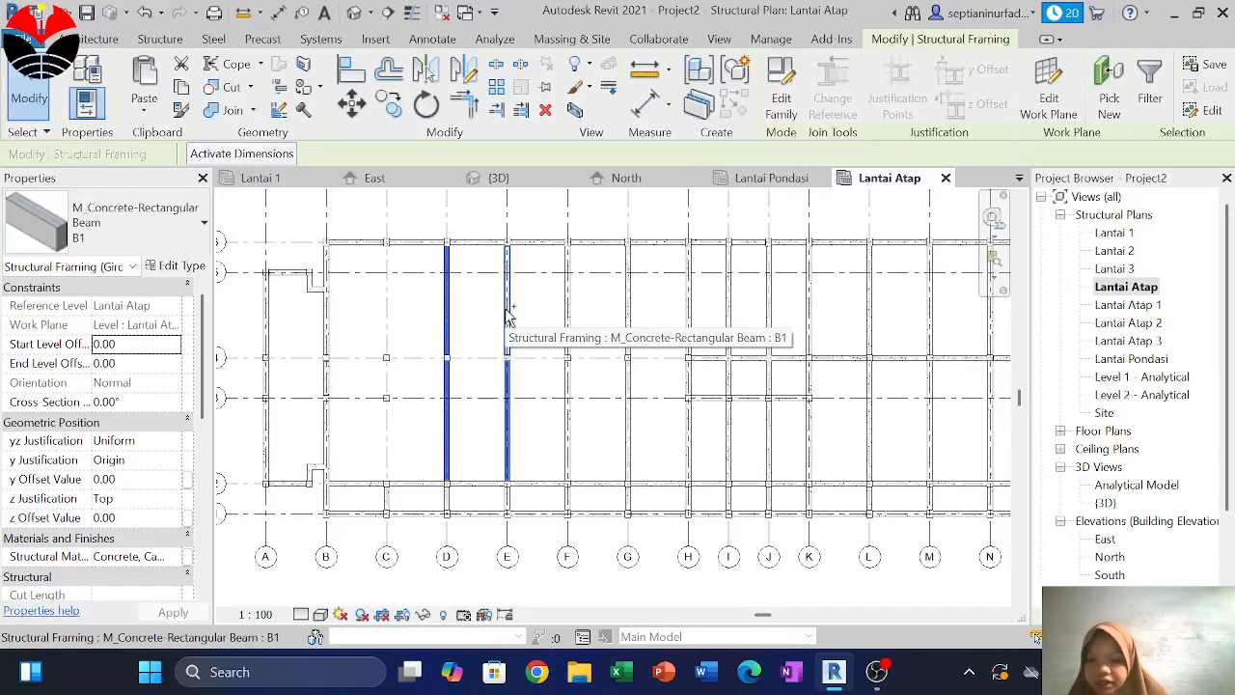
key("Escape")
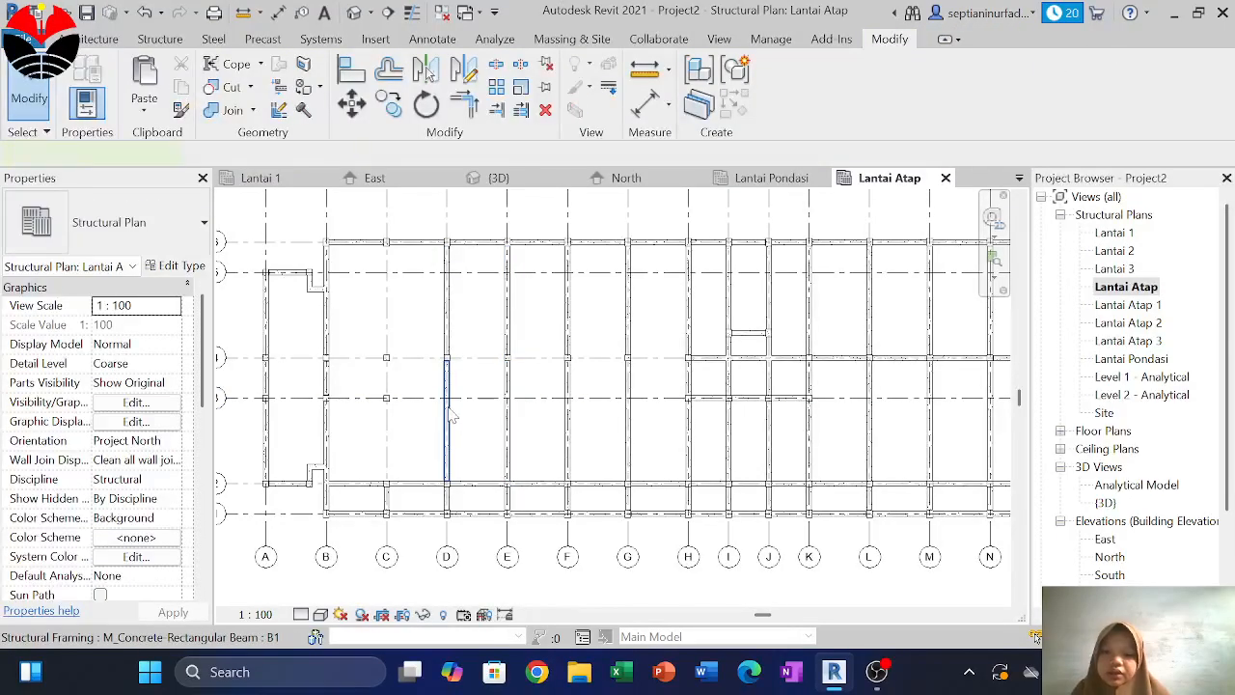
Delete the Lantai Atap beams along grid D between grids 6 and 2
left_click(448, 407)
key("Delete")
left_click(449, 321)
key("Delete")
middle_click_drag(599, 397, 530, 362)
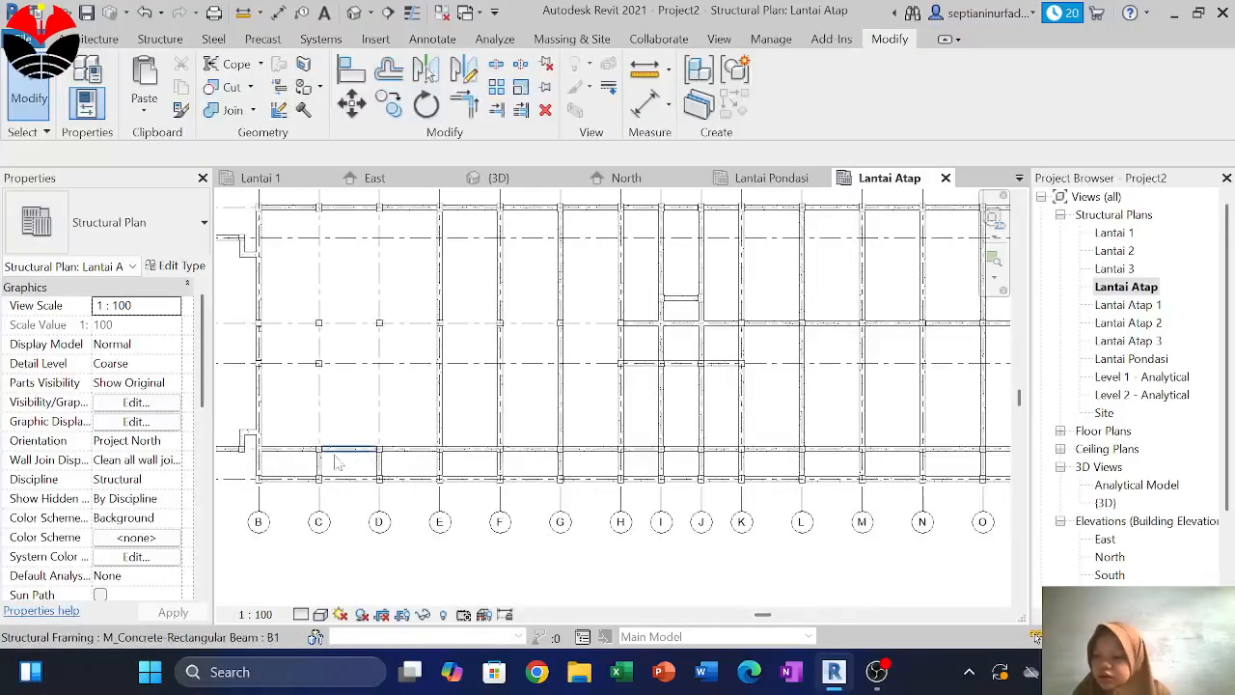
Delete the grid 2 beams from grid B to grid F and the short beams between grids 1 and 2 at grids C and D
left_click(301, 452)
key("Delete")
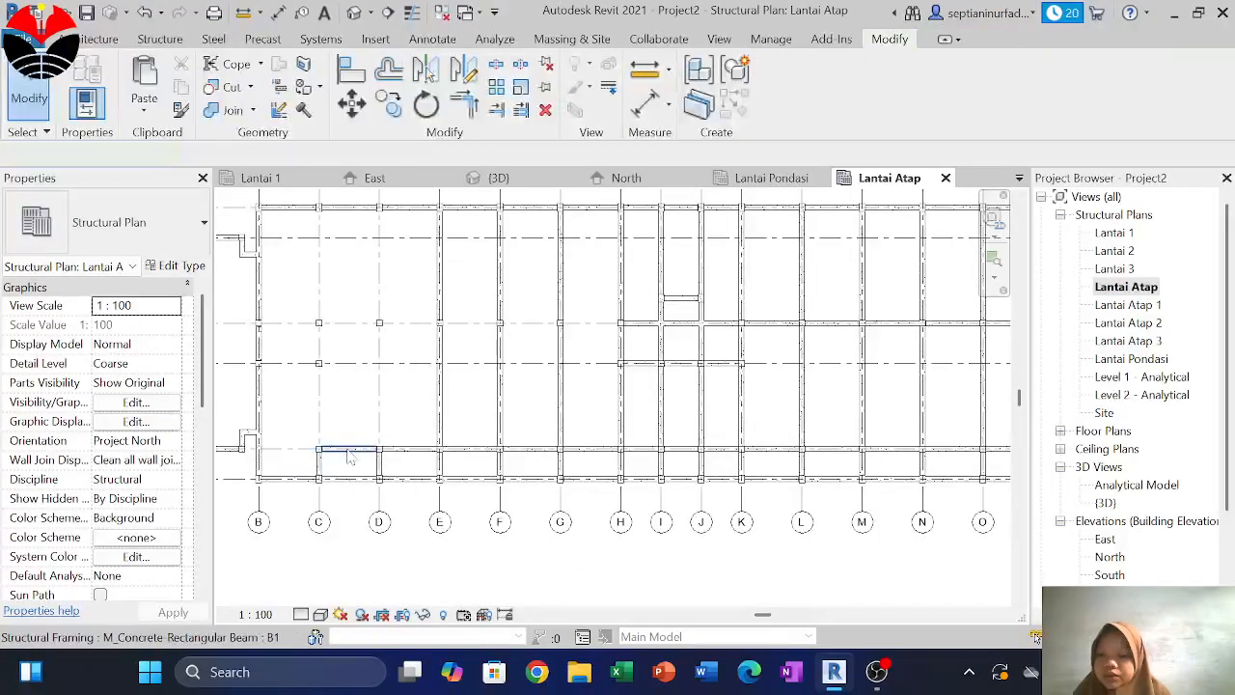
left_click(353, 451)
key("Delete")
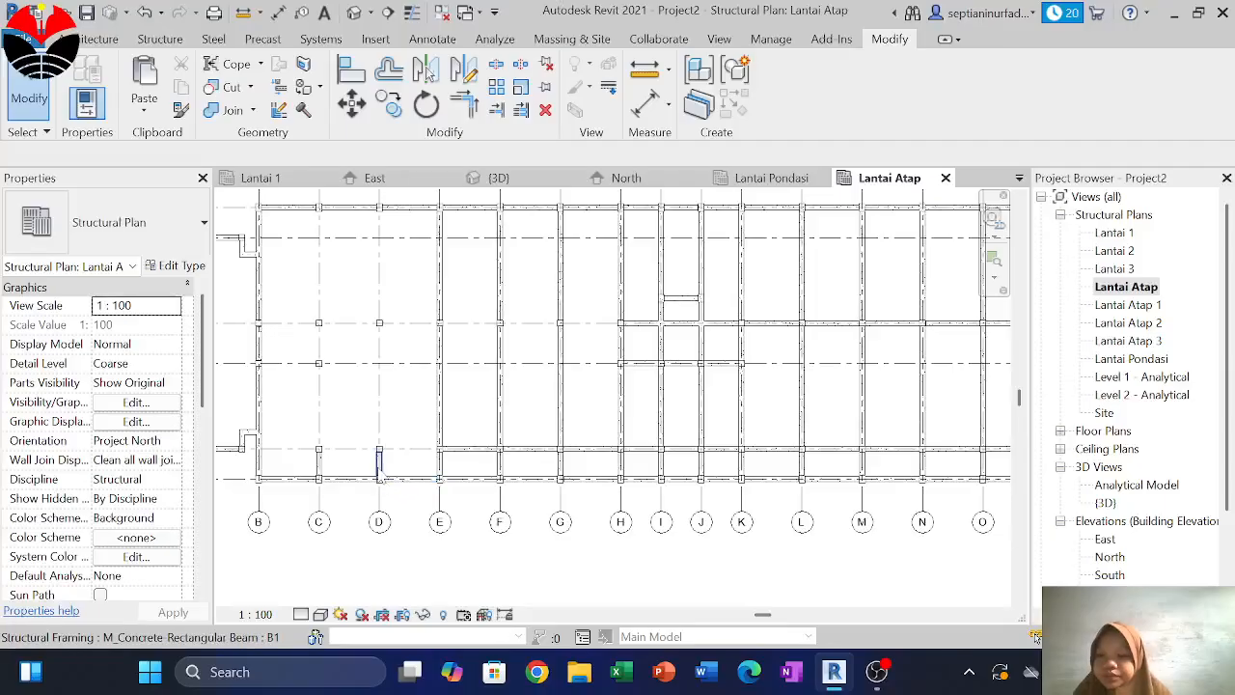
left_click(410, 451)
key("Delete")
left_click(317, 464)
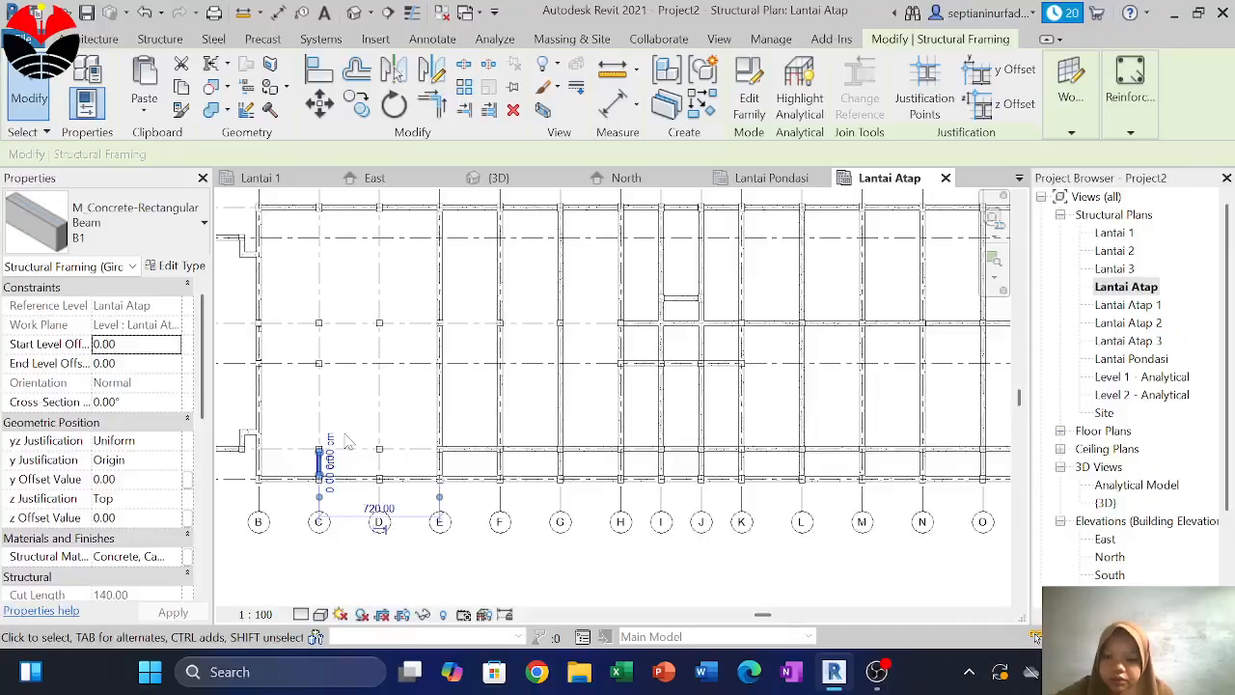
left_click(418, 440)
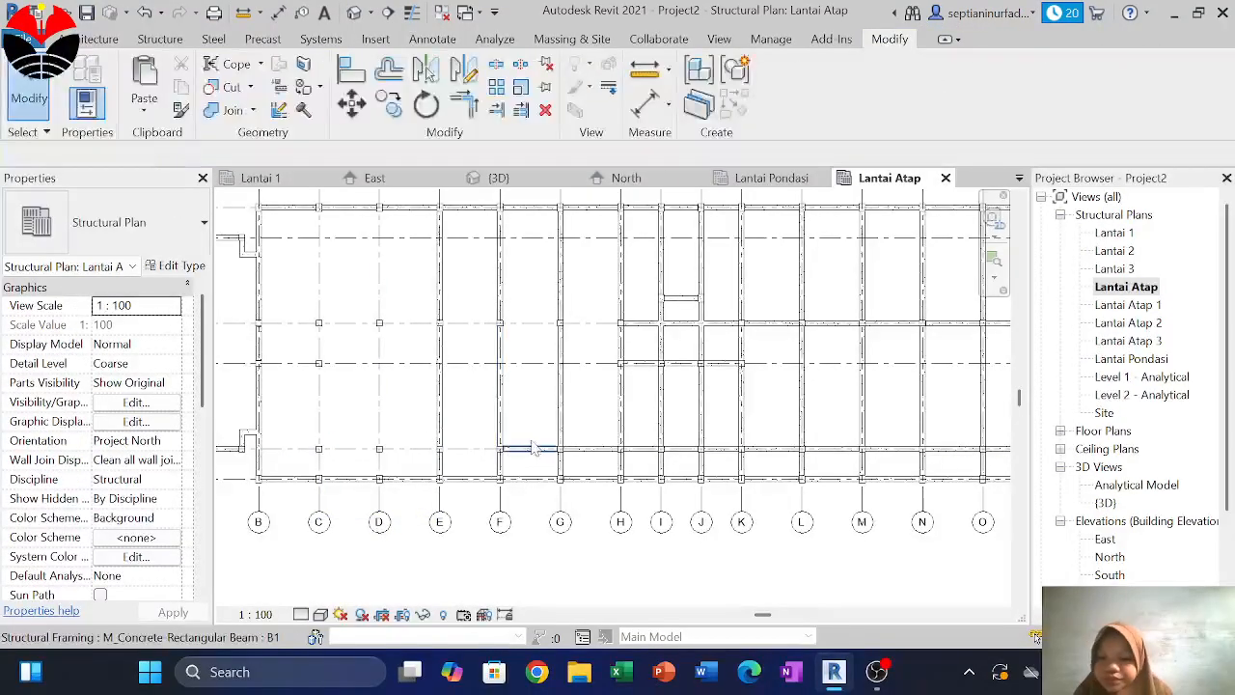
Delete the Lantai Atap beams along grid F between grids 6 and 2
middle_click_drag(509, 448, 439, 490)
left_click(428, 429)
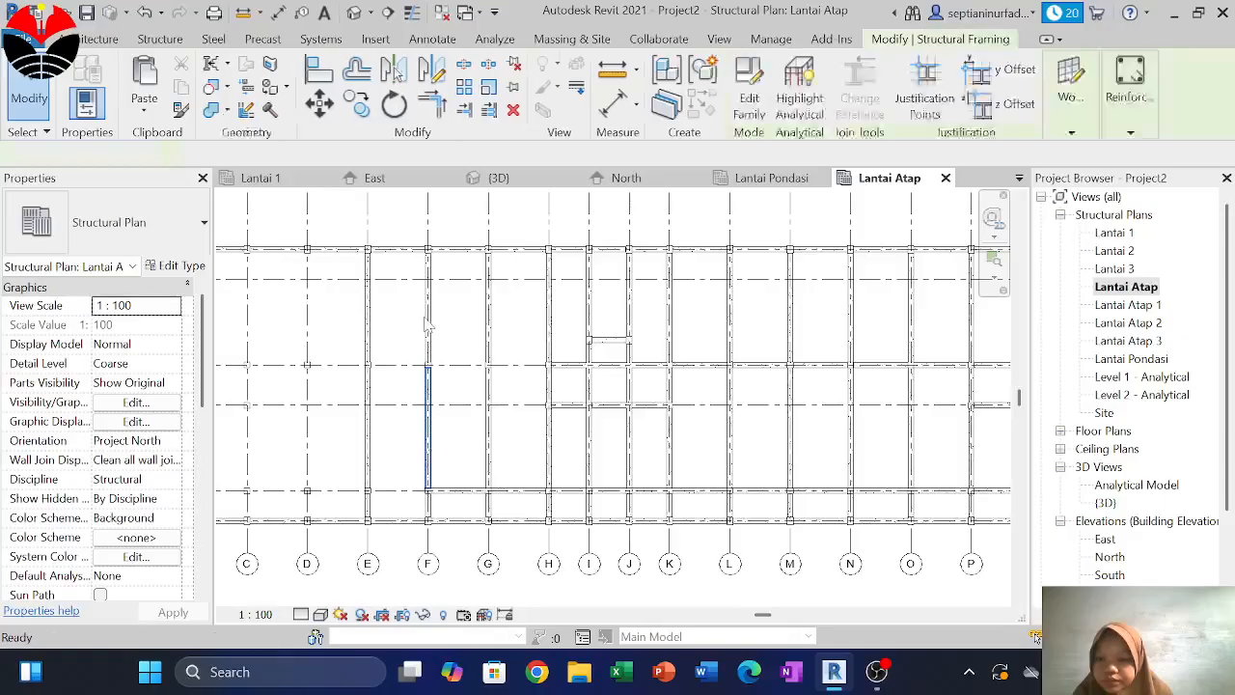
key("Delete")
left_click(430, 355)
key("Delete")
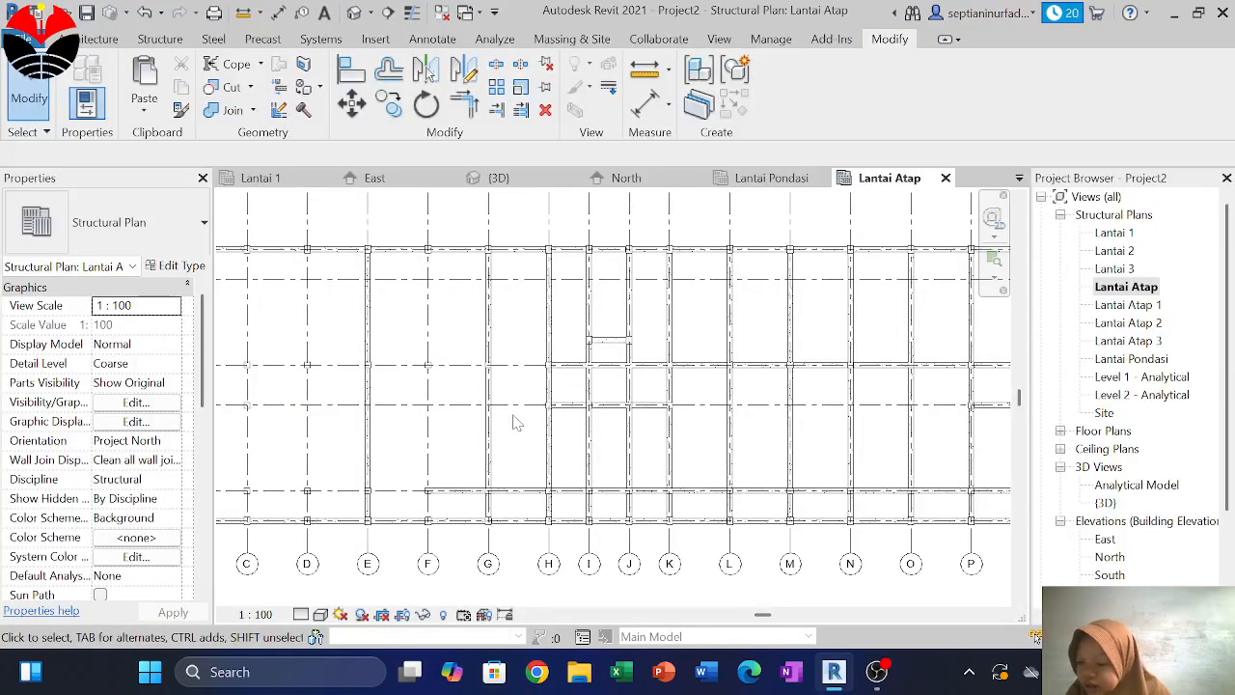
Delete the grid G beams between grids 6 and 2 and the grid 2 beam between grids F and G
left_click(489, 340)
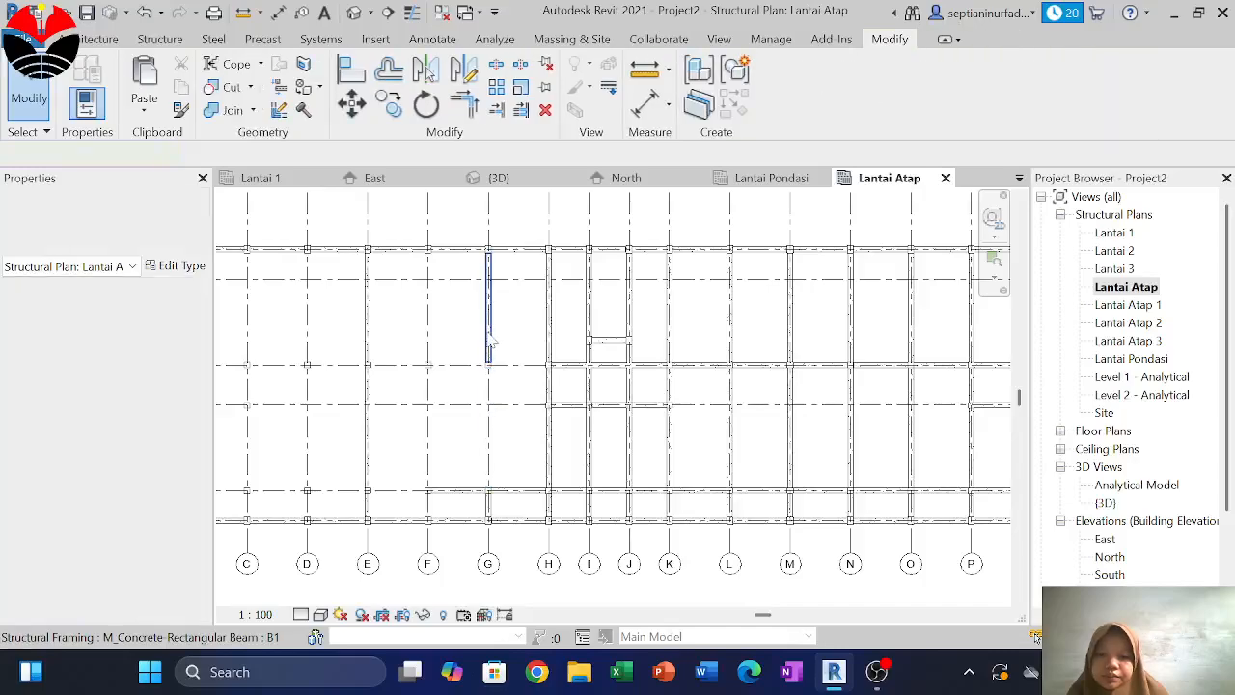
key("Delete")
left_click(468, 496)
key("Delete")
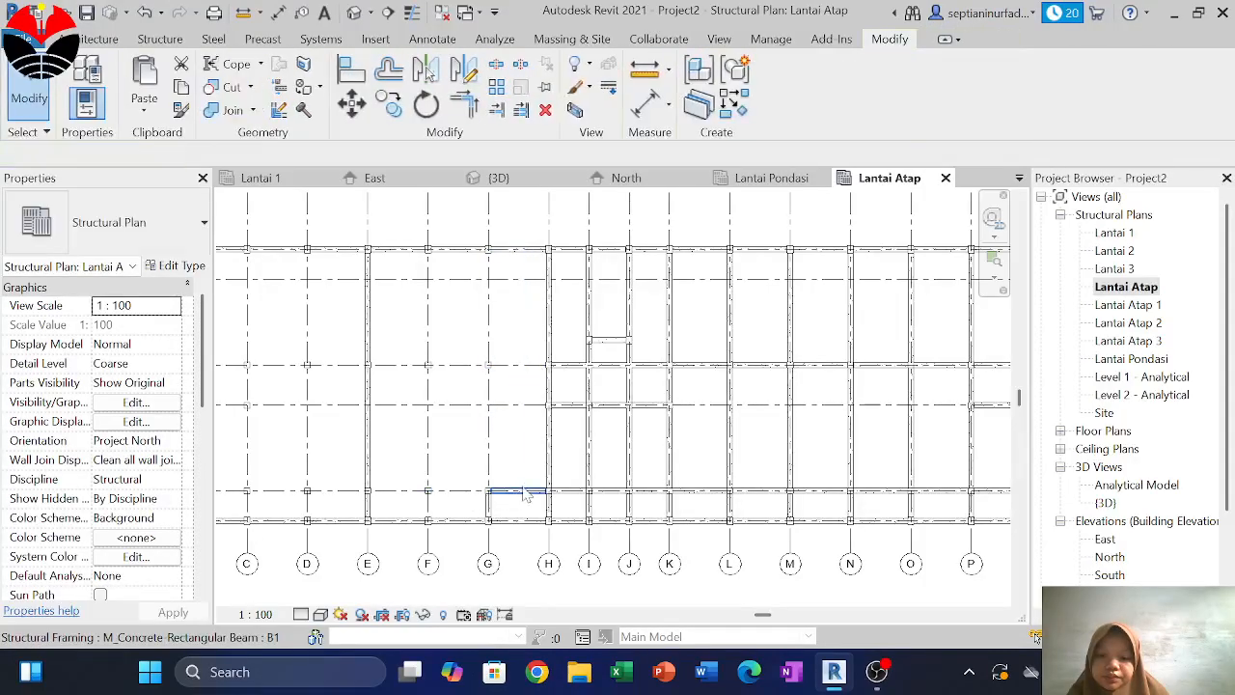
Delete the short Lantai Atap beam between grids I and J and the grid I and J beams above it
middle_click_drag(595, 444, 466, 469)
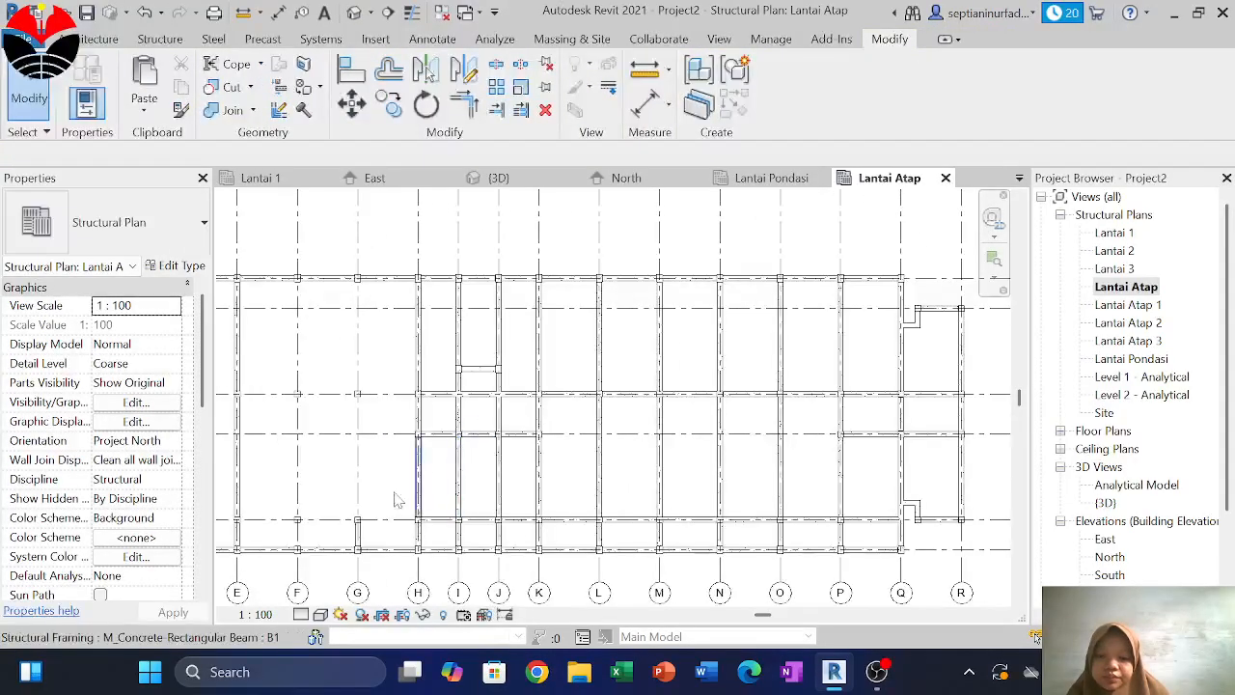
scroll(439, 449, "down", 4)
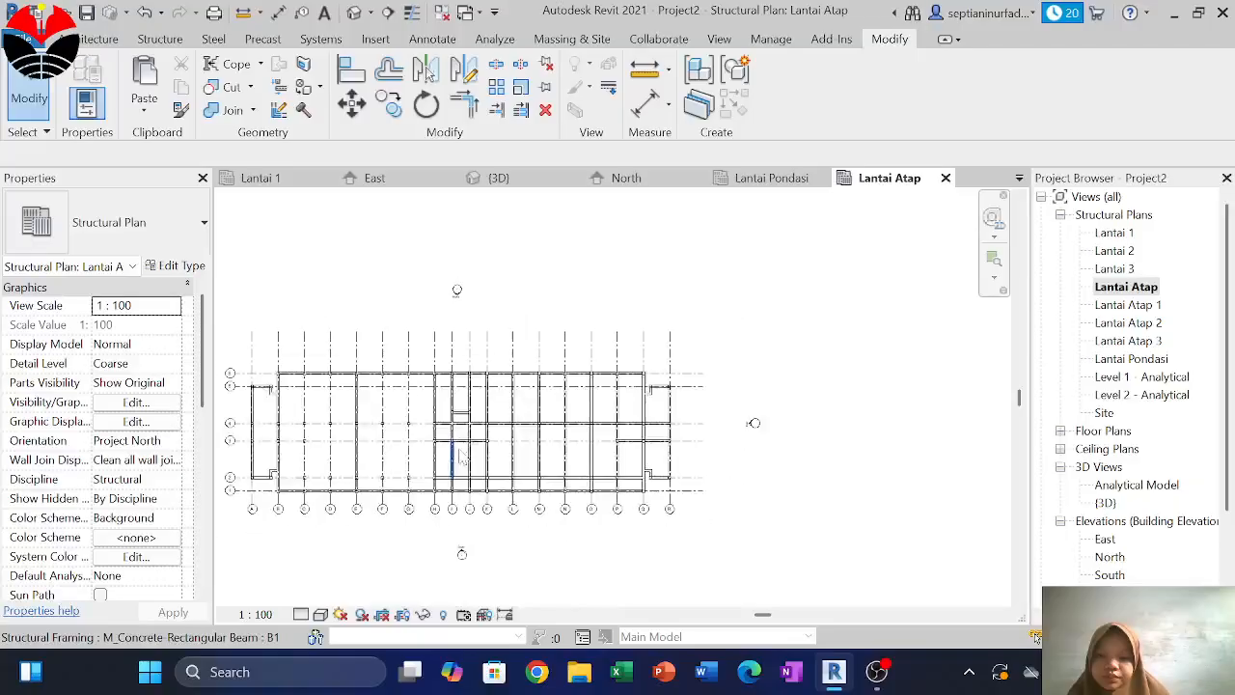
middle_click_drag(568, 460, 531, 450)
scroll(454, 463, "up", 3)
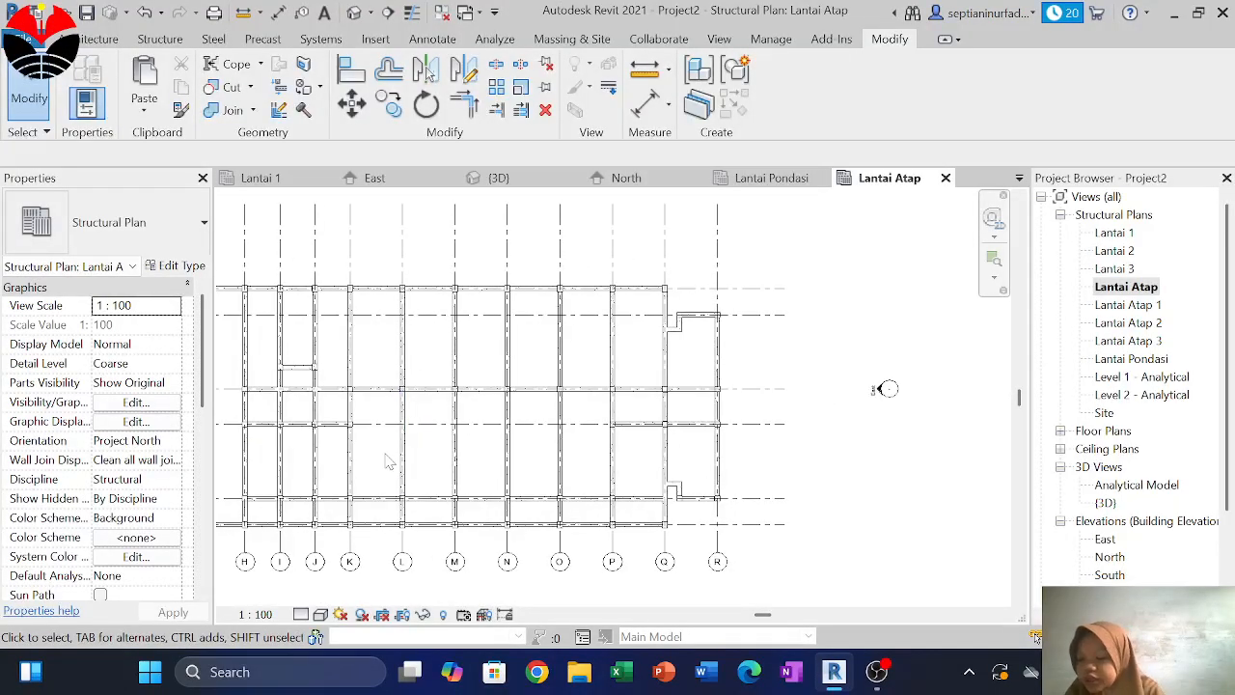
middle_click_drag(299, 372, 405, 391)
left_click(405, 387)
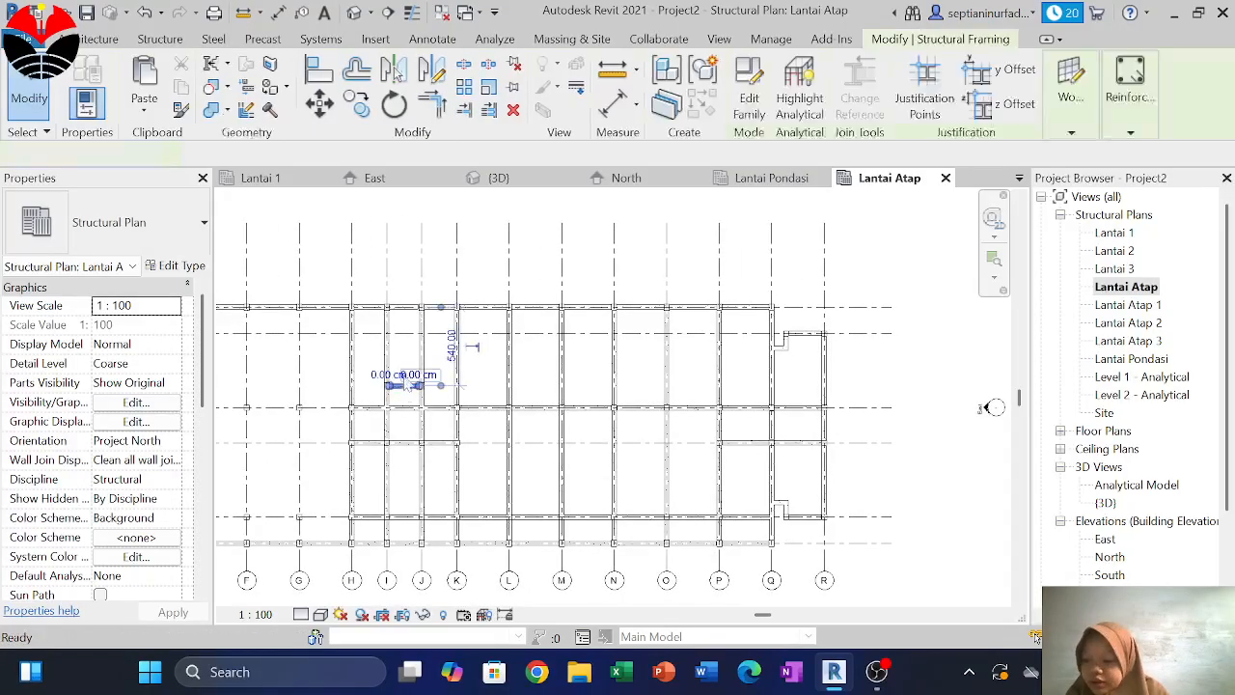
key("Delete")
left_click(388, 361)
key("Delete")
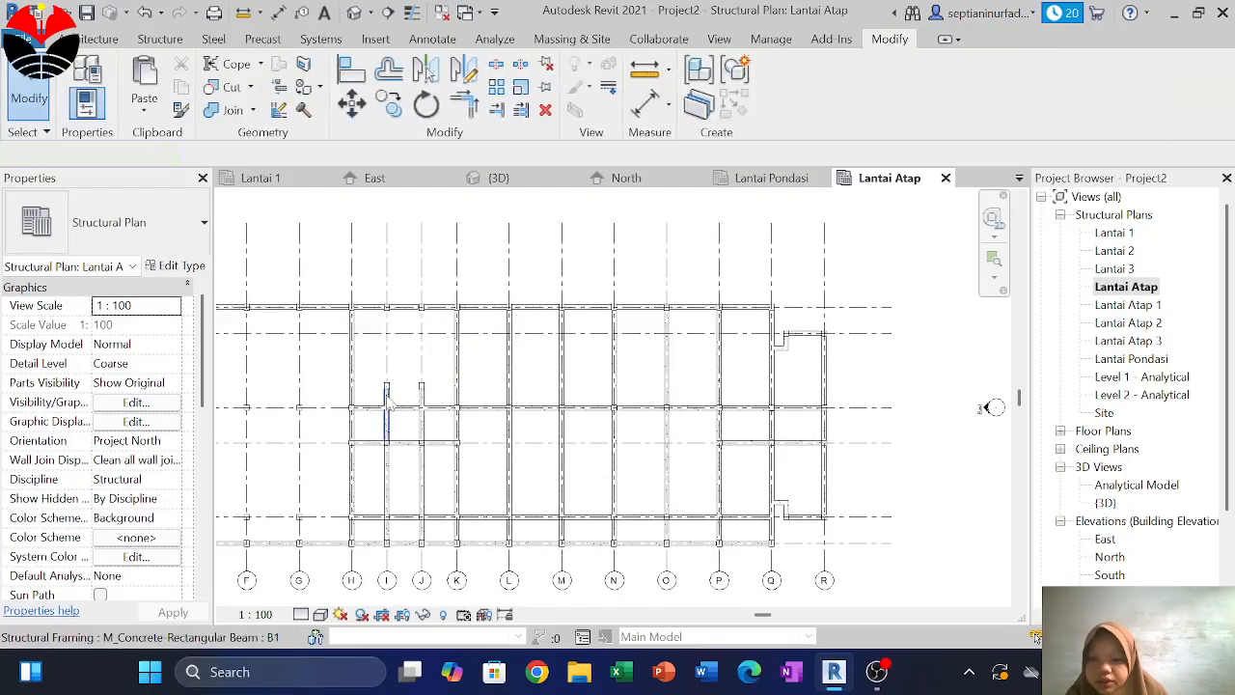
Delete the remaining grid I and J beams above grid 3, the grid 4 beams from H to K and the grid 3 beams from H to J
left_click(418, 386)
key("Delete")
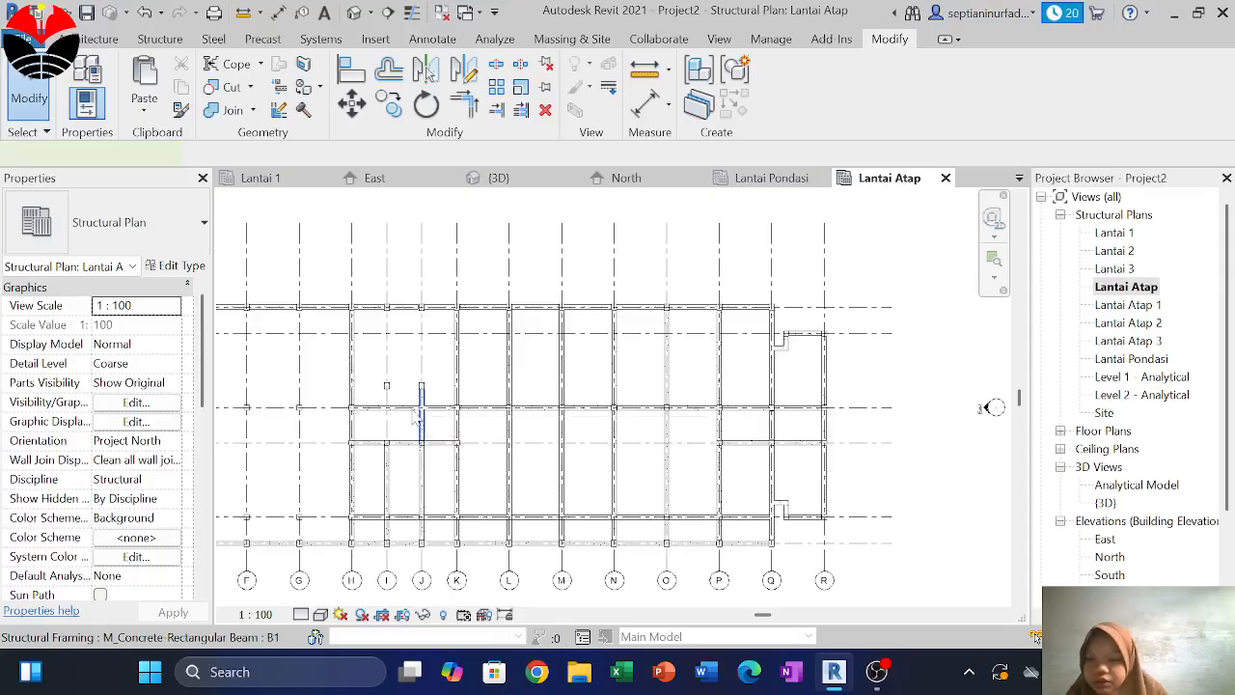
left_click(409, 459)
key("Delete")
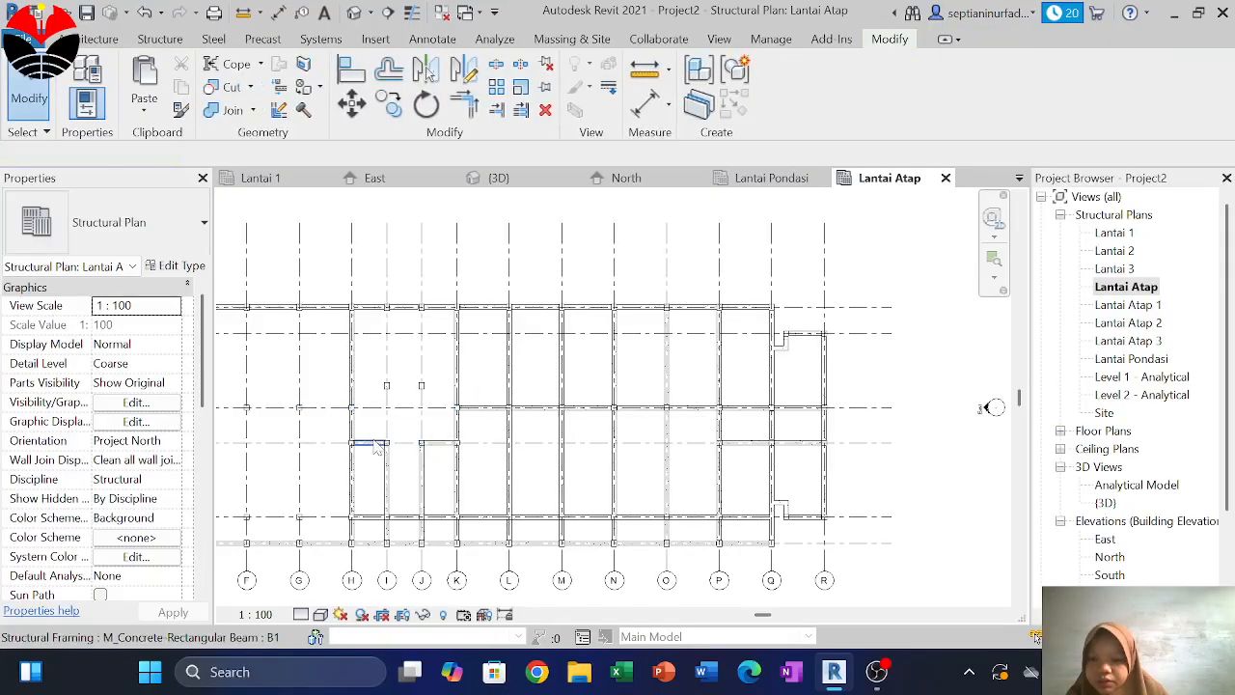
left_click(374, 446)
key("Delete")
Delete the grid I and J beams between grids 3 and 2 and the grid 2 beams from H to J
left_click(388, 487)
key("Delete")
left_click(377, 518)
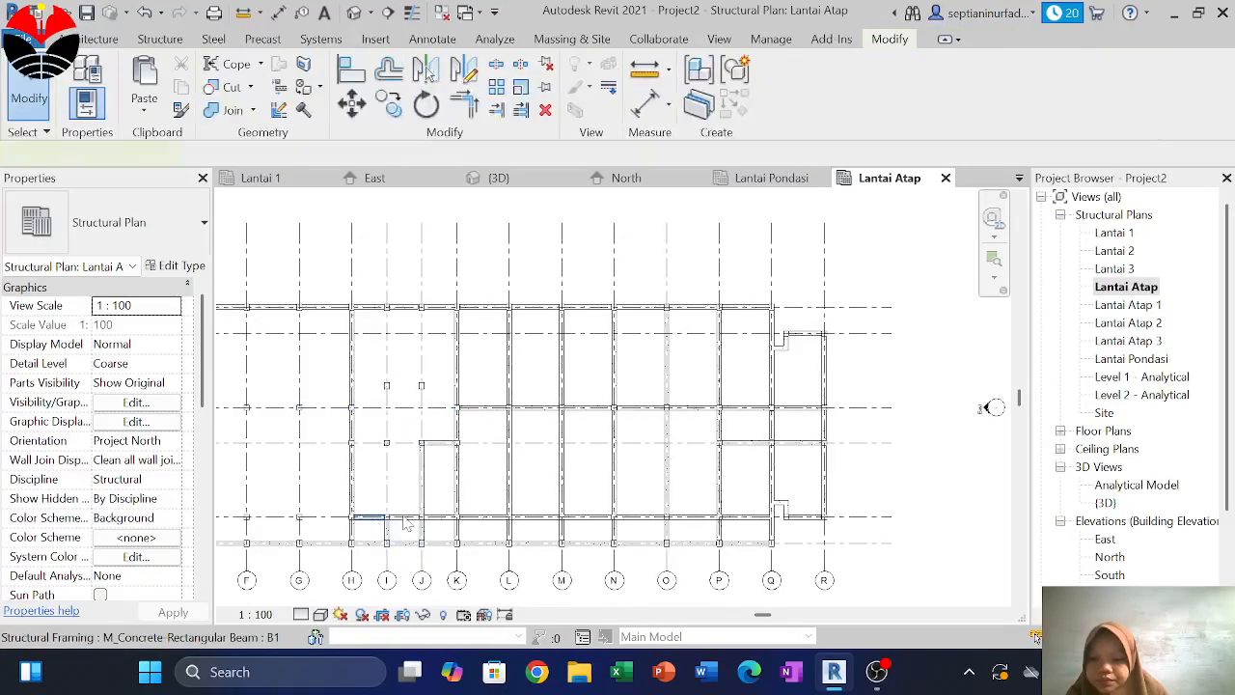
key("Delete")
left_click(405, 519)
key("Delete")
left_click(429, 478)
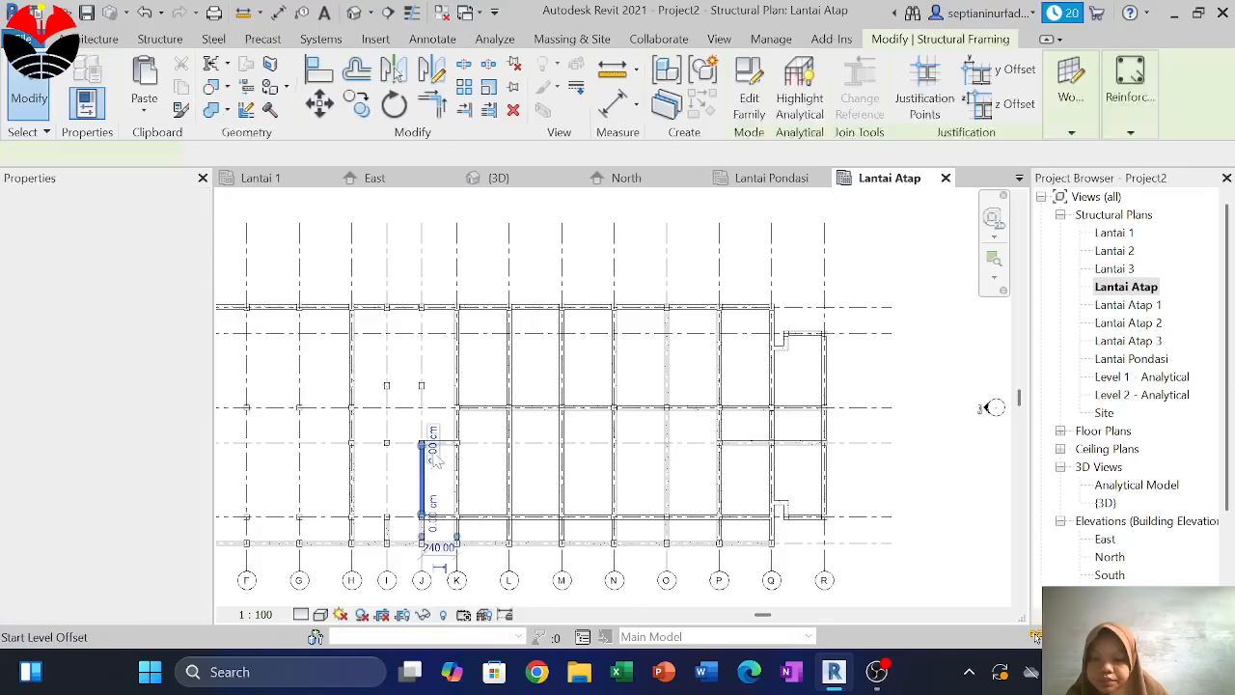
key("Delete")
Delete the grid 2 and grid 3 beams between J and K and the short grid I and J beams between grids 2 and 1
left_click(442, 444)
left_click(442, 521)
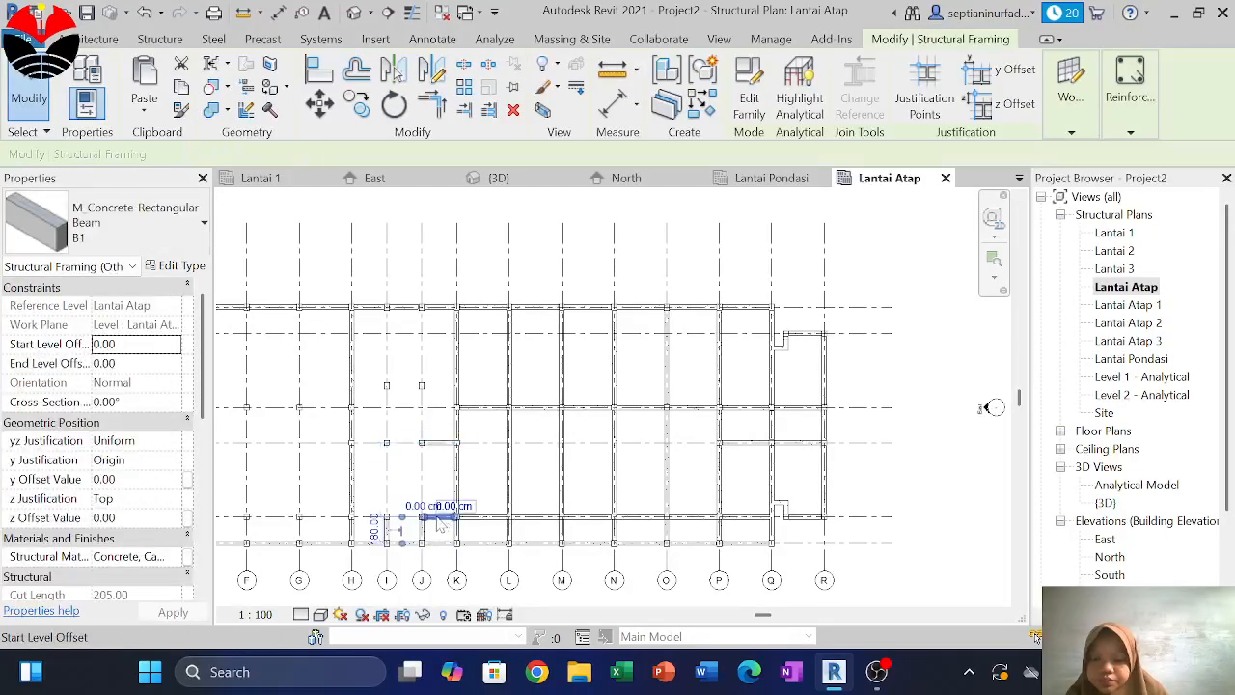
key("Delete")
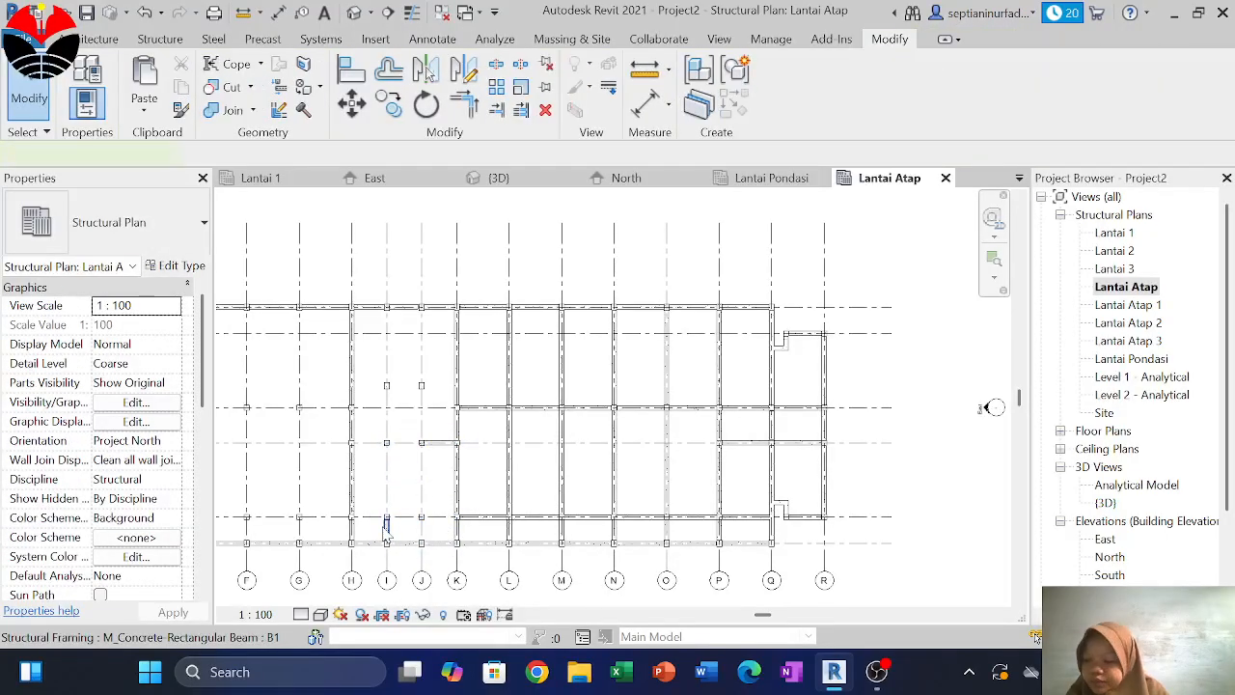
left_click(385, 527)
key("Delete")
left_click(440, 442)
key("Delete")
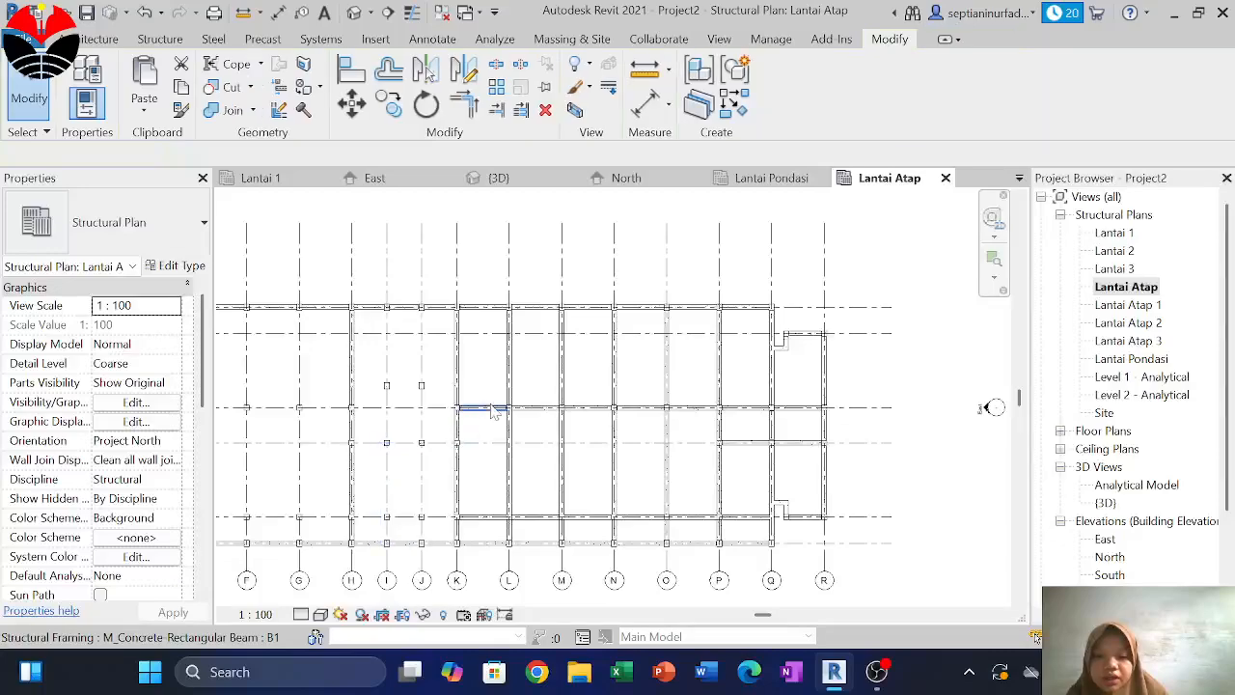
Delete the grid 4 beams from K to M and the grid L beams between grids 6 and 2
left_click(493, 407)
key("Delete")
left_click(541, 409)
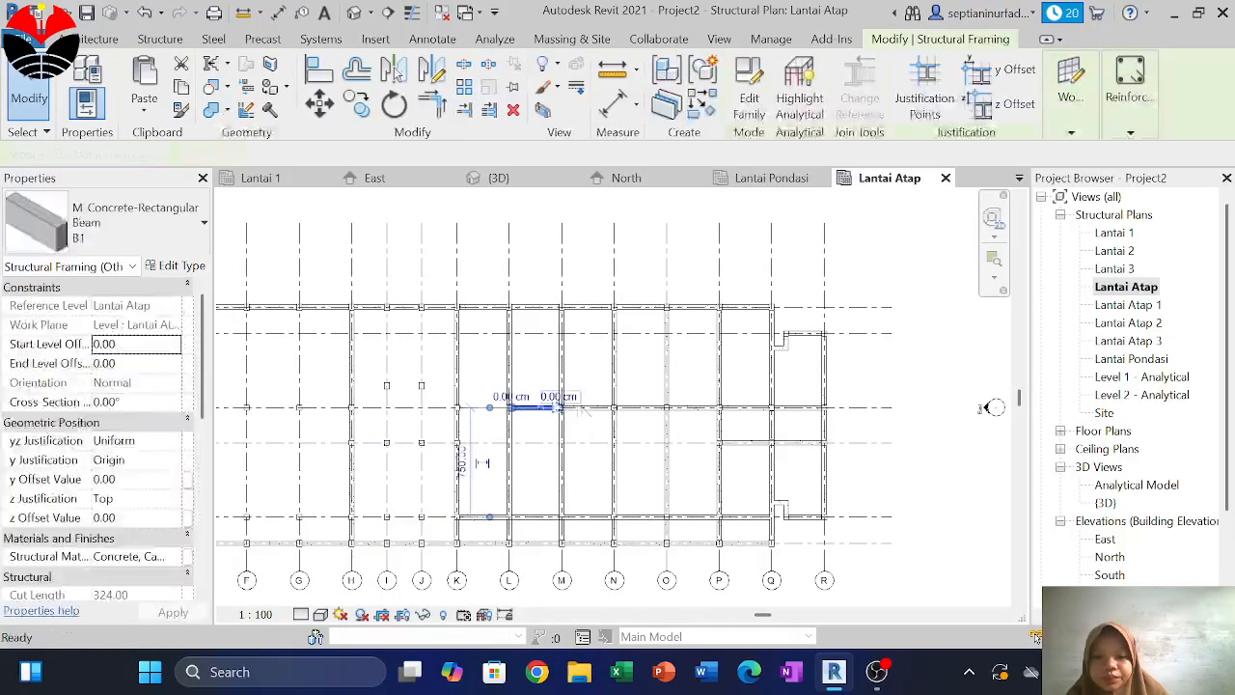
key("Delete")
left_click(508, 376)
key("Delete")
left_click(509, 473)
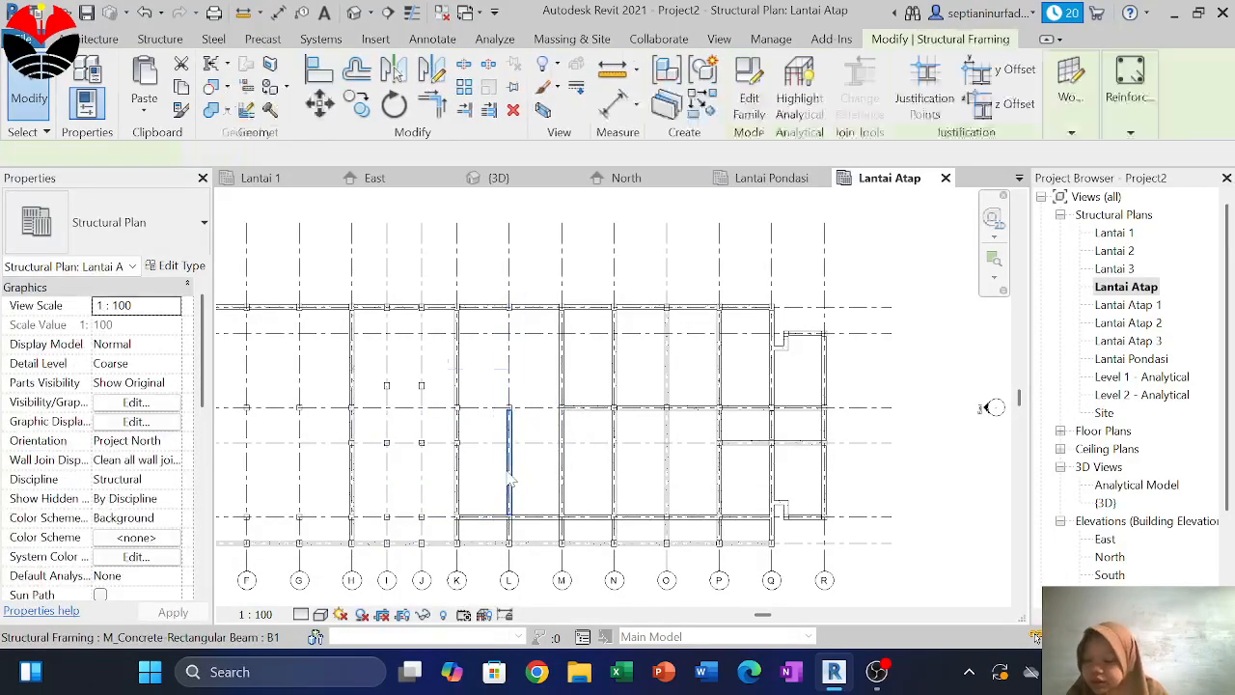
key("Delete")
Delete the grid 2 beams from K to M and the short grid L beam between grids 2 and 1
left_click(526, 517)
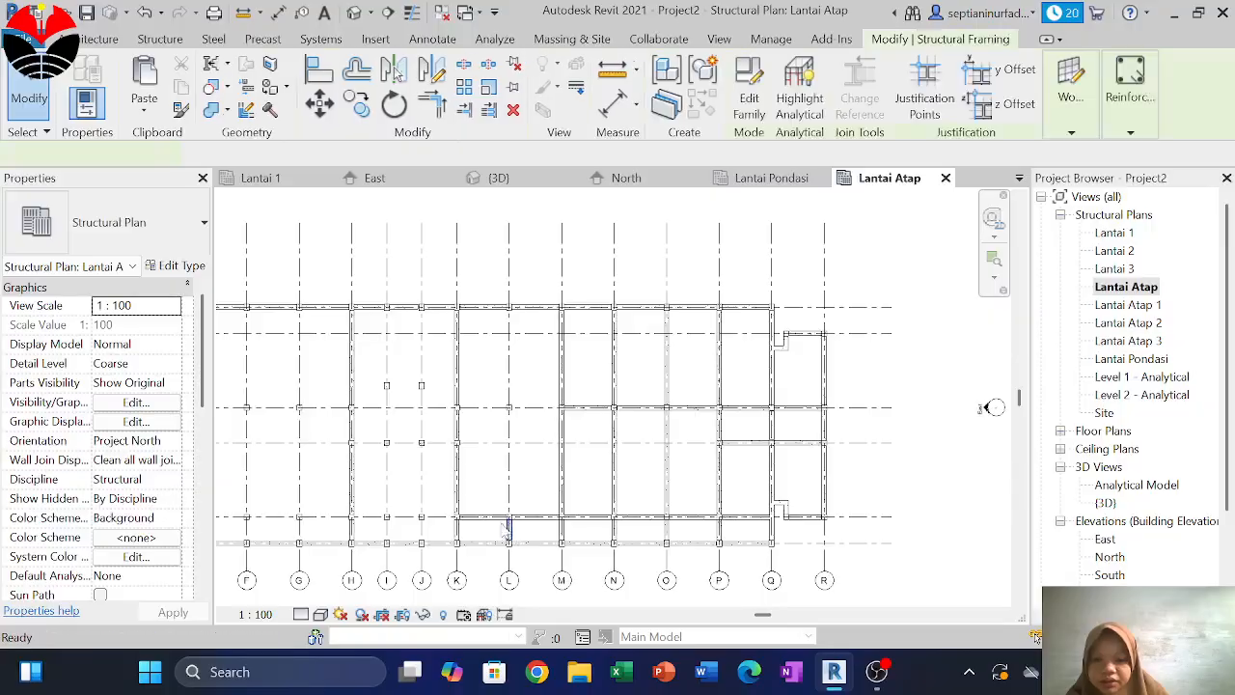
key("Delete")
left_click(494, 517)
key("Delete")
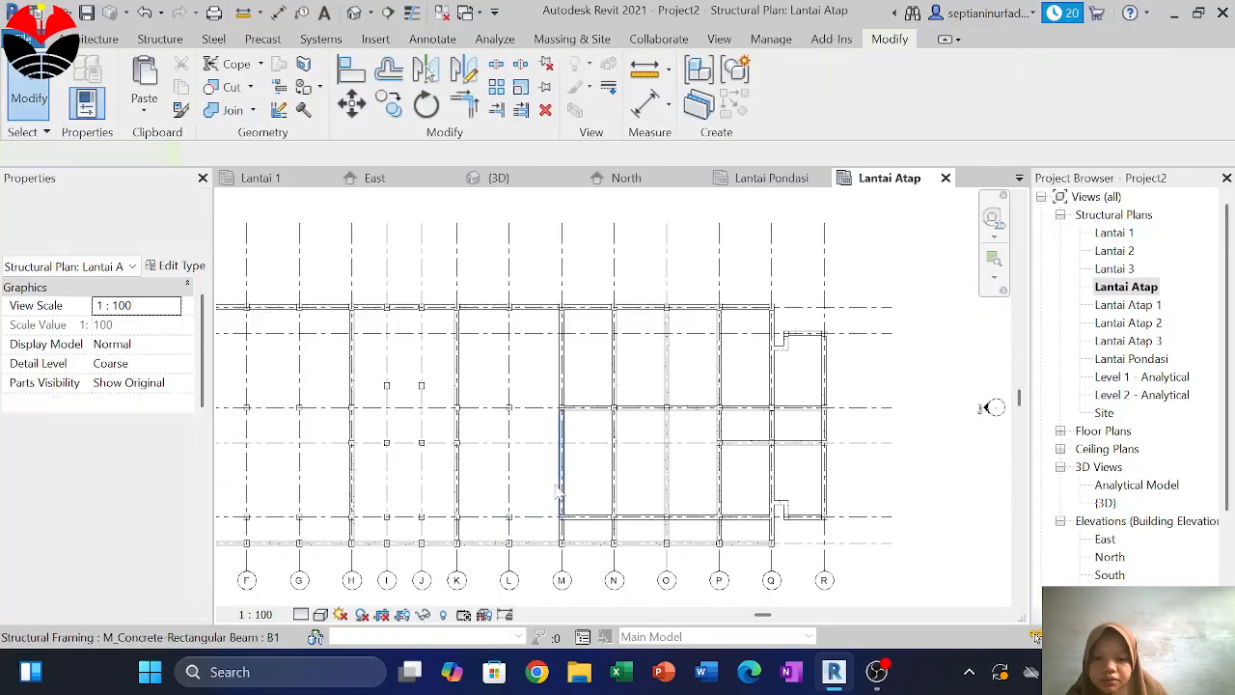
Delete the grid M beams between grids 6 and 1 and the grid 4 and grid 2 beams between M and N
left_click(563, 386)
key("Delete")
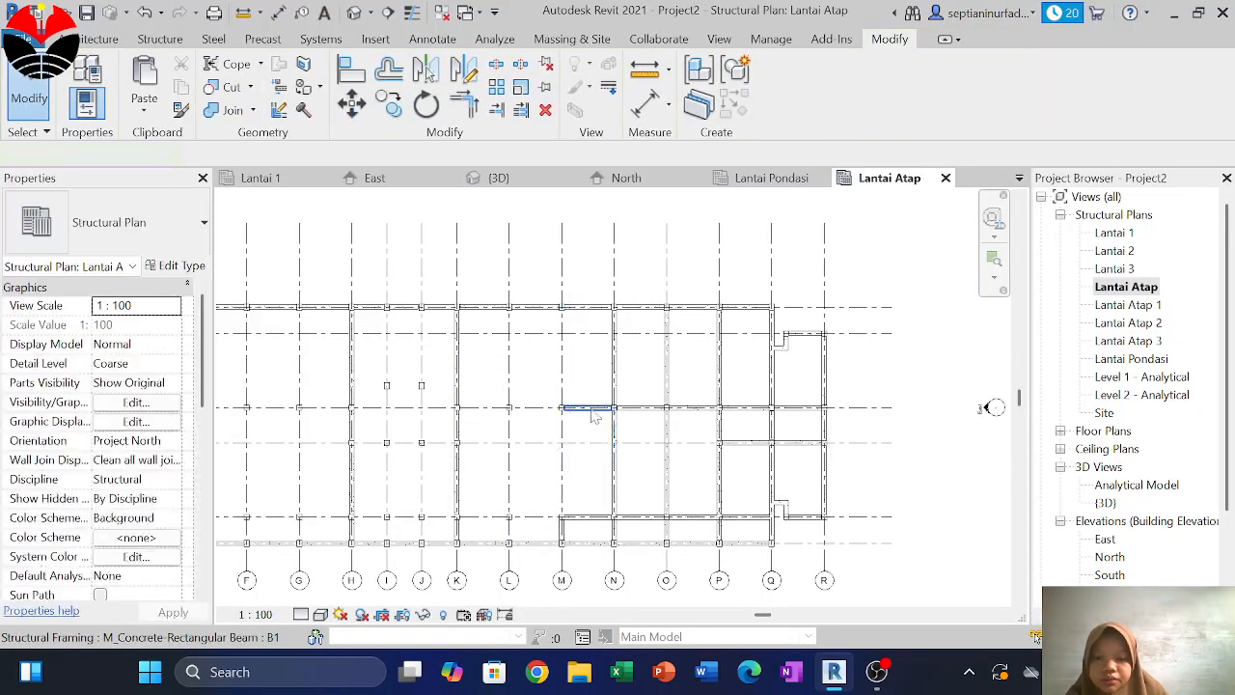
left_click(591, 518)
key("Delete")
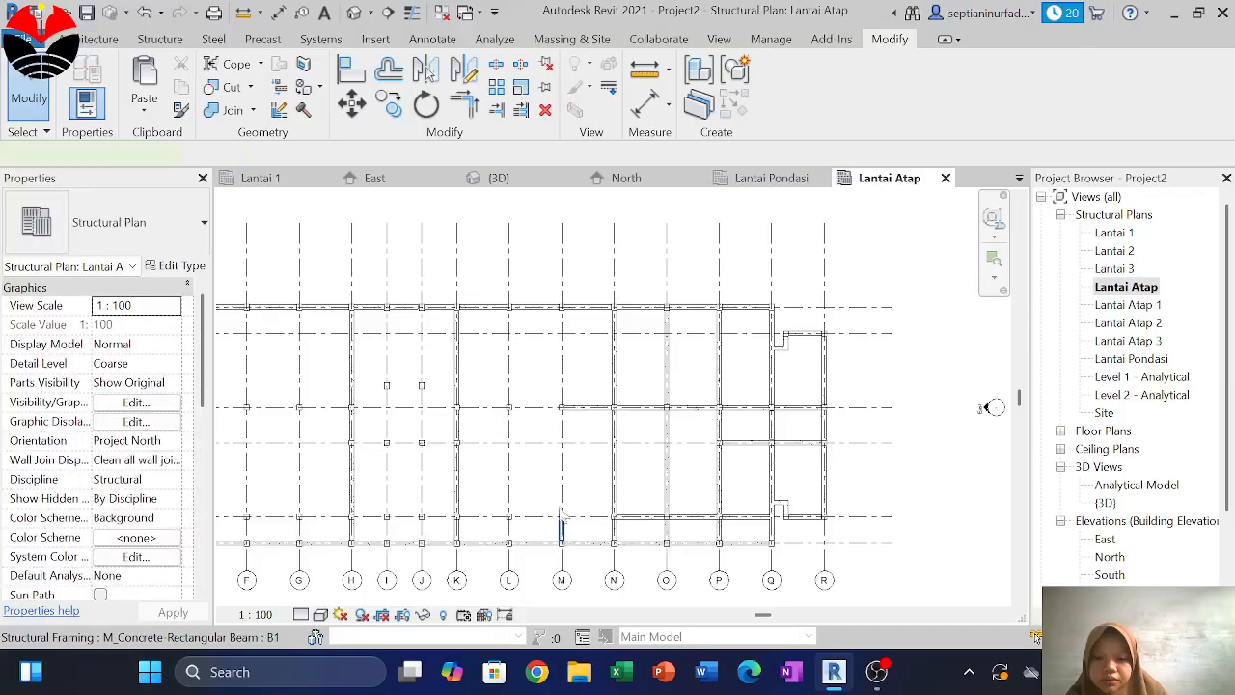
left_click(585, 419)
key("Delete")
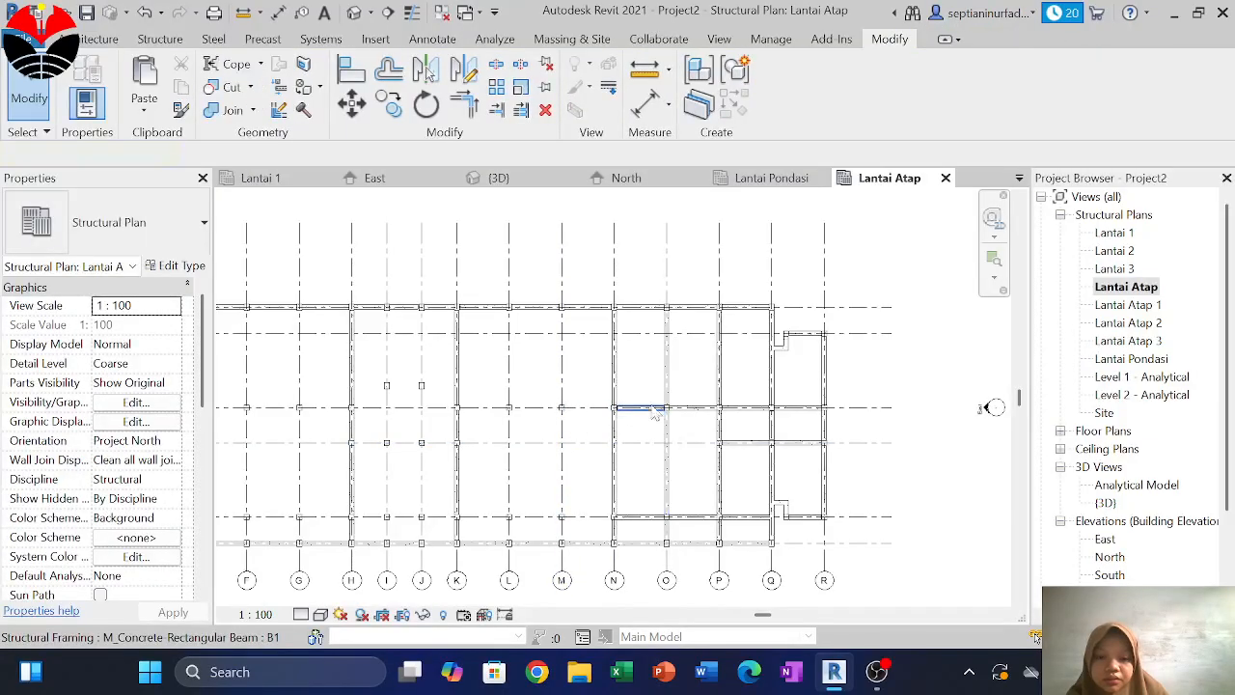
Delete the grid O beams between grids 6 and 2, the grid P beam above grid 4 and the grid 4 and 2 beams from N to P
left_click(673, 386)
key("Delete")
left_click(722, 388)
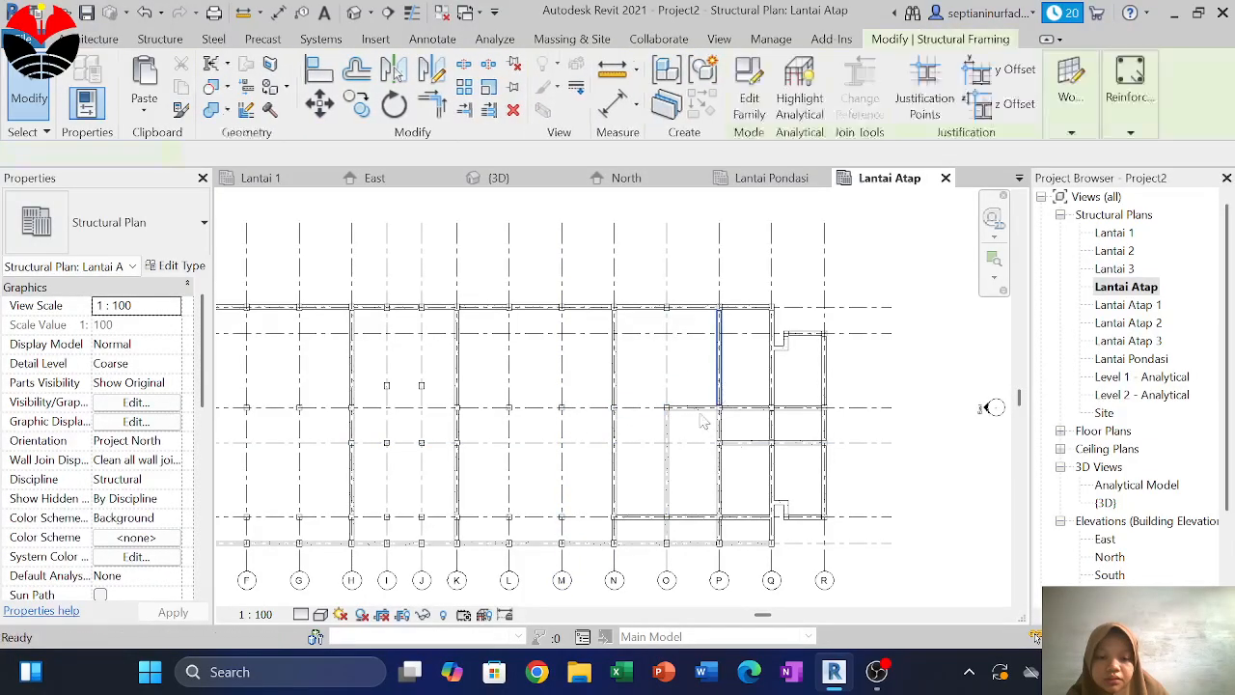
key("Delete")
left_click(689, 431)
key("Delete")
left_click(666, 463)
key("Delete")
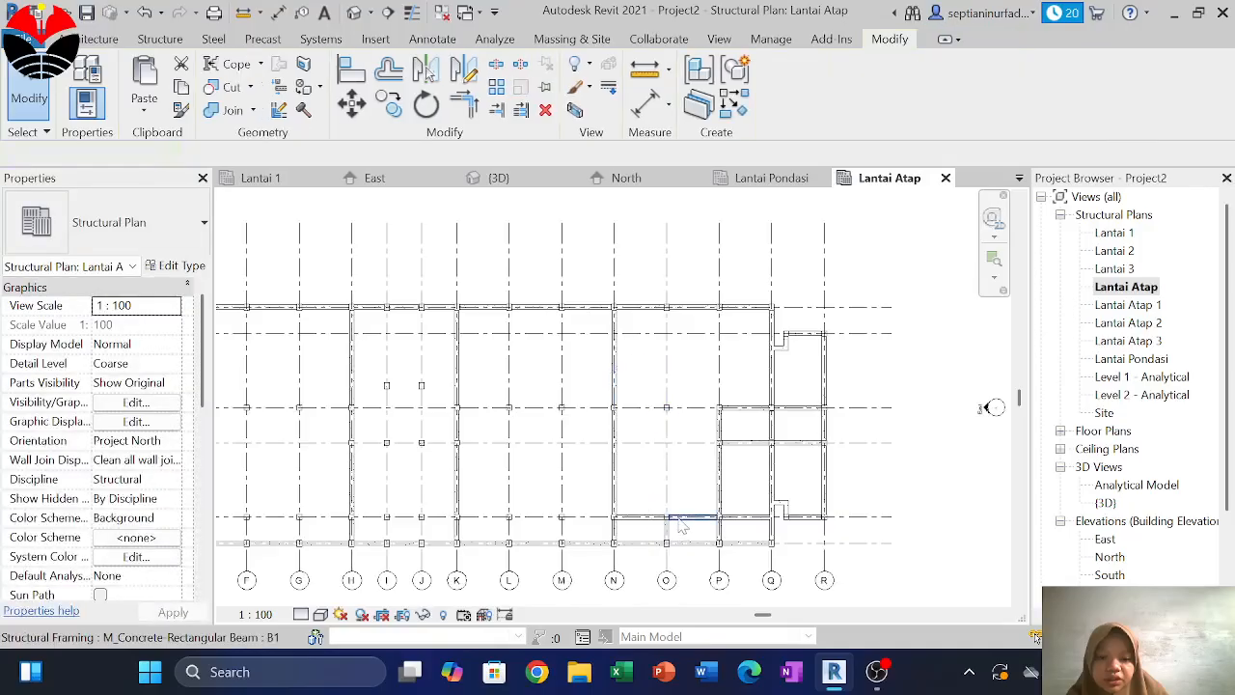
left_click(652, 523)
key("Delete")
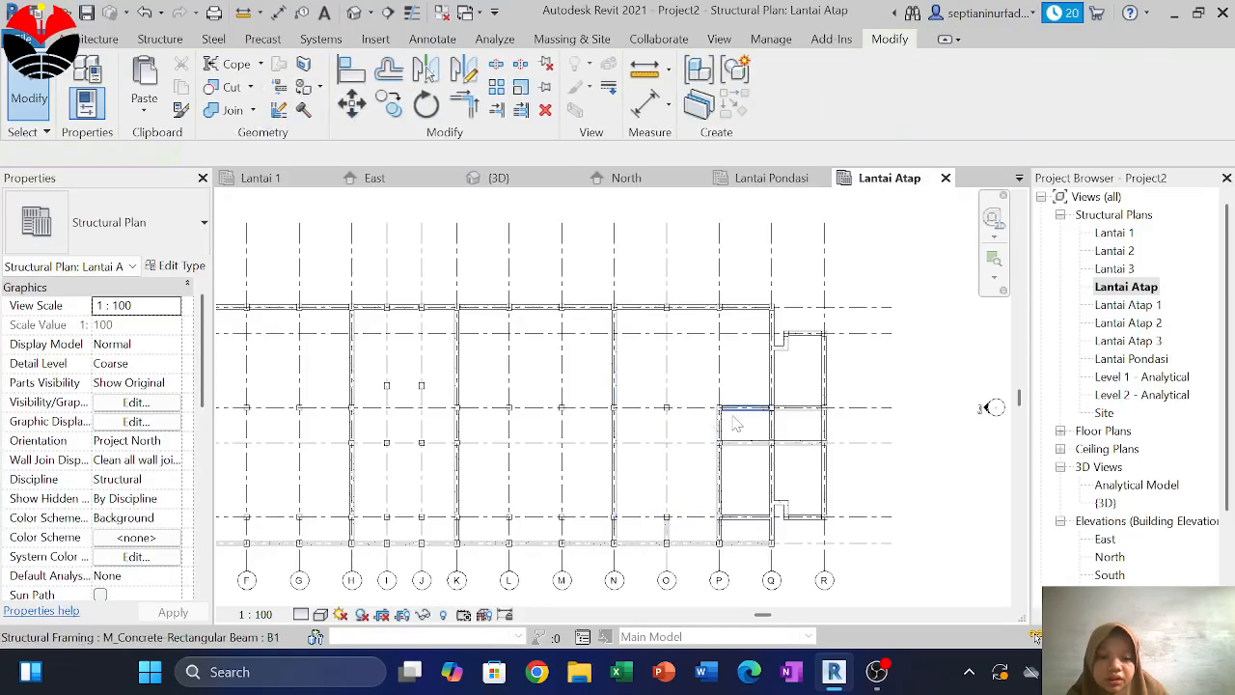
Delete the beams between P and Q on grids 4, 3 and 2, the remaining grid P beams and the short grid O beam
left_click(733, 417)
key("Delete")
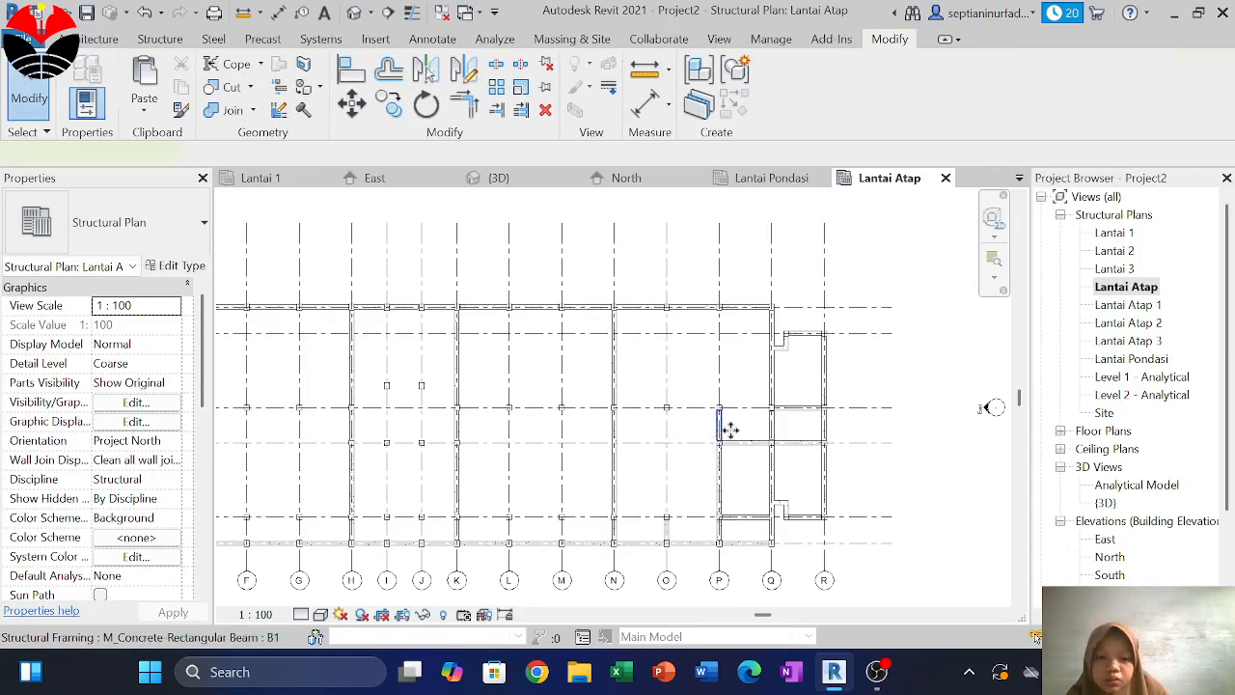
left_click(749, 444)
key("Delete")
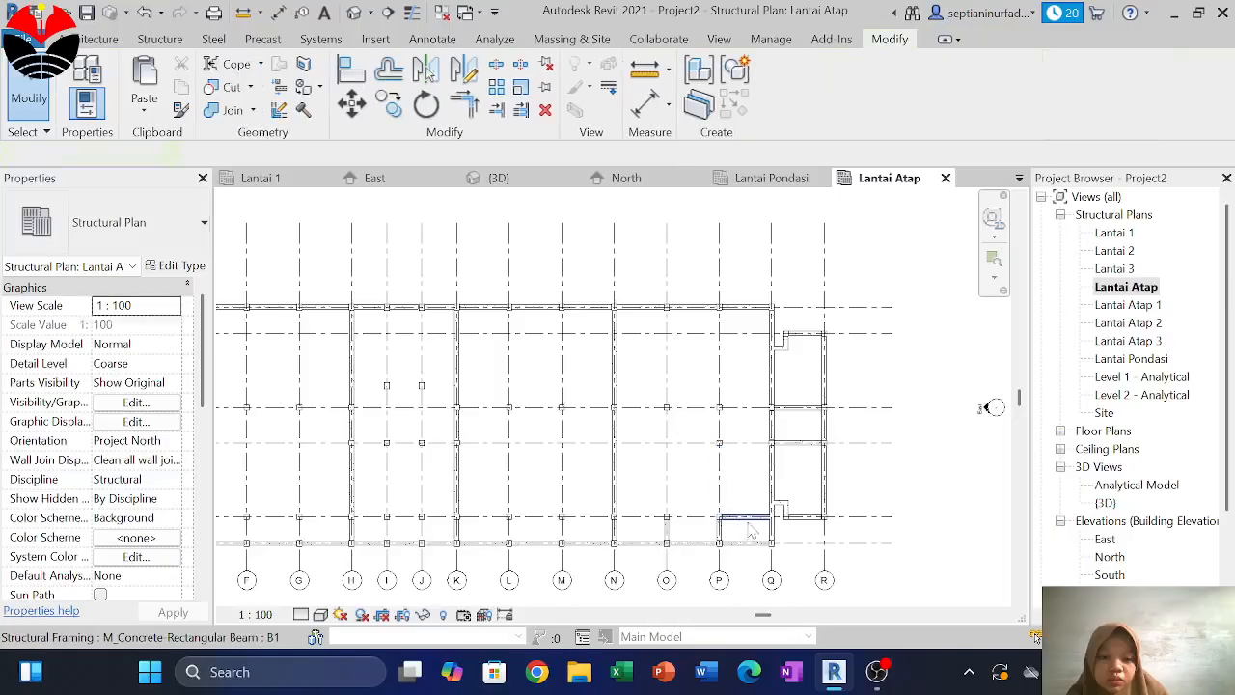
left_click(715, 532)
key("Delete")
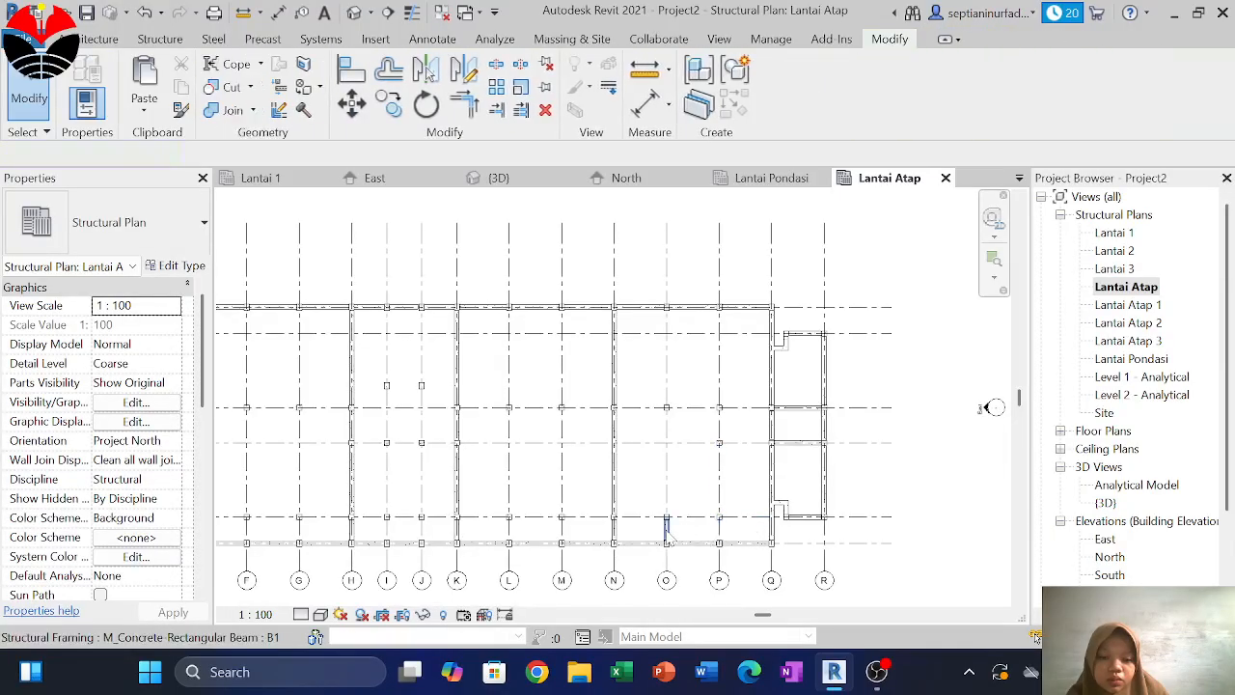
left_click(669, 529)
key("Delete")
Review the beam layout in the 3D view and in the Lantai 1, Lantai 2, Lantai 3 and Lantai Atap structural plans
scroll(702, 472, "down", 3)
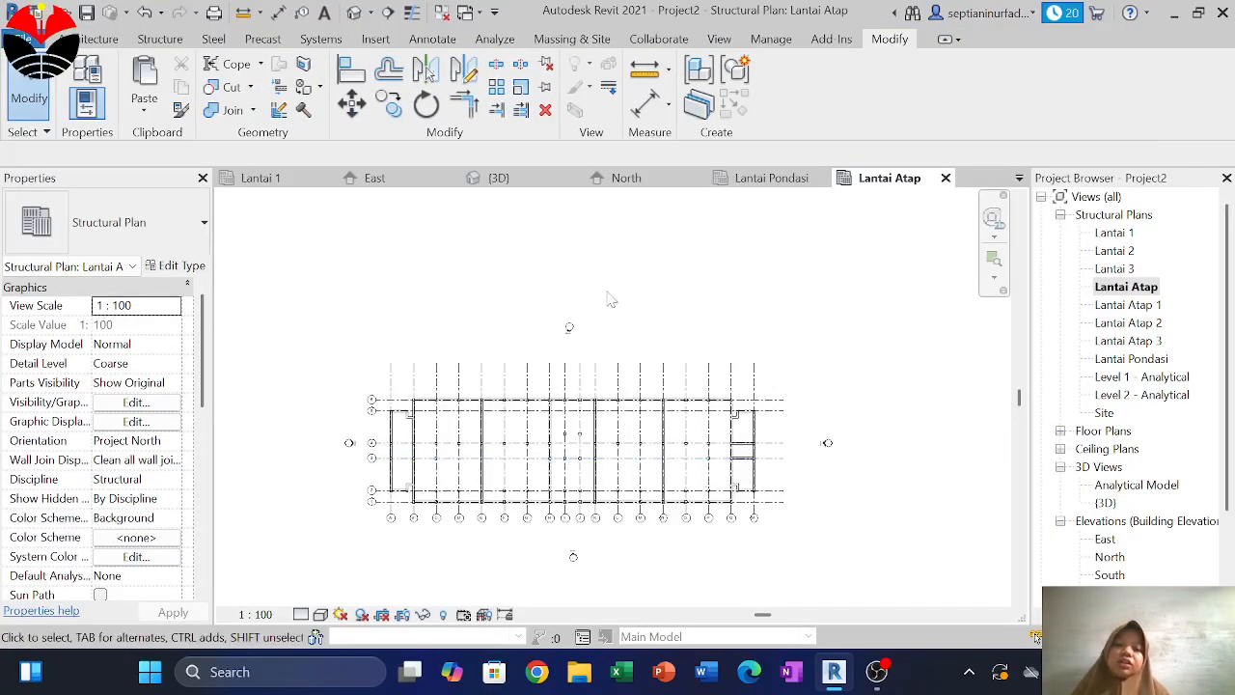
left_click(499, 178)
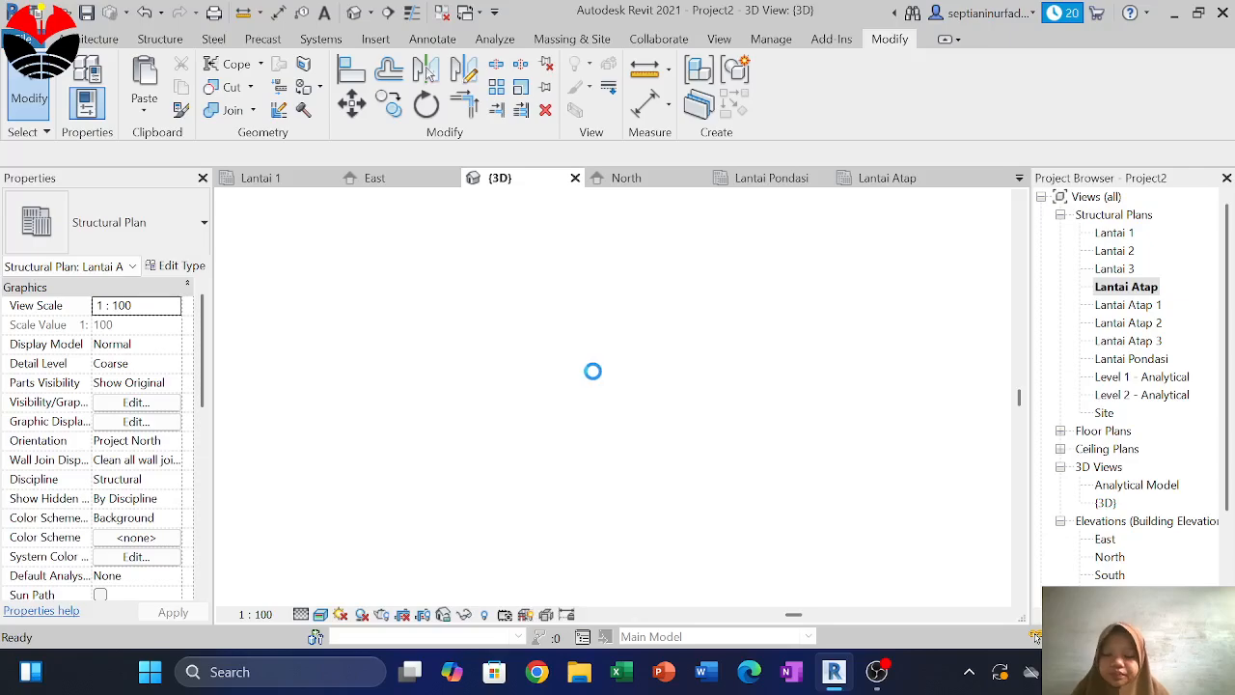
middle_click_drag(590, 471, 683, 249, "shift")
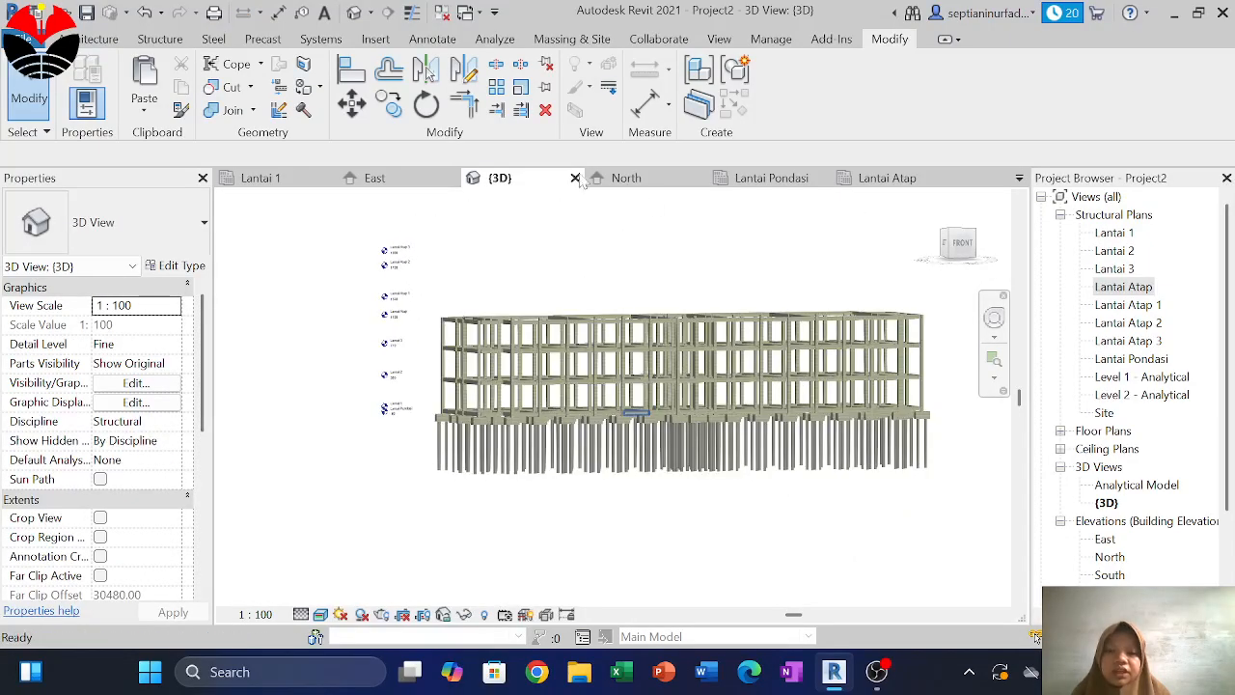
left_click(261, 177)
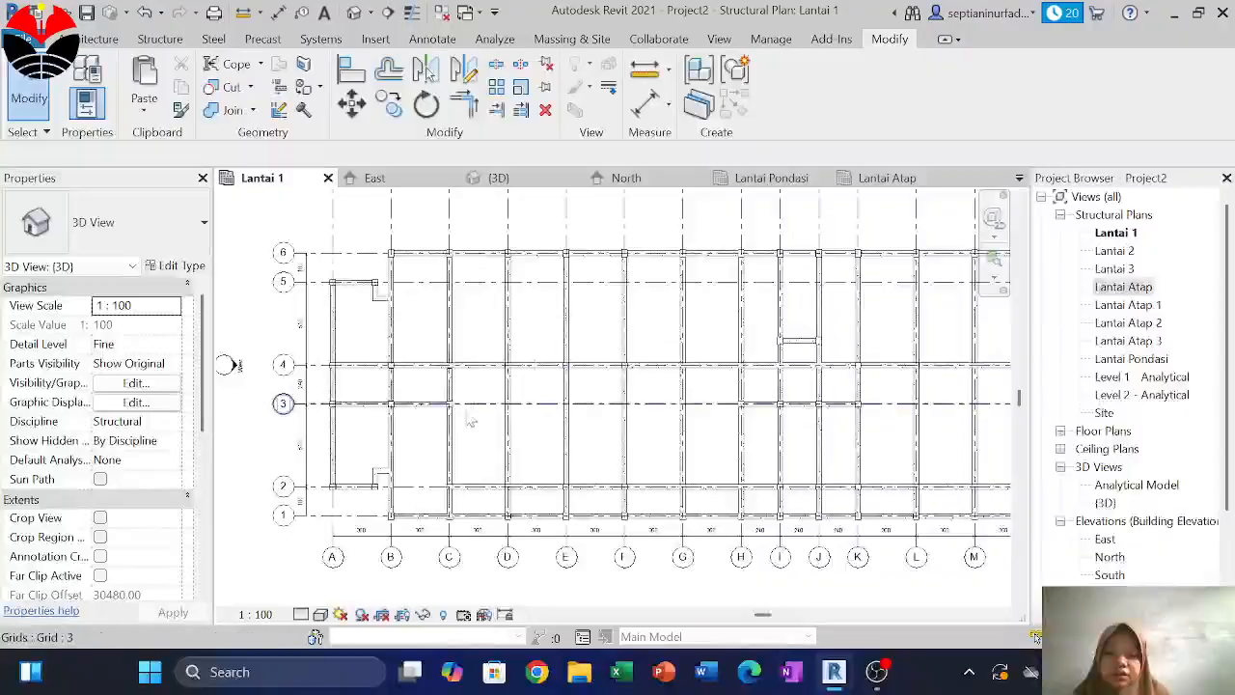
scroll(541, 347, "down", 3)
double_click(1115, 250)
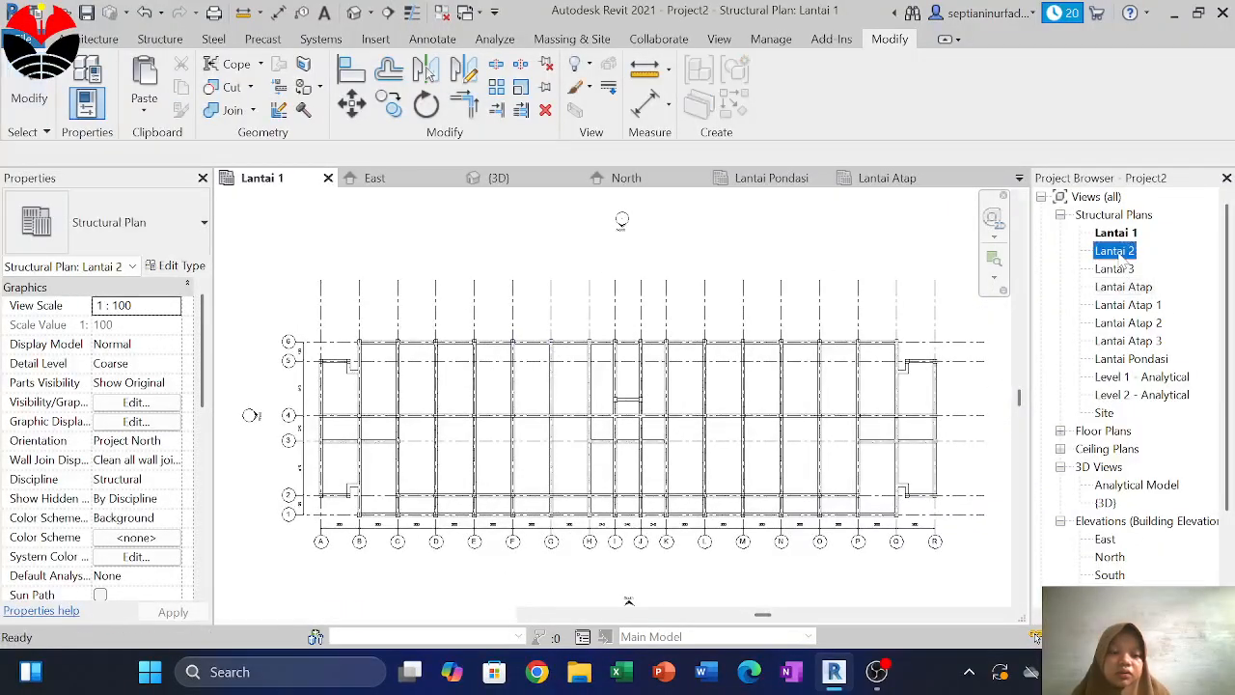
left_click(1117, 270)
double_click(1117, 269)
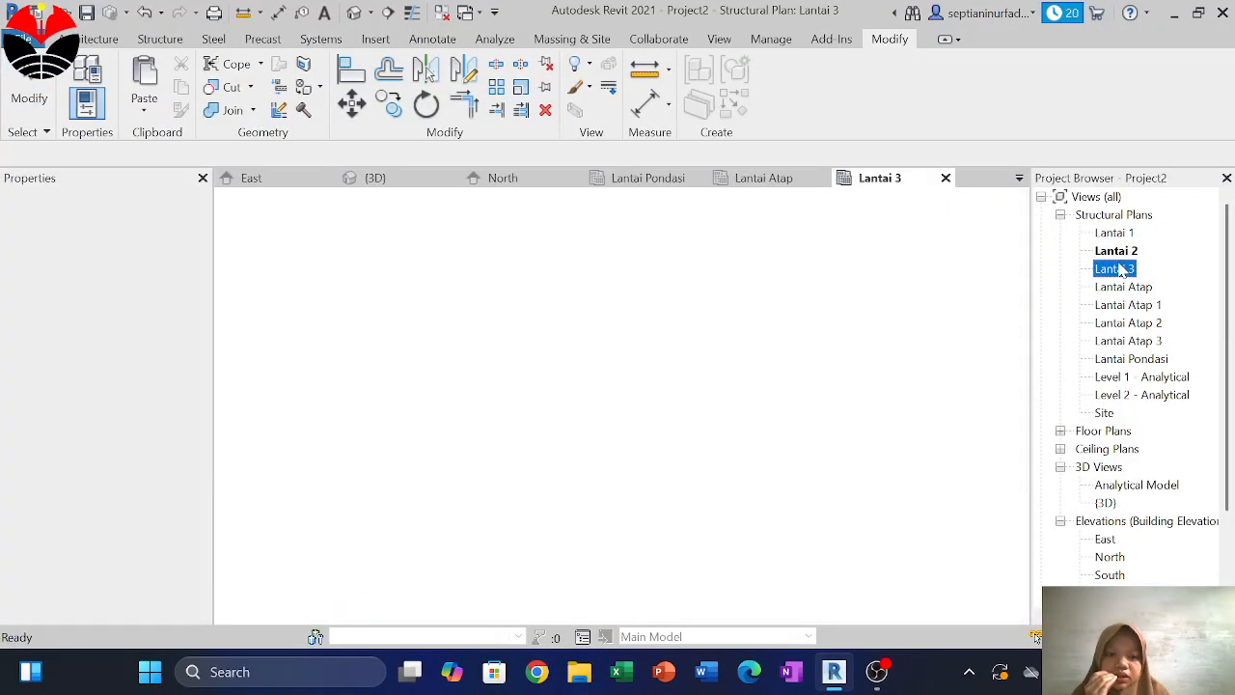
left_click(1127, 288)
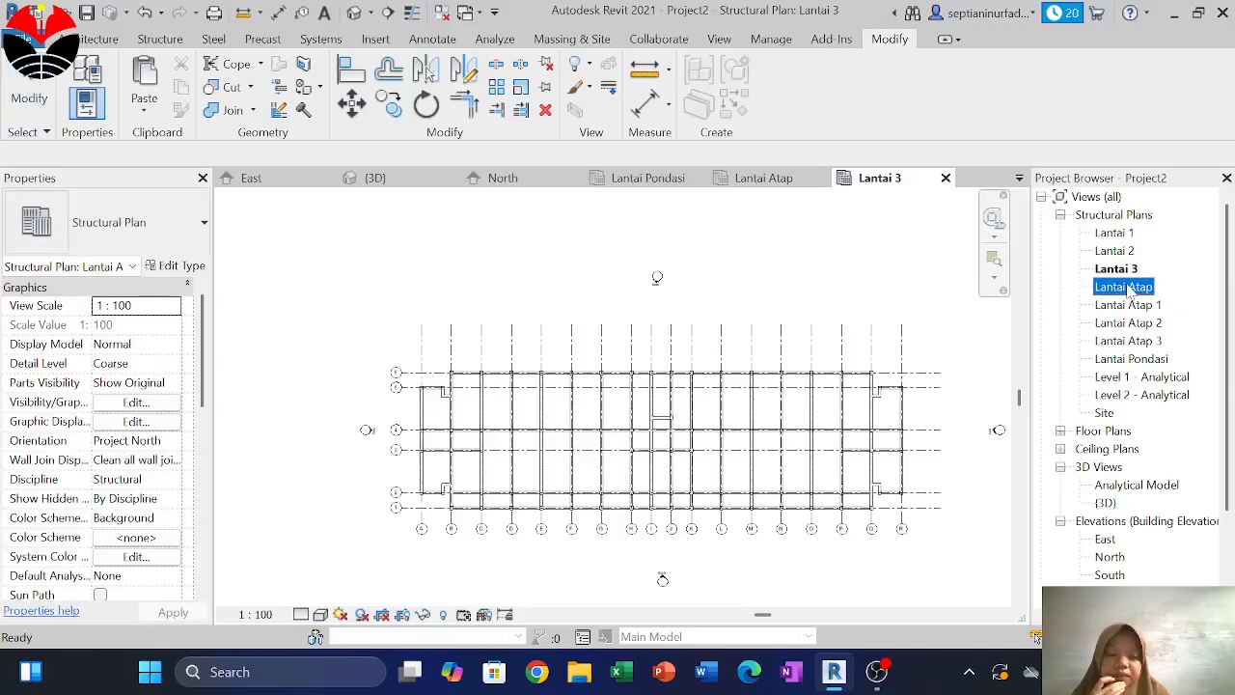
left_click(1127, 287)
left_click(1155, 305)
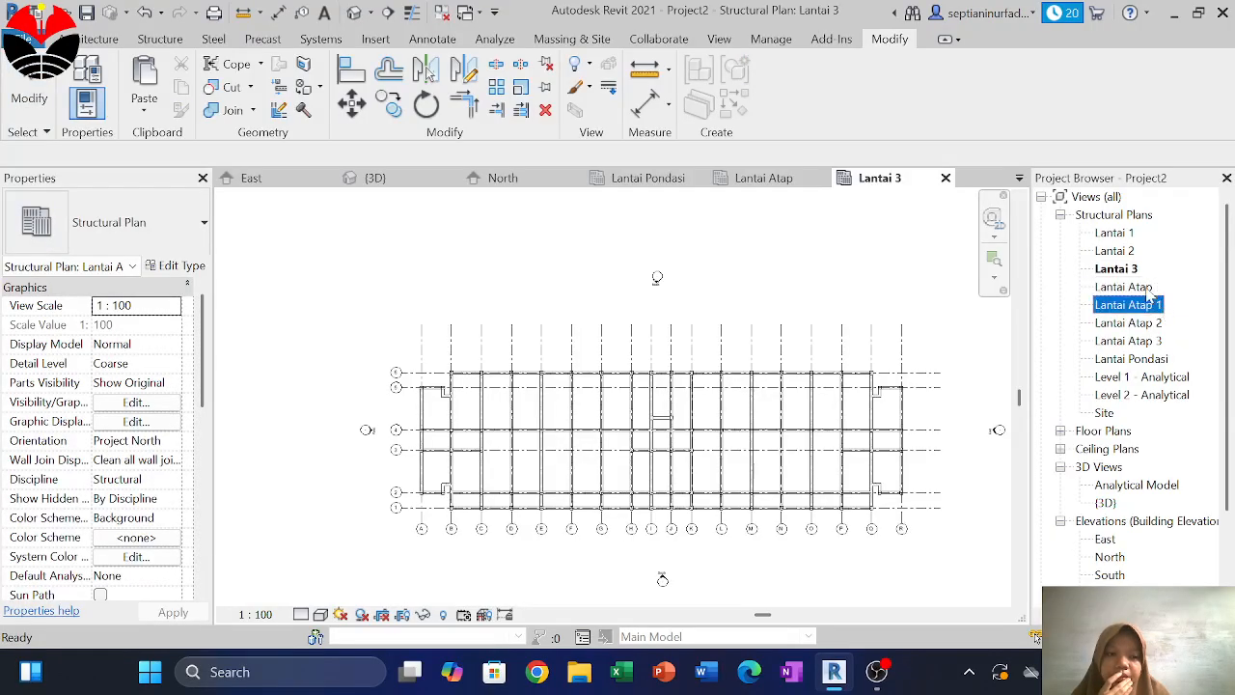
double_click(1126, 287)
scroll(501, 477, "up", 2)
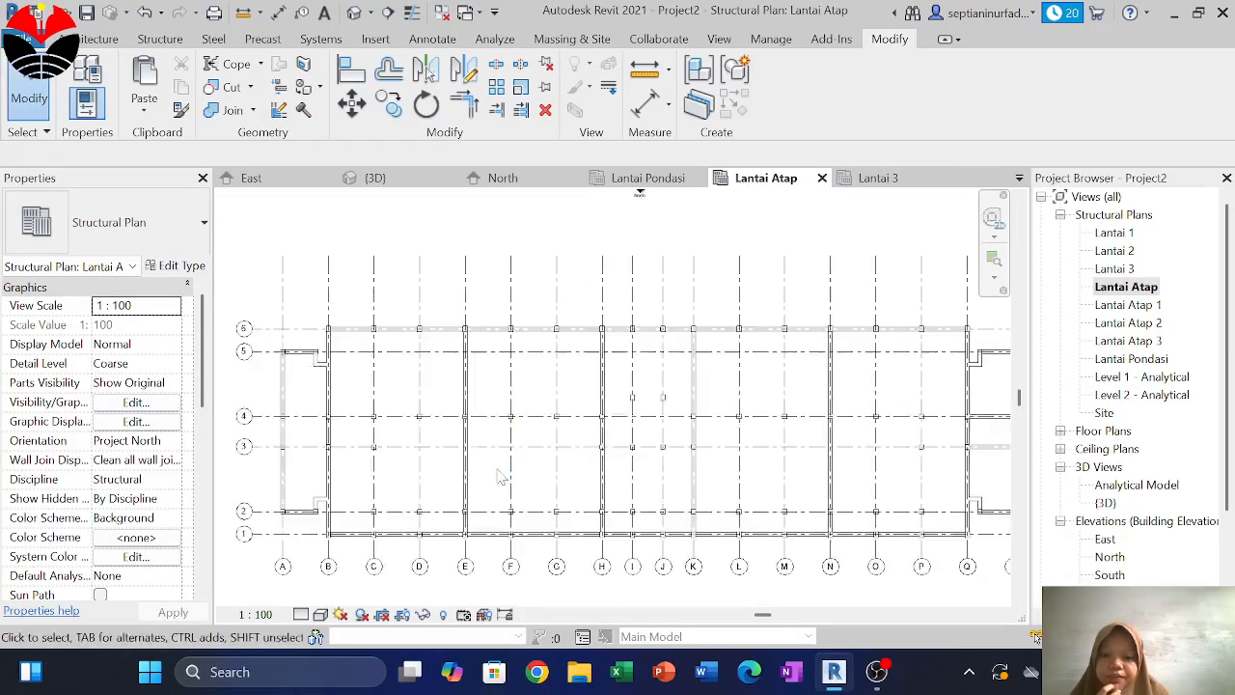
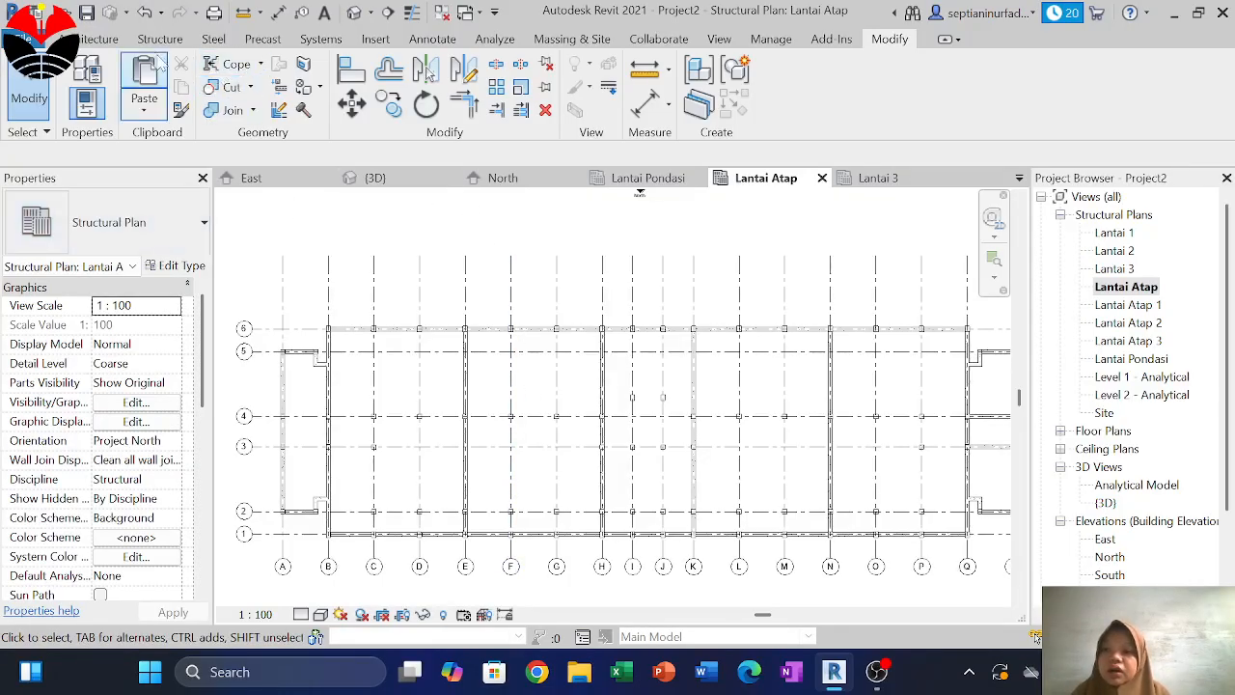
left_click(160, 39)
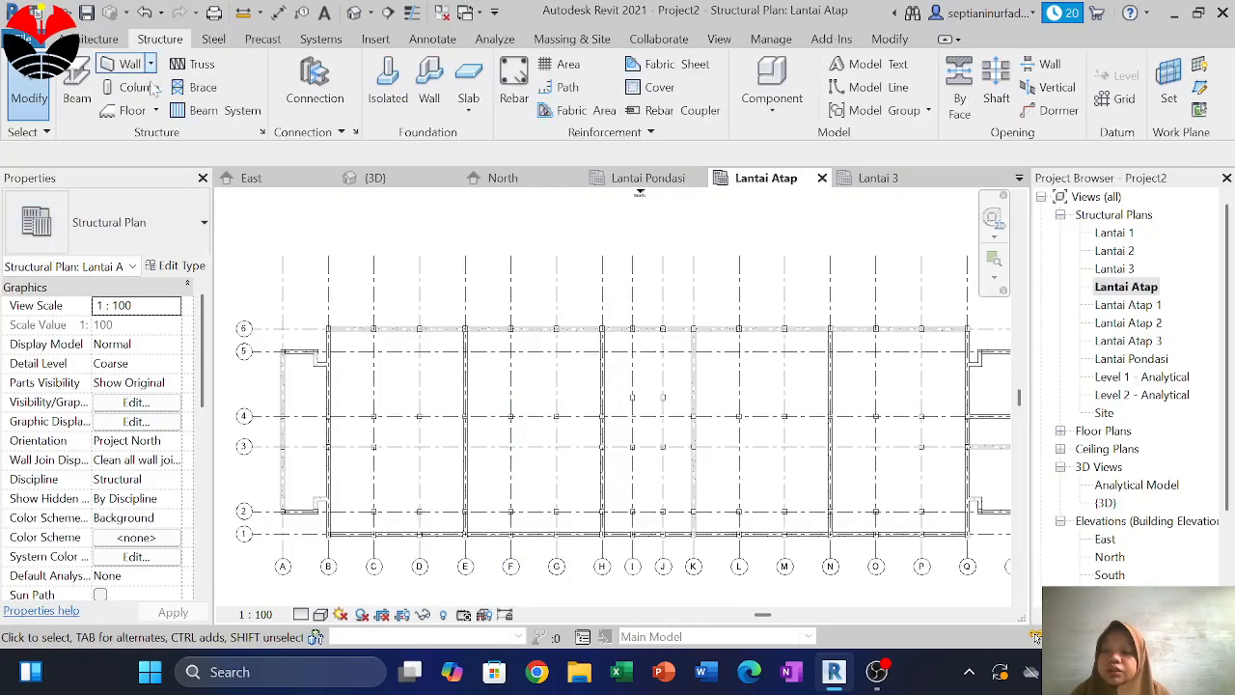
left_click(79, 96)
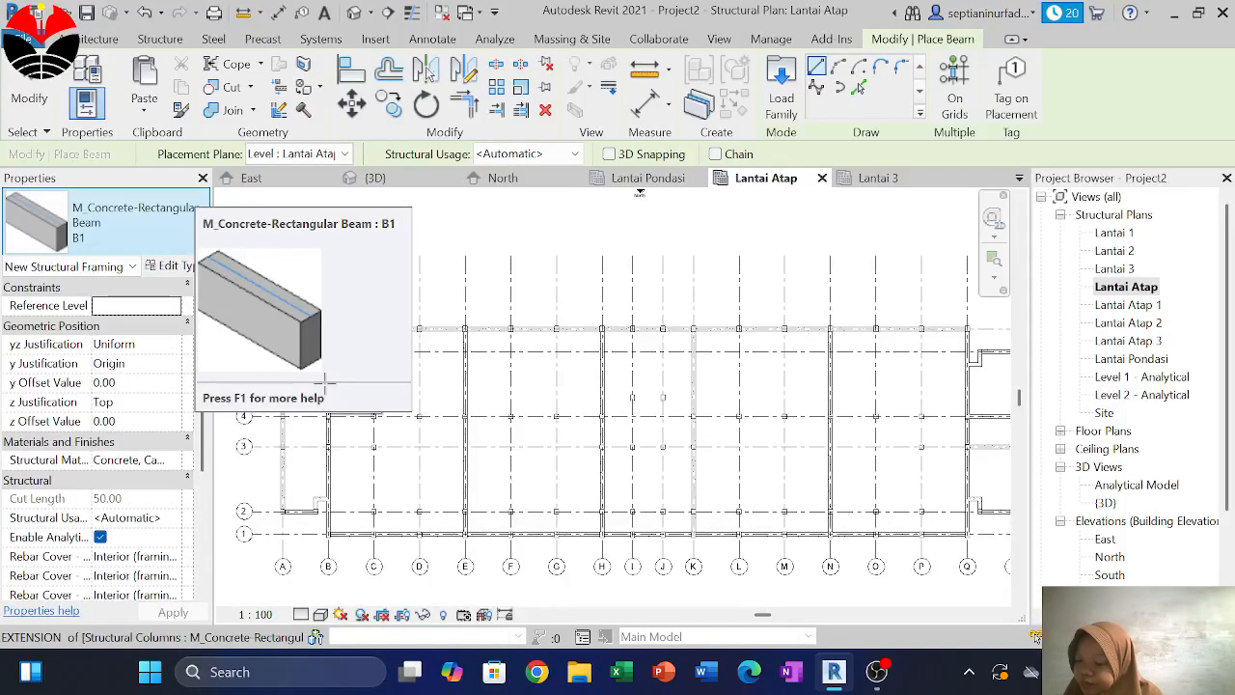
scroll(325, 382, "up", 2)
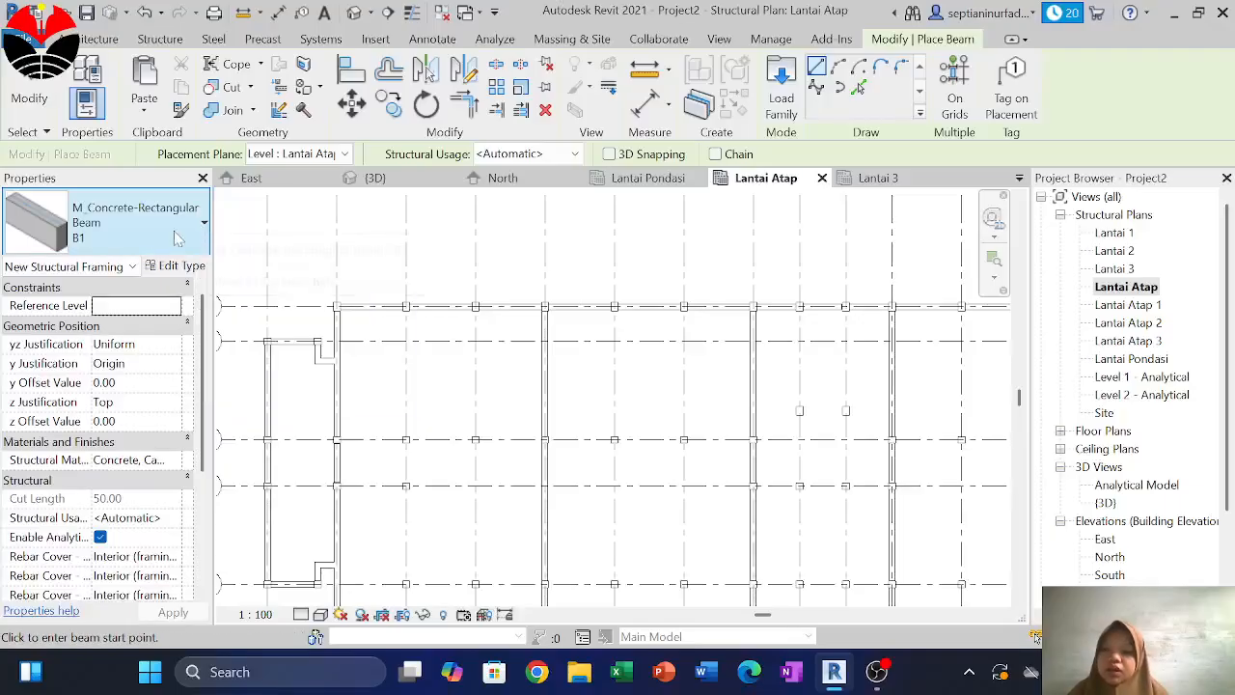
left_click(135, 224)
left_click(103, 398)
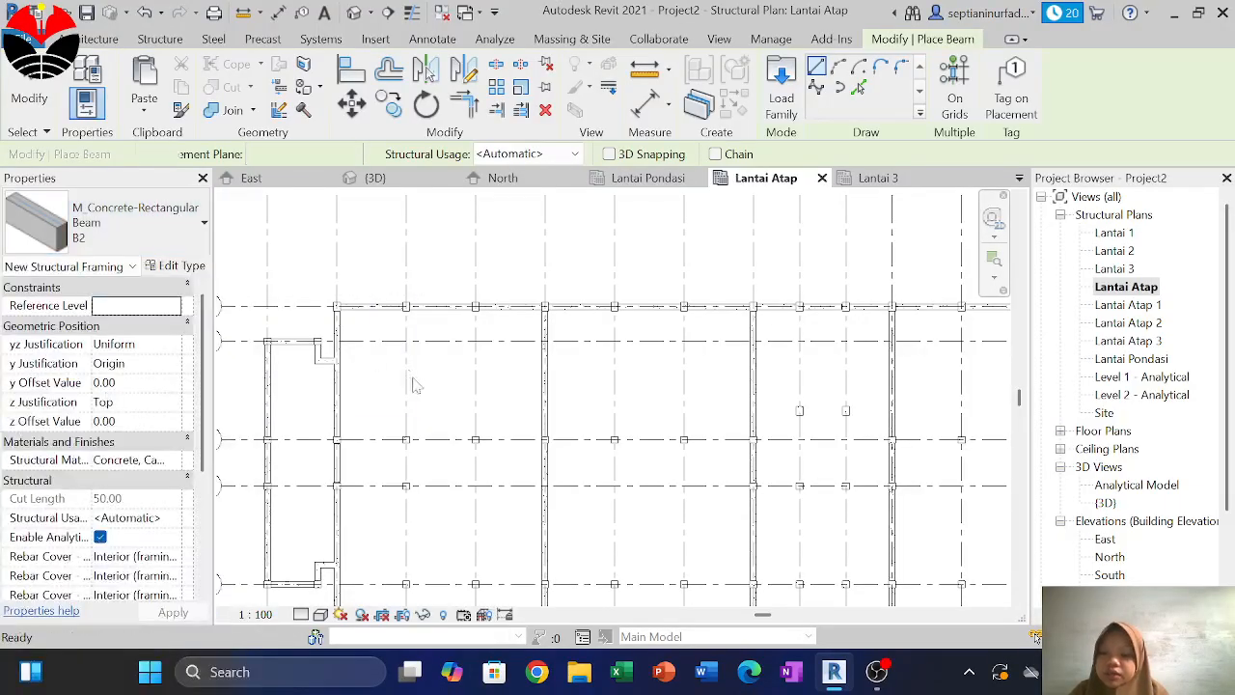
scroll(349, 372, "up", 2)
left_click(330, 354)
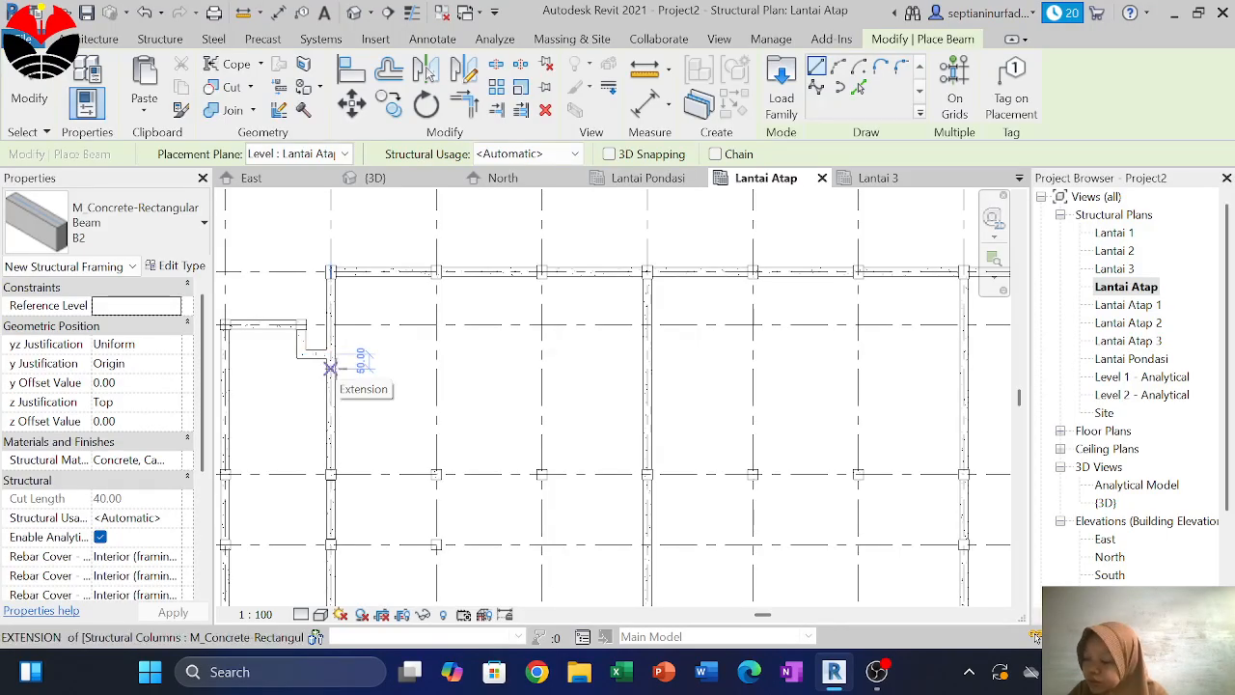
scroll(439, 372, "down", 3)
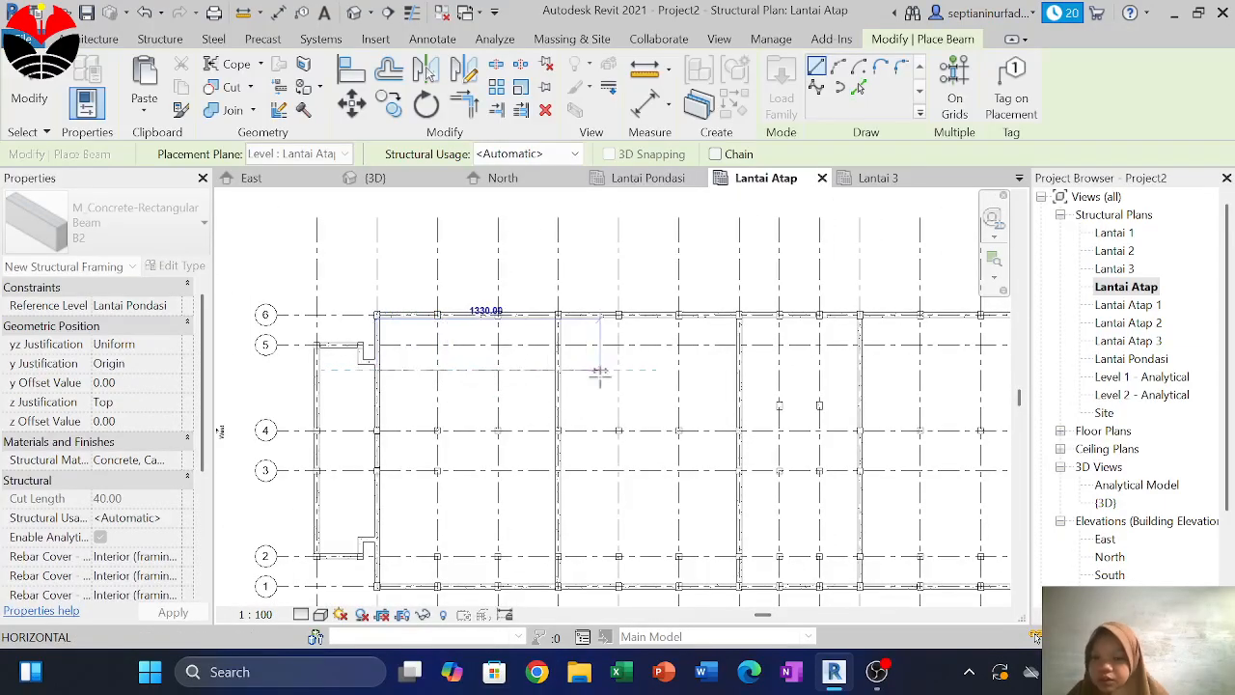
middle_click_drag(611, 388, 447, 377)
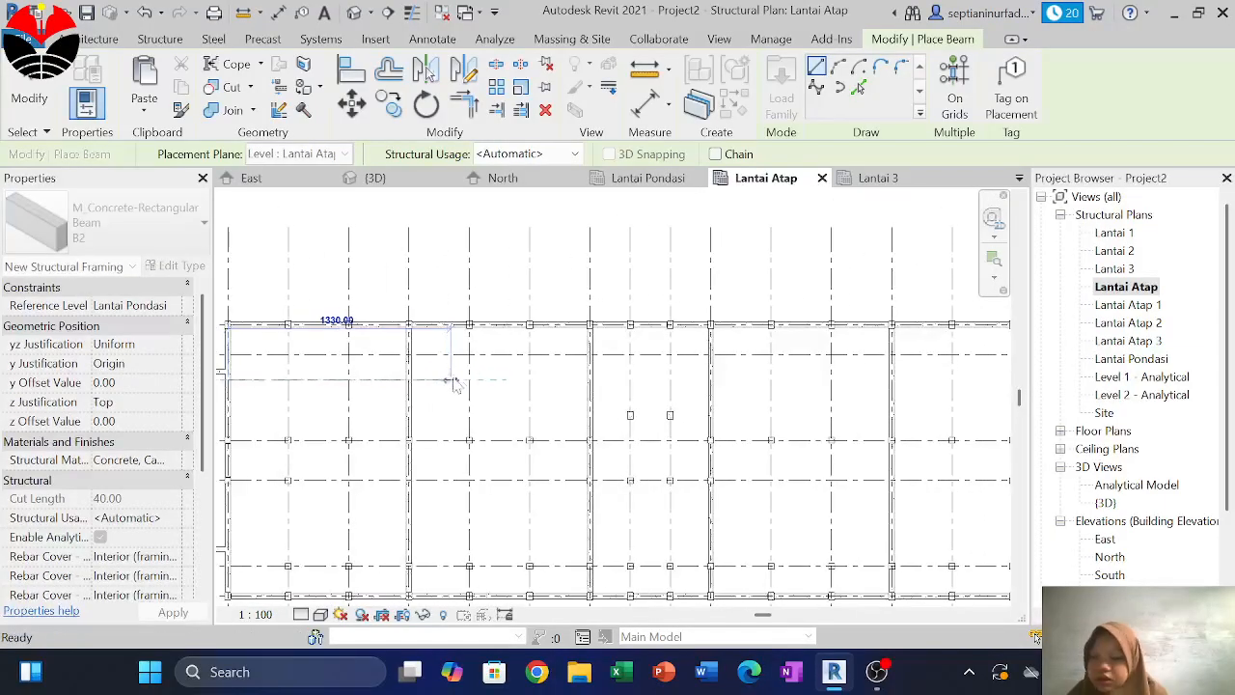
key("Escape")
key("Escape")
Draw a B2 concrete beam on Lantai 1 from grid B to grid H, about 330 cm below grid 6
double_click(1117, 233)
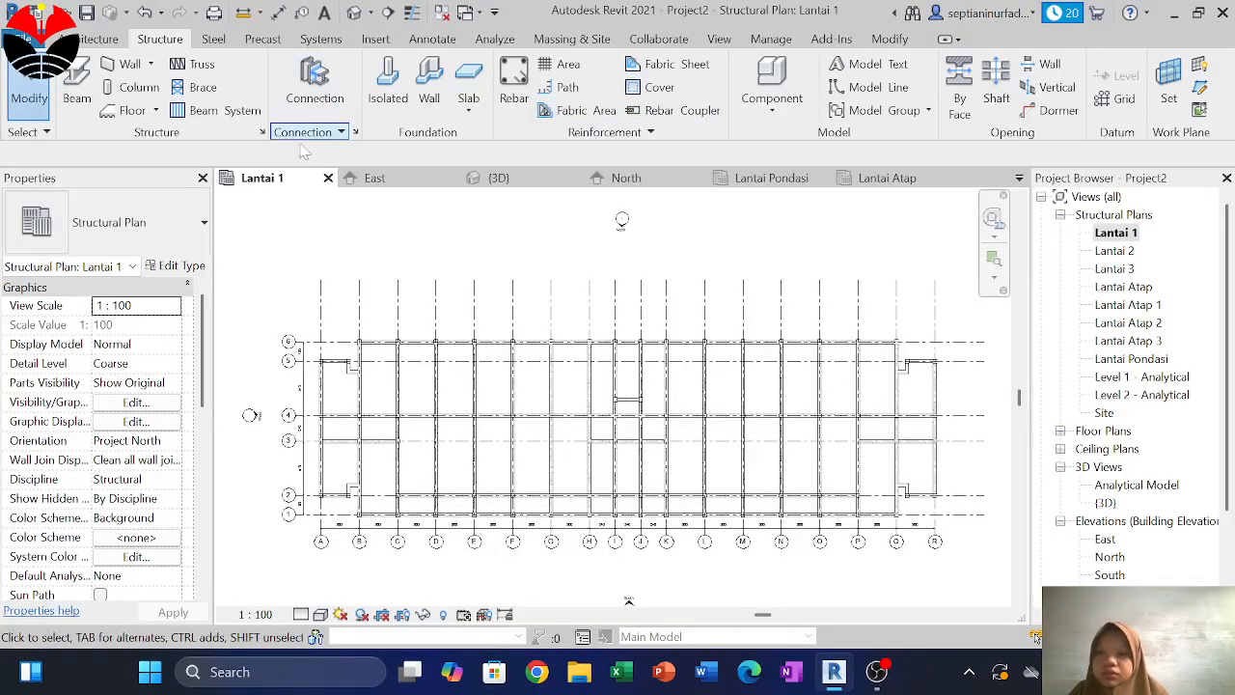
left_click(77, 92)
left_click(135, 222)
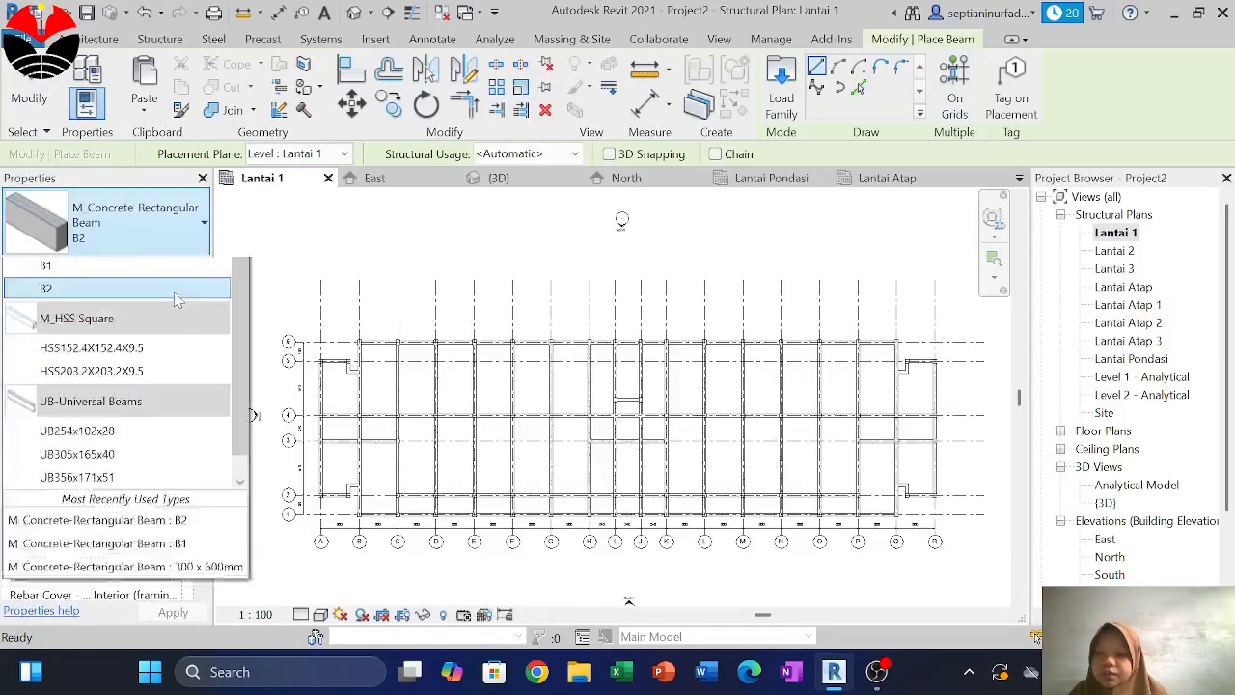
left_click(133, 400)
scroll(358, 366, "up", 5)
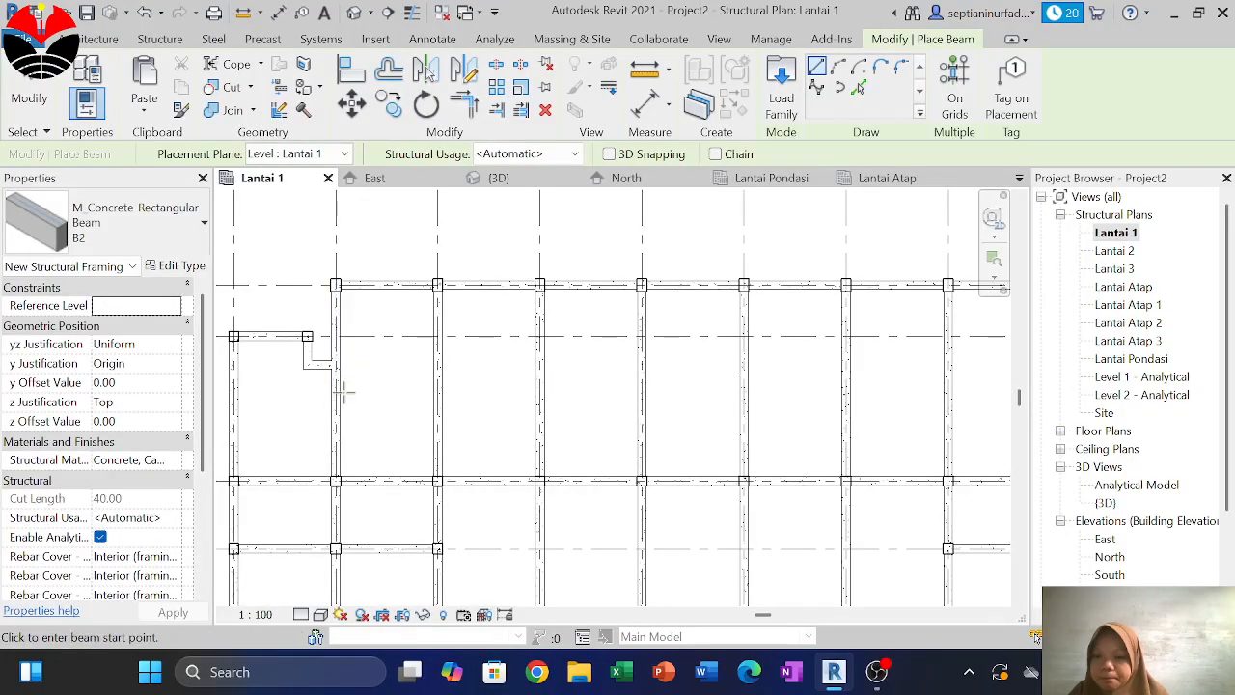
left_click(335, 378)
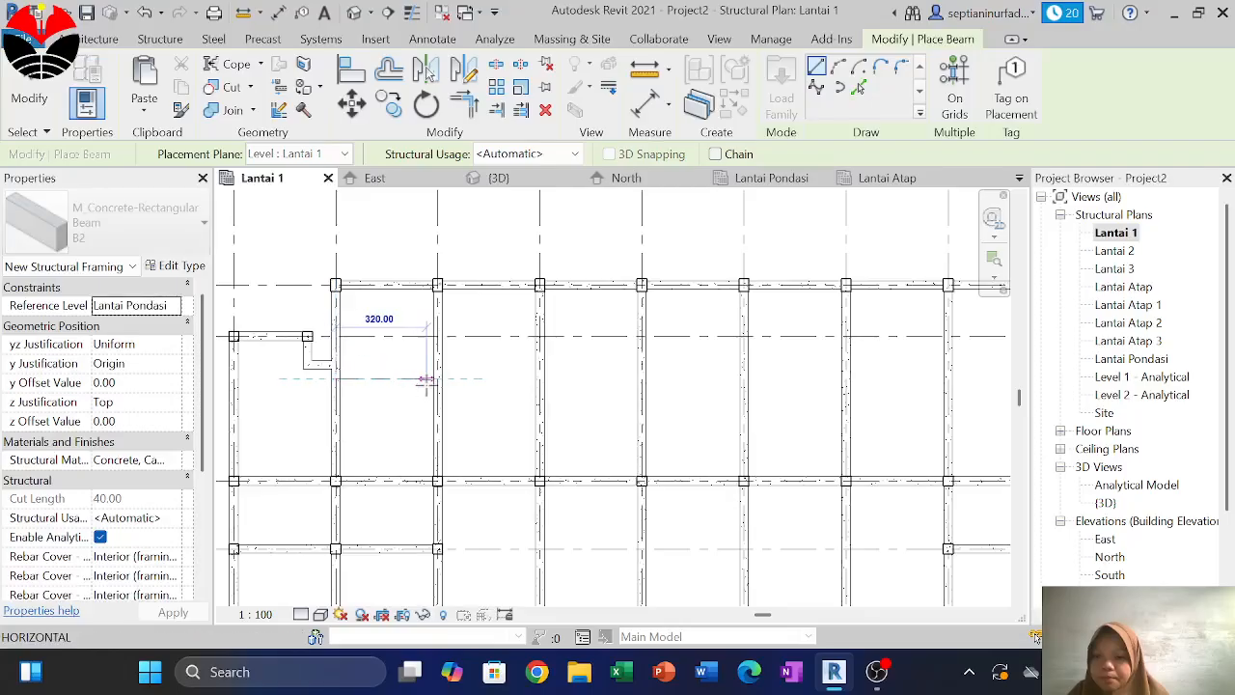
middle_click_drag(431, 394, 363, 379)
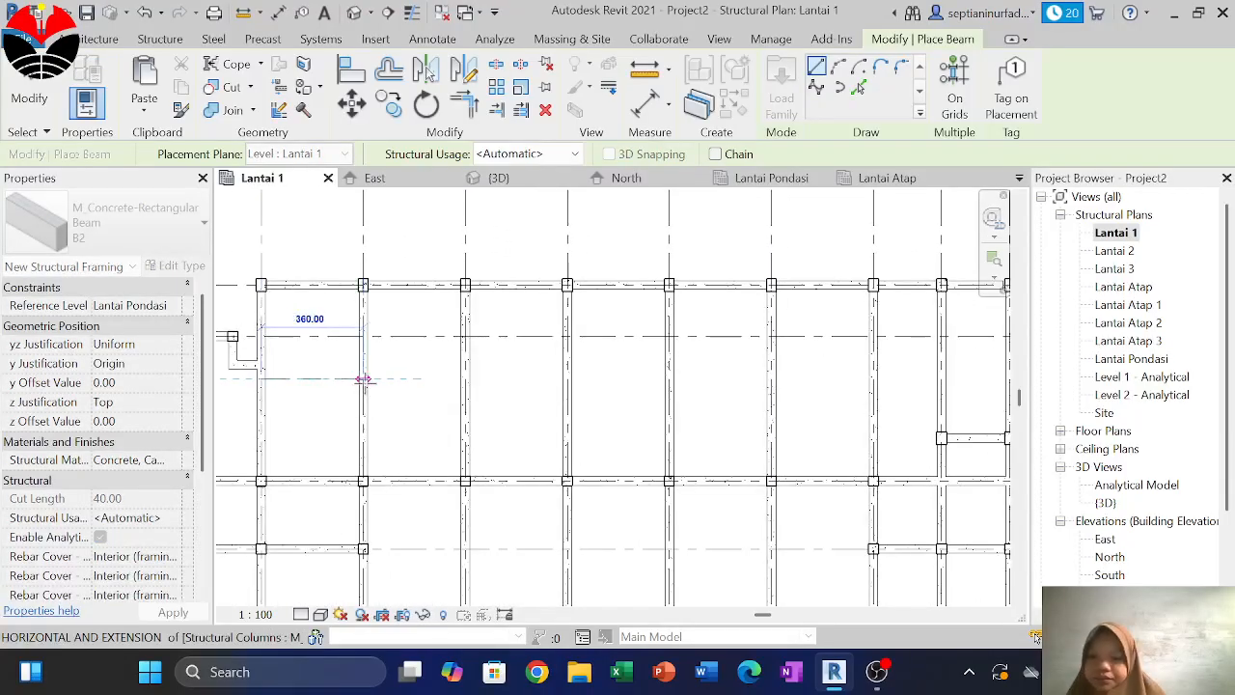
scroll(362, 379, "down", 2)
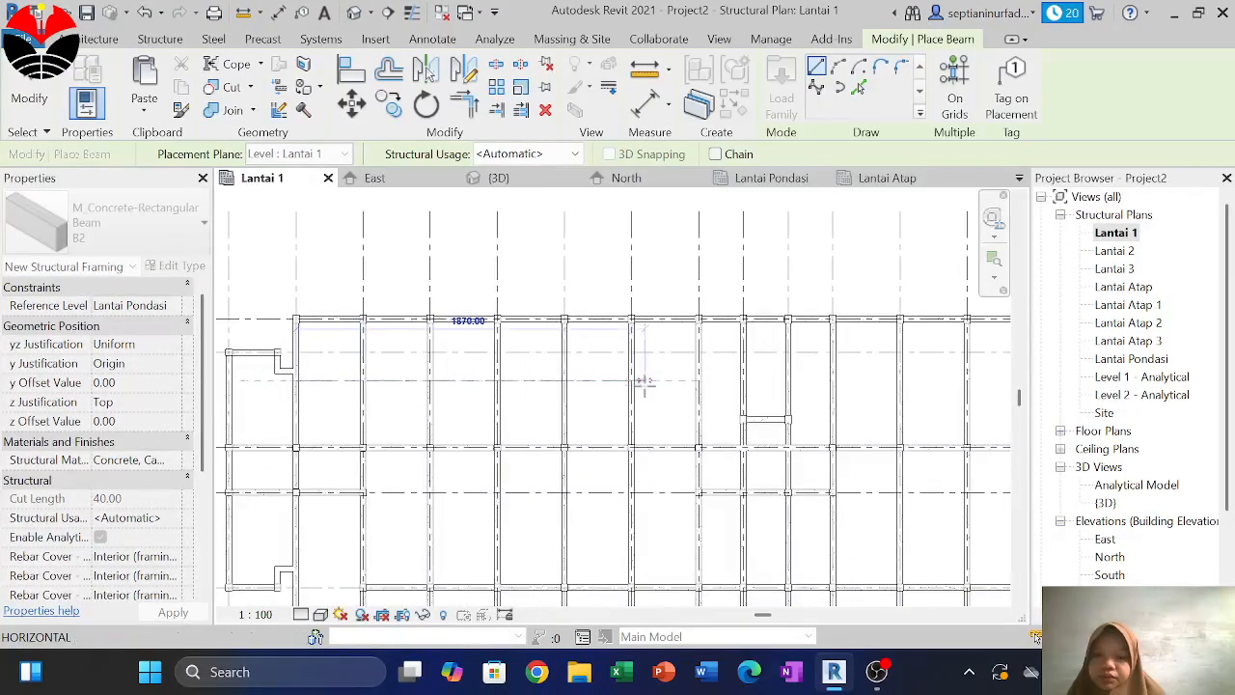
middle_click_drag(658, 399, 432, 394)
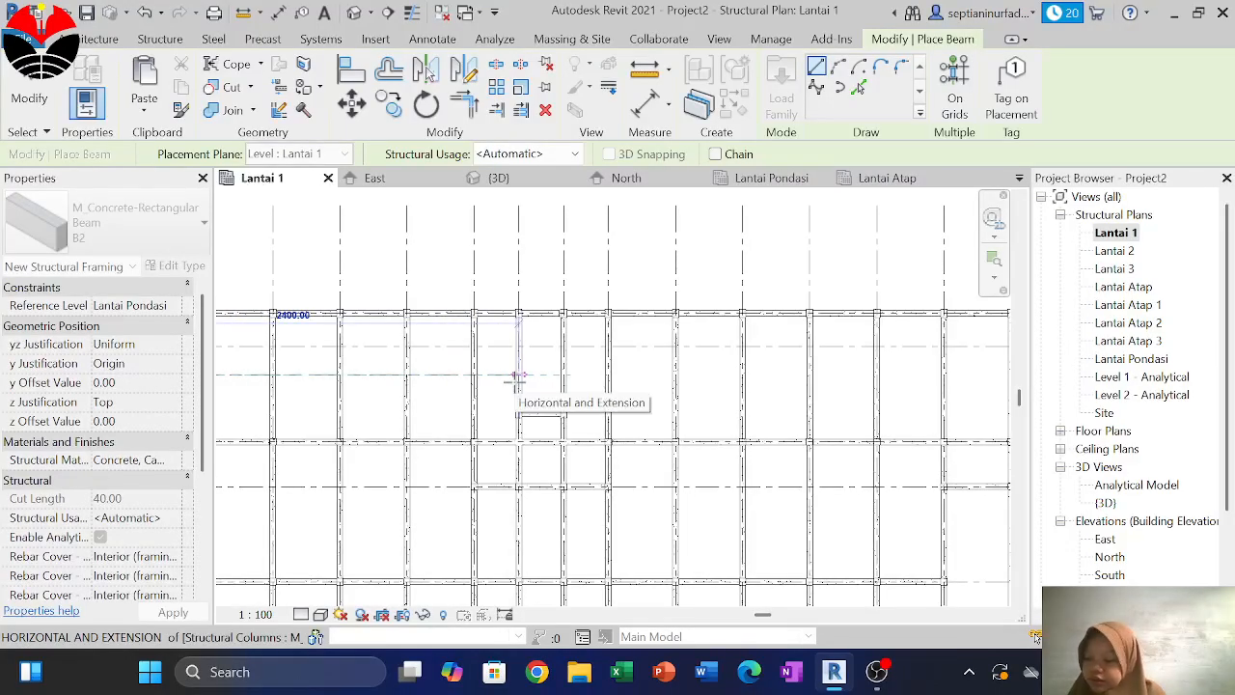
scroll(495, 375, "up", 3)
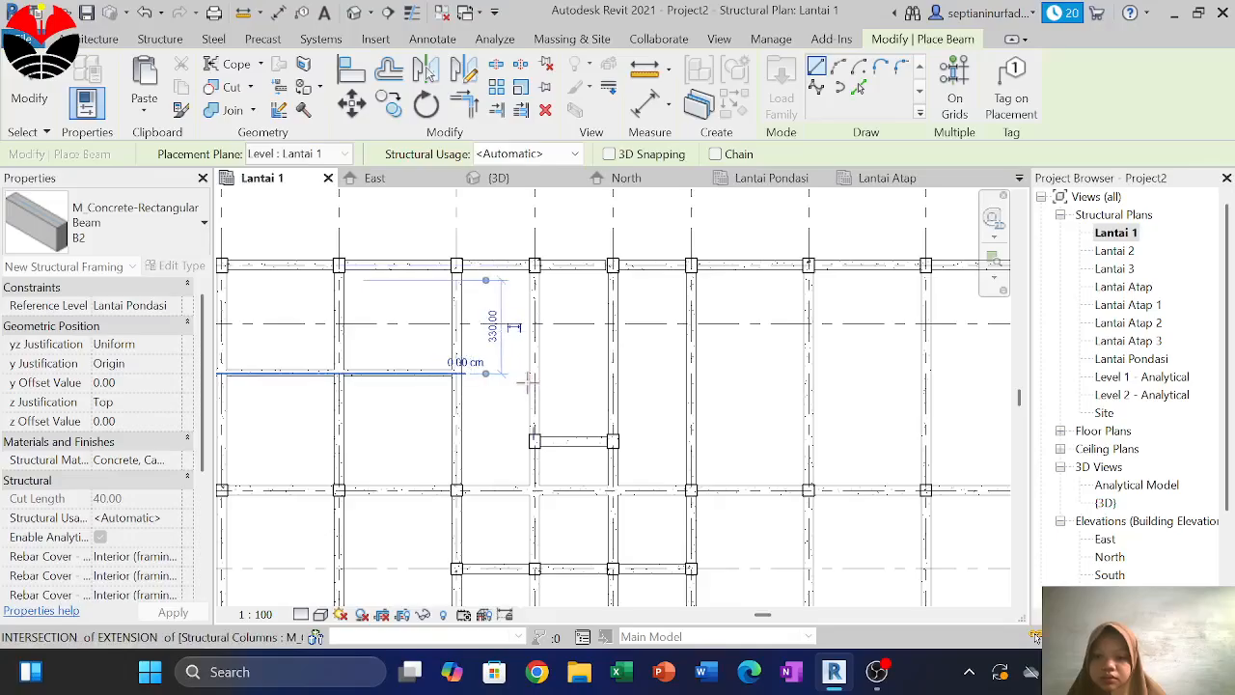
Draw a second B2 beam about 1800 cm long from grid C to grid H, about 100 cm below grid 3
scroll(511, 365, "down", 2)
scroll(533, 391, "down", 2)
scroll(348, 439, "up", 2)
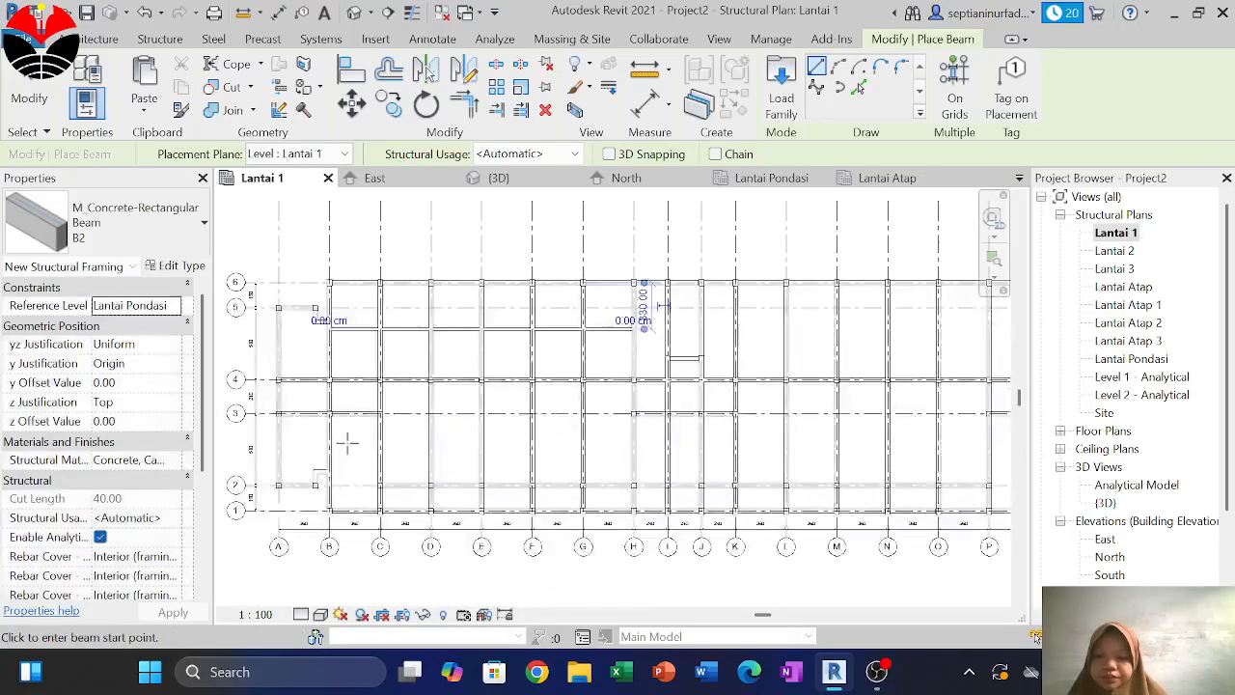
scroll(342, 434, "up", 2)
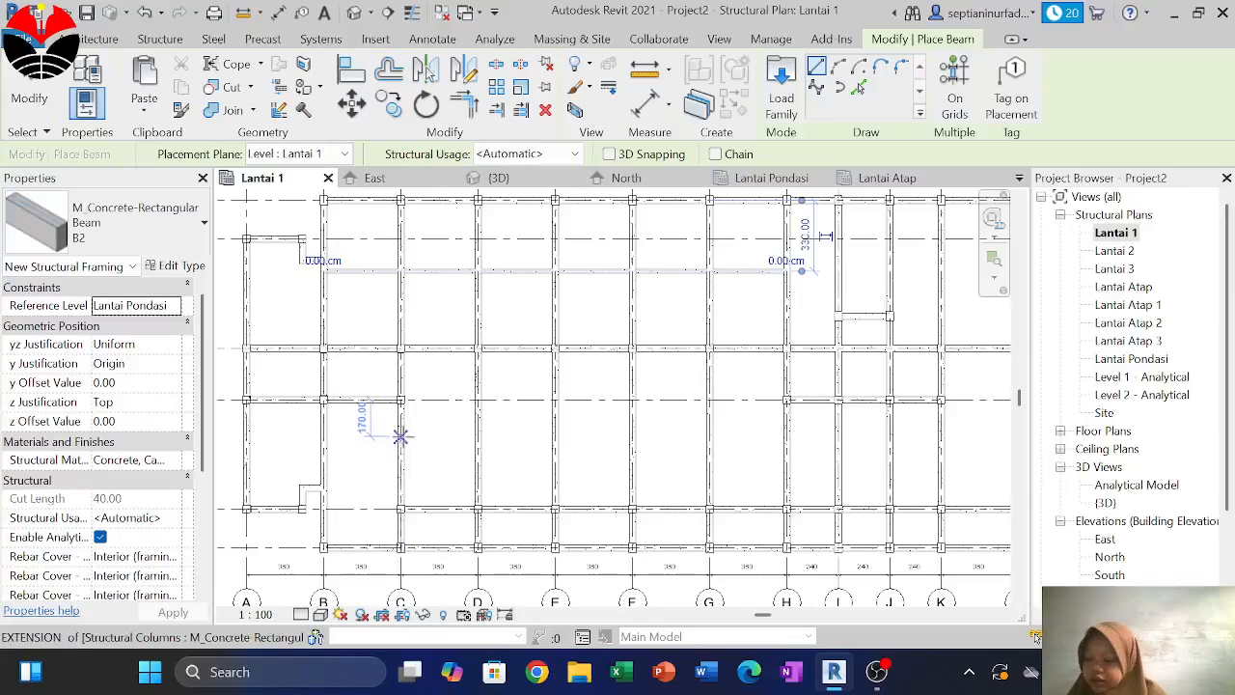
scroll(404, 434, "up", 2)
scroll(403, 434, "up", 1)
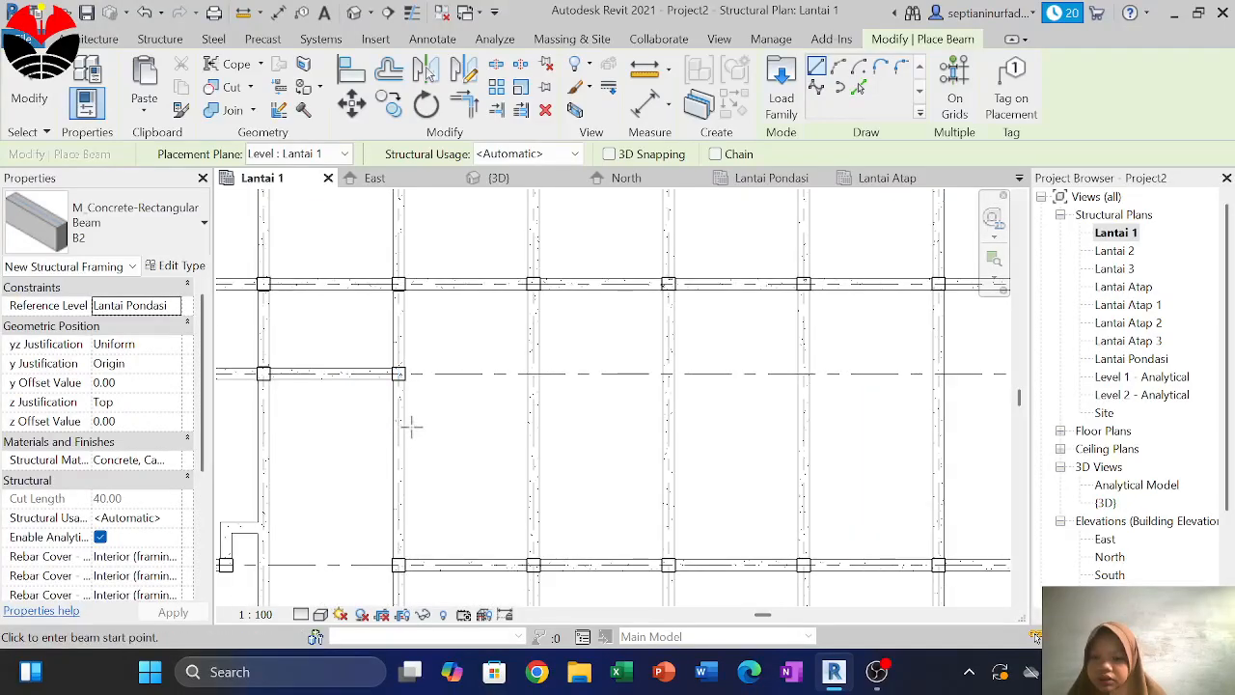
scroll(406, 416, "up", 2)
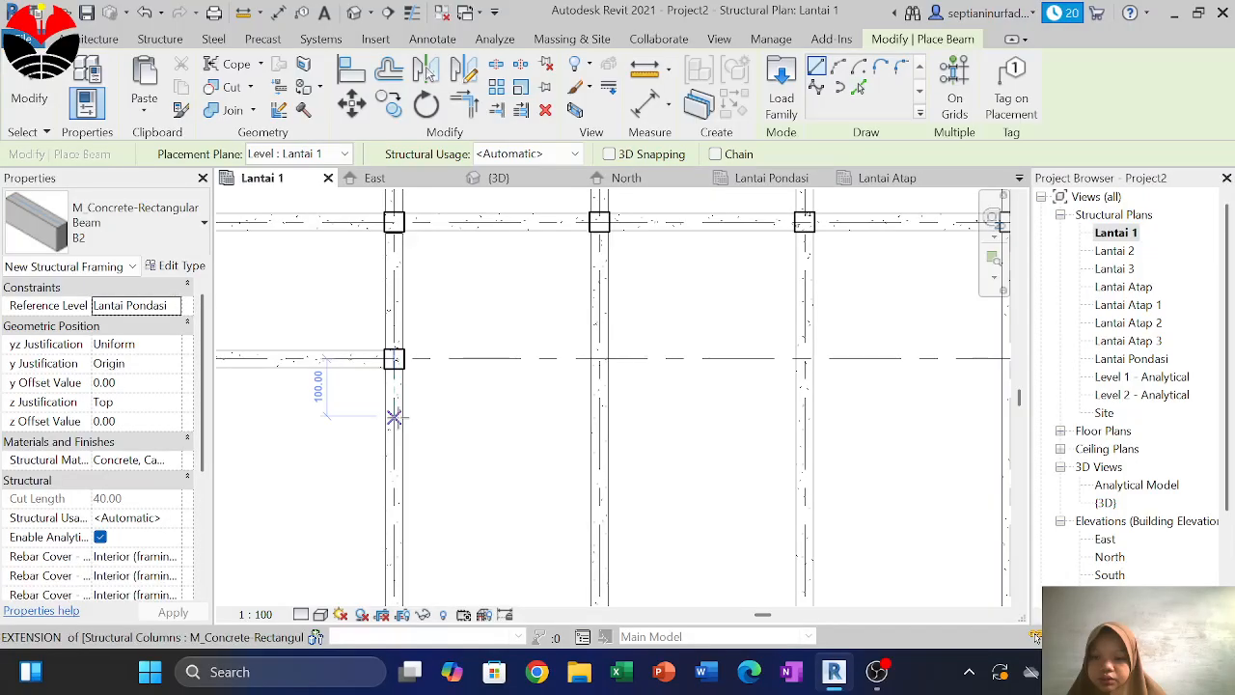
left_click(396, 415)
scroll(461, 416, "down", 4)
middle_click_drag(666, 438, 496, 455)
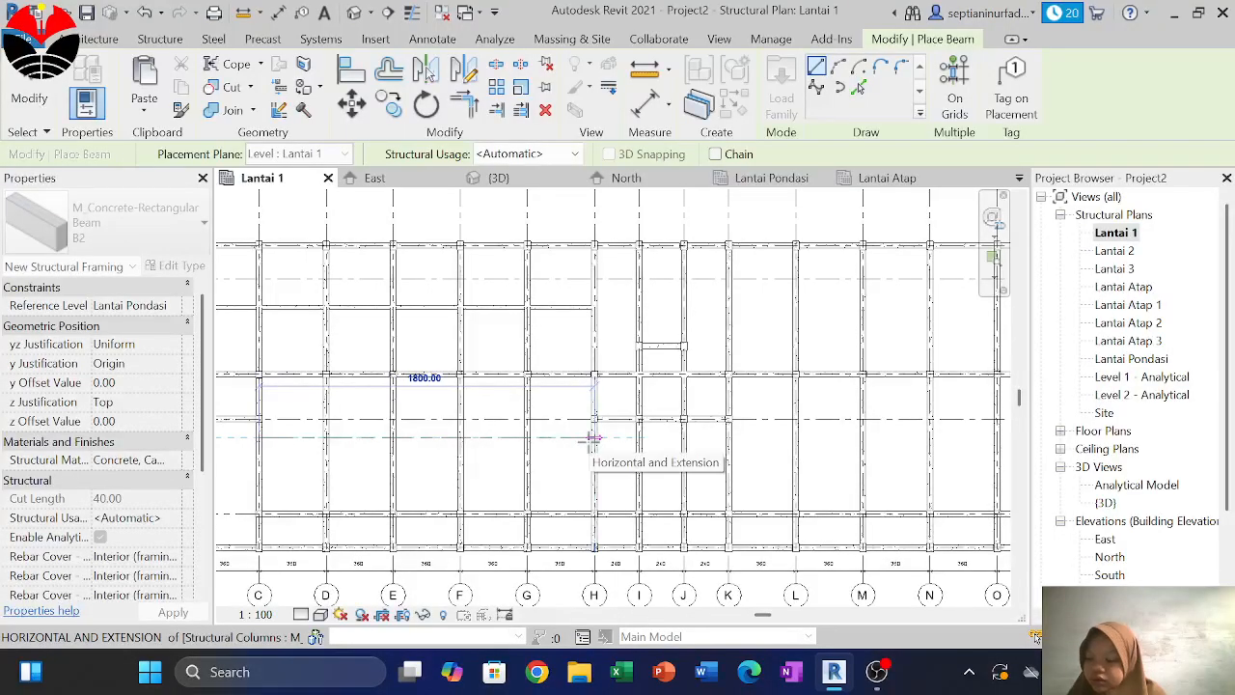
scroll(594, 439, "up", 3)
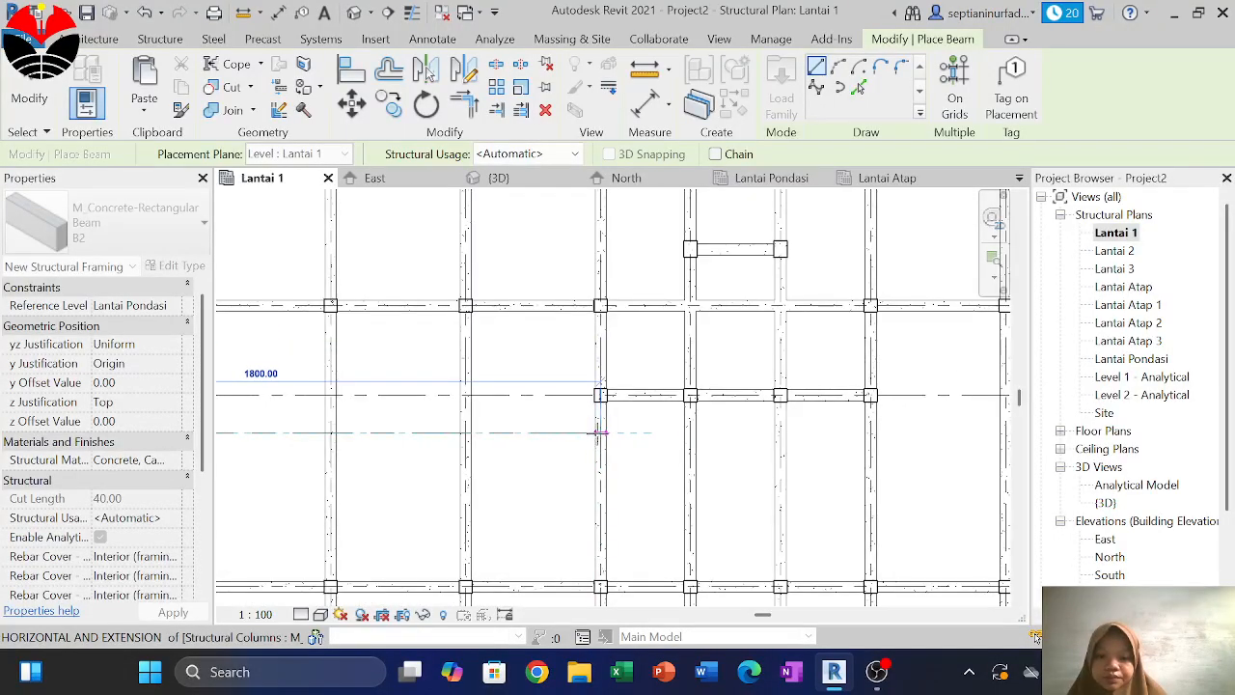
scroll(590, 434, "down", 5)
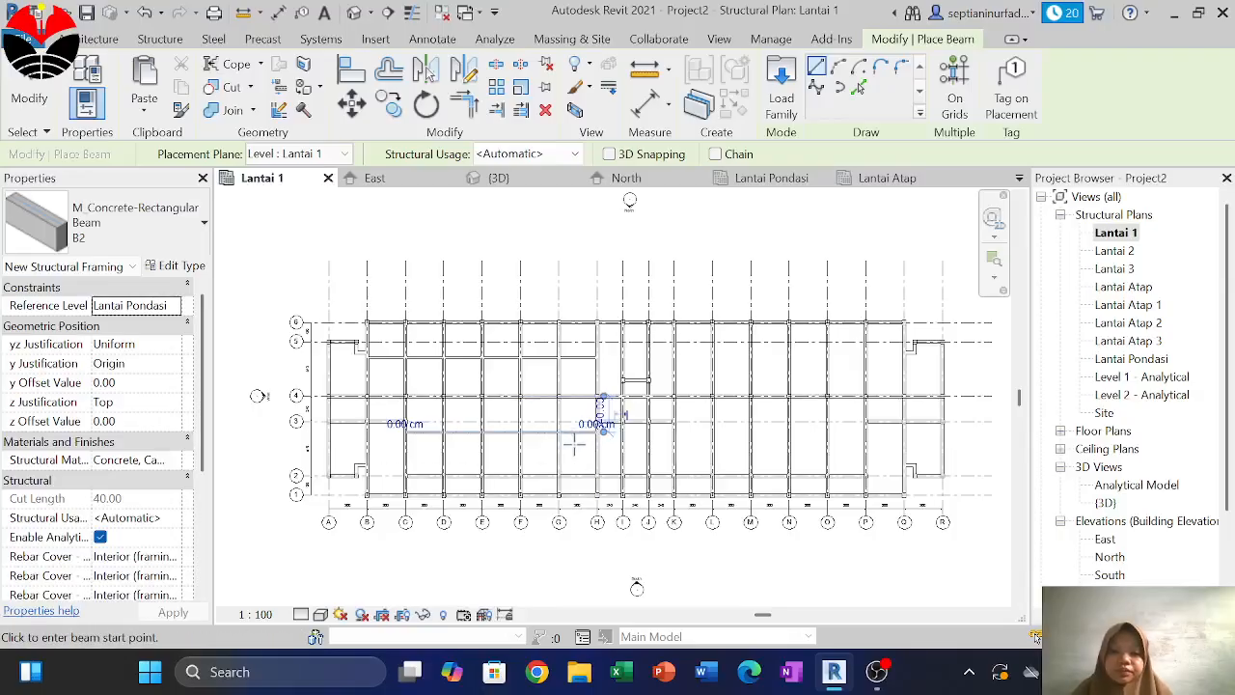
key("Escape")
key("Escape")
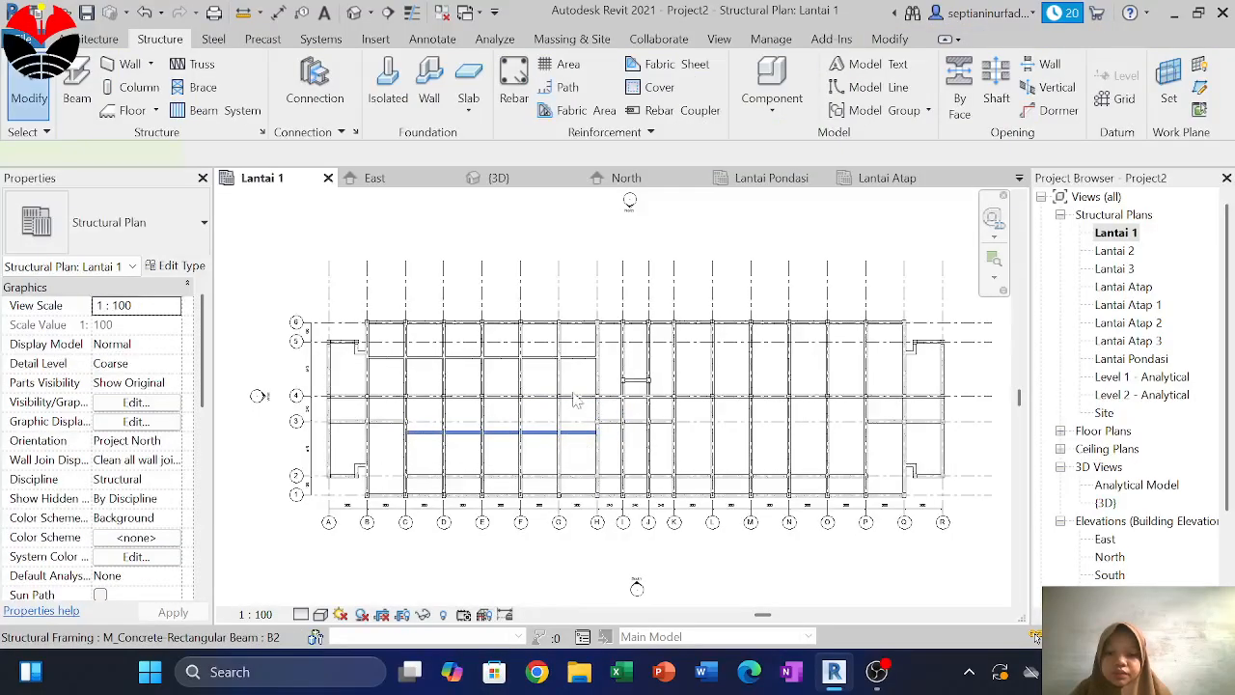
Mirror copies of both B2 beams about a vertical axis through the midpoint of the grid 1 beam between I and J
left_click(575, 400)
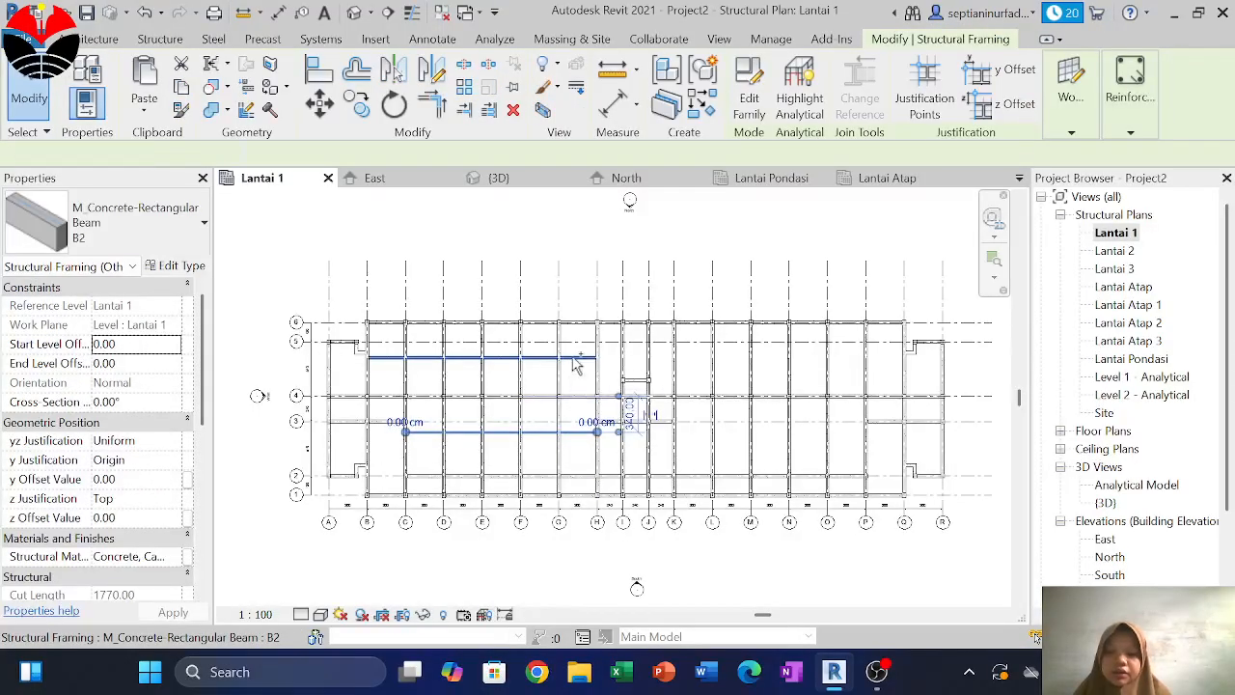
left_click(574, 360, "ctrl")
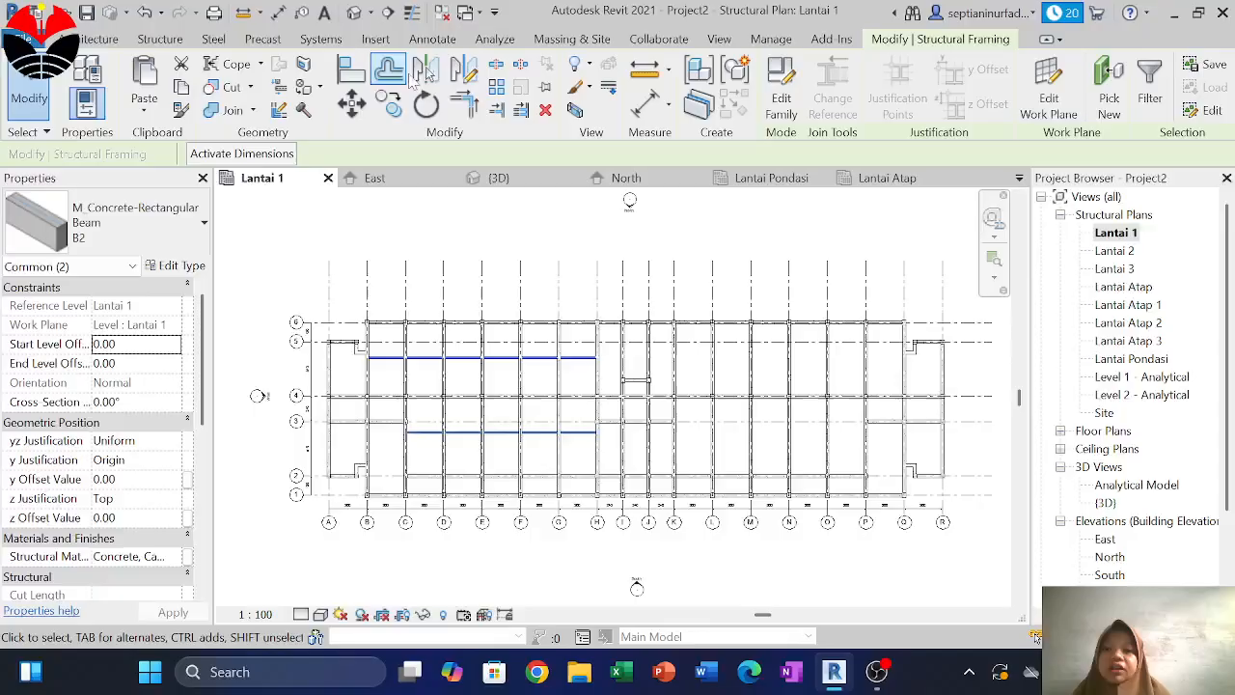
left_click(463, 69)
scroll(649, 487, "up", 4)
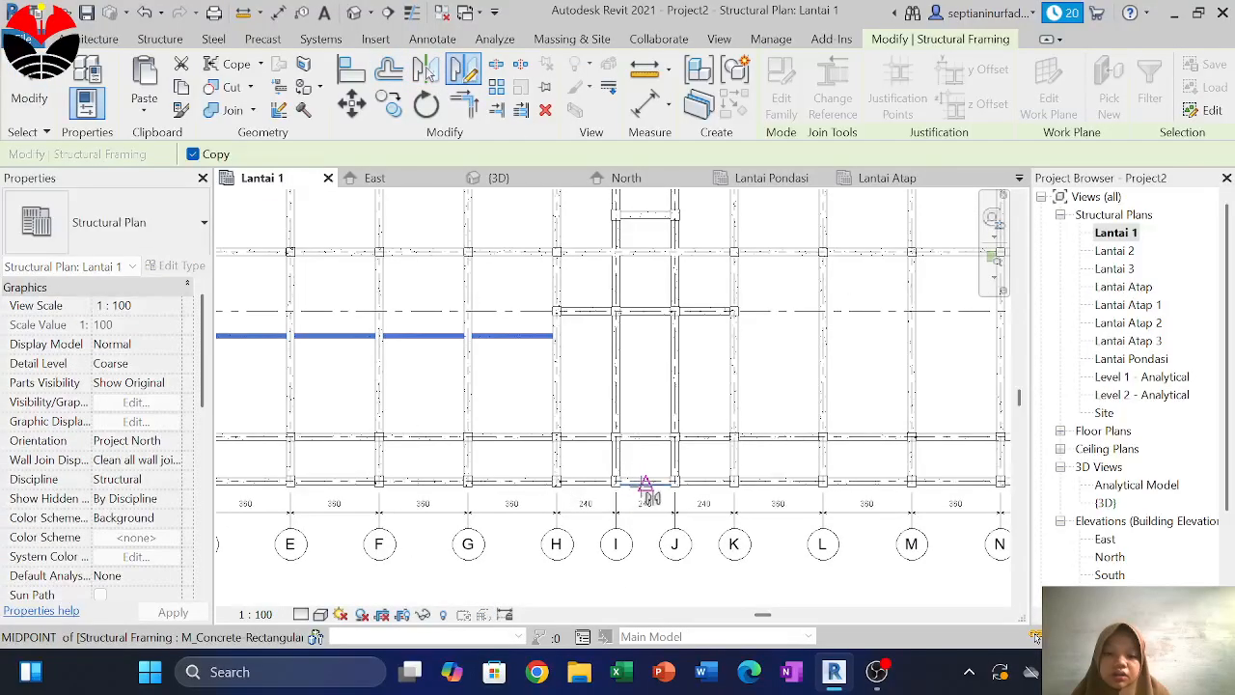
left_click(644, 481)
left_click(644, 399)
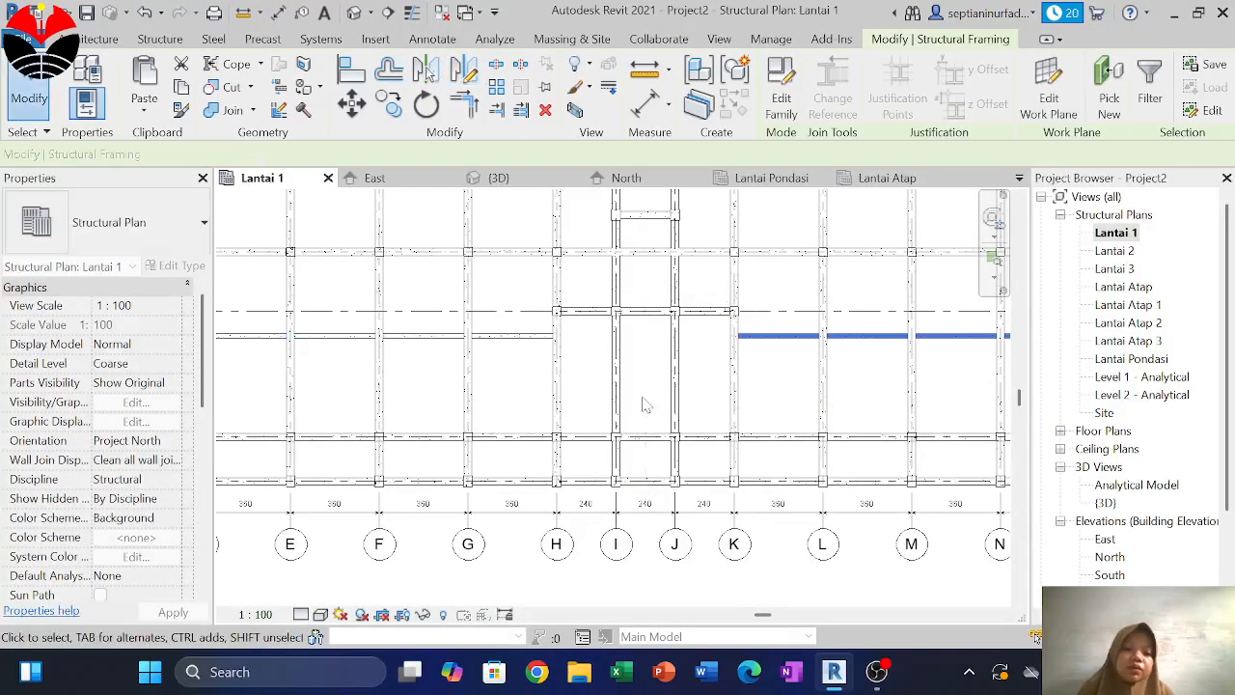
key("Escape")
scroll(618, 436, "down", 3)
middle_click_drag(618, 436, 589, 470)
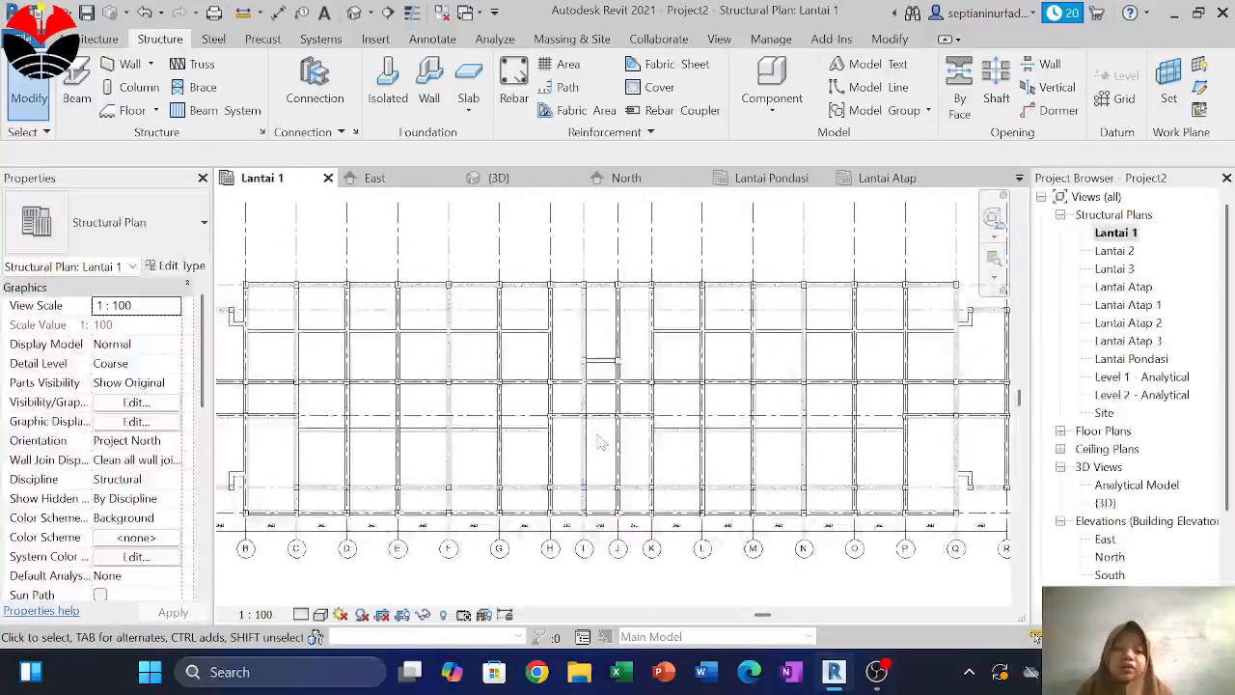
Copy the four B2 beams, paste them aligned to Lantai 2 and Lantai 3, and open the Lantai 2 plan
left_click(816, 439)
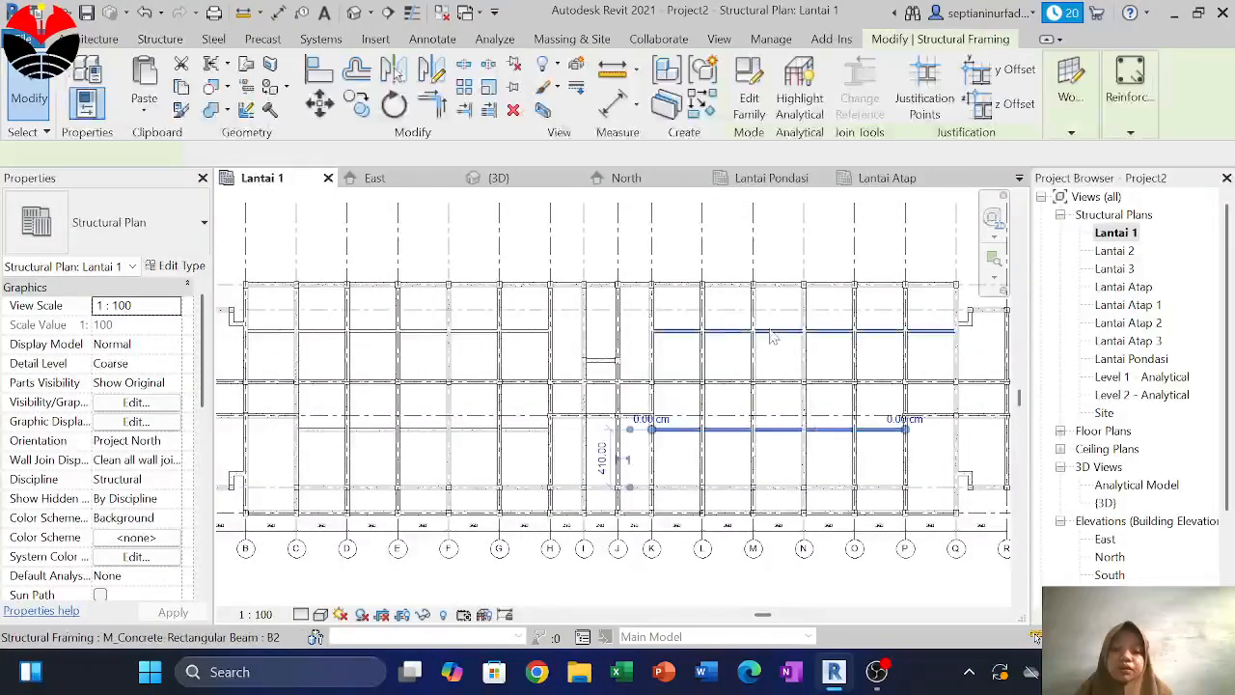
left_click(770, 331, "ctrl")
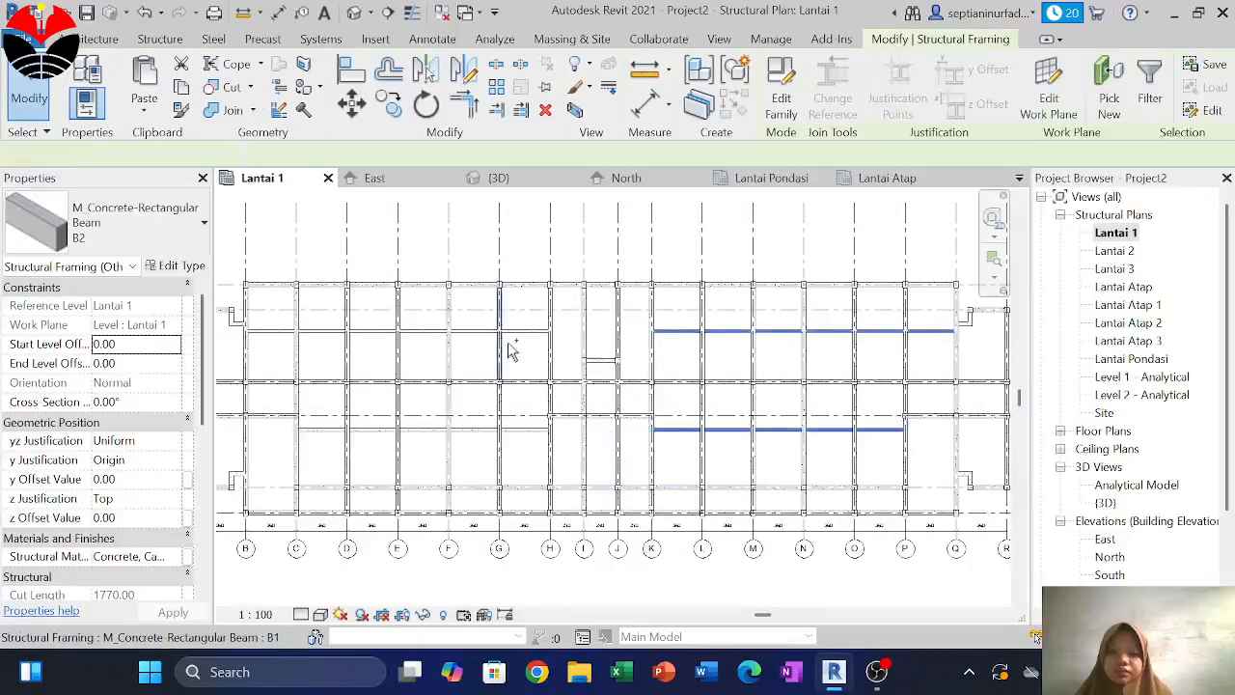
left_click(519, 333, "ctrl")
left_click(528, 431, "ctrl")
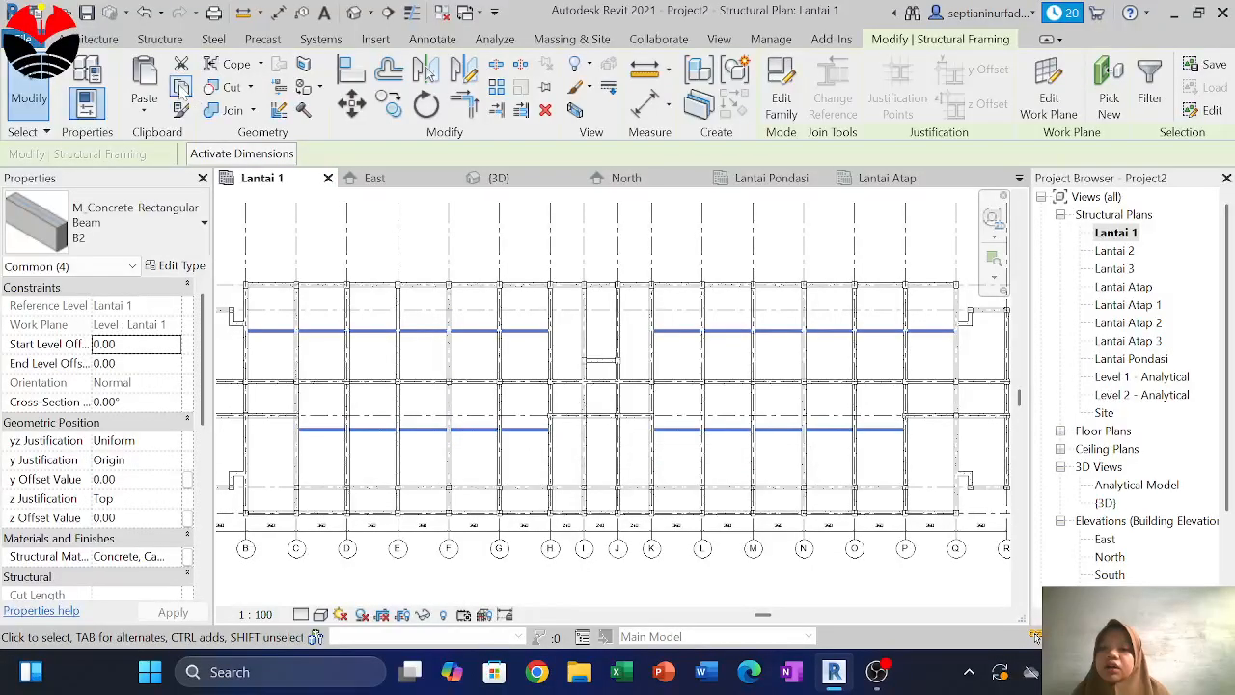
left_click(180, 87)
left_click(144, 120)
left_click(206, 178)
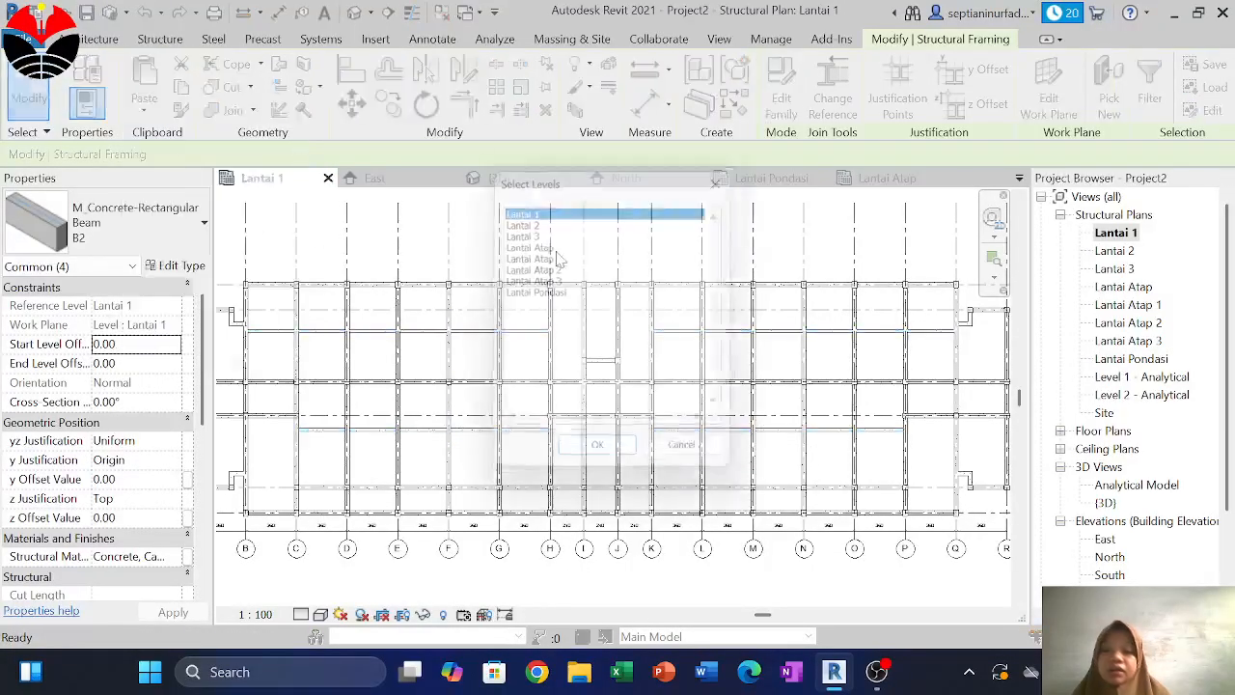
left_click_drag(537, 219, 540, 235)
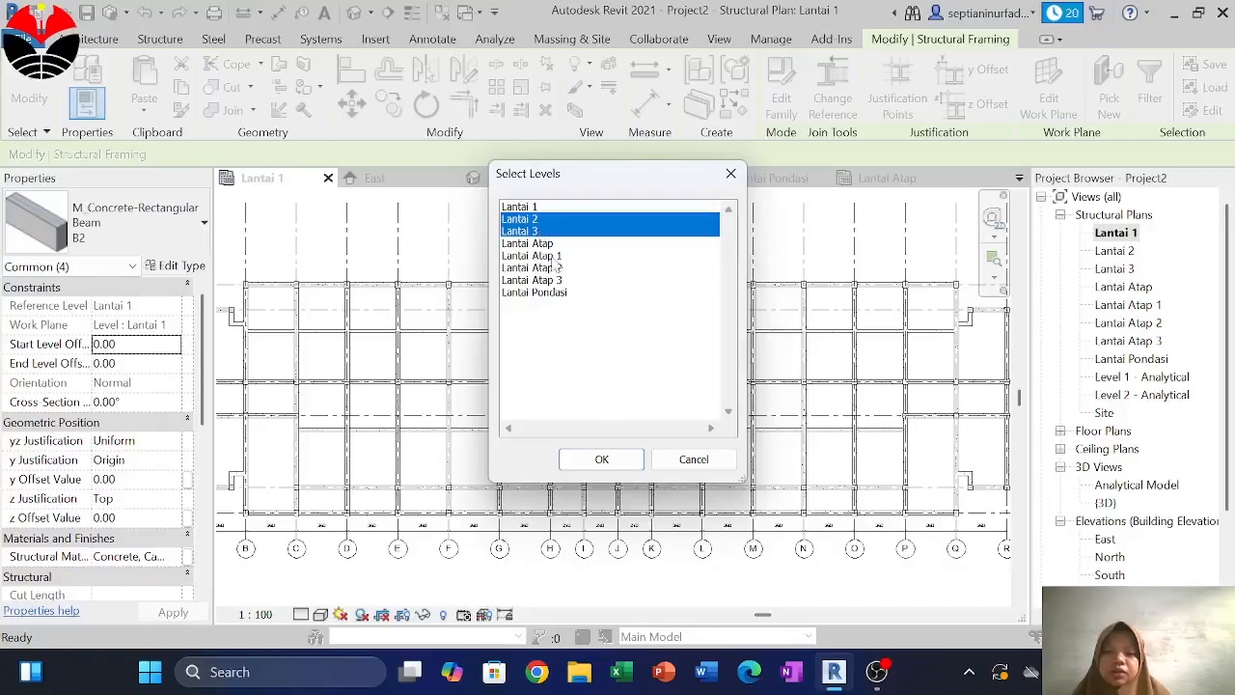
left_click(599, 460)
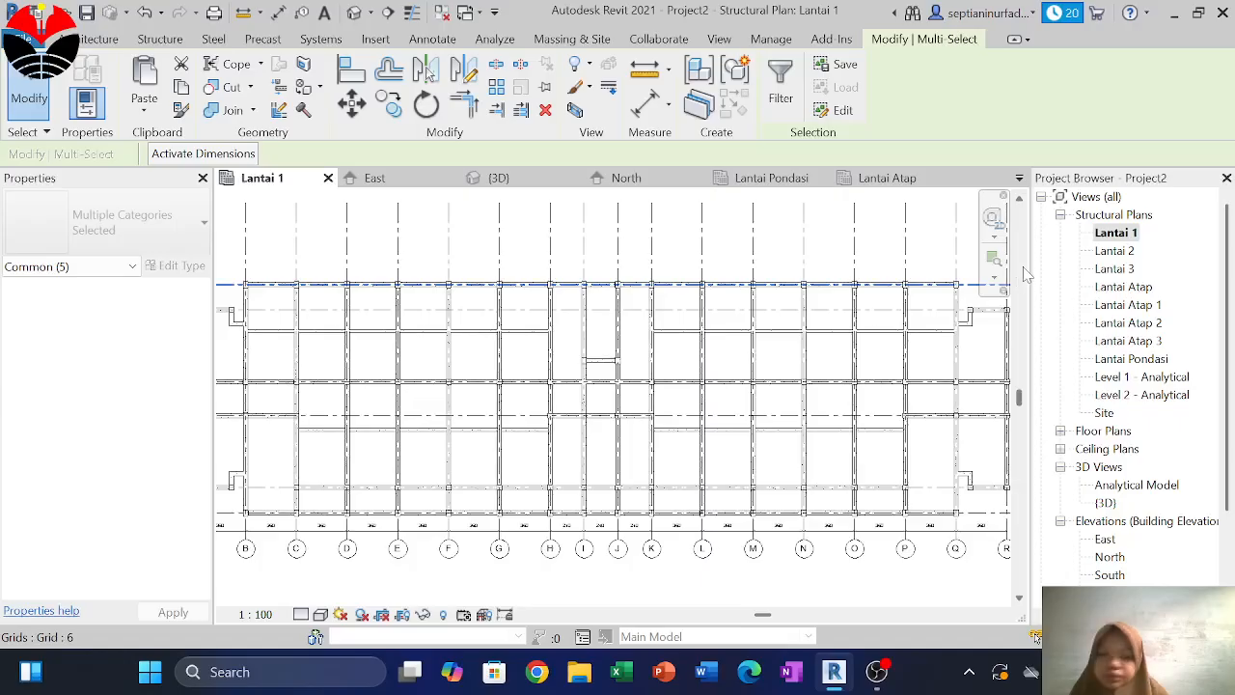
double_click(1115, 251)
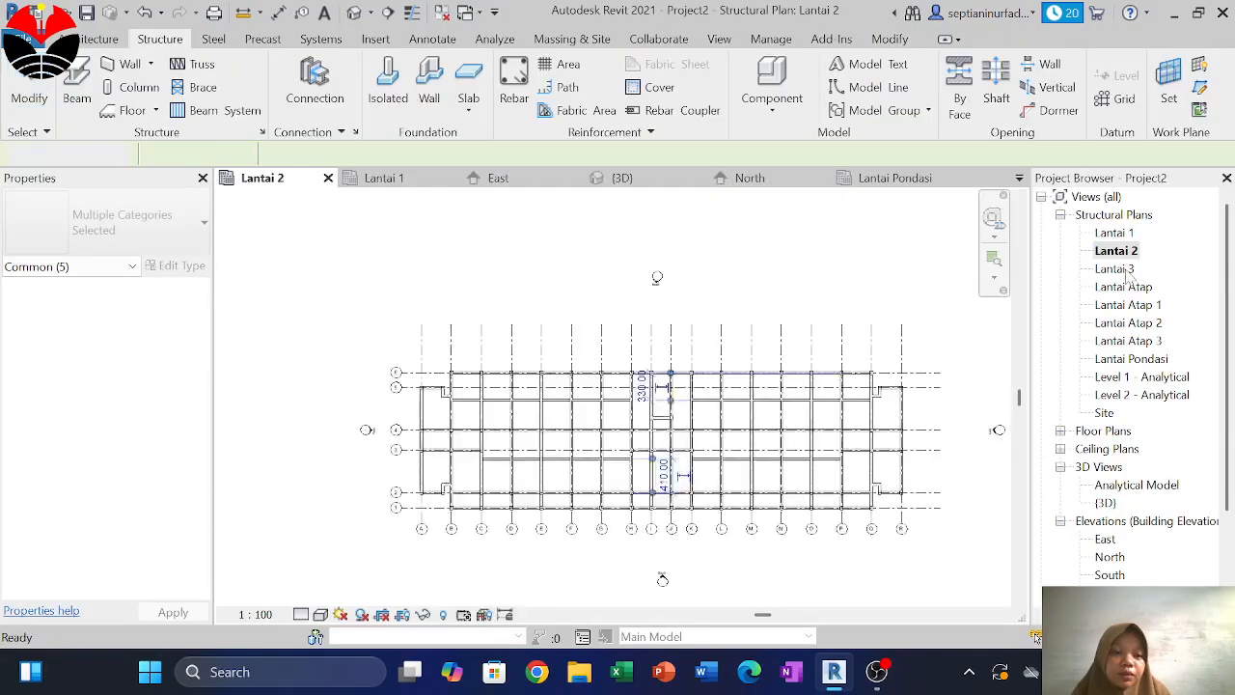
Delete the four B2 secondary beams from the Lantai 1 plan, two on each side of the building
double_click(1118, 269)
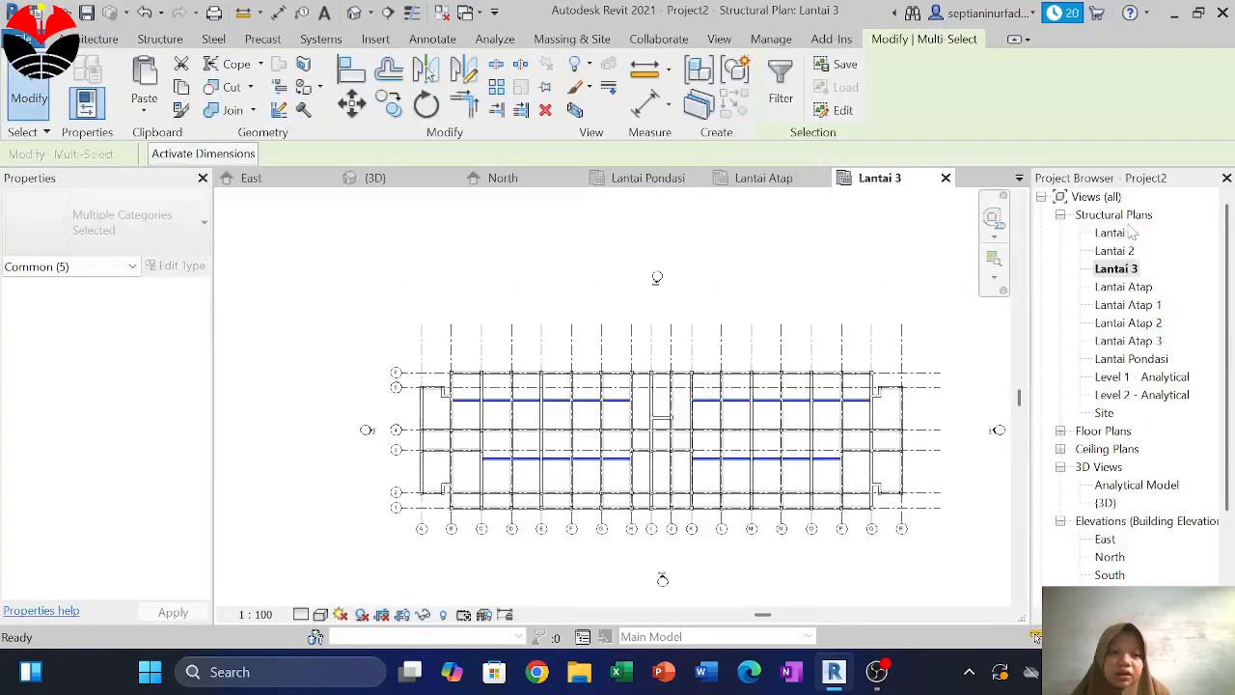
double_click(1117, 233)
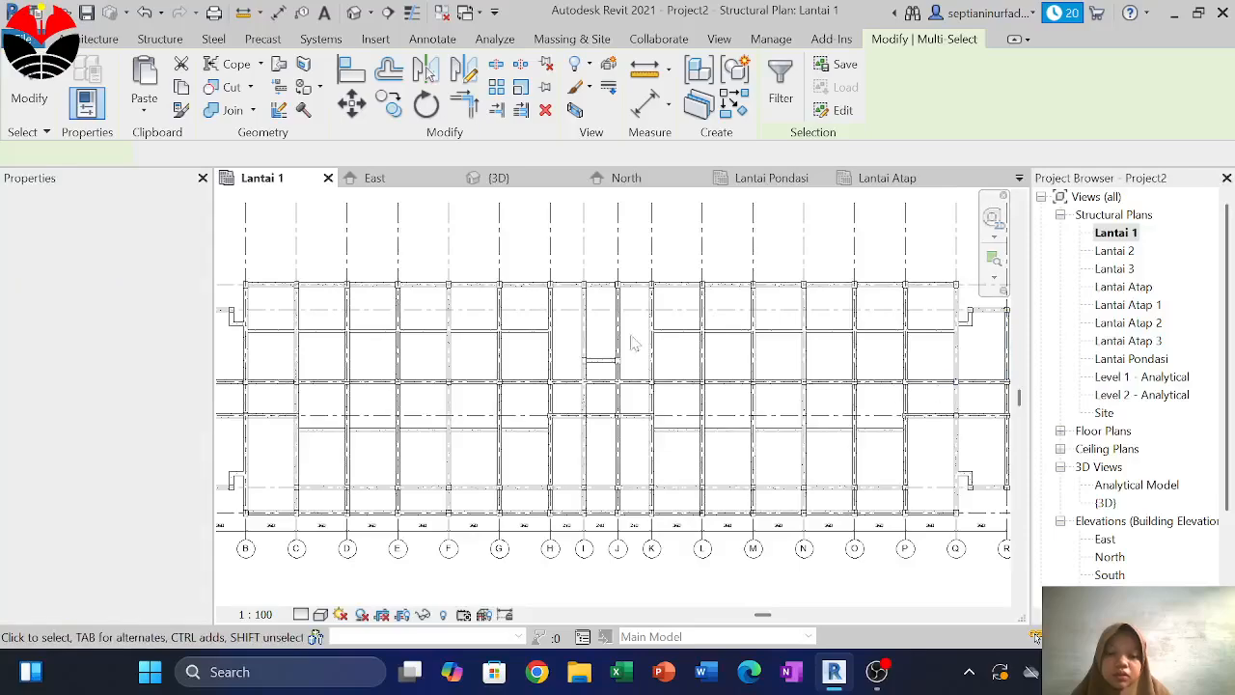
left_click(548, 334)
key("Delete")
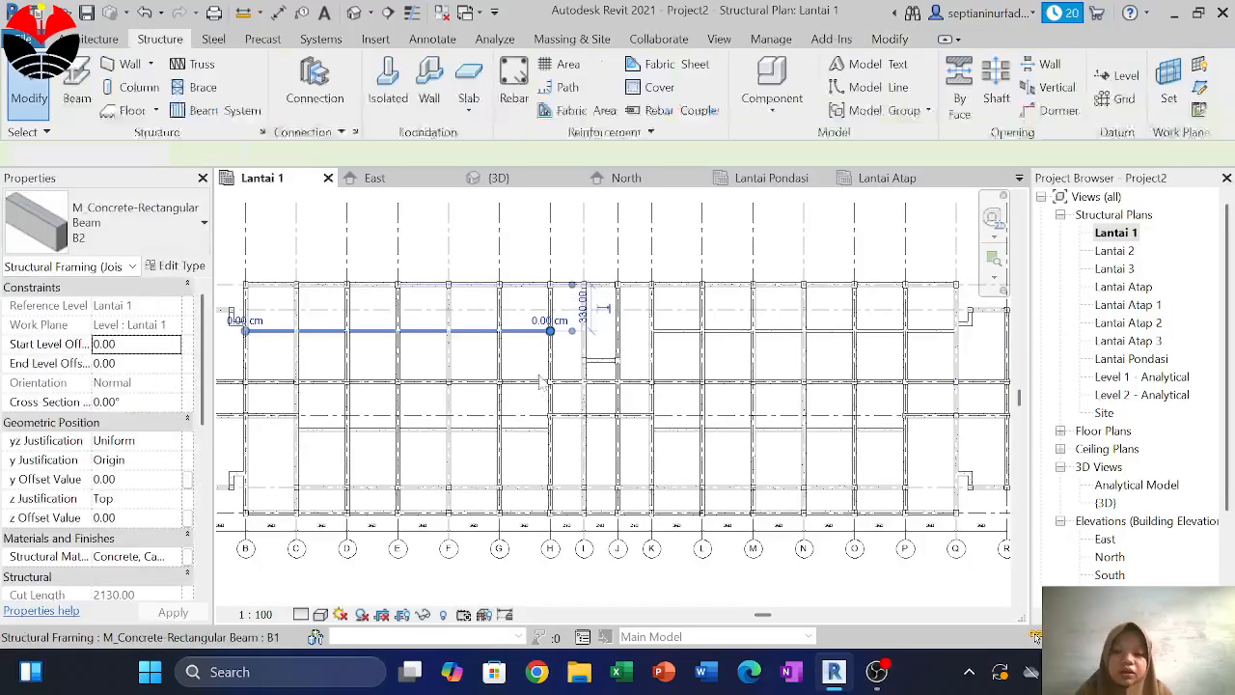
left_click(540, 431)
key("Delete")
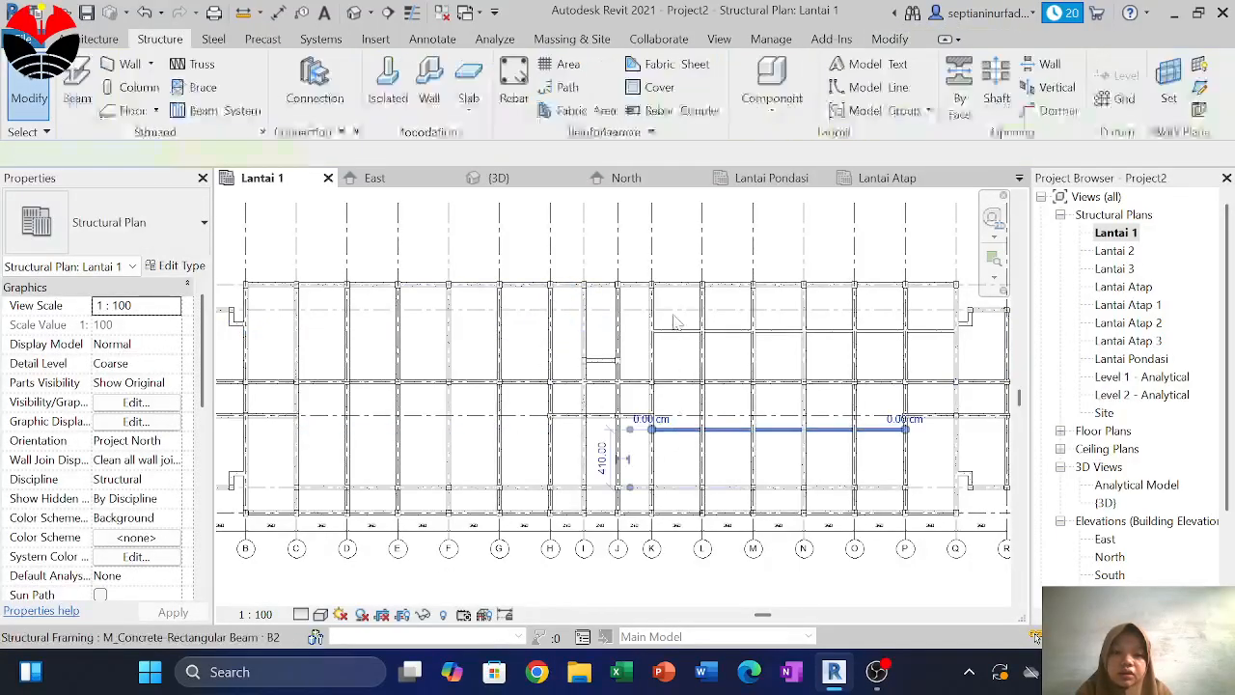
left_click(685, 333)
key("Delete")
scroll(685, 335, "down", 3)
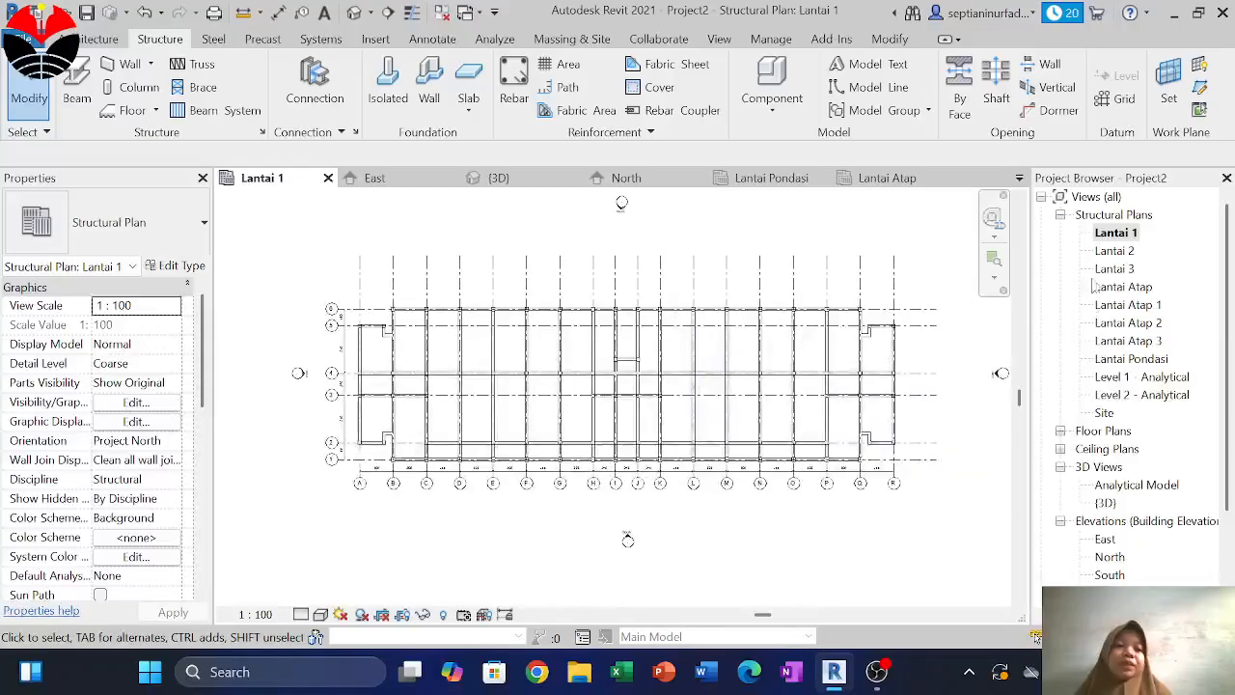
Check the beam layout on the Lantai 3 plan and return to the Lantai 1 plan
left_click(1114, 251)
double_click(1112, 268)
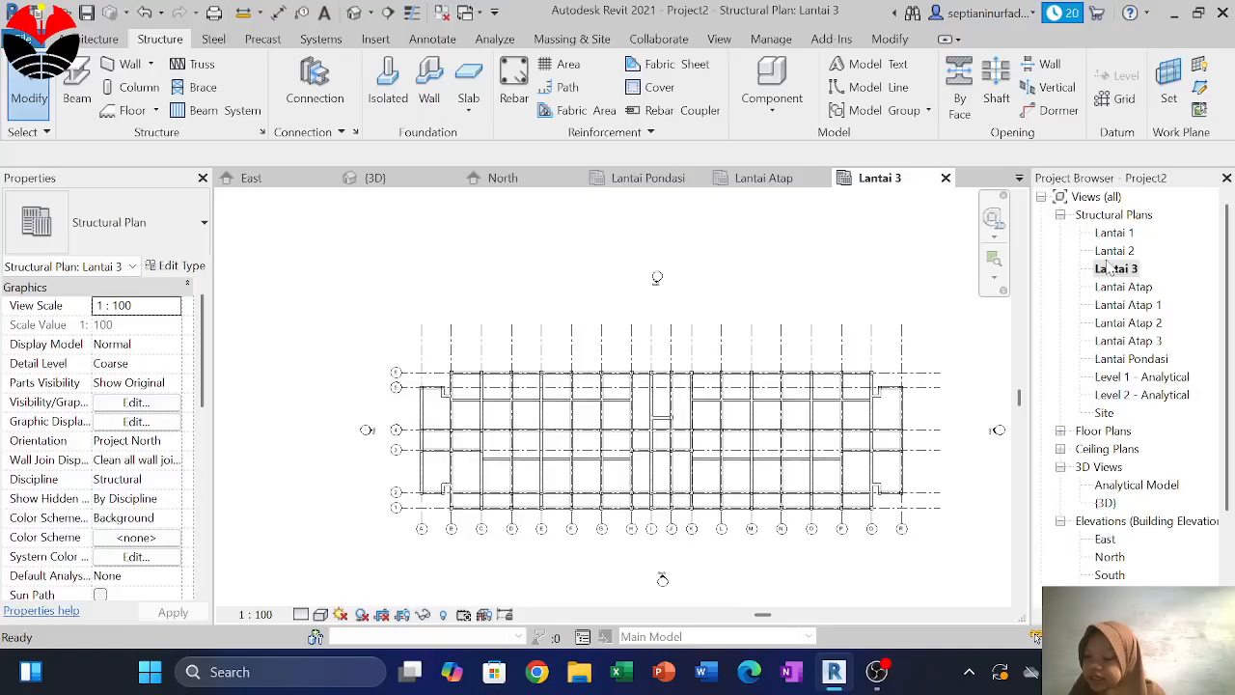
scroll(586, 350, "up", 2)
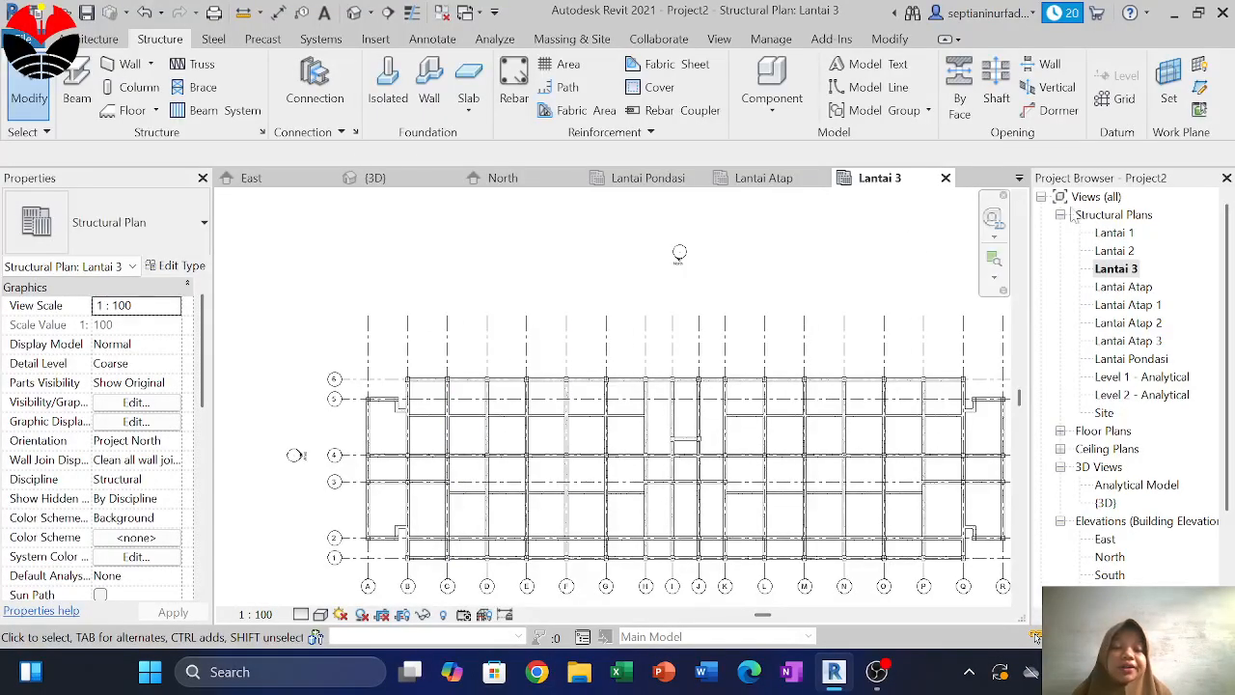
left_click(1114, 234)
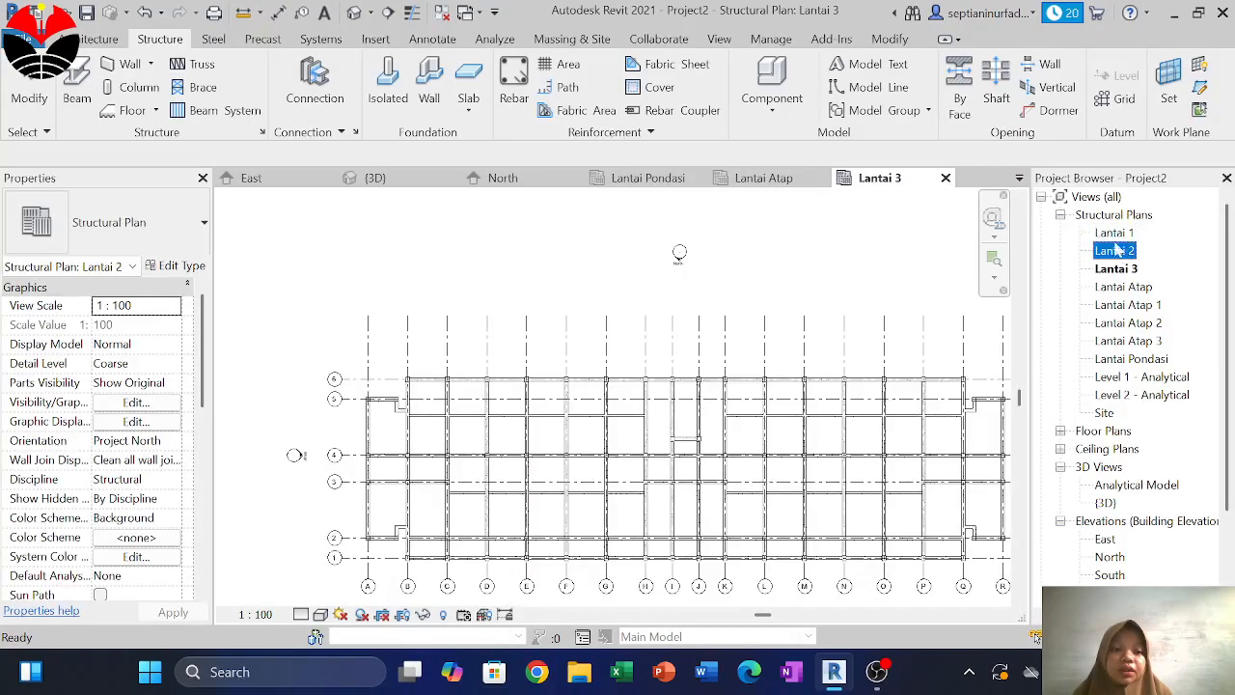
double_click(1114, 233)
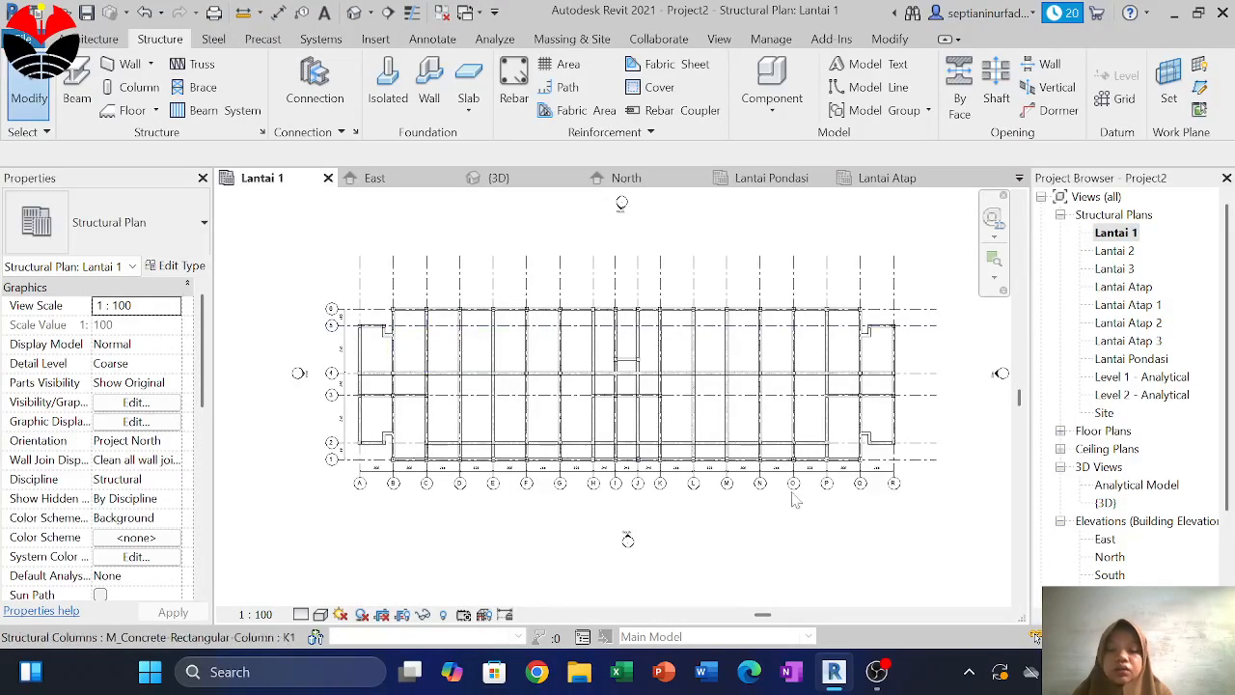
scroll(402, 318, "up", 2)
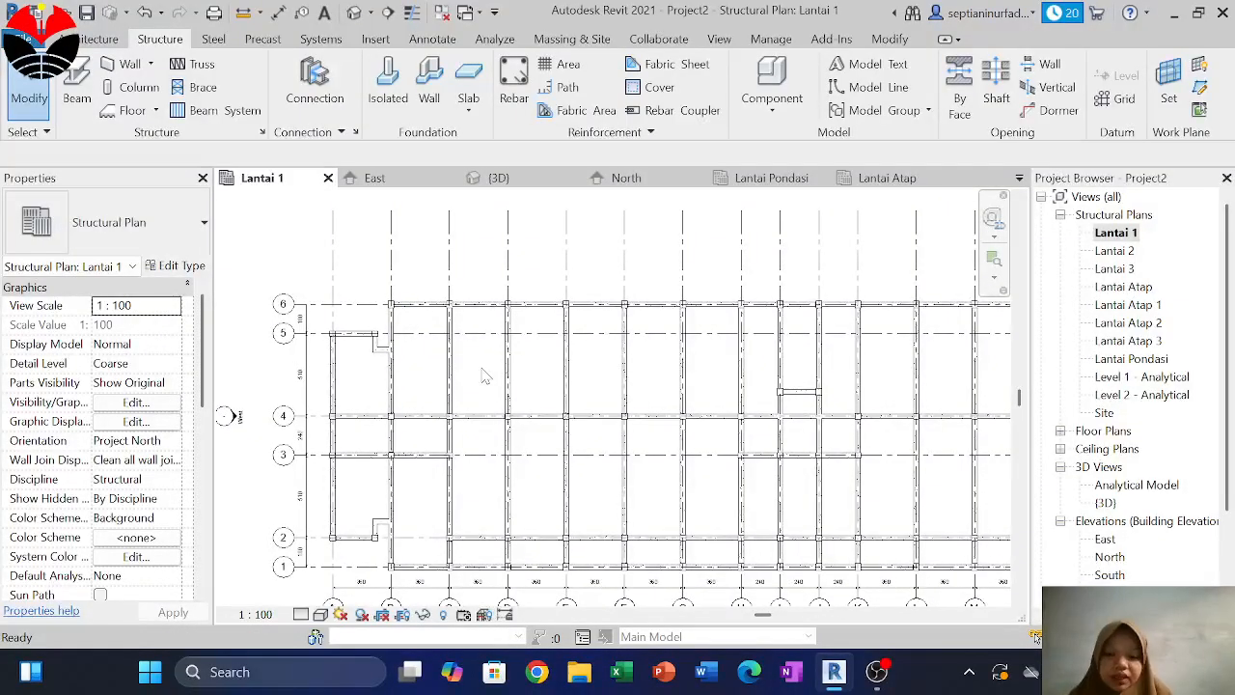
key("c")
key("l")
scroll(473, 328, "down", 2)
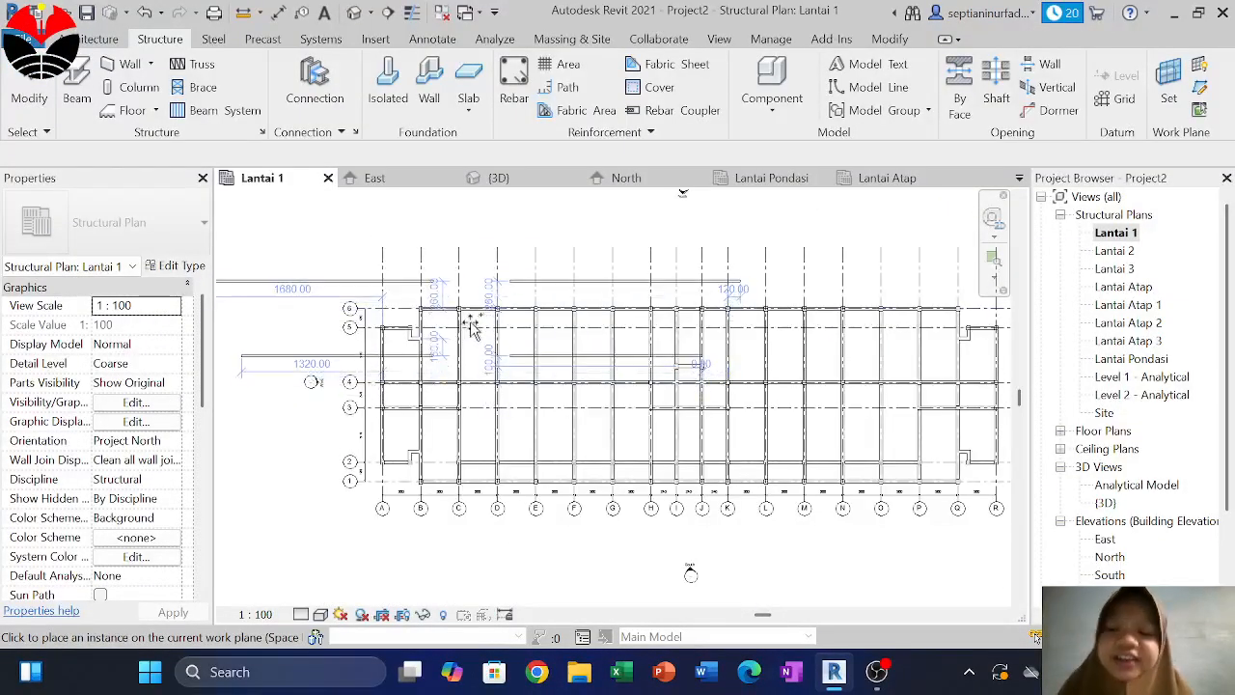
key("Escape")
key("Escape")
scroll(473, 328, "up", 2)
middle_click_drag(469, 331, 401, 297)
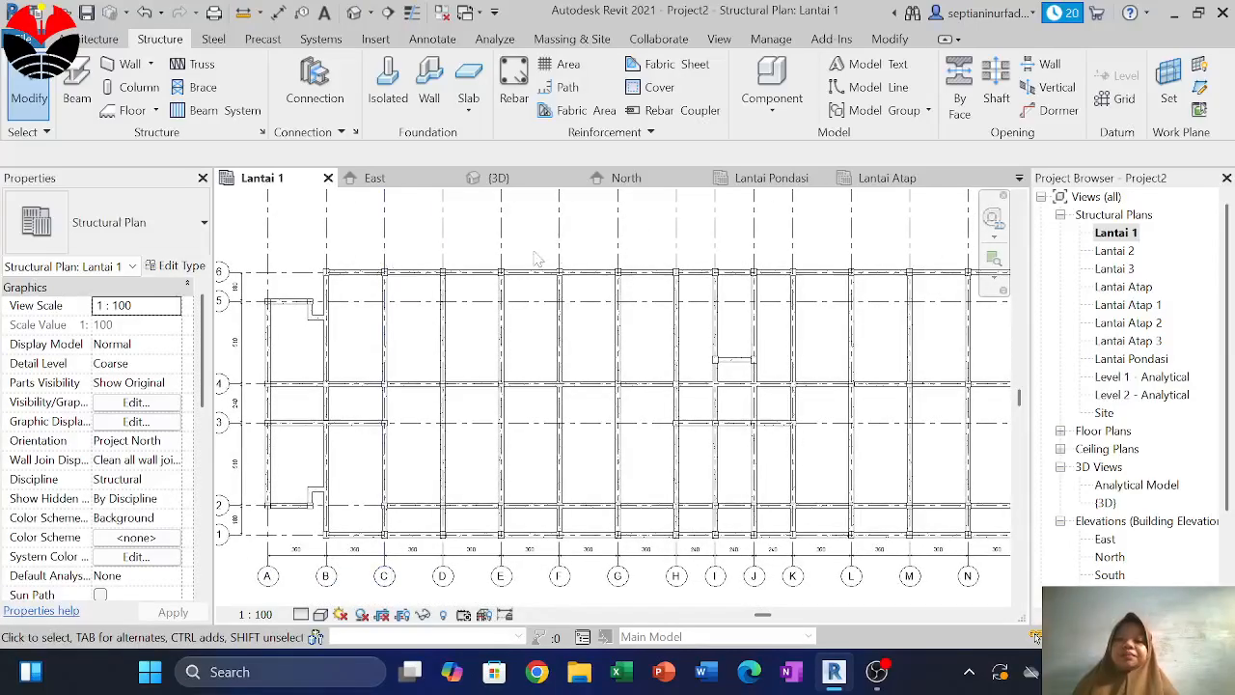
middle_click_drag(645, 258, 668, 280)
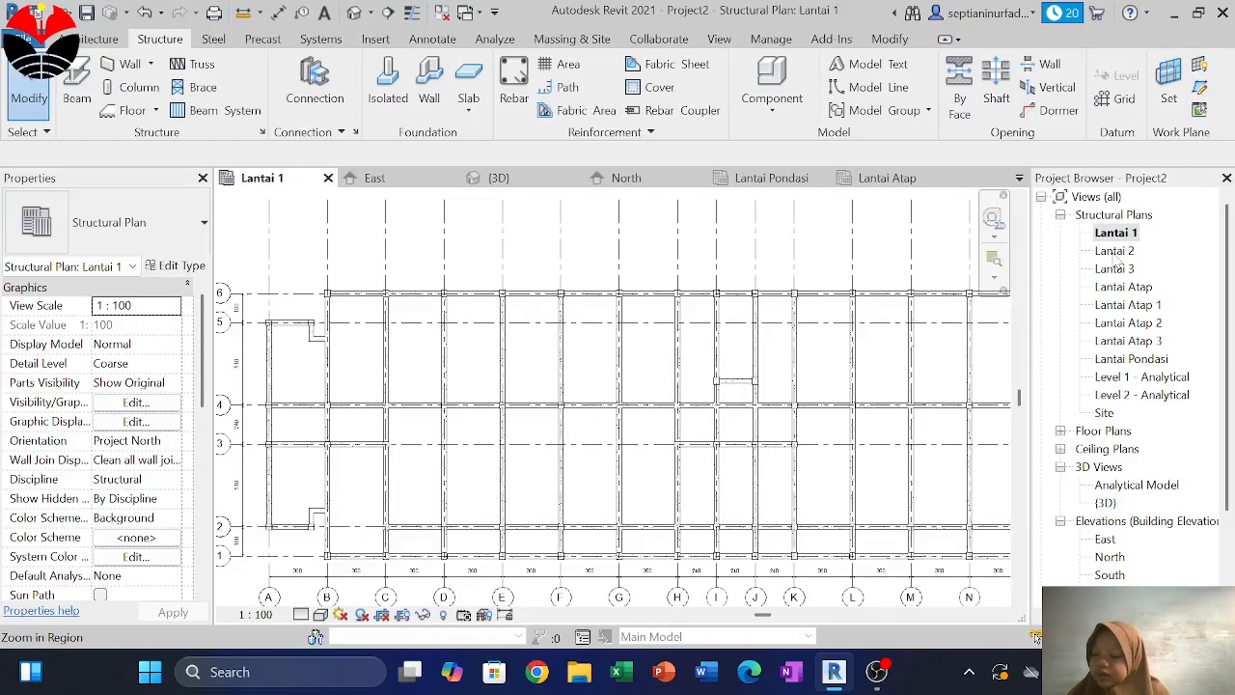
scroll(323, 259, "up", 2)
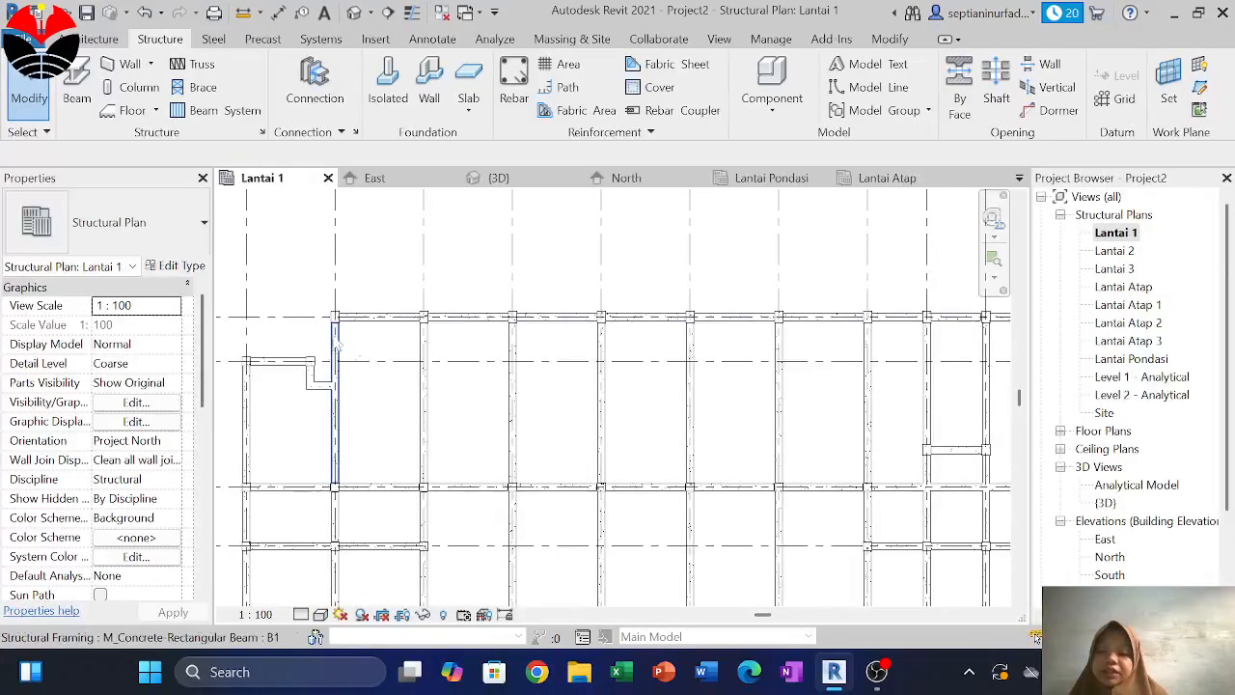
middle_click_drag(338, 286, 419, 315)
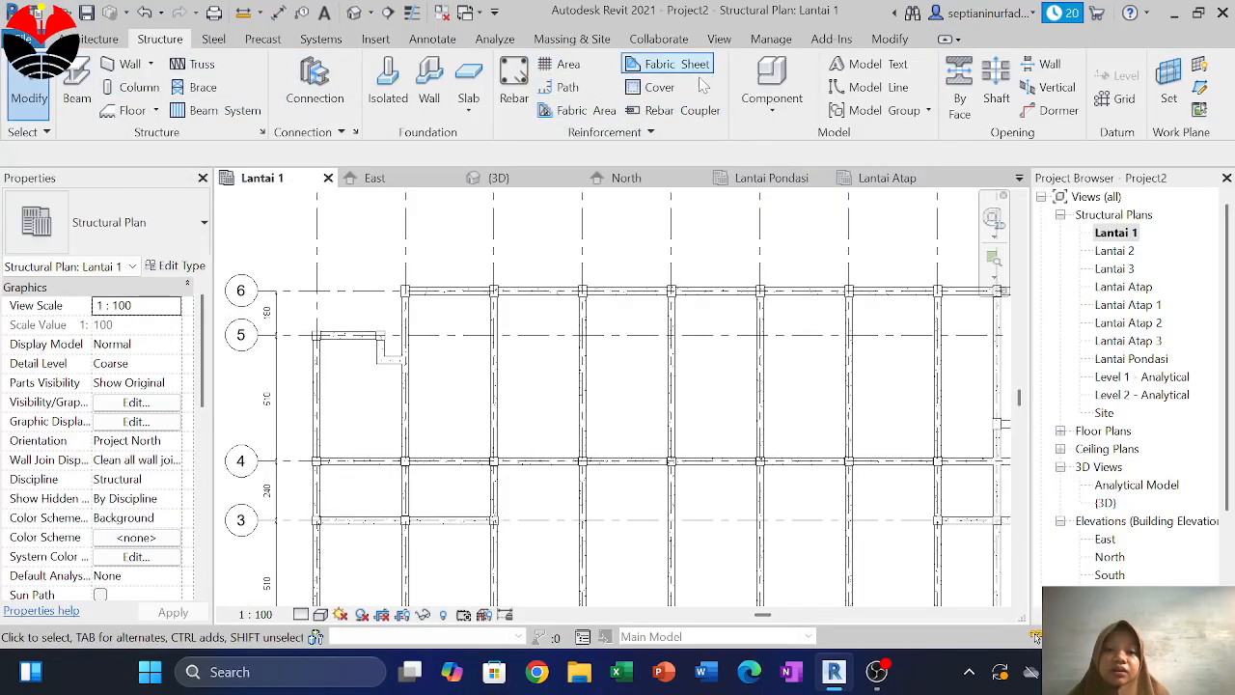
left_click(467, 84)
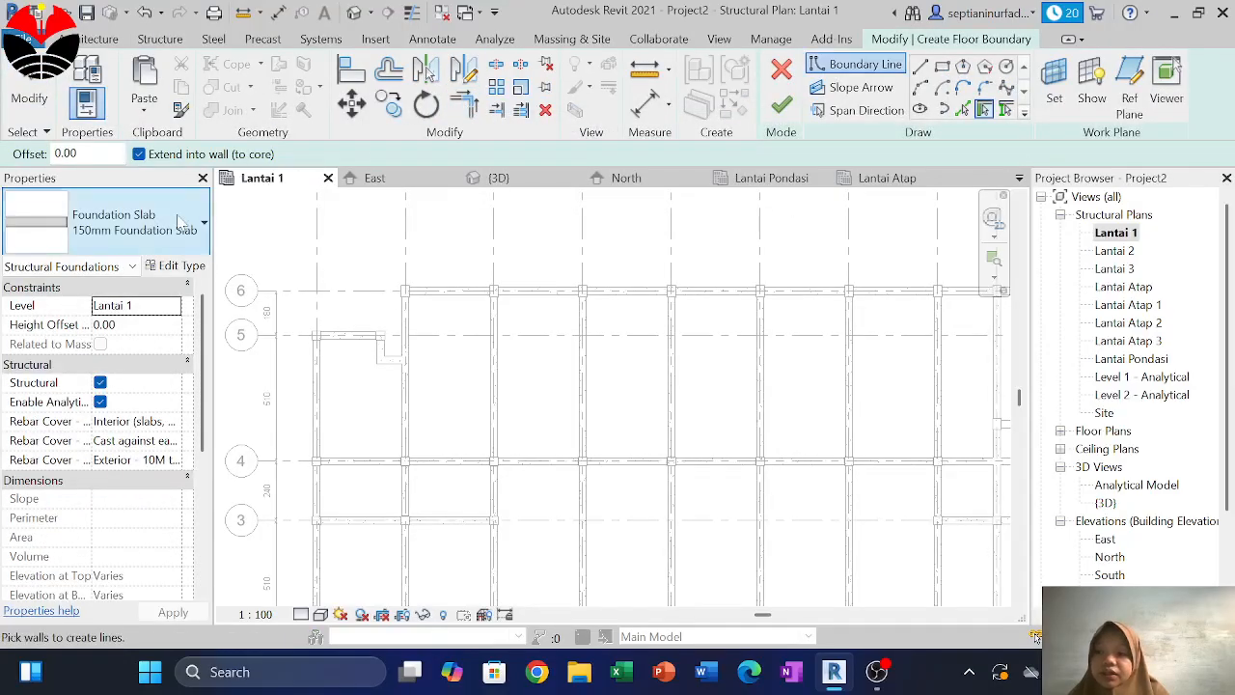
left_click(179, 221)
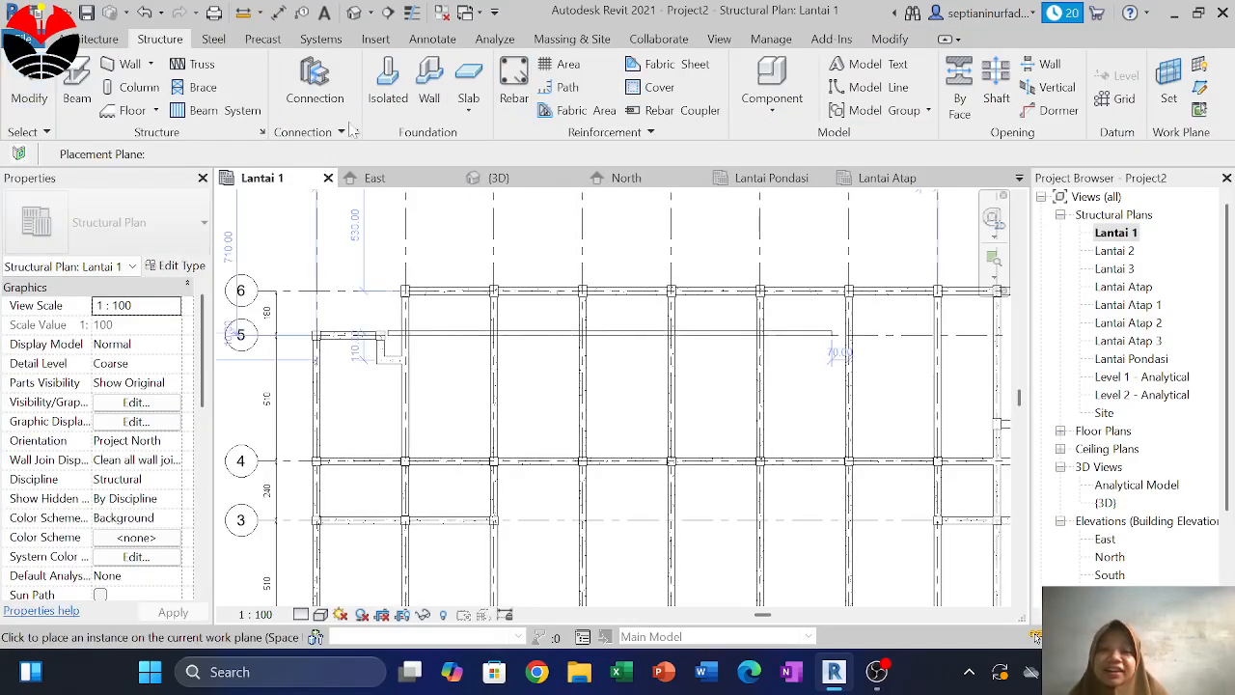
Start a structural floor on Lantai 1 and duplicate the Generic 300mm floor type under the name PL
left_click(154, 110)
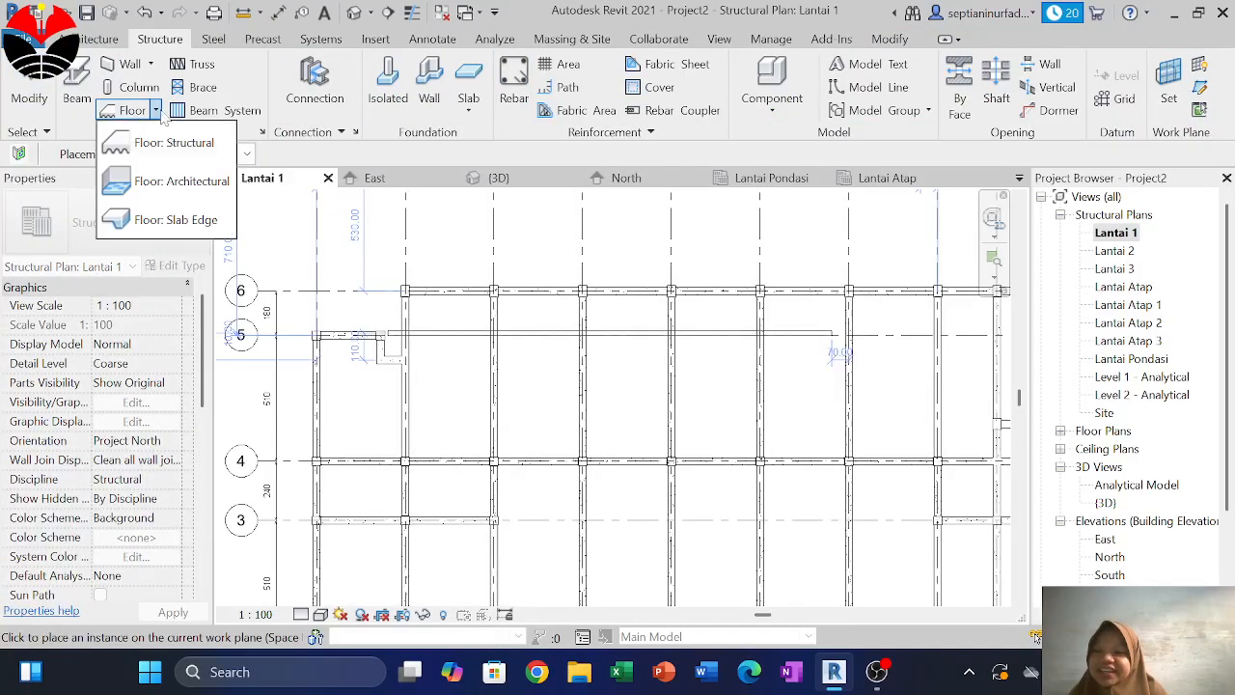
left_click(170, 145)
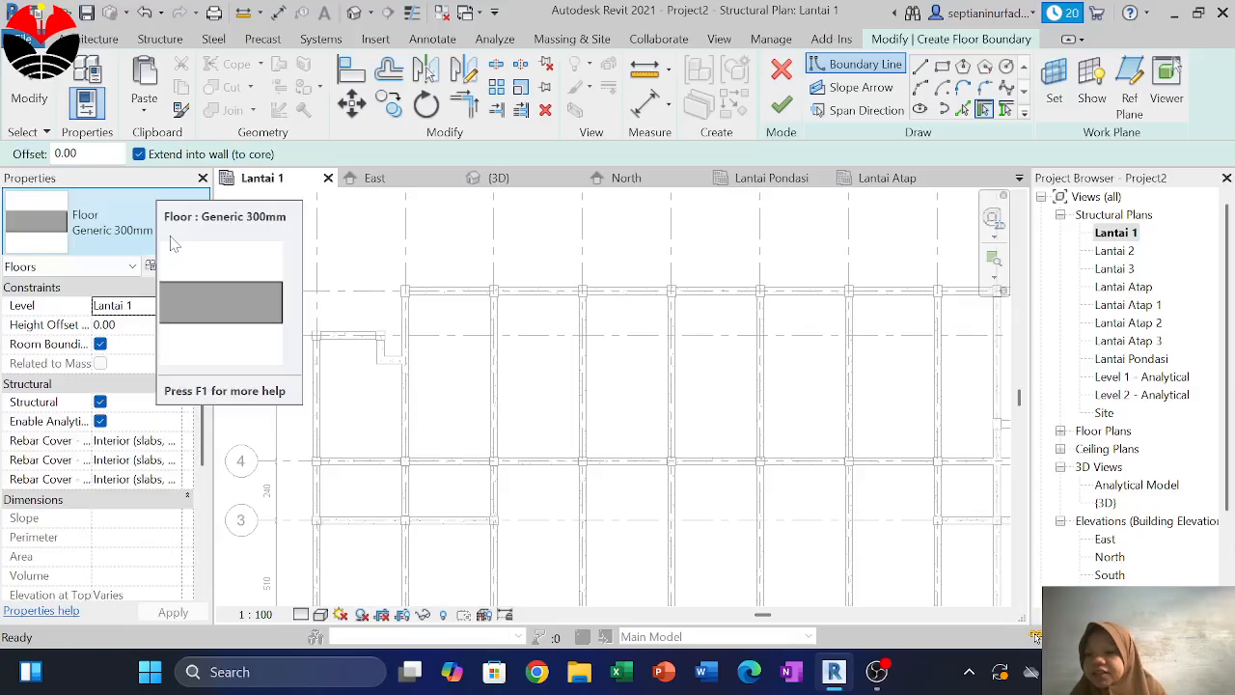
left_click(152, 235)
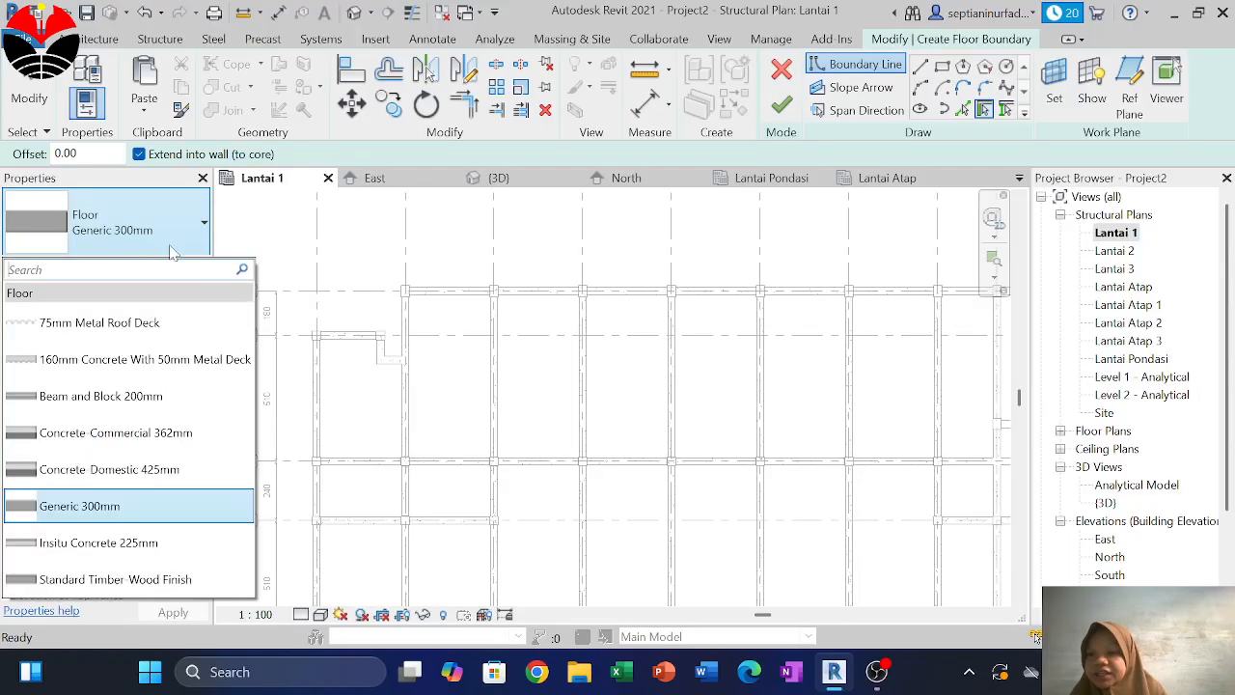
left_click(177, 514)
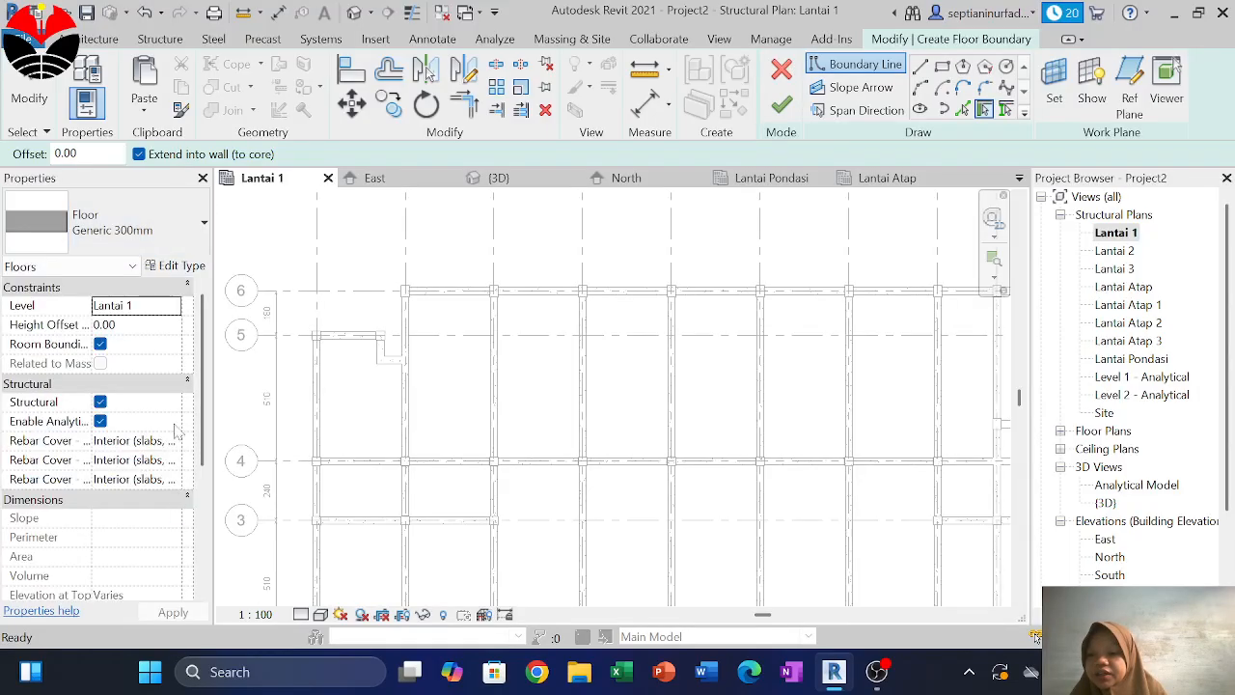
left_click(192, 267)
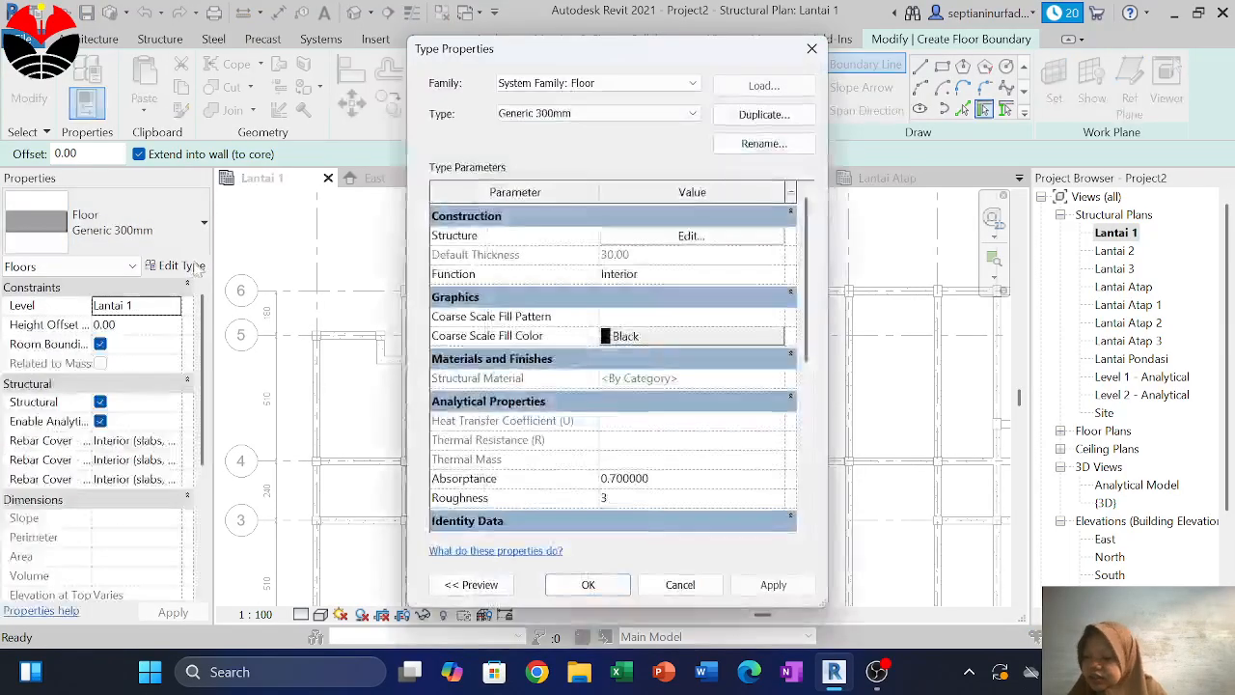
left_click(762, 113)
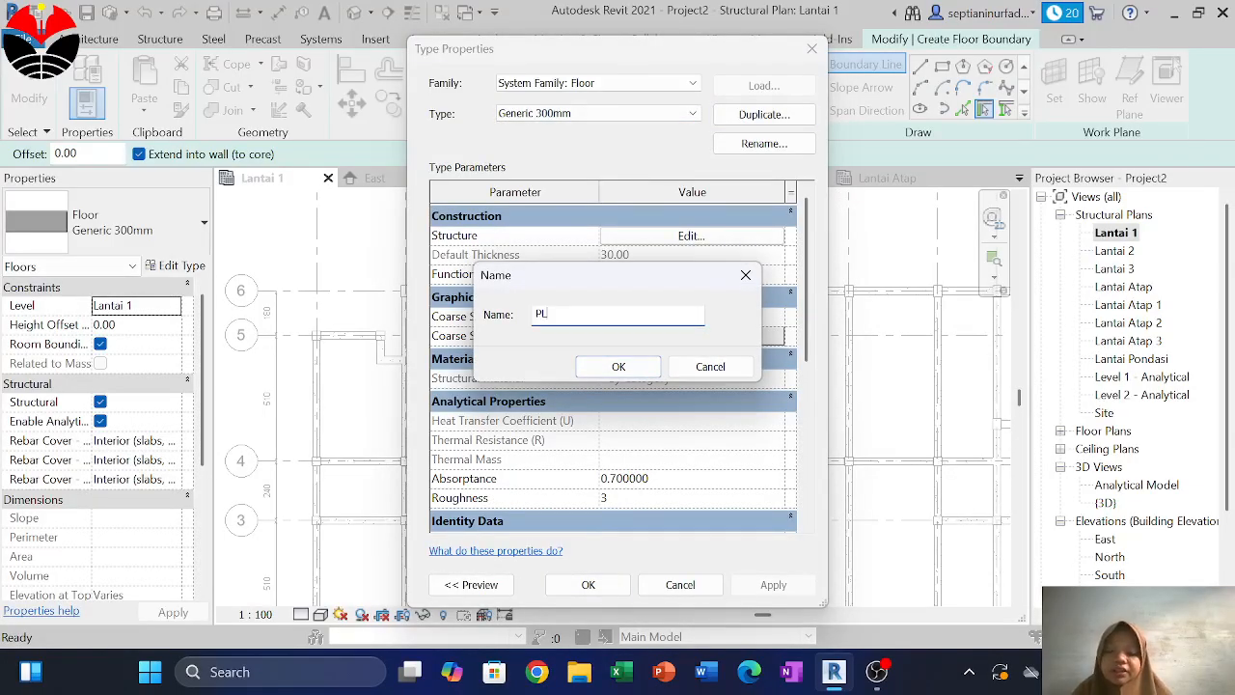
left_click(614, 366)
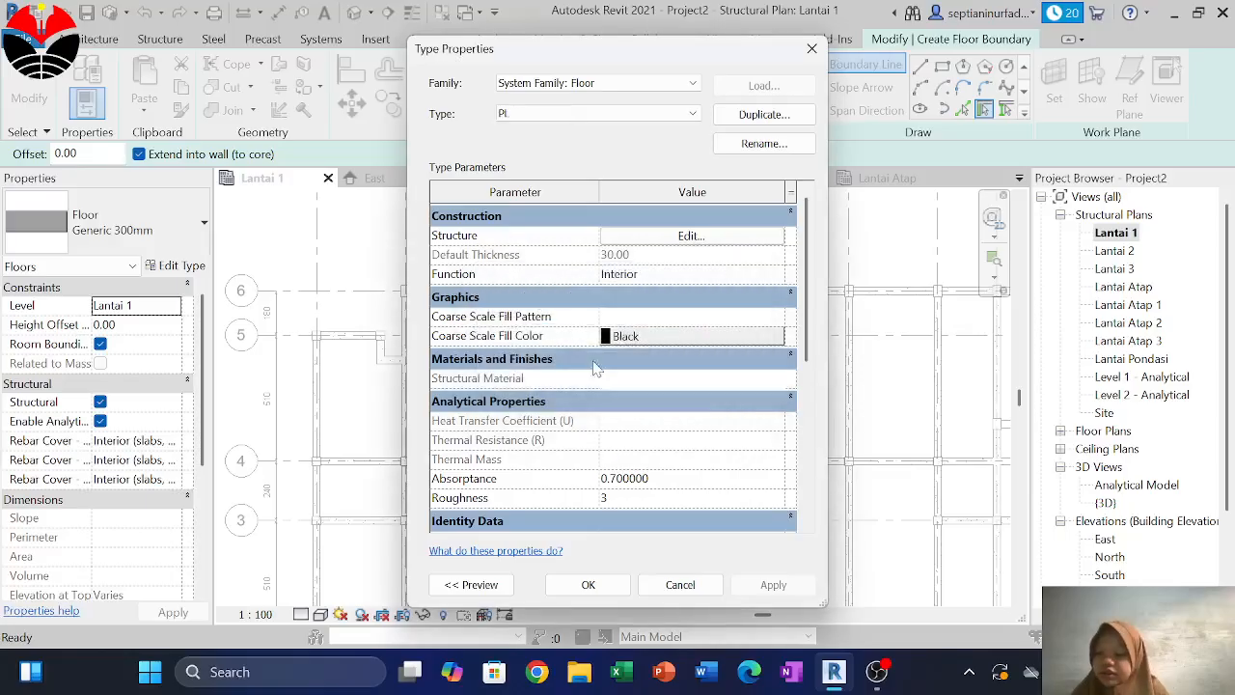
Set the structure layer thickness of the PL floor type to 15 cm
left_click(690, 236)
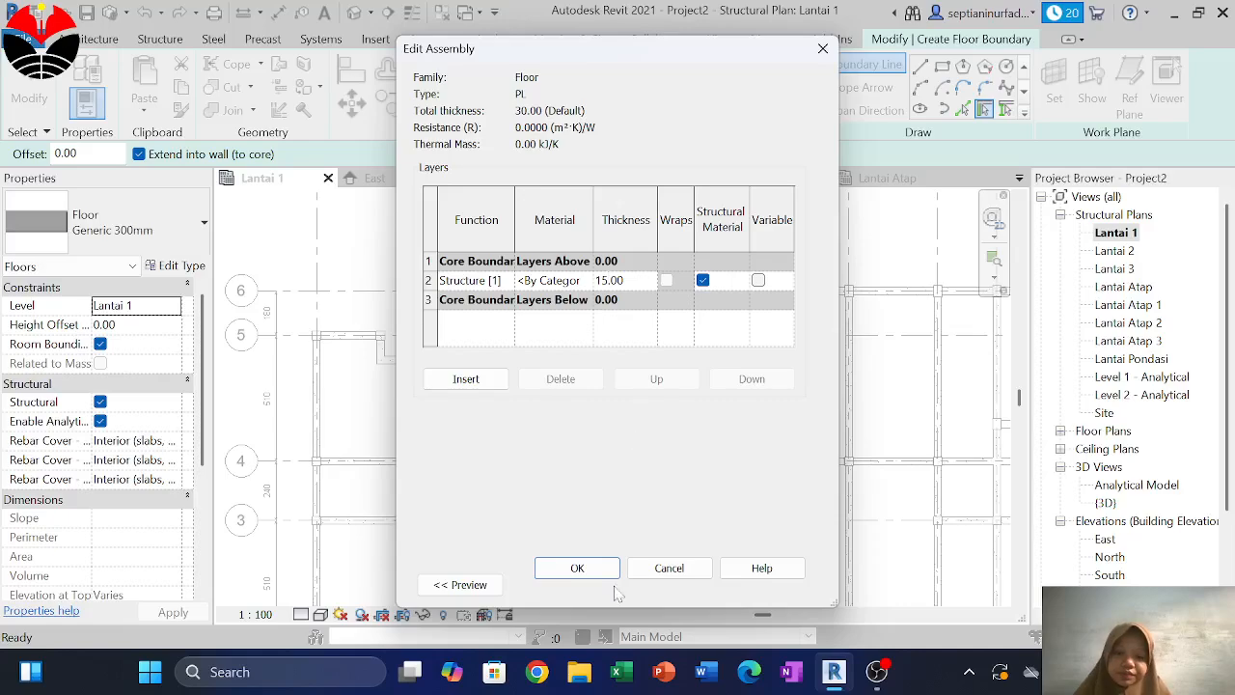
left_click(578, 569)
left_click(591, 583)
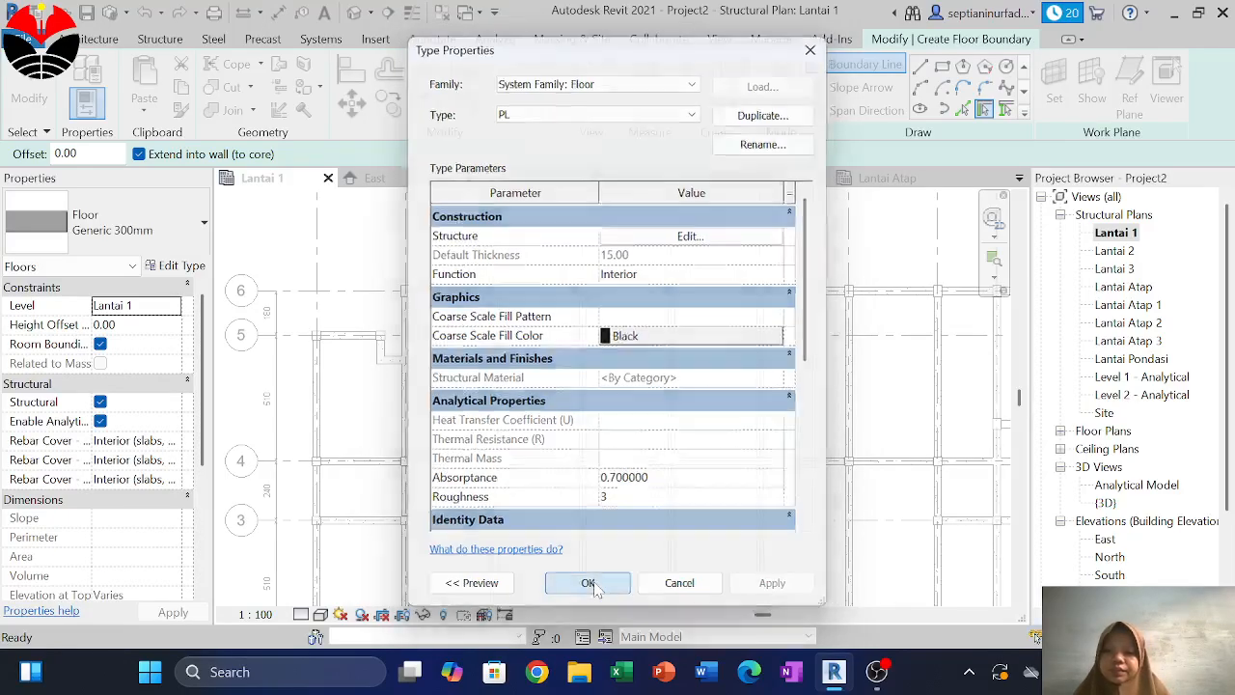
Try to sketch the PL floor boundary on Lantai 1 as a rectangle over the bay beside grid B, between grids 6 and 4
scroll(430, 333, "up", 1)
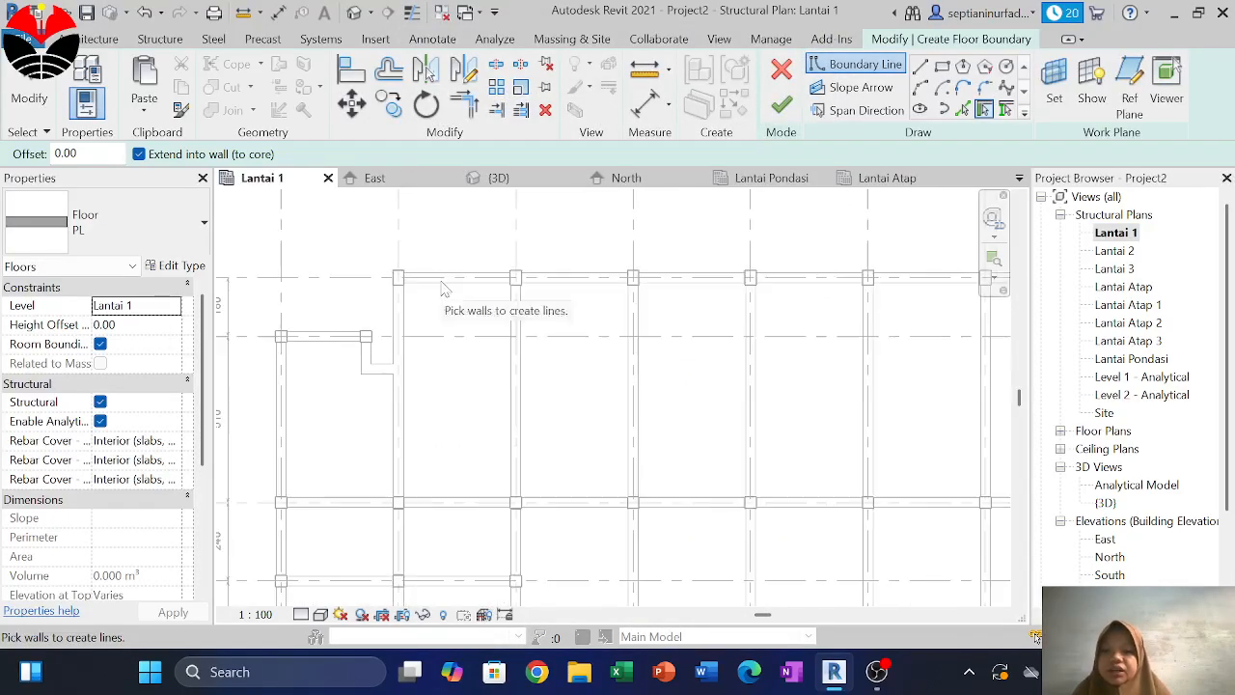
left_click(942, 66)
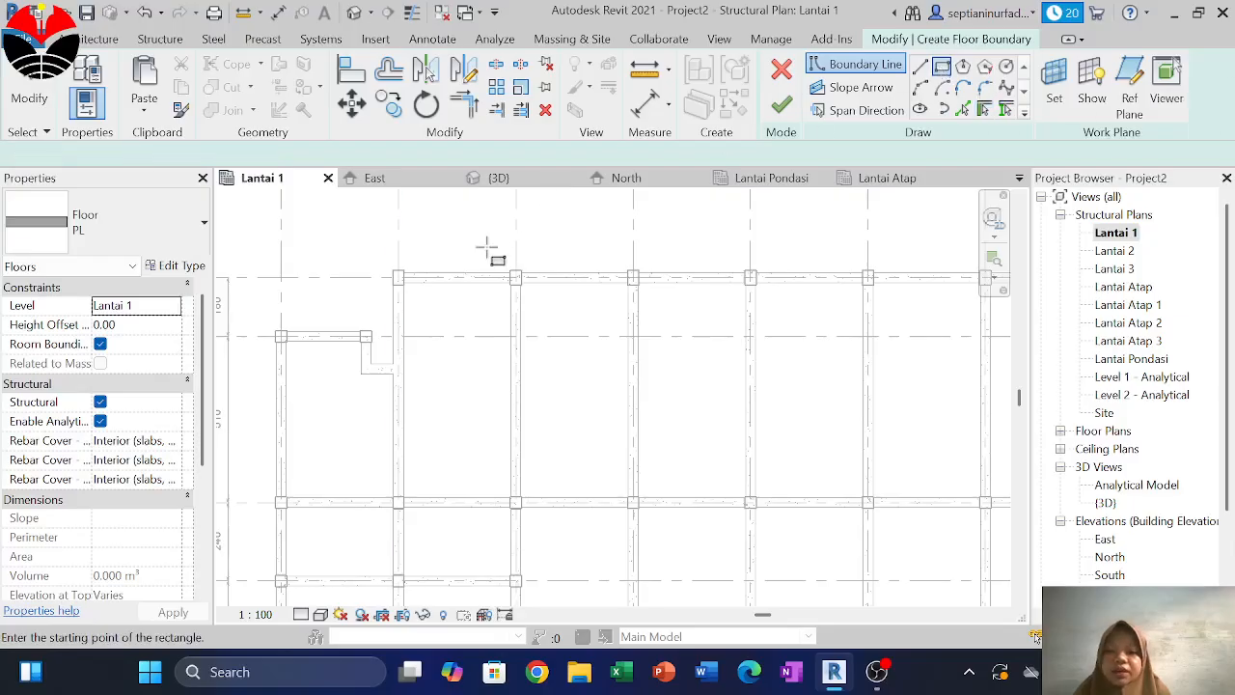
scroll(417, 287, "up", 4)
scroll(417, 290, "up", 2)
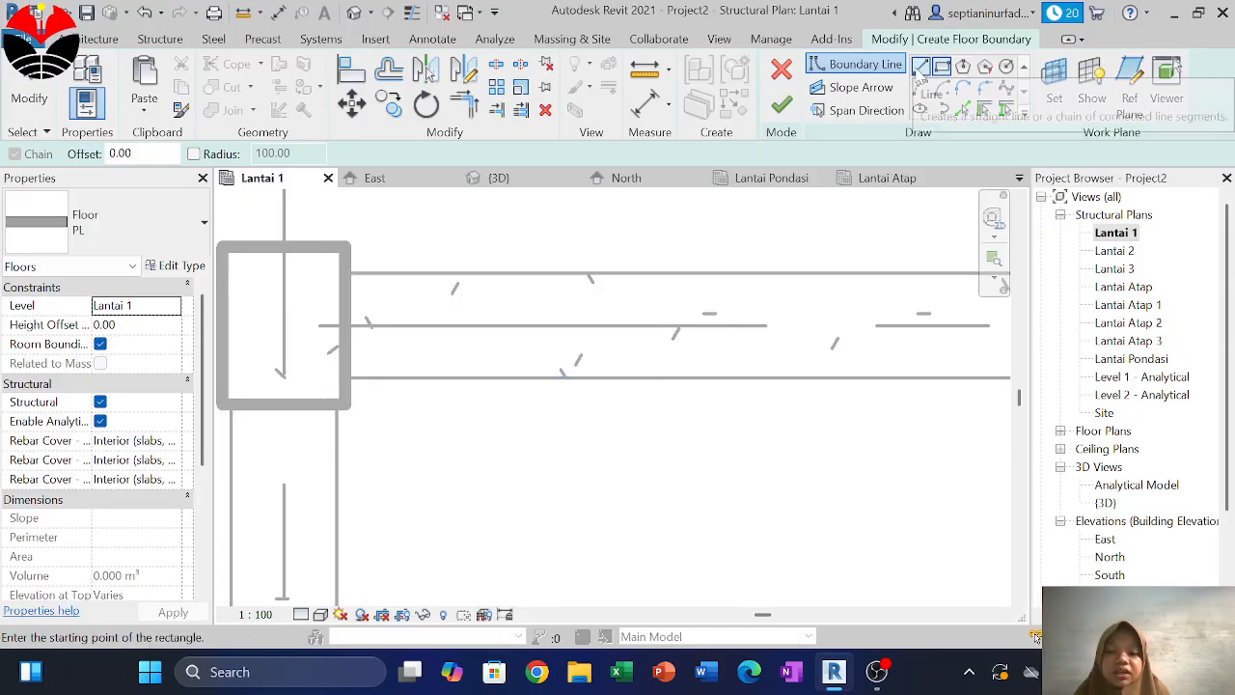
right_click(896, 107)
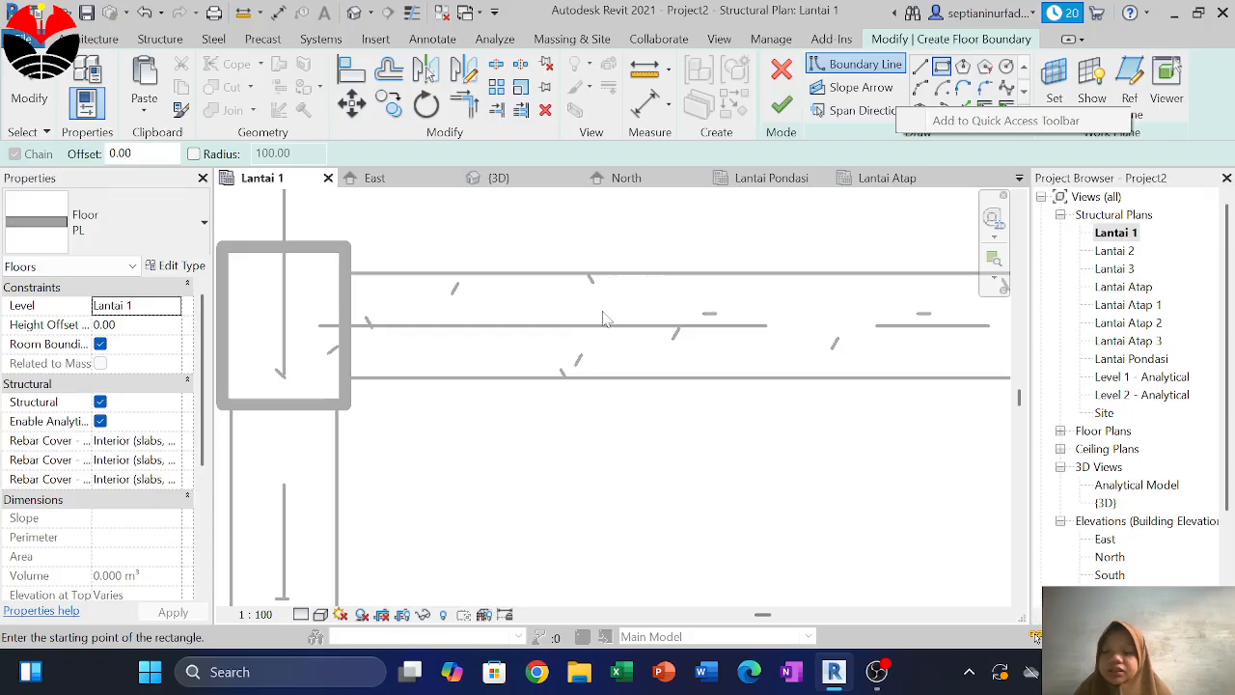
scroll(504, 270, "down", 6)
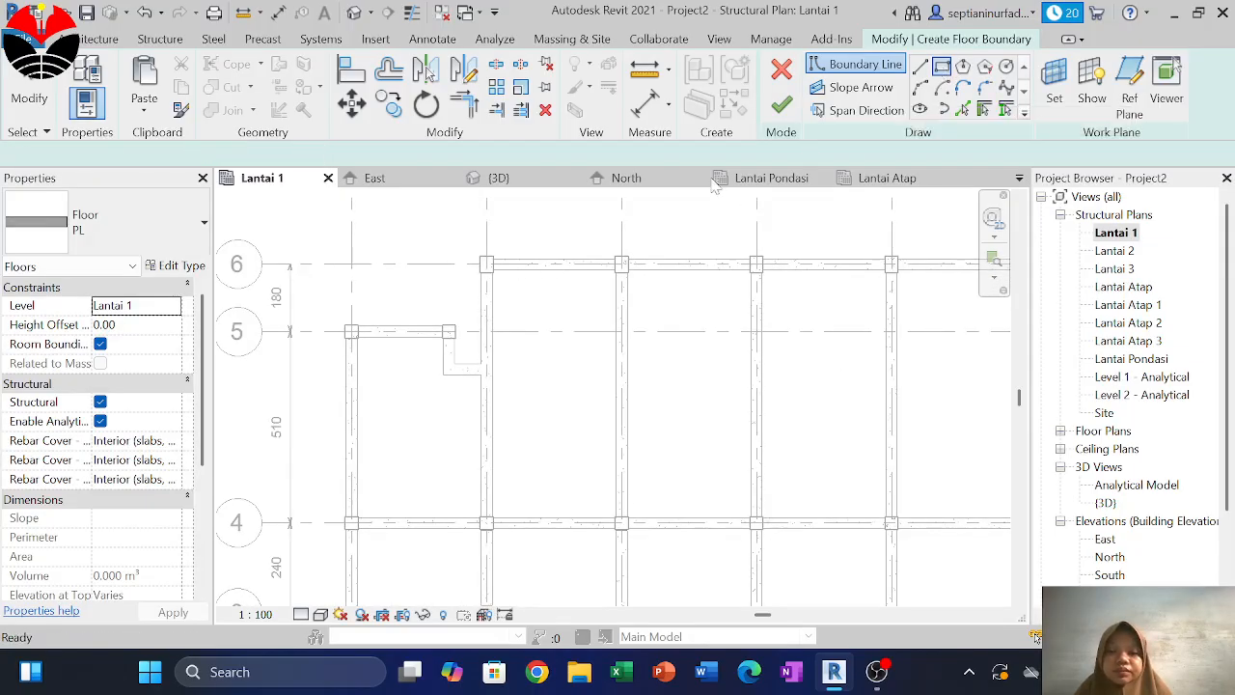
scroll(496, 261, "up", 6)
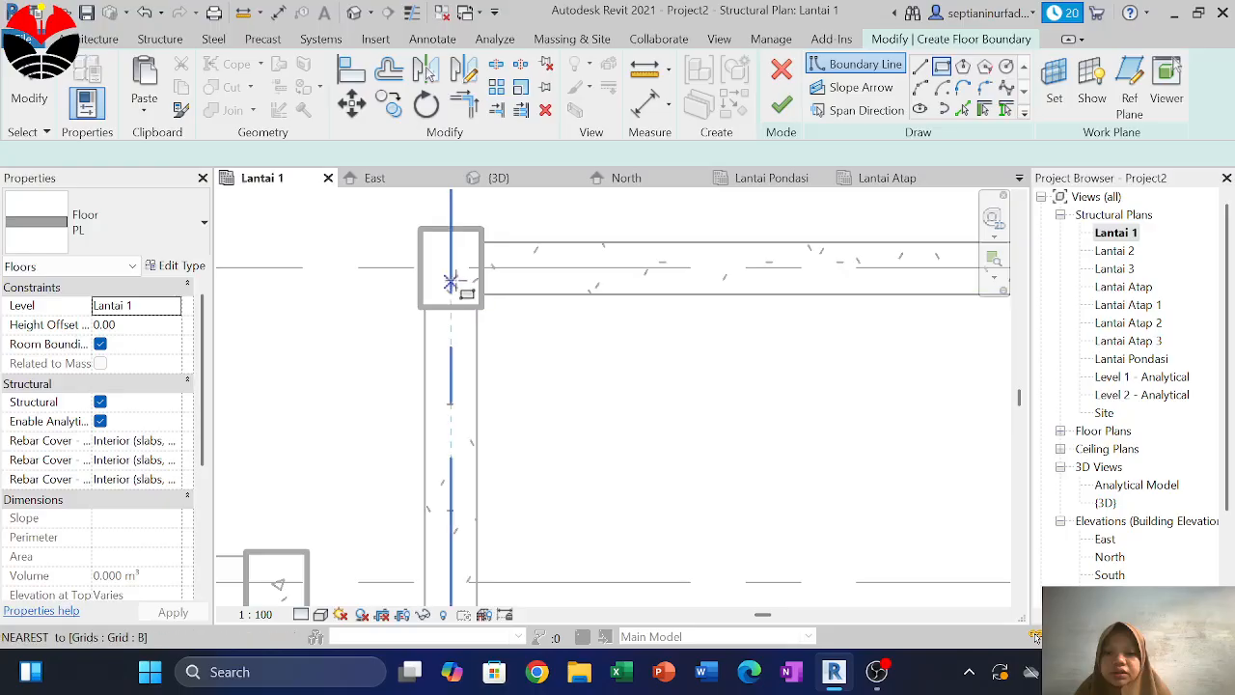
left_click(451, 269)
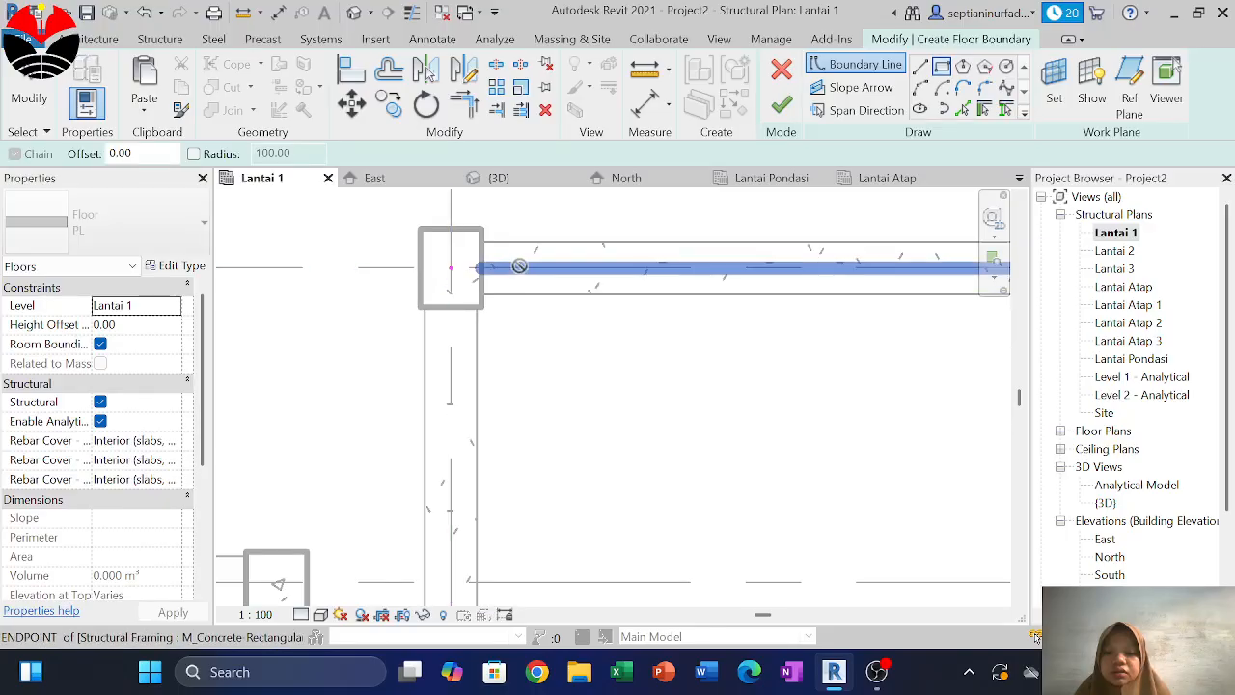
scroll(519, 271, "down", 8)
scroll(612, 455, "up", 3)
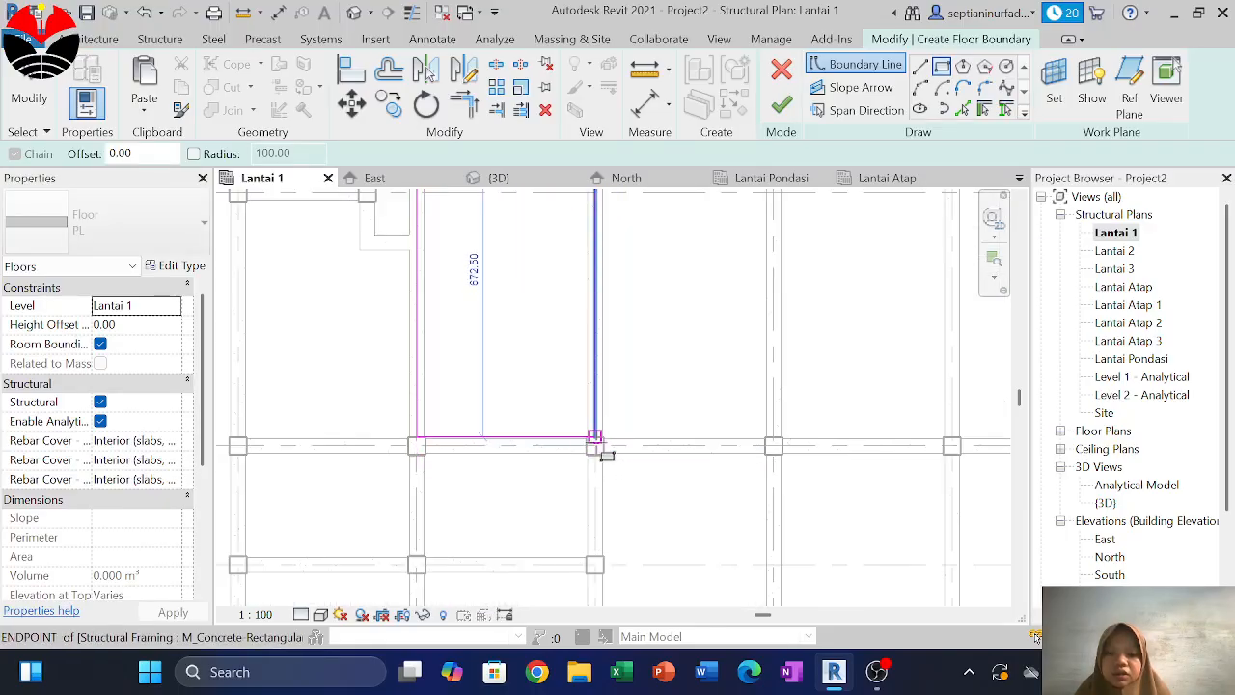
scroll(589, 441, "up", 4)
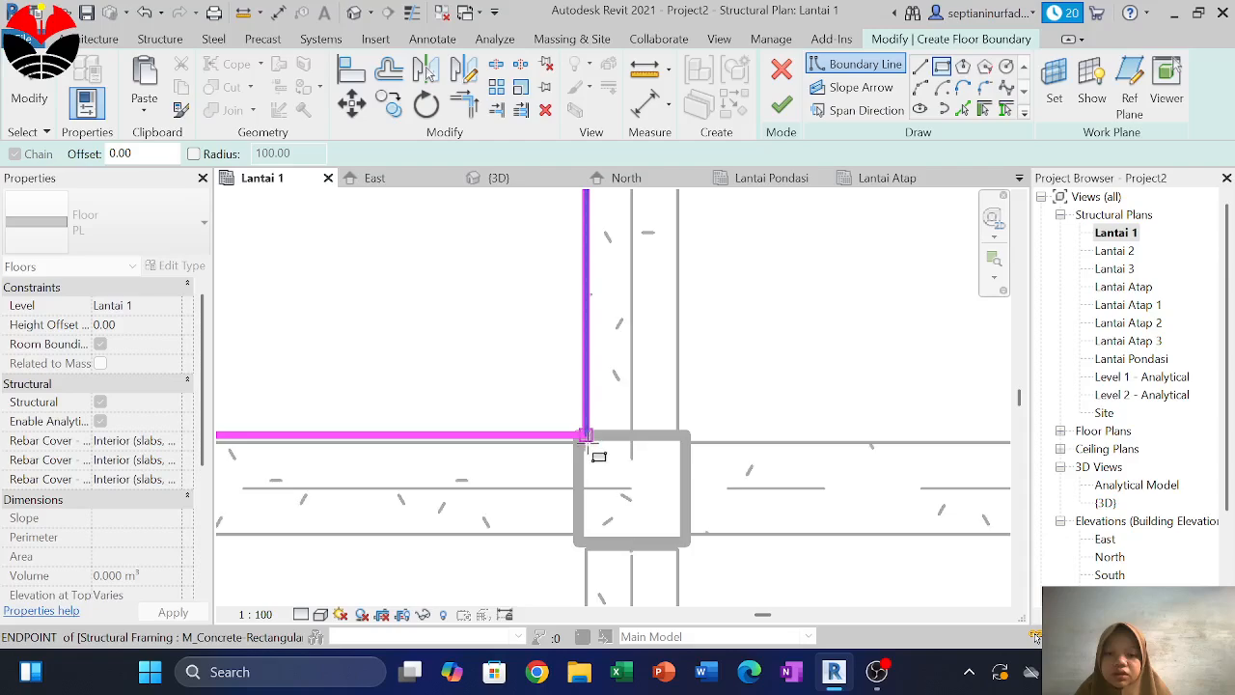
left_click(588, 445)
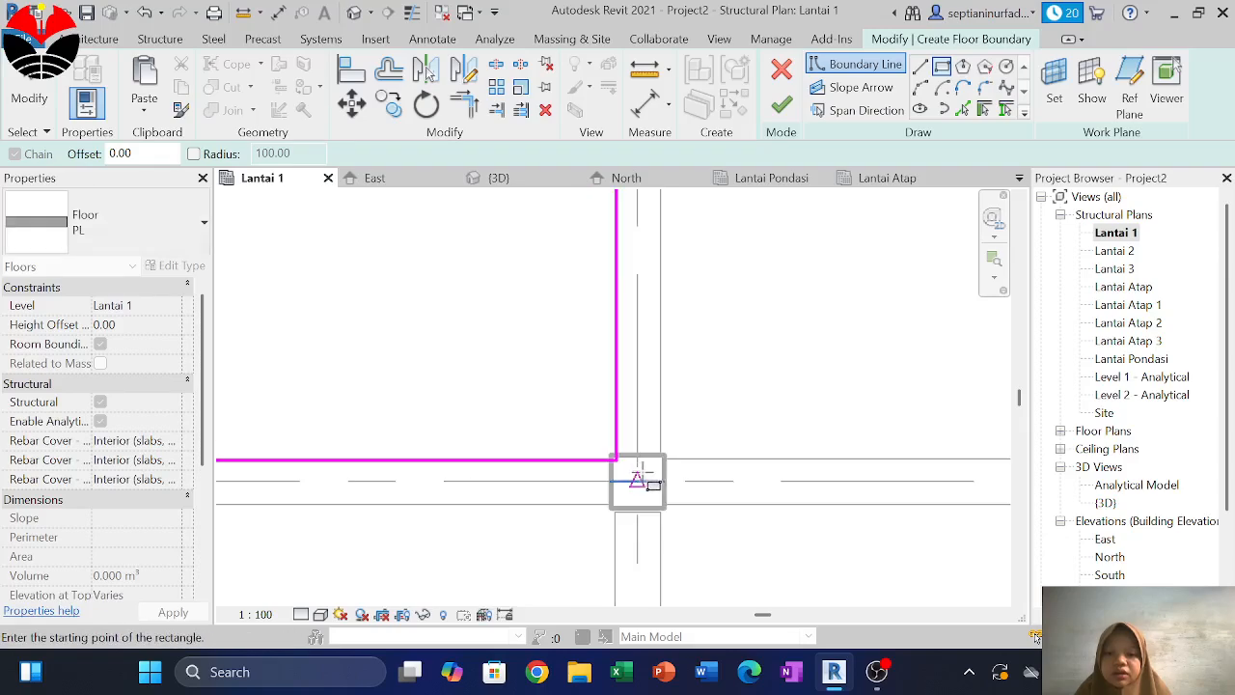
Try restarting the rectangle at the grid B and 6 column corner, and discard all the rectangular boundary lines
scroll(637, 473, "down", 10)
scroll(541, 328, "up", 5)
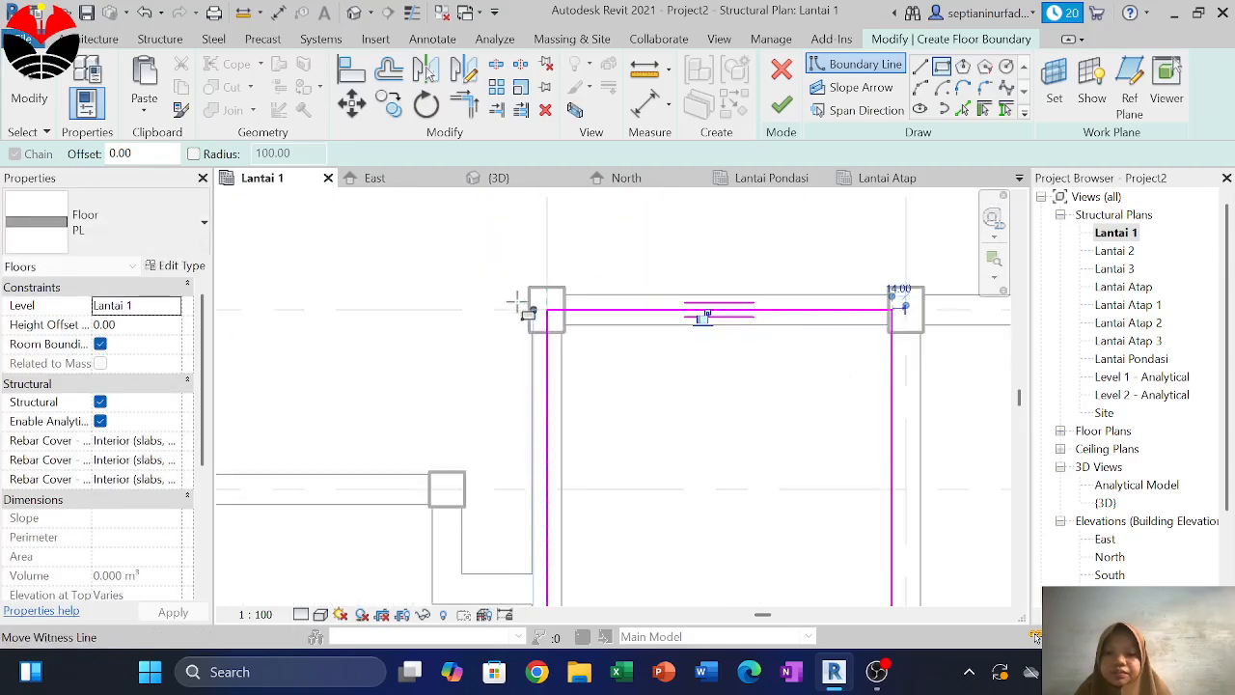
left_click(569, 324)
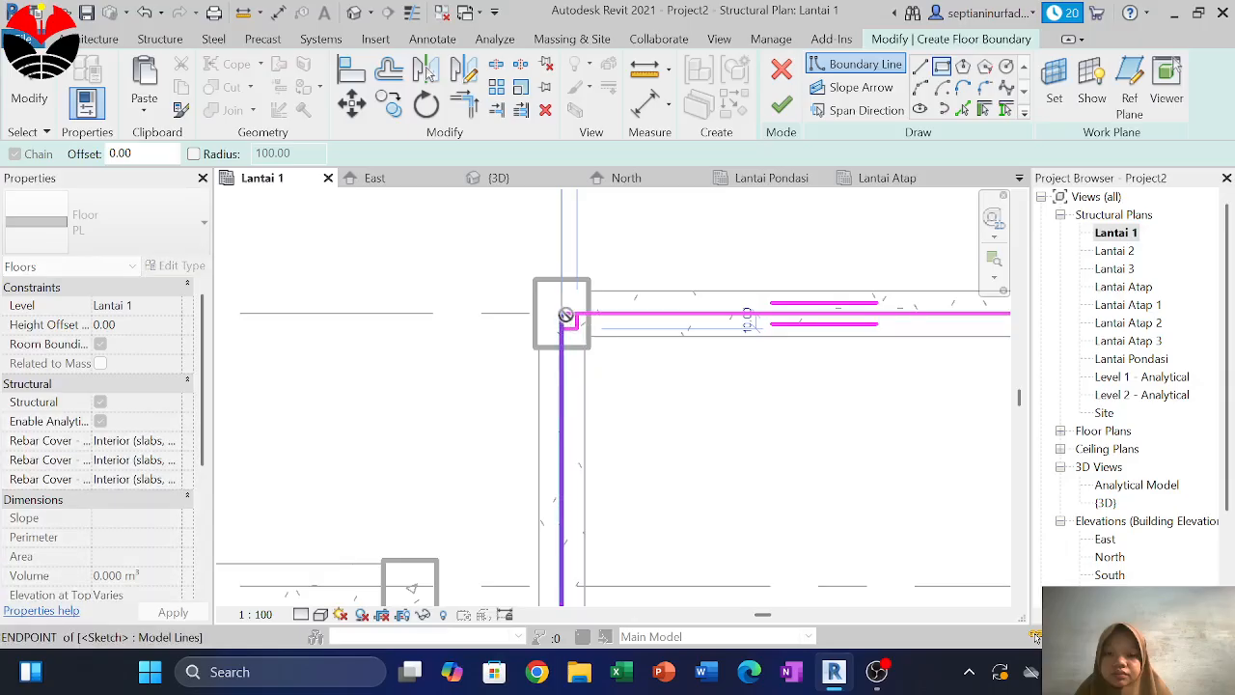
key("Escape")
key("Escape")
scroll(577, 320, "up", 3)
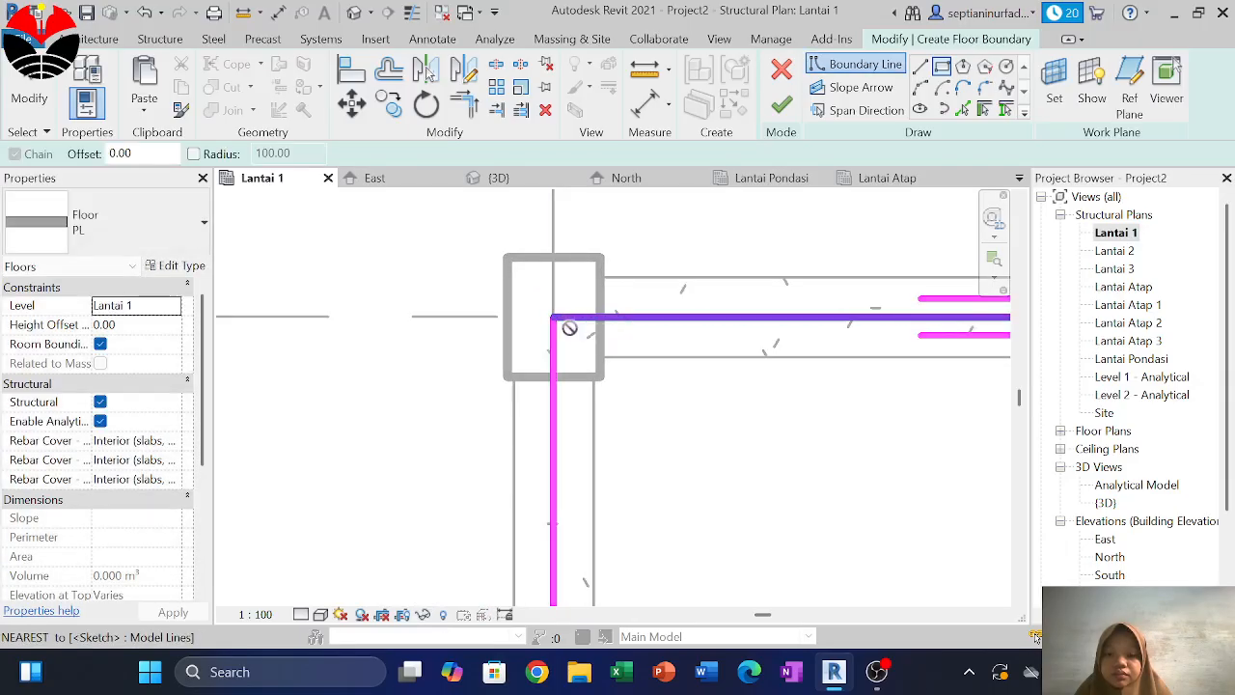
left_click(569, 316)
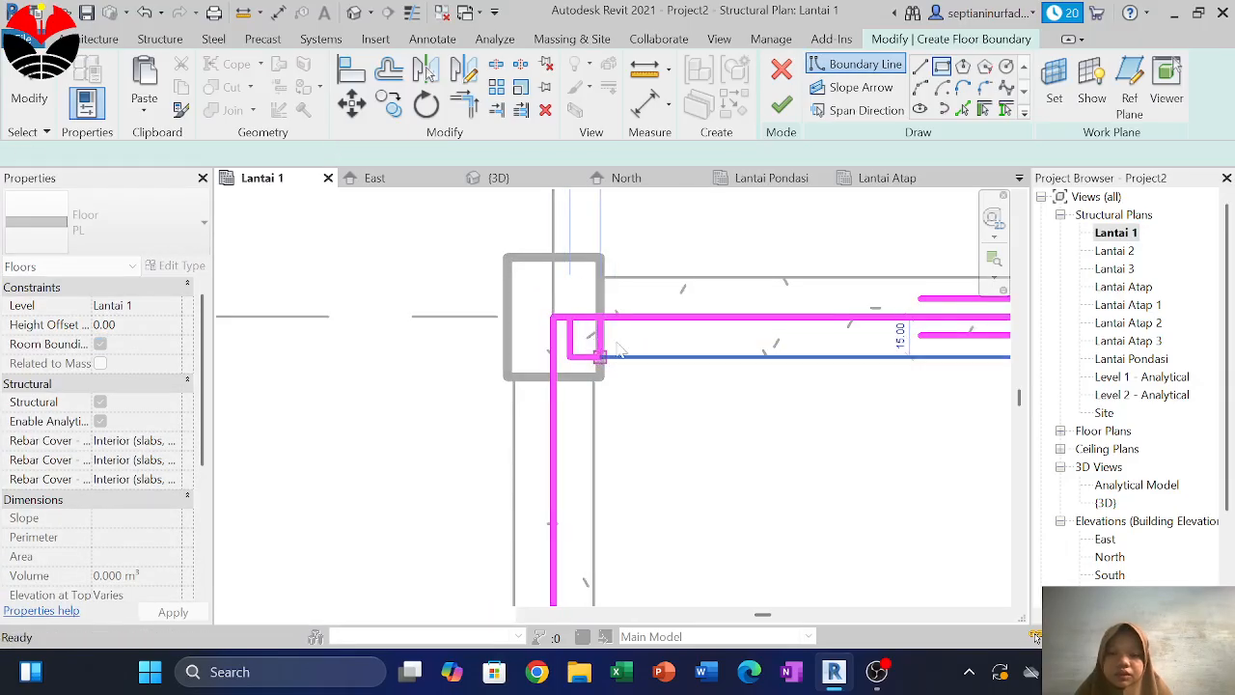
key("Escape")
scroll(623, 333, "down", 2)
middle_click_drag(614, 307, 467, 287)
key("Escape")
key("ctrl+v")
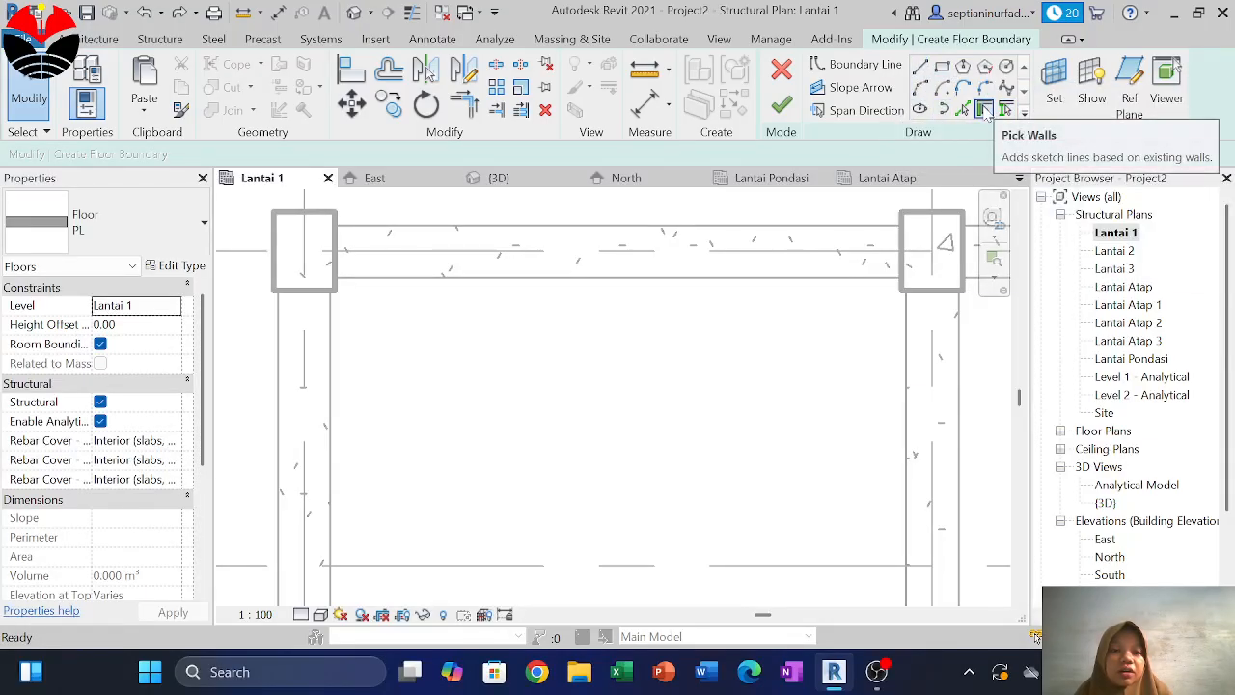
Create the PL floor boundary with Pick Lines along the inner faces of the beams enclosing the bay beside grid B, between grids 6 and 4
left_click(984, 111)
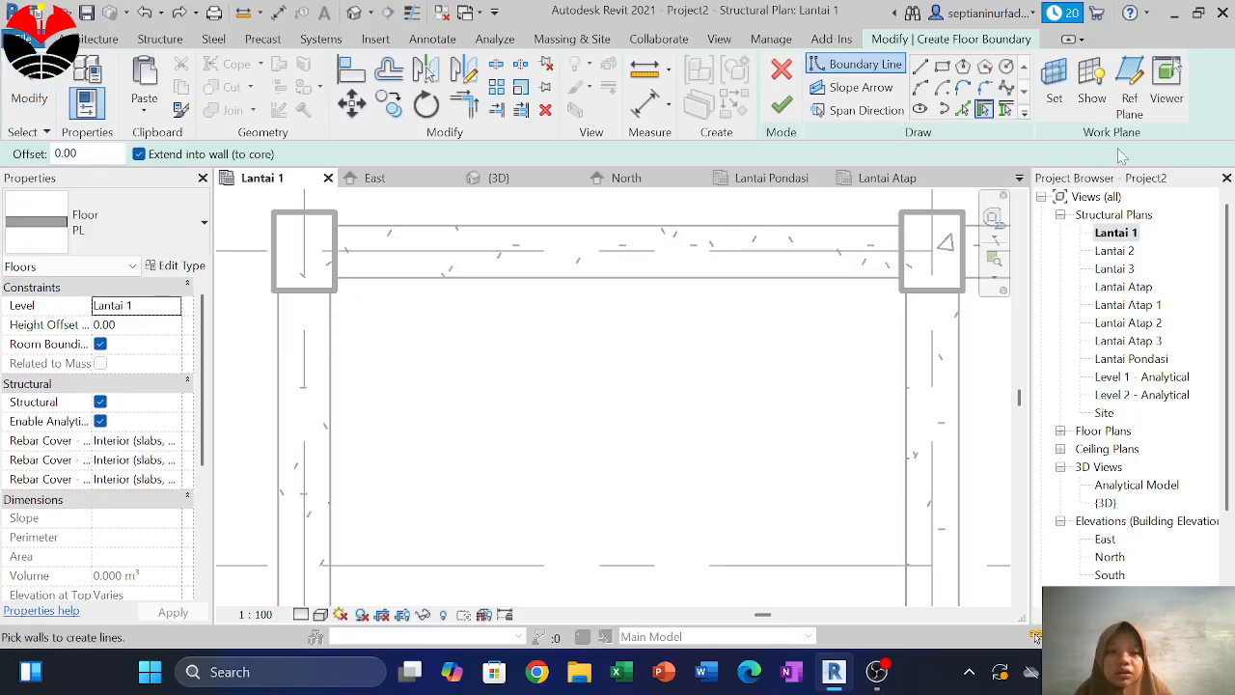
left_click(962, 109)
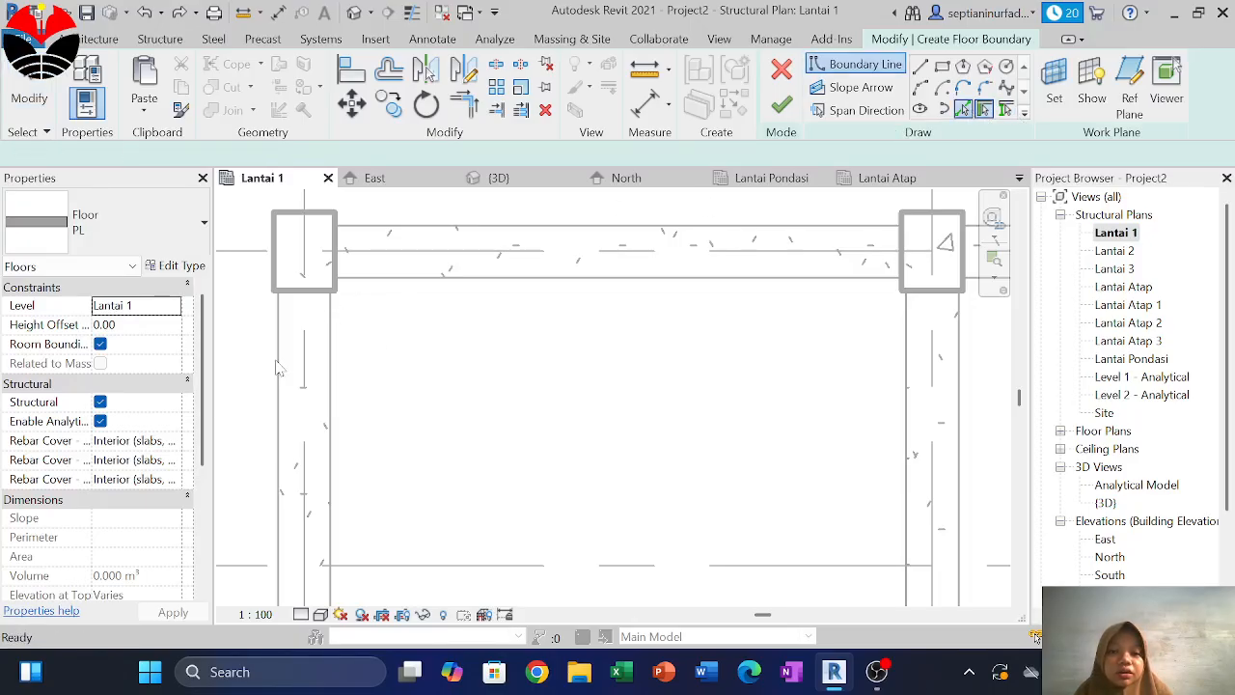
left_click(331, 350)
left_click(405, 283)
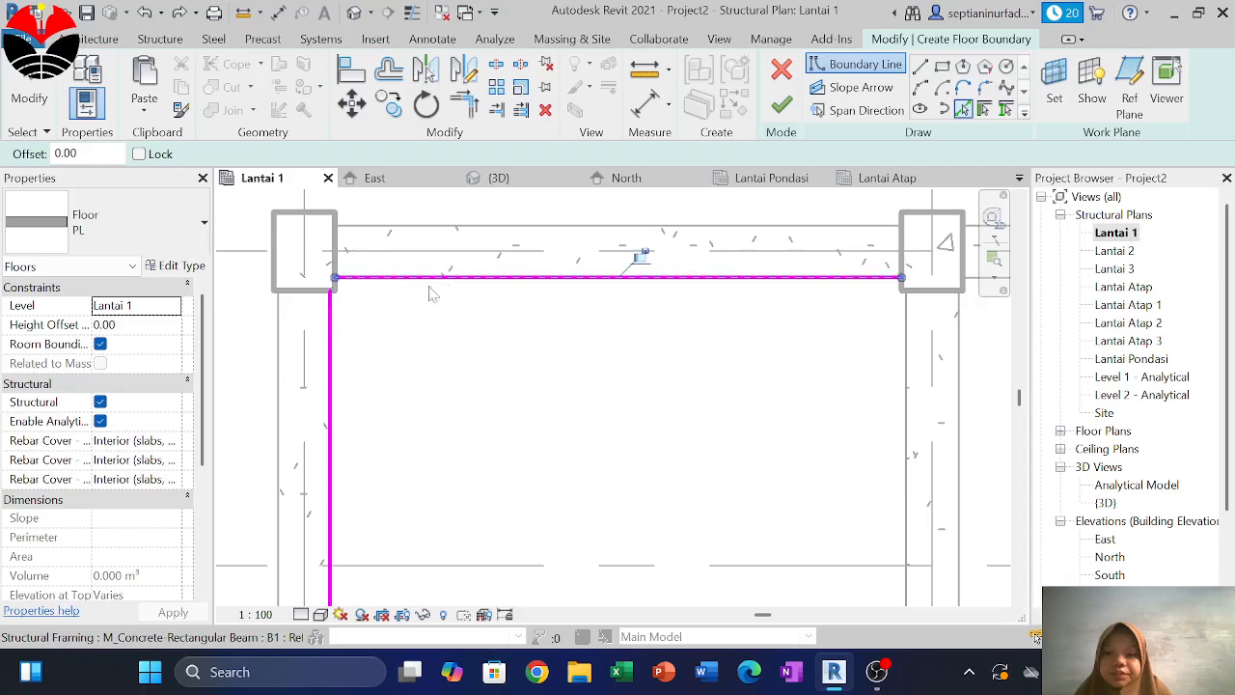
scroll(485, 242, "down", 3)
left_click(699, 338)
middle_click_drag(664, 332, 689, 166)
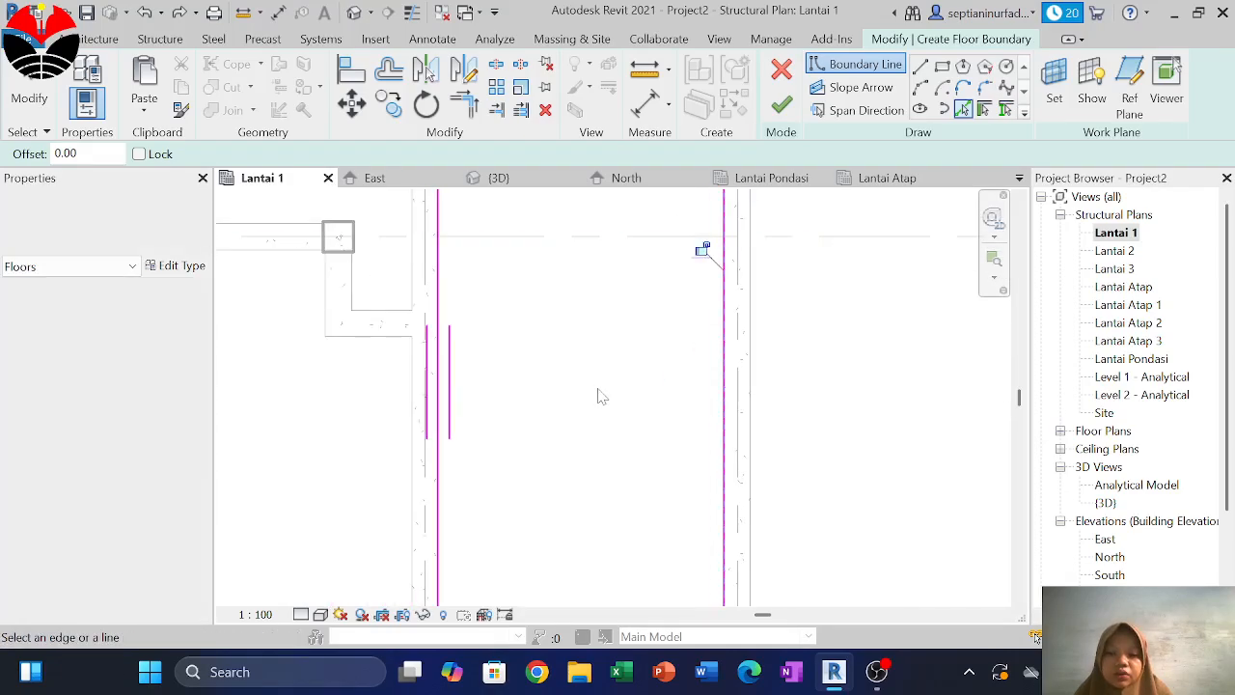
scroll(599, 391, "down", 2)
middle_click_drag(582, 505, 581, 449)
middle_click_drag(570, 363, 546, 521)
scroll(484, 296, "up", 3)
Trim the bay's boundary lines to closed corners along the grid 4 beam with Trim/Extend to Corner
left_click(463, 102)
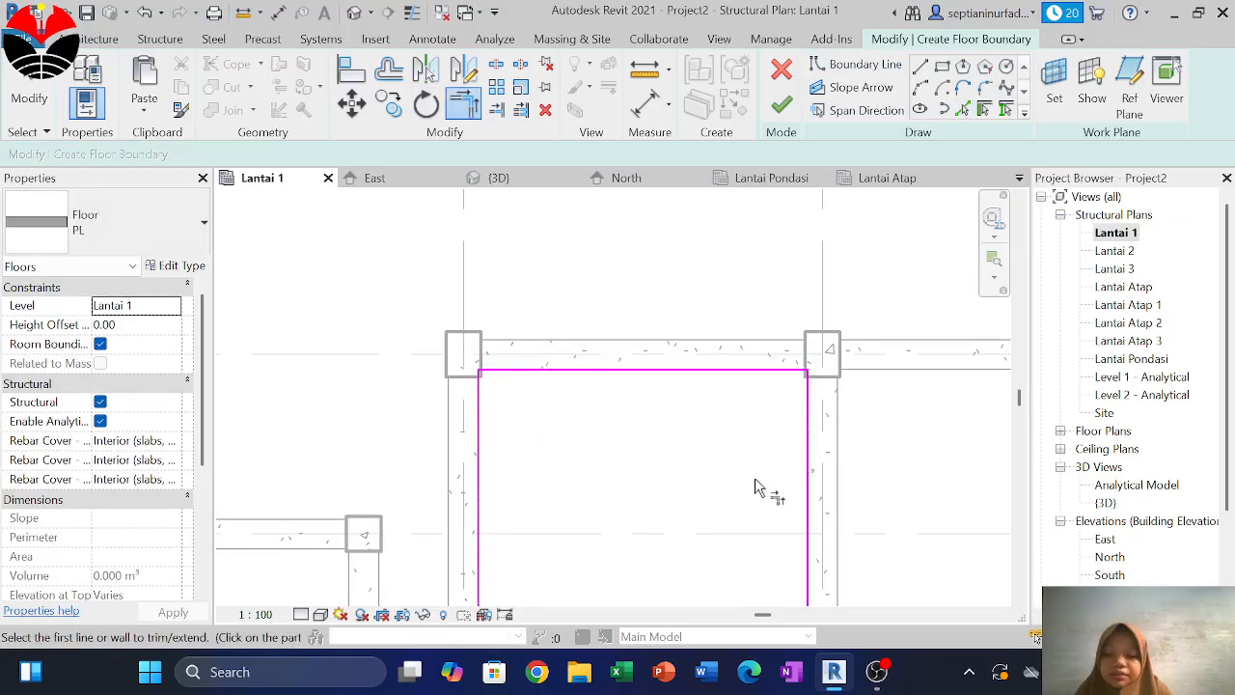
middle_click_drag(763, 491, 763, 265)
scroll(761, 261, "down", 2)
middle_click_drag(743, 358, 742, 213)
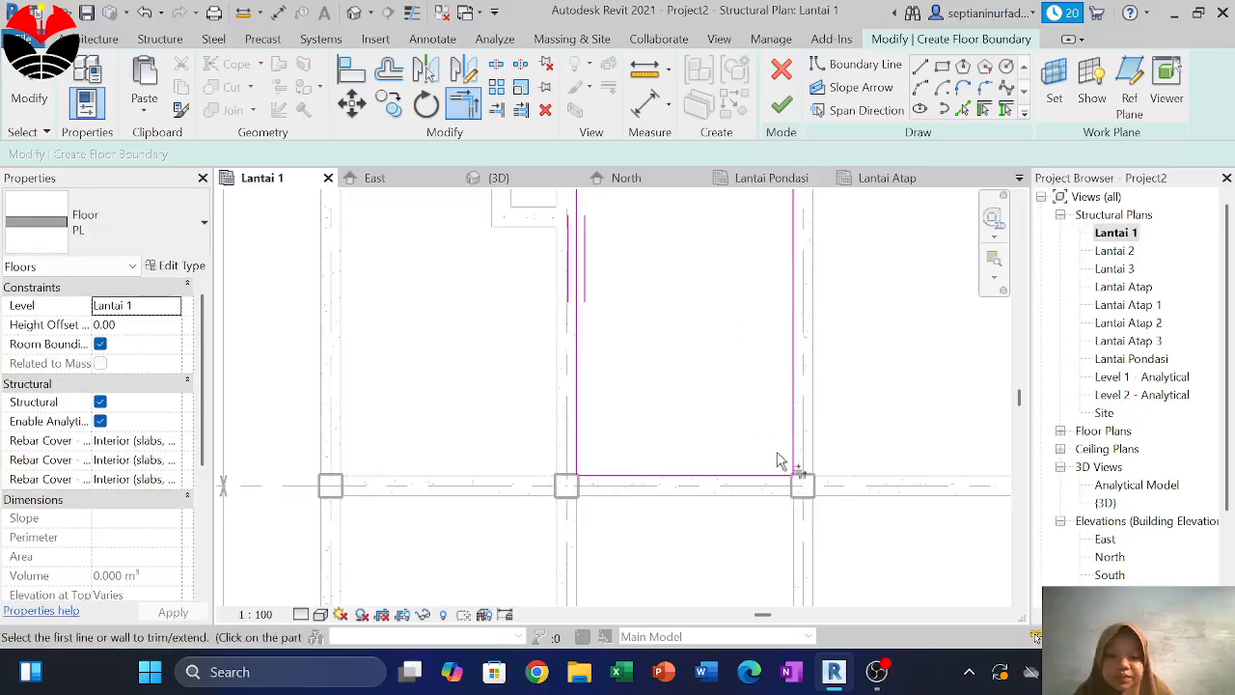
left_click(794, 467)
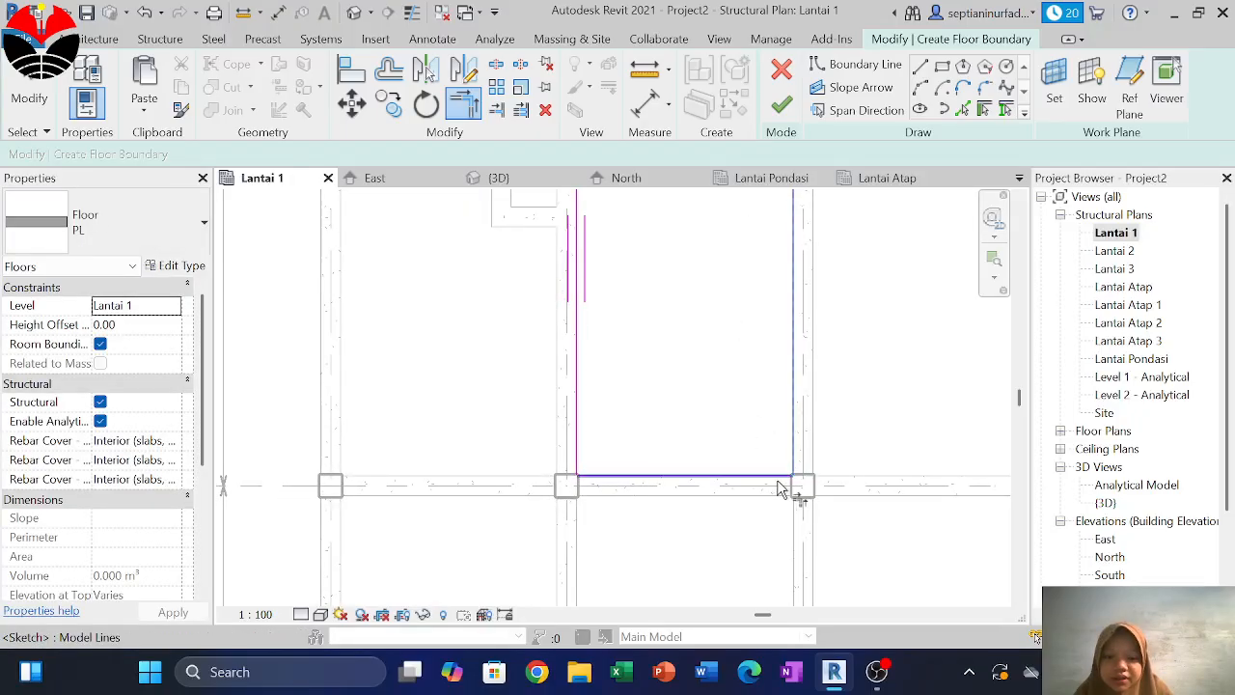
scroll(637, 469, "up", 3)
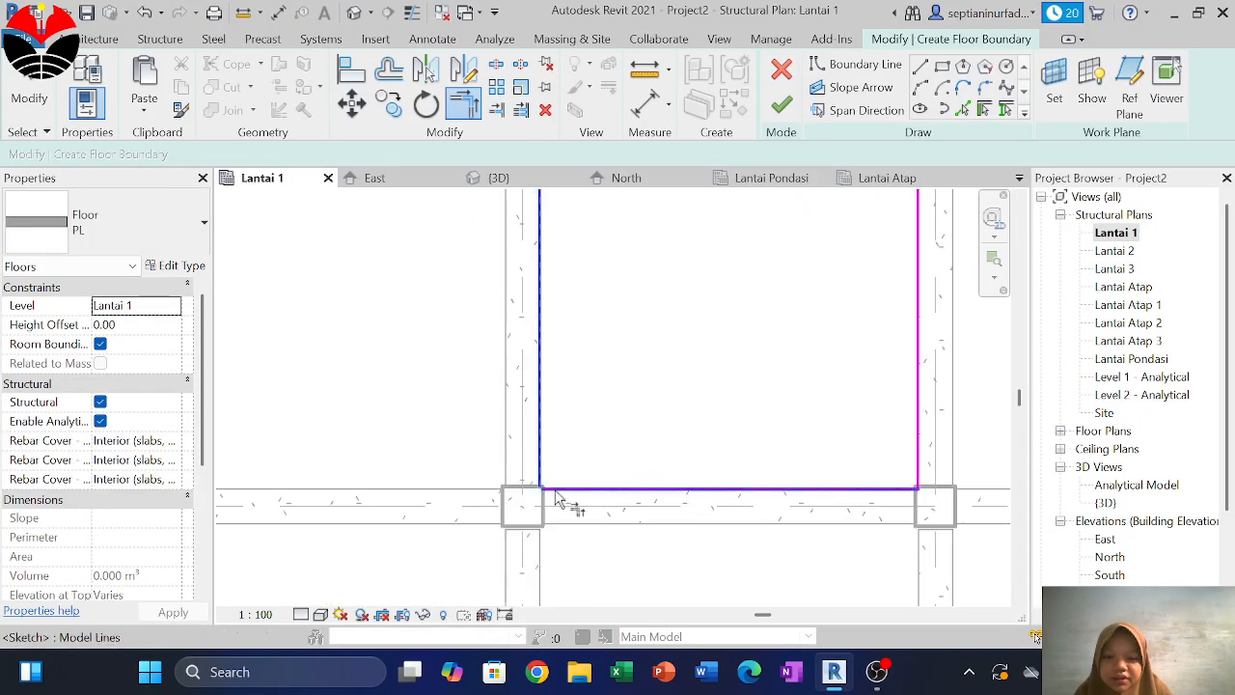
left_click(567, 486)
scroll(587, 454, "down", 4)
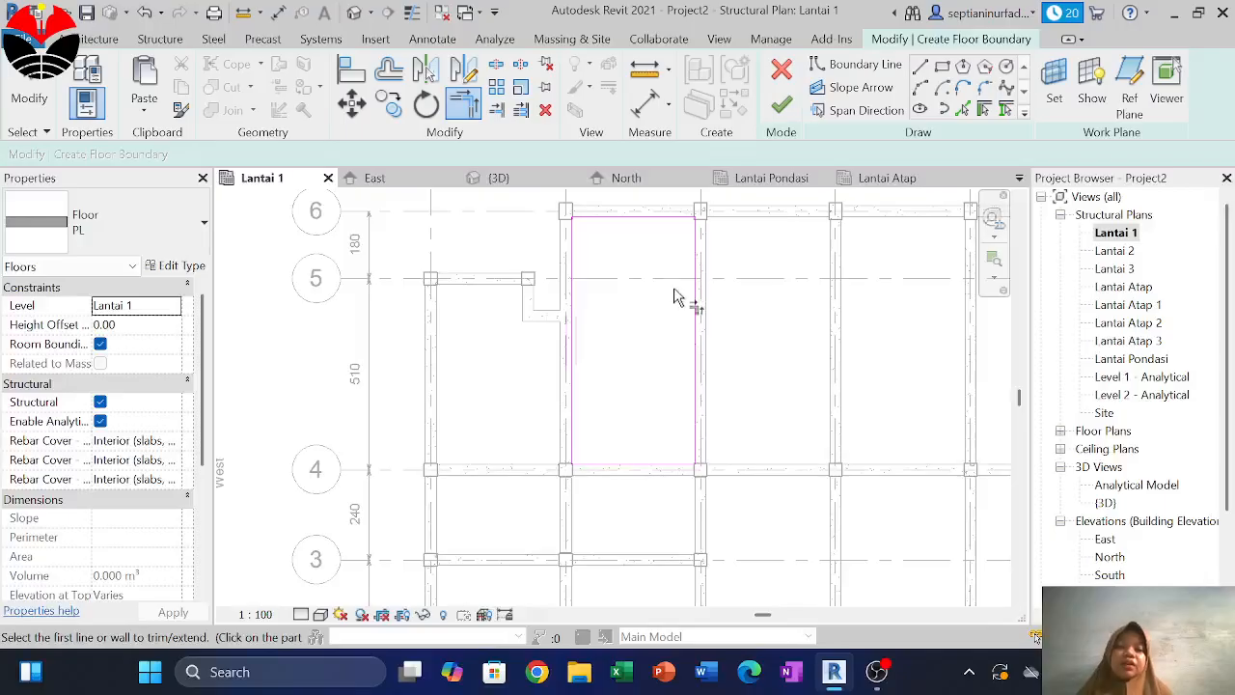
Copy the four boundary lines with Multiple enabled into the next two bays along grid 6, using the column centres as reference points
key("Escape")
key("Escape")
left_click_drag(723, 480, 567, 263)
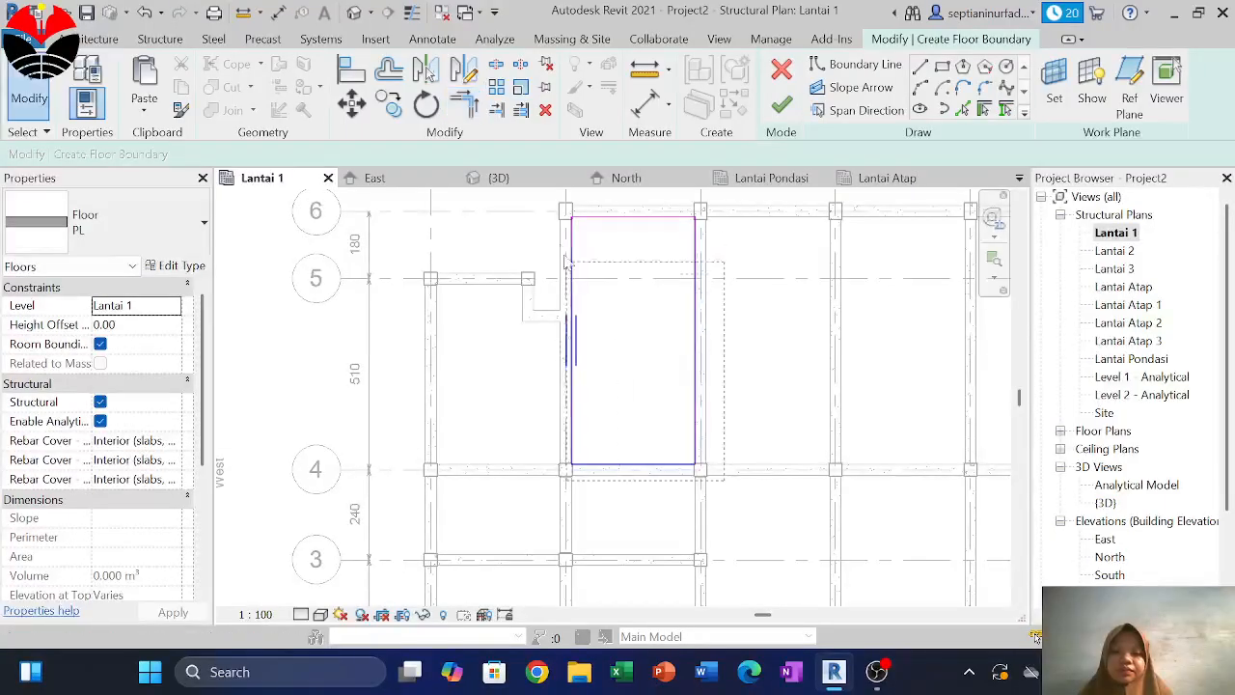
left_click_drag(562, 218, 561, 214)
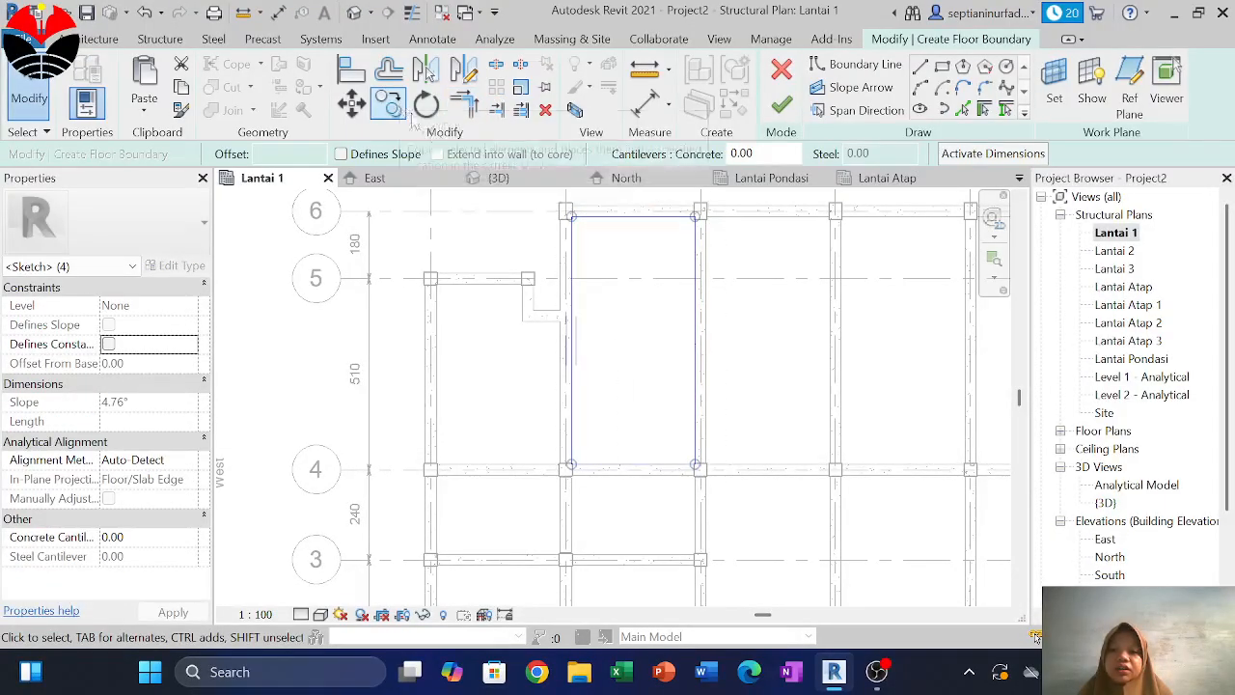
scroll(544, 204, "up", 2)
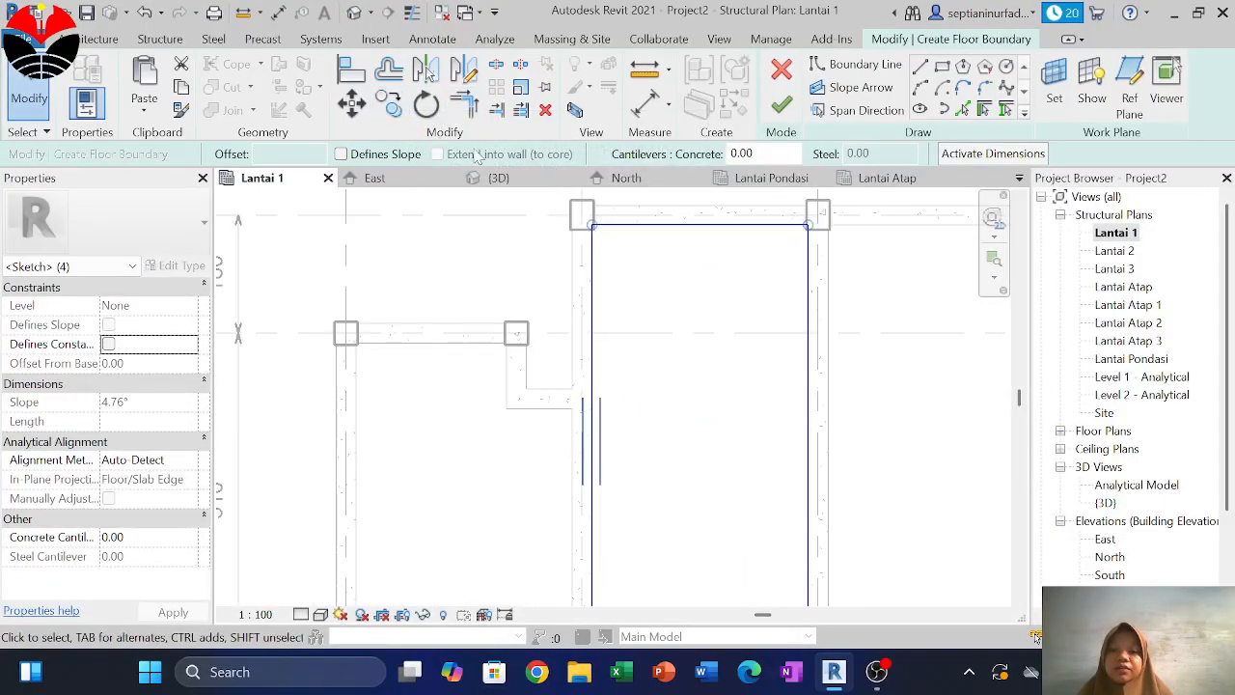
left_click(387, 104)
left_click(586, 215)
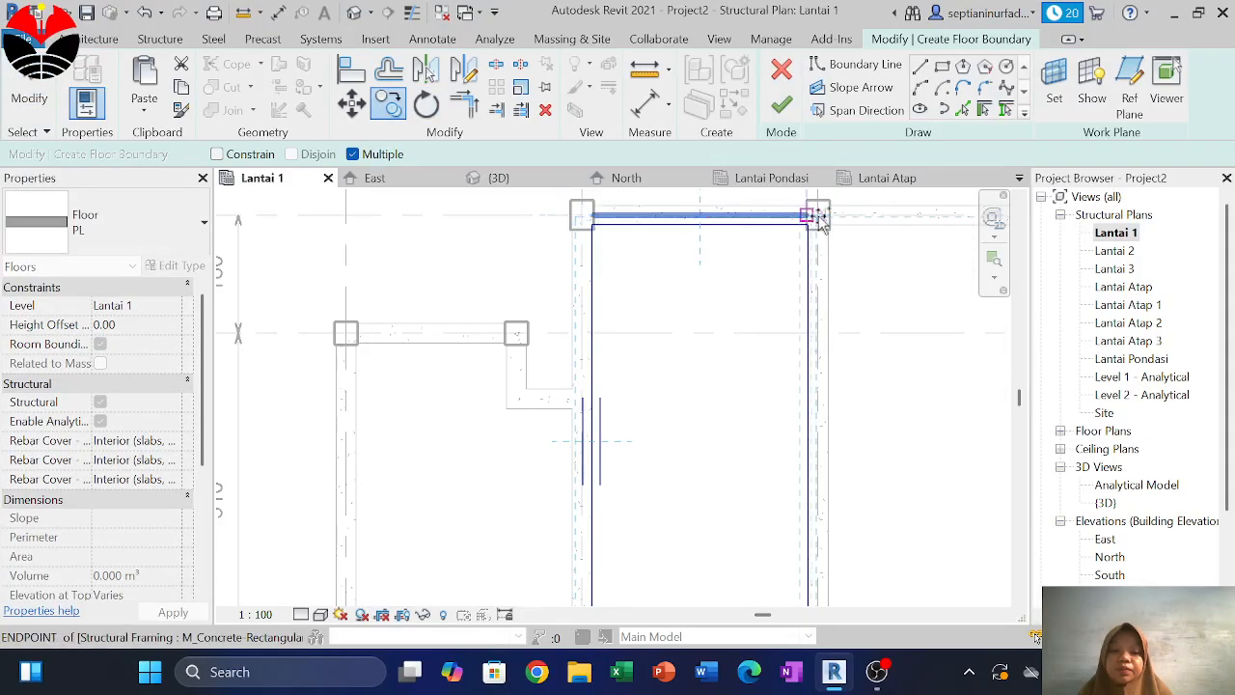
scroll(675, 289, "down", 4)
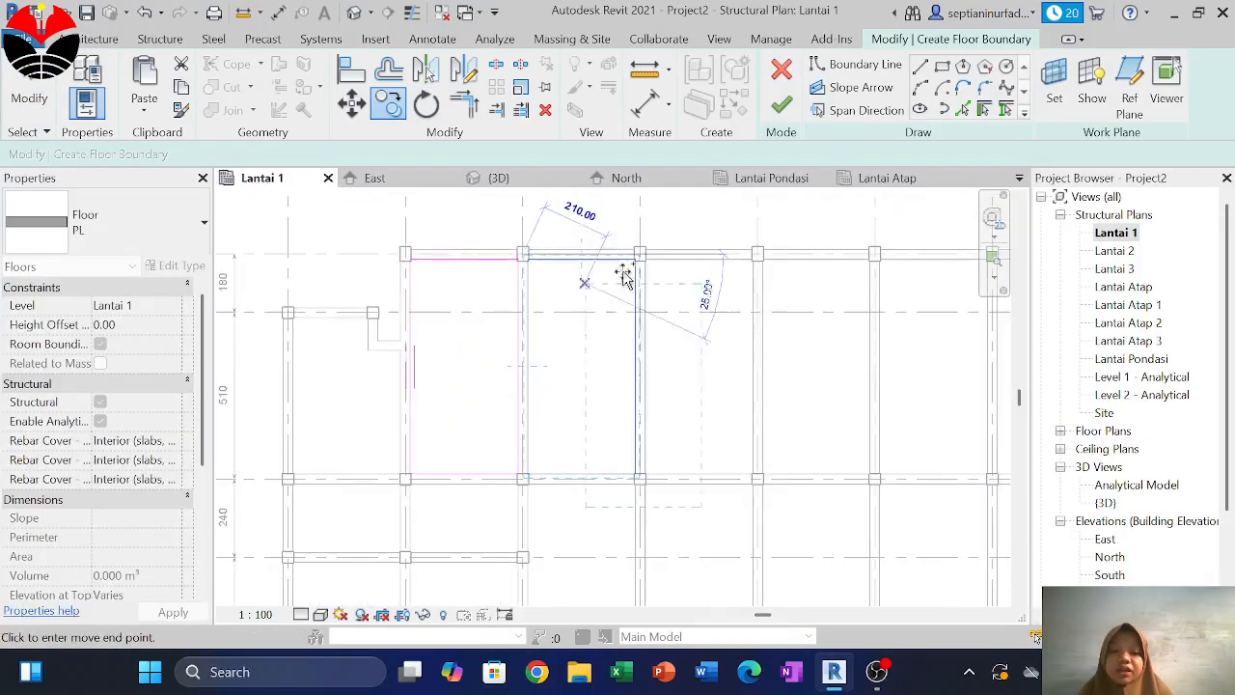
scroll(625, 276, "up", 4)
middle_click_drag(611, 257, 591, 303)
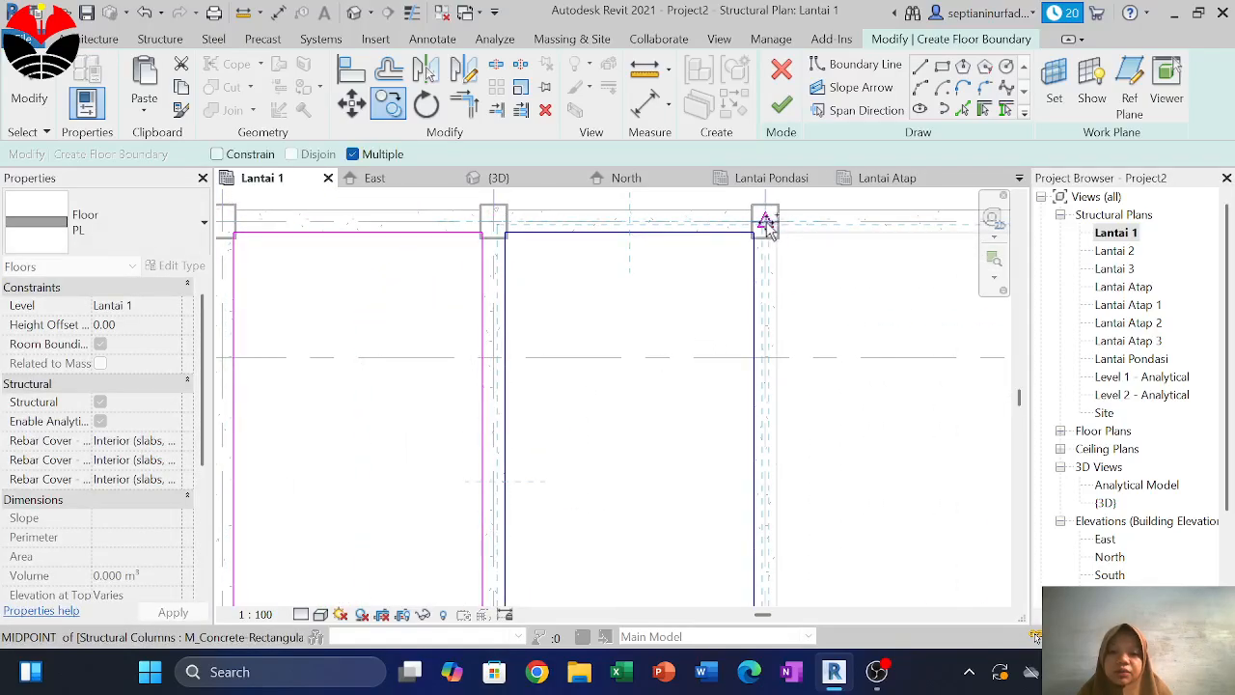
right_click(878, 262)
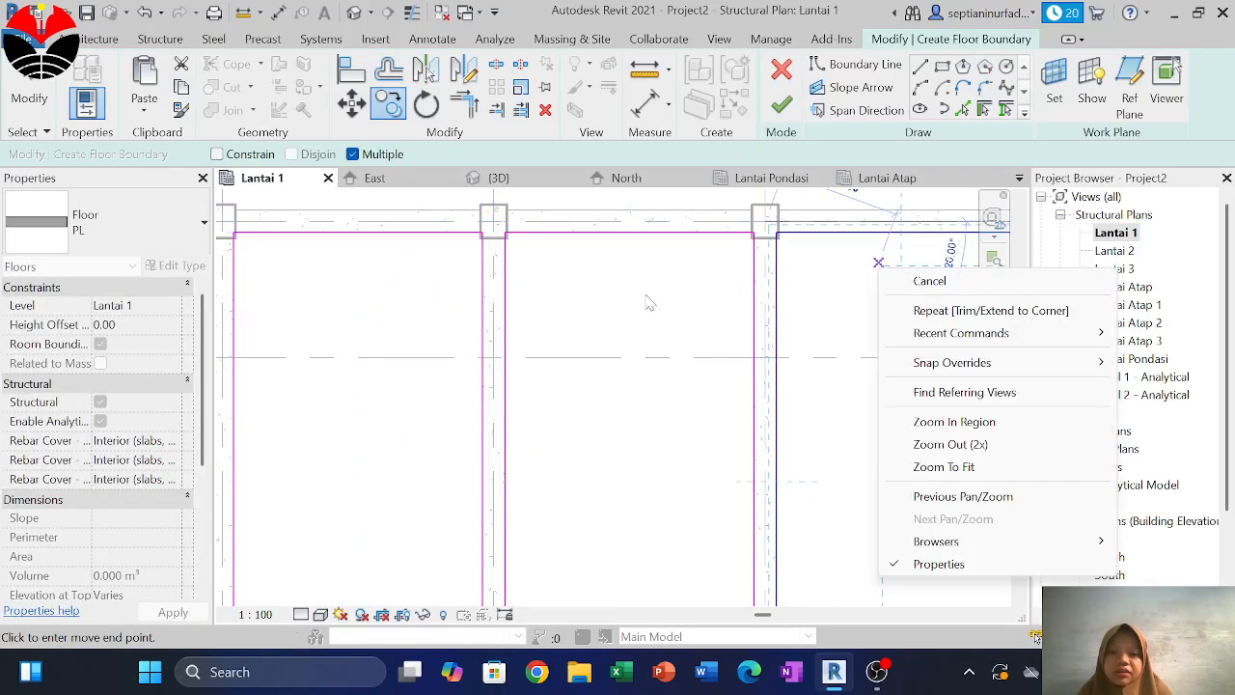
right_click(555, 279)
left_click(648, 238)
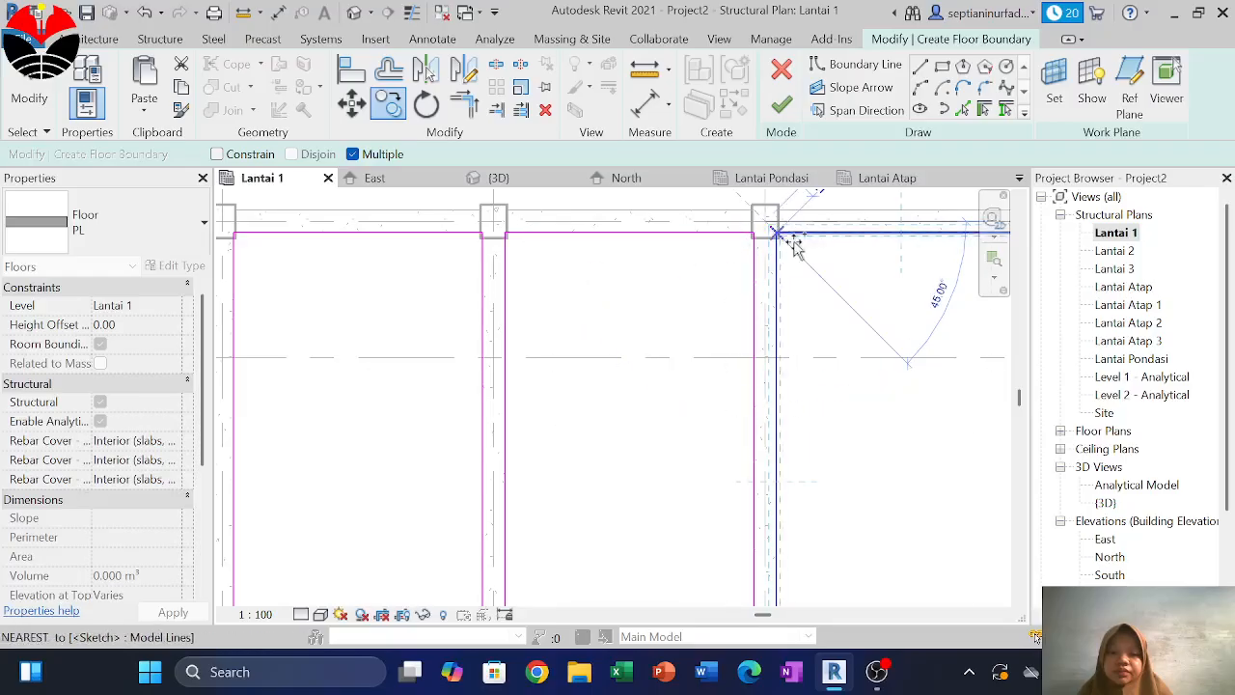
Continue copying the floor boundary lines bay by bay along grid 6 up to grid H, using the column centres as reference points
middle_click_drag(766, 265, 417, 276)
scroll(417, 276, "down", 4)
scroll(566, 259, "up", 1)
scroll(582, 253, "up", 5)
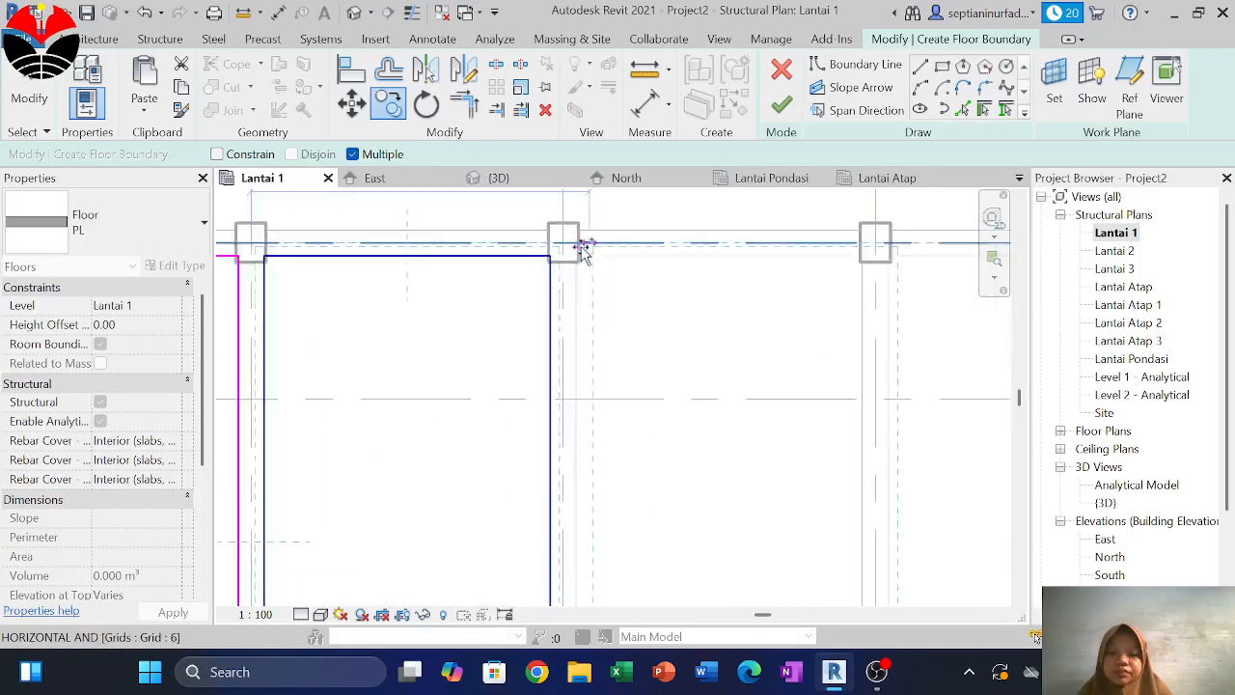
left_click(560, 247)
scroll(608, 253, "down", 10)
scroll(620, 296, "down", 2)
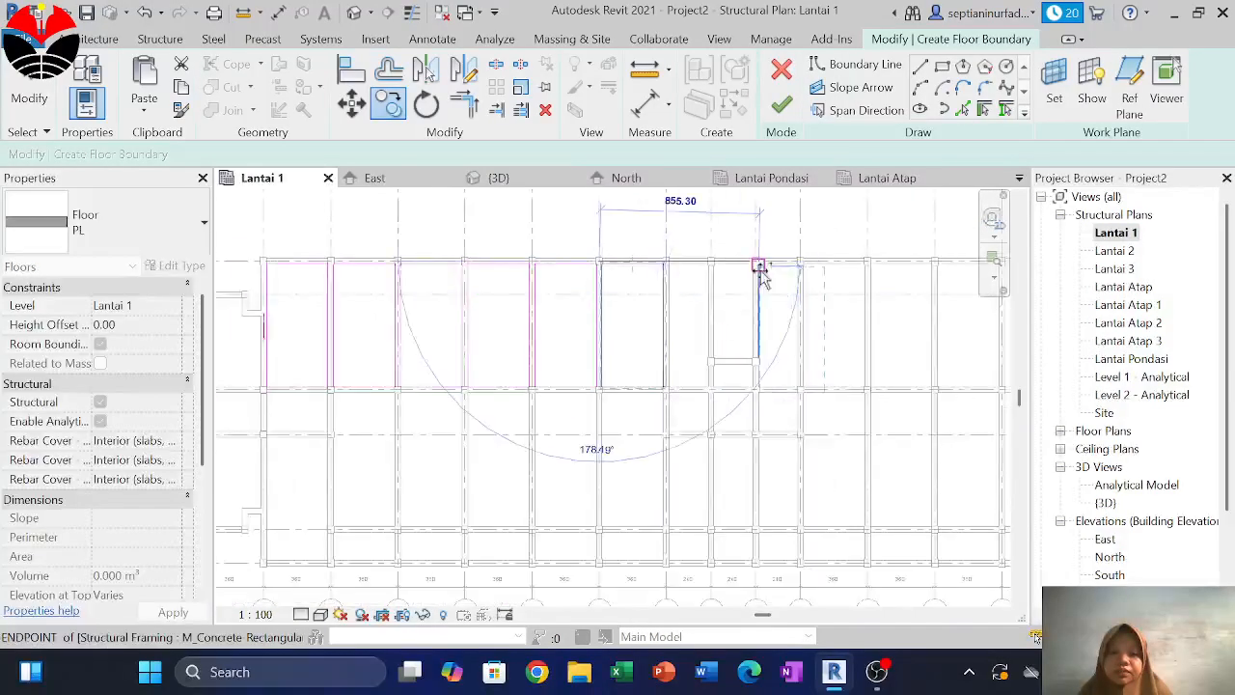
Skip the narrow bays between grids H and K and copy the boundary into the three bays between grids K and N along grid 6
middle_click_drag(775, 284, 595, 295)
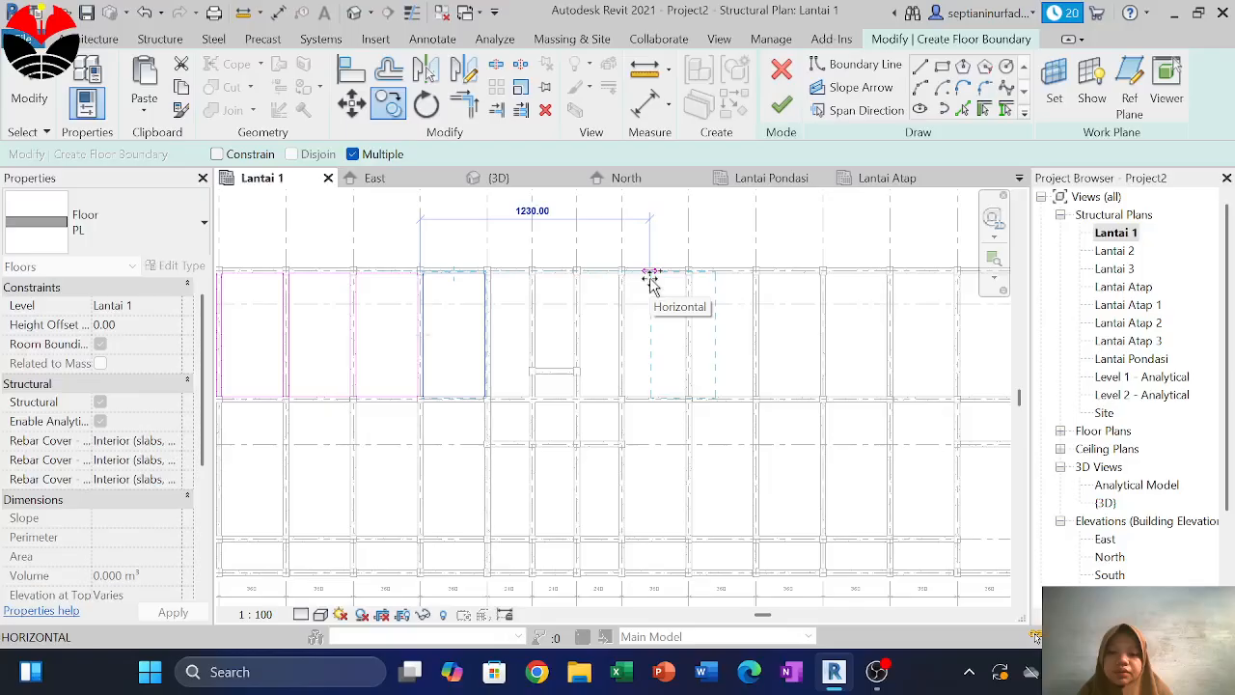
scroll(652, 280, "up", 2)
scroll(590, 261, "up", 2)
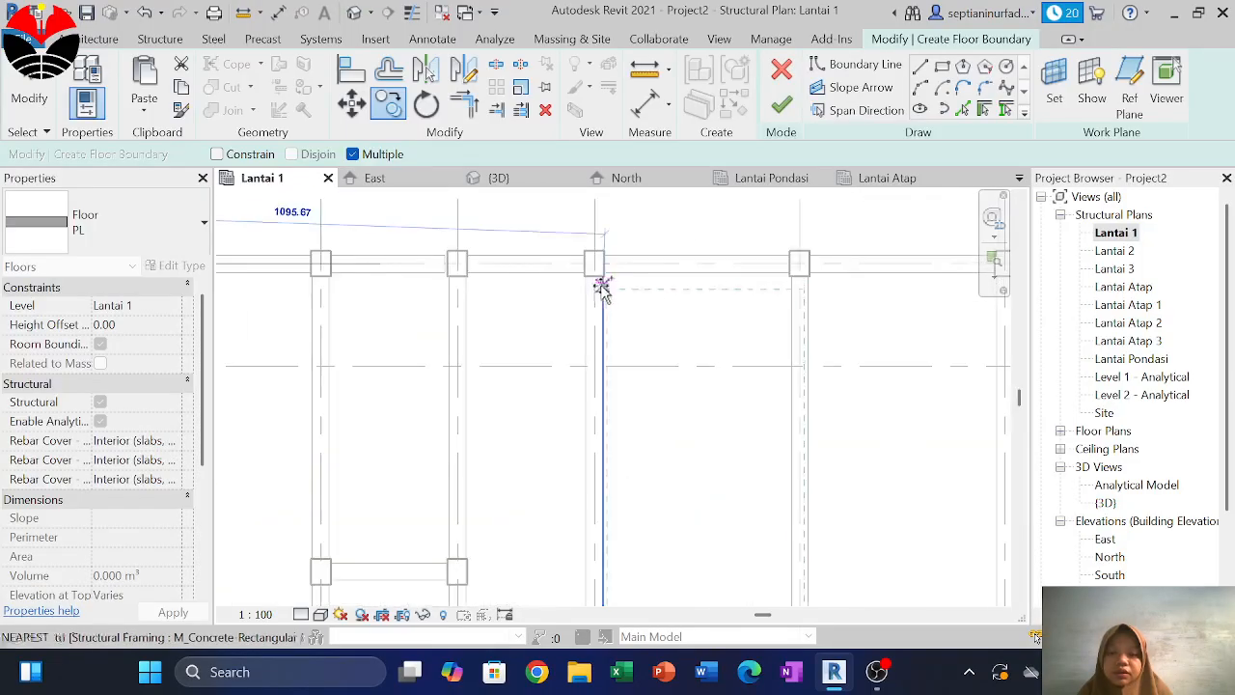
left_click(592, 263)
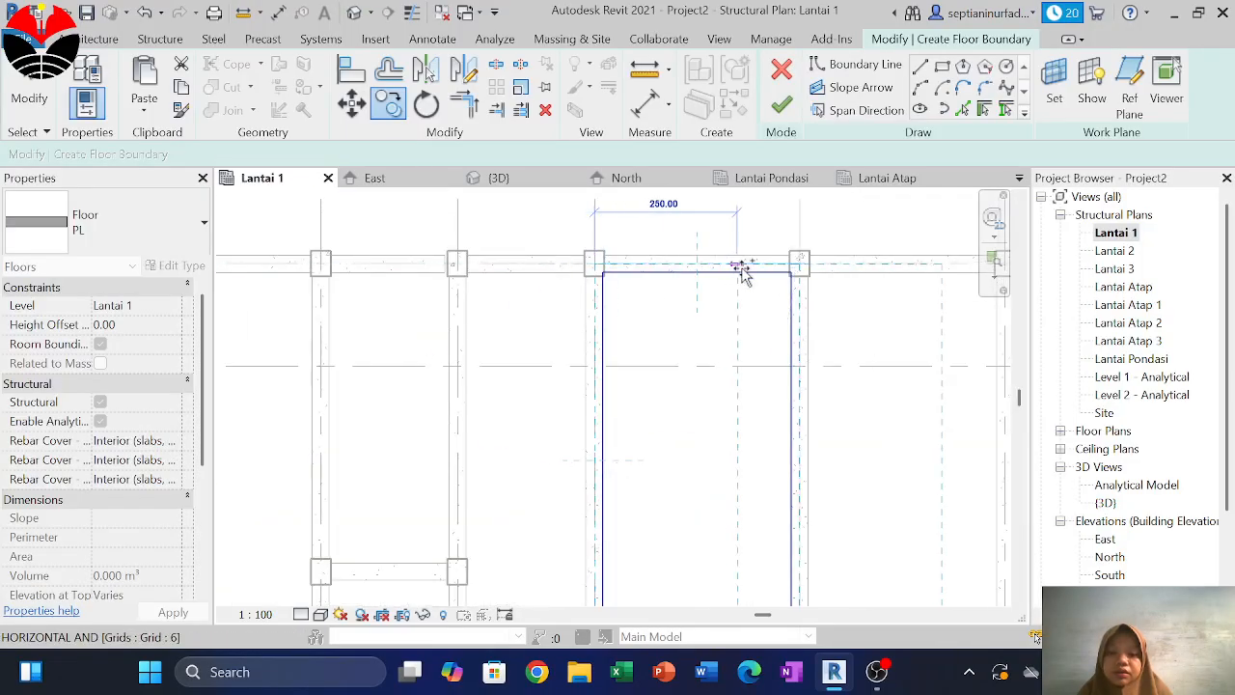
left_click(800, 265)
middle_click_drag(837, 327, 582, 298)
scroll(581, 295, "down", 2)
scroll(695, 261, "up", 2)
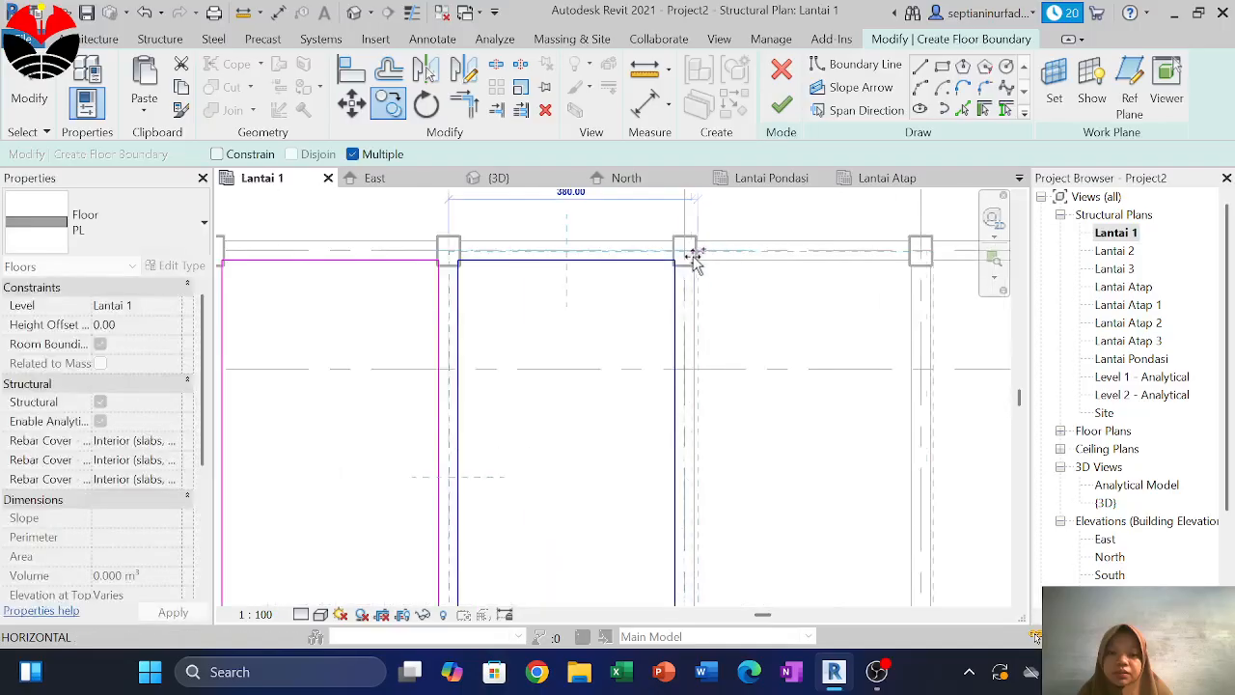
left_click(684, 252)
Copy the boundary into the remaining three bays between grids N and Q along grid 6, and end the copying
middle_click_drag(821, 331, 512, 329)
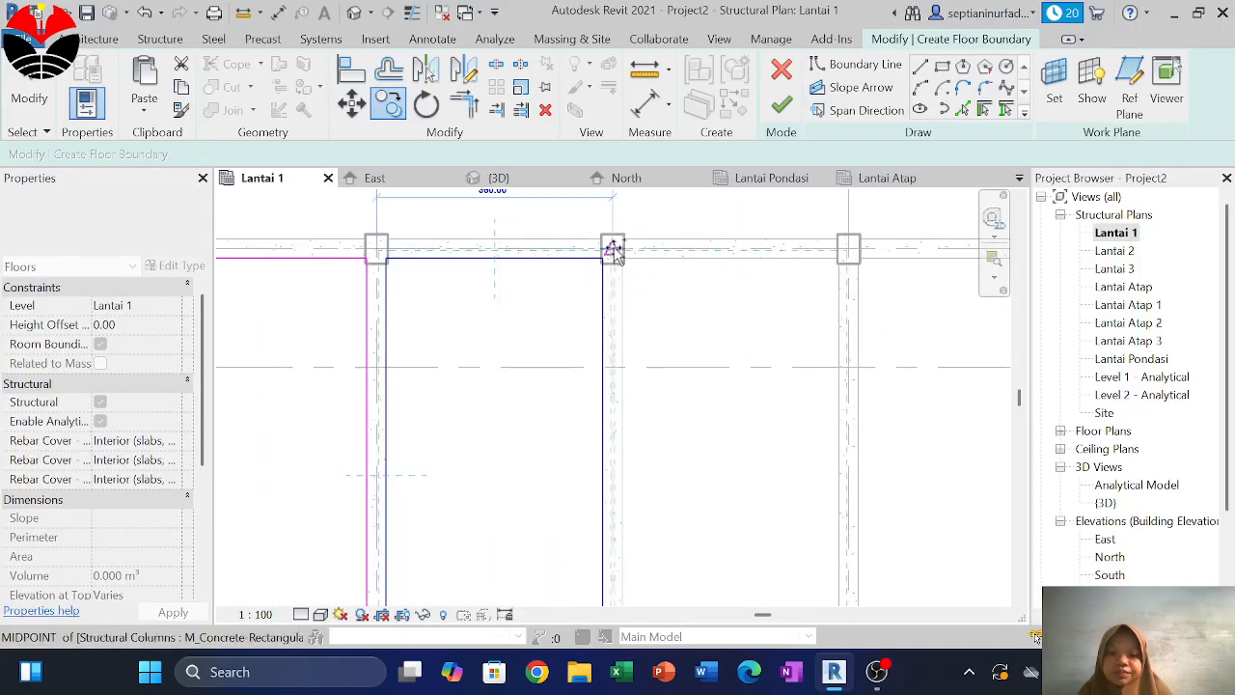
left_click(614, 249)
middle_click_drag(722, 301, 407, 313)
left_click(538, 266)
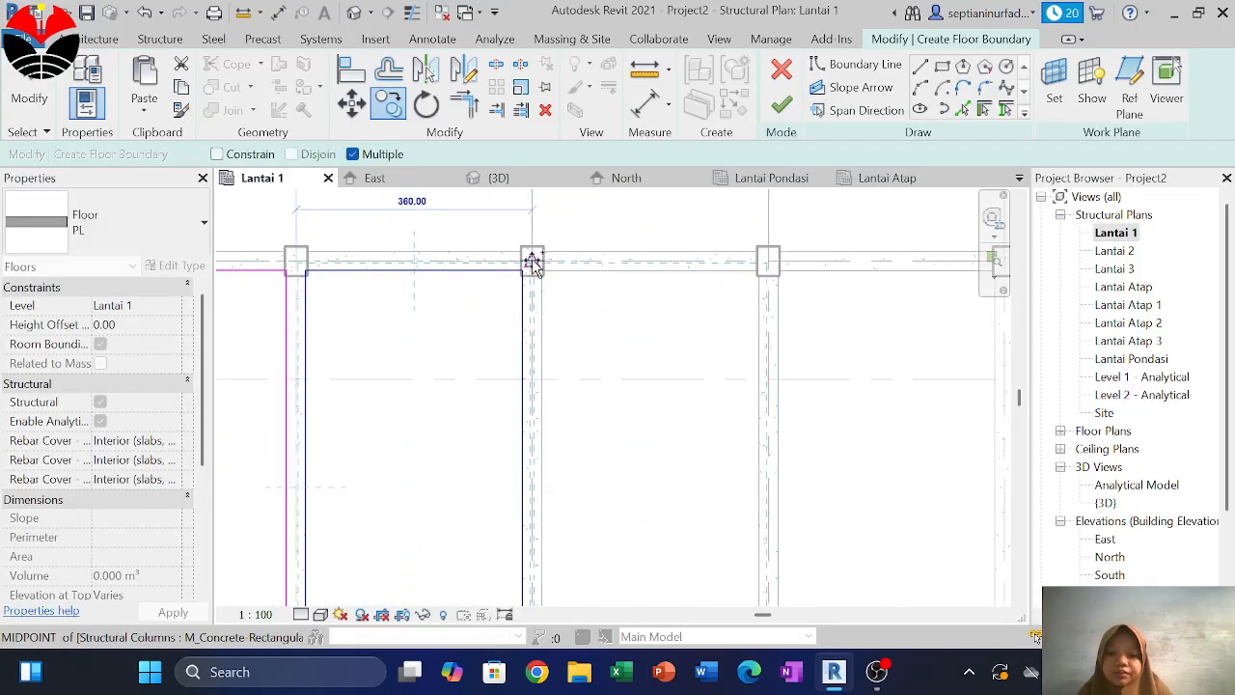
middle_click_drag(631, 276, 492, 303)
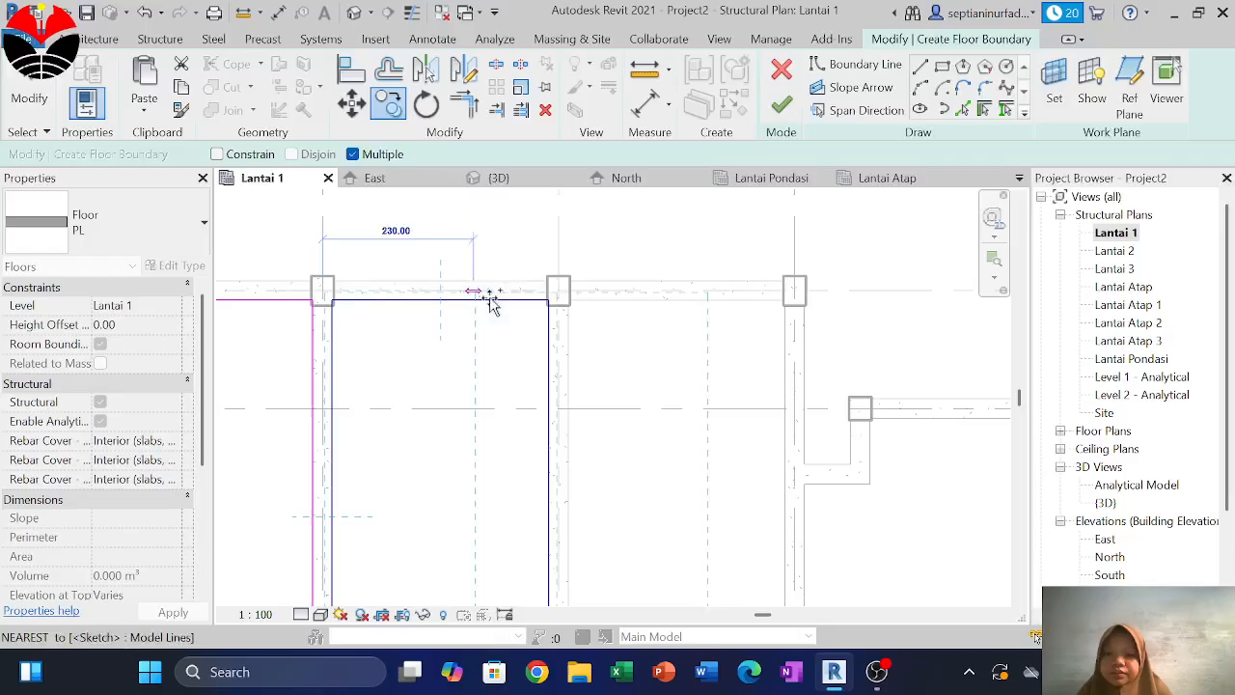
left_click(560, 286)
scroll(762, 261, "down", 5)
scroll(801, 254, "down", 1)
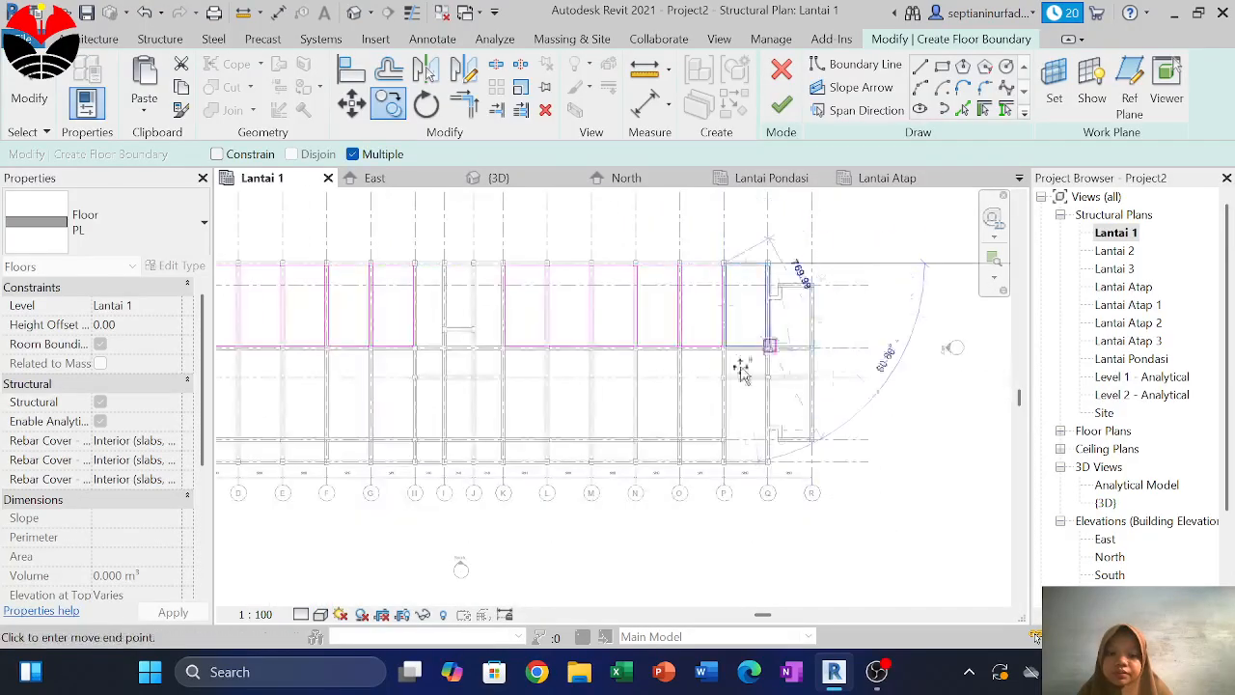
scroll(681, 351, "up", 2)
scroll(681, 350, "up", 1)
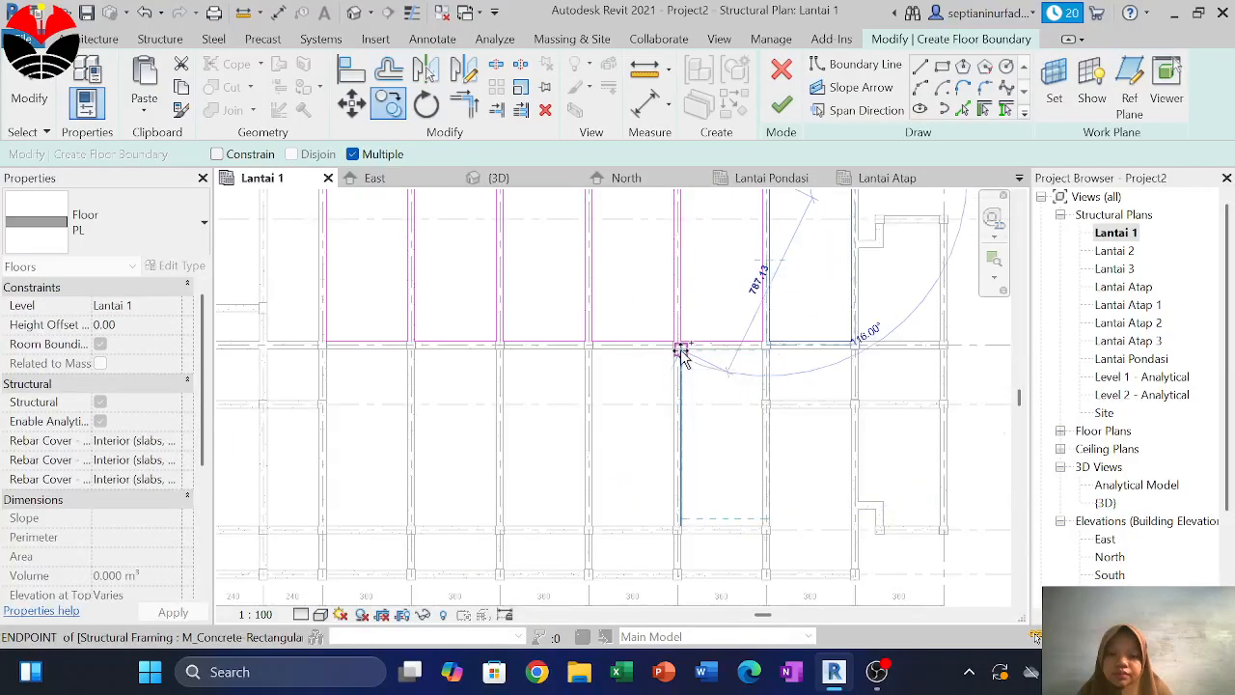
scroll(813, 403, "down", 2)
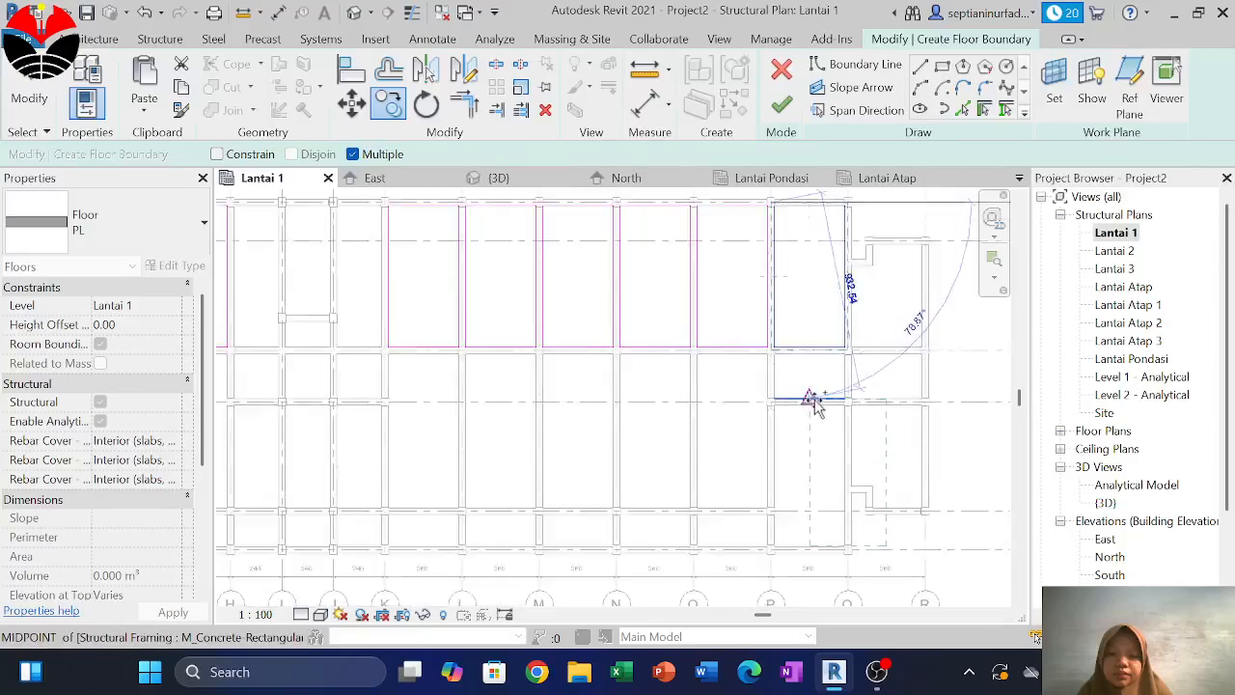
scroll(632, 457, "down", 3)
key("Escape")
Create the floor boundary of the notched bay between grids A and B, 5 and 4, with Pick Lines along the inner beam faces
scroll(542, 367, "up", 5)
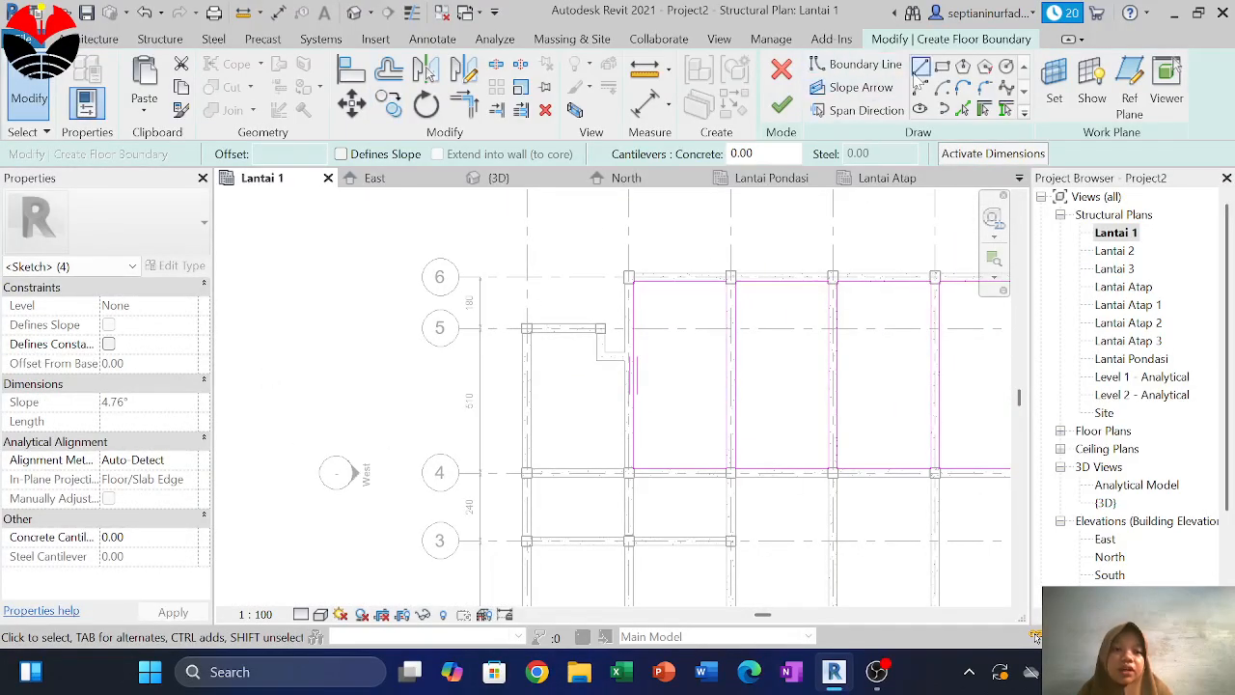
left_click(962, 109)
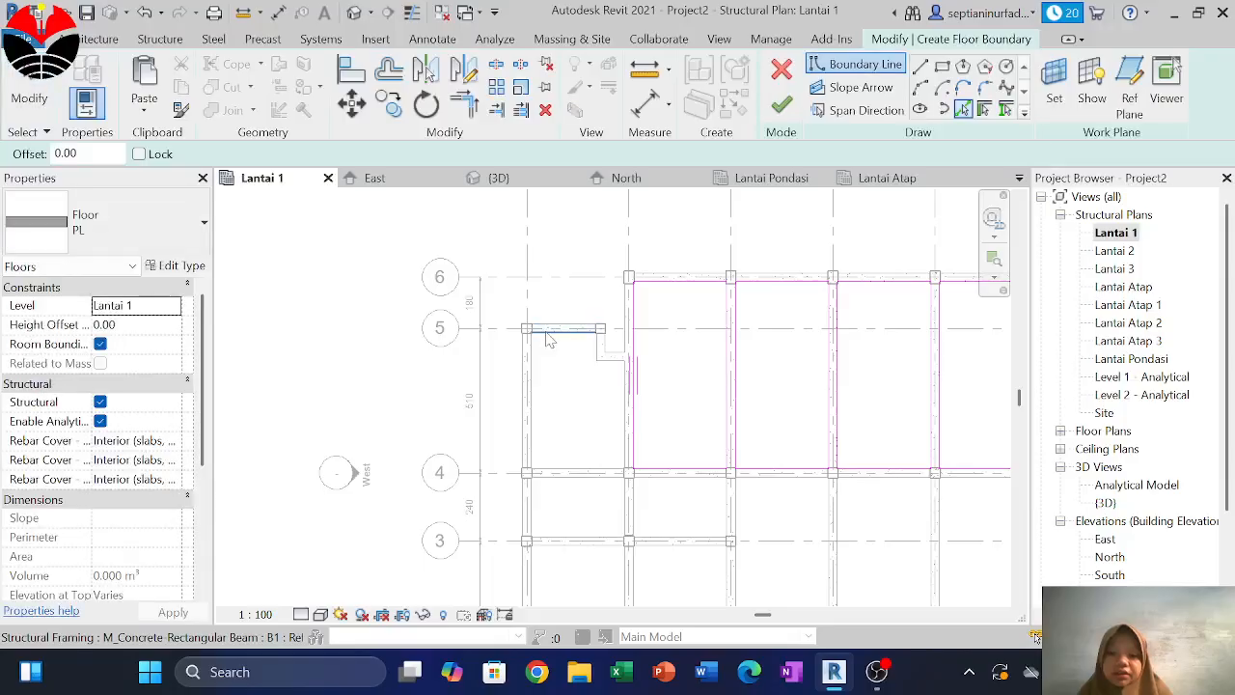
left_click(534, 367)
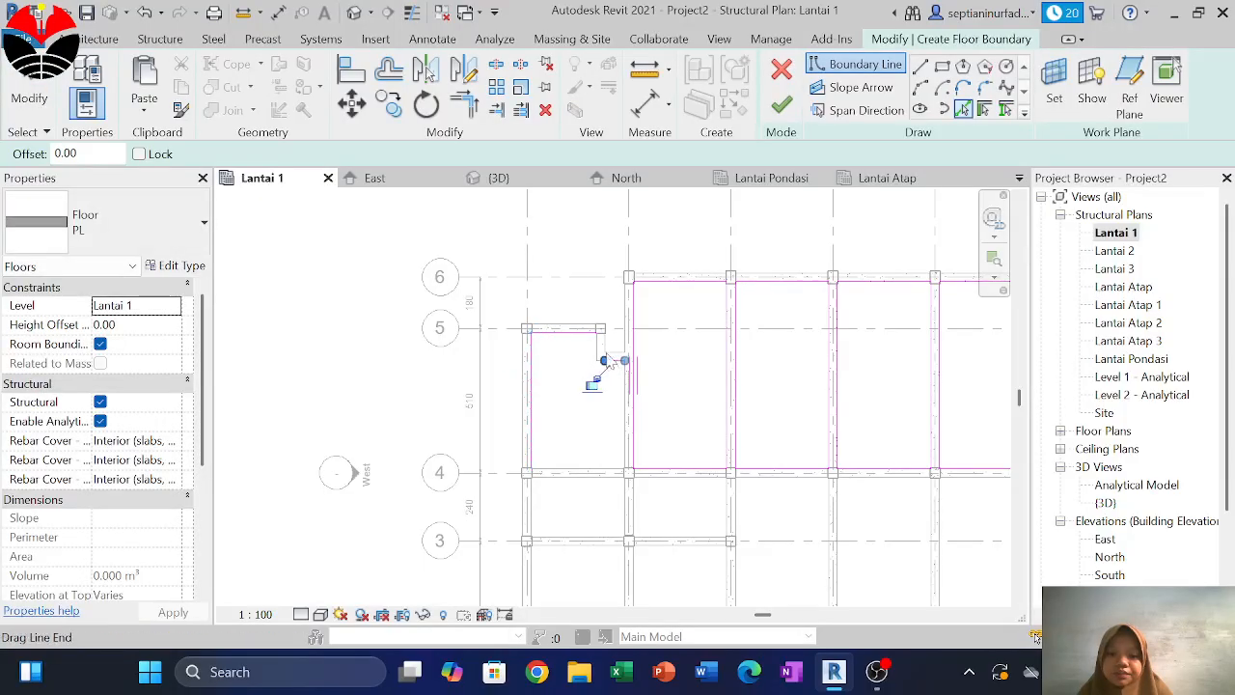
left_click(601, 353)
scroll(611, 358, "up", 4)
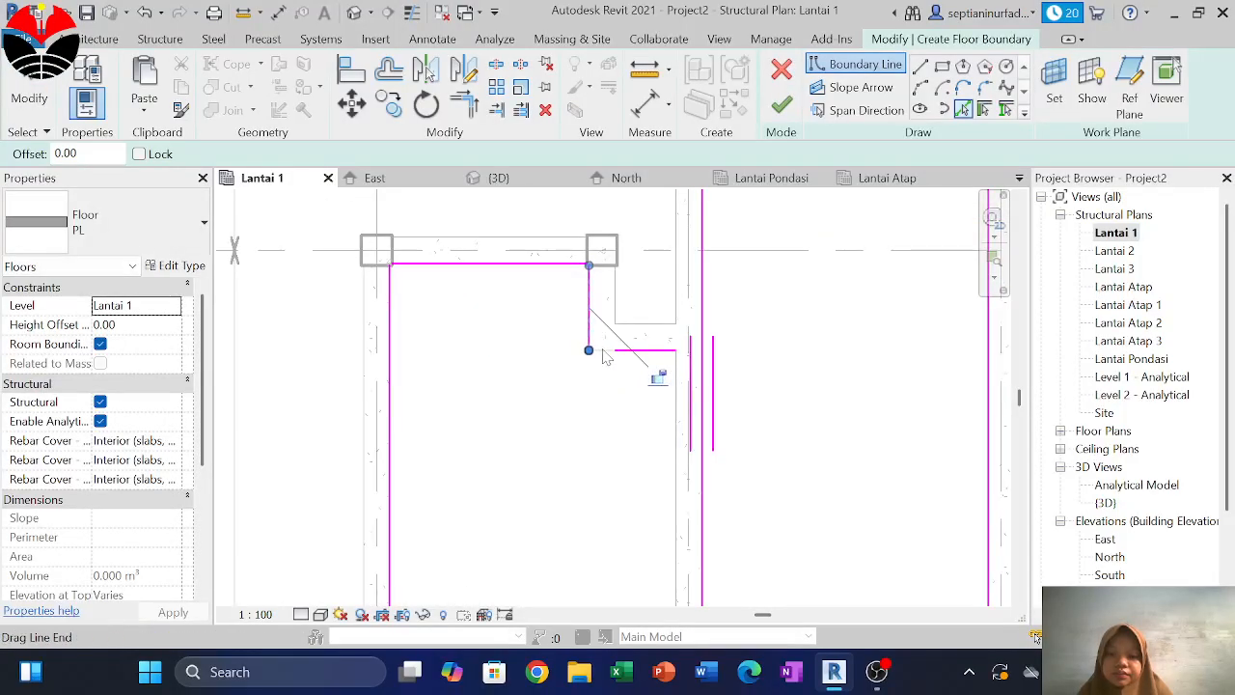
left_click_drag(589, 350, 607, 354)
key("ctrl+z")
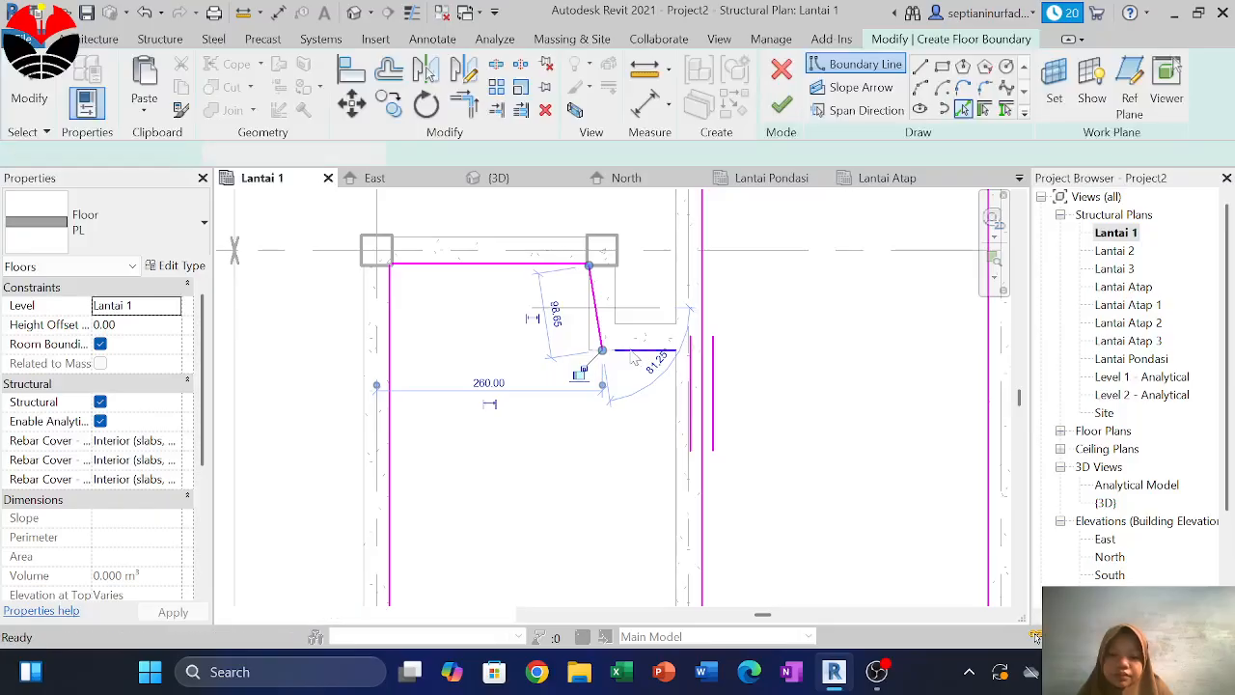
left_click(602, 352)
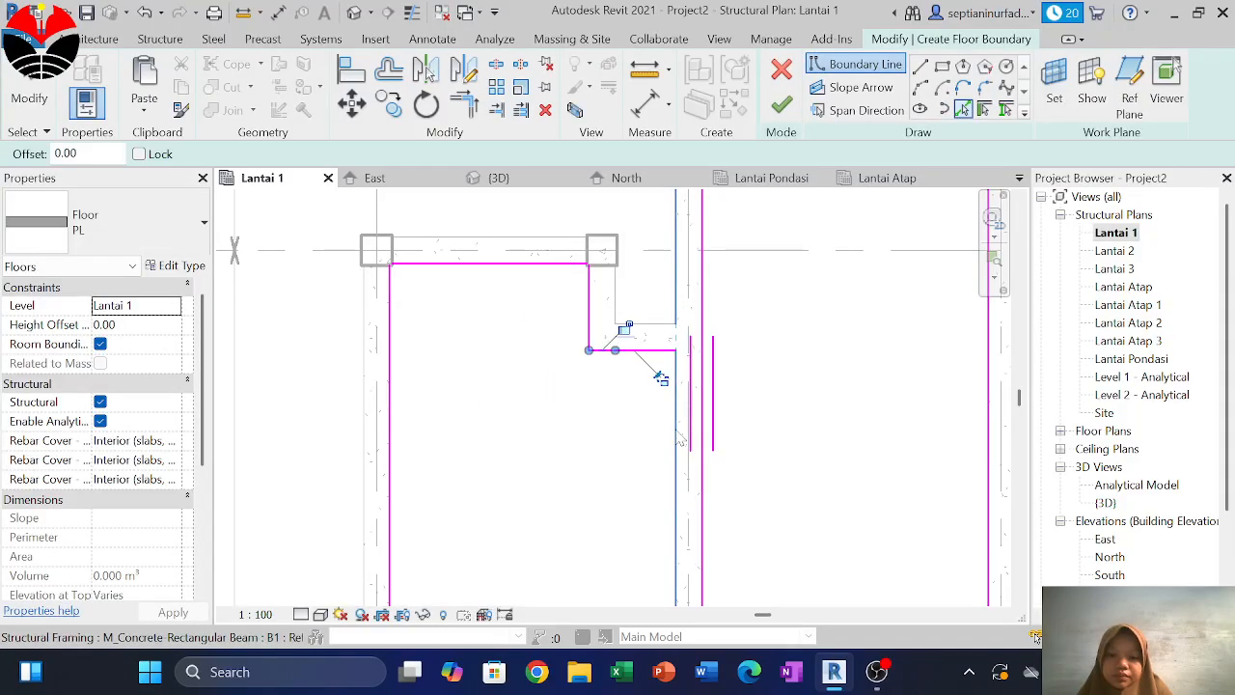
left_click(679, 432)
middle_click_drag(636, 494, 698, 195)
left_click(618, 386)
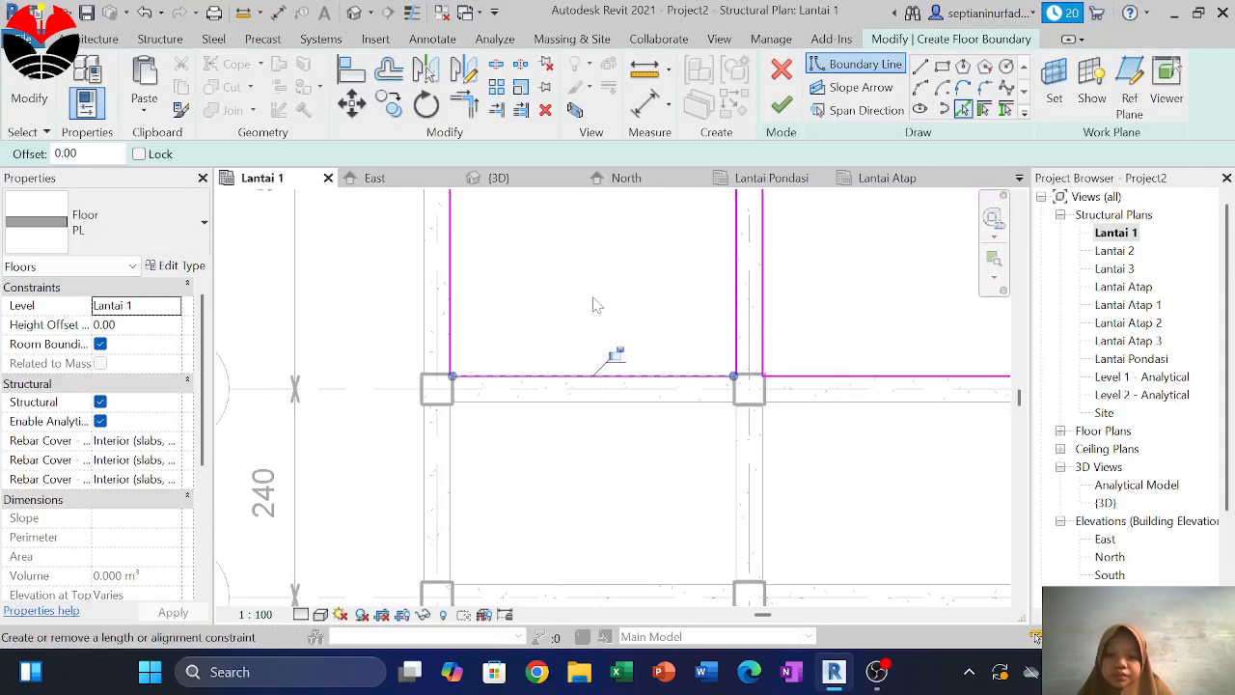
Trim the notched bay's boundary lines between grids A and B to closed corners with Trim/Extend to Corner
left_click(471, 107)
left_click(453, 318)
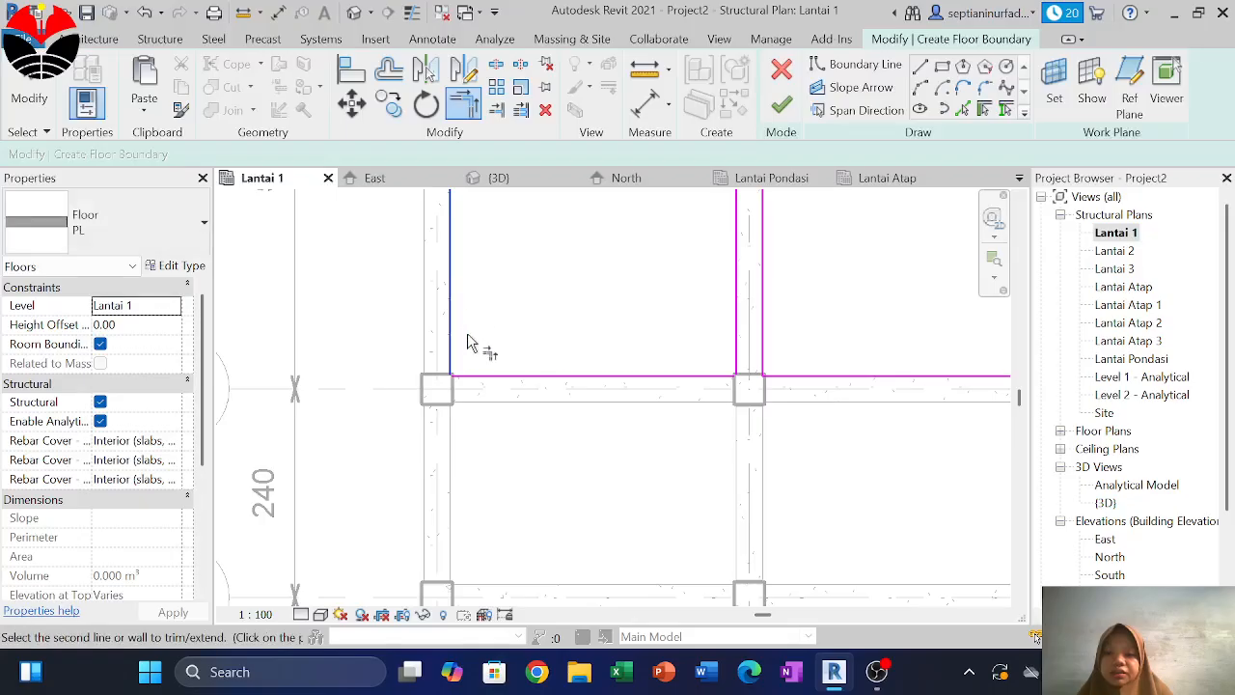
left_click(483, 376)
middle_click_drag(514, 291, 441, 563)
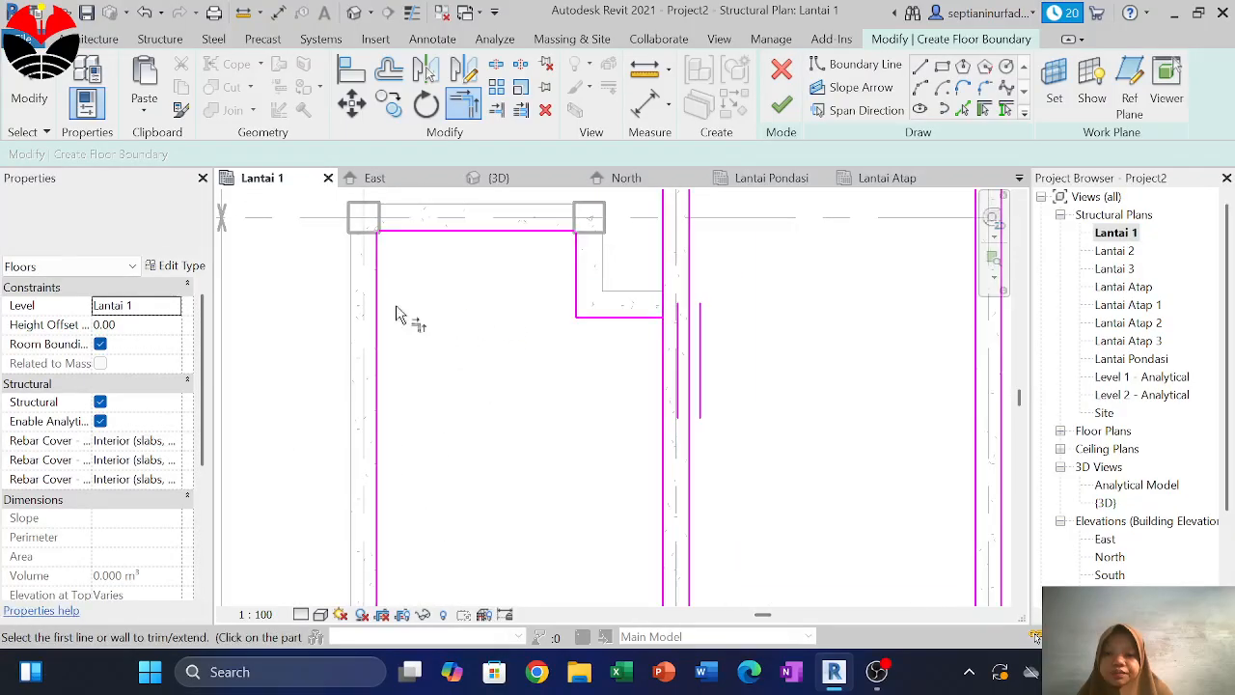
left_click(393, 234)
left_click(377, 249)
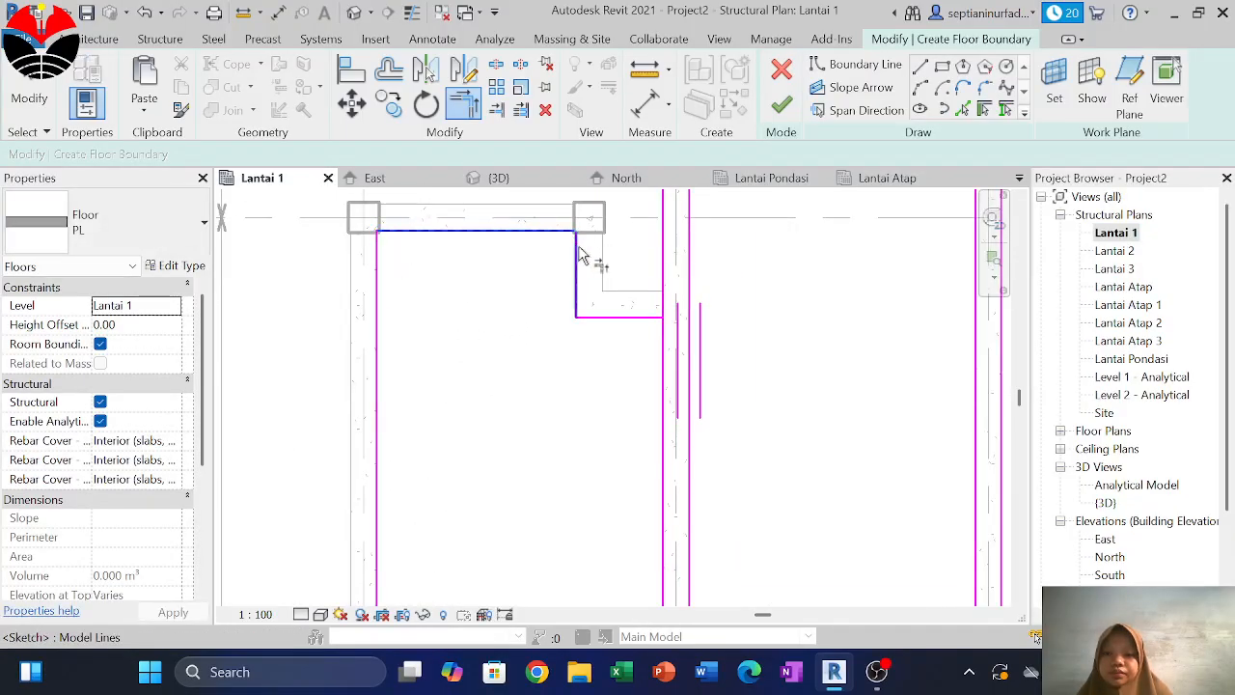
left_click(577, 255)
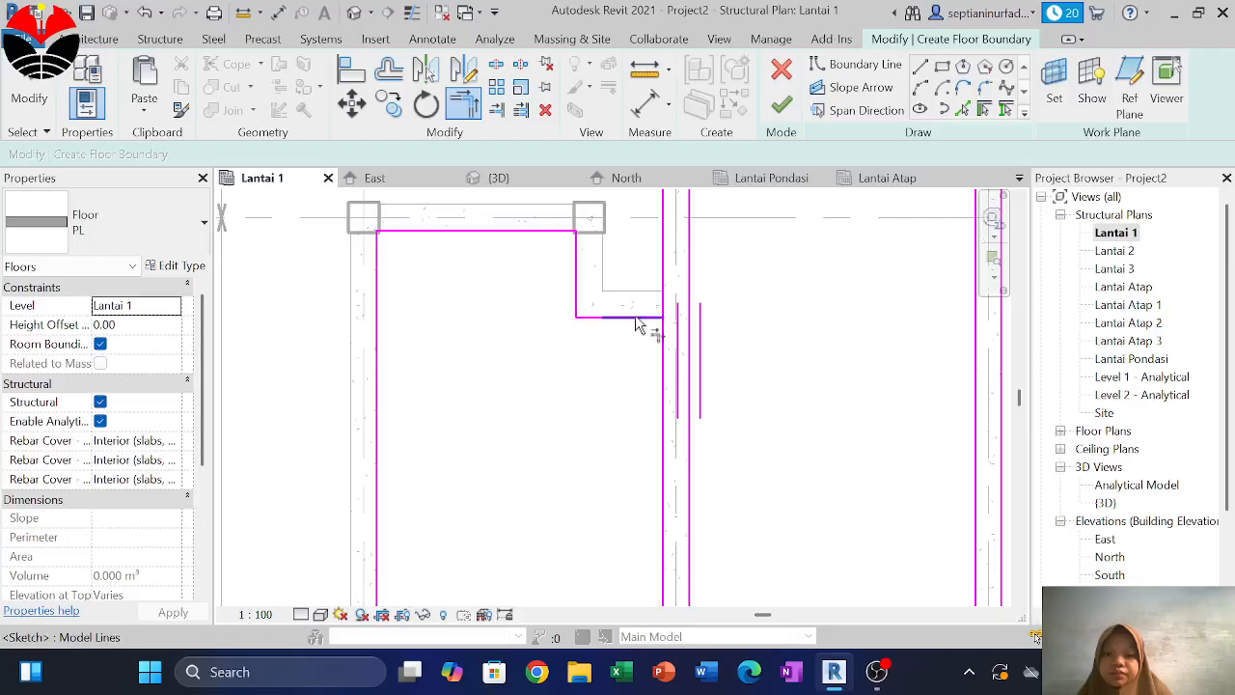
left_click(642, 318)
middle_click_drag(656, 400, 655, 203)
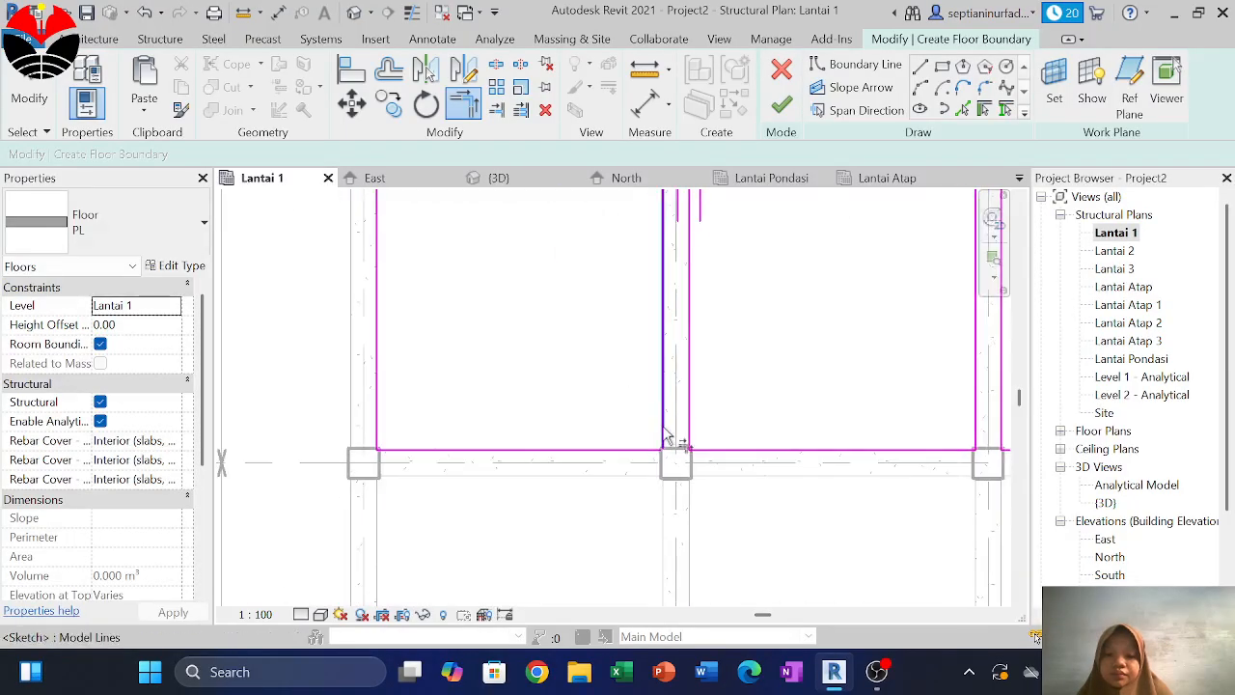
left_click(663, 427)
Create the floor boundary between grids A and B, 4 and 3, with Pick Lines, and trim its corners with Trim/Extend to Corner
scroll(579, 338, "down", 5)
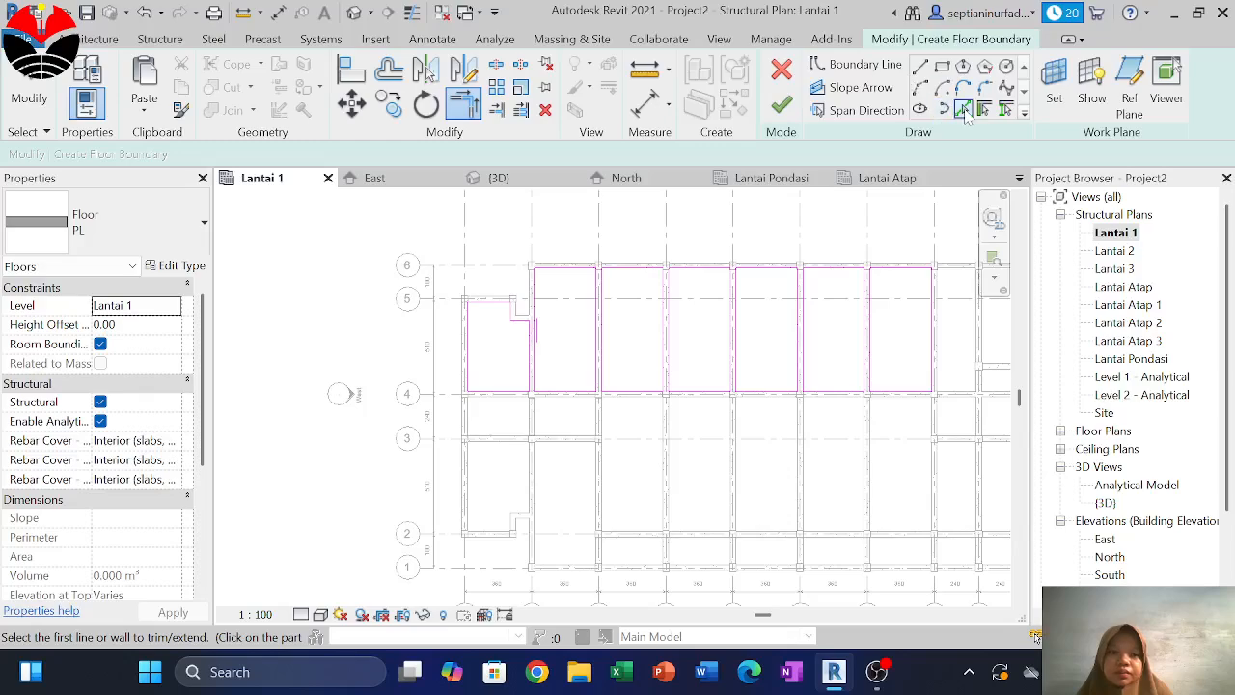
scroll(530, 416, "up", 2)
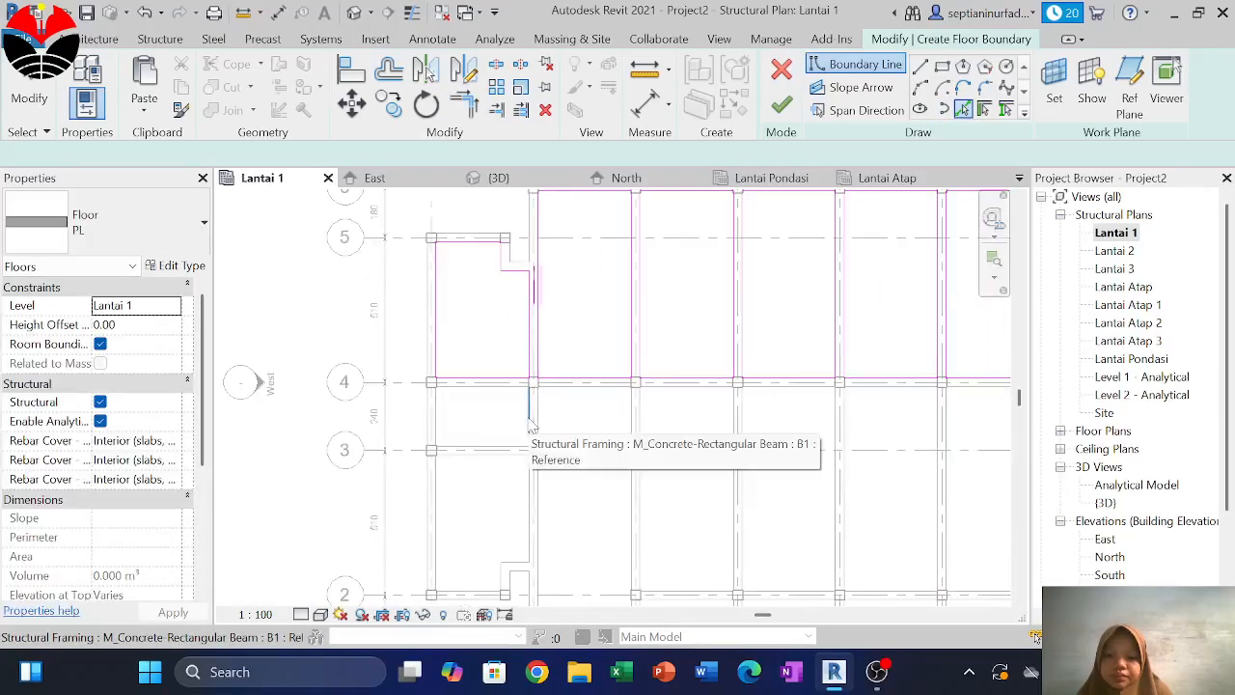
left_click(529, 417)
left_click(492, 390)
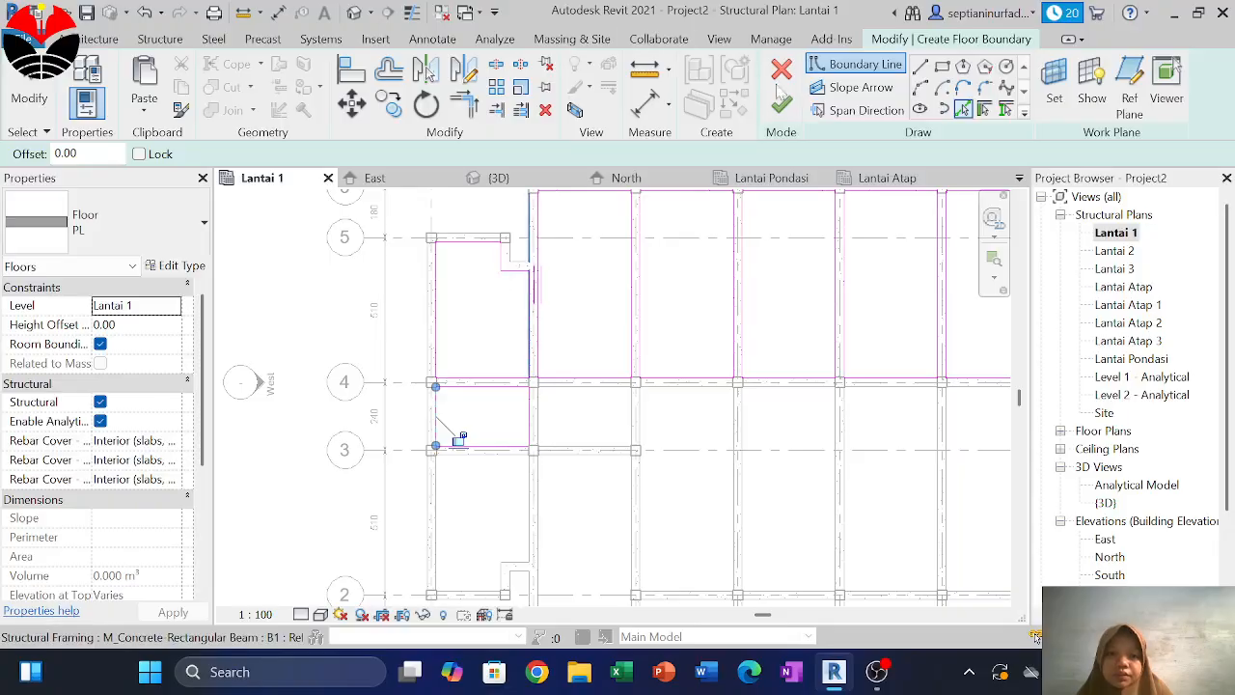
left_click(471, 110)
scroll(457, 404, "up", 3)
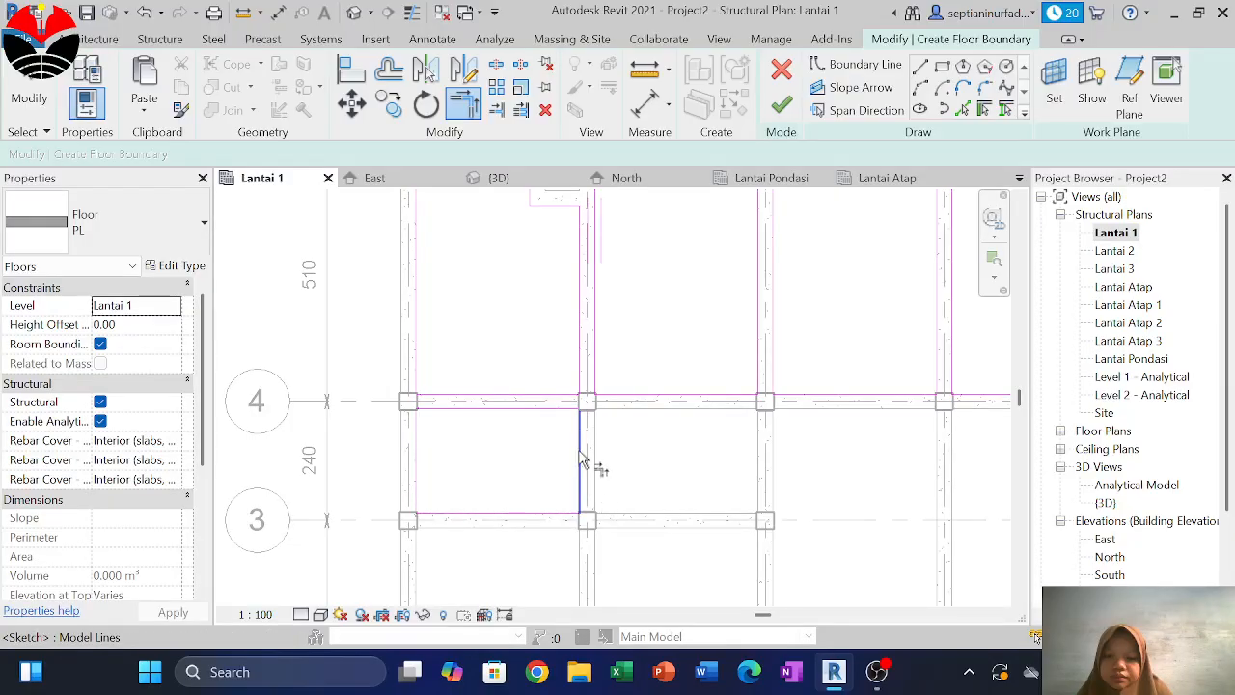
scroll(551, 454, "down", 2)
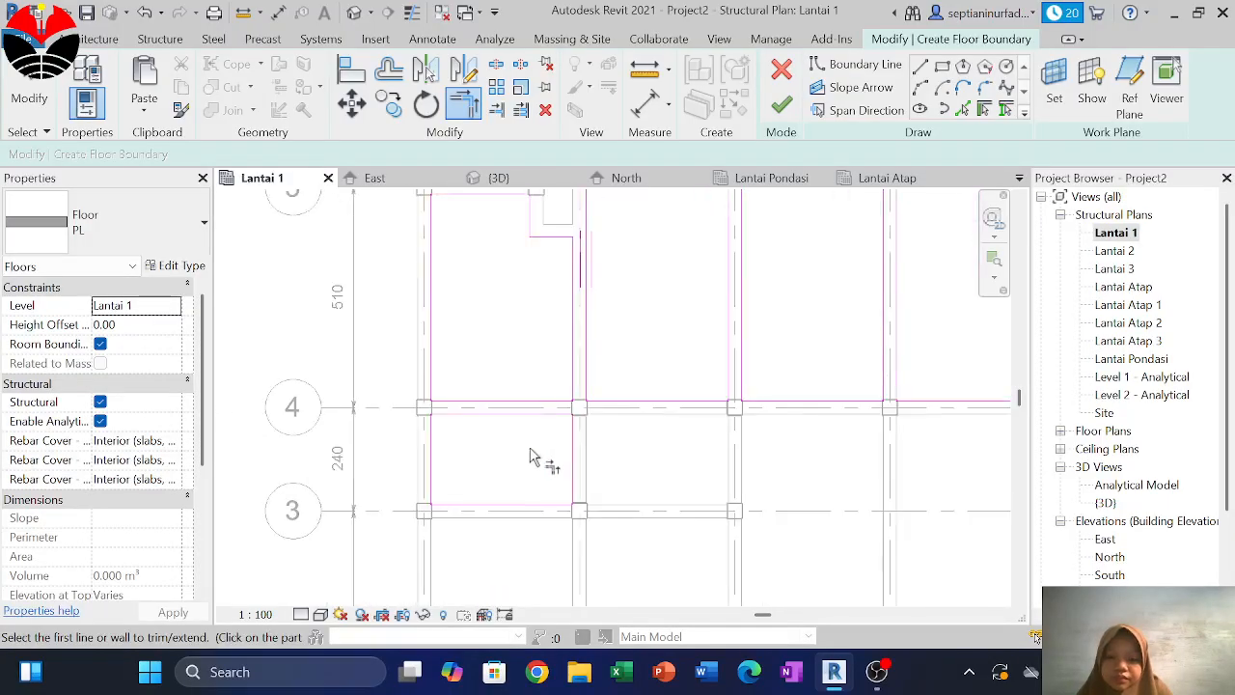
Copy the closed boundary between grids A and B, 4 and 3, into the adjacent bay between grids B and C
middle_click_drag(537, 455, 576, 282)
scroll(575, 283, "down", 2)
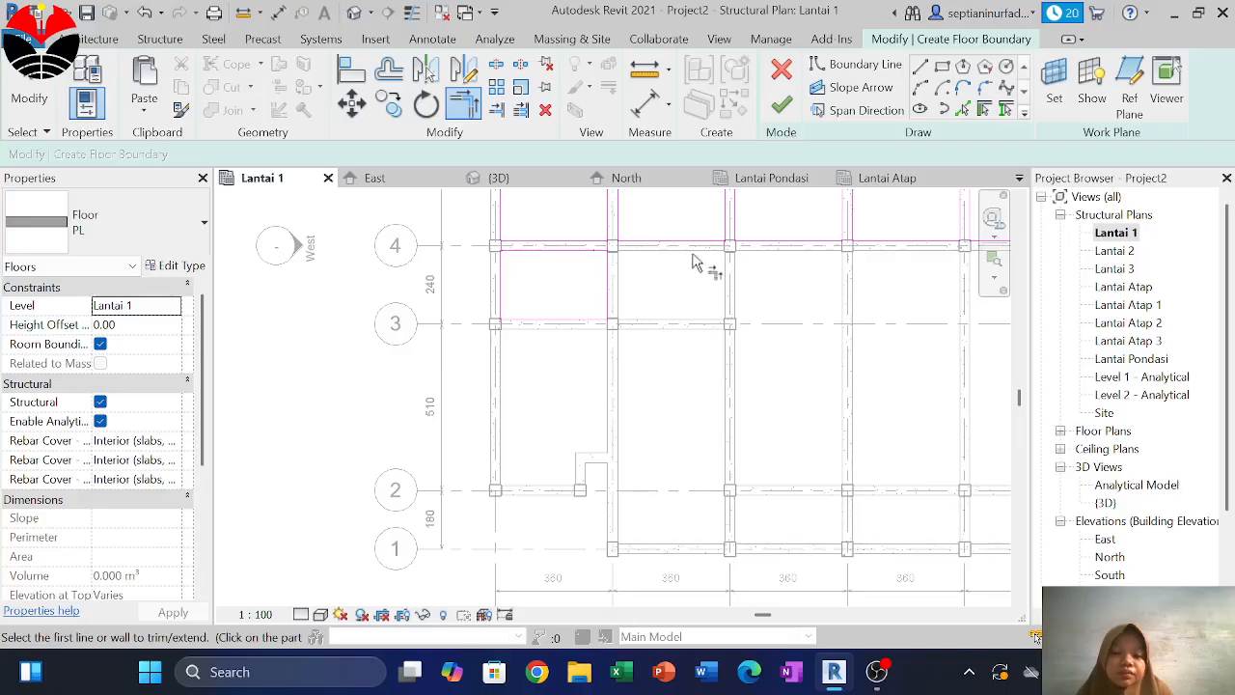
middle_click_drag(692, 262, 678, 388)
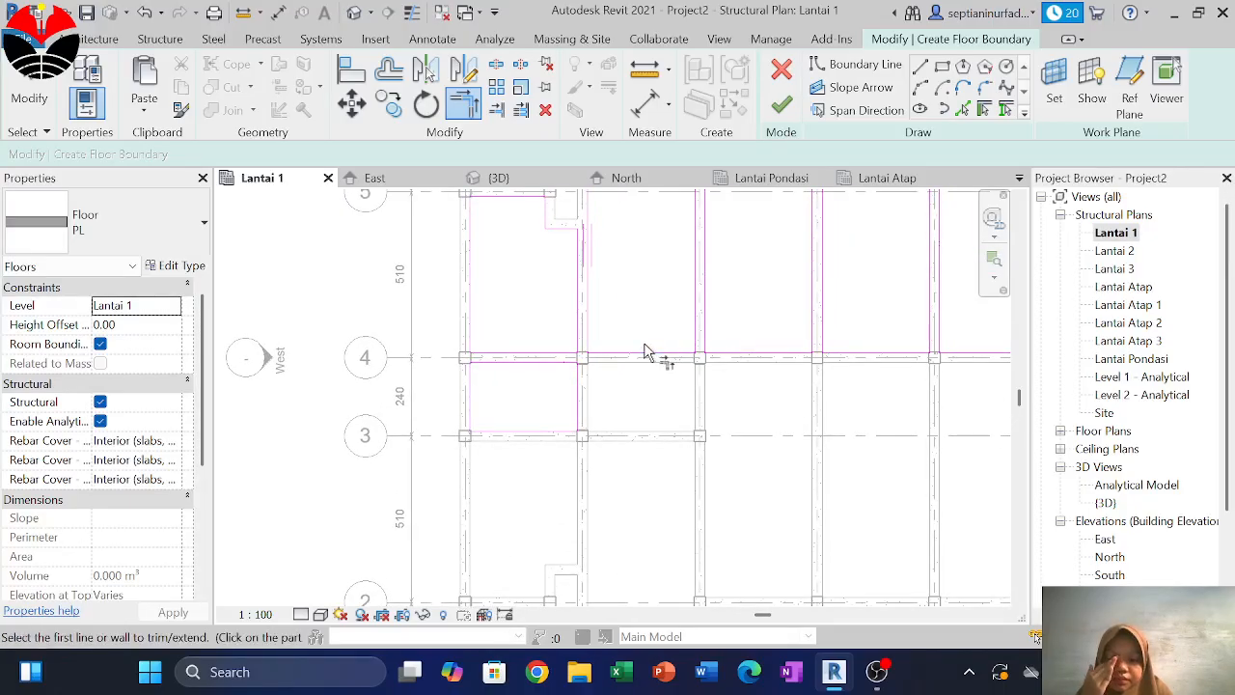
middle_click_drag(587, 303, 625, 344)
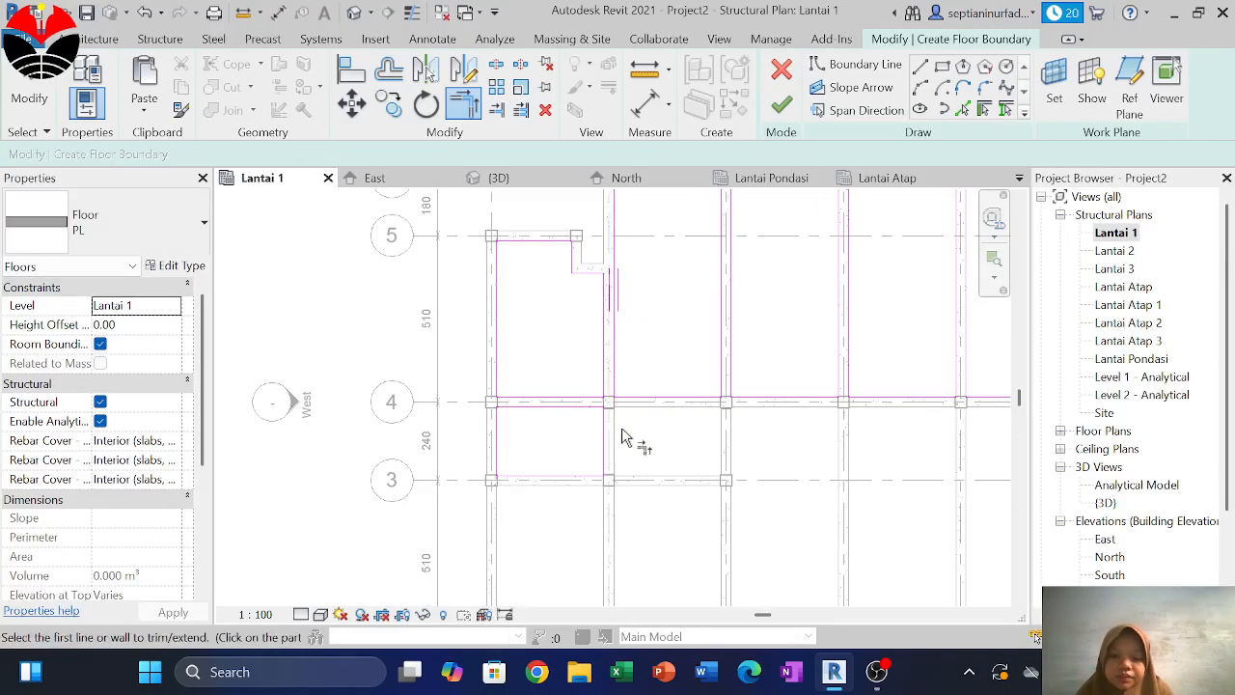
left_click(491, 410)
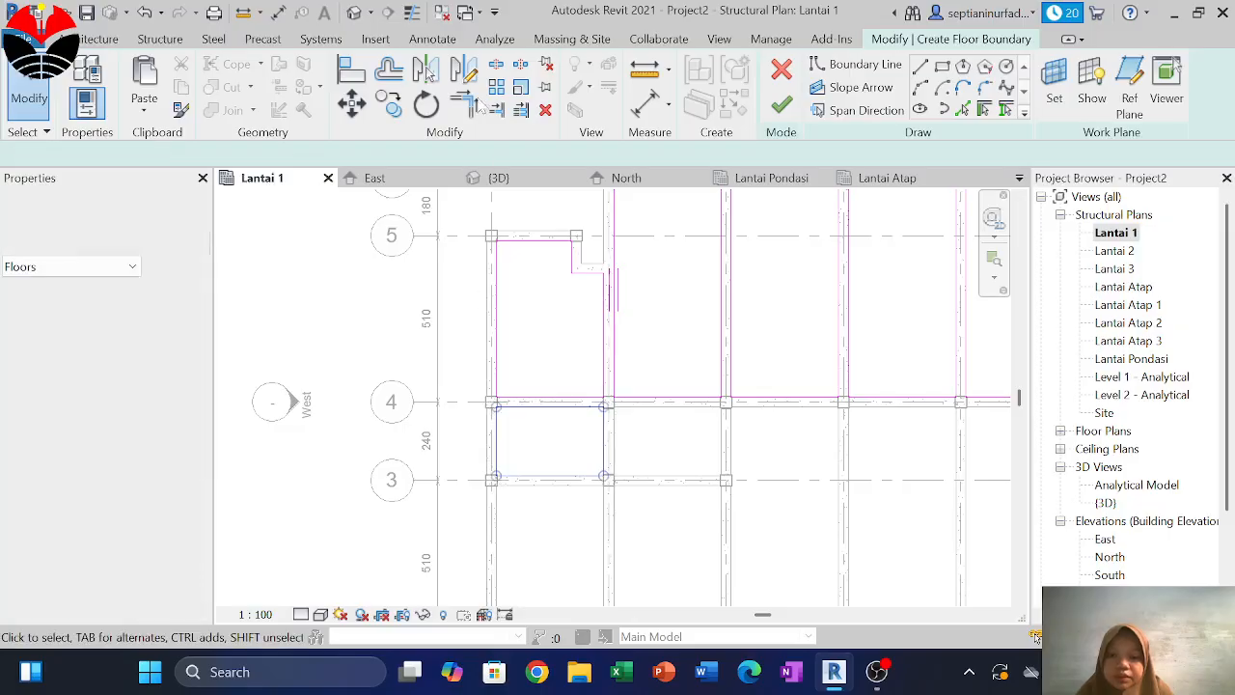
scroll(496, 413, "up", 3)
key("r")
key("e")
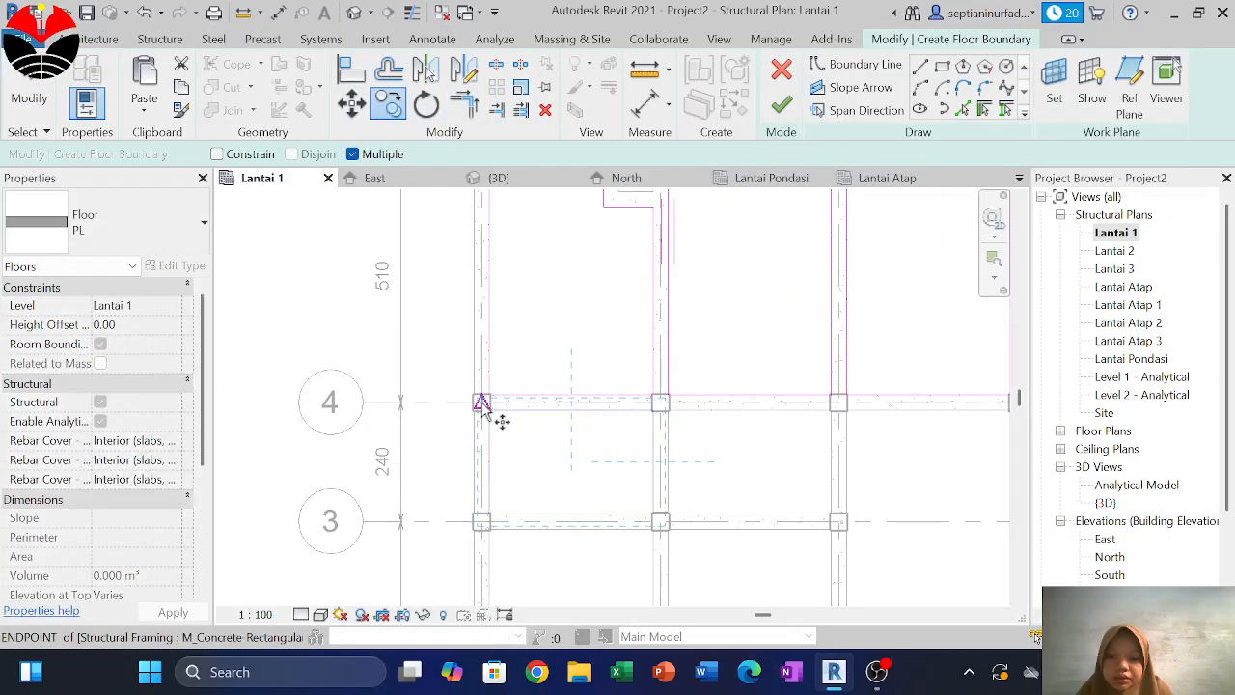
left_click(481, 402)
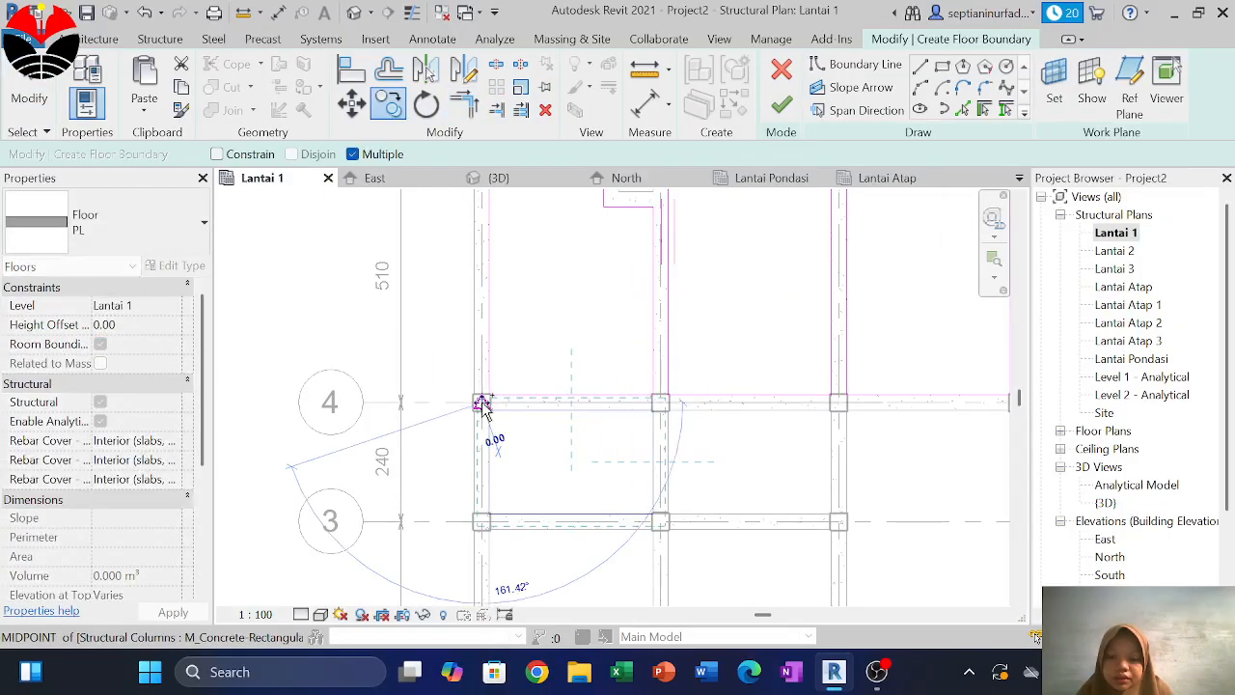
scroll(668, 409, "up", 2)
left_click(653, 399)
scroll(608, 374, "down", 4)
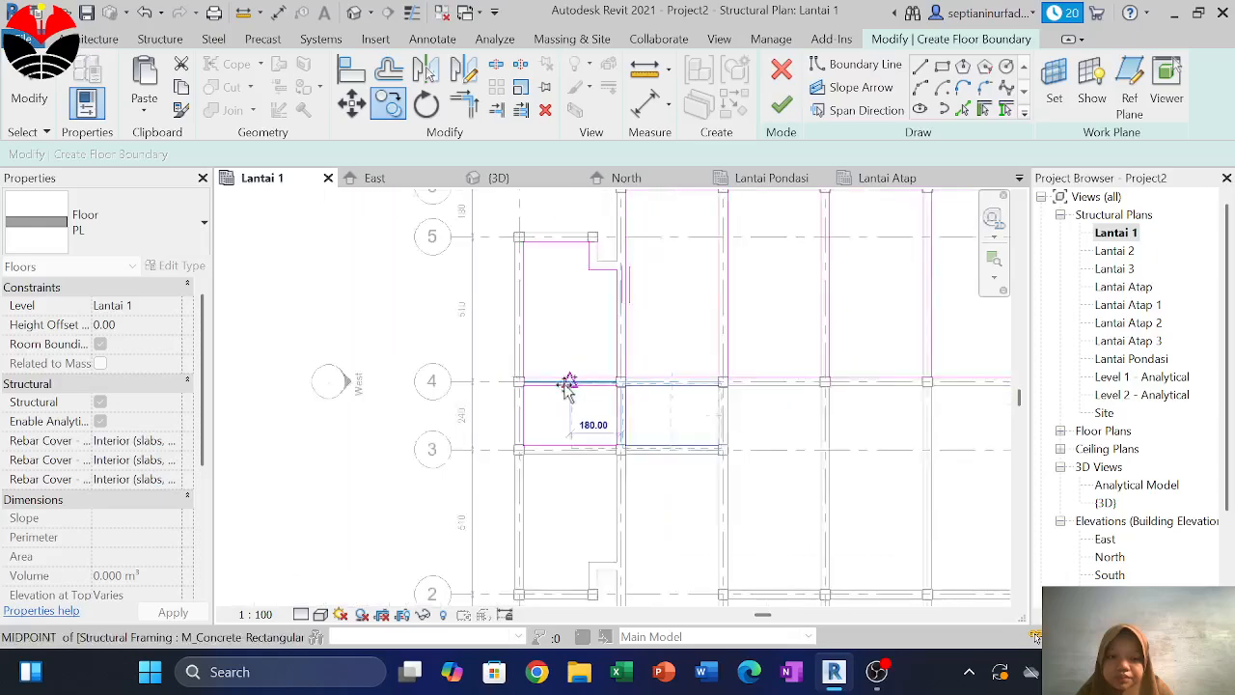
Copy the same boundary into the two easternmost bays between grids 4 and 3, and end the copying
scroll(567, 385, "down", 4)
middle_click_drag(739, 399, 422, 411)
scroll(641, 403, "up", 4)
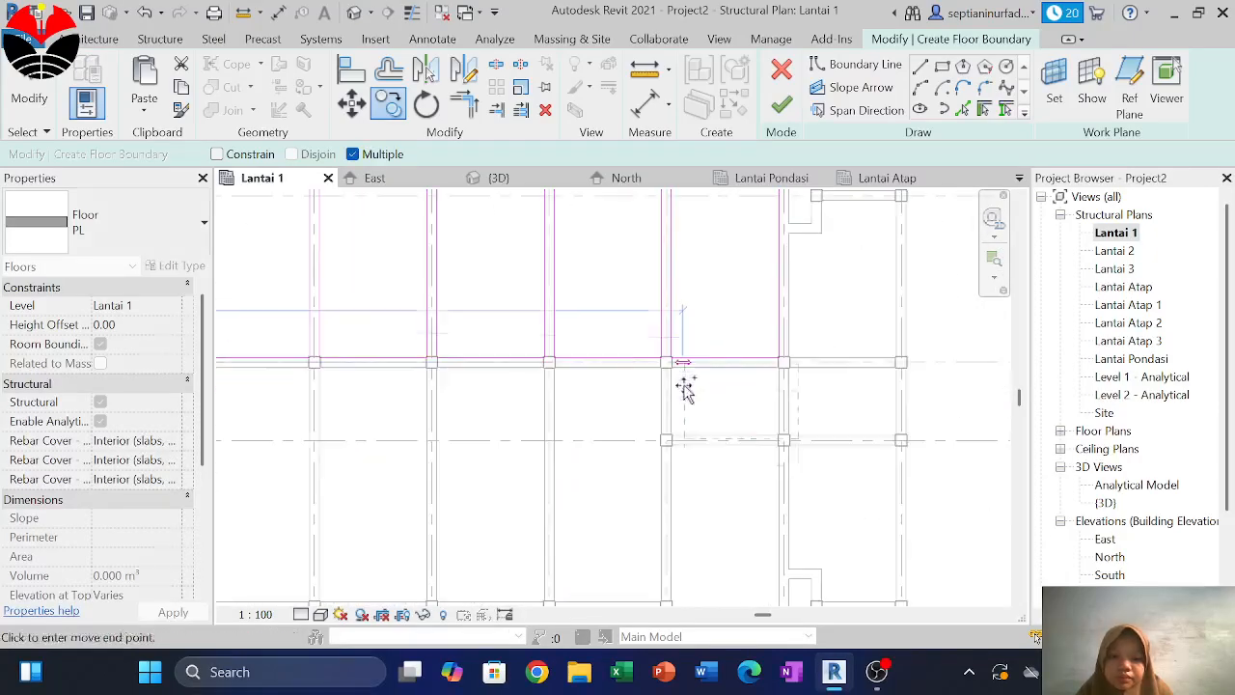
scroll(684, 387, "up", 2)
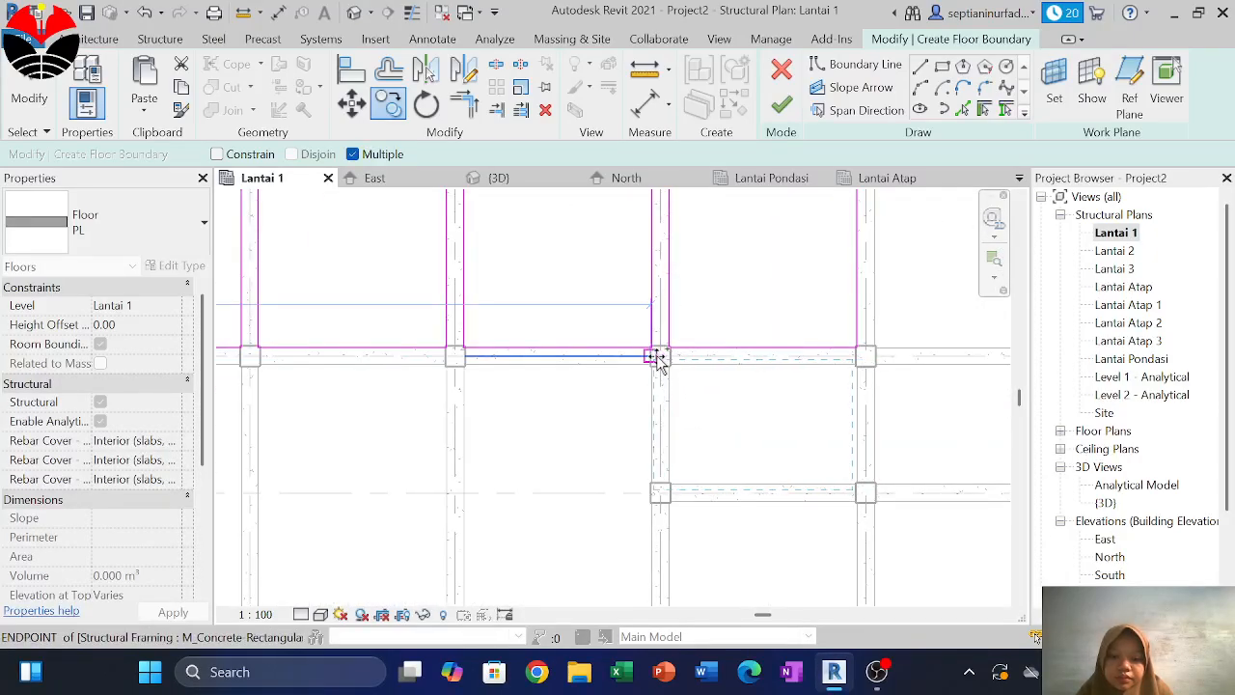
left_click(661, 358)
middle_click_drag(775, 395, 617, 420)
left_click(707, 382)
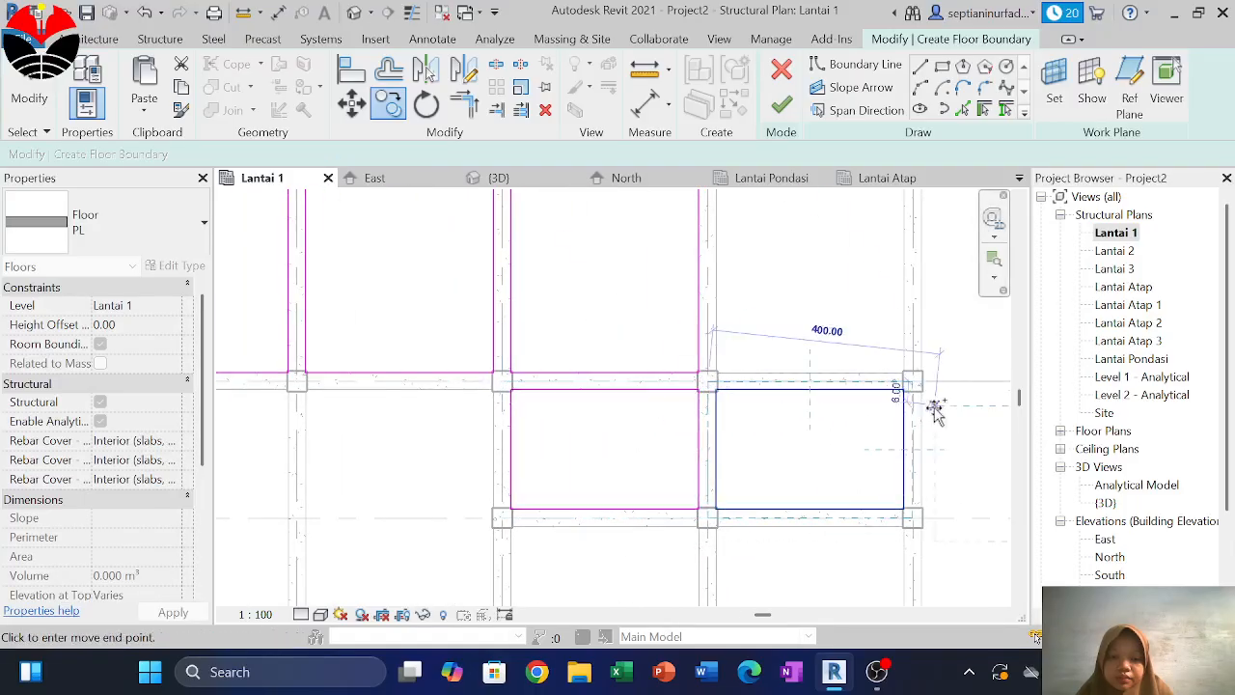
scroll(926, 401, "down", 6)
scroll(546, 407, "up", 2)
scroll(531, 405, "up", 2)
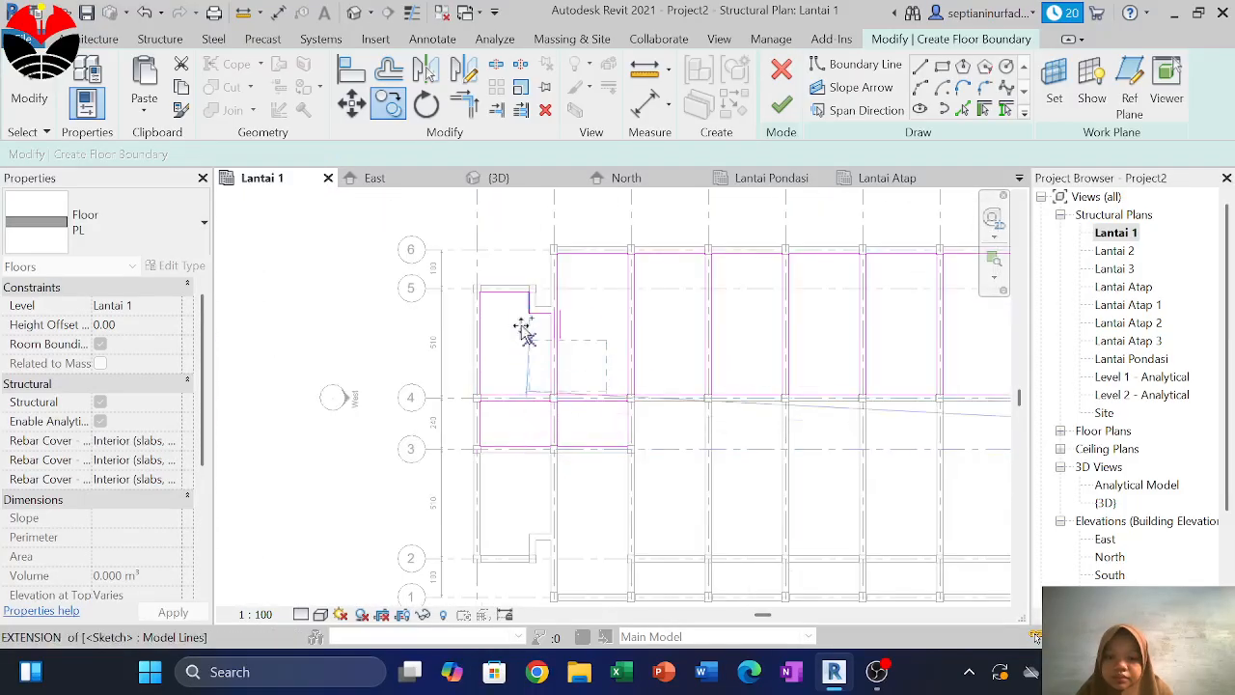
key("Escape")
Mirror a copy of the notched boundary between grids A and B about the midline between grids 4 and 3, into the bay between grids 3 and 2
scroll(542, 383, "up", 2)
scroll(563, 413, "up", 1)
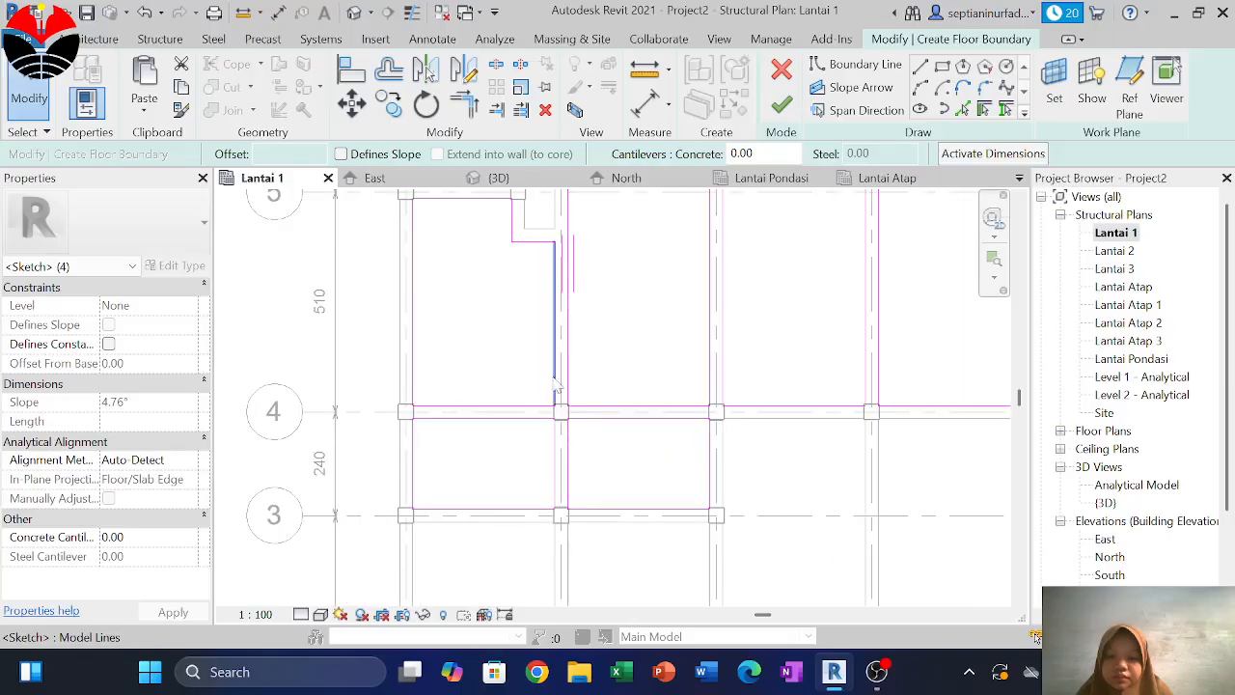
scroll(427, 303, "down", 1)
middle_click_drag(428, 303, 441, 331)
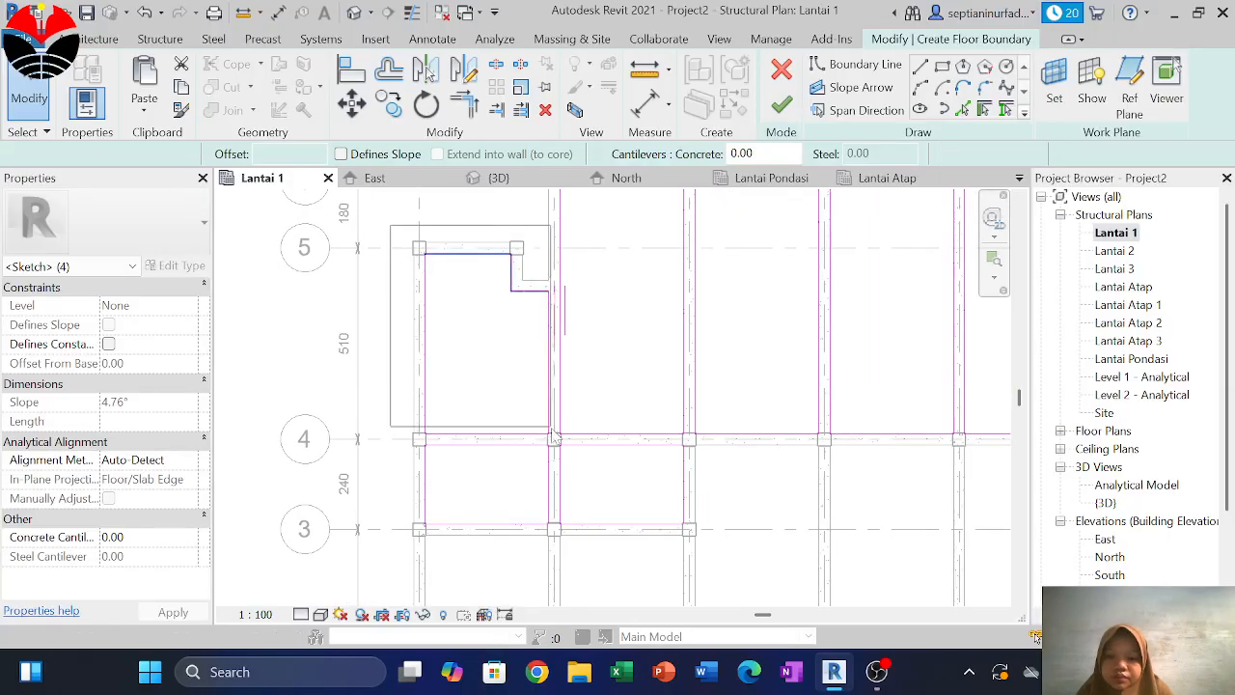
left_click_drag(551, 427, 556, 442)
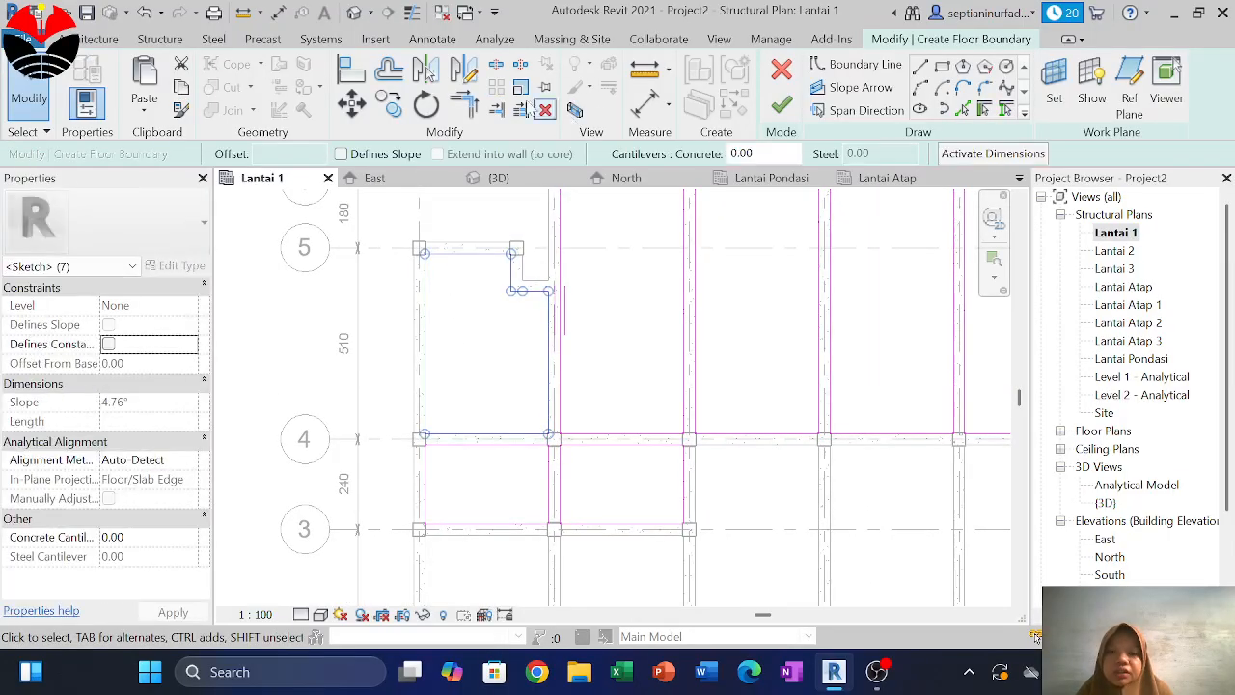
left_click(464, 77)
mouse_move(441, 460)
middle_mouse_down()
mouse_move(493, 402)
mouse_move(492, 379)
middle_mouse_up()
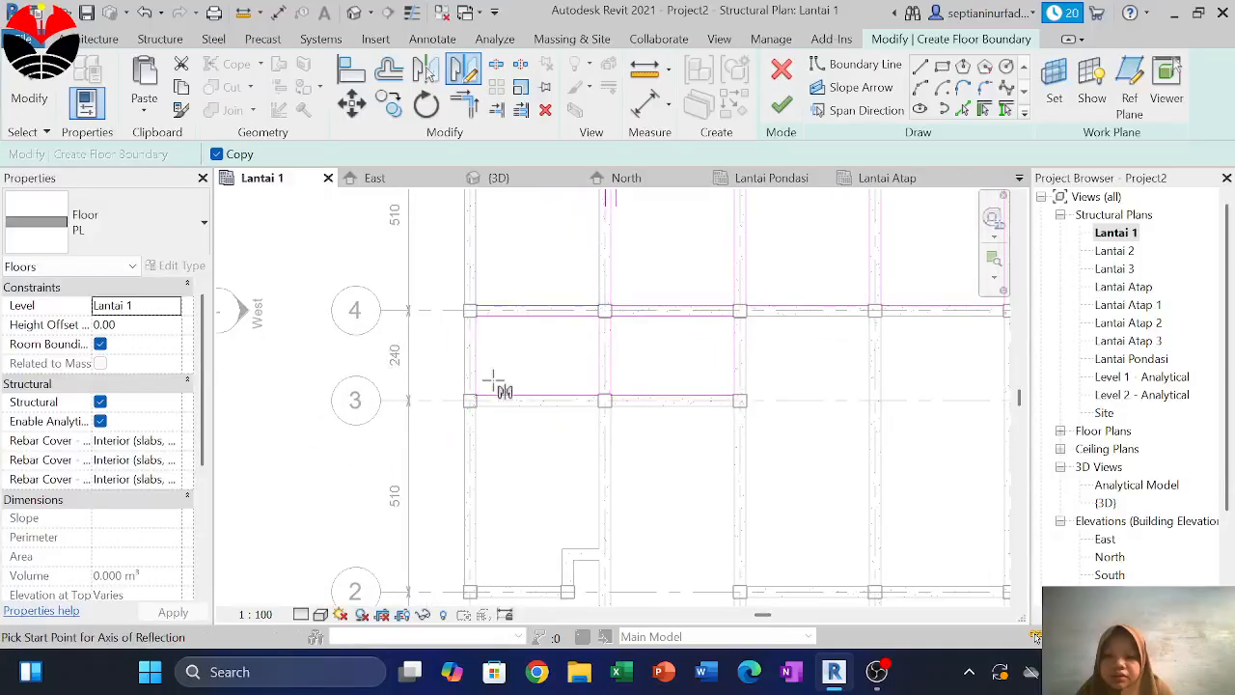
left_click(476, 357)
left_click(538, 362)
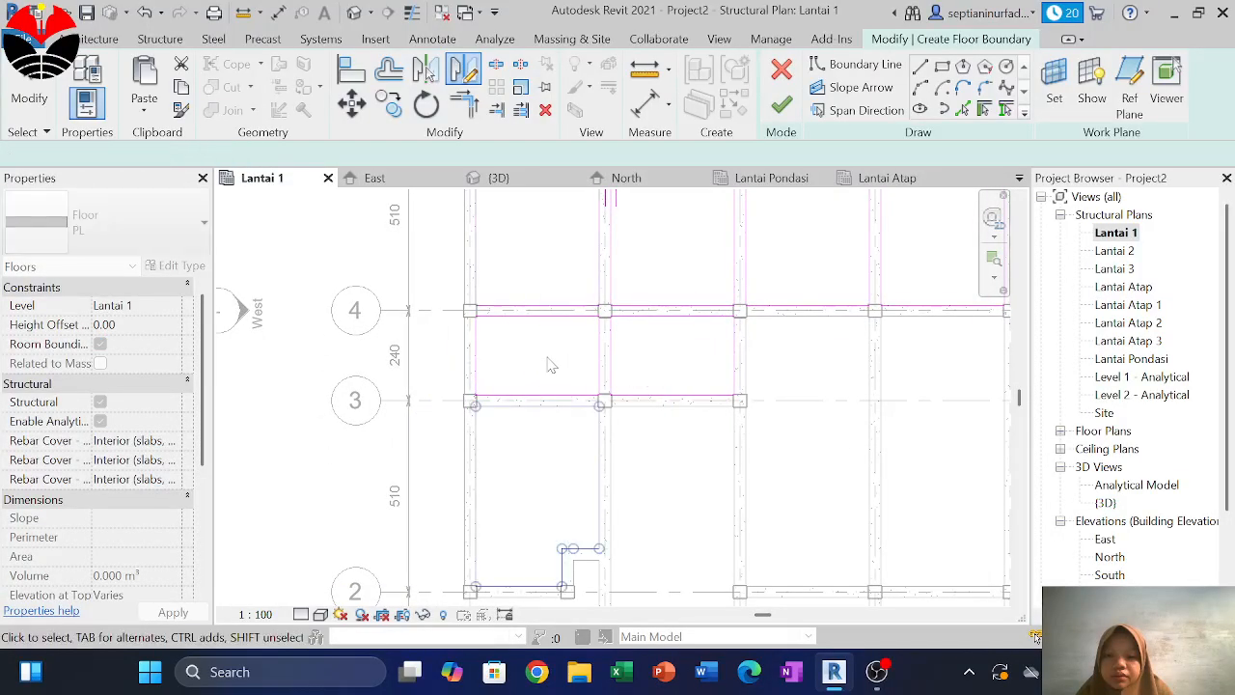
left_click(646, 371)
Create the floor boundary between grids B and C, from grid 3 to grid 1, with Pick Lines along the inner beam faces
middle_click_drag(685, 319, 534, 413)
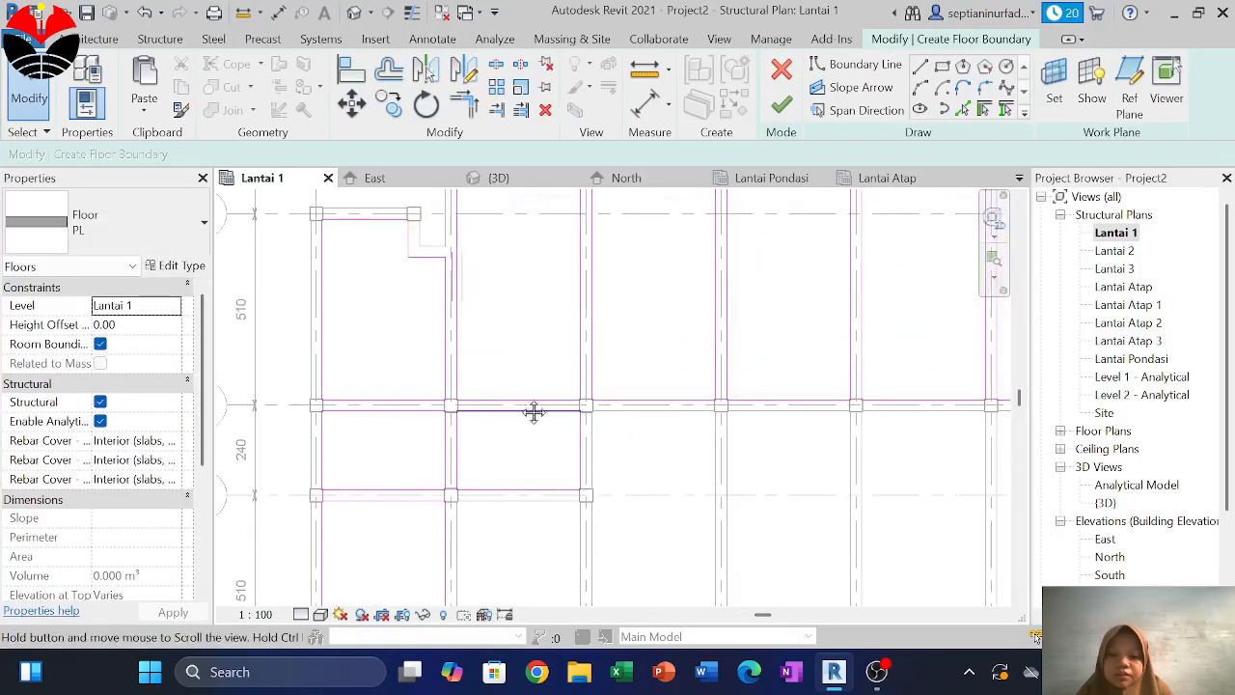
scroll(499, 376, "down", 1)
scroll(500, 381, "down", 2)
mouse_move(519, 470)
middle_mouse_down()
mouse_move(537, 435)
mouse_move(527, 359)
middle_mouse_up()
middle_click_drag(524, 492, 527, 472)
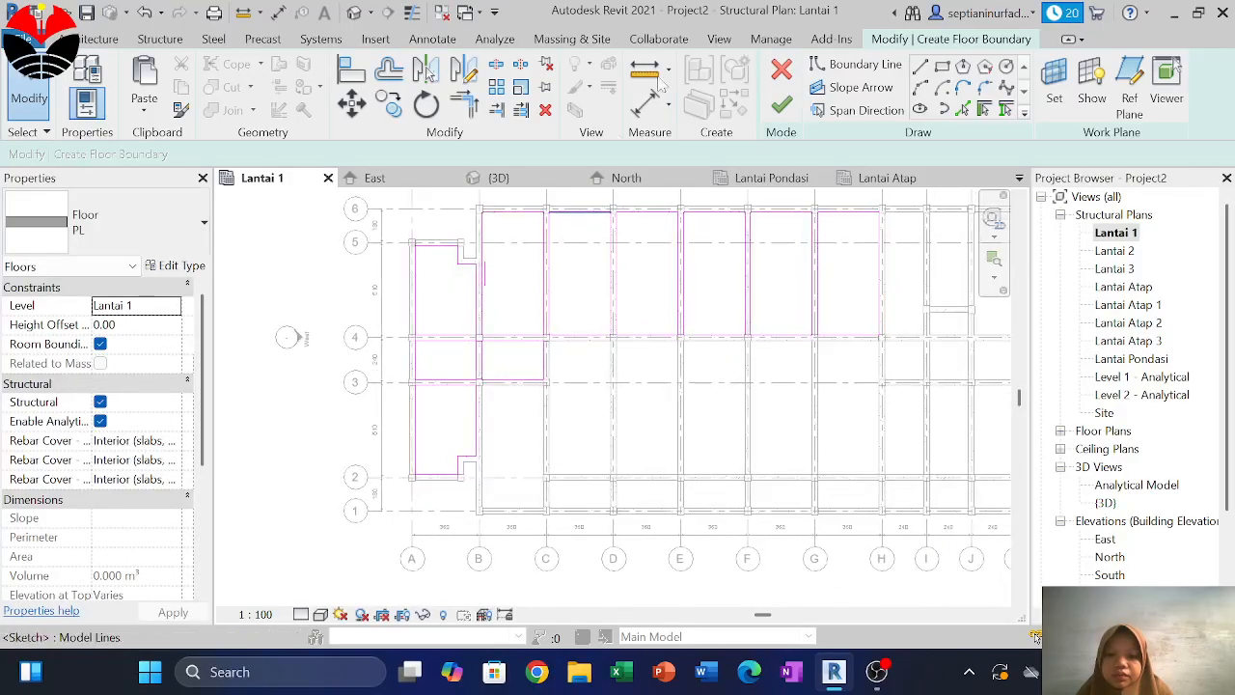
left_click(962, 109)
scroll(546, 457, "up", 2)
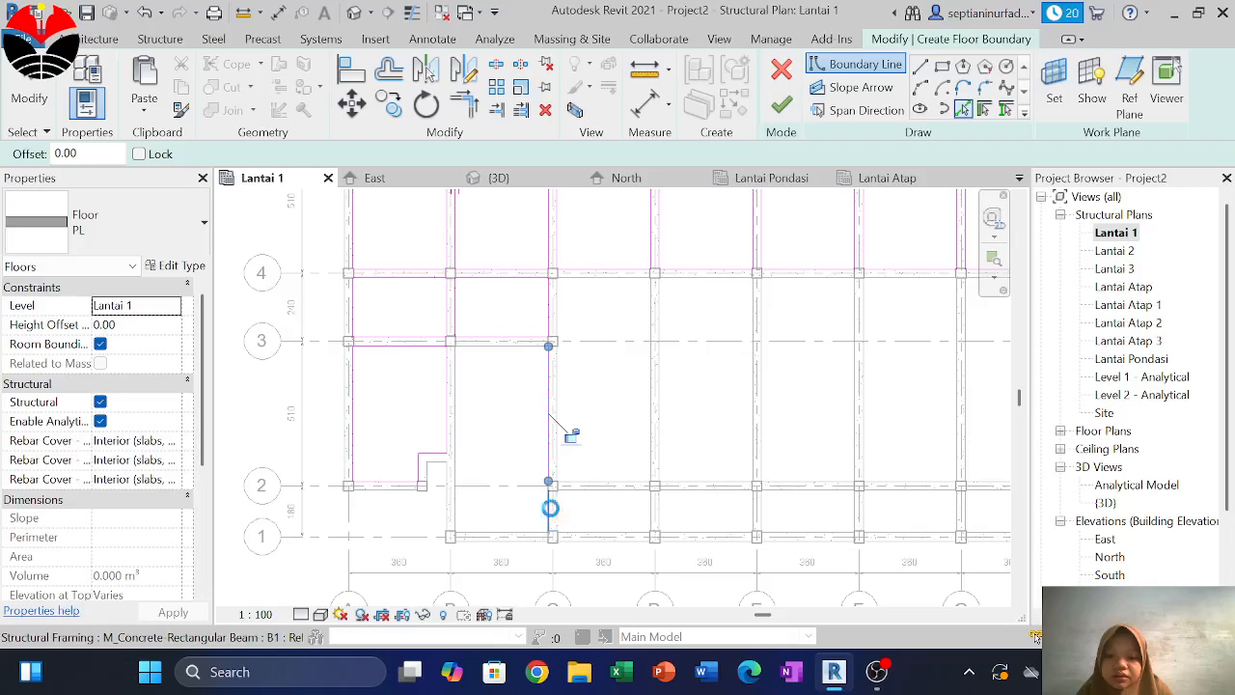
left_click(549, 507)
left_click(516, 537)
left_click(452, 453)
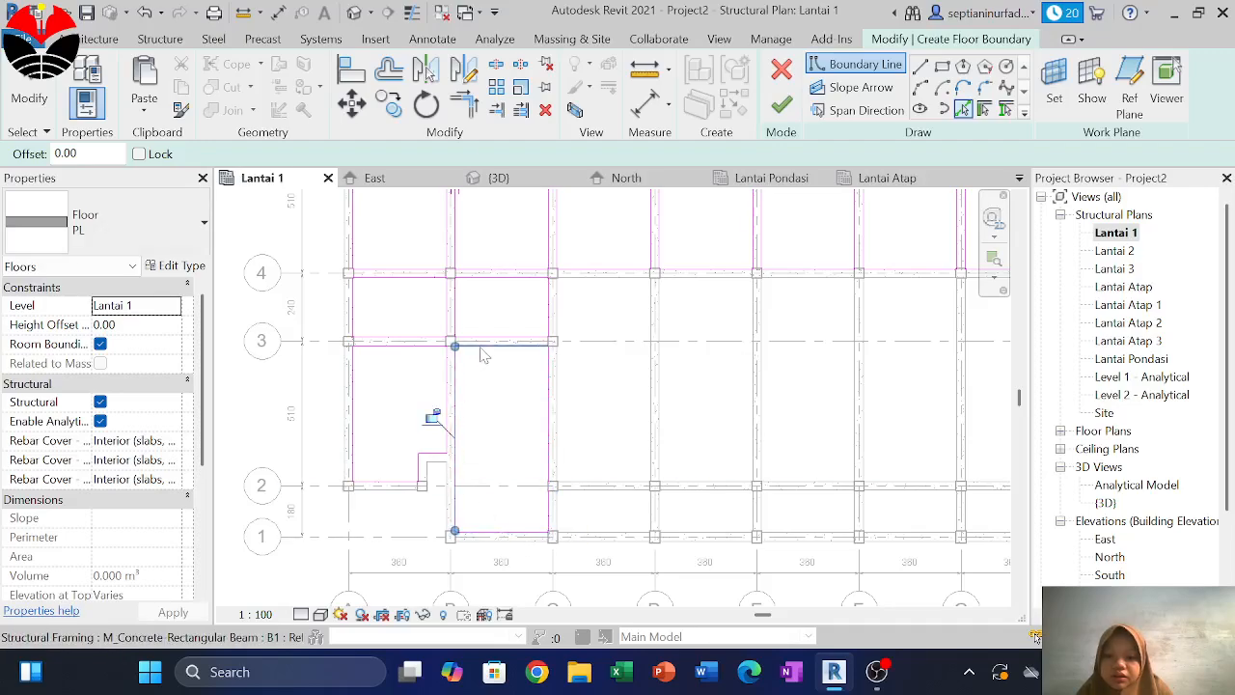
left_click(483, 346)
Trim the boundary lines between grids B and C, 3 and 1, to closed corners with Trim/Extend to Corner
left_click(470, 108)
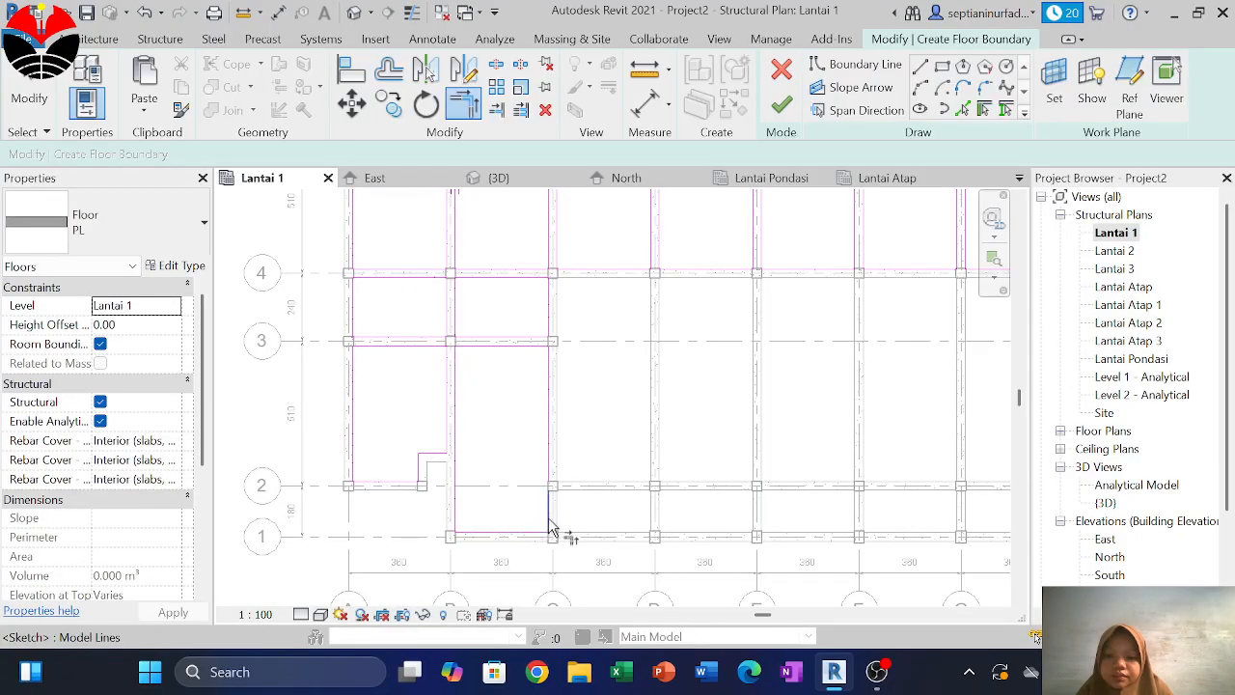
left_click(546, 430)
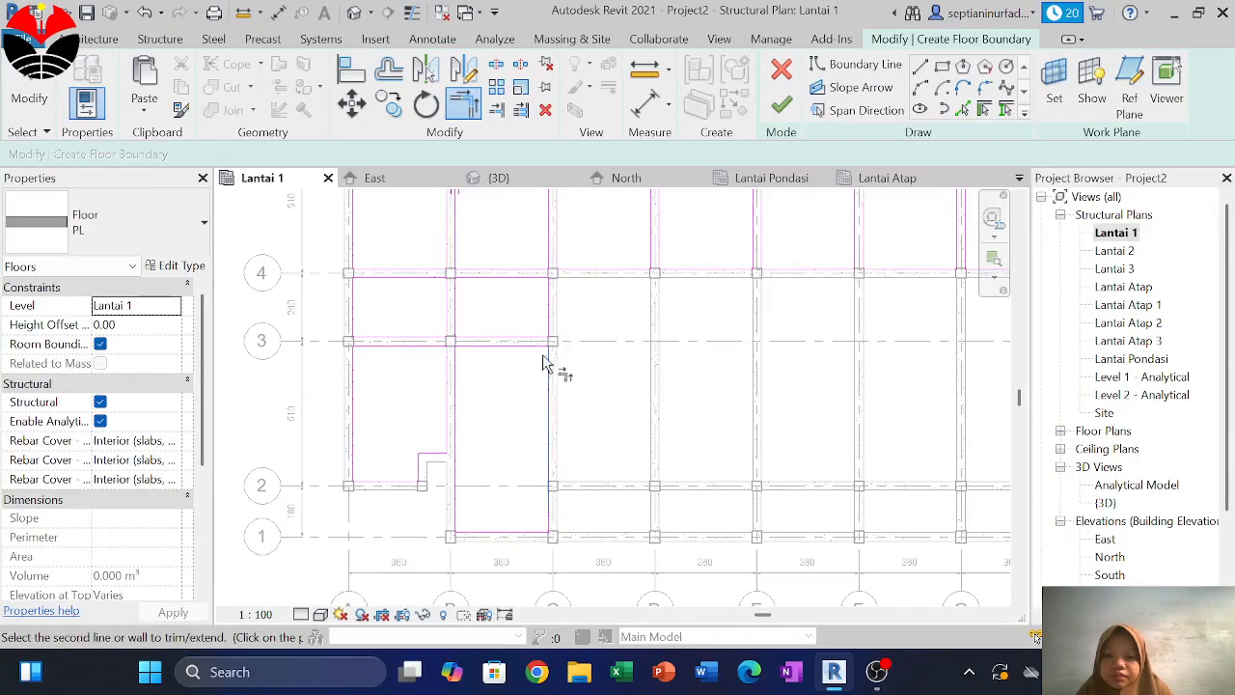
left_click(546, 351)
Create the floor boundary between grids C and D, from grid 4 to grid 2, with Pick Lines along the inner beam faces
middle_click_drag(634, 373, 526, 415)
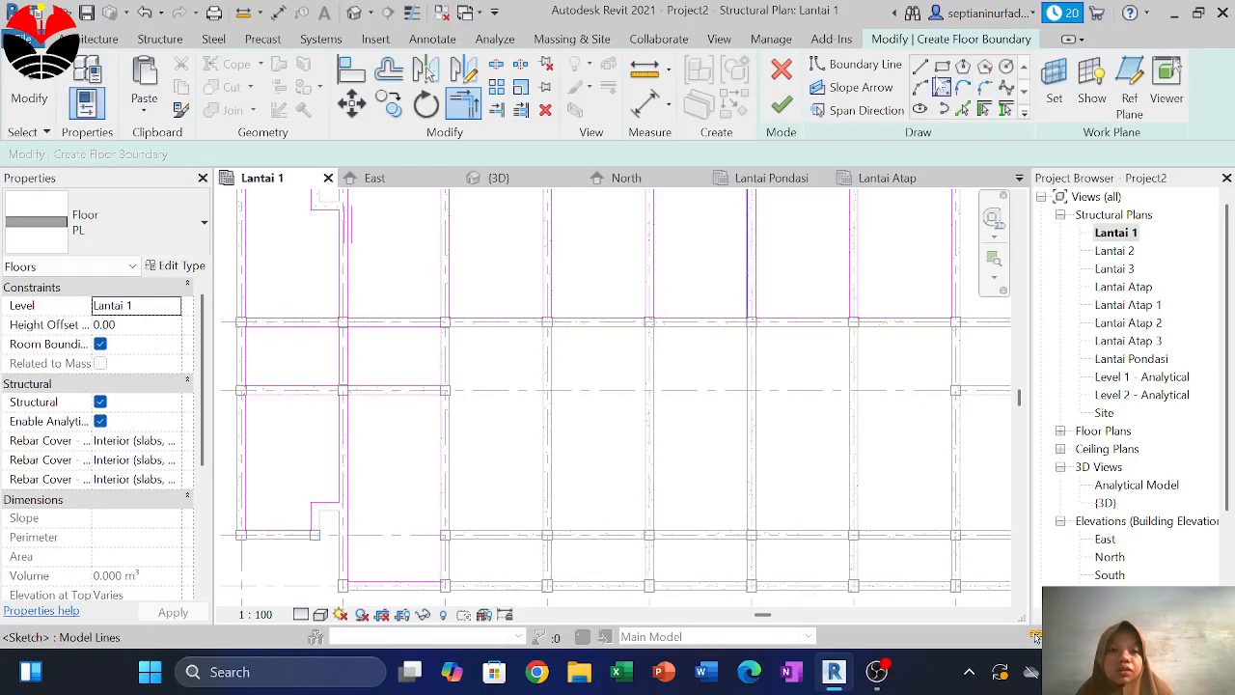
left_click(451, 364)
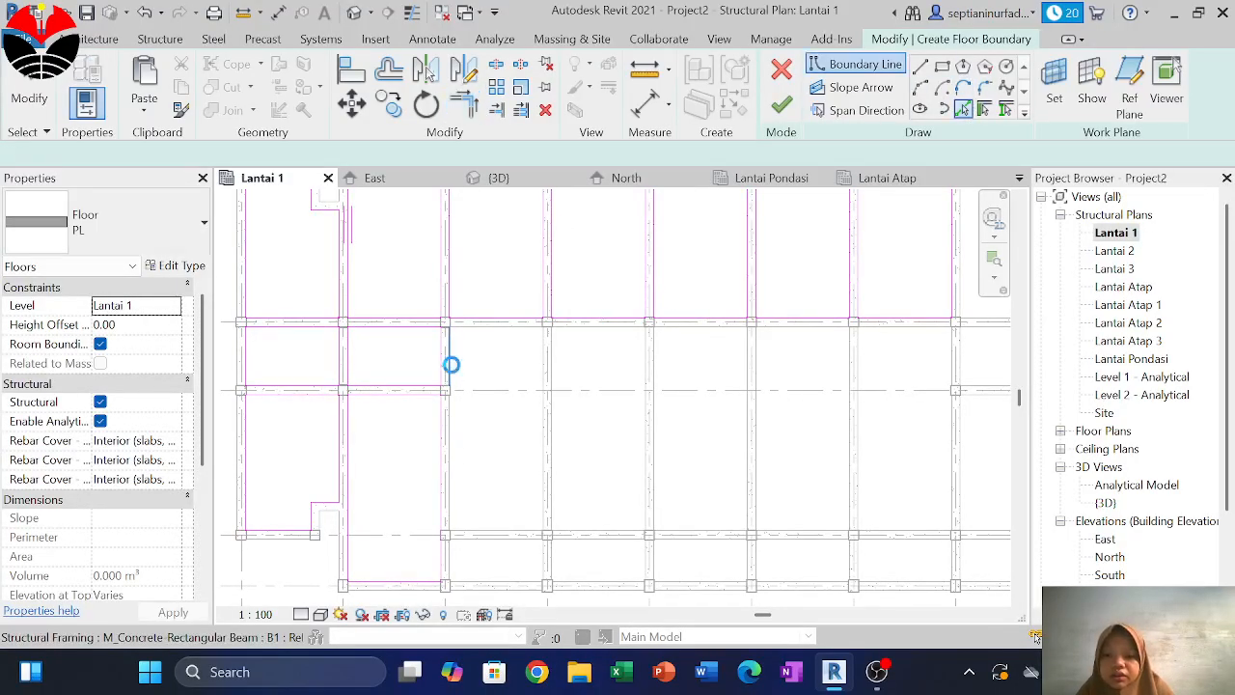
left_click(450, 412)
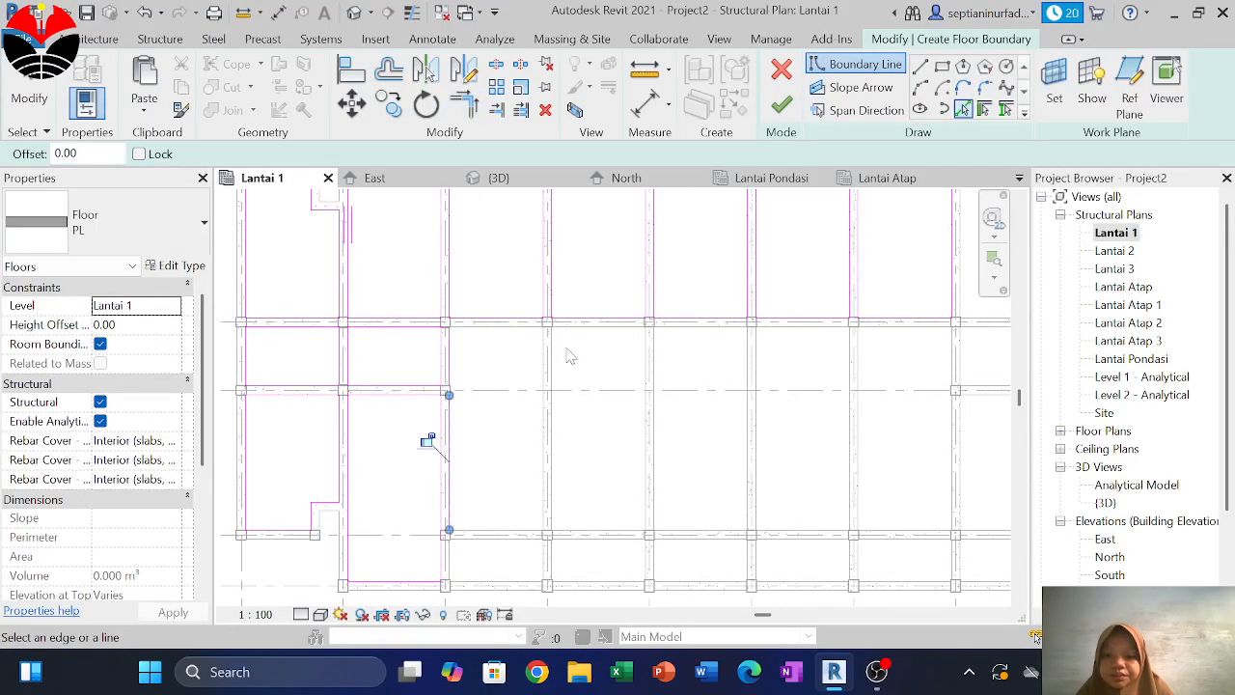
left_click(519, 337)
left_click(508, 528)
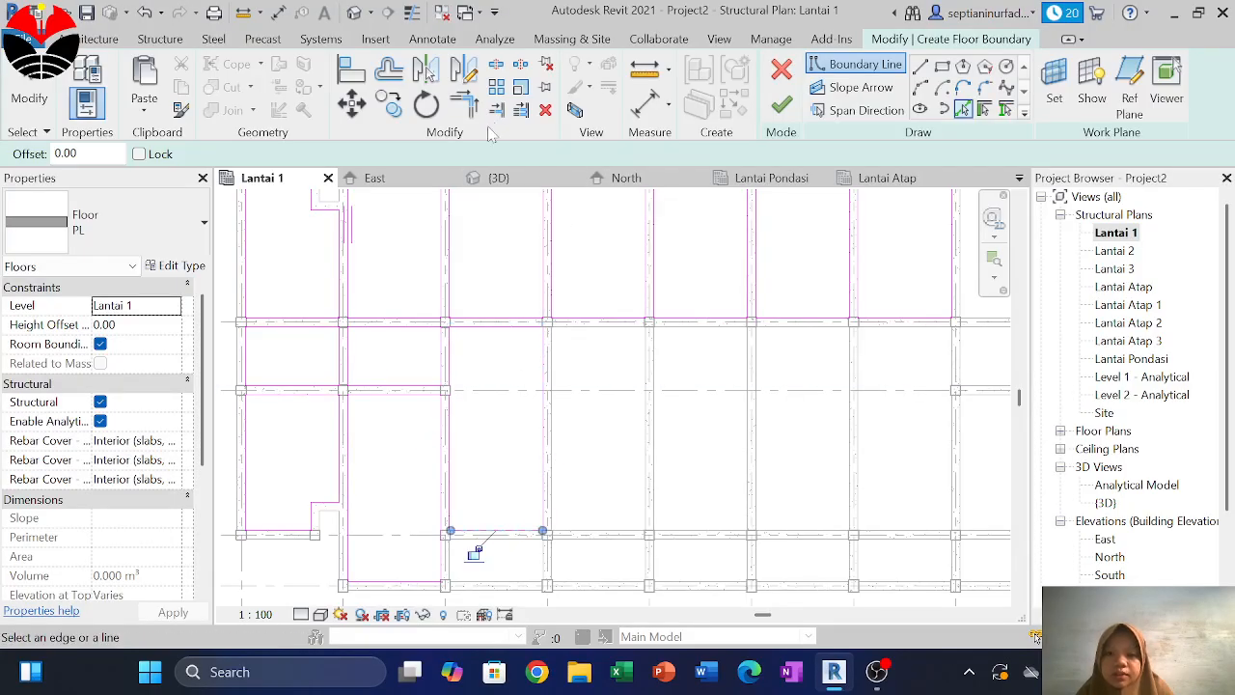
Trim the boundary lines between grids C and D, 4 and 2, to closed corners with Trim/Extend to Corner
key("t")
key("r")
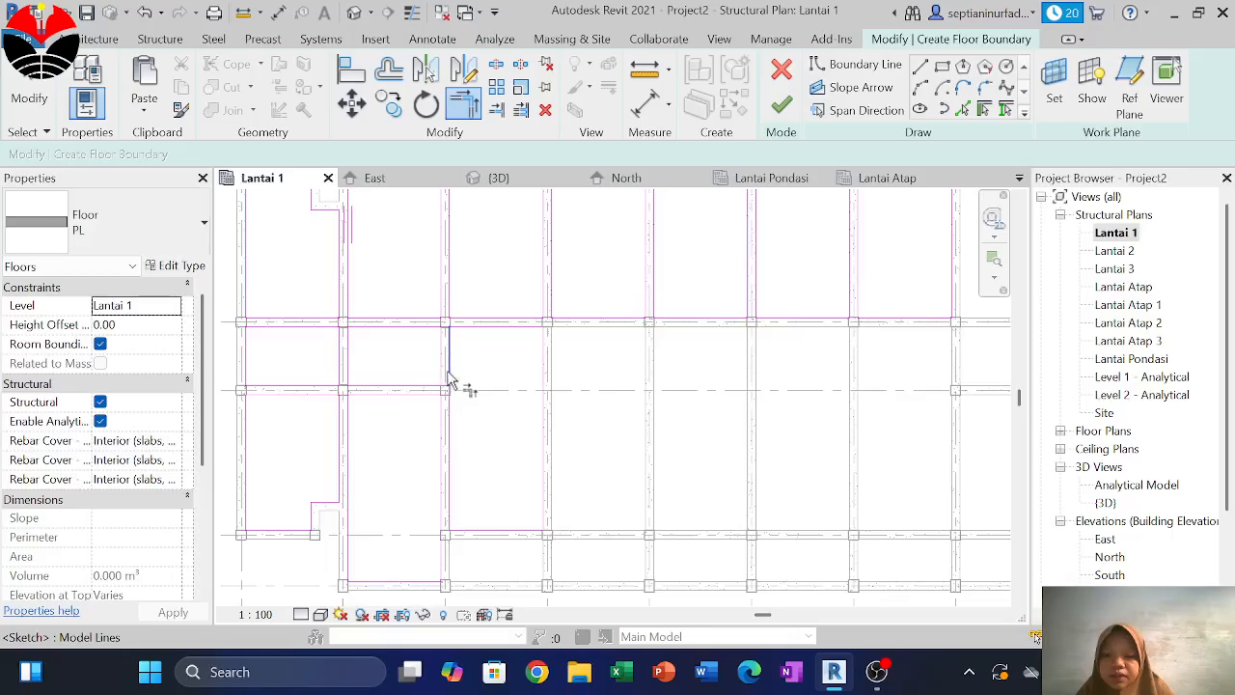
scroll(458, 487, "up", 2)
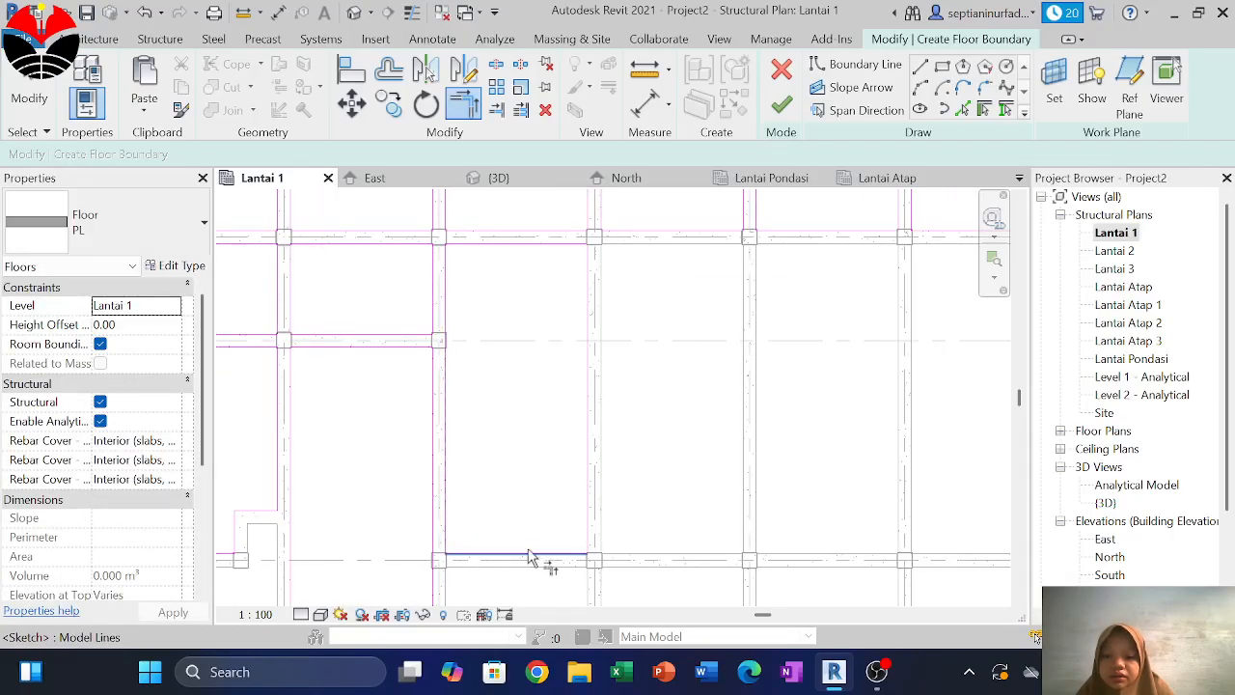
left_click(591, 426)
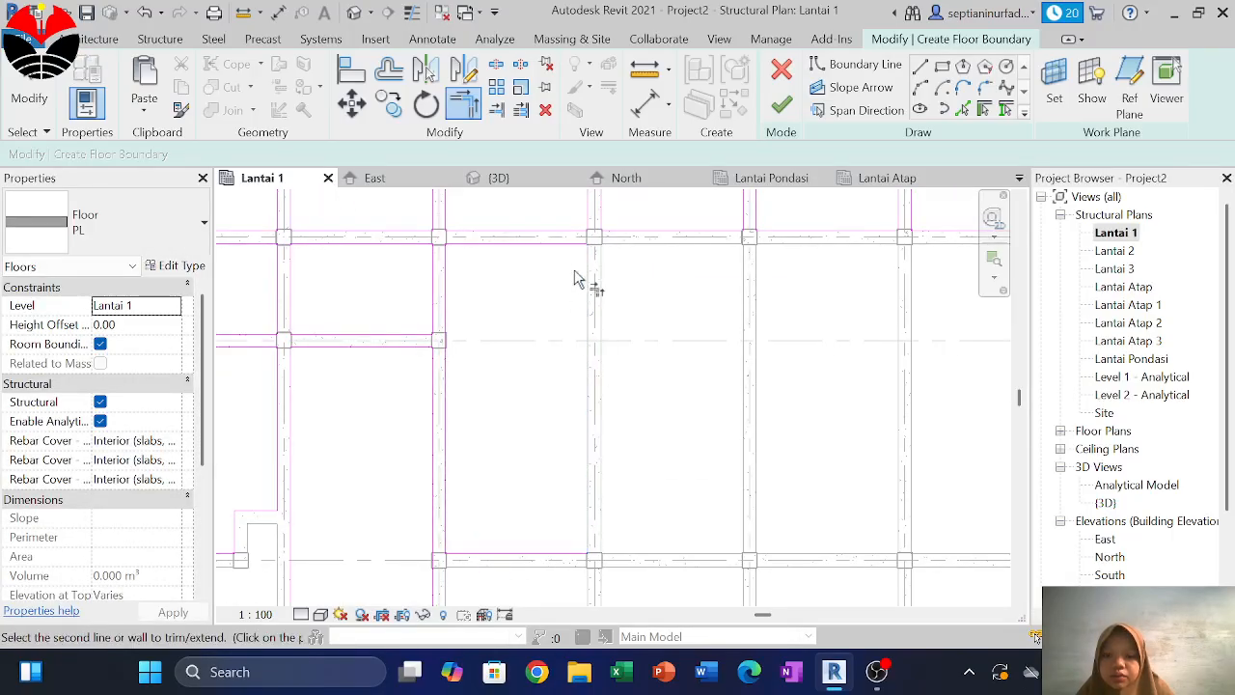
left_click(575, 248)
scroll(547, 277, "down", 4)
Create the floor boundary between grids C and D, 2 and 1, with Pick Lines, and trim its corners with Trim/Extend to Corner
middle_click_drag(550, 403, 502, 363)
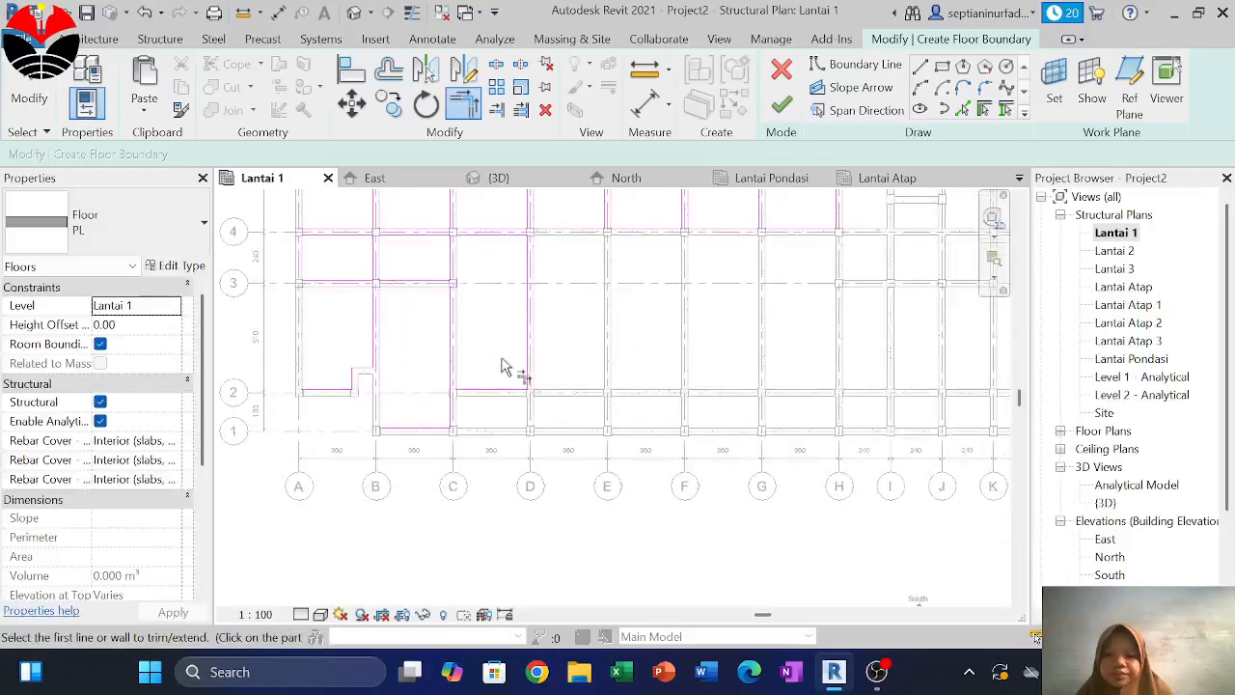
scroll(502, 362, "up", 1)
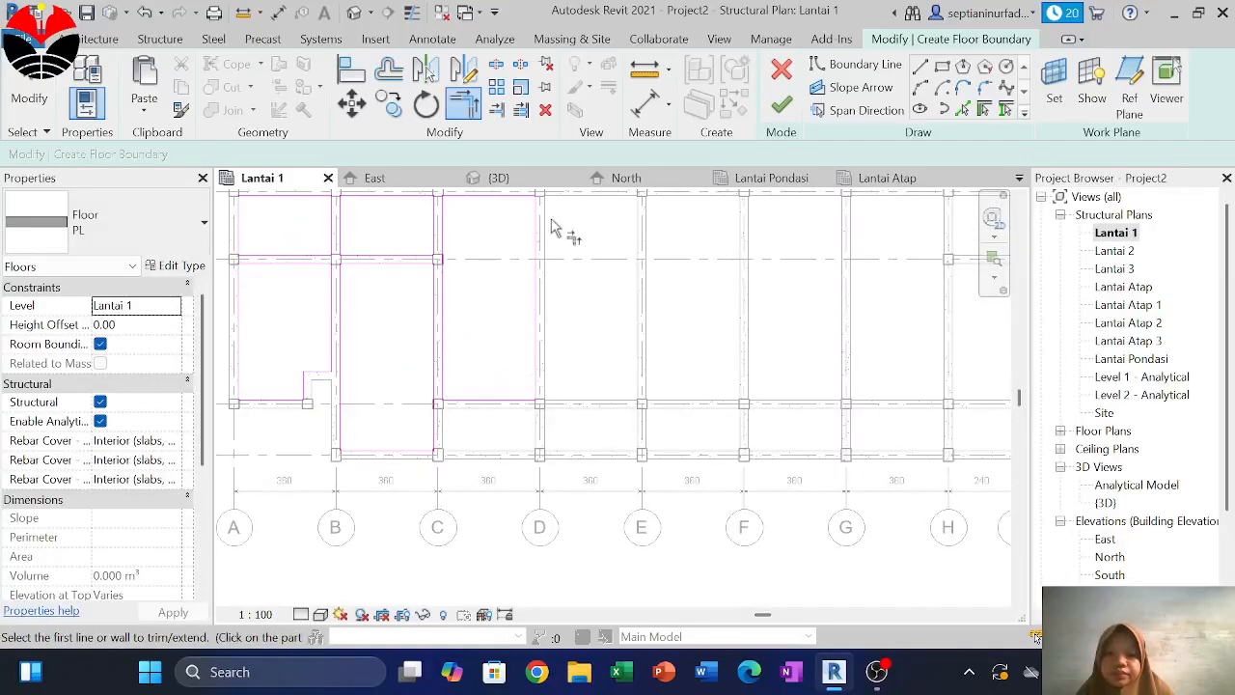
left_click(458, 412)
left_click(444, 438)
left_click(487, 453)
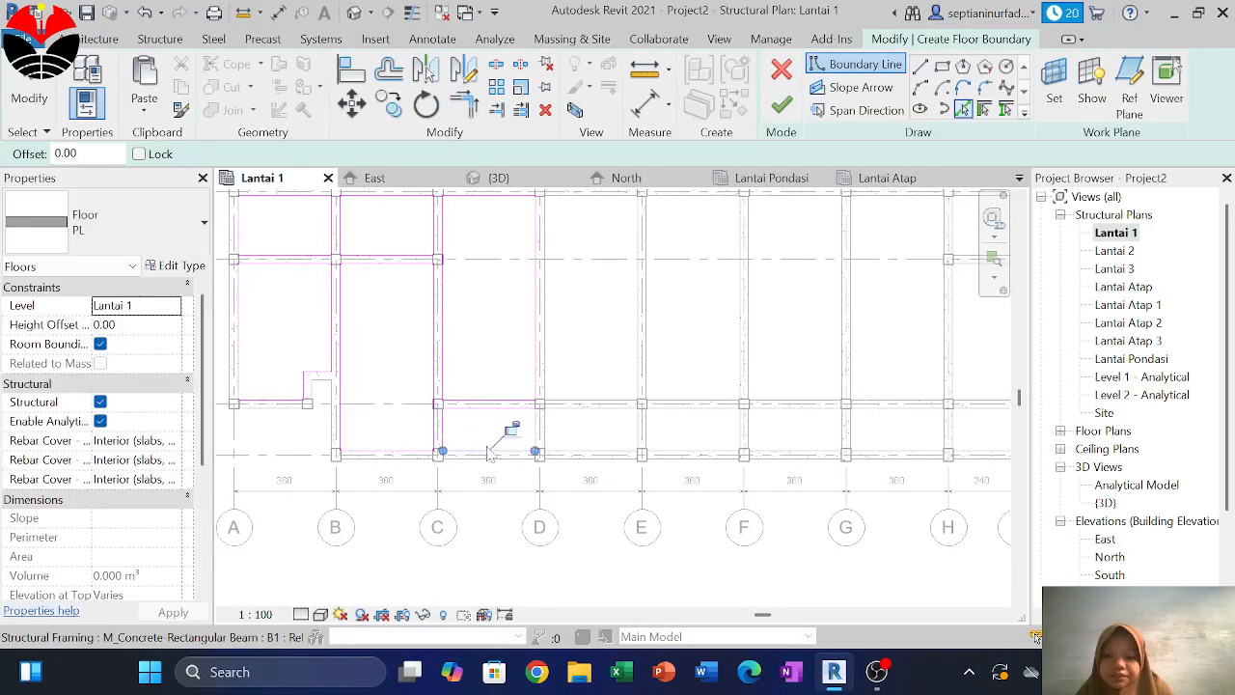
left_click(462, 106)
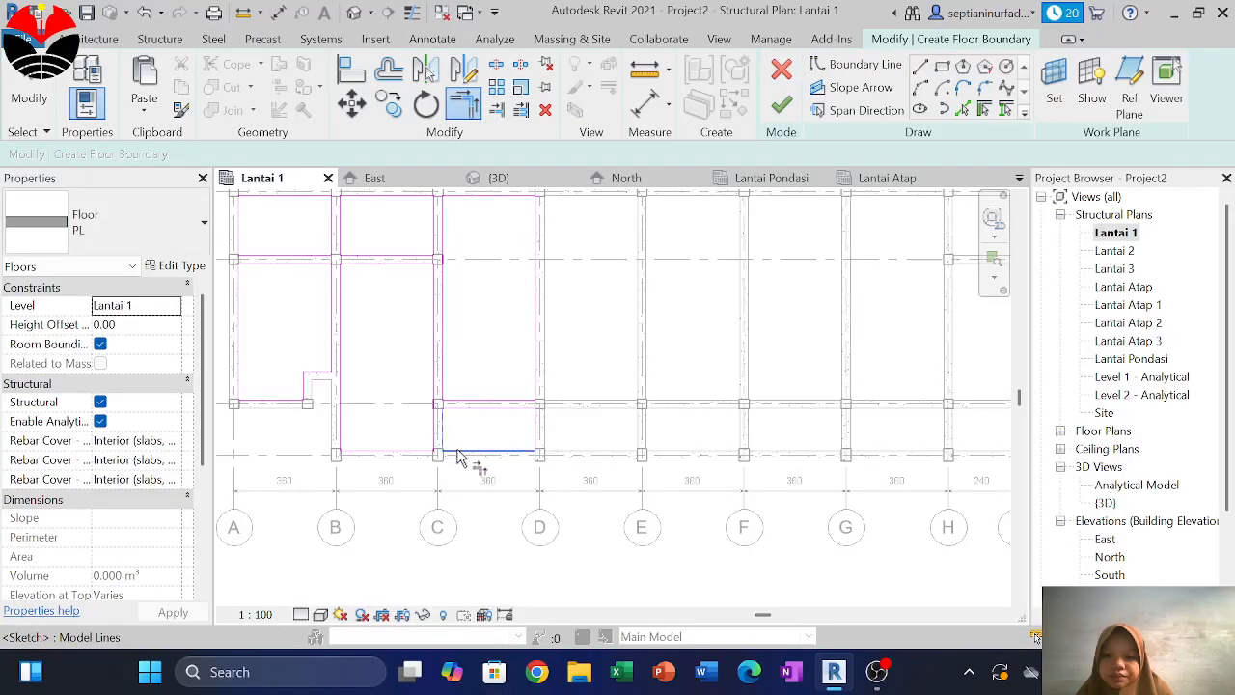
scroll(531, 439, "up", 4)
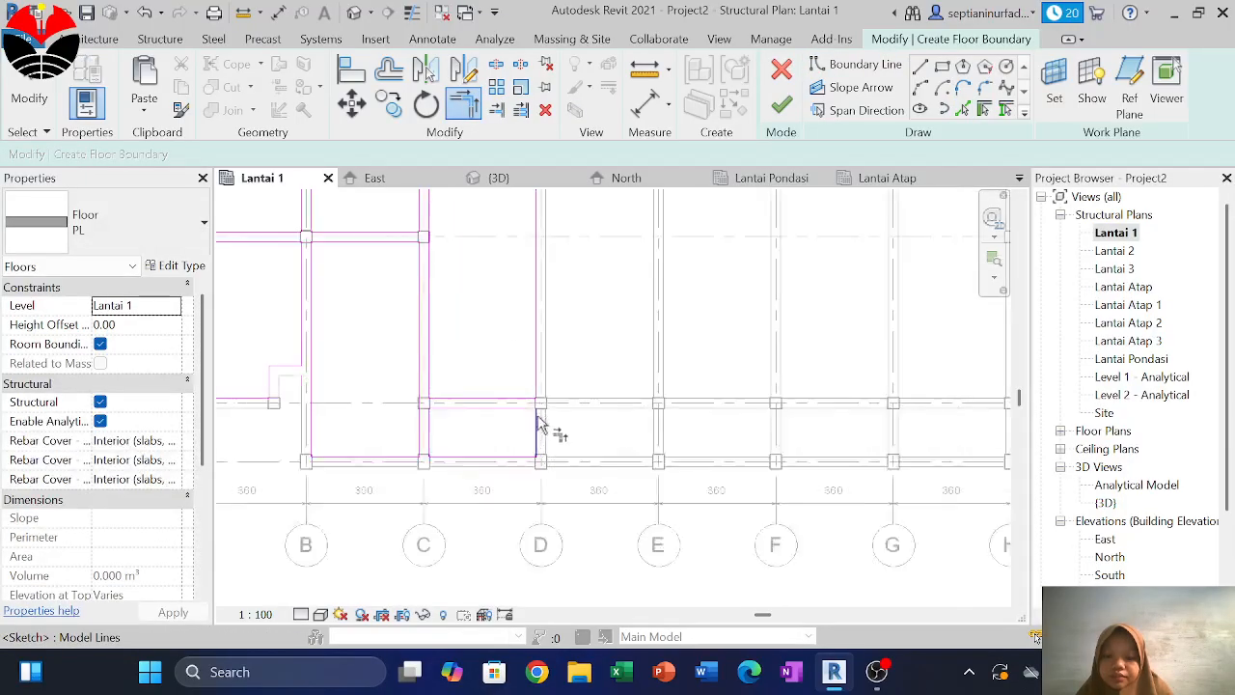
scroll(512, 449, "down", 5)
key("Escape")
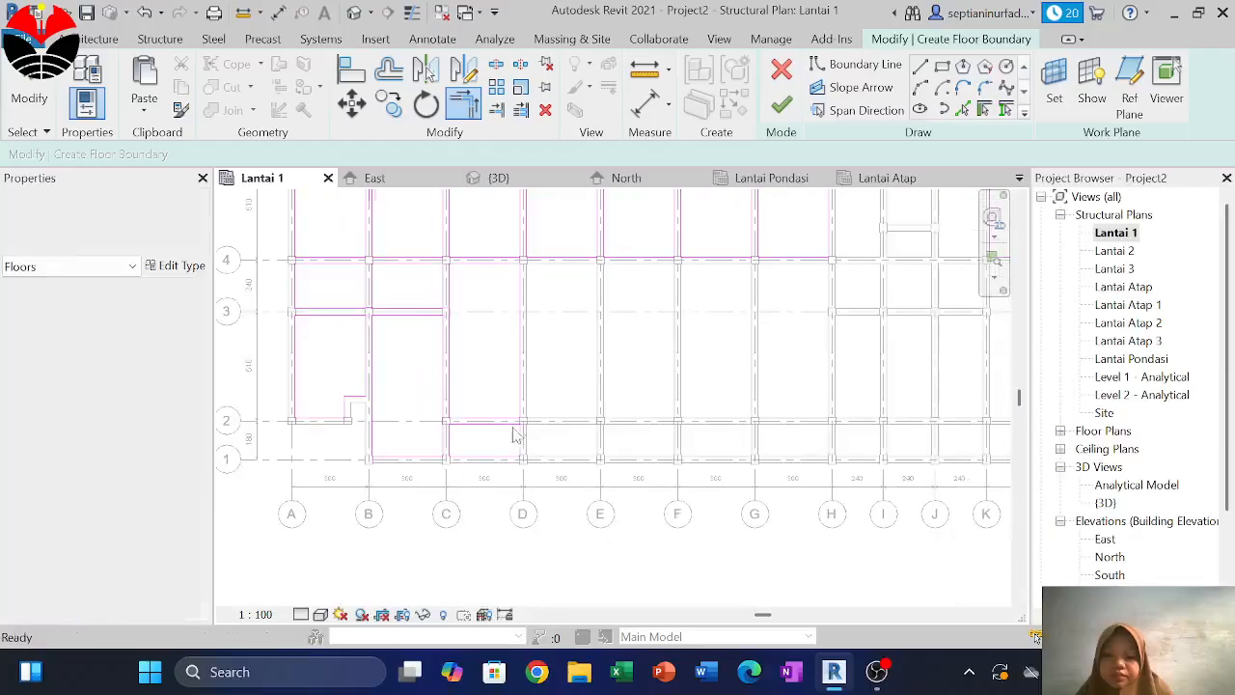
Move the stray vertical boundary line beside grid C, between grids 2 and 1, onto the inner beam face at grid D
left_click(452, 278)
left_click(461, 284)
scroll(502, 330, "up", 6)
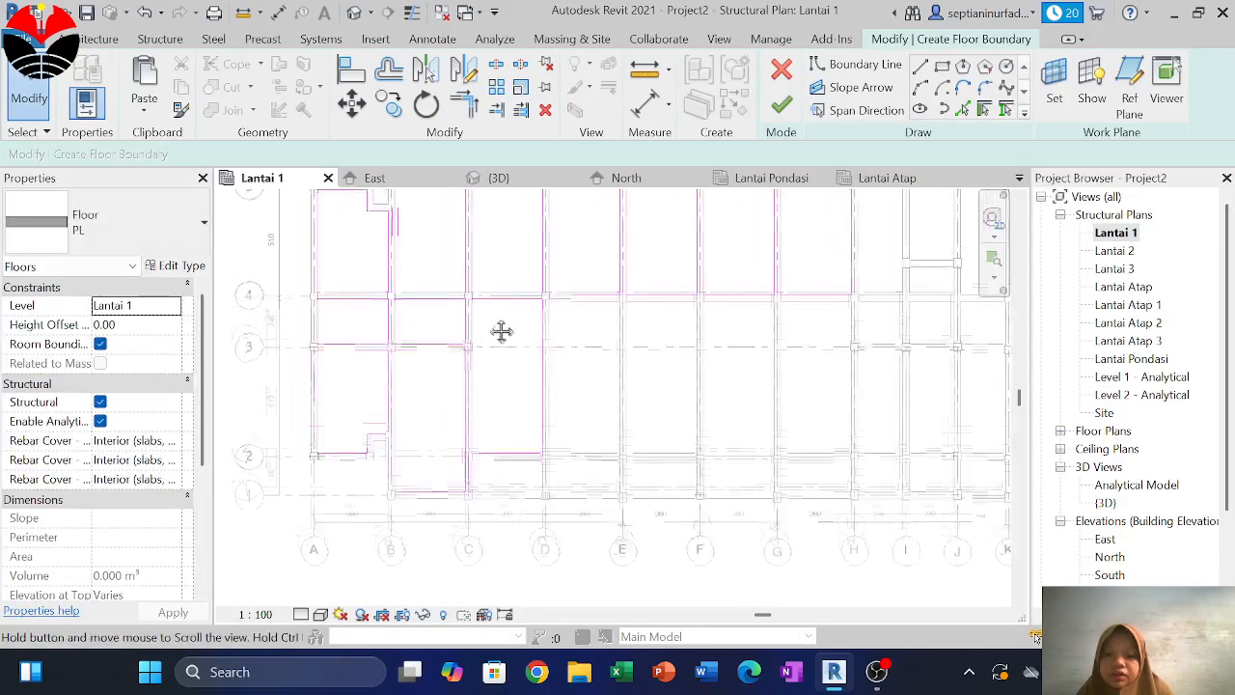
mouse_move(480, 318)
left_mouse_down()
mouse_move(628, 450)
mouse_move(691, 661)
left_mouse_up()
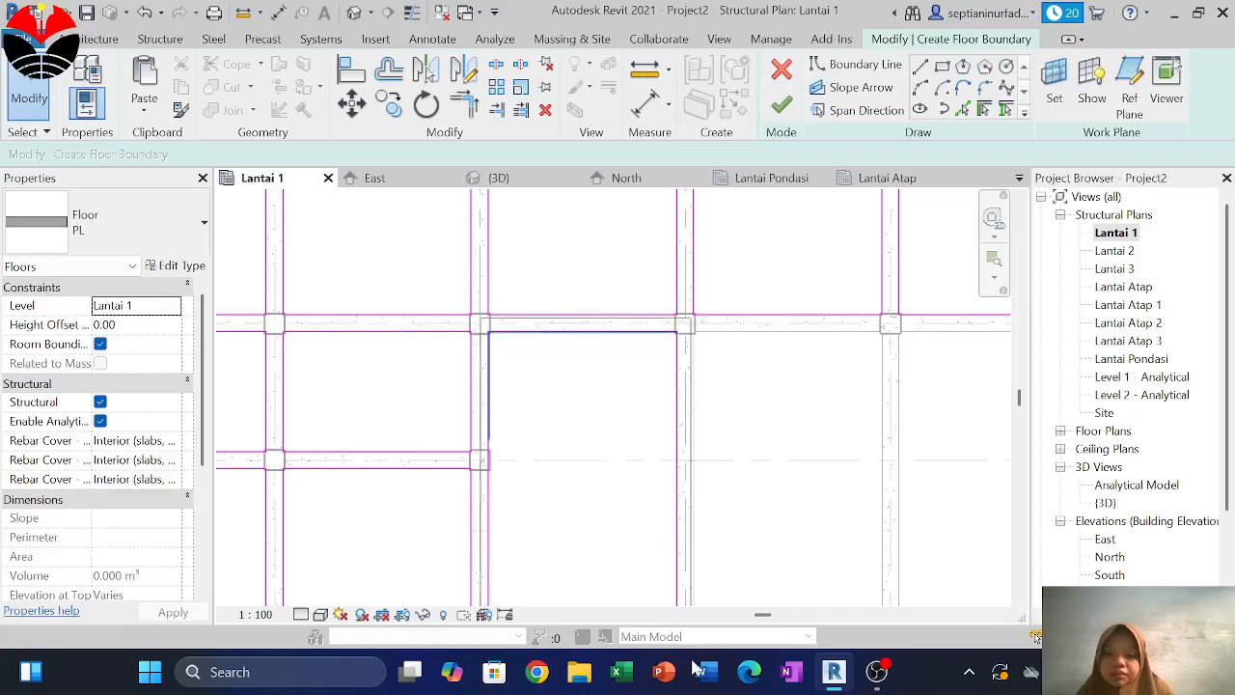
scroll(699, 434, "down", 4)
left_click_drag(716, 524, 708, 550)
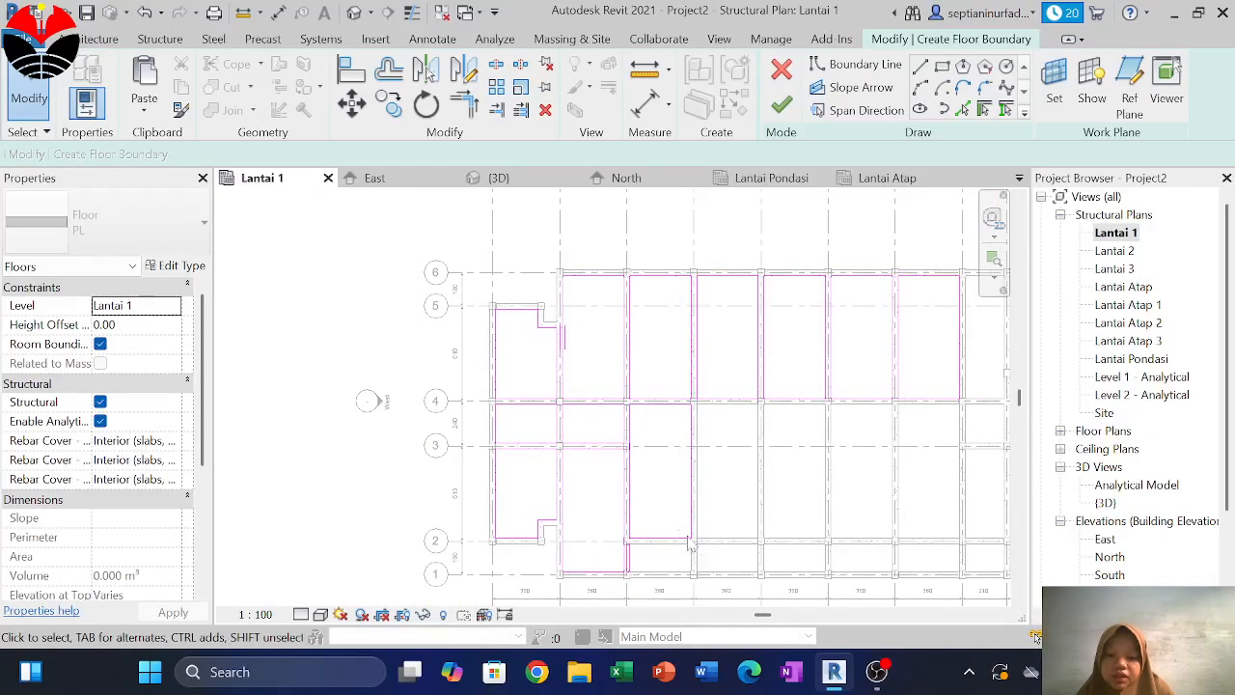
scroll(618, 463, "up", 4)
scroll(539, 468, "up", 2)
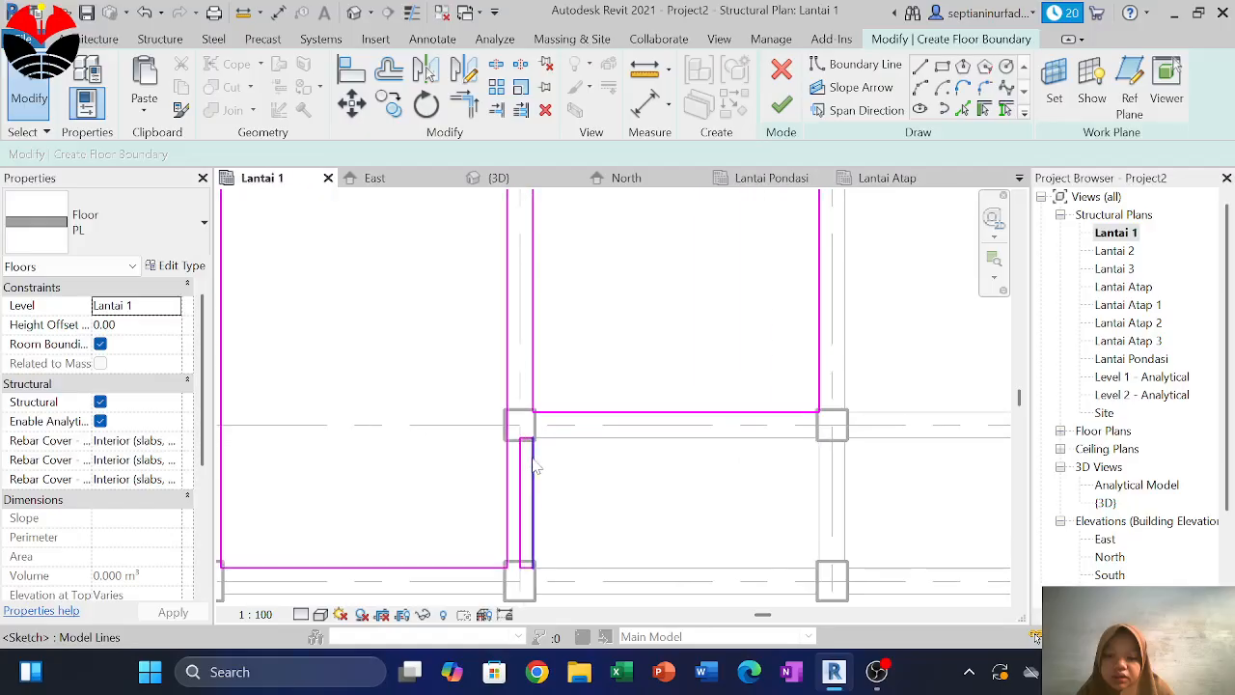
left_click(521, 484)
left_click_drag(521, 485, 818, 477)
scroll(877, 547, "down", 2)
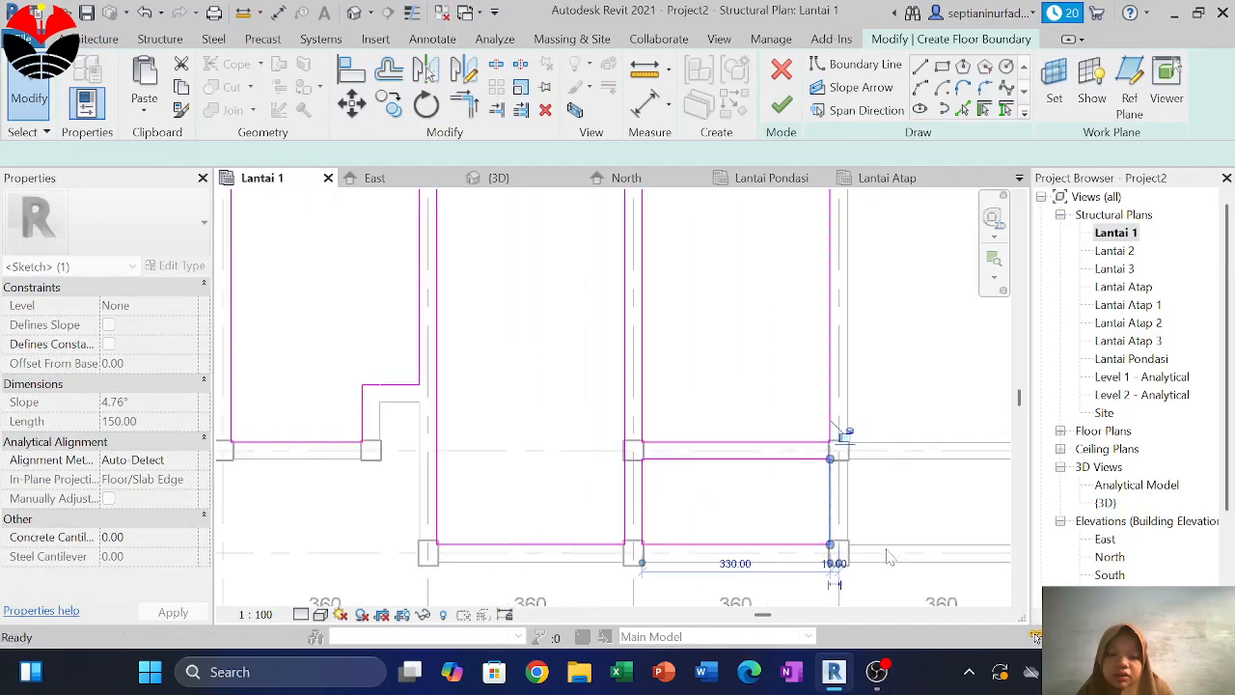
Copy the C–D boundary loops between grids 4 and 1 at 360 spacing into the bays from D–E to G–H, with Multiple enabled
mouse_move(887, 564)
left_mouse_down()
mouse_move(738, 460)
mouse_move(667, 309)
mouse_move(649, 321)
mouse_move(662, 317)
left_mouse_up()
scroll(649, 292, "down", 4)
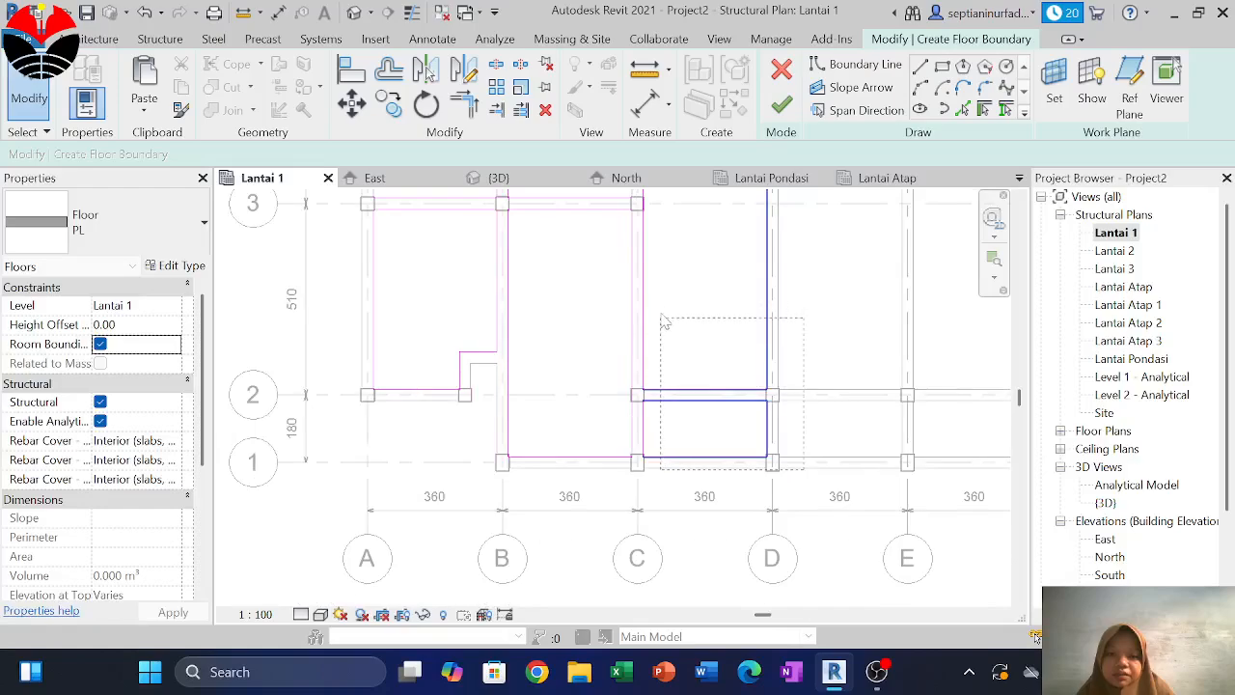
middle_click_drag(673, 320, 679, 429)
left_click_drag(680, 429, 644, 316)
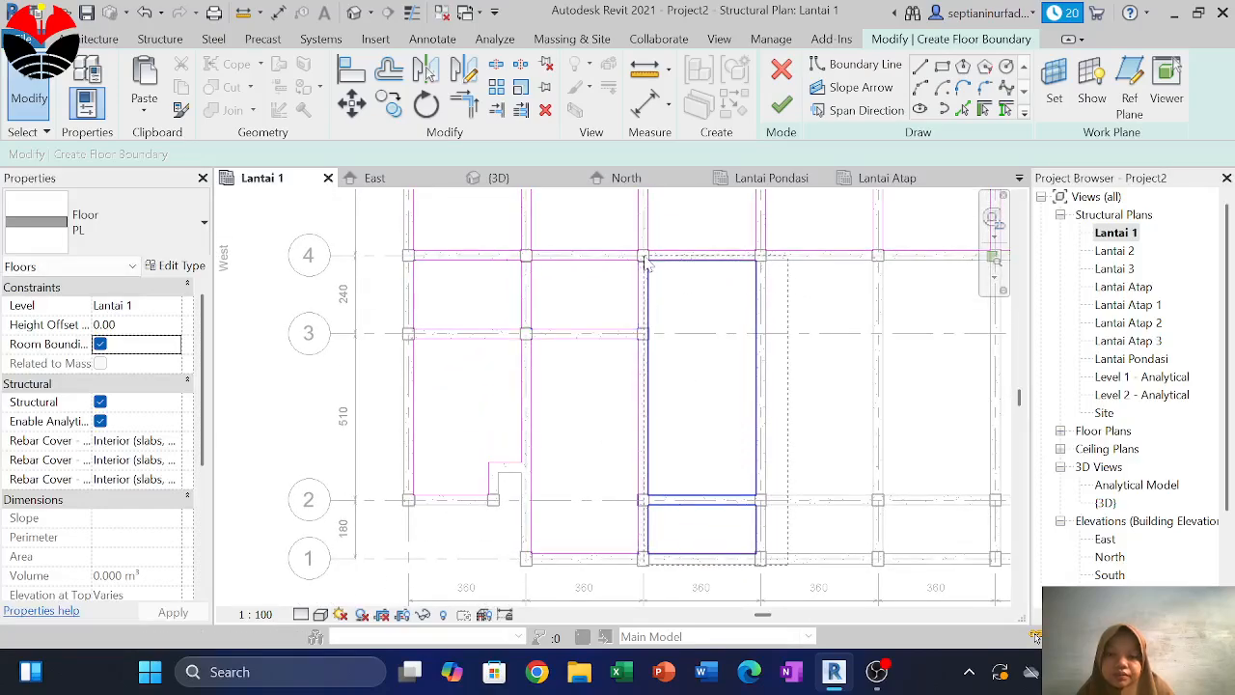
left_click_drag(648, 266, 648, 266)
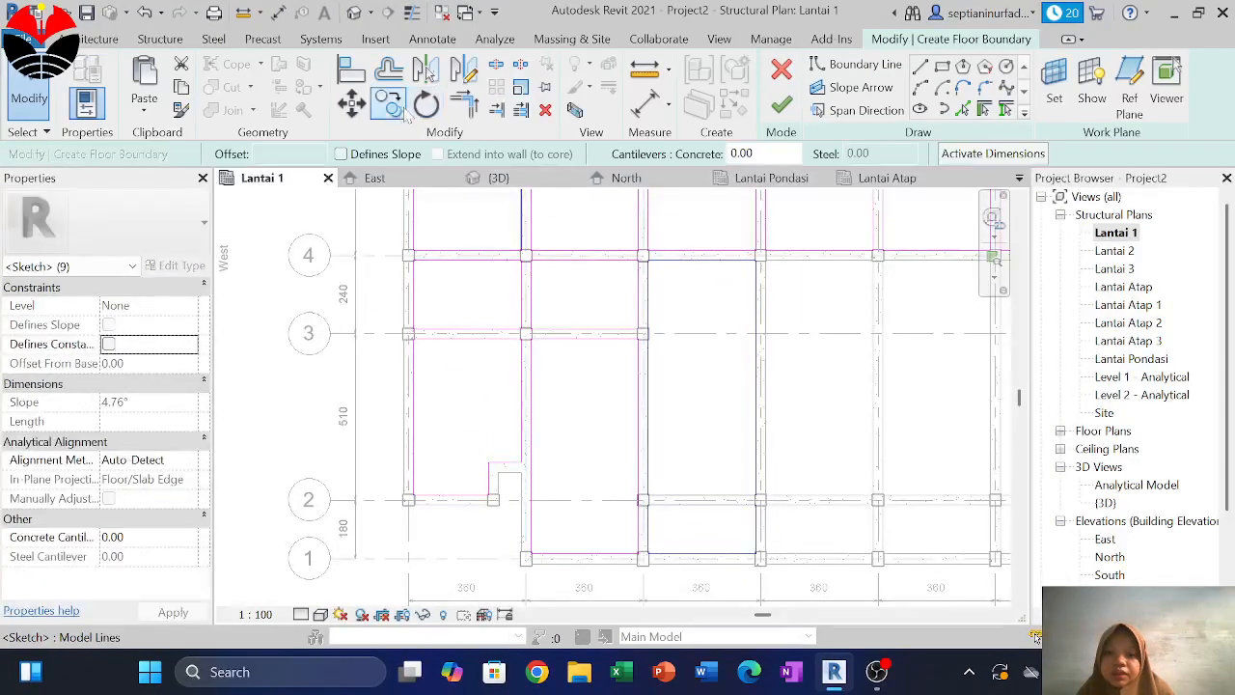
key("m")
key("v")
scroll(638, 251, "up", 2)
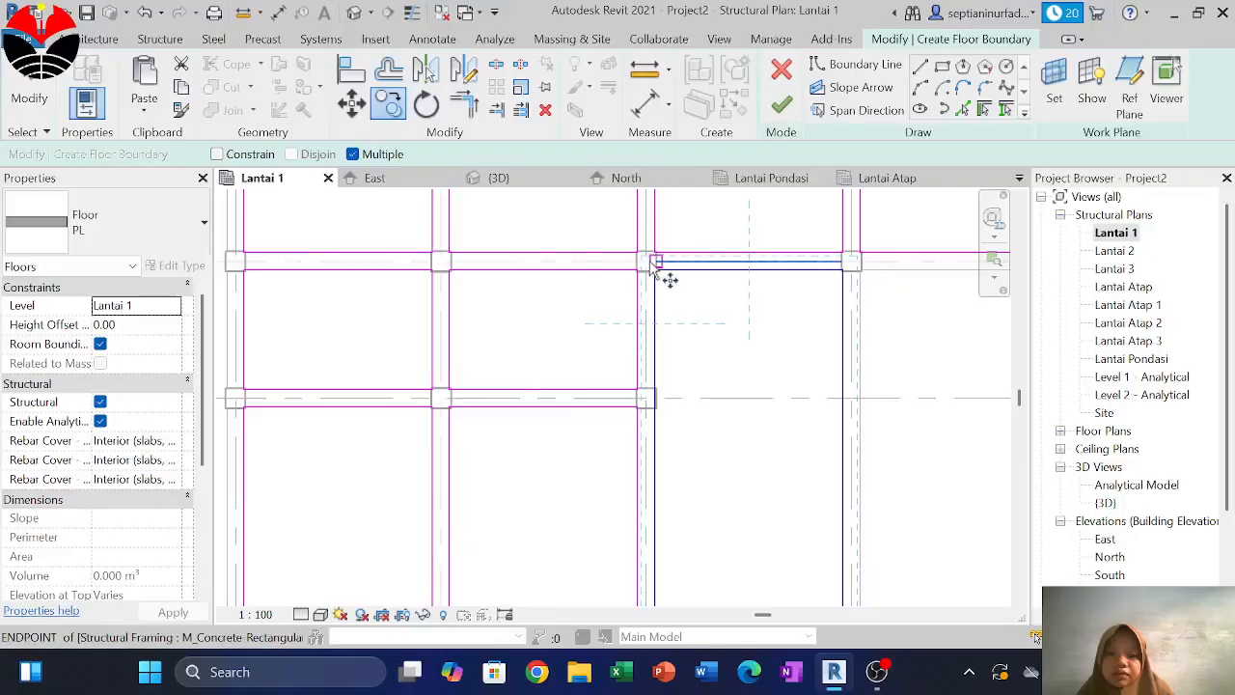
left_click(646, 262)
middle_click_drag(771, 318, 485, 332)
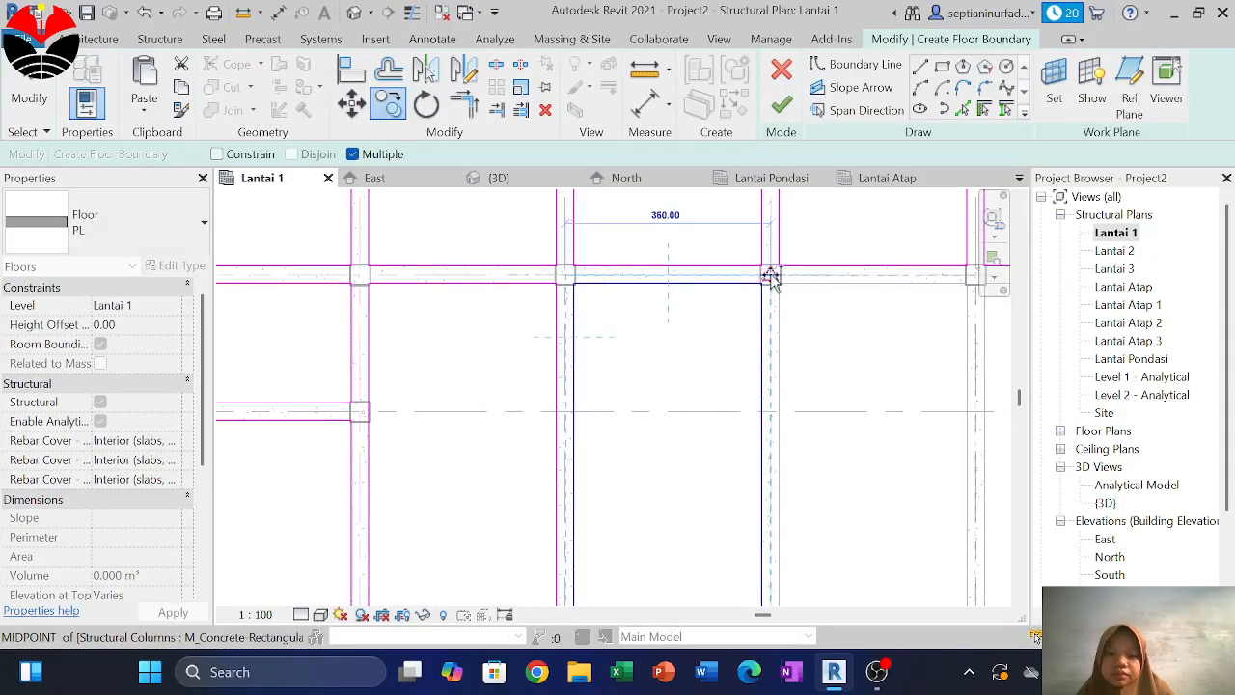
middle_click_drag(444, 331, 331, 319)
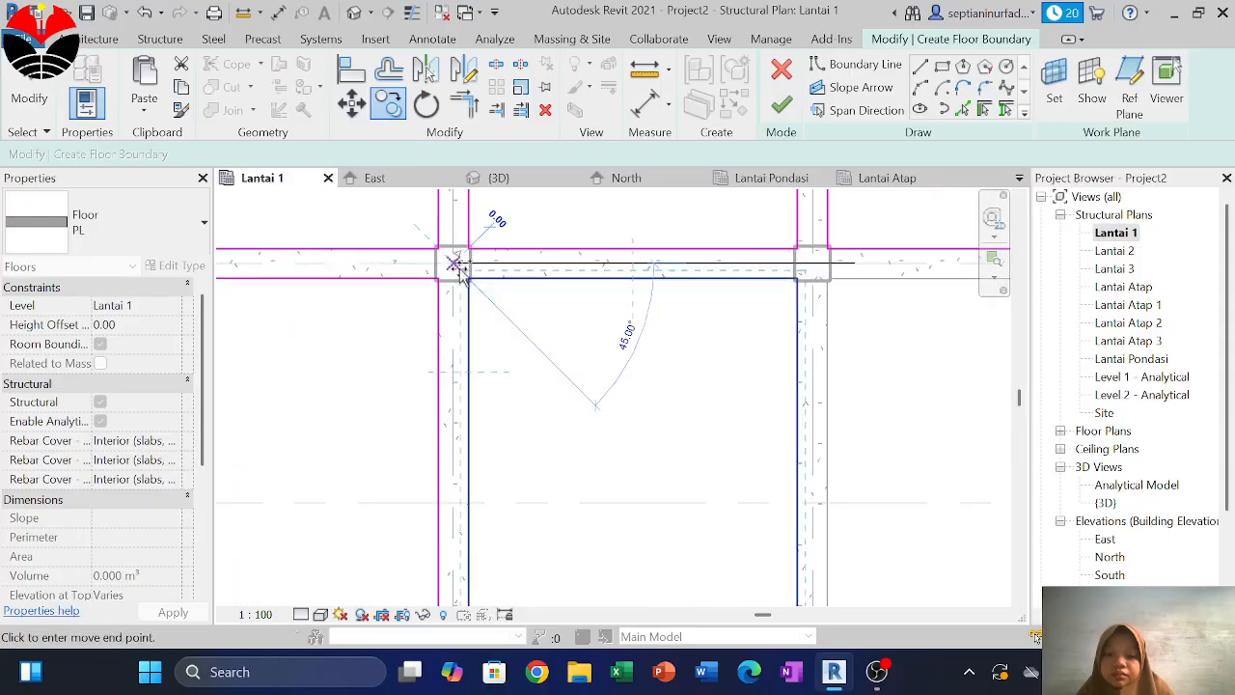
scroll(459, 269, "down", 4)
scroll(508, 277, "up", 5)
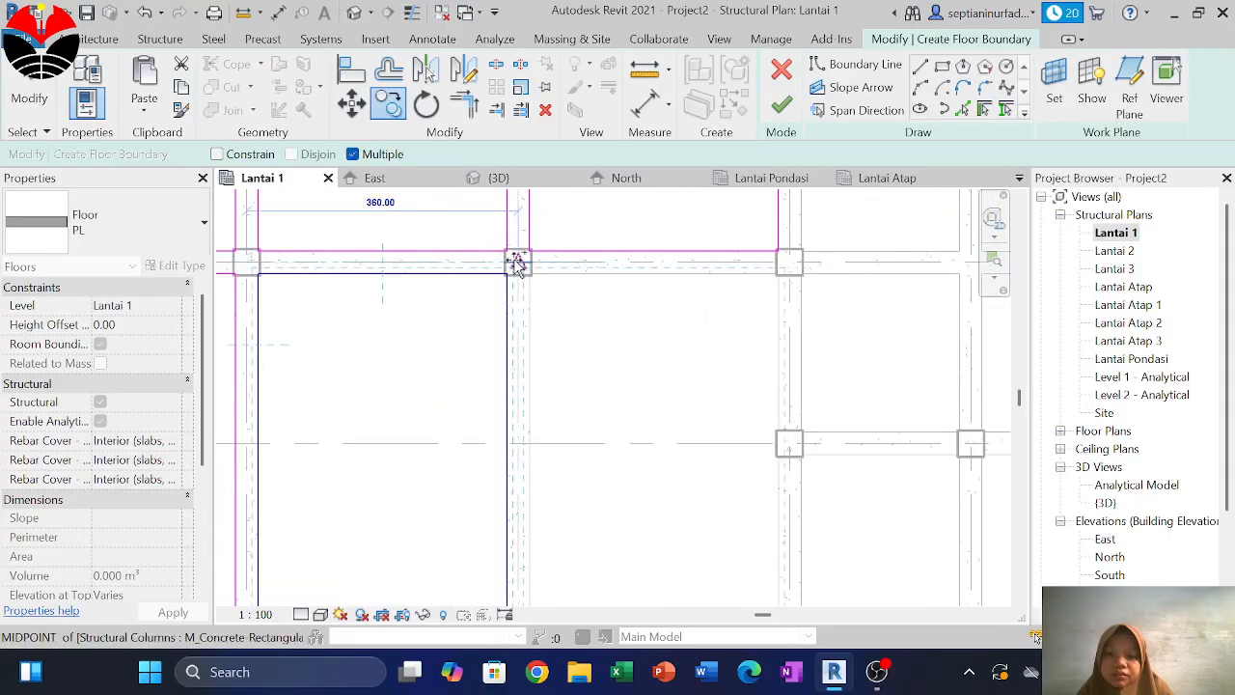
Continue the multiple copy of the boundary loops into the bays between grids K and P, using the grid 4 columns as reference points
scroll(526, 256, "down", 6)
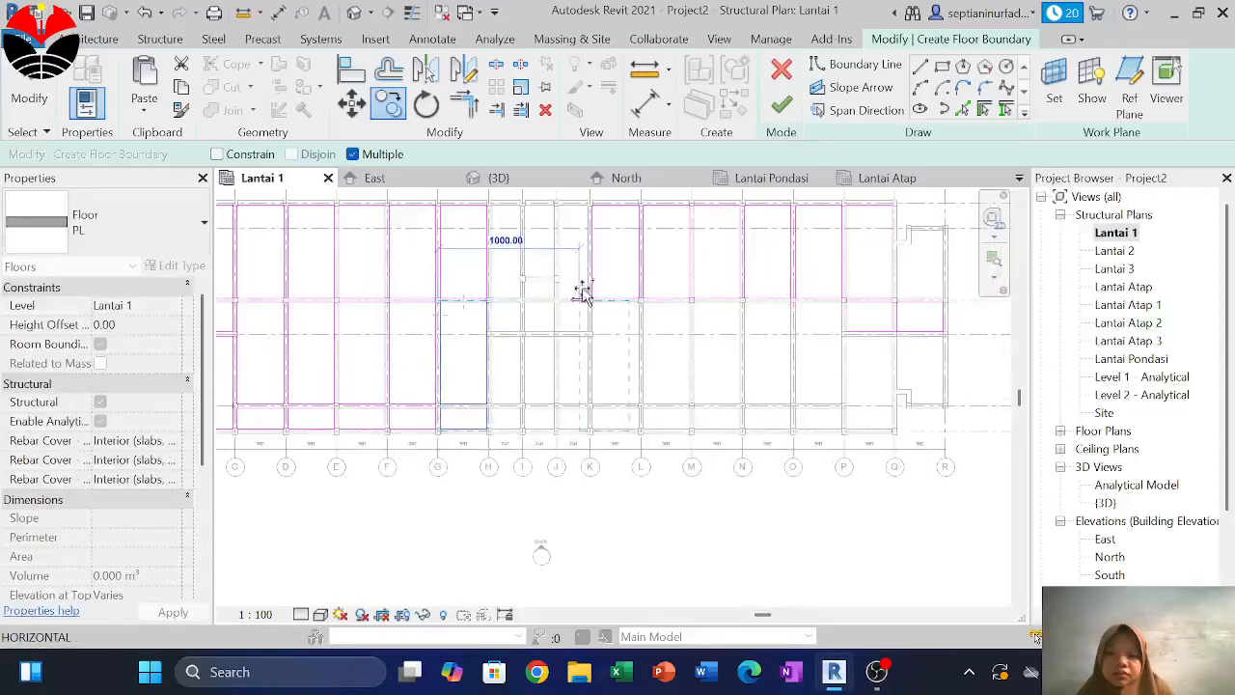
scroll(582, 292, "up", 5)
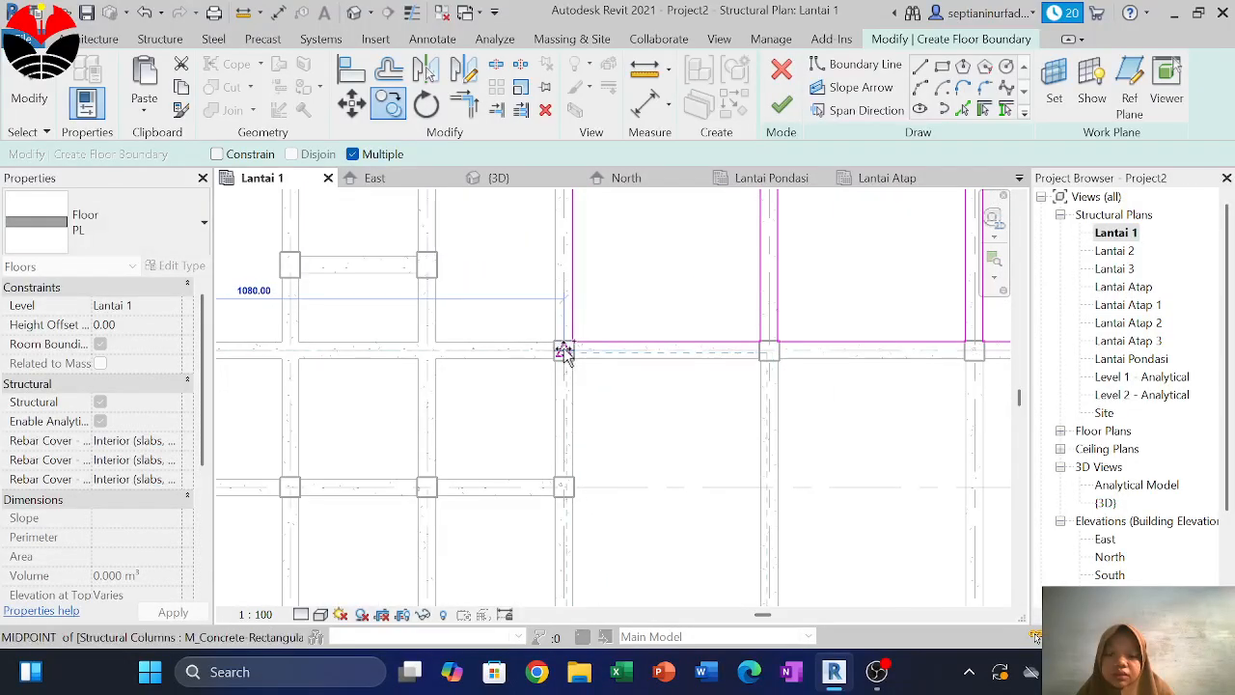
left_click(564, 350)
left_click(770, 350)
middle_click_drag(761, 380, 409, 347)
scroll(432, 291, "down", 3)
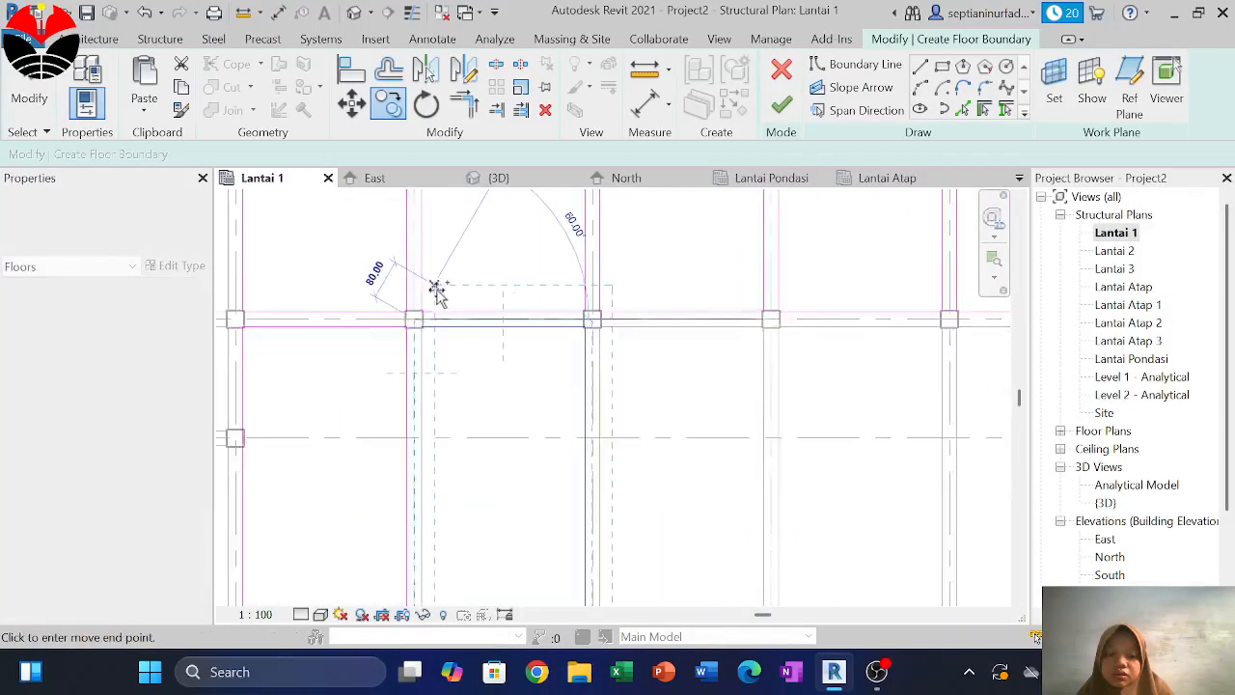
scroll(564, 291, "up", 2)
left_click(498, 316)
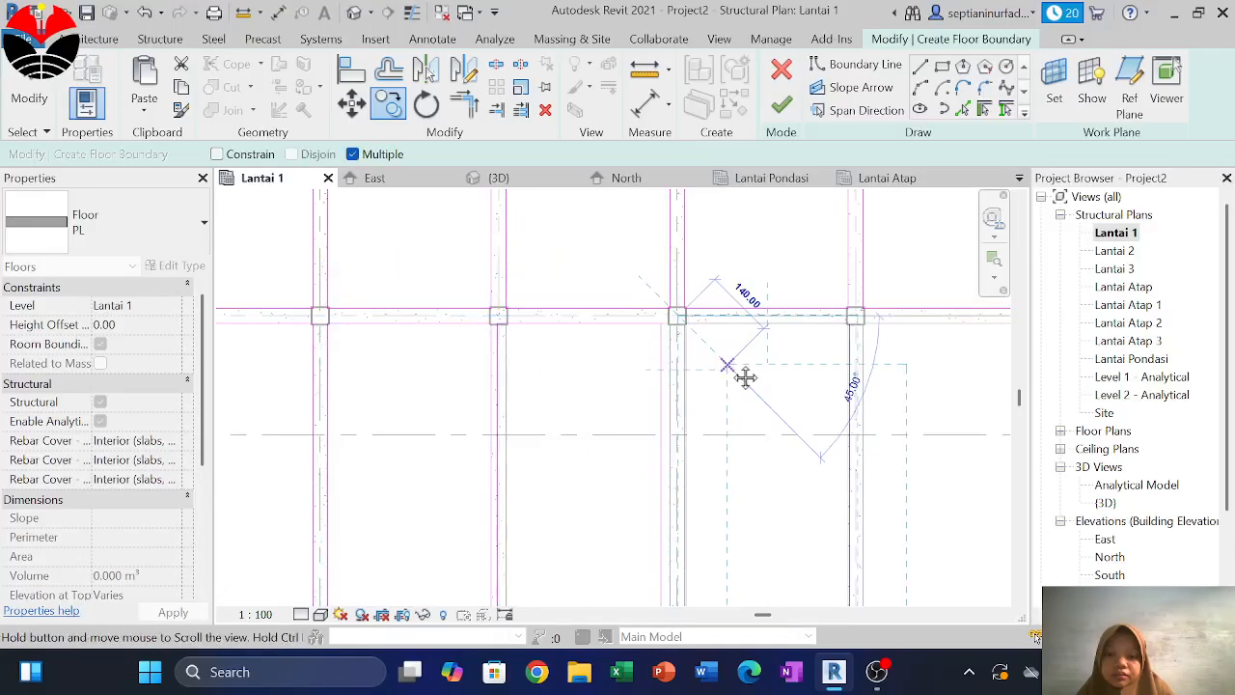
middle_click_drag(744, 378, 571, 295)
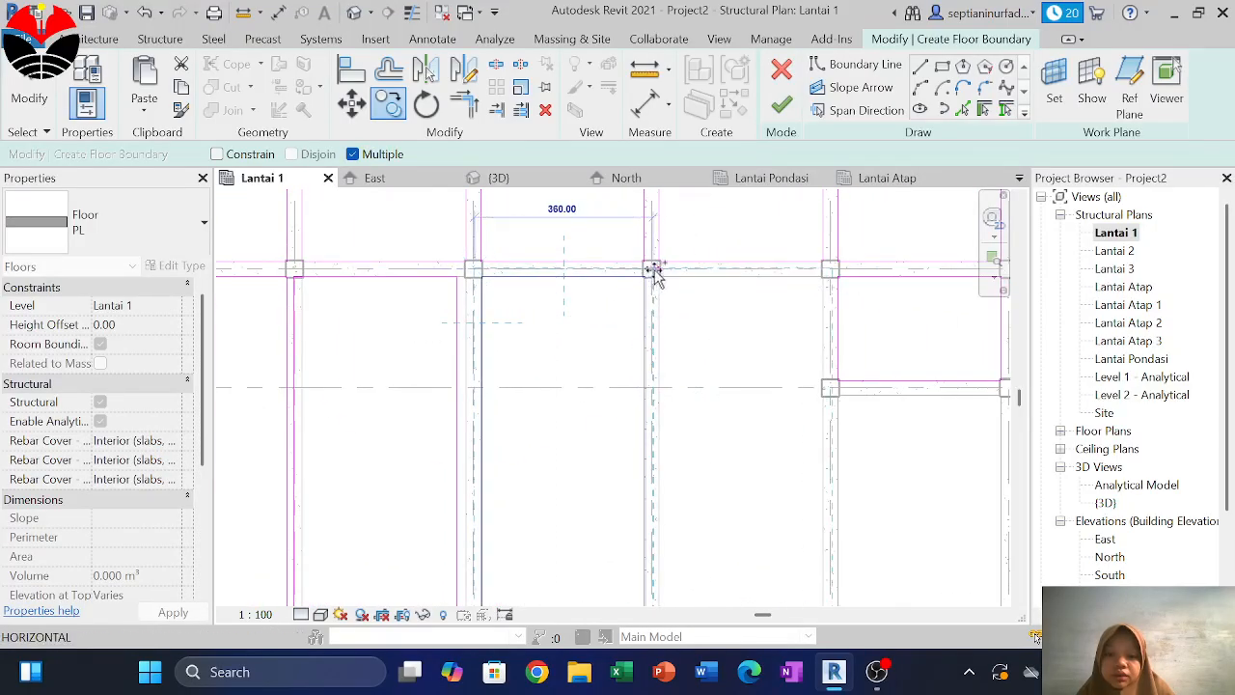
scroll(654, 272, "up", 5)
scroll(624, 272, "down", 5)
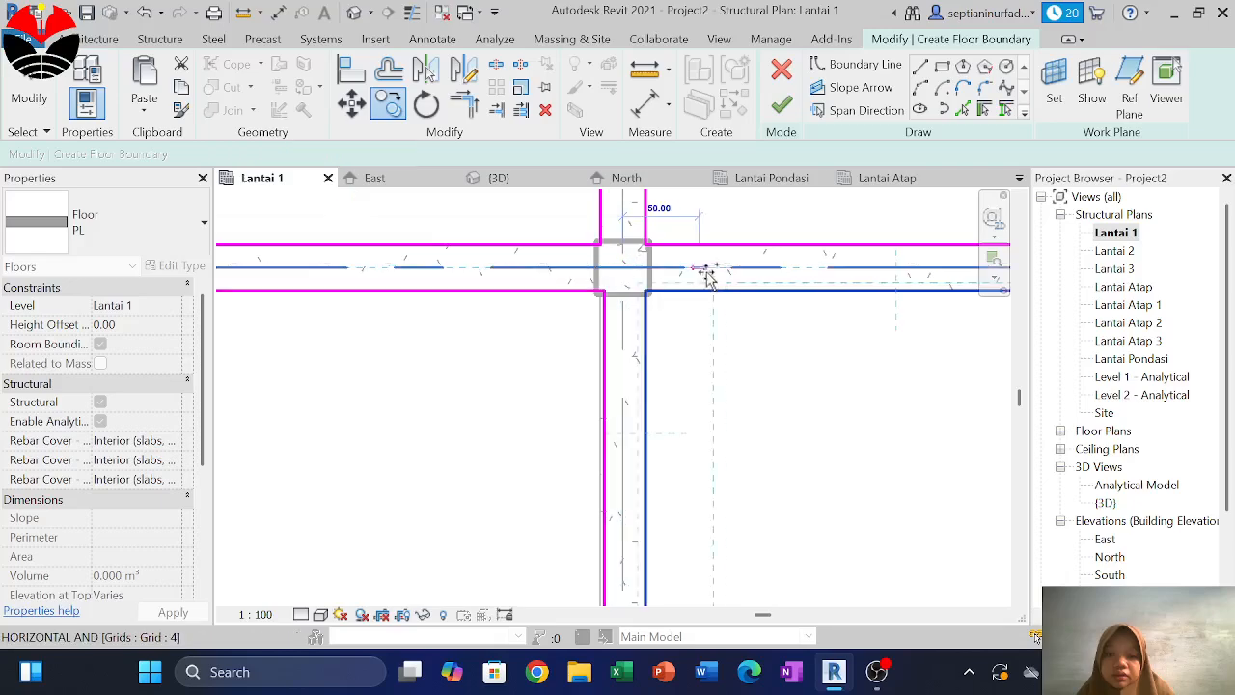
key("Escape")
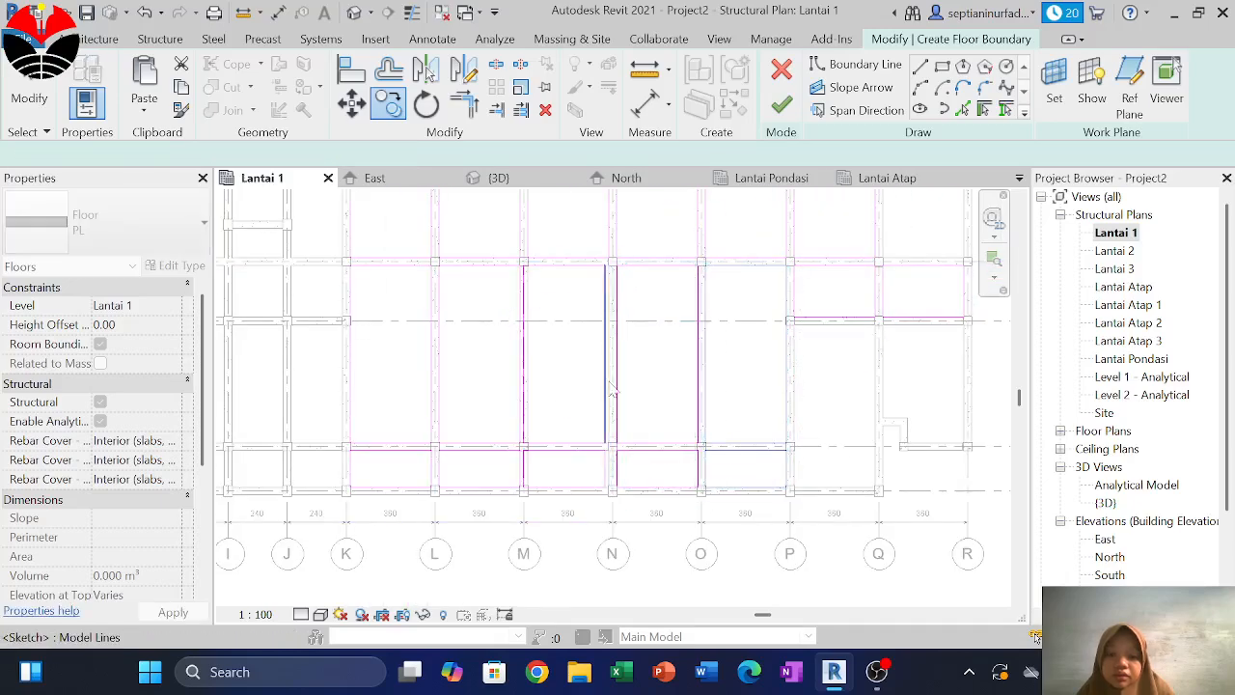
Try to shift the misplaced boundary loops between grids M and N clear of the grid M beam with Move
scroll(610, 536, "up", 2)
left_click_drag(606, 474, 516, 287)
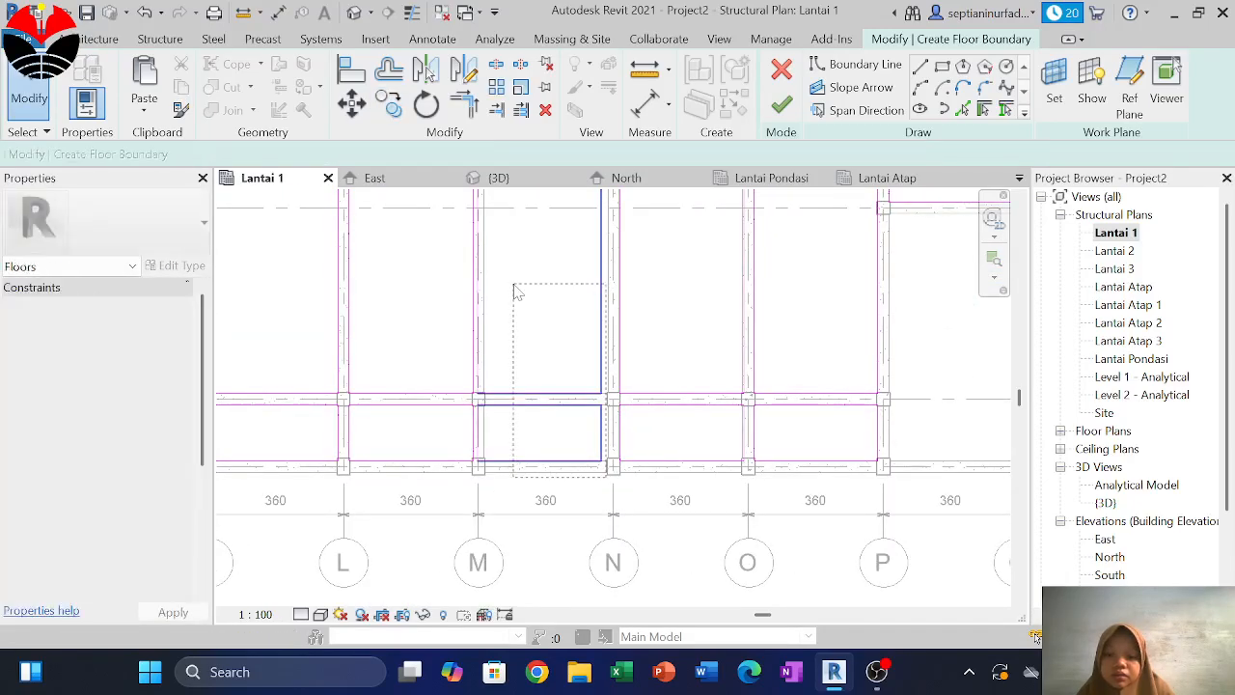
middle_click_drag(522, 294, 571, 438)
mouse_move(571, 437)
left_mouse_down()
mouse_move(519, 289)
mouse_move(527, 262)
left_mouse_up()
scroll(527, 263, "up", 3)
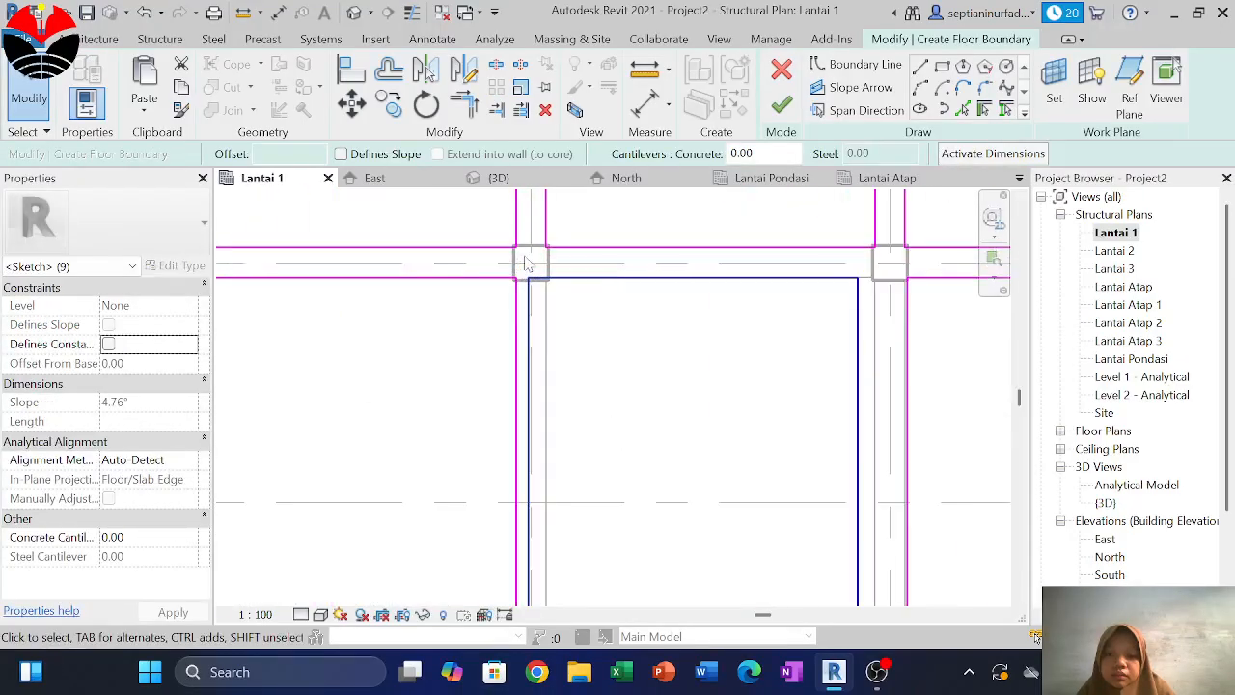
left_click(350, 104)
scroll(551, 312, "up", 4)
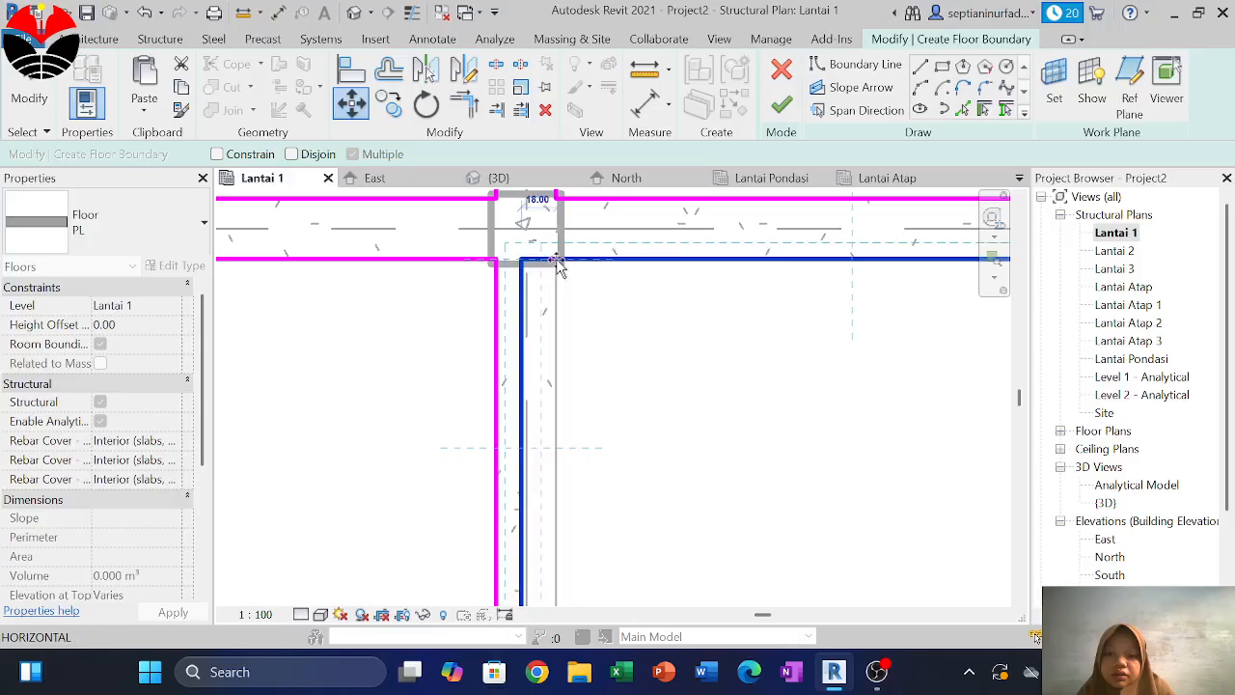
left_click(563, 261)
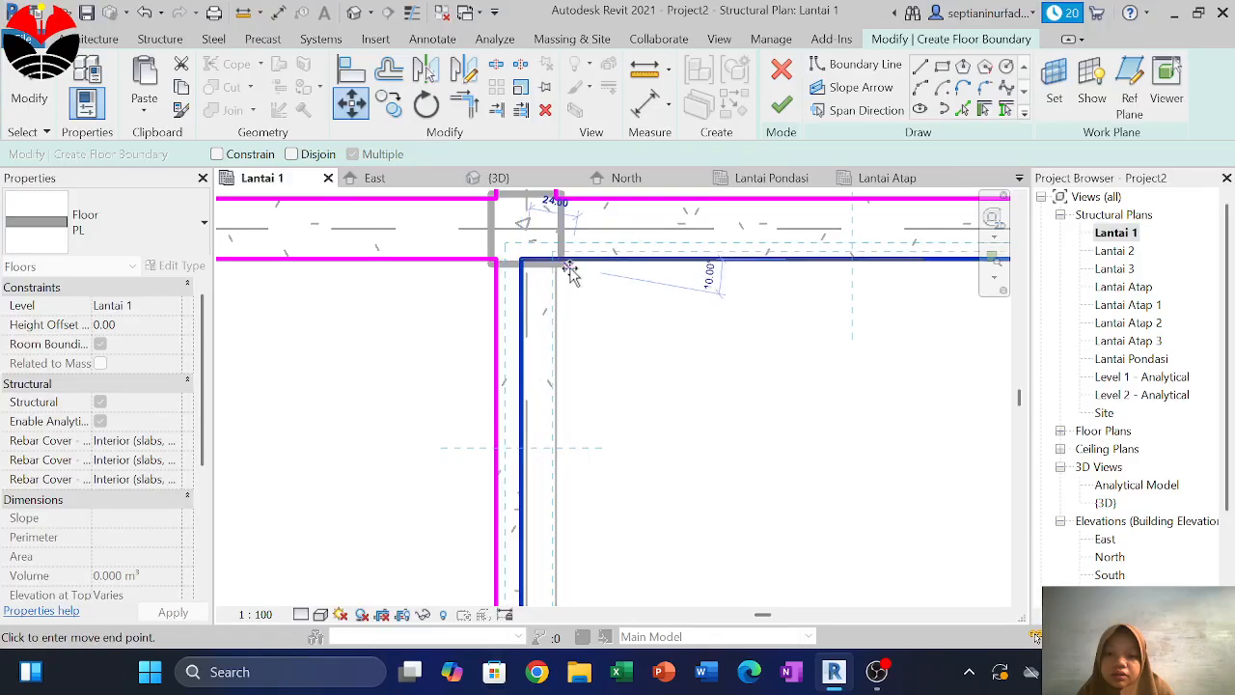
left_click(574, 279)
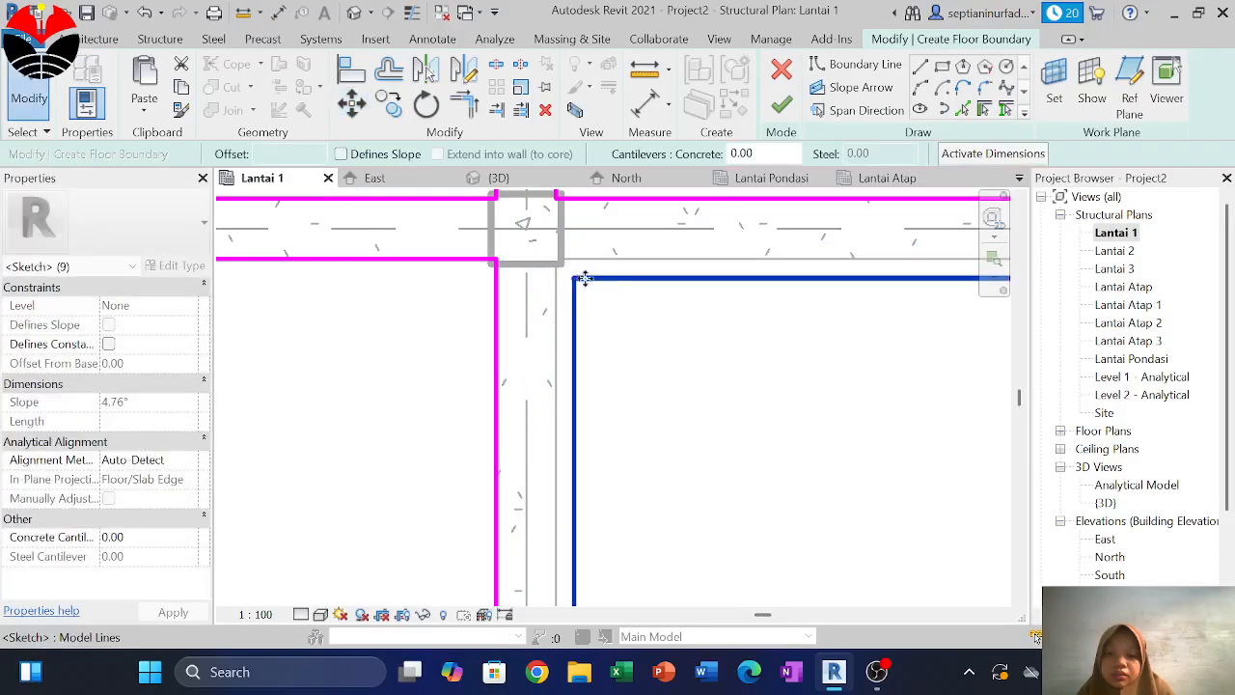
Delete the misplaced boundary loops between grids M and N, from grid 4 to grid 1
scroll(560, 262, "down", 8)
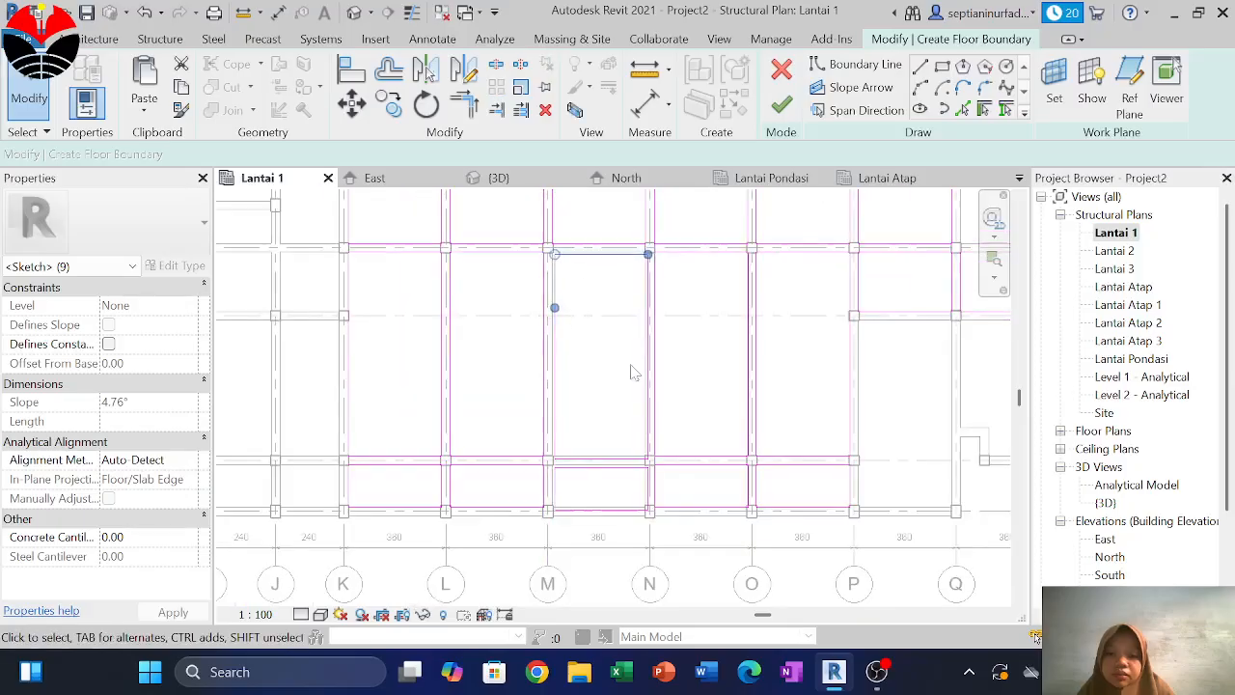
scroll(653, 520, "up", 3)
left_click(508, 267)
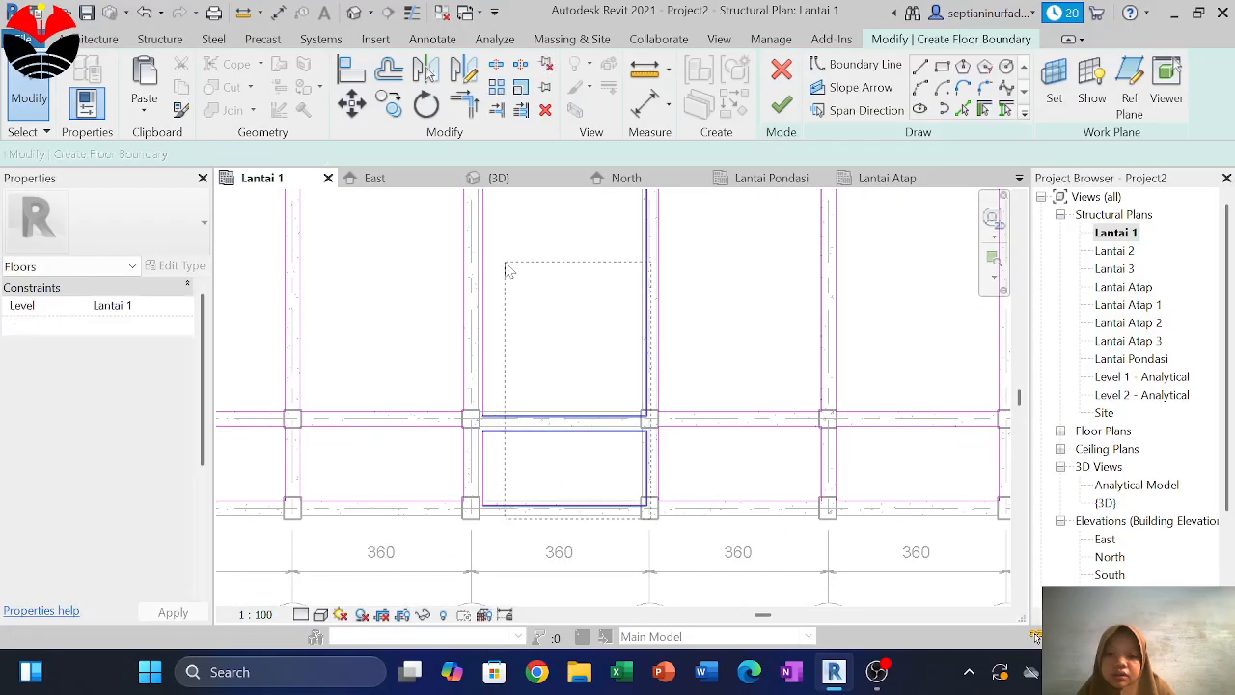
mouse_move(507, 267)
middle_mouse_down()
mouse_move(560, 494)
mouse_move(558, 478)
middle_mouse_up()
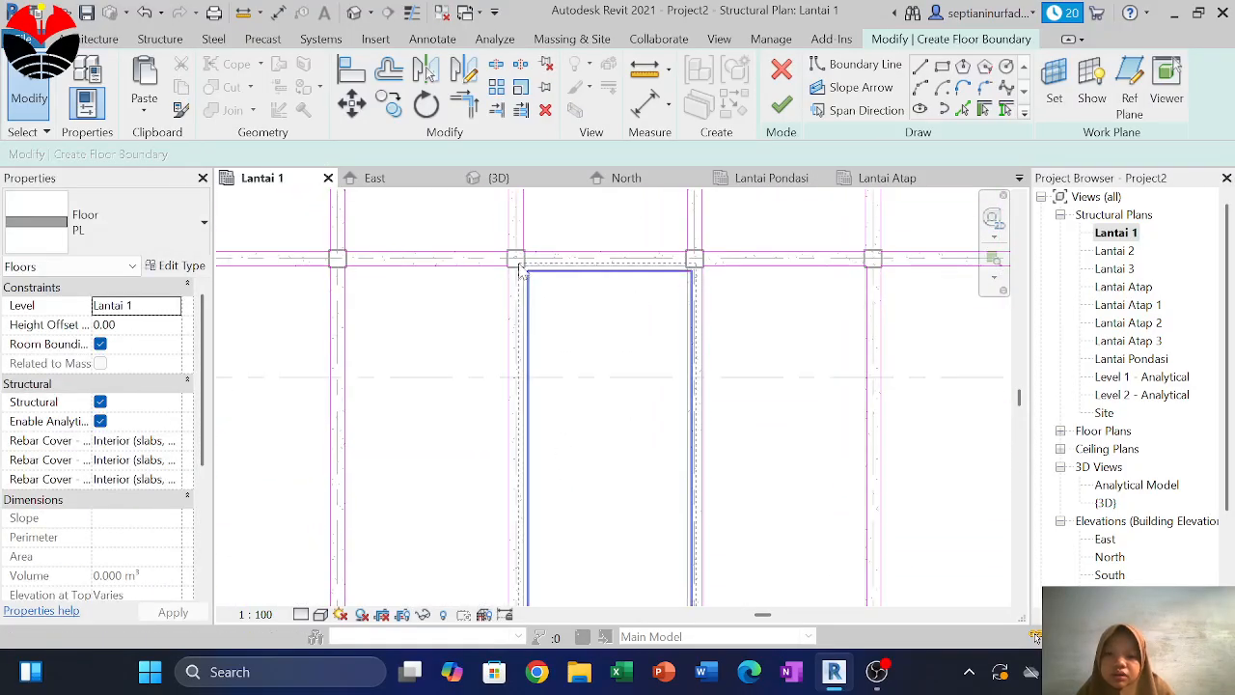
left_click(521, 270)
key("Delete")
scroll(522, 271, "down", 2)
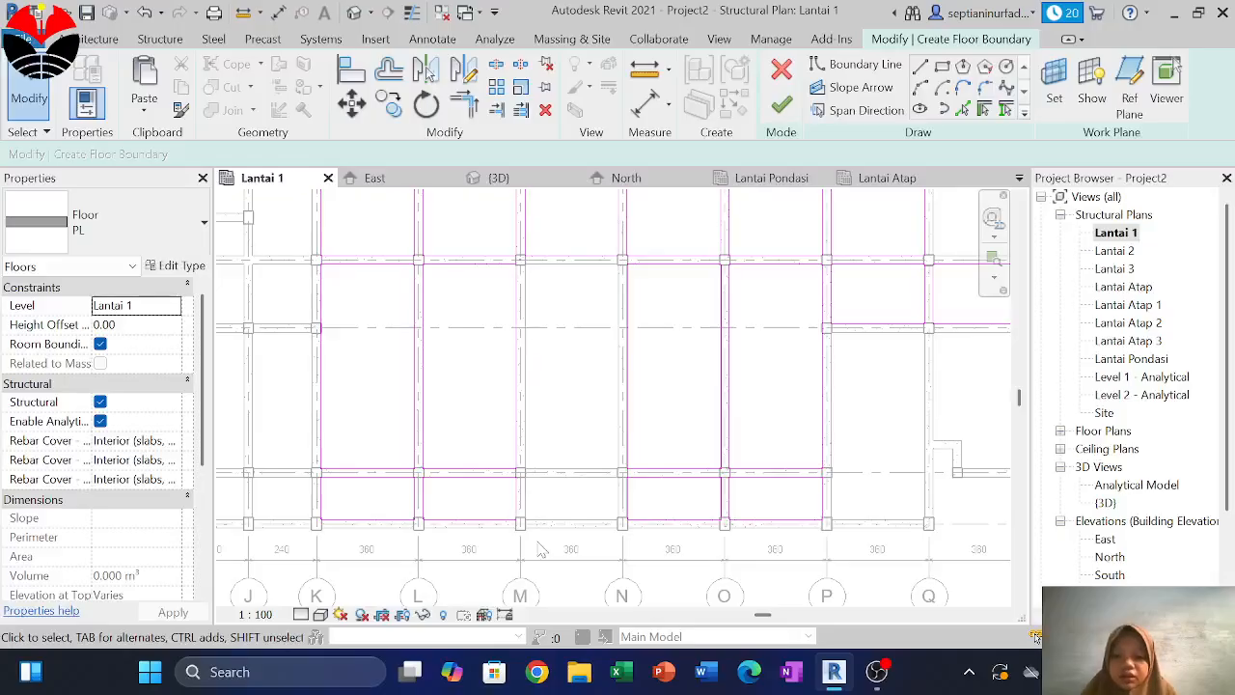
Copy the L–M boundary loops between grids 4 and 1 into bay M–N, from column to column along grid 4
left_click_drag(538, 541, 420, 261)
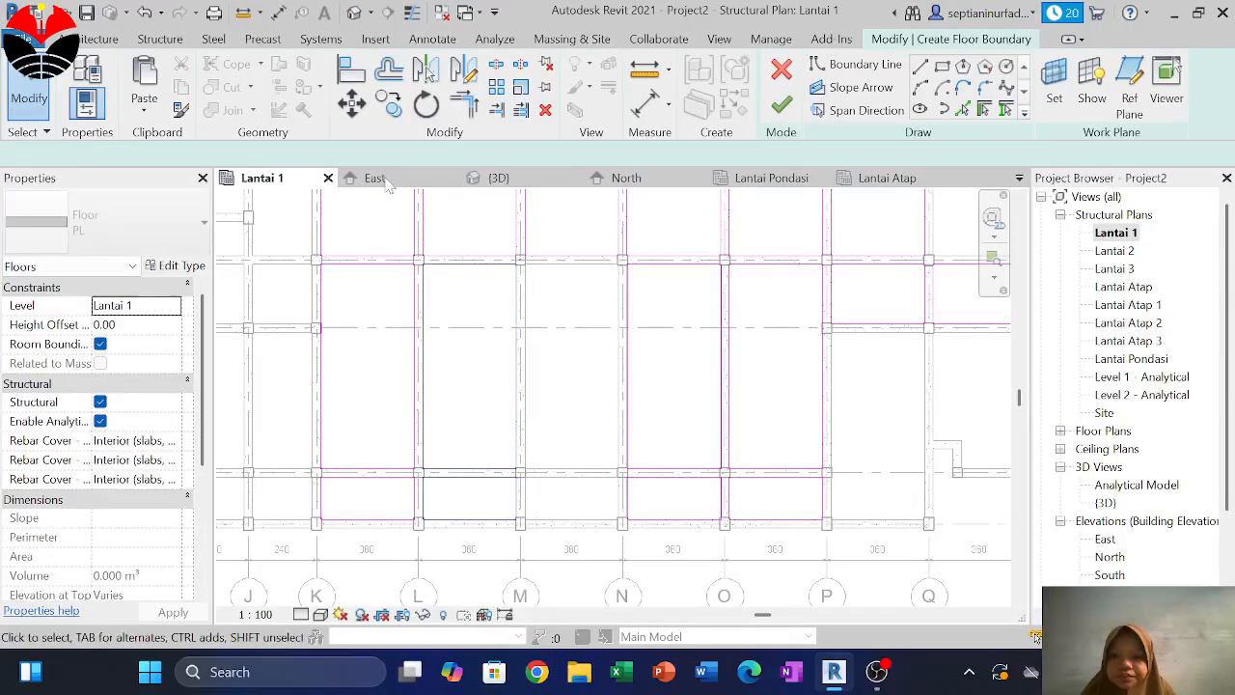
left_click(389, 104)
scroll(415, 248, "up", 4)
left_click(396, 243)
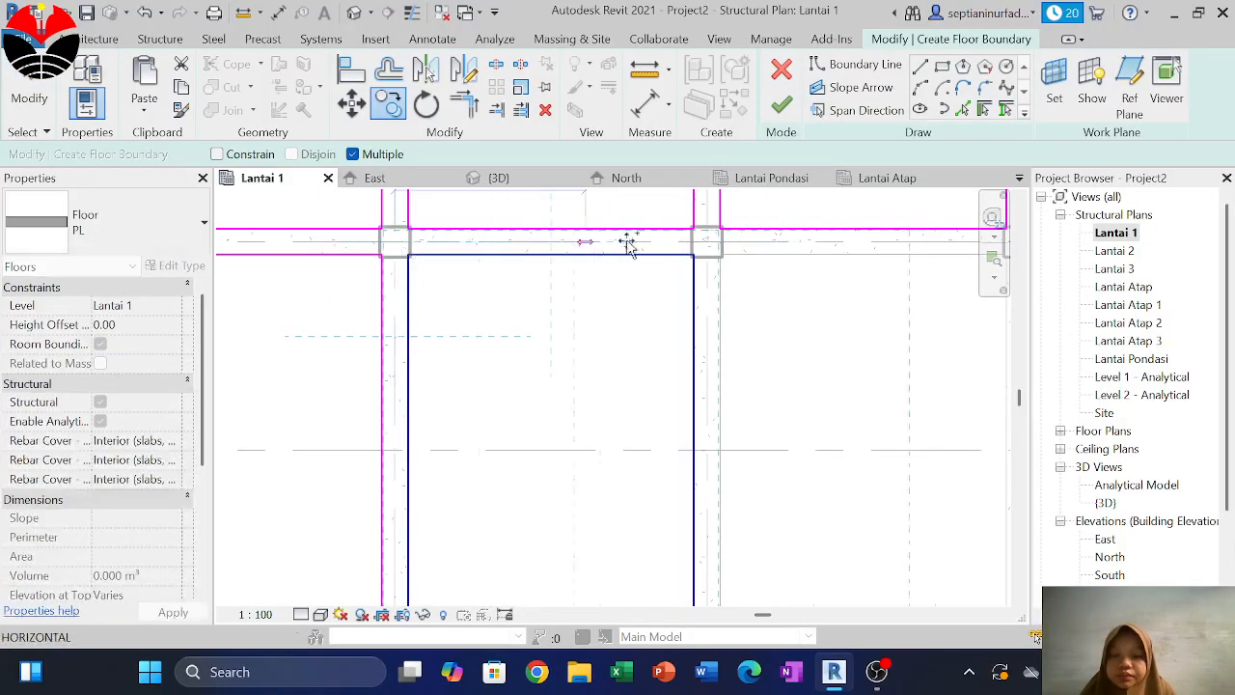
left_click(707, 243)
scroll(660, 285, "down", 5)
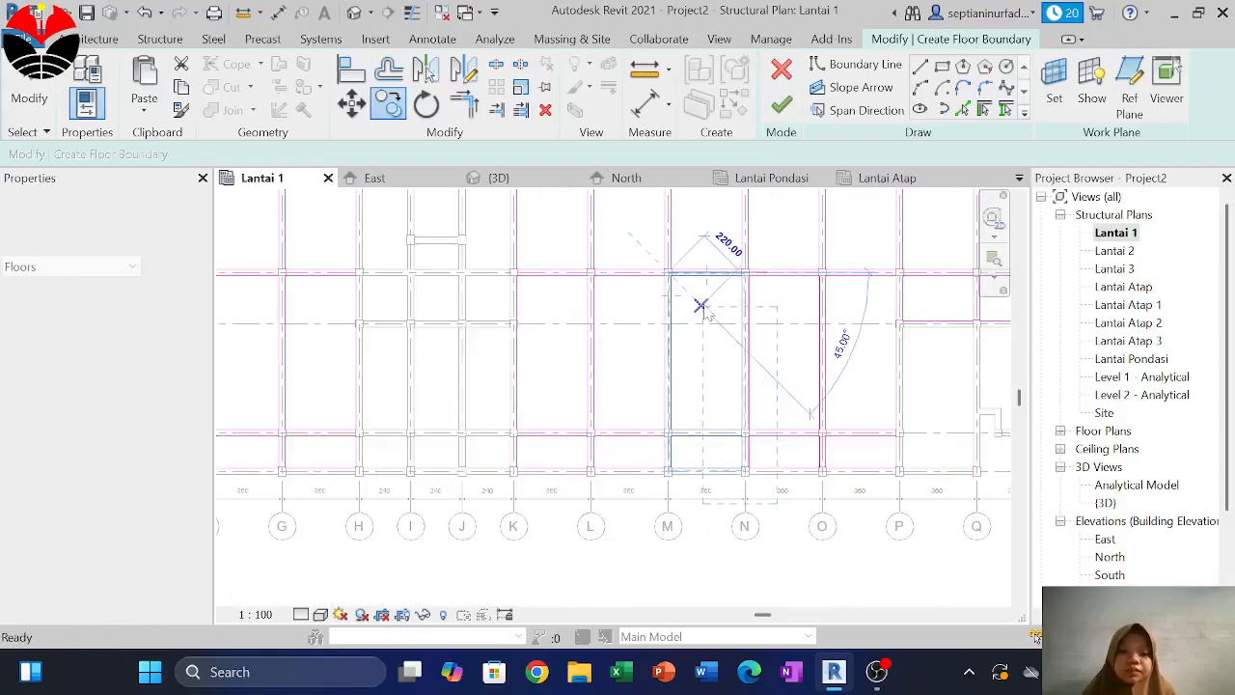
key("Escape")
Select the boundary loops in bay A–B between grids 5–4 and 3–2, and in bay B–C between grids 3–1
middle_click_drag(597, 343, 671, 400)
scroll(584, 322, "down", 4)
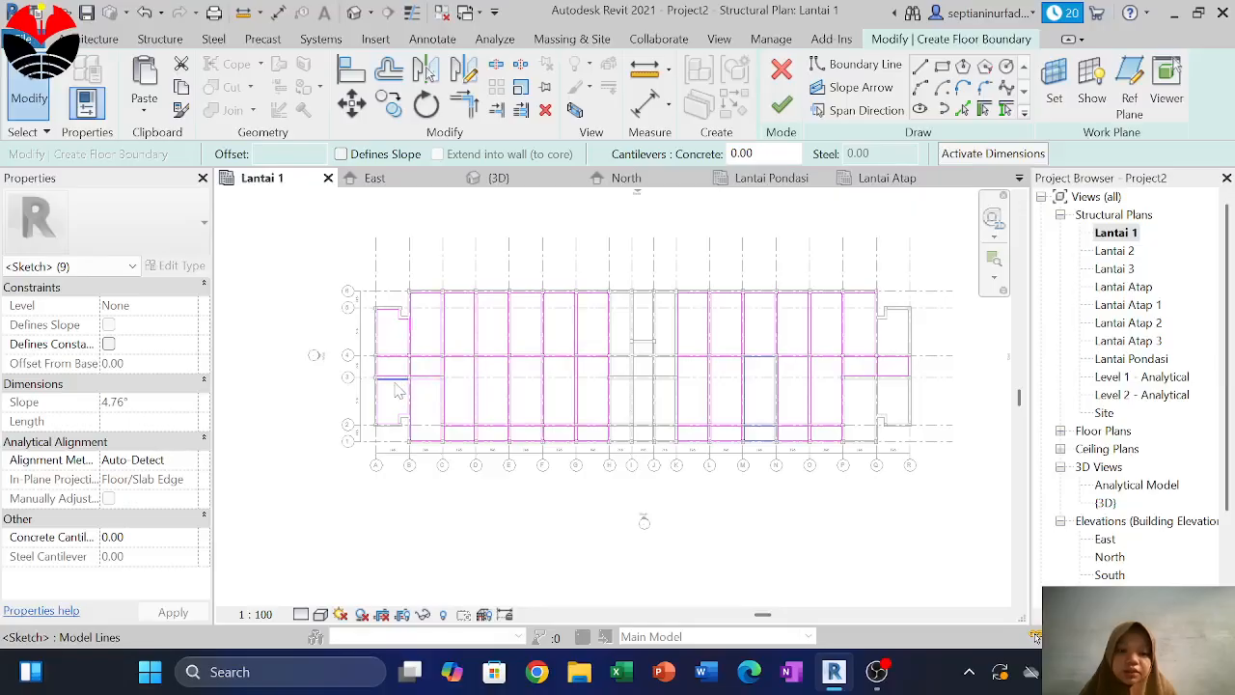
scroll(395, 389, "up", 3)
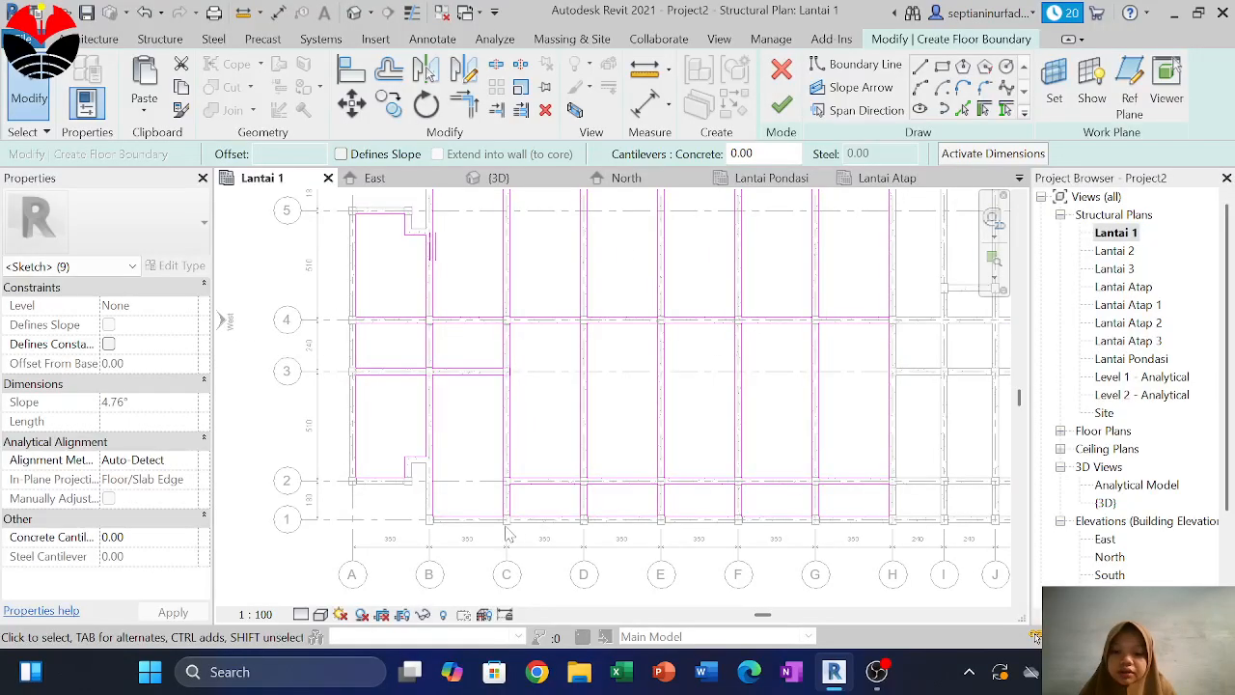
left_click_drag(506, 529, 400, 443)
left_click_drag(360, 391, 347, 379)
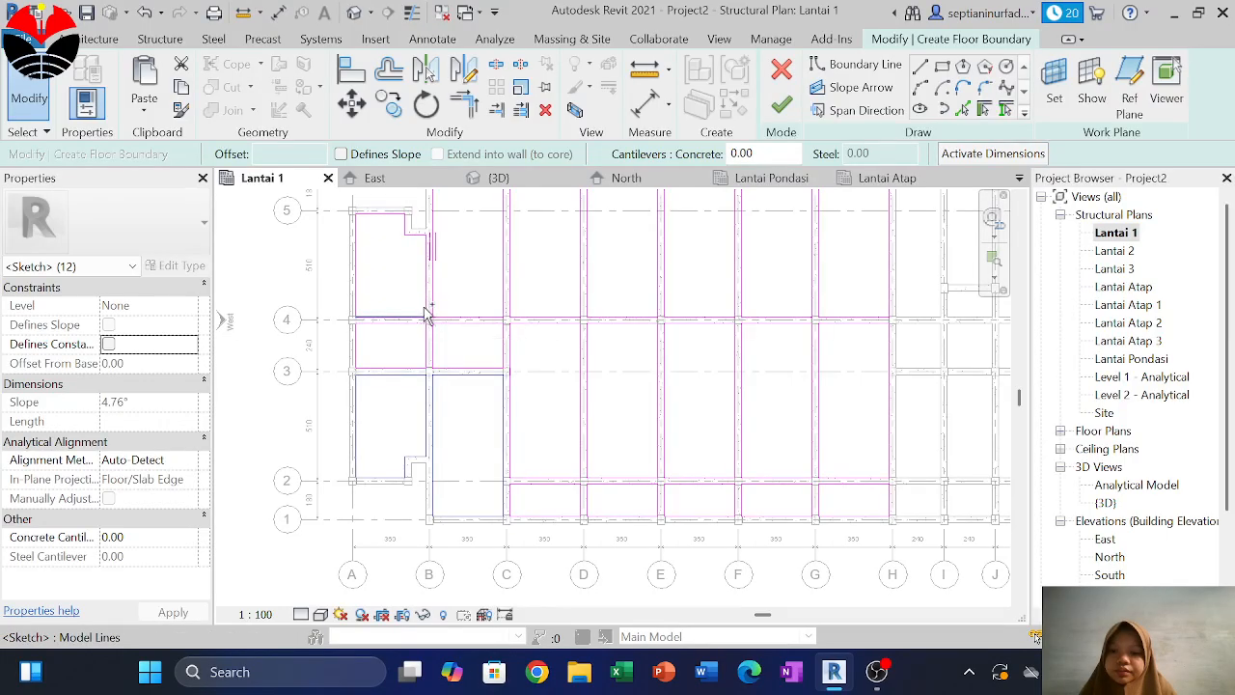
left_click_drag(328, 212, 328, 213, "ctrl")
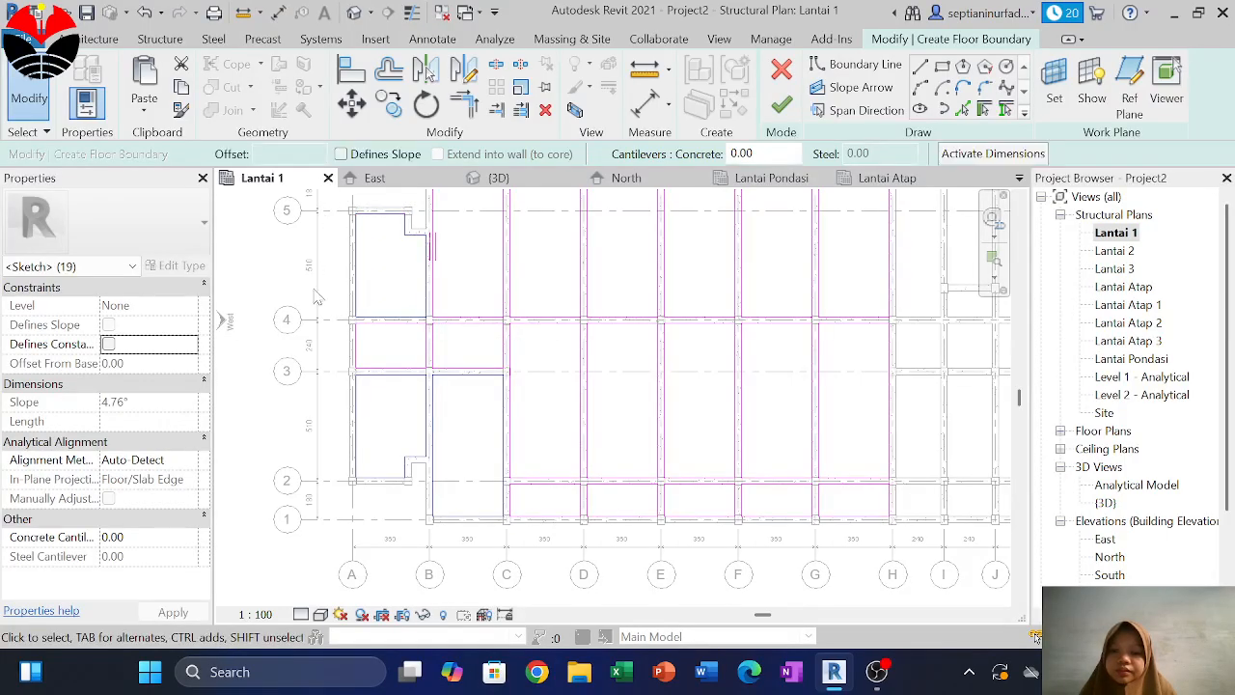
Mirror the selected floor boundary lines to the other wing about a vertical axis through the beam midpoint between grids I and J
key("z")
key("f")
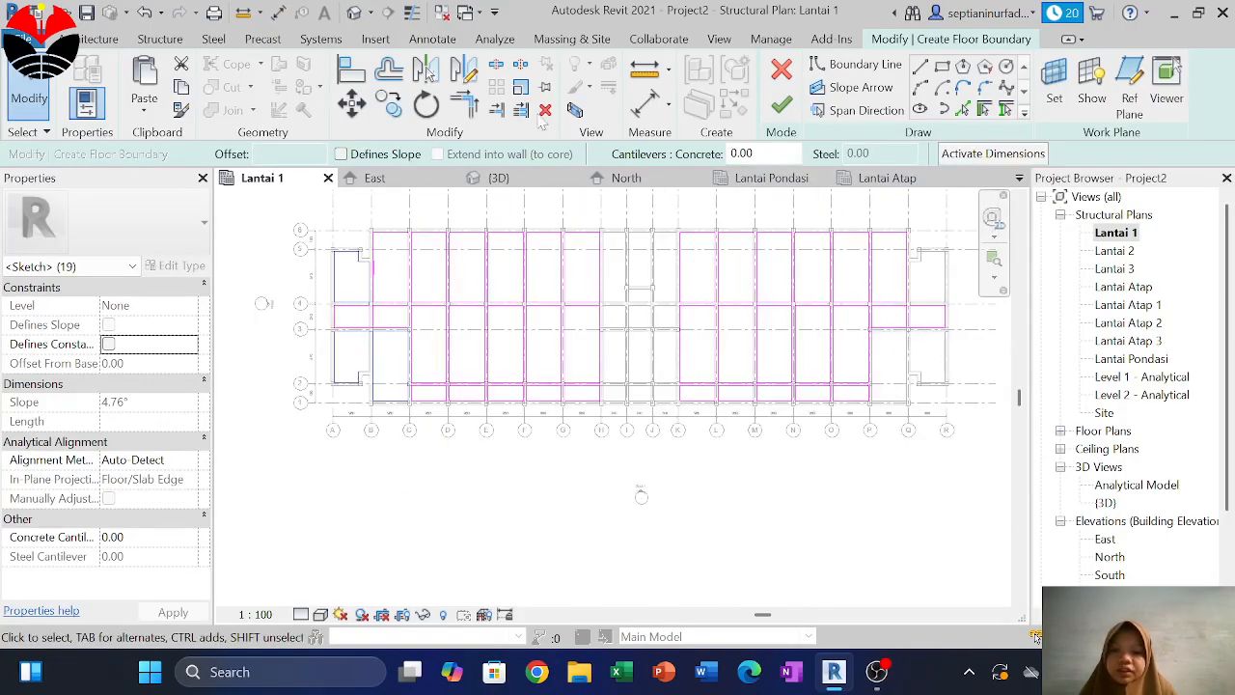
left_click(464, 70)
scroll(666, 386, "up", 5)
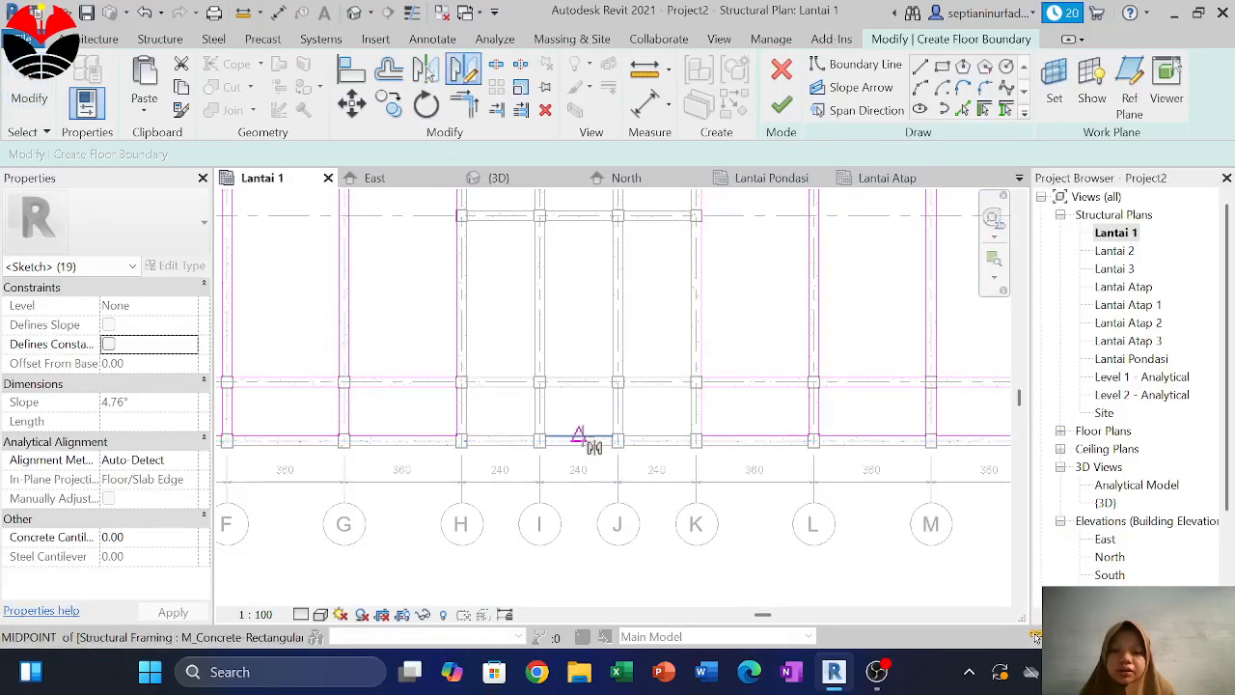
left_click(579, 439)
left_click(579, 339)
scroll(597, 368, "down", 2)
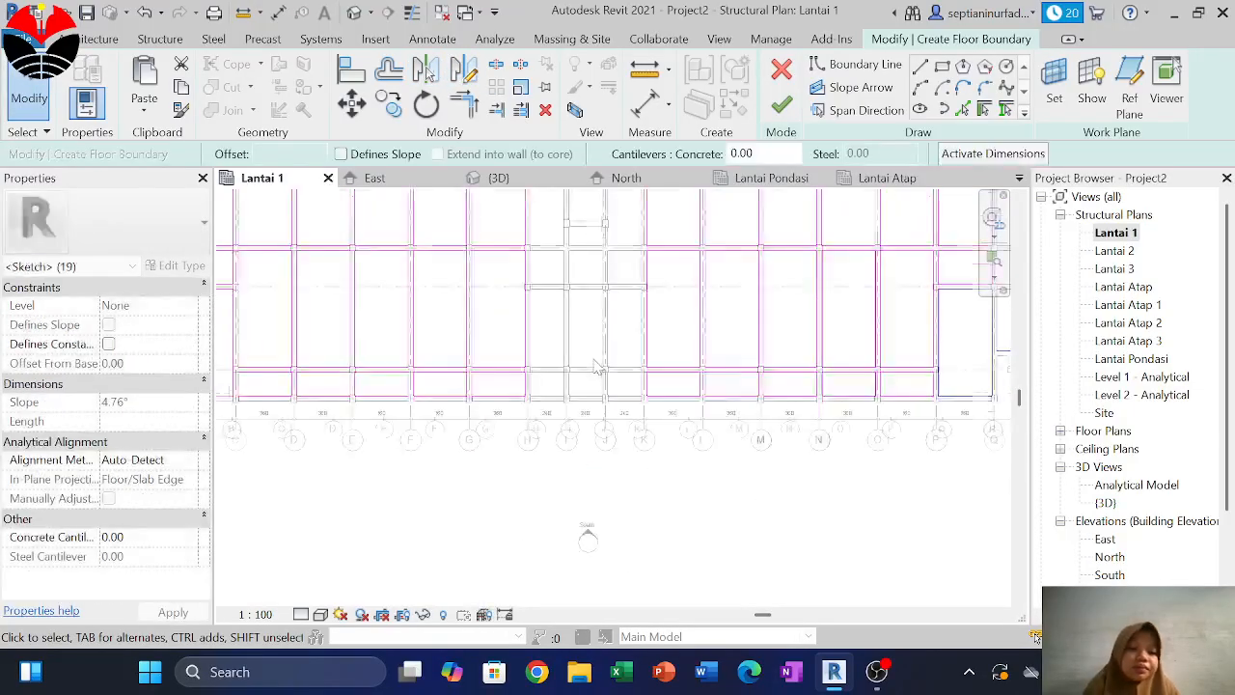
scroll(598, 367, "down", 2)
key("d")
key("m")
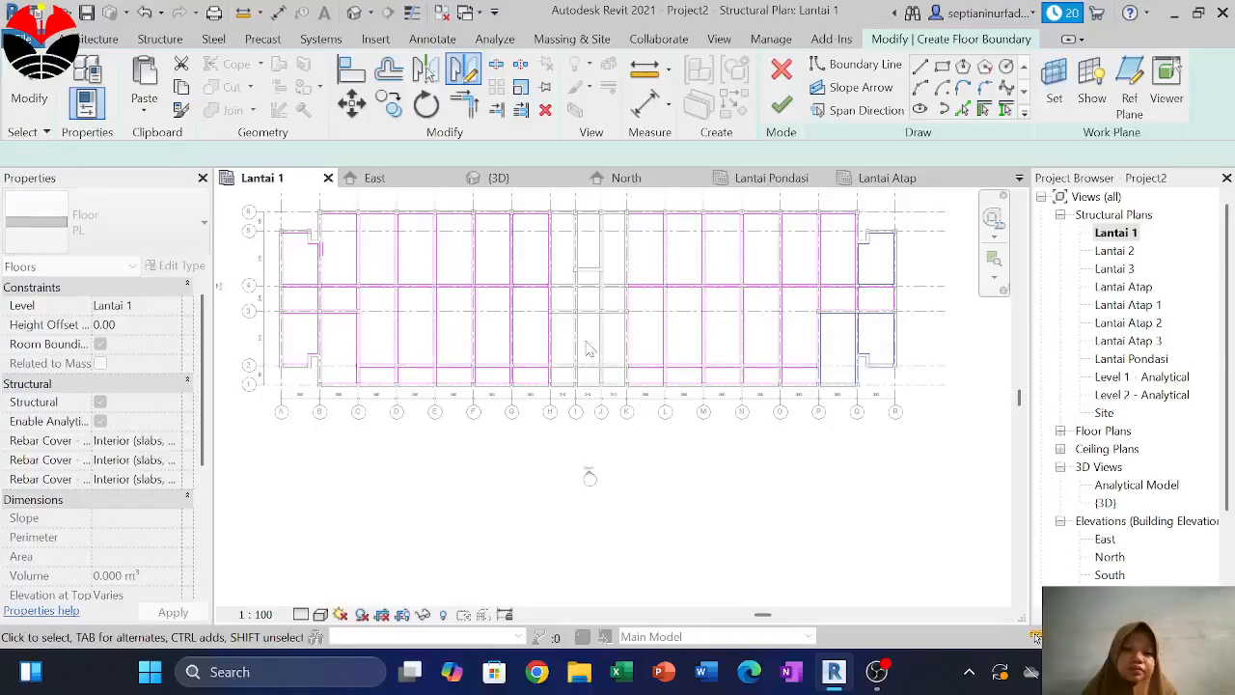
key("Escape")
key("Escape")
scroll(588, 307, "up", 4)
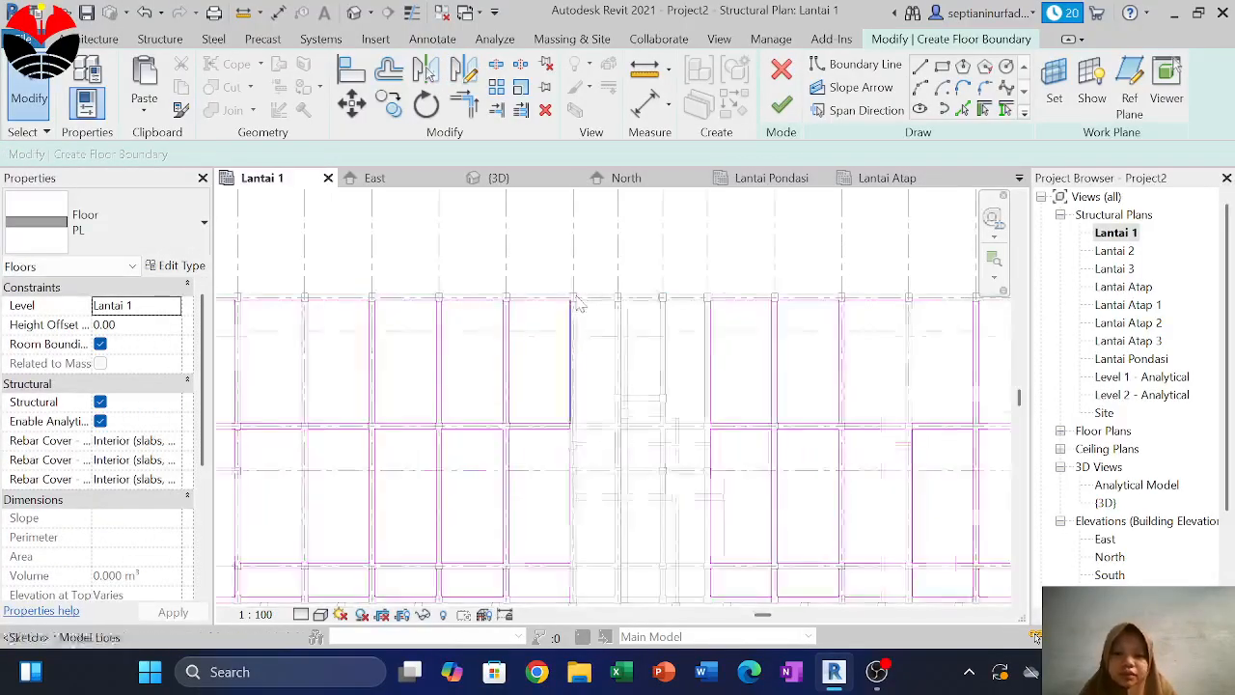
scroll(579, 309, "up", 2)
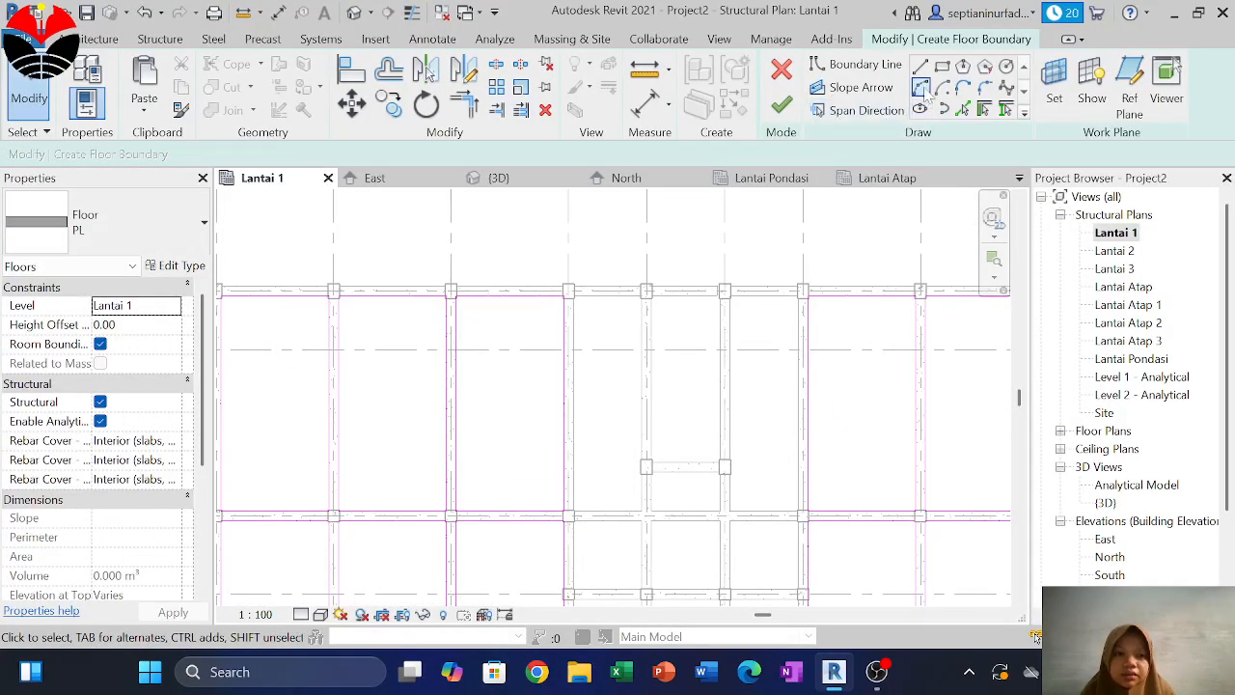
key("l")
key("i")
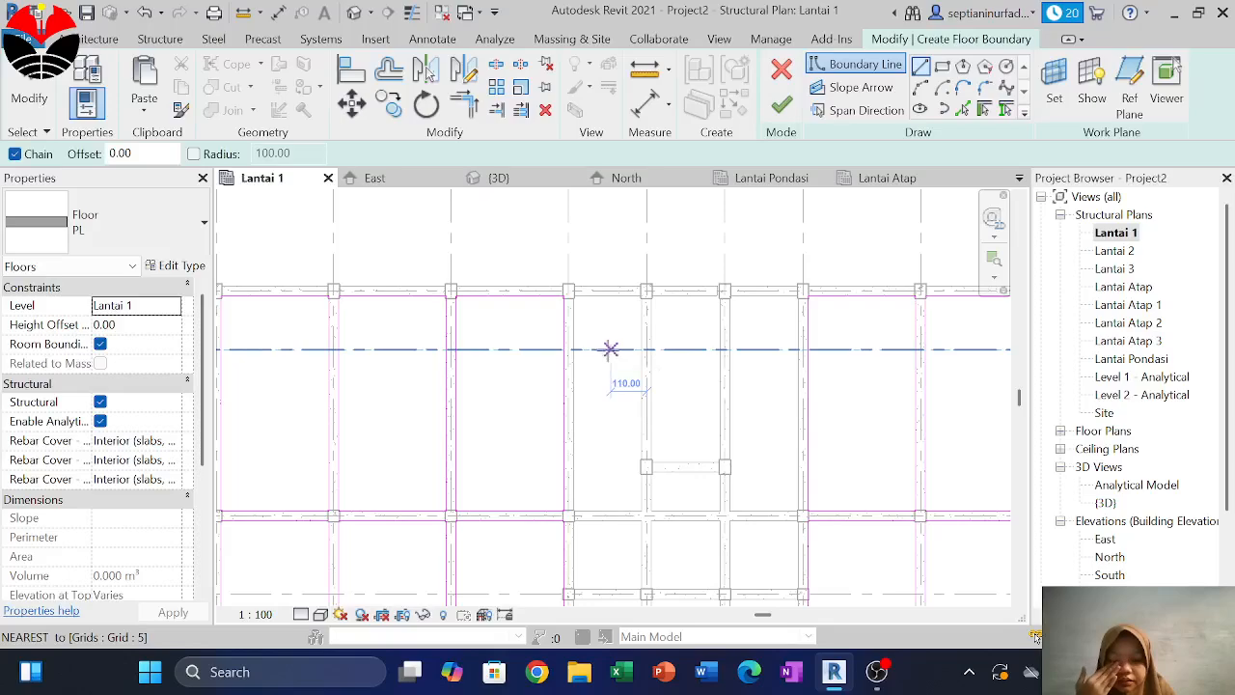
left_click(605, 298)
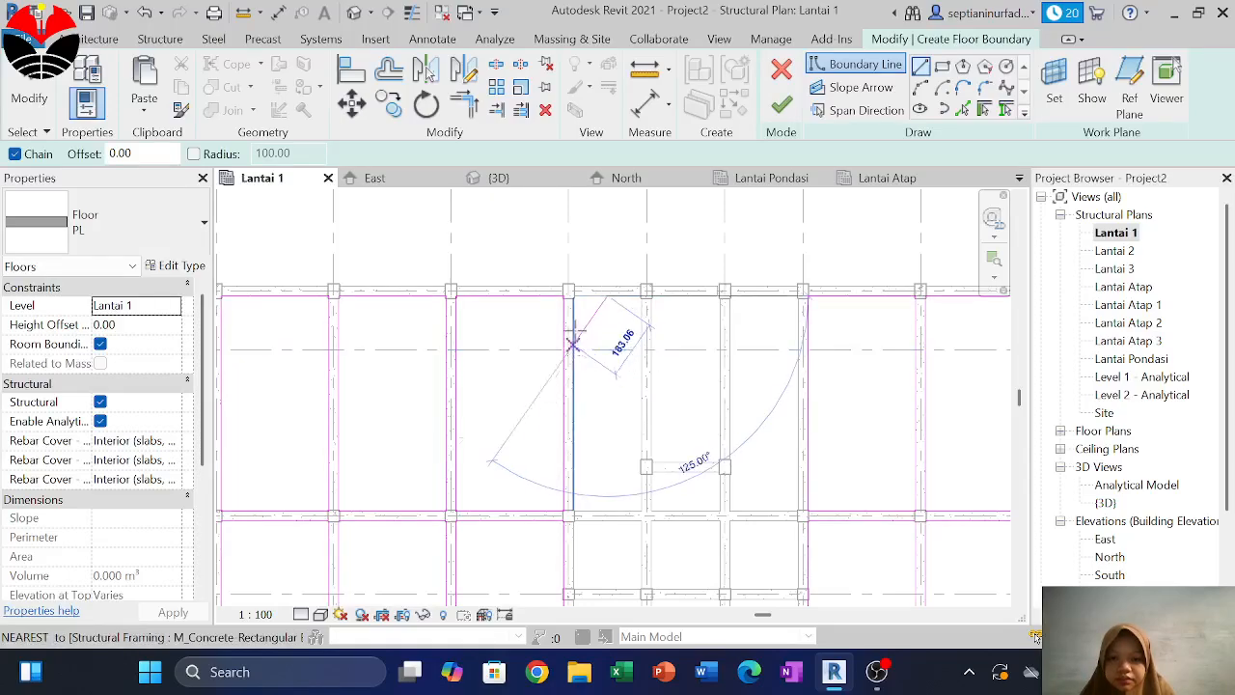
key("Escape")
key("Escape")
Add floor boundary lines by picking the inner beam edges of the bay between grids H and I, from grid 4 to 6
left_click(962, 109)
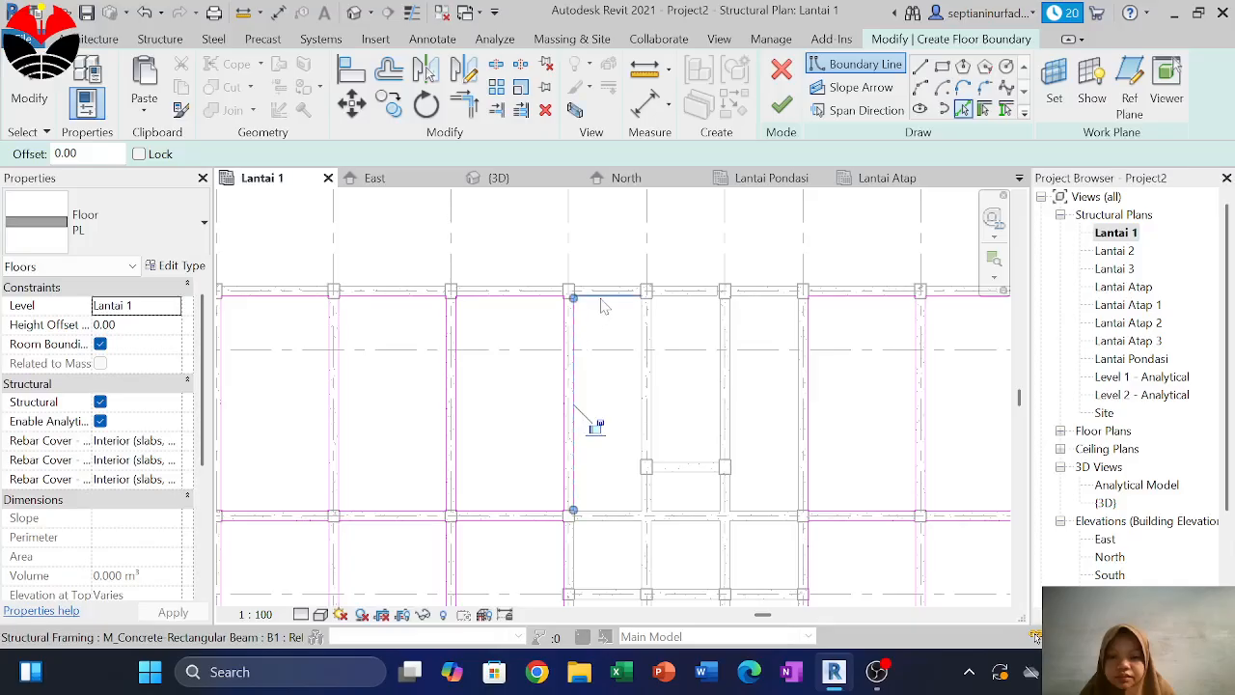
left_click(641, 380)
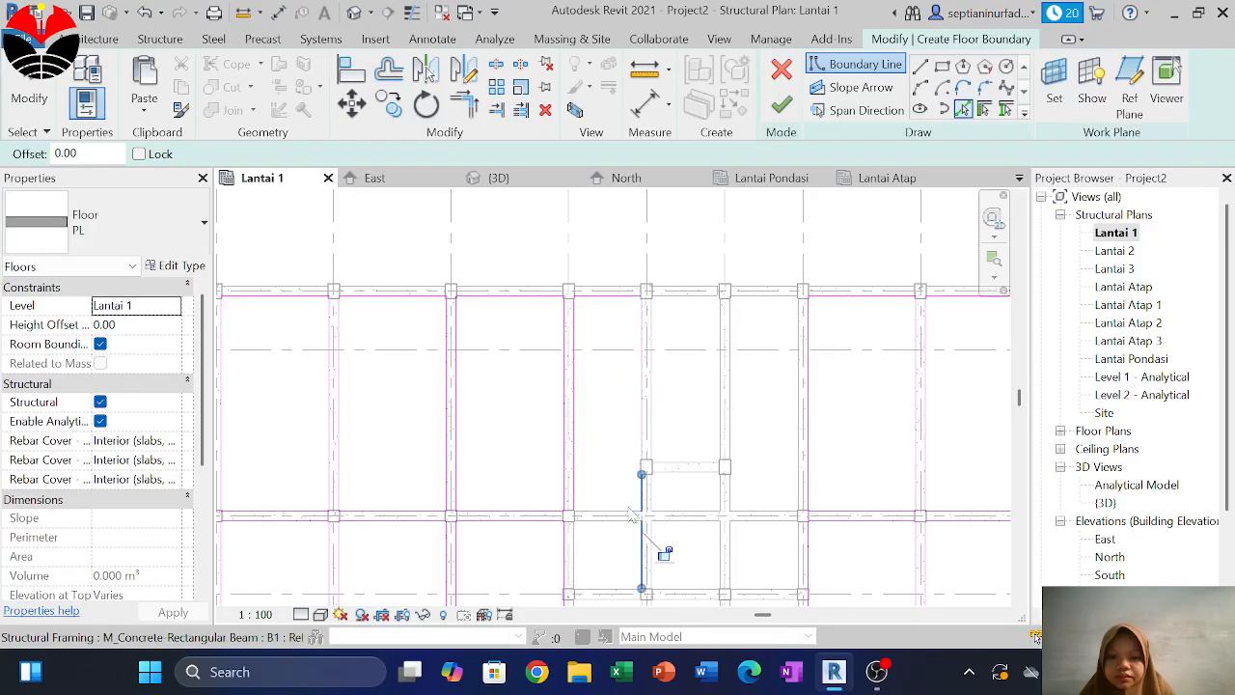
left_click(619, 510)
Trim the boundary lines of the H–I bay between grids 4 and 6 to closed corners
left_click(460, 106)
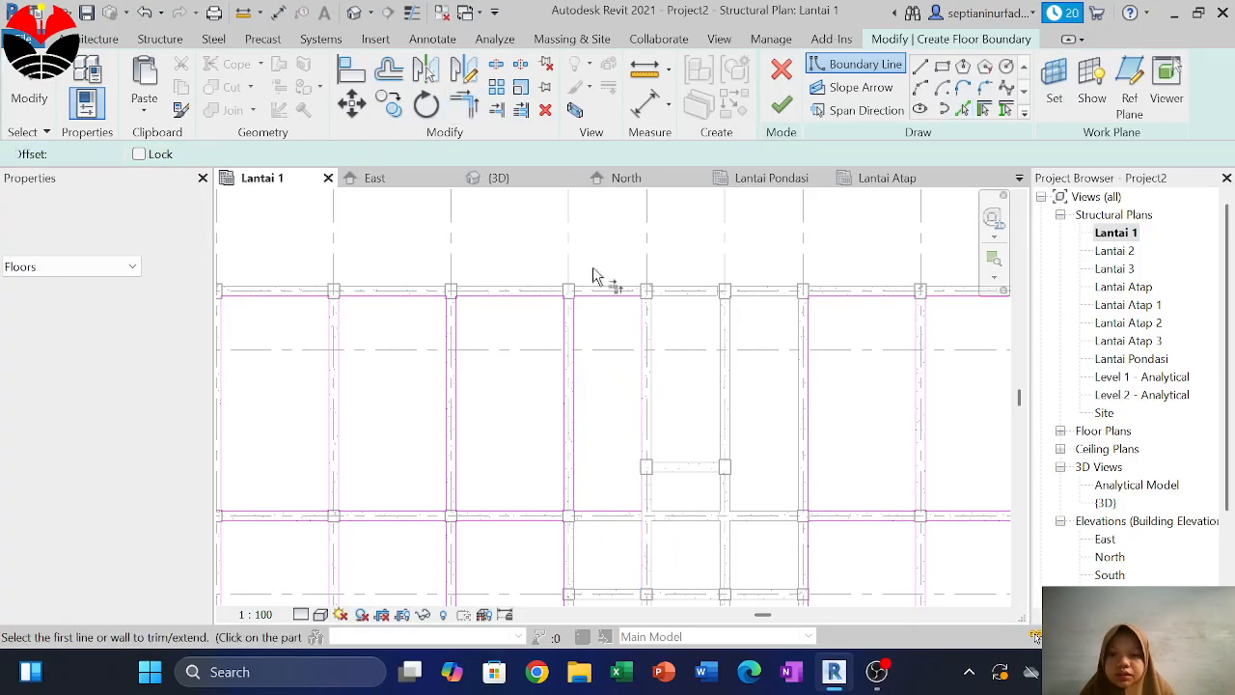
left_click(640, 382)
middle_click_drag(625, 511, 625, 391)
left_click(638, 381)
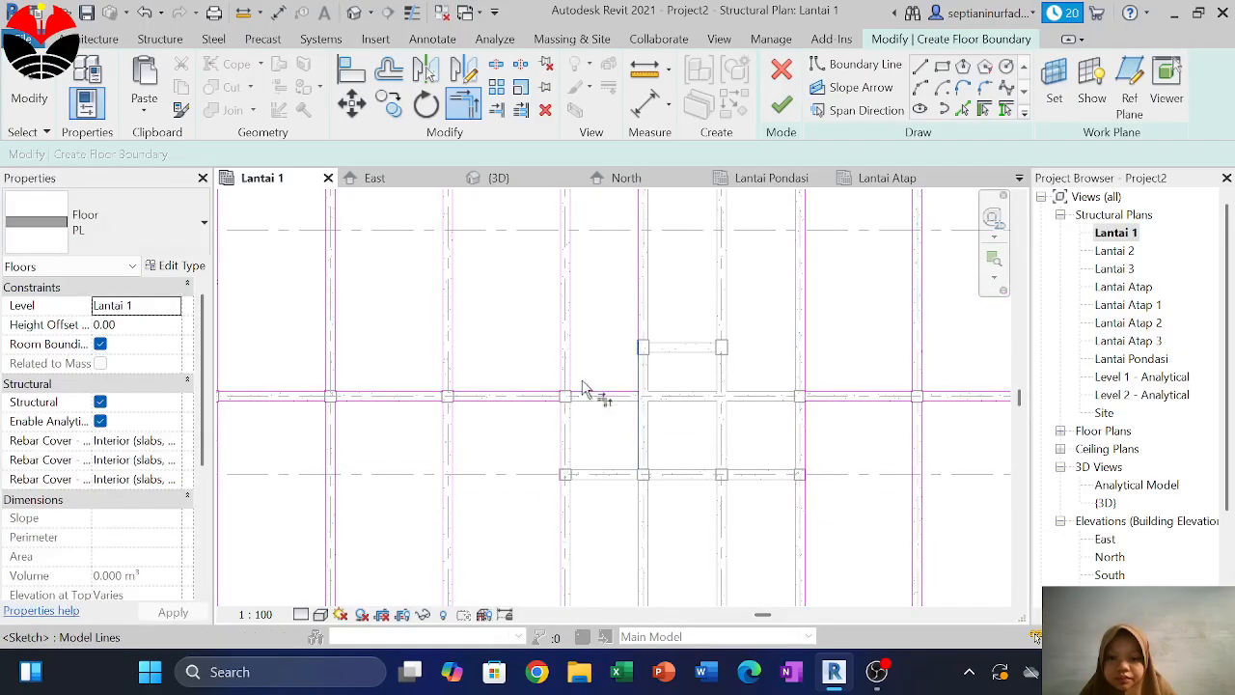
left_click(641, 386)
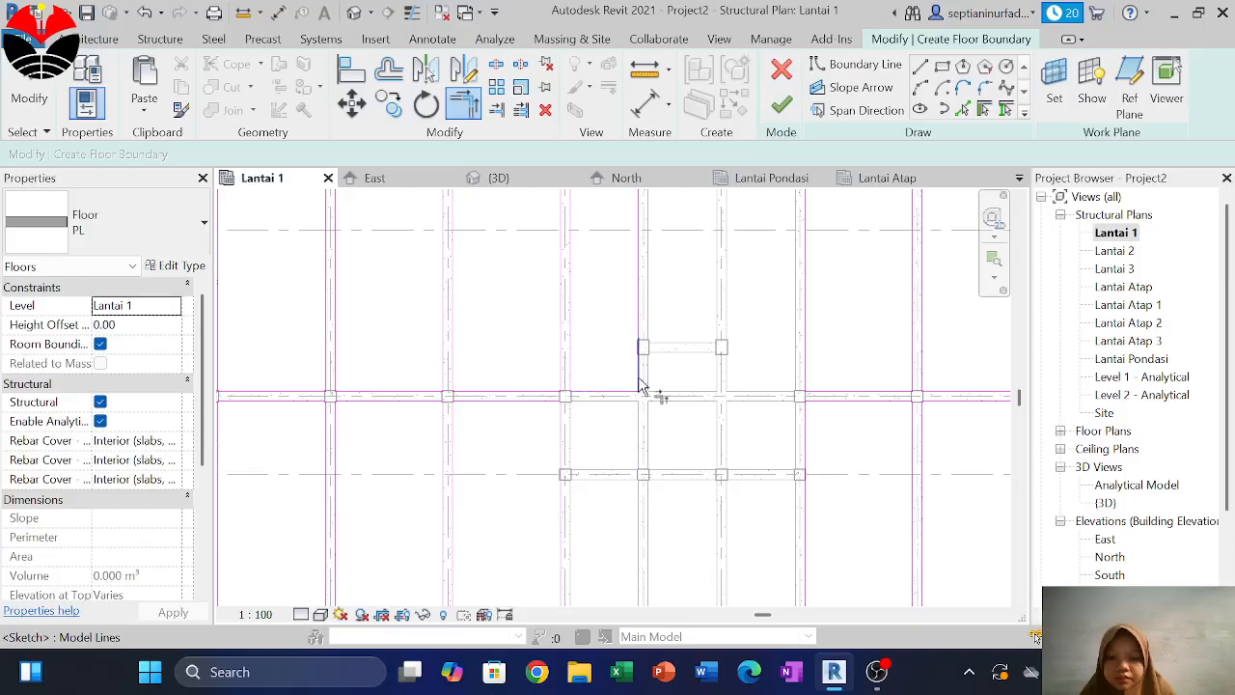
scroll(640, 311, "up", 2)
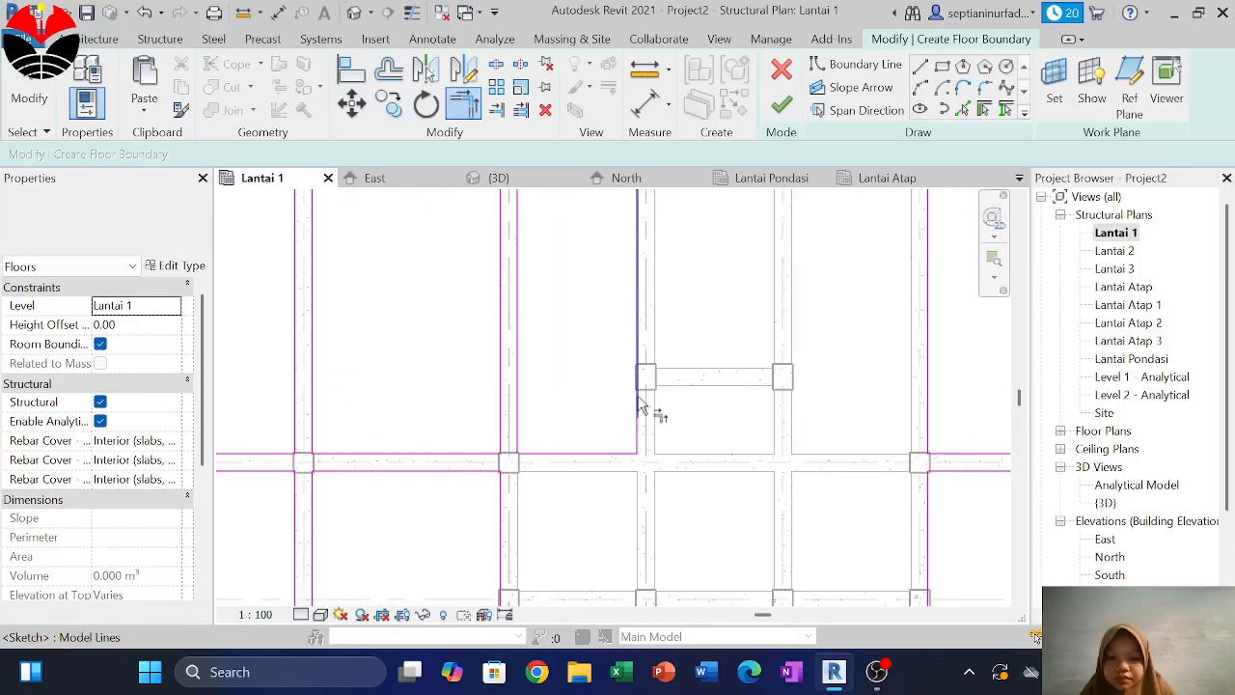
scroll(584, 347, "down", 3)
scroll(604, 242, "up", 2)
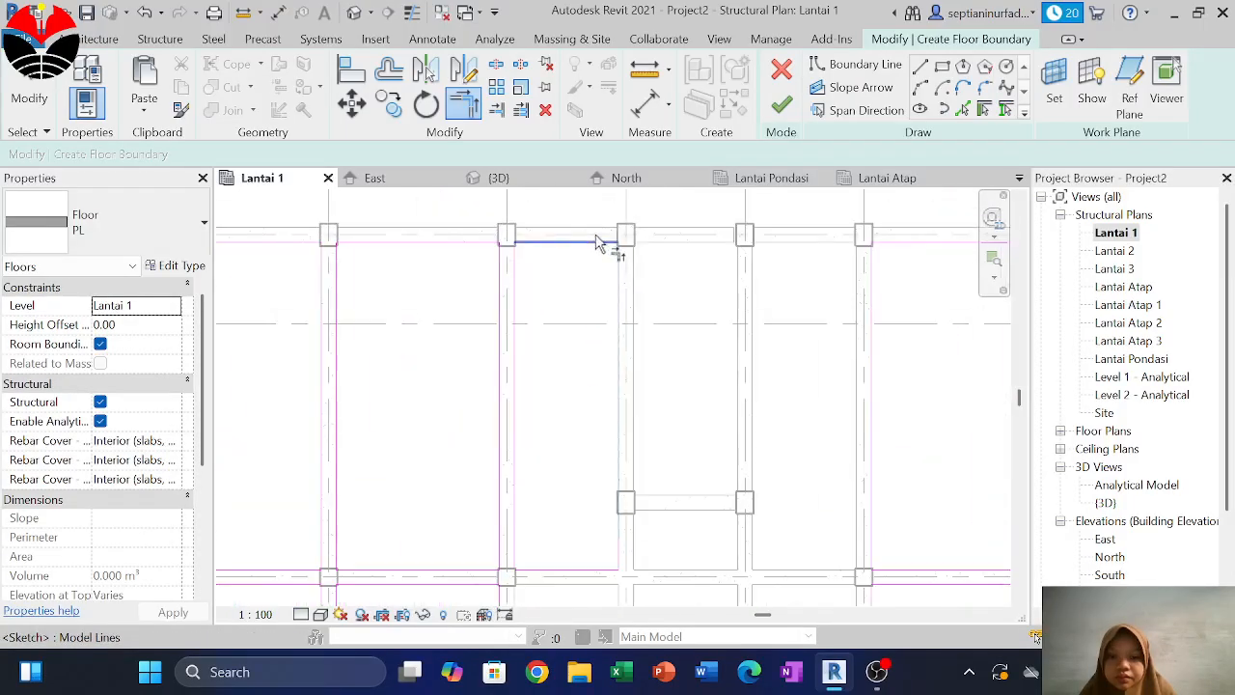
Pick the inner beam edges between grids I and J as boundary lines, from grid 6 down to the short intermediate beam
left_click(963, 109)
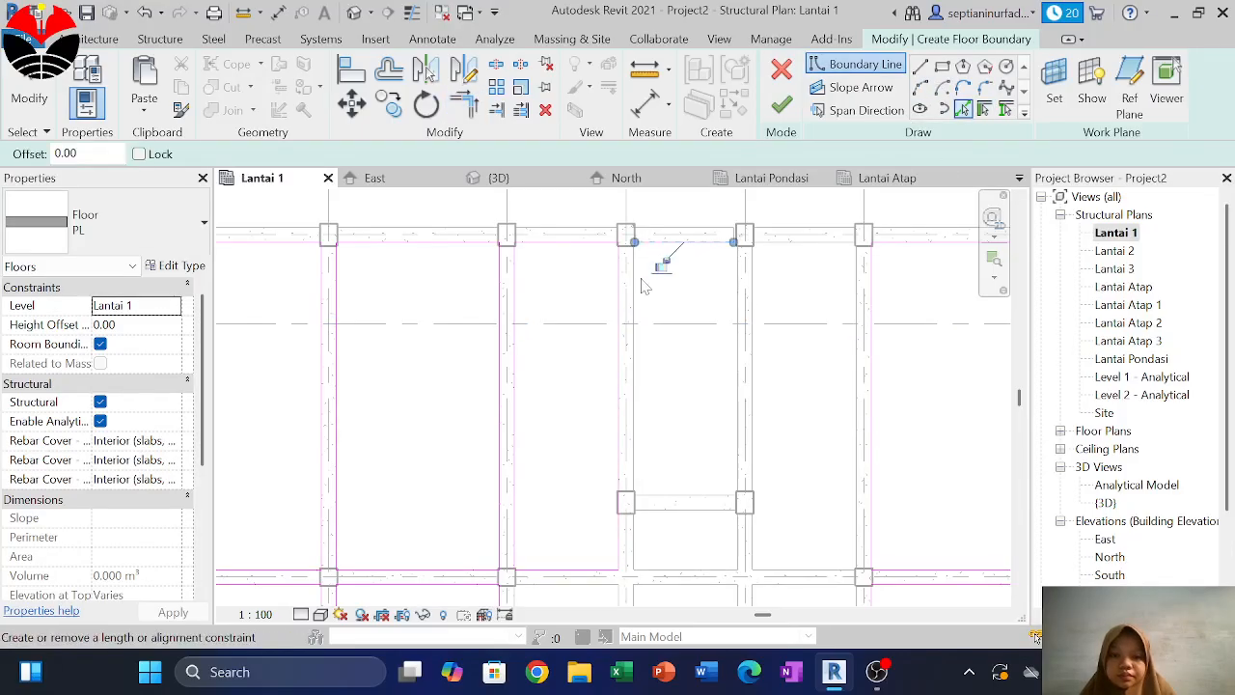
left_click(635, 280)
left_click(719, 476)
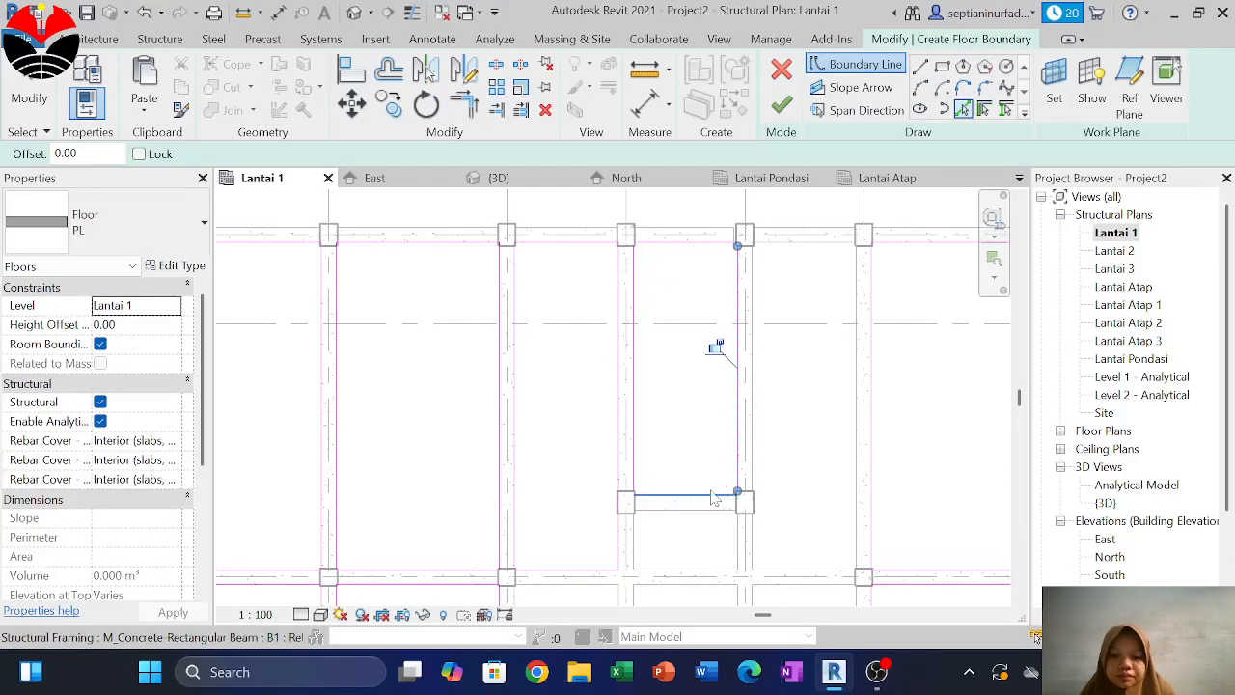
left_click(712, 497)
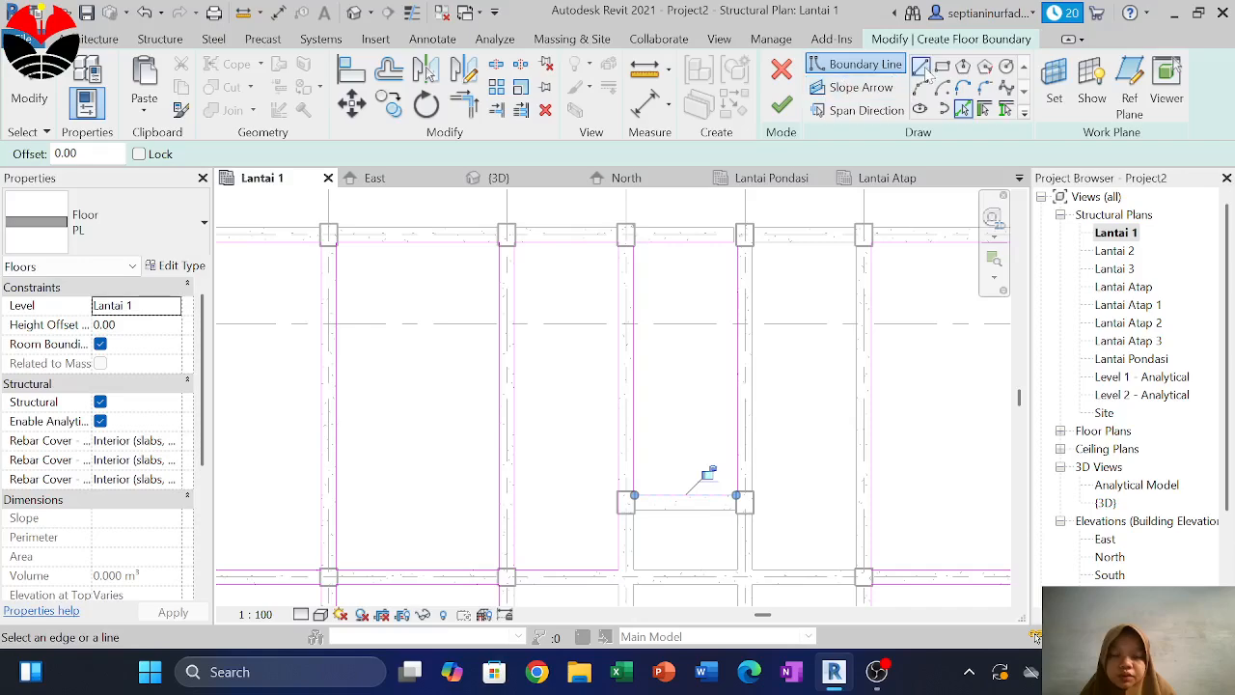
Trim the boundary lines of the I–J bay above the short intermediate beam into a closed rectangle
left_click(457, 108)
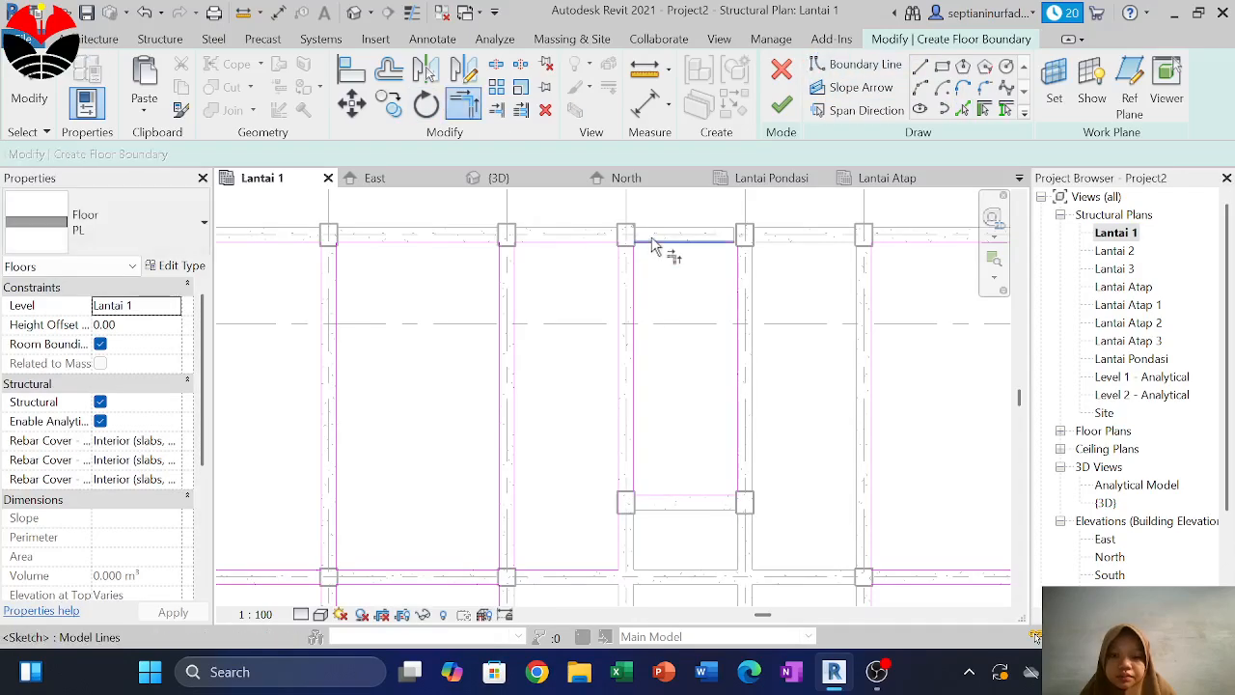
left_click(645, 357)
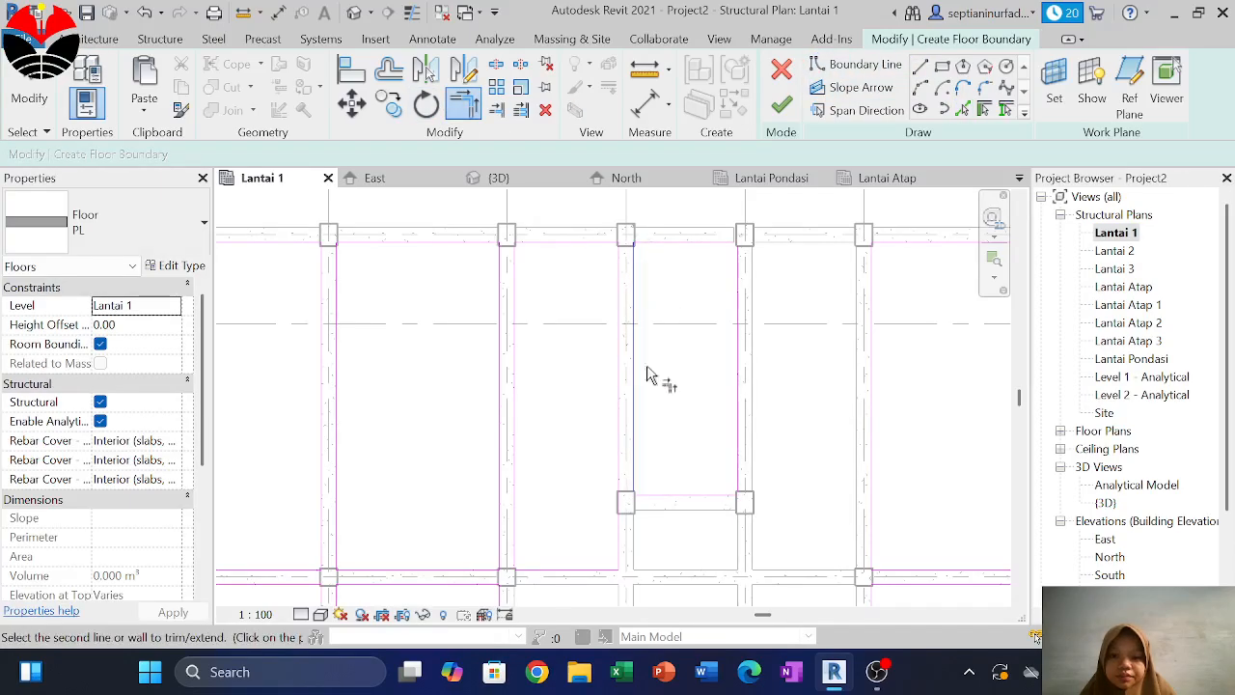
left_click(677, 498)
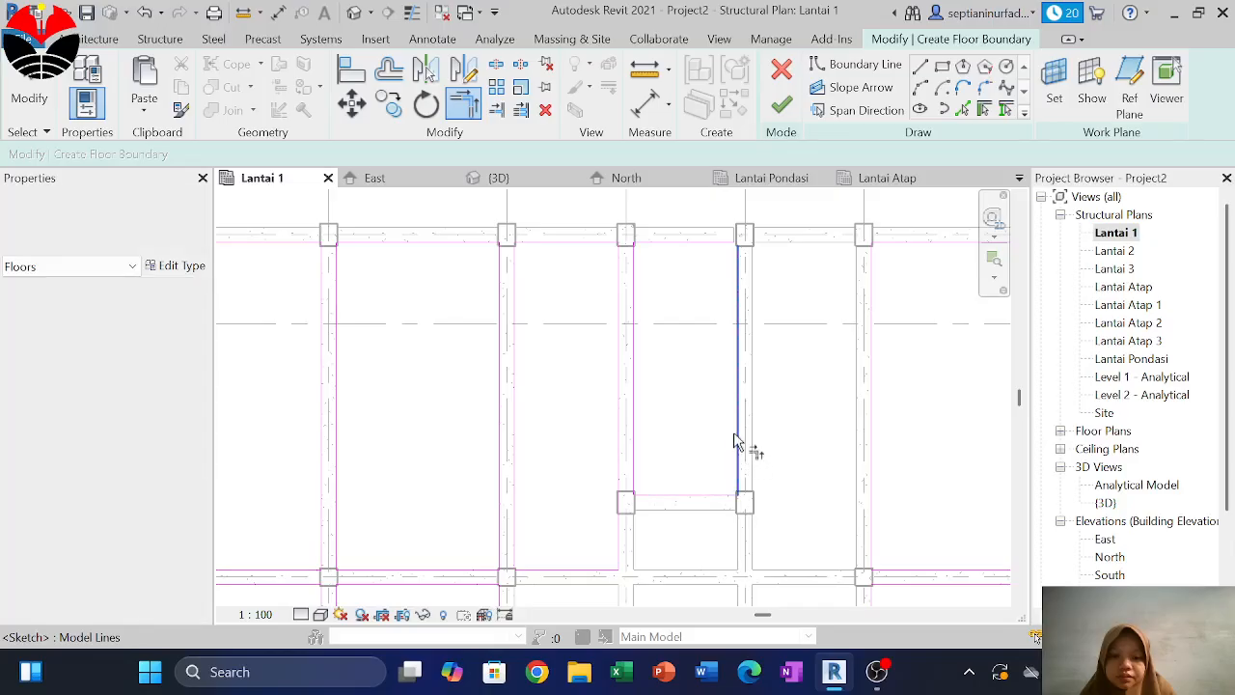
left_click(736, 442)
left_click(719, 241)
scroll(731, 227, "up", 2)
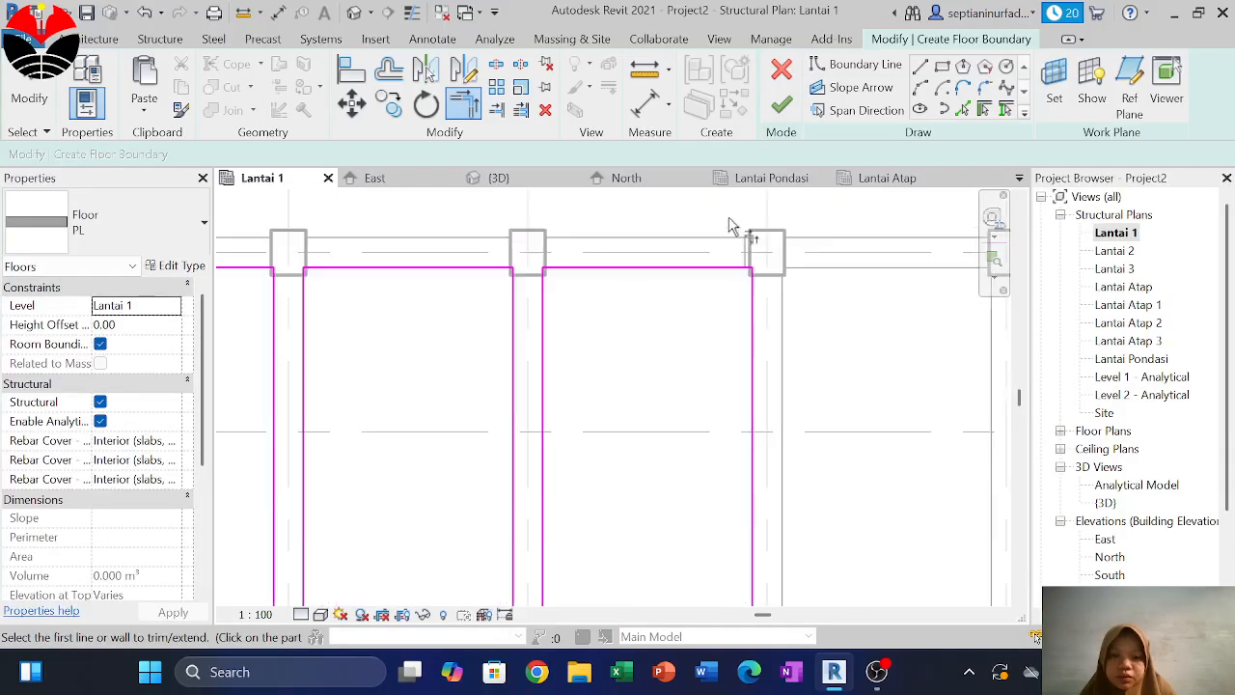
Pick the inner beam edges of the bay between grids J and K, from grid 6 to grid 4, as floor boundary lines
scroll(733, 232, "down", 5)
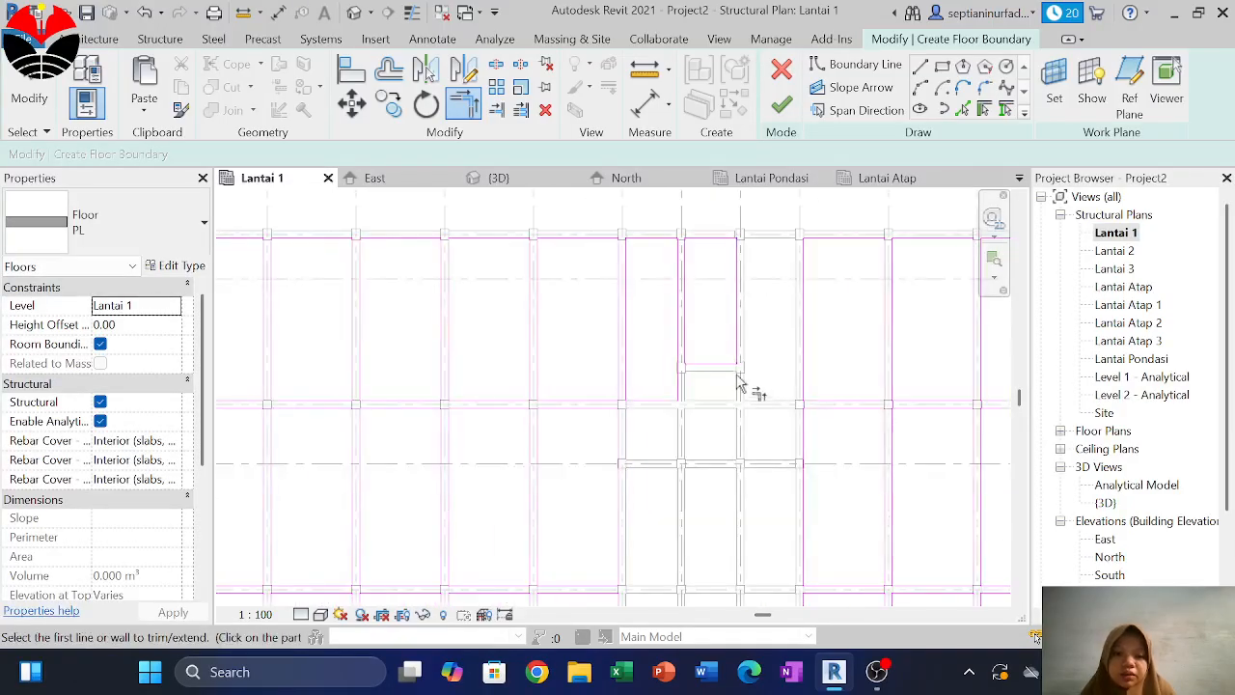
middle_click_drag(738, 374, 670, 316)
middle_click_drag(719, 274, 706, 364)
scroll(688, 332, "up", 3)
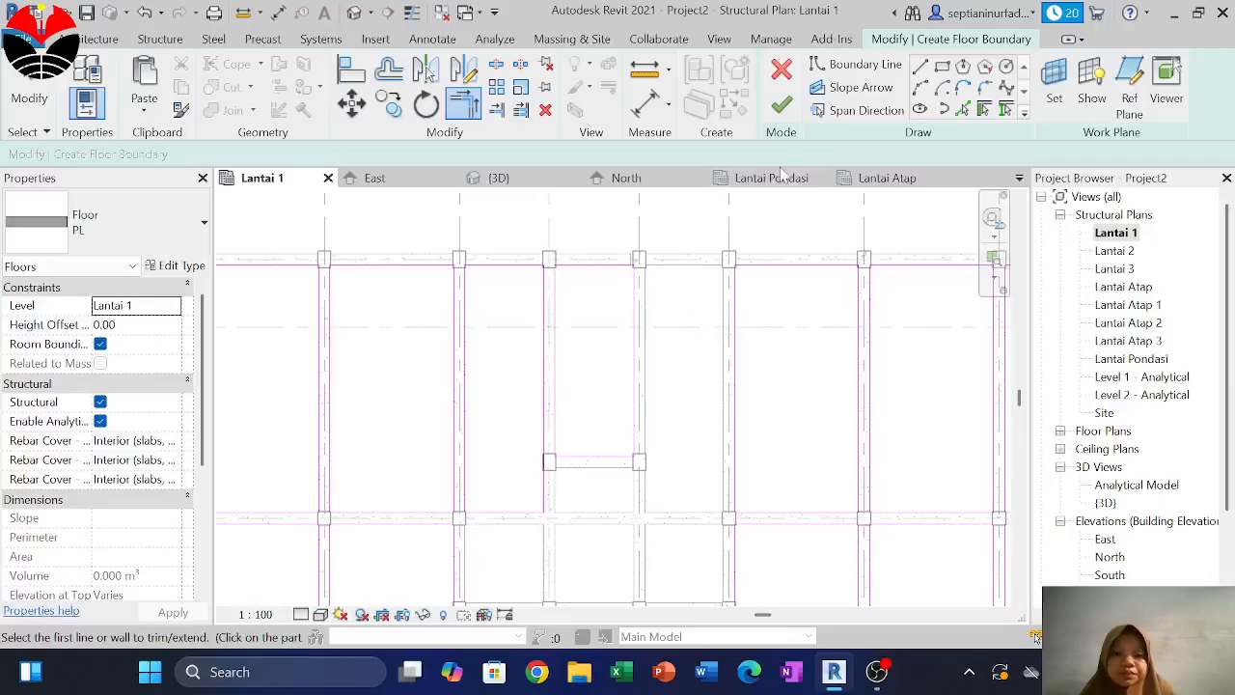
left_click(963, 109)
scroll(661, 271, "up", 2)
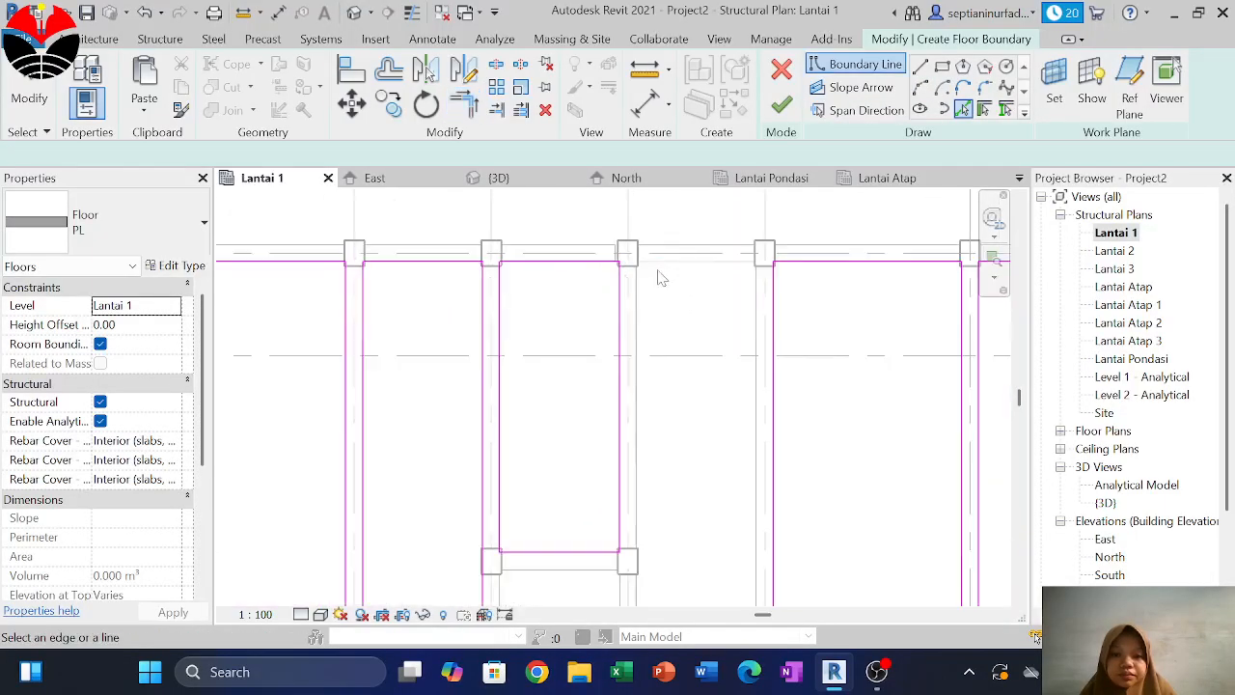
left_click(637, 410)
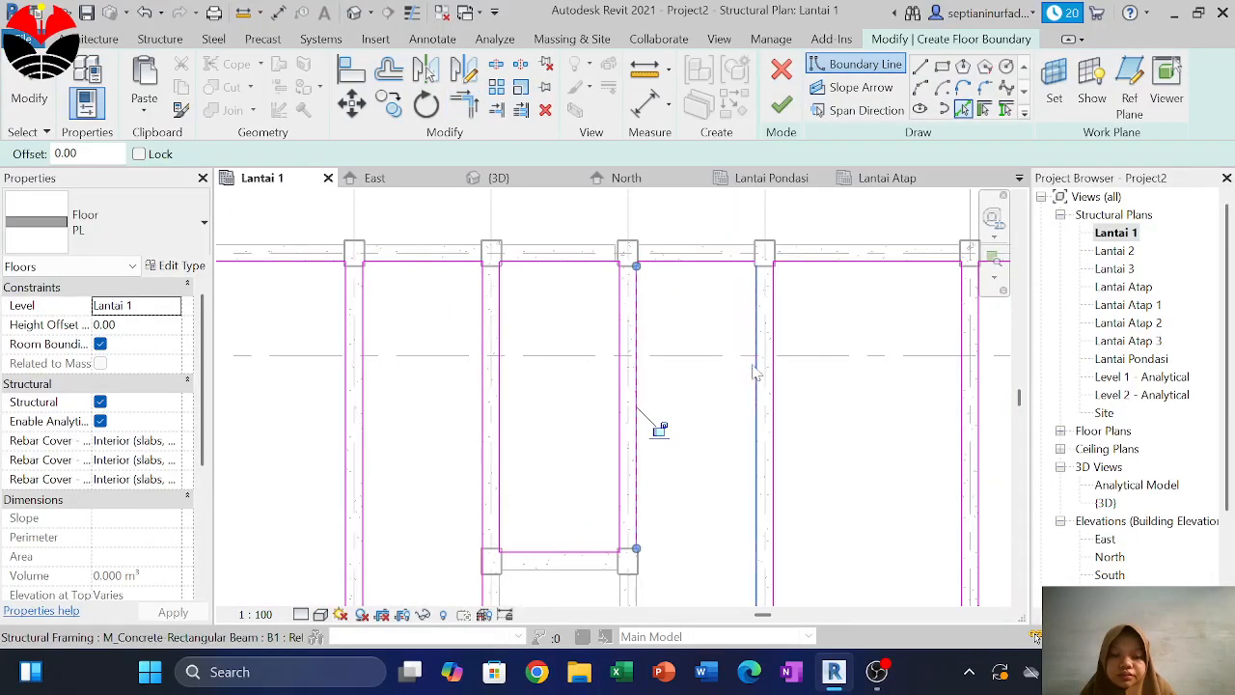
left_click(753, 367)
middle_click_drag(728, 406, 713, 154)
left_click(678, 385)
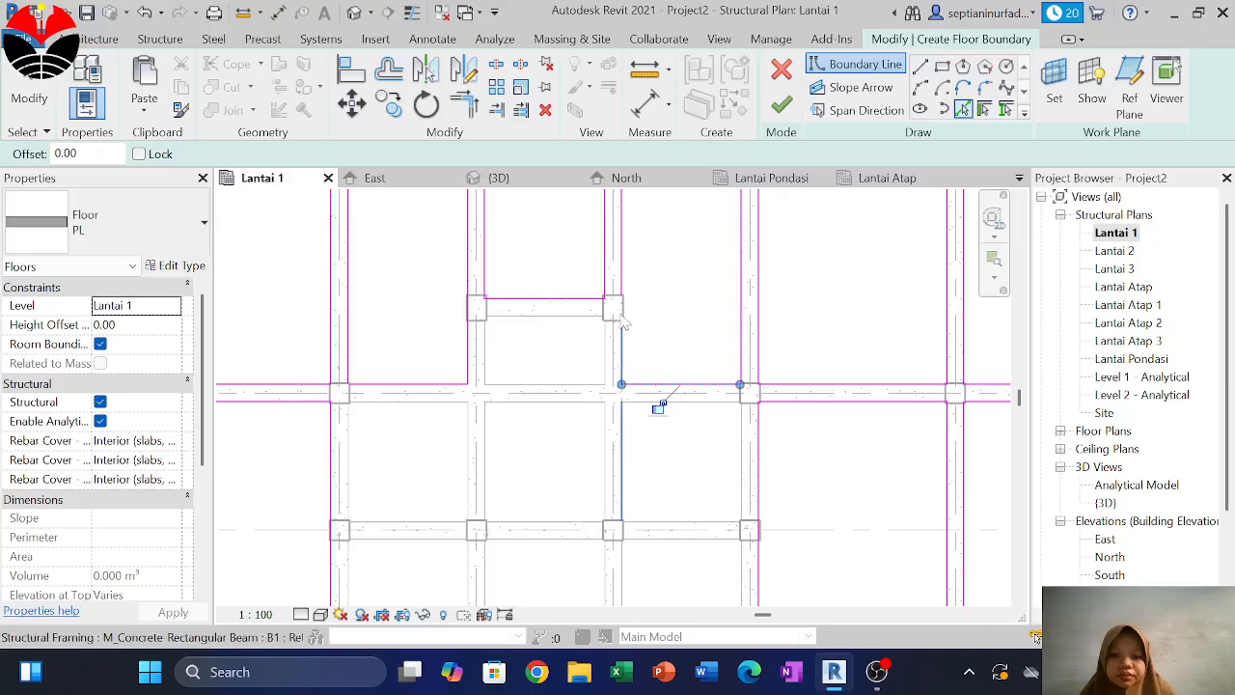
left_click(622, 421)
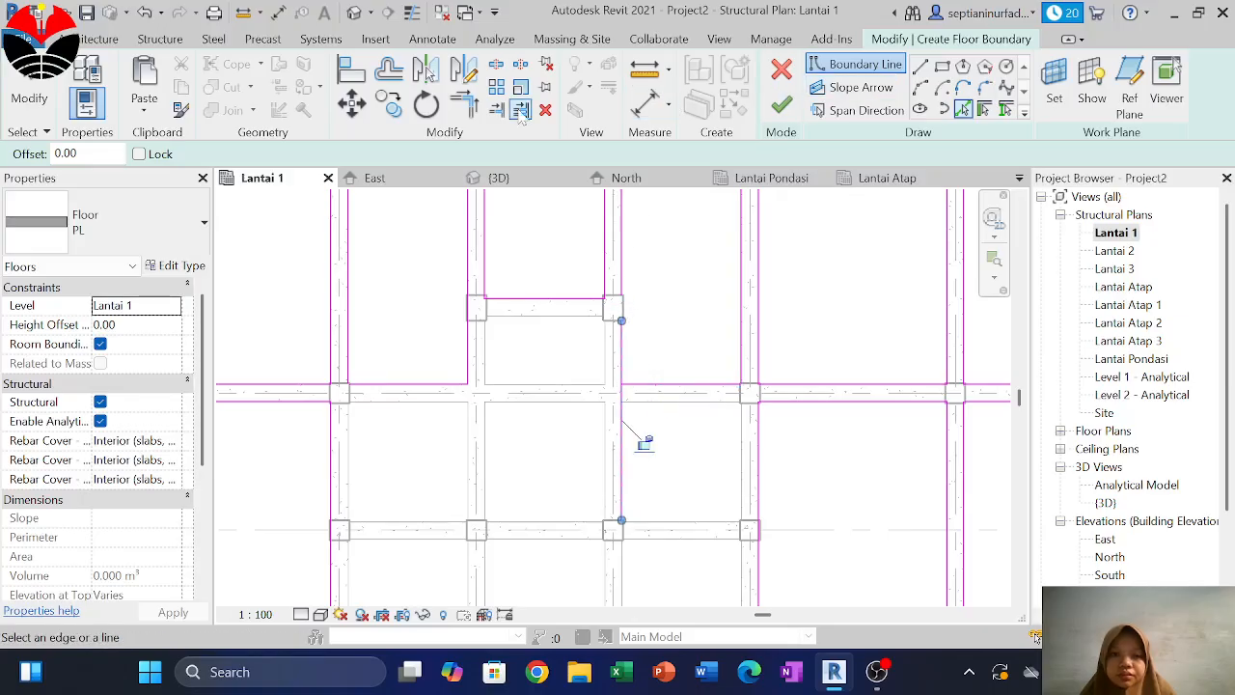
Trim the boundary lines of the J–K bay between grids 4 and 6 to closed corners
left_click(464, 104)
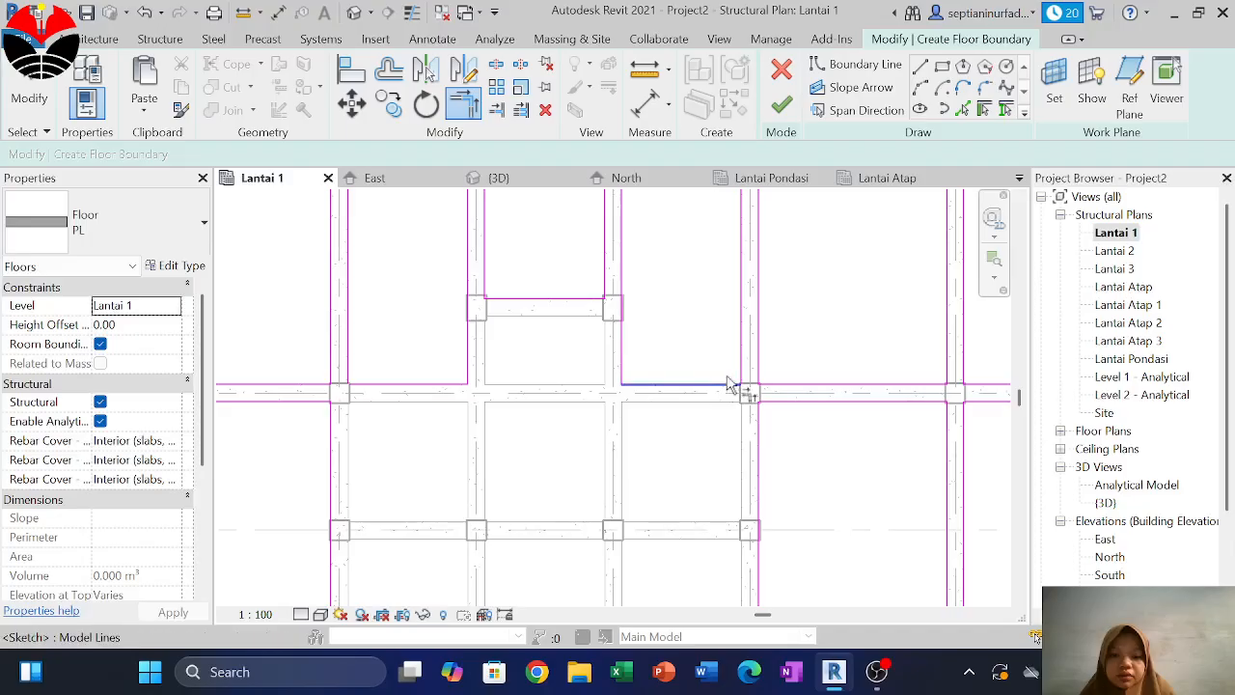
middle_click_drag(722, 276, 739, 441)
left_click(765, 310)
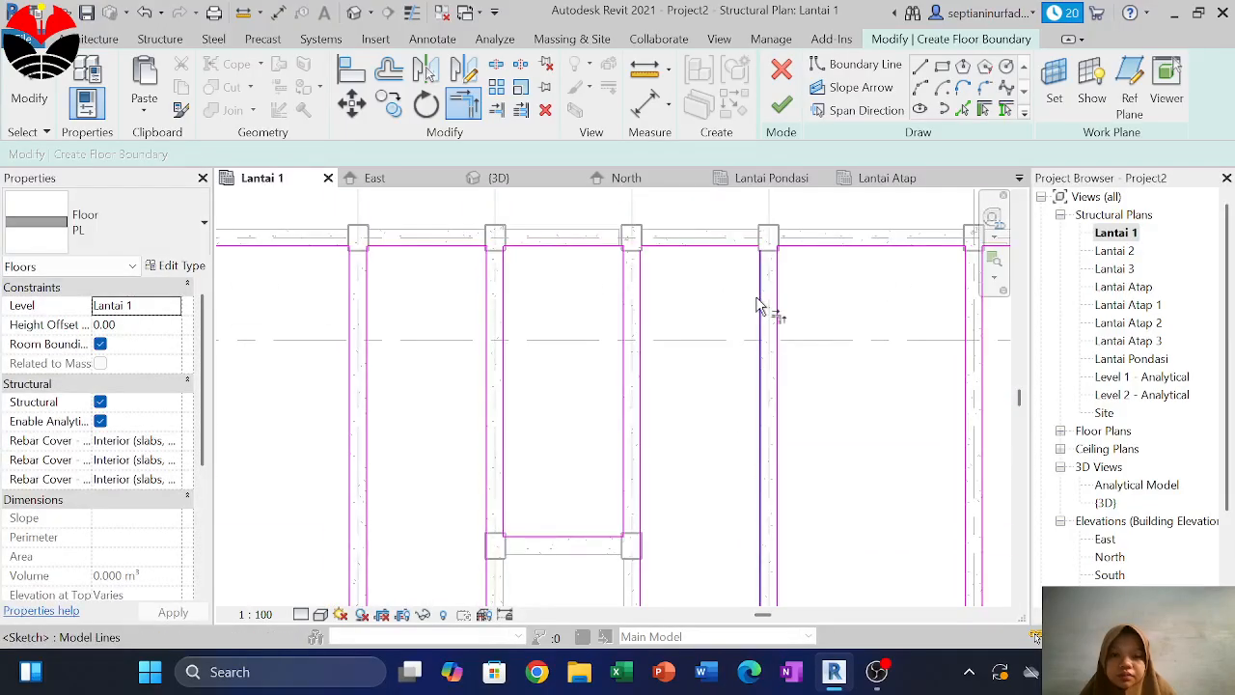
left_click(680, 247)
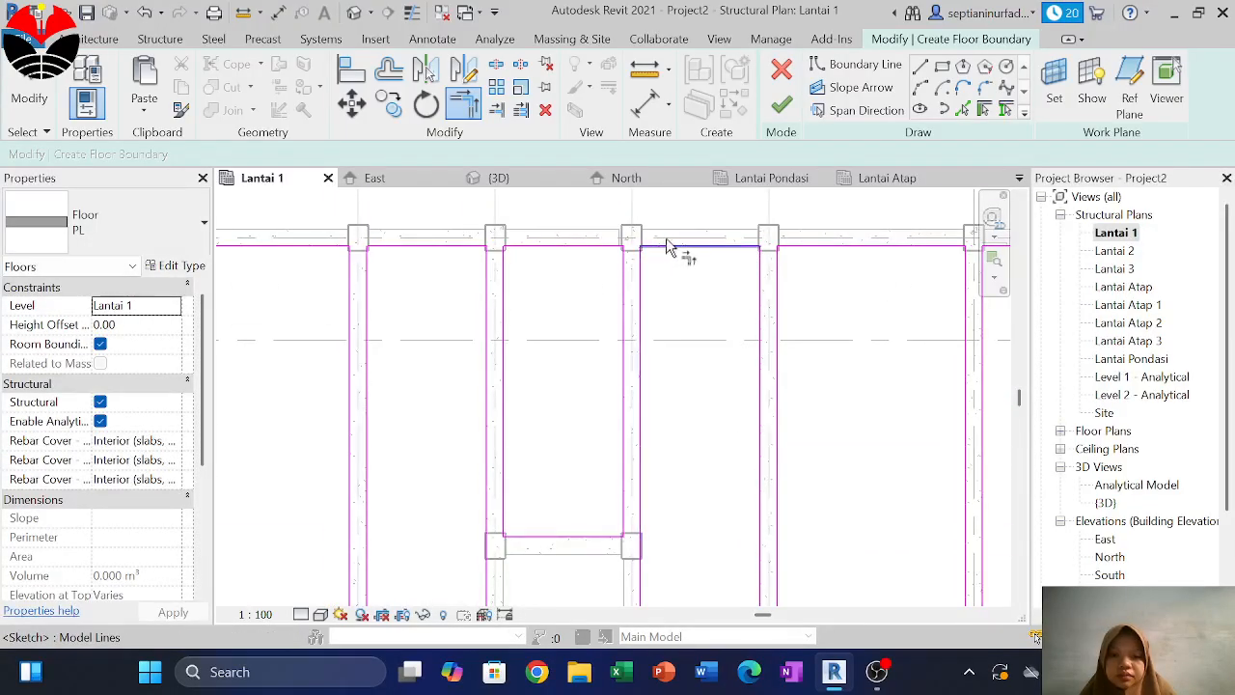
Pick the inner beam edges between grids I and J as boundary lines, from the short intermediate beam down to grid 4
scroll(686, 238, "down", 4)
scroll(631, 323, "up", 2)
middle_click_drag(668, 309, 664, 363)
scroll(664, 363, "up", 2)
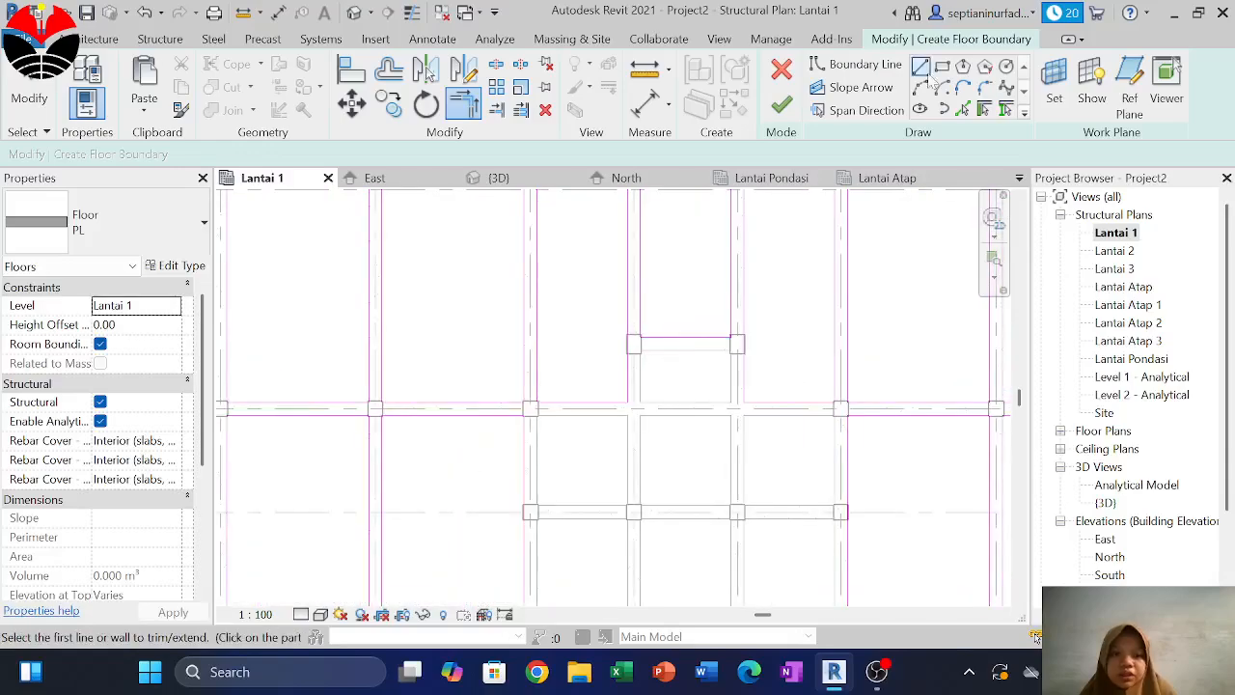
left_click(690, 352)
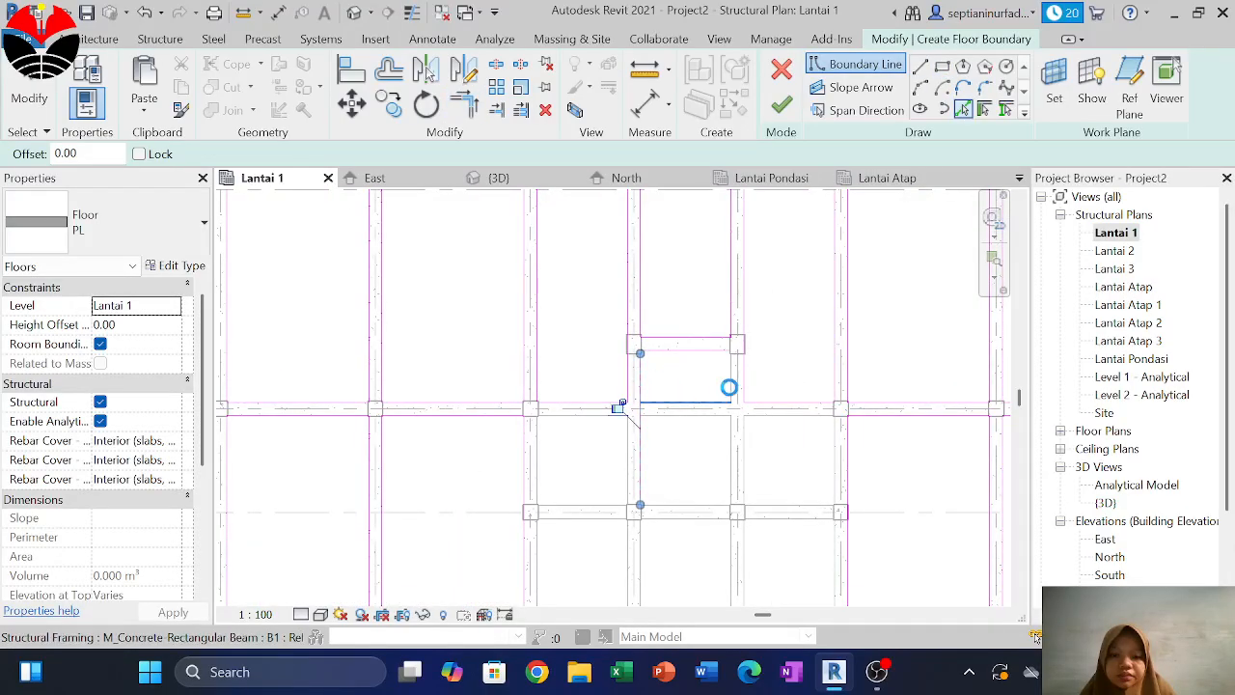
left_click(733, 379)
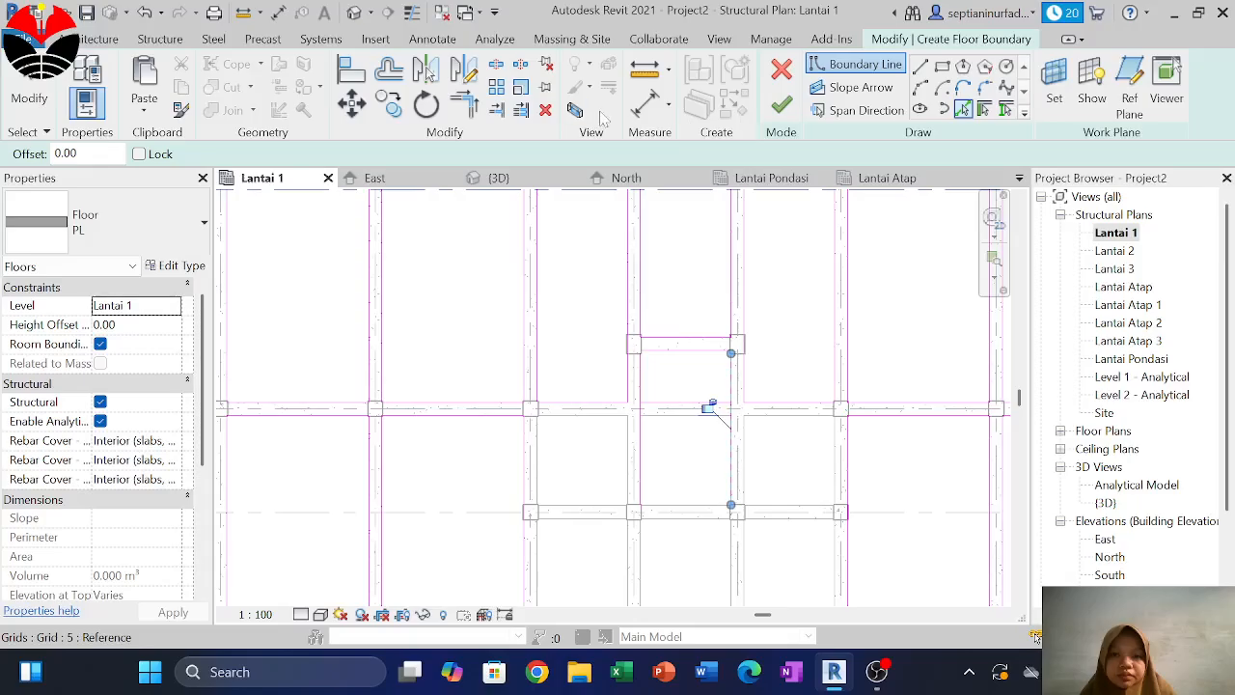
Trim the boundary lines of the I–J bay between the short intermediate beam and grid 4 into a closed rectangle
left_click(457, 108)
left_click(691, 350)
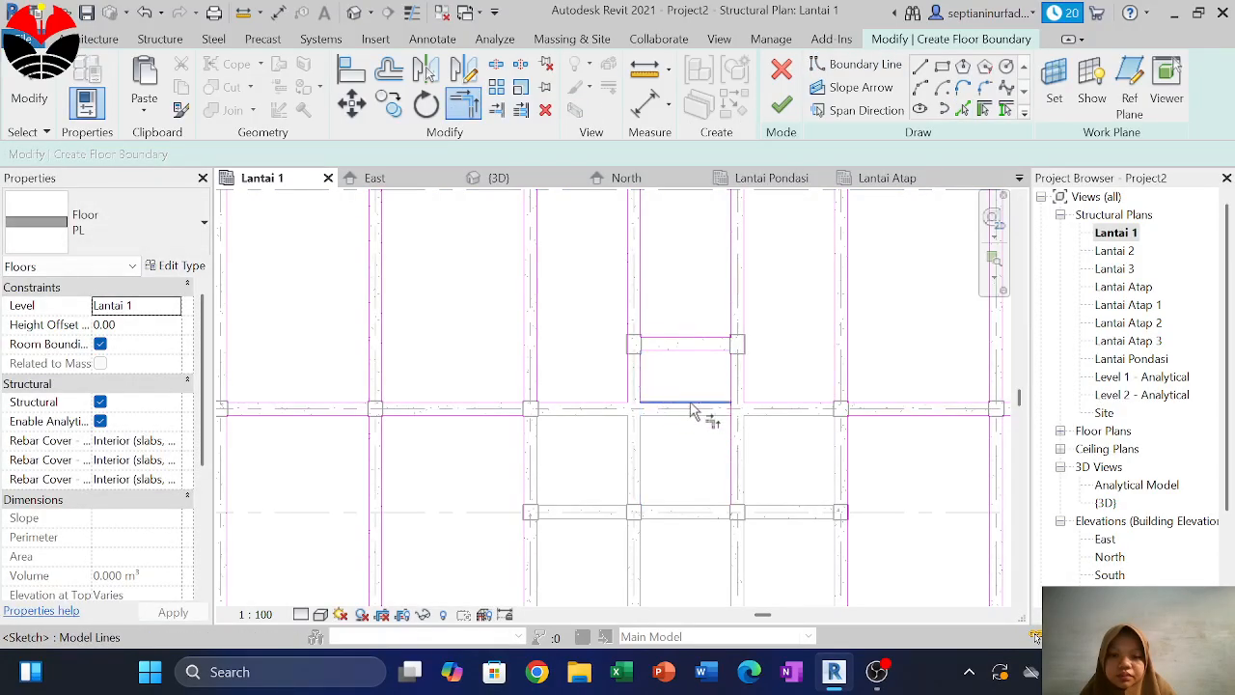
left_click(735, 387)
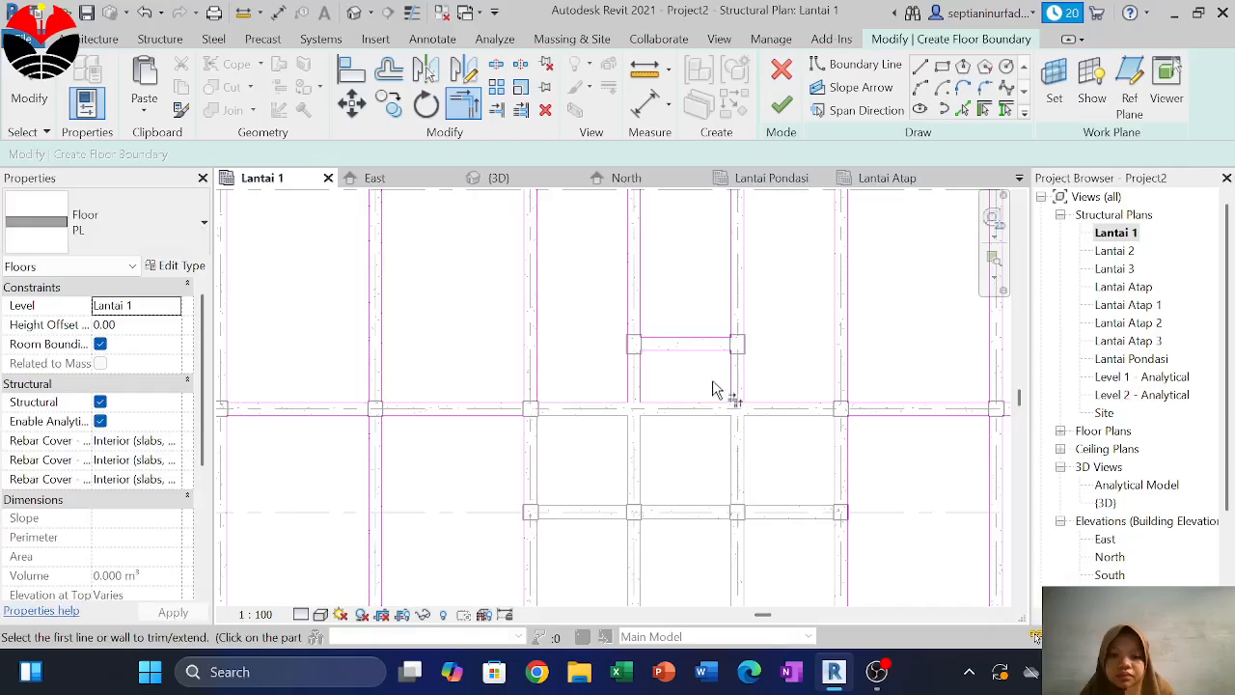
Pick the inner beam edges of the H–I bay between grids 4 and 3 as floor boundary lines
middle_click_drag(697, 349, 680, 211)
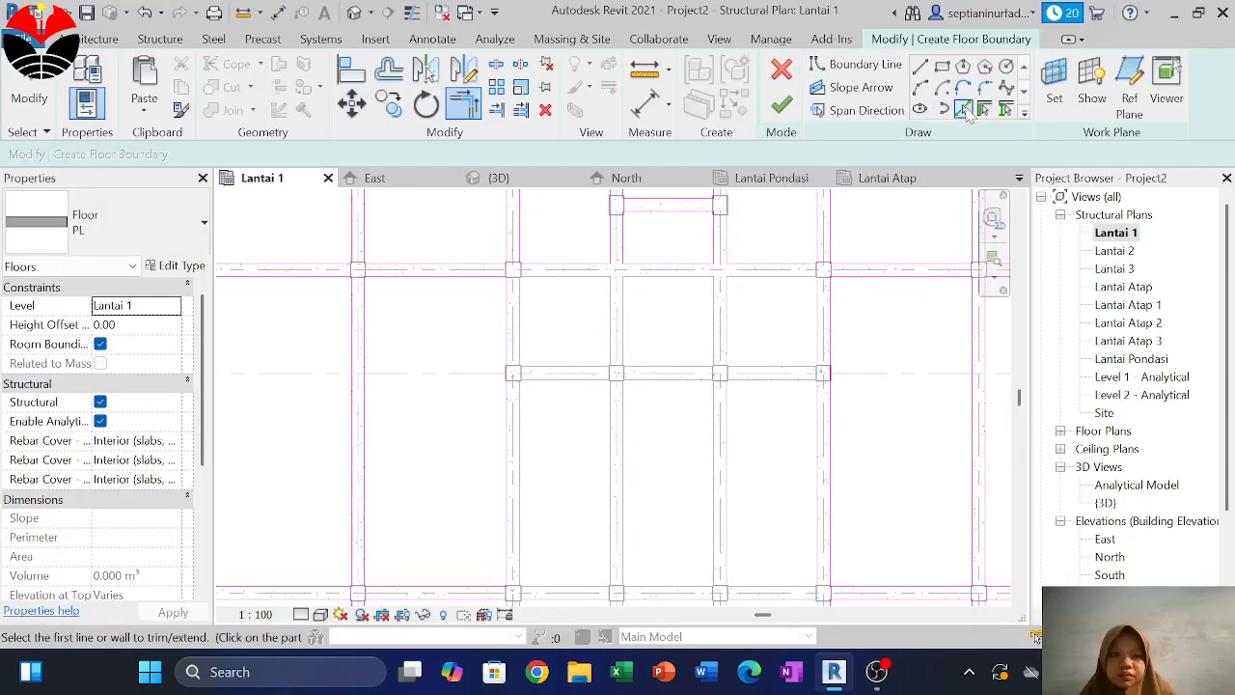
left_click(963, 109)
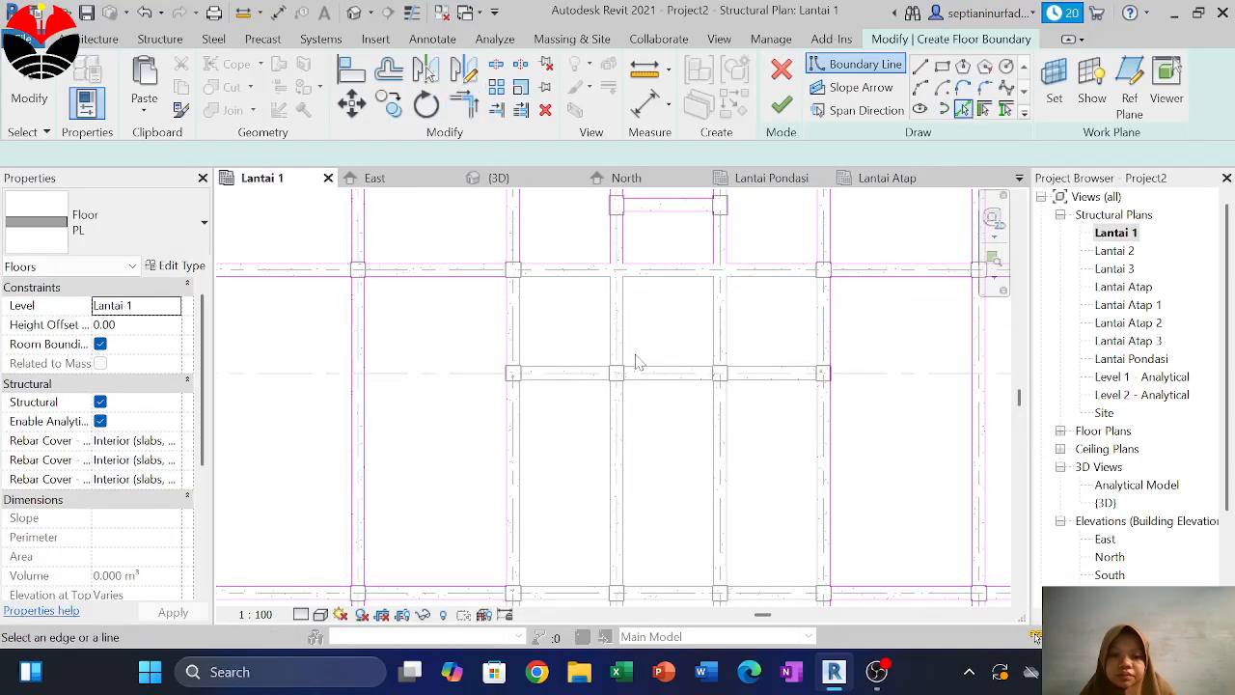
left_click(522, 308)
left_click(557, 365)
left_click(610, 321)
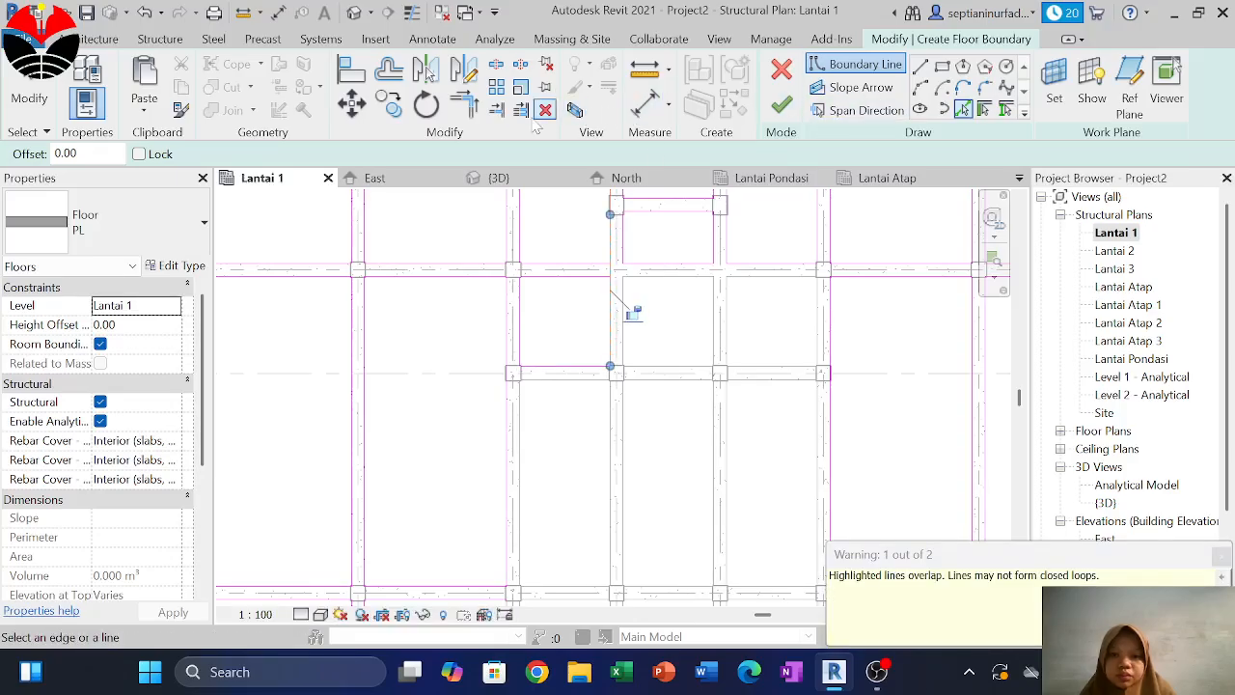
Trim the boundary lines of the H–I bay between grids 4 and 3 into a closed rectangle
left_click(464, 104)
left_click(545, 280)
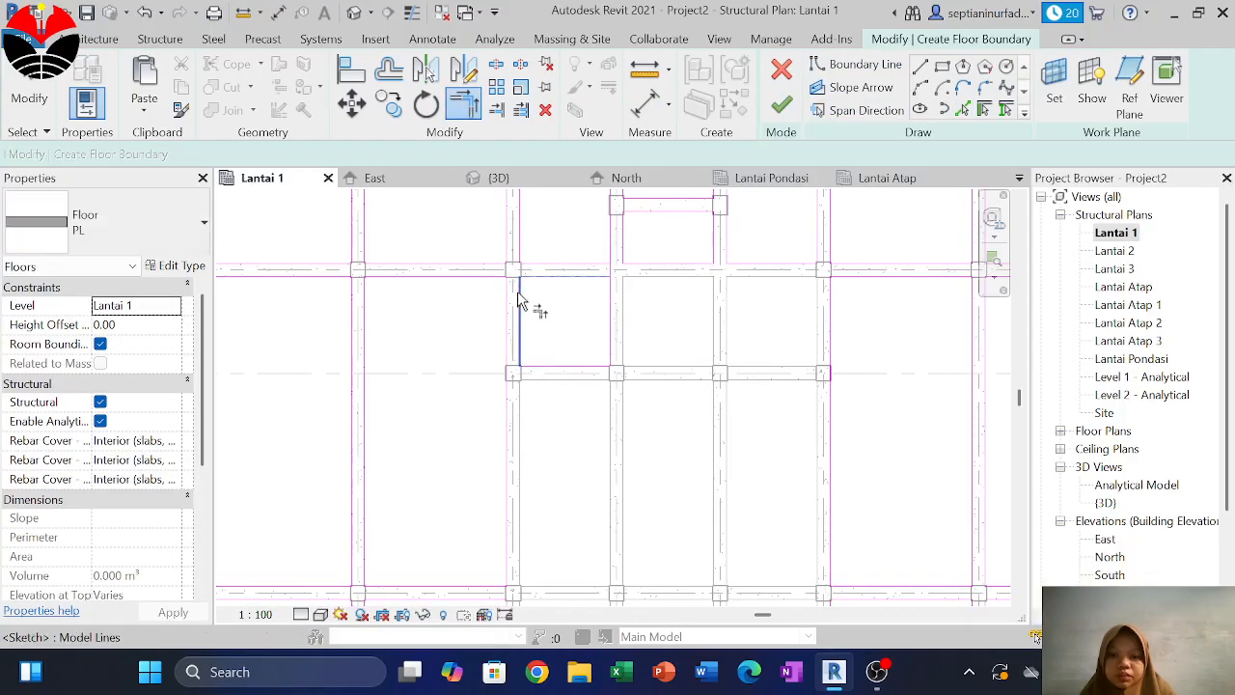
left_click(612, 309)
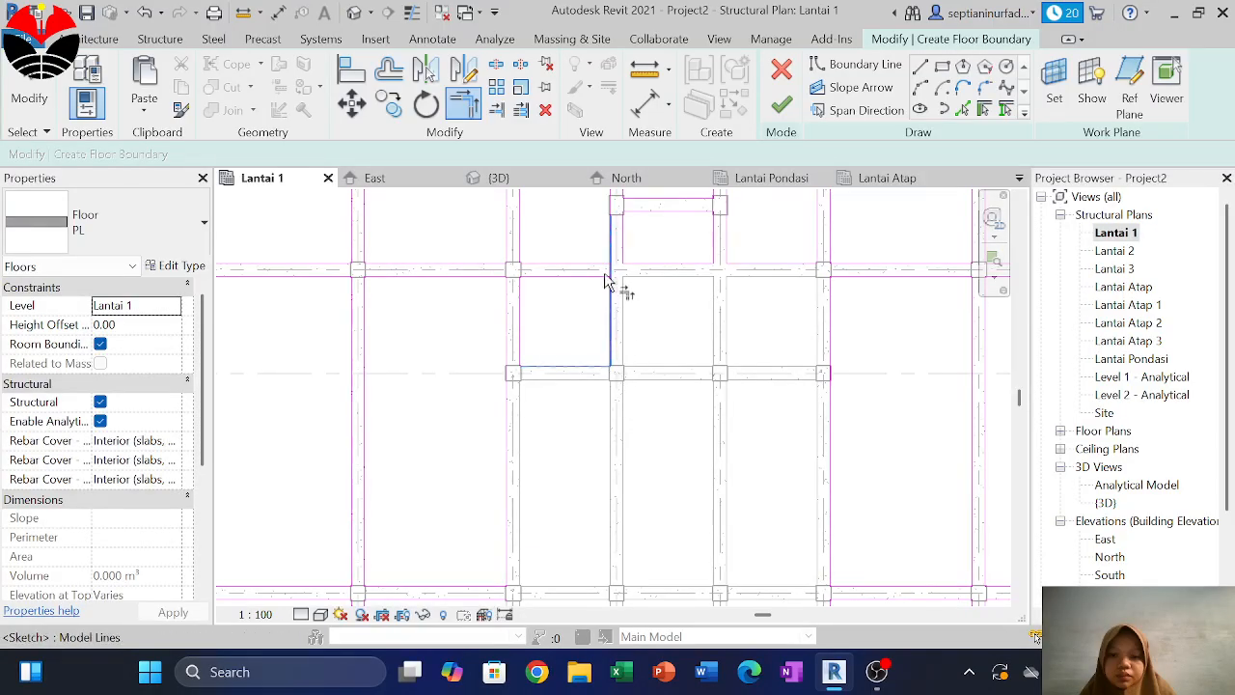
left_click(596, 279)
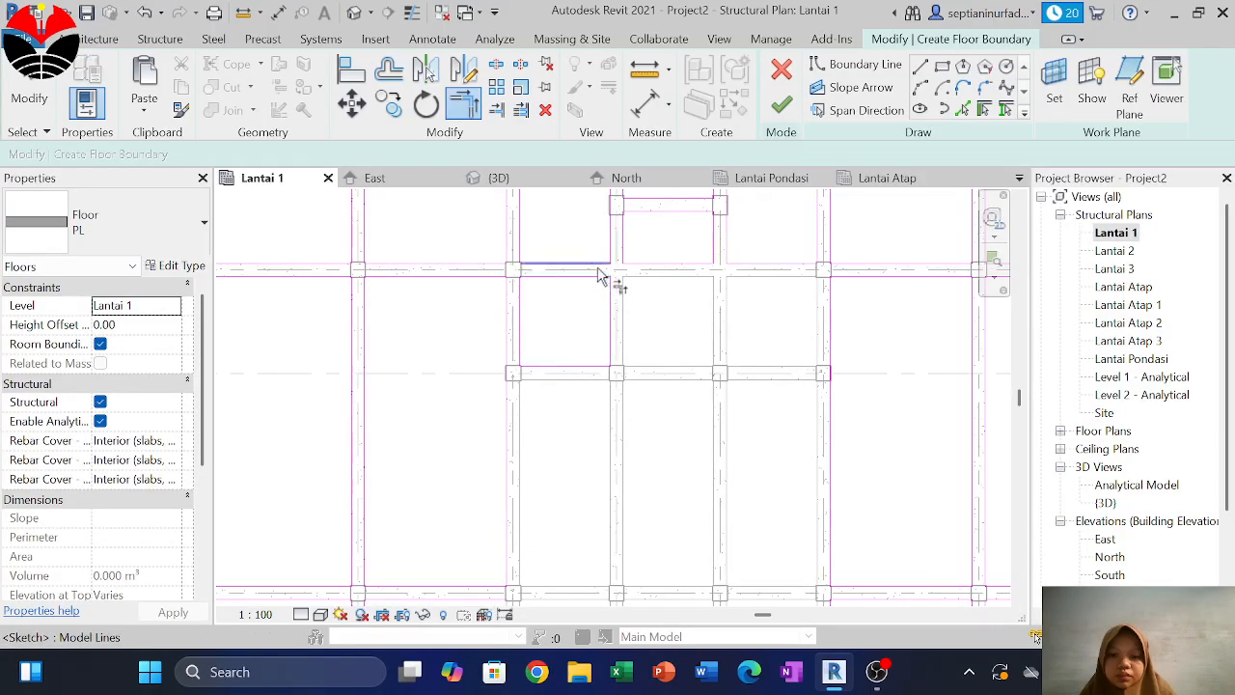
scroll(598, 275, "up", 3)
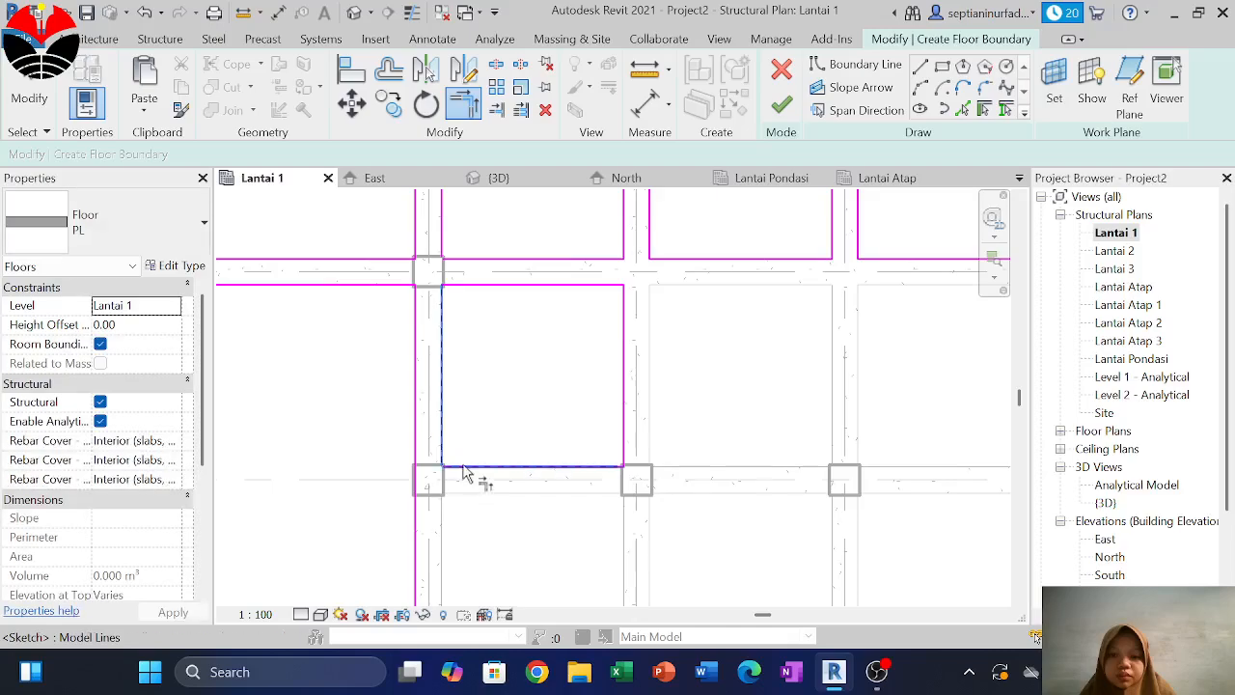
scroll(483, 422, "down", 4)
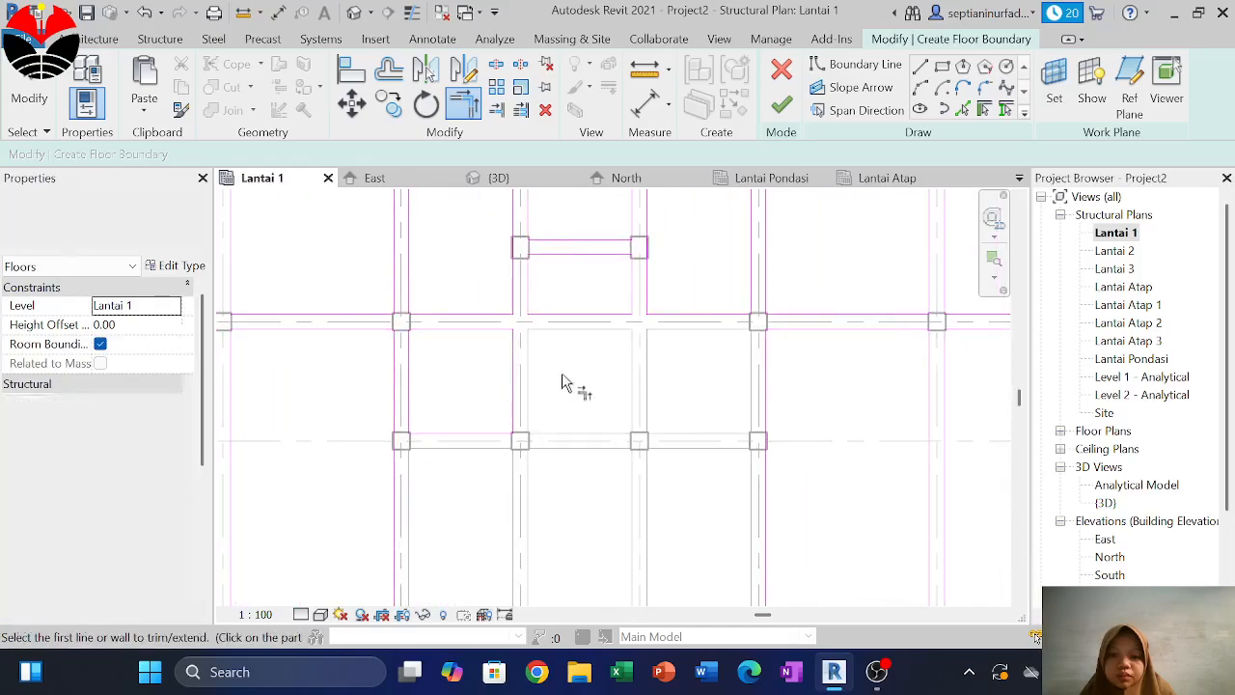
Copy the H–I boundary rectangle between grids 4 and 3 into the I–J and J–K bays, using the grid intersections as reference points
key("Escape")
left_click(406, 329)
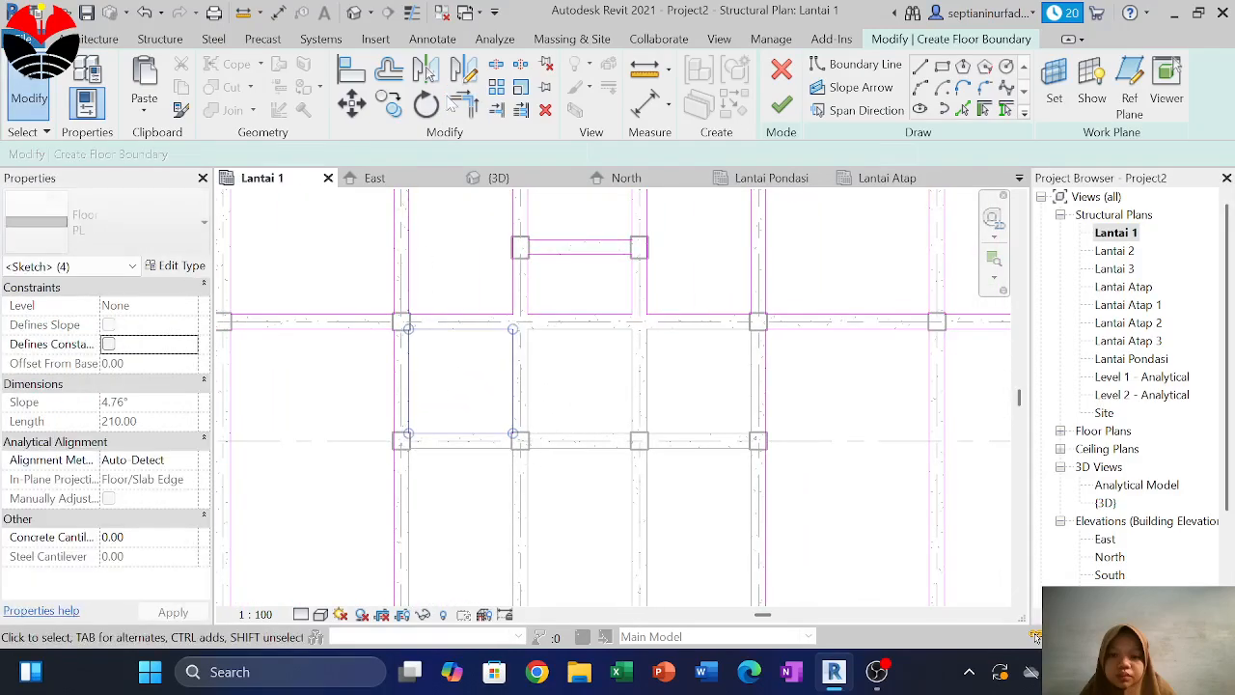
left_click(389, 105)
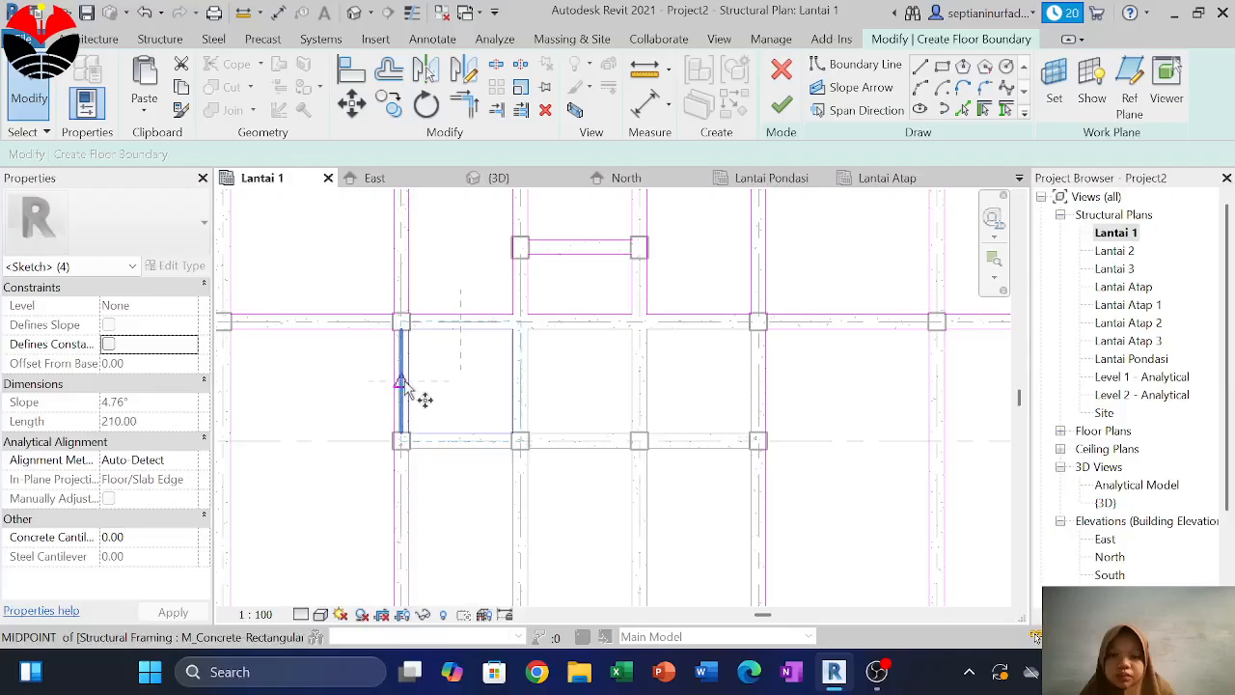
scroll(405, 332, "up", 2)
left_click(402, 325)
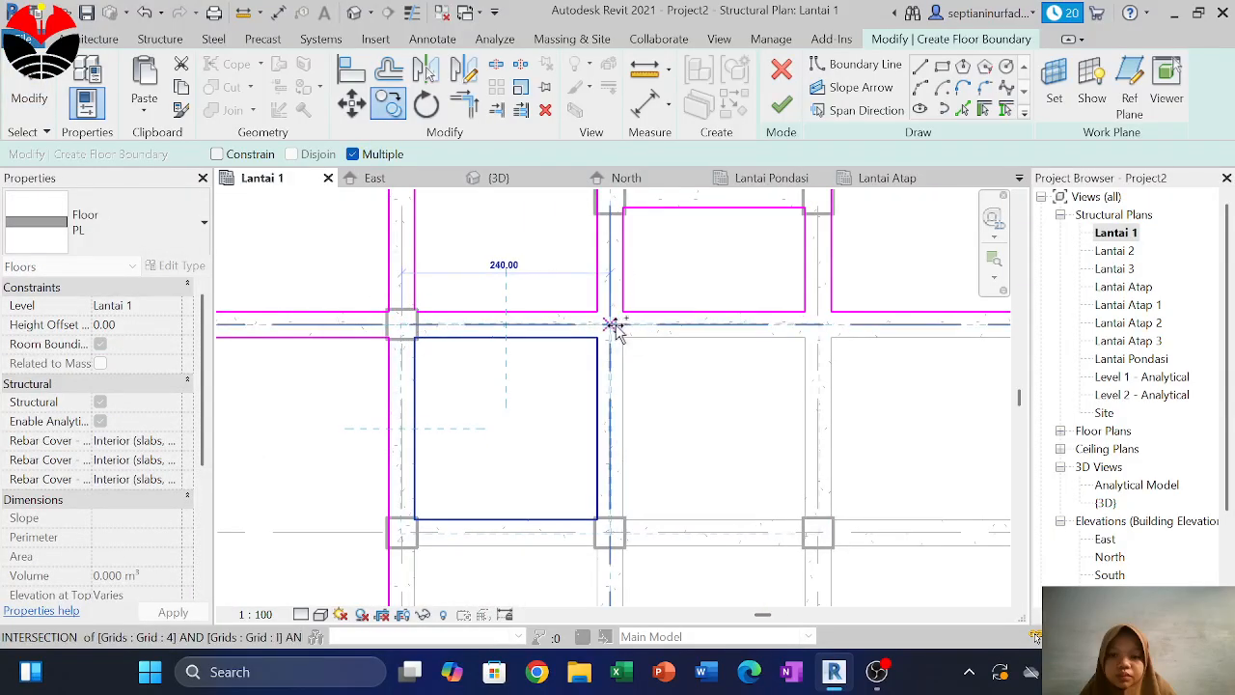
left_click(610, 325)
left_click(819, 325)
scroll(760, 304, "down", 4)
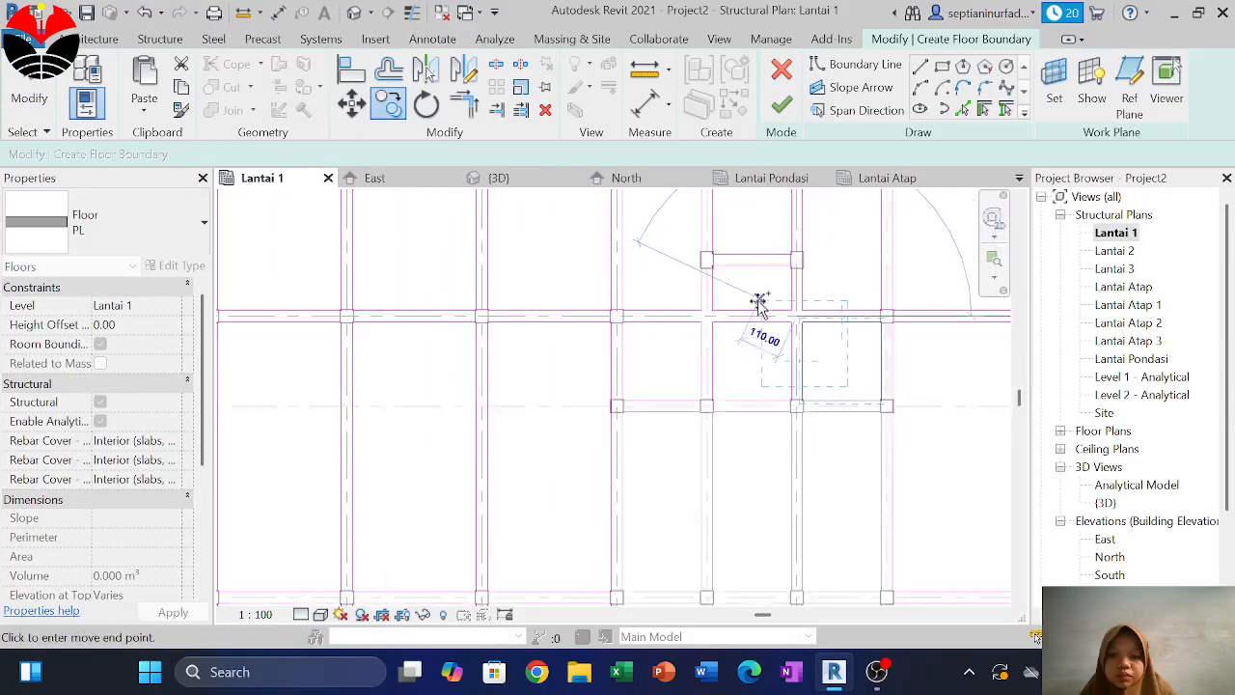
key("Escape")
middle_click_drag(793, 485, 677, 522)
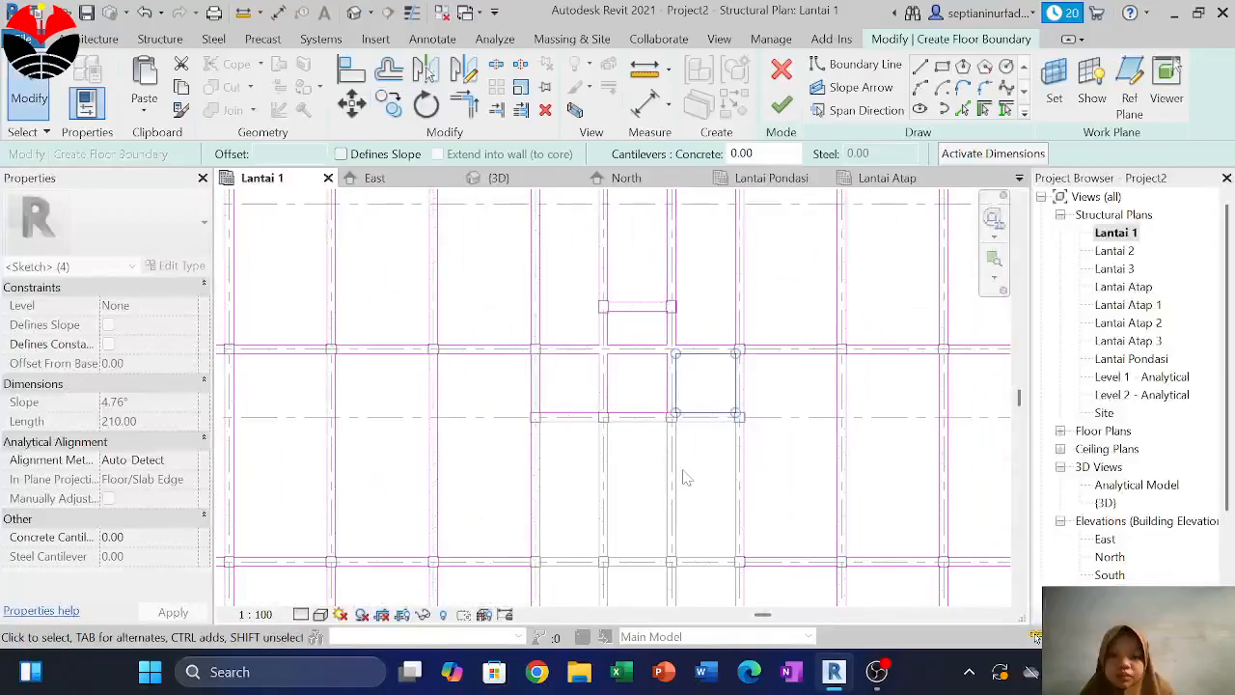
key("Escape")
Pick the inner beam edges of the H–I bay between grids 3 and 2 and trim them into a closed boundary
middle_click_drag(681, 472, 685, 398)
scroll(565, 360, "up", 2)
mouse_move(564, 405)
middle_mouse_down()
mouse_move(564, 266)
mouse_move(574, 330)
middle_mouse_up()
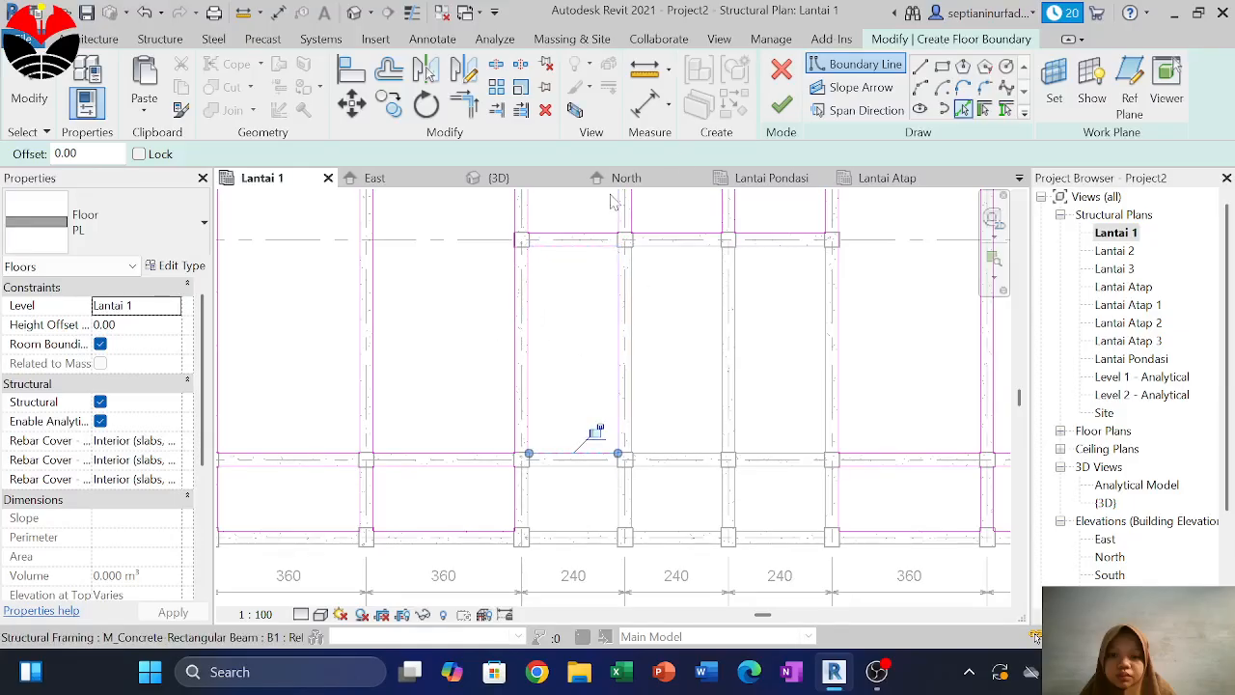
left_click(454, 118)
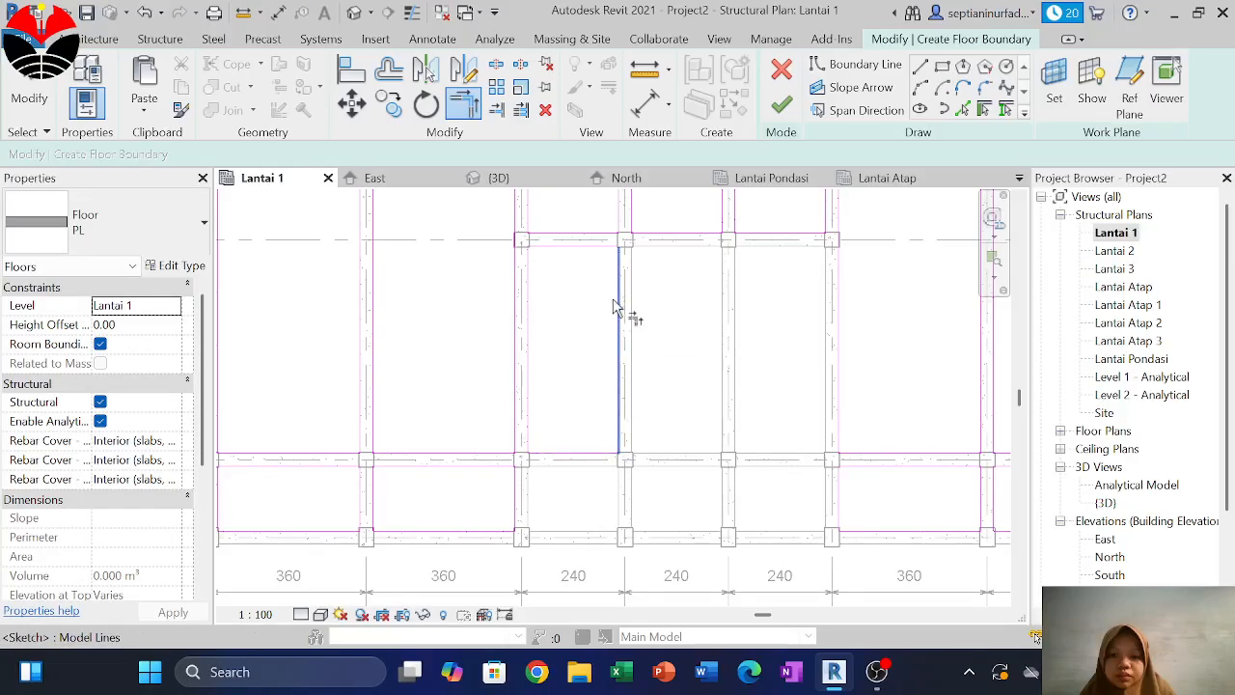
scroll(530, 234, "up", 2)
key("Escape")
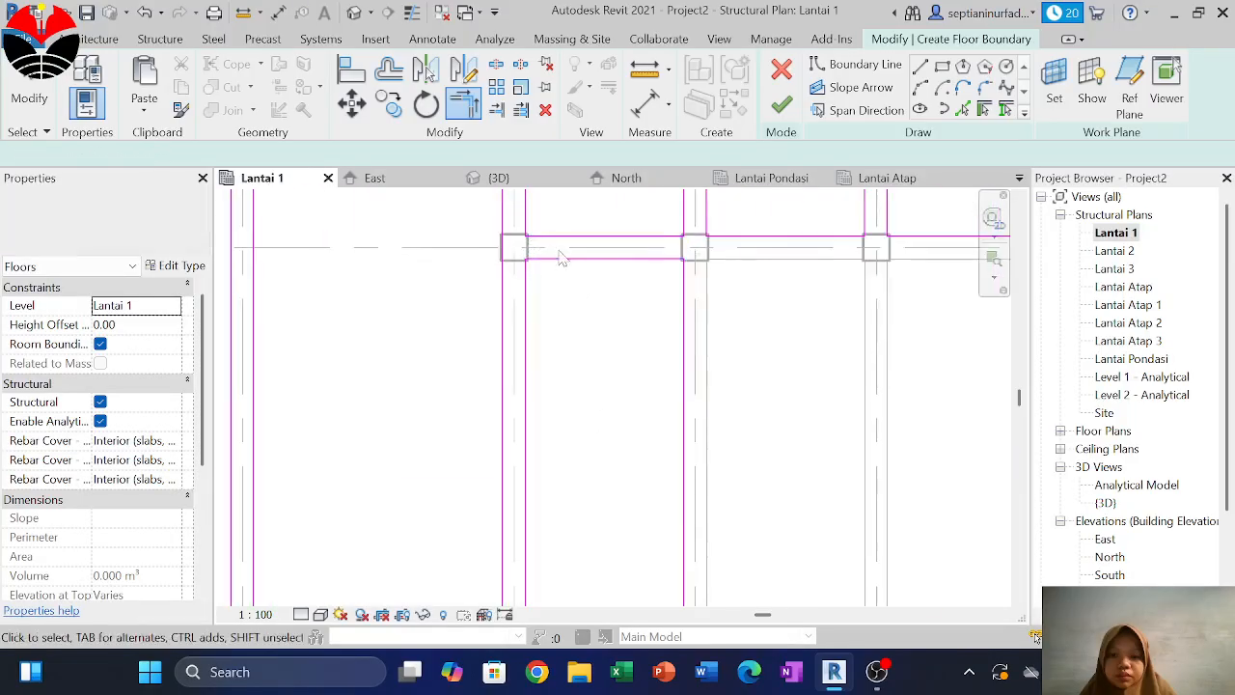
Copy the H–I boundary rectangle between grids 3 and 2 into the I–J and J–K bays, column to column
scroll(562, 258, "down", 2)
left_click_drag(649, 492, 565, 321)
left_click_drag(539, 261, 538, 258)
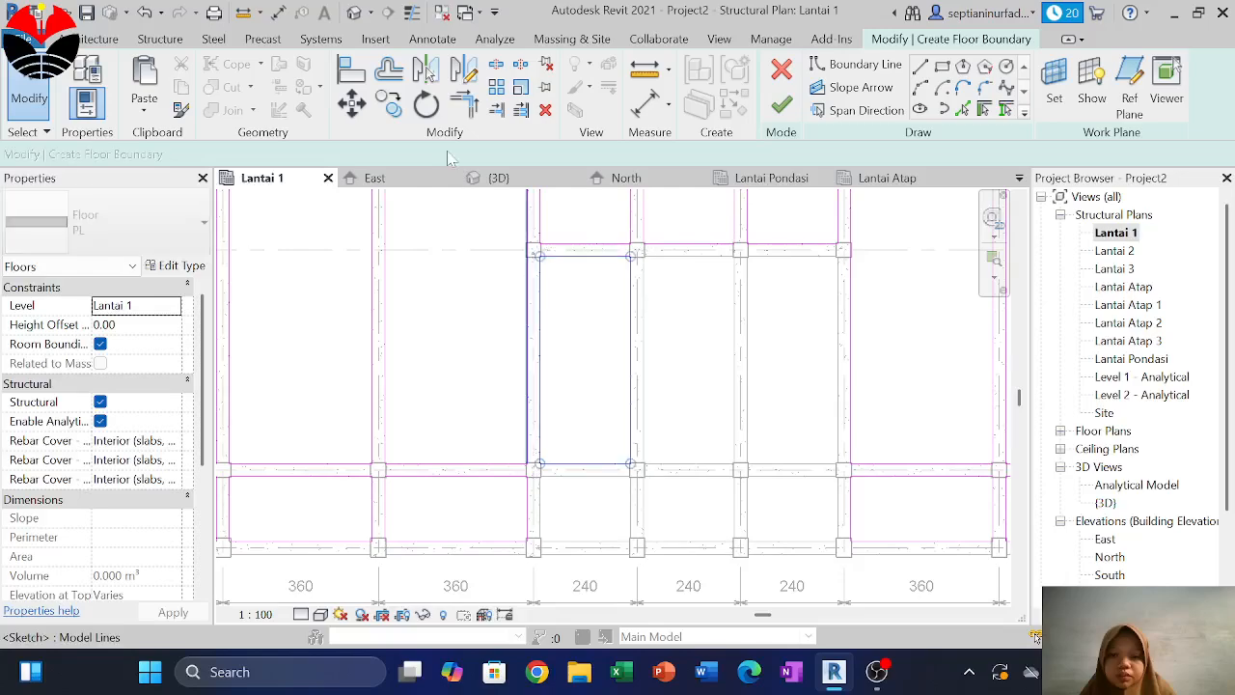
key("m")
key("v")
scroll(538, 256, "up", 2)
left_click(536, 252)
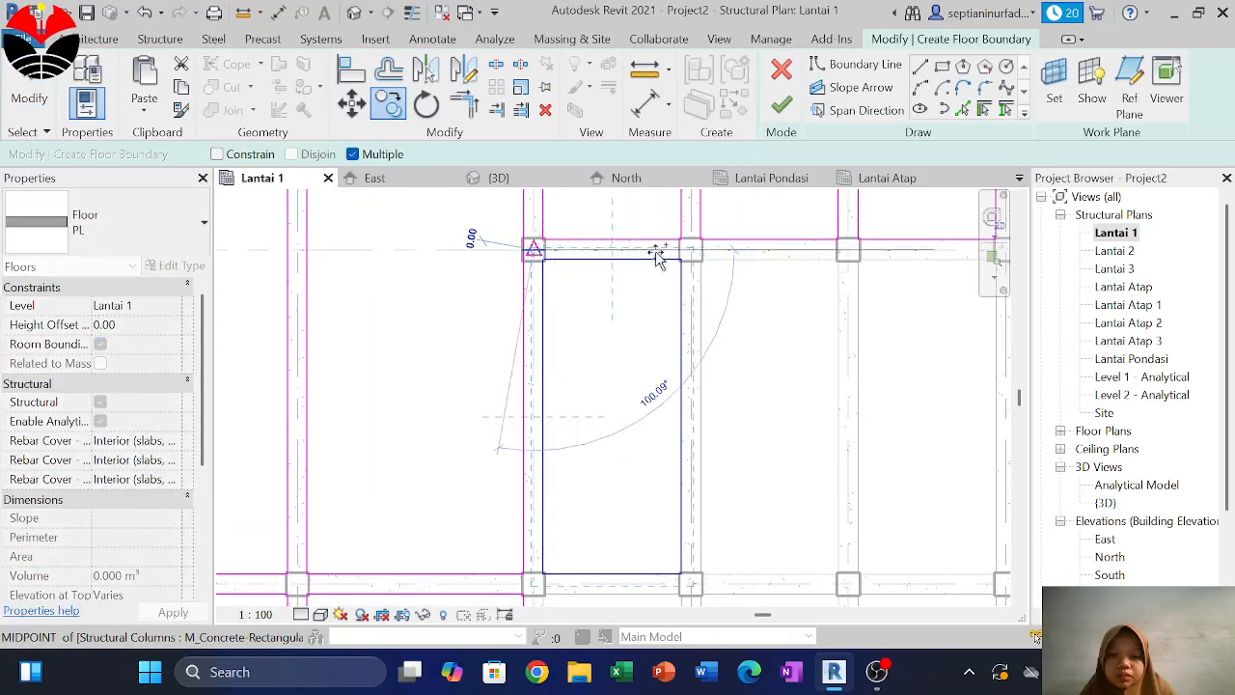
left_click(691, 251)
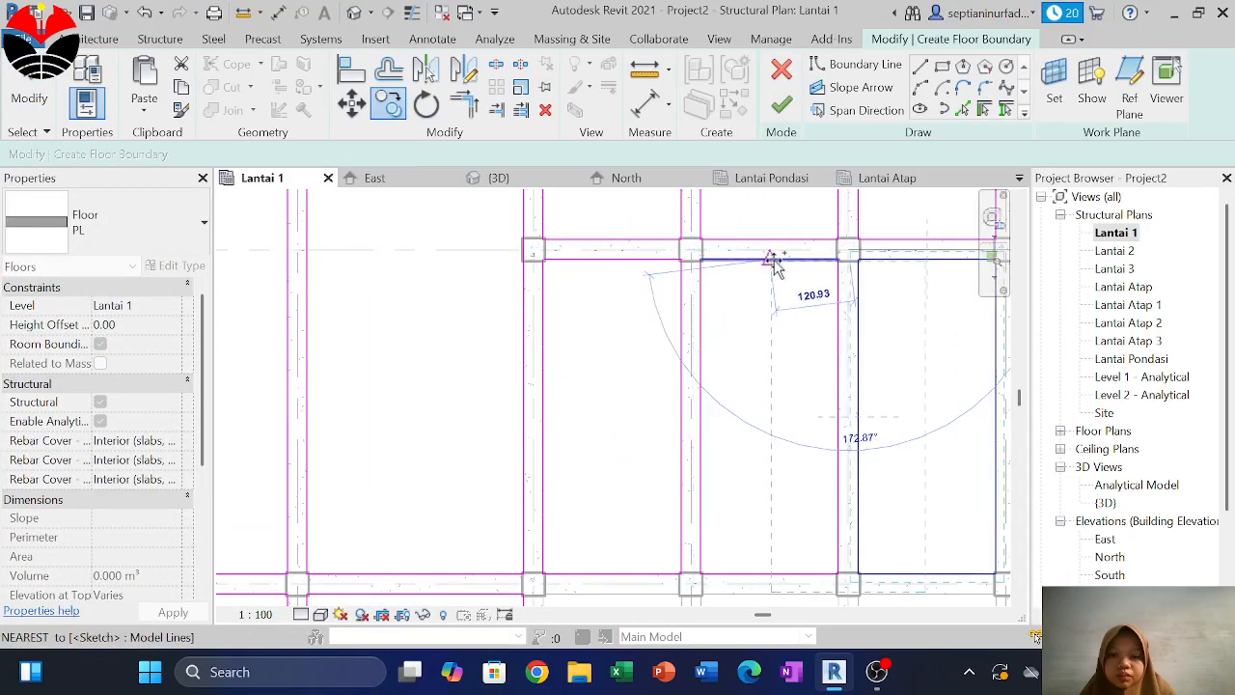
scroll(763, 280, "down", 3)
key("Escape")
middle_click_drag(764, 424, 697, 440)
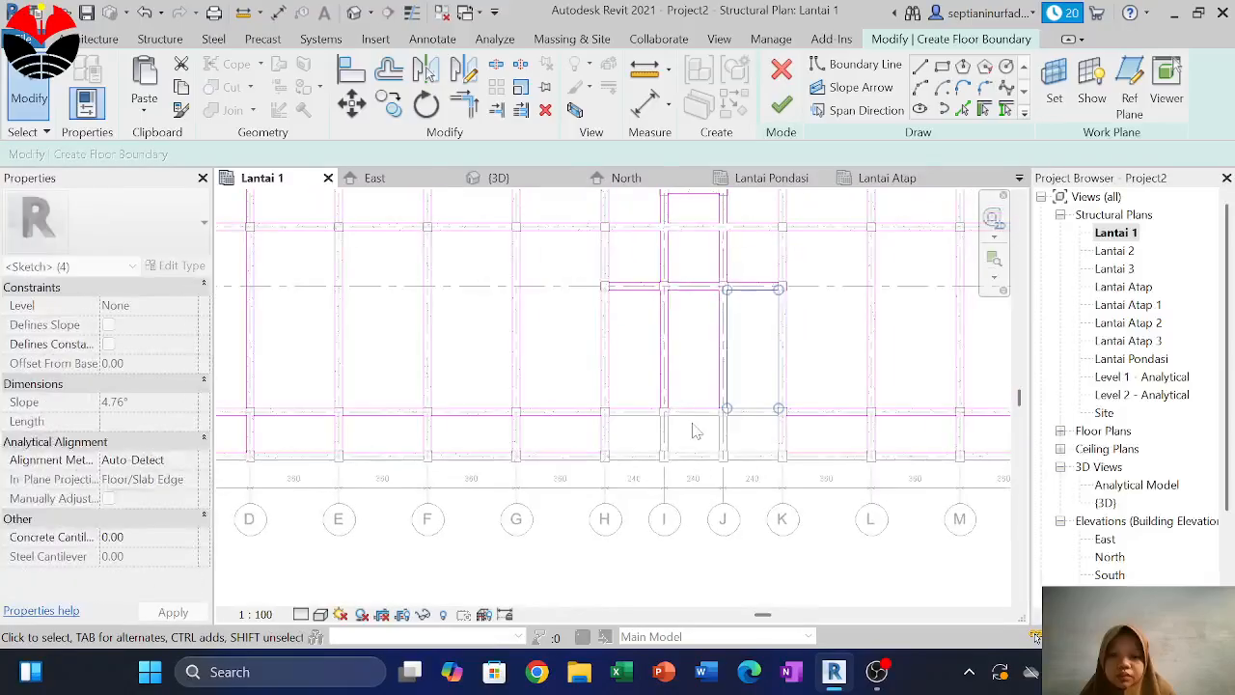
key("Escape")
Pick the inner beam edges of the H–I bay between grids 2 and 1 and trim them into a closed boundary
scroll(706, 426, "up", 2)
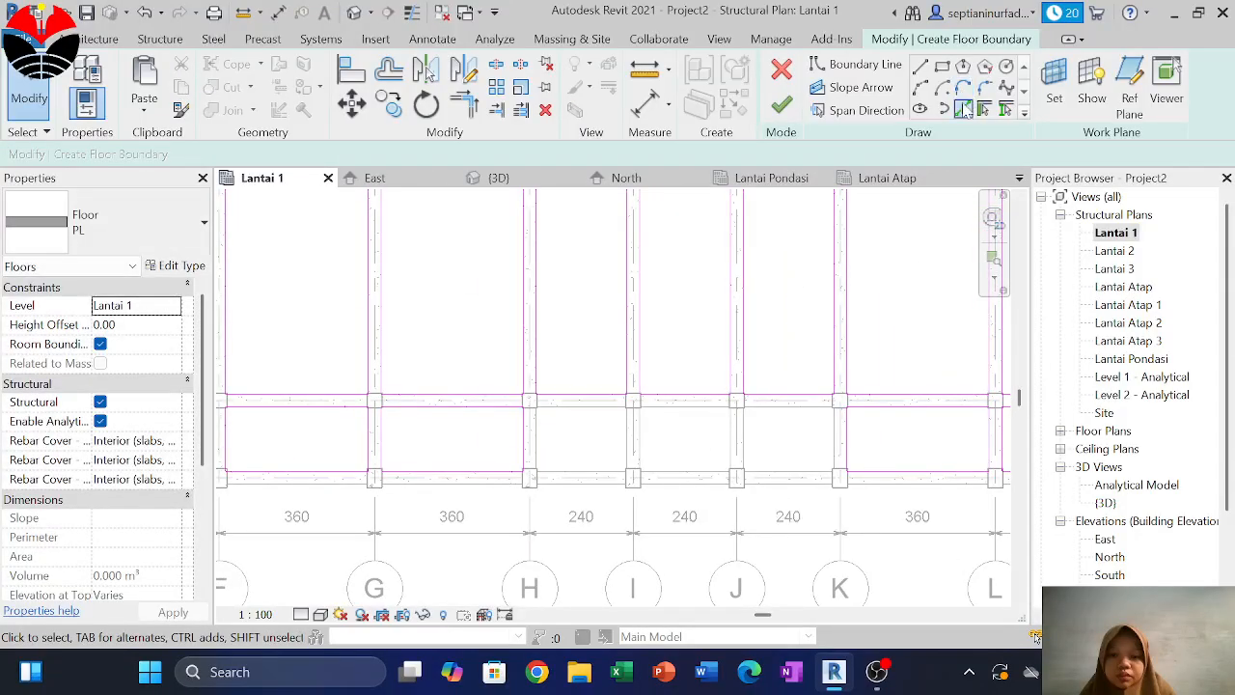
left_click(963, 109)
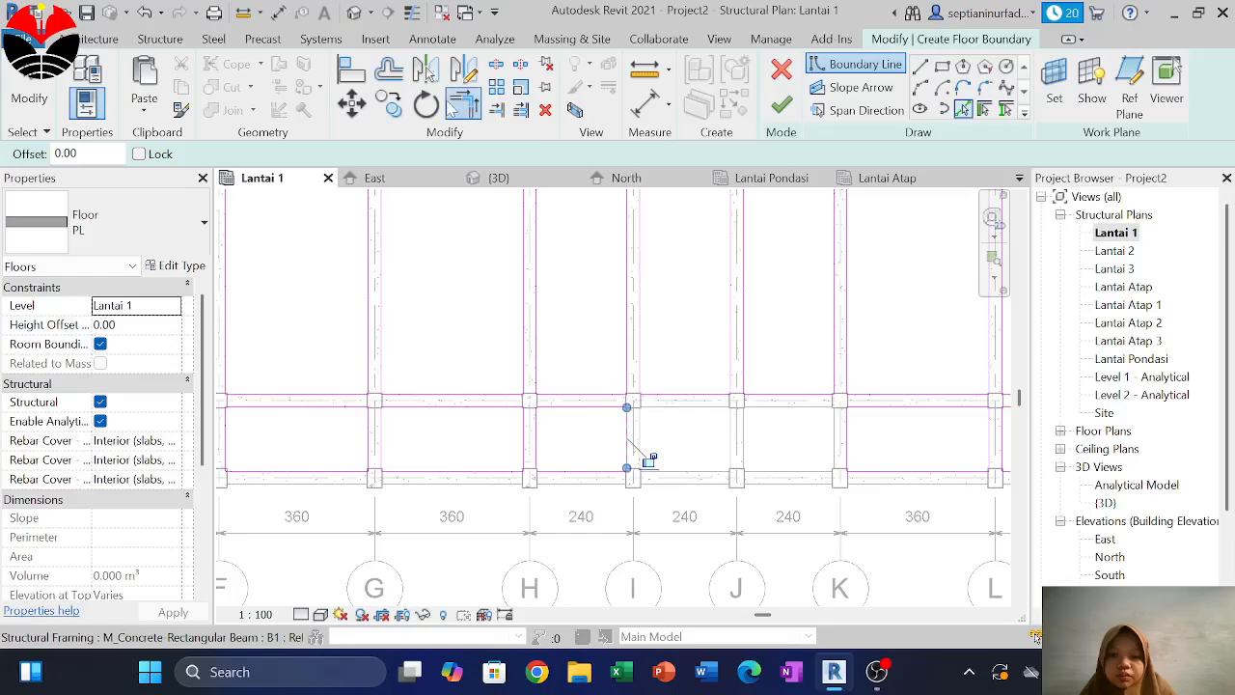
key("Escape")
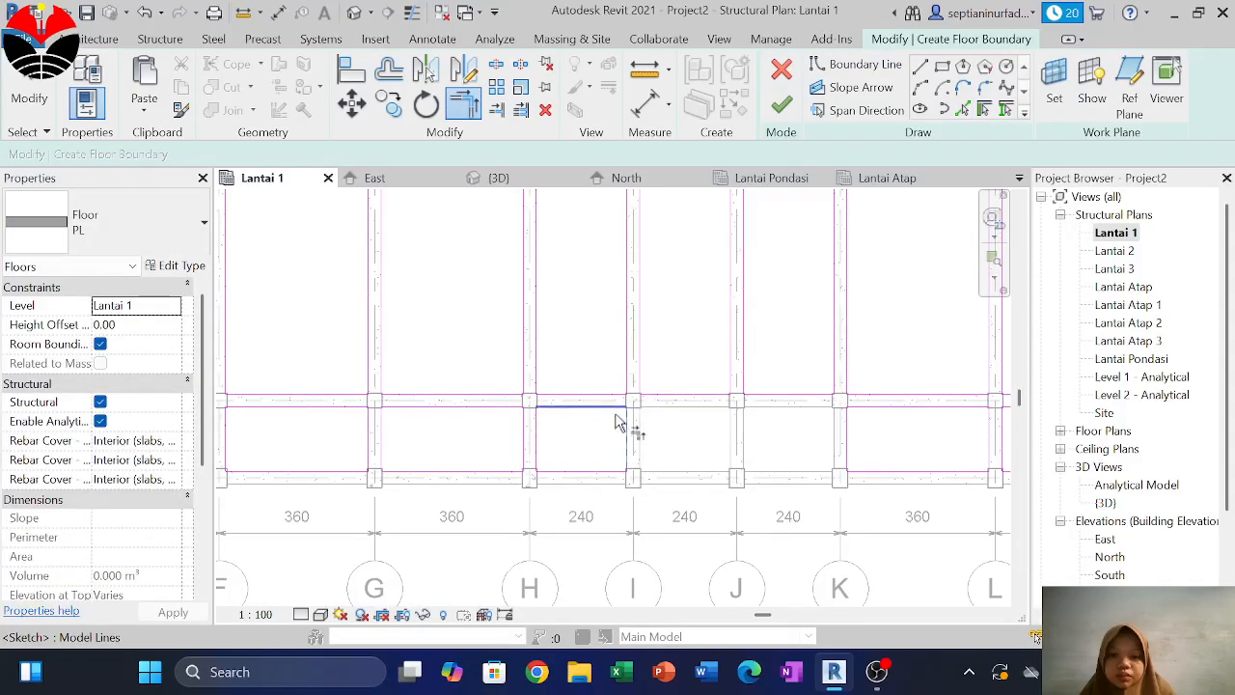
key("Escape")
Copy the H–I boundary rectangle between grids 2 and 1 into the I–J and J–K bays, column to column
mouse_move(662, 485)
left_mouse_down()
mouse_move(518, 409)
mouse_move(533, 408)
left_mouse_up()
left_click(390, 106)
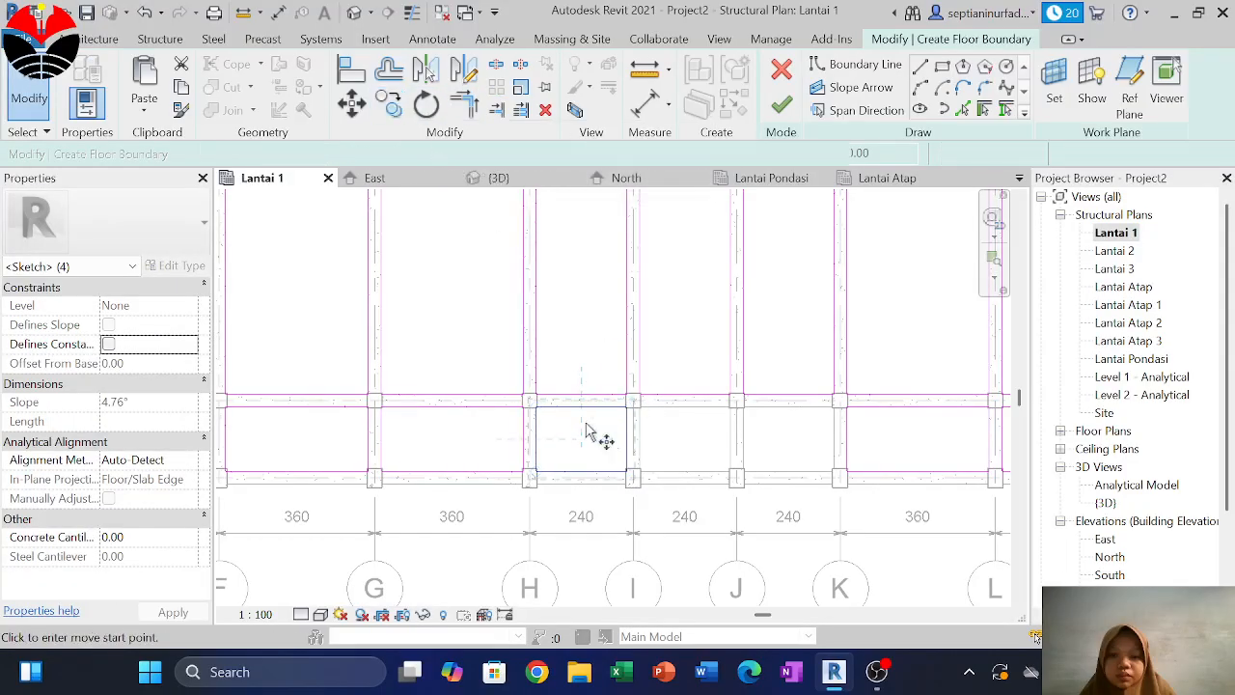
scroll(546, 419, "up", 2)
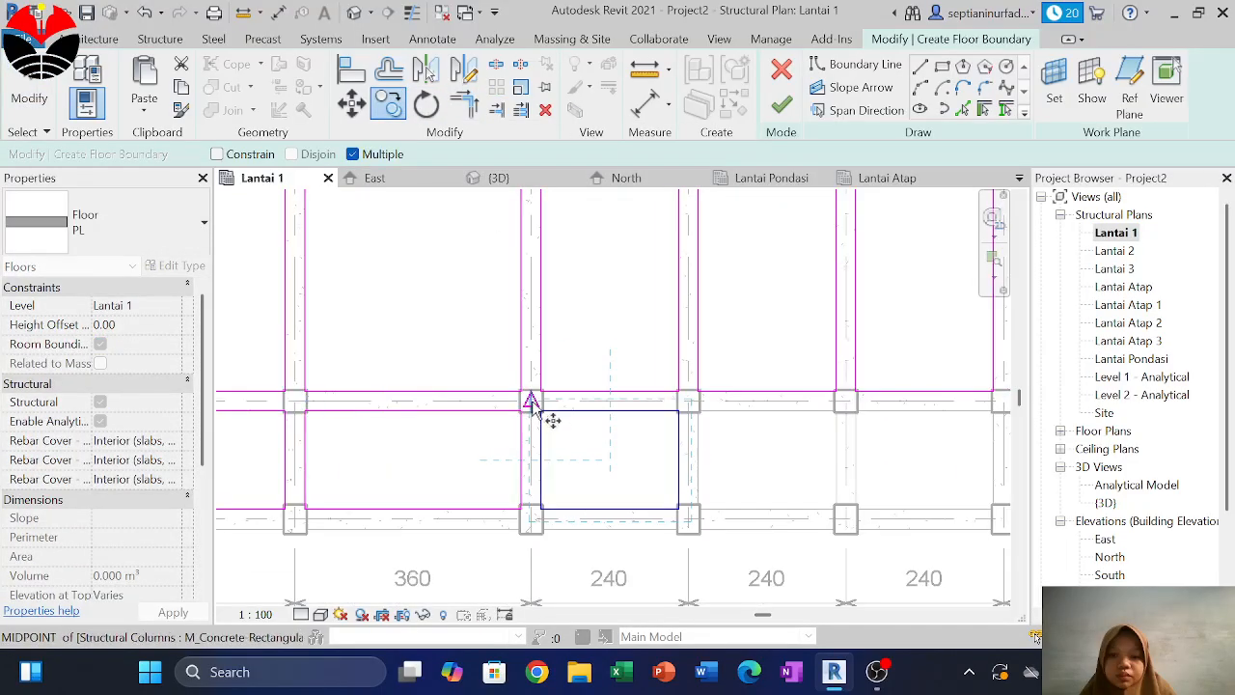
left_click(534, 403)
left_click(852, 406)
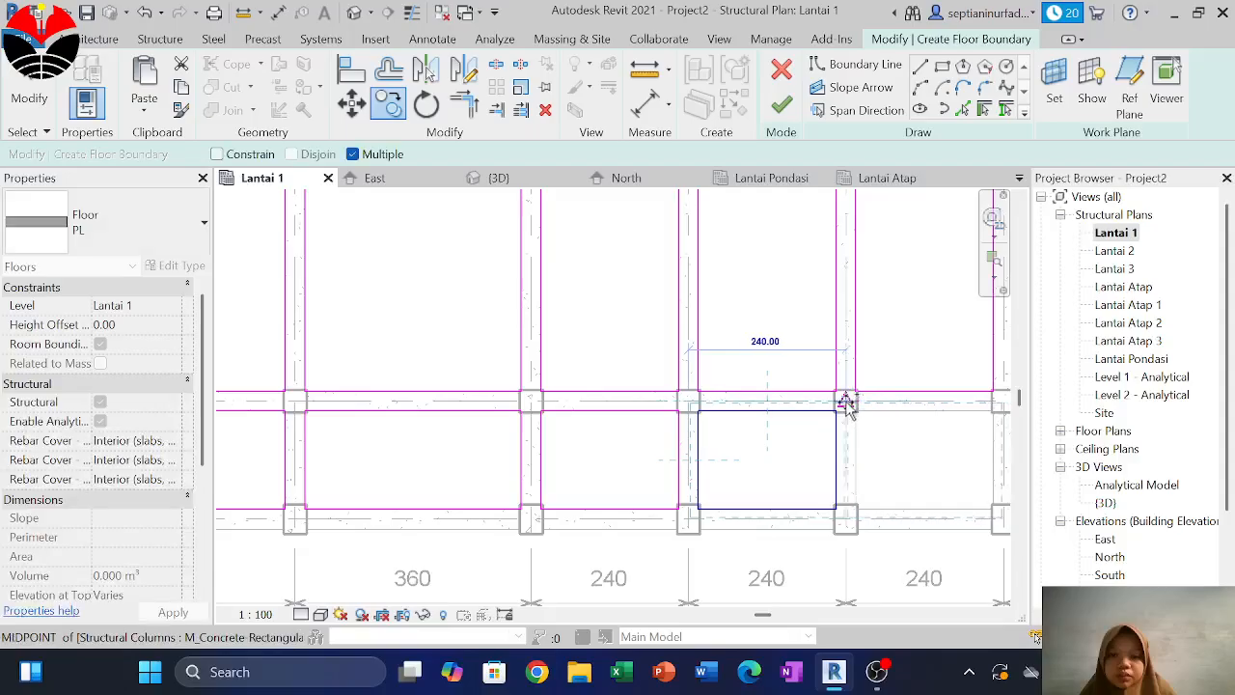
scroll(849, 403, "down", 5)
key("Escape")
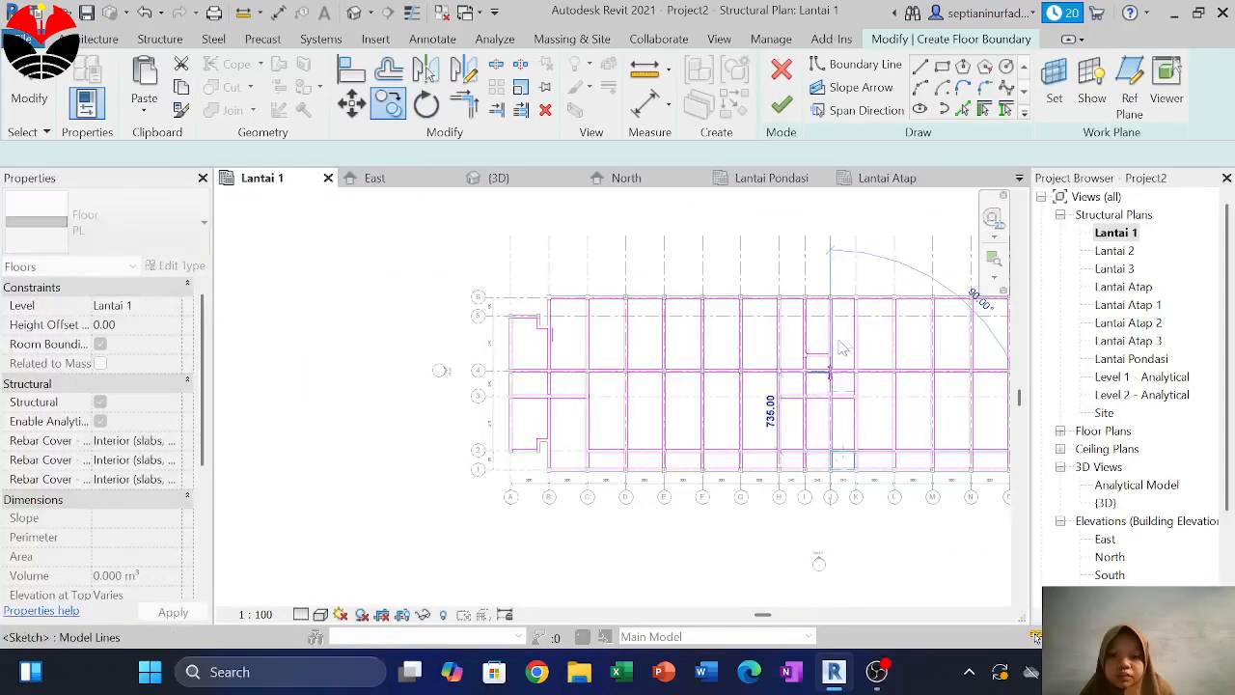
mouse_move(834, 350)
middle_mouse_down()
mouse_move(650, 400)
mouse_move(594, 394)
middle_mouse_up()
key("Escape")
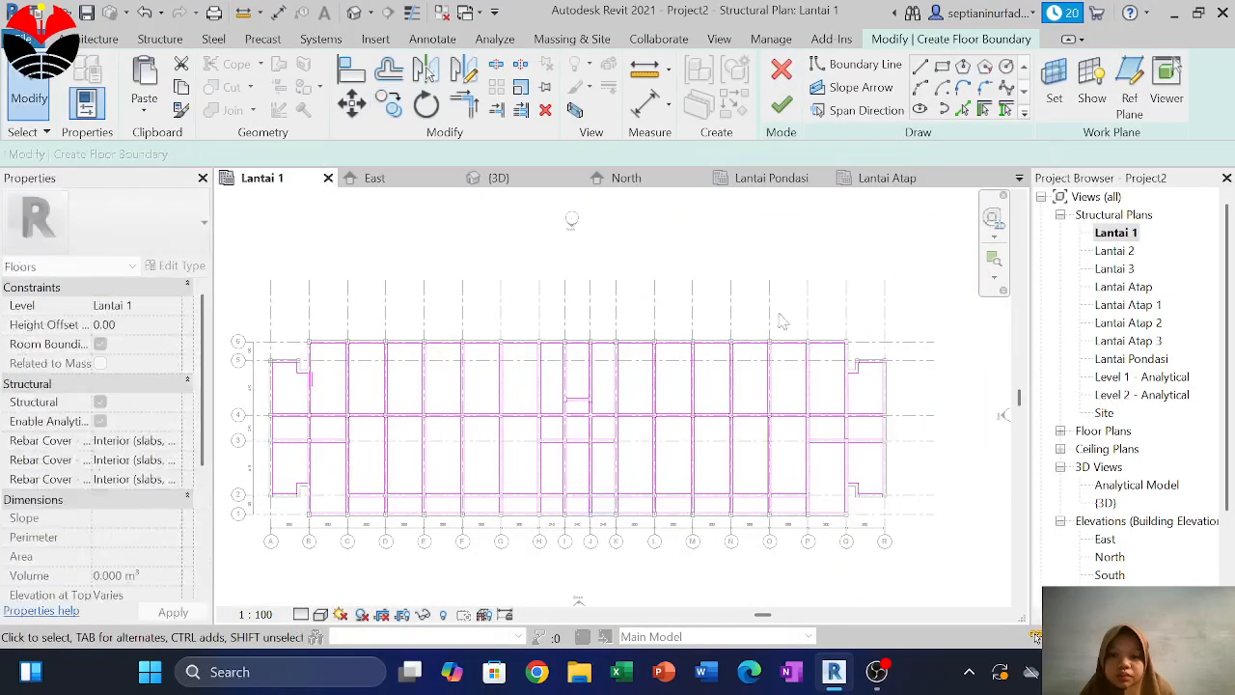
Try to finish the floor sketch, and trim the open boundary corner of the H–I bay above the column at grids H and 4
left_click(782, 104)
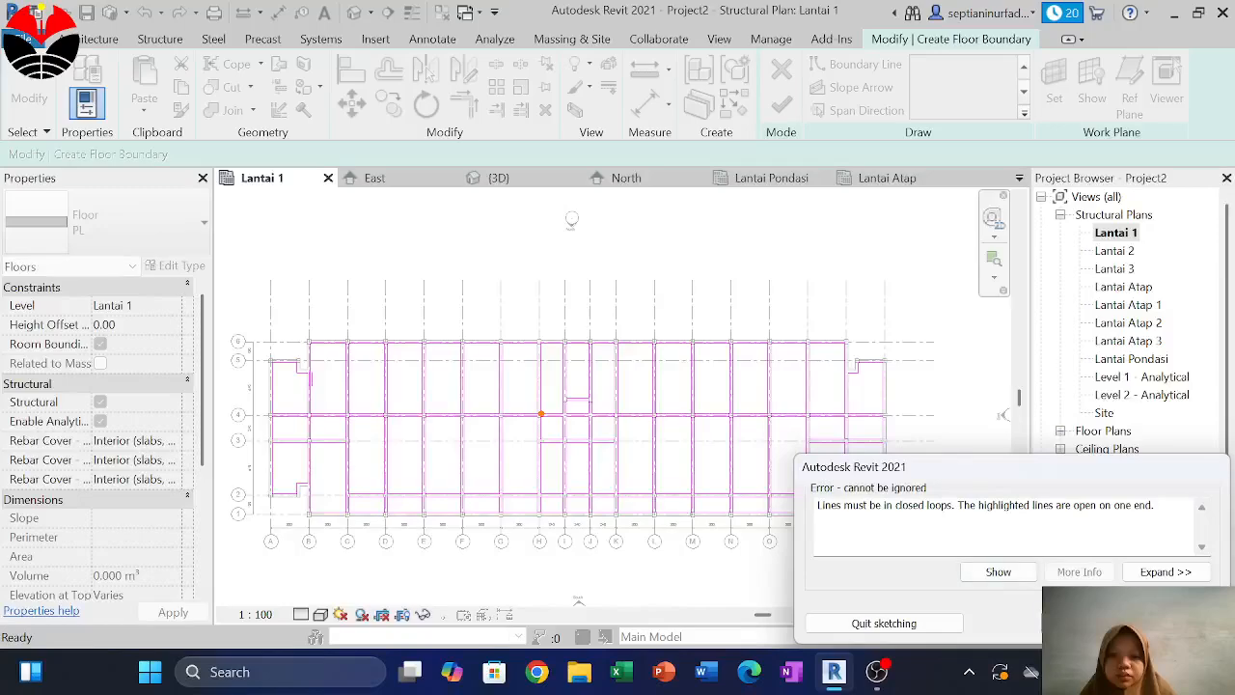
key("Escape")
scroll(541, 415, "up", 8)
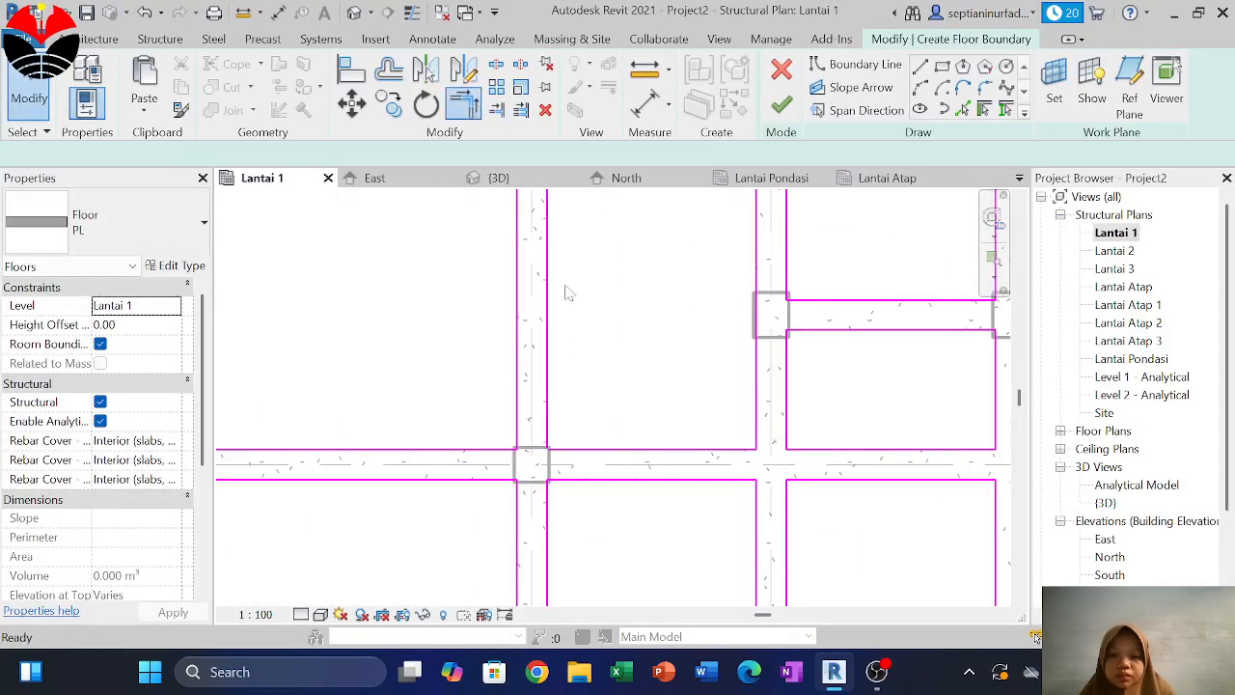
key("t")
key("r")
left_click(547, 358)
left_click(598, 463)
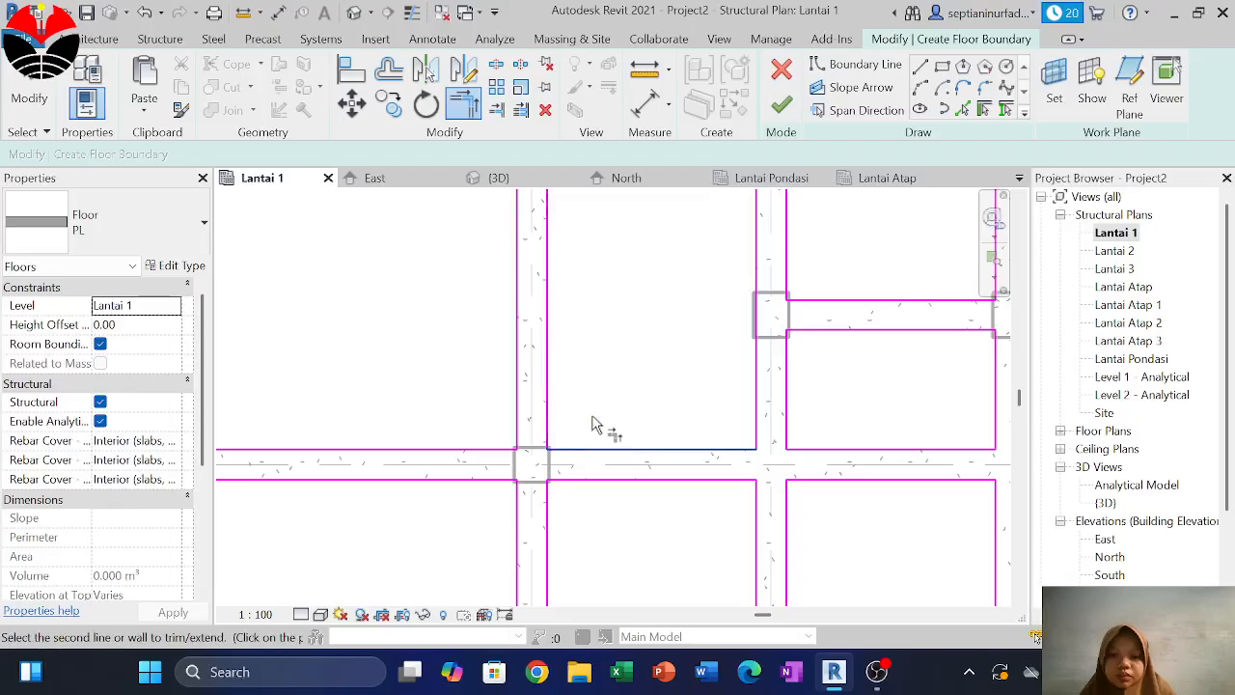
Finish the PL floor sketch on Lantai 1 and save the project as Project2 in the Documents folder
scroll(673, 271, "down", 6)
left_click(783, 108)
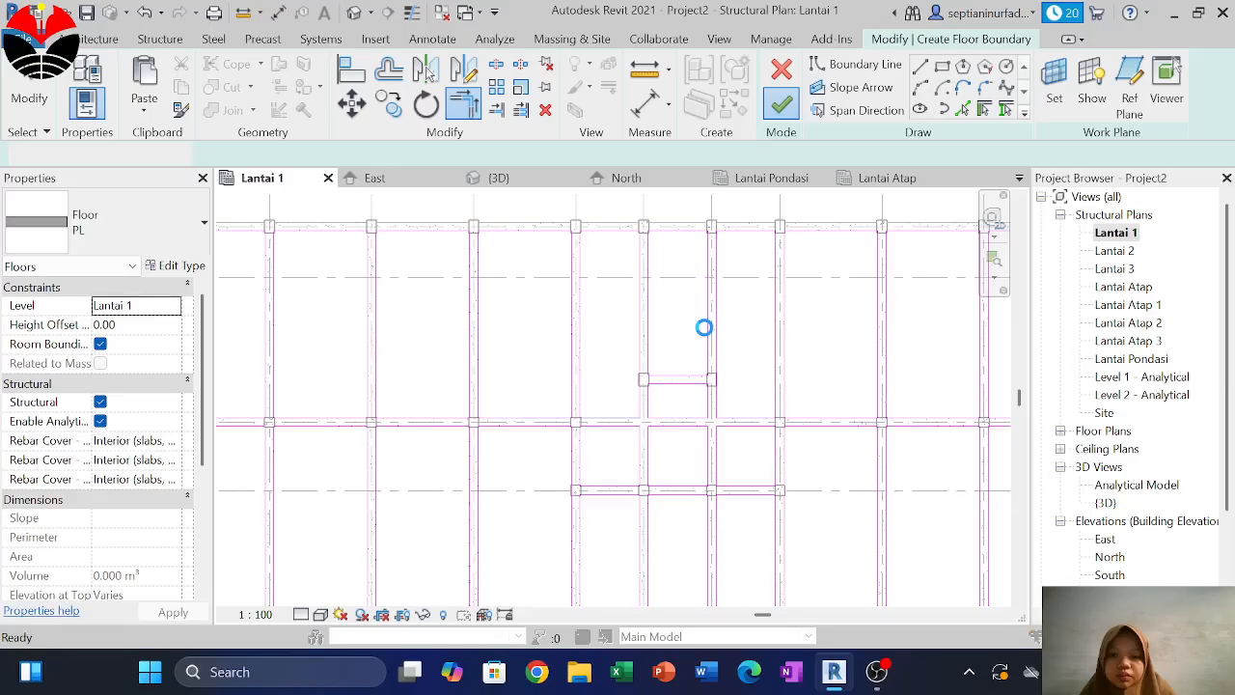
left_click(665, 286)
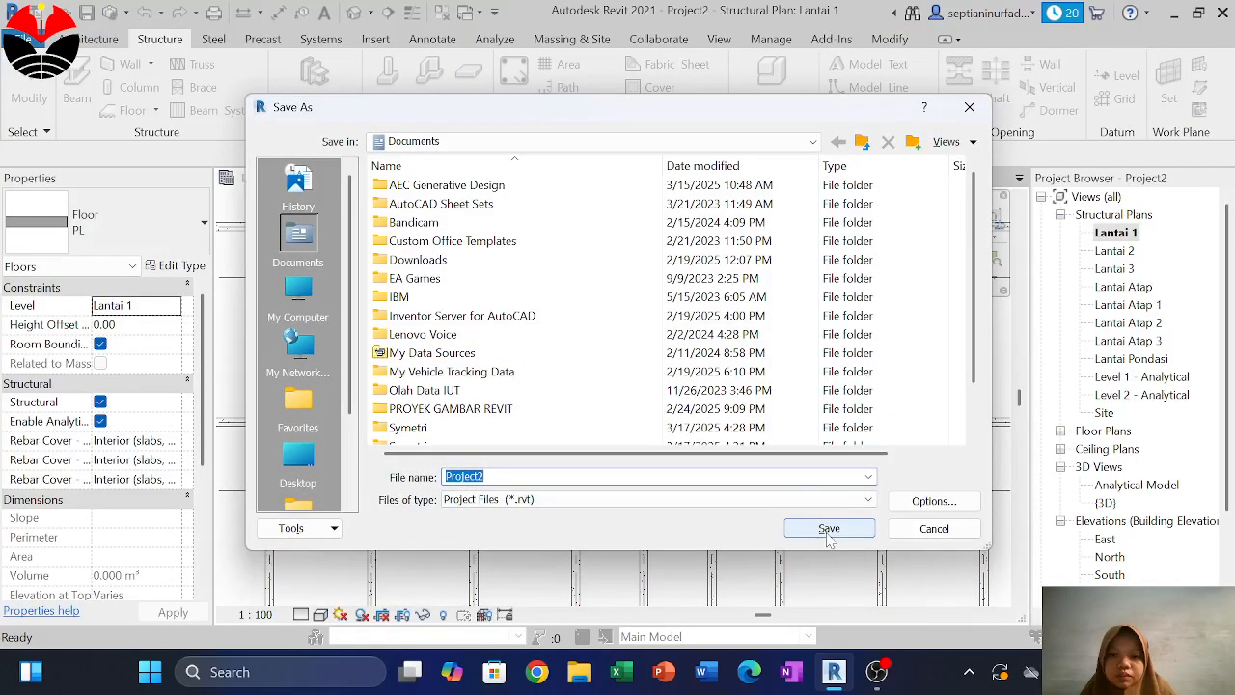
left_click(827, 530)
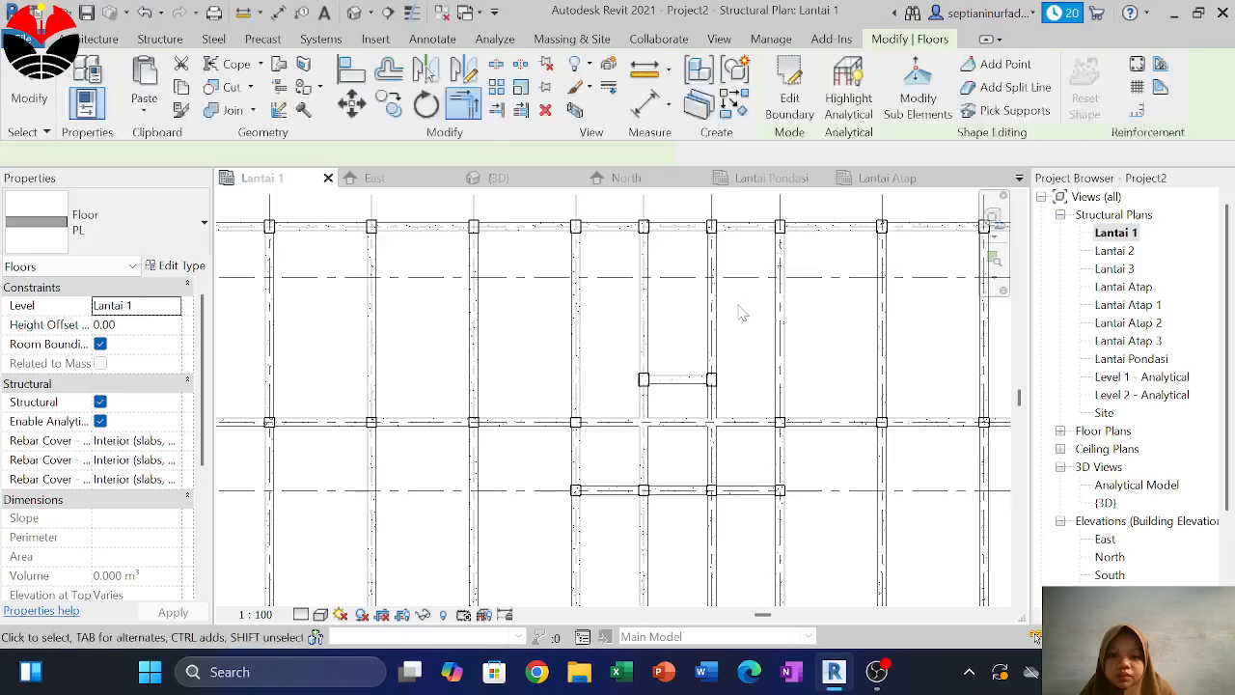
Select the whole Lantai 1 plan and filter the selection down to the Floors category only
scroll(714, 307, "down", 2)
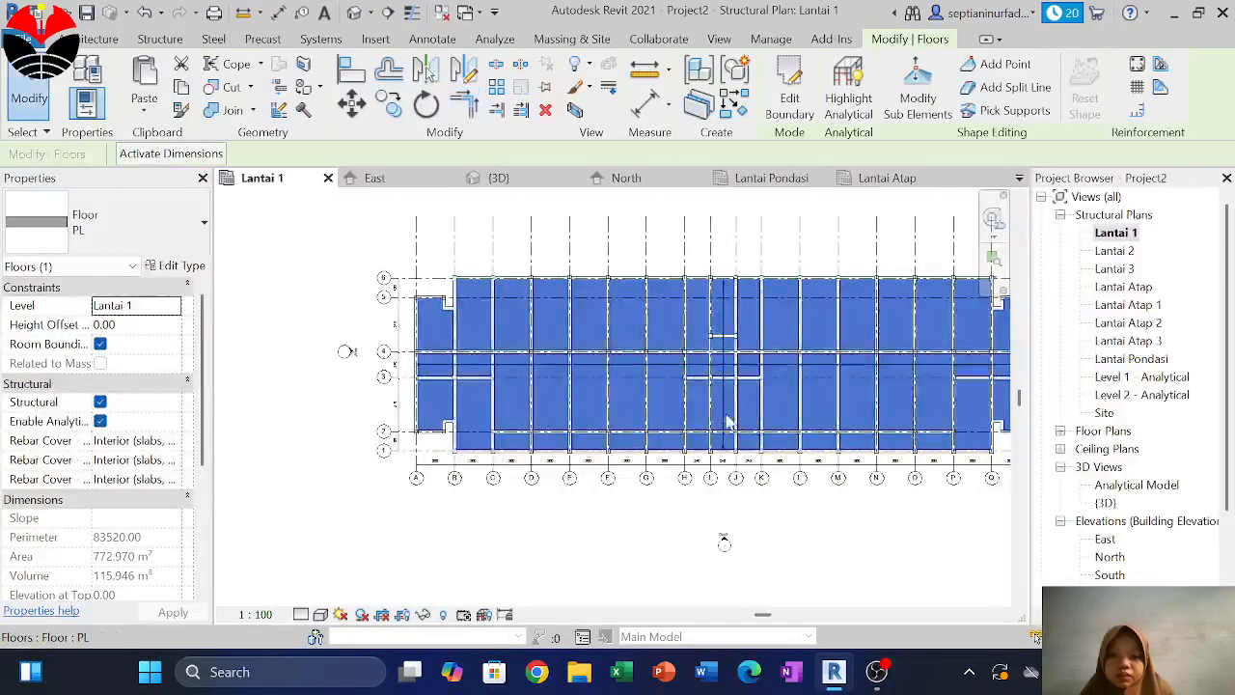
middle_click_drag(794, 413, 705, 459)
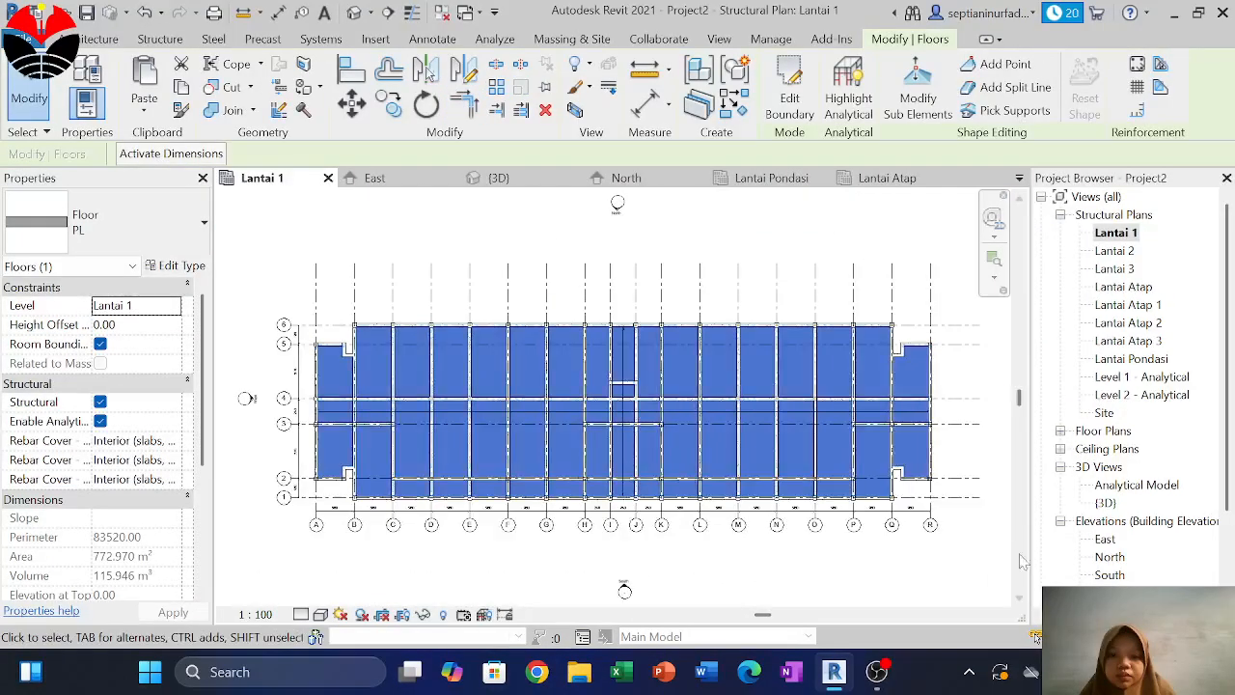
left_click_drag(954, 557, 289, 284)
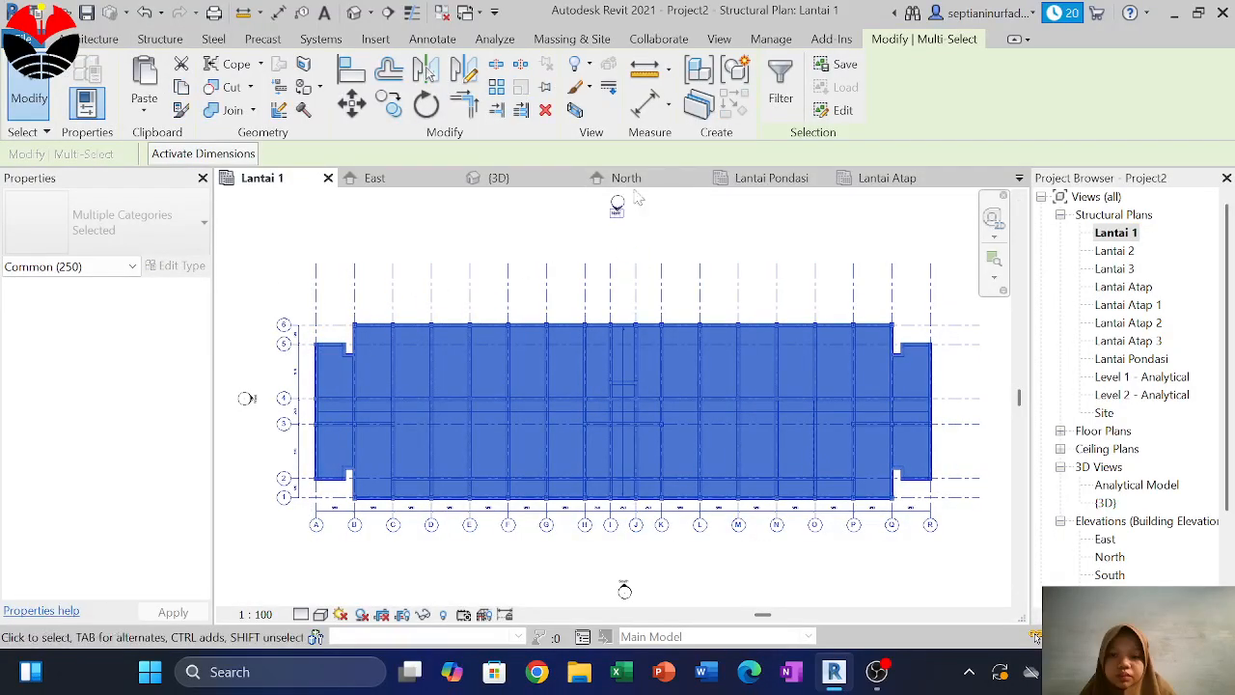
left_click(781, 87)
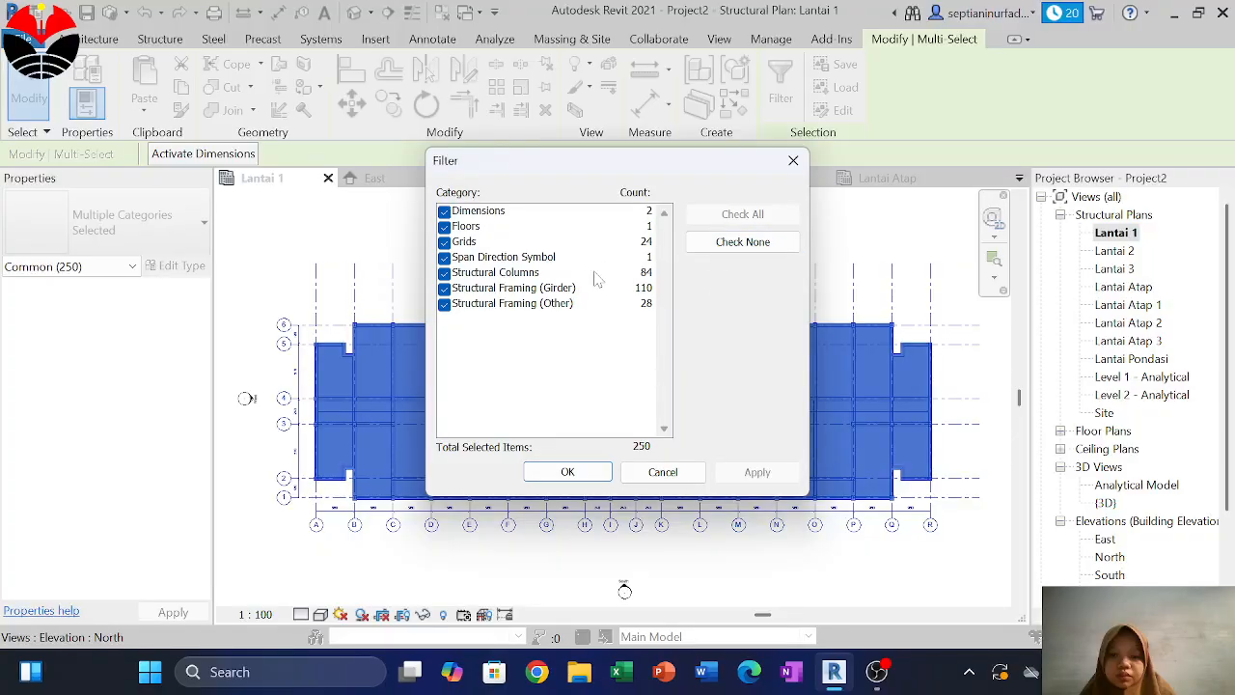
left_click(740, 242)
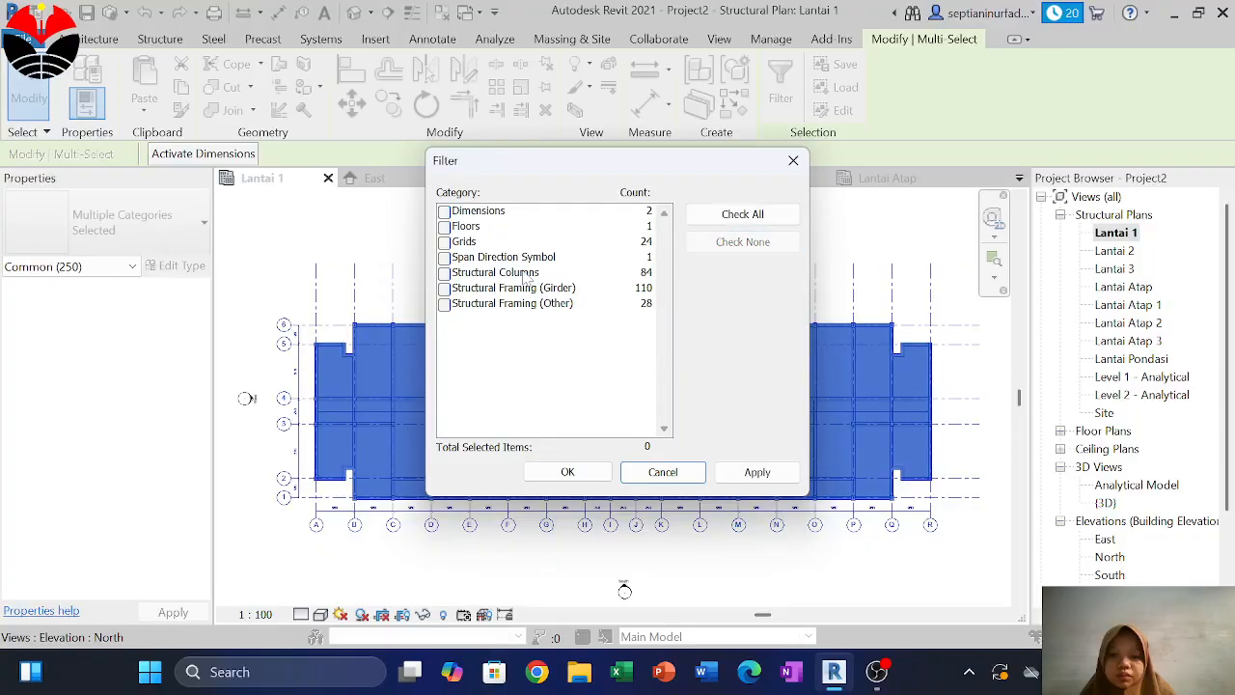
left_click(458, 227)
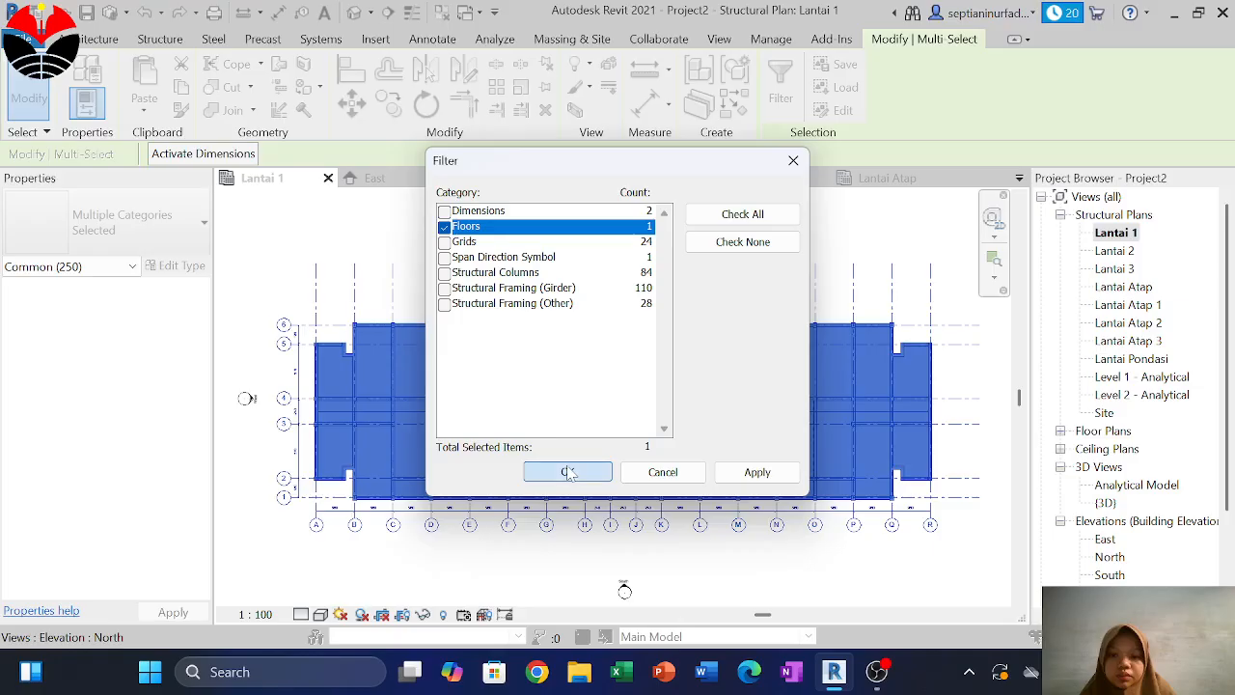
left_click(569, 472)
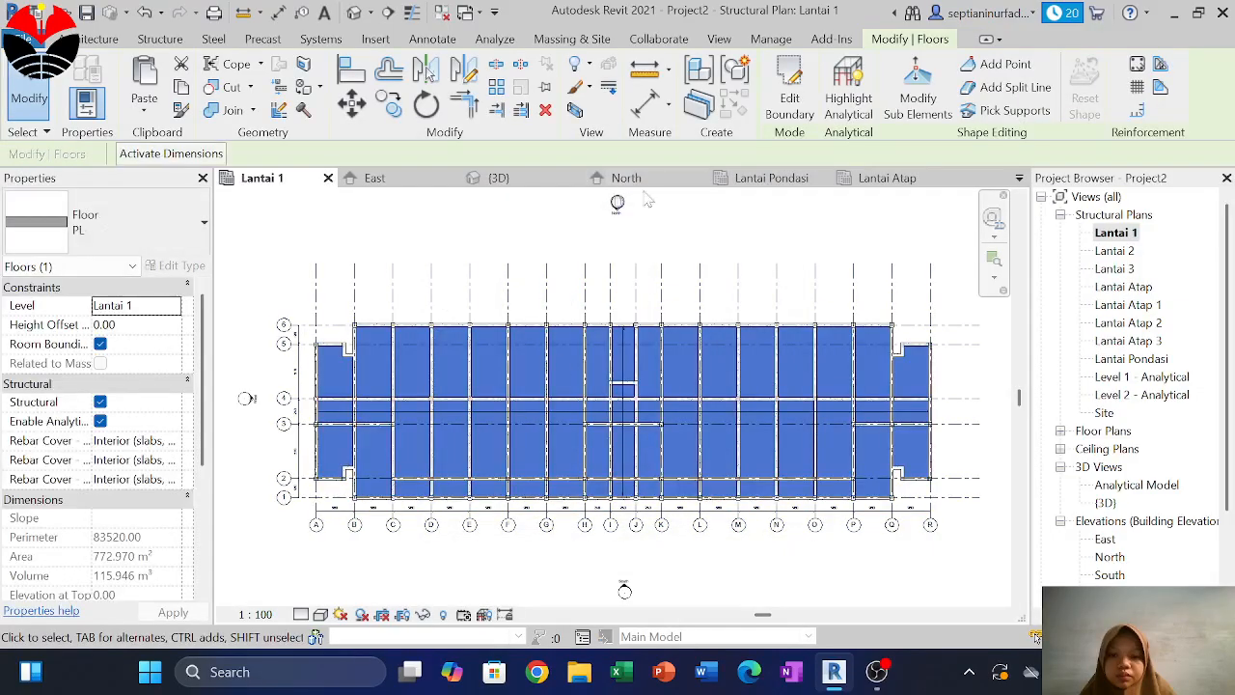
Copy the selected PL floor and paste it aligned to levels Lantai 2 and Lantai 3
left_click(144, 114)
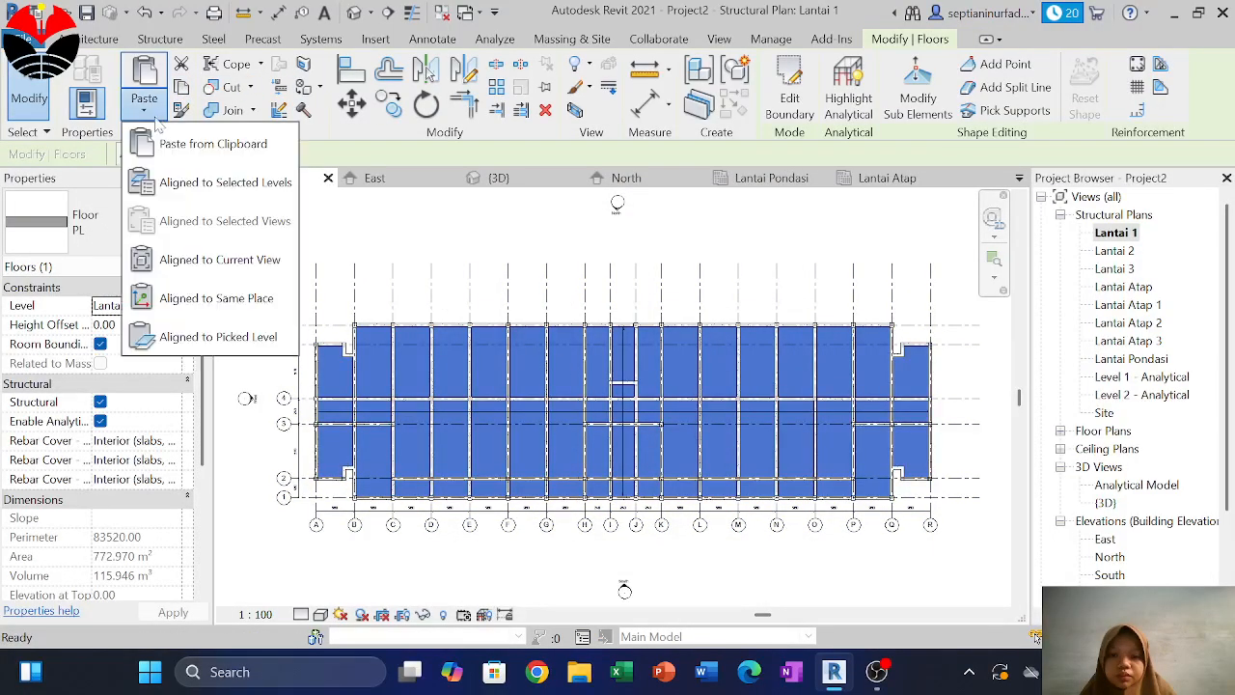
left_click(221, 254)
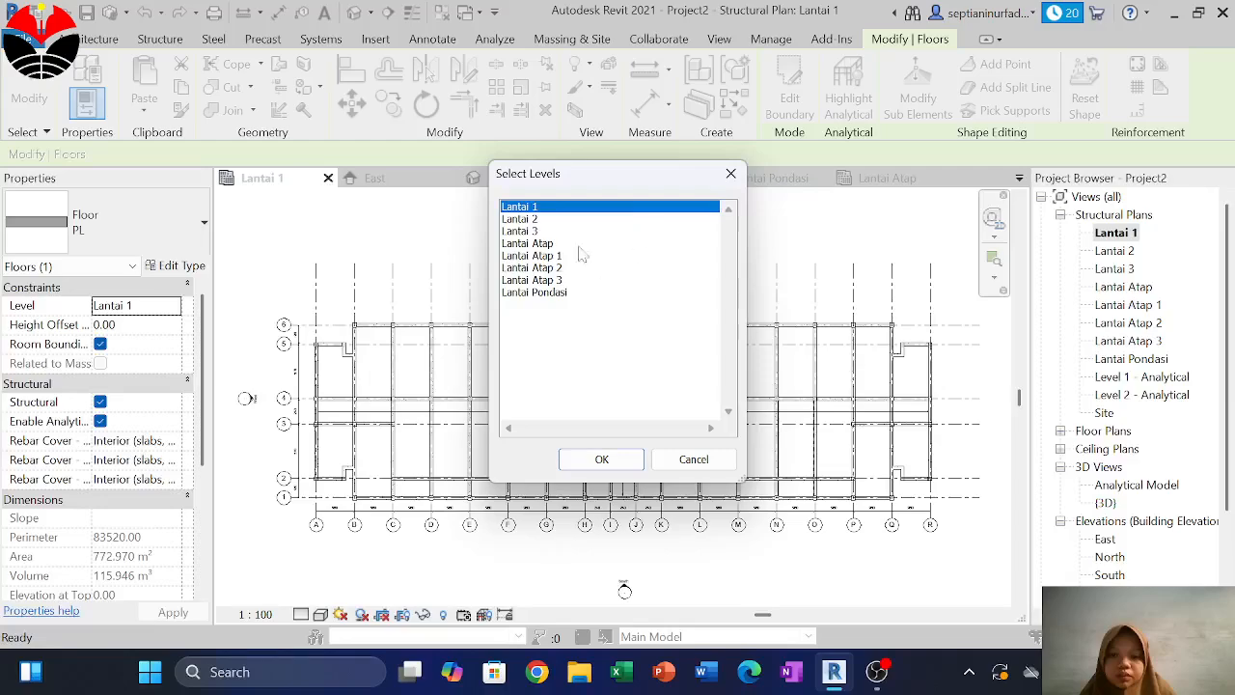
left_click_drag(535, 221, 540, 231)
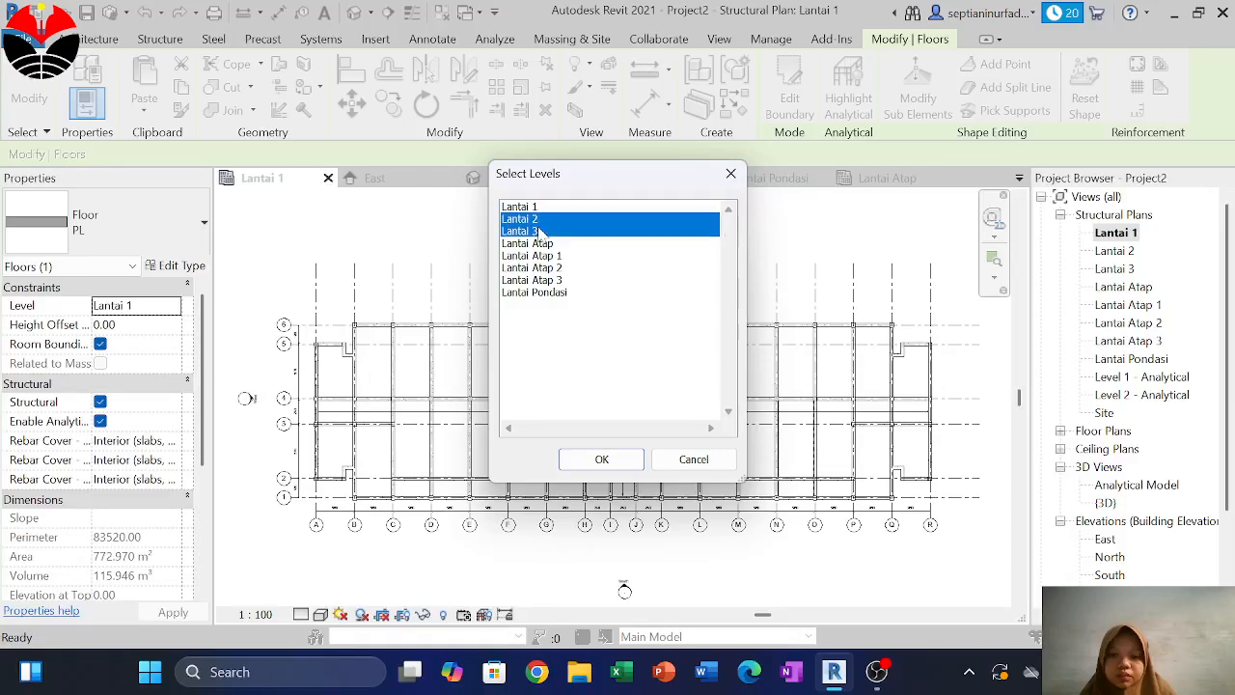
left_click(603, 459)
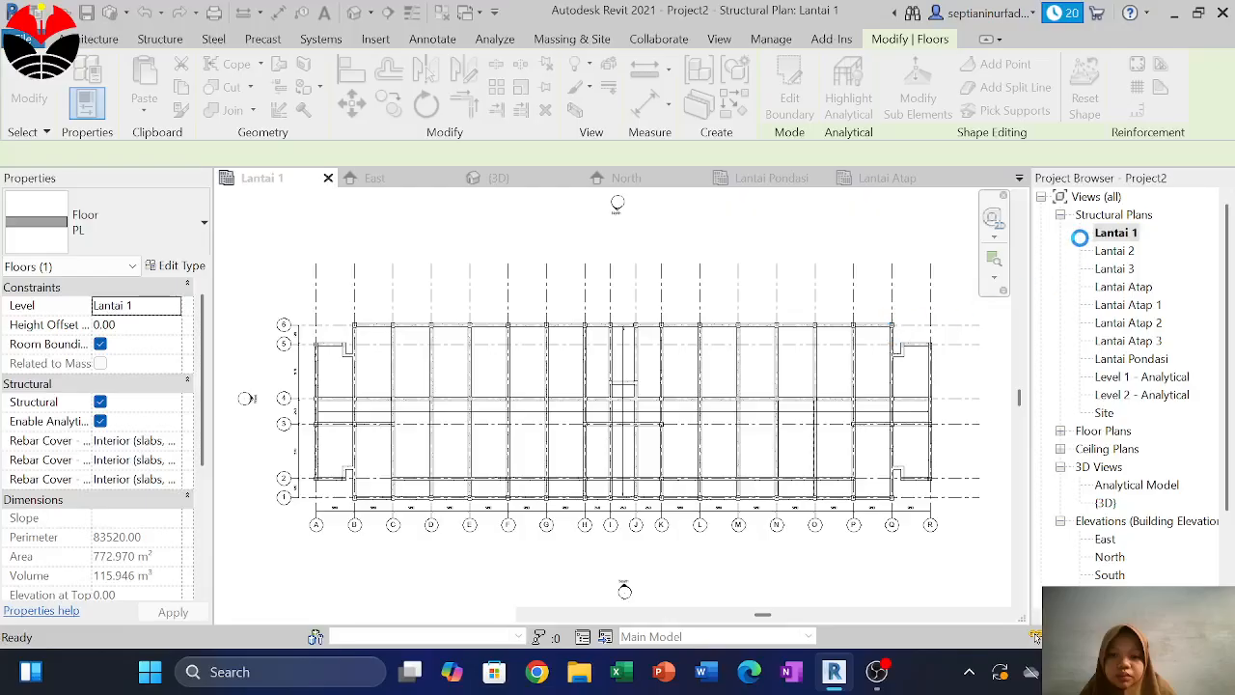
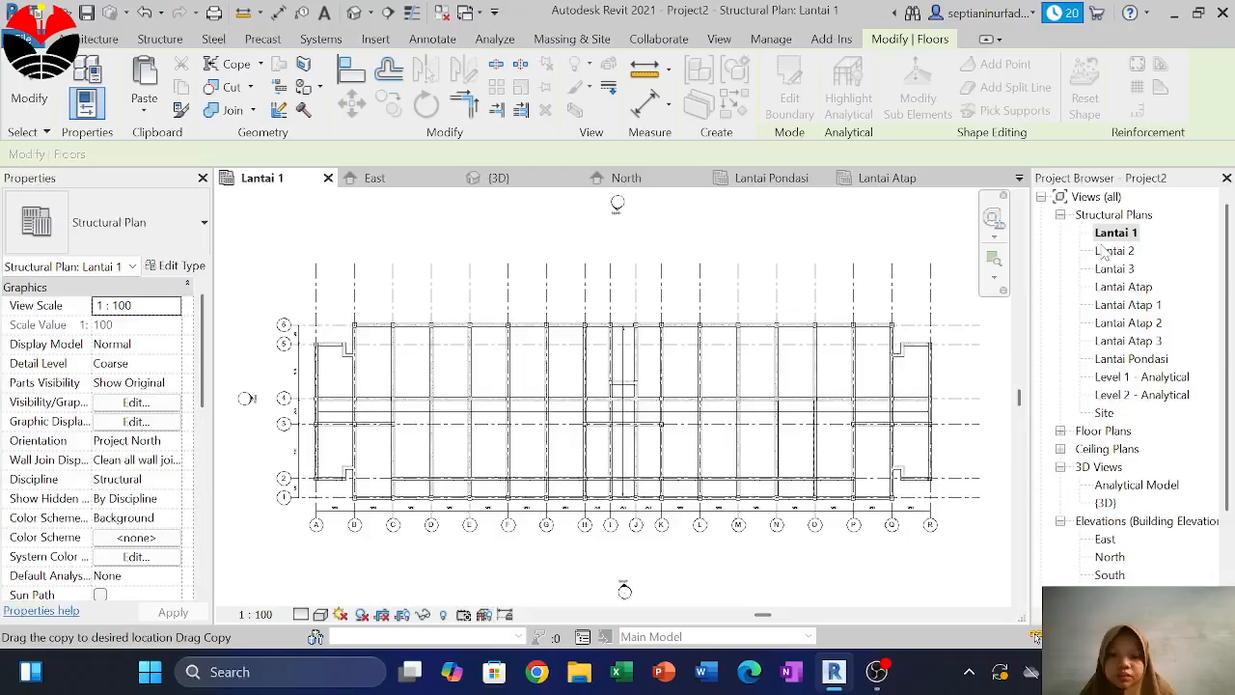
Open the Lantai 2 structural plan and start editing the boundary of the pasted PL floor
double_click(1109, 251)
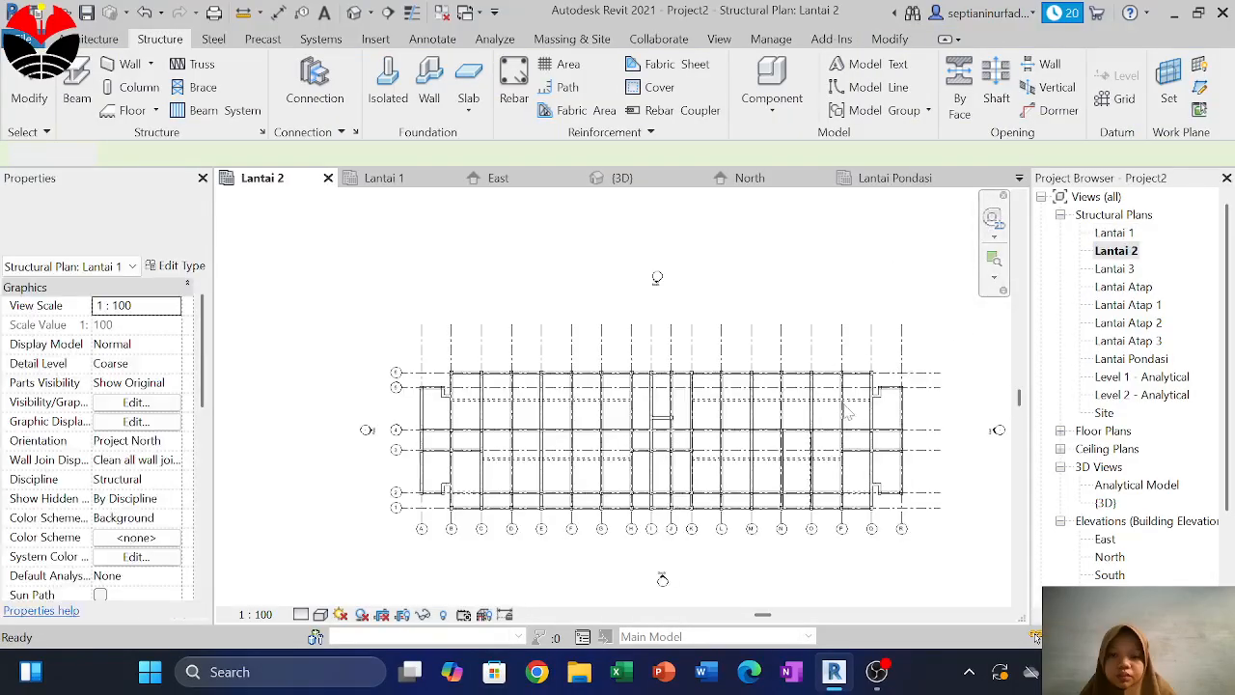
left_click(854, 412)
scroll(863, 413, "up", 3)
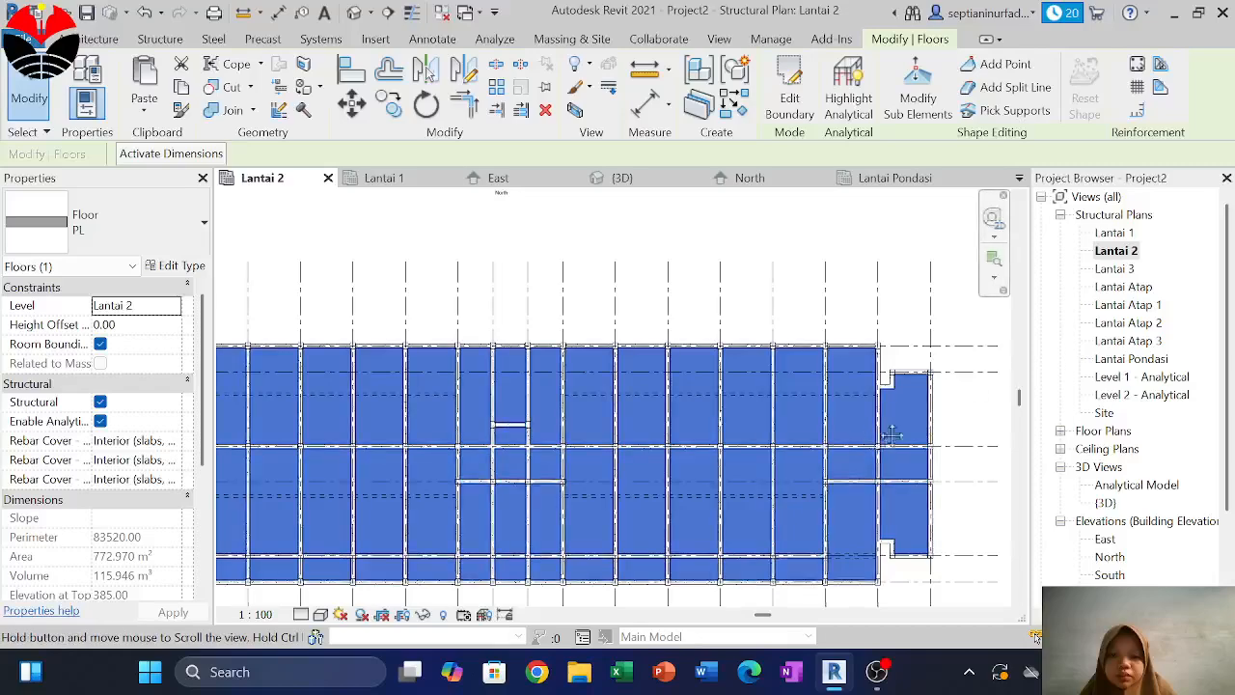
scroll(389, 455, "up", 2)
scroll(389, 455, "up", 2)
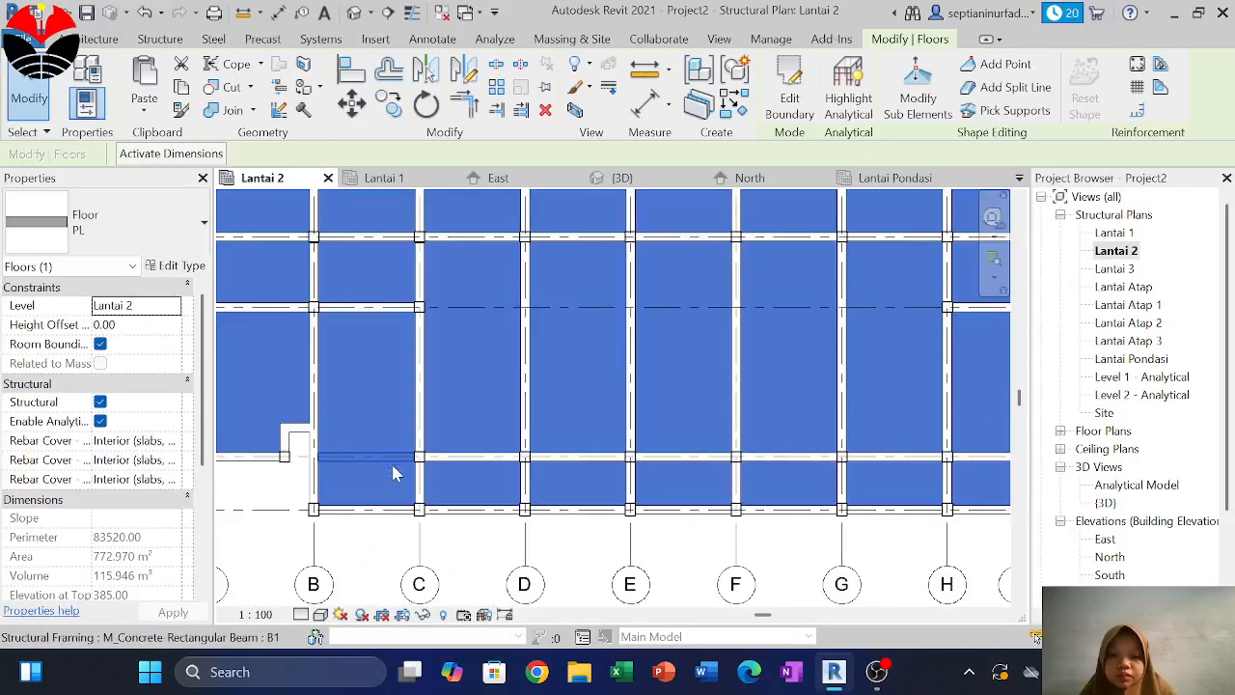
middle_click_drag(408, 371, 406, 423)
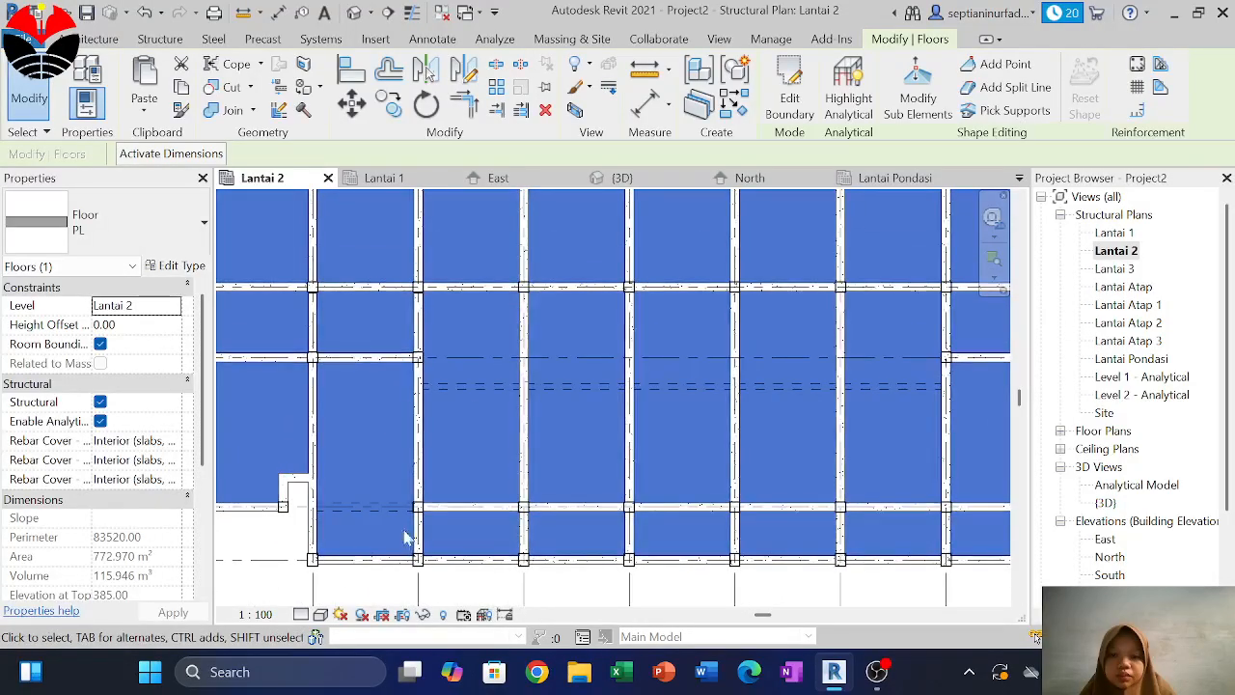
key("Escape")
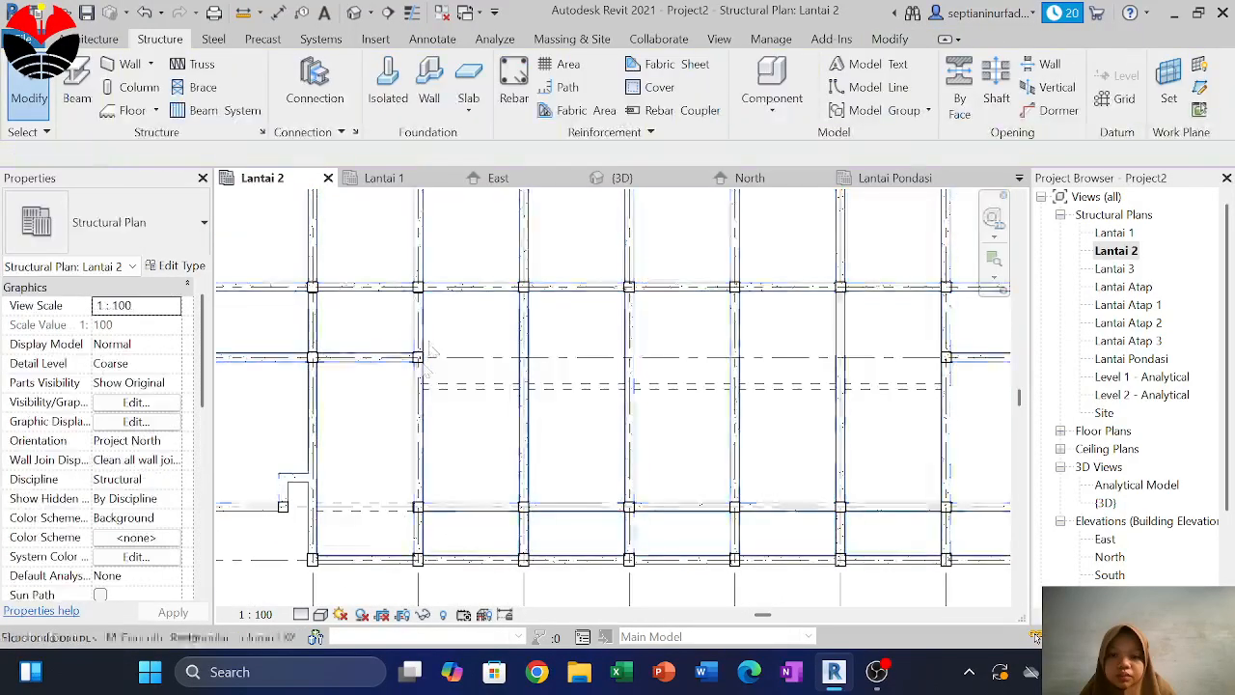
left_click(413, 428)
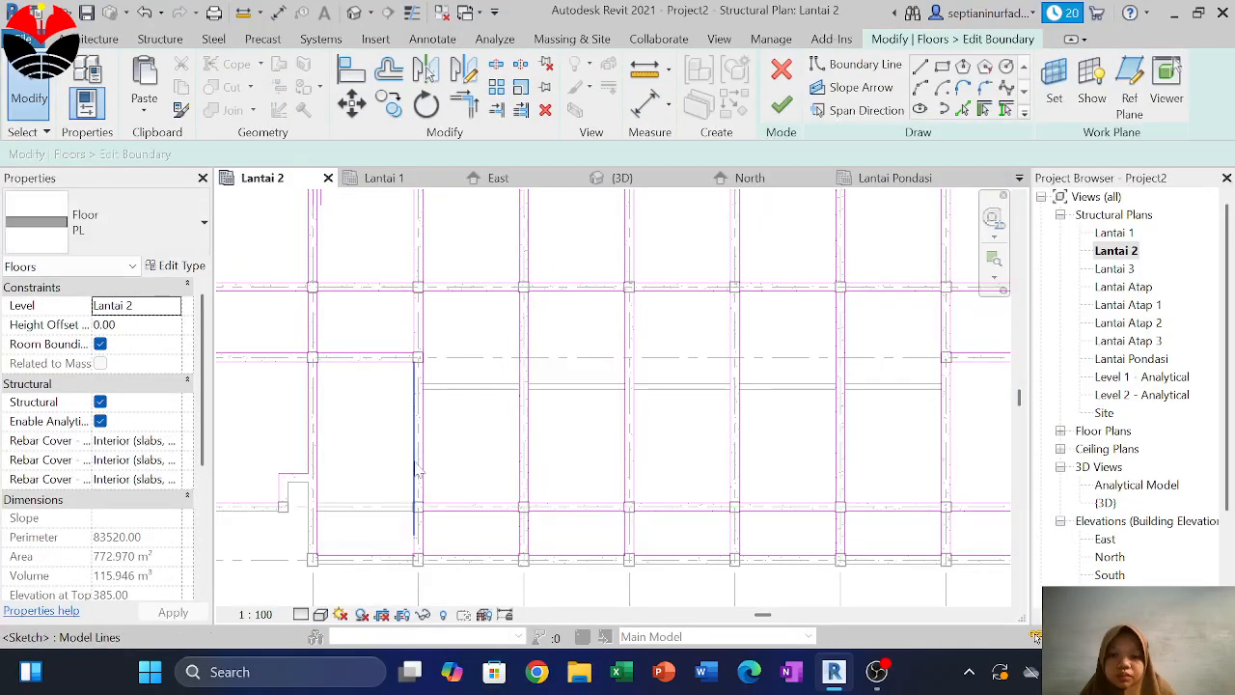
Delete the boundary lines along grids C and 1 in the B–C bay between grids 3 and 1
left_click(417, 470)
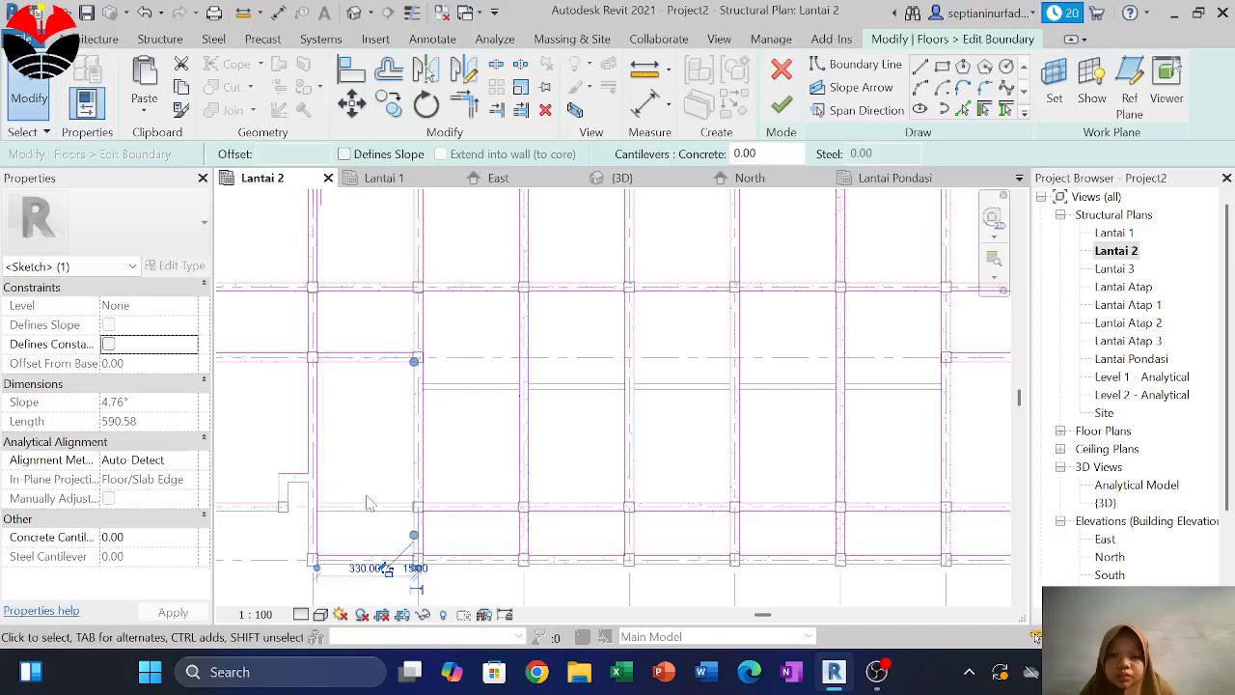
key("Delete")
left_click(390, 556)
key("Delete")
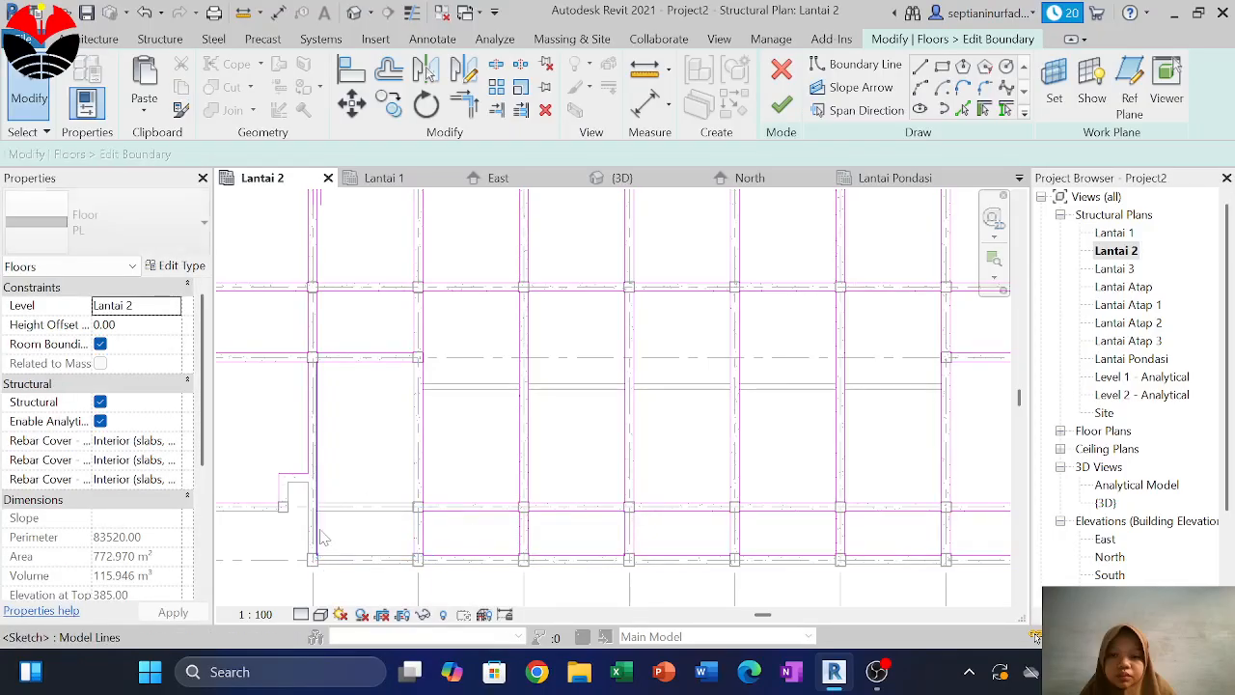
left_click(414, 536)
key("Delete")
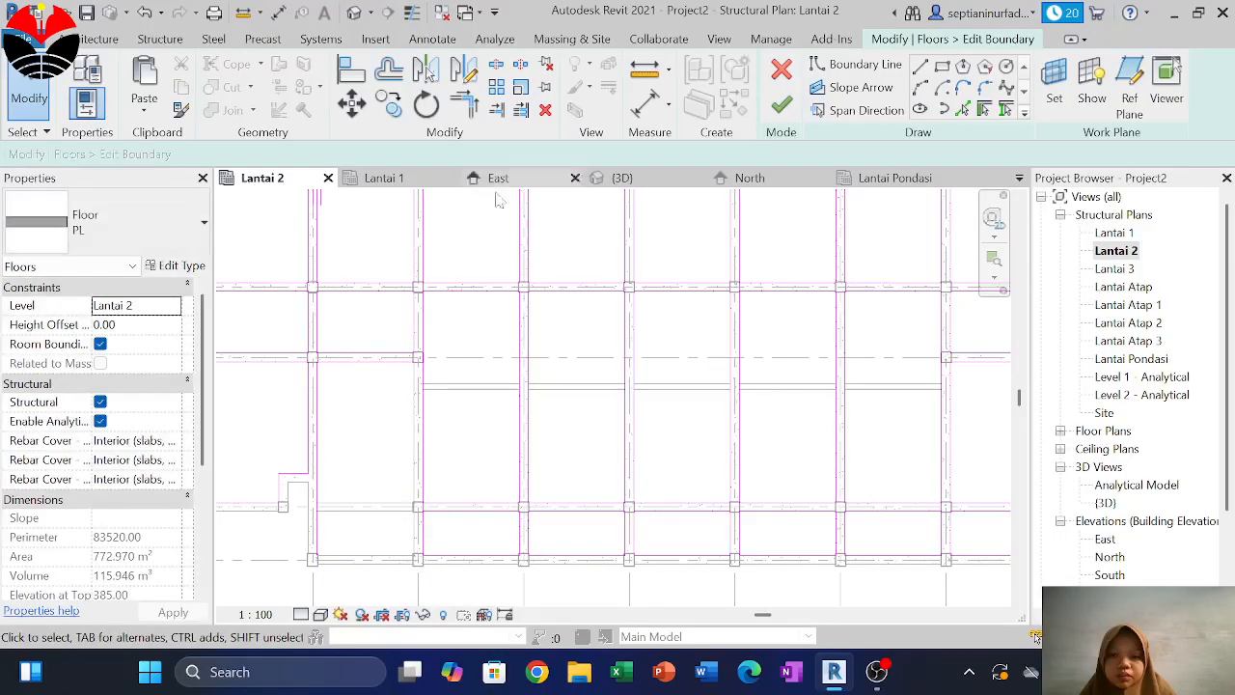
Pick the inner beam edges along grids C and 2 and trim them into a closed B–C bay boundary between grids 3 and 2
left_click(963, 111)
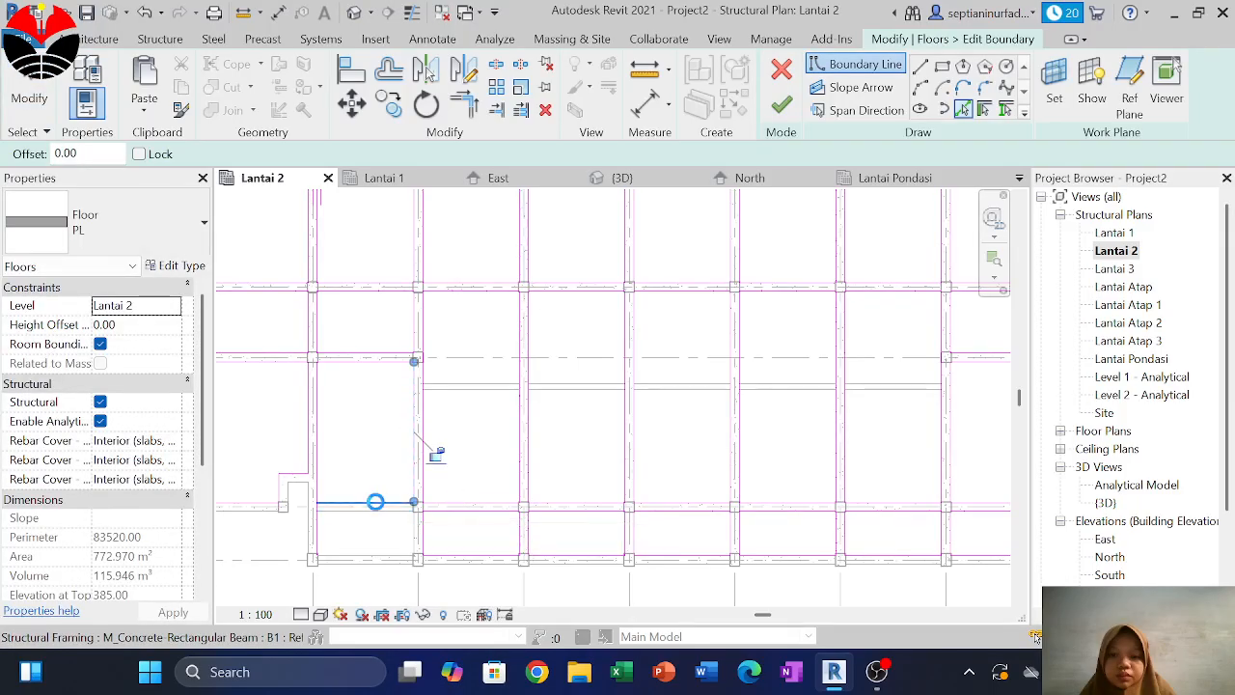
key("Escape")
key("t")
key("r")
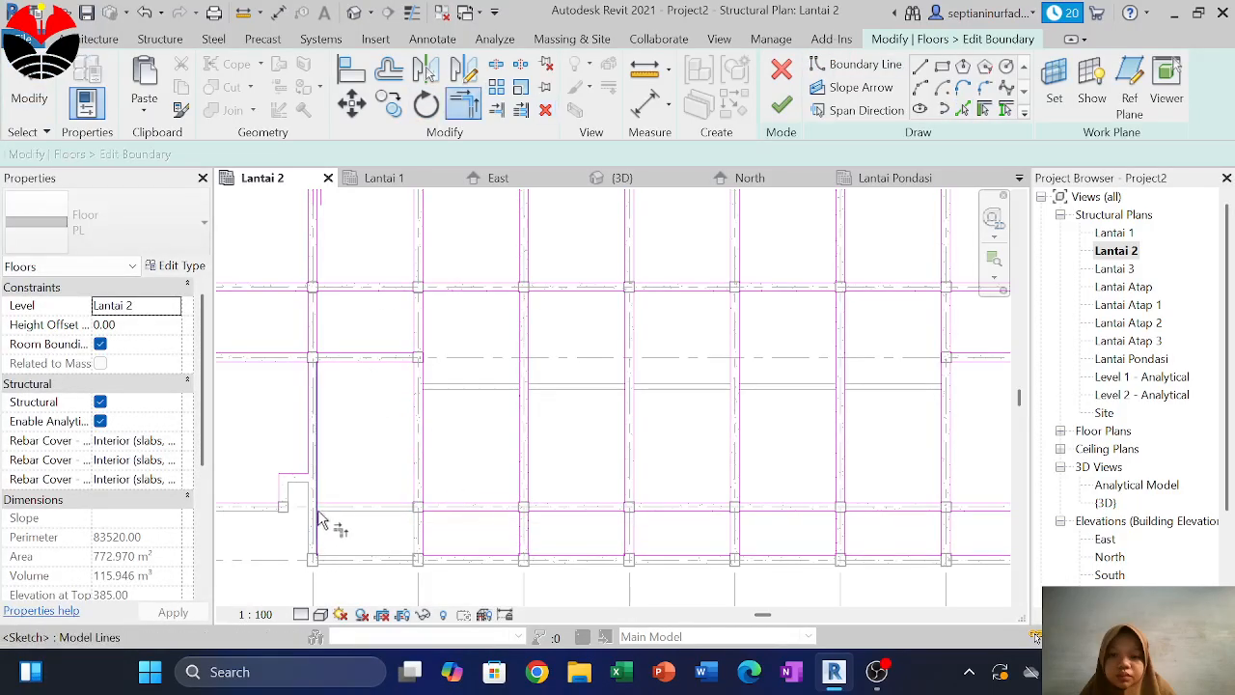
left_click(319, 427)
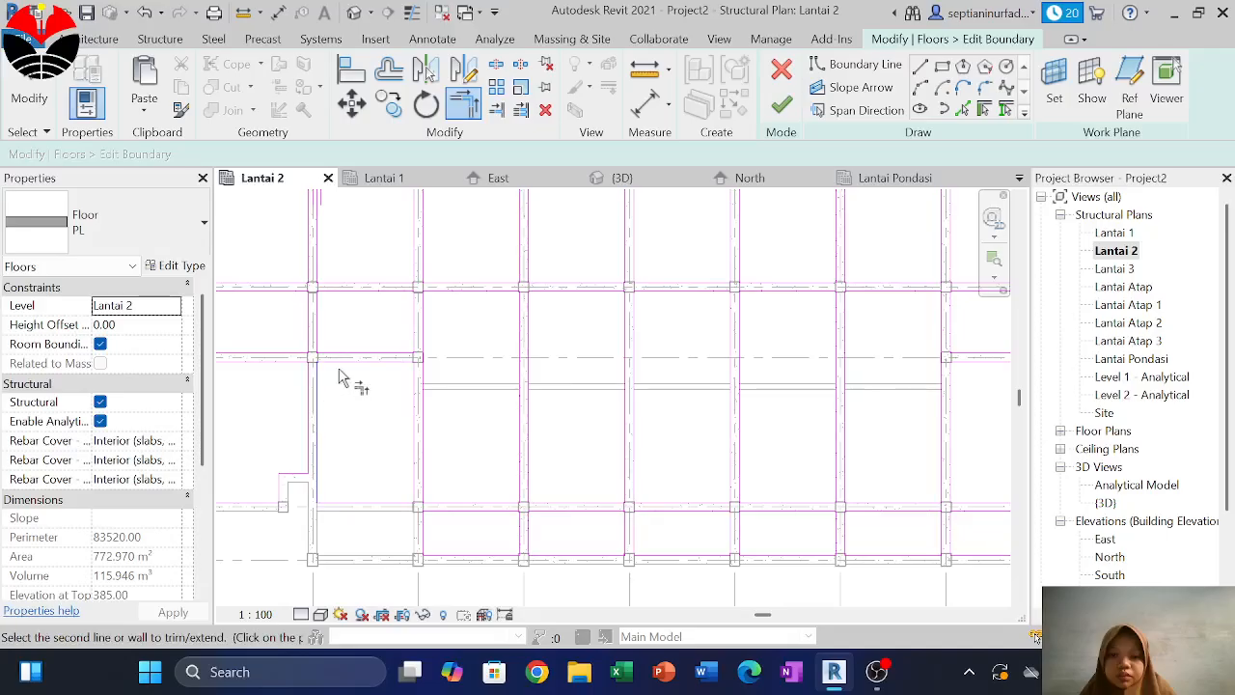
left_click(414, 392)
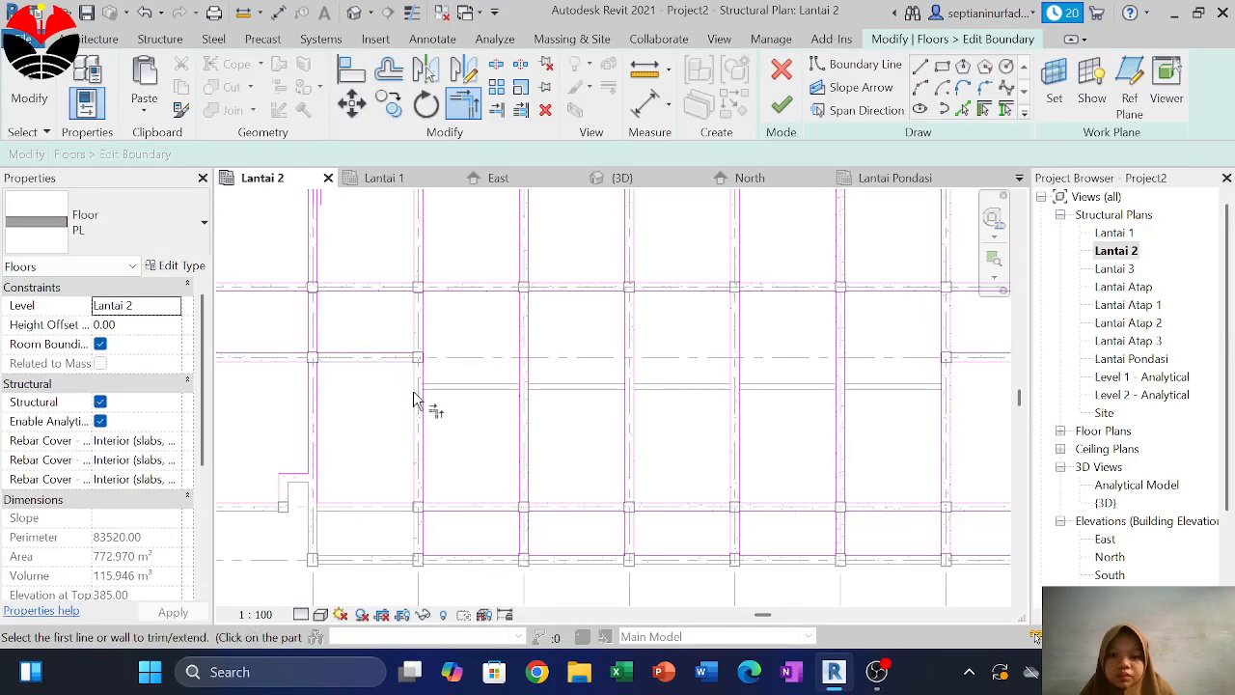
left_click(414, 489)
left_click(406, 507)
Delete all four boundary lines of the P–Q bay between grids 3 and 1 on Lantai 2
middle_click_drag(395, 427, 393, 503)
scroll(385, 487, "down", 2)
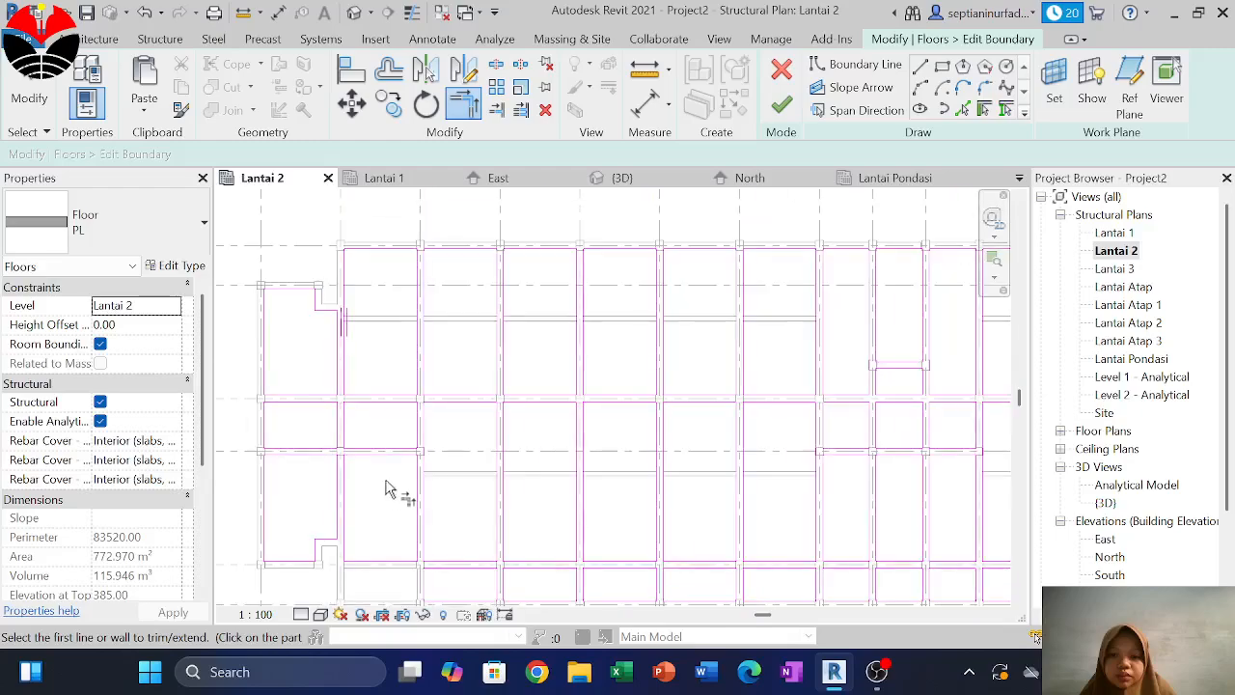
middle_click_drag(468, 397, 350, 403)
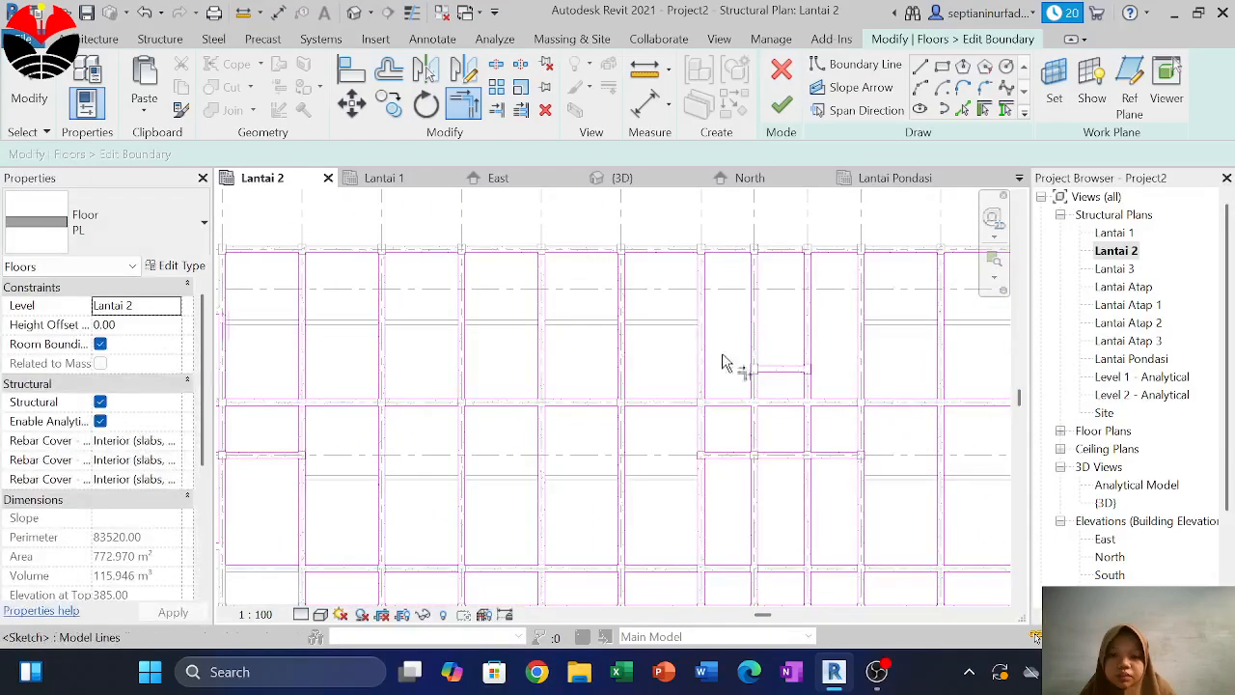
mouse_move(442, 475)
middle_mouse_down()
mouse_move(490, 427)
mouse_move(367, 432)
middle_mouse_up()
scroll(381, 431, "down", 1)
middle_click_drag(841, 436, 633, 431)
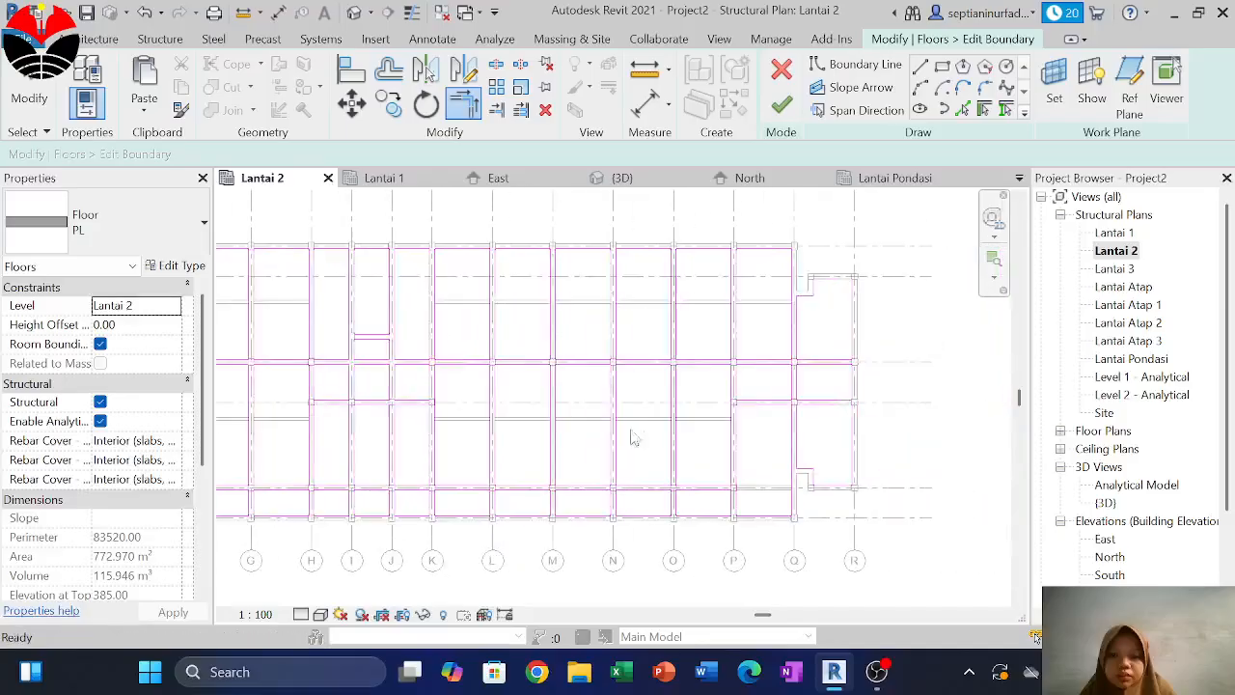
key("d")
key("e")
scroll(803, 477, "up", 2)
left_click_drag(800, 548, 734, 518)
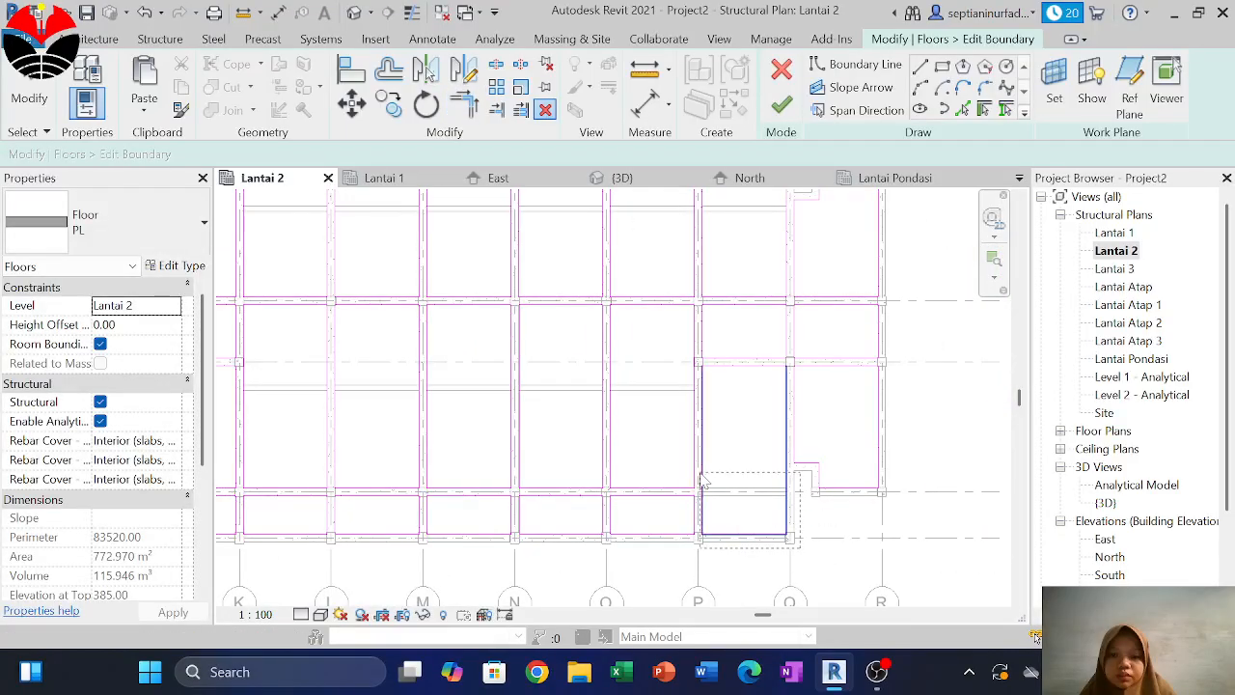
left_click_drag(701, 474, 700, 470)
key("Delete")
left_click(733, 367)
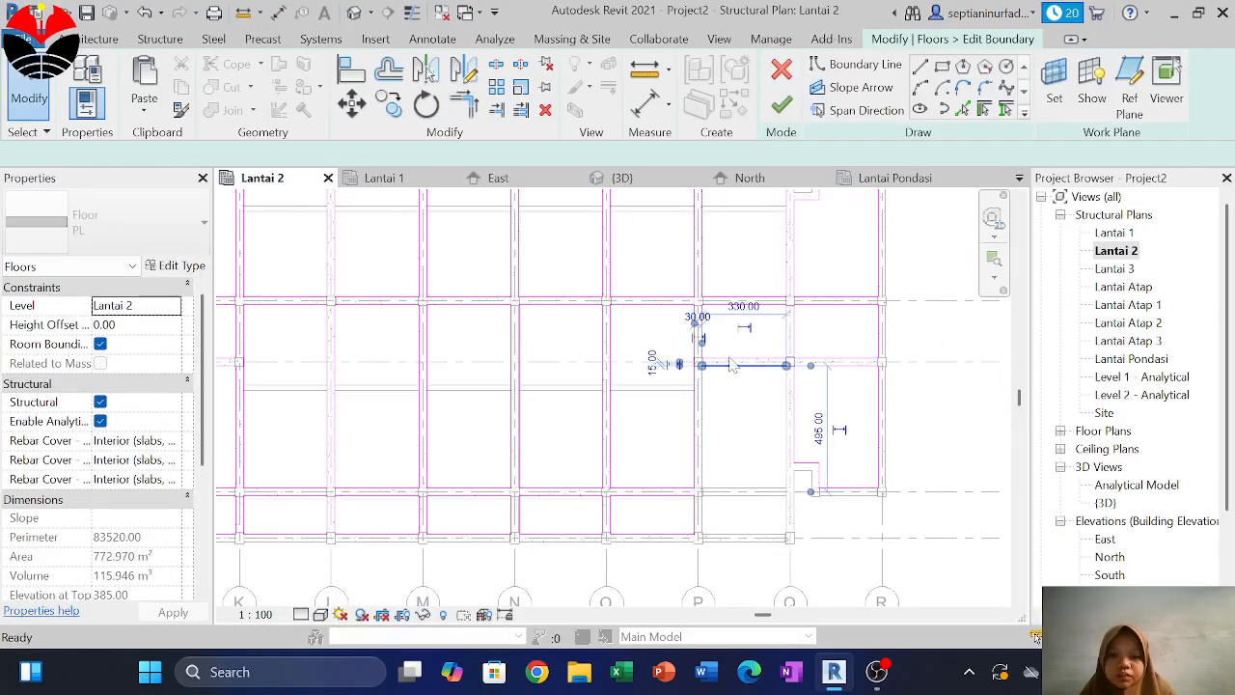
key("Delete")
middle_click_drag(769, 382, 763, 493)
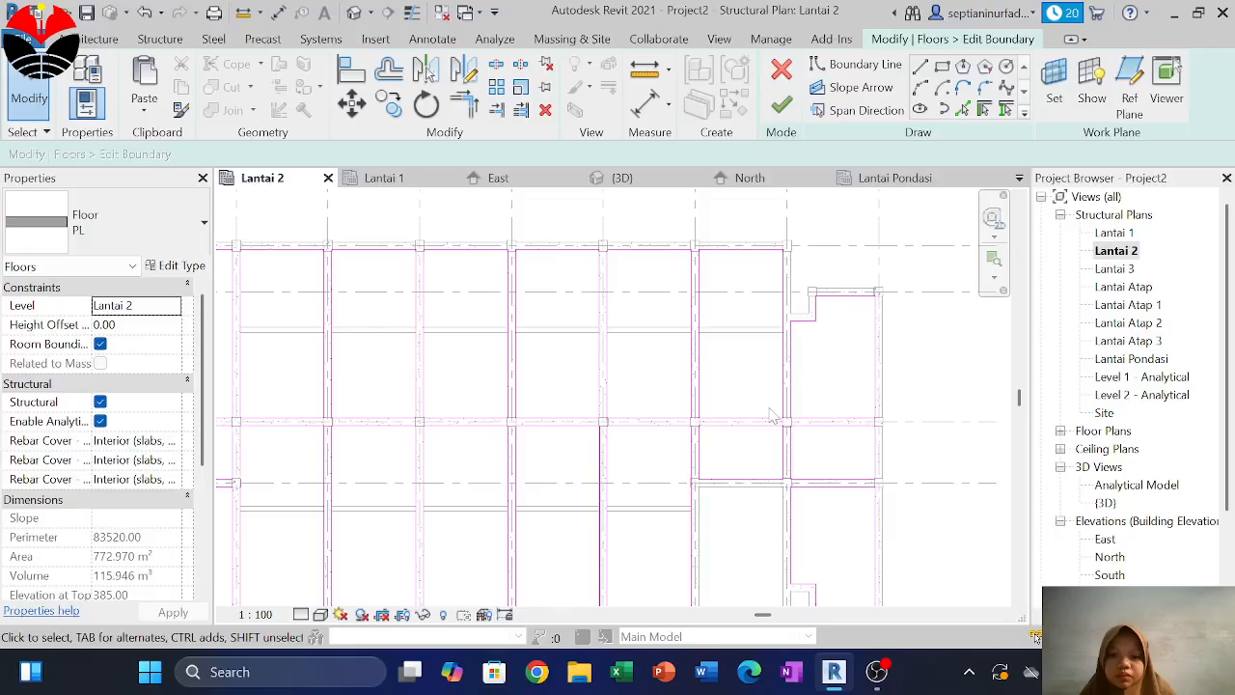
scroll(777, 420, "up", 2)
scroll(791, 428, "down", 2)
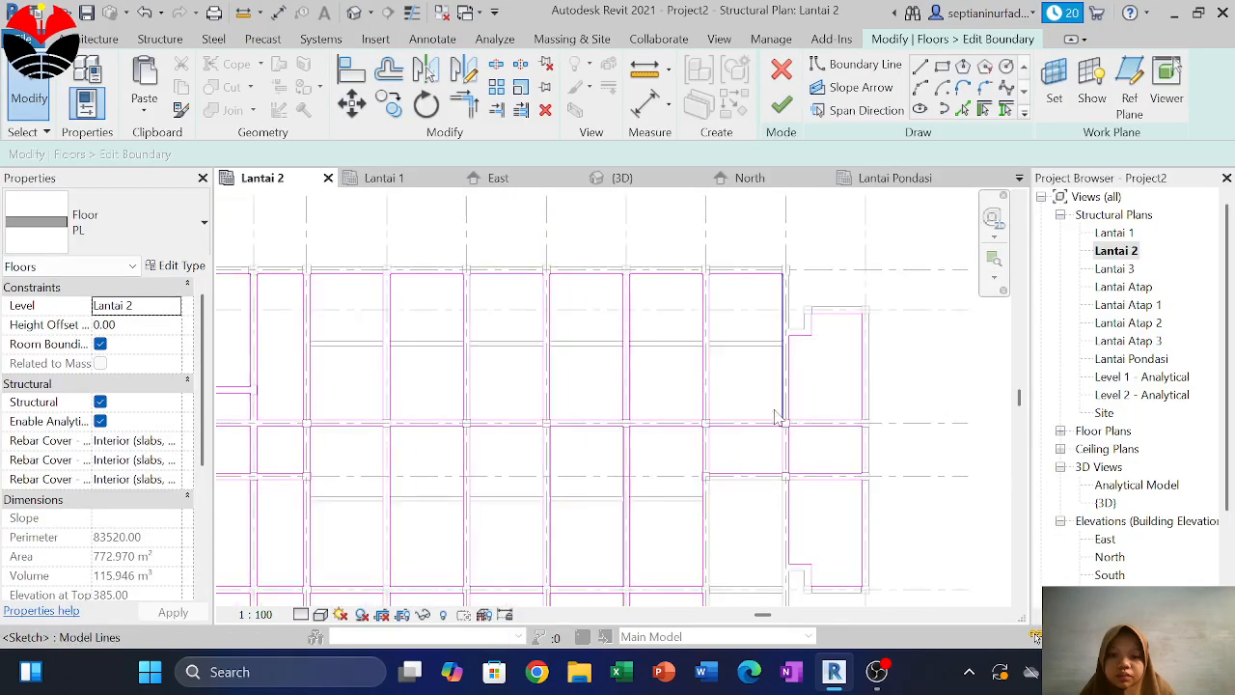
Move the P–Q bay's boundary line from grid 6 to the intermediate beam below grid 5, and undo a trial shift of its endpoint at grid Q
left_click(743, 273)
left_click_drag(744, 273, 754, 345)
scroll(754, 356, "up", 3)
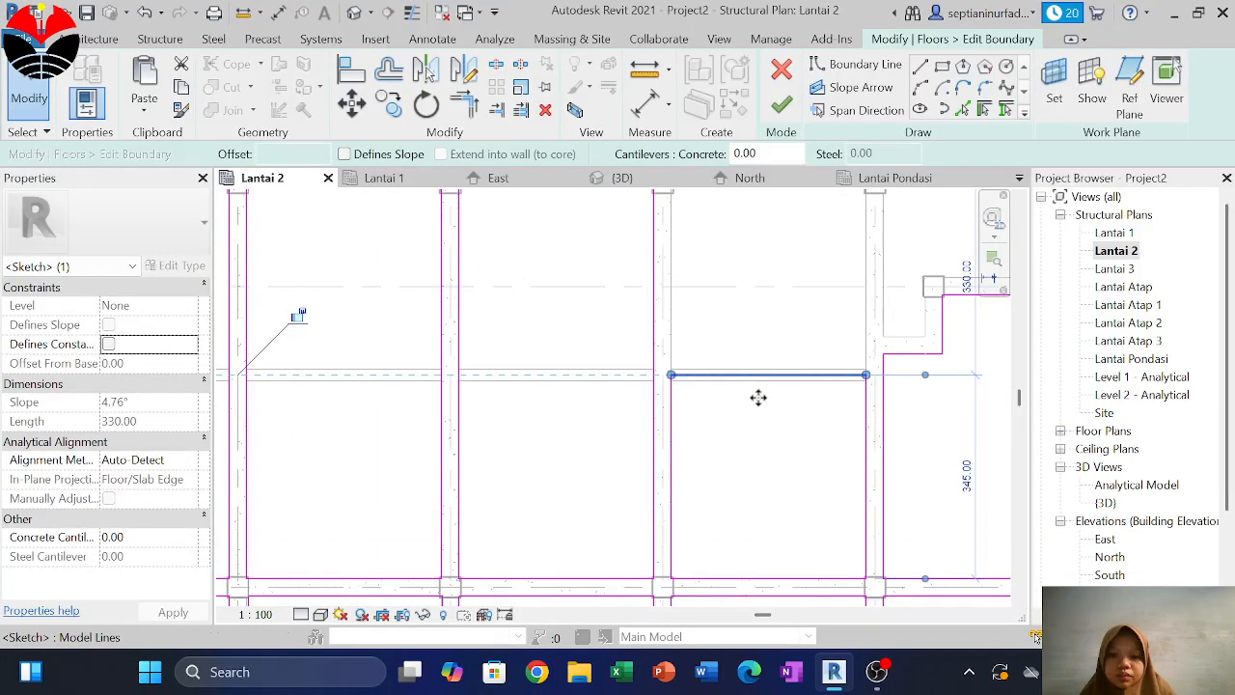
scroll(869, 378, "up", 4)
left_click_drag(866, 378, 866, 393)
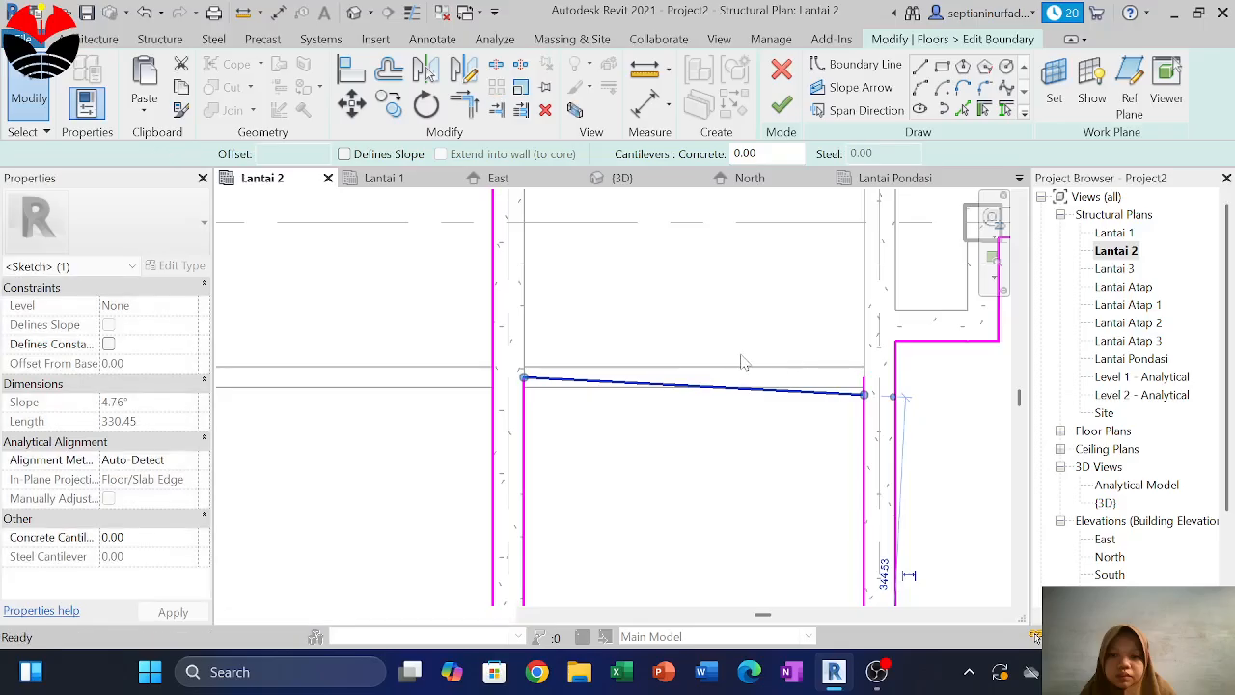
key("ctrl+z")
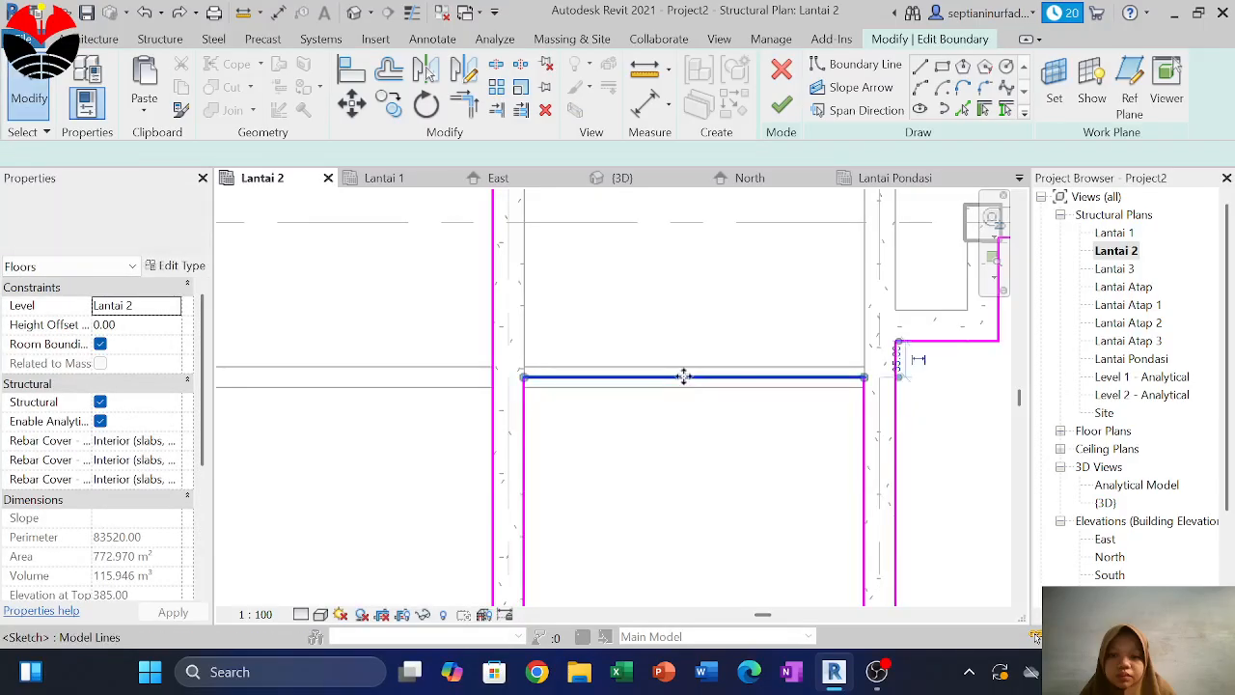
Try to pull the moved P–Q boundary line's endpoint at grid P onto the intermediate beam's lower edge
left_click(687, 378)
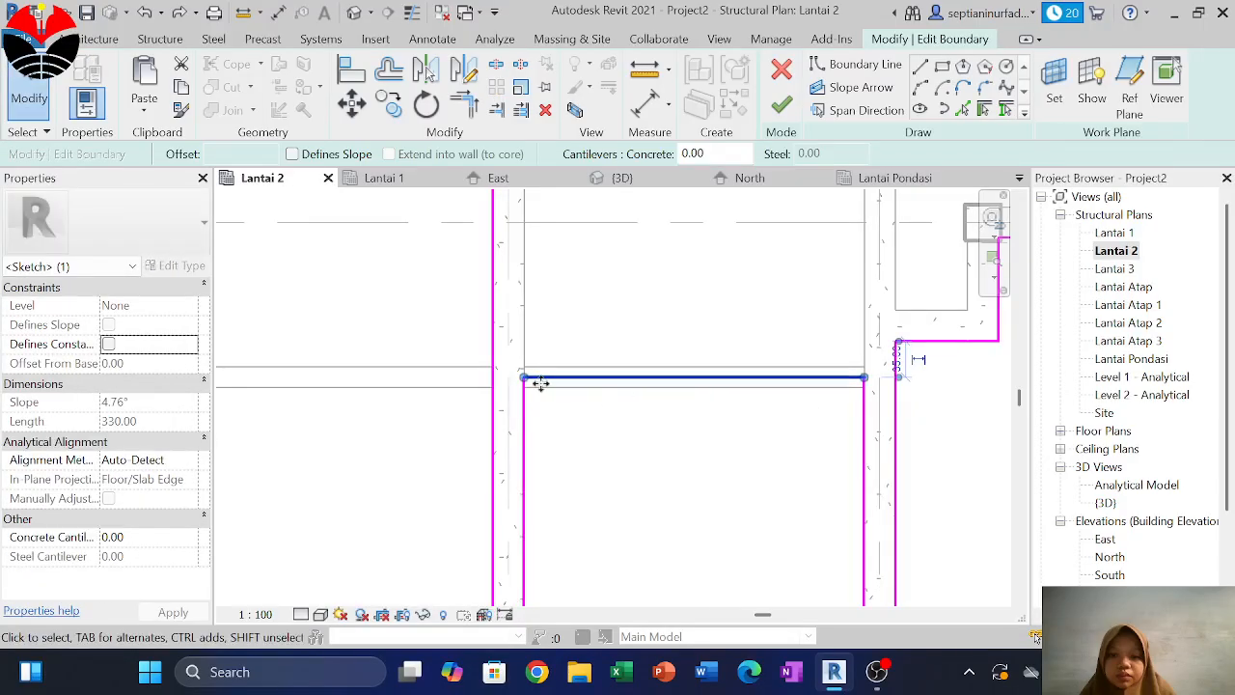
scroll(531, 378, "up", 3)
left_click_drag(514, 378, 514, 396)
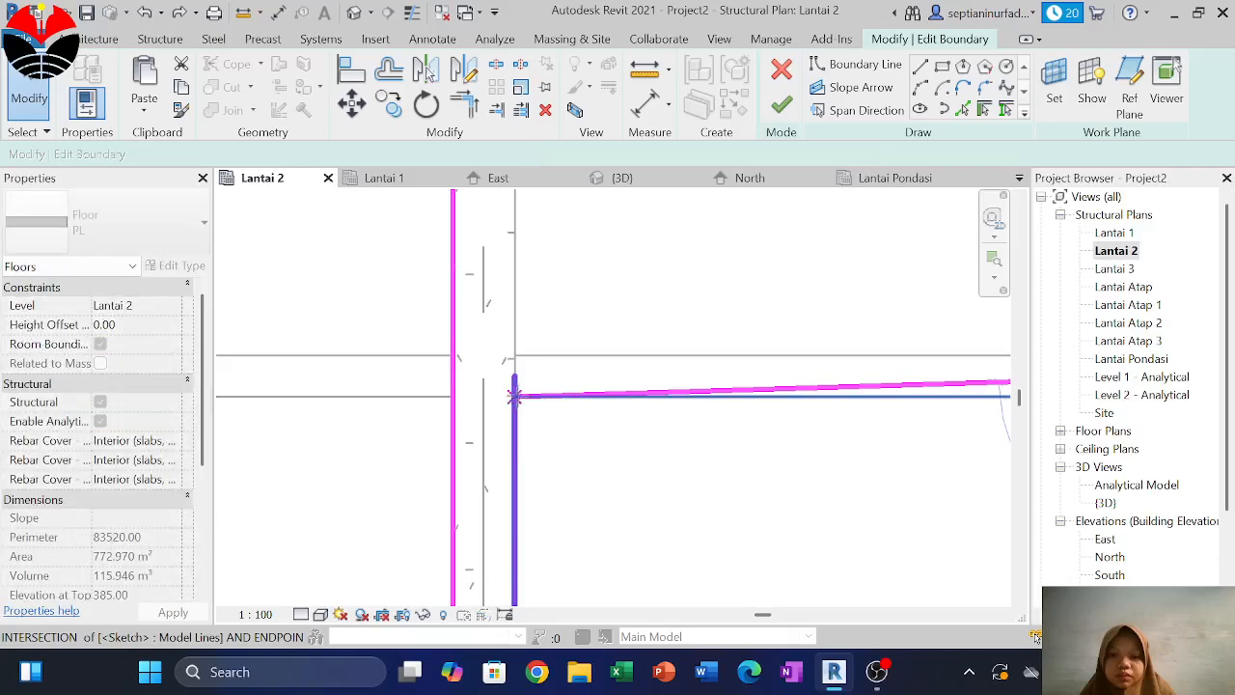
left_click(594, 358)
scroll(594, 360, "down", 7)
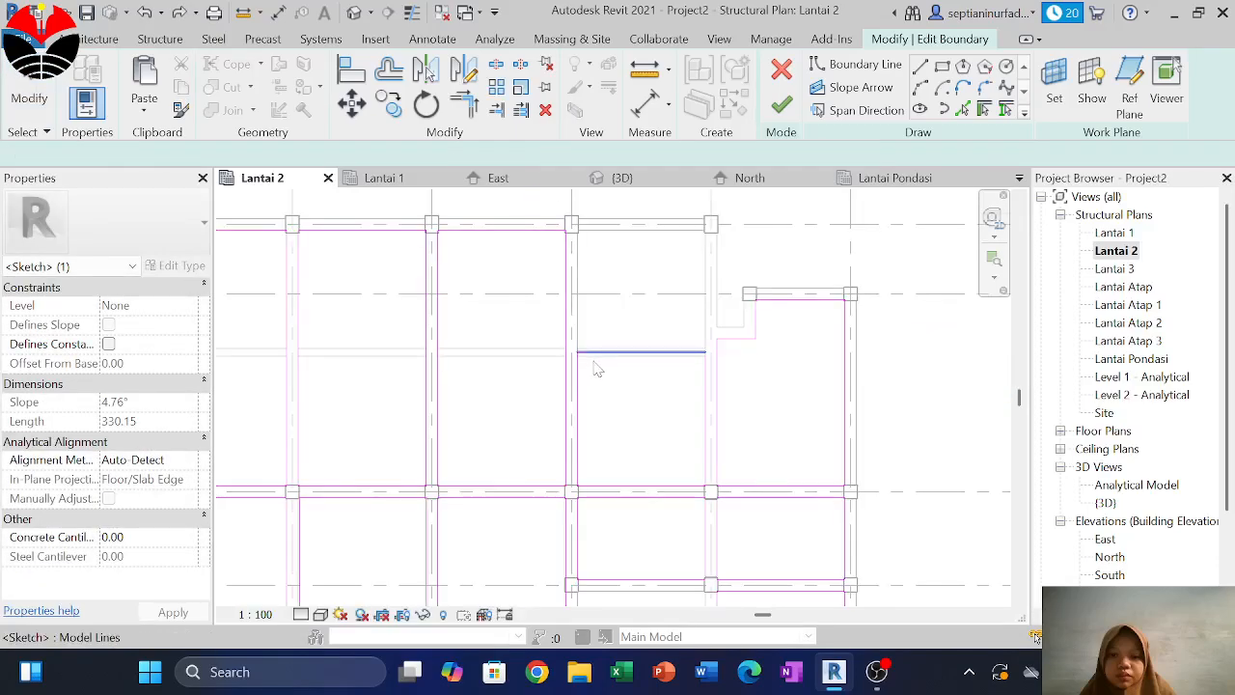
scroll(631, 401, "up", 2)
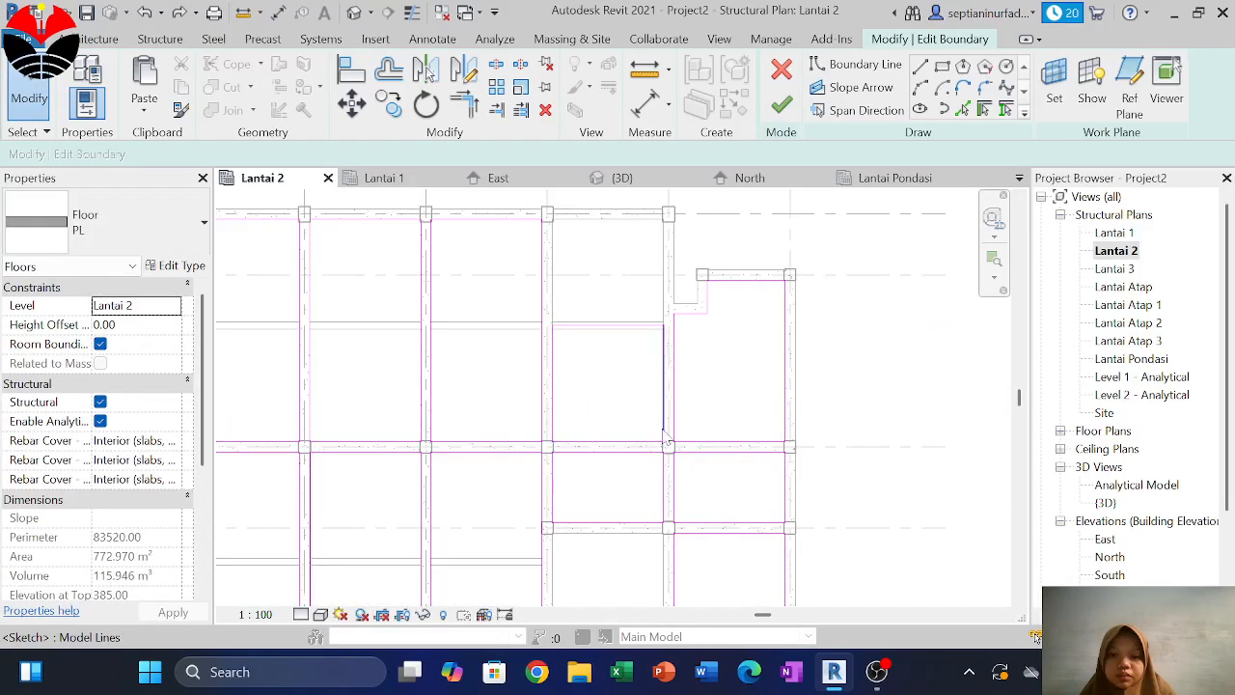
scroll(643, 358, "down", 2)
Delete the boundary lines of the bays from grid K to grid Q between grids 6 and 4
middle_click_drag(510, 265, 693, 282)
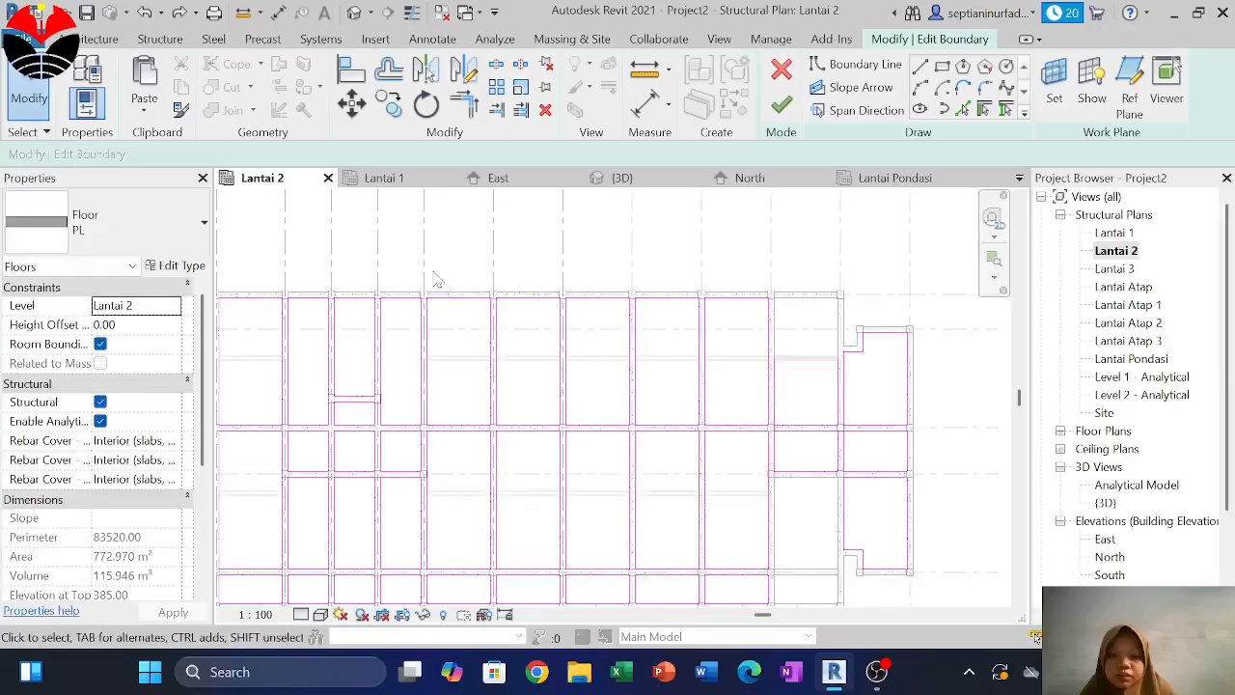
mouse_move(433, 273)
left_mouse_down()
mouse_move(672, 423)
mouse_move(784, 442)
mouse_move(837, 429)
left_mouse_up()
key("Escape")
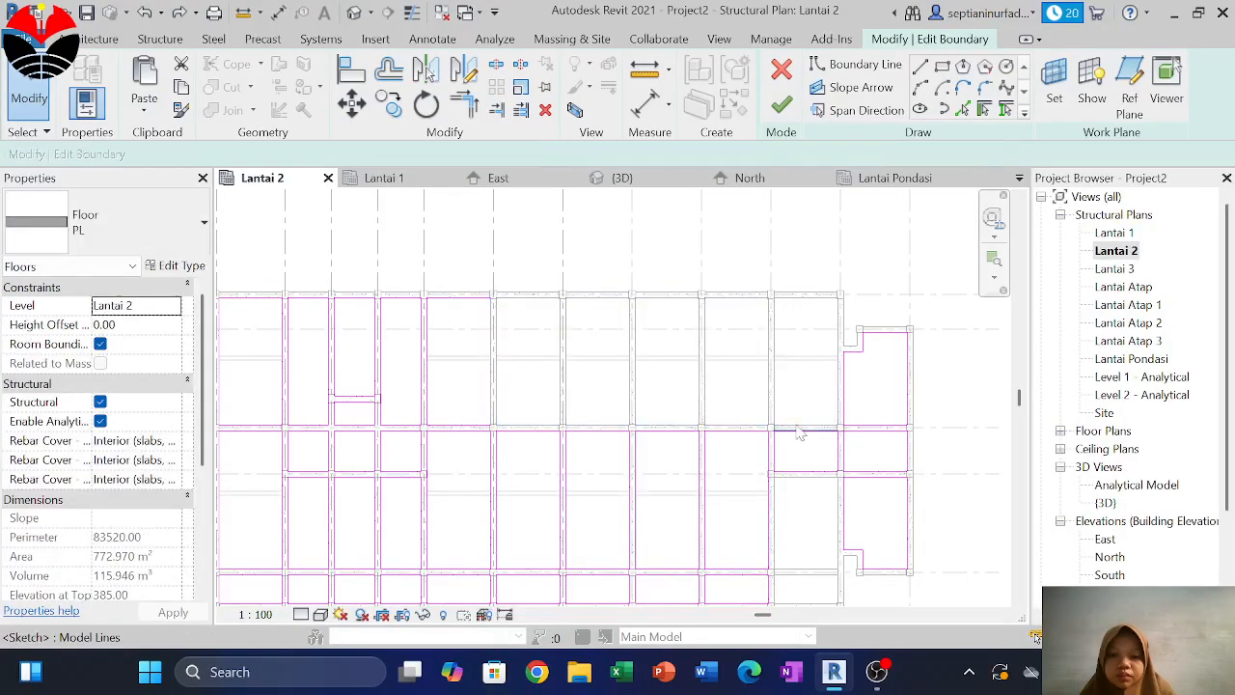
left_click(436, 426)
key("Delete")
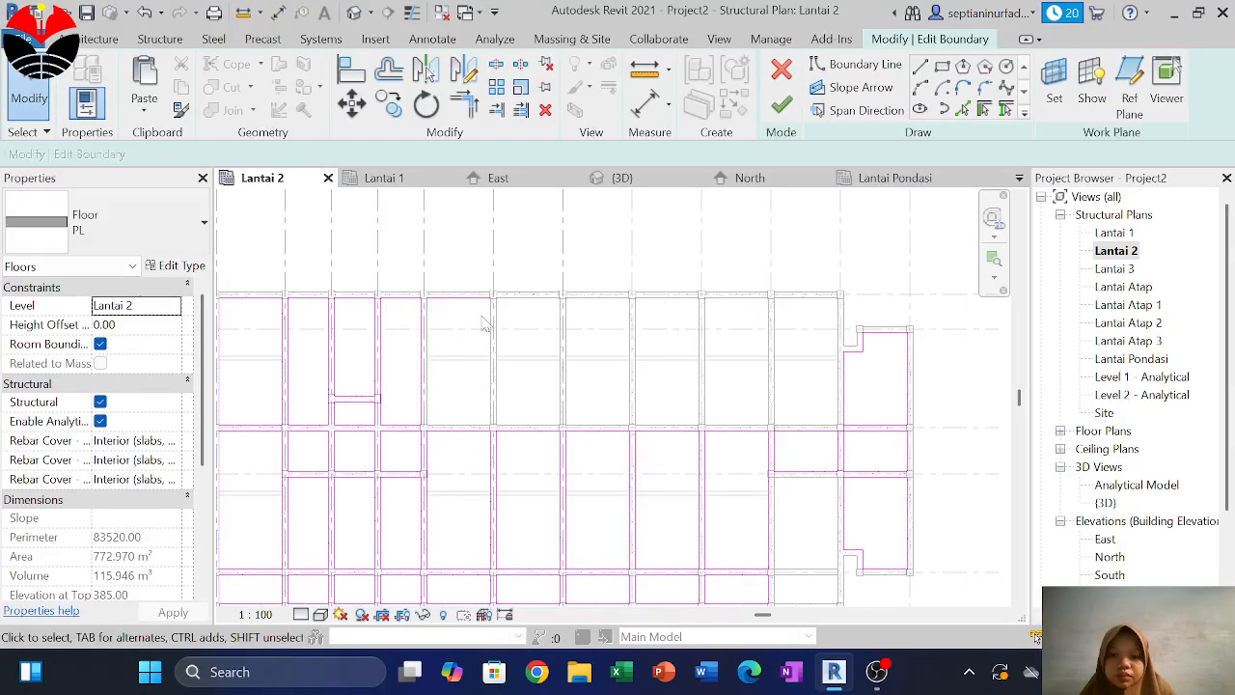
Delete the boundary lines of the bays from grid B to grid H between grids 6 and 4
middle_click_drag(509, 284, 888, 368)
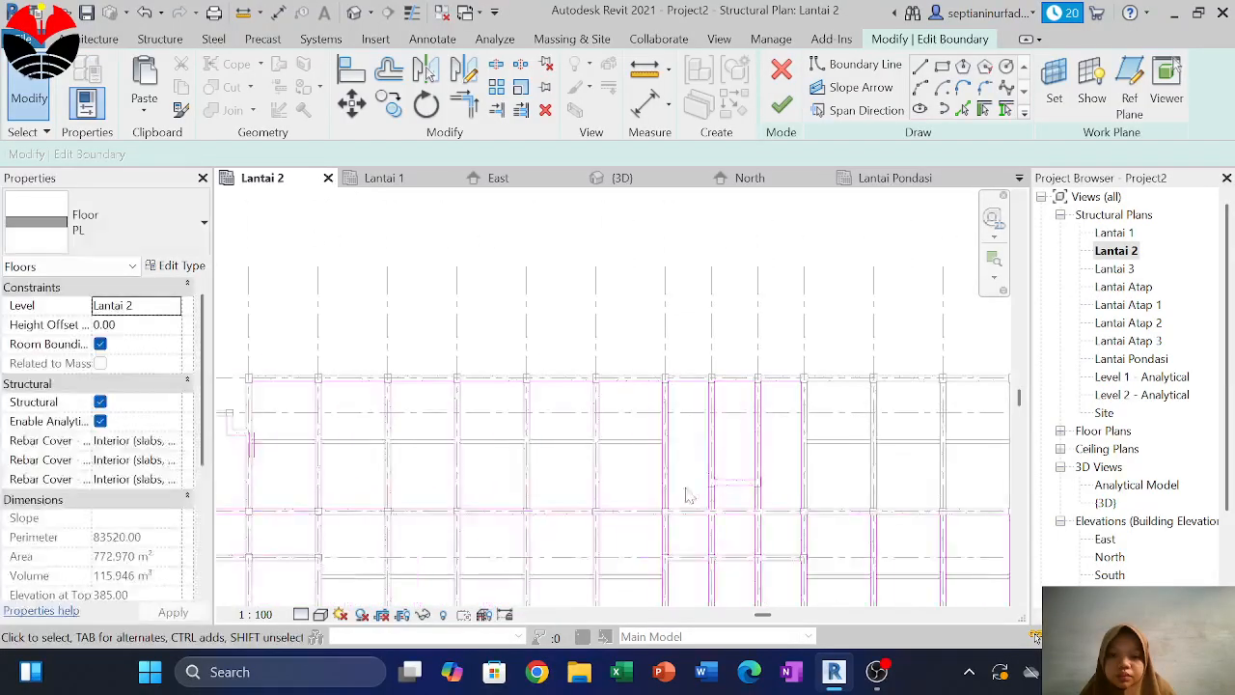
middle_click_drag(636, 358, 738, 337)
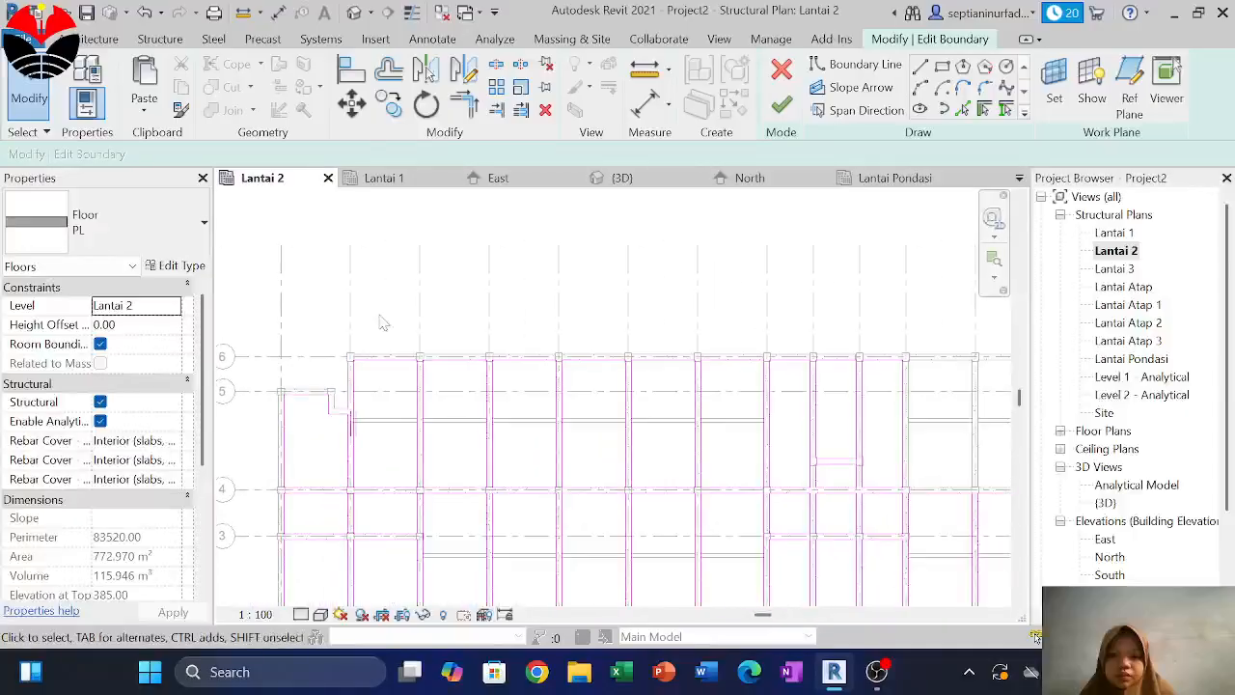
mouse_move(345, 333)
left_mouse_down()
mouse_move(593, 440)
mouse_move(537, 386)
mouse_move(356, 360)
mouse_move(508, 421)
left_mouse_up()
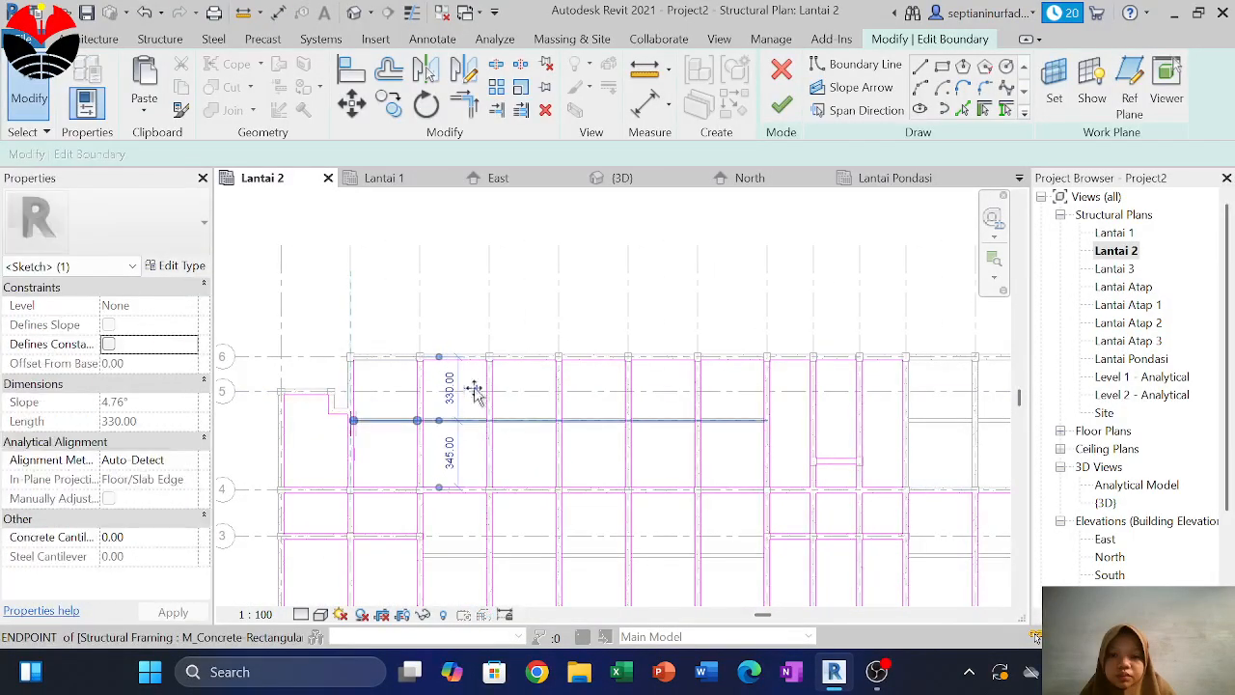
left_click_drag(377, 326, 769, 500)
key("Delete")
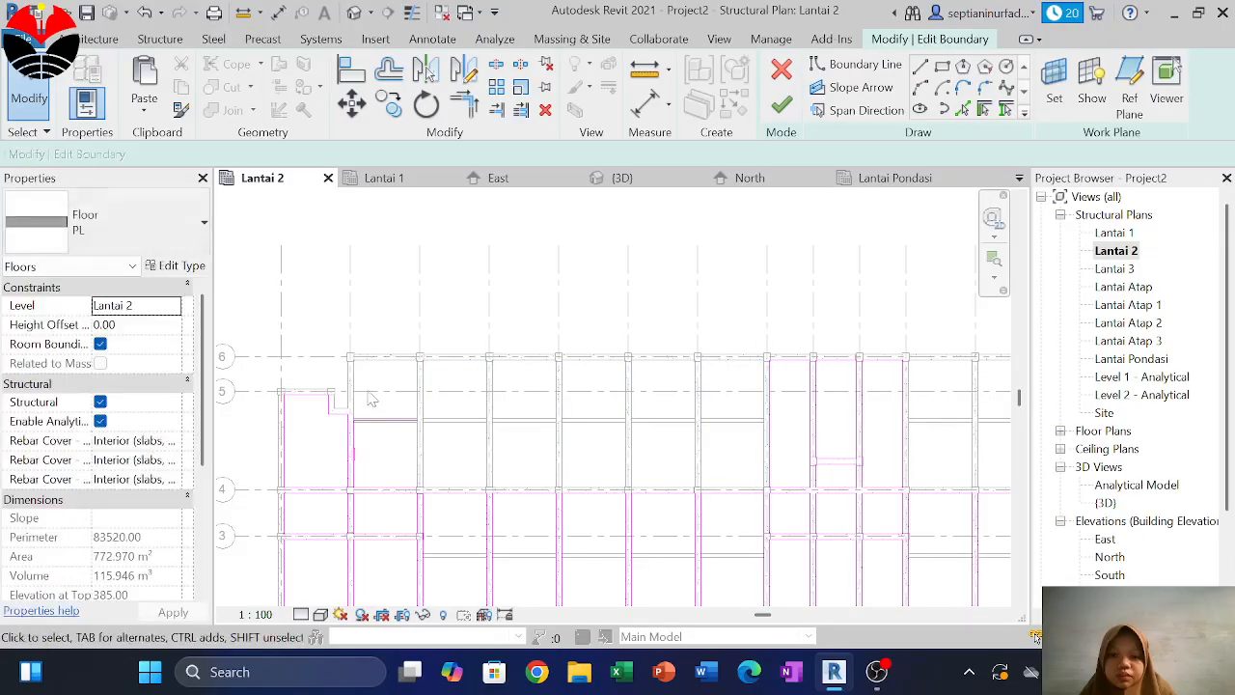
Delete the leftover boundary lines of the B–C bay along grids 4 and B and at the intermediate beam
left_click(400, 483)
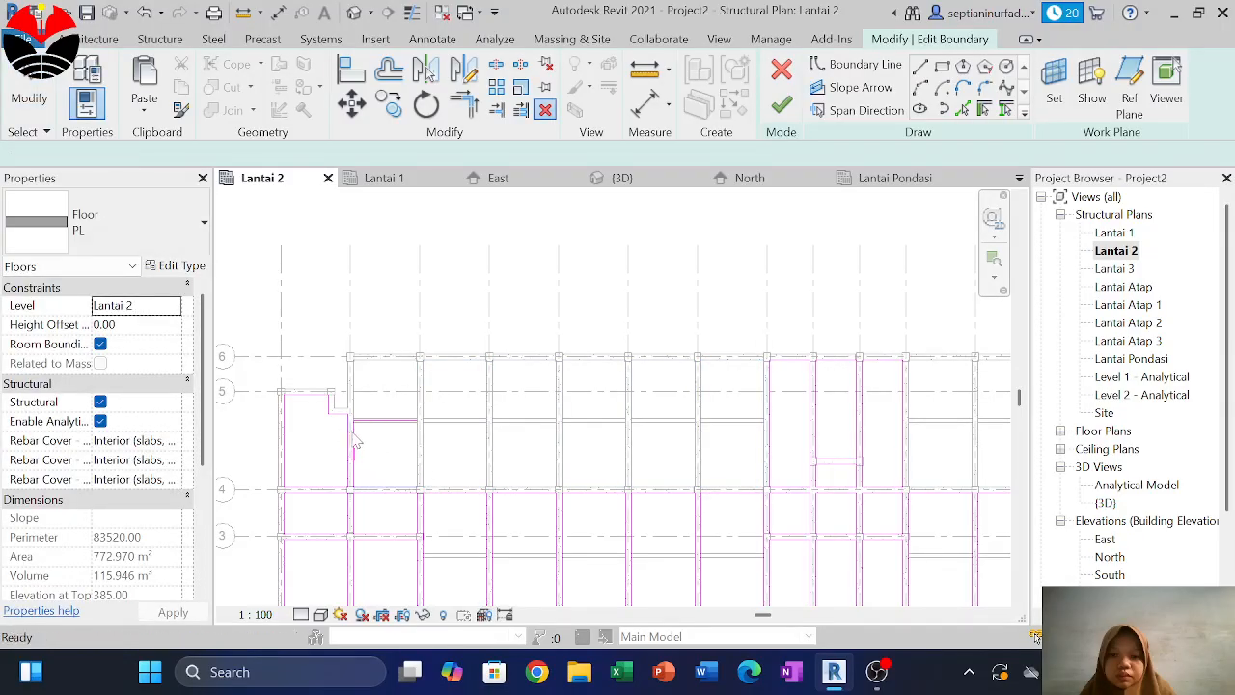
left_click(354, 444)
left_click(381, 424)
key("Escape")
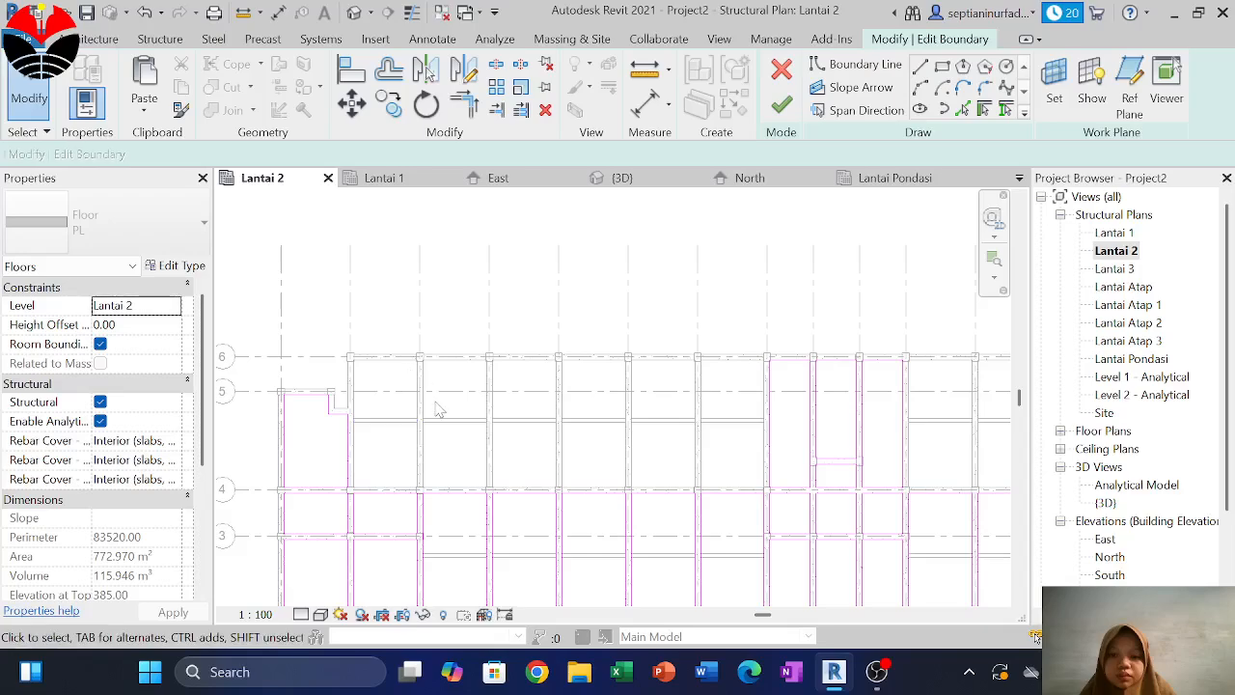
Delete the boundary lines of the five bays from grid C to grid H between grids 4 and 2
middle_click_drag(435, 343, 433, 283)
scroll(431, 276, "down", 1)
middle_click_drag(496, 416, 276, 393)
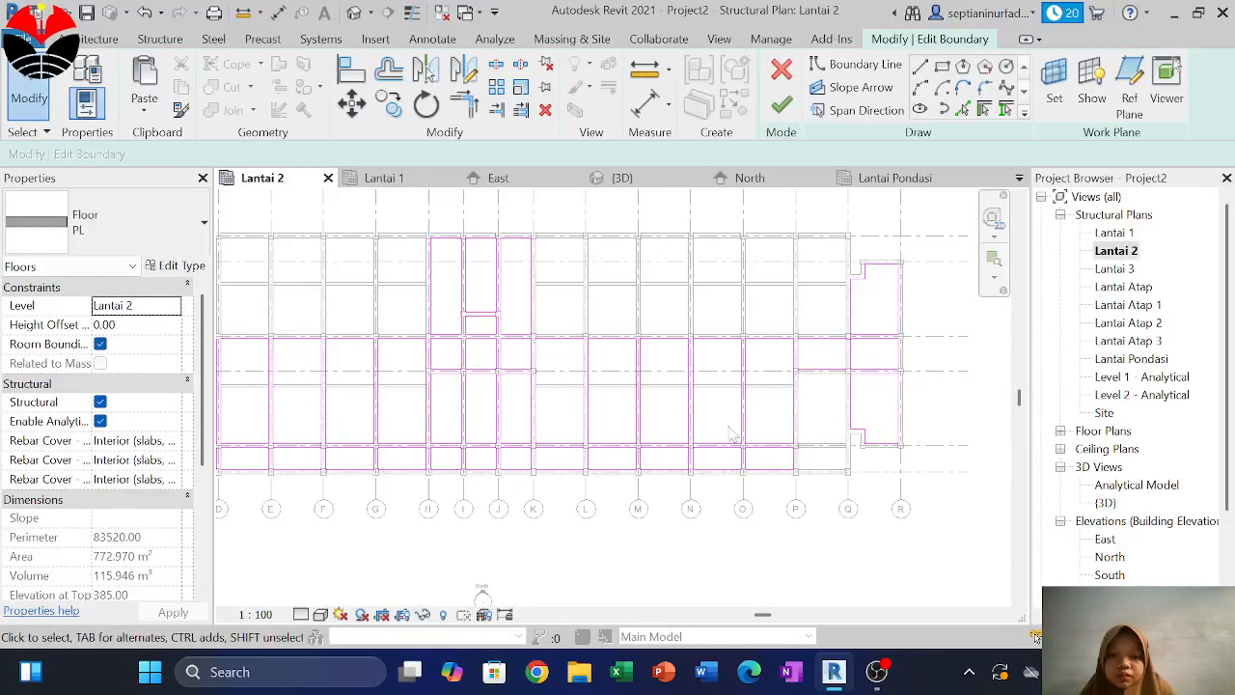
middle_click_drag(602, 381, 882, 439)
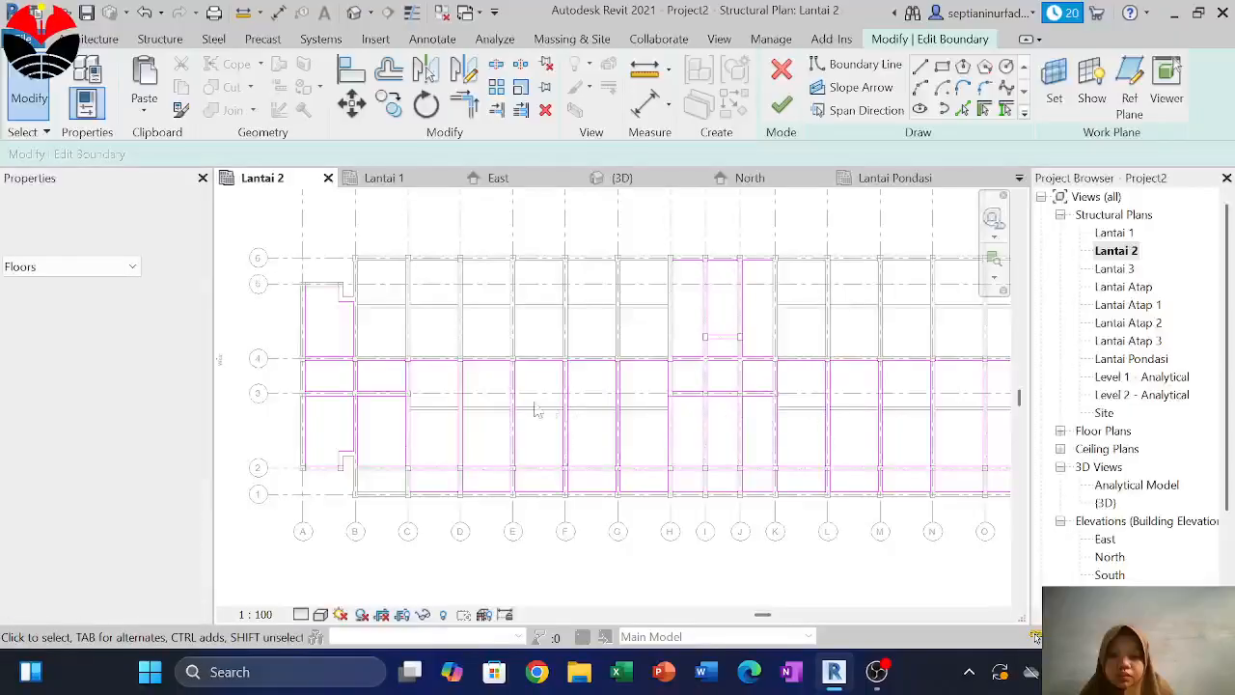
scroll(415, 366, "up", 3)
left_click_drag(401, 357, 845, 534)
scroll(700, 531, "down", 3)
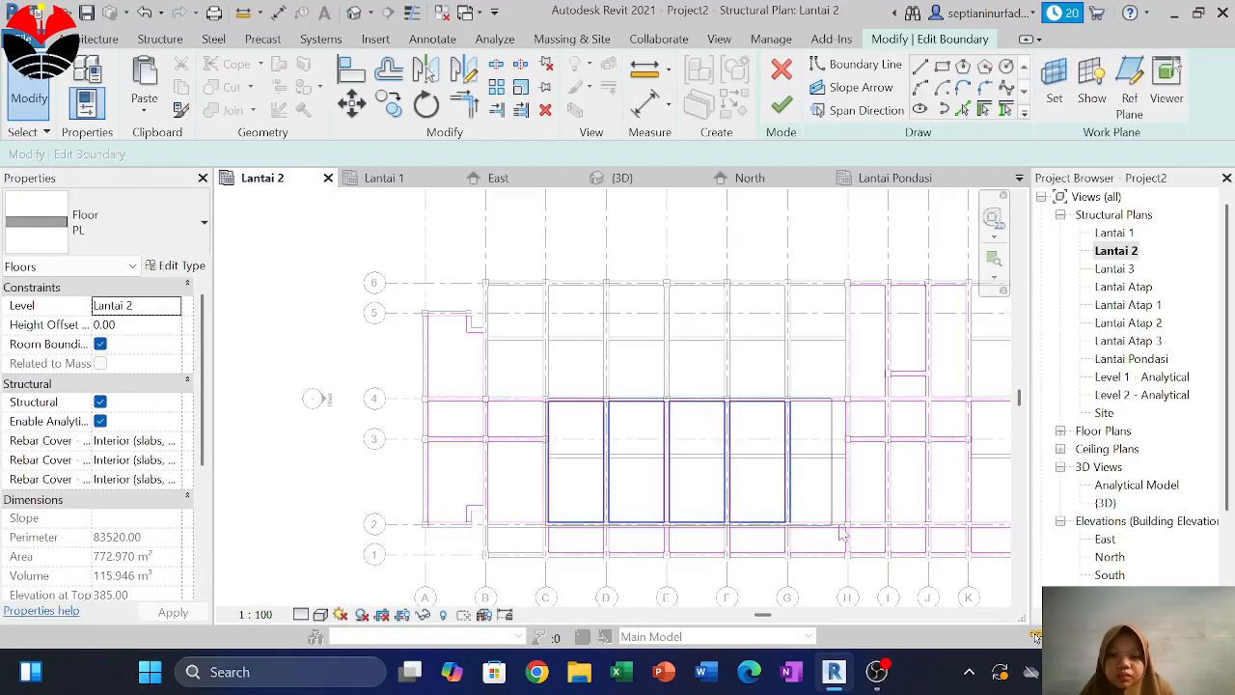
scroll(845, 533, "up", 2)
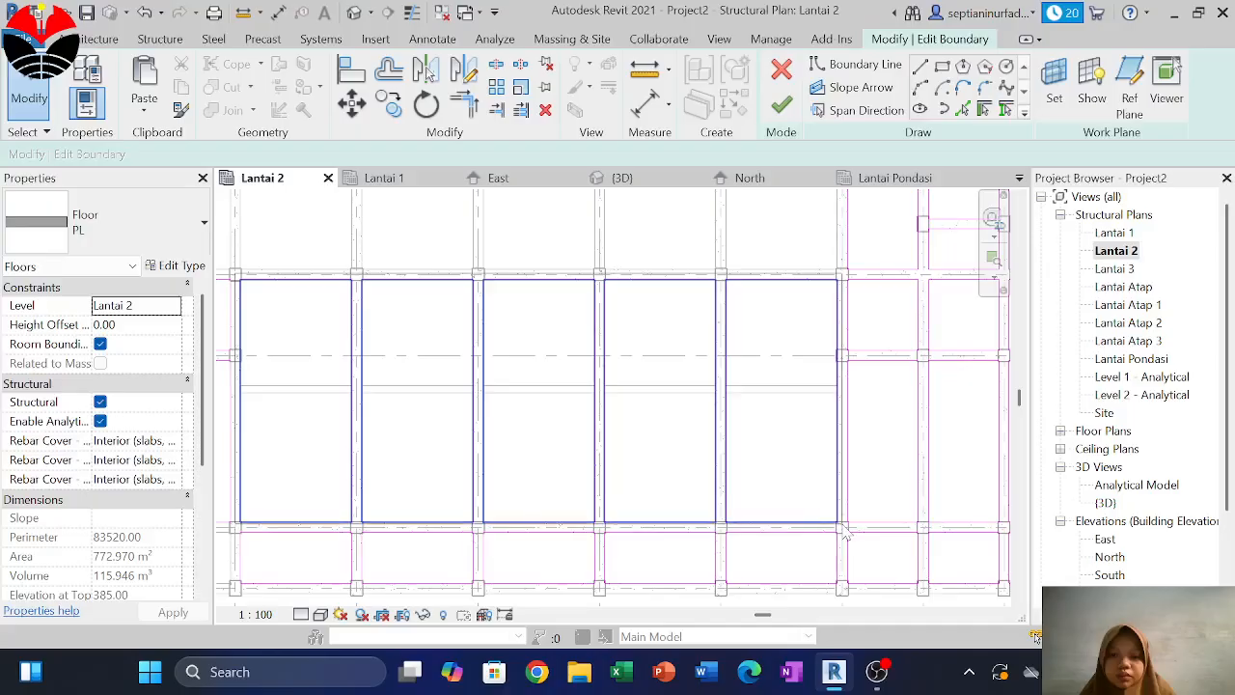
key("Delete")
Delete the boundary lines of the K–P bays between grids 4 and 2 and of the P–Q bay between grids 4 and 3
scroll(632, 439, "down", 4)
scroll(653, 402, "up", 1)
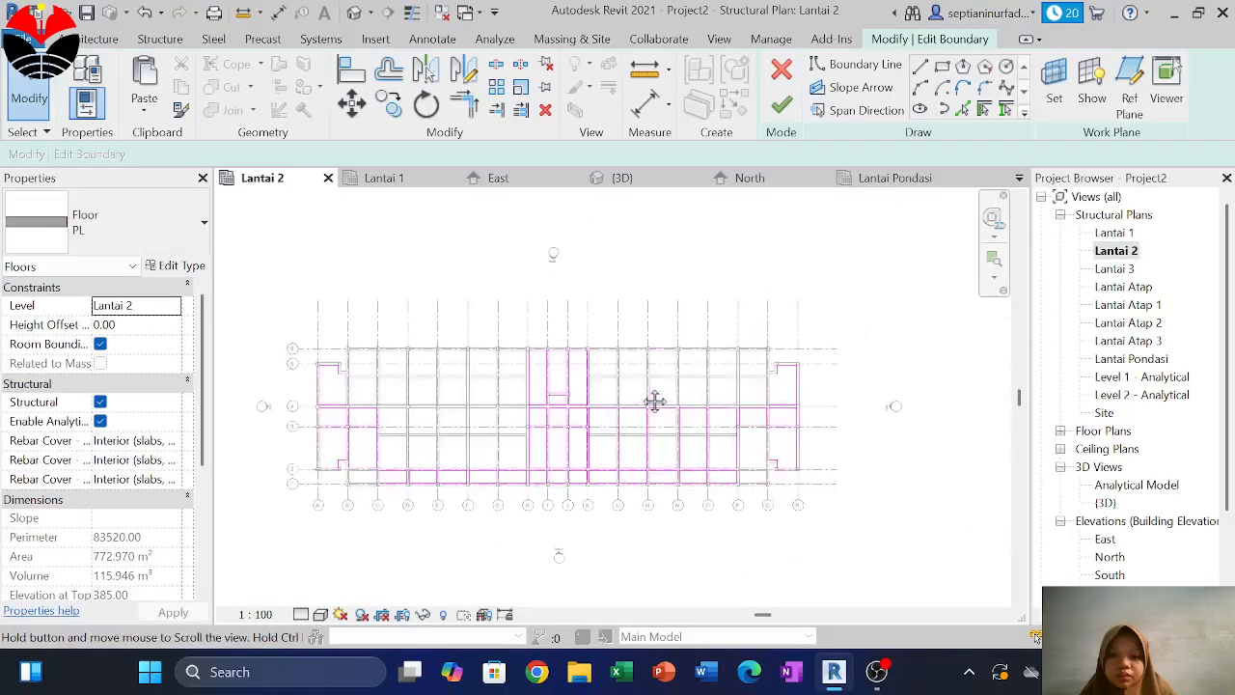
scroll(725, 483, "up", 3)
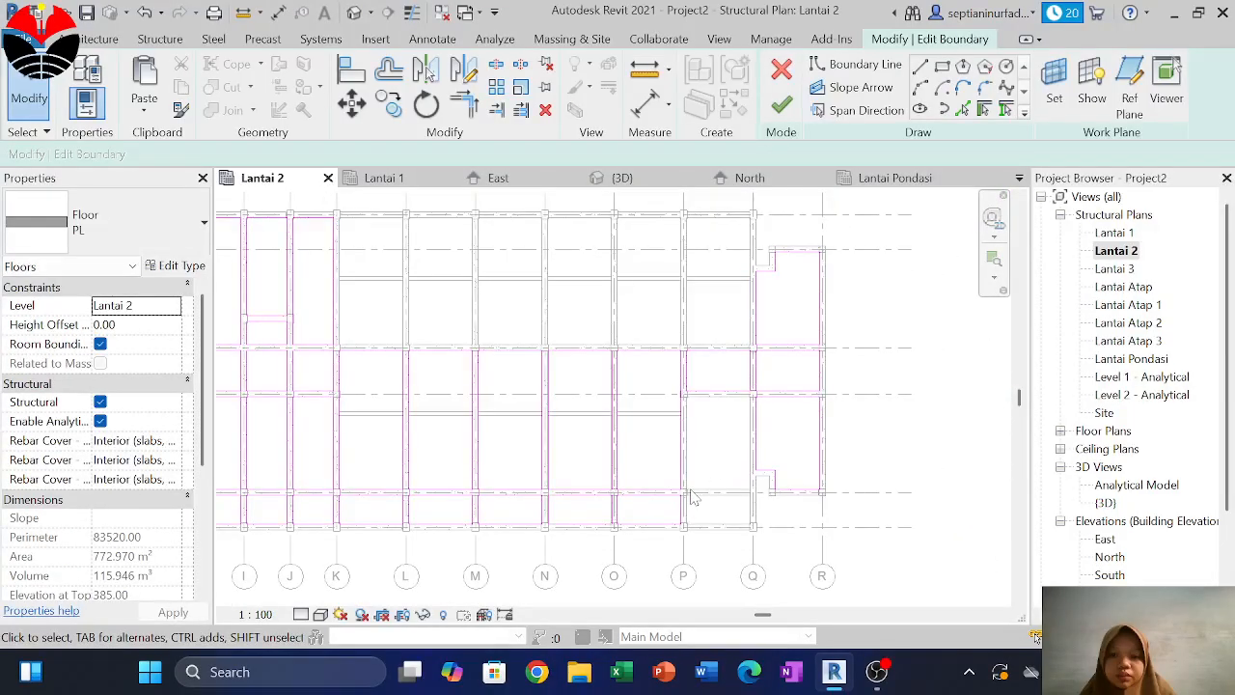
left_click_drag(689, 492, 483, 383)
mouse_move(349, 360)
left_mouse_down()
mouse_move(340, 355)
mouse_move(347, 361)
left_mouse_up()
key("Delete")
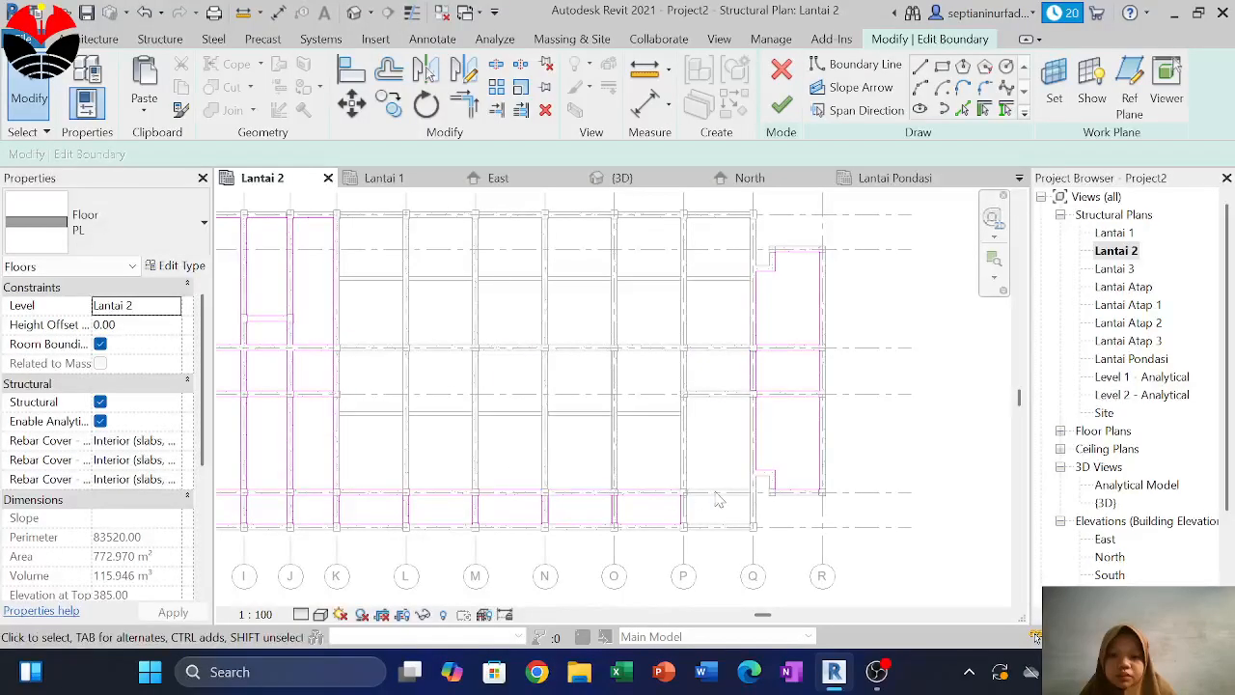
left_click_drag(712, 484, 637, 487)
left_click_drag(376, 428, 376, 428)
key("Delete")
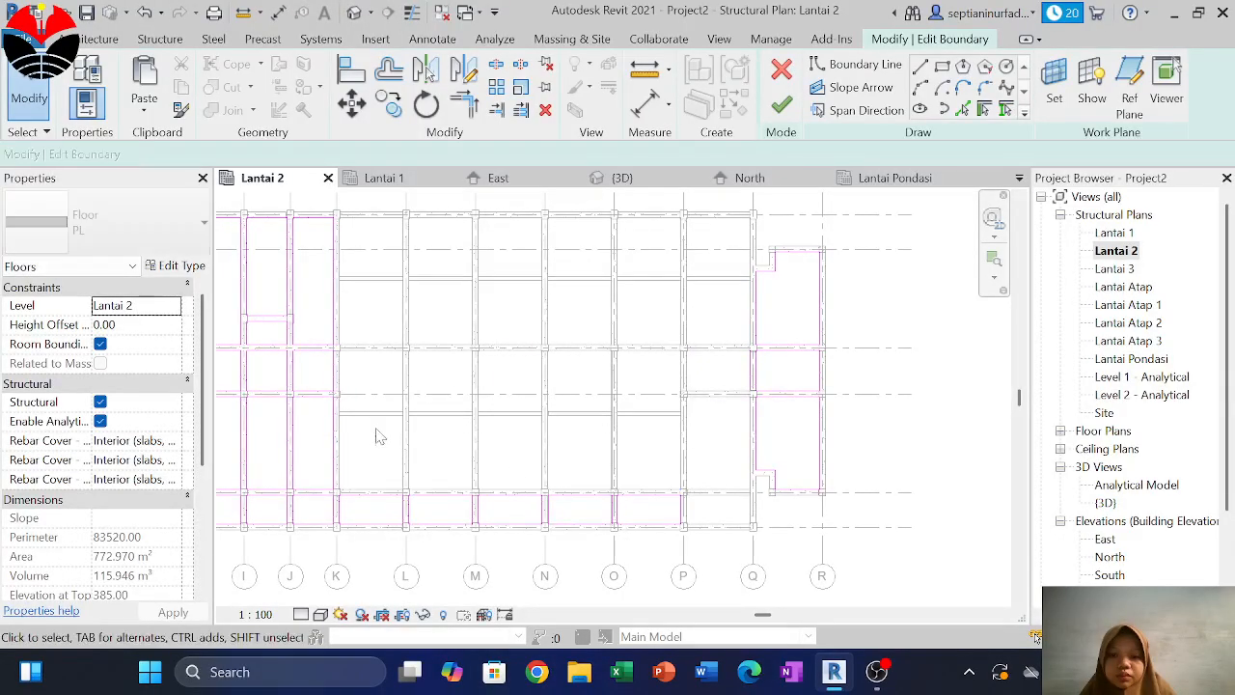
Pick the inner beam edges around the B–C bay between grid 6 and the intermediate beam and trim them into a closed boundary
middle_click_drag(376, 429, 628, 434)
scroll(625, 435, "down", 2)
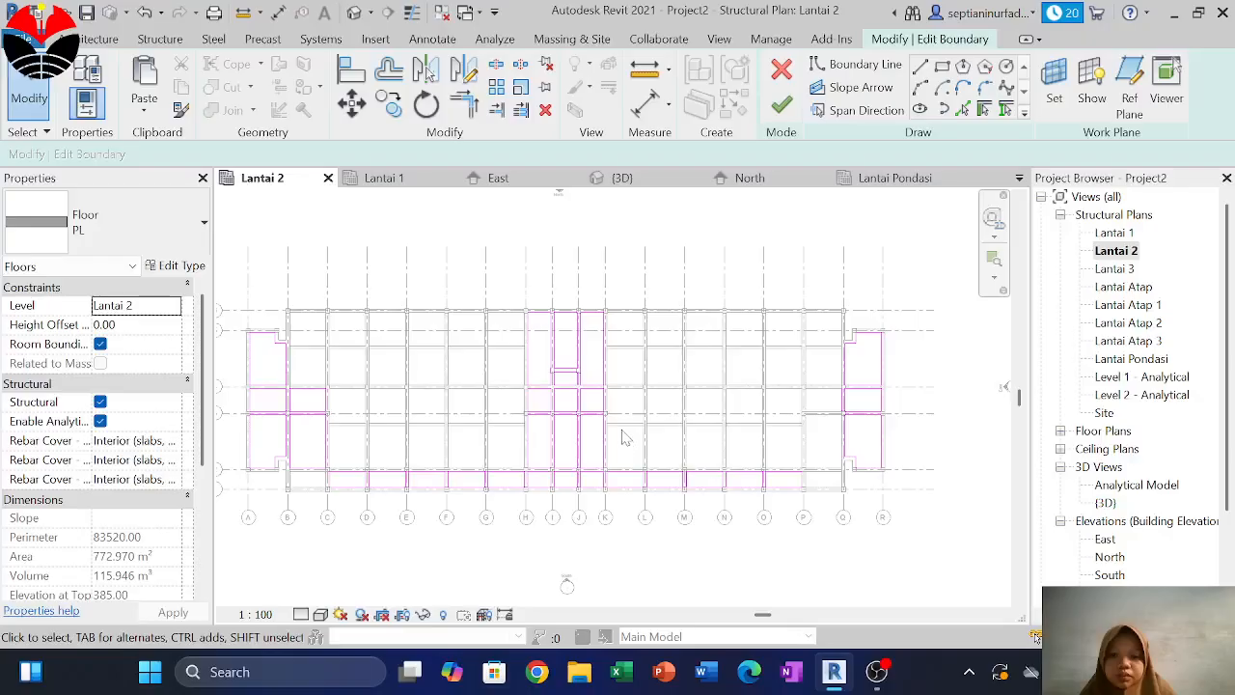
middle_click_drag(546, 433, 648, 469)
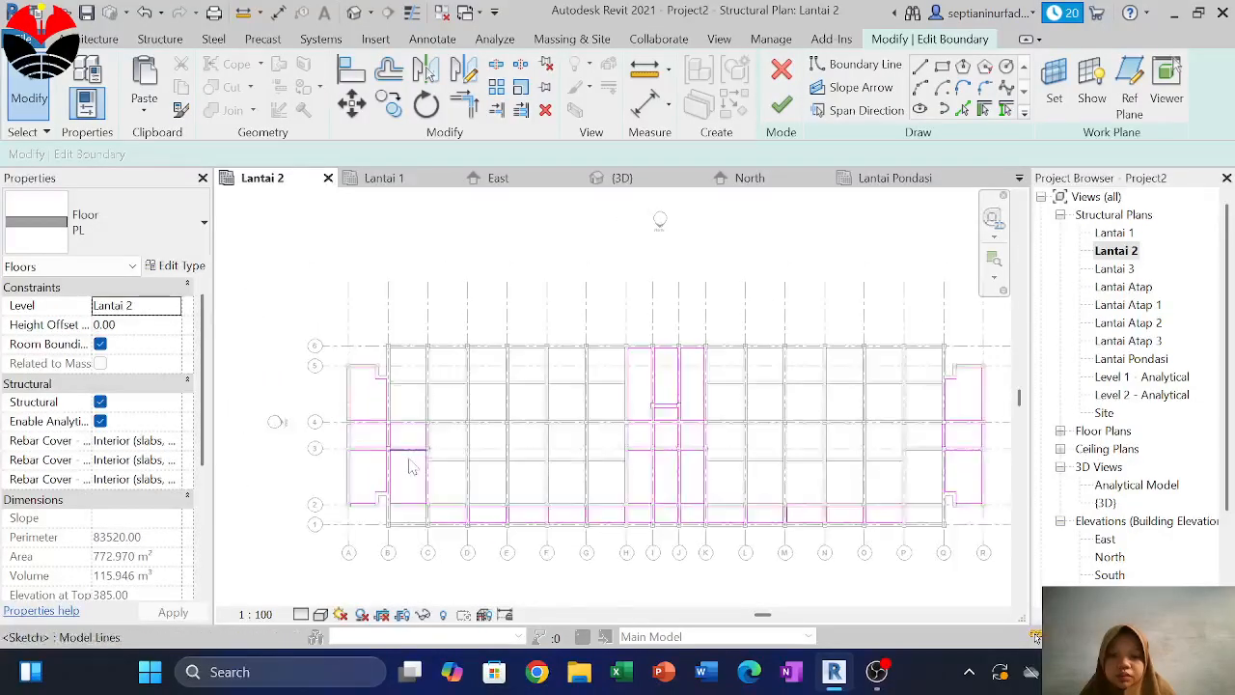
scroll(412, 464, "up", 2)
scroll(403, 365, "up", 2)
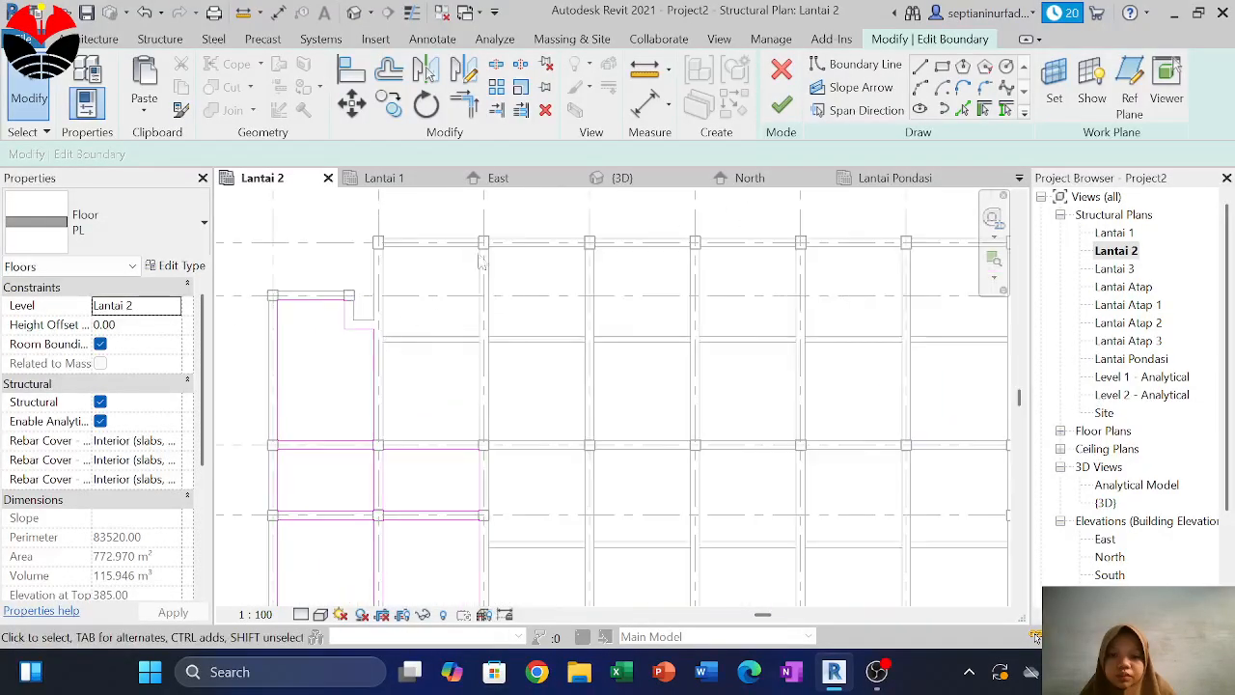
left_click(962, 109)
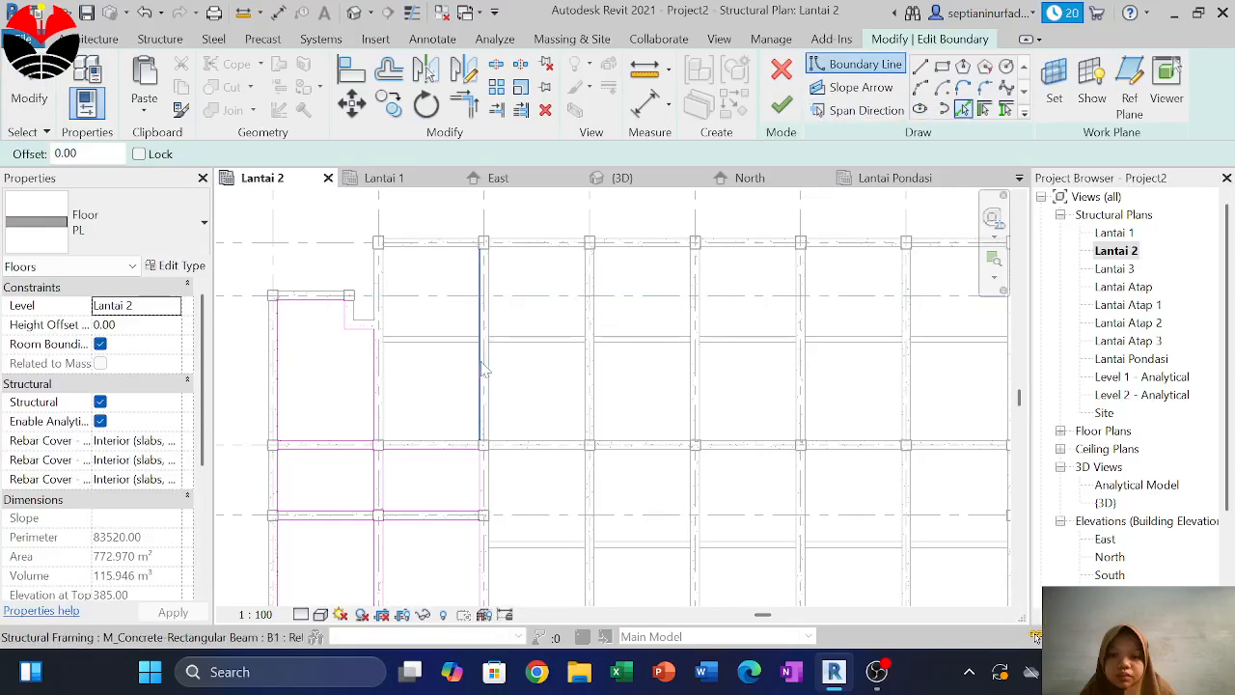
left_click(386, 307)
left_click(430, 248)
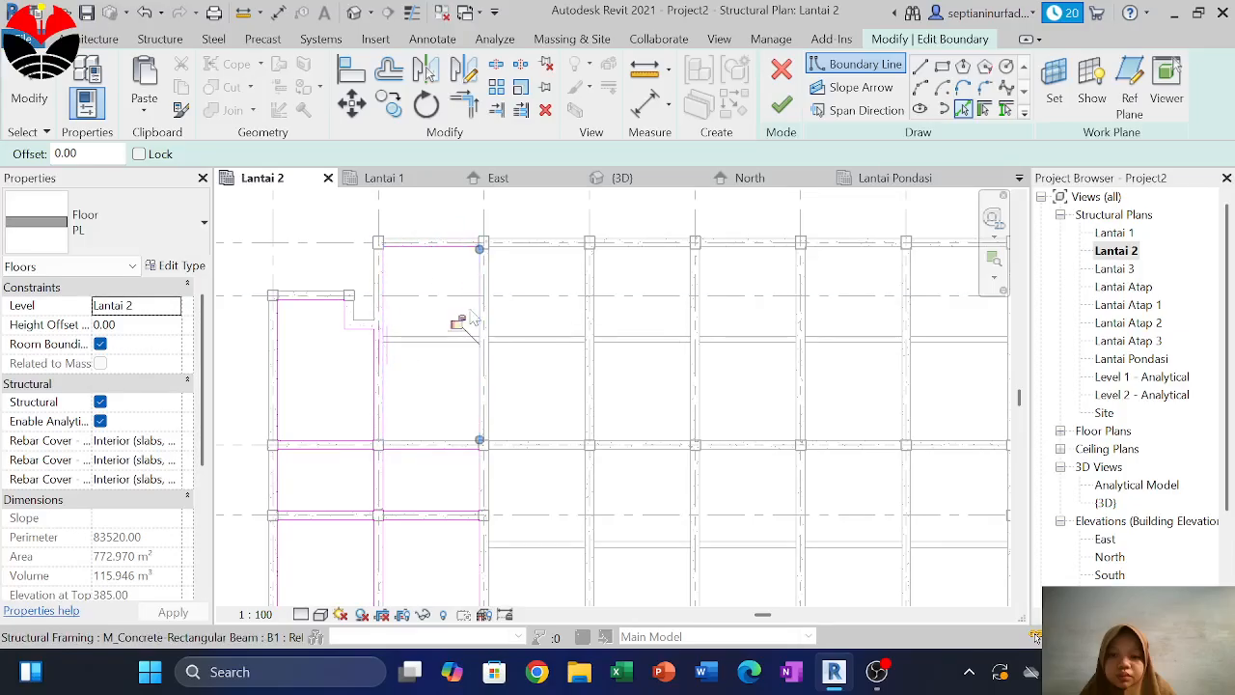
left_click(429, 336)
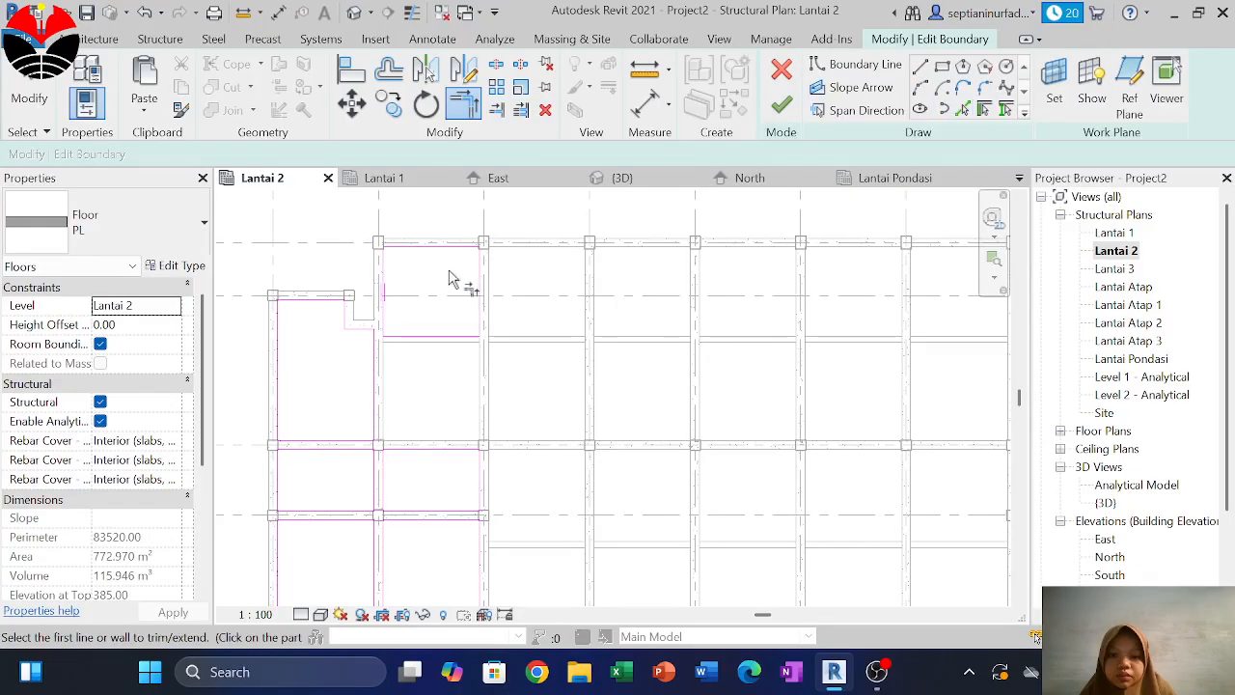
Pick the inner beam edges around the B–C bay between the intermediate beam and grid 4 and trim them into a closed boundary
left_click(962, 109)
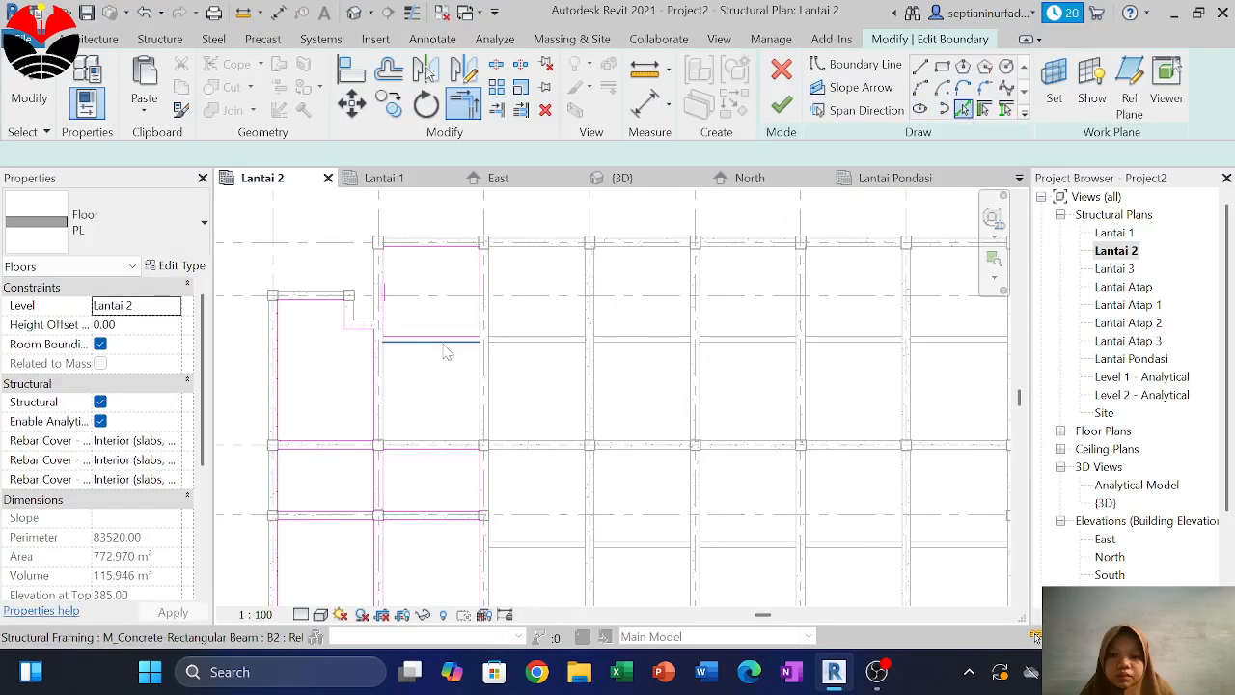
left_click(417, 440)
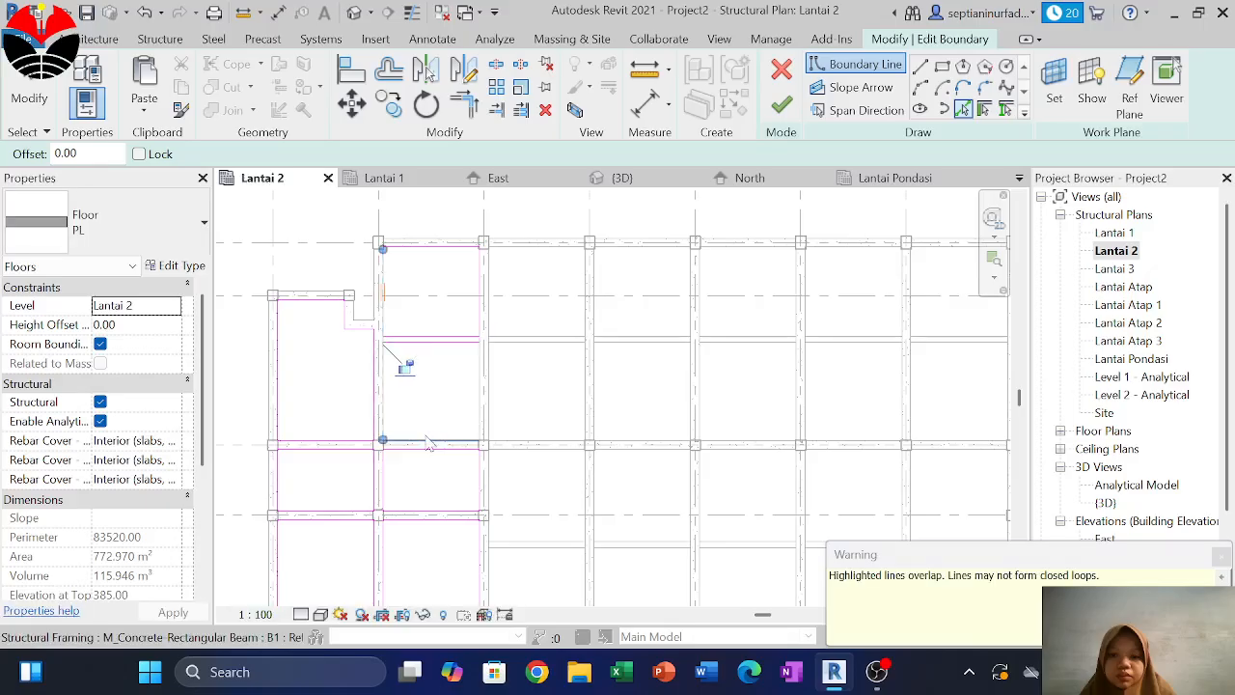
key("t")
key("r")
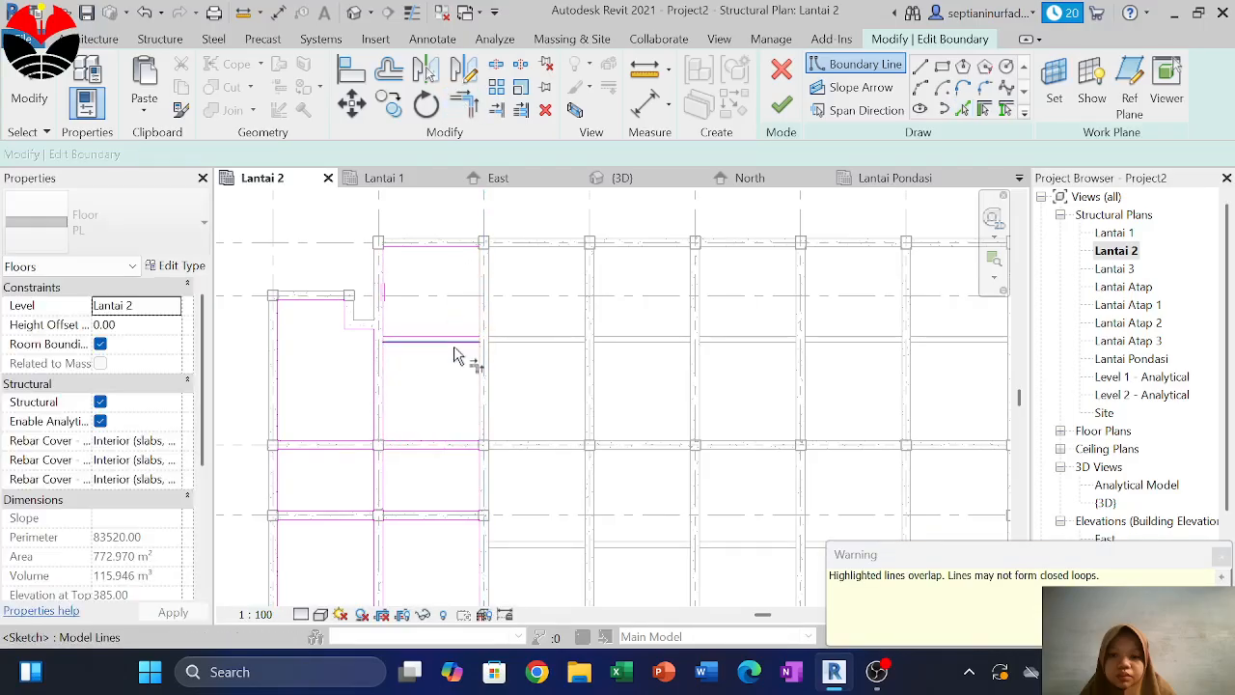
left_click(468, 343)
left_click(482, 391)
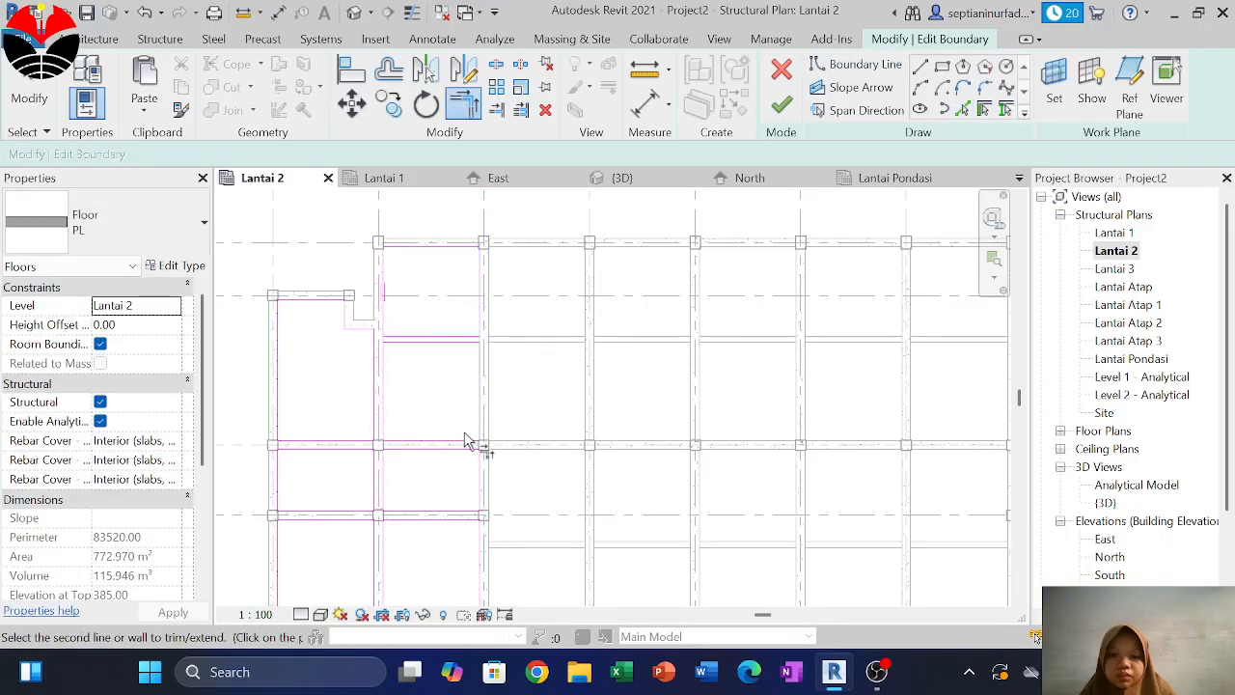
left_click(458, 442)
left_click(383, 416)
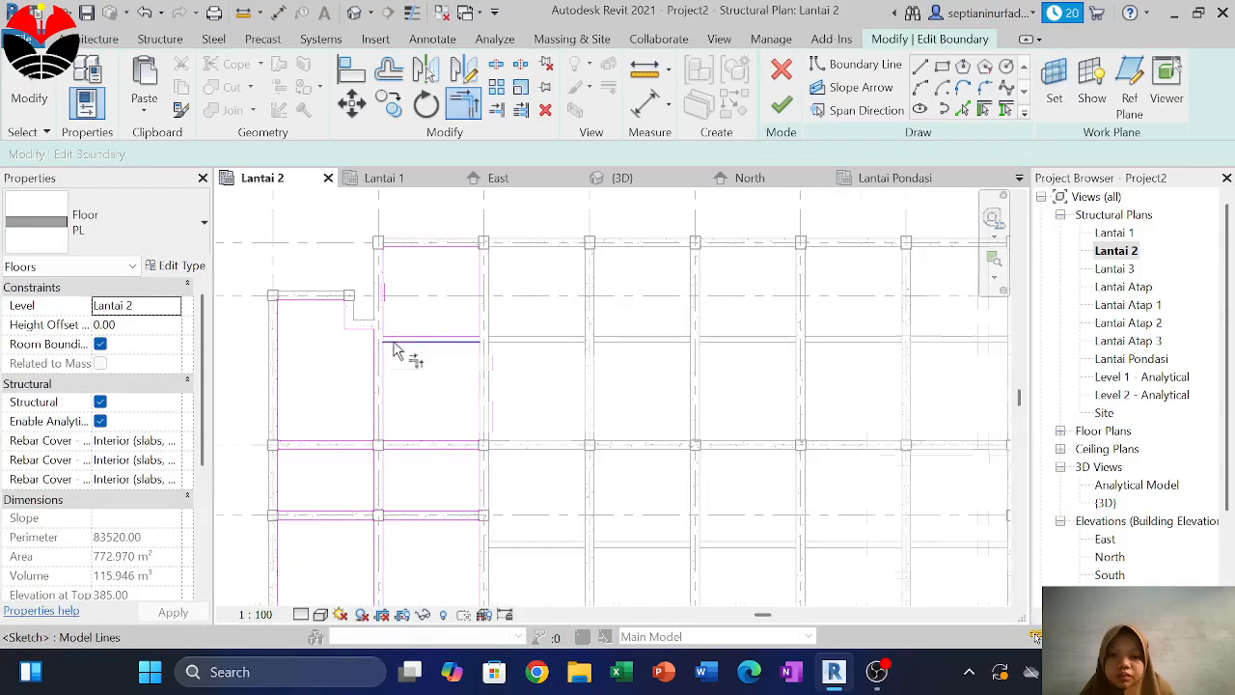
scroll(400, 348, "up", 3)
scroll(476, 395, "down", 3)
middle_click_drag(477, 395, 516, 449)
key("Escape")
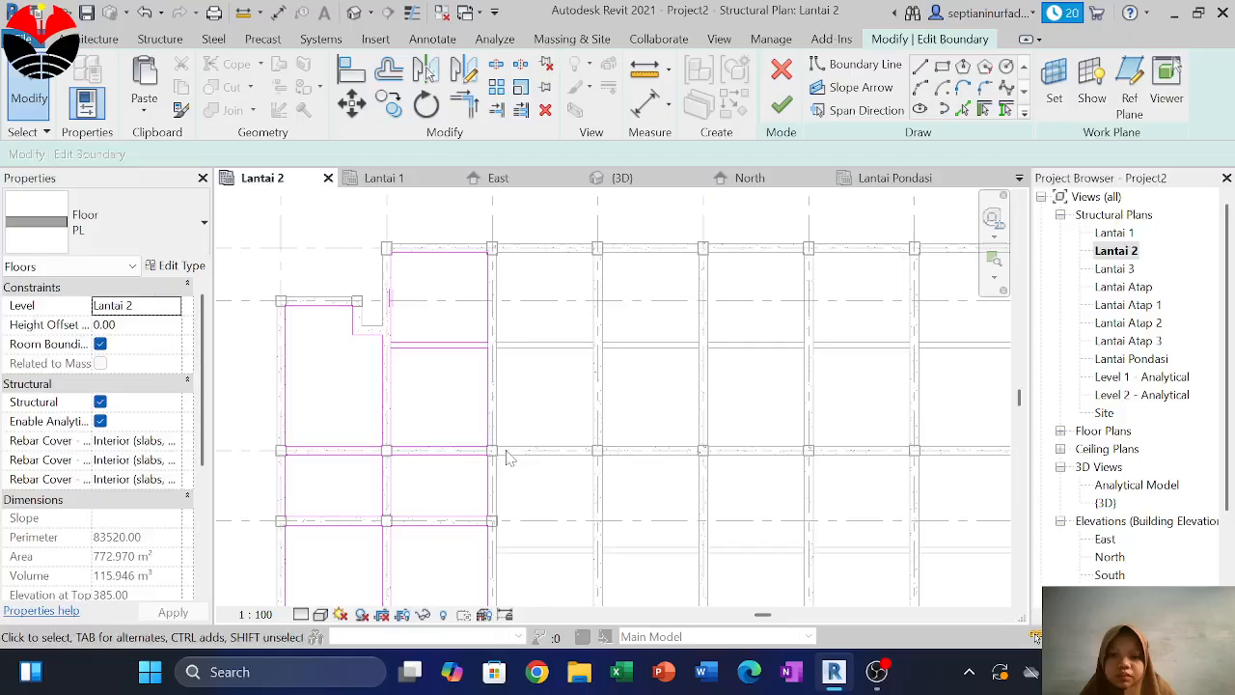
Copy the two B–C boundary loops between grids 6 and 4 into the C–D, D–E, E–F and F–G bays, column to column
left_click(395, 250)
key("m")
key("v")
scroll(401, 255, "up", 2)
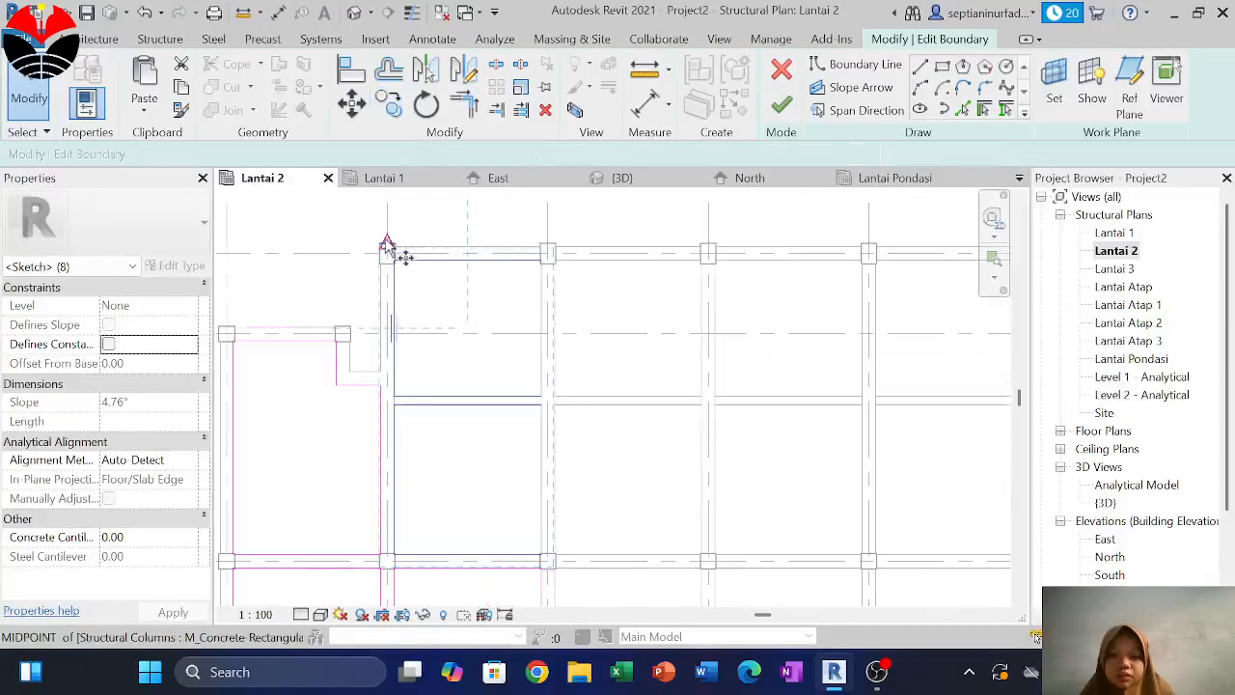
left_click(396, 254)
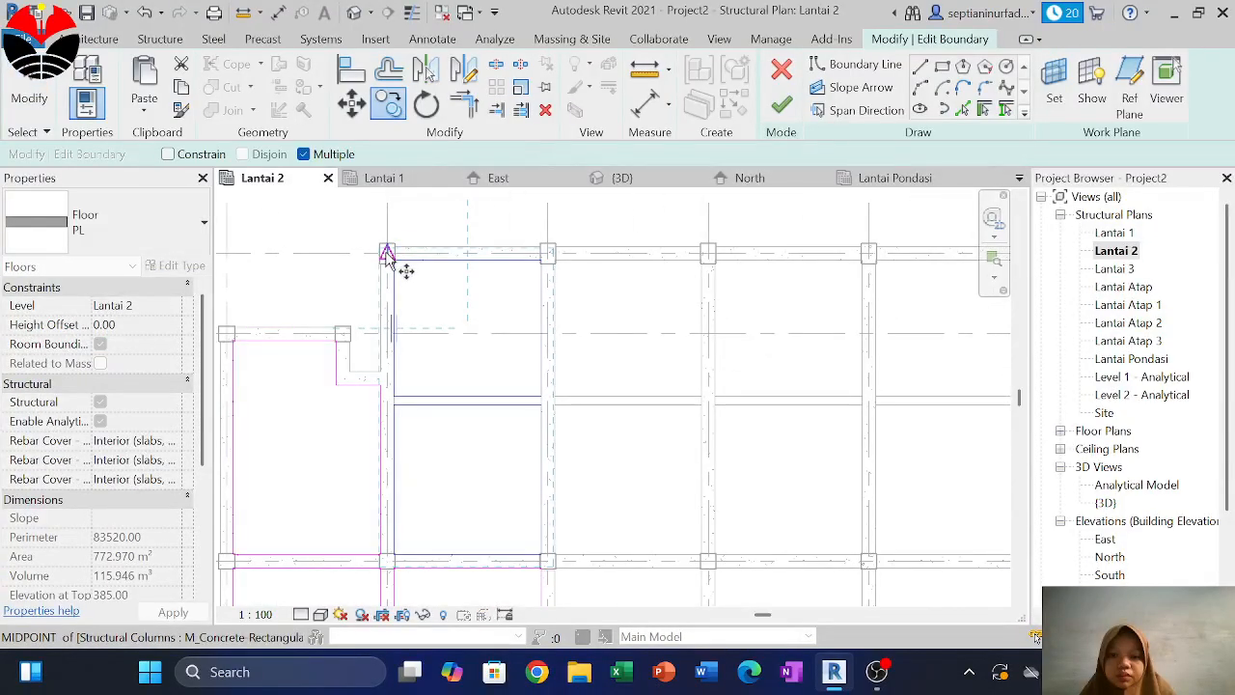
scroll(550, 257, "up", 2)
left_click(546, 249)
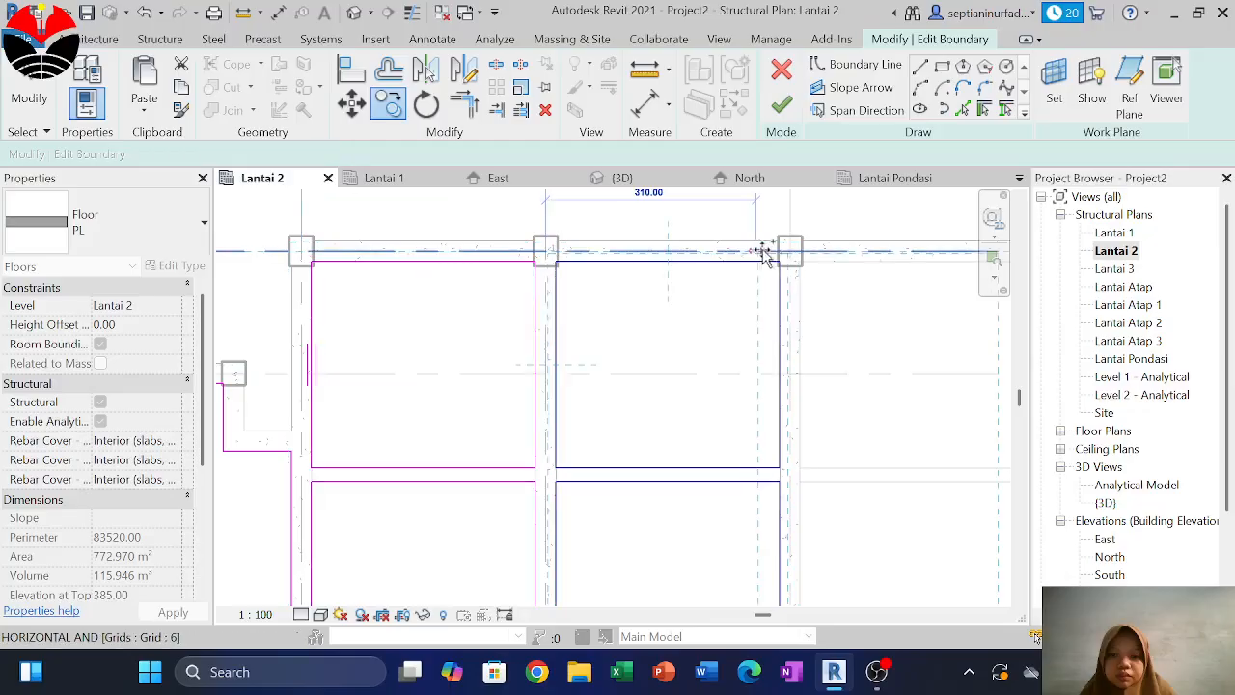
left_click(789, 251)
middle_click_drag(885, 318, 503, 251)
scroll(533, 302, "down", 3)
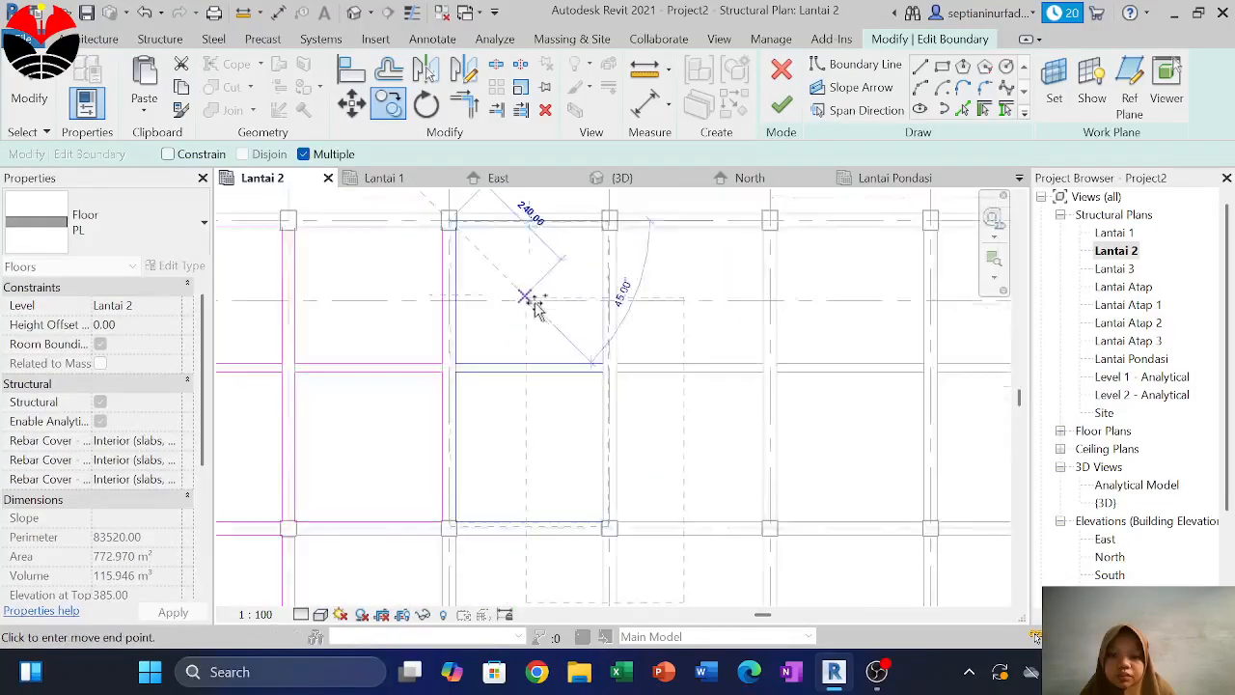
middle_click_drag(625, 282, 524, 331)
scroll(496, 287, "up", 3)
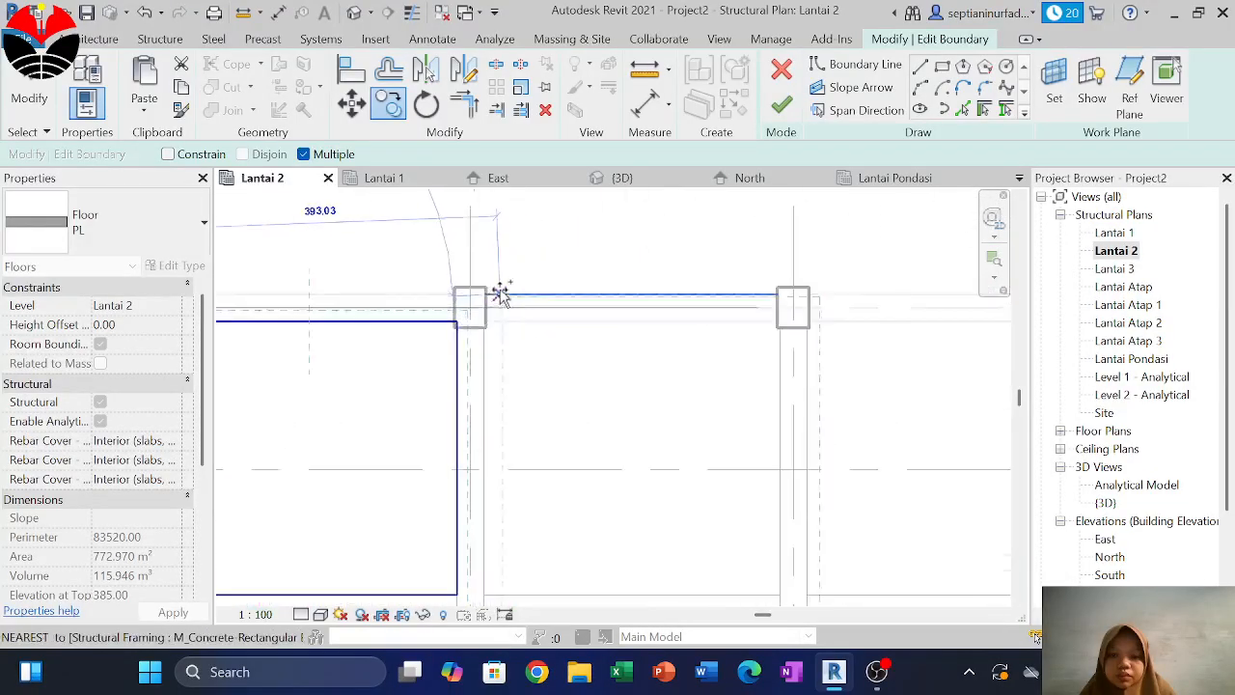
left_click(469, 308)
left_click(791, 306)
scroll(736, 261, "down", 4)
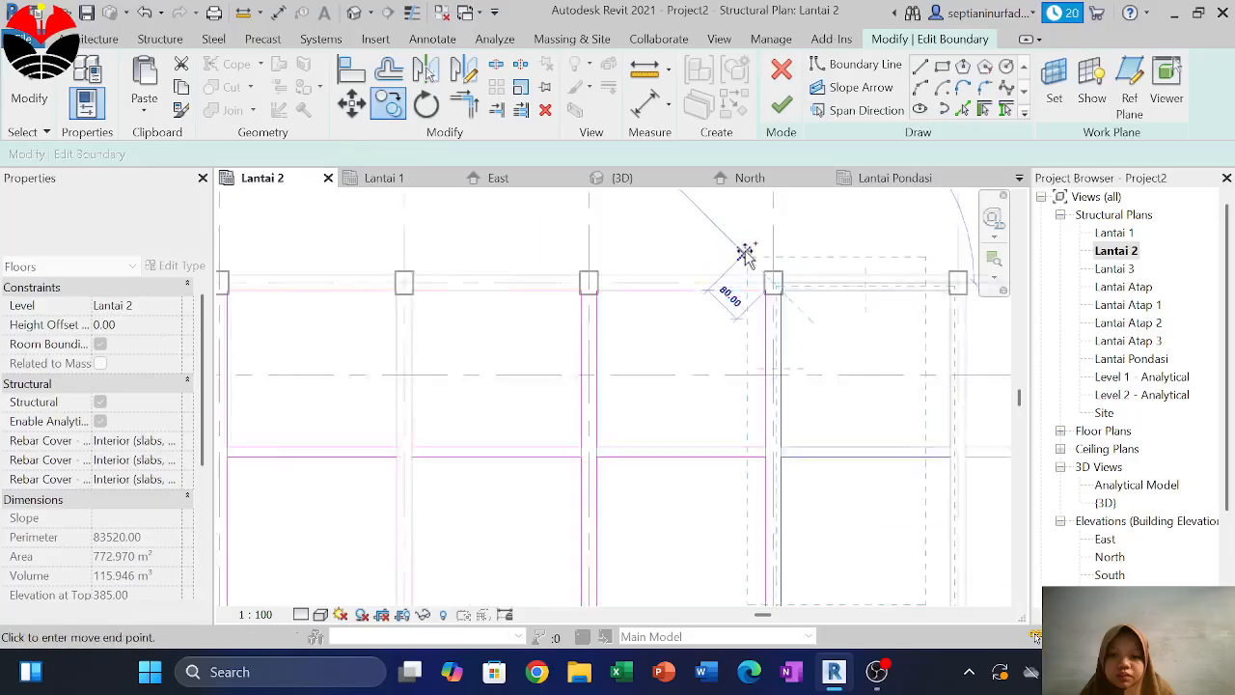
mouse_move(819, 325)
middle_mouse_down()
mouse_move(736, 401)
mouse_move(701, 314)
middle_mouse_up()
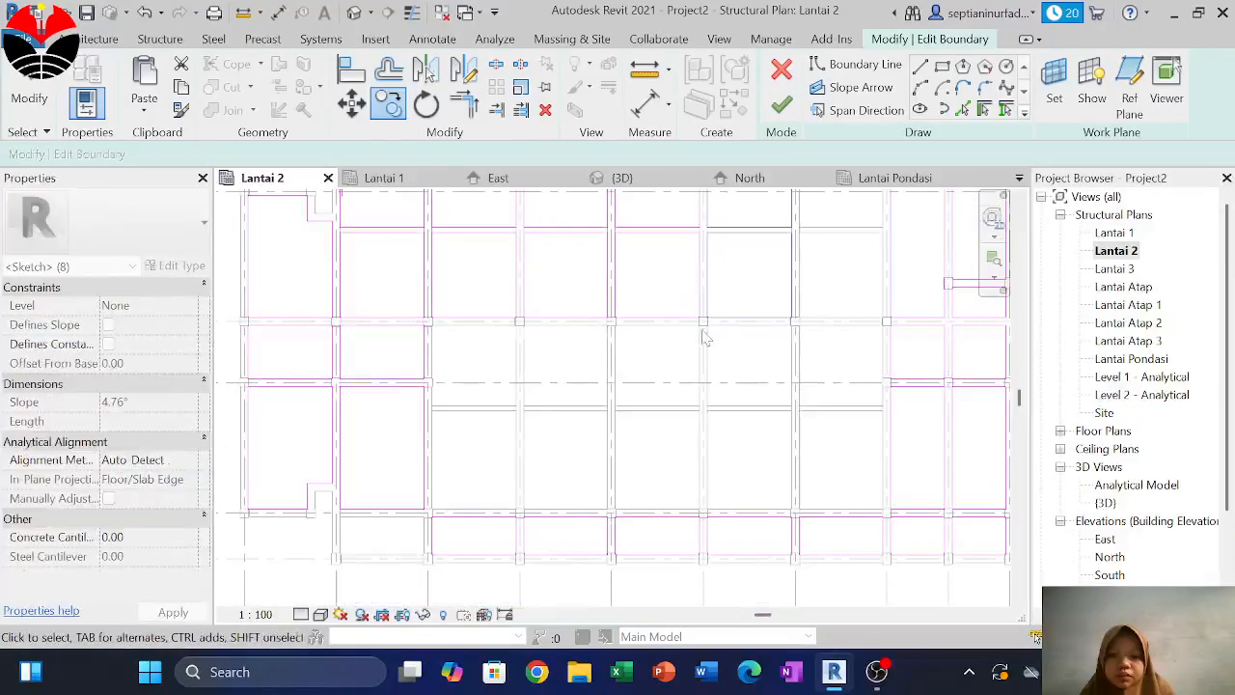
Copy the pair of F–G boundary loops between grids 6 and 4 into the G–H bay
middle_click_drag(634, 372, 452, 514)
left_click_drag(643, 505, 514, 267)
scroll(538, 291, "up", 2)
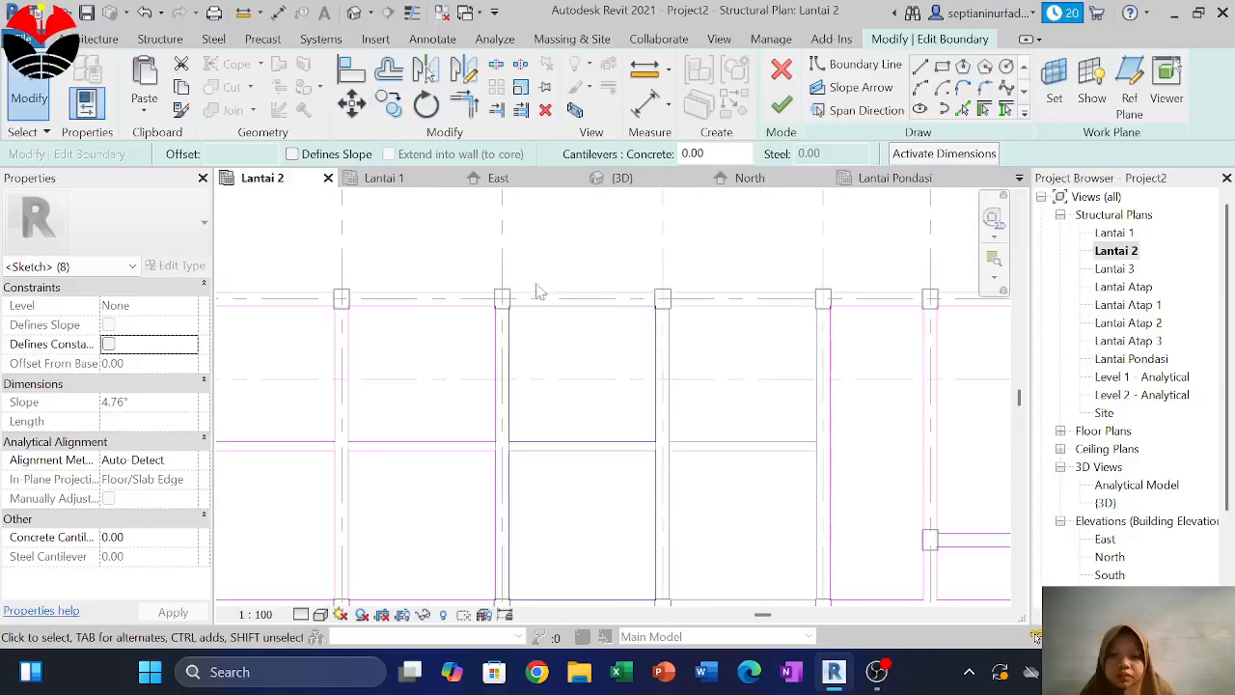
scroll(503, 302, "up", 2)
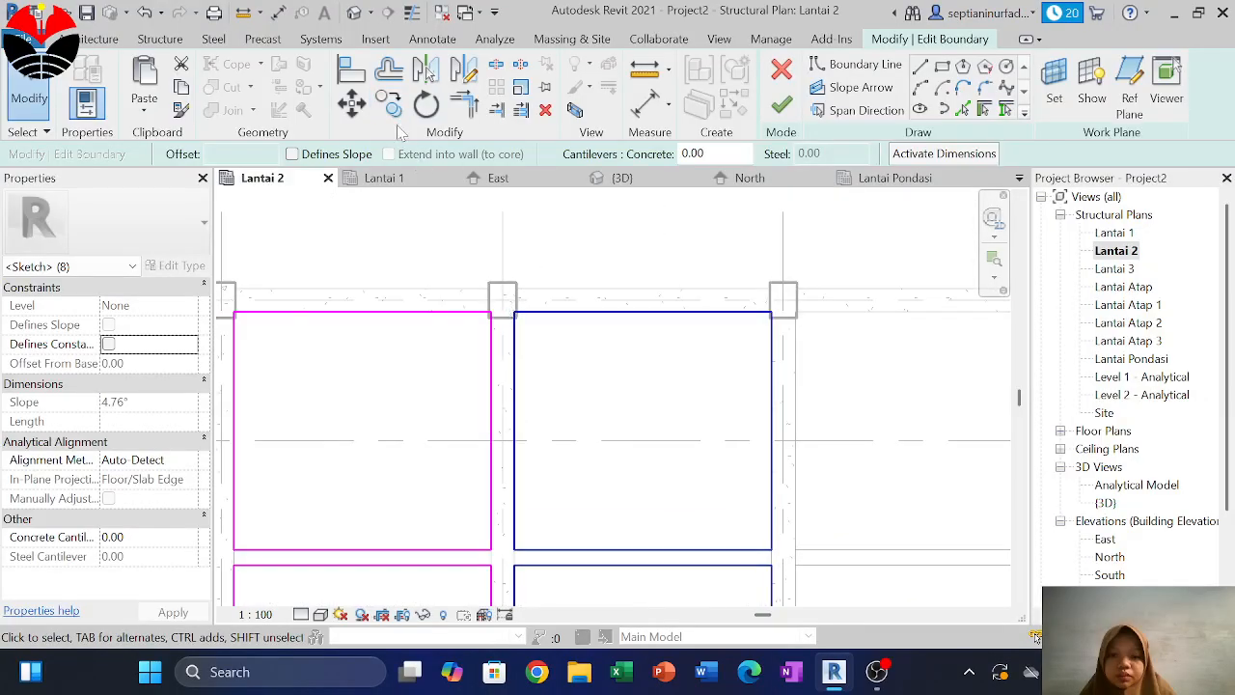
left_click(389, 104)
left_click(504, 300)
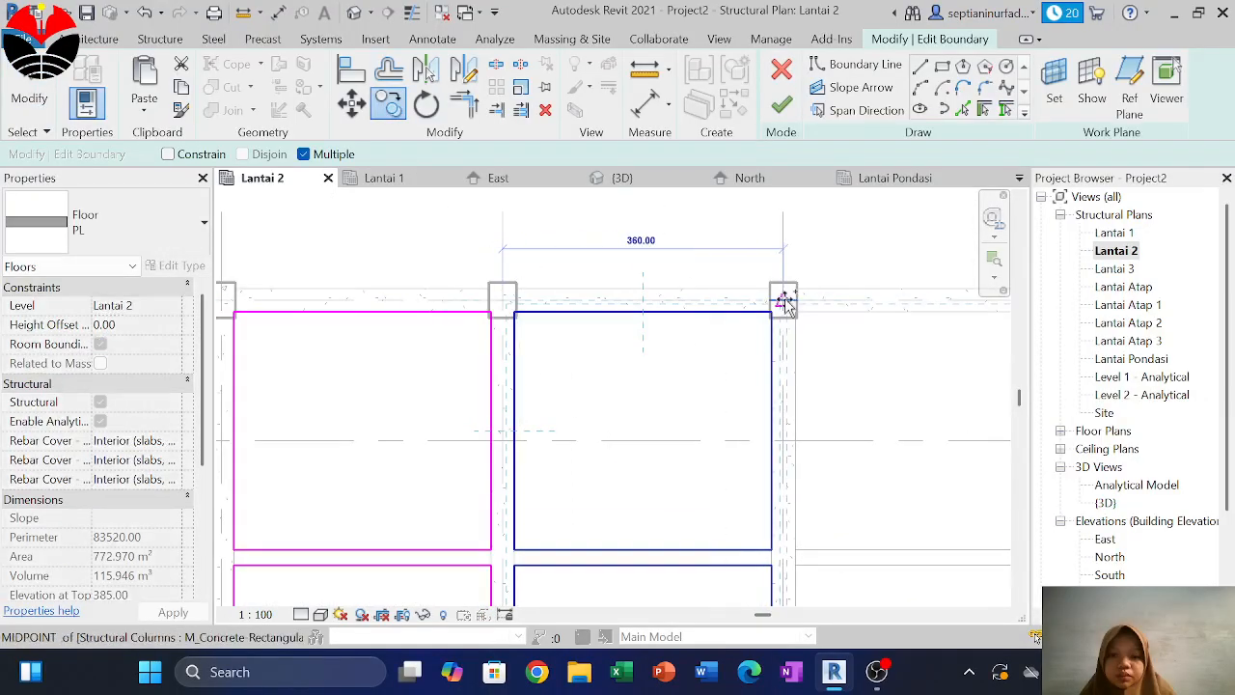
scroll(604, 345, "down", 5)
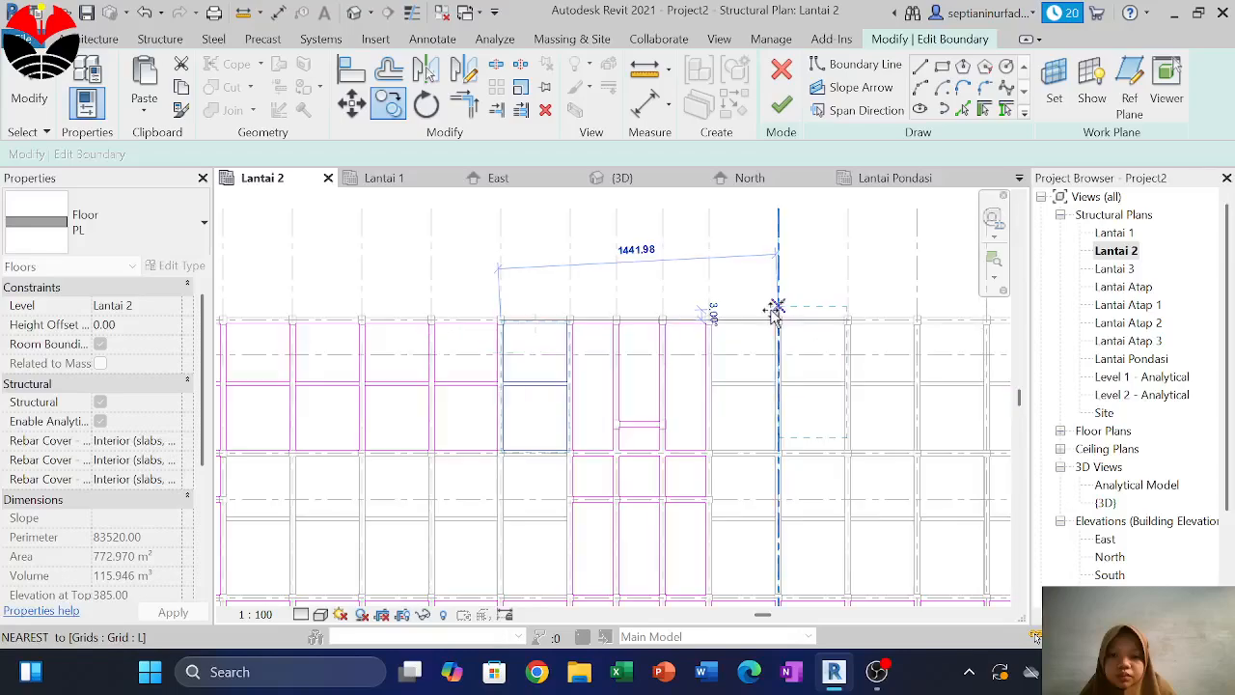
Place further copies of the two boundary loops in the K–L, L–M and M–N bays between grids 6 and 4
scroll(676, 328, "up", 2)
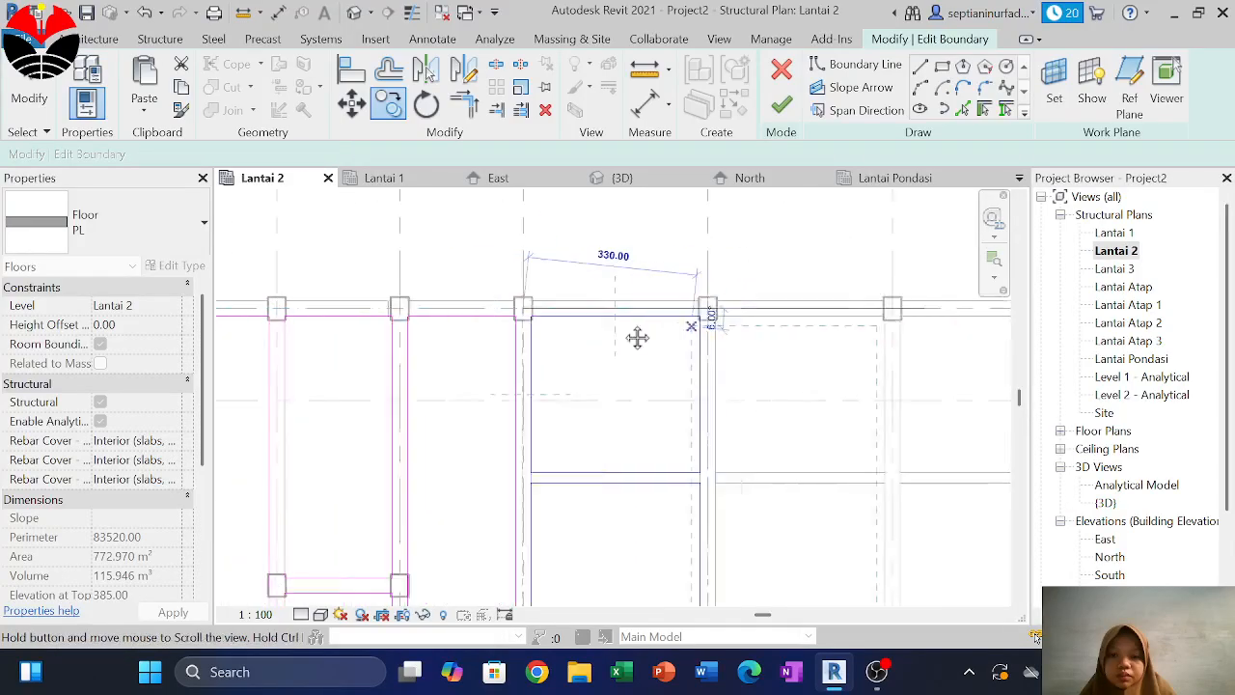
scroll(543, 318, "up", 2)
scroll(531, 318, "up", 1)
scroll(540, 328, "up", 1)
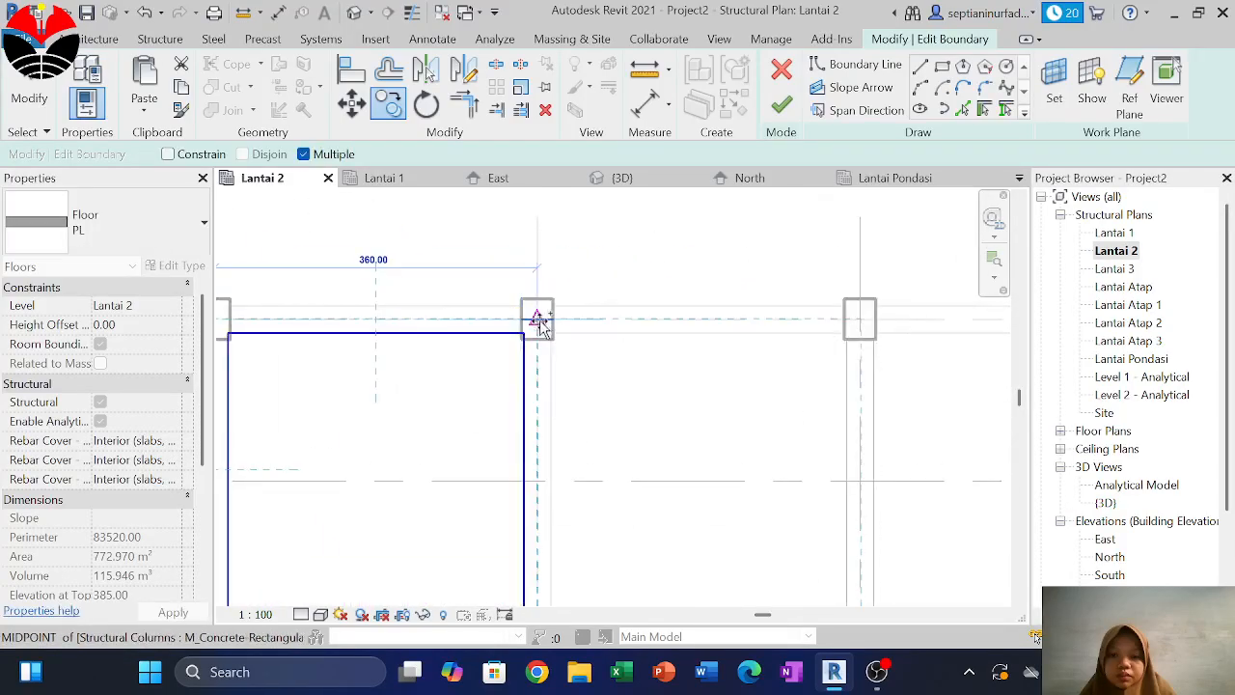
left_click(532, 320)
left_click(862, 321)
middle_click_drag(874, 309, 513, 287)
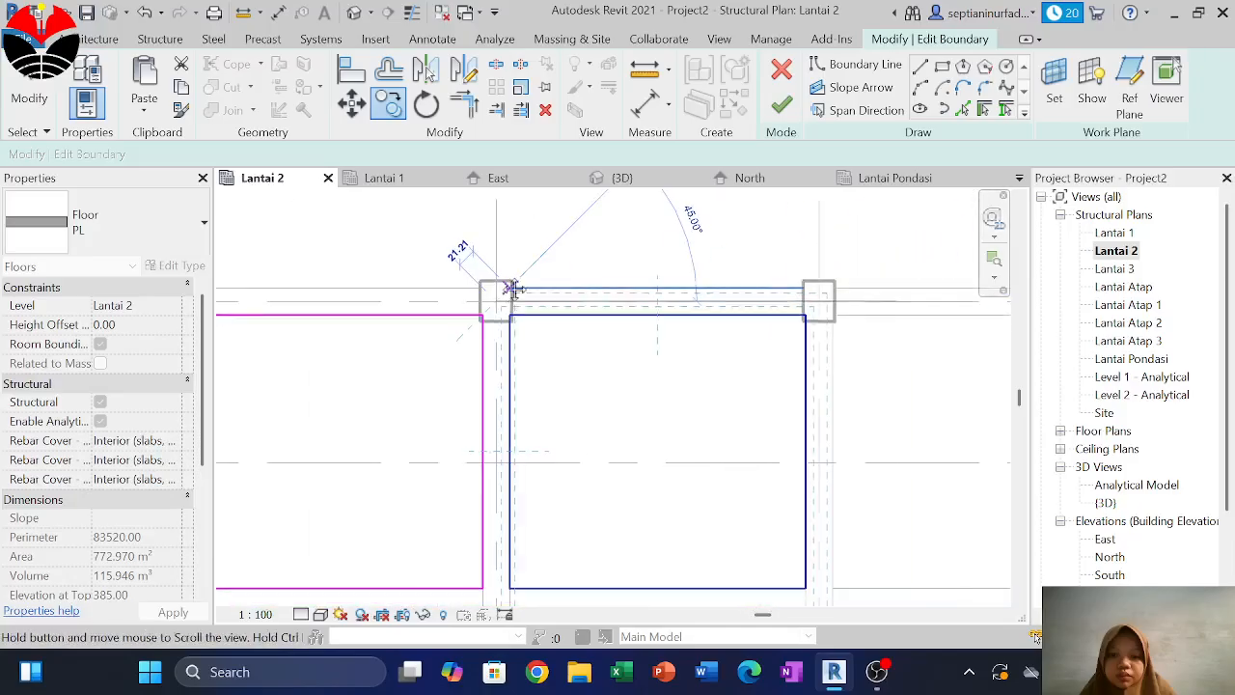
Place copies of the two boundary loops in the N–O, O–P and P–Q bays between grids 6 and 4 and end the copying
scroll(533, 276, "down", 5)
middle_click_drag(709, 290, 597, 303)
scroll(595, 301, "up", 2)
scroll(473, 312, "up", 2)
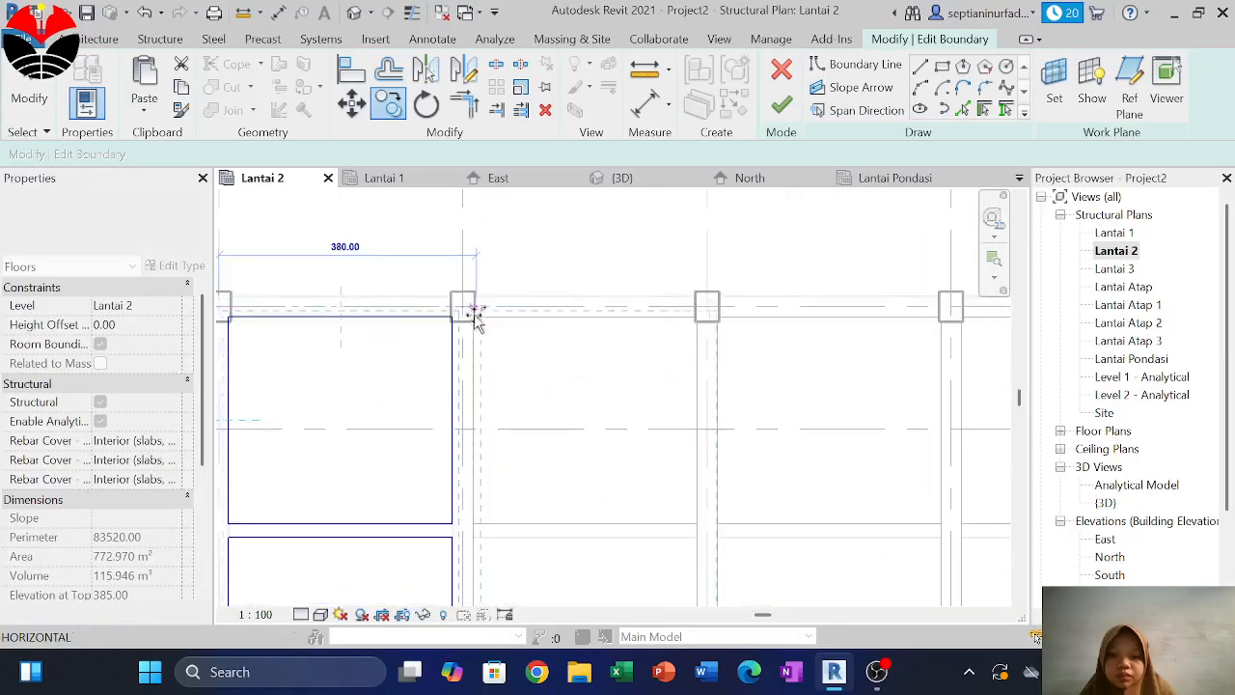
left_click(462, 306)
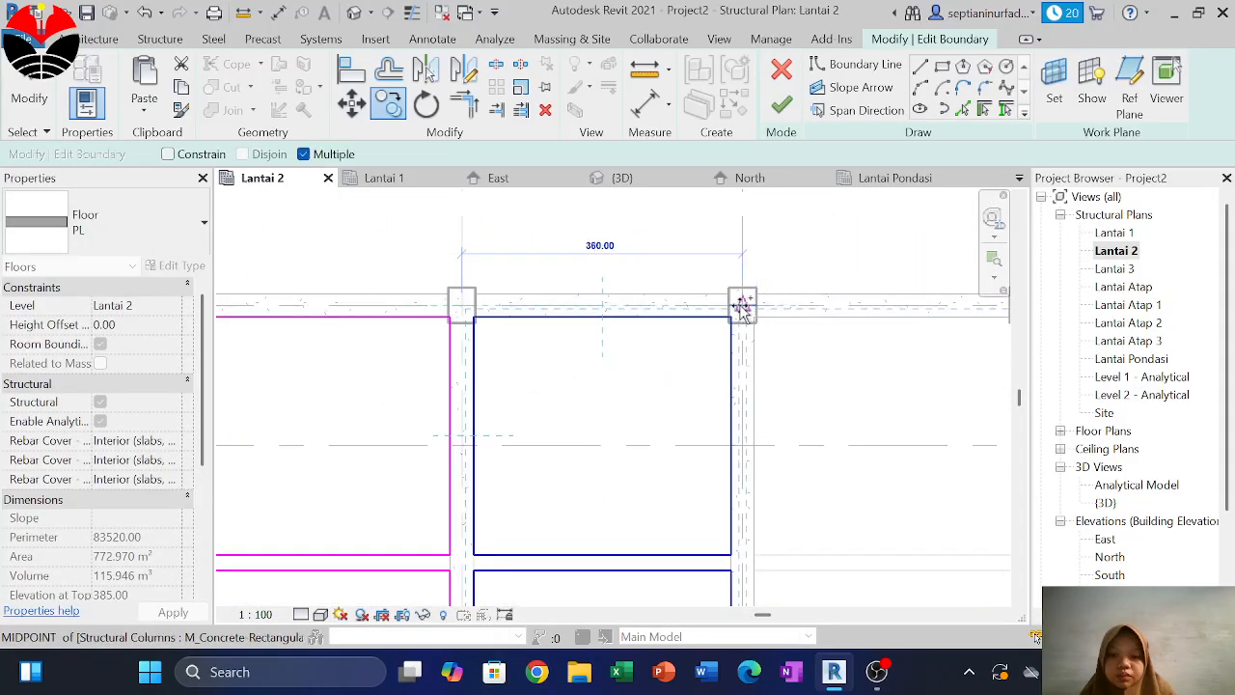
left_click(742, 306)
scroll(714, 335, "down", 1)
middle_click_drag(714, 336, 497, 297)
scroll(497, 297, "down", 3)
scroll(644, 279, "up", 4)
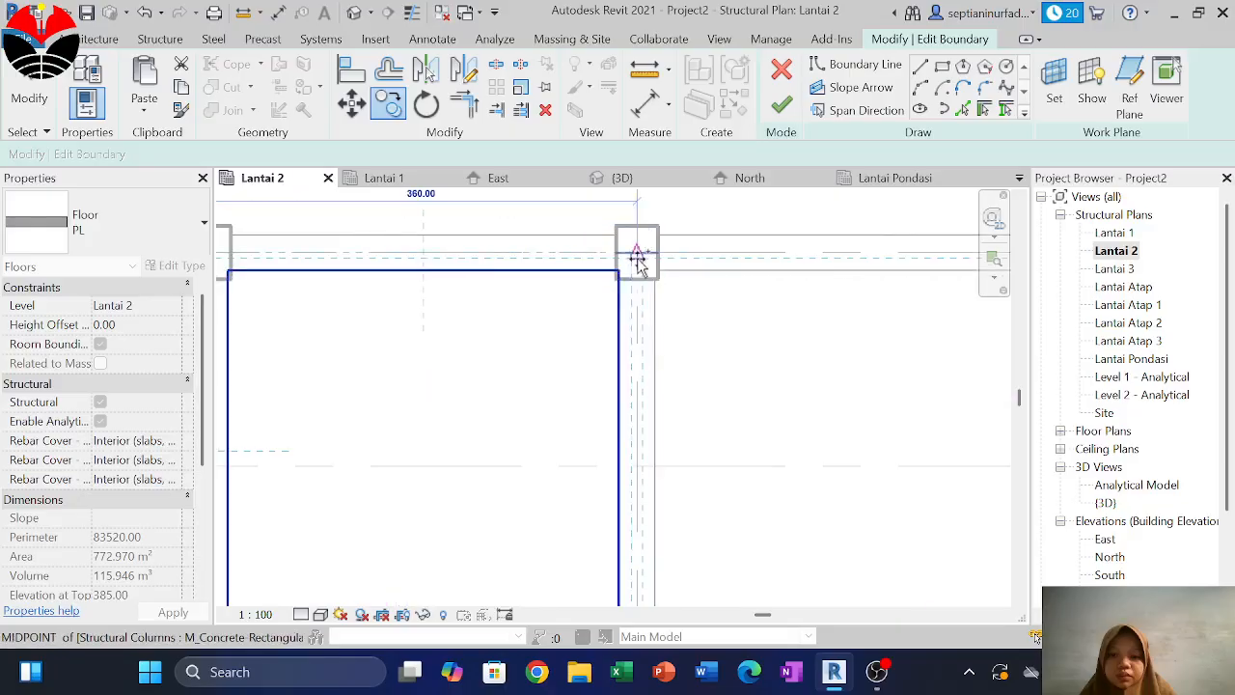
left_click(639, 255)
scroll(762, 276, "down", 6)
key("Escape")
middle_click_drag(531, 323, 857, 337)
scroll(482, 392, "up", 2)
scroll(485, 453, "up", 1)
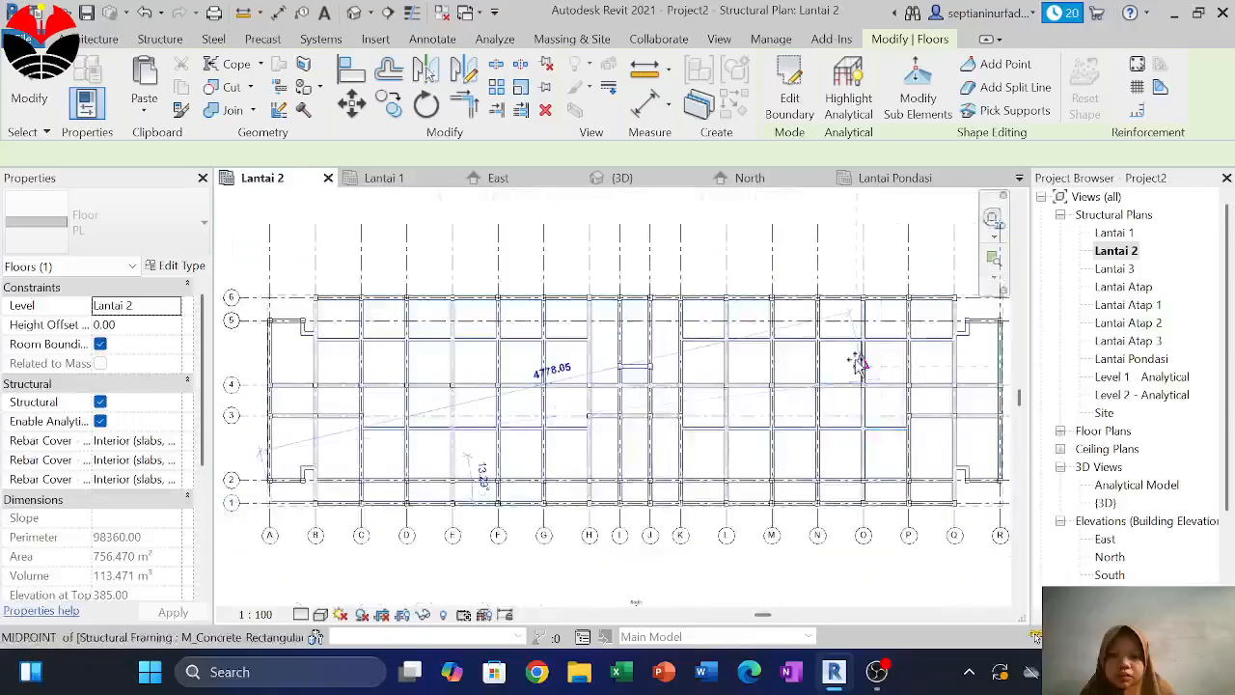
key("Escape")
key("Escape")
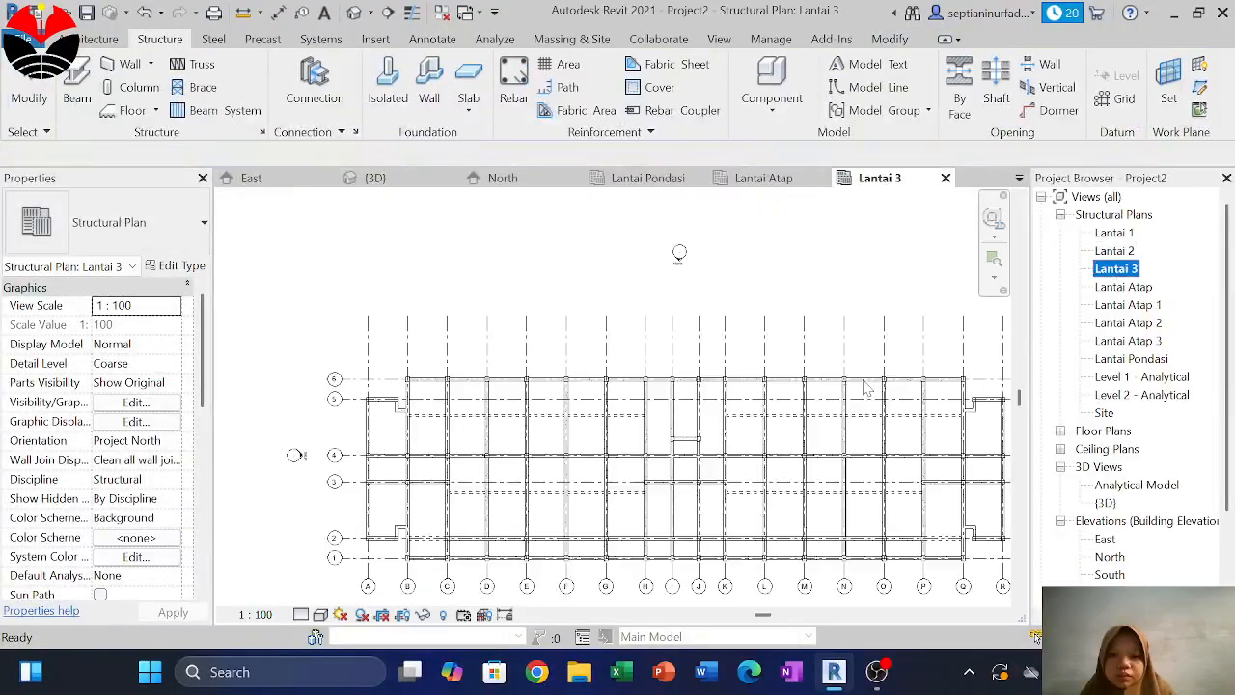
scroll(866, 387, "down", 2)
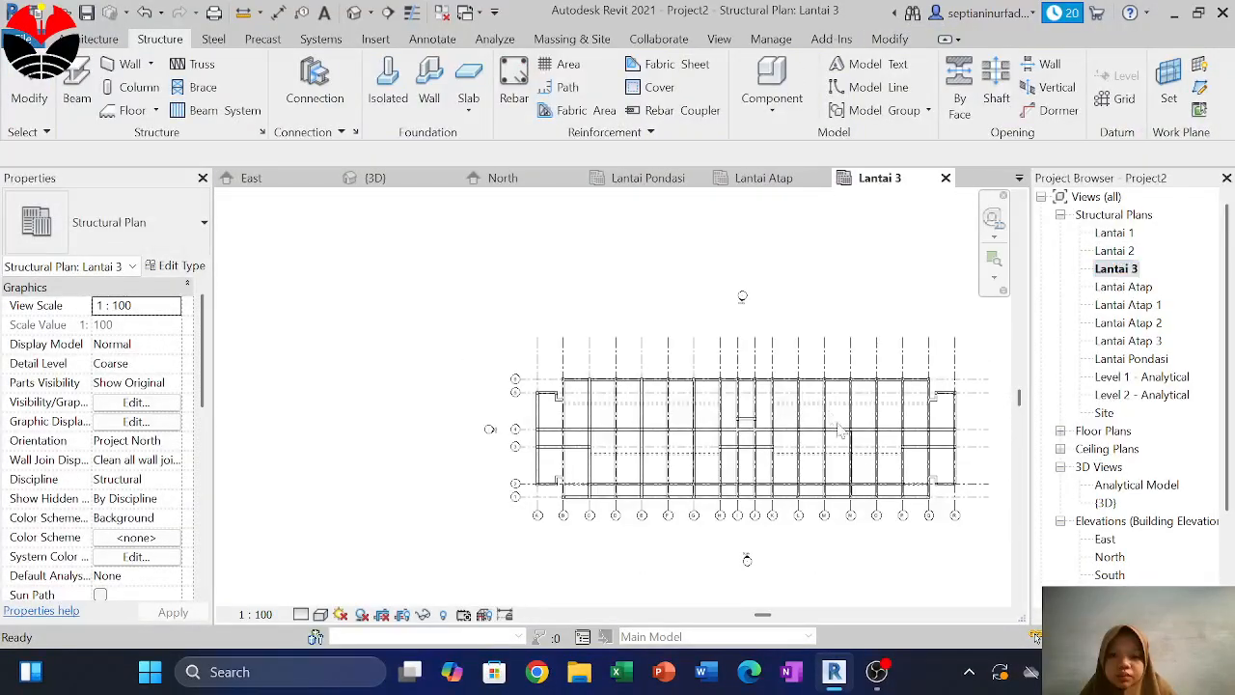
left_click_drag(979, 558, 462, 296)
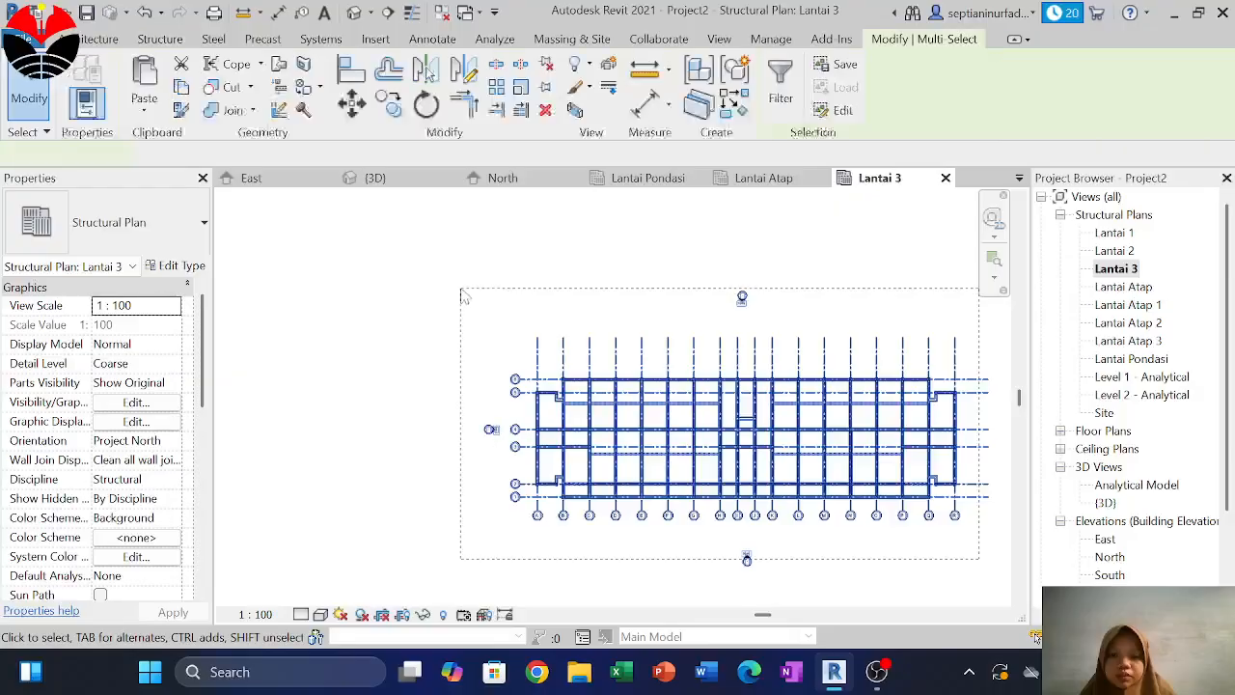
scroll(598, 398, "up", 2)
key("Escape")
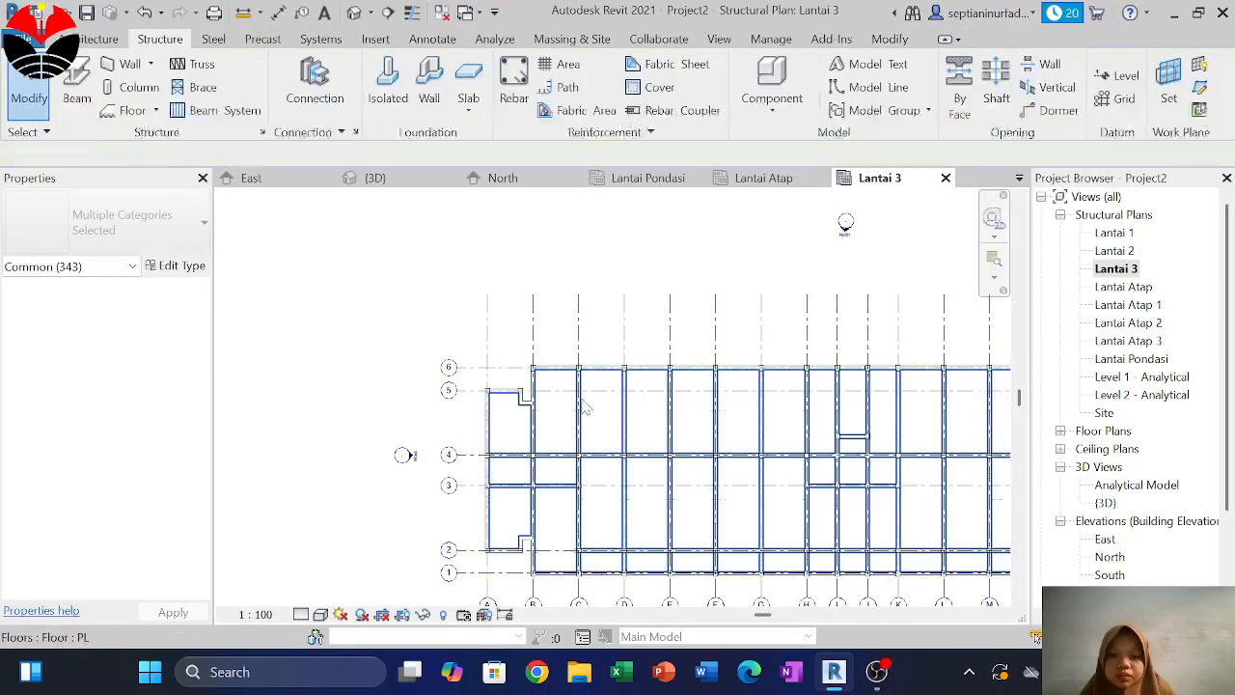
Edit the boundary of the PL floor on Lantai 3 and delete all of its boundary lines
left_click(583, 406)
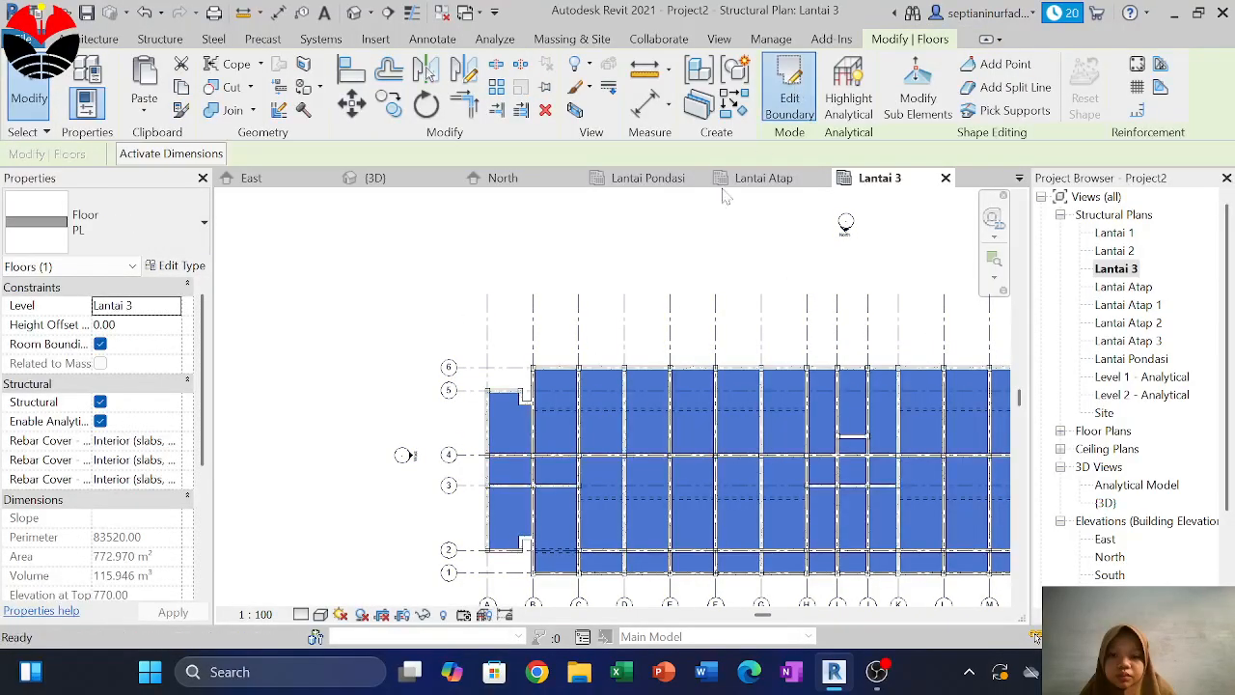
scroll(523, 234, "down", 3)
scroll(793, 328, "up", 2)
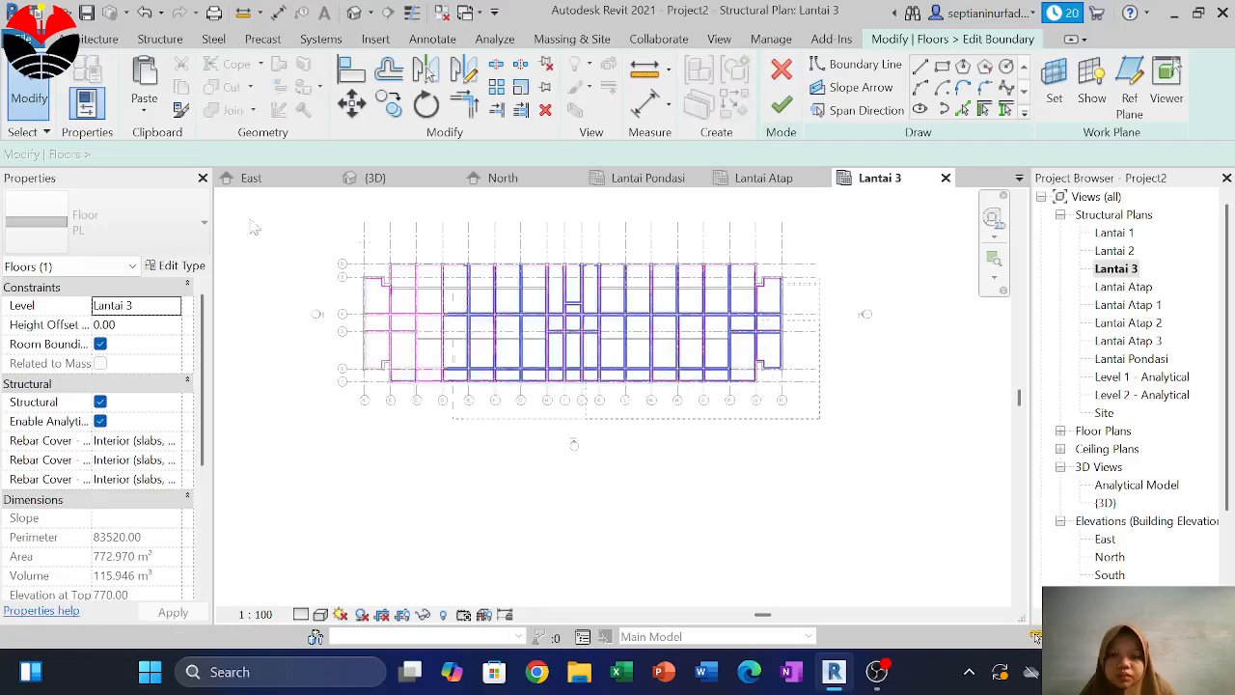
left_click_drag(820, 419, 271, 232)
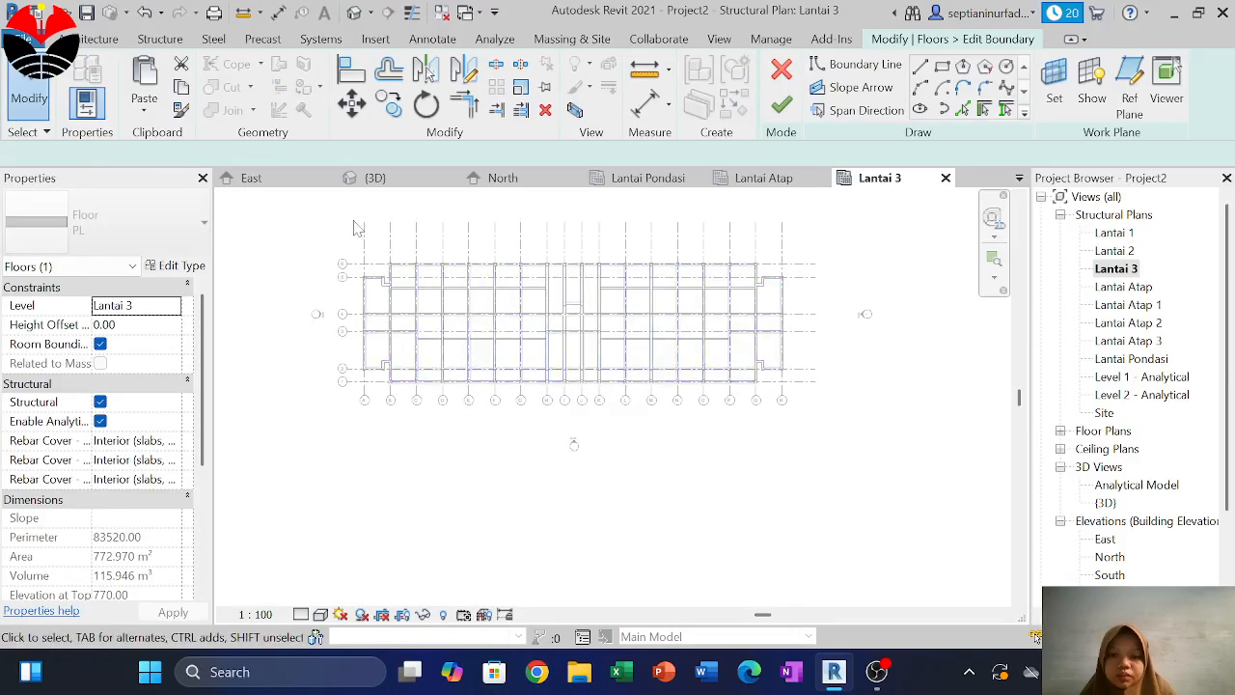
Try to finish the Lantai 3 floor sketch with all boundary lines removed, and return to the sketch
left_click(781, 104)
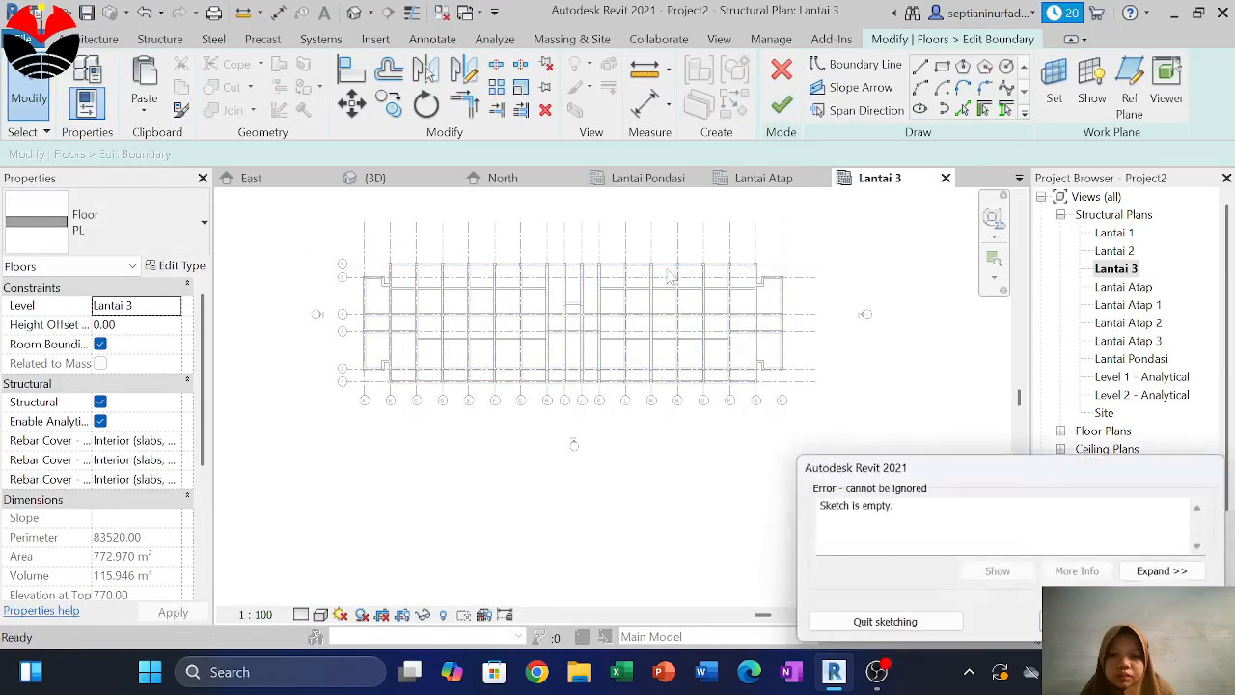
left_click(1119, 624)
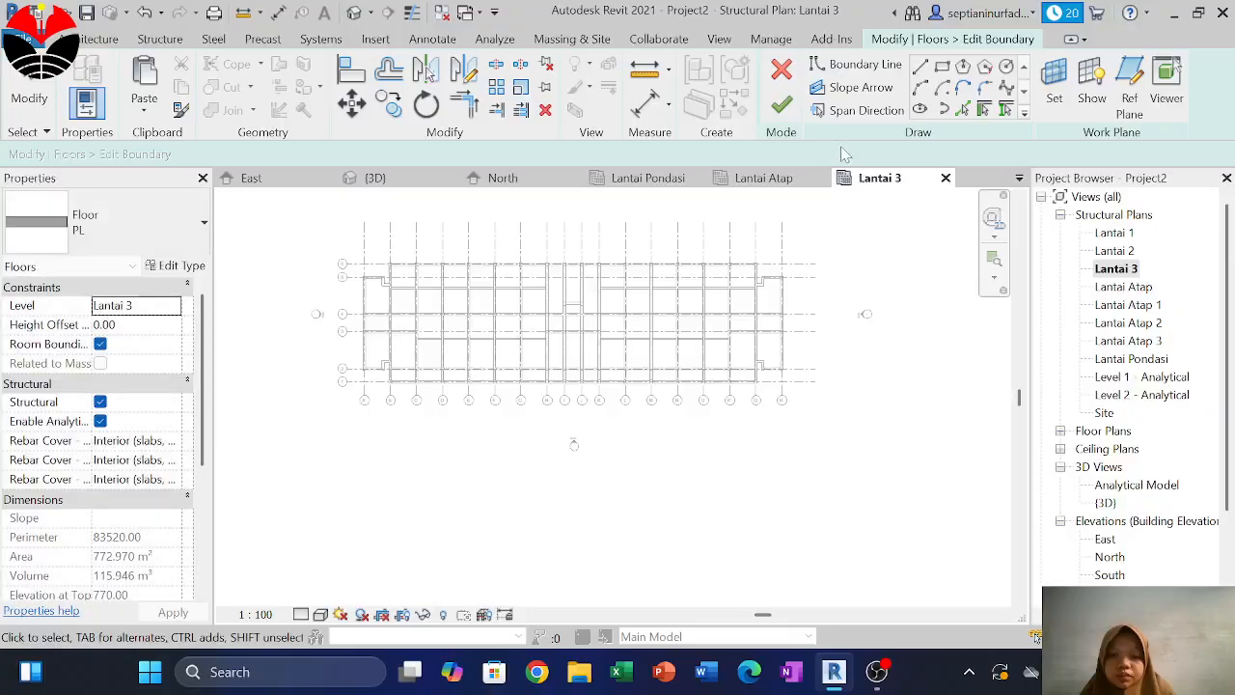
left_click(784, 106)
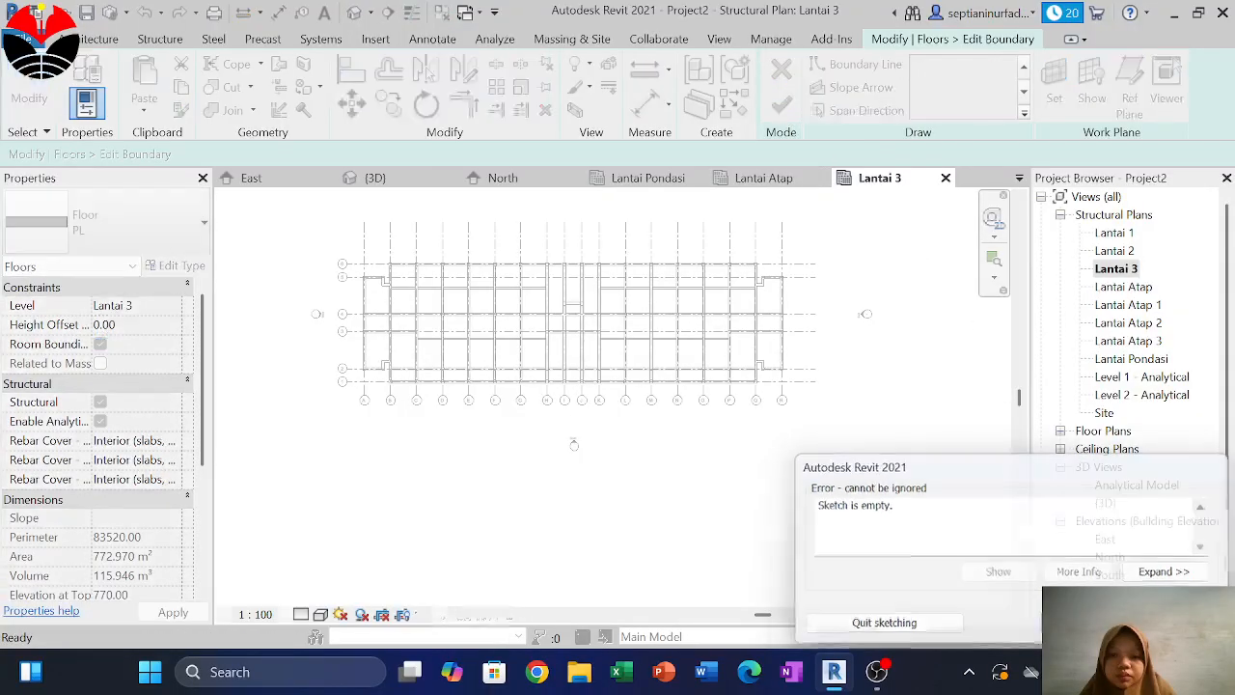
left_click(1119, 623)
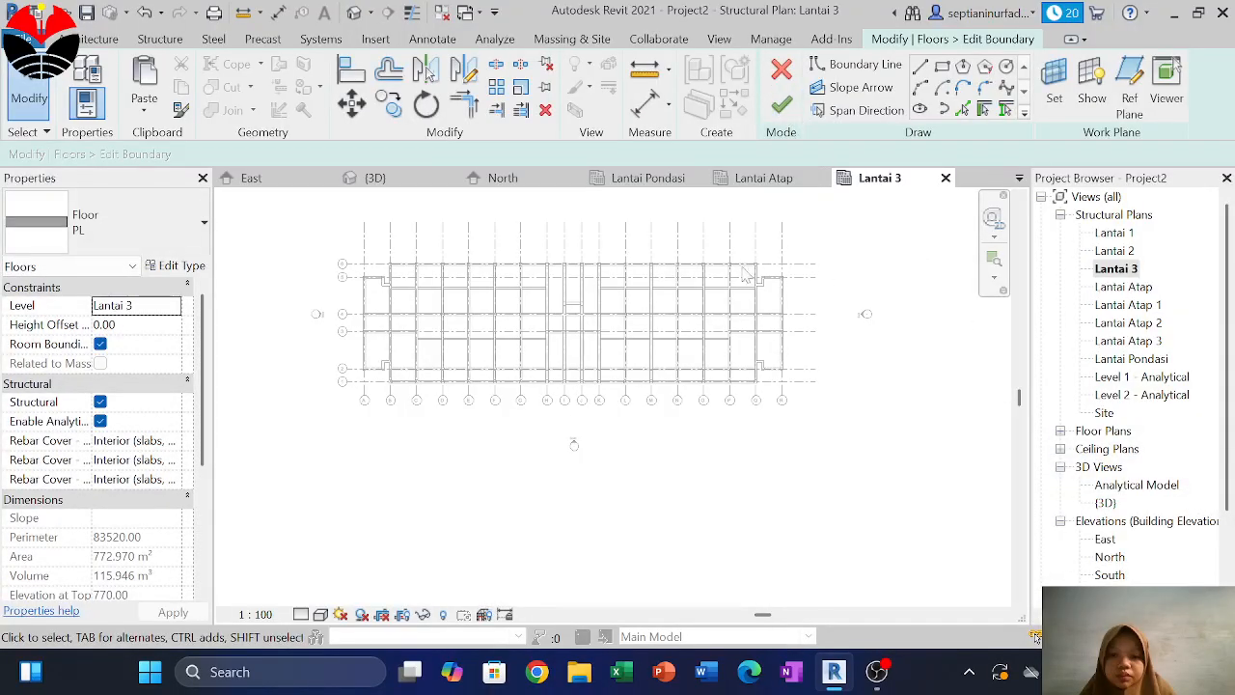
Cancel the boundary edit of the PL floor on Lantai 3, discarding the sketch changes
scroll(744, 275, "up", 2)
scroll(777, 275, "up", 2)
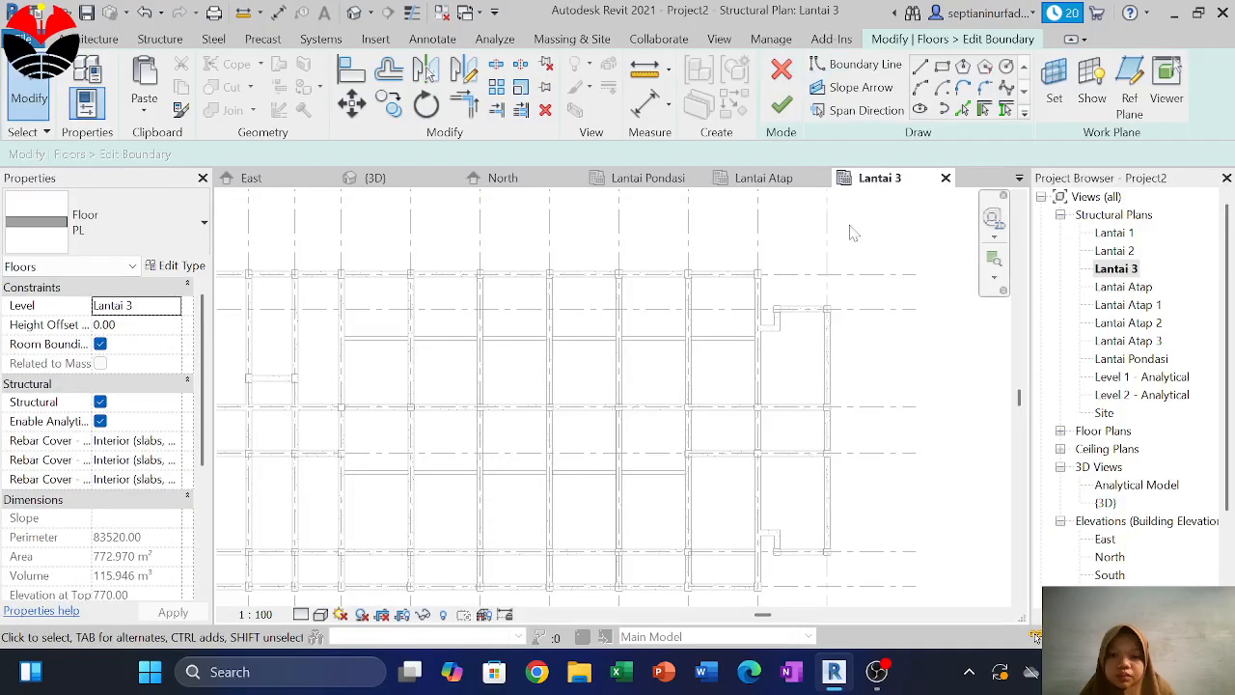
left_click(784, 75)
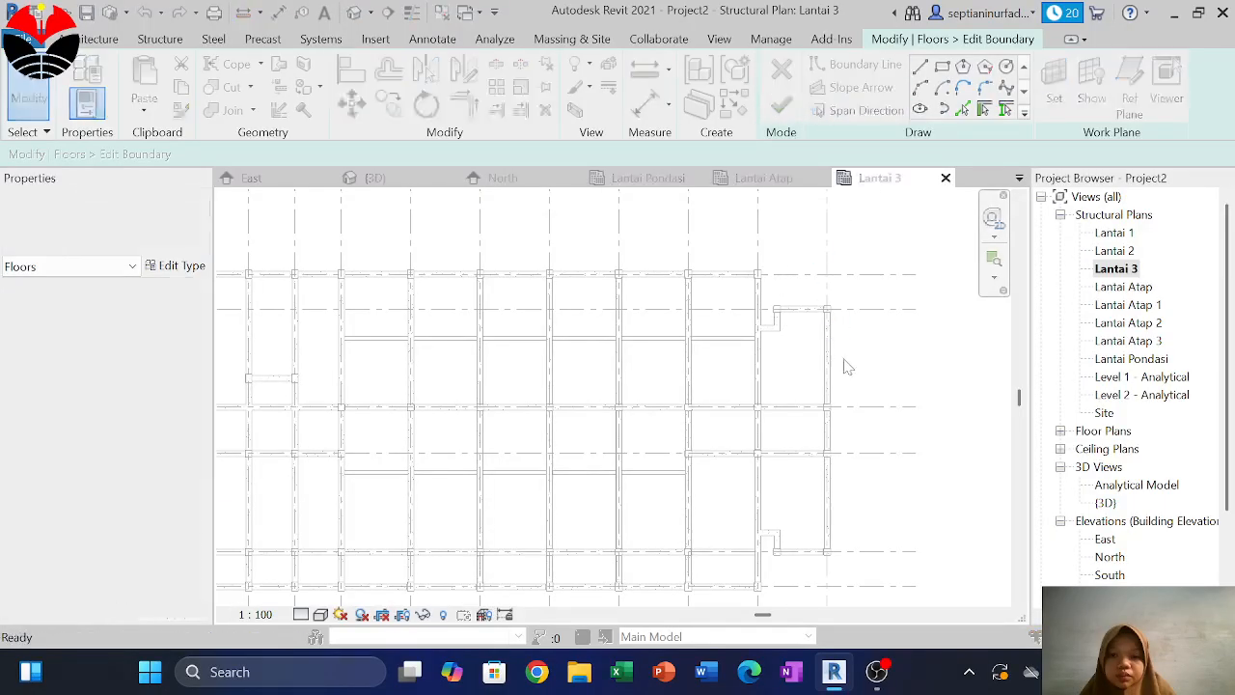
left_click(664, 345)
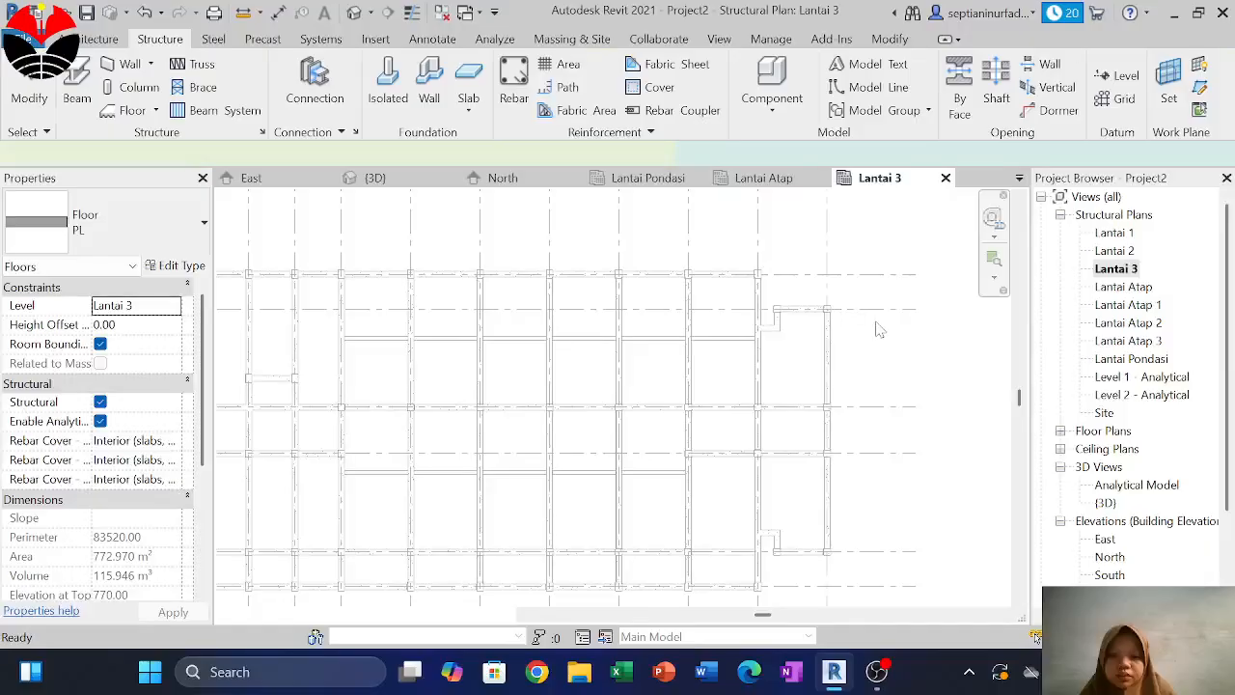
scroll(950, 434, "down", 4)
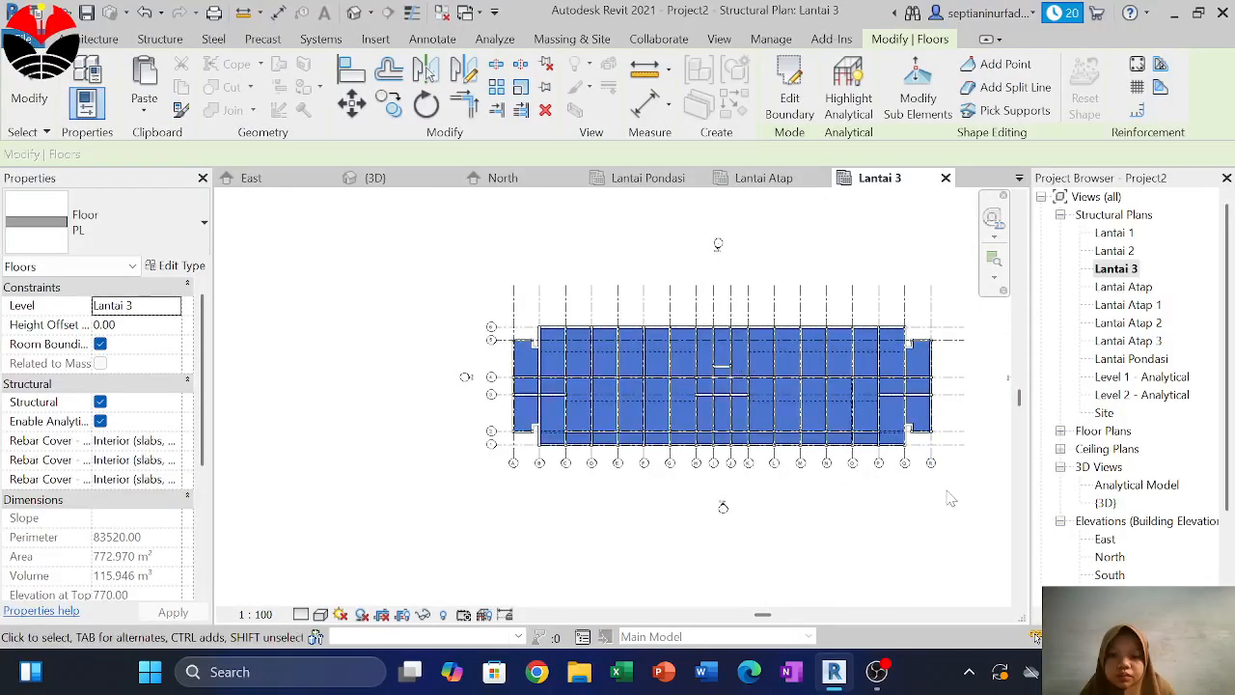
Select all elements on Lantai 3 and filter the selection down to the PL floor only
left_click_drag(950, 499, 494, 289)
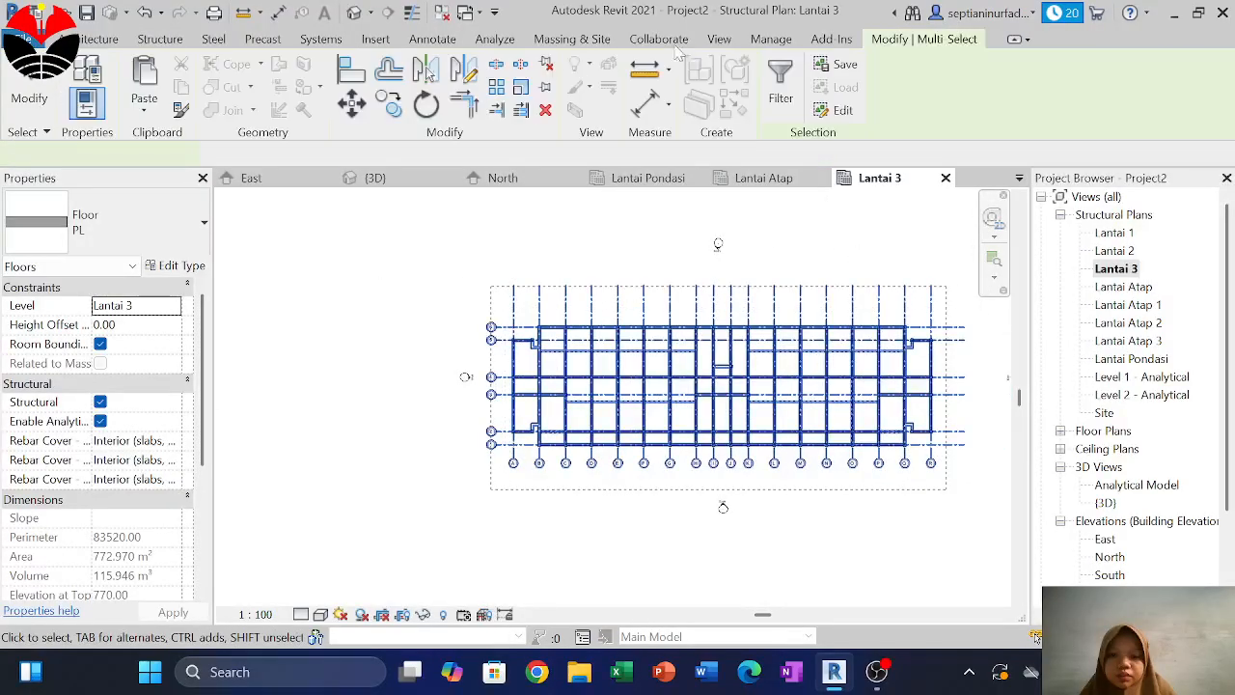
left_click(777, 97)
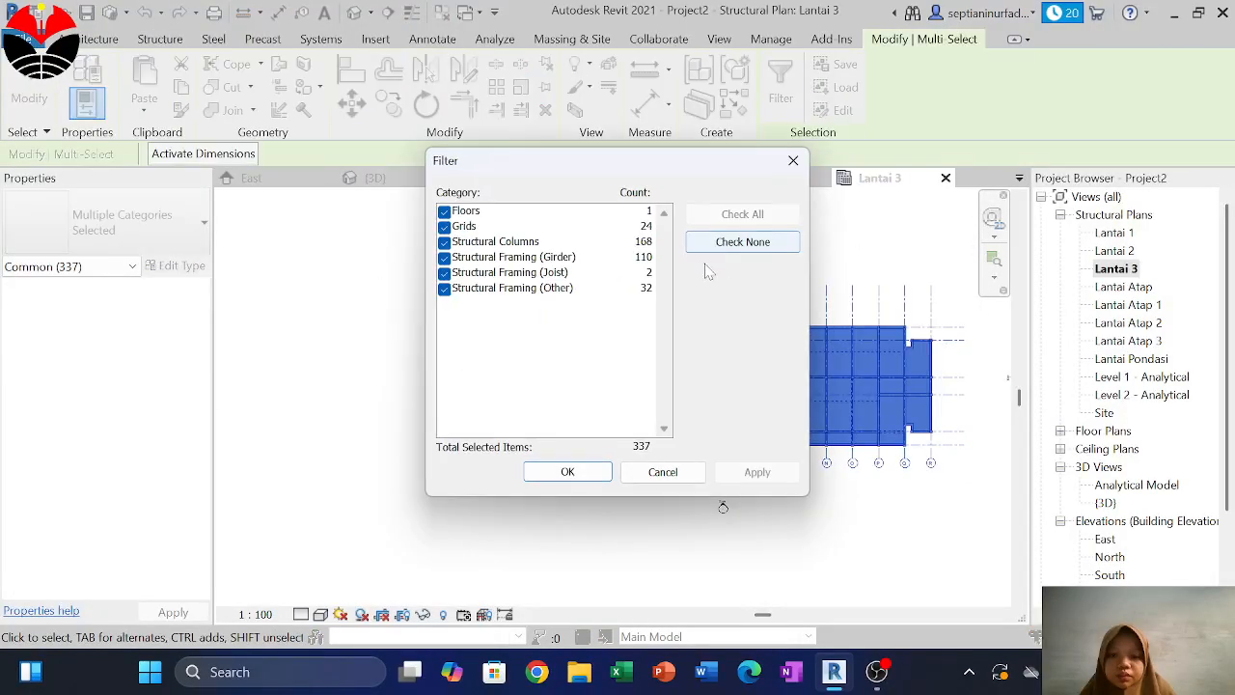
left_click(445, 211)
left_click(567, 471)
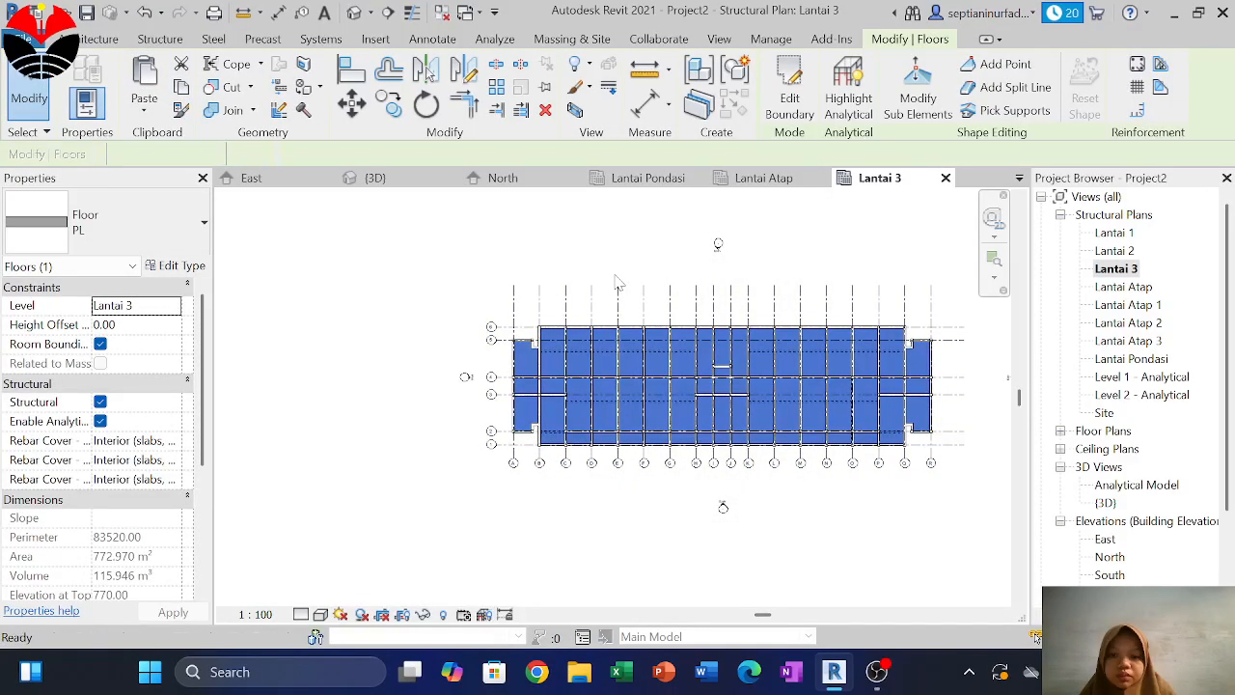
left_click(705, 280)
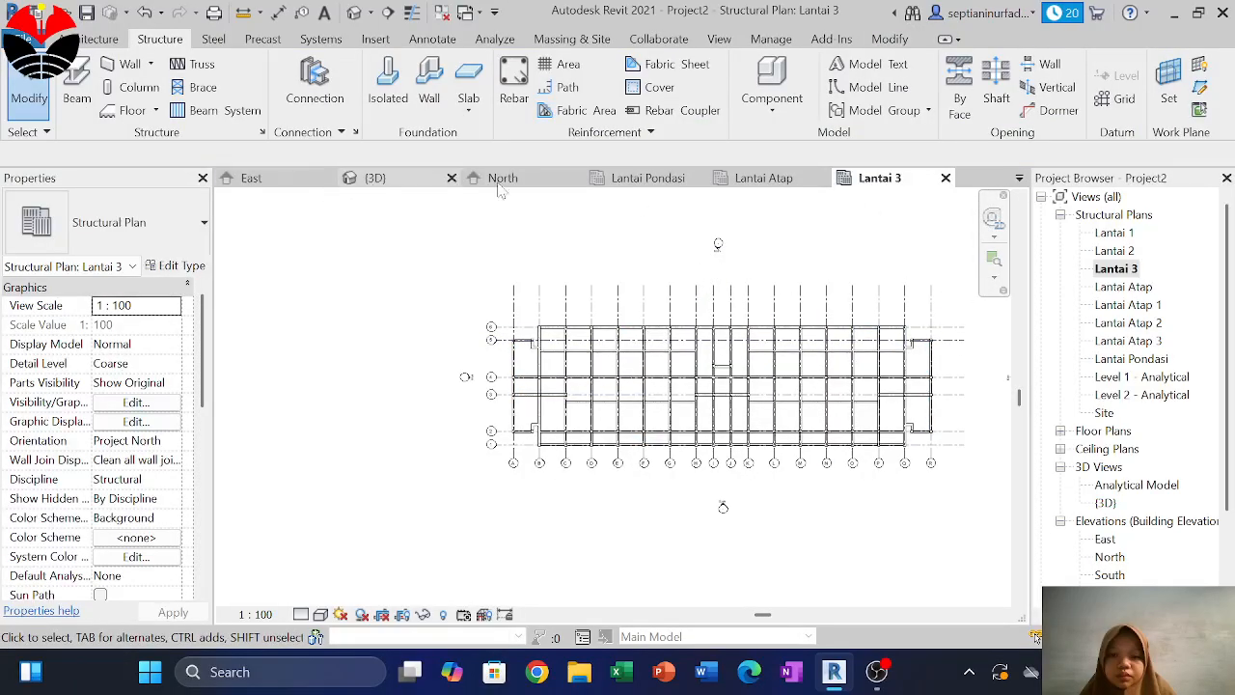
Open the Lantai 2 structural plan and select only its PL floor by filtering all its elements to the Floors category
double_click(1115, 251)
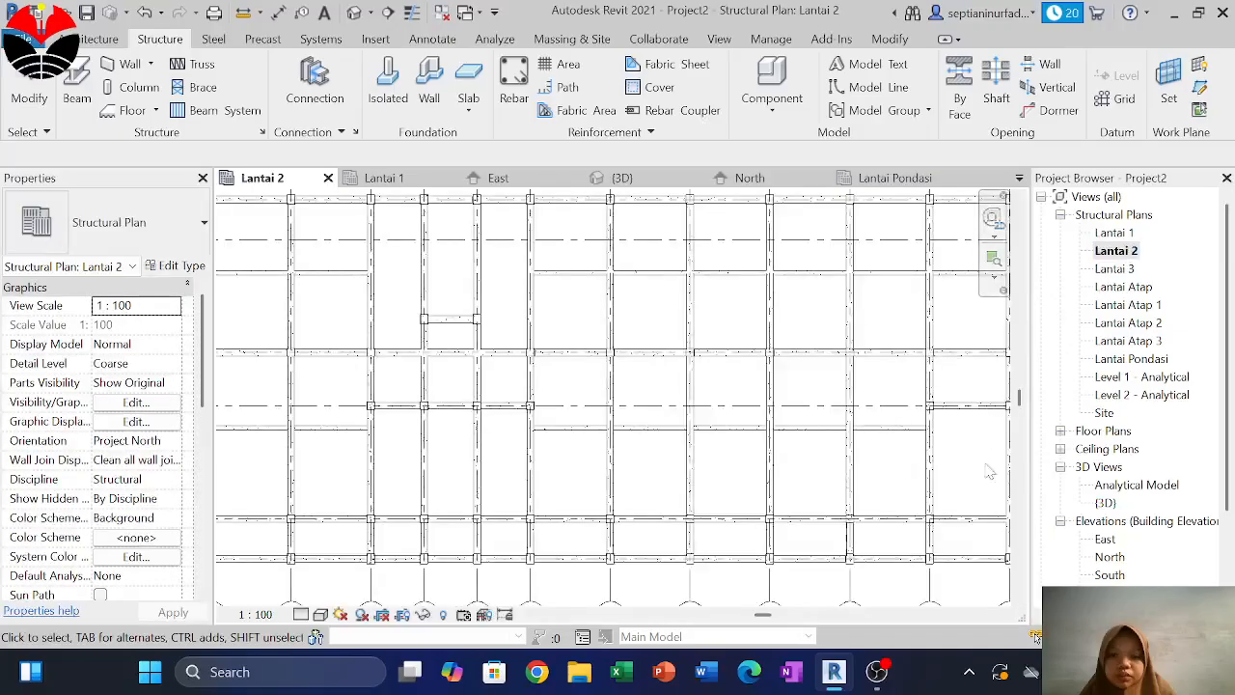
scroll(827, 346, "down", 4)
middle_click_drag(827, 345, 837, 379)
left_click_drag(923, 446, 561, 272)
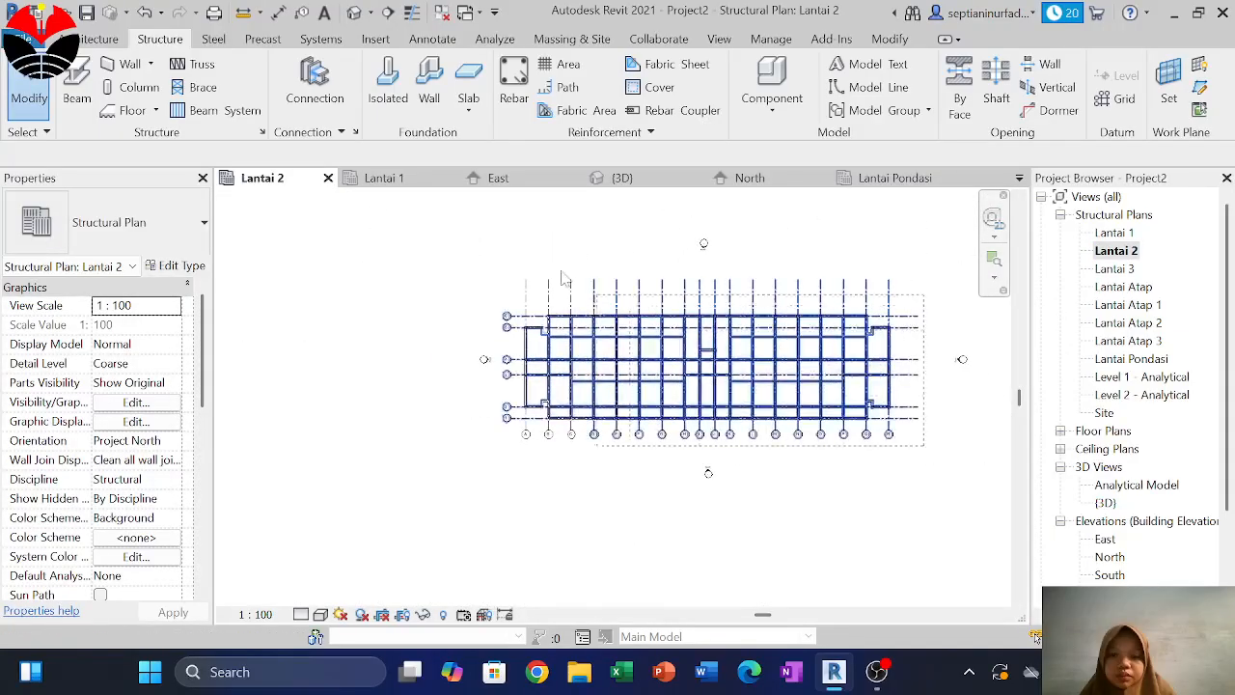
left_click_drag(497, 237, 498, 234)
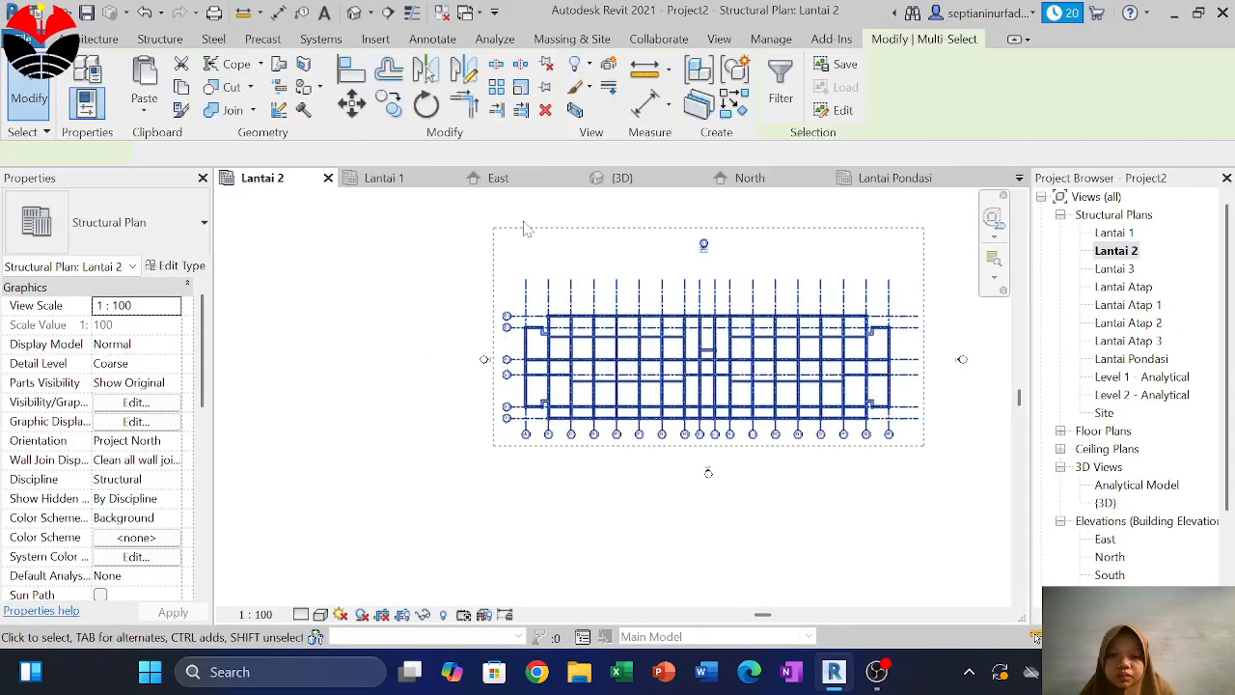
left_click(778, 104)
left_click(742, 242)
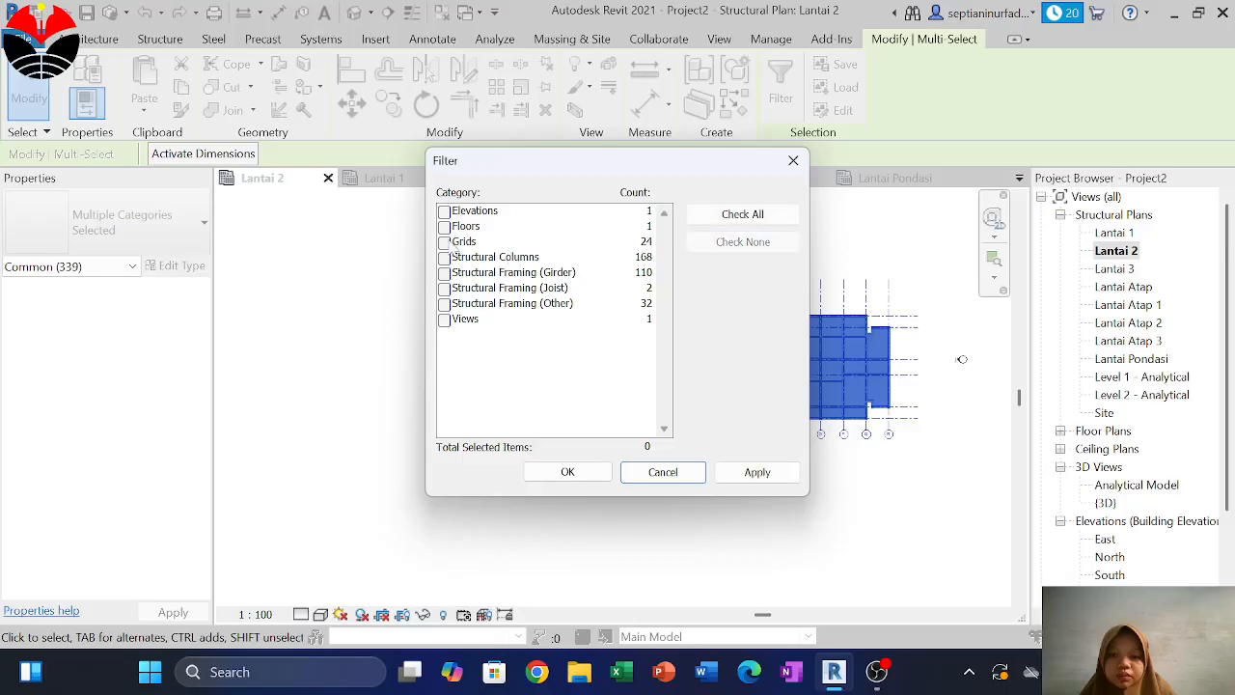
left_click(444, 226)
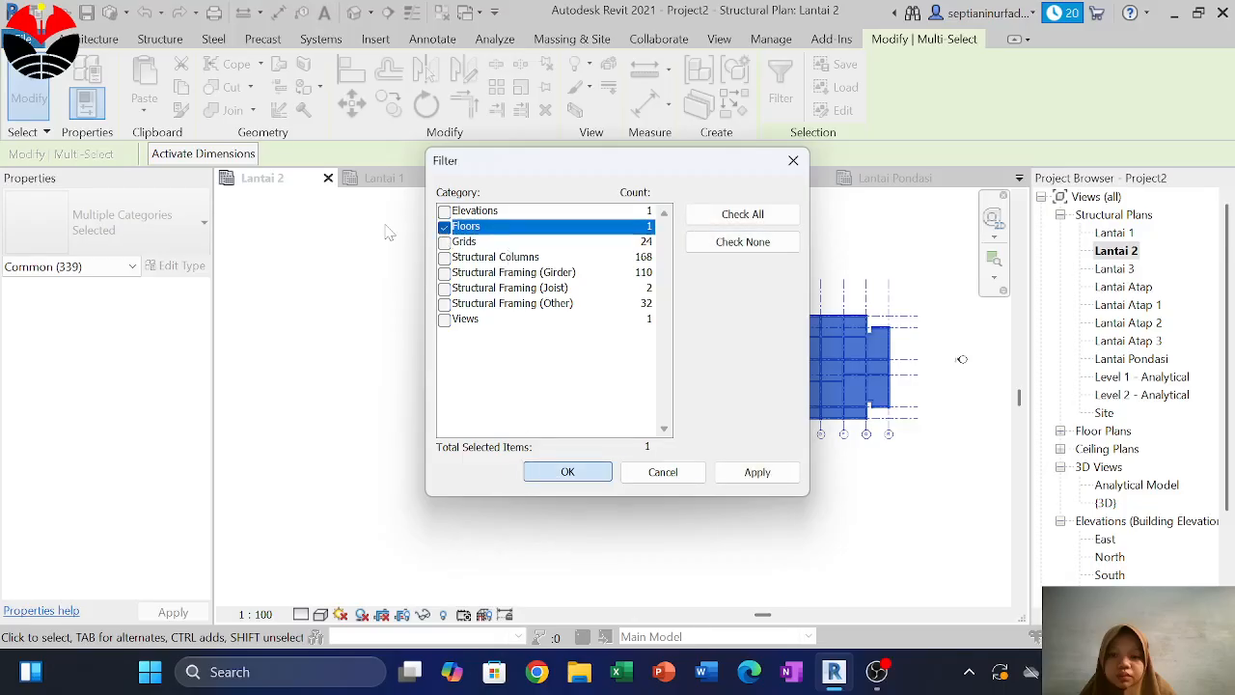
key("Return")
Paste the Lantai 2 PL floor aligned to level Lantai 3 and check it on the Lantai 3 plan
left_click(144, 104)
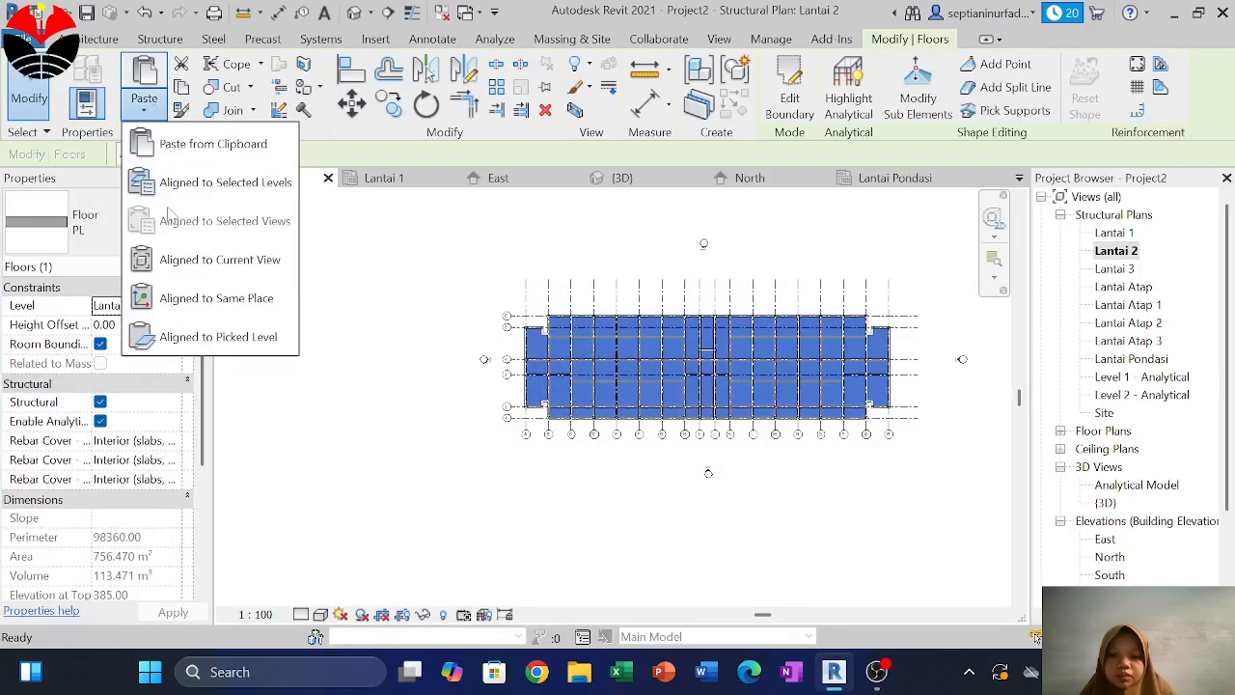
left_click(212, 182)
left_click(561, 231)
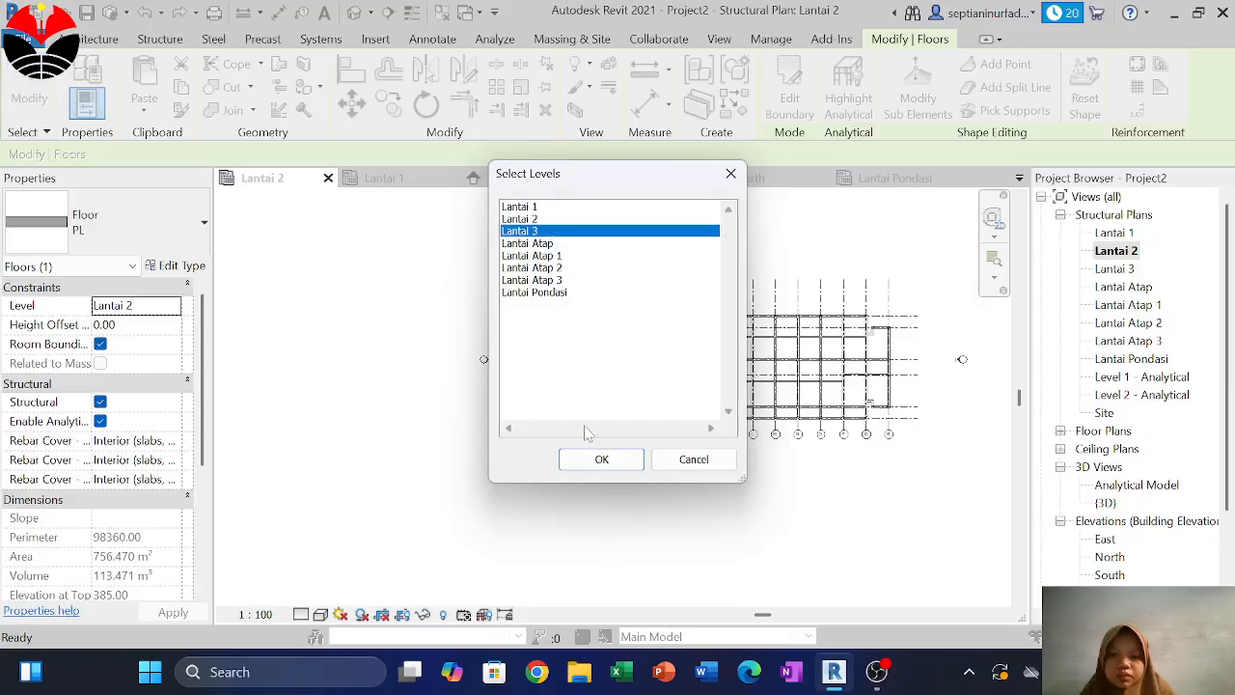
left_click(601, 460)
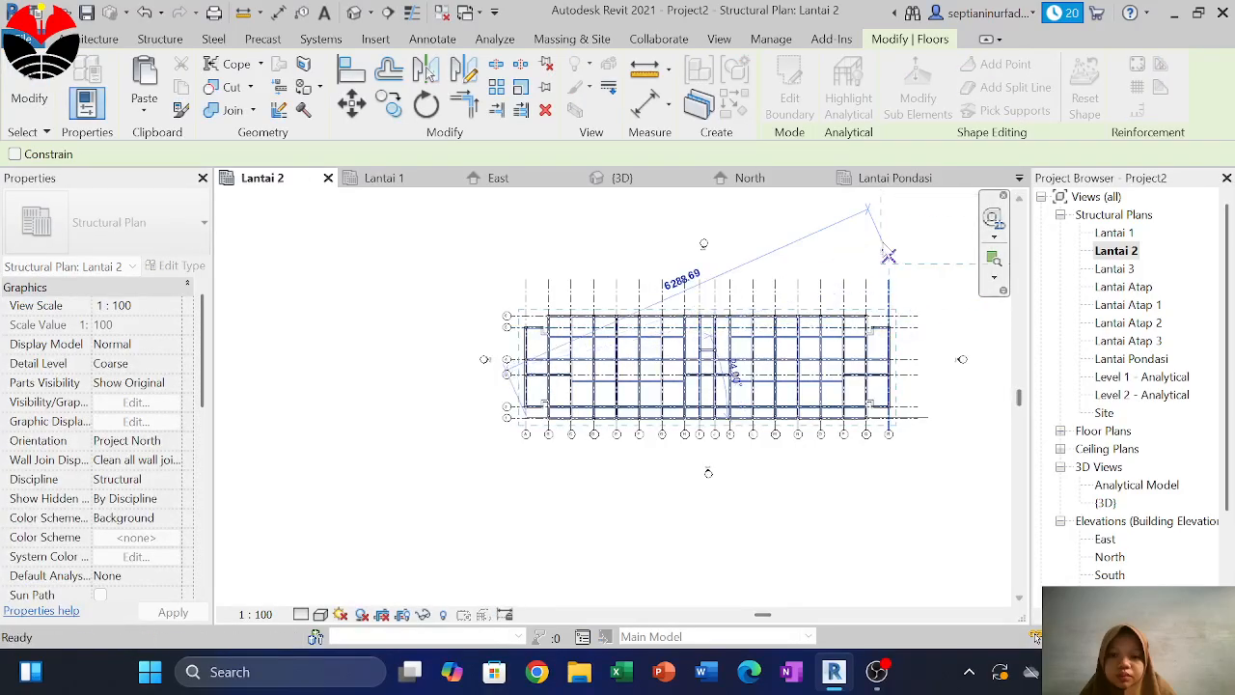
key("Escape")
double_click(1113, 269)
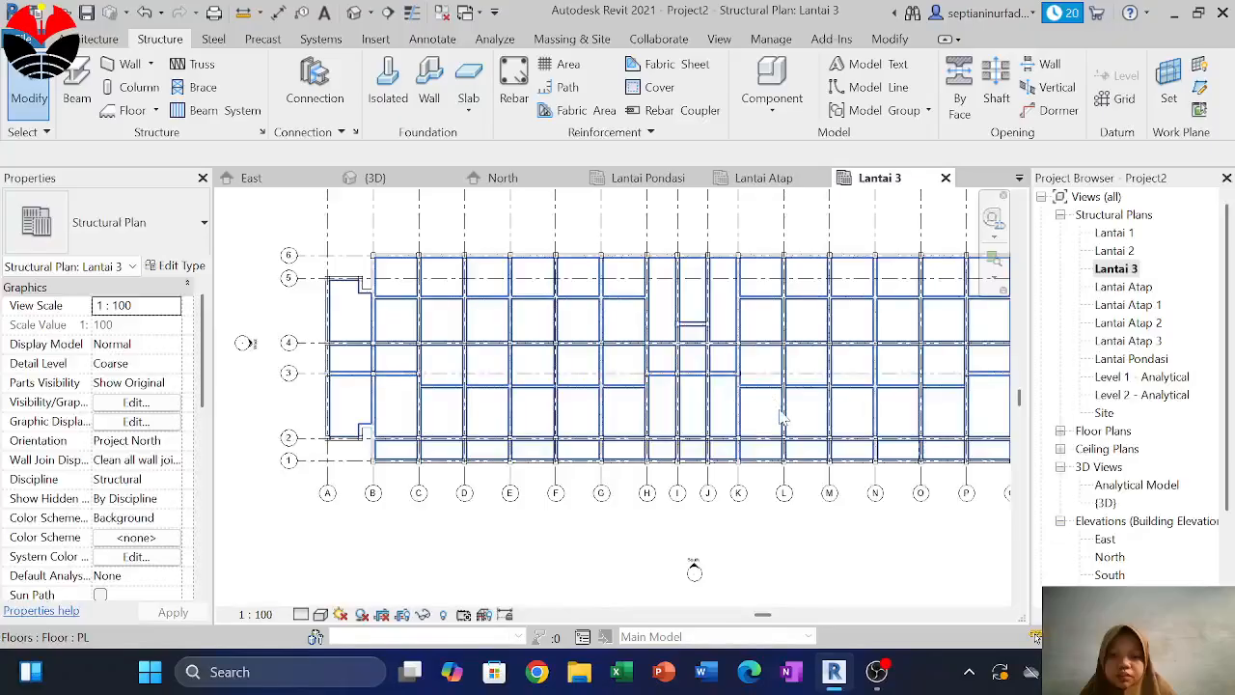
left_click(782, 417)
key("Escape")
middle_click_drag(849, 323, 1033, 295)
Start a PL floor on the Lantai Atap plan and pick boundary lines along the A–B bay's beams on grids 5, A and 2
double_click(1123, 287)
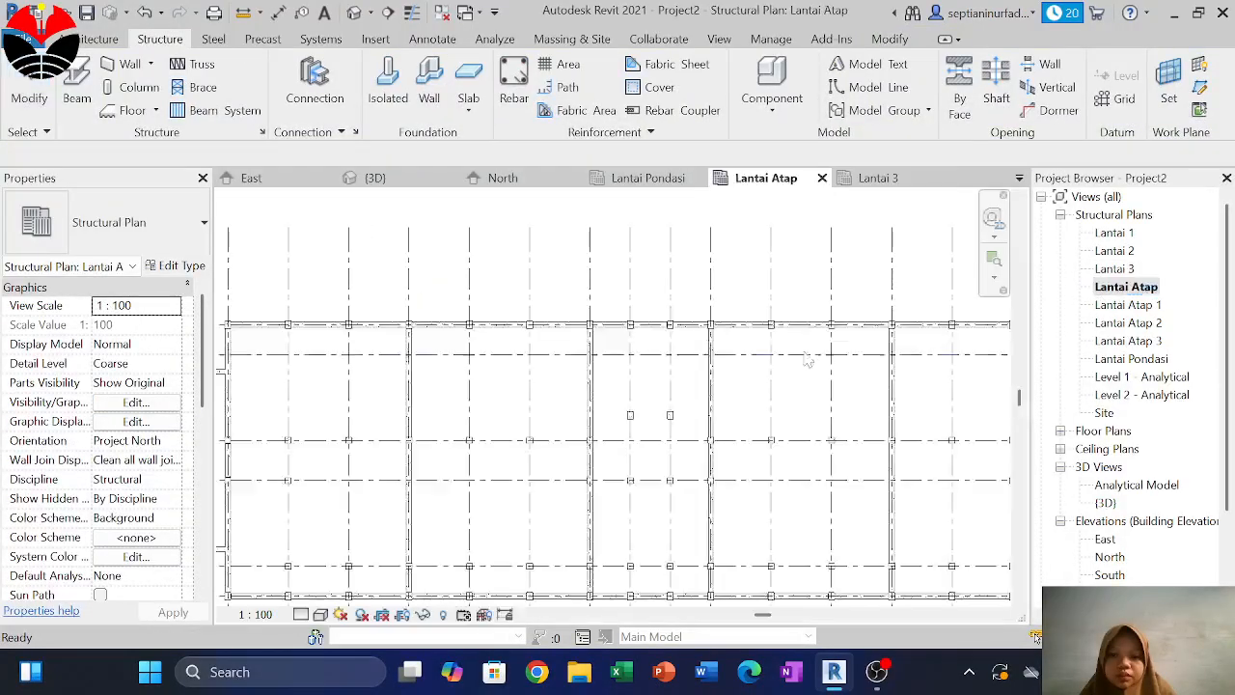
scroll(594, 371, "down", 3)
middle_click_drag(406, 390, 487, 399)
scroll(468, 394, "up", 2)
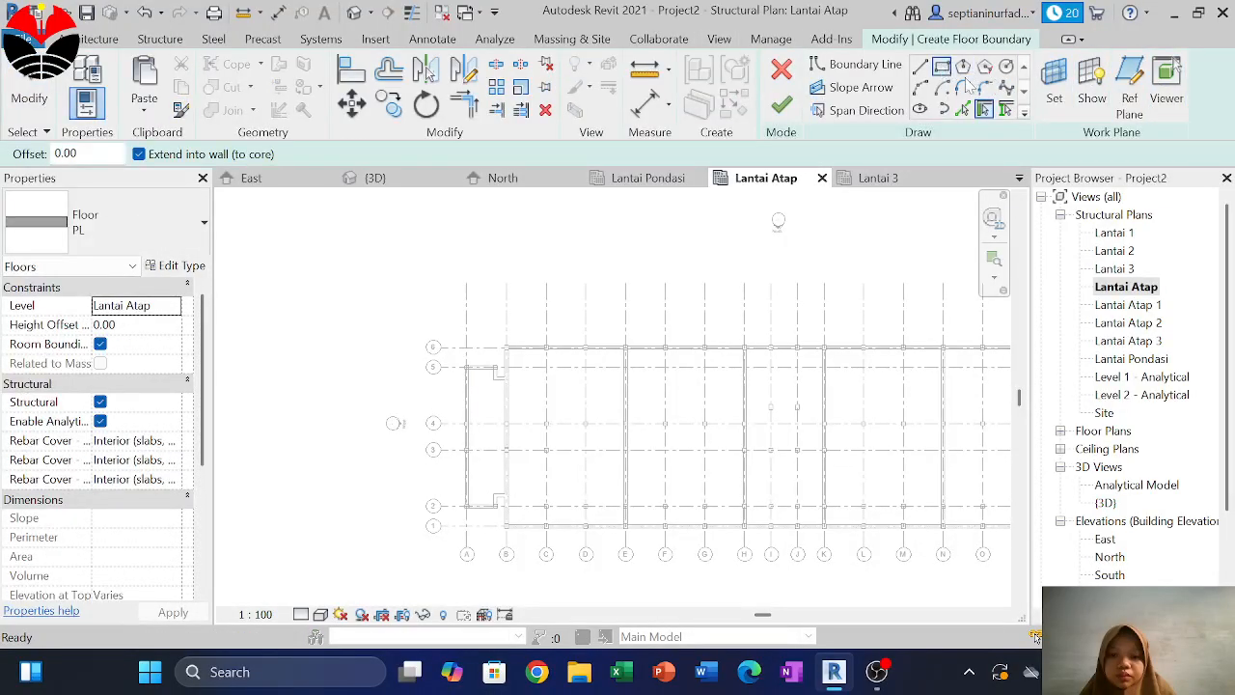
left_click(962, 109)
scroll(483, 371, "up", 2)
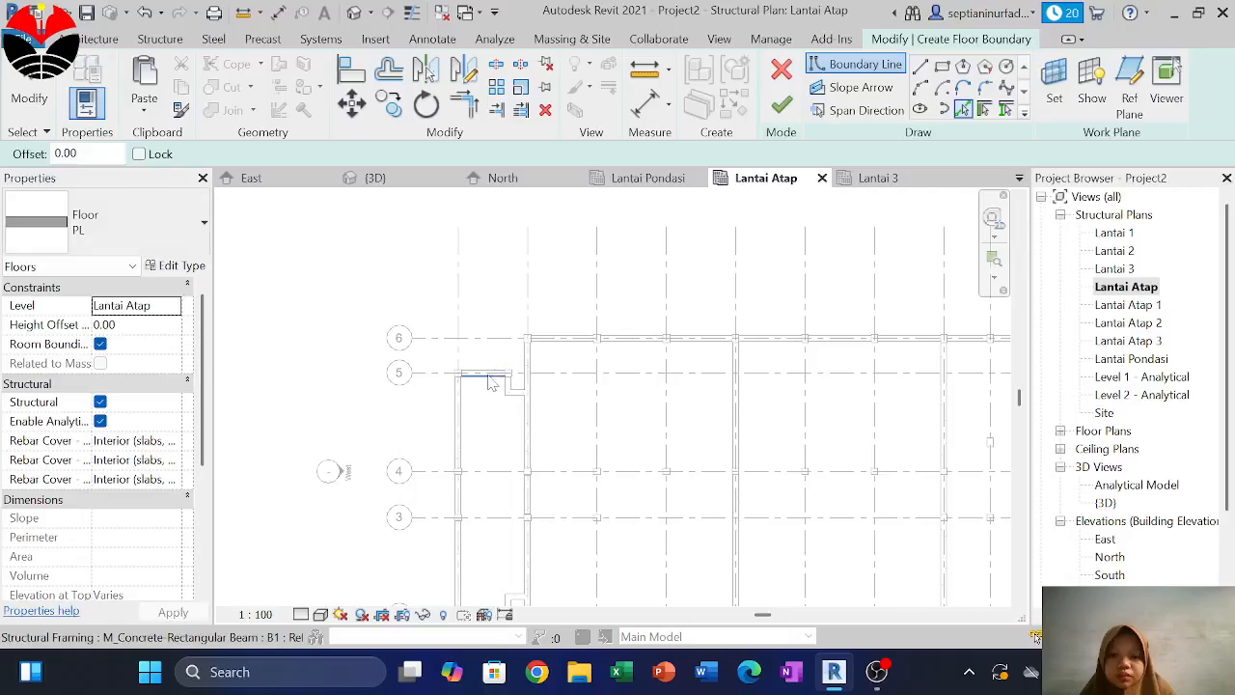
left_click(488, 375)
left_click(462, 410)
middle_click_drag(493, 444, 494, 361)
left_click(462, 412)
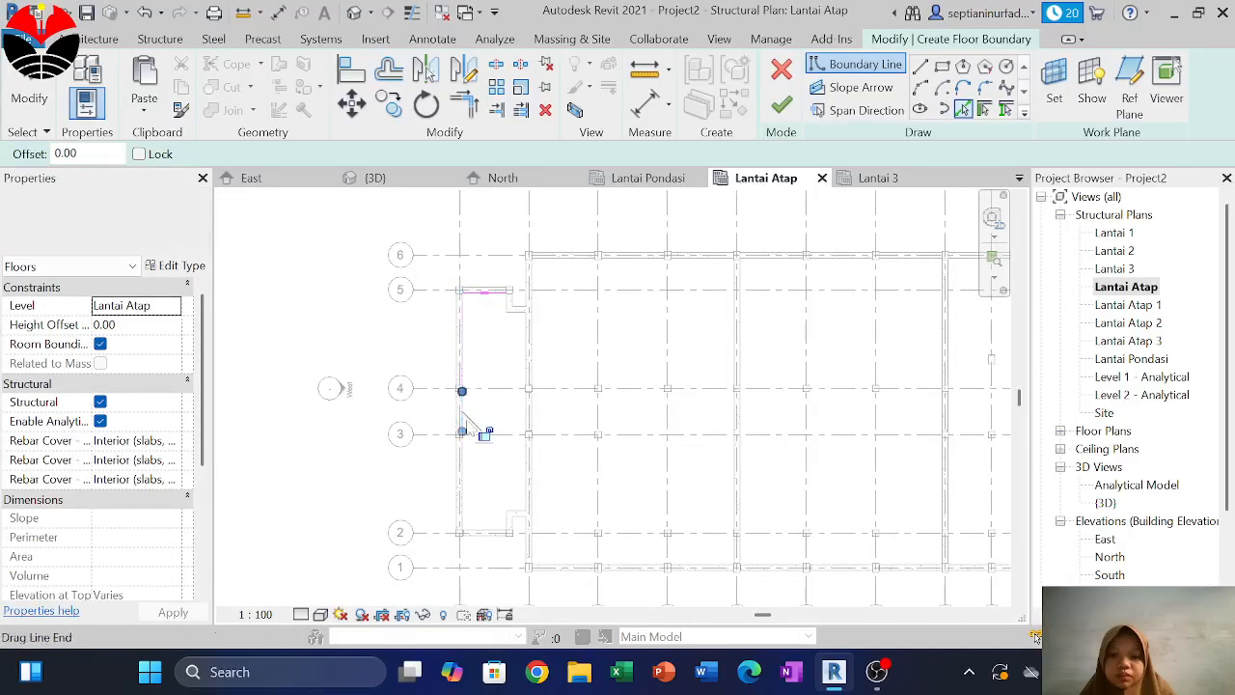
left_click(460, 465)
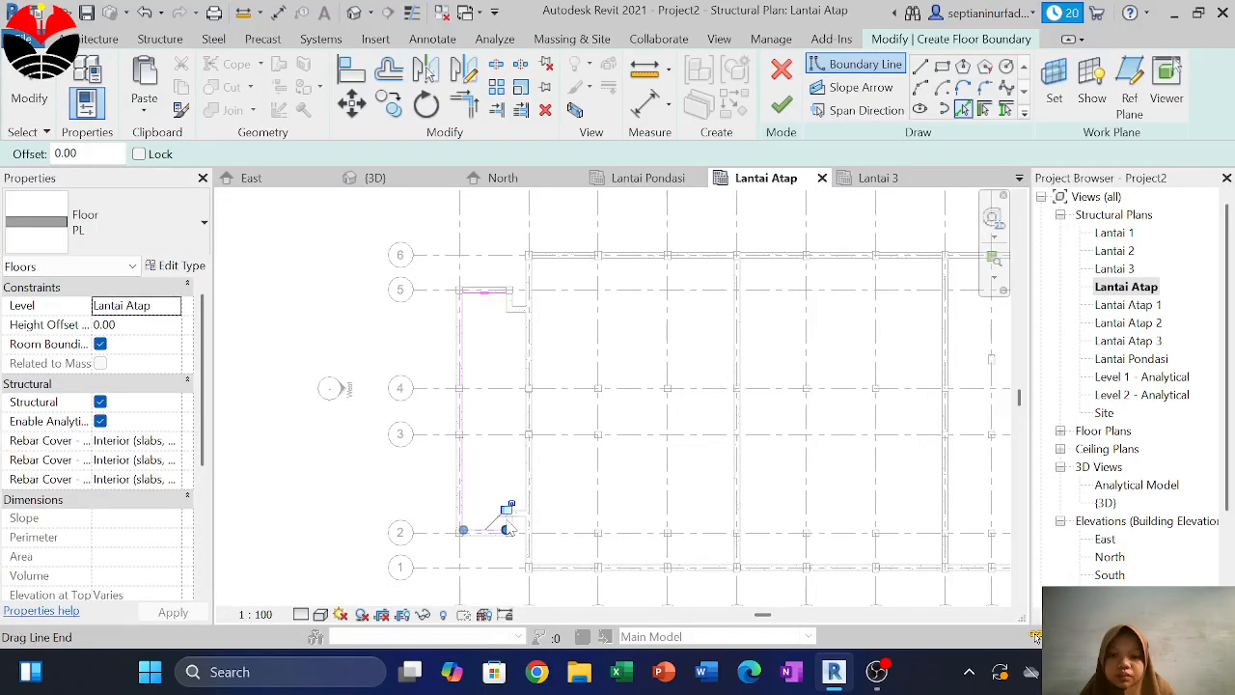
Pick boundary lines along the notch beams near grids 5 and B, undoing the stray endpoint move
left_click(505, 302)
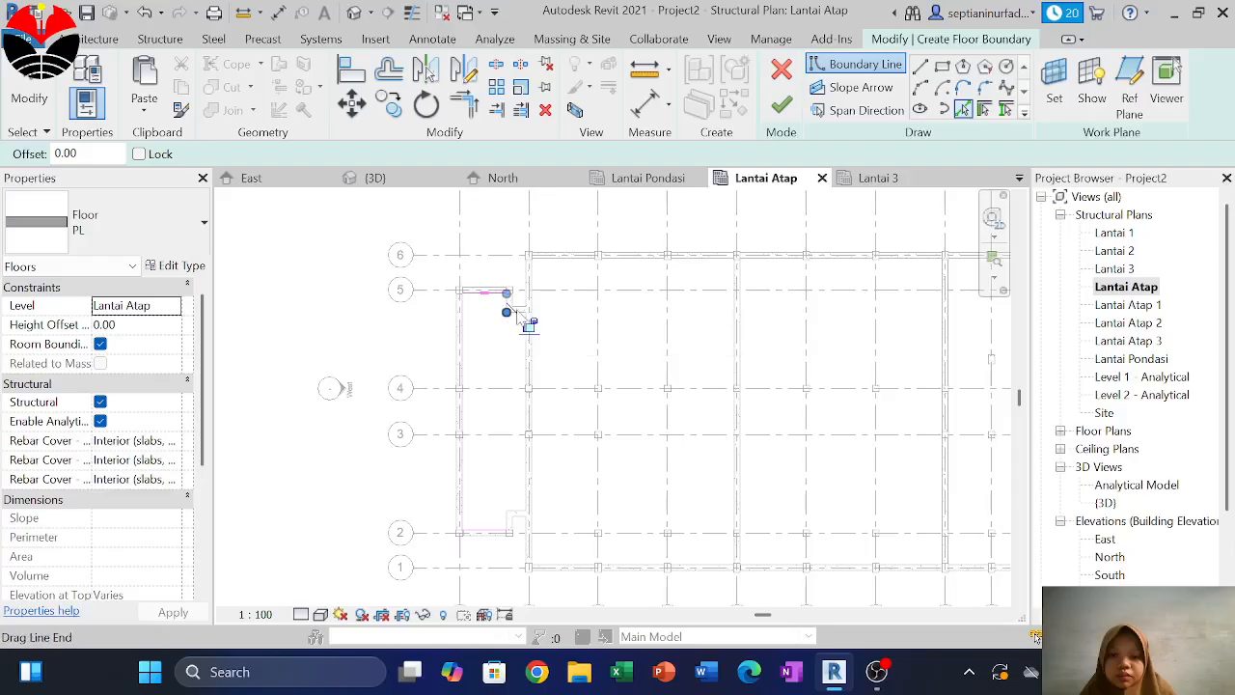
scroll(521, 322, "up", 2)
scroll(510, 326, "up", 2)
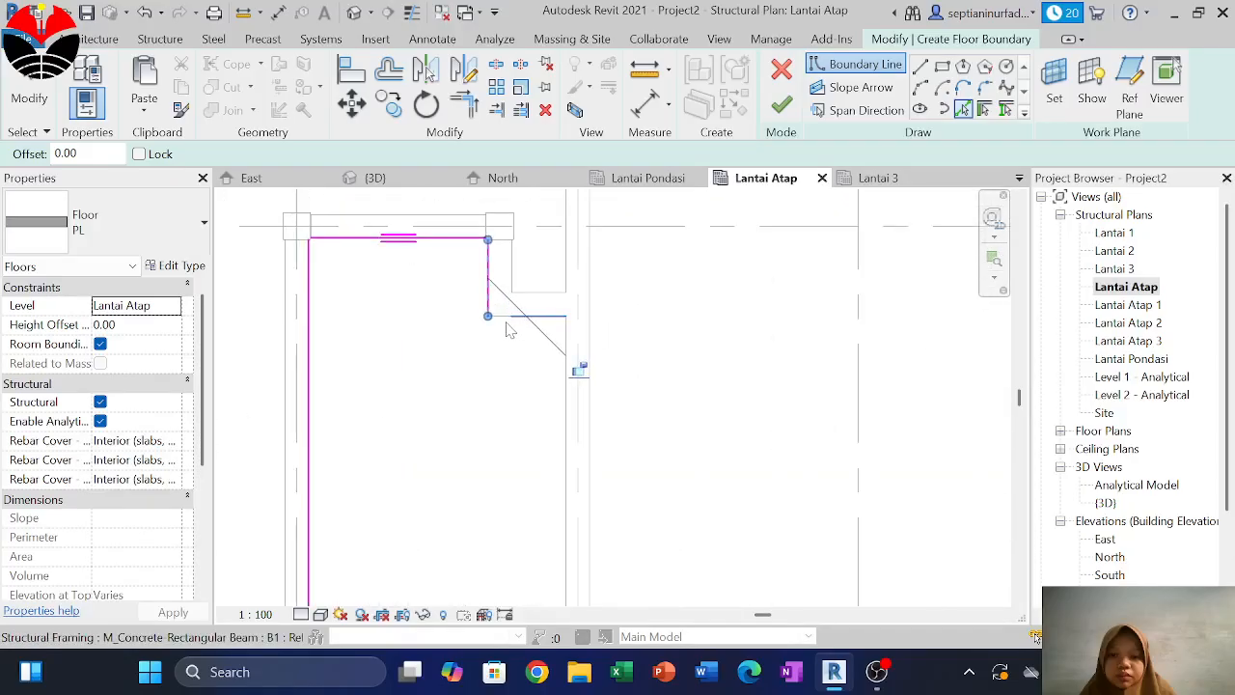
left_click_drag(490, 316, 499, 315)
key("ctrl+z")
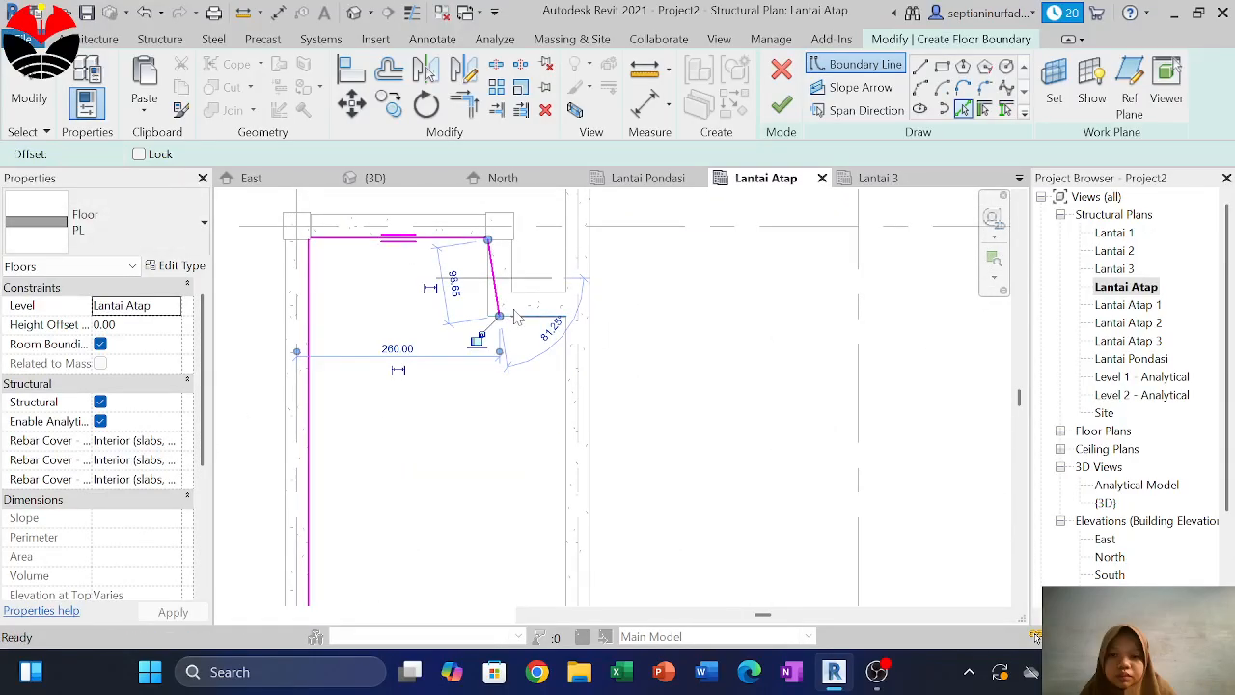
scroll(505, 302, "up", 2)
left_click(500, 324)
left_click(552, 324)
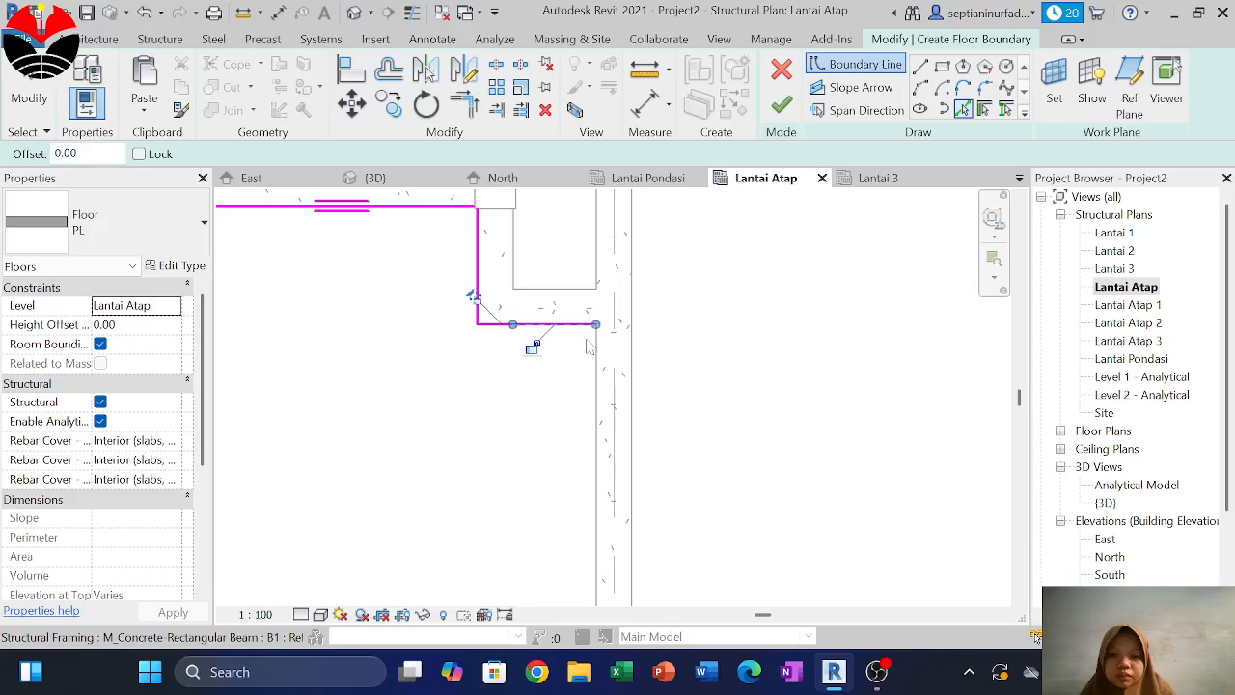
Pick boundary lines along the grid B beam between the notches near grids 5 and 2
left_click(592, 353)
scroll(590, 224, "down", 2)
scroll(588, 229, "down", 2)
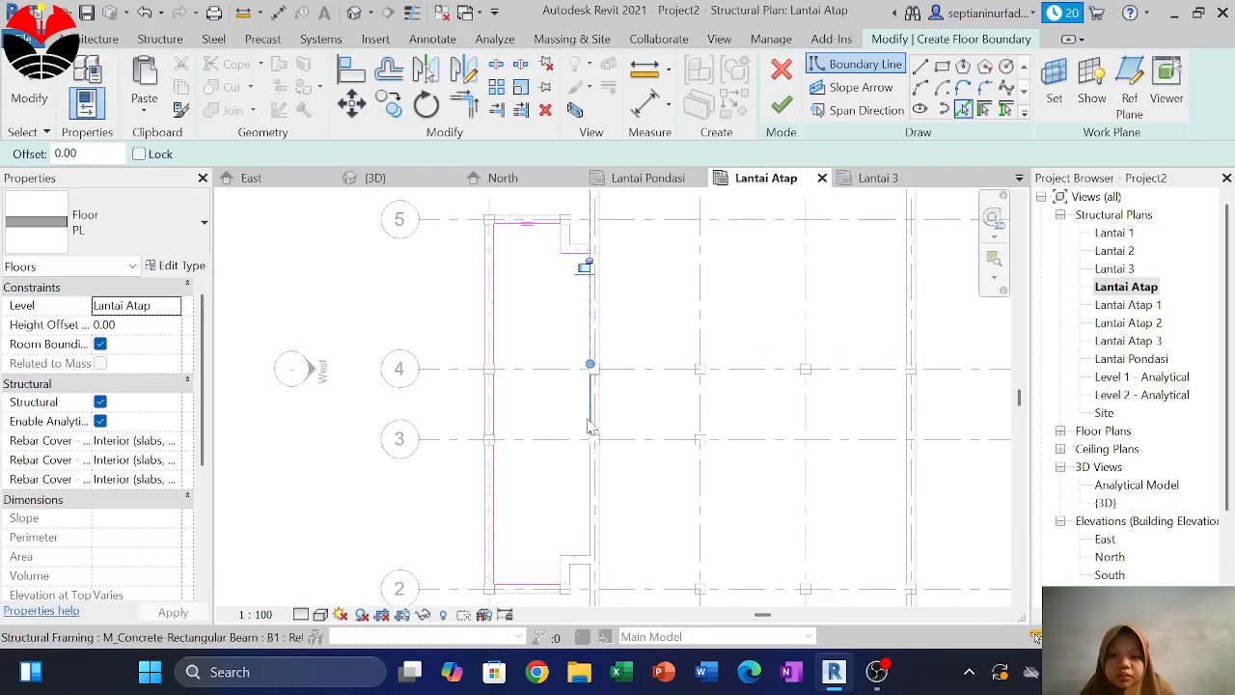
left_click(591, 429)
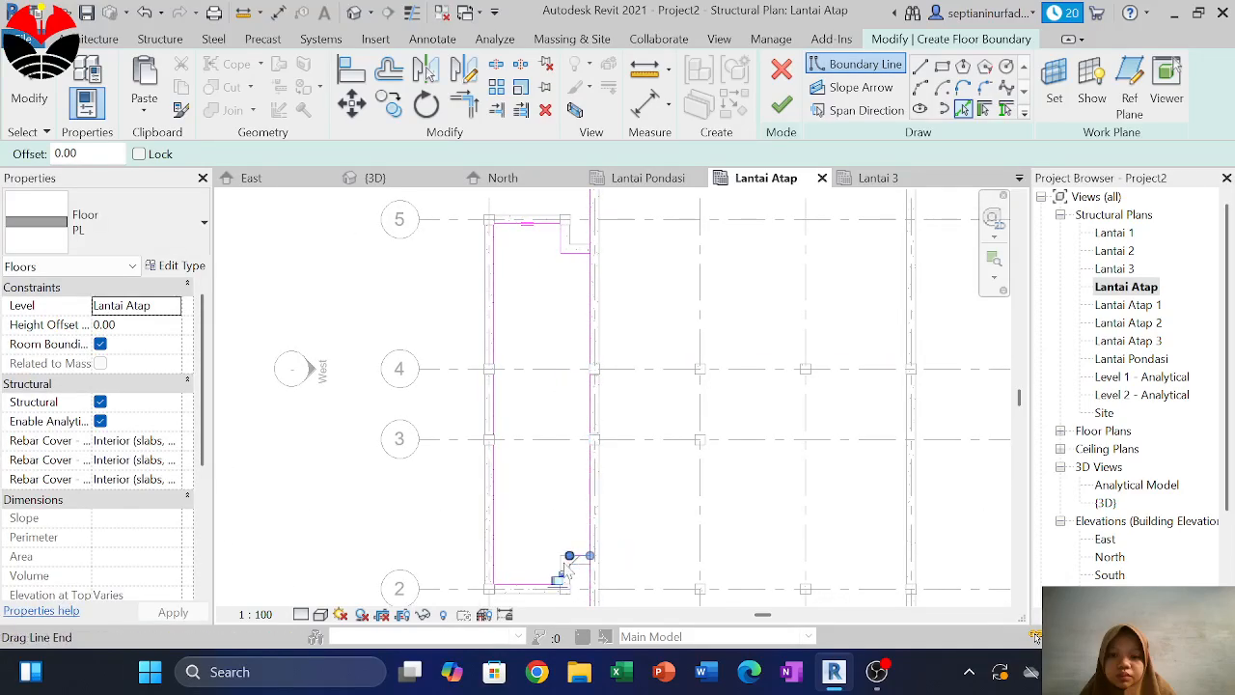
Complete the boundary lines along the notch beams near grids 2 and B
scroll(564, 567, "up", 3)
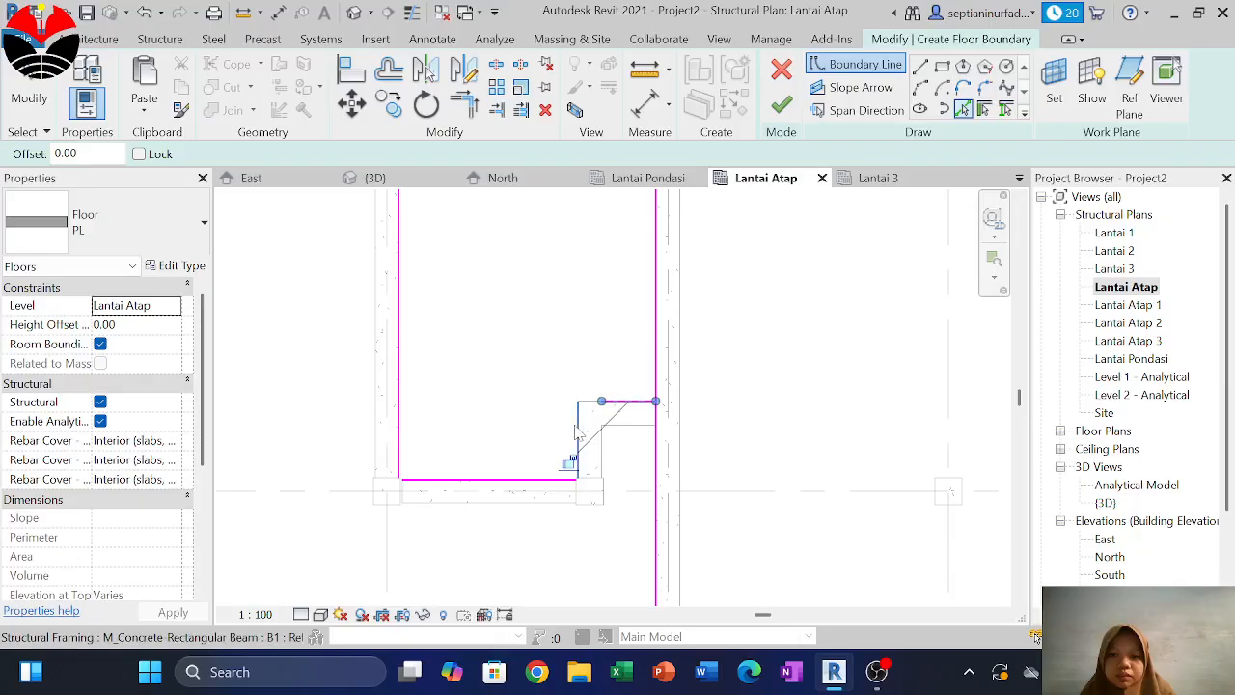
key("Escape")
key("Escape")
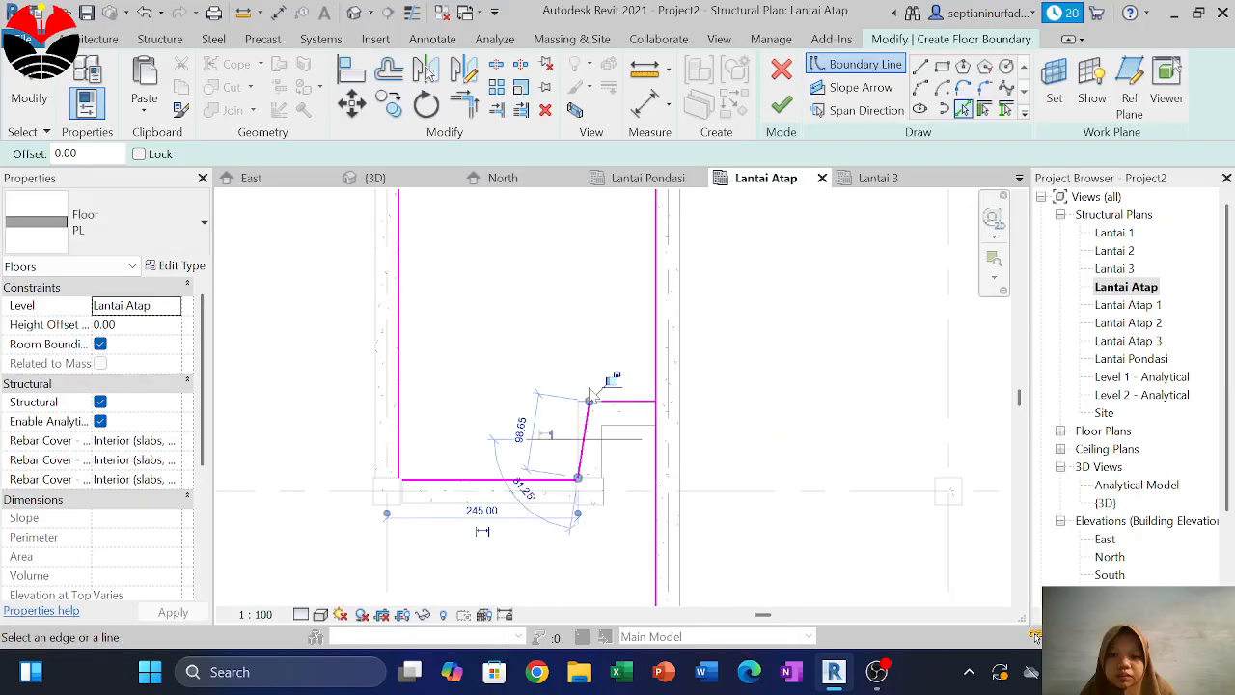
key("Return")
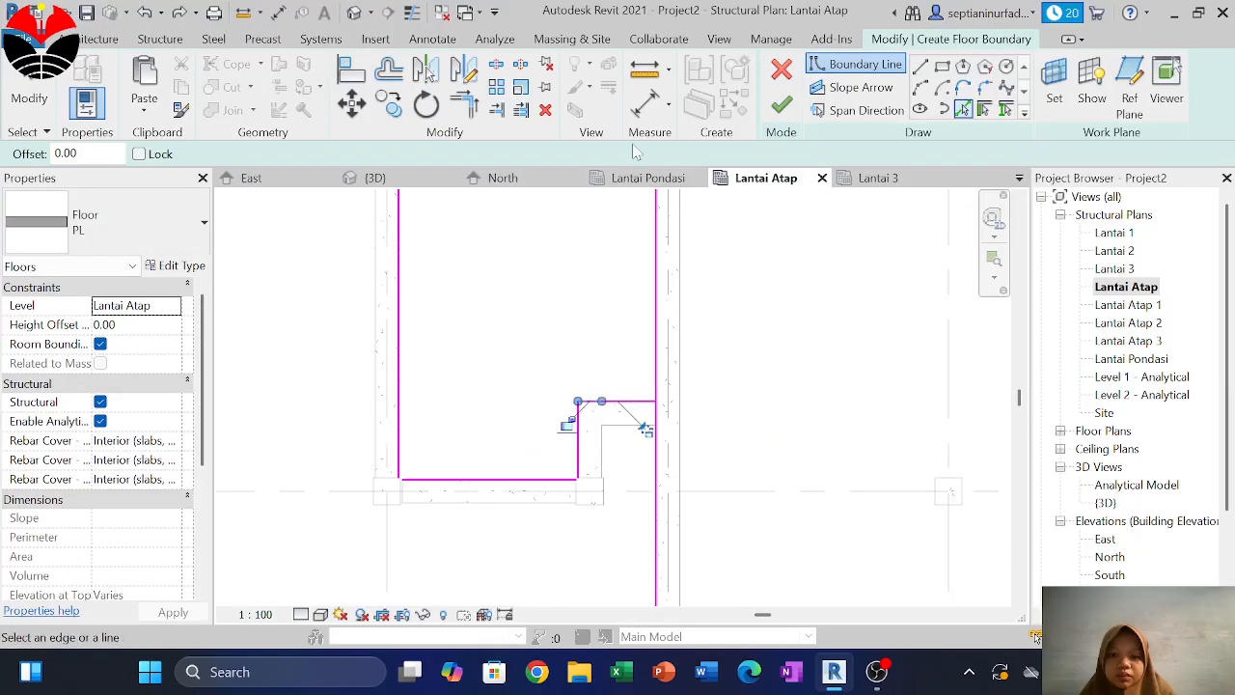
Trim the boundary lines into corners at the notch near grids 2 and B, ending the grid B line there
left_click(473, 104)
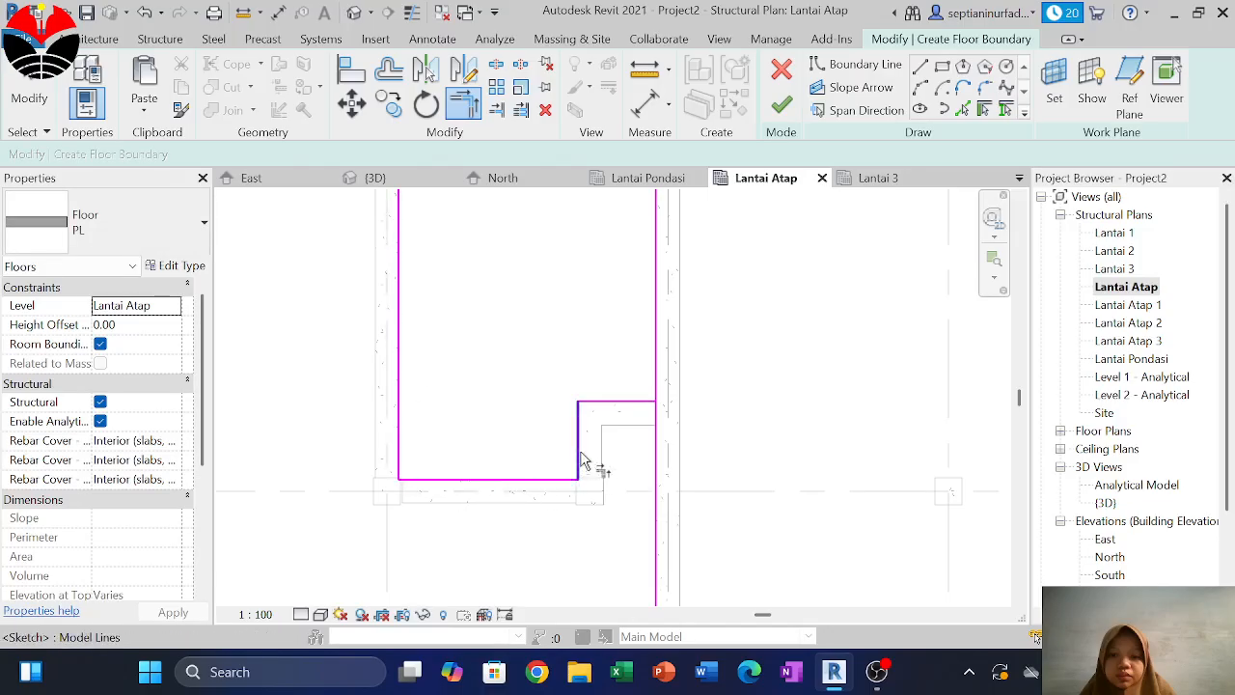
left_click(577, 419)
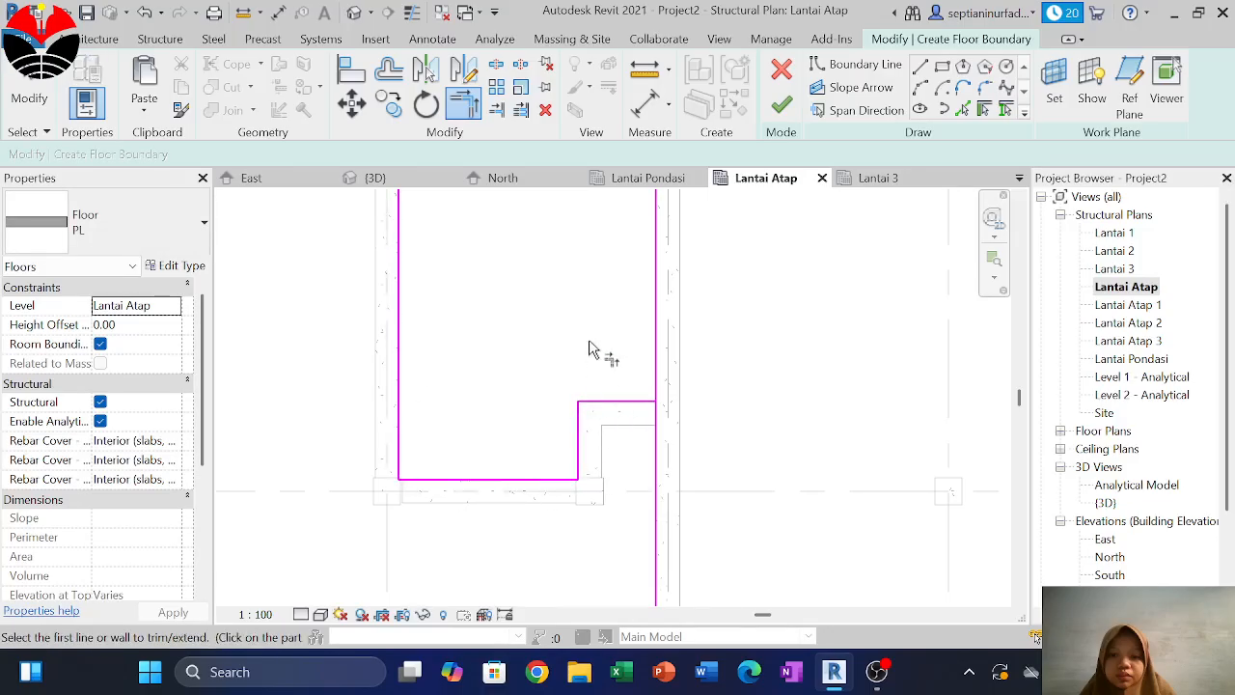
middle_click_drag(606, 345, 587, 552)
left_click(635, 541)
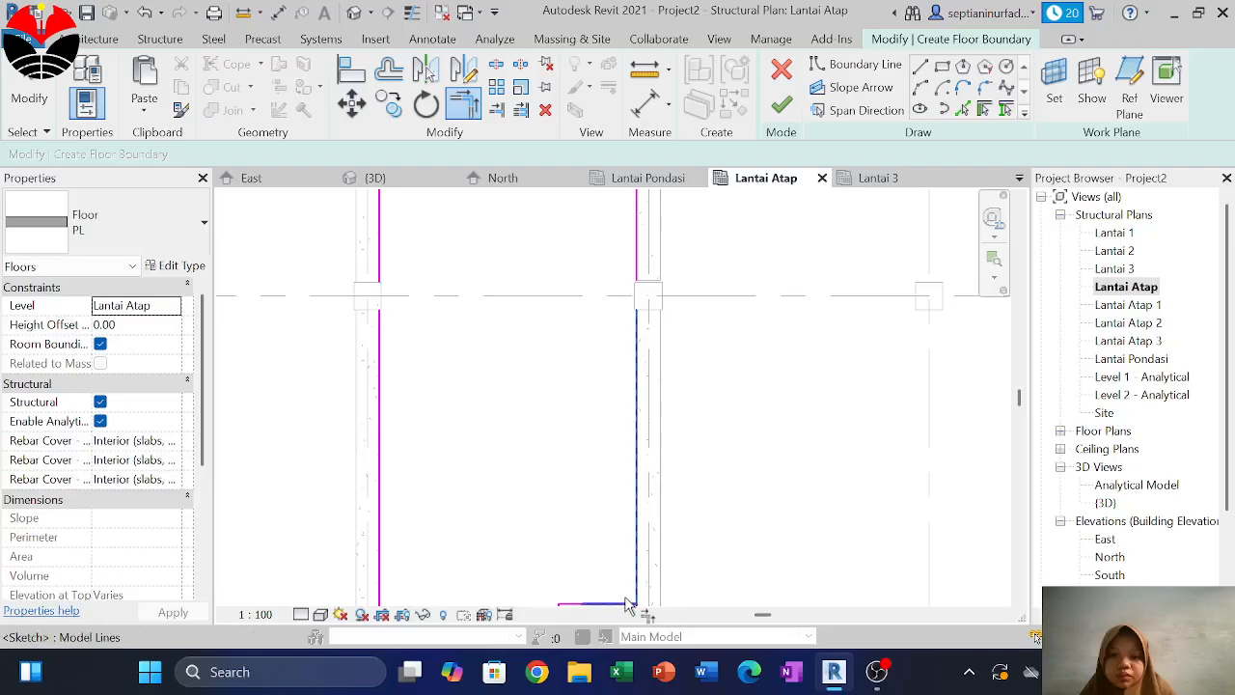
Trim the boundary lines into corners along grid 5, from grid A around the notch to the grid B line
middle_click_drag(626, 358, 631, 518)
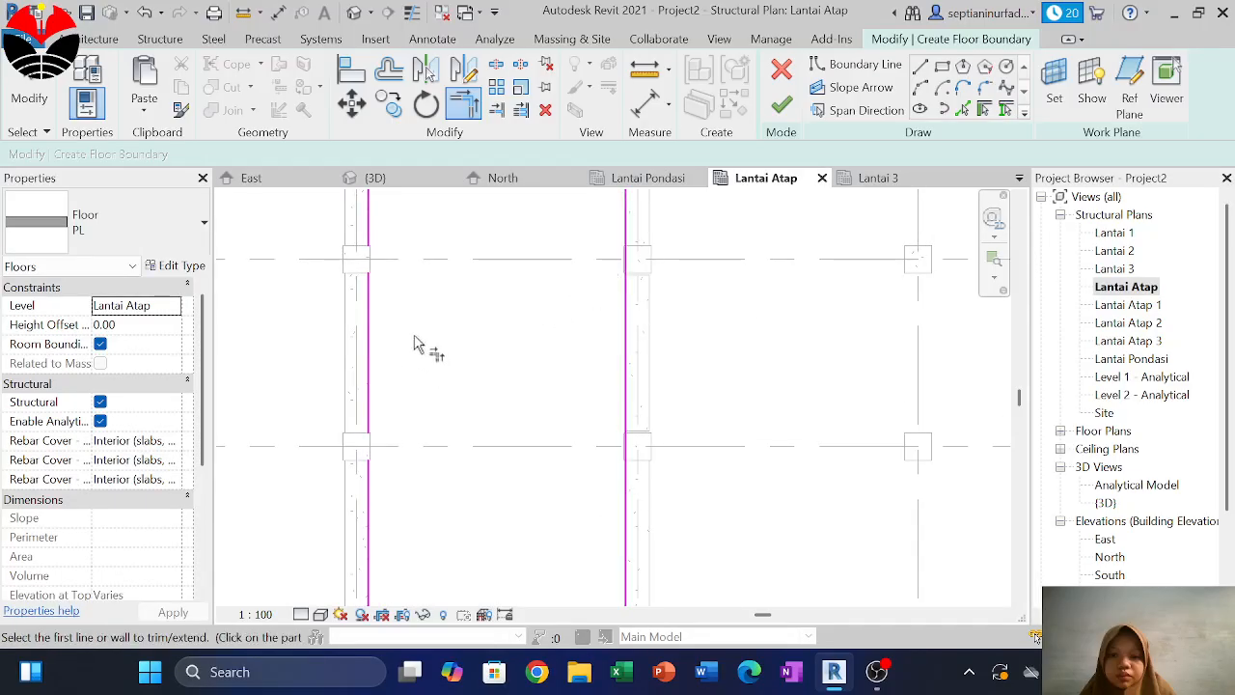
middle_click_drag(425, 397, 431, 592)
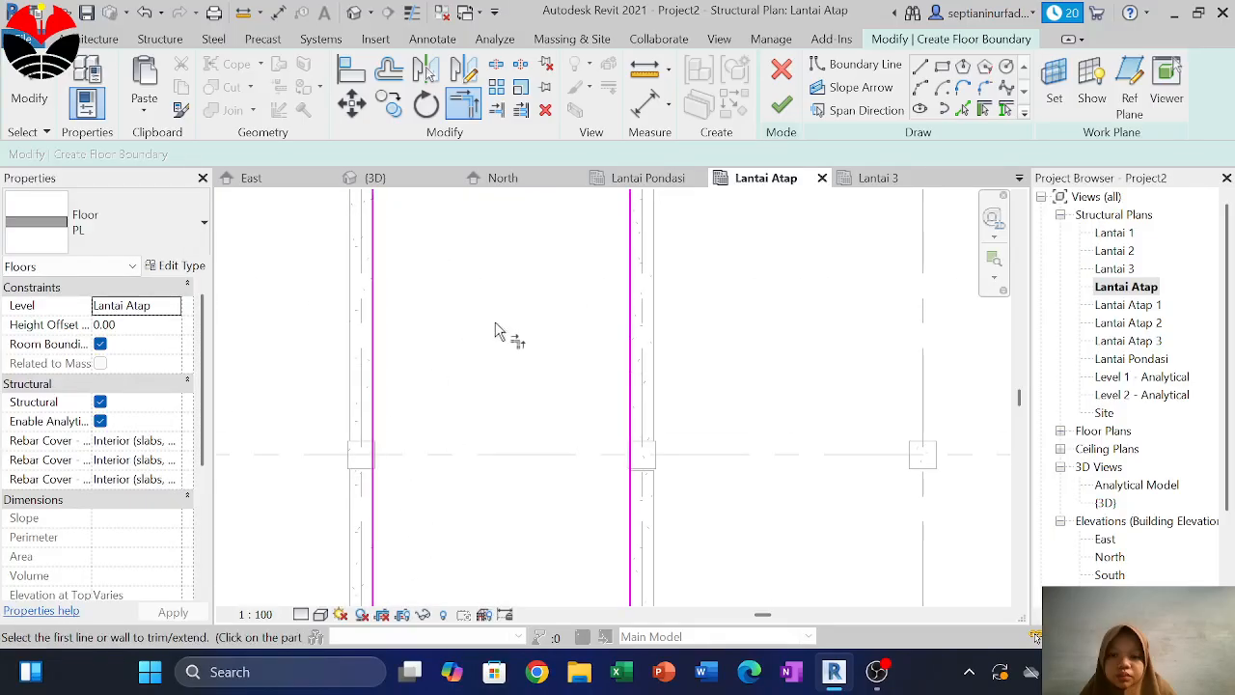
middle_click_drag(499, 334, 460, 573)
left_click(351, 323)
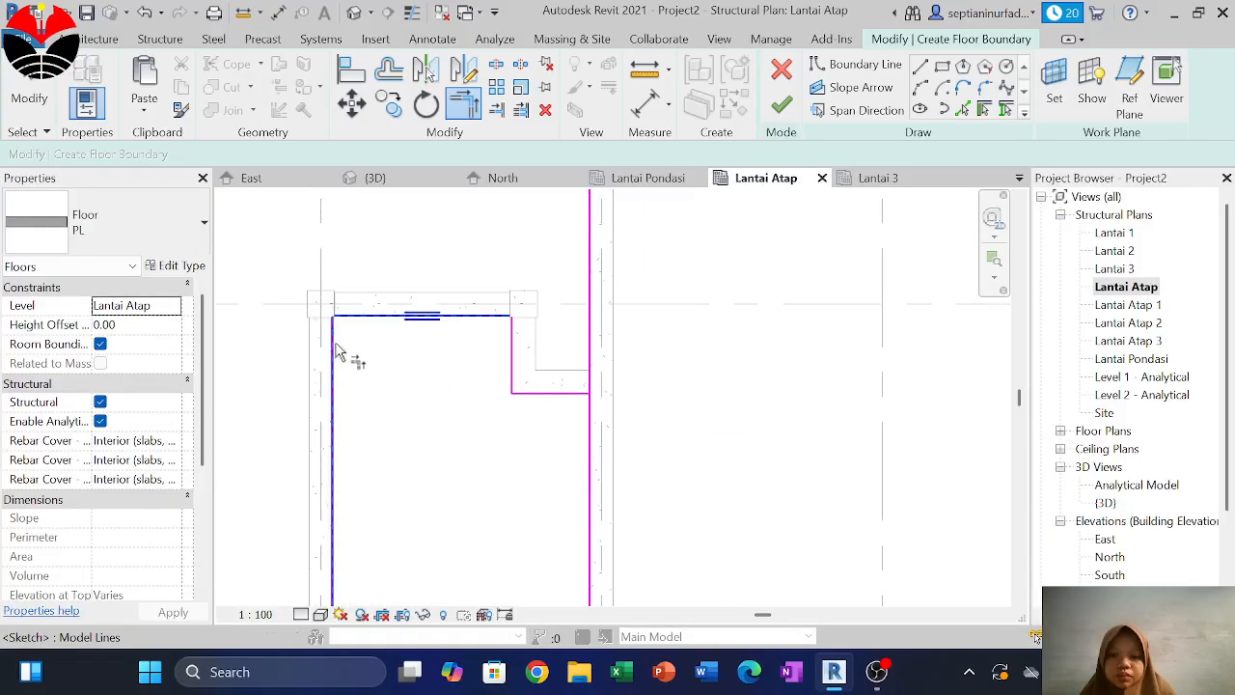
left_click(488, 323)
left_click(512, 357)
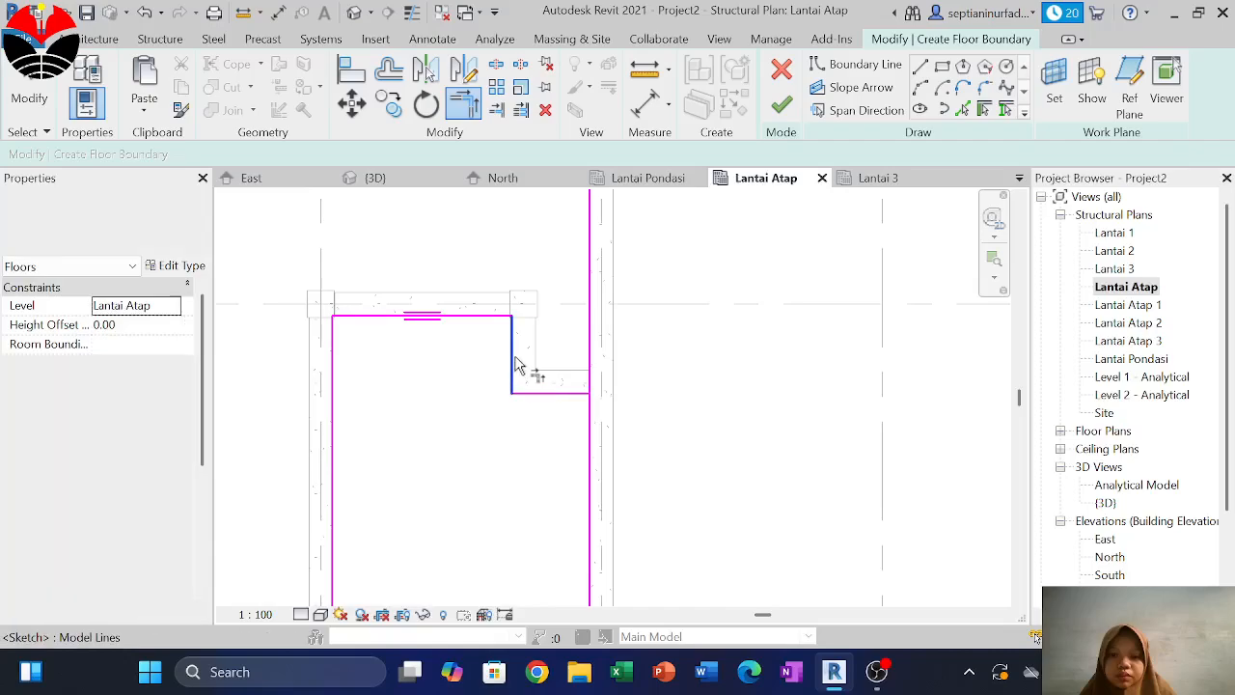
left_click(563, 393)
left_click(604, 461)
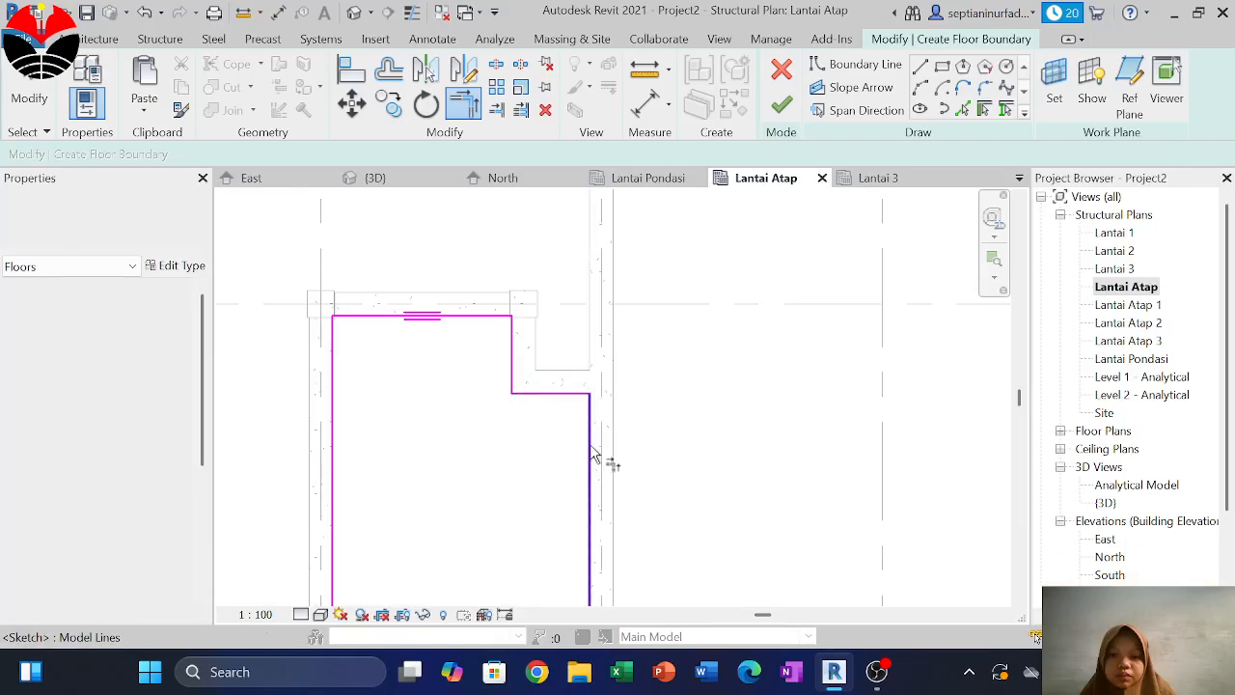
scroll(529, 311, "down", 5)
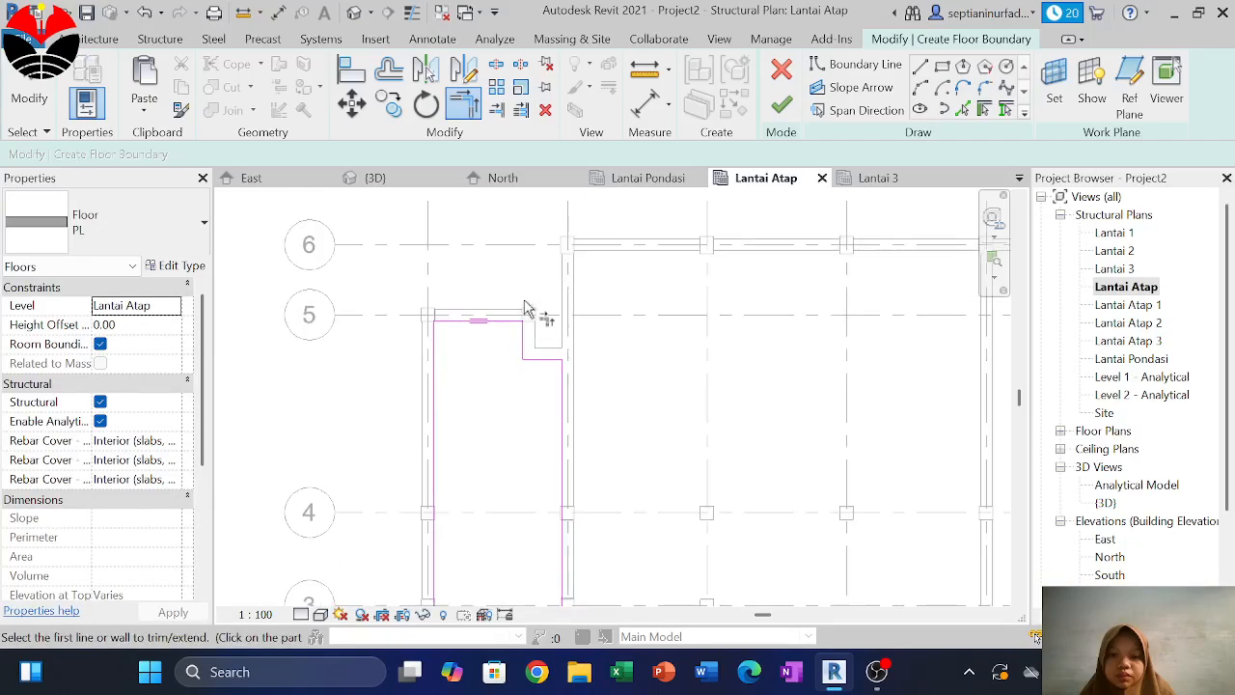
Delete the overlapping boundary segment at the notch near grids 5 and B, and trim the remaining segment to the grid B line
scroll(530, 321, "up", 4)
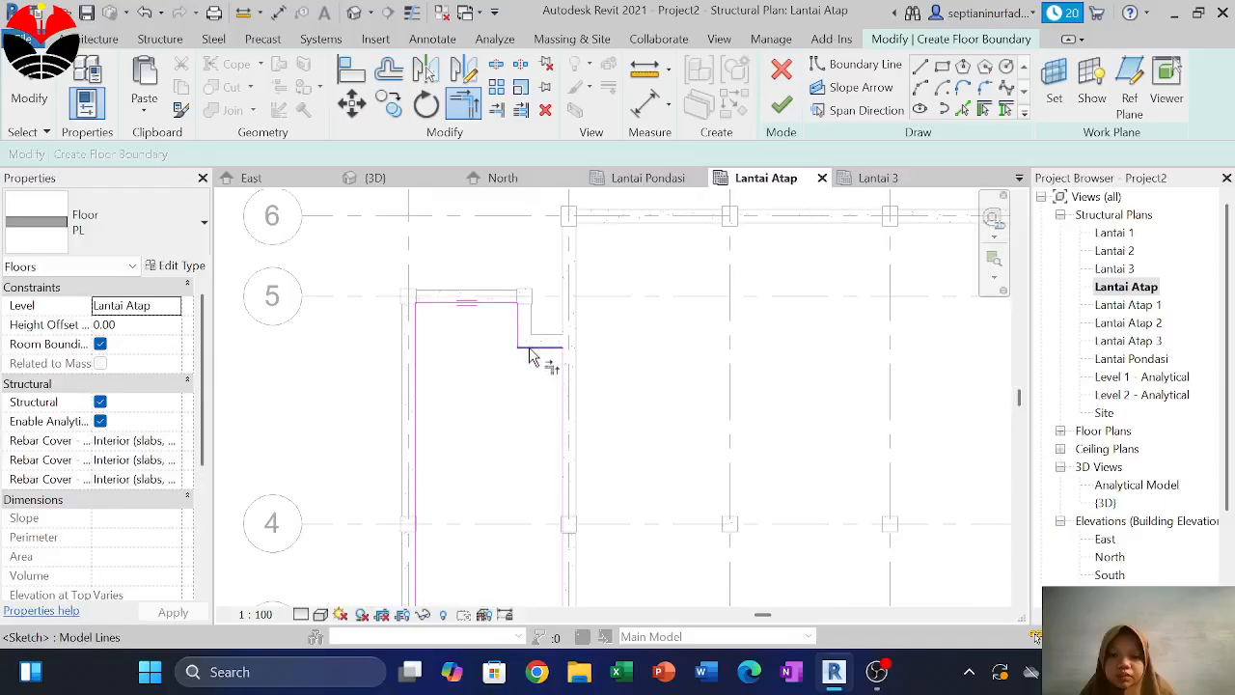
key("Escape")
left_click(530, 349)
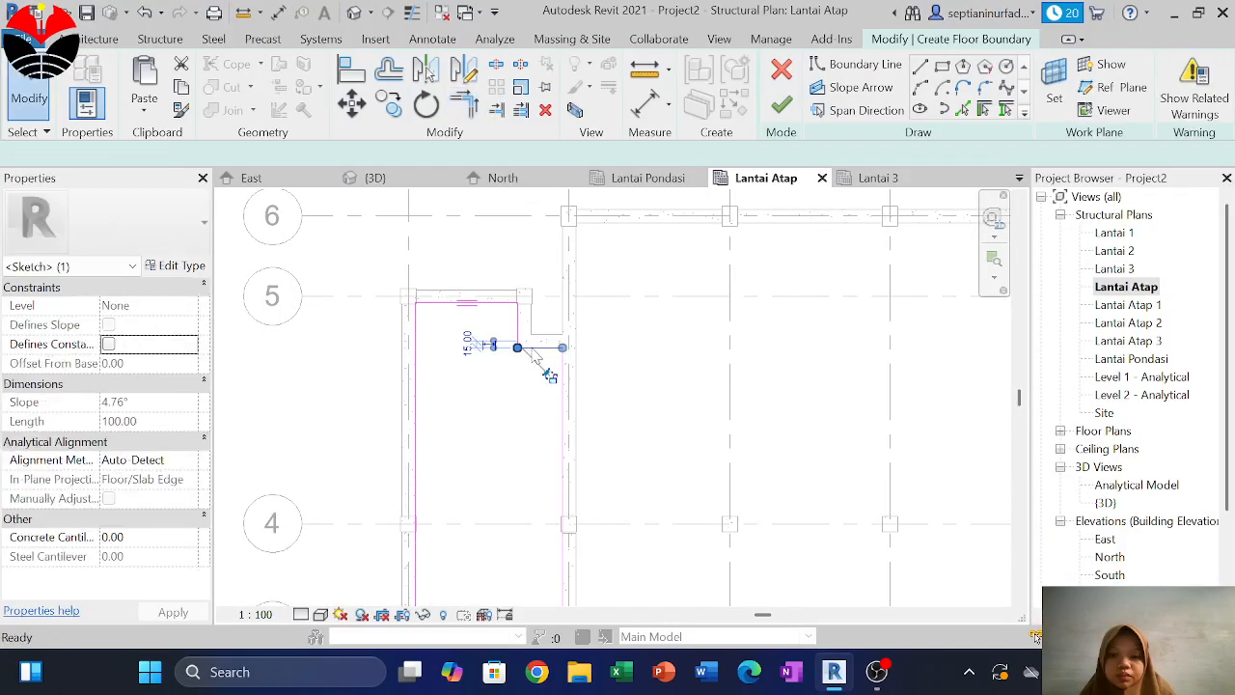
key("Delete")
left_click(527, 348)
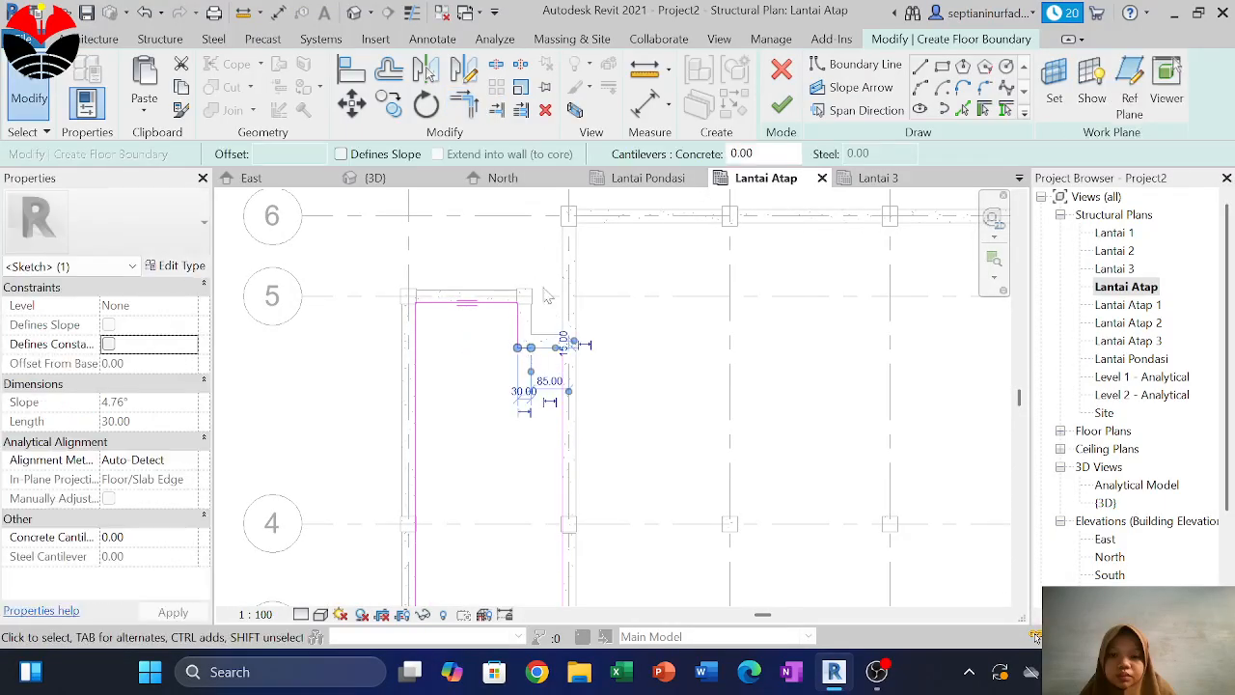
left_click(544, 113)
key("t")
key("r")
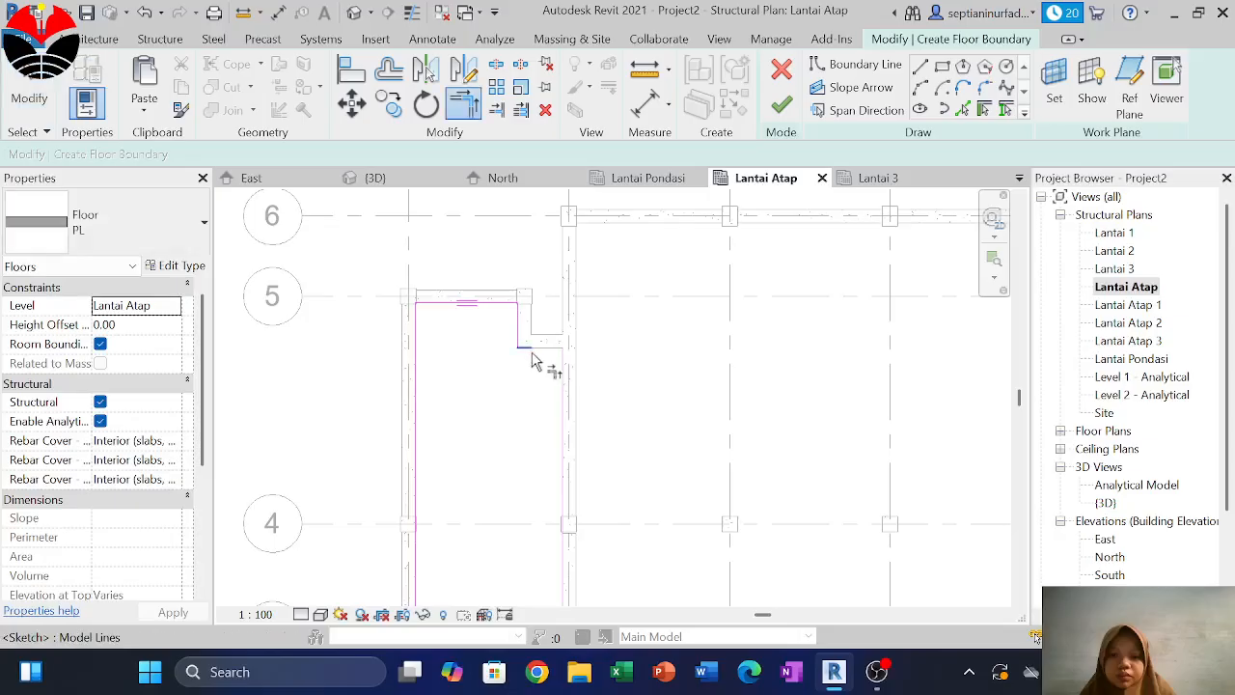
scroll(582, 299, "down", 3)
key("Escape")
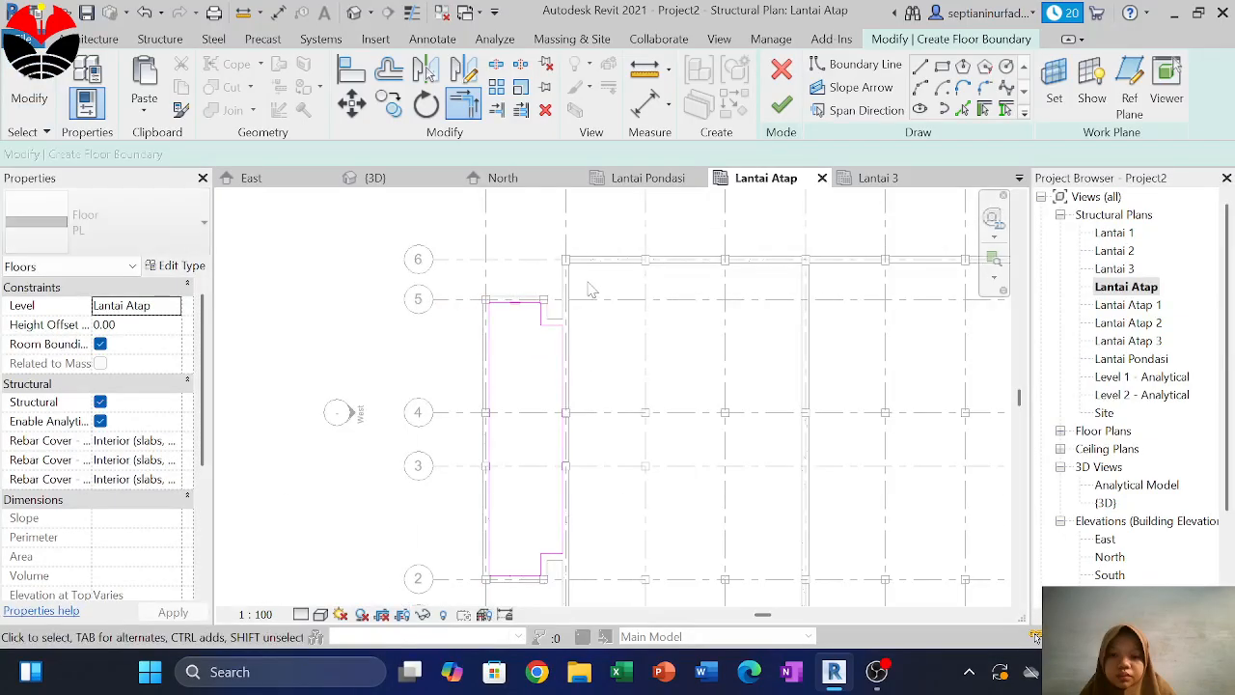
Pick boundary lines along the beams on grids 6, B, 1 and E to enclose the B–E bay
scroll(618, 308, "down", 3)
middle_click_drag(642, 320, 439, 346)
scroll(430, 340, "down", 1)
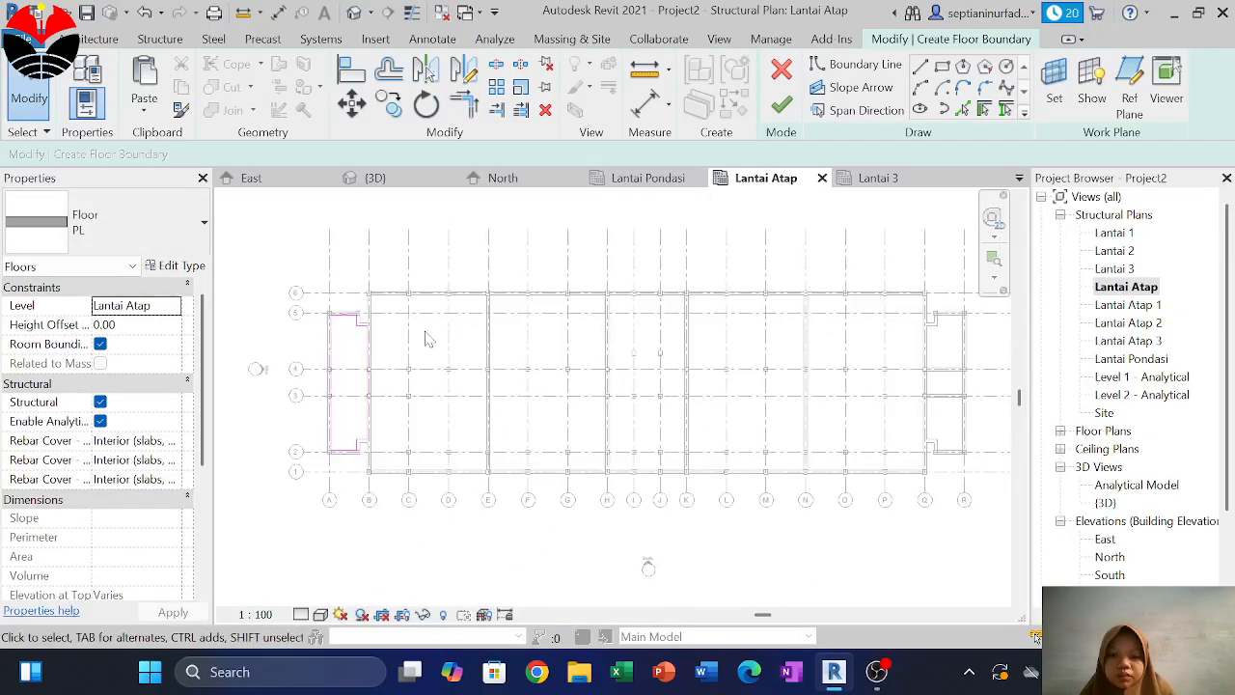
scroll(429, 340, "down", 2)
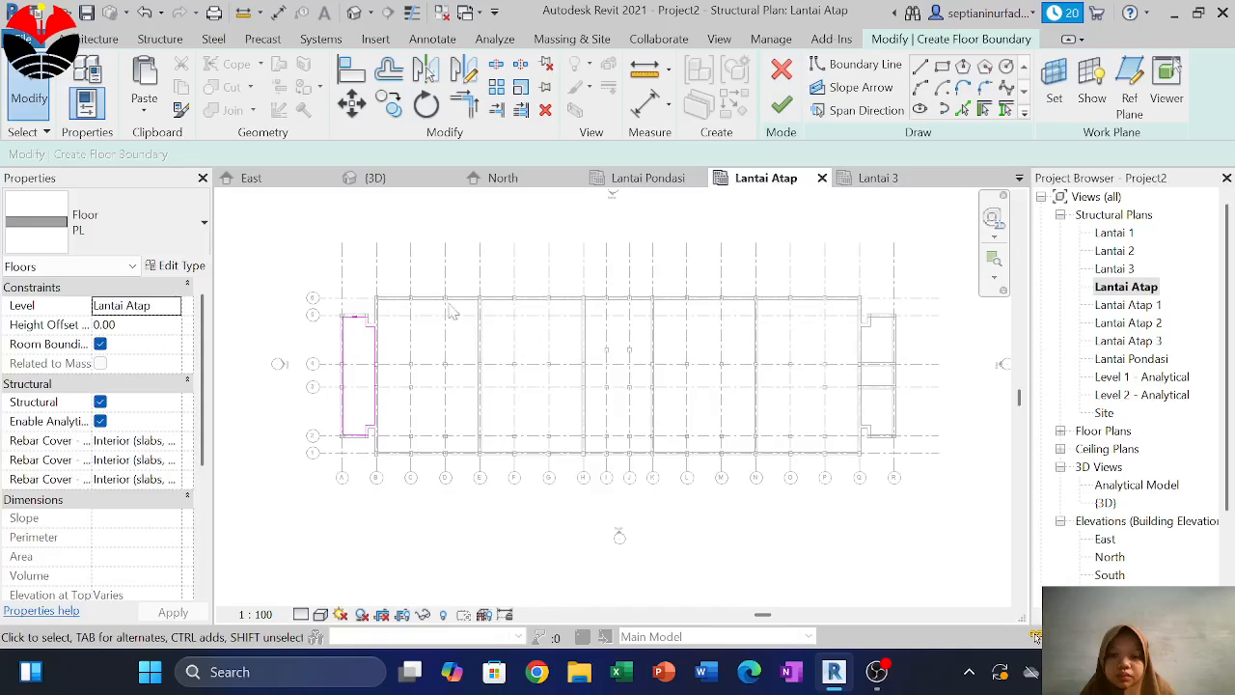
scroll(451, 311, "up", 2)
left_click(962, 109)
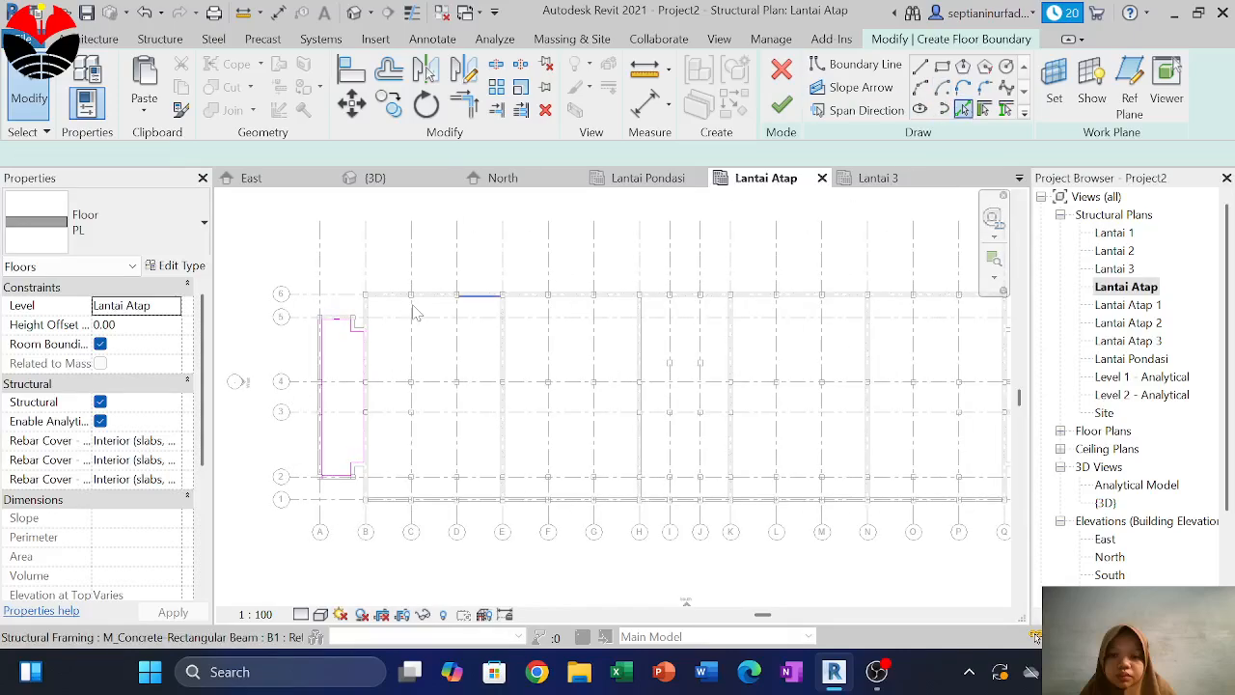
scroll(398, 306, "up", 2)
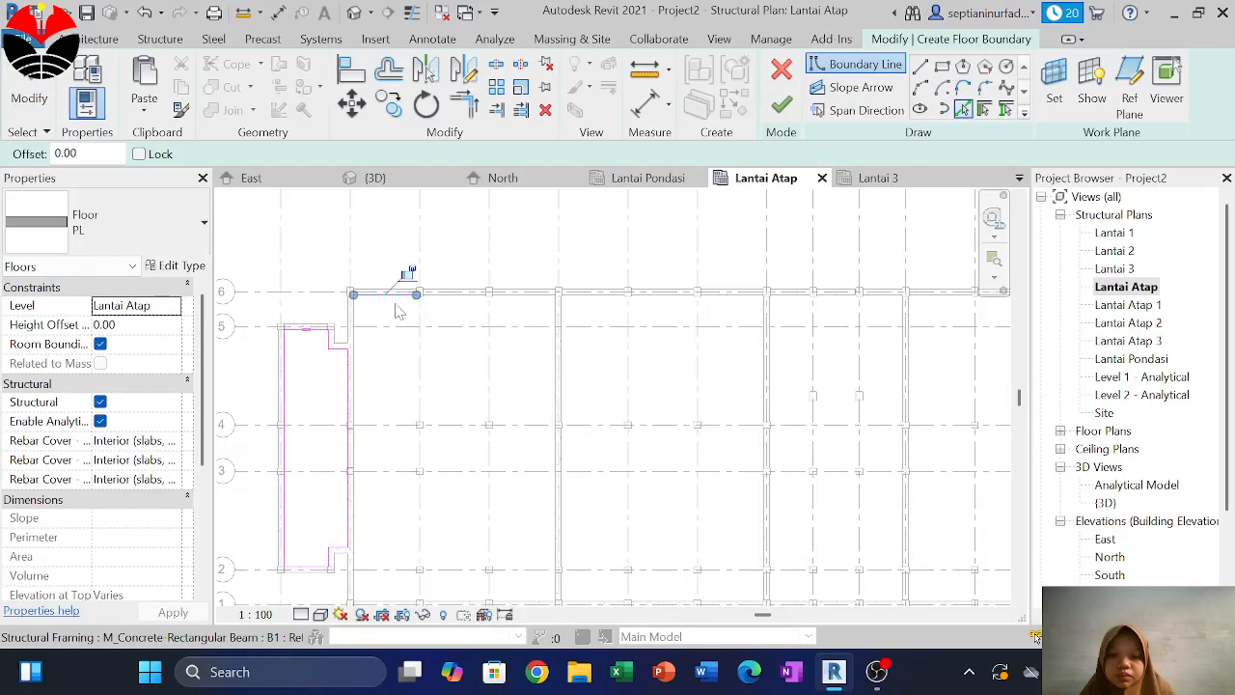
middle_click_drag(399, 453, 415, 319)
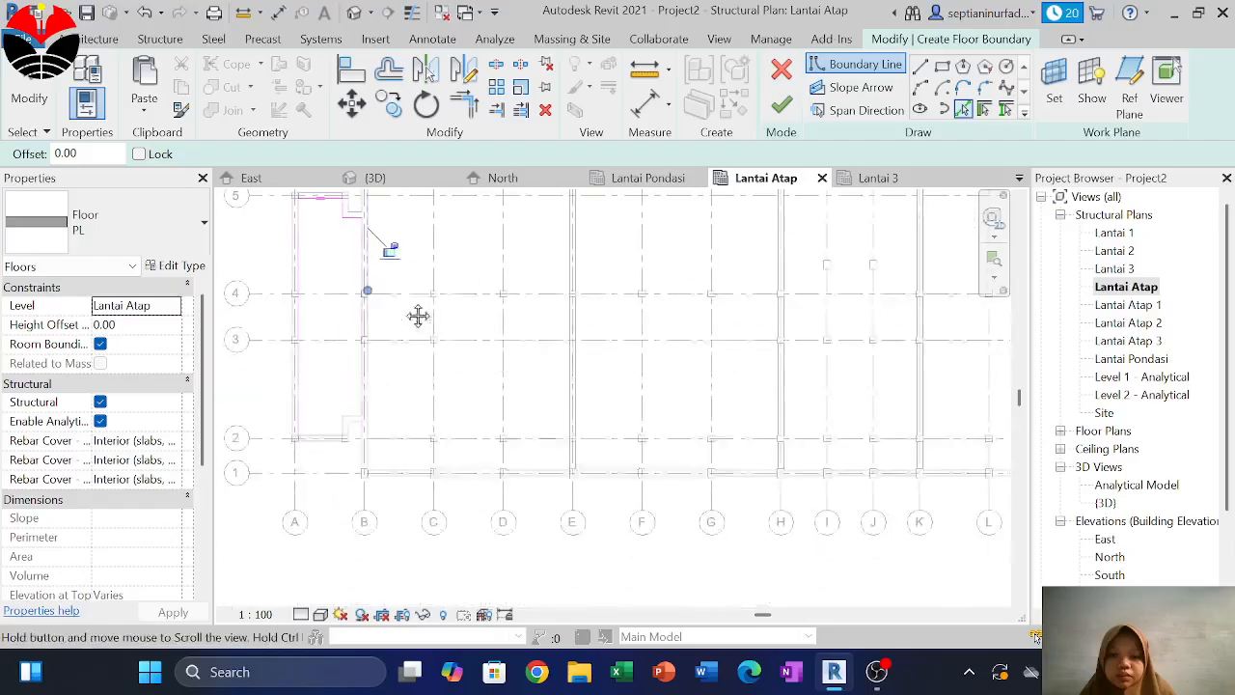
left_click(572, 454)
middle_click_drag(550, 295, 573, 482)
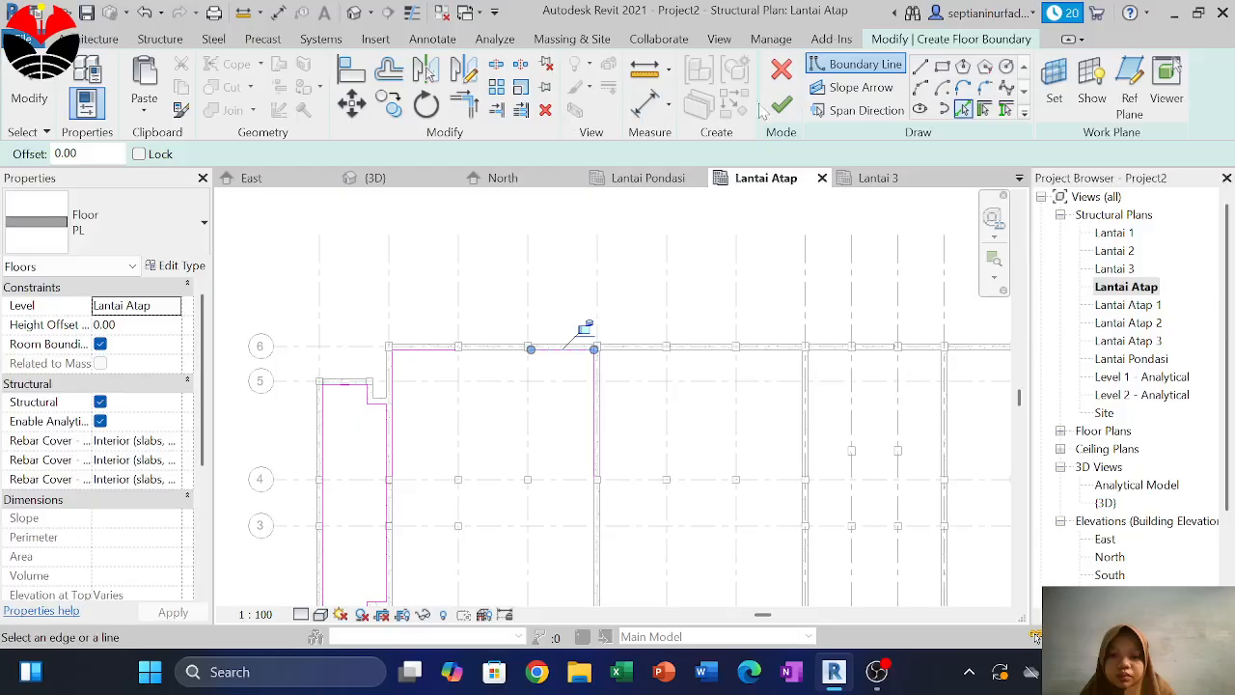
Trim the B–E bay's boundary lines into a closed rectangle
left_click(473, 110)
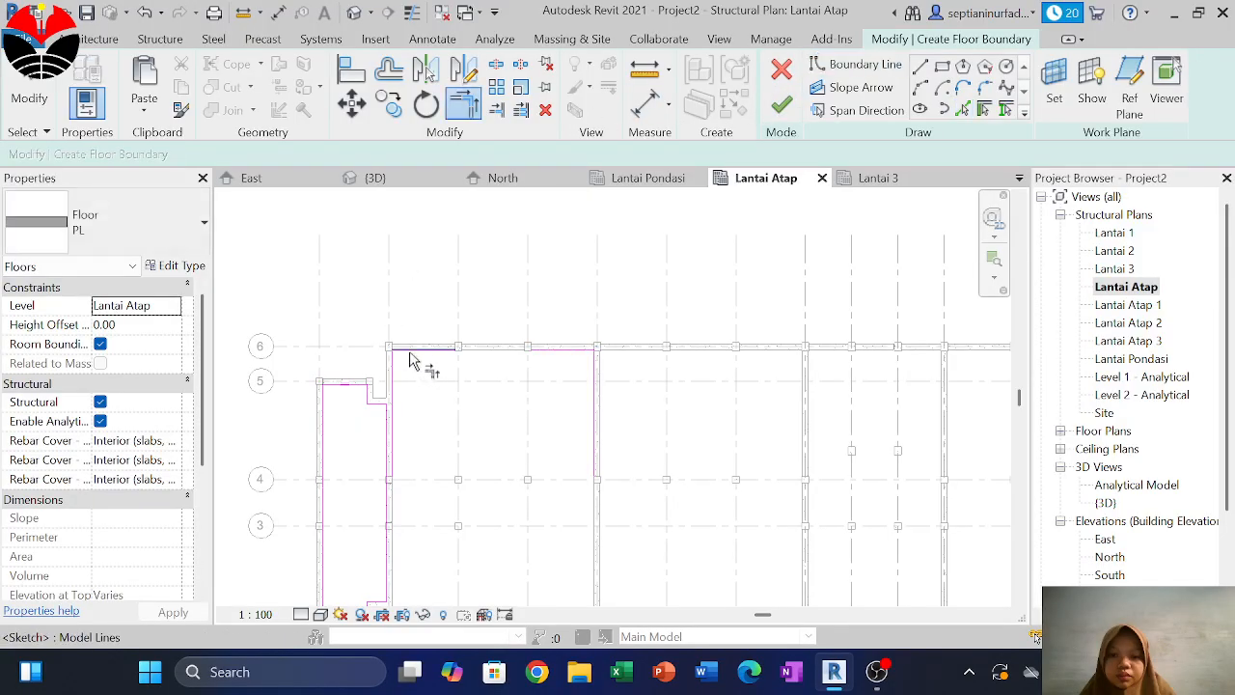
middle_click_drag(411, 584, 433, 363)
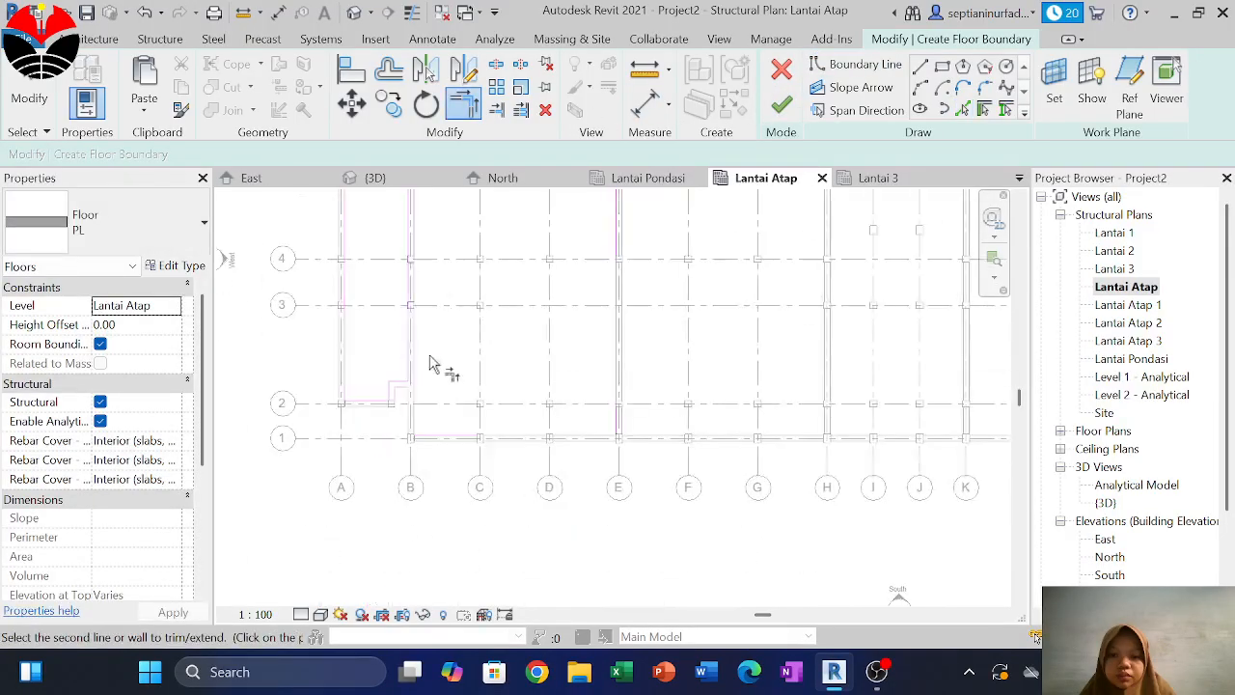
left_click(615, 431)
middle_click_drag(573, 279, 508, 461)
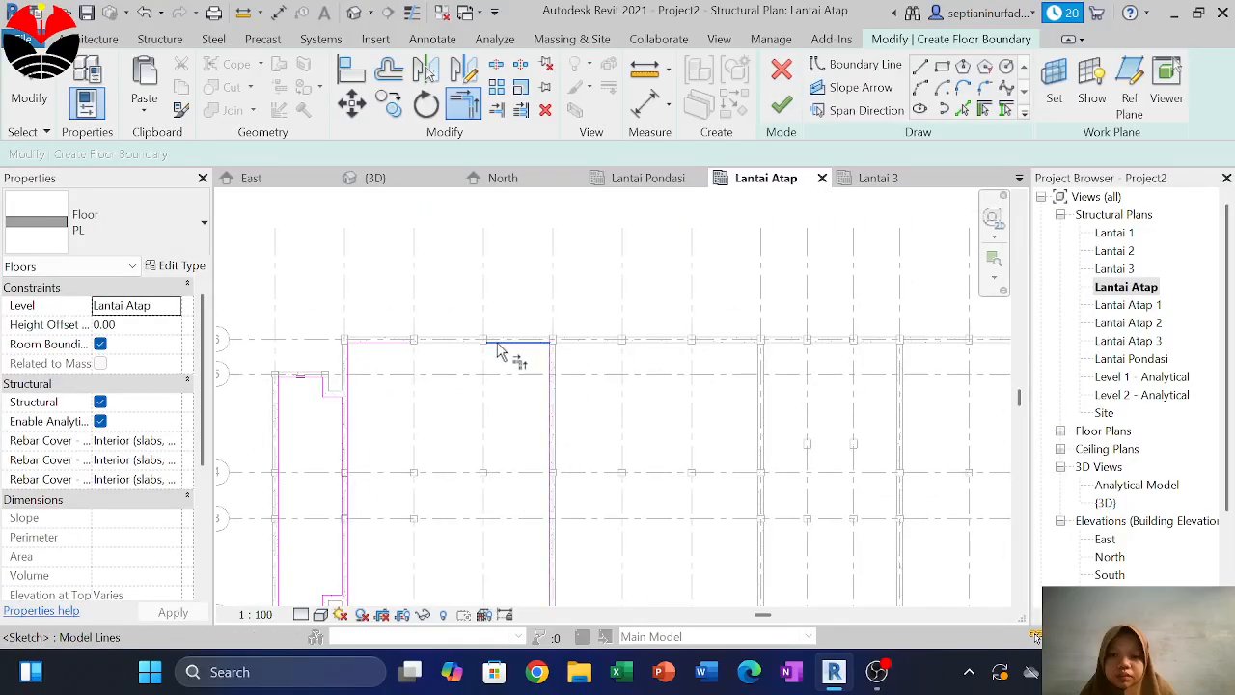
scroll(496, 317, "down", 3)
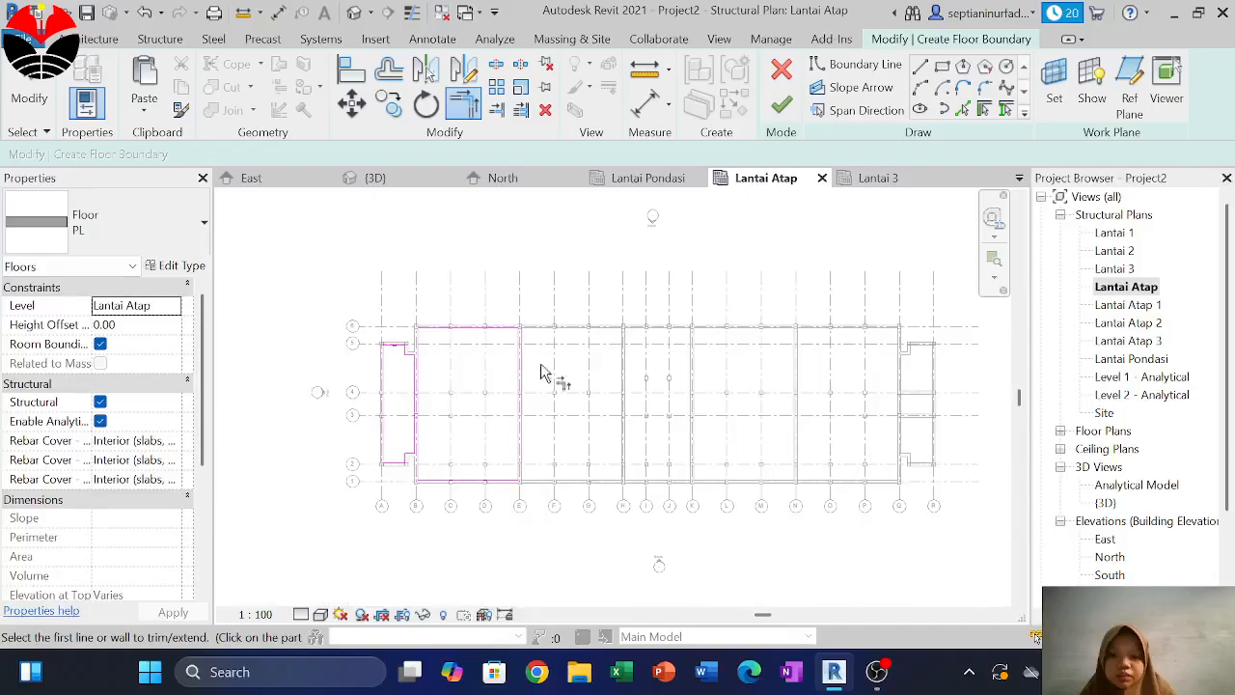
key("Escape")
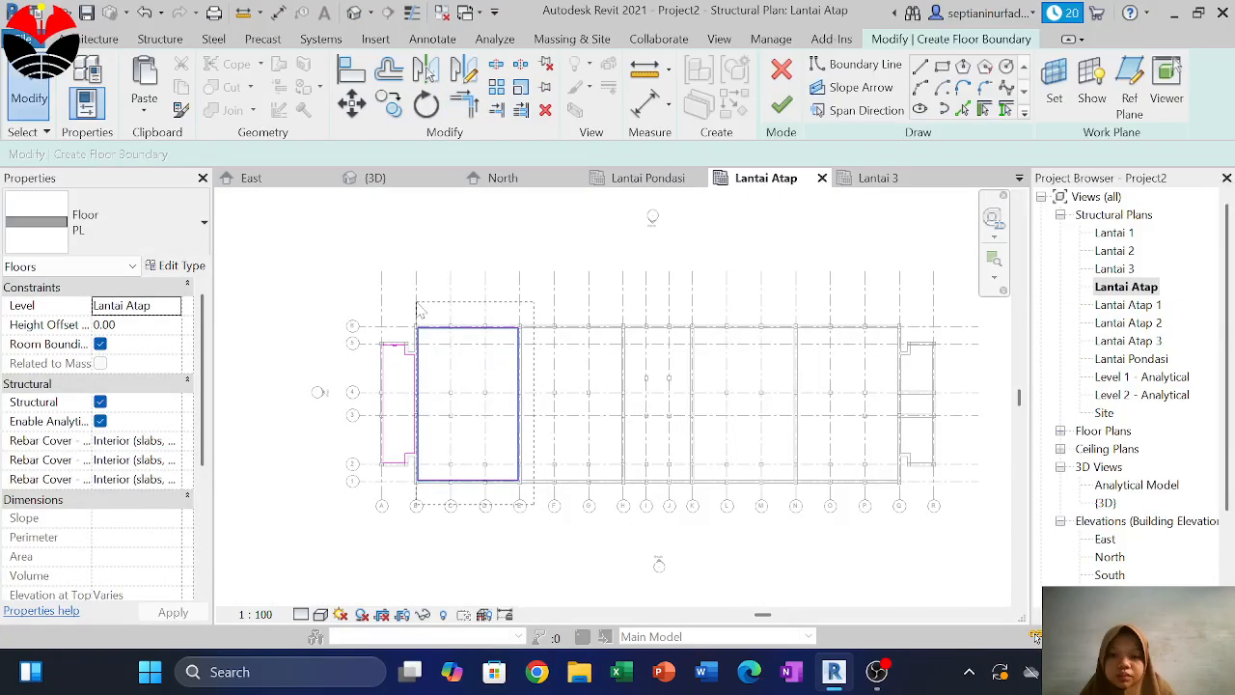
Try to copy the B–E boundary rectangle to the neighbouring bay starting at grid E
left_click_drag(420, 309, 420, 307)
scroll(425, 345, "up", 6)
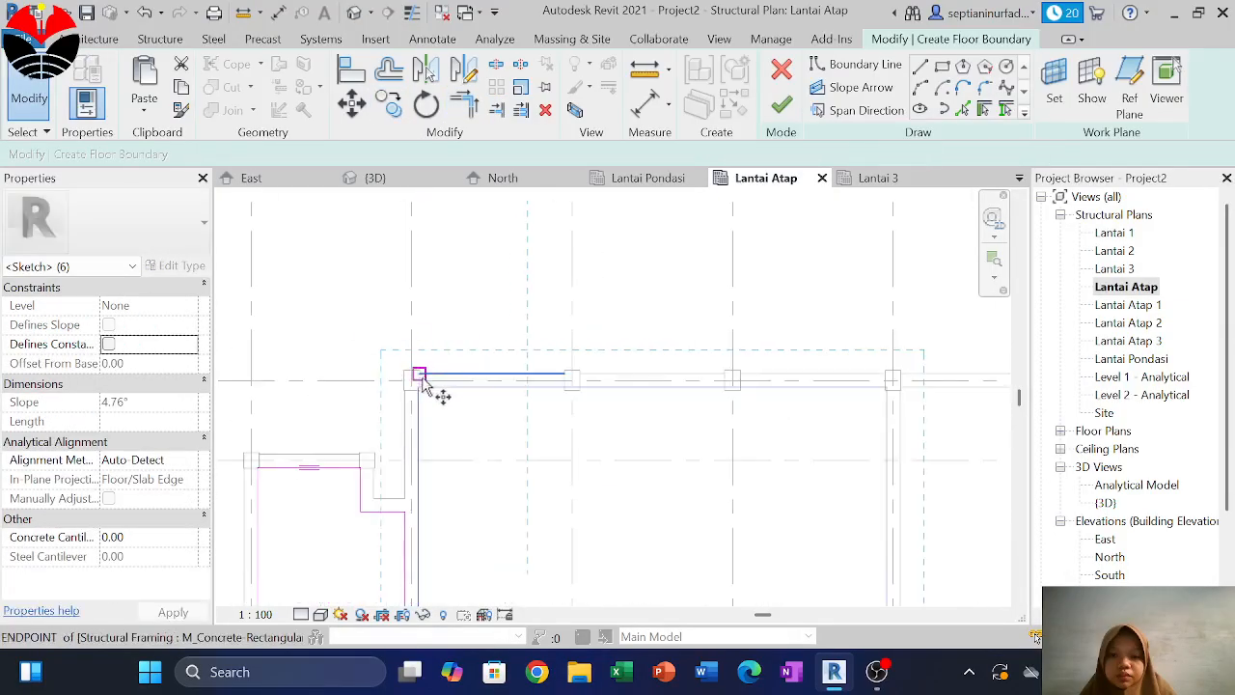
key("c")
key("o")
left_click(411, 381)
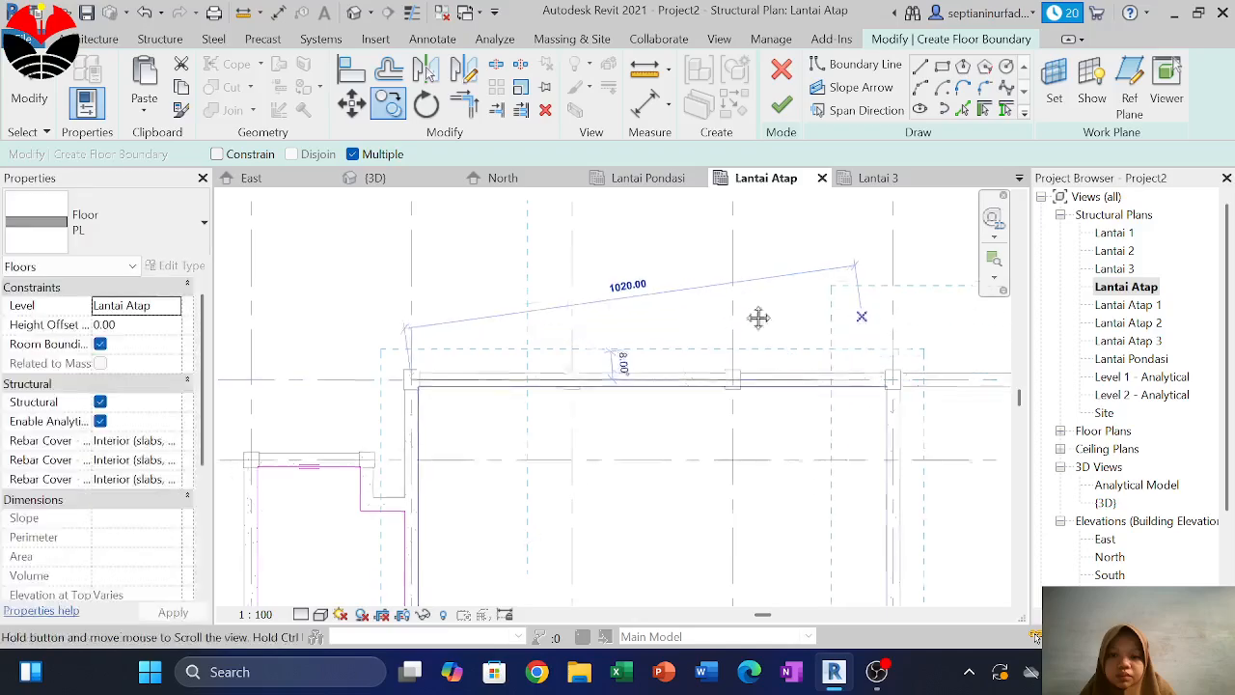
middle_click_drag(758, 317, 569, 298)
left_click(597, 360)
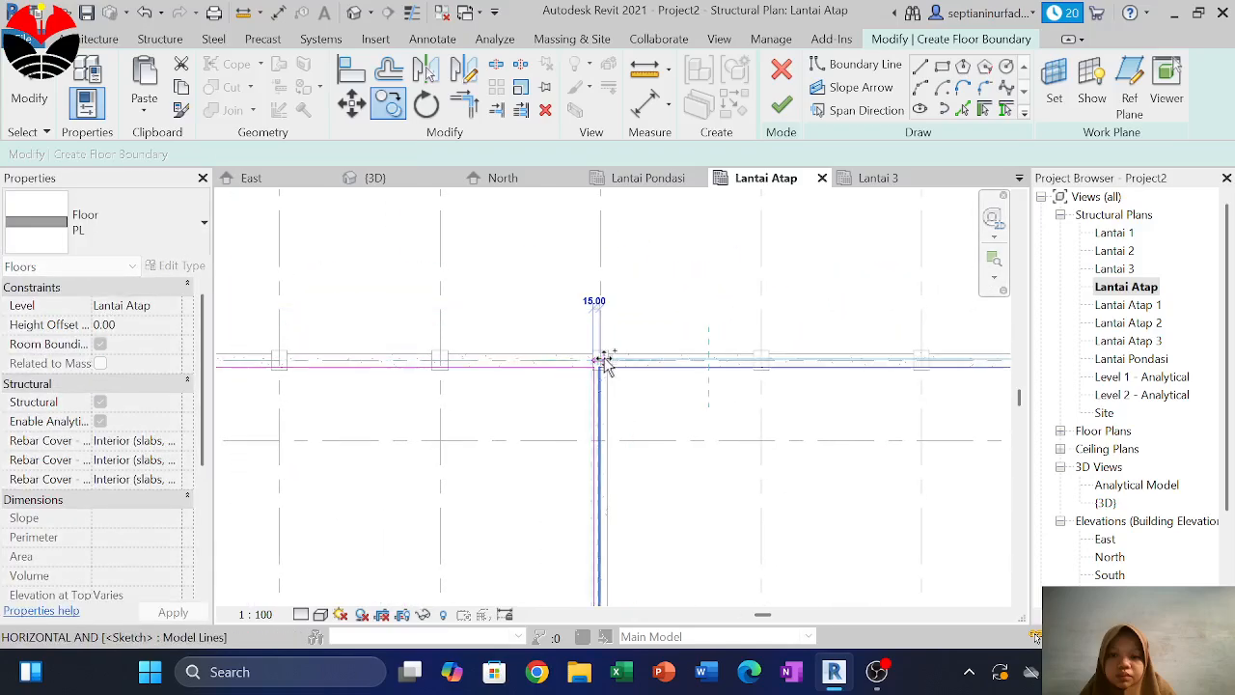
middle_click_drag(602, 362, 476, 287)
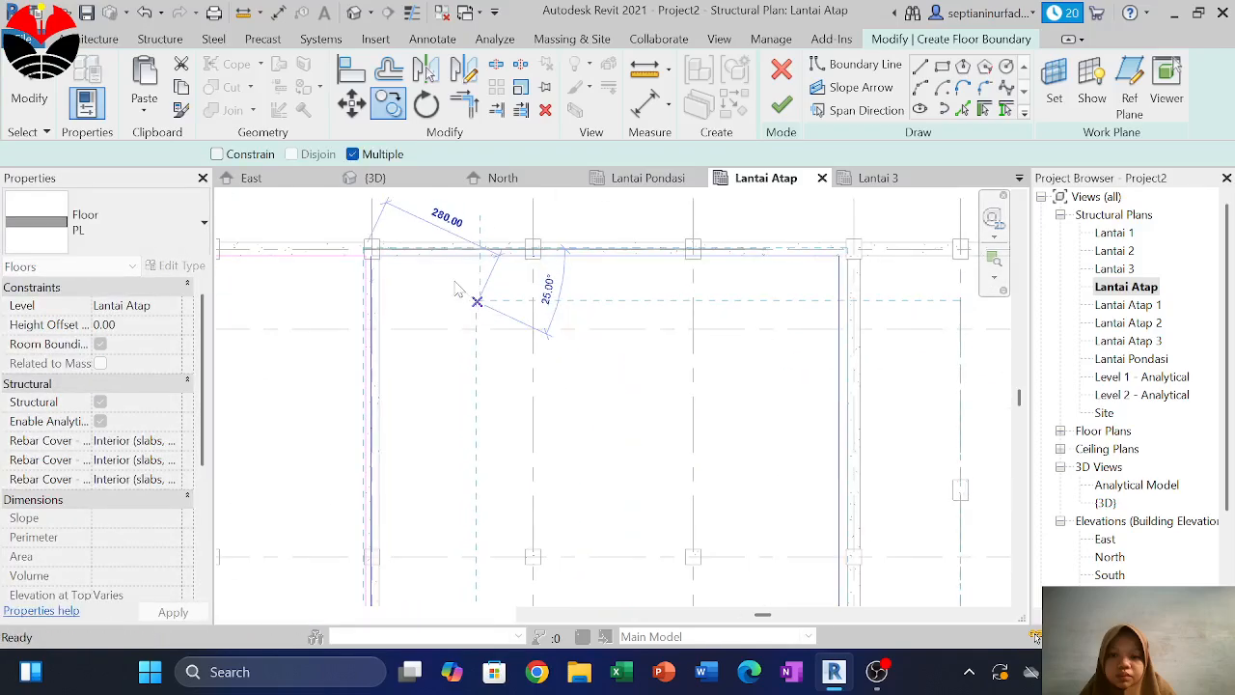
key("Escape")
scroll(684, 281, "down", 10)
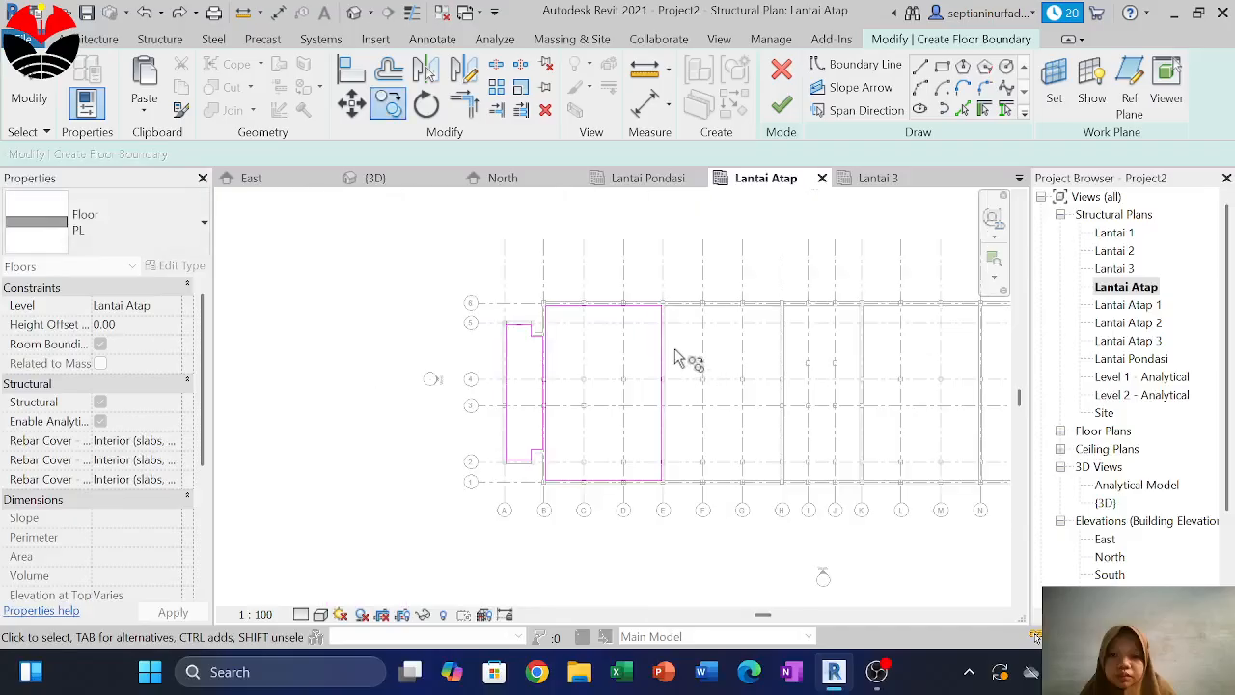
scroll(647, 300, "up", 4)
scroll(697, 280, "down", 2)
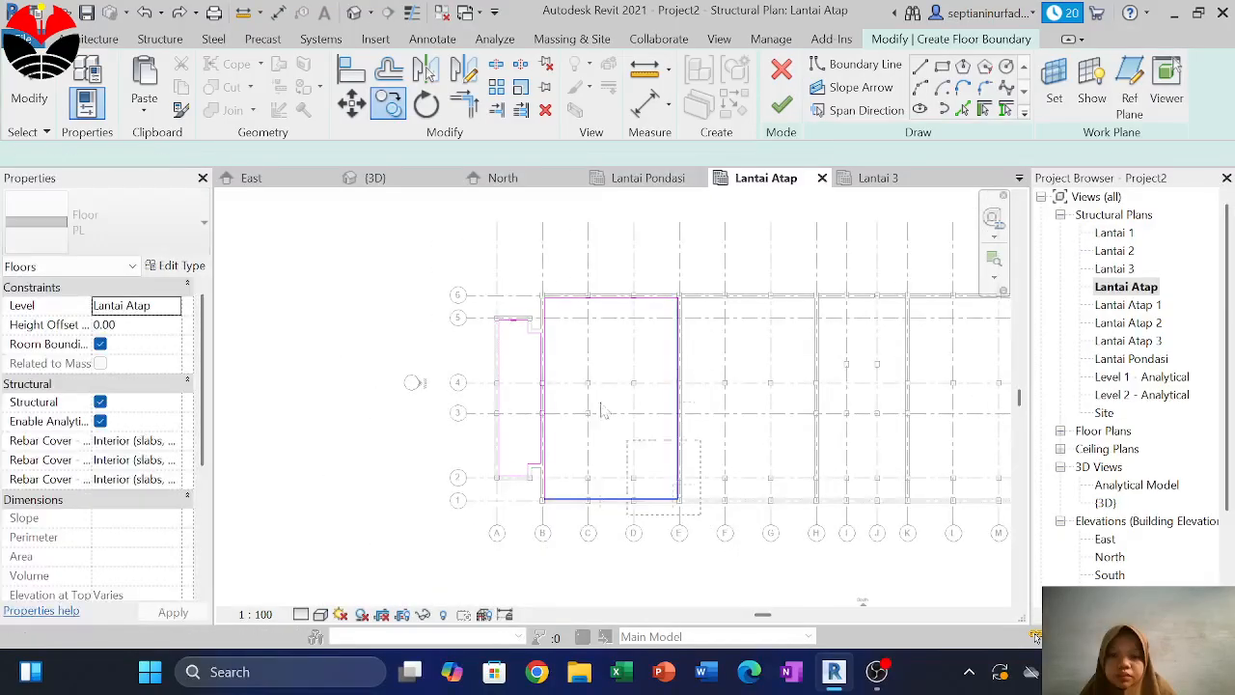
key("Escape")
Copy the B–E boundary rectangle from grid intersection B-6 to E-6, with multiple copies enabled
scroll(545, 278, "up", 5)
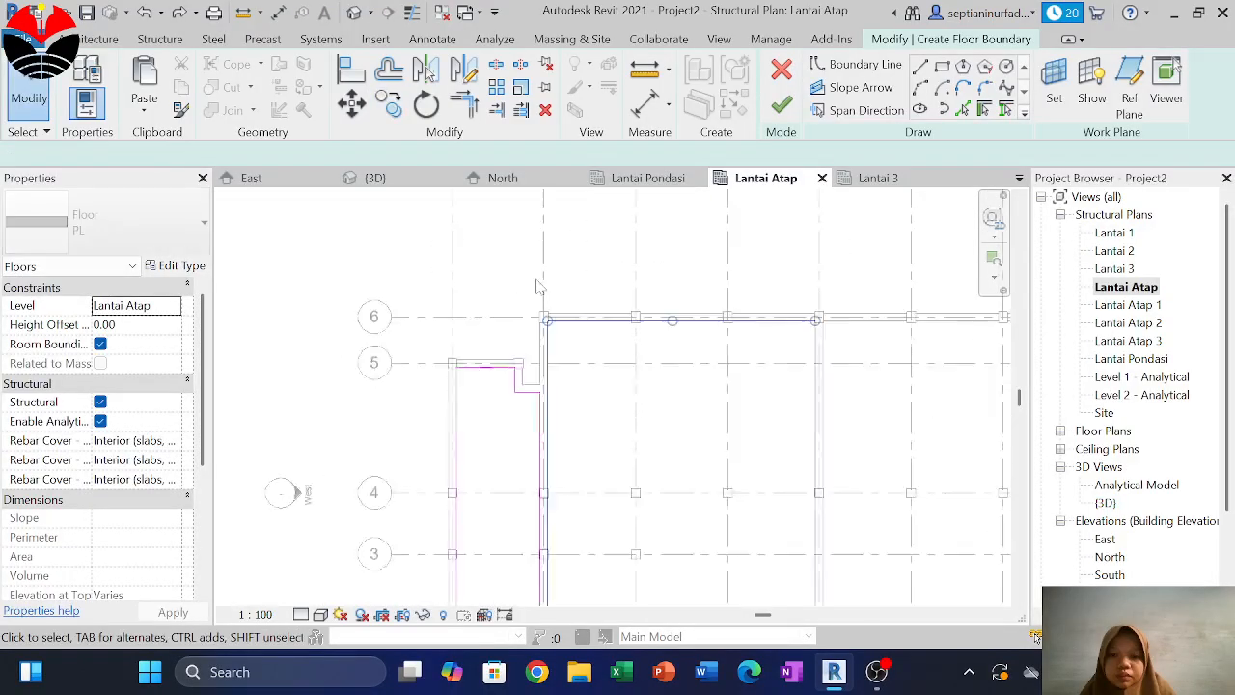
left_click(388, 103)
scroll(565, 358, "up", 3)
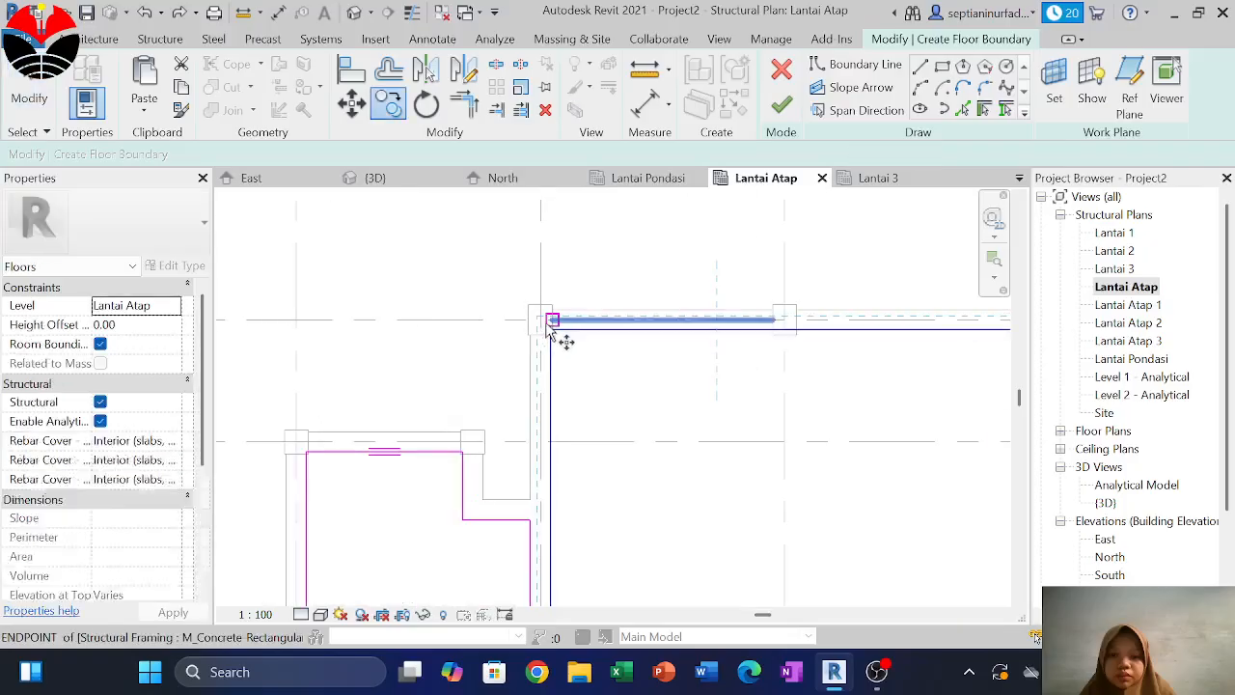
left_click(540, 322)
scroll(522, 341, "down", 5)
middle_click_drag(768, 346, 685, 345)
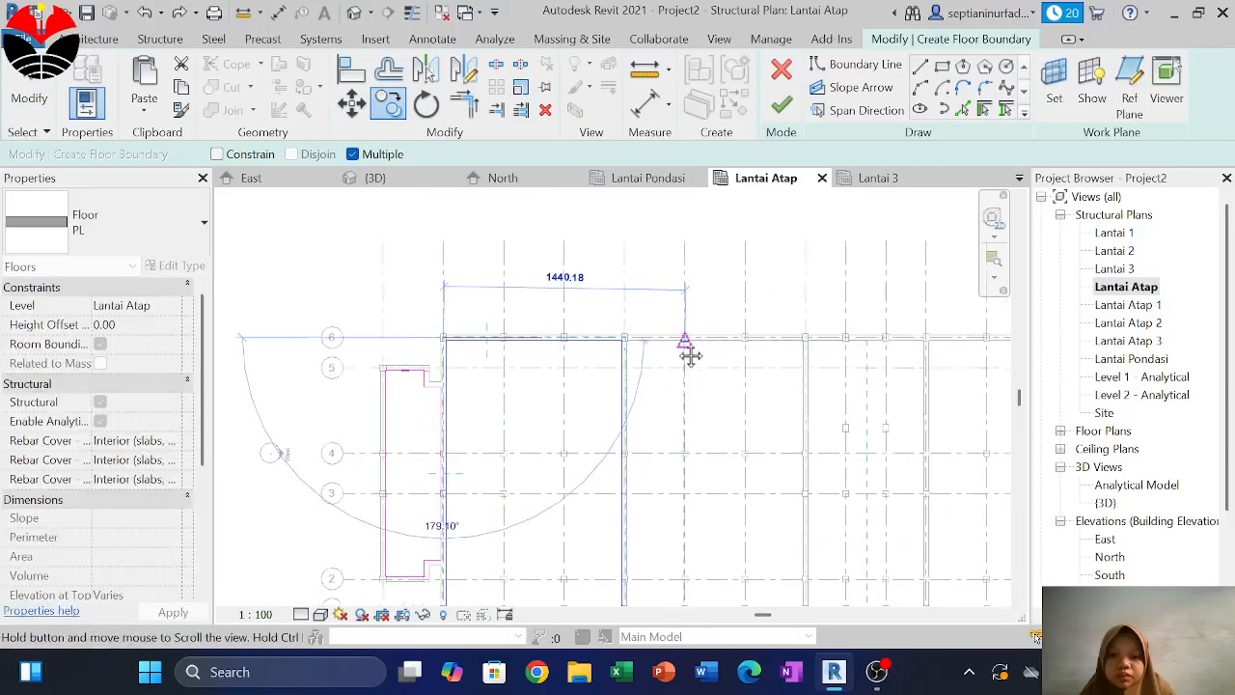
scroll(686, 342, "up", 2)
scroll(623, 328, "up", 3)
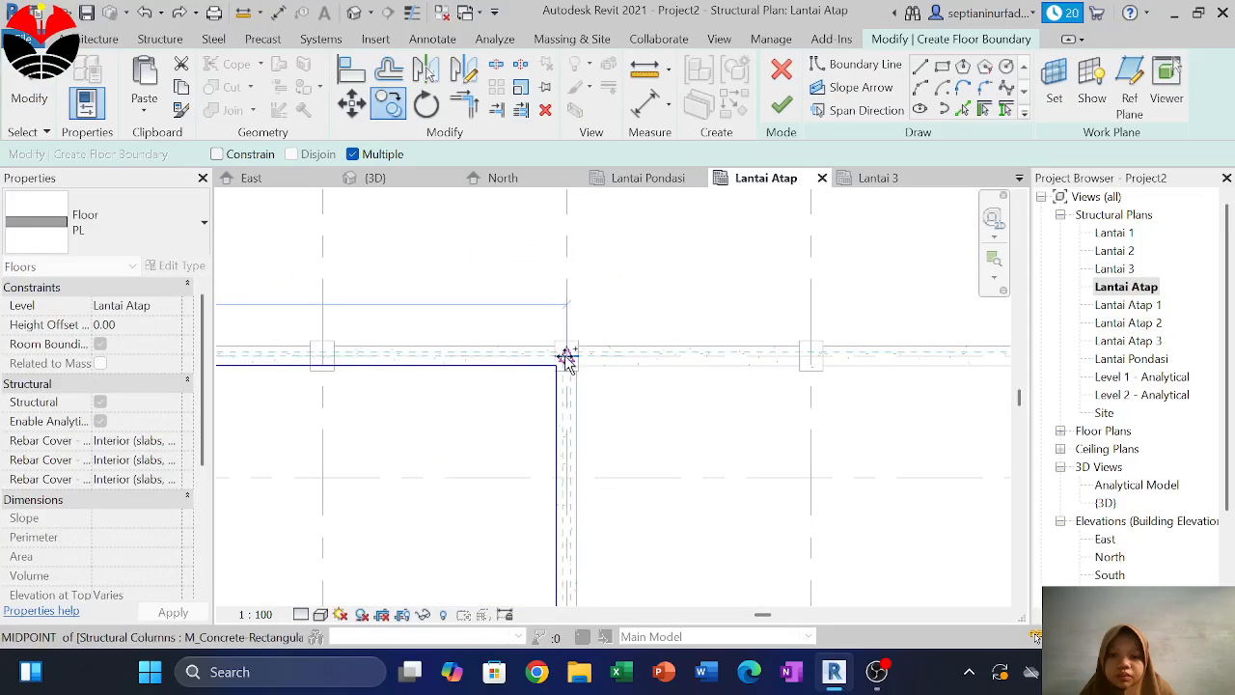
Place further copies of the boundary rectangle at grids K and N along grid 6, and end the copying
scroll(566, 358, "down", 4)
middle_click_drag(805, 354, 552, 322)
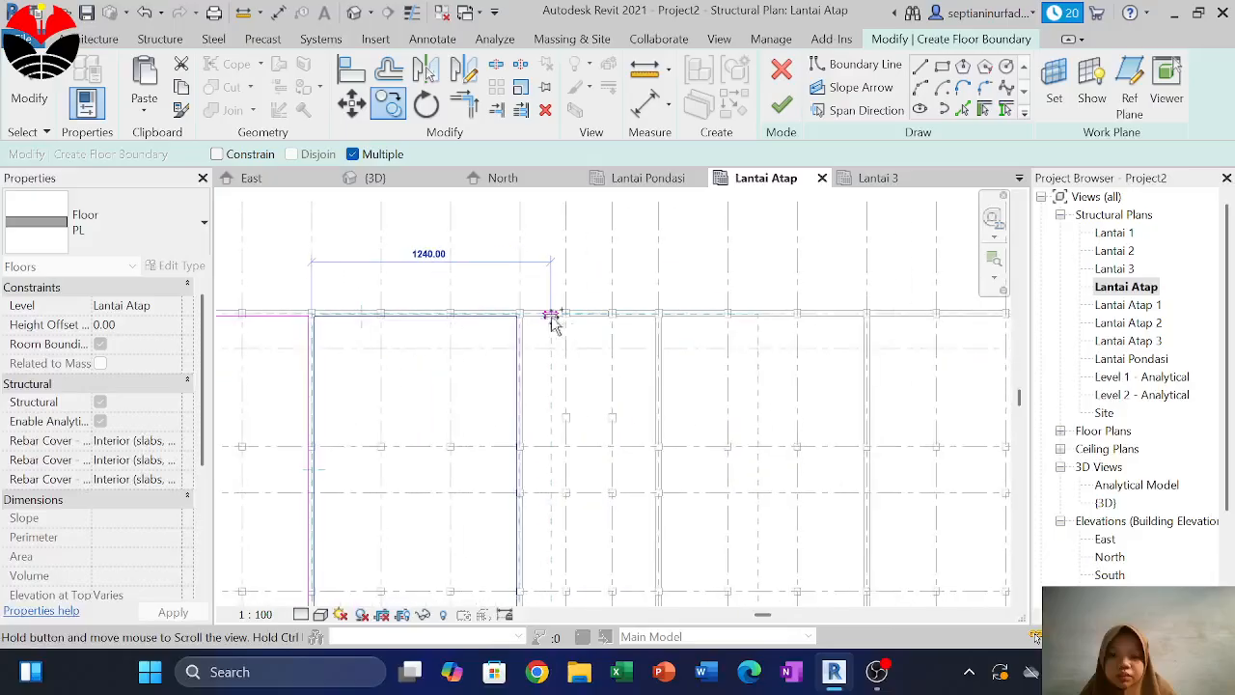
scroll(668, 301, "up", 4)
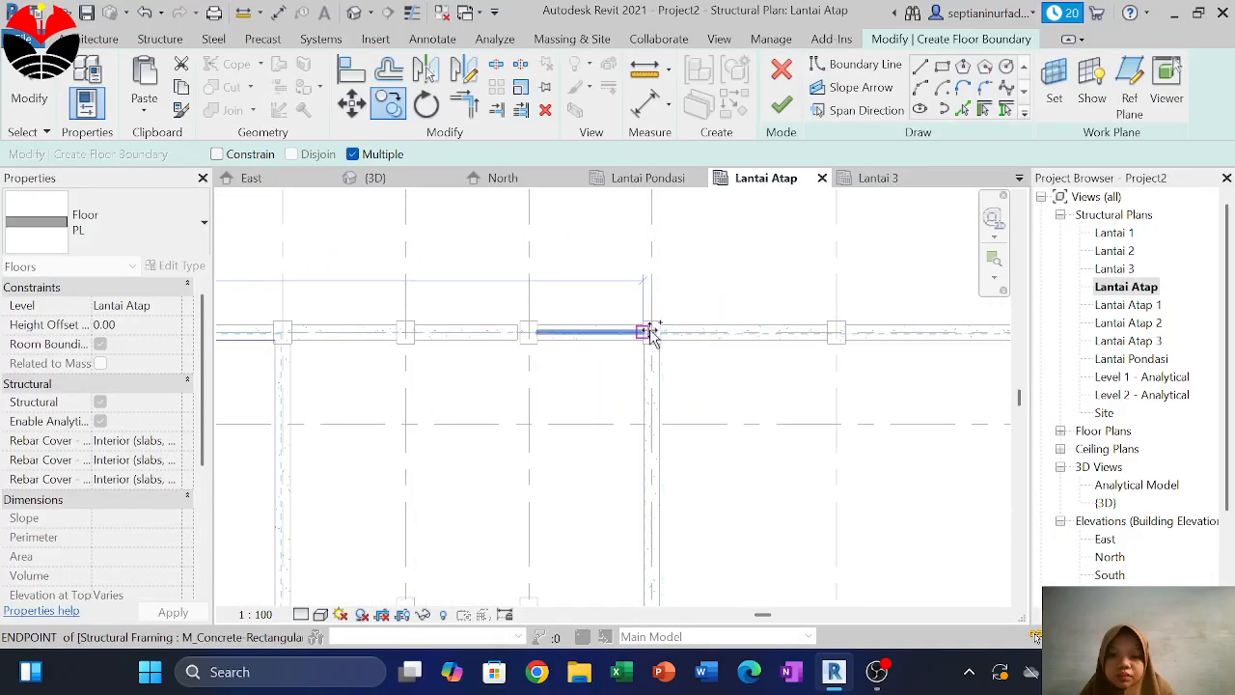
scroll(657, 334, "up", 2)
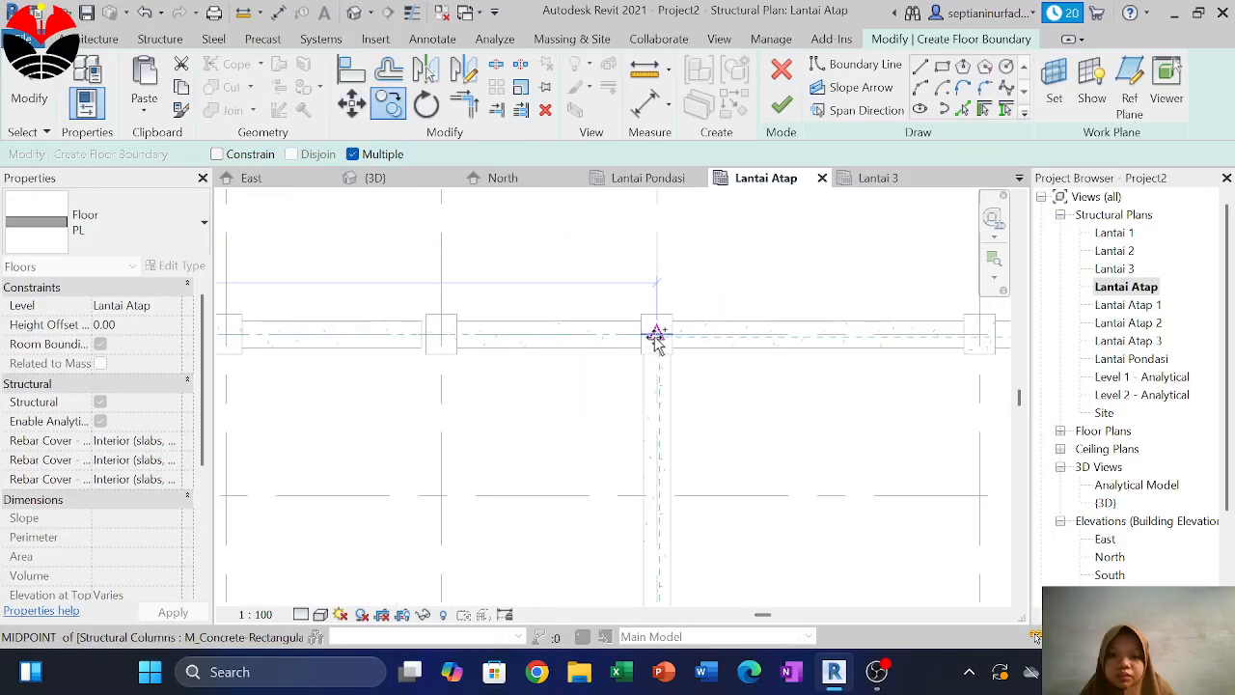
left_click(656, 335)
scroll(649, 334, "down", 5)
middle_click_drag(751, 357, 563, 360)
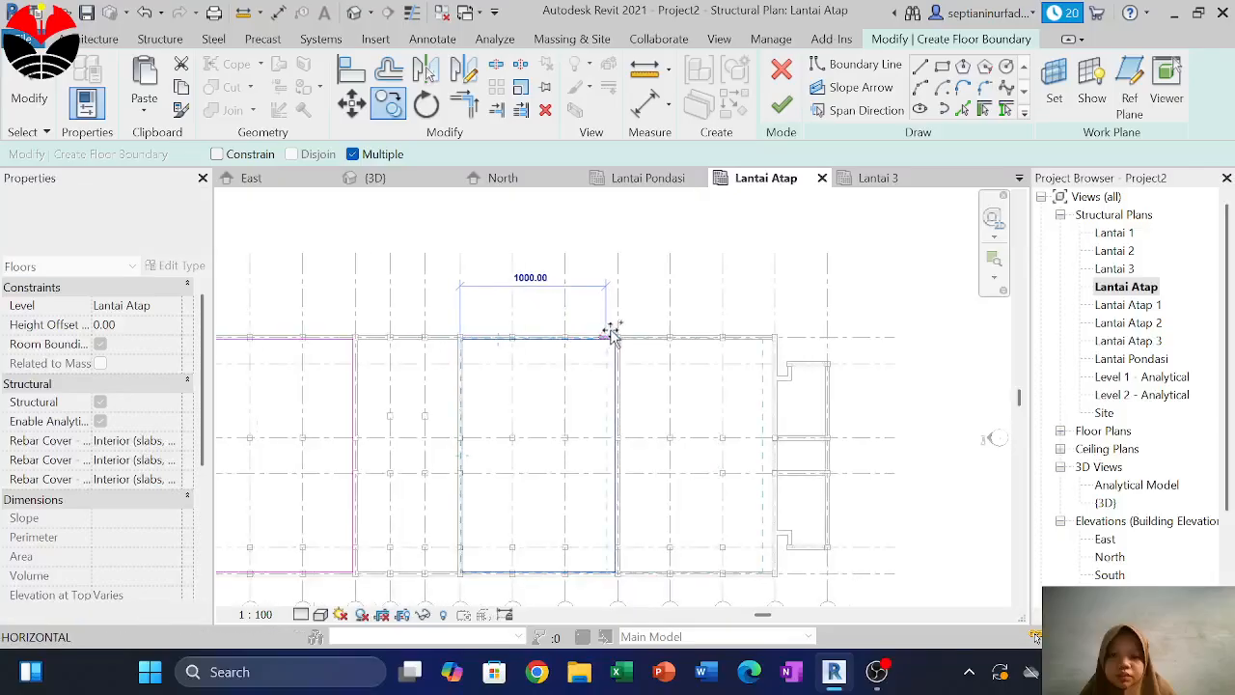
scroll(611, 333, "up", 3)
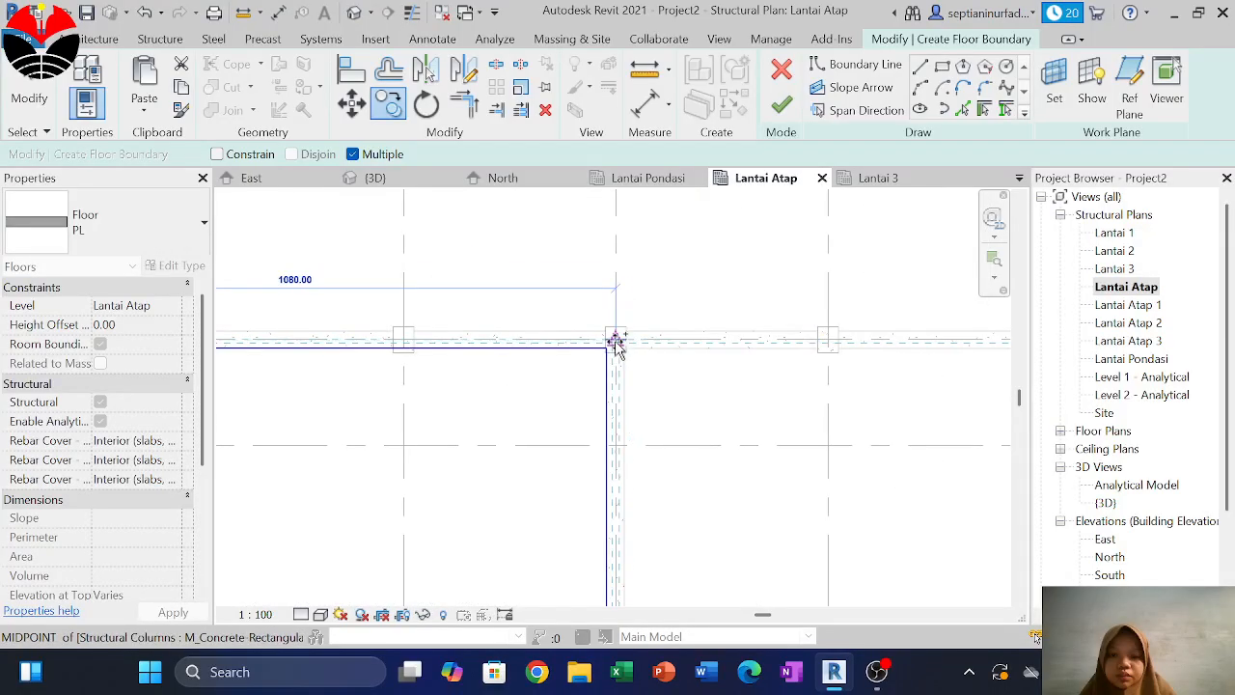
scroll(616, 343, "down", 6)
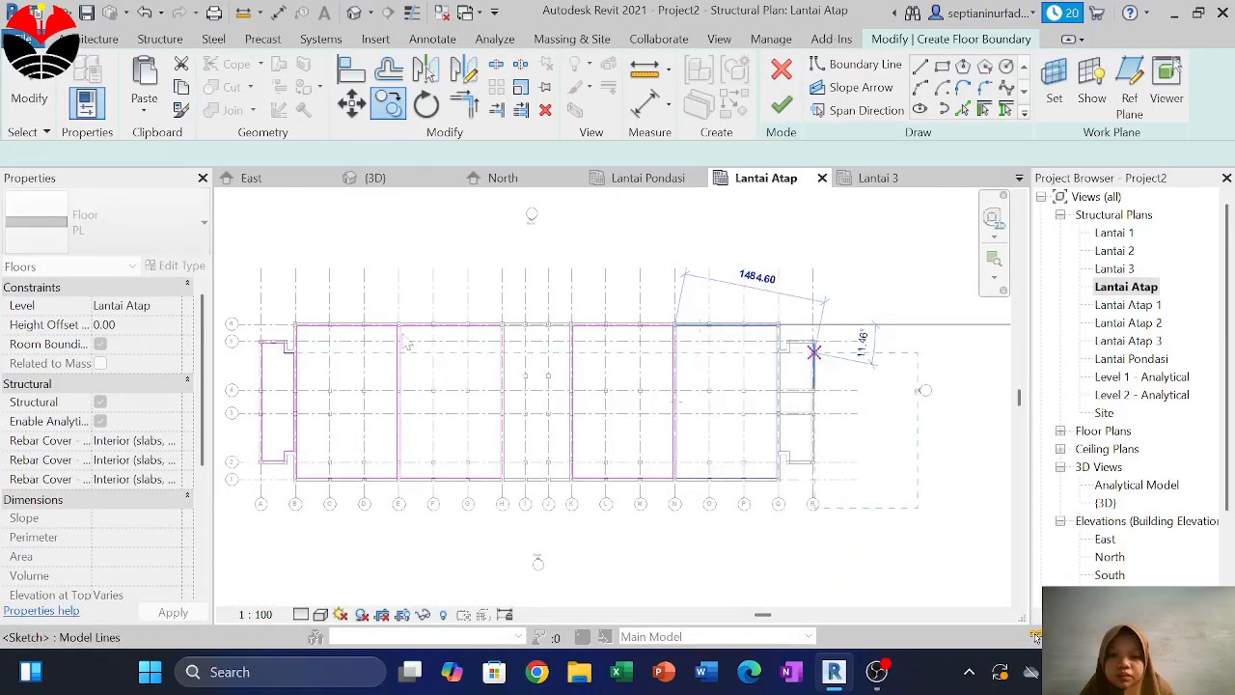
Select the complete notched boundary loop of the A–B bay
middle_click_drag(405, 343, 560, 404)
scroll(582, 487, "up", 3)
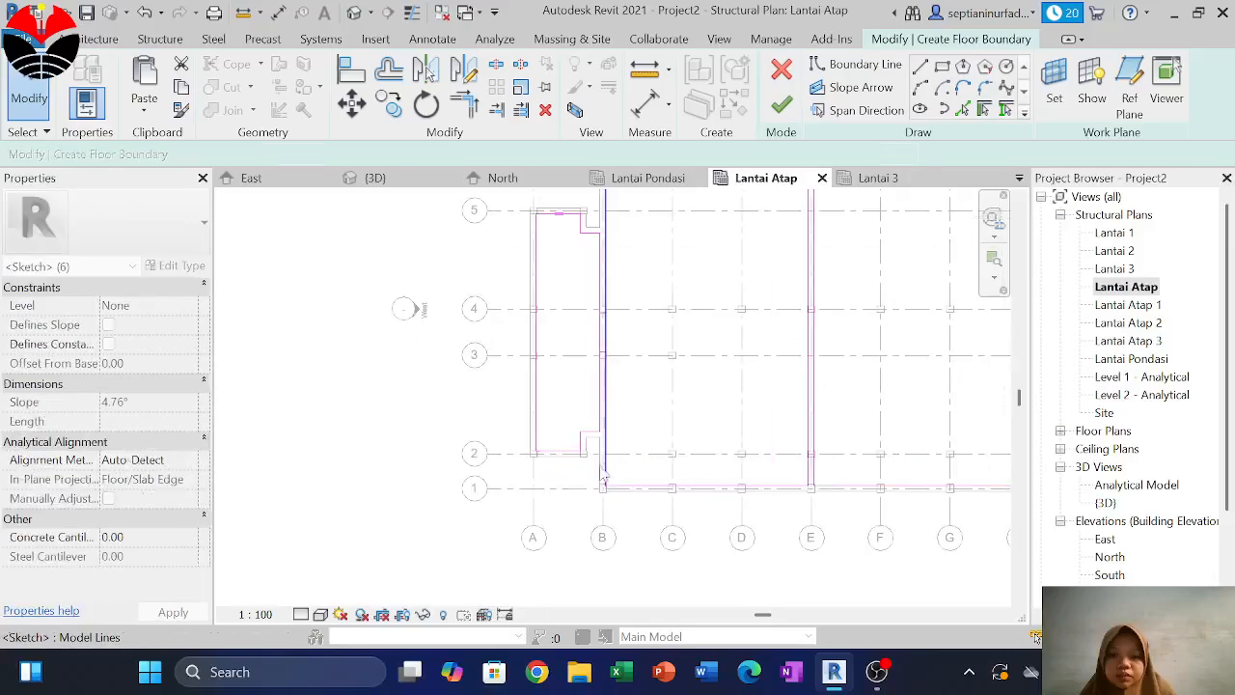
scroll(587, 441, "up", 1)
middle_click_drag(597, 450, 560, 525)
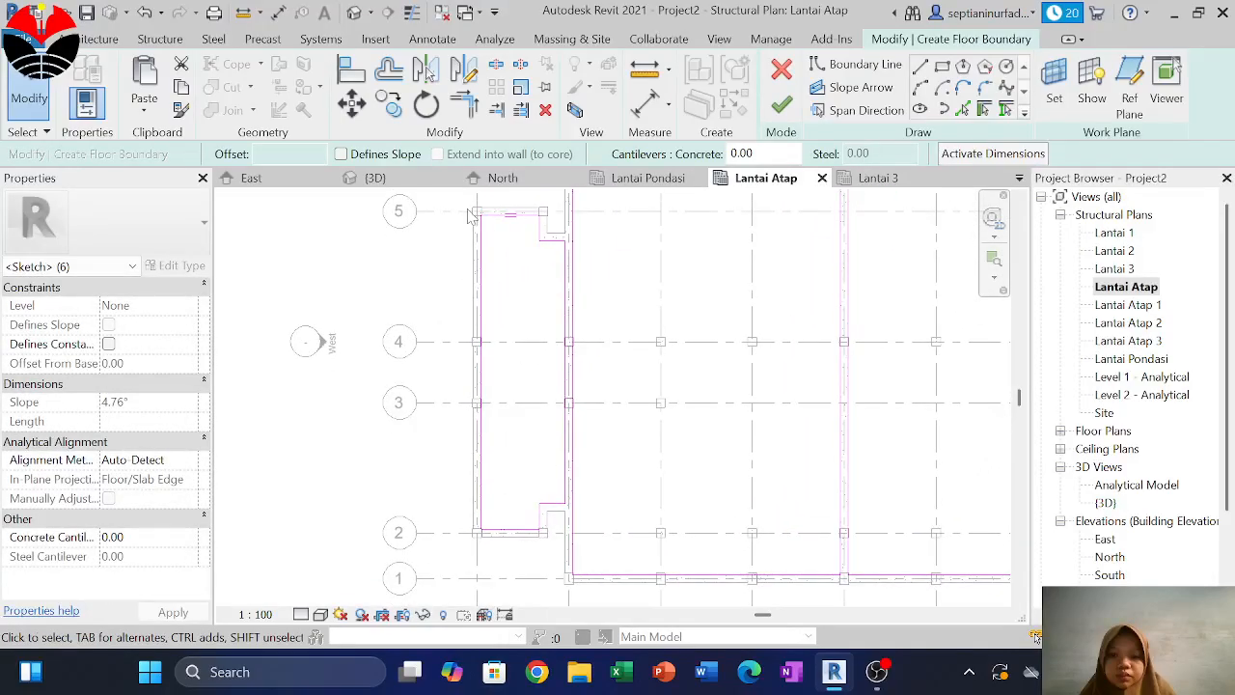
left_click_drag(468, 204, 546, 314)
left_click_drag(573, 508, 569, 552)
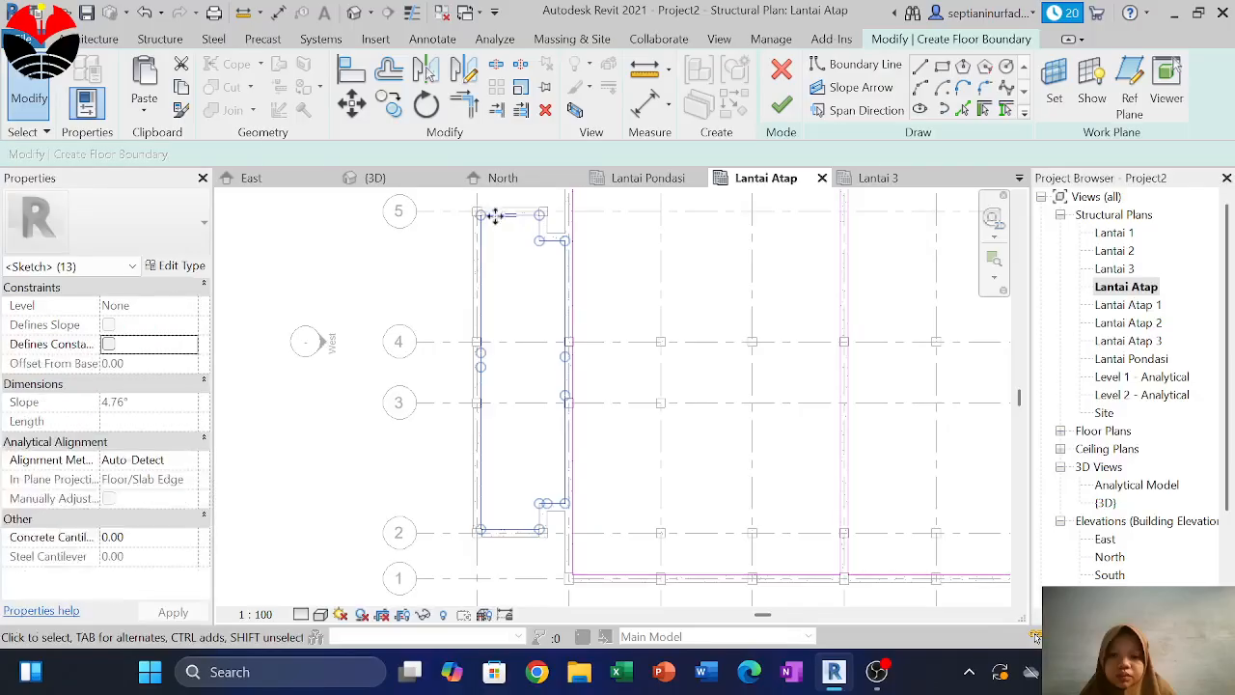
middle_click_drag(496, 213, 434, 238)
key("m")
key("v")
scroll(434, 280, "up", 4)
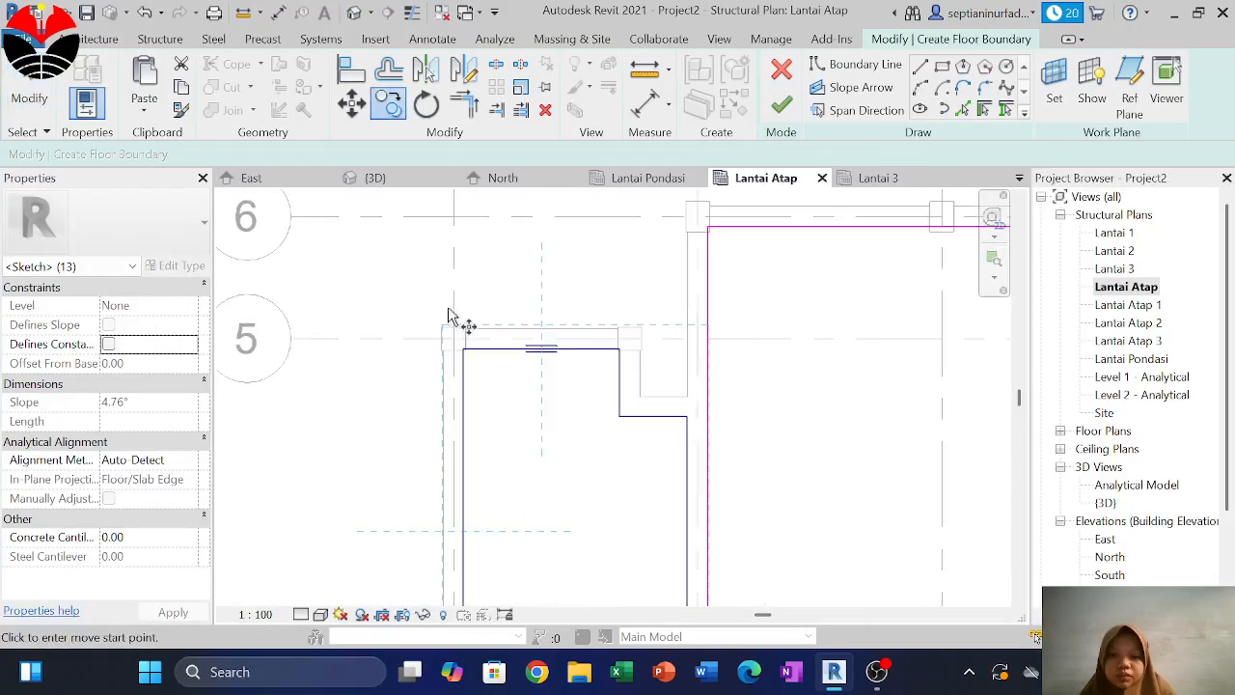
scroll(441, 275, "down", 5)
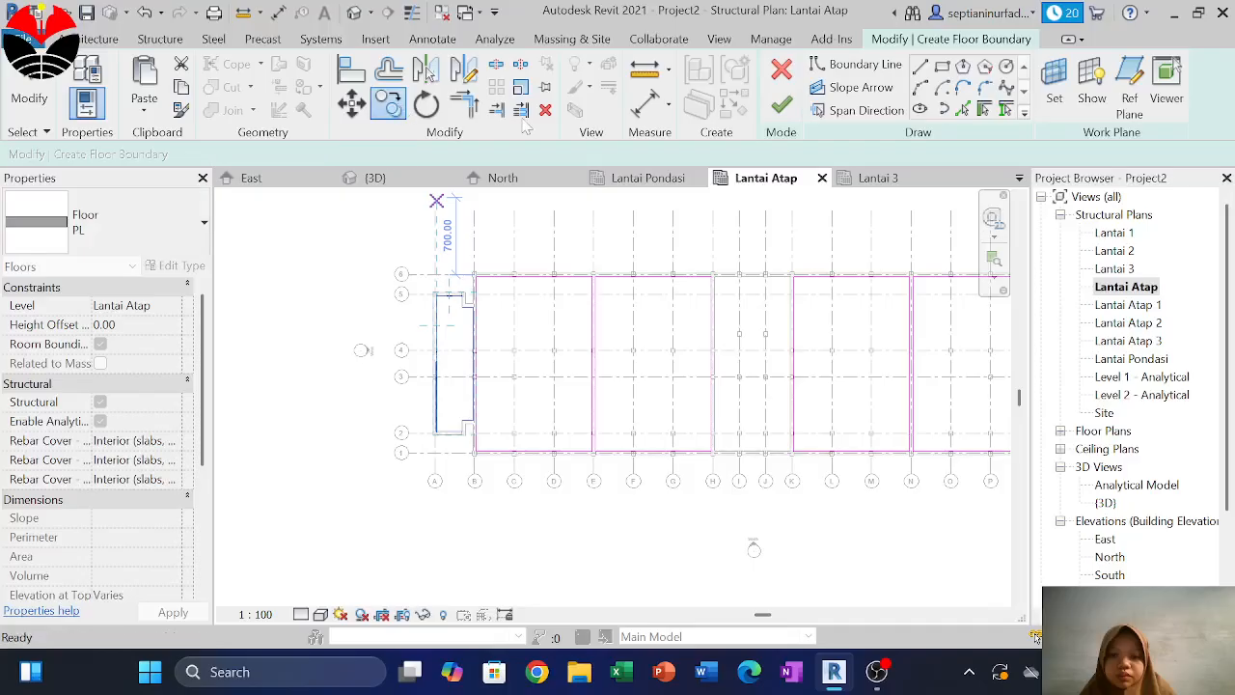
Mirror a copy of the A–B boundary loop about a vertical axis drawn through the beam midpoint between grids I and J
left_click(472, 103)
scroll(601, 394, "up", 5)
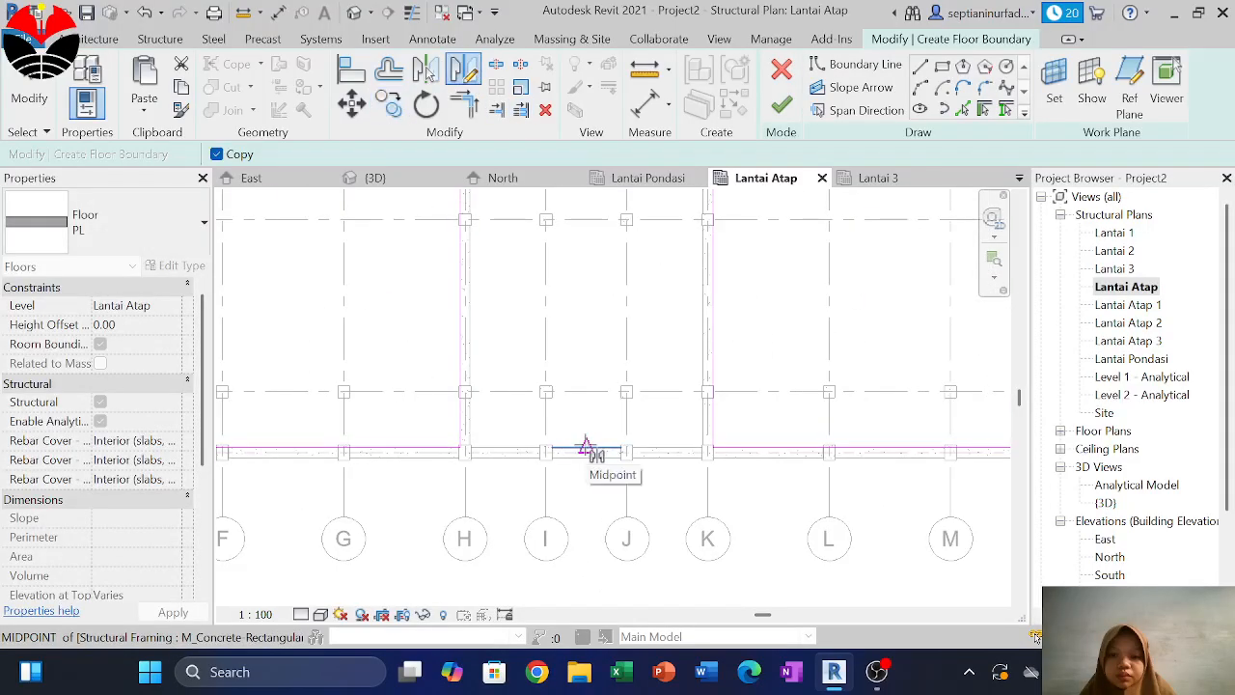
left_click(586, 446)
left_click(585, 322)
scroll(598, 428, "down", 6)
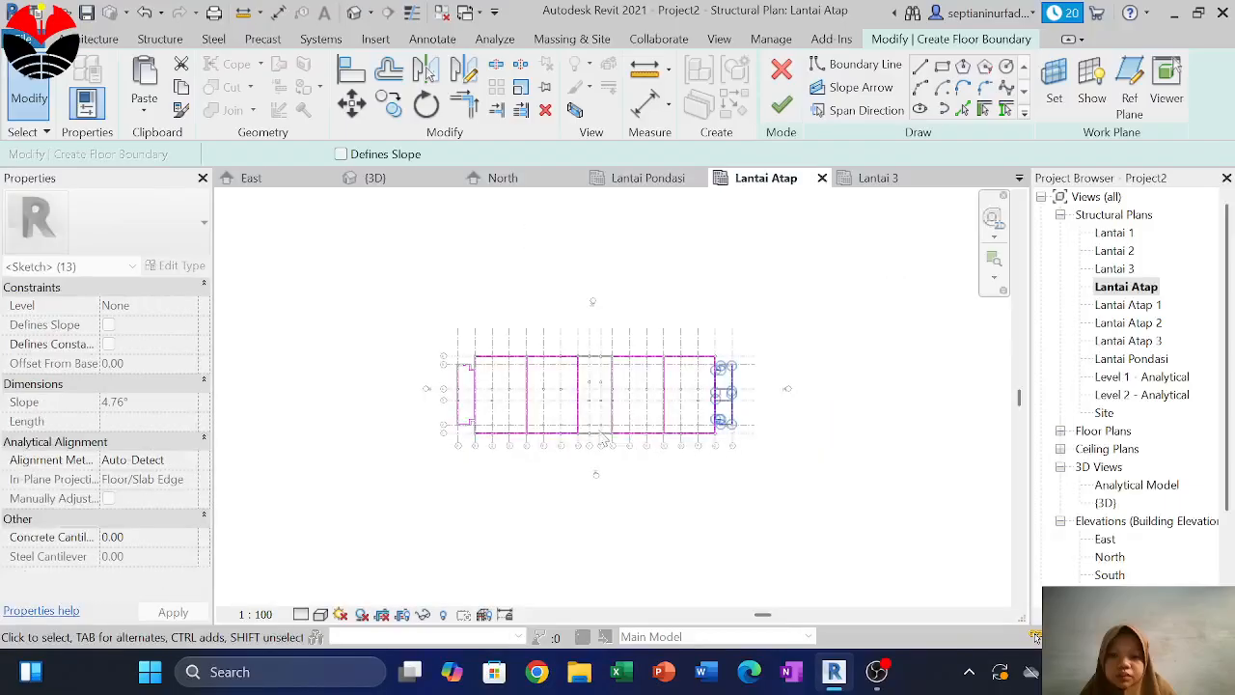
left_click(647, 418)
Pick boundary lines along the beams on grids 6, H, 1 and K to enclose the H–K bay
scroll(715, 372, "up", 5)
mouse_move(664, 416)
middle_mouse_down()
mouse_move(577, 454)
mouse_move(794, 422)
middle_mouse_up()
scroll(545, 277, "up", 1)
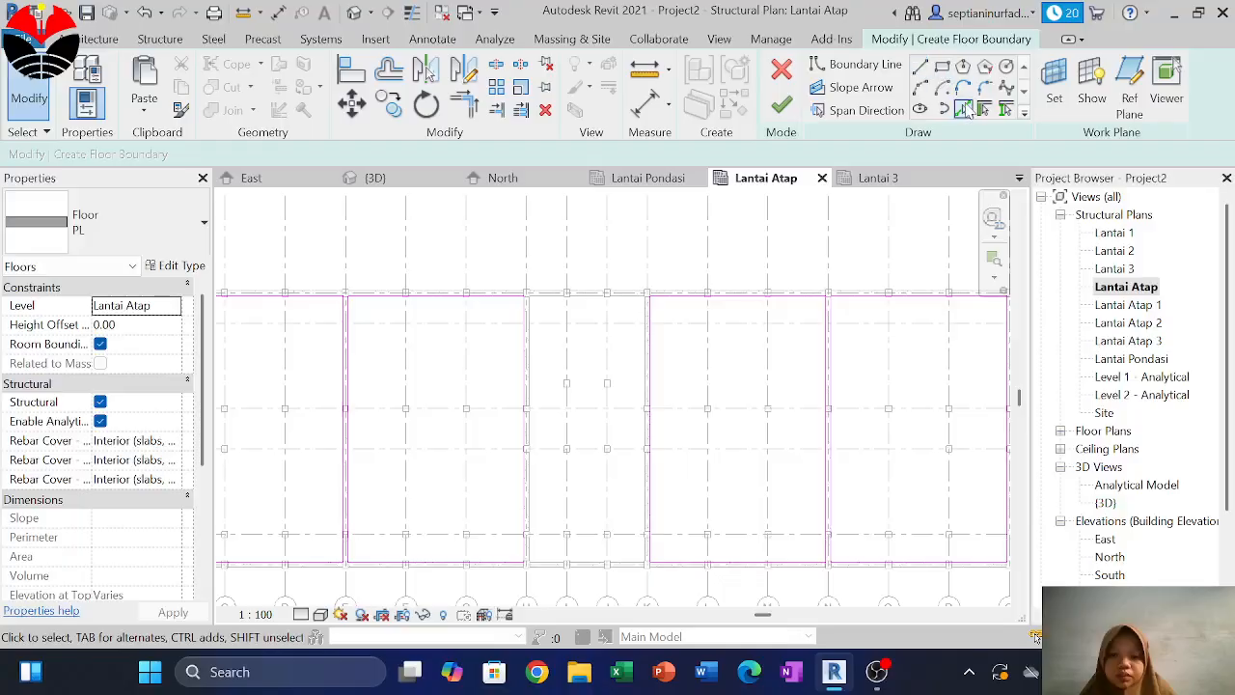
left_click(578, 298)
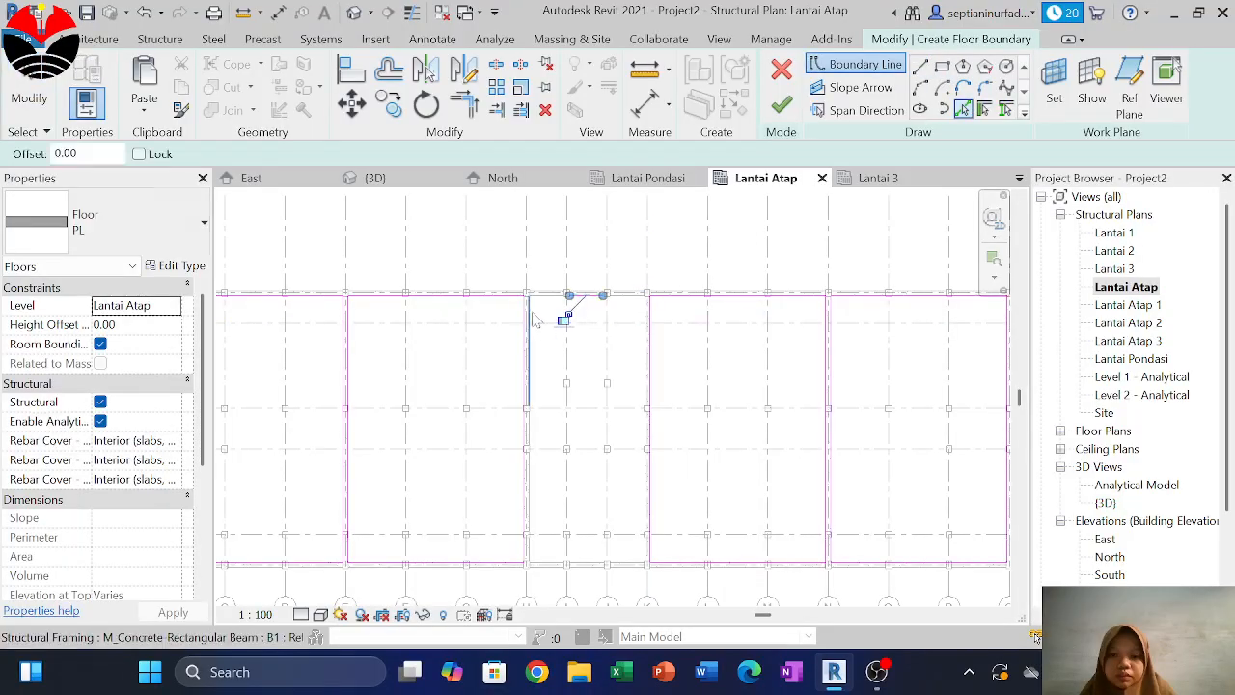
left_click(536, 320)
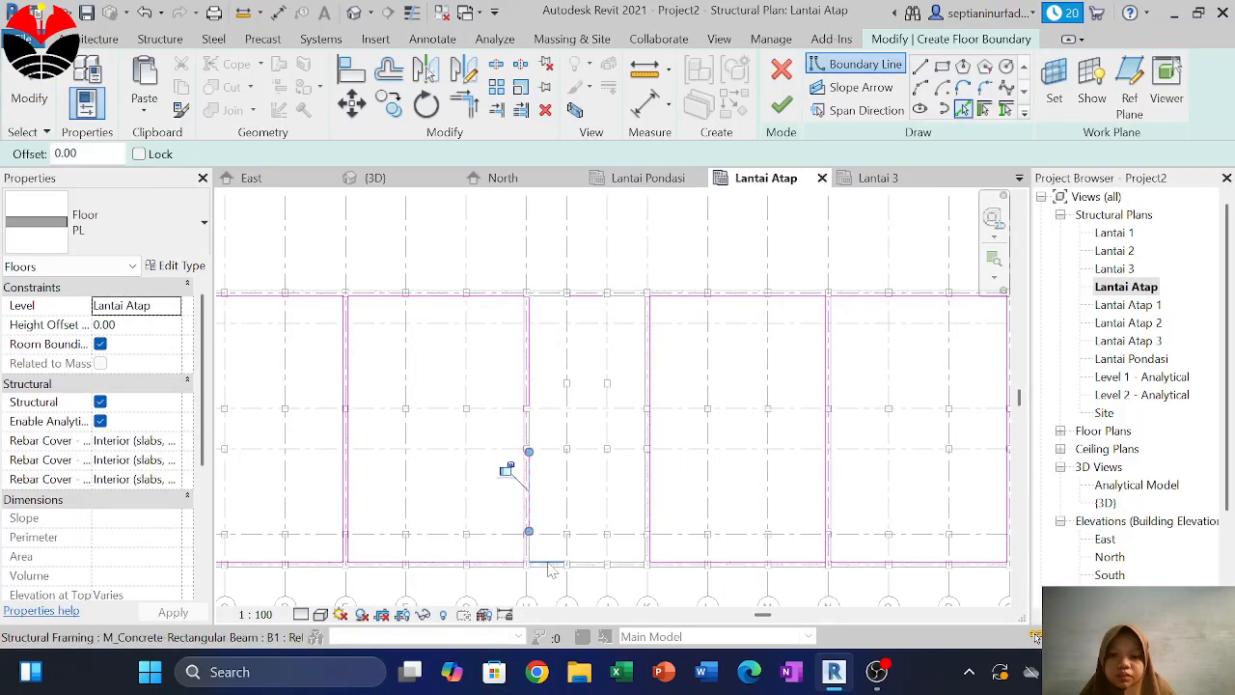
left_click(644, 558)
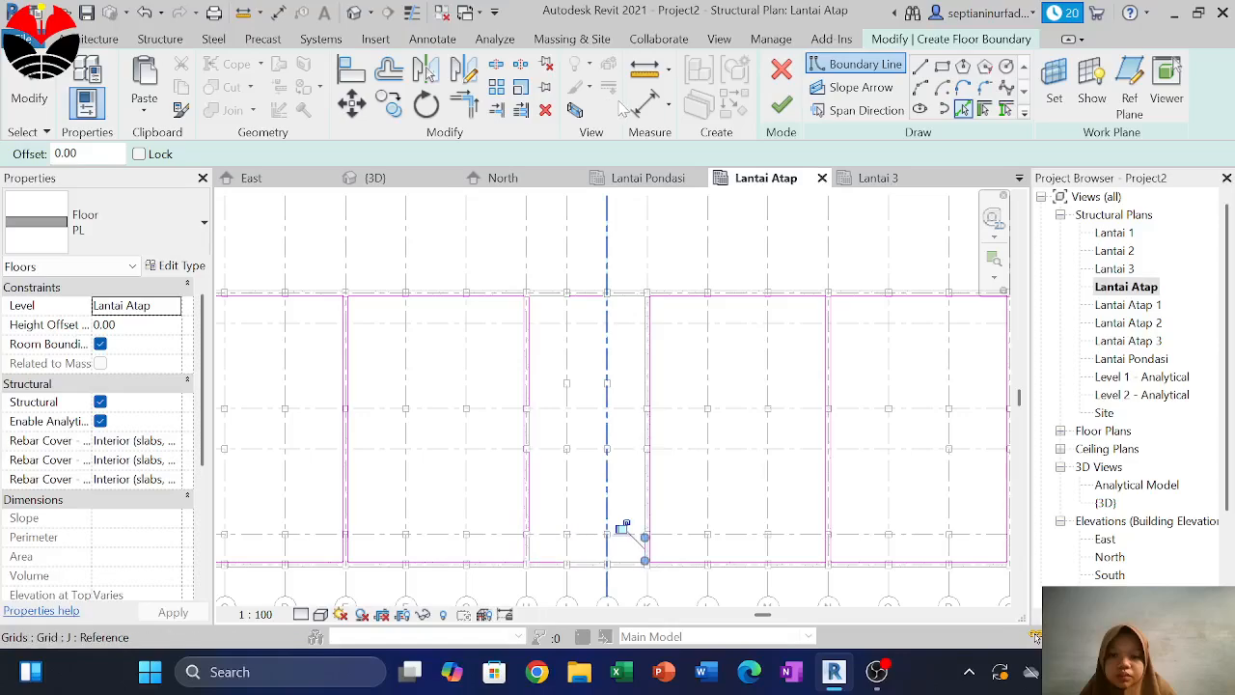
Trim the H–K bay's boundary lines into a closed rectangle and finish the Lantai Atap floor sketch
left_click(471, 107)
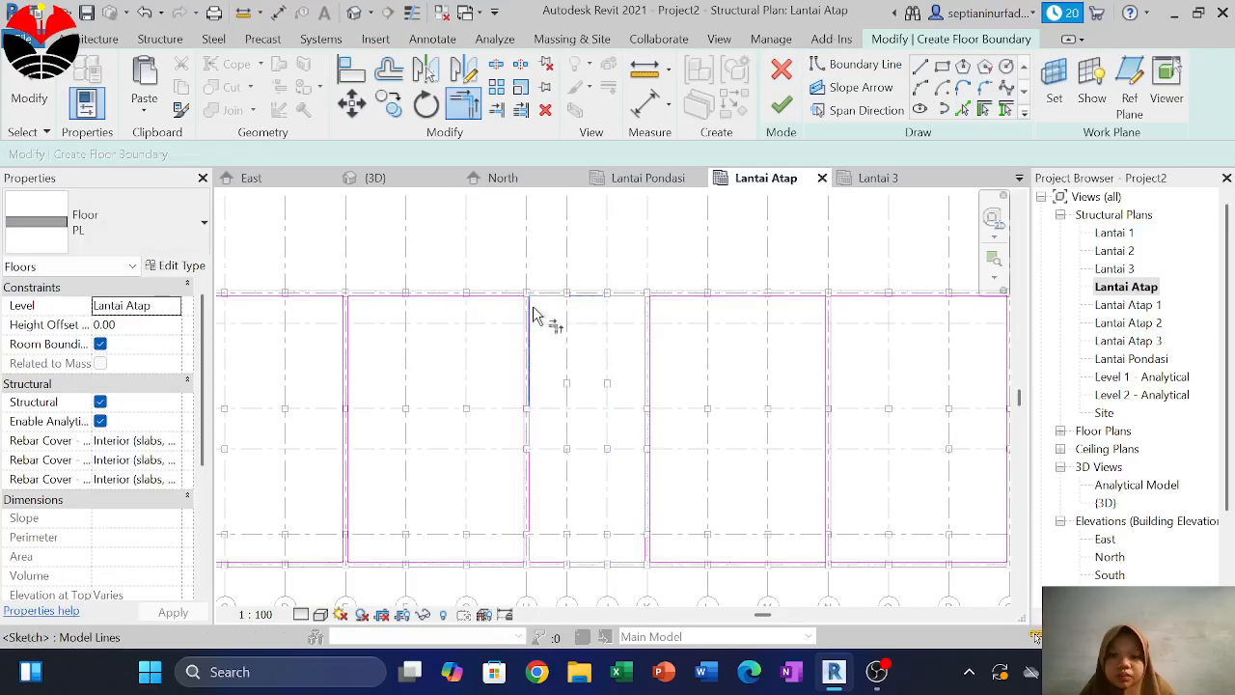
left_click(537, 353)
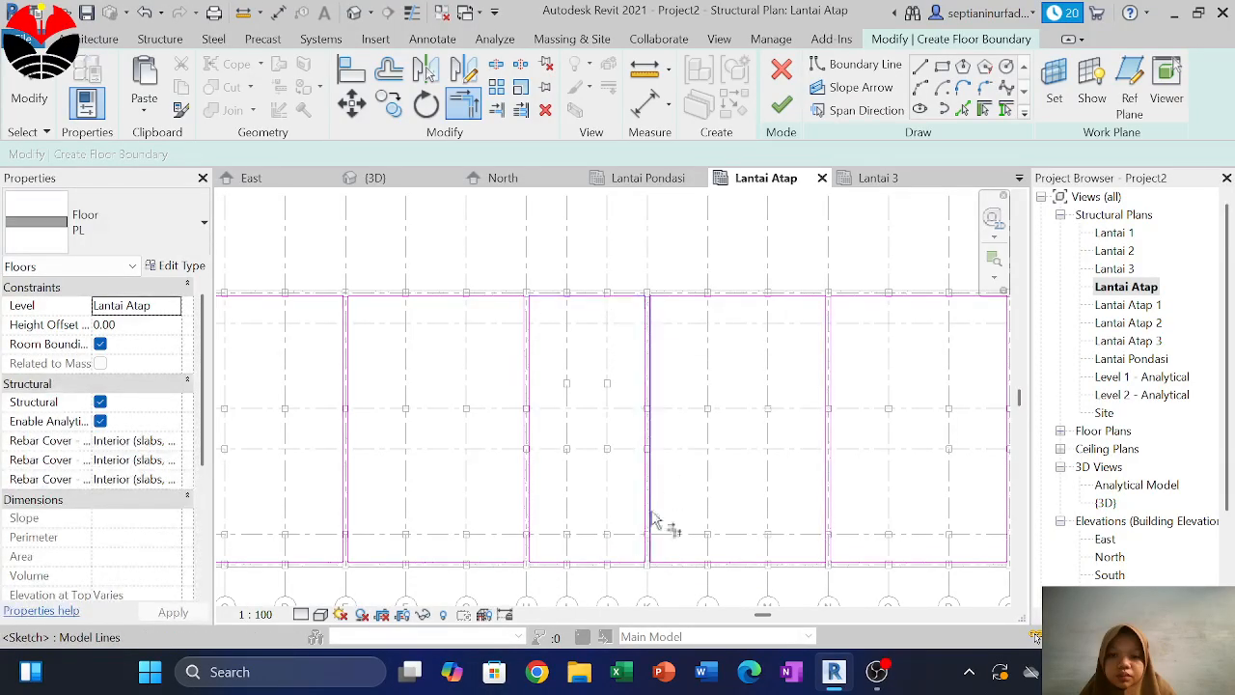
scroll(608, 307, "down", 3)
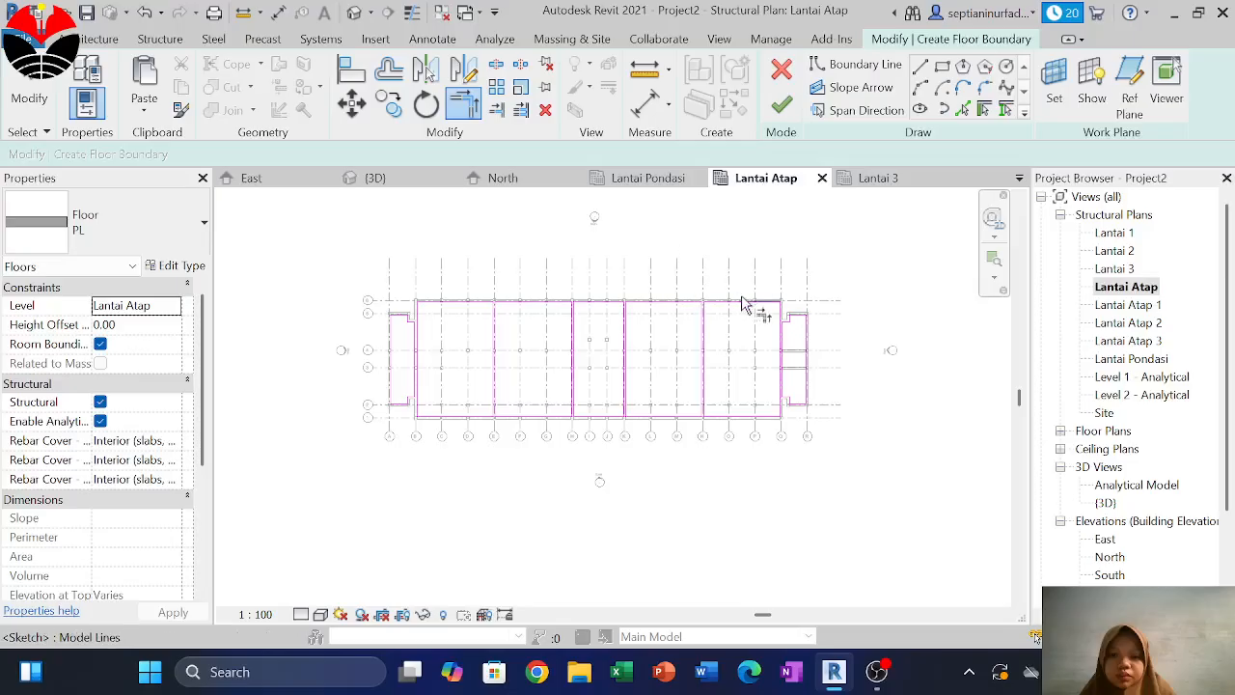
scroll(748, 299, "up", 2)
left_click(784, 108)
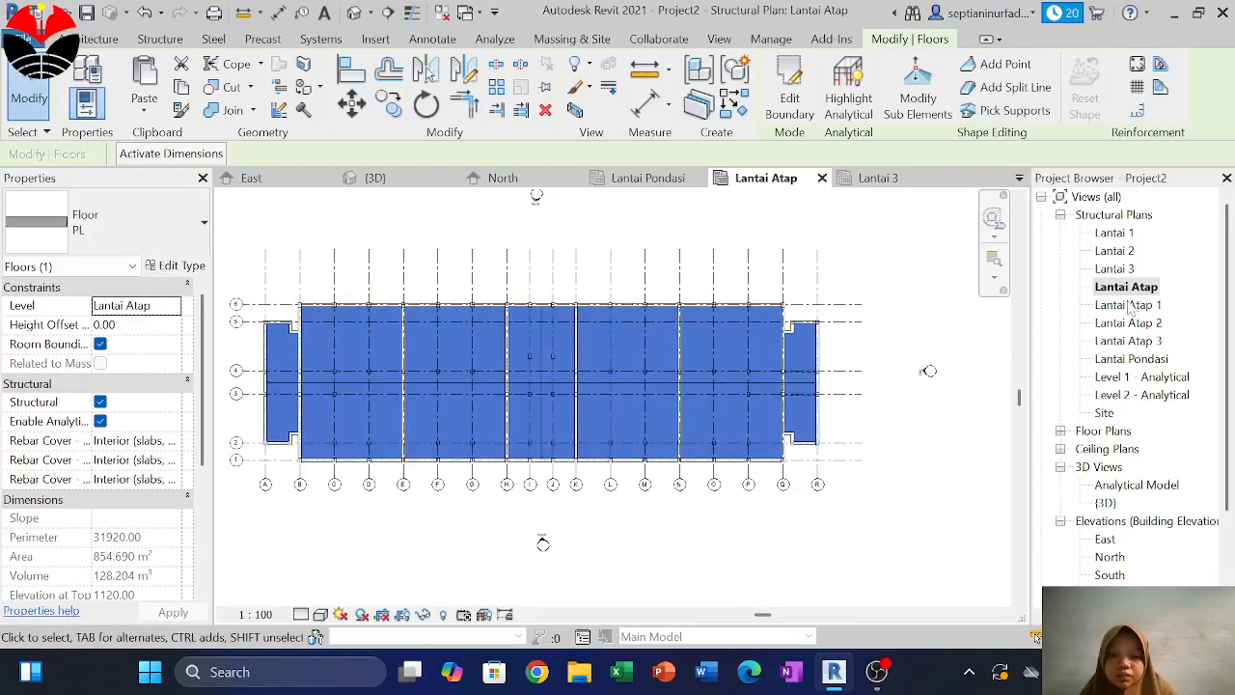
left_click(881, 279)
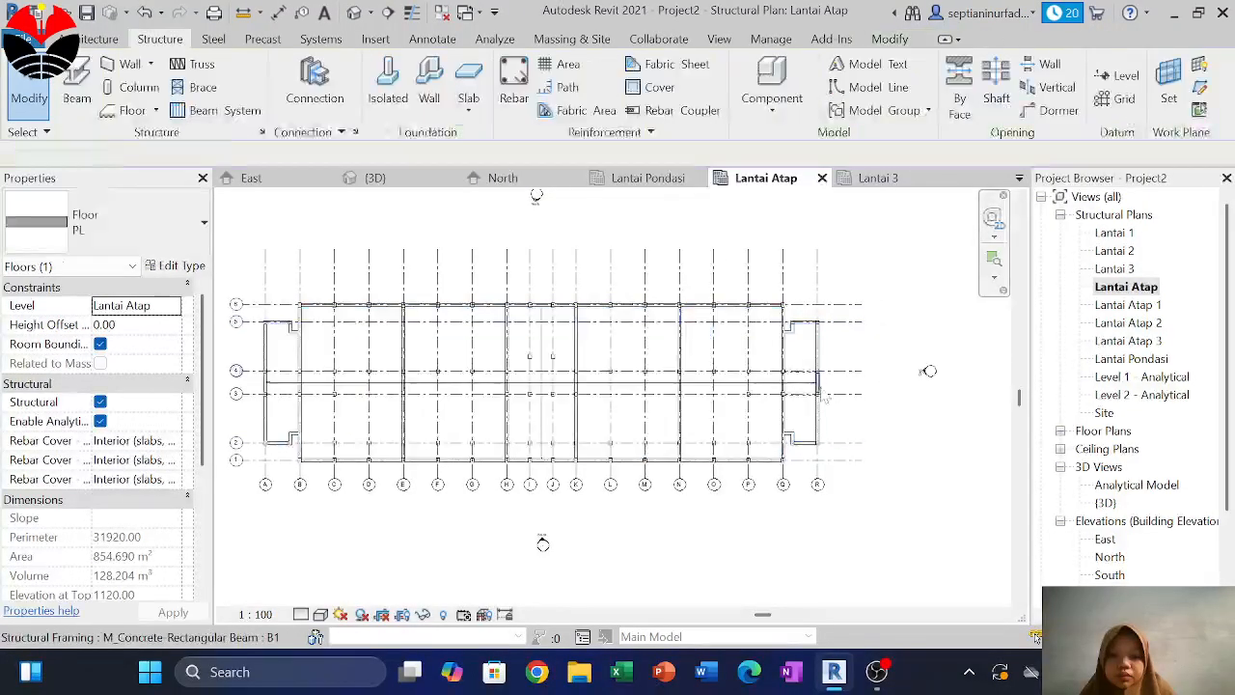
Delete the two short beams between grids Q and R on grids 3 and 4
scroll(817, 387, "up", 2)
left_click(799, 400)
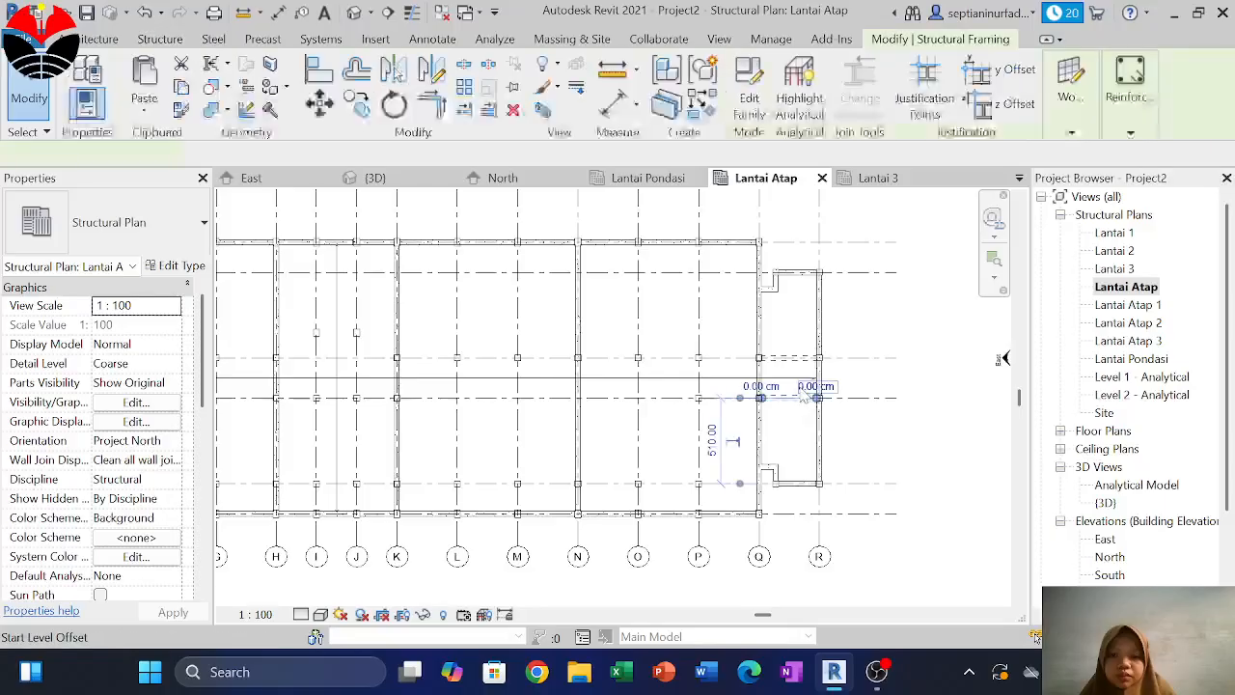
key("Delete")
left_click(789, 365)
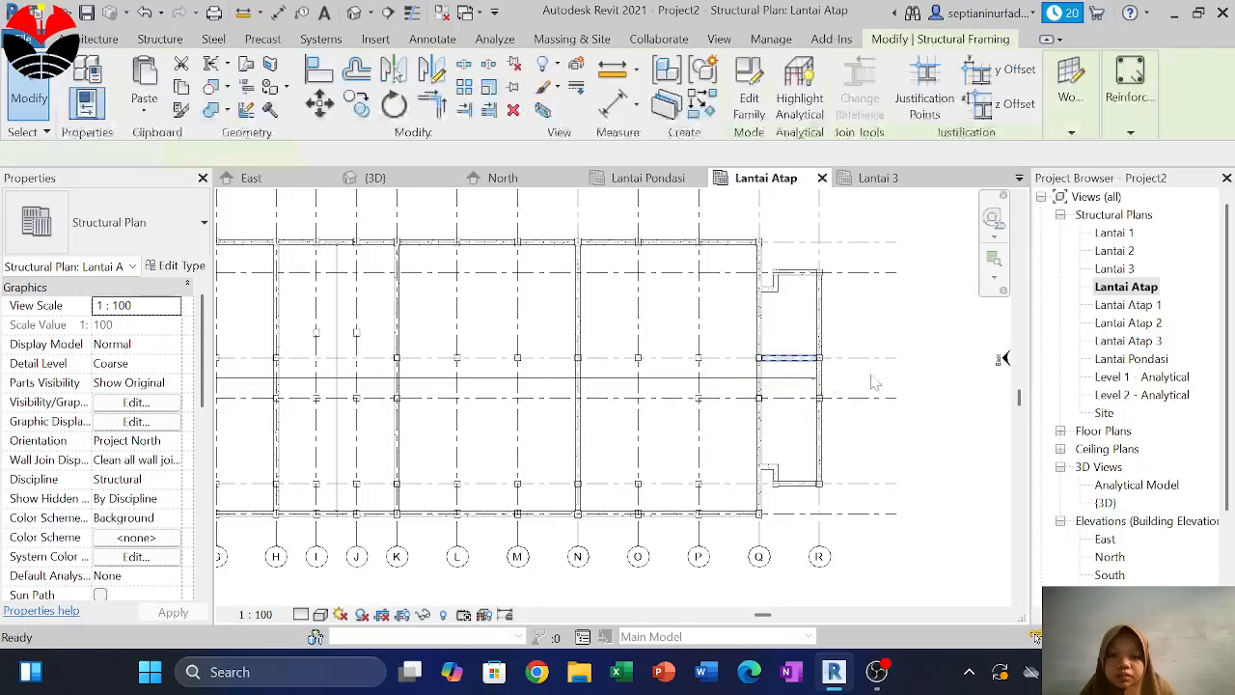
key("Delete")
Extend the grid A end of the grid 2 beam in the A–B bay to the column face
scroll(859, 338, "down", 2)
middle_click_drag(802, 287, 830, 325)
scroll(363, 485, "up", 6)
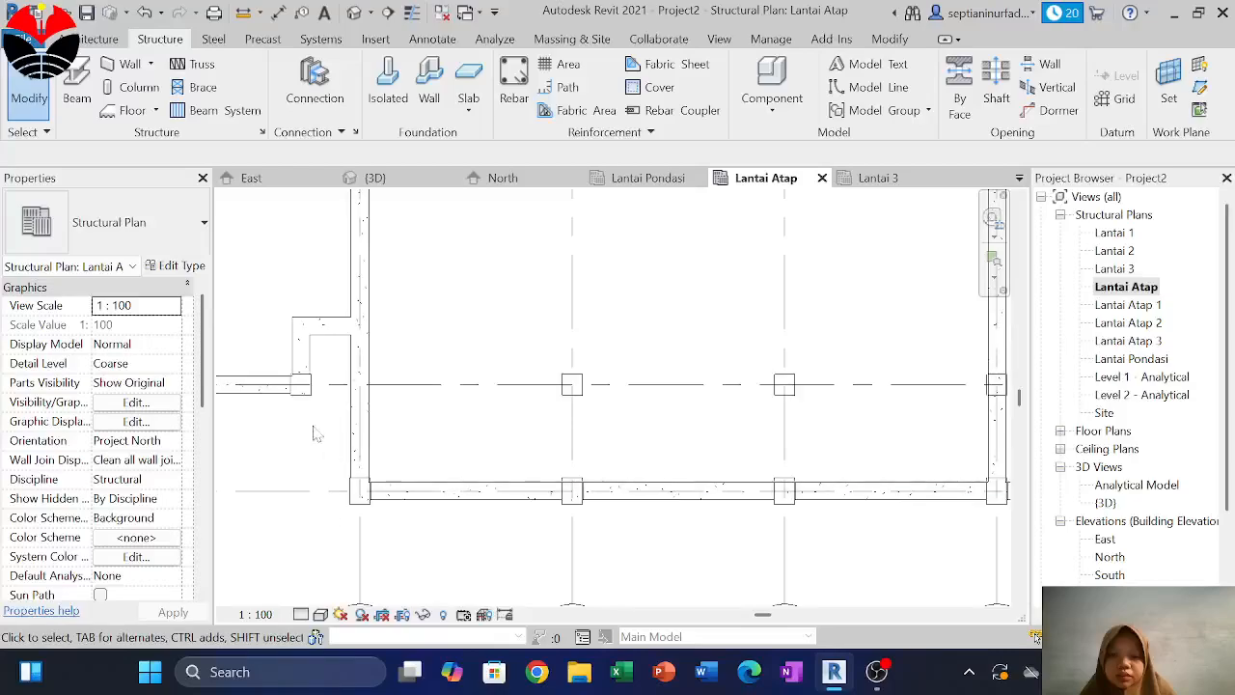
middle_click_drag(295, 403, 341, 450)
scroll(303, 388, "up", 3)
scroll(376, 397, "down", 3)
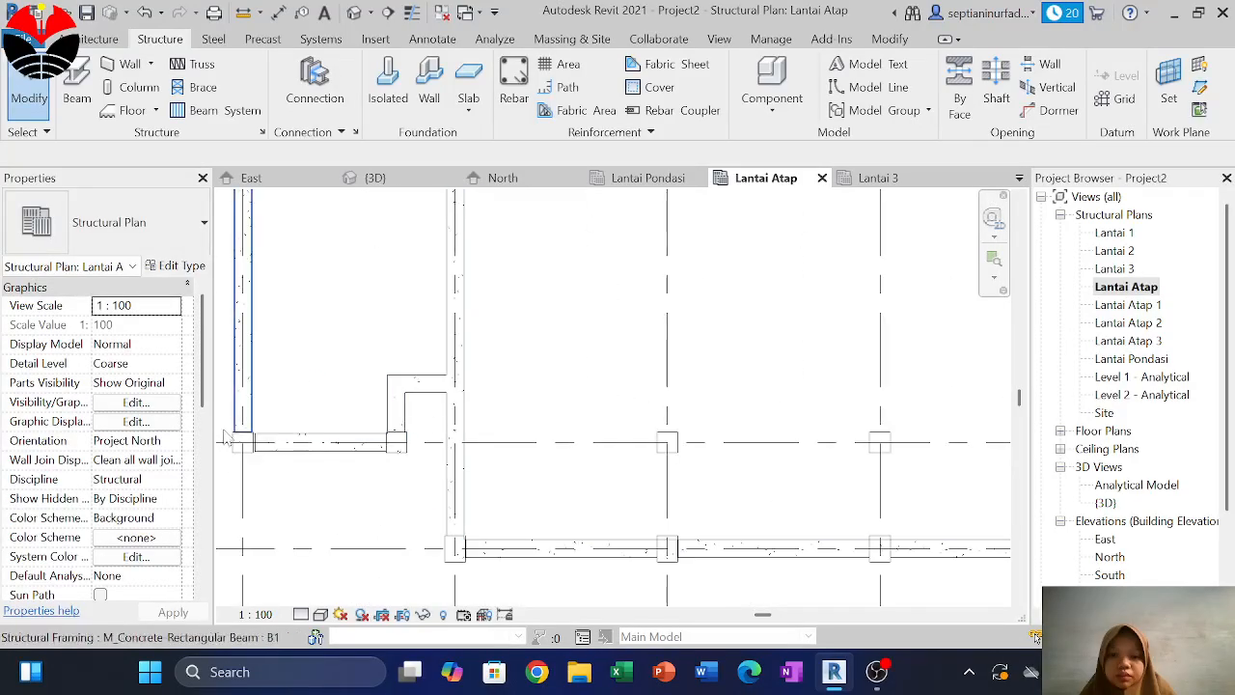
scroll(224, 437, "up", 4)
left_click(286, 423)
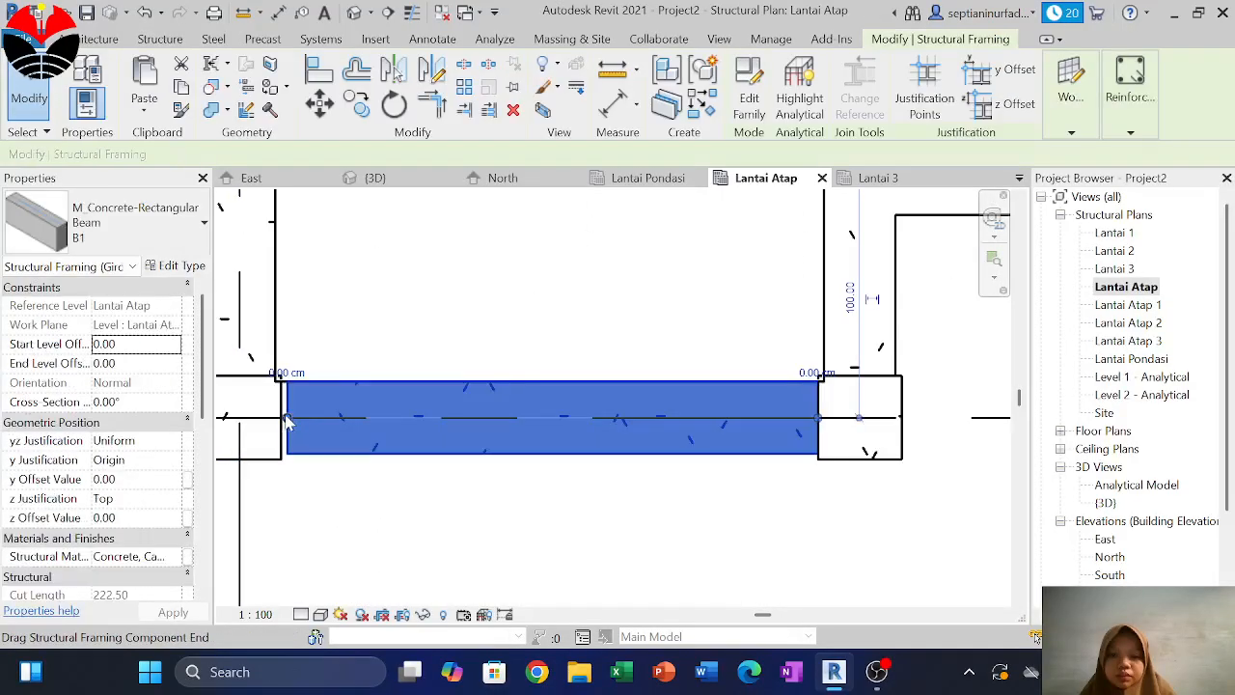
left_click_drag(286, 423, 279, 417)
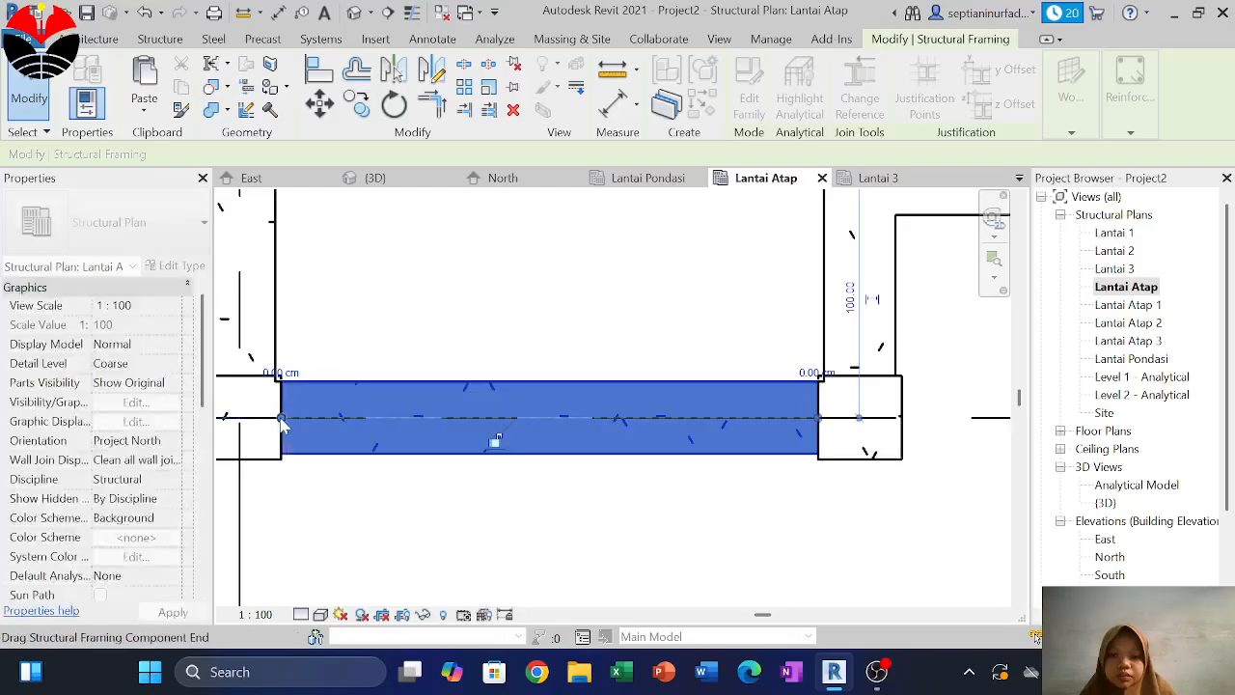
Examine the beam-to-column joints on grids A and B around grids 3 and 4
scroll(428, 491, "down", 5)
middle_click_drag(427, 350, 432, 507)
scroll(376, 375, "up", 8)
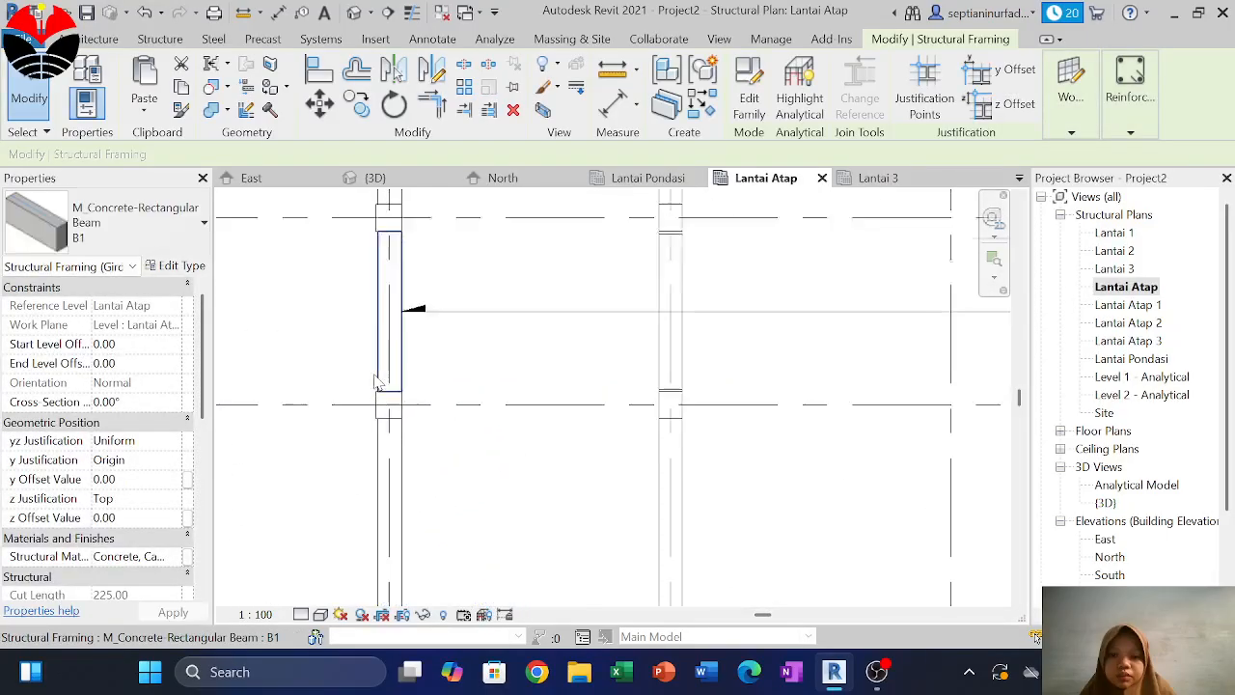
scroll(420, 448, "down", 4)
middle_click_drag(466, 318, 357, 408)
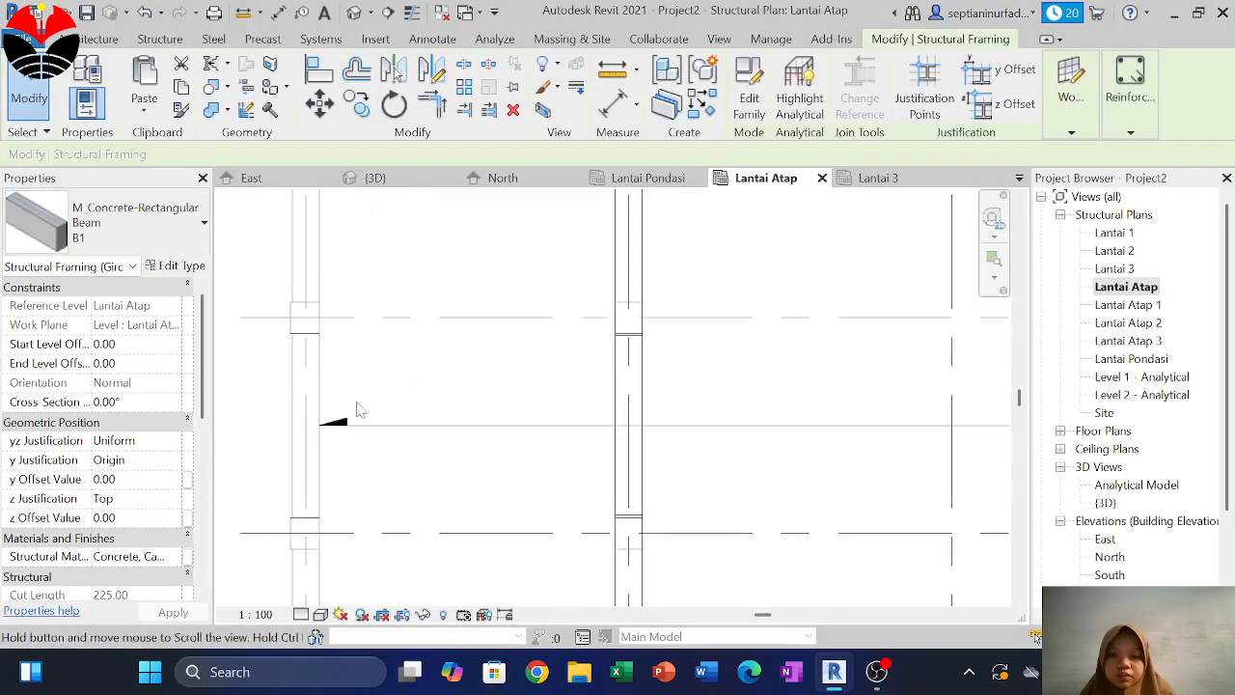
scroll(314, 301, "up", 5)
scroll(320, 335, "down", 4)
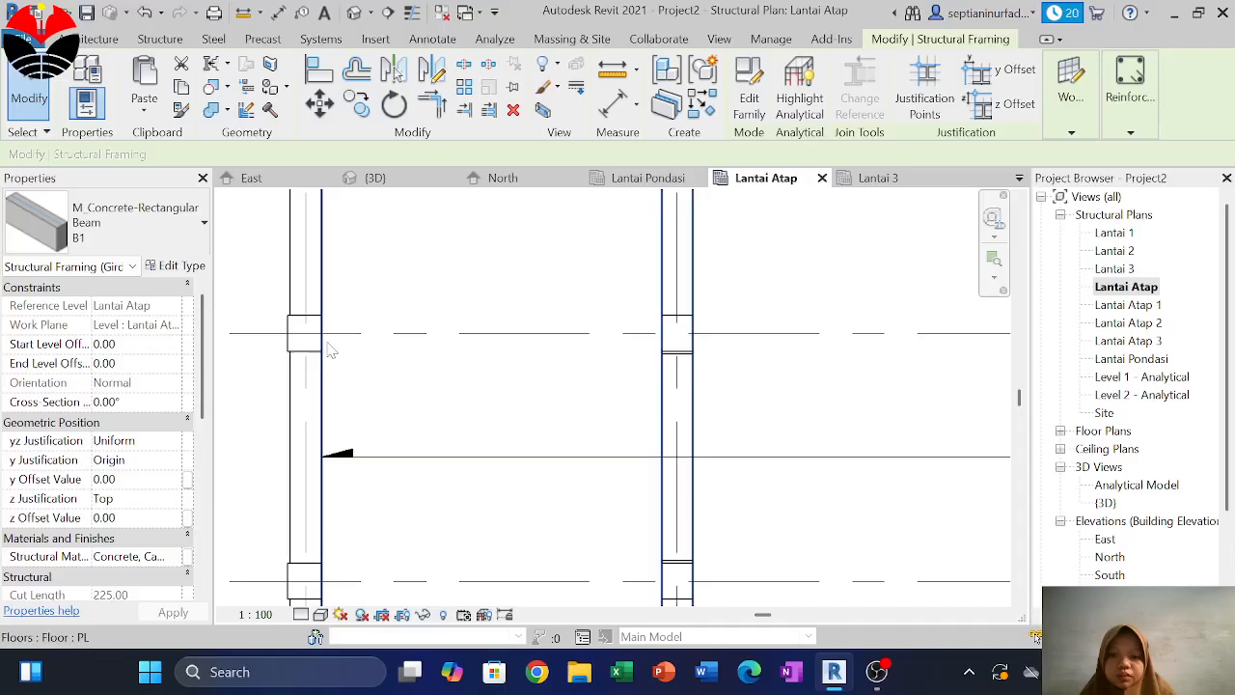
scroll(690, 367, "up", 2)
left_click(691, 364)
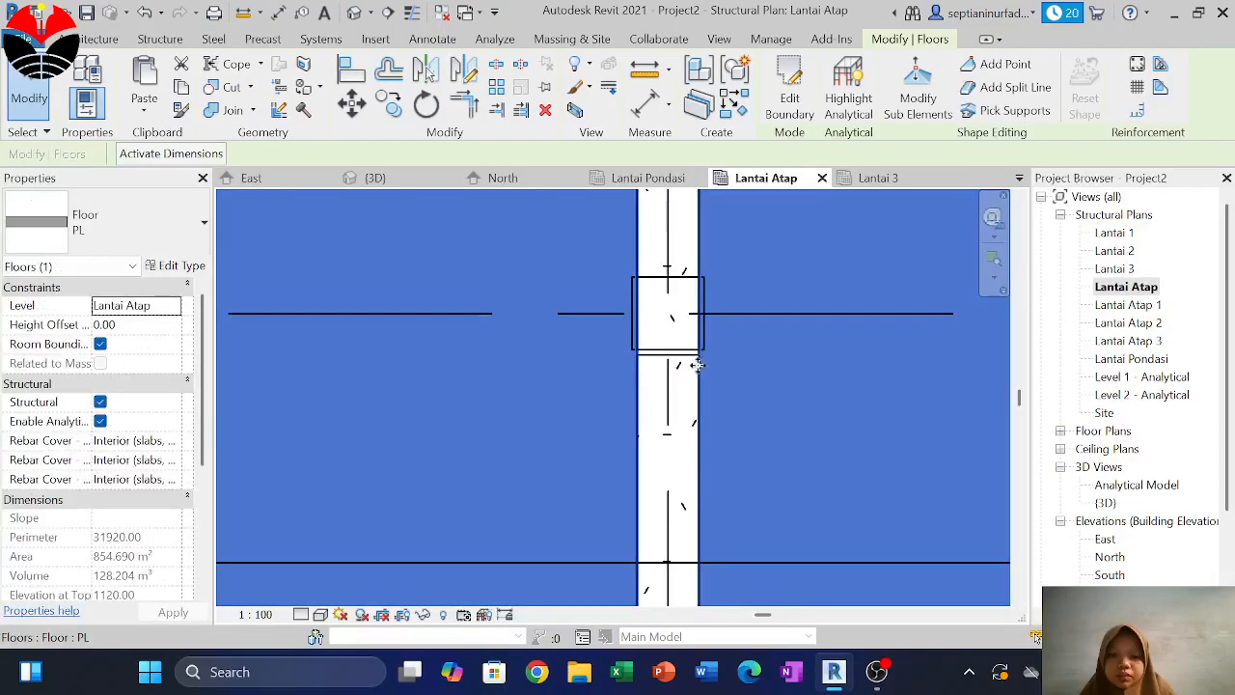
key("Escape")
left_click(707, 339)
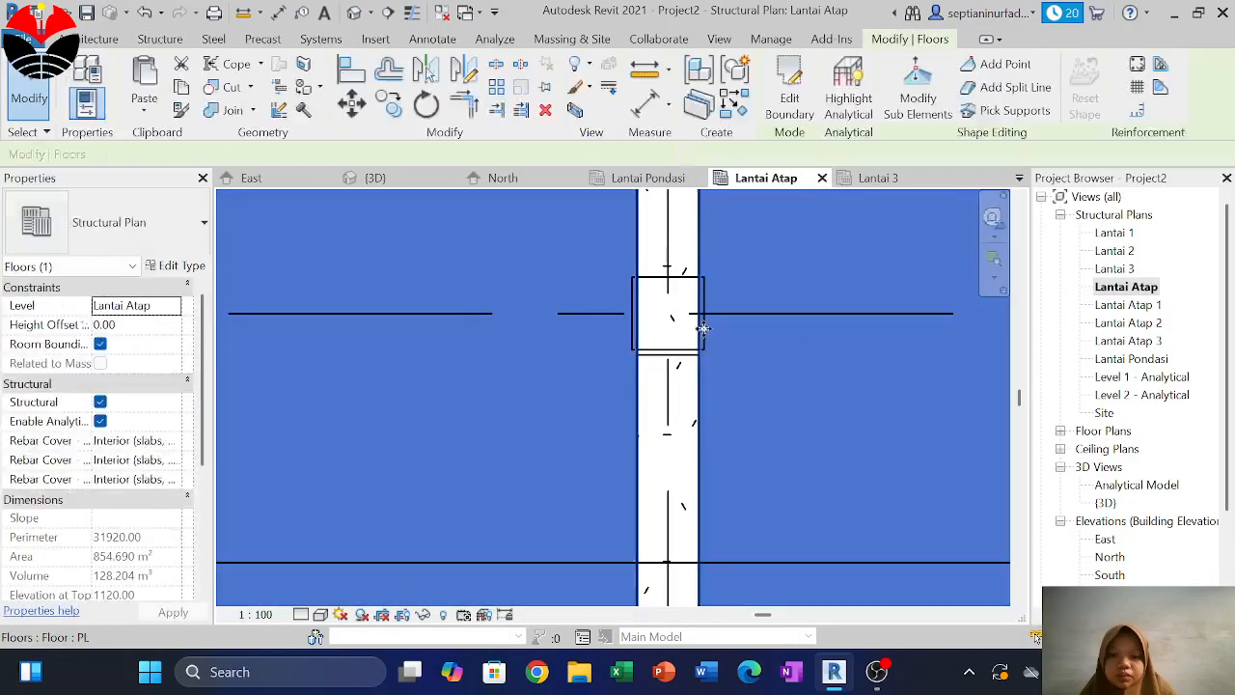
key("Escape")
Extend the grid 4 end of the grid B beam between grids 3 and 4 to the column face
scroll(704, 367, "down", 3)
scroll(701, 328, "down", 4)
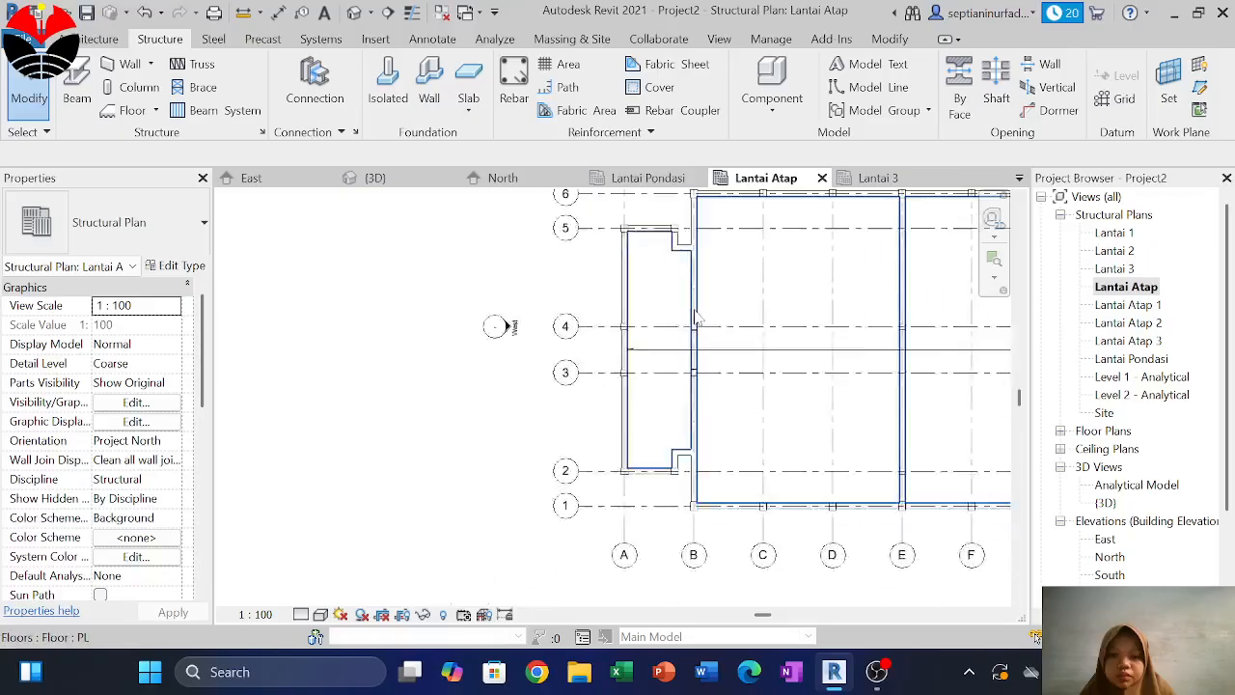
scroll(702, 357, "up", 6)
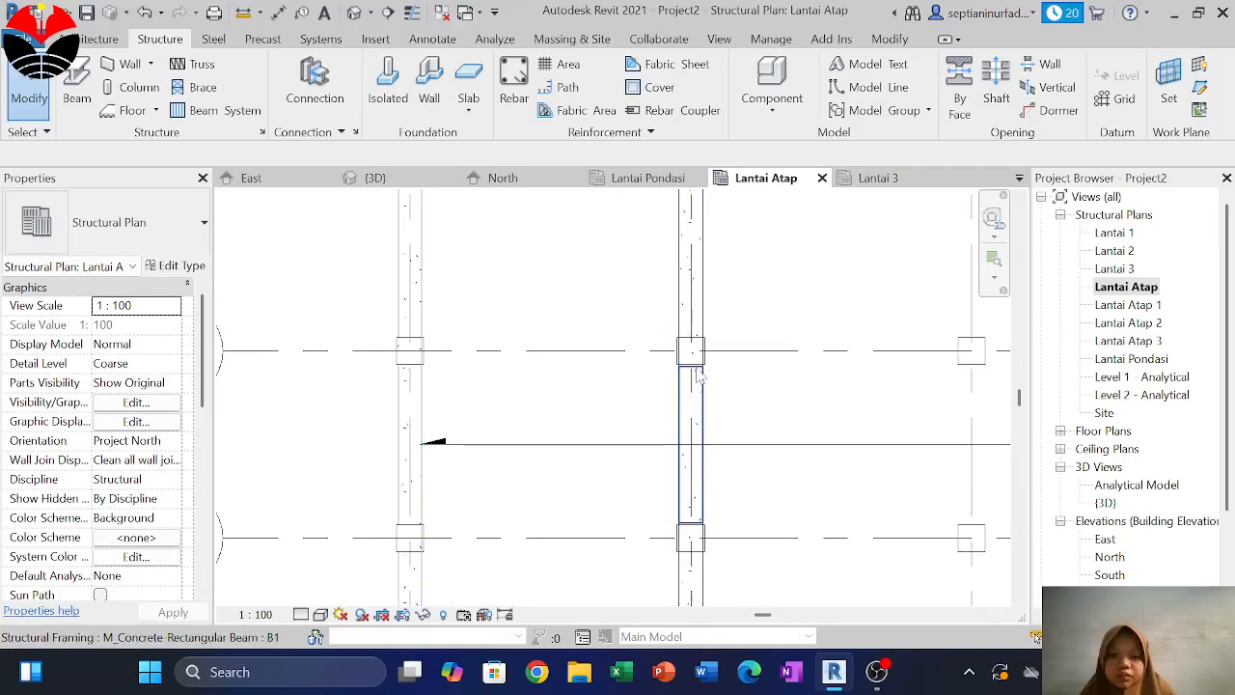
left_click(692, 373)
scroll(691, 371, "up", 4)
left_click_drag(690, 362, 687, 372)
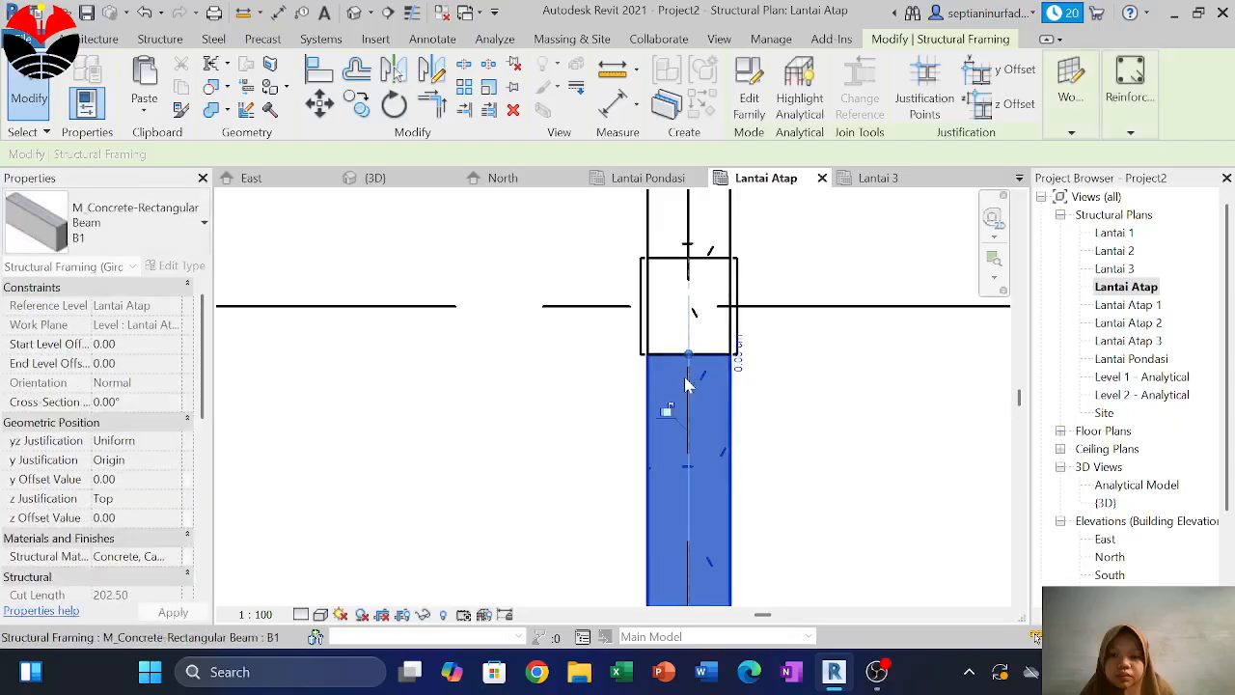
scroll(684, 387, "down", 6)
left_click(804, 336)
Extend the grid J end of the grid 6 beam in the I–J bay to the column face
middle_click_drag(804, 336, 441, 432)
scroll(431, 405, "down", 2)
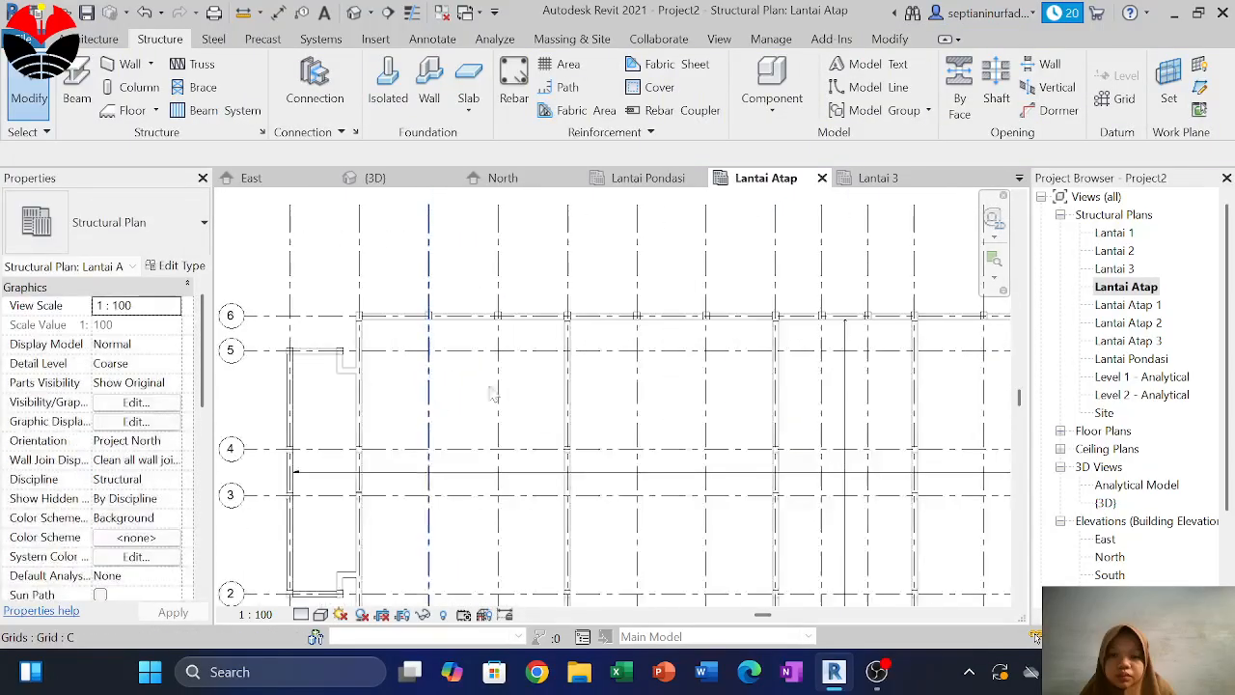
scroll(847, 339, "up", 2)
scroll(859, 307, "up", 3)
scroll(864, 290, "up", 4)
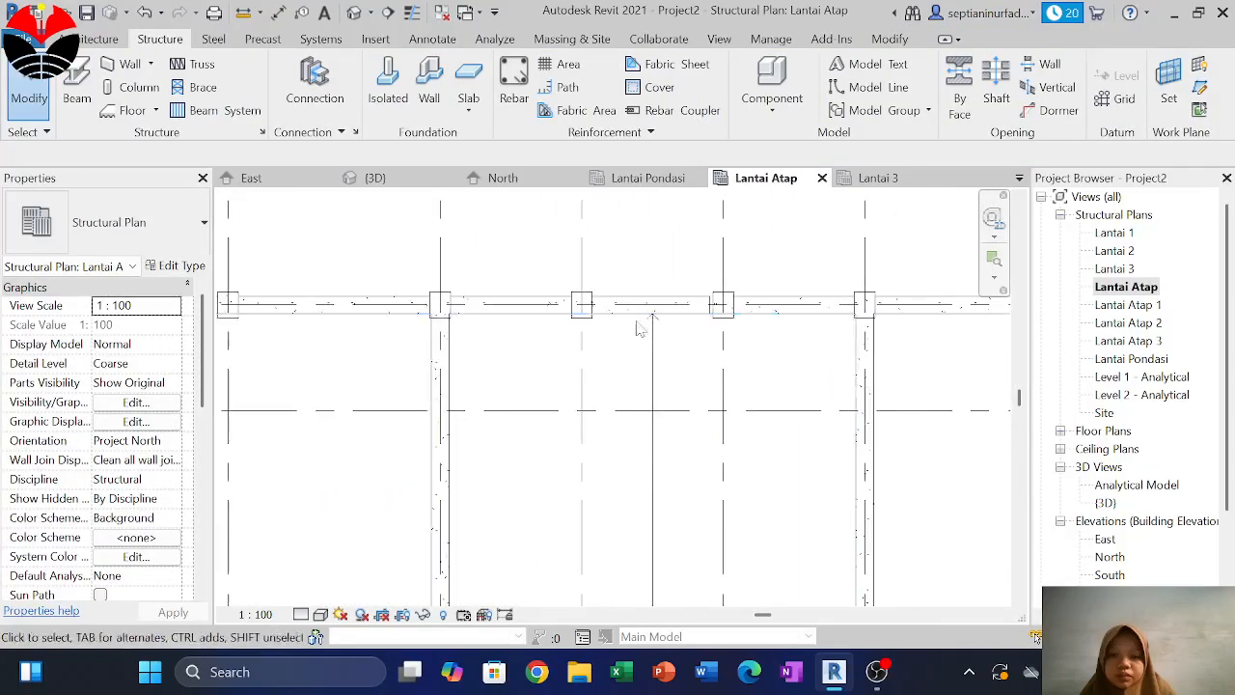
left_click(714, 321)
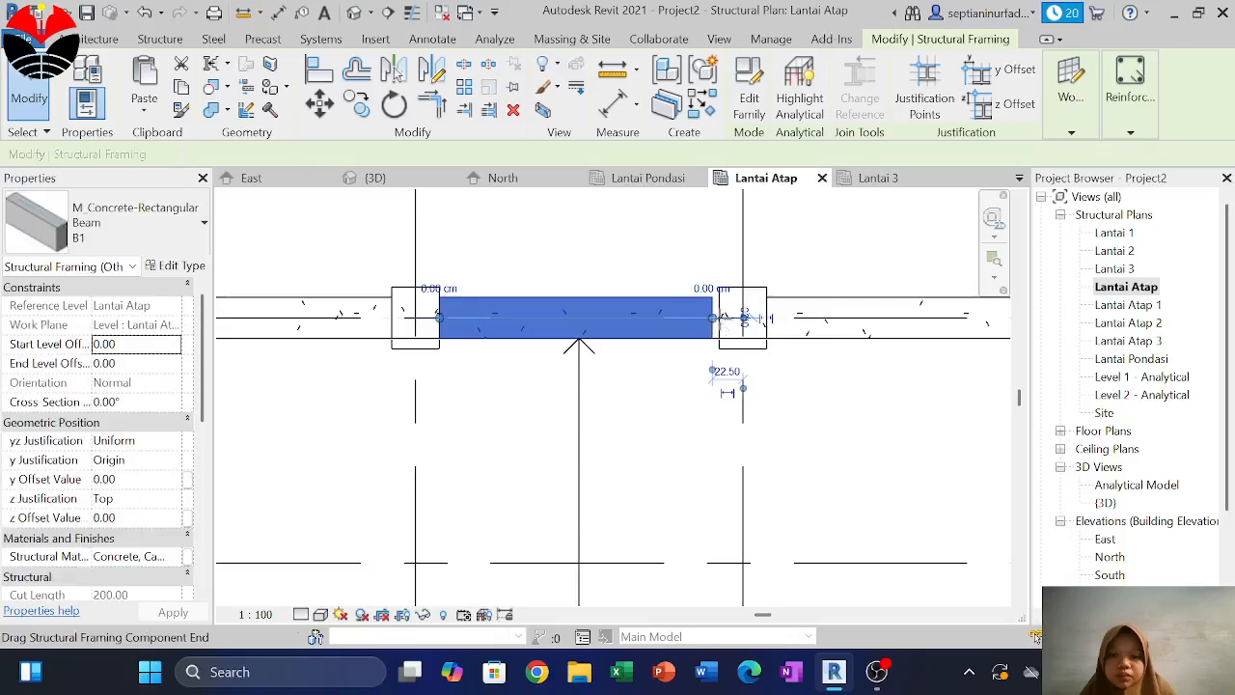
left_click_drag(714, 322, 716, 328)
scroll(716, 325, "down", 3)
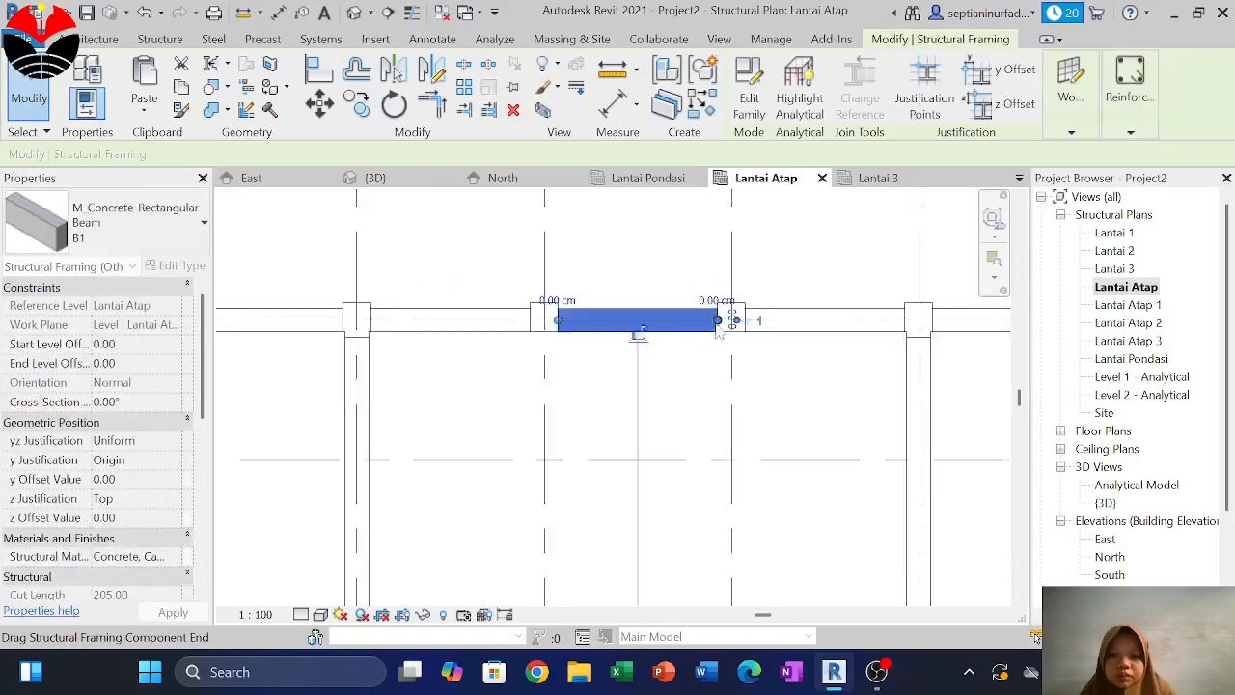
left_click(797, 387)
Extend the grid M end of the grid 1 beam in the L–M bay to the column face
middle_click_drag(799, 388, 570, 334)
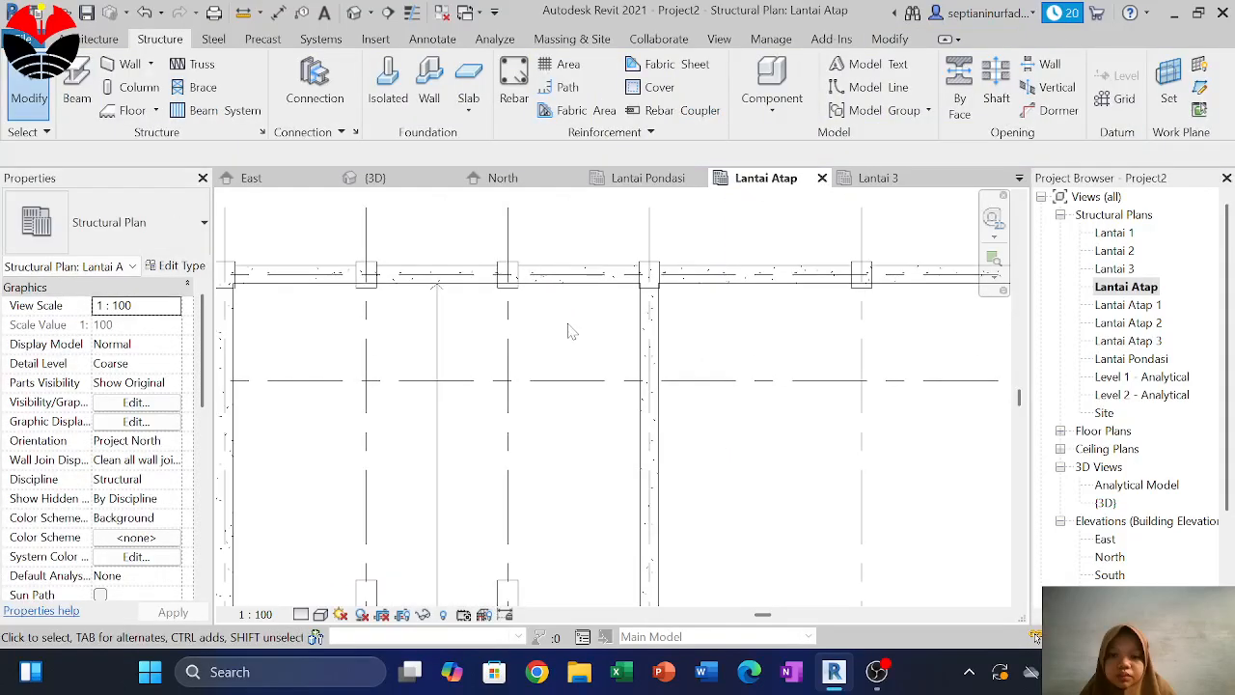
scroll(617, 271, "down", 5)
middle_click_drag(701, 444, 657, 260)
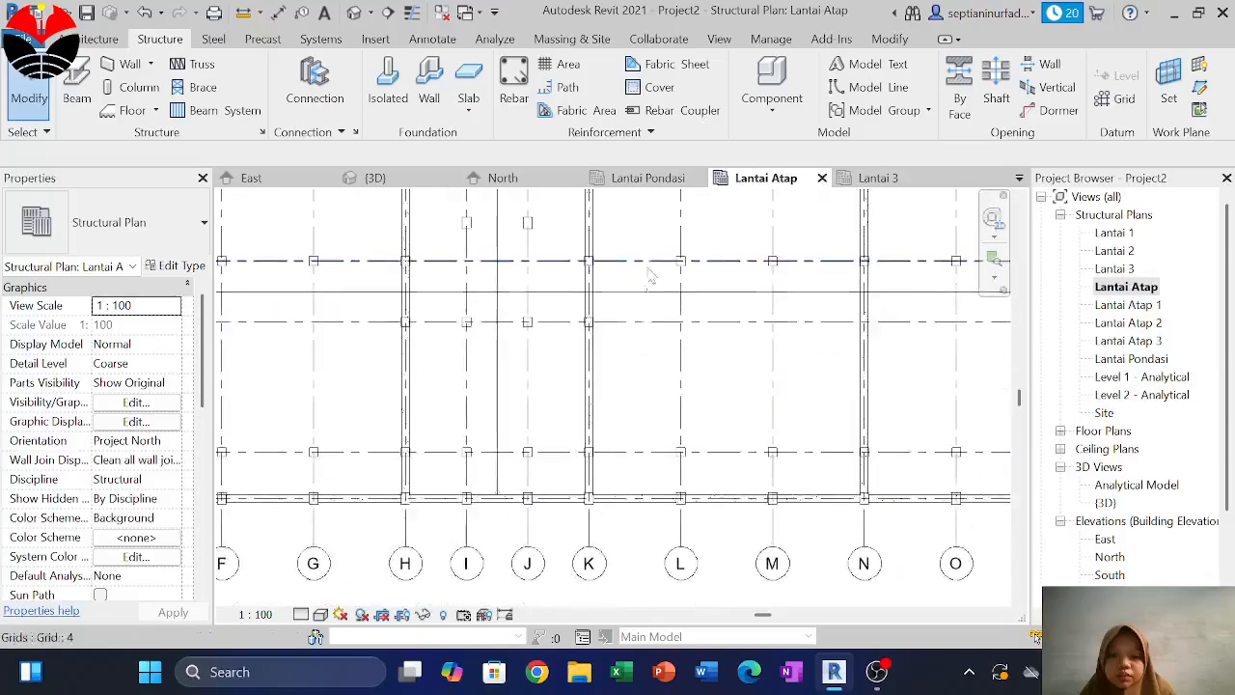
scroll(651, 277, "up", 3)
scroll(907, 486, "up", 3)
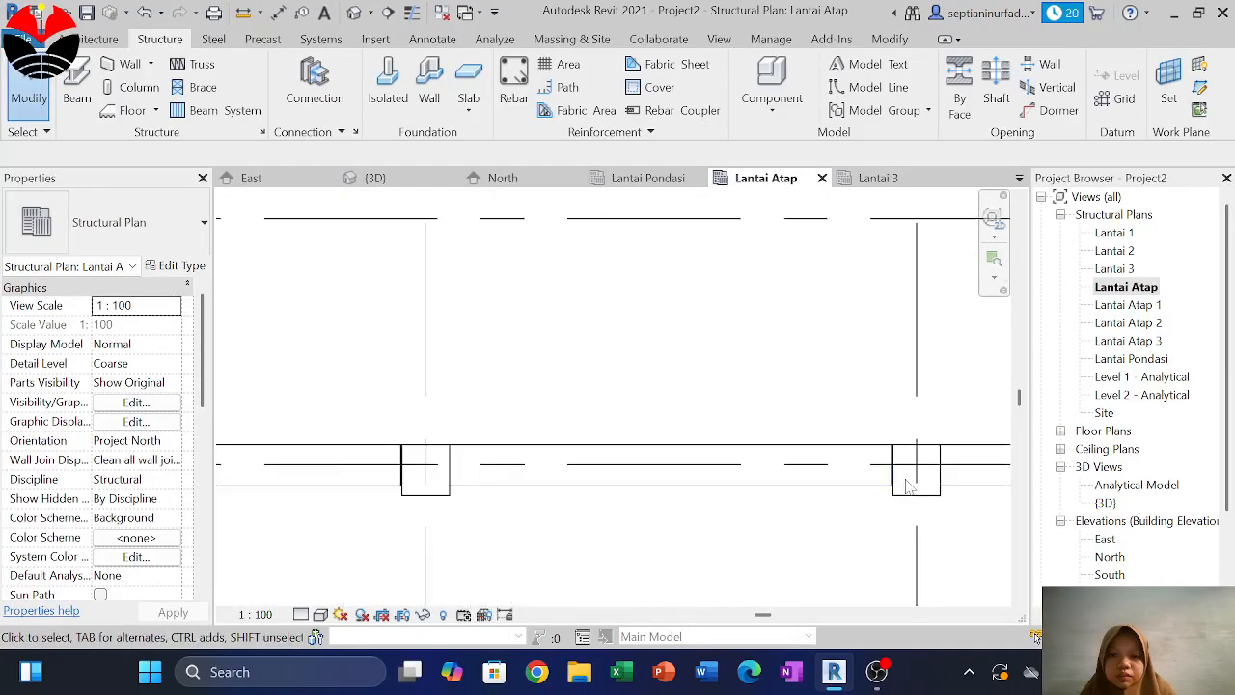
scroll(907, 485, "up", 3)
left_click(851, 493)
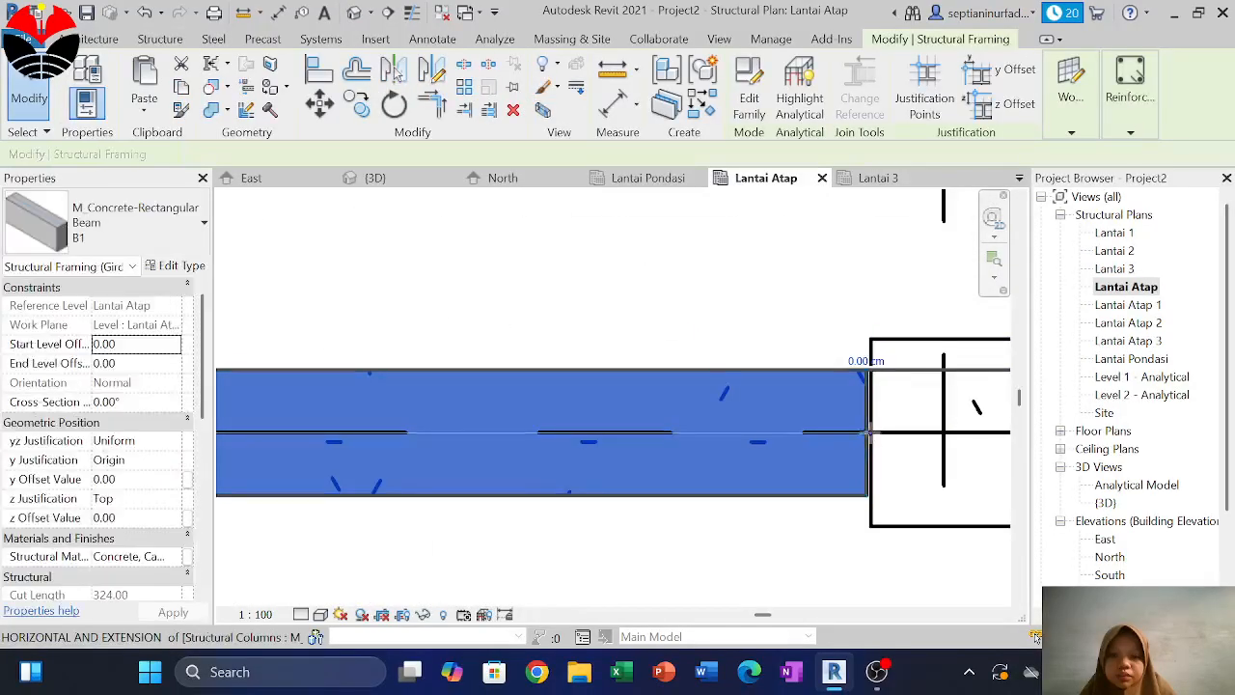
left_click_drag(851, 493, 872, 433)
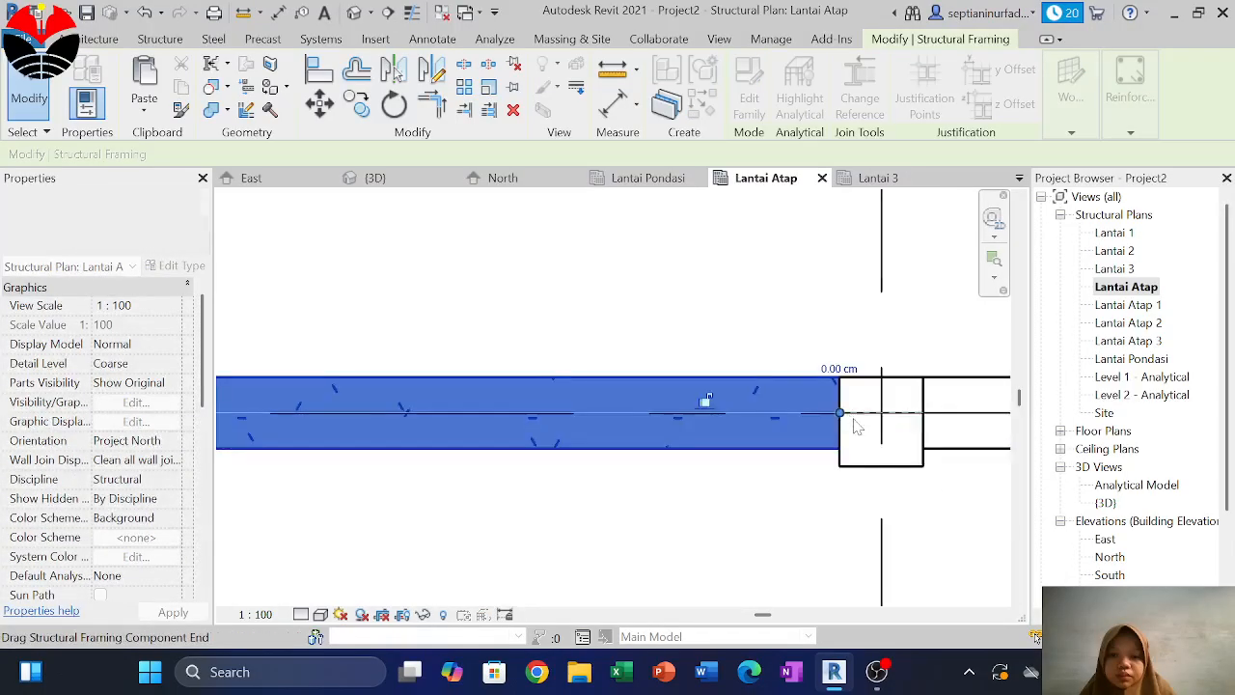
scroll(801, 406, "down", 5)
key("Escape")
middle_click_drag(821, 355, 900, 431)
Turn off the display of all analytical model categories in the {3D} view
left_click(378, 181)
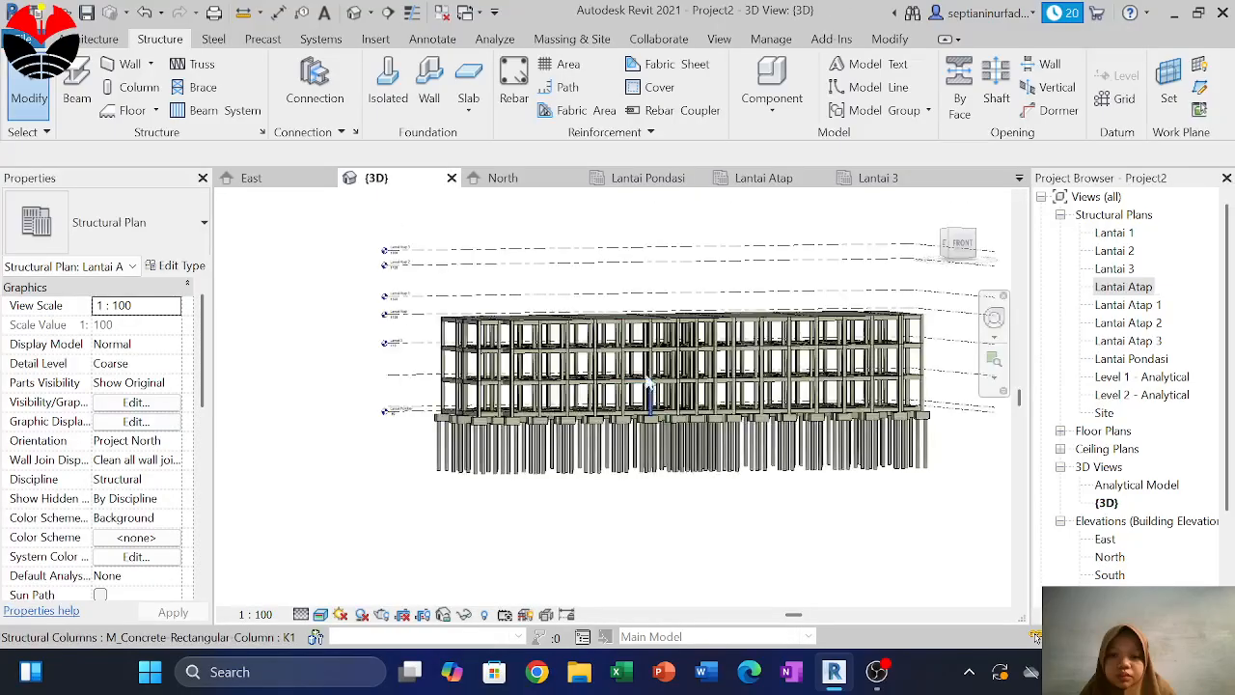
middle_click_drag(652, 536, 533, 570, "shift")
scroll(582, 374, "up", 1)
scroll(583, 375, "up", 4)
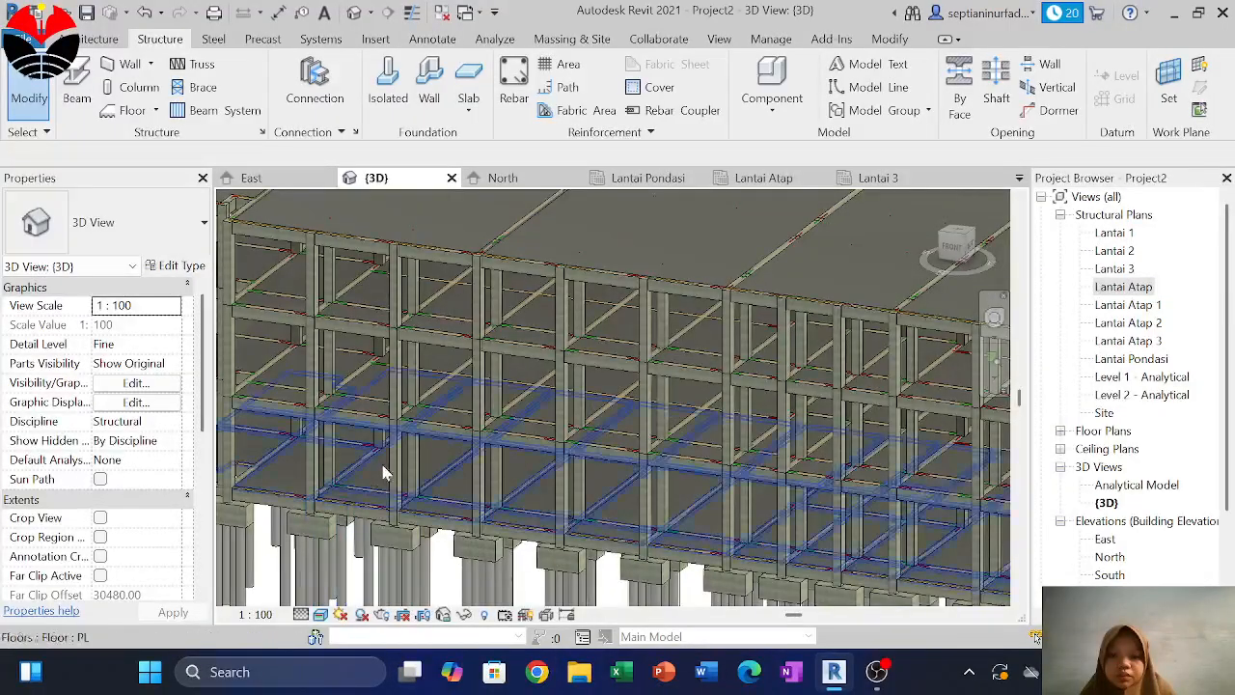
key("v")
key("v")
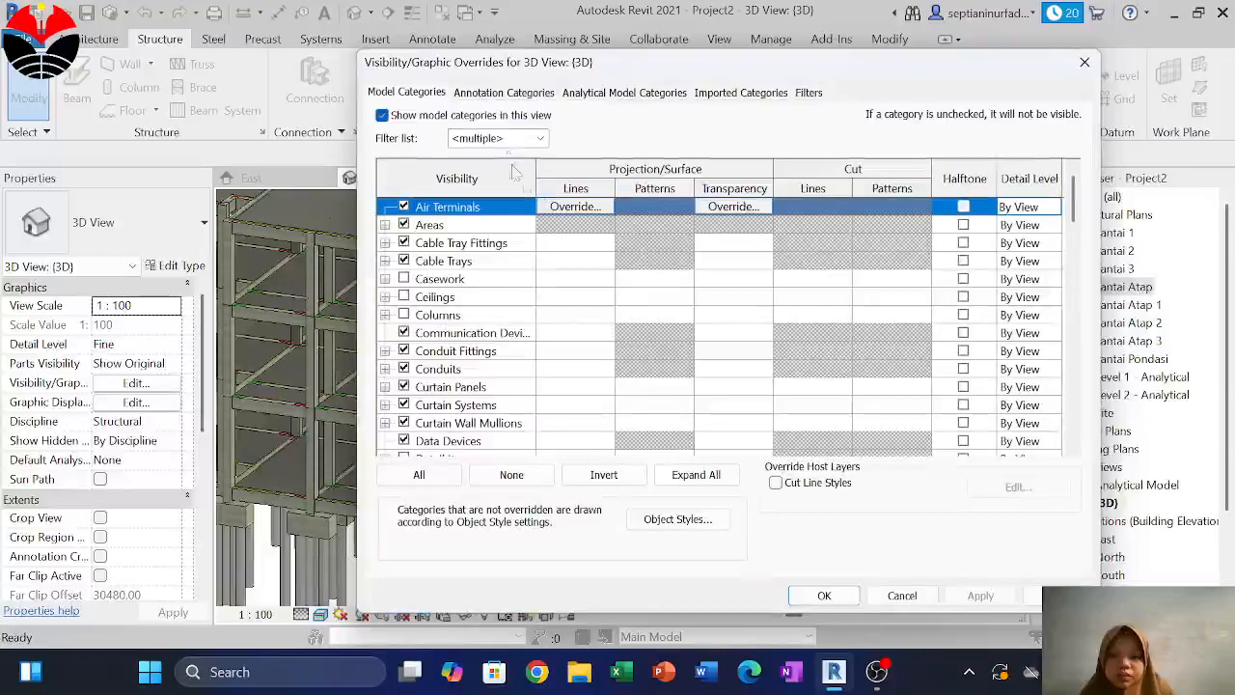
scroll(501, 311, "down", 1)
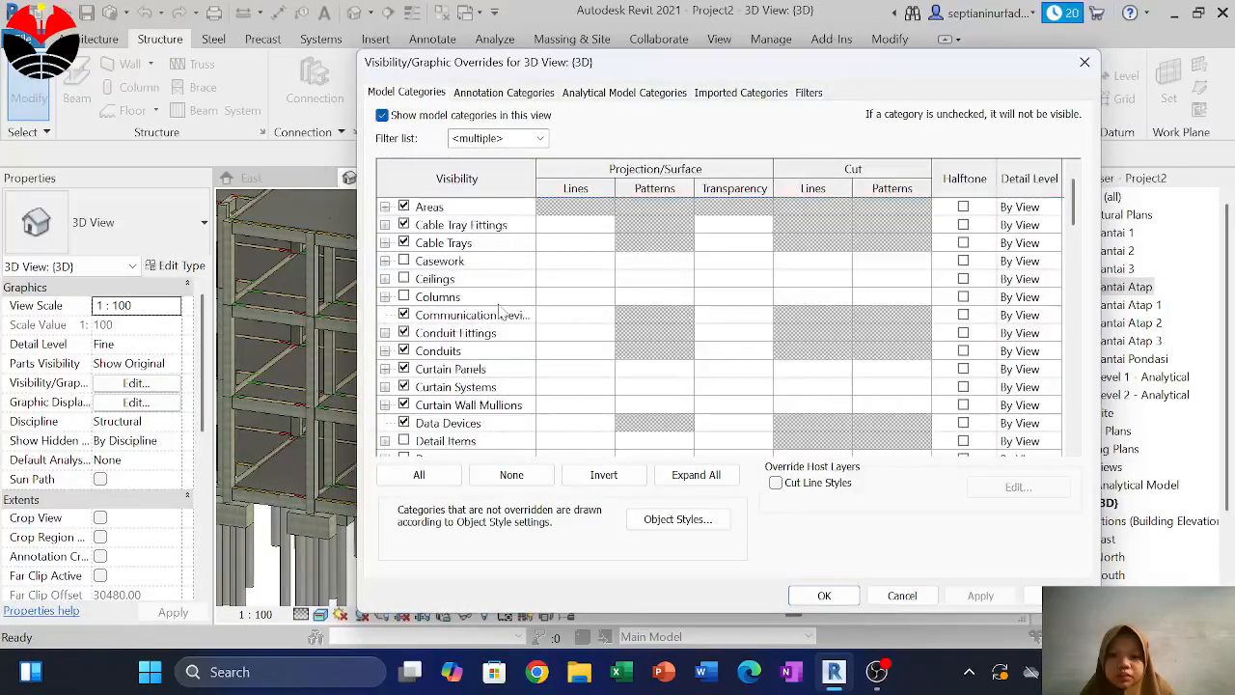
scroll(500, 312, "down", 3)
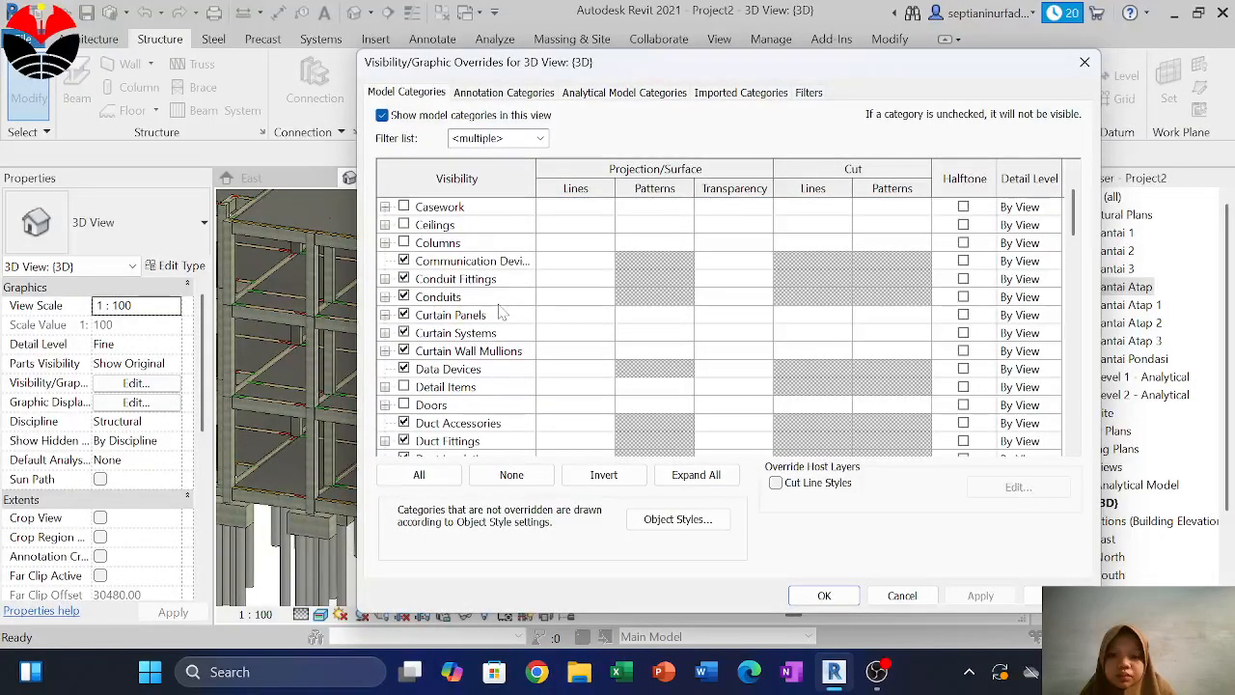
scroll(501, 312, "up", 4)
left_click(624, 91)
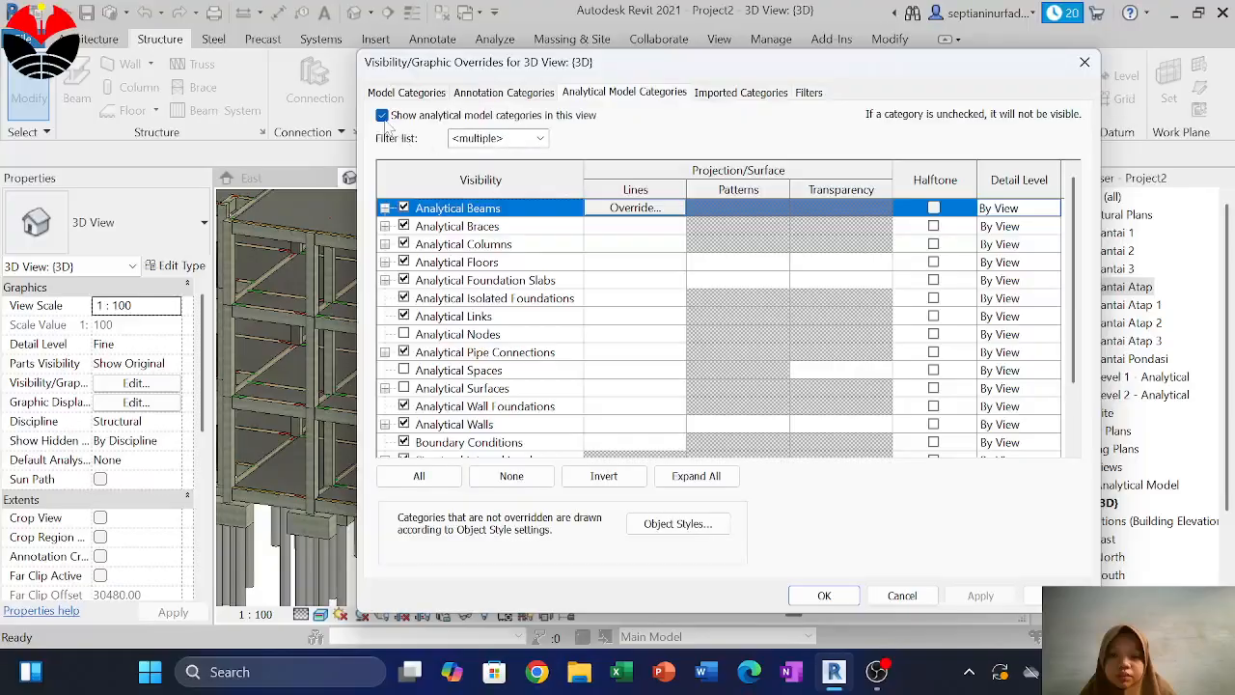
left_click(383, 114)
left_click(821, 595)
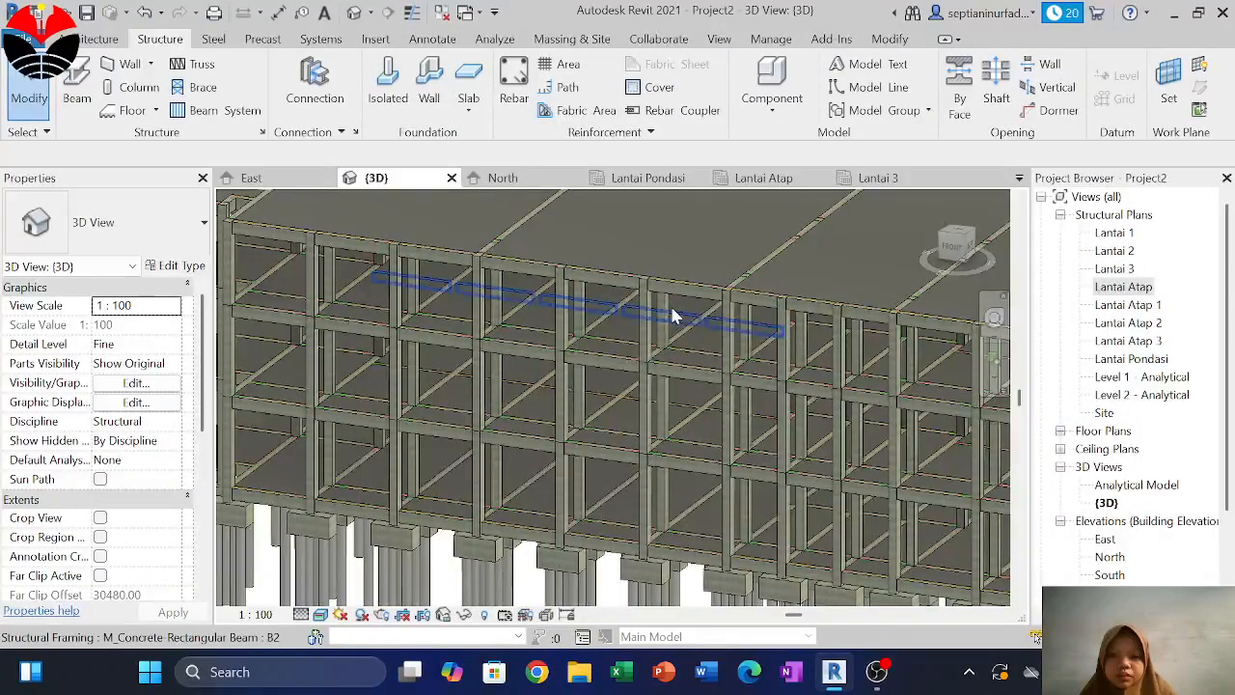
Examine the building's beams, columns and roof-level slabs in the {3D} view
scroll(550, 318, "down", 2)
scroll(548, 299, "up", 3)
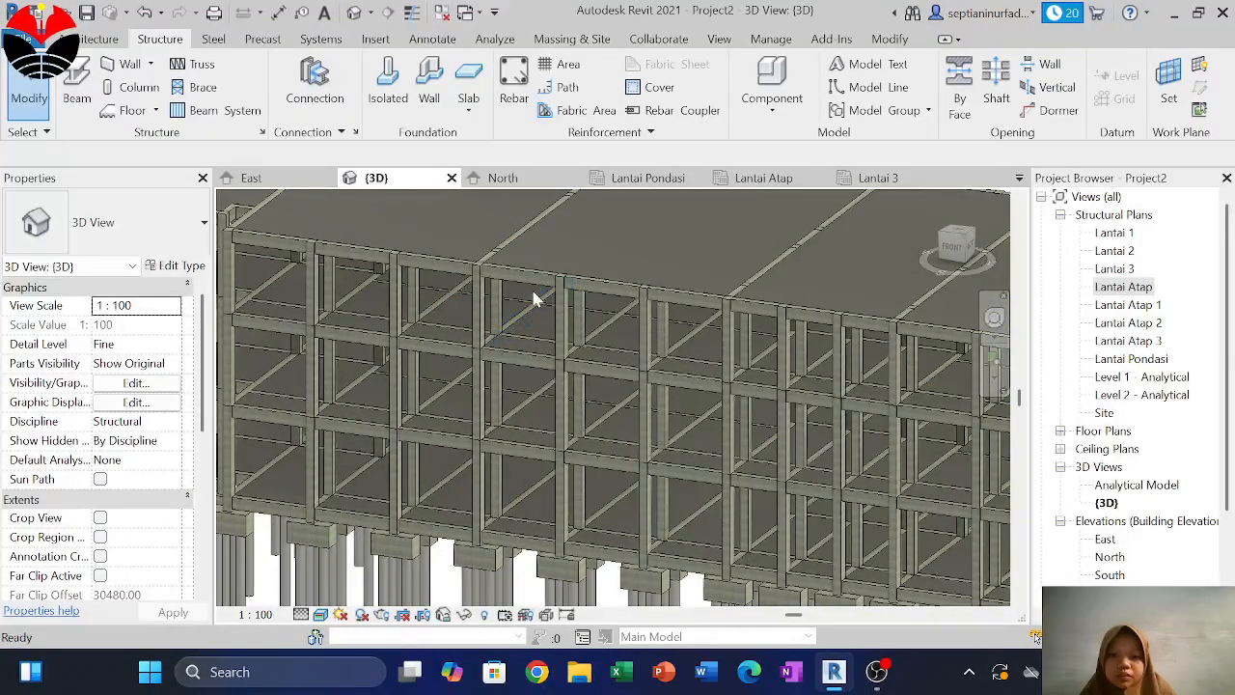
left_click_drag(515, 287, 636, 264)
scroll(574, 357, "down", 3)
key("Escape")
scroll(610, 322, "down", 5)
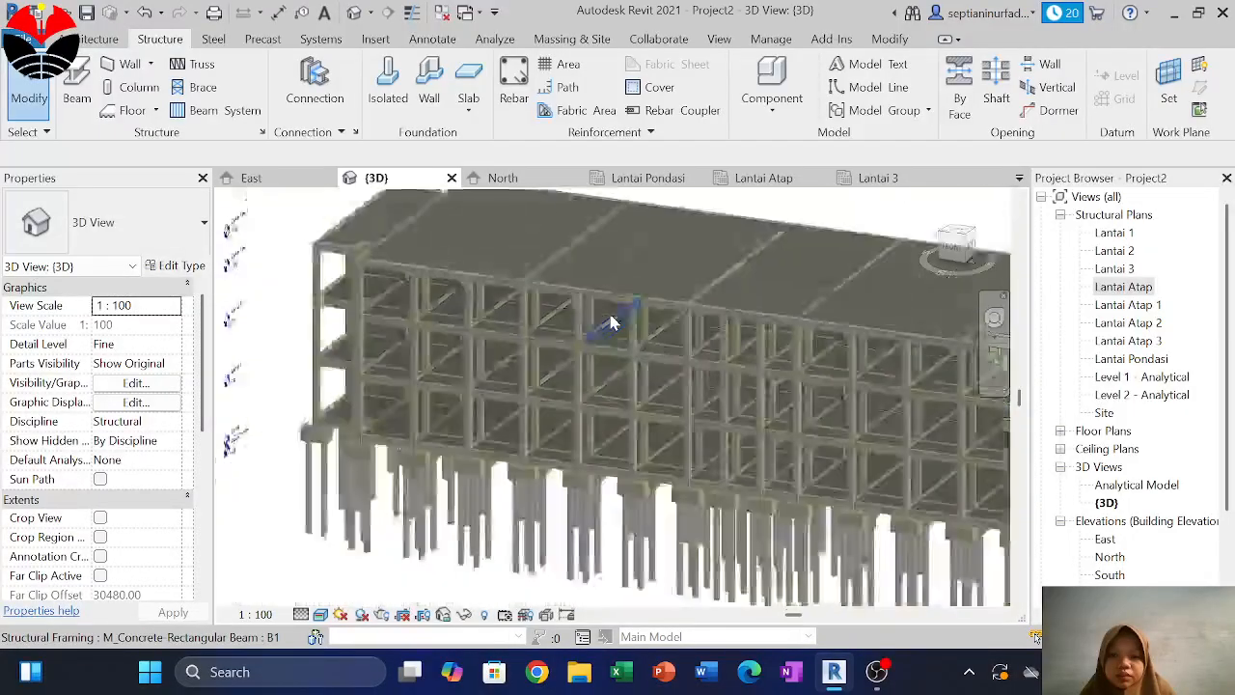
middle_click_drag(605, 311, 769, 301, "shift")
scroll(771, 295, "down", 1)
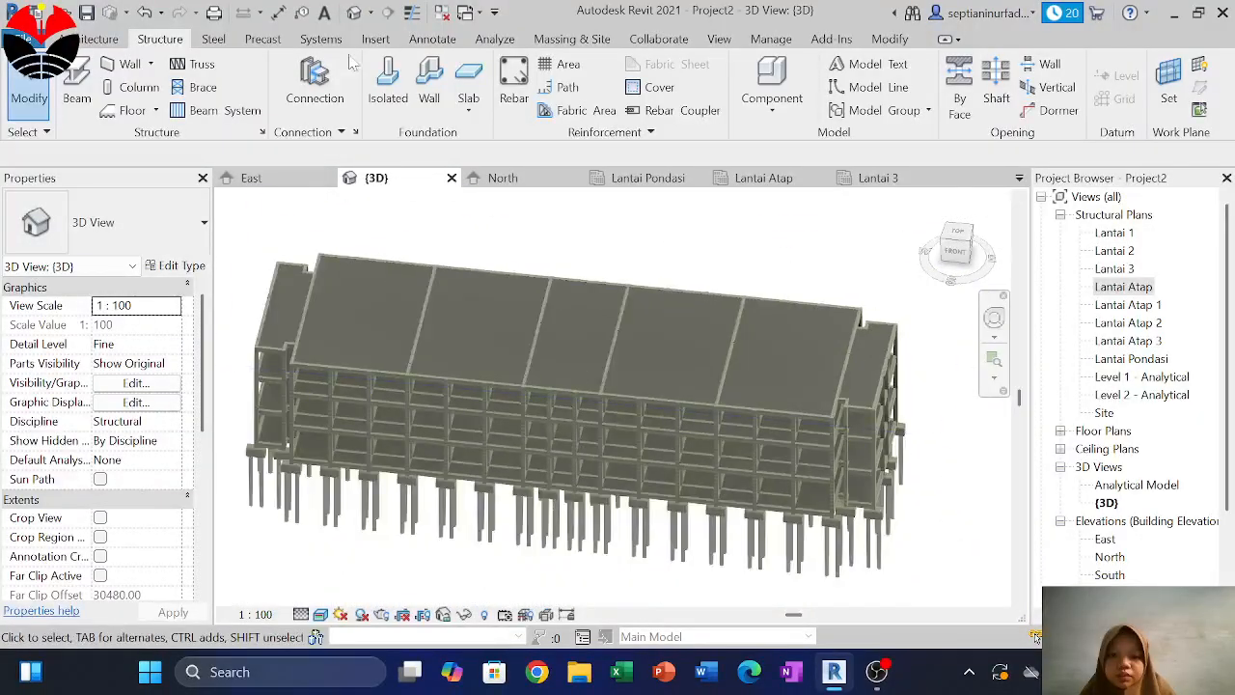
Start the Stair command and open the Lantai 1 structural plan
left_click(117, 42)
middle_click_drag(500, 319, 555, 384)
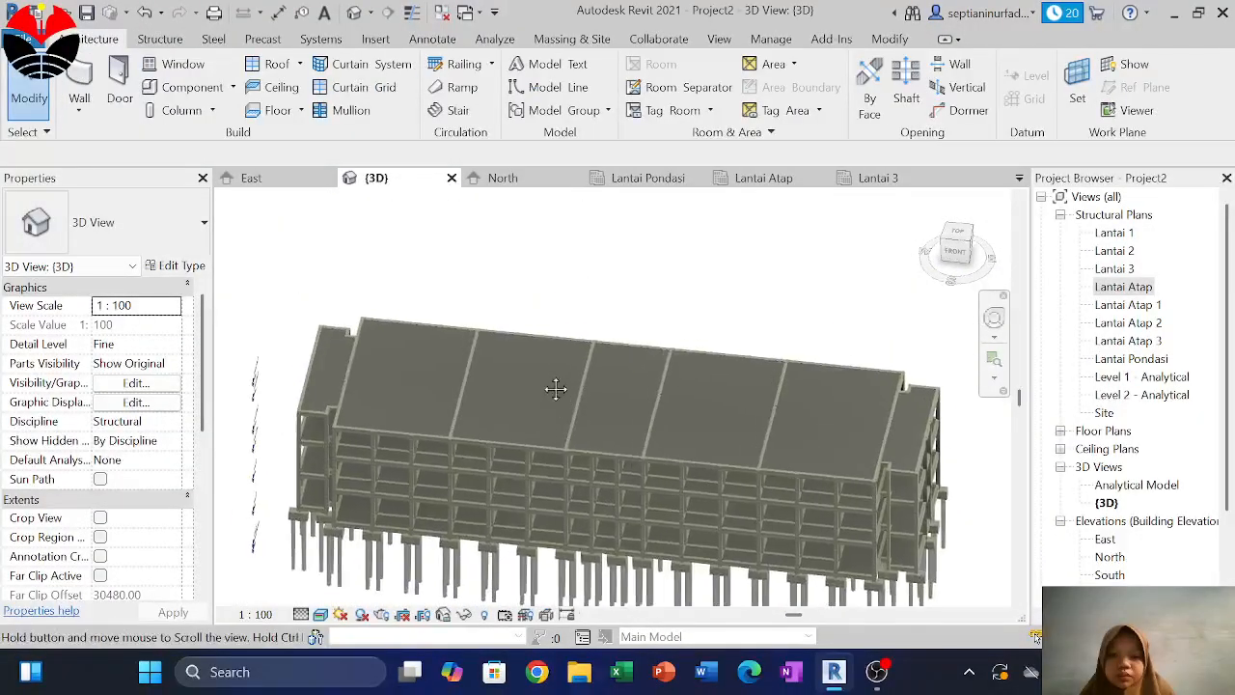
left_click(458, 110)
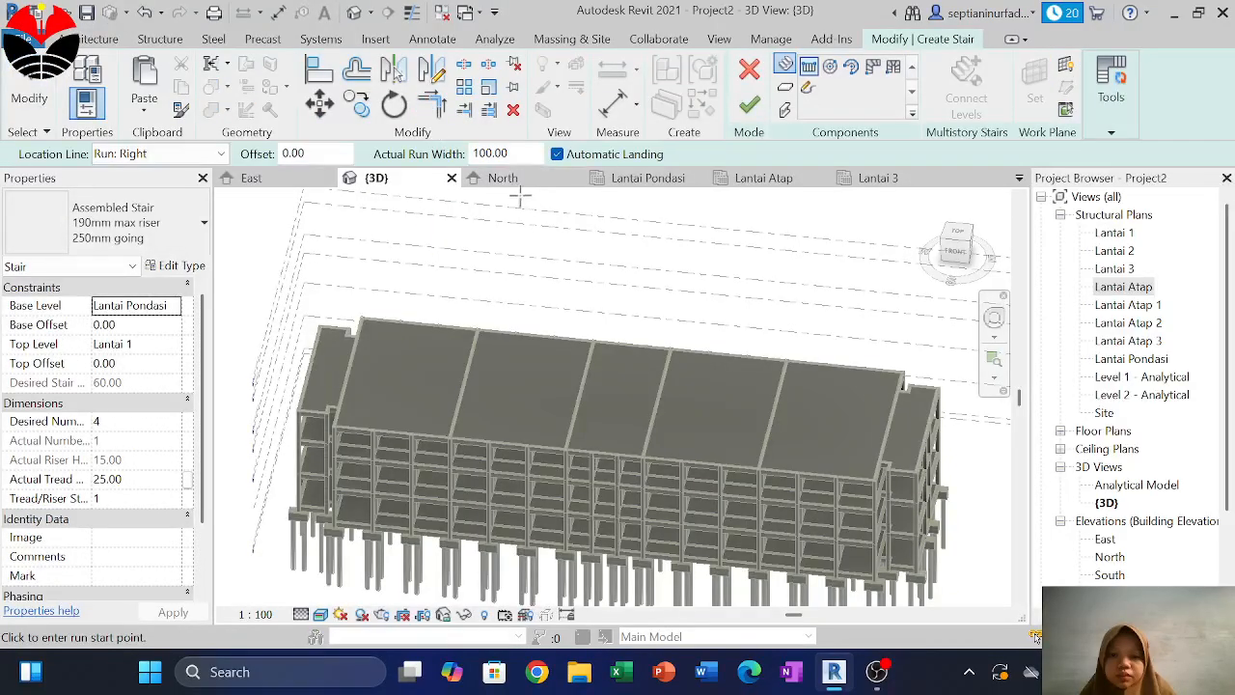
double_click(1115, 233)
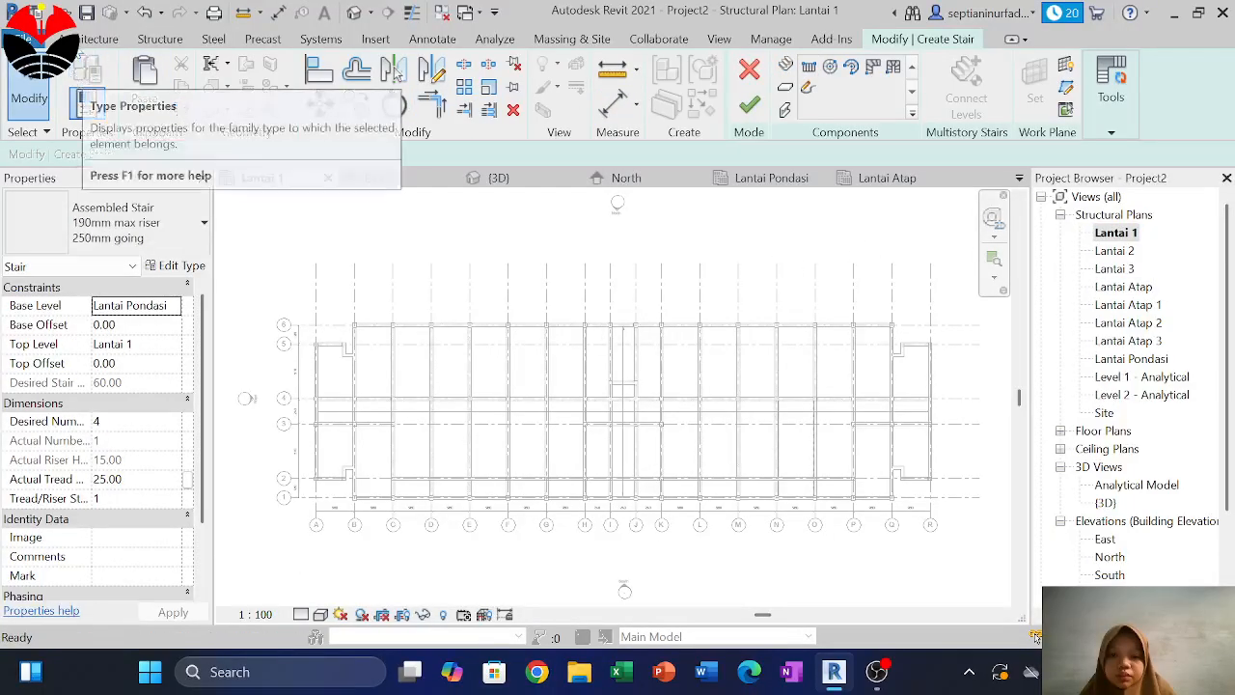
left_click(96, 40)
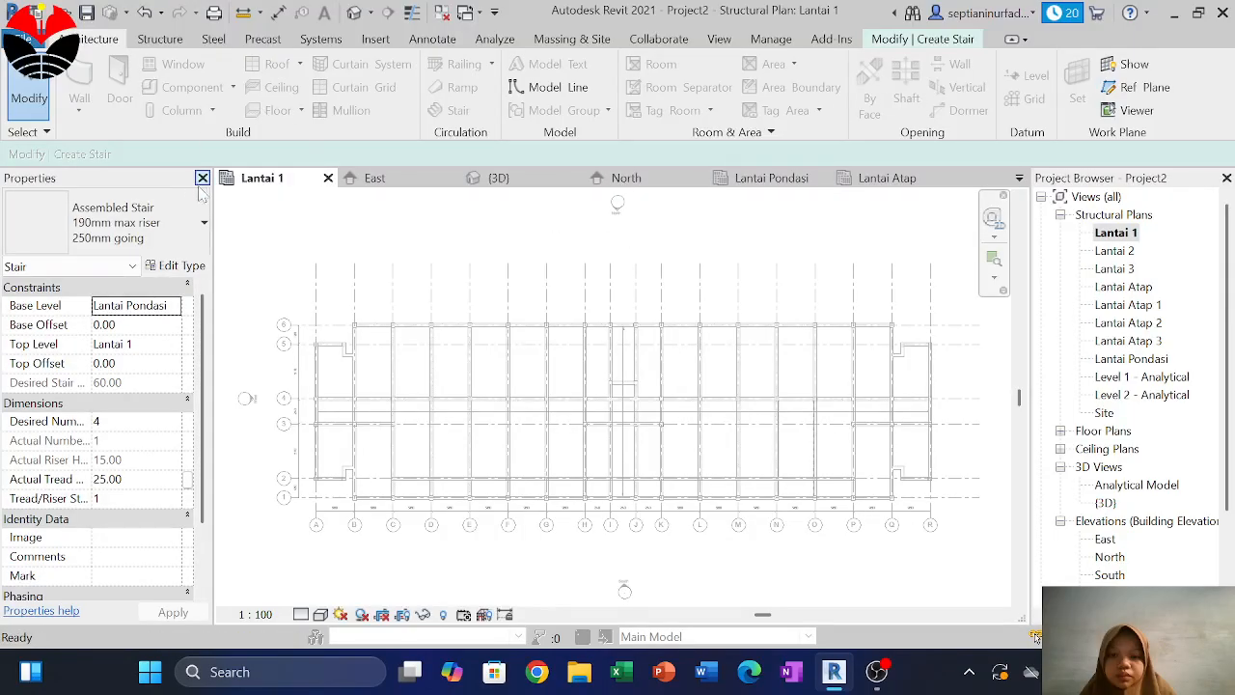
left_click(198, 232)
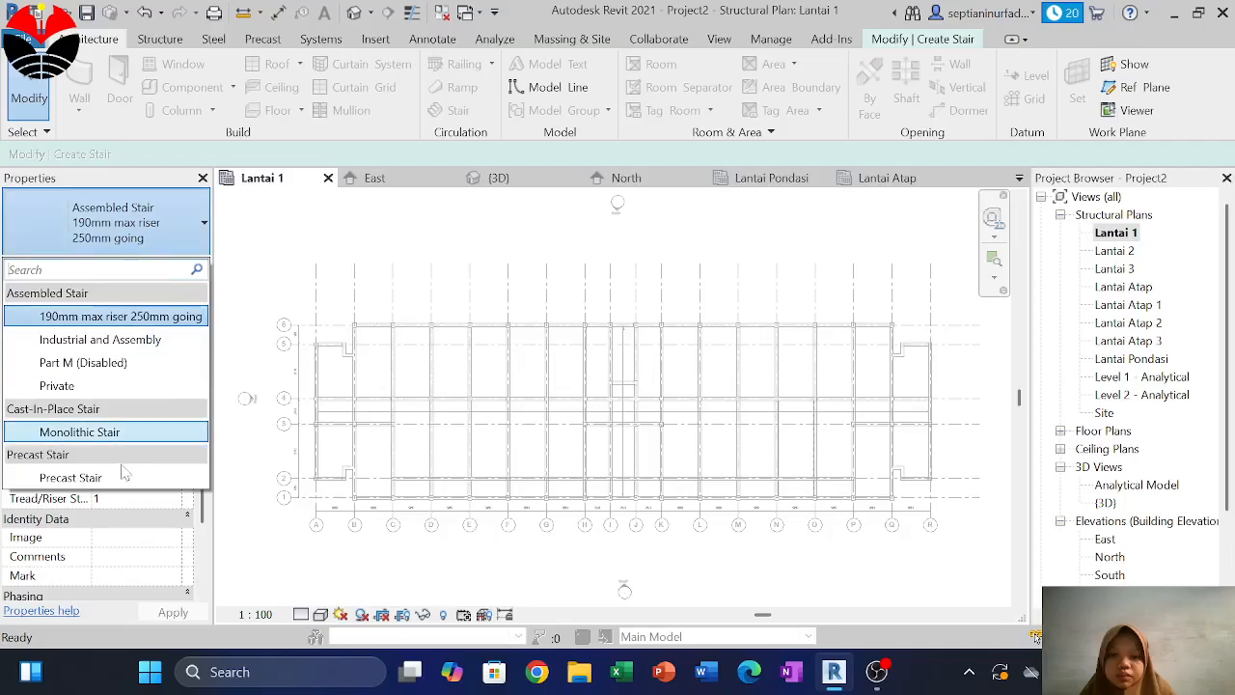
left_click(109, 434)
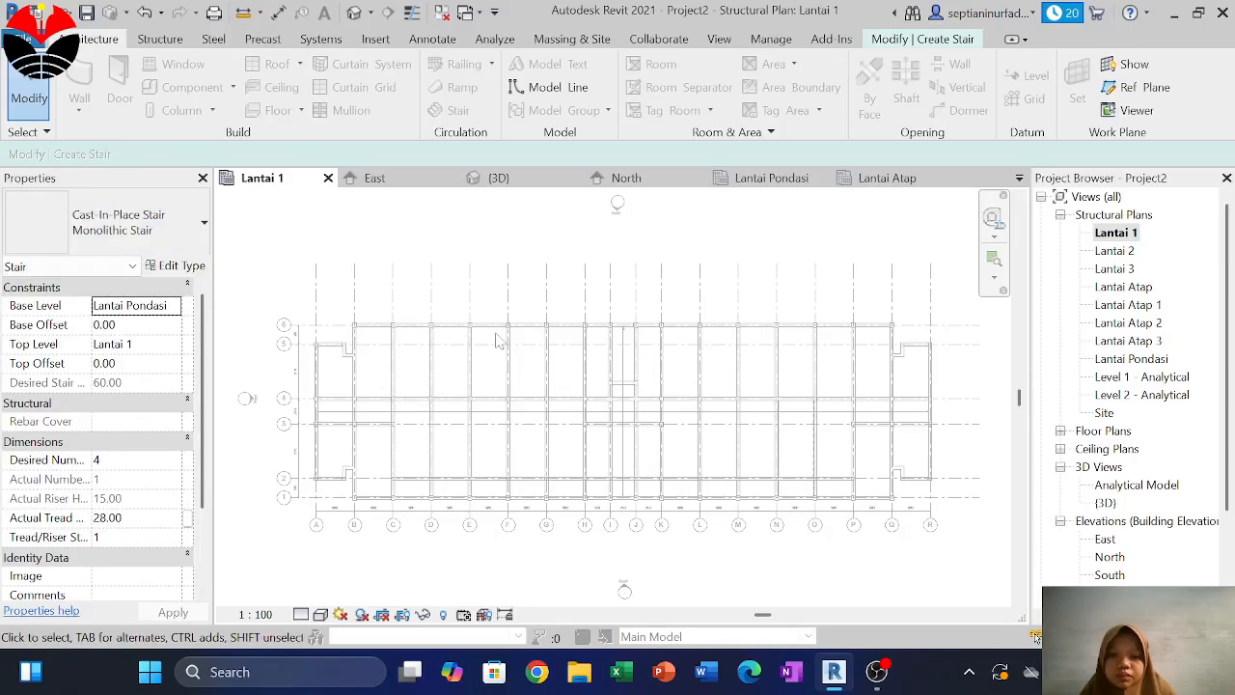
scroll(512, 337, "up", 2)
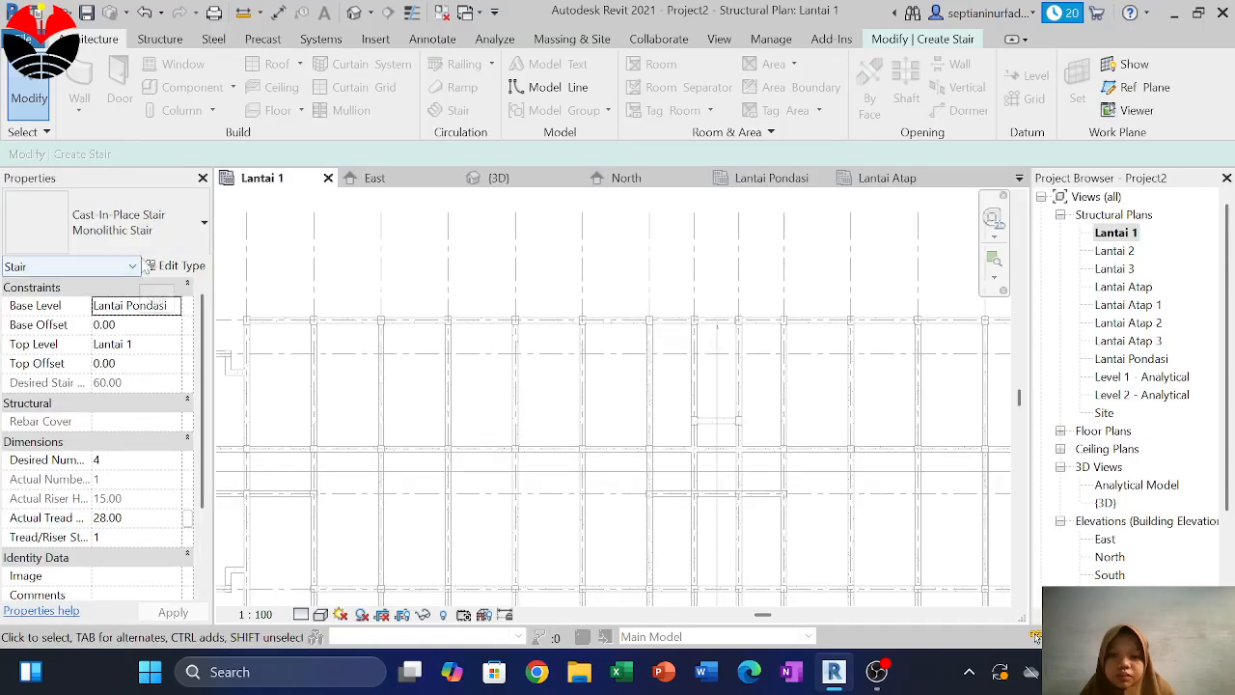
left_click(184, 229)
left_click(181, 237)
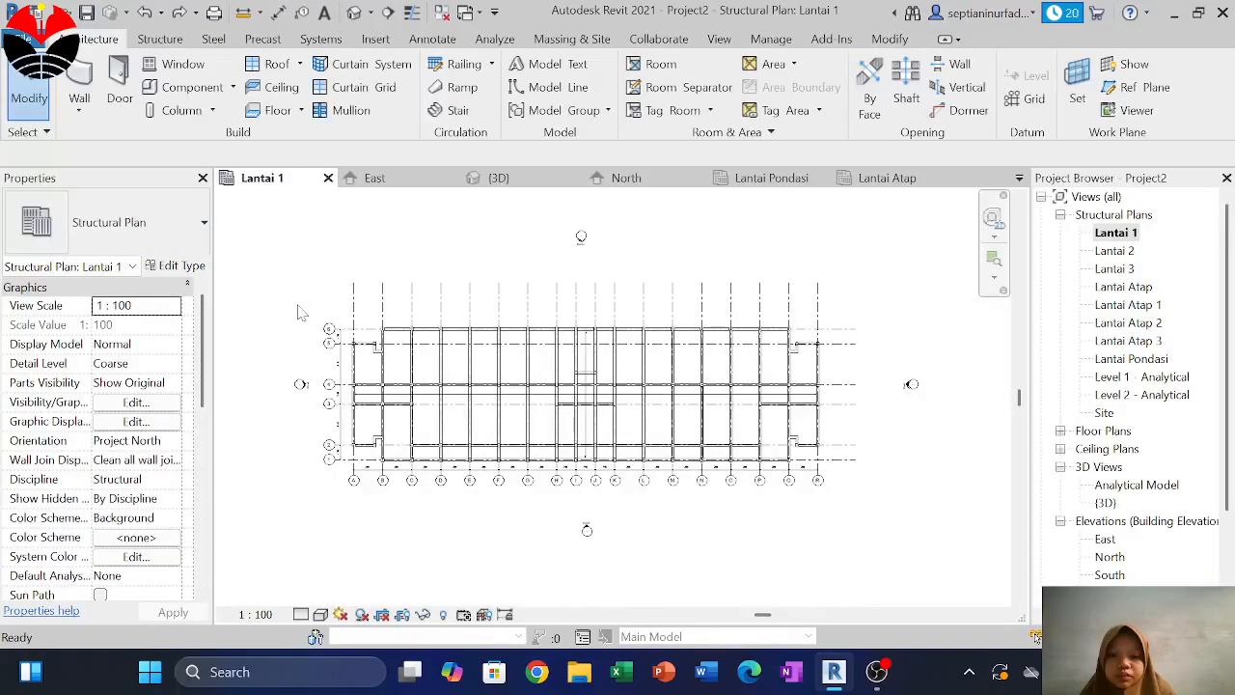
Start a new stair using the Cast-In-Place Stair: Monolithic Stair type
left_click(449, 110)
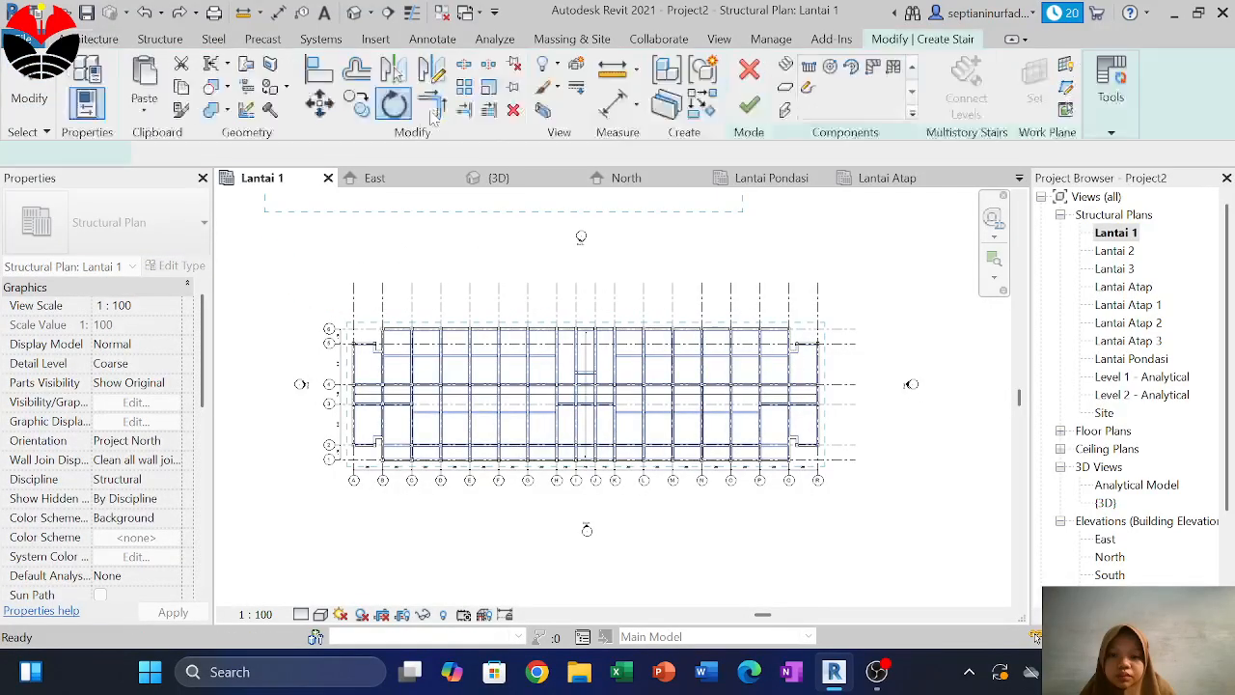
left_click(116, 221)
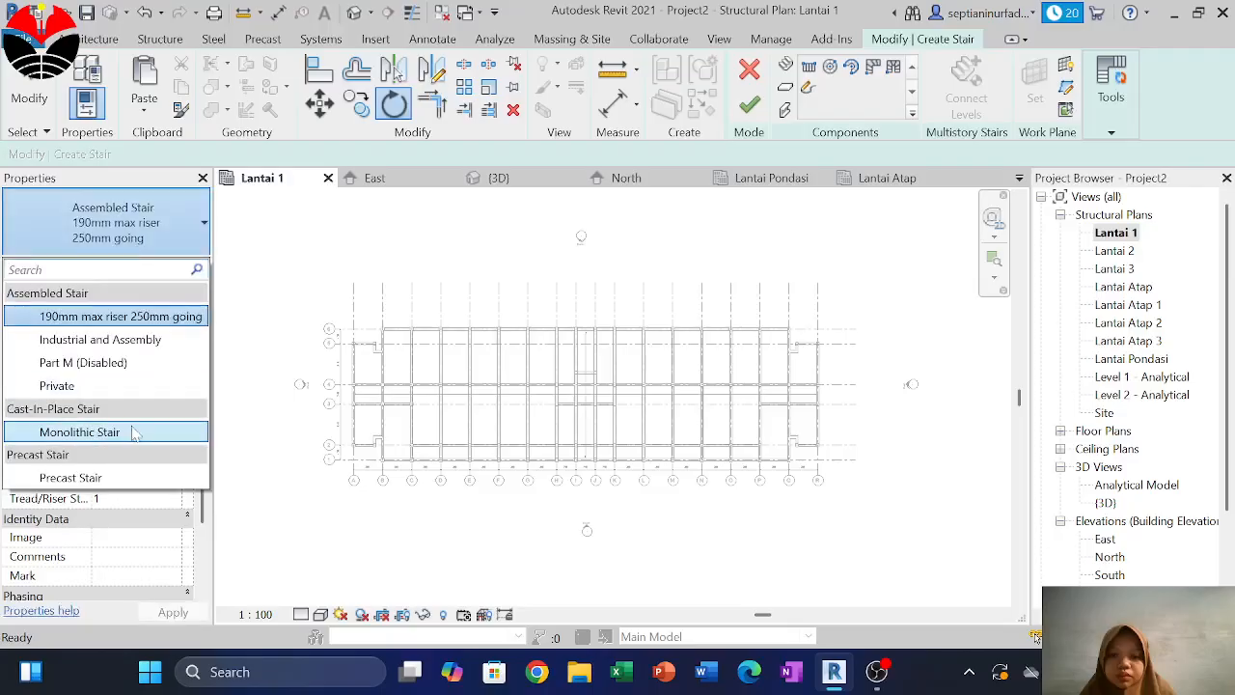
left_click(135, 433)
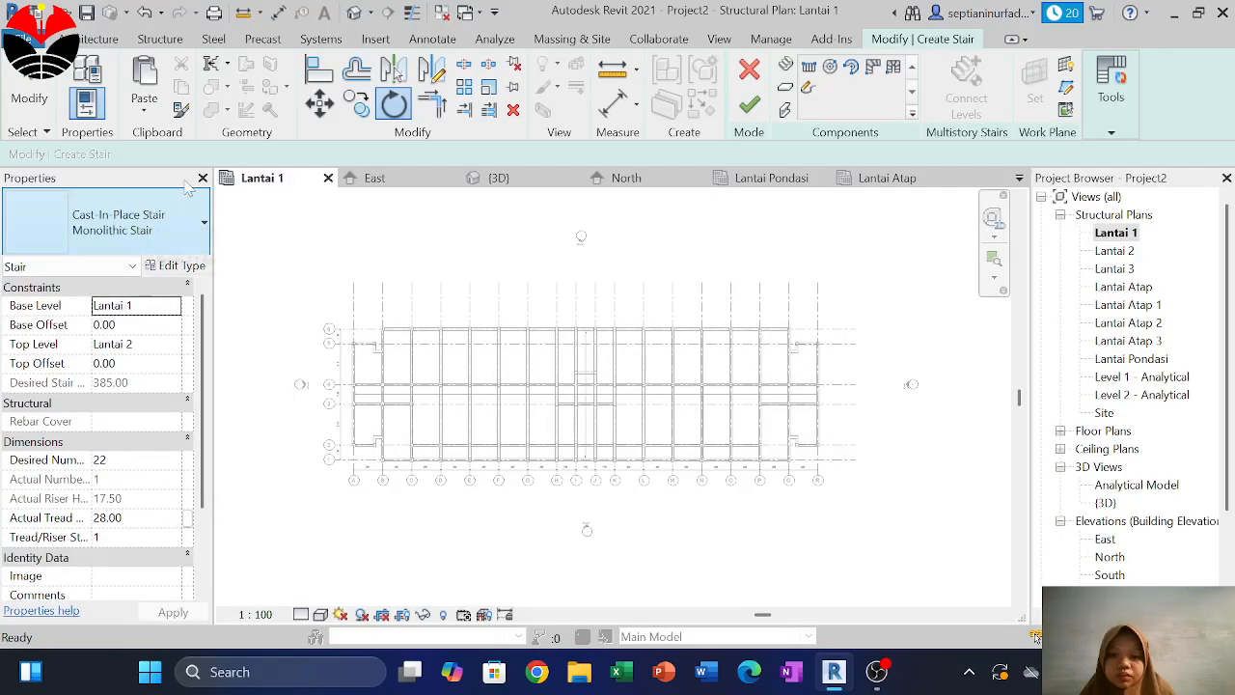
left_click(162, 230)
left_click(161, 229)
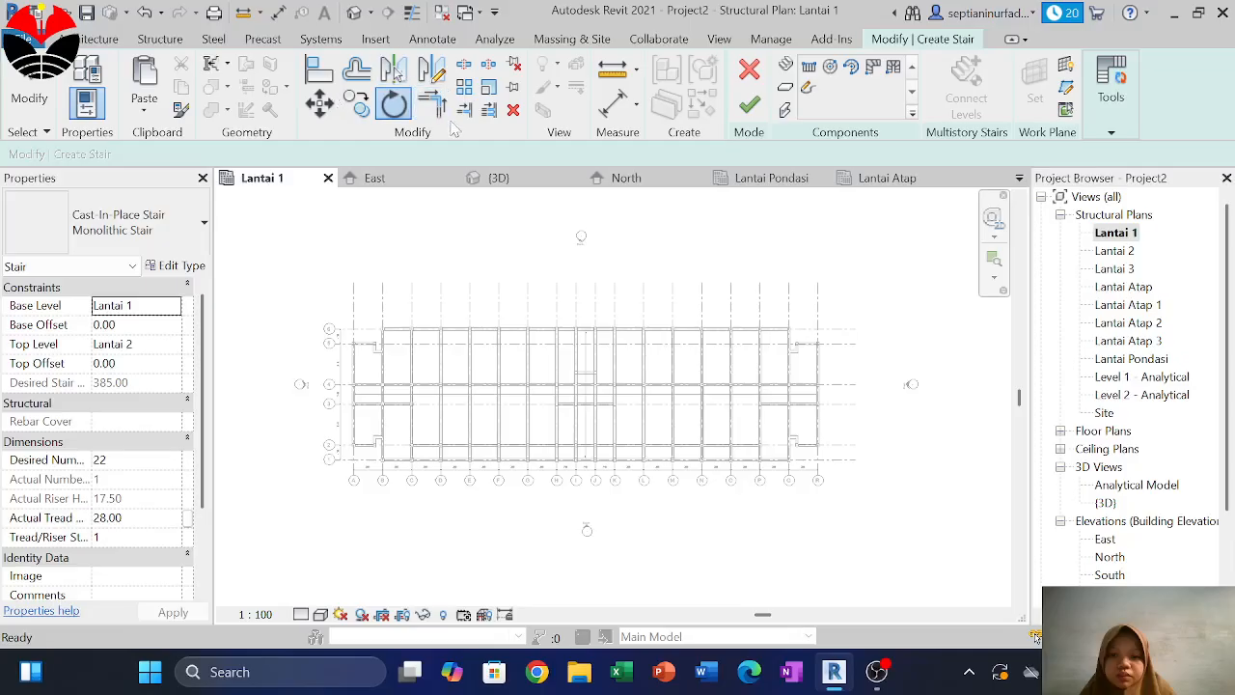
Choose the straight run component and set its location line to Run: Left
scroll(489, 357, "up", 4)
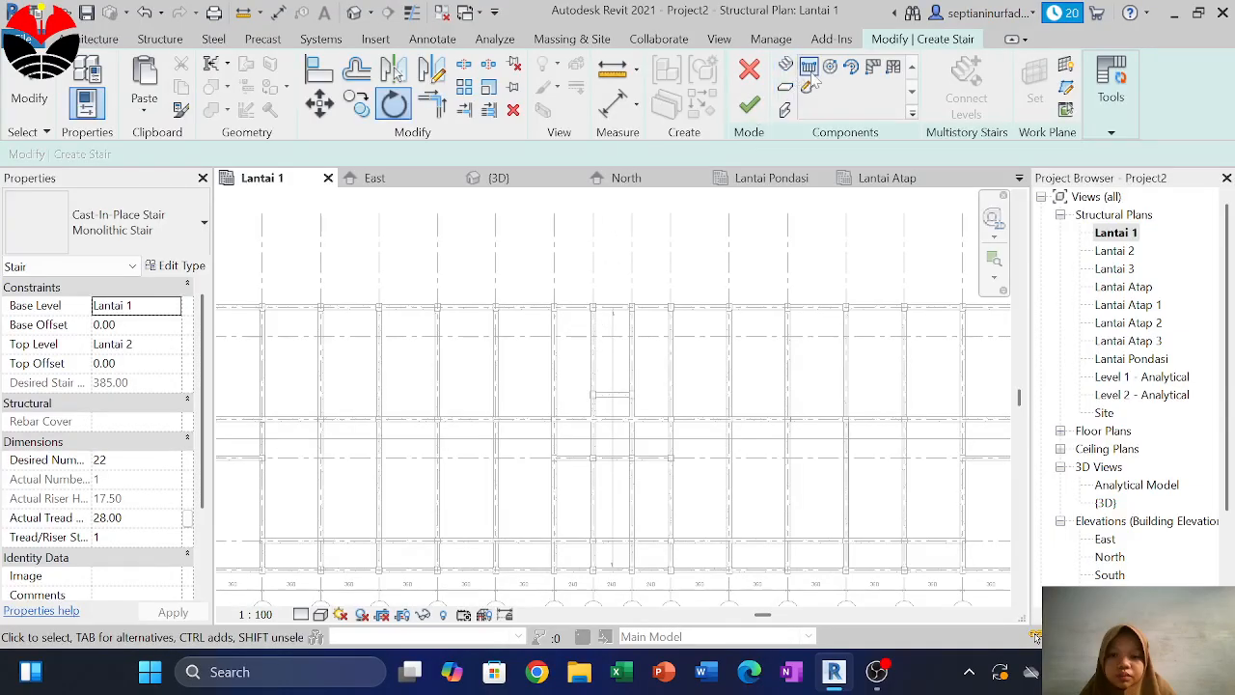
left_click(191, 155)
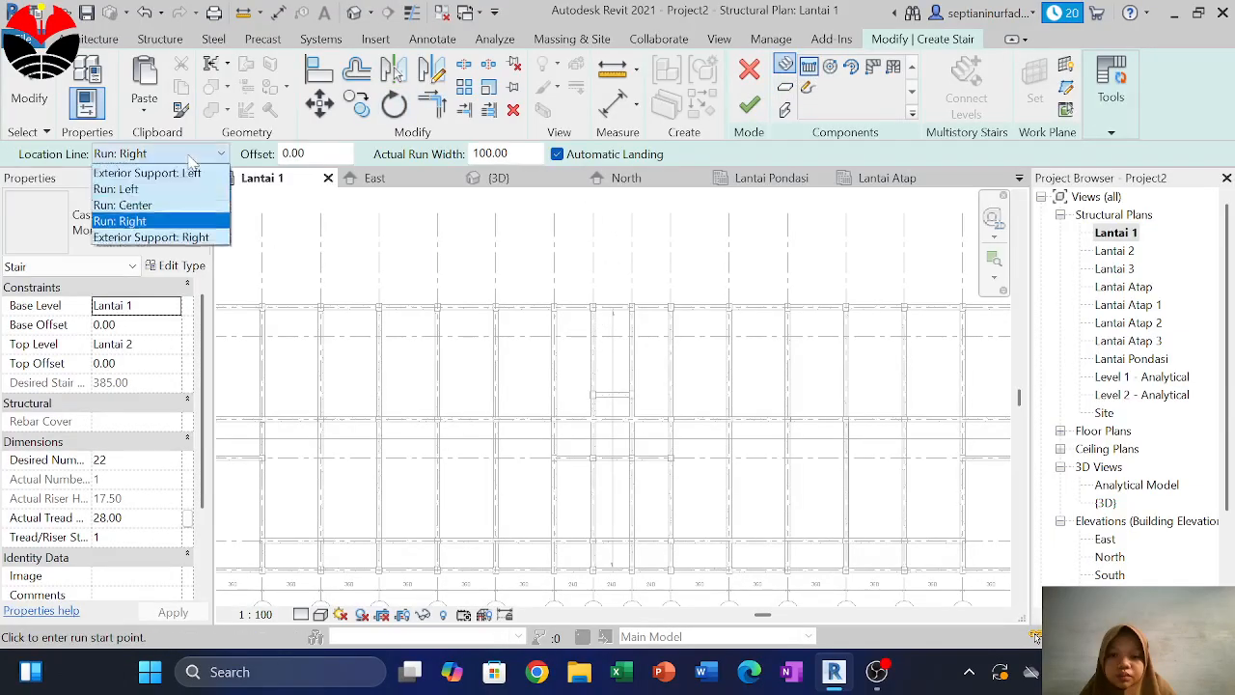
left_click(154, 190)
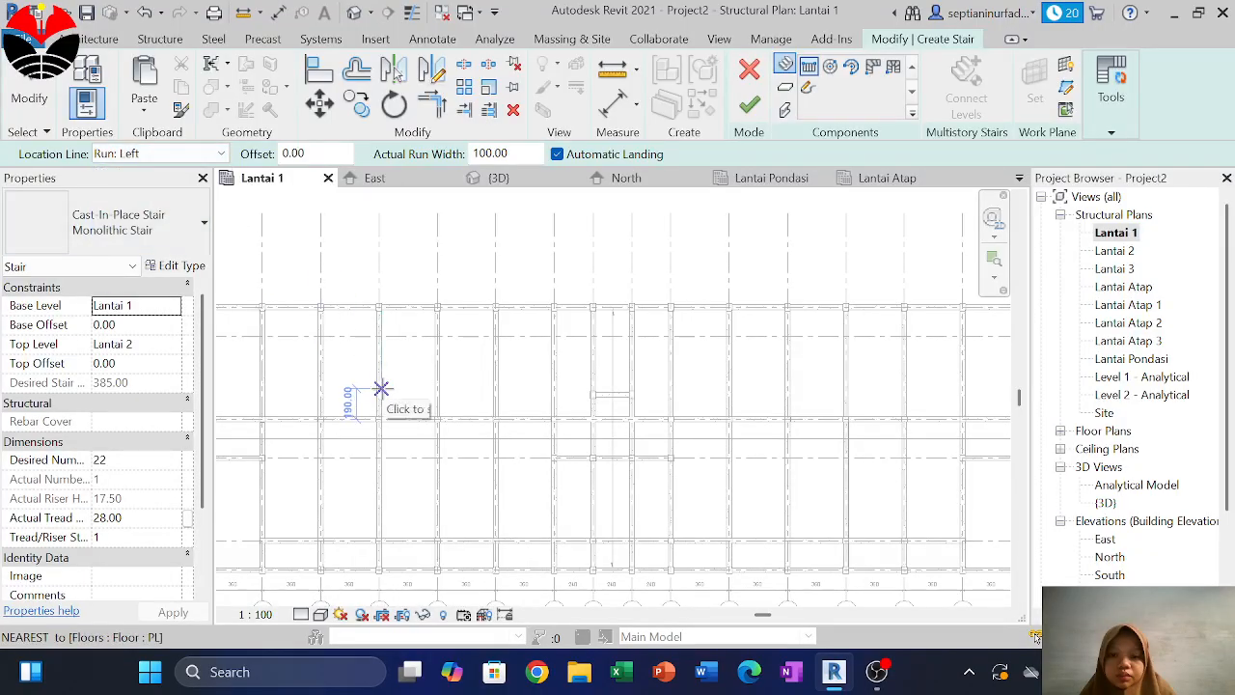
Draw a straight stair run 308 long and 100 wide along grid A, from just below grid 3 towards grid 2
scroll(493, 361, "down", 3)
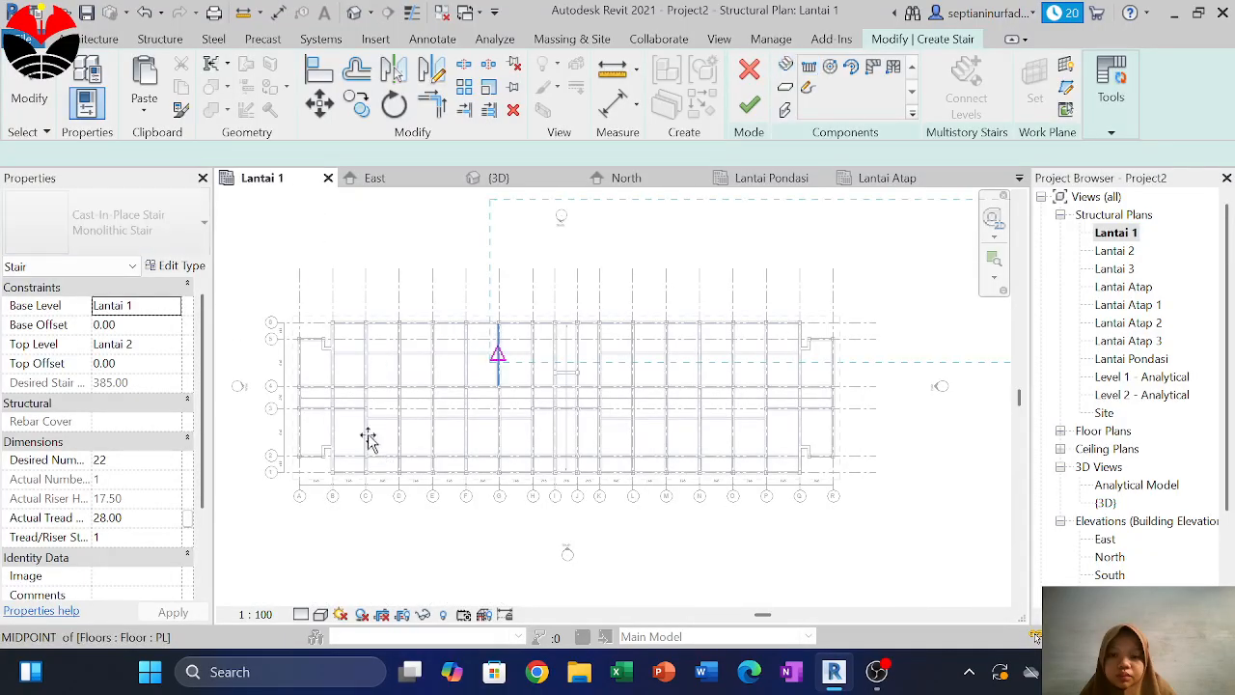
scroll(366, 407, "up", 3)
scroll(425, 391, "up", 4)
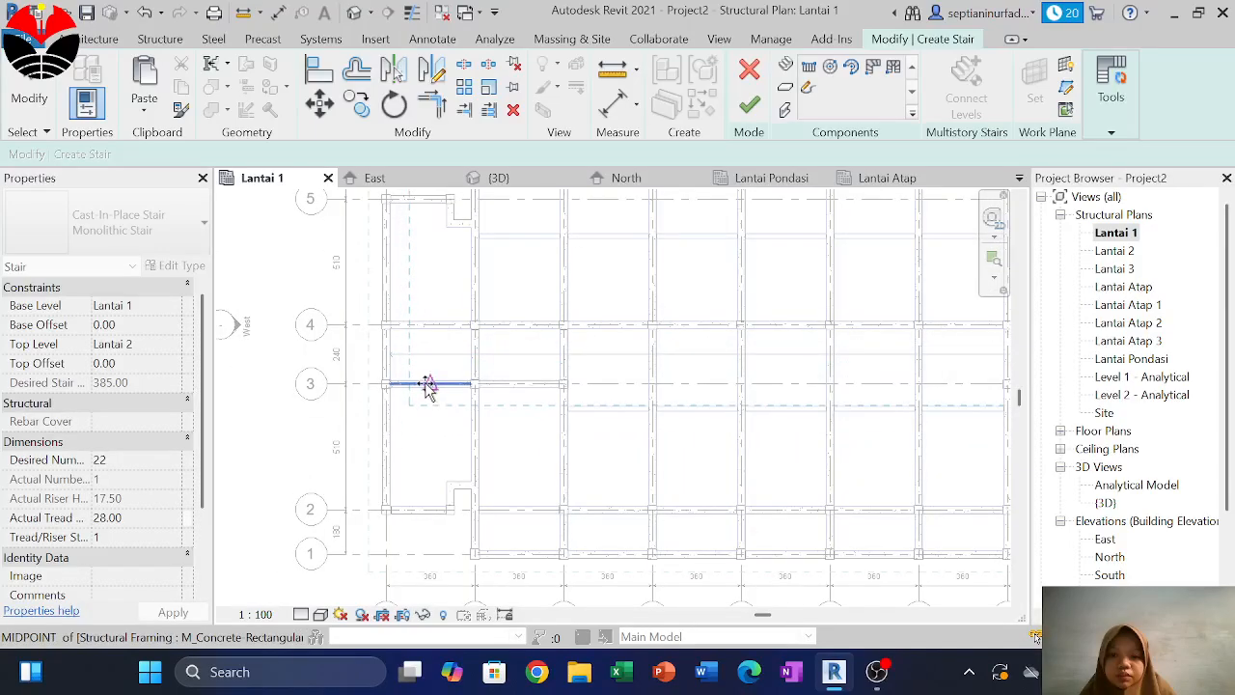
scroll(416, 405, "up", 5)
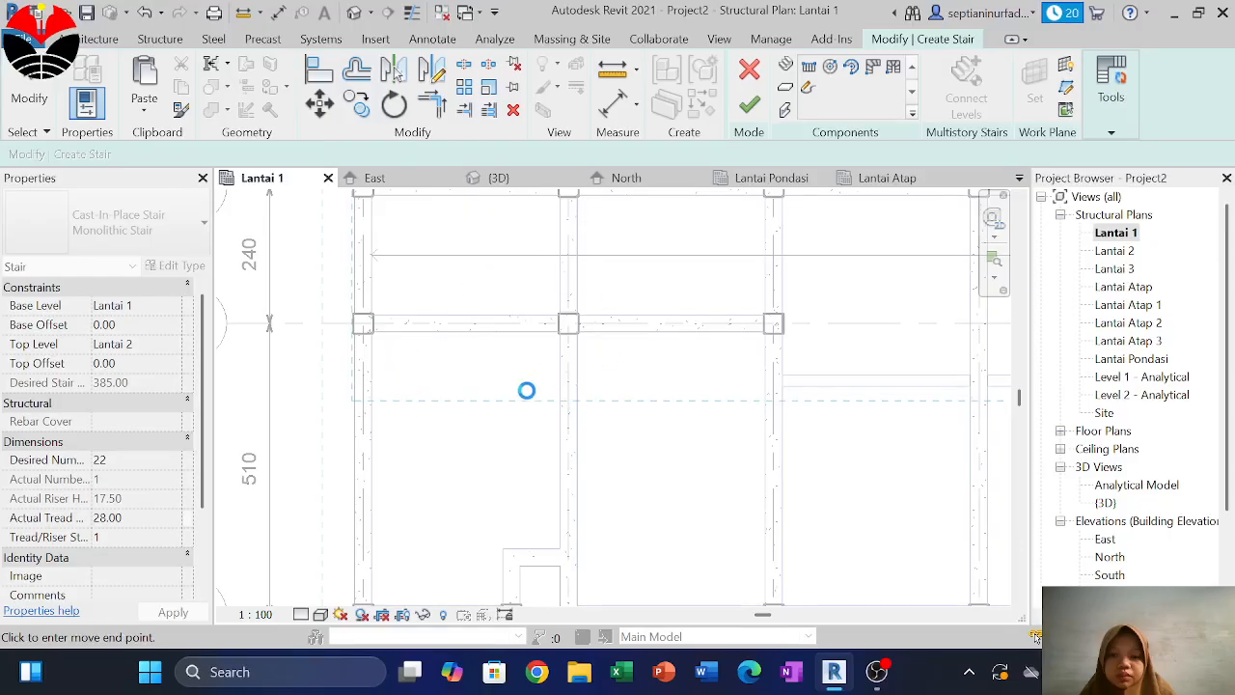
scroll(511, 406, "down", 5)
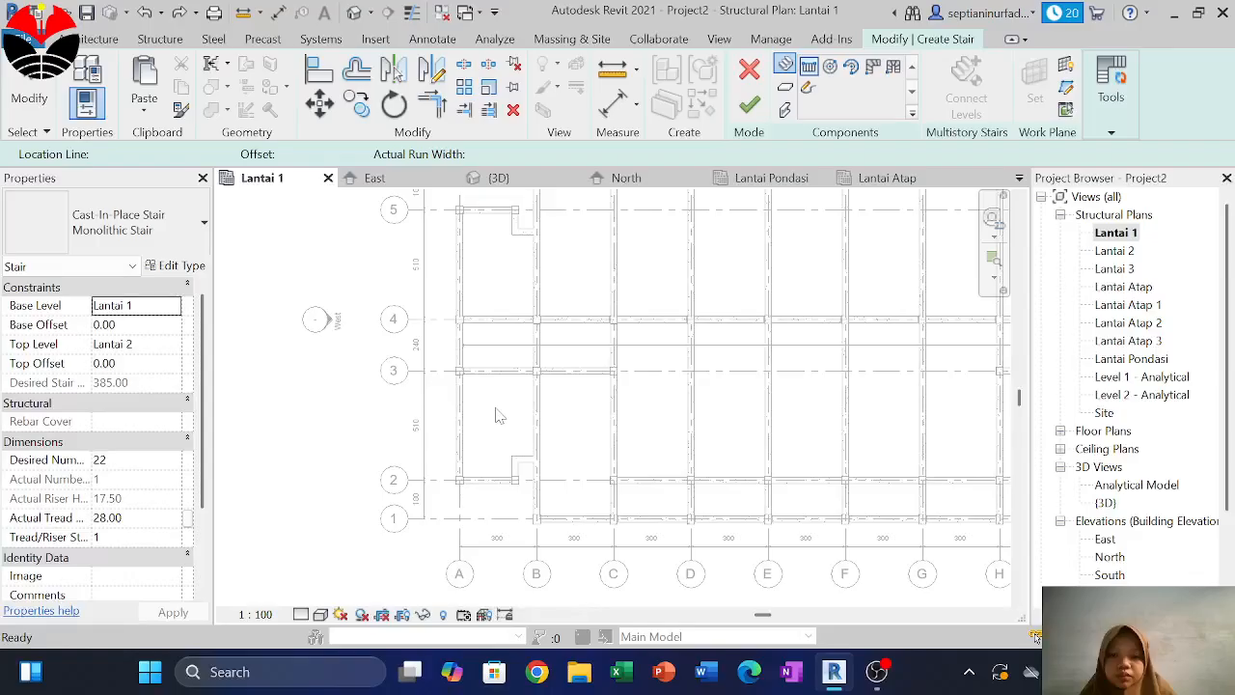
scroll(495, 409, "up", 3)
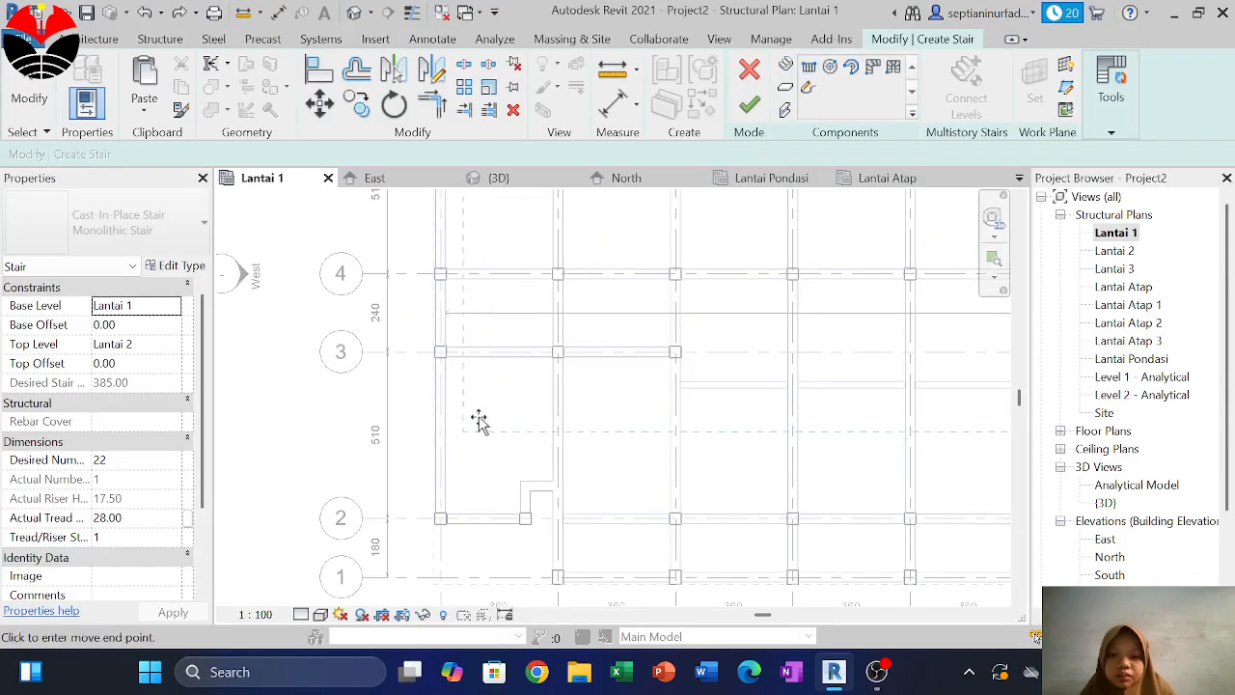
scroll(472, 385, "up", 1)
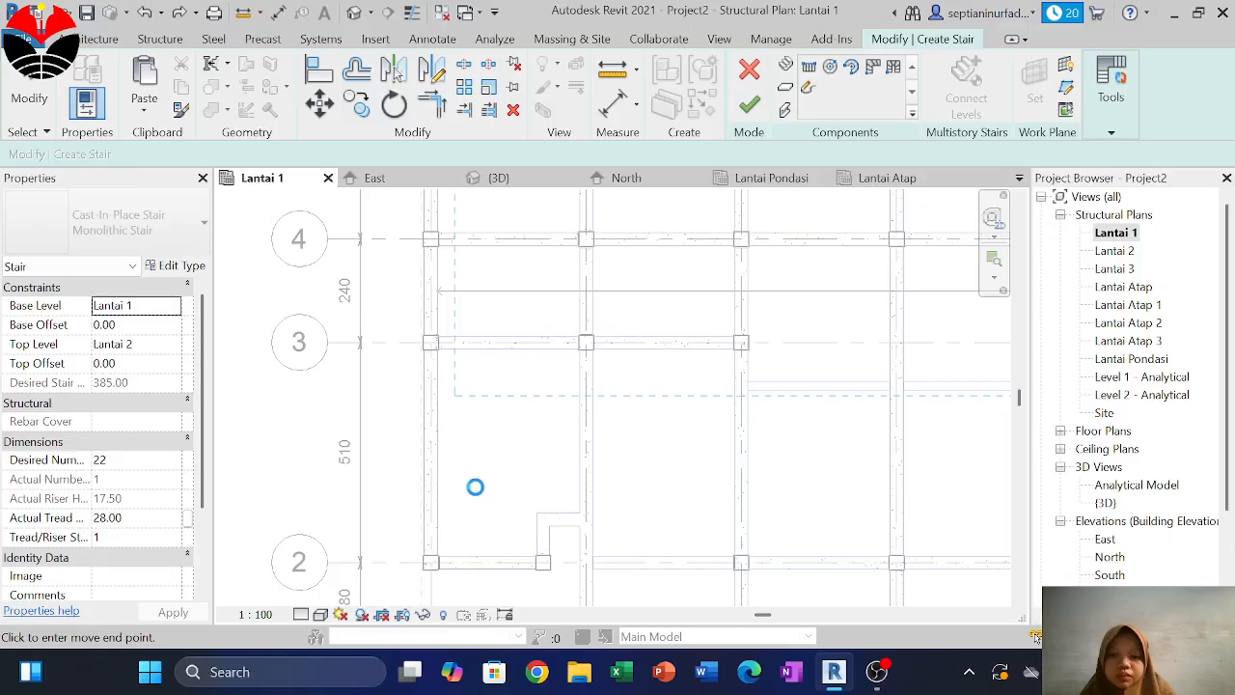
scroll(483, 386, "down", 2)
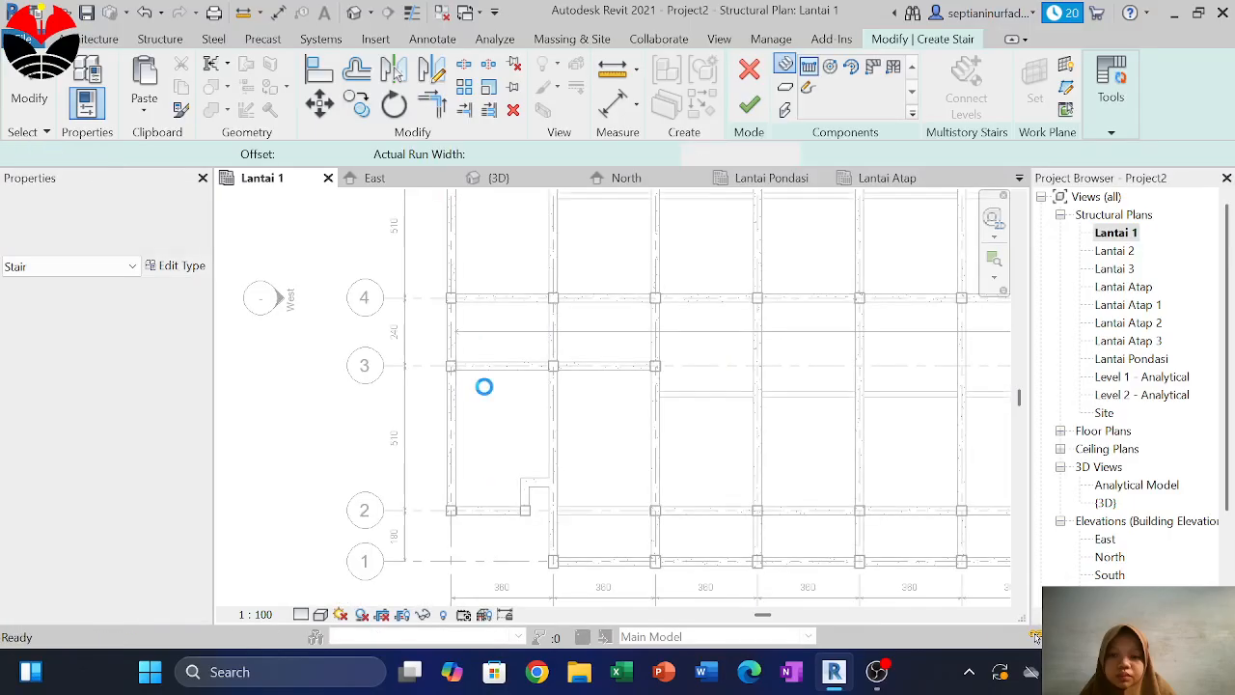
middle_click_drag(485, 388, 360, 215)
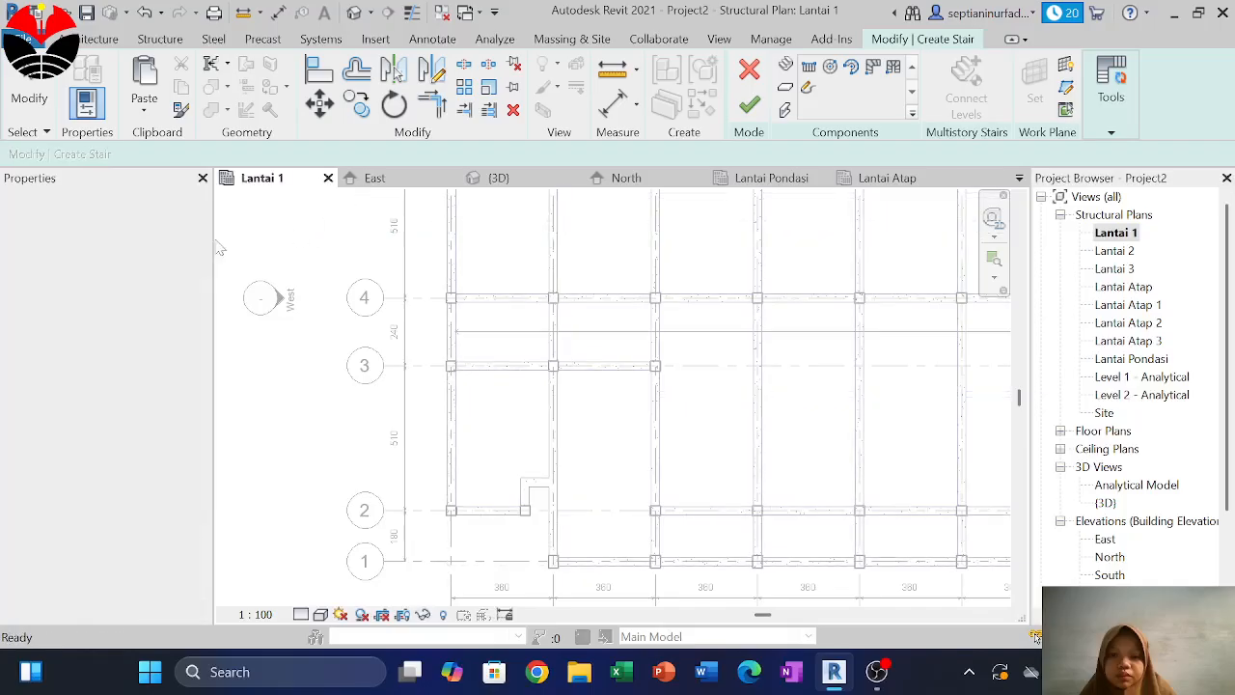
left_click(111, 221)
left_click(837, 87)
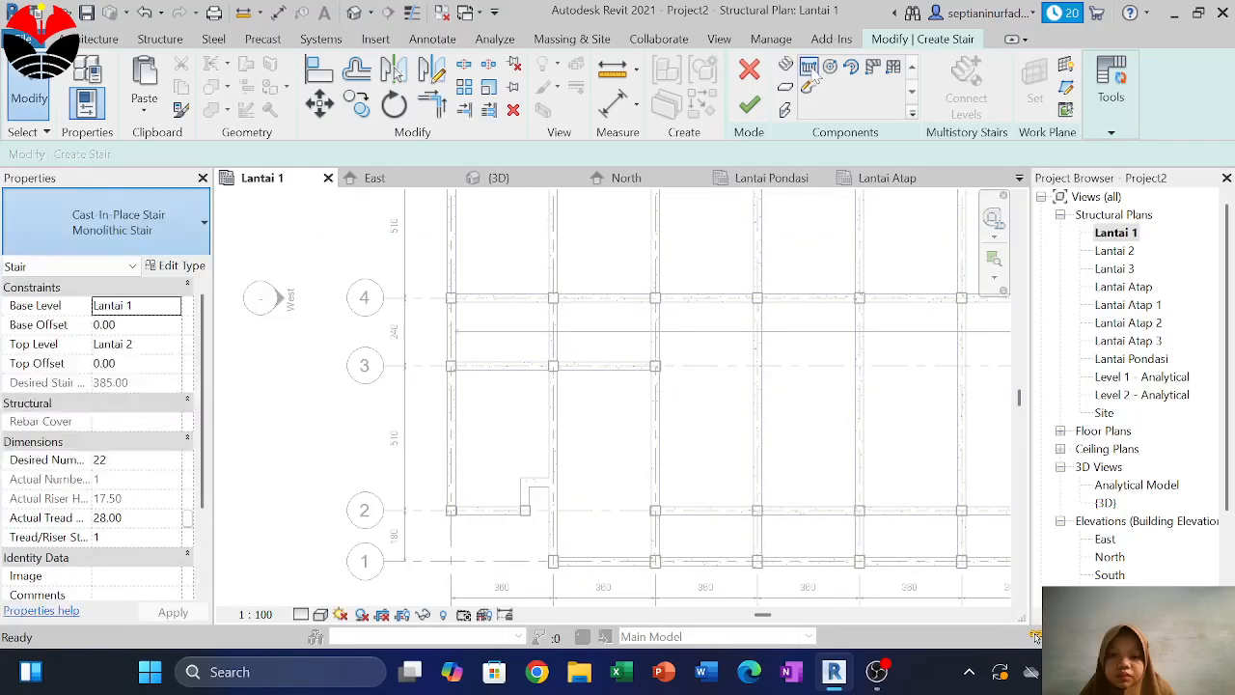
scroll(478, 386, "up", 2)
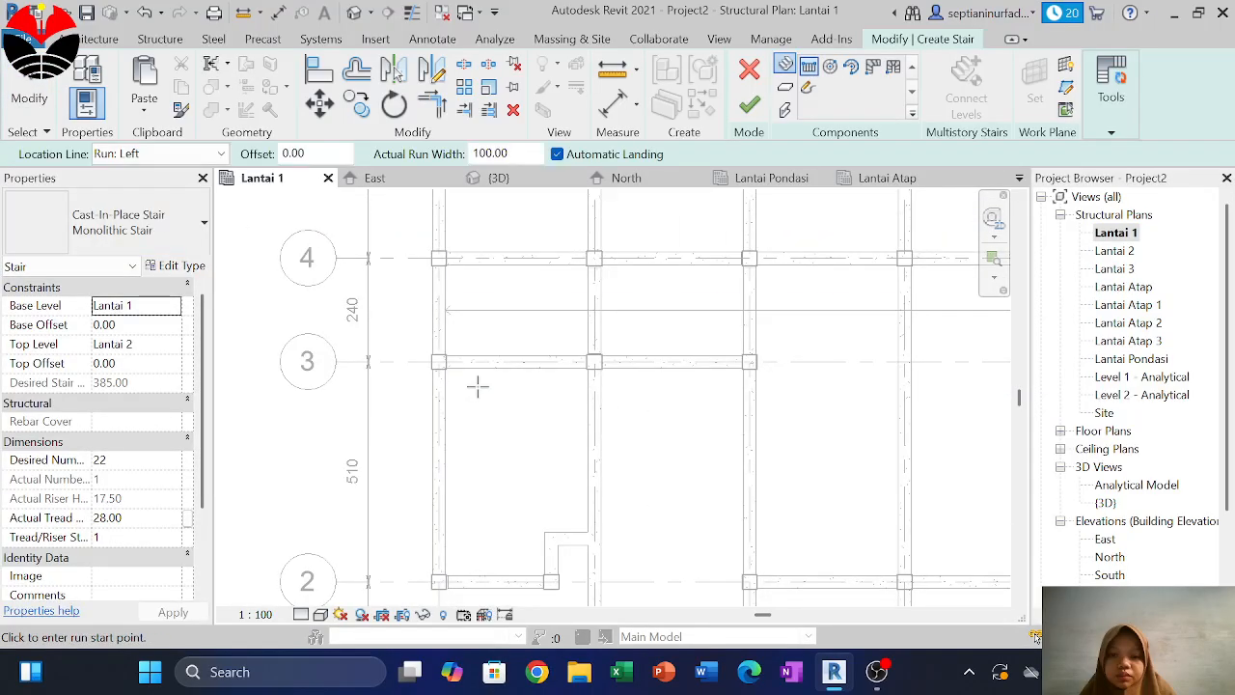
left_click(465, 383)
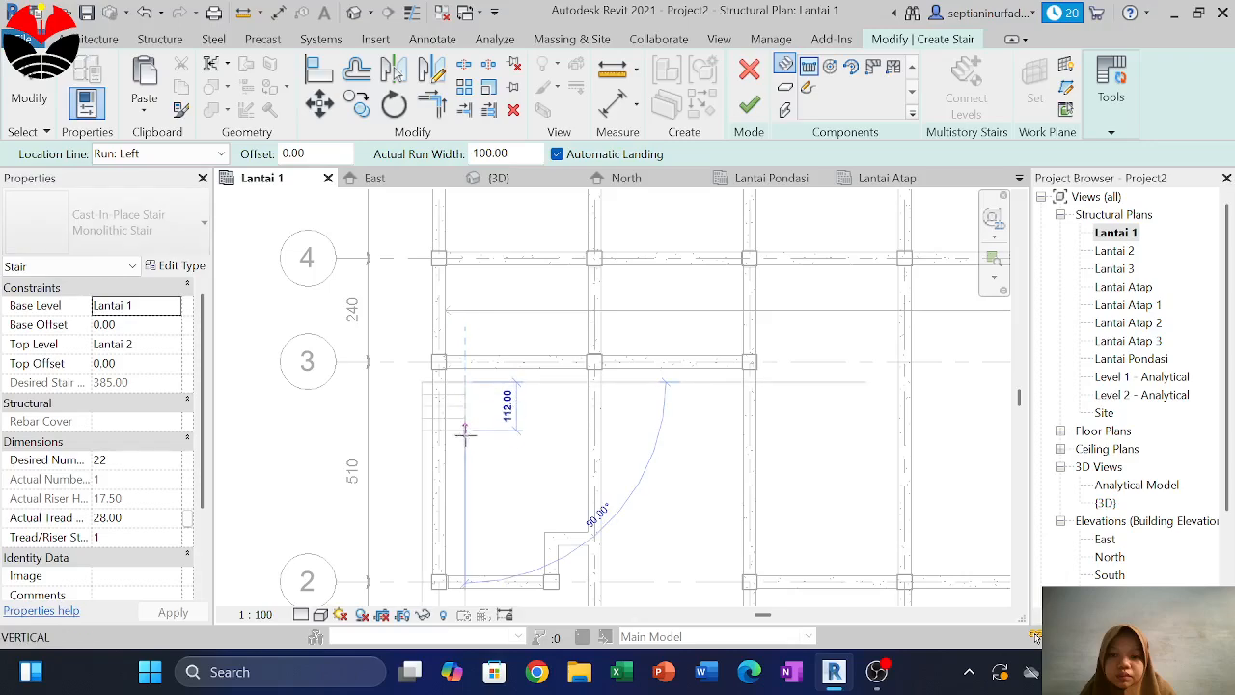
scroll(465, 451, "up", 1)
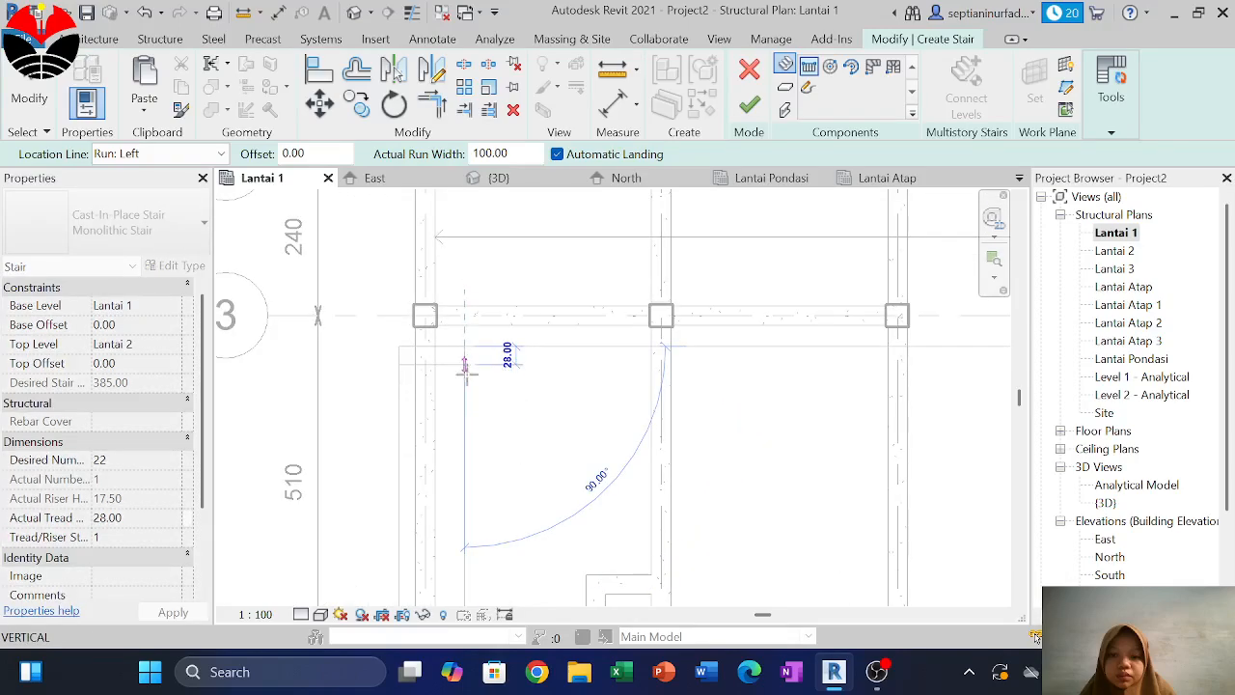
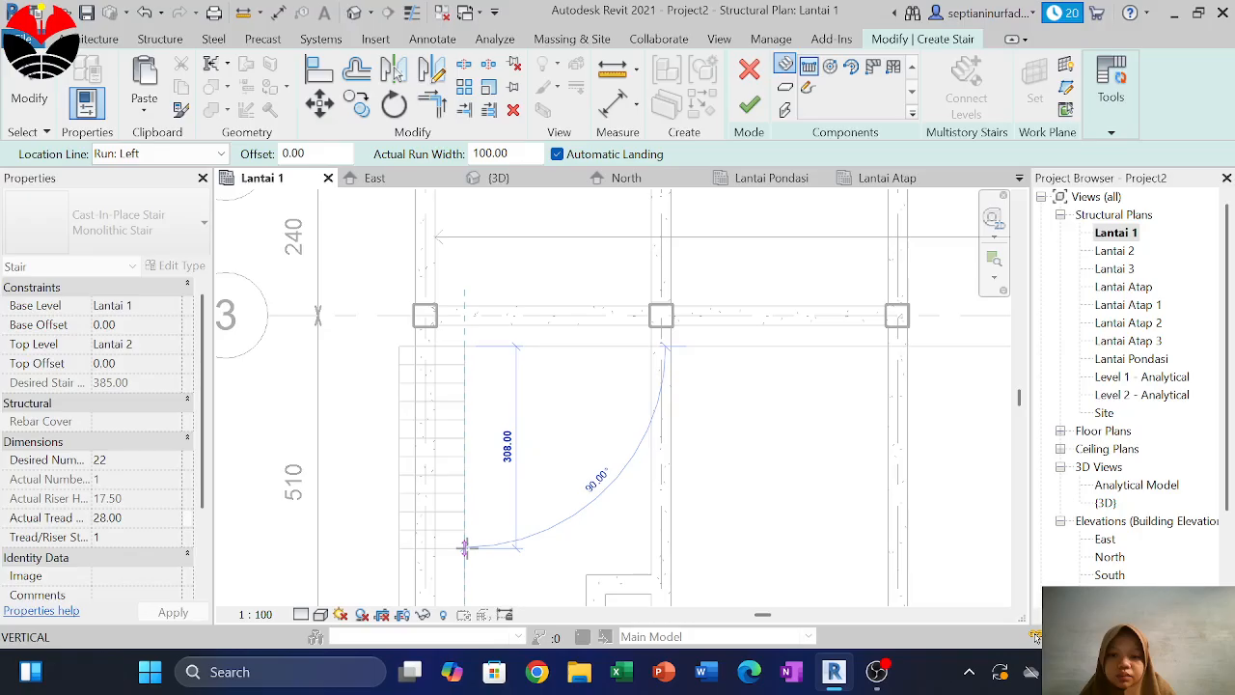
left_click(464, 547)
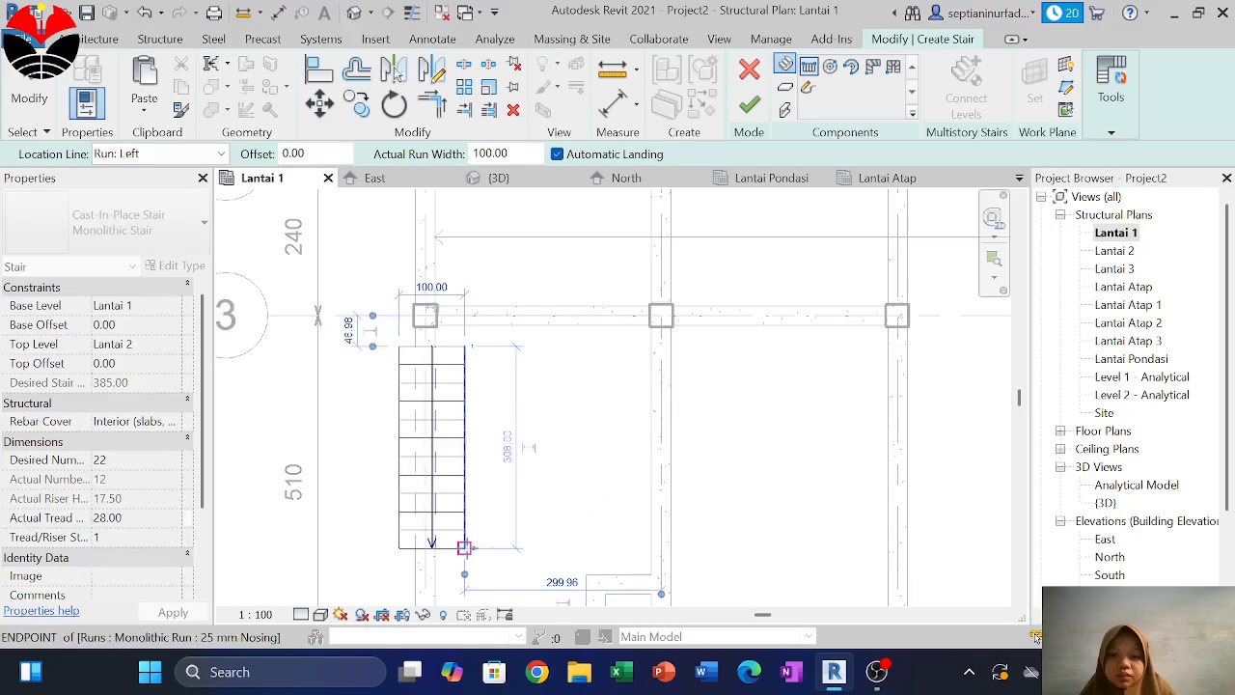
left_click(480, 547)
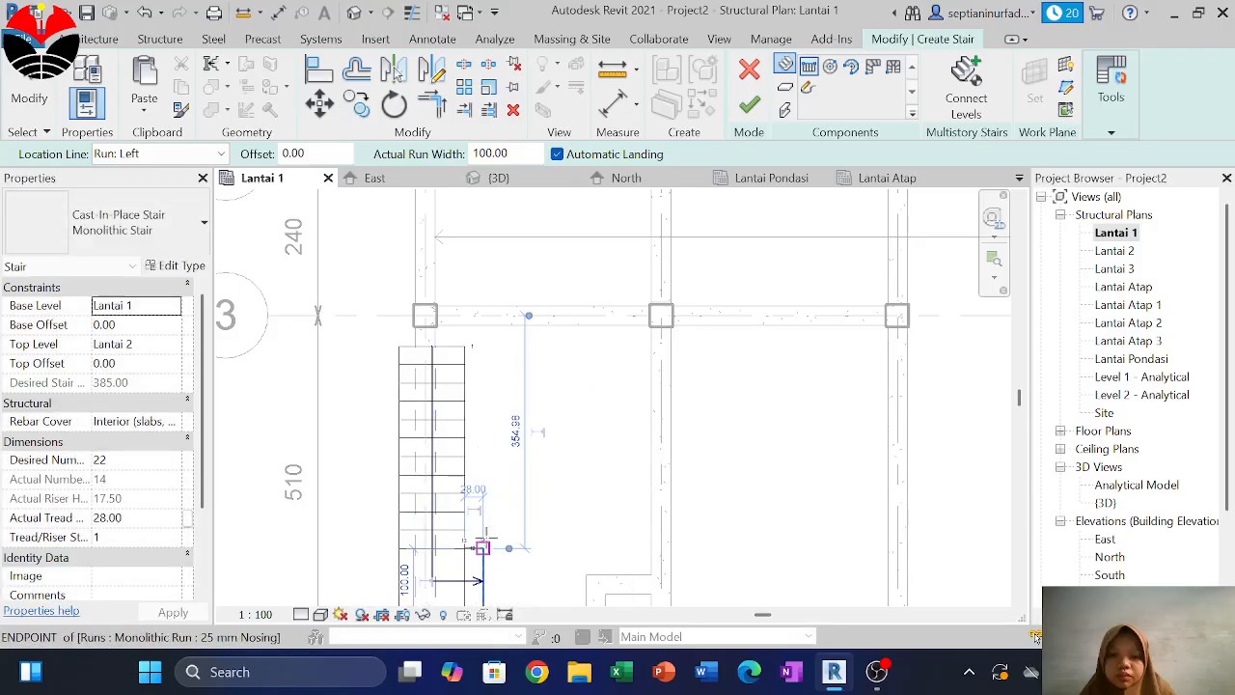
key("Escape")
key("Escape")
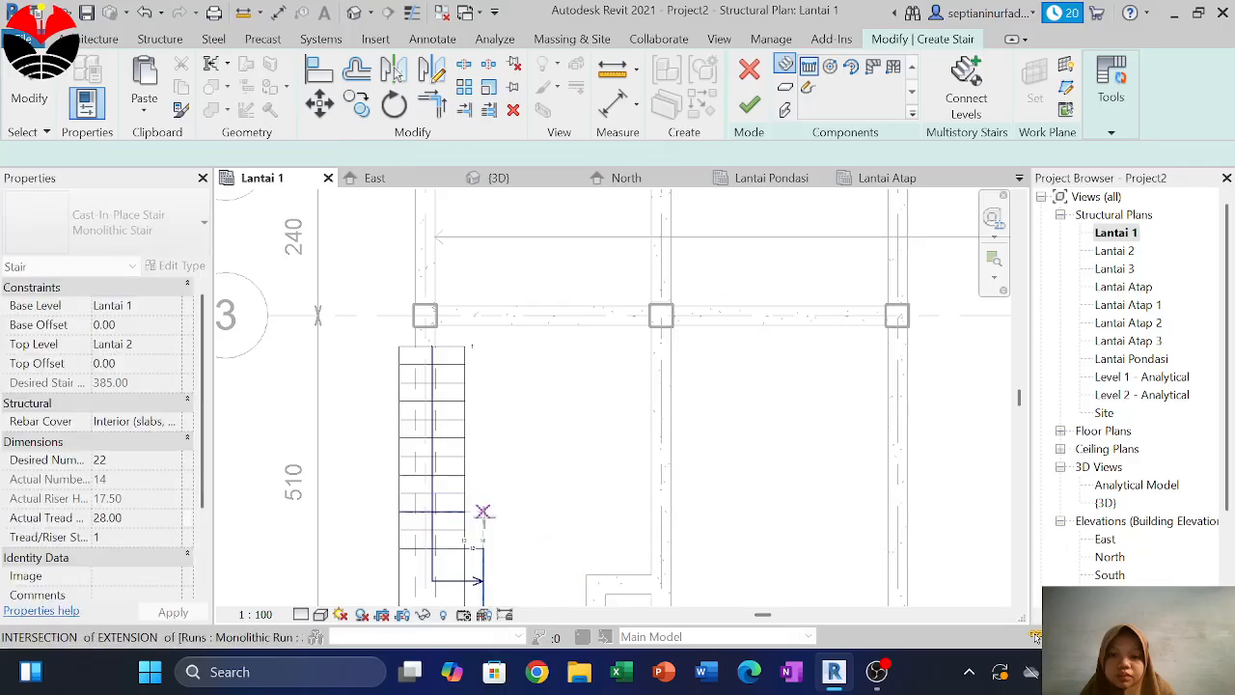
middle_click_drag(476, 556, 505, 483)
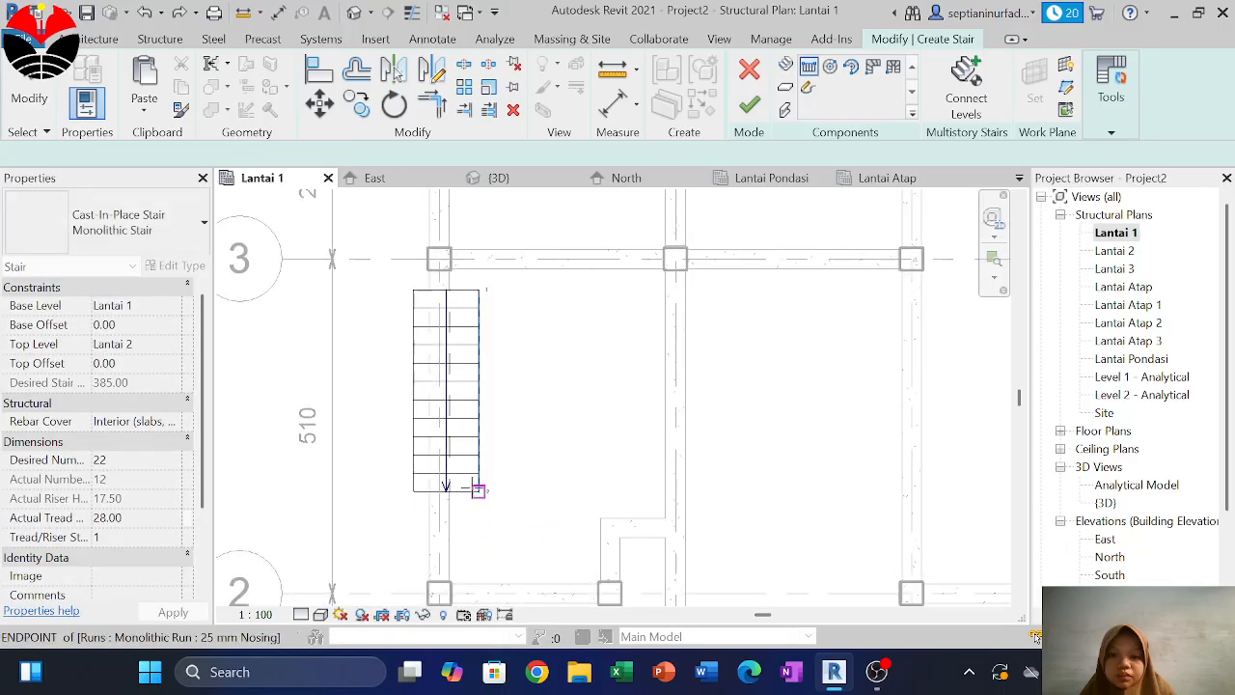
left_click(478, 490)
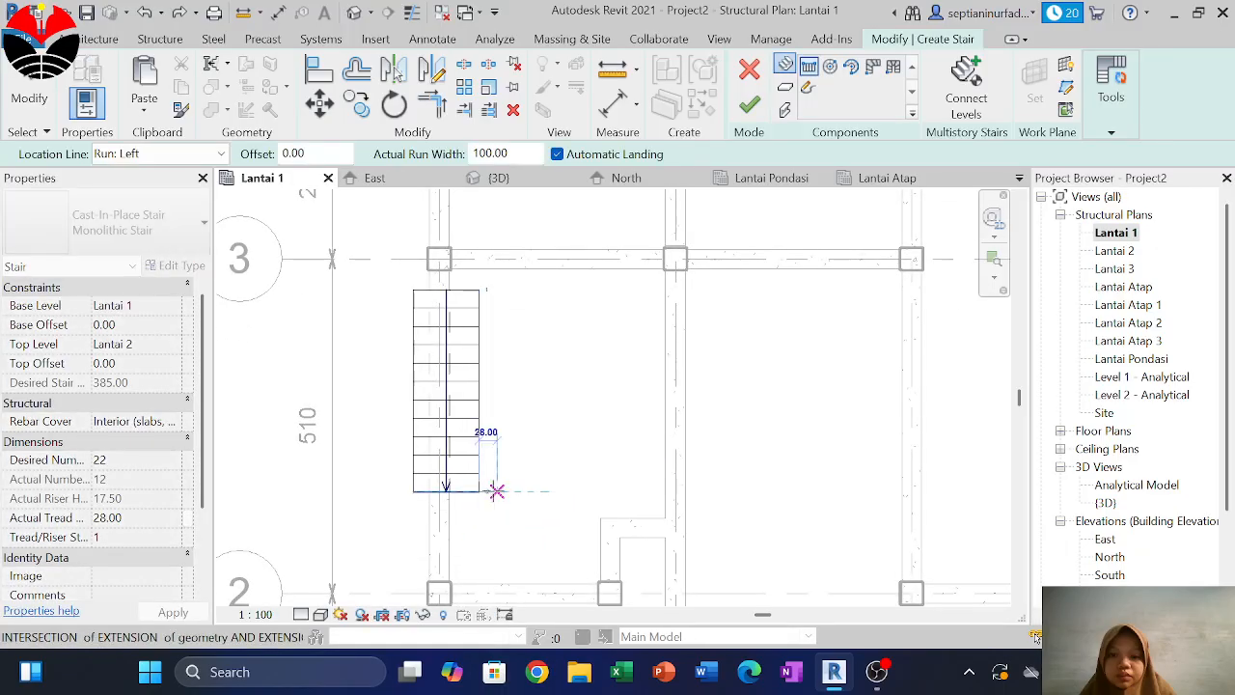
key("Escape")
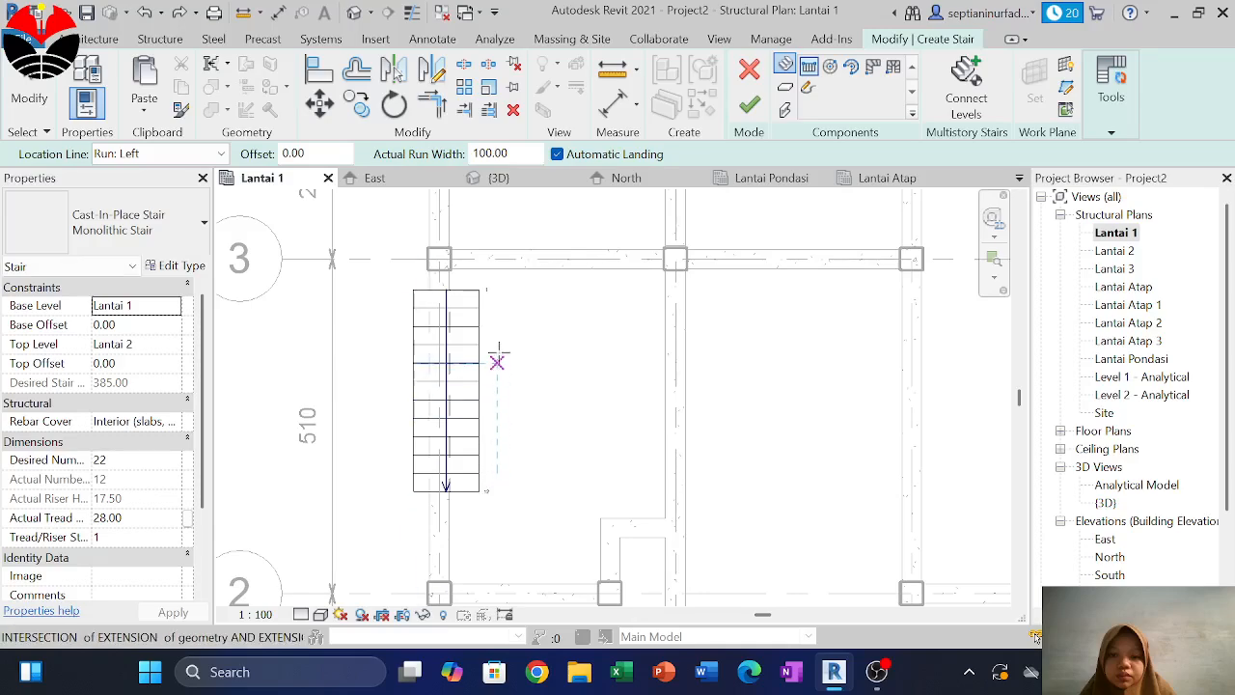
Draw the second straight run from the first run's end back towards grid 3, with an automatic landing between the runs
left_click(479, 490)
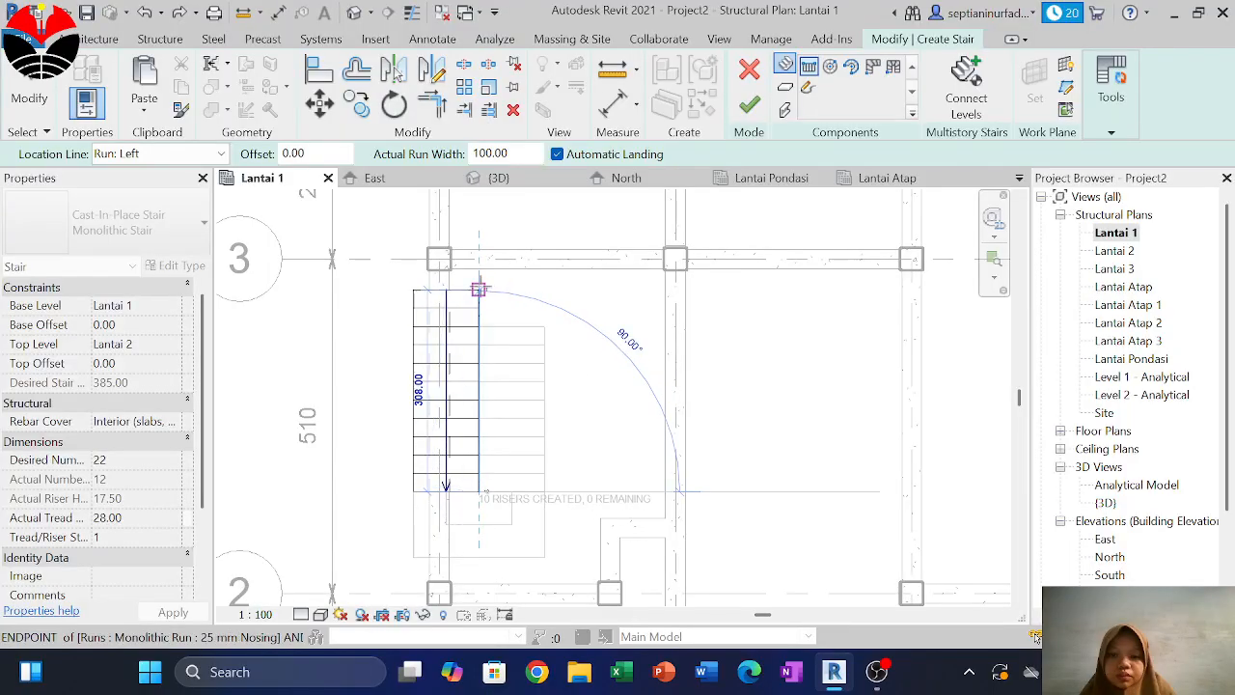
left_click(480, 289)
key("Escape")
Shift the second run's inner edge to about 73.3 from grid A, leaving a gap between runs, and set its width to 100
left_click(491, 492)
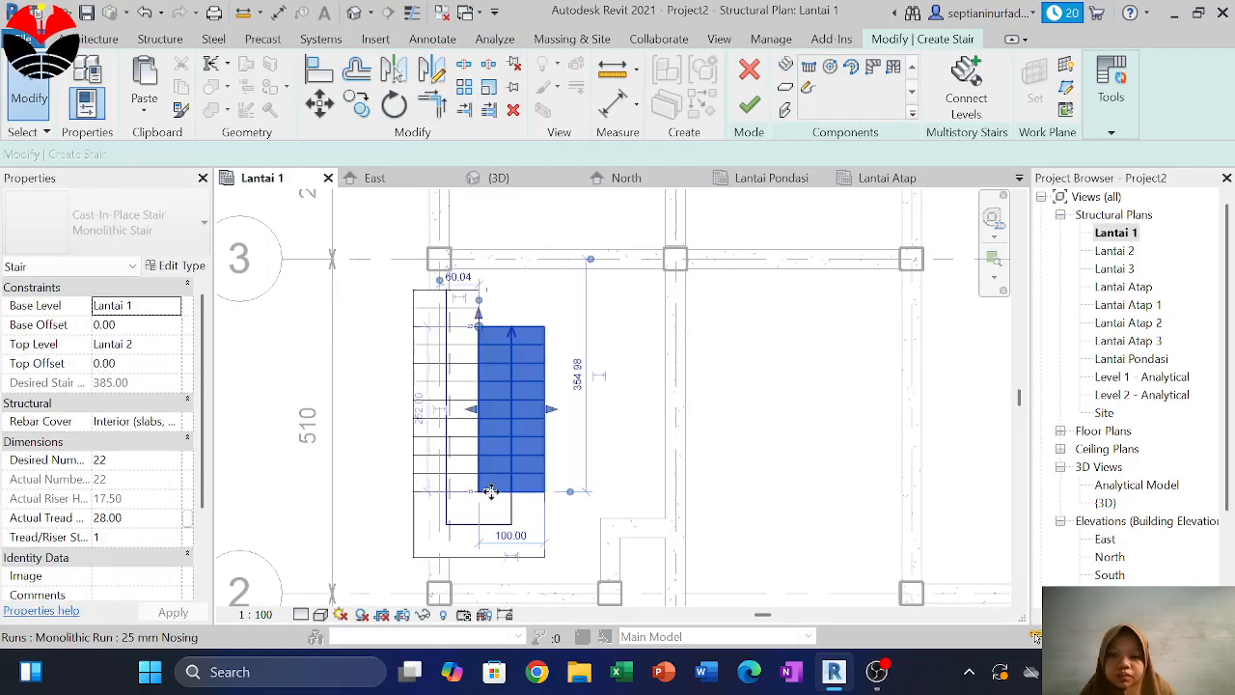
left_click_drag(471, 409, 564, 414)
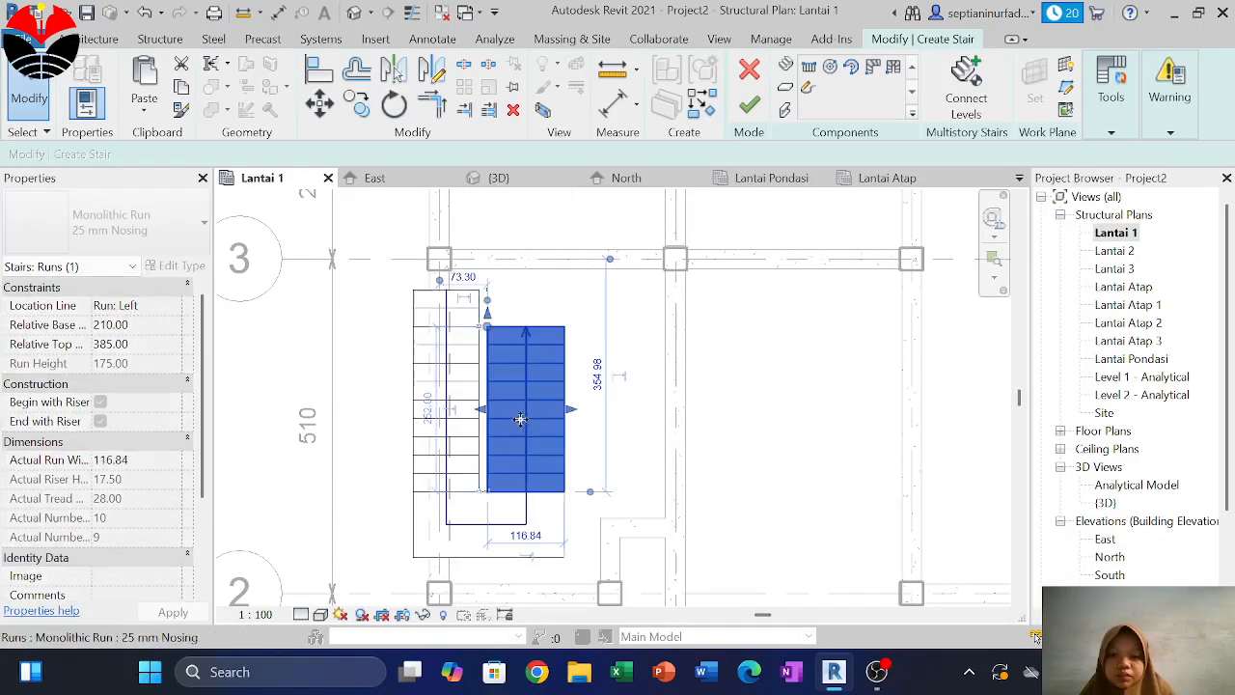
left_click(446, 396)
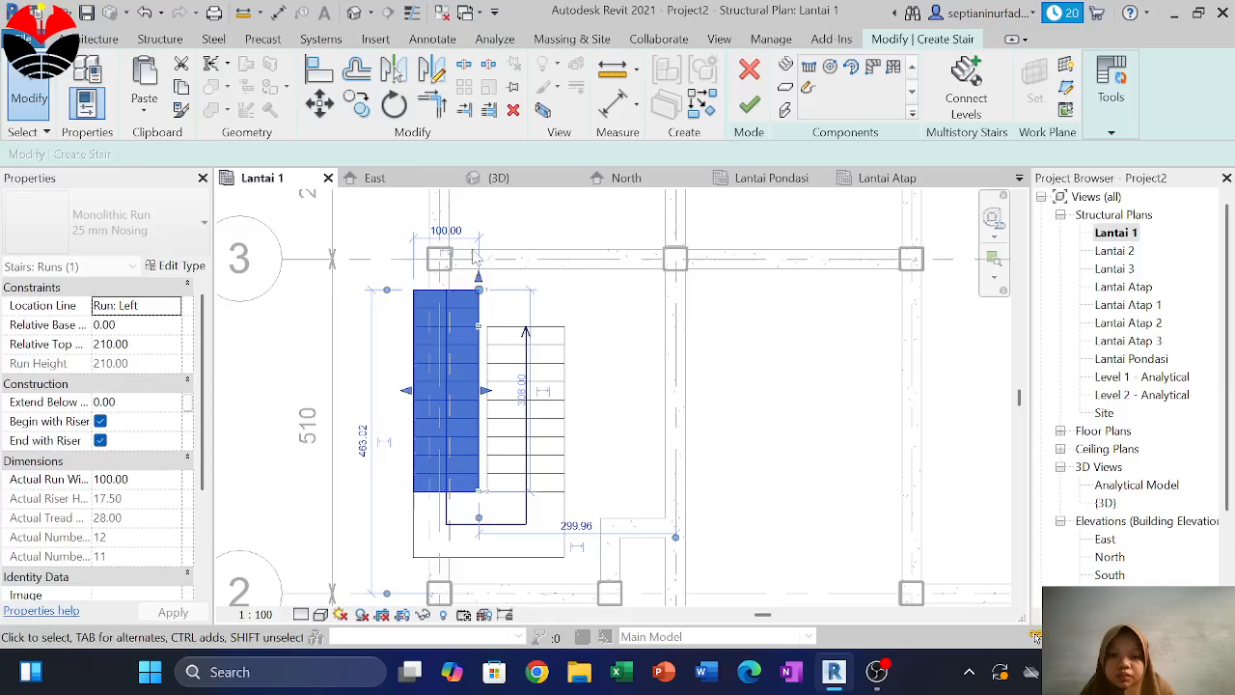
left_click(541, 359)
left_click(527, 535)
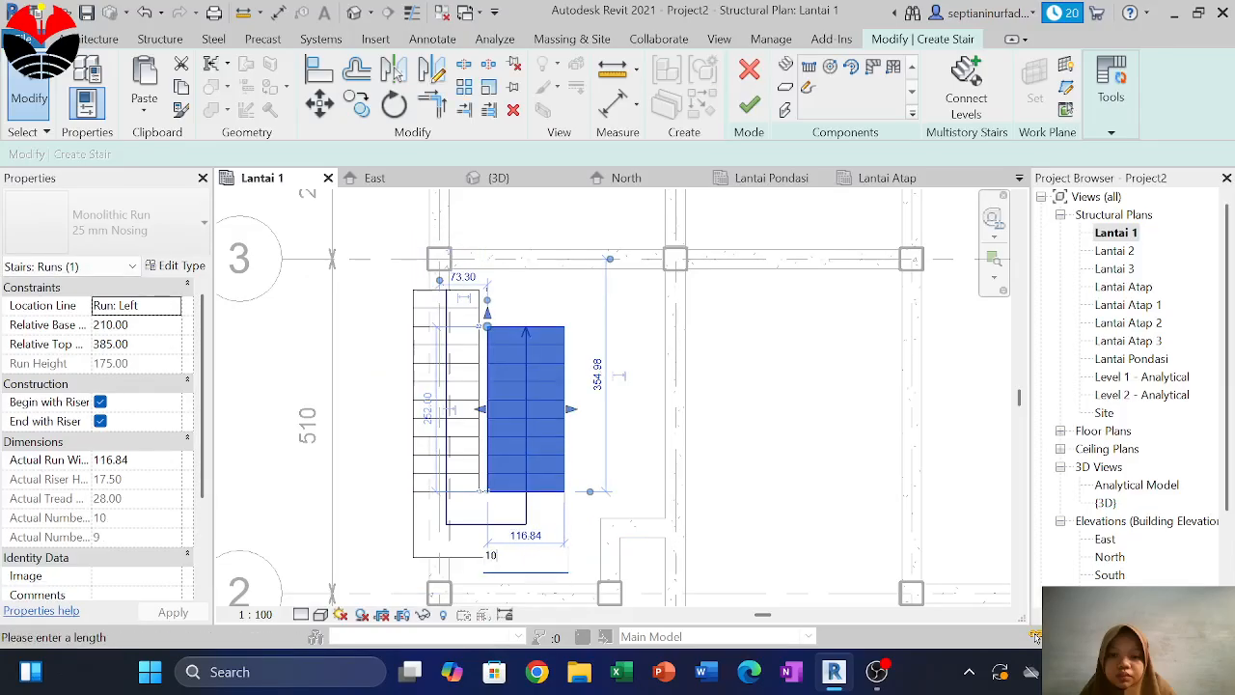
type("100")
key("Return")
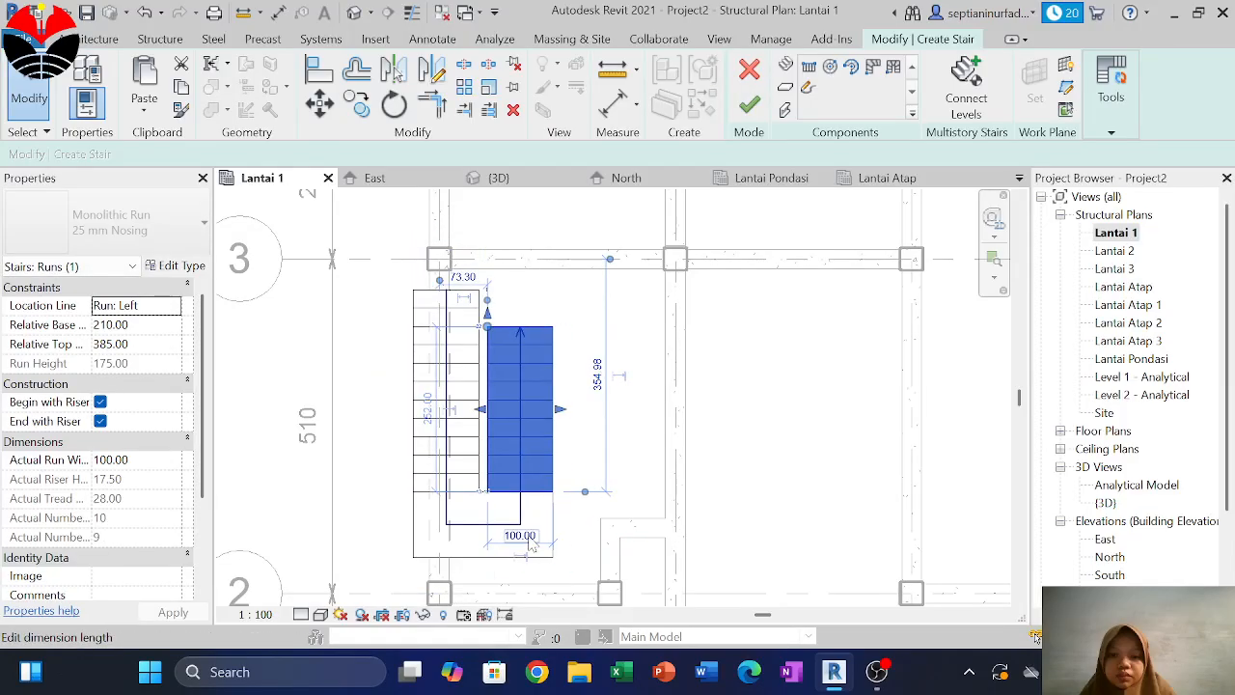
left_click(591, 459)
Extend the second run's upper end towards grid 3 to align with the first run's start, making it 308 long
scroll(590, 460, "down", 2)
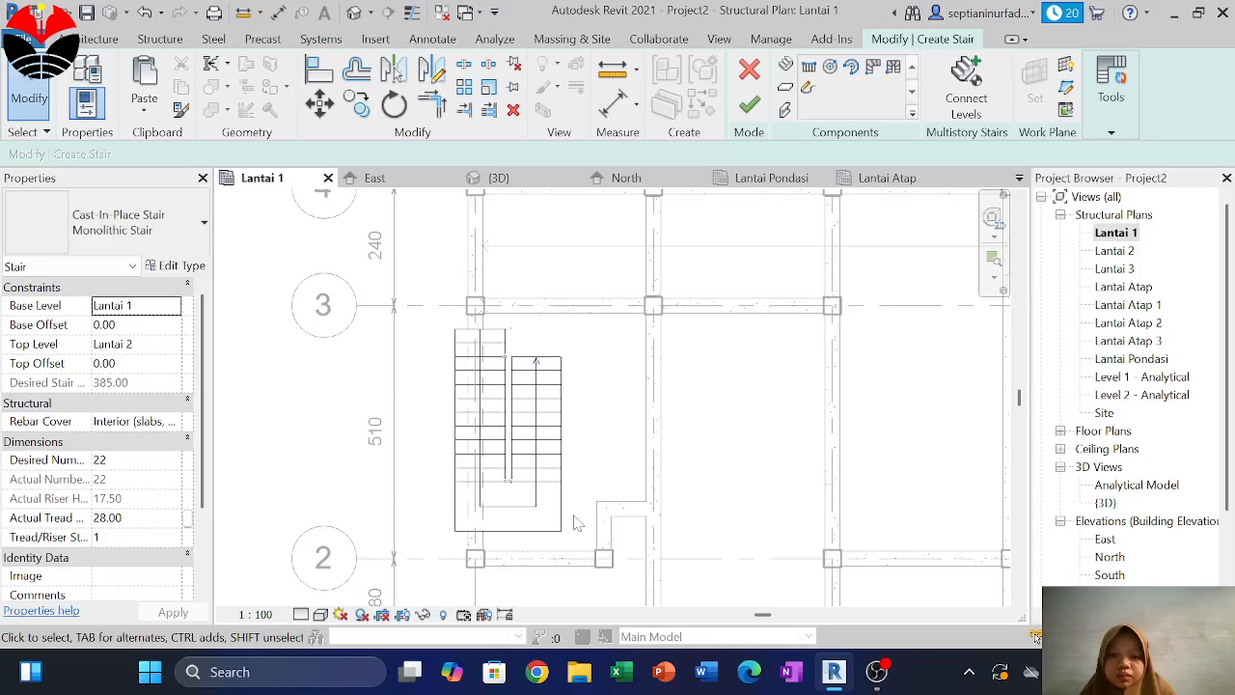
left_click(526, 362)
scroll(527, 357, "up", 2)
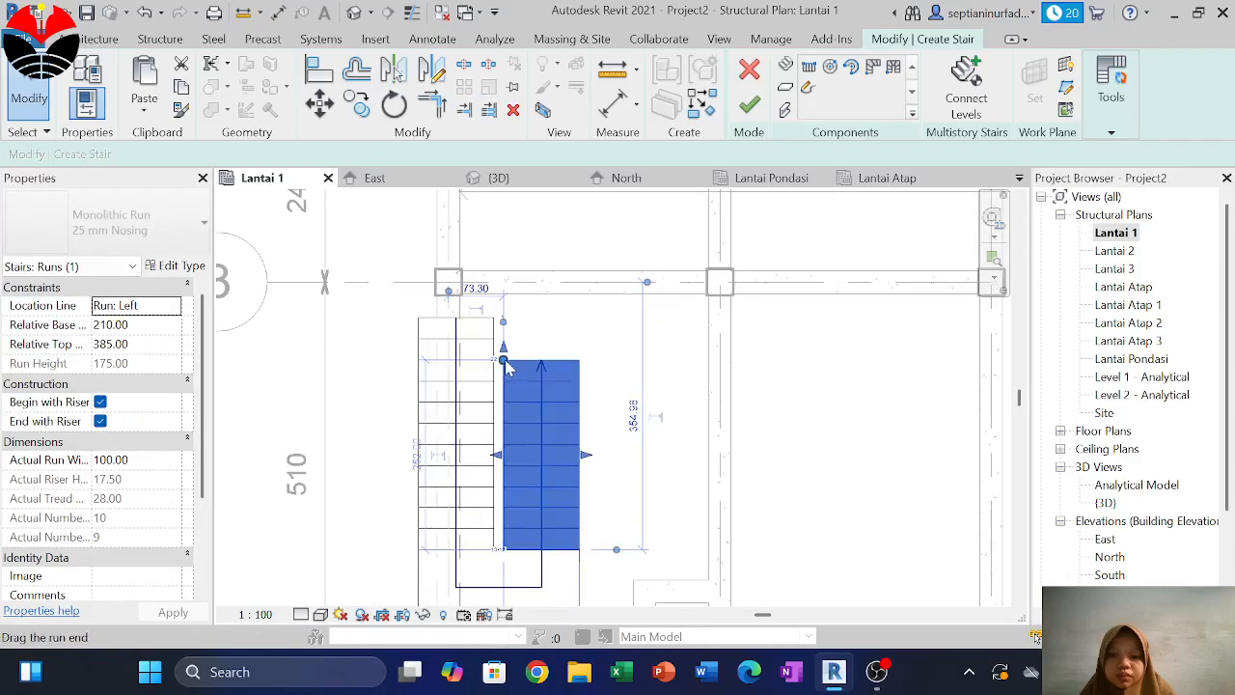
left_click_drag(509, 367, 503, 317)
left_click(622, 405)
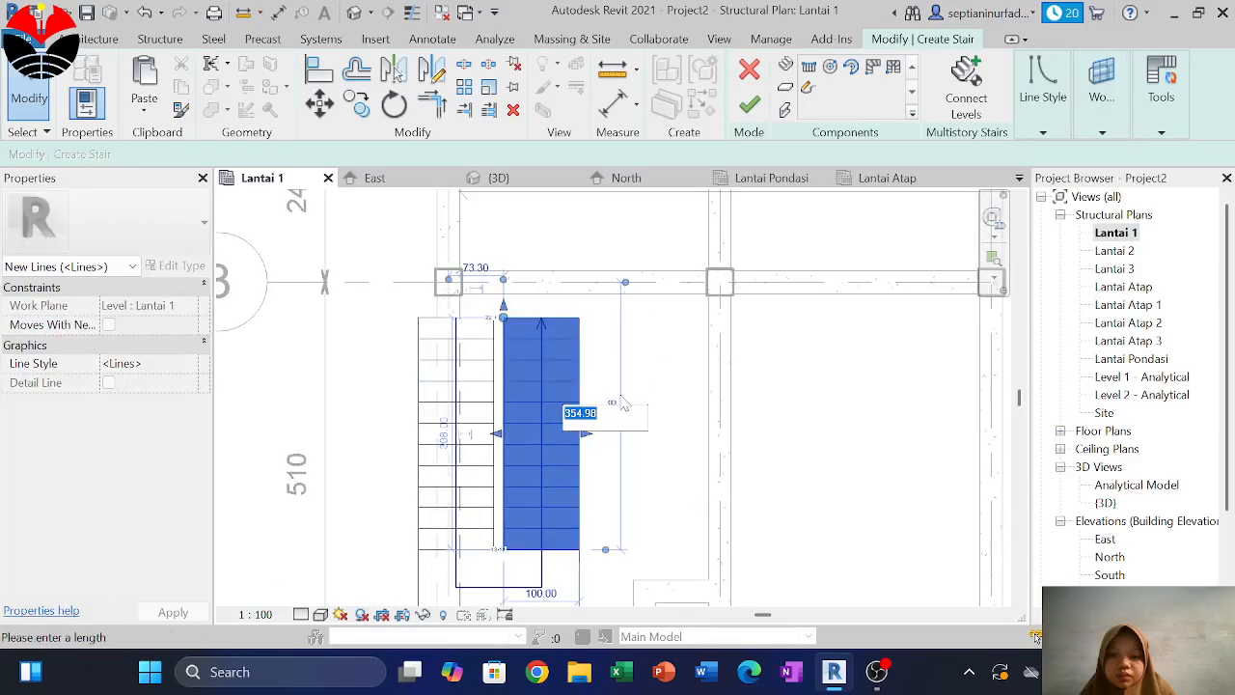
key("Escape")
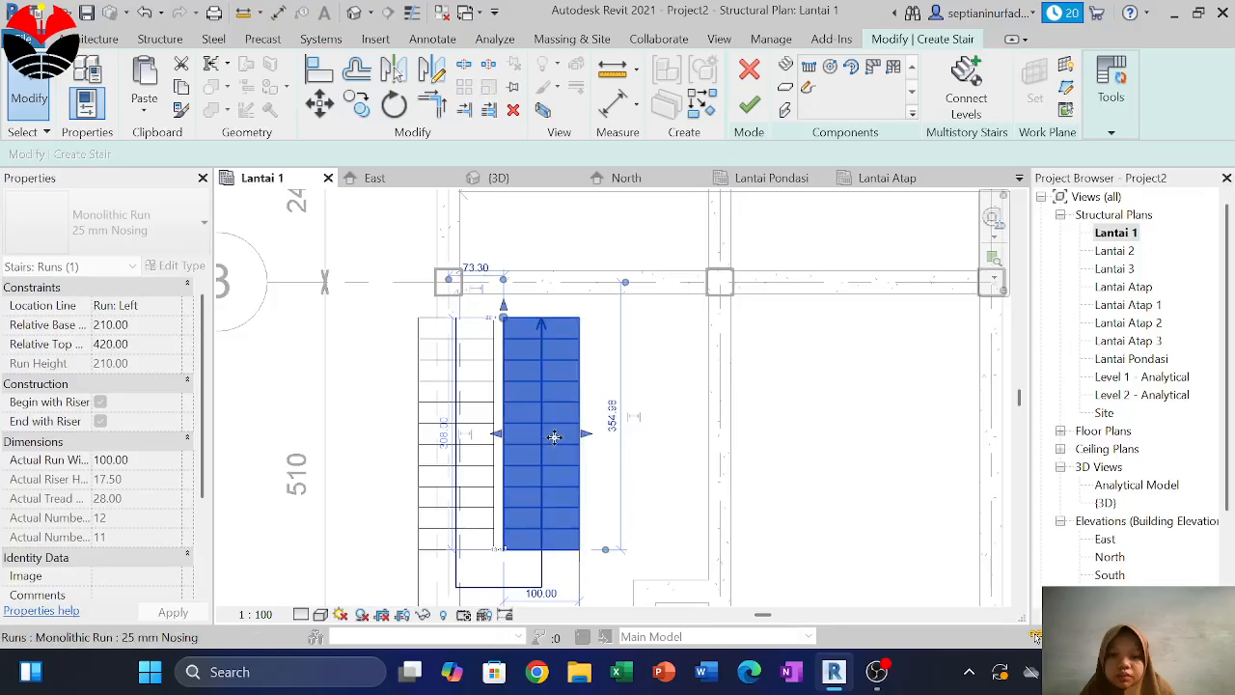
scroll(679, 418, "down", 2)
left_click(671, 476)
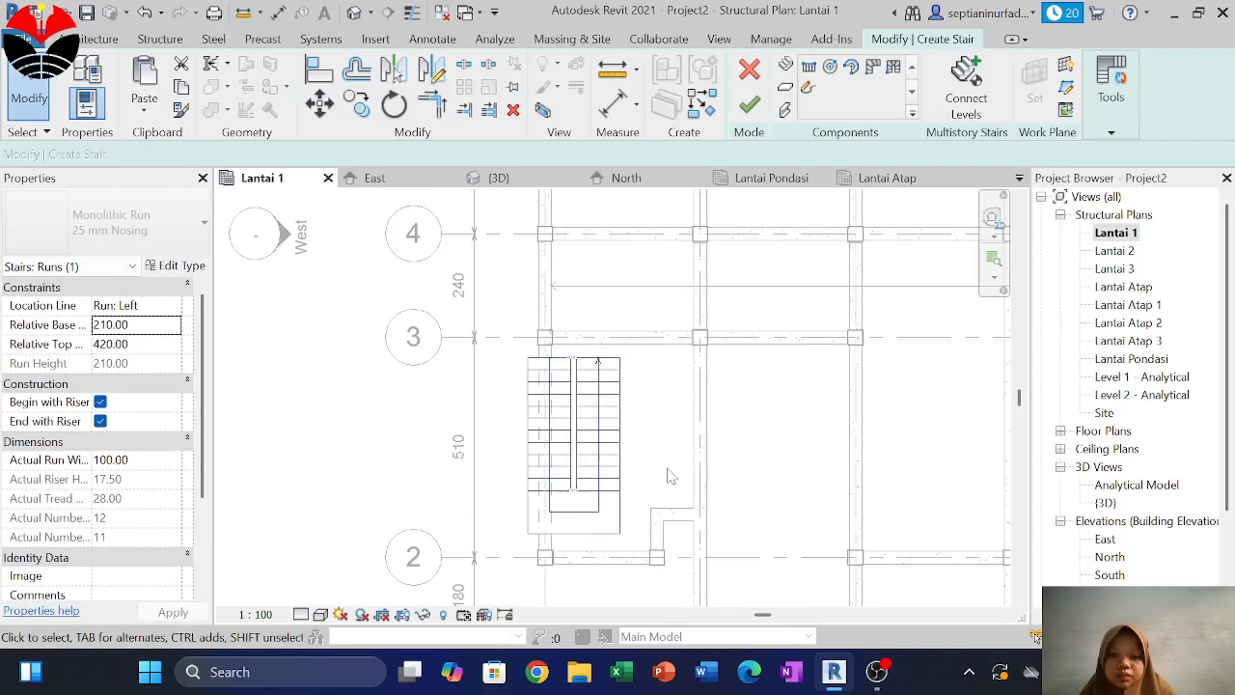
Set the stair's desired number of risers to 23
left_click(559, 465)
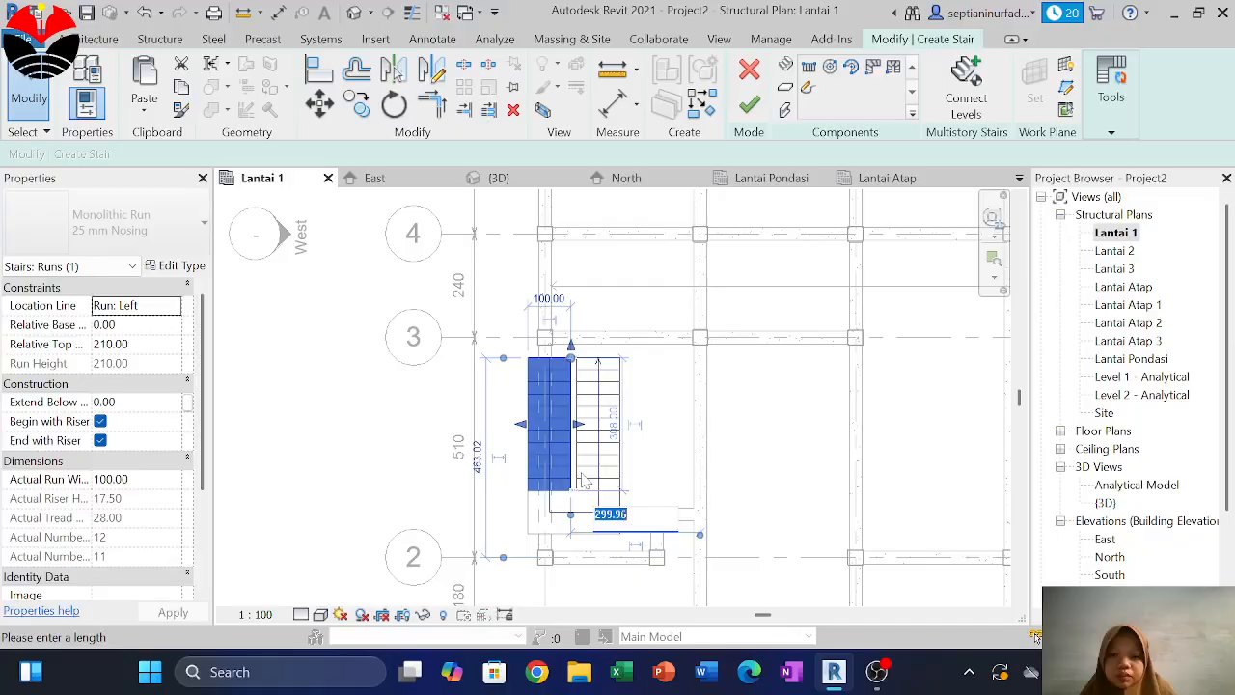
left_click(654, 459)
left_click(653, 458)
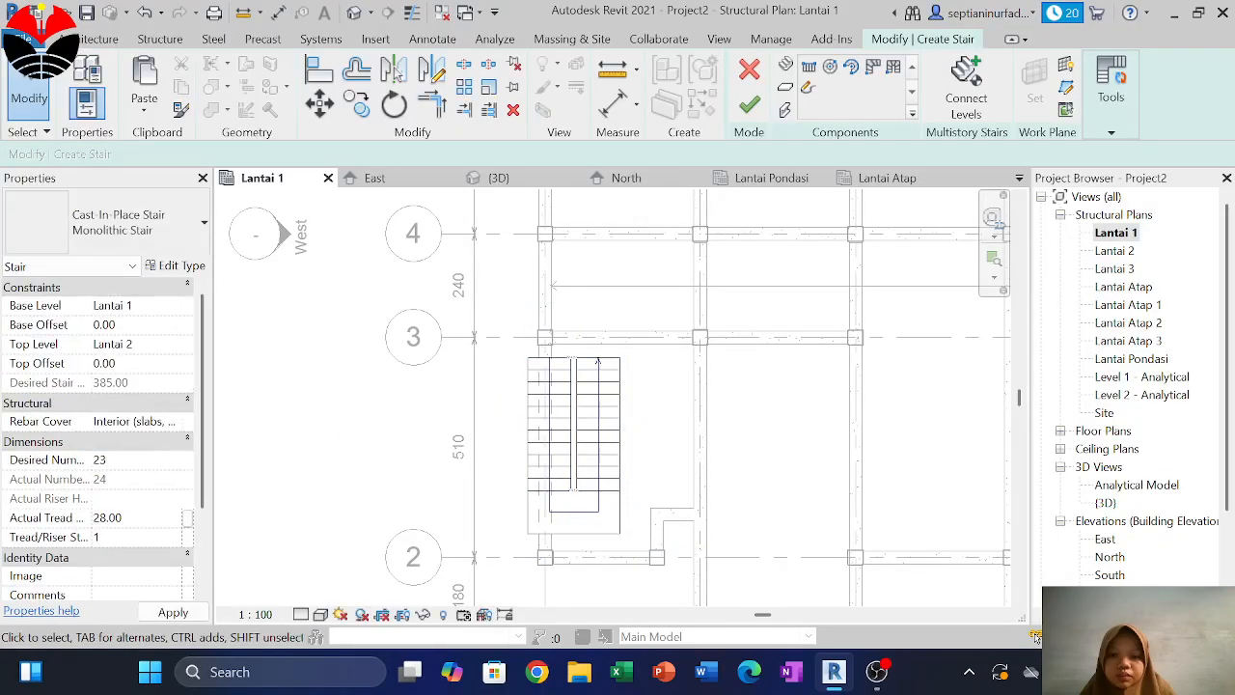
Move both runs and the landing so the landing's outer corner meets the inner beam corner at grids A and 2
left_click(534, 384)
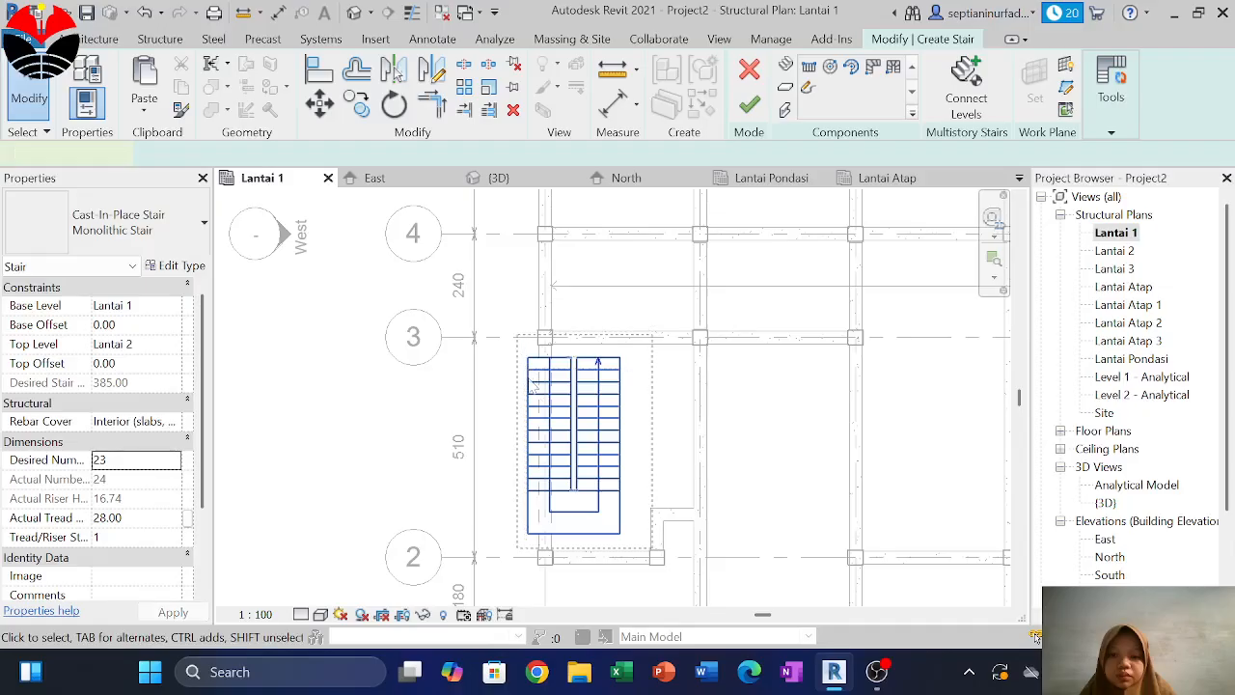
key("m")
key("v")
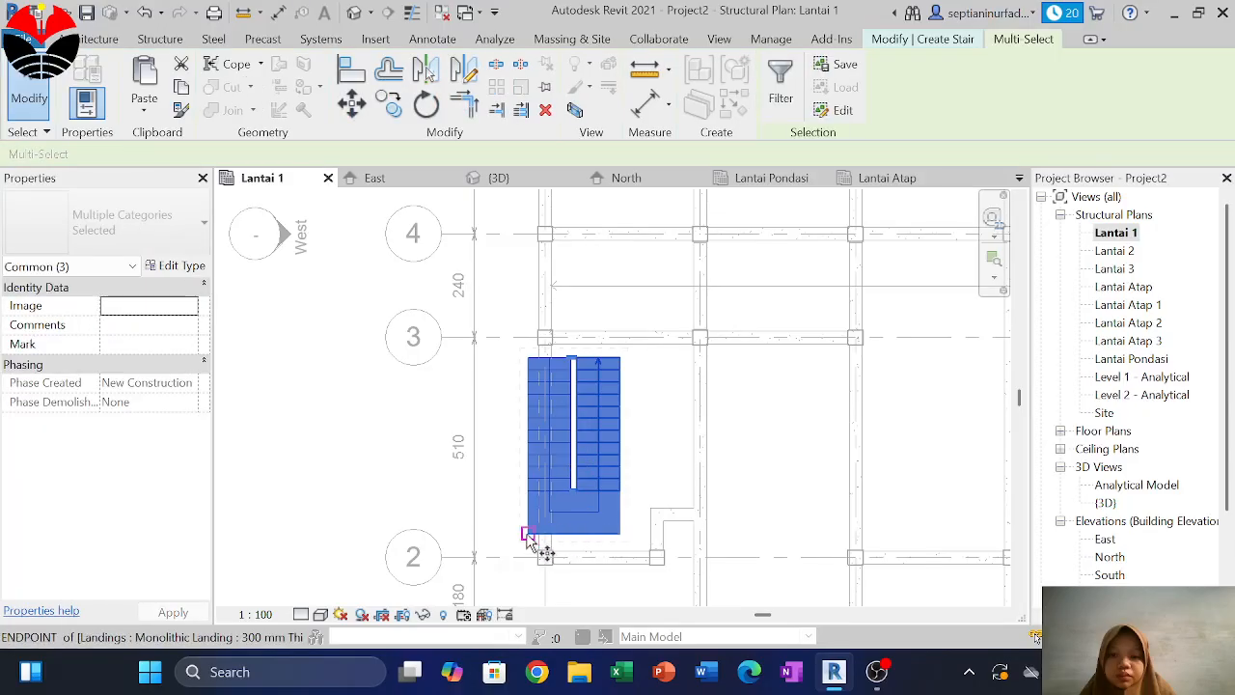
left_click(529, 536)
scroll(553, 548, "up", 3)
left_click(549, 555)
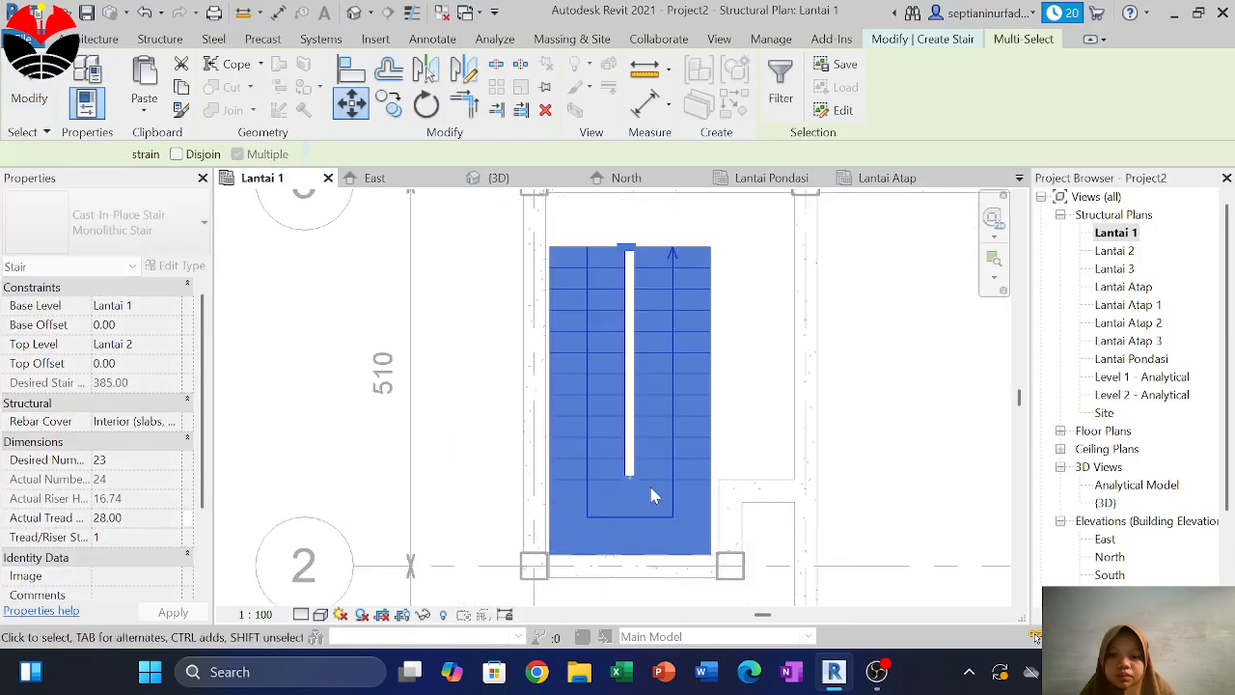
Check the upper ends of the moved runs near grid 3 and finish the stair
scroll(710, 430, "down", 3)
middle_click_drag(733, 398, 713, 422)
scroll(646, 379, "up", 4)
scroll(646, 379, "up", 2)
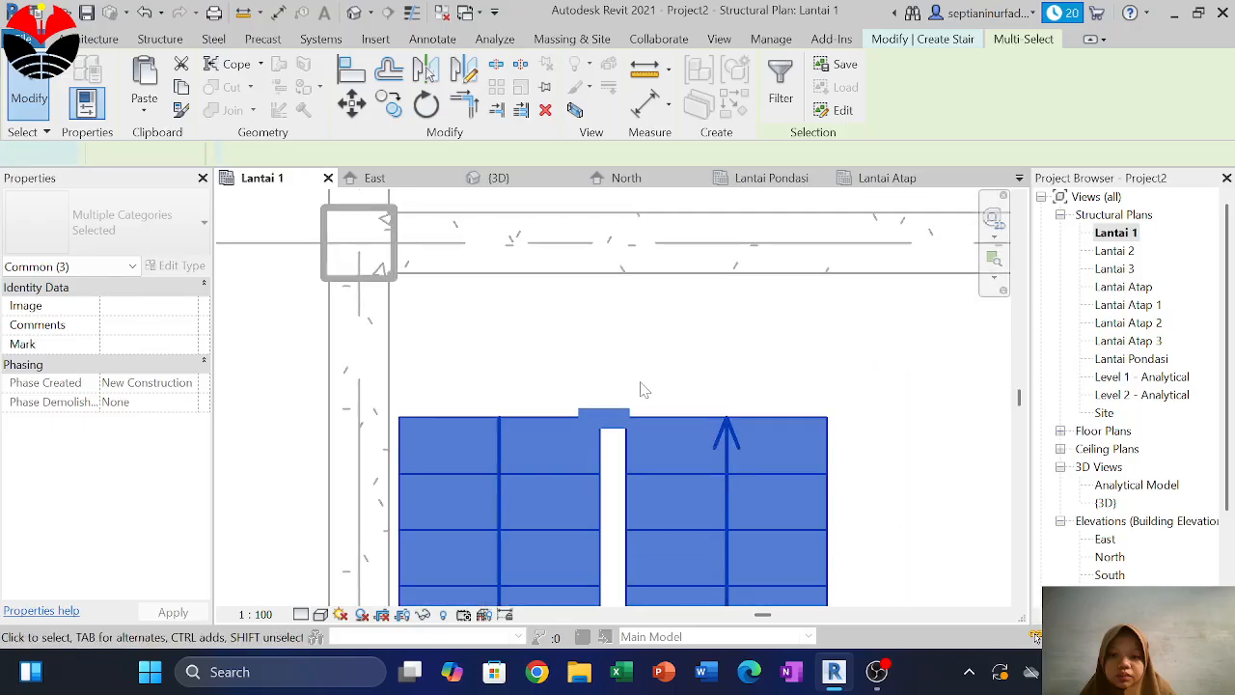
double_click(642, 430)
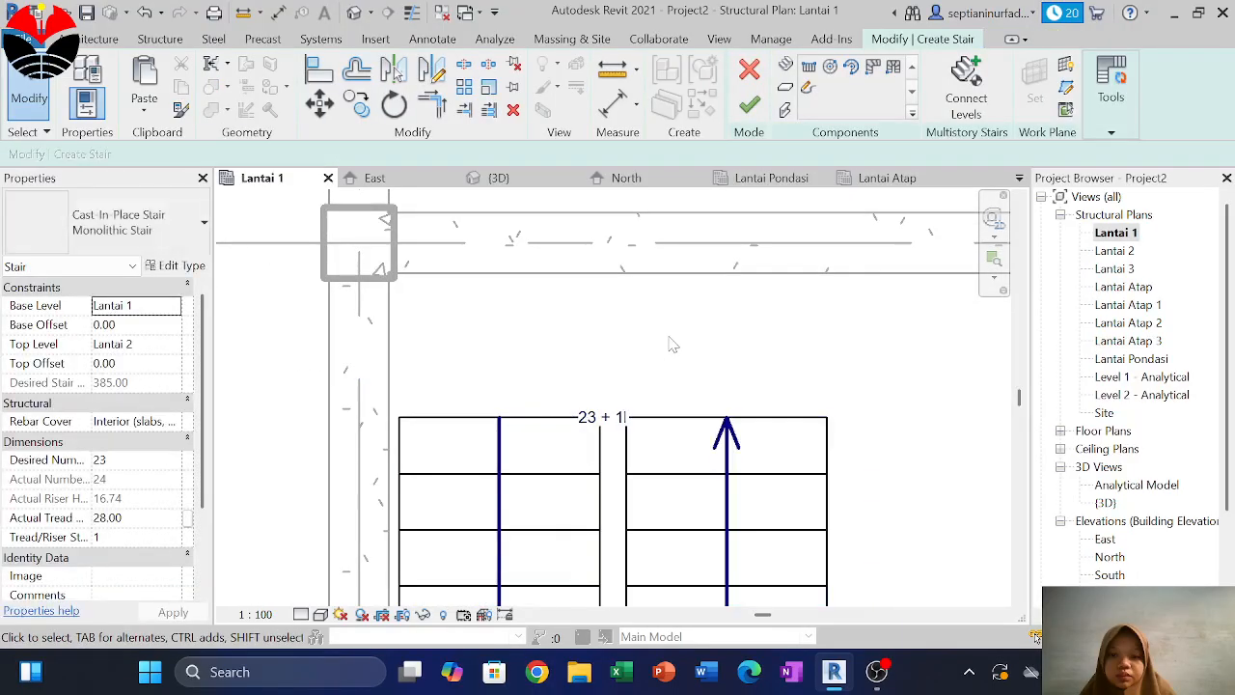
scroll(672, 345, "down", 5)
middle_click_drag(736, 408, 717, 364)
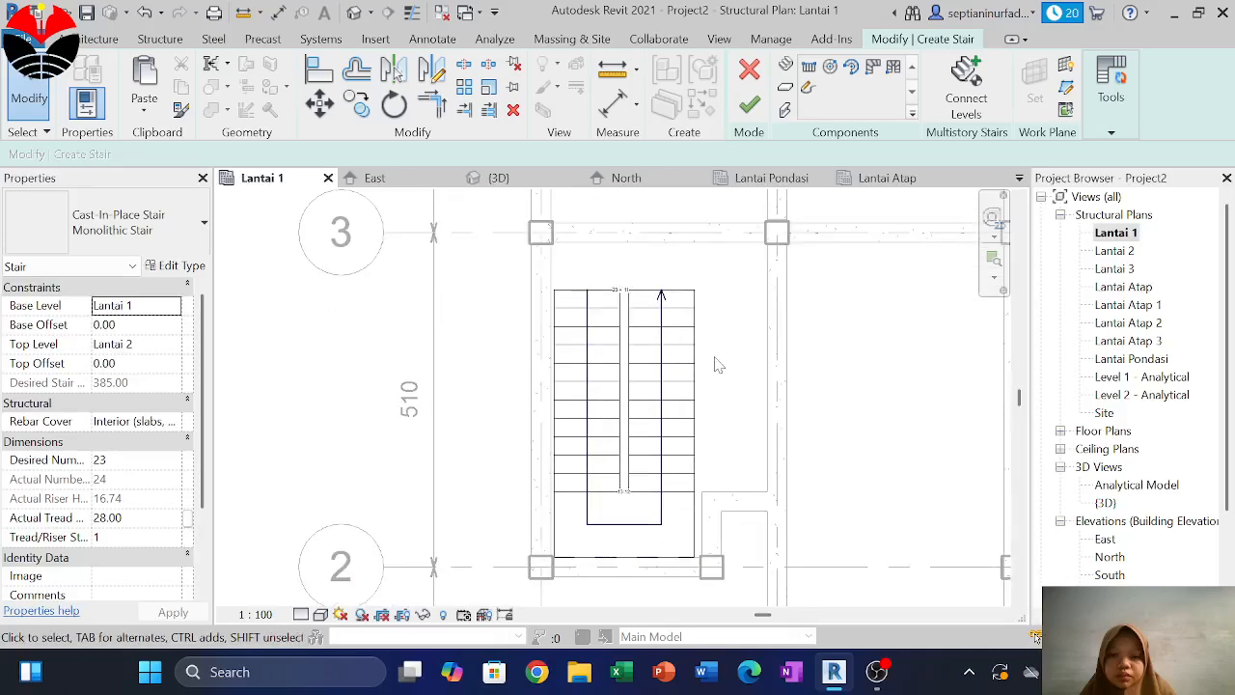
scroll(711, 394, "down", 1)
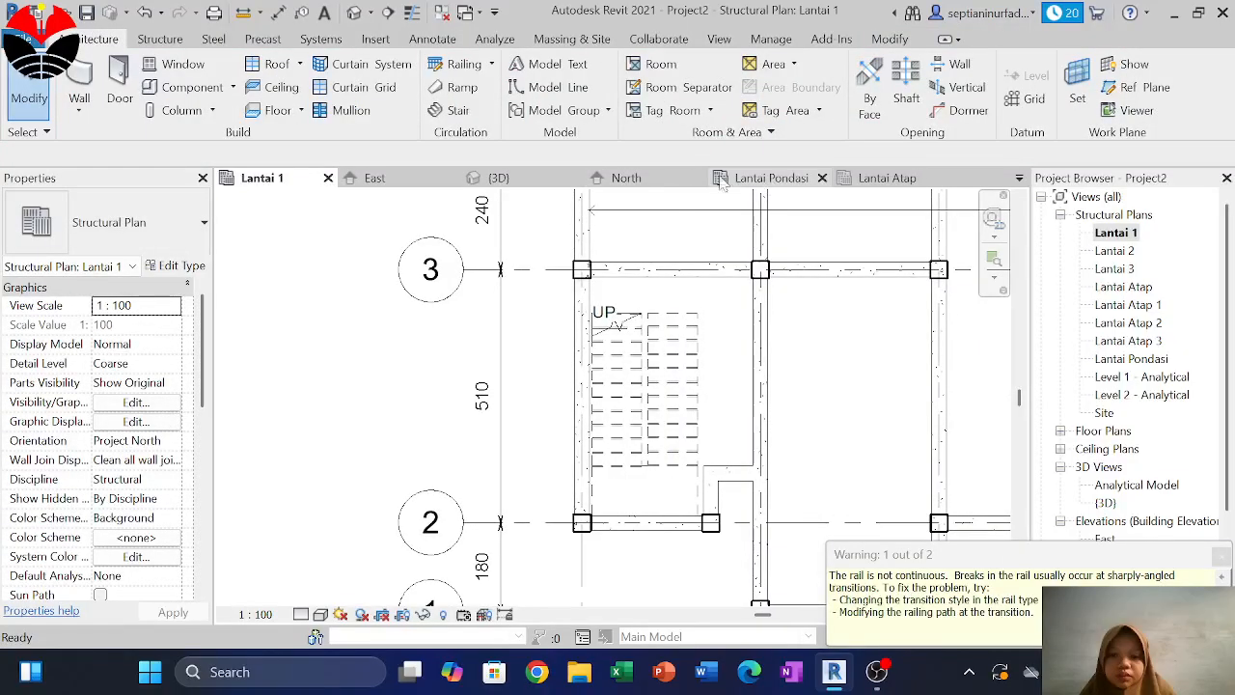
Reveal hidden elements in the 3D view and locate the new stair and its railings
left_click(498, 179)
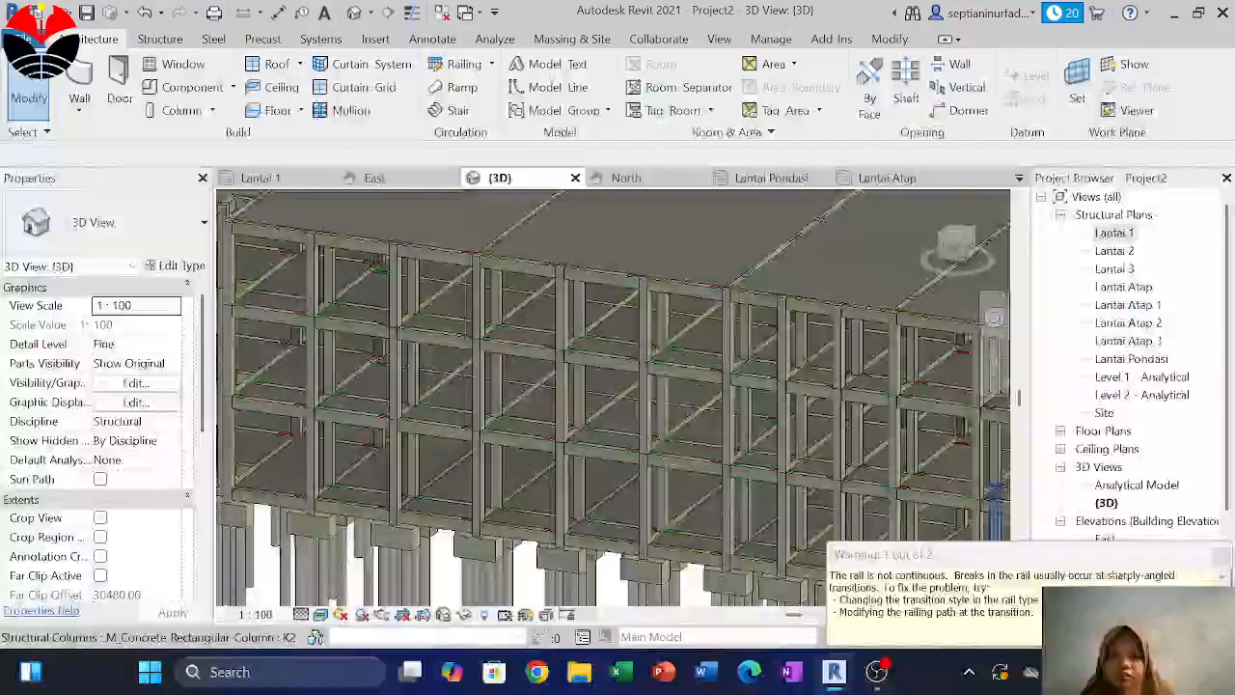
scroll(636, 362, "down", 5)
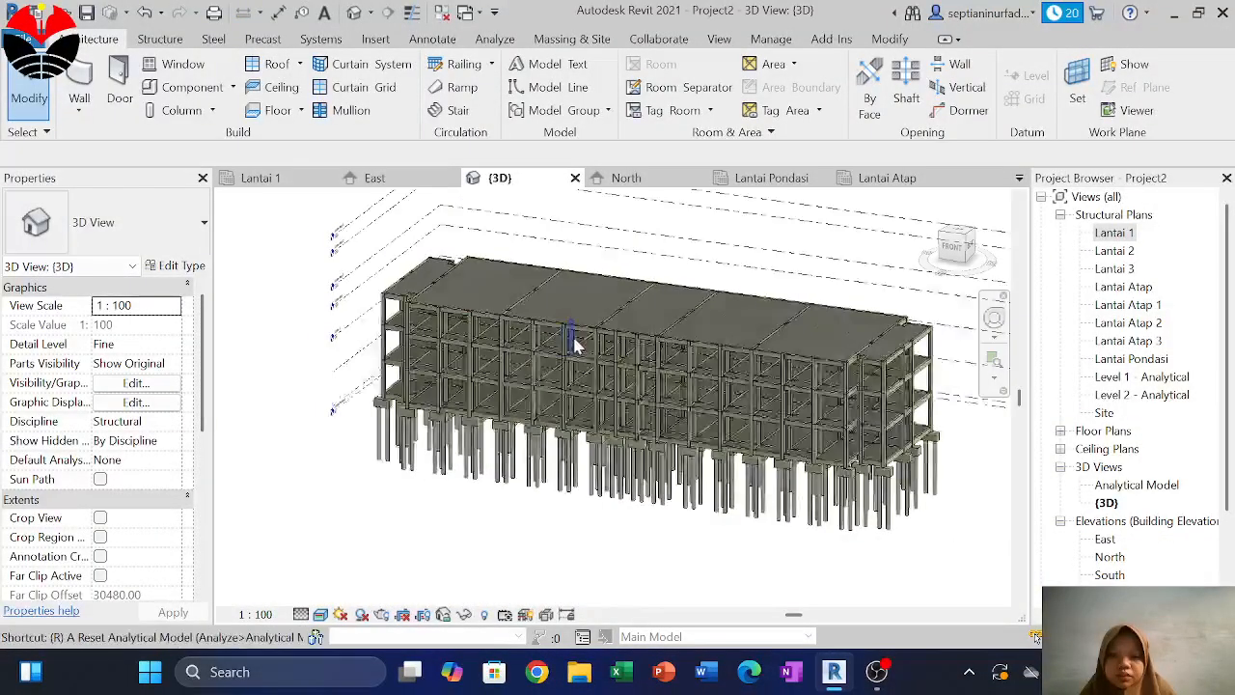
left_click(484, 614)
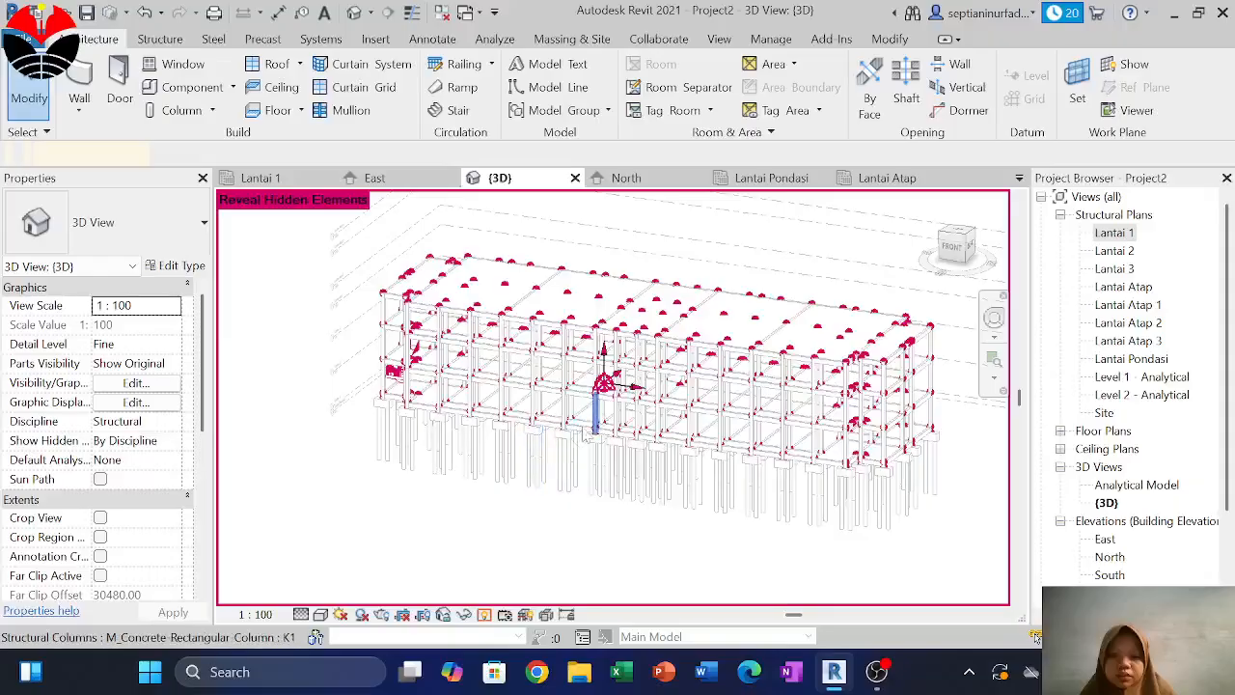
middle_click_drag(358, 439, 629, 449, "shift")
scroll(632, 445, "up", 10)
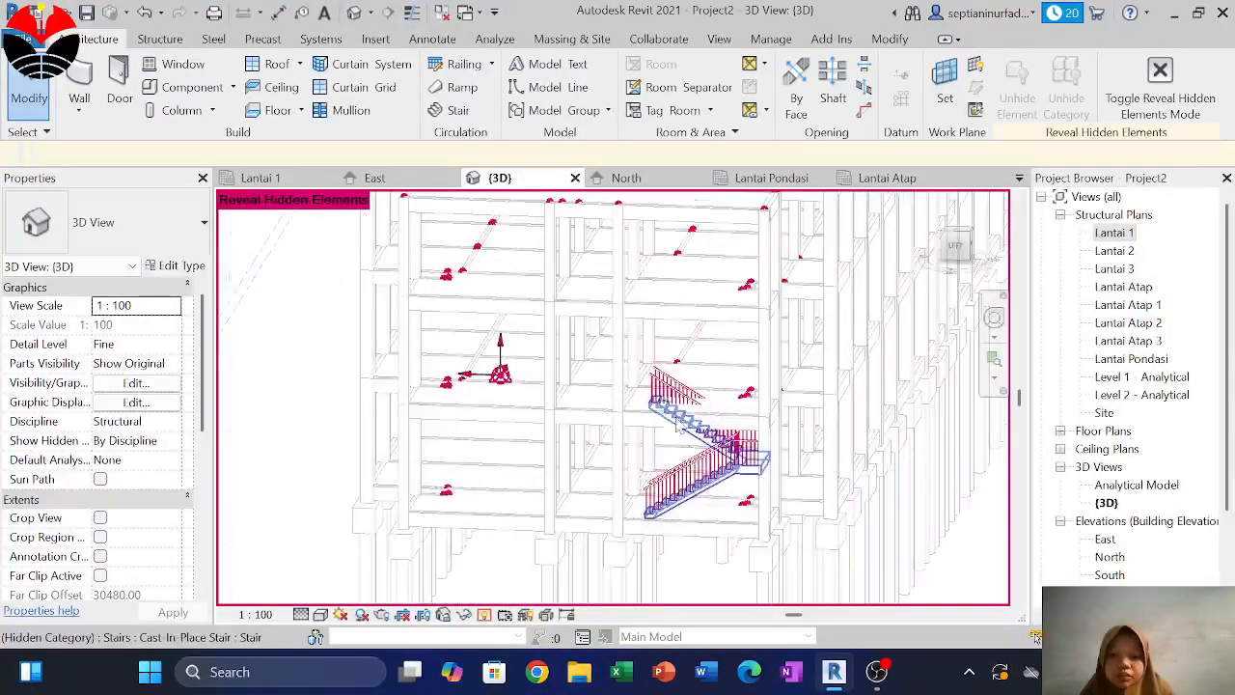
scroll(663, 391, "up", 4)
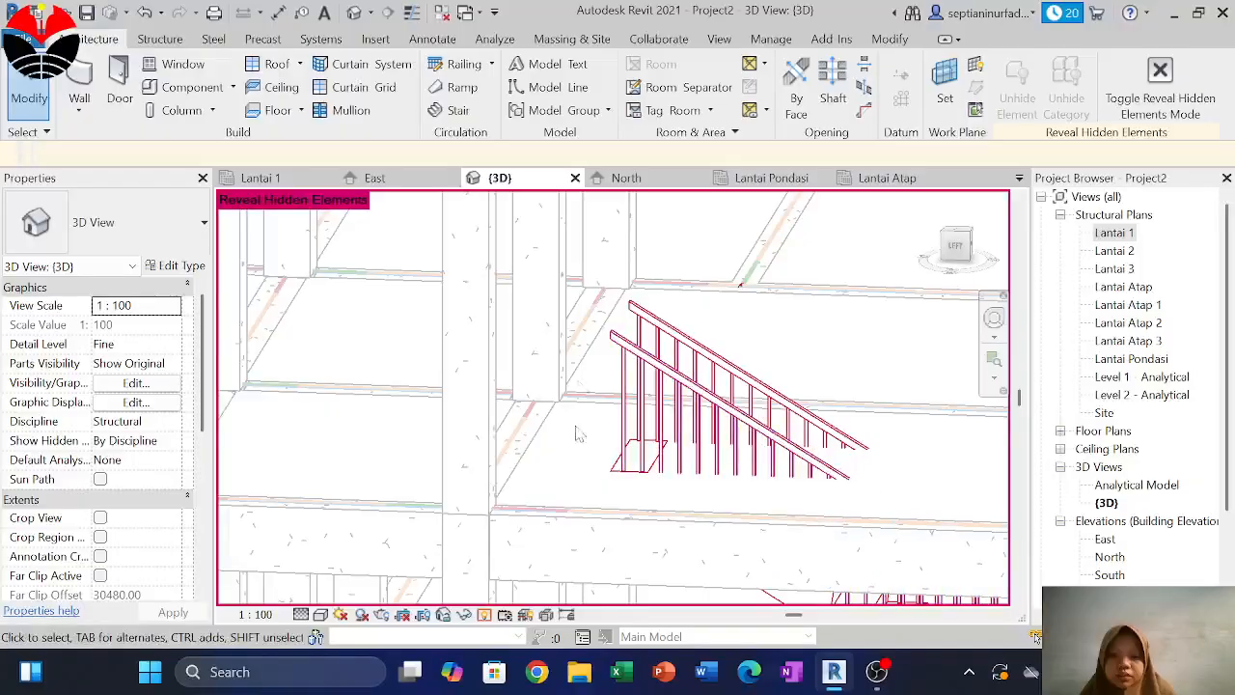
scroll(577, 348, "down", 3)
scroll(577, 351, "down", 1)
middle_click_drag(726, 505, 695, 420)
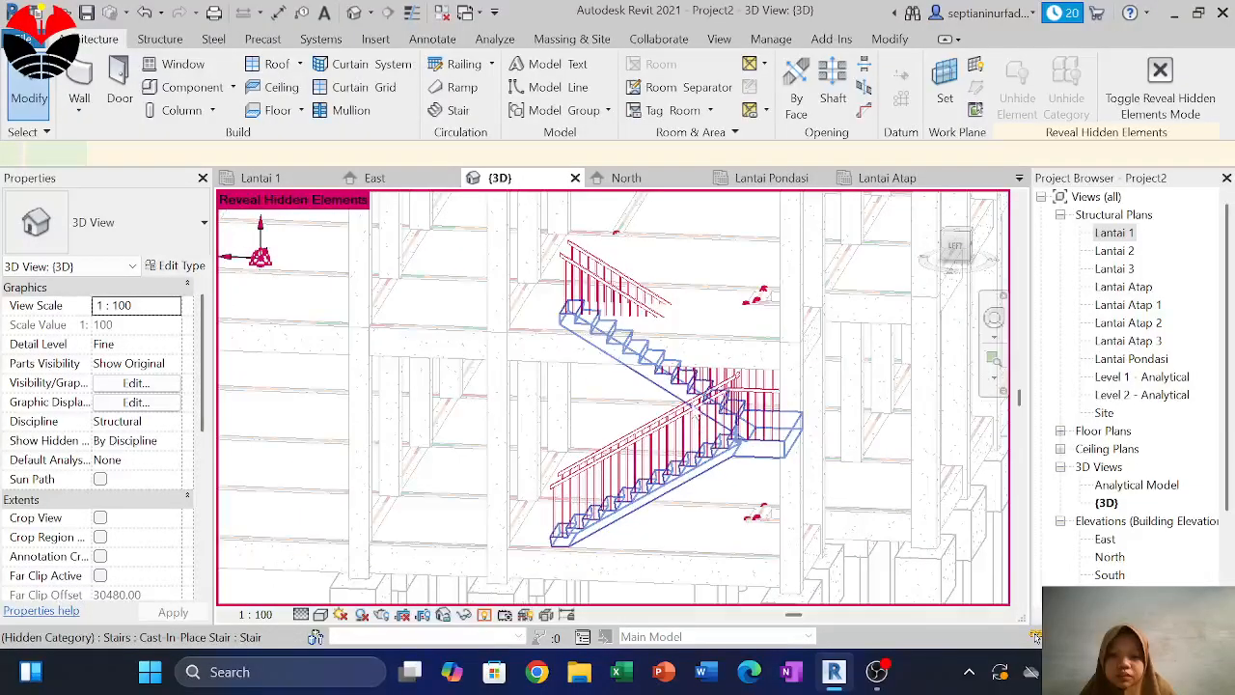
Unhide the categories of the stair and its two railings in the 3D view and leave Reveal Hidden Elements mode
left_click(732, 391)
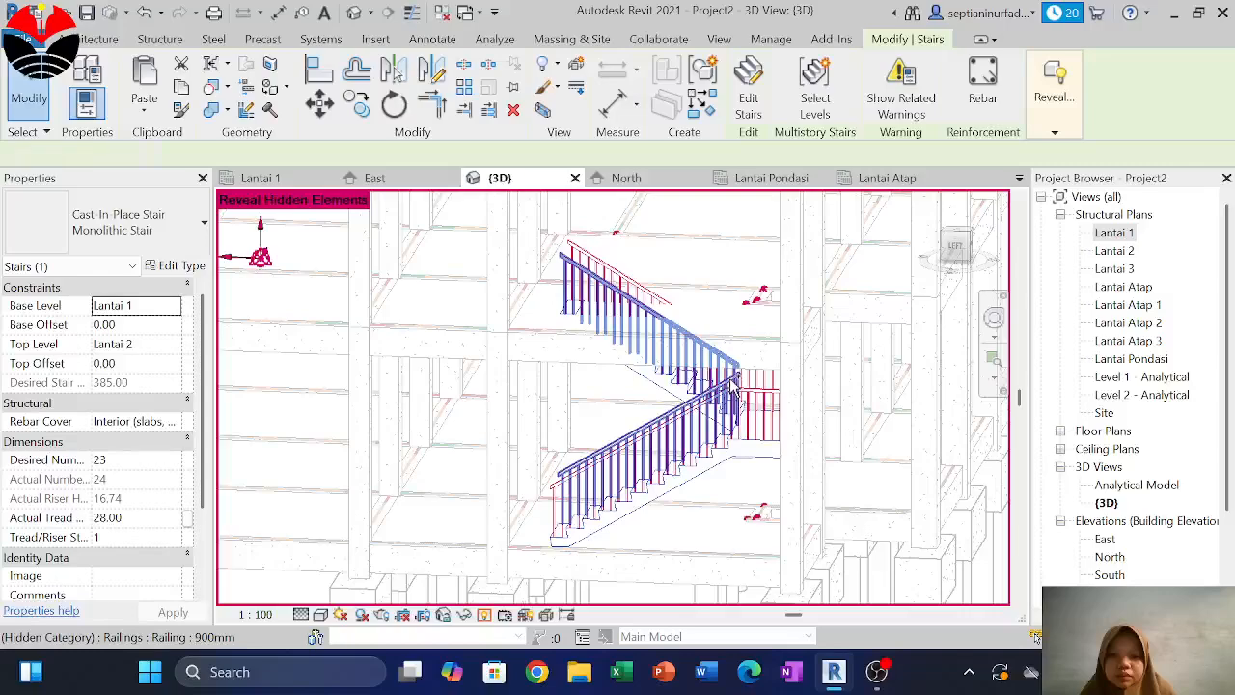
left_click(769, 441, "ctrl")
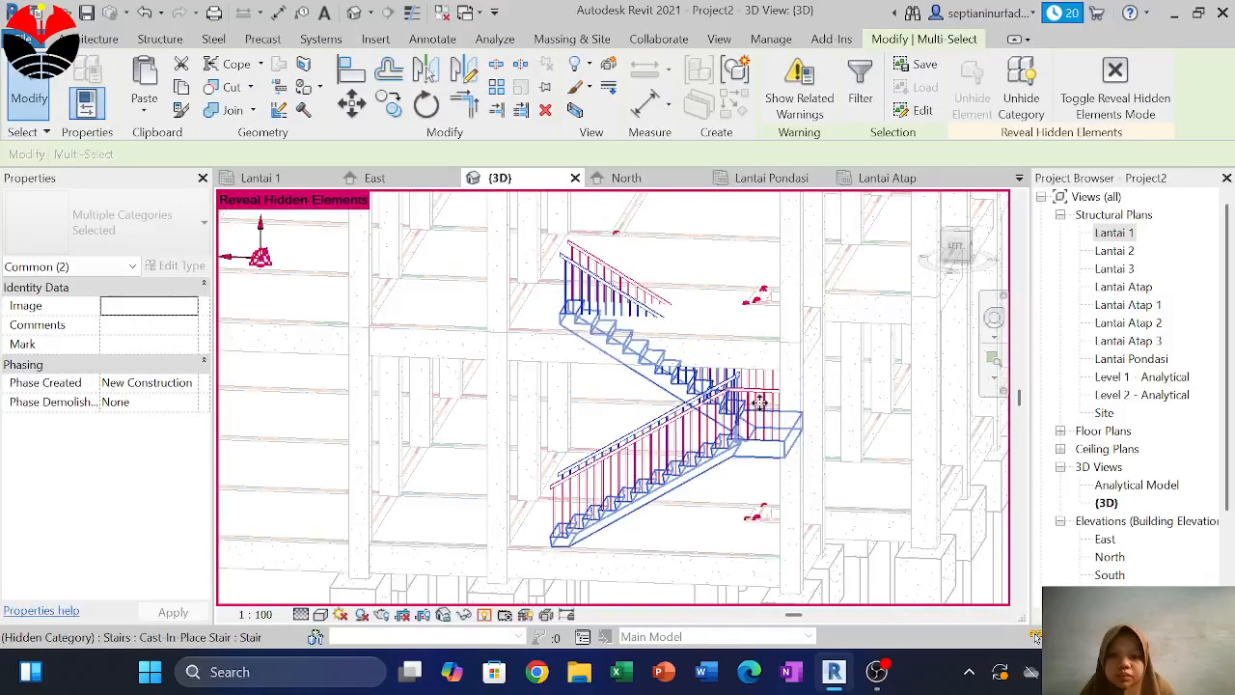
left_click(747, 439, "ctrl")
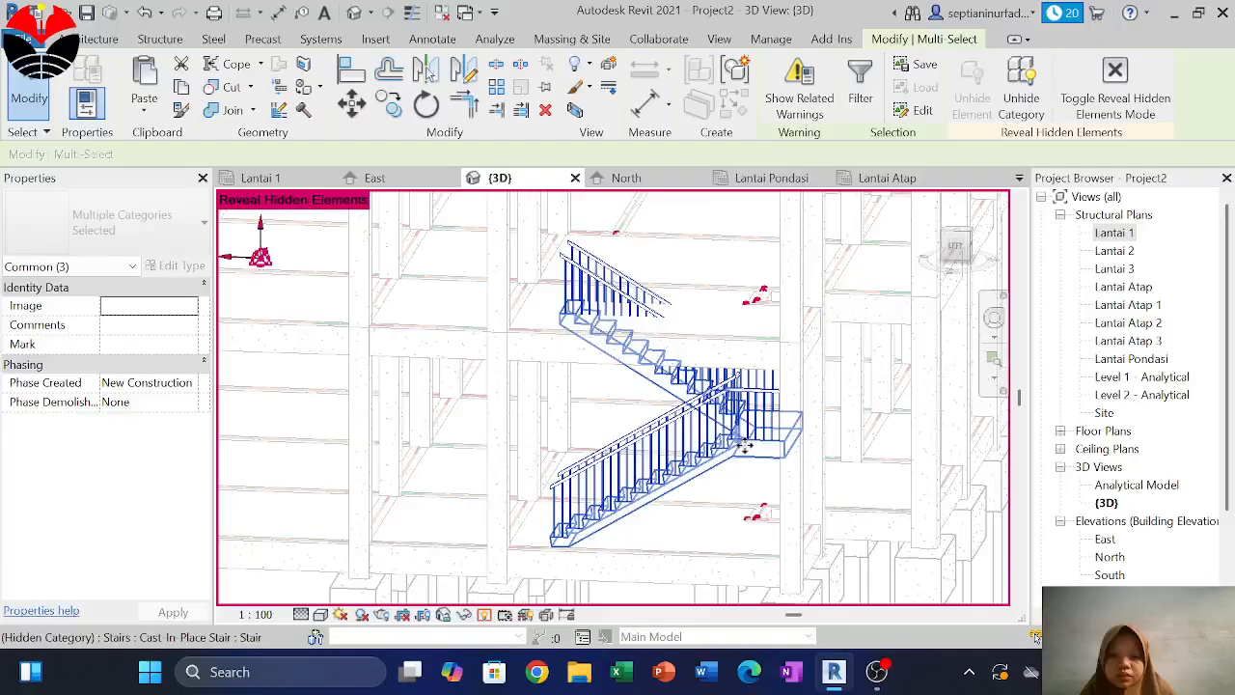
right_click(745, 446)
mouse_move(965, 240)
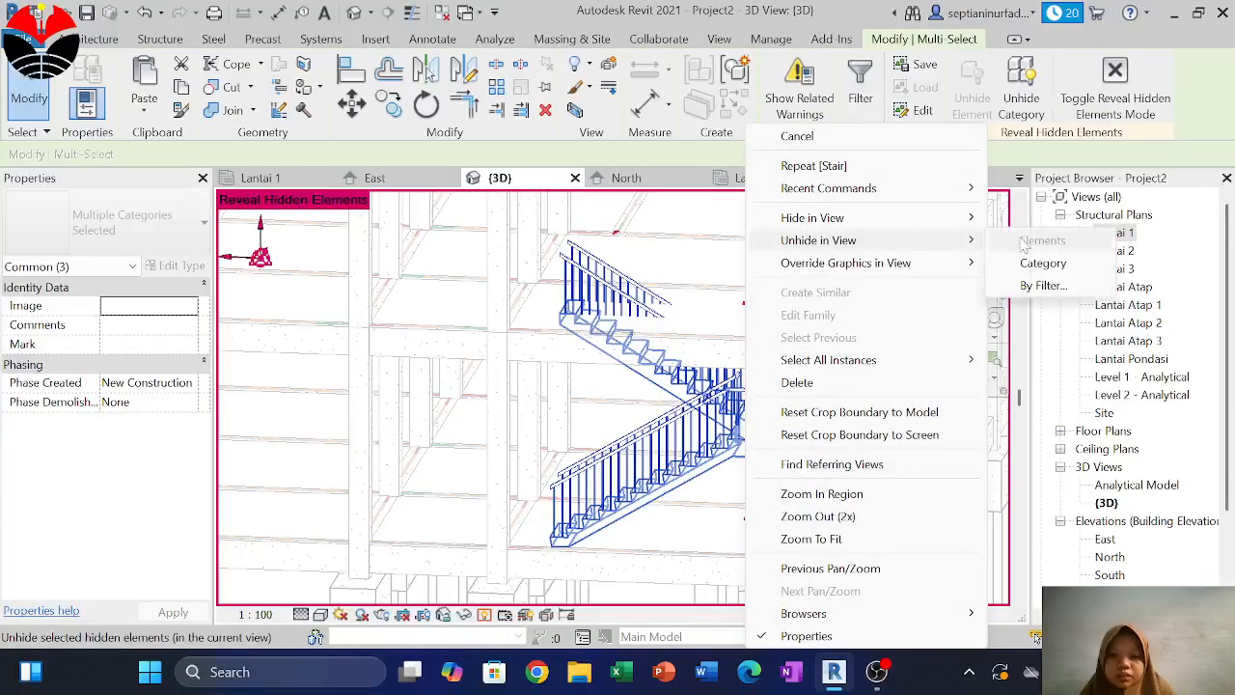
left_click(1043, 263)
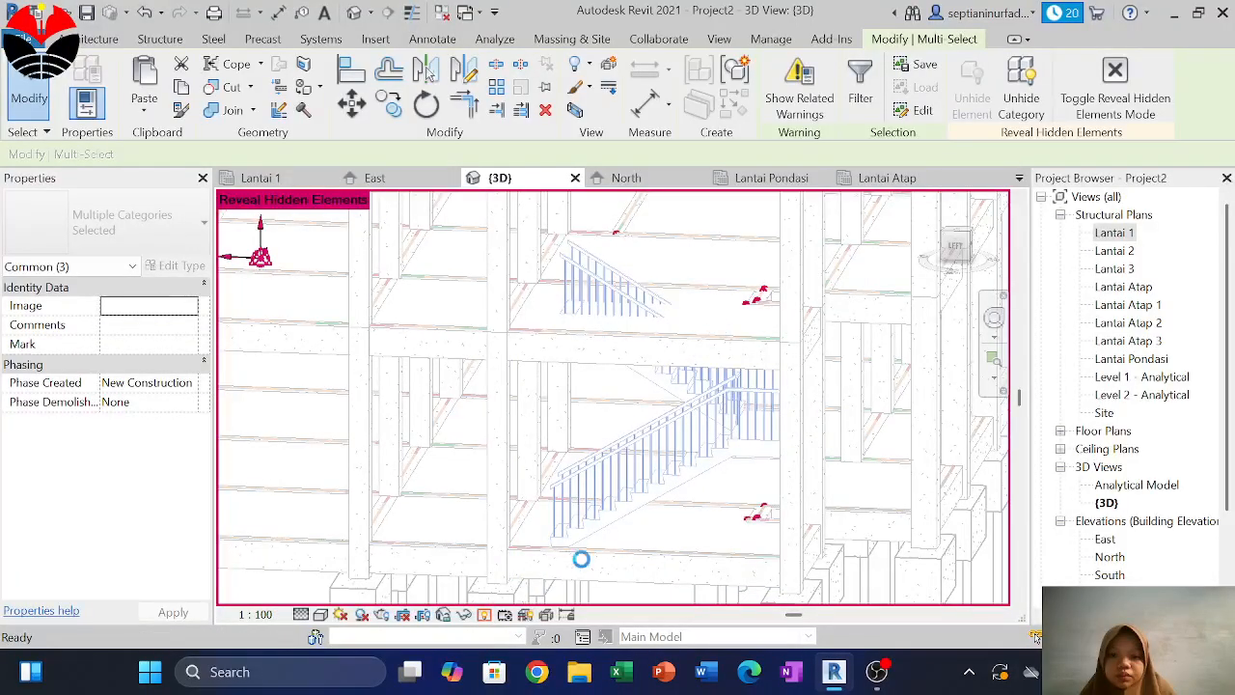
left_click(486, 617)
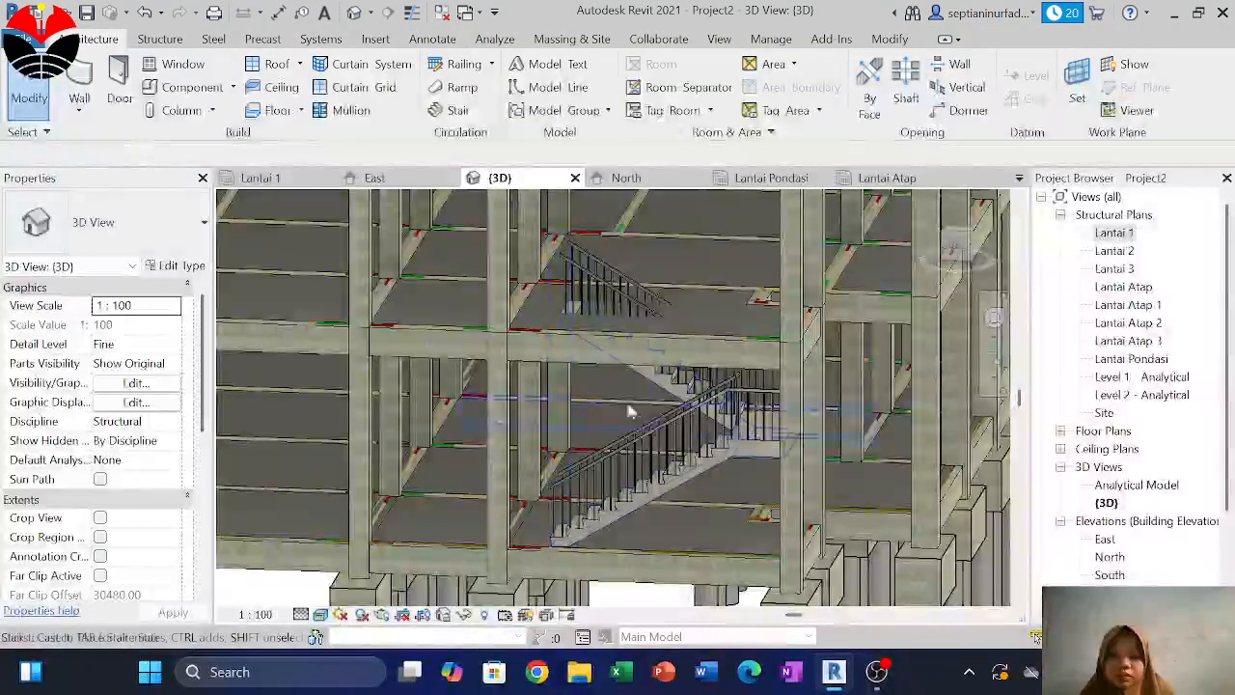
Open the boundary sketch of the Lantai 2 PL floor above the stair for editing
mouse_move(876, 415)
middle_mouse_down("shift")
mouse_move(880, 446)
mouse_move(867, 437)
middle_mouse_up("shift")
middle_click_drag(801, 311, 631, 489, "shift")
middle_click_drag(399, 292, 434, 394, "shift")
scroll(427, 389, "up", 3)
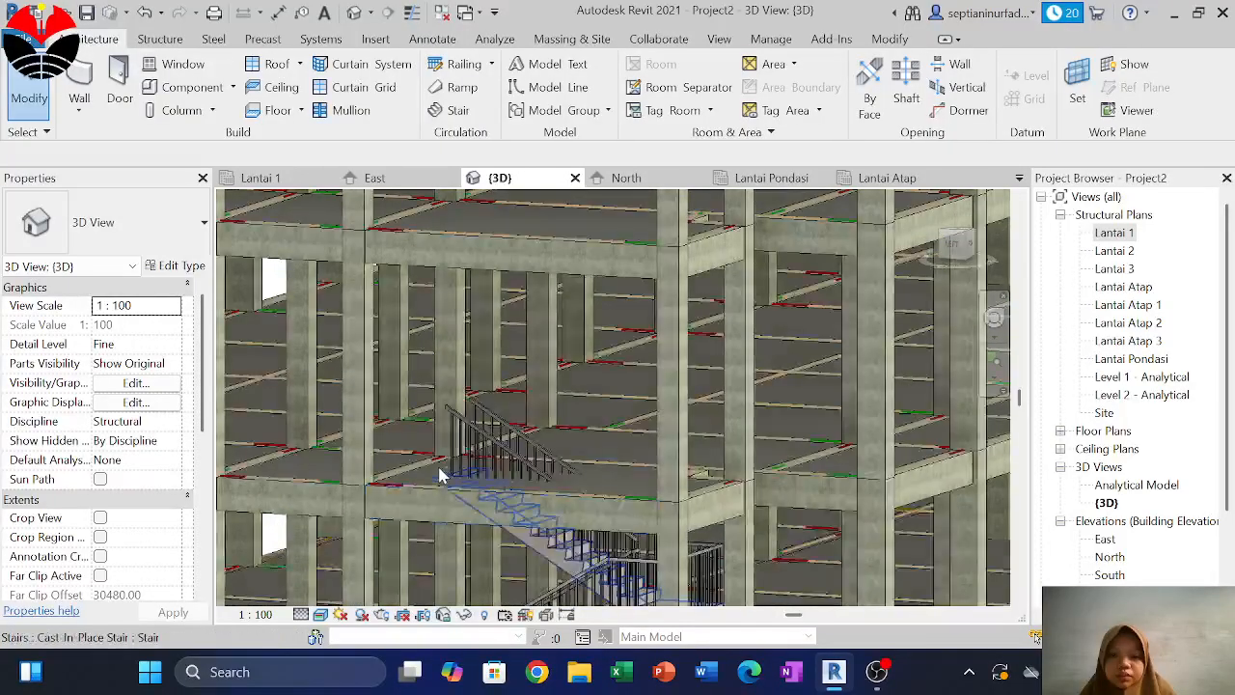
left_click(430, 478)
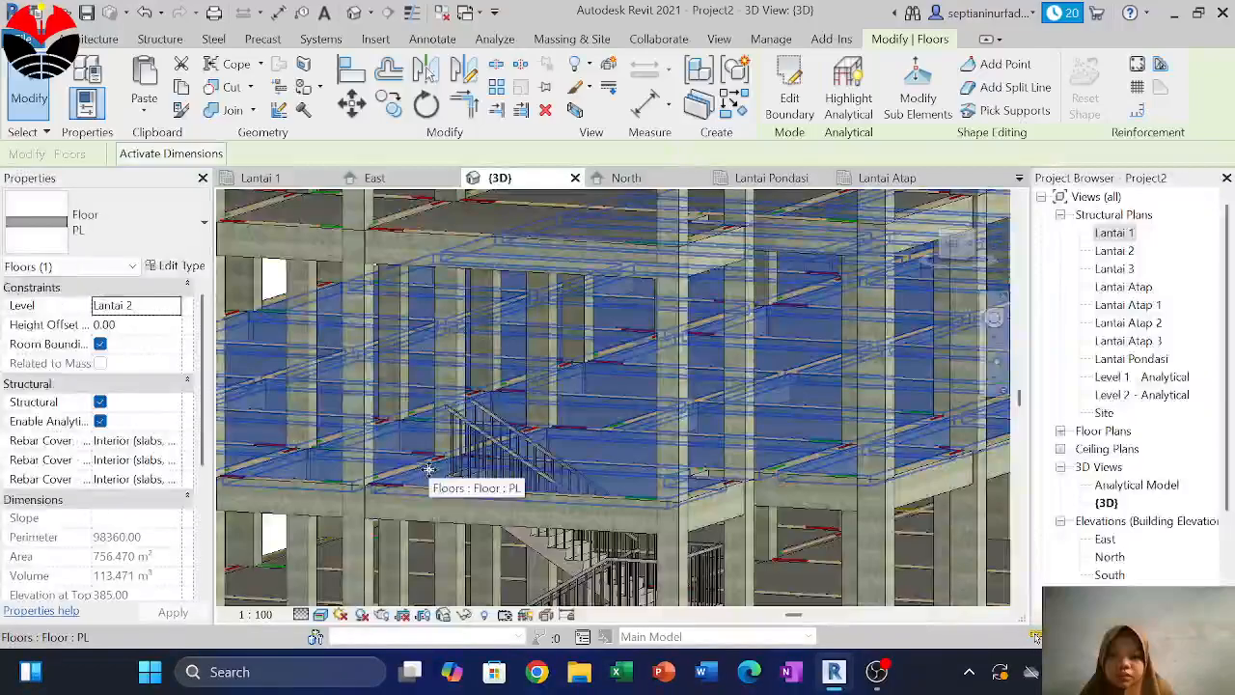
right_click(432, 478)
left_click(420, 490)
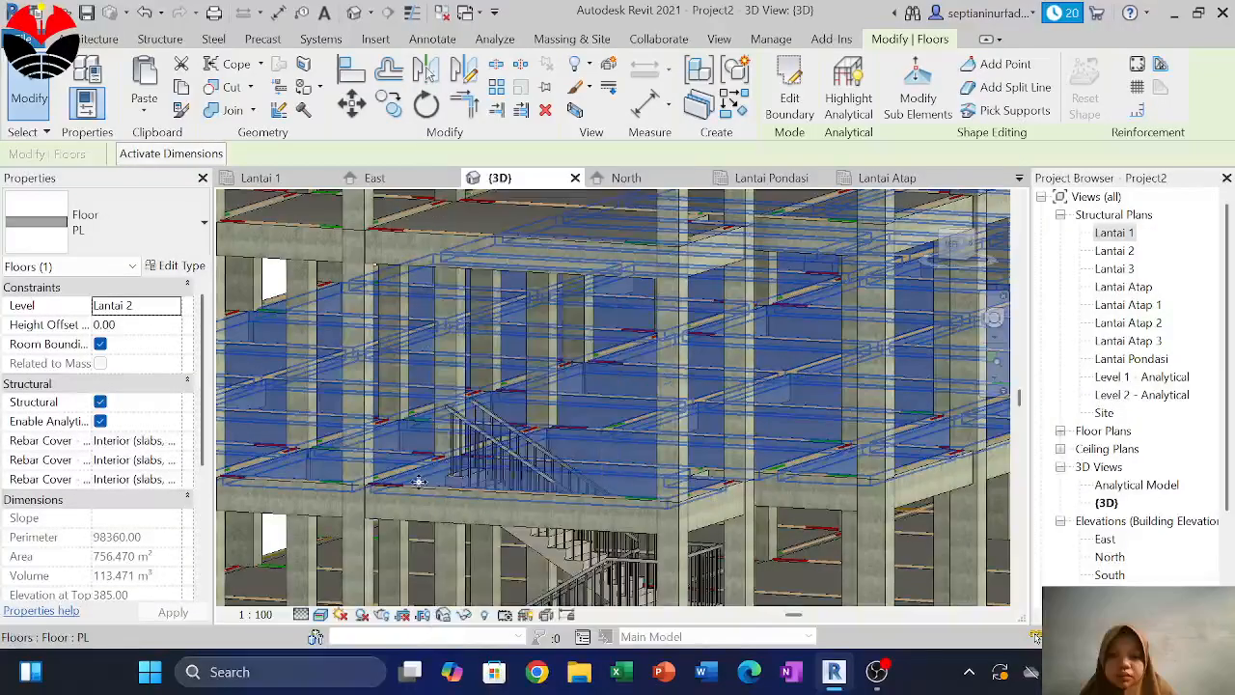
double_click(417, 481)
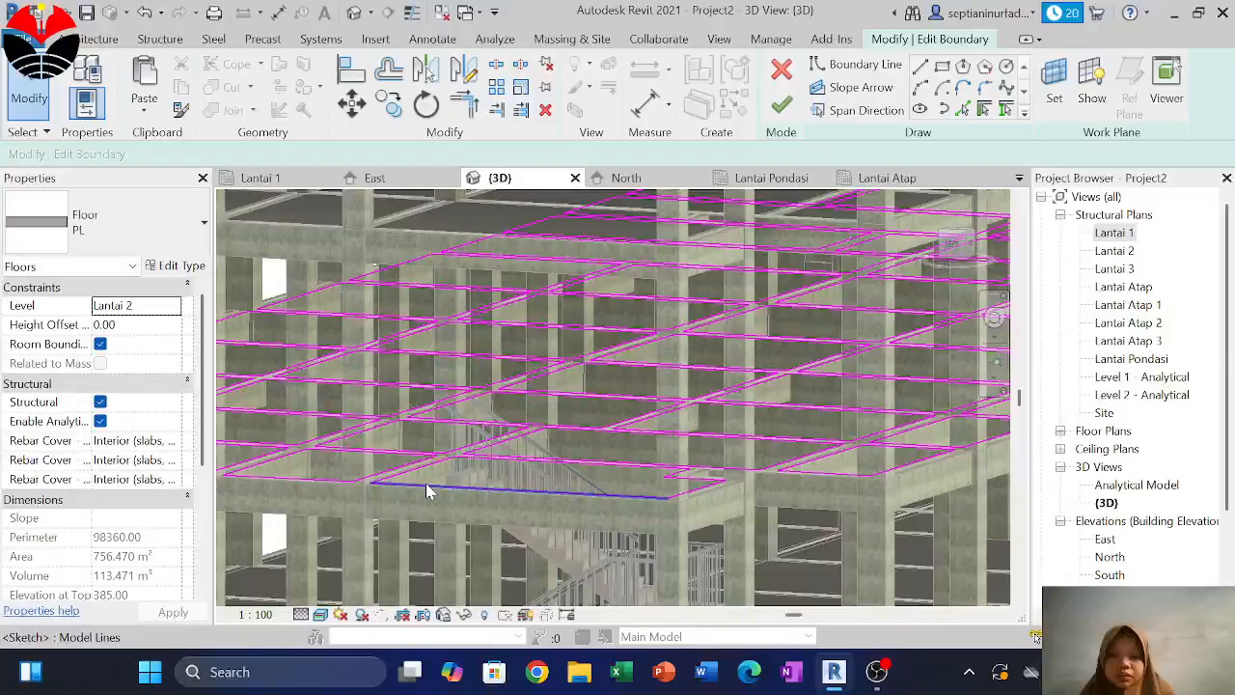
left_click(430, 490)
middle_click_drag(725, 376, 712, 390)
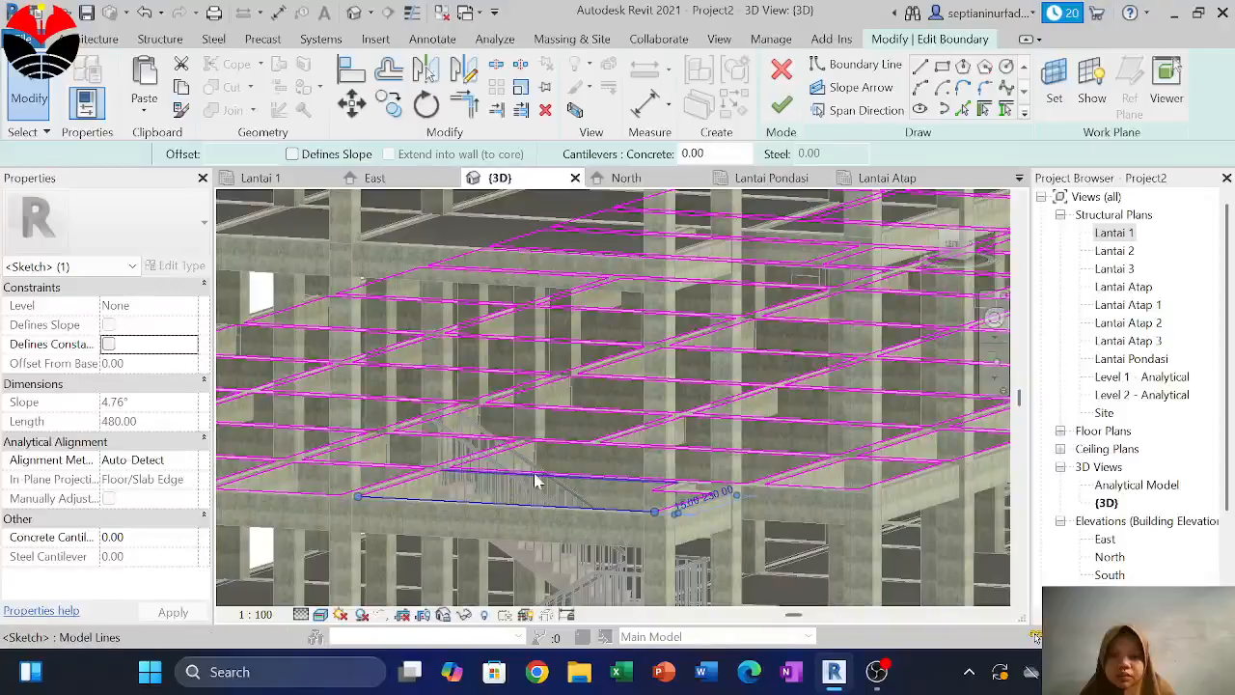
left_click(780, 106)
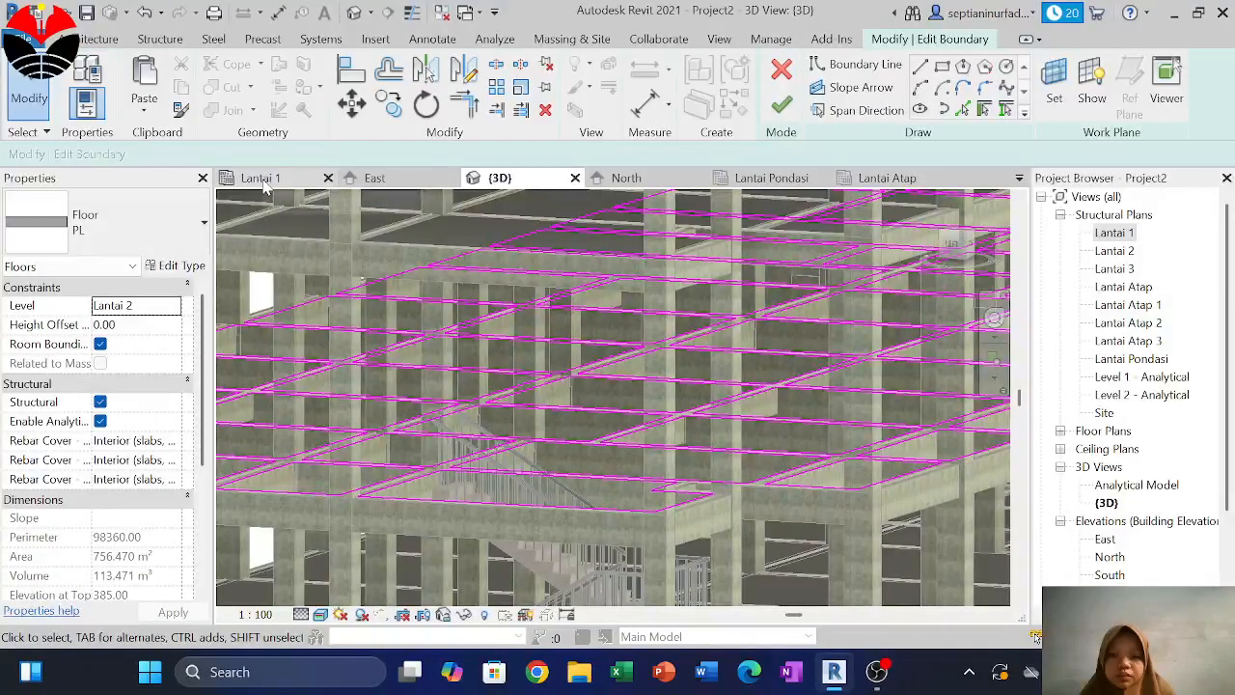
Open the Lantai 2 structural plan at the stair bay between grids 2 and 3 with the floor boundary still in edit mode
left_click(1112, 251)
double_click(1112, 251)
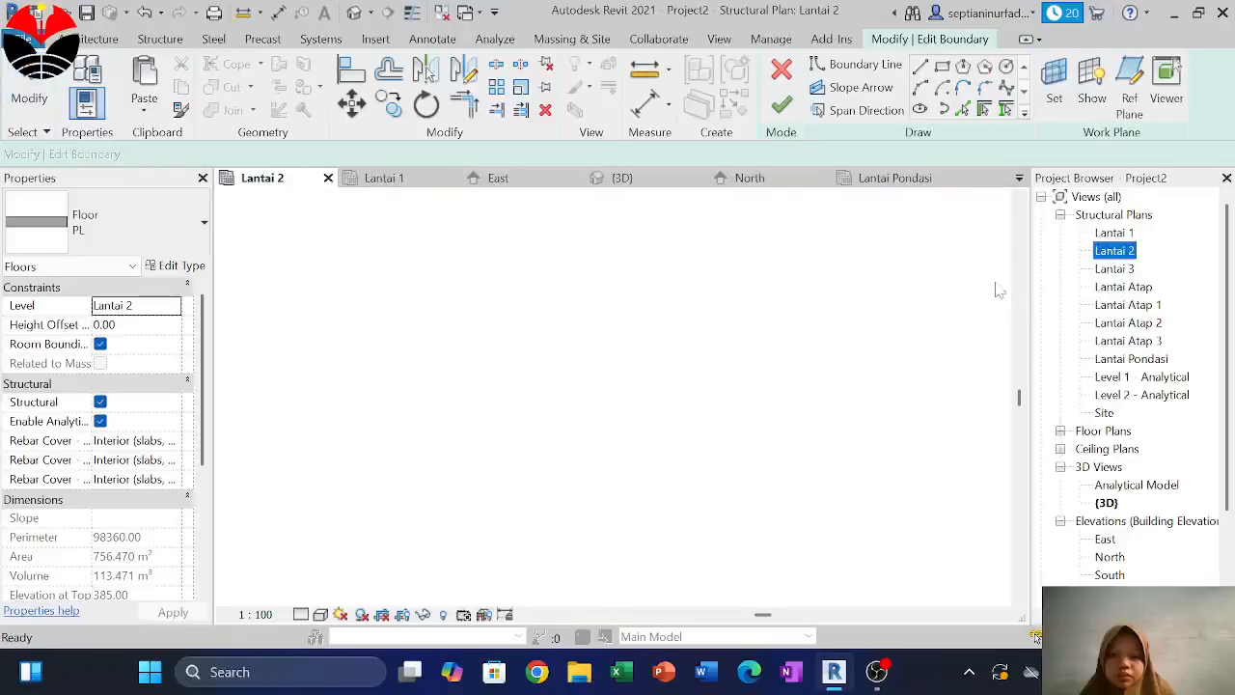
scroll(540, 391, "up", 5)
scroll(545, 393, "up", 4)
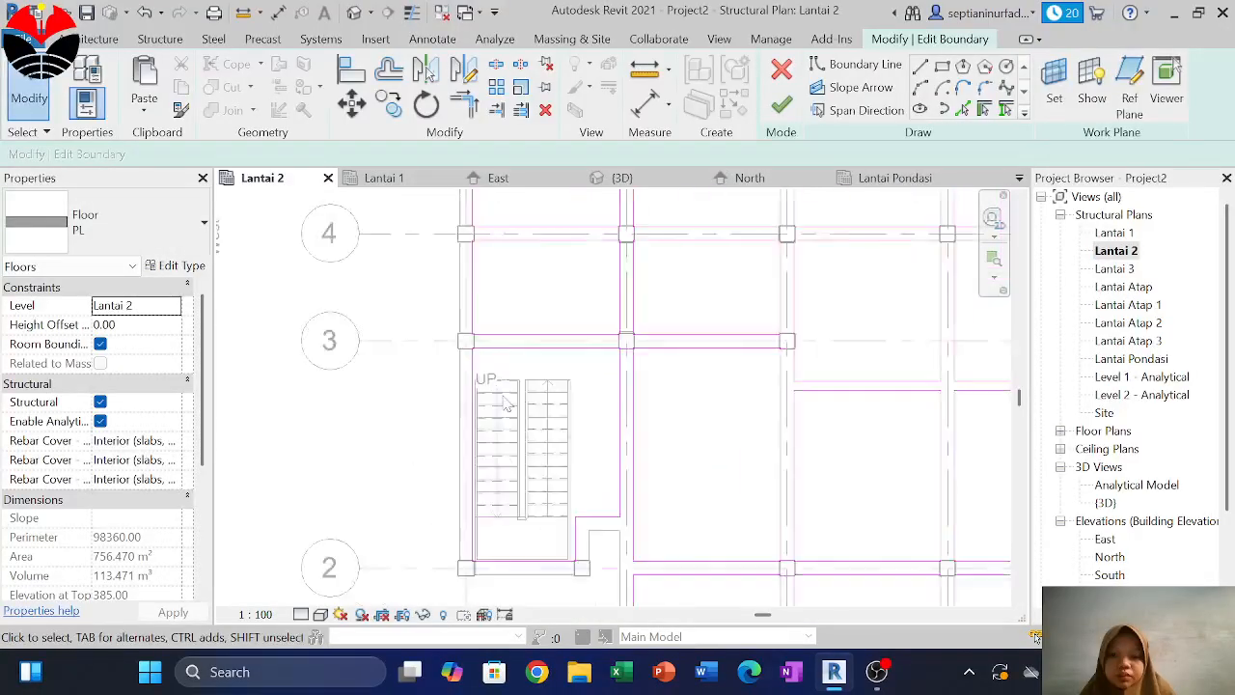
middle_click_drag(511, 366, 531, 309)
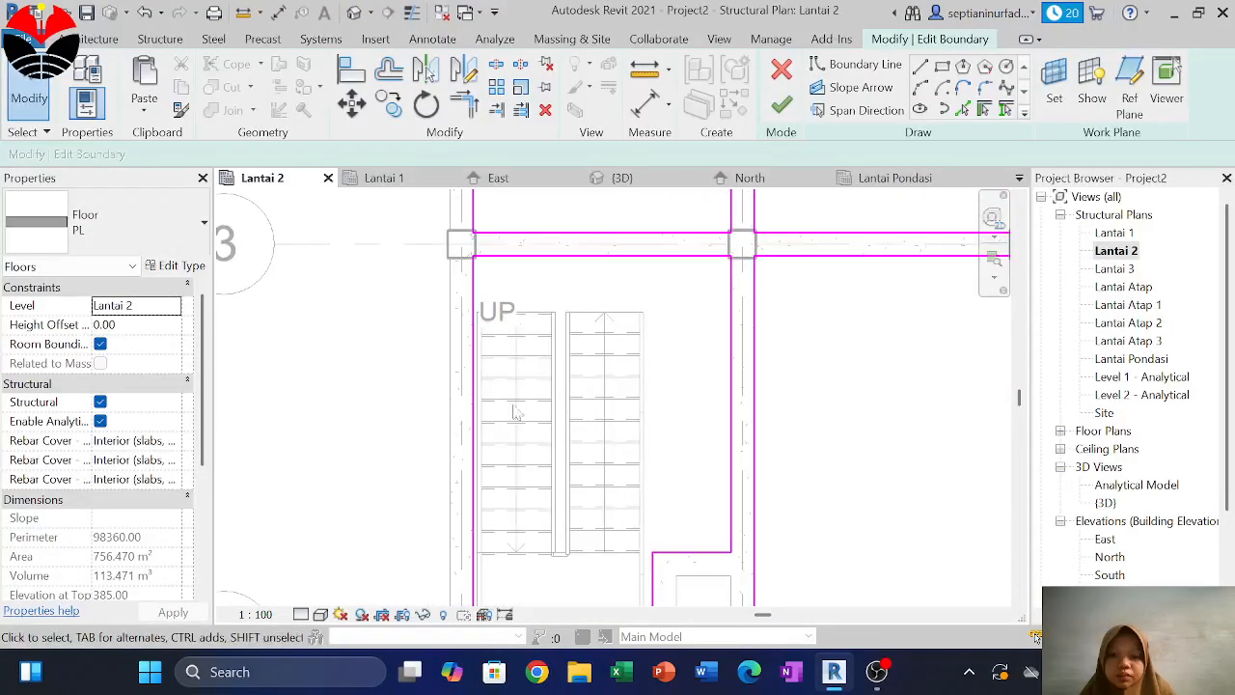
middle_click_drag(517, 410, 543, 369)
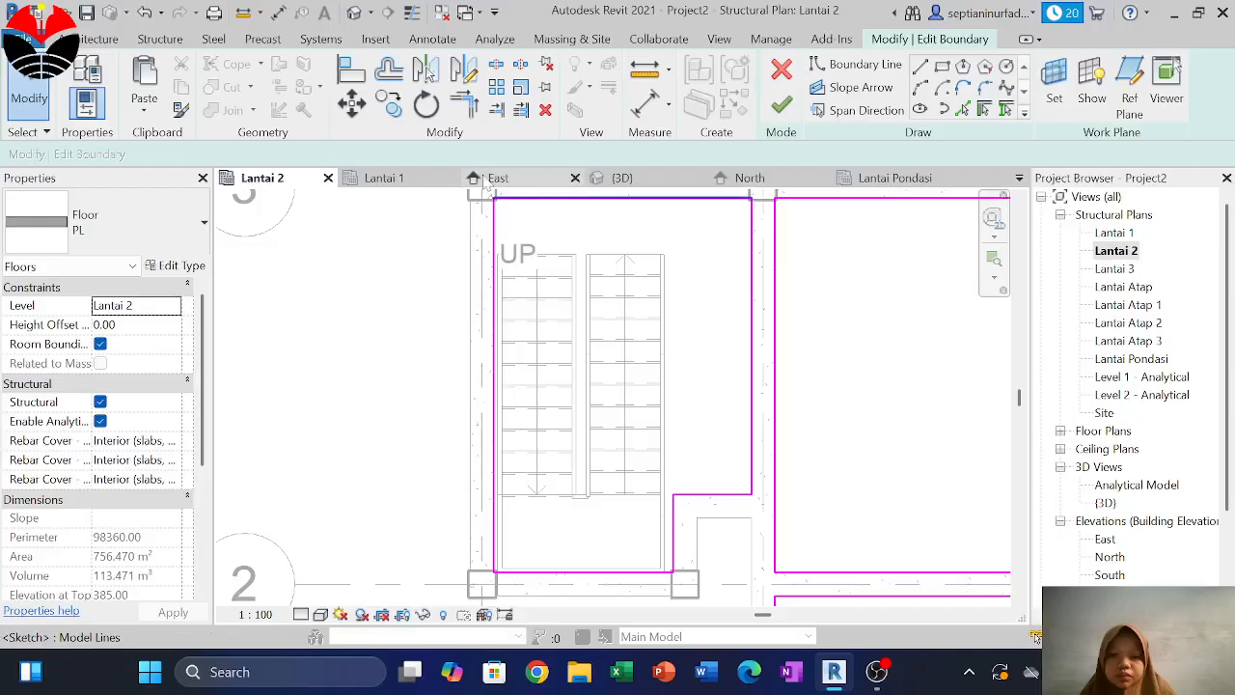
left_click(623, 178)
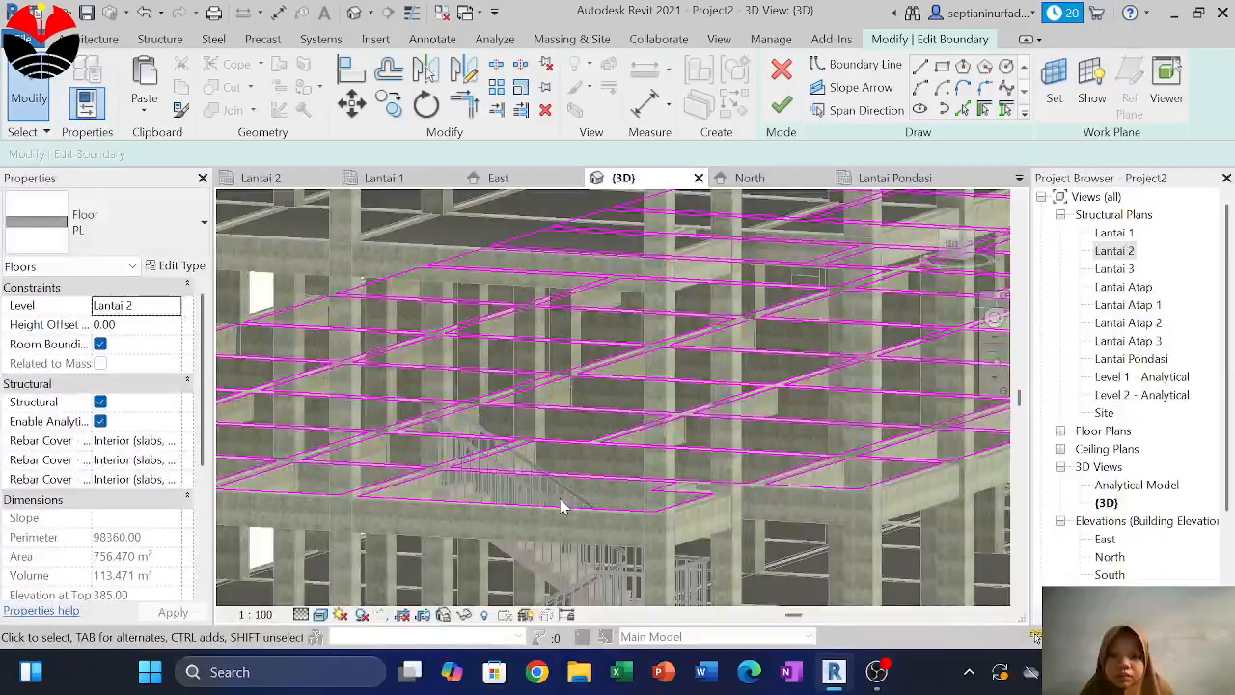
key("ctrl+v")
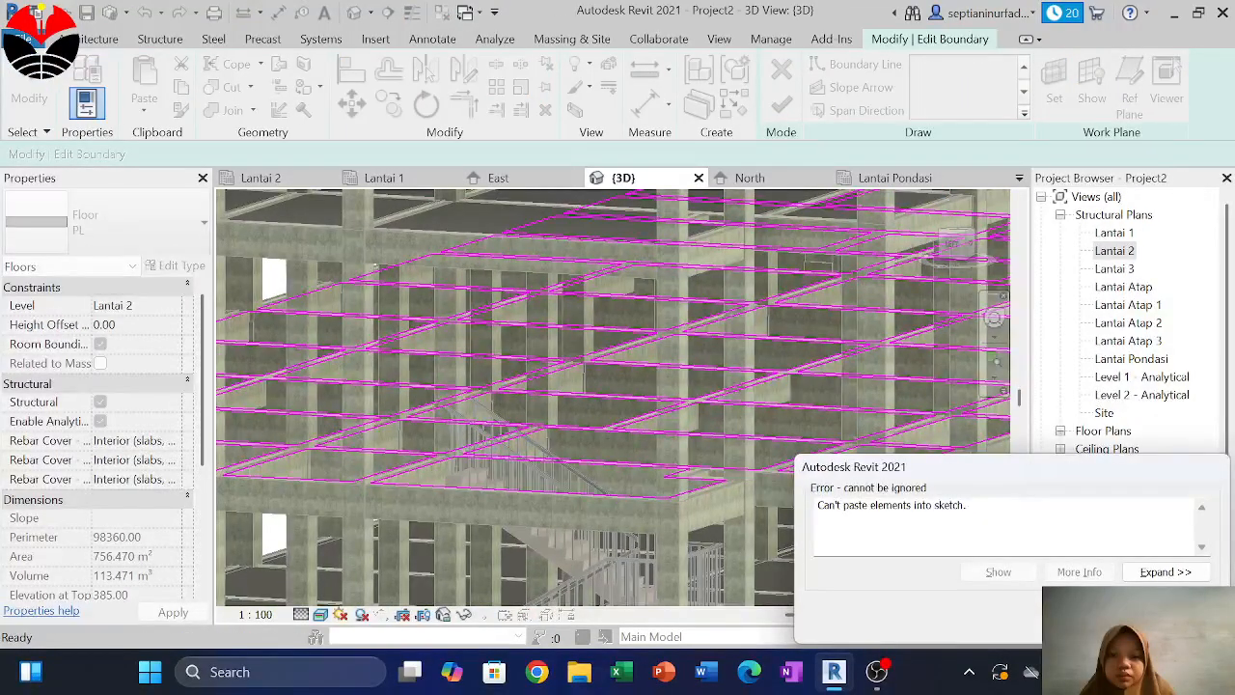
key("Escape")
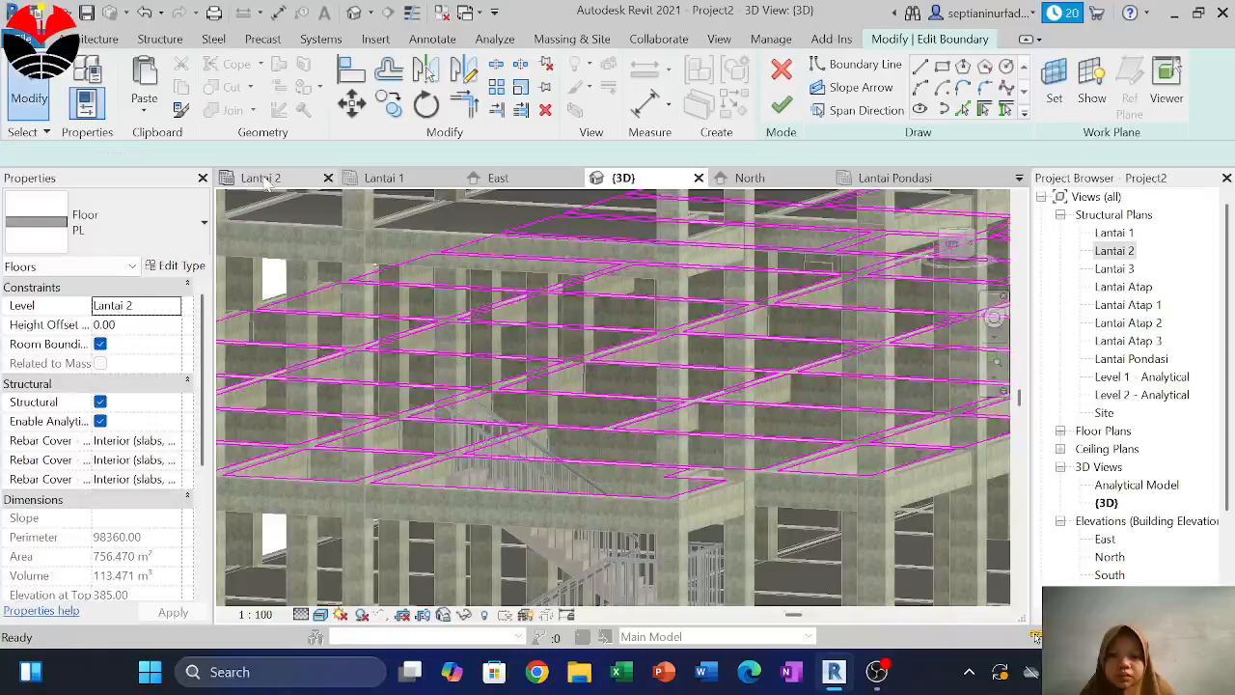
Try to add a rectangular opening around the stair down to the beam edge in the Lantai 2 floor boundary and finish the sketch
left_click(266, 181)
middle_click_drag(543, 399, 504, 386)
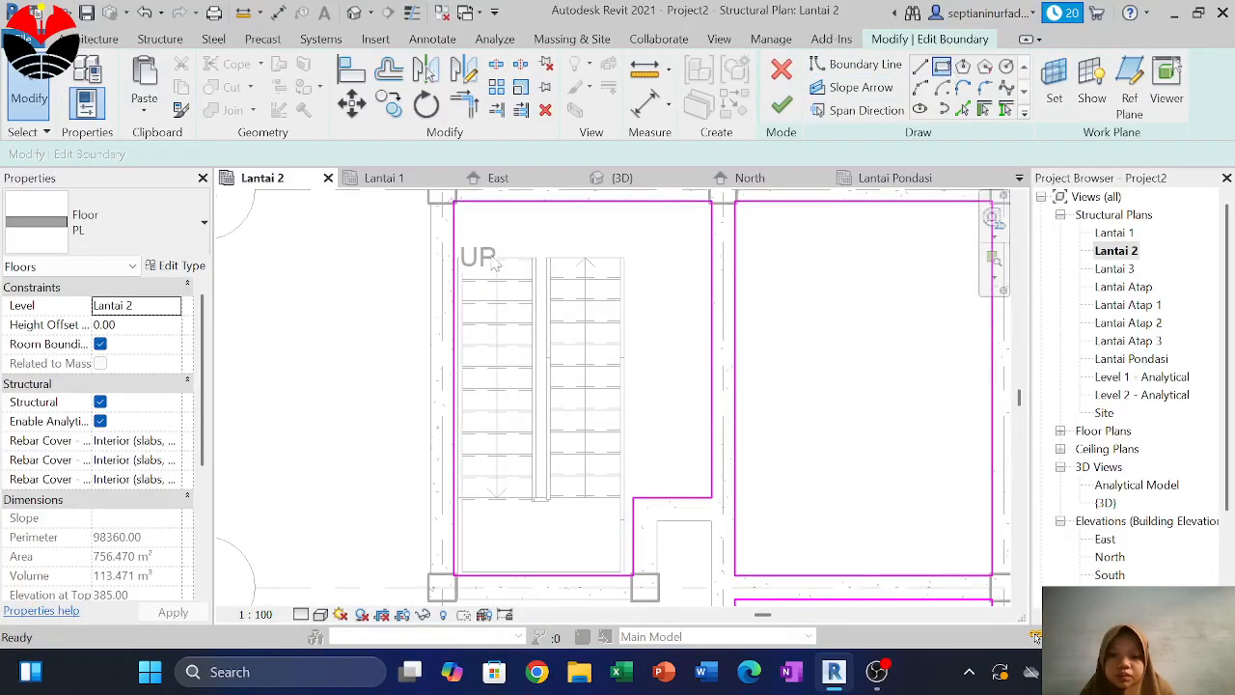
scroll(458, 248, "up", 3)
left_click(460, 268)
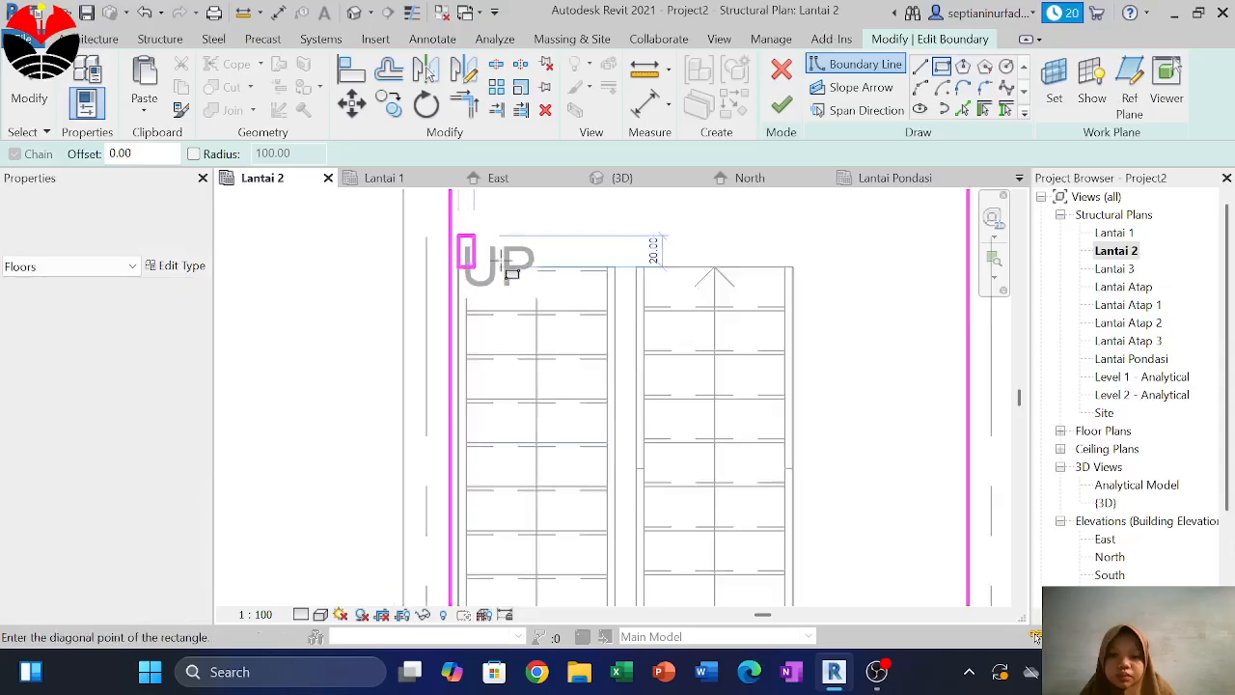
scroll(540, 246, "down", 2)
left_click(628, 495)
scroll(629, 500, "up", 2)
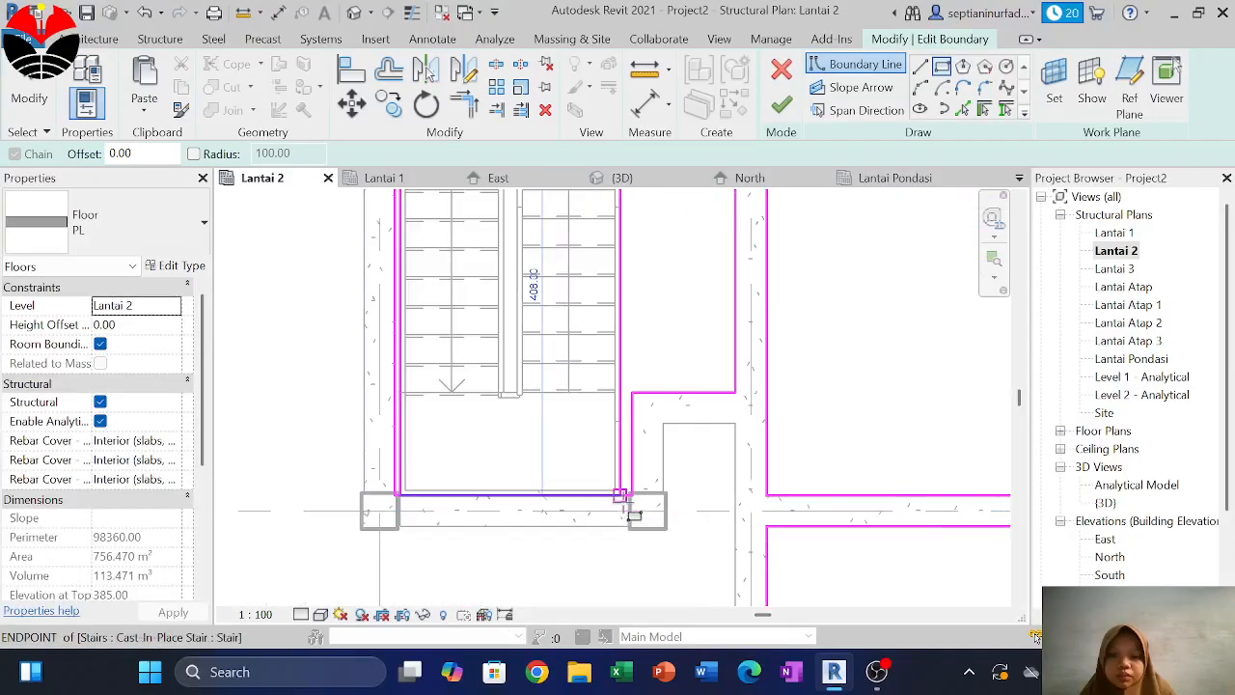
left_click(782, 106)
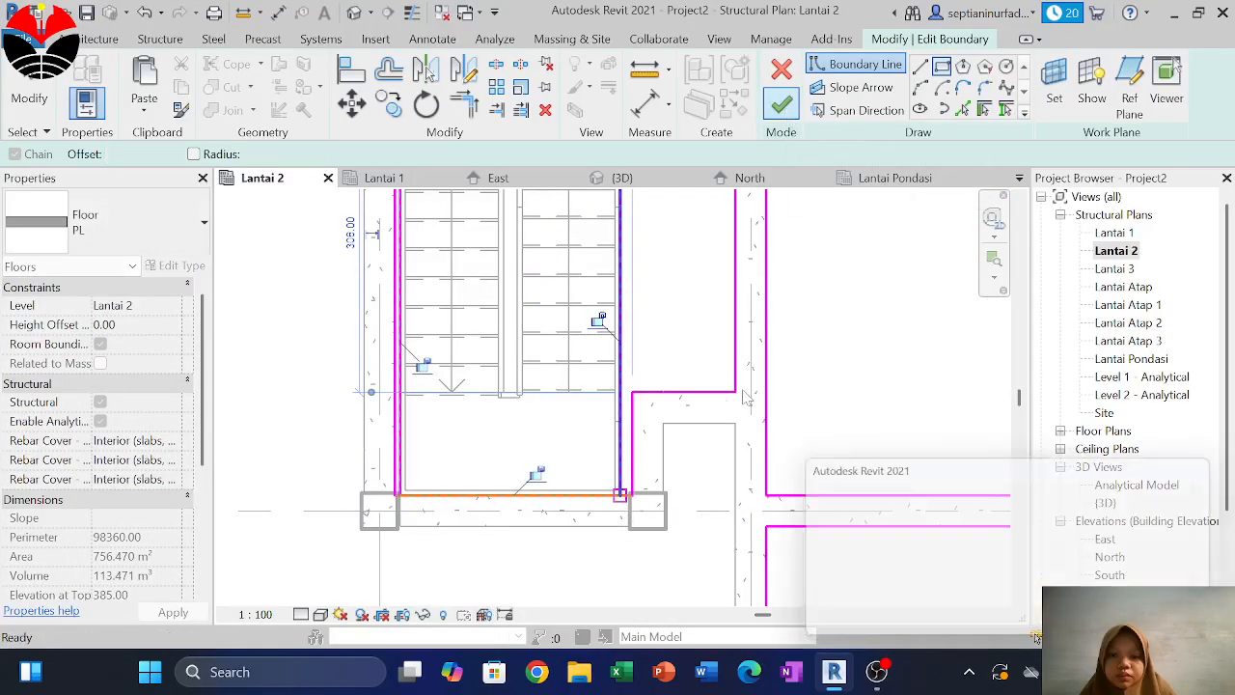
left_click(1119, 624)
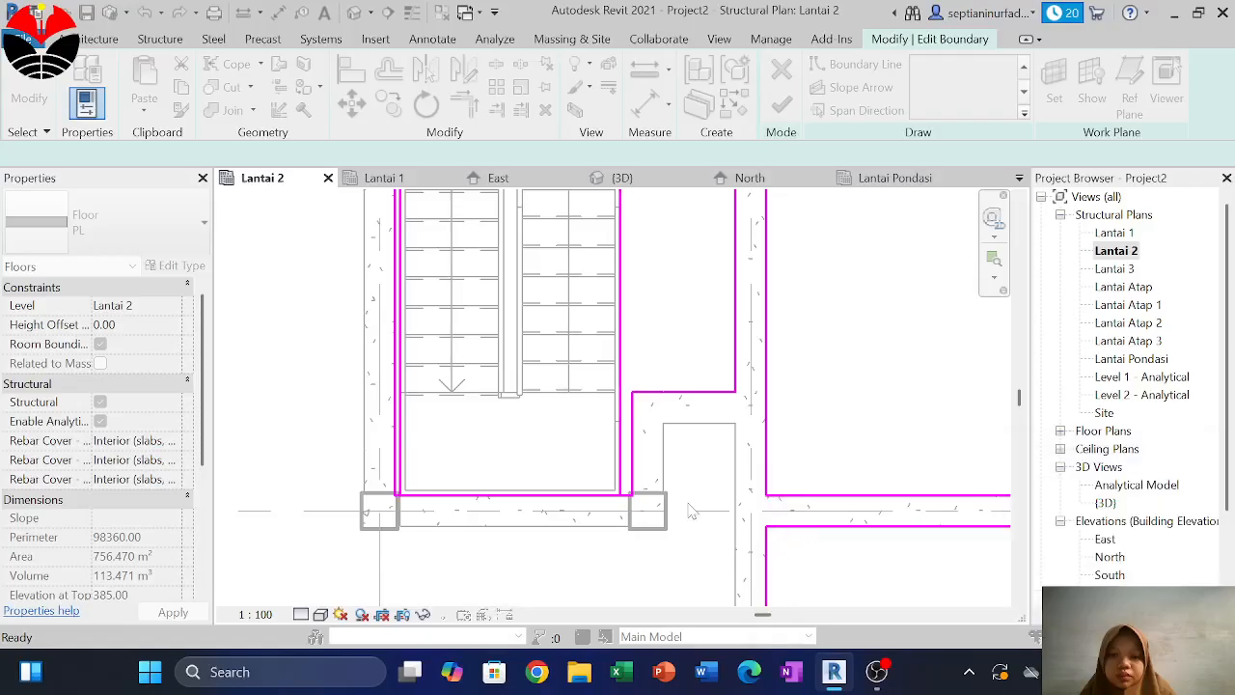
Try again to finish the floor boundary sketch with the opening's corner meeting the beam edge beside the landing
scroll(618, 487, "up", 2)
left_click(618, 487)
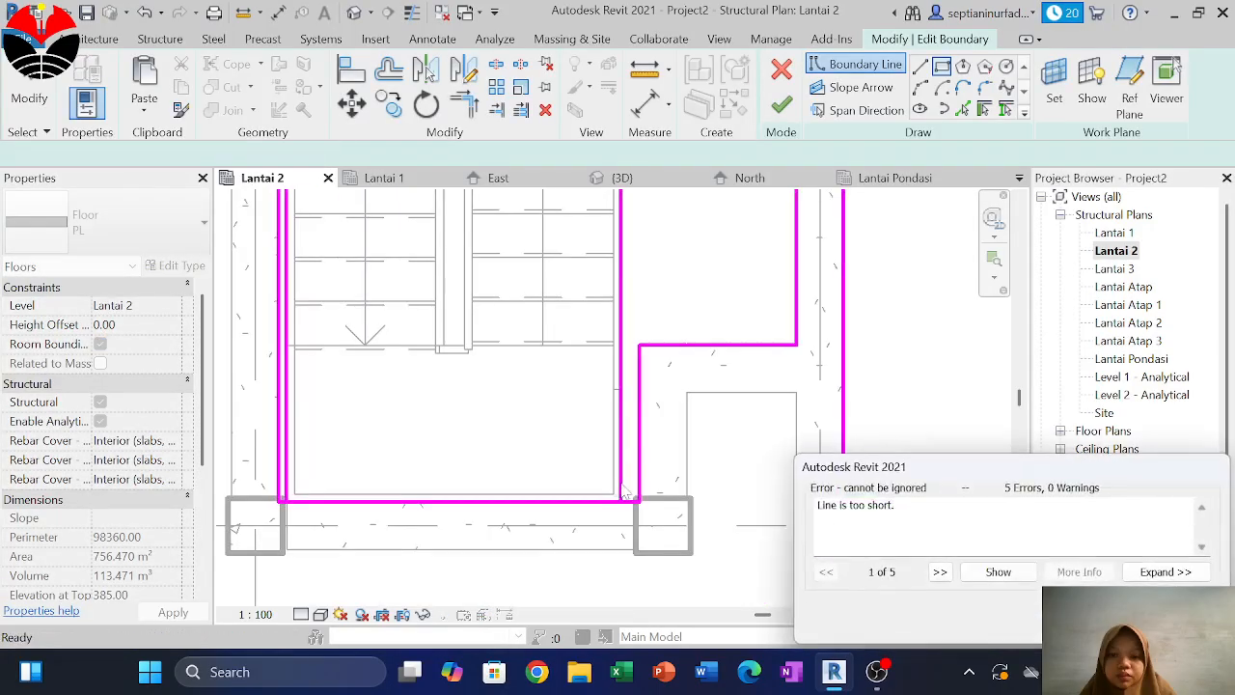
left_click(1120, 623)
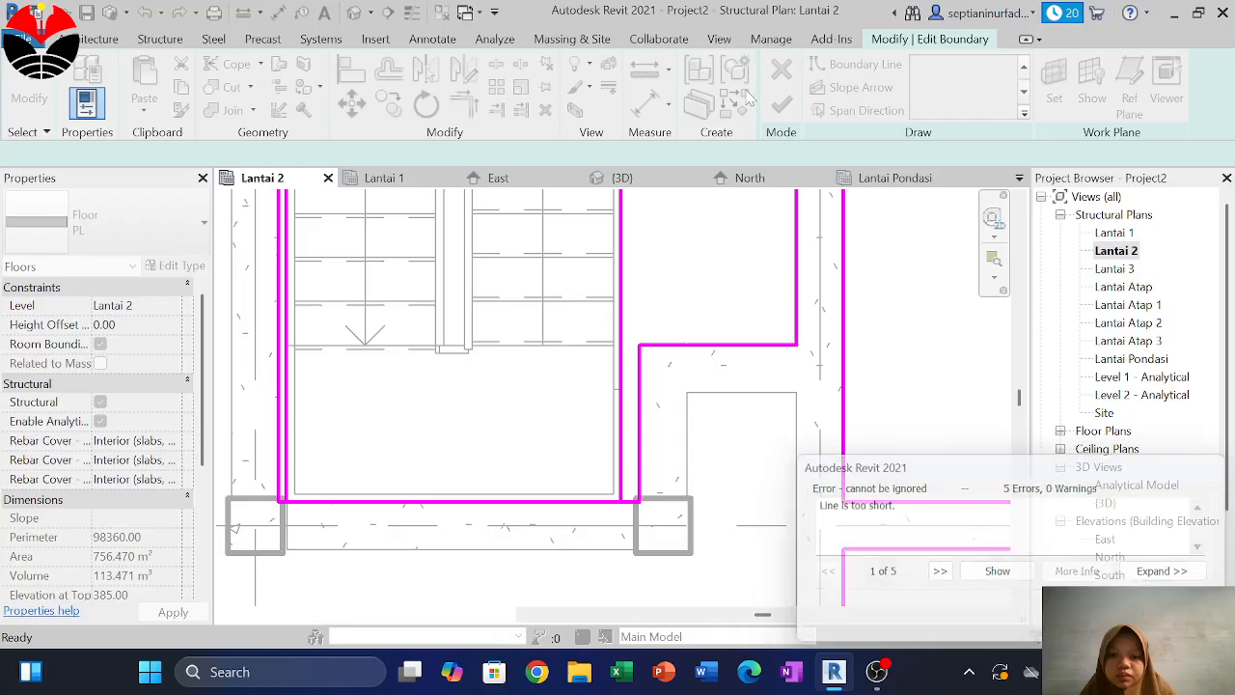
scroll(617, 483, "down", 2)
left_click(782, 106)
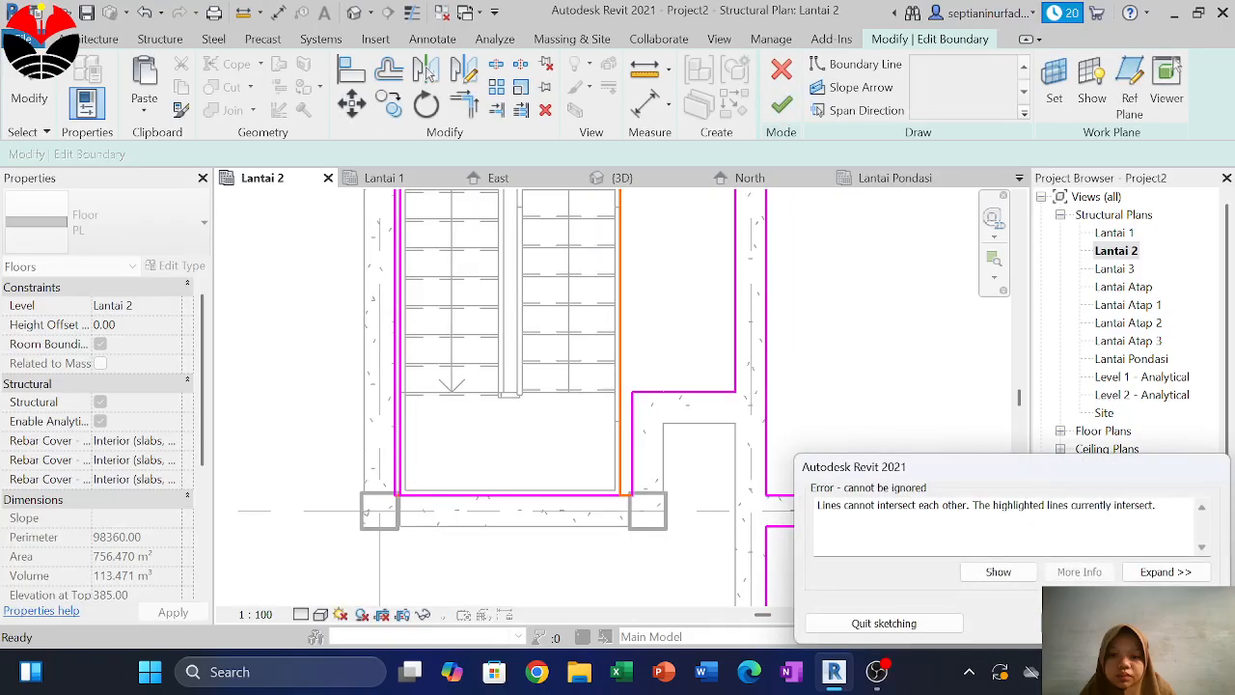
left_click(1119, 623)
Undo the rectangle drawn around the stair in the floor boundary sketch
left_click(622, 268)
middle_click_drag(647, 289, 680, 379)
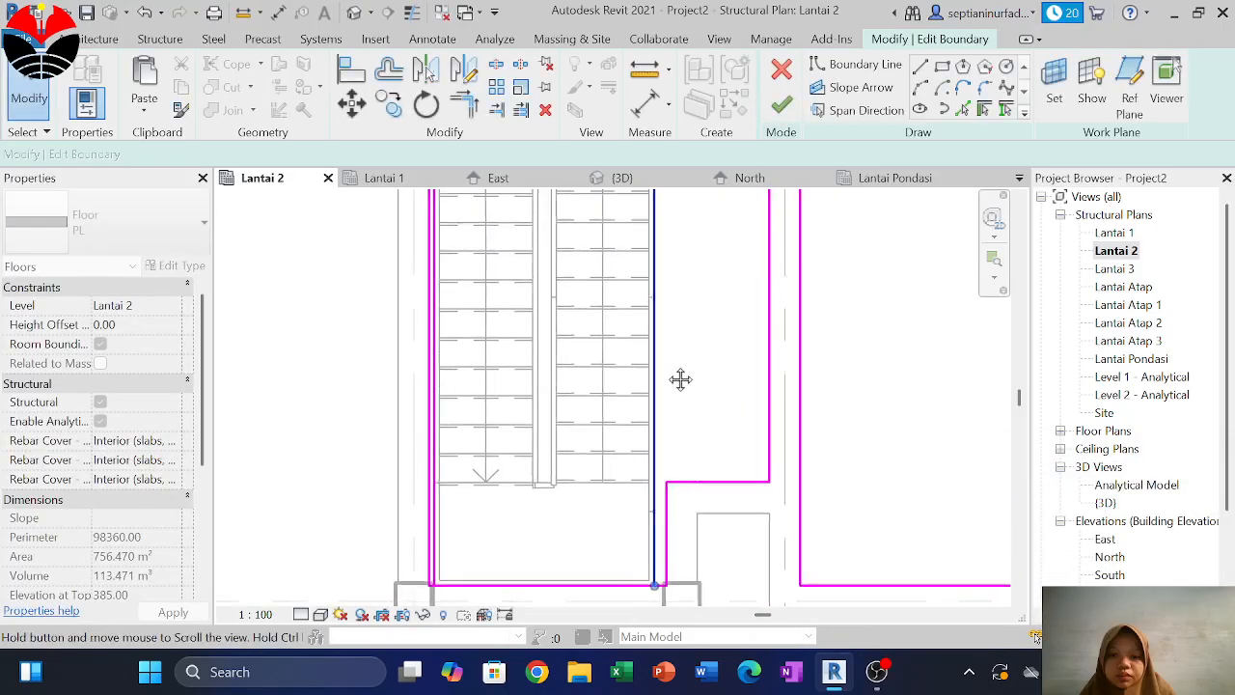
left_click(667, 355)
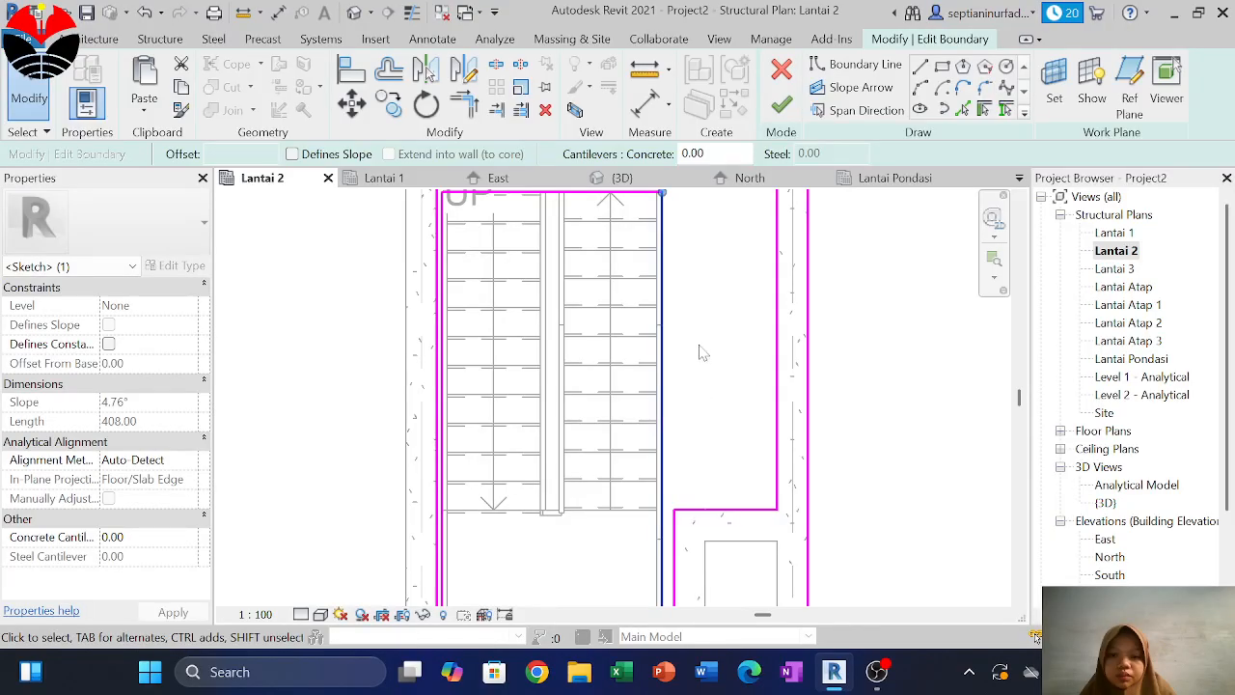
scroll(709, 349, "down", 2)
key("ctrl+z")
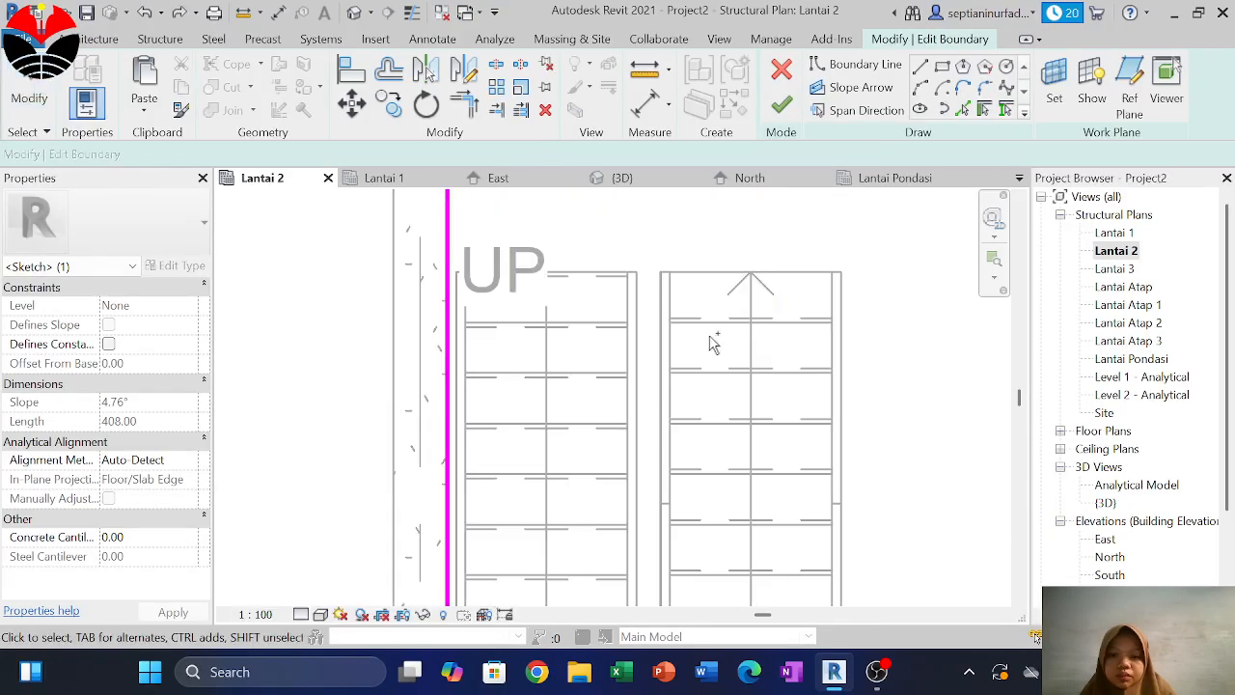
scroll(712, 344, "down", 1)
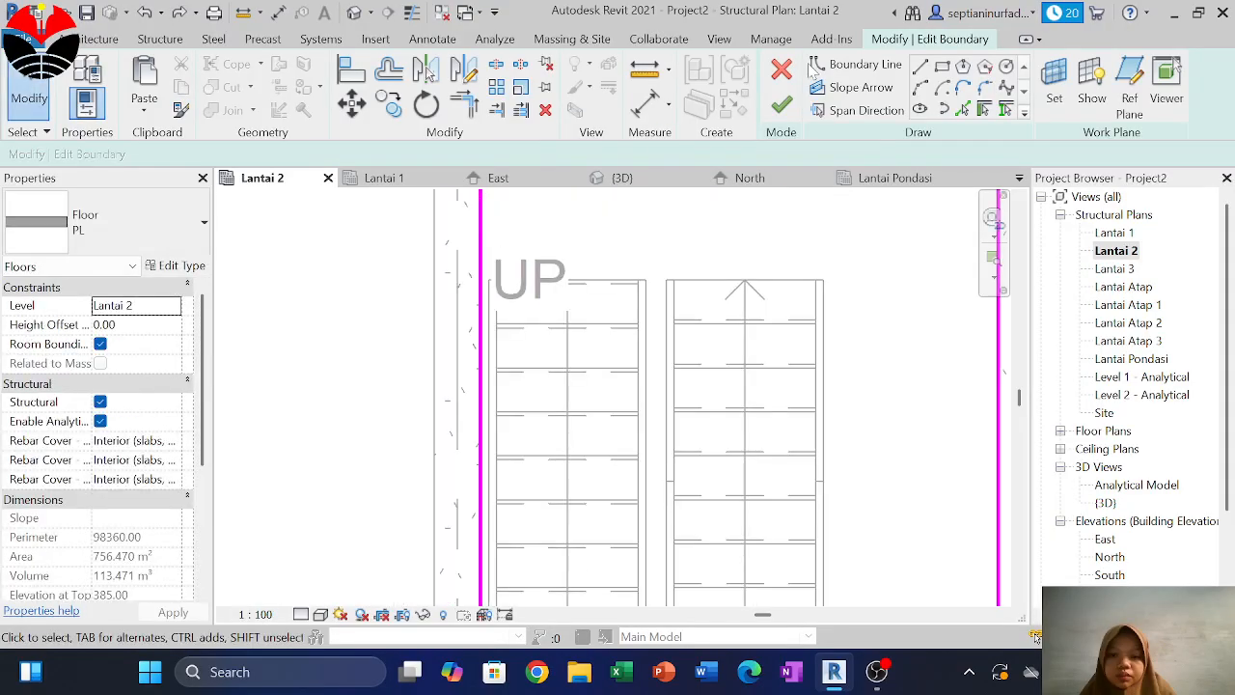
Draw a rectangular floor opening around the stair, from the outer corner at the UP label to the opposite landing corner, clear of the beam edge
left_click(940, 74)
left_click(489, 279)
middle_click_drag(689, 450, 712, 280)
scroll(712, 281, "down", 1)
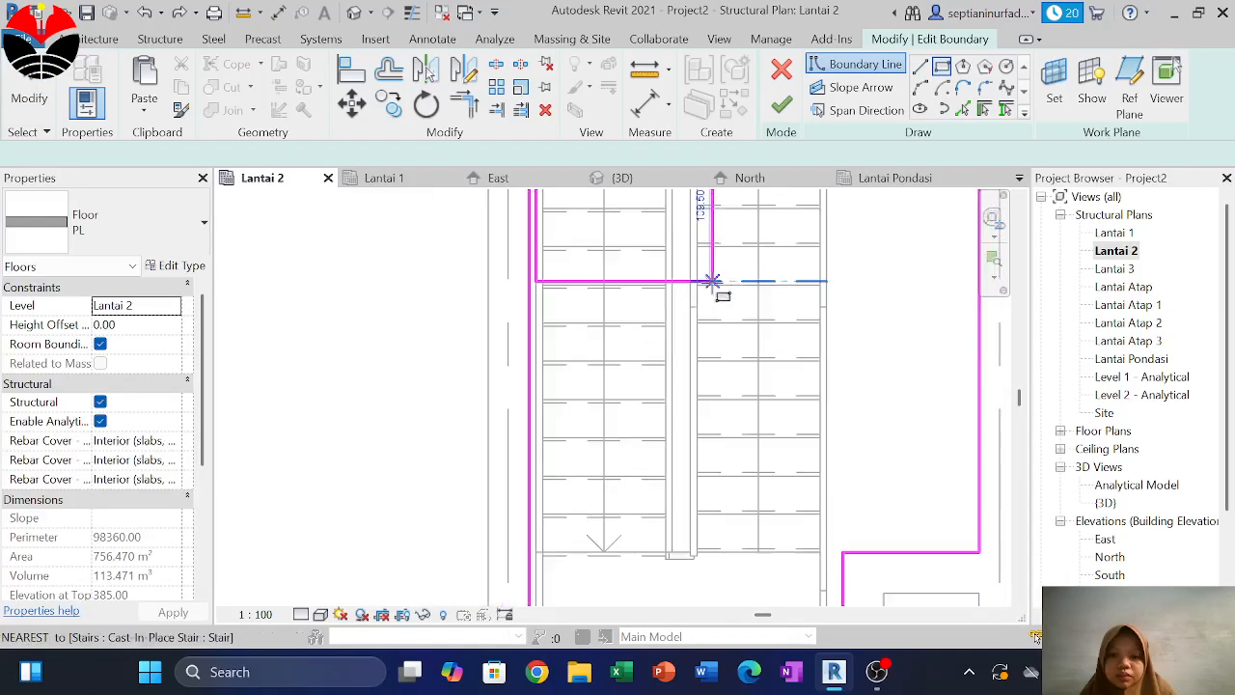
scroll(712, 280, "down", 2)
scroll(769, 523, "up", 2)
scroll(785, 502, "up", 2)
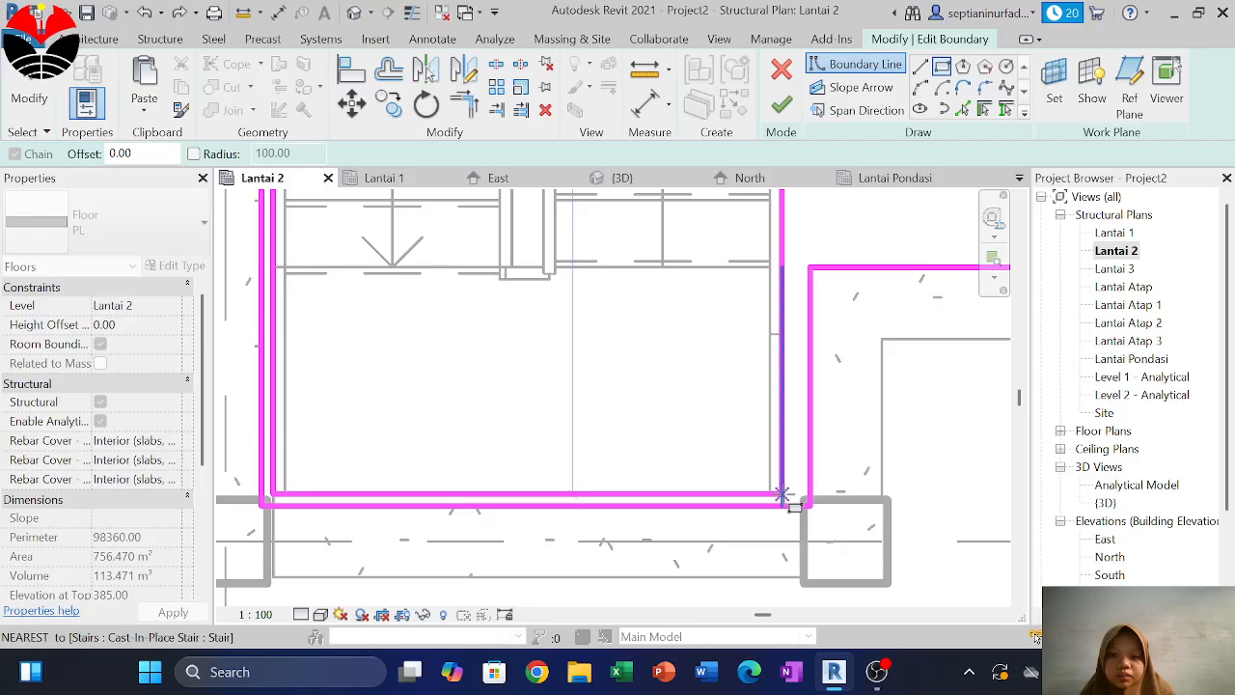
left_click(783, 494)
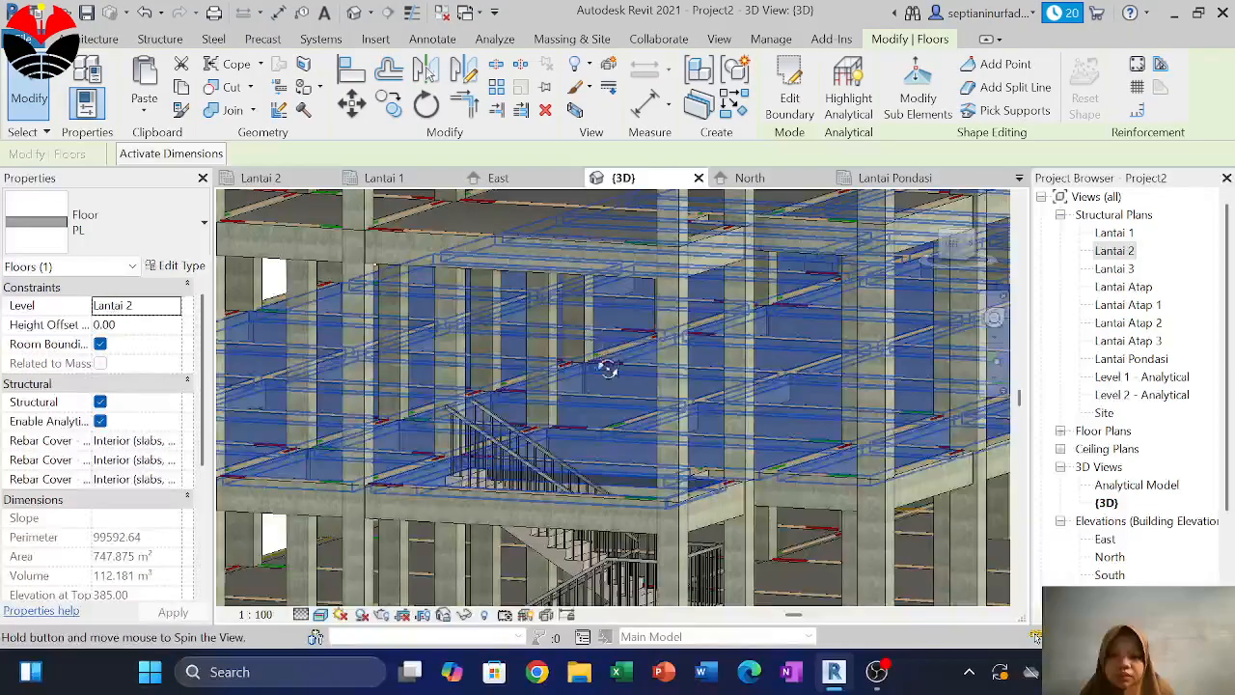
Deselect the floor and examine the stair passing through the Lantai 2 floor opening in the 3D view
mouse_move(608, 369)
middle_mouse_down("shift")
mouse_move(582, 405)
mouse_move(605, 346)
middle_mouse_up("shift")
middle_click_drag(605, 345, 607, 328)
key("Escape")
scroll(601, 326, "down", 3)
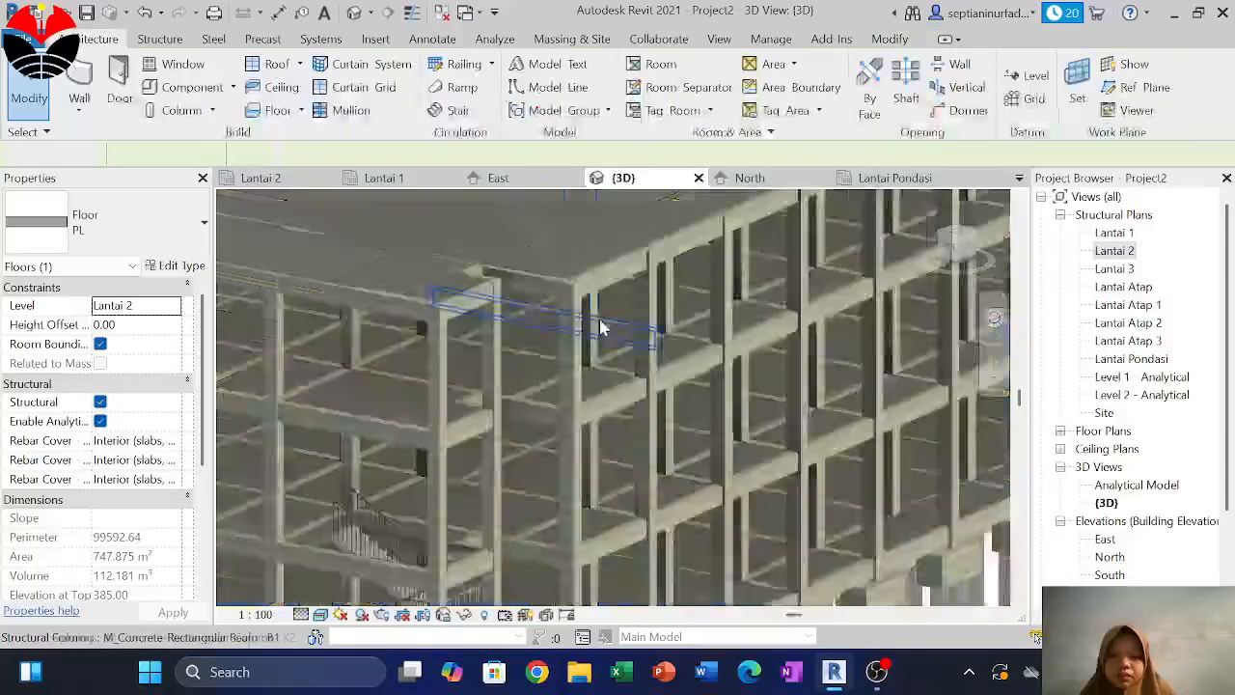
scroll(600, 326, "down", 2)
scroll(430, 466, "up", 4)
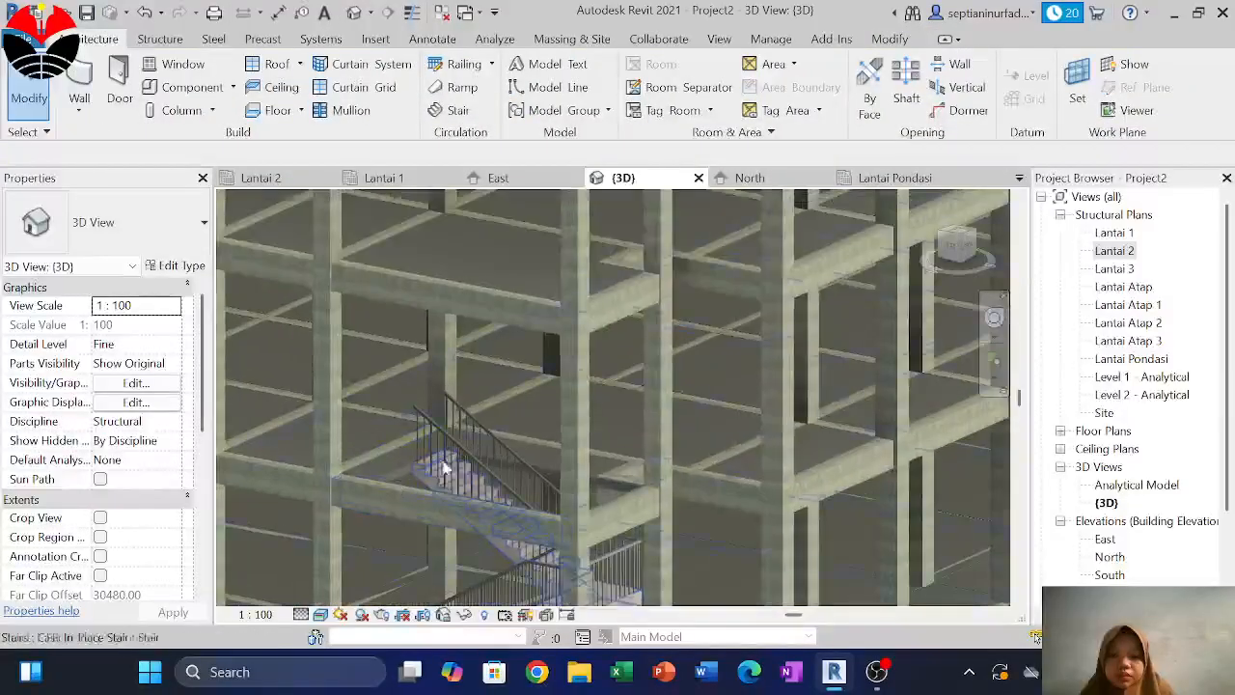
middle_click_drag(444, 469, 511, 506, "shift")
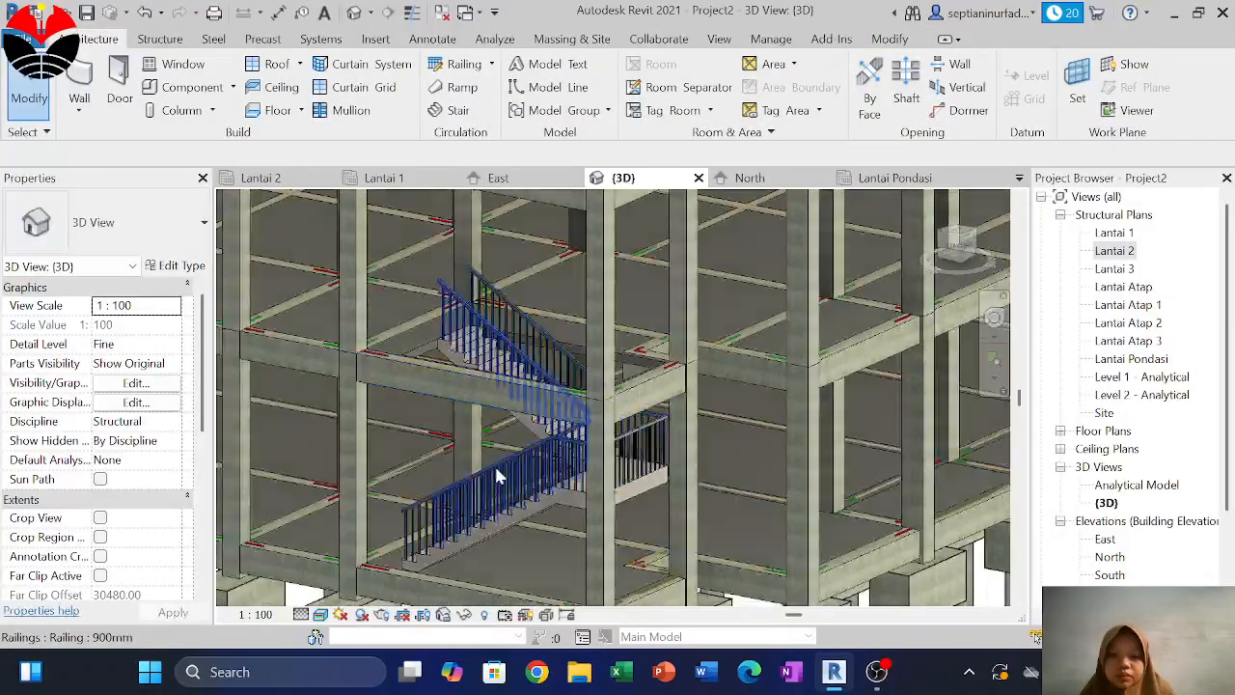
left_click(497, 474)
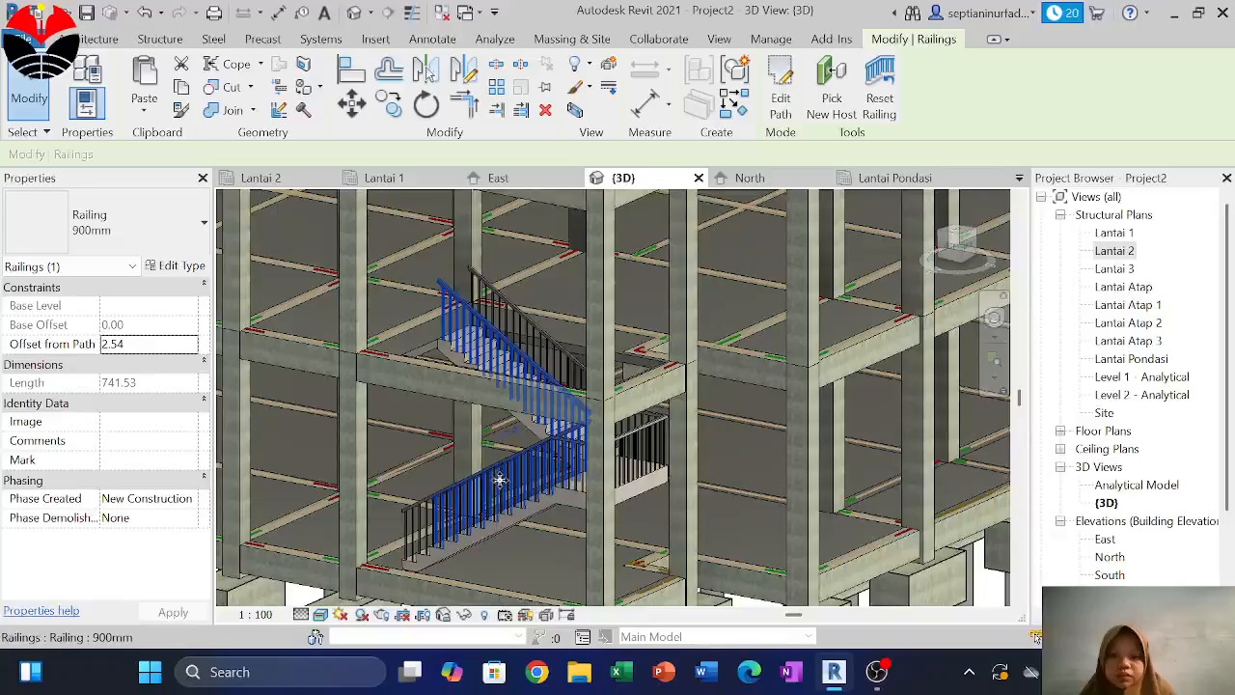
left_click(649, 441, "ctrl")
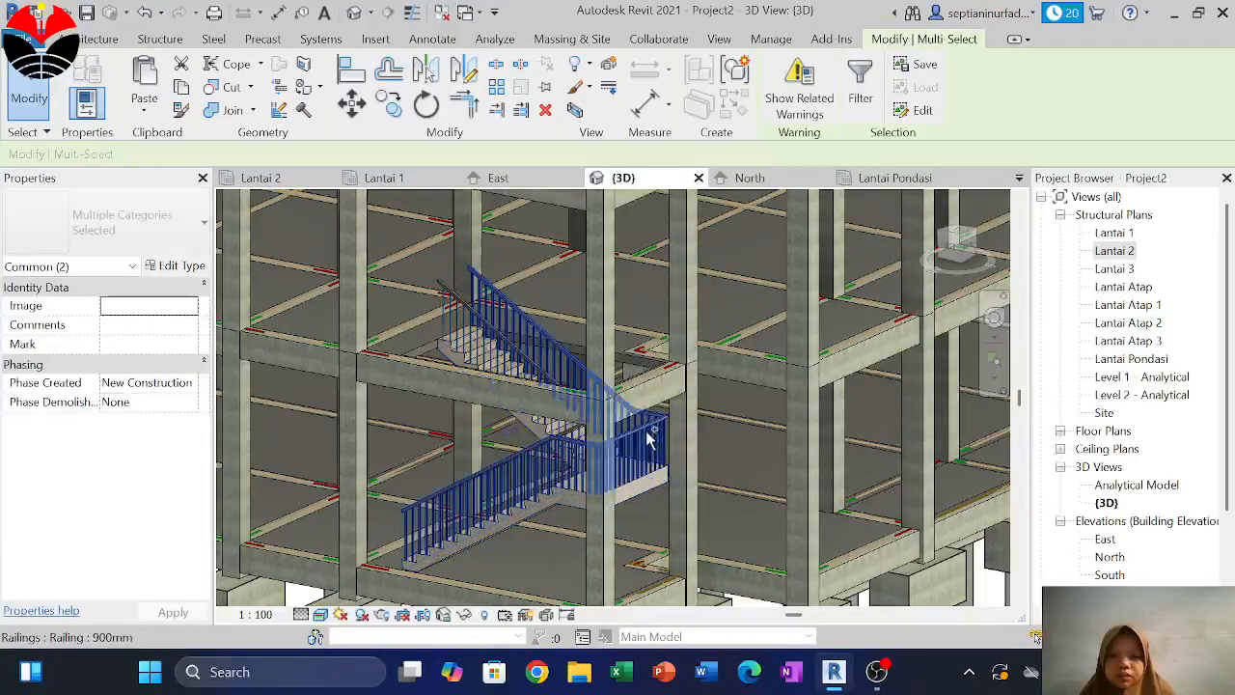
left_click(566, 494, "ctrl")
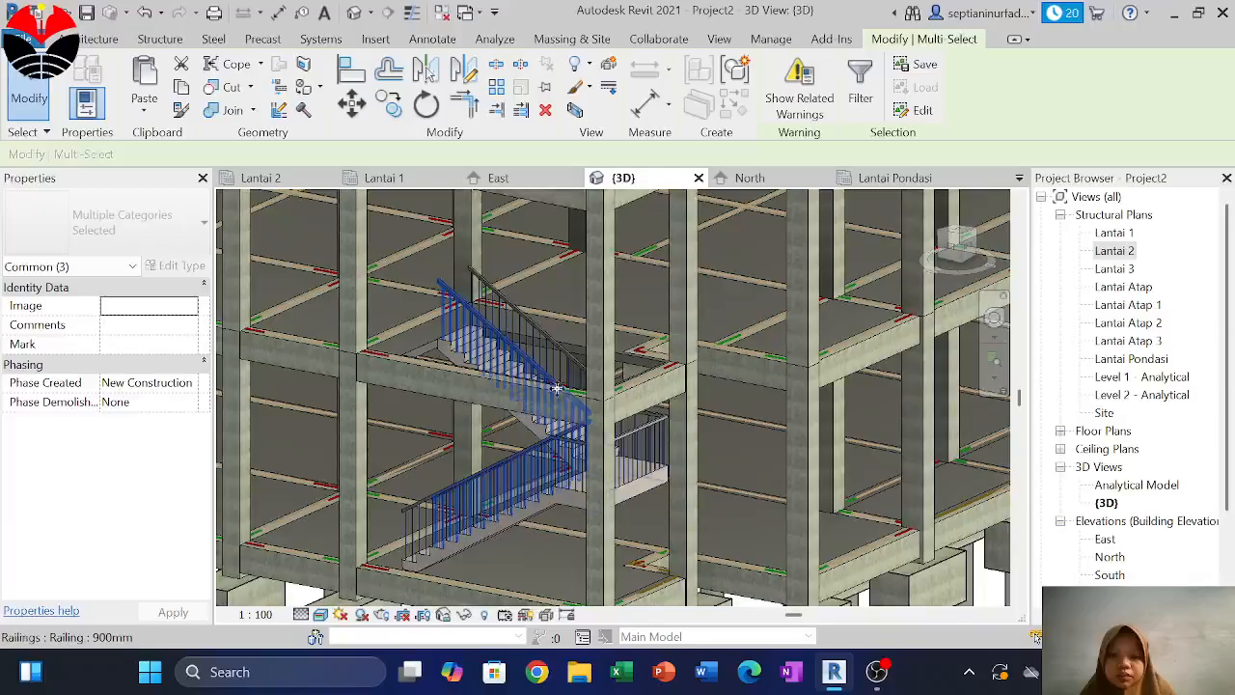
scroll(556, 389, "up", 5)
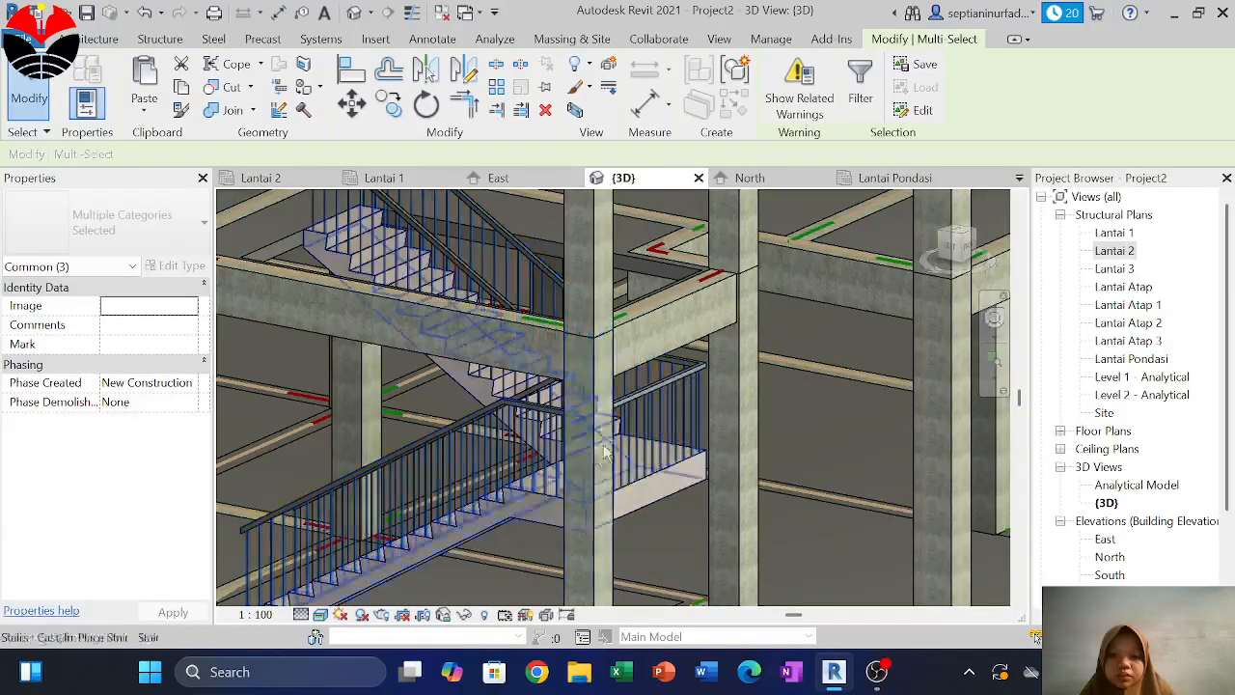
left_click(522, 501, "shift")
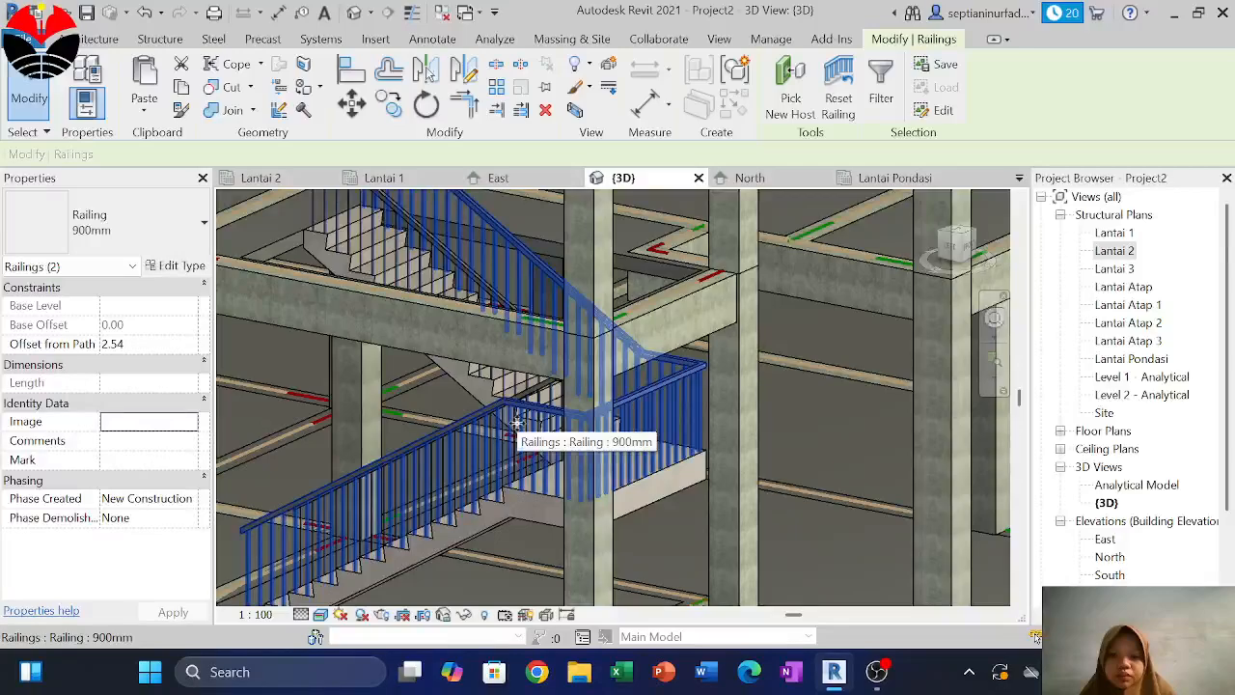
left_click(501, 517, "ctrl")
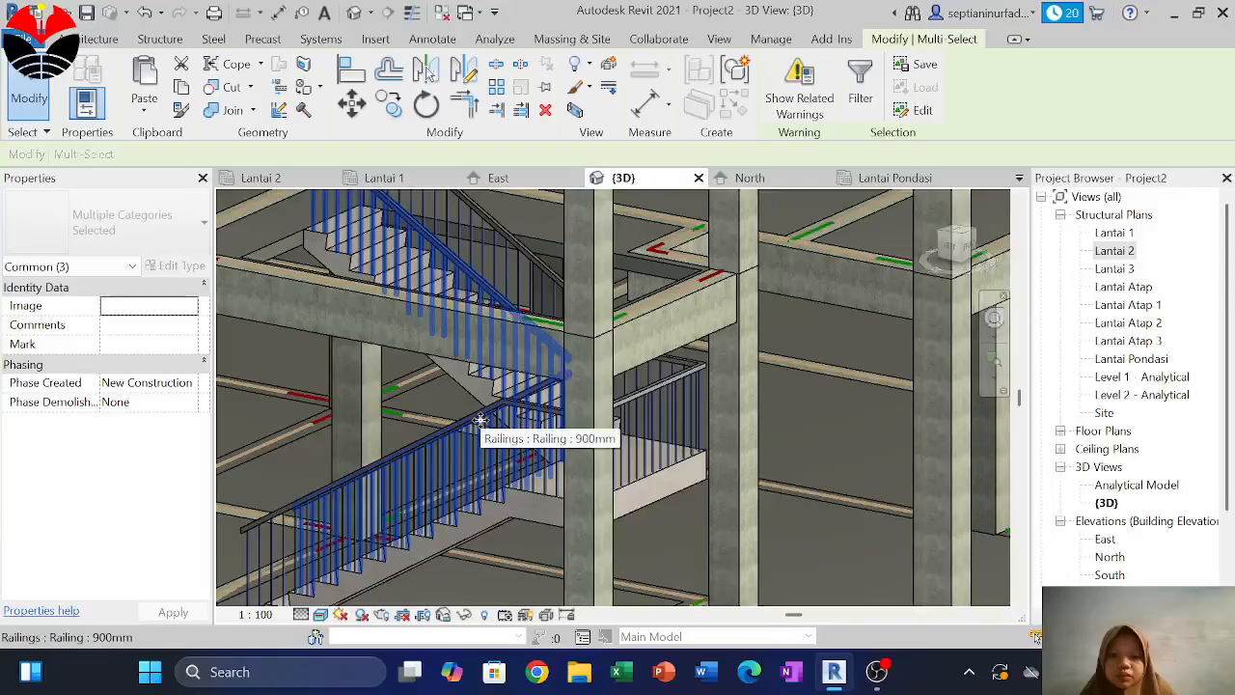
left_click(480, 421)
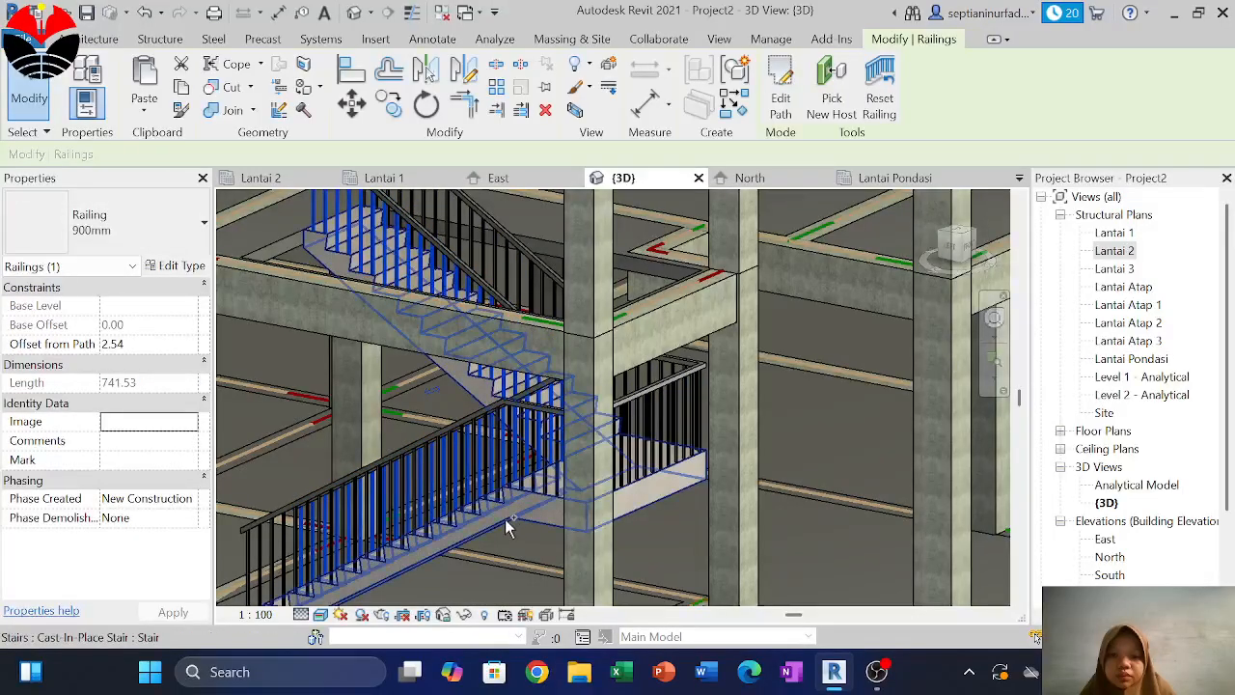
left_click(505, 519, "ctrl")
scroll(560, 410, "down", 3)
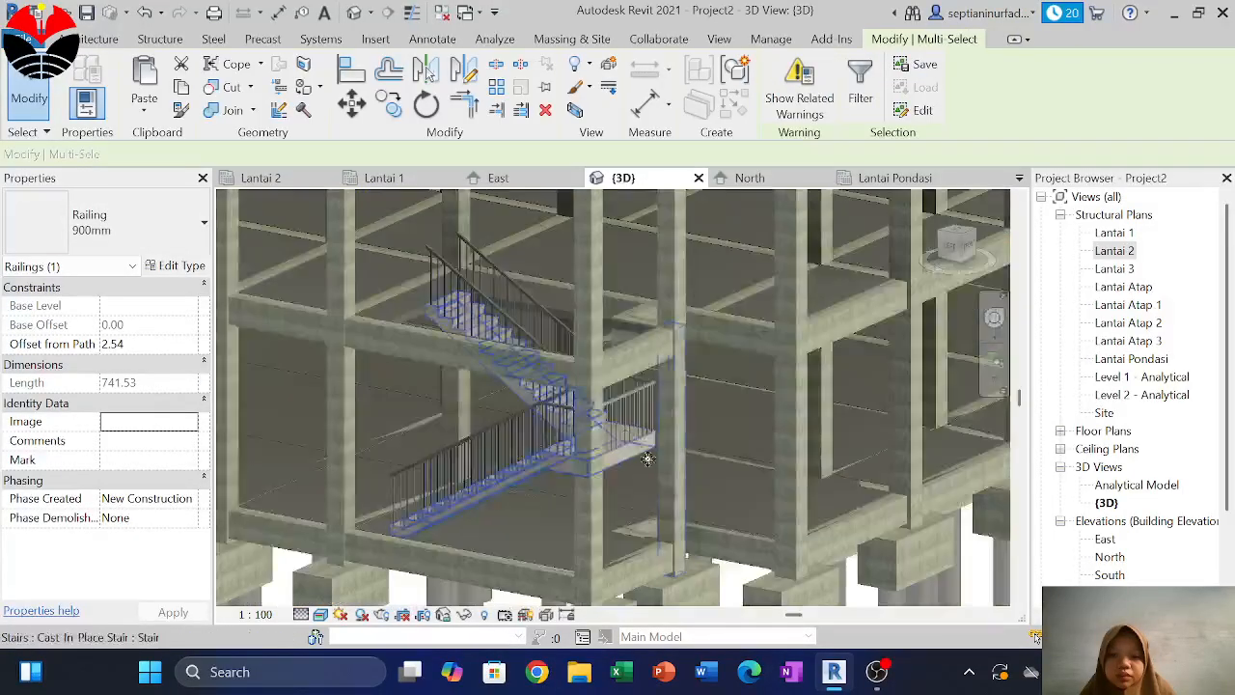
key("Escape")
Select everything around the stair in the 3D view and filter the selection, clearing all categories and enabling Railings
left_click_drag(623, 437, 560, 365)
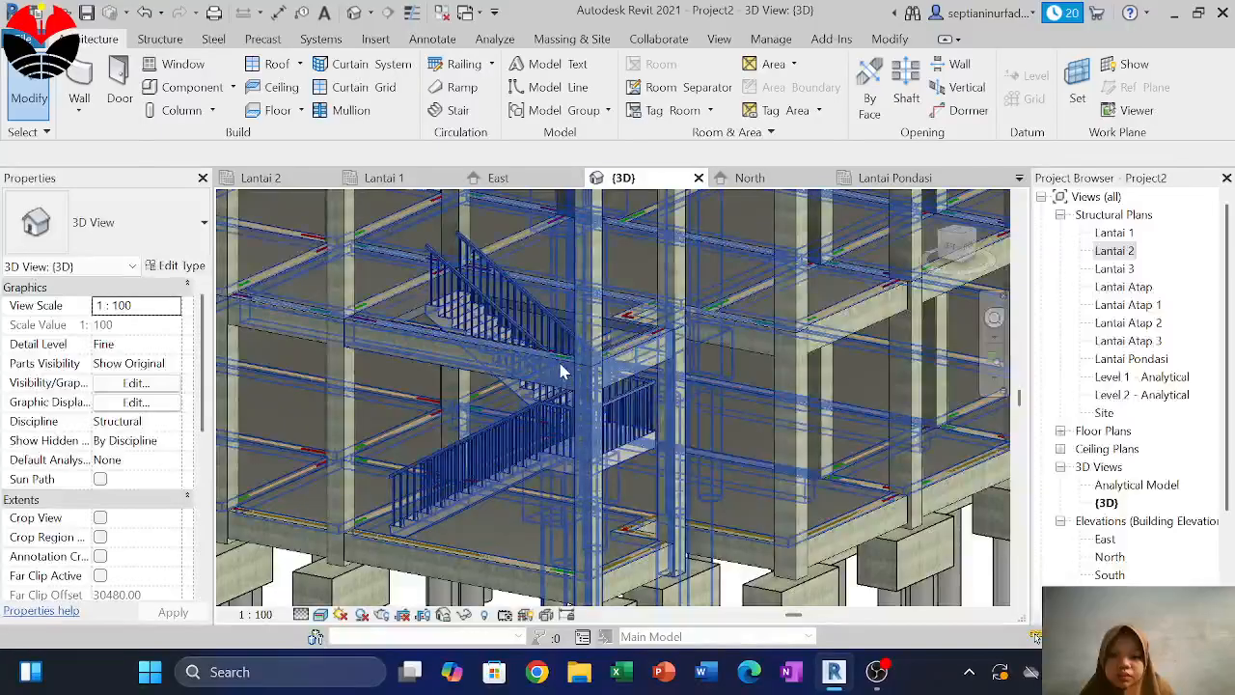
left_click(861, 108)
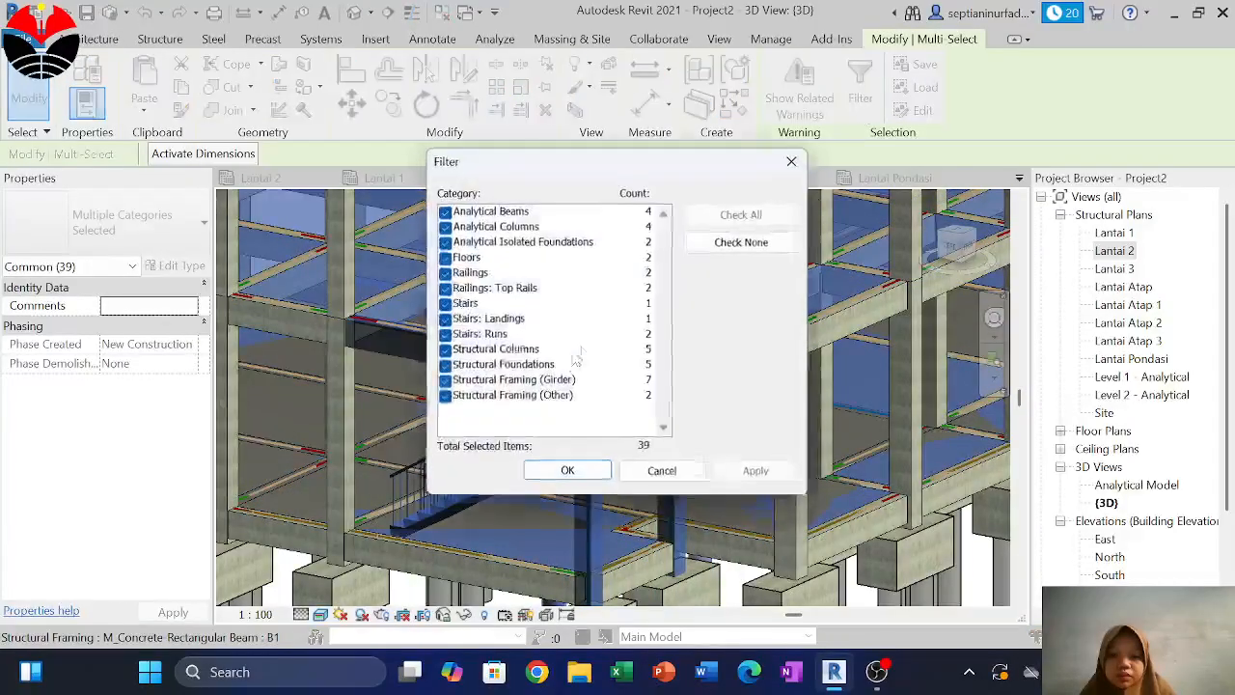
left_click(733, 242)
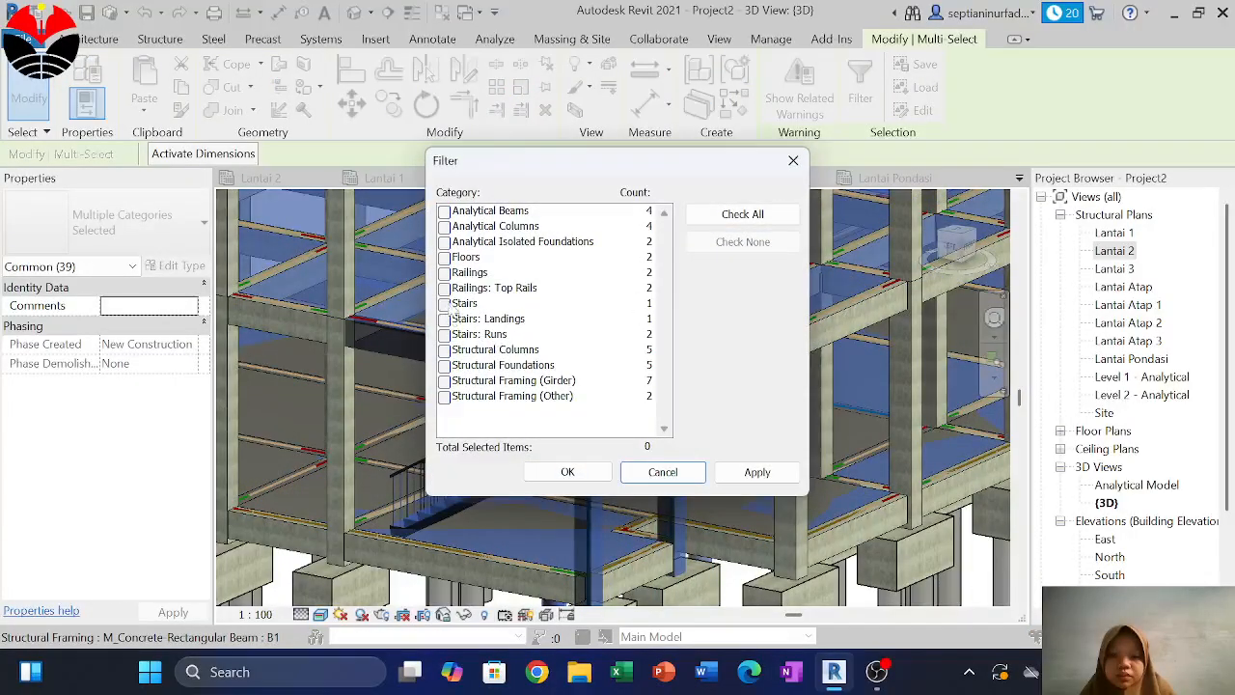
left_click(445, 273)
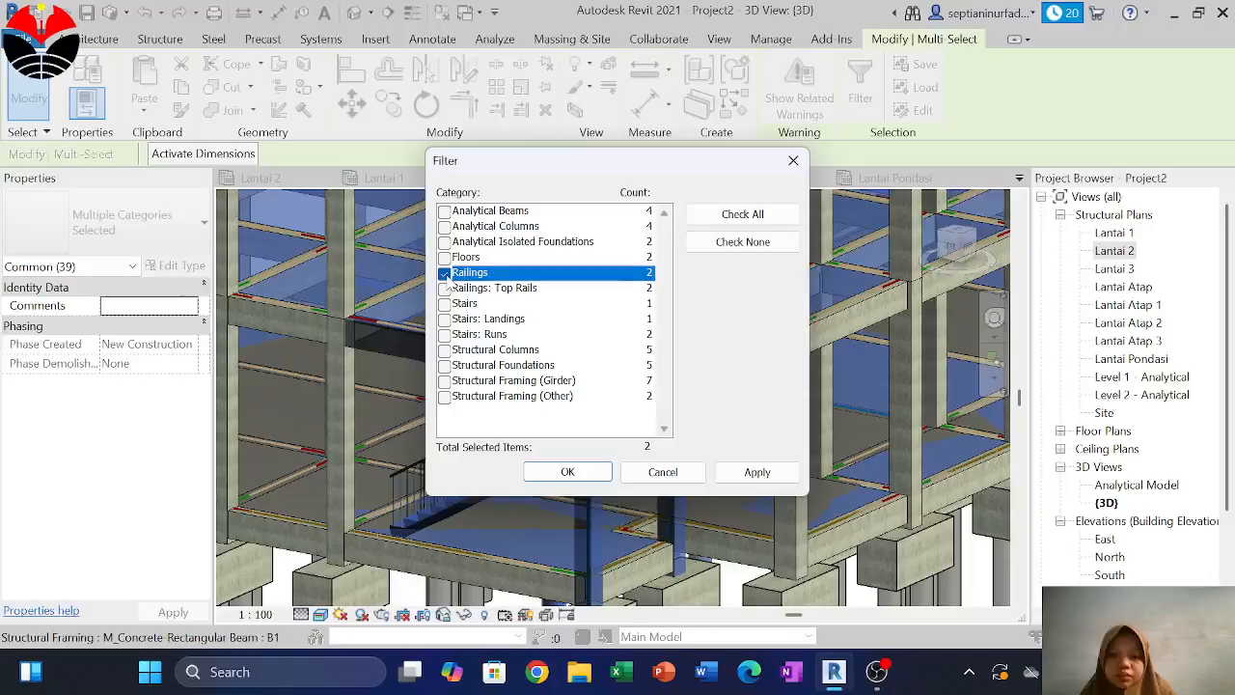
Add top rails, stairs, landings and runs to the railings in the selection filter and apply it
left_click(445, 289)
left_click(444, 304)
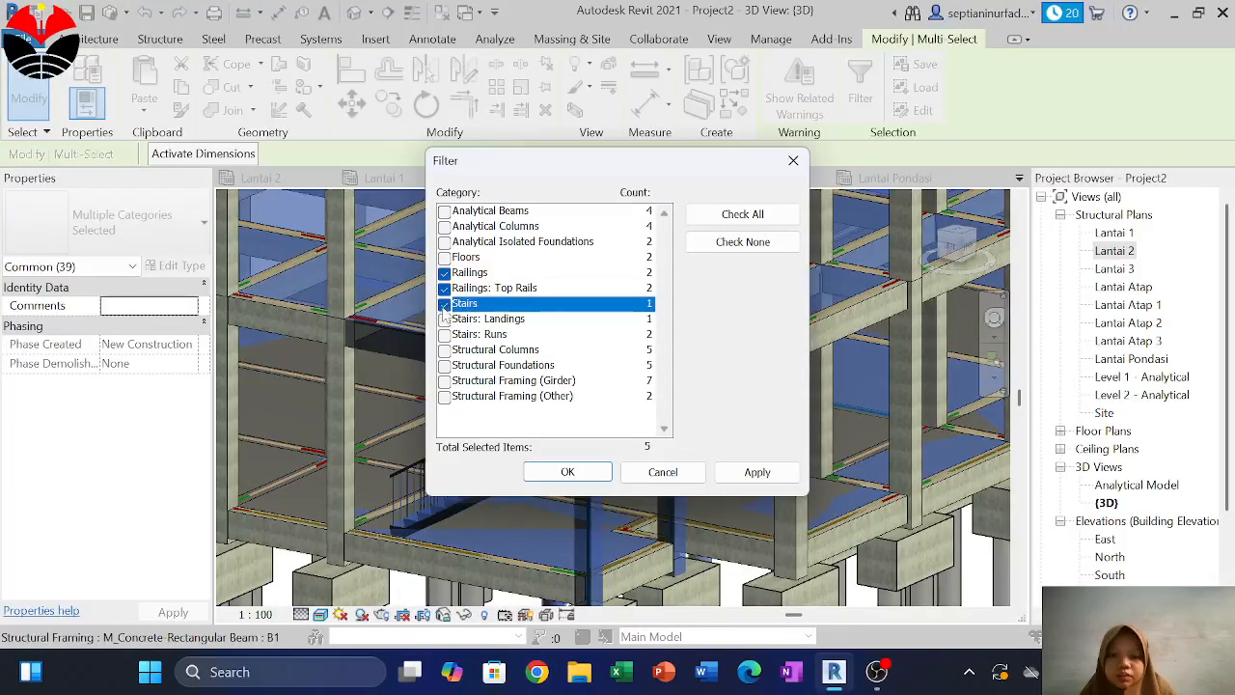
left_click(444, 320)
left_click(445, 335)
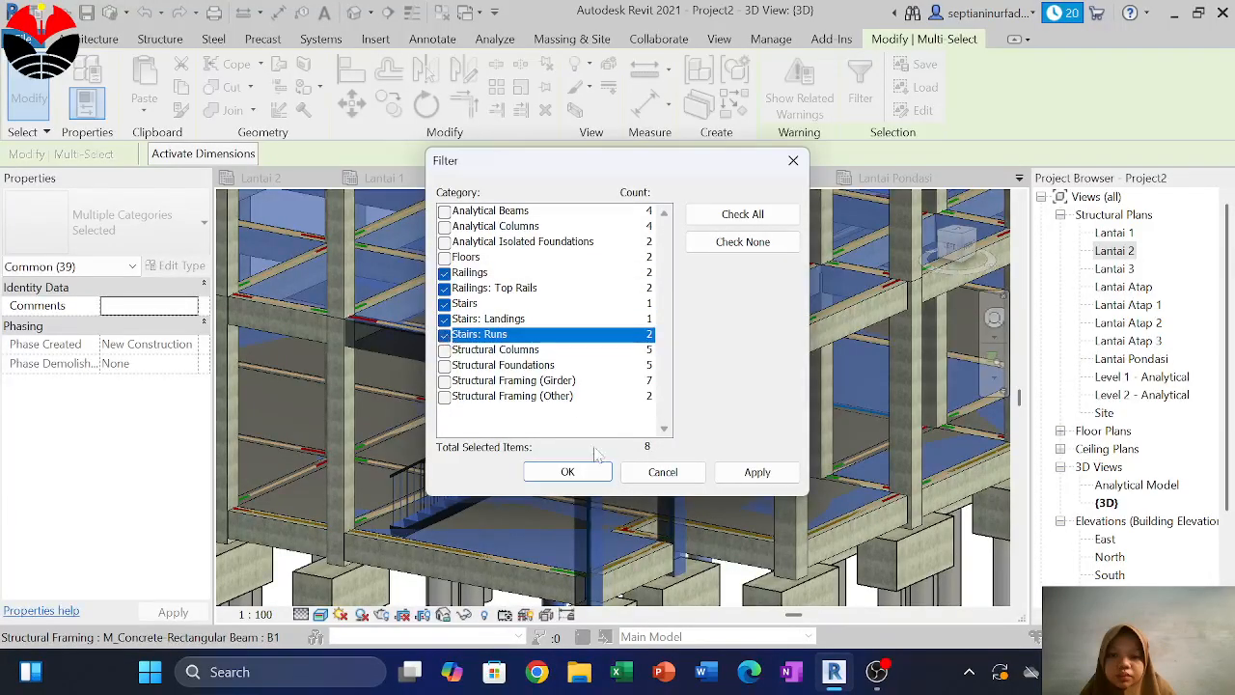
left_click(567, 472)
scroll(521, 386, "up", 3)
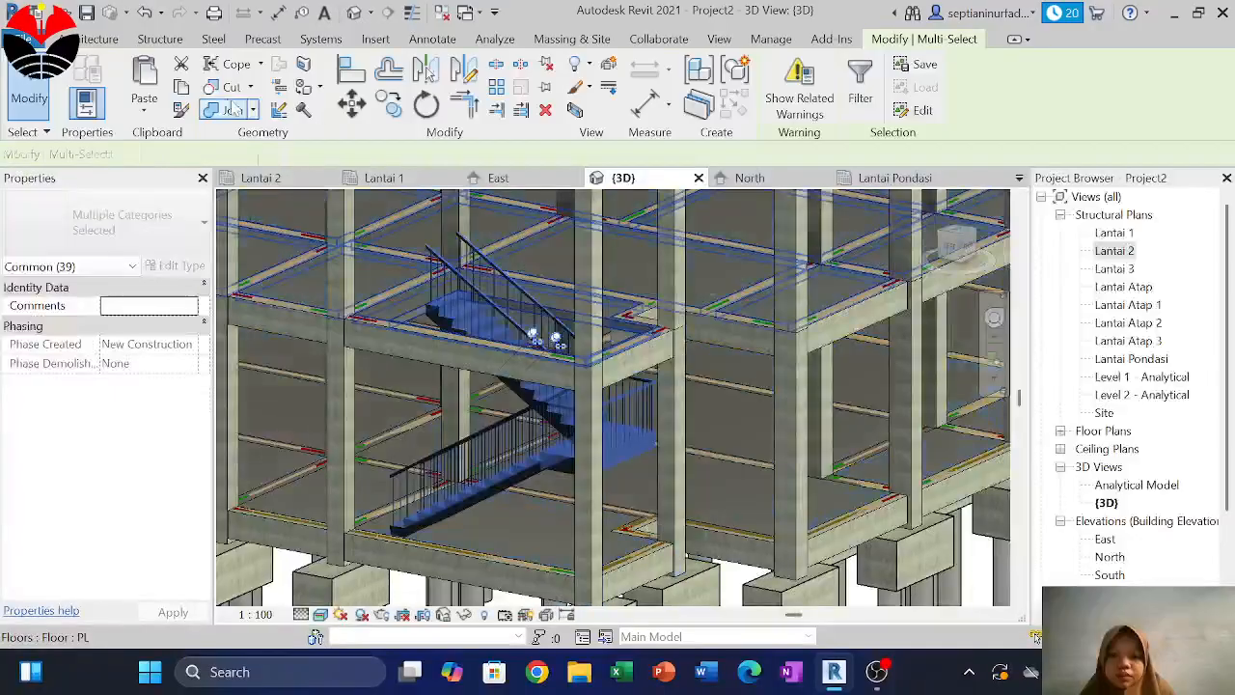
Copy the selected stair with its railings and paste it aligned to level Lantai 2
left_click(145, 110)
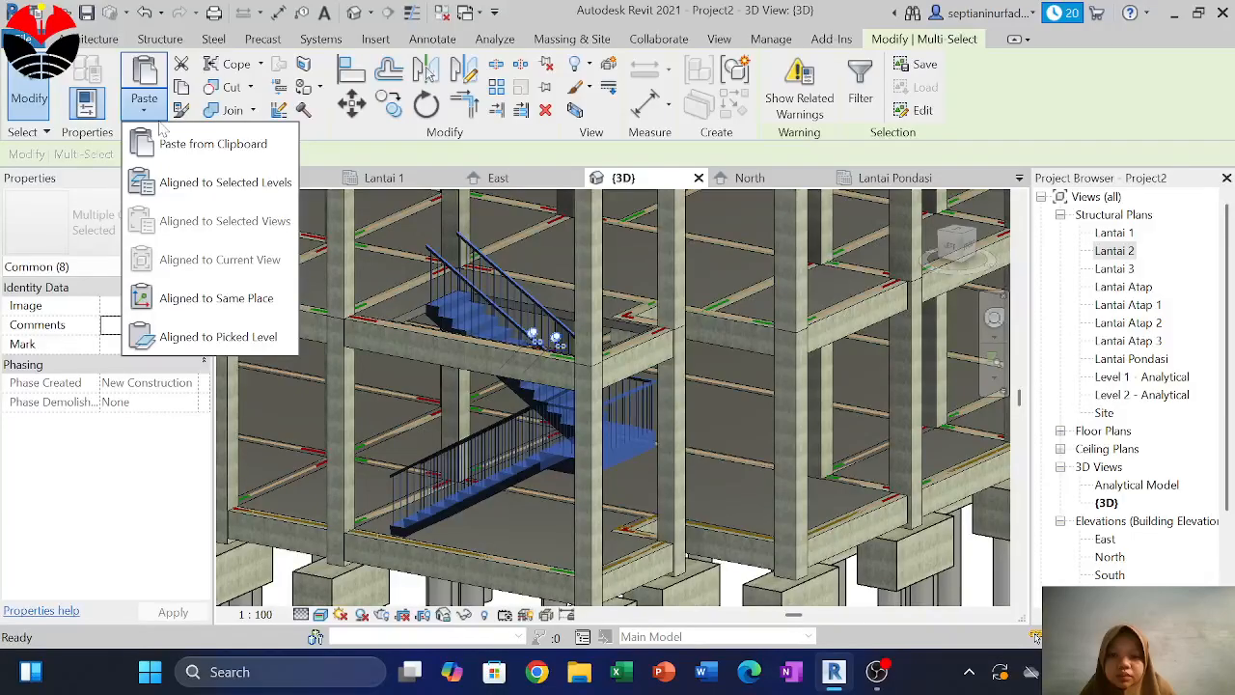
left_click(174, 184)
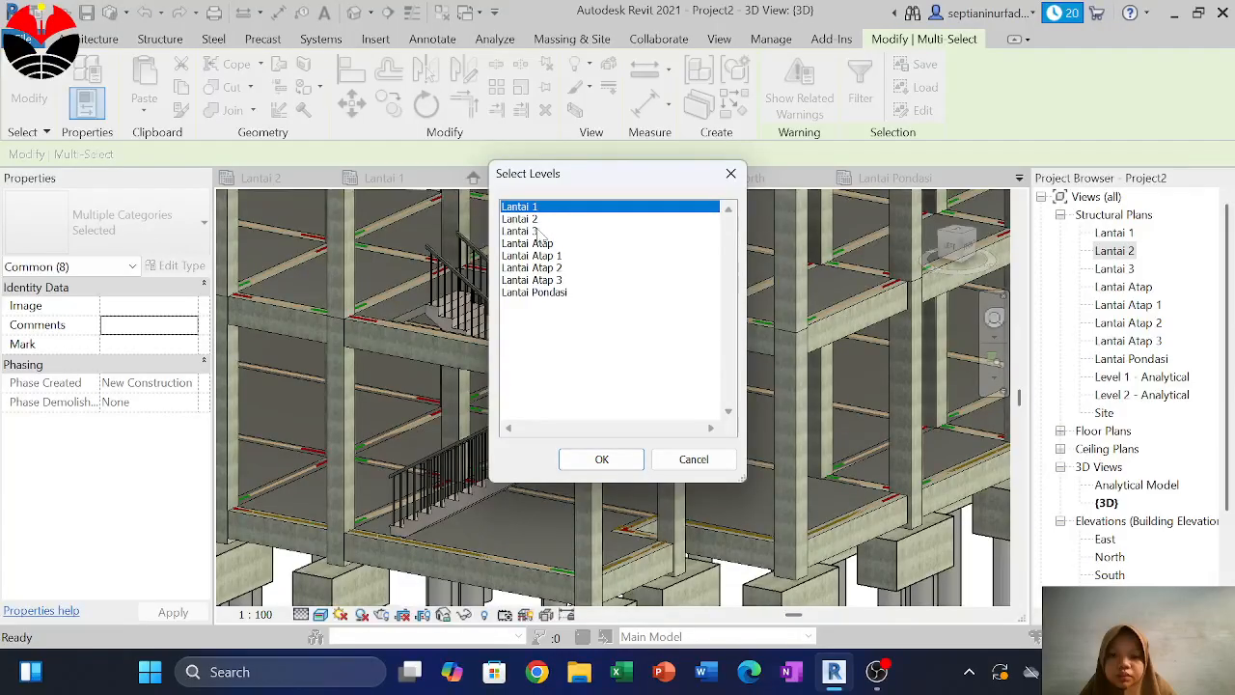
left_click(536, 220)
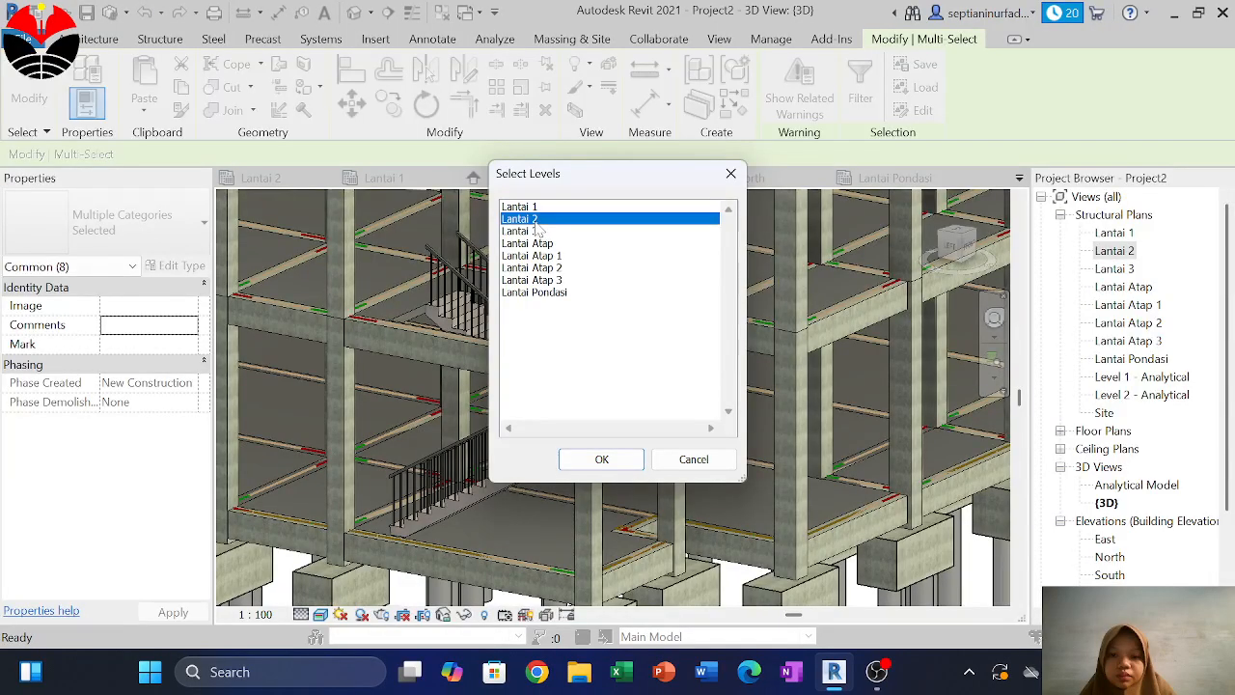
left_click(602, 459)
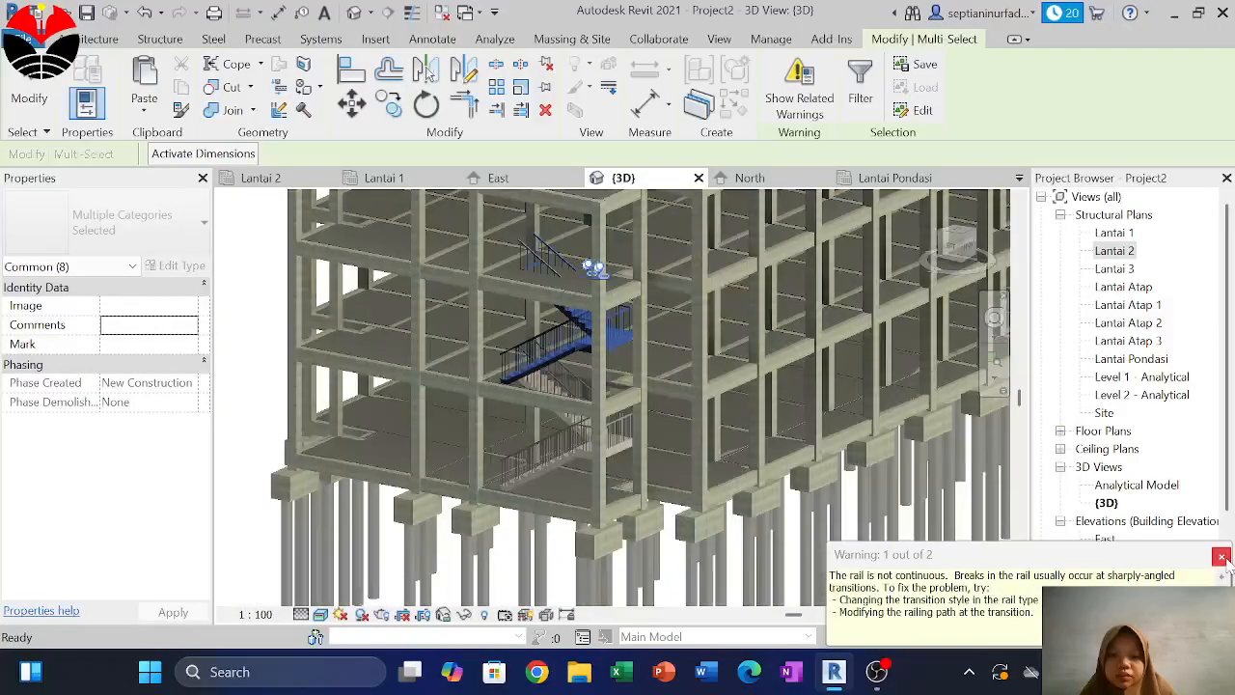
left_click(1222, 556)
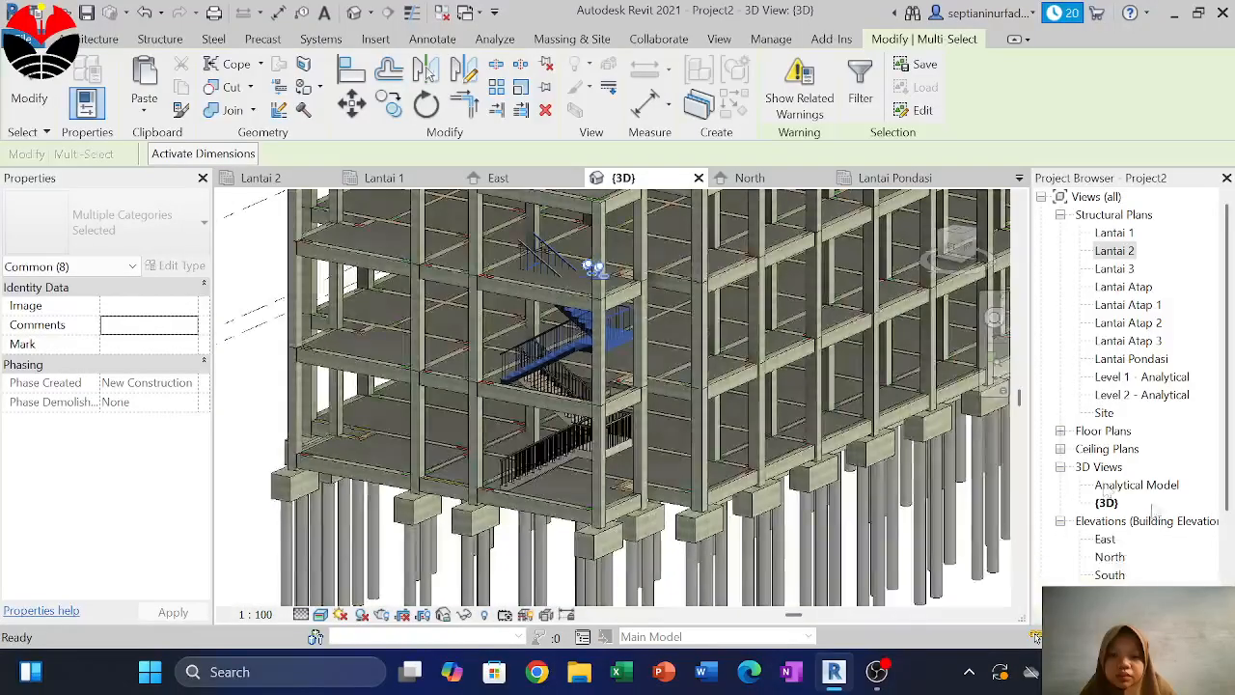
Open the boundary sketch of the Lantai 3 floor slab that covers the pasted stair
middle_click_drag(695, 357, 742, 406, "shift")
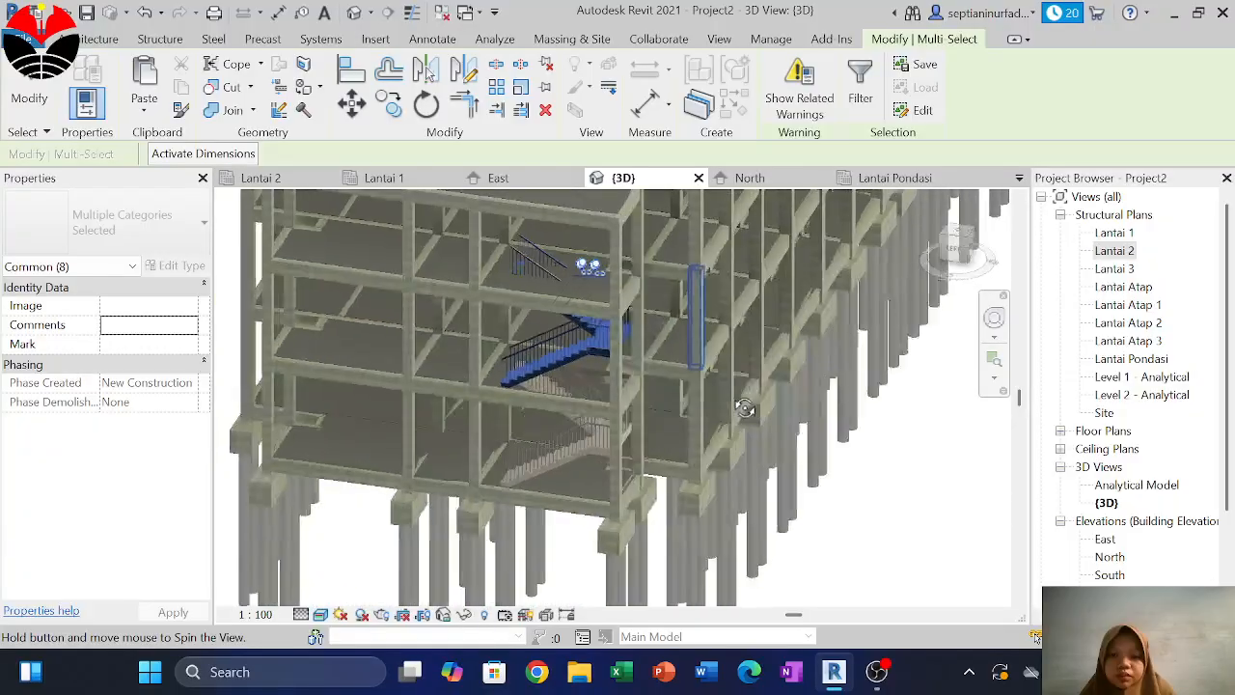
middle_click_drag(610, 267, 633, 367)
scroll(596, 334, "up", 4)
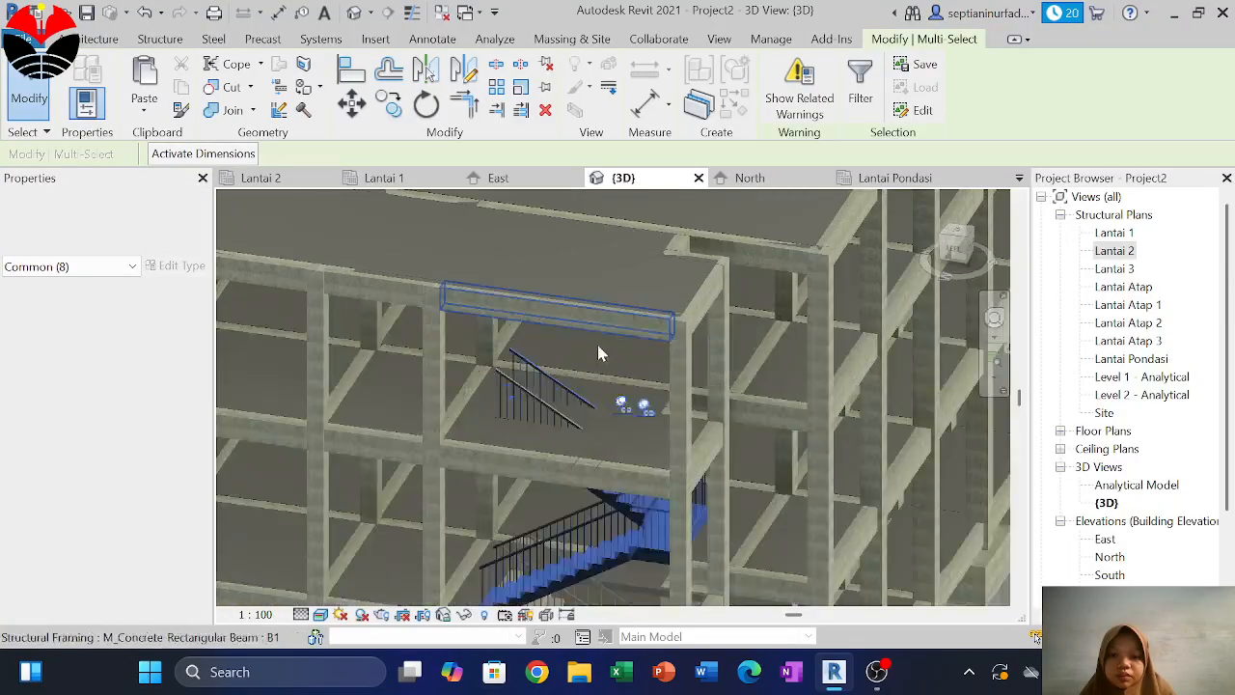
key("Escape")
middle_click_drag(648, 483, 621, 442)
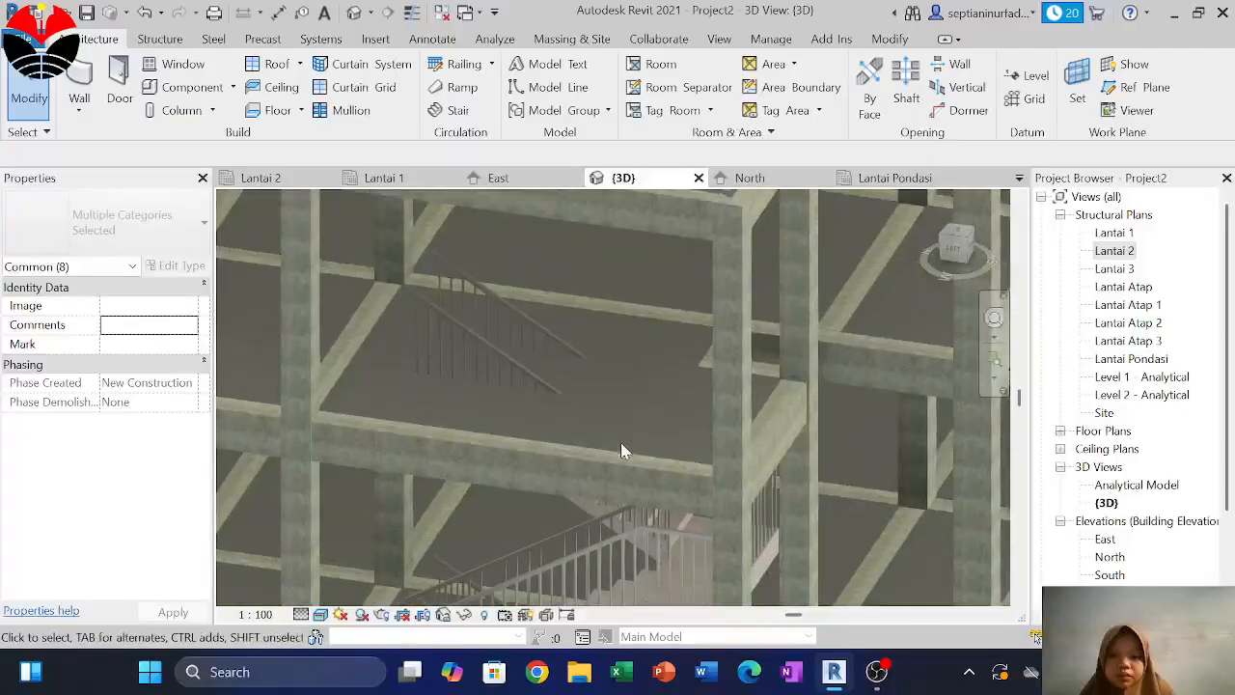
left_click(621, 450)
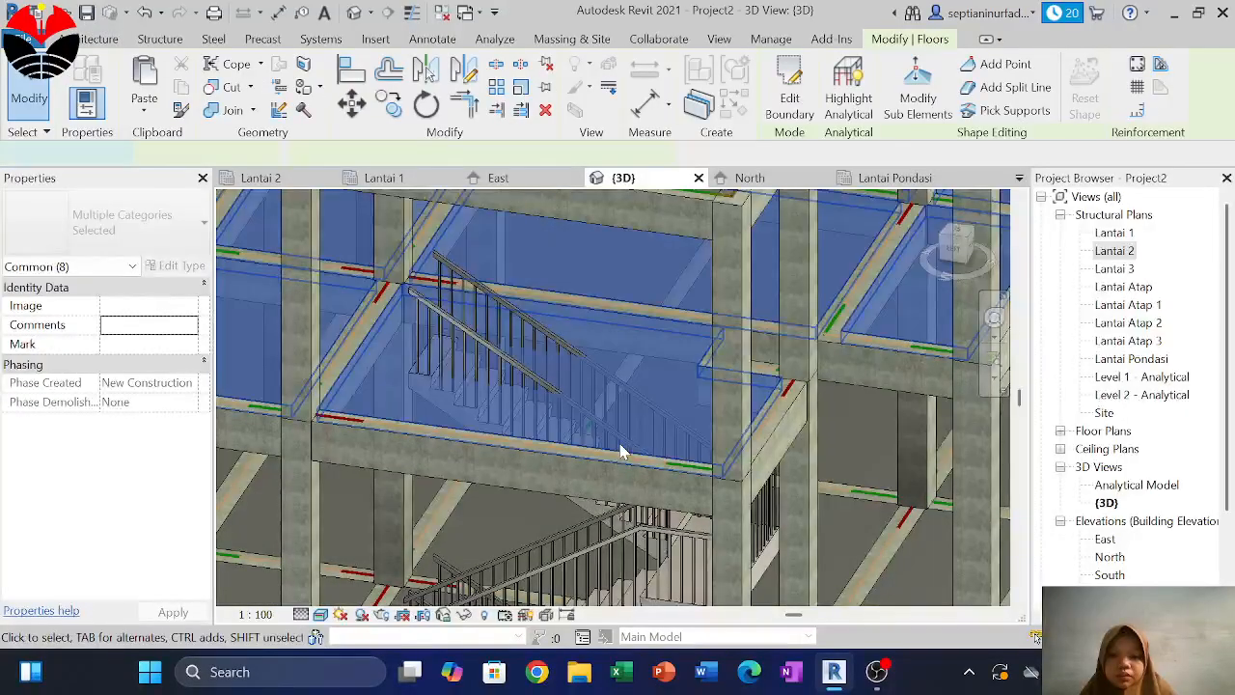
double_click(621, 450)
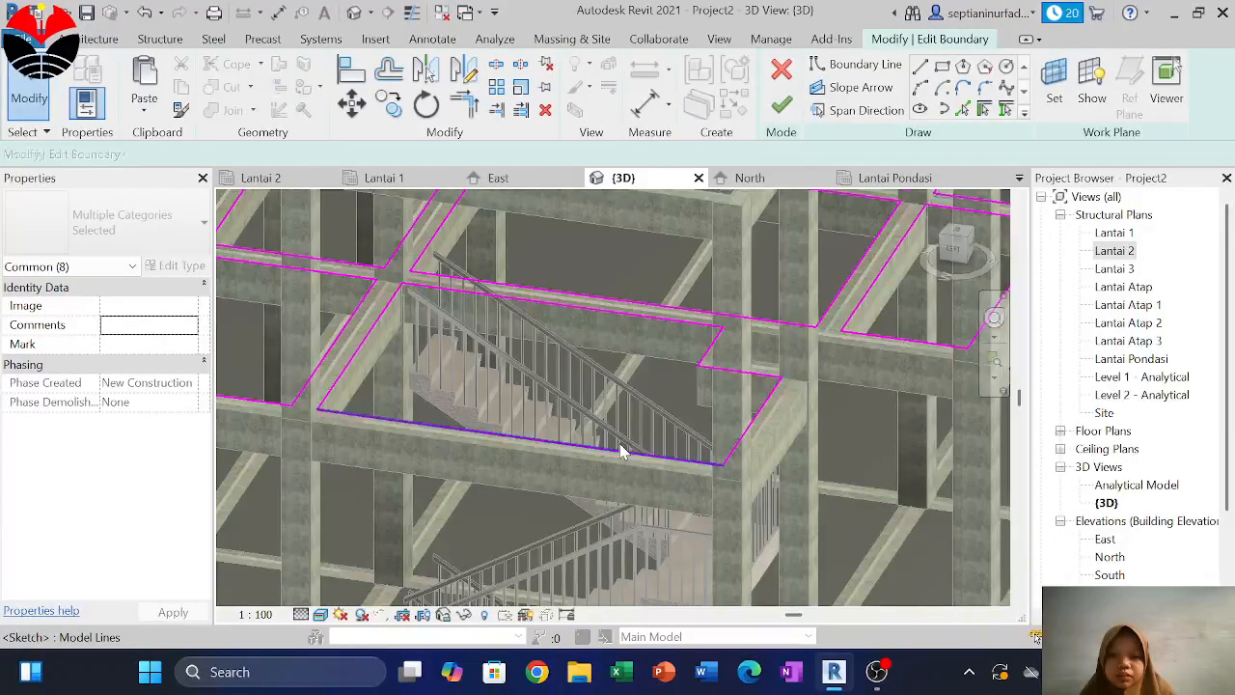
In the Lantai 2 plan, draw a rectangular floor opening around the stair runs and landing, and finish the boundary sketch
left_click(260, 178)
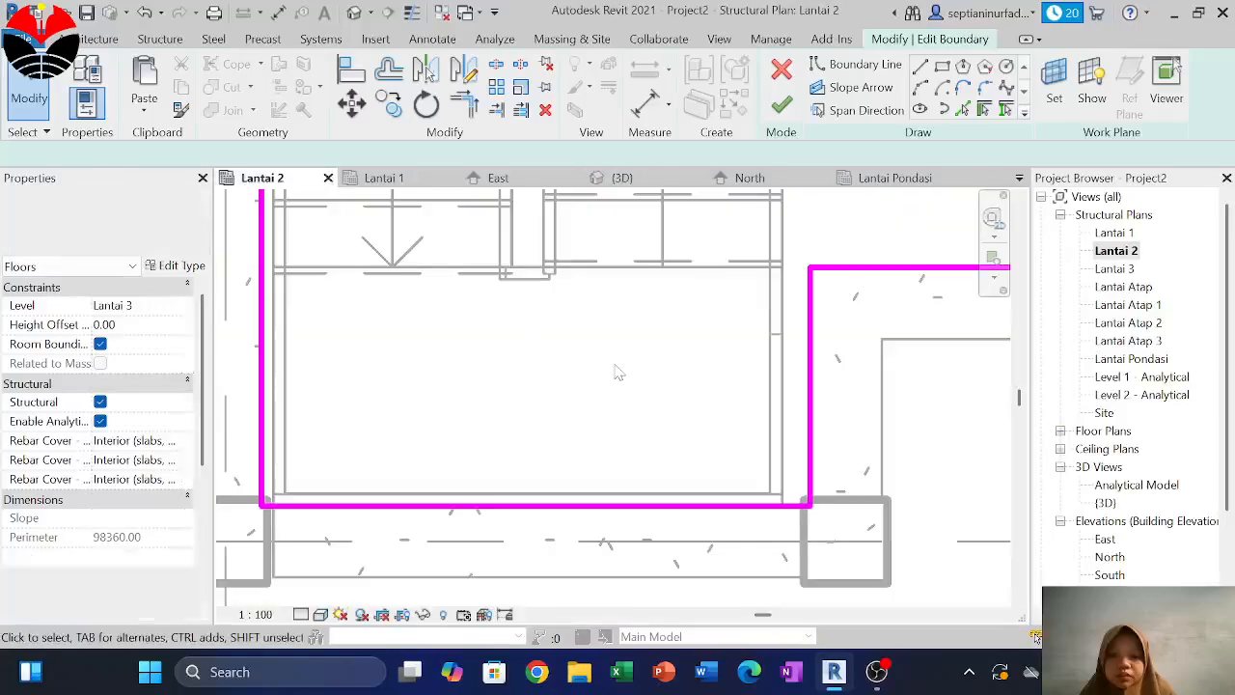
middle_click_drag(574, 298, 576, 396)
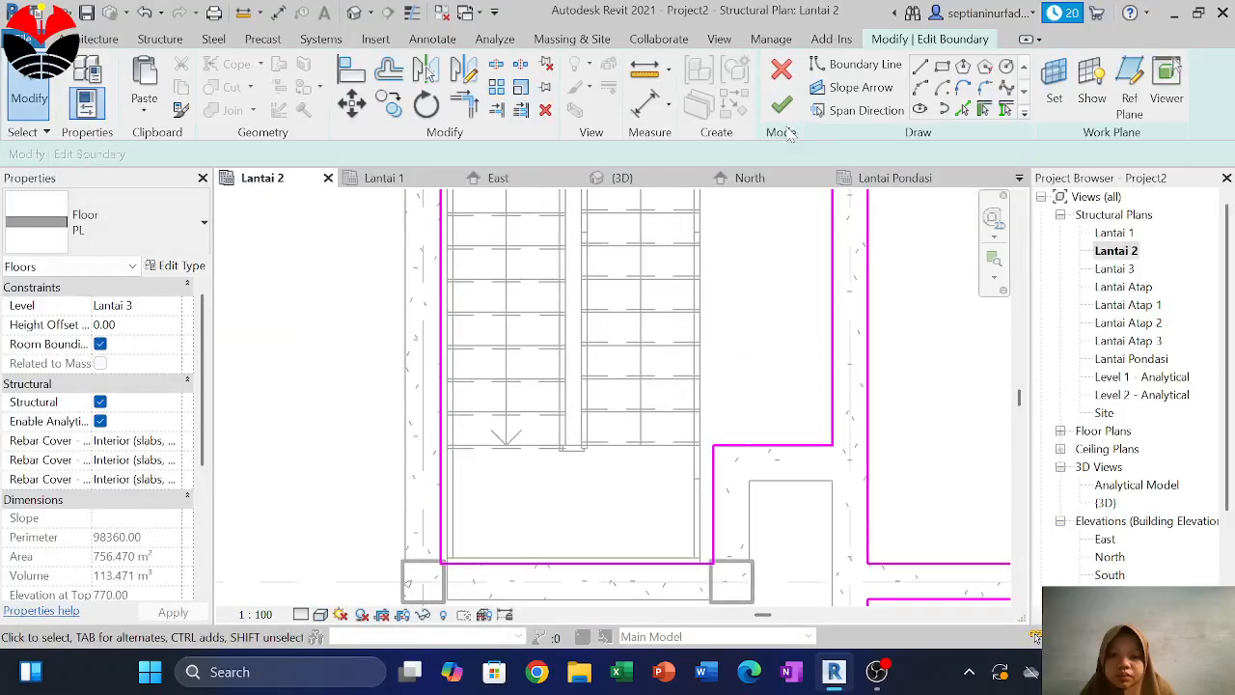
left_click(942, 70)
scroll(563, 333, "down", 3)
middle_click_drag(521, 216, 496, 341)
scroll(460, 280, "up", 4)
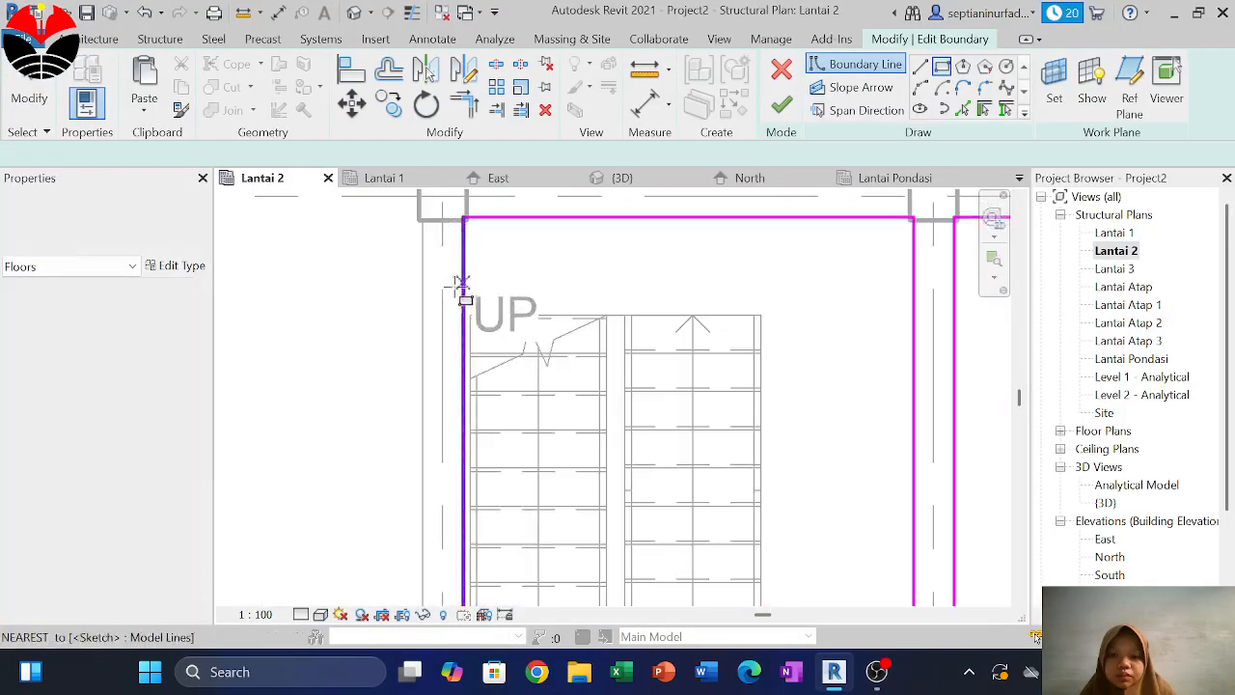
scroll(471, 320, "up", 2)
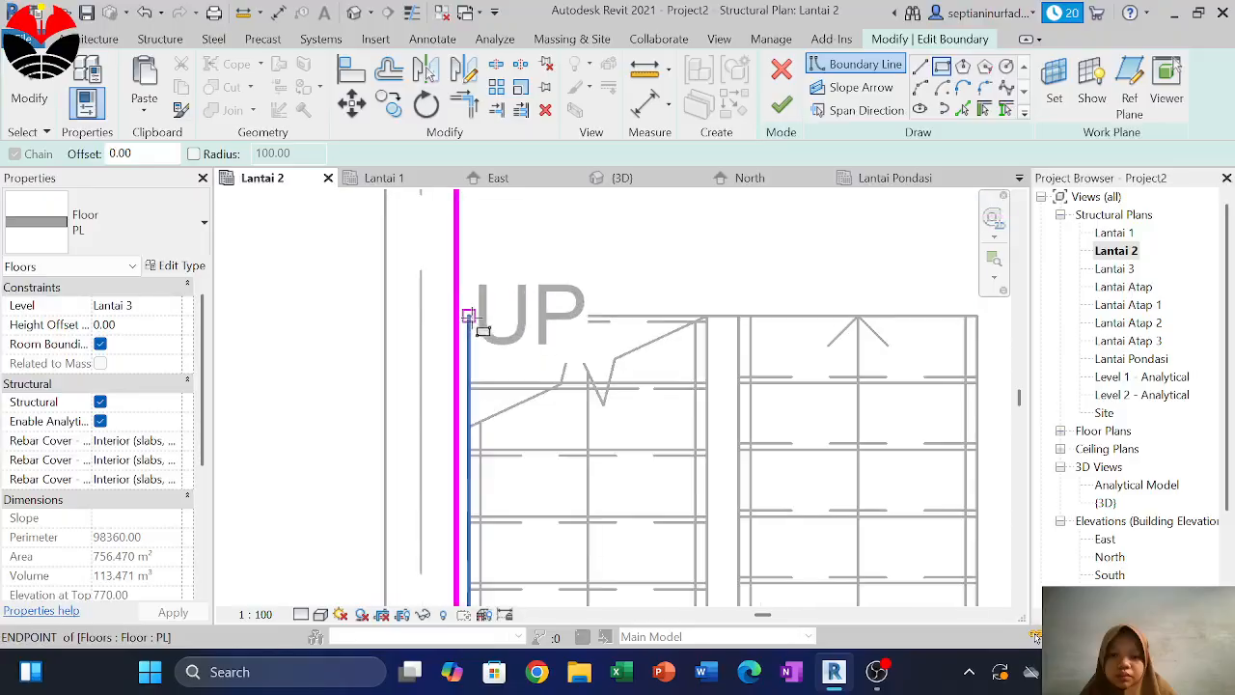
left_click(472, 318)
scroll(579, 249, "down", 4)
scroll(635, 386, "up", 5)
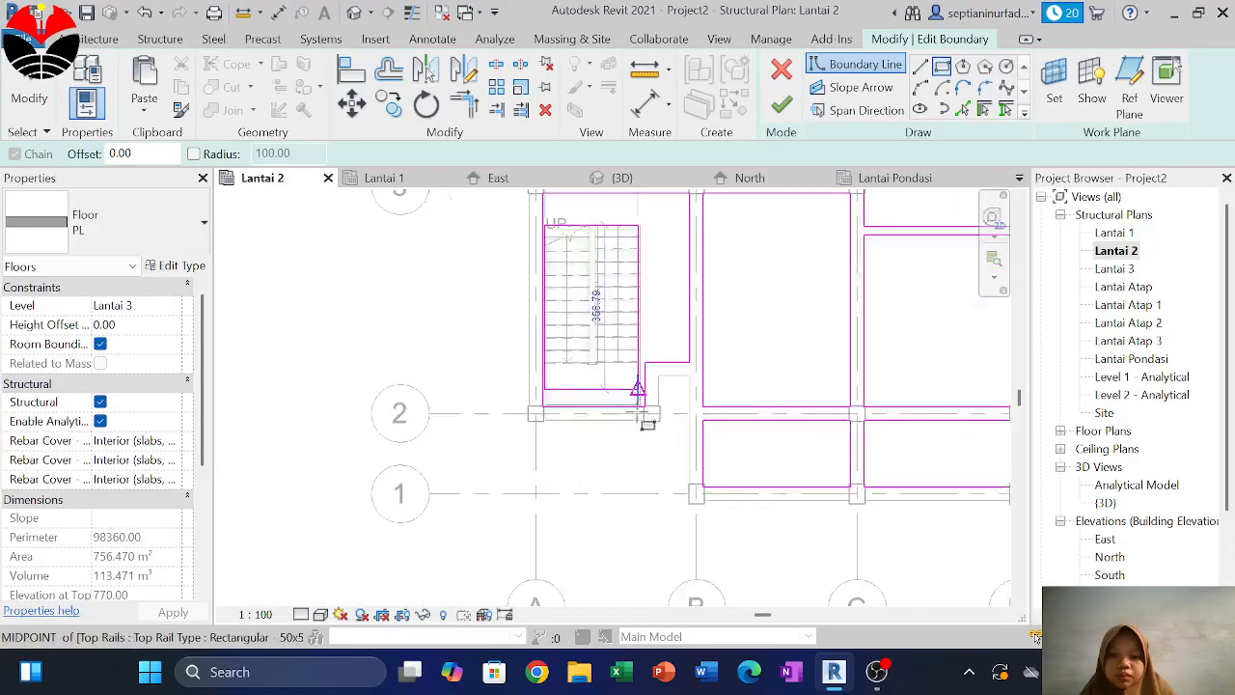
left_click(639, 393)
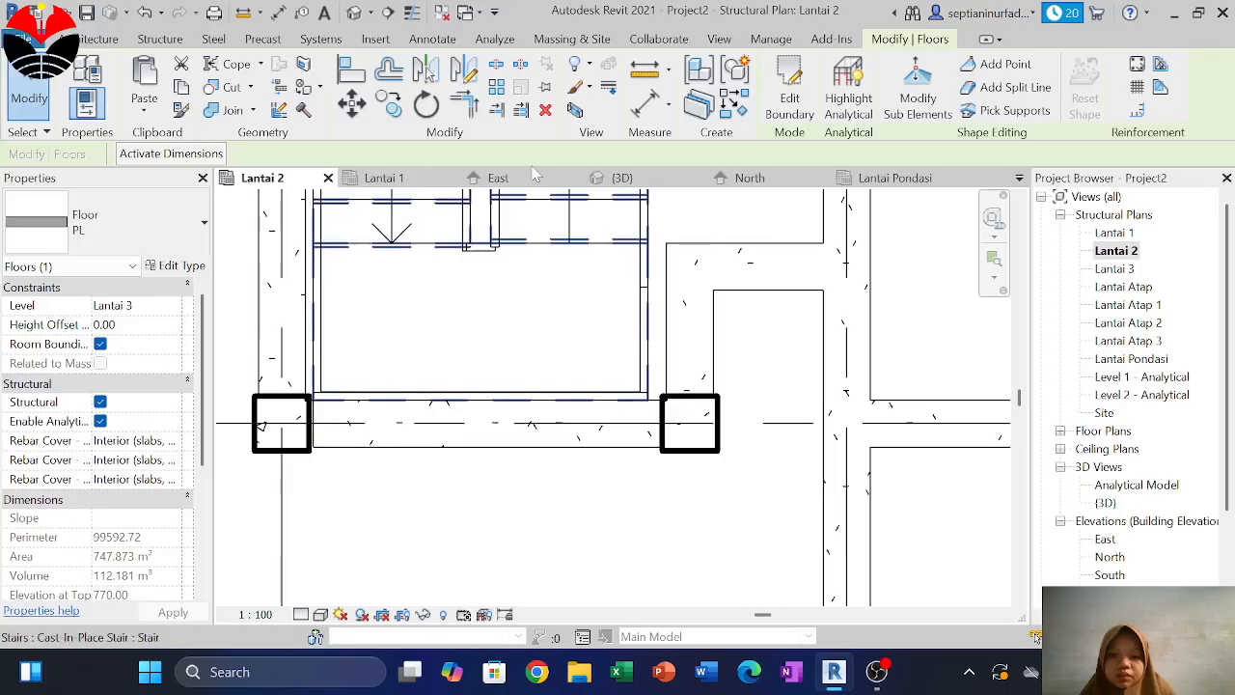
In the 3D view, select the building corner containing both stairs and open the selection filter
left_click(618, 177)
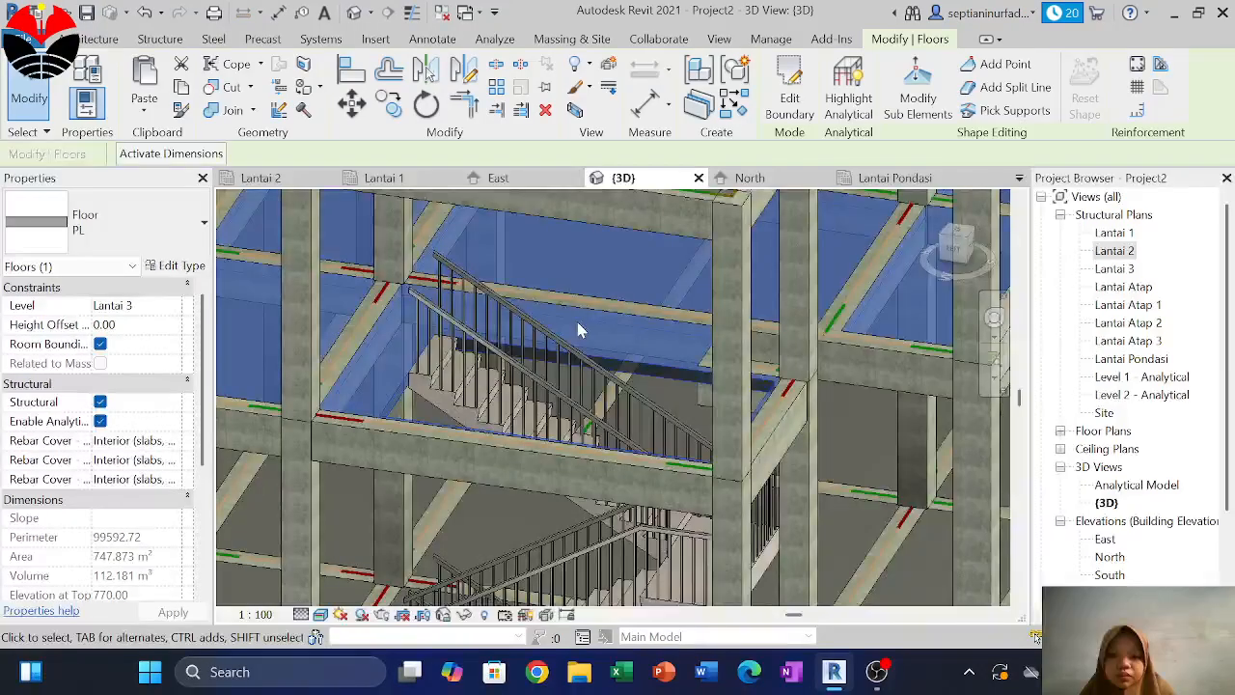
scroll(576, 321, "down", 3)
key("Escape")
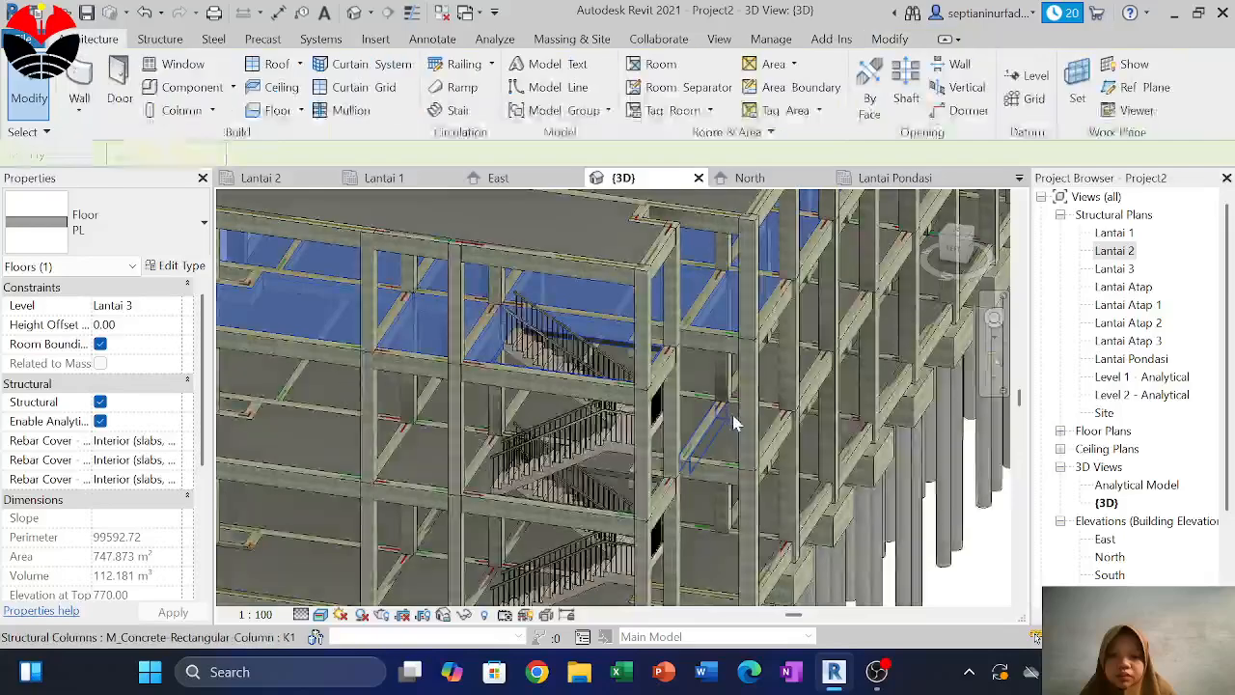
scroll(749, 439, "down", 5)
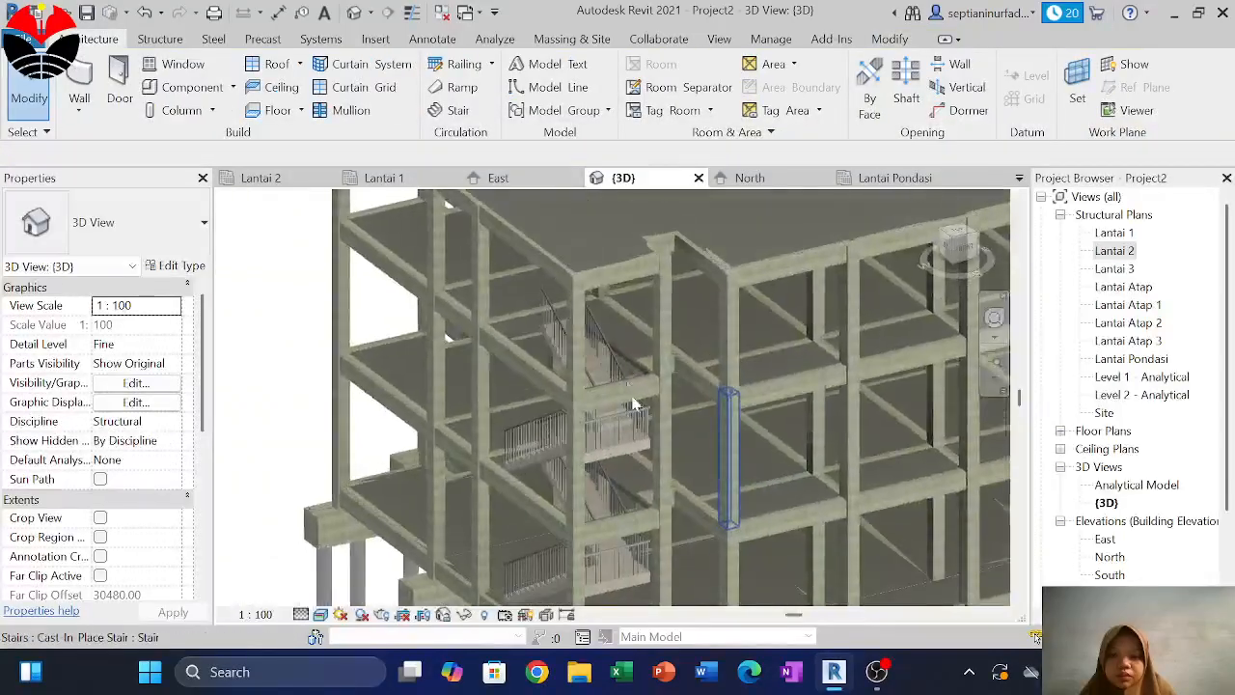
middle_click_drag(701, 397, 550, 404)
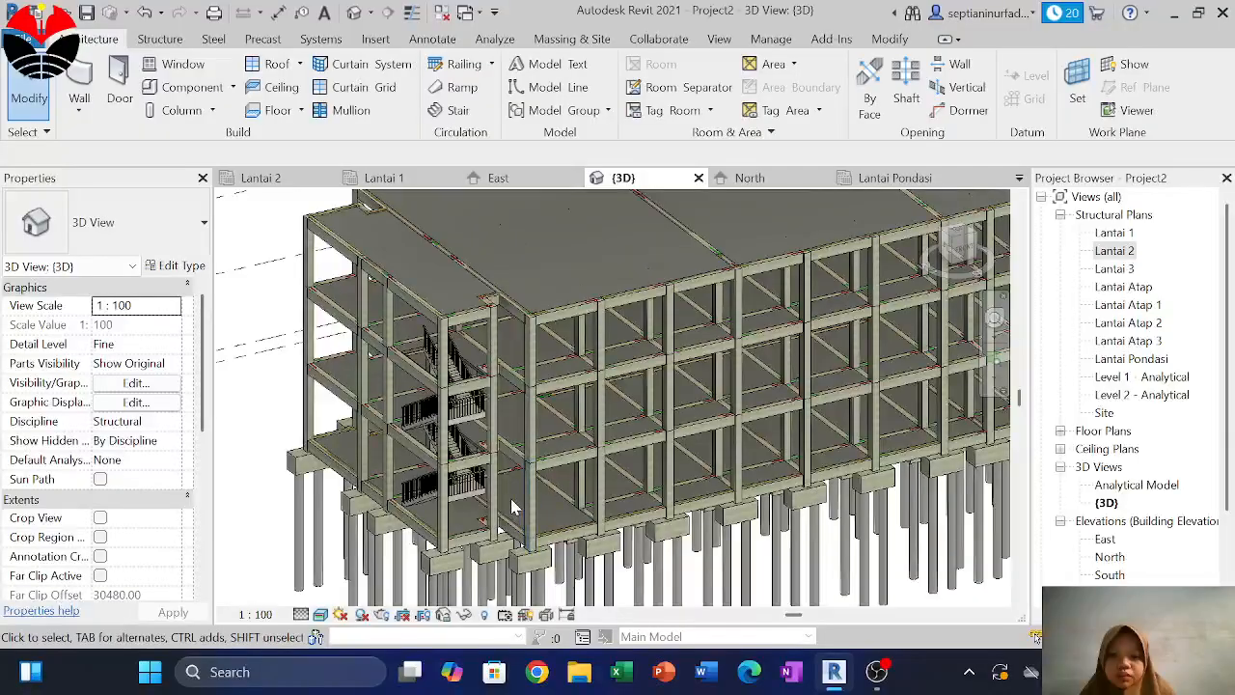
left_click(384, 340)
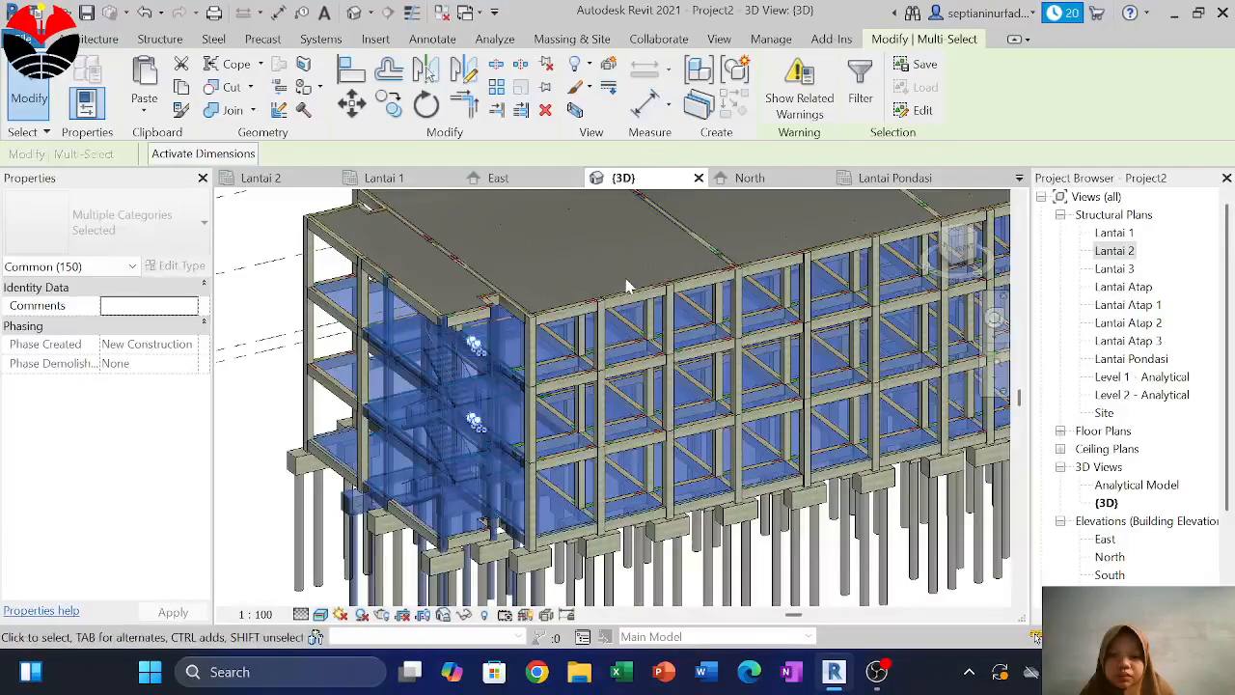
left_click(860, 96)
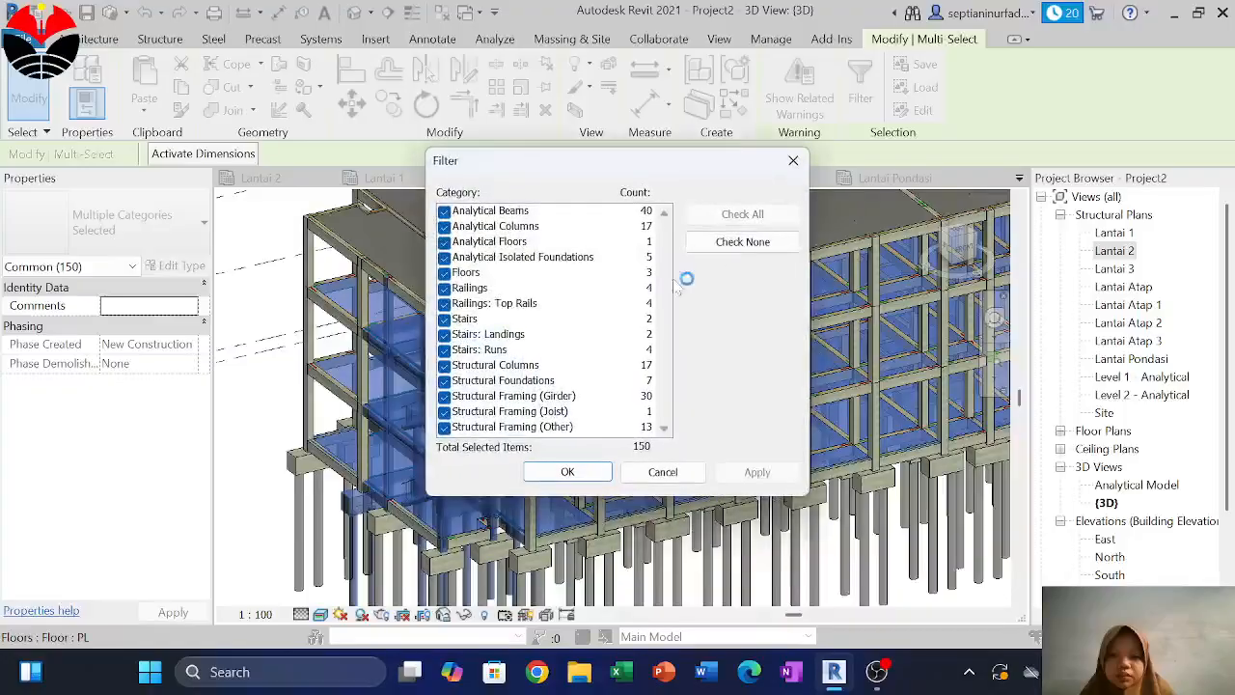
Filter the selection to only railings, top rails, stairs, landings and runs
left_click(731, 243)
left_click(445, 287)
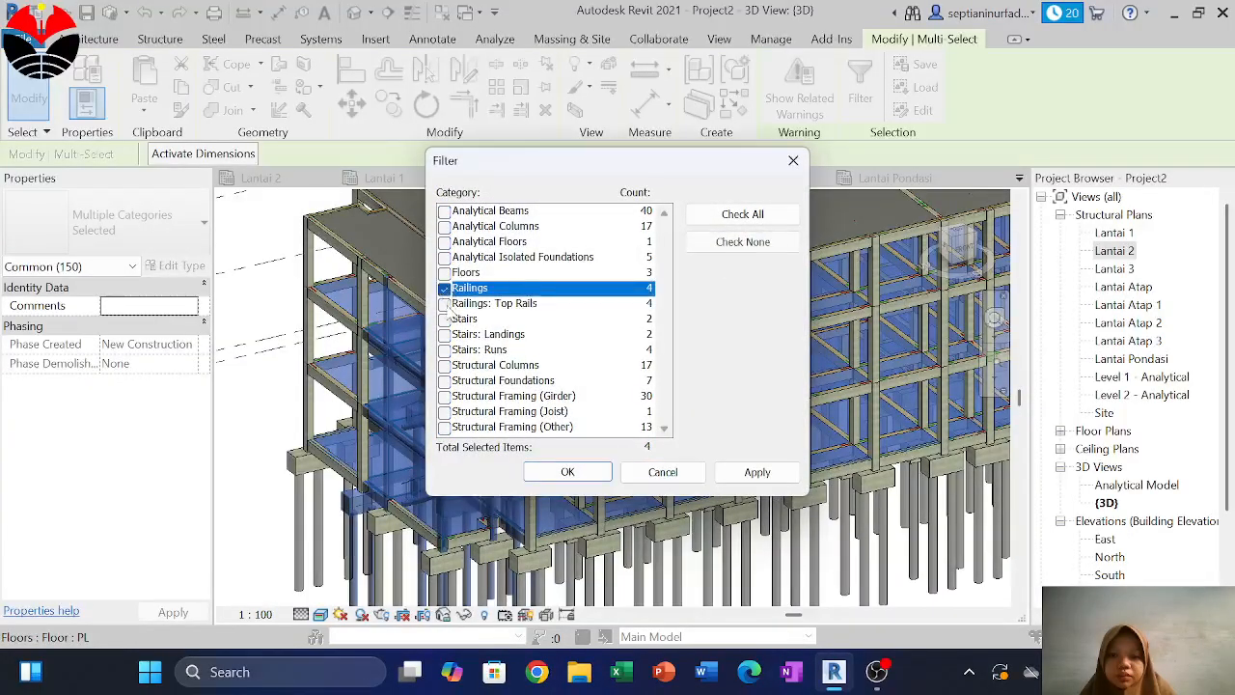
left_click(444, 303)
left_click(445, 318)
left_click(444, 333)
left_click(445, 350)
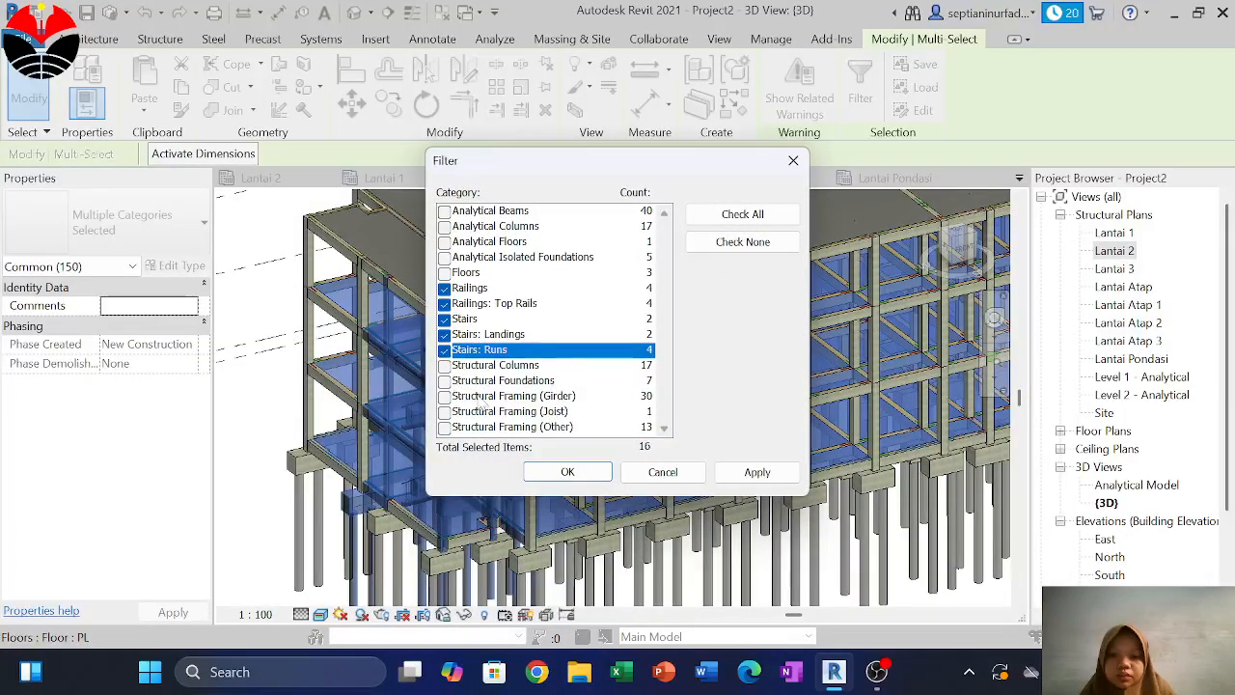
left_click(573, 477)
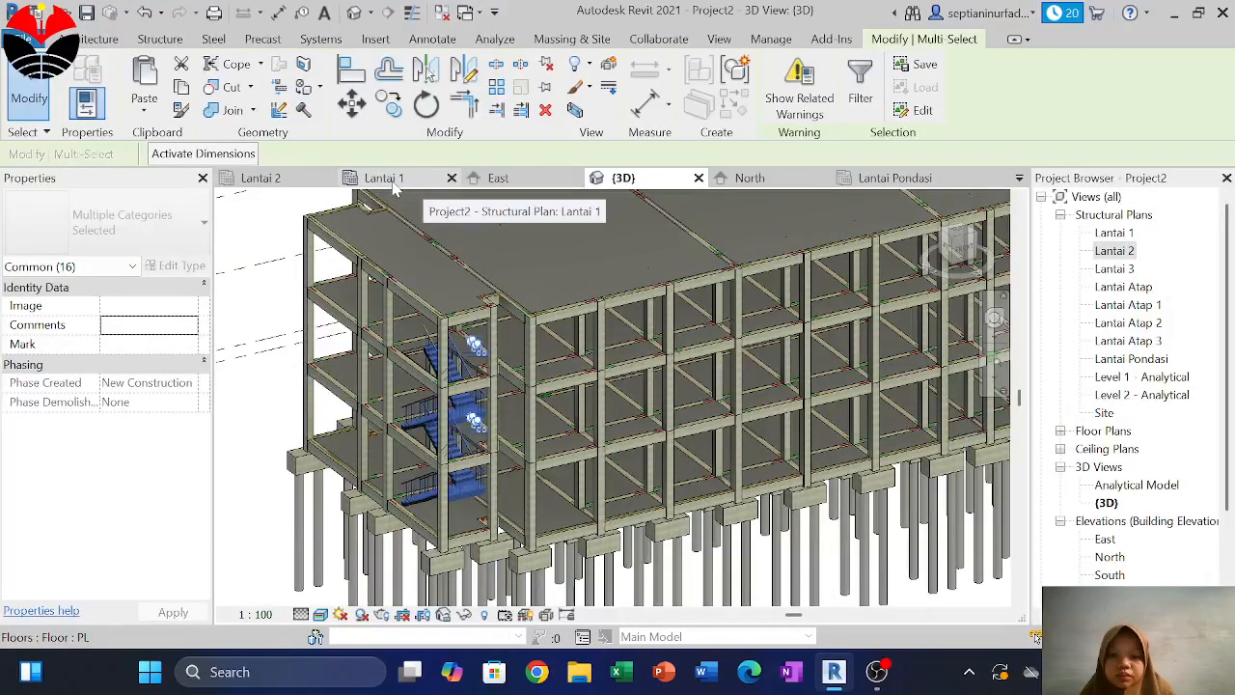
In the Lantai 1 plan, mirror a copy of the stairs about a drawn vertical axis midway between grids I and J
left_click(393, 181)
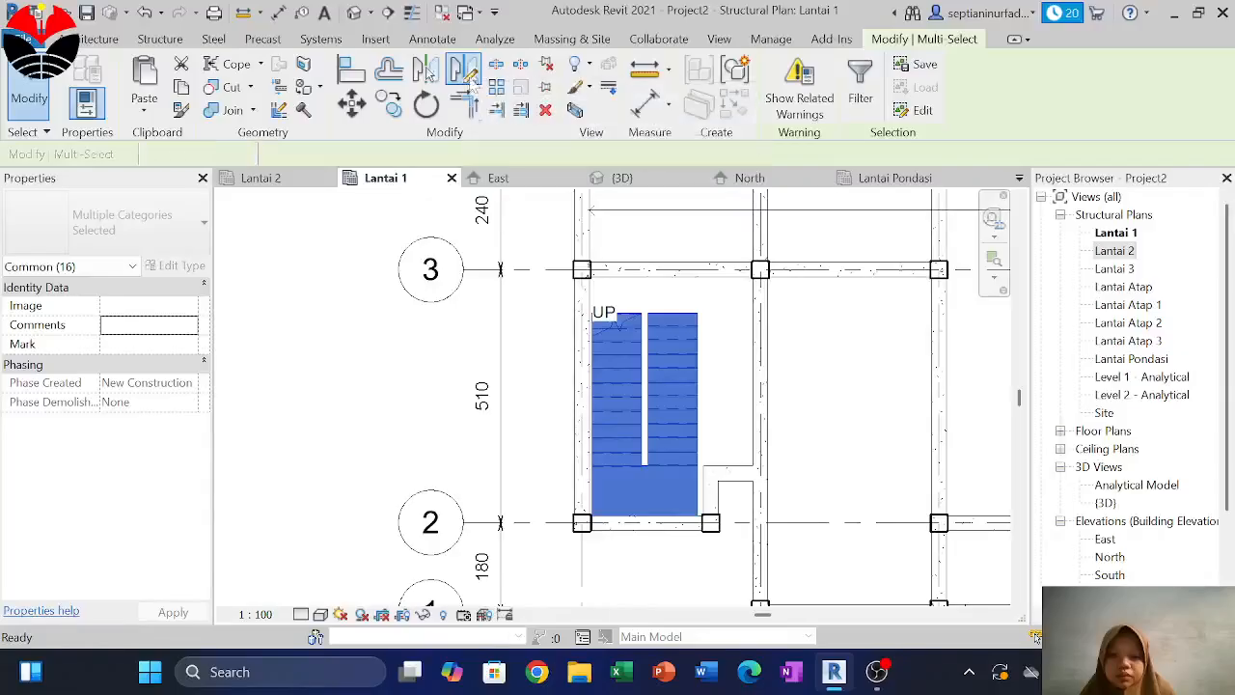
scroll(414, 225, "down", 6)
scroll(647, 274, "up", 5)
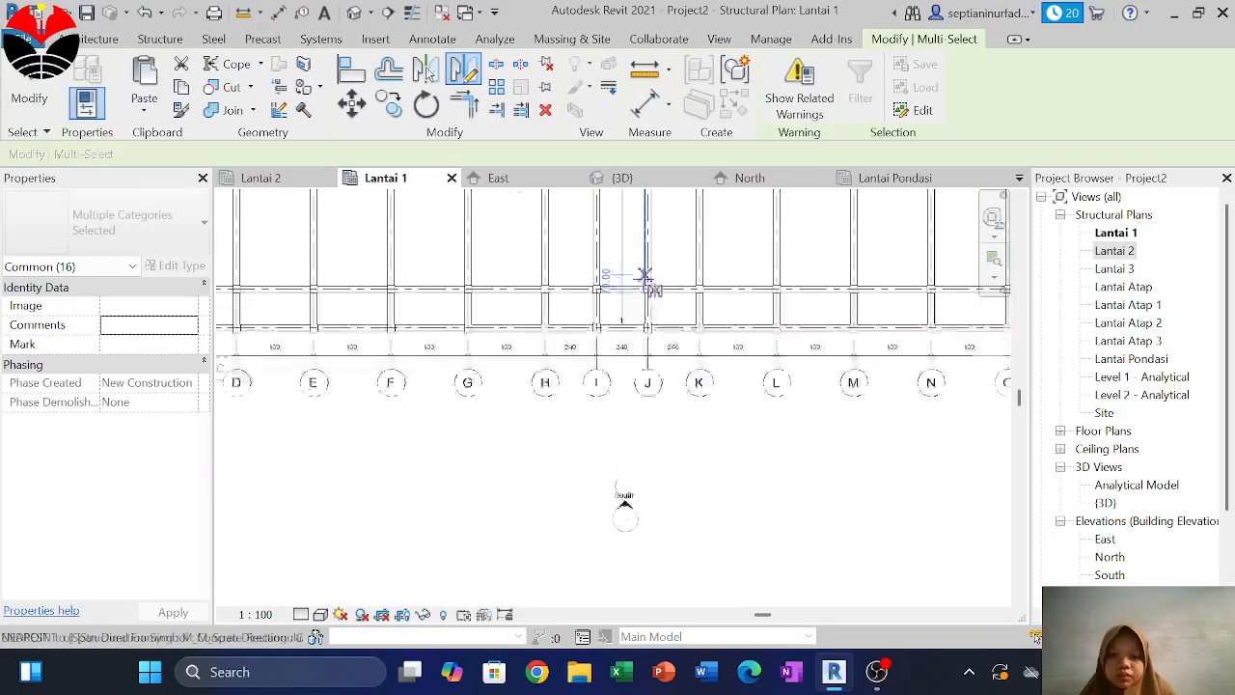
left_click(604, 350)
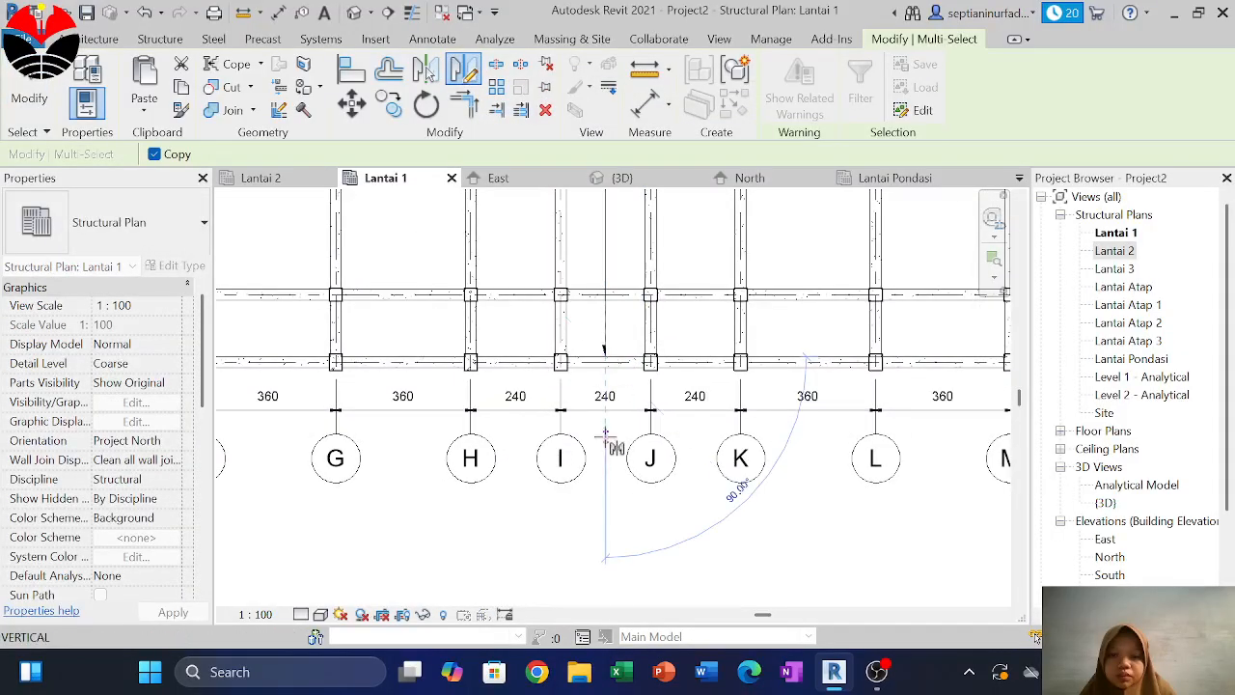
left_click(605, 557)
scroll(611, 513, "down", 6)
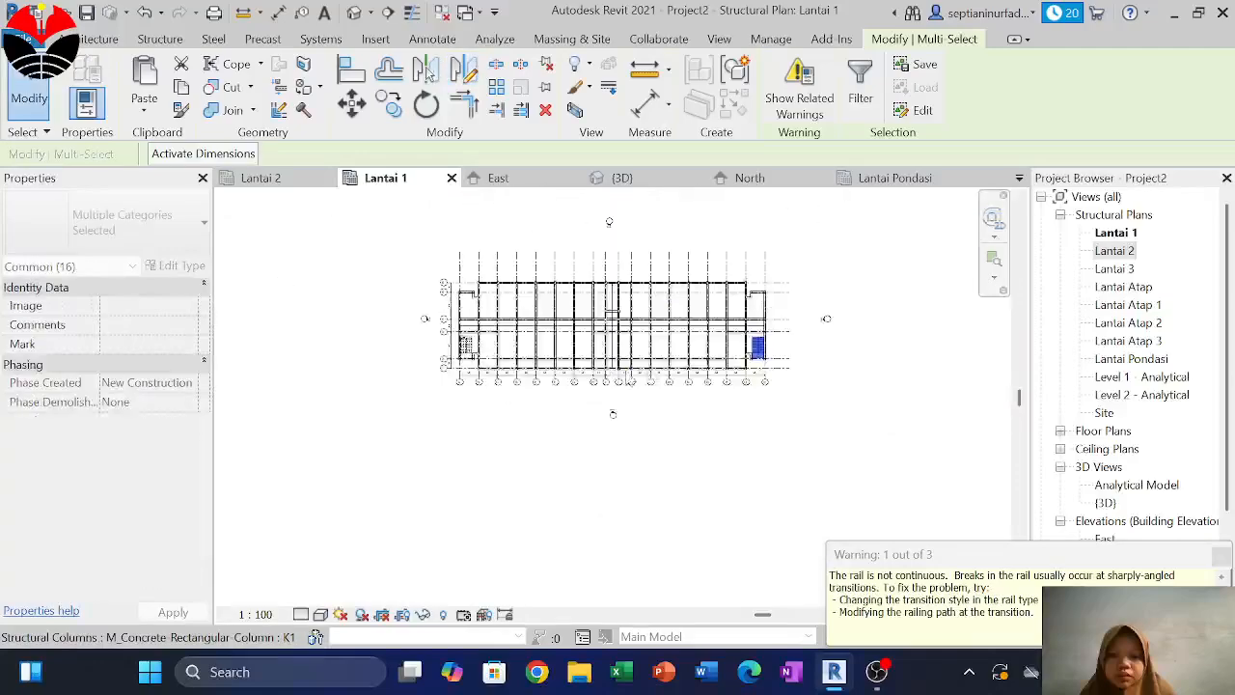
left_click(1221, 560)
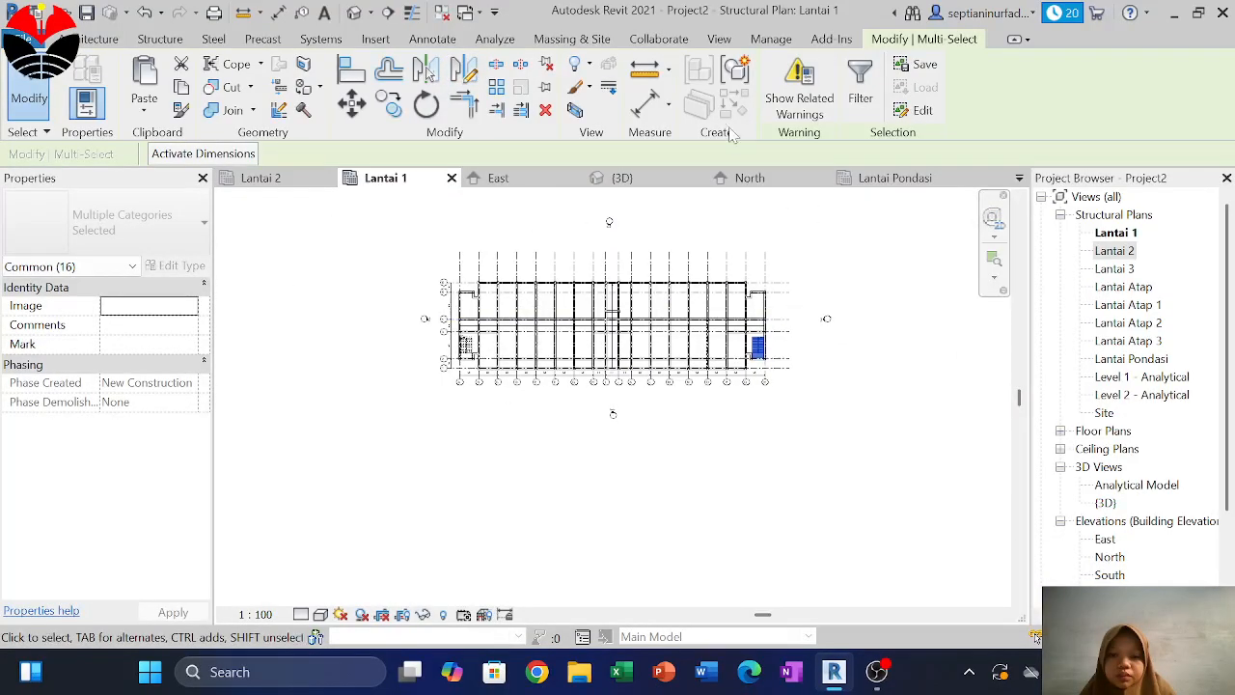
Check the mirrored stairs near grid R in plan, clear the selection and return to the 3D view
scroll(800, 332, "up", 5)
key("Escape")
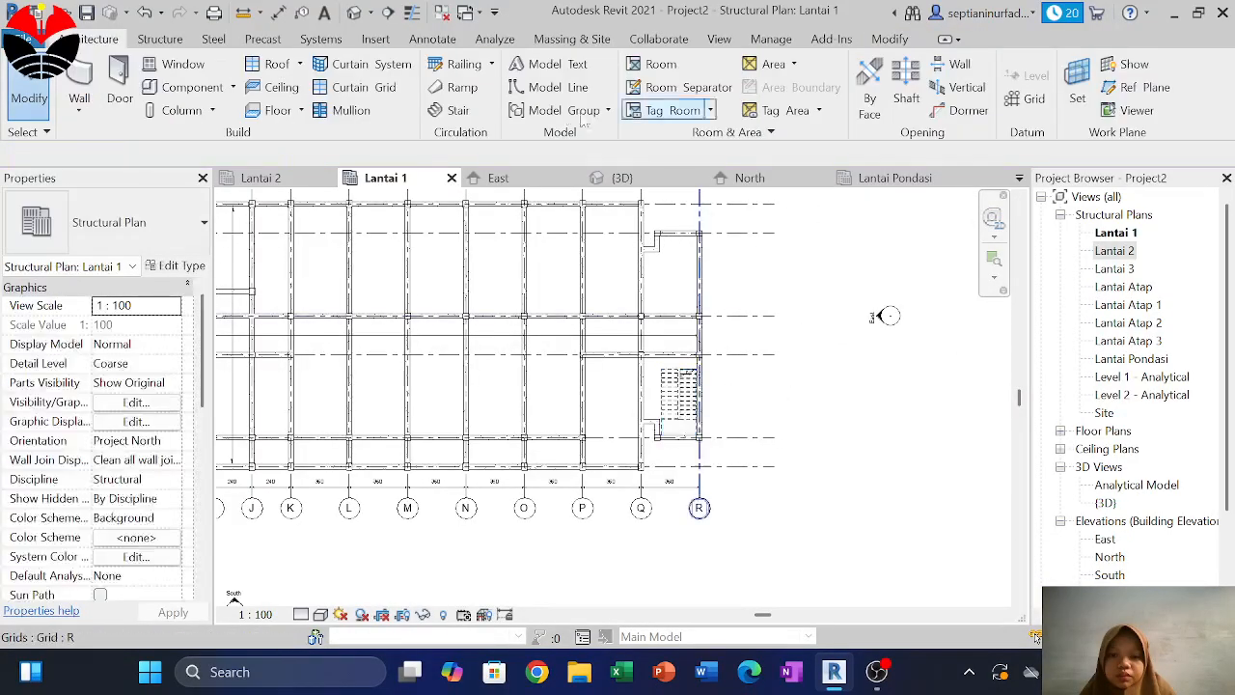
left_click(623, 177)
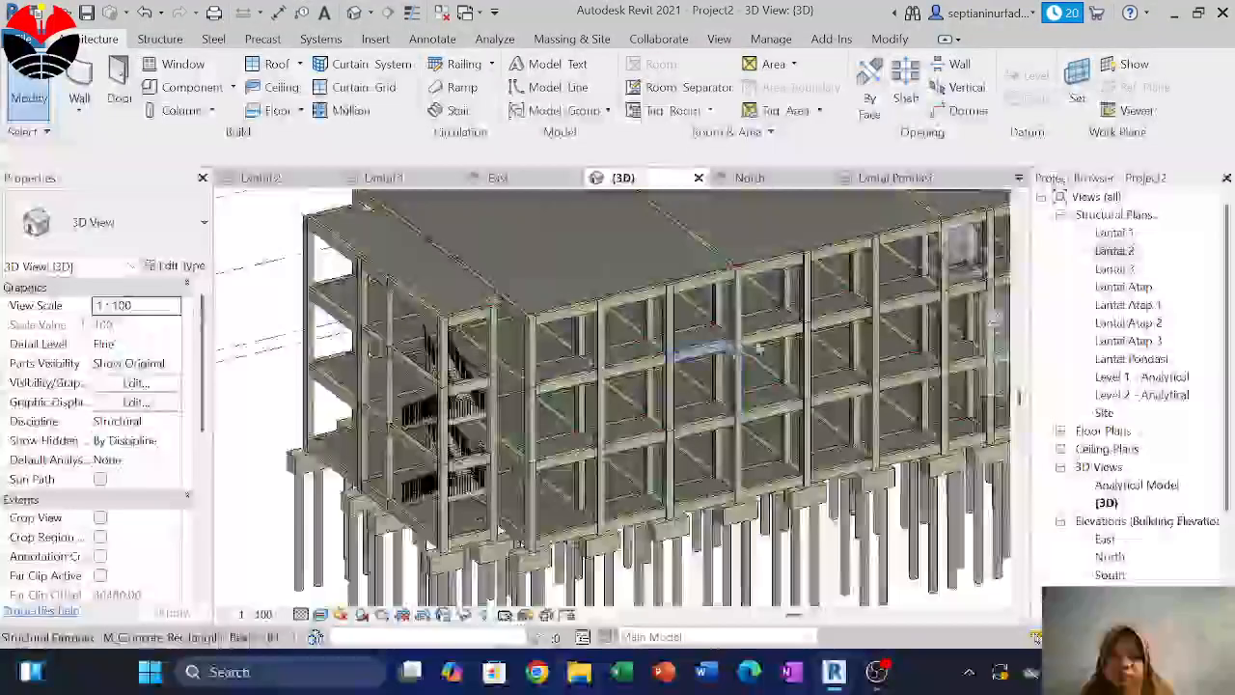
In the 3D view, open the boundary of the Lantai 2 floor above the mirrored stairs for editing and switch to the Lantai 2 plan
scroll(756, 347, "down", 2)
middle_click_drag(791, 332, 559, 347)
scroll(690, 386, "down", 5)
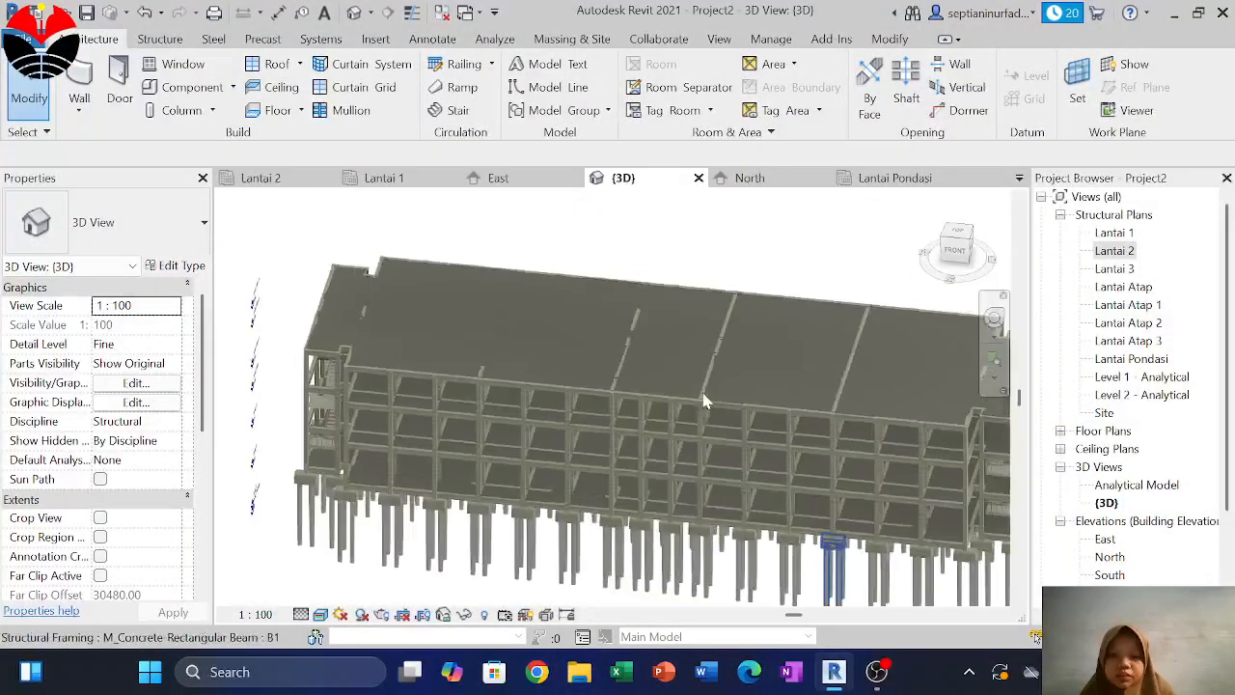
scroll(820, 415, "up", 6)
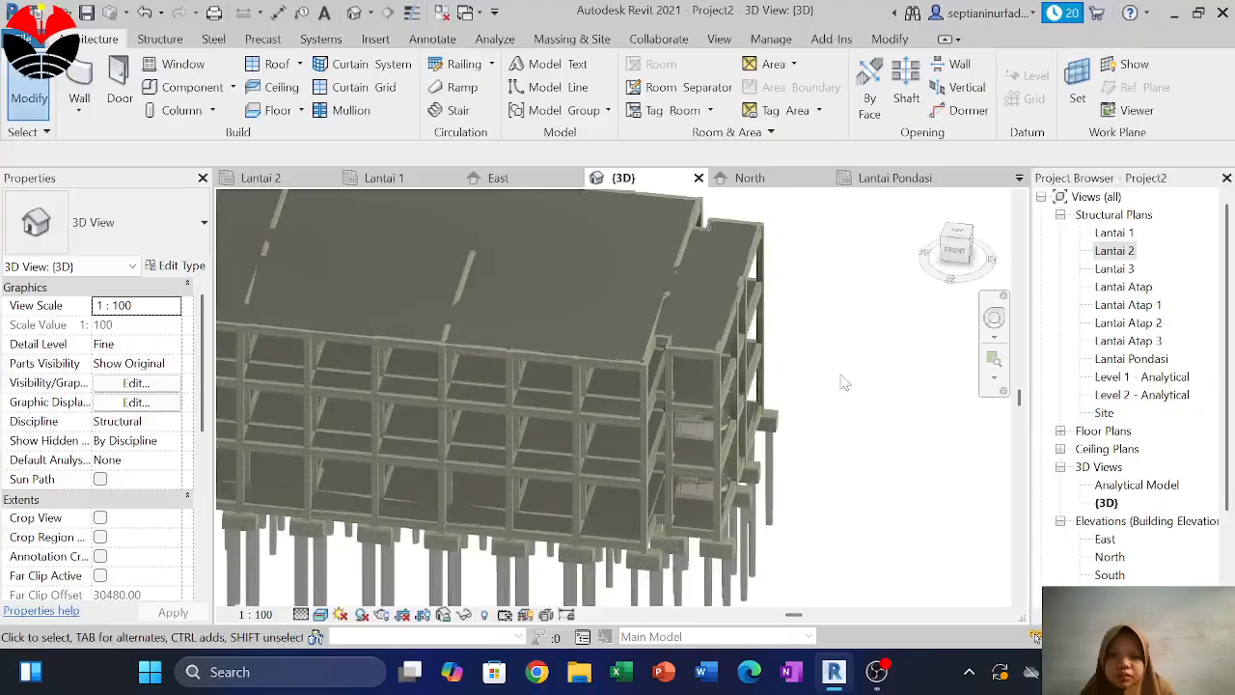
middle_click_drag(821, 405, 698, 408, "shift")
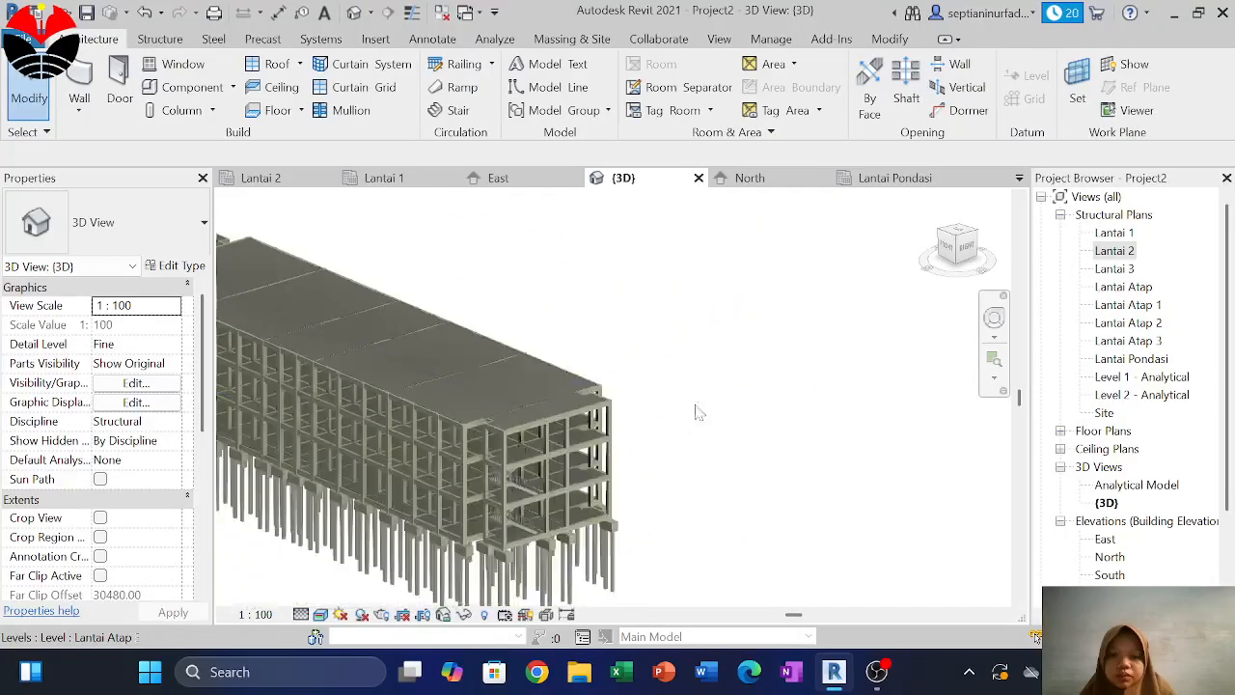
scroll(569, 513, "up", 4)
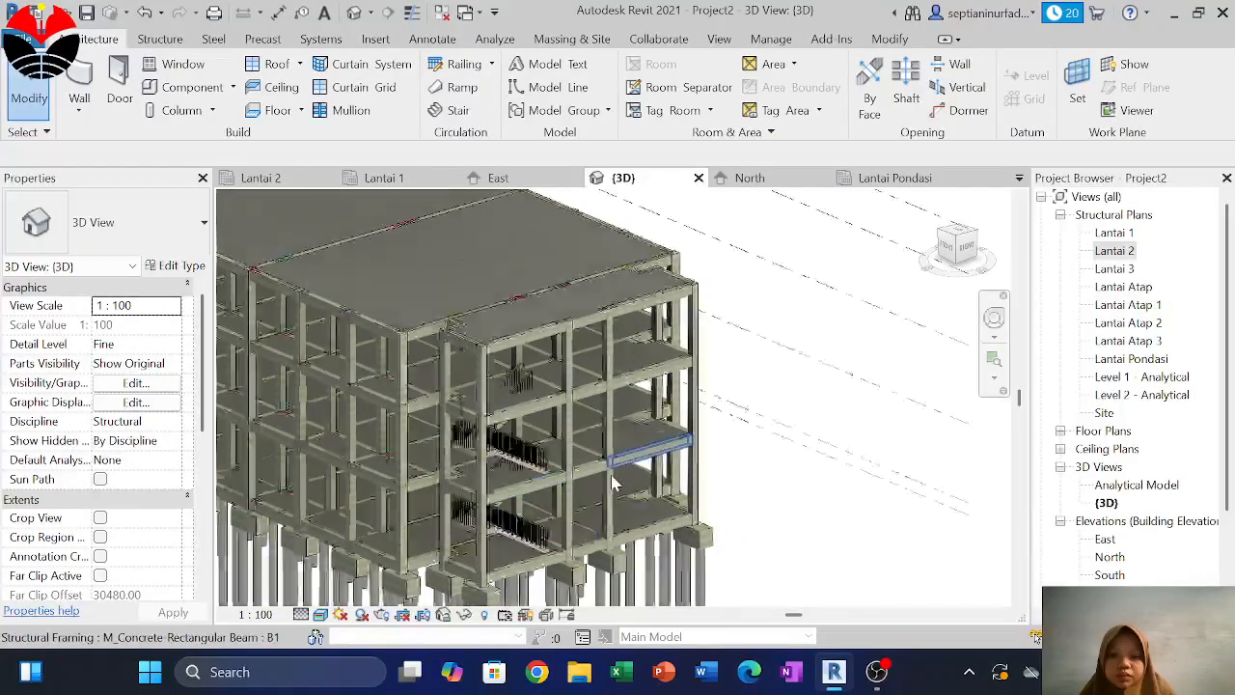
middle_click_drag(600, 523, 631, 491)
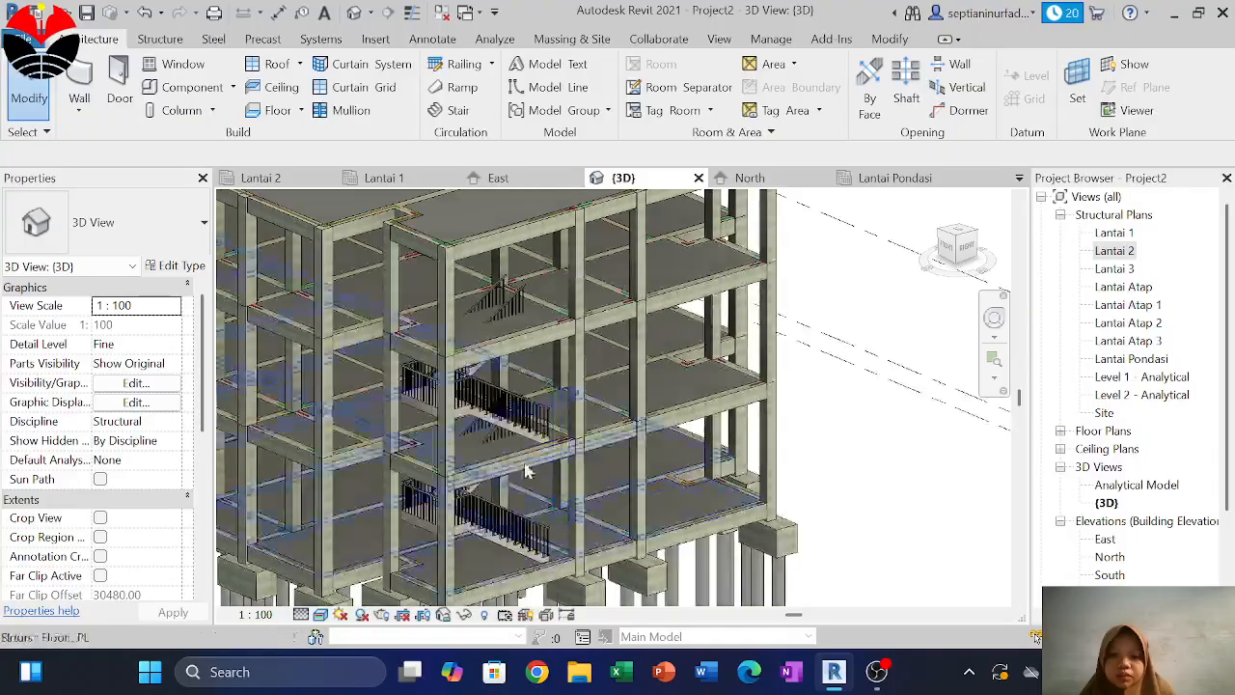
scroll(434, 461, "up", 4)
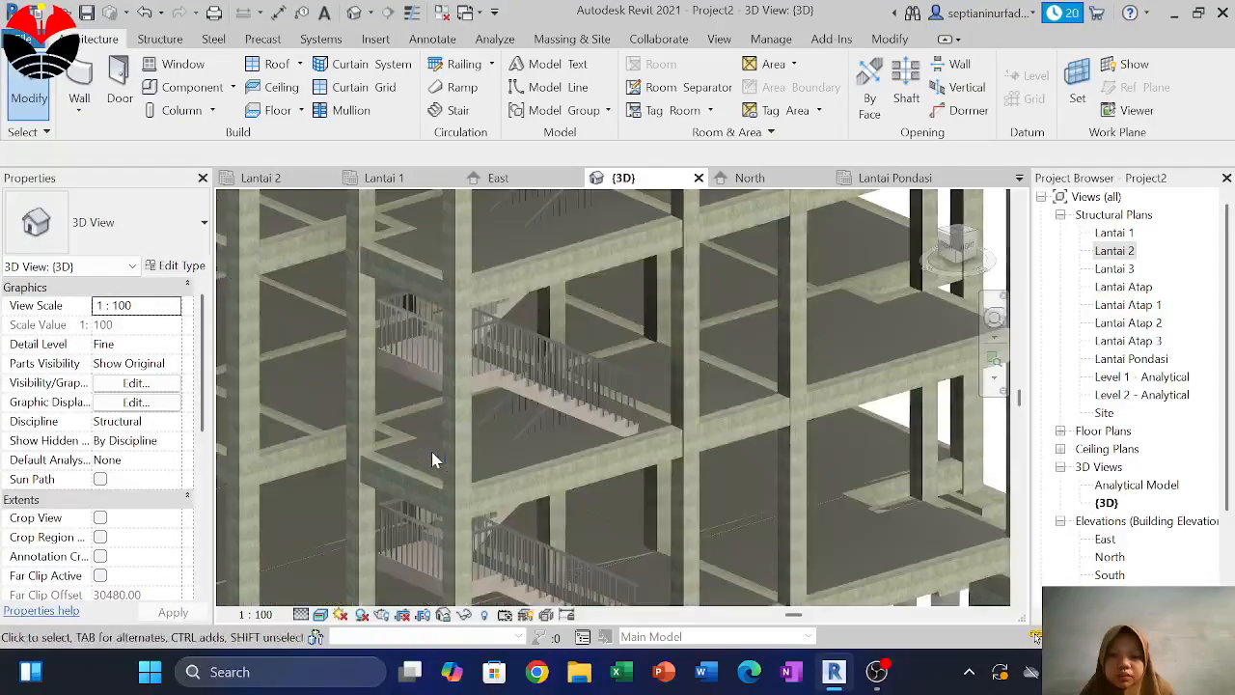
double_click(404, 464)
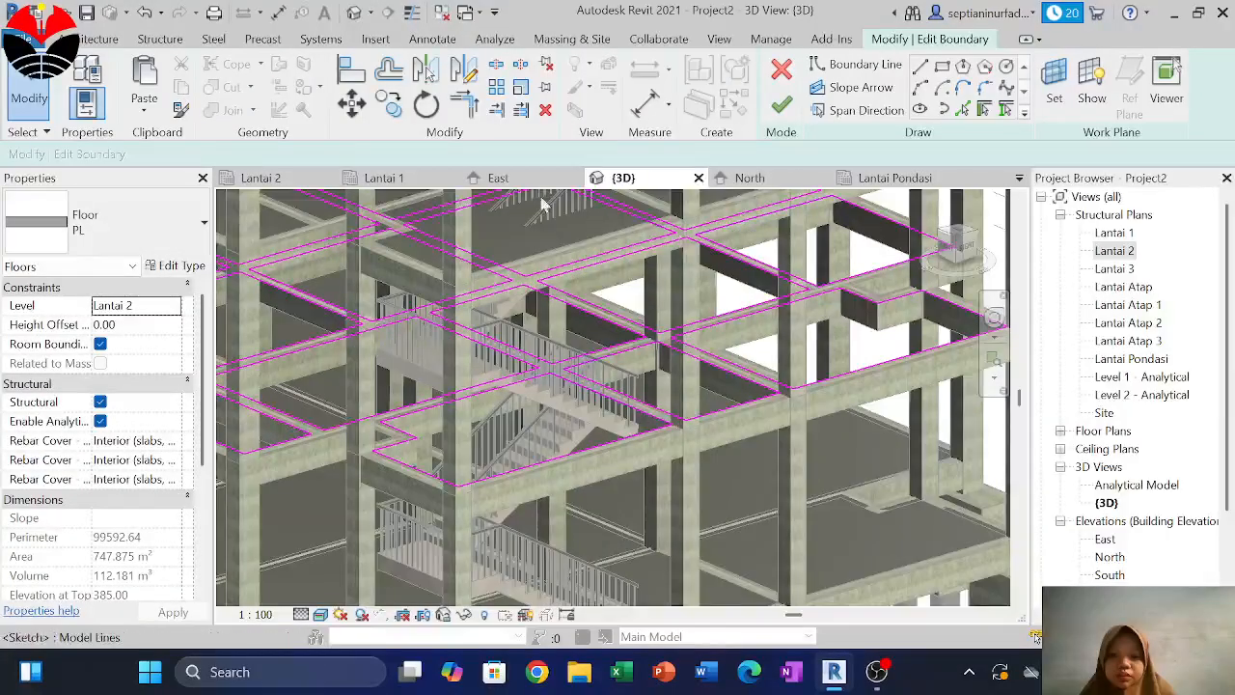
left_click(326, 183)
scroll(484, 377, "down", 8)
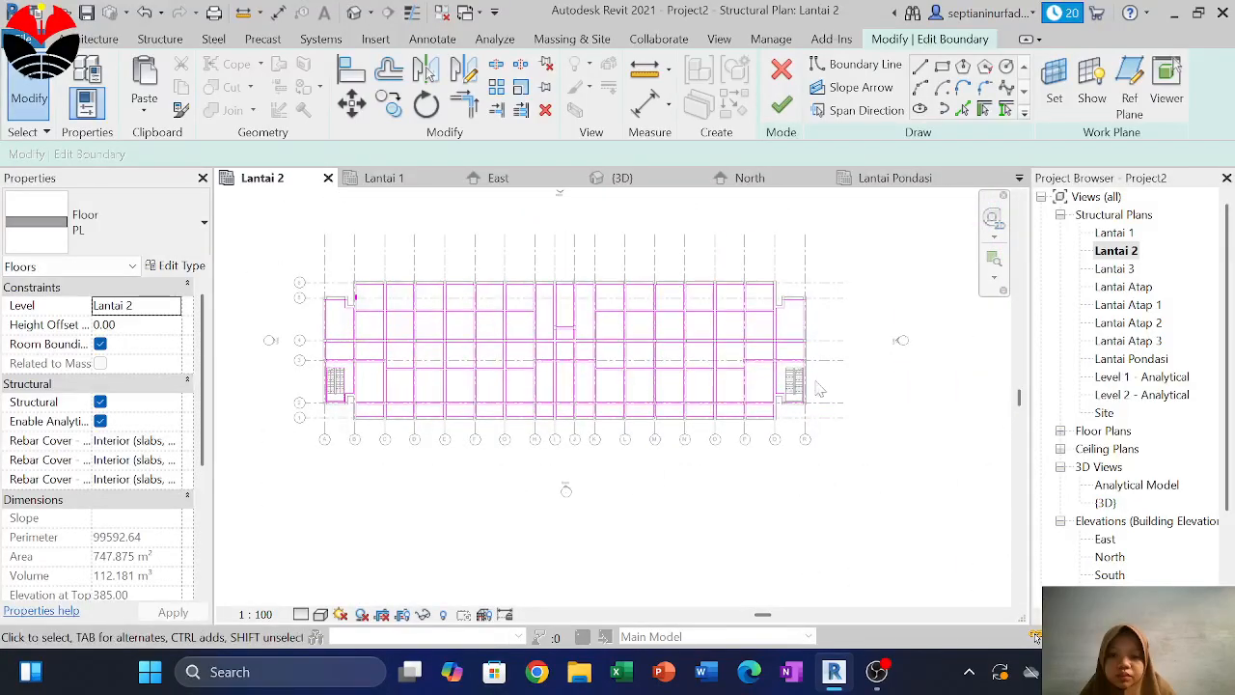
Sketch a rectangular opening around the mirrored stairs between grids Q and R in the Lantai 2 floor, finish the boundary and clear the selection
scroll(714, 372, "up", 6)
scroll(751, 349, "up", 2)
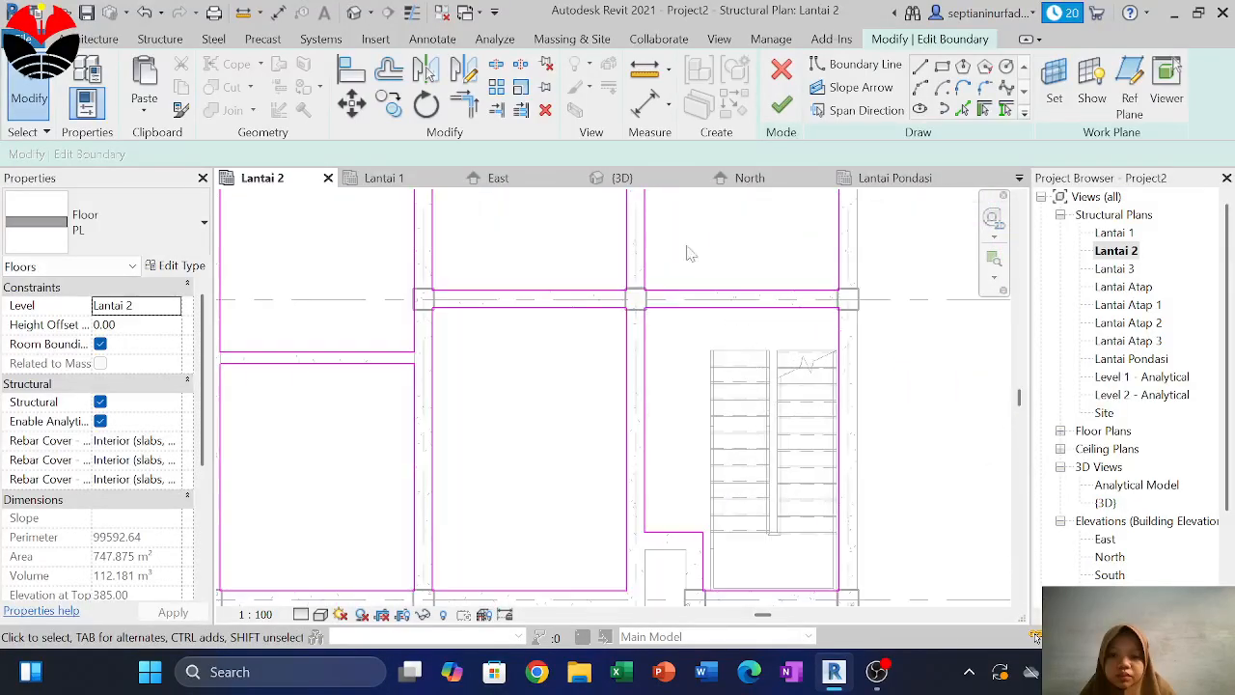
left_click(943, 70)
scroll(714, 349, "up", 4)
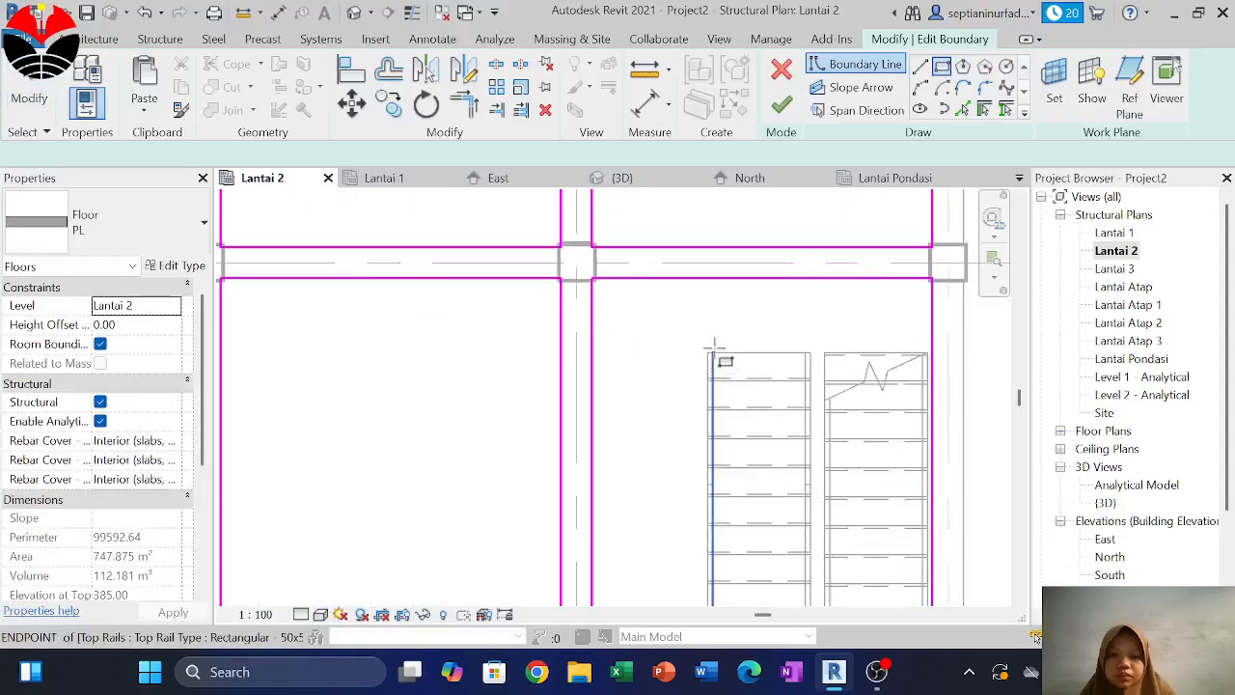
left_click(710, 351)
scroll(748, 308, "down", 3)
scroll(779, 398, "down", 1)
scroll(852, 561, "up", 4)
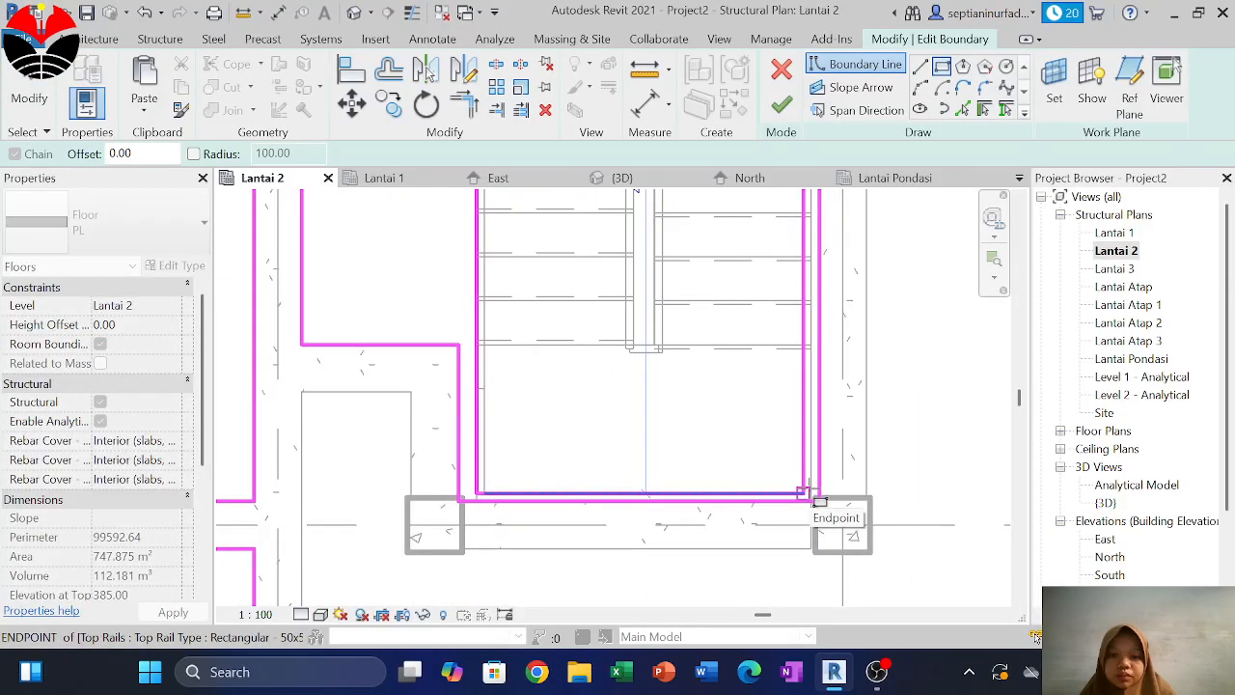
scroll(812, 493, "up", 2)
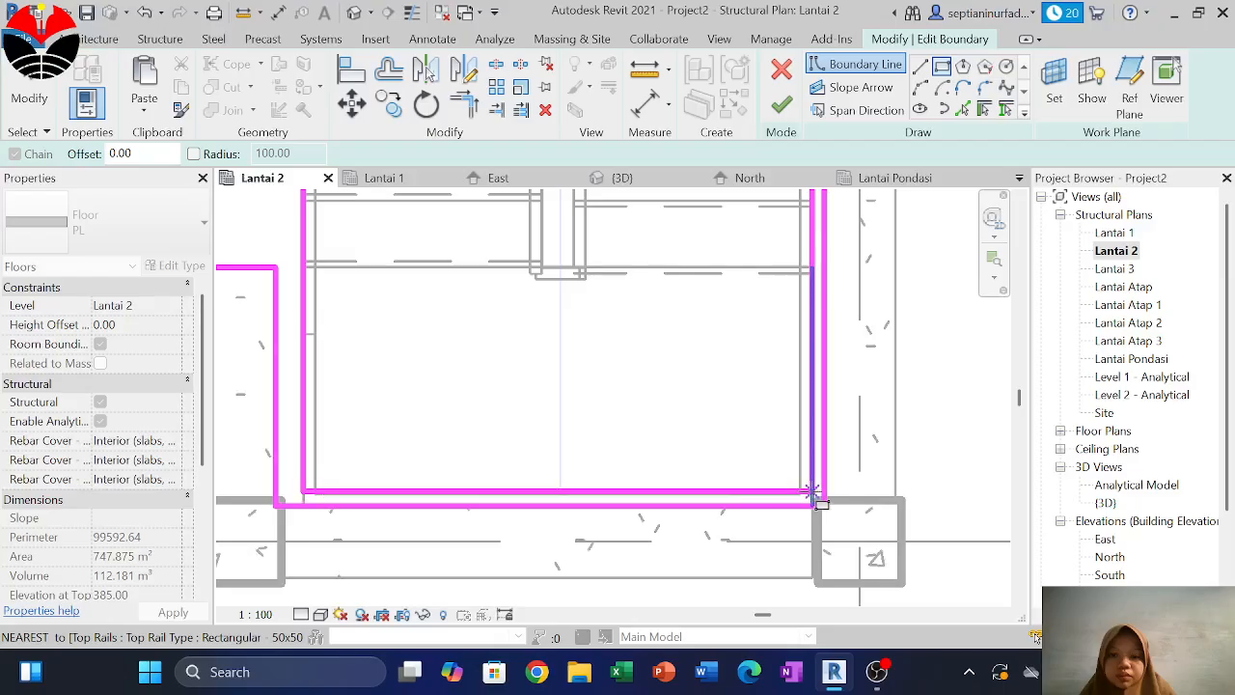
left_click(811, 493)
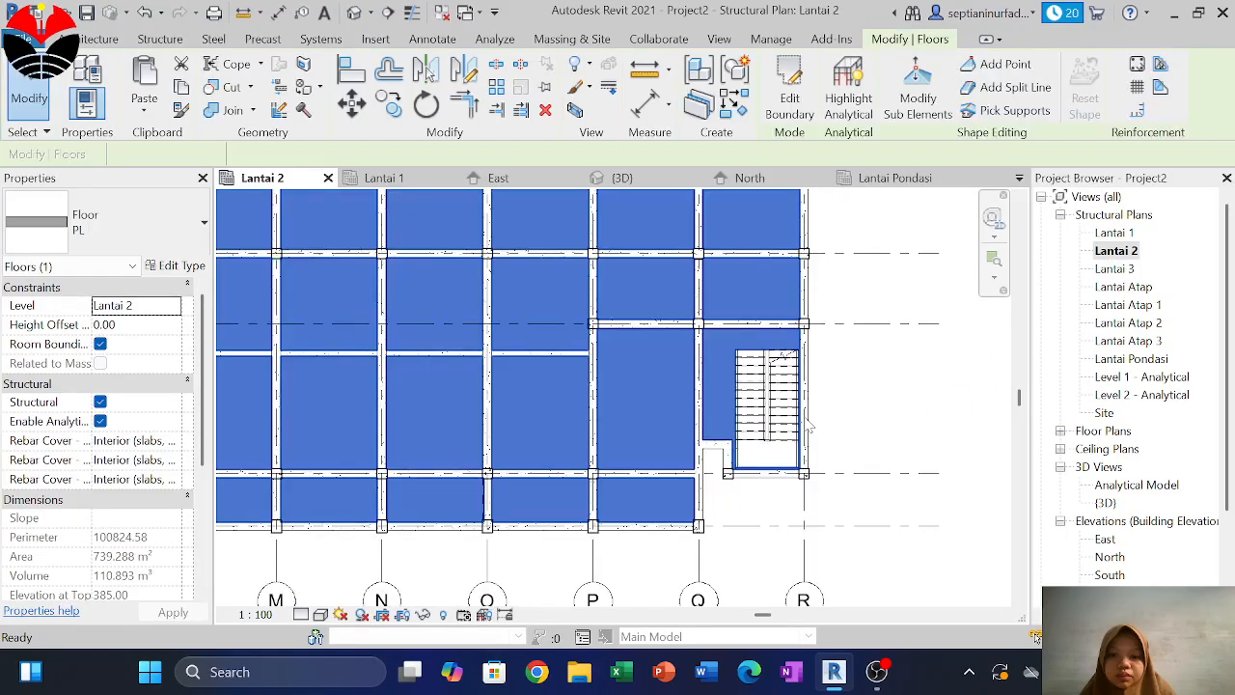
key("ctrl+v")
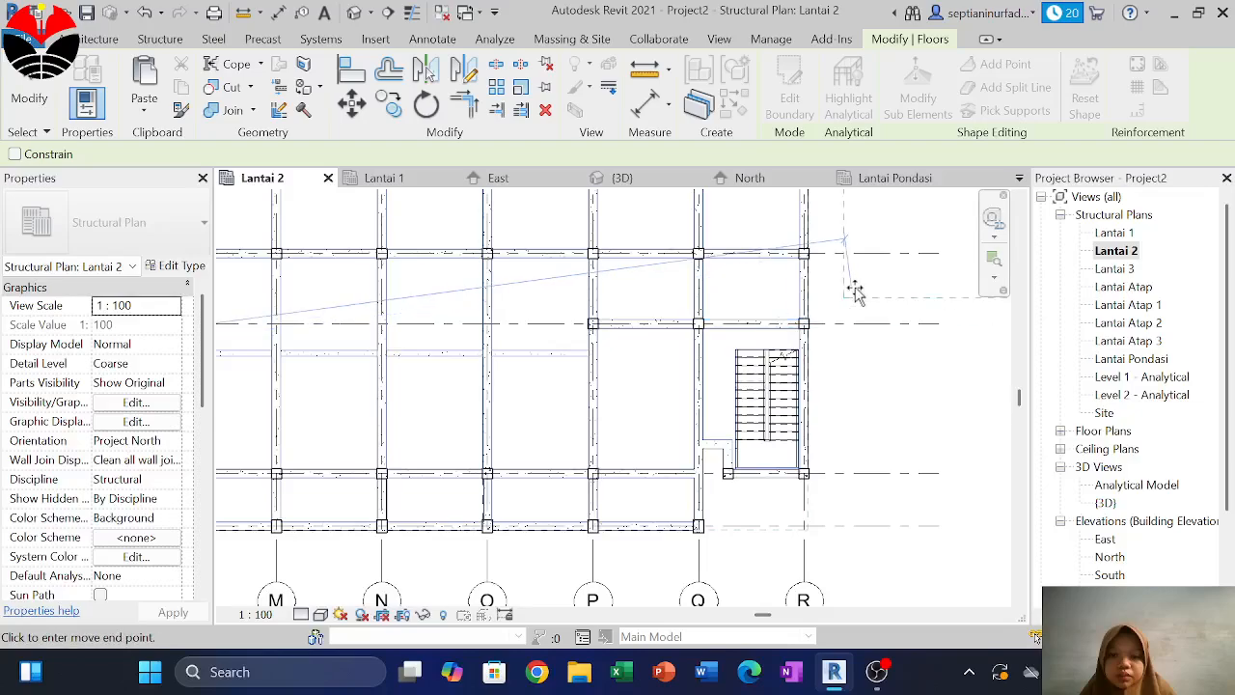
key("Escape")
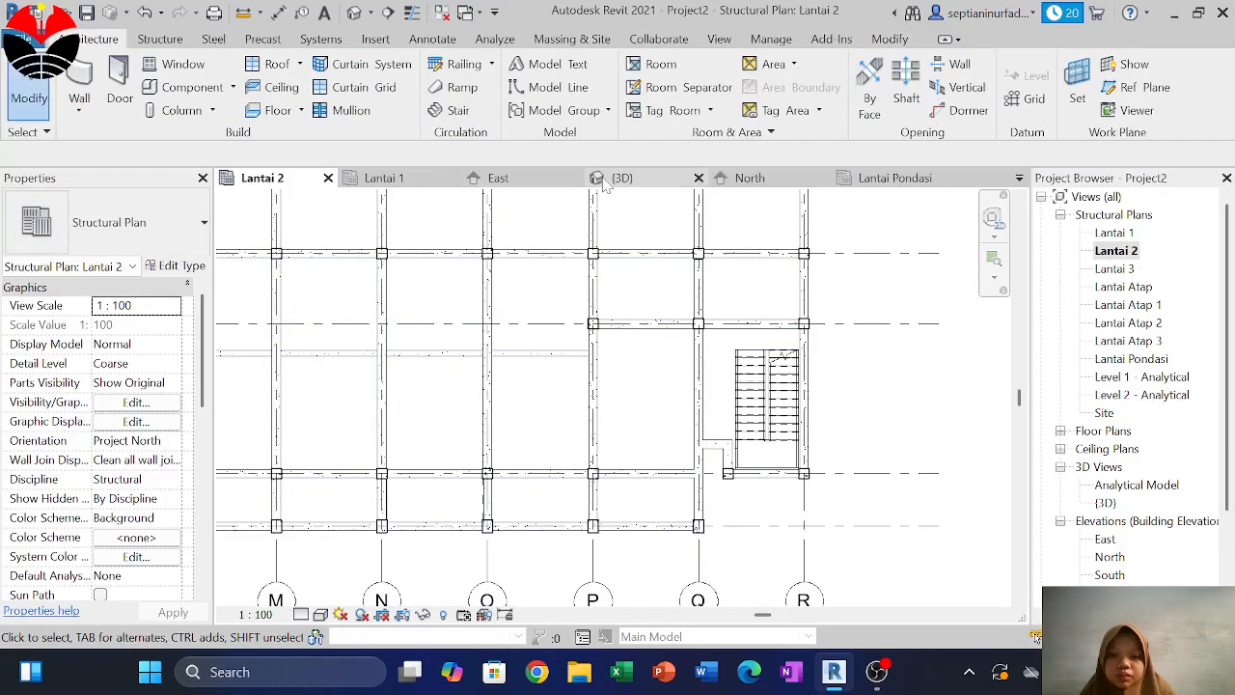
From the 3D view, open the boundary of the Lantai 3 floor above the mirrored stairs for editing and switch to the Lantai 3 plan
left_click(606, 184)
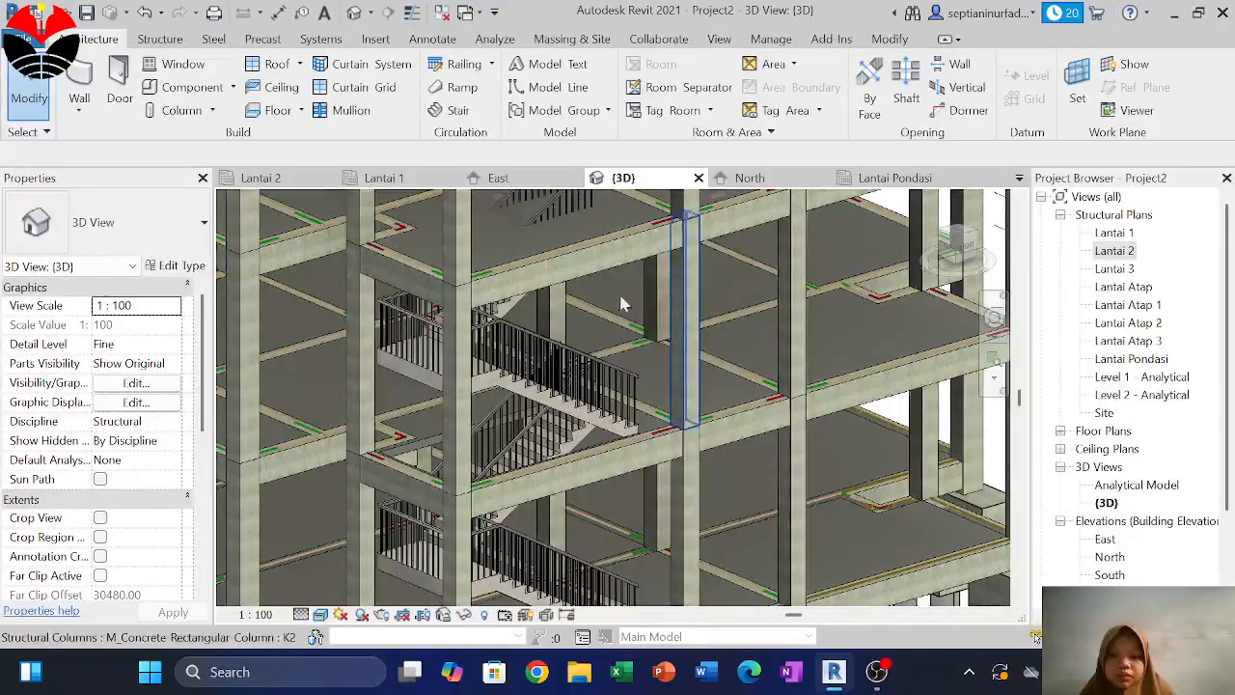
scroll(620, 304, "down", 3)
middle_click_drag(612, 317, 651, 399)
scroll(572, 278, "up", 3)
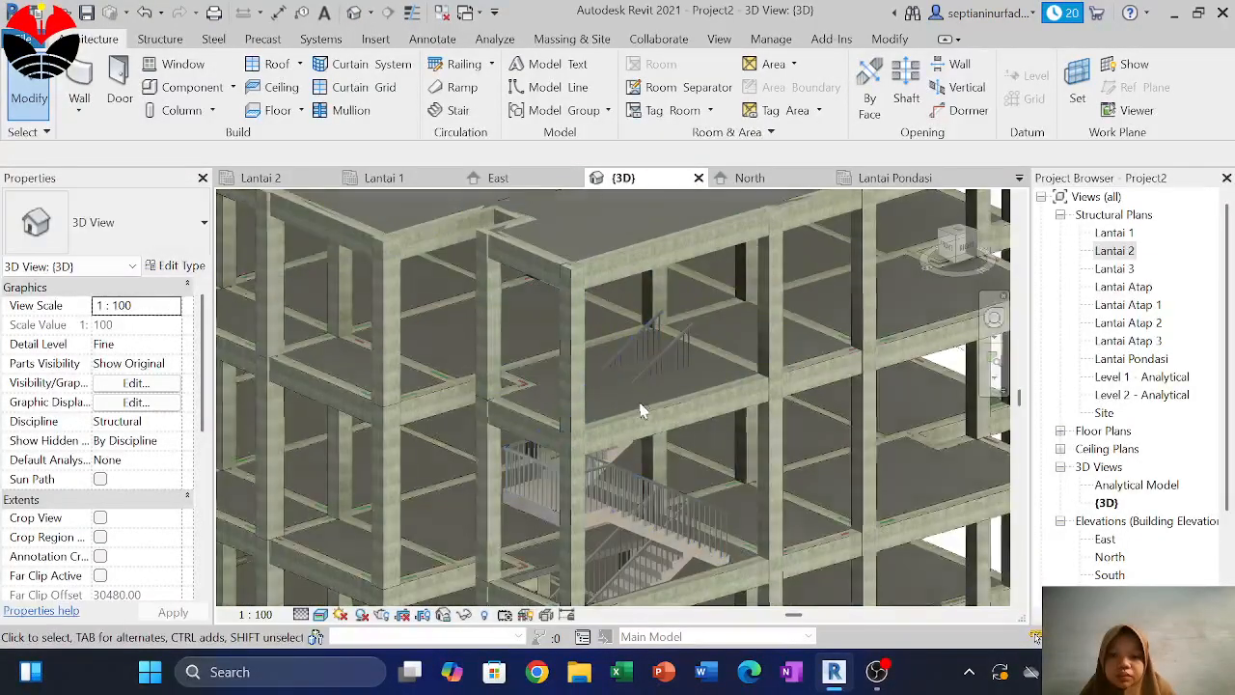
scroll(477, 404, "up", 3)
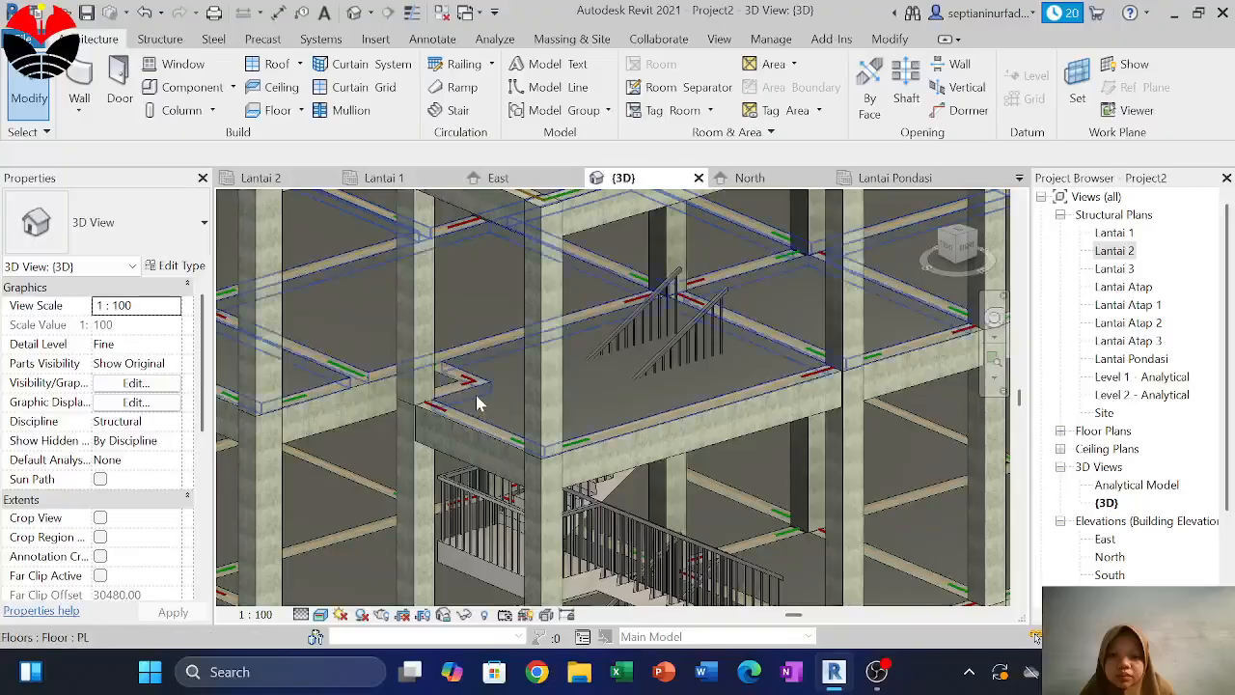
double_click(478, 403)
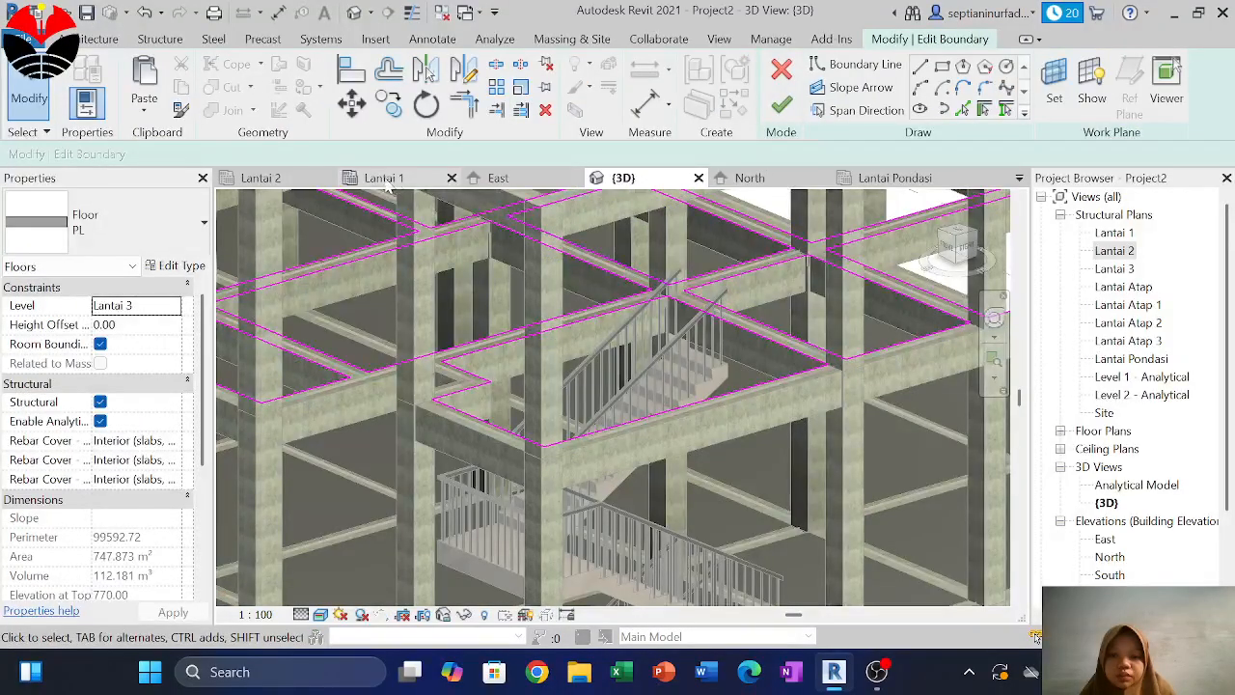
double_click(1115, 269)
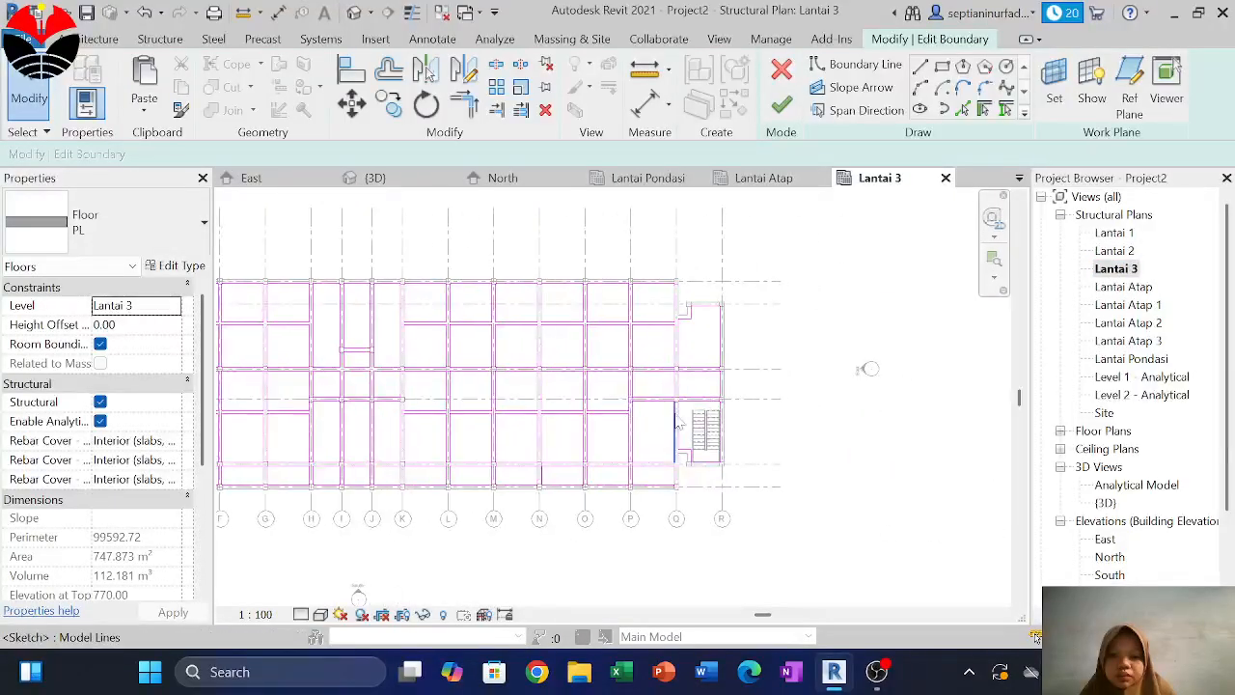
Sketch a rectangular opening around the mirrored stairs near grid R in the Lantai 3 floor, finish the boundary and save the project
scroll(745, 434, "up", 3)
left_click(942, 68)
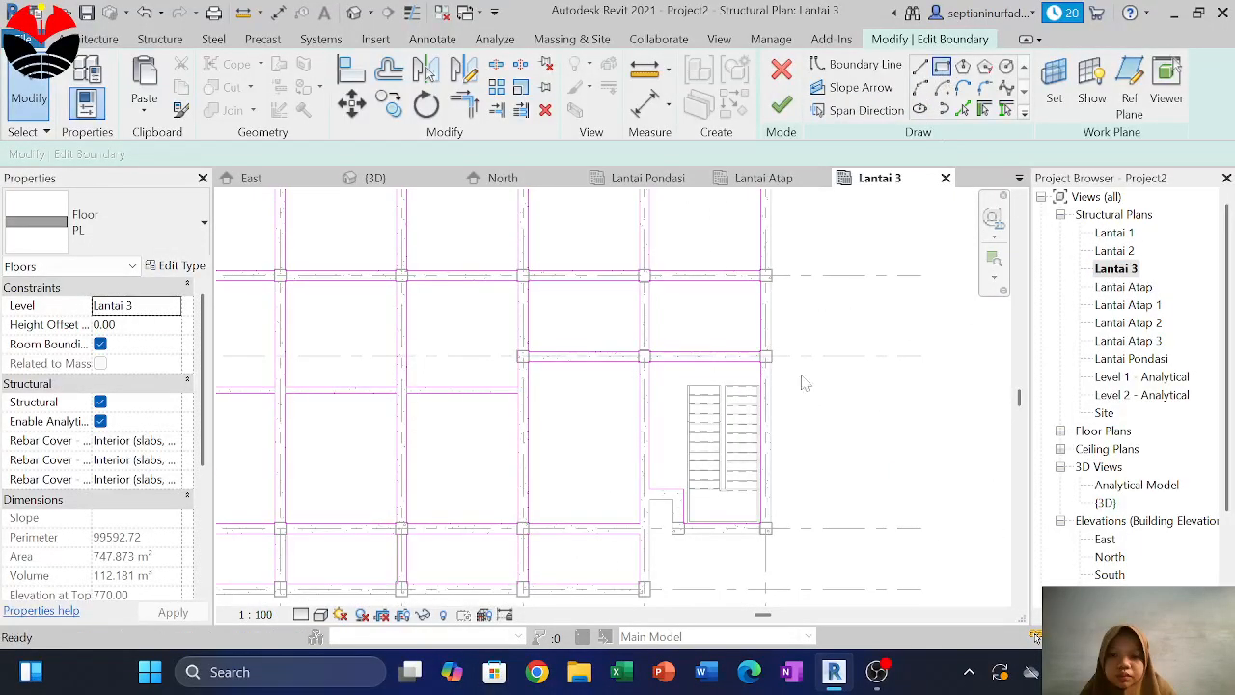
scroll(711, 394, "up", 3)
left_click(649, 368)
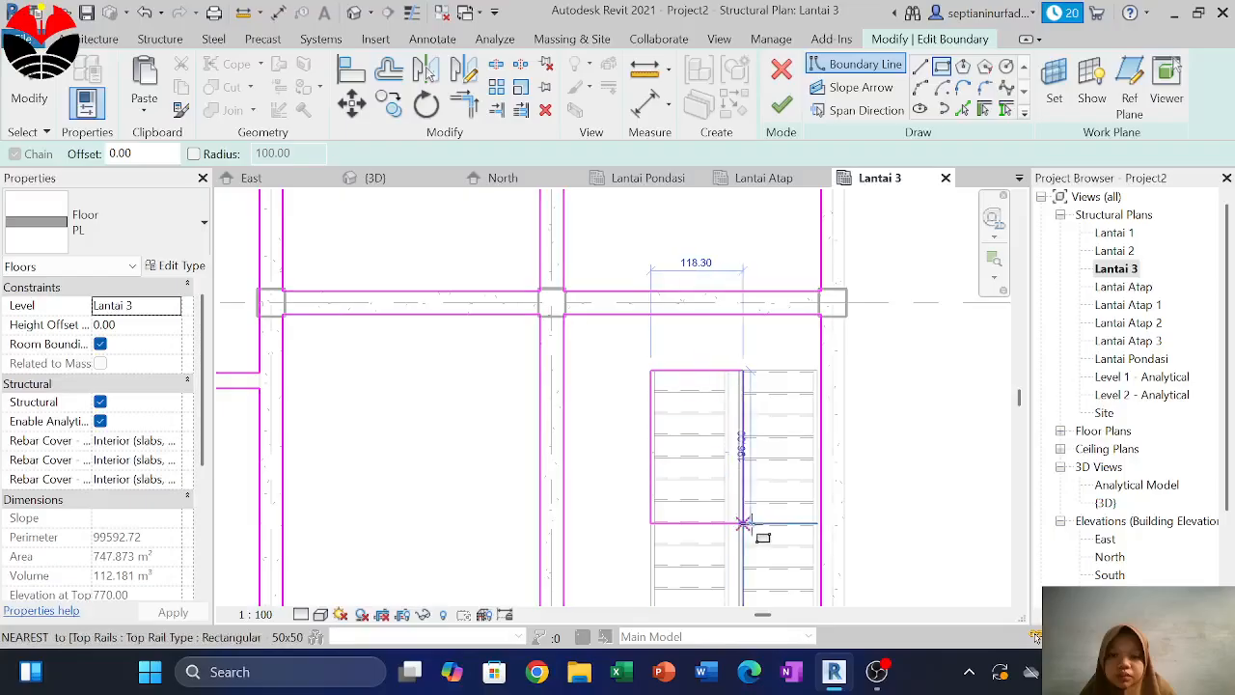
middle_click_drag(745, 524, 743, 287)
scroll(791, 452, "up", 2)
left_click(824, 449)
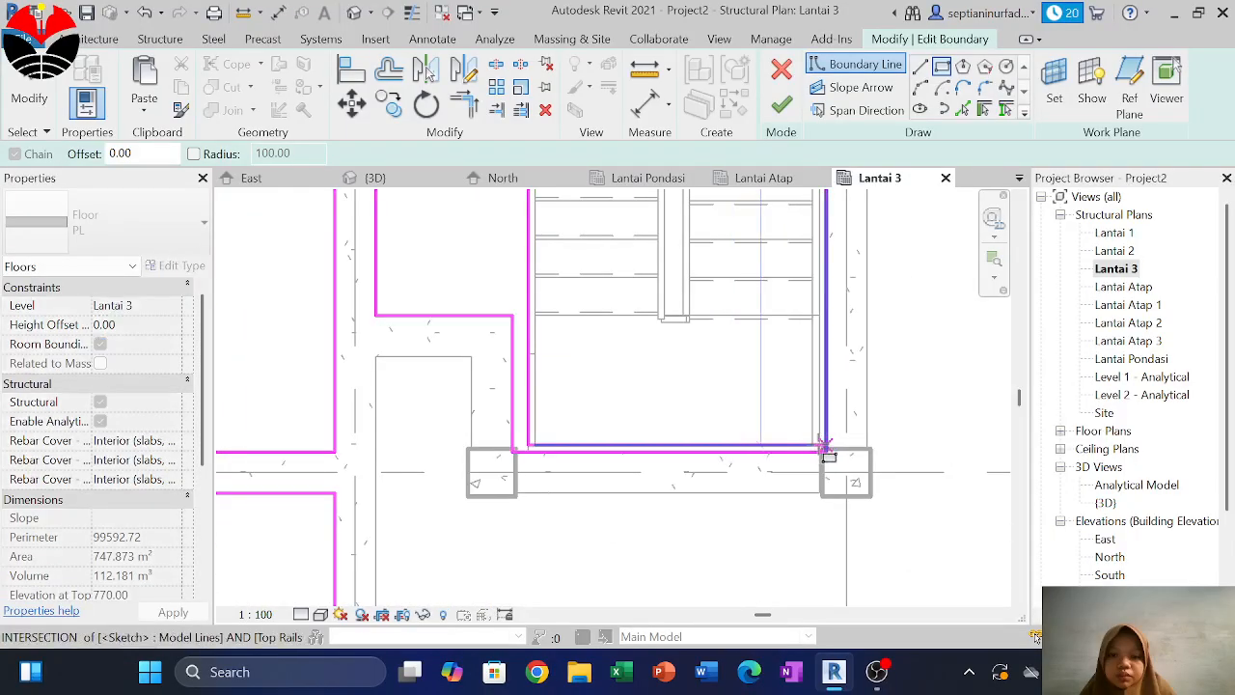
scroll(823, 445, "up", 3)
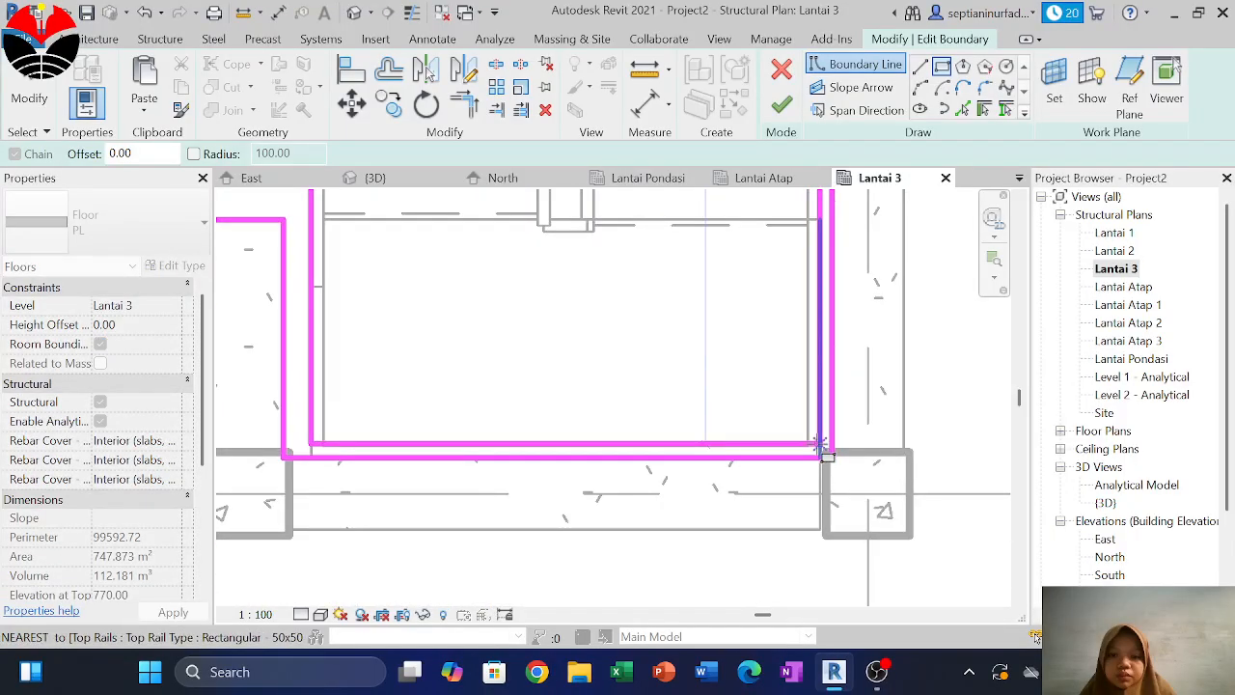
key("Escape")
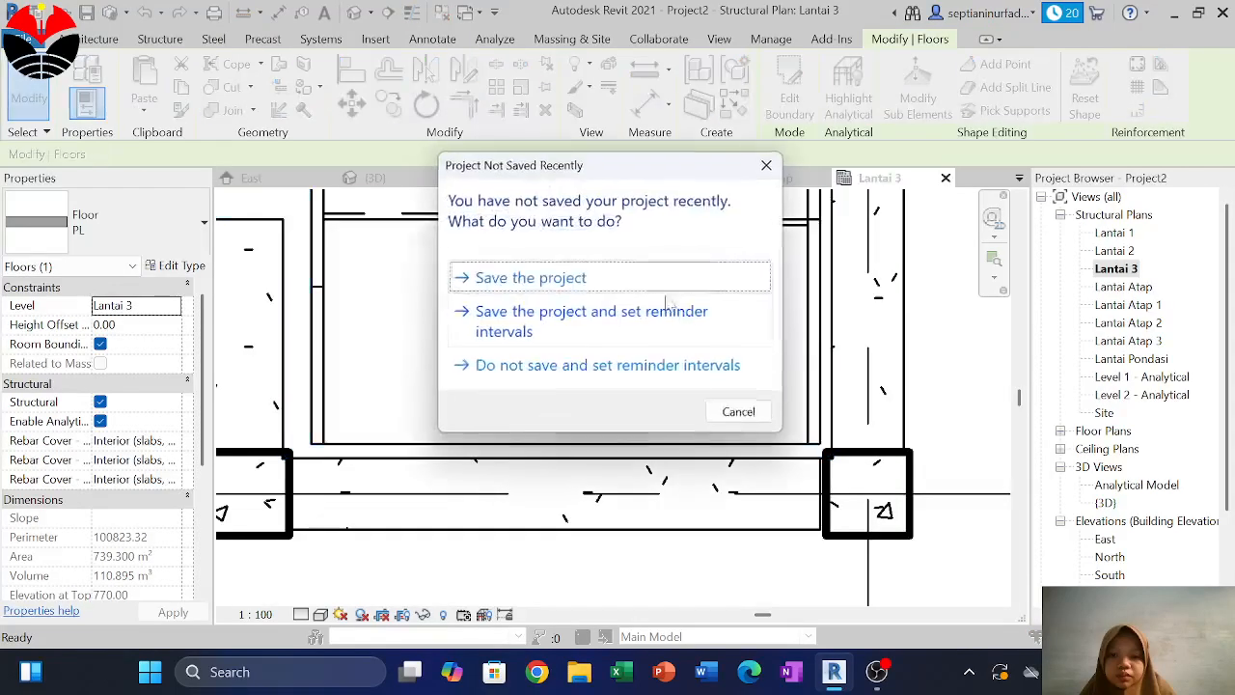
left_click(687, 277)
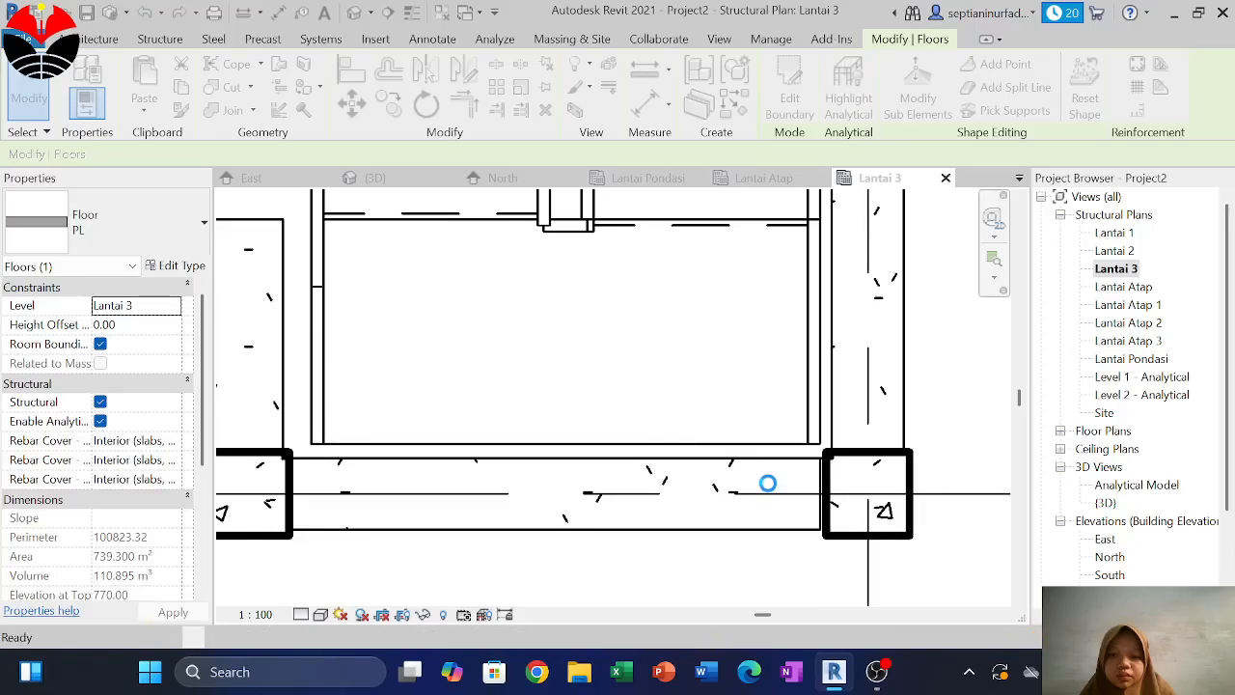
left_click_drag(819, 531, 811, 519)
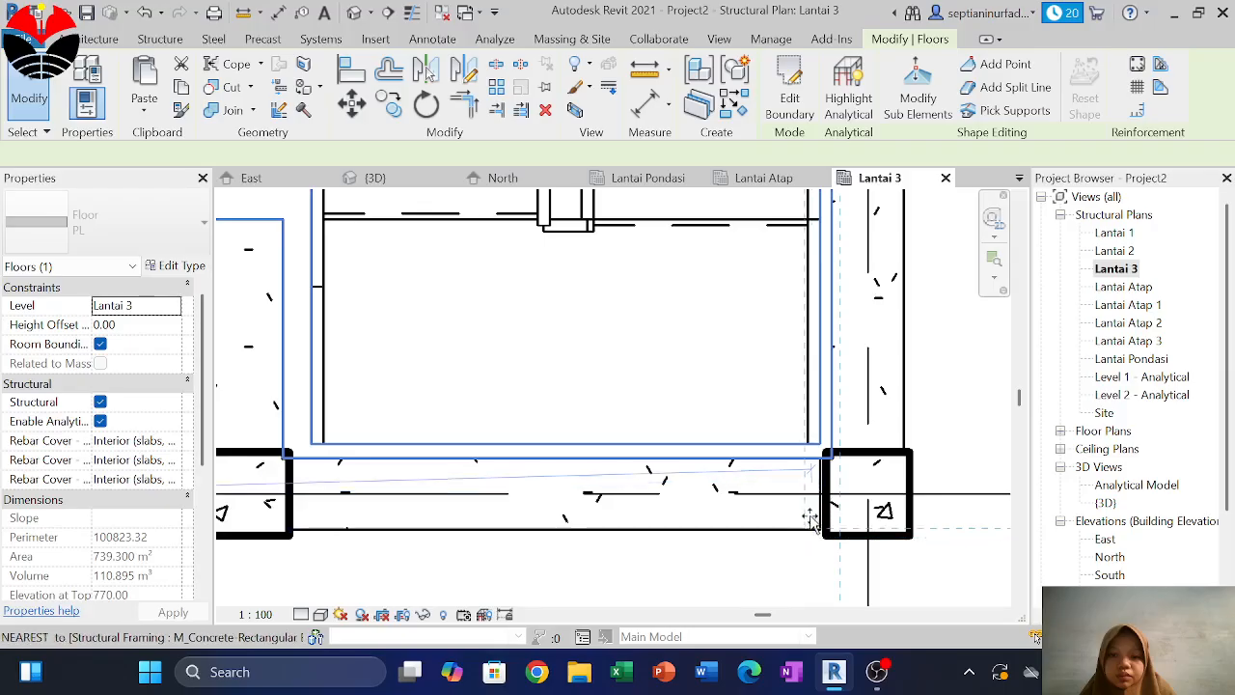
key("Escape")
left_click(825, 501)
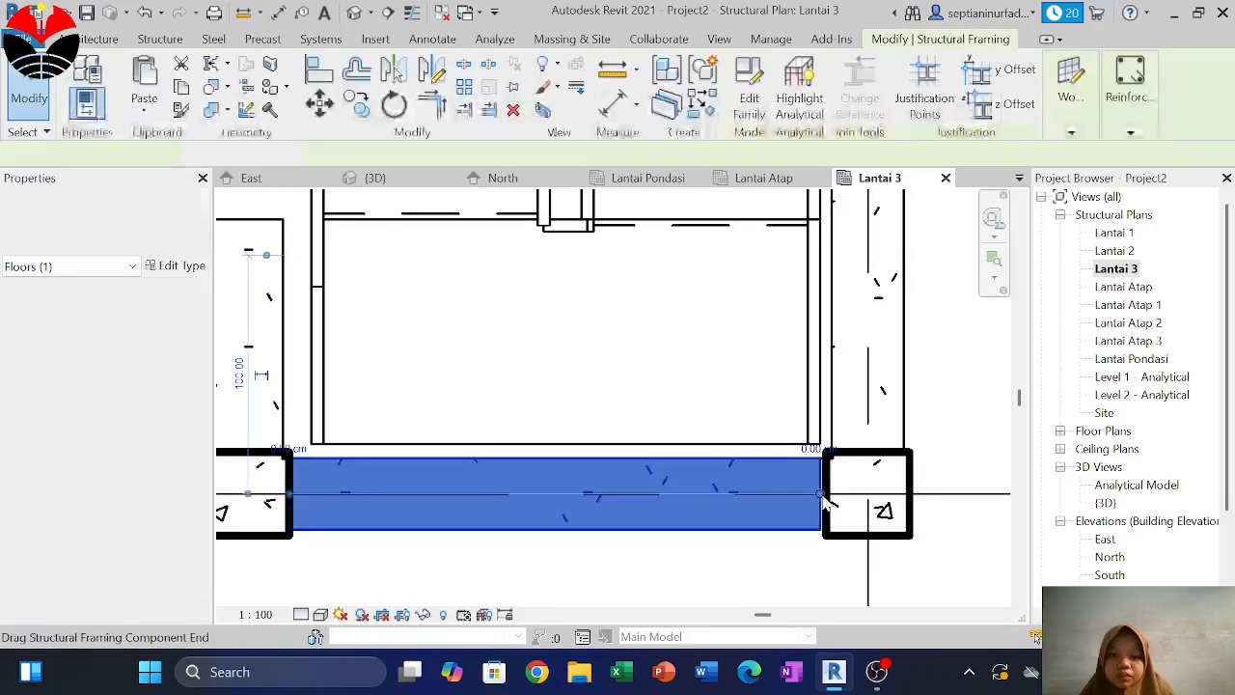
left_click_drag(827, 502, 819, 494)
key("Escape")
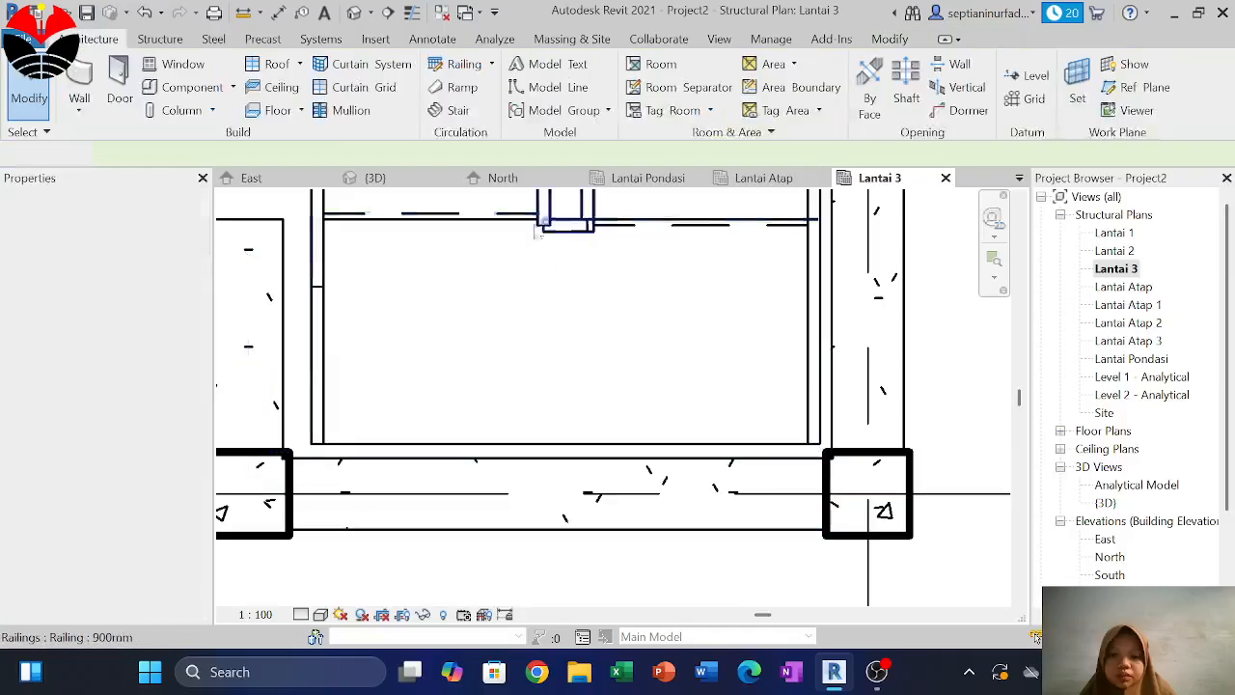
In the 3D view, examine the mirrored stairs with their floor openings and the whole building from the back
left_click(420, 178)
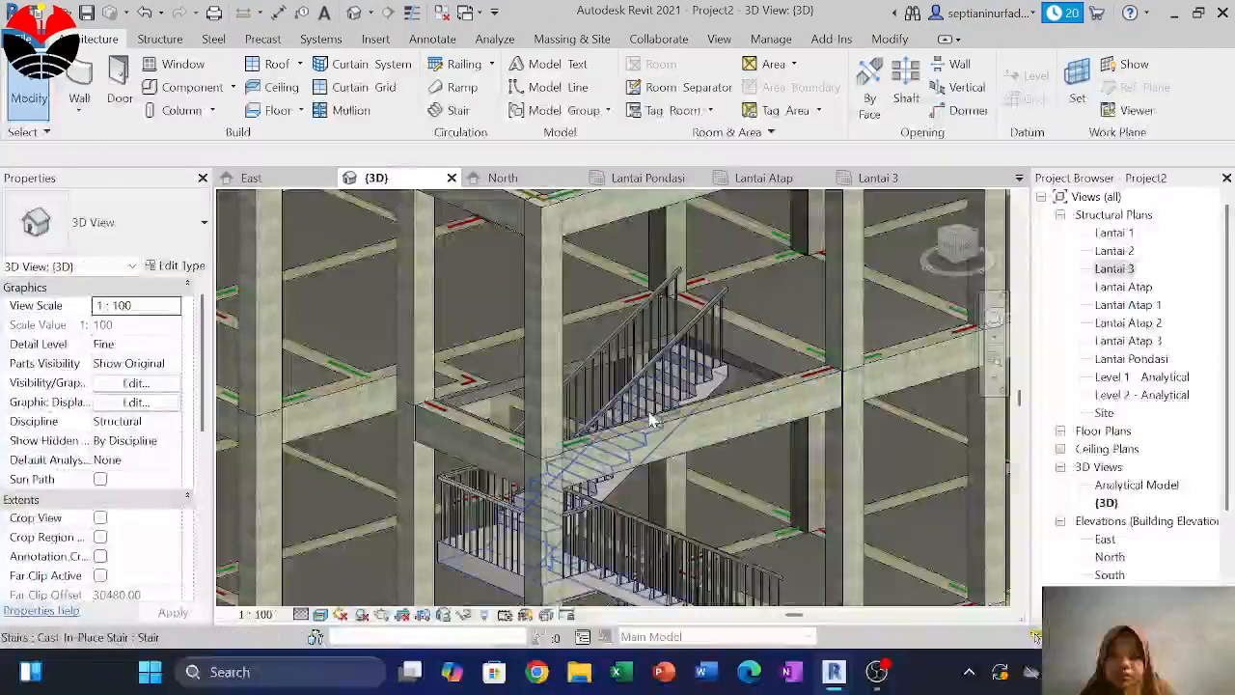
scroll(619, 424, "down", 2)
scroll(678, 362, "down", 3)
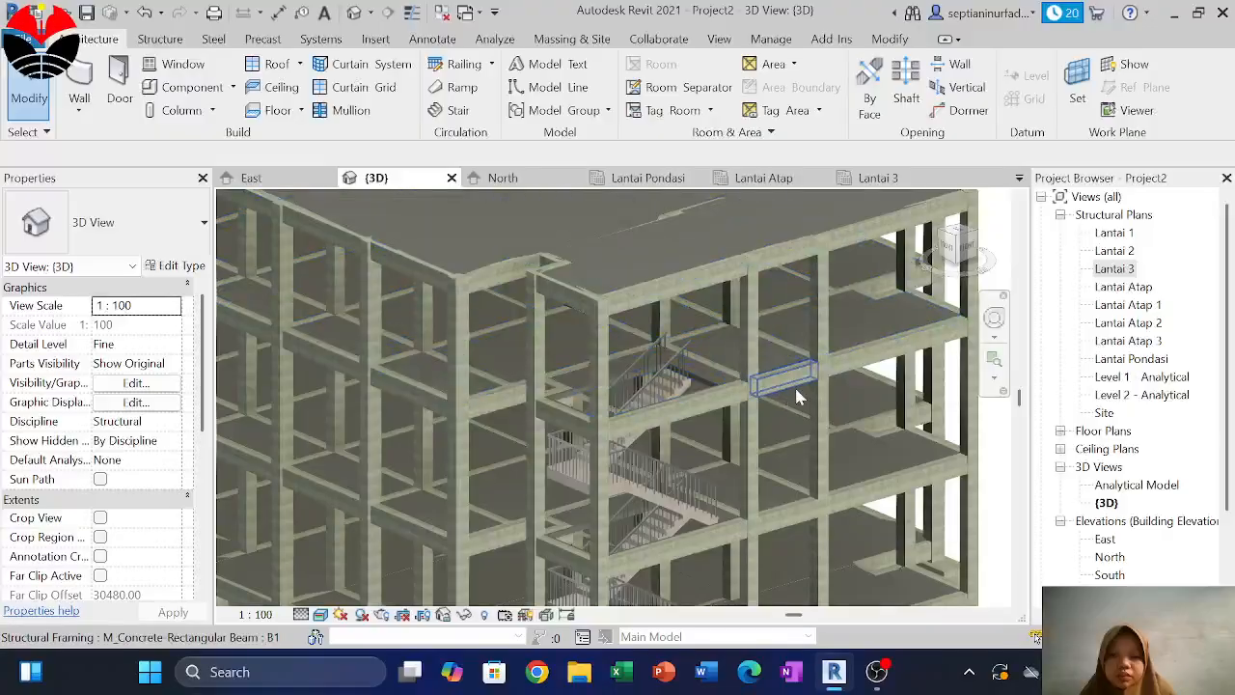
middle_click_drag(789, 397, 766, 366, "shift")
scroll(787, 369, "down", 2)
scroll(853, 372, "down", 2)
scroll(405, 237, "up", 2)
middle_click_drag(507, 242, 678, 271)
Open the Lantai 1 structural plan and examine the floor slab around the middle bay between grids I and J
double_click(1114, 233)
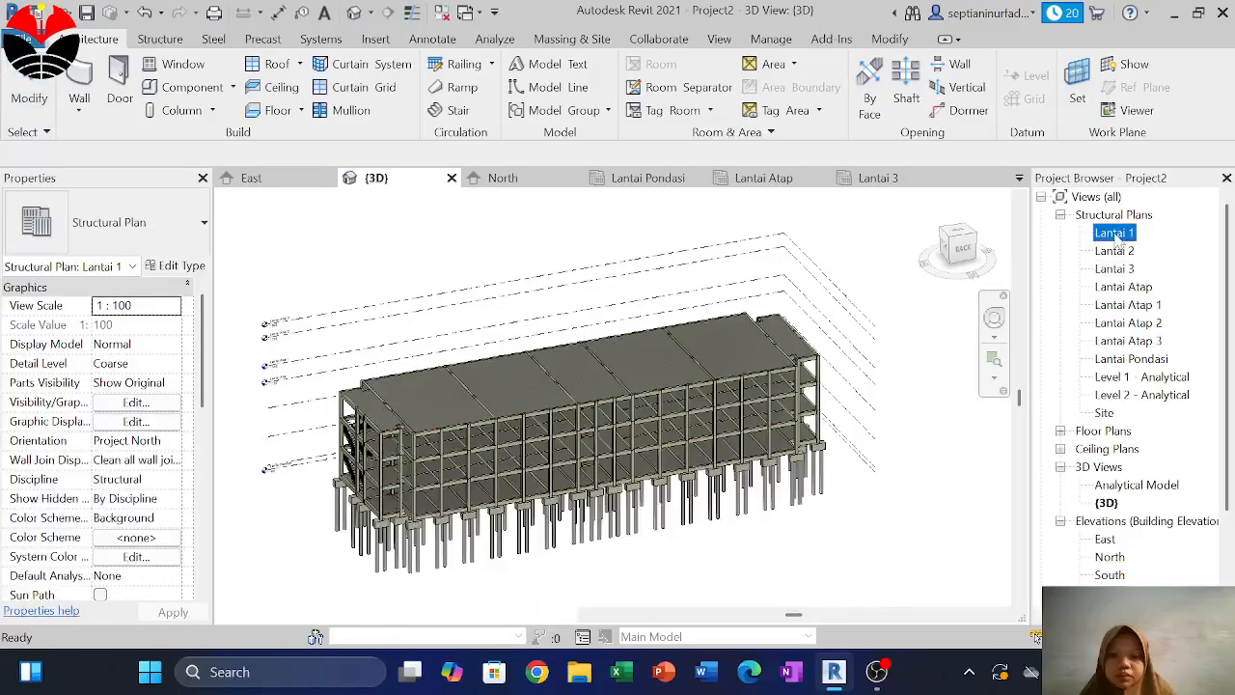
scroll(828, 396, "down", 5)
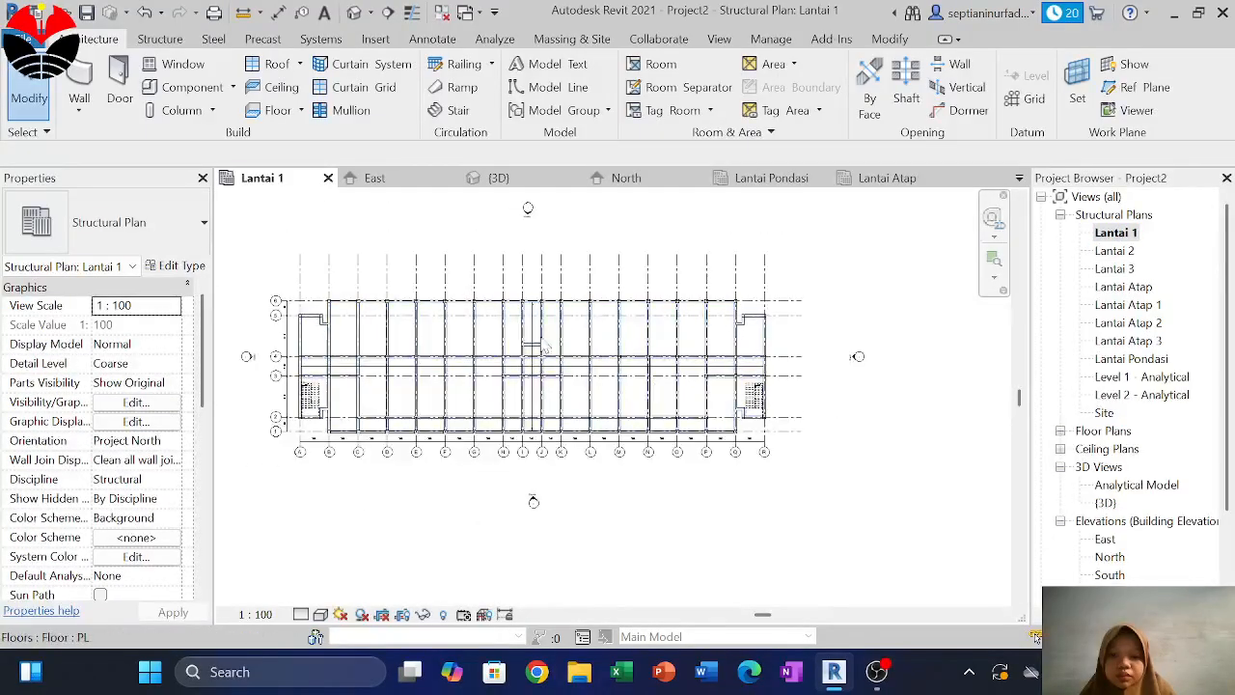
scroll(526, 294, "up", 4)
scroll(528, 299, "up", 2)
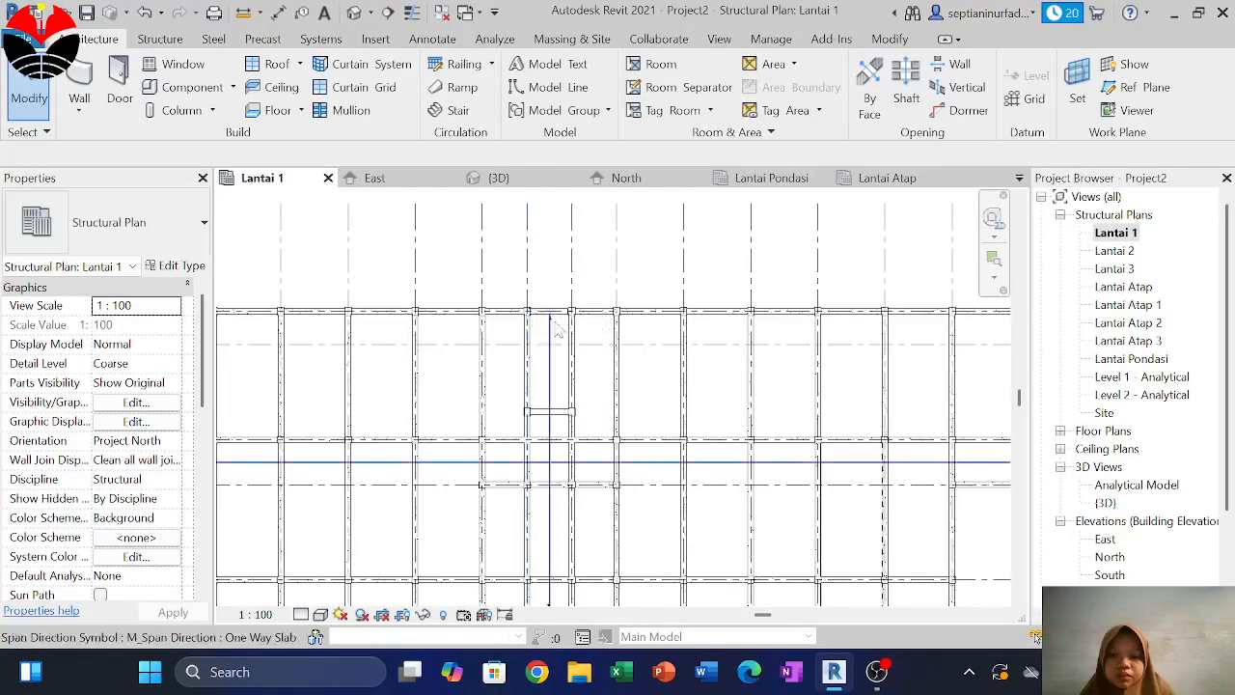
left_click(573, 377)
scroll(570, 381, "up", 2)
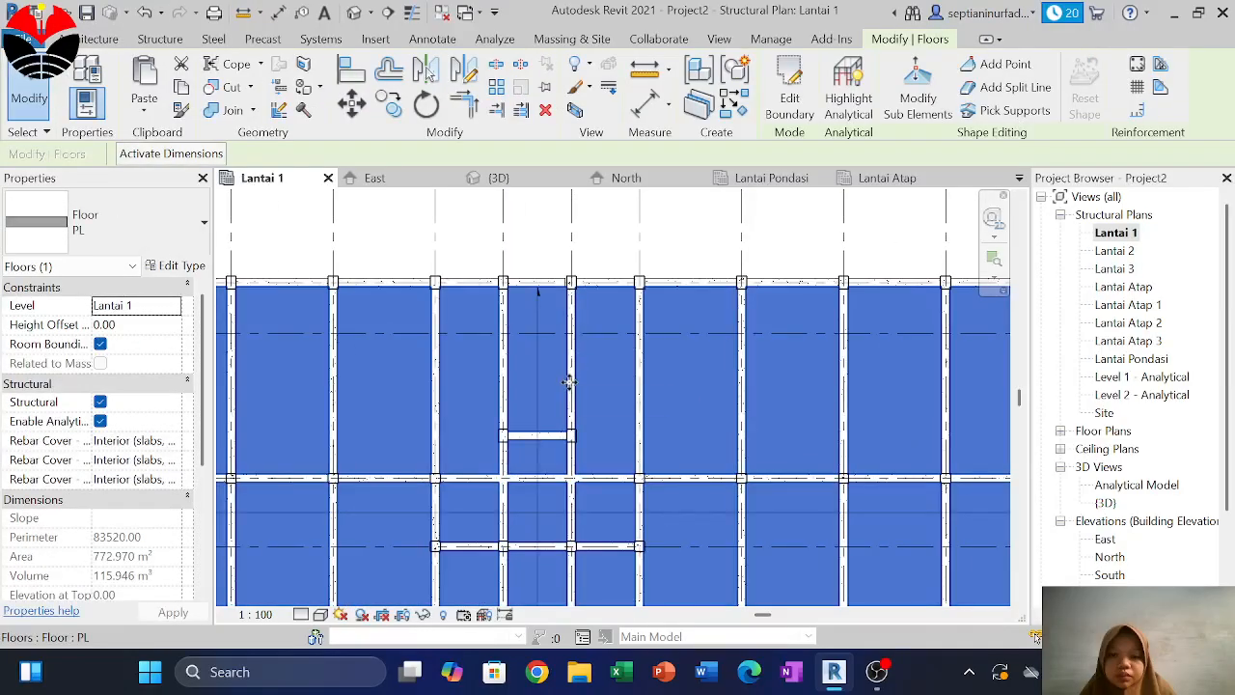
scroll(594, 357, "down", 2)
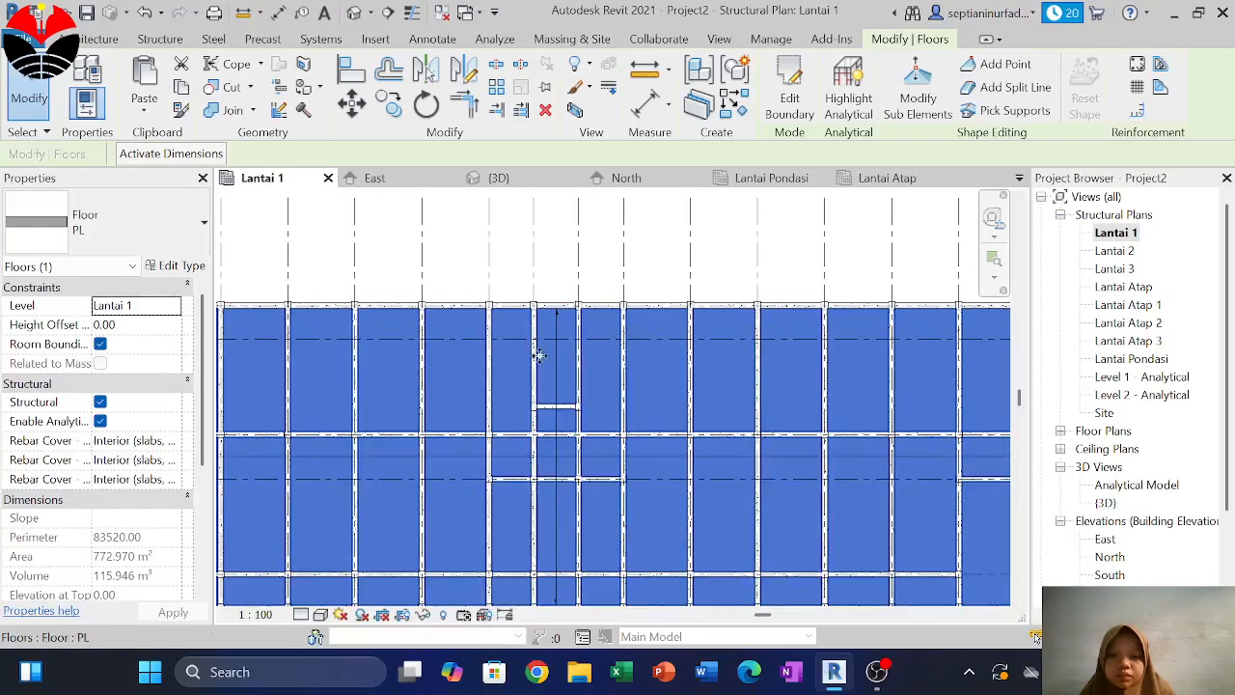
scroll(539, 335, "down", 1)
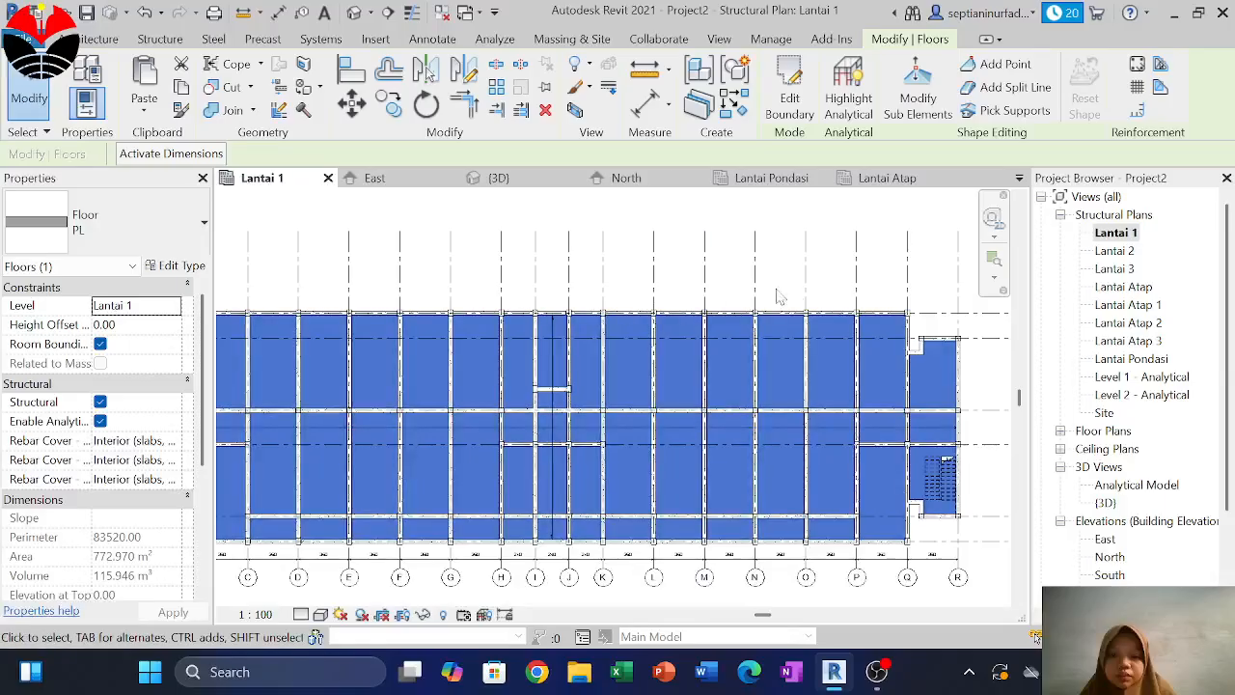
scroll(822, 275, "down", 1)
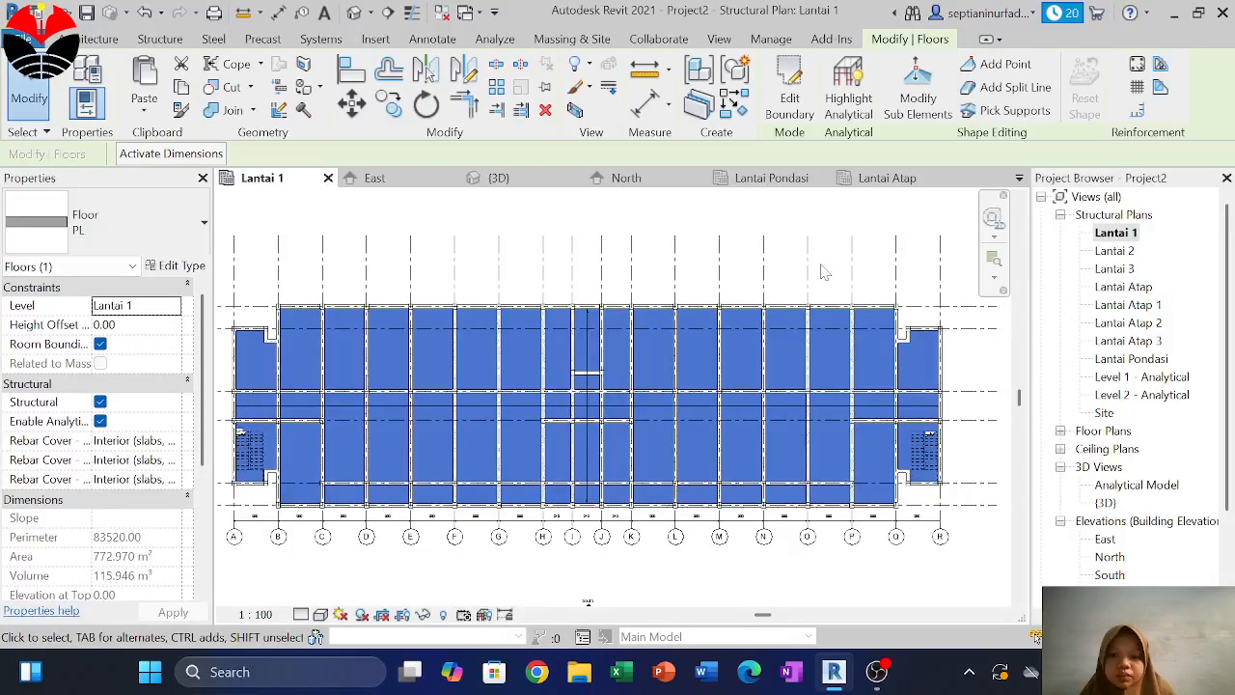
scroll(592, 334, "up", 2)
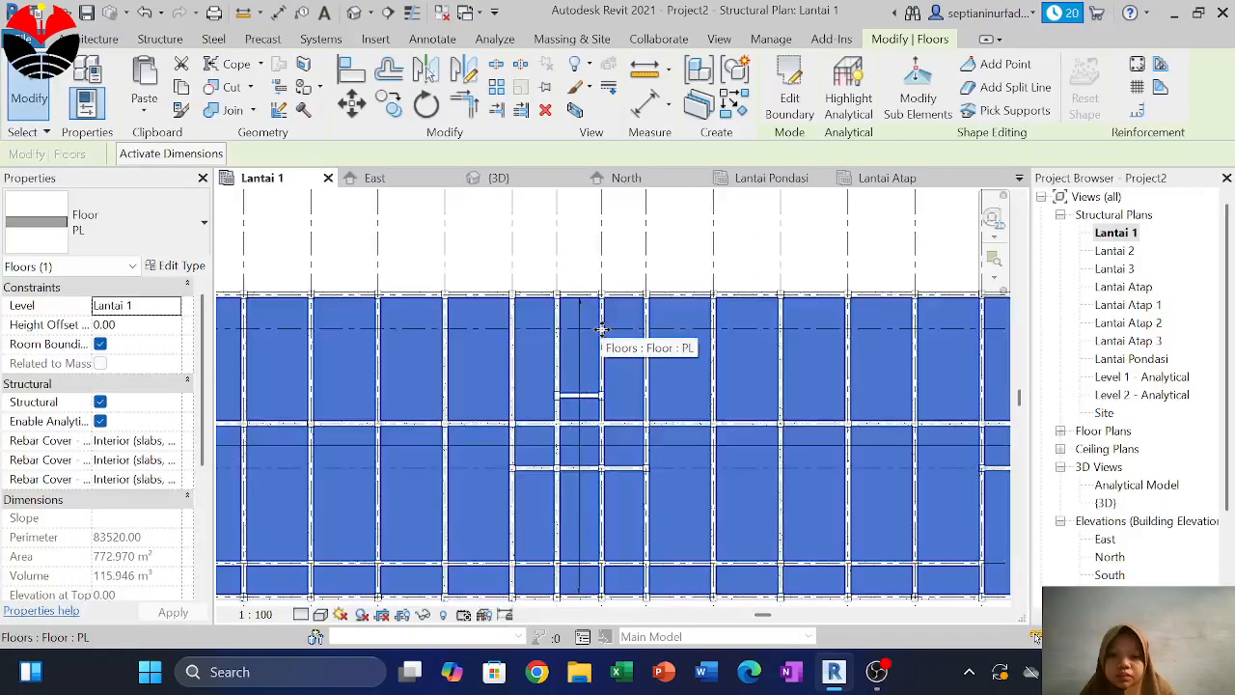
key("ctrl+v")
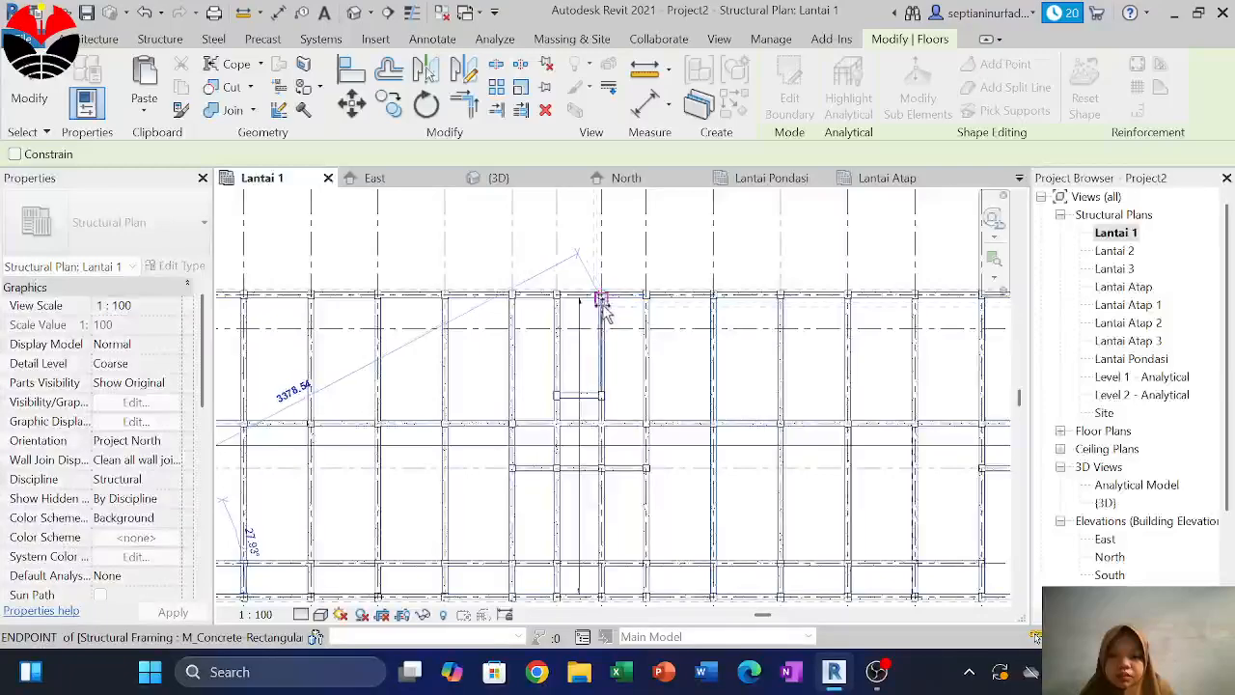
key("Escape")
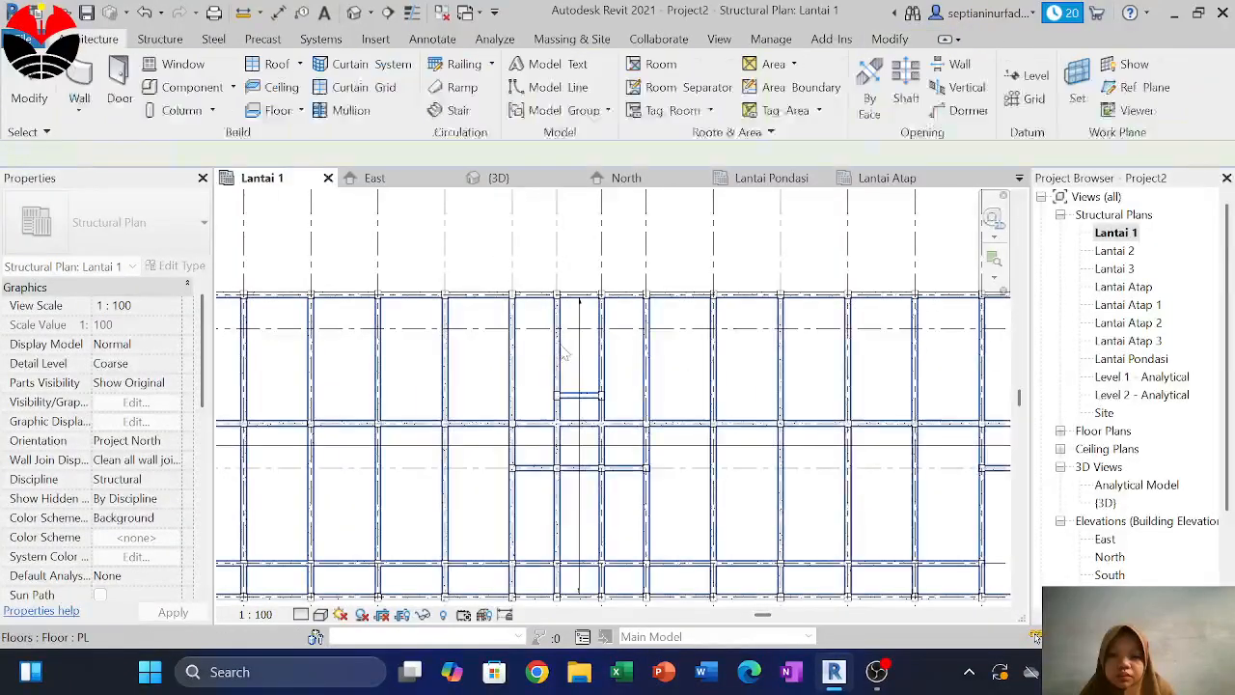
scroll(561, 339, "up", 2)
scroll(562, 342, "up", 1)
left_click(562, 338)
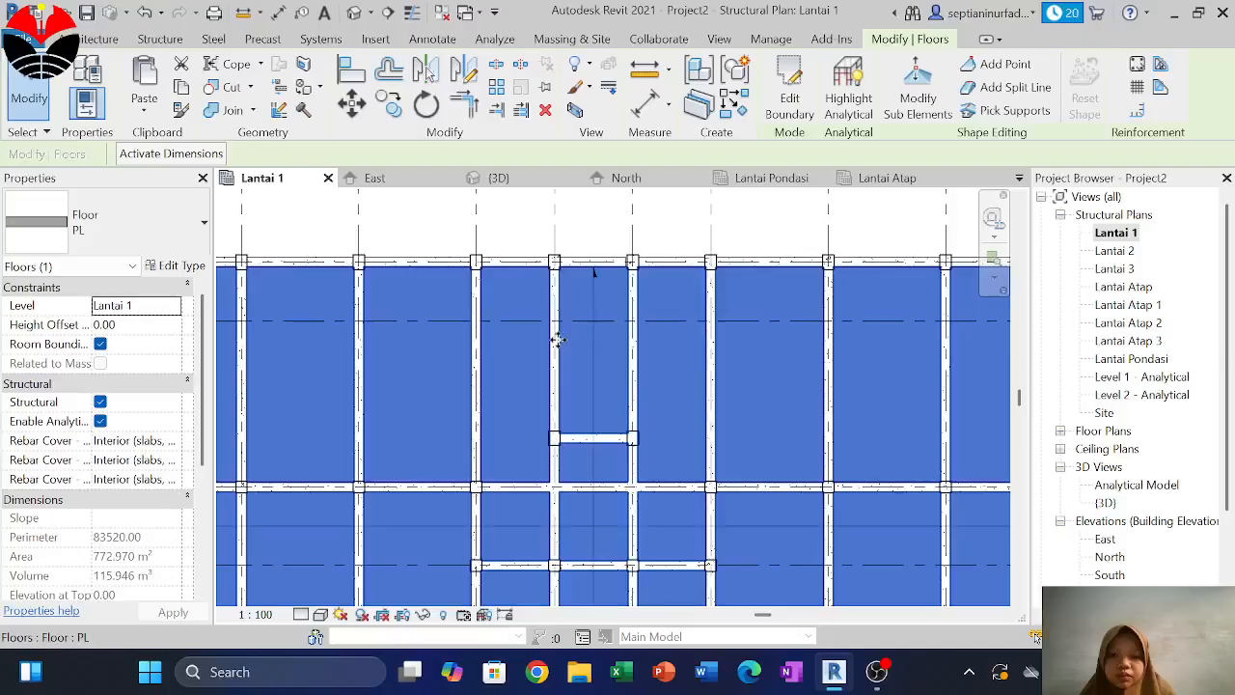
scroll(558, 340, "up", 2)
key("Escape")
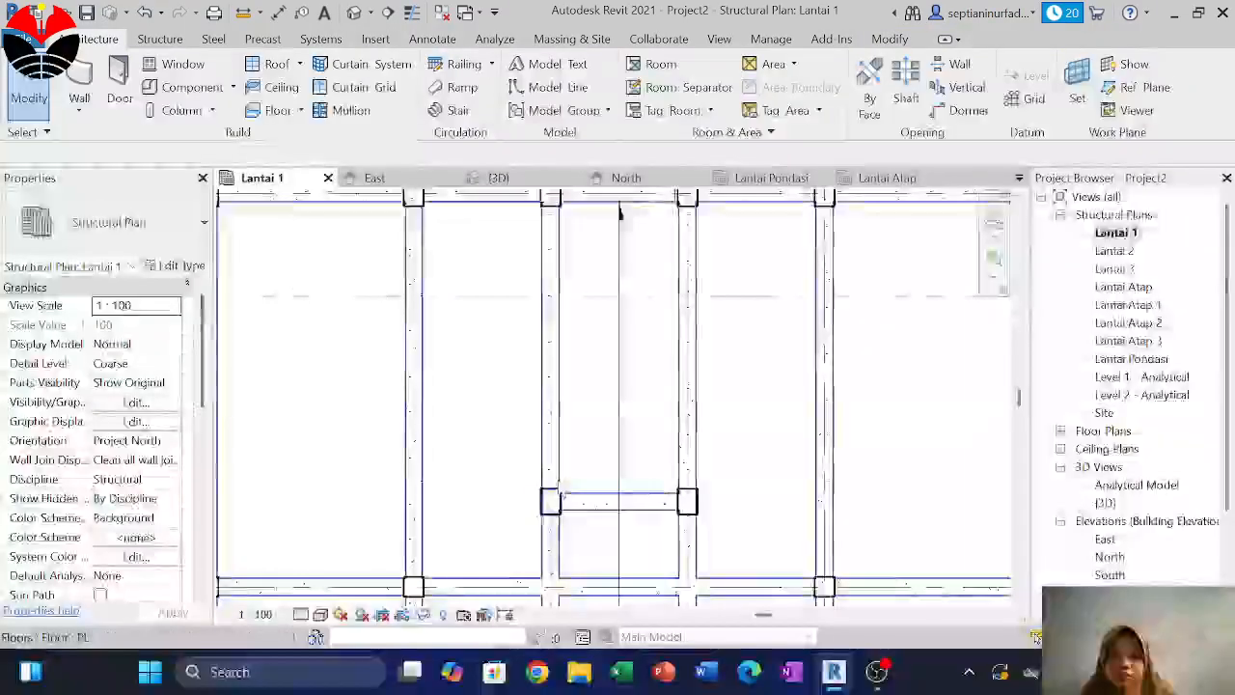
Open the Lantai 1 floor boundary for editing and delete the sketch lines along both beams on grids I and J above the short crossbeam
left_click(620, 215)
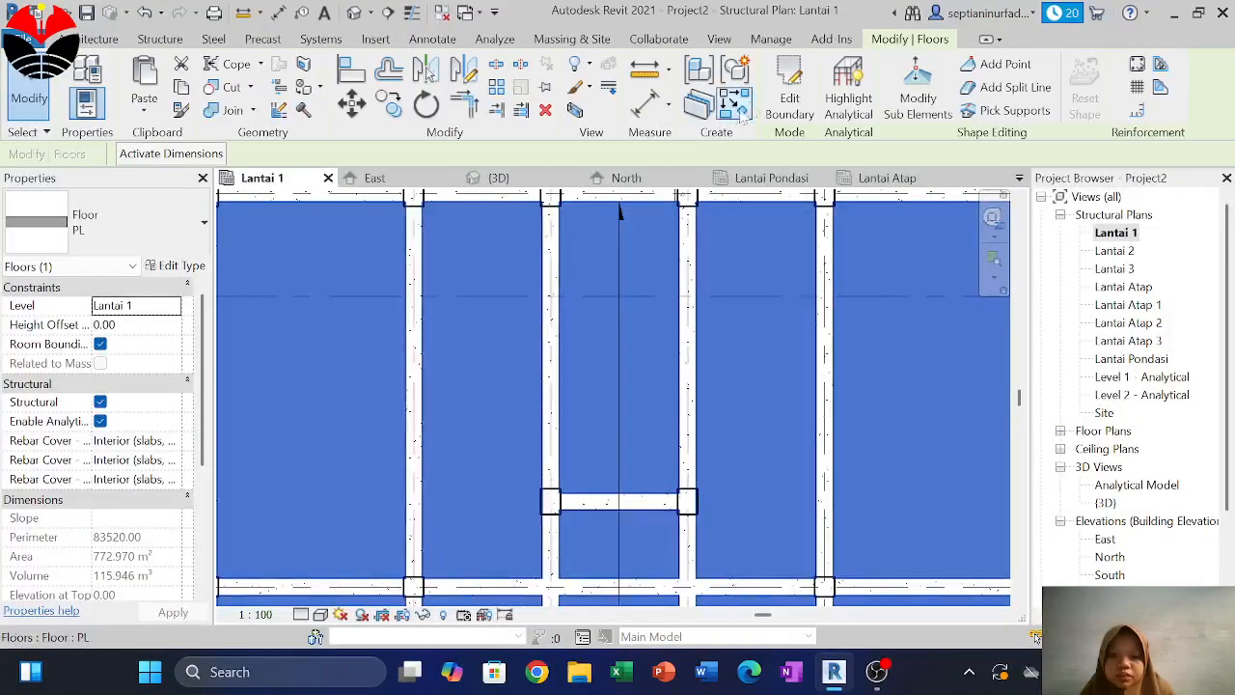
double_click(620, 211)
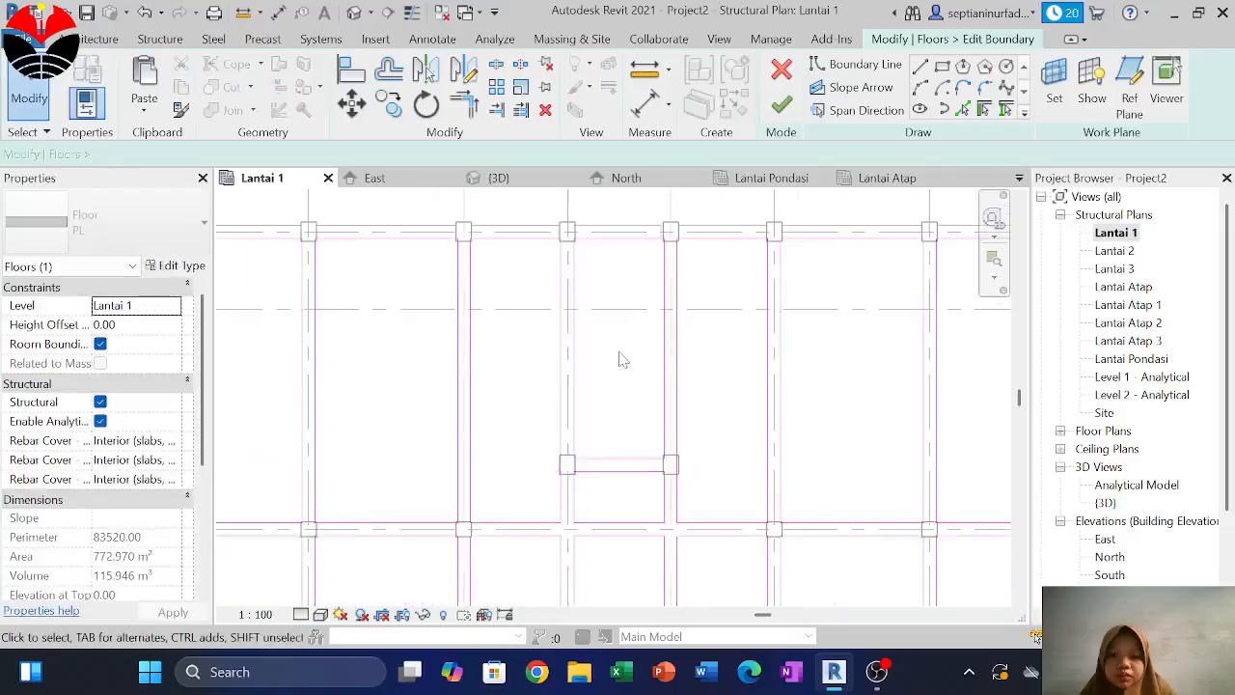
middle_click_drag(632, 342, 618, 388)
left_click(560, 328)
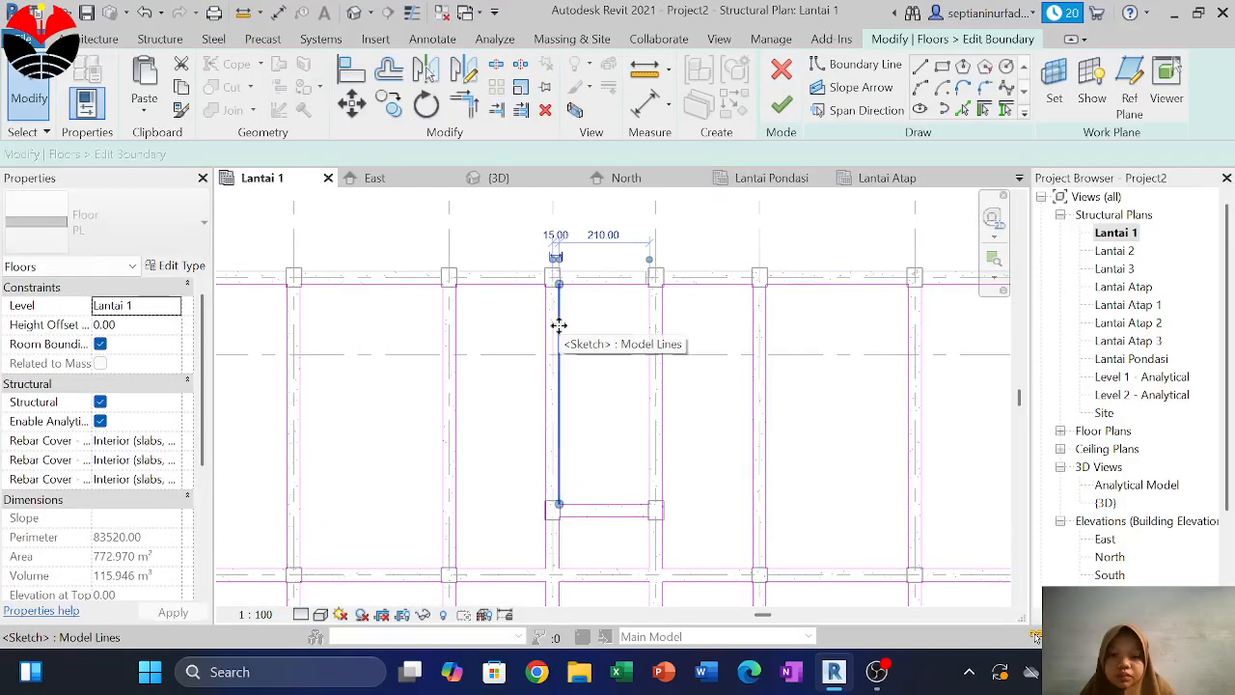
key("Delete")
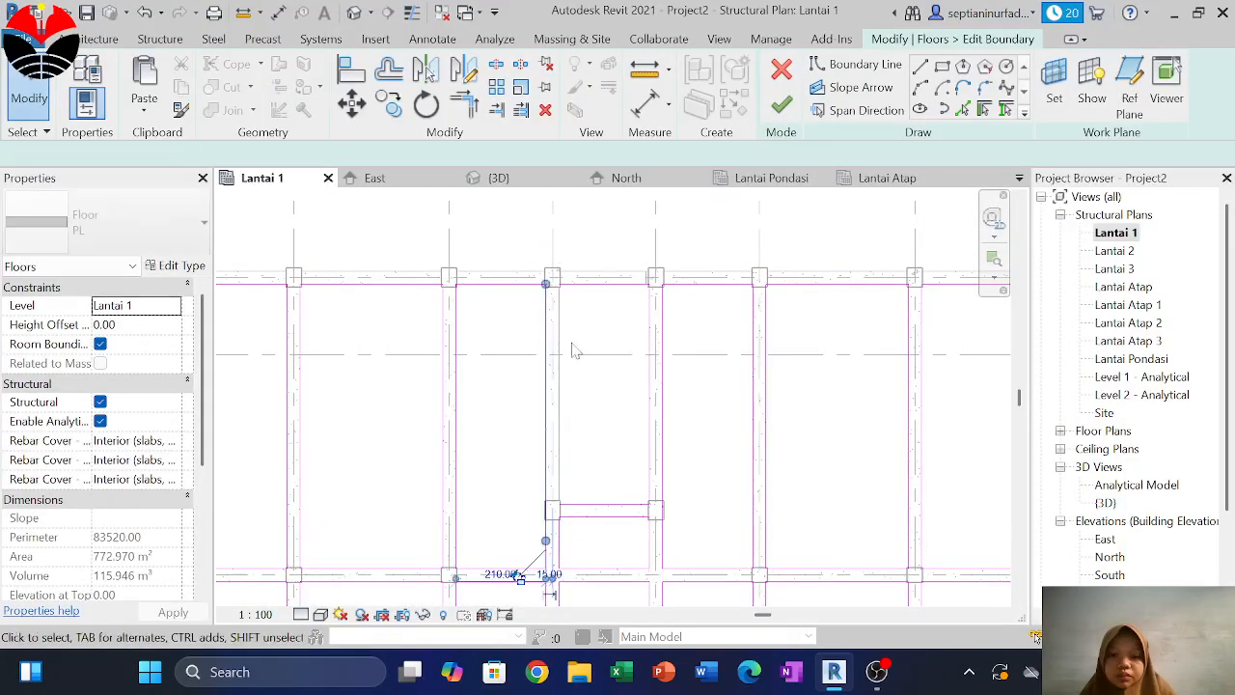
key("Delete")
left_click(650, 367)
key("Delete")
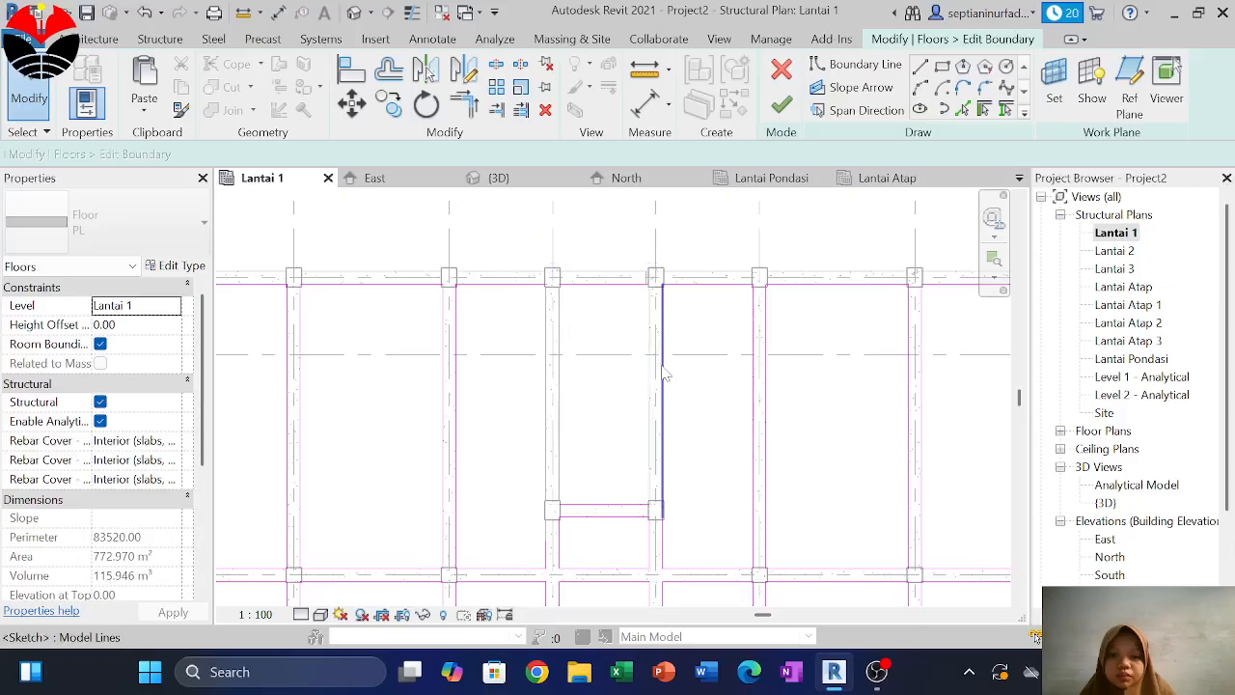
left_click(664, 375)
key("Delete")
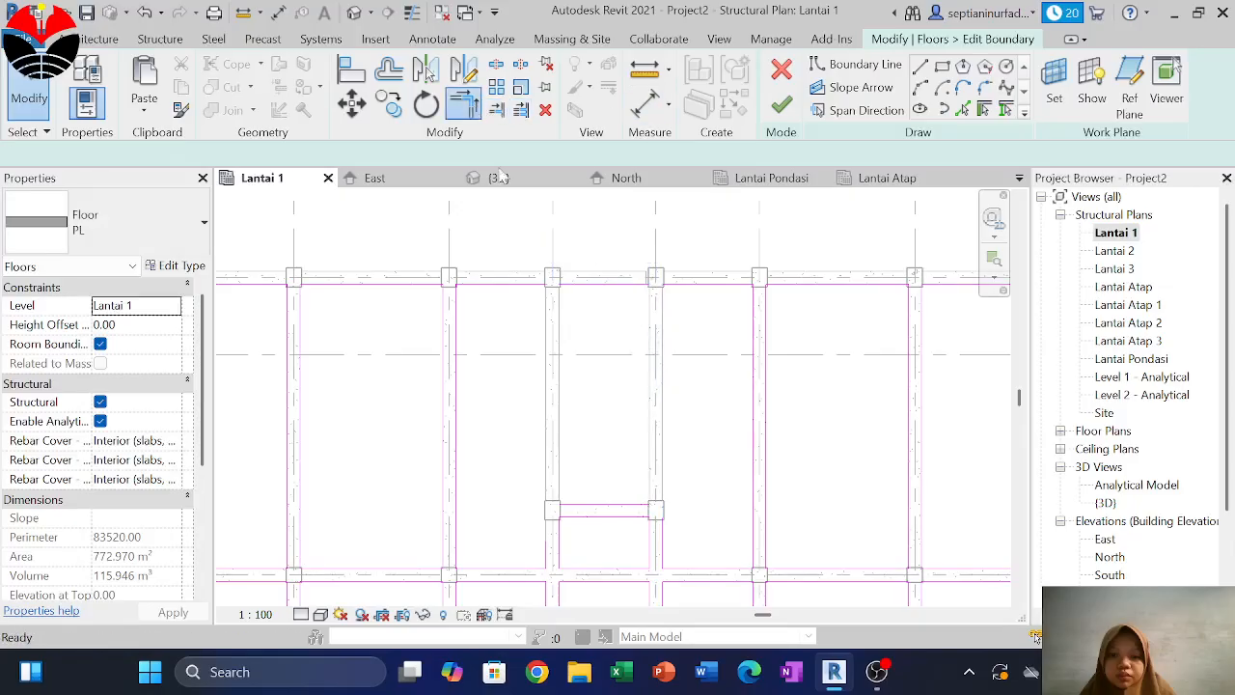
Join the open boundary lines along the upper edge and around the short crossbeam with Trim/Extend to Corner, and finish the floor boundary
left_click(464, 102)
left_click(584, 290)
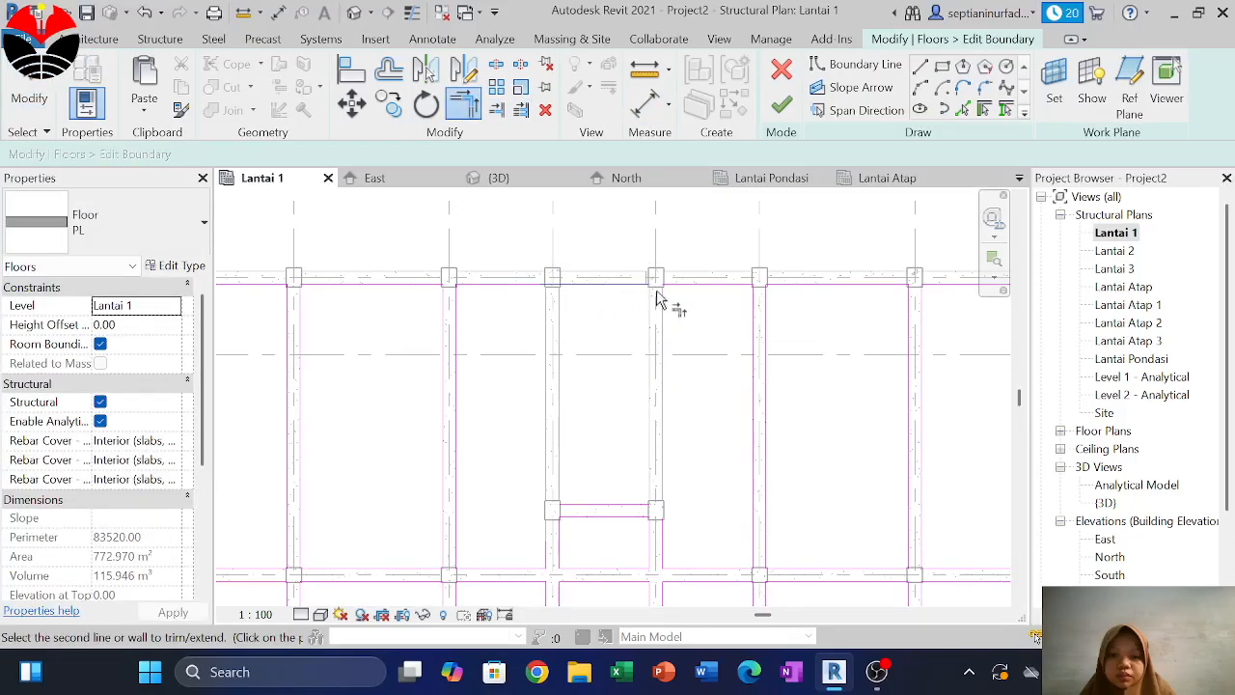
left_click(684, 290)
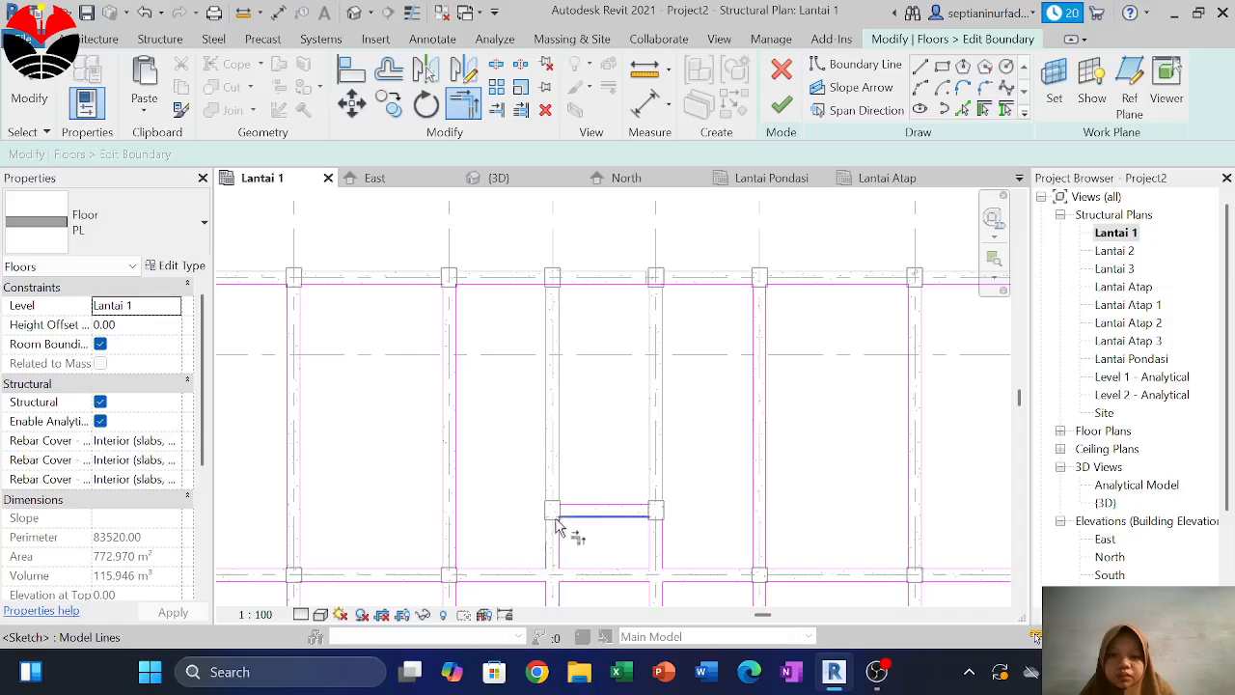
left_click(579, 513)
left_click(656, 516)
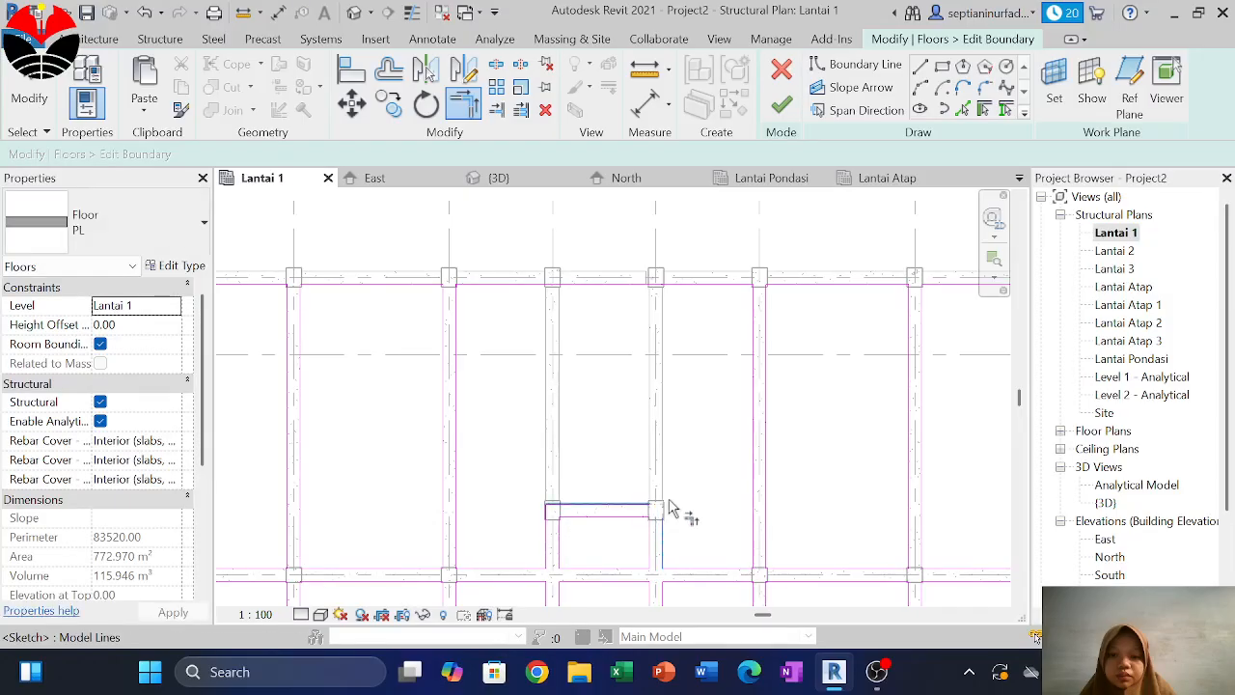
key("Escape")
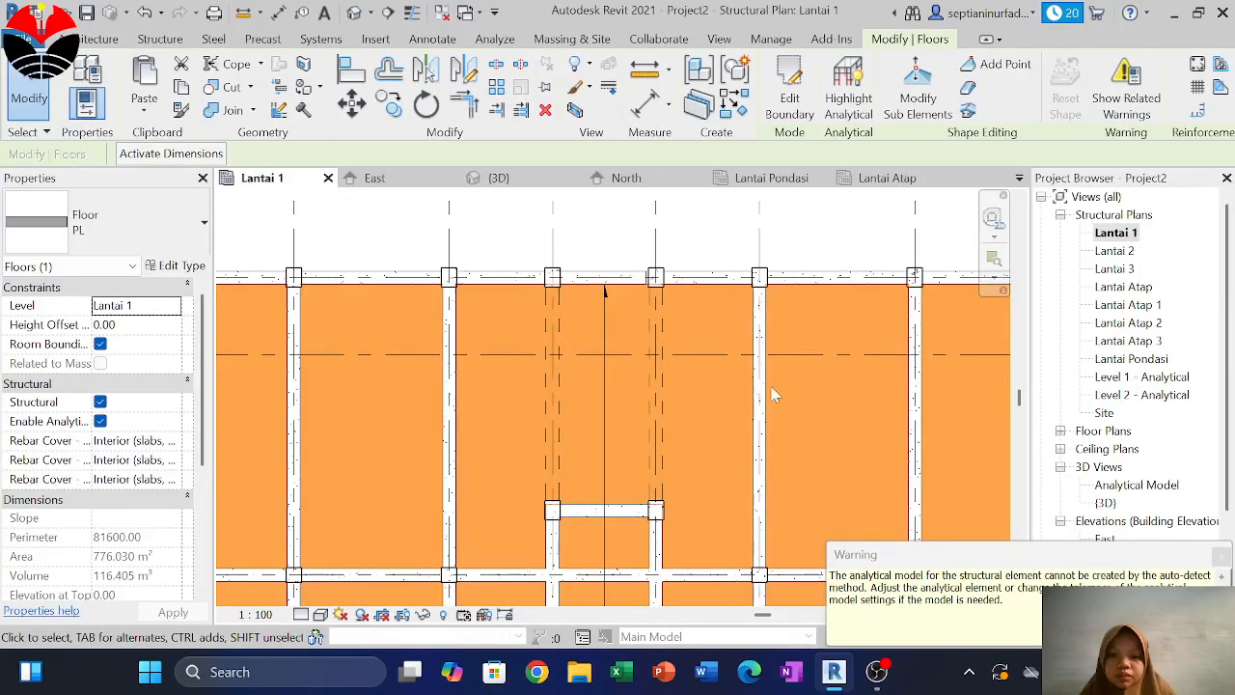
left_click(1222, 556)
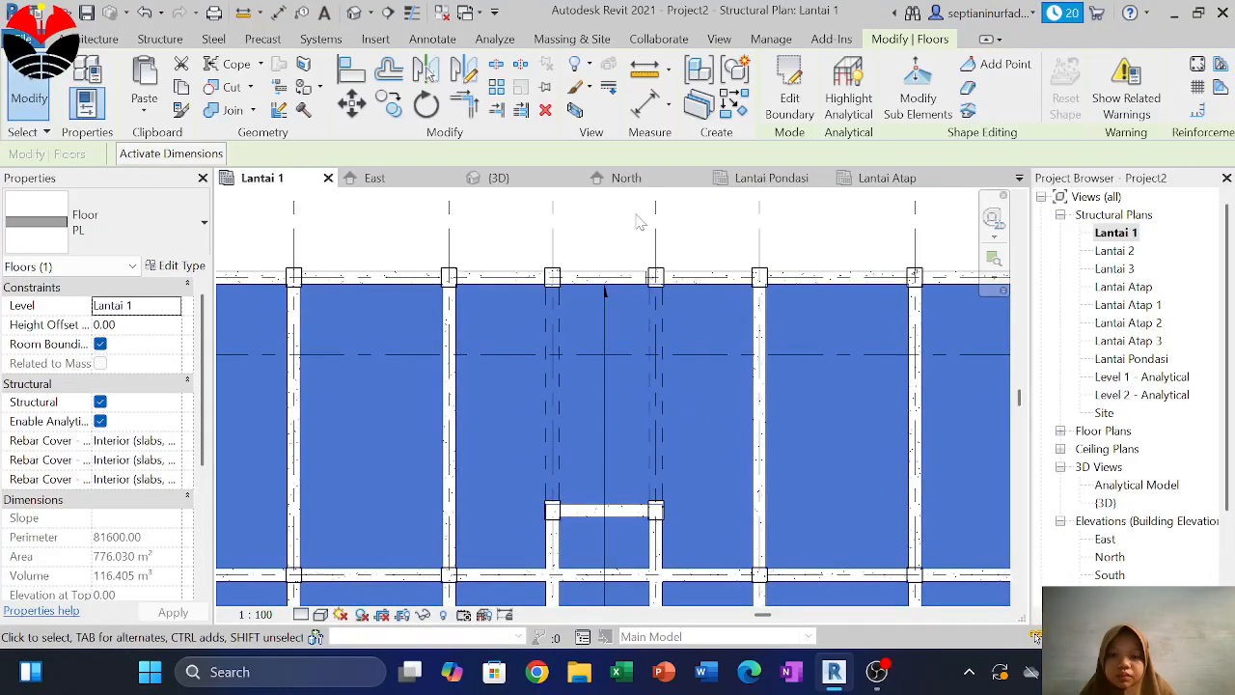
Delete the two beams on grids I and J between the upper edge beam and the short crossbeam
left_click(623, 239)
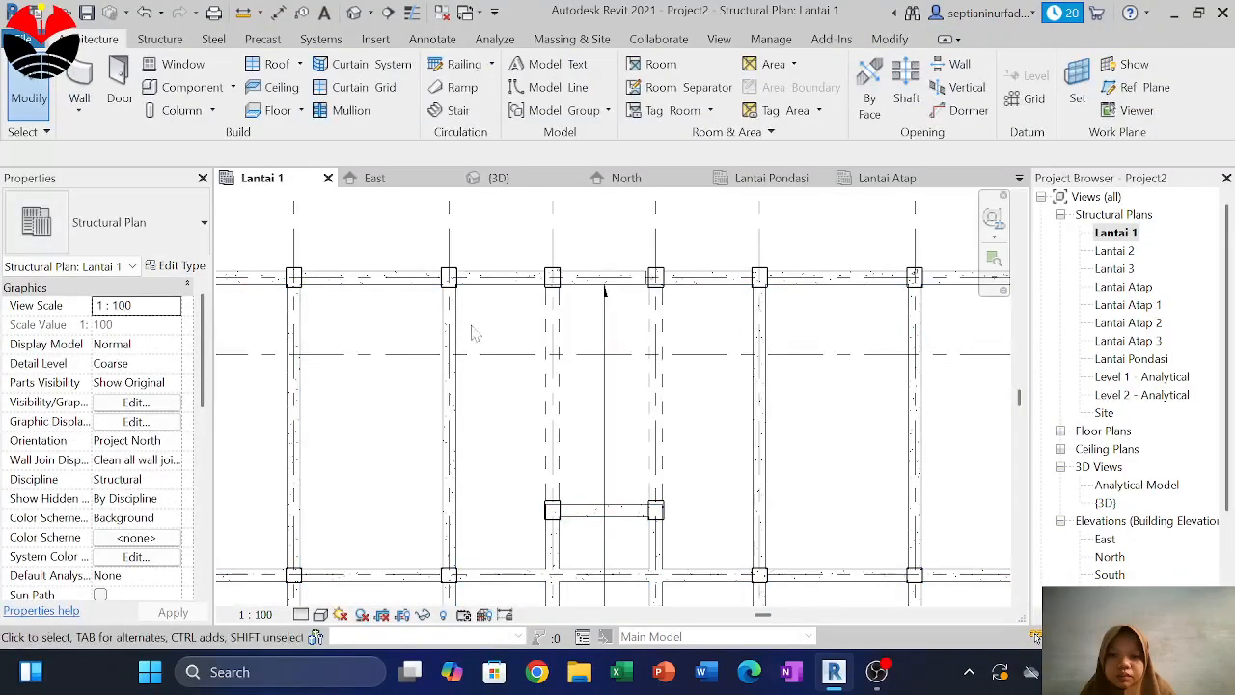
left_click(559, 347)
left_click(684, 362)
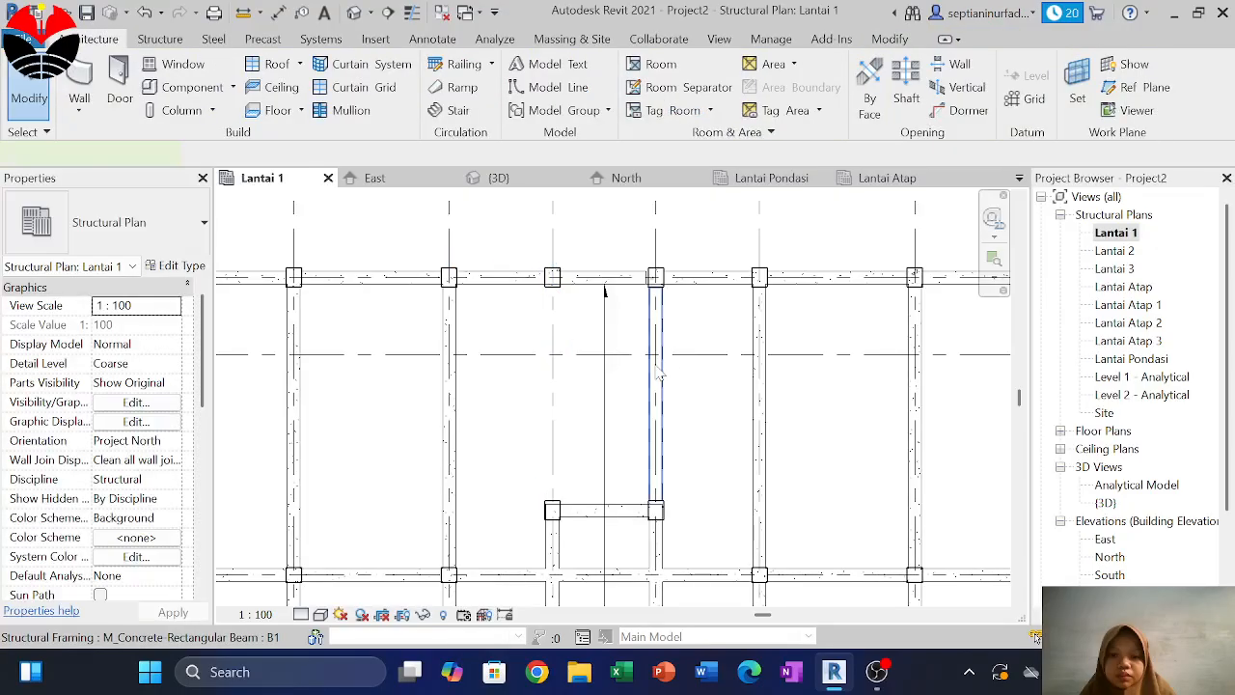
left_click(659, 377)
left_click(622, 384)
middle_click_drag(633, 417, 640, 427)
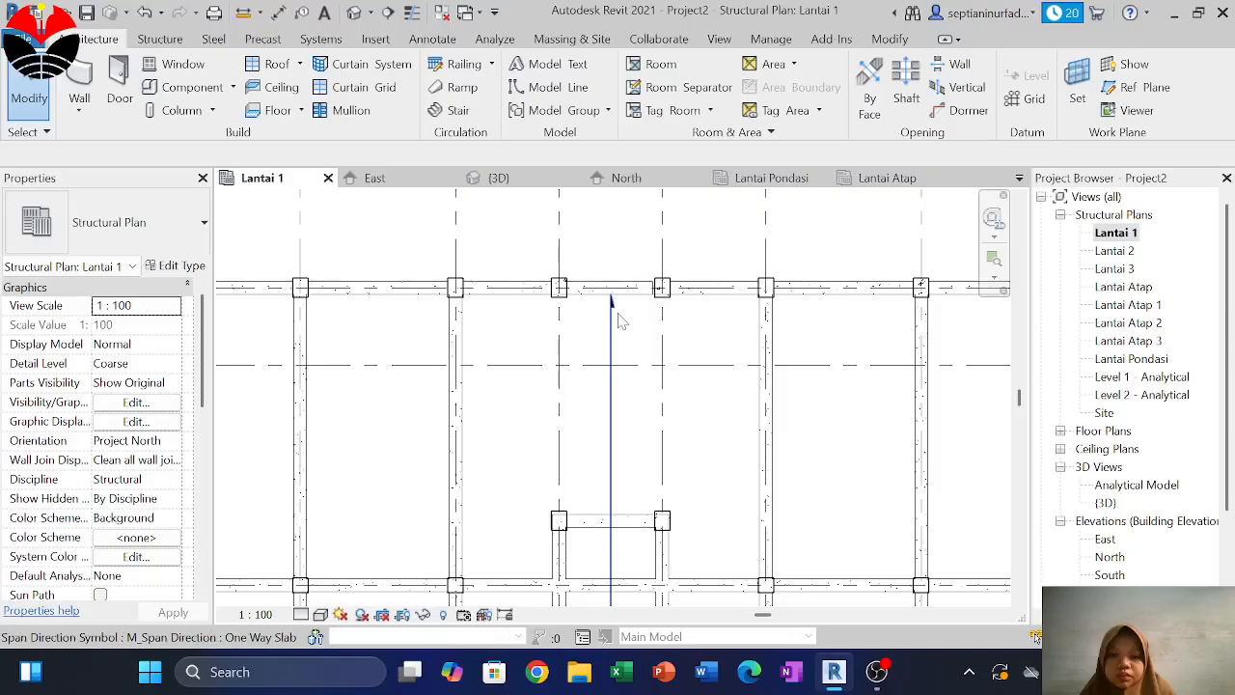
left_click_drag(812, 419, 694, 288)
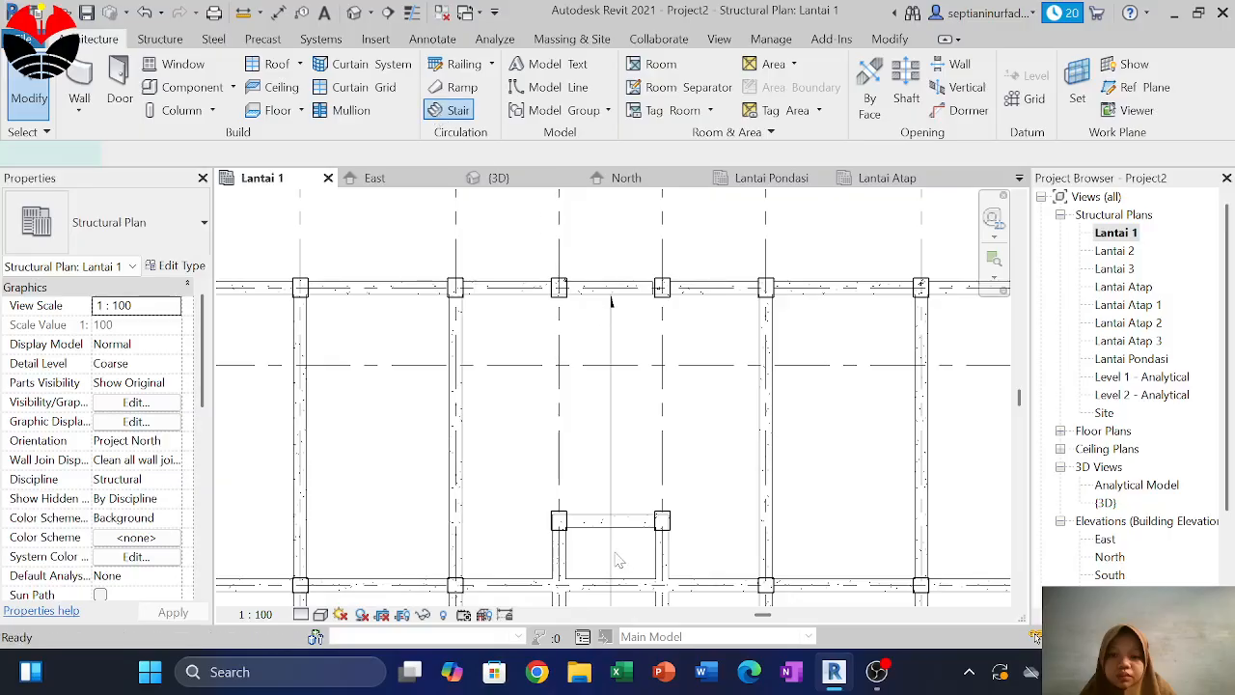
Start a stair from Lantai 1 to Lantai 2 and draw a 12-riser run upward along the centreline between grids I and J
left_click(458, 110)
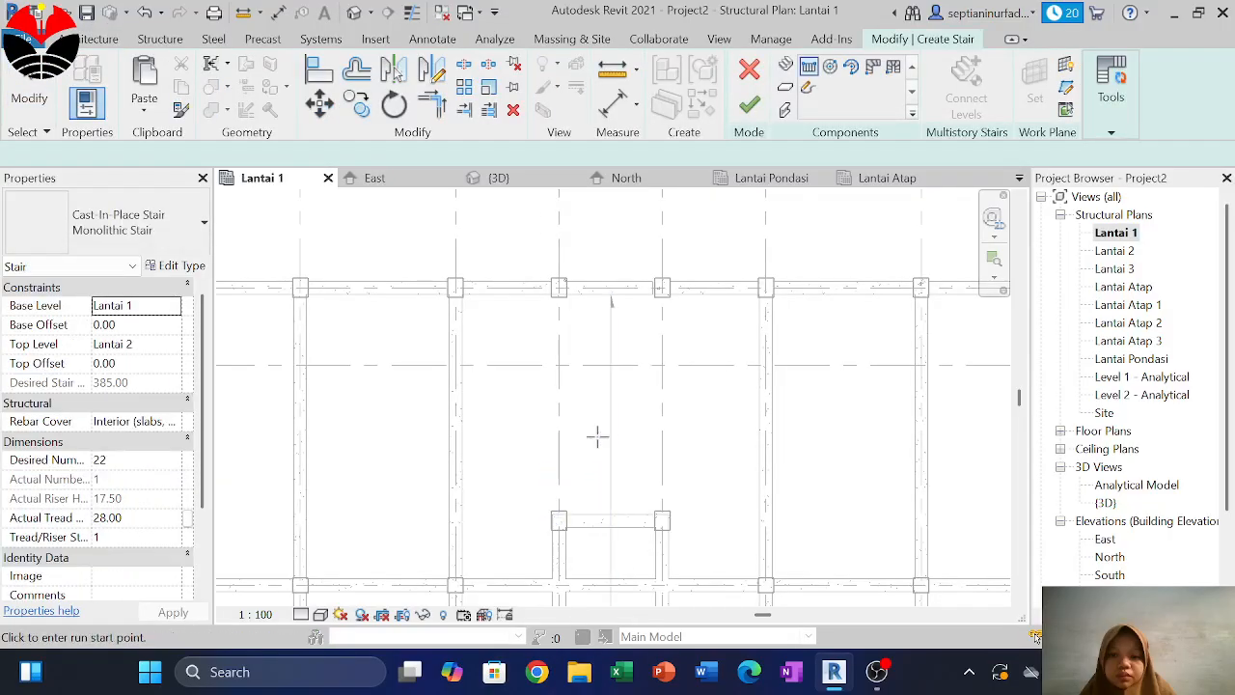
middle_click_drag(595, 436, 636, 300)
scroll(636, 300, "down", 5)
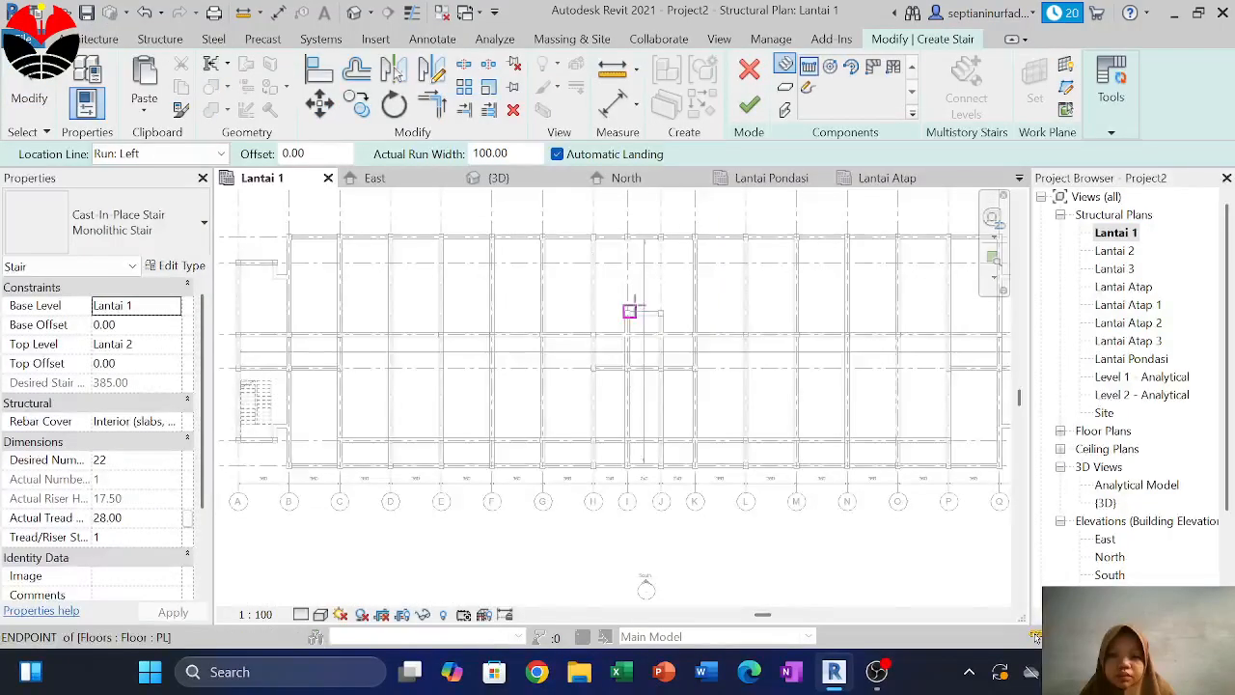
scroll(629, 311, "up", 4)
key("Escape")
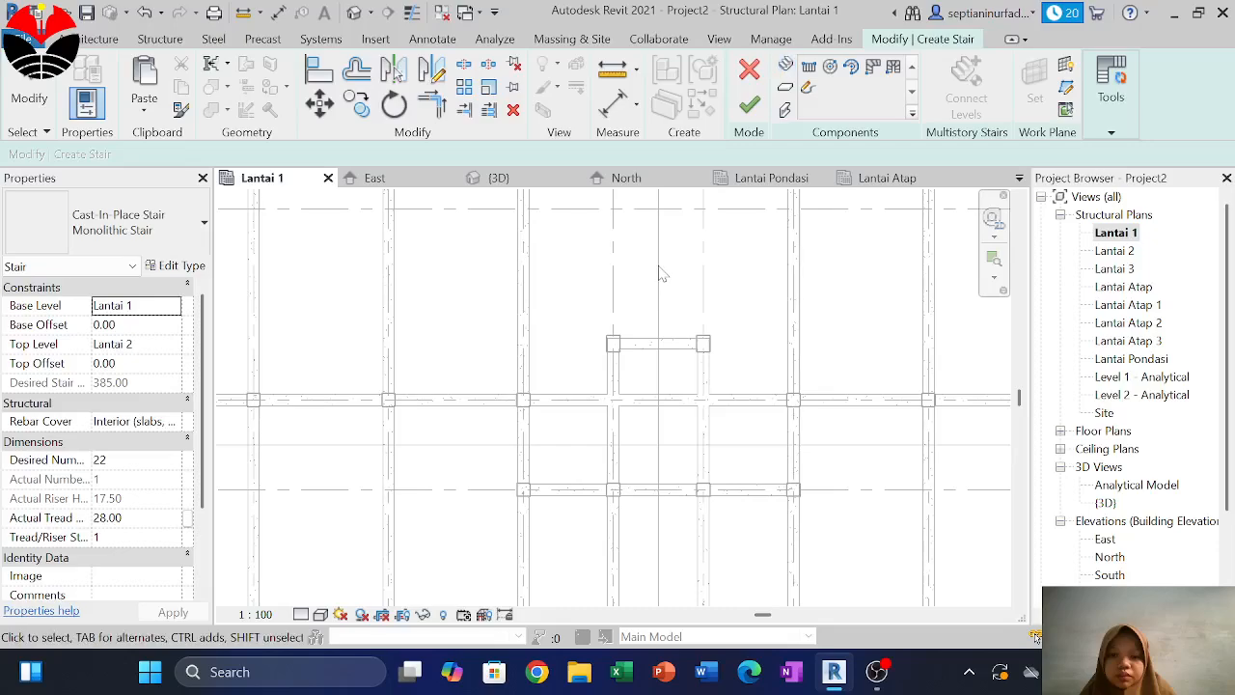
middle_click_drag(662, 274, 607, 350)
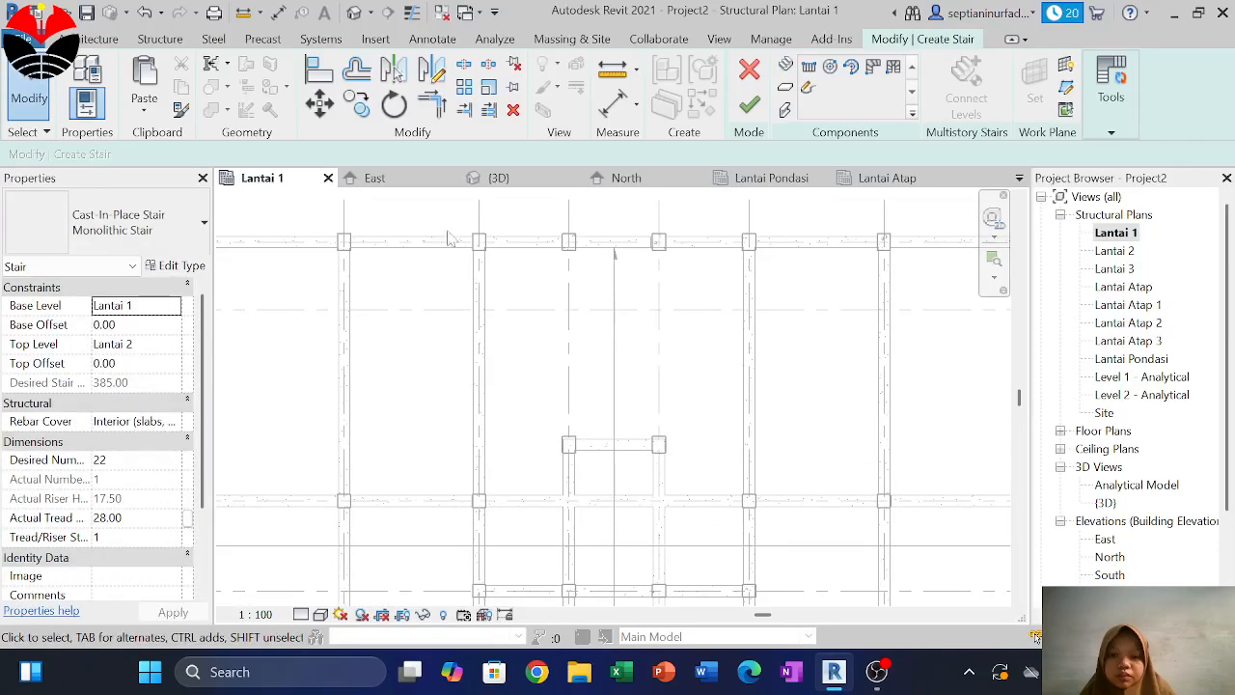
left_click(816, 75)
scroll(627, 367, "up", 2)
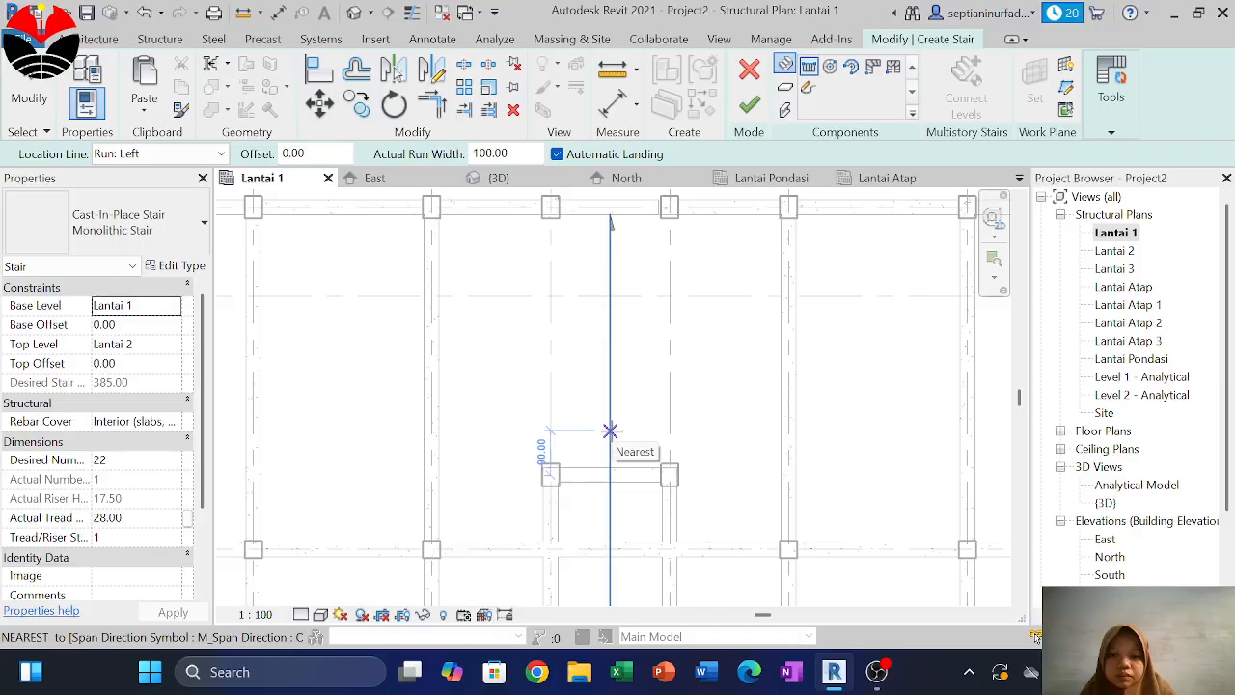
left_click(610, 431)
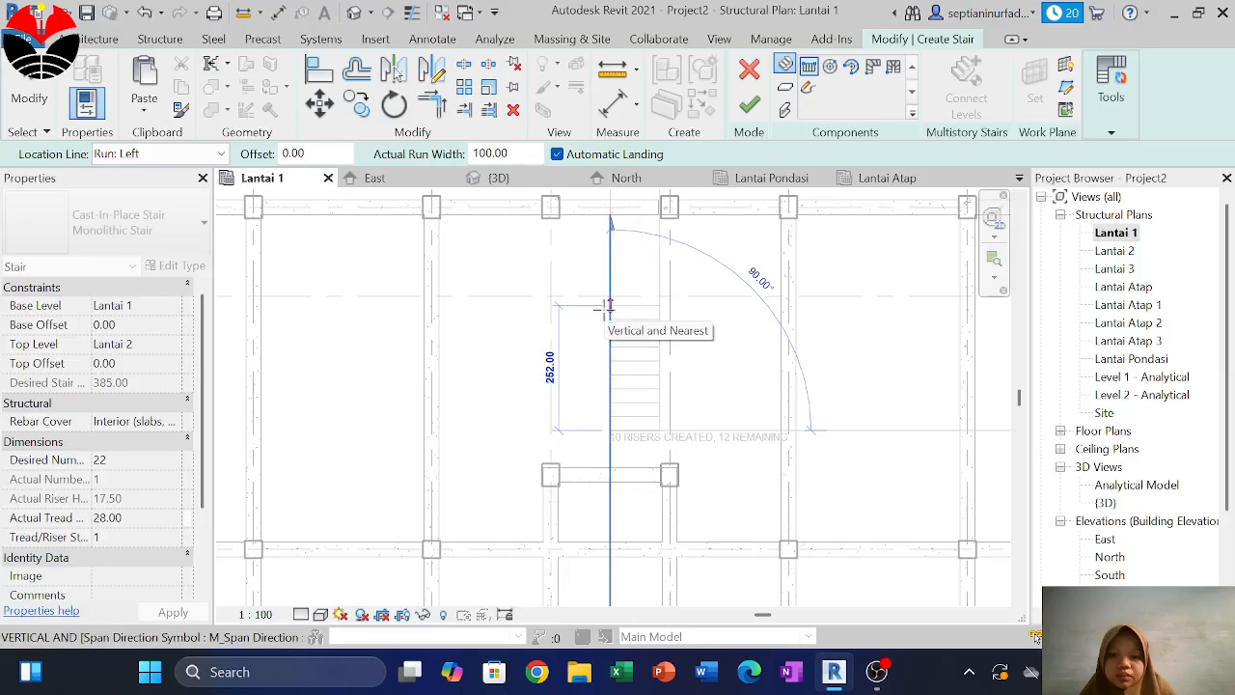
left_click(609, 275)
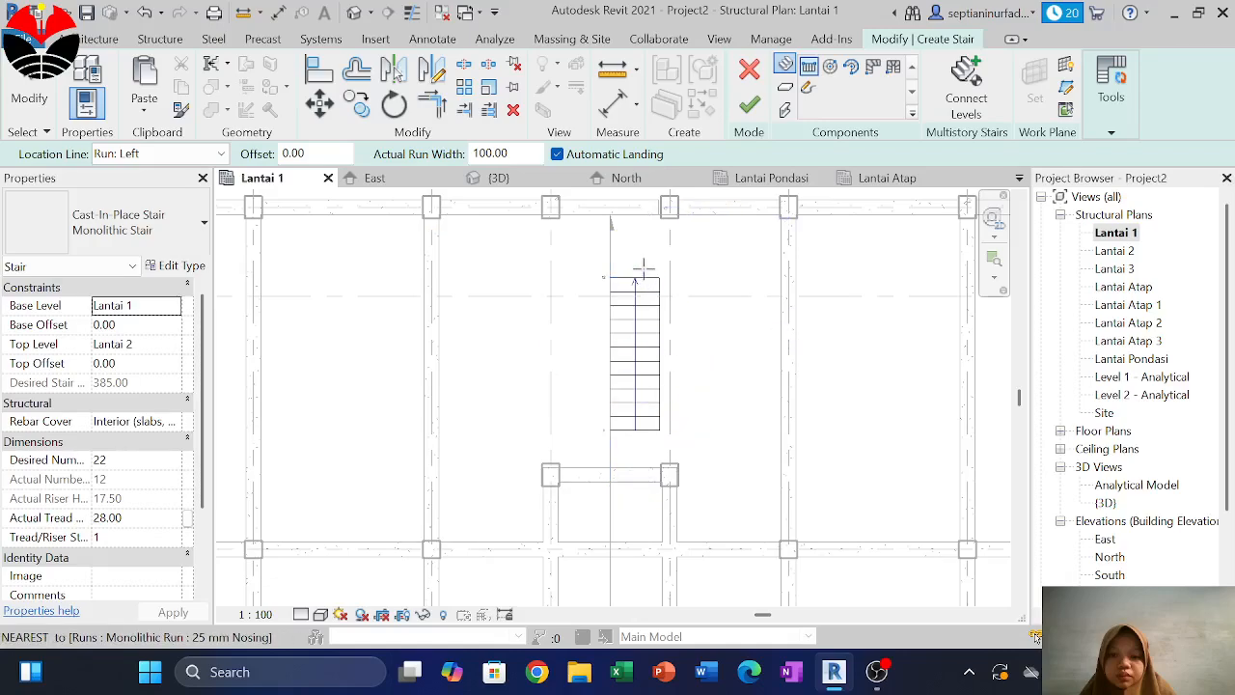
middle_click_drag(660, 299, 702, 386)
scroll(677, 355, "up", 1)
scroll(676, 355, "up", 1)
key("Escape")
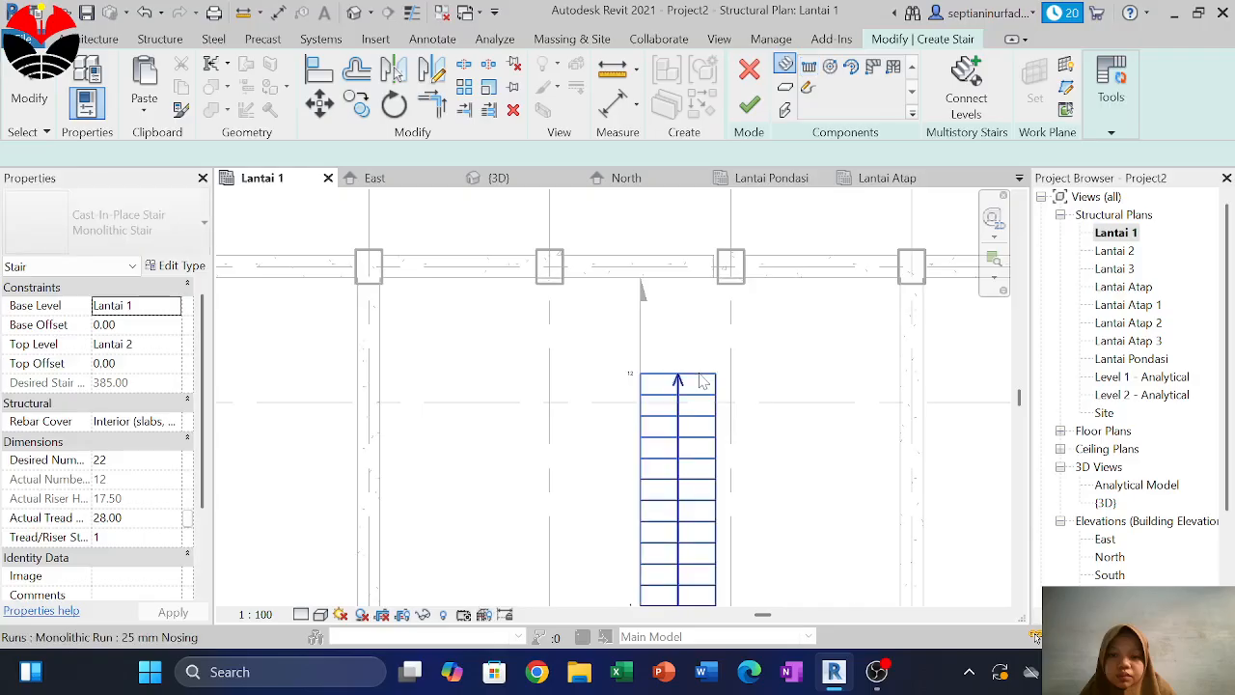
Set the width of the 12-riser run between grids I and J to 200
left_click(659, 407)
right_click(653, 397)
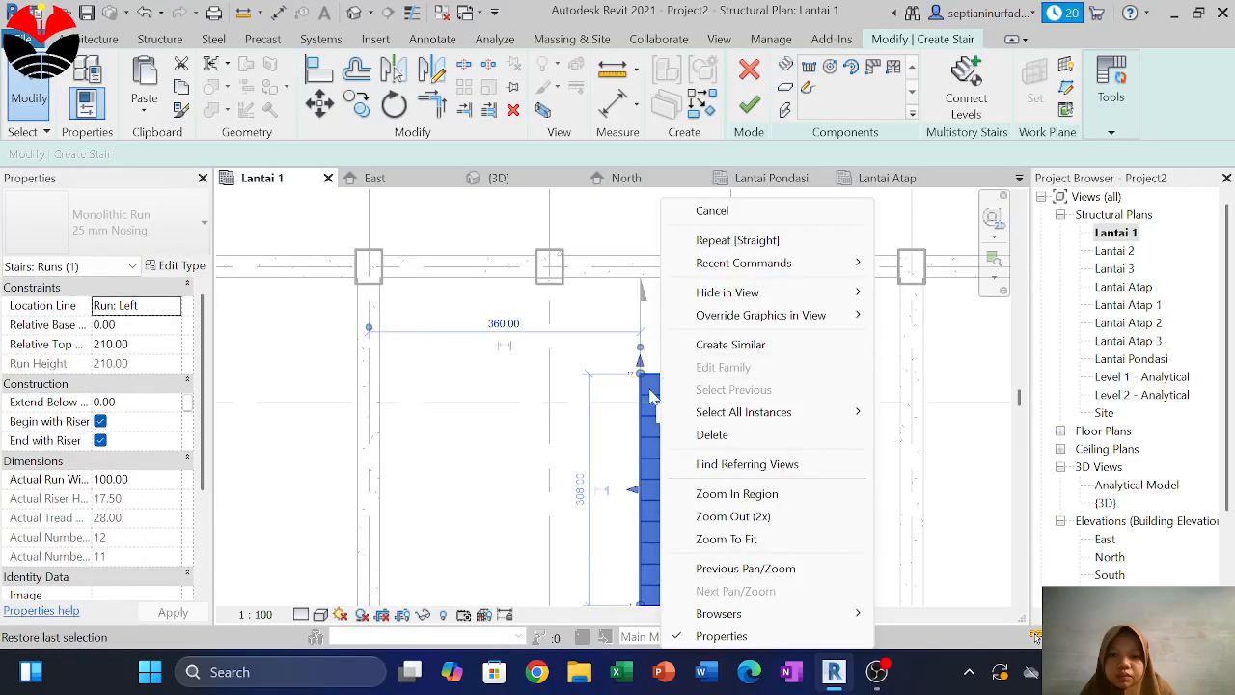
left_click(587, 370)
middle_click_drag(673, 441, 673, 333)
left_click(671, 545)
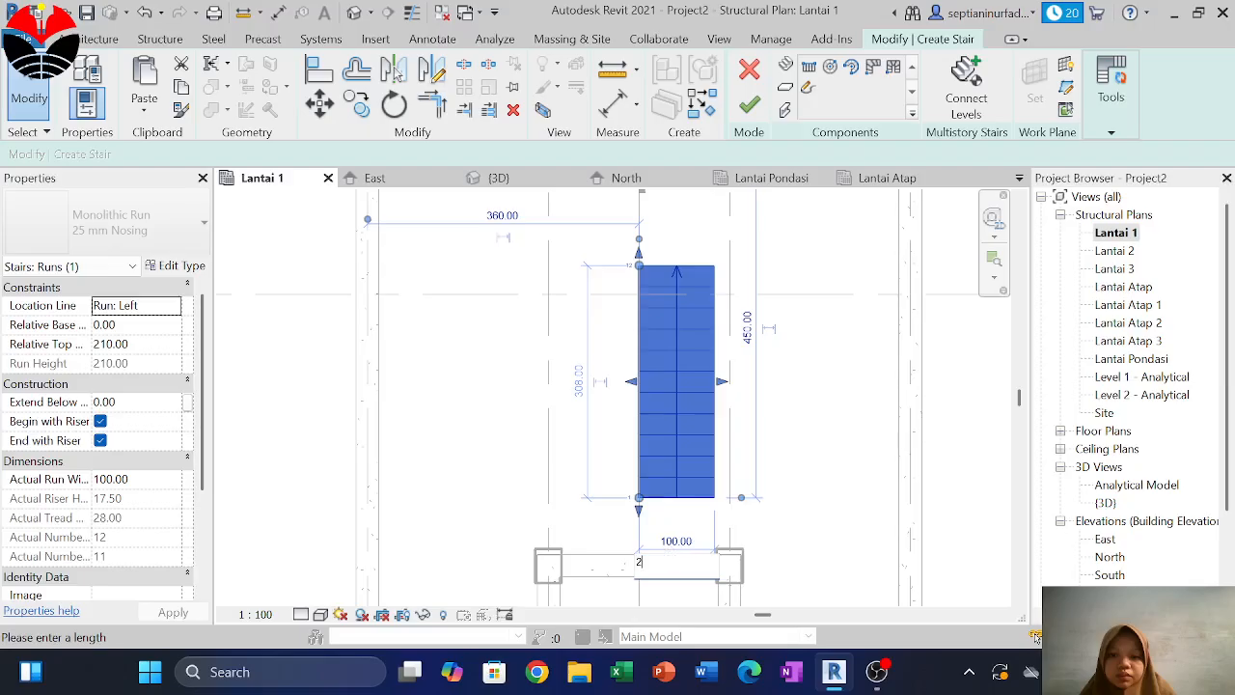
type("200")
key("Return")
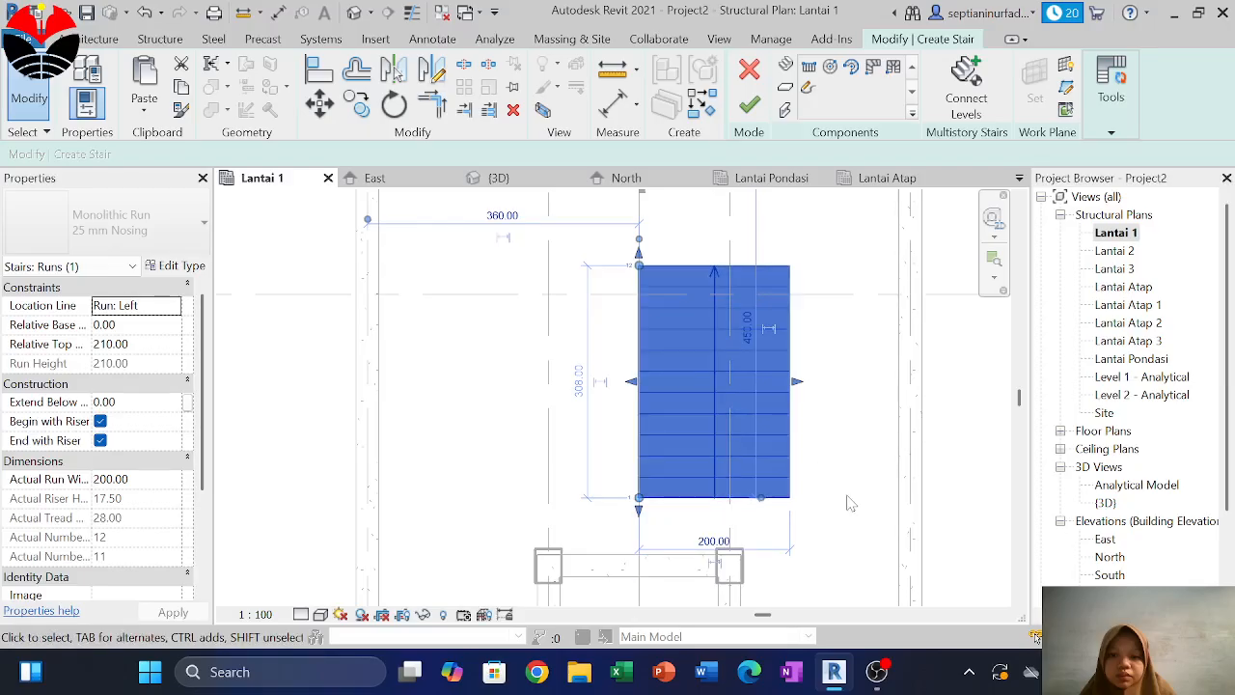
Move the run left and down to the short crossbeam, with its left edge about 276 from the grid line of the left beam
left_click(816, 522)
left_click(766, 422)
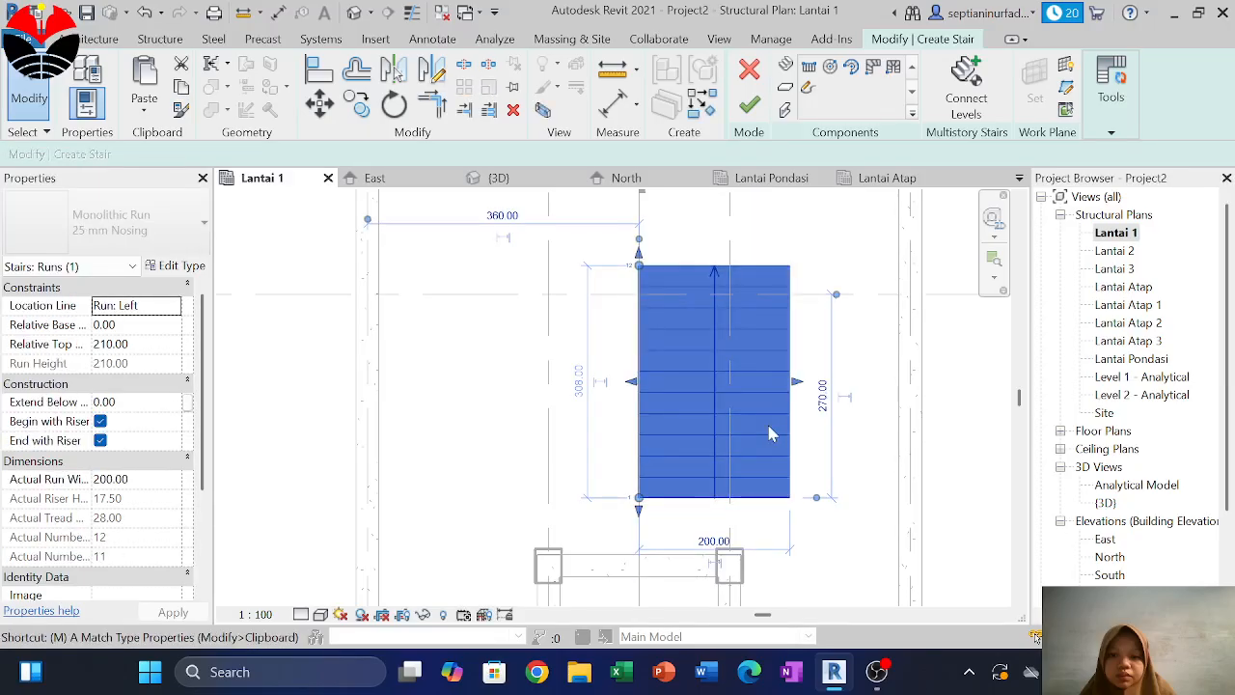
key("m")
key("v")
scroll(759, 392, "down", 2)
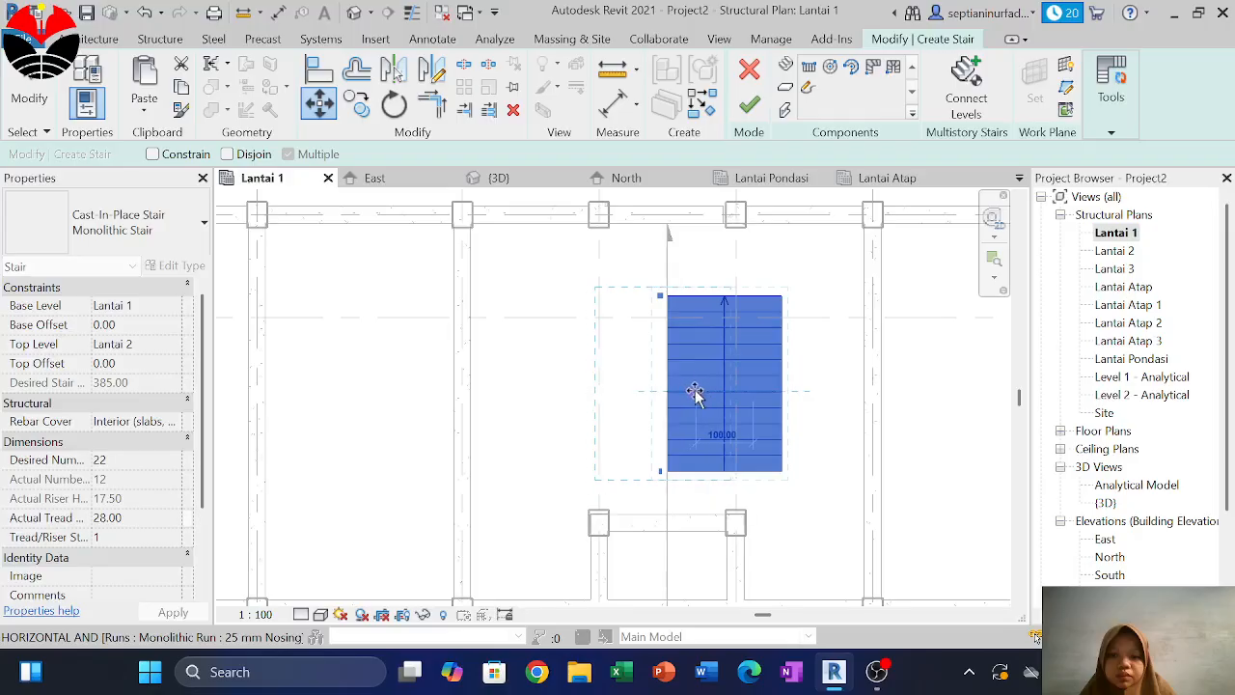
left_click(704, 394)
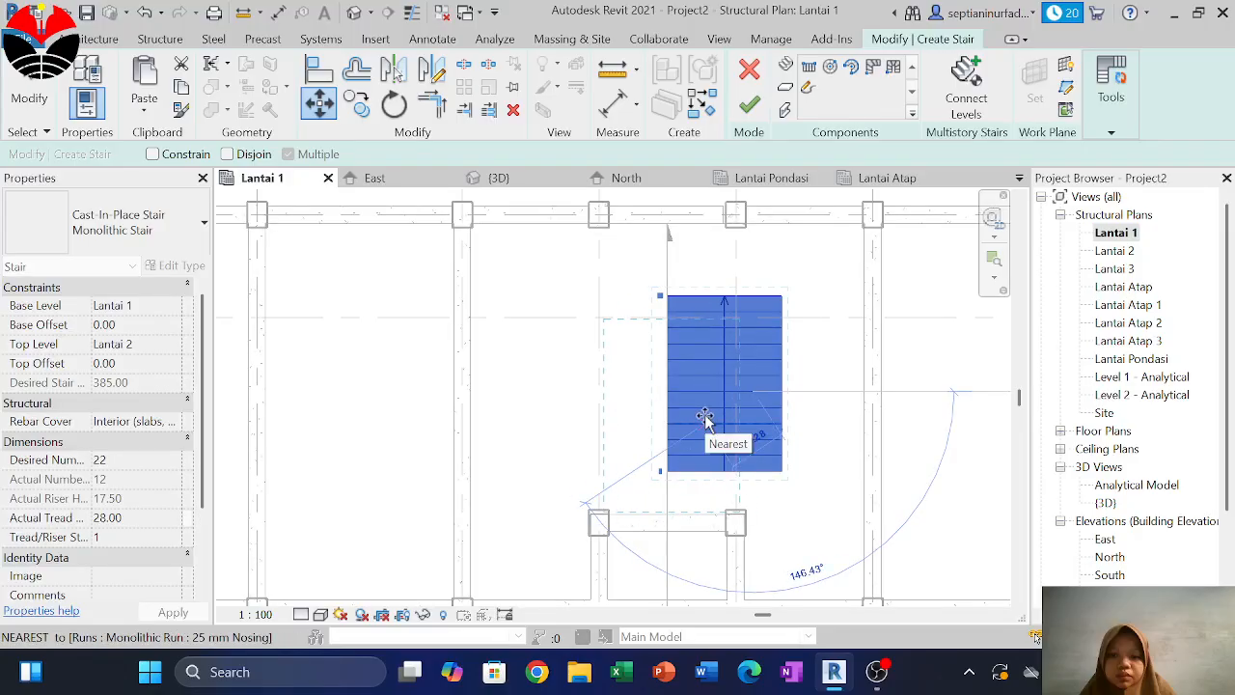
left_click(656, 425)
middle_click_drag(668, 251, 686, 333)
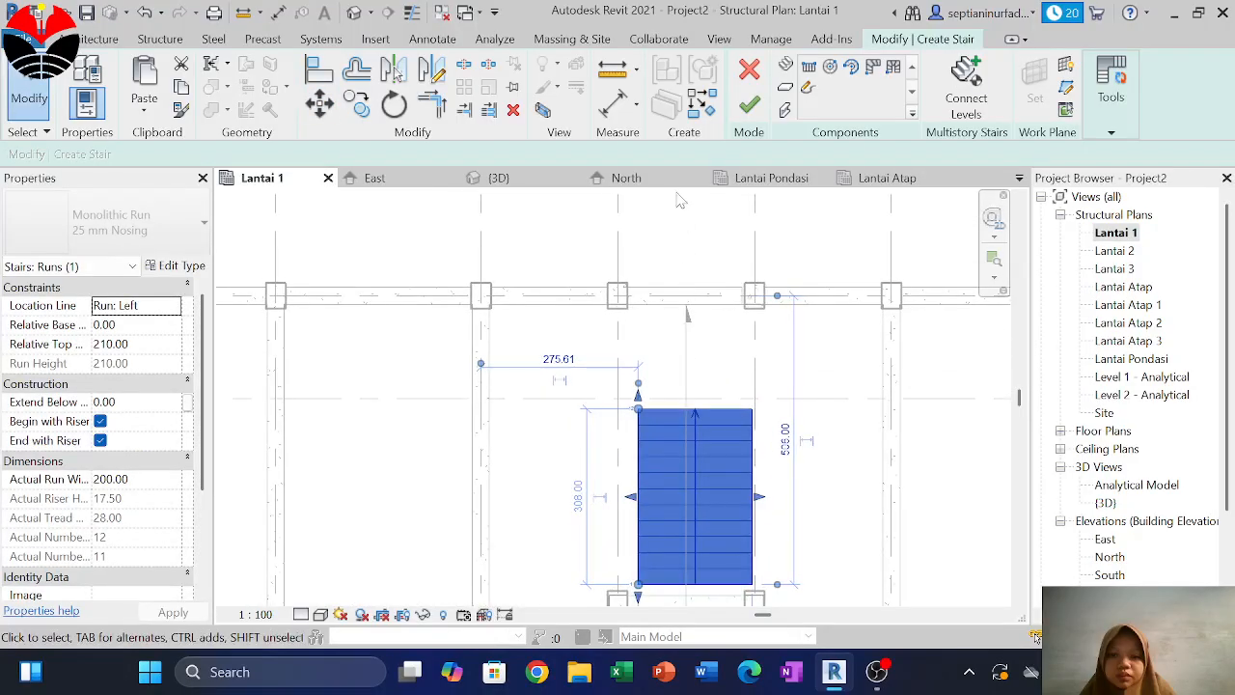
key("Escape")
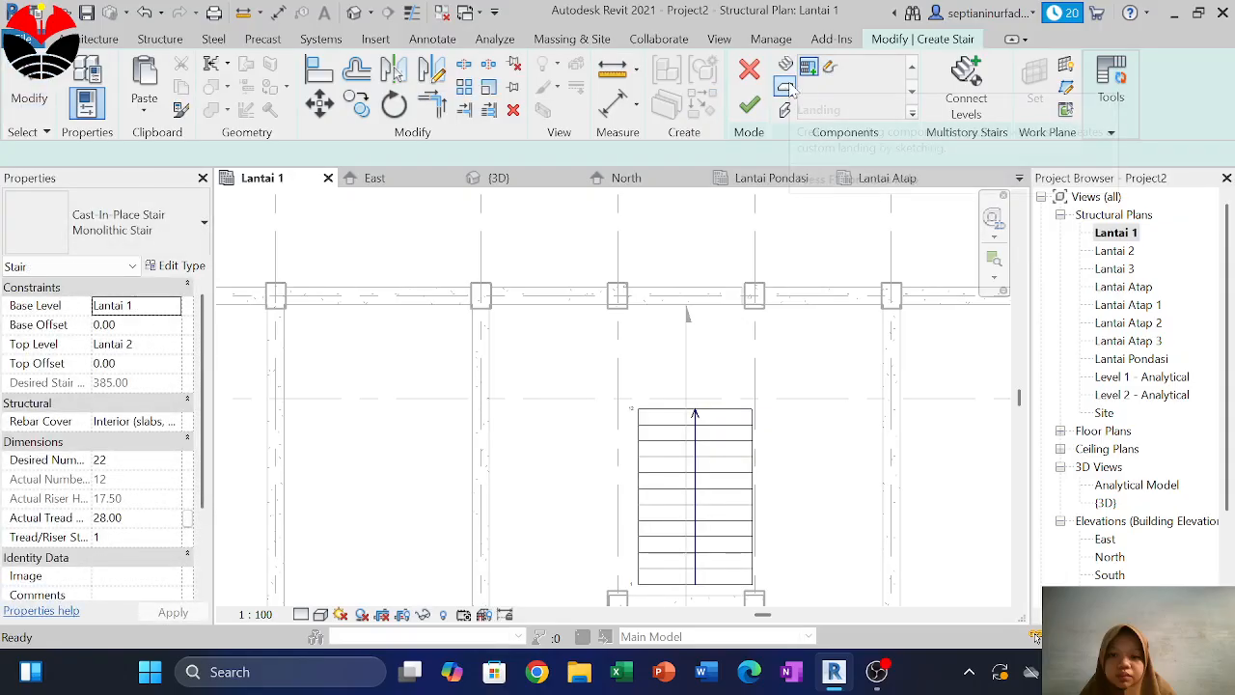
Start a sketched landing and pick boundary lines along the upper beam, the left column's edges, the left beam and grid 5
left_click(785, 65)
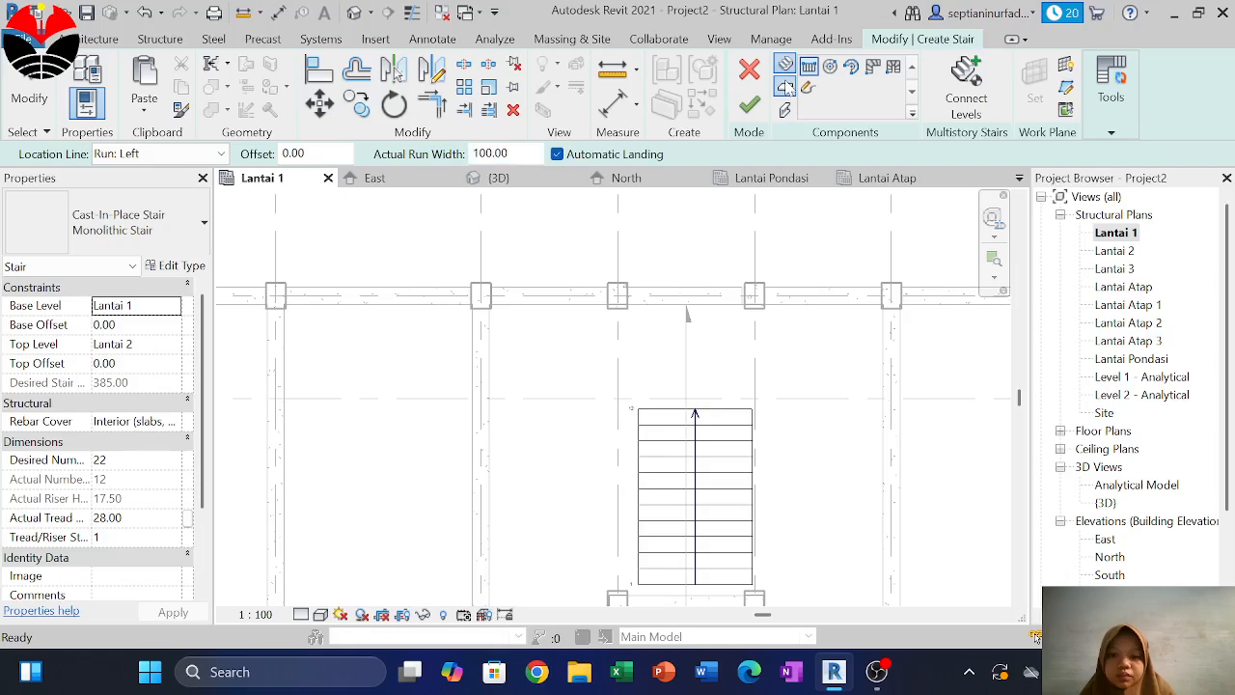
left_click(786, 87)
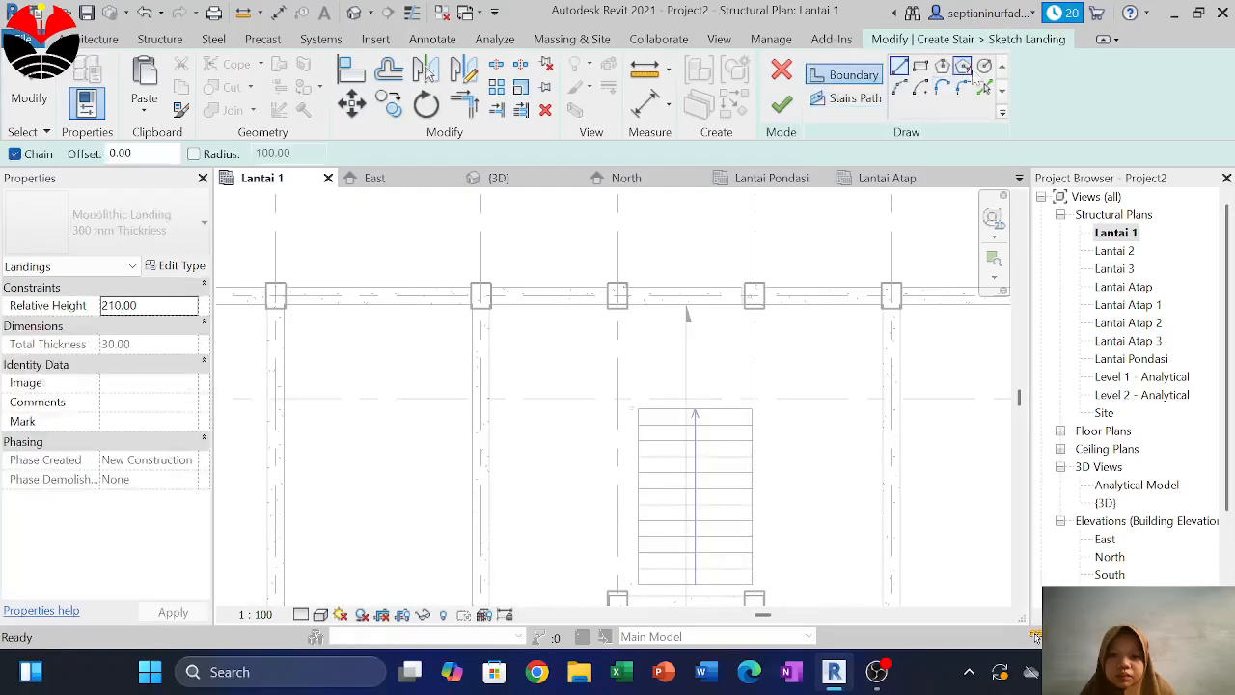
left_click(985, 91)
left_click(573, 309)
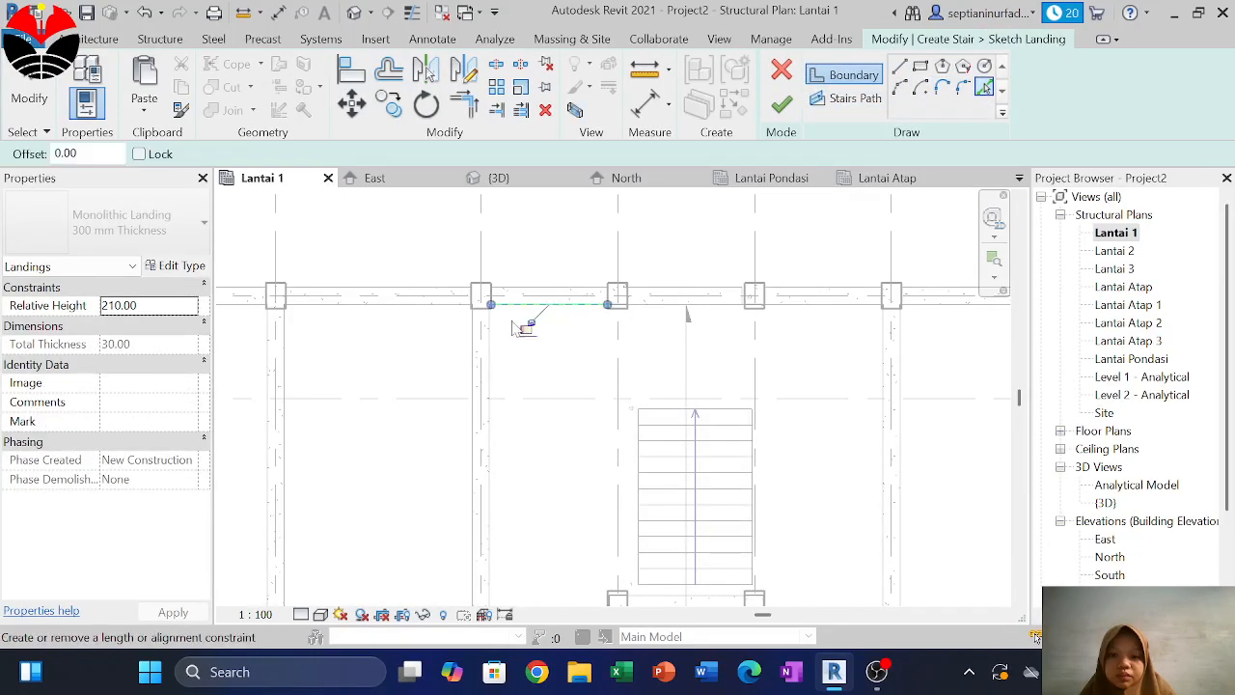
scroll(492, 307, "up", 3)
scroll(492, 318, "up", 4)
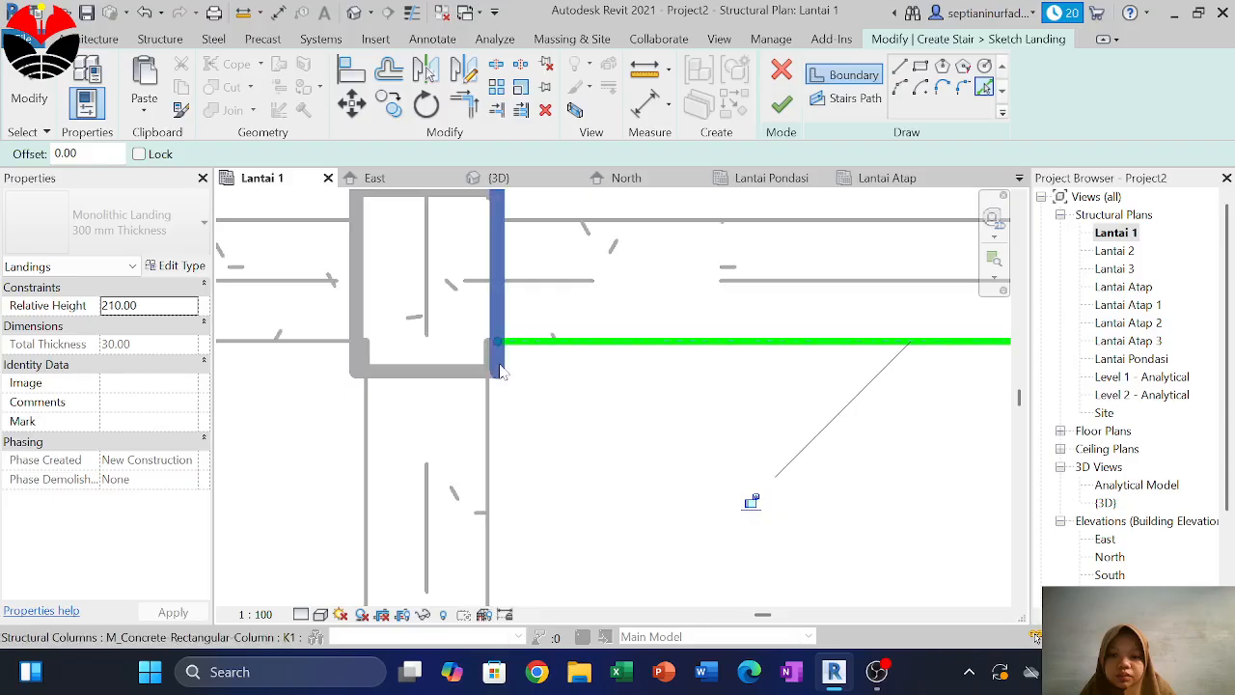
left_click(496, 328)
left_click(488, 393)
scroll(497, 376, "down", 5)
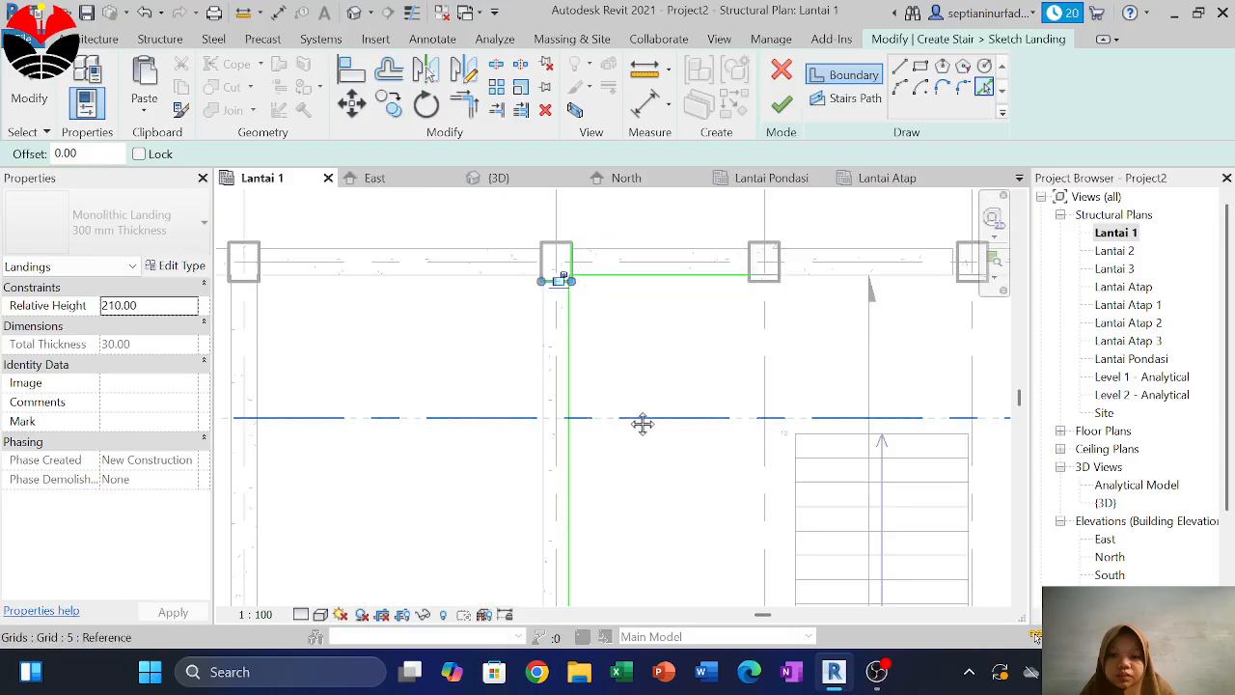
middle_click_drag(639, 421, 576, 367)
left_click(580, 364)
Pick the remaining landing boundary lines along the upper beam, the right beam and right column, and the bottom edge of the column on grid I
middle_click_drag(777, 330, 664, 378)
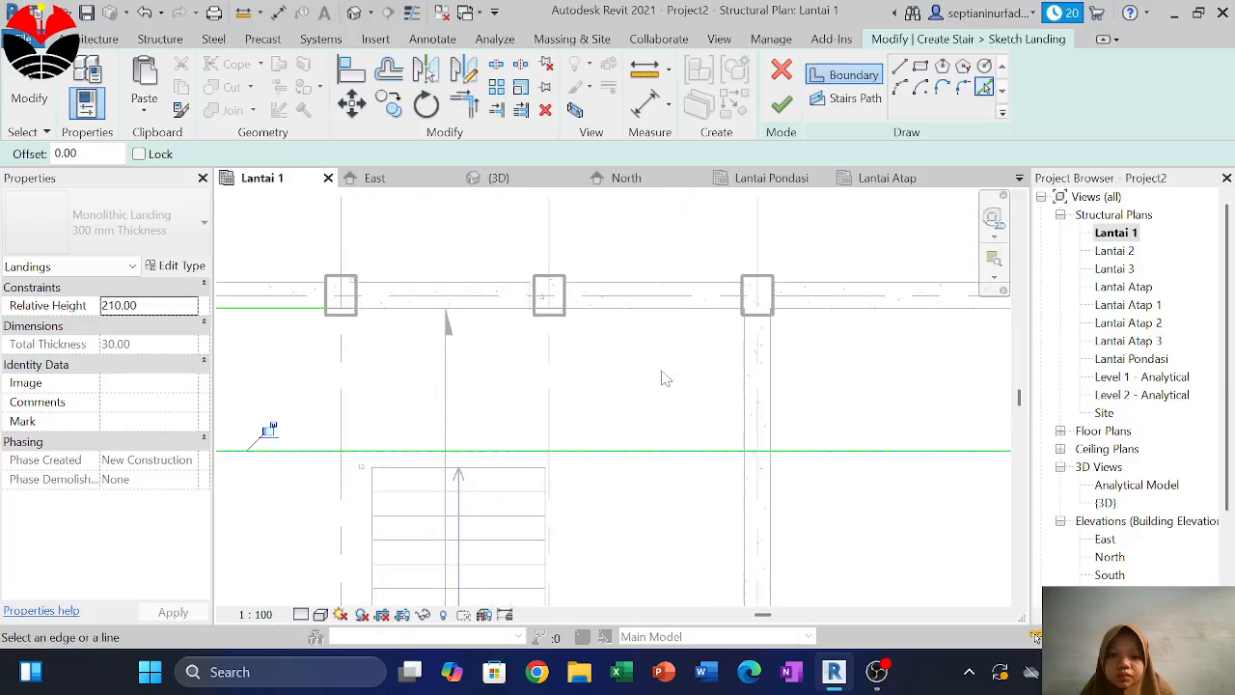
left_click(689, 319)
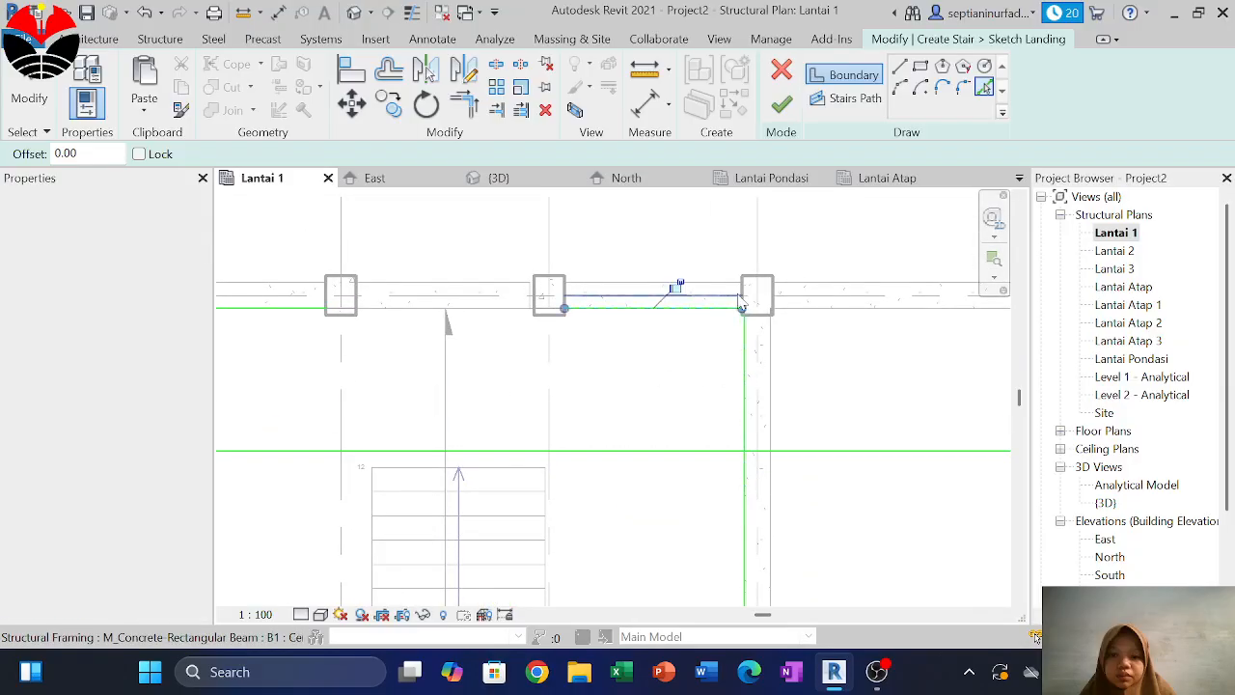
scroll(741, 305, "up", 4)
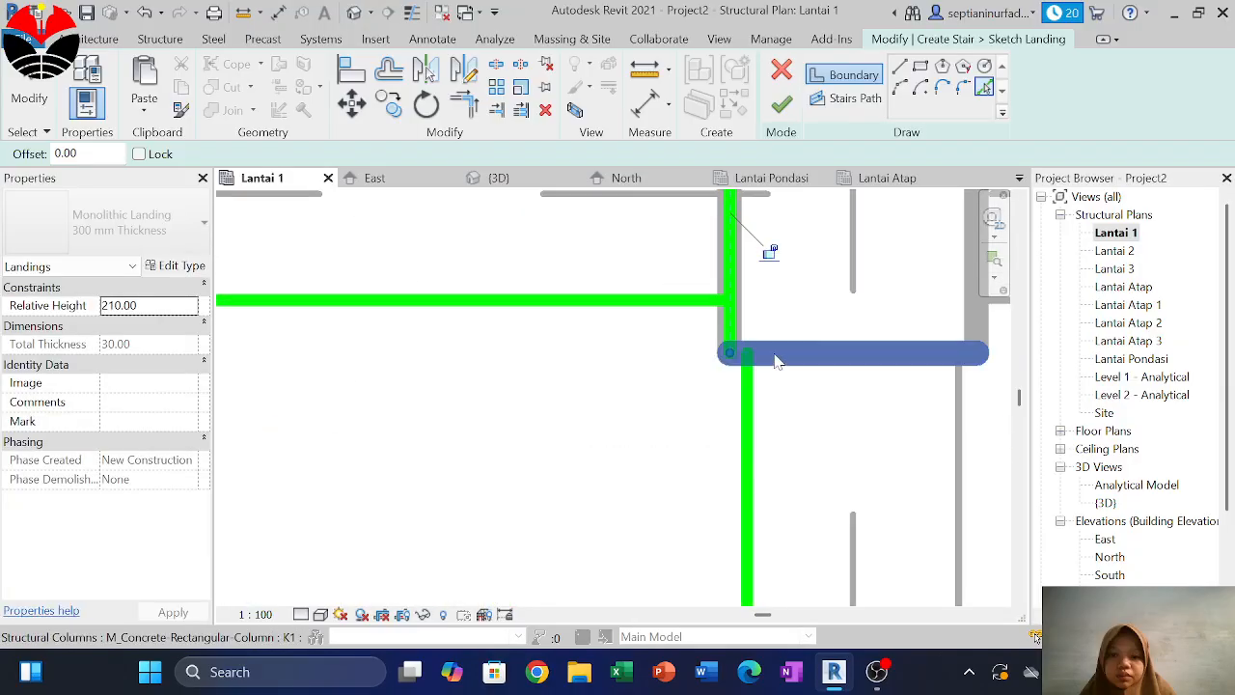
scroll(777, 360, "down", 6)
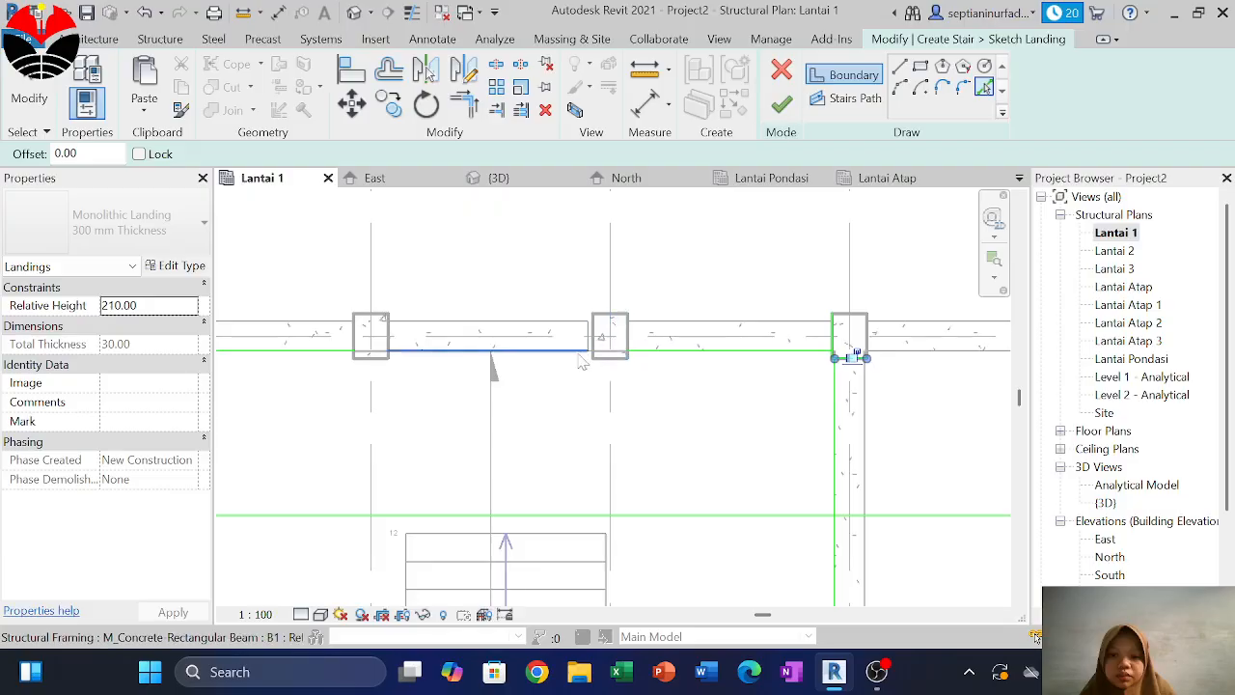
middle_click_drag(534, 333, 721, 337)
scroll(554, 354, "up", 2)
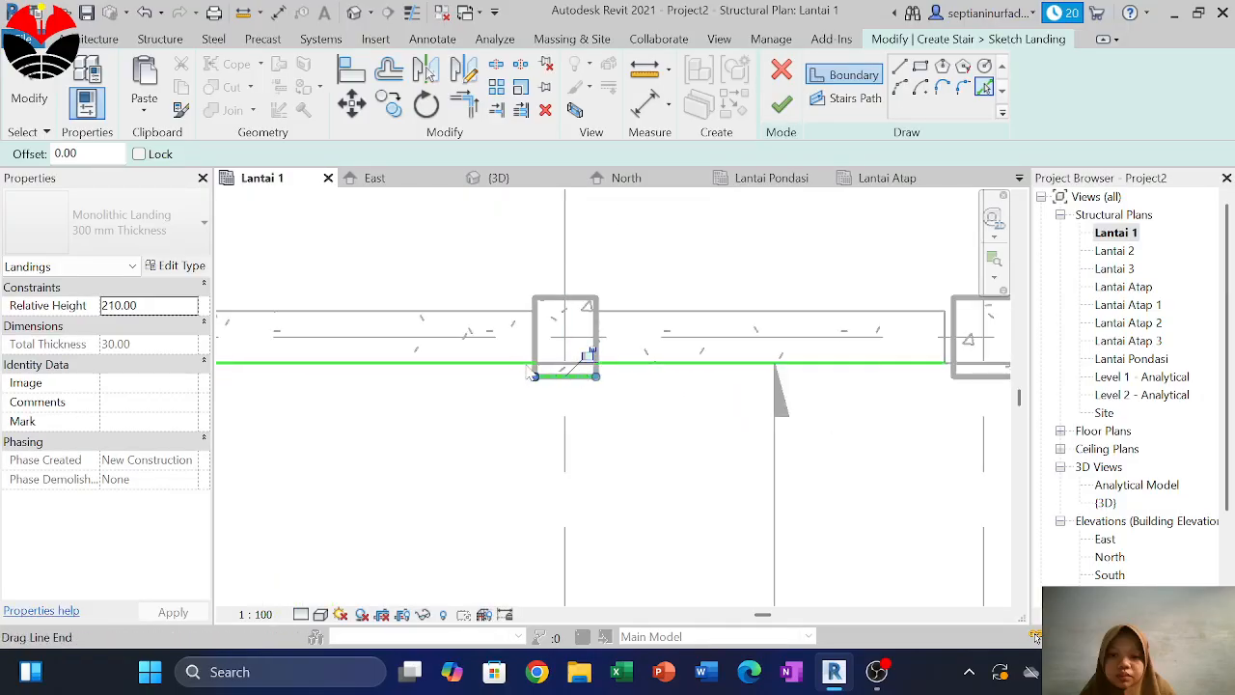
scroll(528, 370, "up", 2)
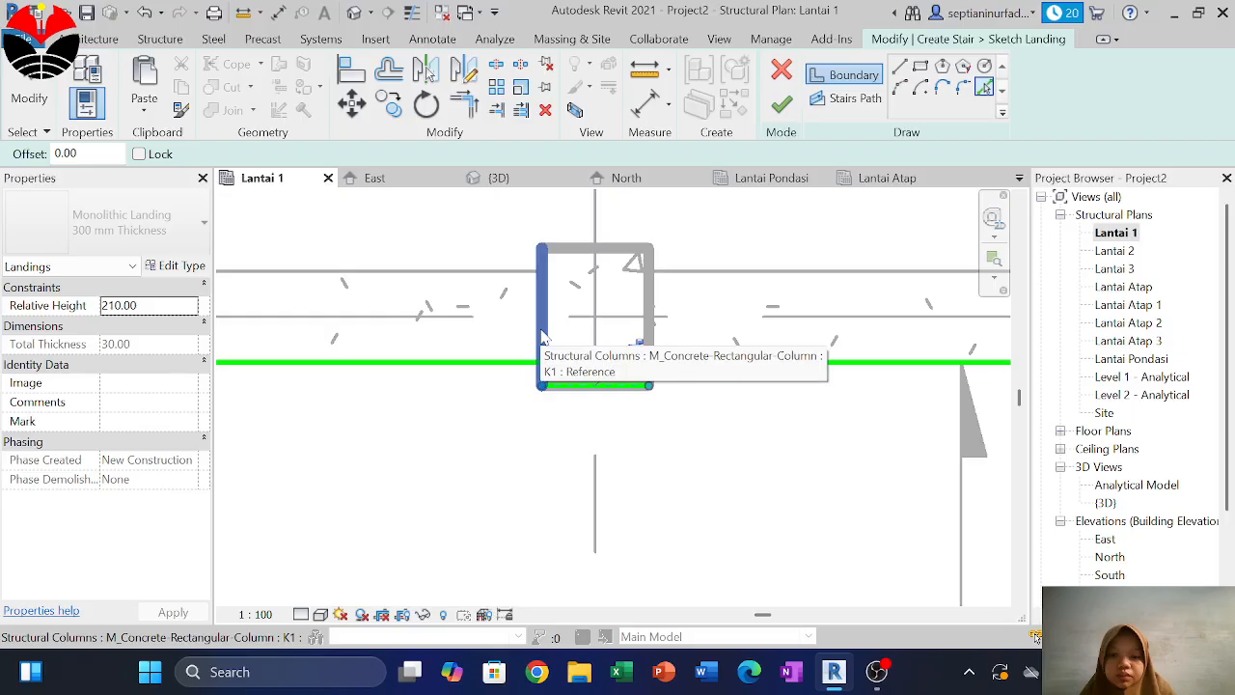
Try to join the upper beam line to the bottom edge of the column on grid I with Trim/Extend to Corner
left_click(464, 104)
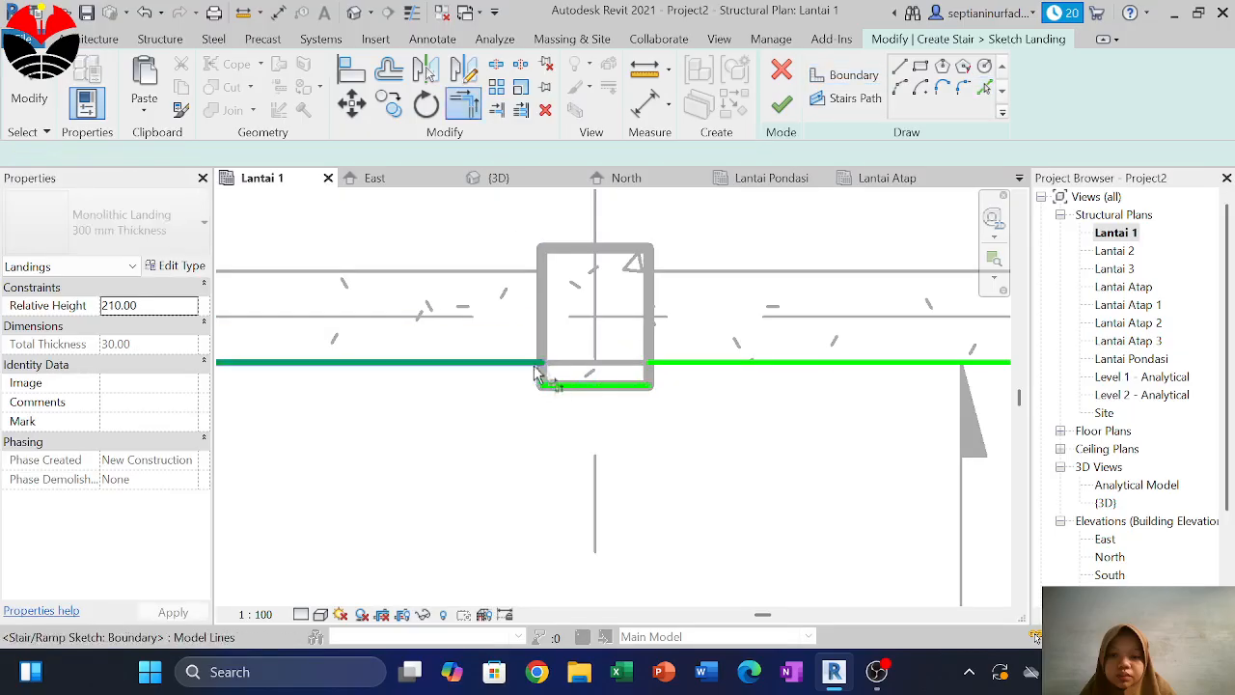
left_click(529, 363)
left_click(565, 386)
left_click(530, 372)
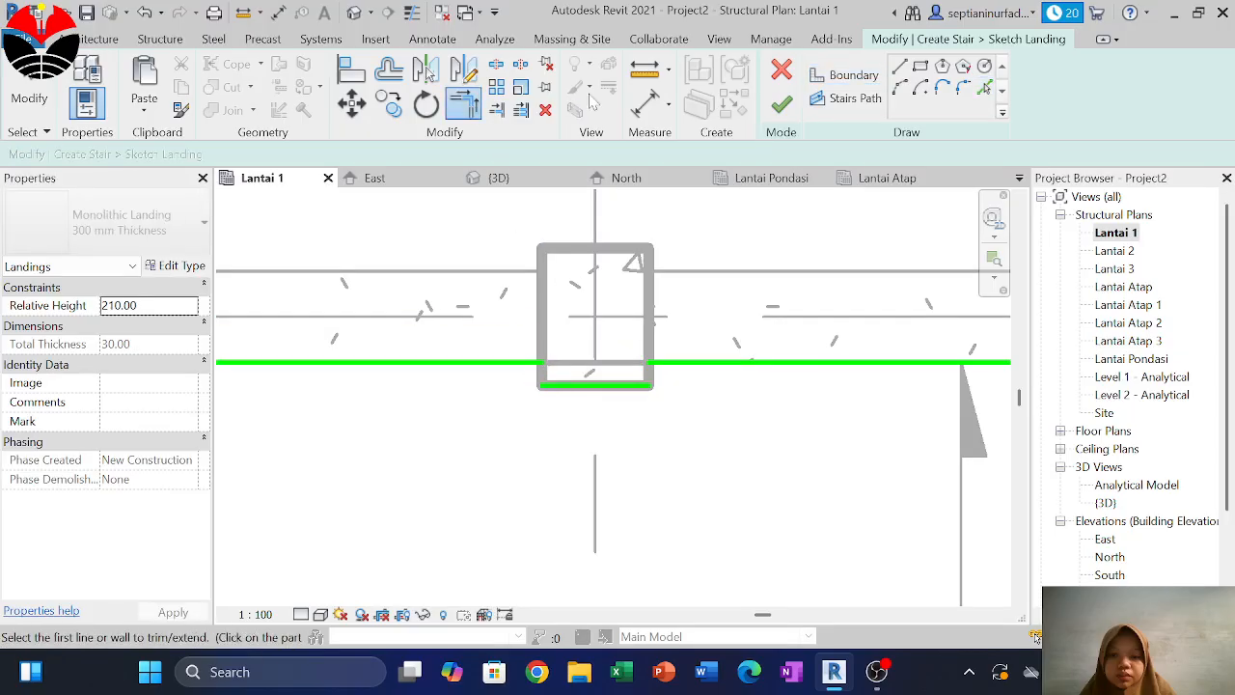
Pick the side edges of the column on grid I and the side and bottom edges of the column on grid J as boundary lines
left_click(983, 87)
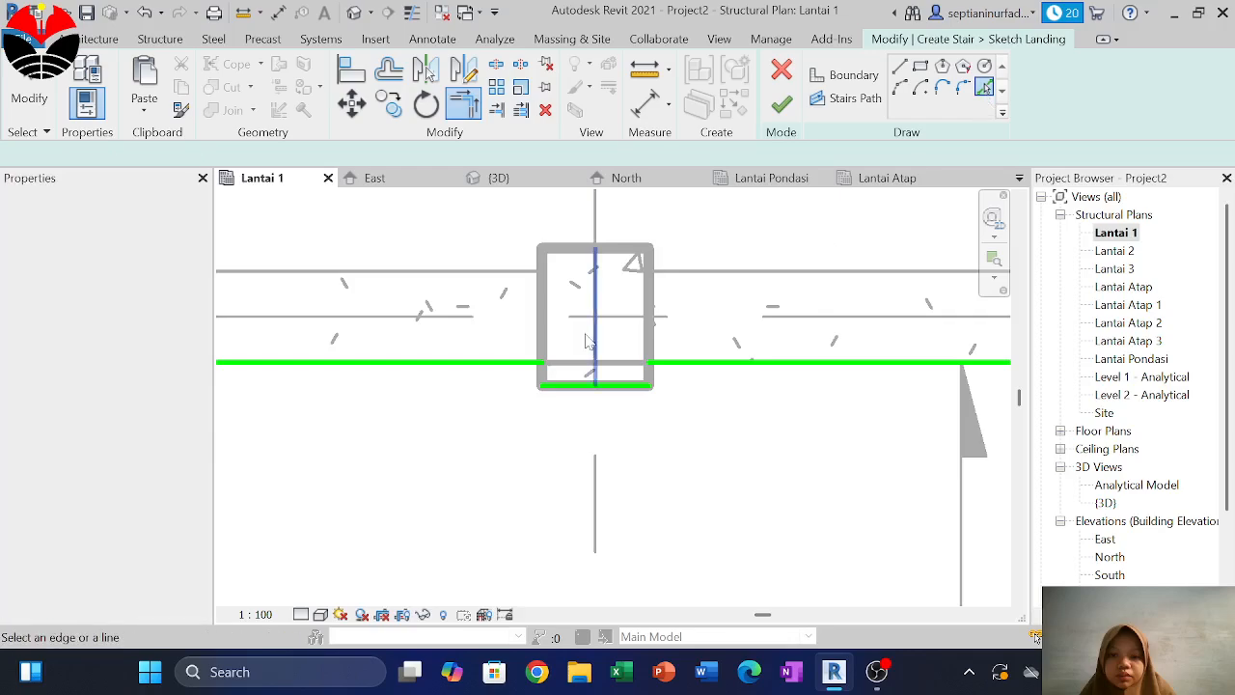
left_click(542, 318)
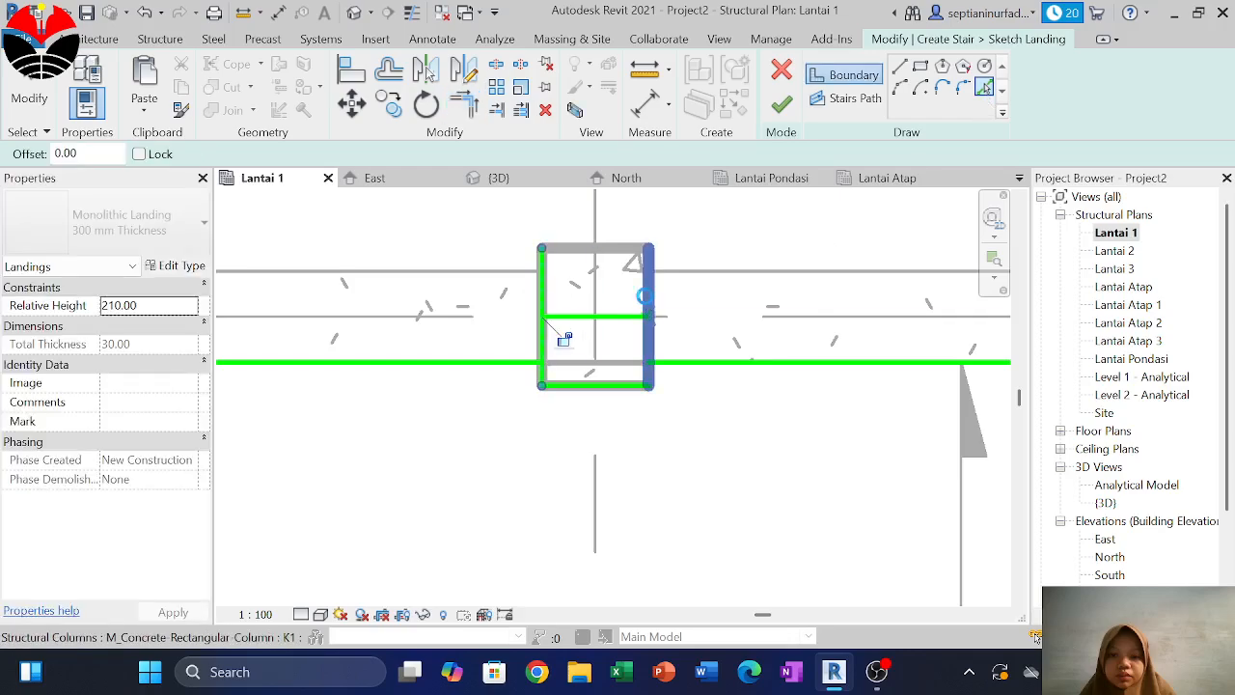
left_click(644, 289)
middle_click_drag(766, 450, 460, 418)
scroll(460, 419, "down", 2)
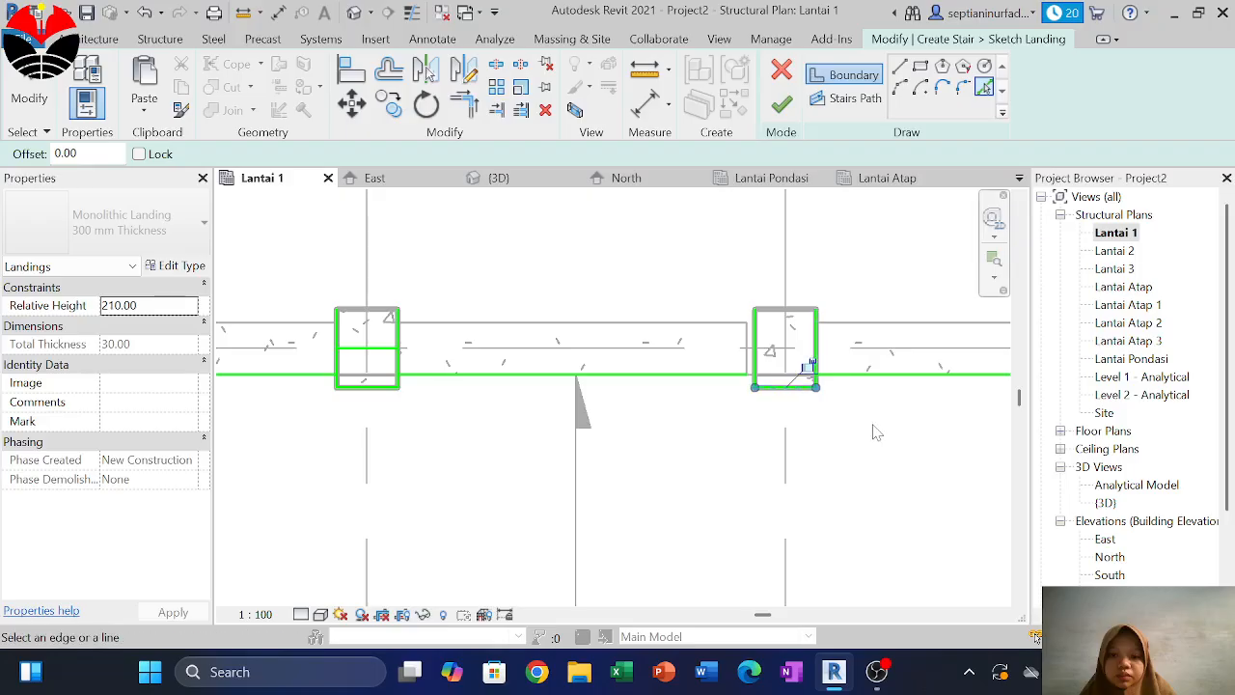
scroll(871, 428, "down", 3)
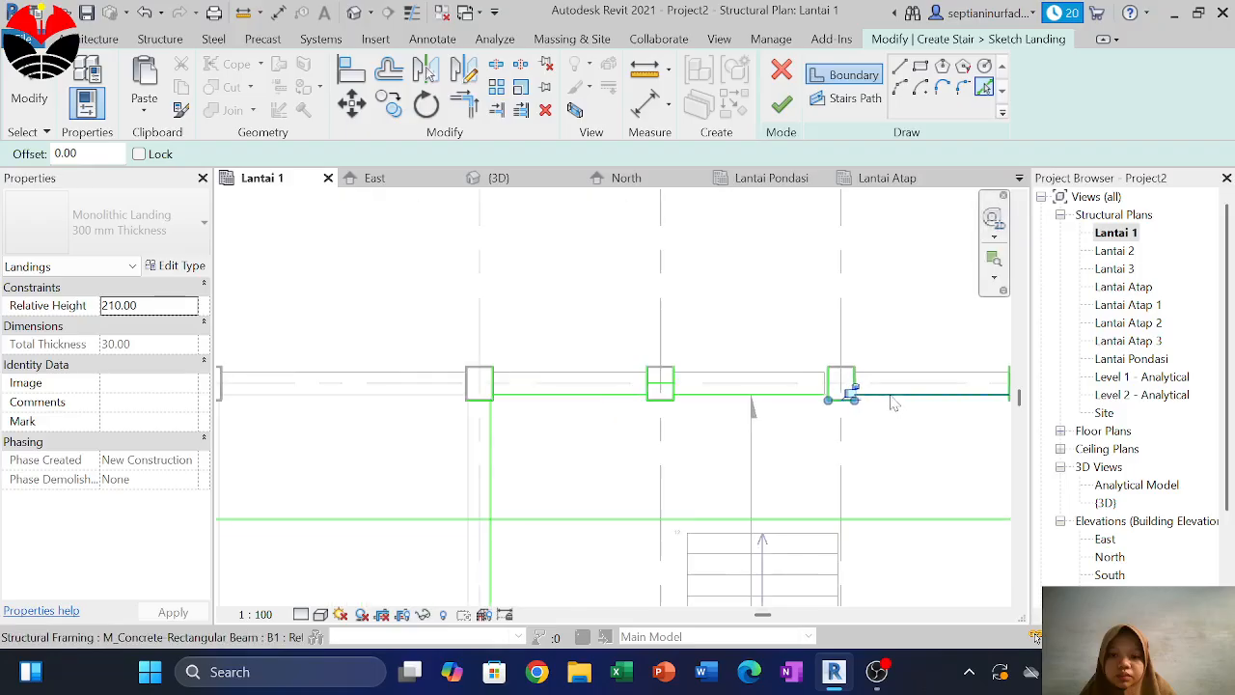
Trim the boundary lines at the left column's lower corner, joining its bottom edge to the left beam line with Trim/Extend to Corner
left_click(454, 108)
scroll(632, 410, "up", 4)
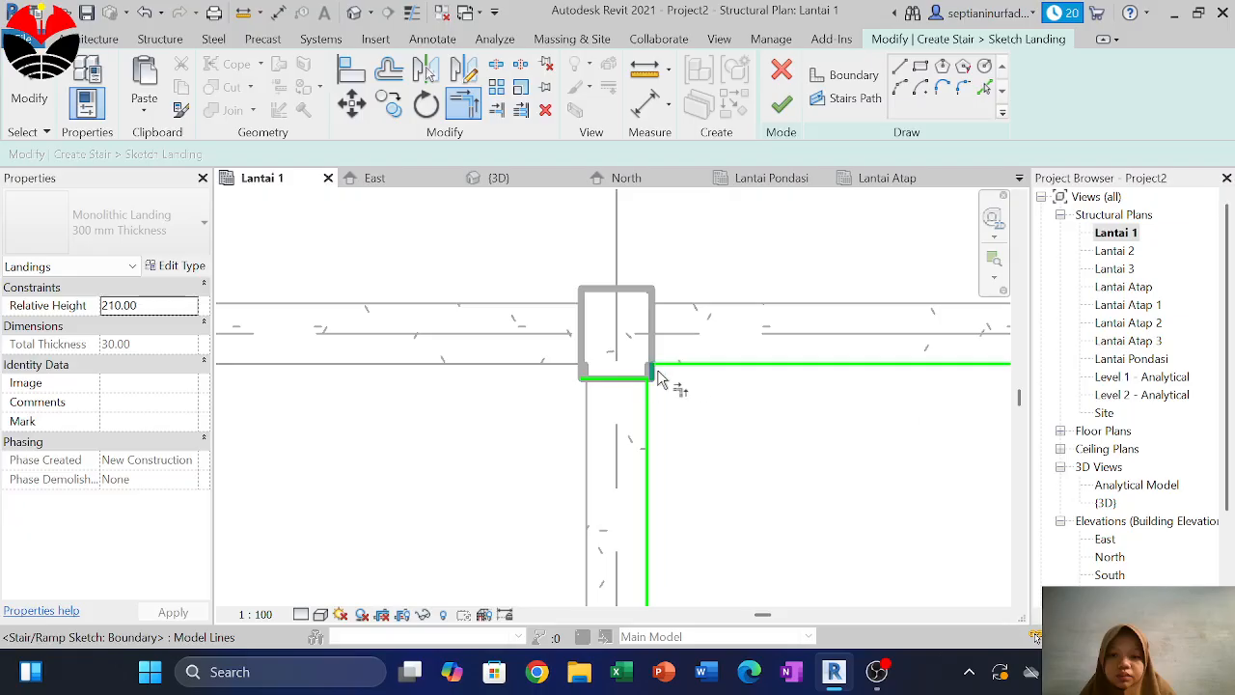
left_click(638, 382)
scroll(646, 389, "up", 3)
left_click(647, 386)
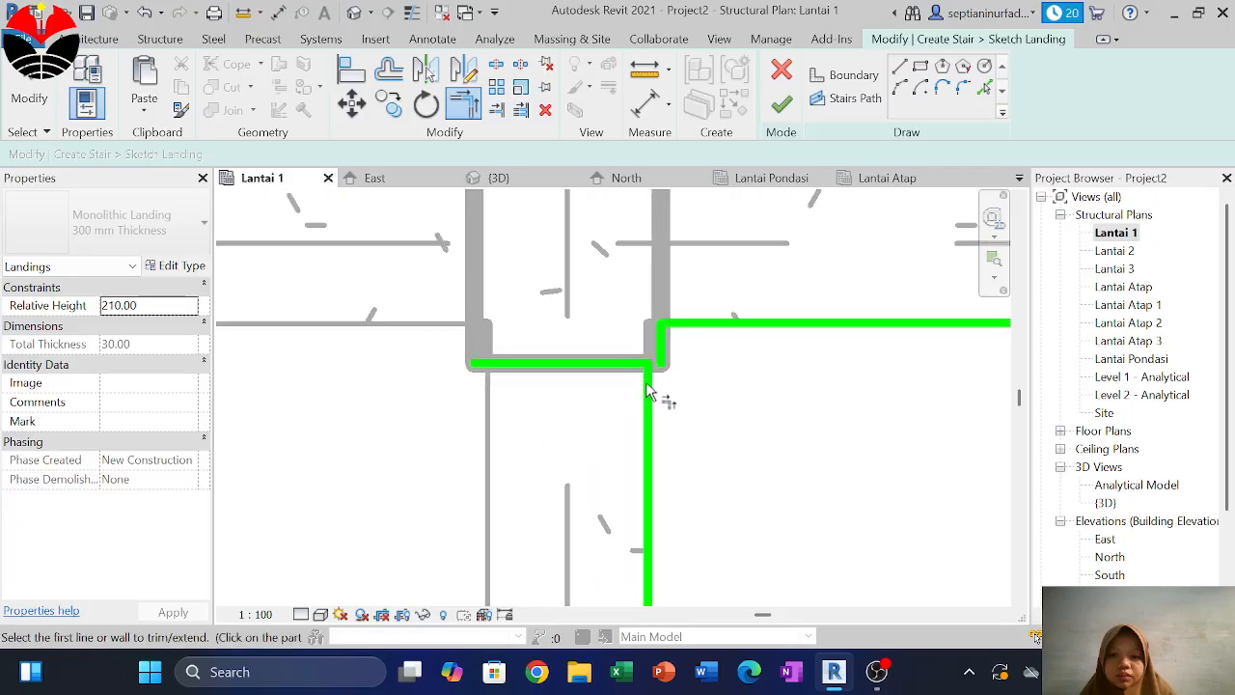
Try to join the left column's bottom edge line to its short side edge line
left_click(645, 367)
left_click(656, 362)
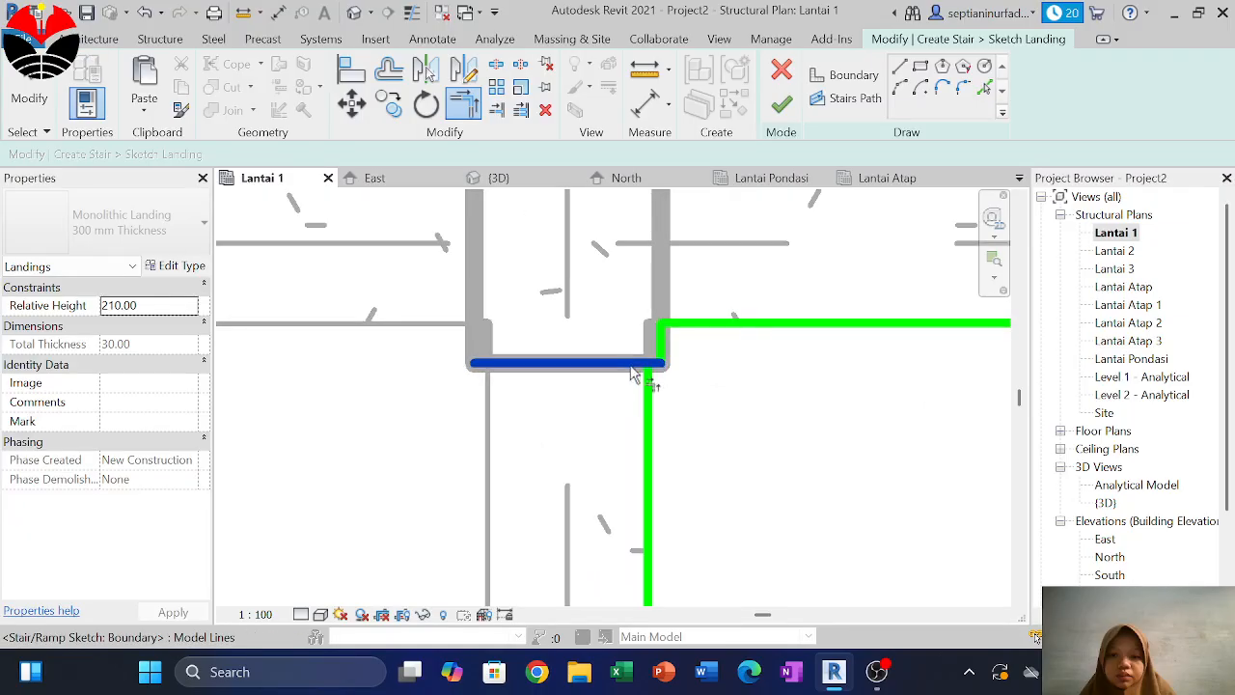
left_click(646, 365)
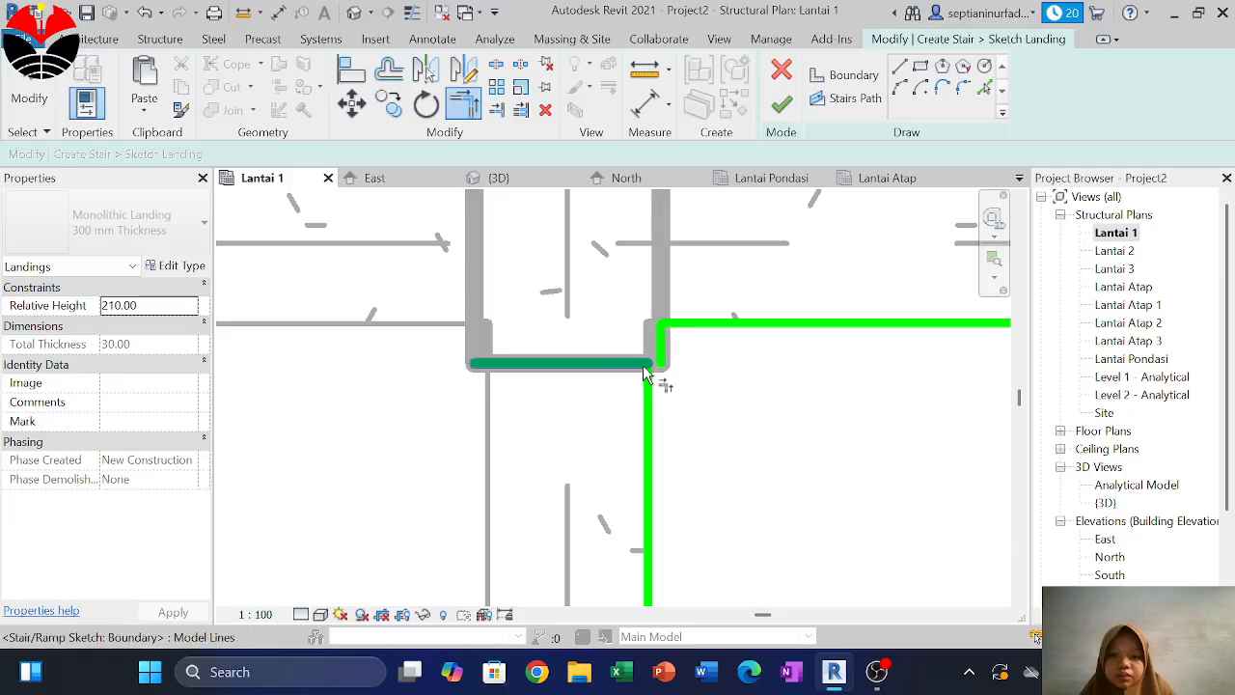
left_click(649, 361)
scroll(651, 358, "up", 2)
left_click(646, 374)
key("Escape")
left_click(628, 371)
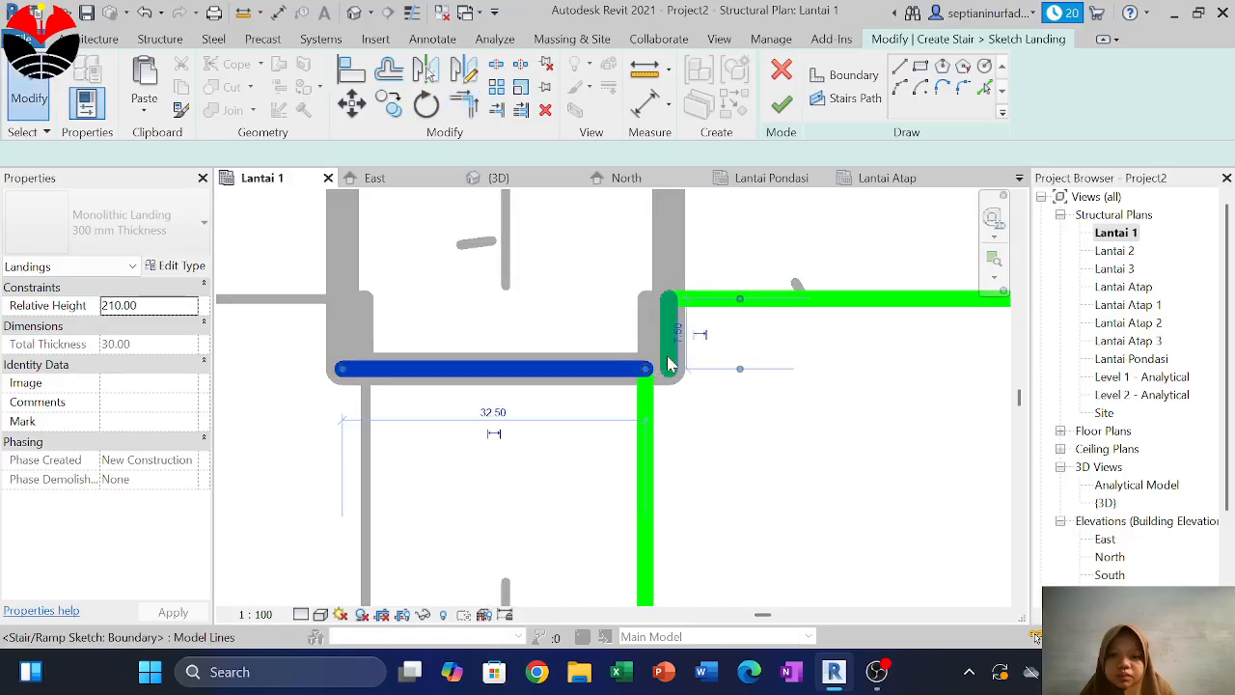
left_click(668, 355)
Trim the left column's side edge, bottom edge and the left beam line into one continuous stepped corner
left_click(473, 106)
left_click(668, 365)
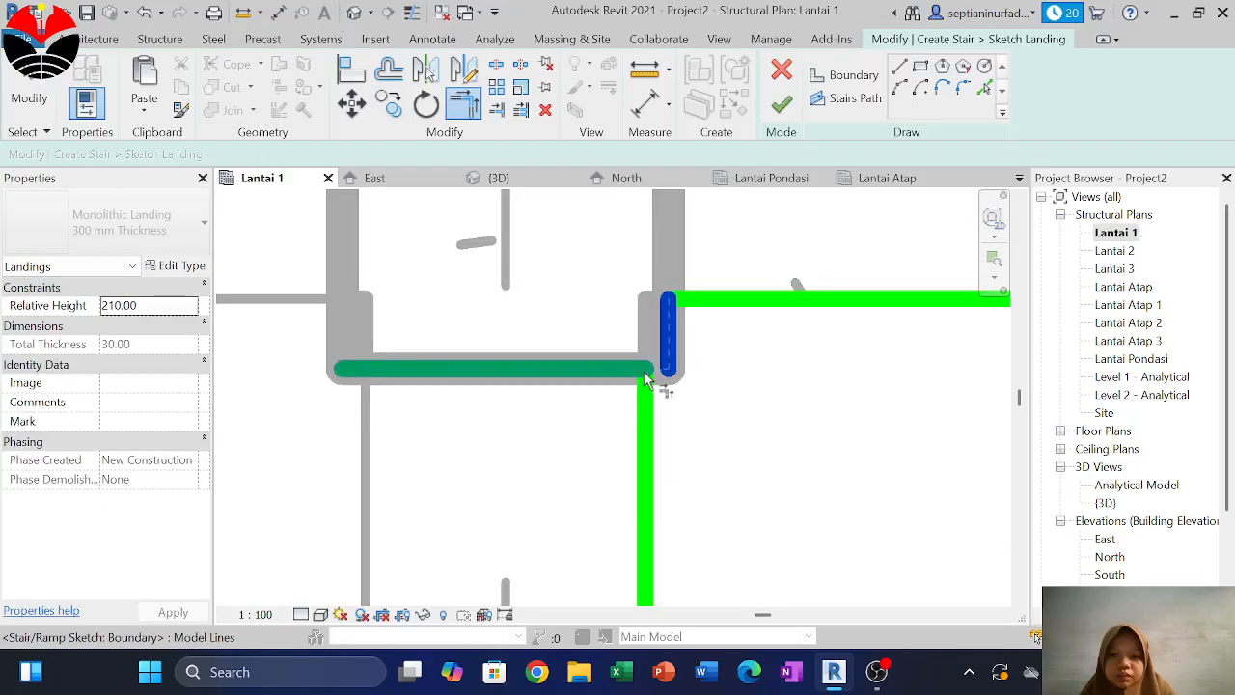
left_click(664, 371)
left_click(652, 372)
left_click(646, 424)
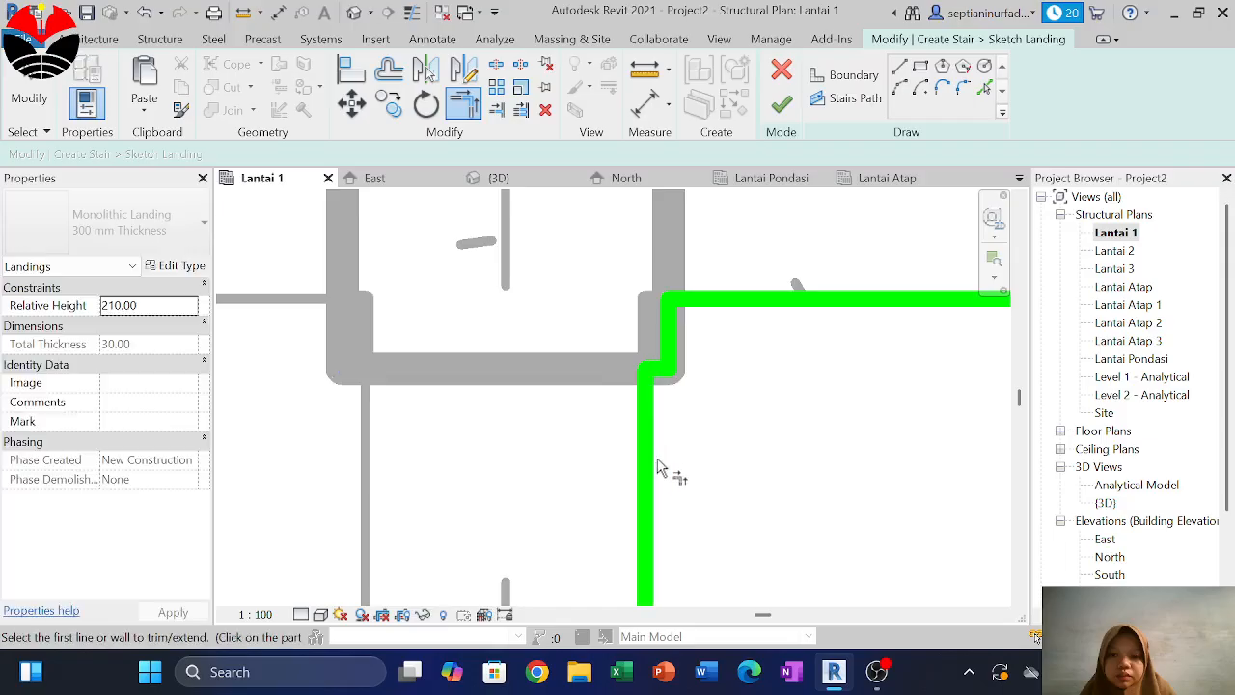
Trim the landing boundary line on grid 5 into corners with the left and right beam lines
scroll(664, 338, "down", 5)
middle_click_drag(650, 424, 615, 315)
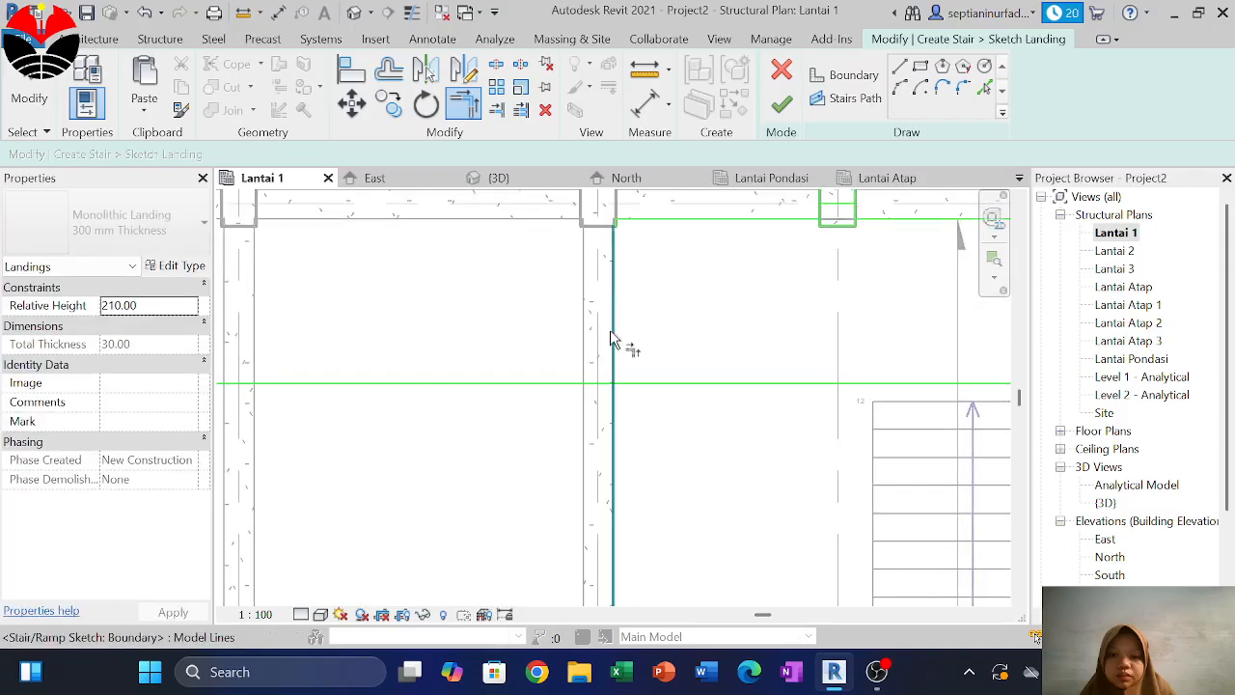
left_click(611, 331)
left_click(656, 383)
middle_click_drag(775, 320, 355, 375)
scroll(355, 375, "down", 3)
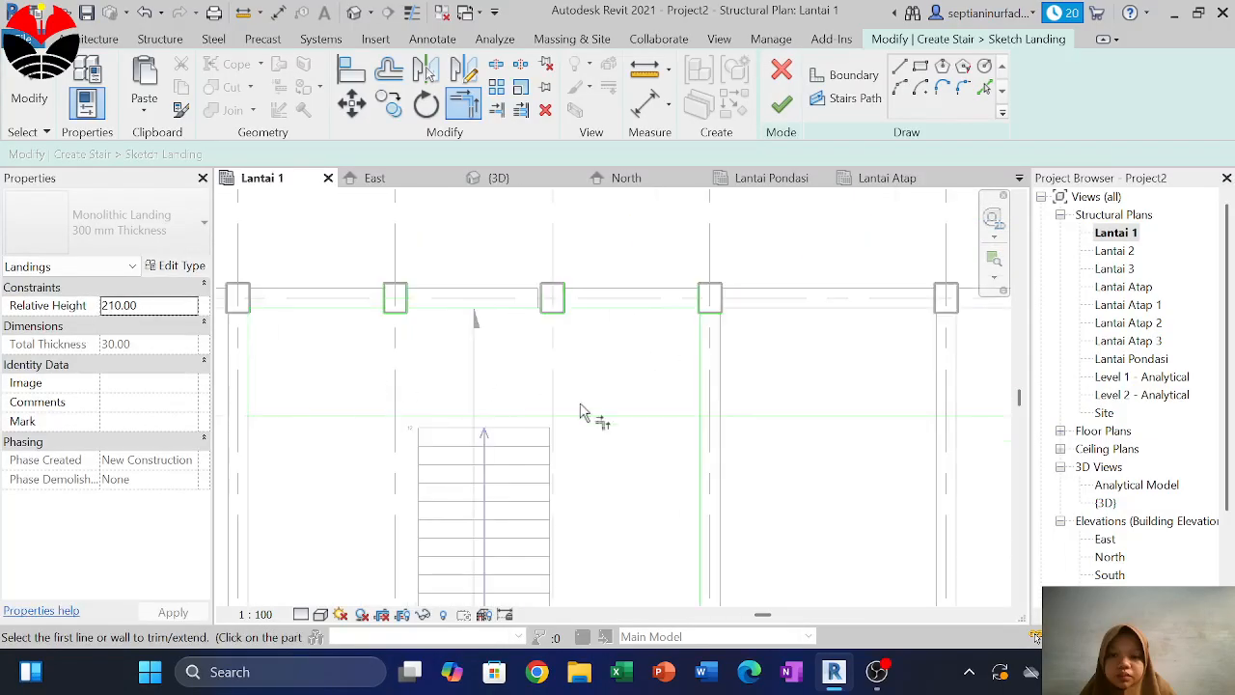
left_click(643, 415)
left_click(700, 369)
scroll(699, 306, "up", 4)
scroll(702, 313, "up", 3)
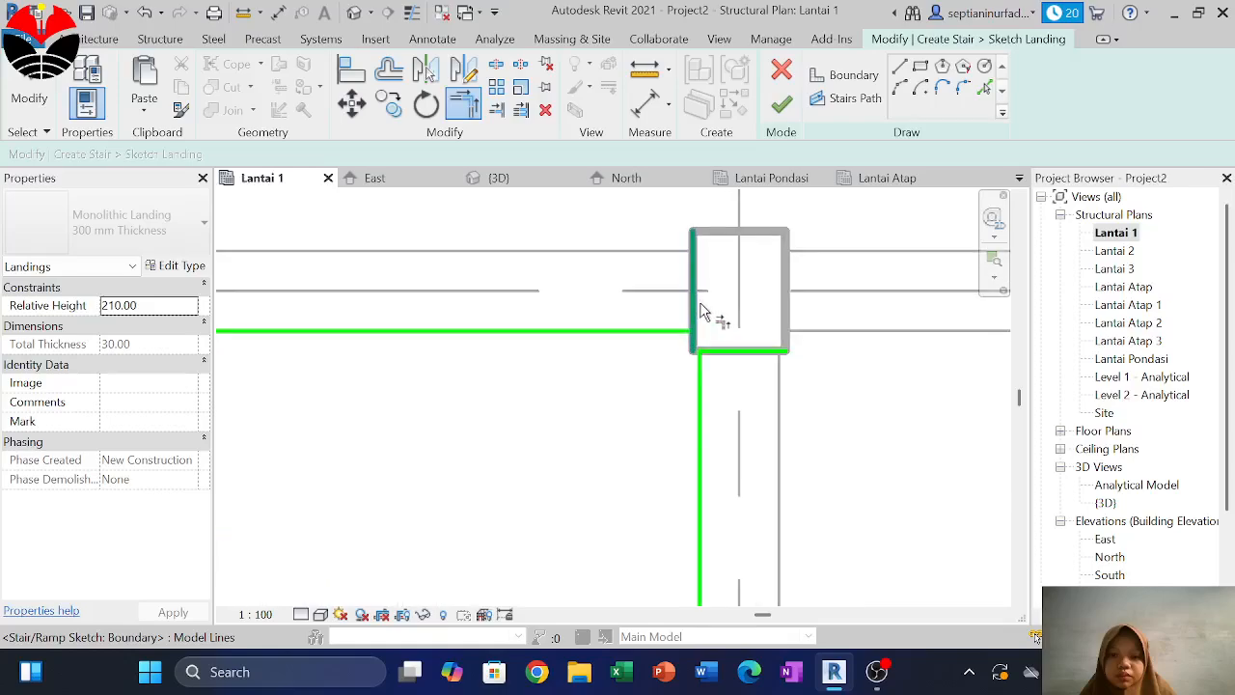
Trim the upper-right corner column's side and bottom edge lines and the right beam line into one stepped landing boundary
left_click(706, 405)
scroll(709, 357, "up", 2)
left_click(702, 366)
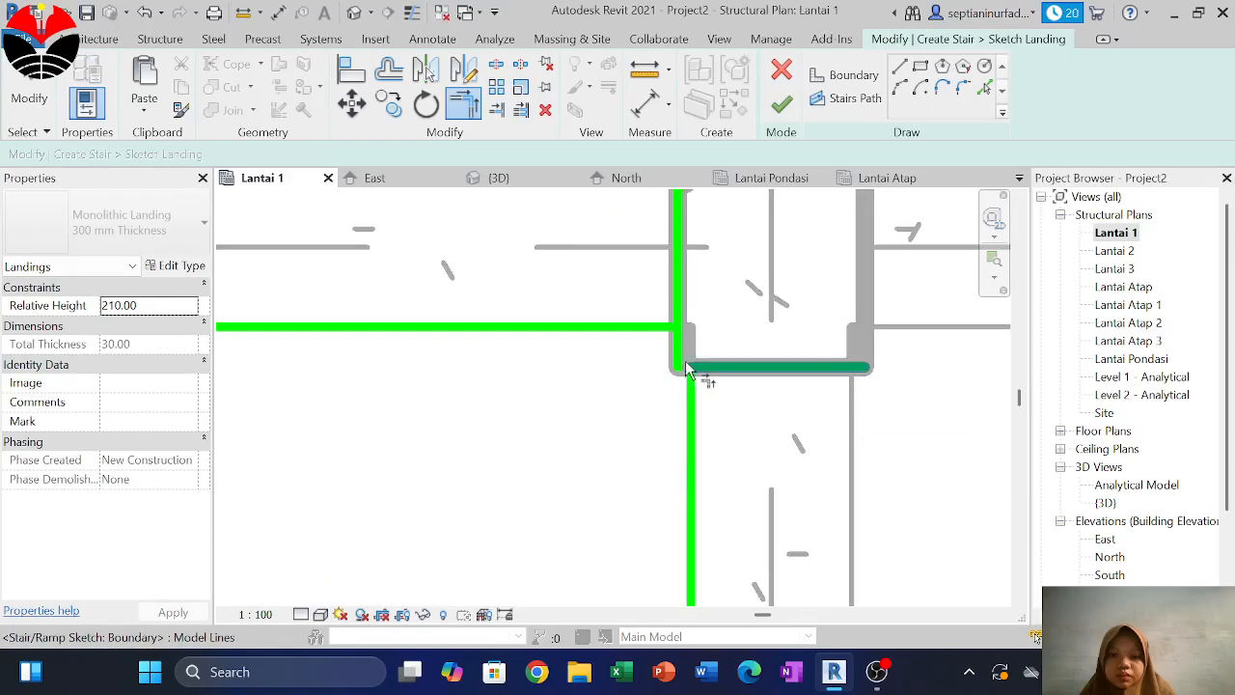
left_click(679, 356)
left_click(686, 369)
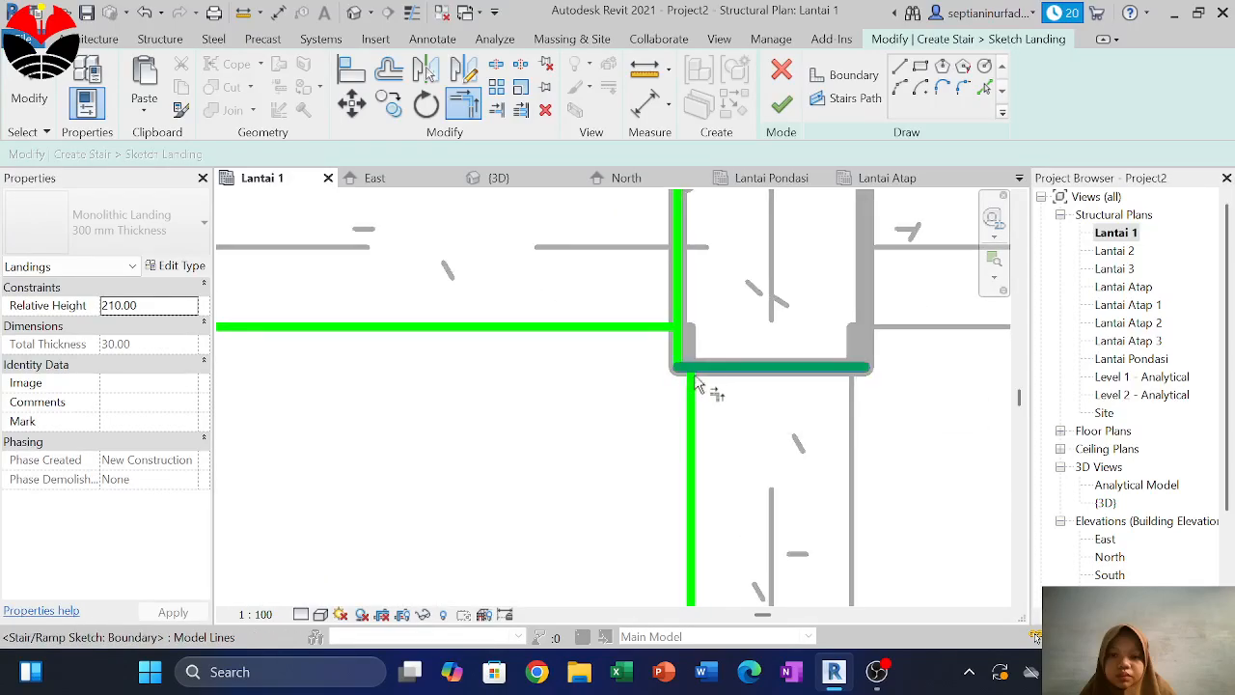
left_click(692, 379)
left_click(681, 368)
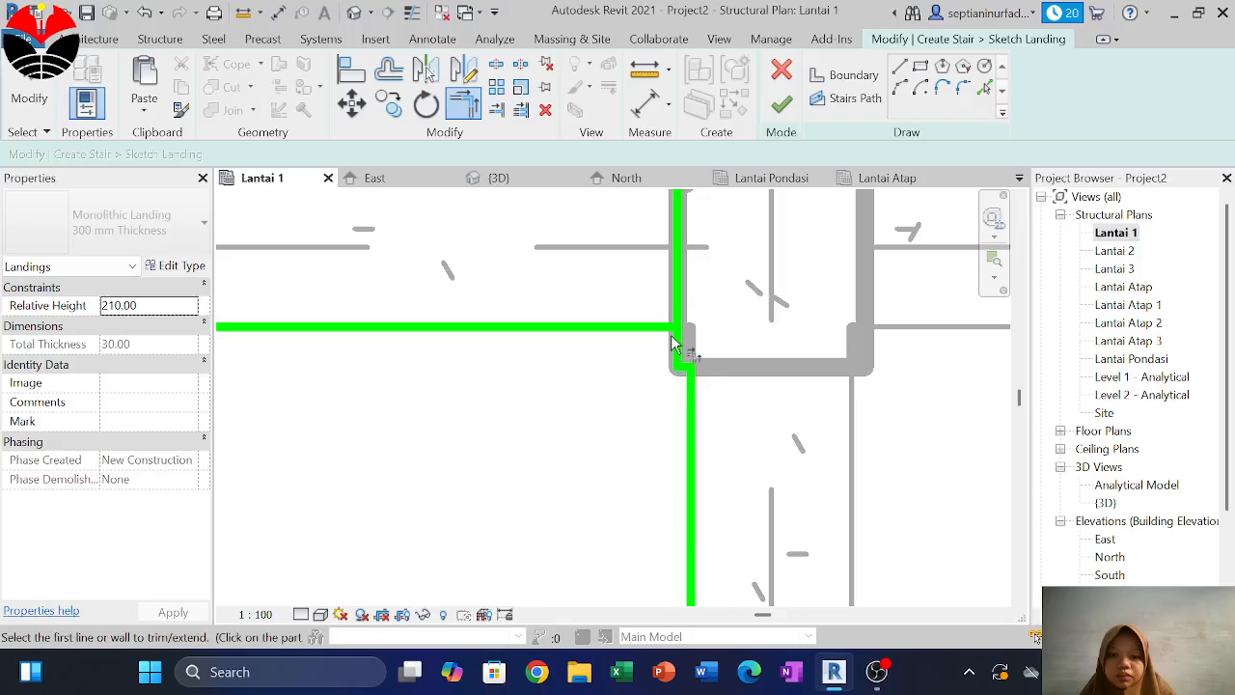
Join the upper beam boundary line to the corner column's side edge, keeping the short segment down to its bottom edge
left_click(680, 326)
left_click(642, 328)
scroll(810, 402, "down", 2)
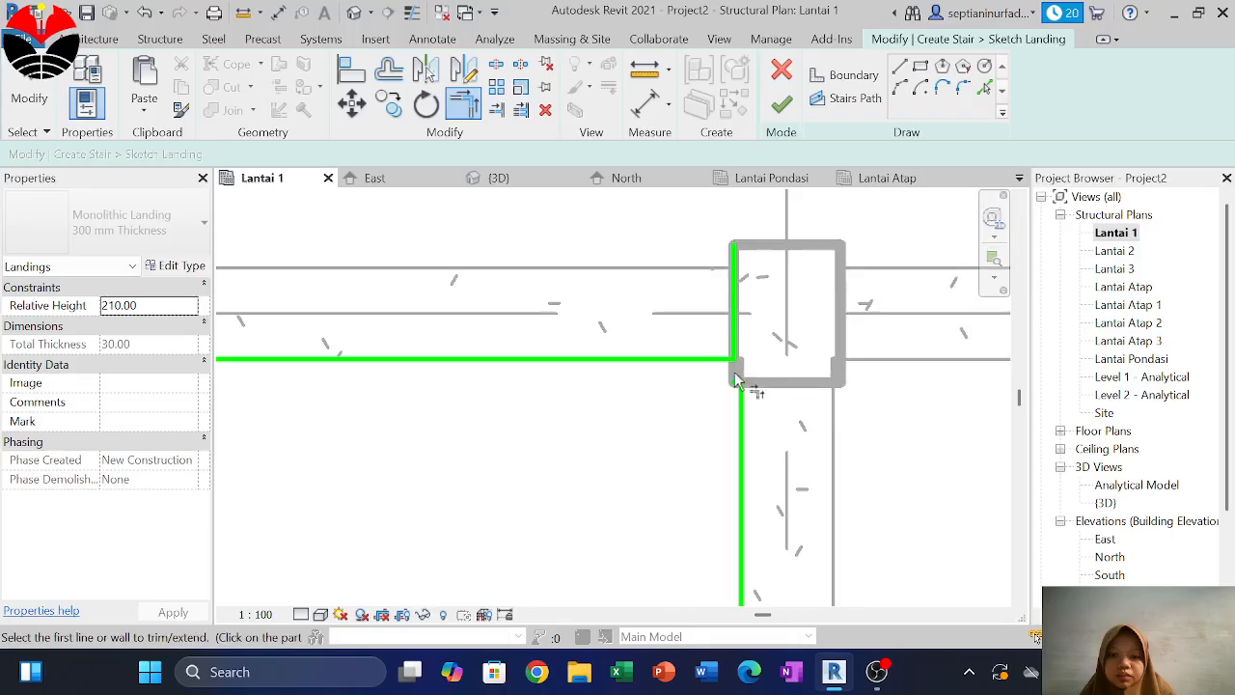
scroll(735, 384, "up", 2)
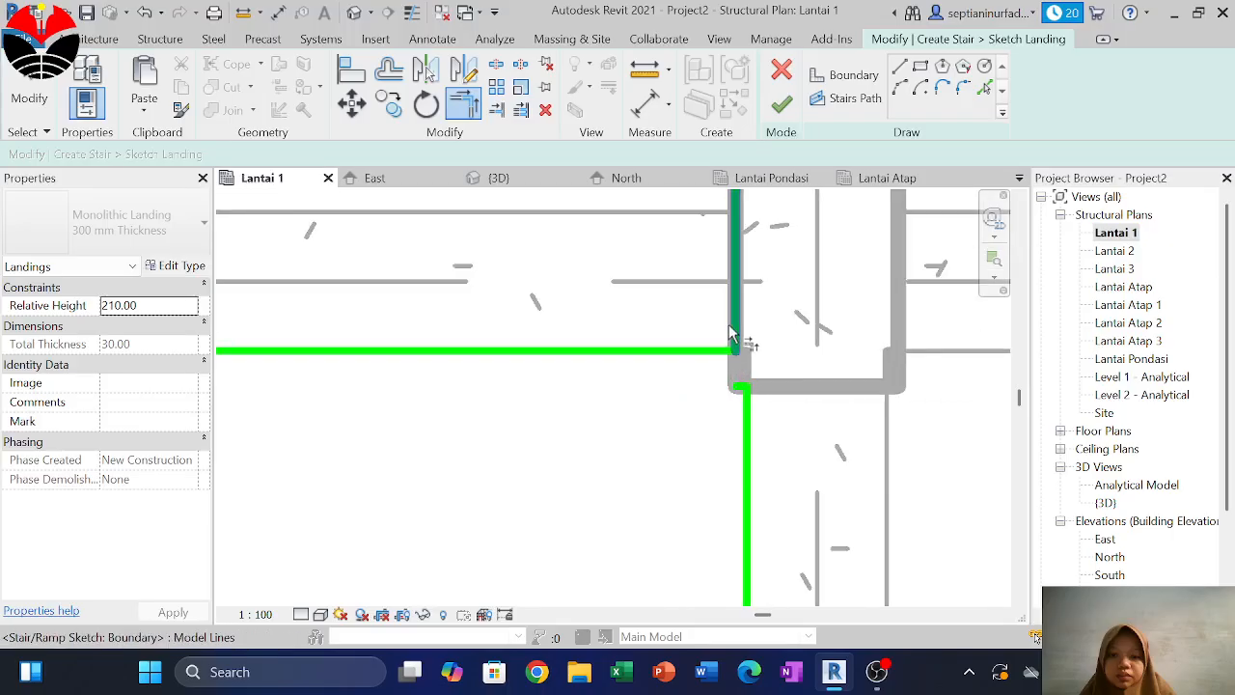
left_click(741, 387)
scroll(733, 307, "down", 1)
middle_click_drag(734, 306, 865, 413)
left_click(849, 449)
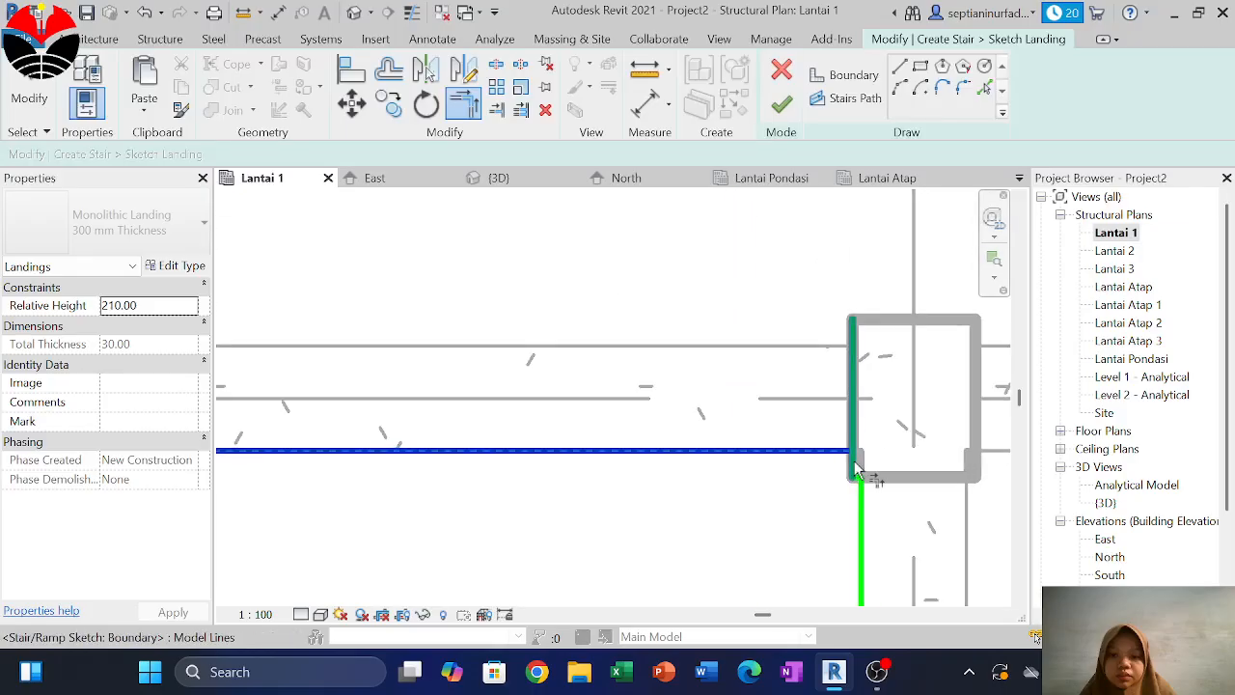
left_click(854, 465)
Trim the right inner column's side edges, bottom edge and the adjoining upper beam lines into a continuous boundary around its lower part
scroll(909, 433, "down", 3)
scroll(600, 451, "up", 3)
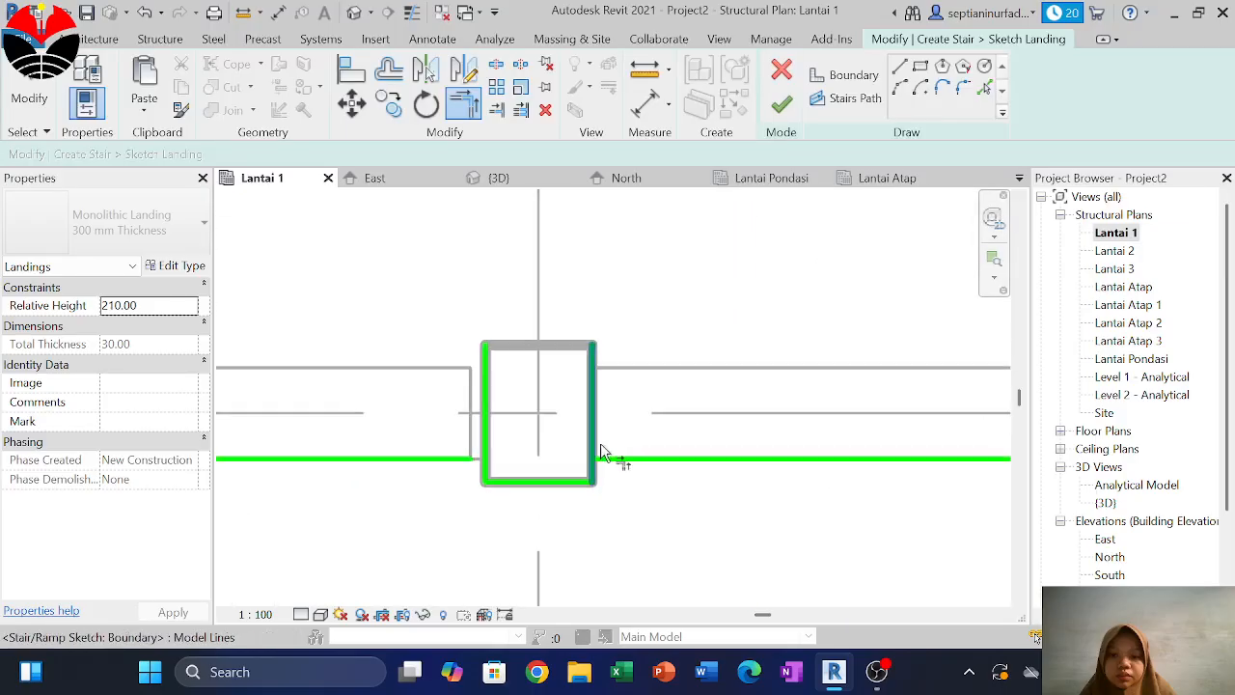
left_click(604, 455)
left_click(594, 472)
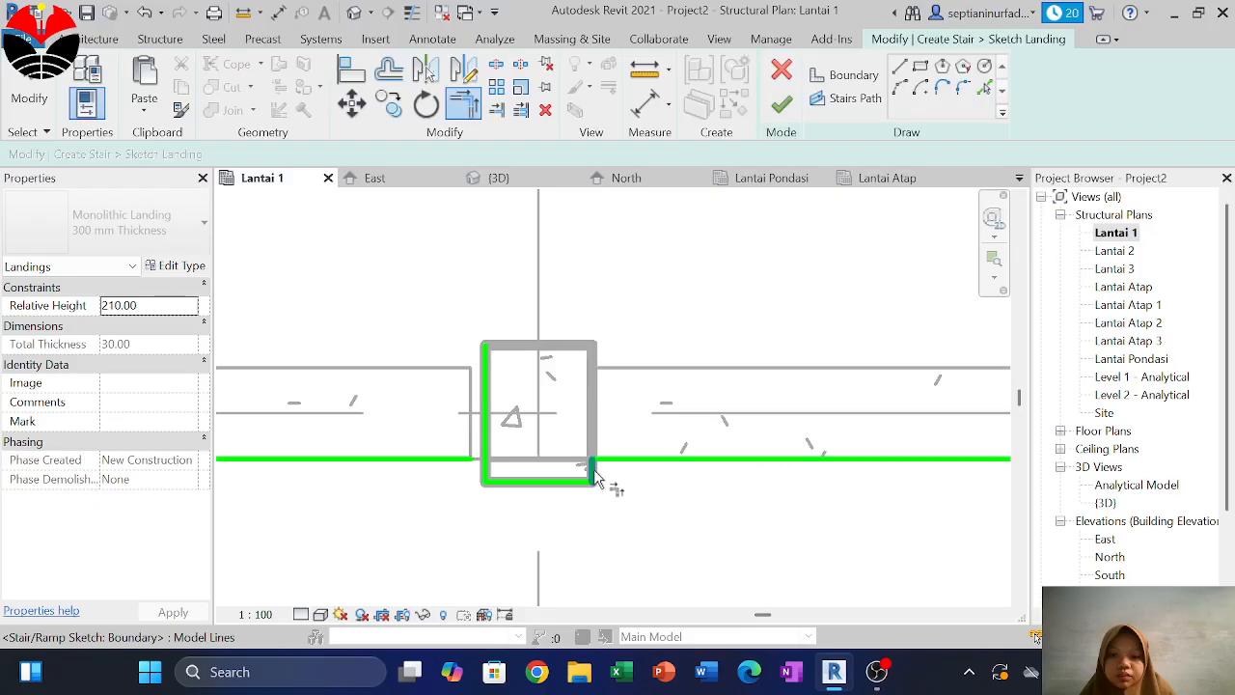
left_click(541, 479)
left_click(487, 471)
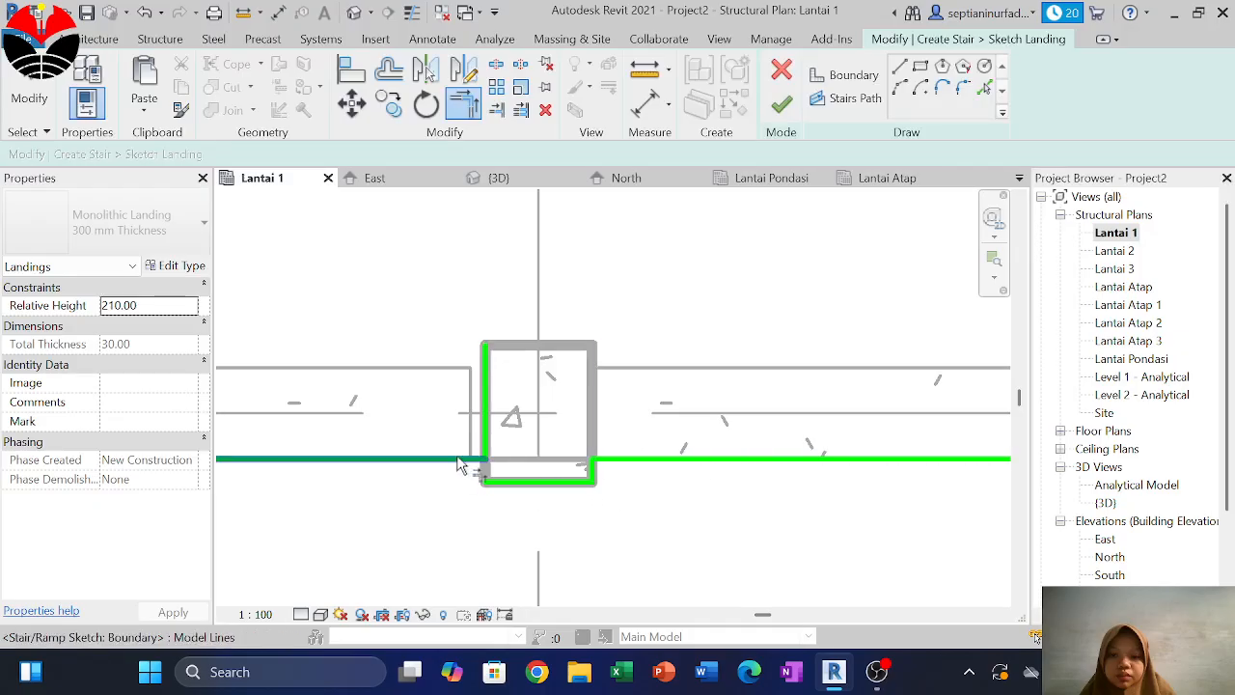
left_click(475, 459)
left_click(486, 464)
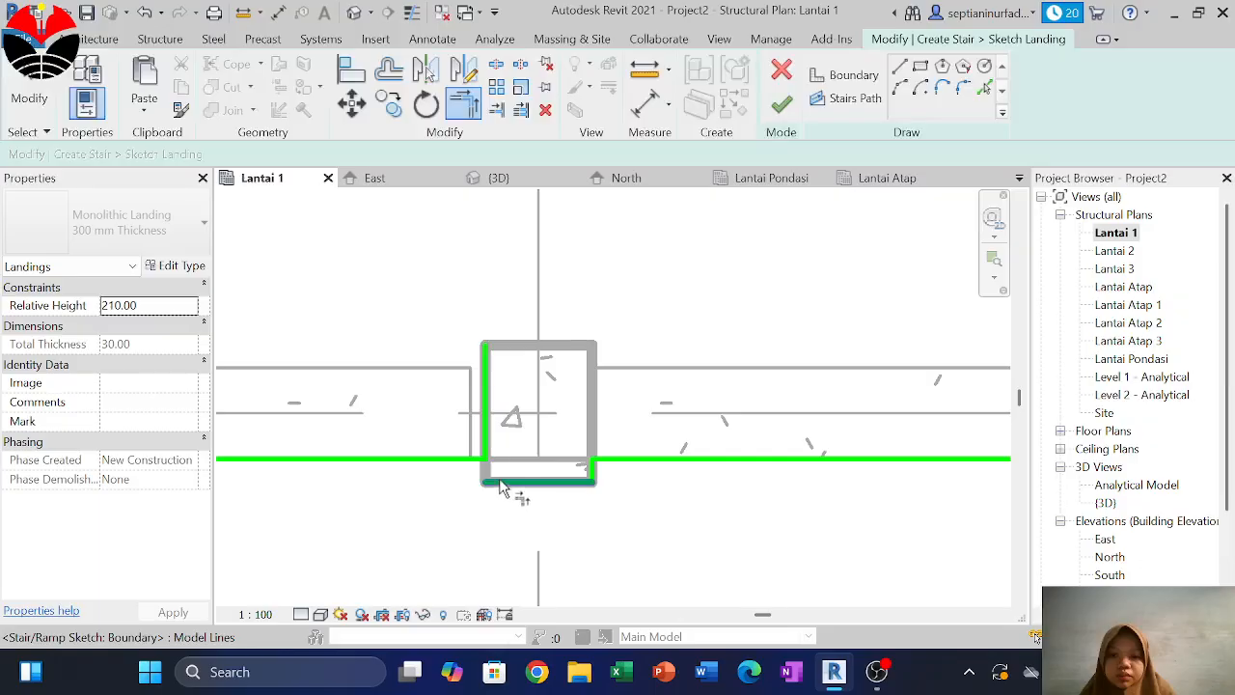
left_click(486, 468)
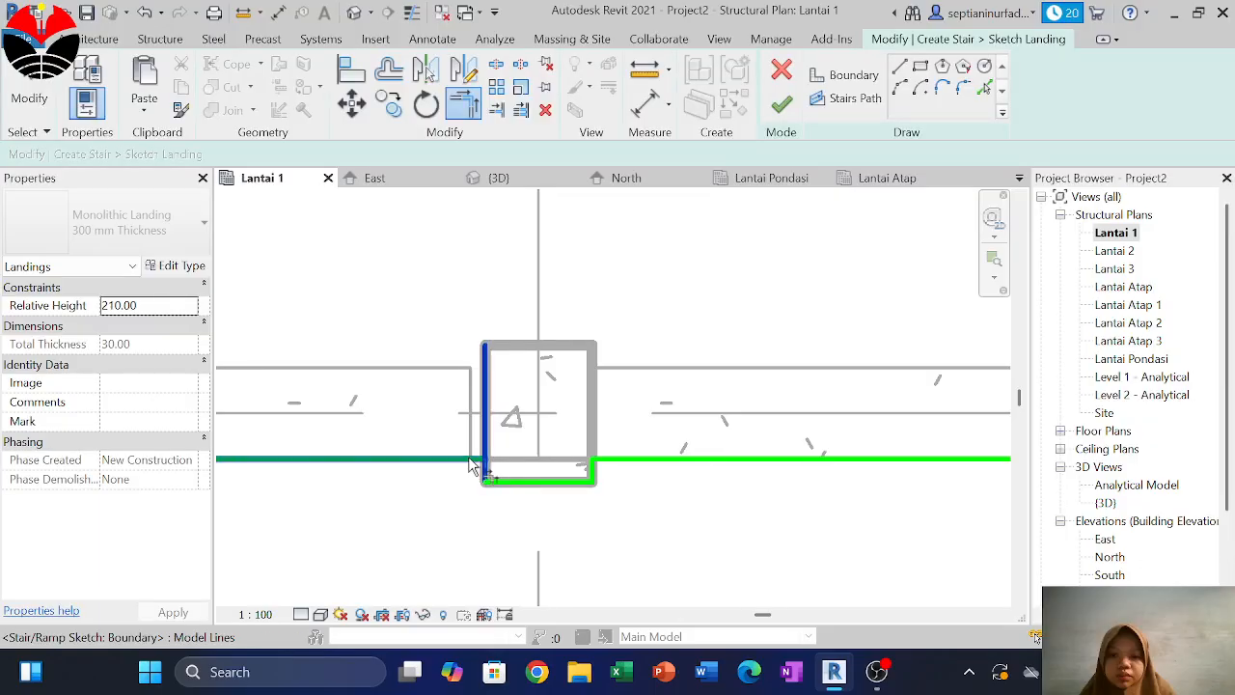
left_click(704, 461)
Try to trim the left inner column's right side edge to the upper beam boundary line, cancelling each failed join
scroll(707, 465, "down", 5)
scroll(488, 457, "up", 4)
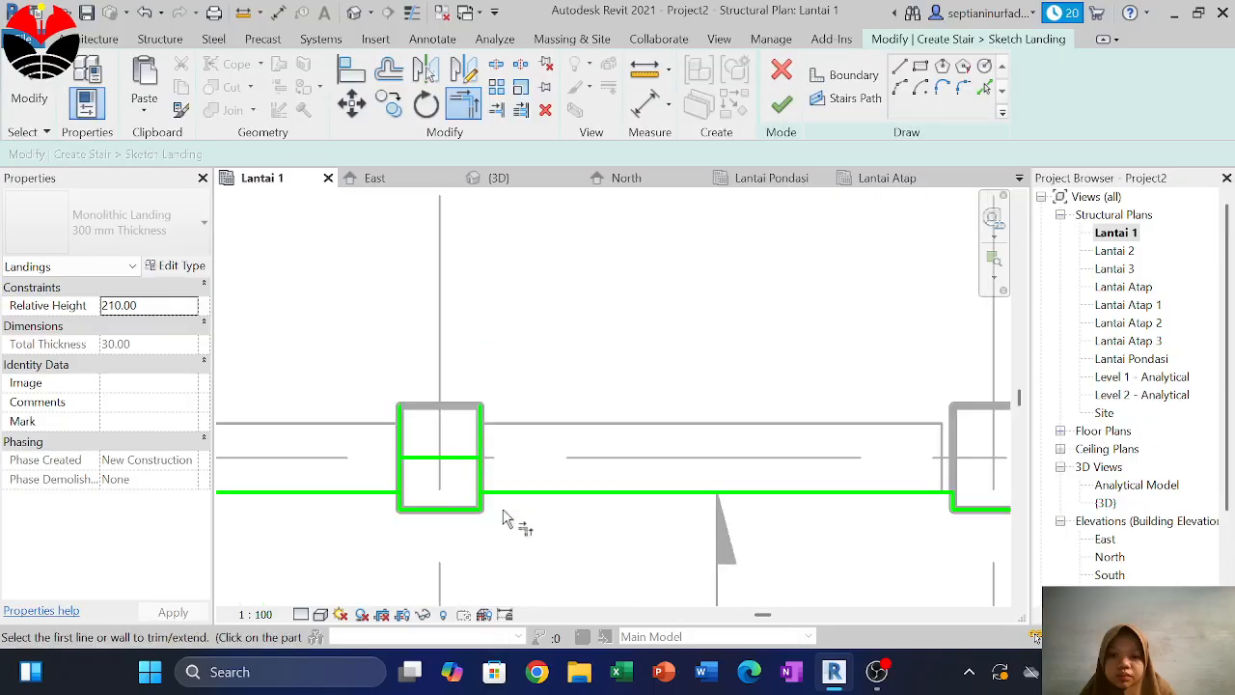
left_click(474, 499)
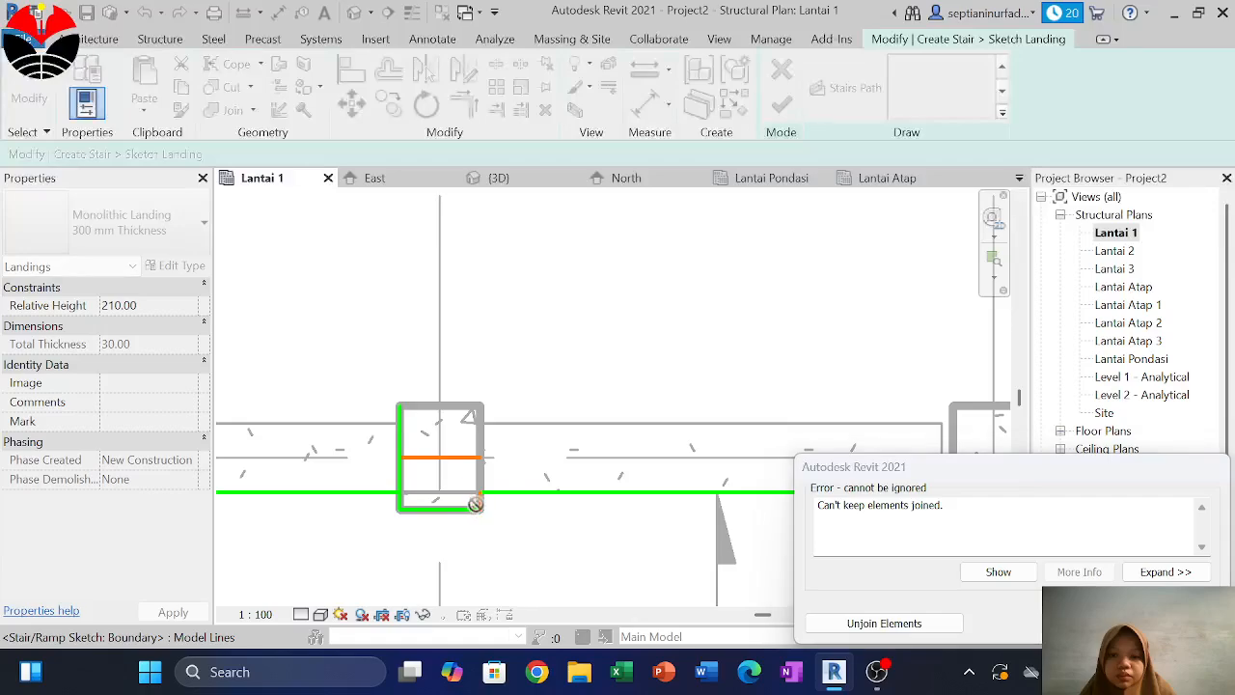
left_click(1166, 623)
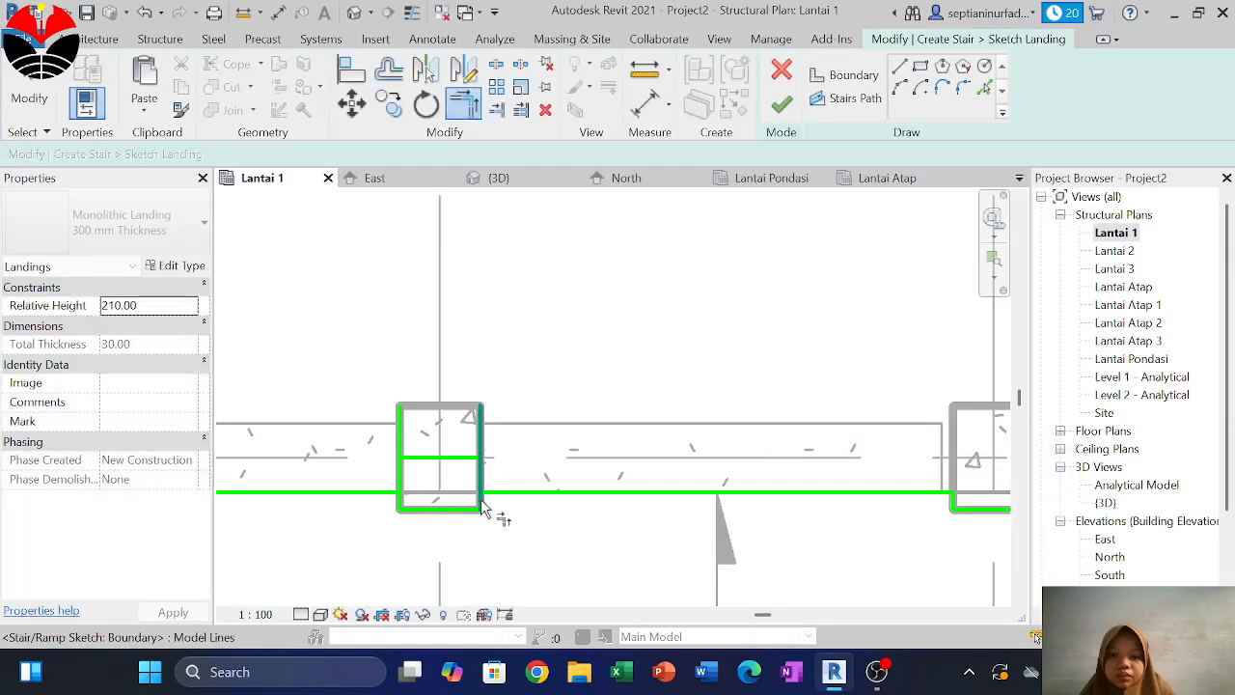
left_click(481, 501)
scroll(473, 511, "up", 3)
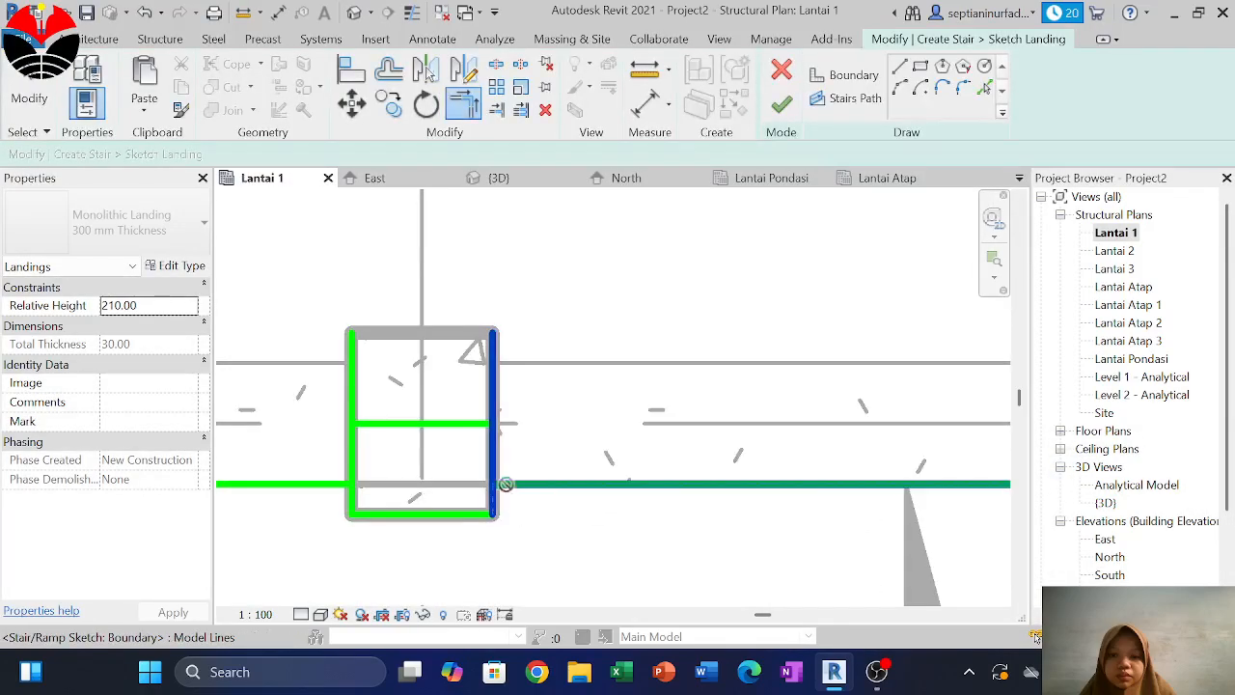
left_click(506, 488)
left_click(1167, 623)
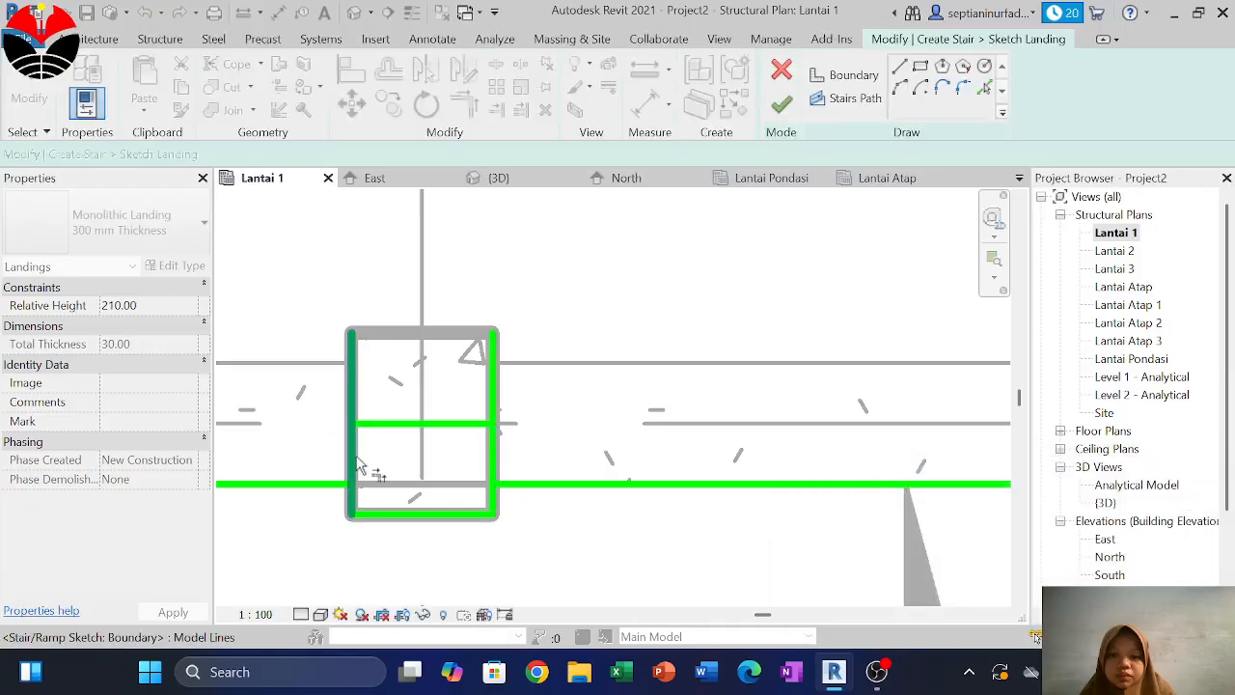
Delete the extra boundary line crossing the middle of the left inner column
left_click(439, 426)
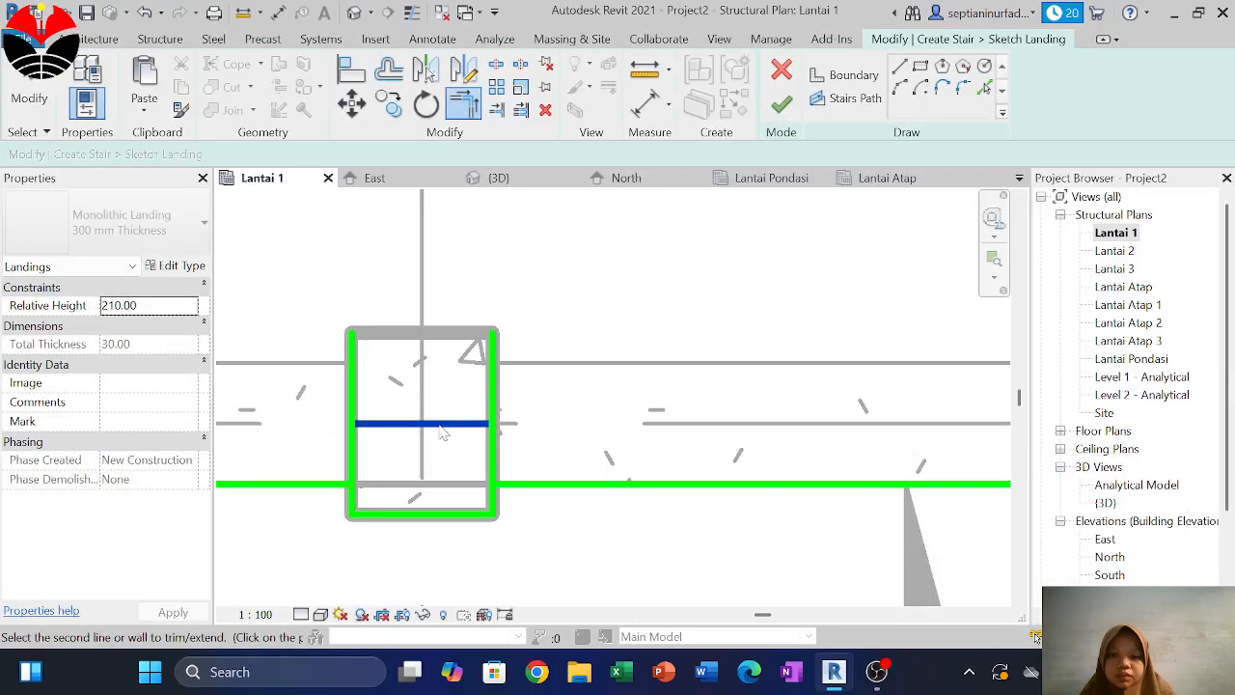
key("Escape")
key("Escape")
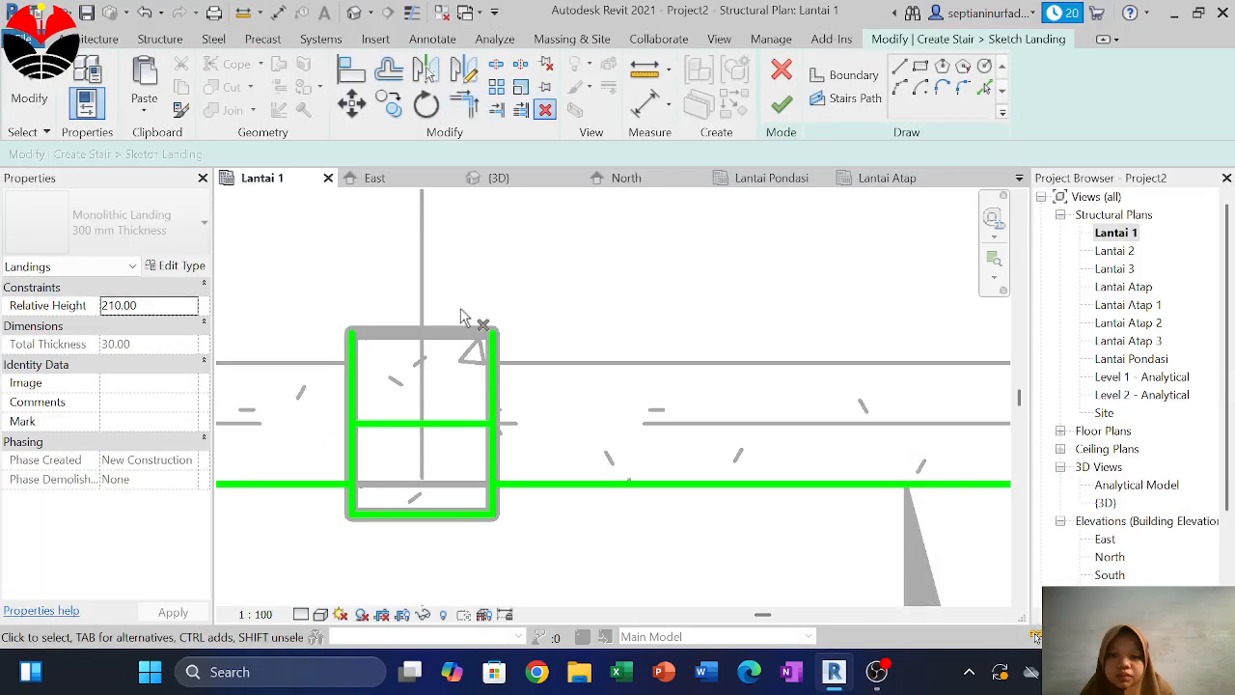
left_click(433, 426)
key("Delete")
Trim the left inner column's side edges, bottom edge and the adjoining beam lines into corners with Trim/Extend to Corner
left_click(463, 101)
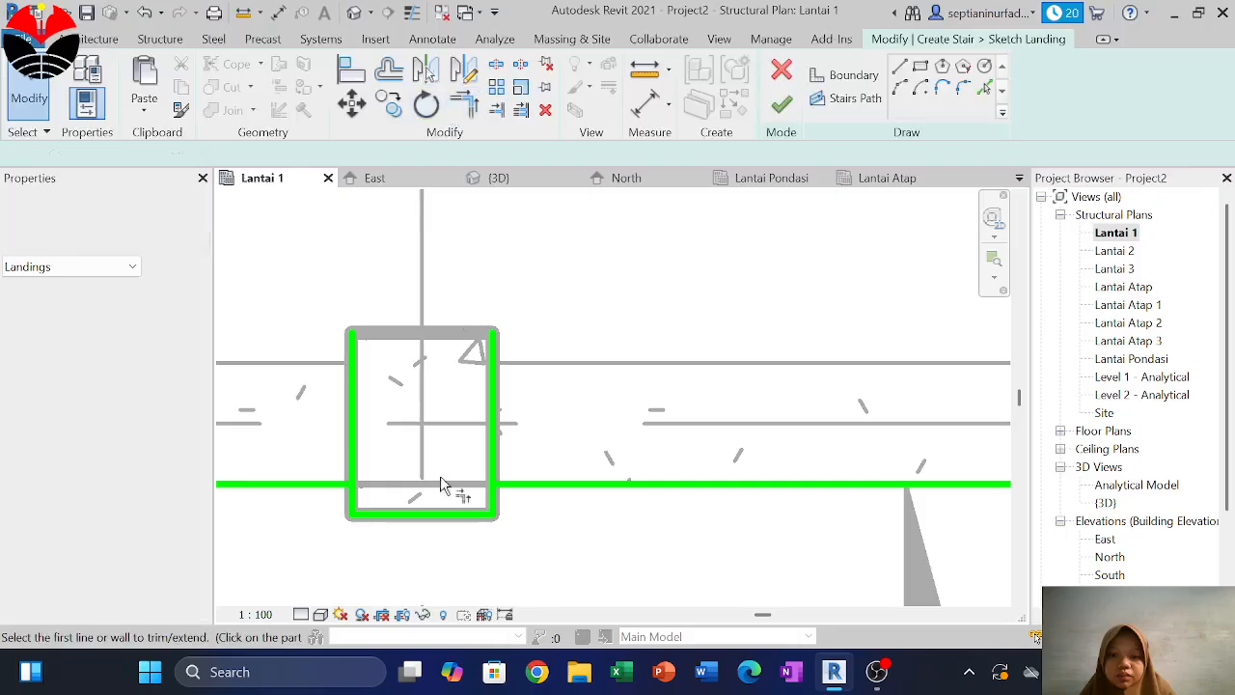
left_click(500, 485)
left_click(493, 510)
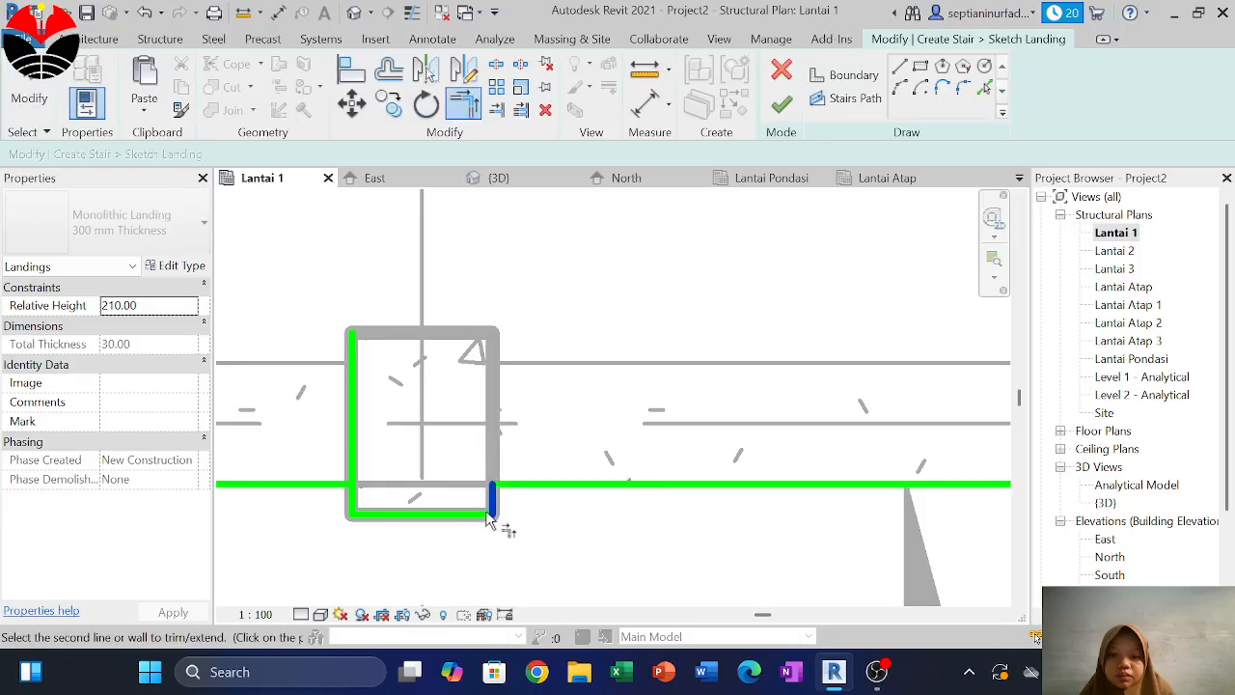
left_click(486, 514)
left_click(350, 499)
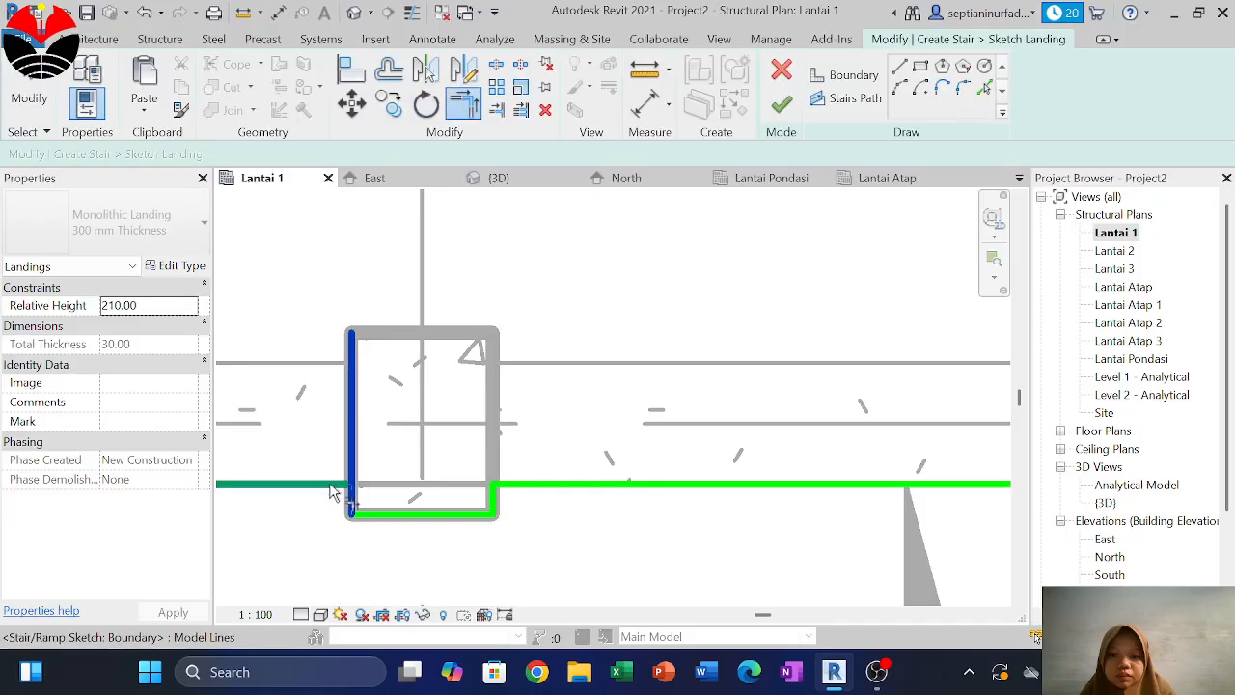
scroll(802, 386, "down", 4)
scroll(579, 416, "up", 3)
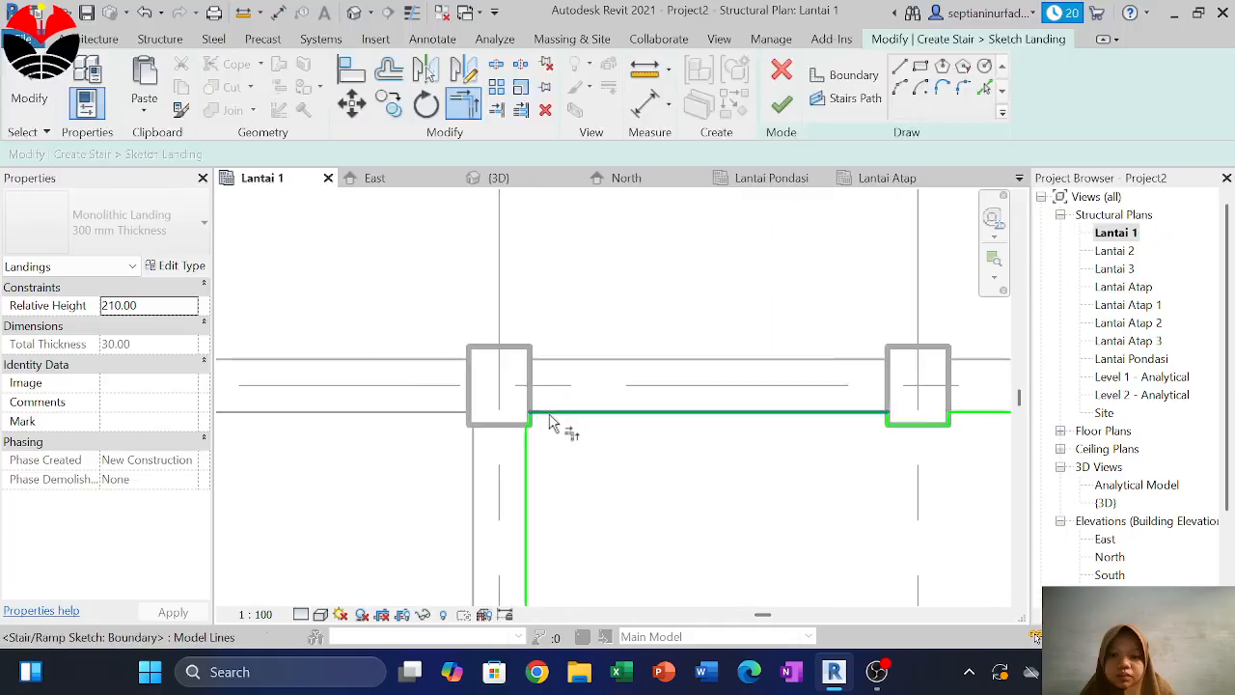
left_click(546, 415)
scroll(540, 463, "down", 4)
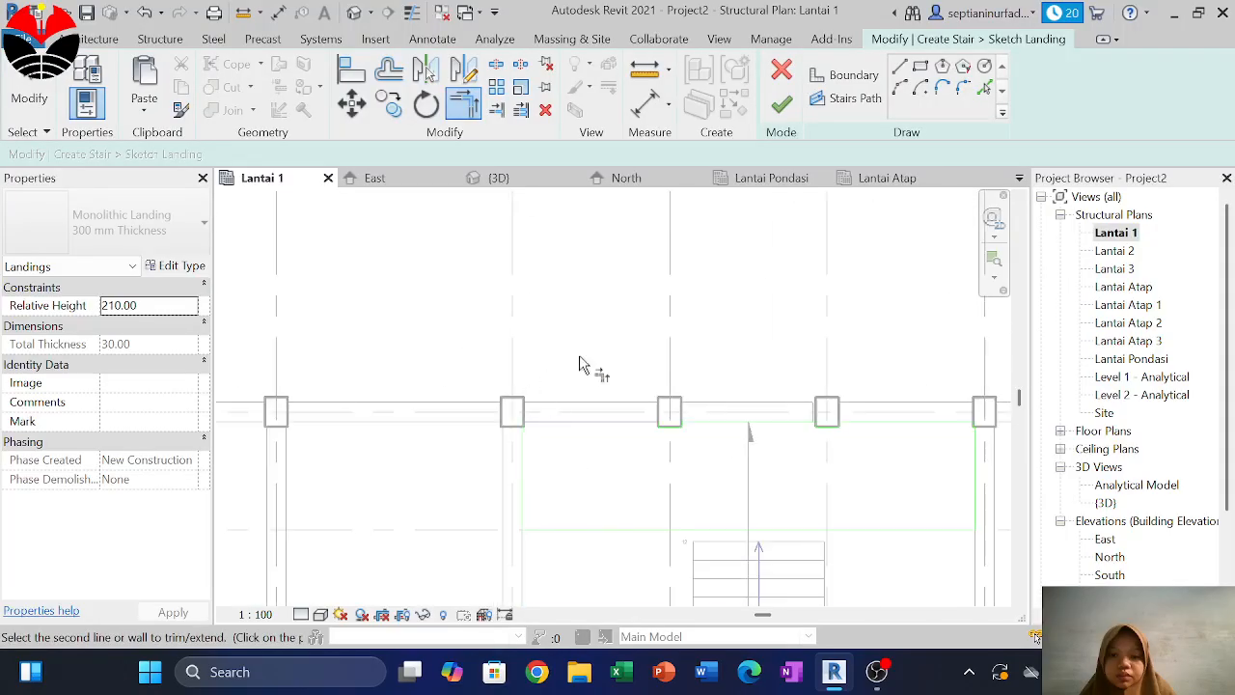
key("Escape")
key("Escape")
Finish the landing sketch and return to editing the stair
scroll(762, 376, "down", 2)
middle_click_drag(733, 434, 730, 366)
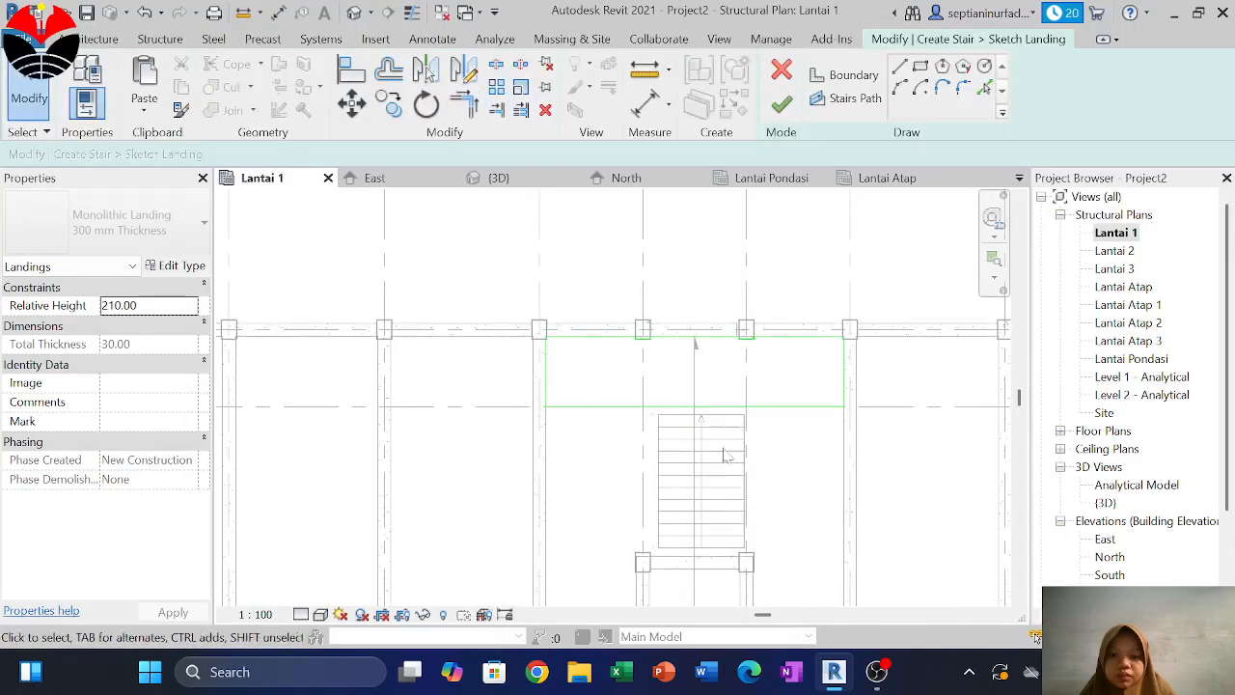
left_click(729, 406)
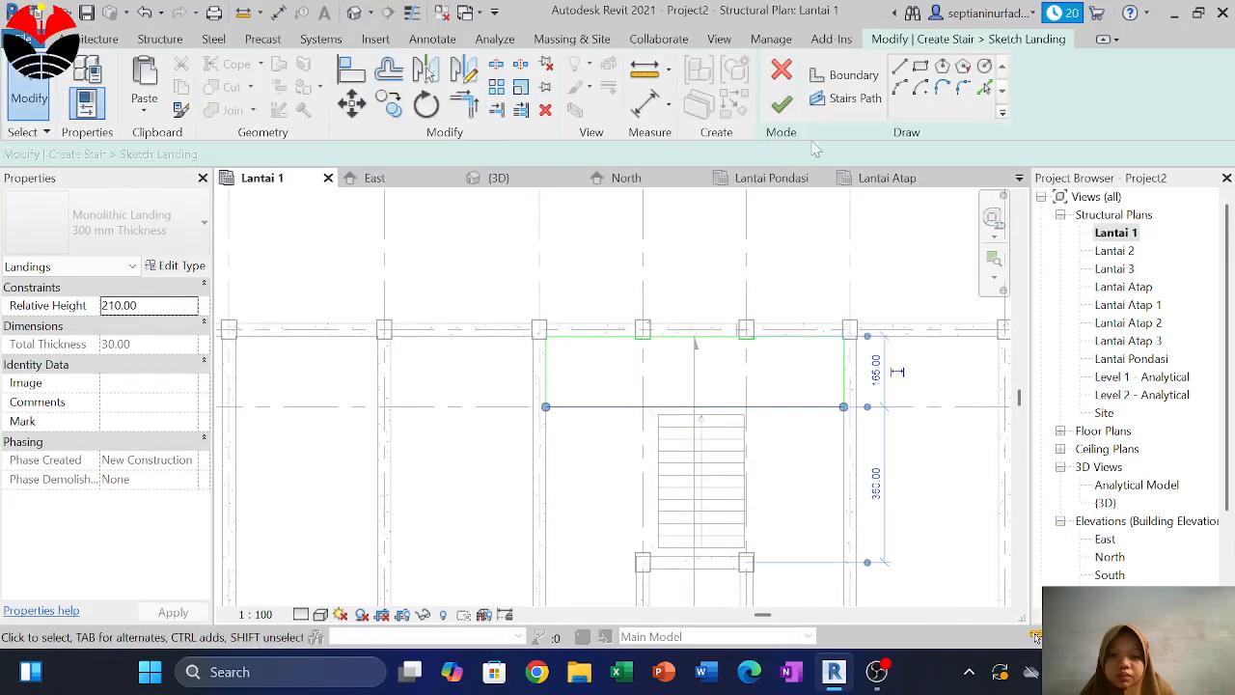
scroll(725, 429, "up", 2)
Move the 200-wide stair run up so its upper edge meets the landing edge on grid 5
left_click(709, 407)
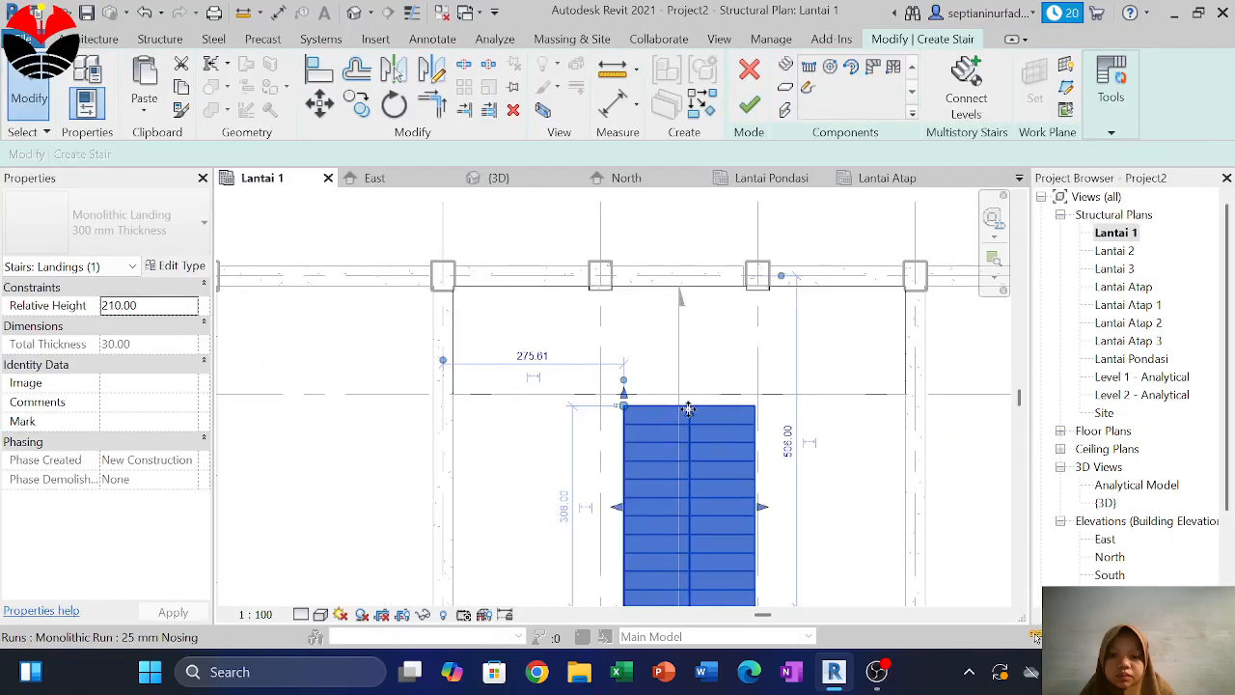
left_click(688, 409)
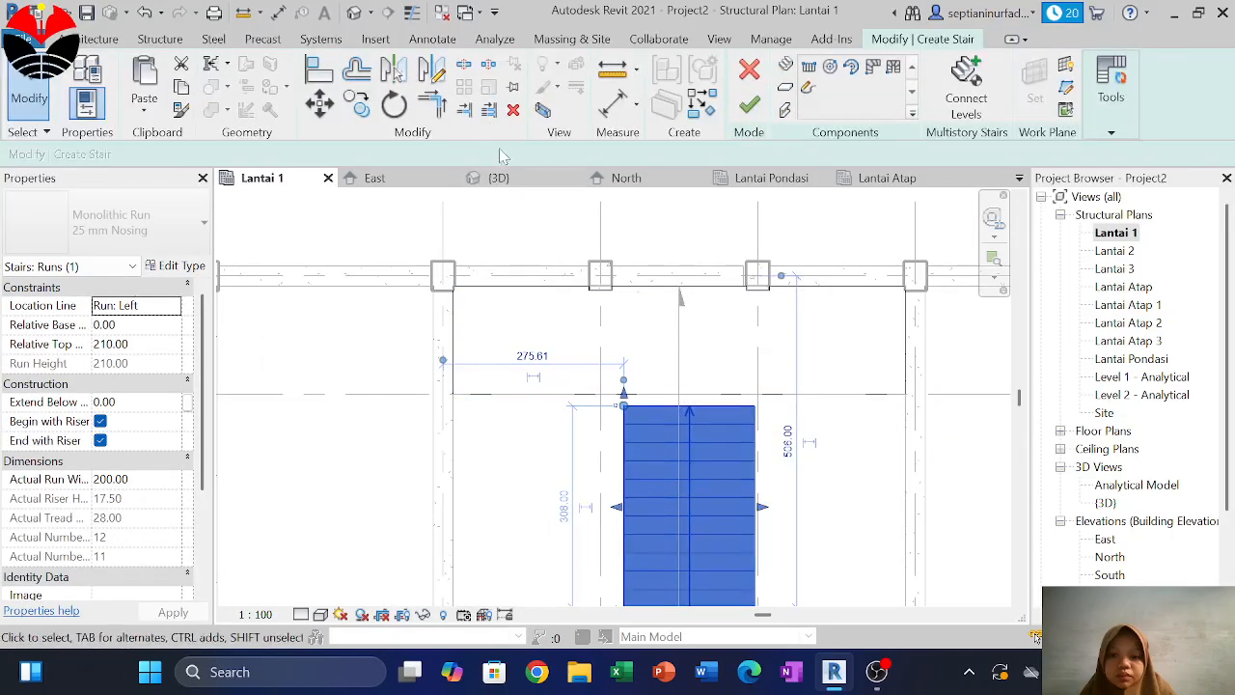
left_click(320, 108)
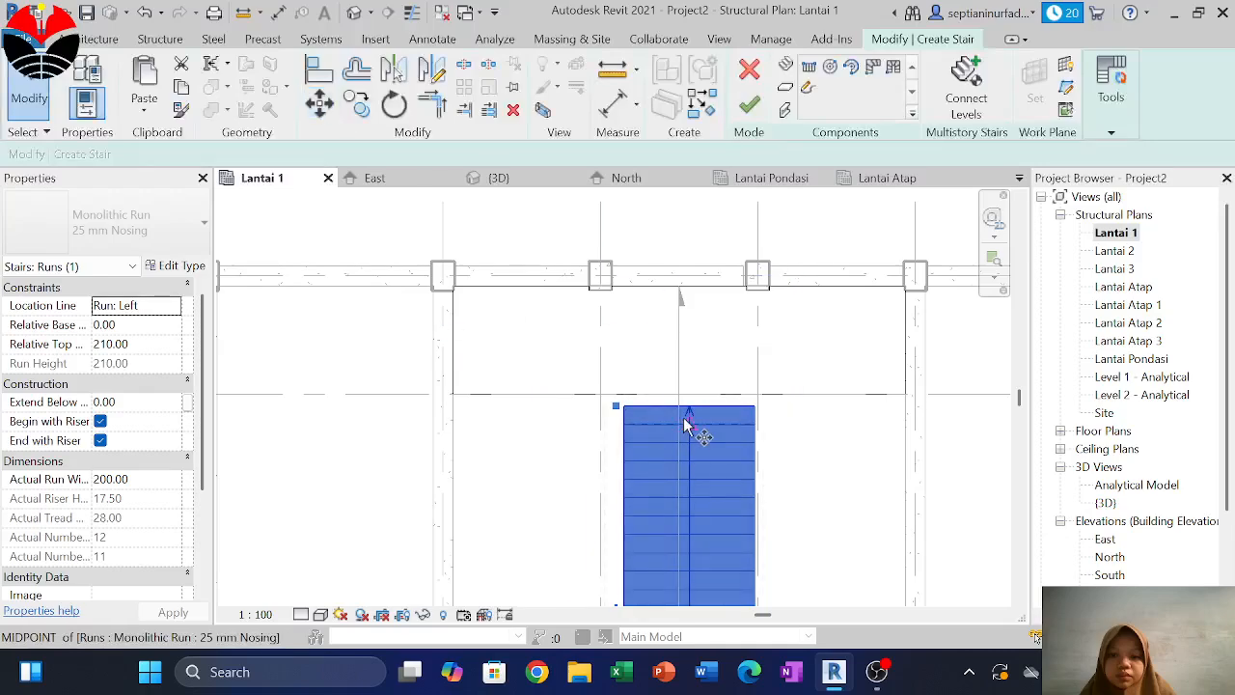
scroll(683, 414, "up", 2)
left_click(682, 401)
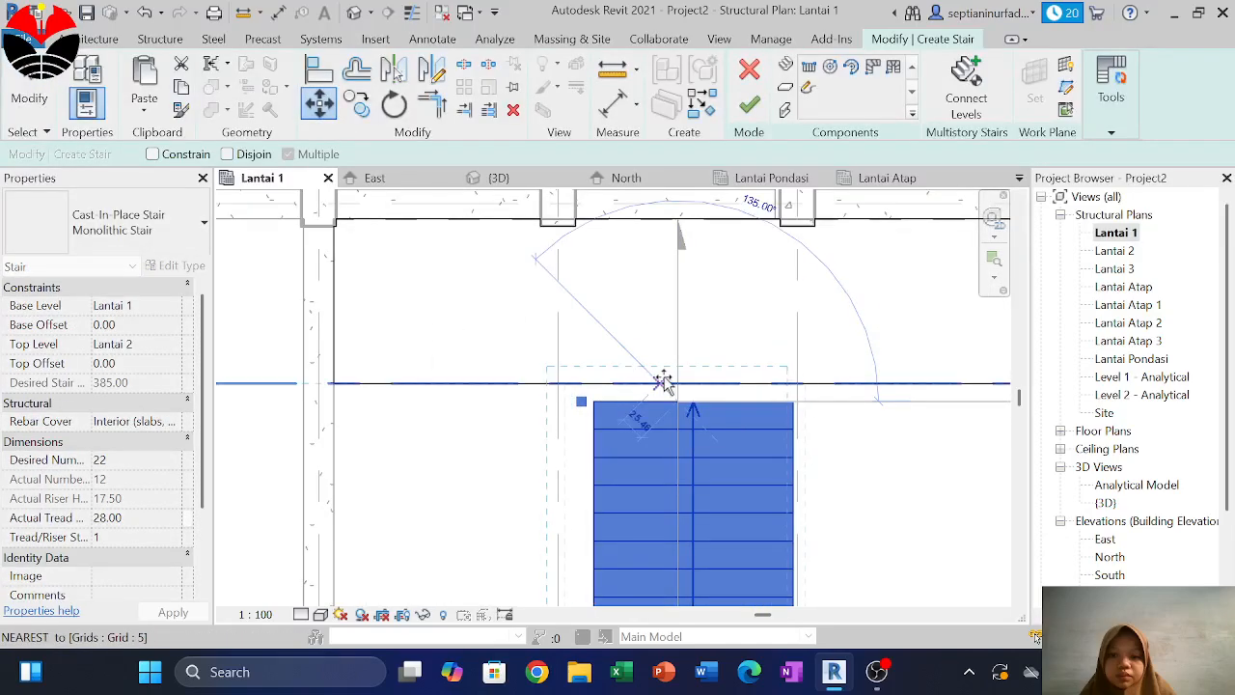
left_click(675, 380)
scroll(694, 408, "down", 3)
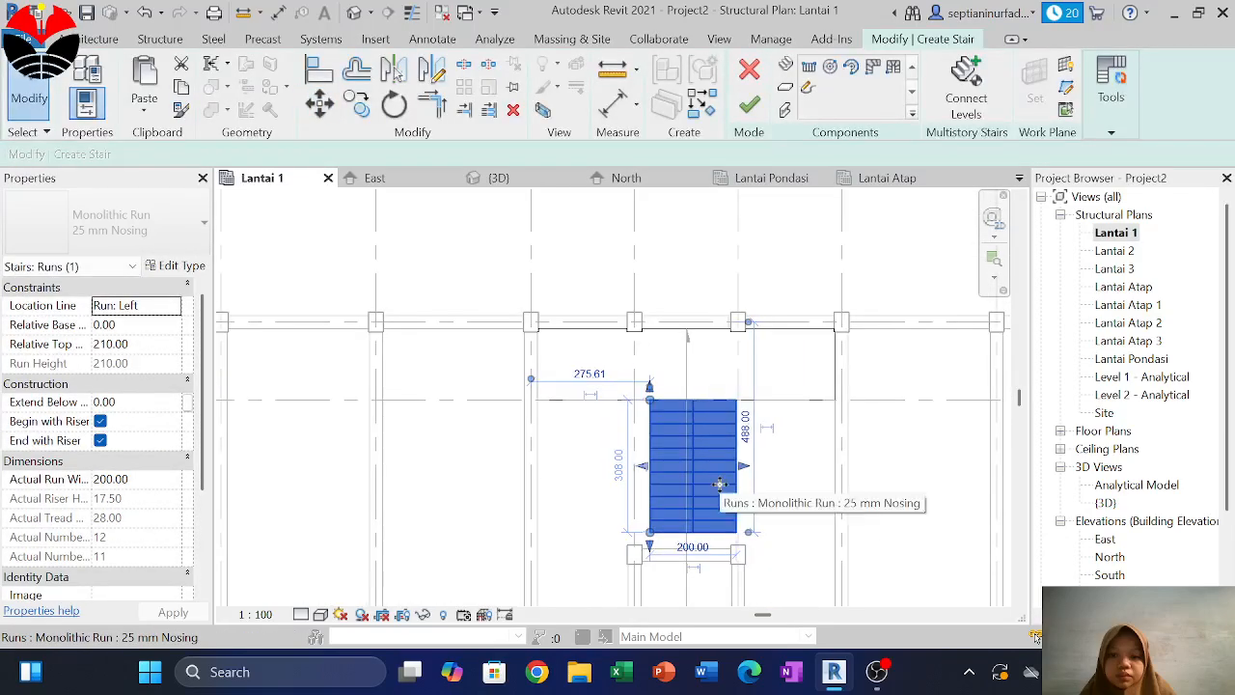
scroll(716, 497, "up", 2)
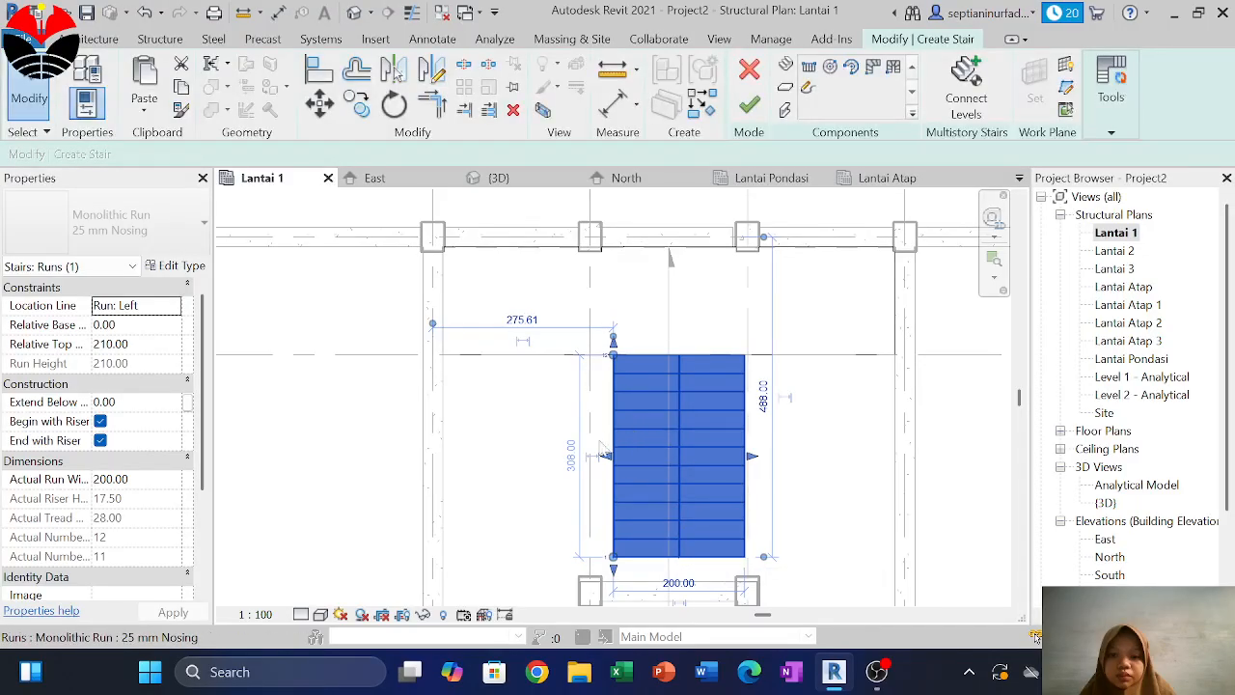
key("Escape")
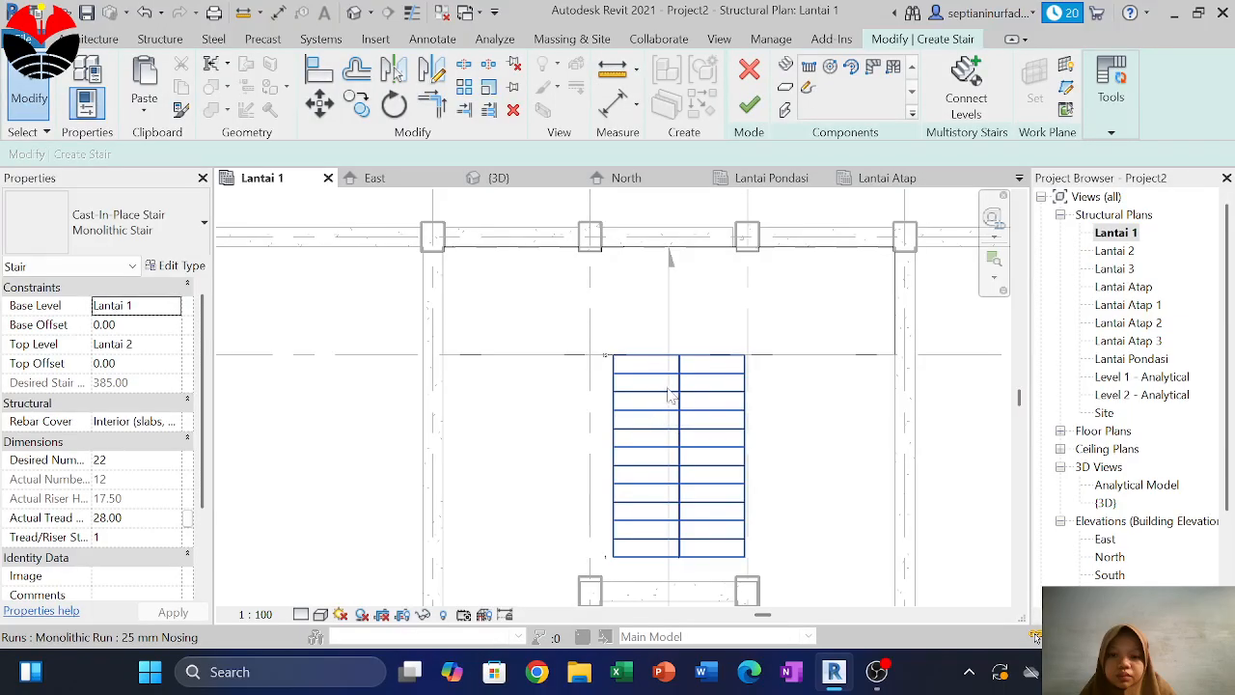
left_click_drag(677, 466, 621, 222)
key("Escape")
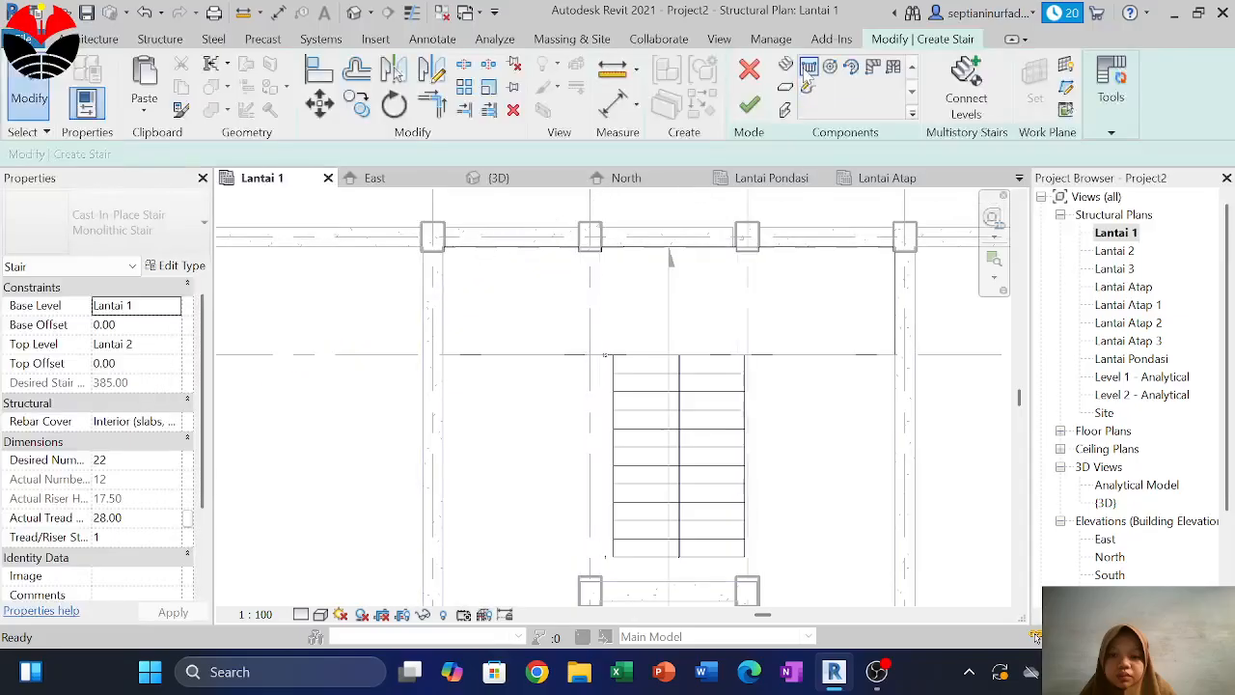
left_click(818, 67)
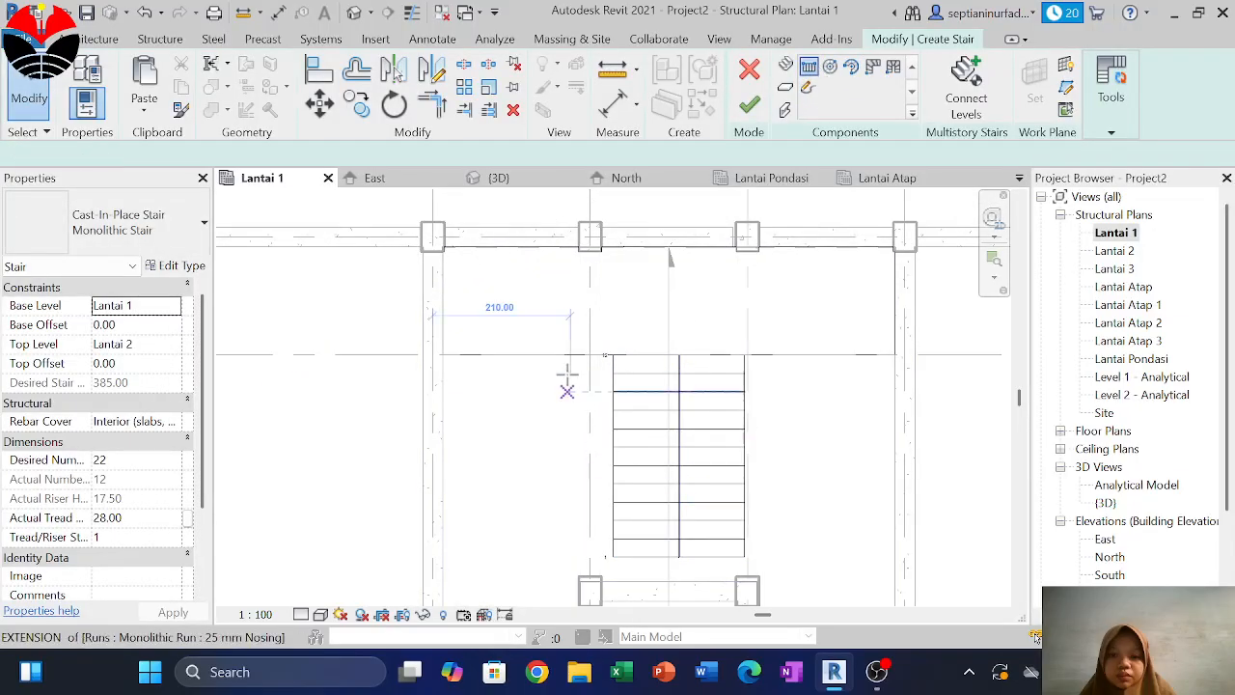
middle_click_drag(580, 381, 618, 342)
key("Escape")
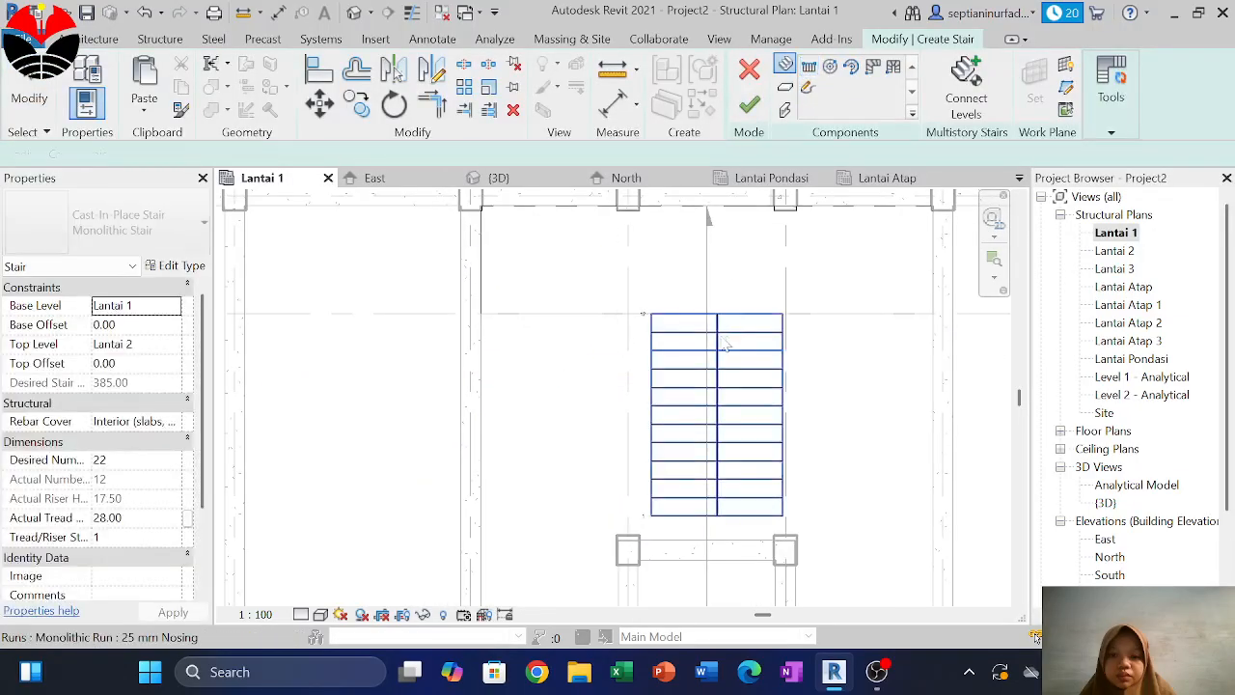
Draw a straight 100-wide stair run, about 252 long, down from the landing edge on grid 5, left of the existing run
left_click(733, 332)
key("Escape")
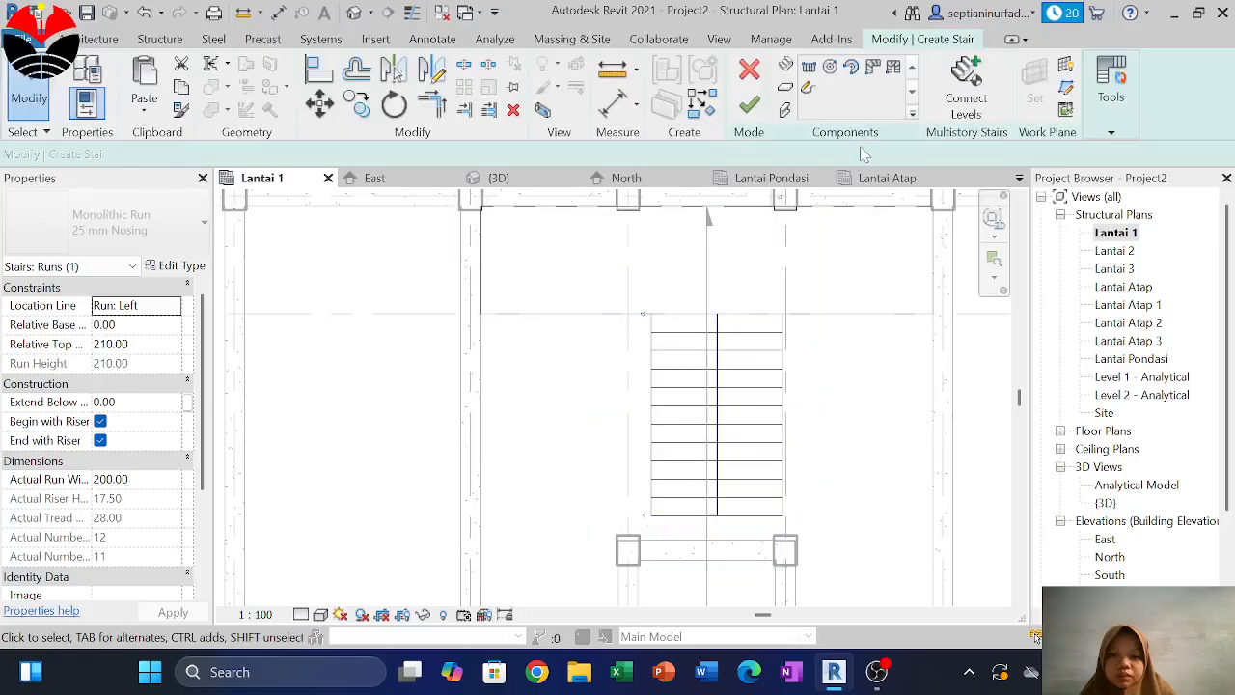
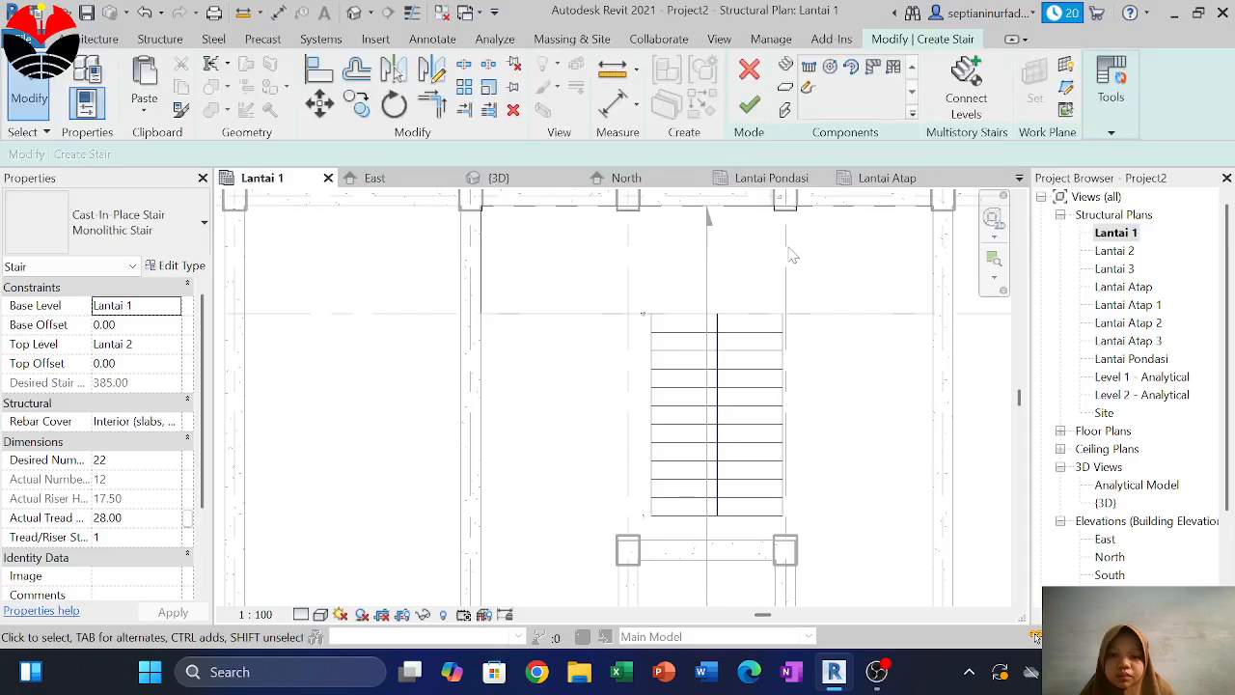
left_click(810, 67)
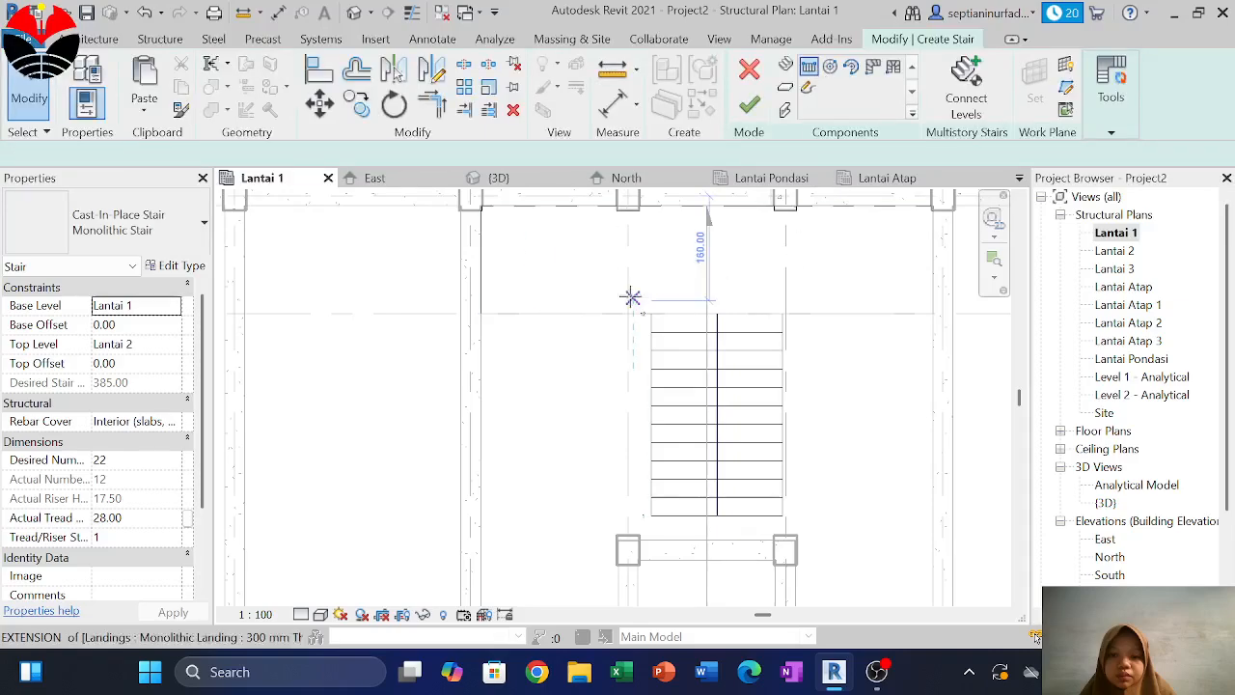
left_click(553, 314)
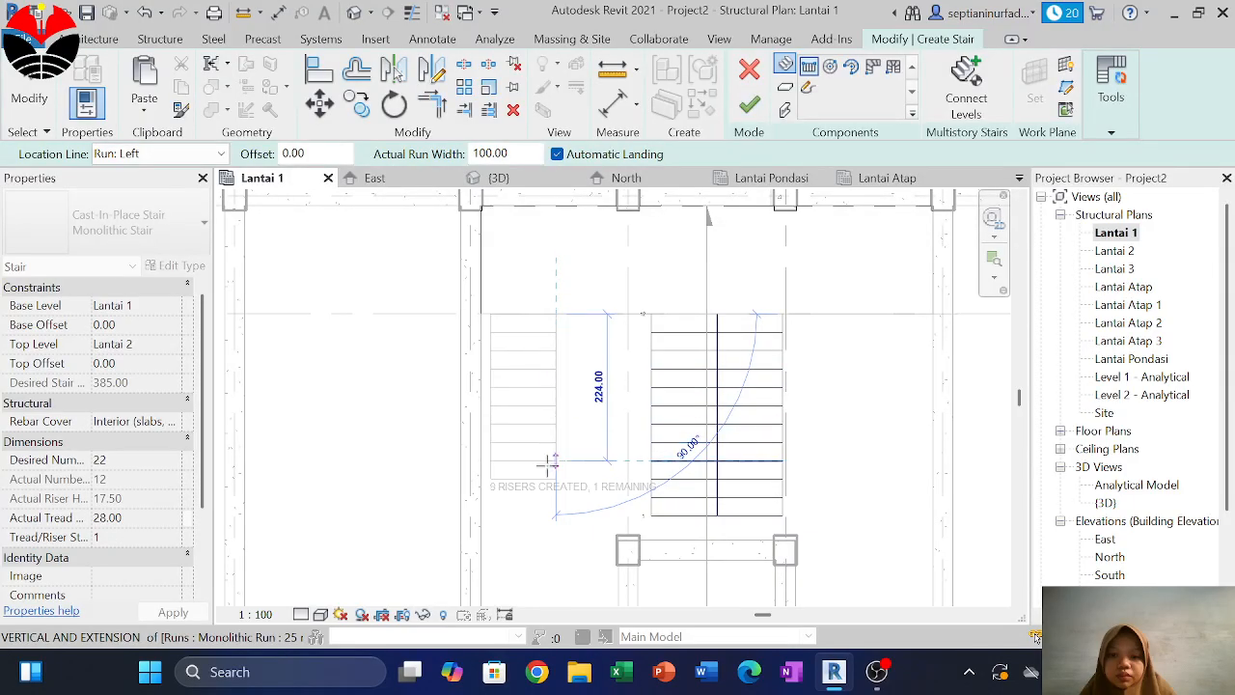
left_click(555, 514)
key("Escape")
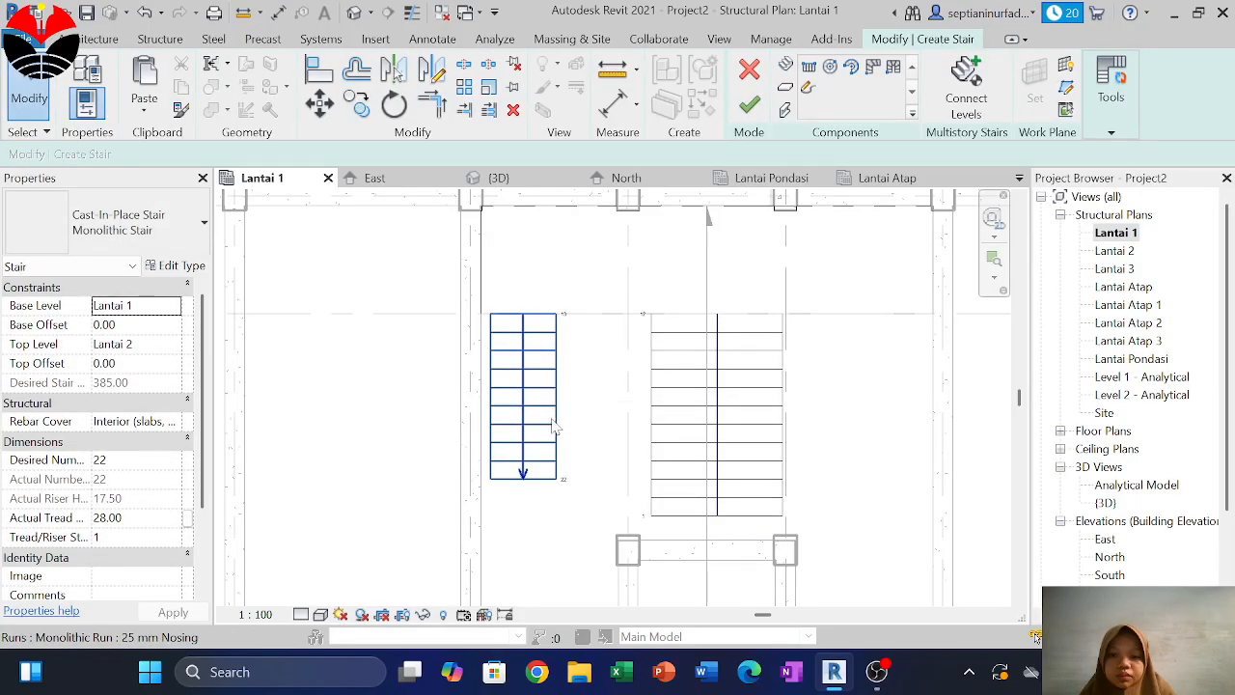
Extend the left run to a length of 308, level with the neighbouring run's lower end, and set its width to 200
left_click(526, 478)
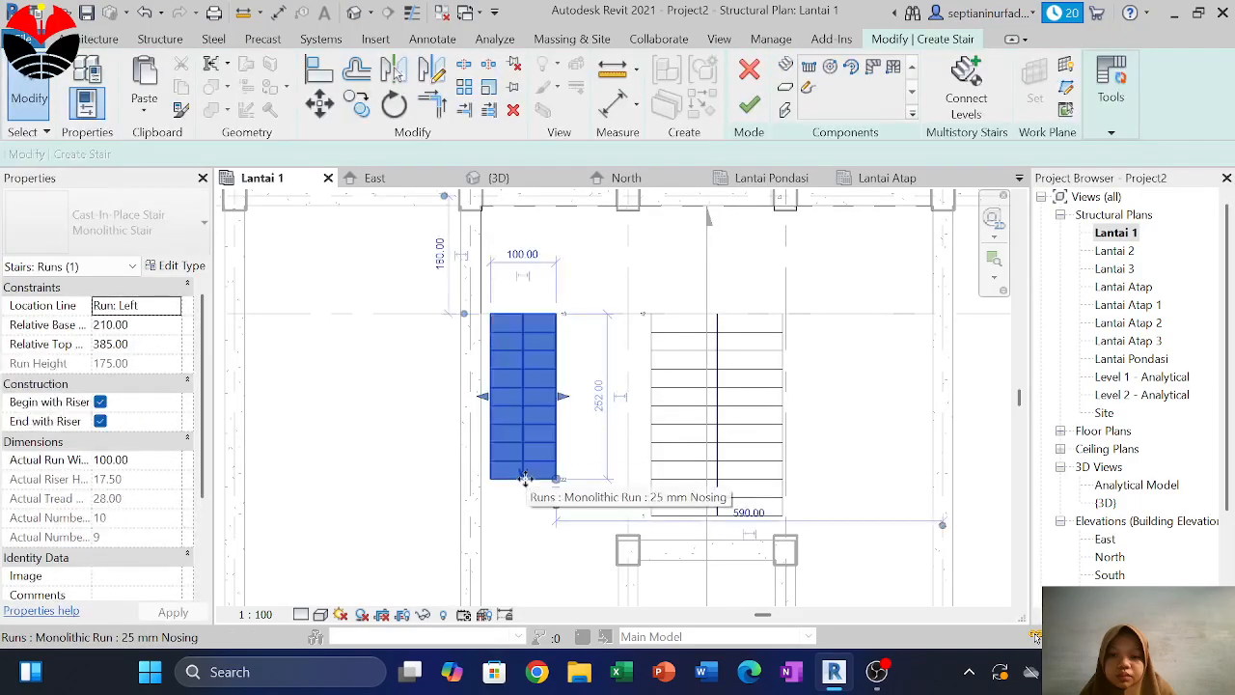
left_click_drag(556, 480, 554, 514)
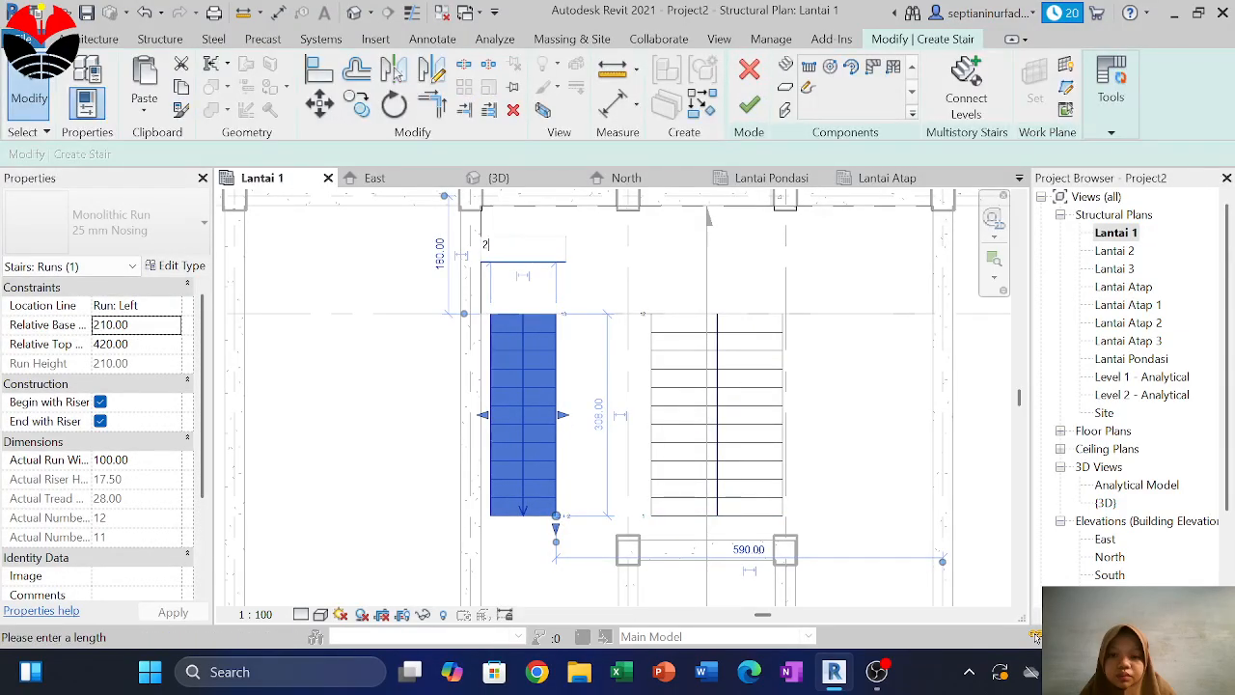
key("Return")
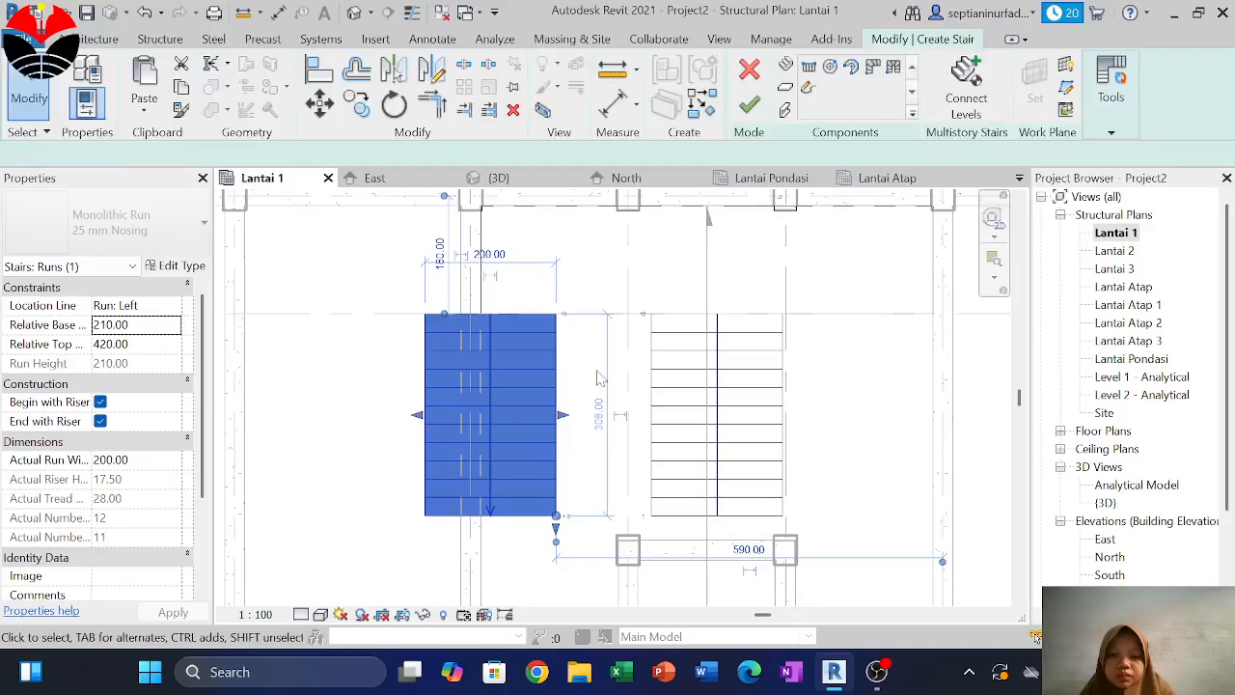
Move the left run 90 horizontally to the right so it sits inside the beam line of the left grid
left_click(598, 378)
left_click(546, 388)
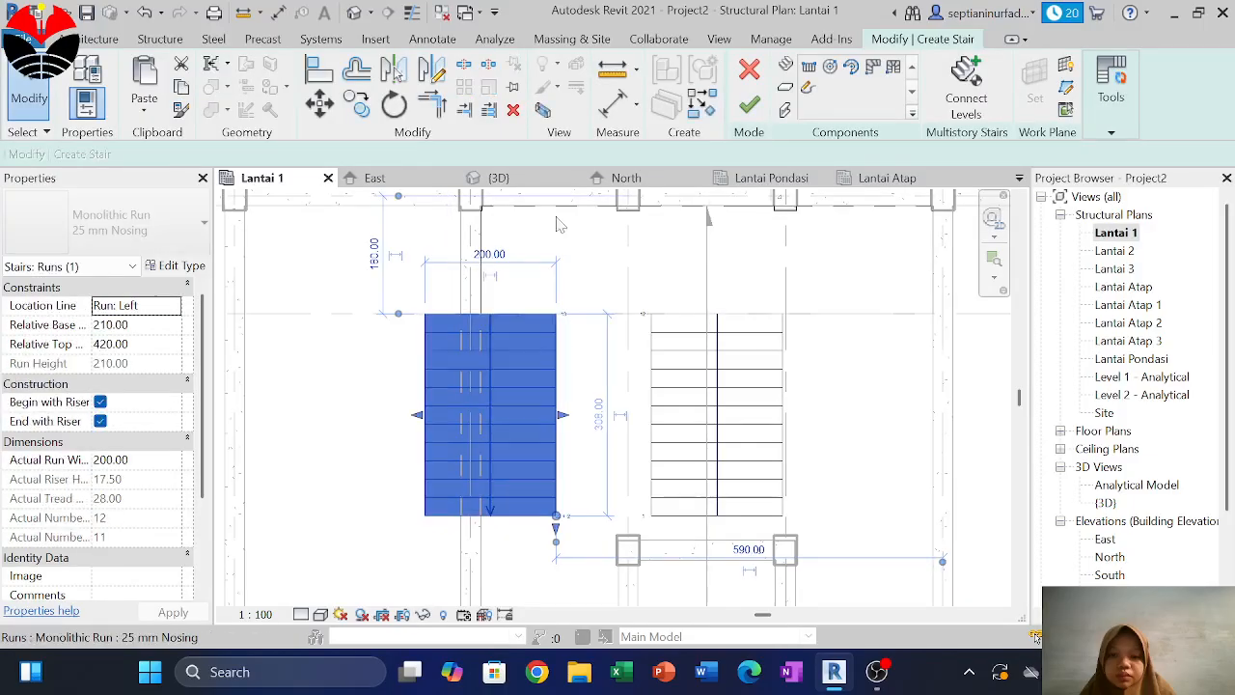
key("v")
left_click(557, 388)
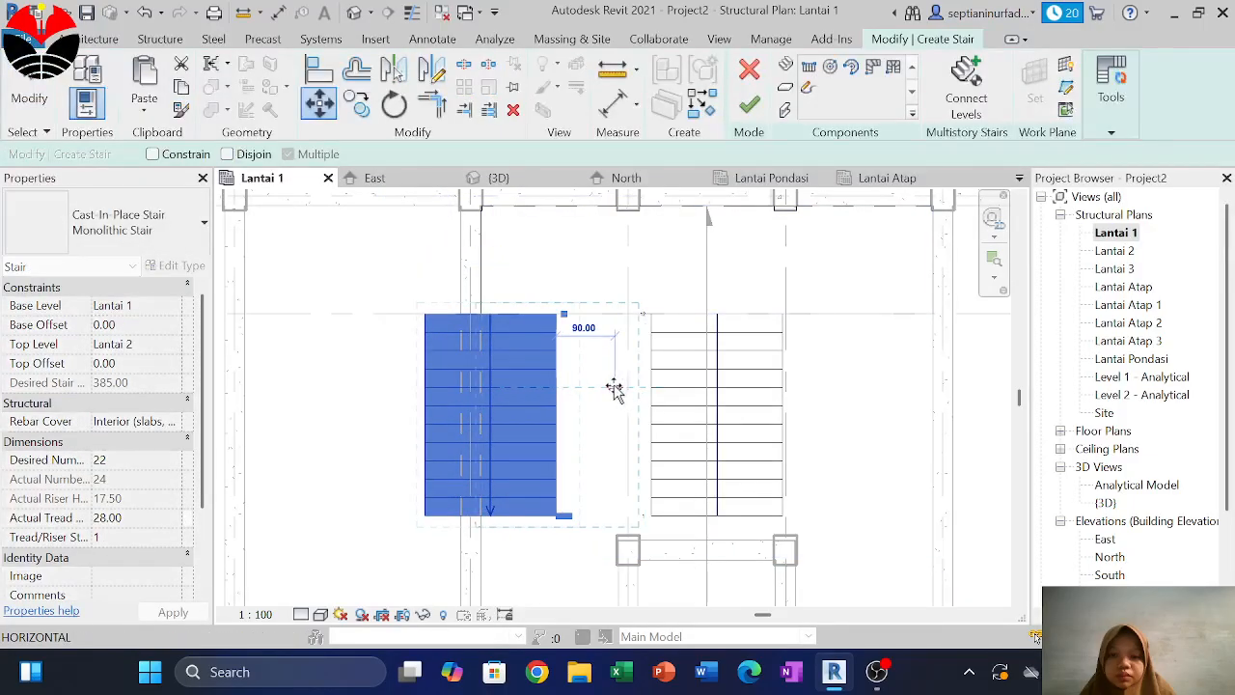
left_click(614, 388)
left_click_drag(579, 542, 544, 466)
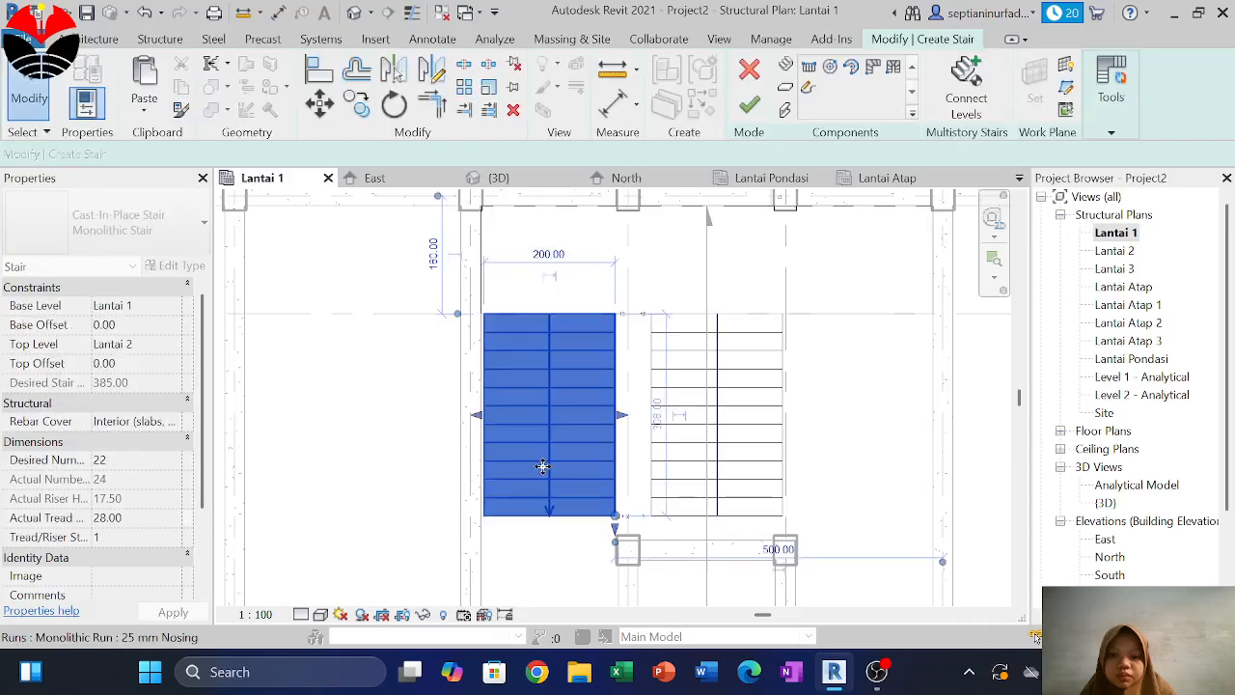
left_click(356, 106)
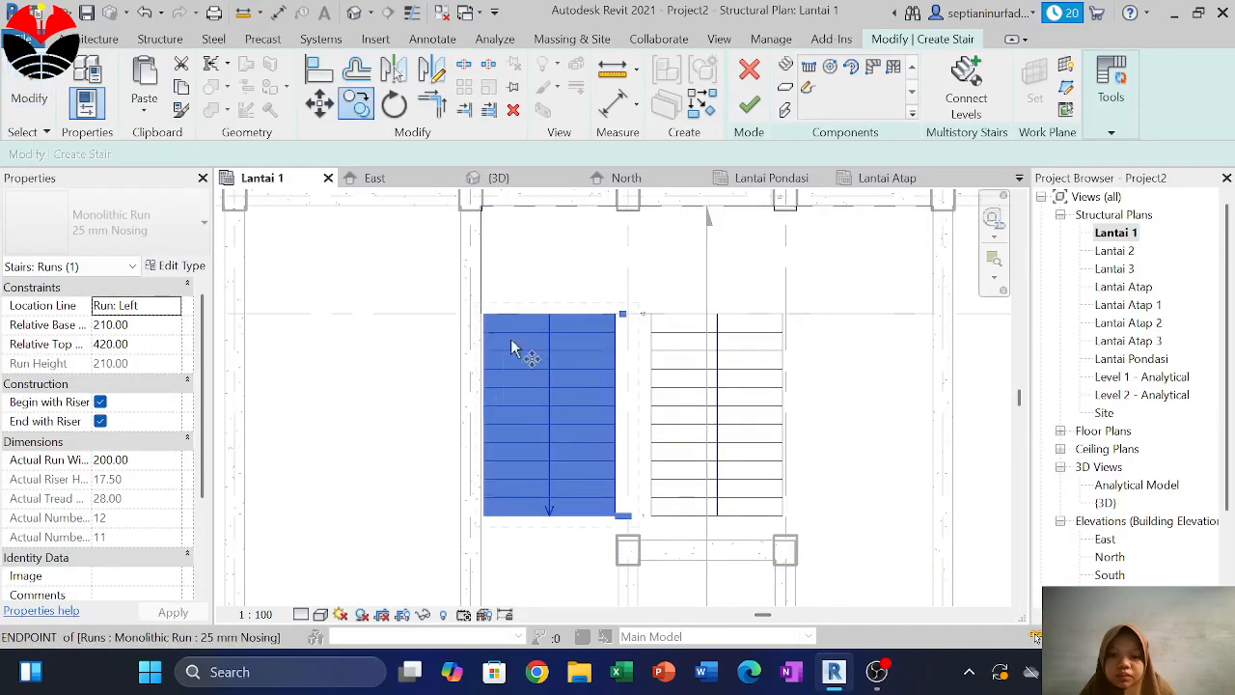
left_click(622, 314)
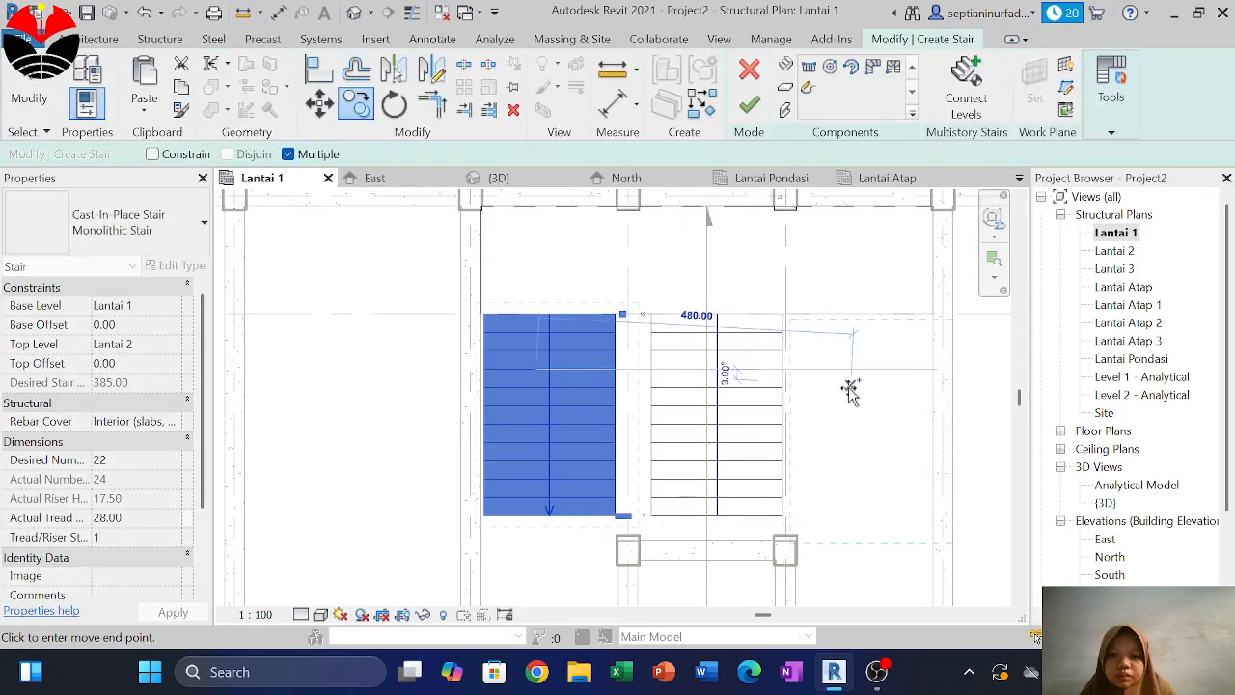
left_click(813, 367)
key("Escape")
scroll(565, 492, "up", 2)
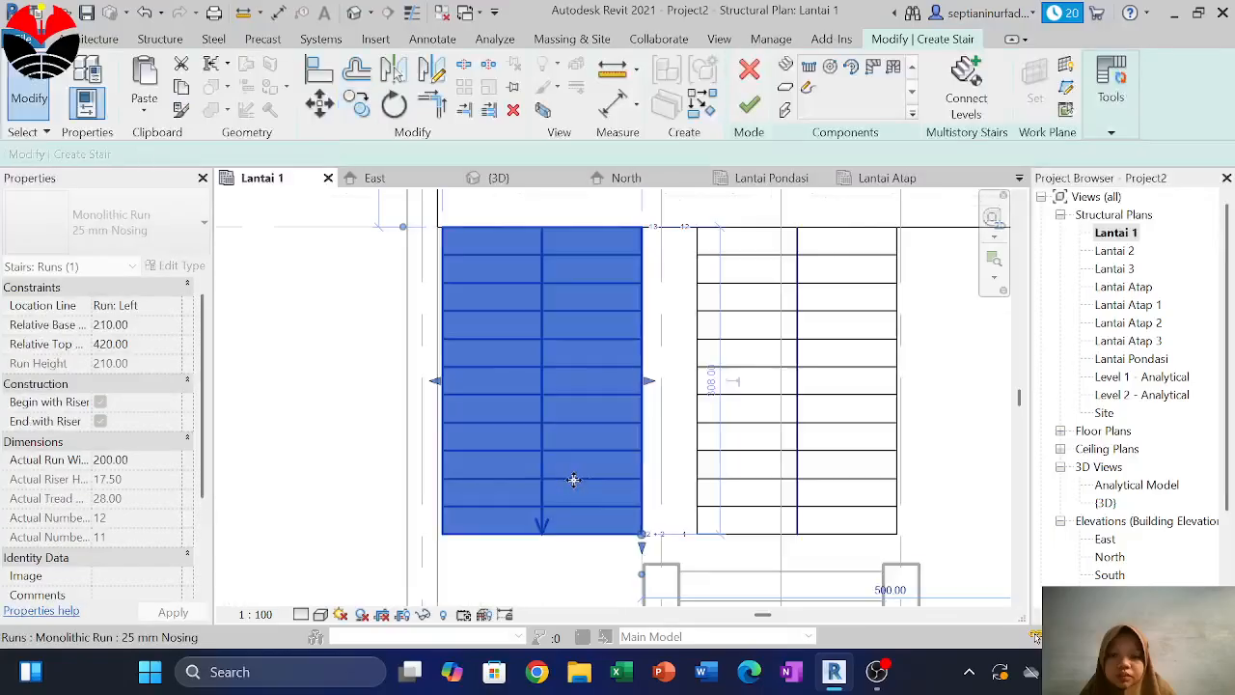
left_click(744, 462)
scroll(741, 444, "down", 2)
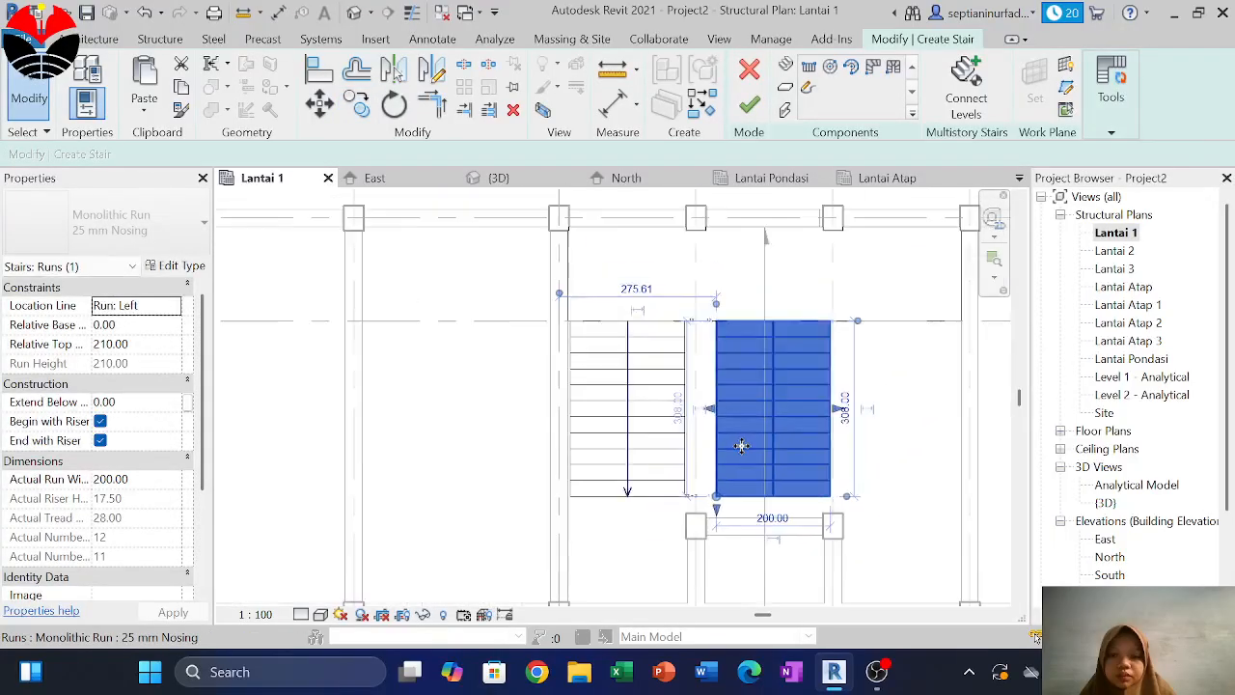
scroll(760, 421, "down", 1)
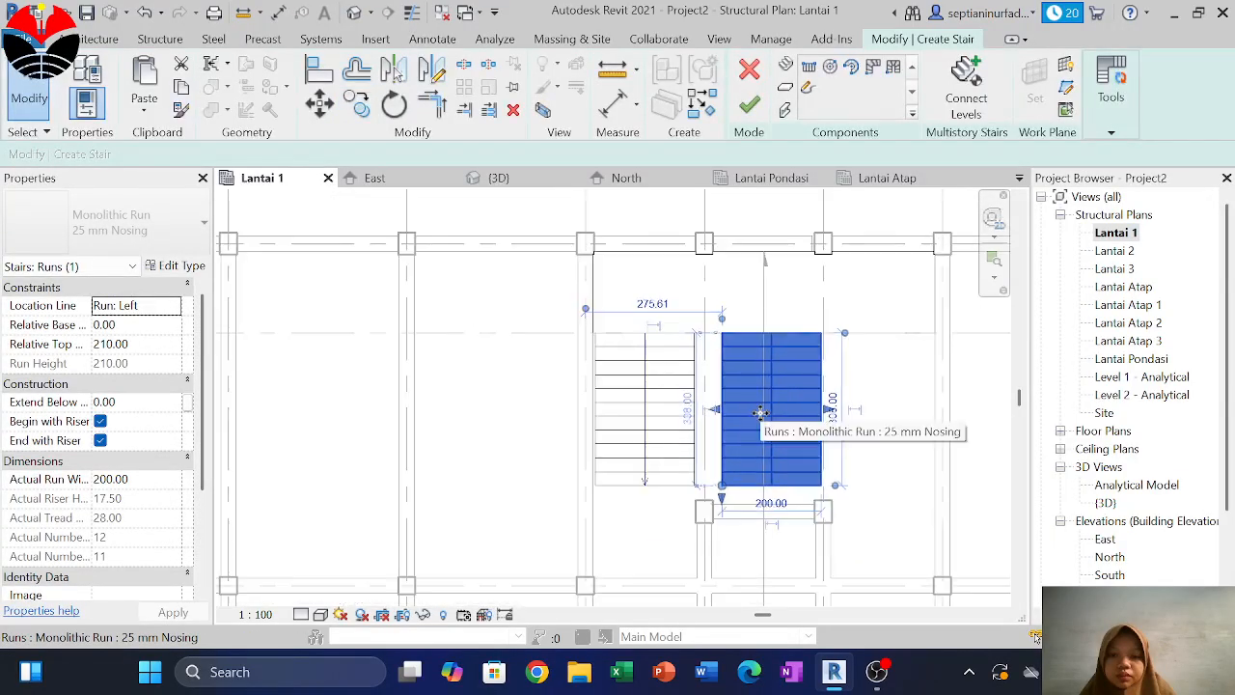
middle_click_drag(772, 424, 714, 420)
key("Escape")
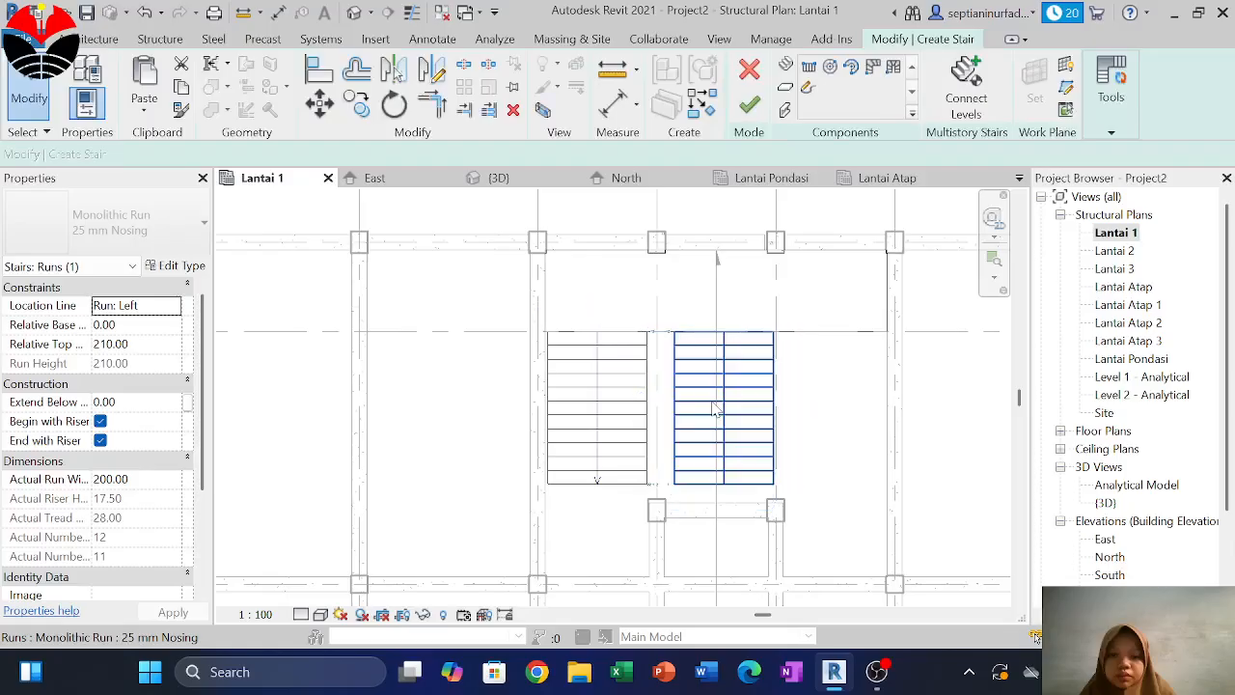
Move the middle run left until its centreline lies on the vertical line midway between the two inner columns
left_click(700, 399)
scroll(701, 399, "up", 2)
key("m")
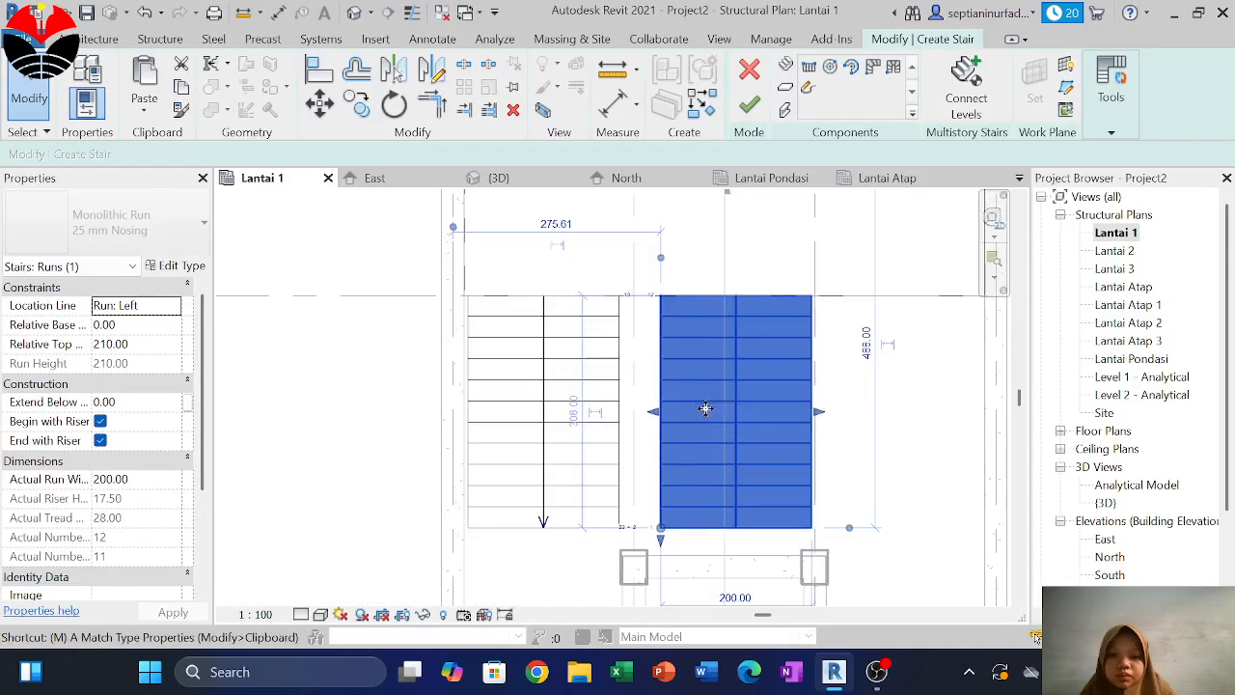
key("v")
scroll(722, 449, "up", 2)
left_click(735, 543)
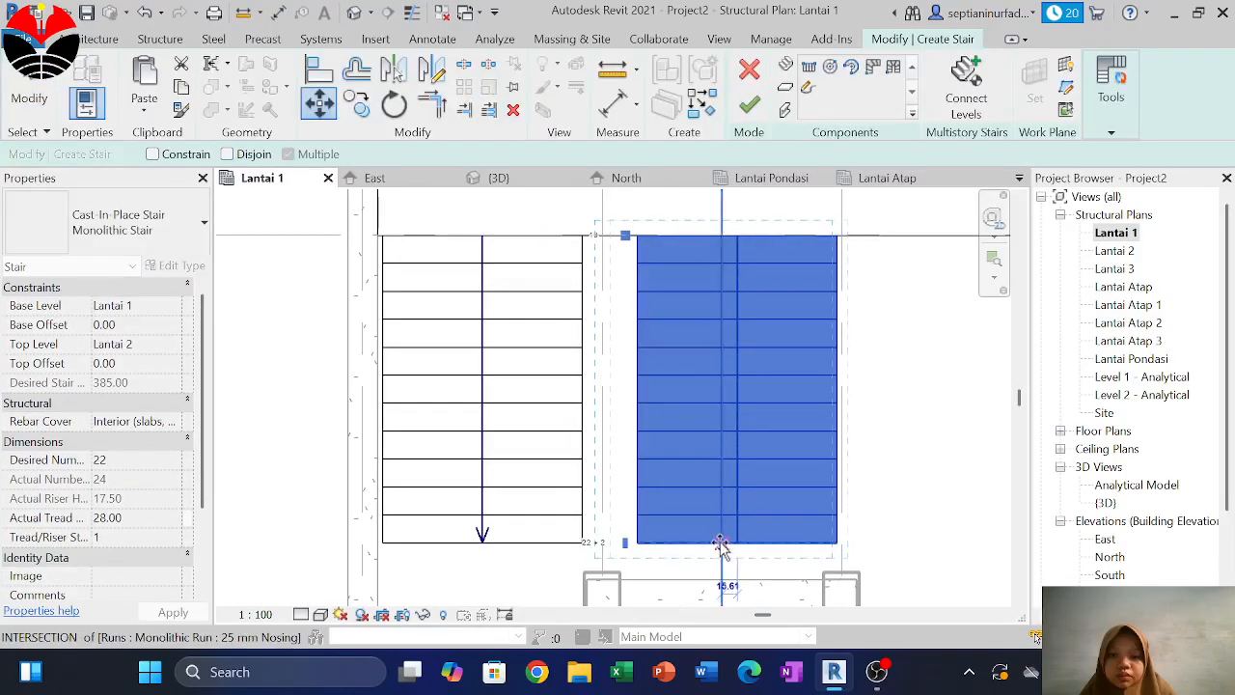
left_click(709, 545)
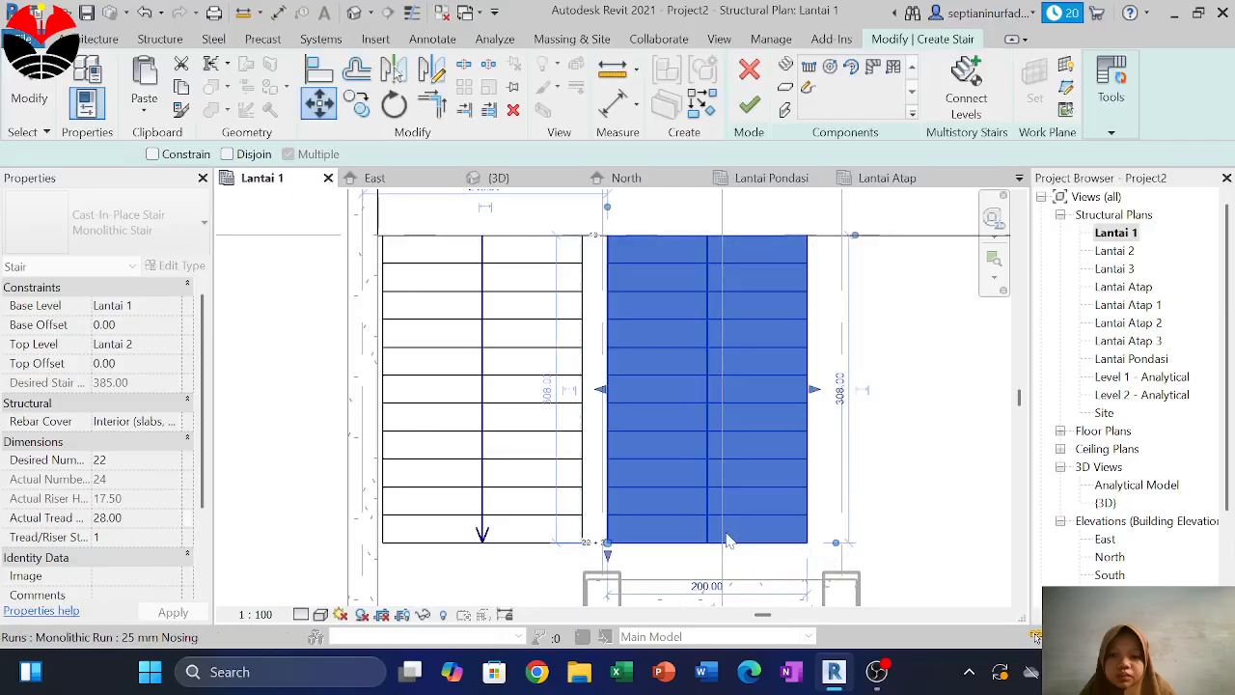
key("m")
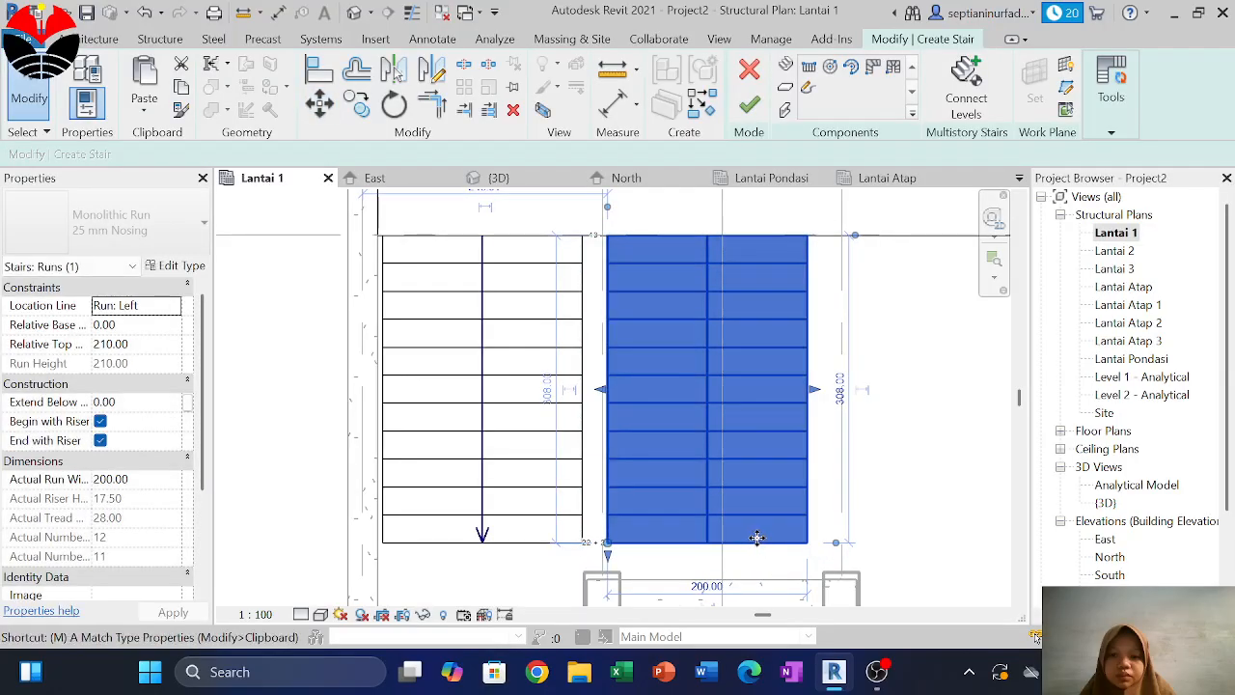
key("v")
left_click(721, 543)
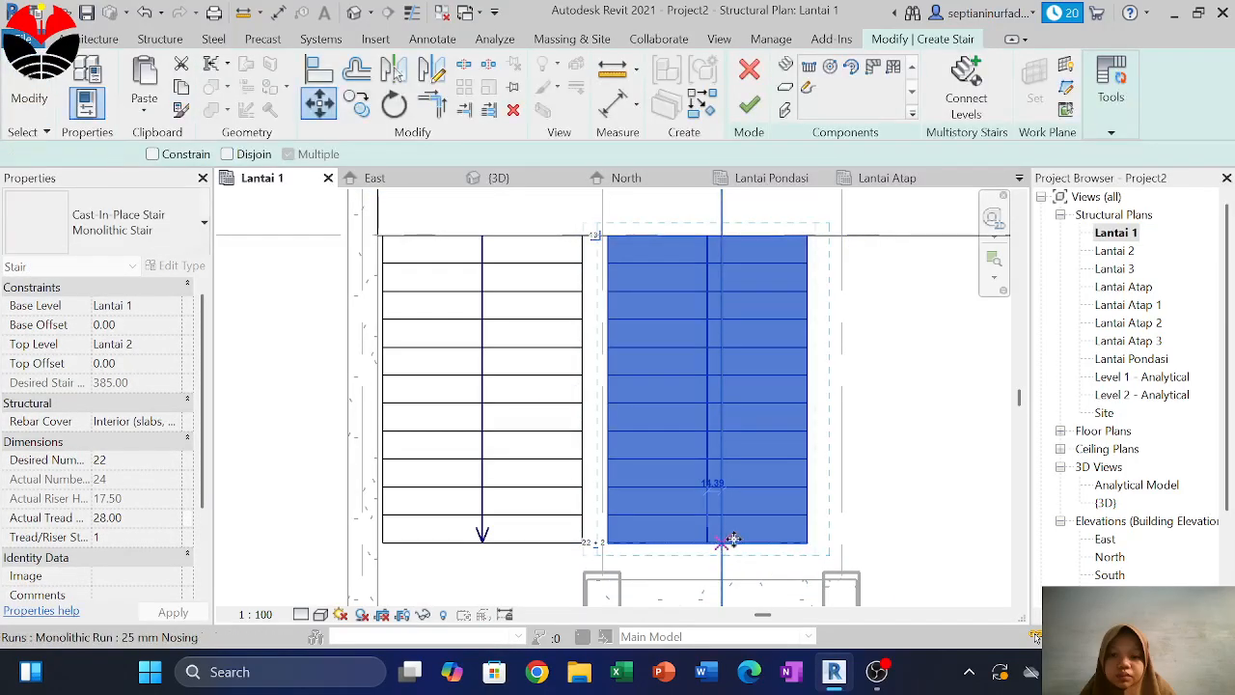
Move the left run slightly to the right, narrowing its gap to the middle run
left_click(574, 338)
key("v")
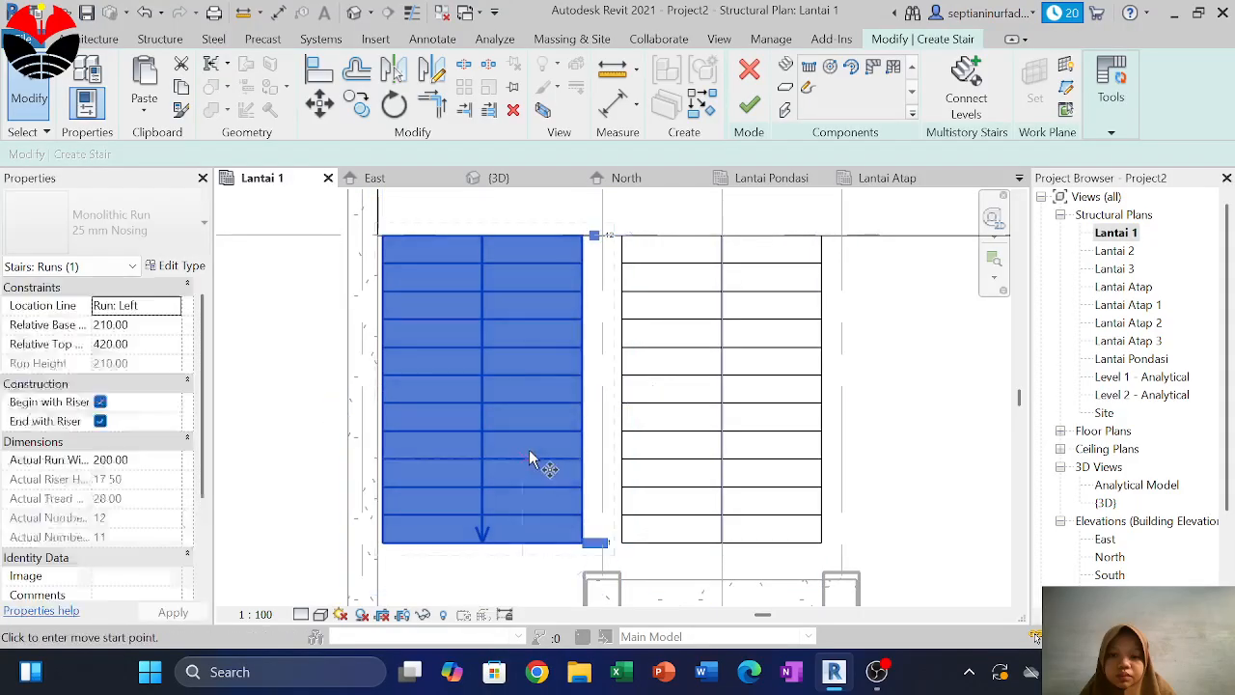
left_click(486, 550)
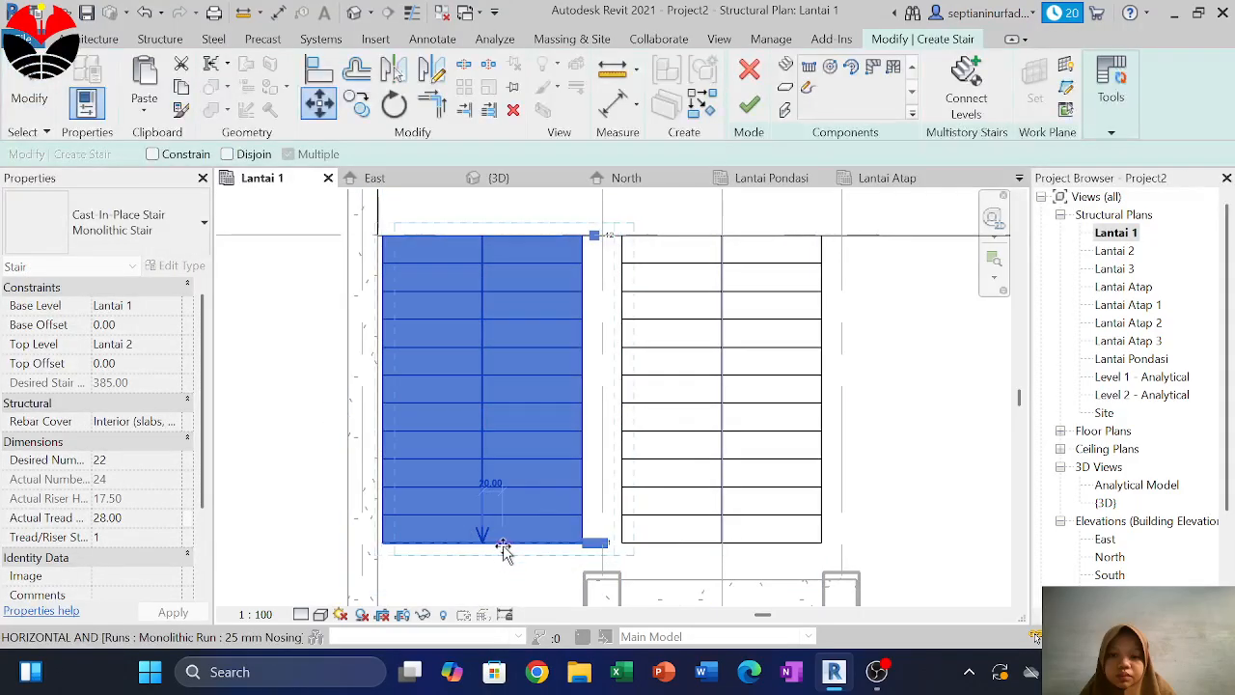
left_click(490, 548)
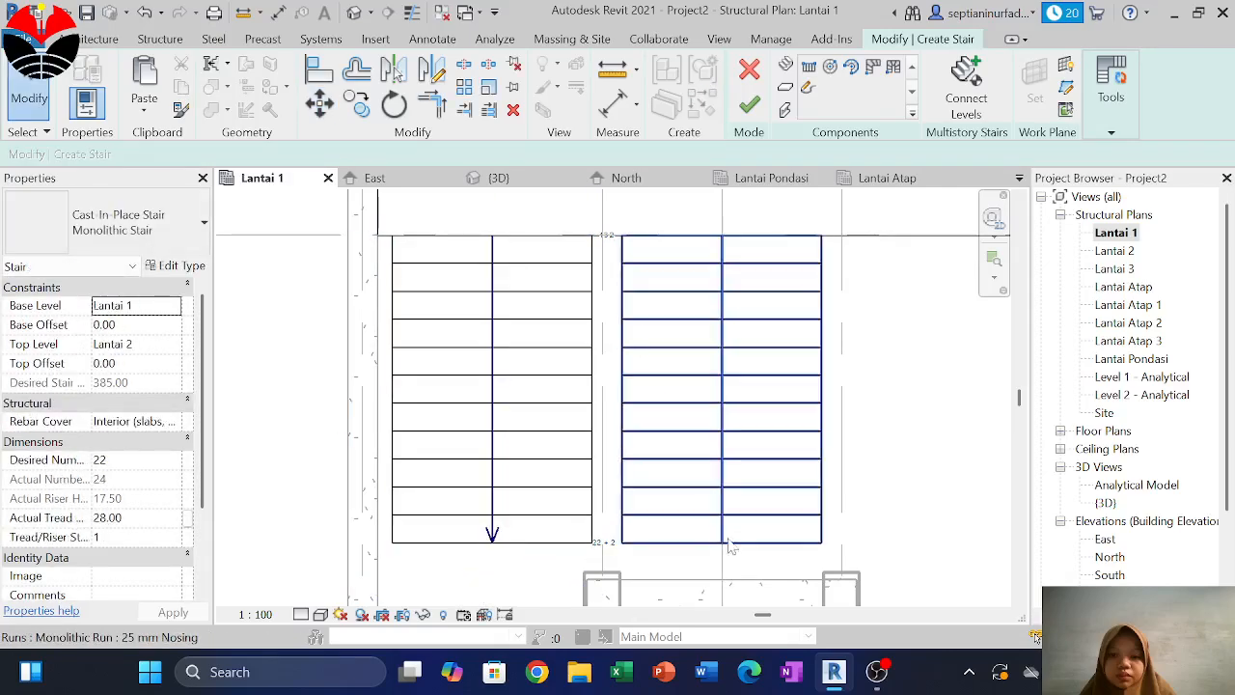
Copy the left run two column bays to the right along grid 5, using the grid intersections as base and end points
scroll(730, 543, "down", 2)
middle_click_drag(813, 509, 747, 493)
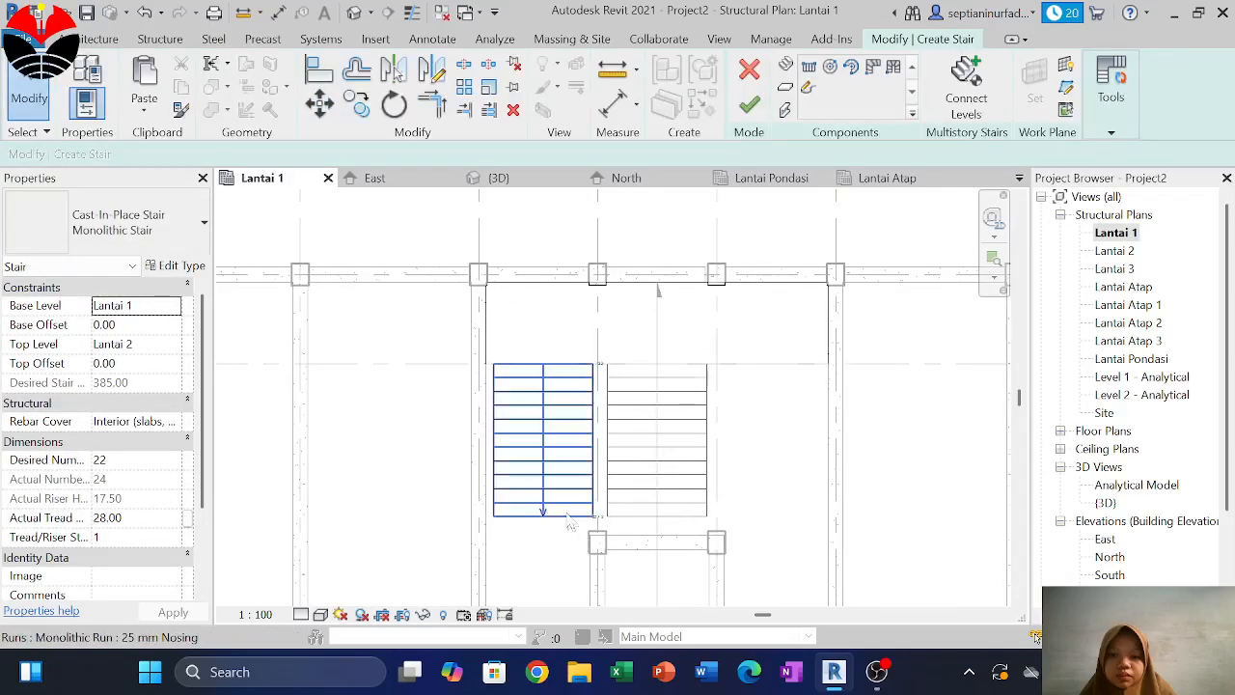
left_click(562, 503)
scroll(487, 365, "up", 2)
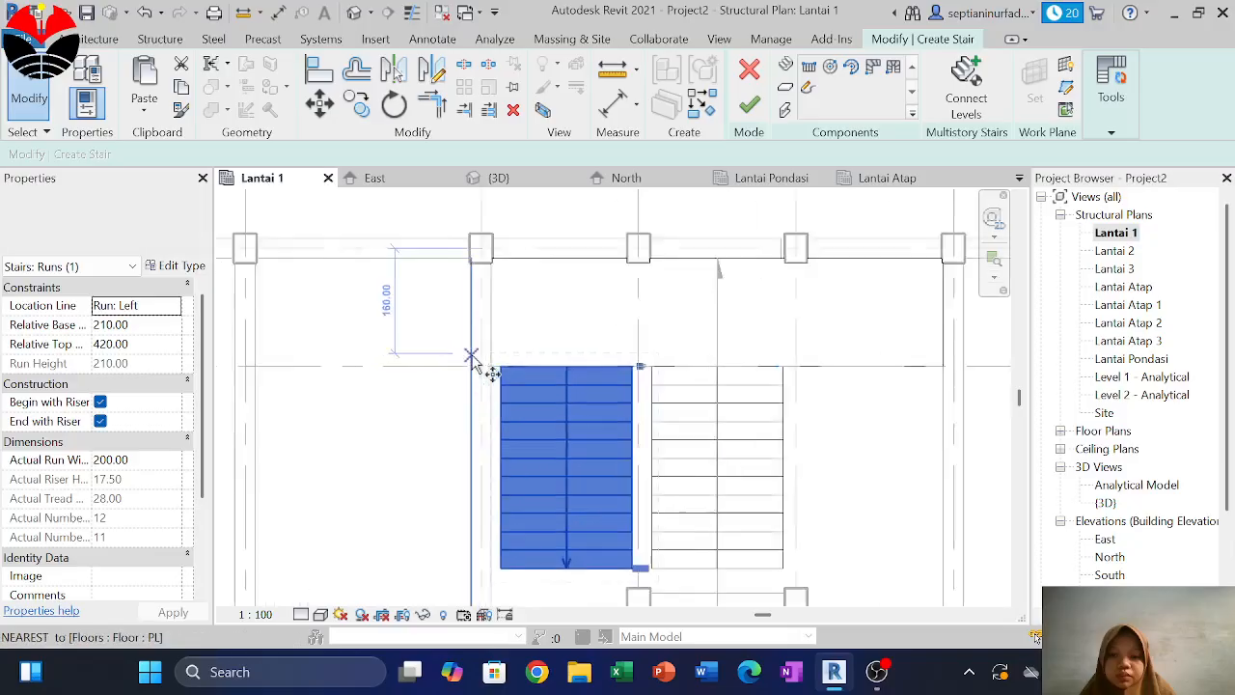
key("m")
key("v")
left_click(487, 367)
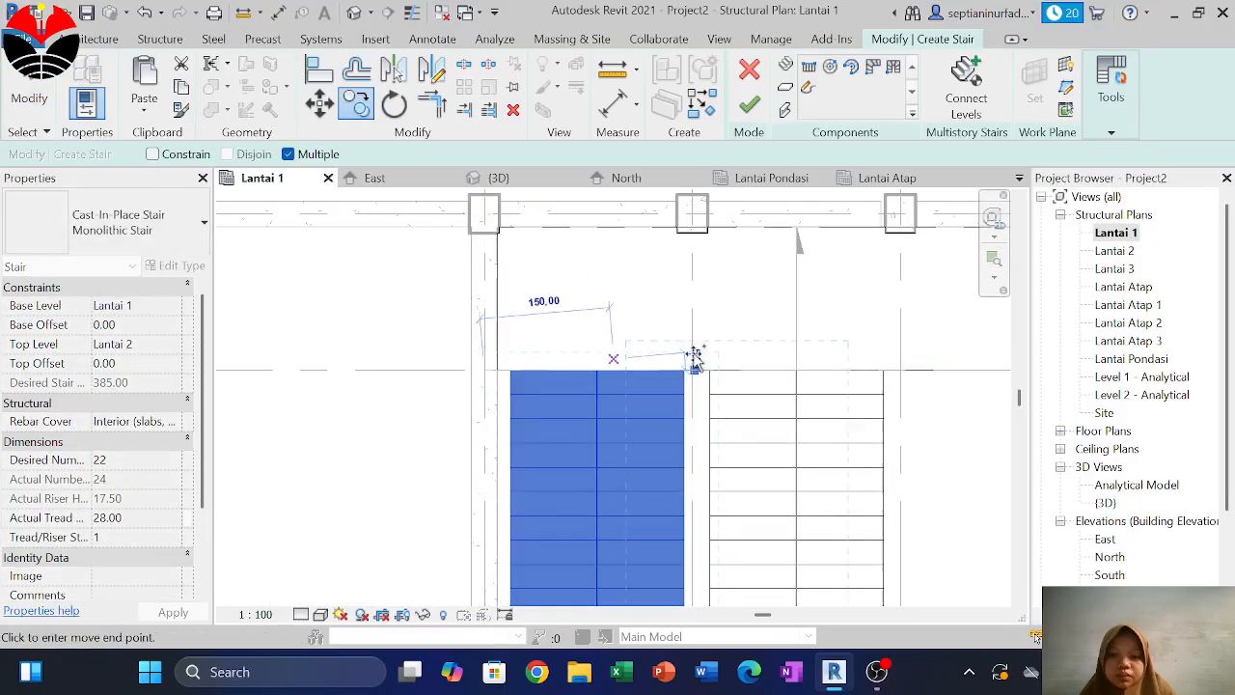
left_click(900, 370)
scroll(868, 372, "down", 3)
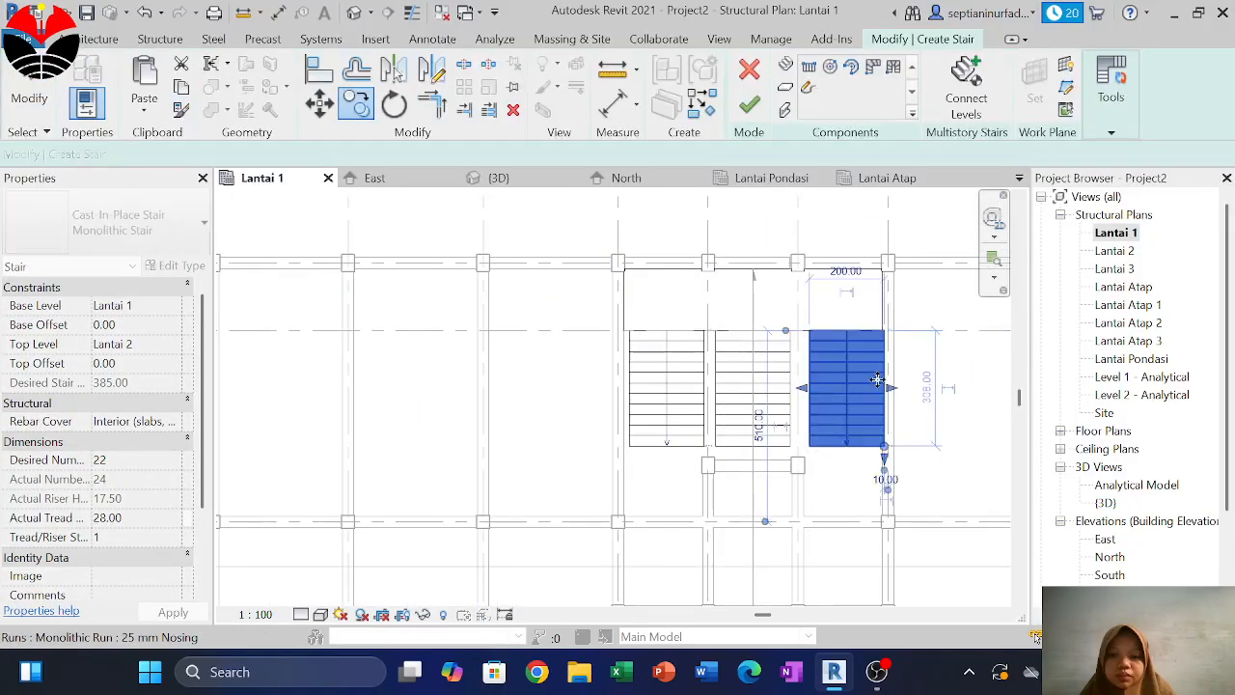
key("Escape")
Try to move the copied right run diagonally up and to the left, and cancel the move
scroll(854, 453, "up", 2)
left_click(808, 429)
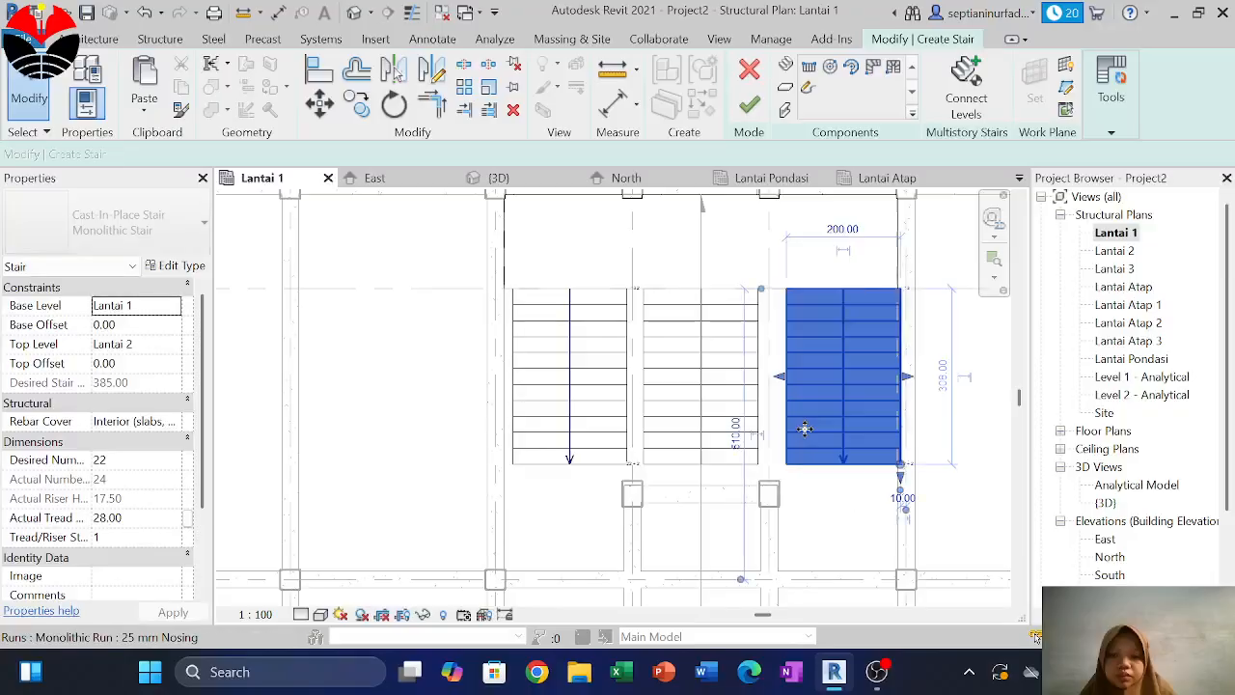
key("m")
key("v")
scroll(816, 434, "up", 2)
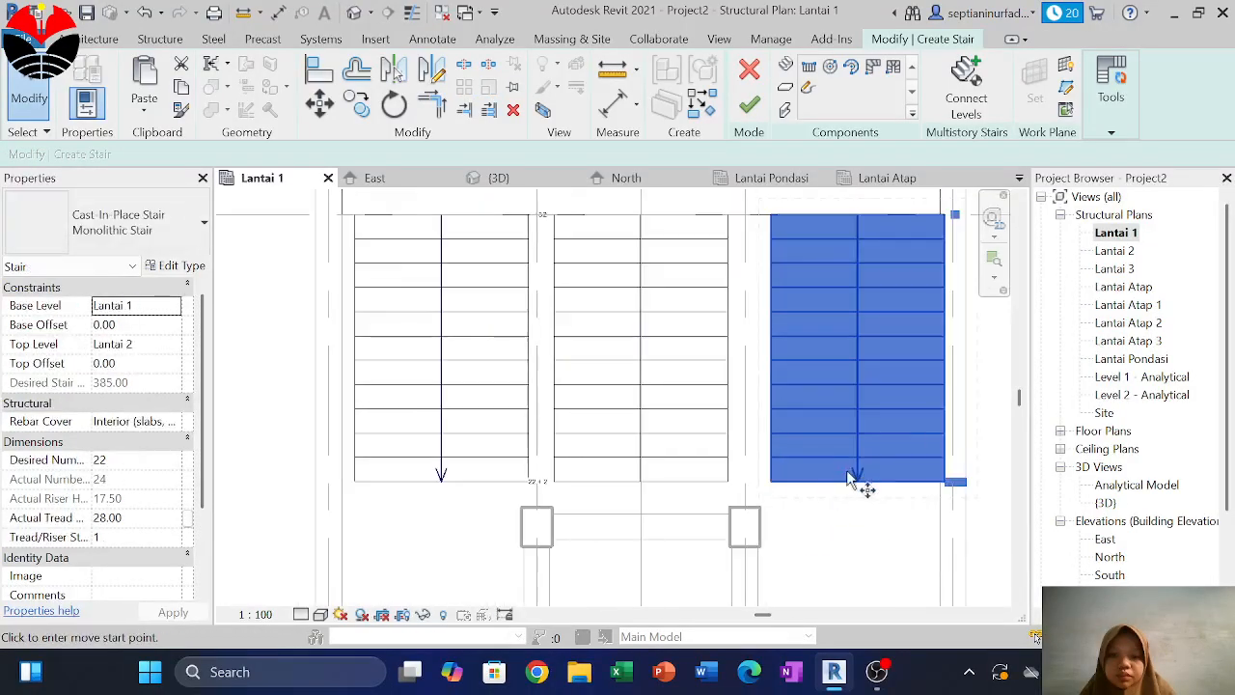
left_click(838, 462)
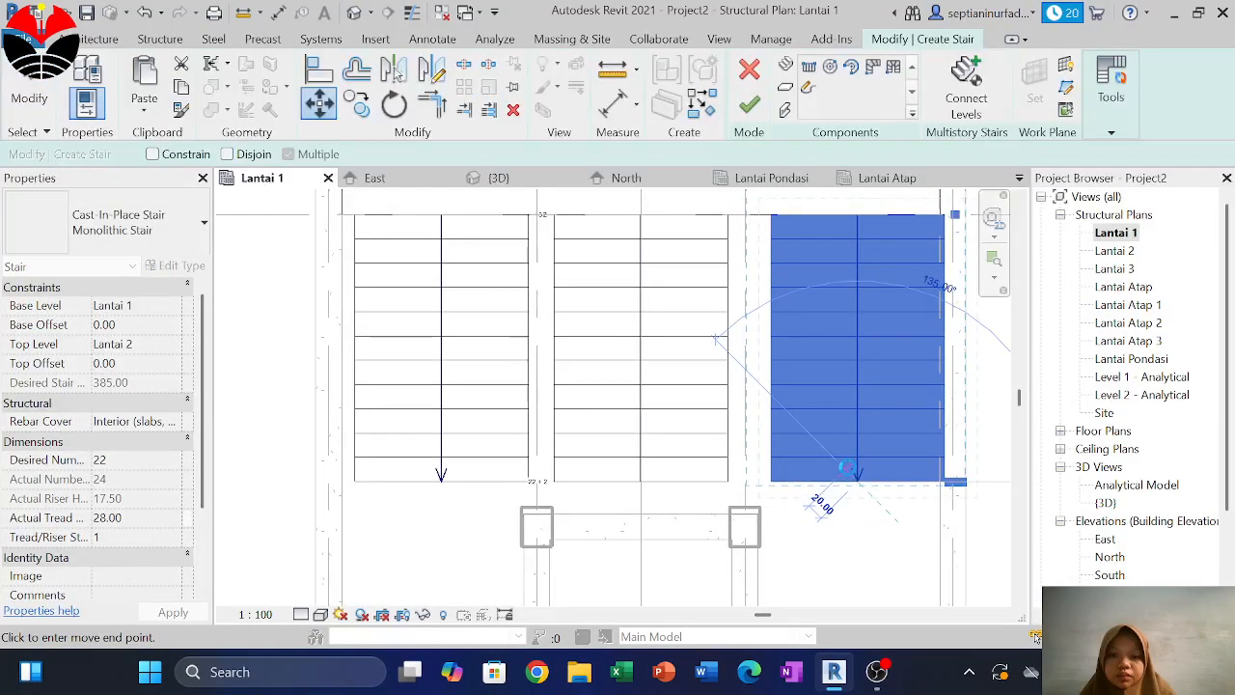
left_click(845, 467)
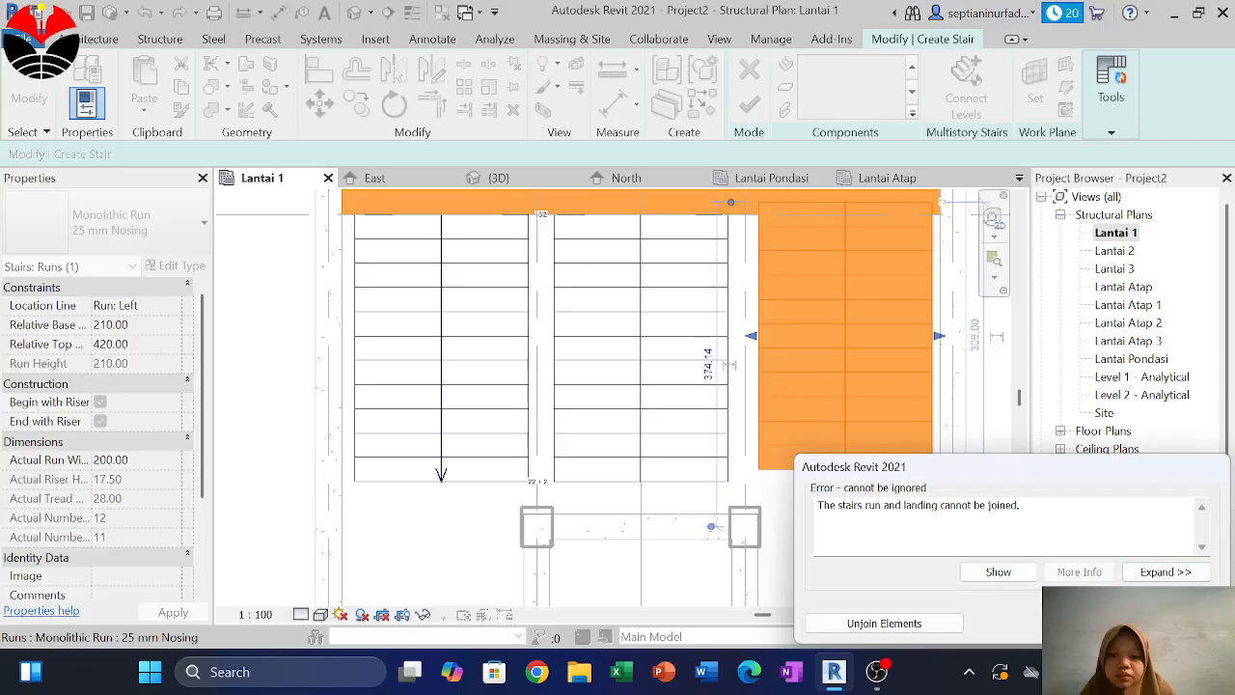
key("Escape")
middle_click_drag(852, 243, 865, 339)
key("Escape")
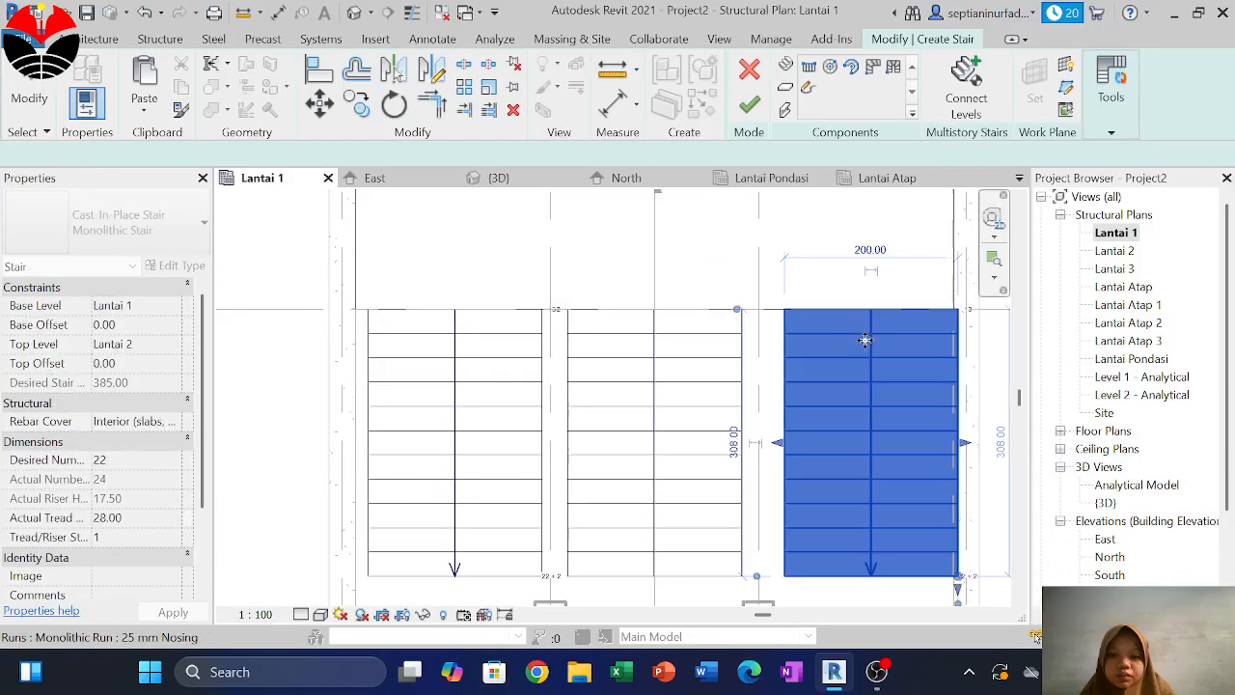
Try to move the copied right run slightly left and down, starting from the grid 5 intersection
left_click(868, 317)
key("m")
key("v")
scroll(869, 318, "up", 2)
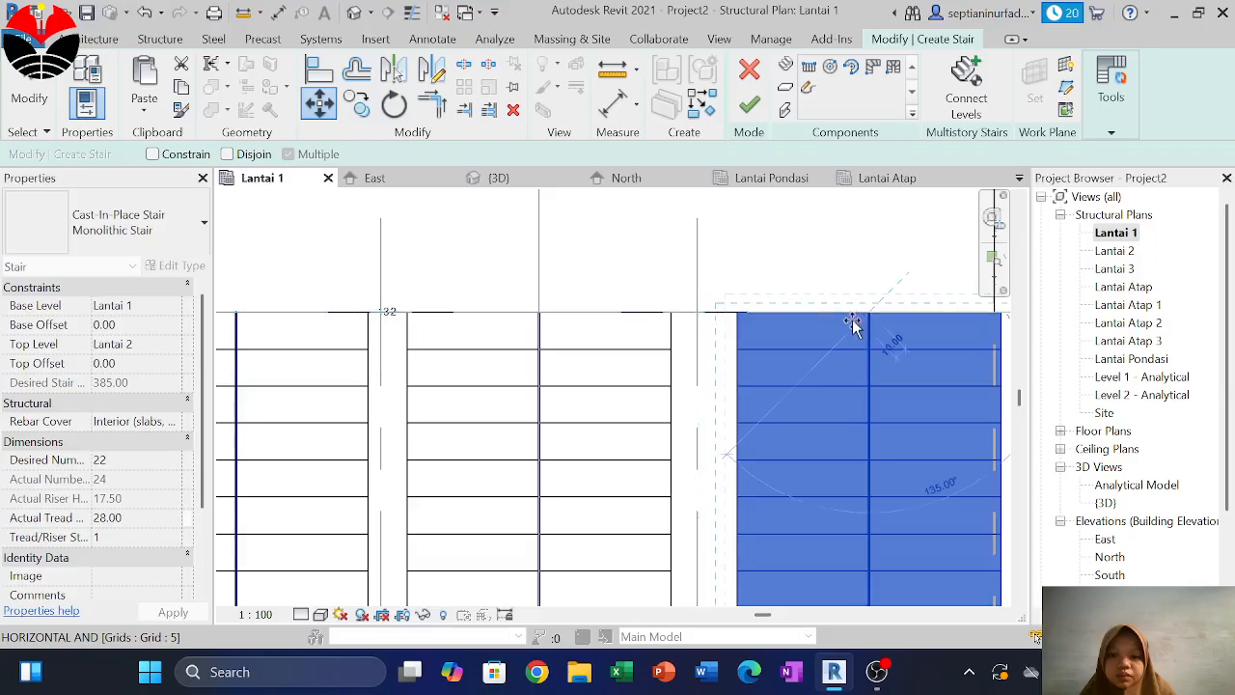
left_click(850, 329)
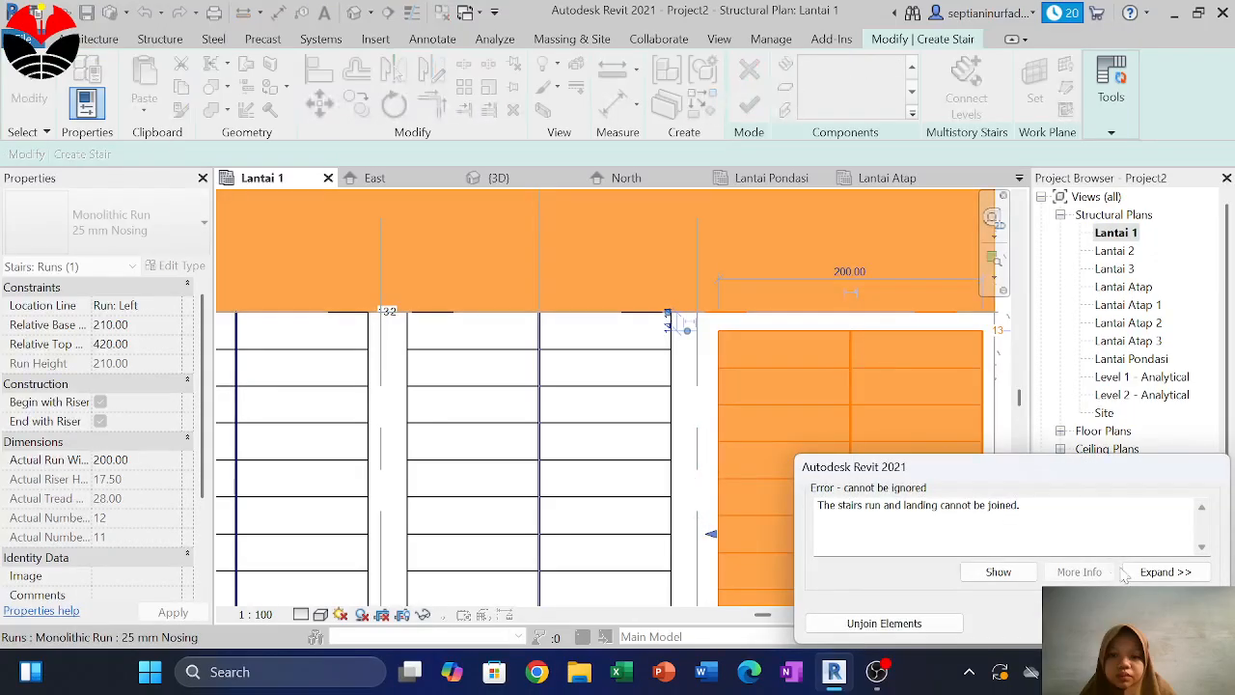
key("Escape")
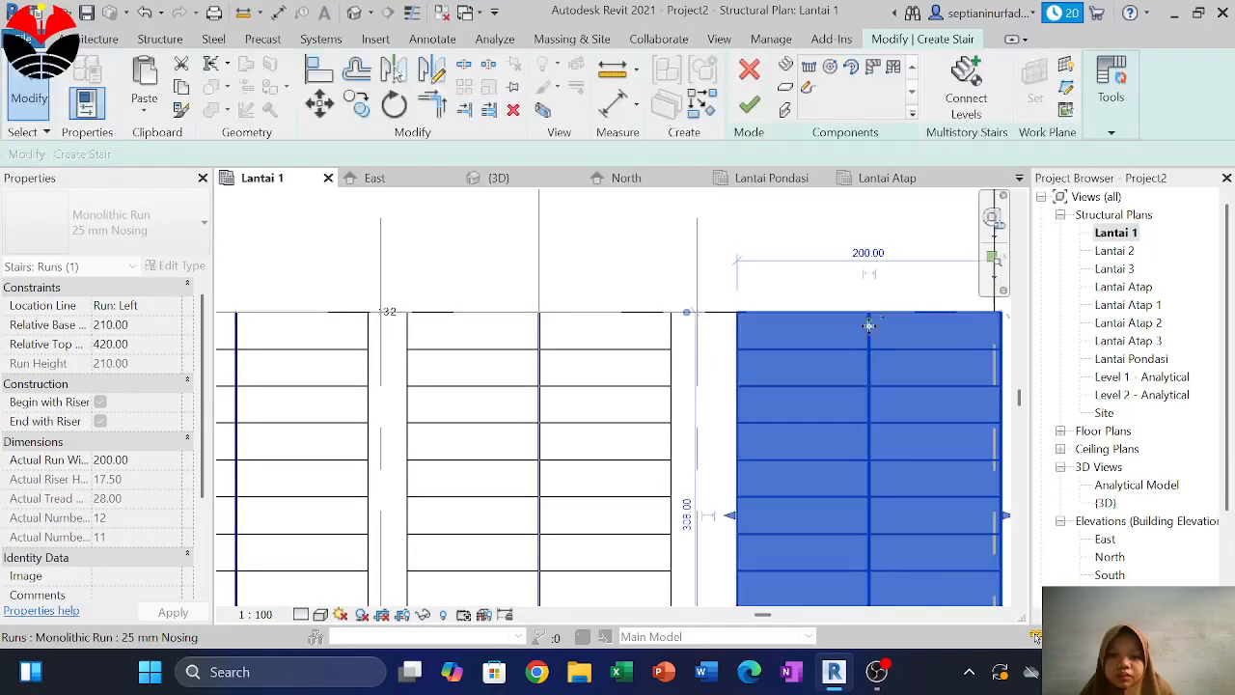
middle_click_drag(902, 324, 779, 330)
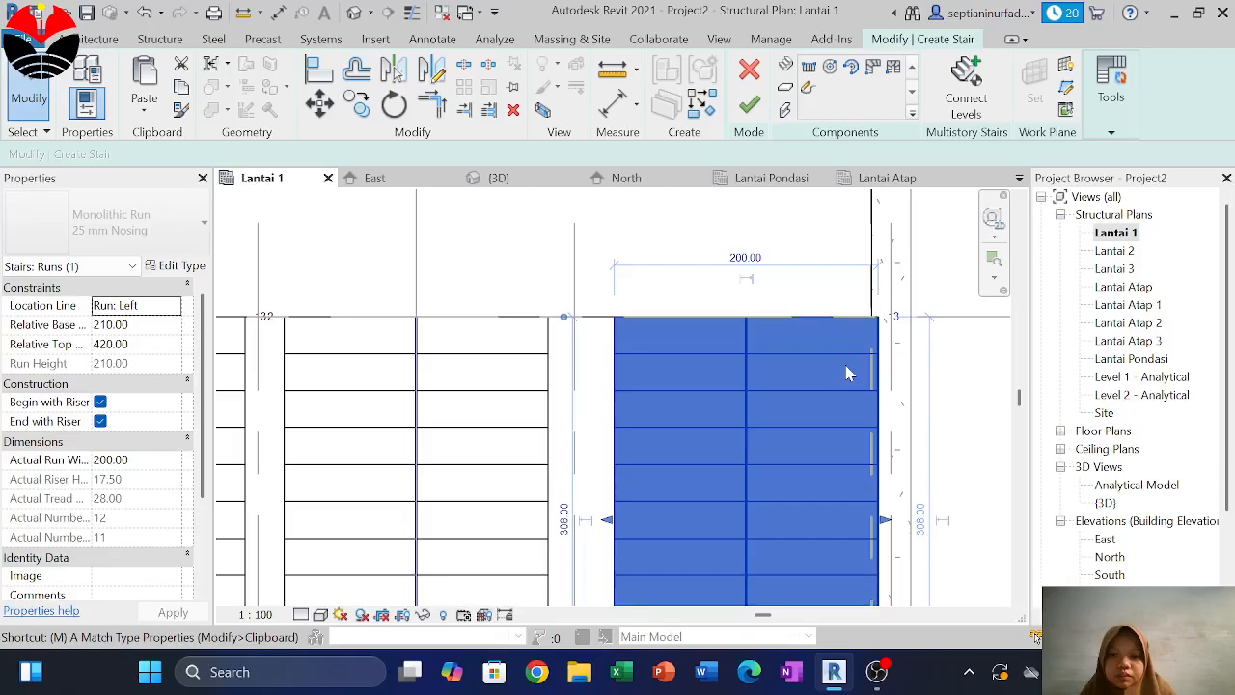
key("v")
left_click(891, 322)
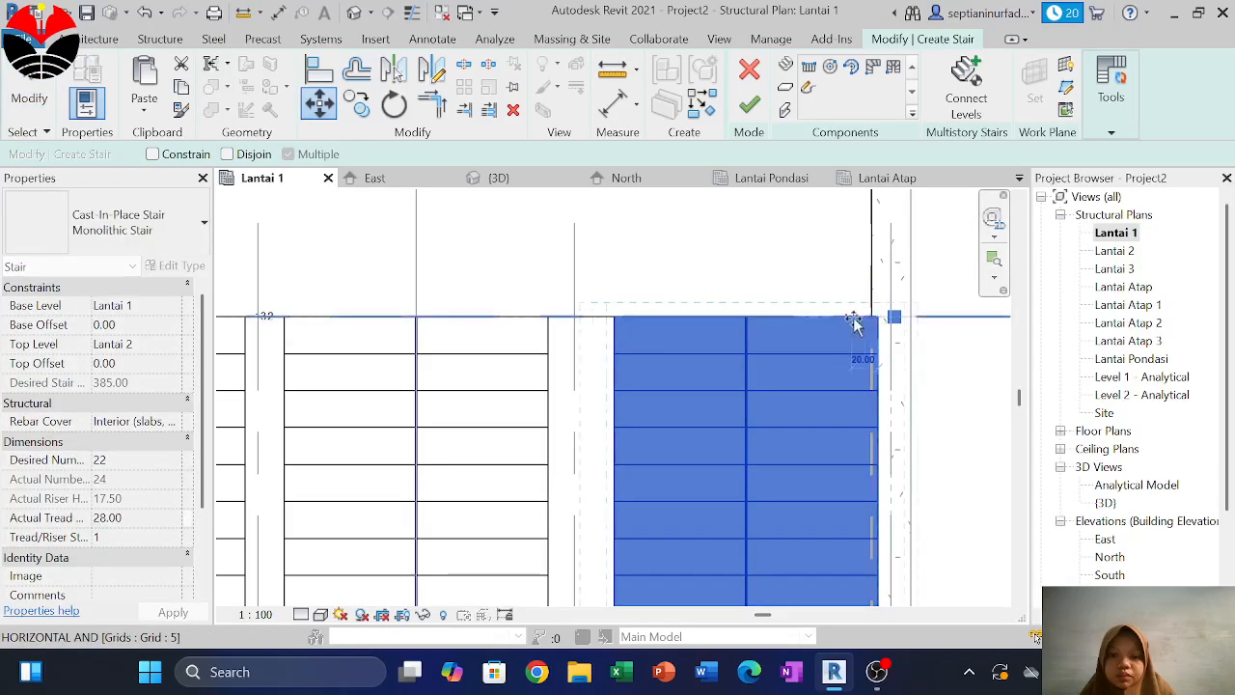
left_click(854, 331)
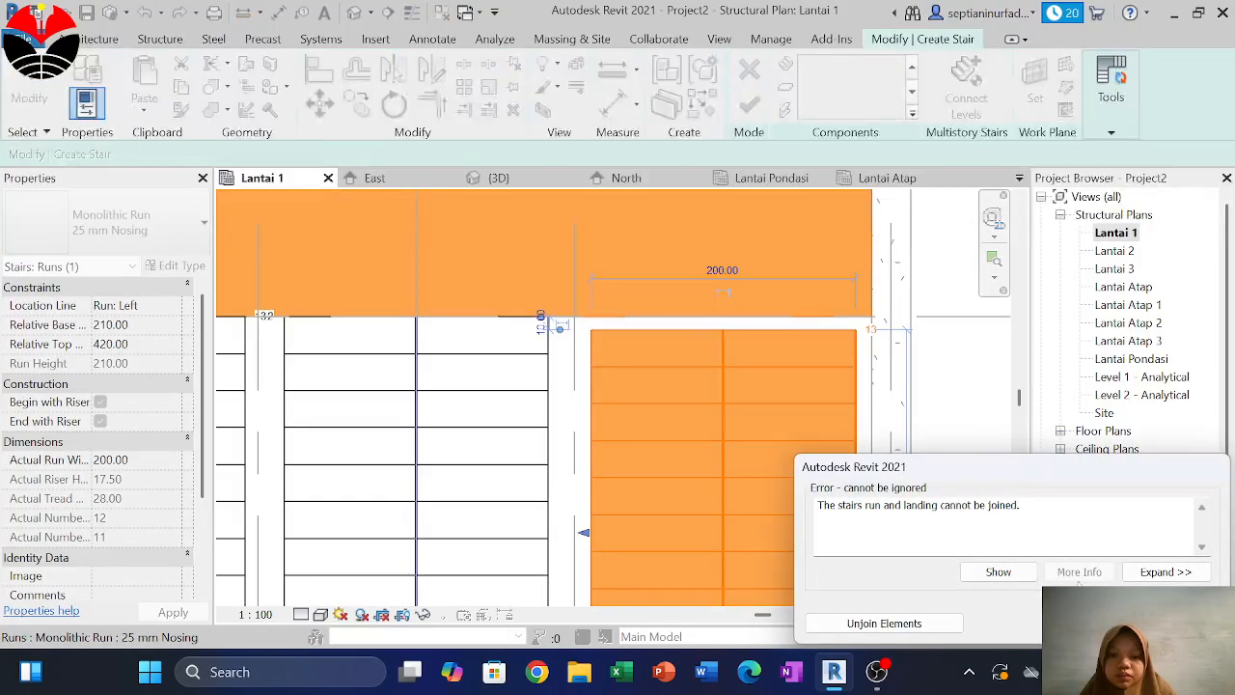
left_click(1166, 623)
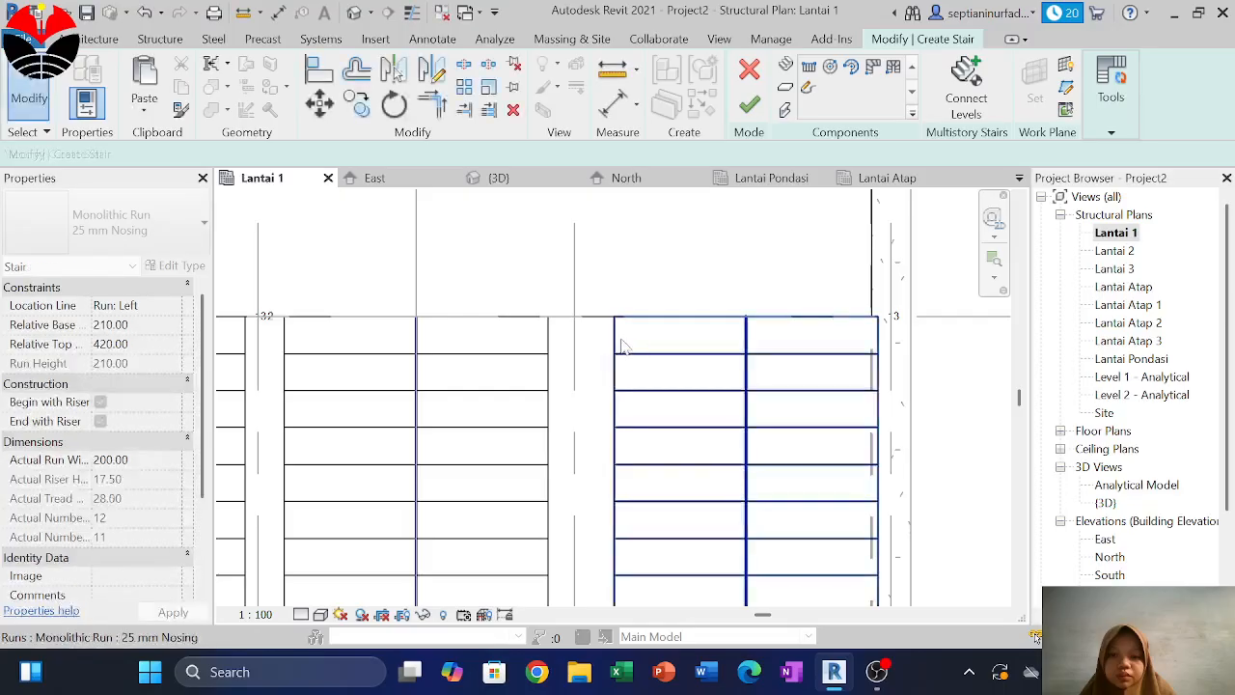
Delete the copied right run, keeping the left and middle runs
left_click(622, 340)
key("Escape")
scroll(618, 333, "down", 4)
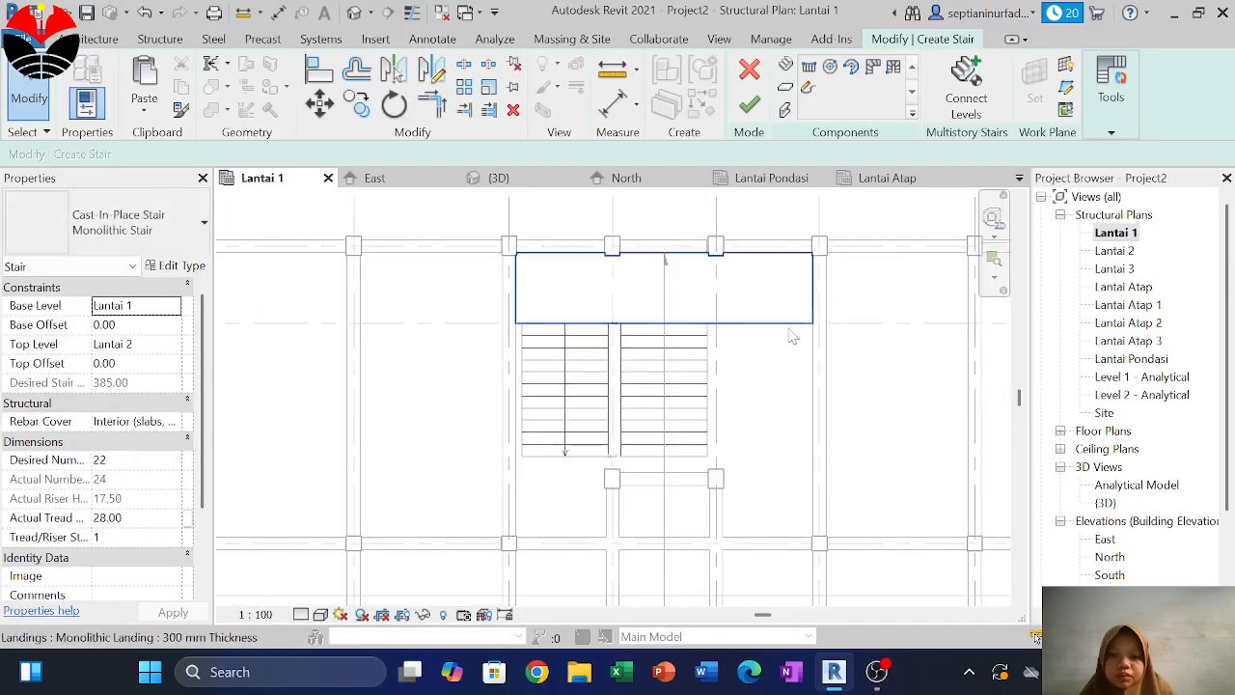
Mirror the left run about the middle run's centreline and finish the stair
scroll(618, 326, "up", 3)
left_click(593, 367)
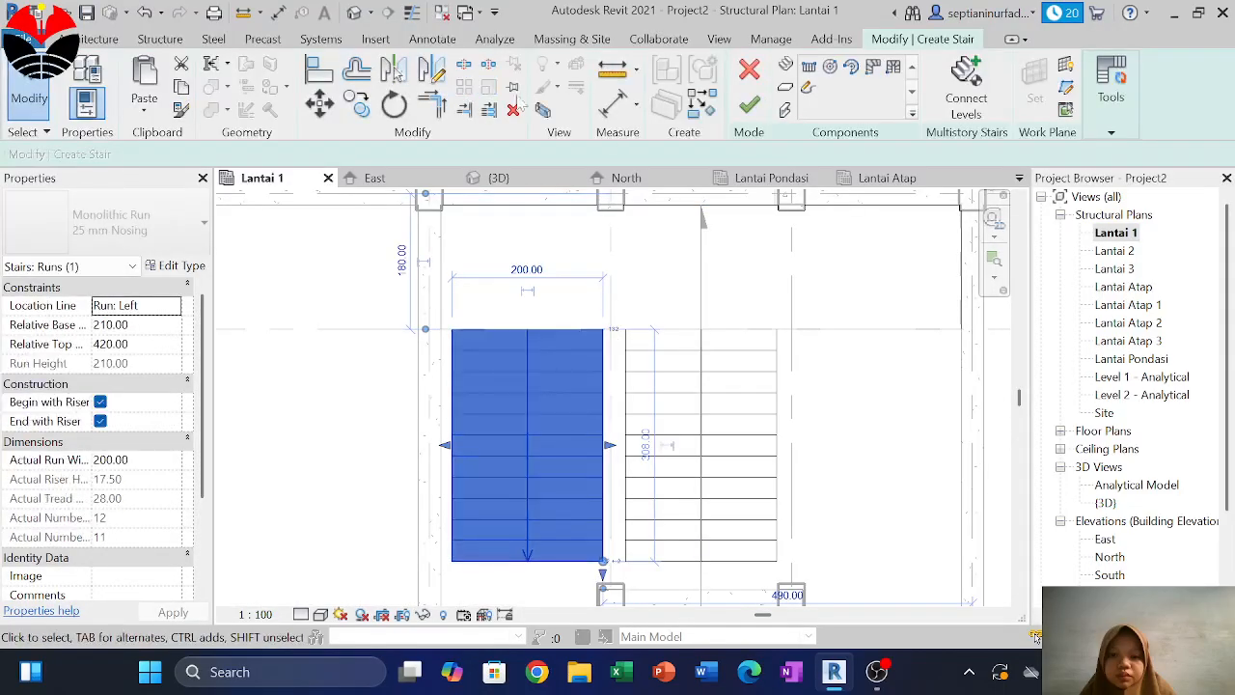
left_click(430, 73)
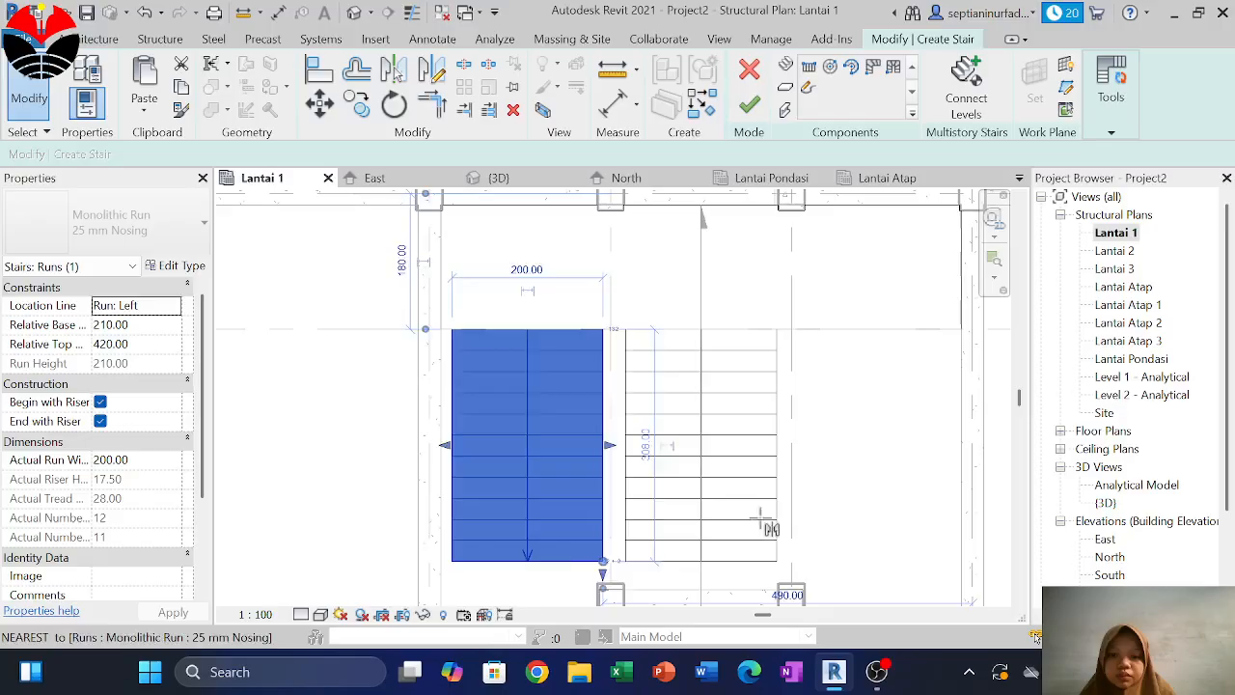
left_click(702, 588)
left_click(698, 539)
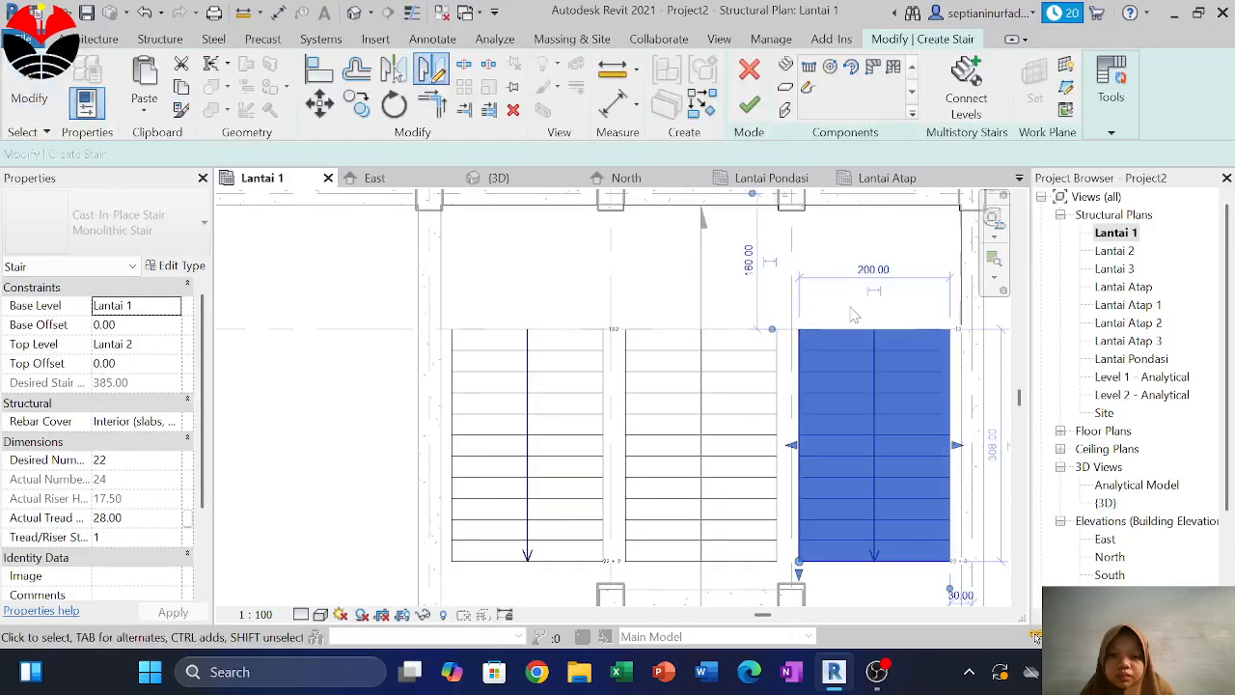
left_click(787, 224)
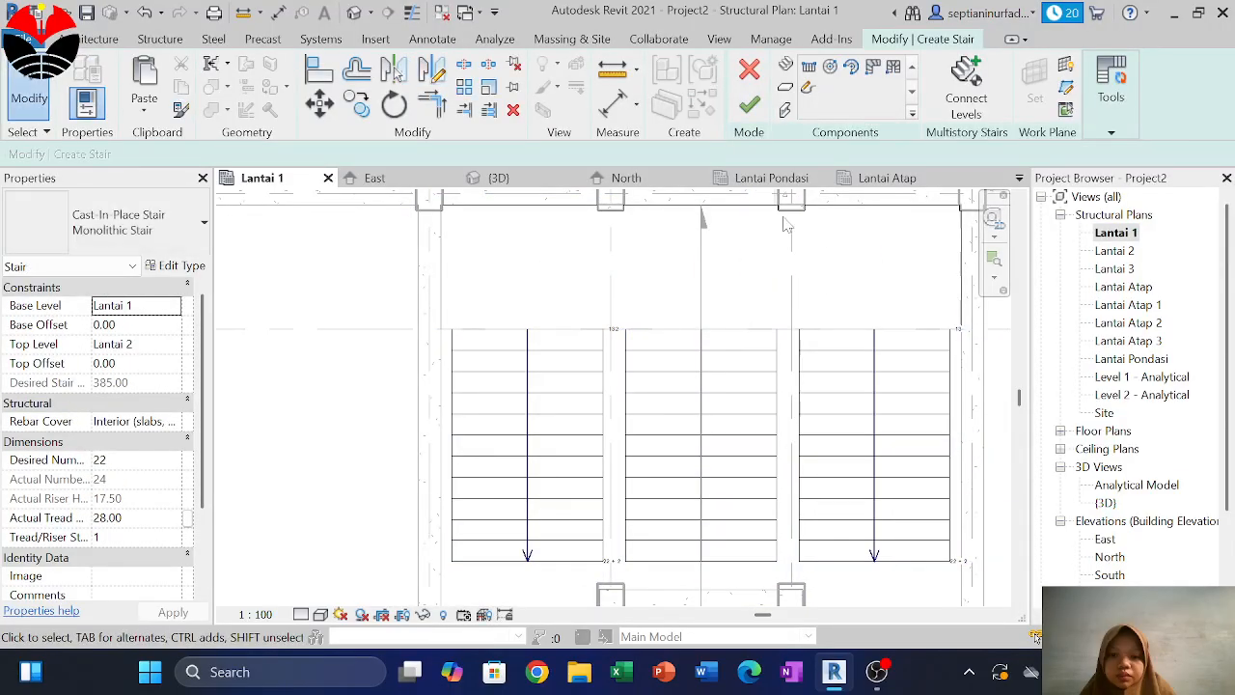
left_click(753, 113)
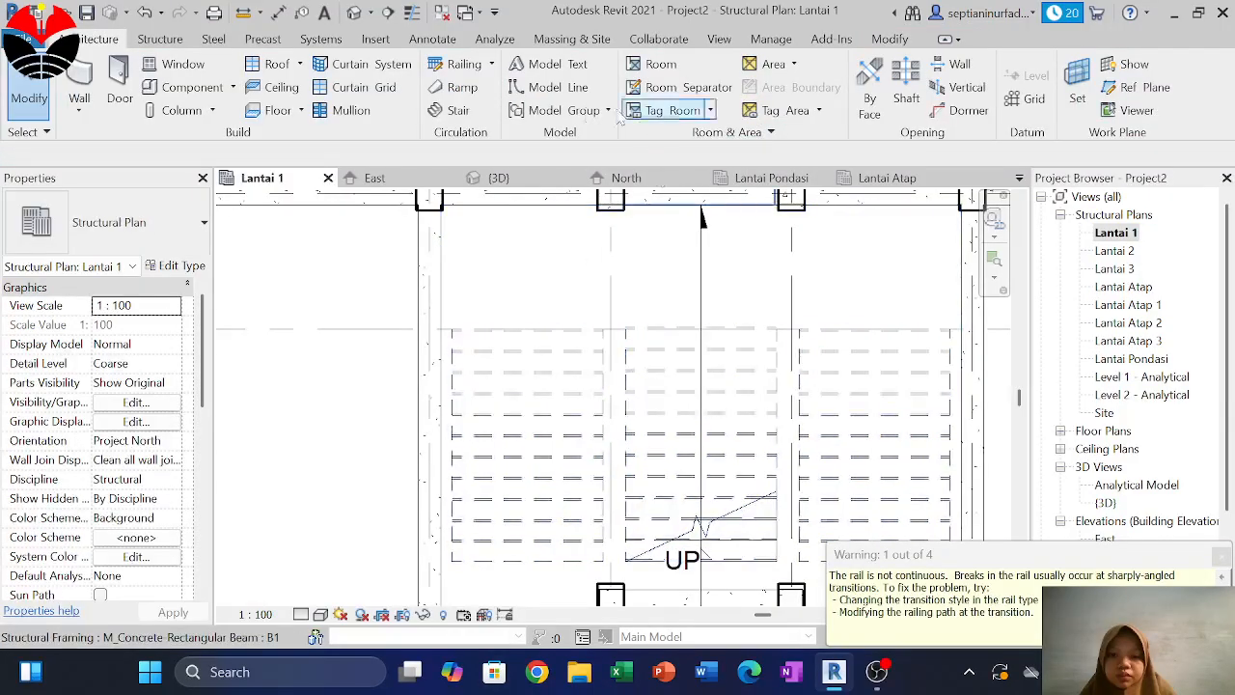
Dismiss the railing warning and examine the new staircase and the floor slab above it in the 3D view
left_click(571, 181)
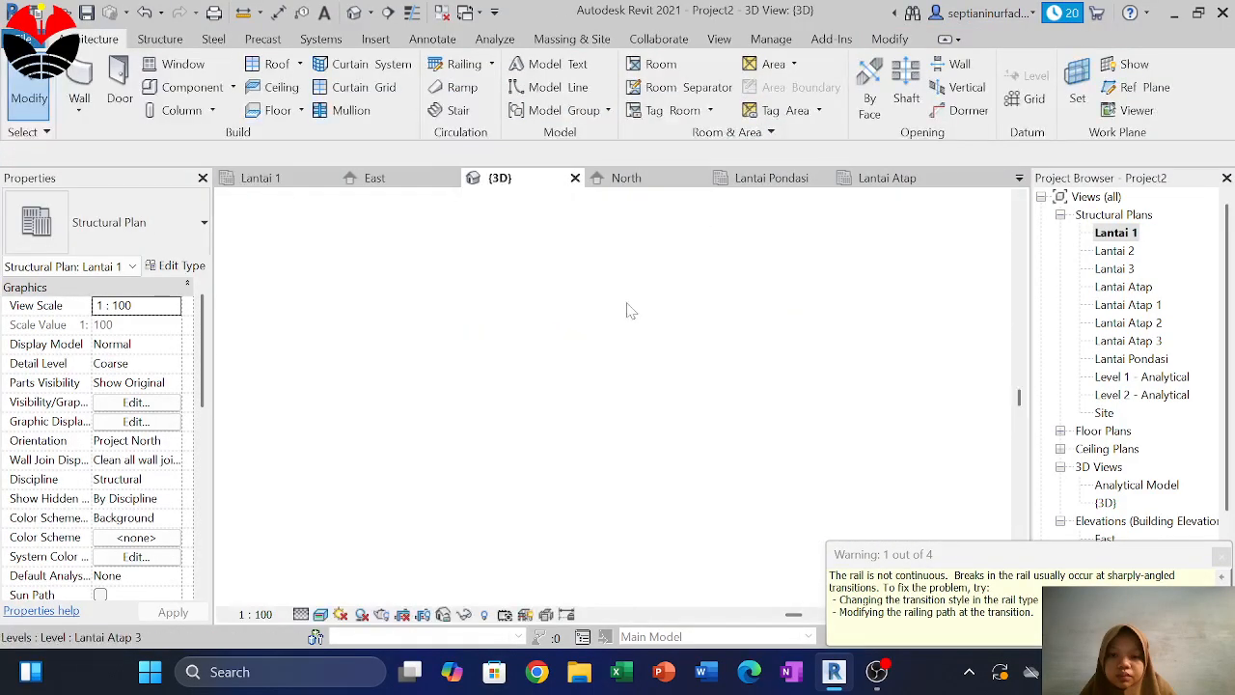
left_click(1221, 556)
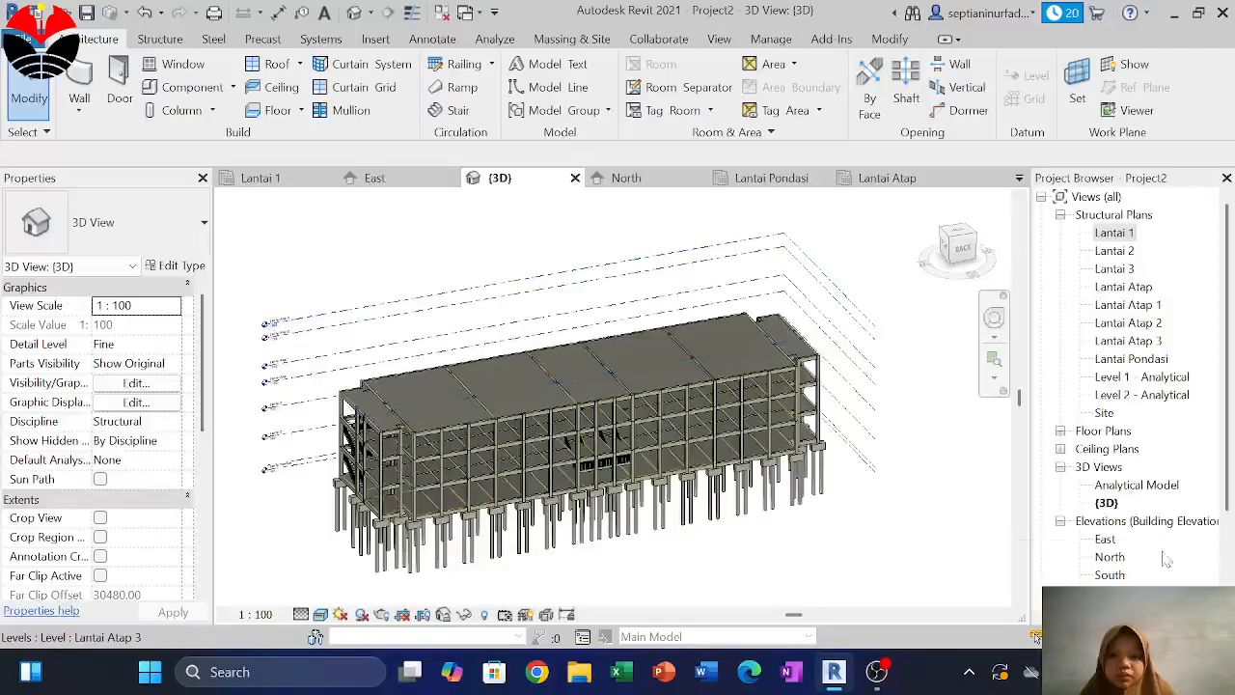
middle_click_drag(654, 459, 779, 429, "shift")
scroll(563, 391, "up", 5)
scroll(750, 401, "down", 1)
middle_click_drag(717, 460, 739, 409, "shift")
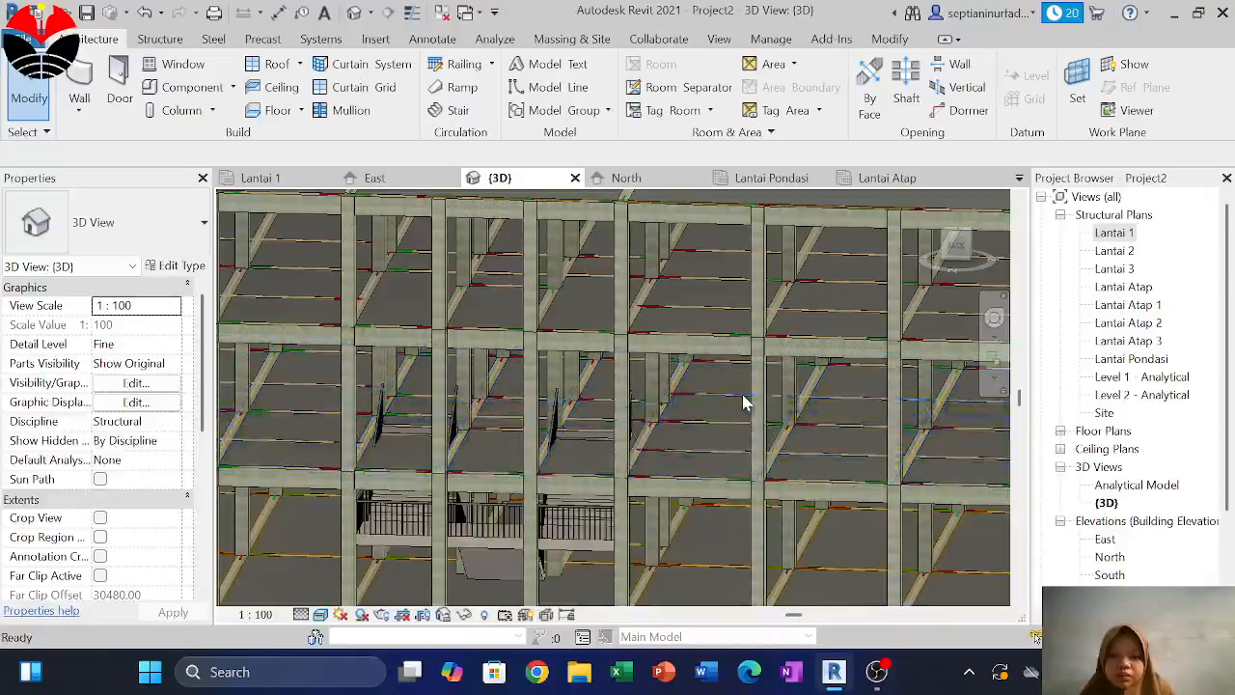
scroll(500, 437, "up", 2)
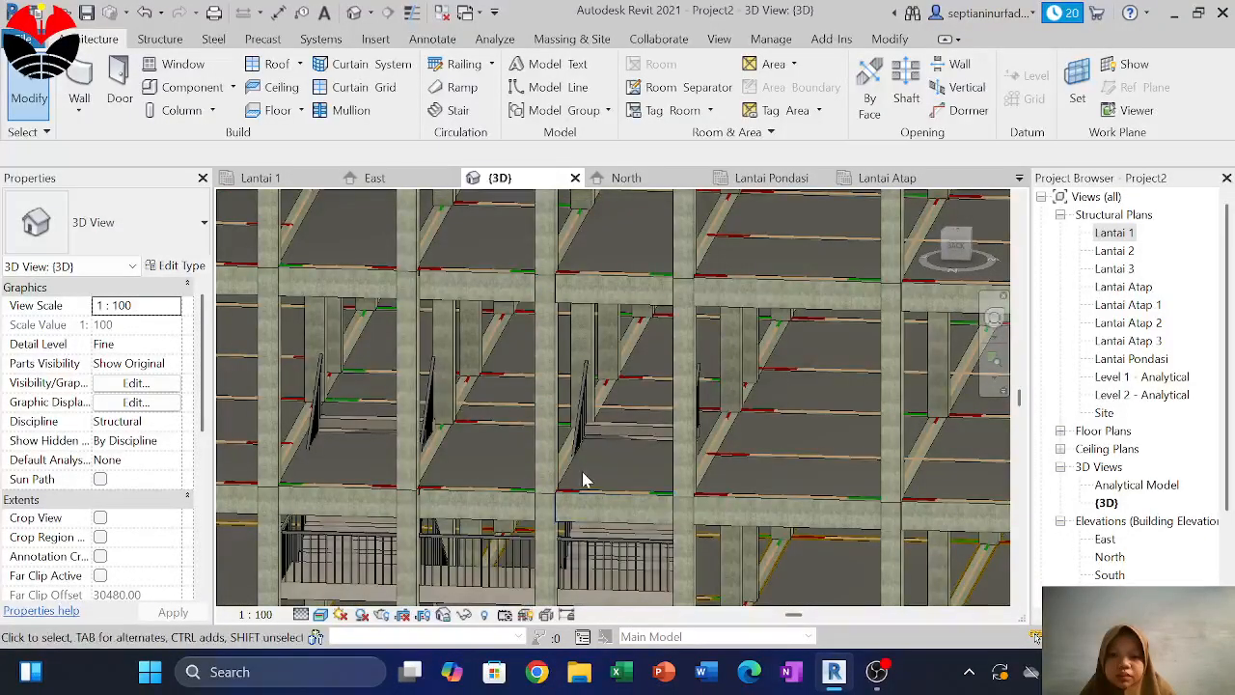
scroll(471, 458, "up", 4)
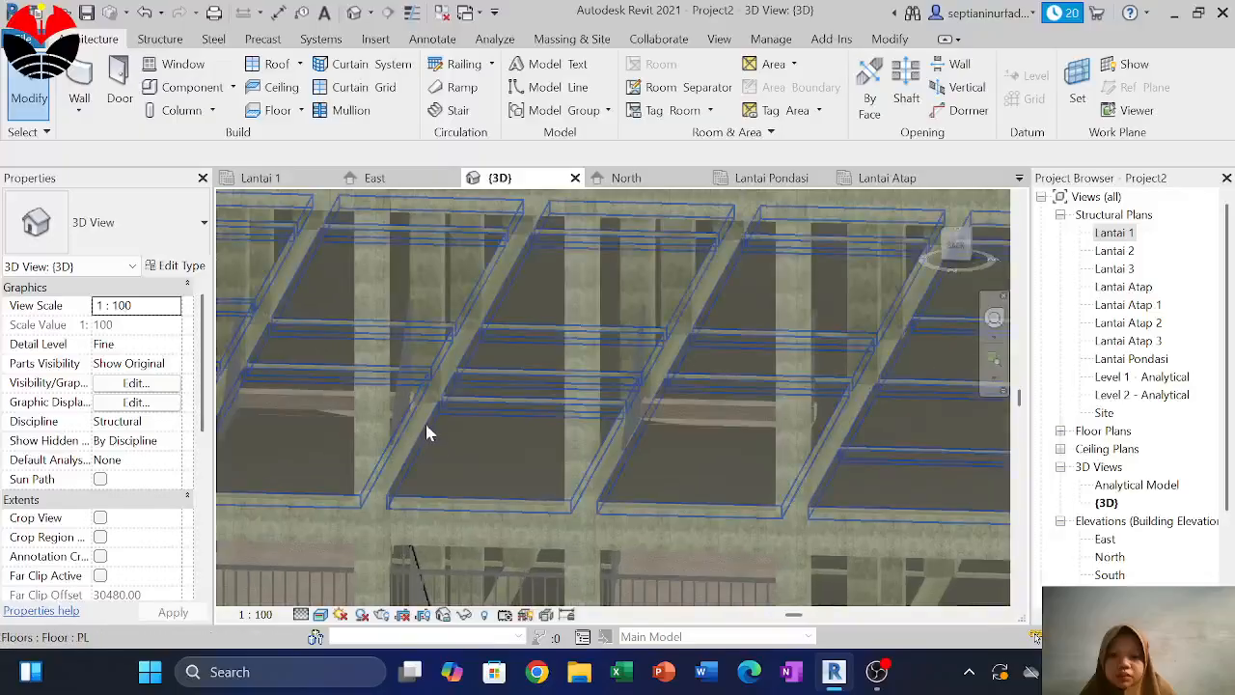
left_click(427, 418)
double_click(430, 429)
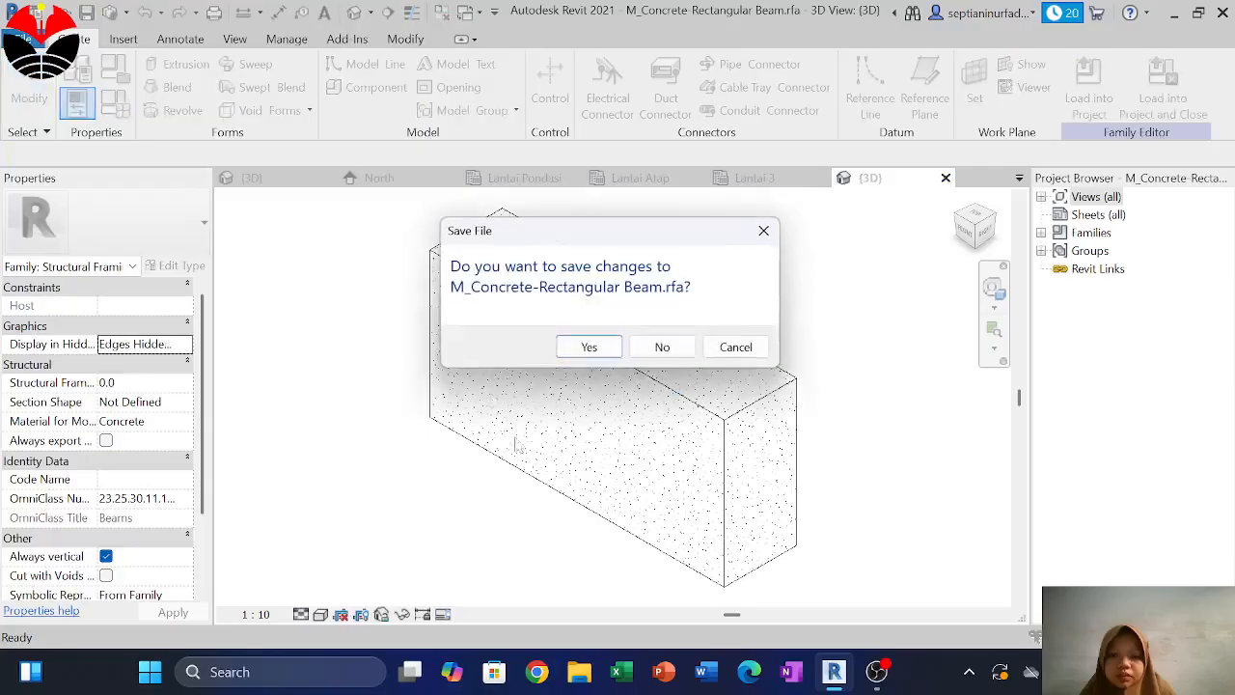
left_click(642, 349)
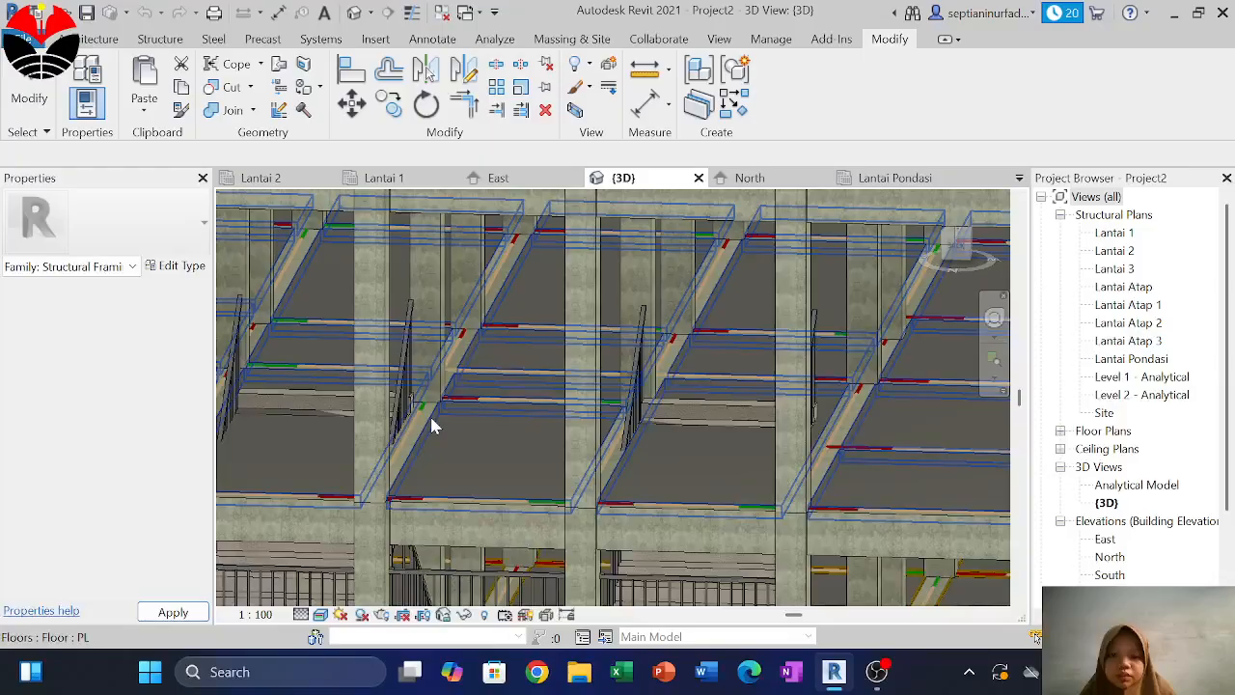
Open the boundary of the PL floor above the middle staircase for editing in the Lantai 2 plan
left_click(432, 424)
double_click(636, 328)
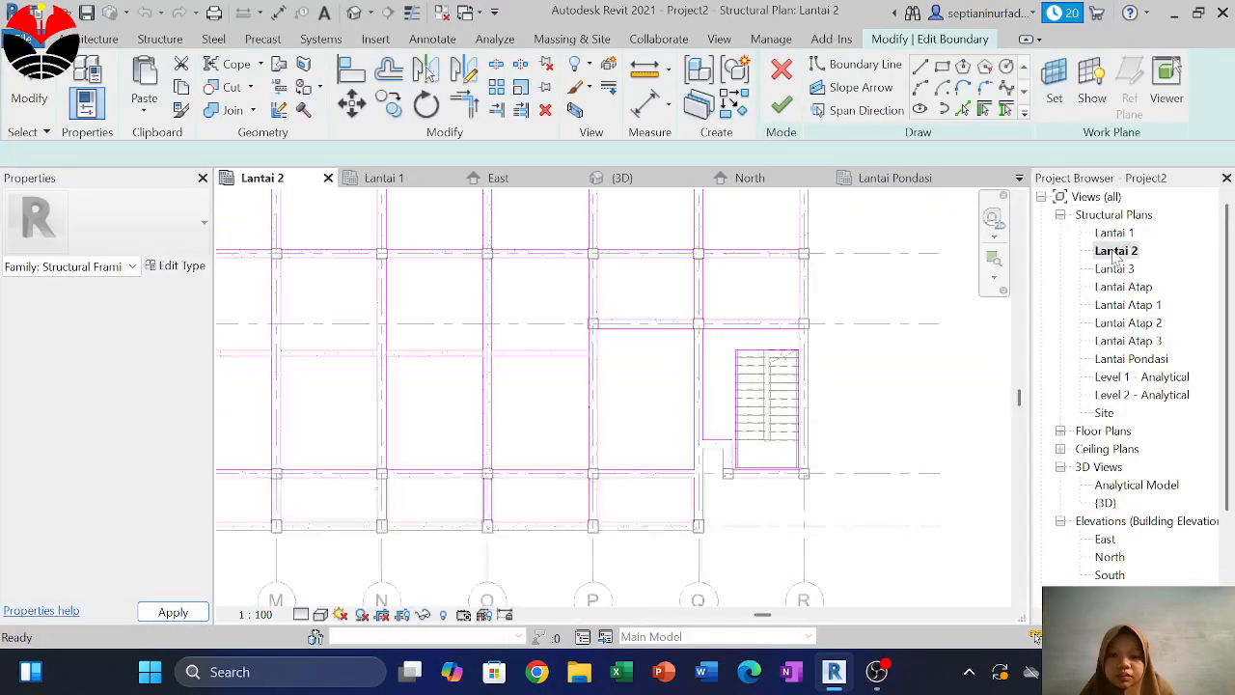
scroll(730, 480, "down", 5)
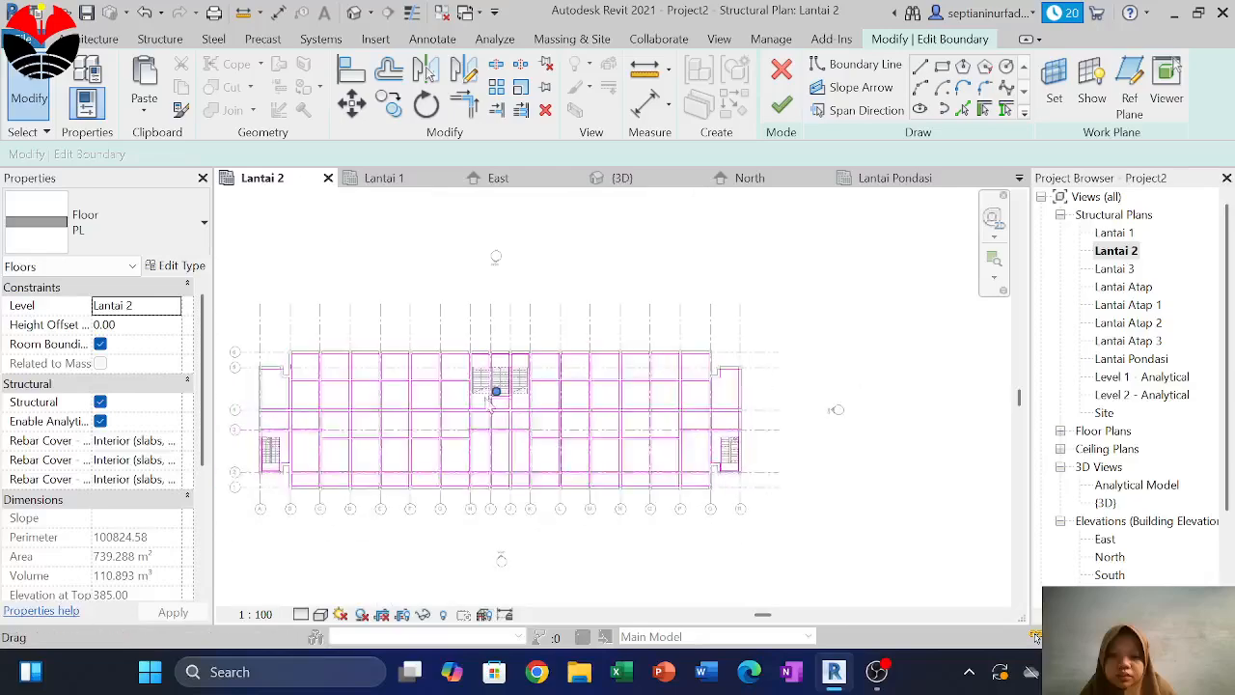
scroll(494, 391, "up", 4)
scroll(470, 361, "up", 2)
scroll(470, 265, "up", 1)
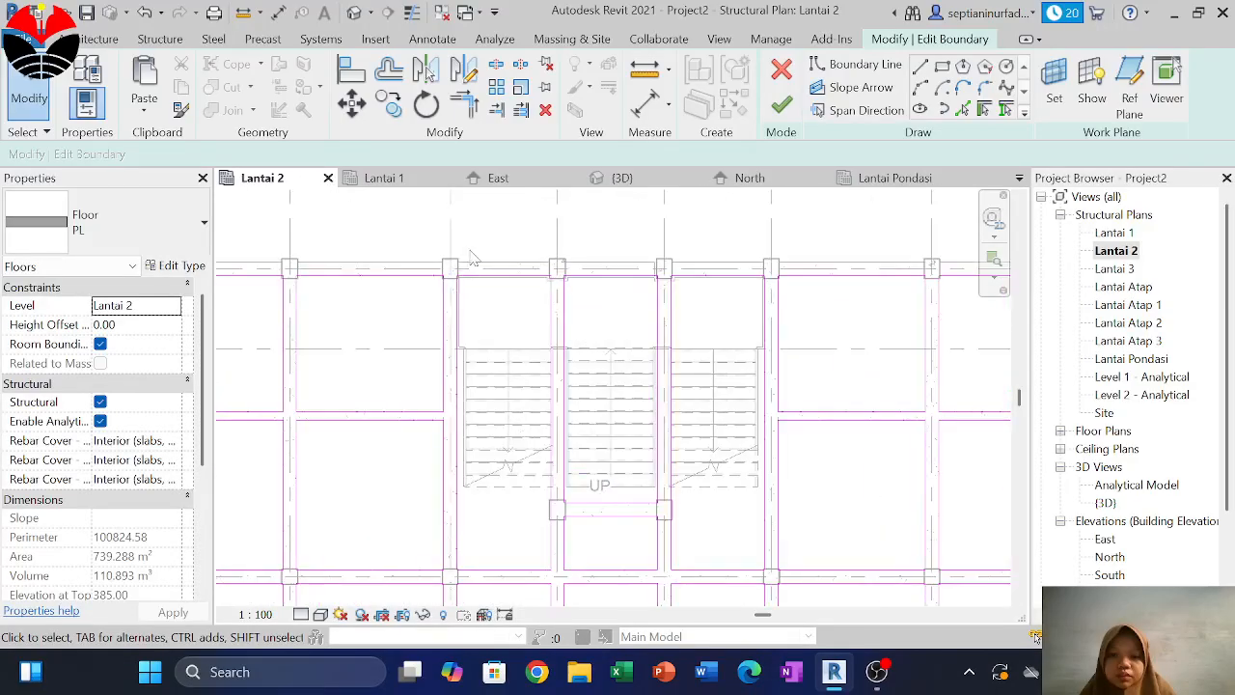
Try to sketch a rectangular boundary about 473 long around the three stair runs in the Lantai 2 floor
left_click(942, 66)
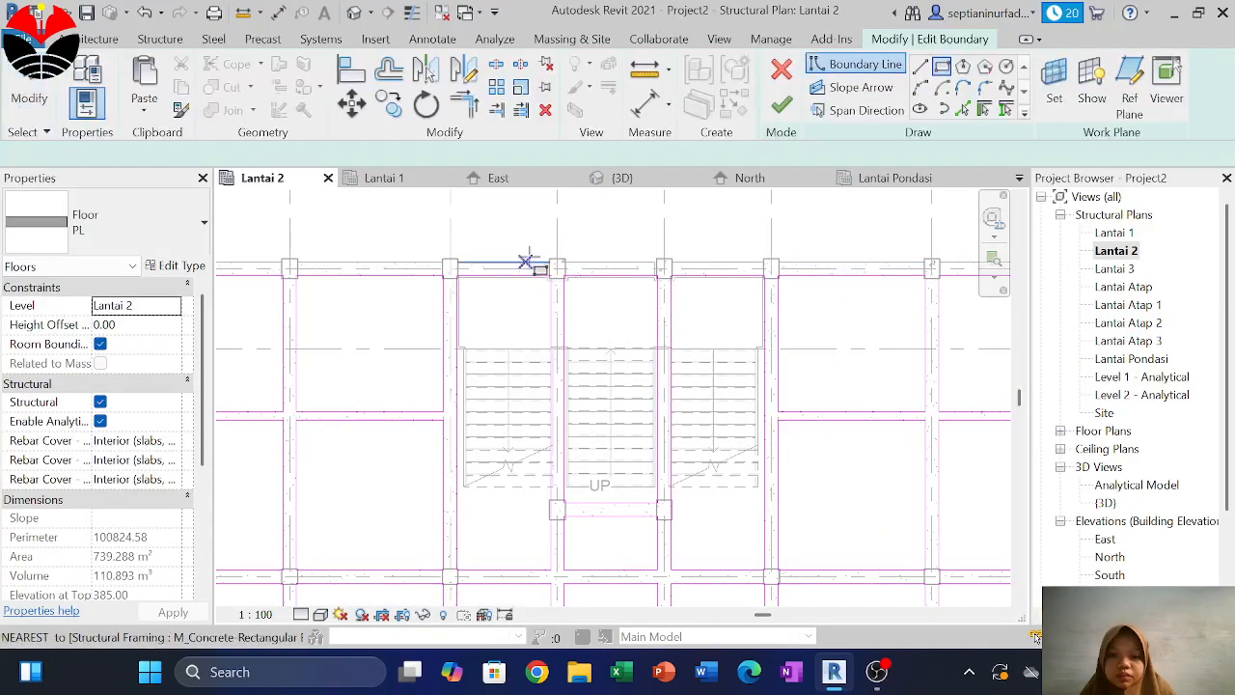
scroll(470, 275, "up", 5)
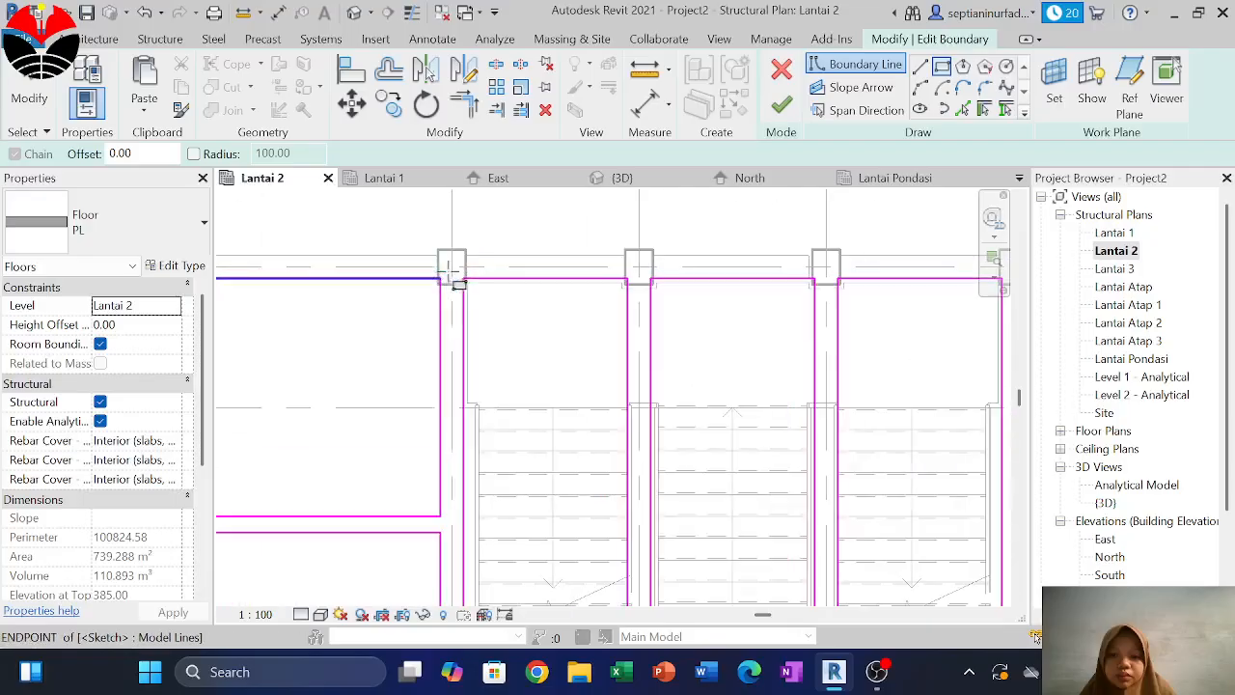
scroll(473, 276, "down", 6)
scroll(518, 288, "down", 3)
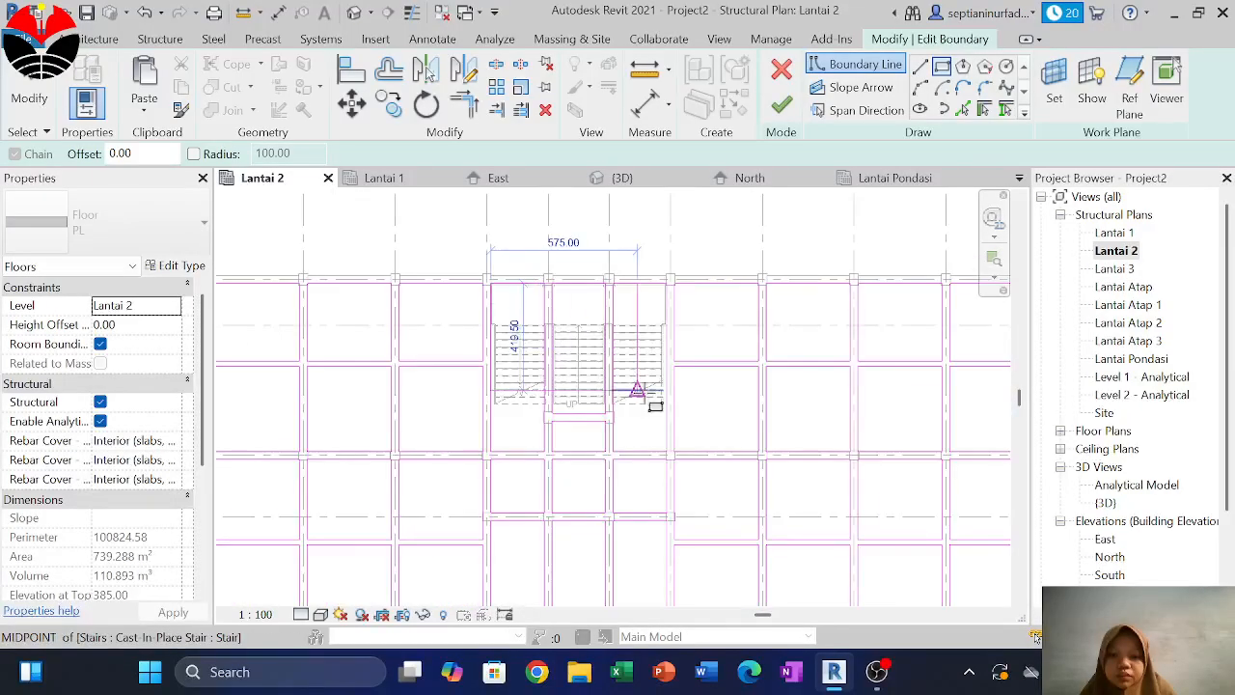
scroll(644, 386, "up", 3)
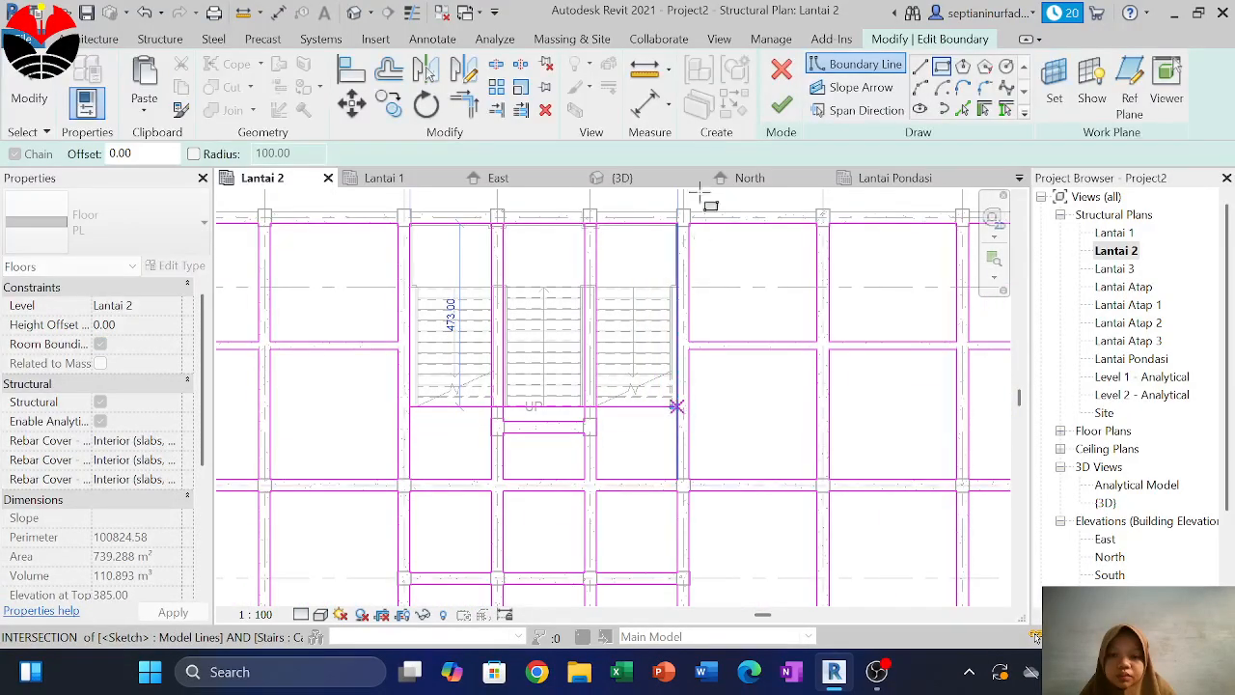
left_click(676, 407)
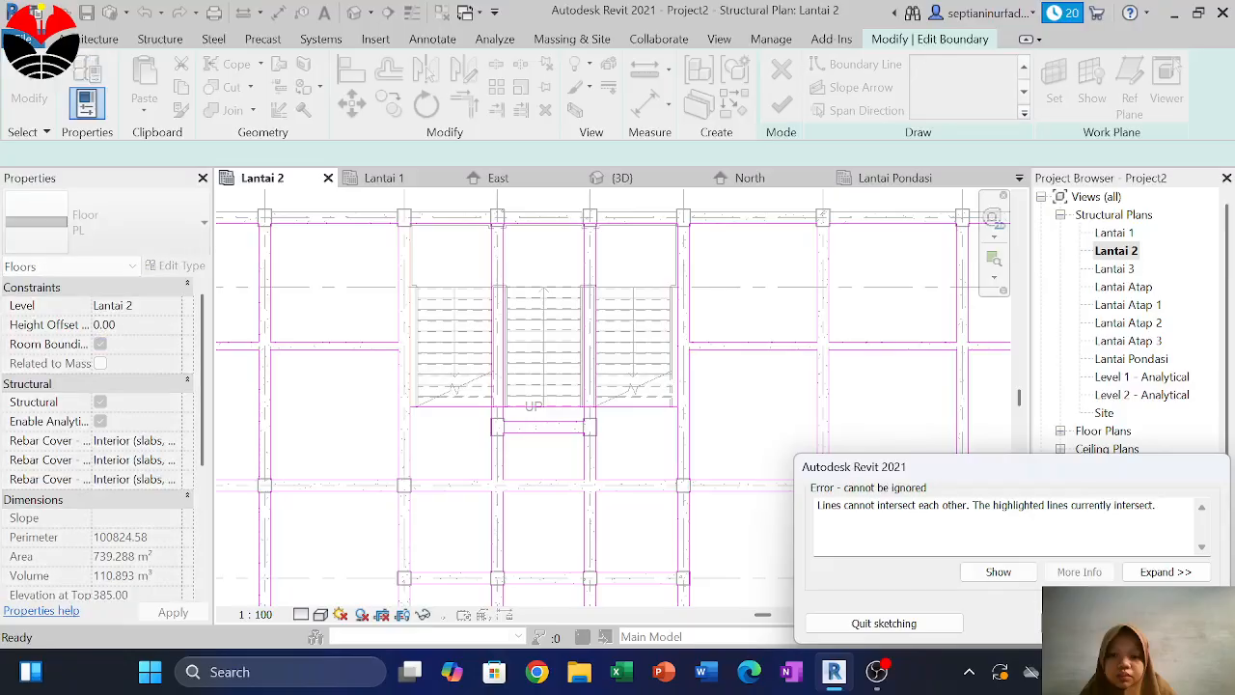
left_click(1166, 623)
key("Escape")
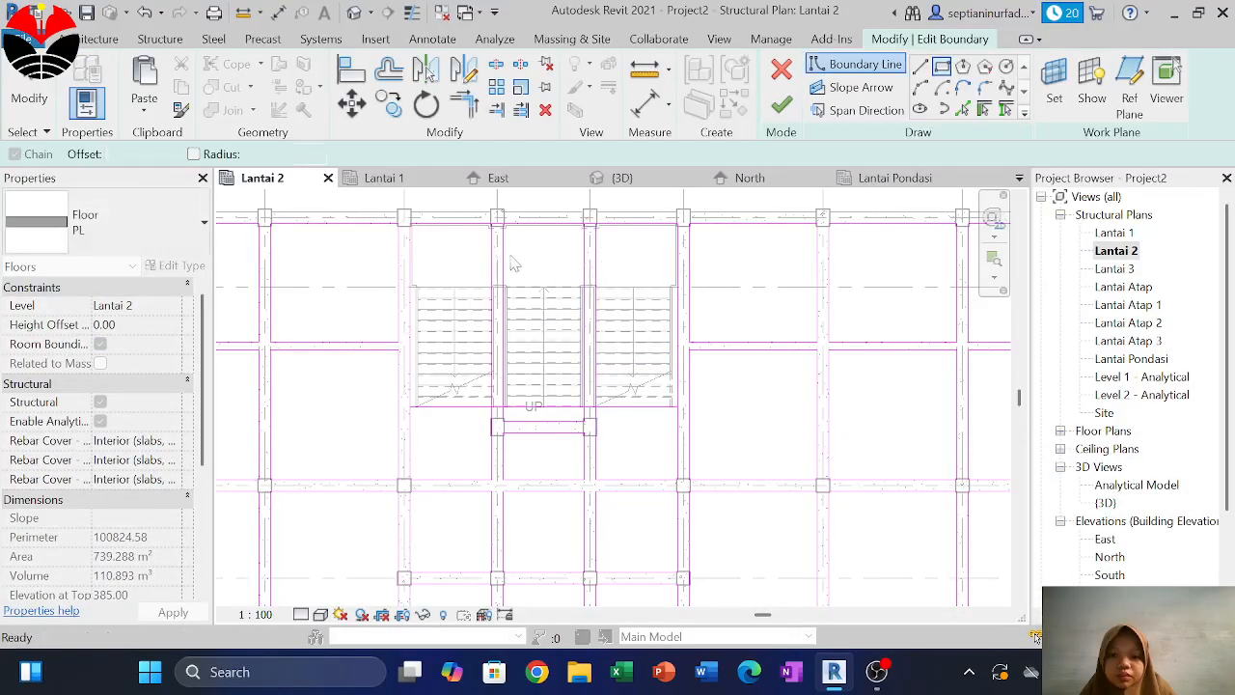
Delete the floor boundary lines along the inner sides of the stair bays and the upper edges of the right and middle bays
left_click(505, 257)
key("Delete")
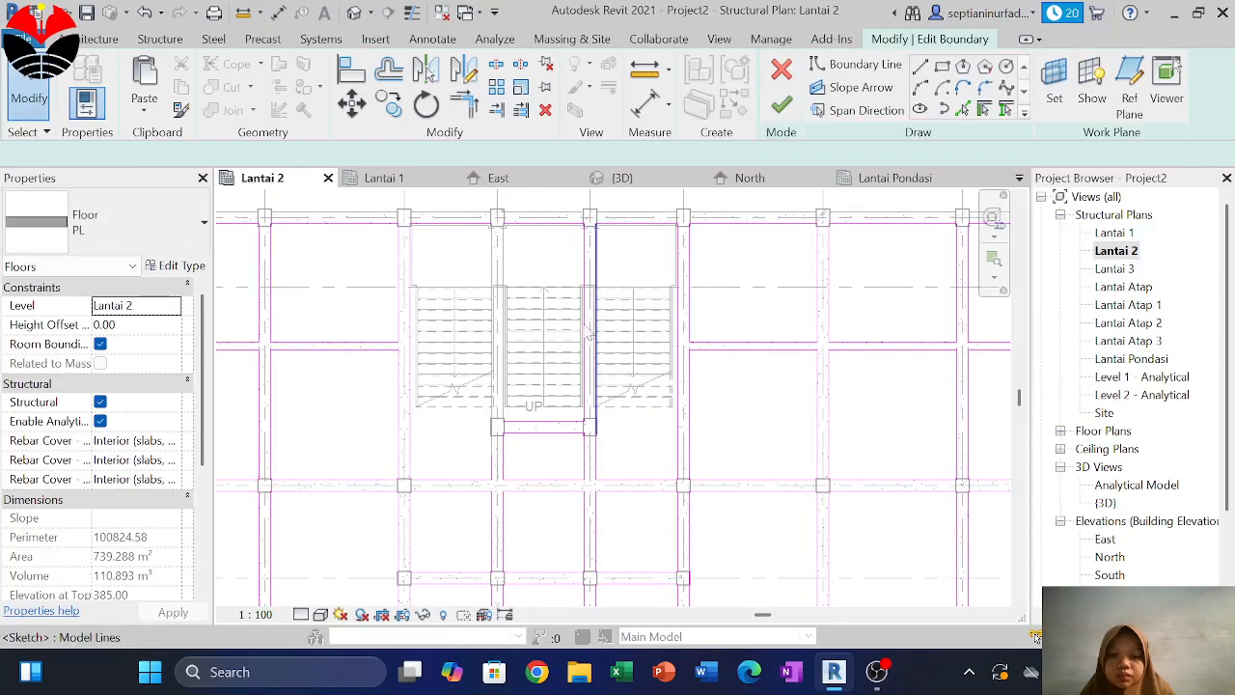
left_click(620, 227)
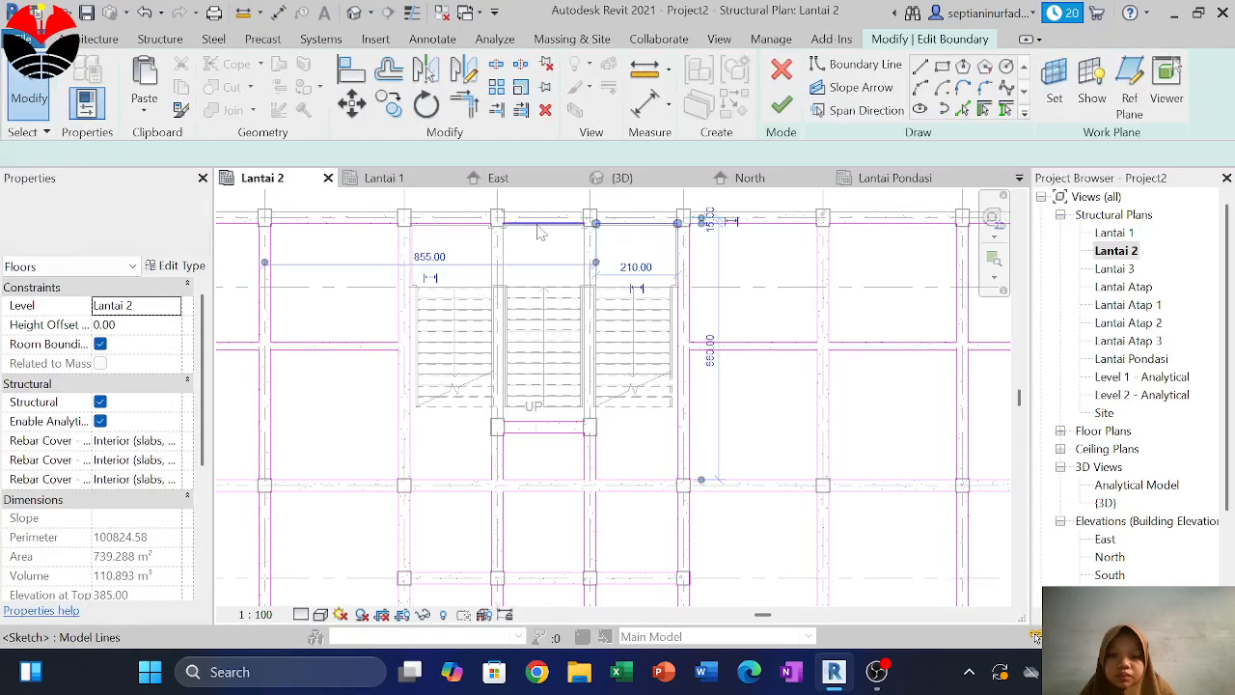
key("Delete")
left_click(536, 226)
key("Delete")
Delete the boundary line at the left bay's upper edge and the lines on the outer sides of both outer stair bays
left_click(434, 228)
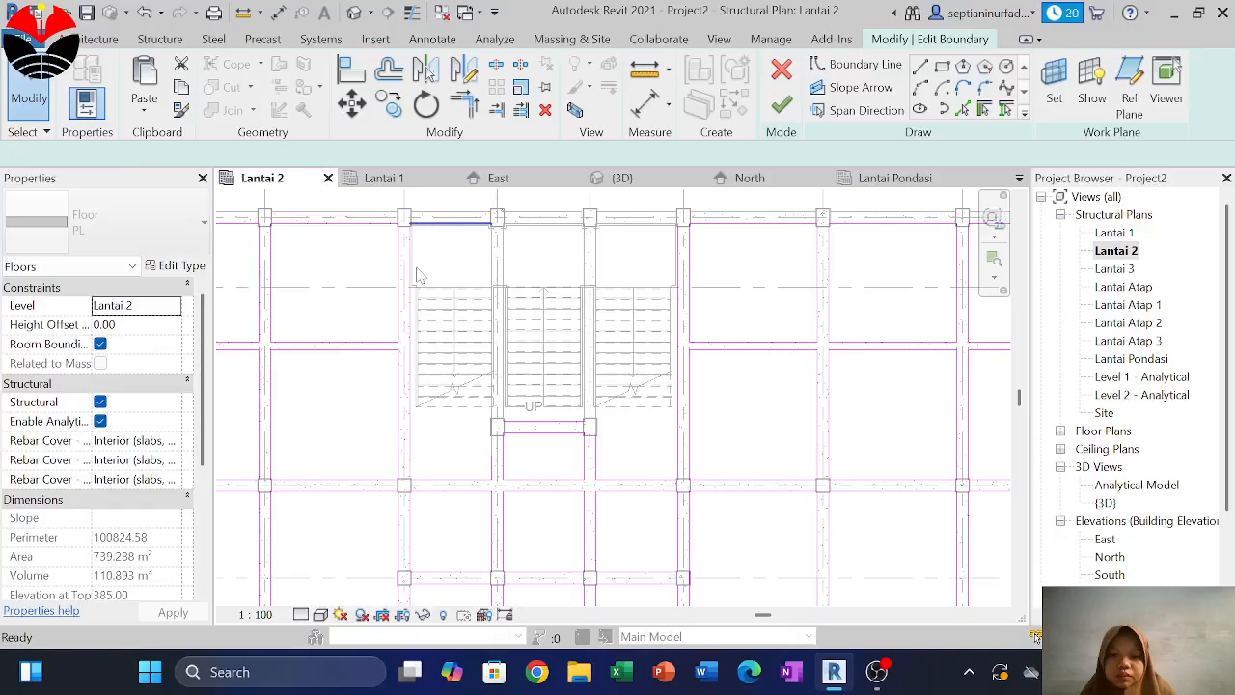
left_click(412, 263)
key("Delete")
left_click(679, 357)
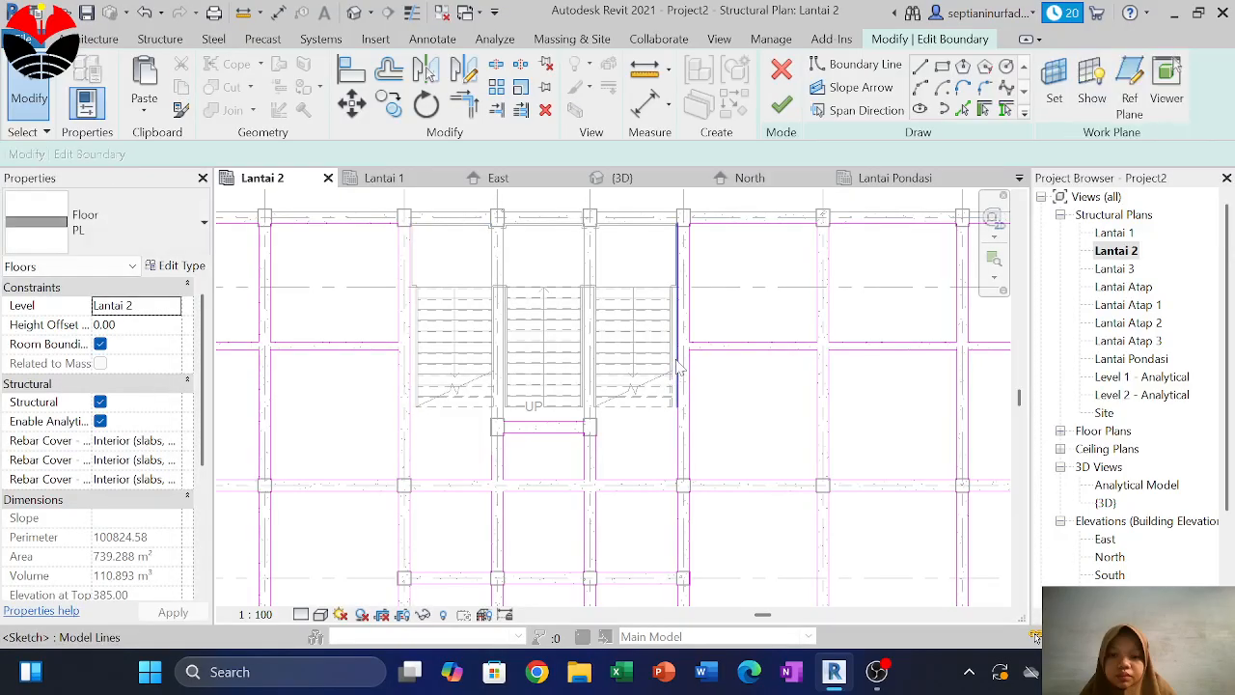
key("Delete")
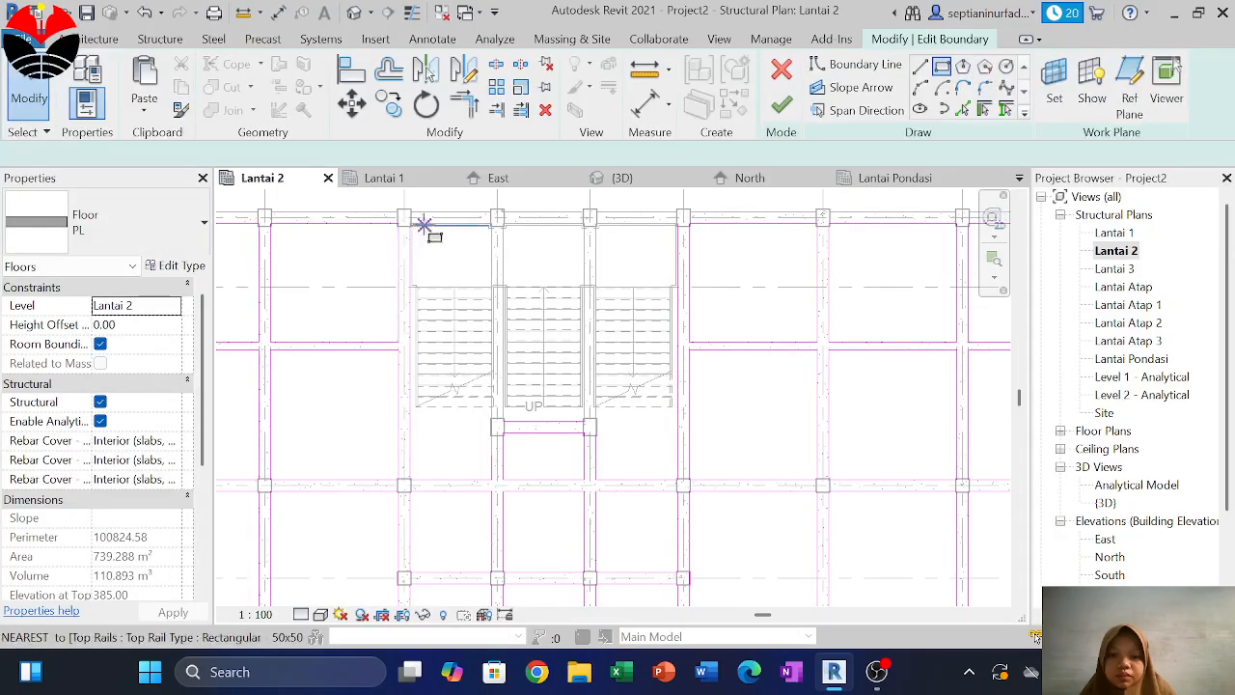
key("Delete")
left_click(412, 339)
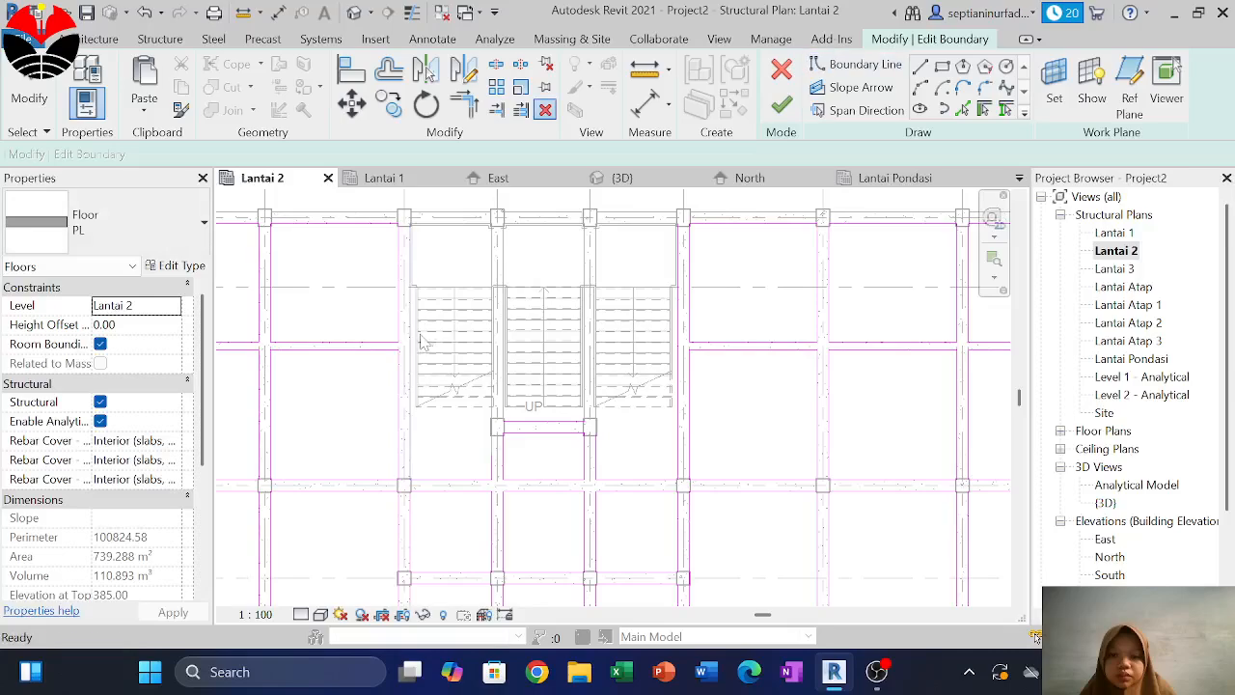
Extend the boundary lines on the outer sides of the two short beams to meet the cross beam's line below the middle stair run
left_click(503, 470)
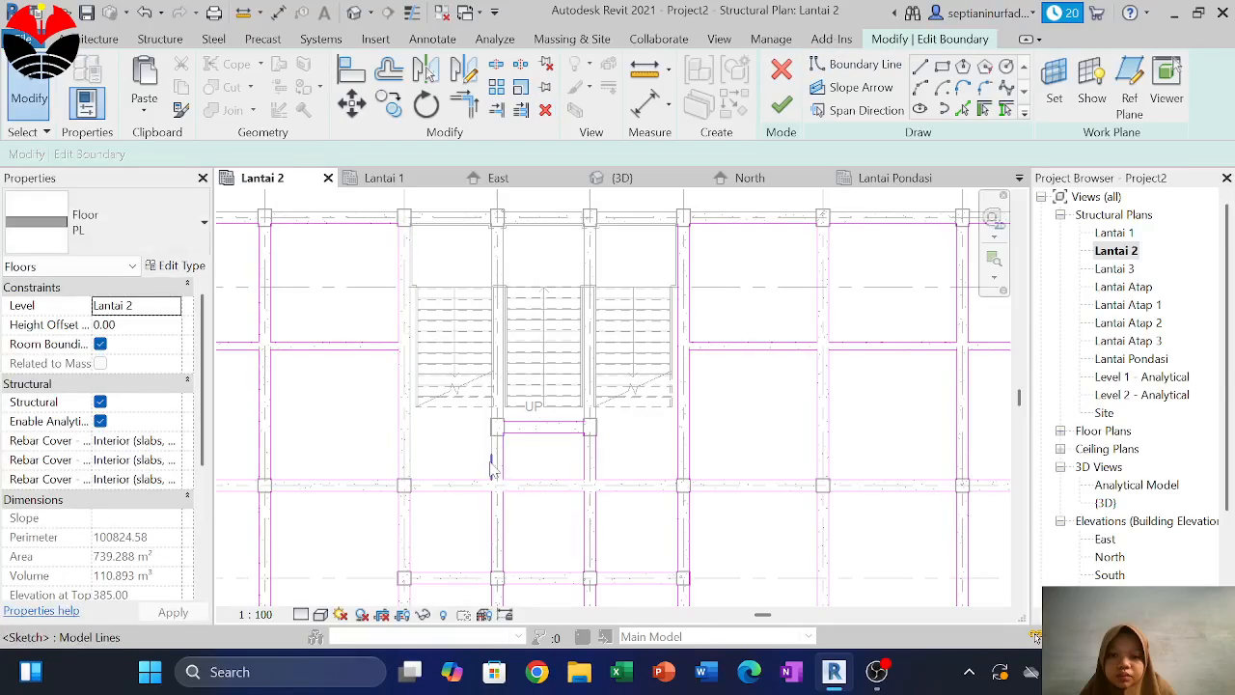
scroll(492, 468, "up", 3)
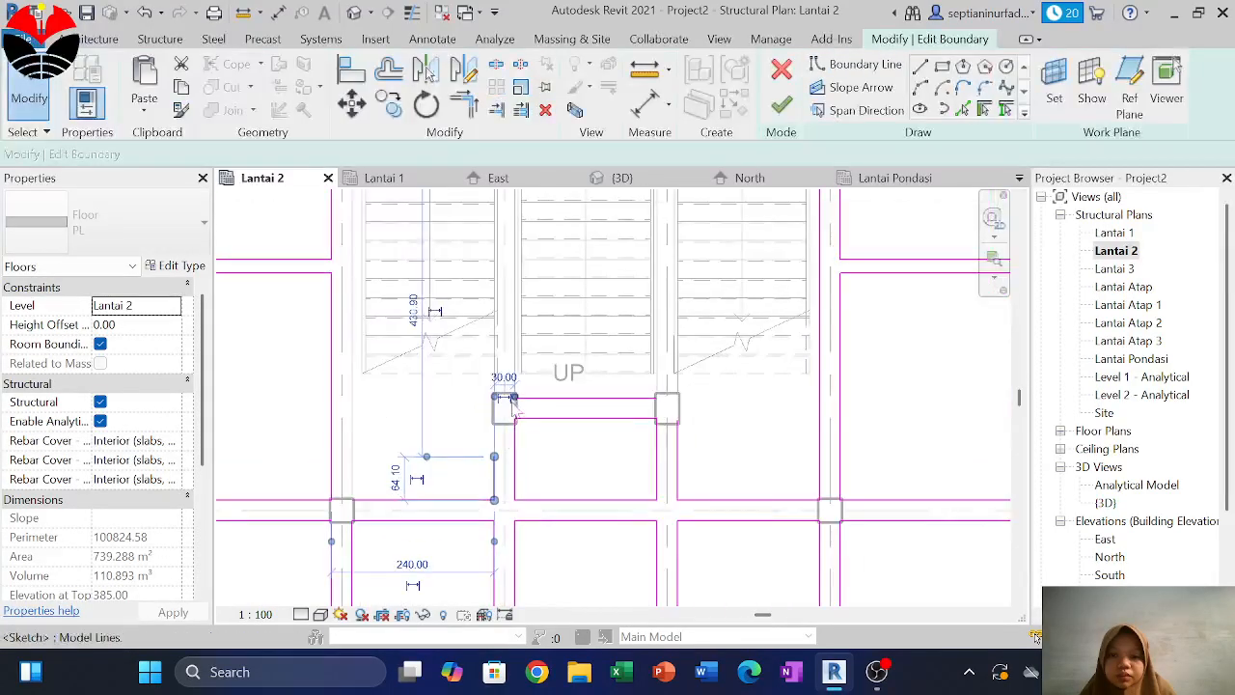
left_click(464, 104)
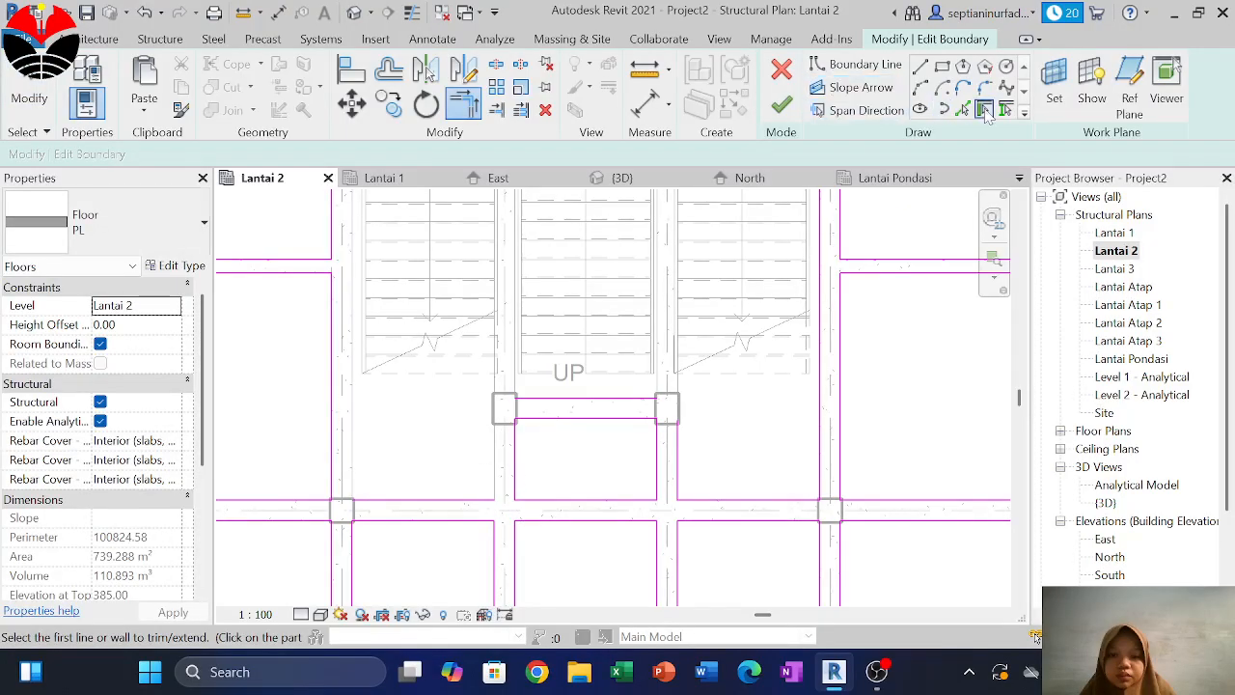
key("Escape")
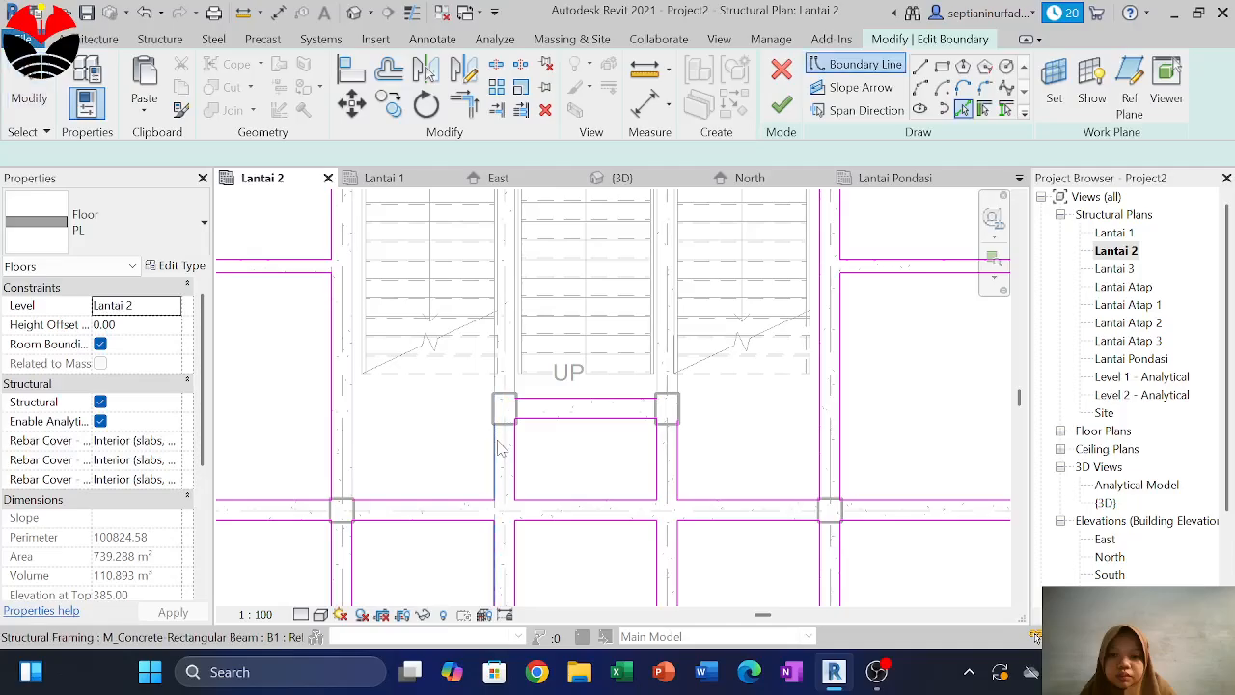
left_click(496, 530)
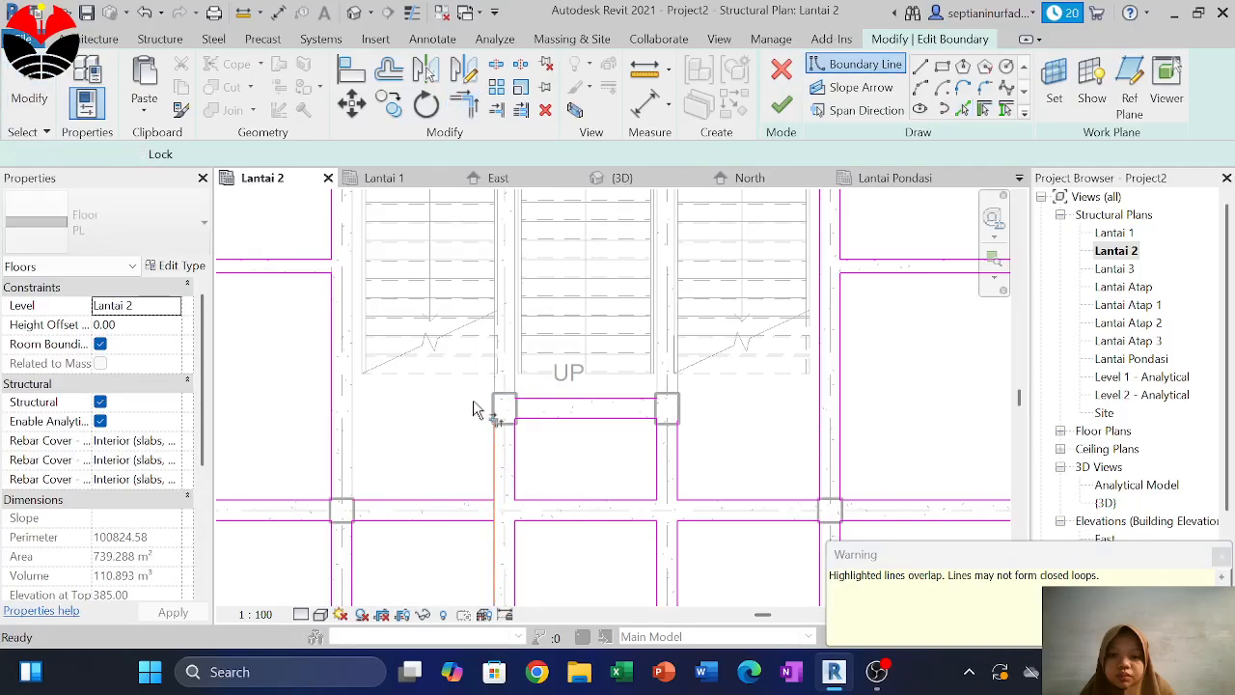
key("t")
key("r")
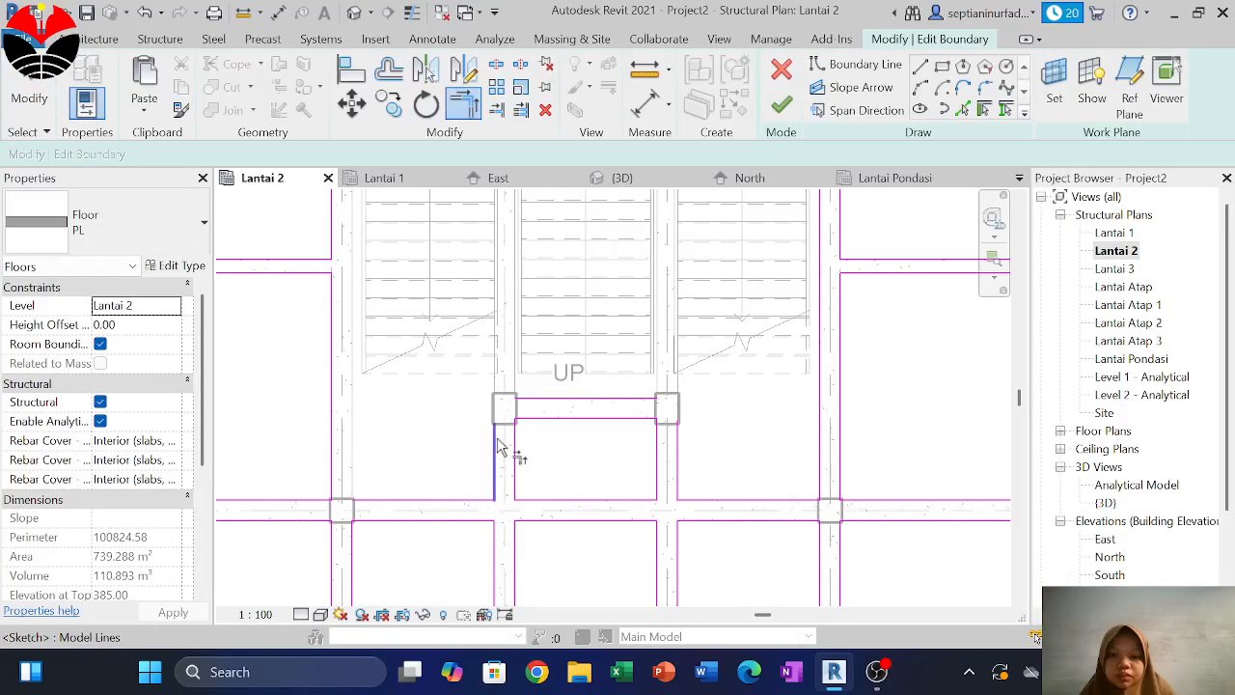
left_click(517, 403)
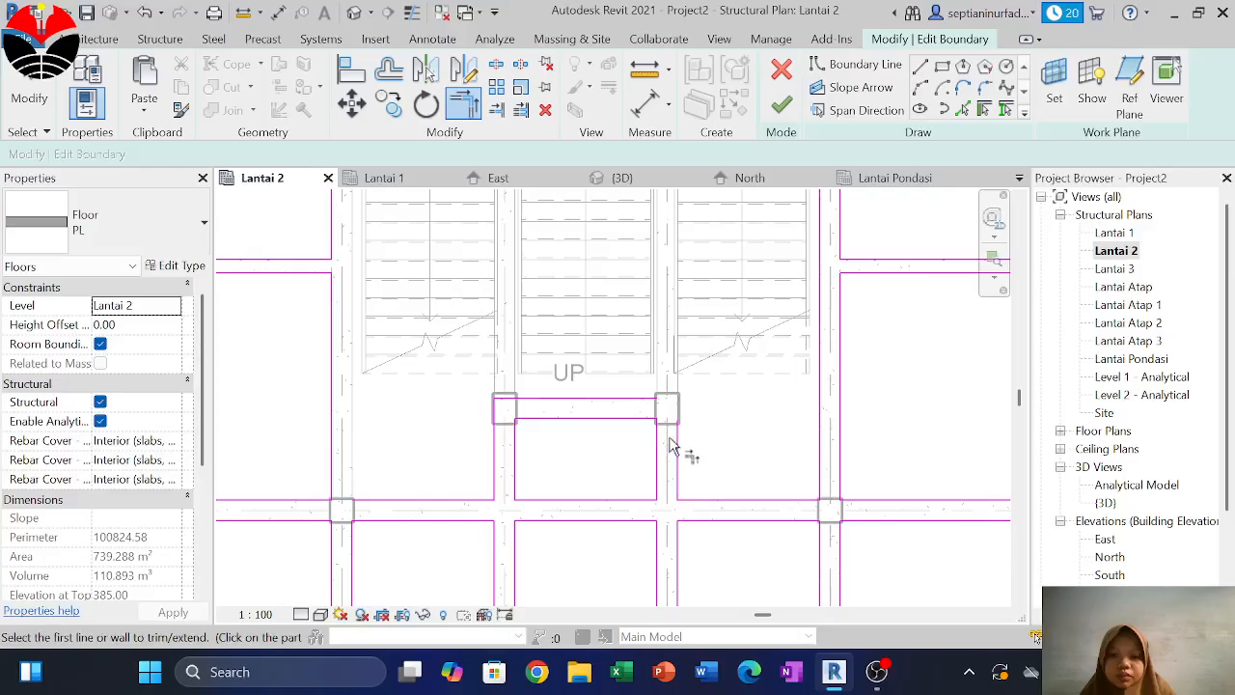
left_click(654, 405)
Add floor boundary lines along the outer sides and upper beam edge of the stair bays and trim them into corners
scroll(730, 496, "down", 3)
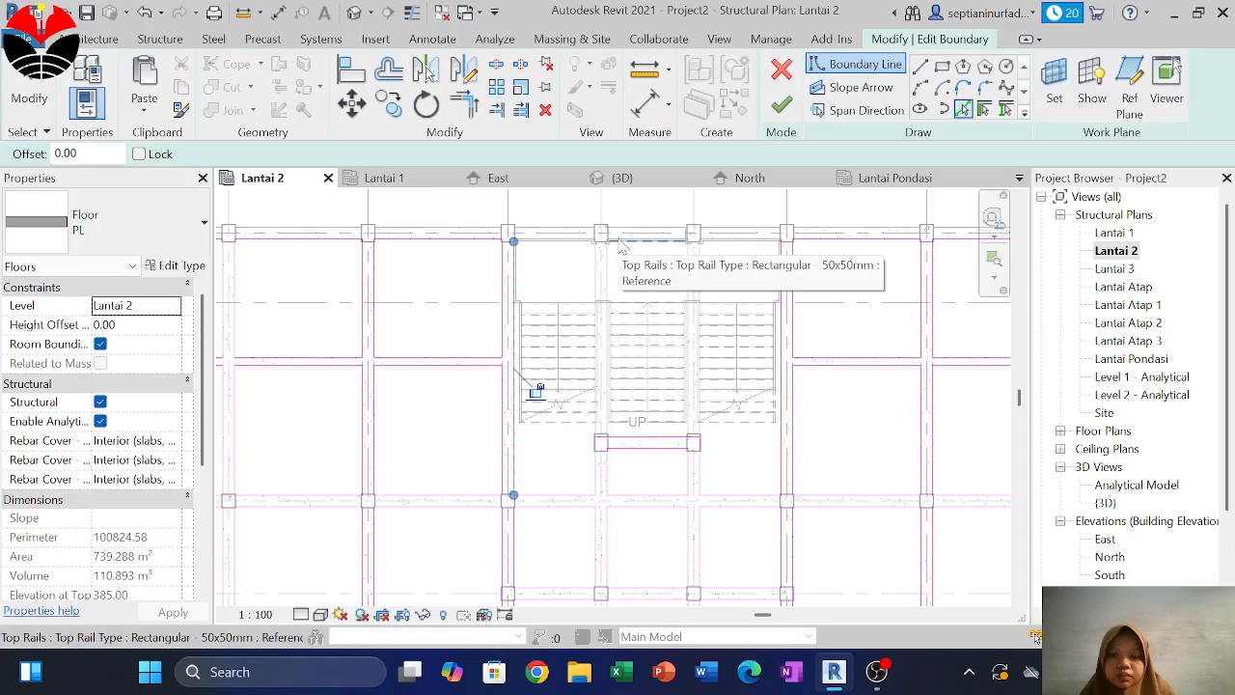
scroll(709, 240, "up", 3)
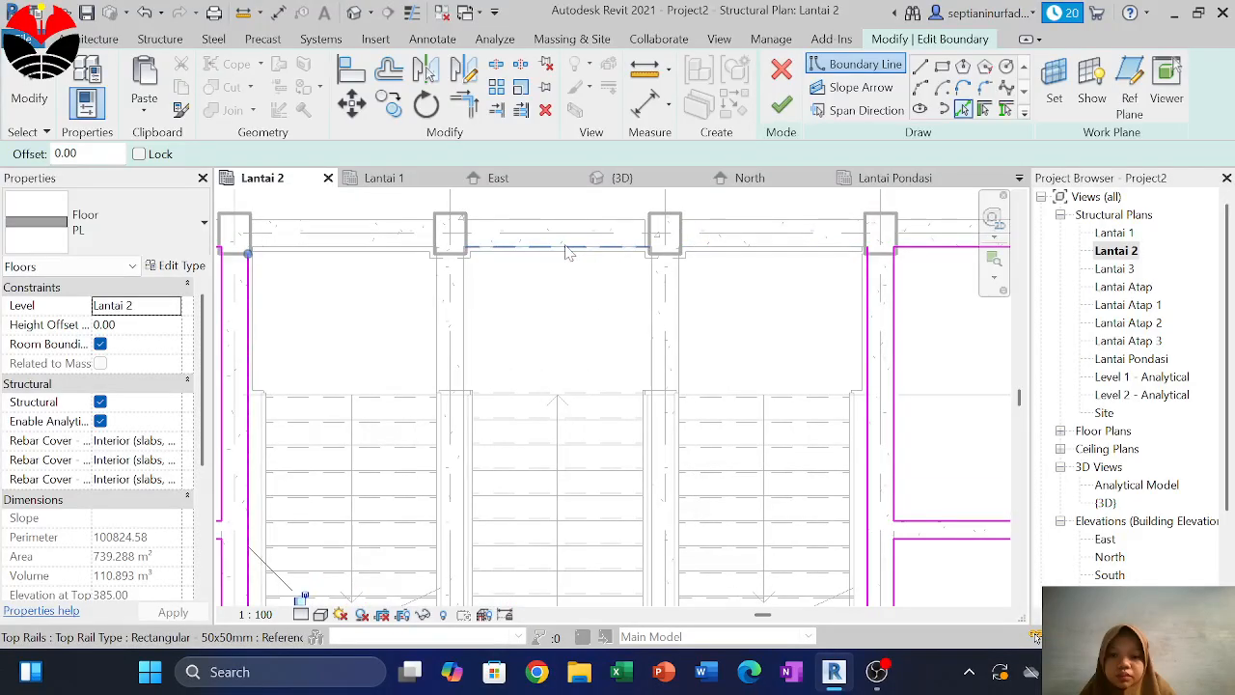
left_click(601, 247)
scroll(822, 236, "down", 1)
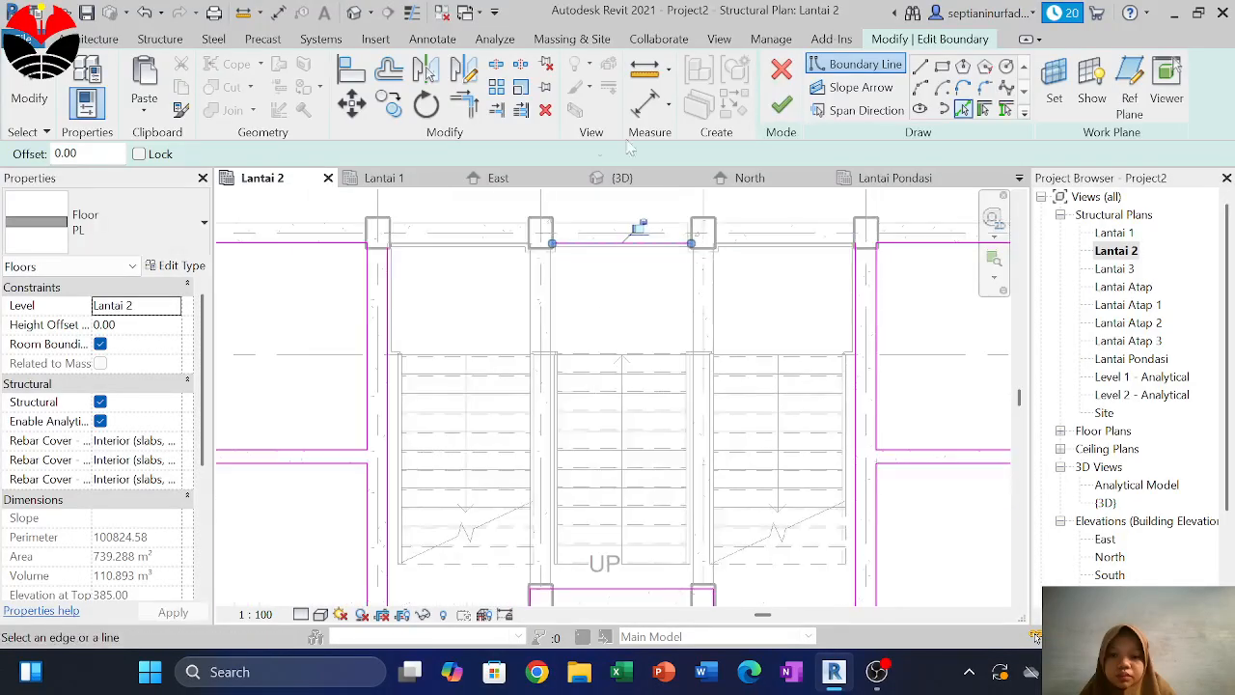
left_click(467, 106)
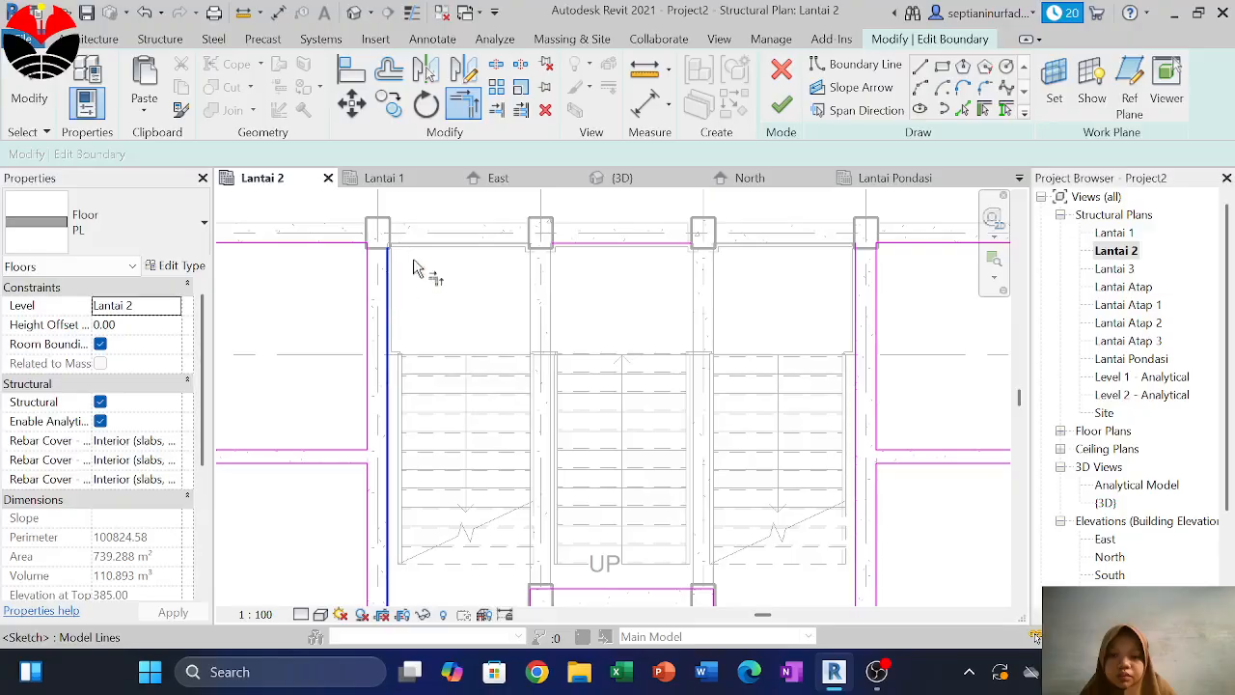
left_click(605, 249)
left_click(864, 275)
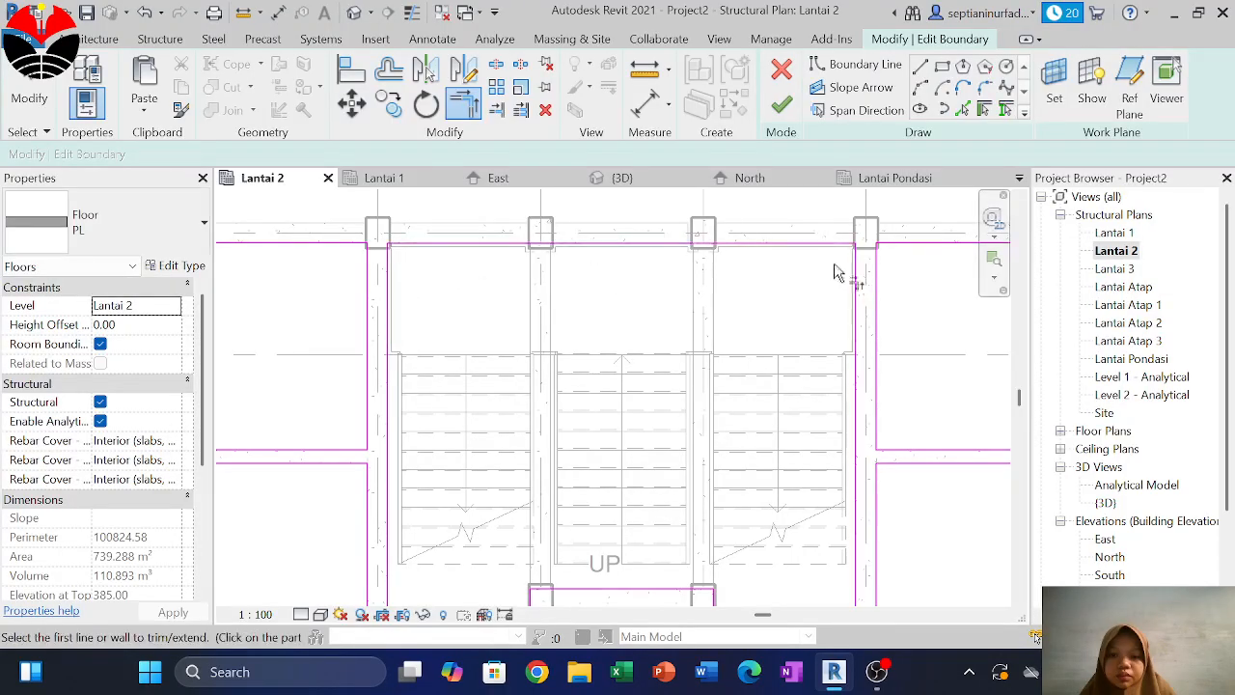
Sketch a rectangular opening around the three stair runs in the Lantai 2 floor and finish the boundary edit
scroll(791, 238, "down", 2)
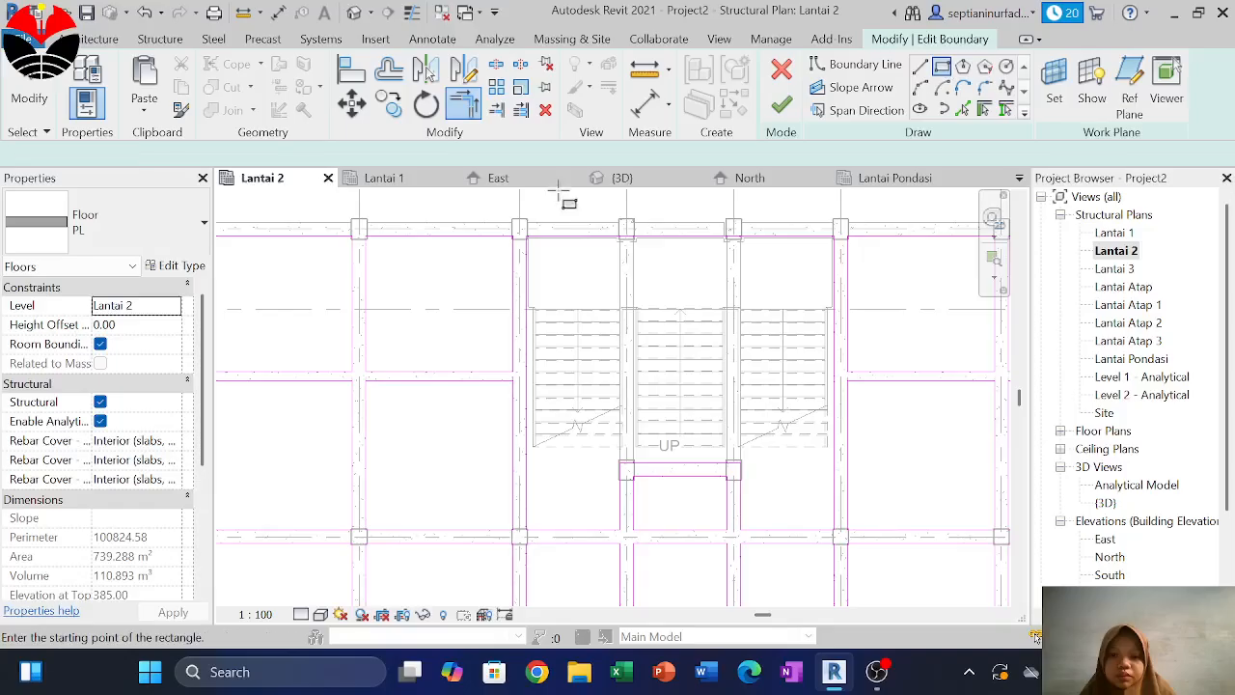
scroll(563, 197, "up", 5)
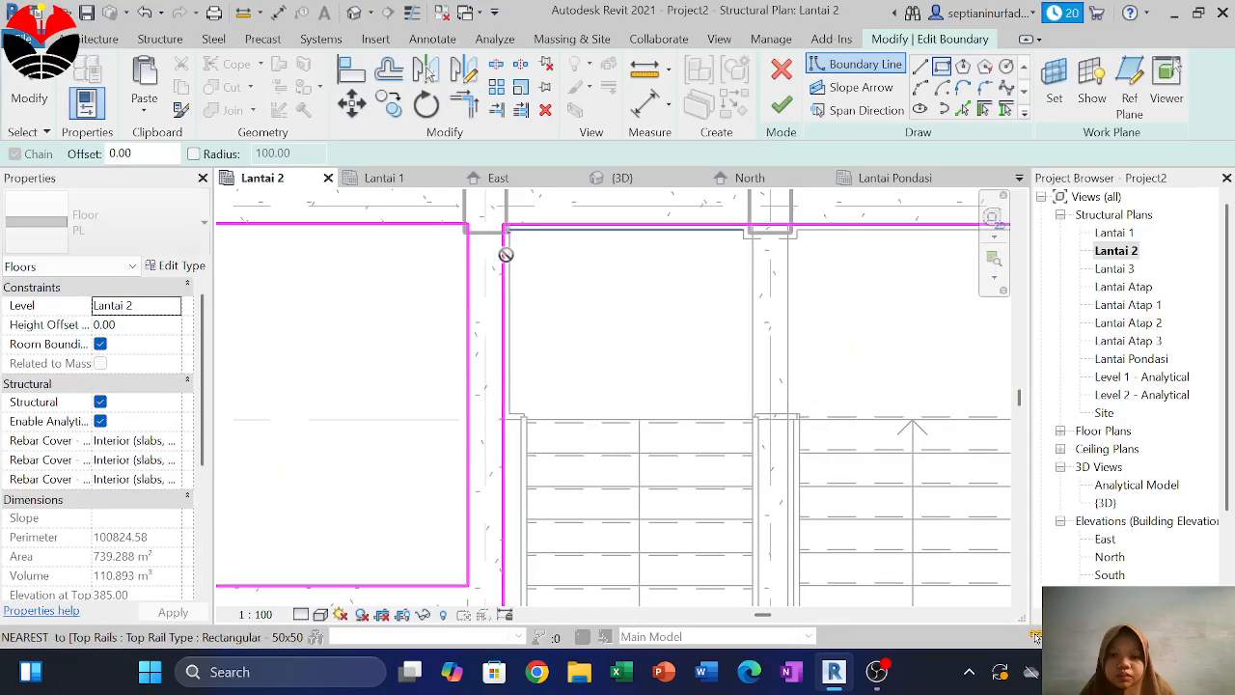
scroll(669, 358, "down", 3)
scroll(791, 433, "up", 4)
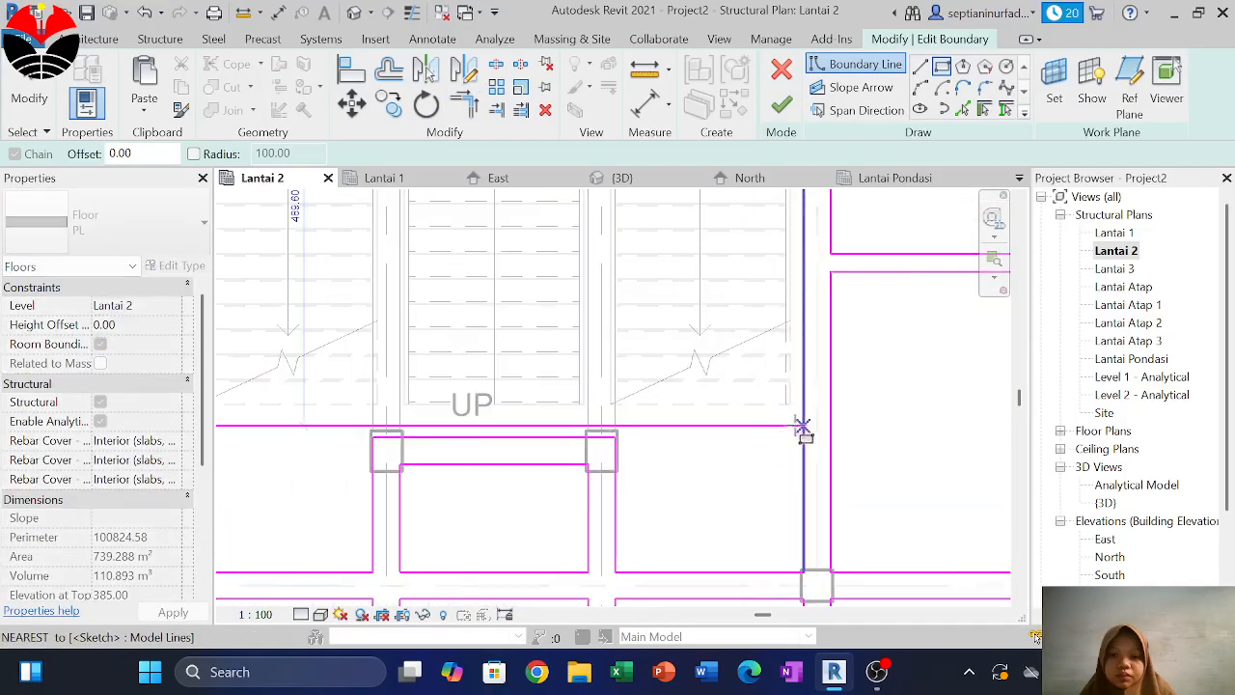
left_click(787, 405)
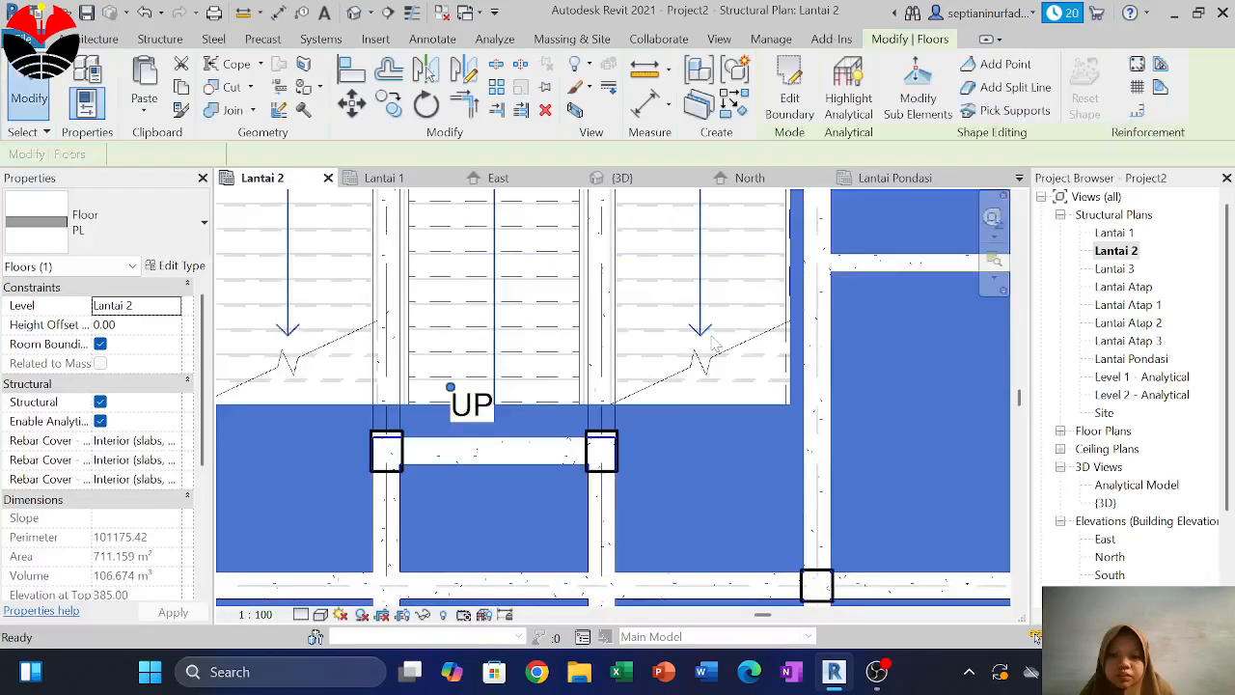
Examine the Lantai 2 floor opening above the middle staircase in the 3D view
left_click(653, 184)
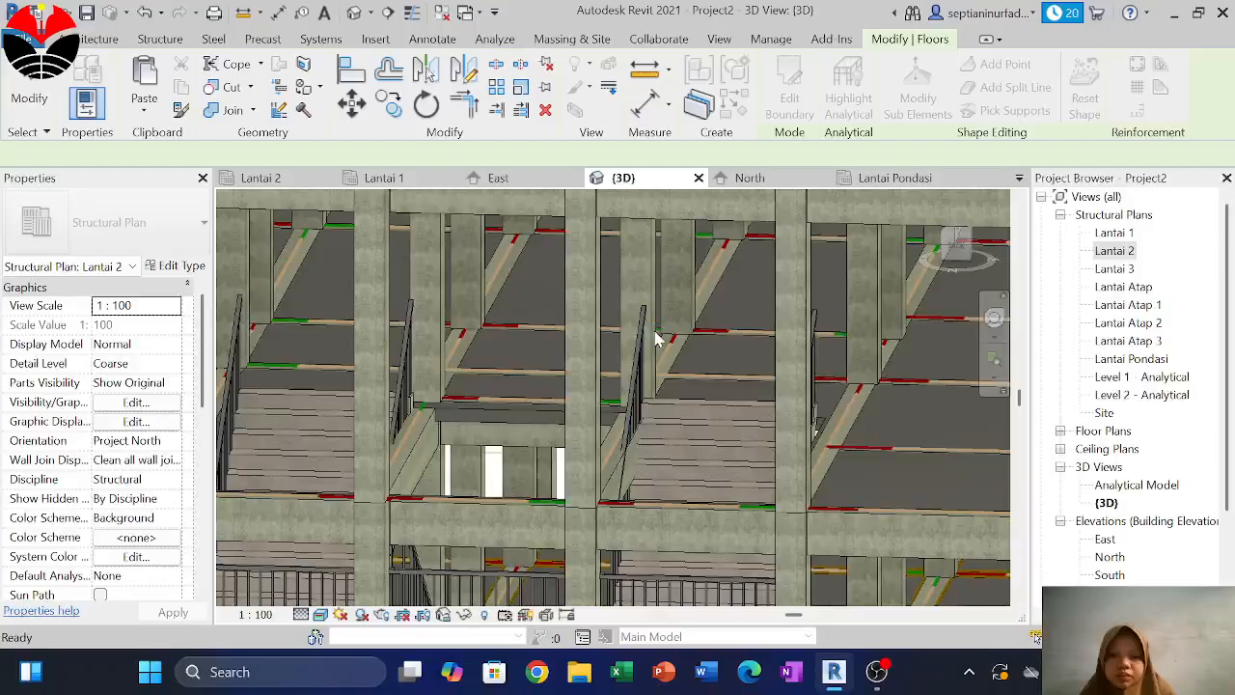
scroll(655, 331, "down", 3)
middle_click_drag(655, 331, 755, 514)
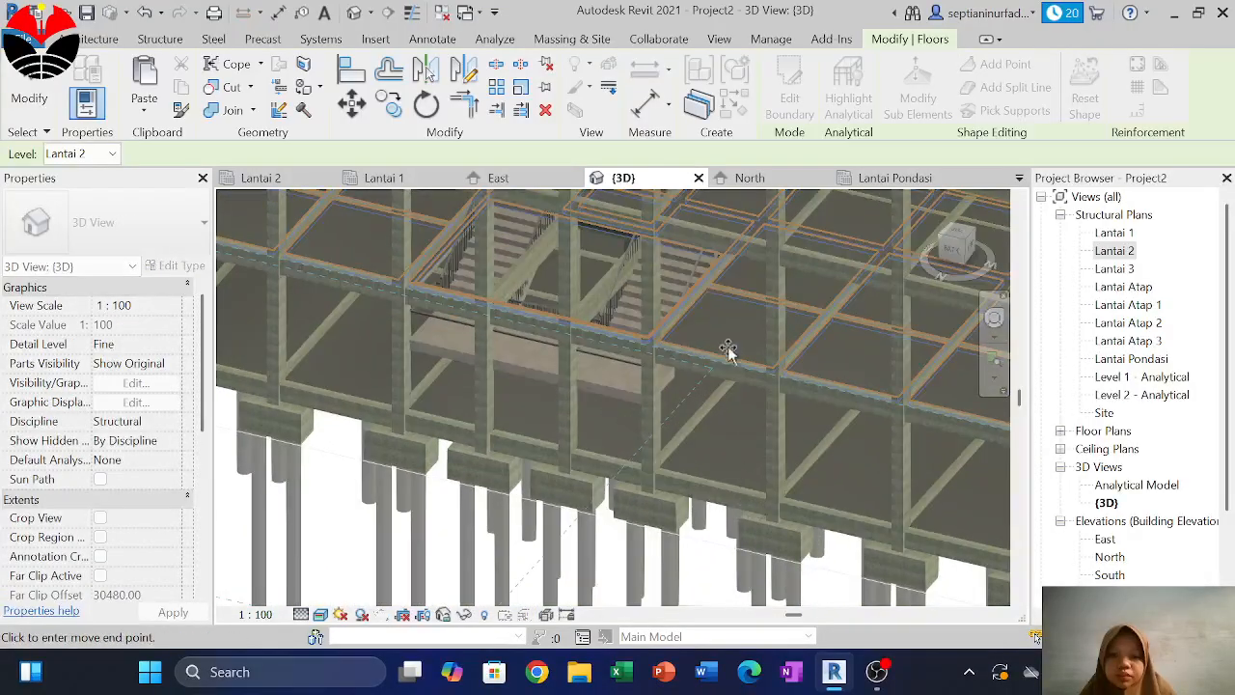
middle_click_drag(728, 351, 789, 365)
scroll(778, 431, "up", 6)
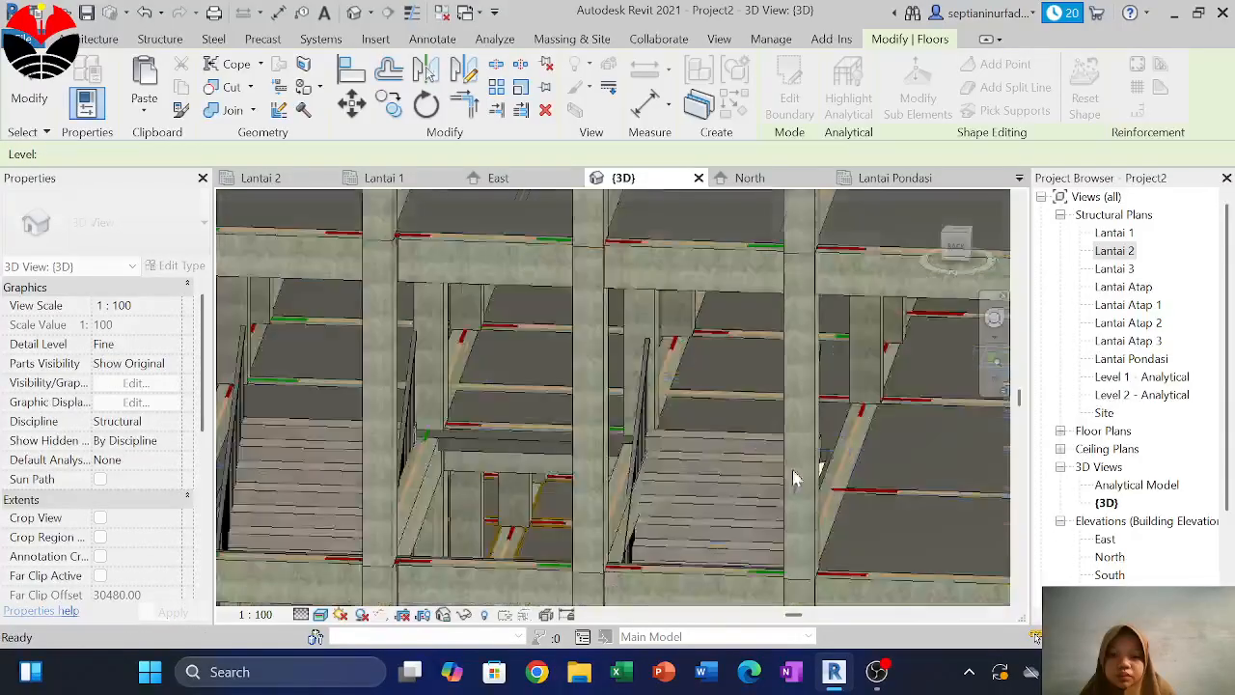
key("Escape")
key("Escape")
middle_click_drag(792, 468, 791, 355)
scroll(792, 355, "down", 3)
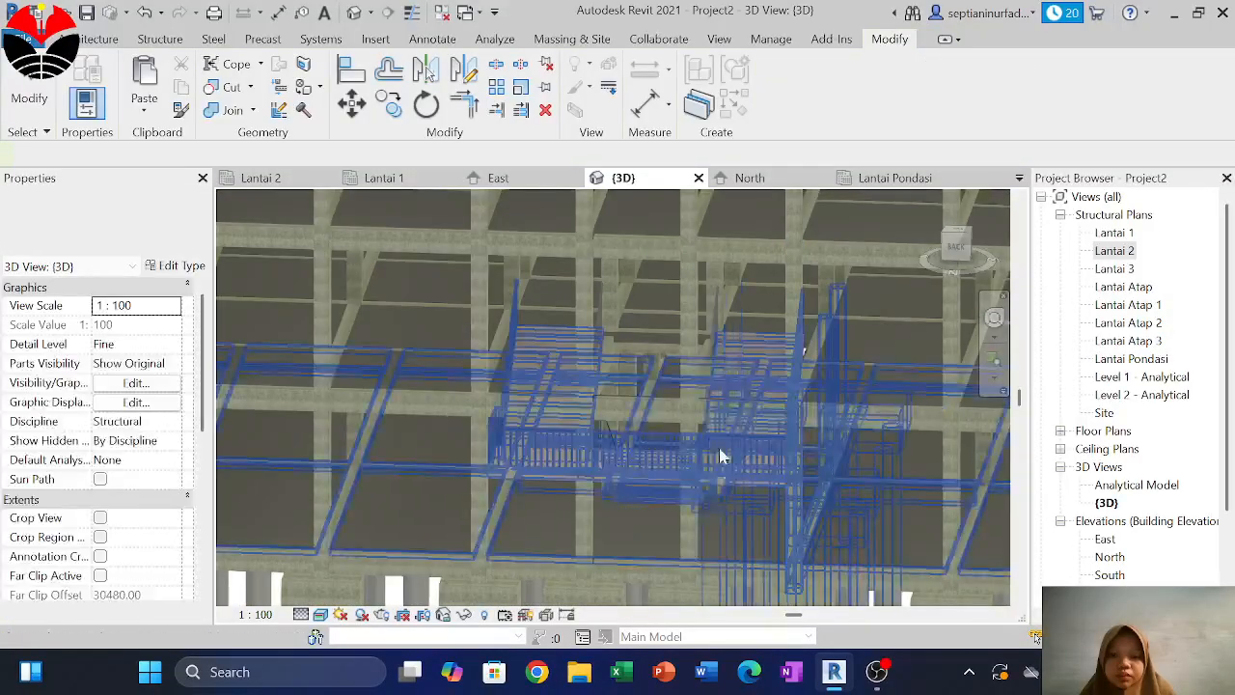
Select the middle staircase area and filter the selection to Railings, Top Rails, Stairs, Landings and Runs
left_click(456, 262)
scroll(472, 255, "up", 3)
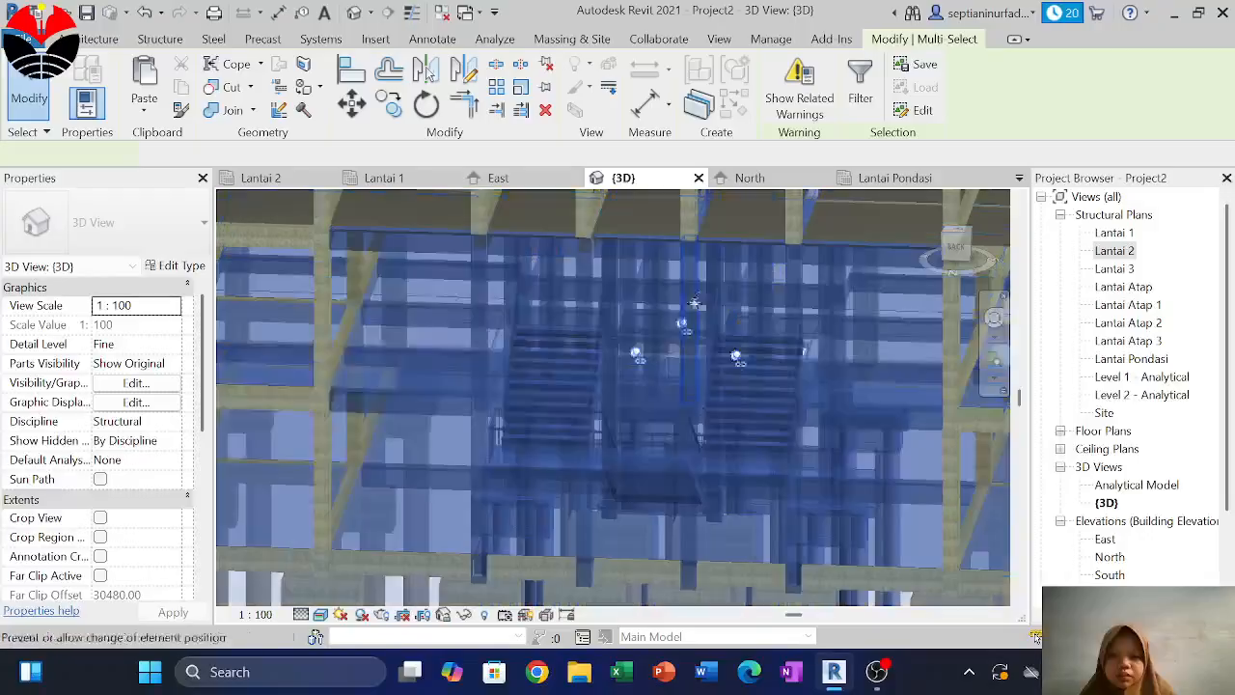
left_click(859, 97)
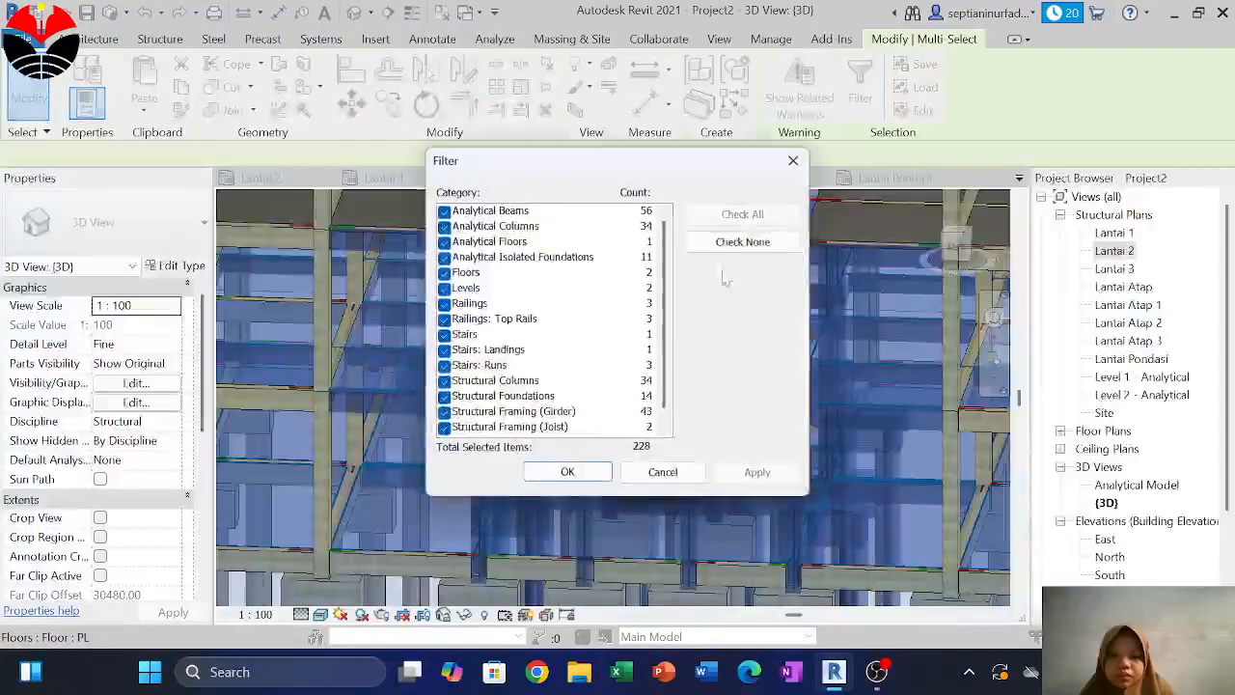
left_click(742, 242)
left_click(445, 318)
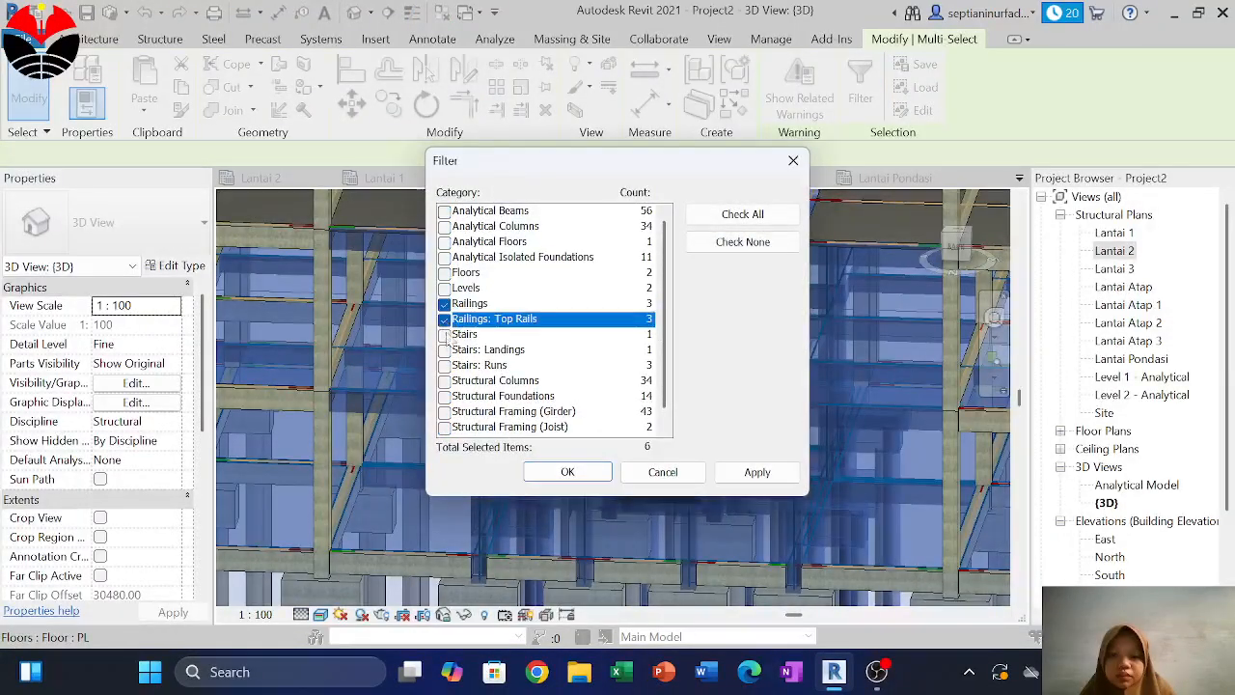
left_click(444, 334)
left_click(445, 349)
left_click(445, 365)
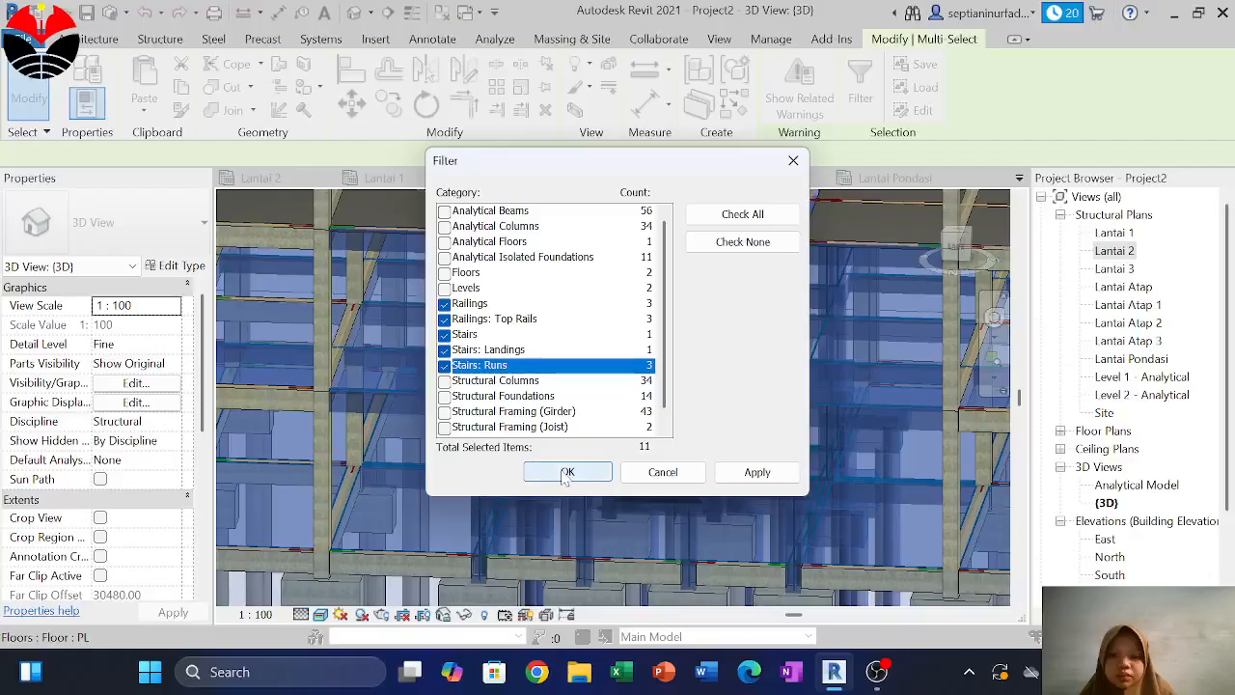
left_click(542, 470)
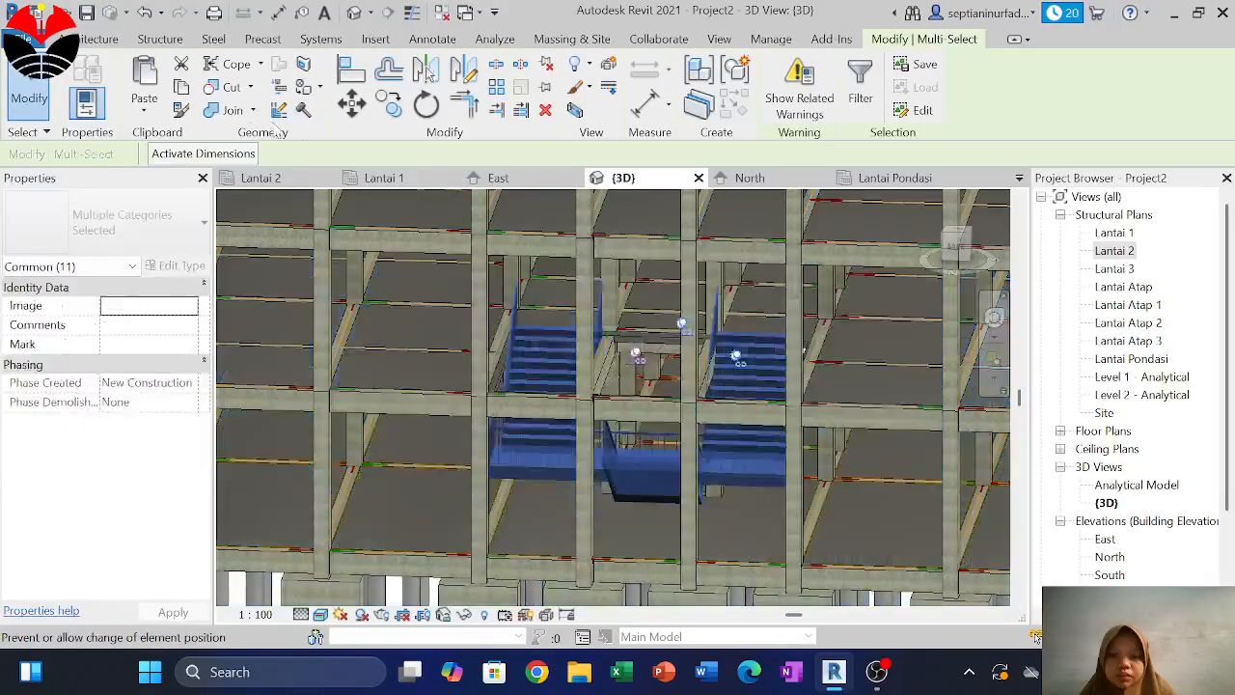
Copy the selected staircase with its railings and paste it aligned to level Lantai 2
left_click(181, 87)
left_click(144, 110)
left_click(188, 181)
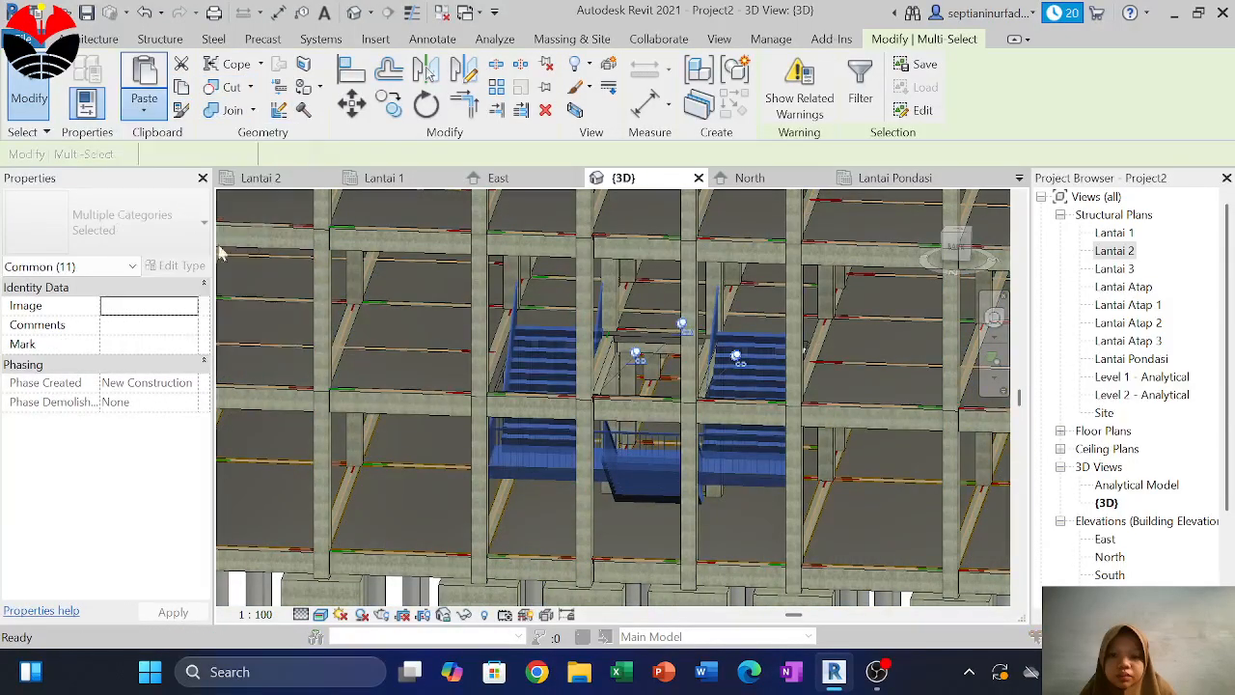
left_click(521, 230)
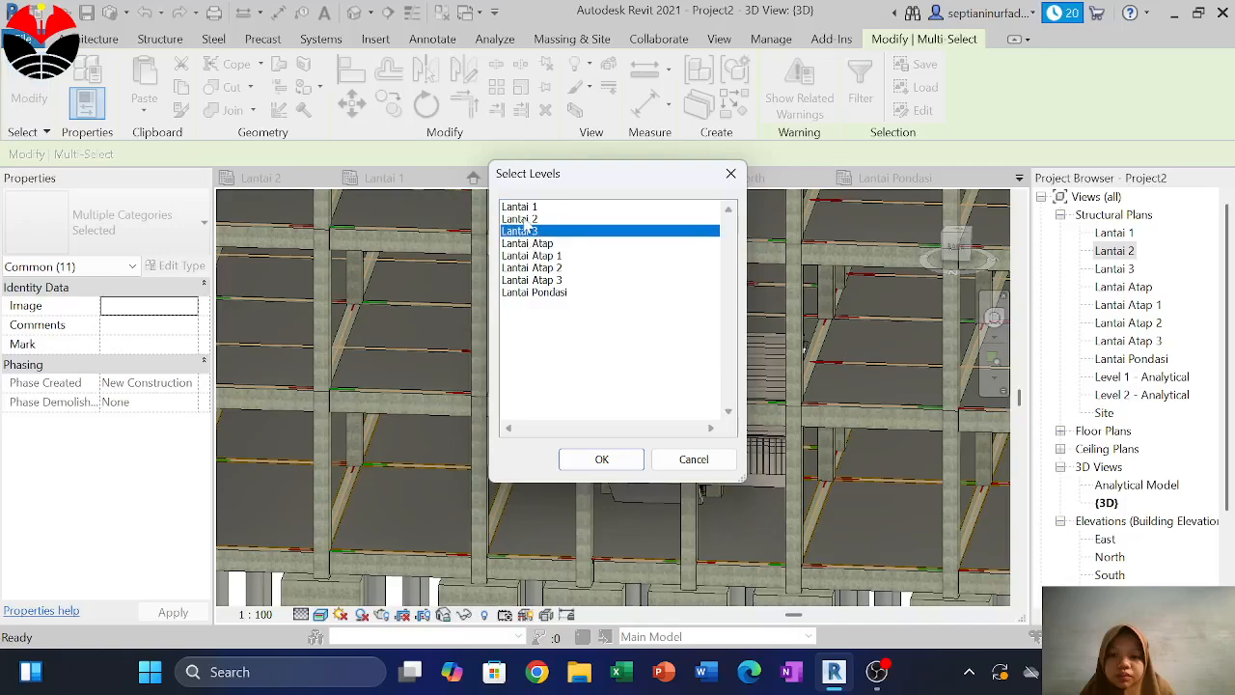
left_click(521, 219)
left_click(601, 459)
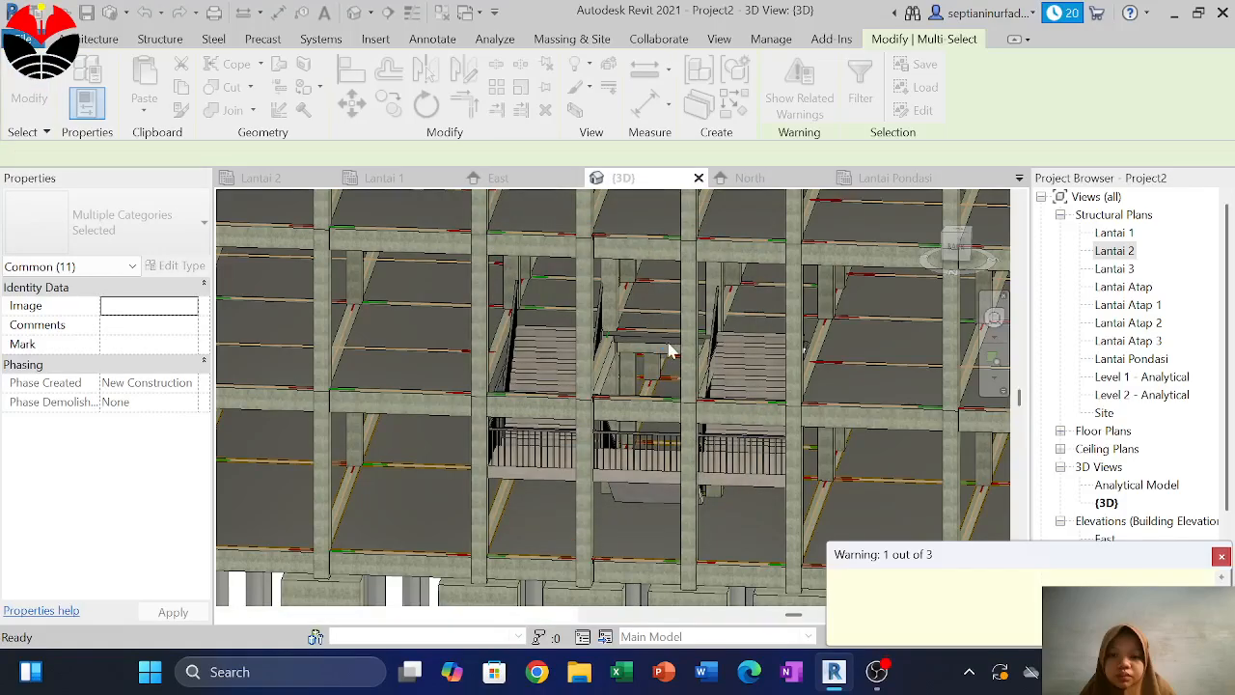
left_click(1222, 558)
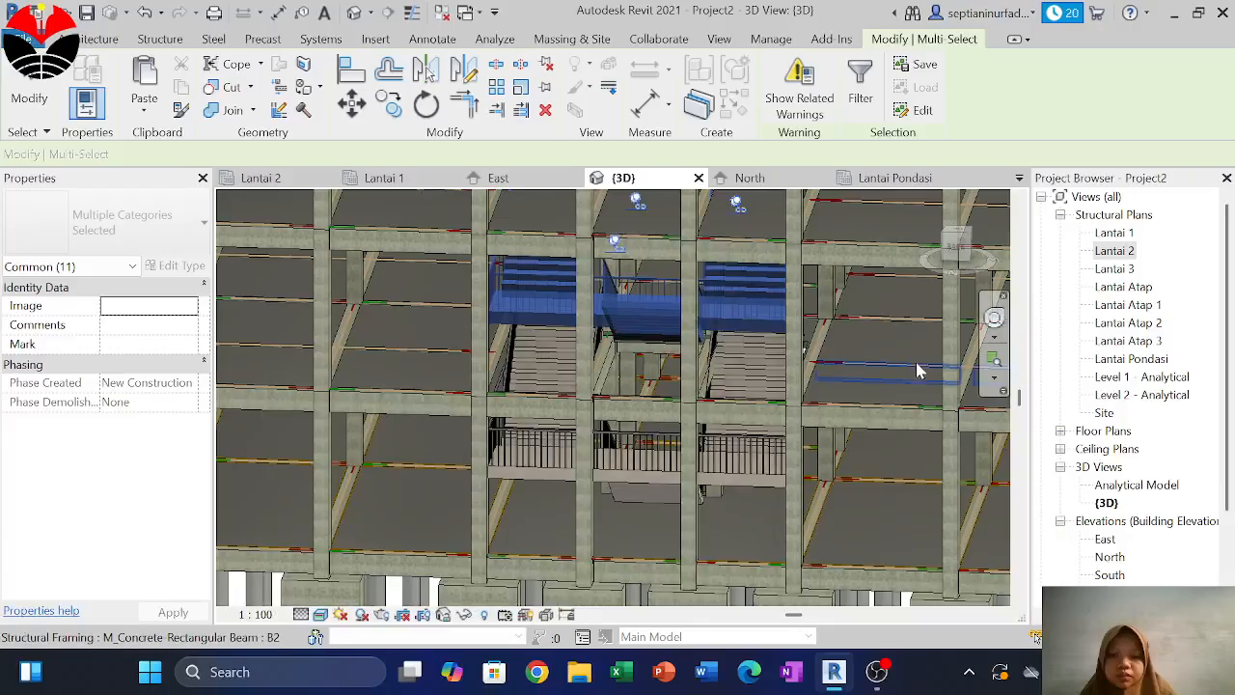
middle_click_drag(923, 387, 736, 401, "shift")
key("Escape")
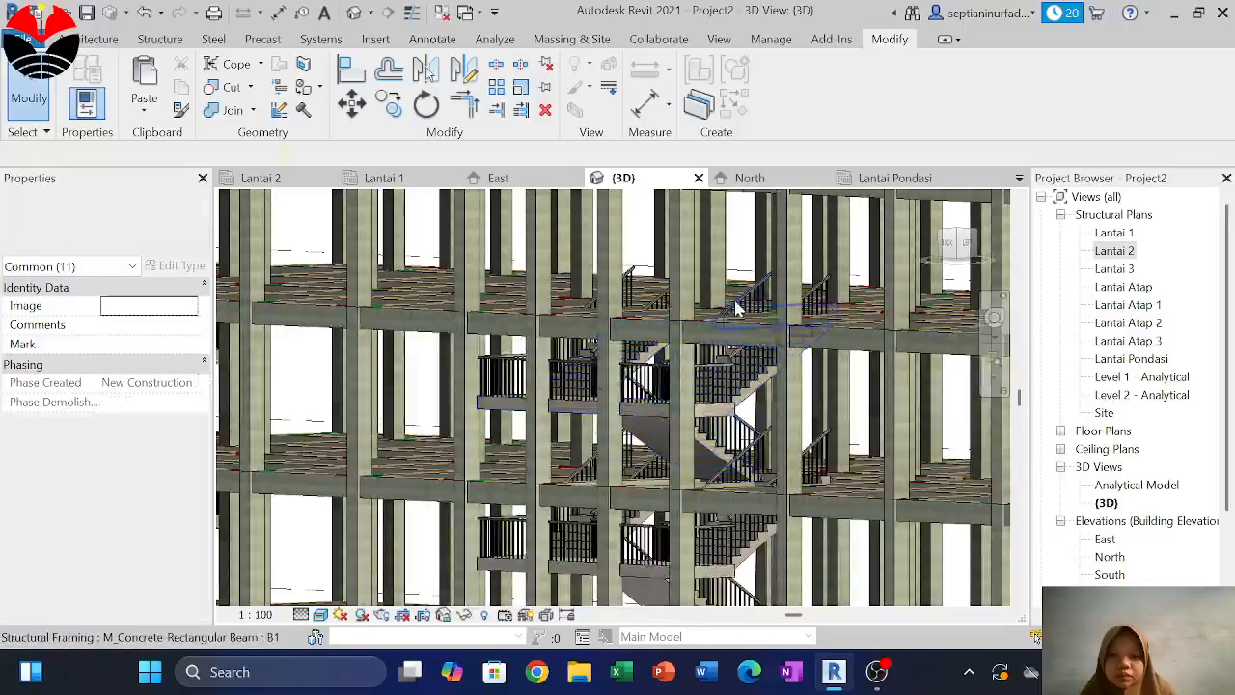
middle_click_drag(736, 305, 762, 439)
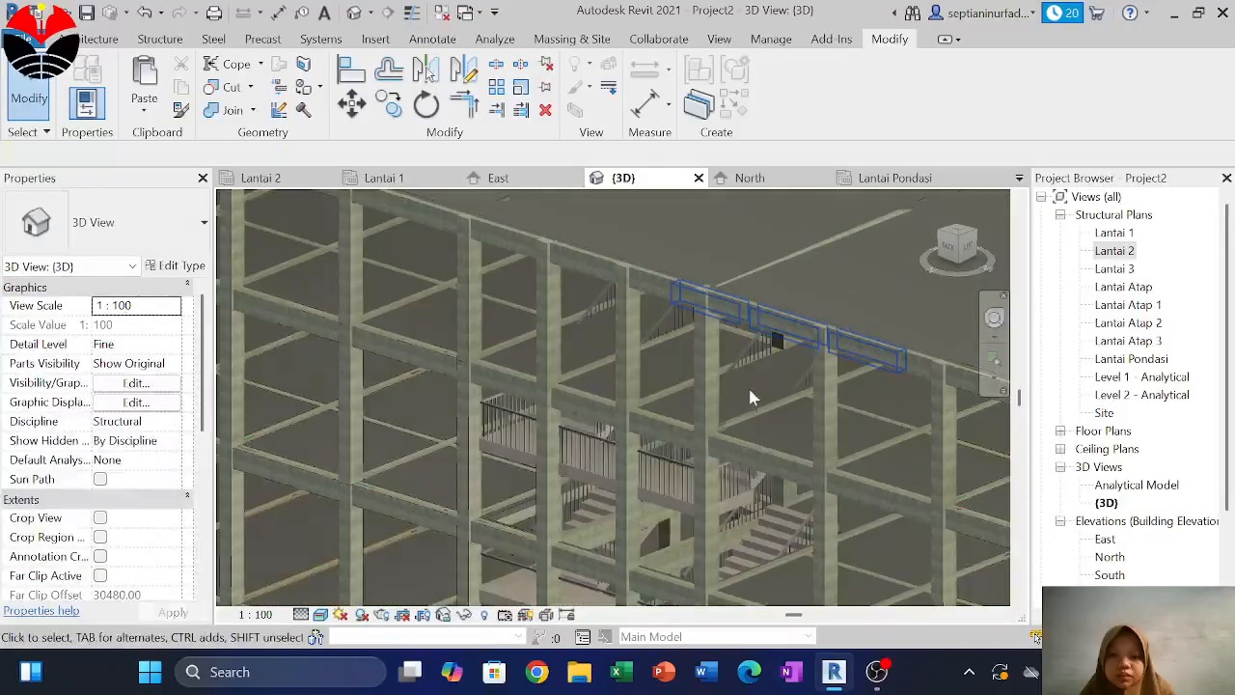
scroll(748, 383, "up", 2)
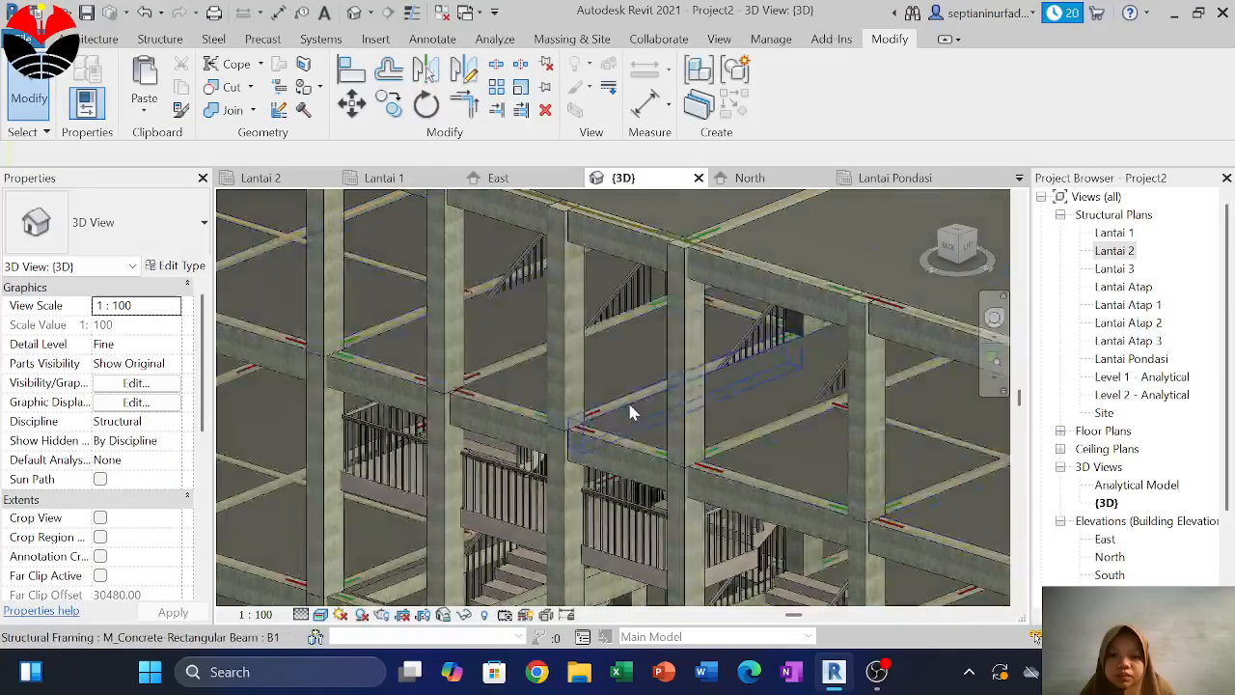
double_click(629, 410)
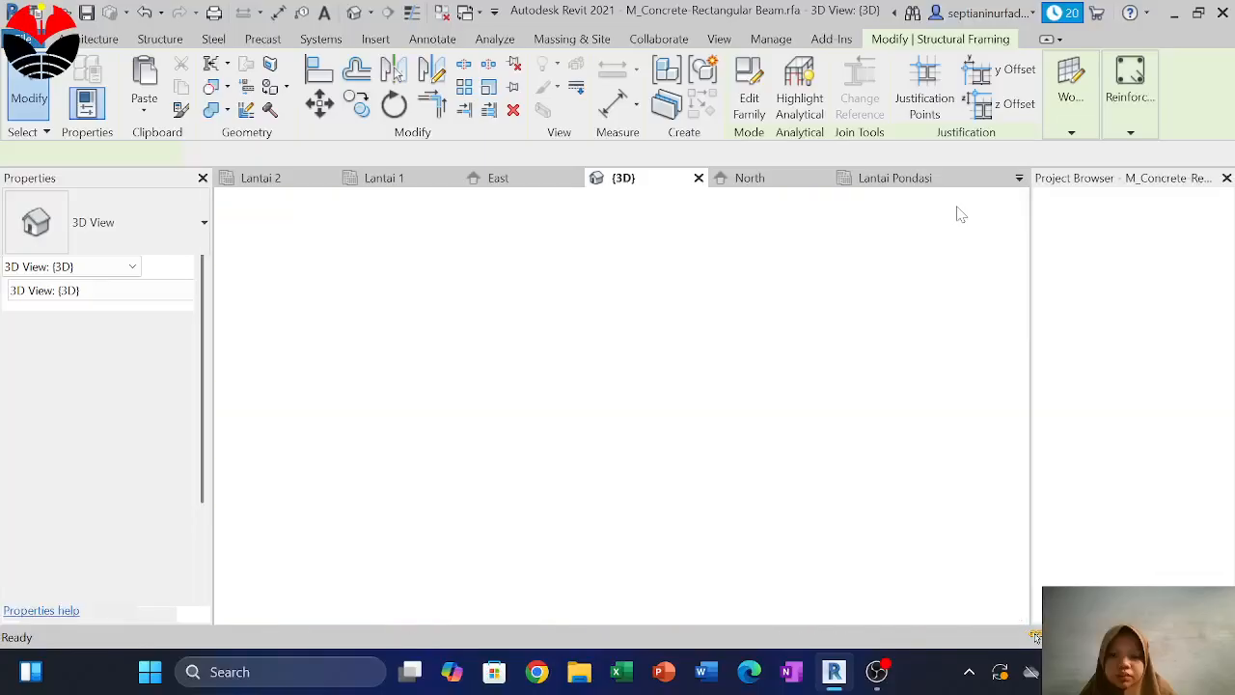
left_click(946, 178)
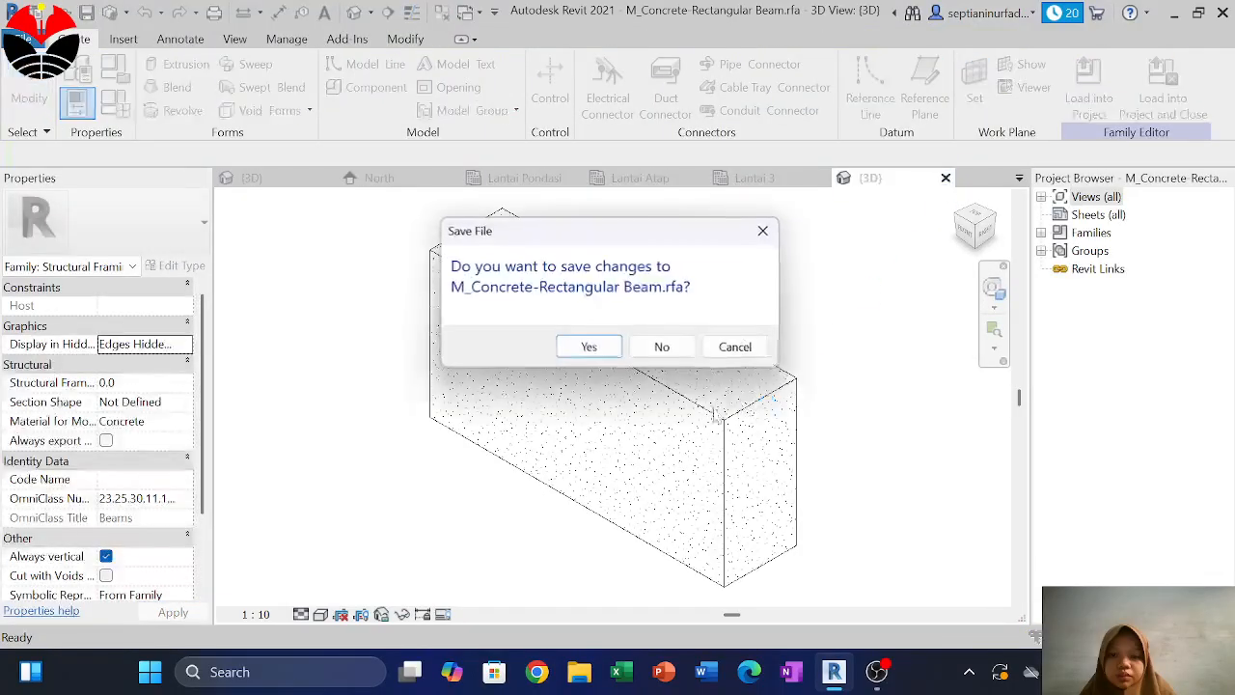
left_click(673, 348)
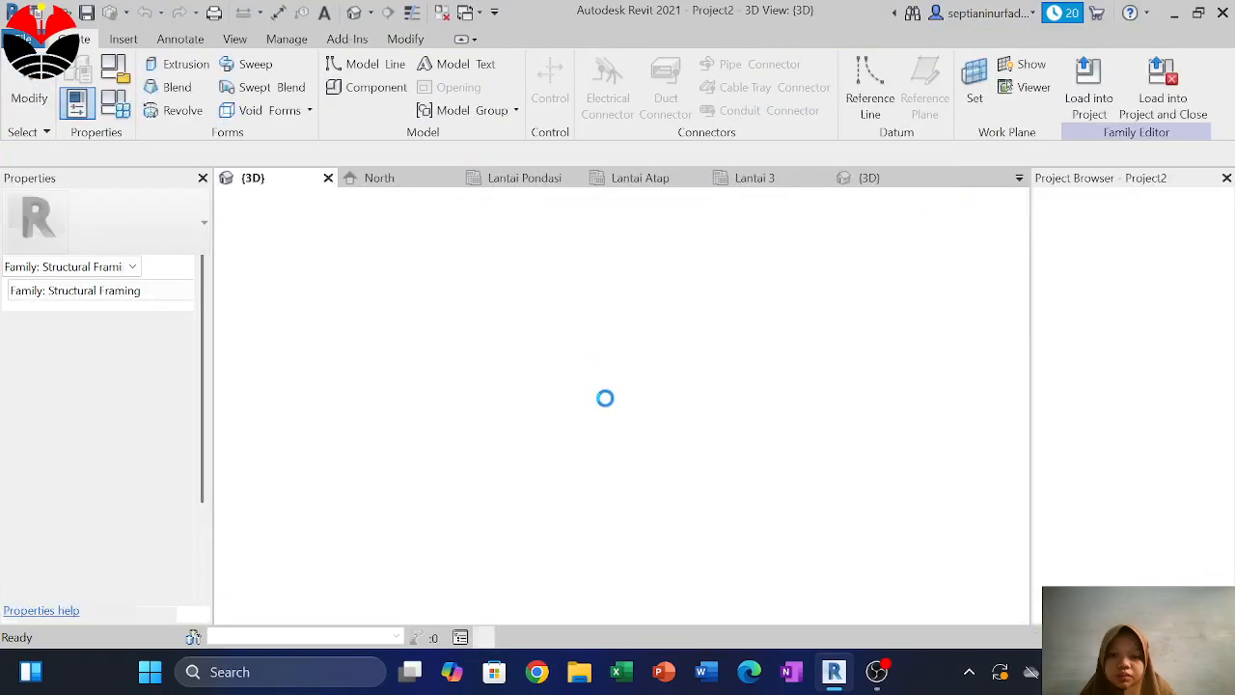
Edit the Lantai 3 floor boundary in its structural plan and delete the vertical boundary lines flanking the middle stair run
scroll(625, 394, "up", 3)
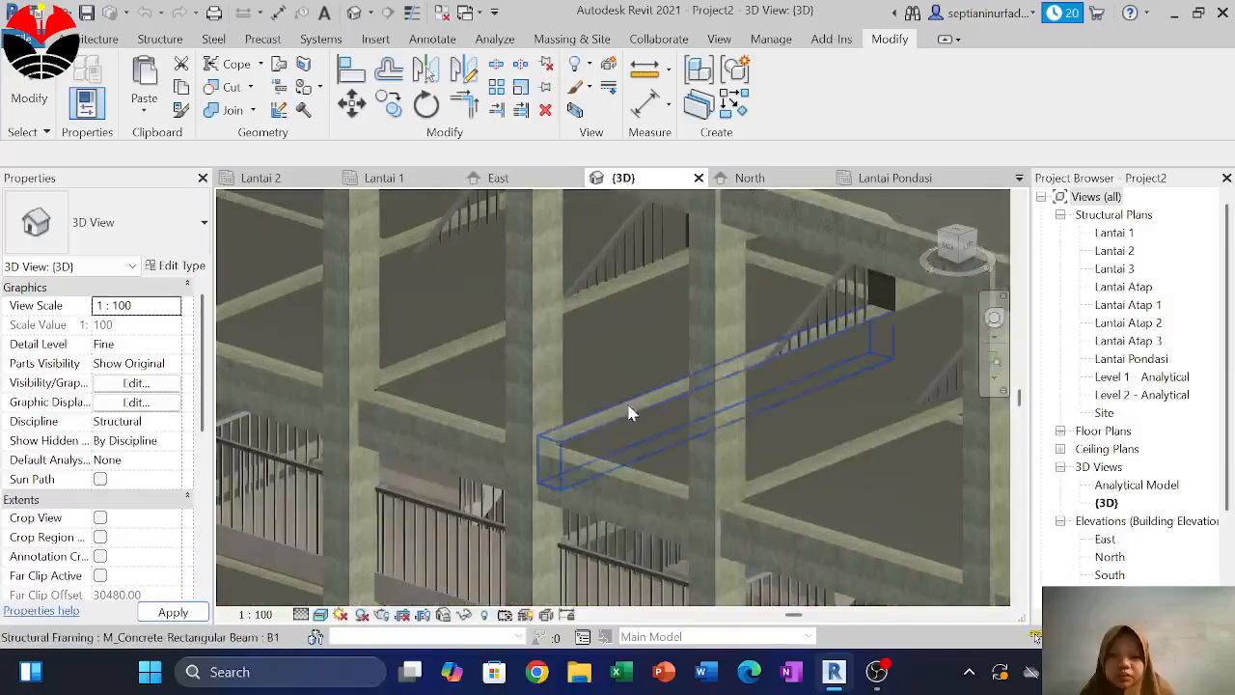
scroll(625, 391, "up", 2)
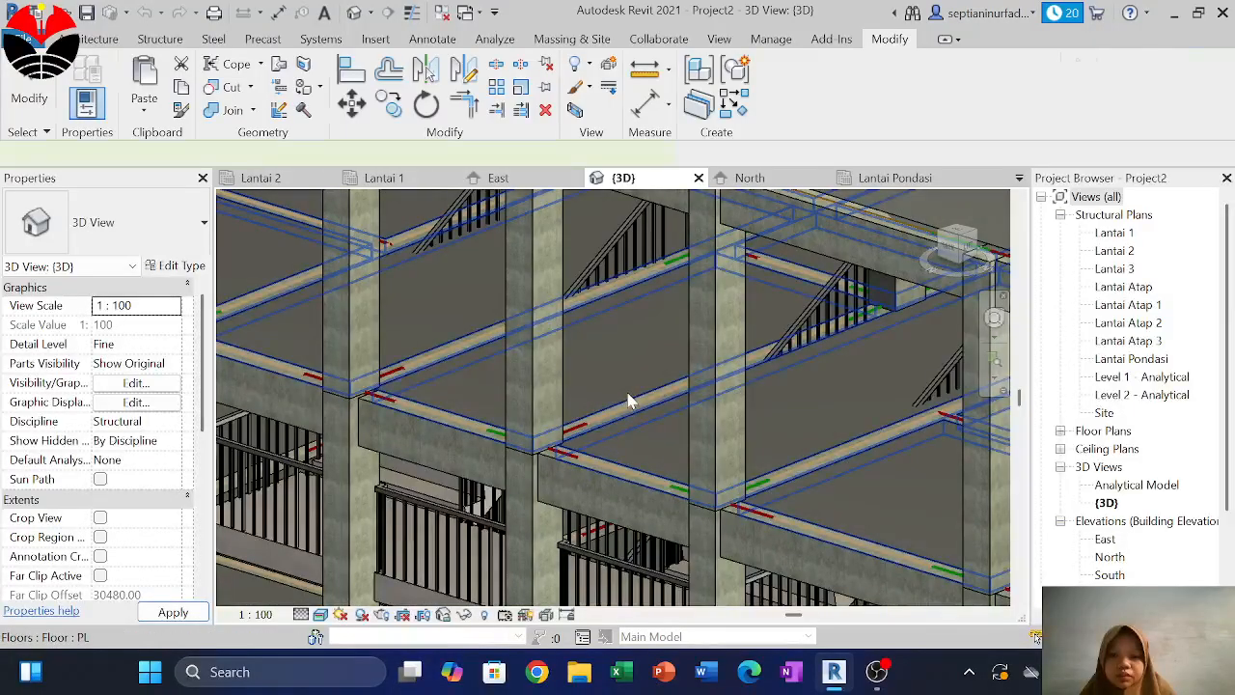
double_click(628, 400)
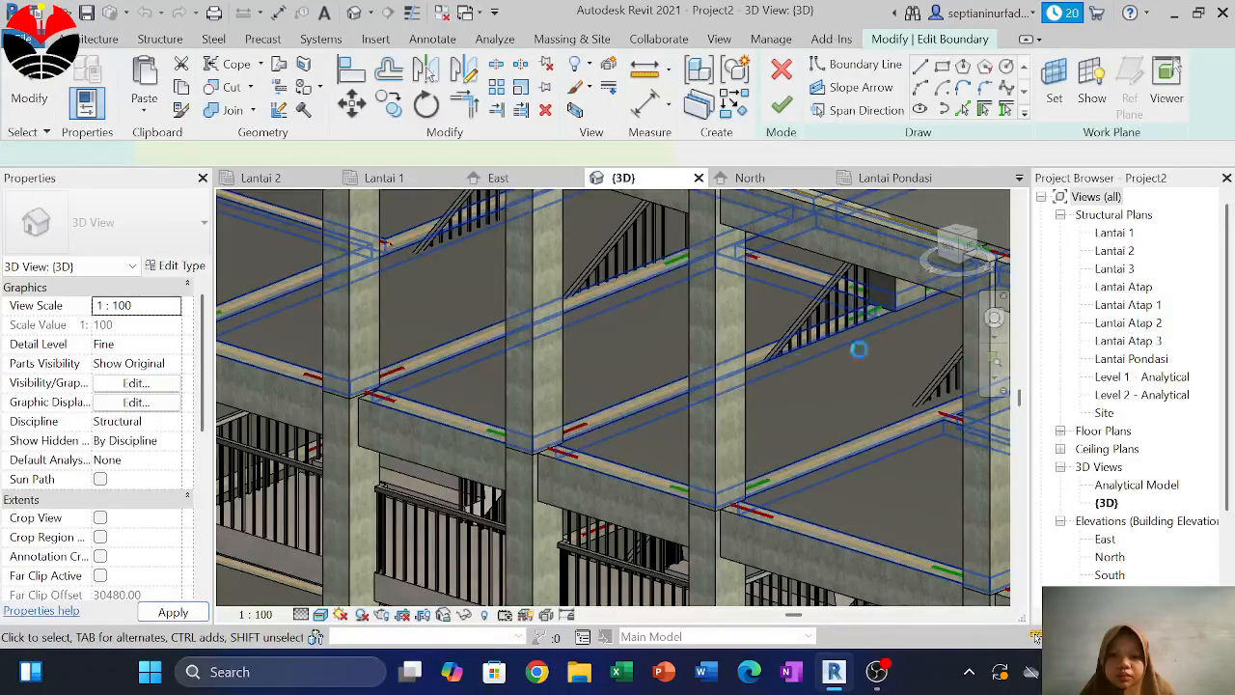
double_click(1116, 270)
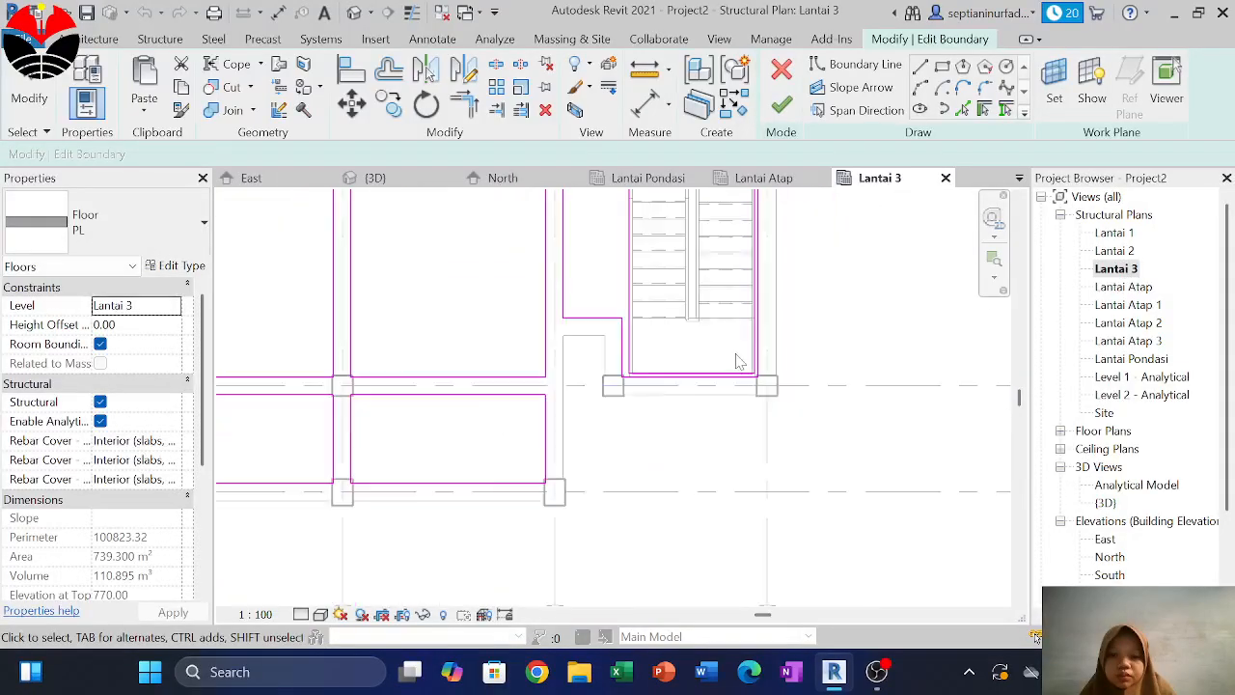
scroll(738, 362, "down", 7)
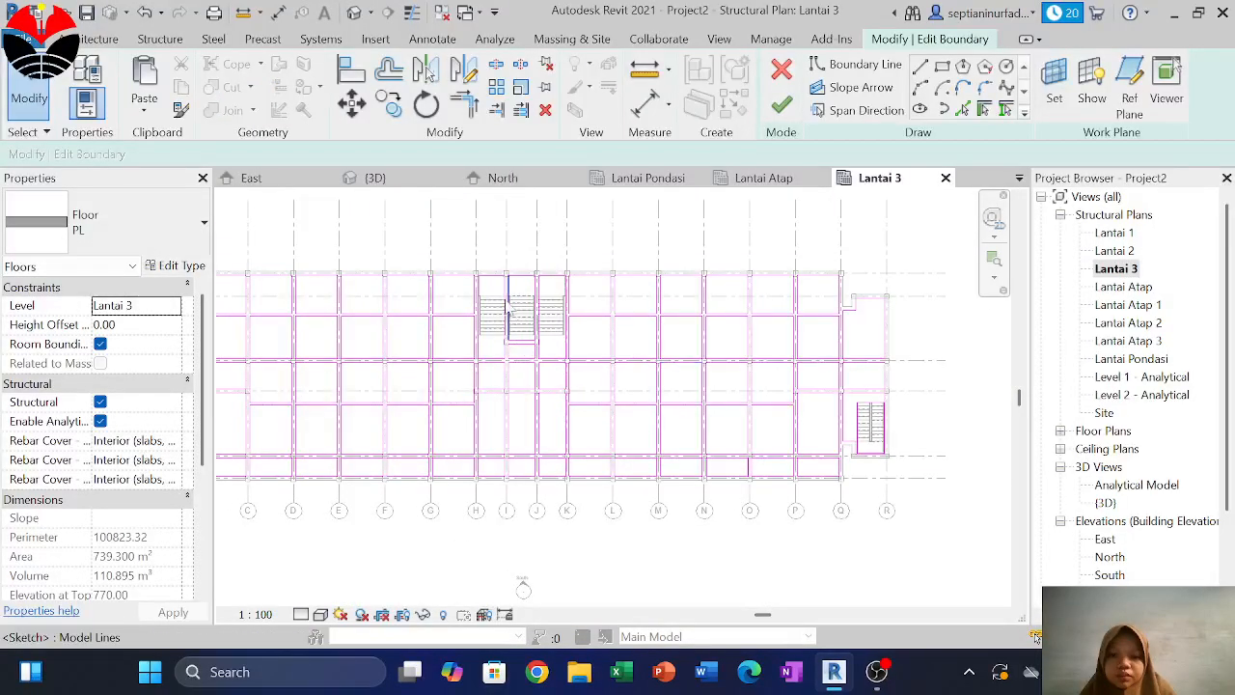
scroll(509, 307, "up", 4)
left_click(499, 273)
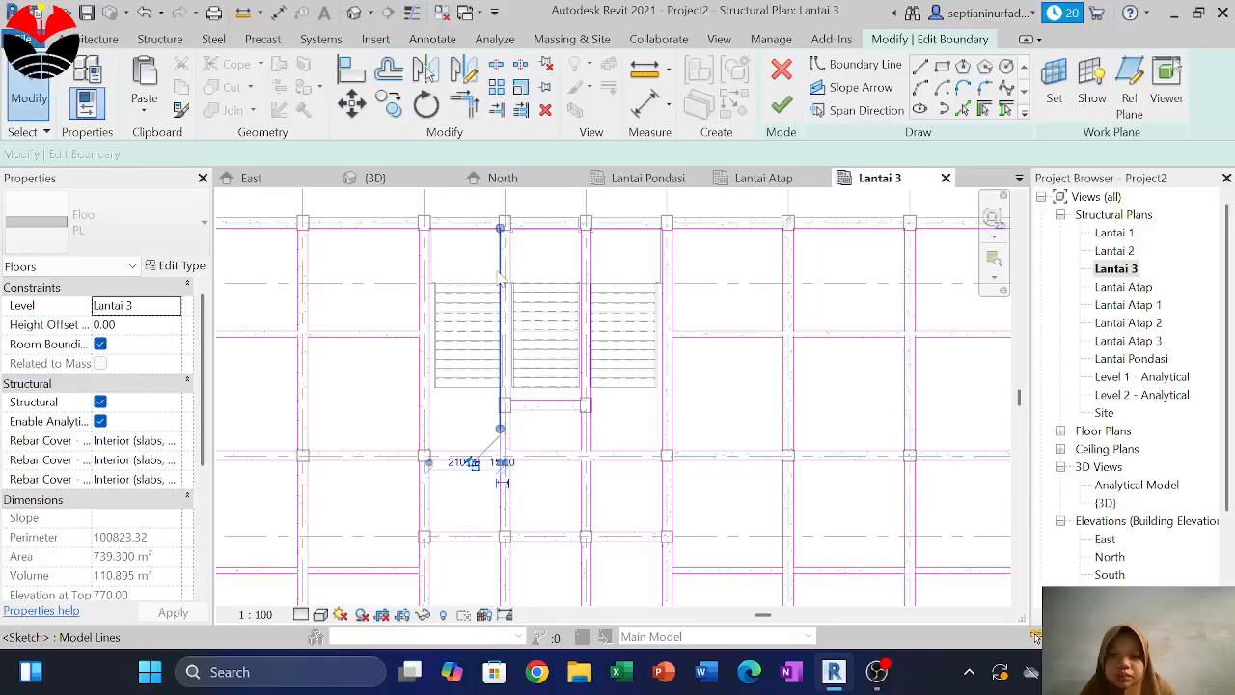
key("Delete")
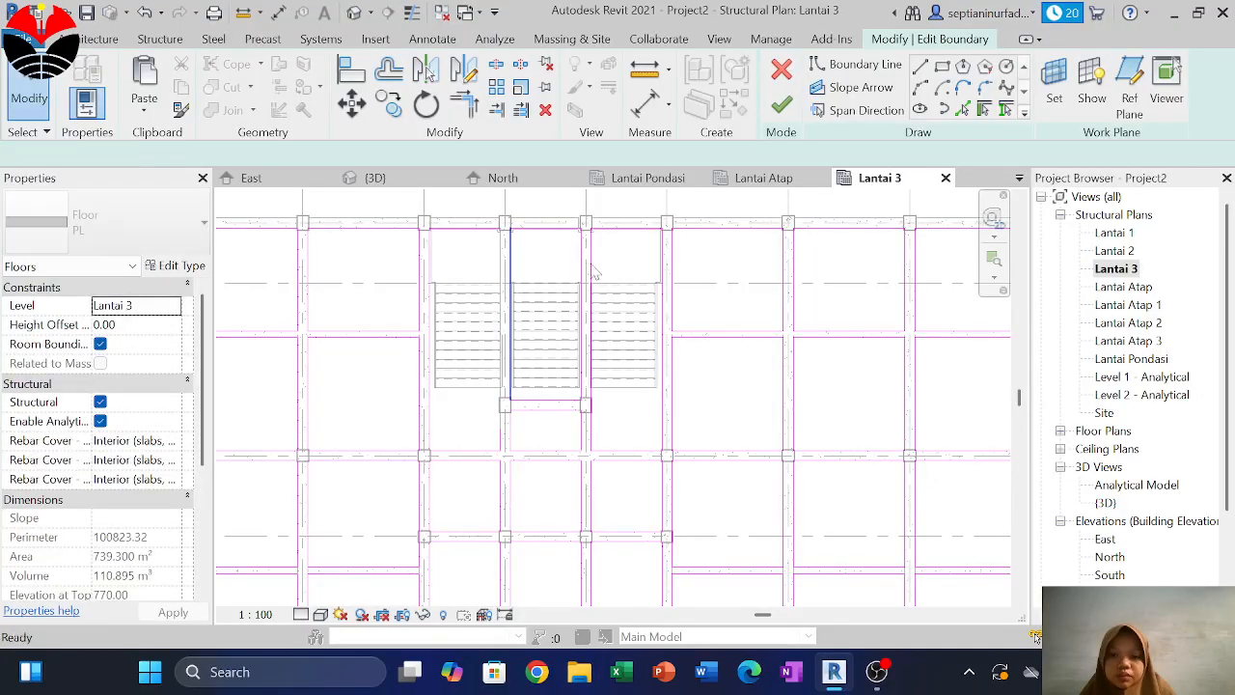
left_click(591, 270)
key("Delete")
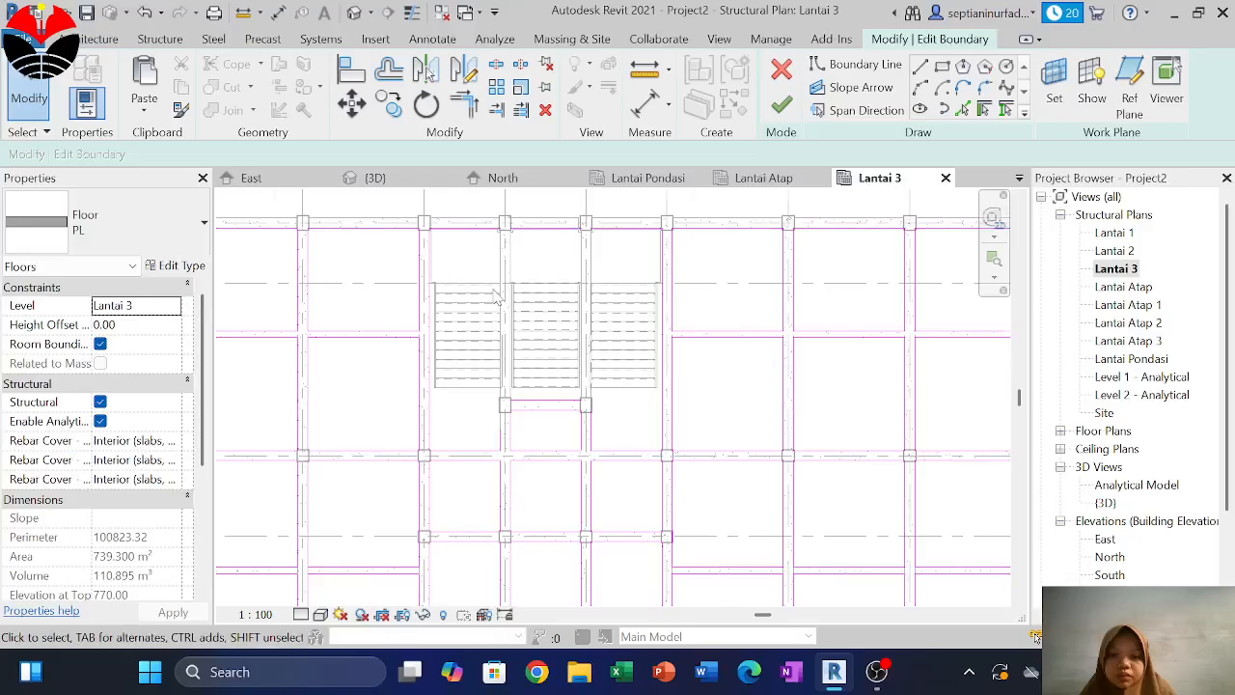
Trim the remaining Lantai 3 boundary lines around the stair bay into closed corners along the upper beam and below the stair runs
scroll(526, 253, "up", 1)
left_click(463, 104)
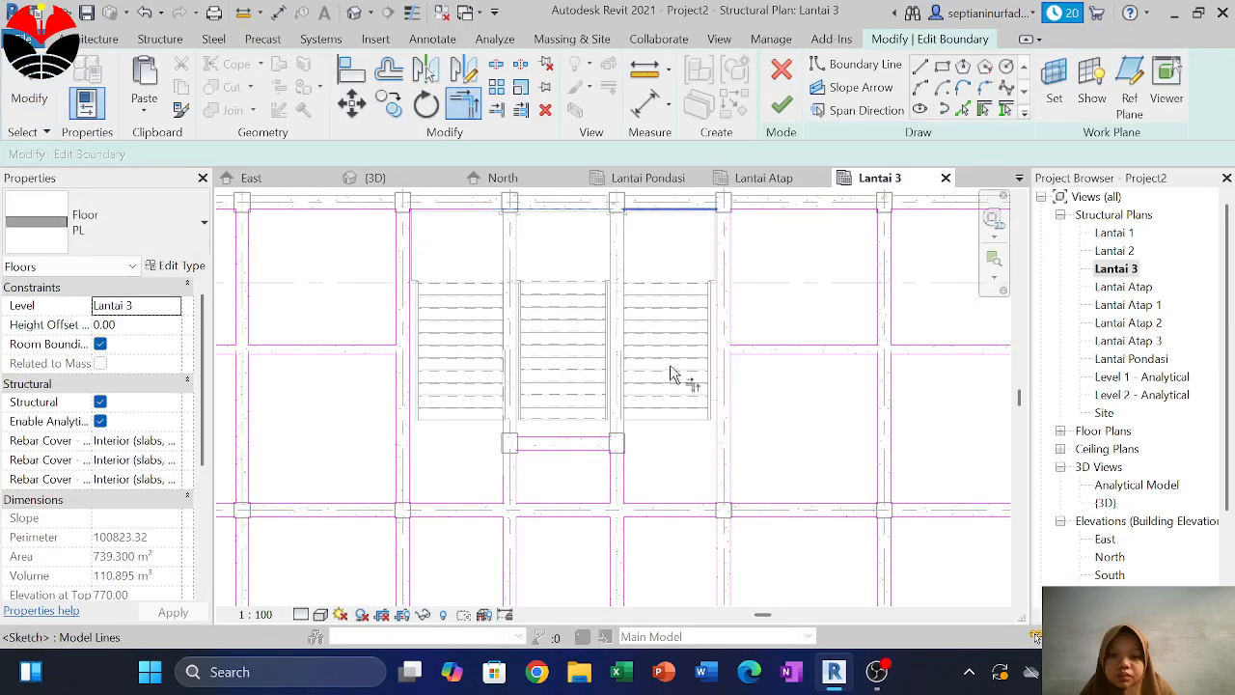
left_click(502, 478)
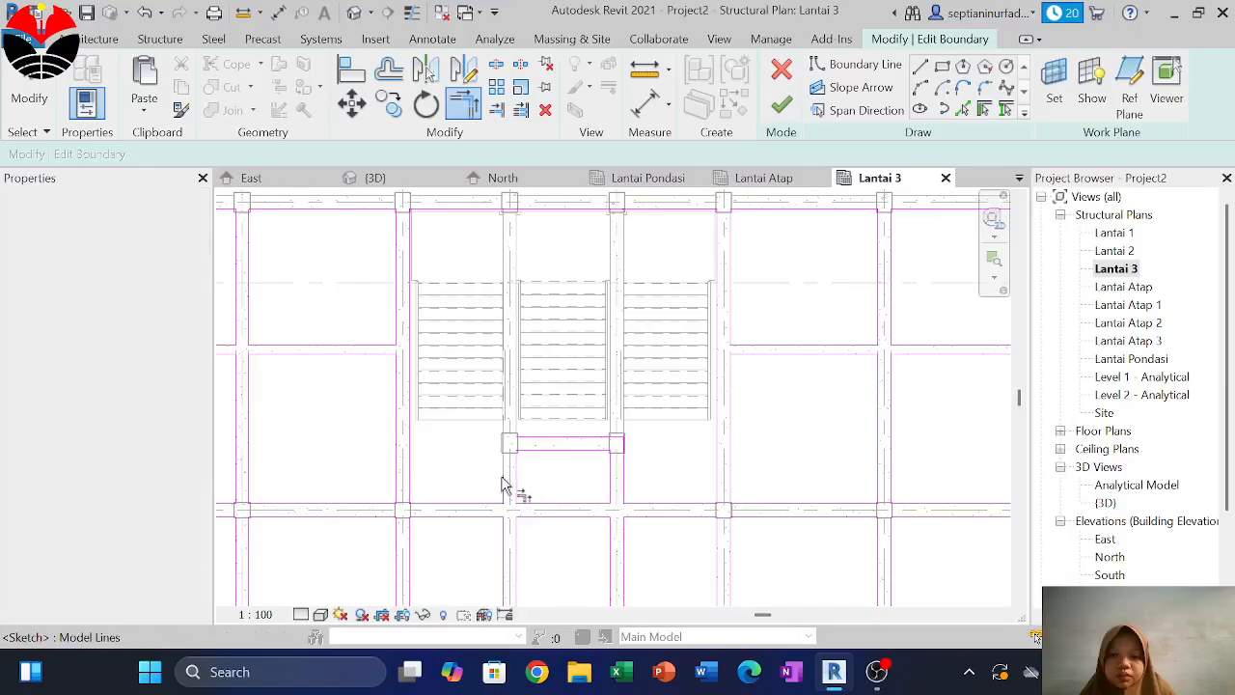
left_click(497, 217)
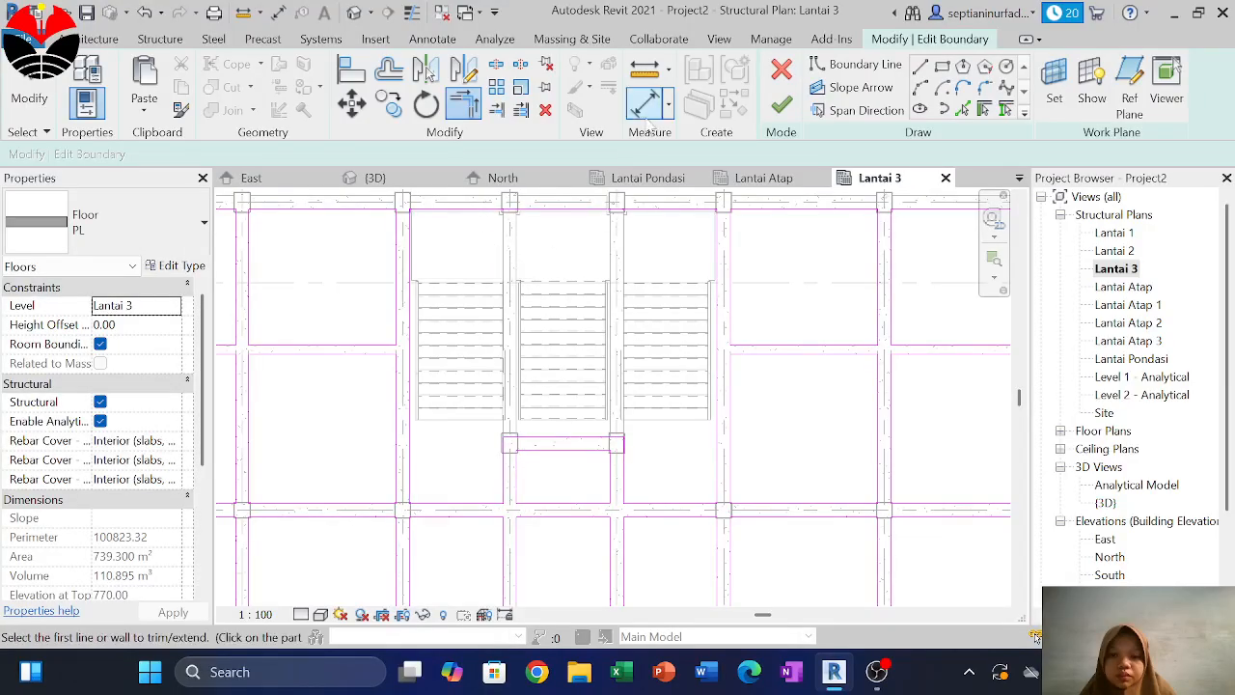
Sketch a rectangular opening around the three middle stair runs in the Lantai 3 floor and finish the boundary edit
left_click(942, 66)
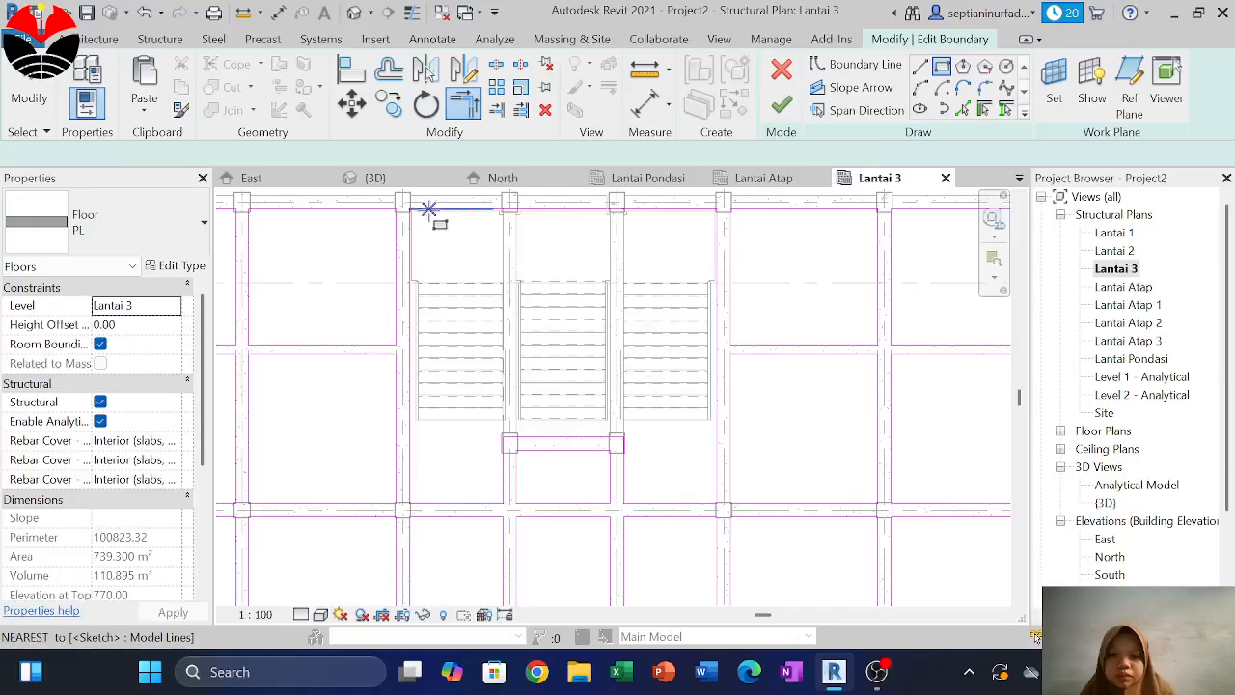
scroll(415, 207, "up", 5)
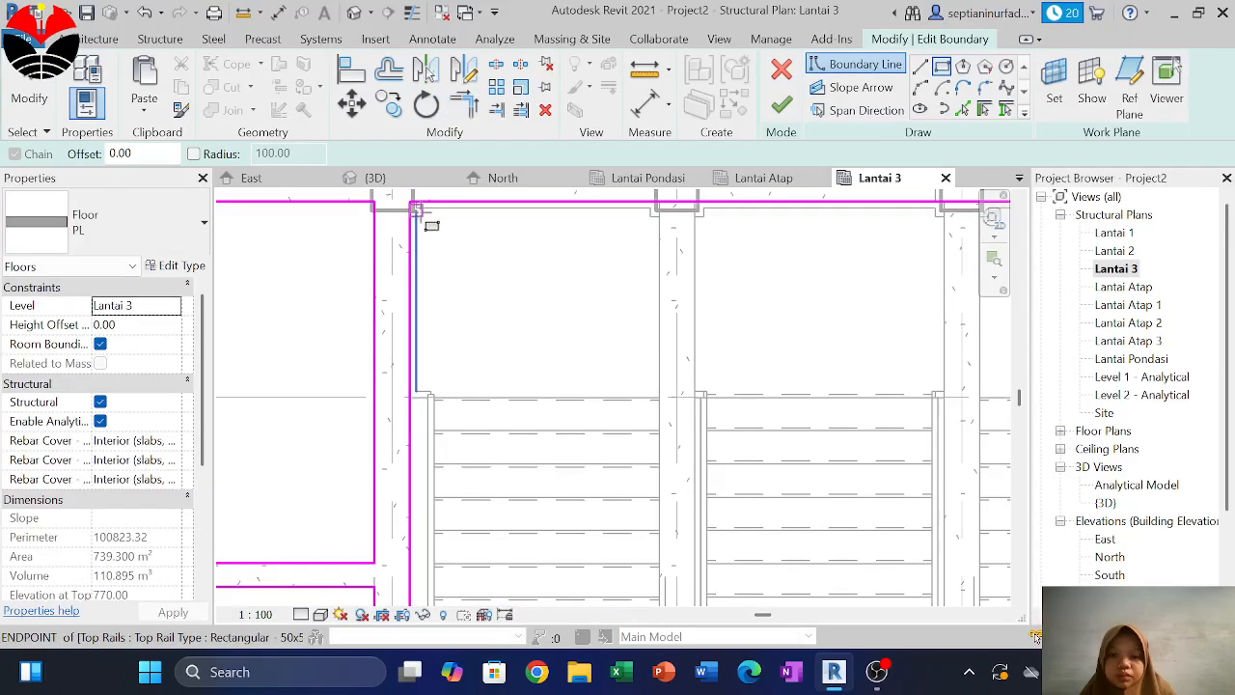
left_click(415, 208)
scroll(608, 254, "down", 5)
scroll(739, 369, "up", 3)
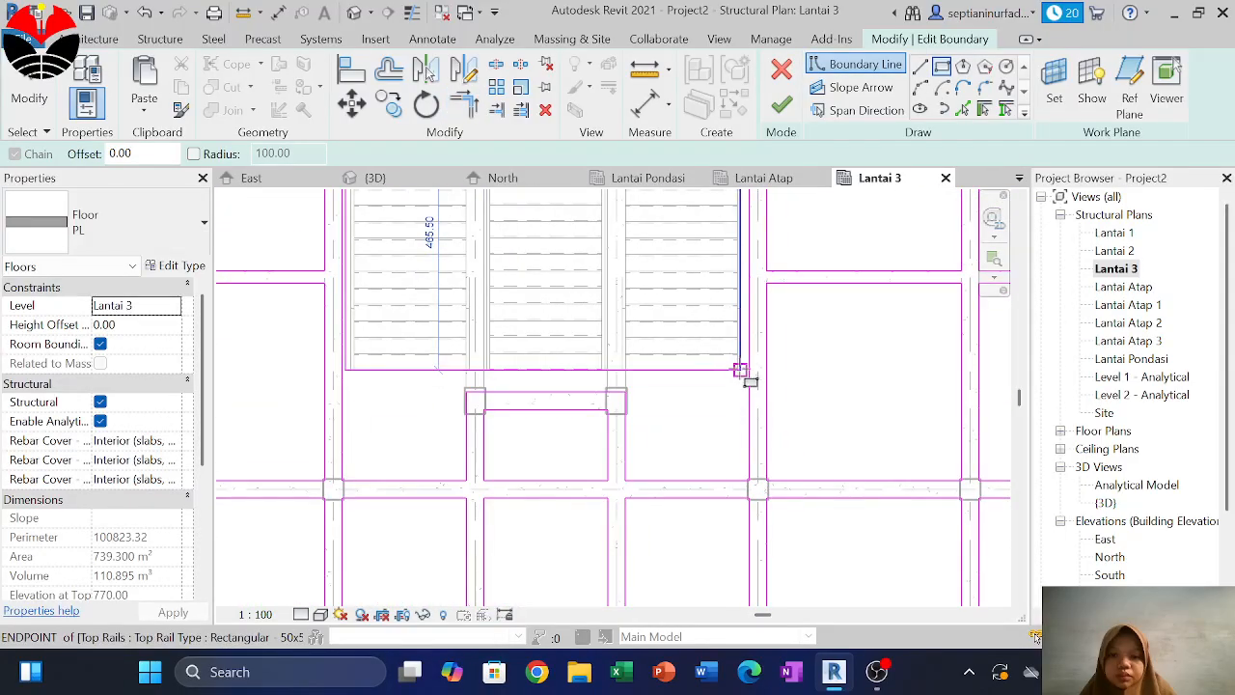
left_click(743, 373)
key("Escape")
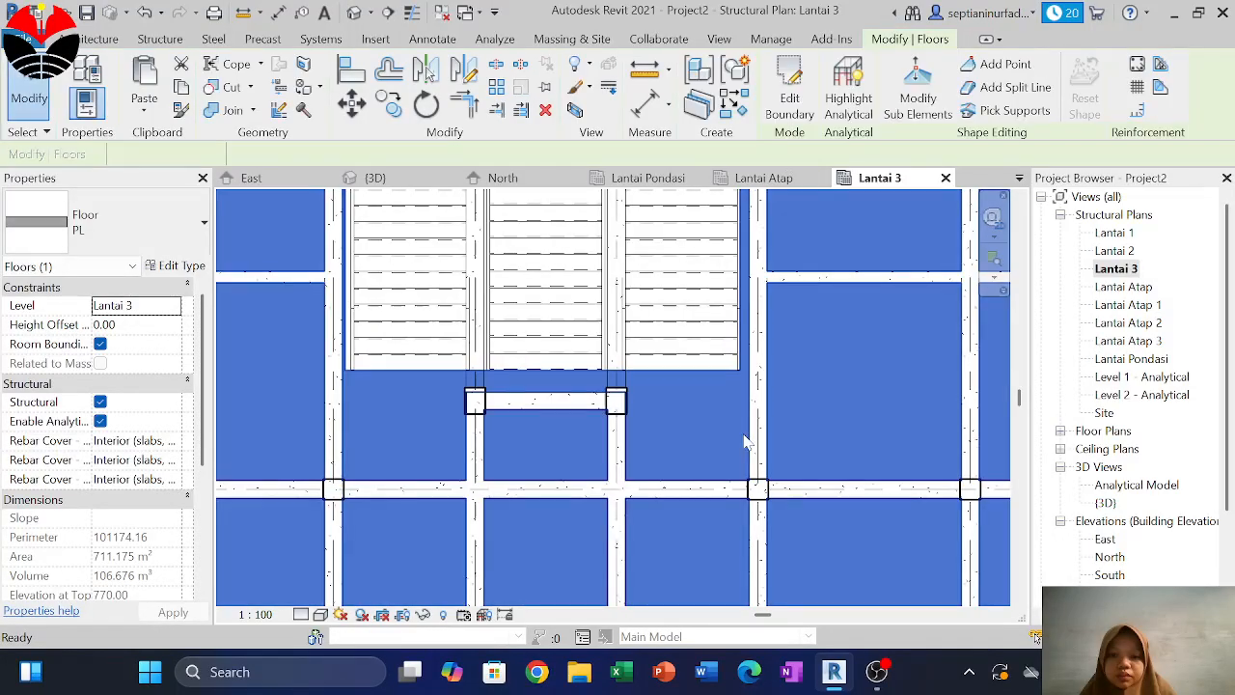
left_click(743, 442)
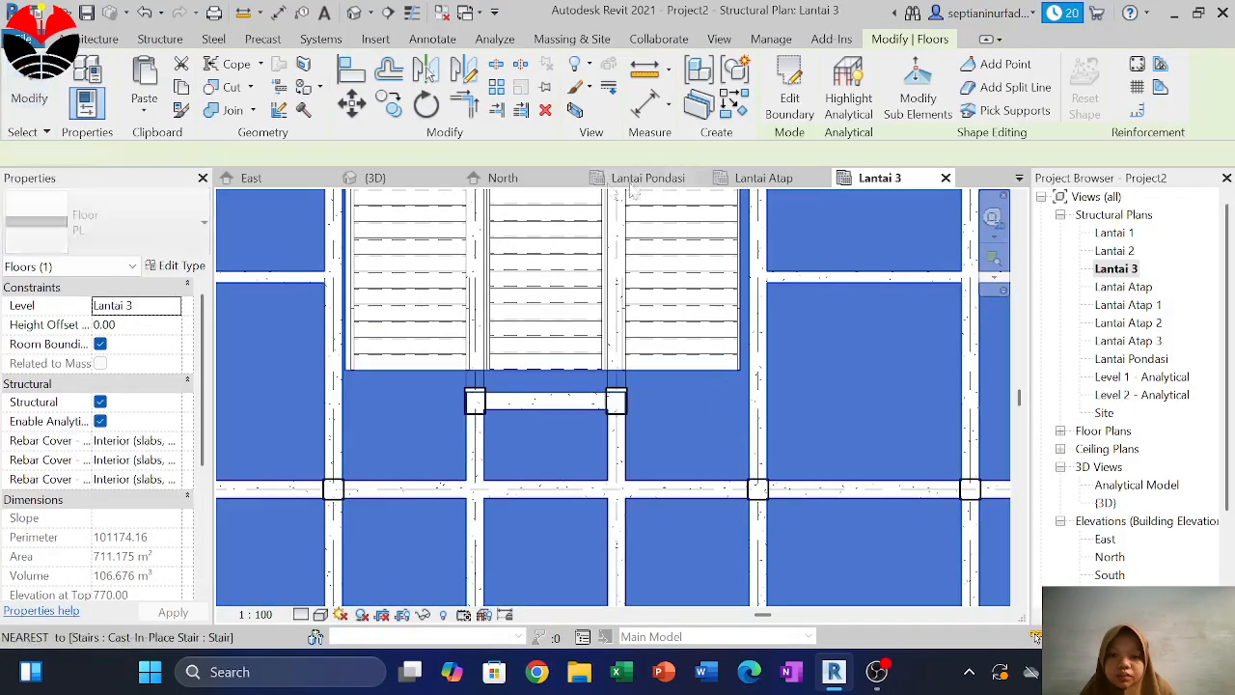
Delete the two B1 concrete beams crossing the middle staircase opening in the Lantai 3 structural plan
left_click(406, 182)
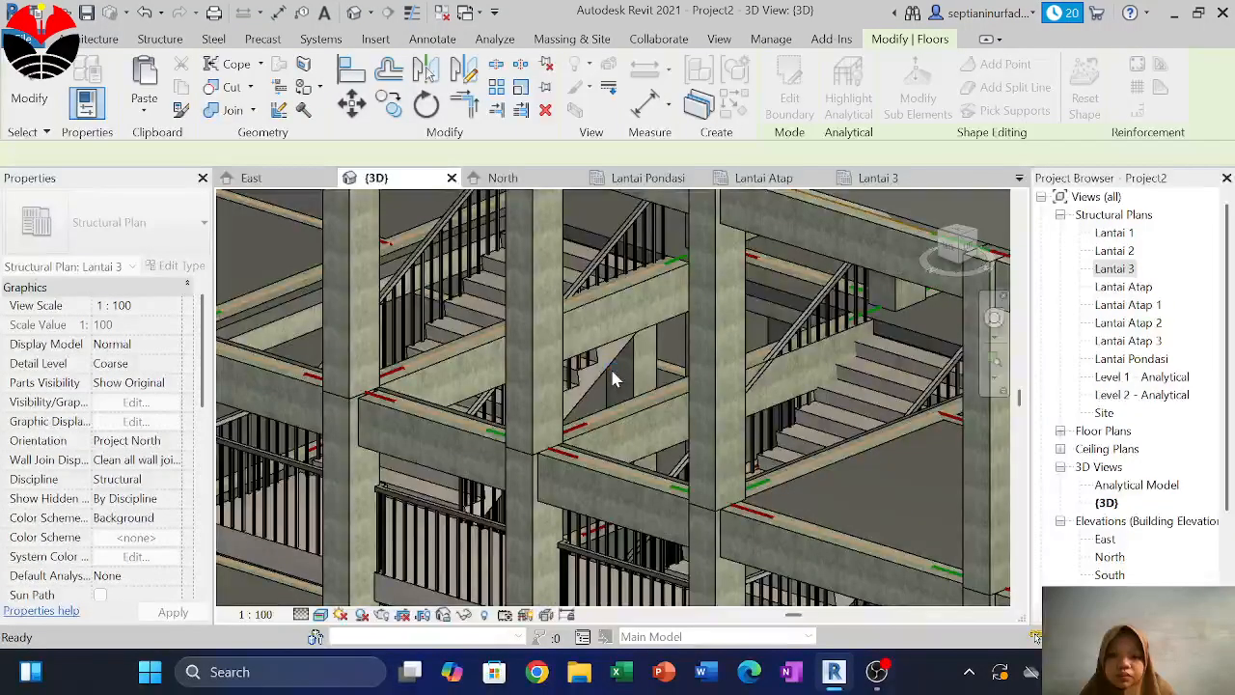
scroll(609, 369, "down", 5)
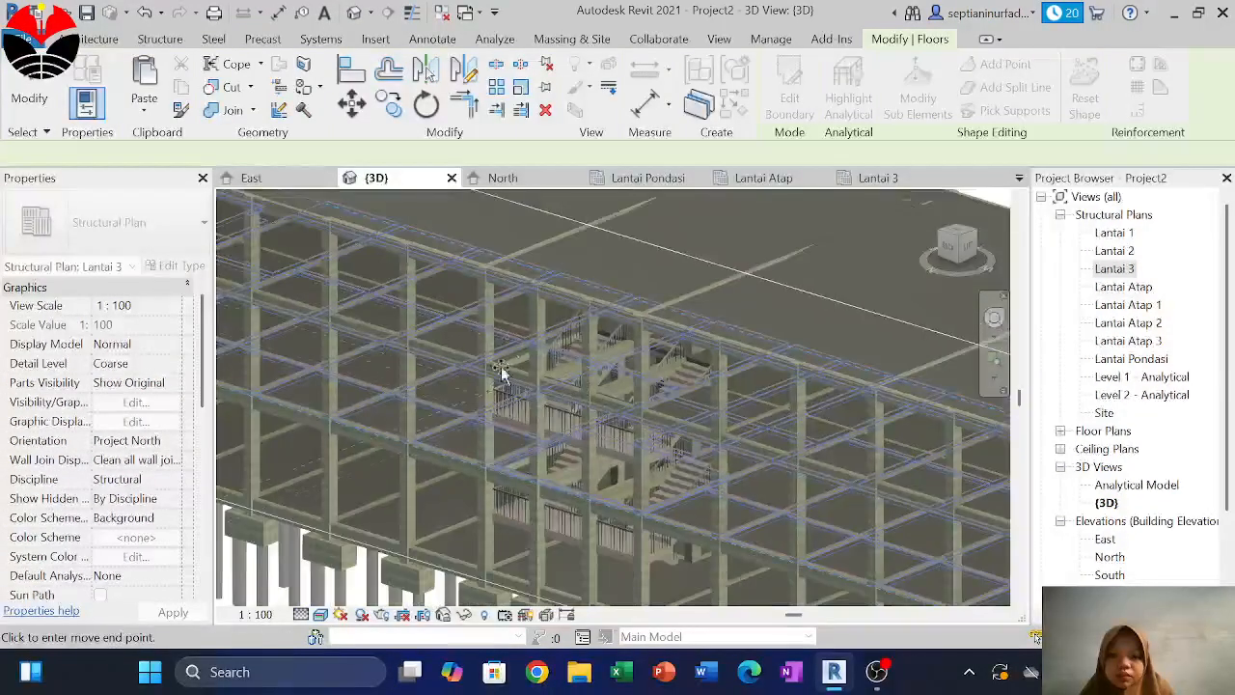
scroll(582, 281, "up", 5)
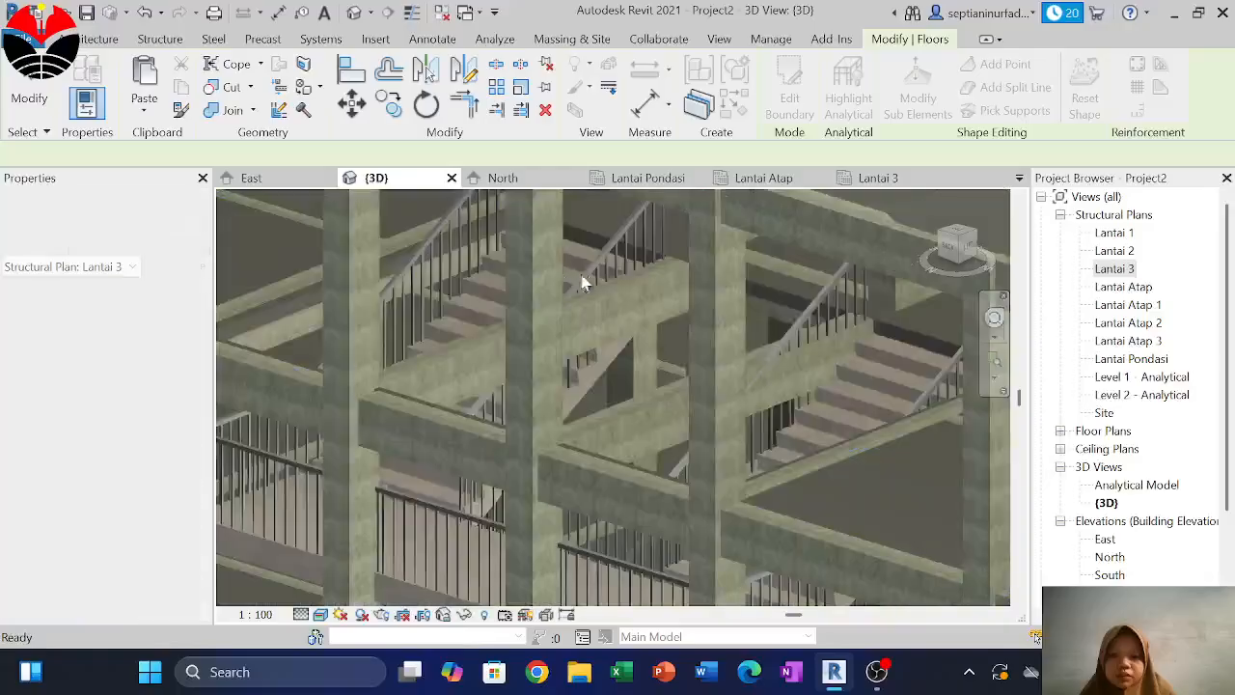
key("Escape")
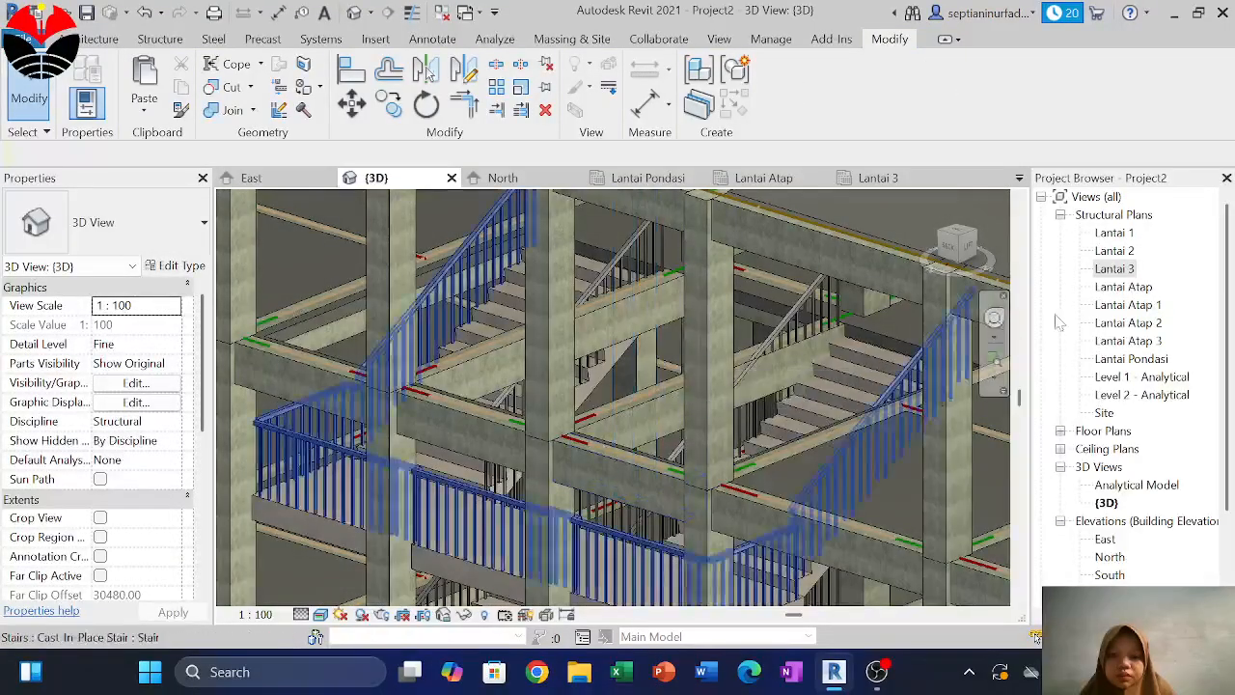
double_click(1115, 268)
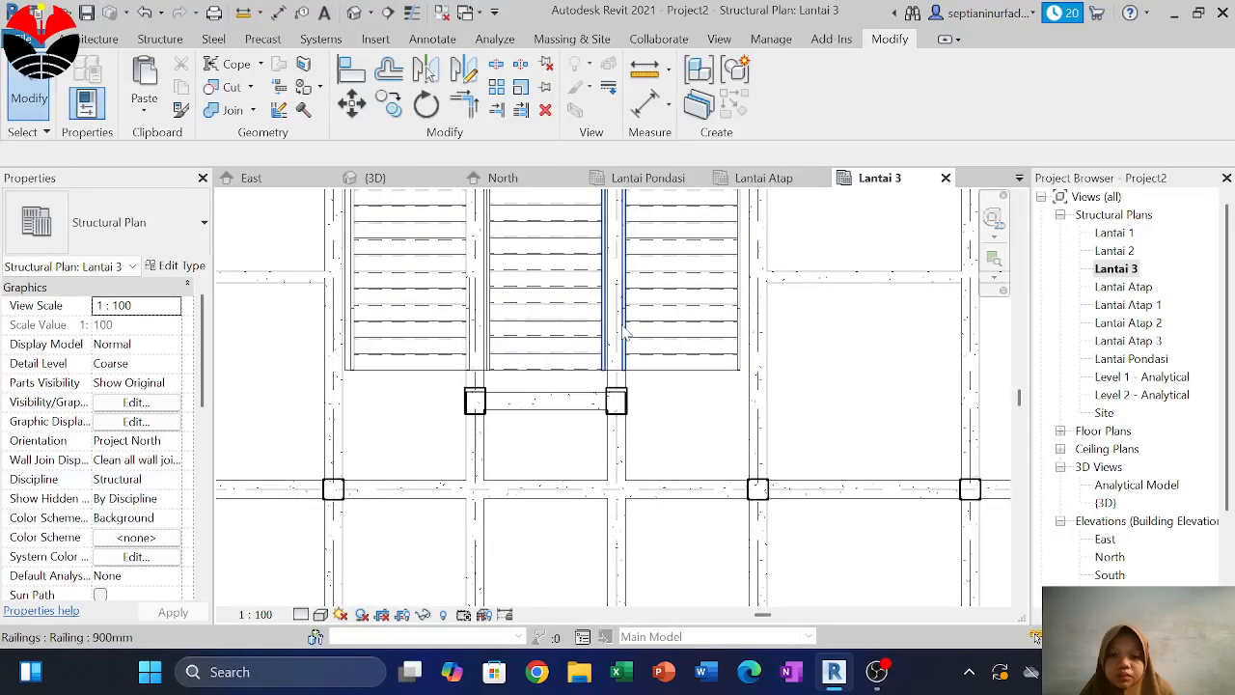
middle_click_drag(626, 333, 670, 478)
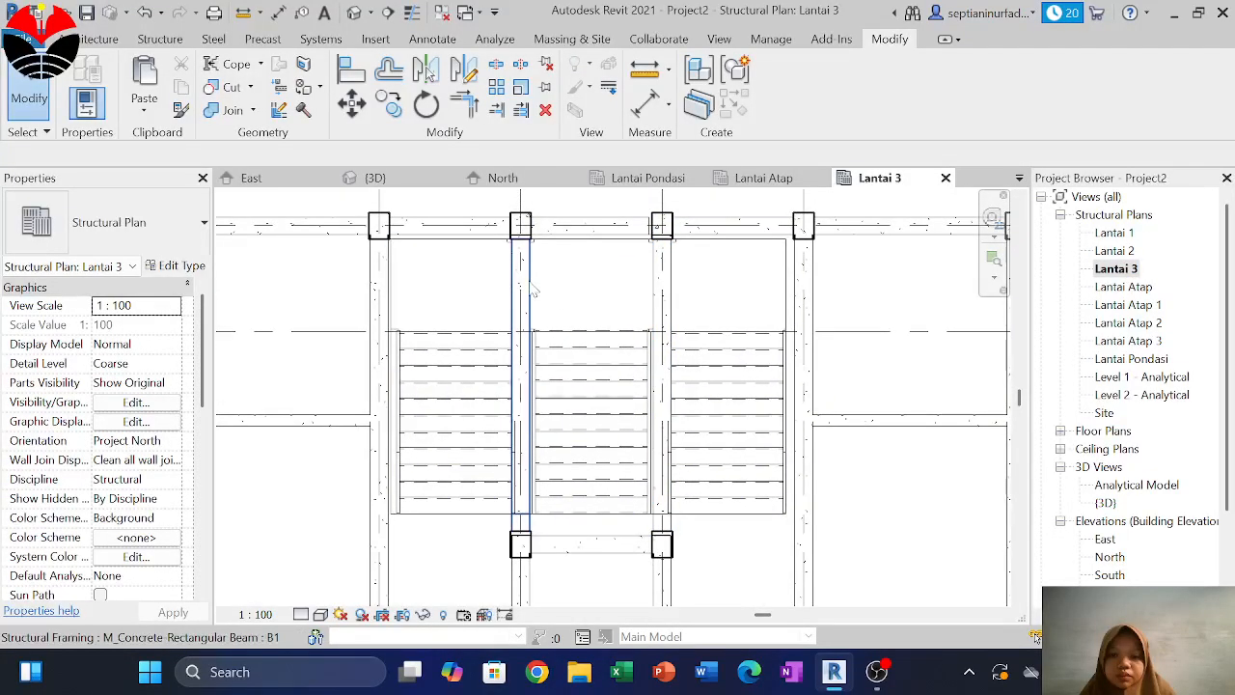
left_click(521, 289)
key("Escape")
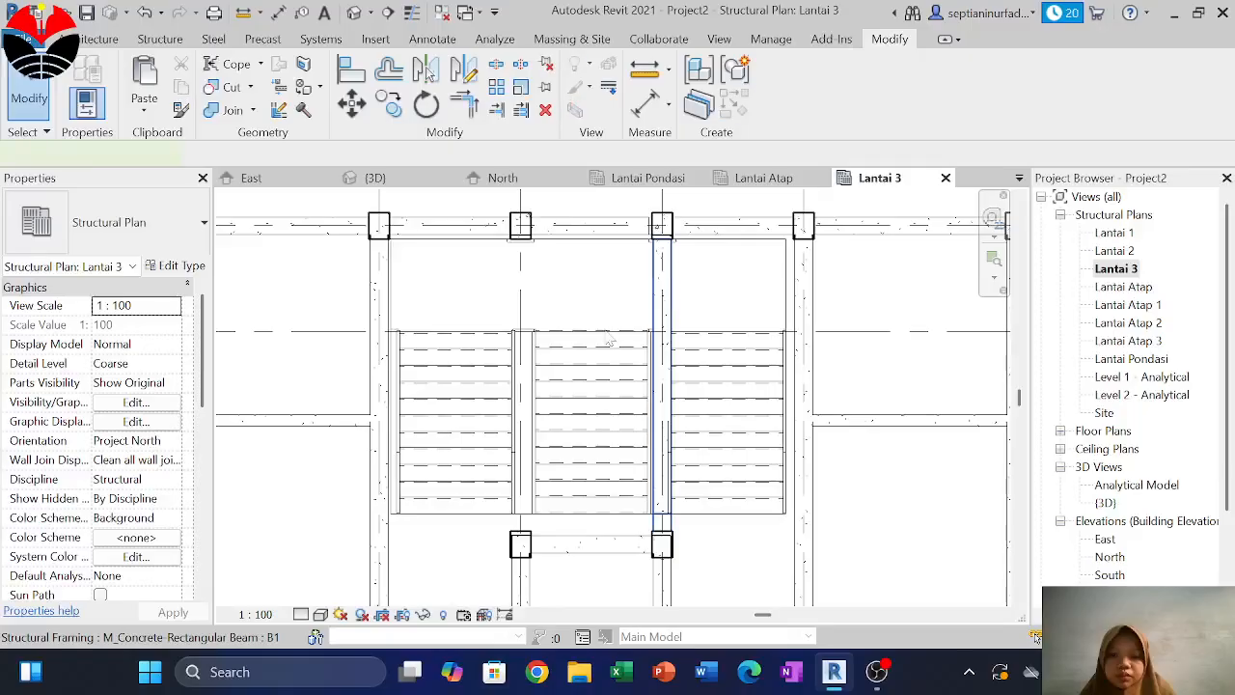
left_click(662, 376)
key("Escape")
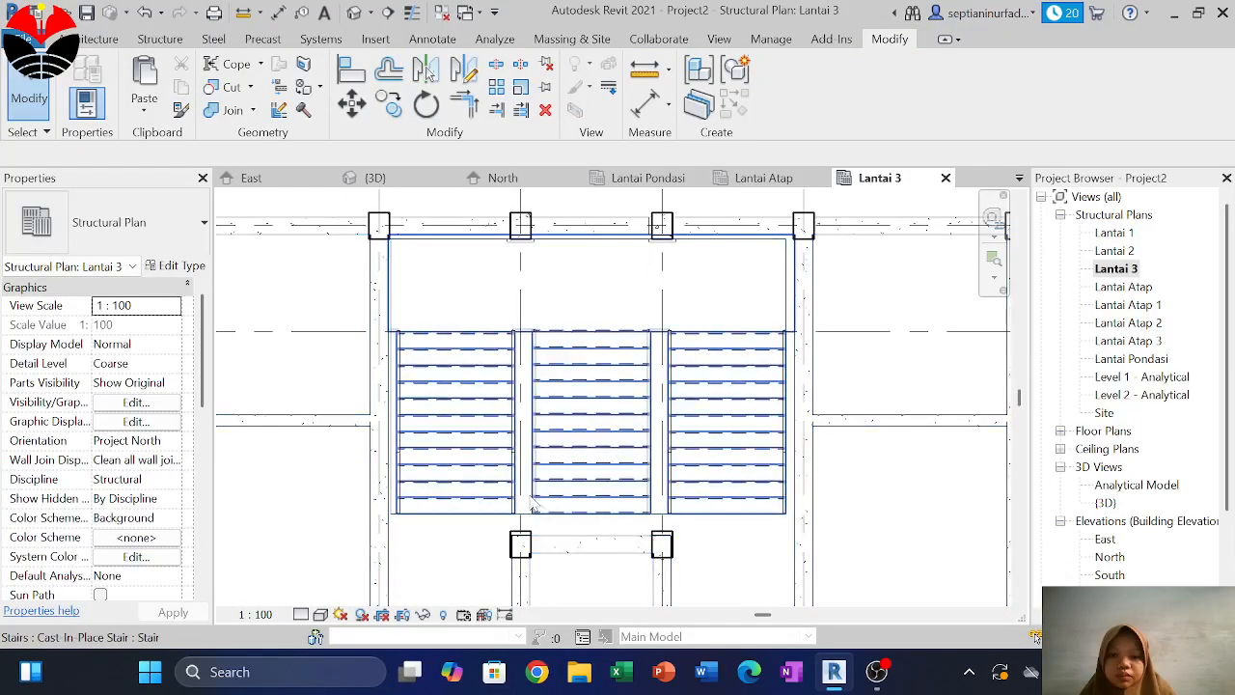
middle_click_drag(666, 454, 683, 390)
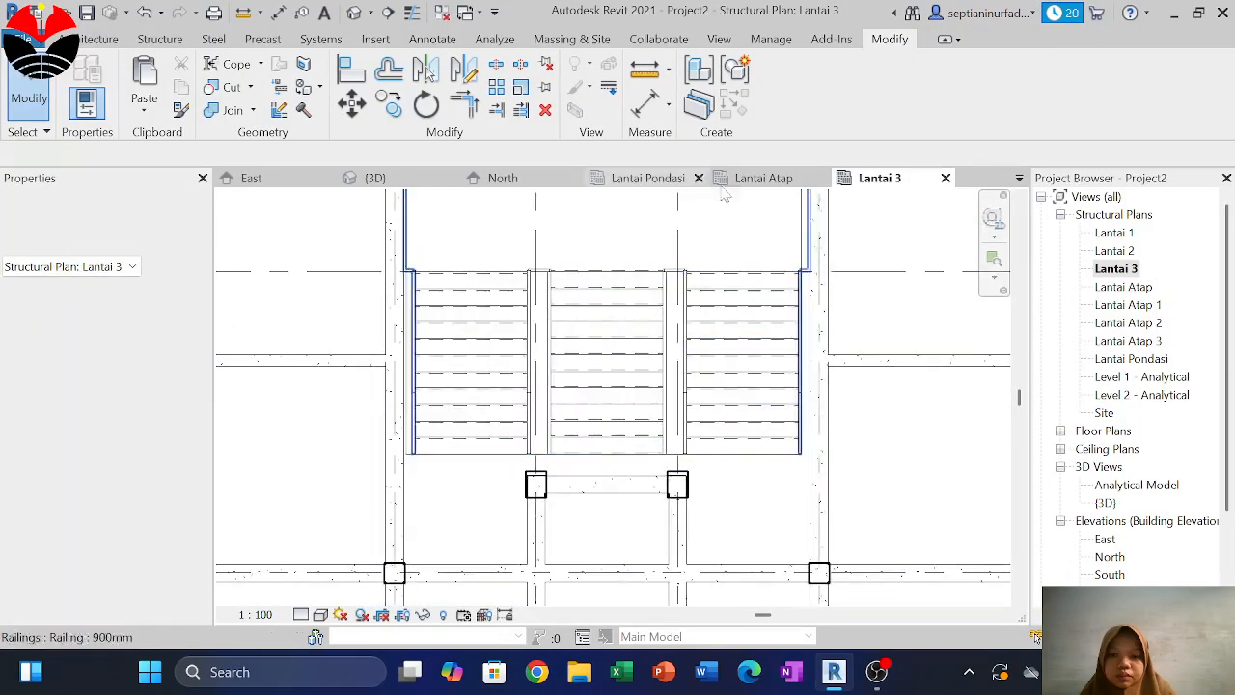
Delete the two beams crossing the middle staircase opening in the Lantai 2 structural plan
double_click(1117, 250)
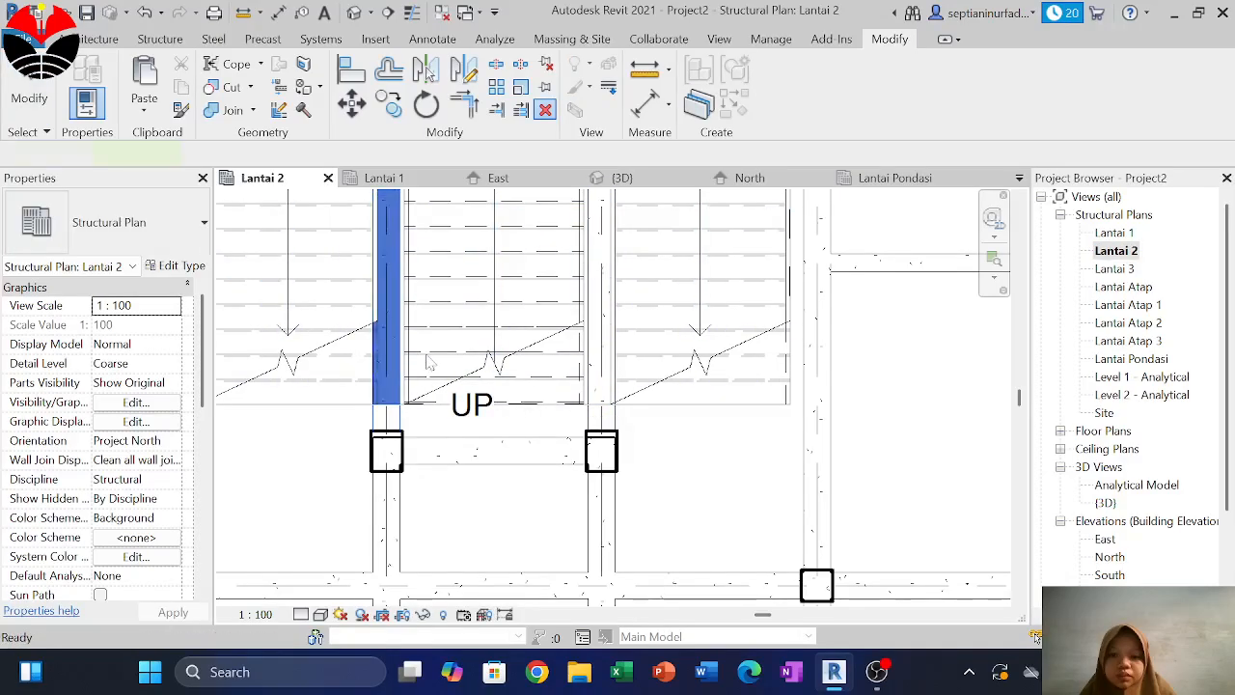
middle_click_drag(431, 359, 465, 488)
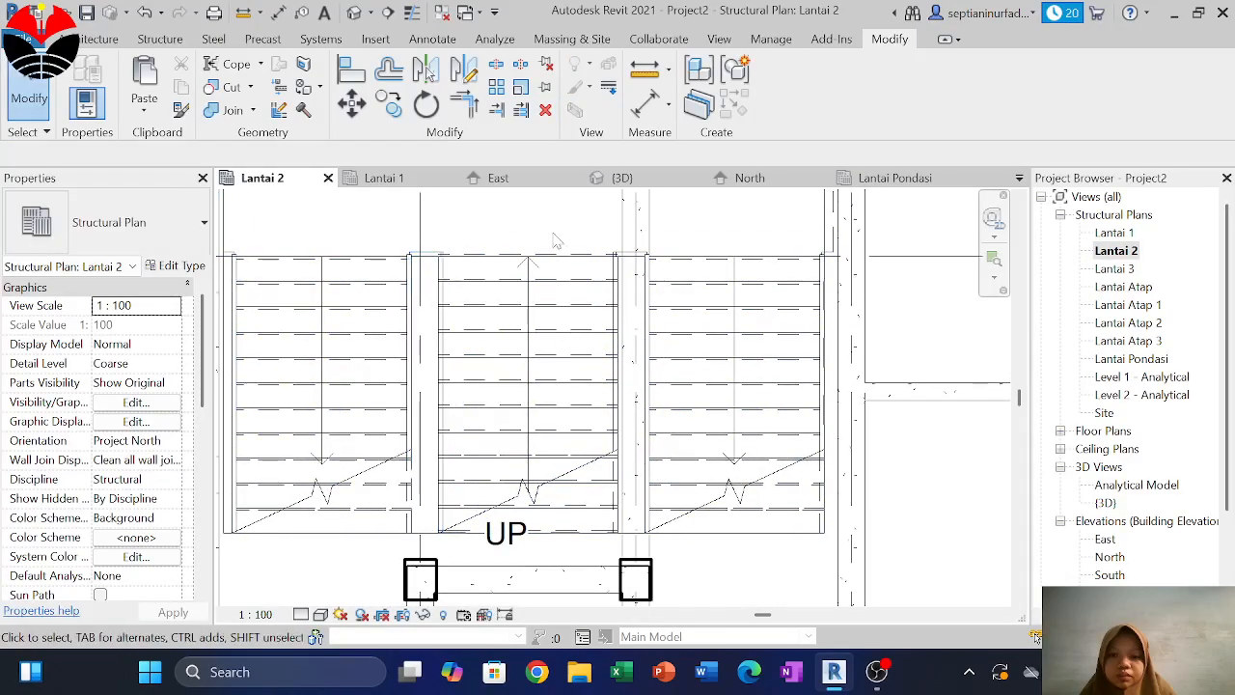
key("d")
key("e")
left_click(648, 236)
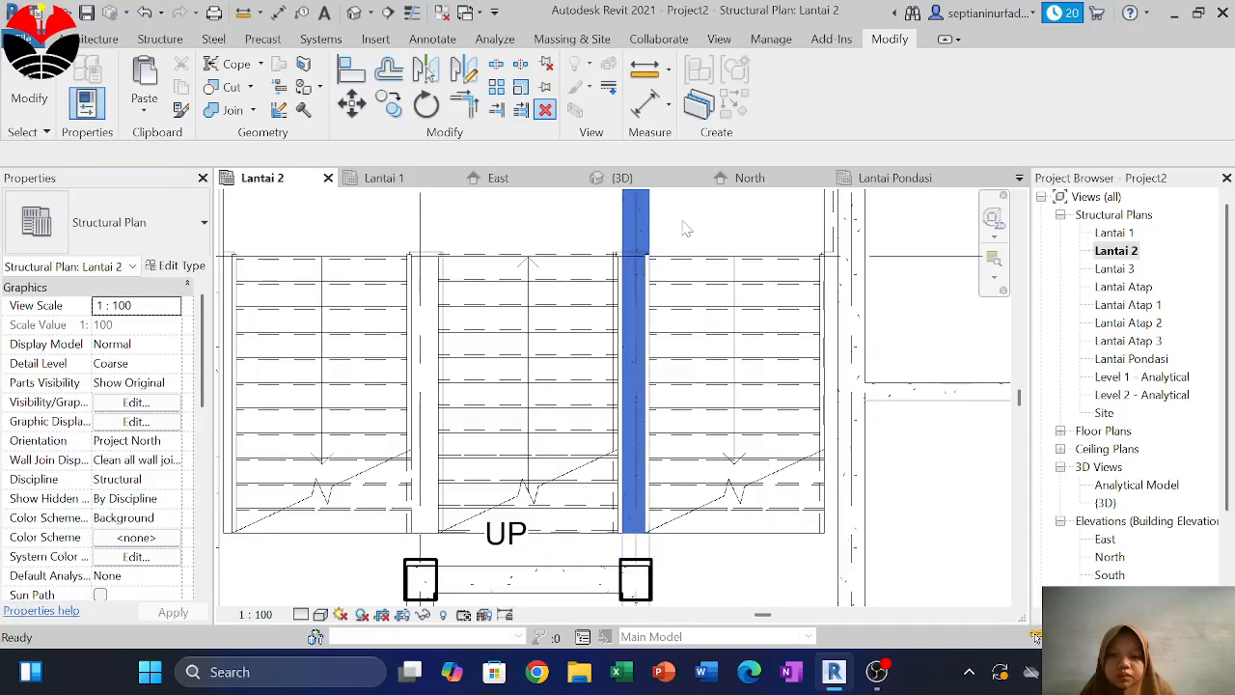
middle_click_drag(719, 357, 744, 481)
Examine the middle staircase openings and the building's left and front sides in the 3D view
left_click(615, 177)
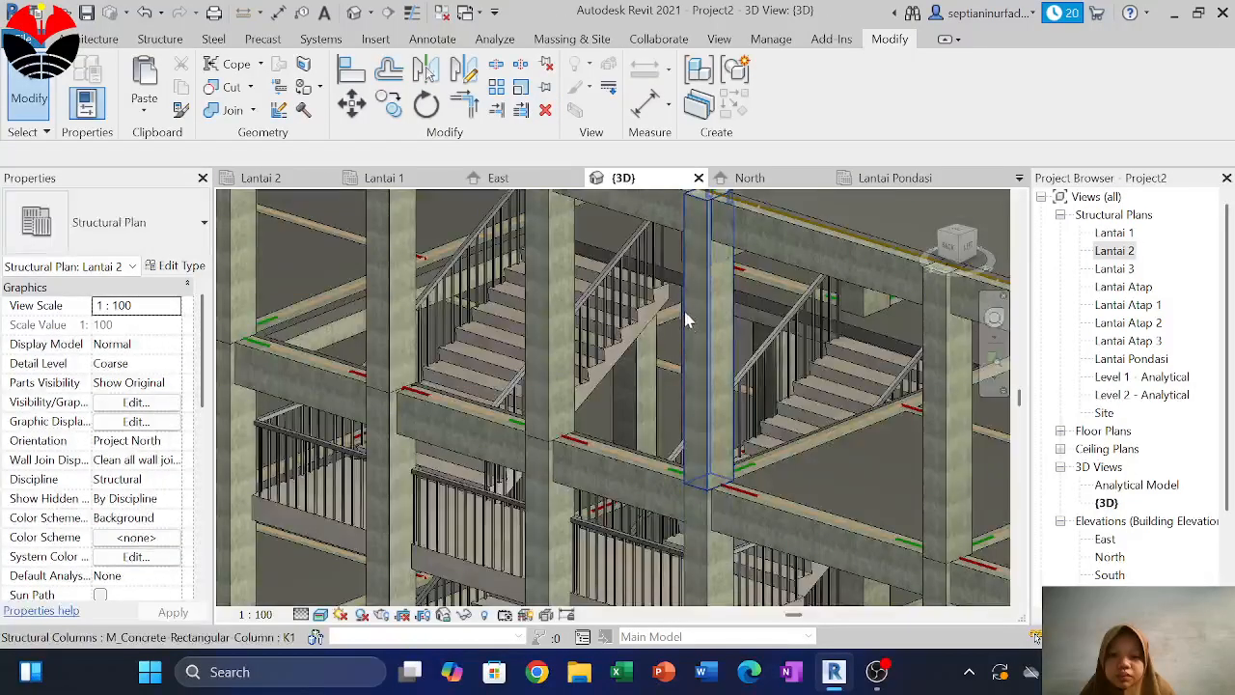
scroll(691, 318, "down", 2)
middle_click_drag(780, 415, 764, 436, "shift")
scroll(747, 416, "down", 10)
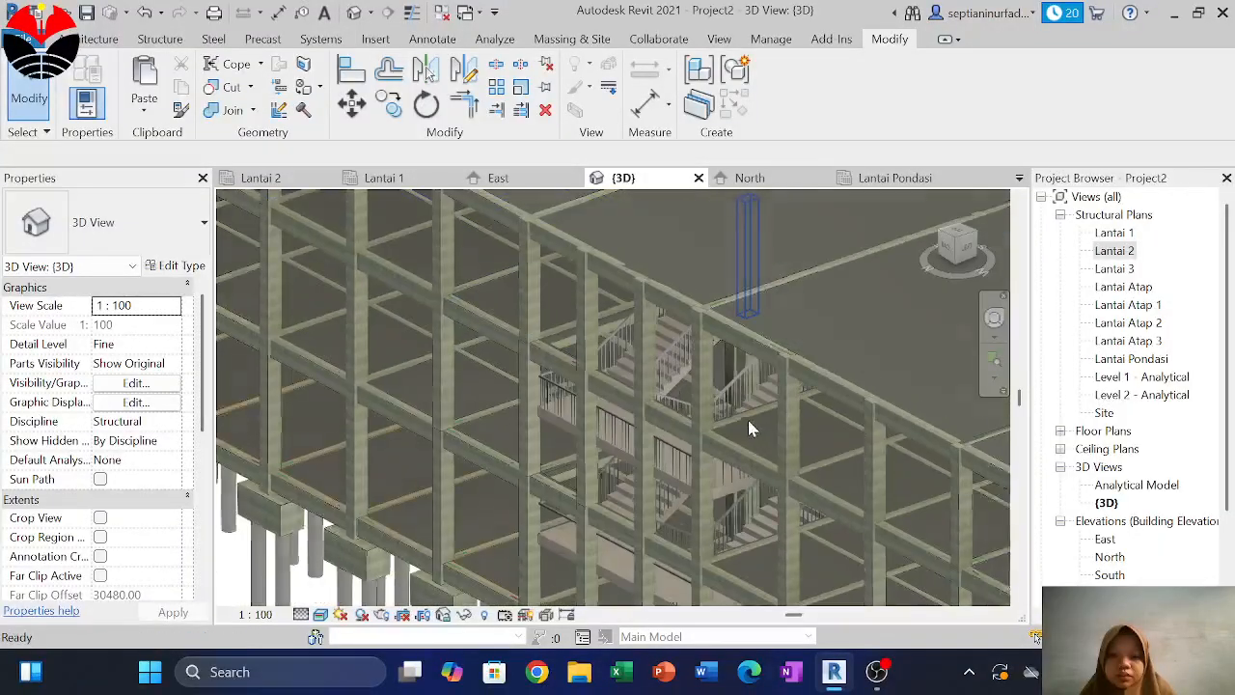
middle_click_drag(809, 340, 725, 301, "shift")
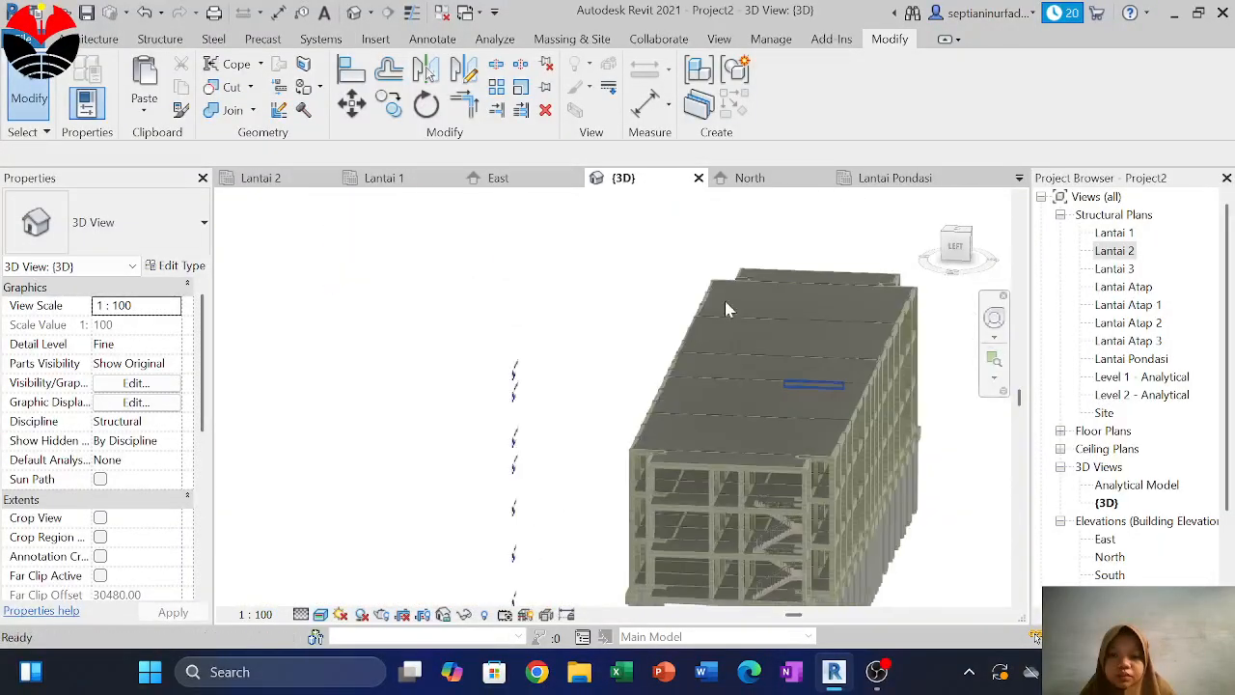
middle_click_drag(858, 382, 722, 356, "shift")
scroll(777, 340, "down", 2)
scroll(637, 507, "up", 4)
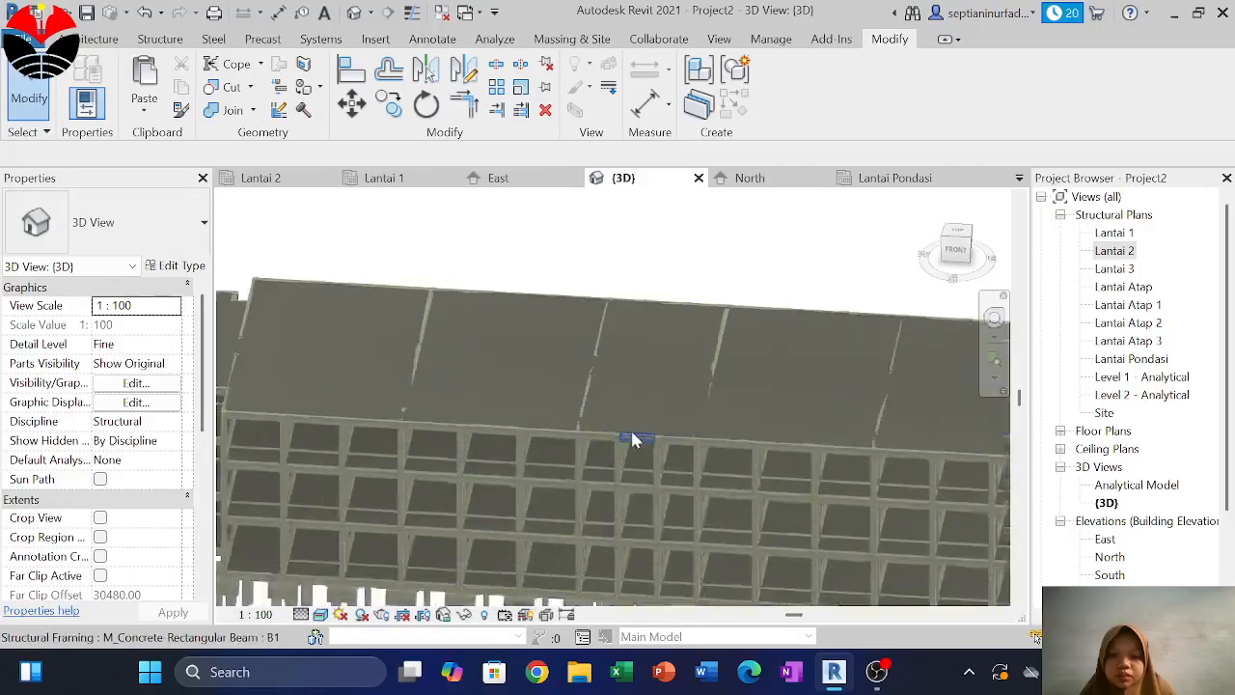
middle_click_drag(674, 470, 685, 391)
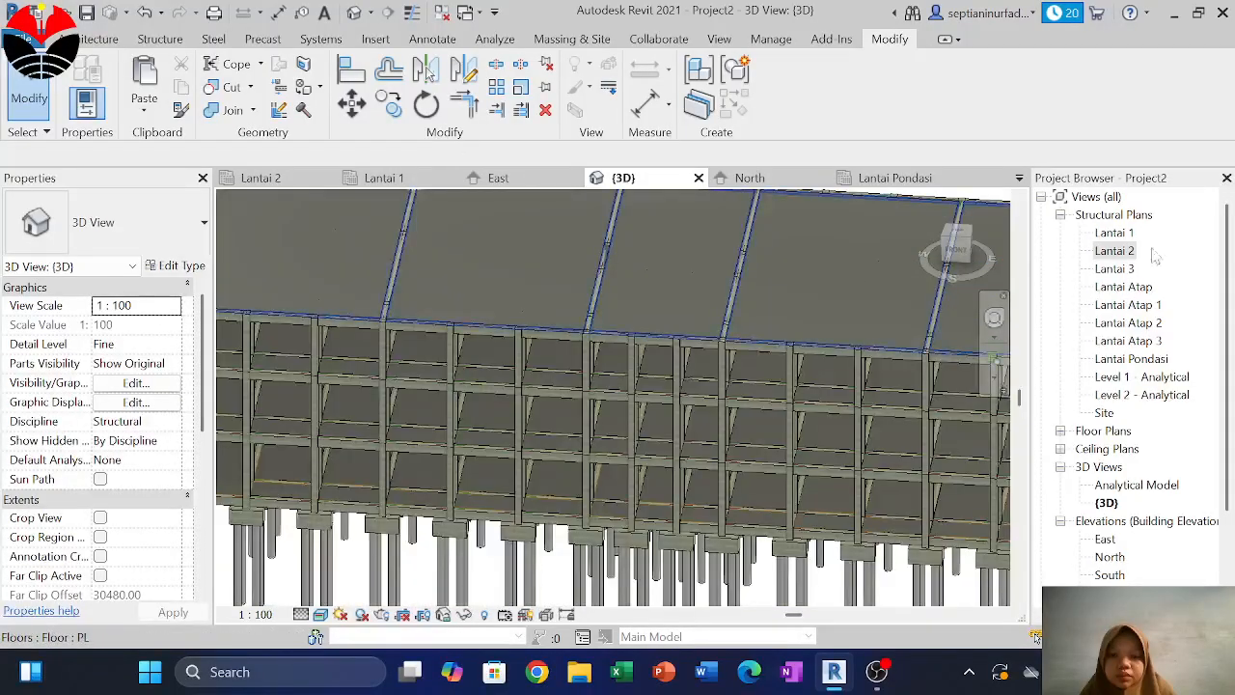
left_click(1114, 234)
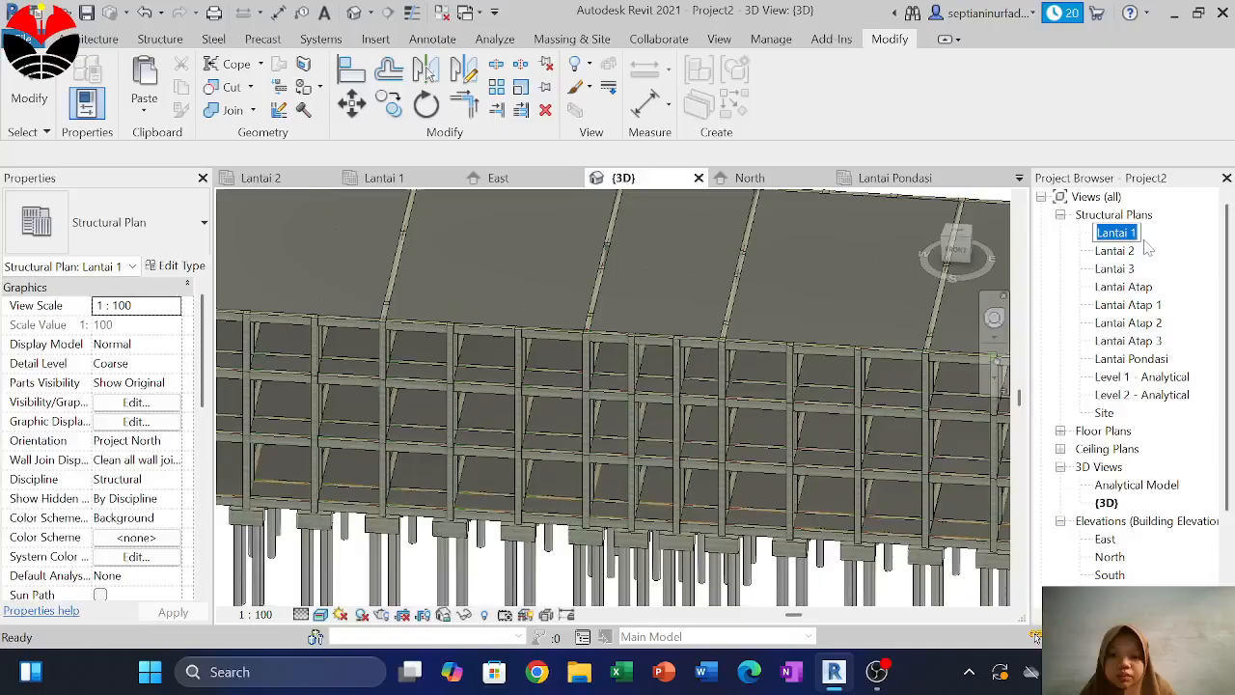
left_click(1119, 251)
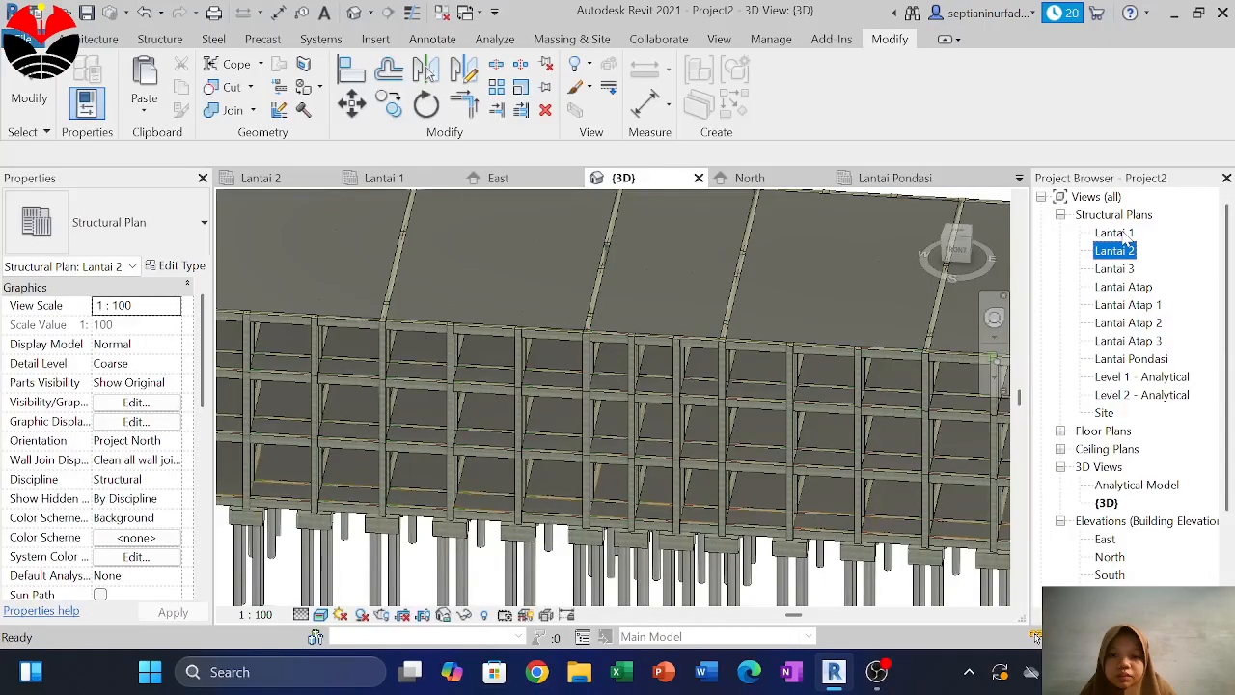
Open the Lantai 3 structural plan at the bays around grids H to K in front of the middle staircase
double_click(1119, 233)
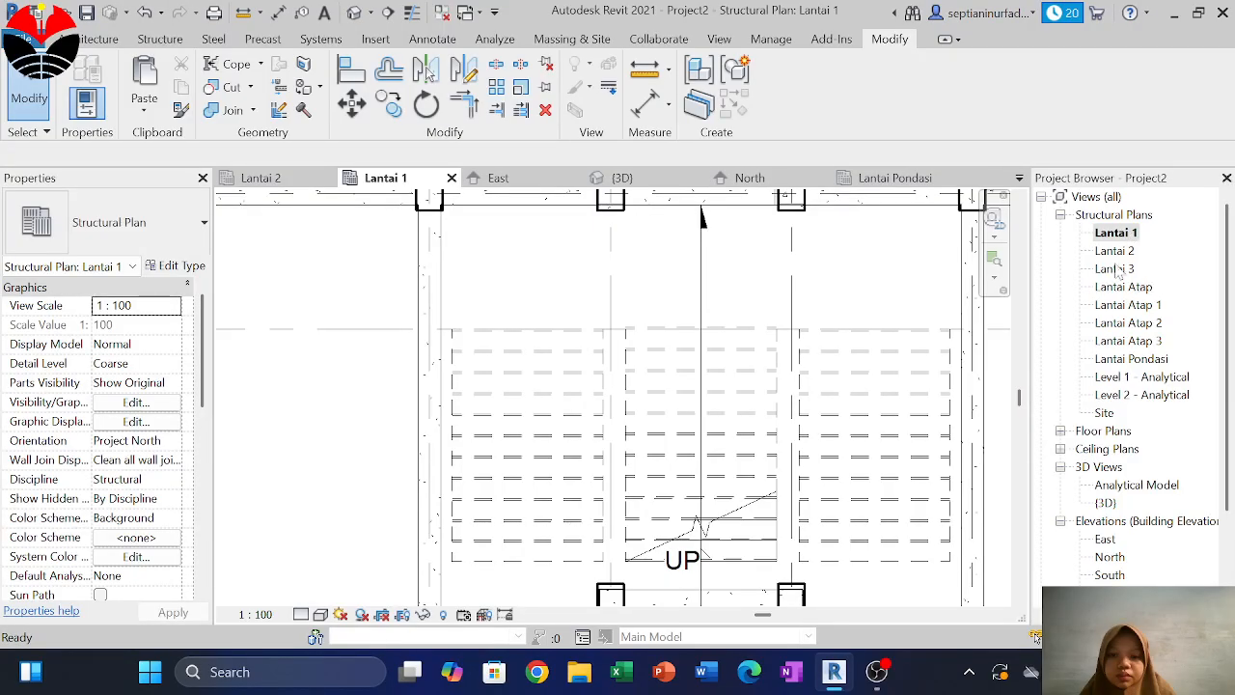
double_click(1117, 270)
scroll(816, 439, "down", 4)
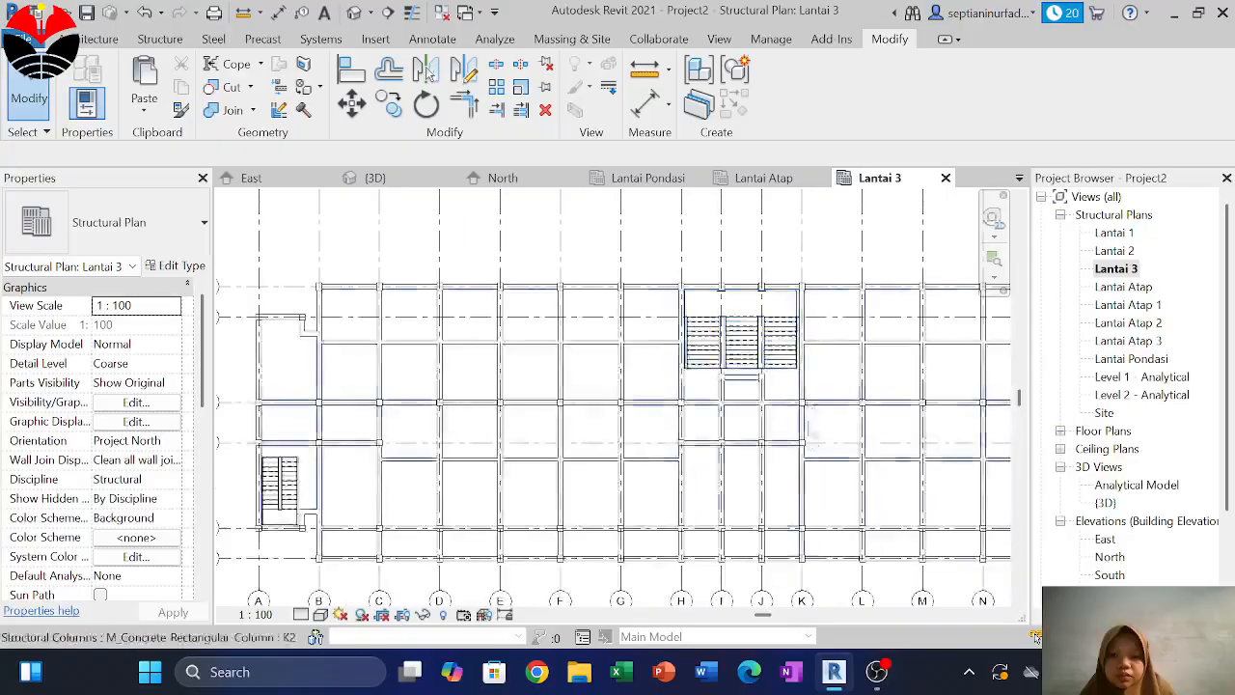
middle_click_drag(811, 439, 747, 374)
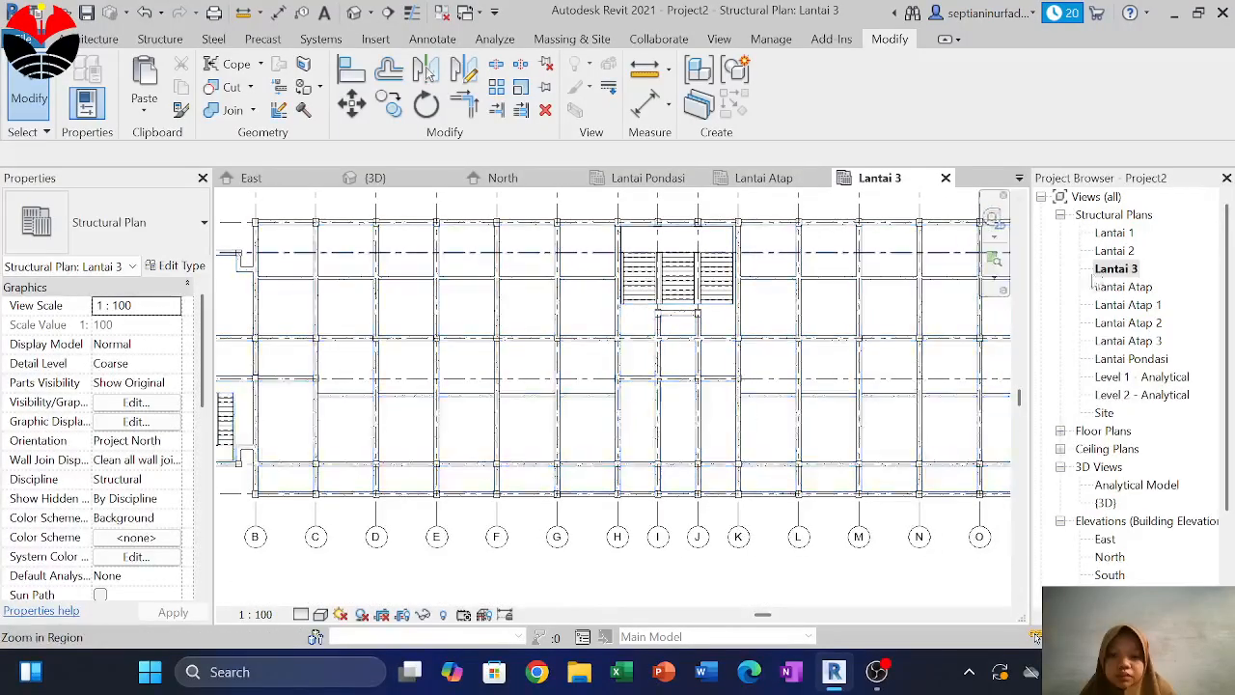
scroll(695, 424, "up", 2)
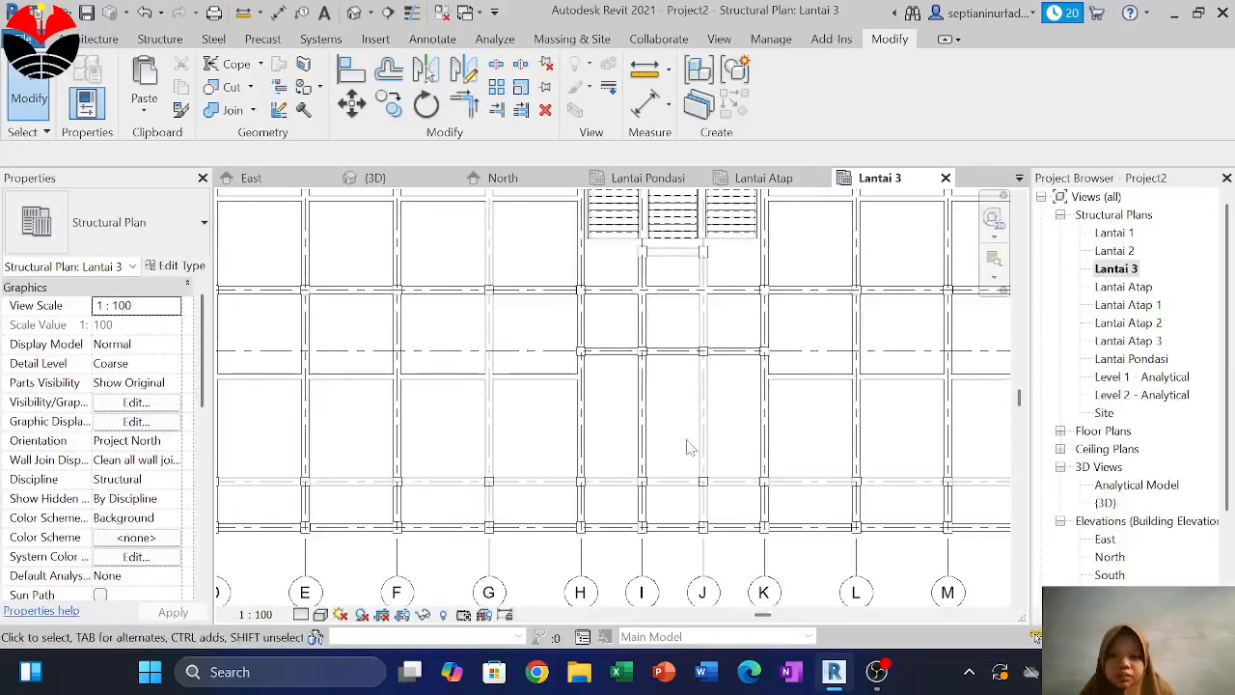
middle_click_drag(692, 449, 670, 455)
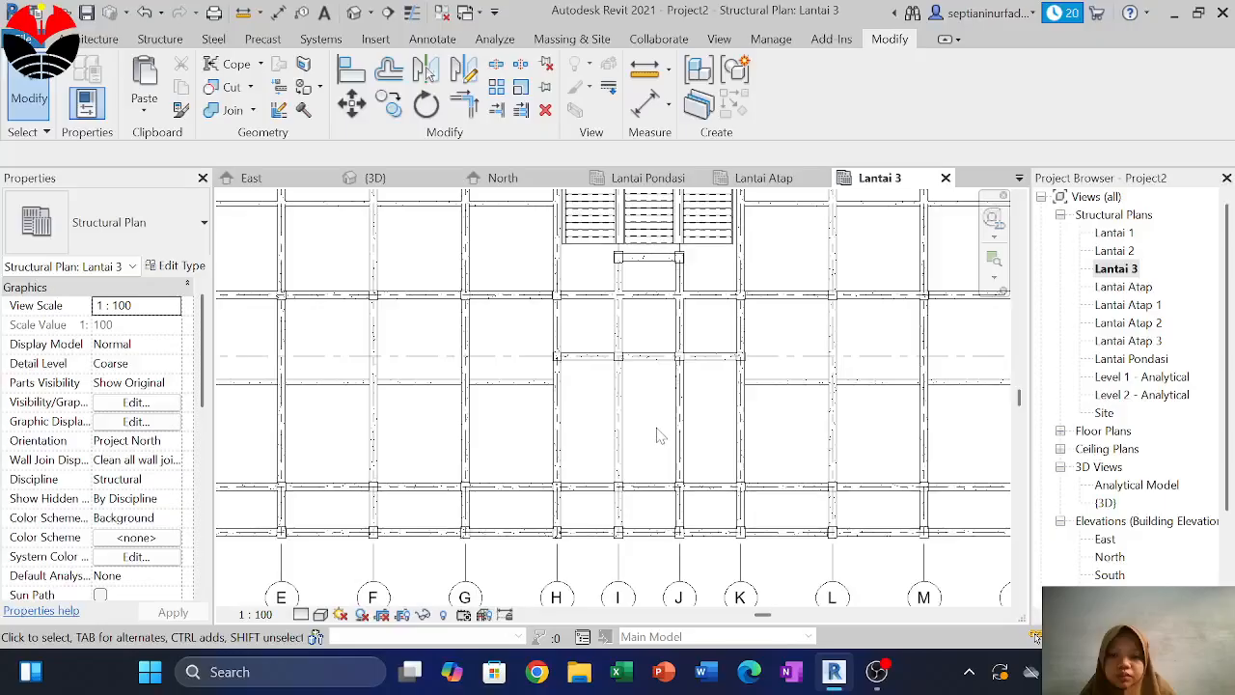
key("b")
key("m")
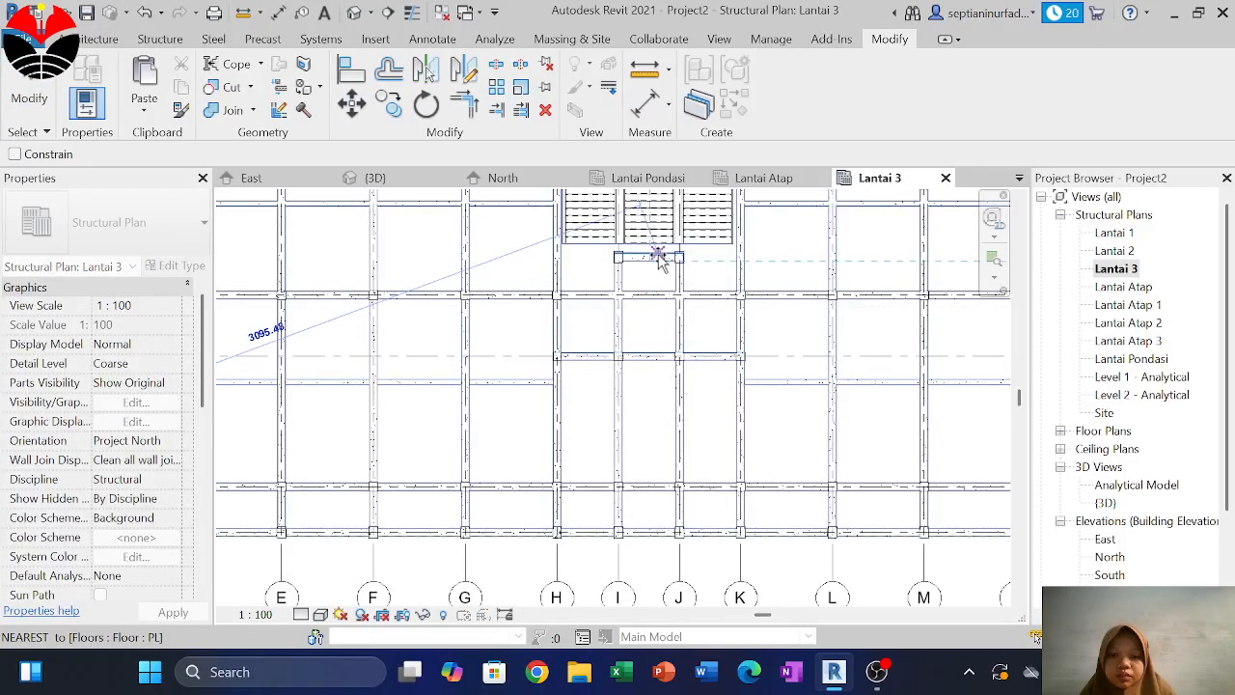
key("Escape")
key("Escape")
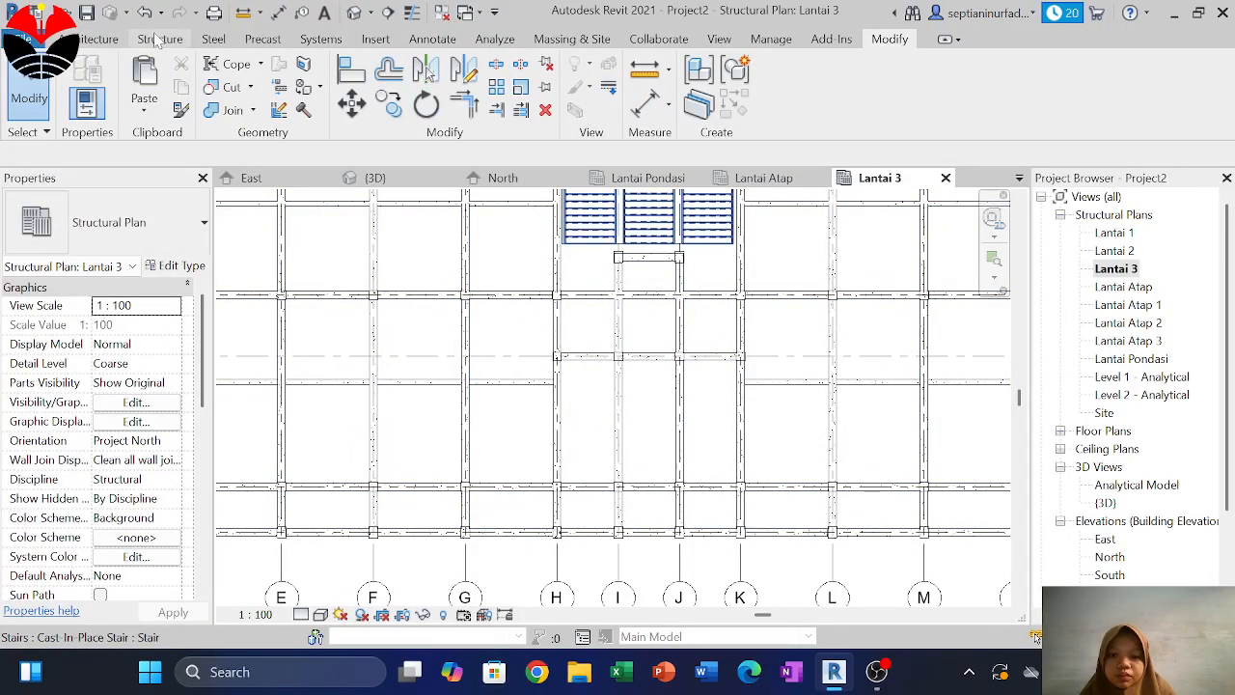
Try a straight 13-riser Cast-In-Place Monolithic Stair run, 100 wide, between grids I and J from Lantai 3 to Lantai Atap, and delete it
left_click(98, 39)
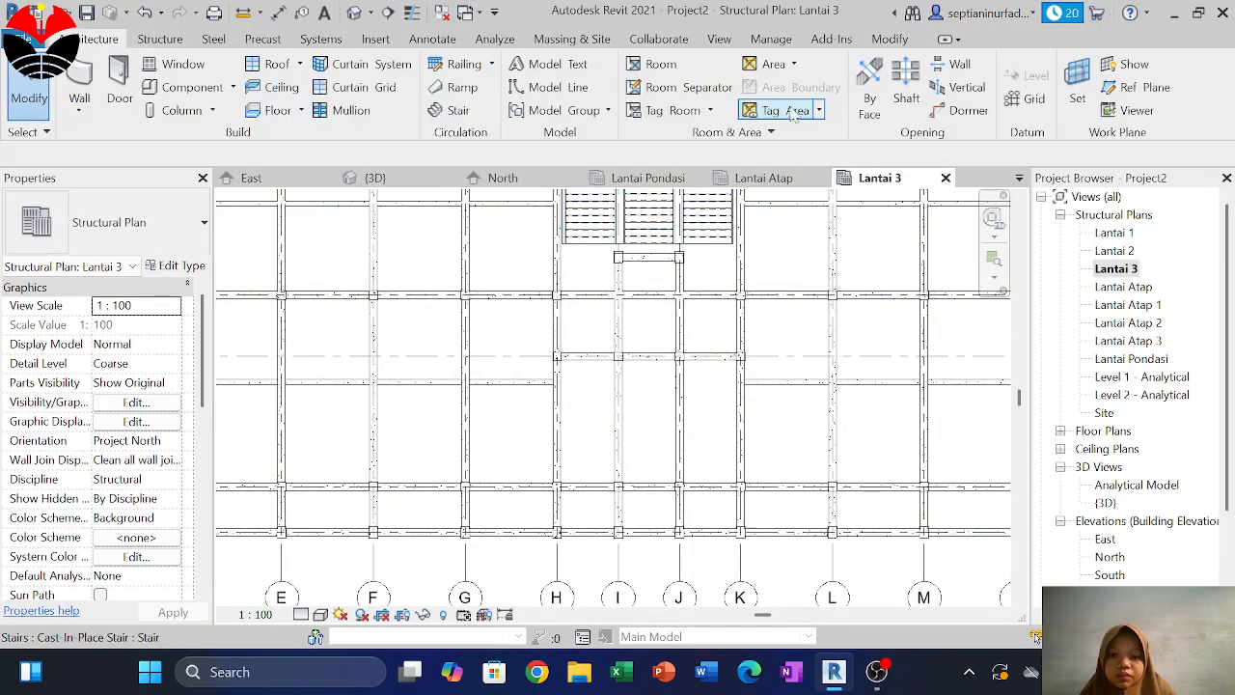
left_click(458, 110)
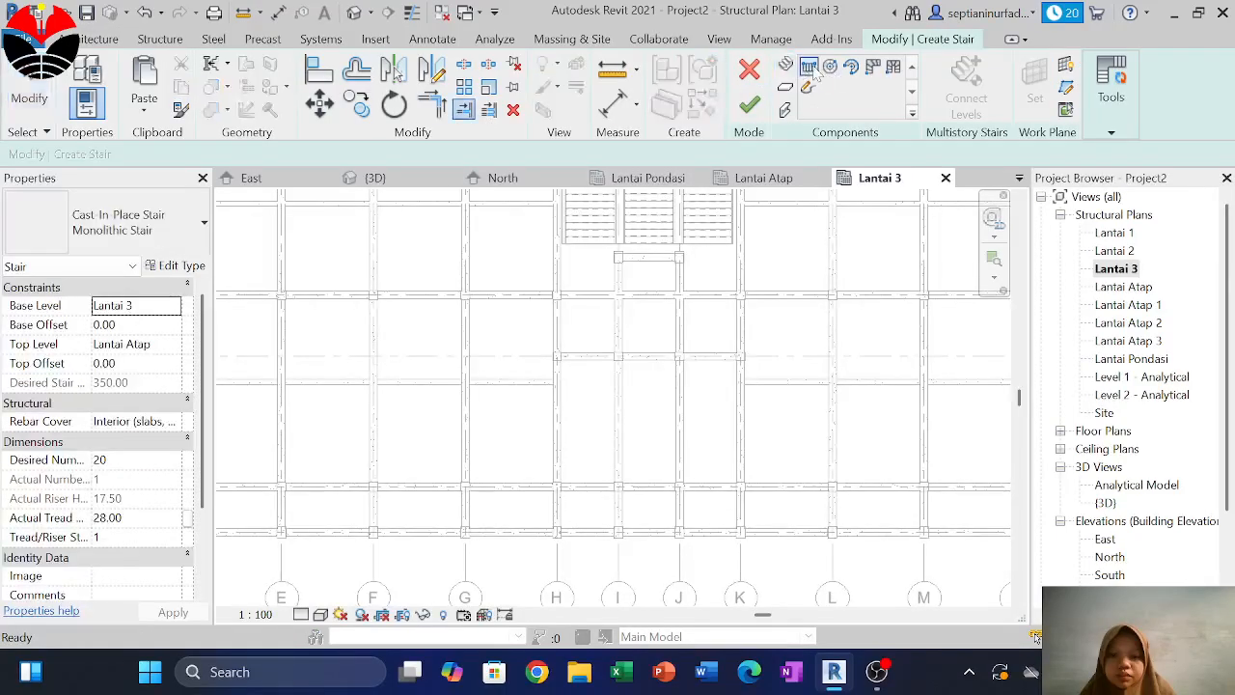
scroll(643, 468, "up", 1)
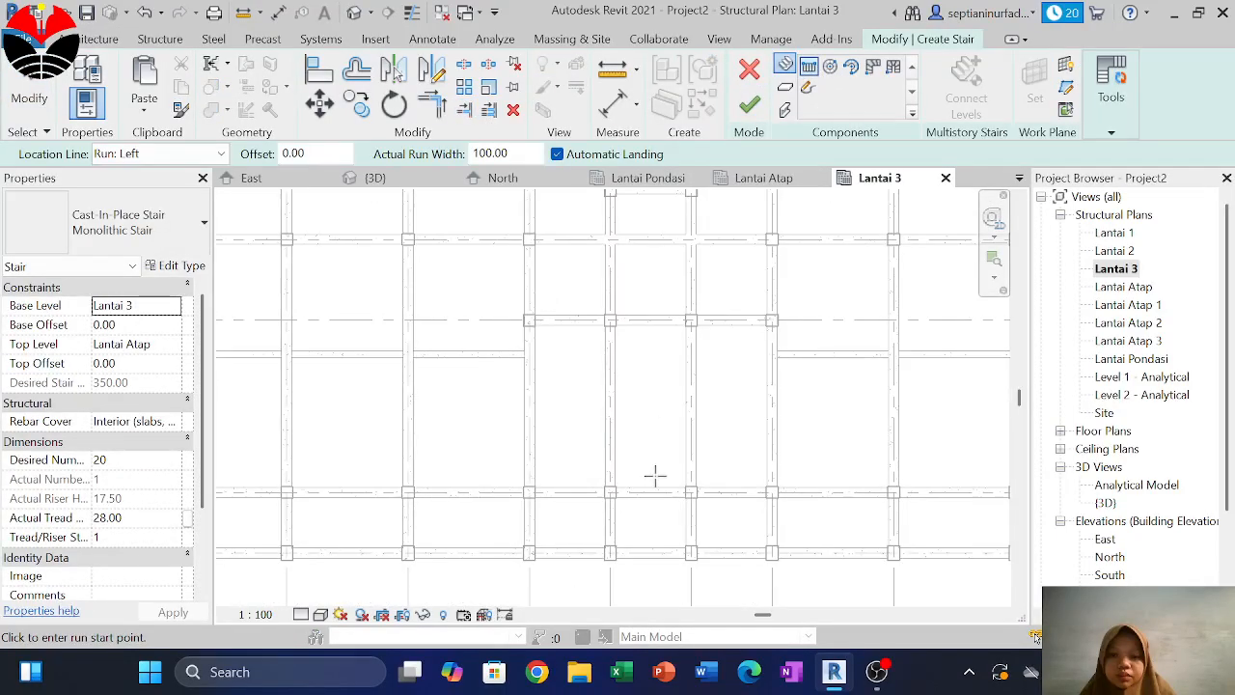
left_click(650, 471)
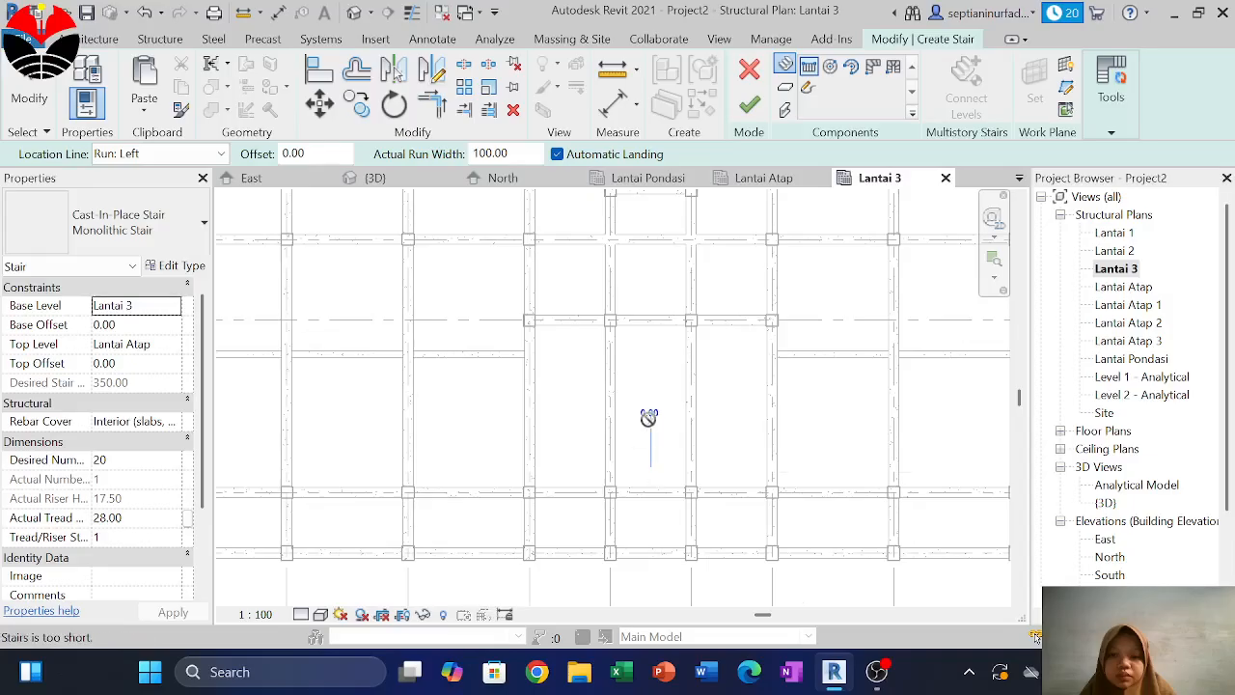
scroll(651, 455, "up", 2)
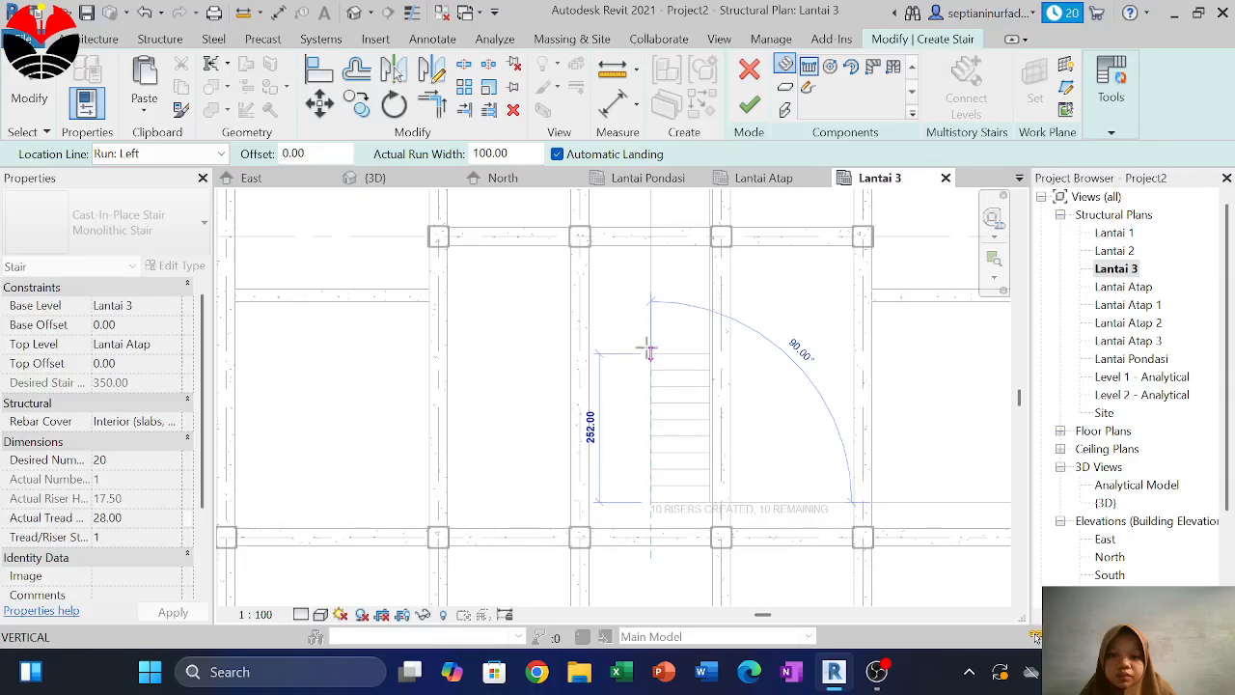
left_click(651, 305)
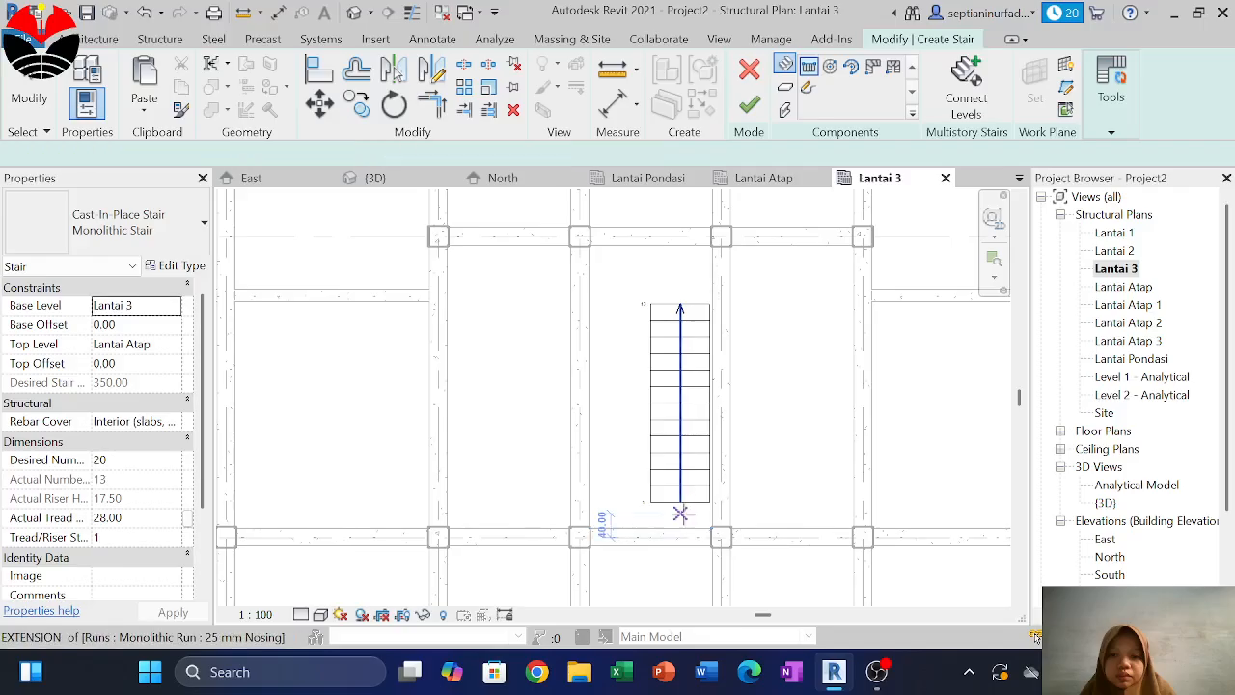
key("Escape")
key("Escape")
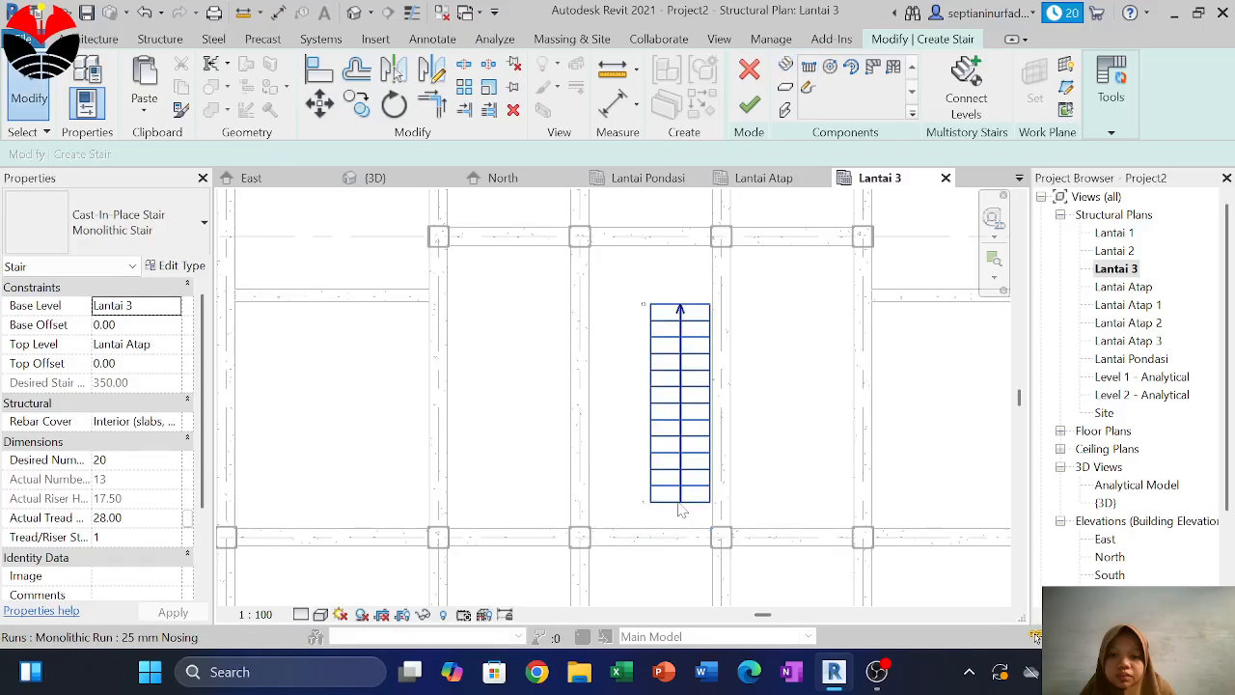
left_click(682, 507)
key("Delete")
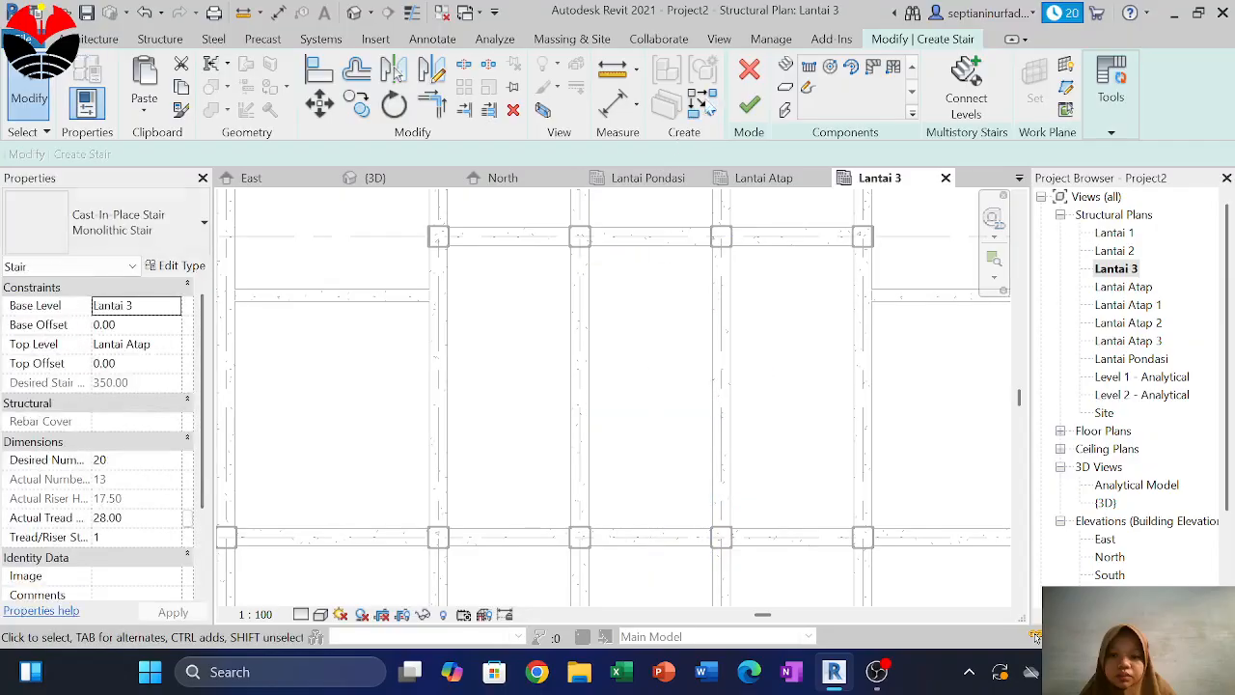
Discard the cast-in-place stair sketch and leave stair creation
left_click(785, 65)
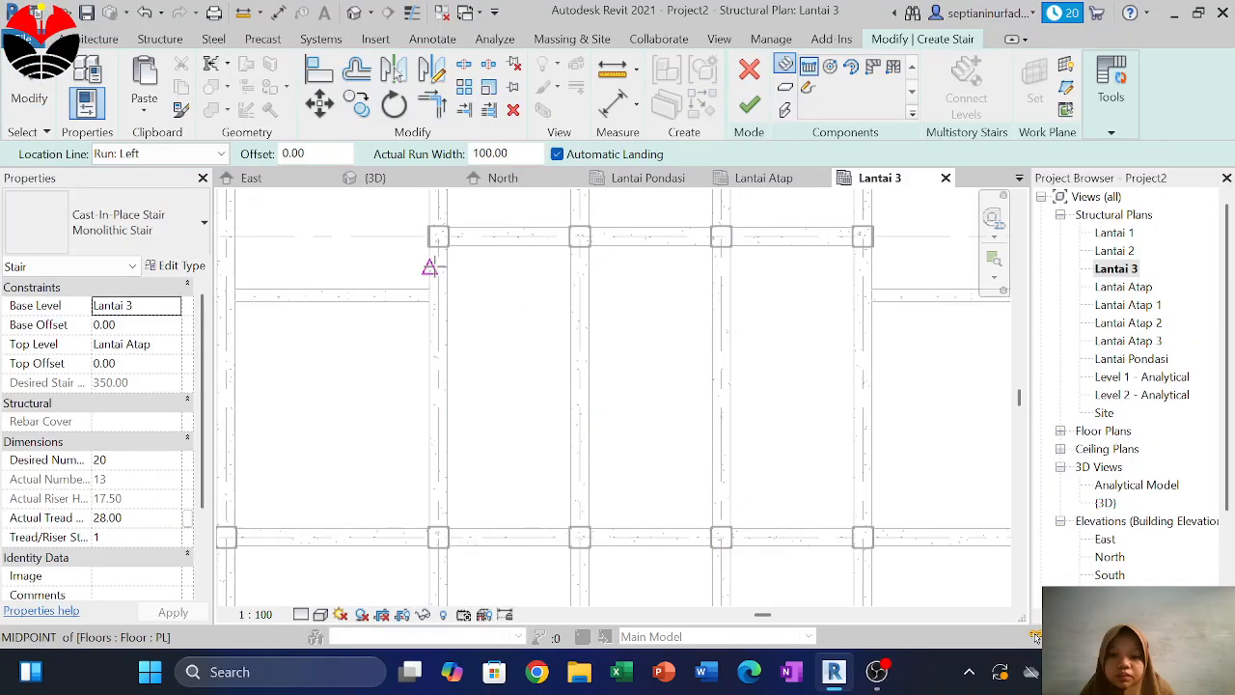
left_click(116, 222)
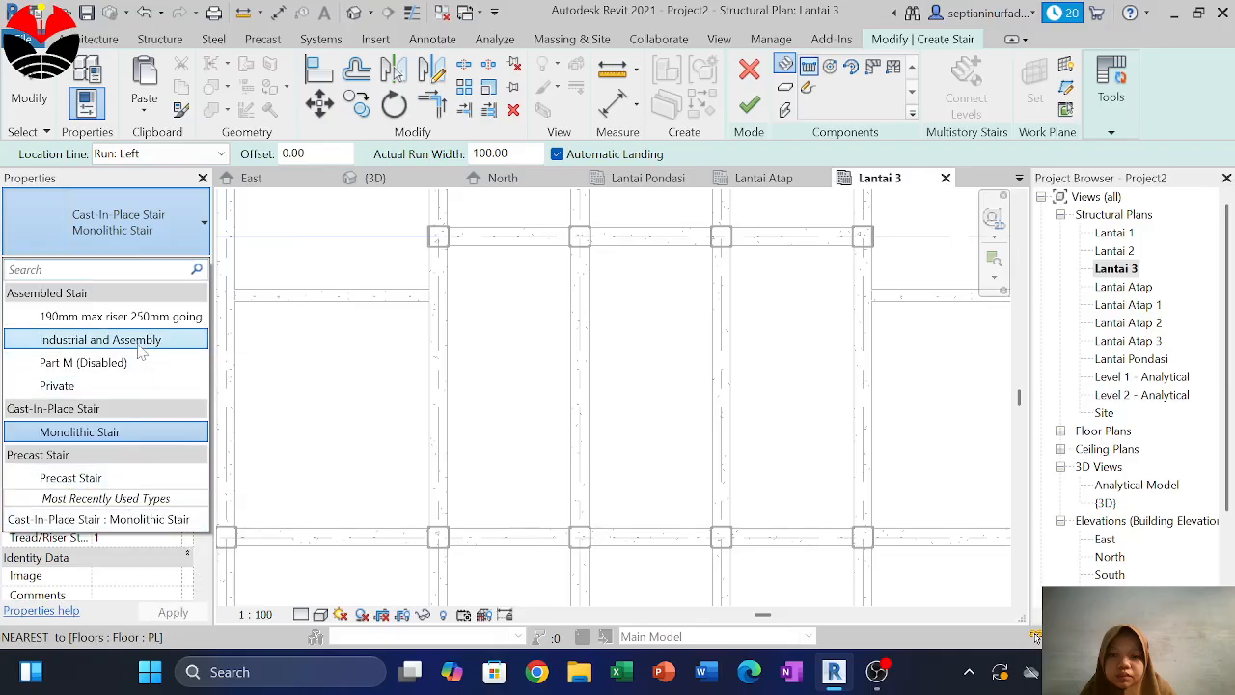
left_click(160, 41)
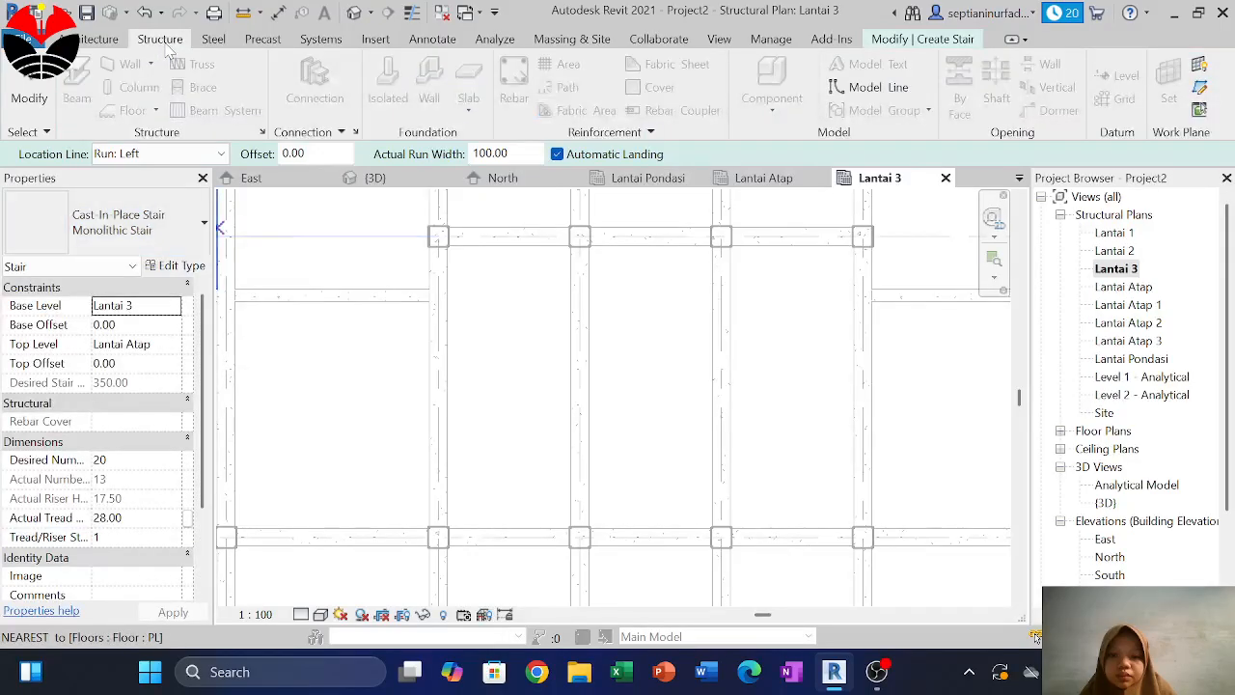
key("Escape")
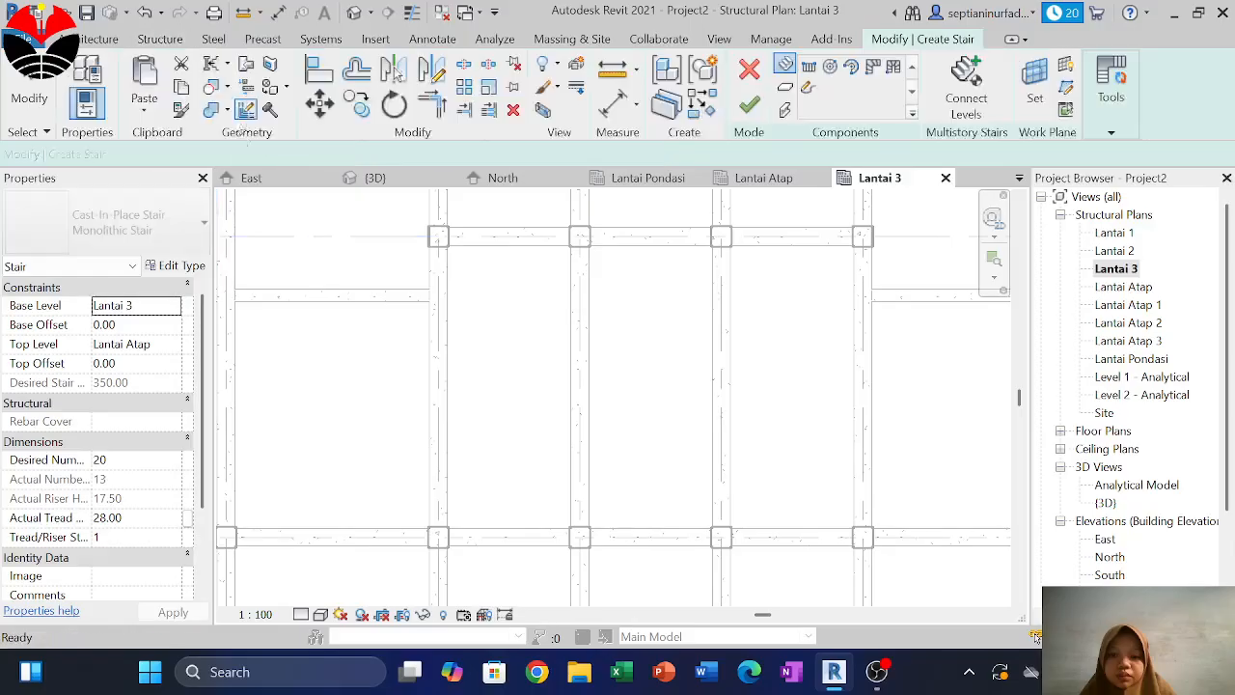
left_click(149, 41)
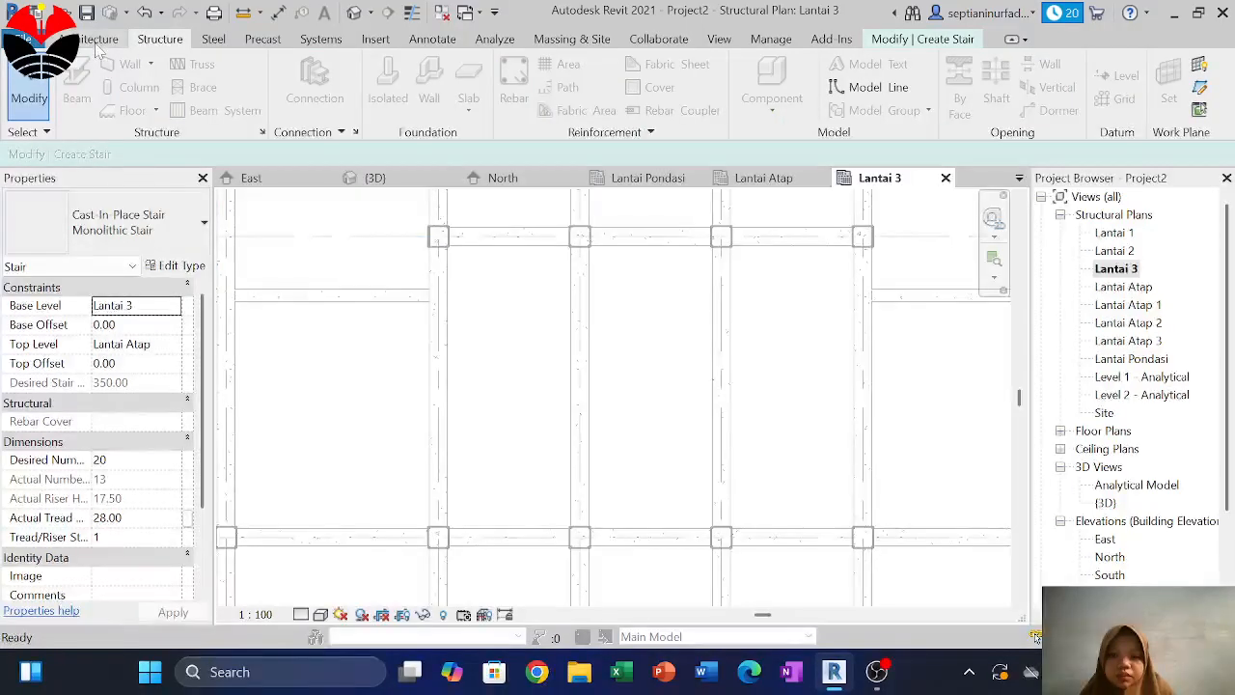
left_click(97, 41)
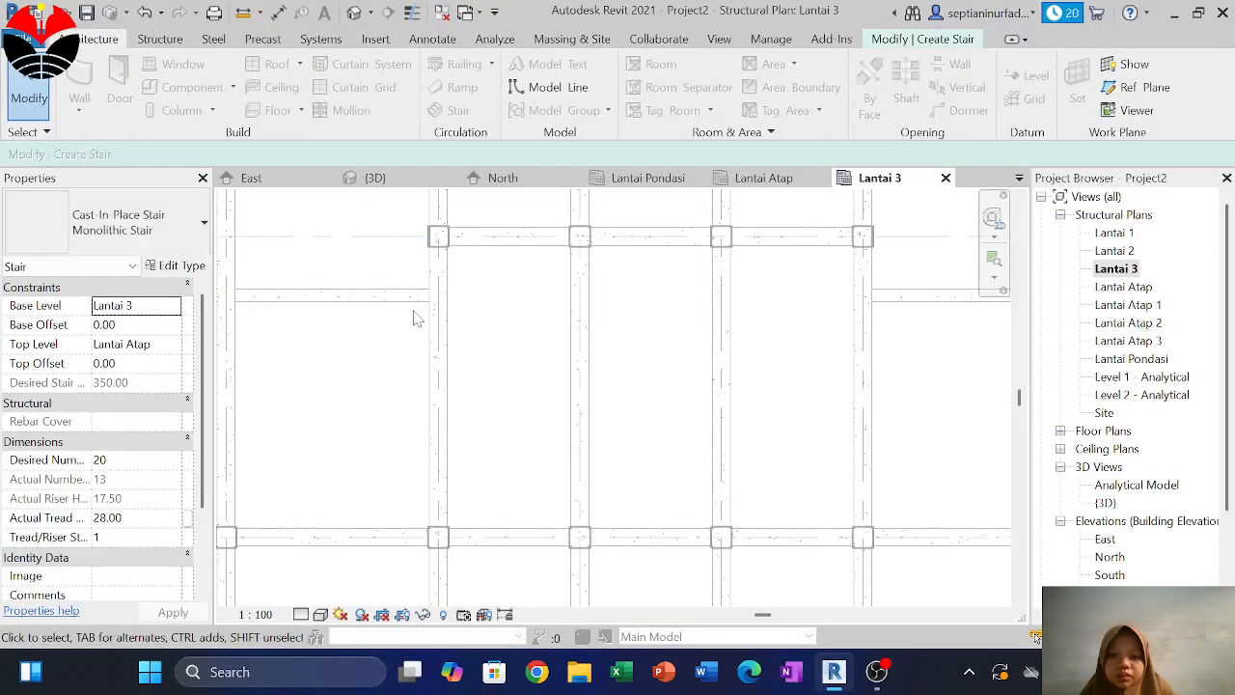
right_click(407, 347)
left_click(393, 340)
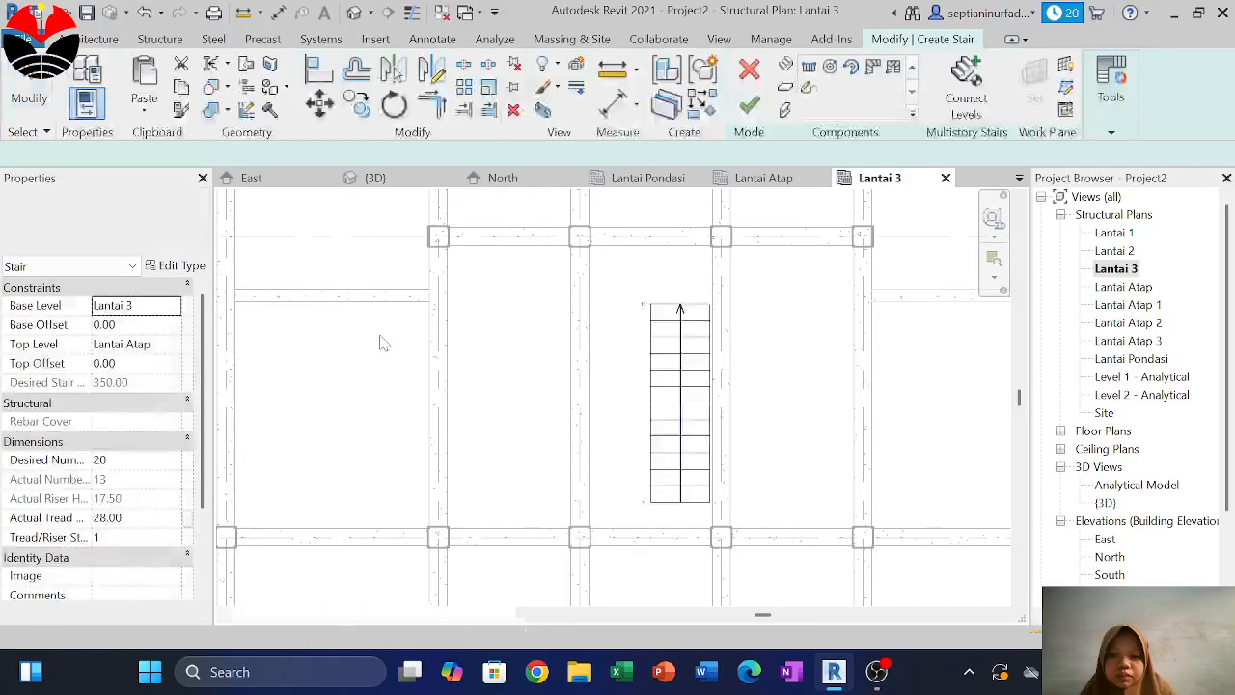
left_click(750, 70)
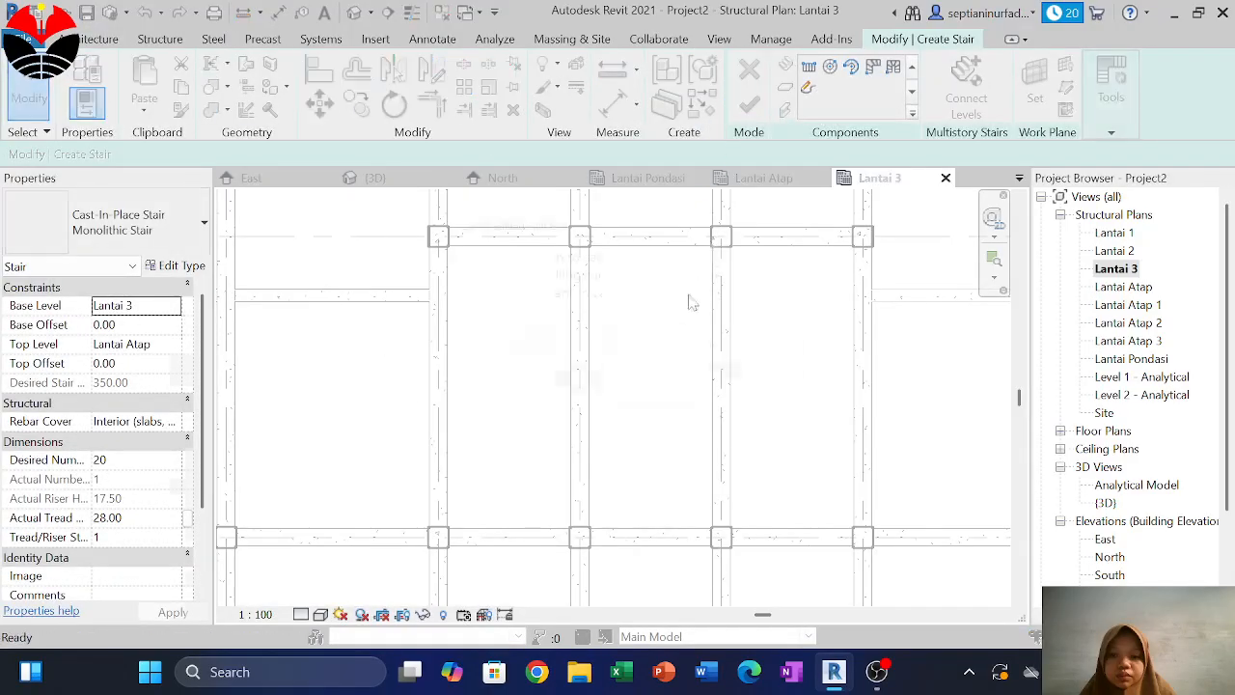
left_click(659, 356)
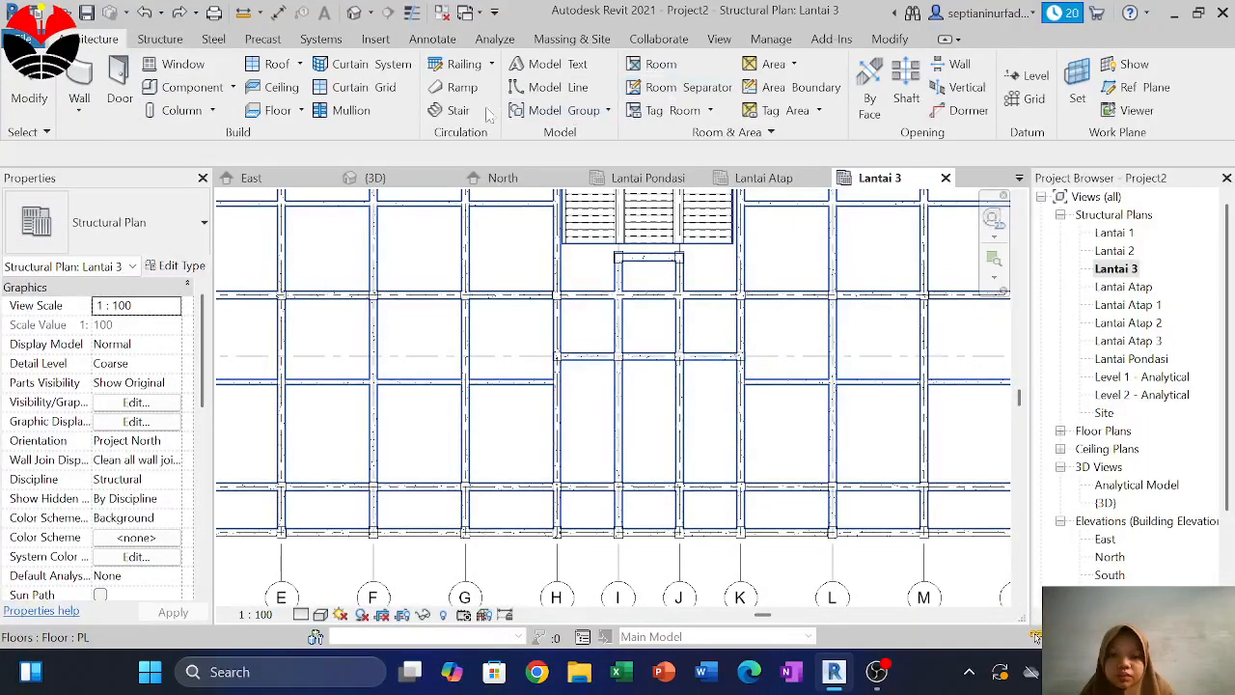
Draw a straight 12-riser Industrial and Assembly stair run, 100 wide and about 308 long, between grids I and J from Lantai 3 to Lantai Atap
left_click(453, 112)
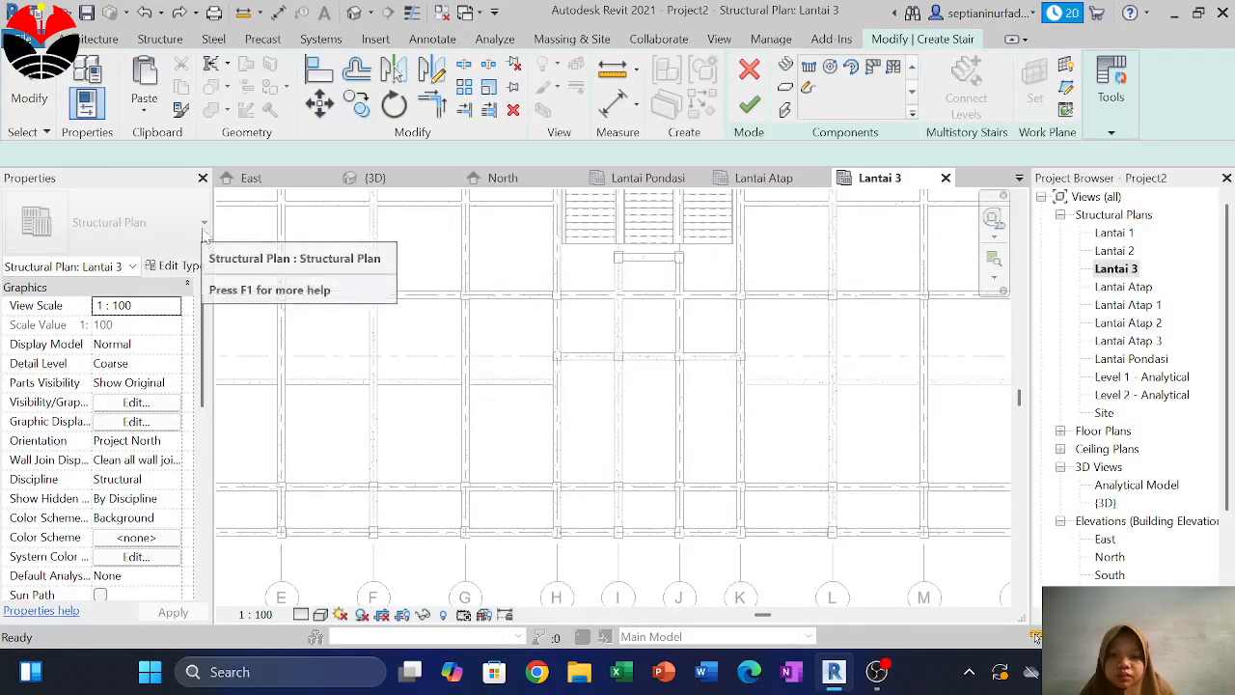
left_click(203, 228)
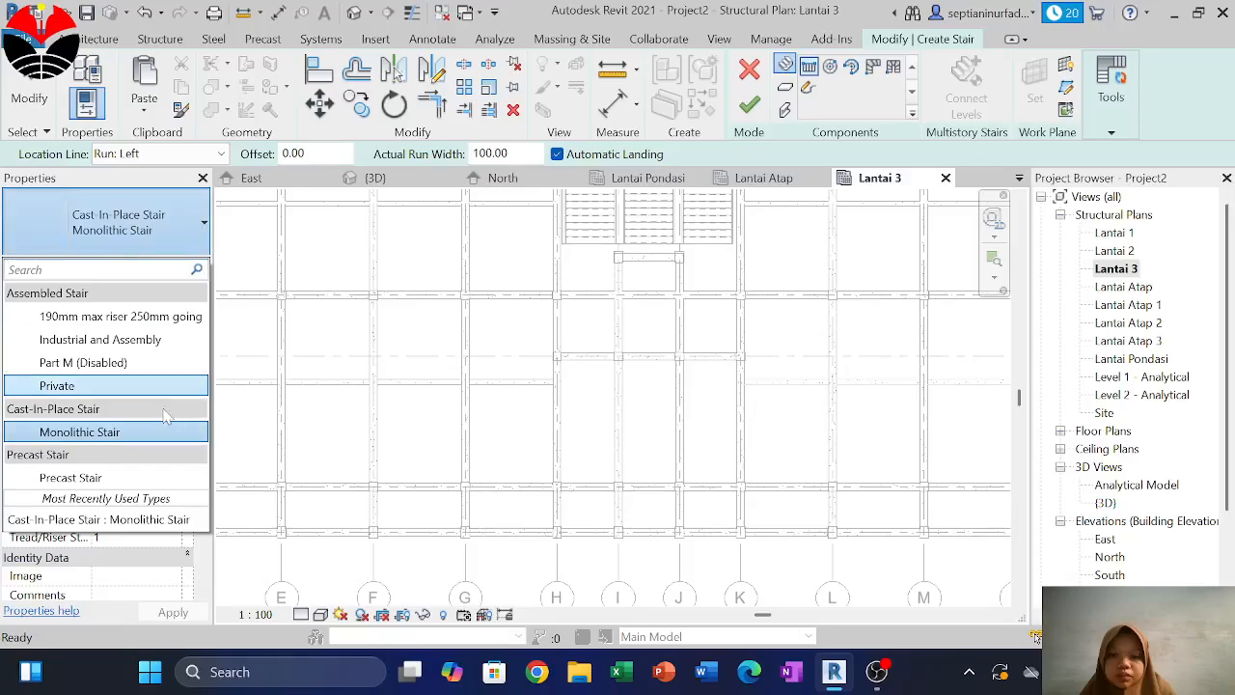
left_click(145, 340)
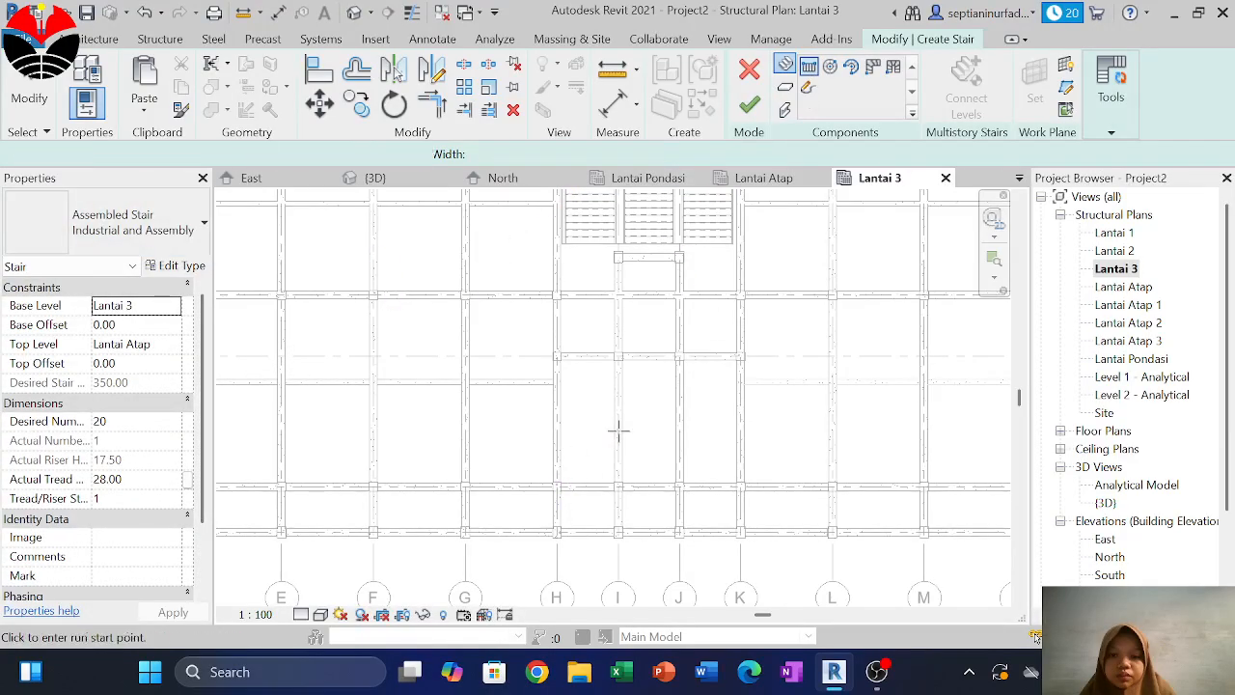
left_click(649, 473)
scroll(649, 422, "up", 2)
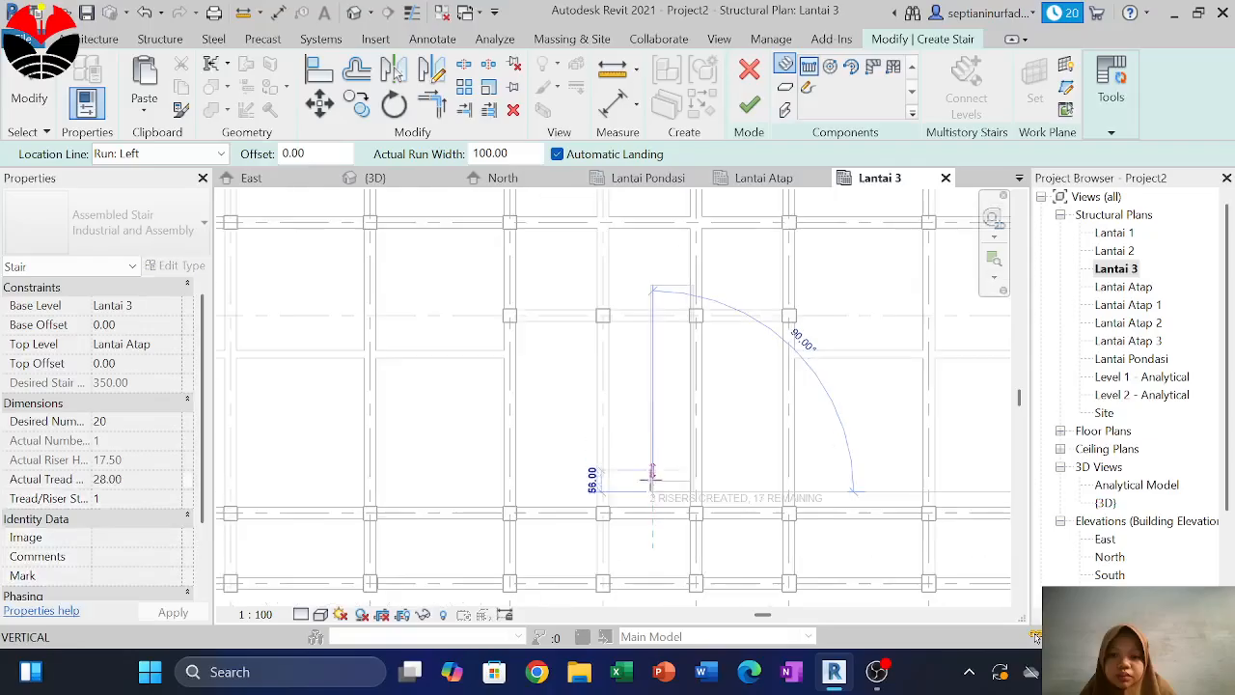
scroll(652, 477, "up", 2)
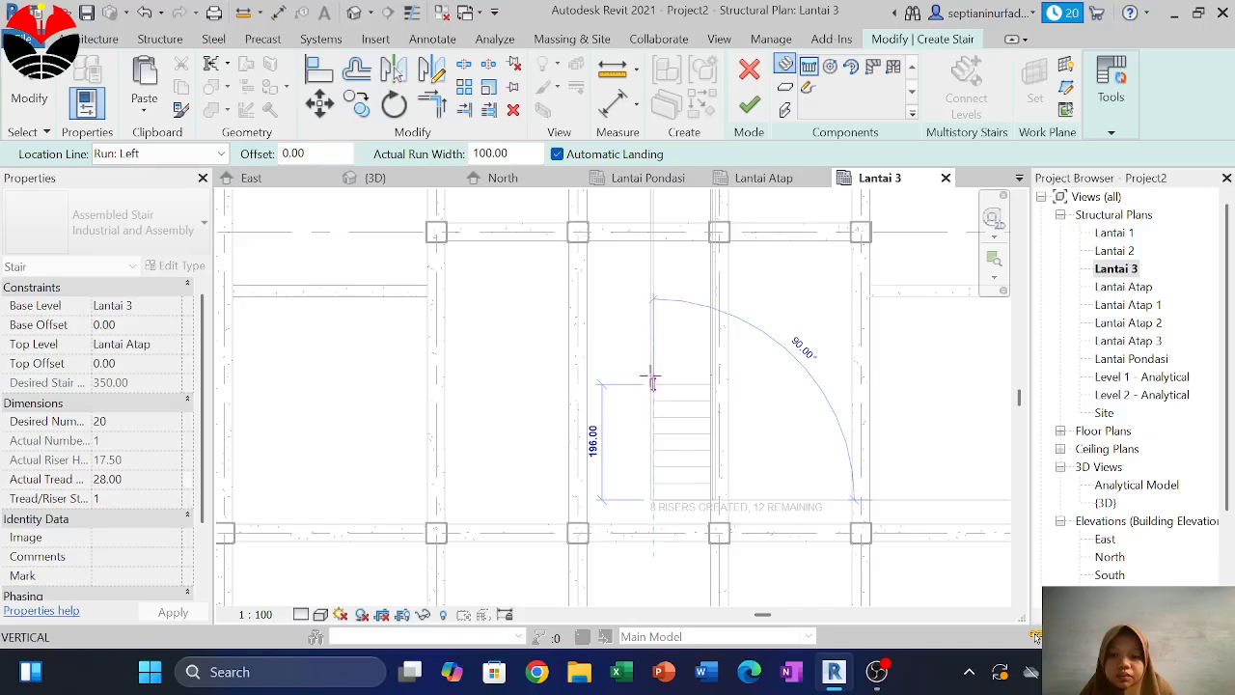
left_click(652, 320)
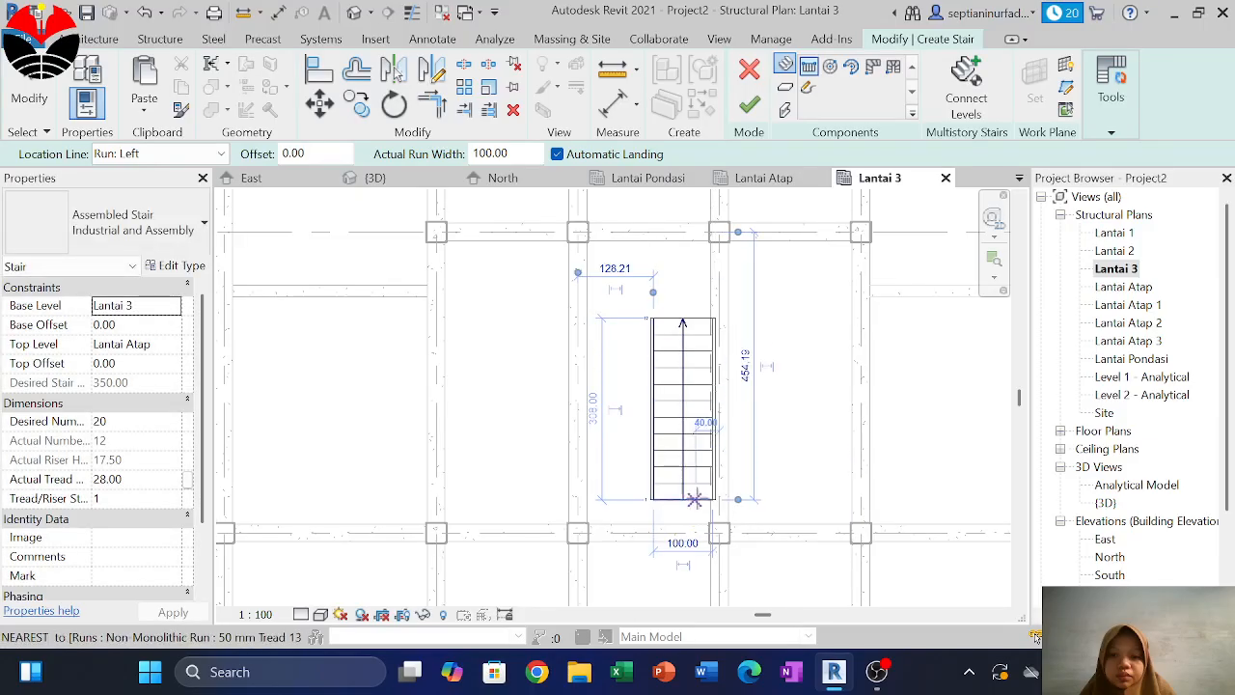
key("Escape")
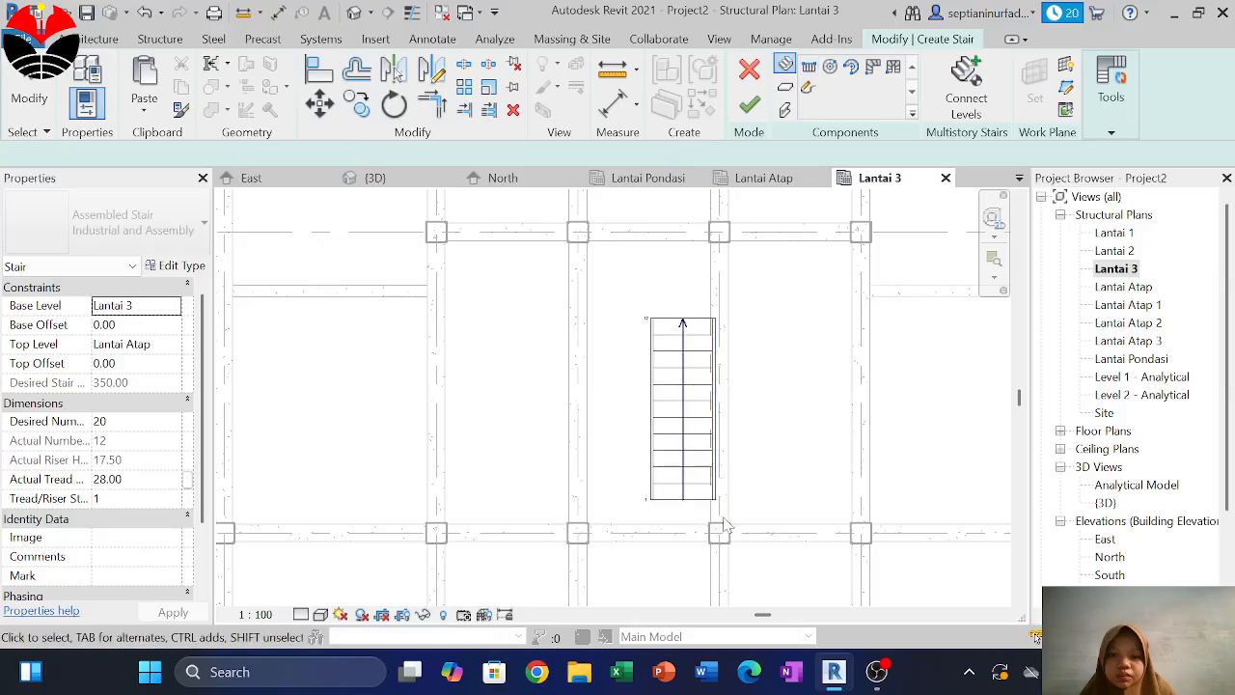
Move the stair run so its lower end meets the edge of the beam between grids I and J
left_click_drag(695, 506, 642, 409)
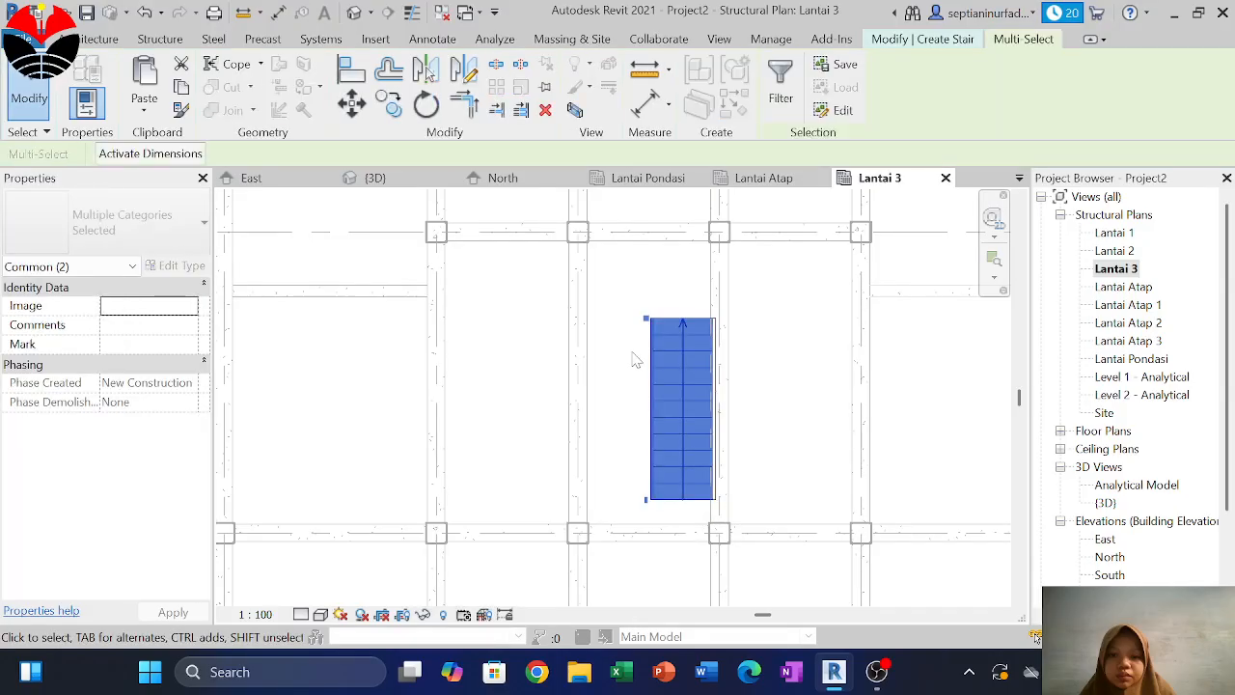
key("m")
key("v")
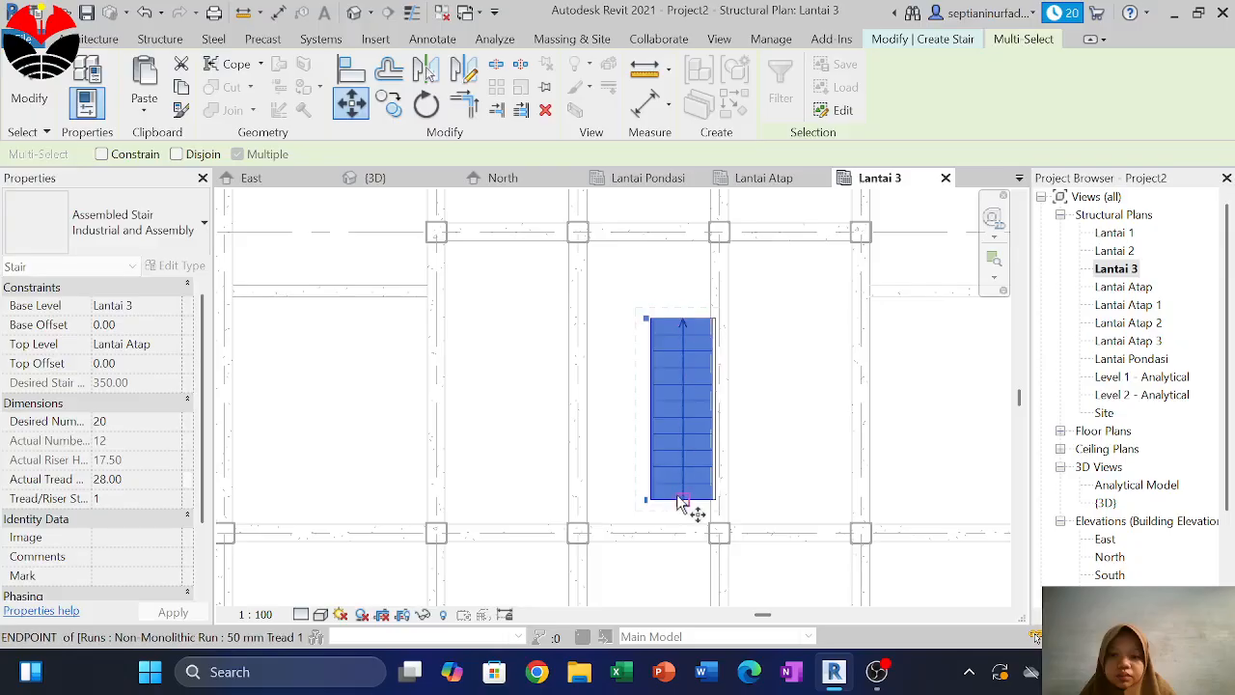
left_click(680, 500)
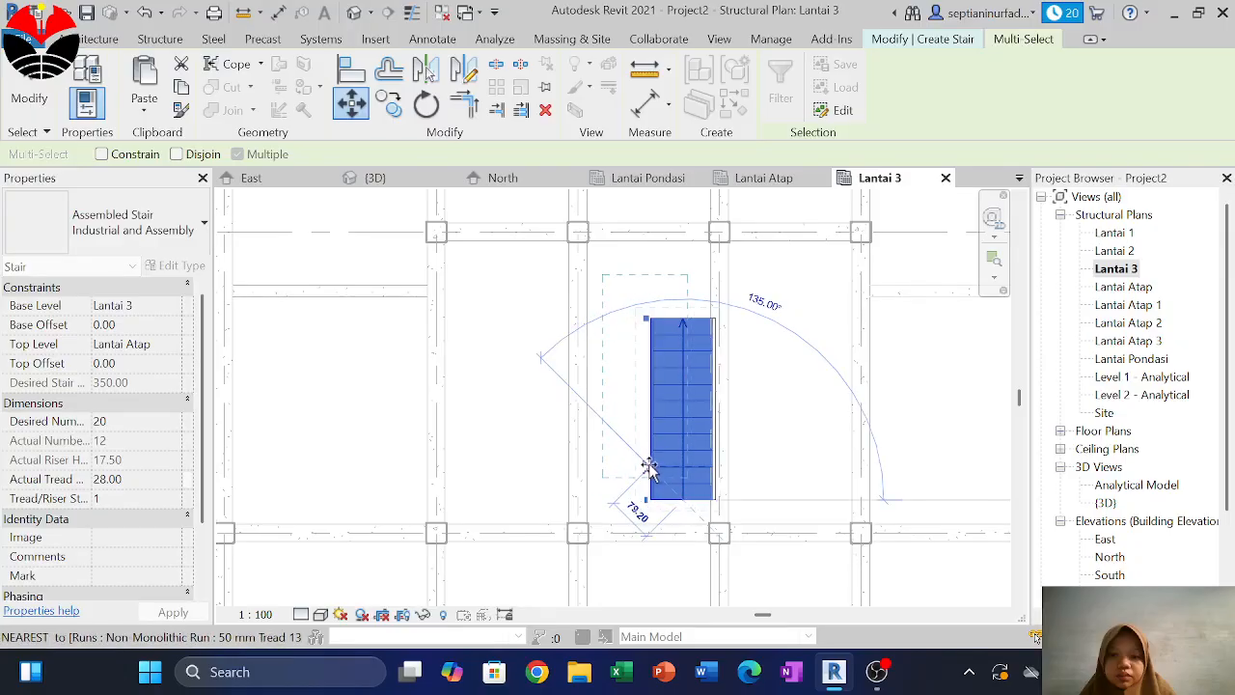
left_click(654, 525)
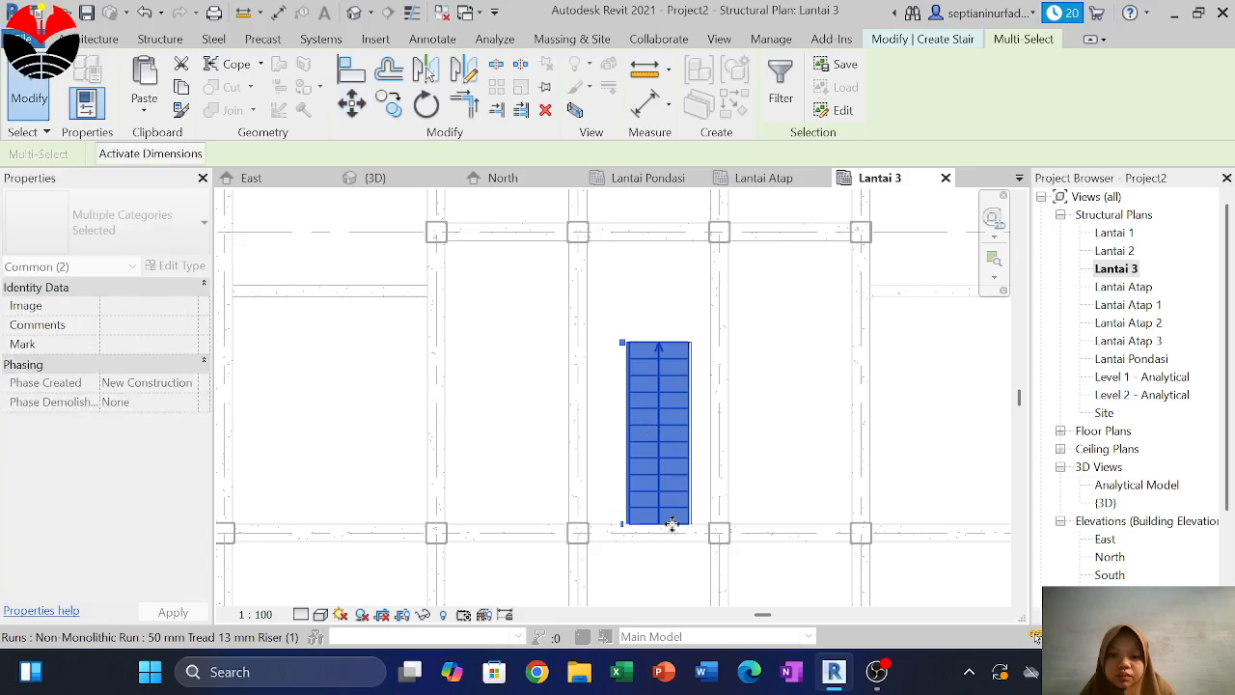
Move the stair run slightly left, toward the middle of the bay between grids I and J, and finish the stair
key("m")
key("v")
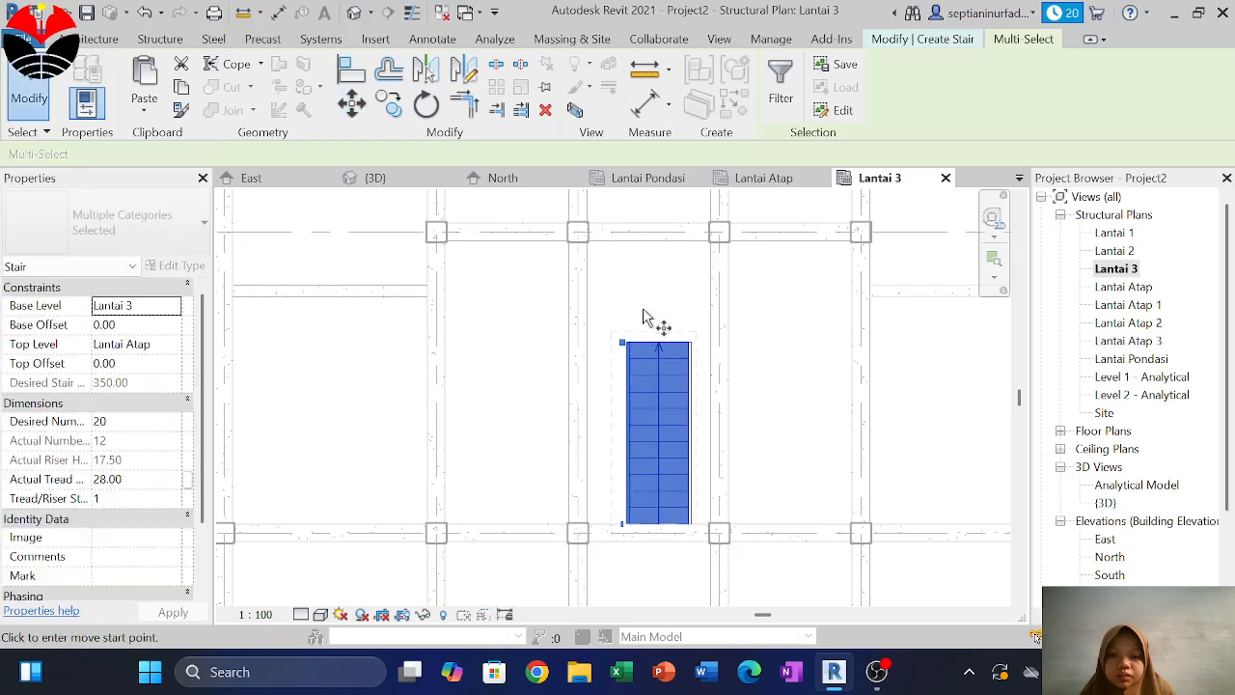
scroll(644, 312, "up", 2)
left_click(656, 348)
left_click(649, 345)
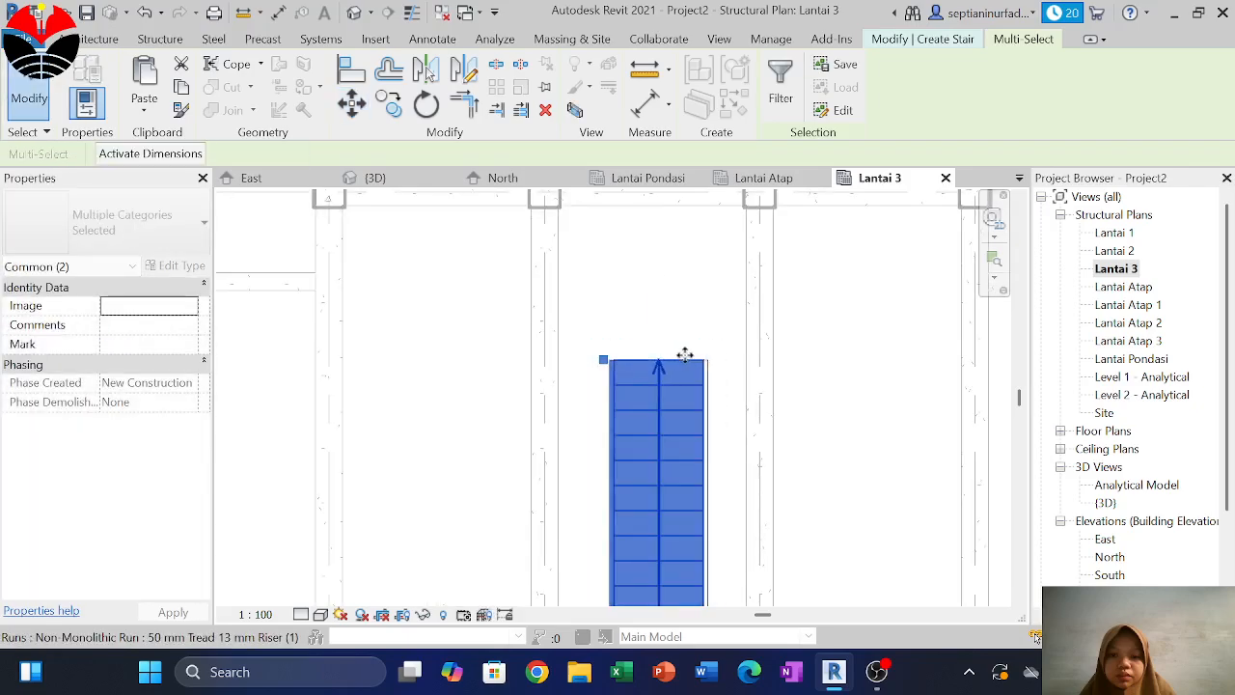
left_click(717, 345)
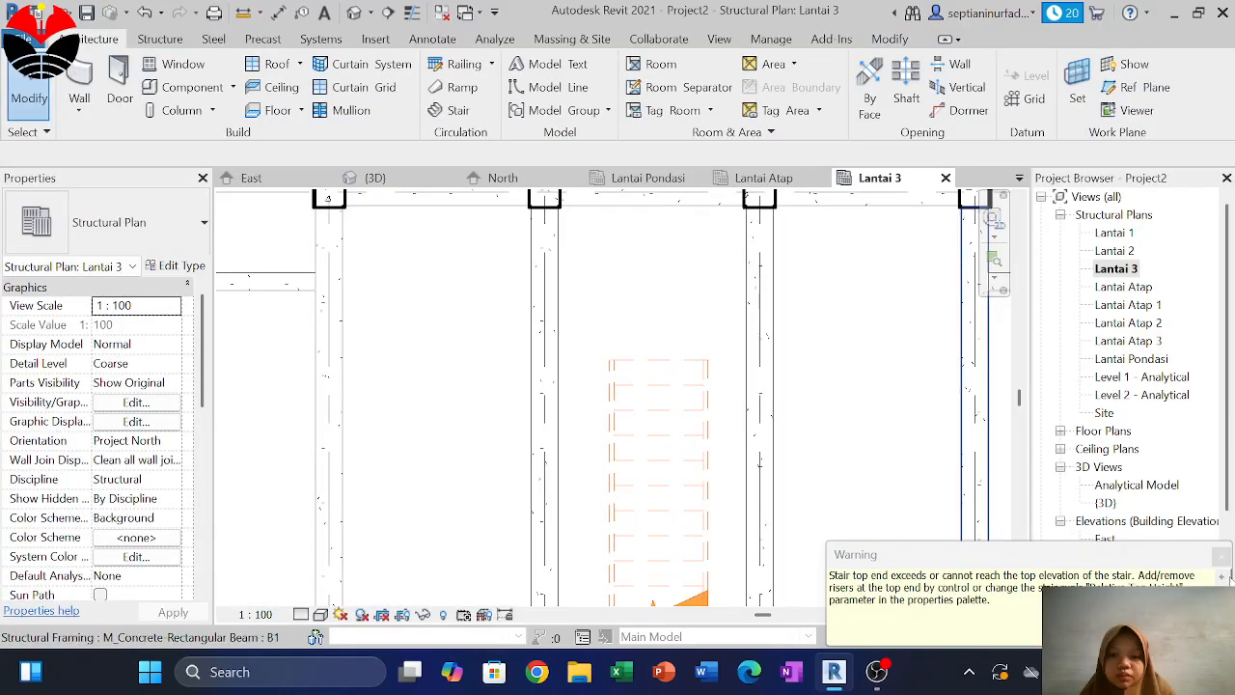
left_click(1221, 557)
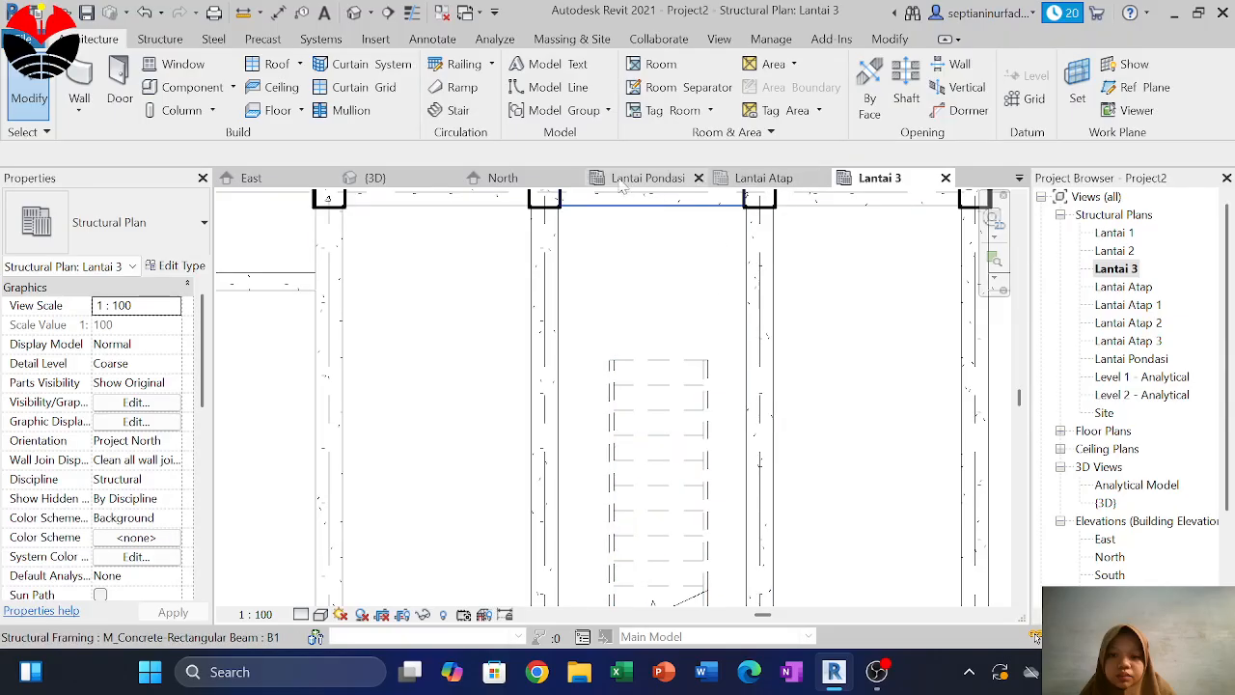
Inspect the new stair from Lantai 3 to Lantai Atap in the 3D view and in the North and East elevations
left_click(375, 177)
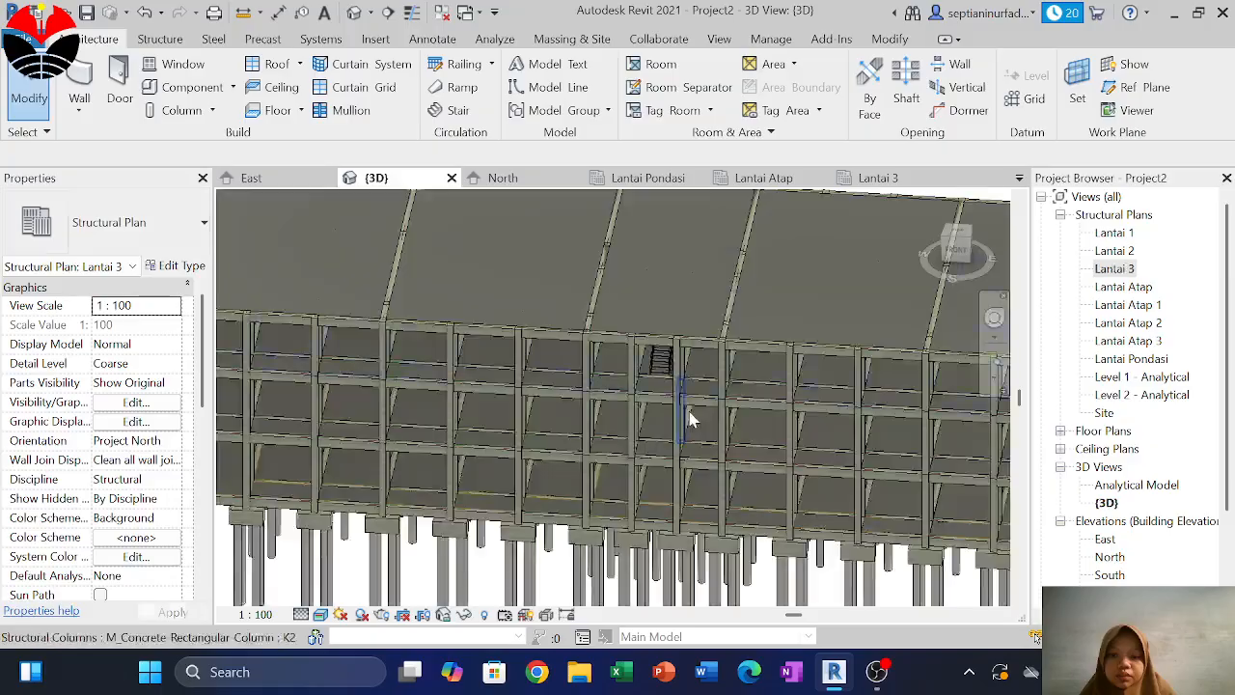
middle_click_drag(702, 408, 753, 504, "shift")
scroll(772, 232, "up", 4)
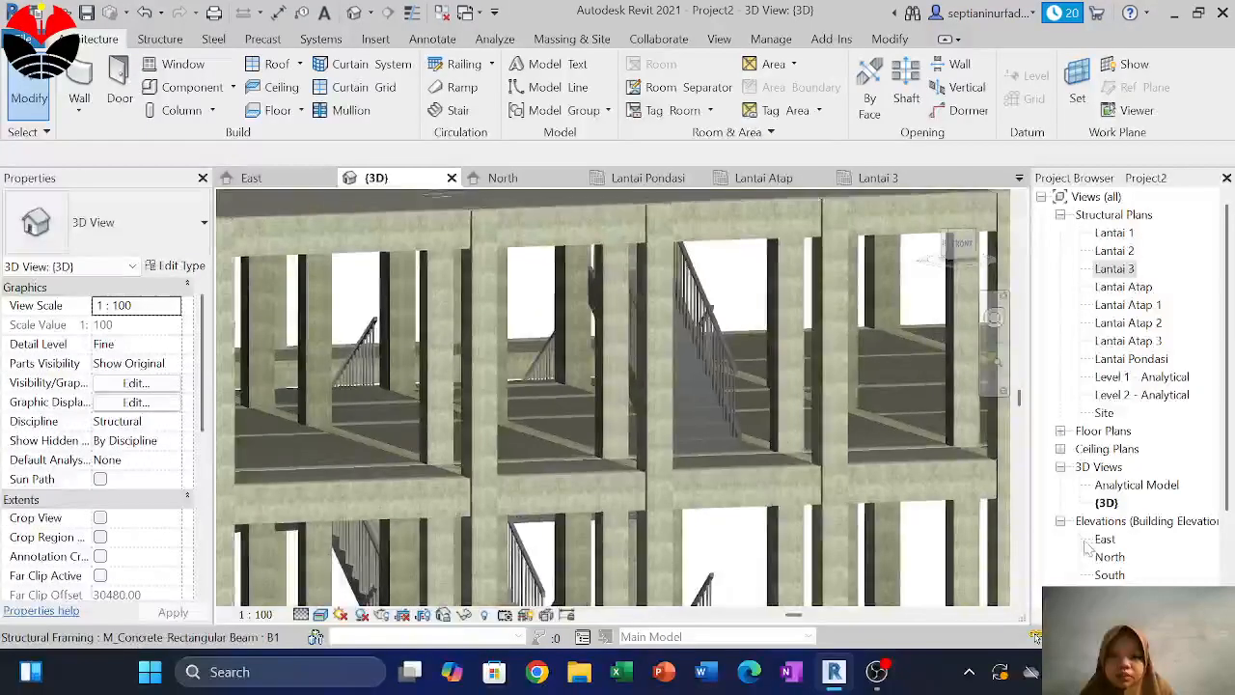
left_click(1107, 557)
double_click(1107, 557)
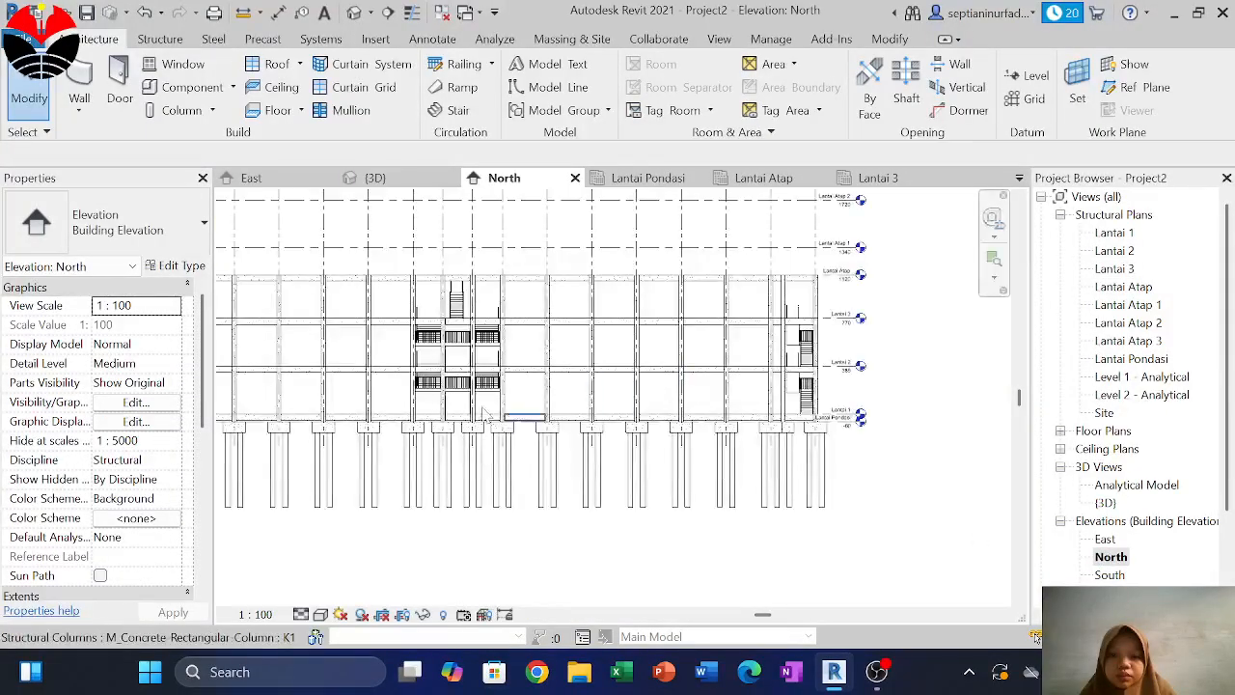
left_click(1106, 540)
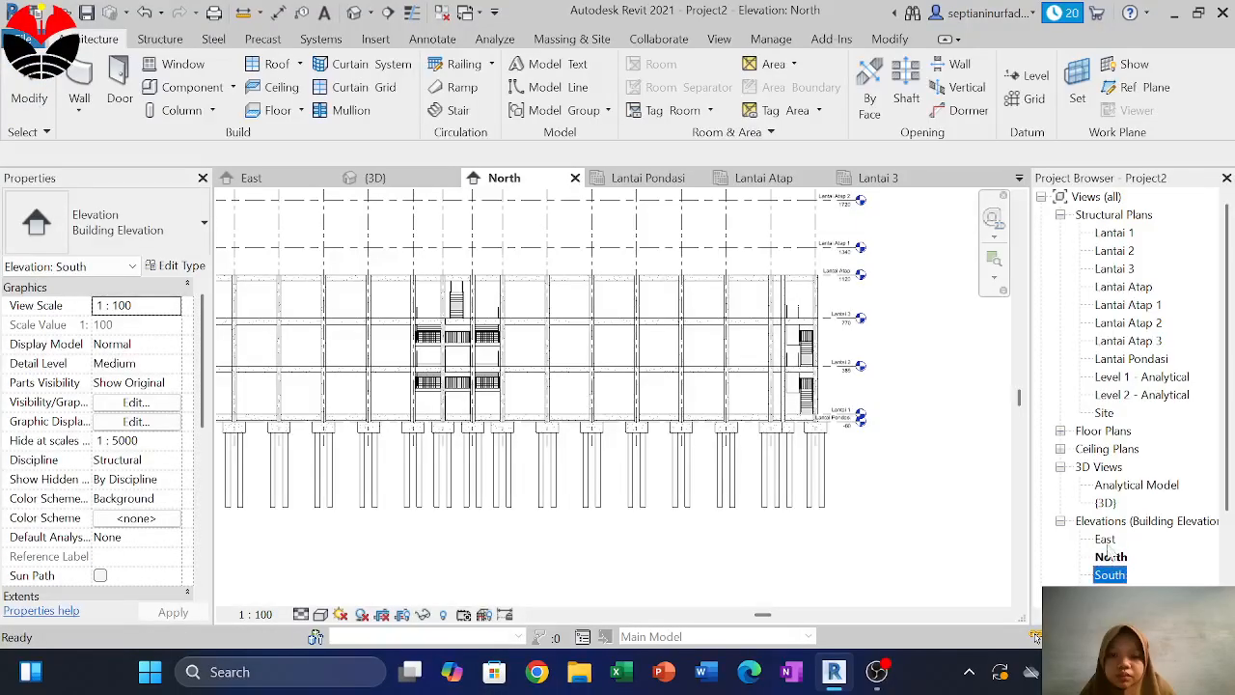
double_click(1105, 539)
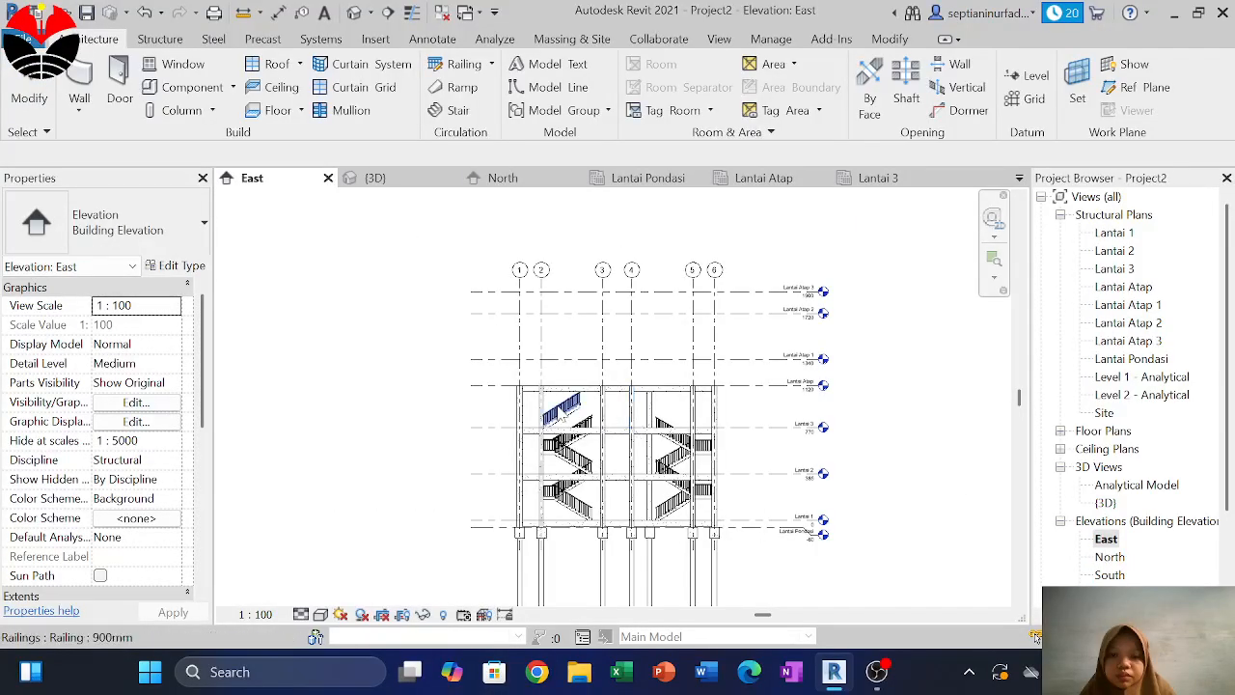
scroll(557, 402, "up", 5)
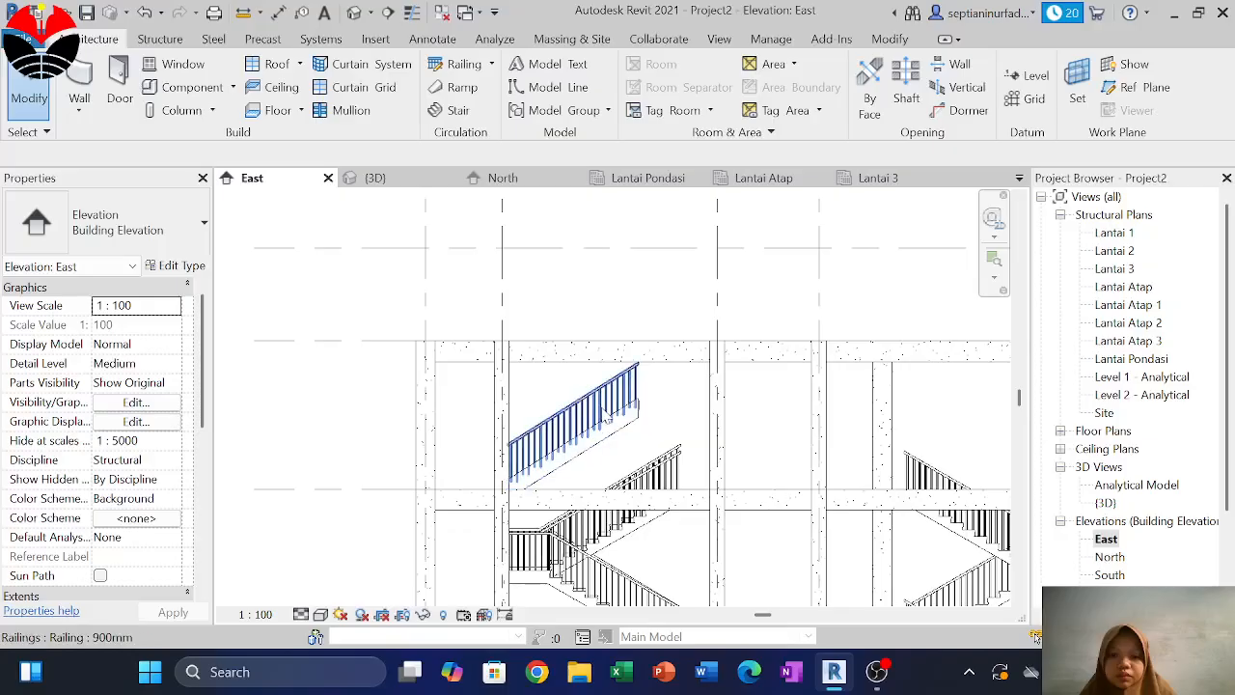
Set the desired number of risers of the Lantai 3 to Lantai Atap stair to 22
left_click(606, 415)
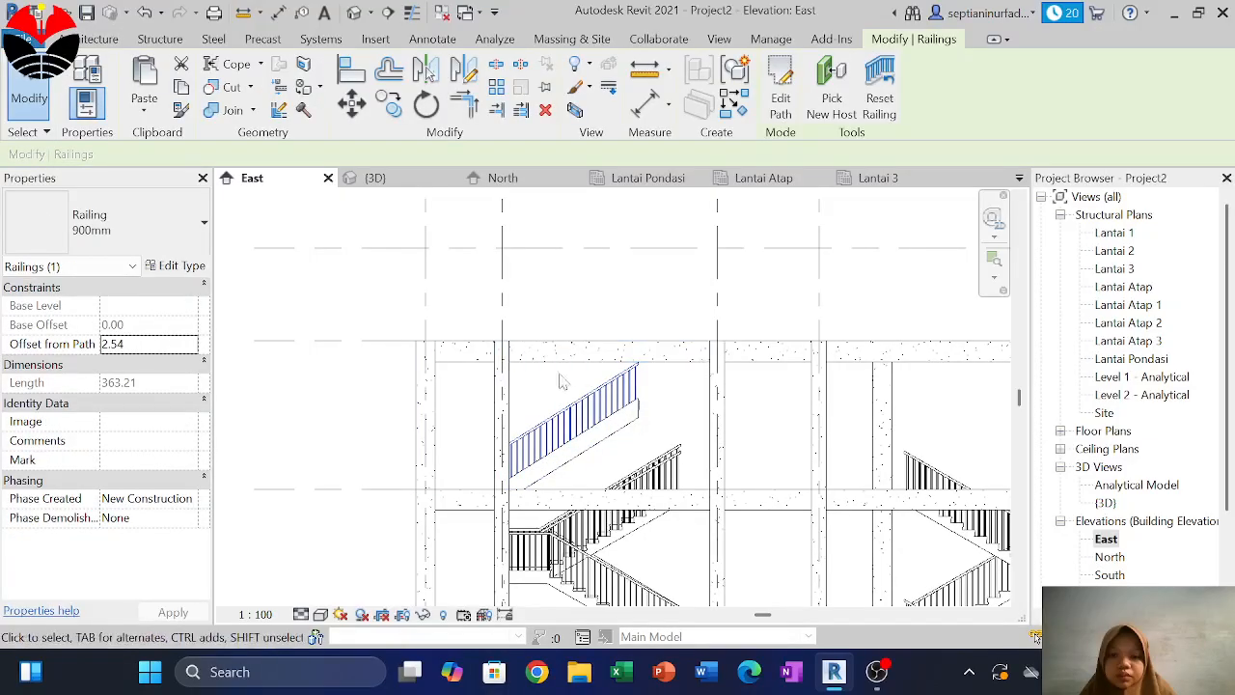
left_click(577, 436)
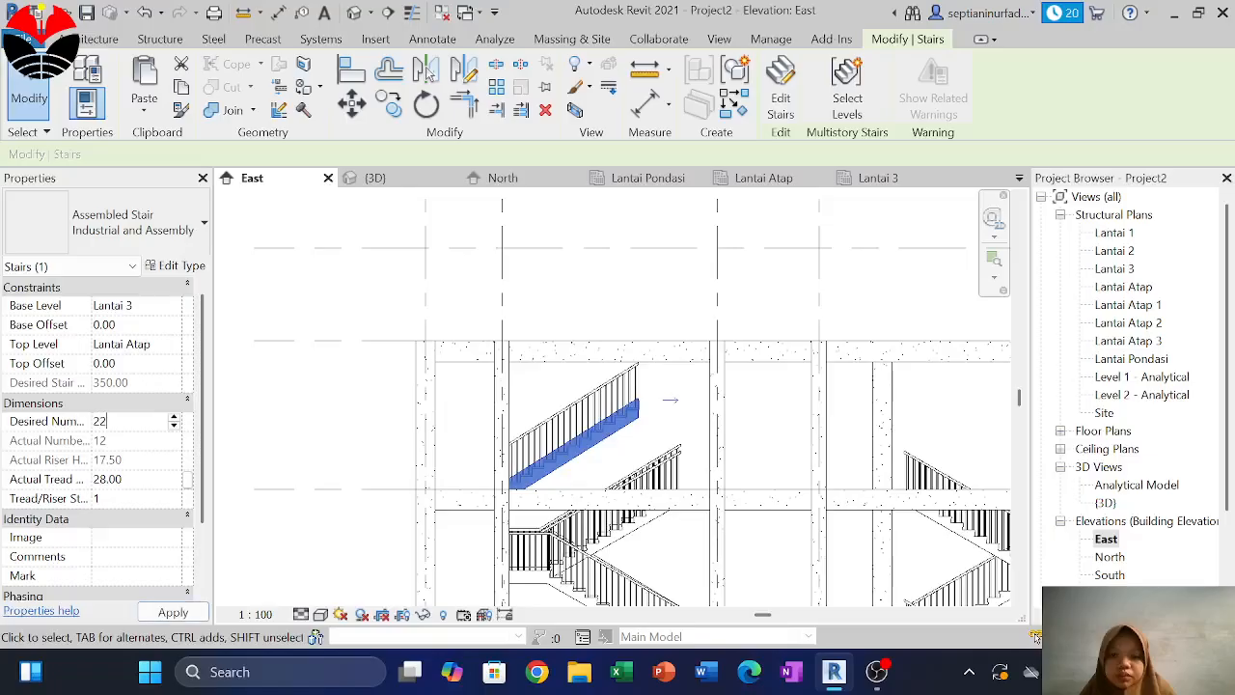
key("Return")
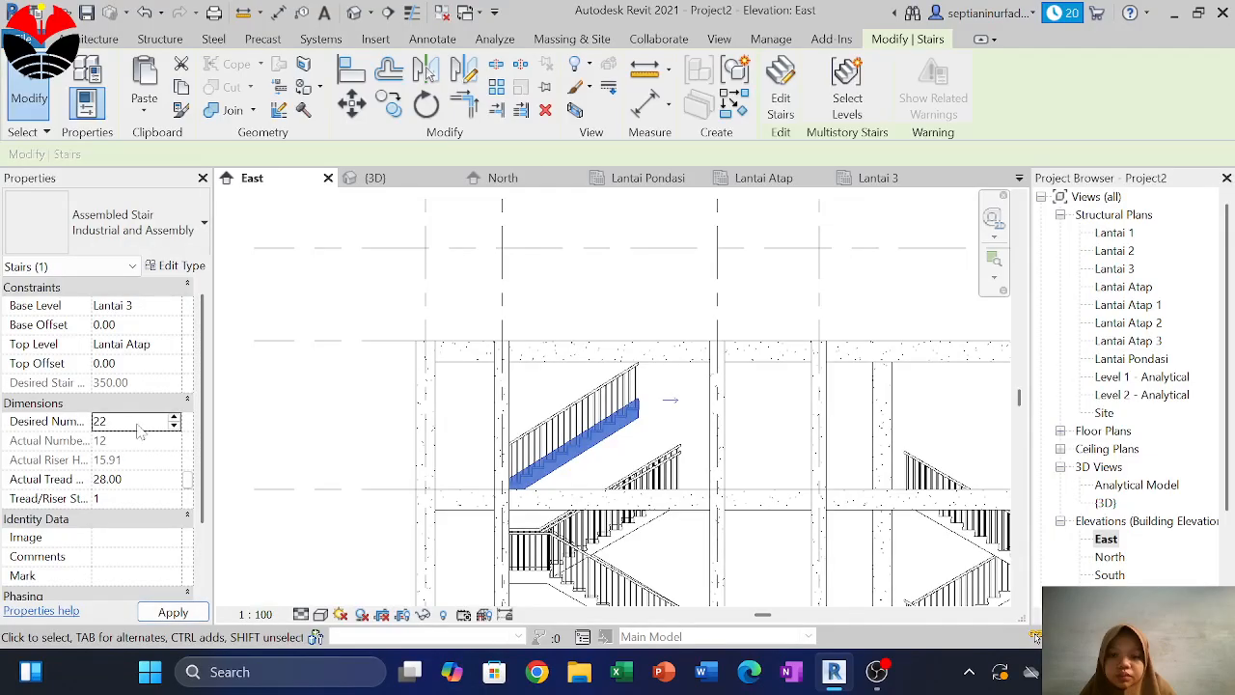
left_click(182, 613)
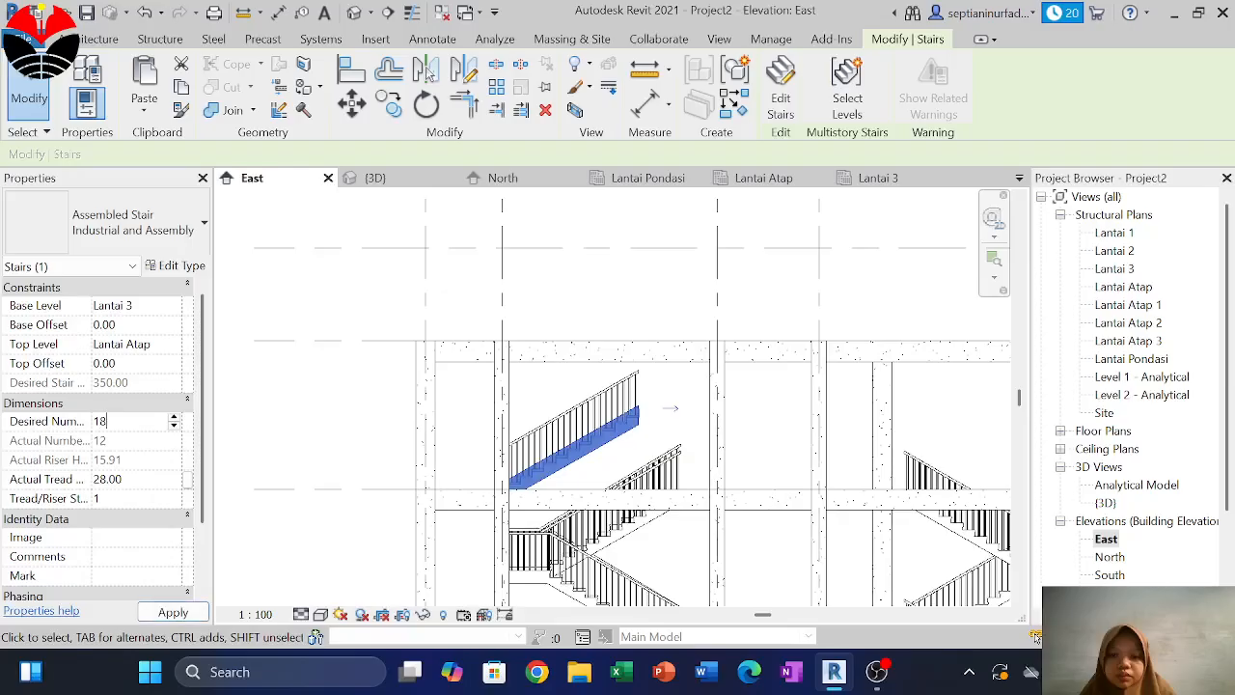
Set the same stair's desired number of risers to 18, accepting the riser height
key("Return")
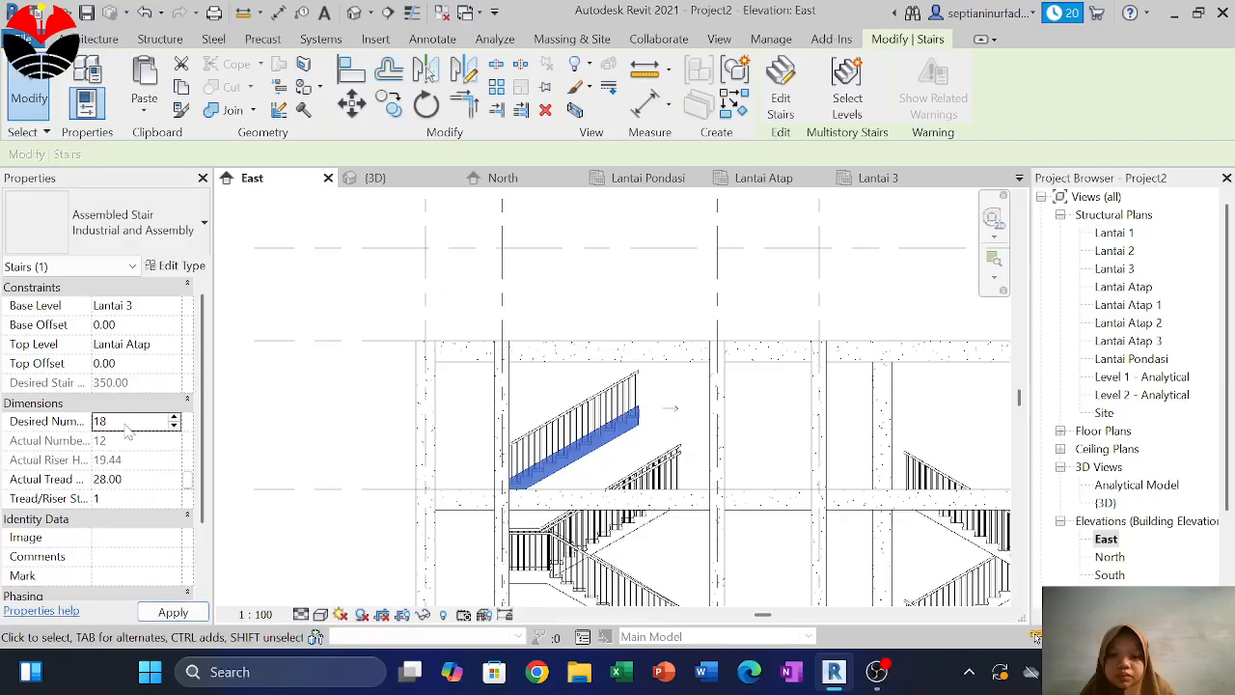
left_click(168, 611)
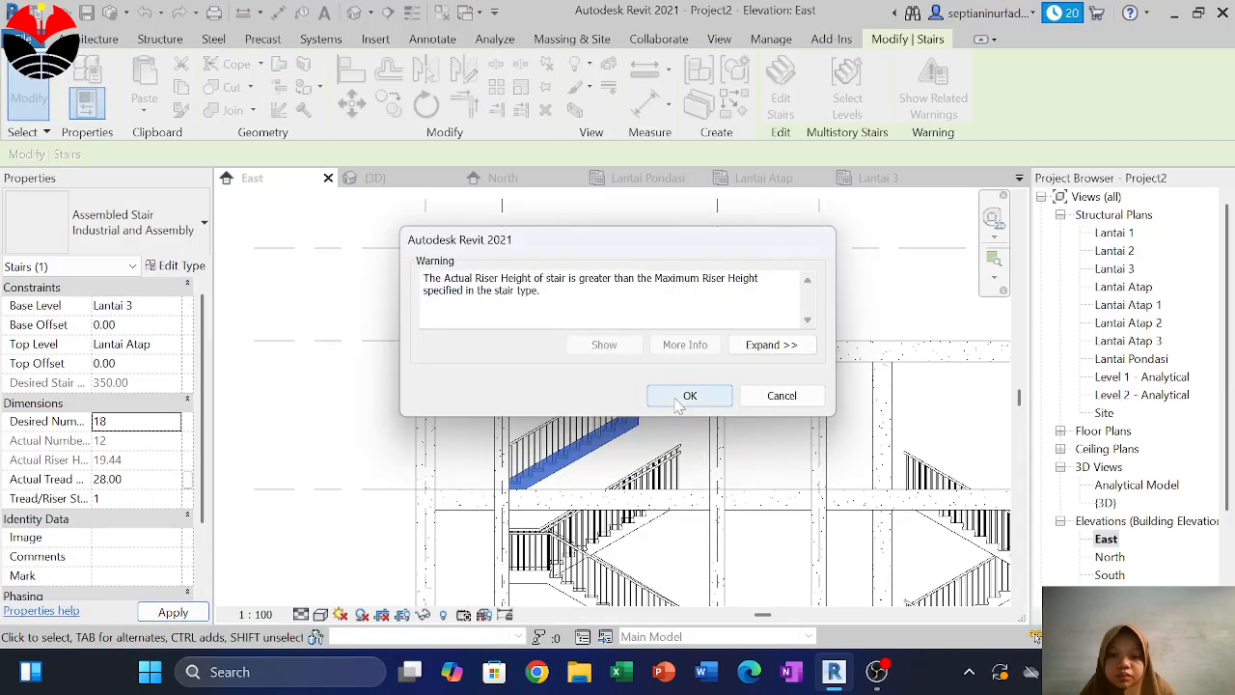
left_click(687, 397)
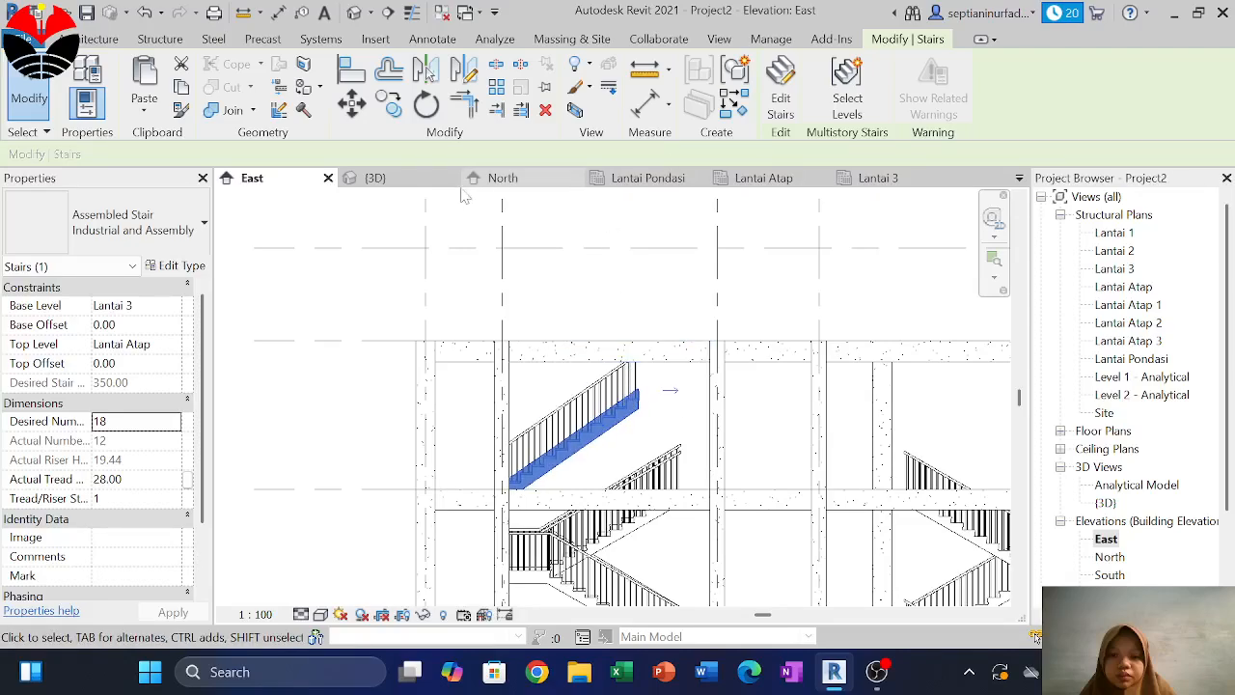
Edit the stair in the Lantai 3 plan, extend its run's upper end to a length of about 392, and finish the edit
double_click(1117, 269)
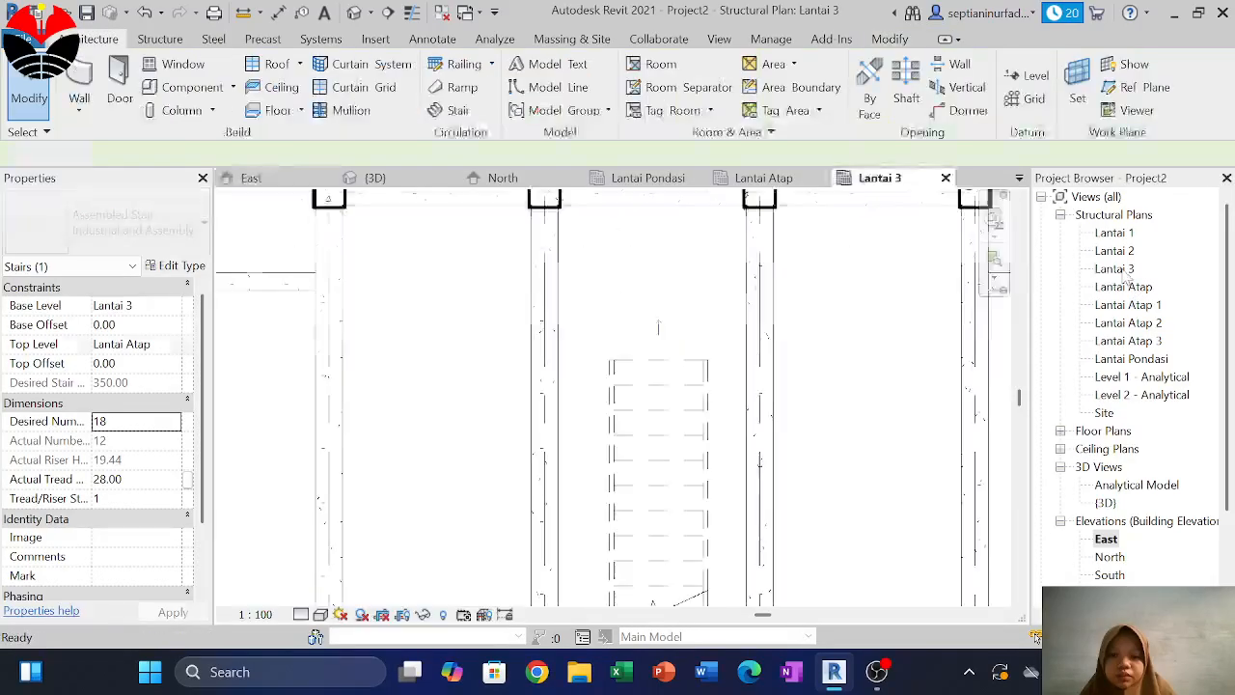
scroll(627, 359, "down", 2)
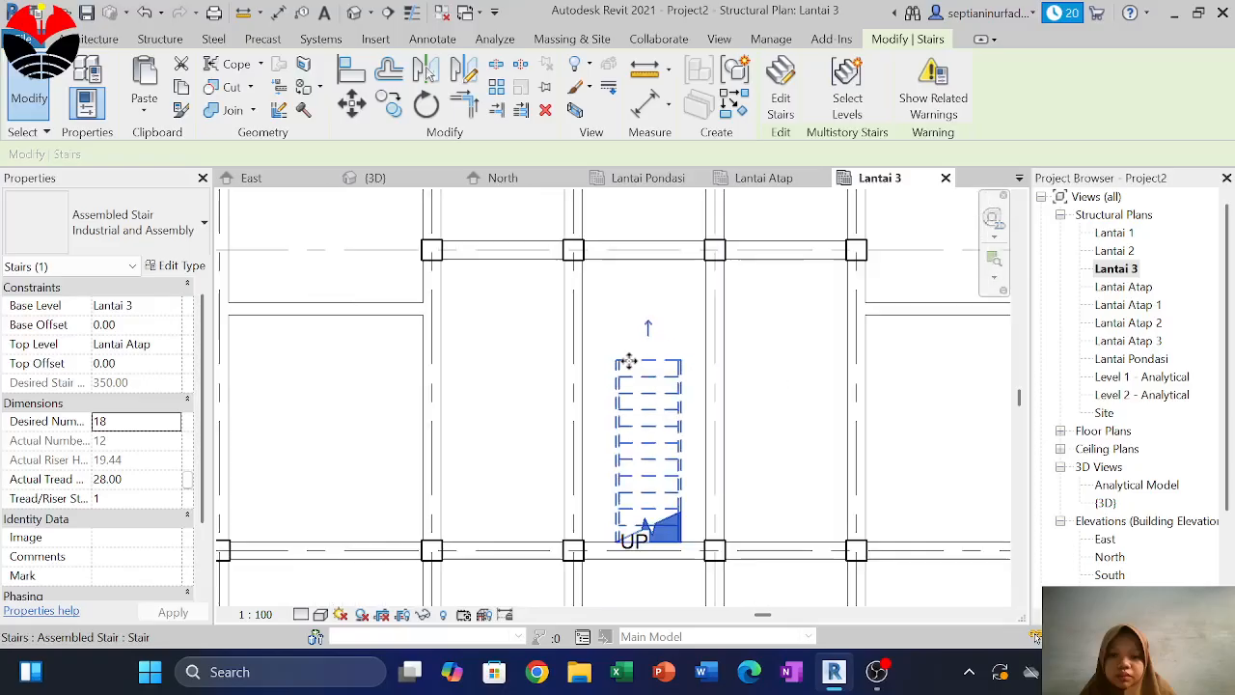
left_click(780, 100)
scroll(653, 328, "up", 1)
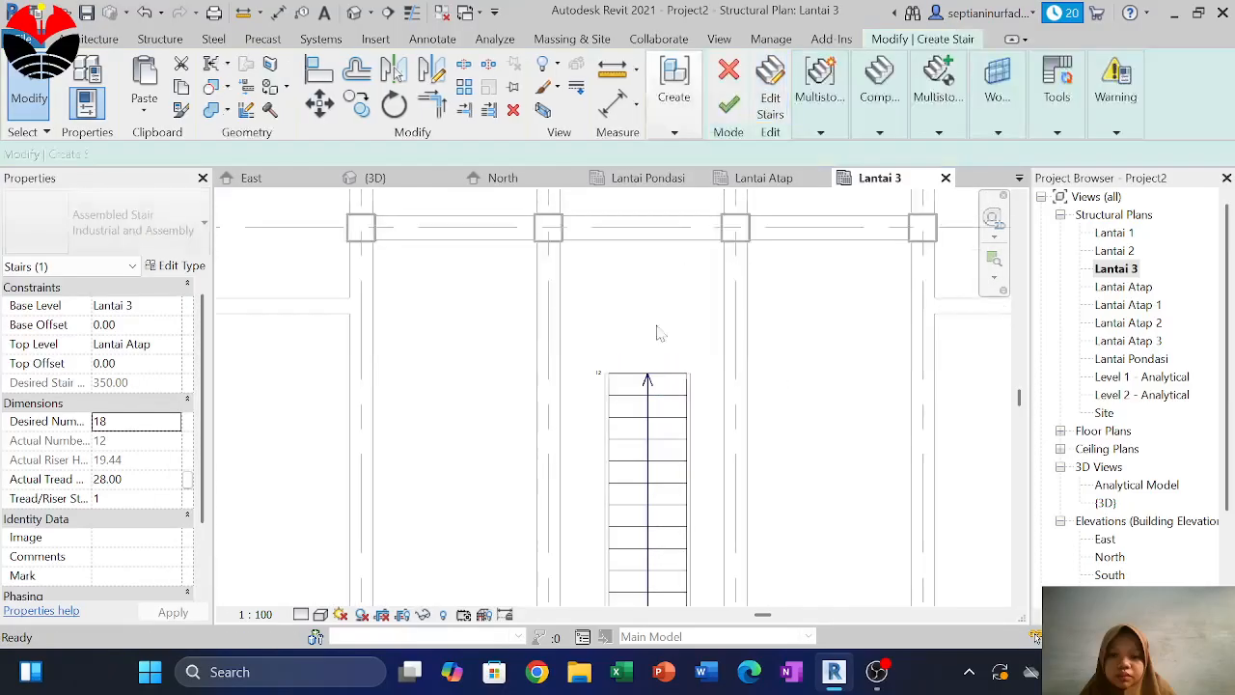
left_click(654, 381)
left_click_drag(609, 373, 608, 317)
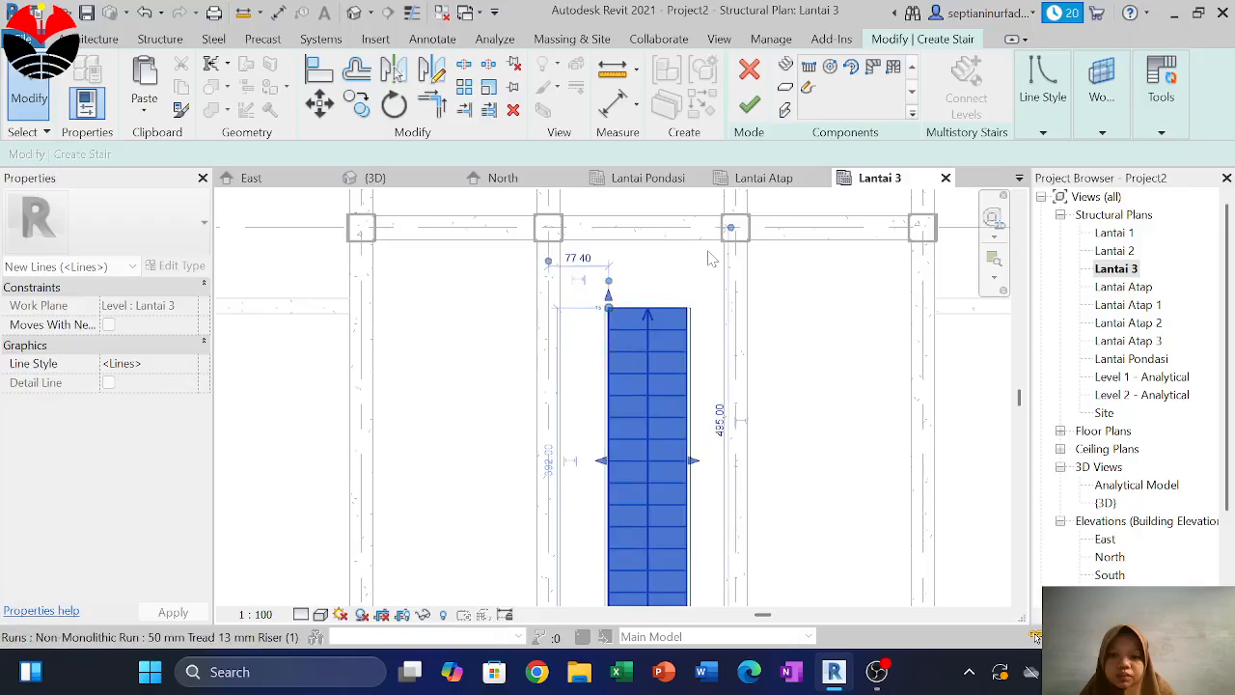
left_click(750, 106)
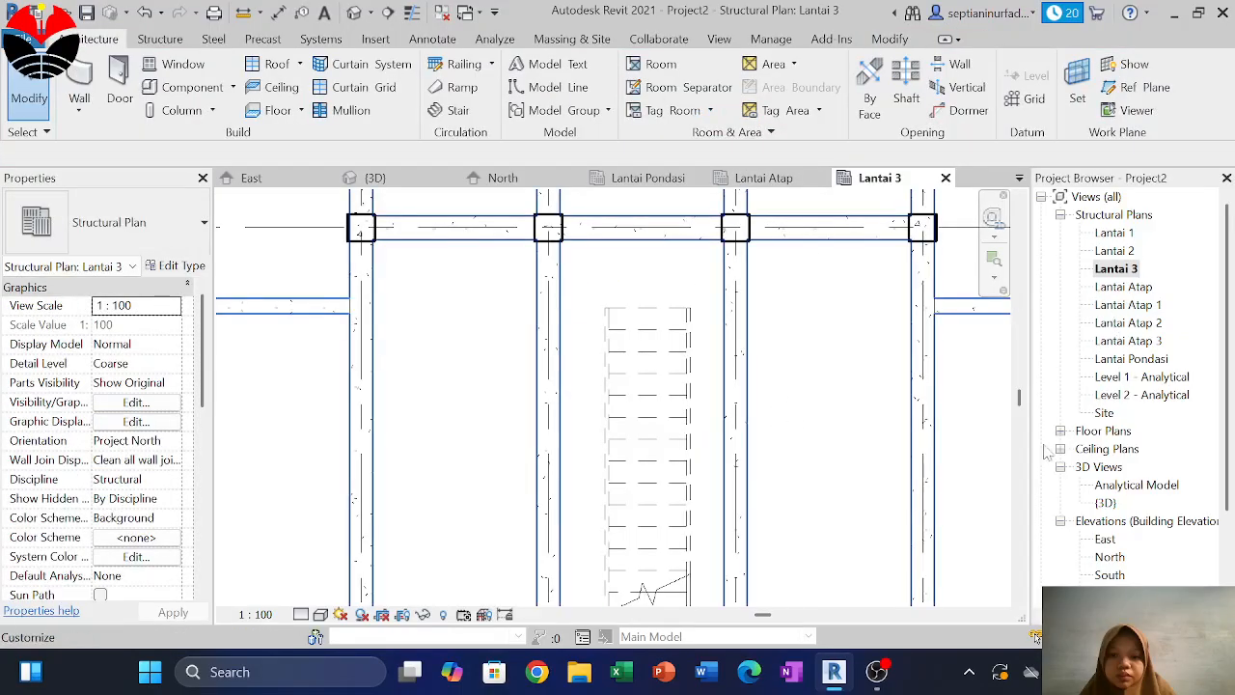
Set the desired number of risers of the extended stair to 17 in the East elevation
double_click(1104, 539)
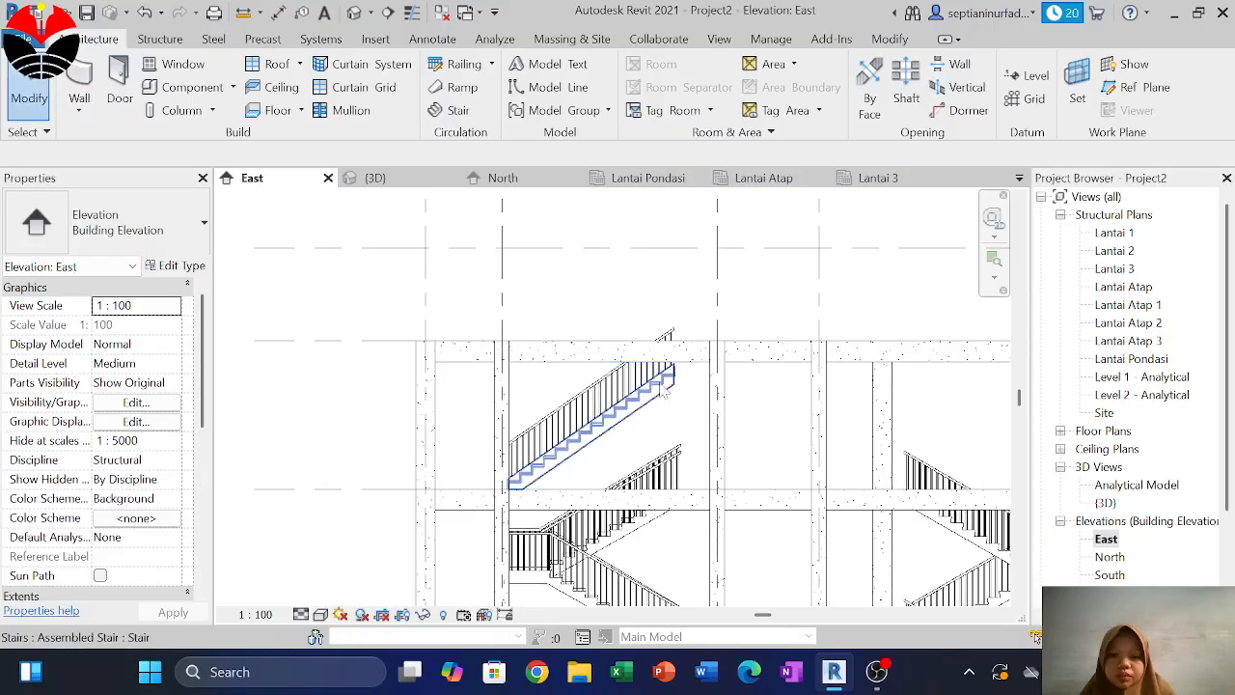
left_click(662, 391)
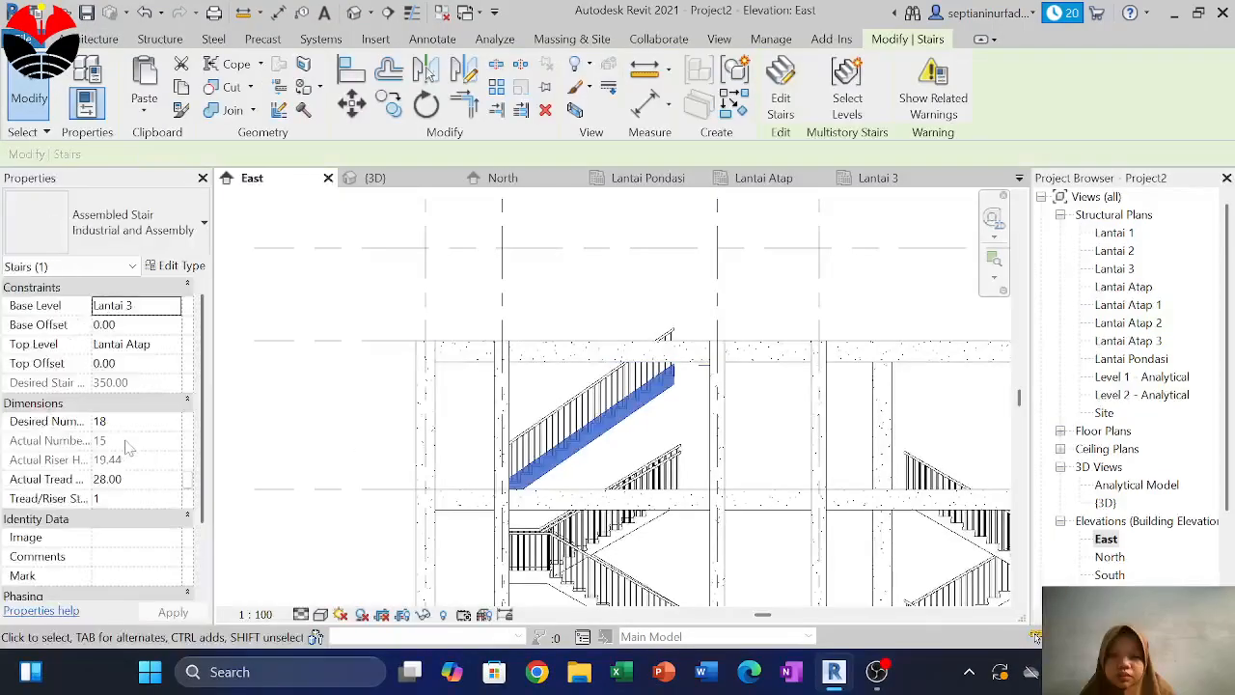
left_click(132, 422)
type("17")
key("Return")
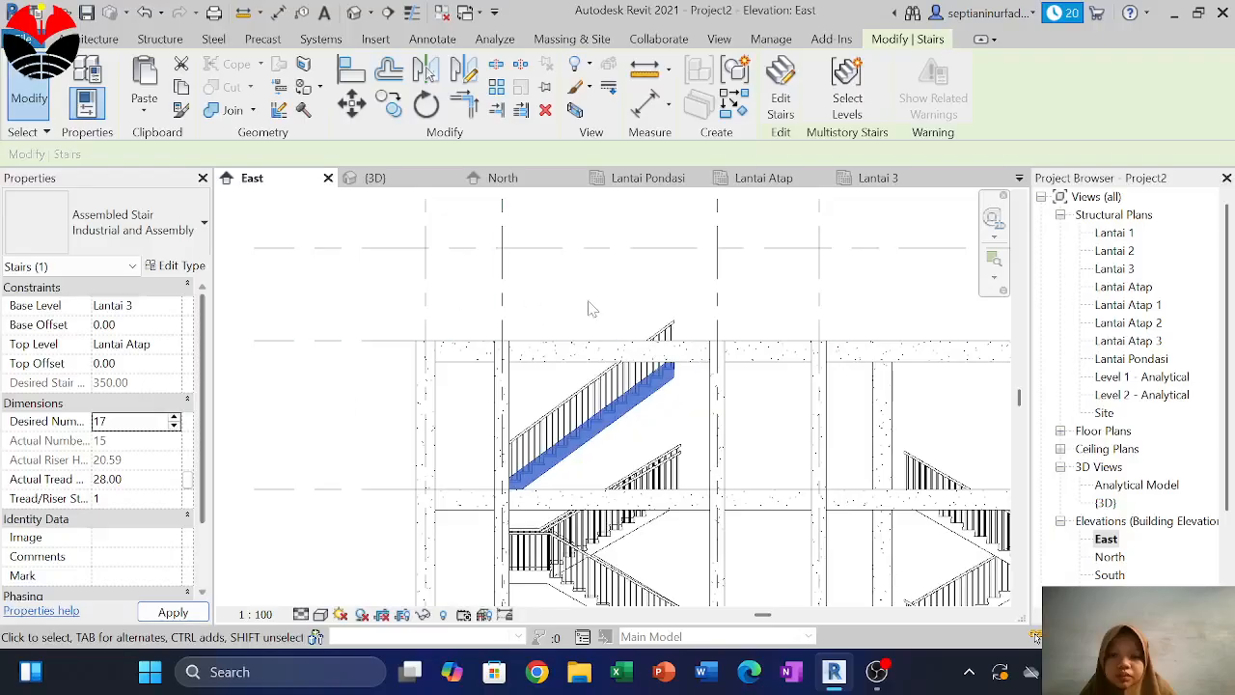
scroll(689, 318, "up", 1)
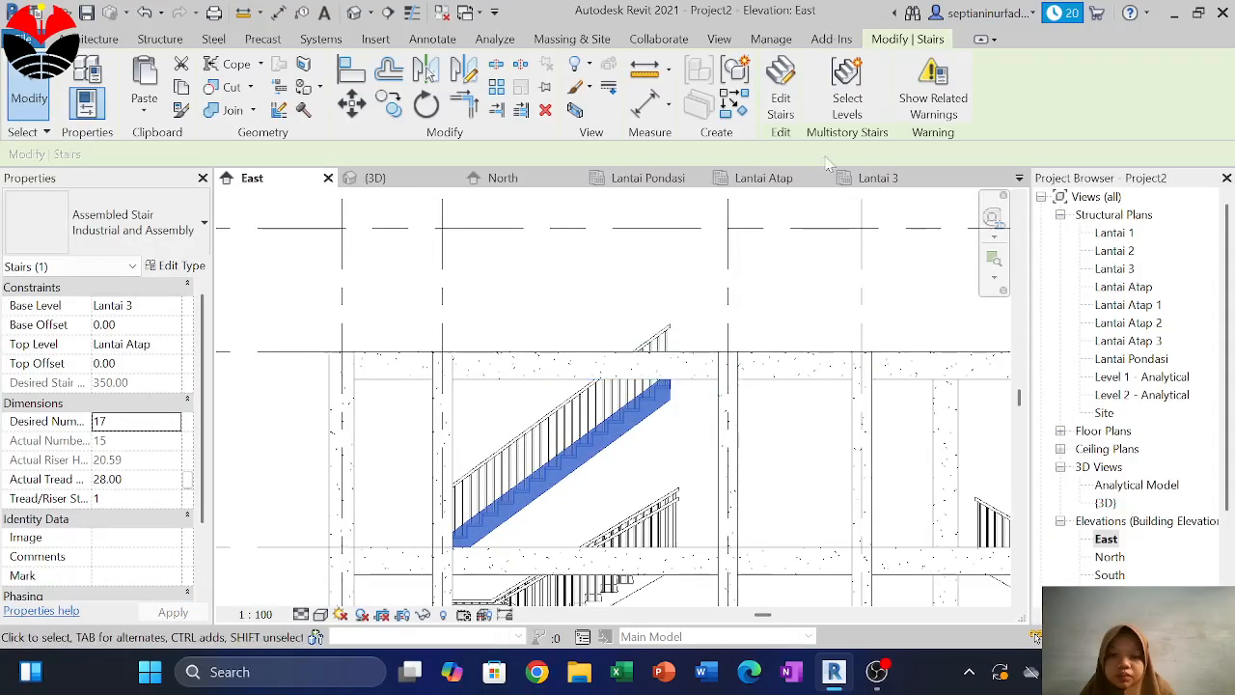
Edit the stair in the Lantai 3 plan, extend its run's upper end to a length of about 420, and finish the edit
left_click(799, 108)
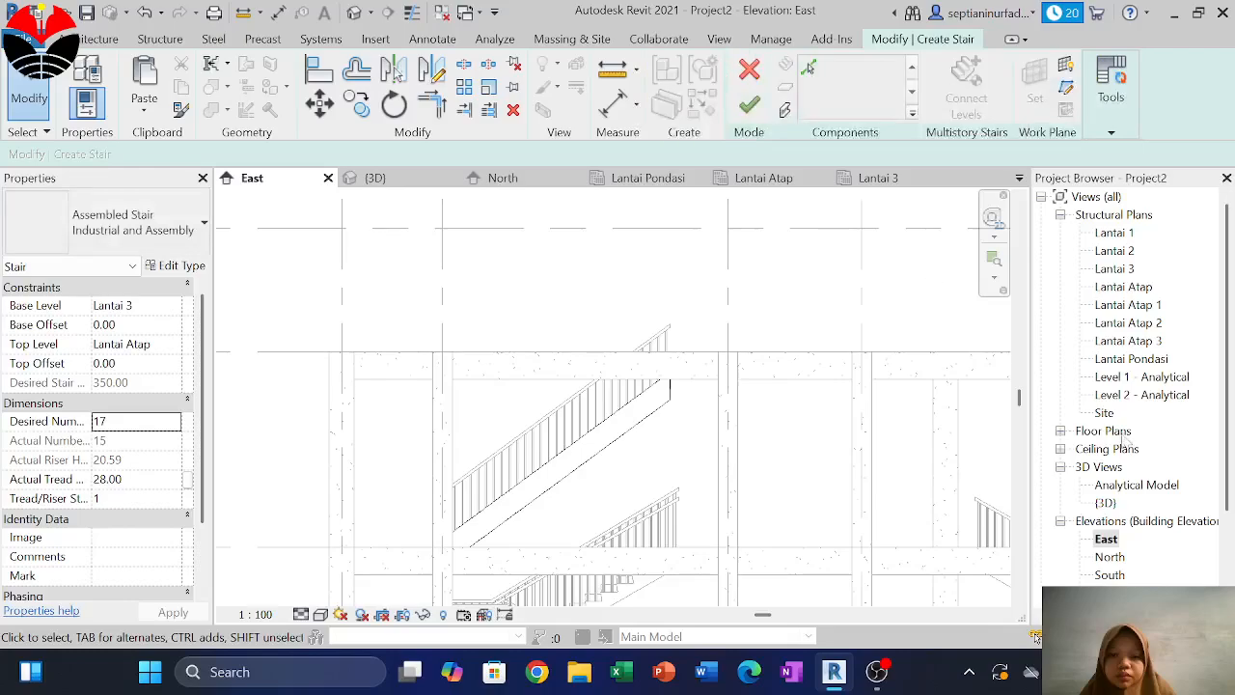
left_click(1118, 270)
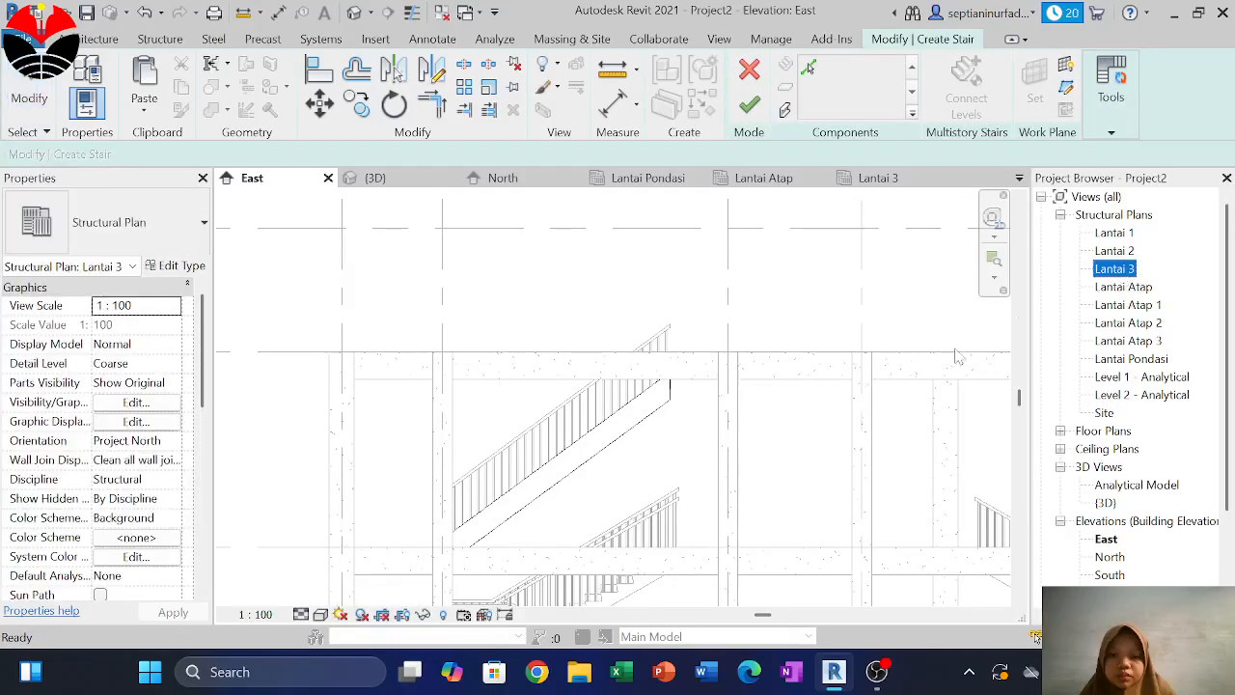
double_click(1111, 270)
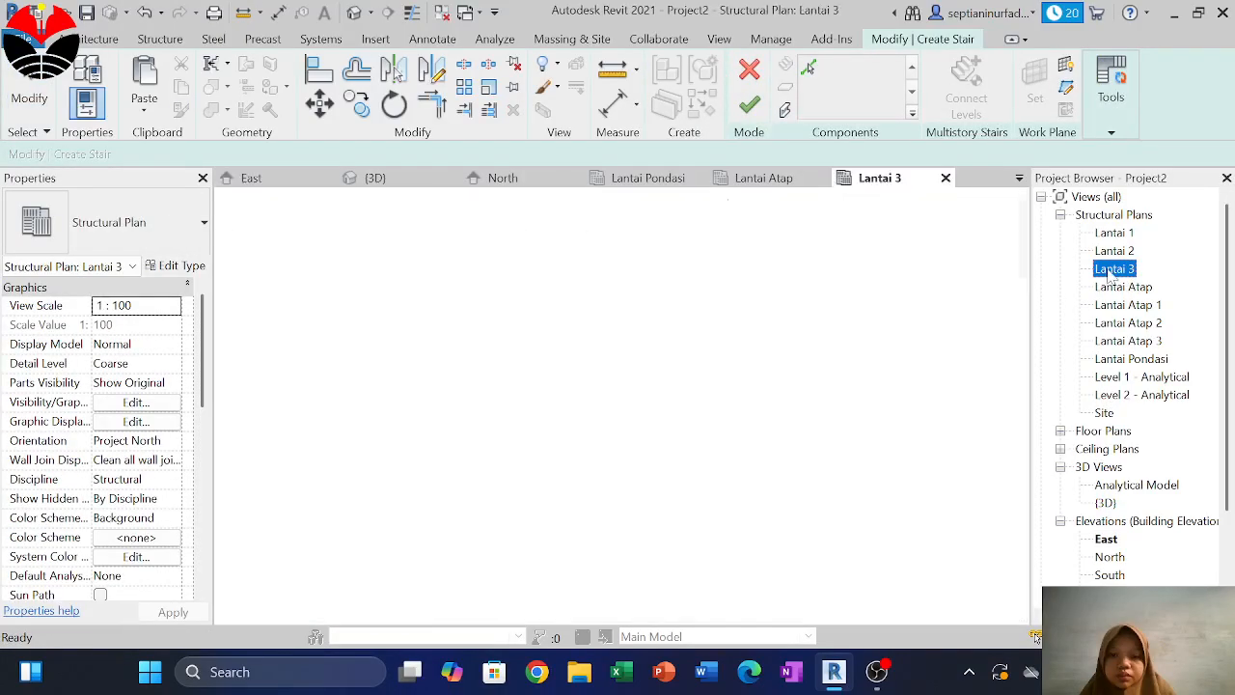
left_click(644, 311)
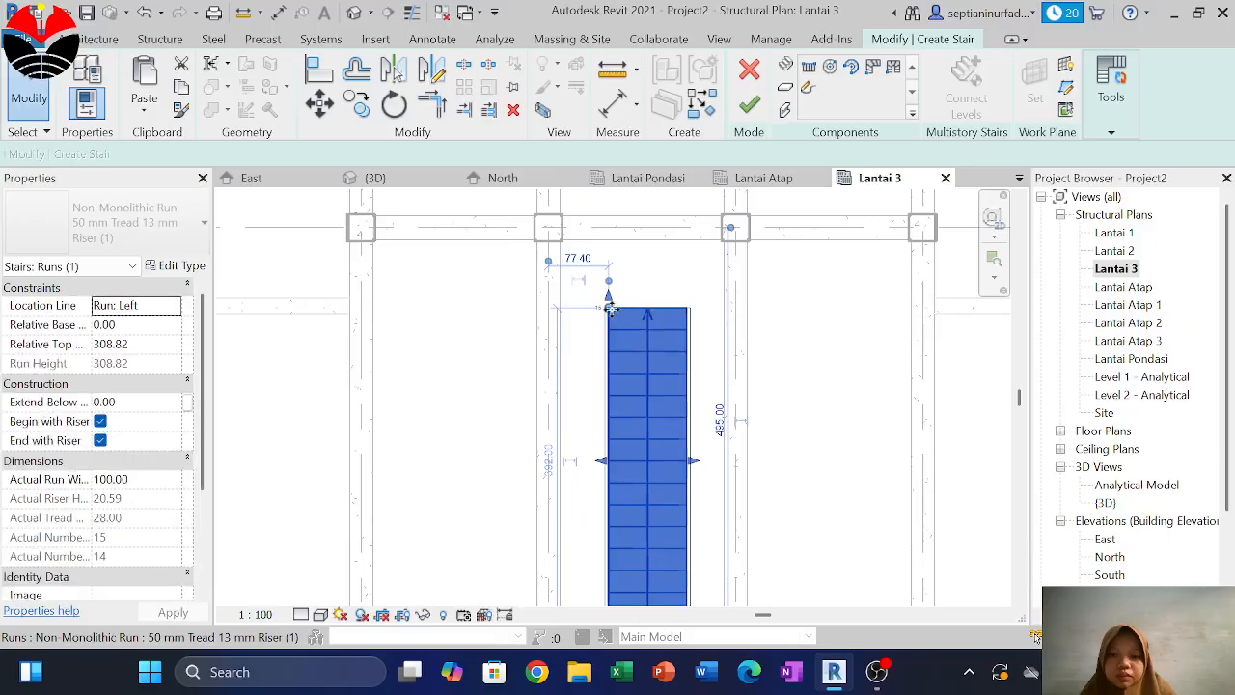
left_click_drag(609, 296, 607, 290)
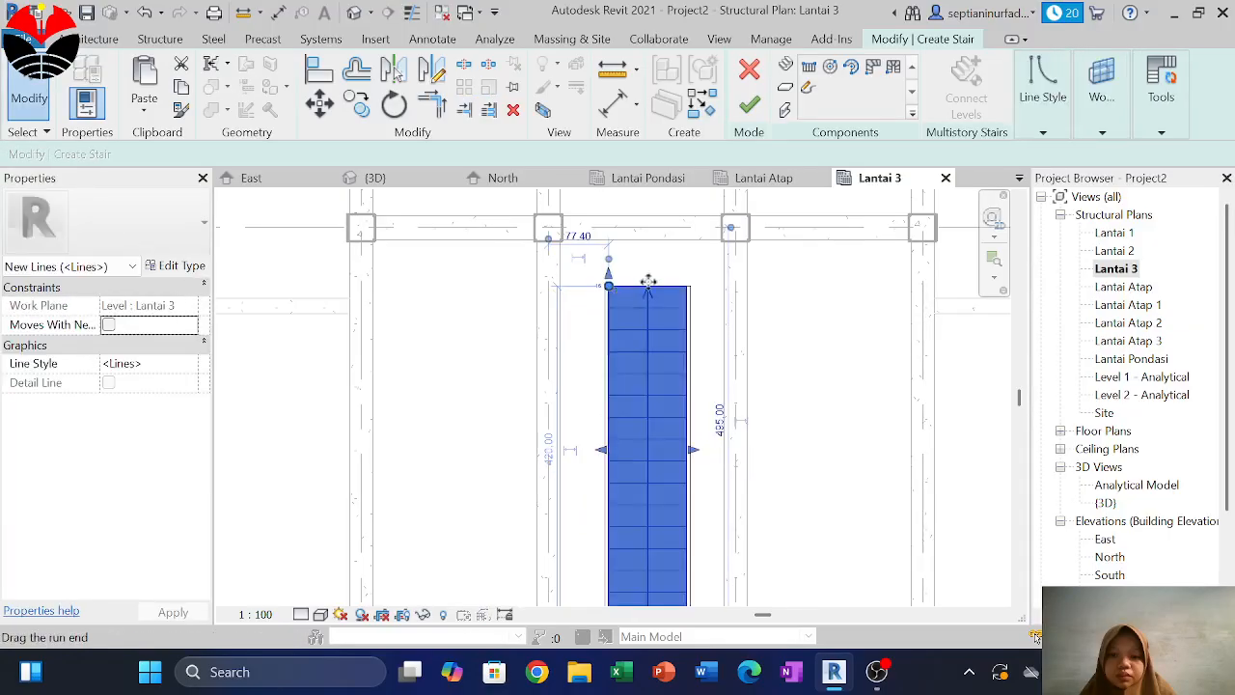
left_click(750, 106)
key("Escape")
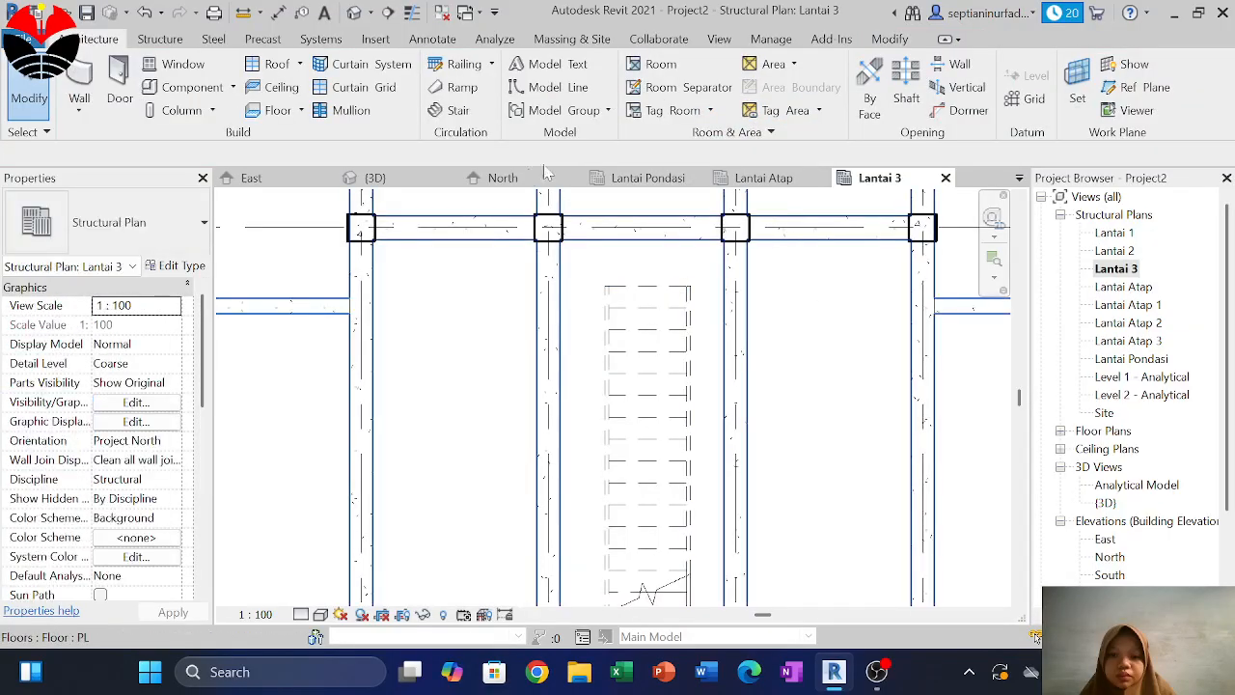
Cut a stair opening in the roof slab by adding a rectangular boundary about 420 long around the stair in the Lantai Atap plan
left_click(375, 177)
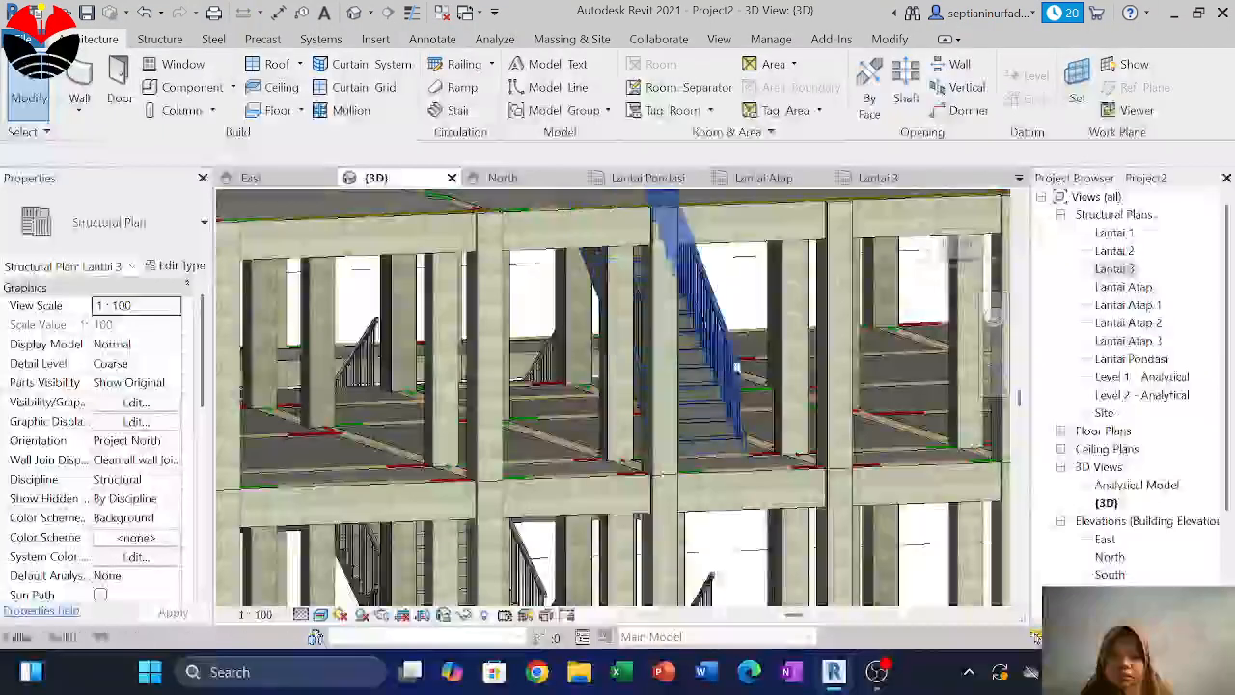
middle_click_drag(694, 357, 761, 425, "shift")
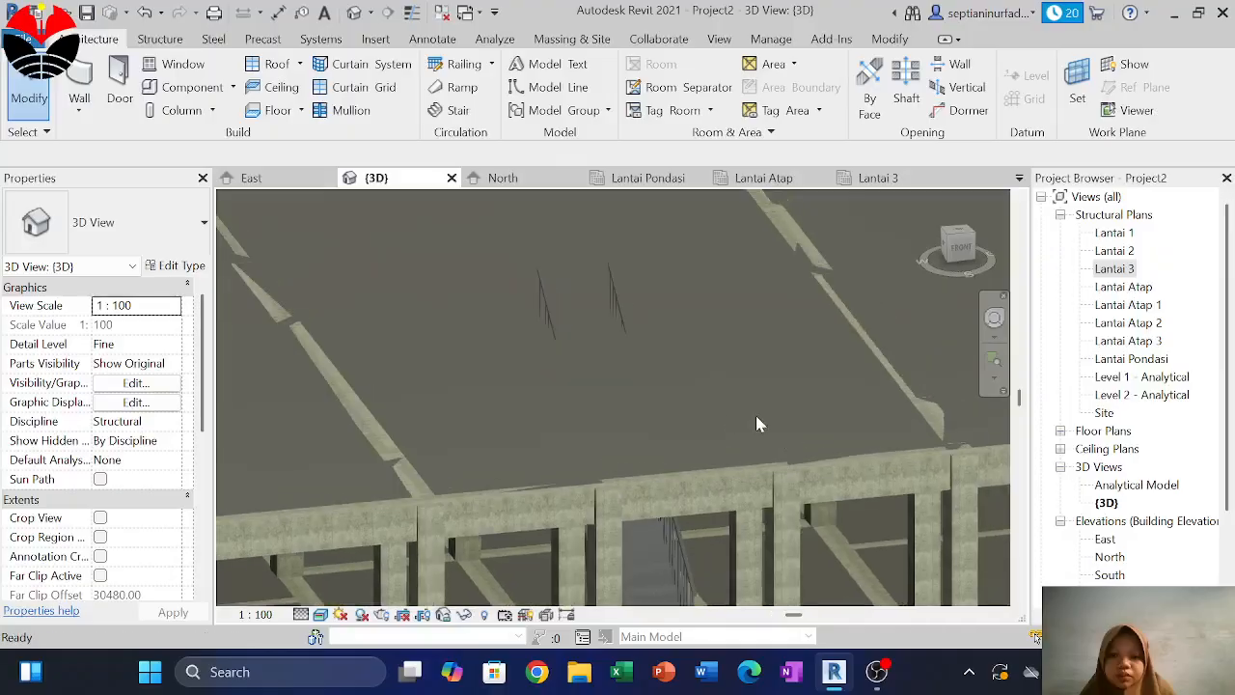
double_click(677, 473)
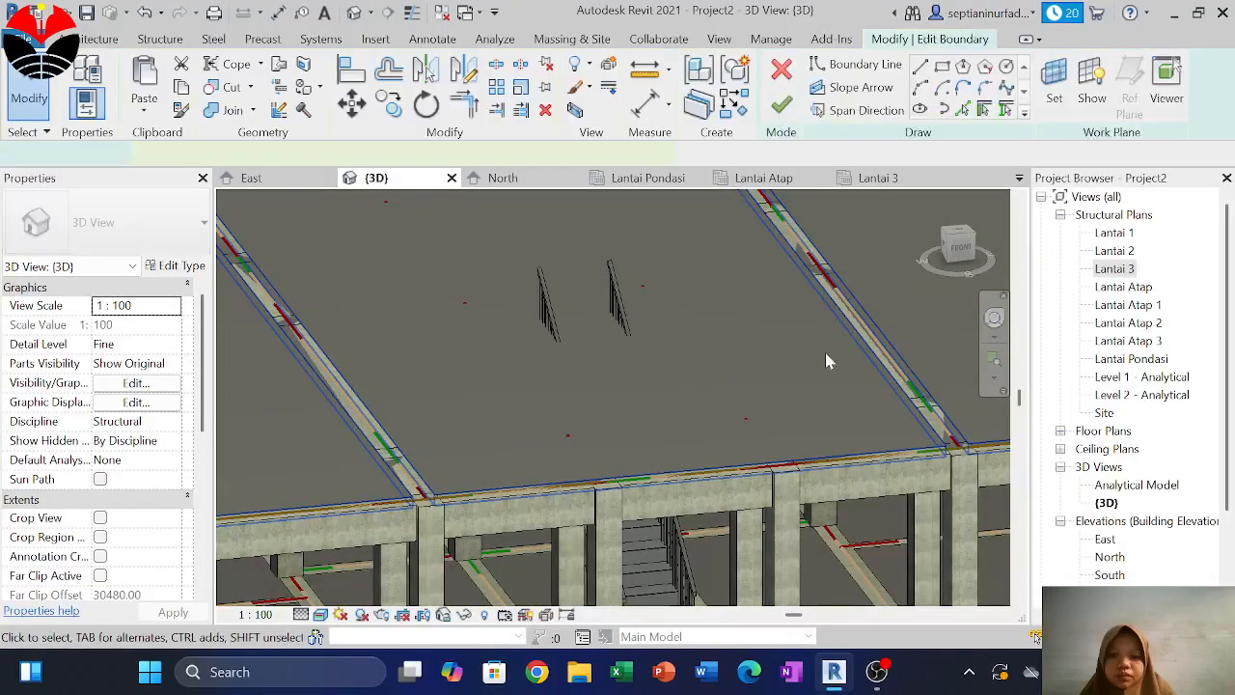
double_click(1124, 287)
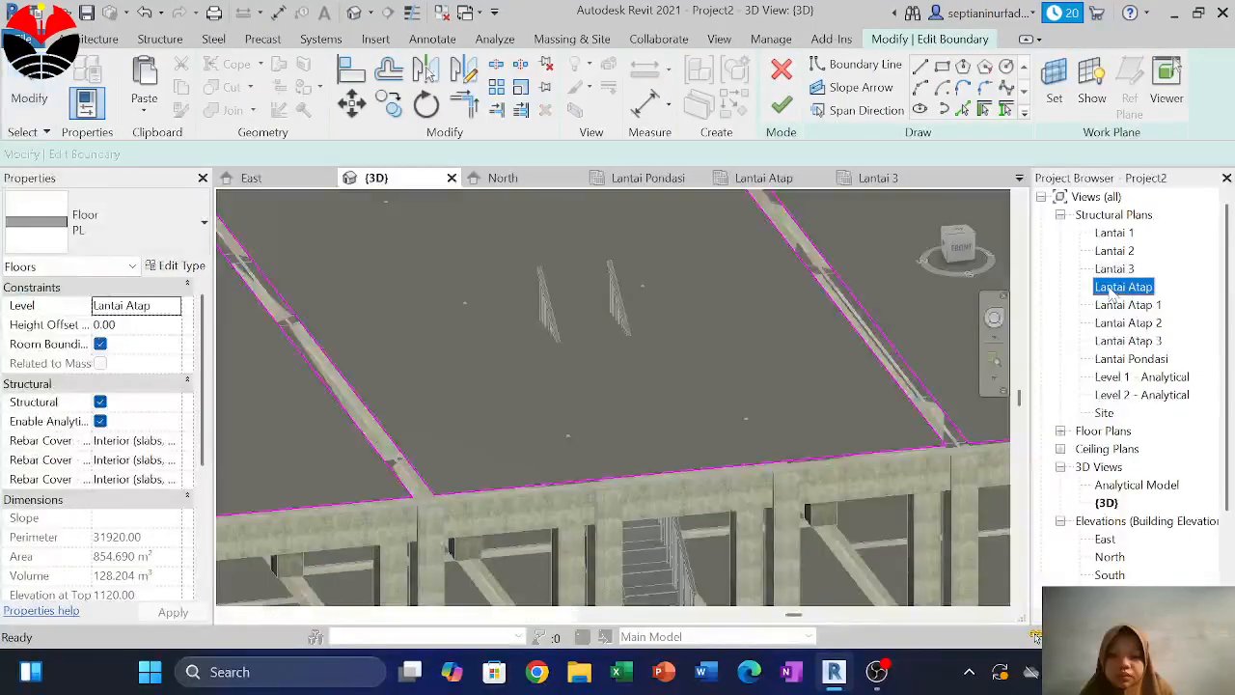
scroll(547, 298, "up", 1)
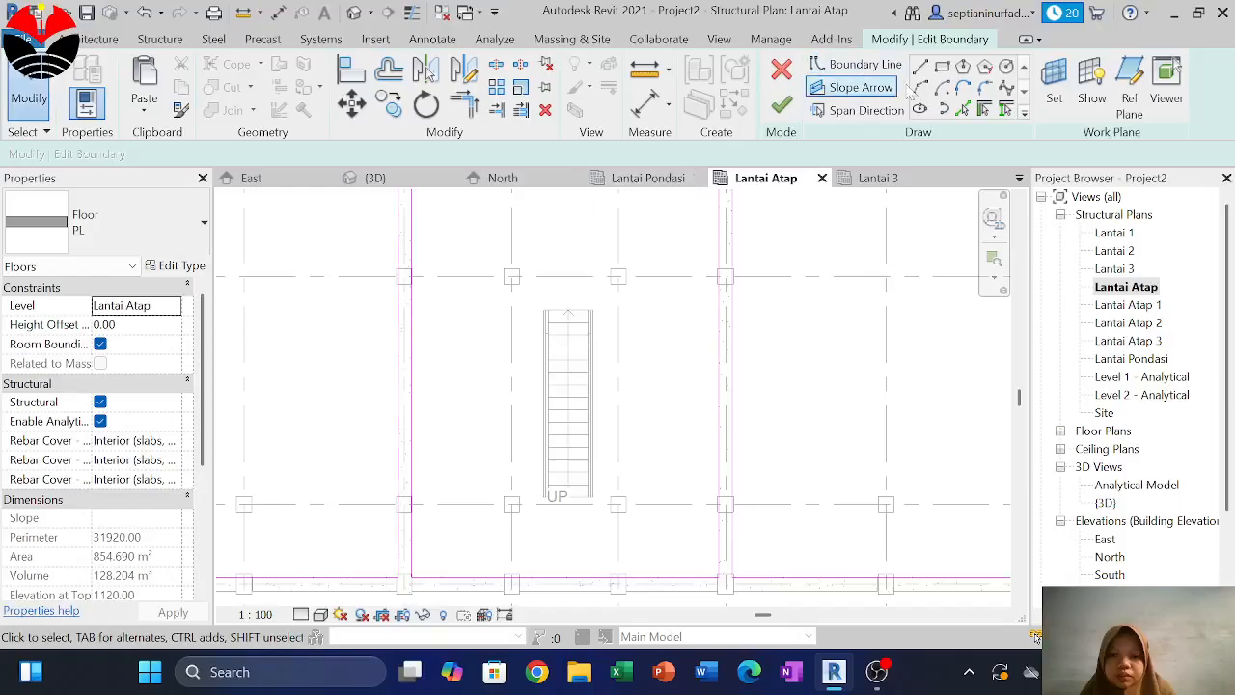
left_click(962, 67)
scroll(579, 342, "up", 2)
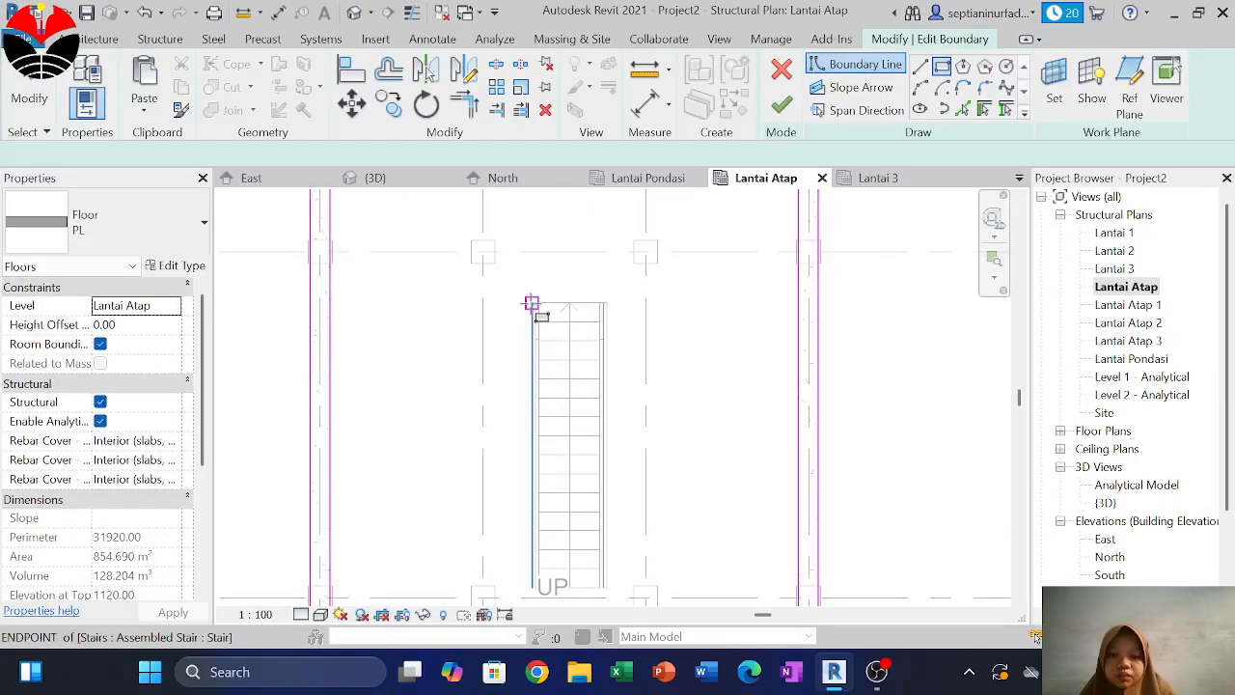
left_click(526, 293)
middle_click_drag(650, 441, 631, 307)
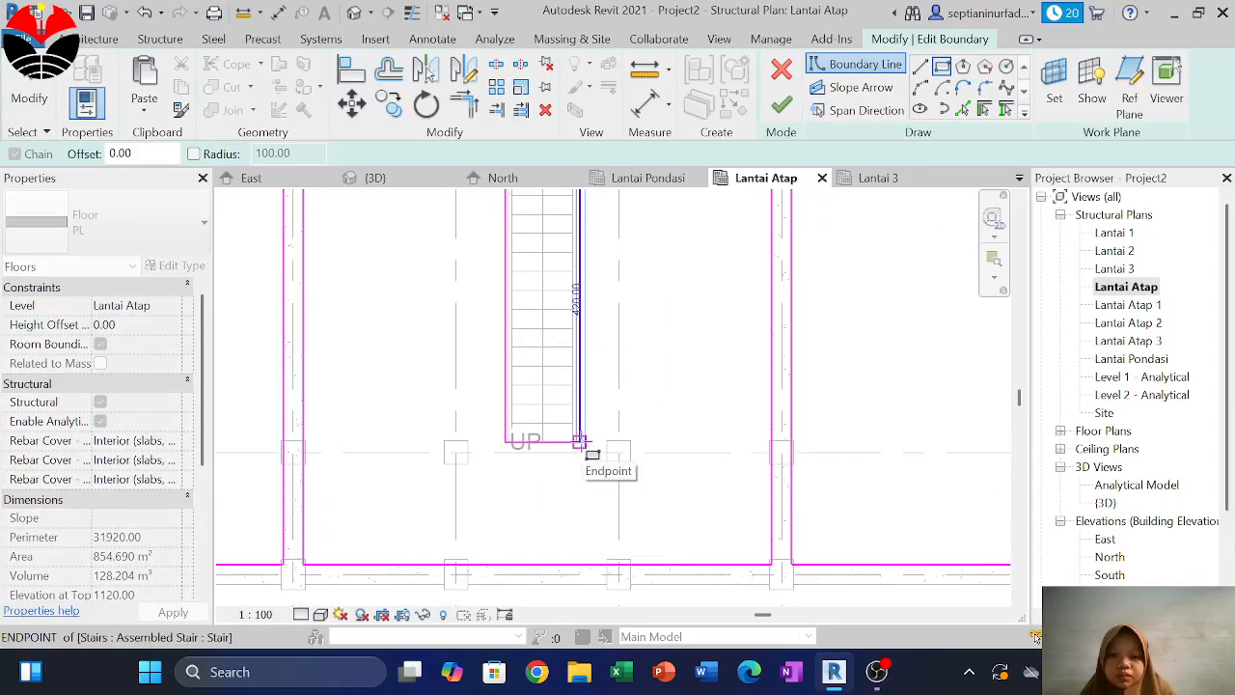
left_click(579, 442)
key("Escape")
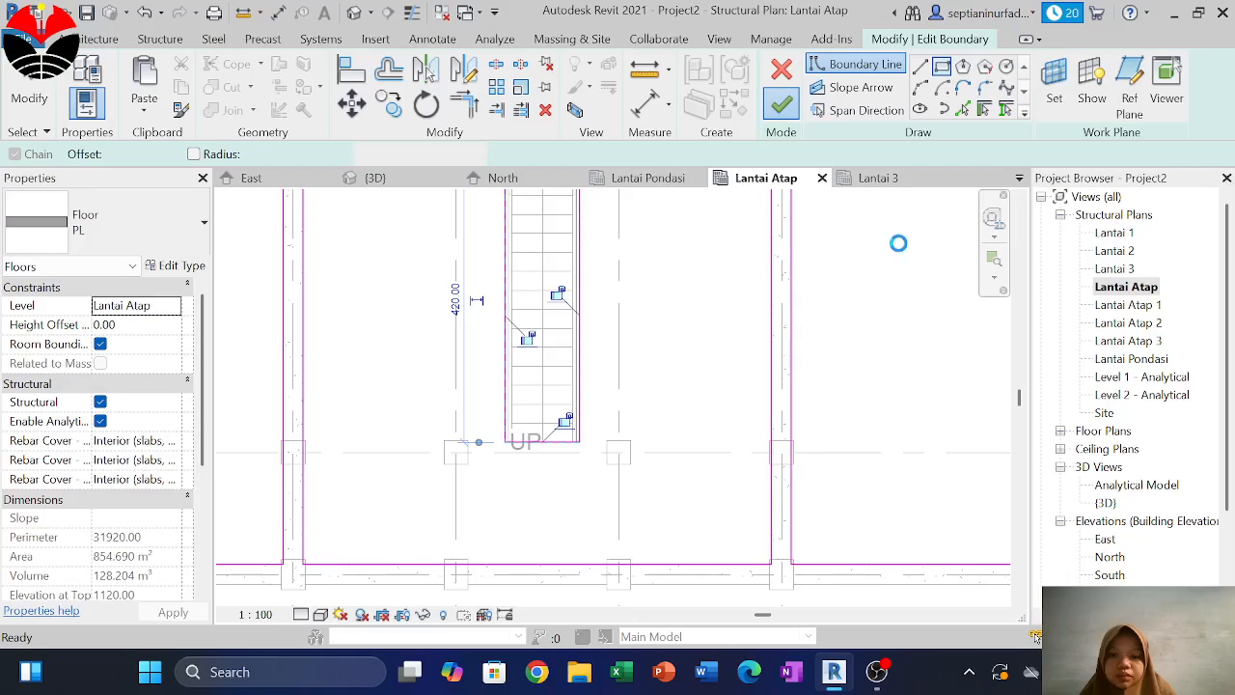
left_click(609, 386)
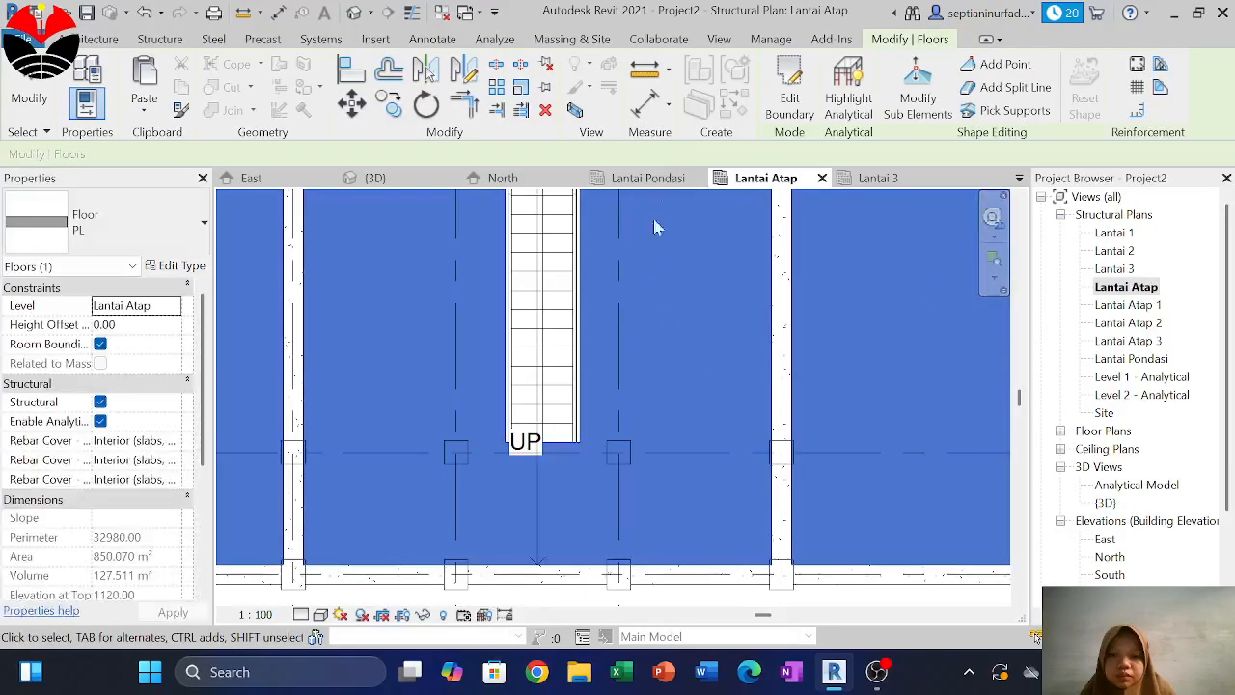
In the 3D view, try 18 desired risers on the stair rising through the roof opening, and set the number to 16 instead
left_click(405, 182)
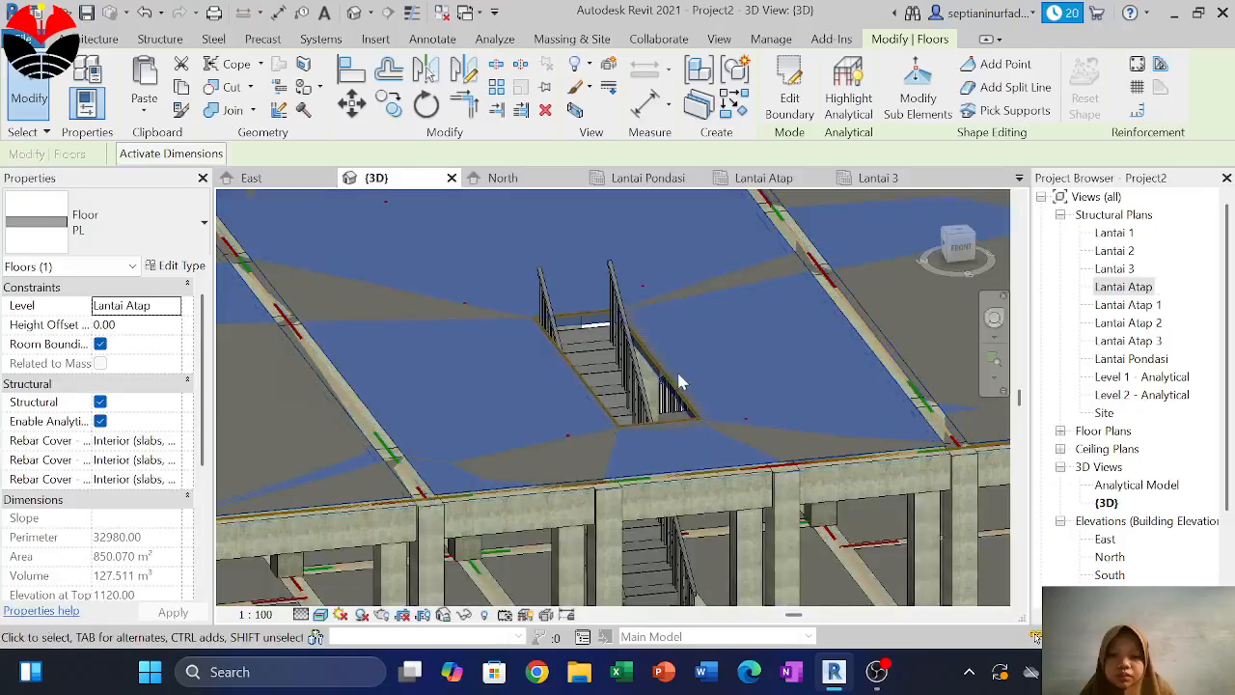
middle_click_drag(707, 348, 710, 417, "shift")
key("Escape")
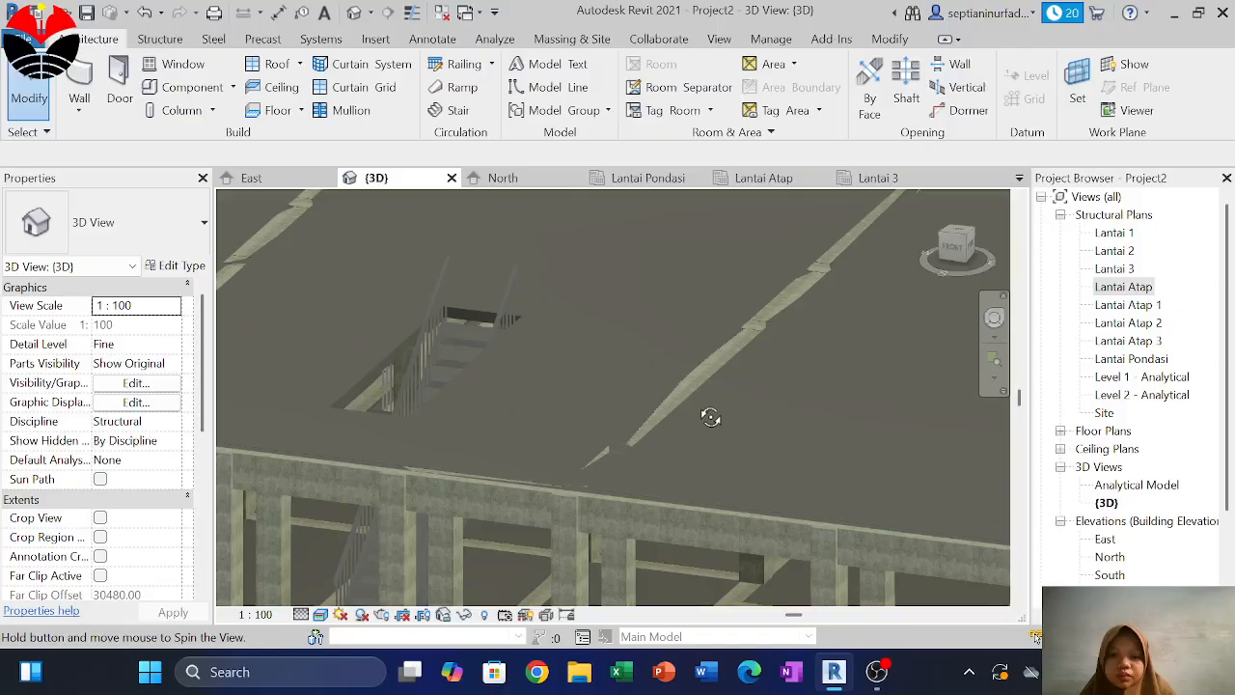
left_click(439, 348)
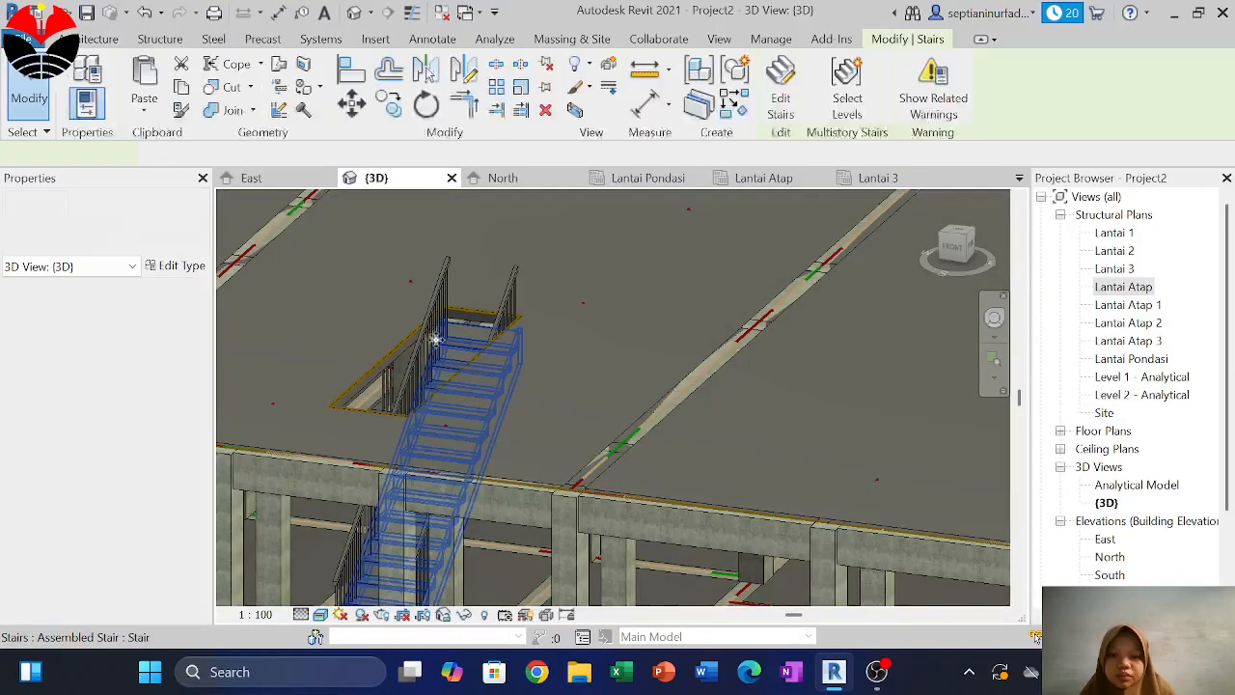
left_click(123, 422)
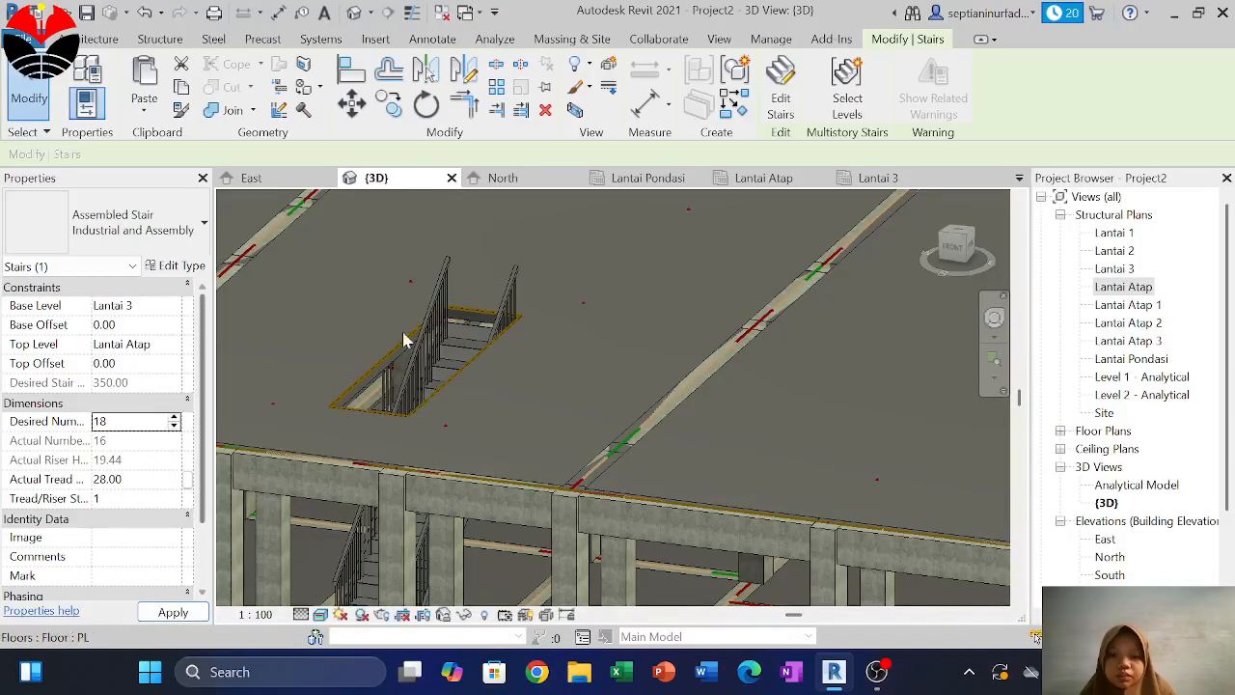
left_click(172, 613)
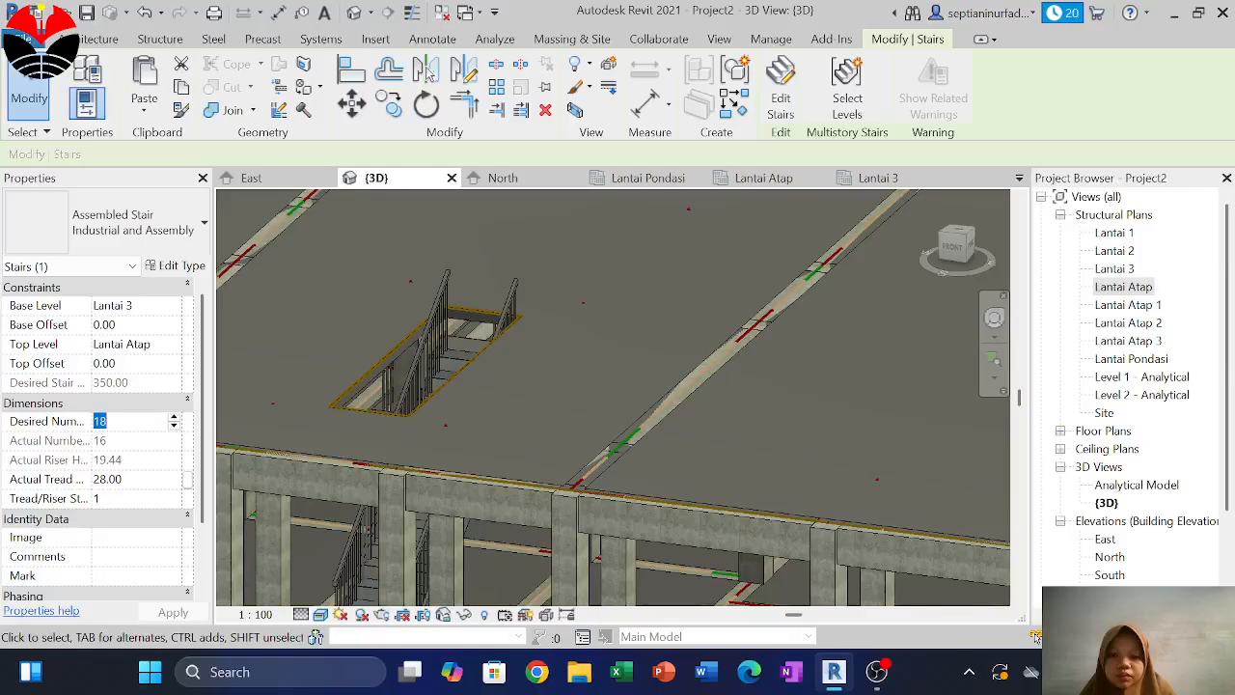
key("Return")
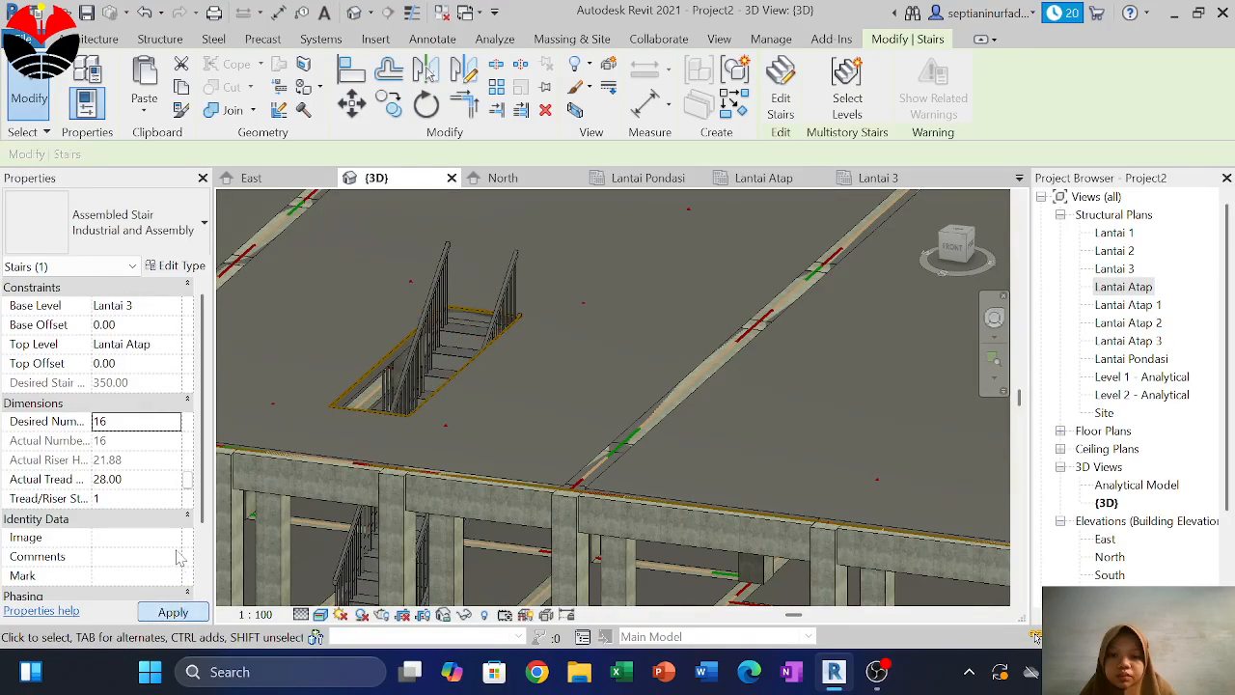
left_click(719, 295)
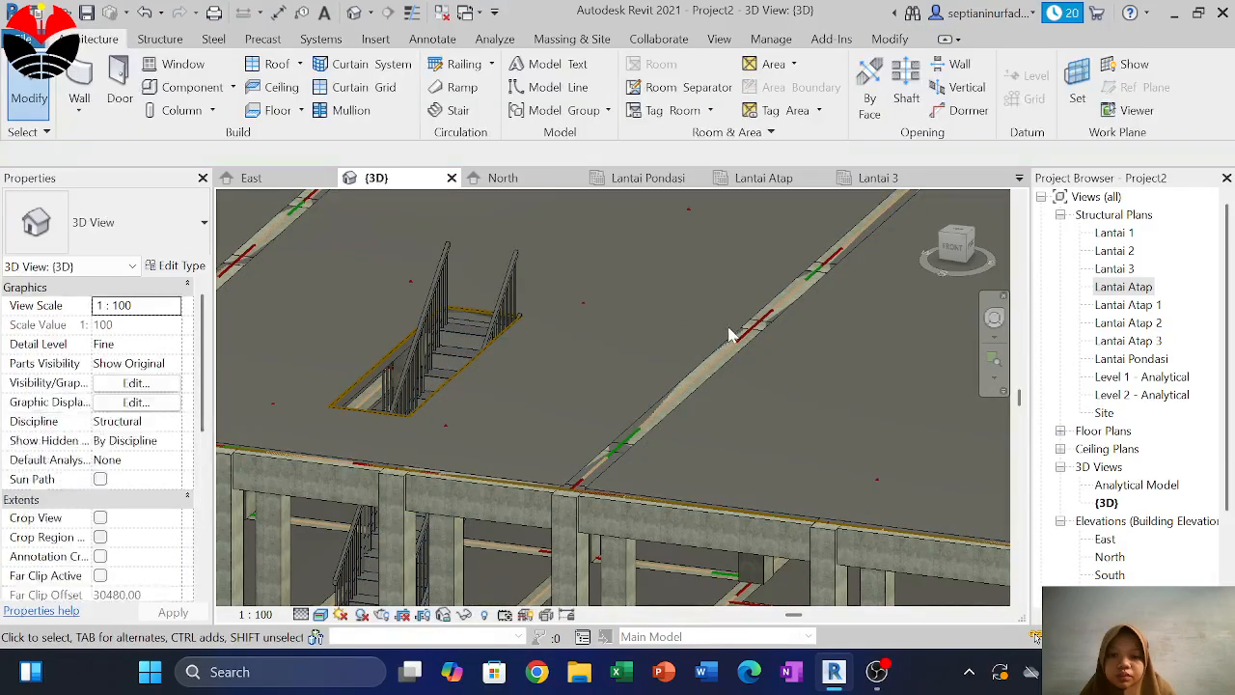
Examine the whole building in 3D from the back, including the roof slab opening and the stairs on every floor
scroll(731, 336, "down", 4)
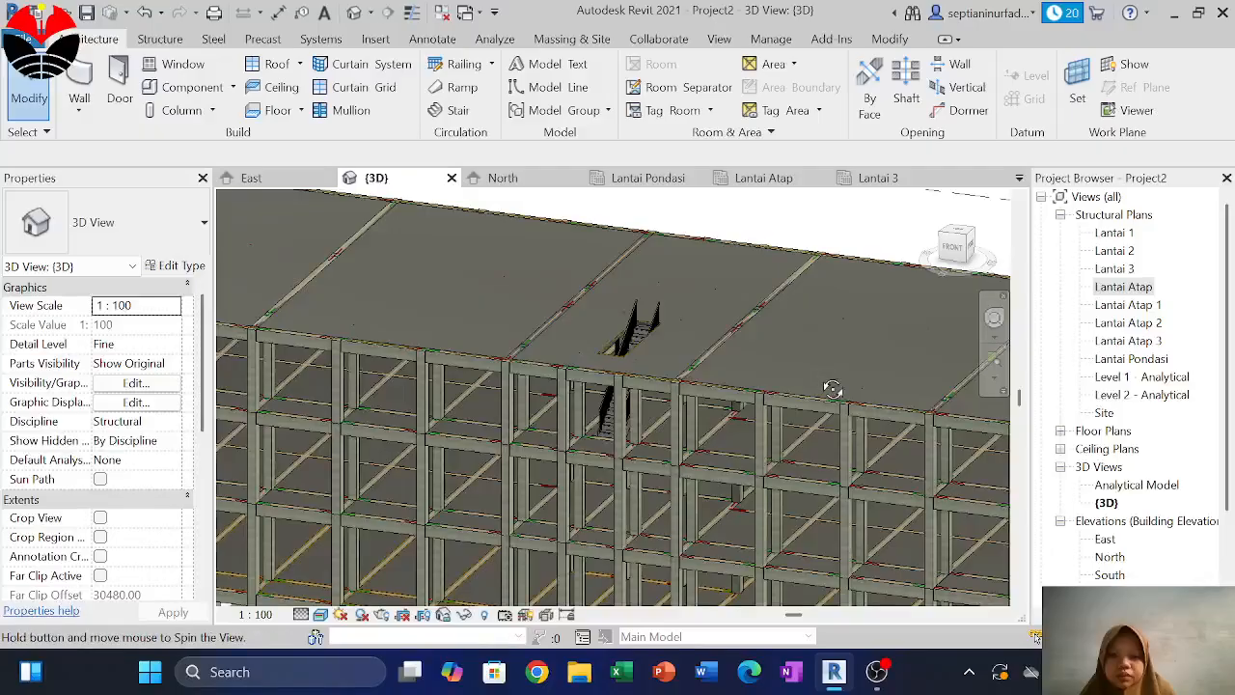
middle_click_drag(832, 389, 555, 423, "shift")
scroll(472, 328, "down", 3)
middle_click_drag(695, 246, 774, 275)
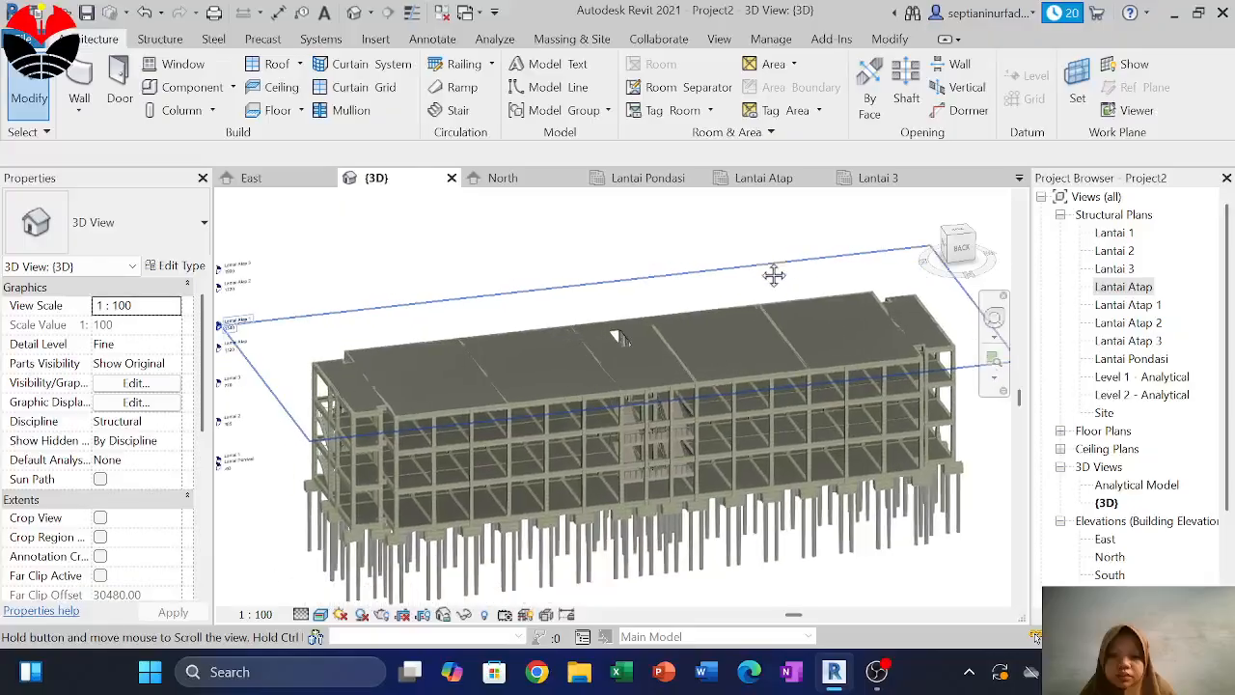
scroll(712, 463, "up", 2)
scroll(833, 361, "down", 2)
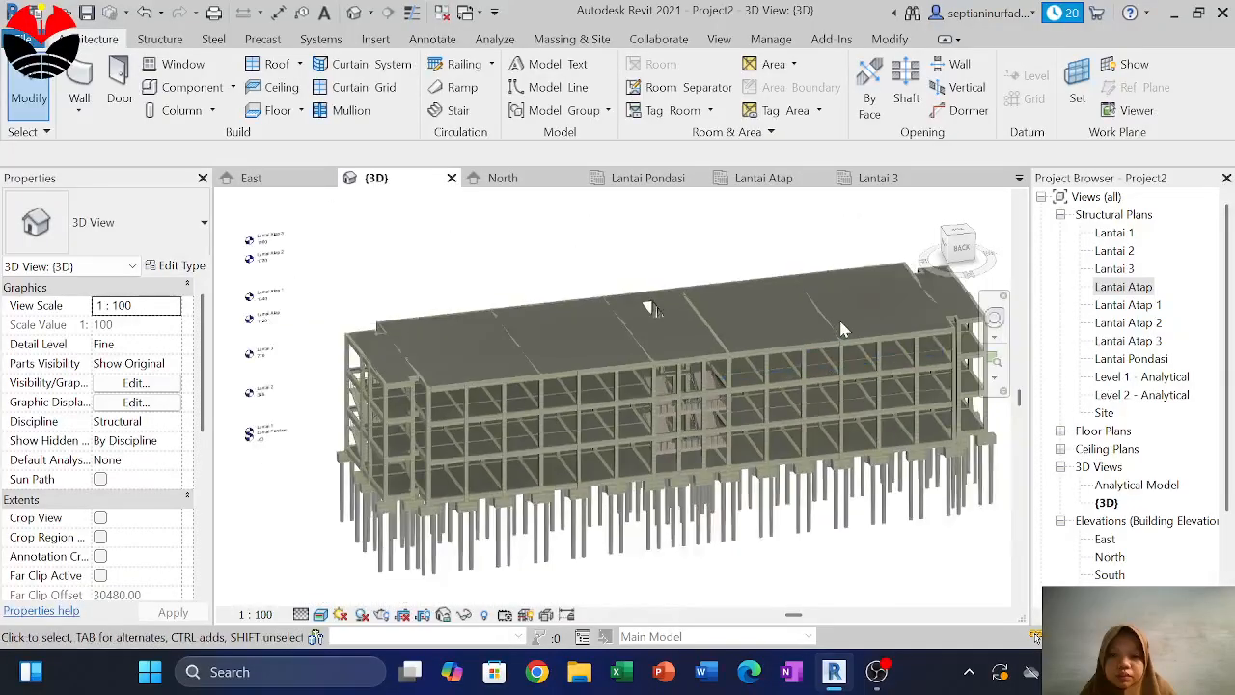
middle_click_drag(841, 323, 840, 351)
scroll(839, 351, "up", 1)
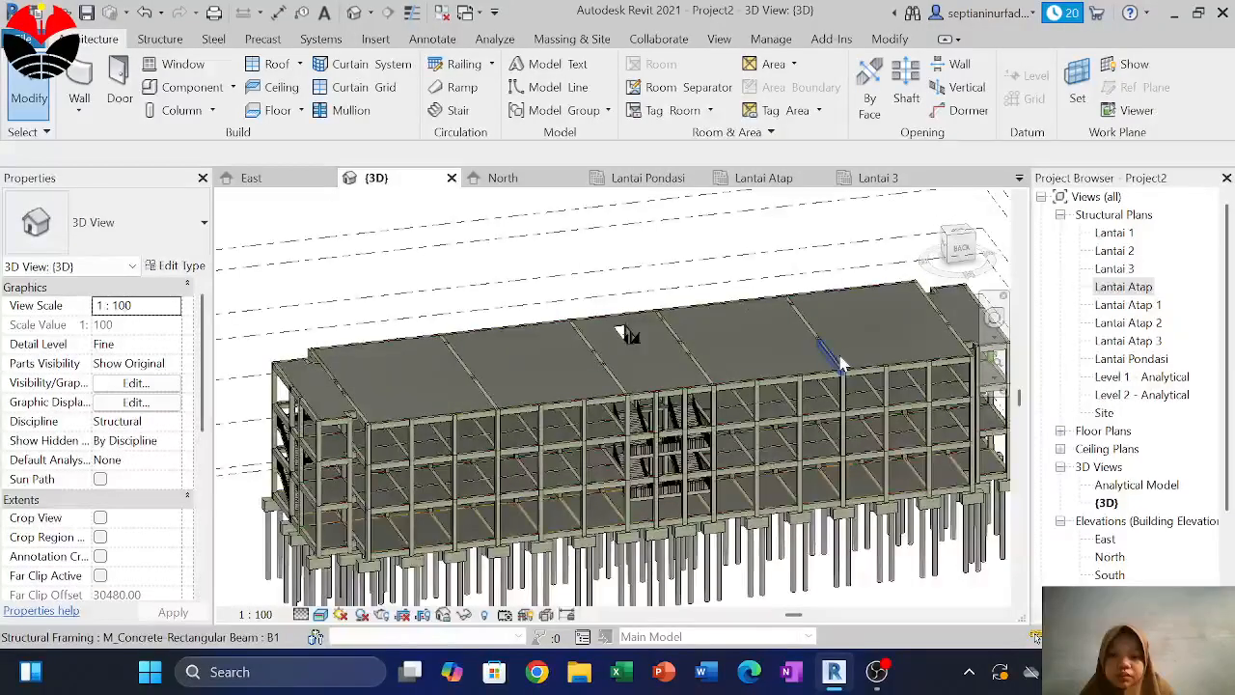